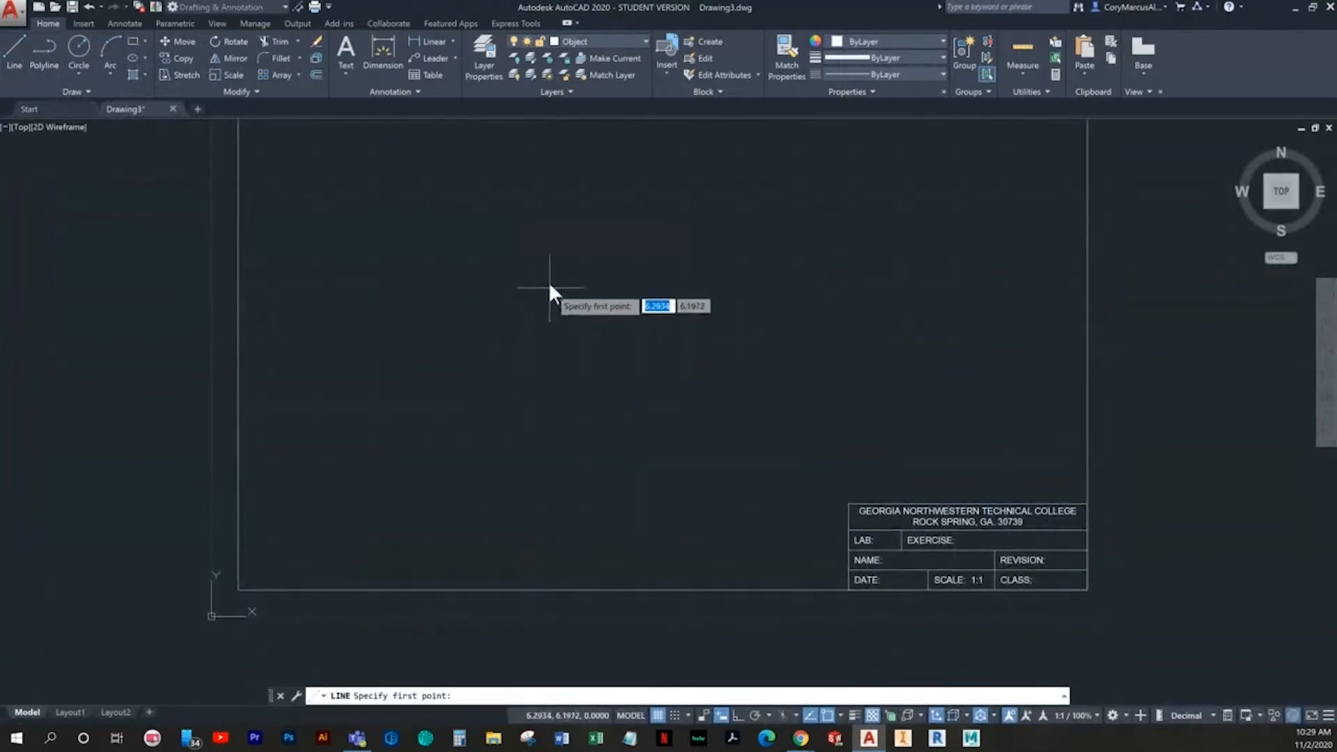
- Set the drafting grid spacing to 0.5 in X and Y with a major line every 1
key(Escape)
key(Escape)
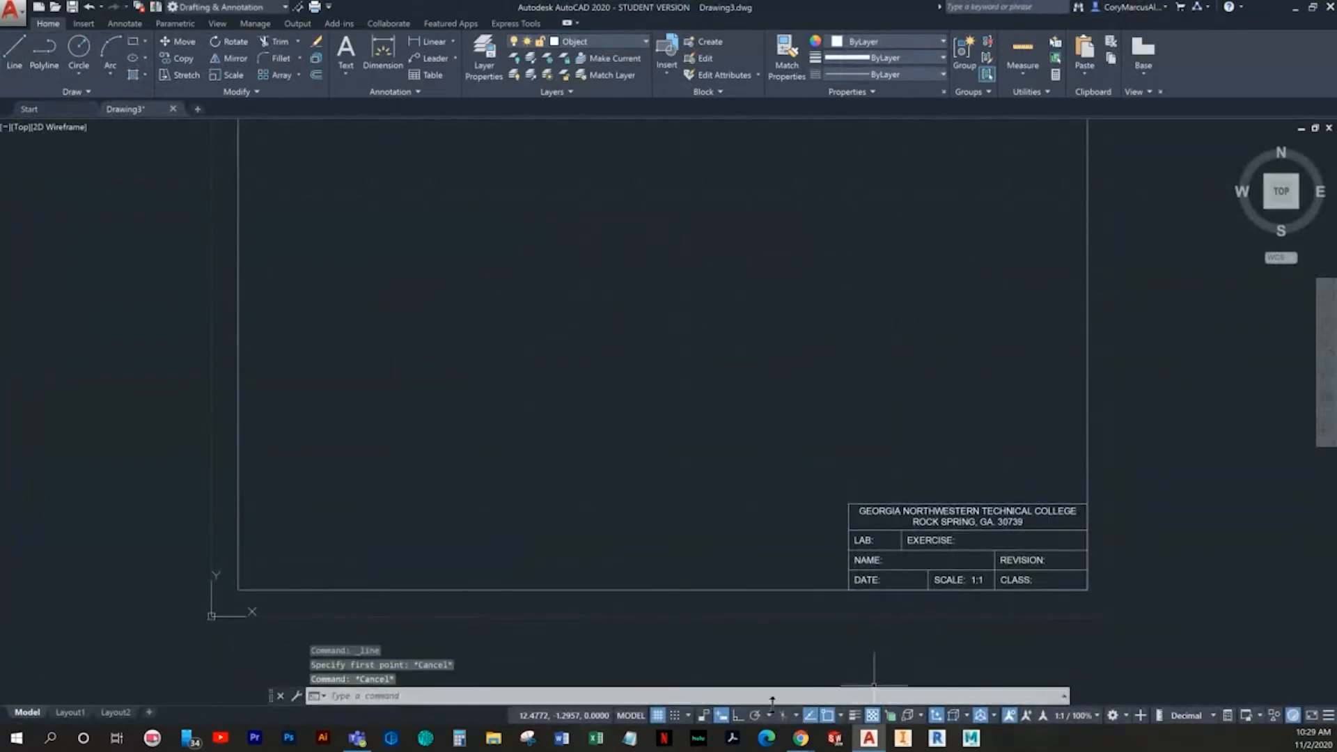
right_click(659, 717)
click(686, 724)
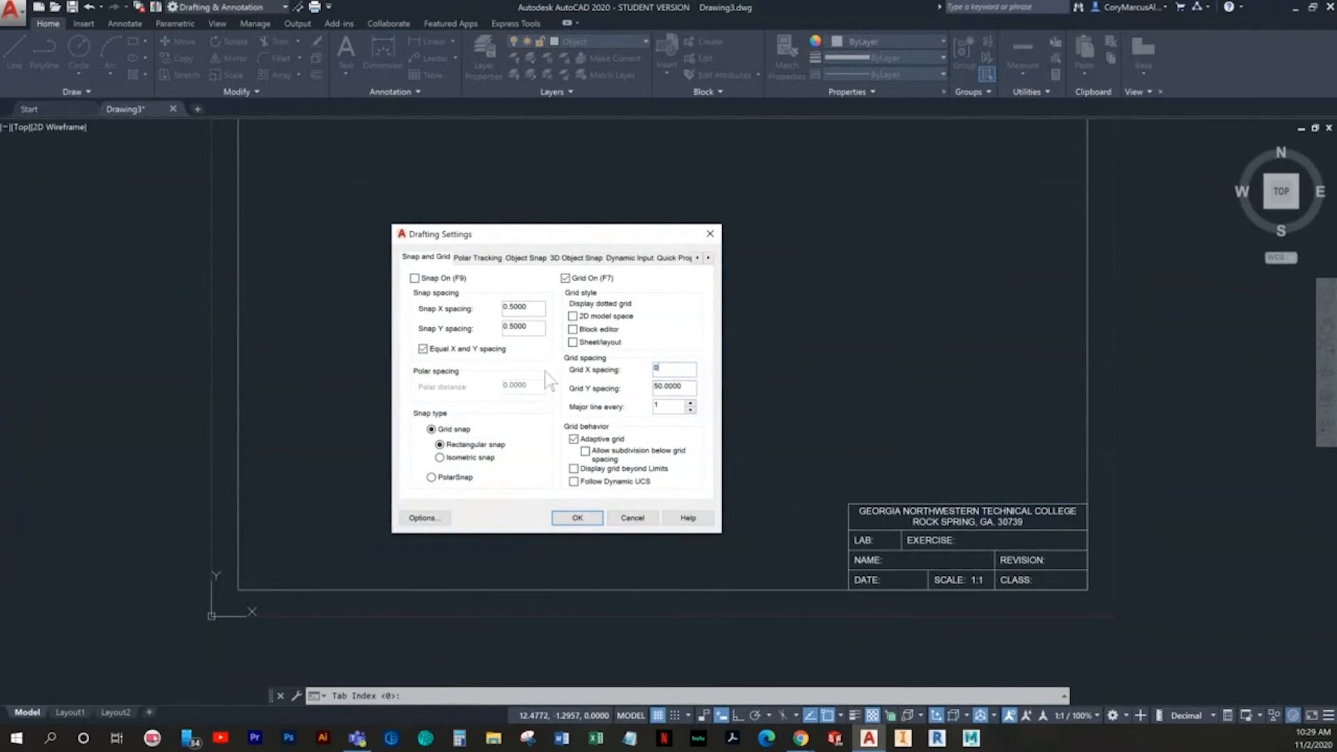
key(Return)
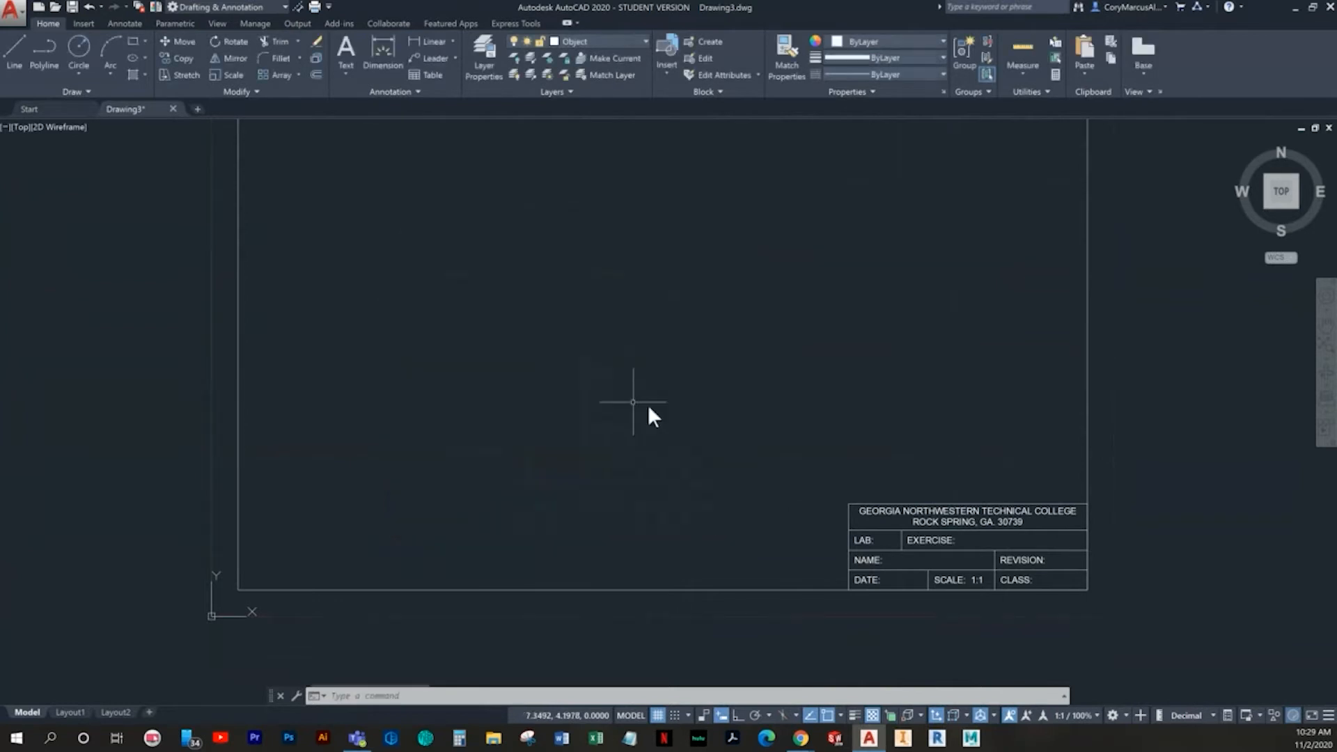
right_click(656, 715)
click(658, 697)
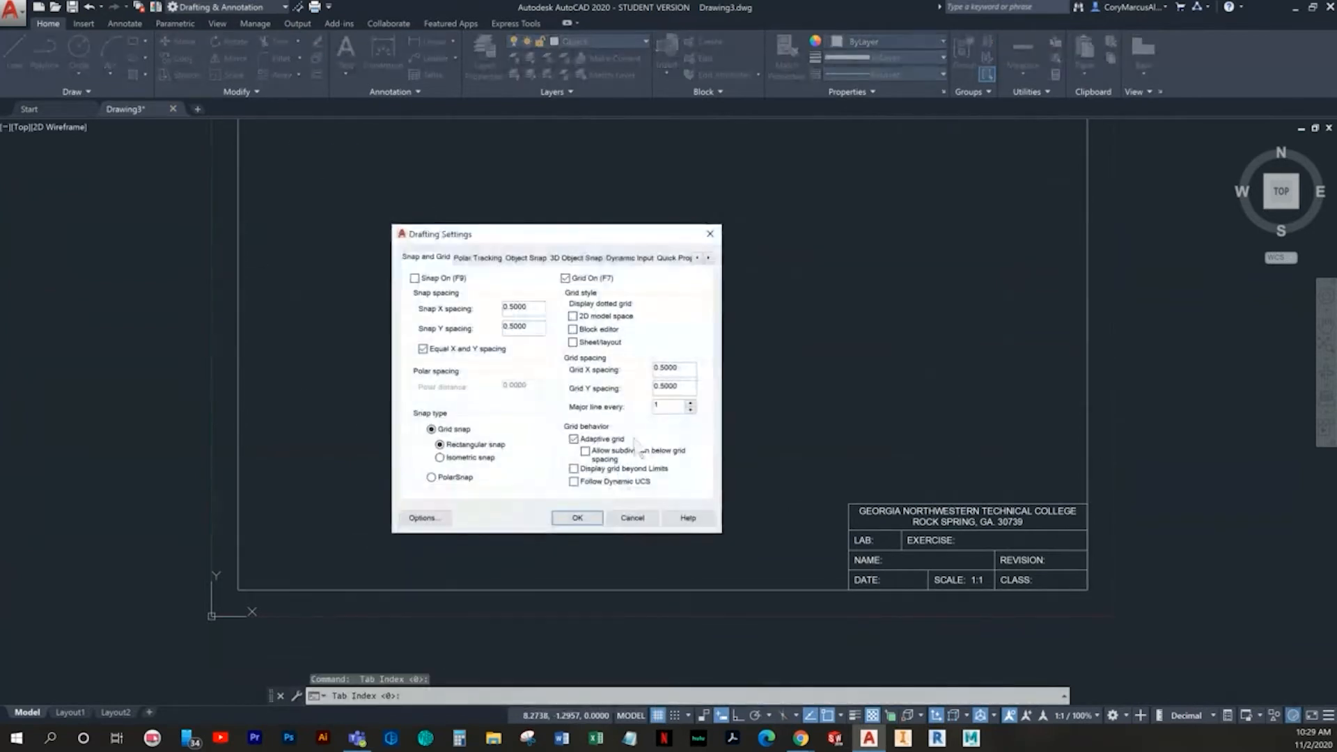
text(1)
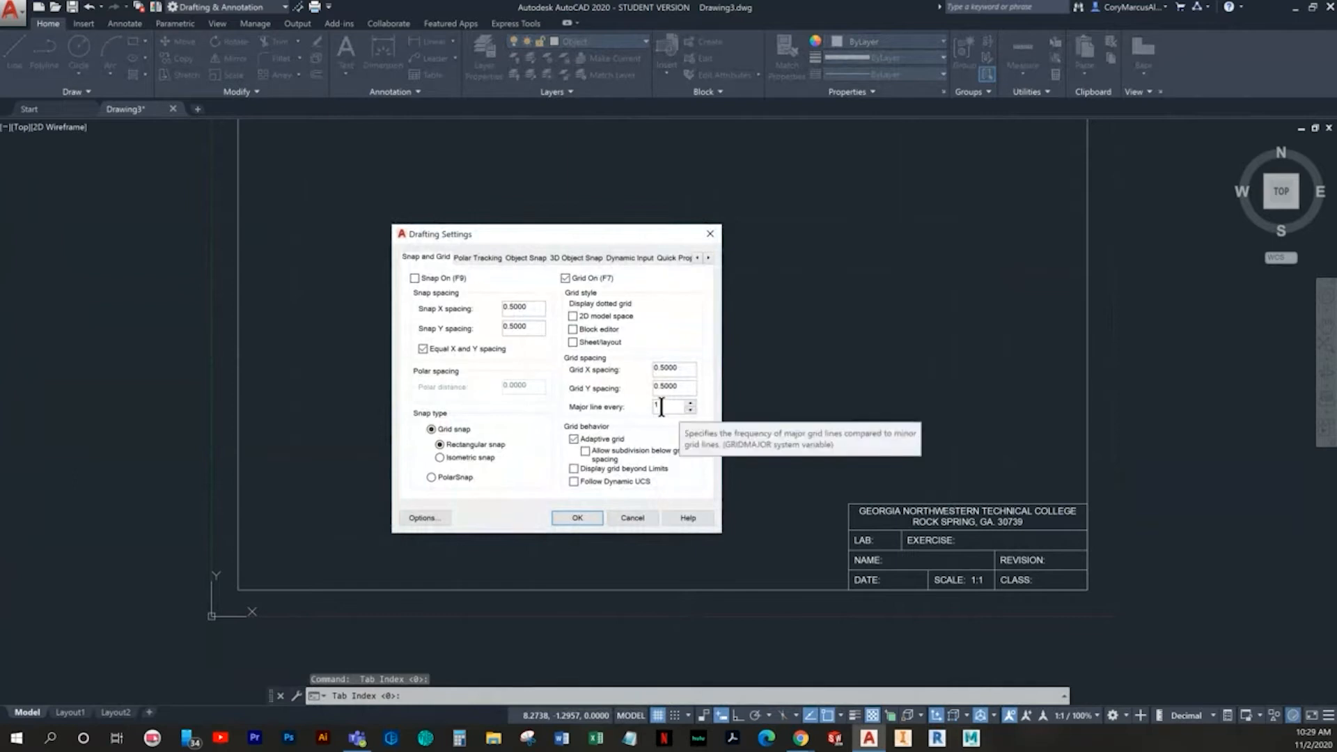
click(580, 520)
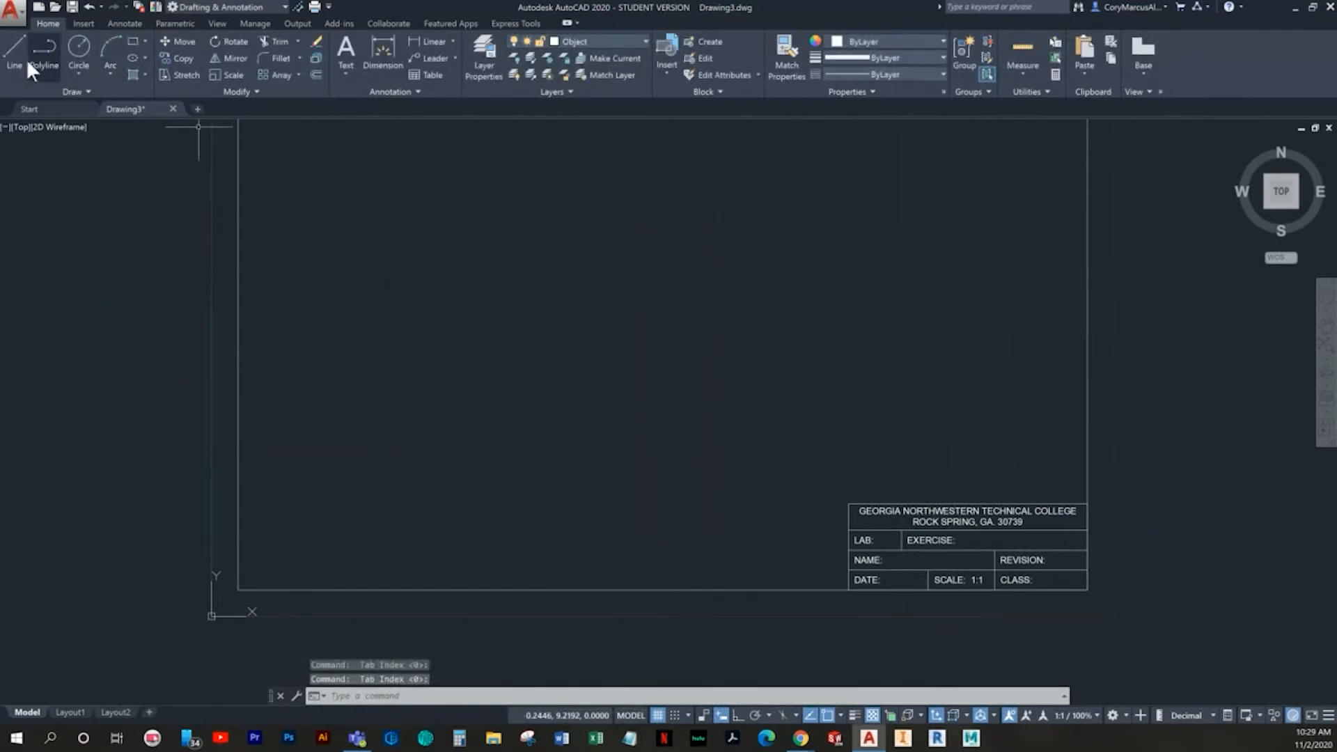
- With snap and ortho on, draw connected lines from point 4,4: 5.5 units right, 3 units up and 4.5 units left
click(11, 62)
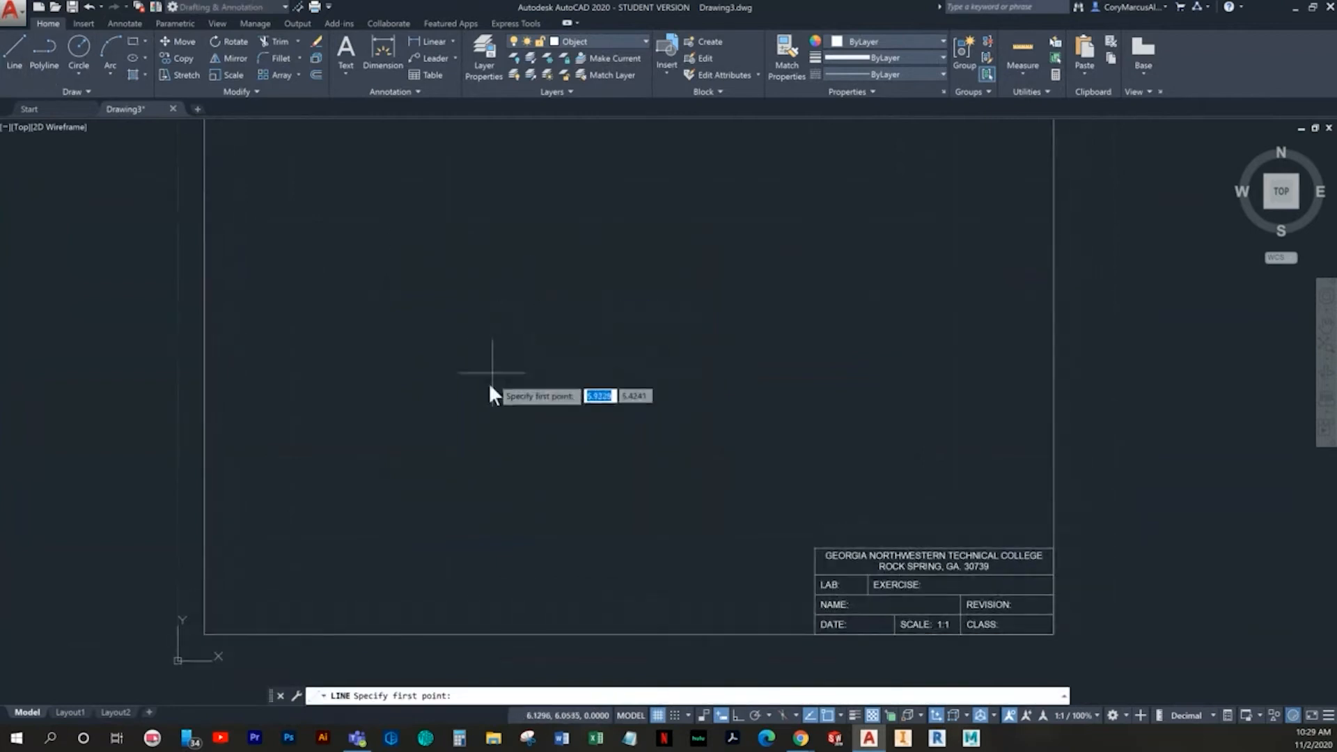
click(674, 715)
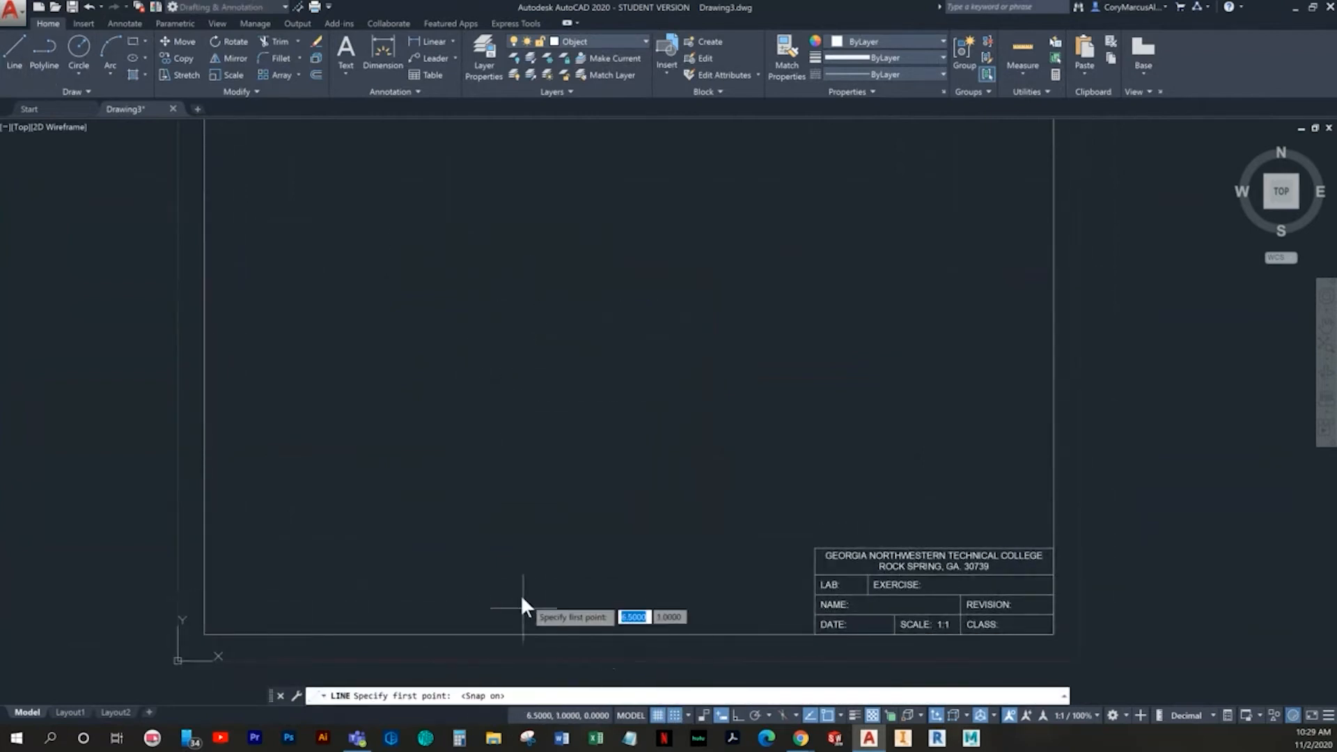
click(390, 447)
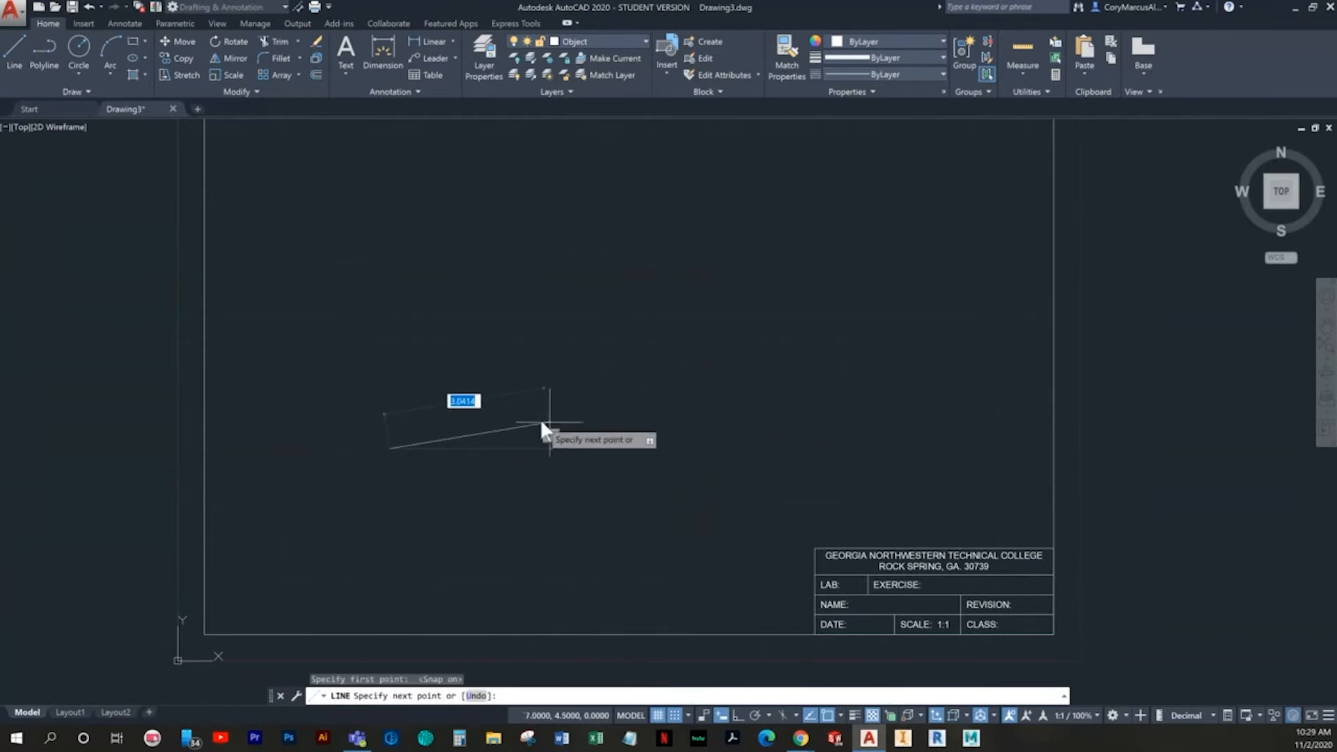
key(F8)
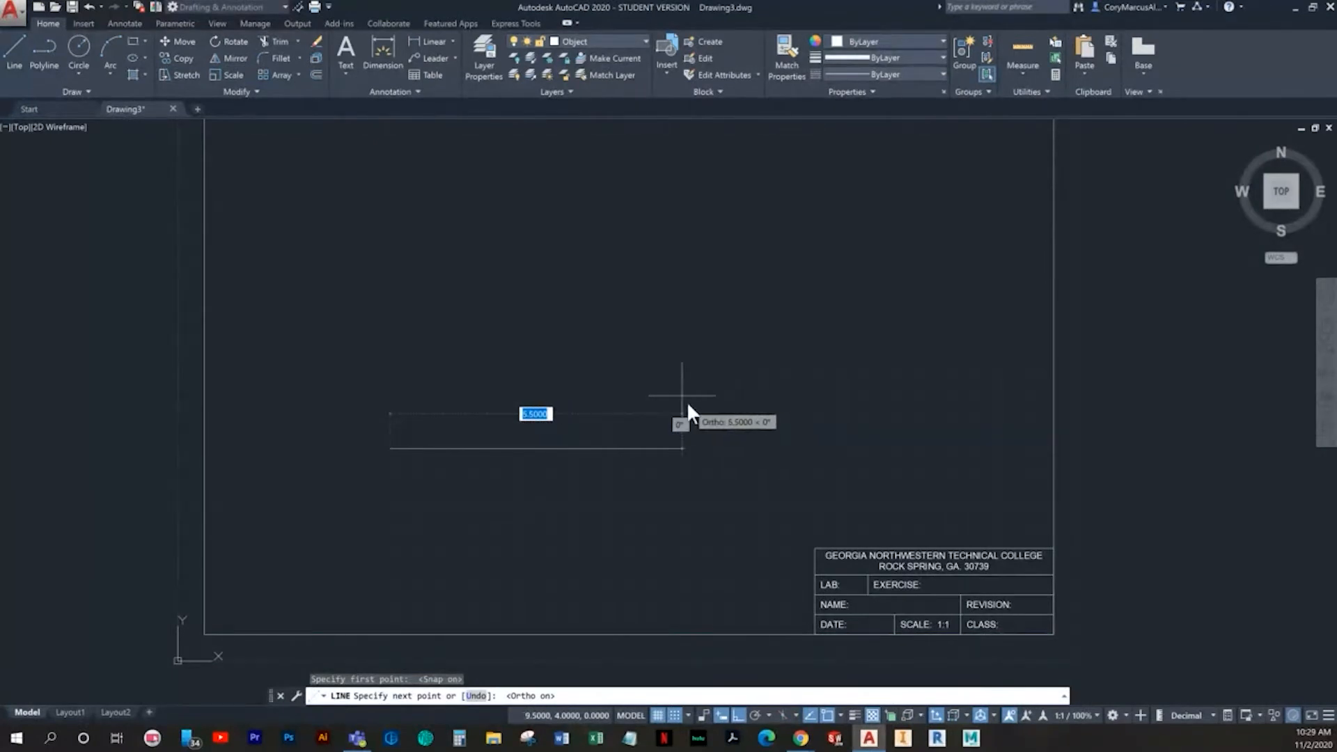
click(683, 448)
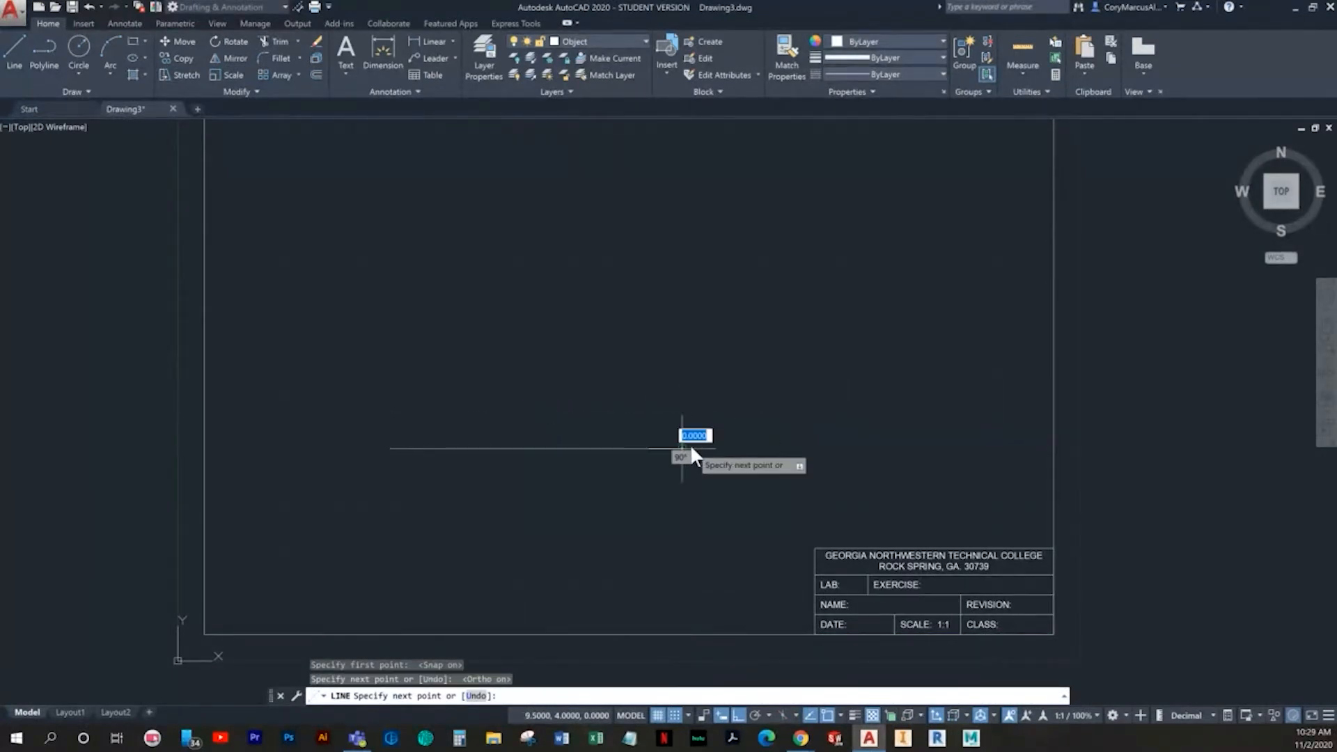
click(674, 294)
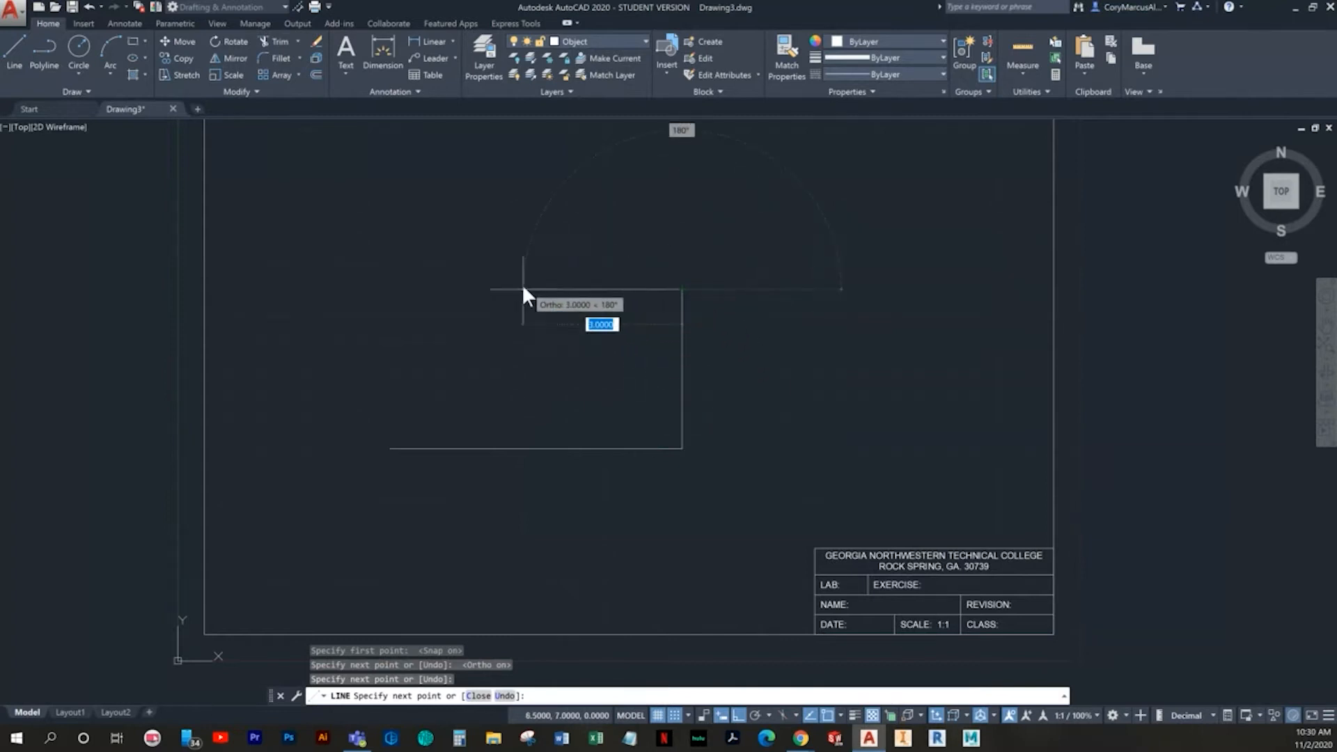
click(440, 290)
key(Return)
key(Return)
- Draw the left edge 2 units up from the lower-left corner and close the outline with a diagonal to the top edge's open end
click(391, 447)
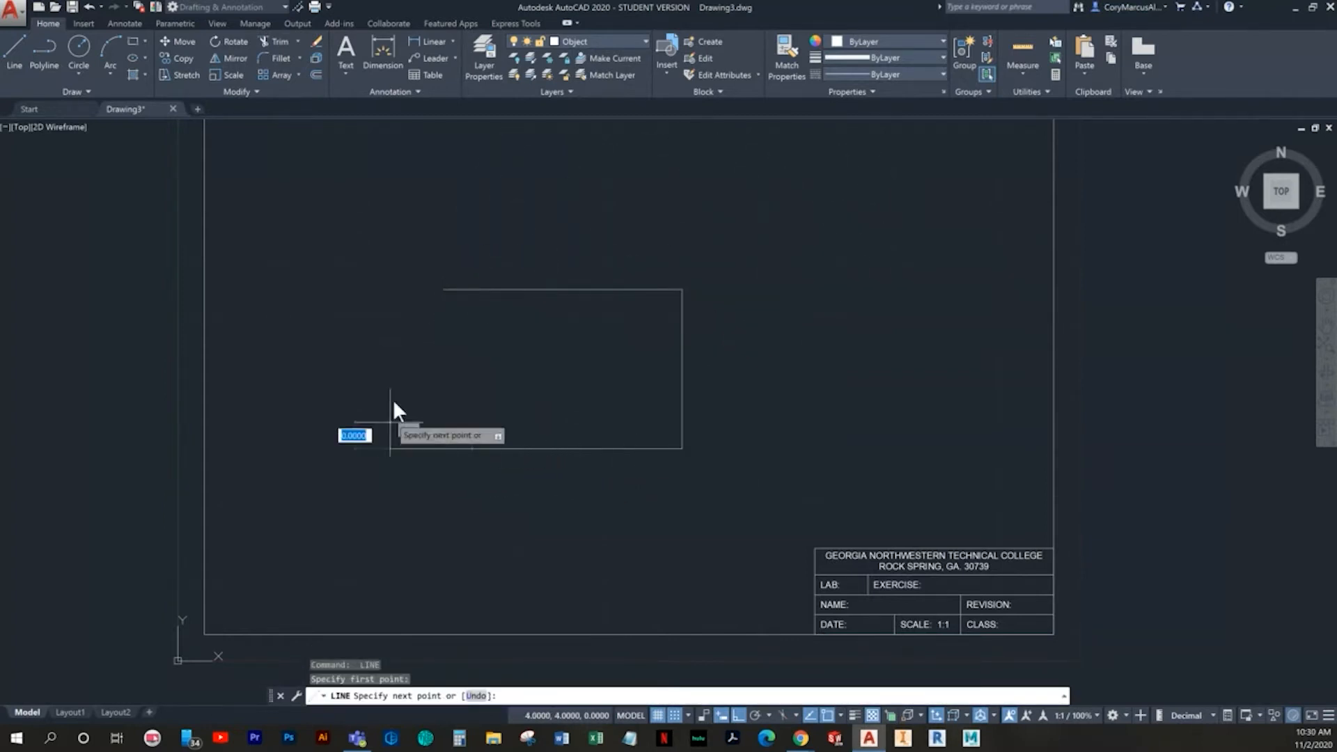
text(3)
key(Return)
click(440, 290)
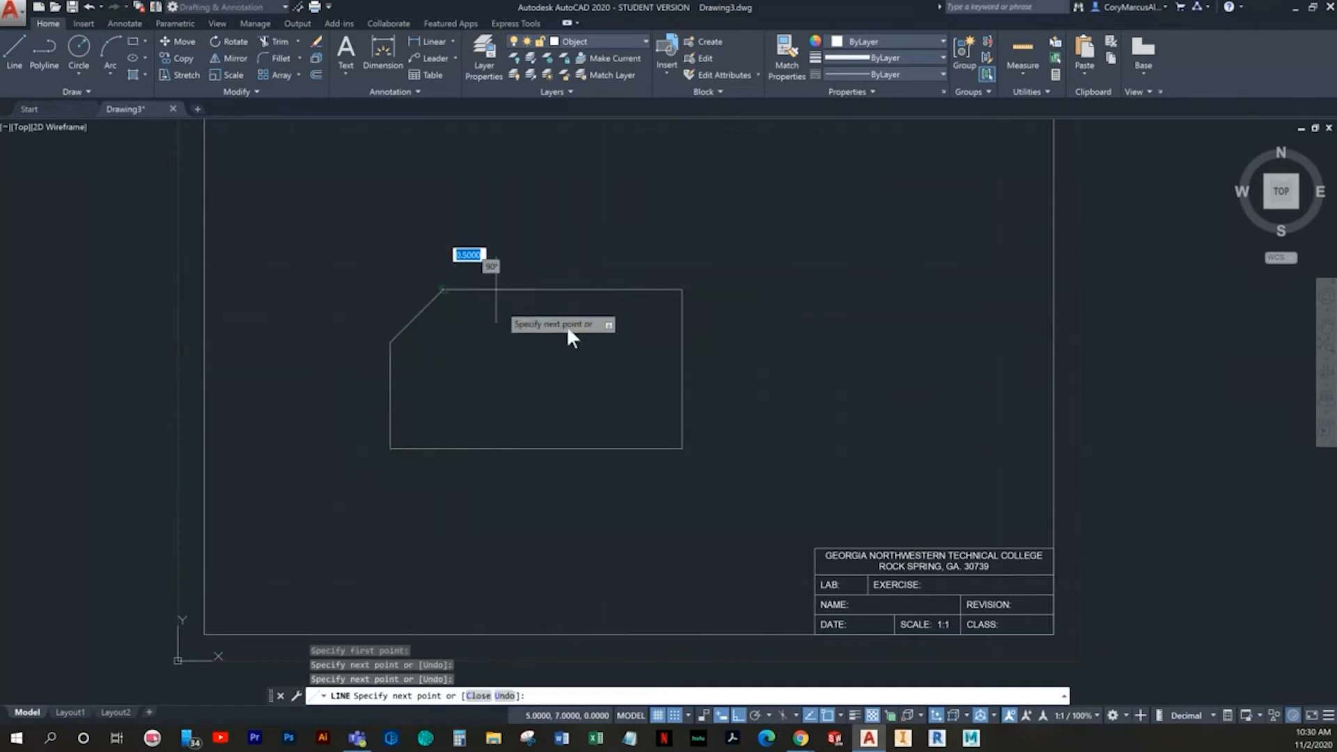
key(Escape)
- Draw the notch's lower edge as a 2-unit horizontal line from point 8,5 past the outline's right edge
scroll(716, 365, up, 2)
key(Return)
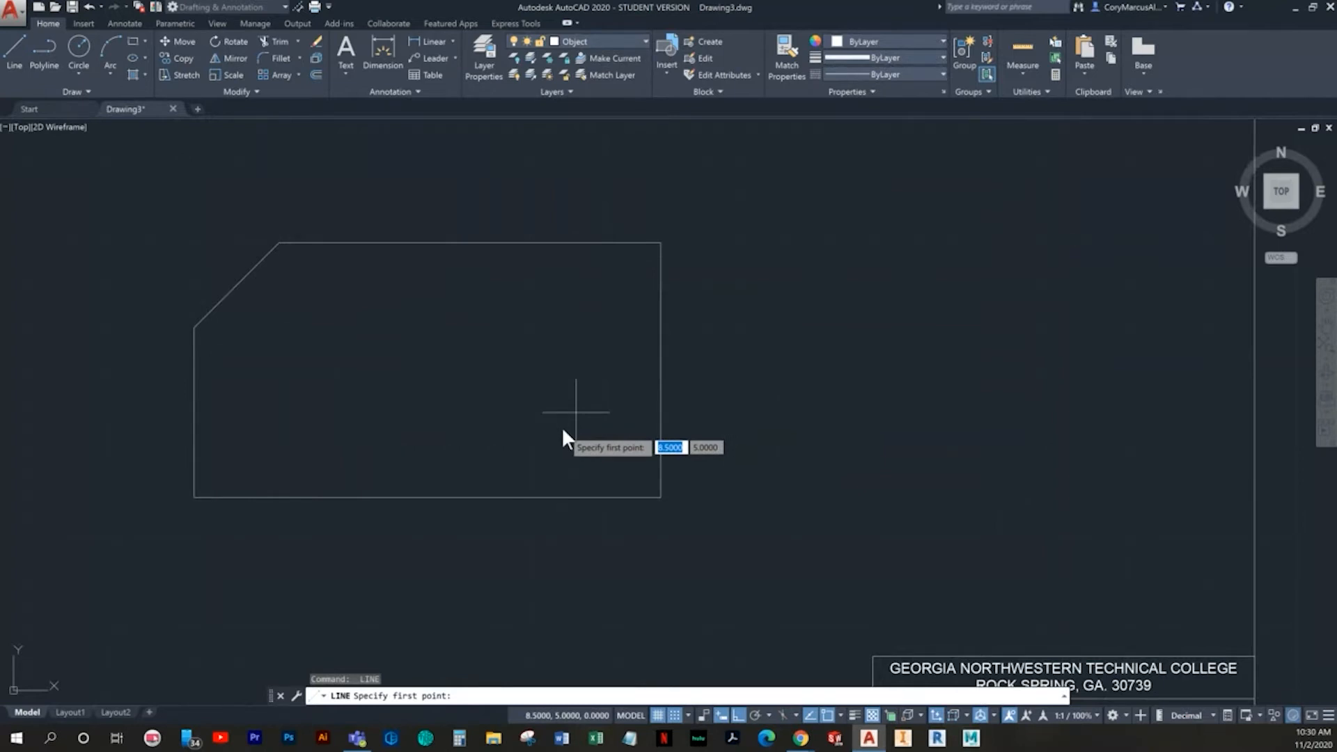
click(530, 428)
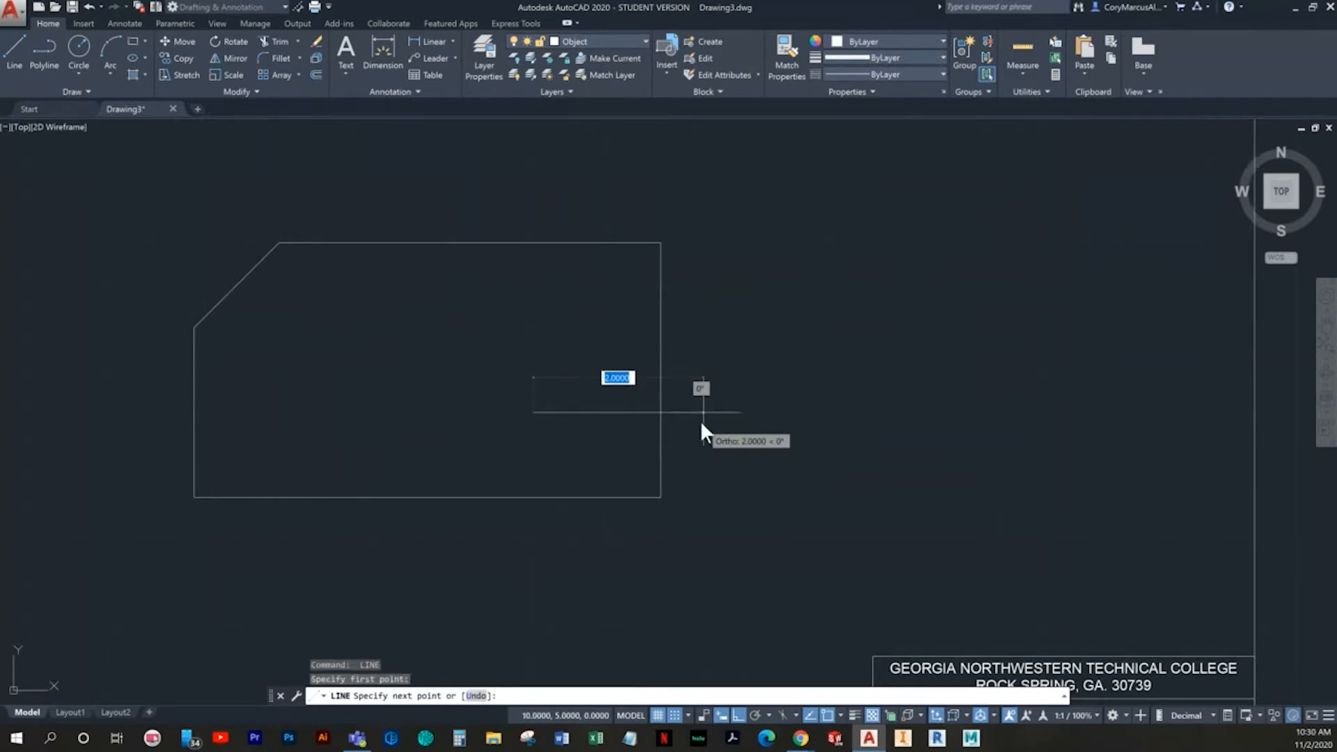
click(716, 428)
key(Return)
key(Return)
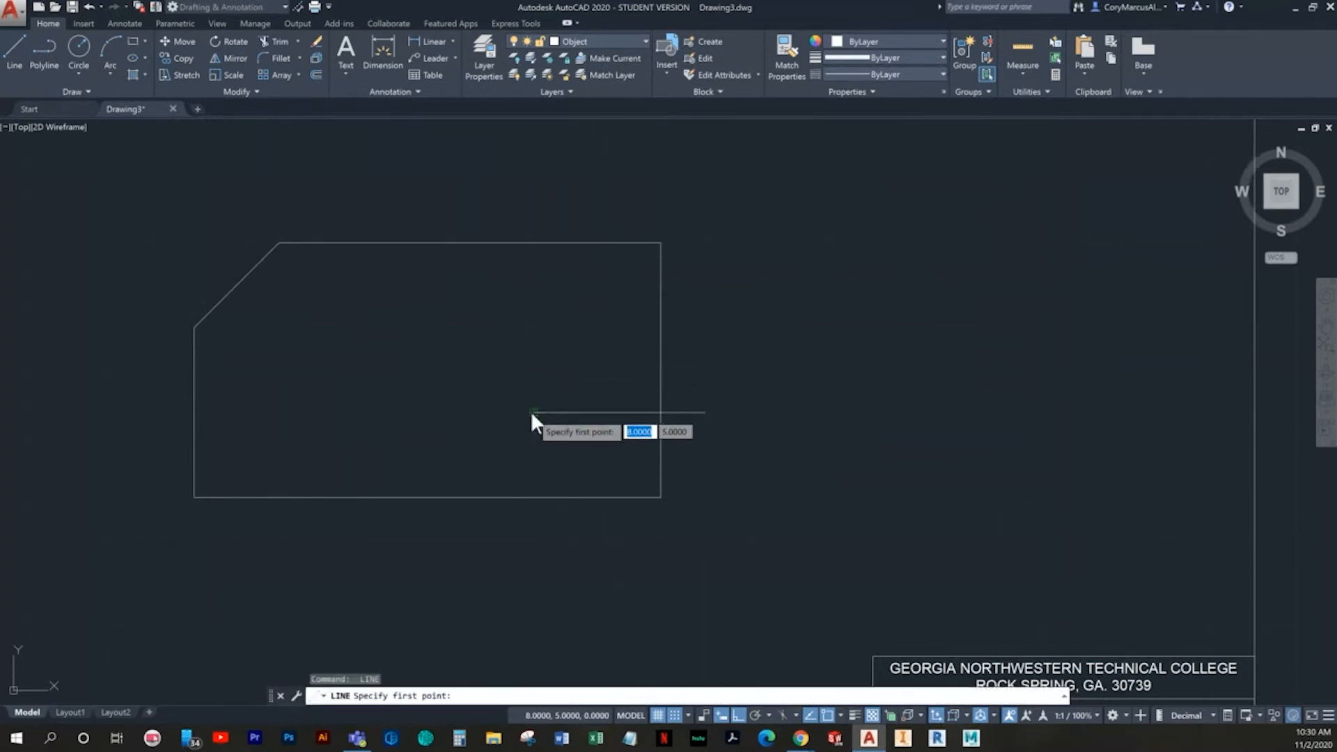
- From the notch line's inner end, draw a line 1 unit up and continue horizontally past the outline's right edge
click(531, 411)
click(526, 336)
click(758, 339)
key(Return)
- Trim the overhanging notch lines and the piece of the right edge between them to open the notch
text(tr)
key(Return)
key(Return)
click(762, 463)
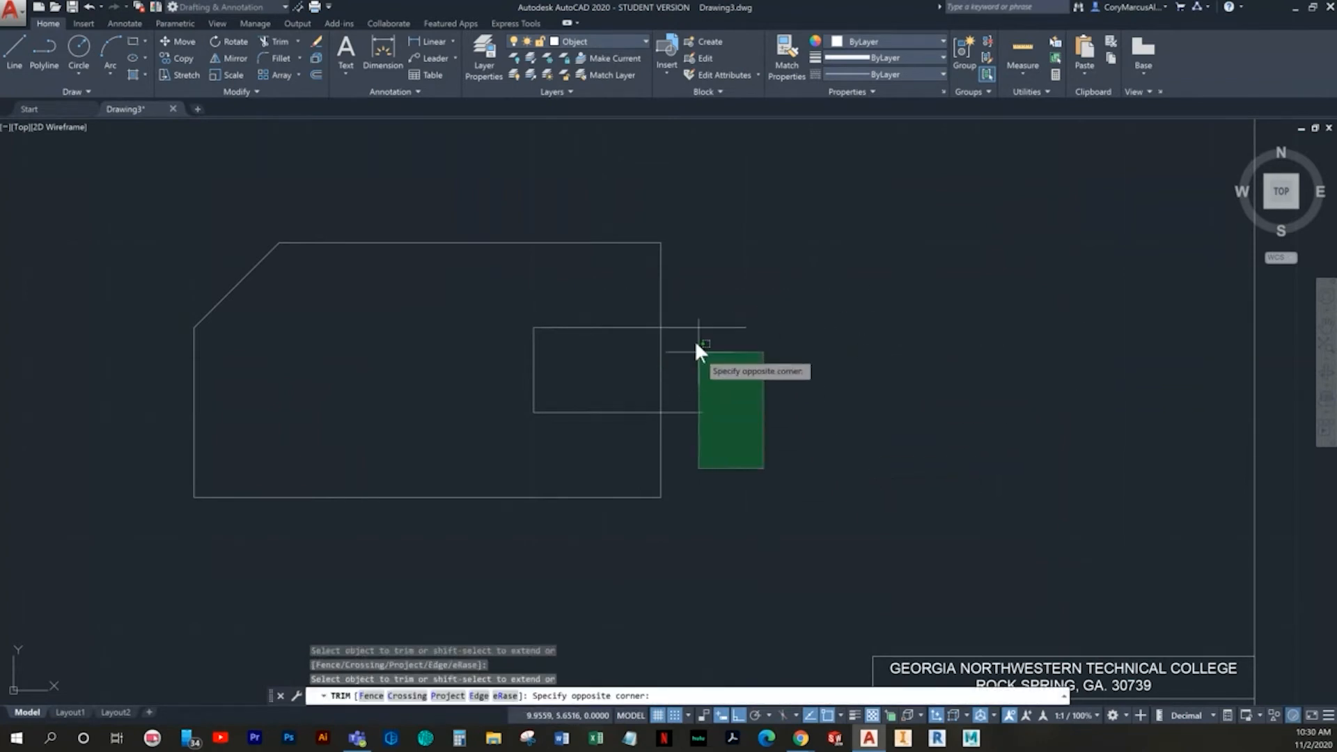
click(690, 313)
click(661, 376)
key(Escape)
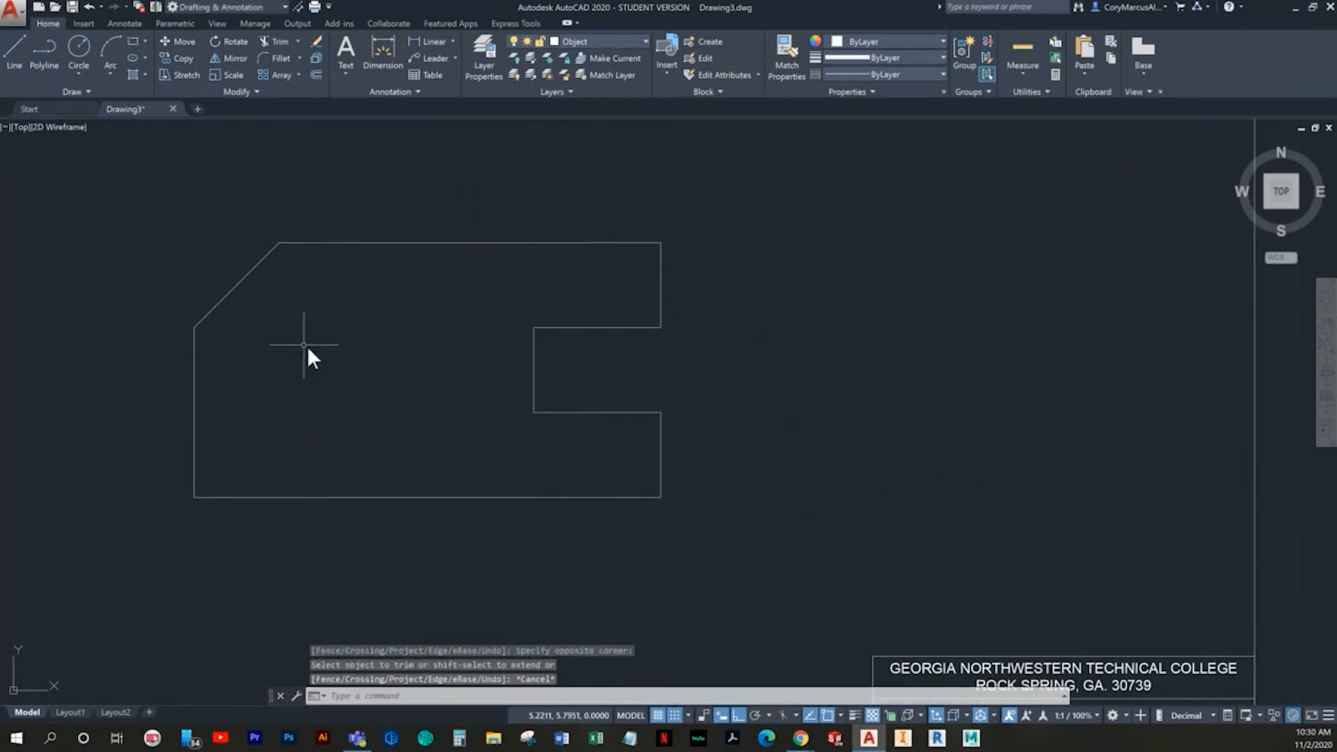
- Make the Dimension layer current
middle_drag(307, 353, 459, 348)
click(564, 44)
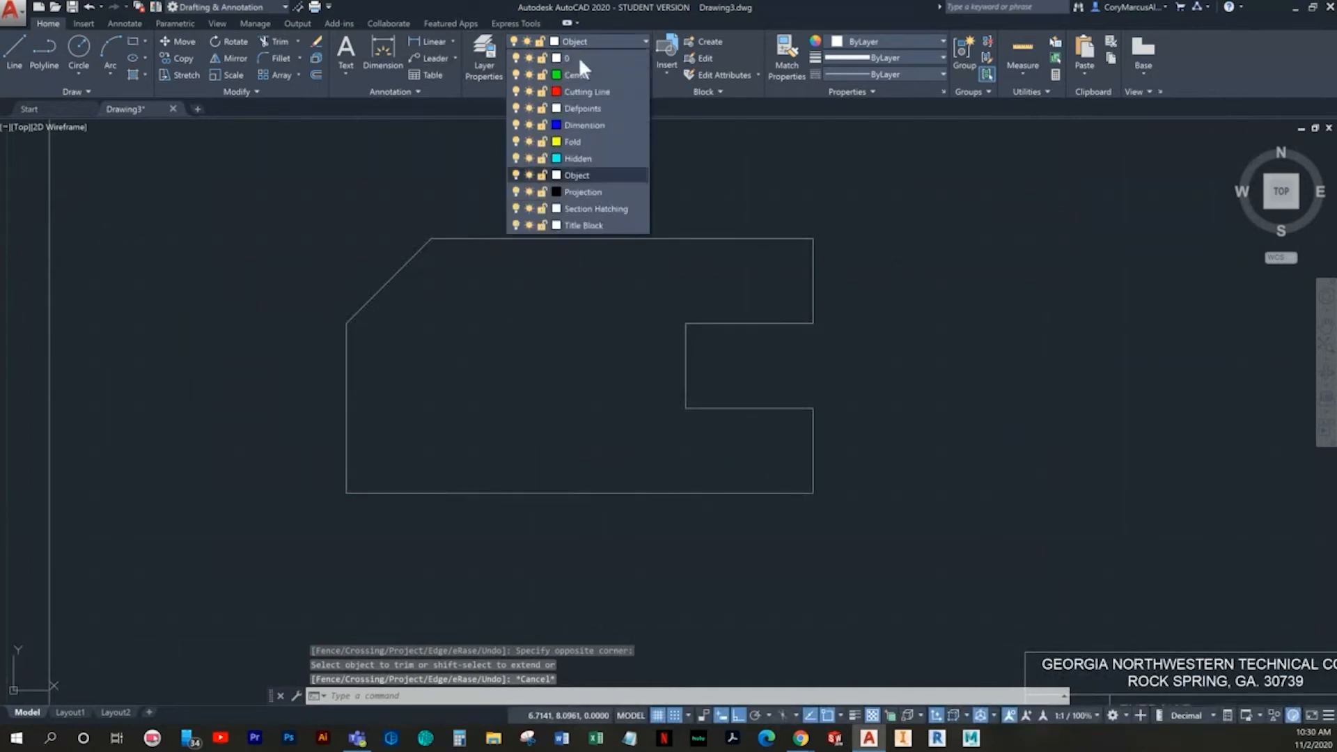
click(584, 121)
- Turn snap and grid off and add a linear dimension to the outline's top edge, placed above it
click(415, 43)
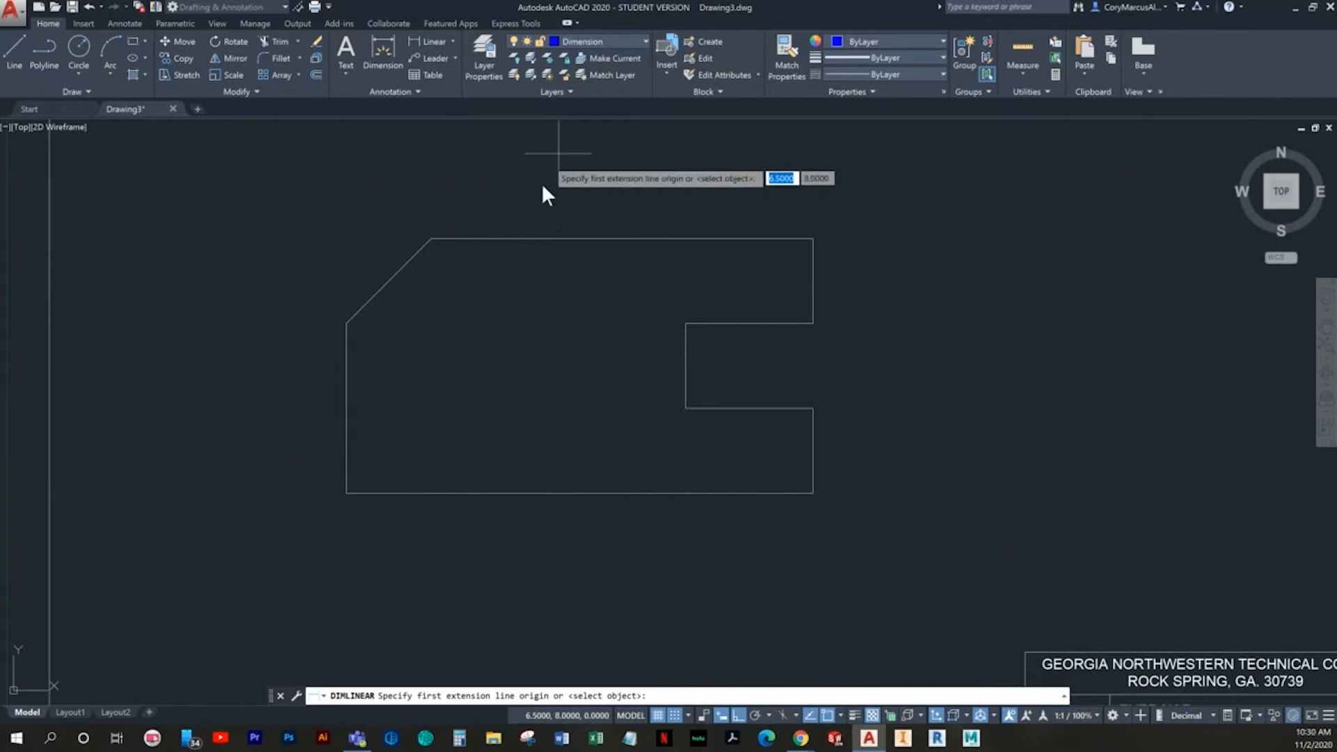
middle_drag(506, 408, 492, 484)
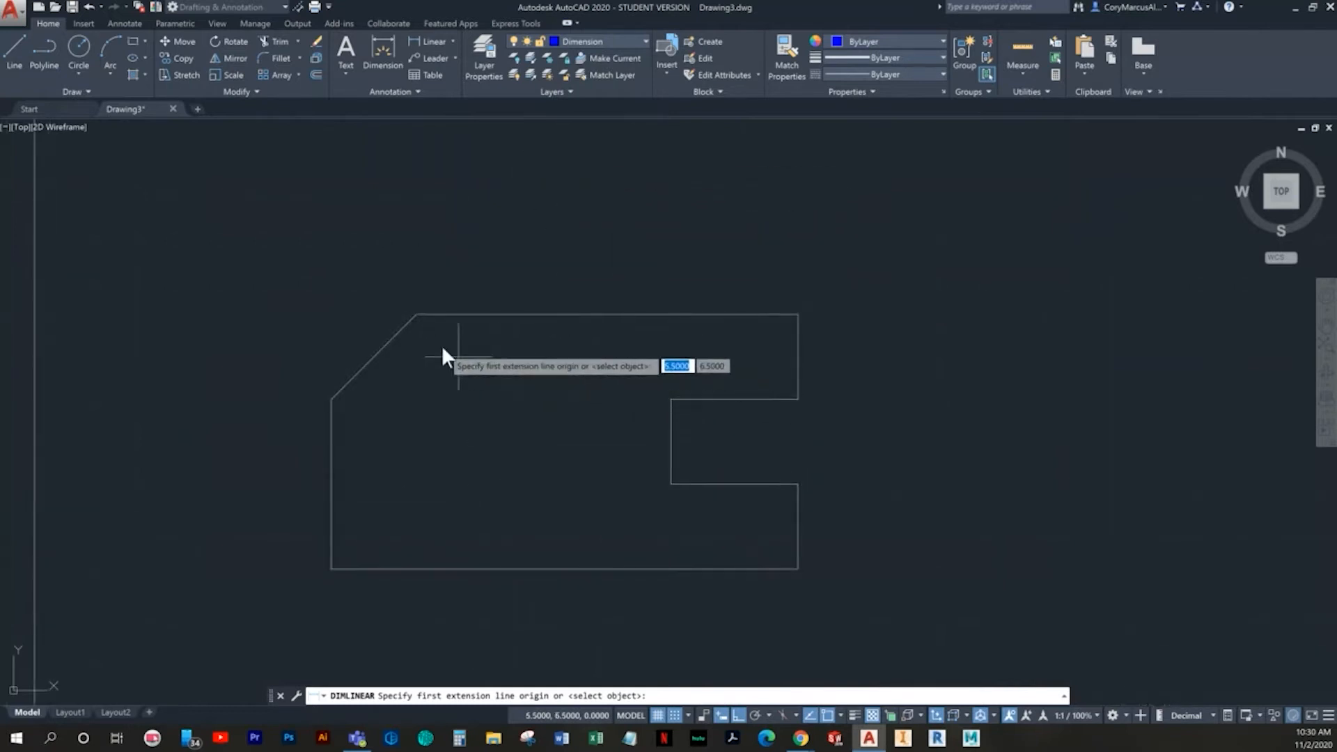
click(675, 715)
click(657, 715)
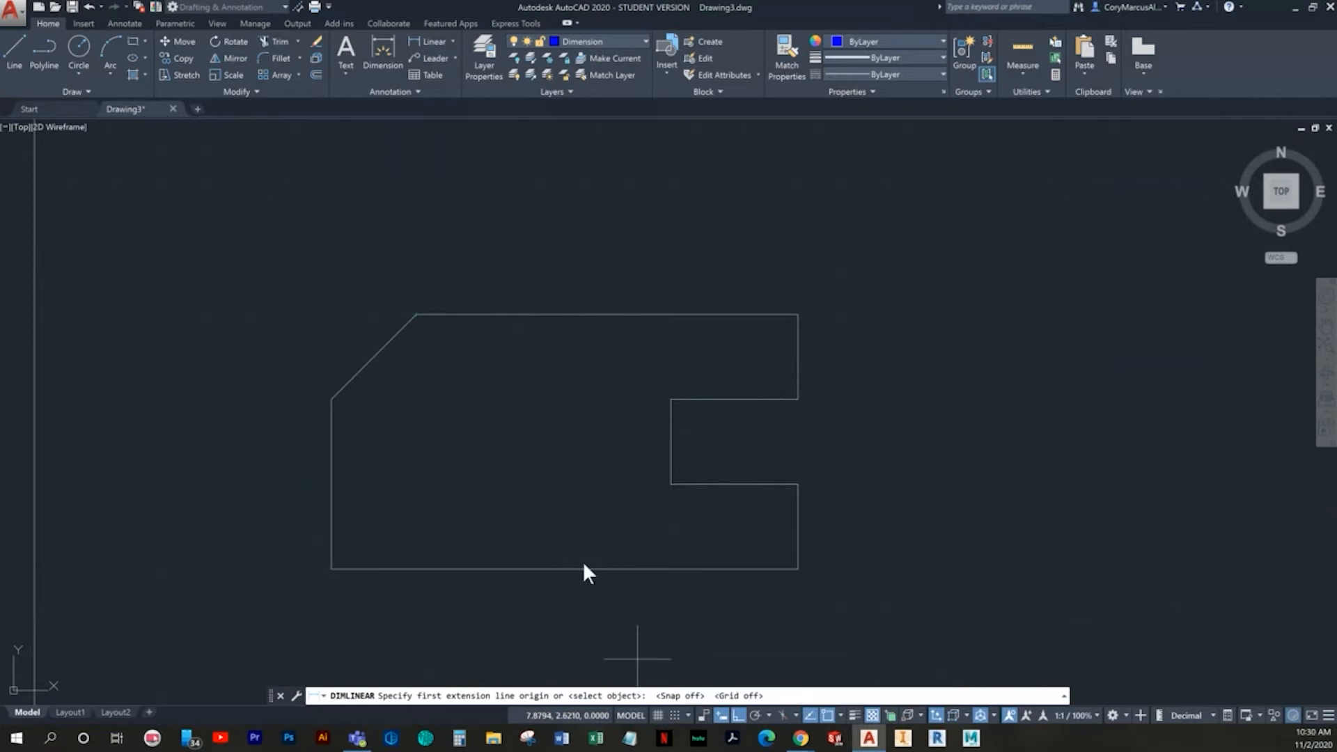
click(418, 314)
click(796, 315)
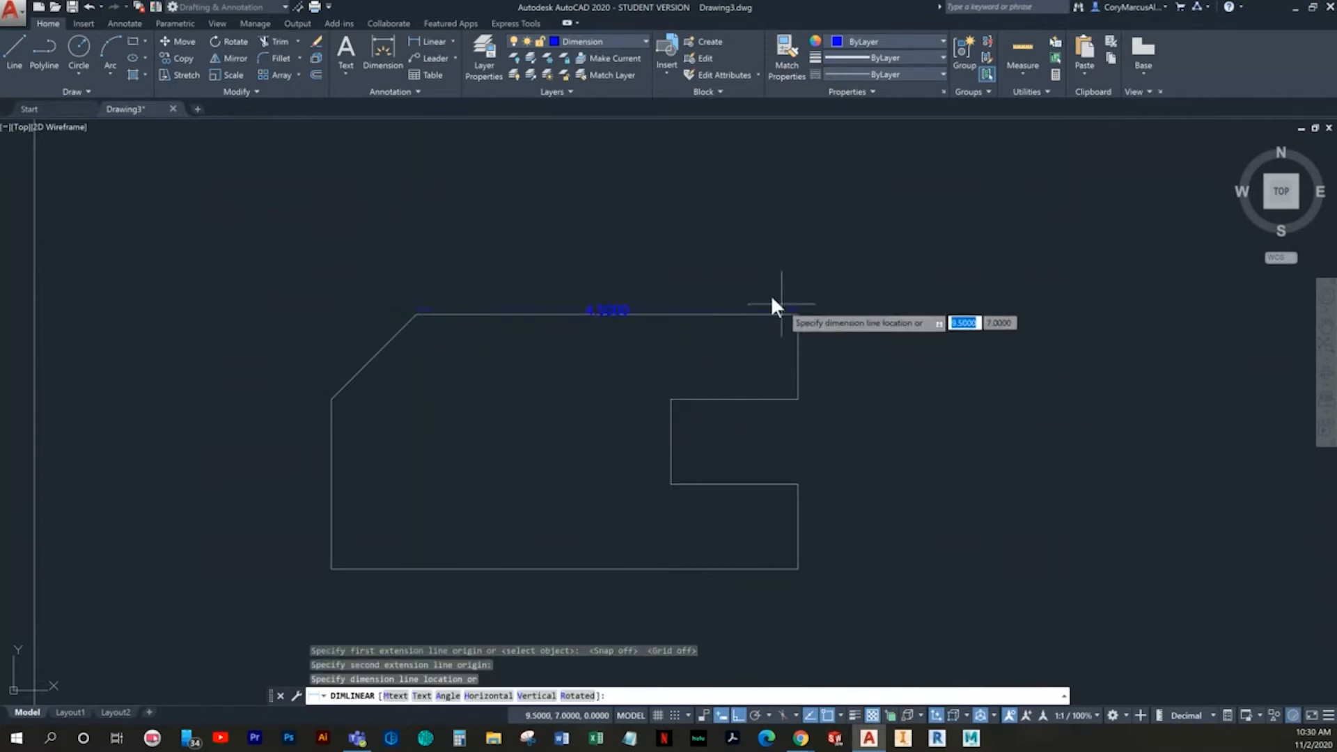
click(683, 243)
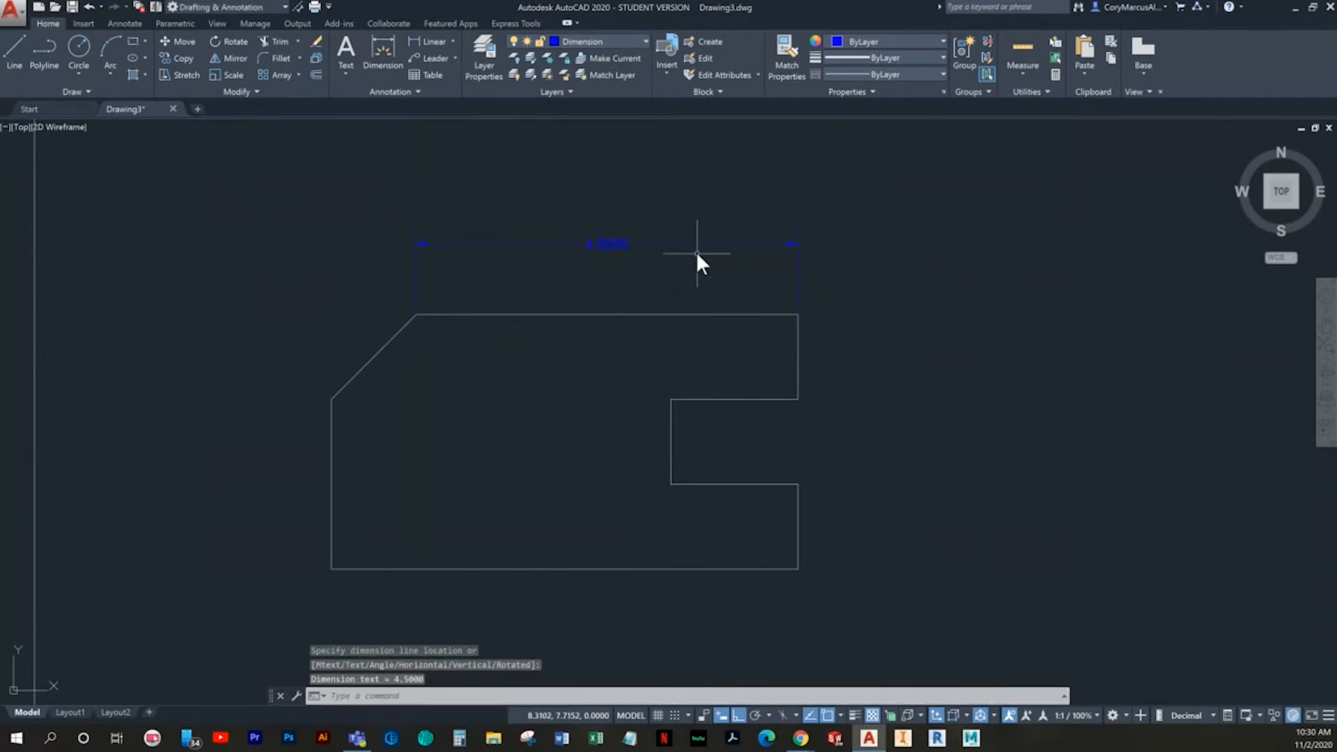
key(Escape)
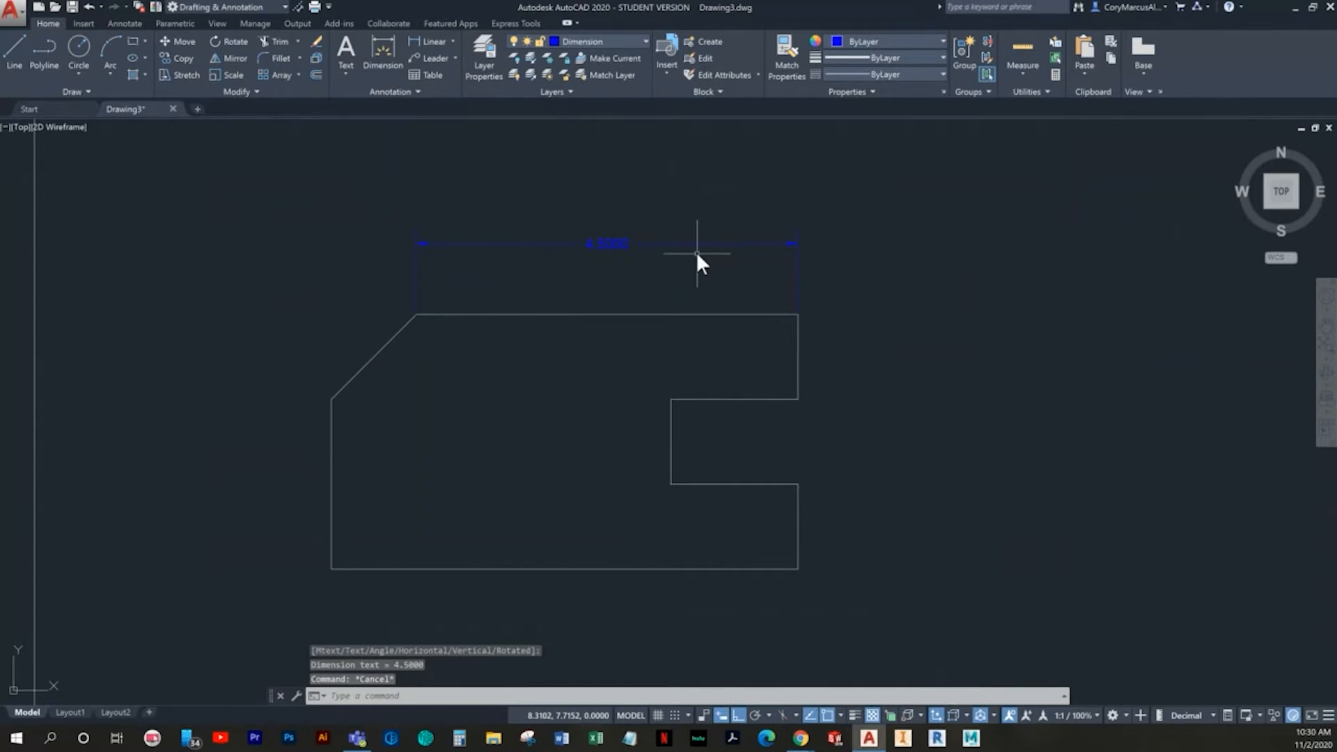
- Modify the Standard dimension style so linear dimensions use a primary unit precision of 0.00
click(123, 23)
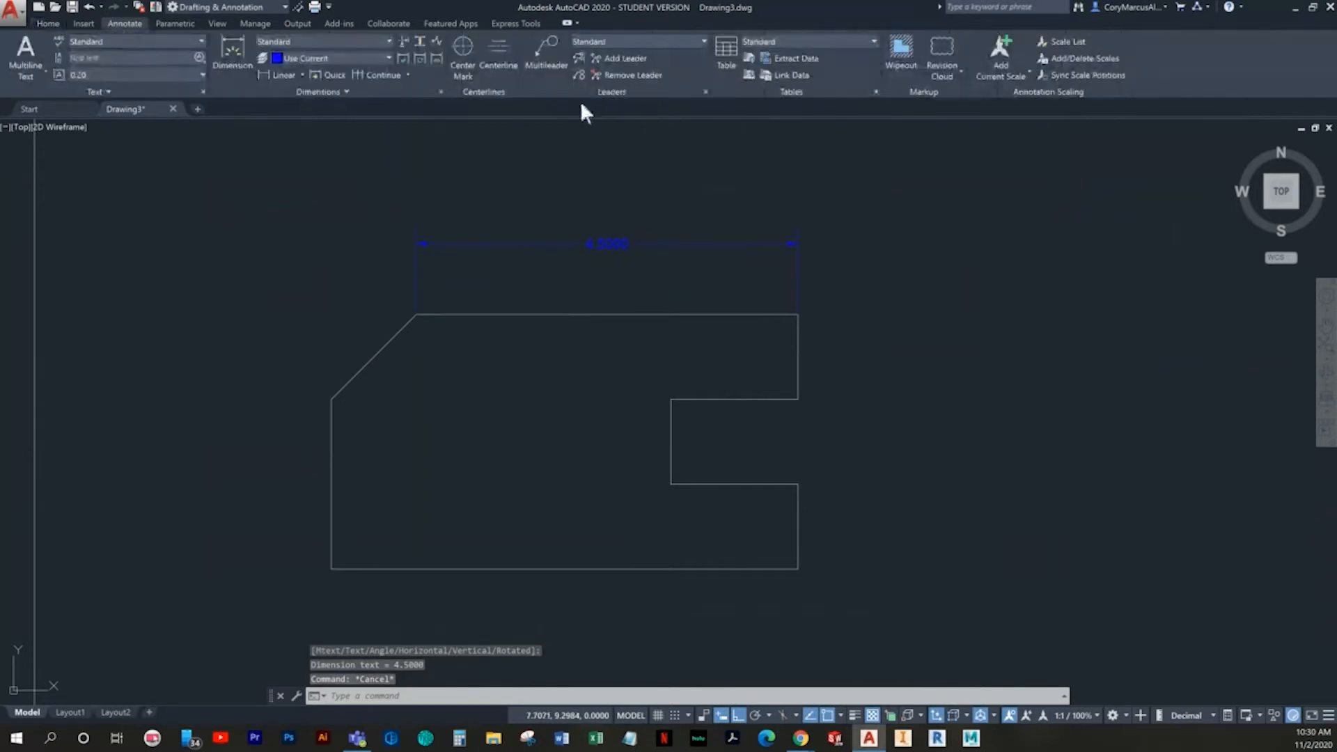
click(441, 92)
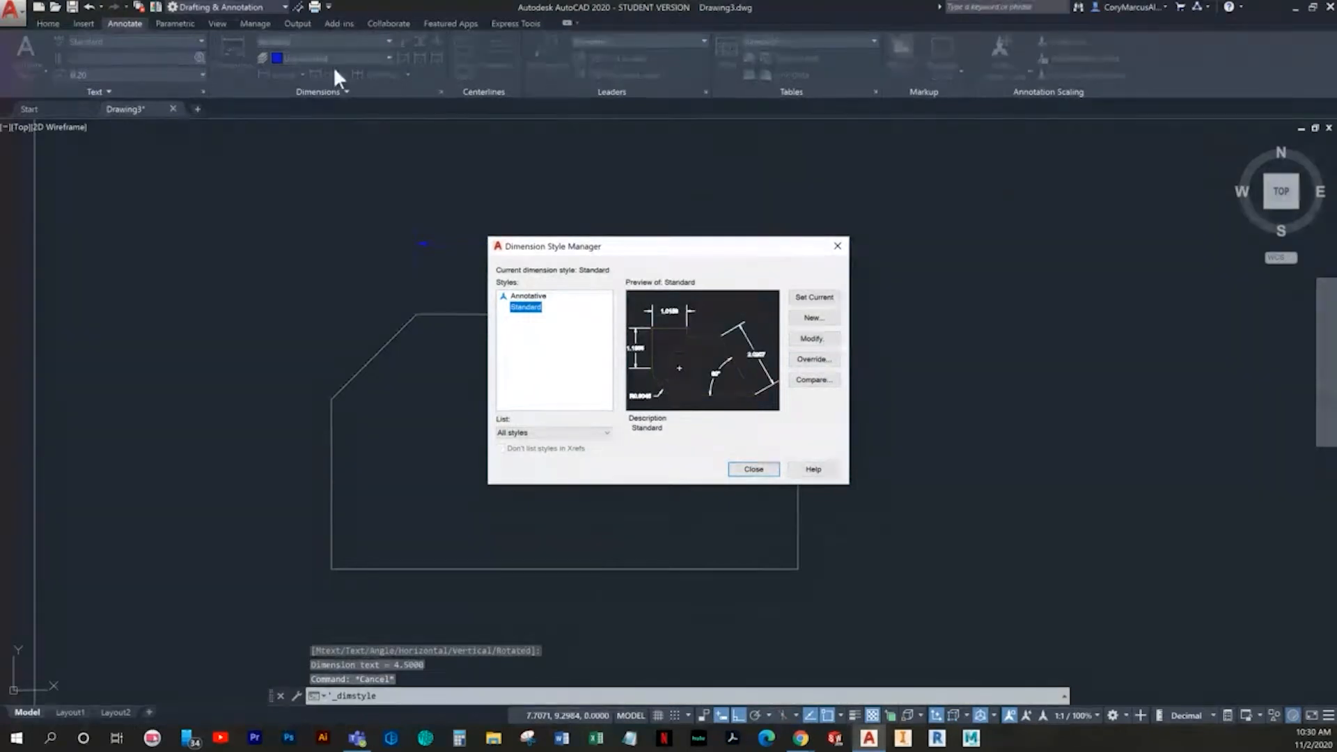
click(813, 339)
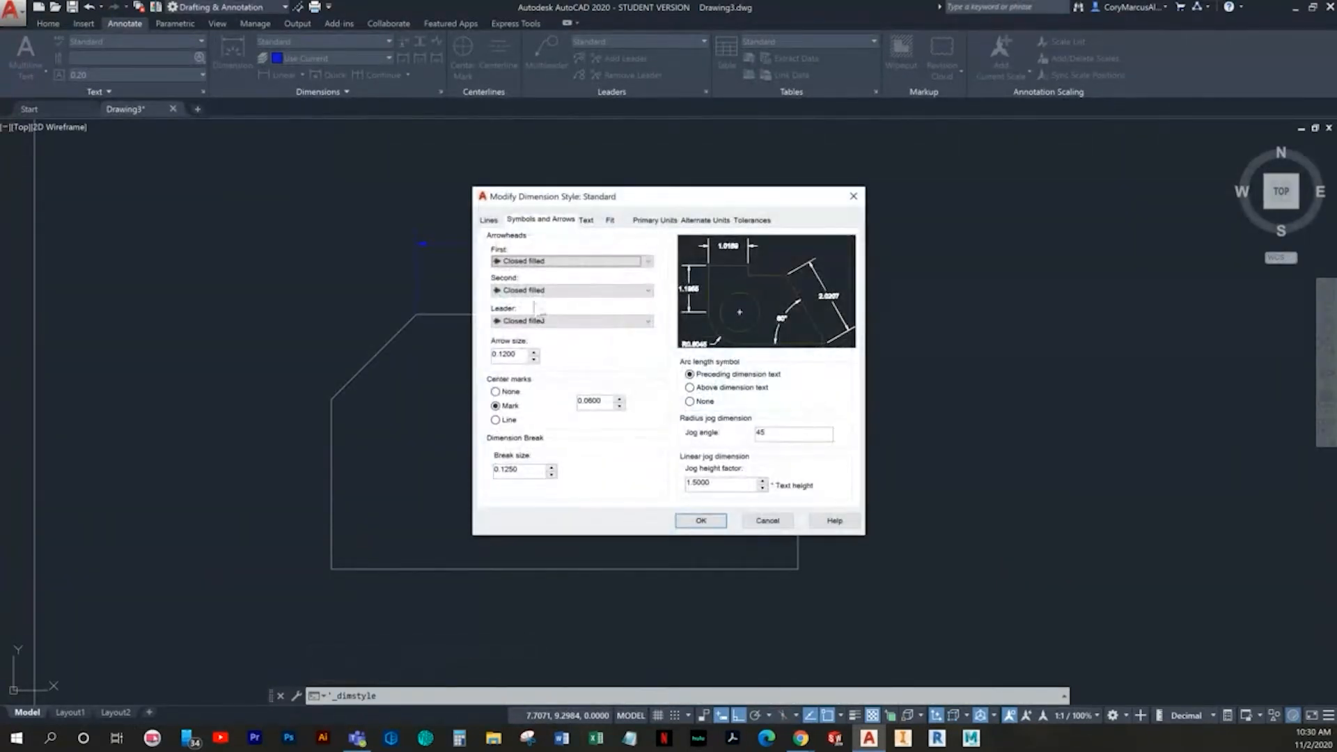
click(644, 220)
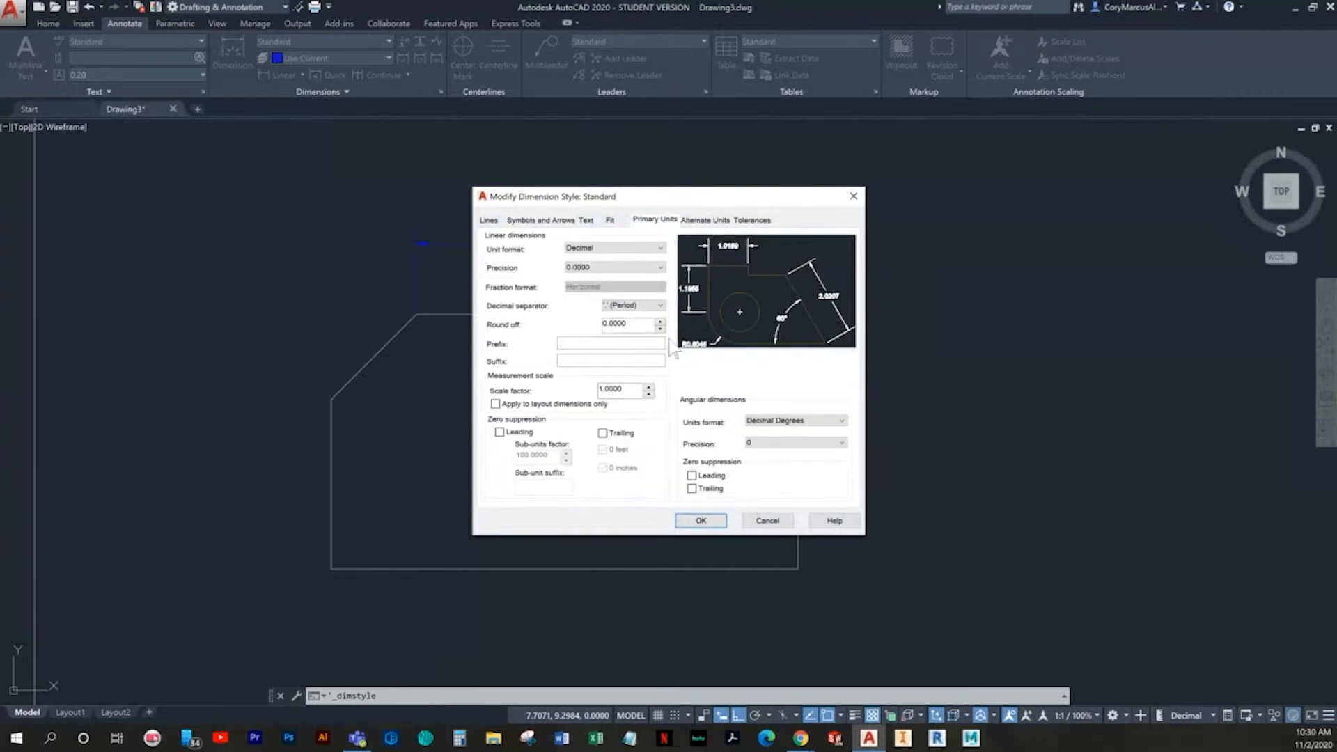
click(594, 268)
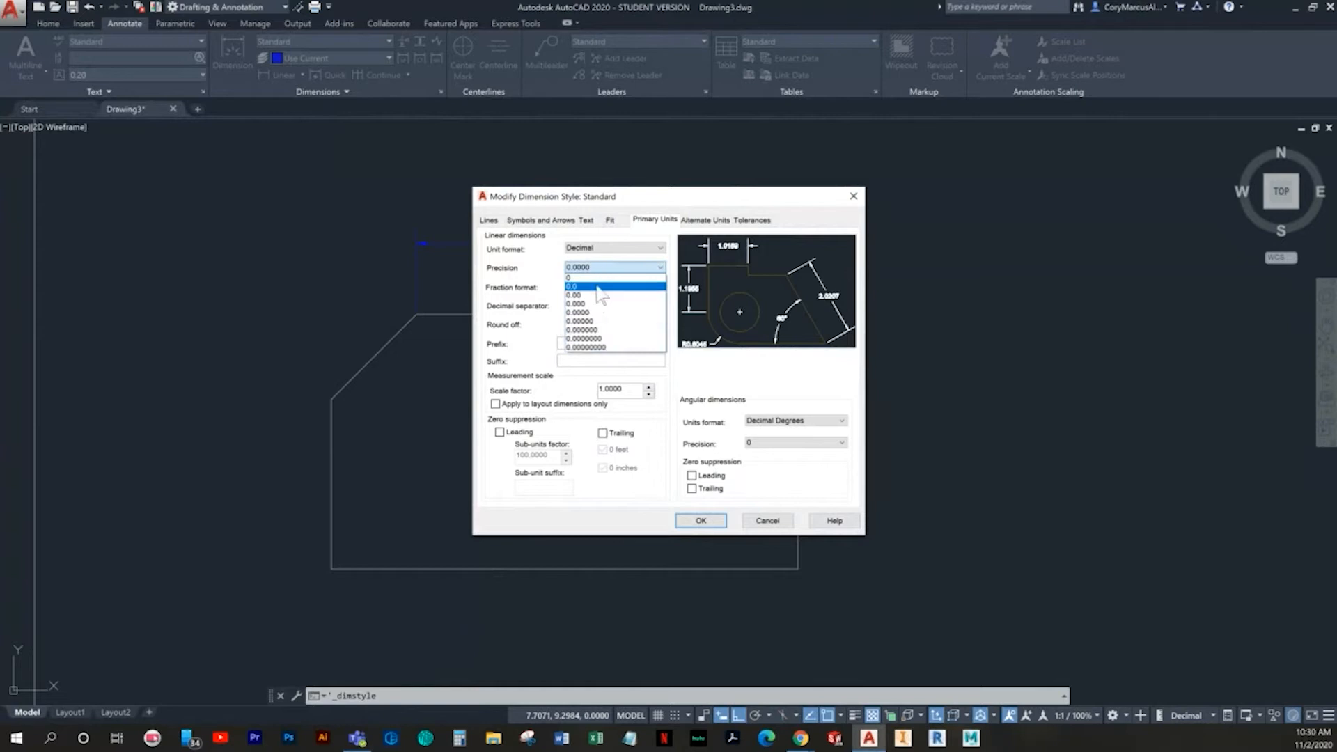
click(584, 295)
click(718, 523)
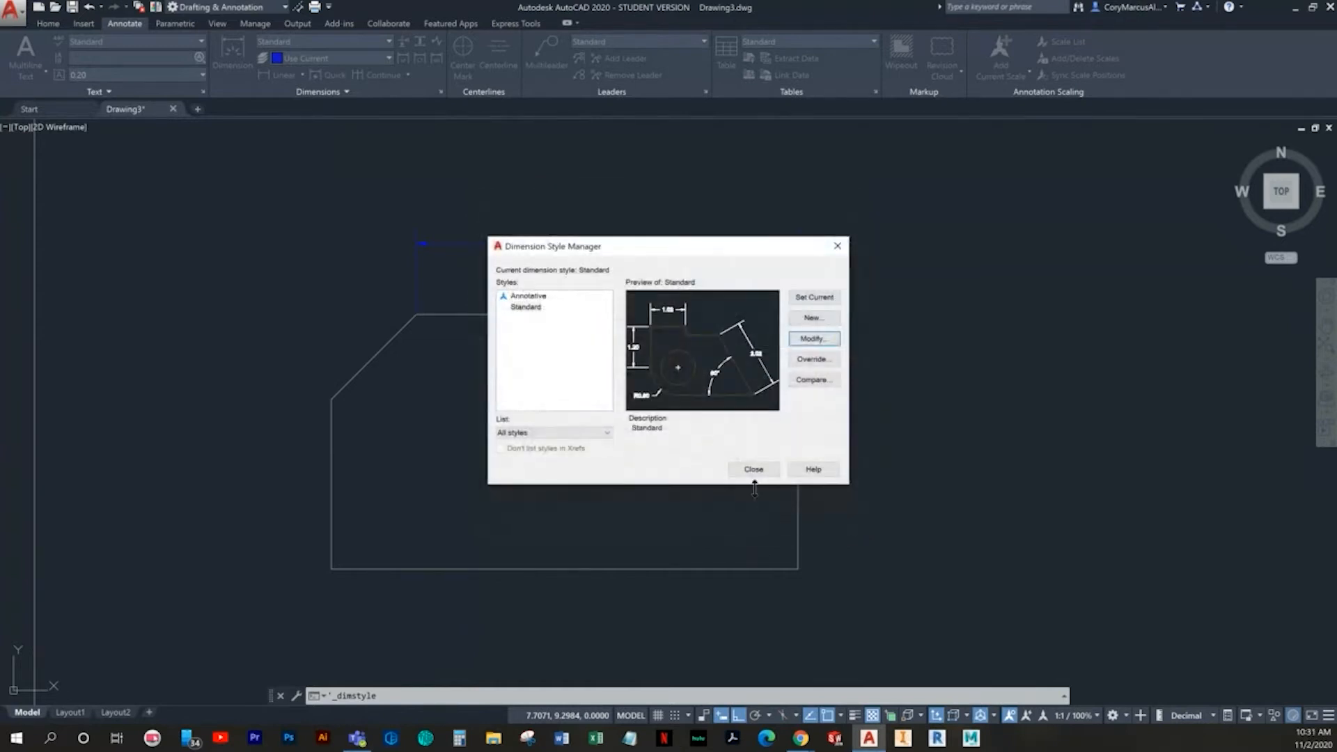
click(754, 469)
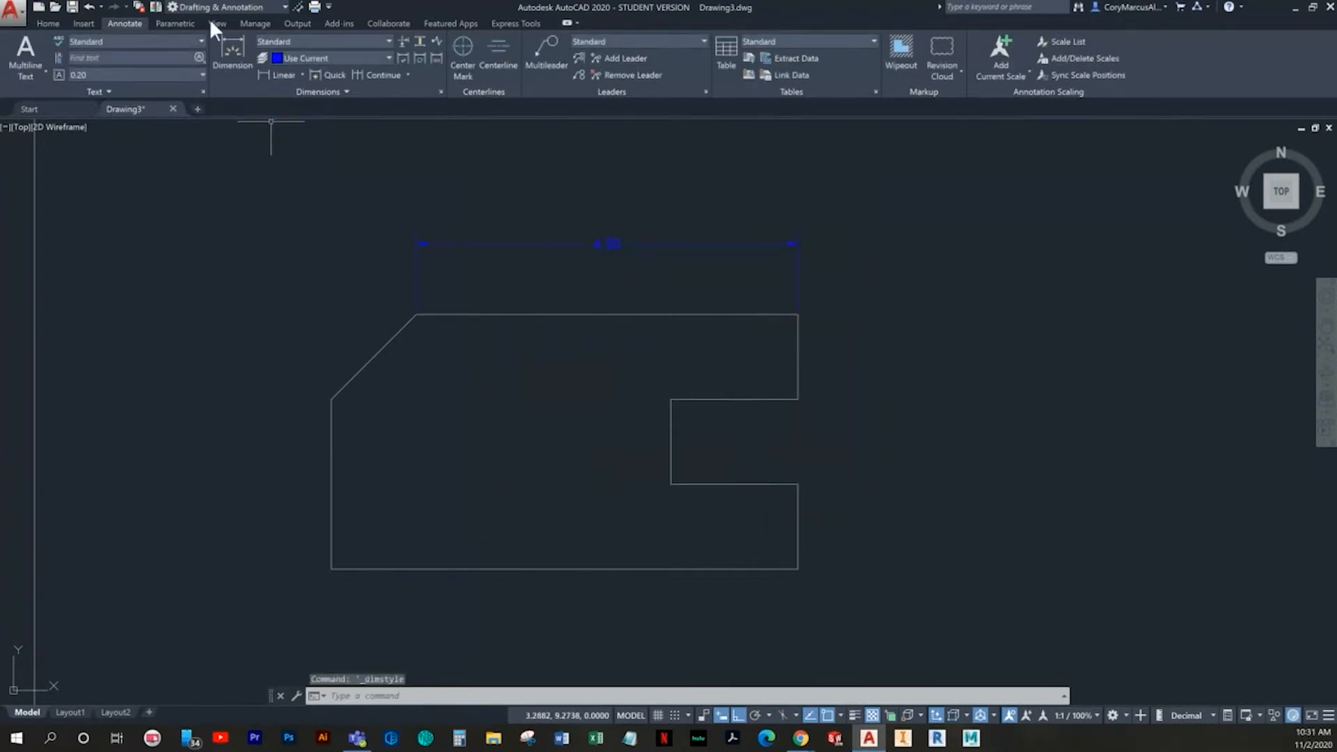
- Add a vertical linear dimension to the right edge segment above the notch, placed outside the outline
click(45, 22)
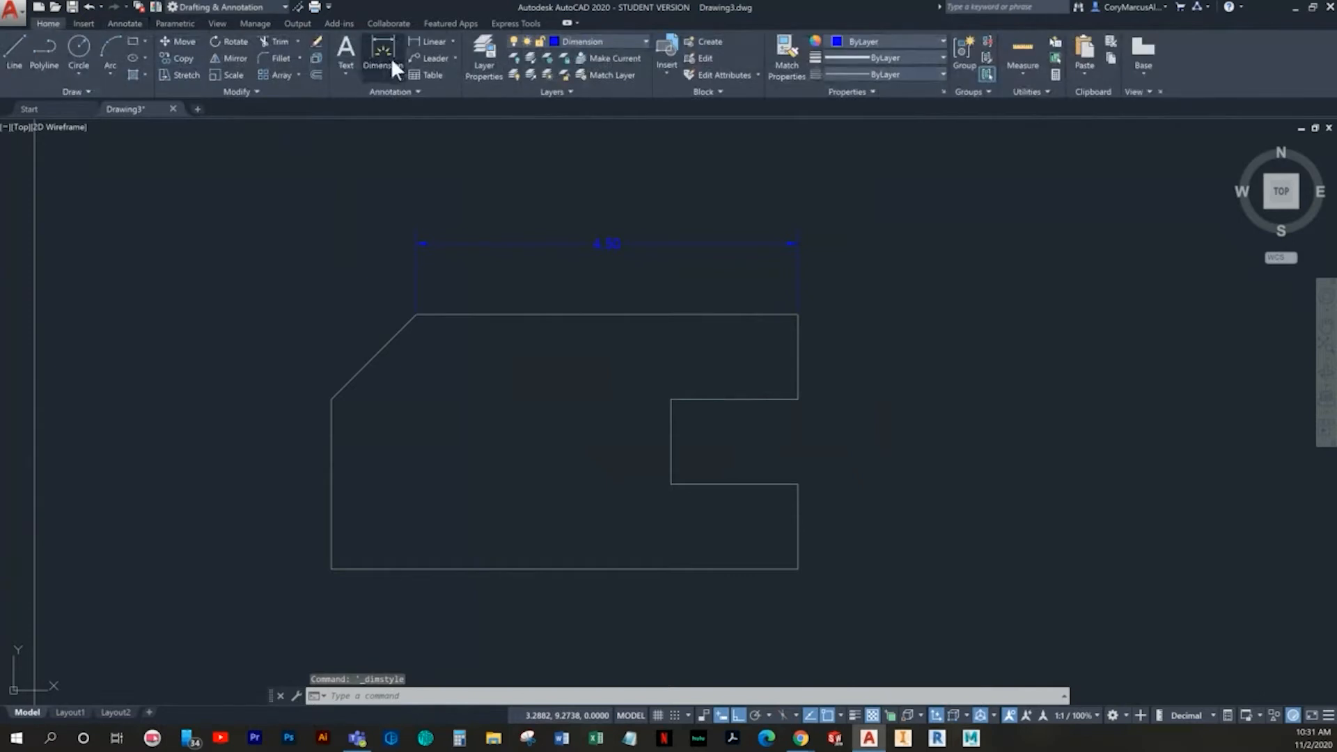
click(433, 36)
click(791, 319)
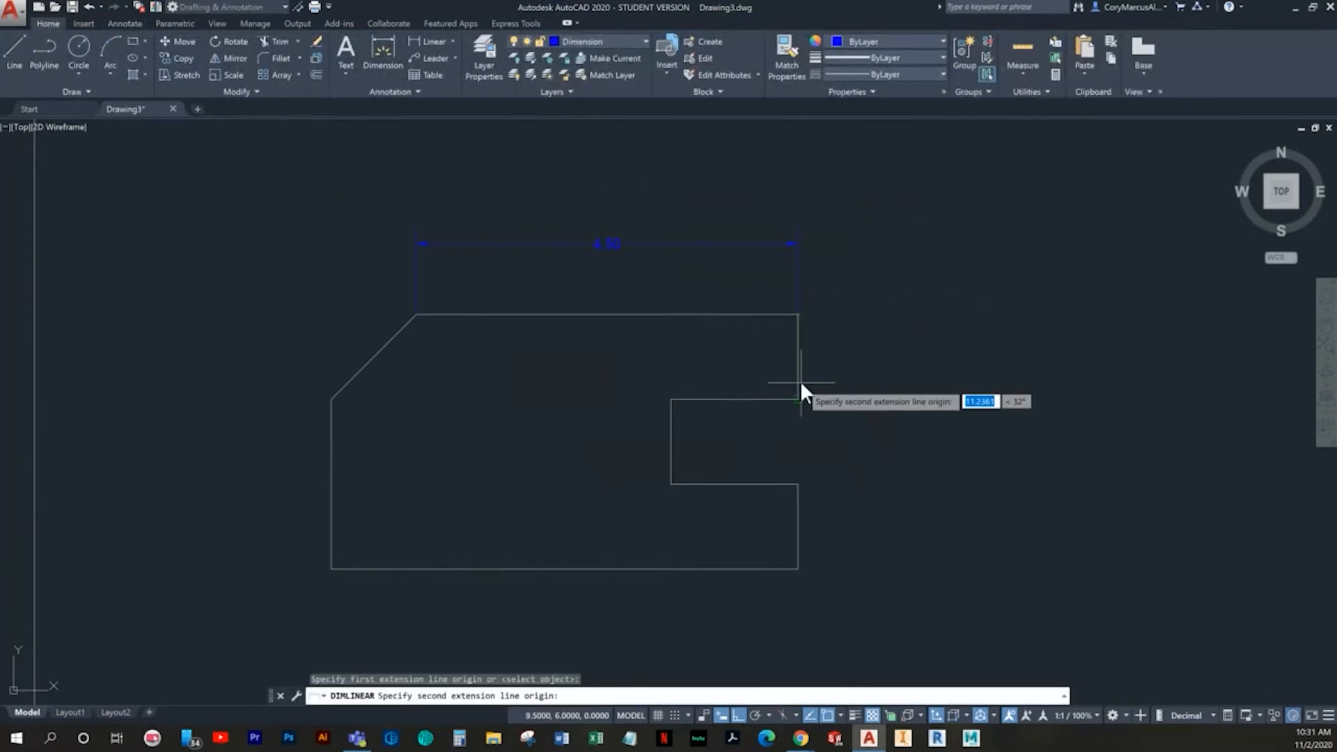
click(795, 395)
click(855, 373)
- Add a vertical linear dimension across the notch opening, in line with the dimension above it
key(Return)
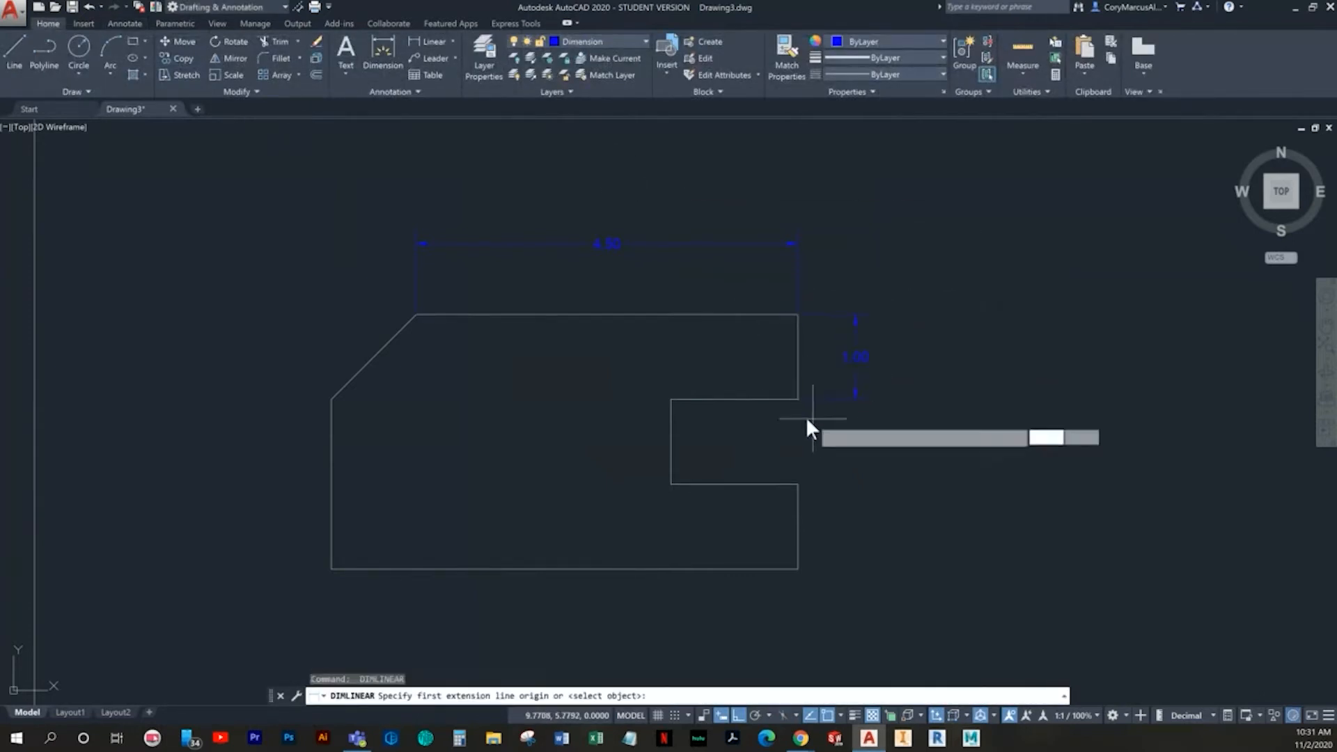
click(798, 399)
click(798, 484)
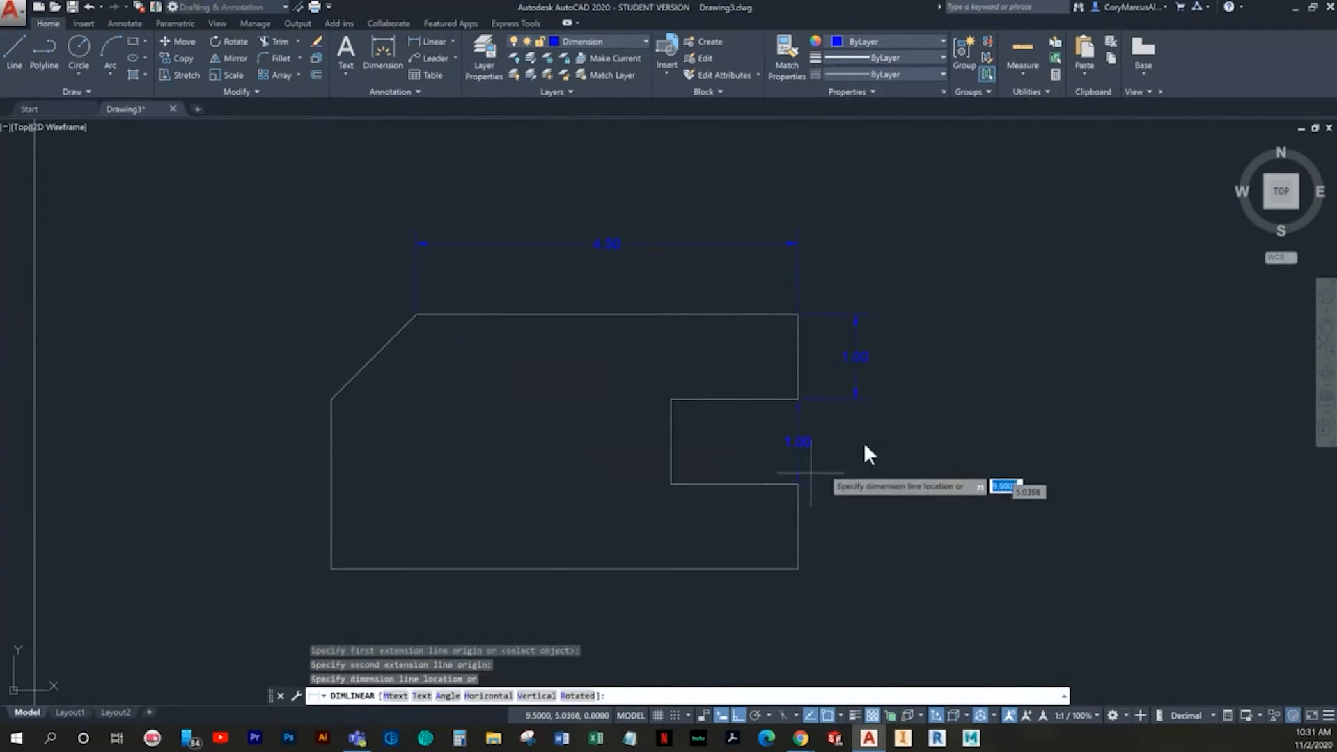
click(851, 398)
- Add a vertical linear dimension to the right edge segment below the notch, in line with the two dimensions above it
key(Return)
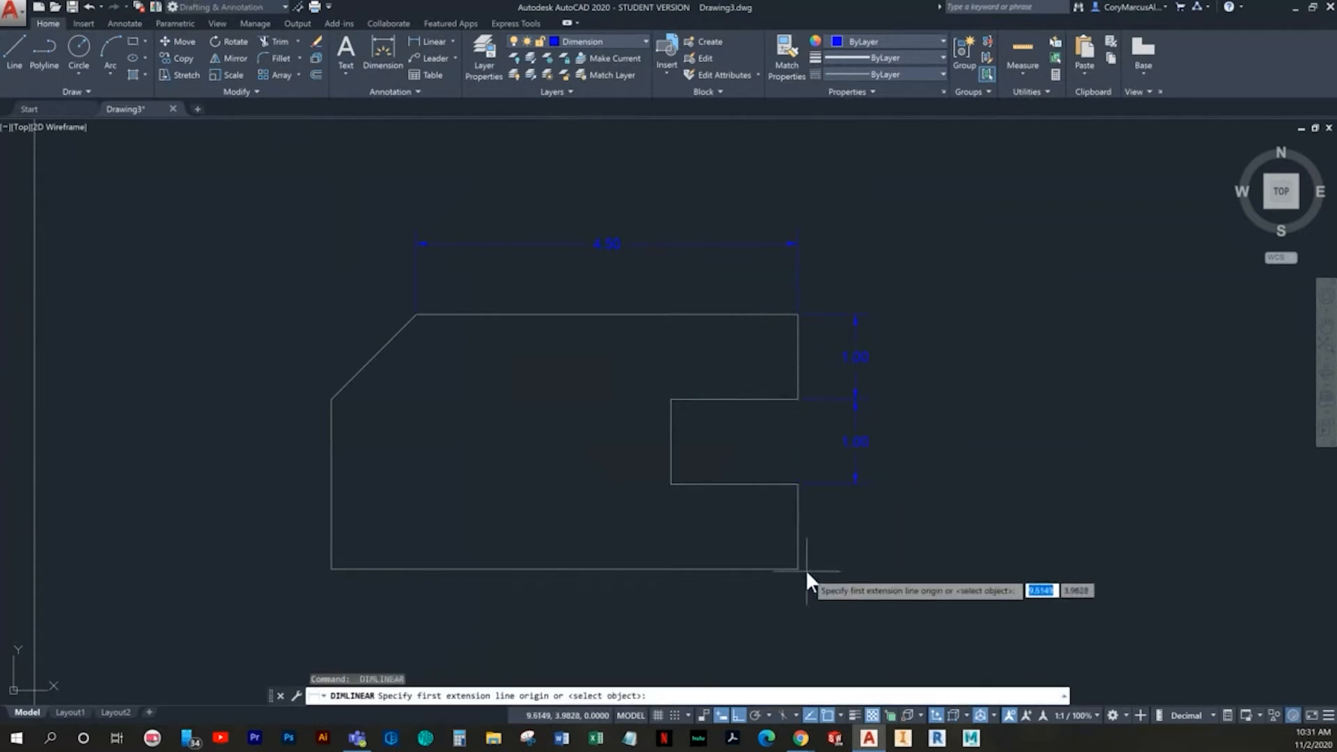
click(799, 569)
click(797, 483)
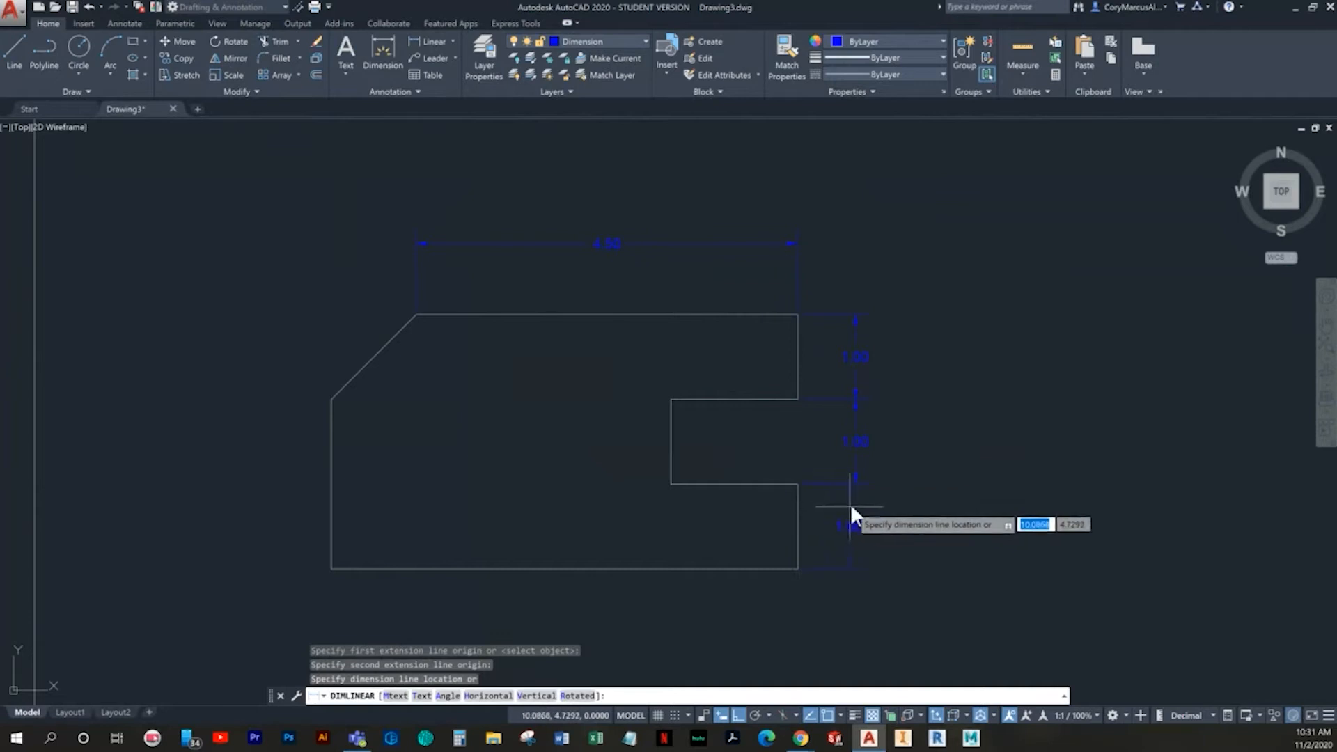
click(855, 502)
key(Escape)
- Add a linear dimension across the plate's full bottom edge, placed below the outline
key(Return)
click(797, 569)
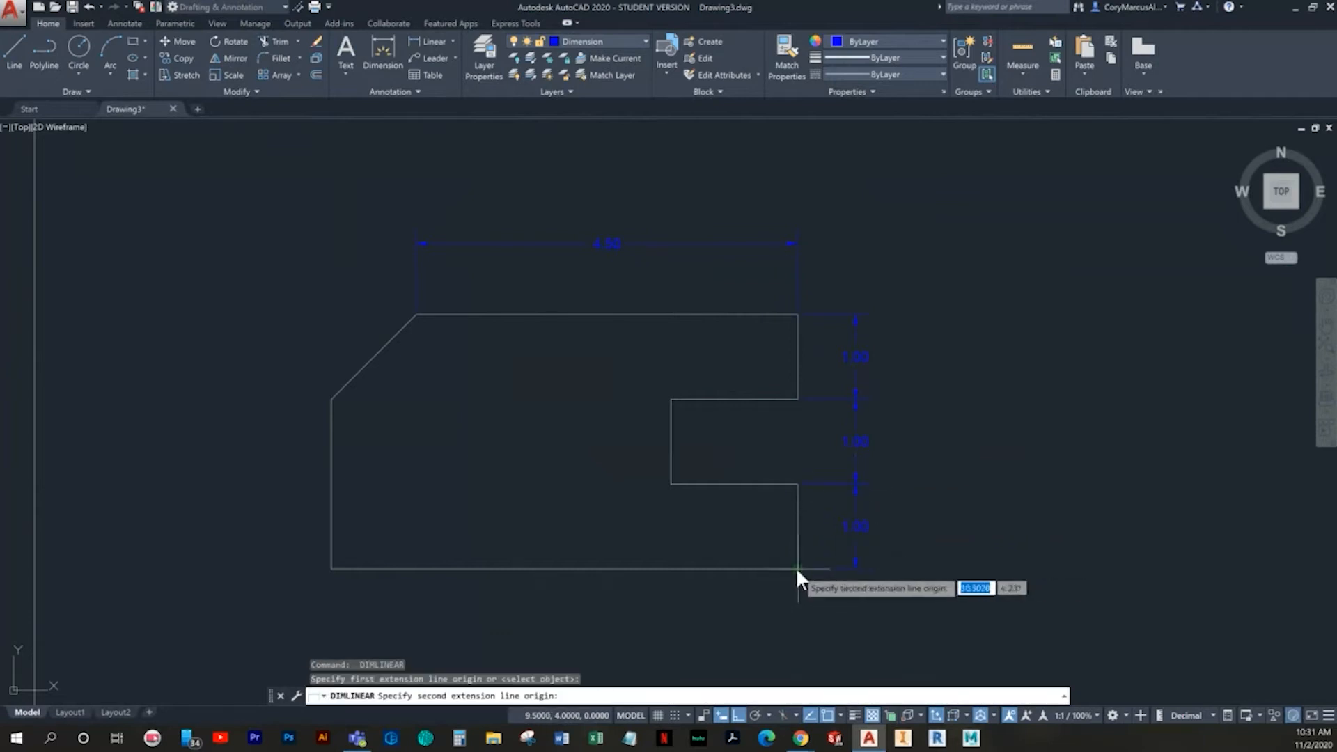
click(331, 569)
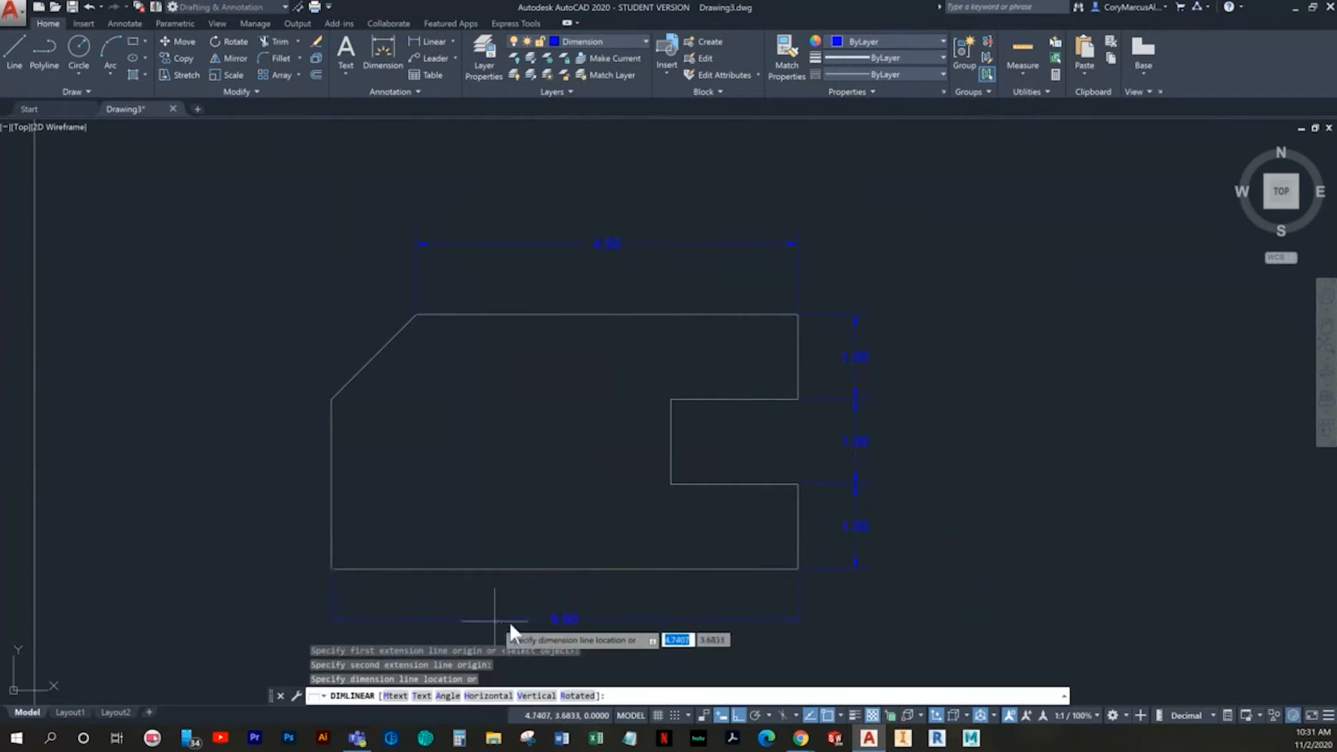
click(558, 629)
- Add a vertical linear dimension to the plate's left edge, placed outside the outline
key(Return)
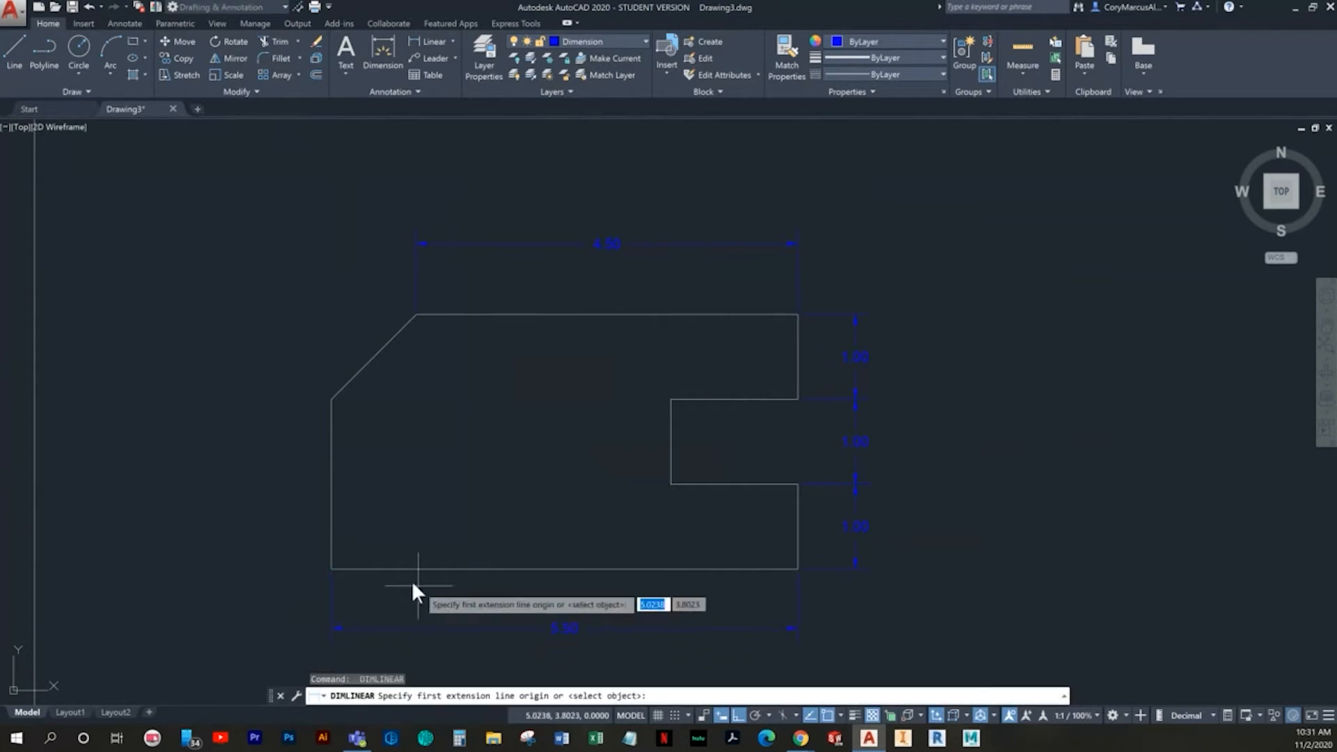
click(331, 569)
click(331, 399)
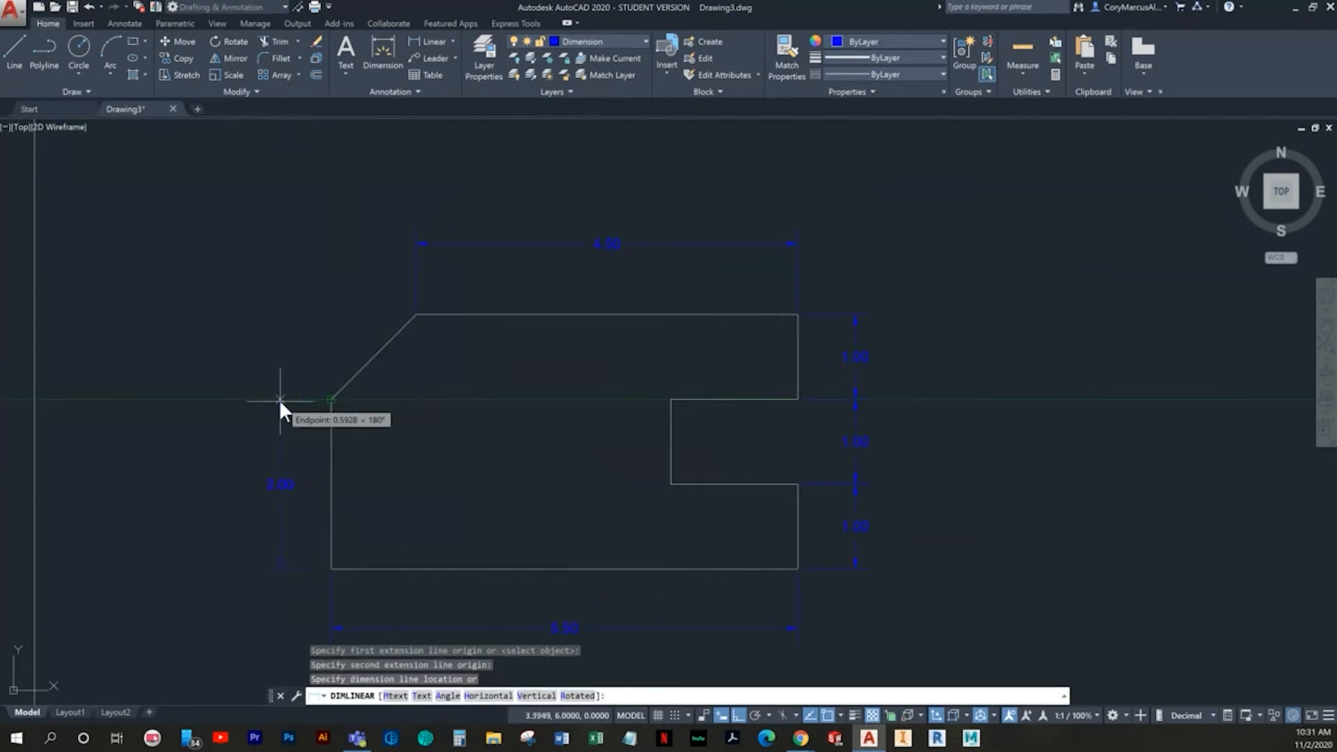
click(252, 402)
key(Escape)
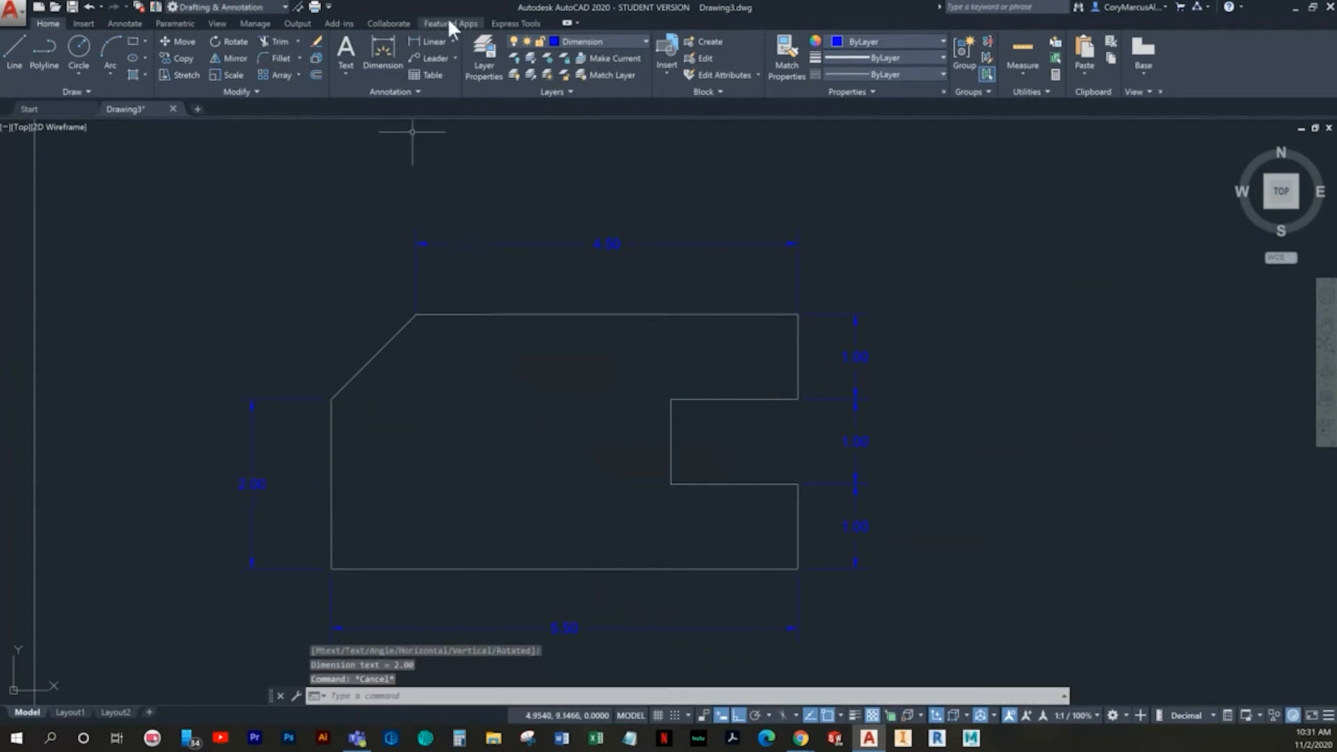
- Add an aligned dimension to the chamfered corner edge, placed outside and parallel to it
click(452, 40)
click(431, 143)
scroll(321, 457, up, 4)
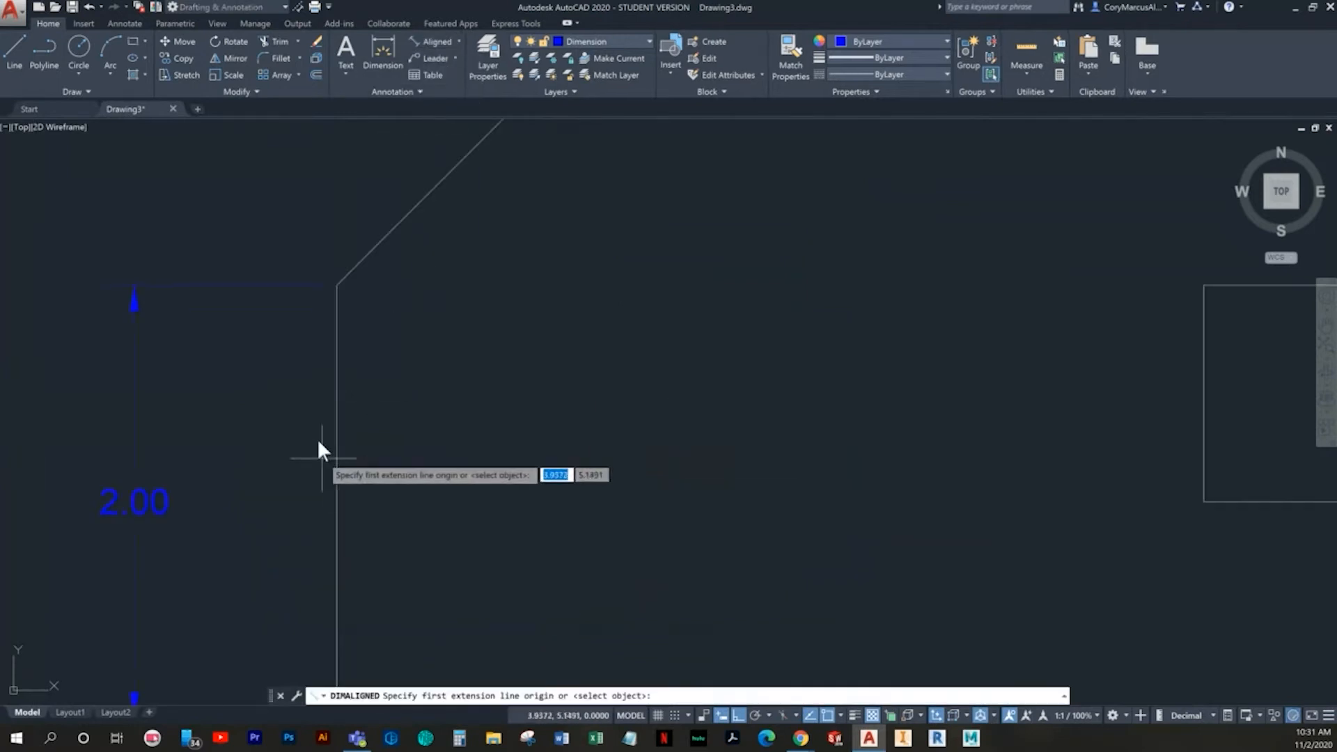
click(332, 284)
middle_drag(383, 475, 298, 691)
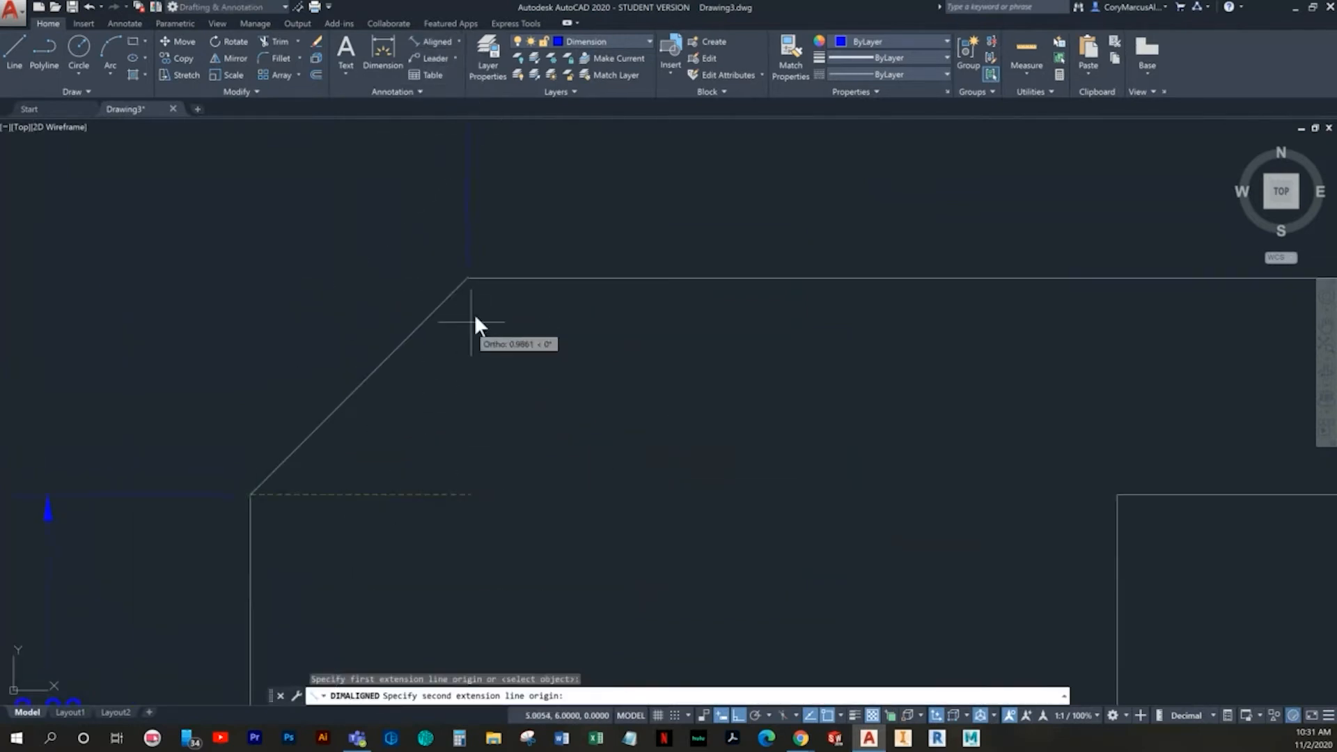
click(467, 280)
scroll(232, 256, down, 3)
middle_drag(232, 256, 334, 276)
click(316, 269)
key(Escape)
scroll(599, 404, down, 2)
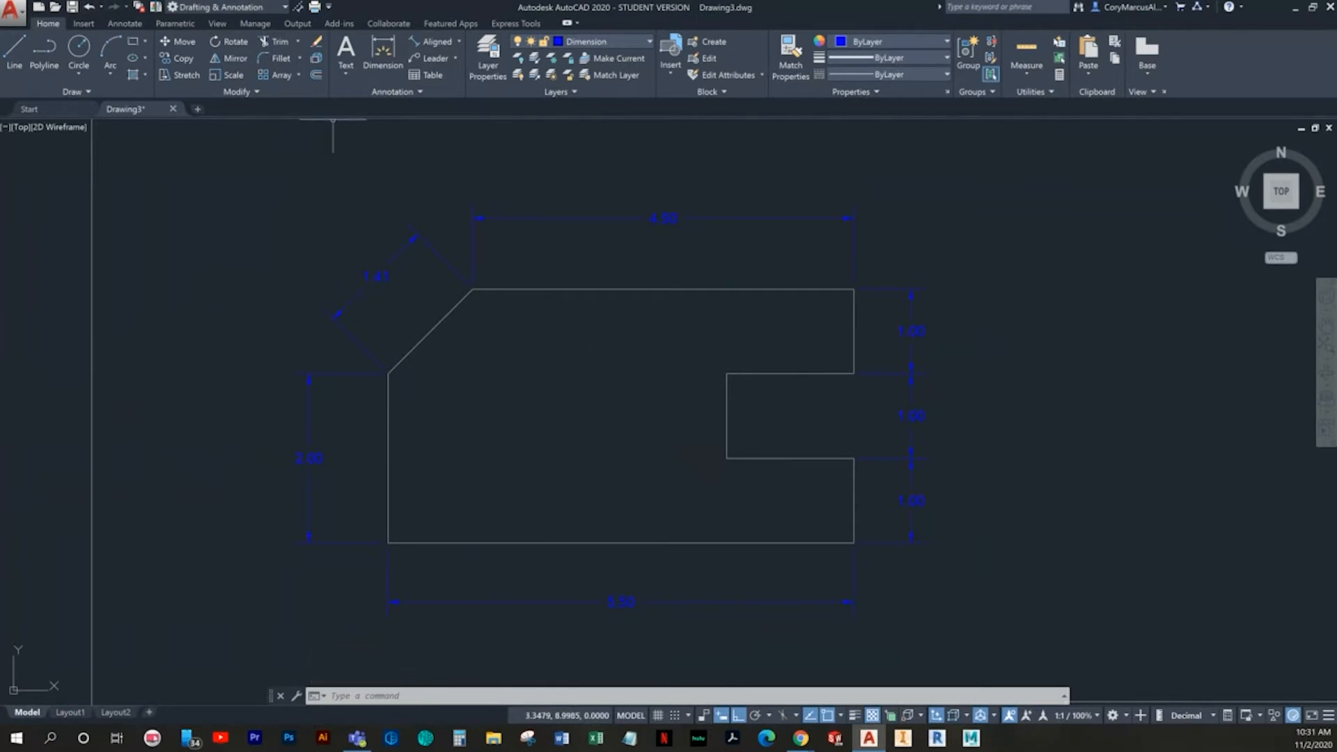
key(alt+Tab)
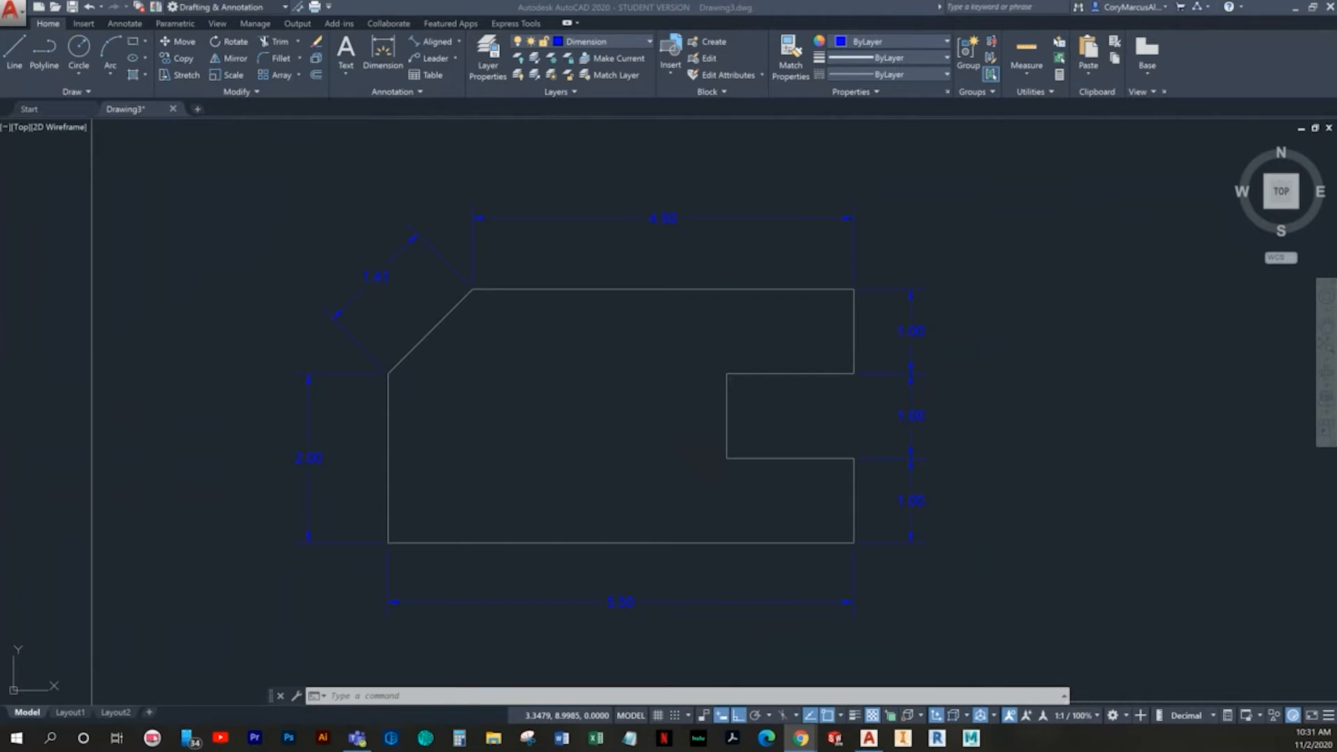
key(alt+Tab)
- Create a new drawing from the Imperial B template
scroll(223, 238, down, 2)
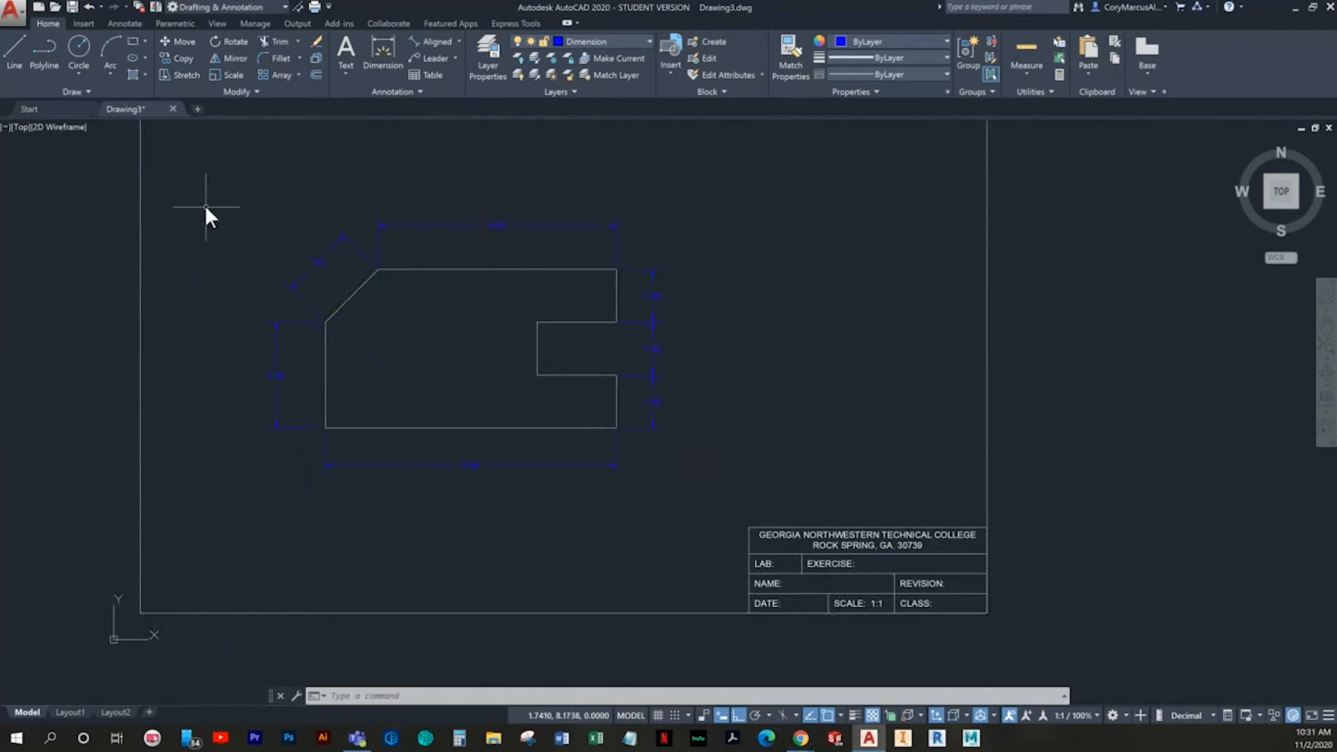
click(39, 8)
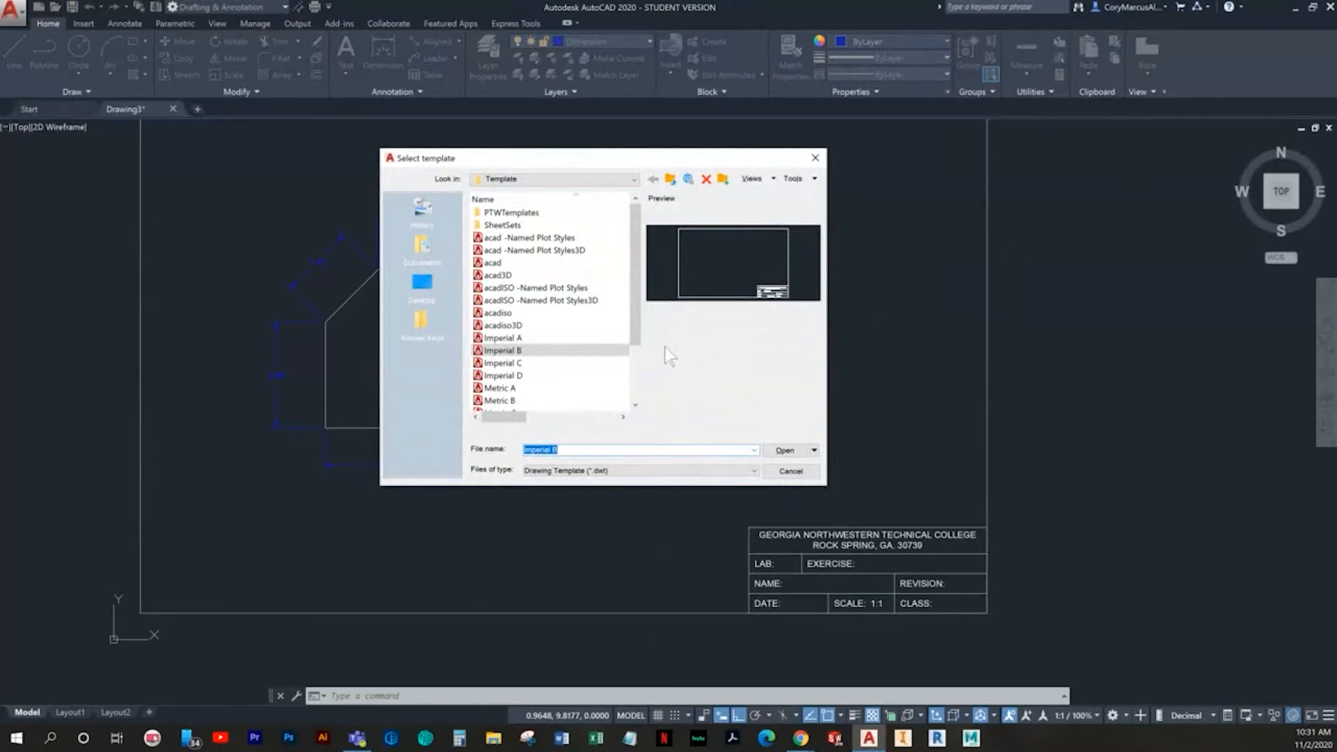
click(507, 352)
double_click(506, 352)
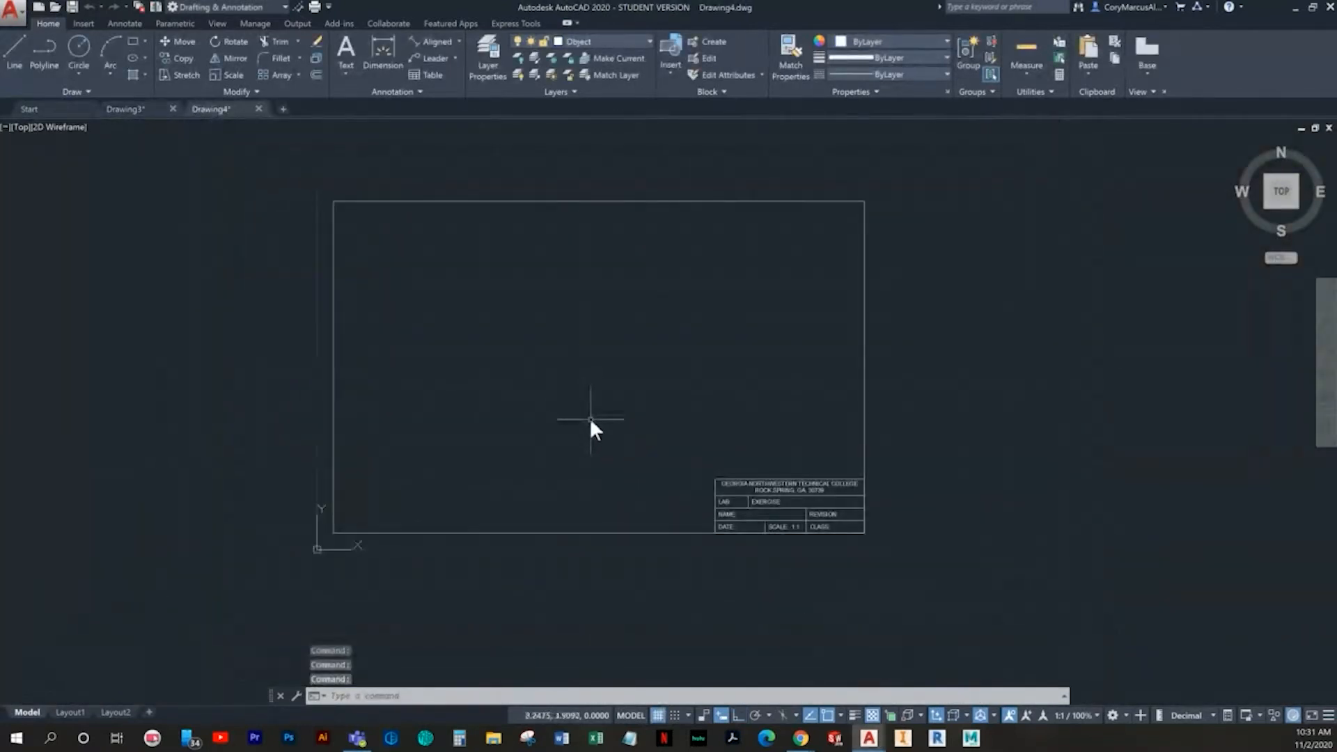
- Set the X and Y snap and grid spacing to 0.5 in the drafting settings
right_click(672, 714)
click(669, 695)
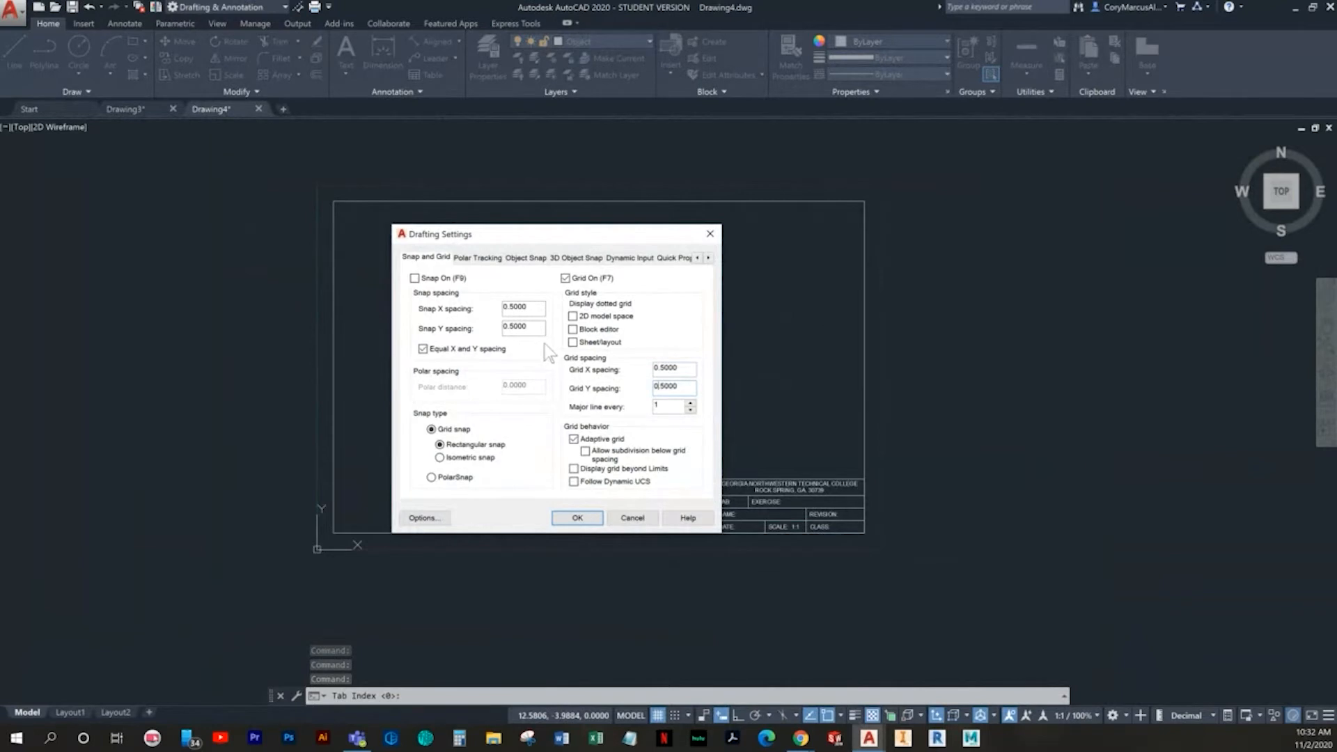
click(577, 517)
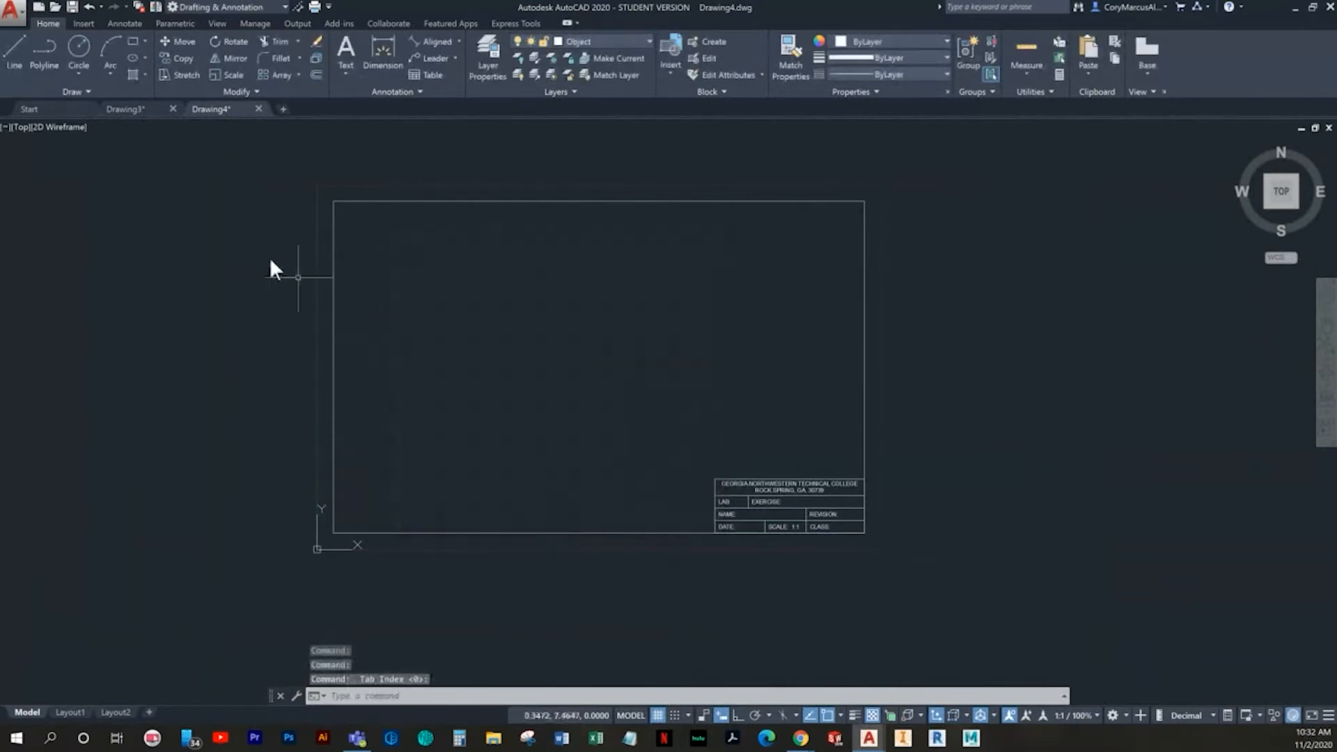
- With grid snap on, draw connected lines from point 4,4 going 1.5 right, 0.5 up and 1.5 right
click(15, 55)
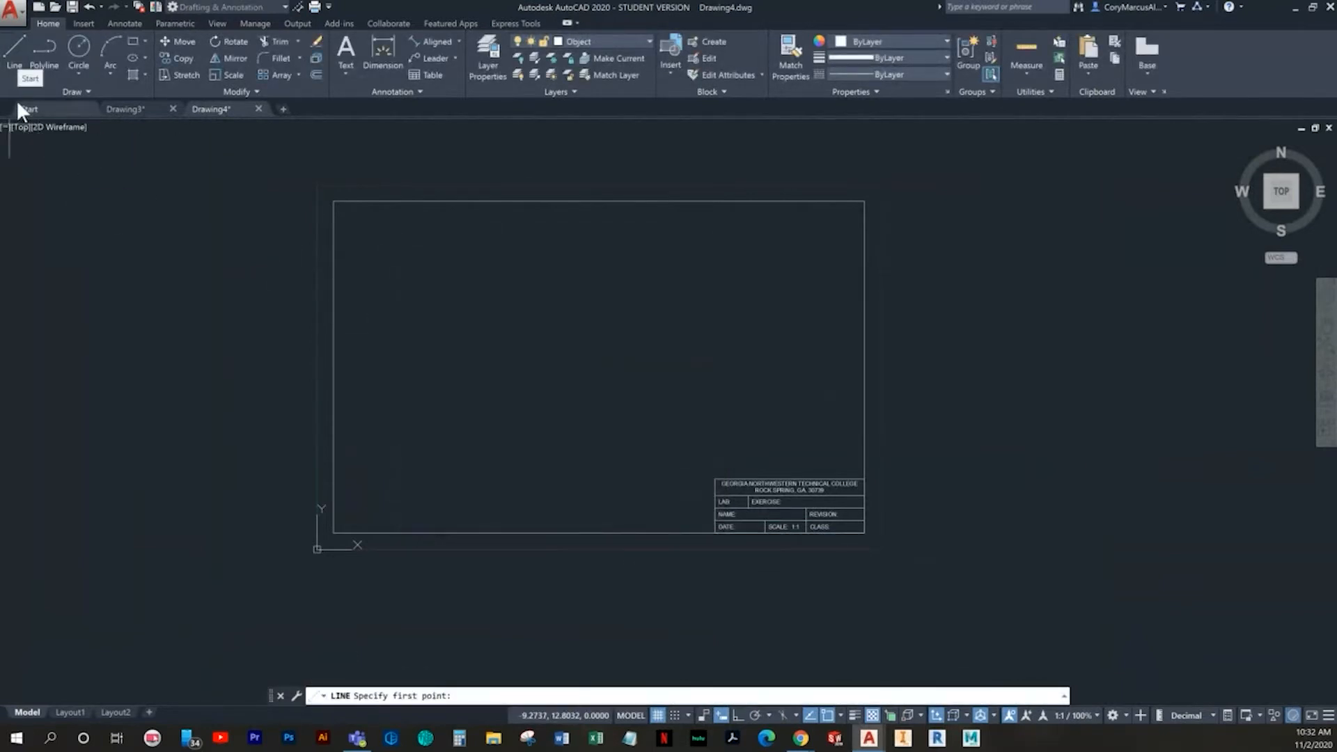
scroll(357, 471, up, 2)
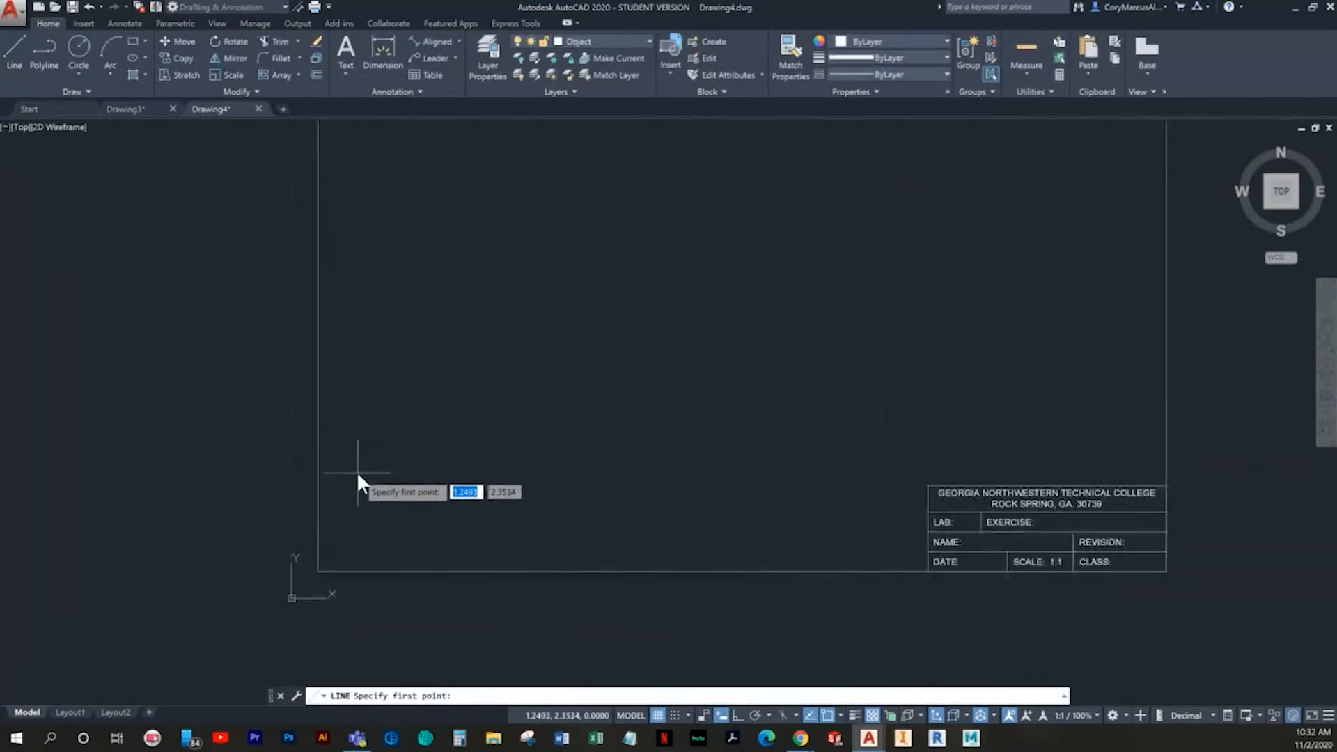
click(675, 714)
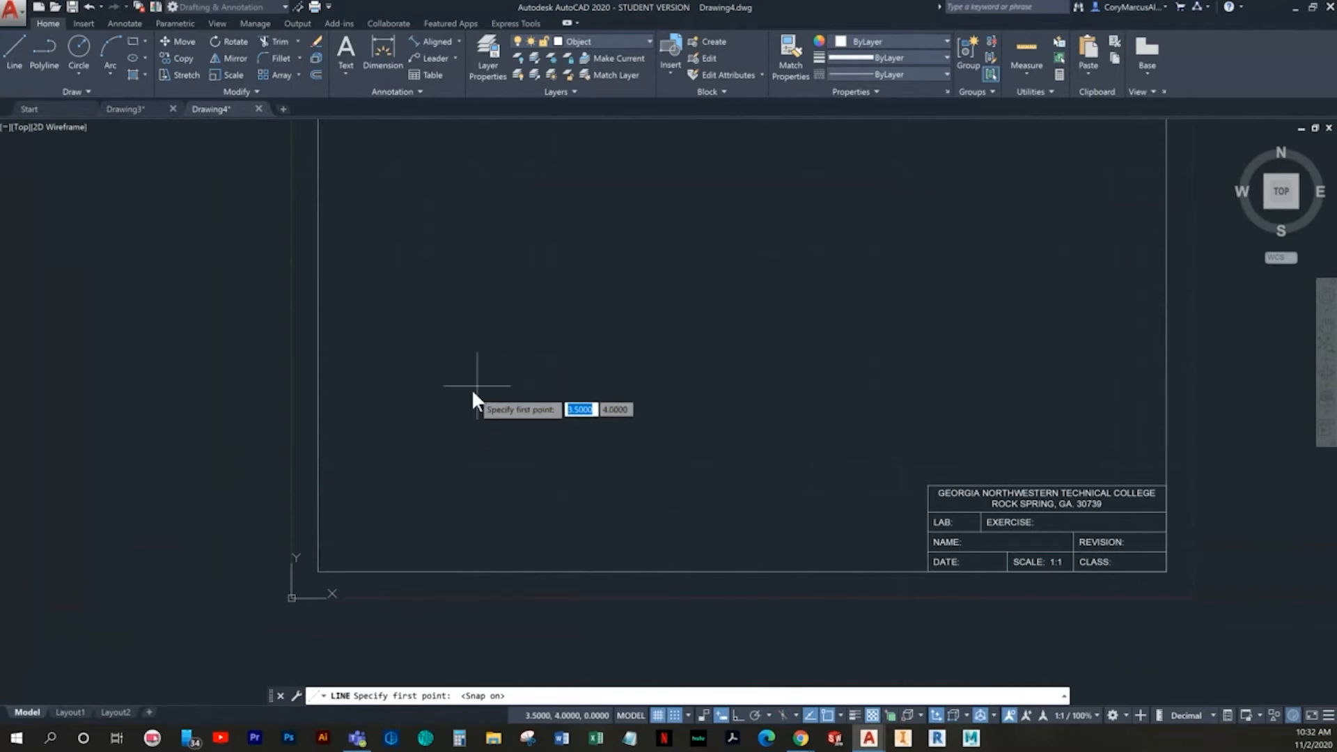
click(499, 398)
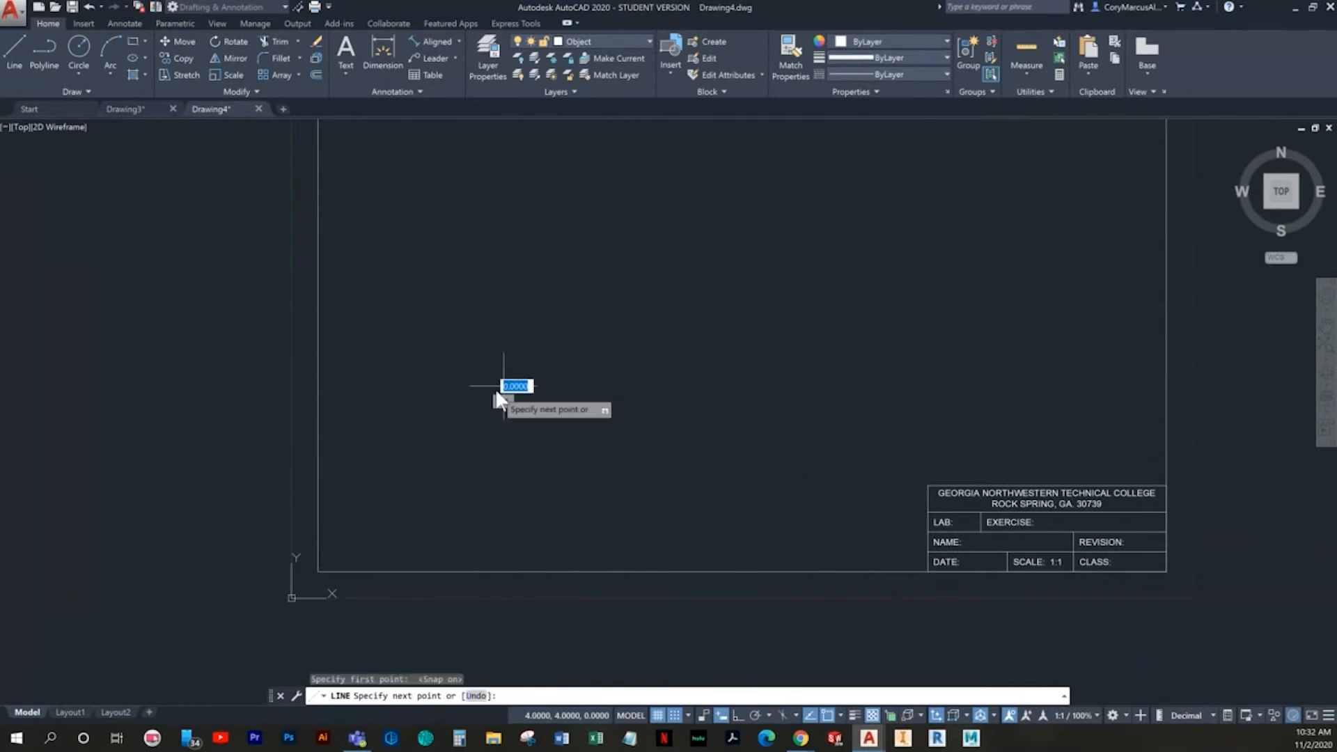
scroll(536, 387, up, 4)
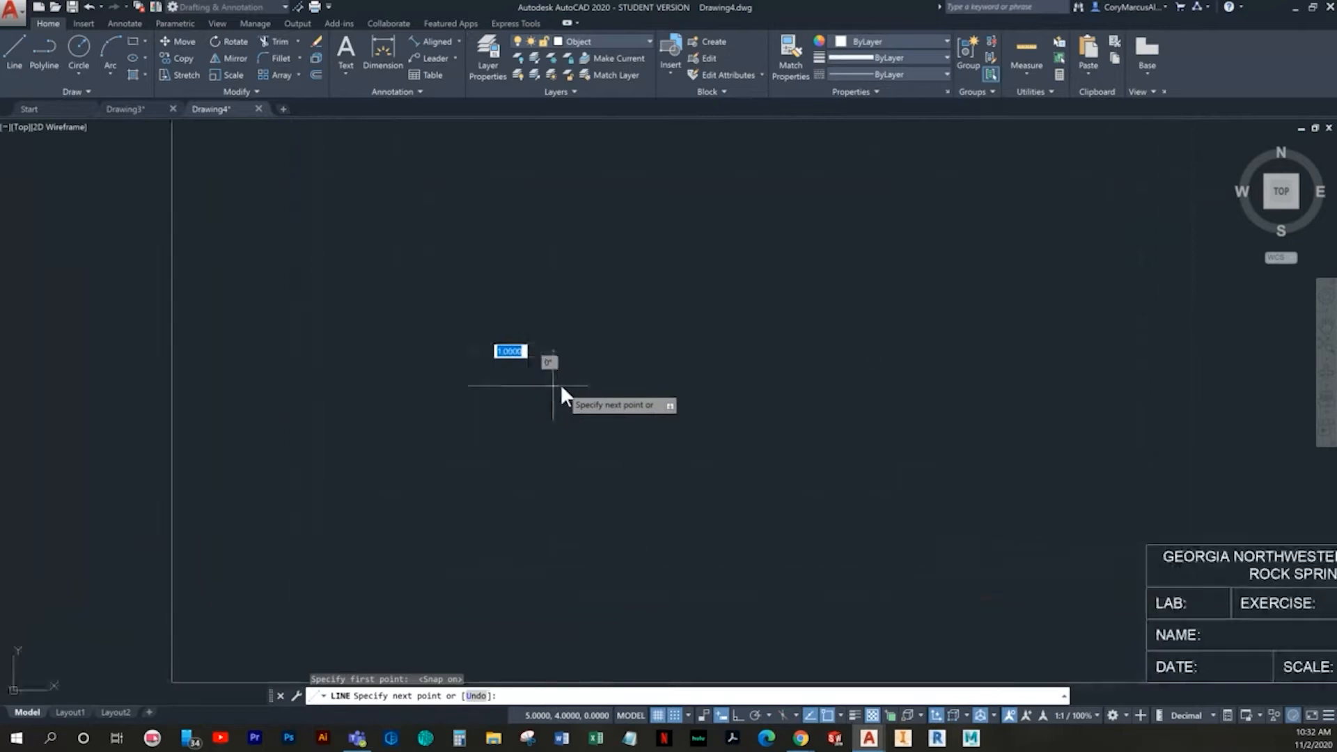
click(609, 422)
click(609, 349)
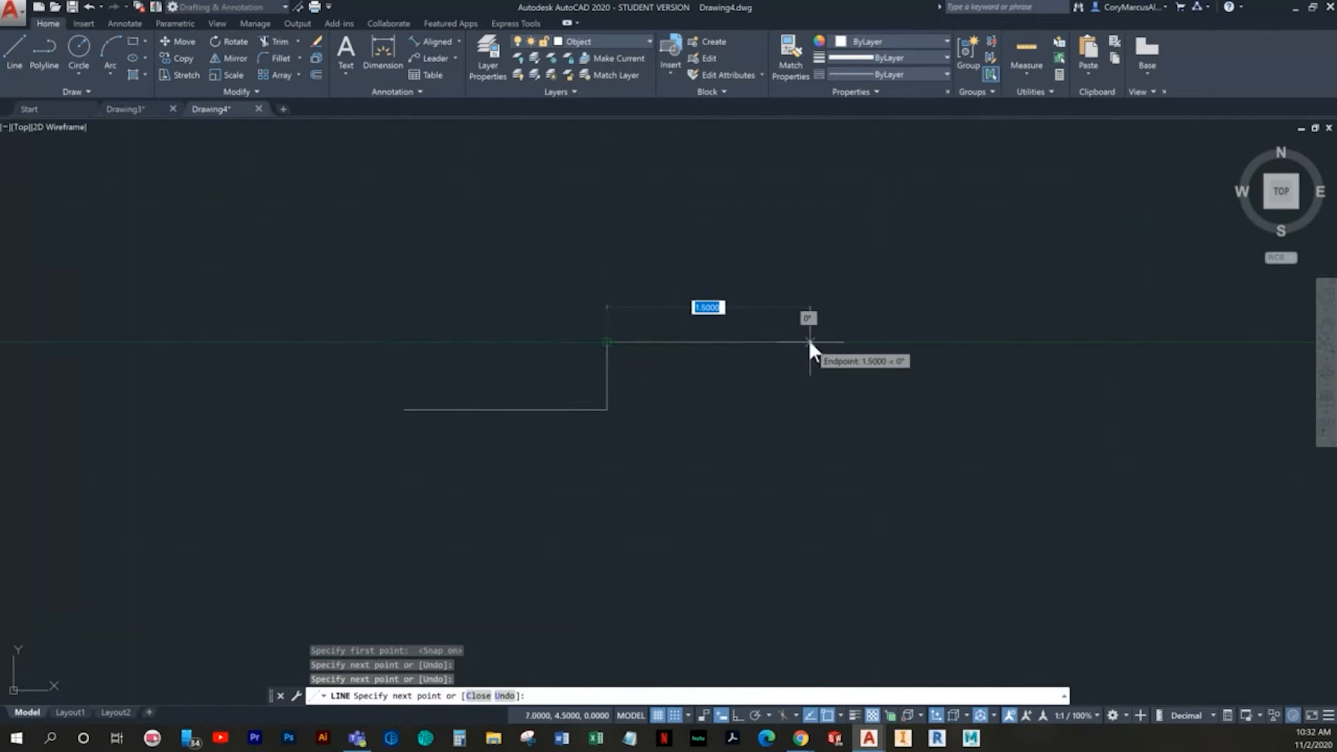
click(808, 341)
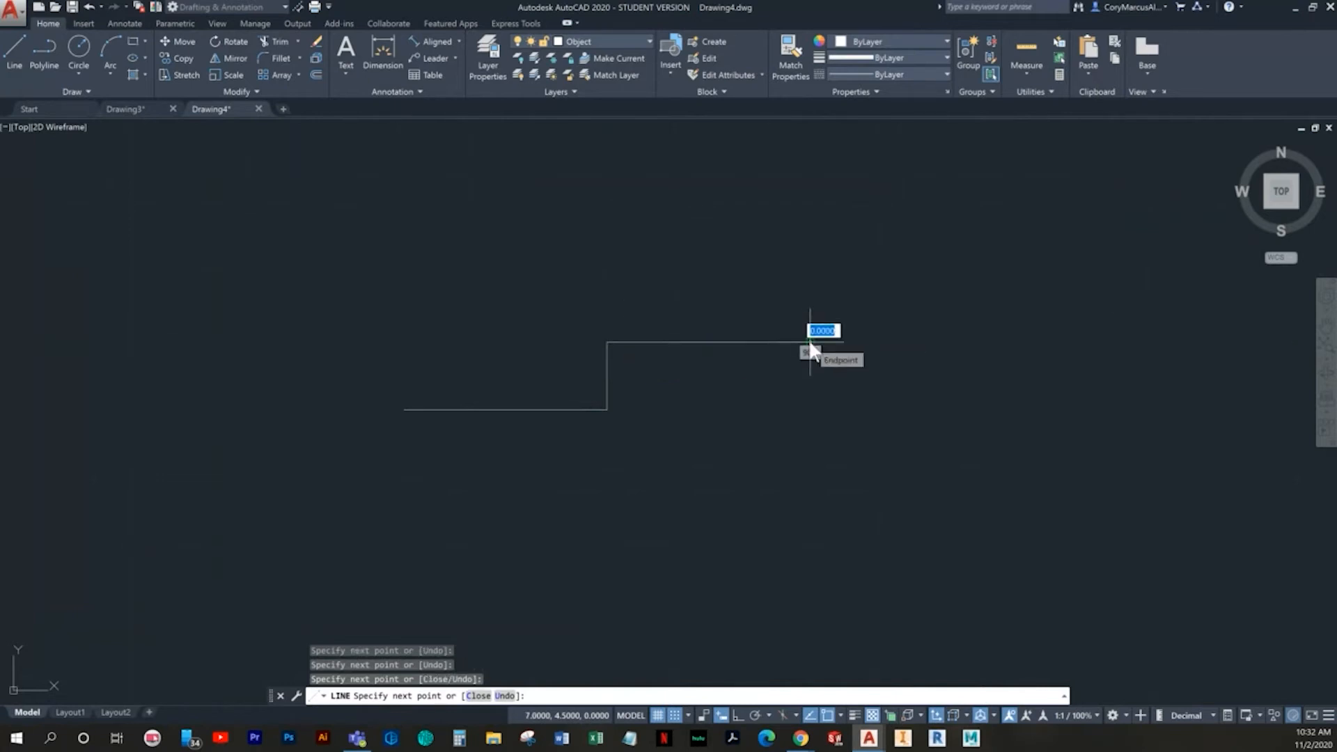
- Continue the stepped outline 0.5 up, 2 right and 1 up to form its right end
click(809, 341)
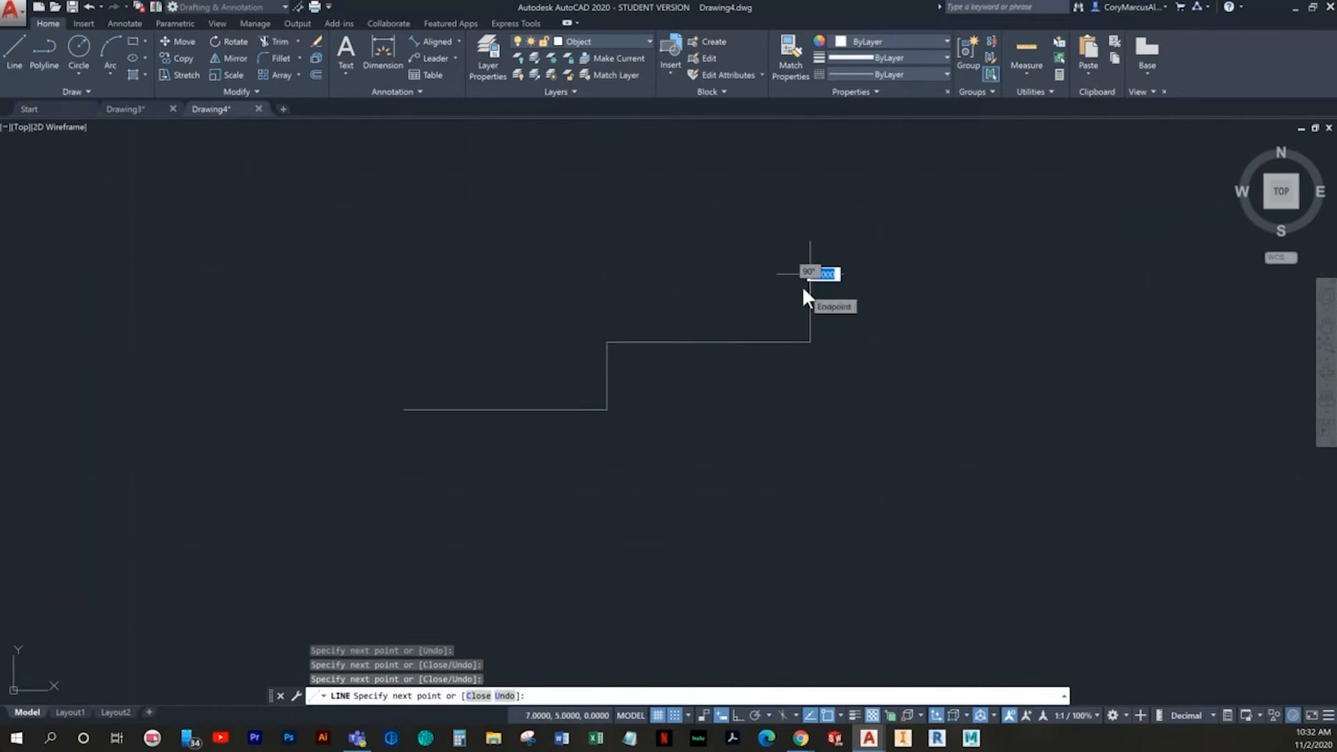
click(802, 289)
middle_drag(803, 289, 338, 313)
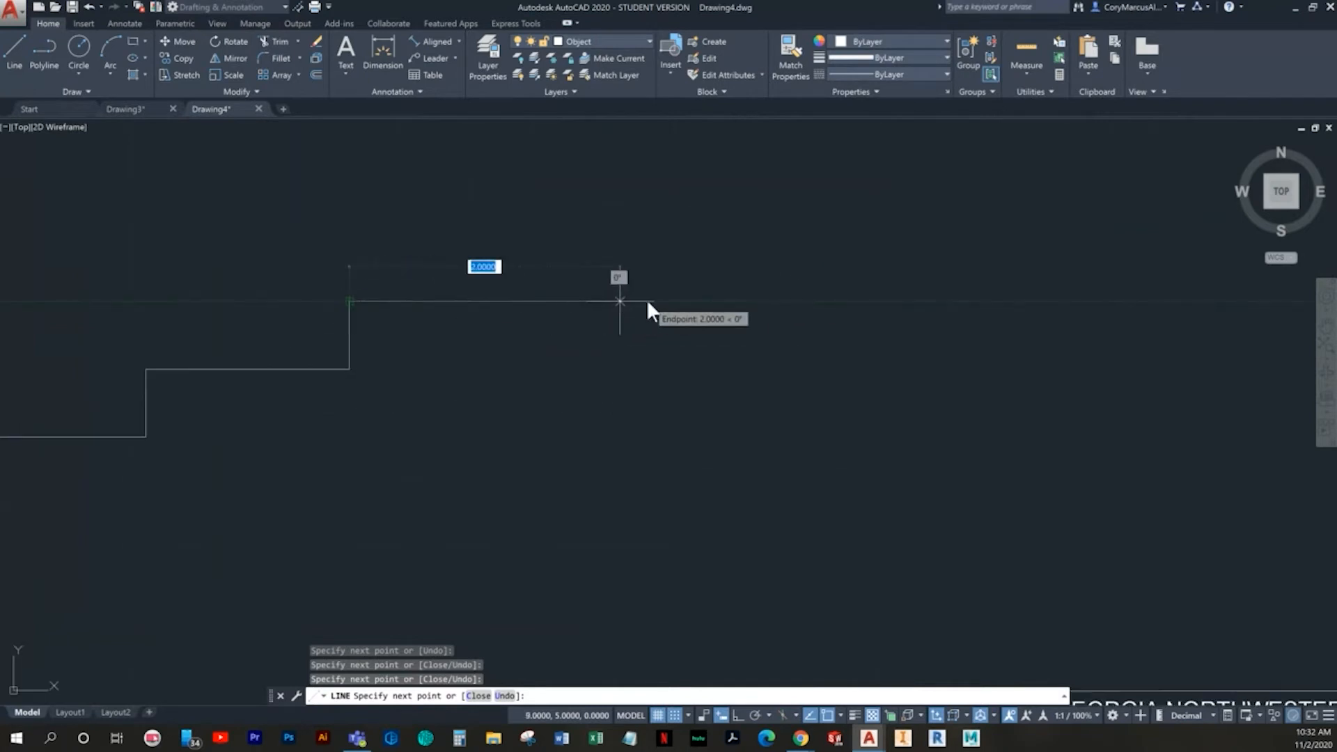
click(619, 301)
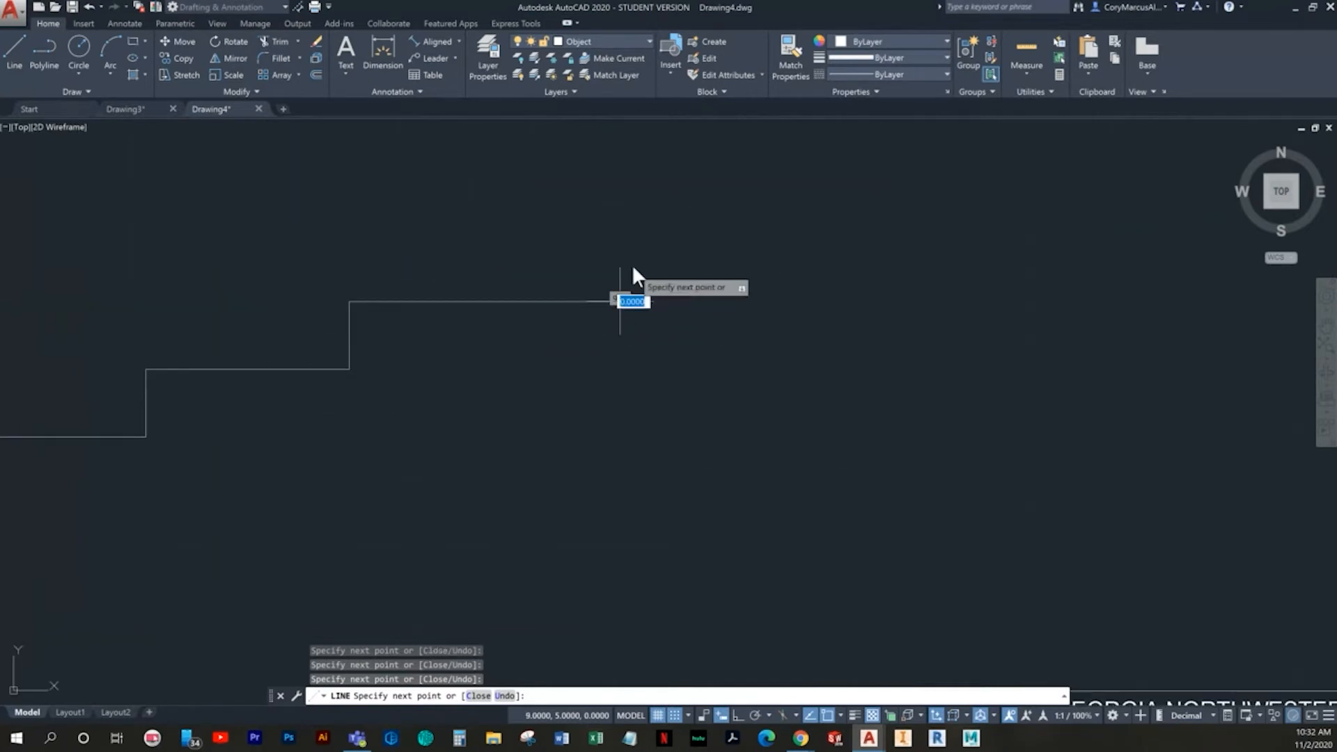
click(619, 167)
middle_drag(597, 184, 675, 319)
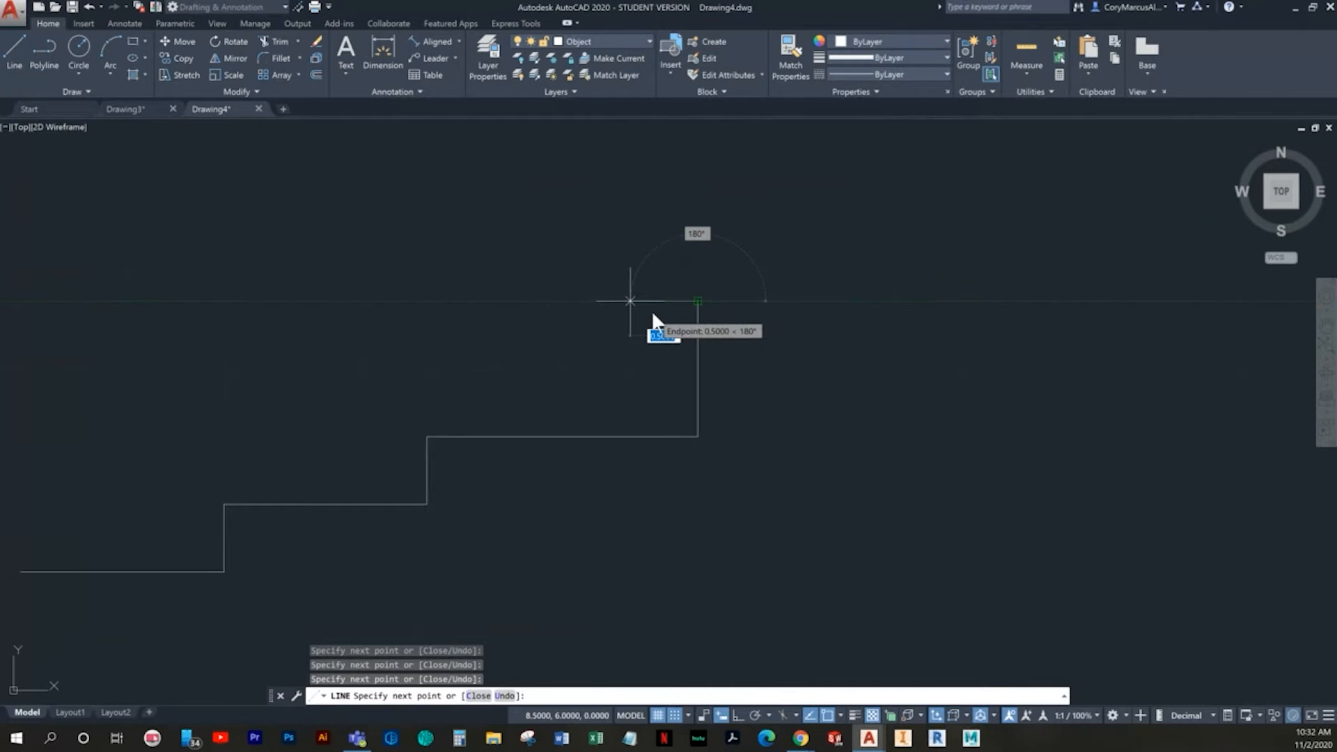
- Finish the outline's mirrored upper steps: 2 left, 0.5 up, 1.5 left, 0.5 up, 1.5 left, closing 3 down to the start point
click(427, 303)
middle_drag(424, 296, 428, 354)
click(430, 292)
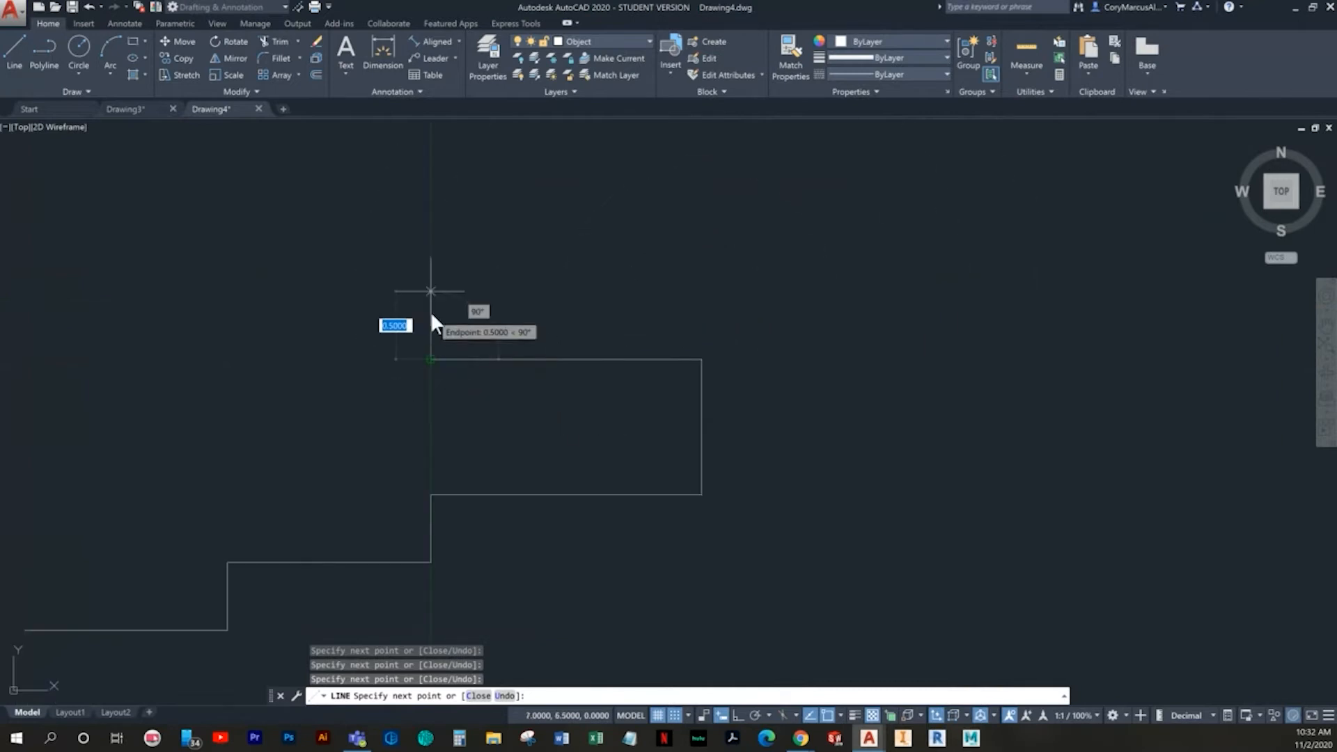
click(237, 312)
middle_drag(237, 312, 423, 337)
click(401, 265)
click(210, 247)
middle_drag(219, 271, 313, 189)
click(303, 571)
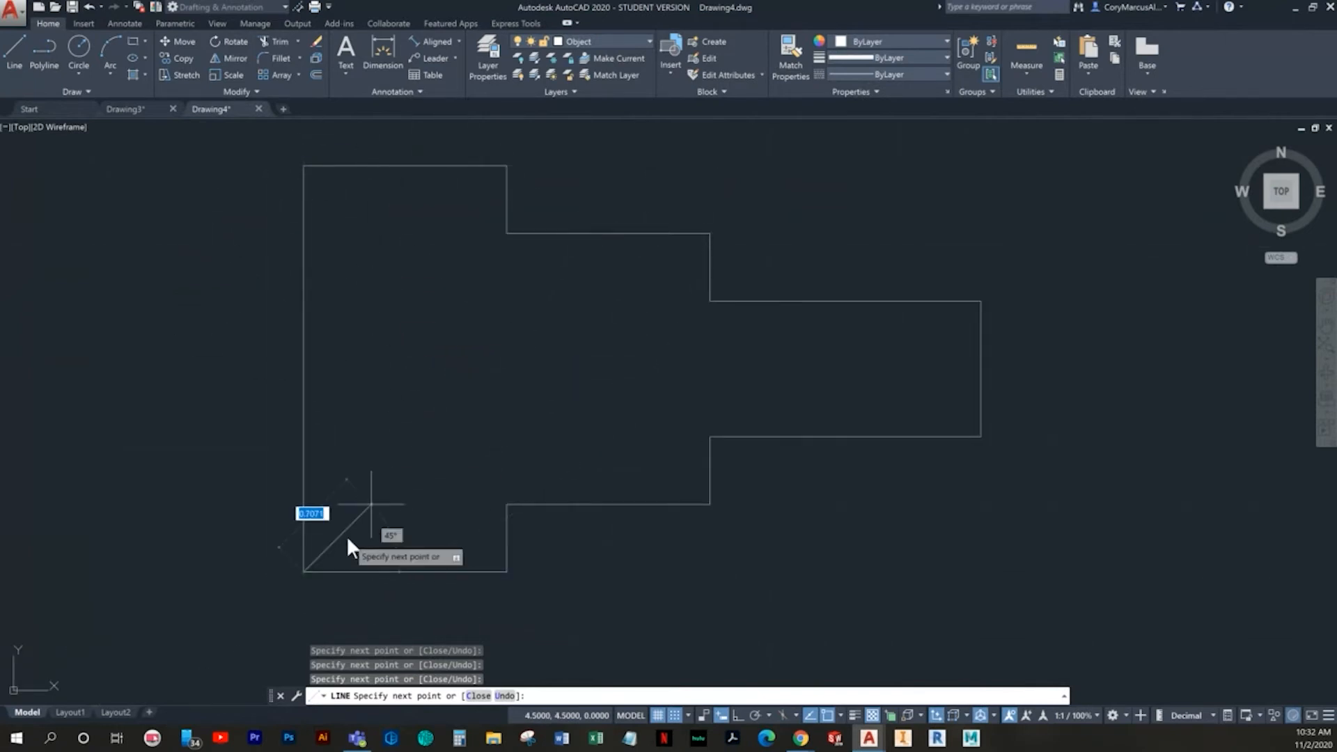
key(Return)
key(Return)
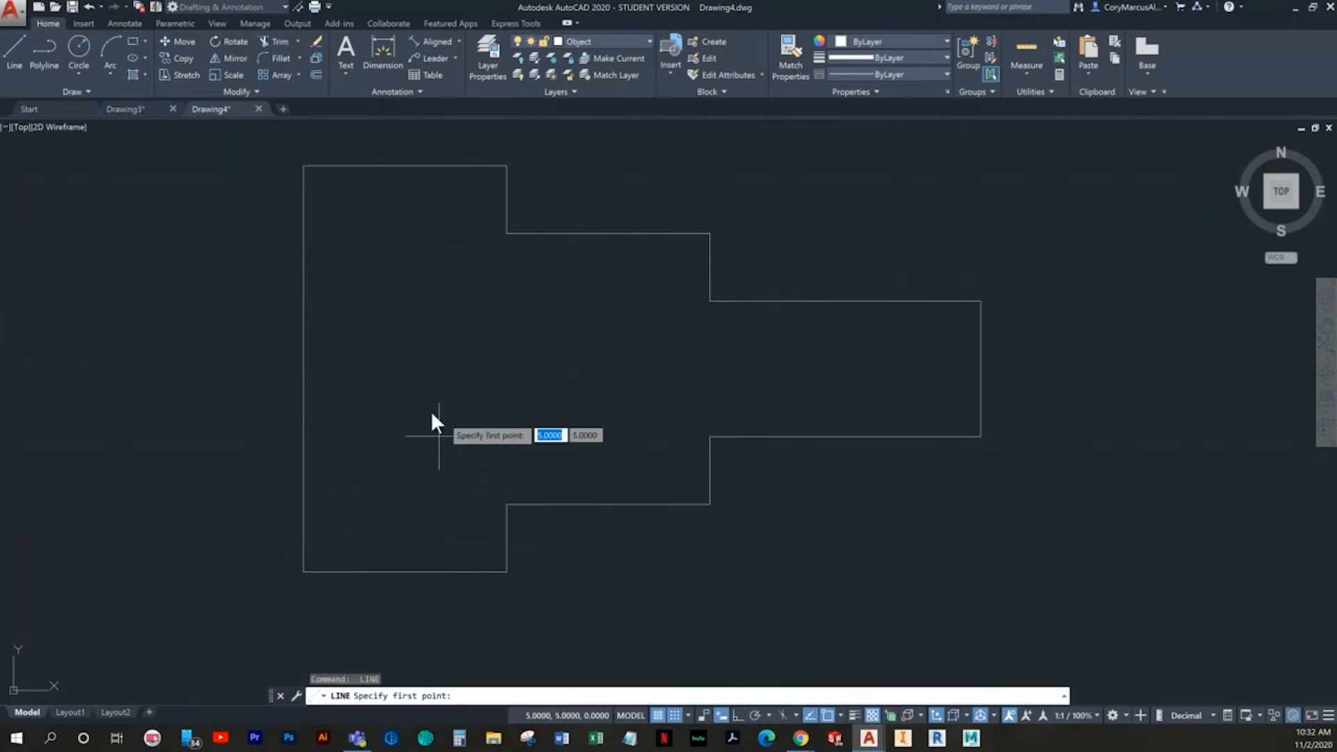
click(328, 302)
key(Return)
key(Return)
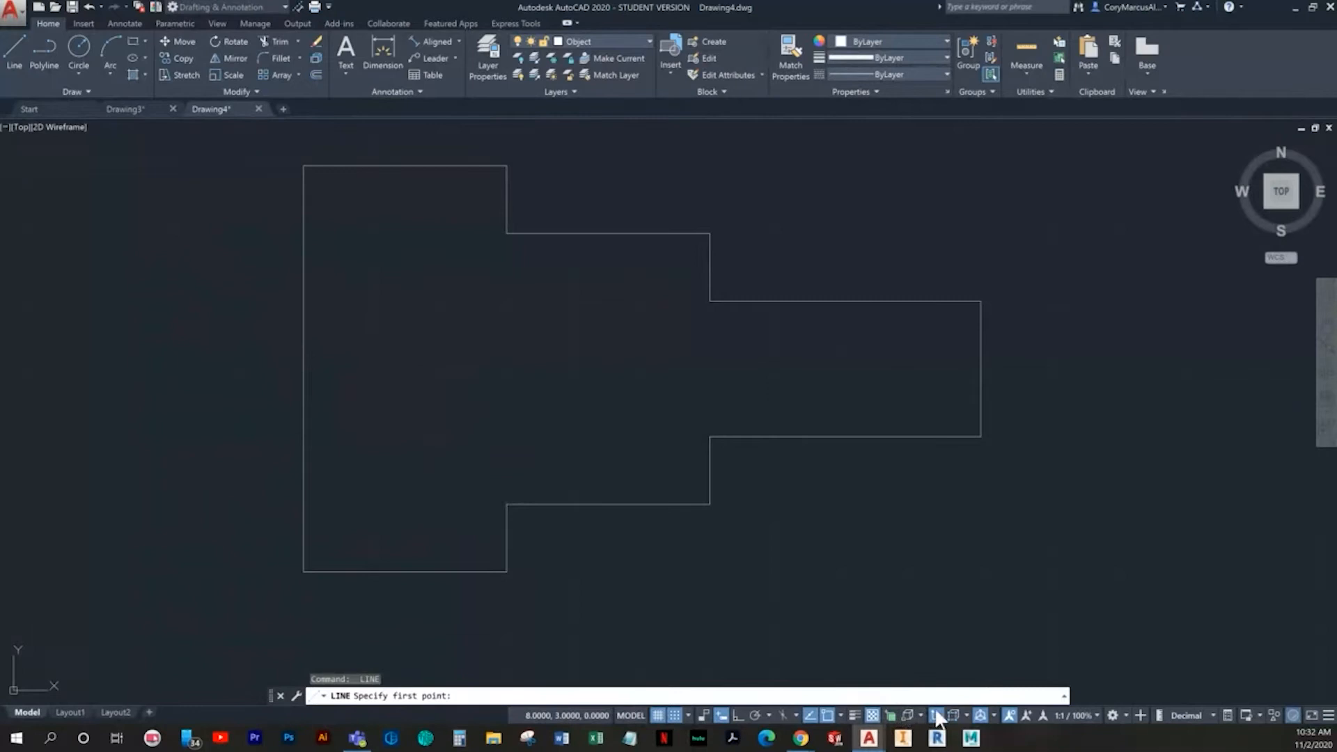
- Draw connected lines for the bore from 3.5,6 to 6,6, down to 6,5 and back past the outline's left edge to 3,5
click(839, 715)
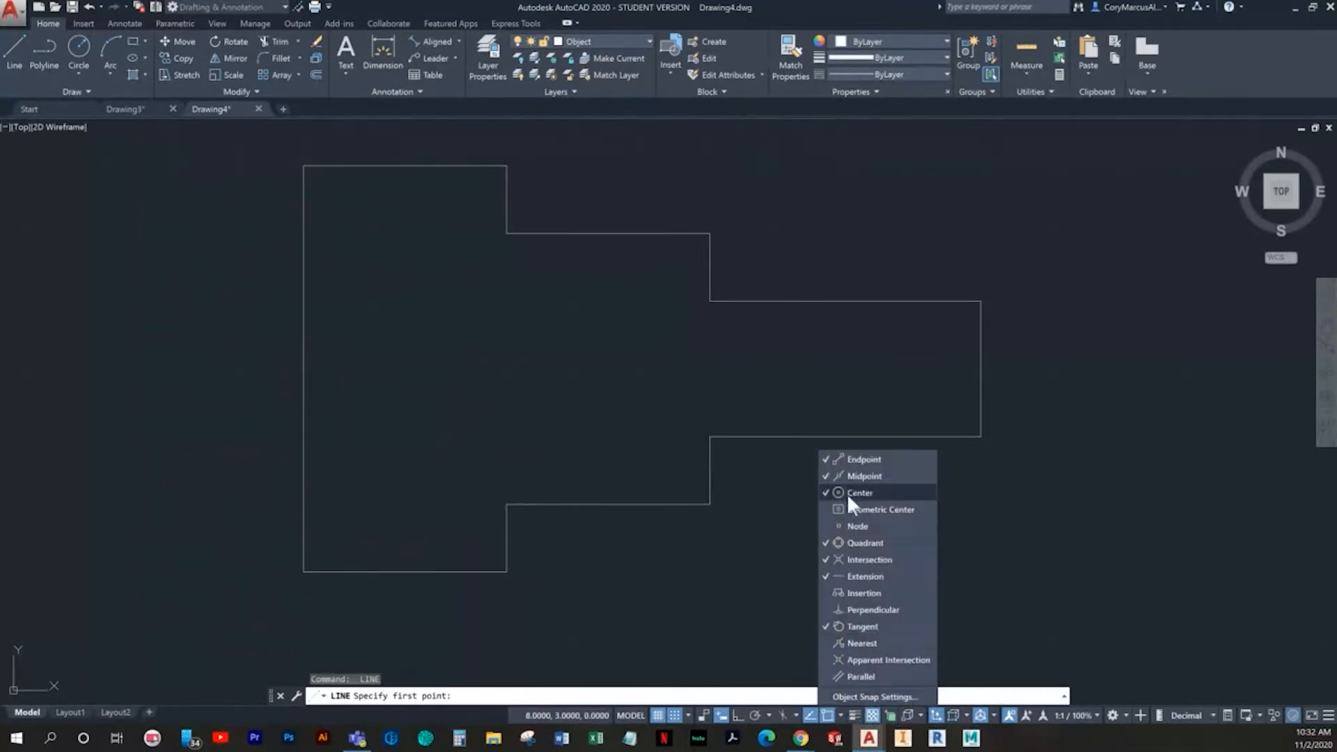
click(503, 392)
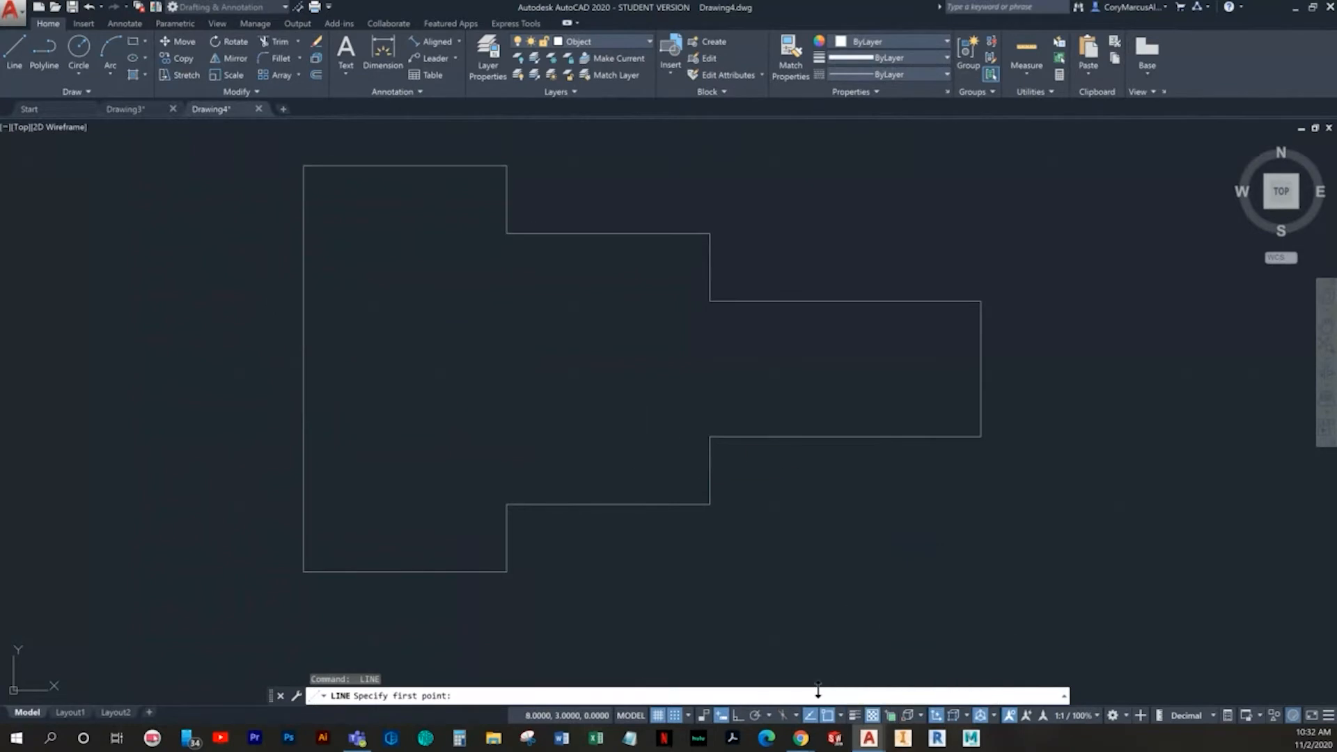
click(234, 301)
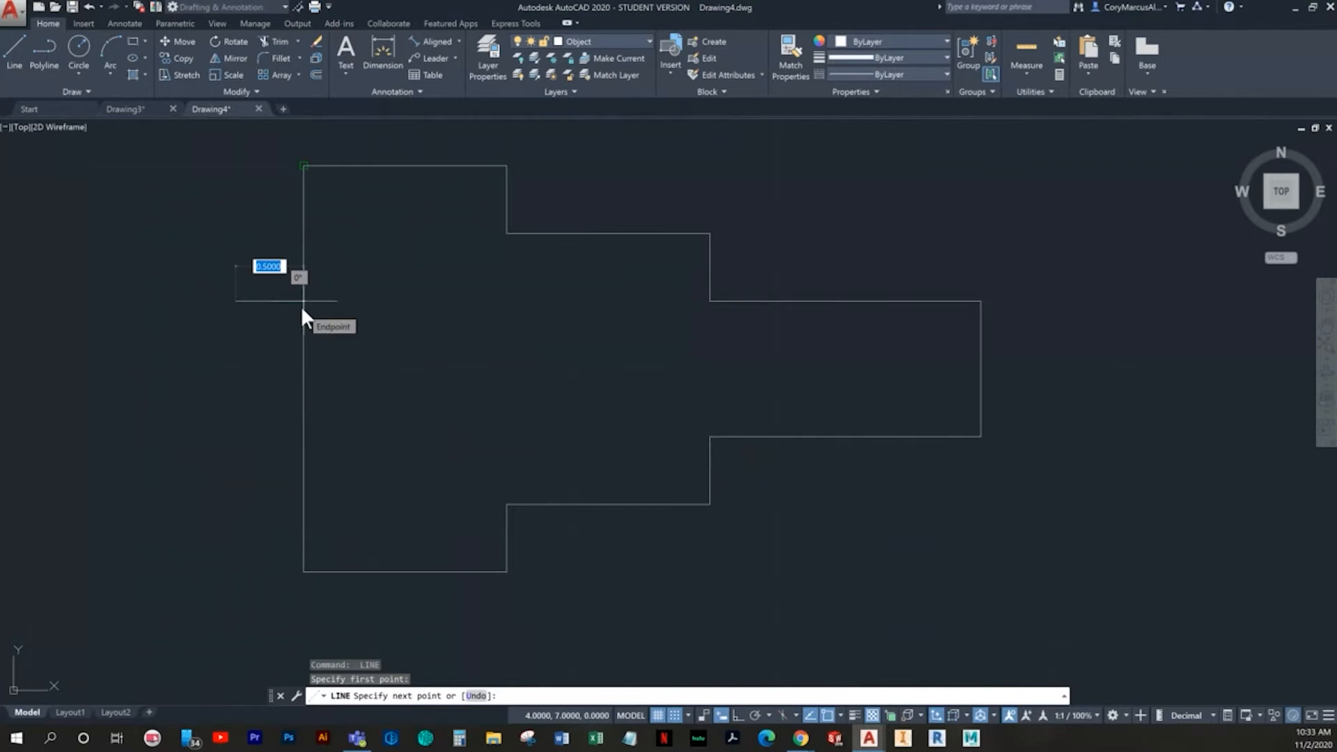
click(567, 310)
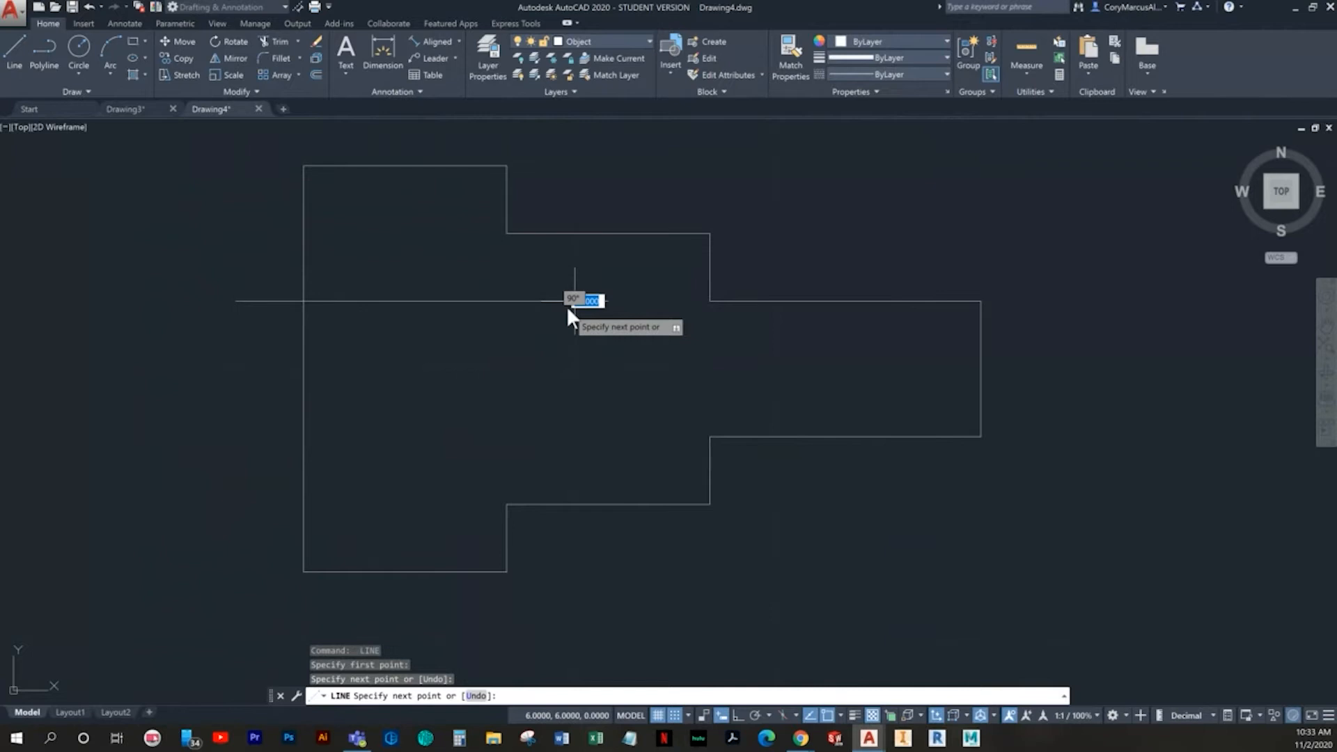
click(570, 415)
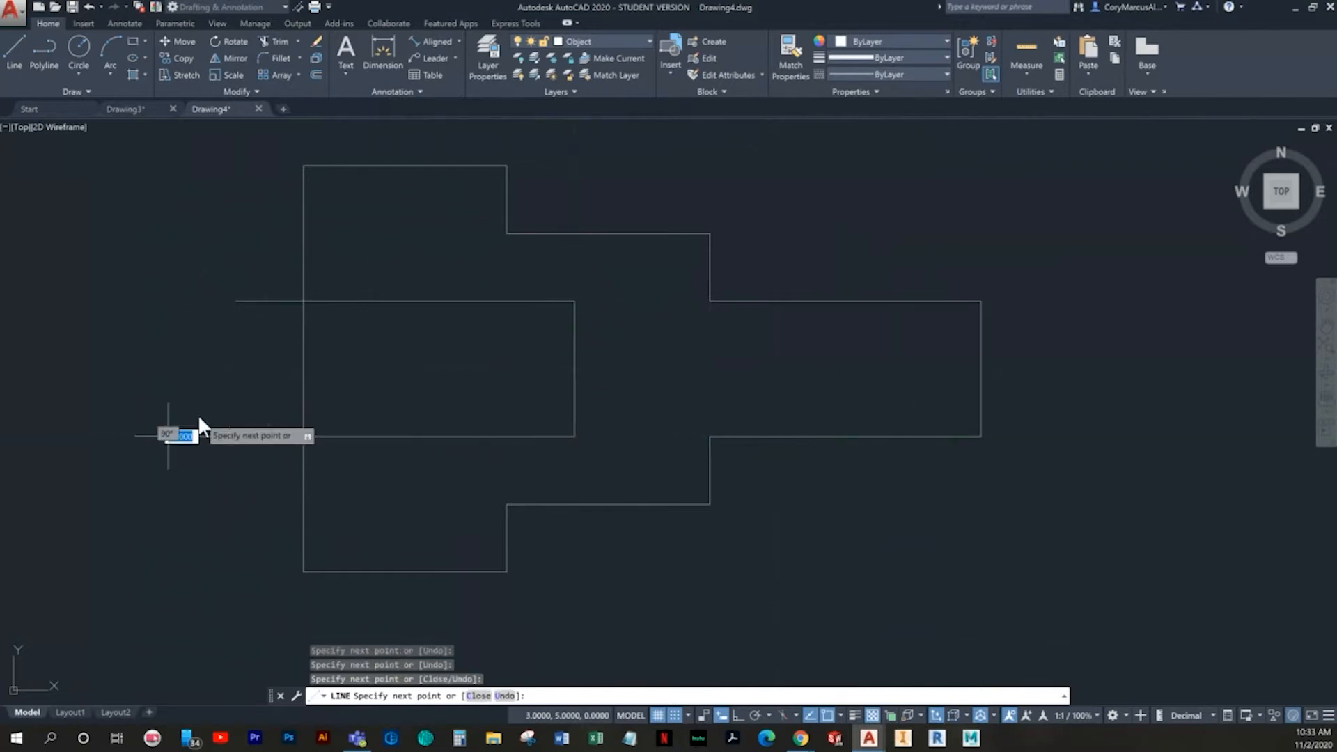
click(198, 421)
key(Escape)
- Trim the two horizontal bore lines where they overhang the outline's left edge
text(tr)
key(Return)
key(Return)
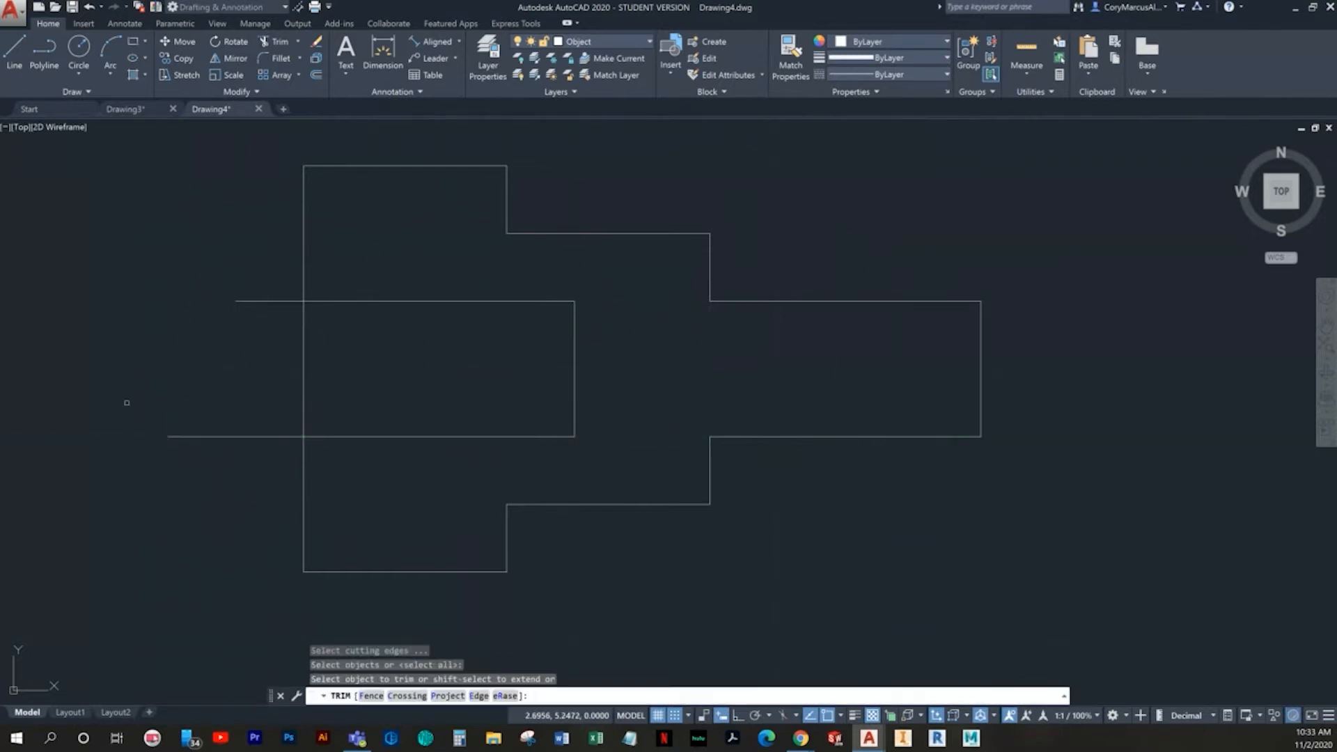
drag(256, 458, 240, 227)
key(Escape)
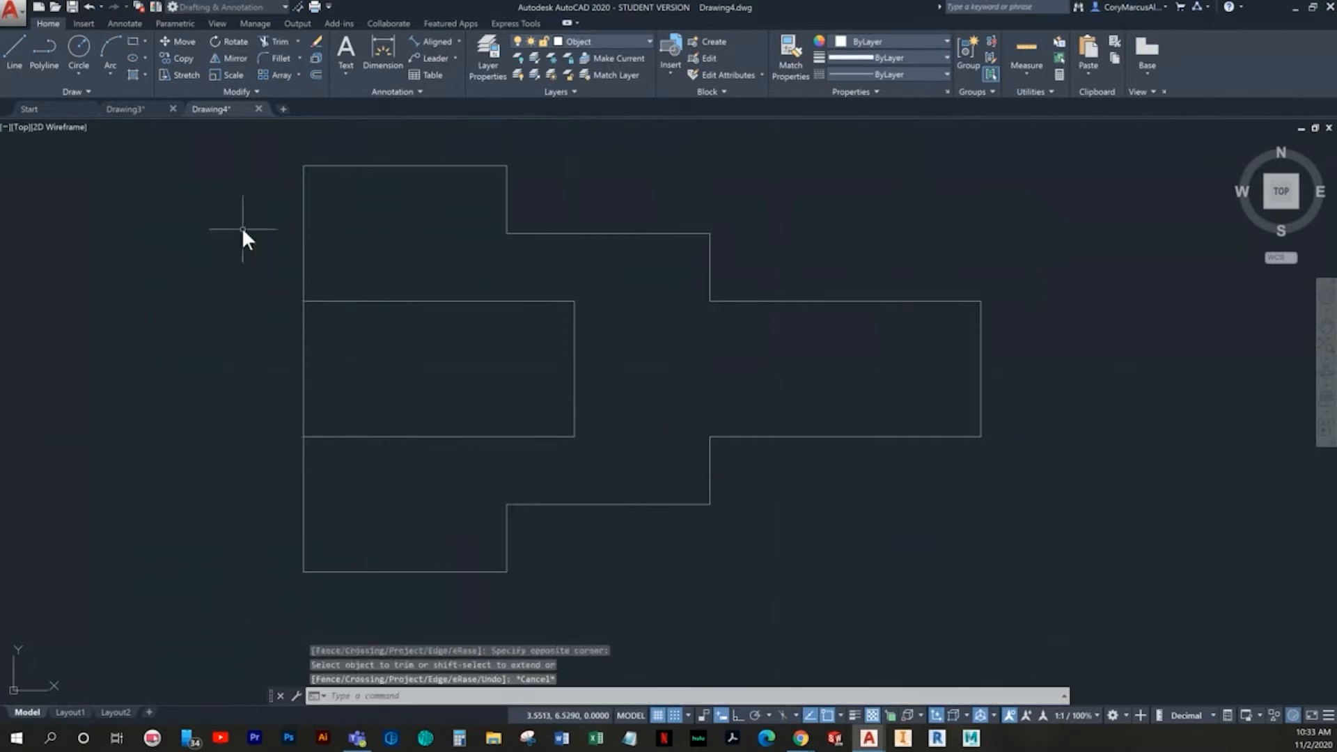
- Draw the bore's pointed end with two lines from 6,6 through 6.5,5.5 to 6,5
click(12, 44)
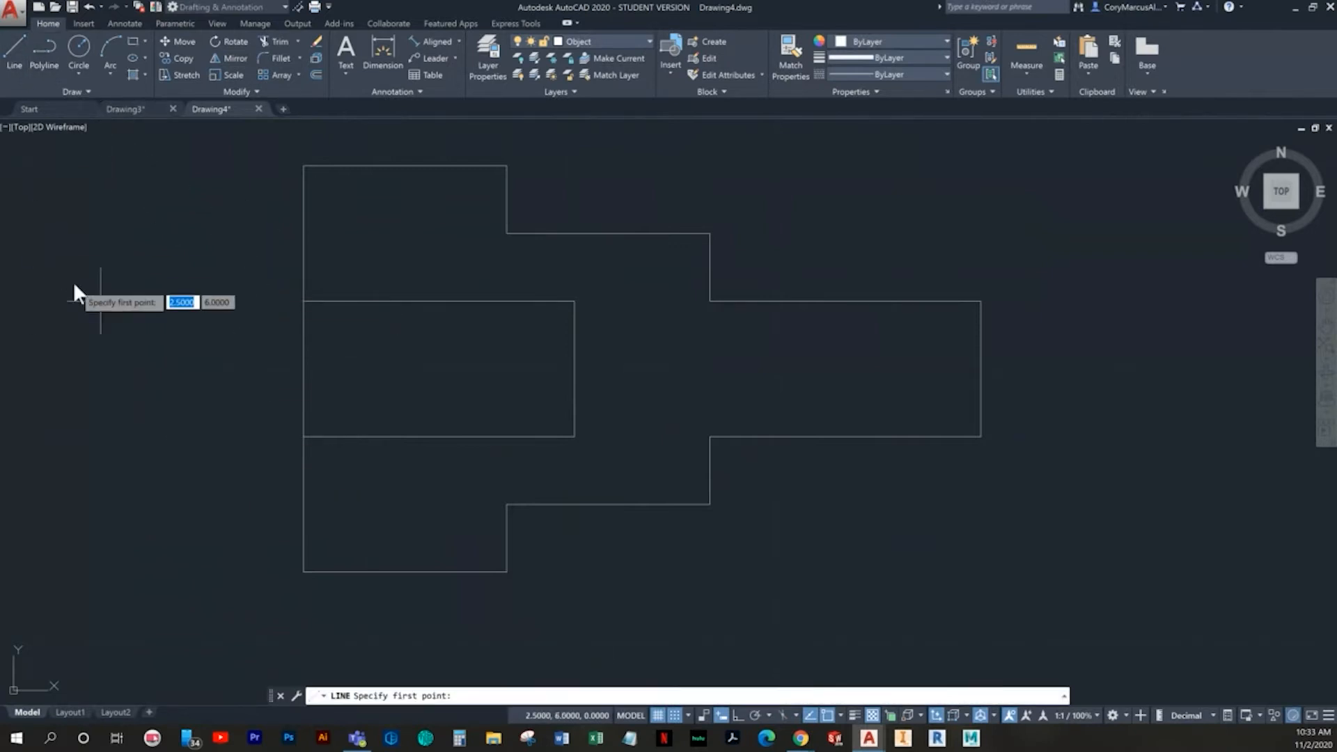
click(559, 296)
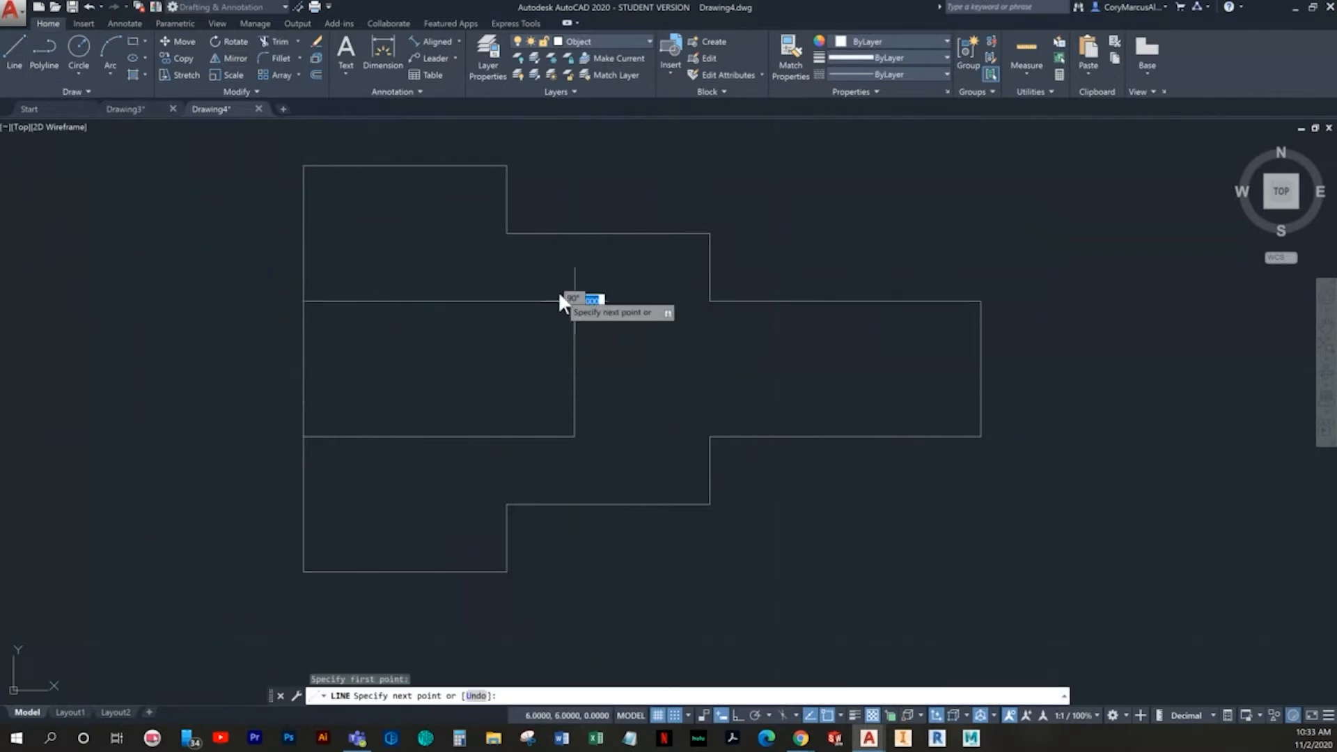
click(628, 348)
click(557, 426)
key(Return)
key(Return)
- Draw a matching point on the outline's right end with lines from 9,6 through 9.5,5.5 to 9,5
middle_drag(771, 441, 460, 435)
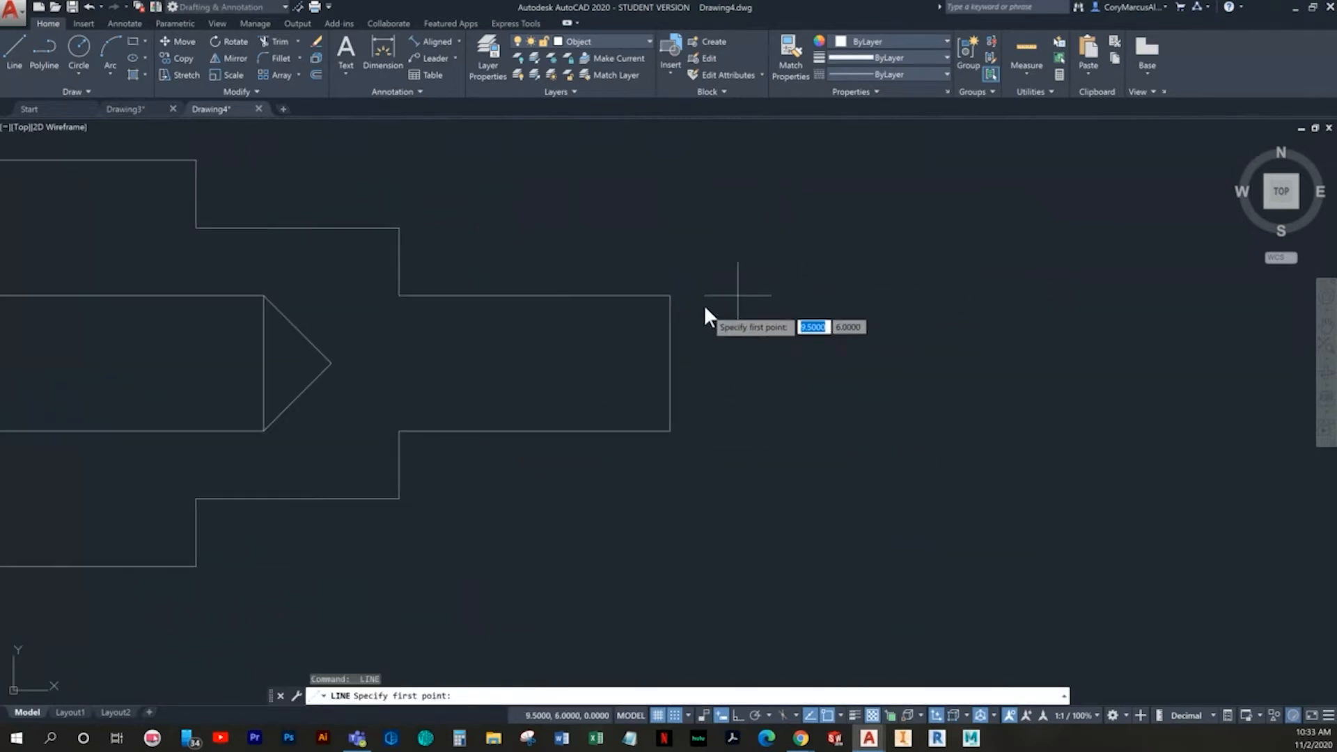
click(681, 298)
click(738, 363)
click(674, 433)
key(Escape)
middle_drag(546, 469, 652, 471)
scroll(622, 466, down, 2)
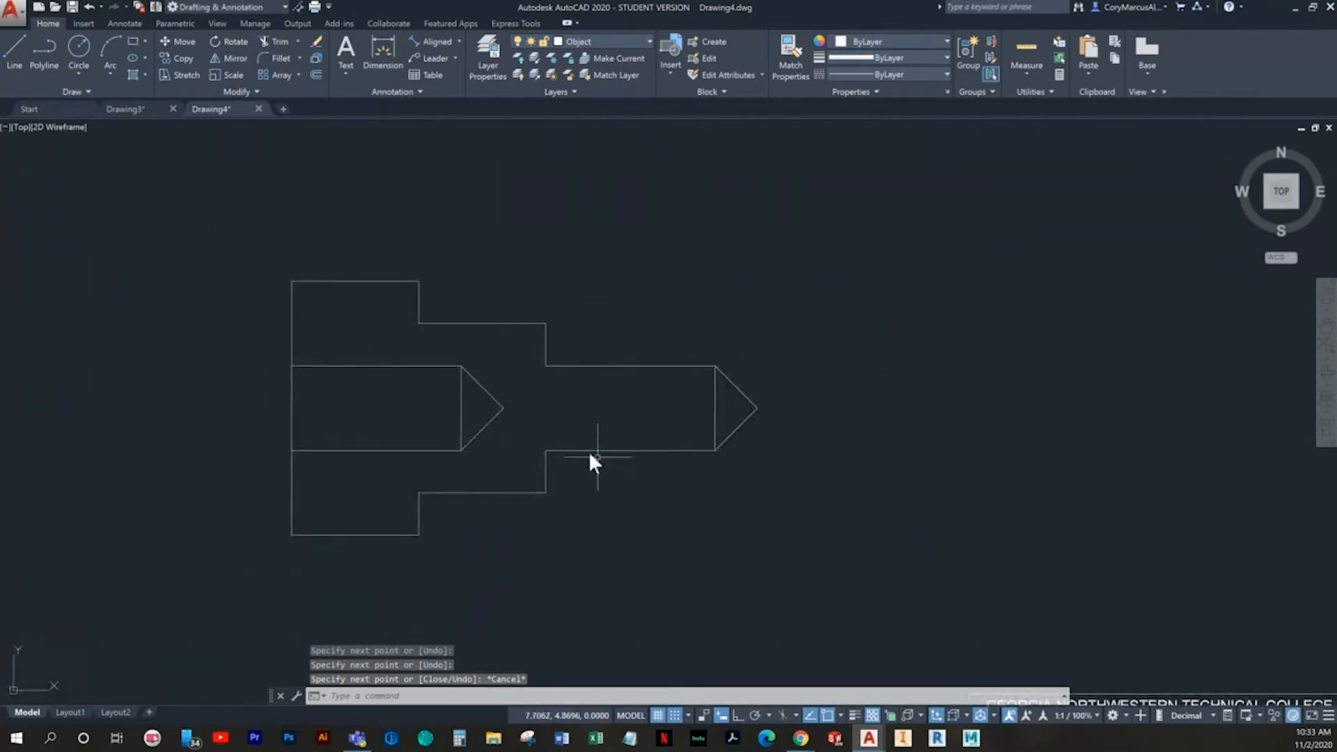
key(Escape)
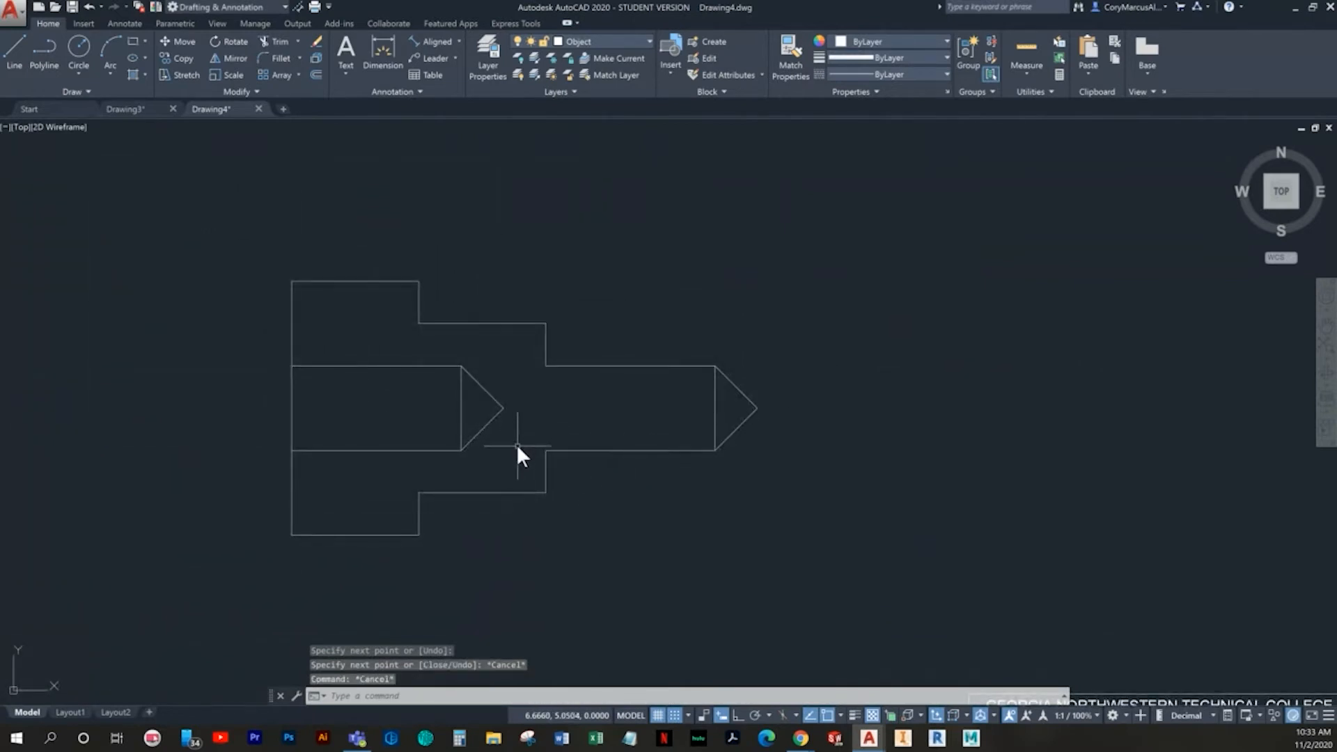
- Move the bore lines and their pointed end to the Hidden layer
click(512, 456)
click(345, 375)
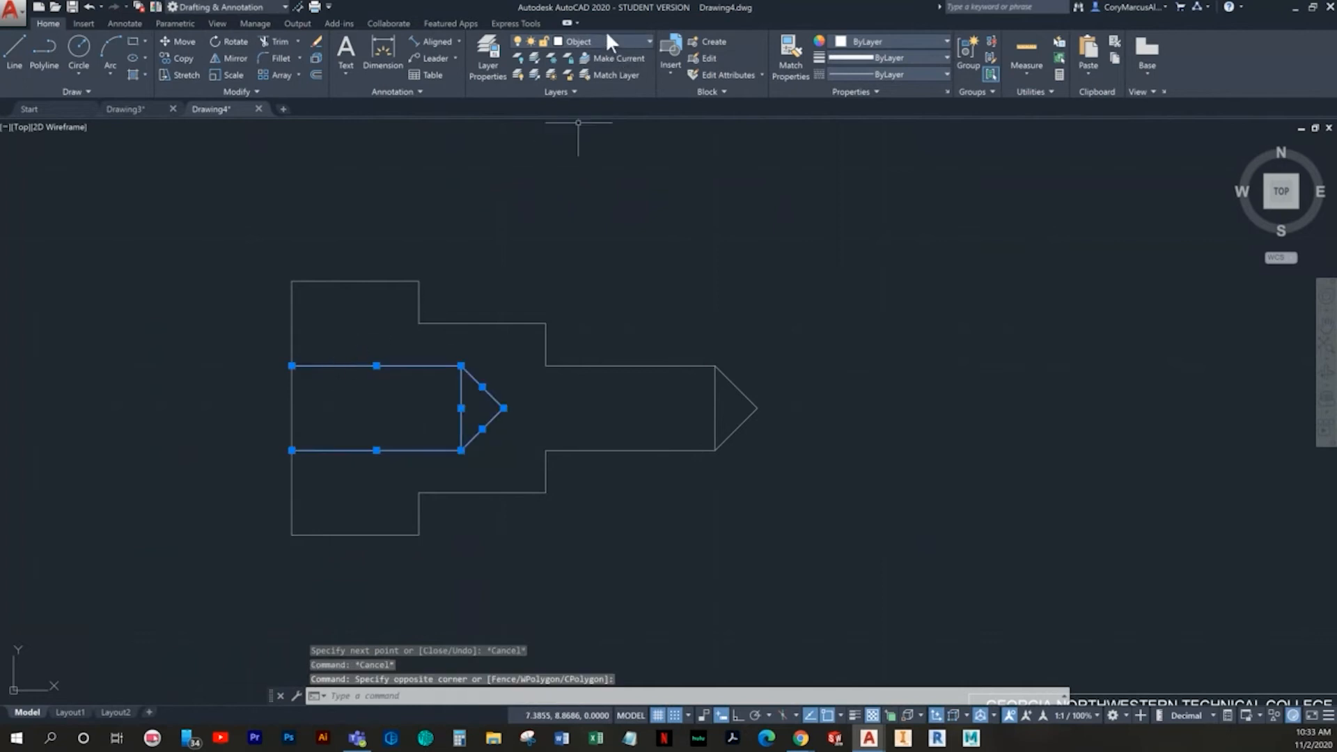
click(610, 41)
click(584, 158)
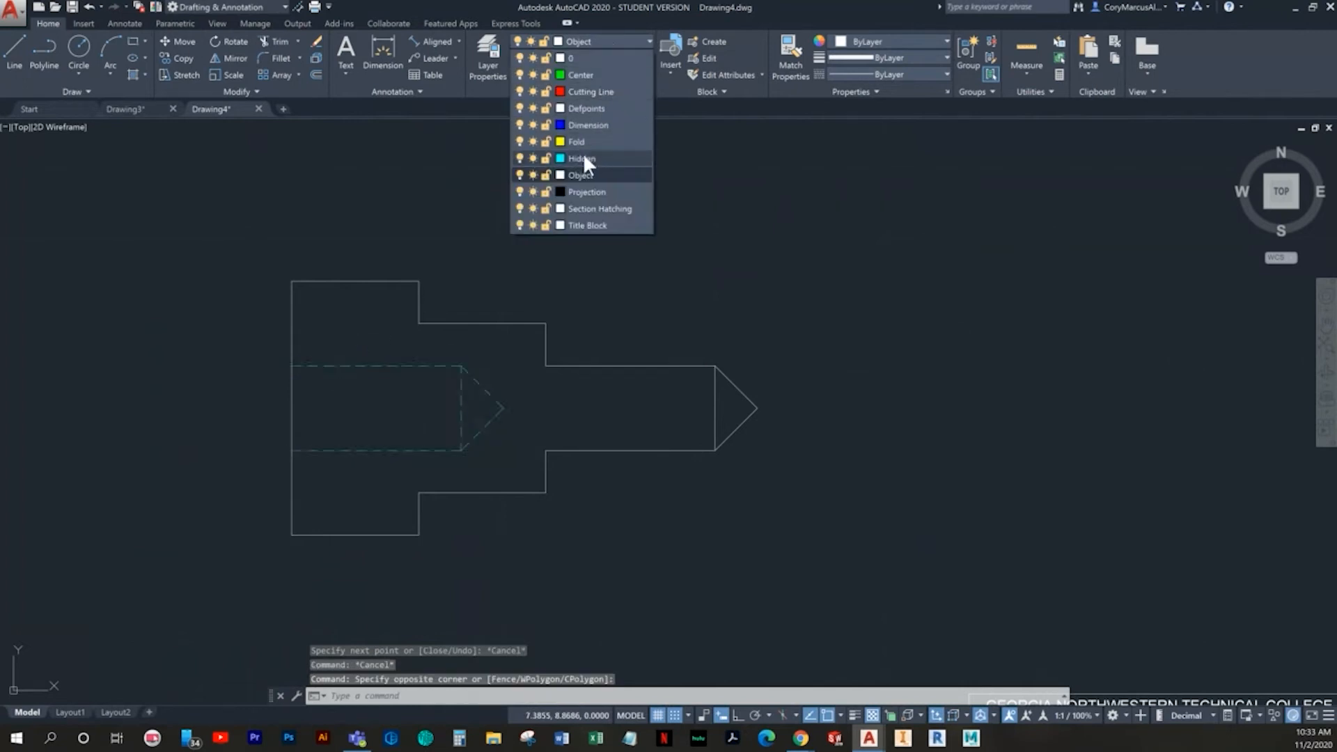
key(Escape)
key(Escape)
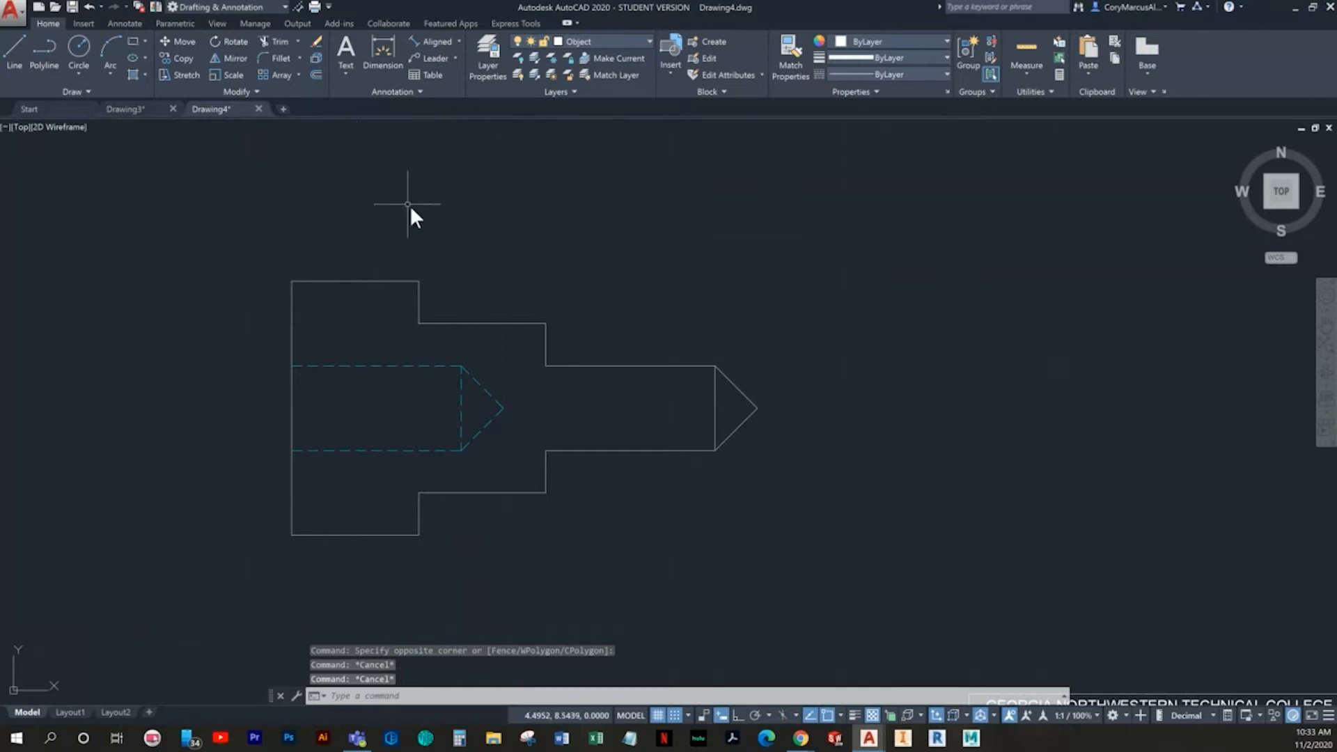
- Erase the lower short shoulder edge at the narrow shaft and stretch the upper one down to the middle section's lower corner
click(567, 359)
click(533, 345)
key(Escape)
click(556, 475)
click(530, 469)
key(Delete)
click(546, 352)
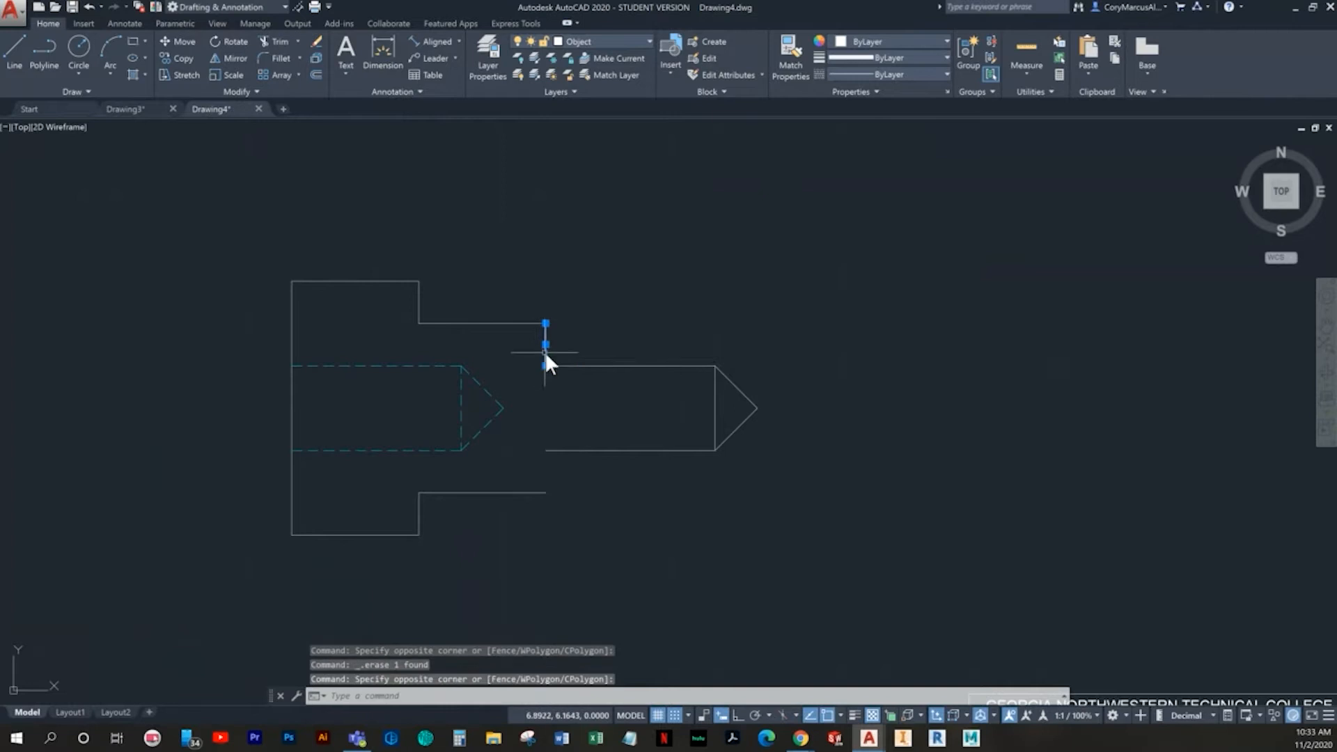
click(545, 365)
click(548, 476)
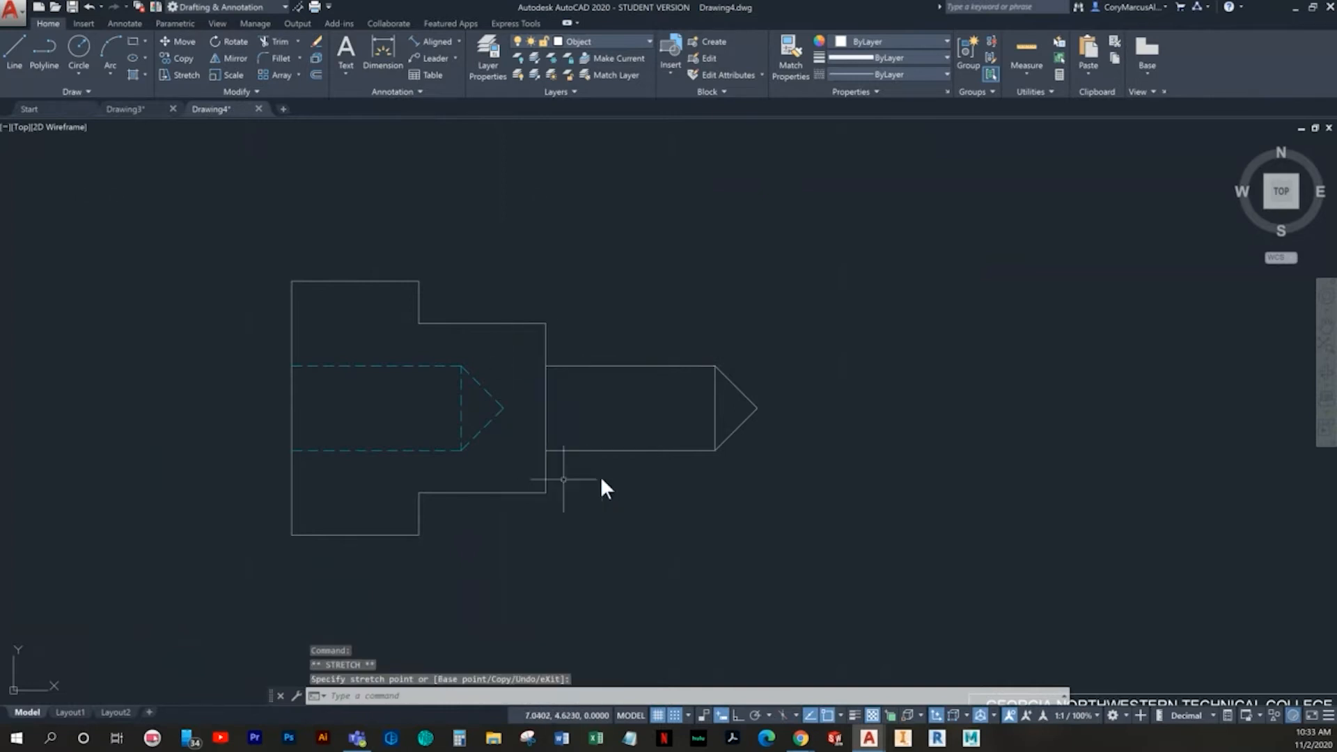
key(Escape)
- Make Center the current layer
middle_drag(605, 479, 621, 482)
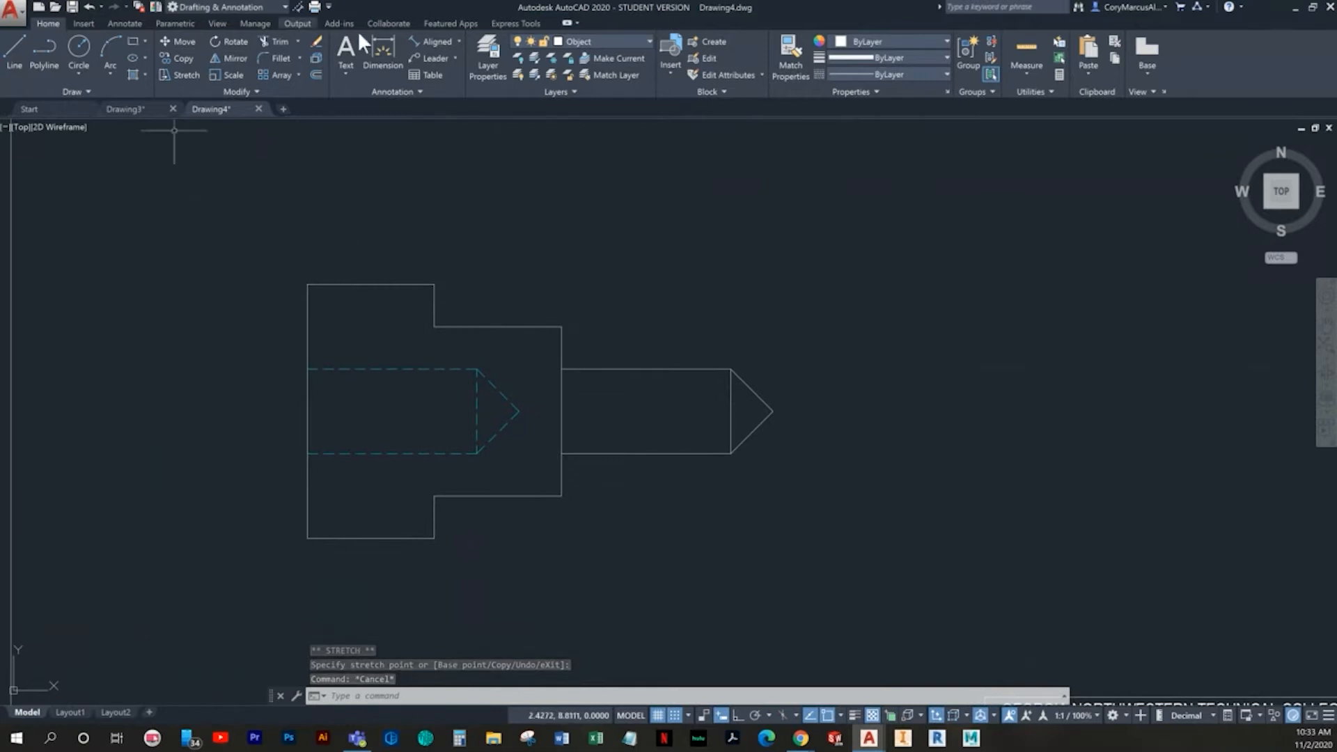
click(616, 40)
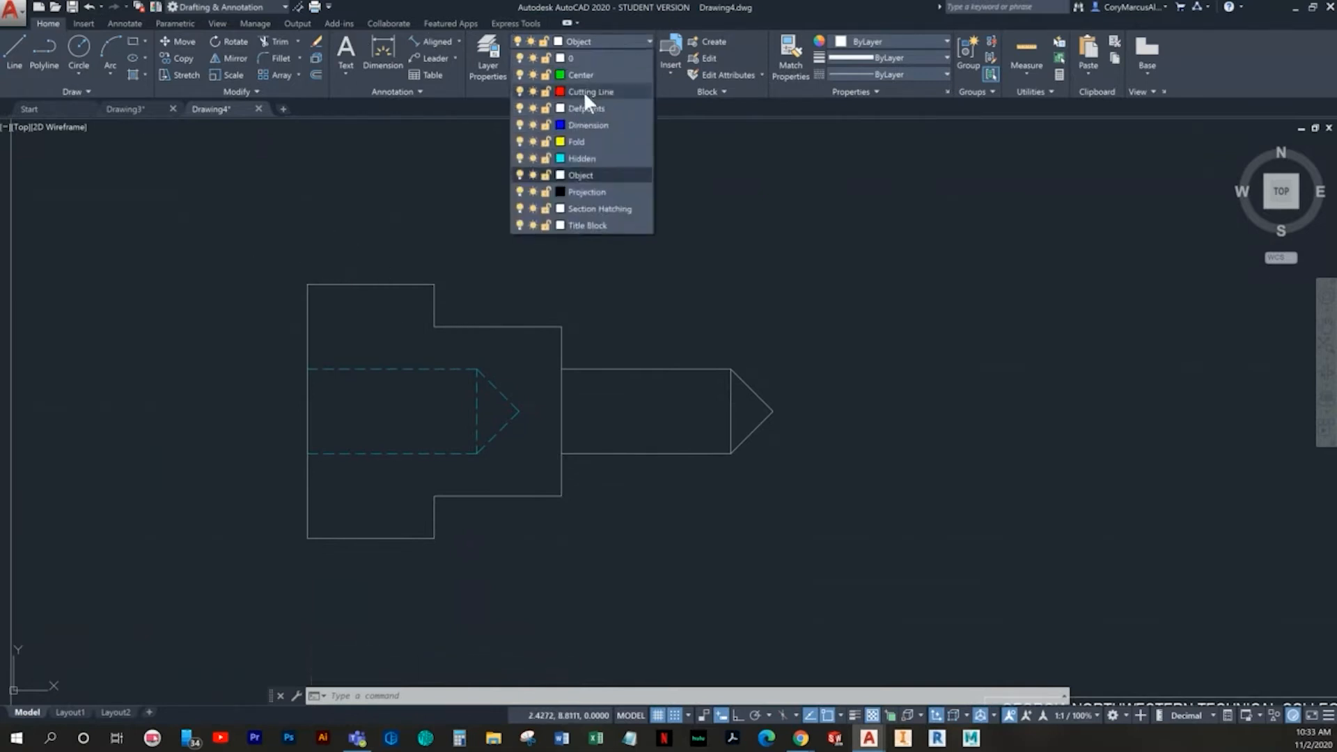
click(583, 90)
- Create a centerline between the middle section's upper and lower horizontal edges, turning off grid snap and grid display
click(118, 22)
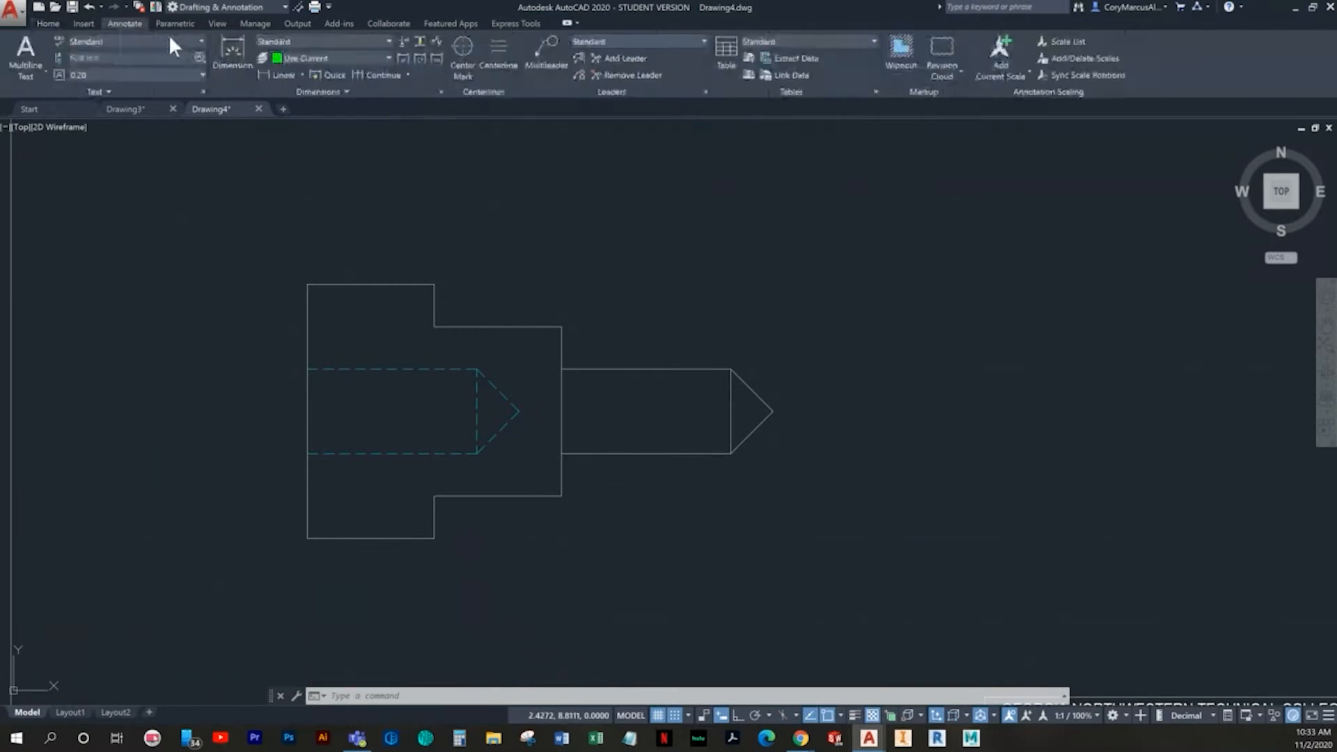
click(487, 56)
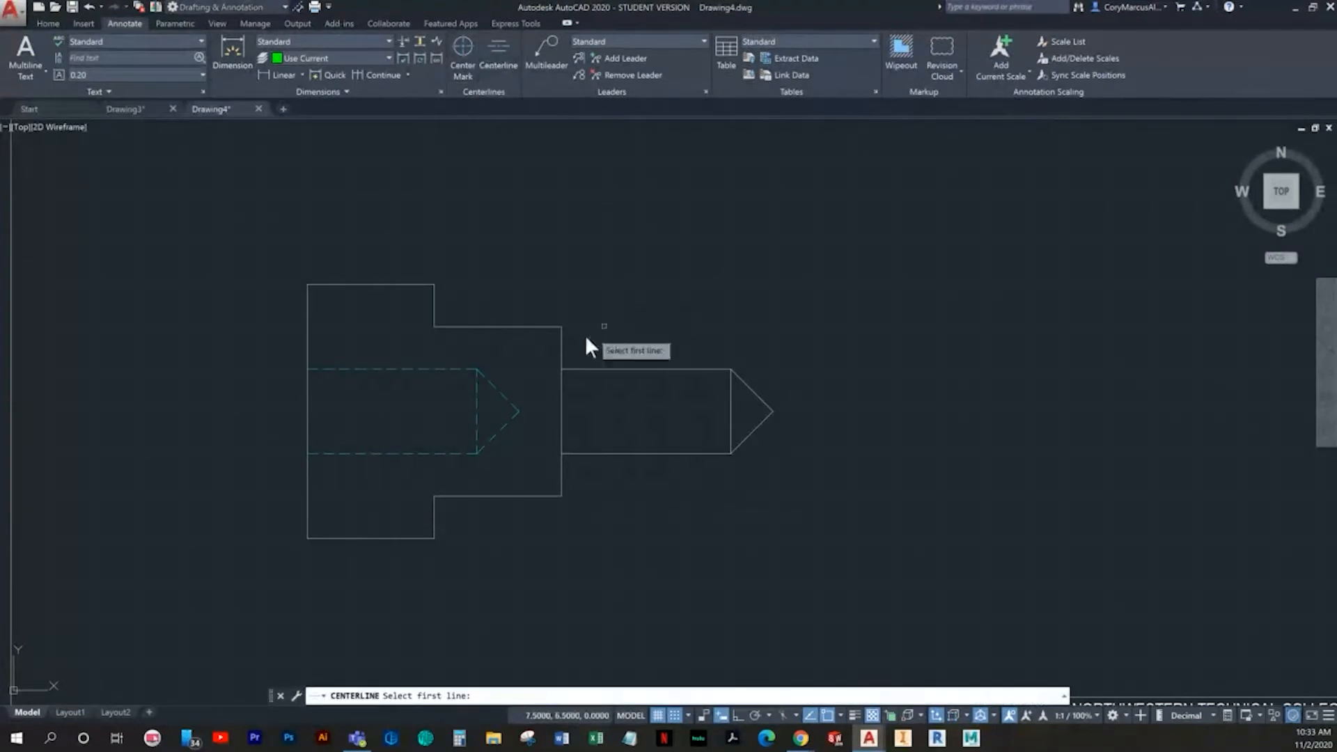
click(516, 327)
click(674, 715)
click(657, 715)
click(529, 495)
key(Escape)
- Stretch the centerline's left end to the midpoint of the outline's left edge and its right end to the shaft's tip
click(460, 421)
click(437, 408)
click(433, 411)
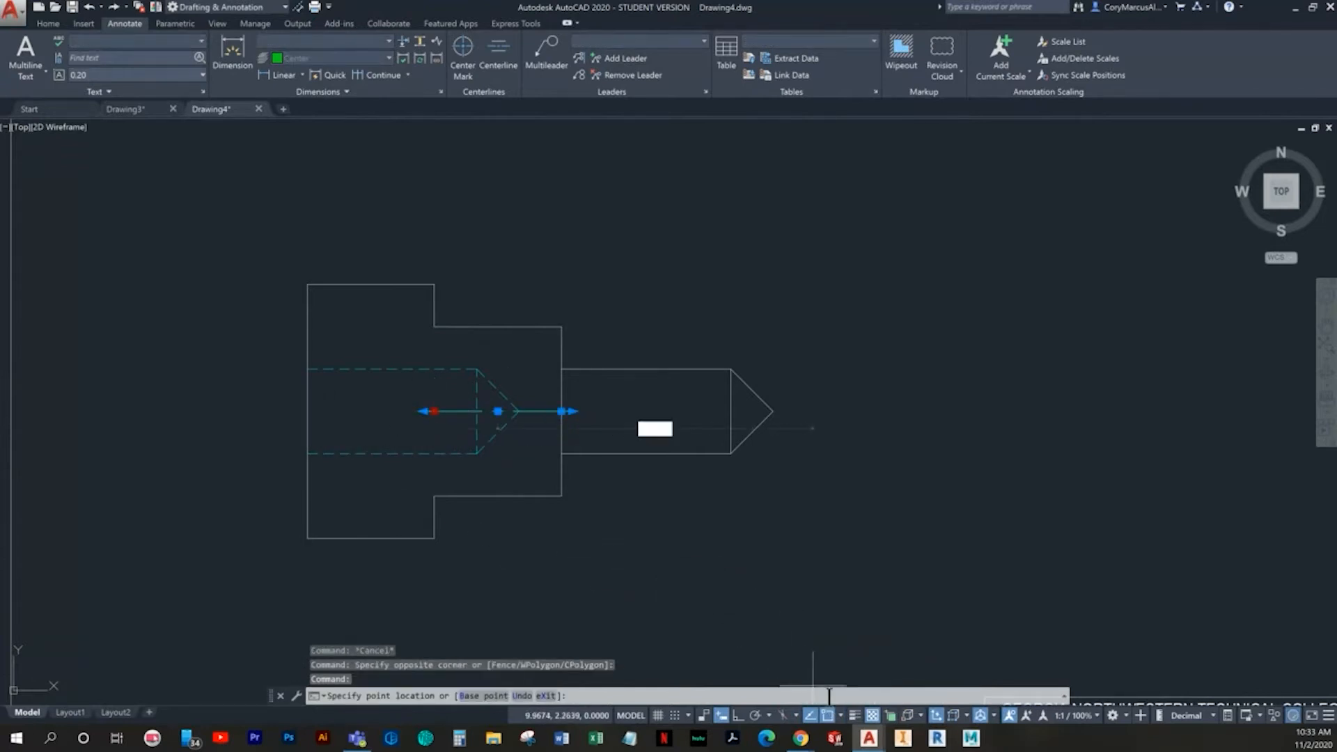
click(841, 715)
click(862, 476)
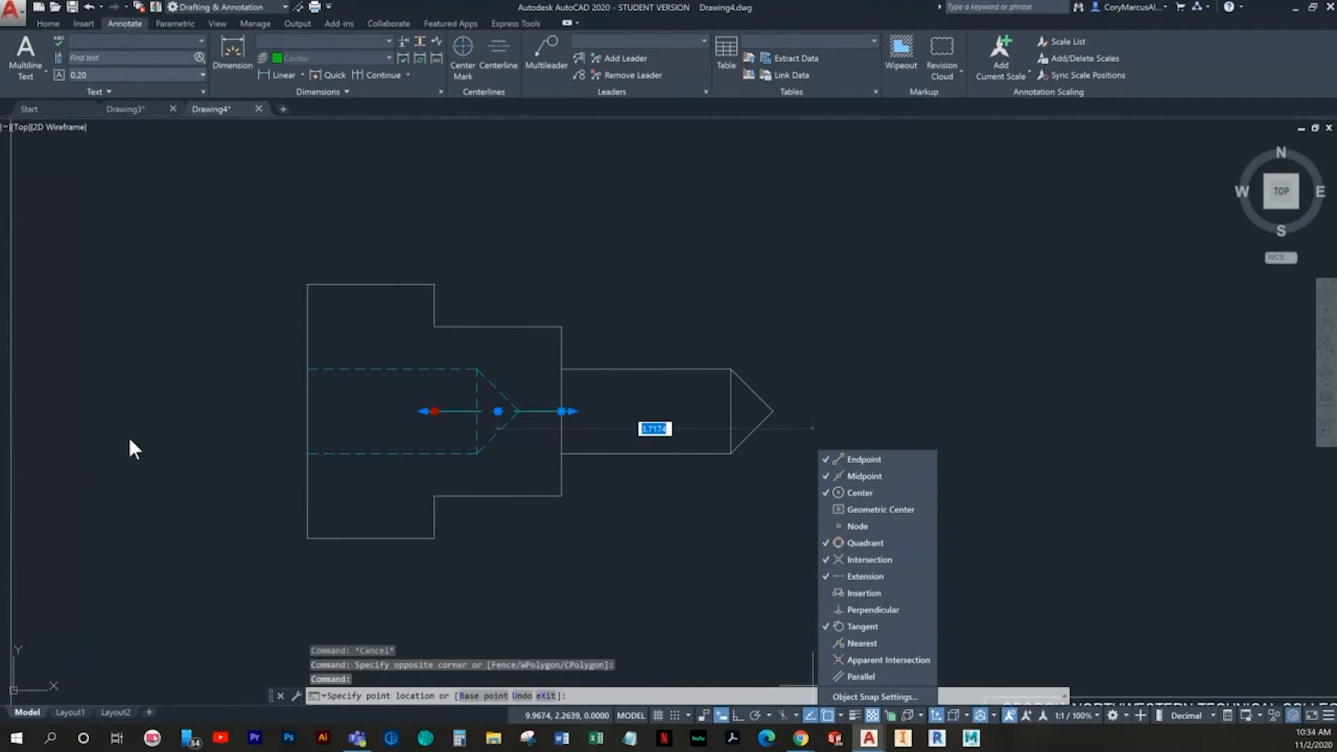
click(307, 411)
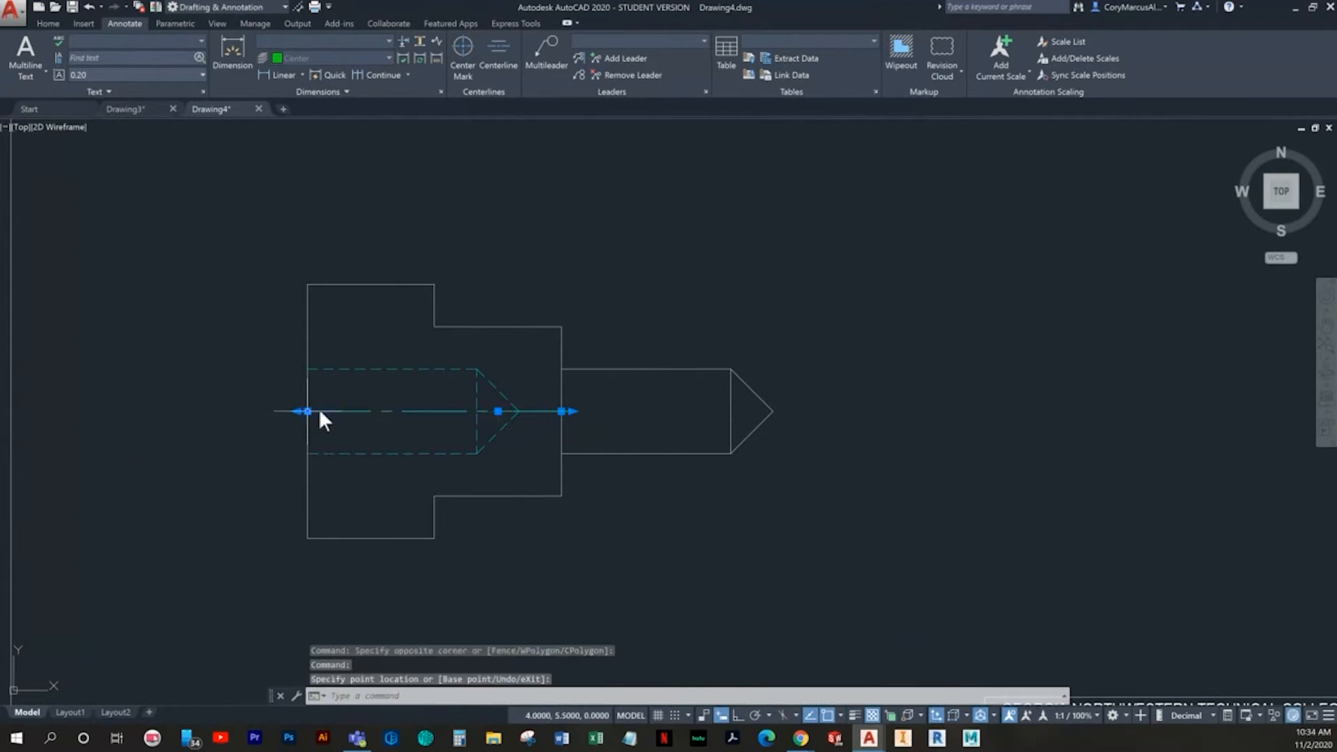
click(561, 411)
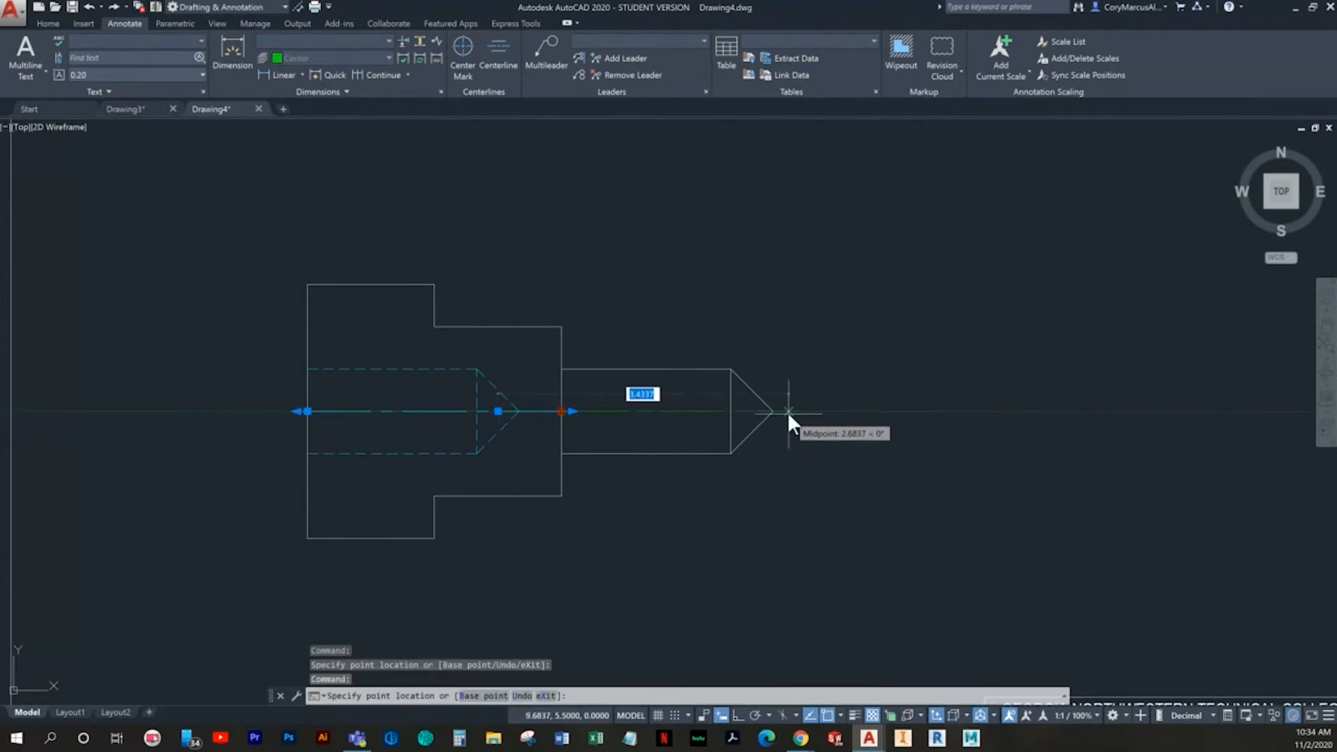
key(Escape)
key(Escape)
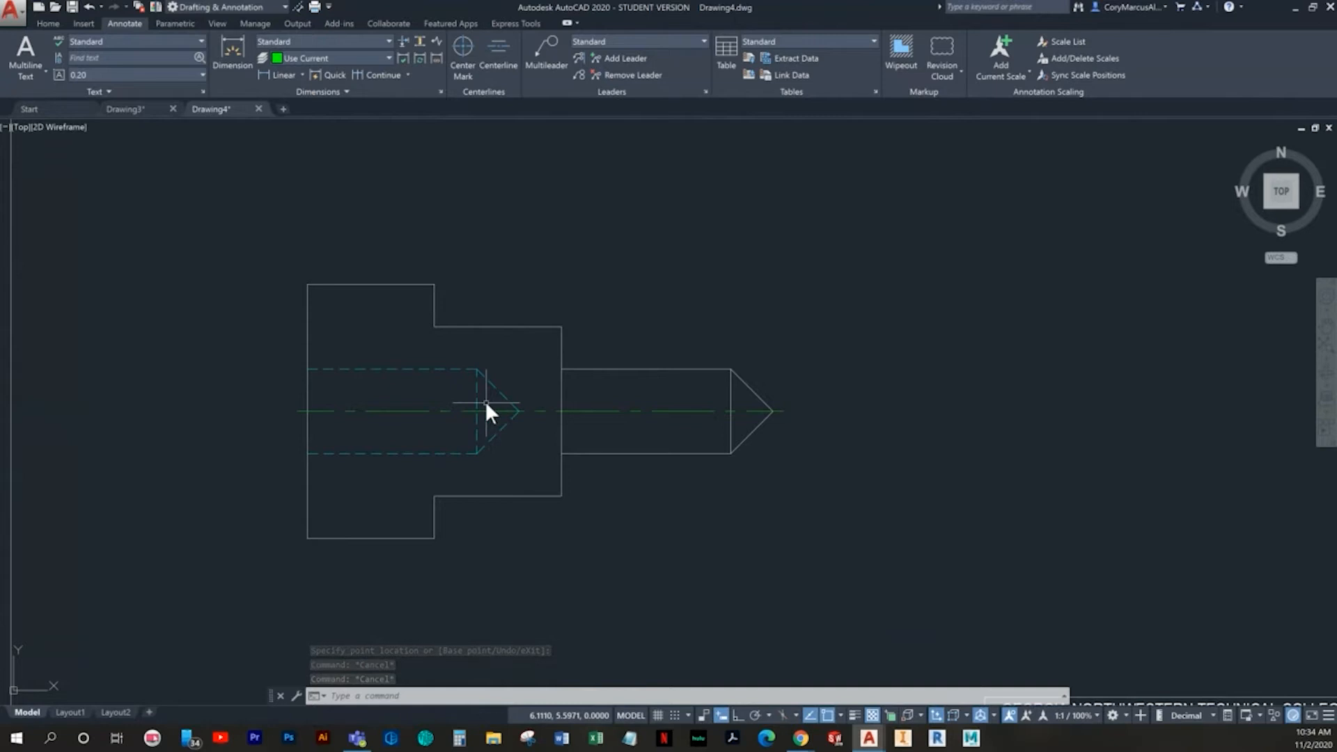
click(50, 23)
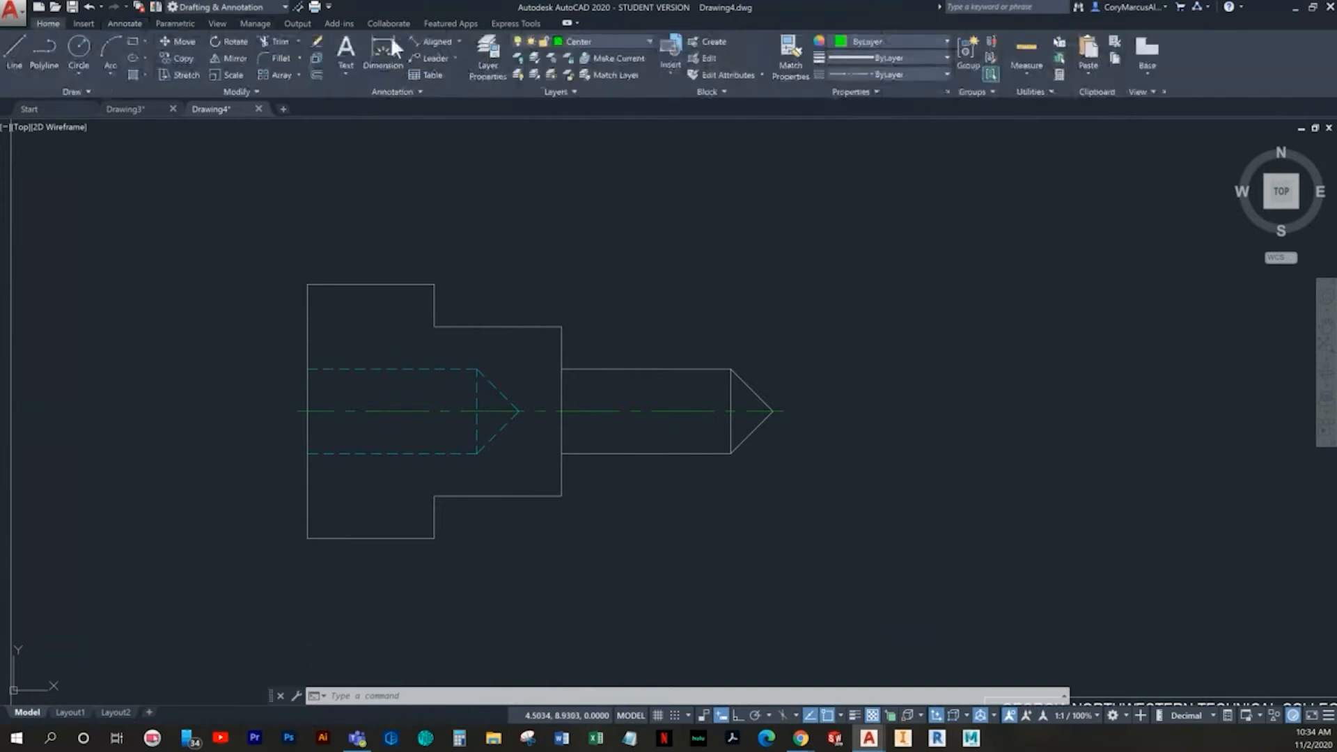
click(460, 42)
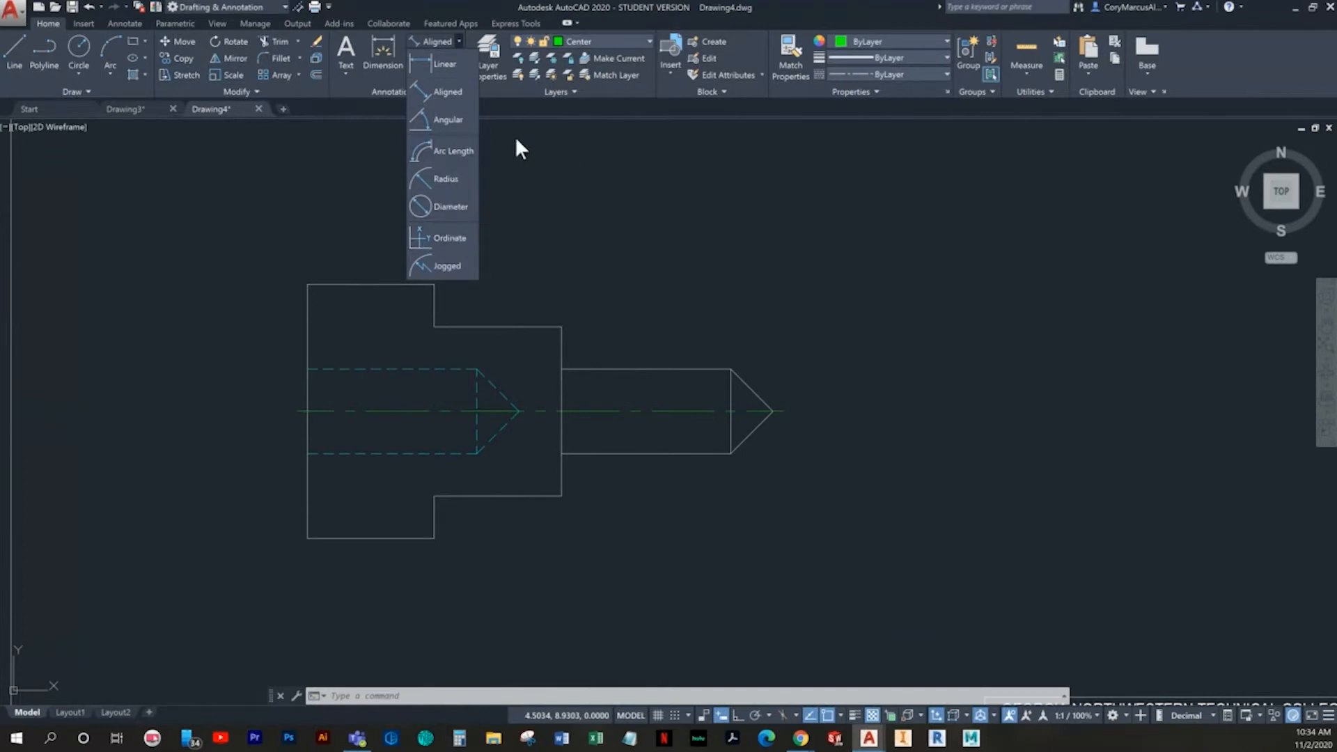
click(371, 136)
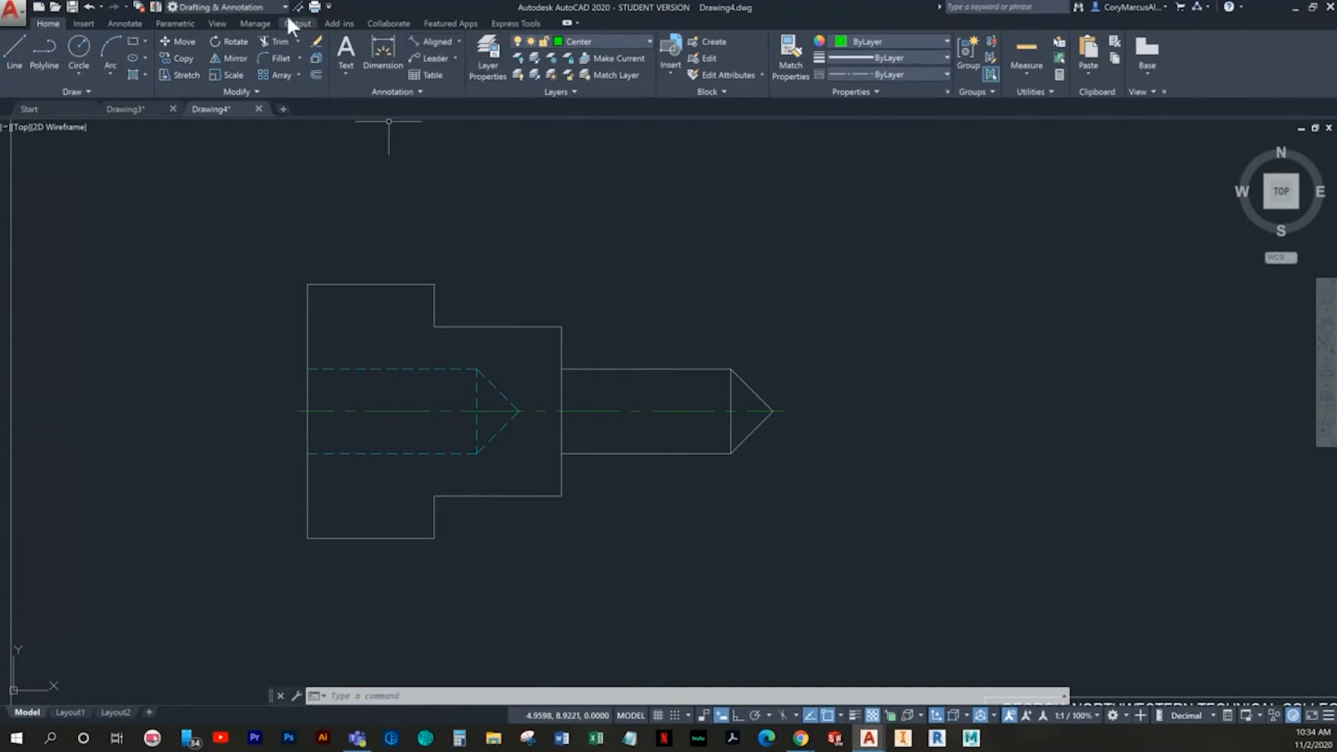
click(124, 23)
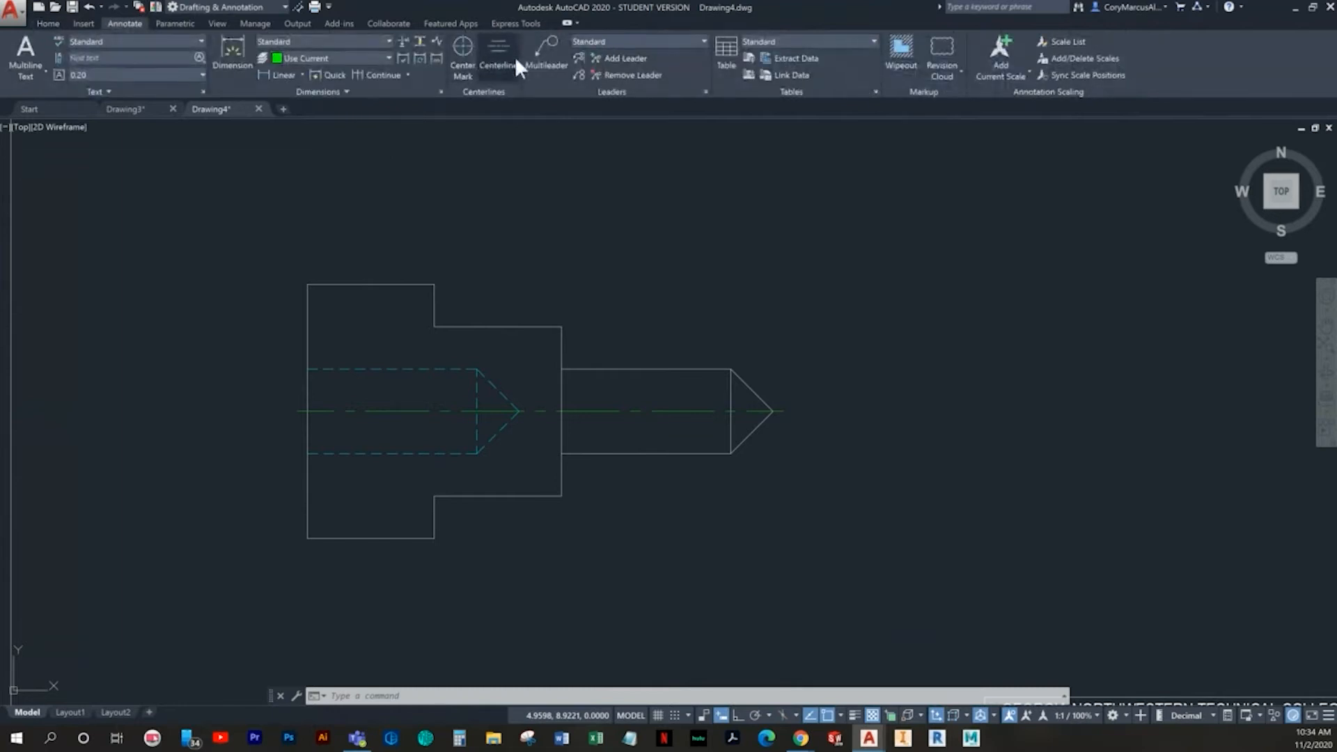
click(408, 74)
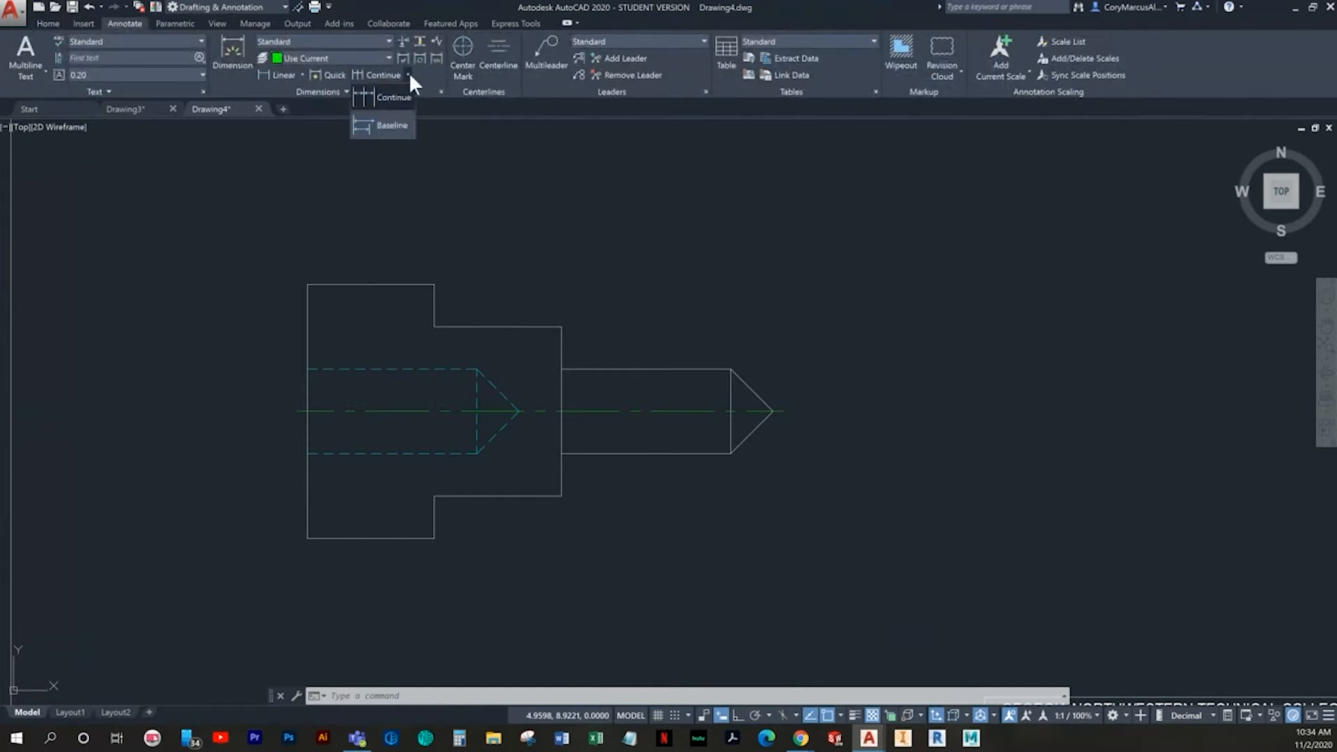
click(388, 125)
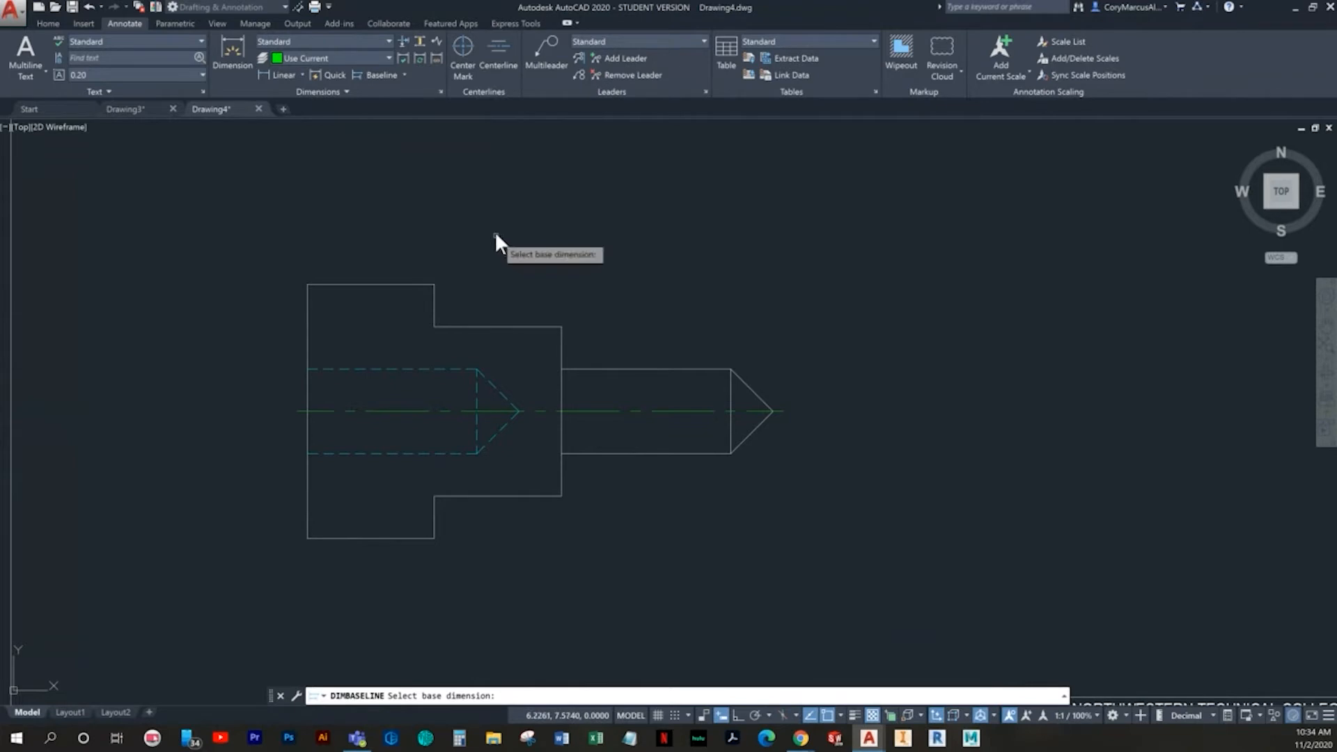
click(306, 299)
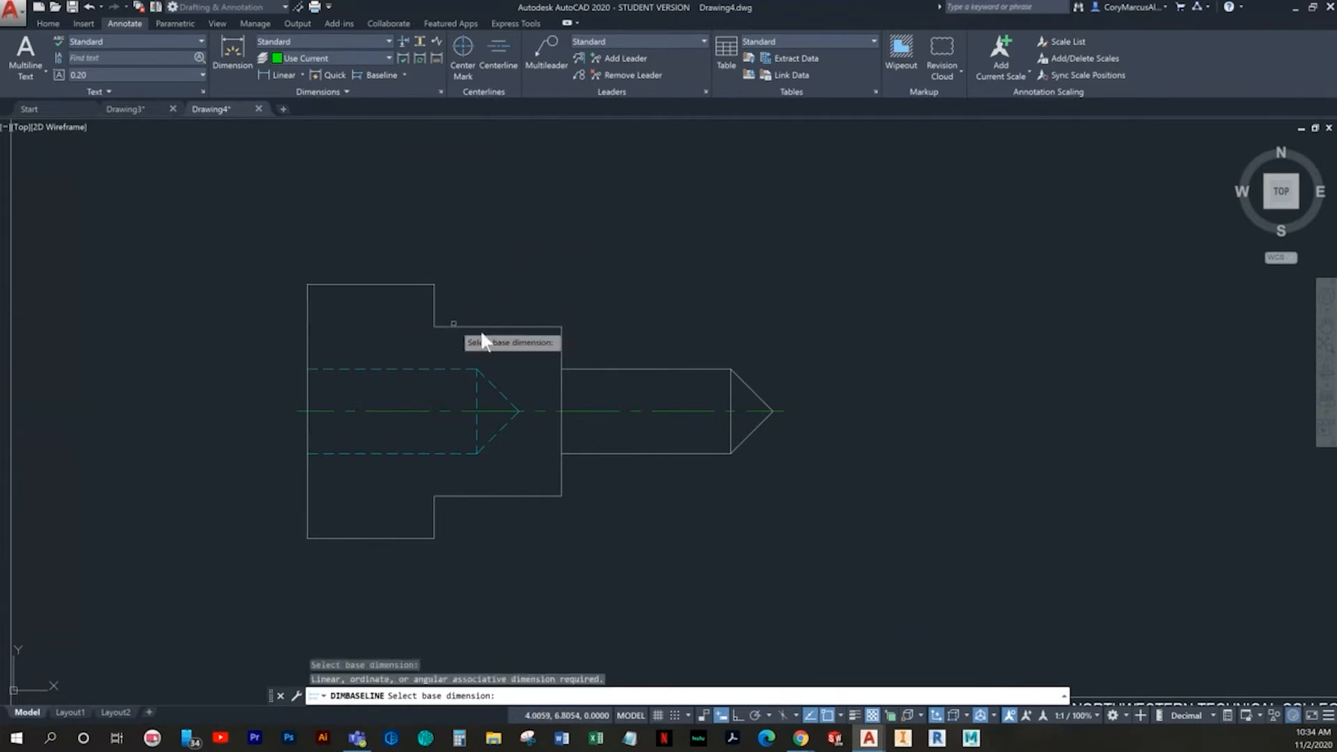
click(433, 300)
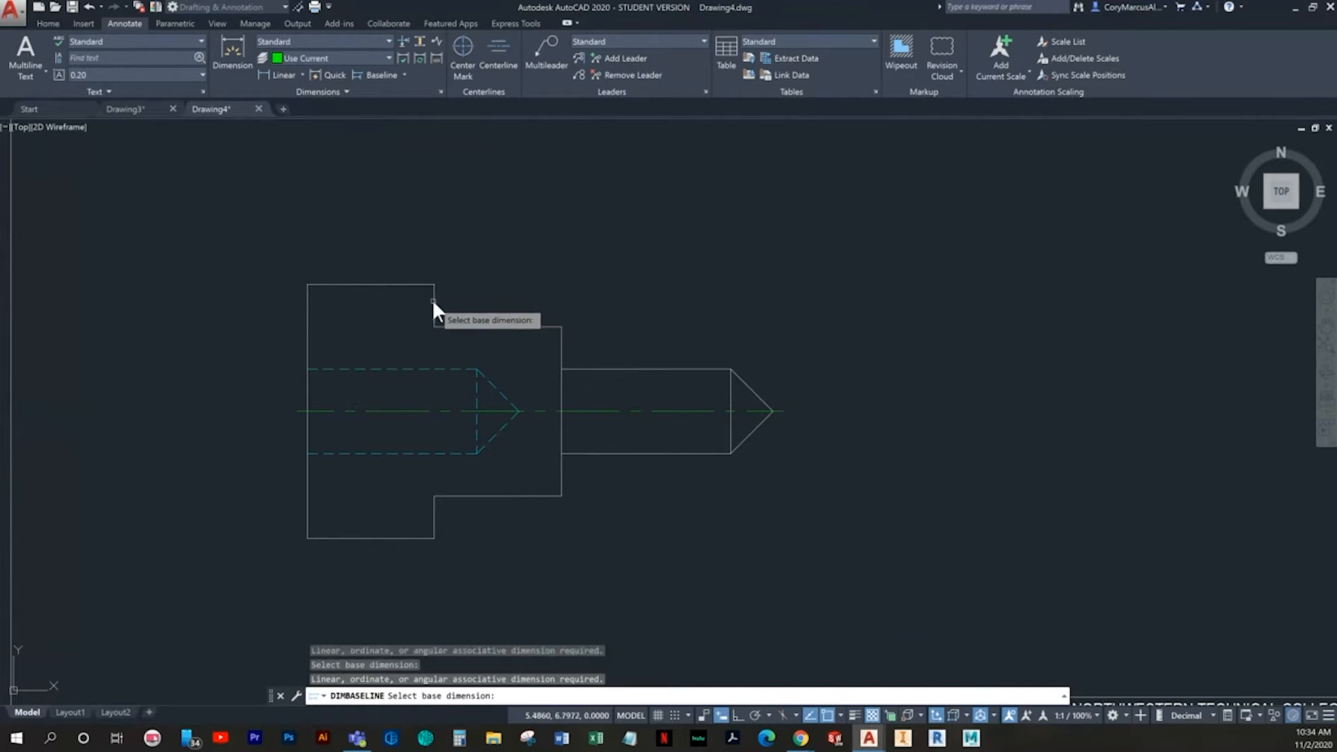
key(Escape)
key(Escape)
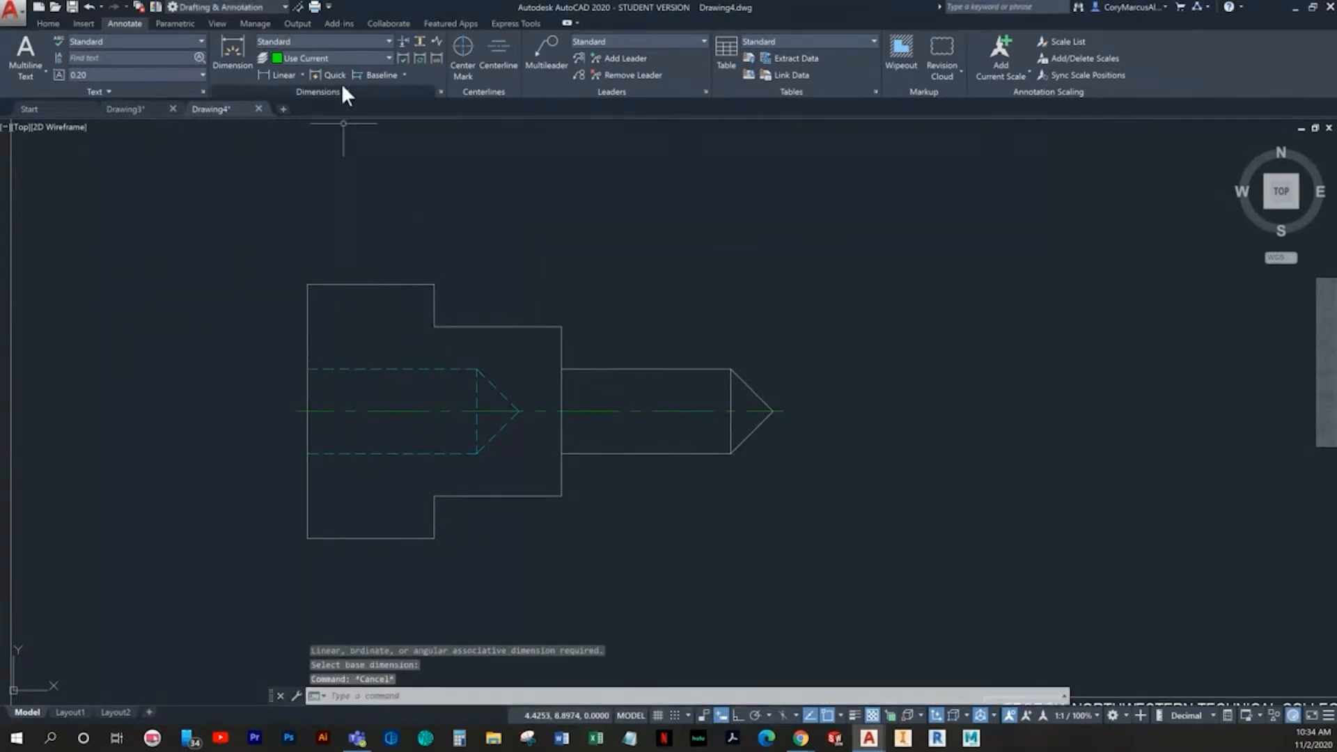
click(497, 61)
key(Escape)
click(381, 80)
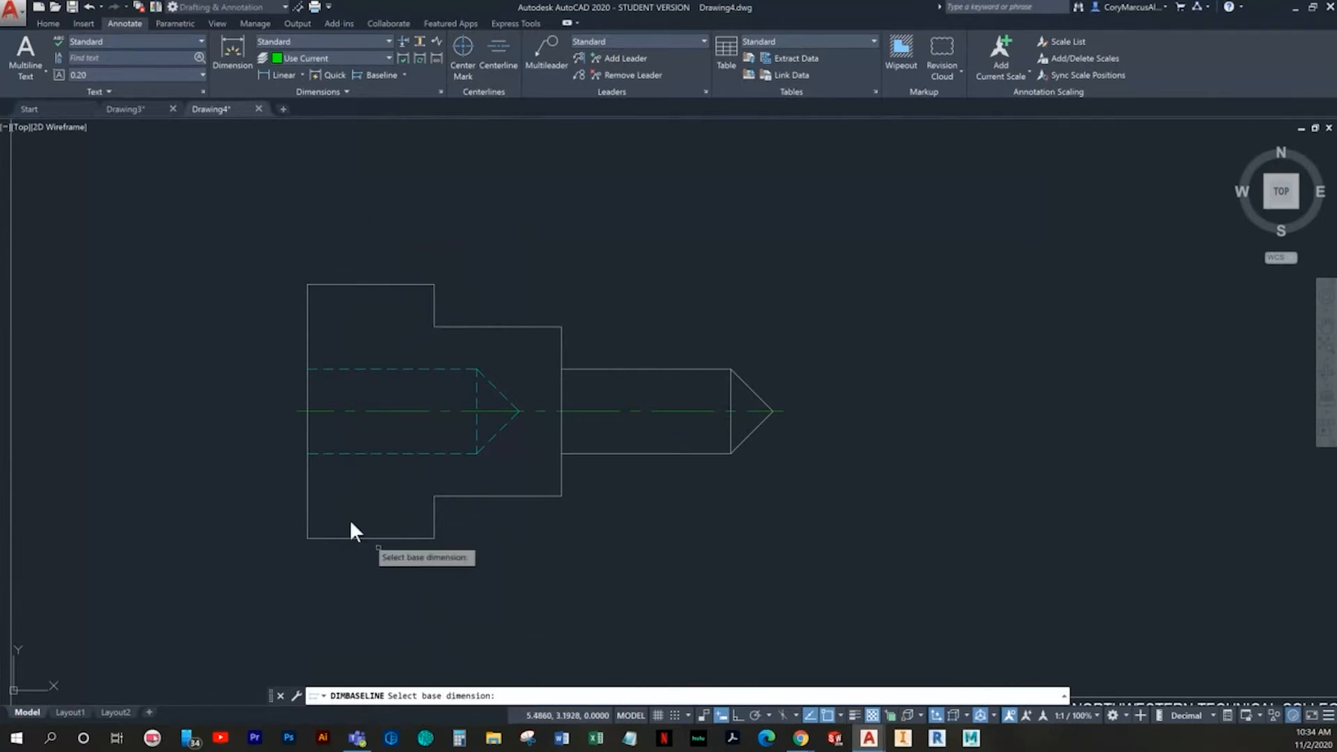
key(Escape)
- Add a linear dimension for the length of the large left section's upper edge, placed above the outline
click(281, 74)
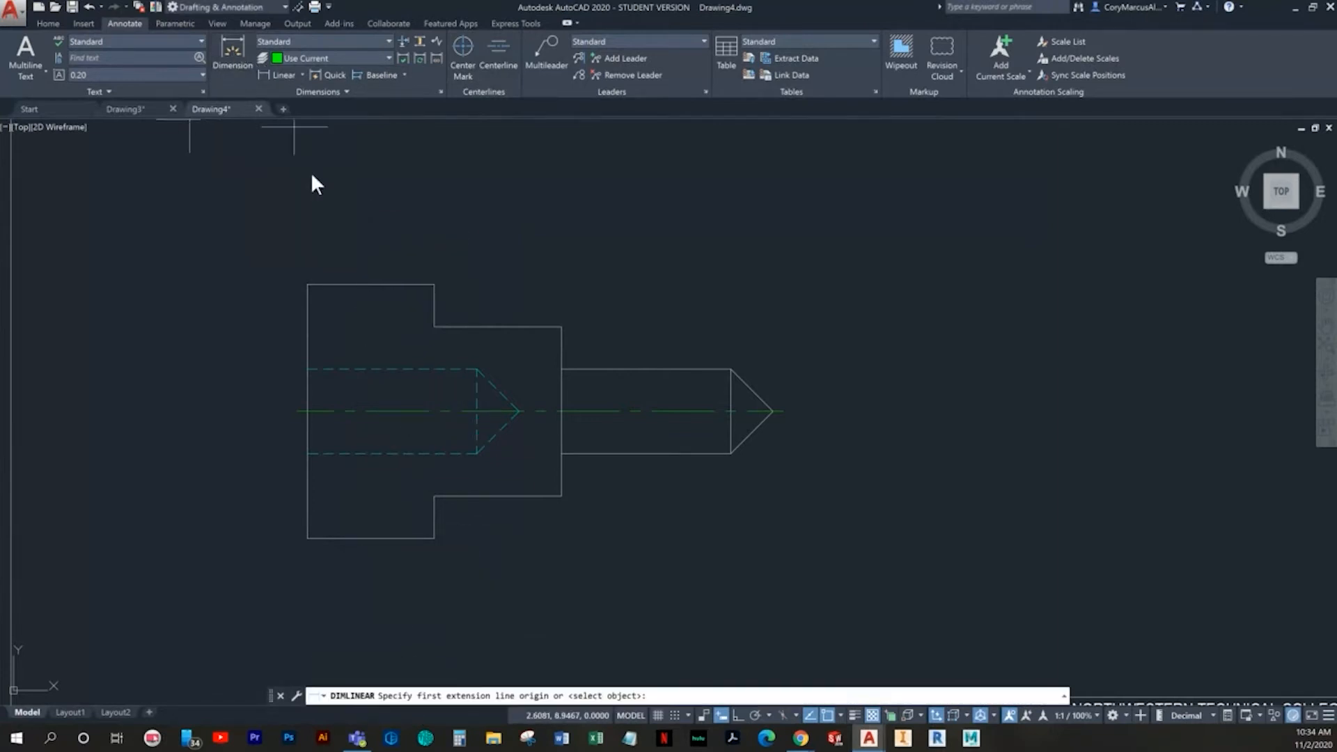
click(307, 284)
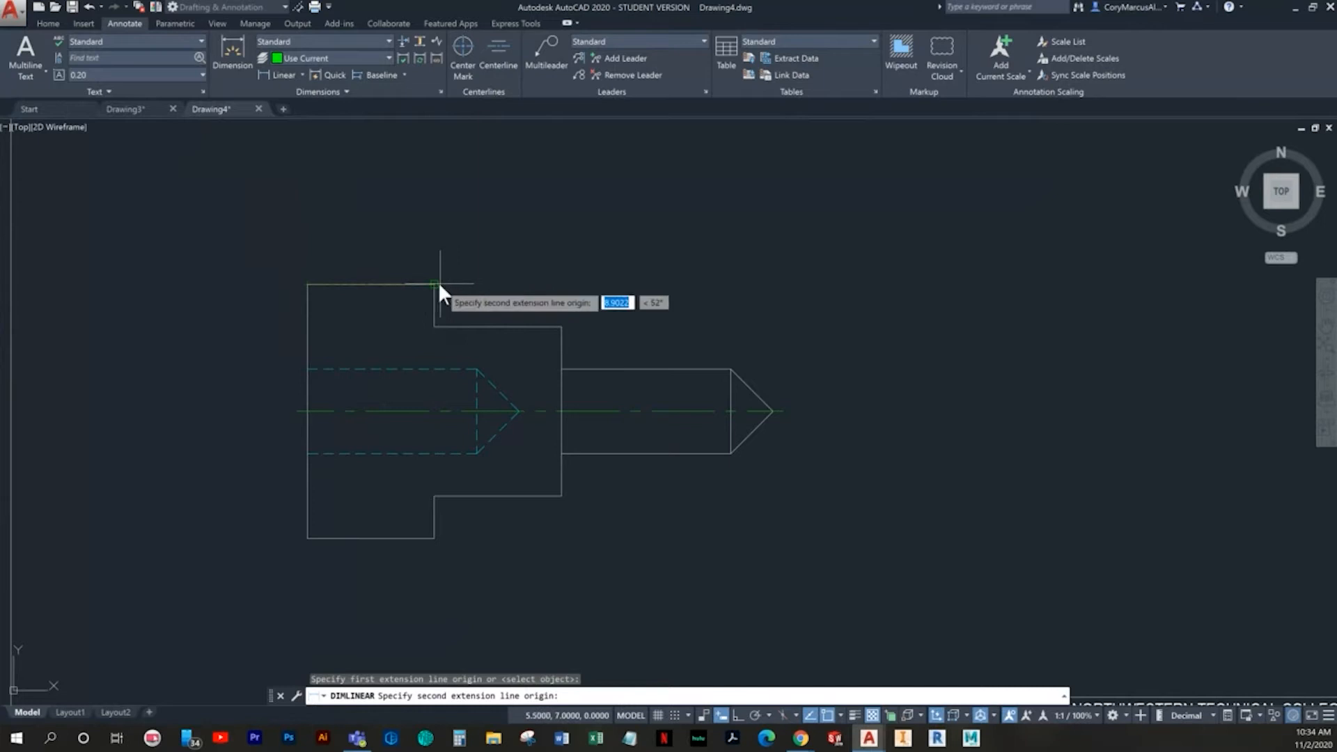
click(439, 285)
click(416, 217)
key(Escape)
key(Escape)
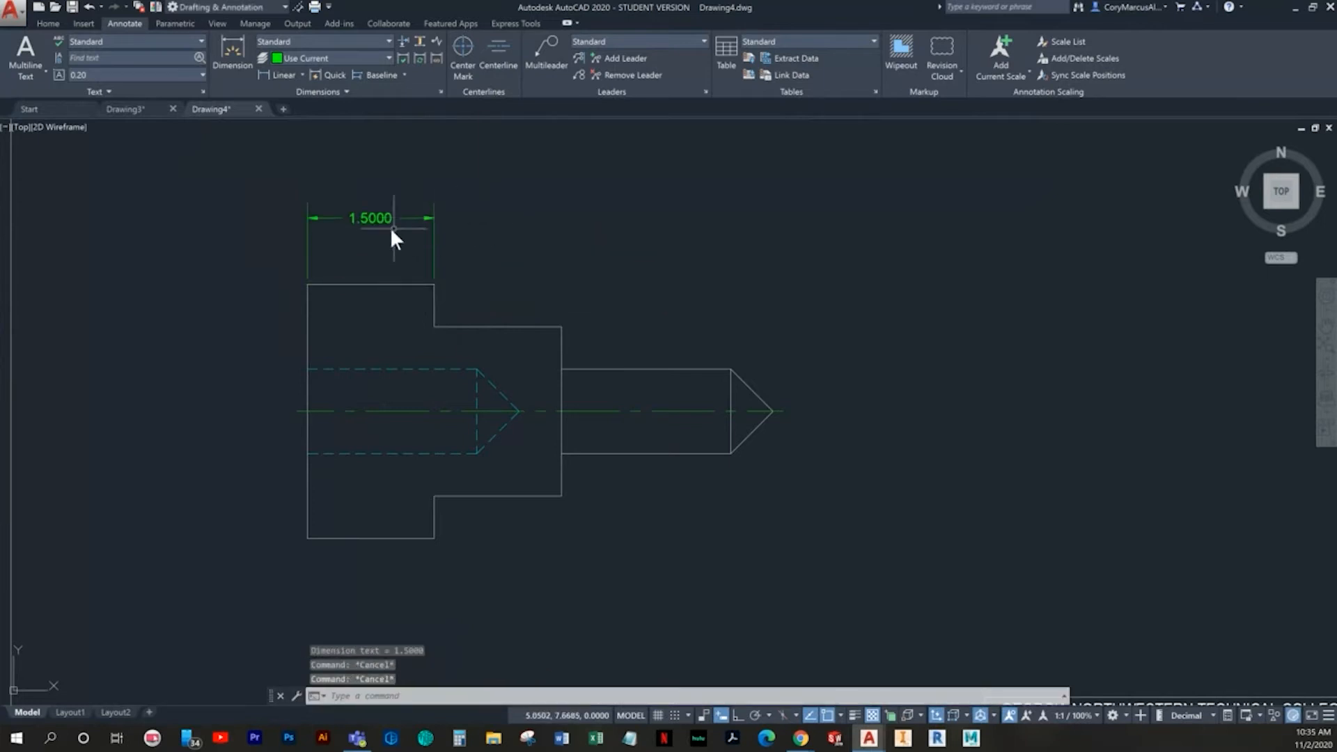
- Move the new linear dimension to the Dimension layer and make Dimension the current layer
click(48, 22)
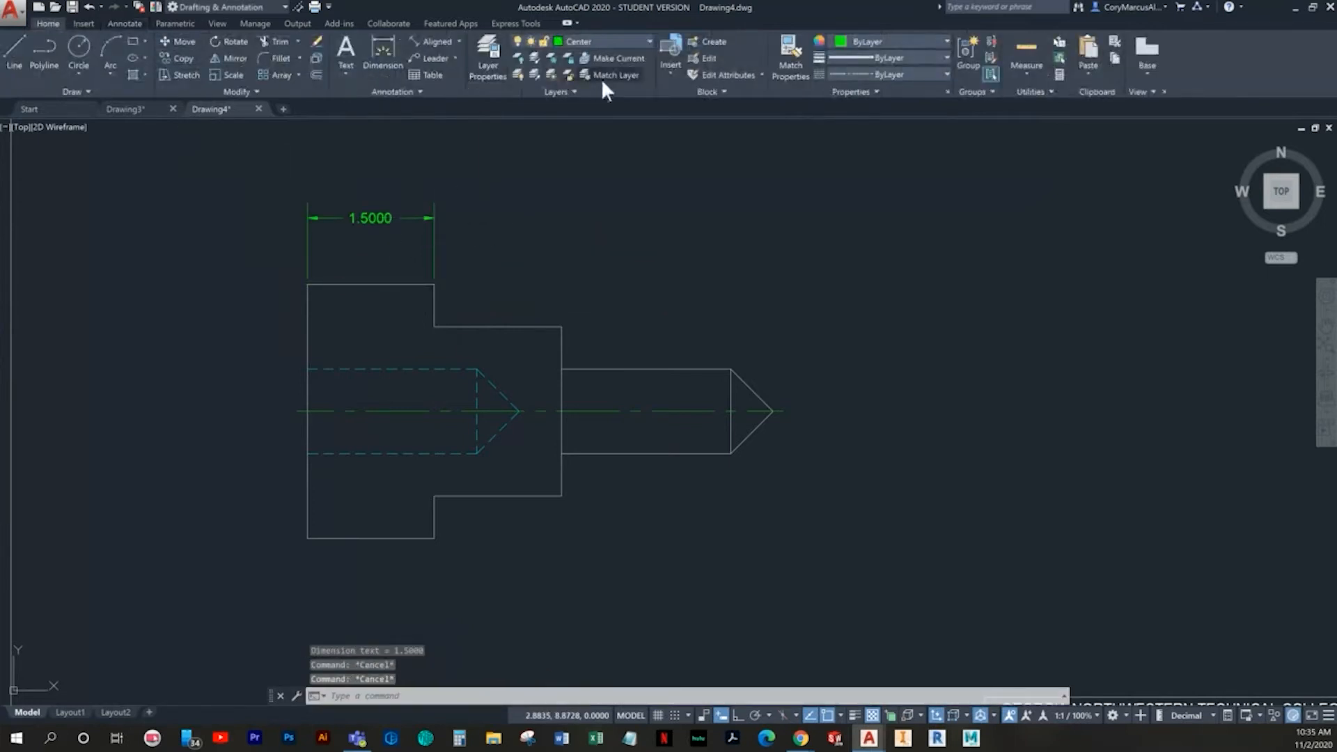
click(598, 41)
click(580, 126)
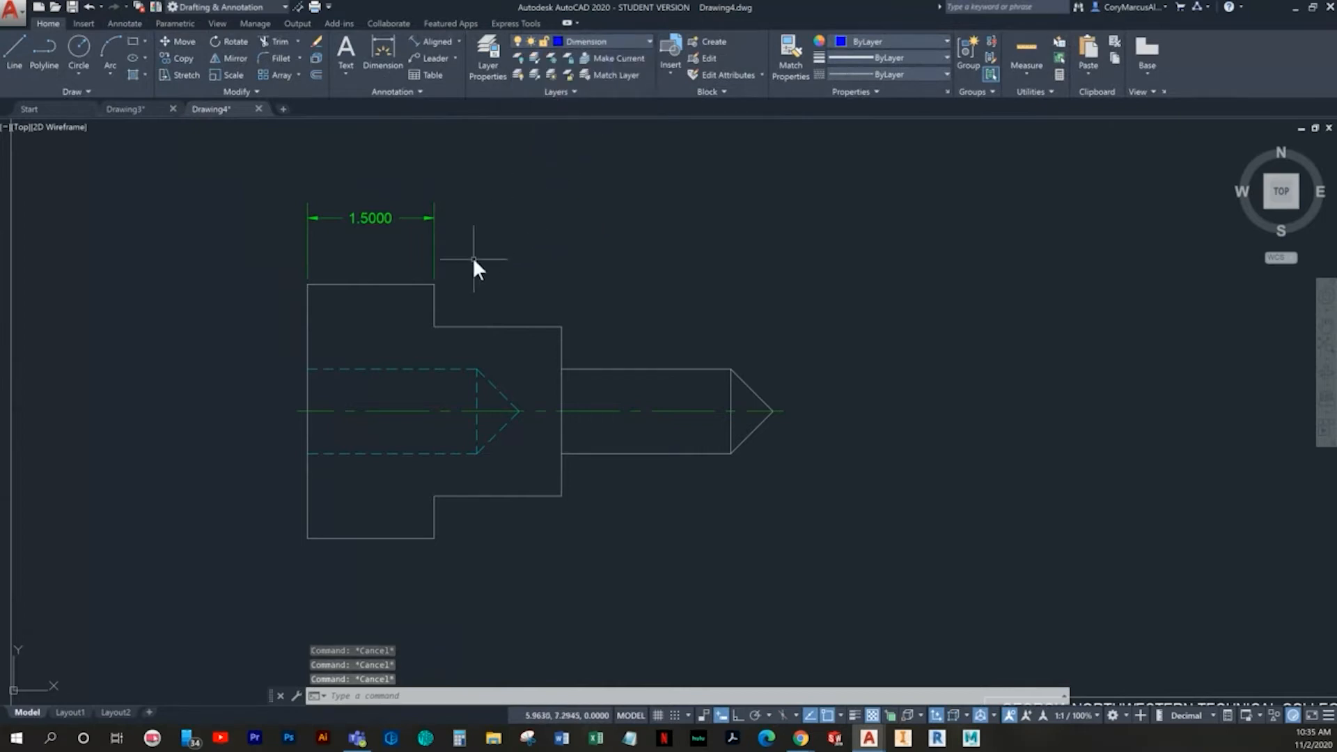
click(472, 257)
click(416, 236)
click(605, 41)
click(583, 125)
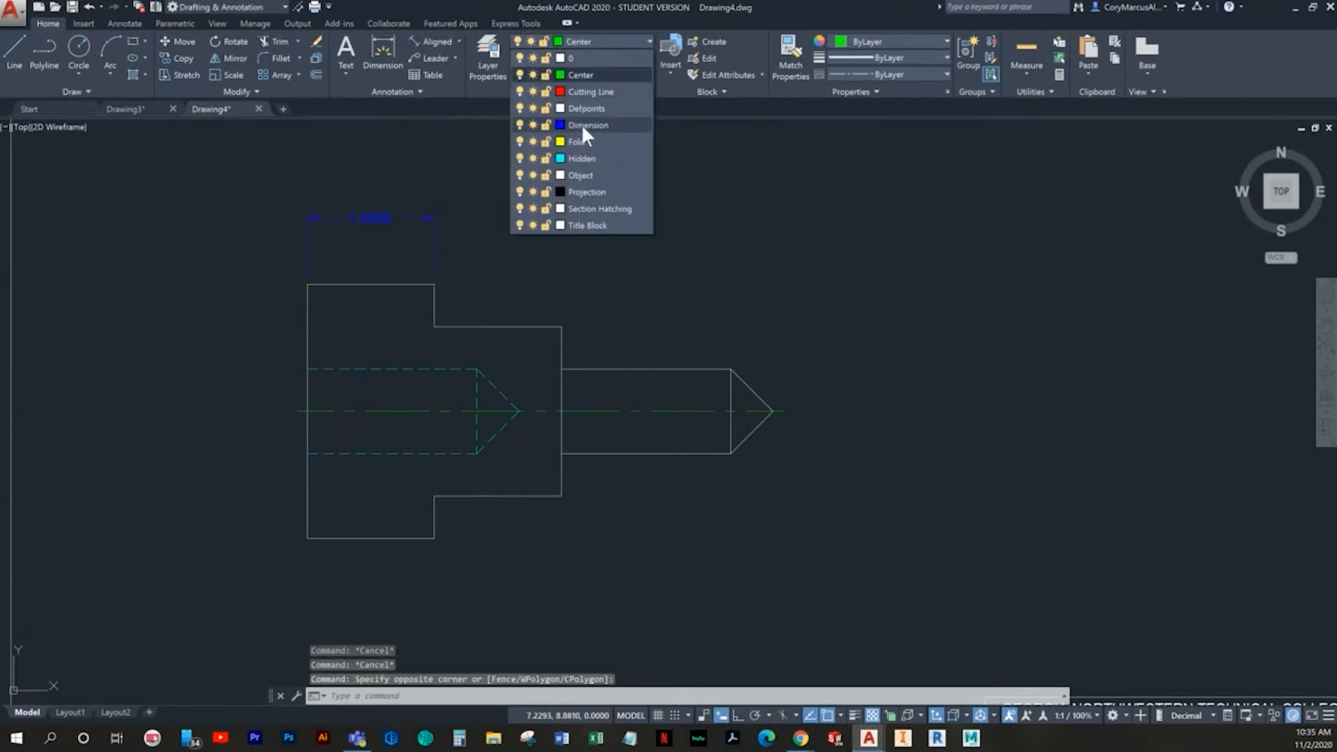
key(Escape)
click(131, 23)
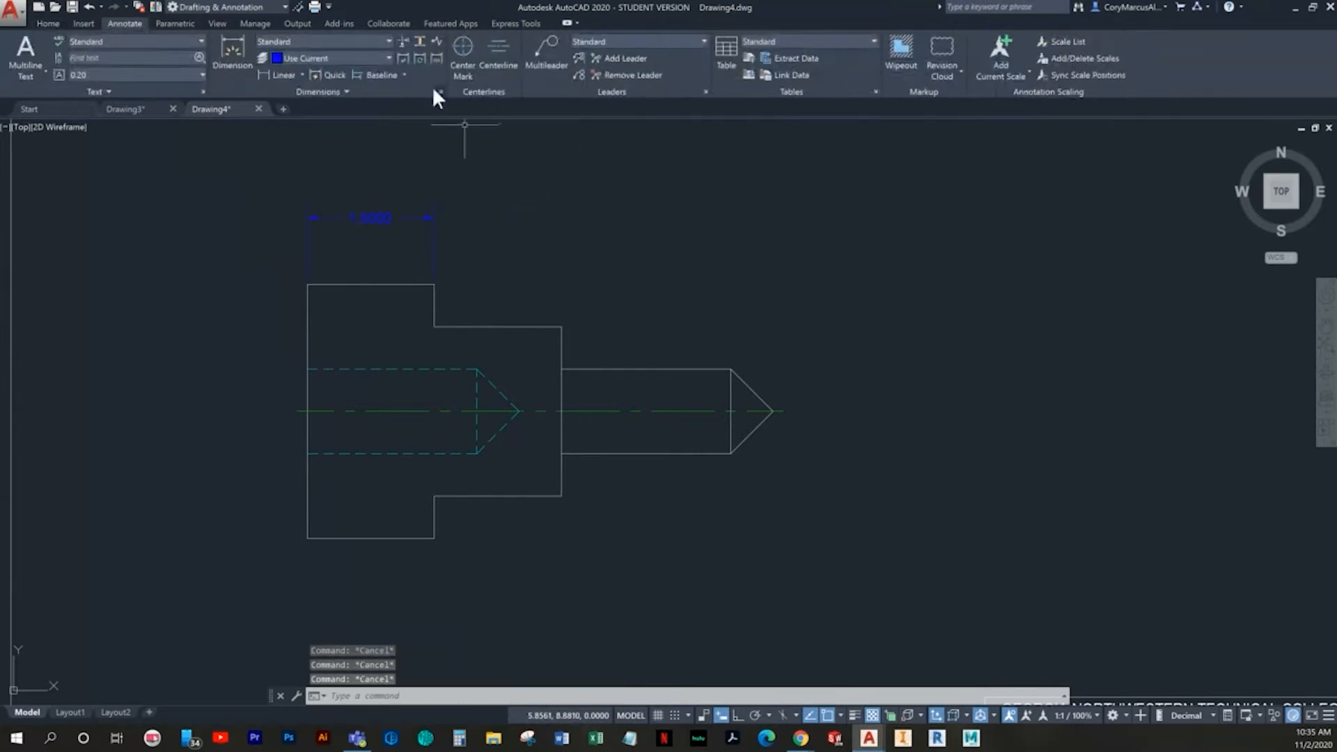
- Stack baseline dimensions from the left edge to the middle section's upper right corner, the narrow shaft's upper end corner and the tip
click(381, 75)
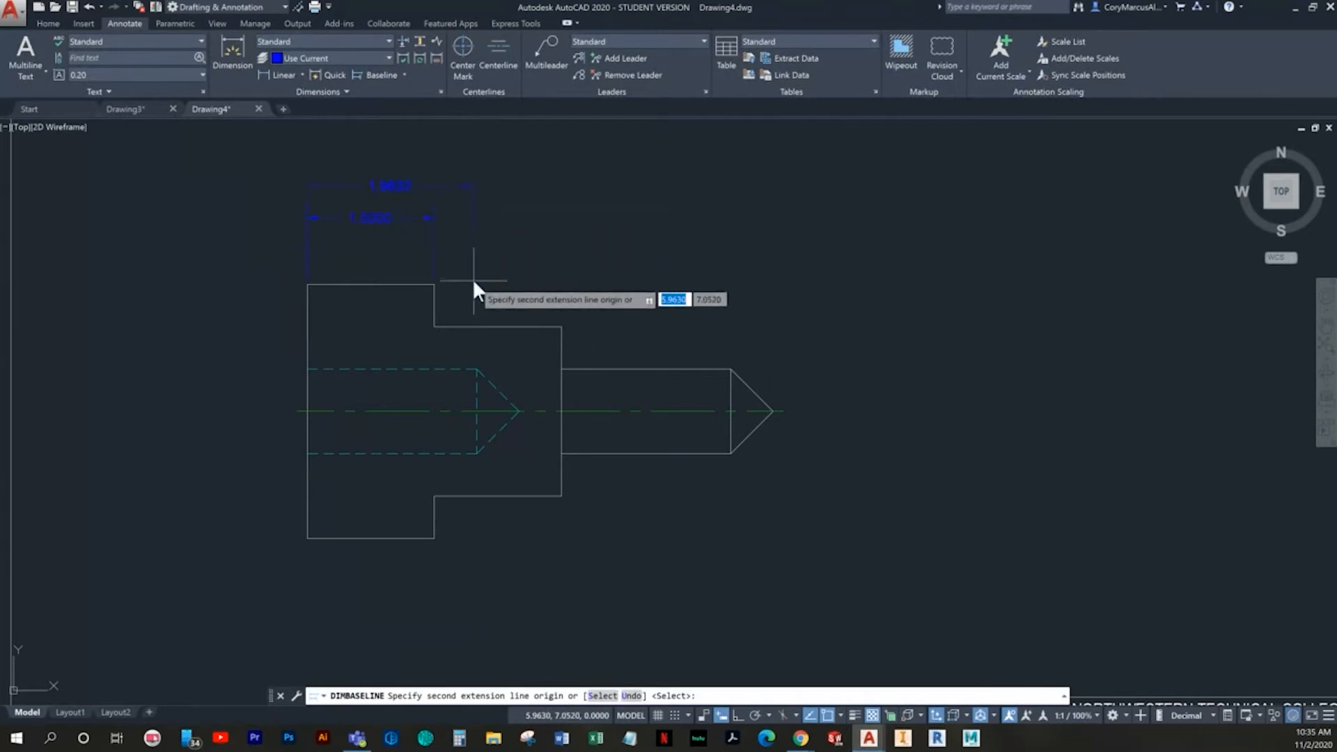
key(Escape)
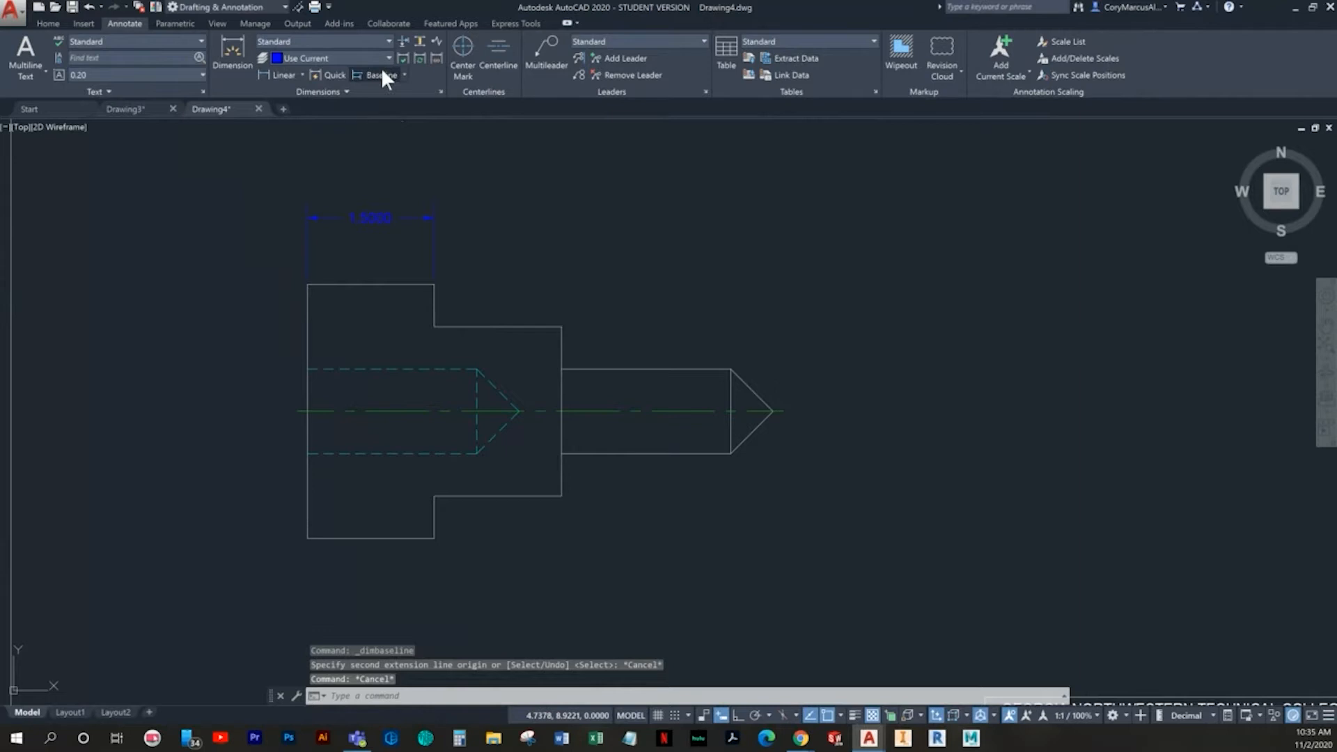
click(381, 74)
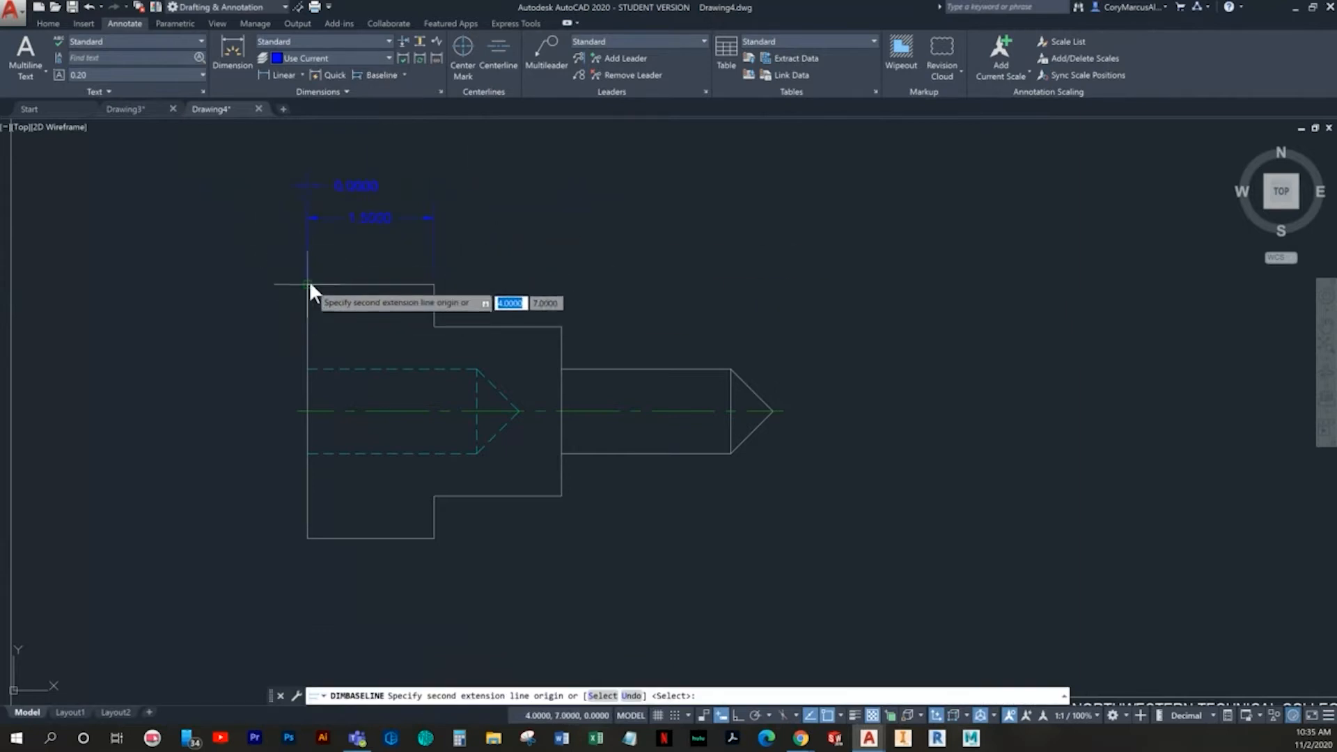
click(561, 325)
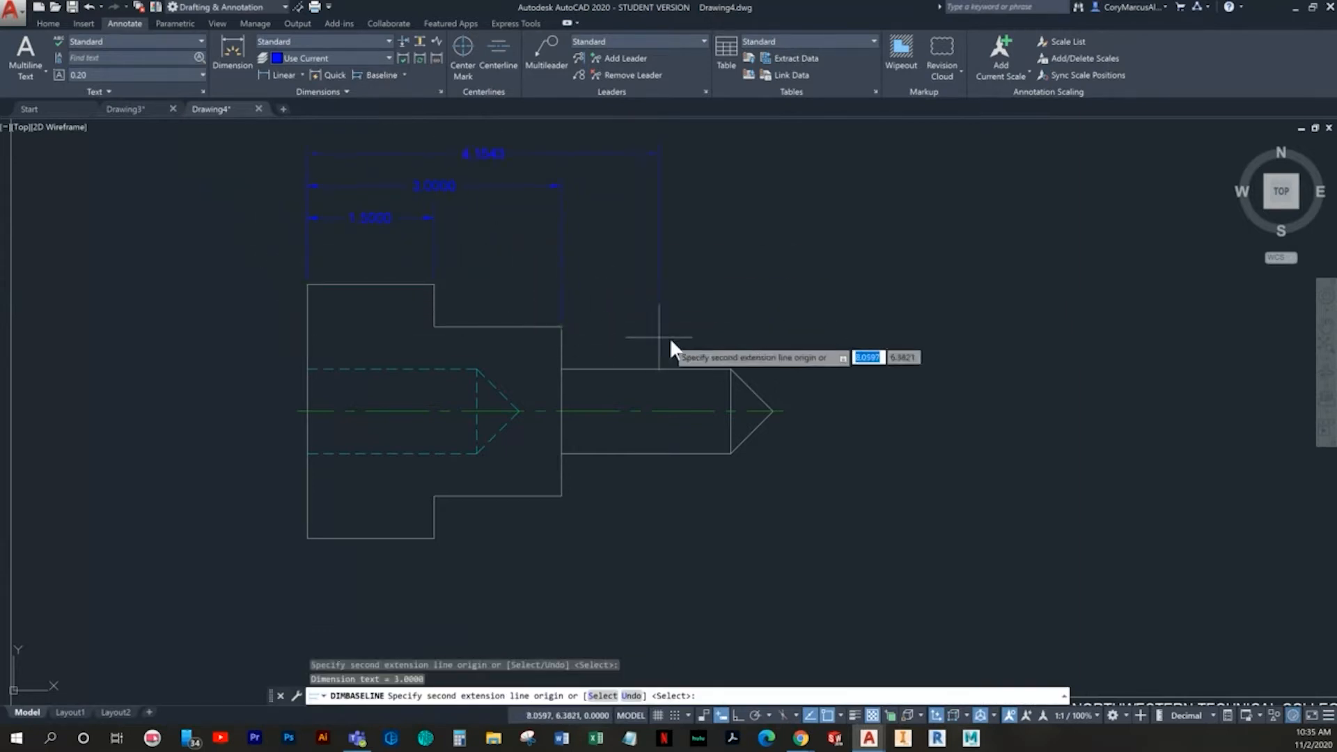
click(732, 368)
click(770, 408)
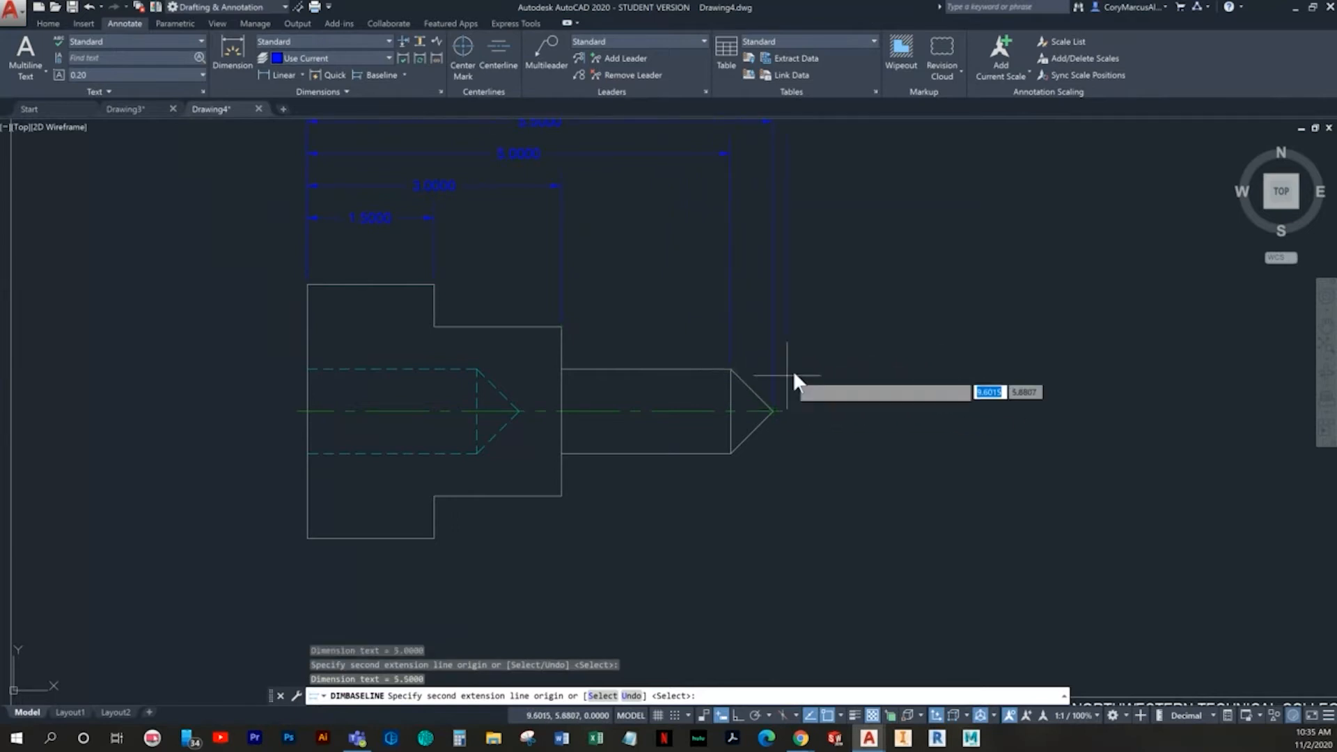
scroll(767, 348, down, 2)
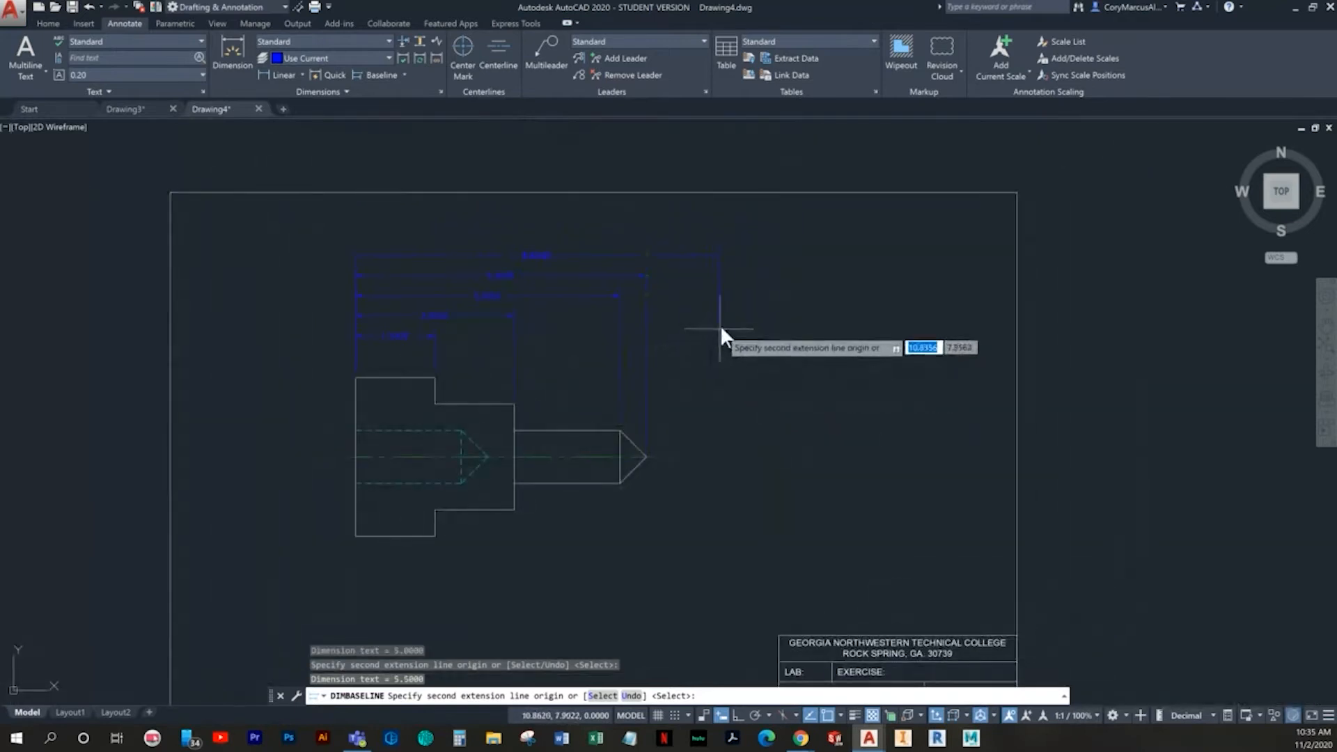
key(Escape)
middle_drag(577, 410, 568, 404)
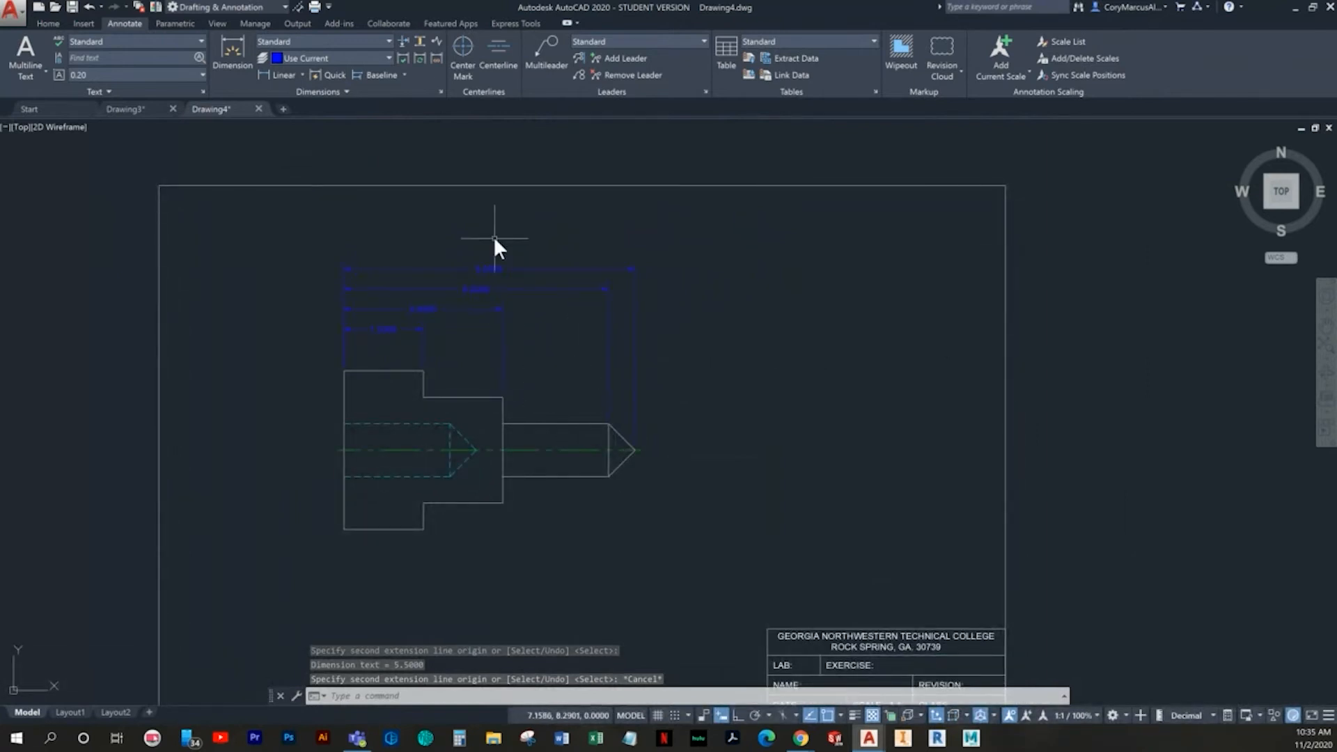
- Try to chain continued dimensions from the tip back through the lower corners to the outline's left edge
click(403, 74)
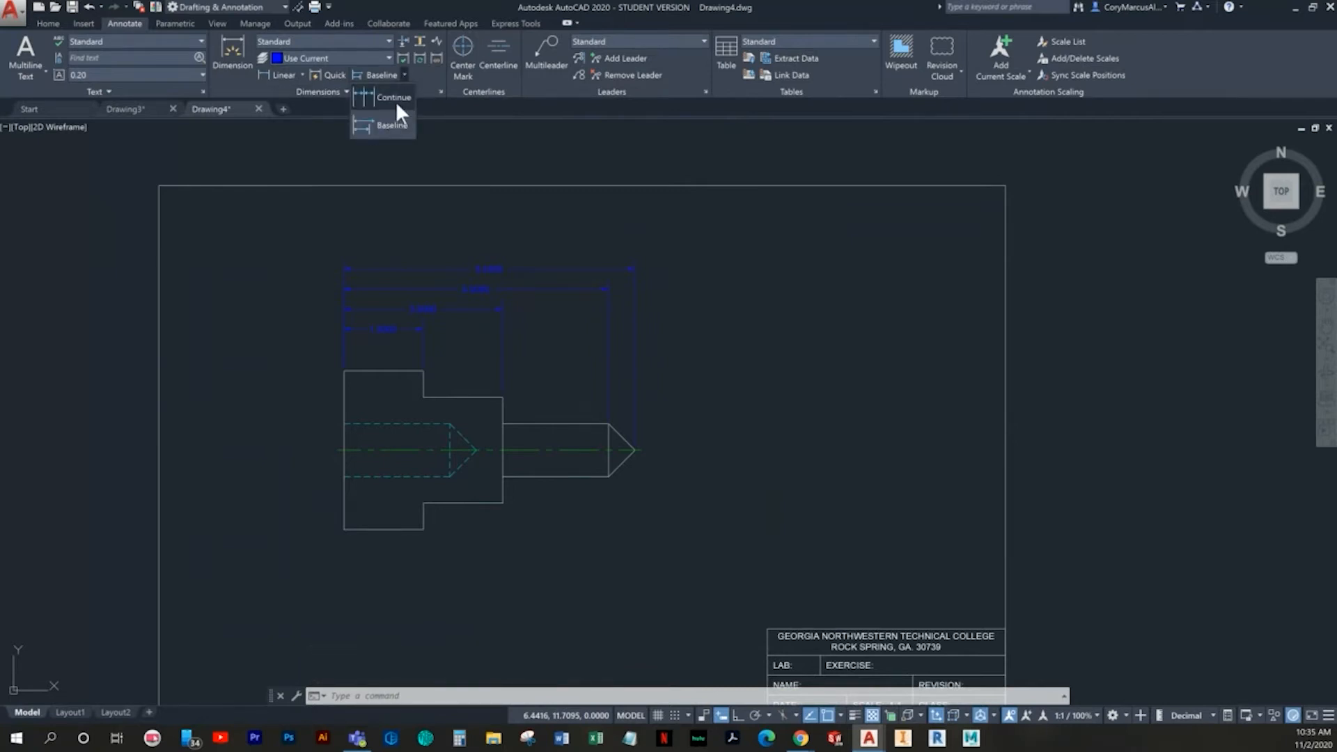
click(393, 98)
scroll(477, 439, up, 2)
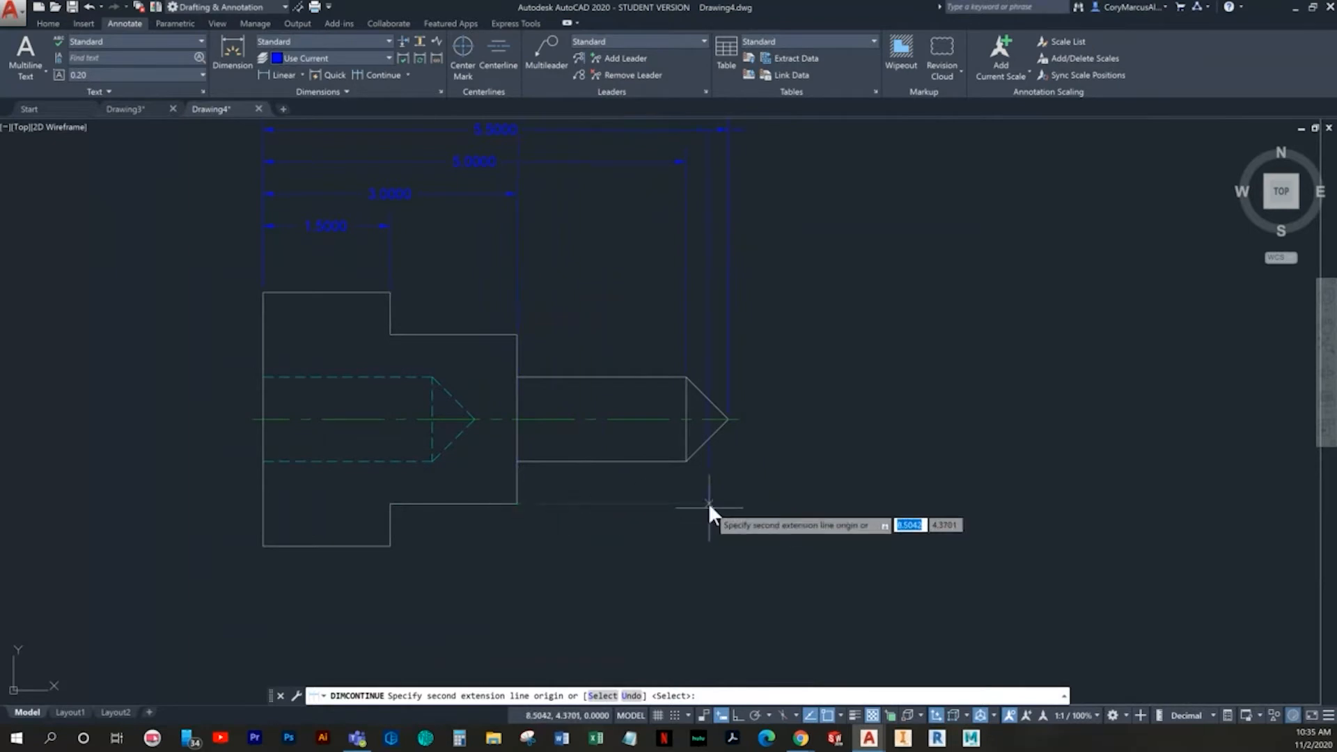
click(686, 461)
click(517, 501)
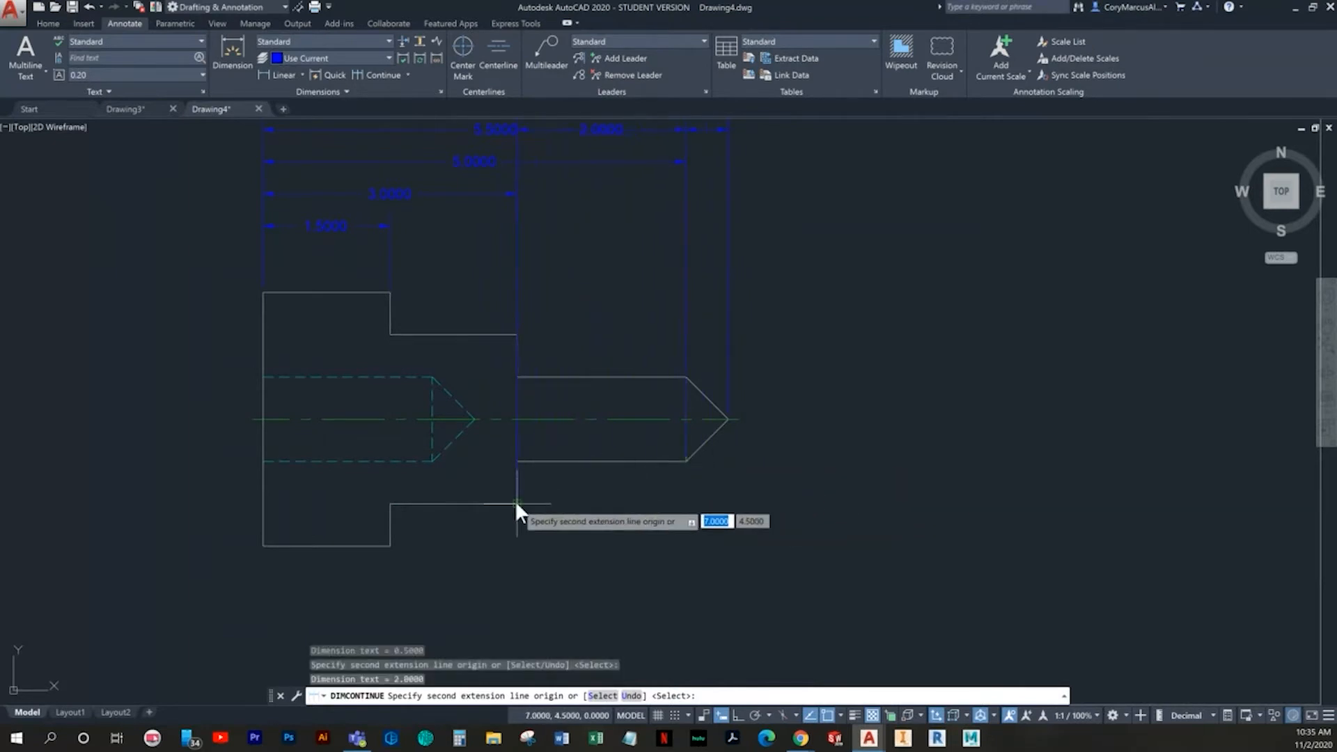
click(389, 544)
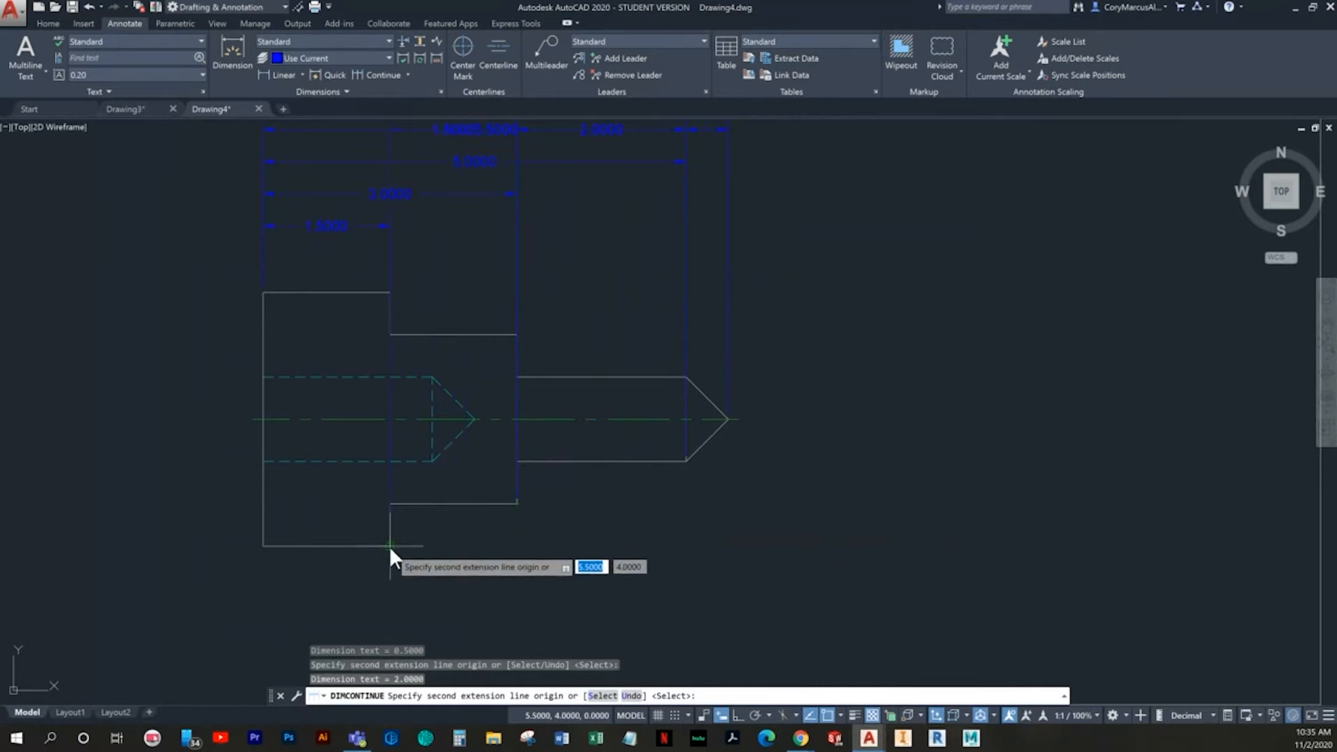
click(262, 548)
scroll(373, 499, down, 5)
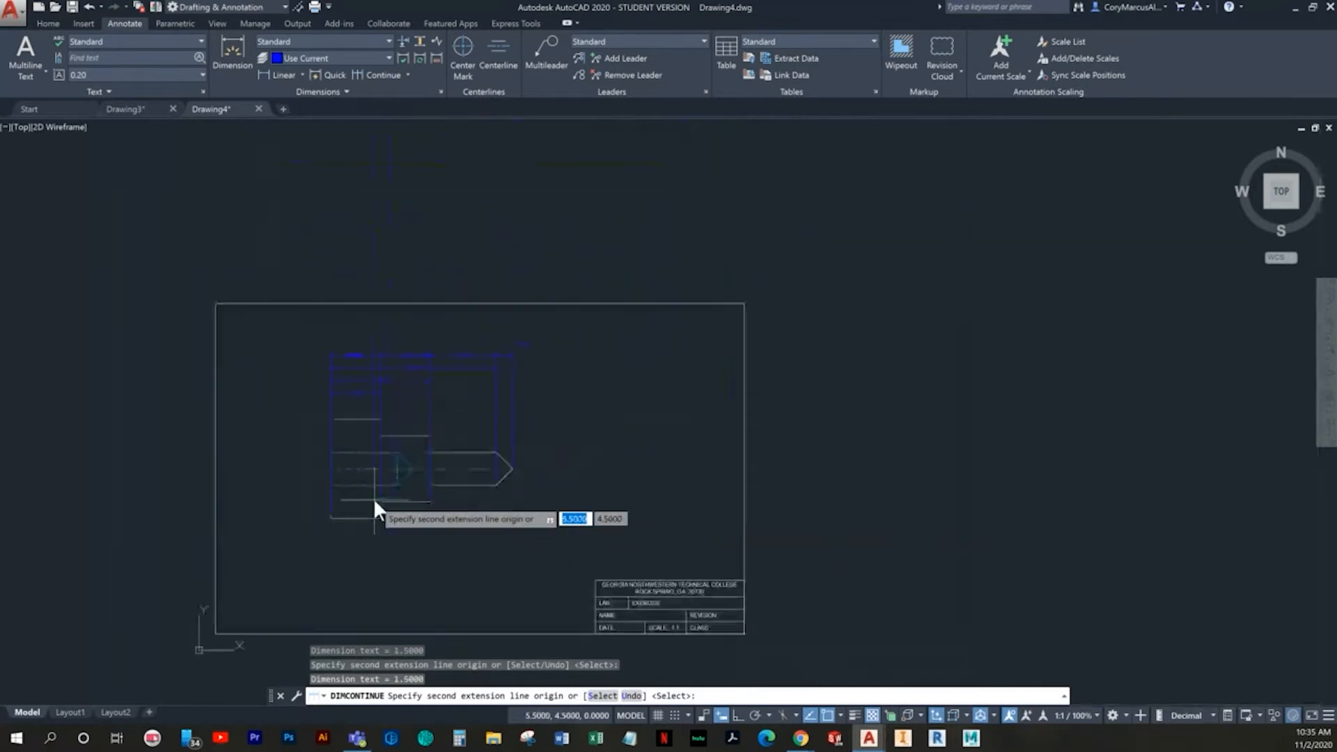
key(Escape)
key(Escape)
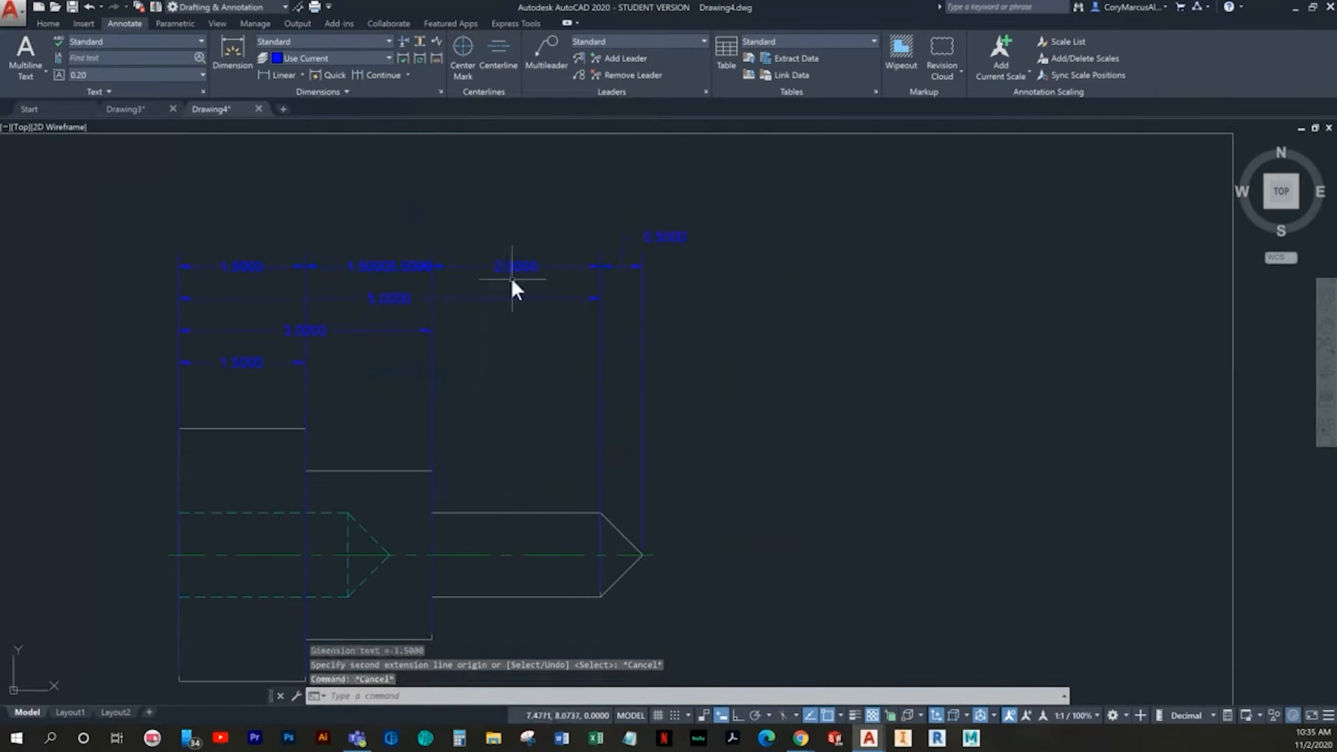
- Undo the continued dimensions chained off the overall baseline dimension
click(516, 269)
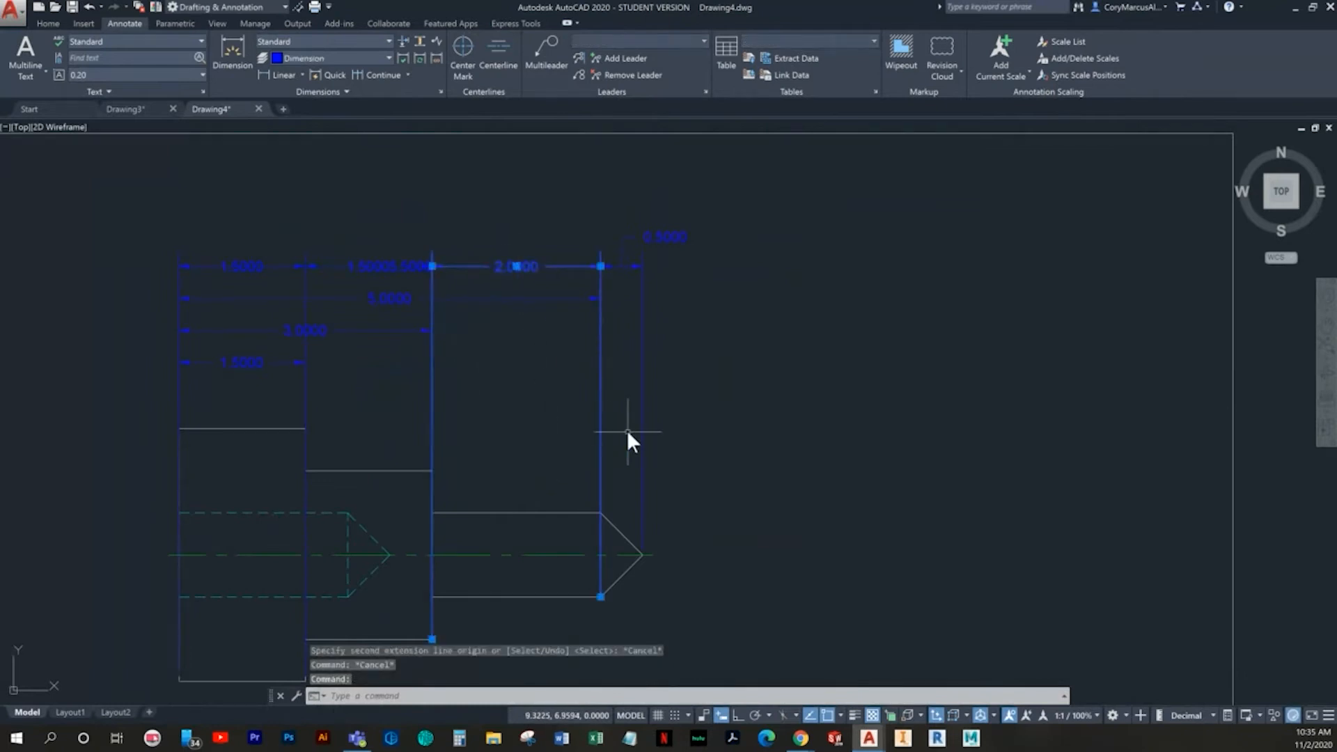
text(AA)
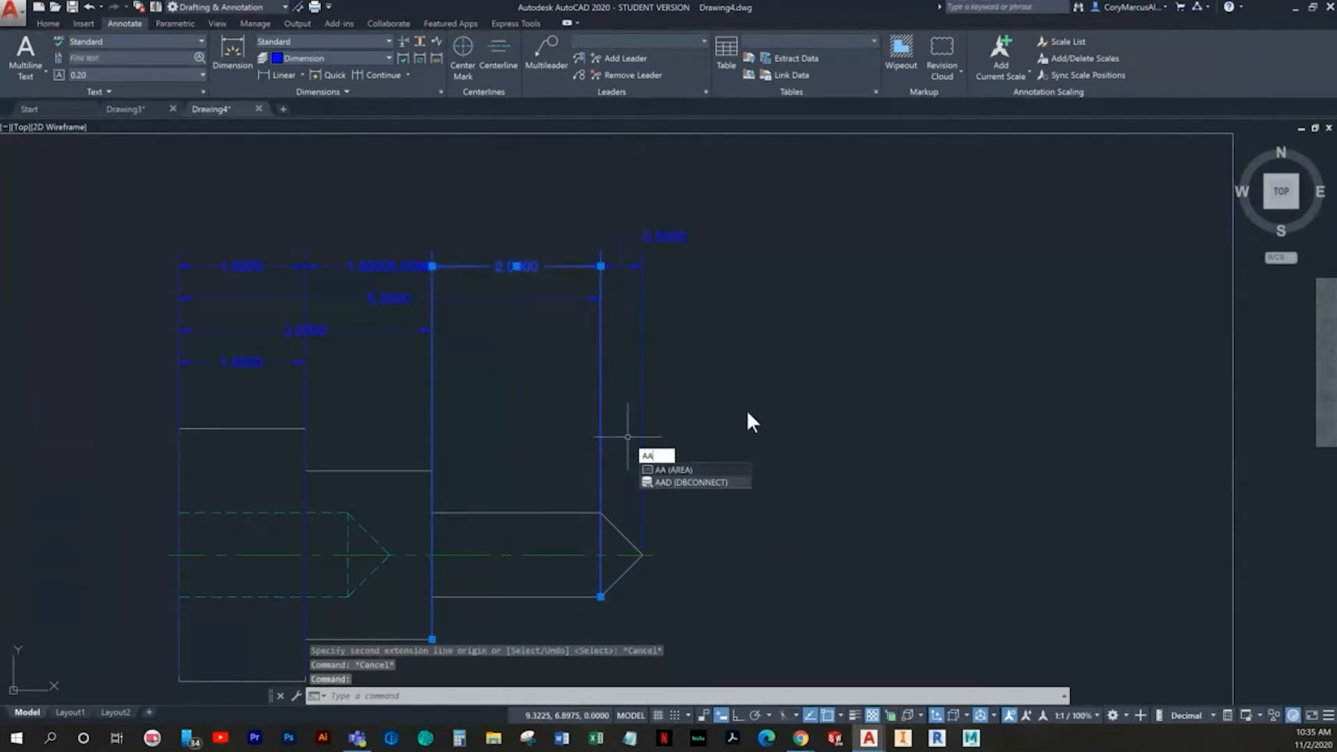
key(Escape)
key(ctrl+z)
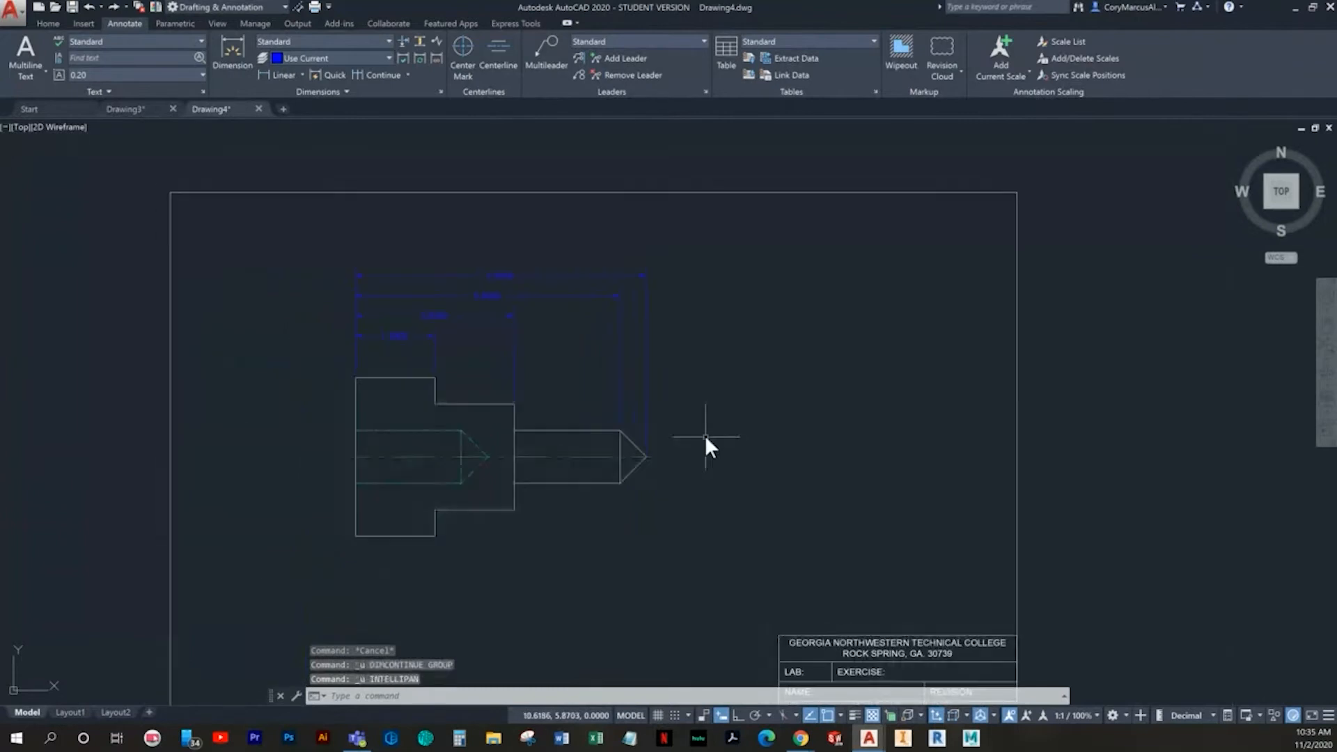
key(ctrl+z)
key(Escape)
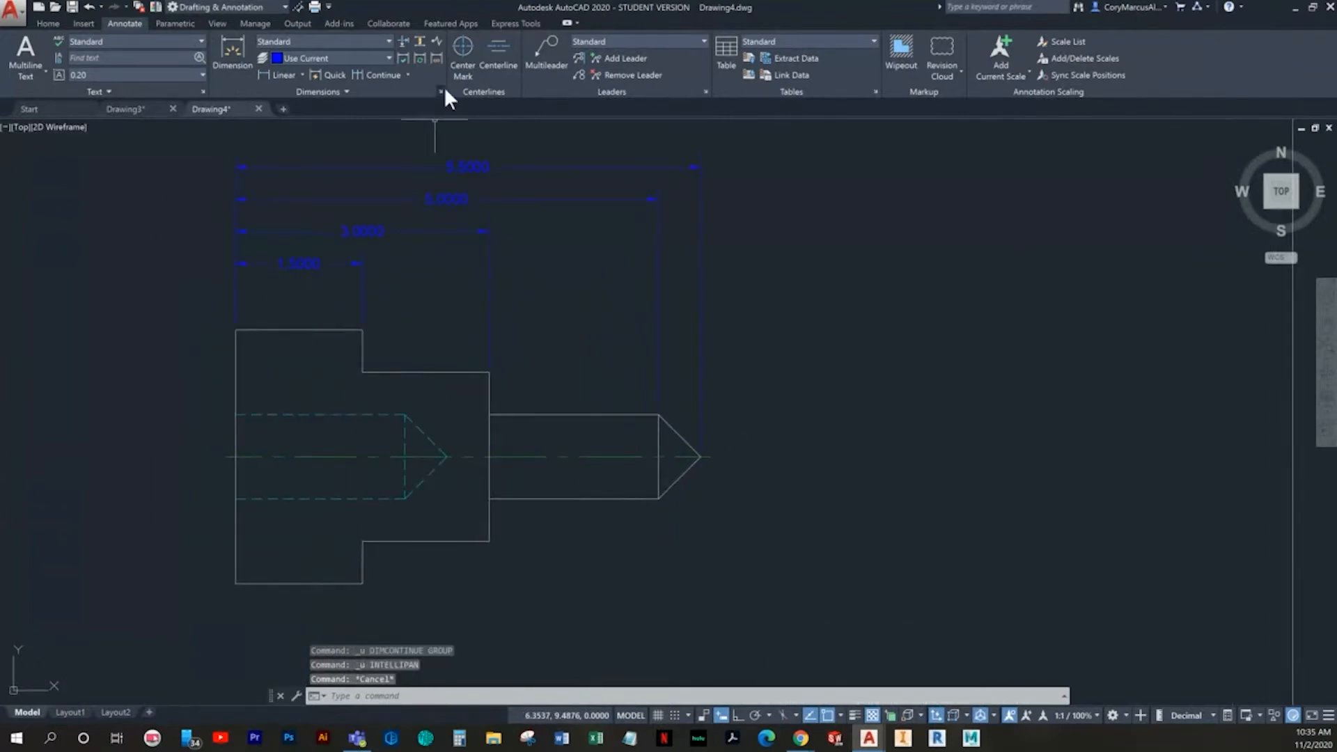
- Add a linear dimension for the length of the large left section's lower edge, placed below the outline
click(270, 72)
middle_drag(308, 417, 323, 341)
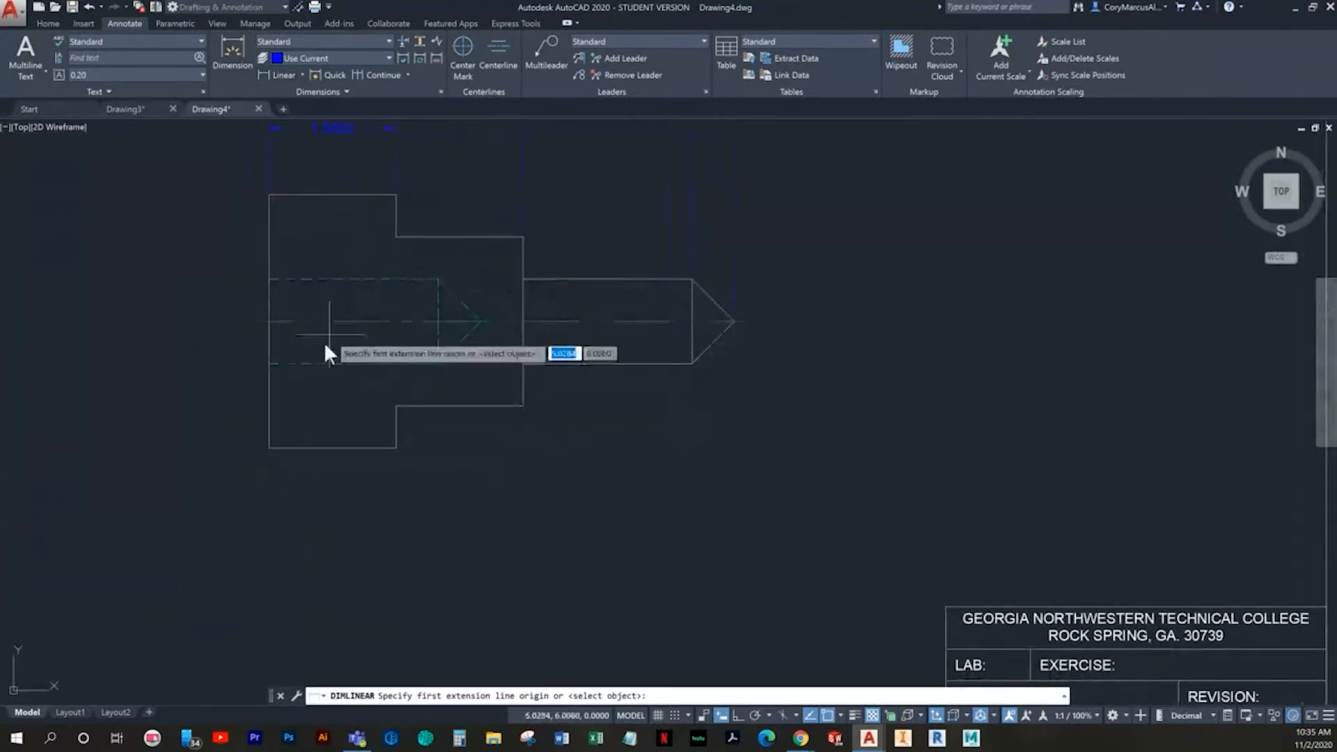
click(268, 449)
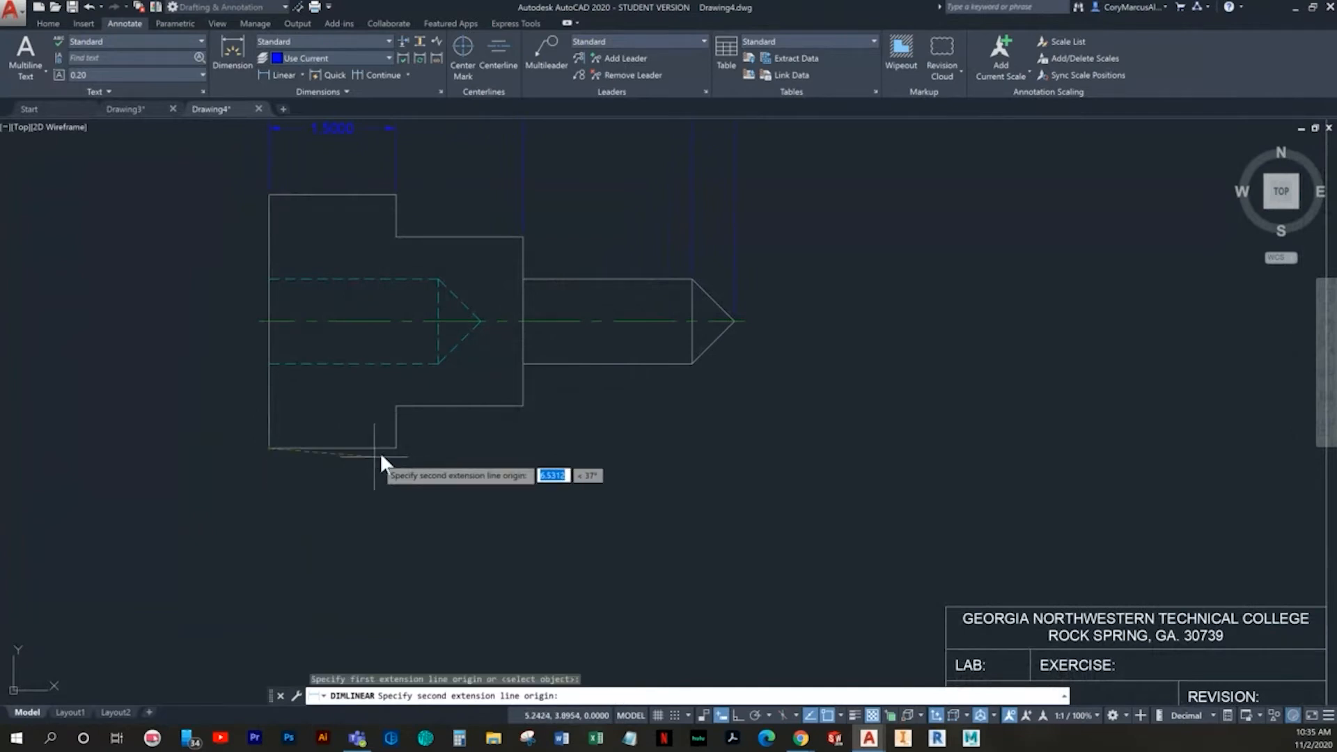
click(395, 448)
click(380, 512)
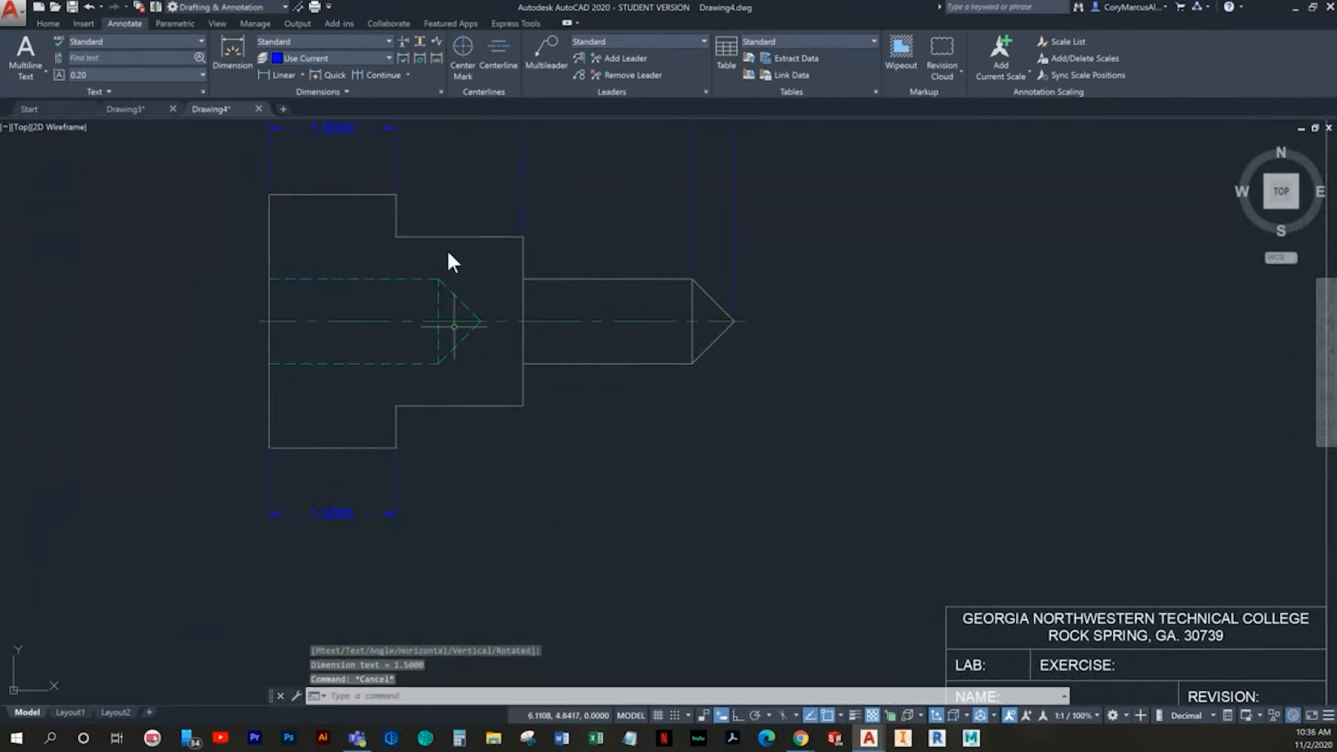
key(Escape)
key(Escape)
- Continue the lower dimension to the middle section's lower right corner, the narrow shaft's lower end corner and the tip
click(385, 75)
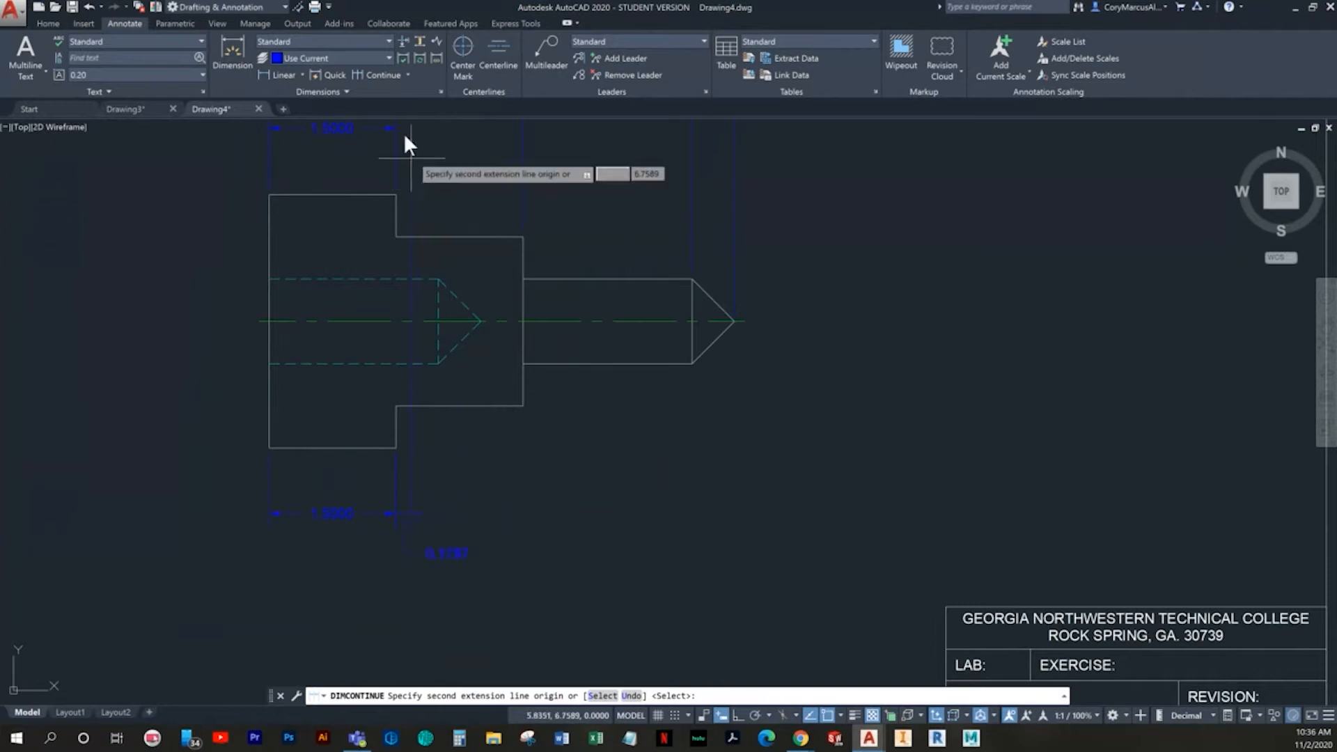
click(522, 407)
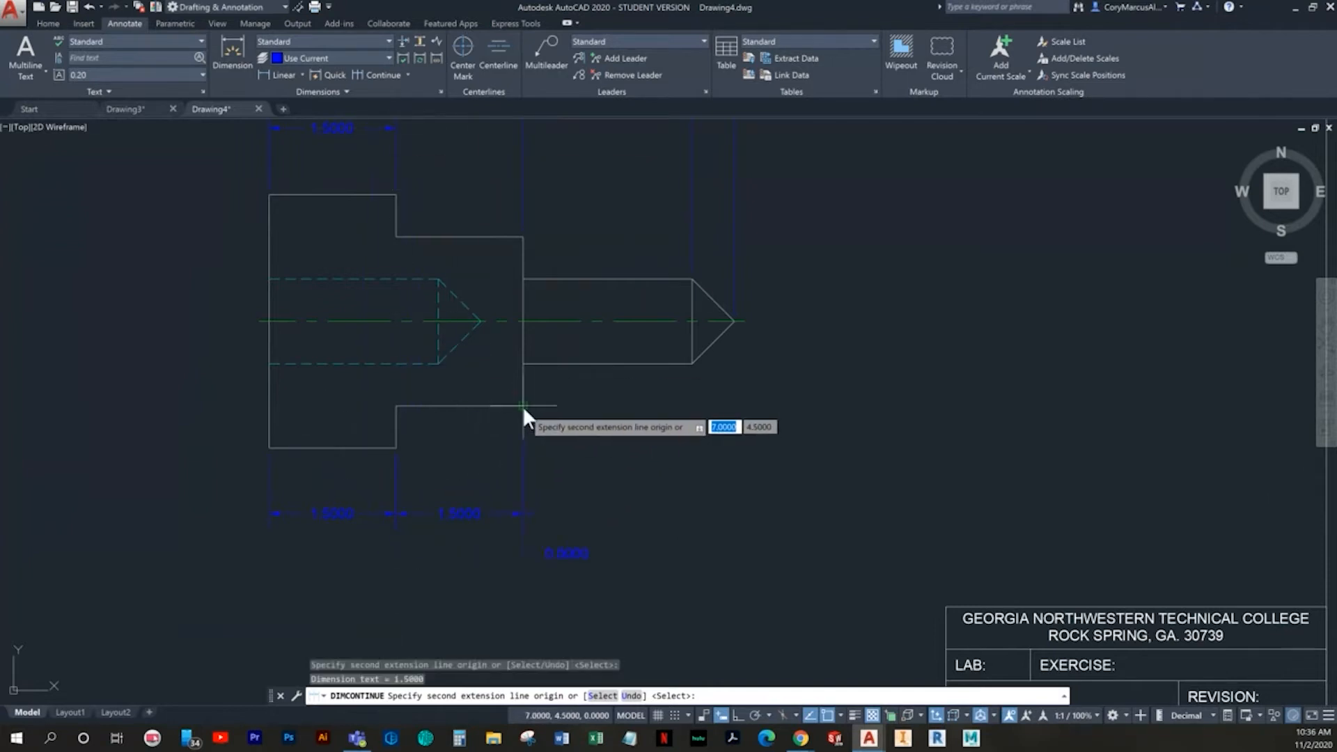
click(694, 364)
click(734, 319)
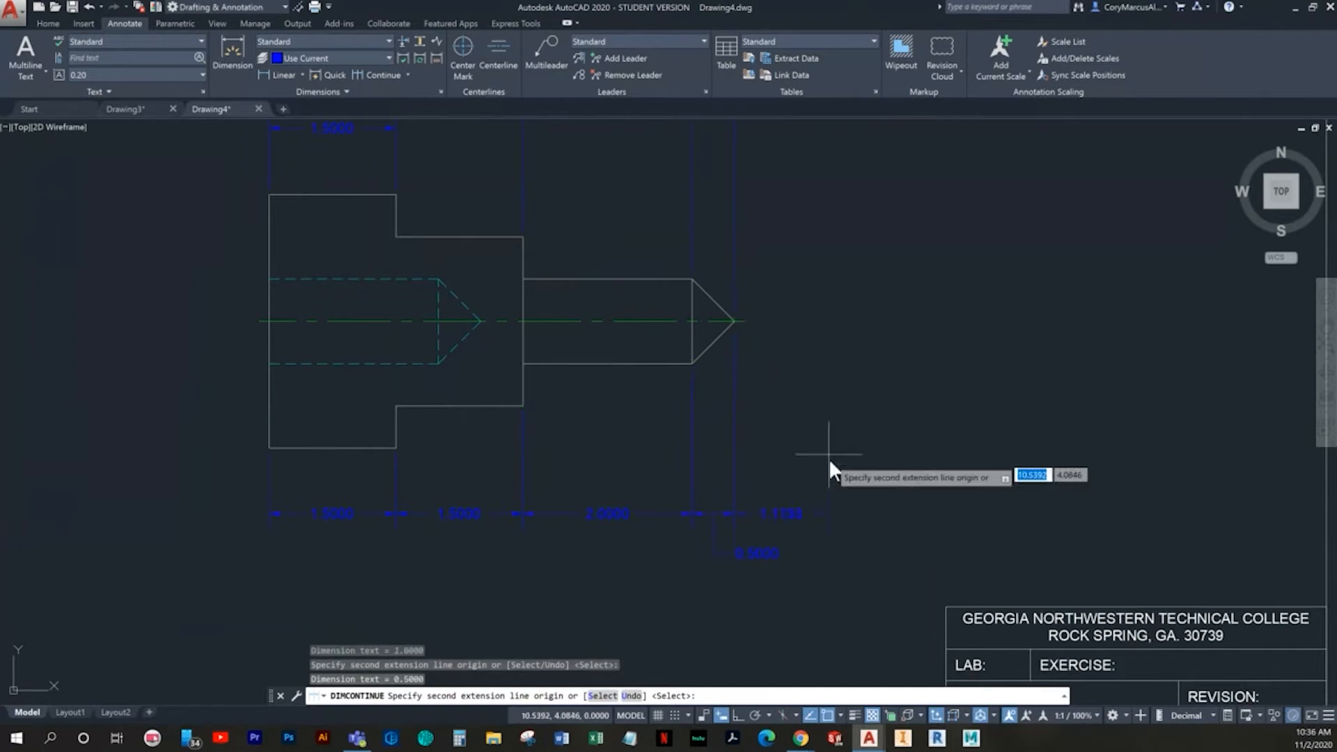
key(Escape)
scroll(721, 504, down, 2)
middle_drag(723, 508, 680, 504)
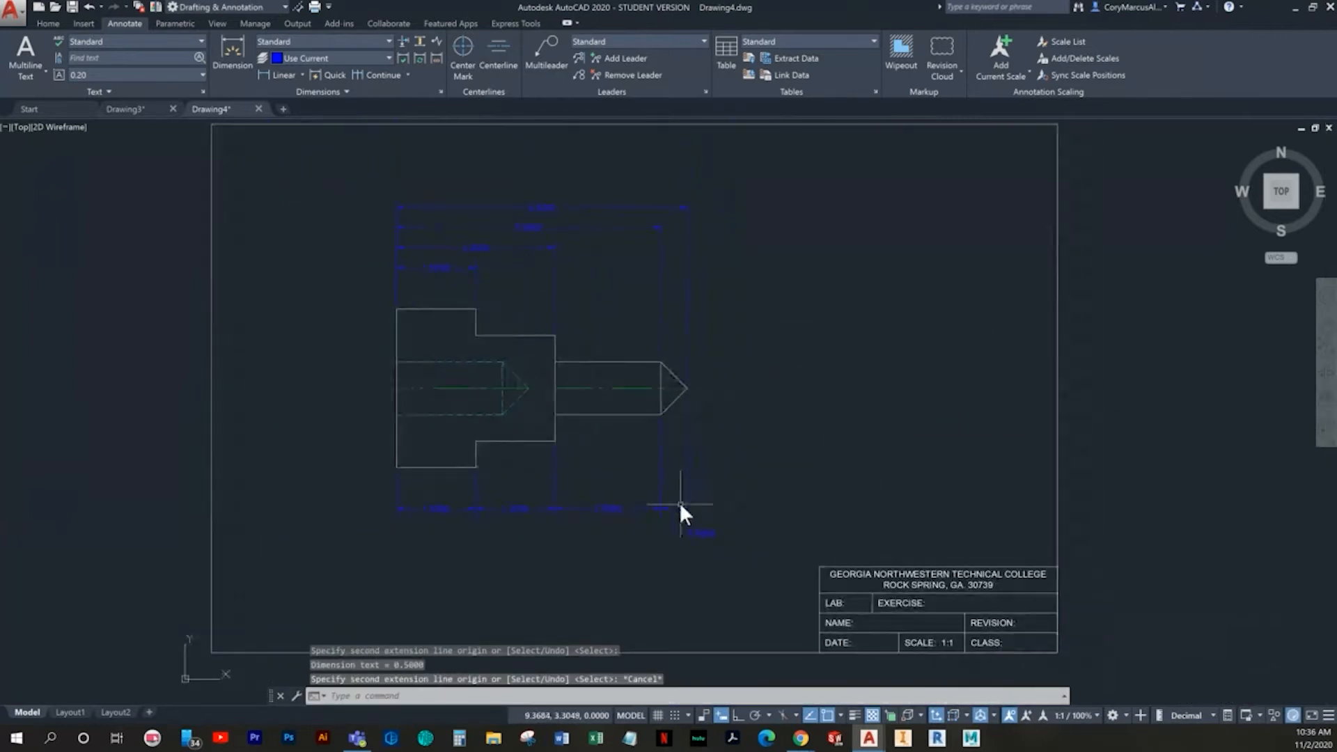
- Add a linear dimension for the depth of the hidden bore's straight part, placed just above the bore inside the outline
scroll(495, 427, up, 2)
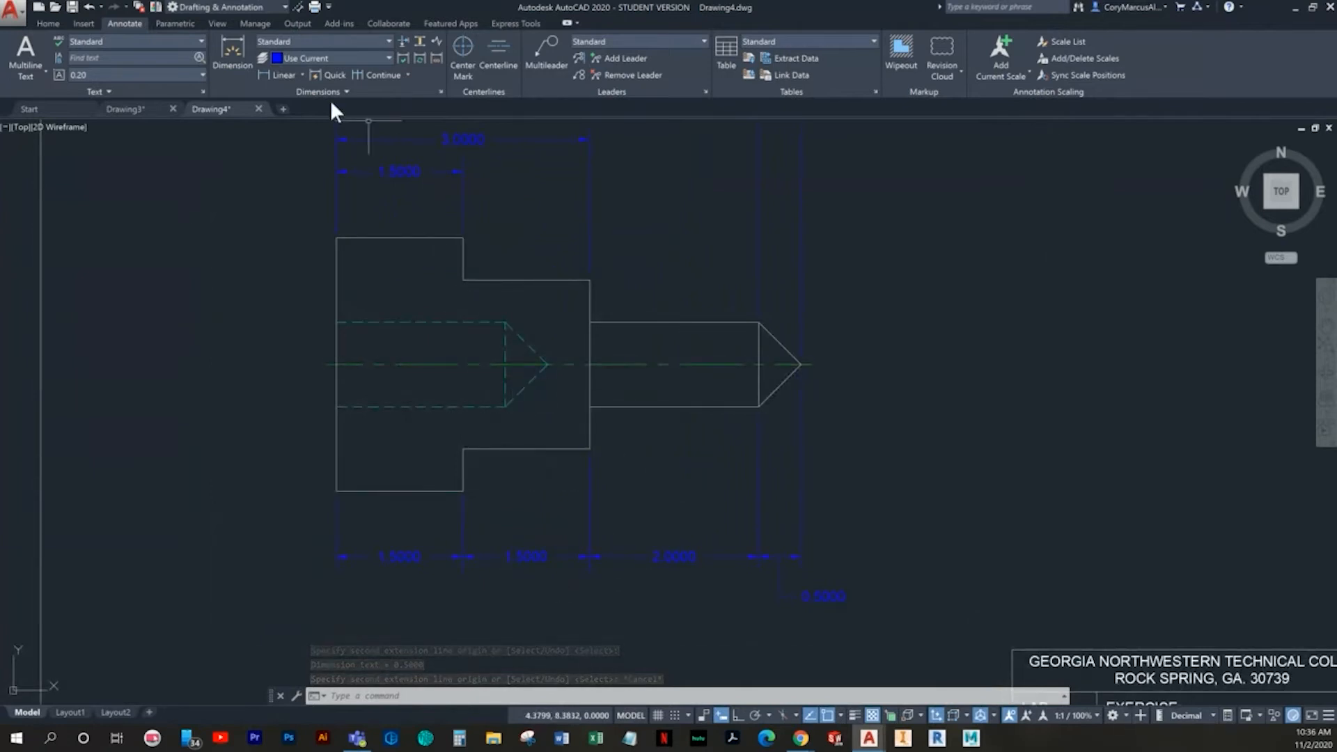
scroll(521, 541, down, 2)
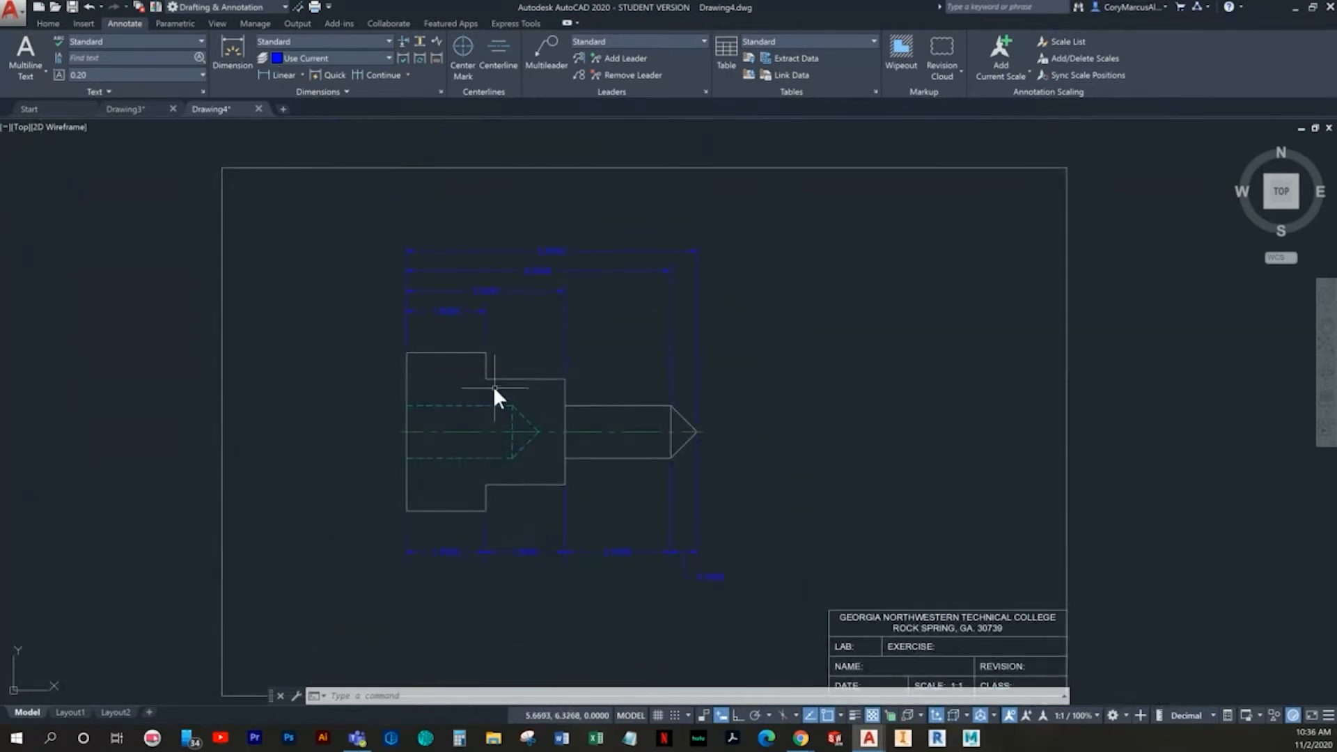
scroll(557, 454, up, 2)
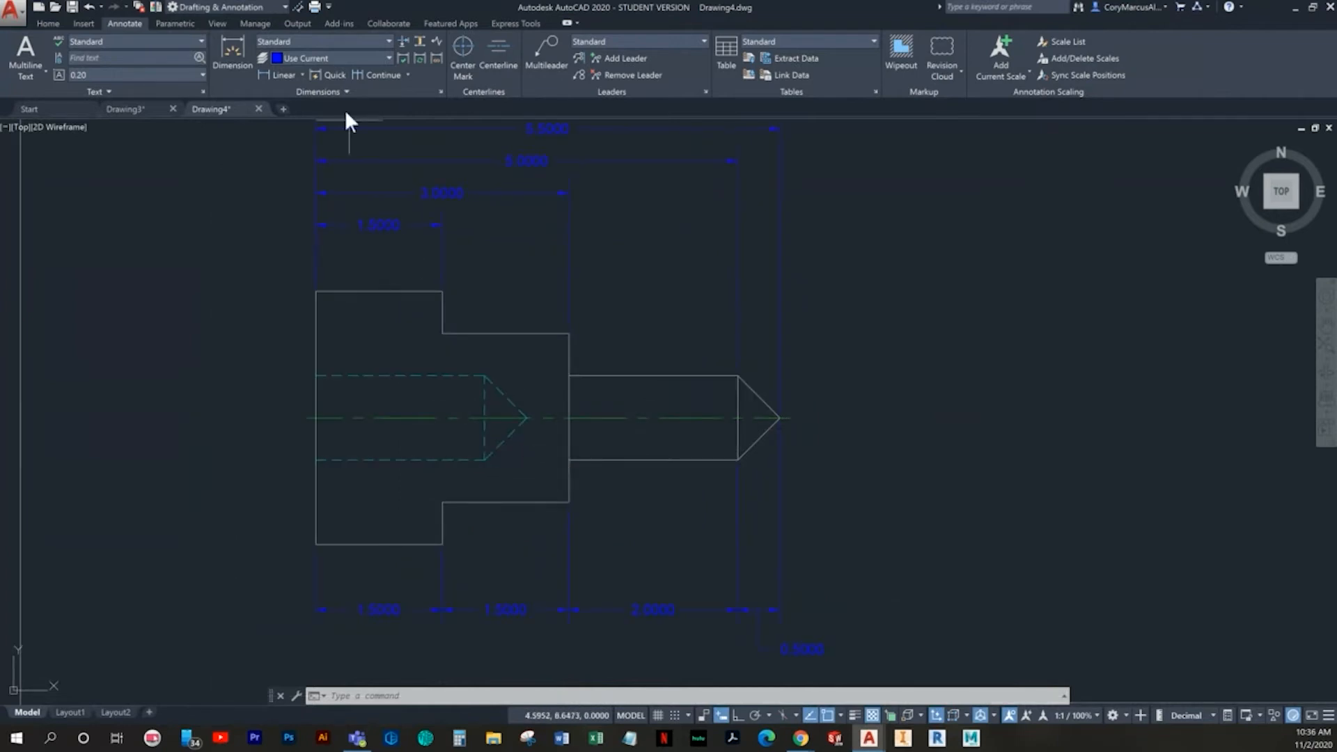
click(282, 74)
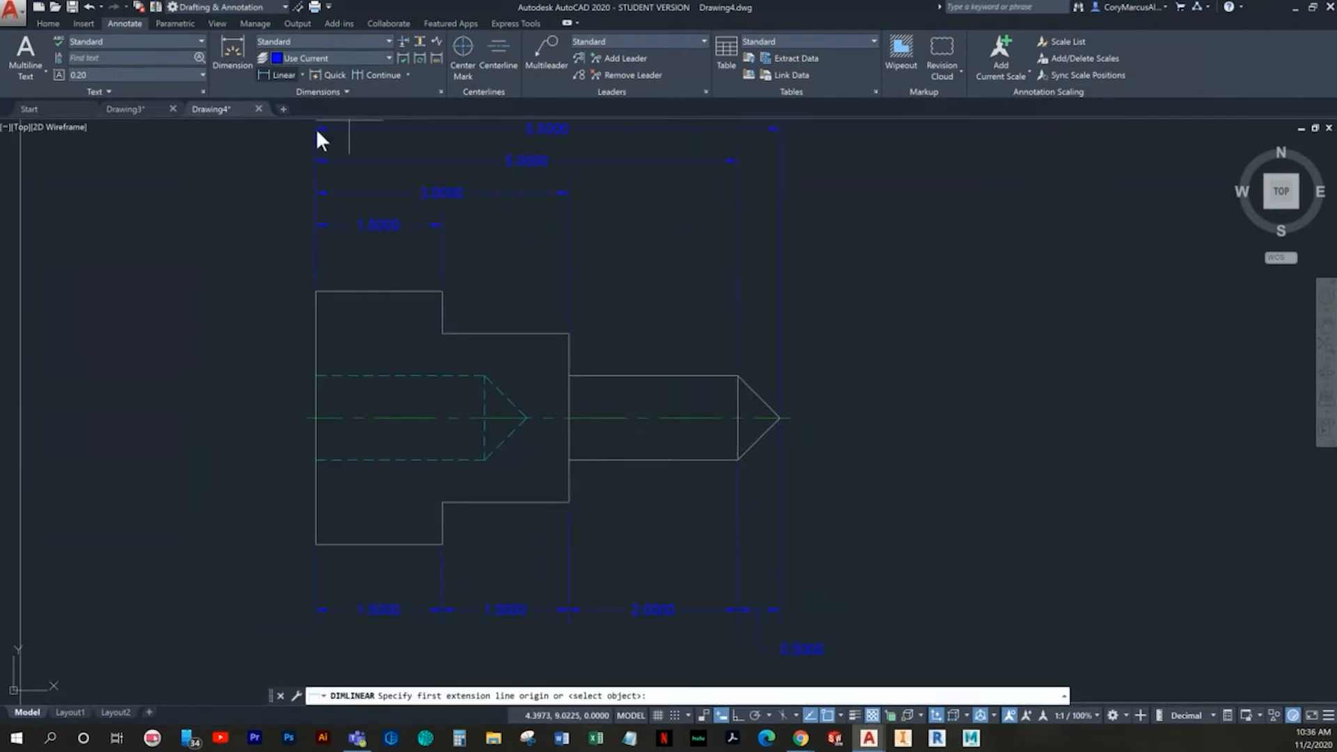
click(484, 376)
click(315, 374)
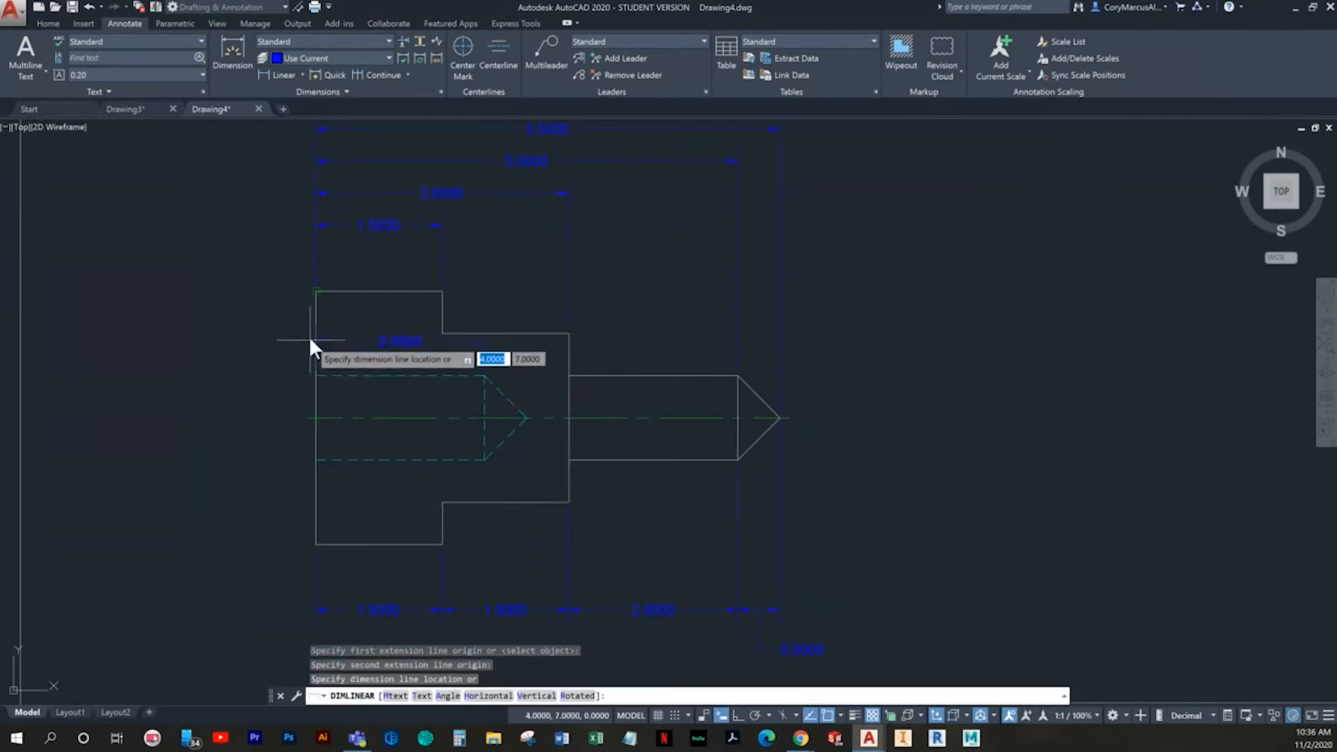
scroll(268, 334, up, 2)
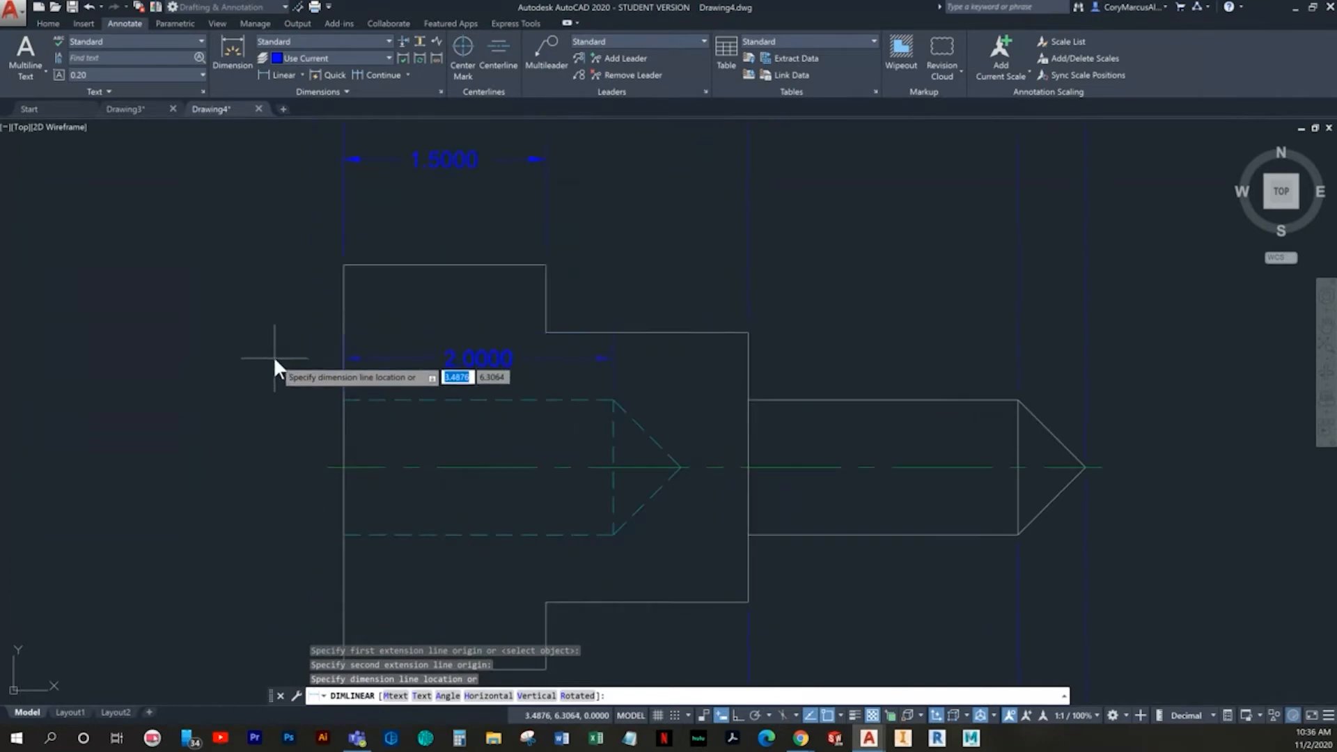
click(273, 357)
- Add a linear dimension for the length of the hidden bore's conical end, in line with the bore depth dimension
key(Return)
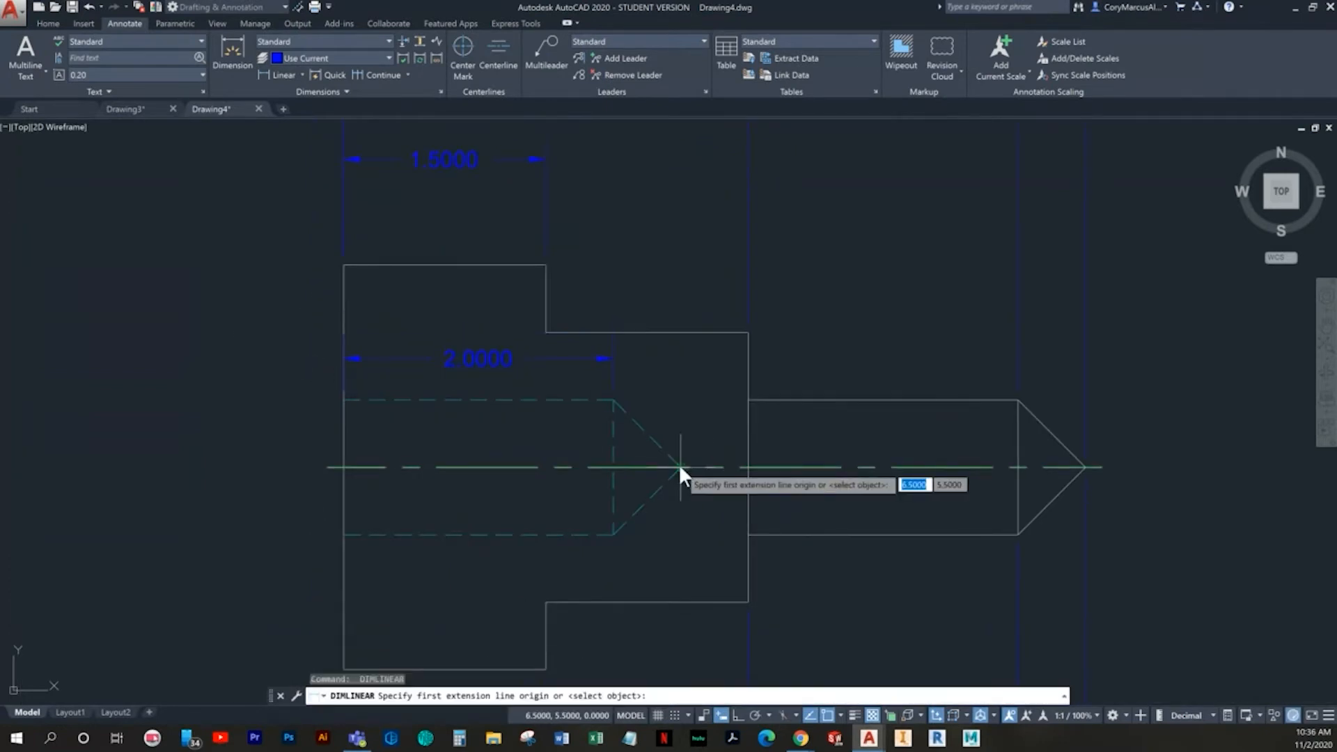
click(679, 467)
click(613, 402)
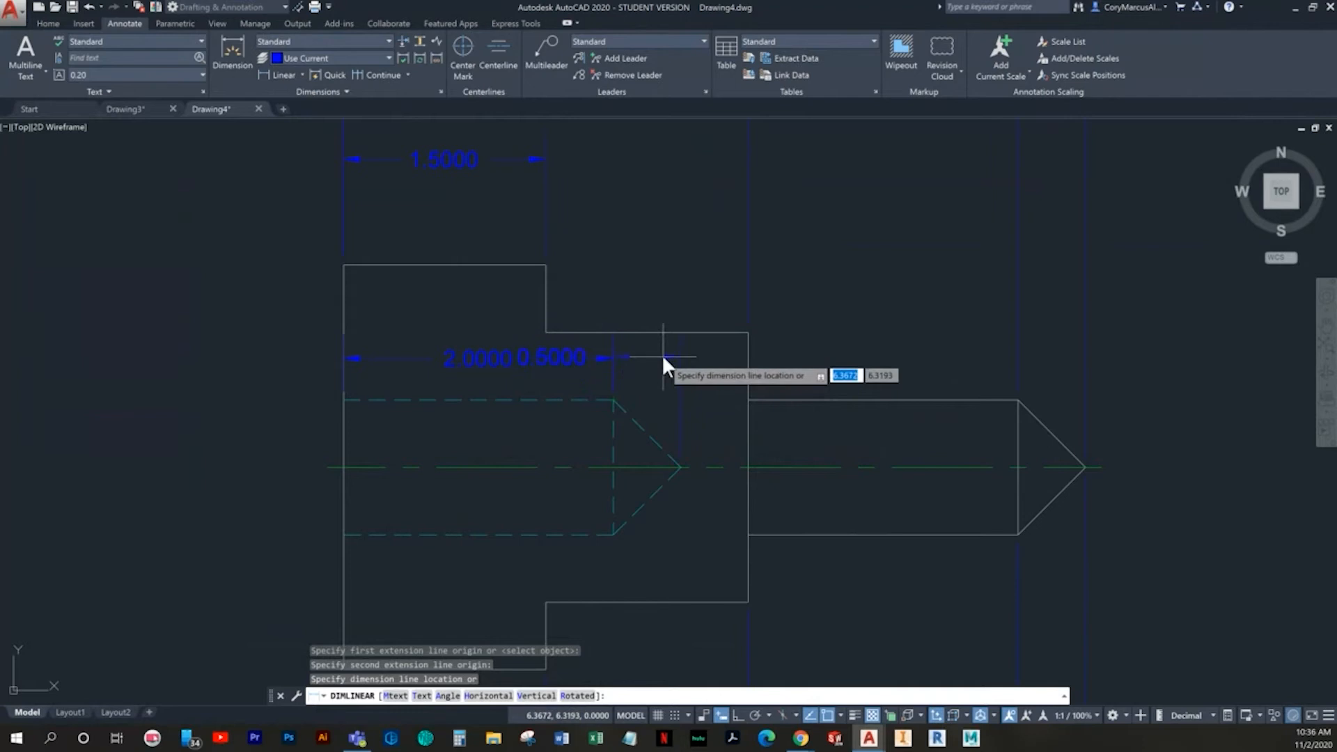
click(654, 355)
key(Escape)
- Move the conical end dimension's text out to the right of the middle section, above the narrow shaft
click(586, 354)
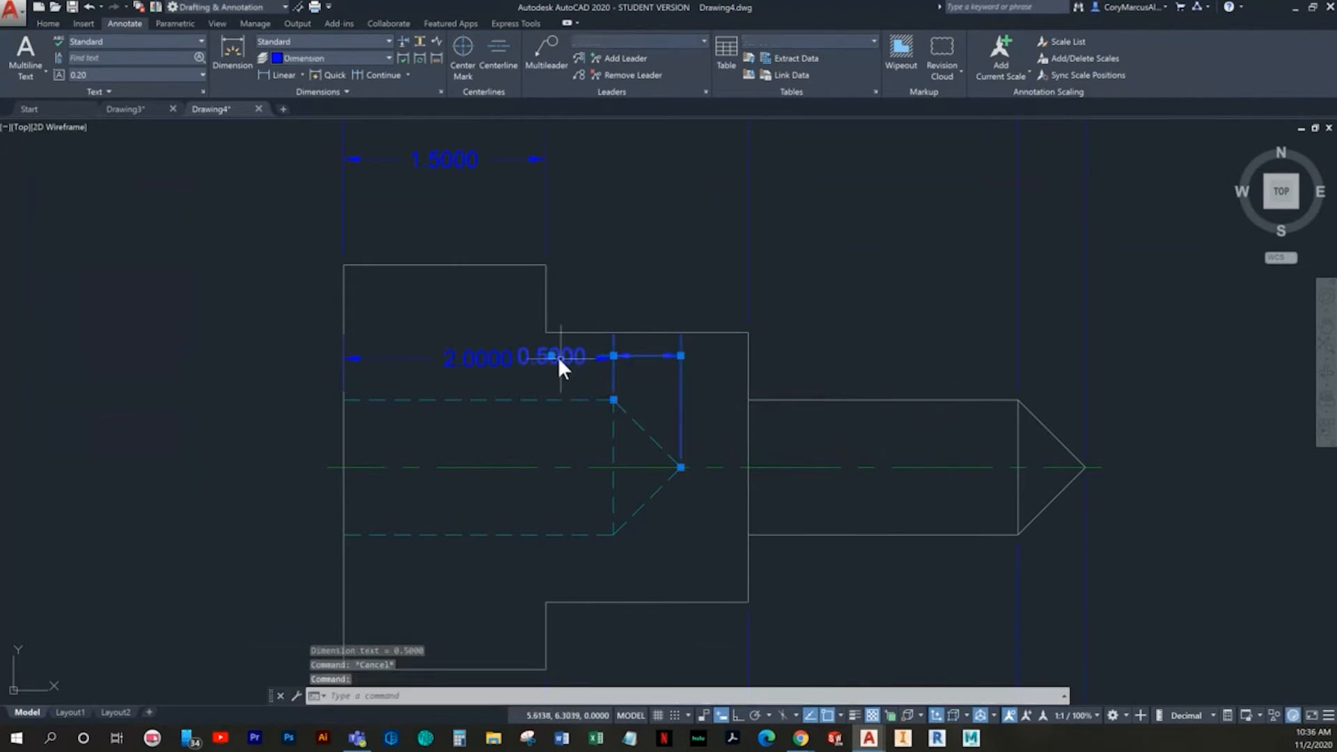
click(551, 356)
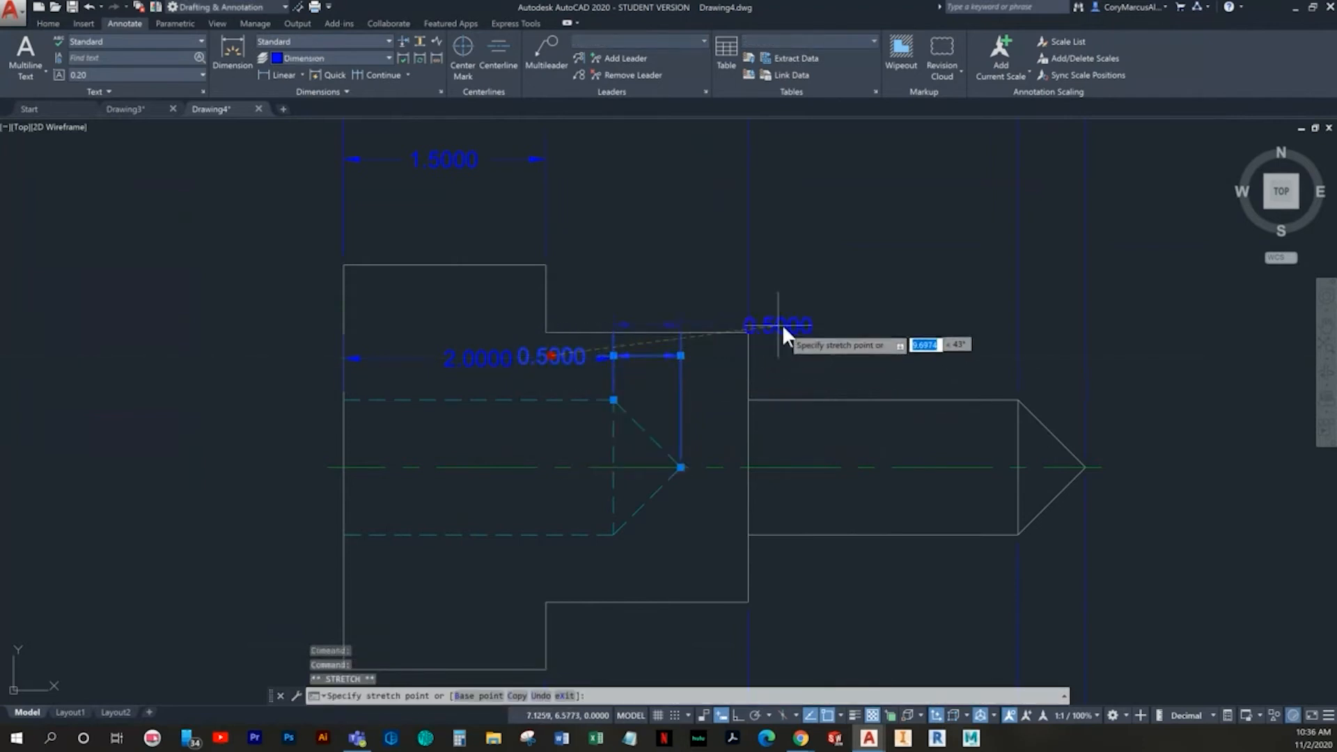
click(800, 358)
key(Escape)
scroll(714, 372, down, 2)
scroll(679, 359, down, 2)
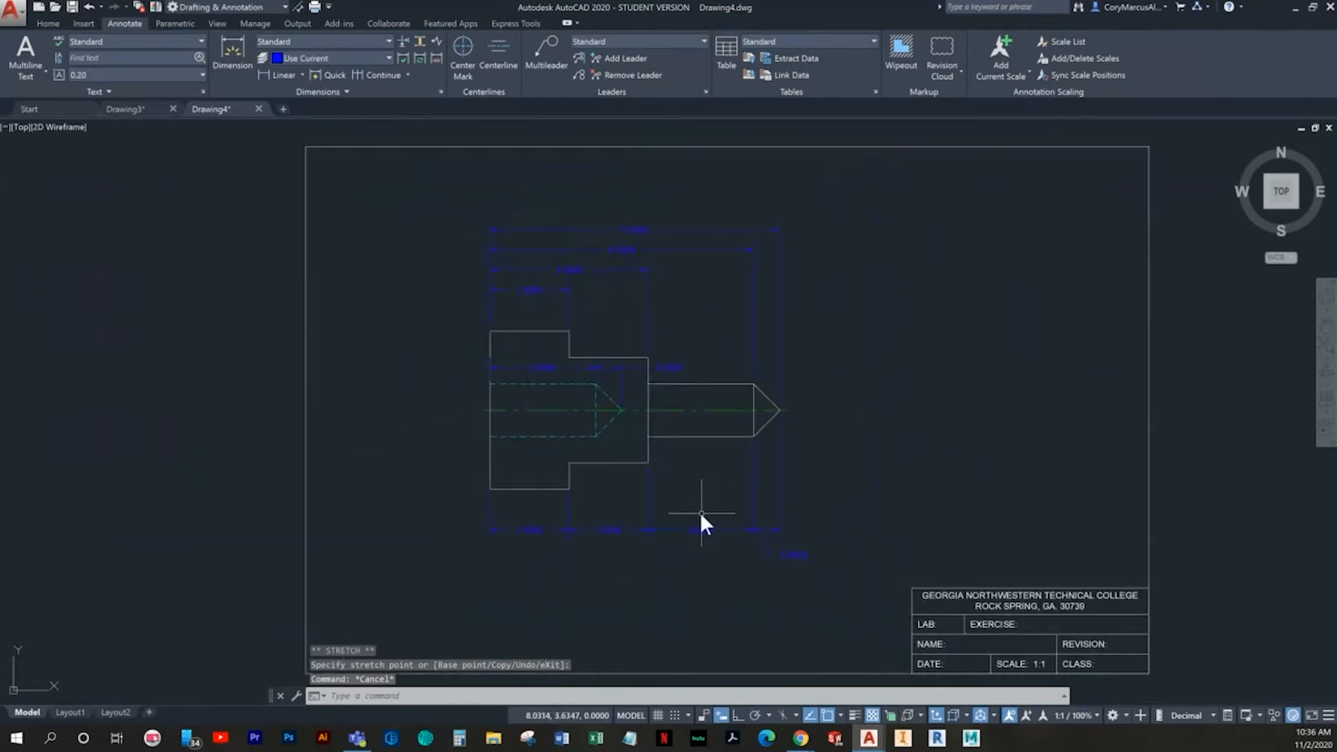
scroll(567, 531, up, 3)
key(Escape)
key(Escape)
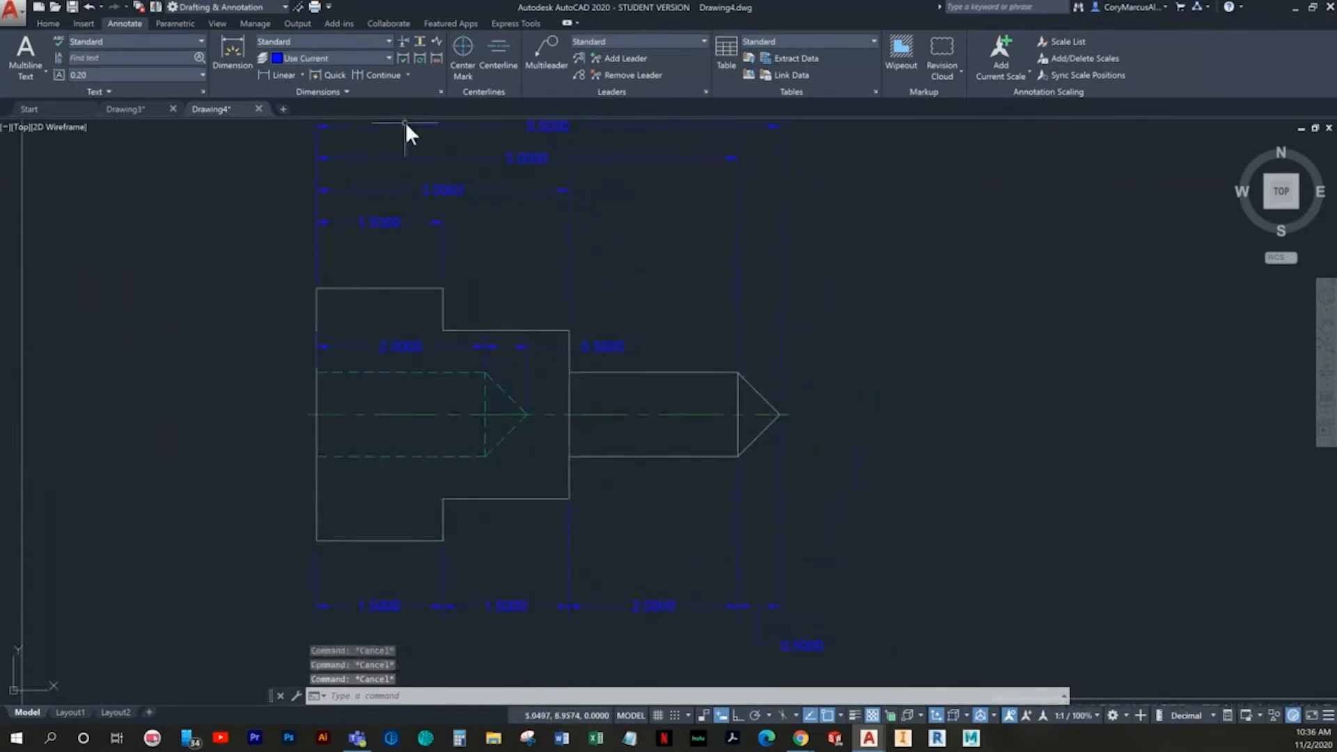
- Modify the Standard dimension style so linear dimensions use a primary units precision of 0.0
click(440, 90)
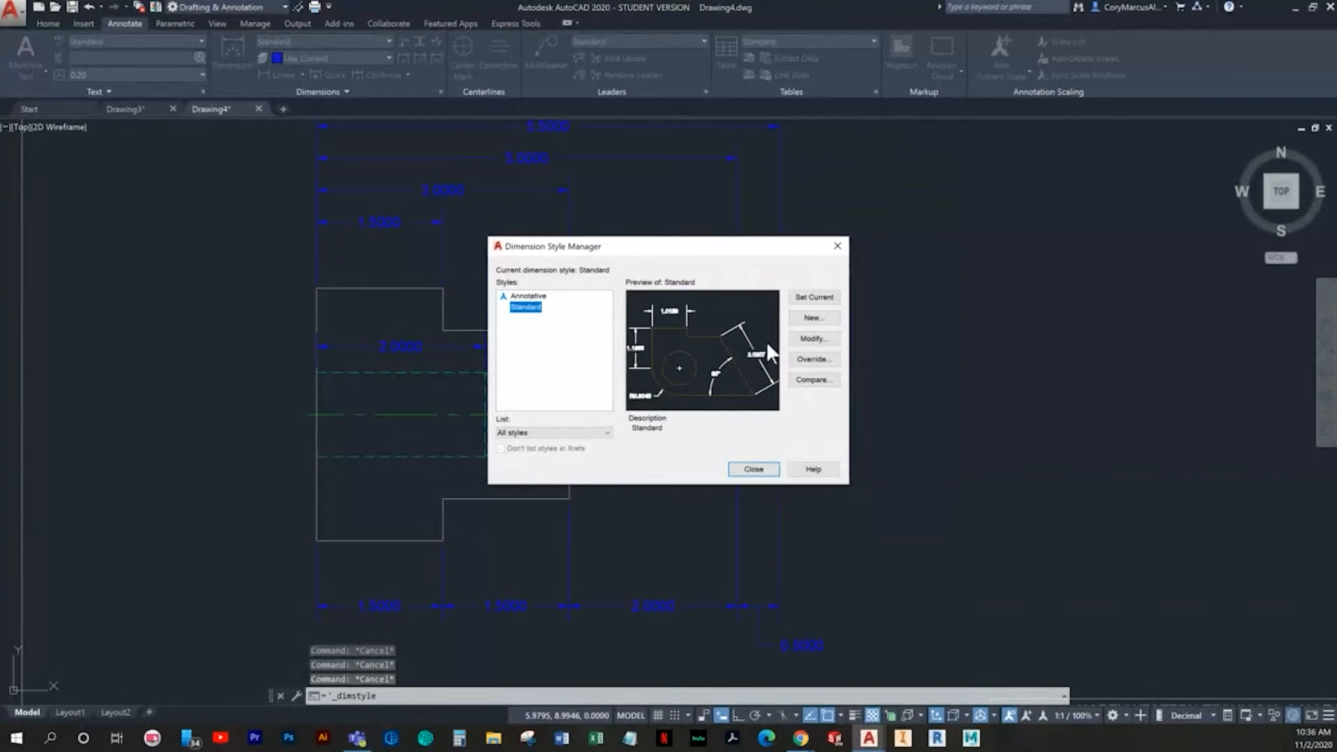
click(794, 339)
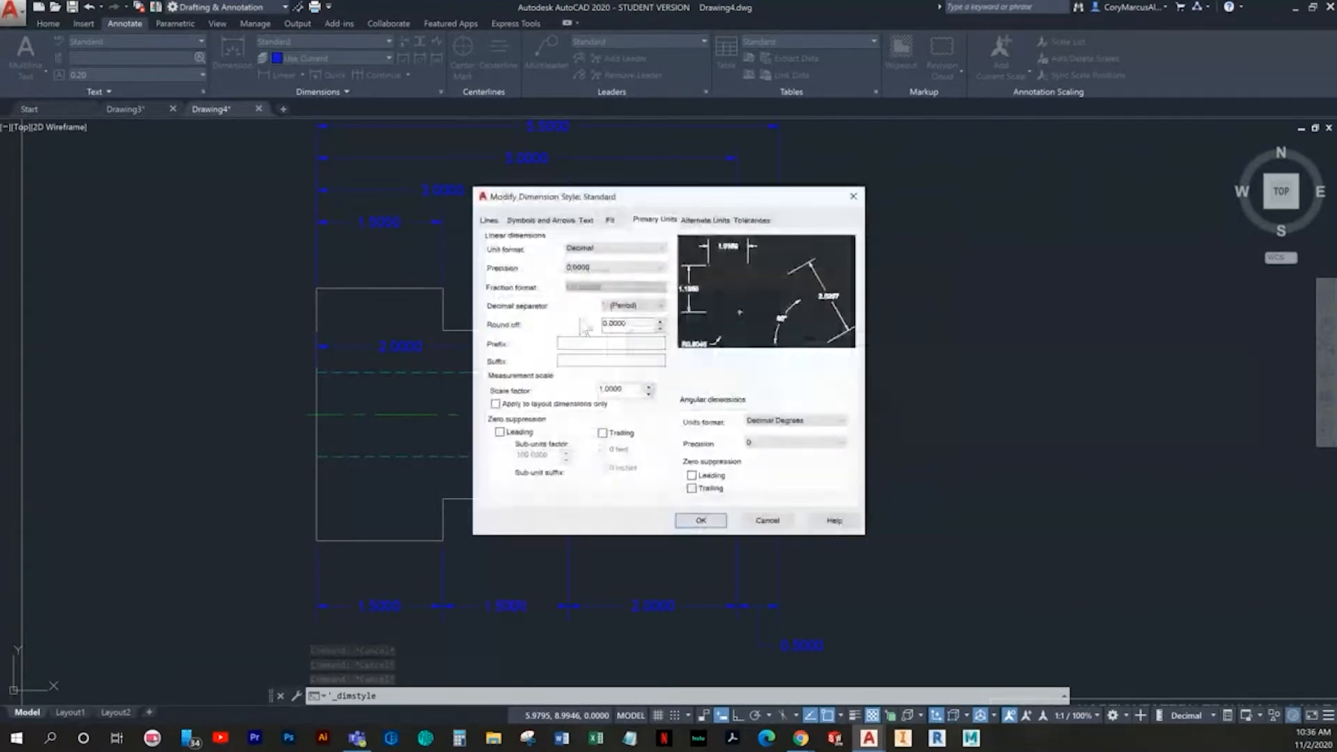
click(624, 269)
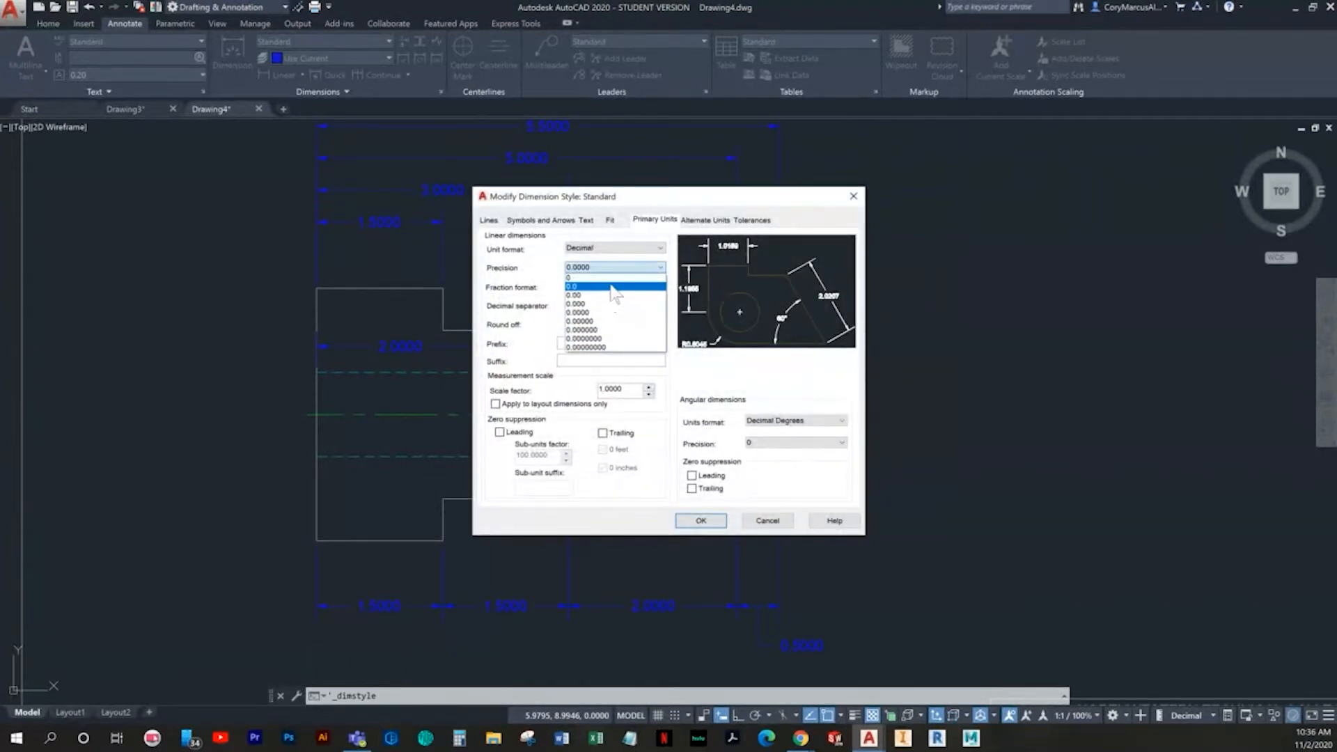
click(610, 296)
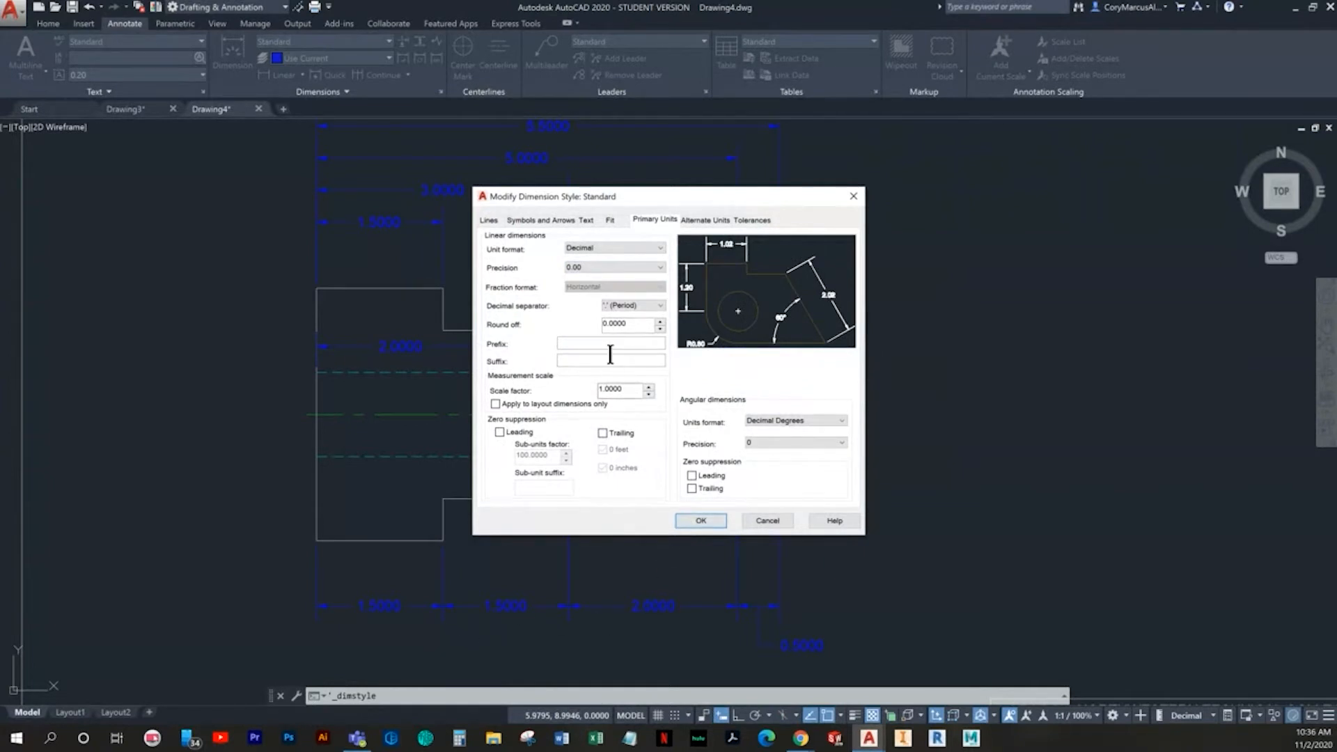
click(593, 269)
click(592, 286)
click(700, 521)
click(760, 472)
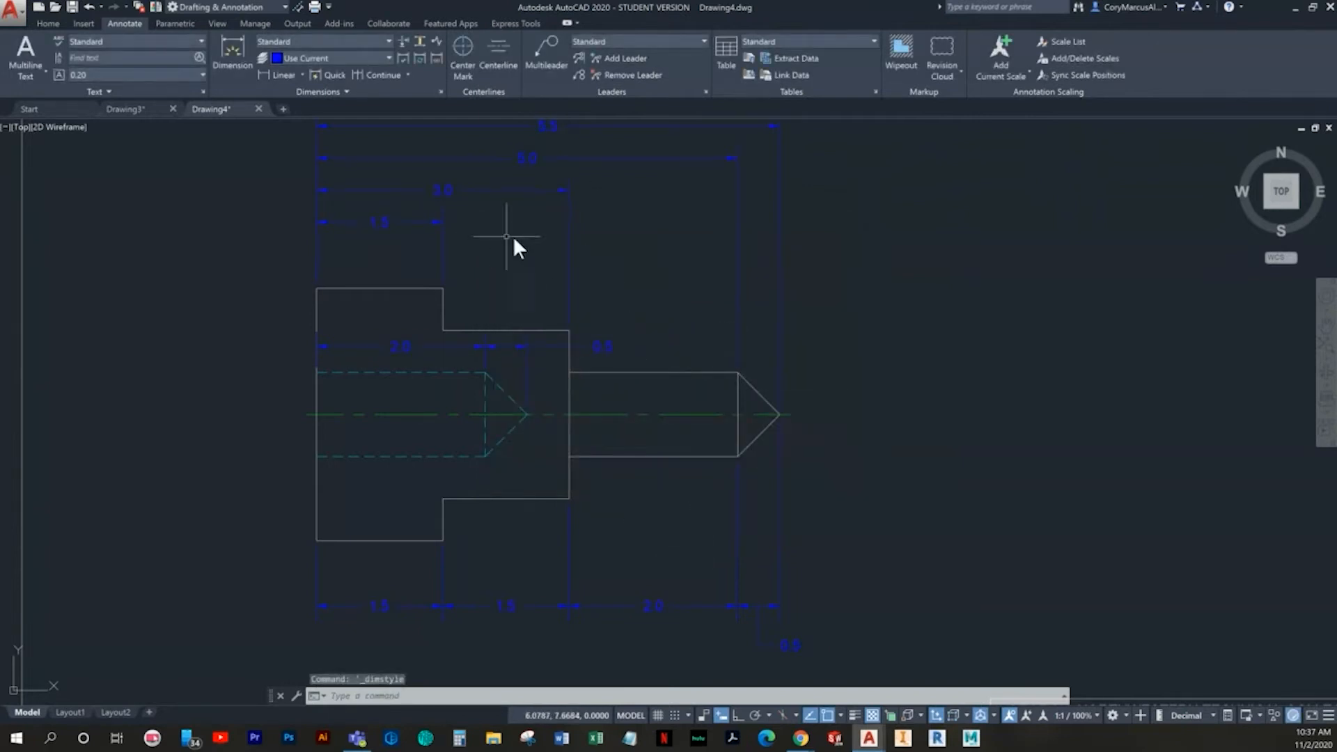
- Undo the dimension style precision change and redo it
scroll(631, 459, down, 2)
middle_drag(629, 458, 621, 459)
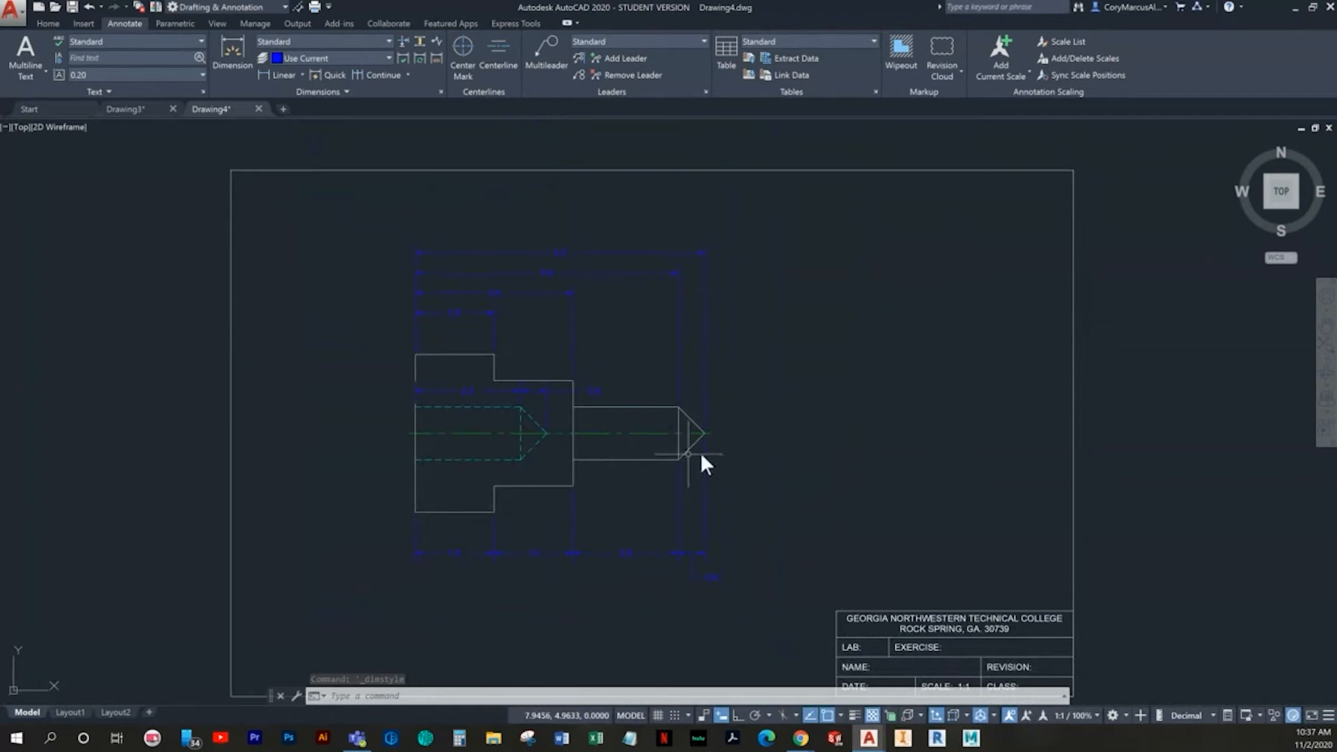
key(ctrl+z)
key(ctrl+z)
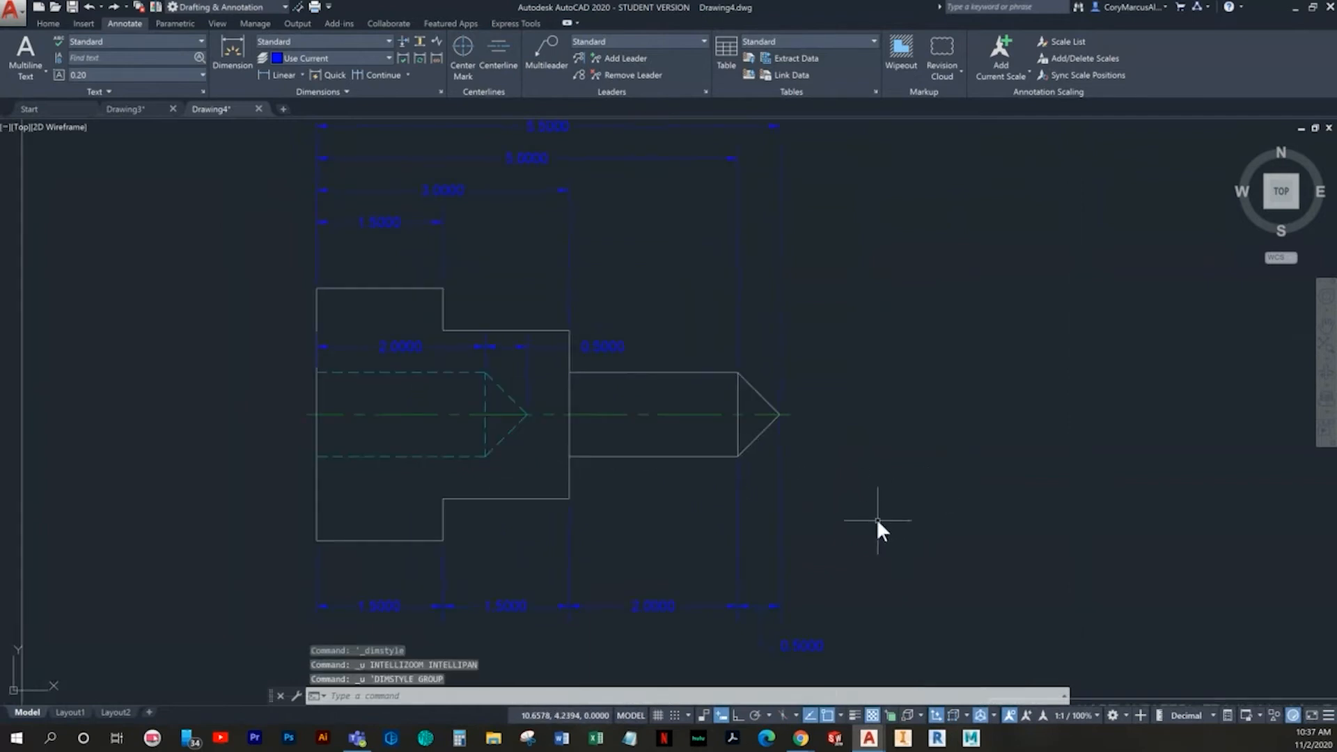
key(ctrl+y)
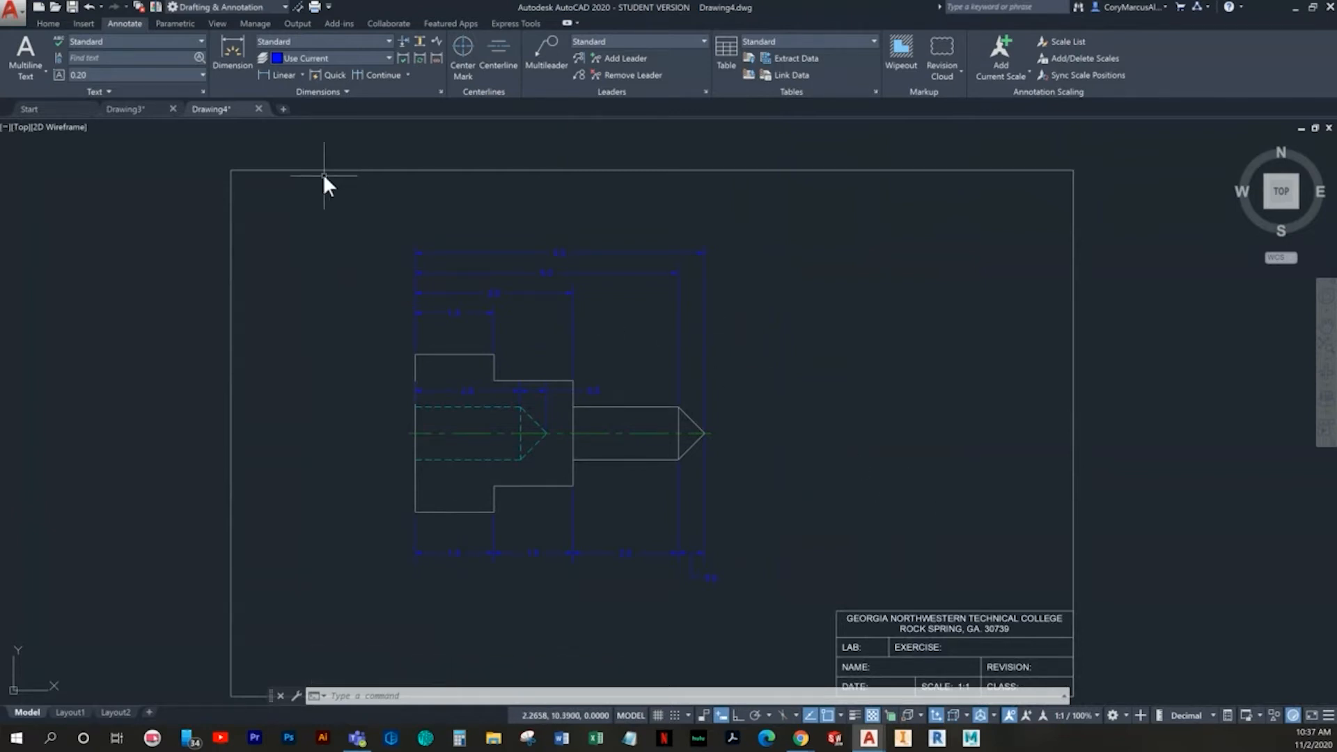
- Create a new drawing from the template with the college border and title block
click(40, 10)
click(532, 351)
double_click(532, 348)
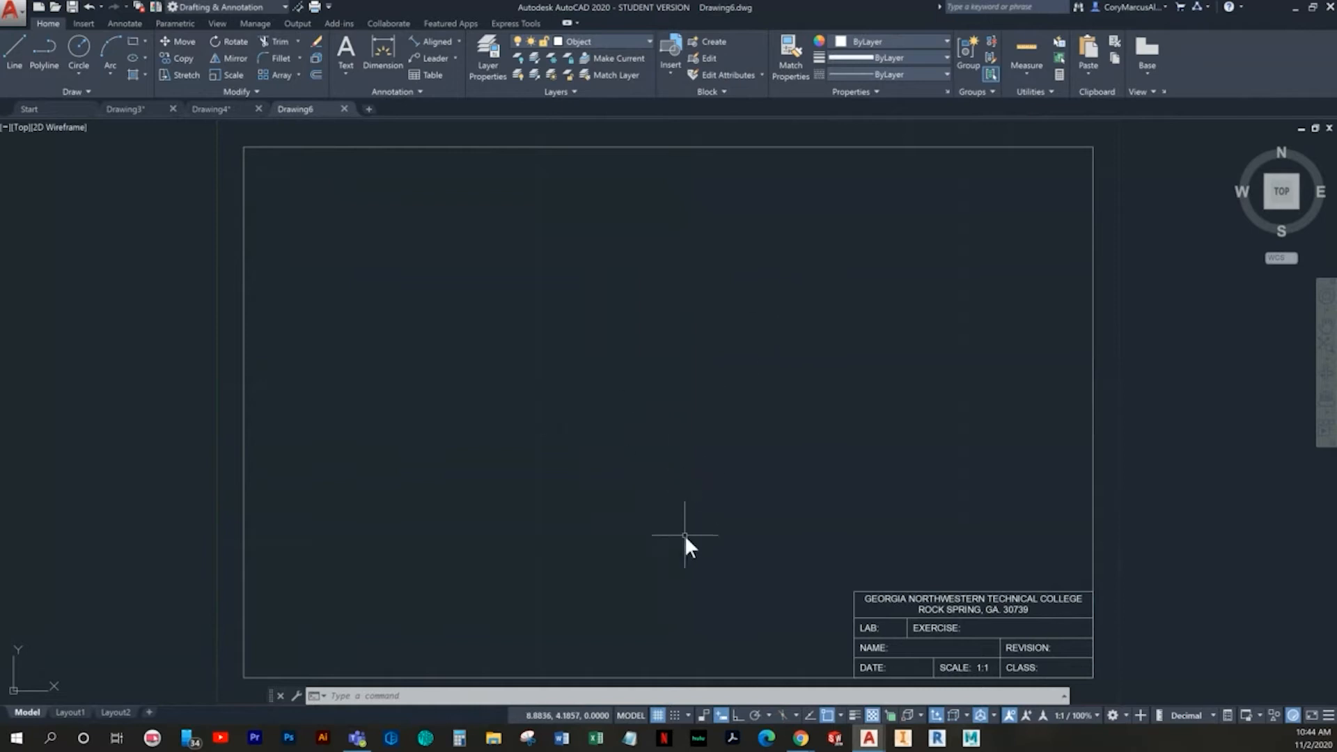
- Set the grid X and Y spacing to 0.5 in the drafting settings
click(663, 696)
double_click(689, 367)
text(.5)
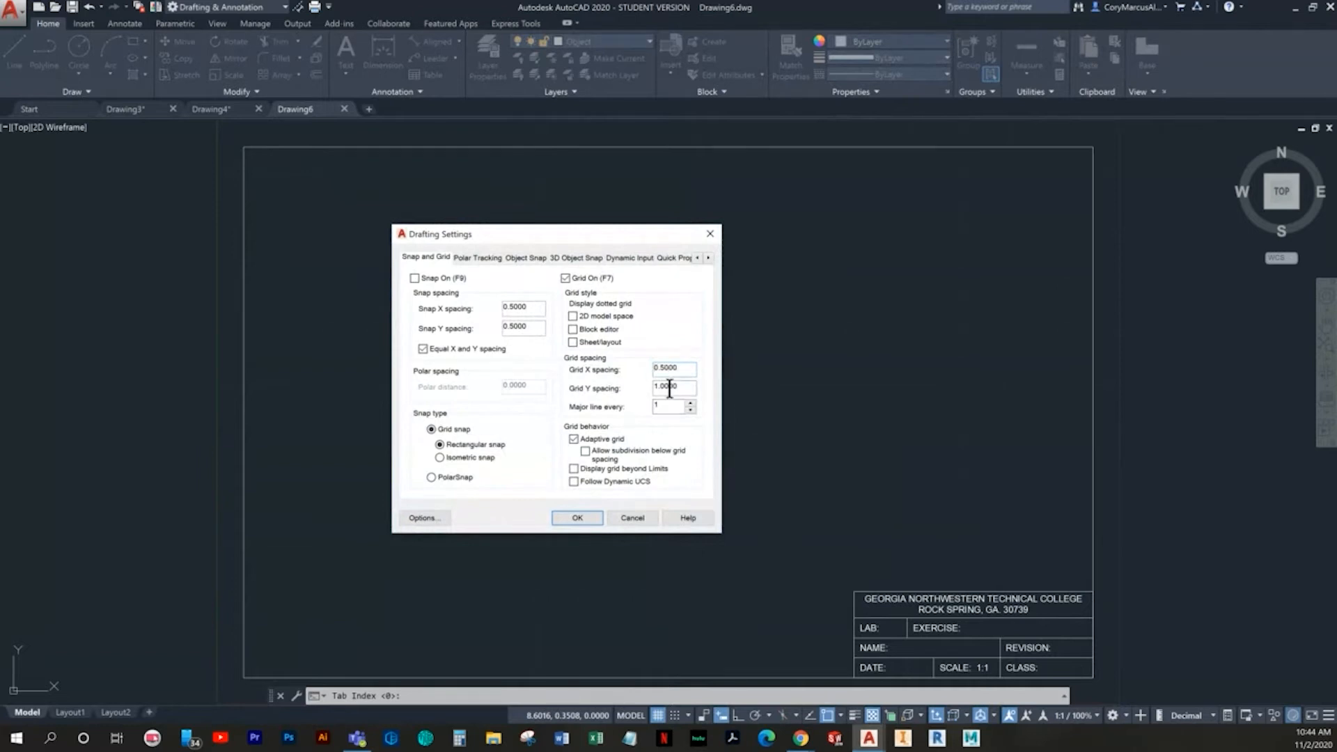
click(573, 517)
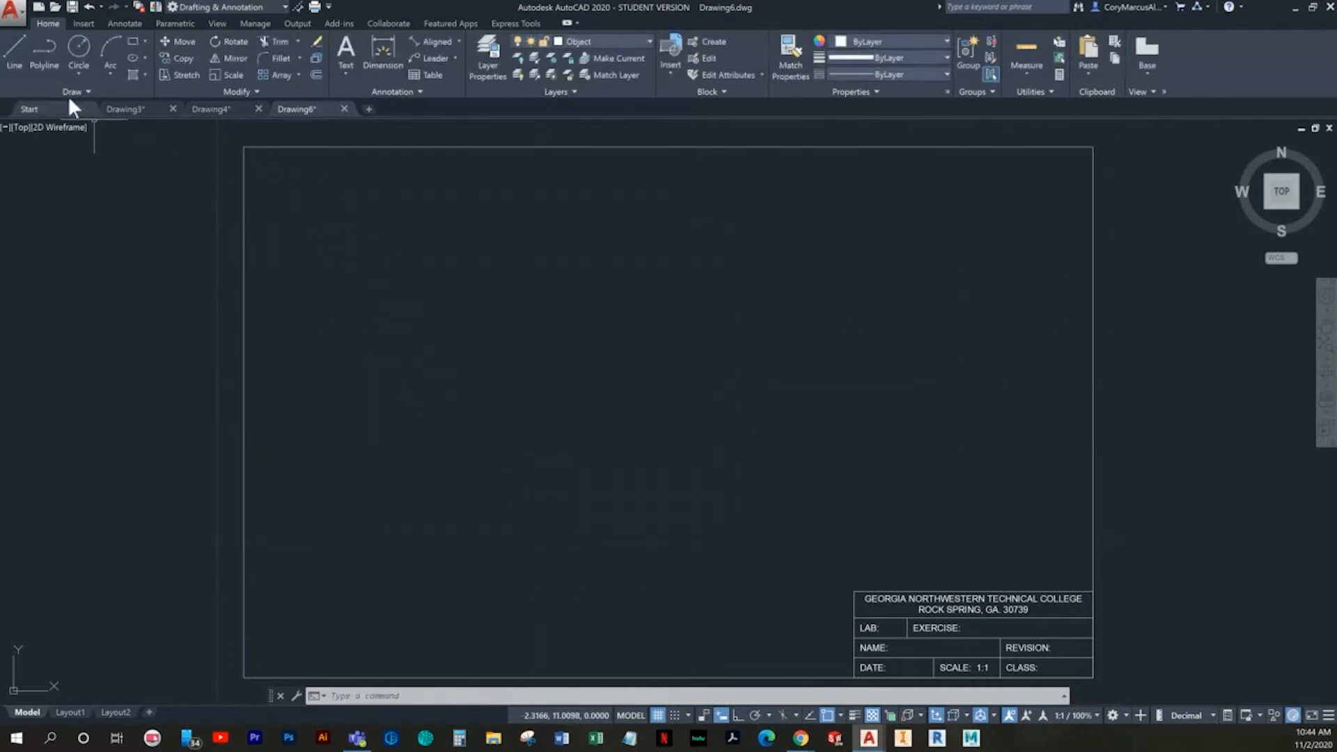
- Set a finer, equal X and Y snap spacing in the drafting settings
click(18, 53)
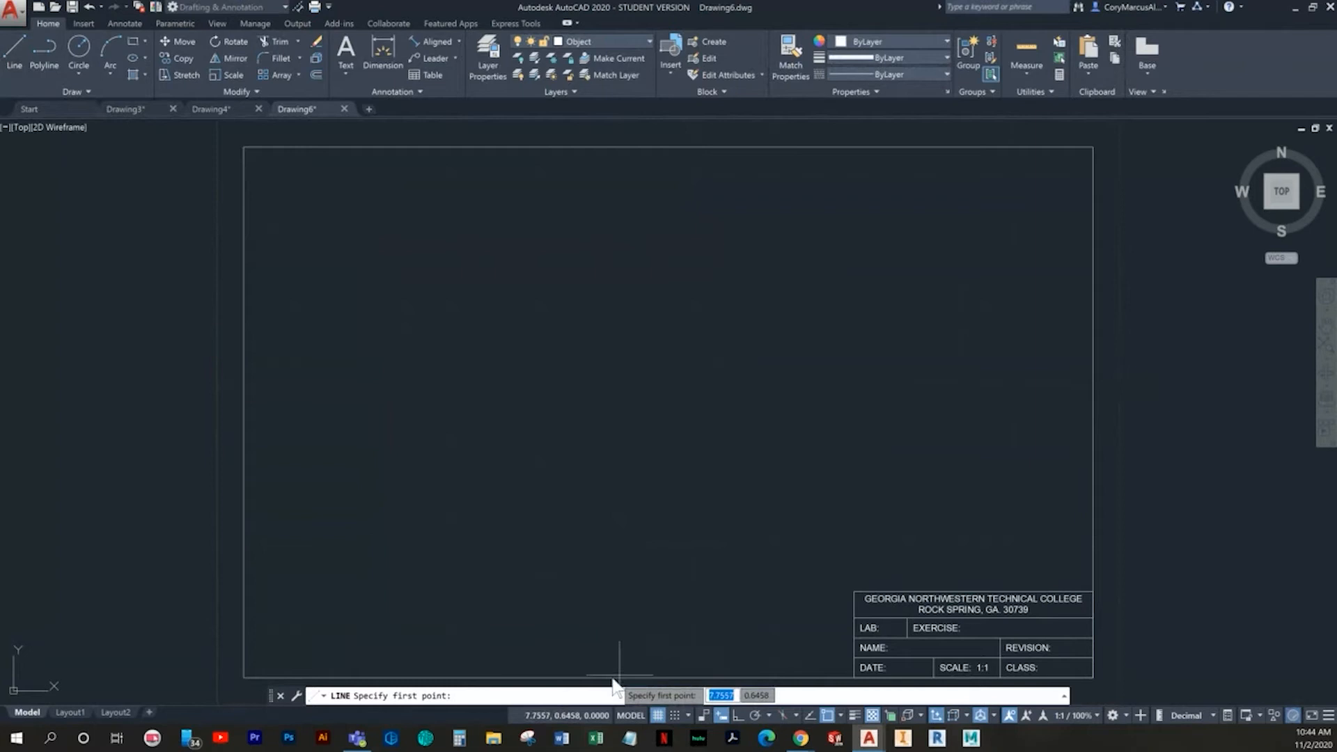
right_click(657, 716)
click(665, 695)
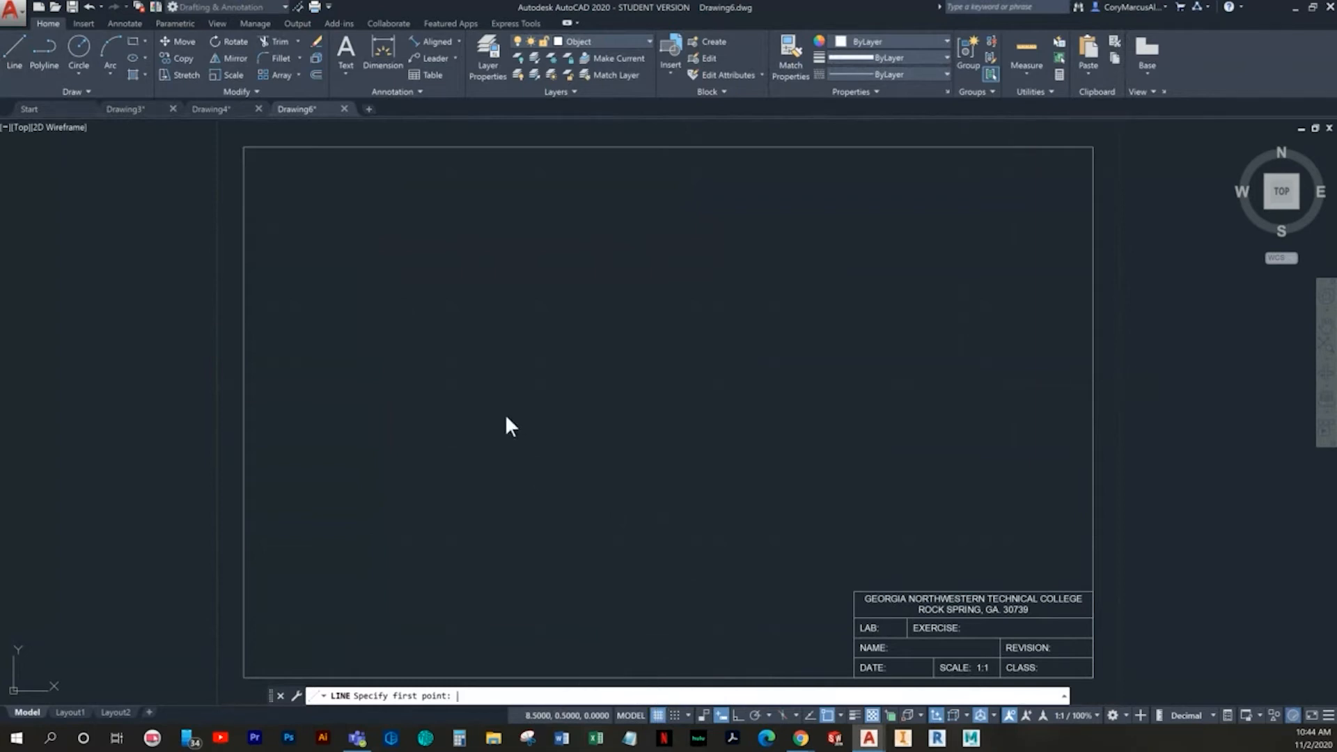
drag(537, 306, 413, 313)
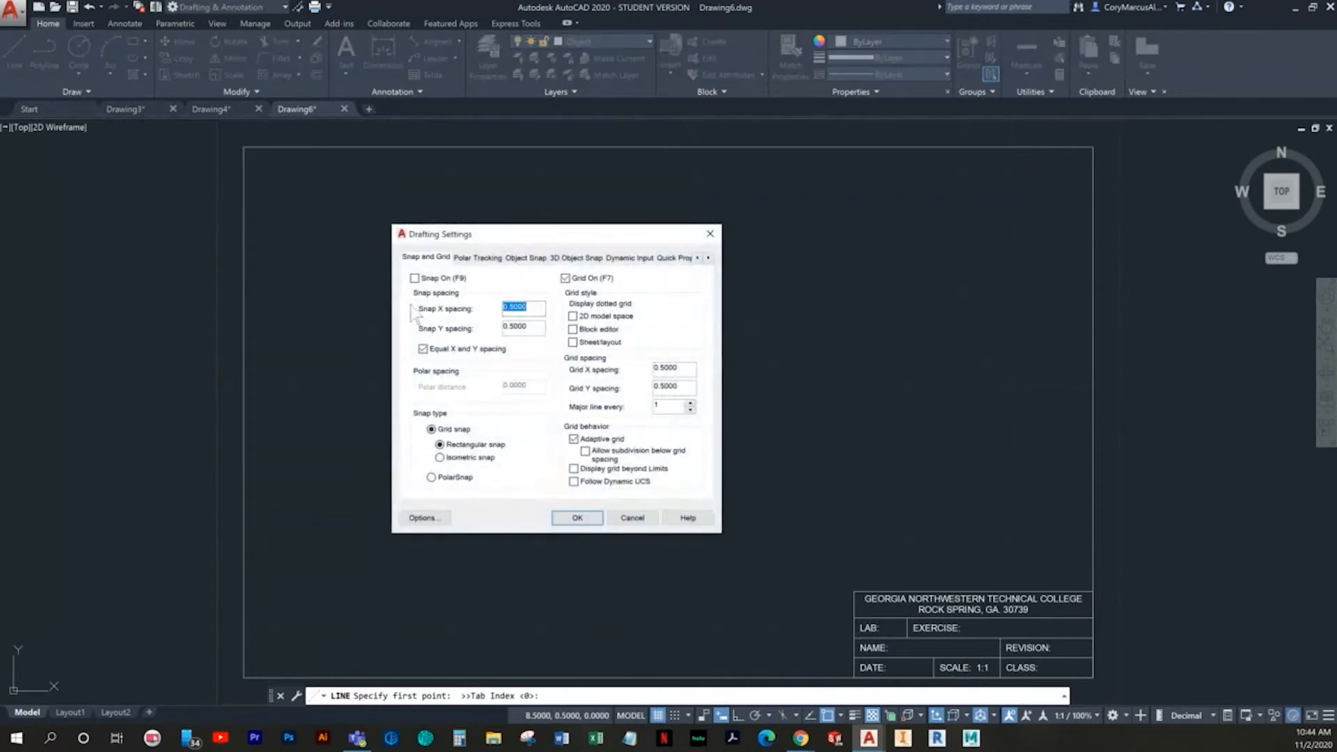
key(Tab)
click(576, 518)
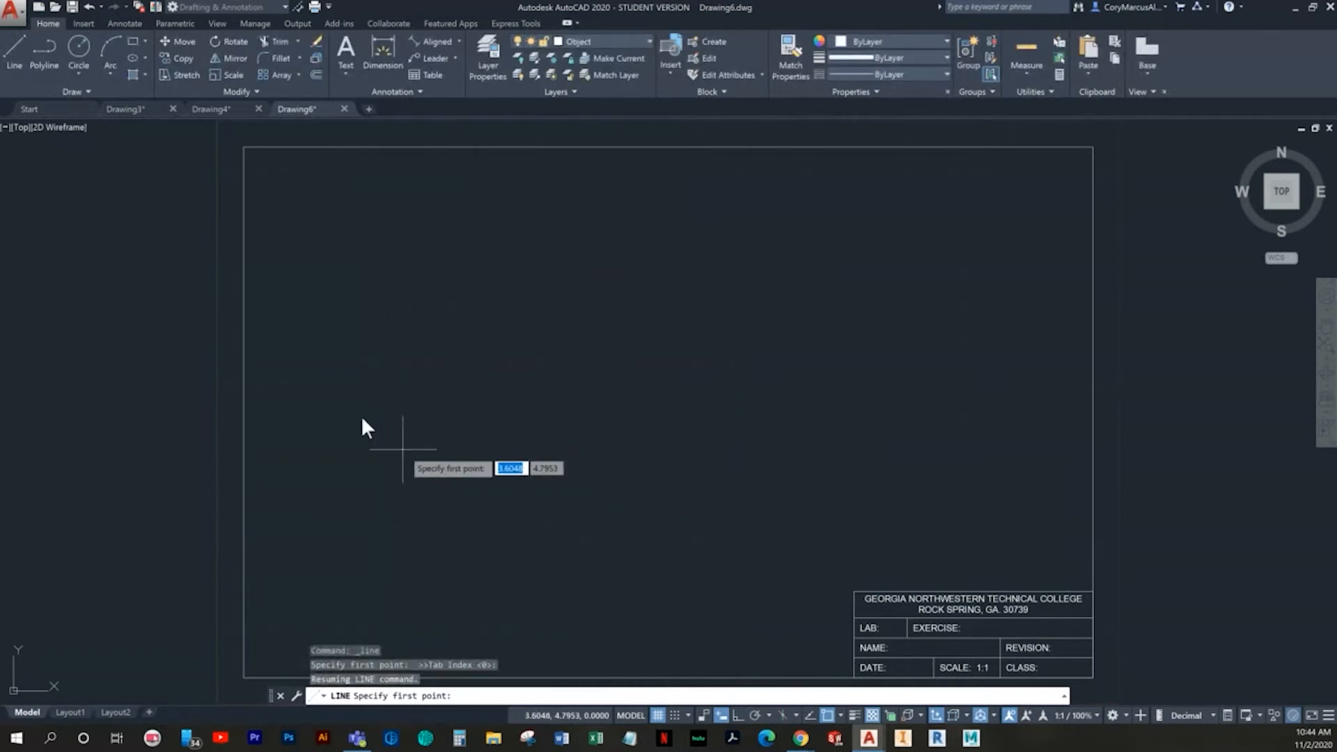
- Turn on Ortho and Snap, and draw a 2.5-unit horizontal line from (4, 4) to (6.5, 4)
click(19, 48)
middle_drag(386, 365, 385, 307)
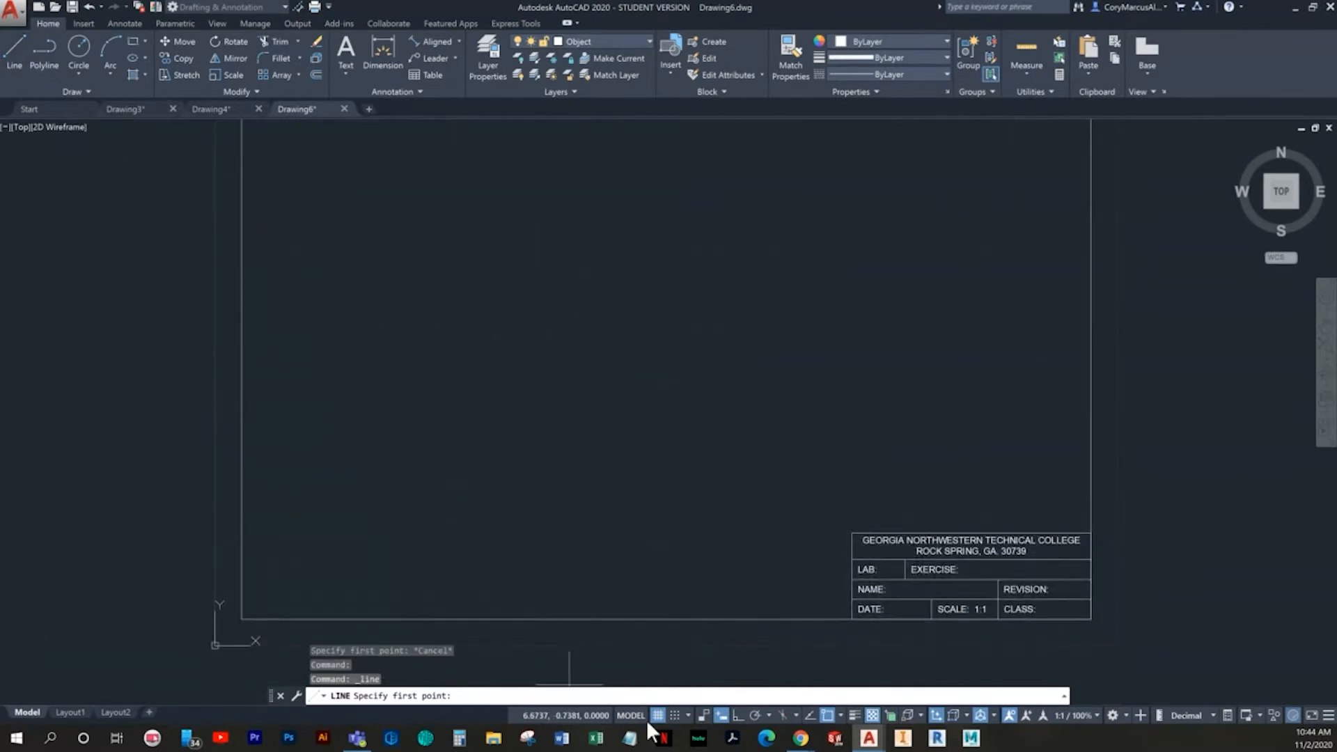
click(738, 713)
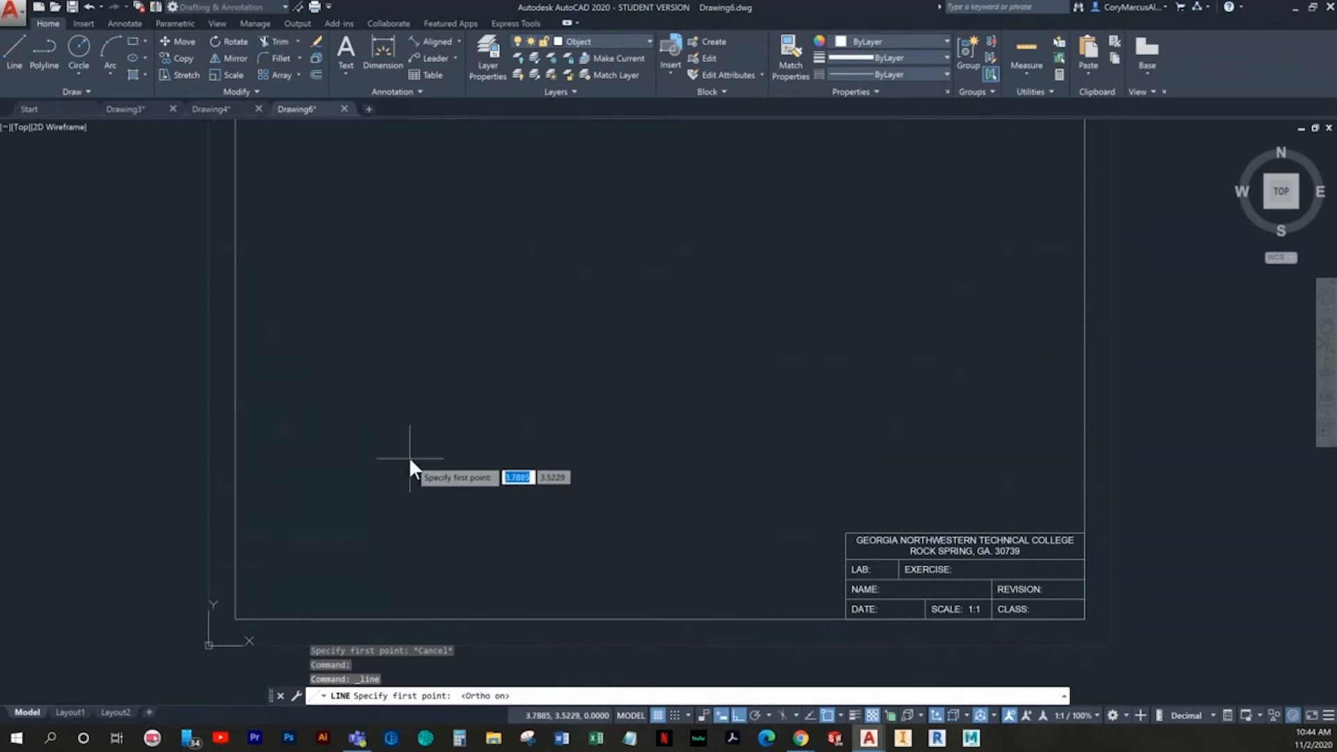
click(675, 715)
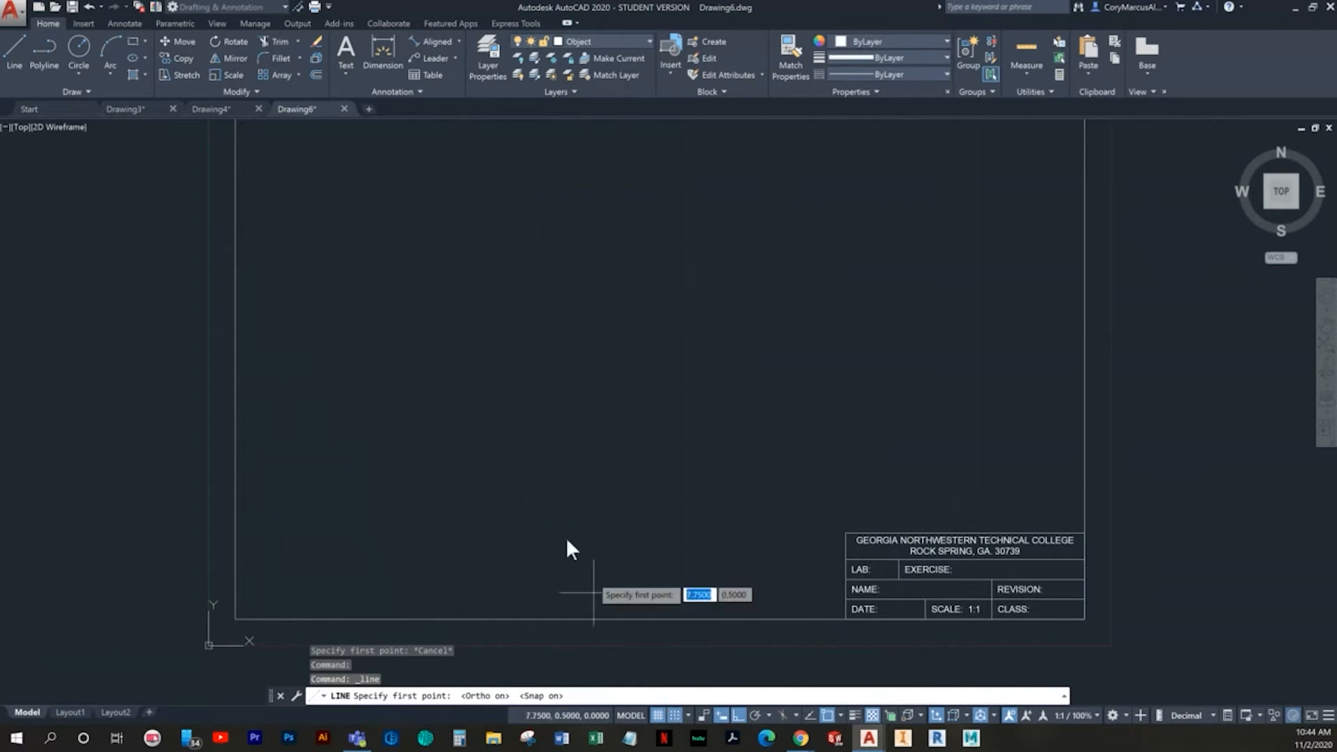
click(422, 430)
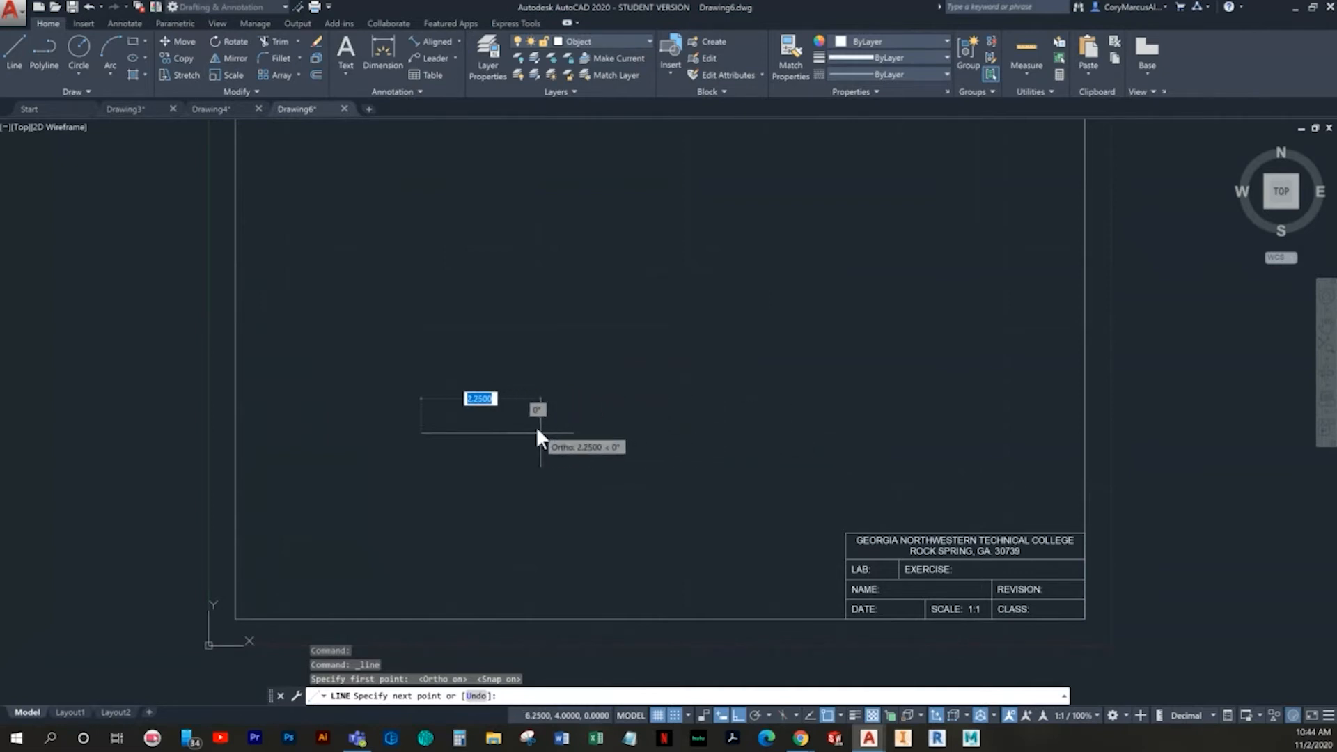
click(554, 433)
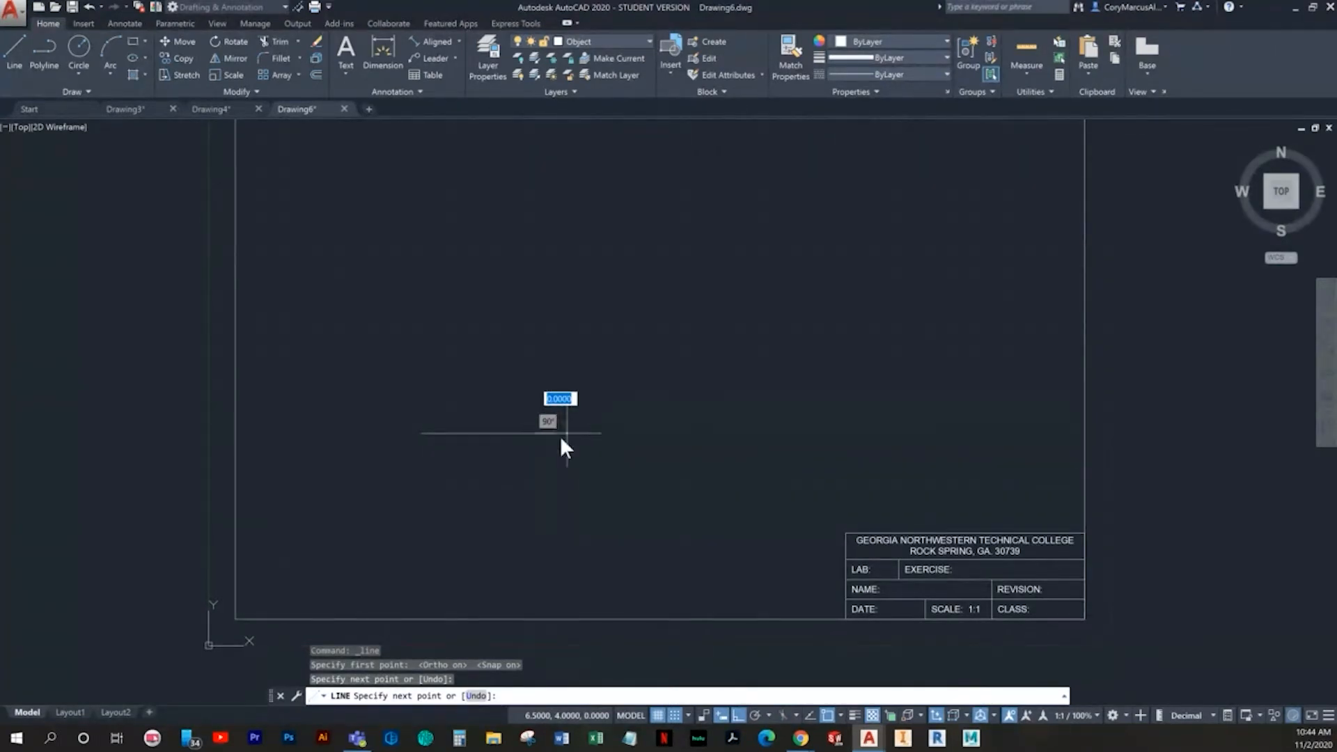
- Turn on polar tracking and add a line segment about 1.03 units long, rising at 14° from the horizontal line's right end
scroll(561, 436, up, 8)
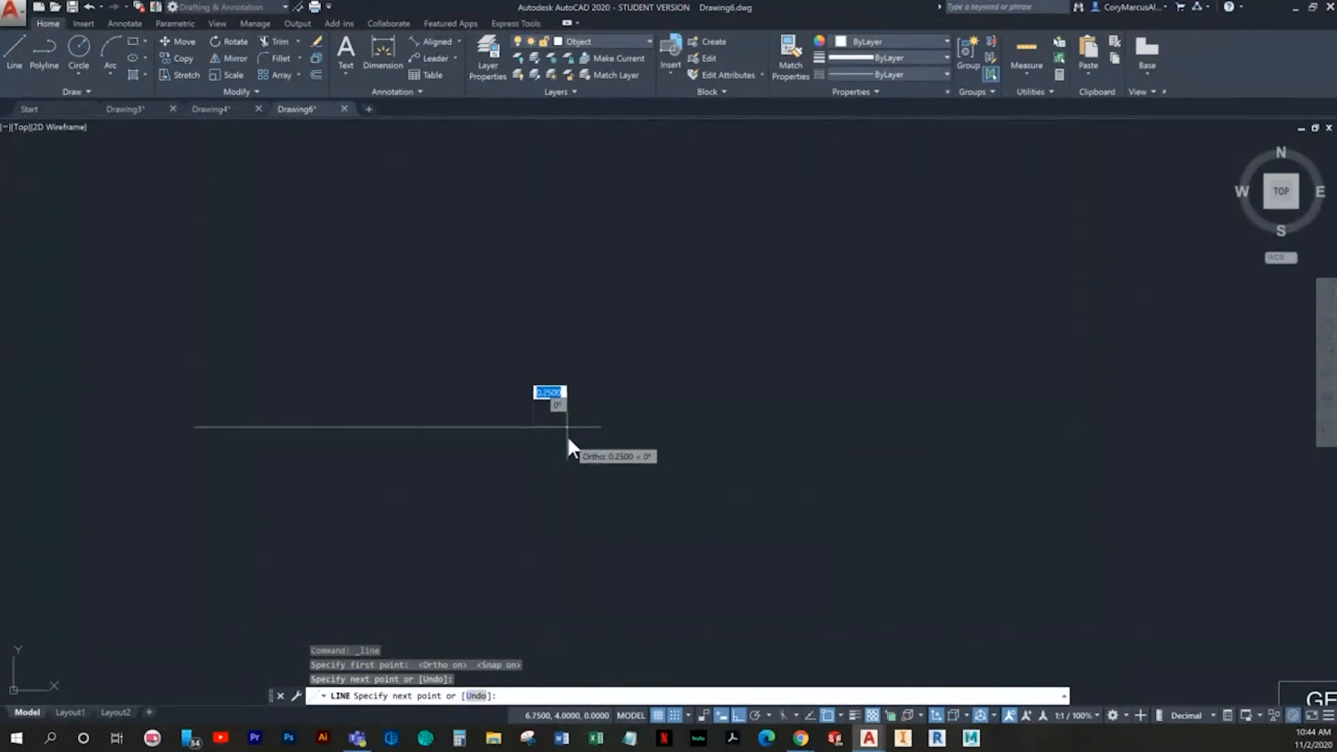
click(757, 715)
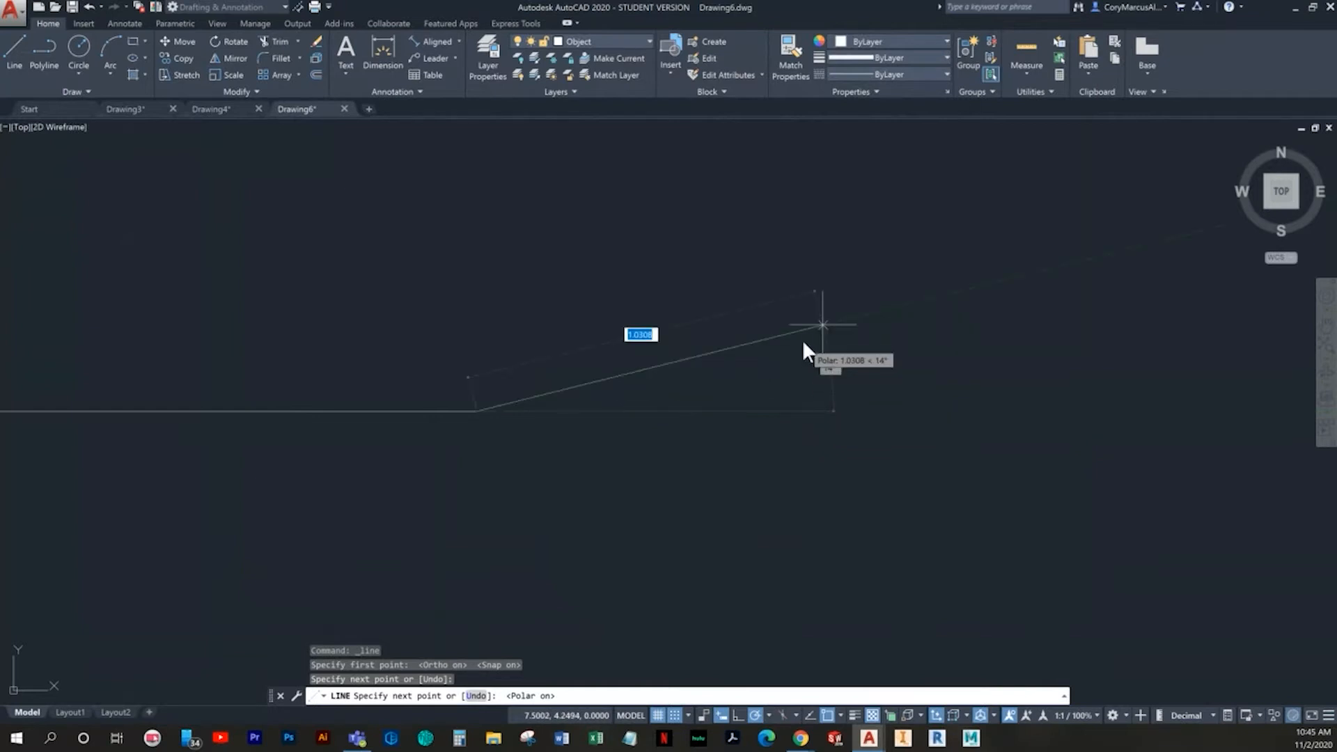
click(822, 325)
key(Escape)
scroll(842, 362, up, 2)
mouse_move(830, 365)
middle_down()
mouse_move(504, 587)
mouse_move(616, 419)
middle_up()
scroll(523, 567, down, 2)
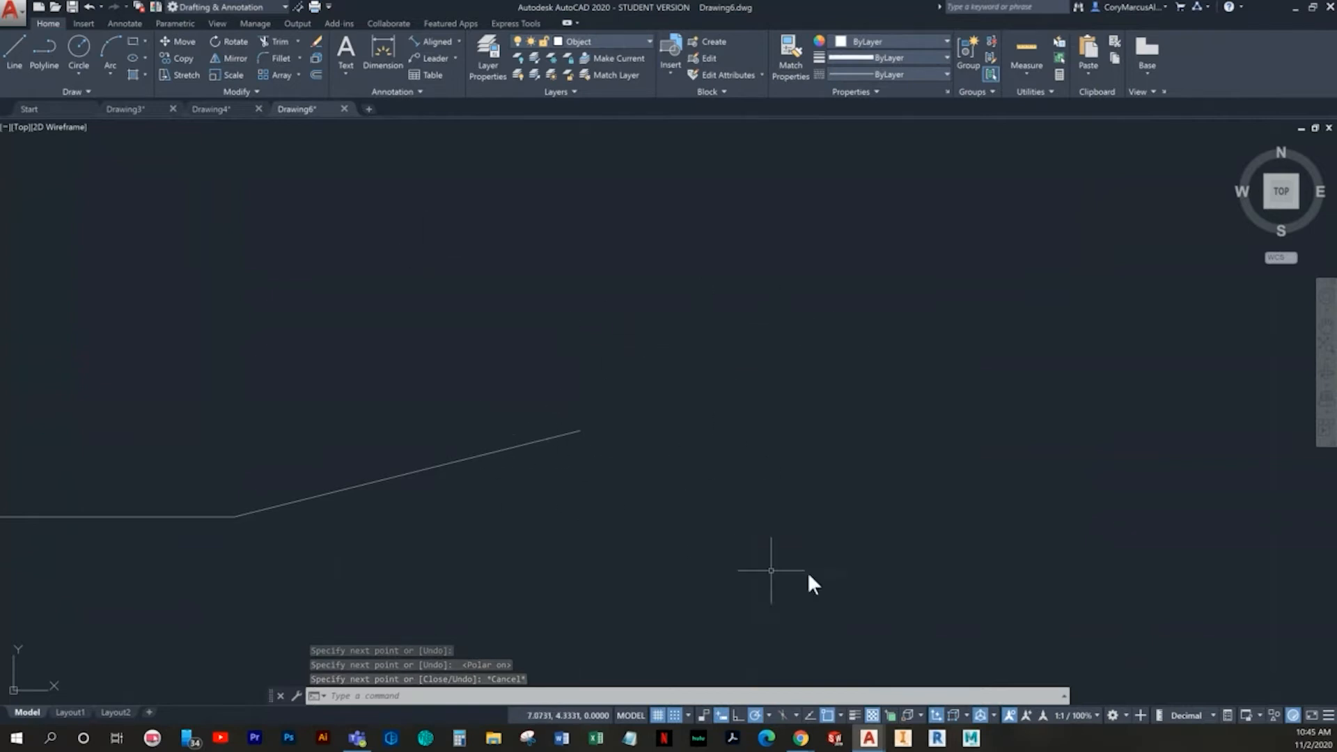
middle_drag(760, 446, 921, 427)
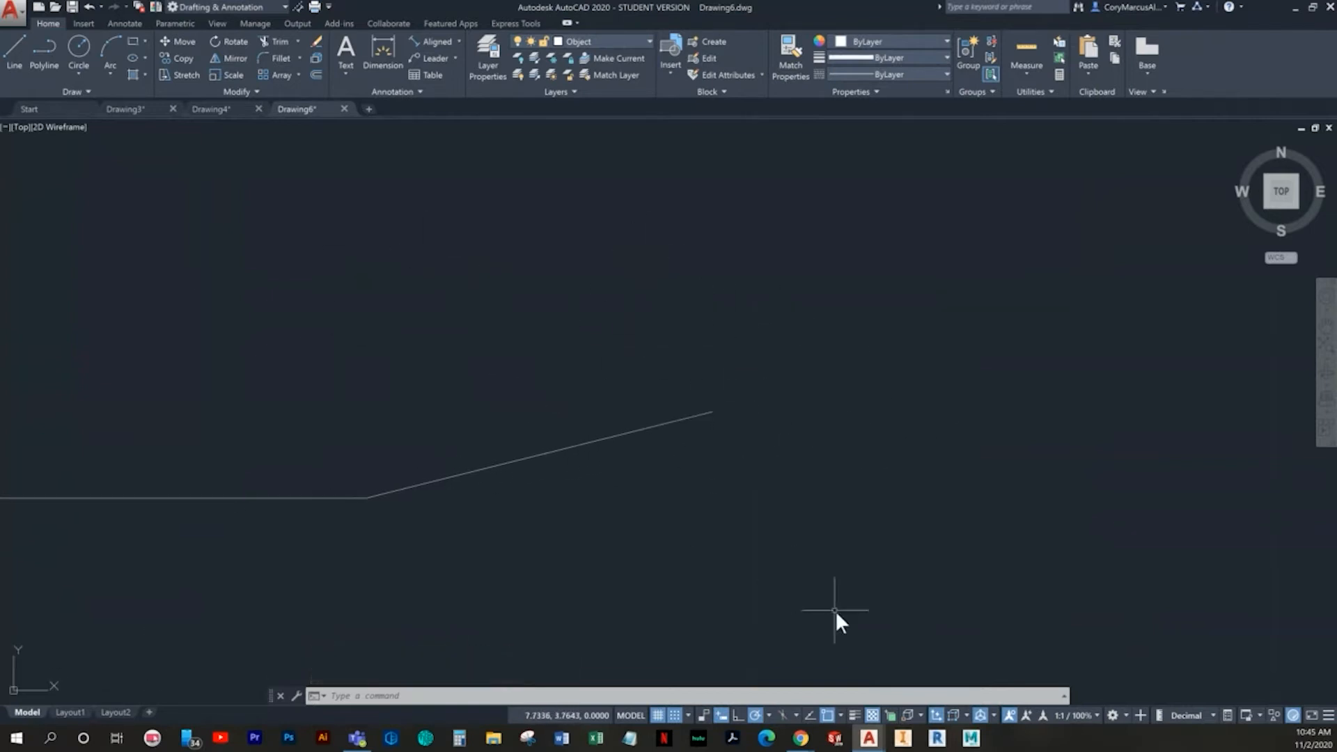
click(834, 718)
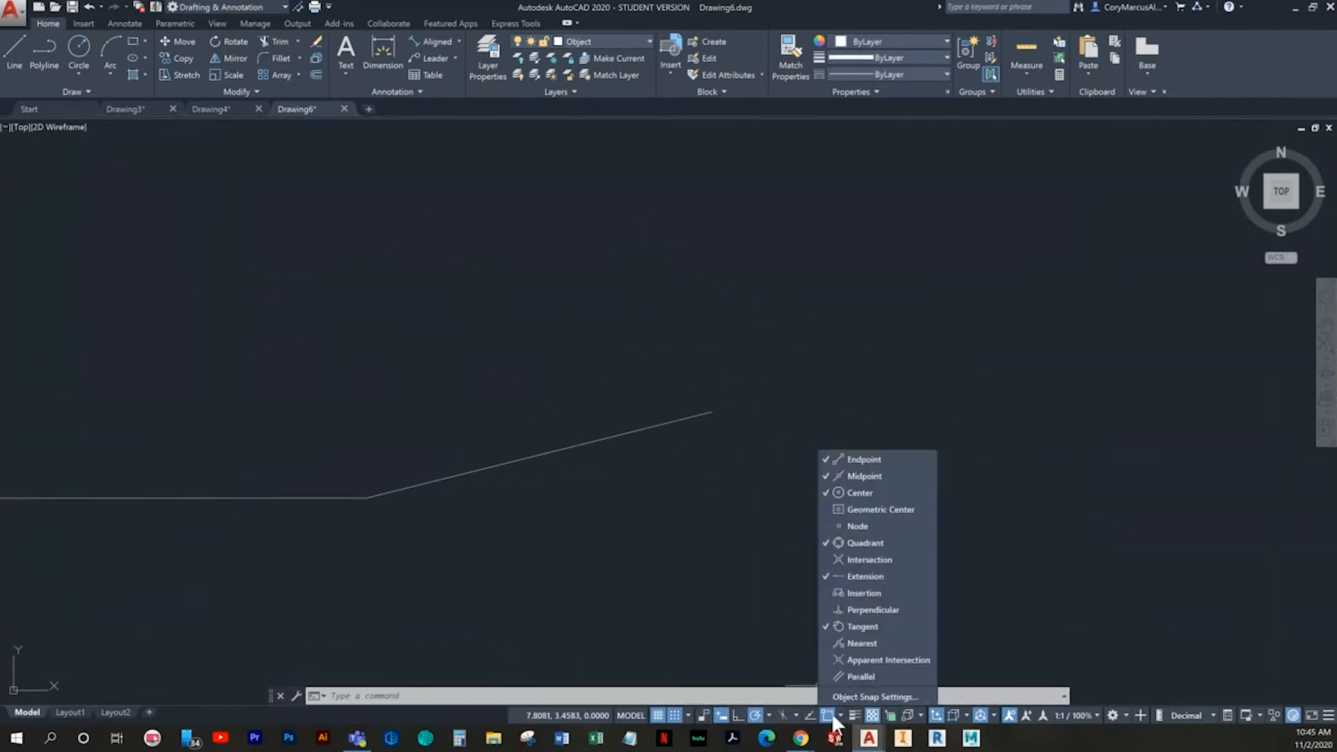
click(757, 490)
scroll(750, 500, down, 2)
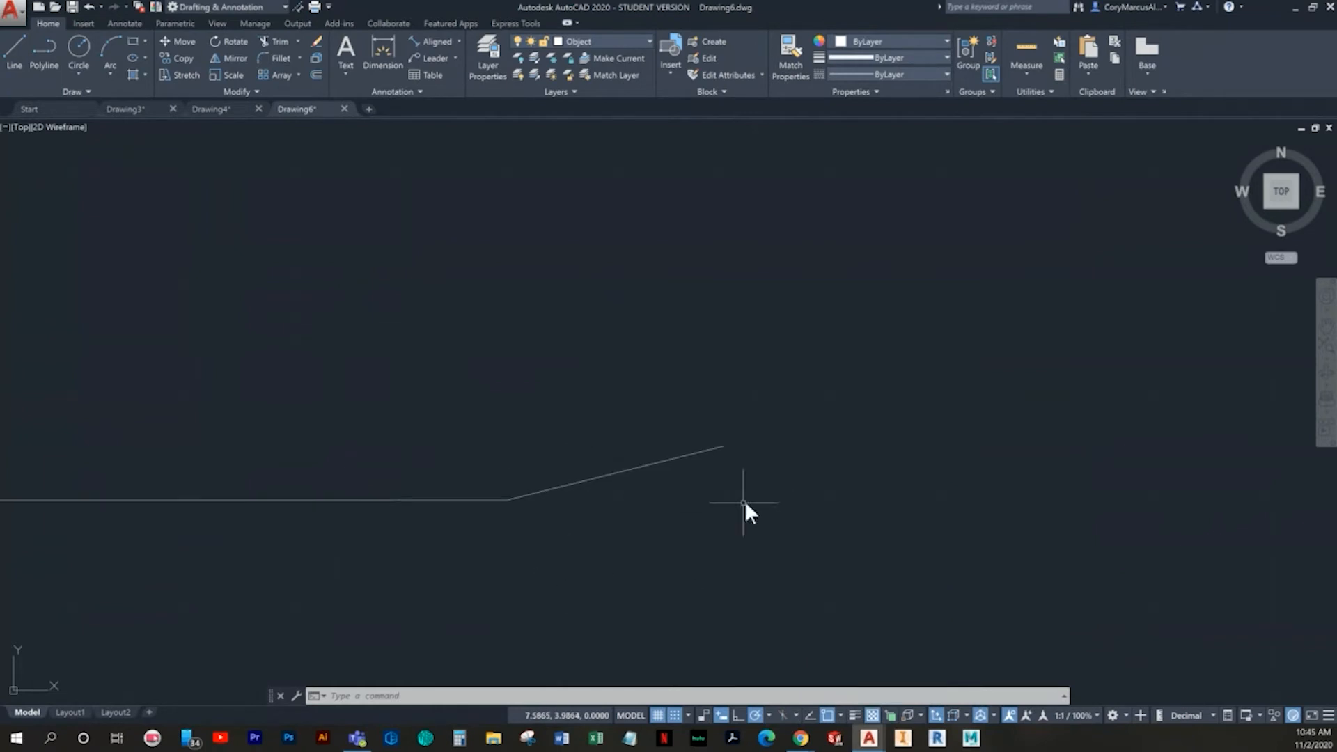
- Turn on Ortho and draw a 1.25-unit vertical line upward from the horizontal line's left end at (4, 4)
click(23, 62)
middle_drag(449, 376, 903, 443)
scroll(694, 501, down, 2)
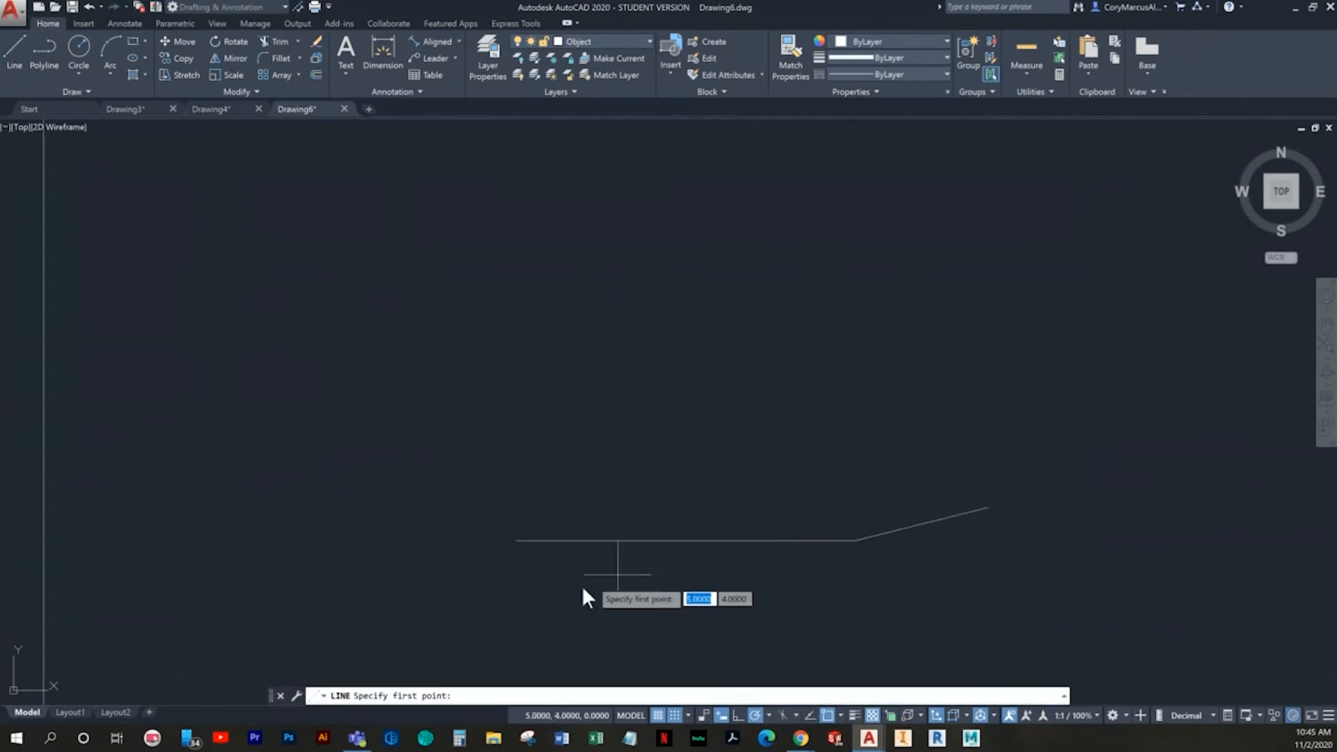
click(735, 714)
middle_drag(626, 570, 572, 568)
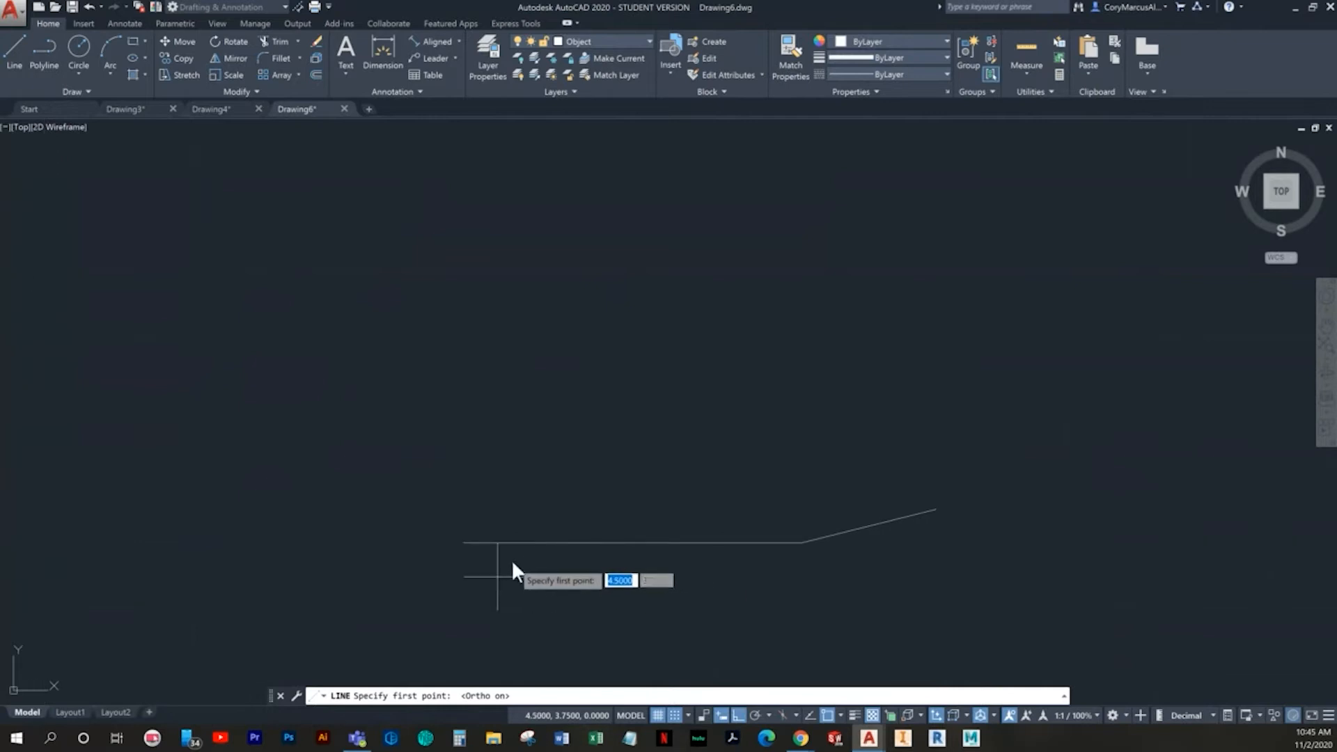
click(469, 544)
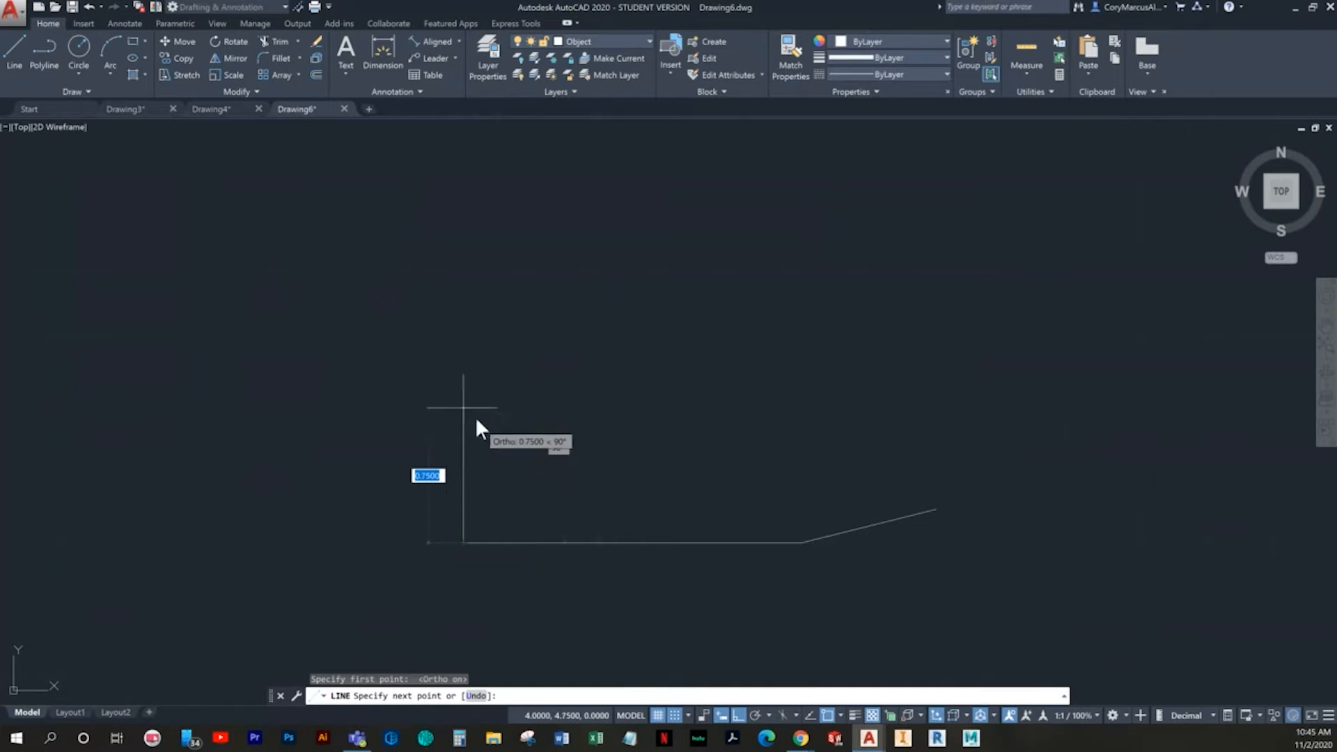
click(452, 386)
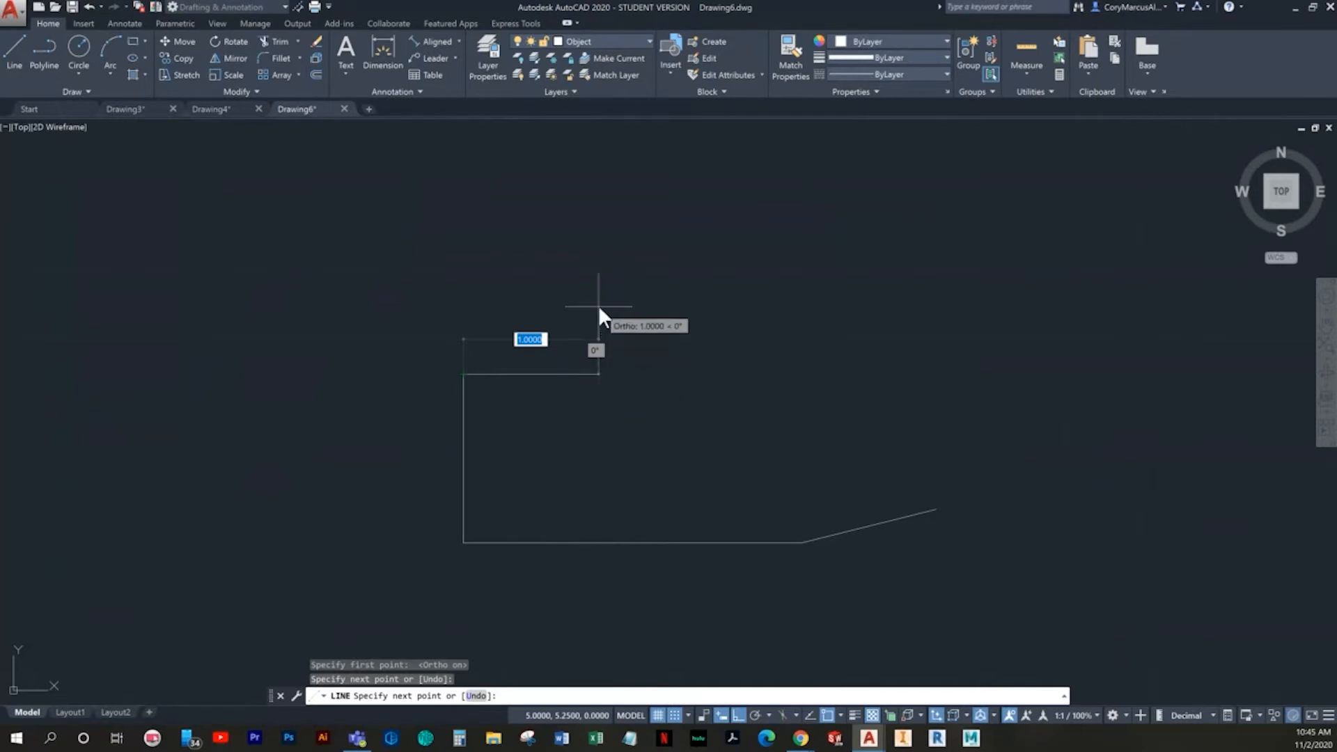
- Turn on polar tracking, add a sloped segment from the vertical line's top end to (5, 5.75), and end the line
key(F10)
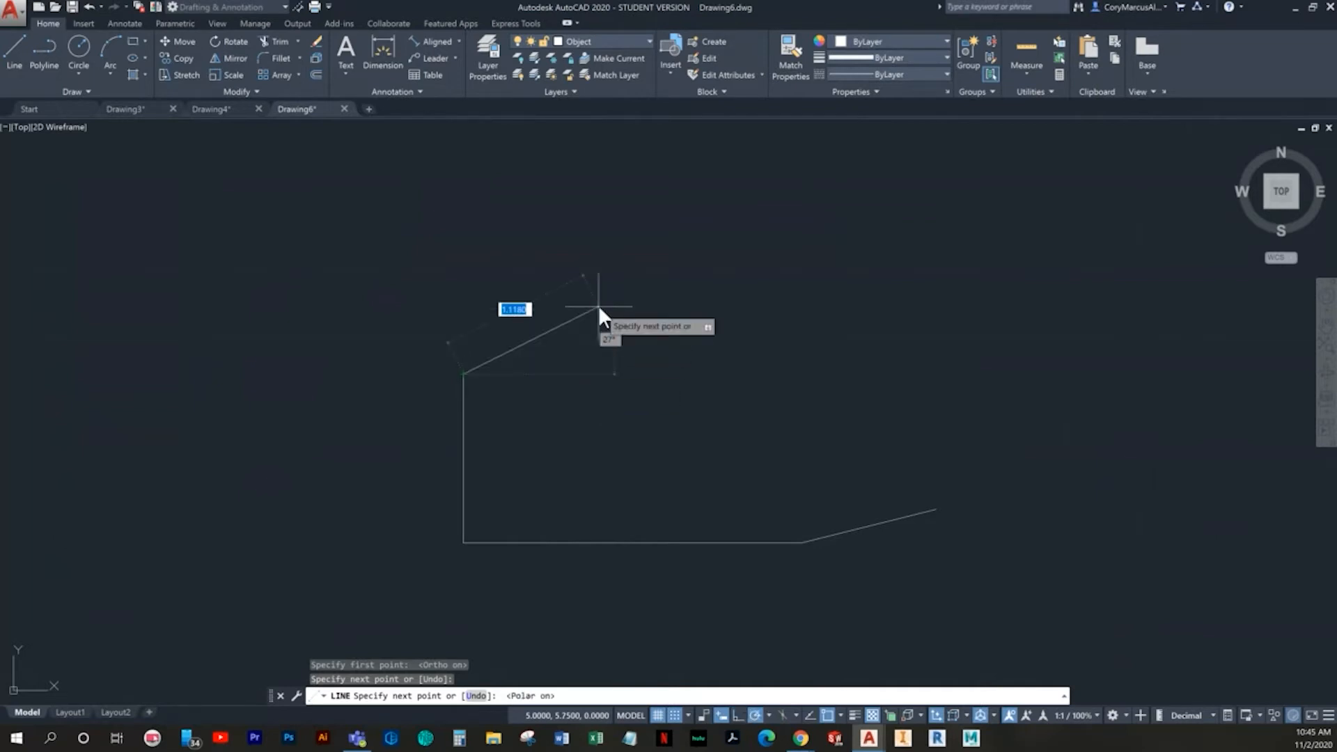
click(599, 305)
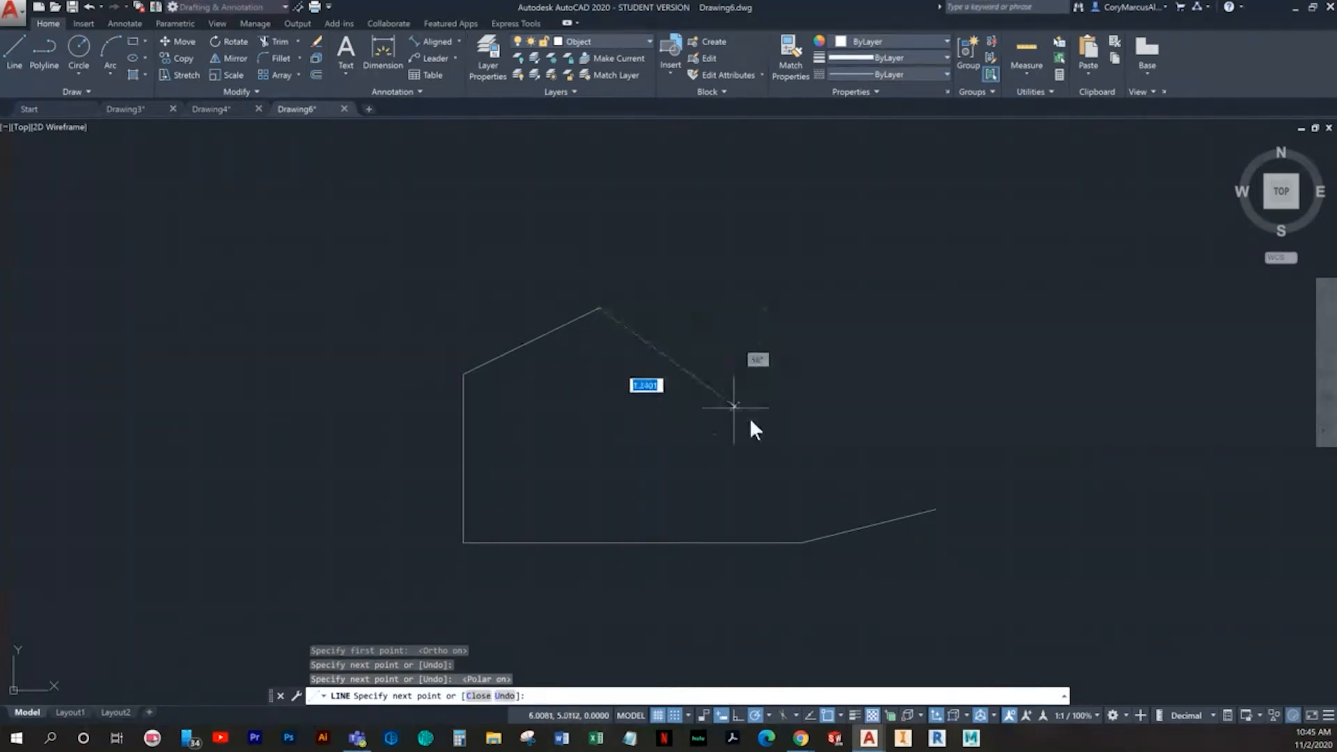
key(Escape)
scroll(611, 316, up, 4)
scroll(611, 316, up, 3)
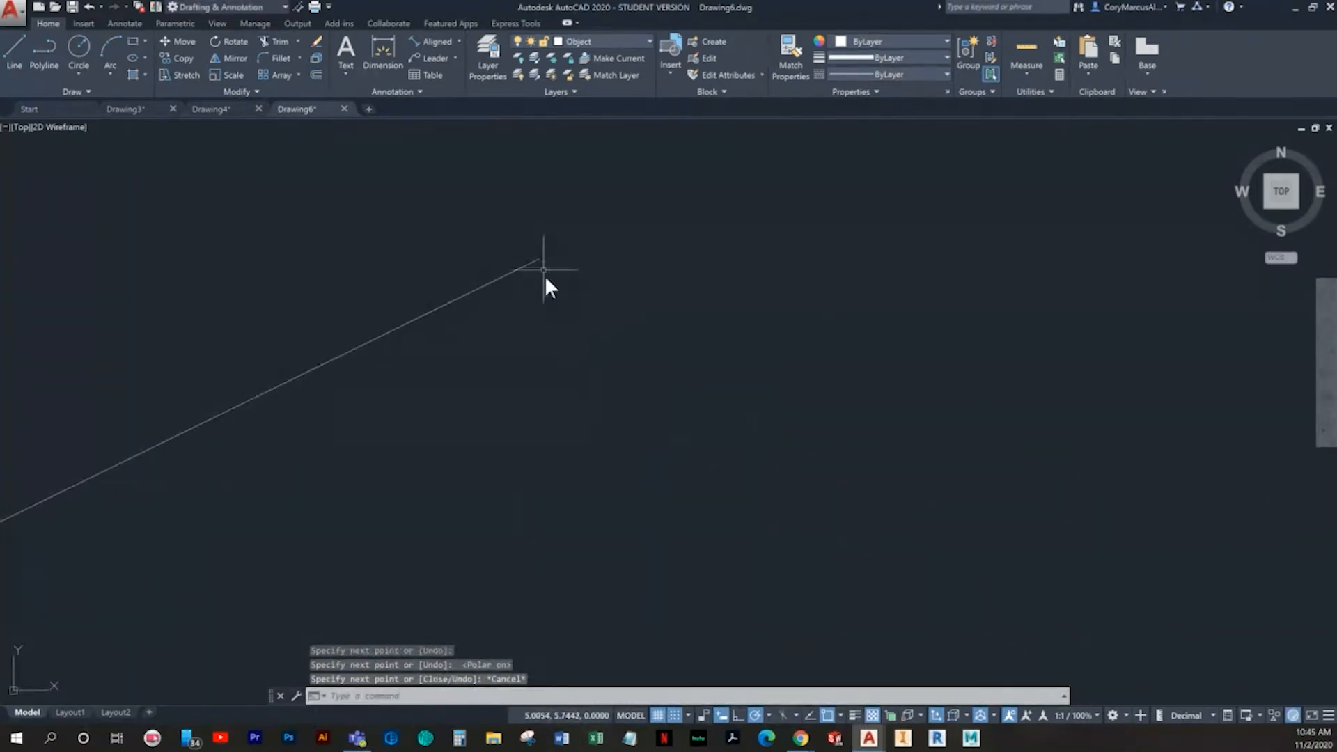
click(562, 278)
click(478, 231)
click(538, 259)
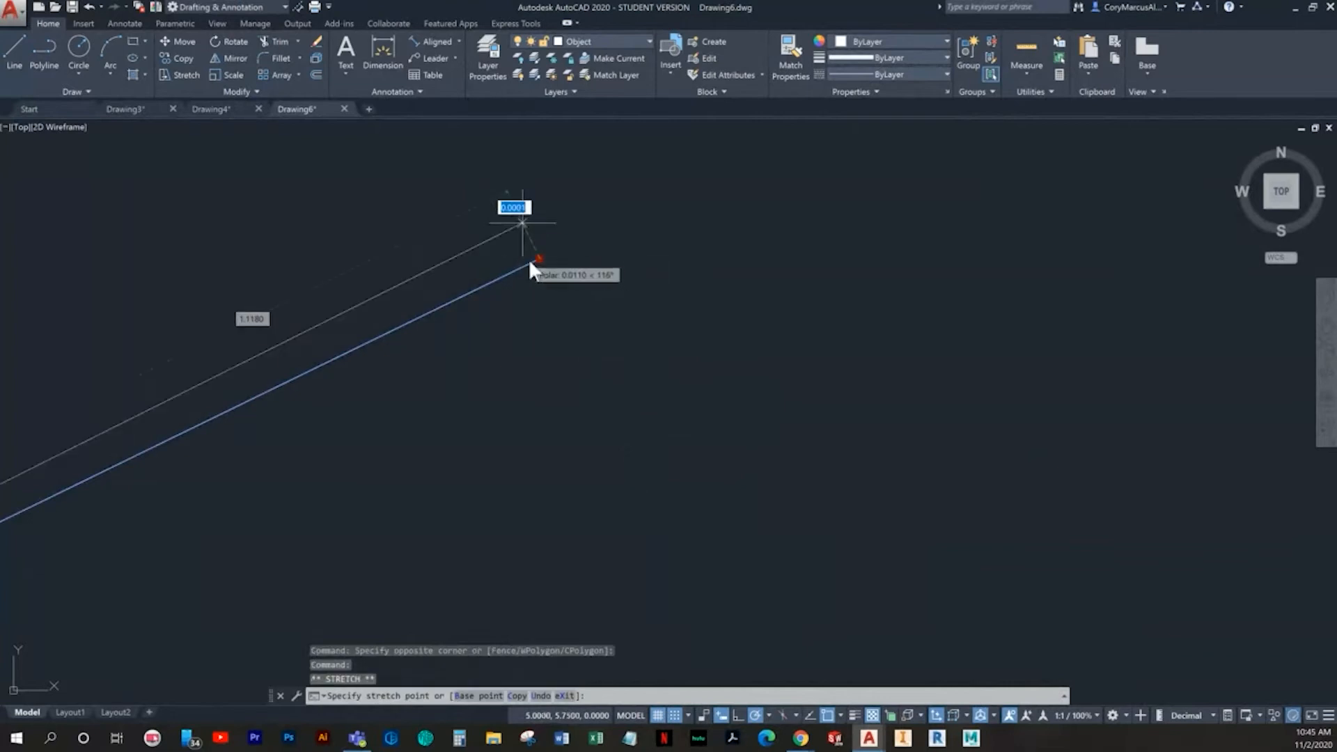
scroll(646, 373, down, 3)
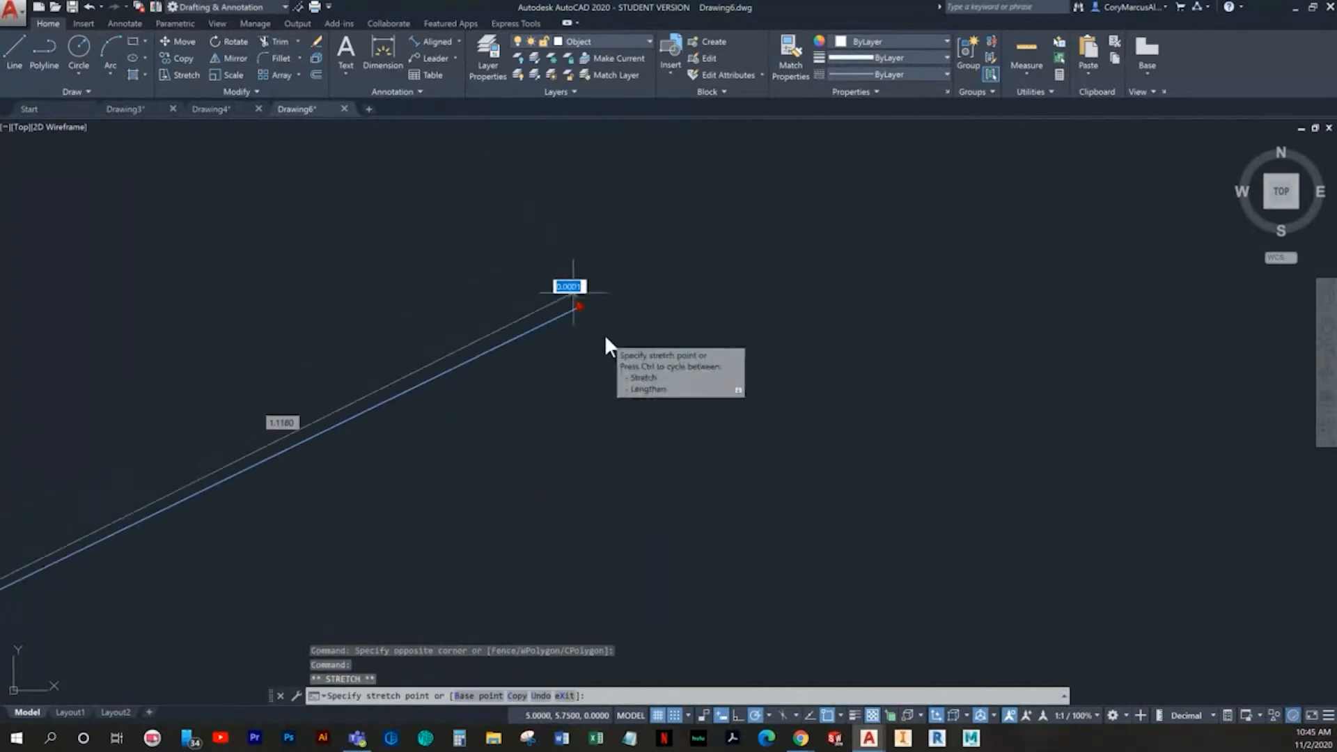
key(Escape)
- Stretch the upper sloped line's free end 0.25 units to the left, then return it to (5, 5.75)
click(625, 338)
click(532, 286)
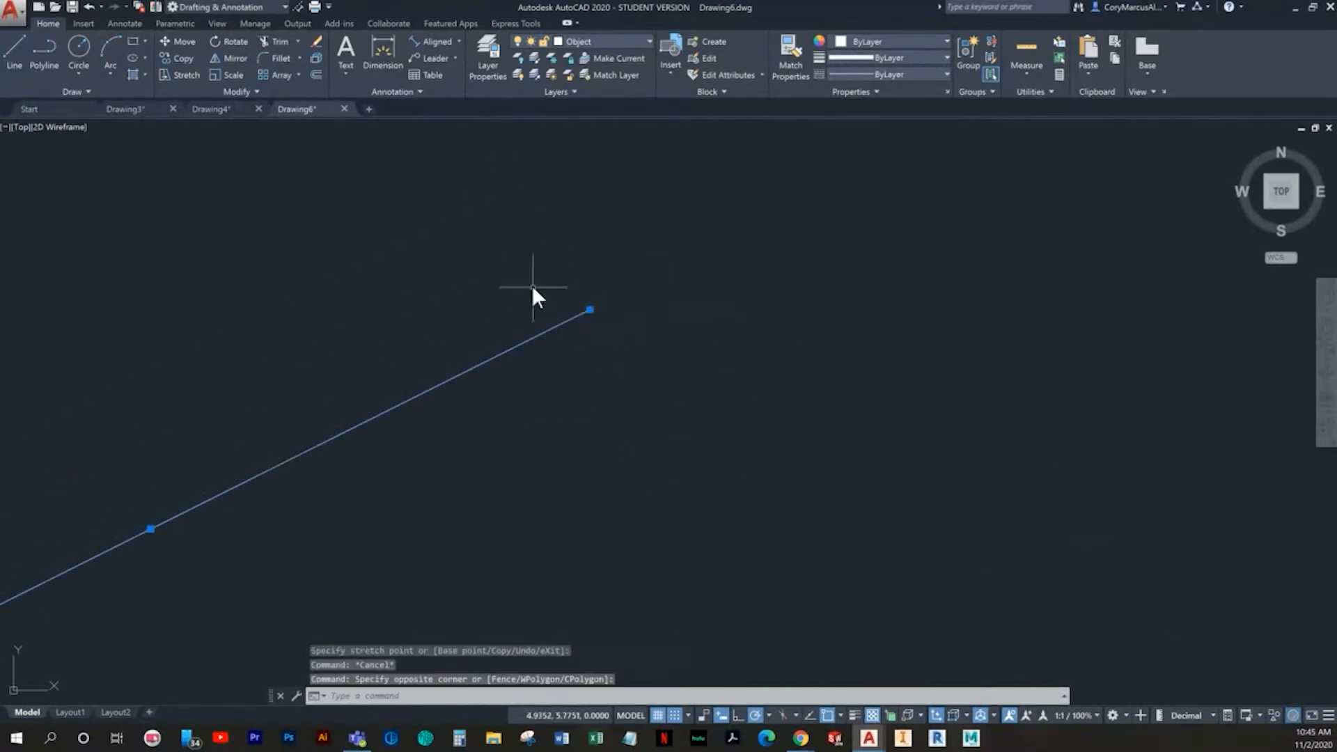
click(587, 308)
click(369, 309)
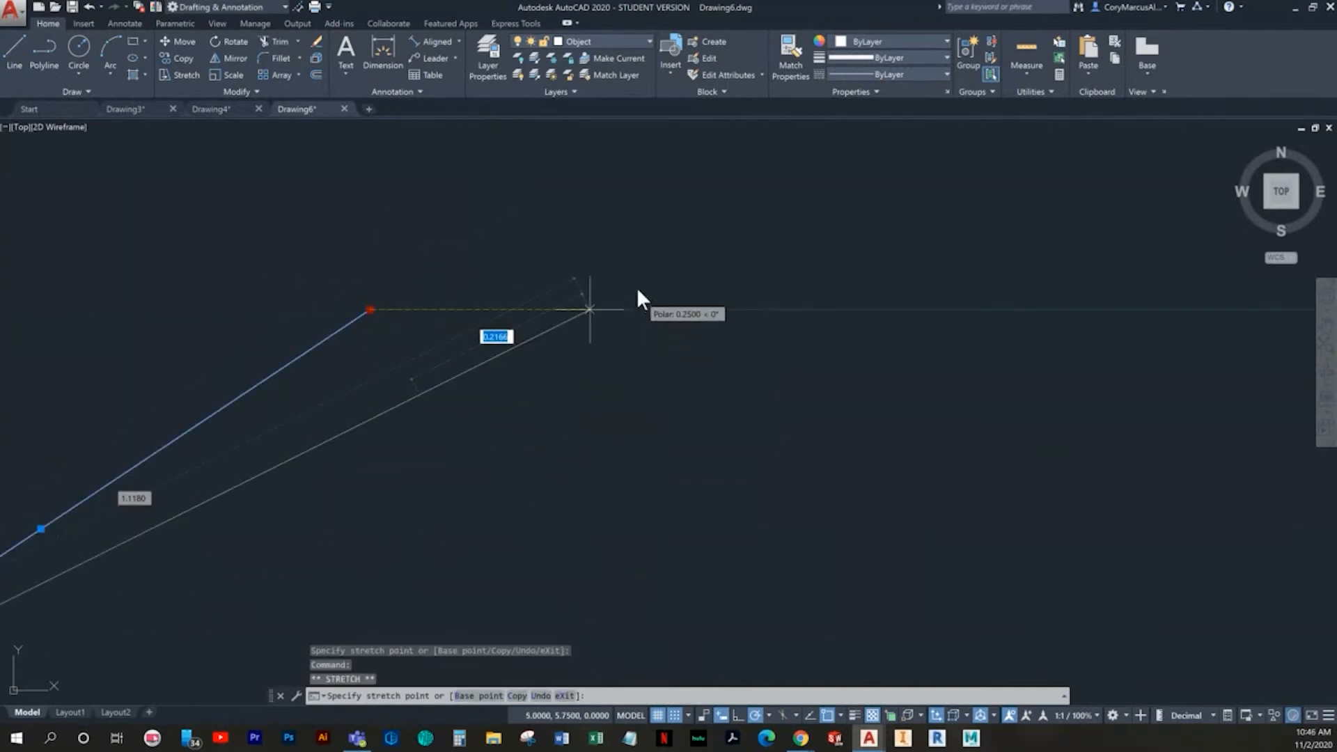
click(589, 307)
key(Escape)
key(Escape)
scroll(752, 496, down, 4)
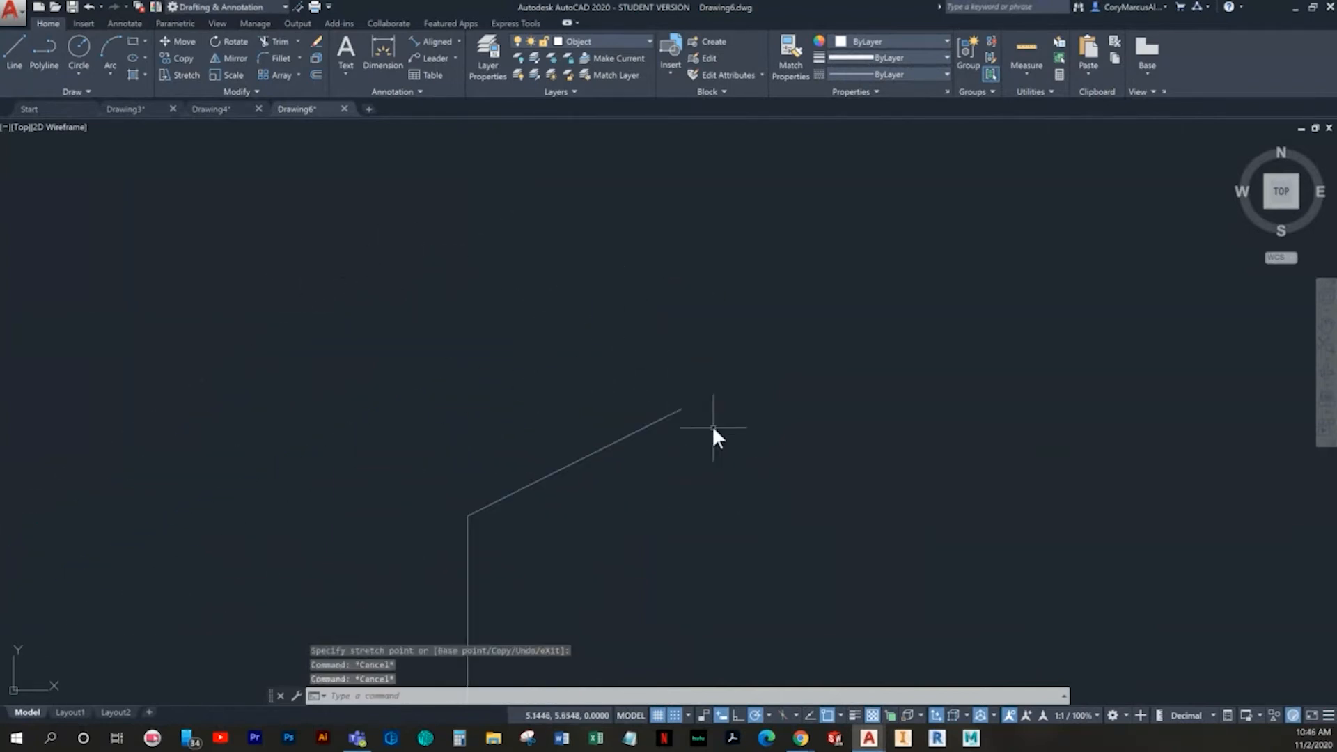
scroll(701, 421, up, 2)
click(14, 55)
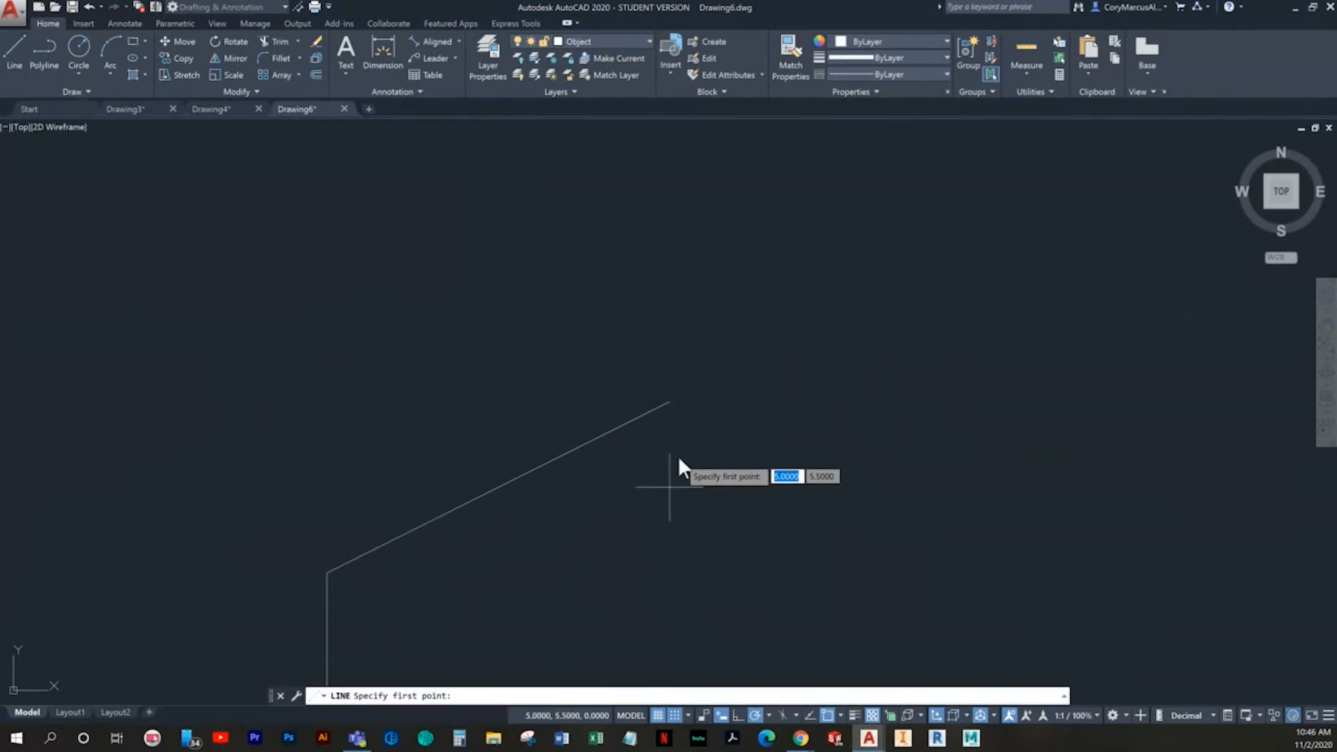
key(Escape)
scroll(697, 416, up, 2)
scroll(594, 353, down, 5)
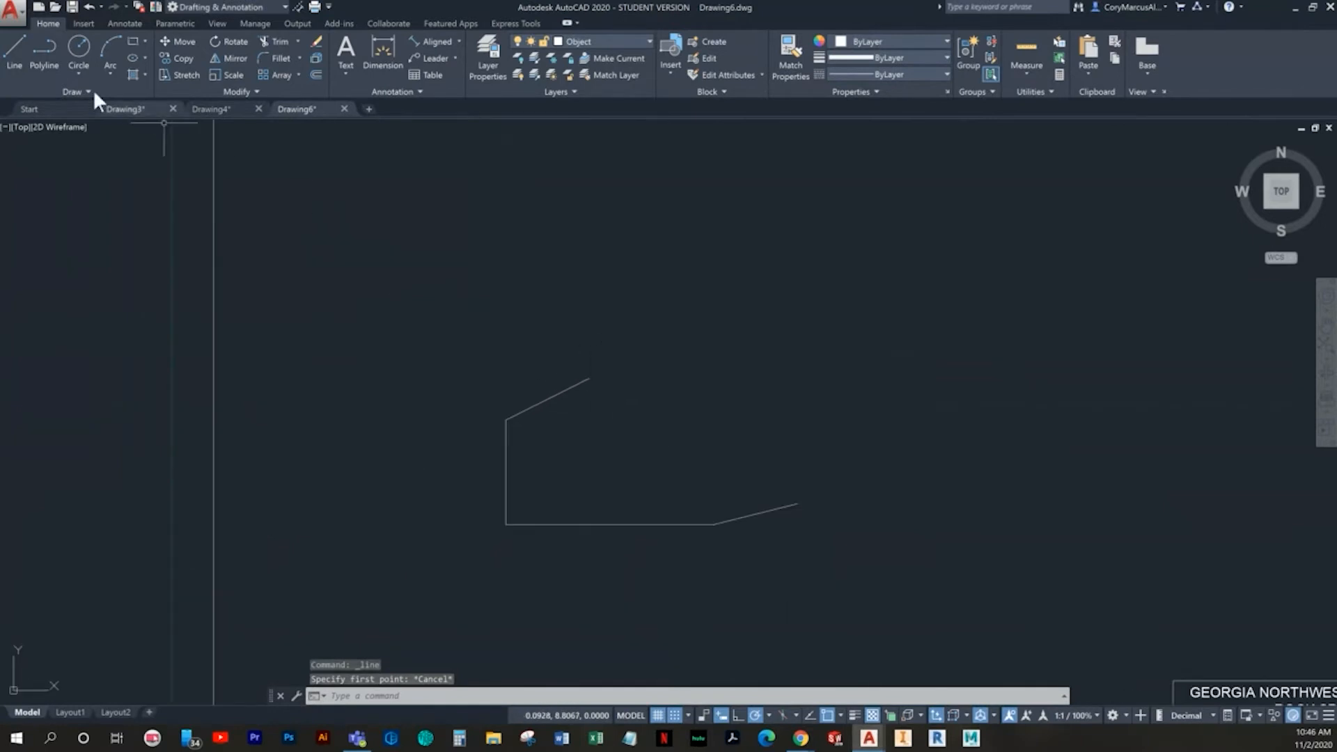
click(12, 50)
key(Escape)
- Delete the upper sloped line and redraw it from (5, 5.75) down to the vertical line's top end
scroll(552, 383, up, 6)
click(603, 422)
click(569, 362)
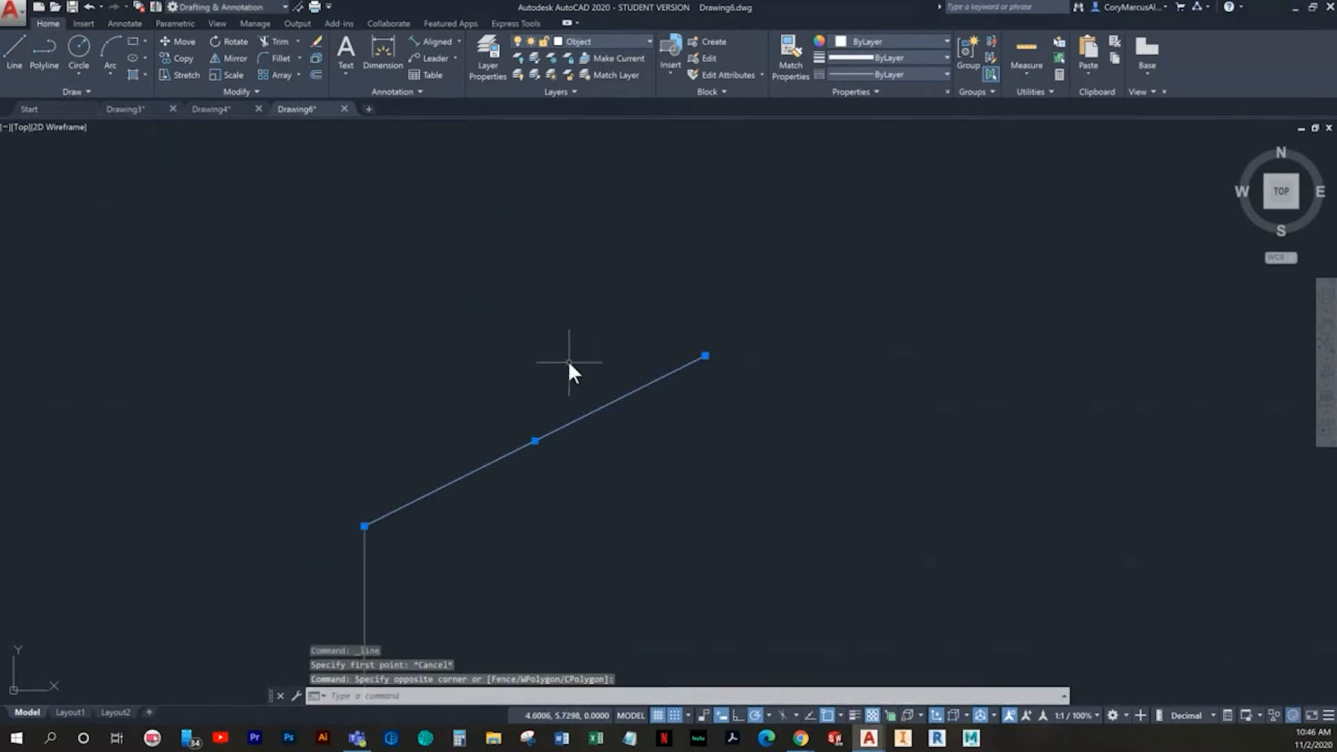
key(Delete)
click(13, 52)
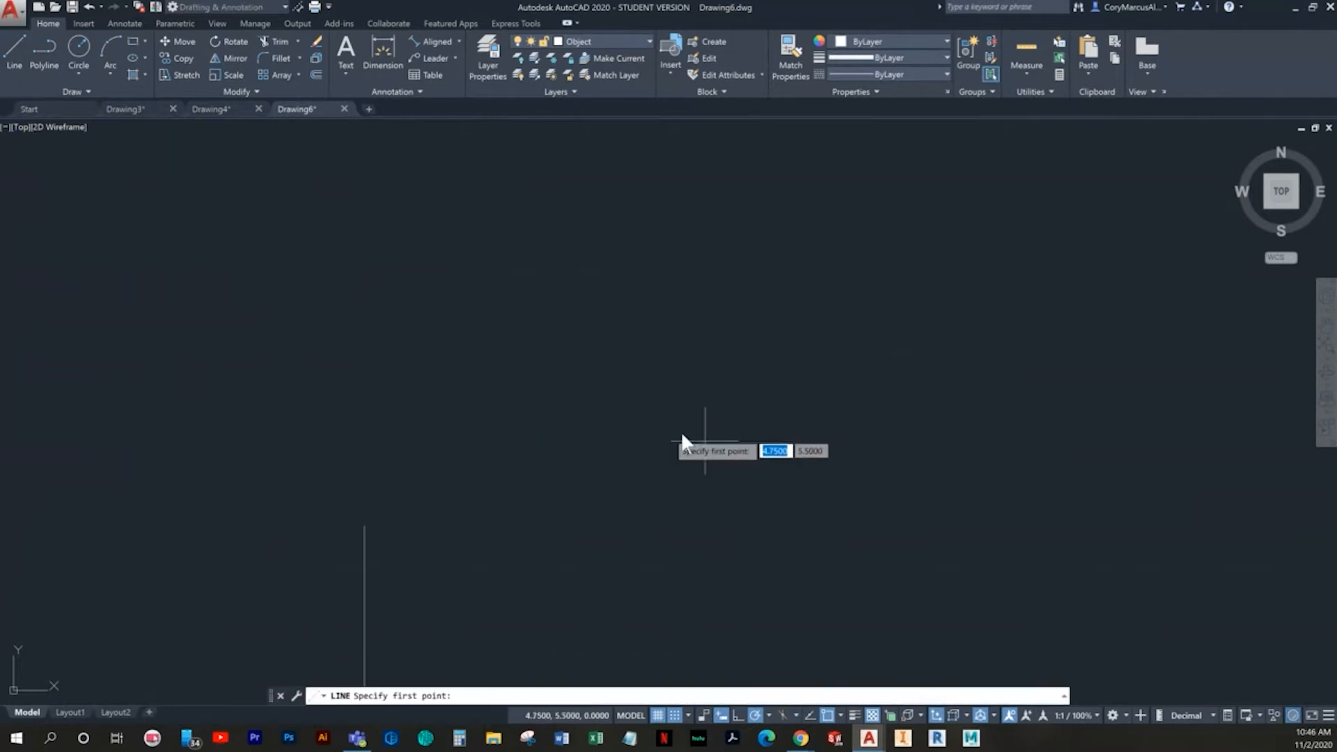
click(700, 357)
click(364, 526)
key(Escape)
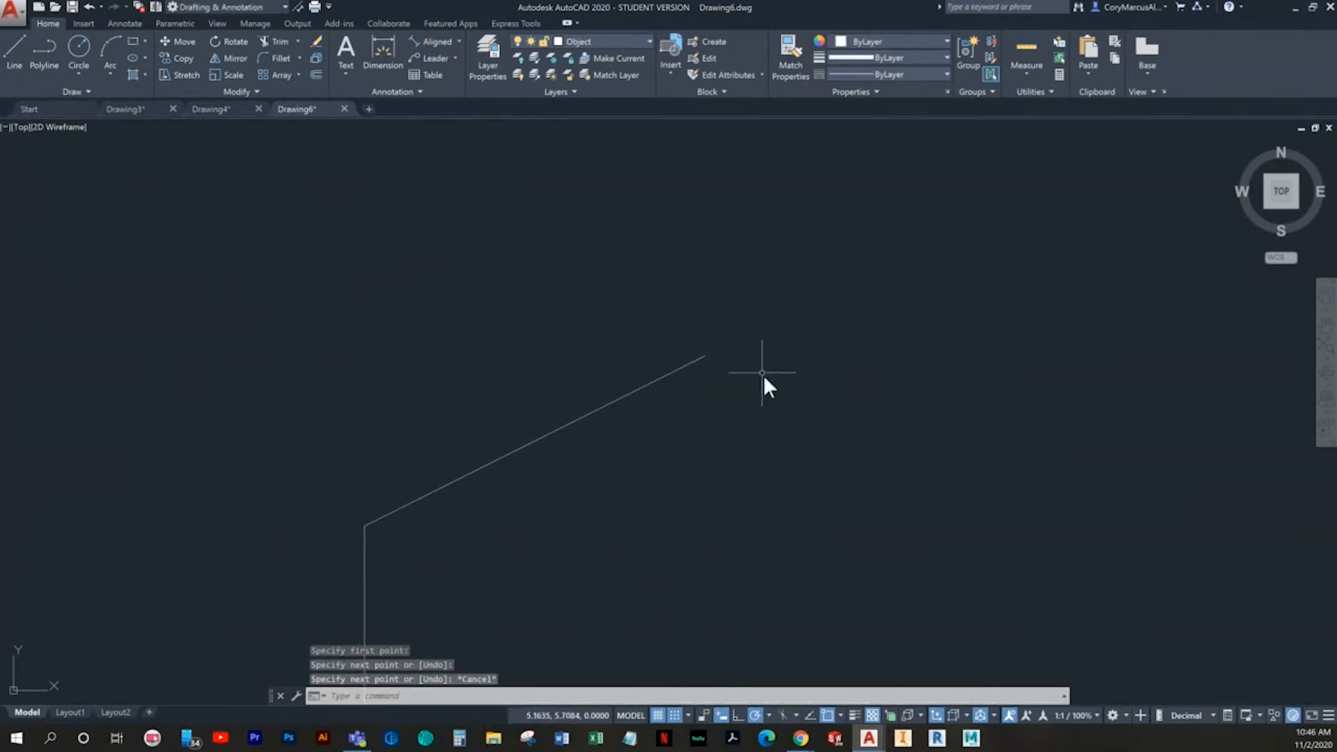
- With Ortho on, draw a 0.5-unit horizontal segment rightward from the upper slope's end and a 0.5-unit vertical segment up to (5.5, 6.25)
scroll(420, 543, down, 2)
middle_drag(440, 523, 313, 460)
scroll(345, 457, down, 2)
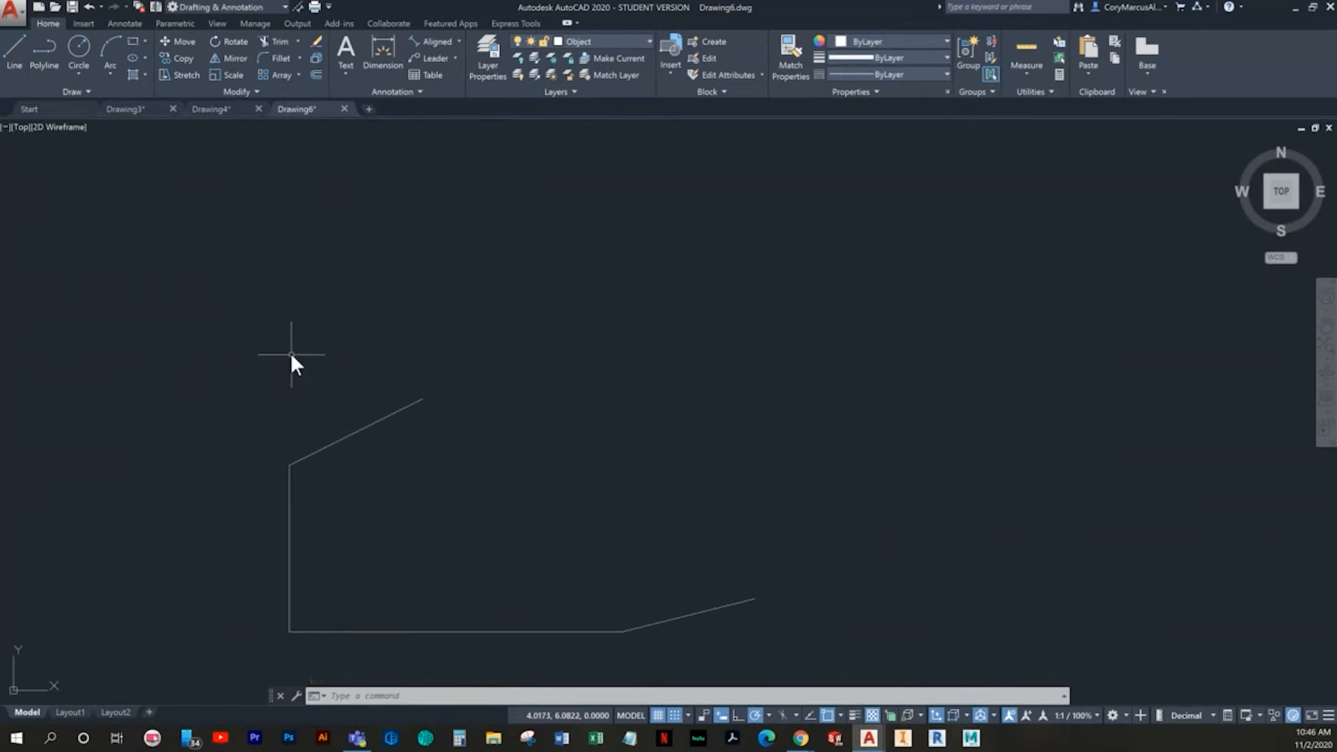
click(14, 51)
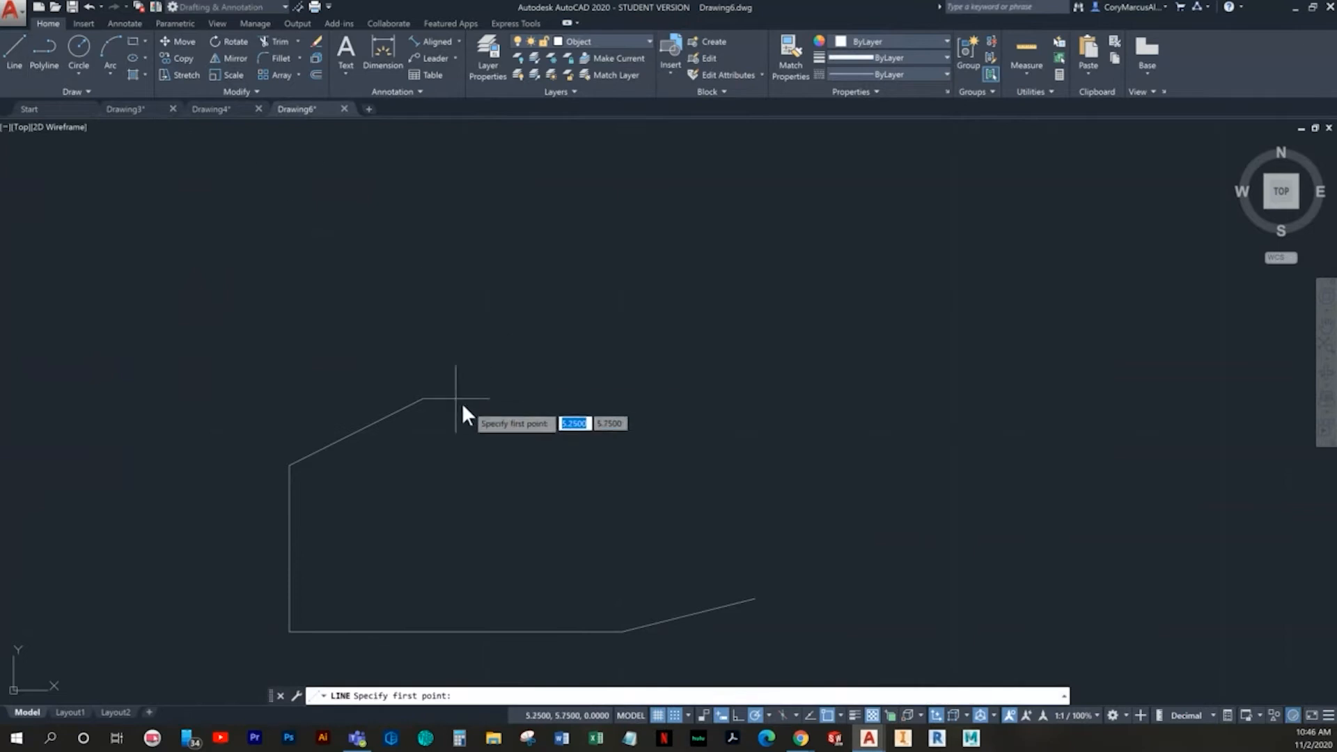
click(421, 399)
key(F8)
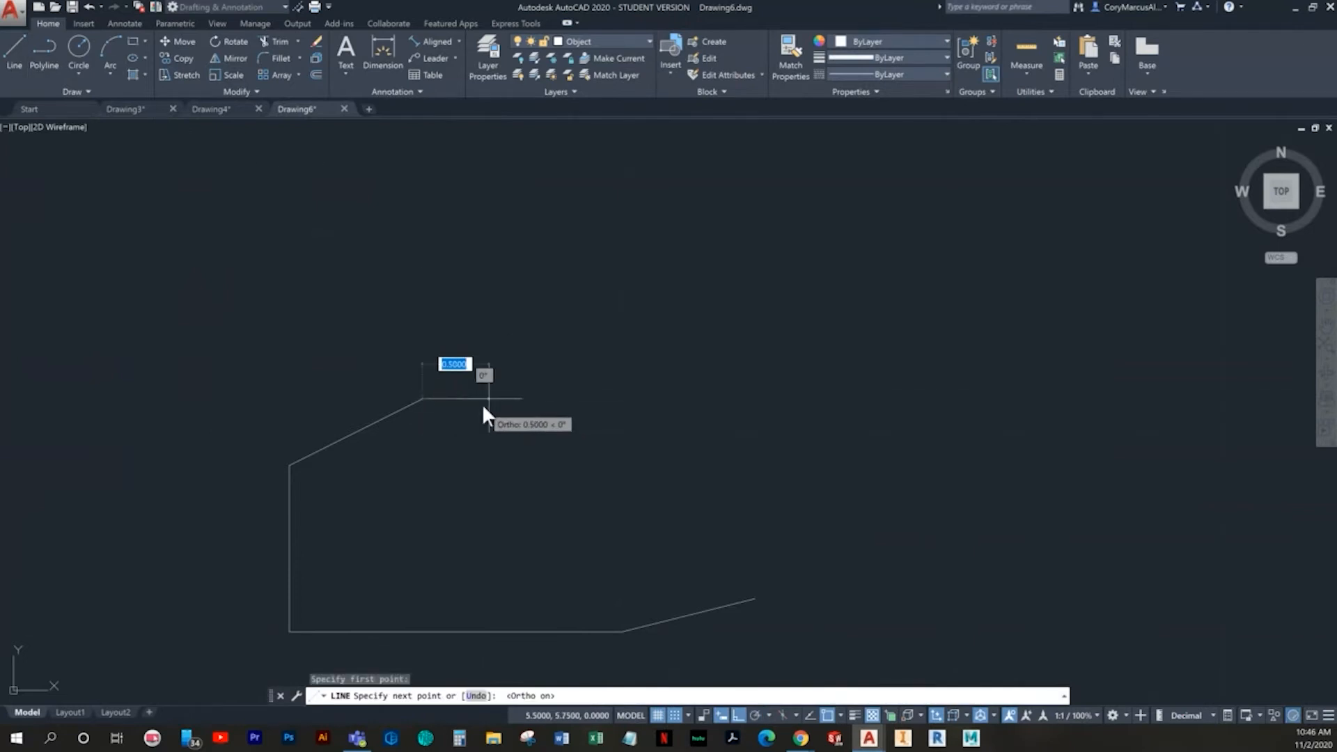
click(481, 404)
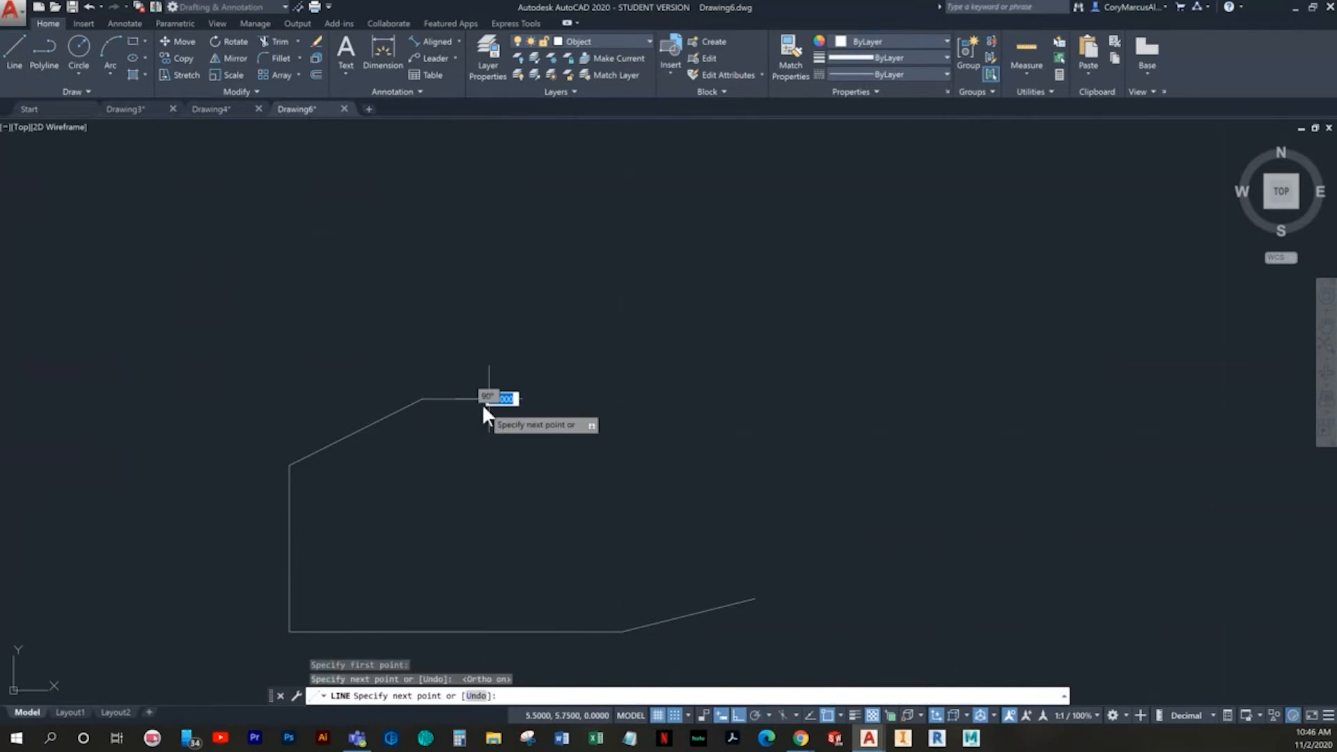
click(488, 335)
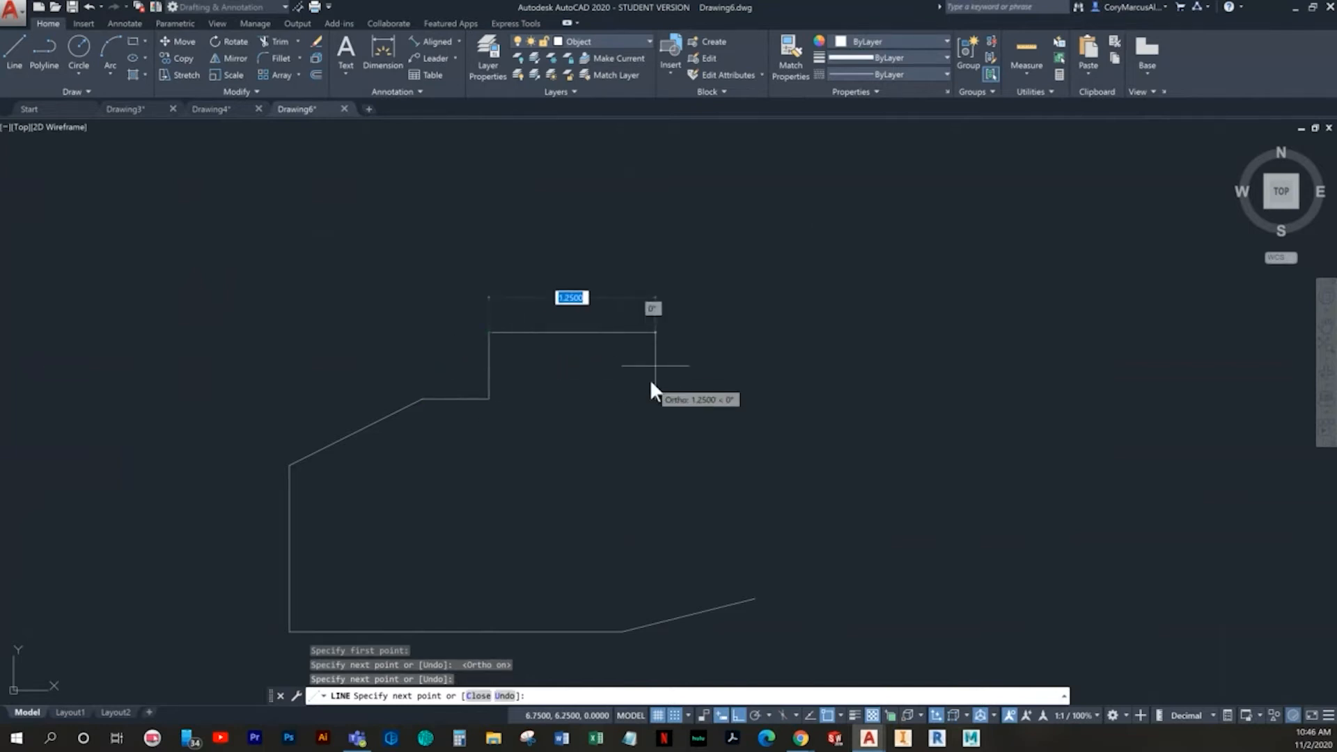
key(Escape)
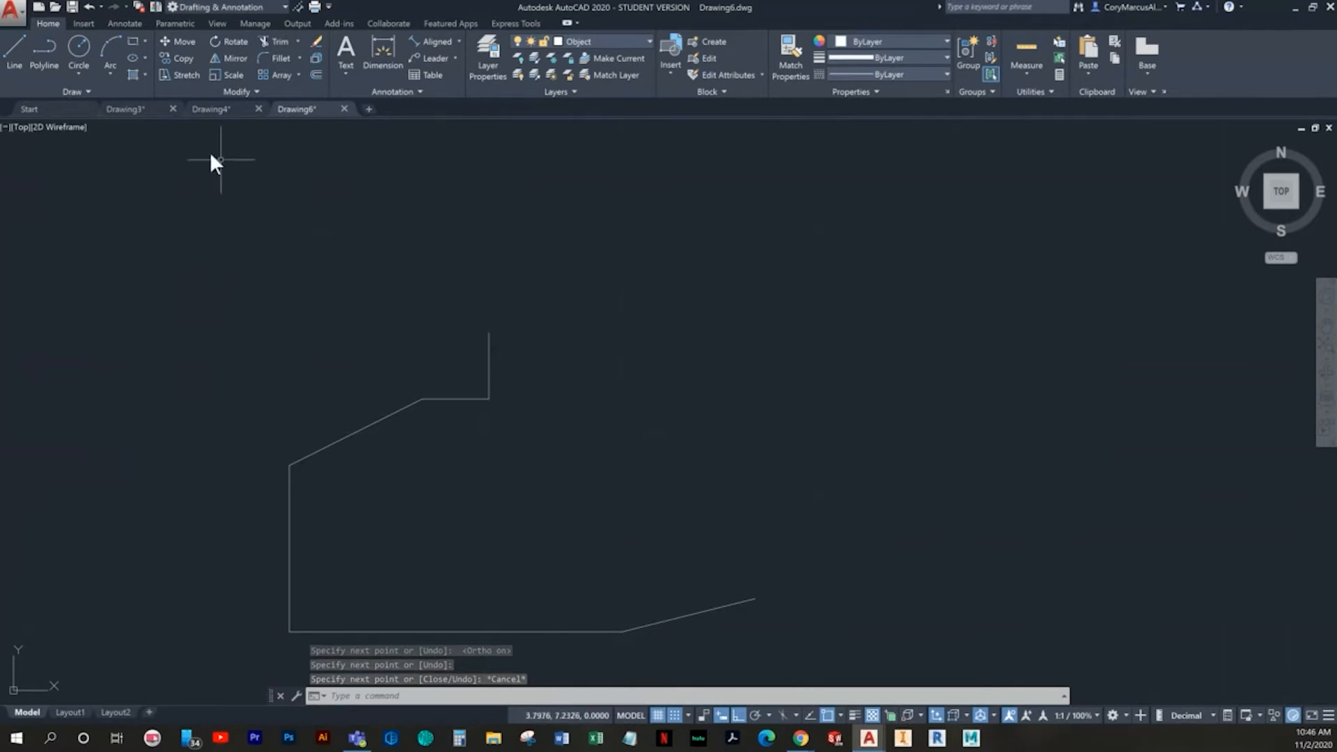
click(15, 54)
middle_drag(654, 428, 504, 400)
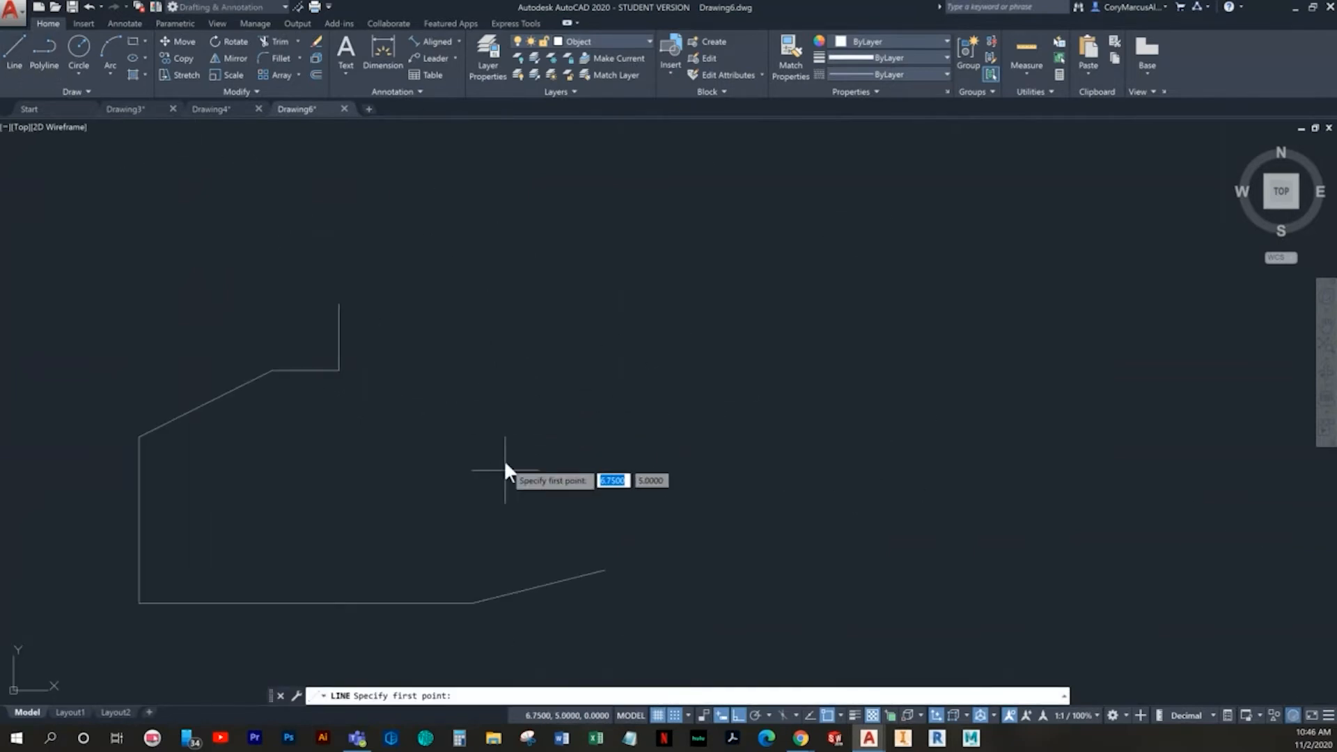
scroll(557, 540, up, 2)
click(477, 568)
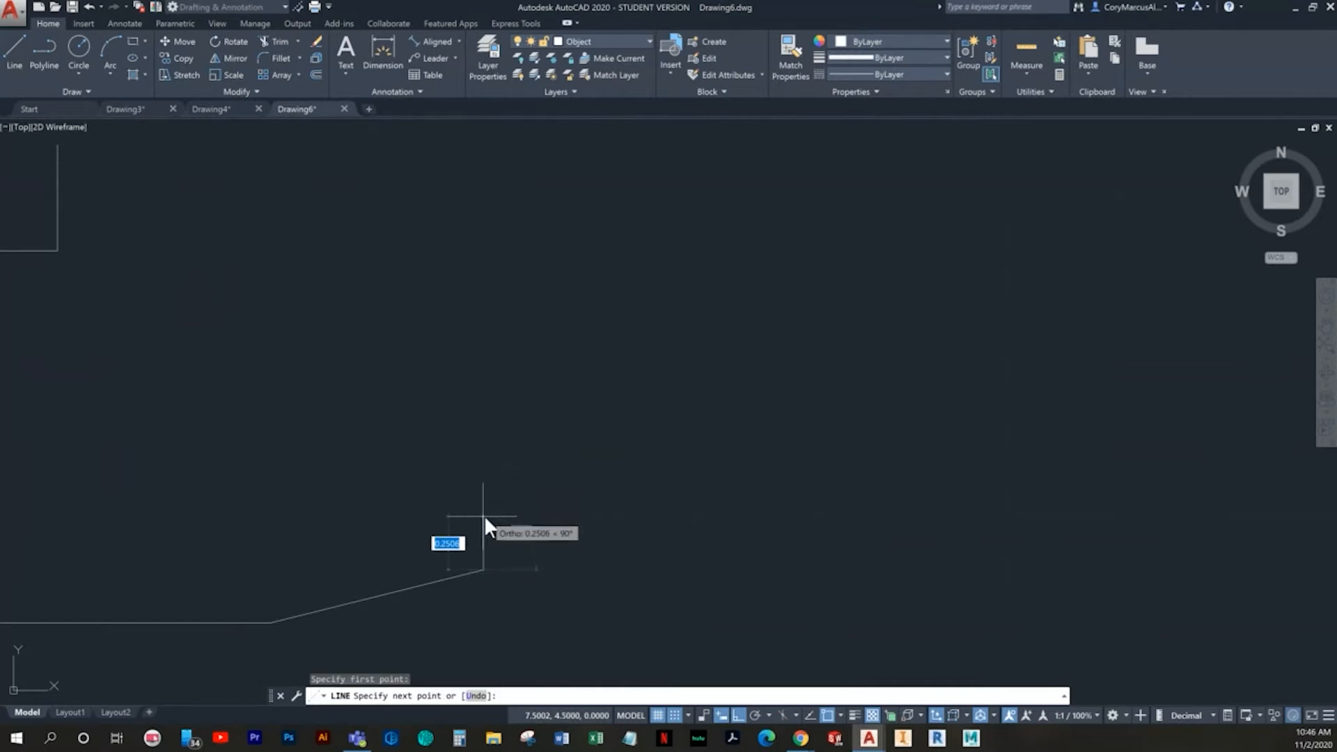
key(Escape)
- Delete the lower sloped line and redraw it from (7.5, 4.25) to the horizontal base line's right end
click(495, 606)
click(408, 545)
key(Delete)
click(19, 50)
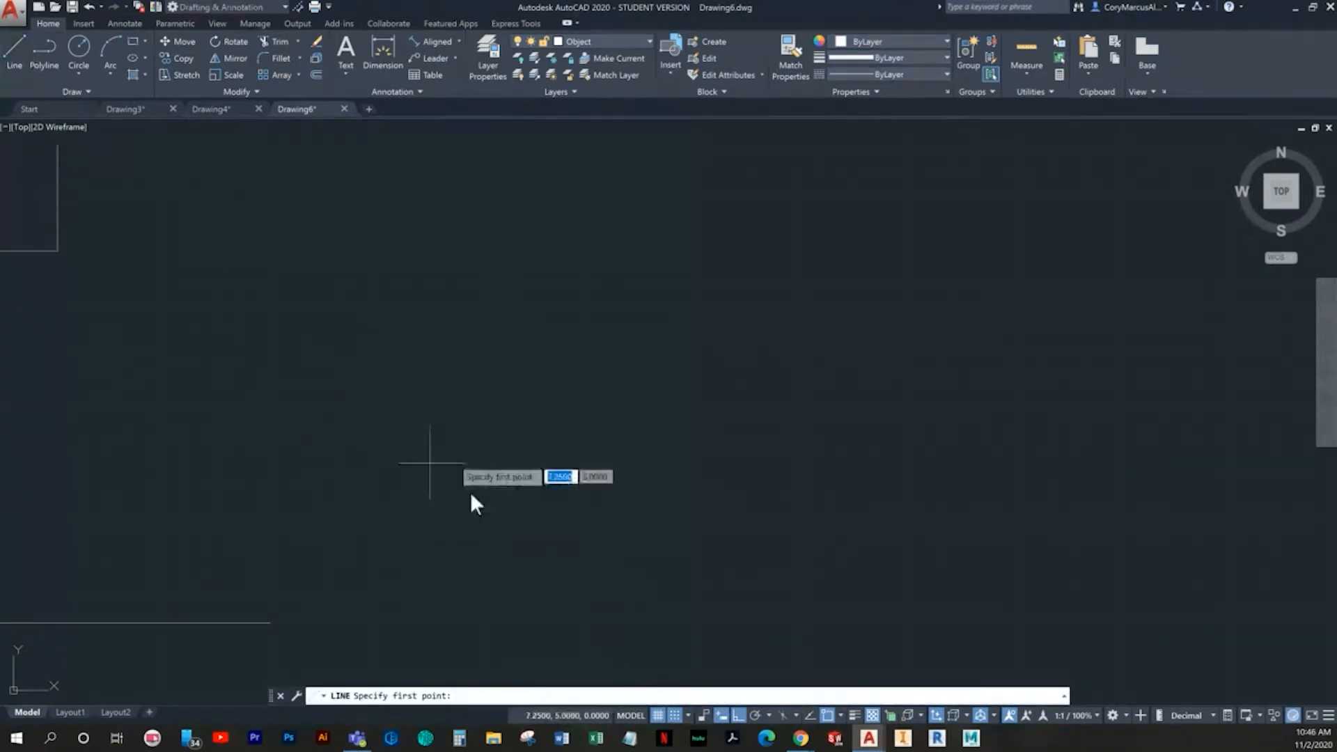
click(495, 555)
click(277, 617)
key(Return)
key(Return)
click(483, 575)
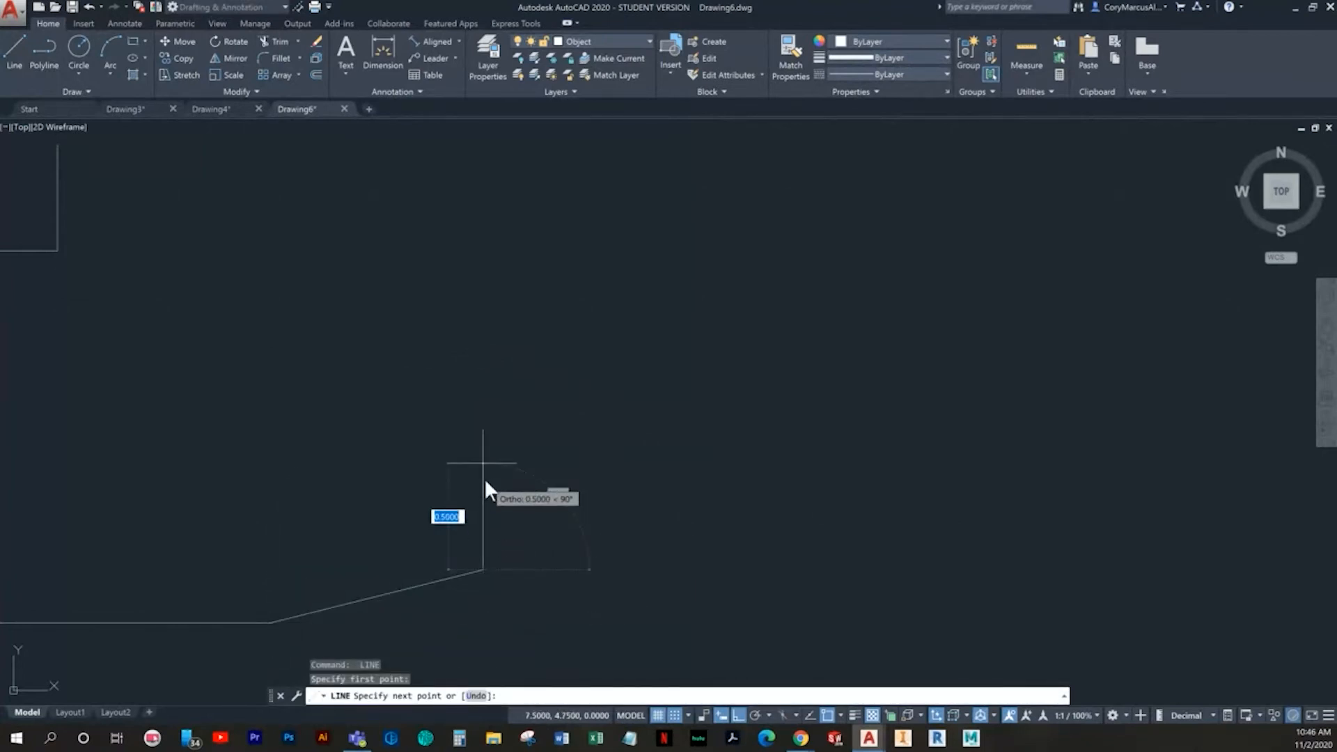
key(Escape)
middle_drag(551, 579, 731, 537)
scroll(731, 538, down, 2)
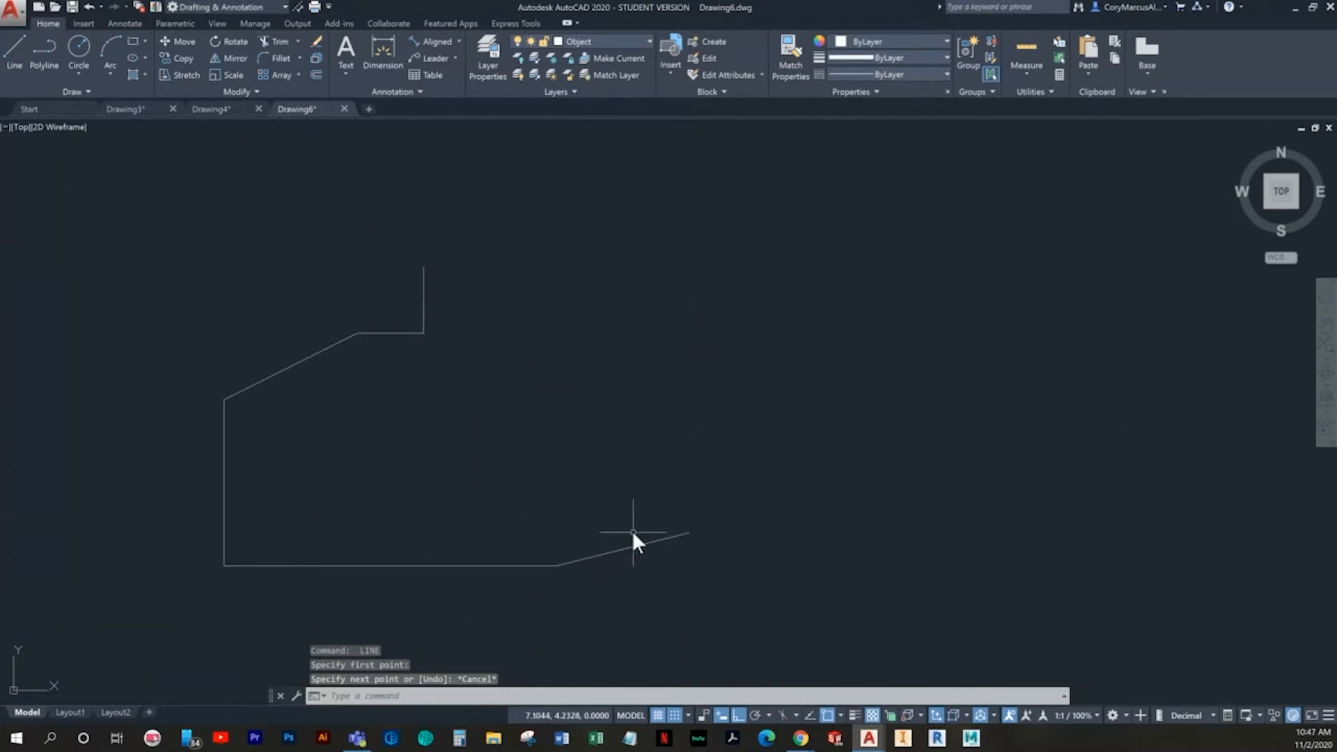
- Draw a 0.5-unit vertical segment upward from the lower slope's end at (7.5, 4.25) and a 1.5-unit horizontal segment rightward to (9, 4.75)
click(12, 60)
middle_drag(575, 417, 380, 459)
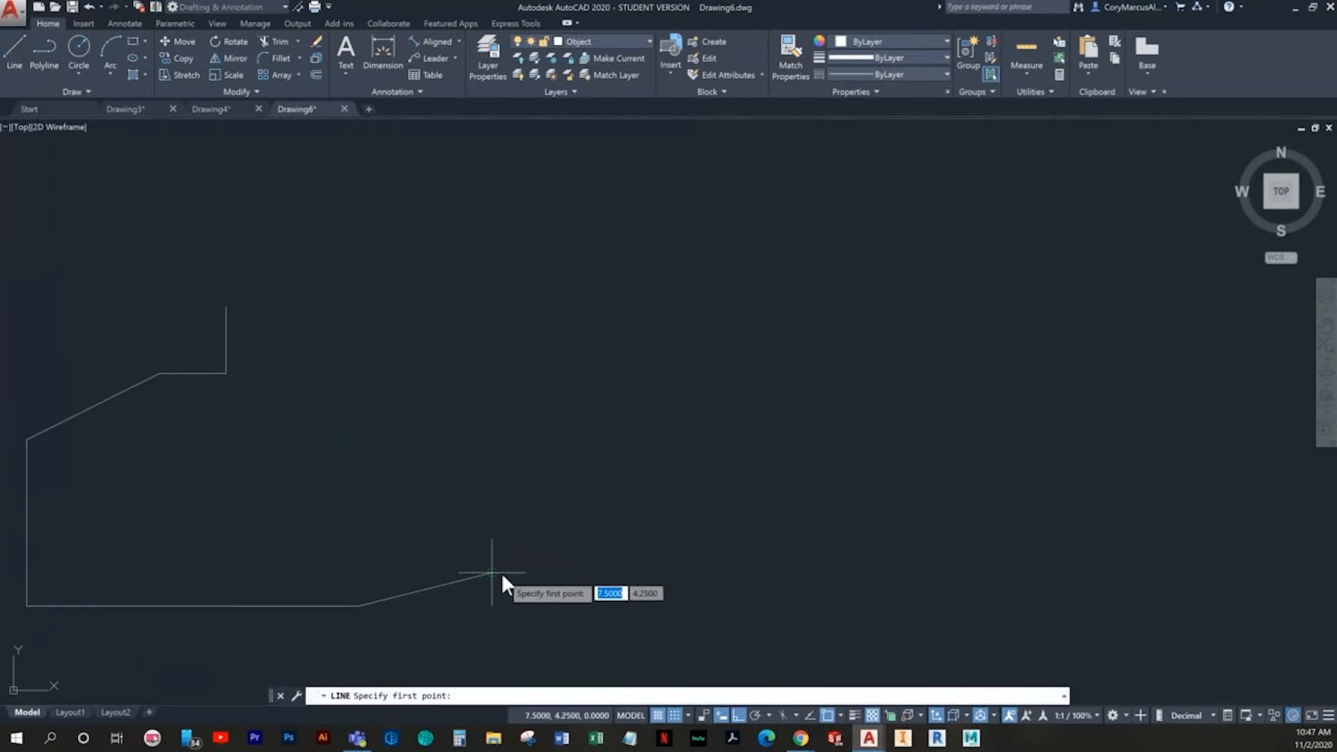
click(500, 575)
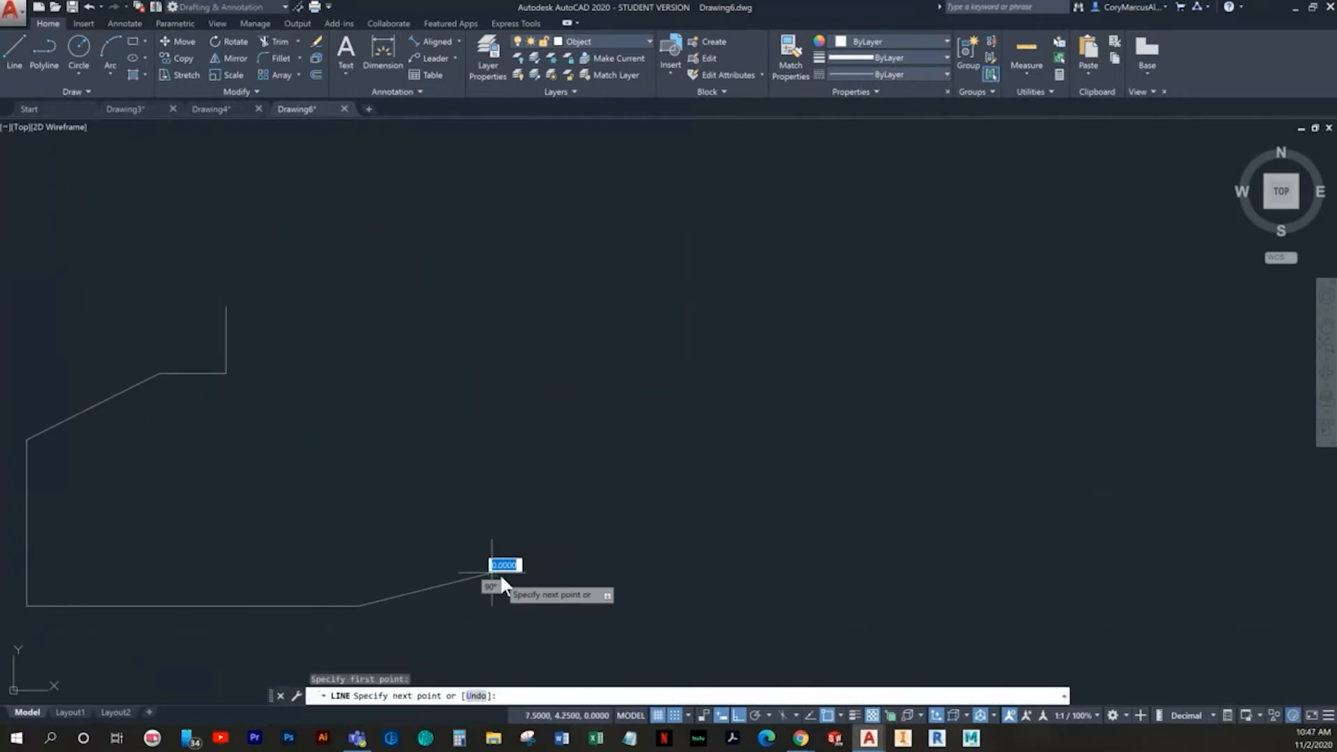
click(496, 509)
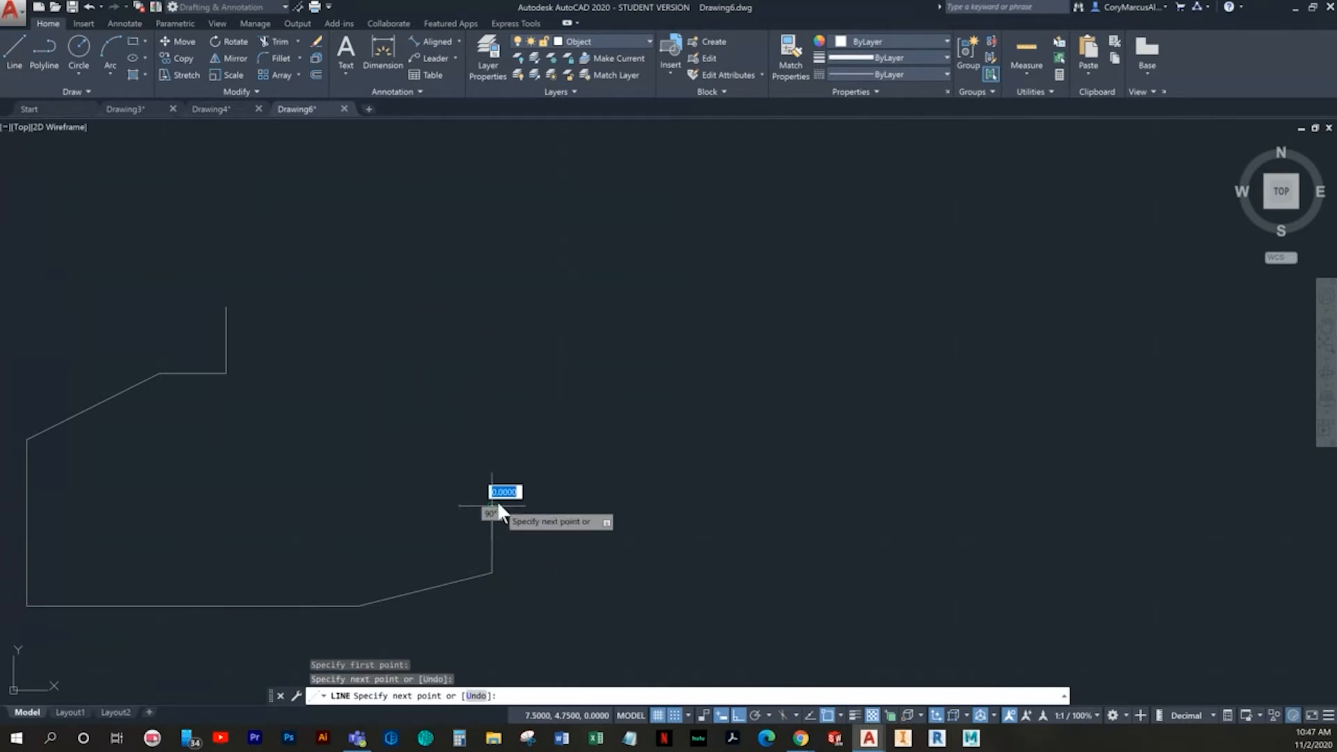
click(690, 519)
middle_drag(667, 517, 368, 528)
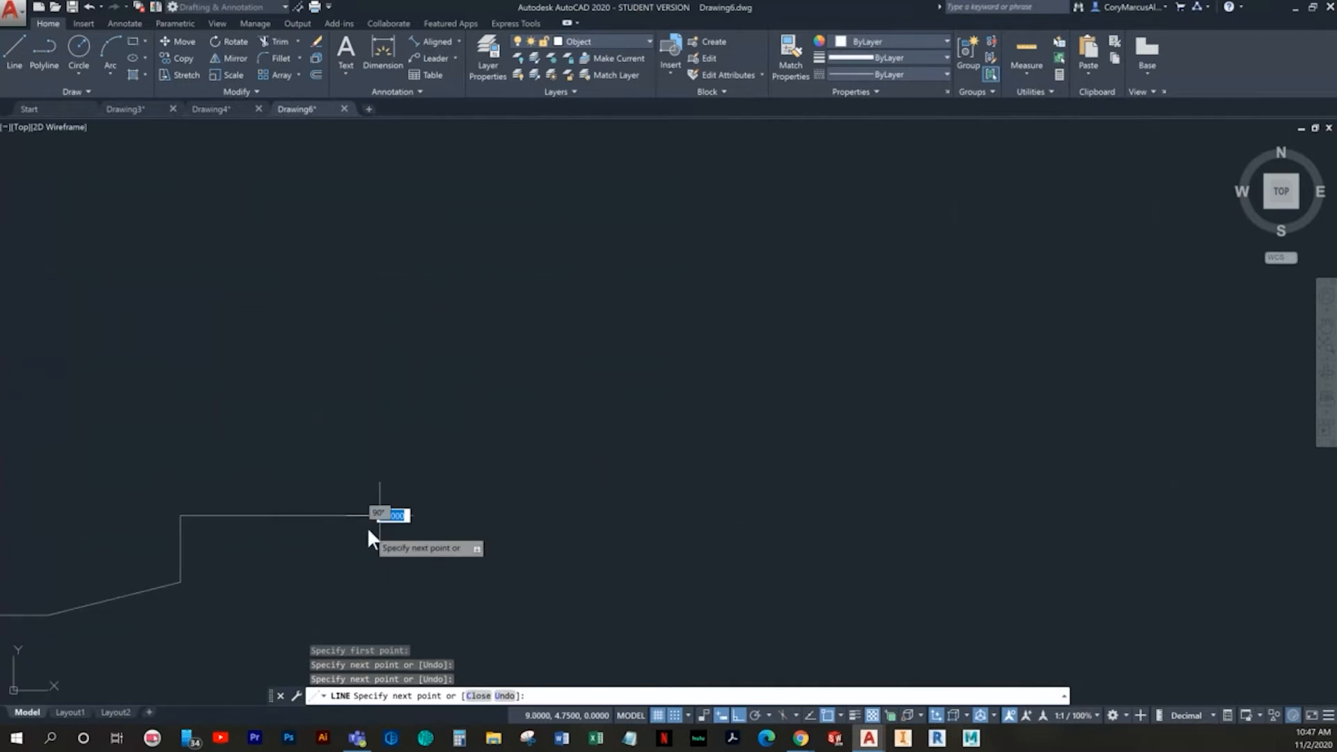
- Draw a sloped line from (10, 5.75) down to the right end of the horizontal segment at (9, 4.75)
key(Escape)
scroll(367, 527, up, 2)
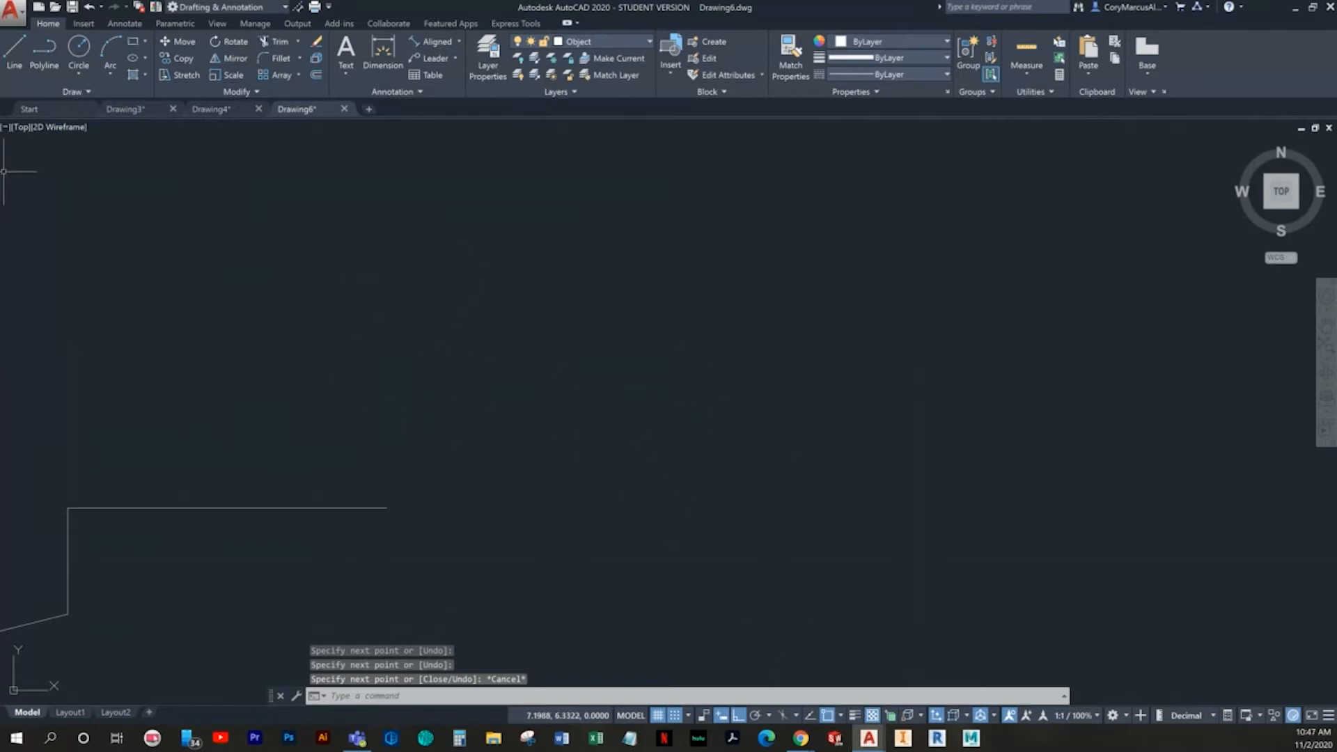
click(17, 50)
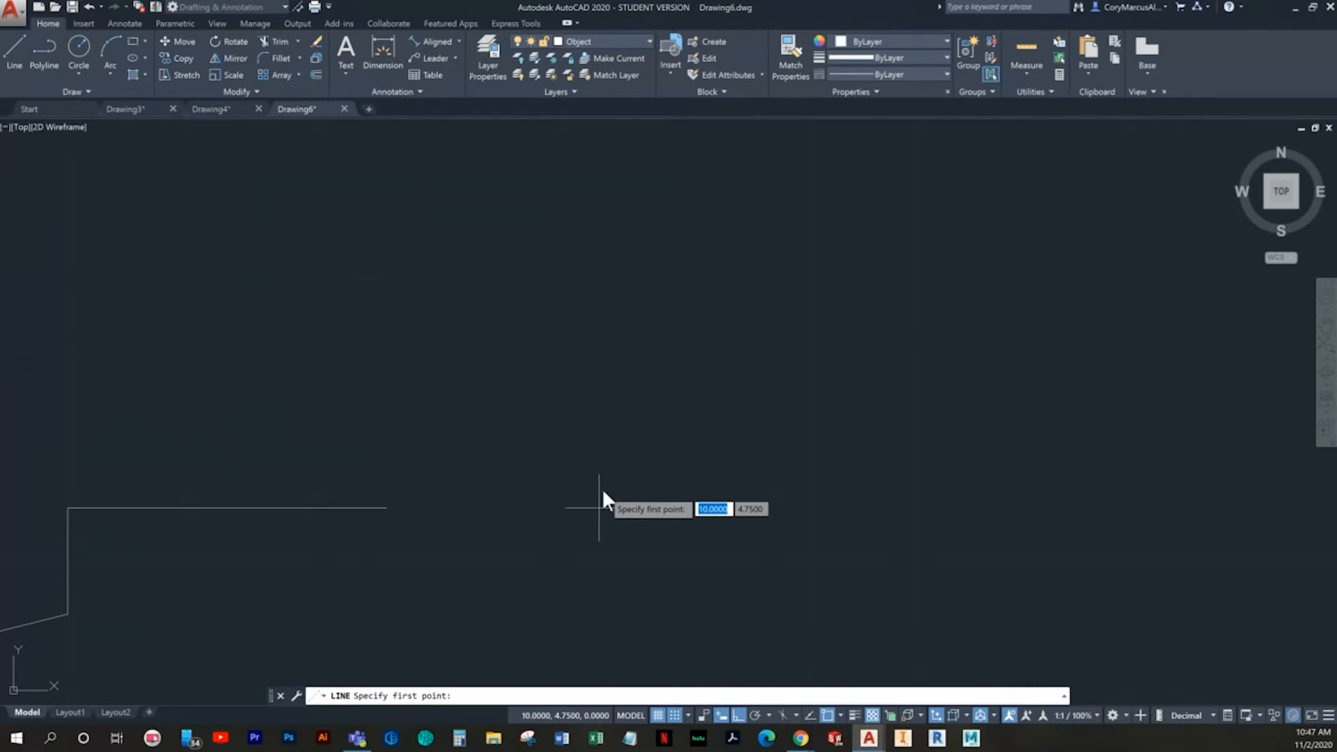
click(604, 318)
click(387, 508)
key(Escape)
- Draw a 0.5-unit vertical segment up from the slope's upper end, then close the outline with a horizontal line from (10, 6.25) to (5.5, 6.25)
middle_drag(610, 323, 588, 416)
key(space)
click(589, 395)
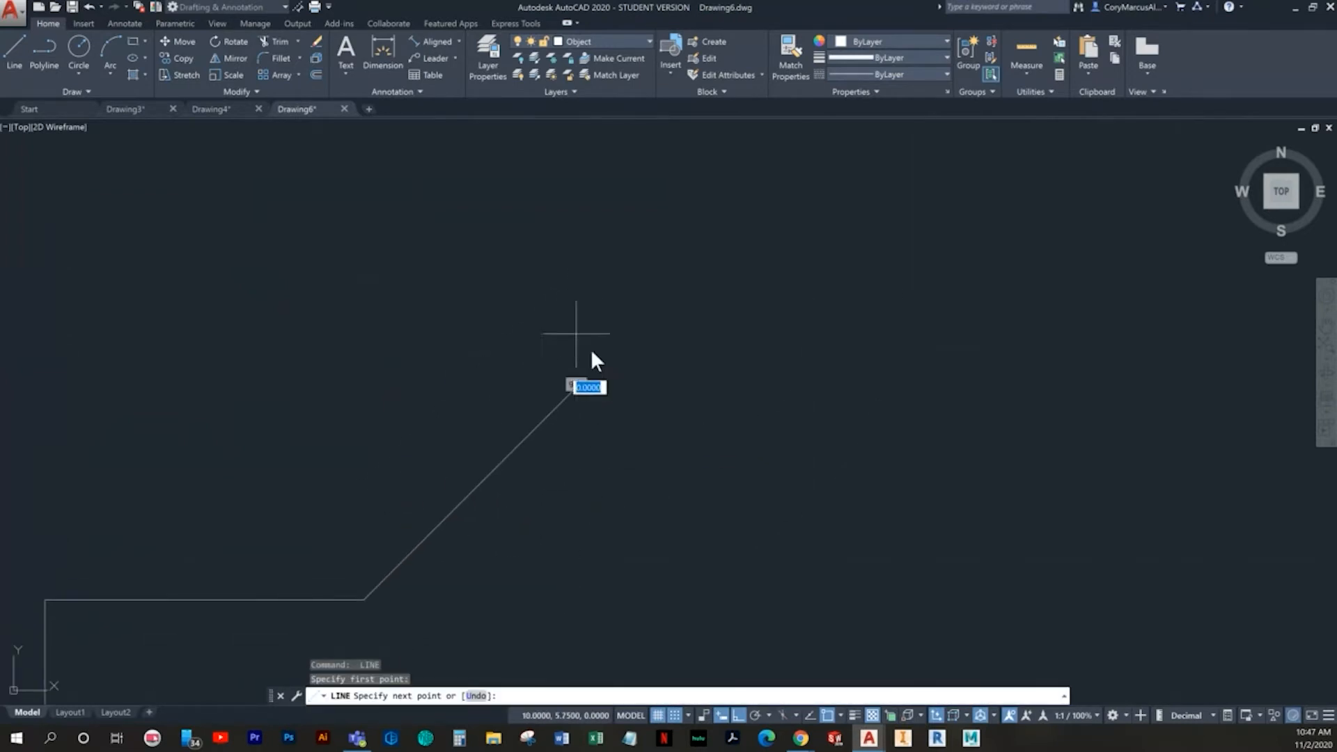
click(589, 282)
key(Escape)
scroll(571, 388, down, 2)
middle_drag(591, 390, 855, 418)
key(space)
click(838, 348)
click(247, 365)
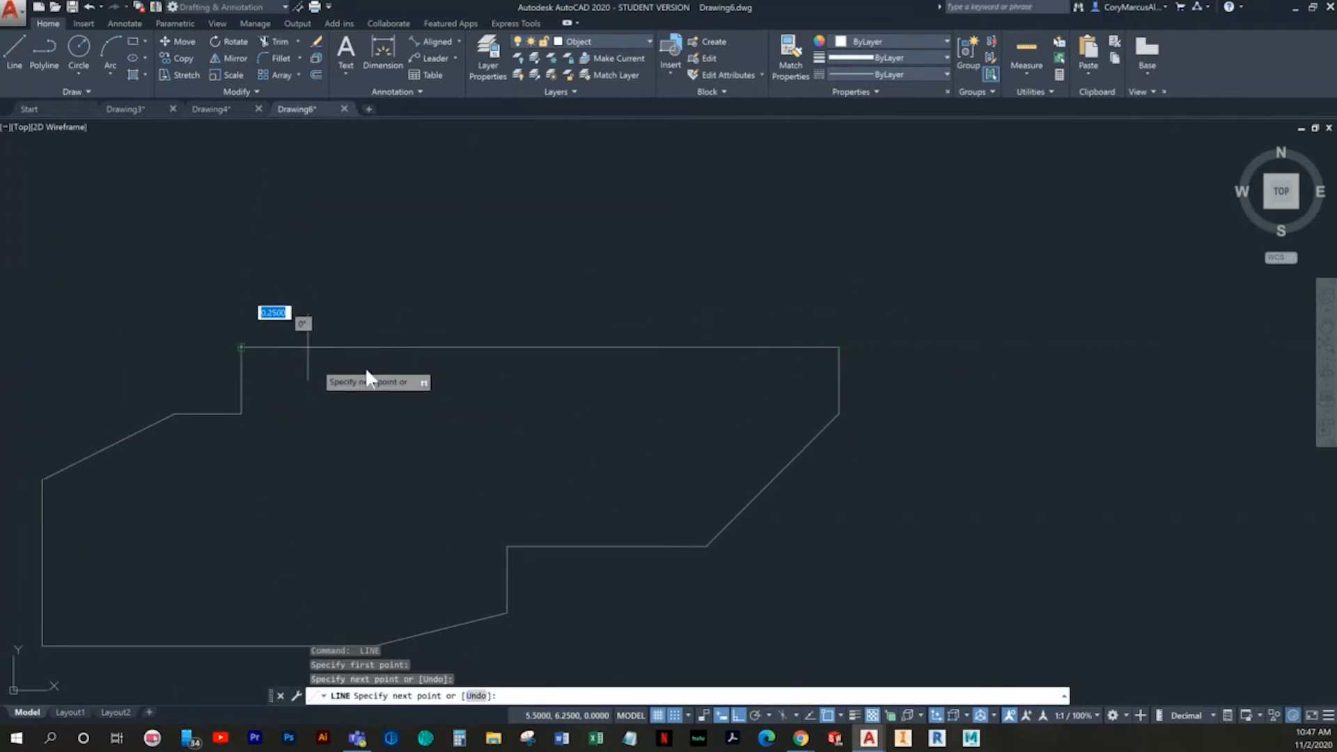
key(Escape)
scroll(270, 342, down, 2)
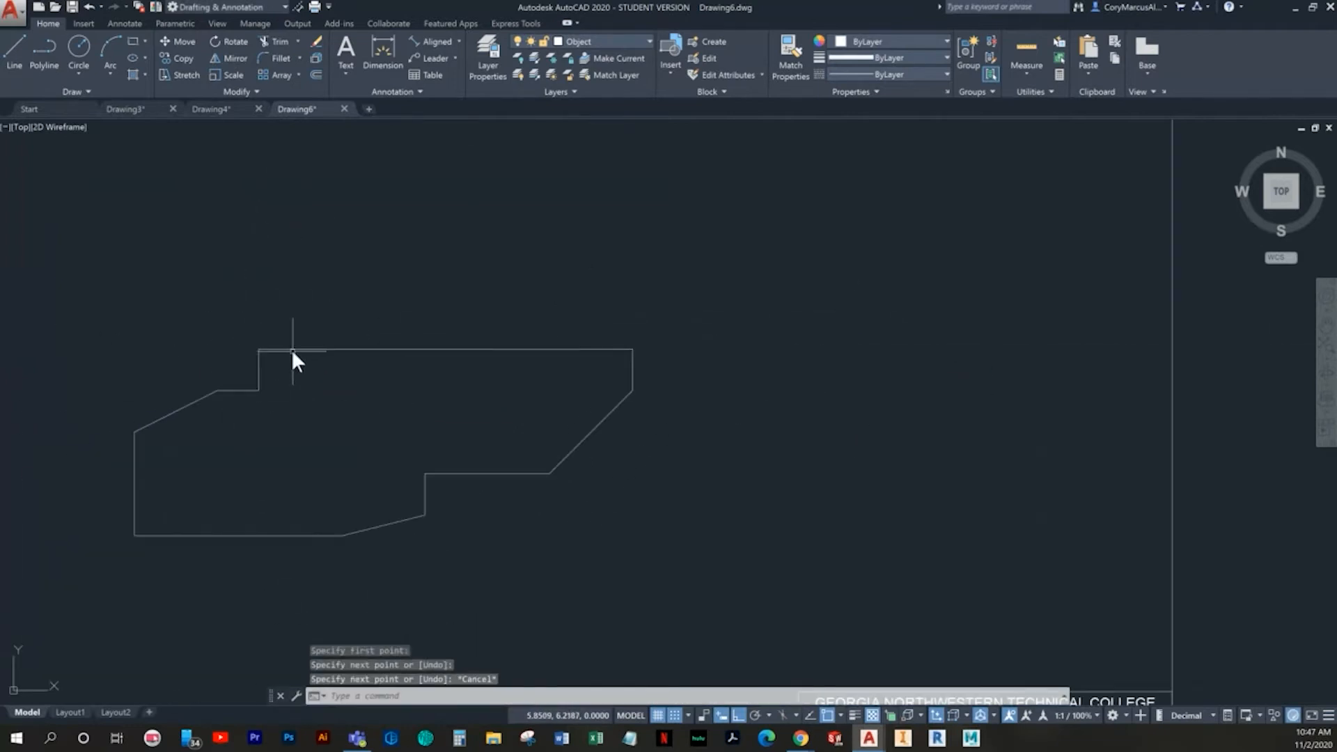
- Mirror the outline, except its top horizontal line and the two adjoining short verticals, about the top horizontal line, keeping the source objects
middle_drag(350, 352, 457, 323)
click(748, 569)
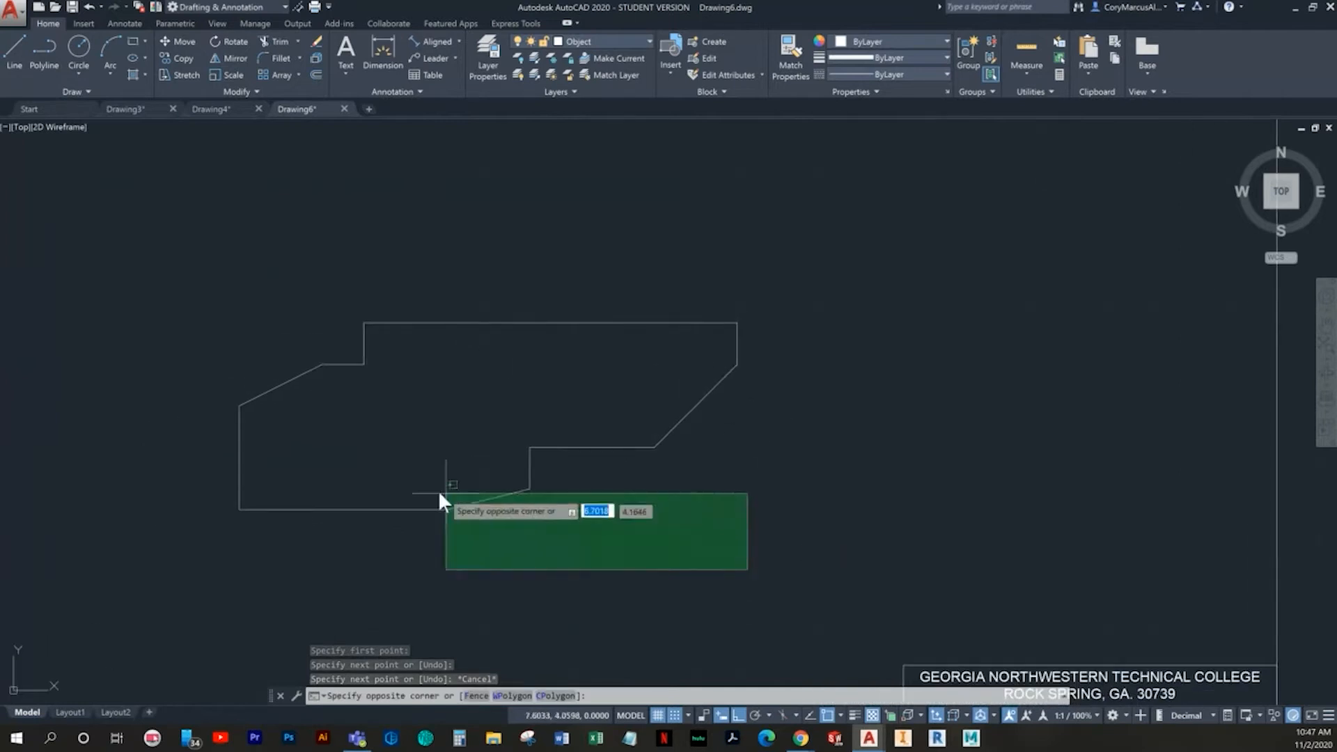
click(188, 374)
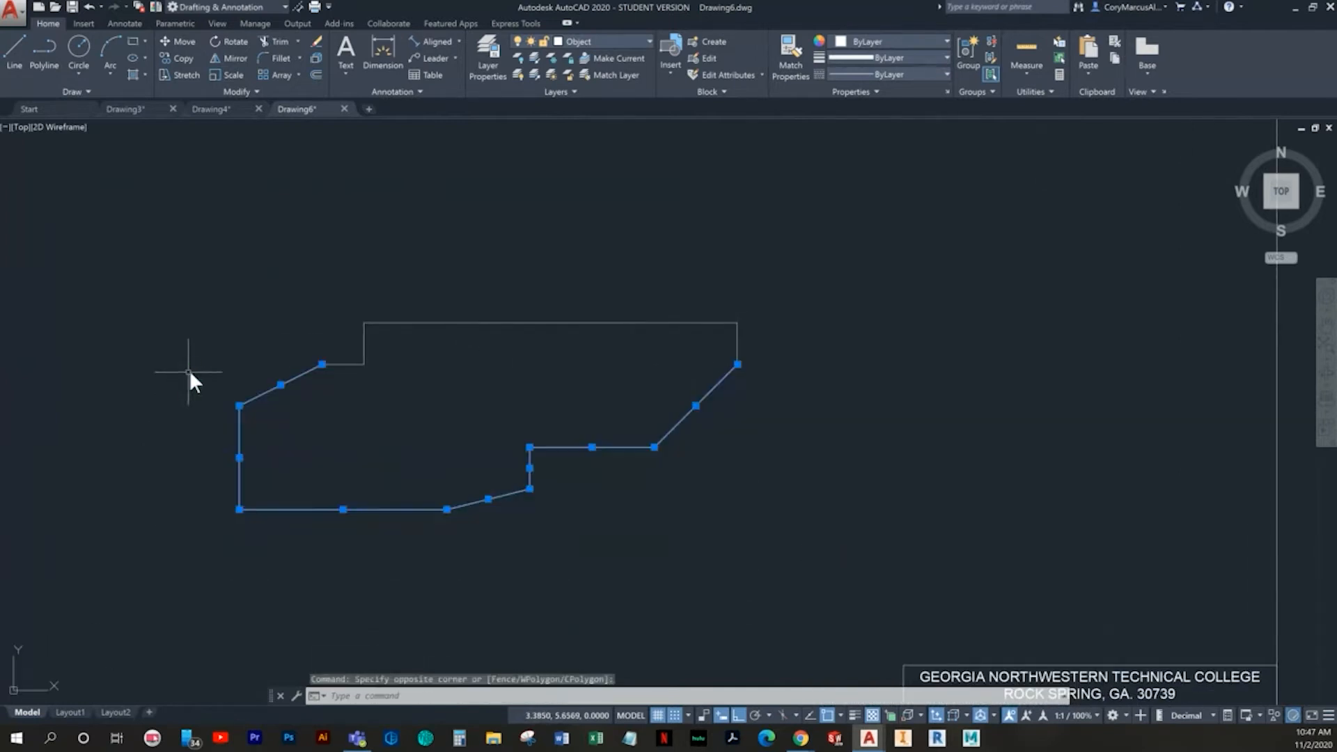
click(347, 375)
click(336, 352)
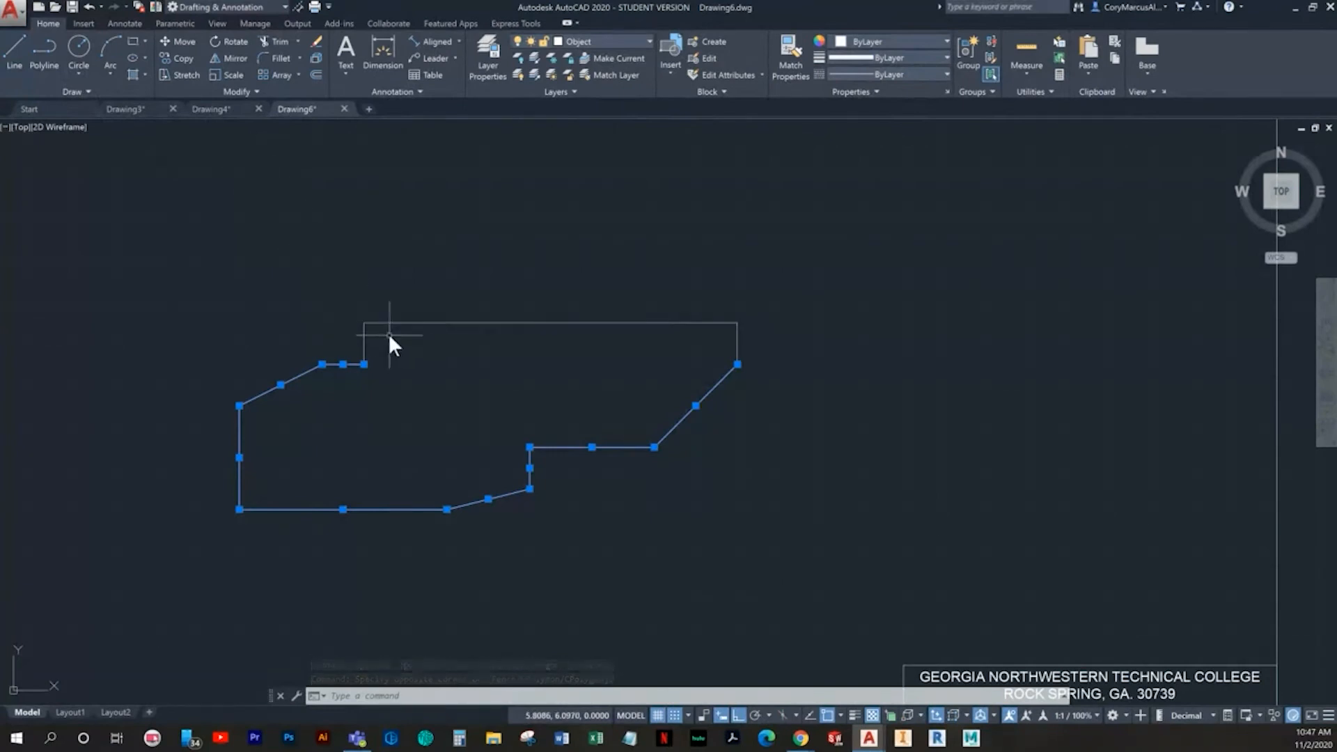
scroll(401, 340, up, 2)
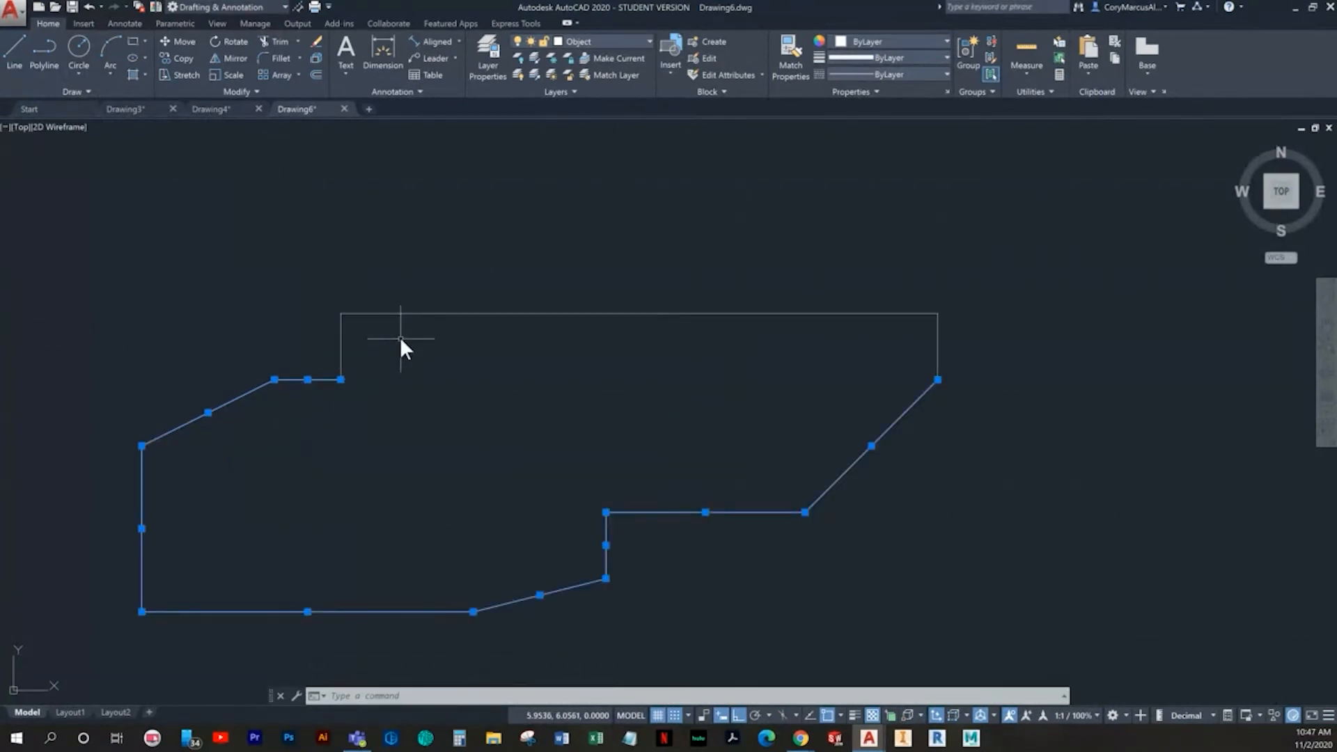
text(mi)
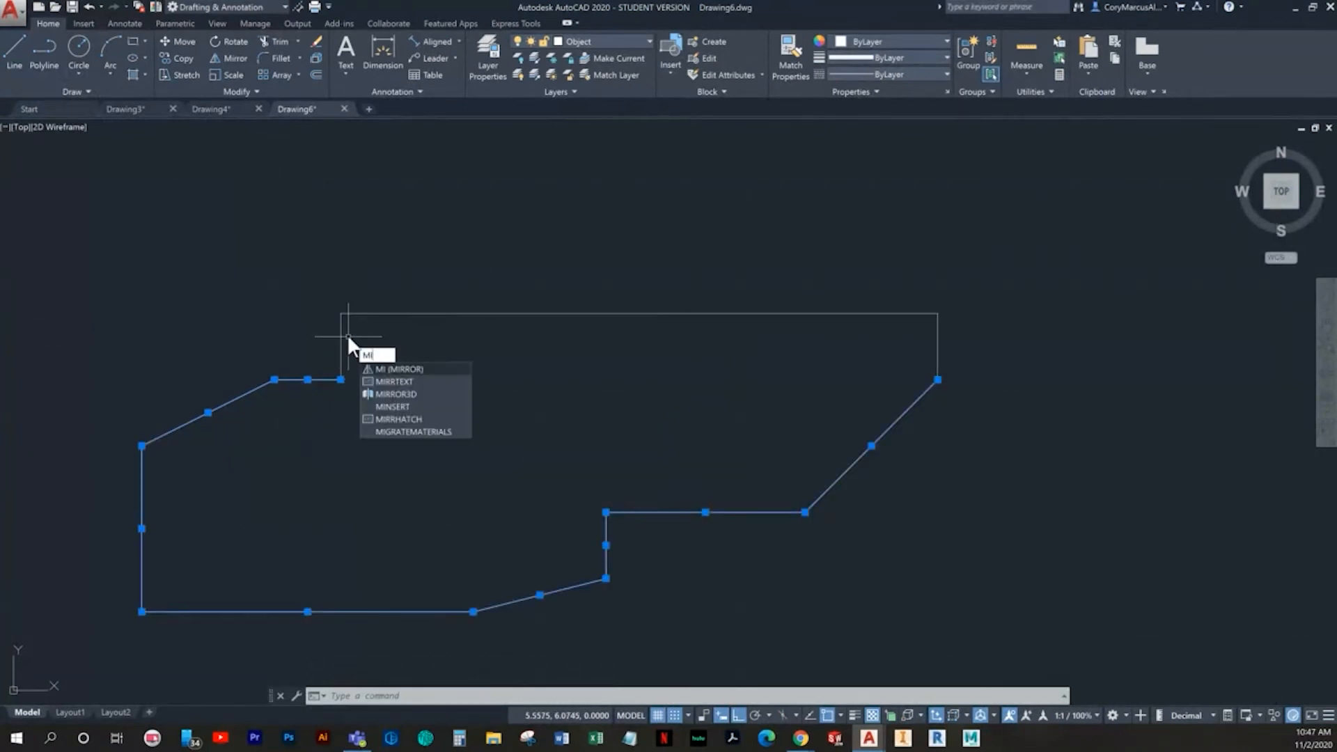
key(Return)
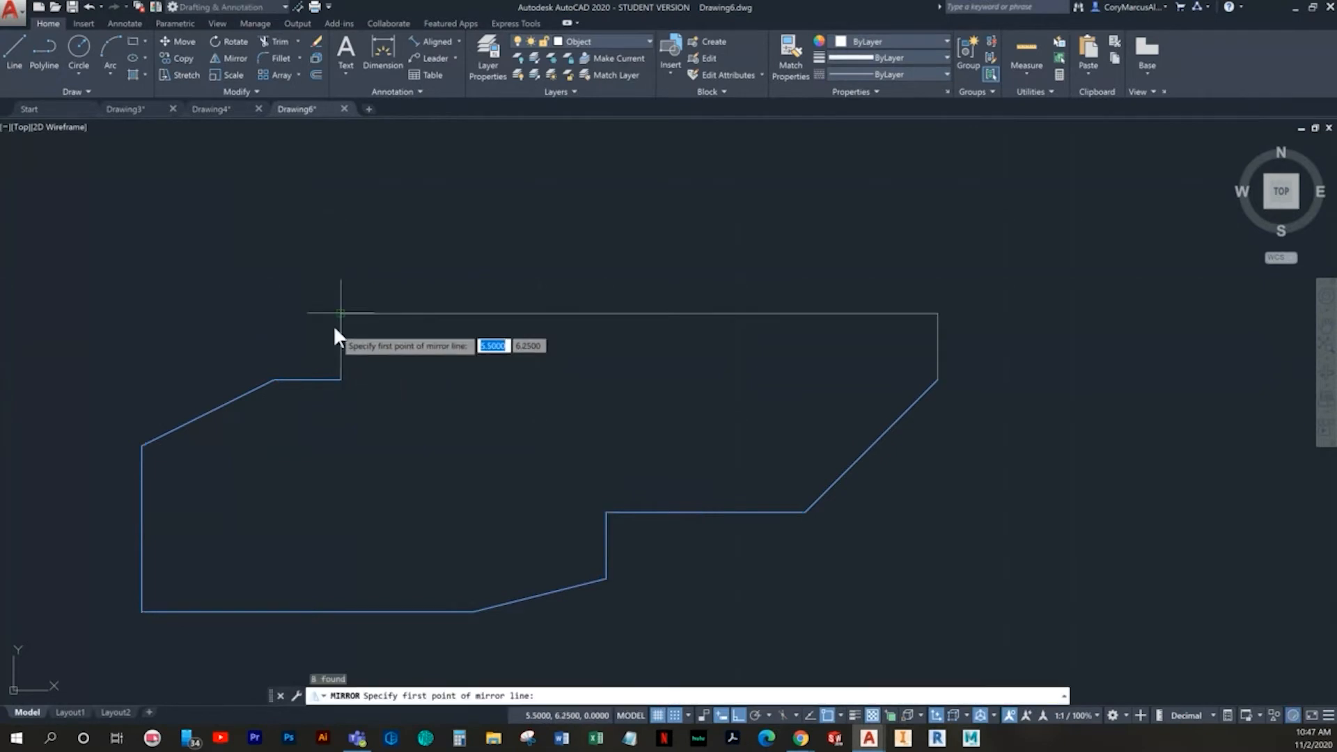
click(341, 314)
click(937, 313)
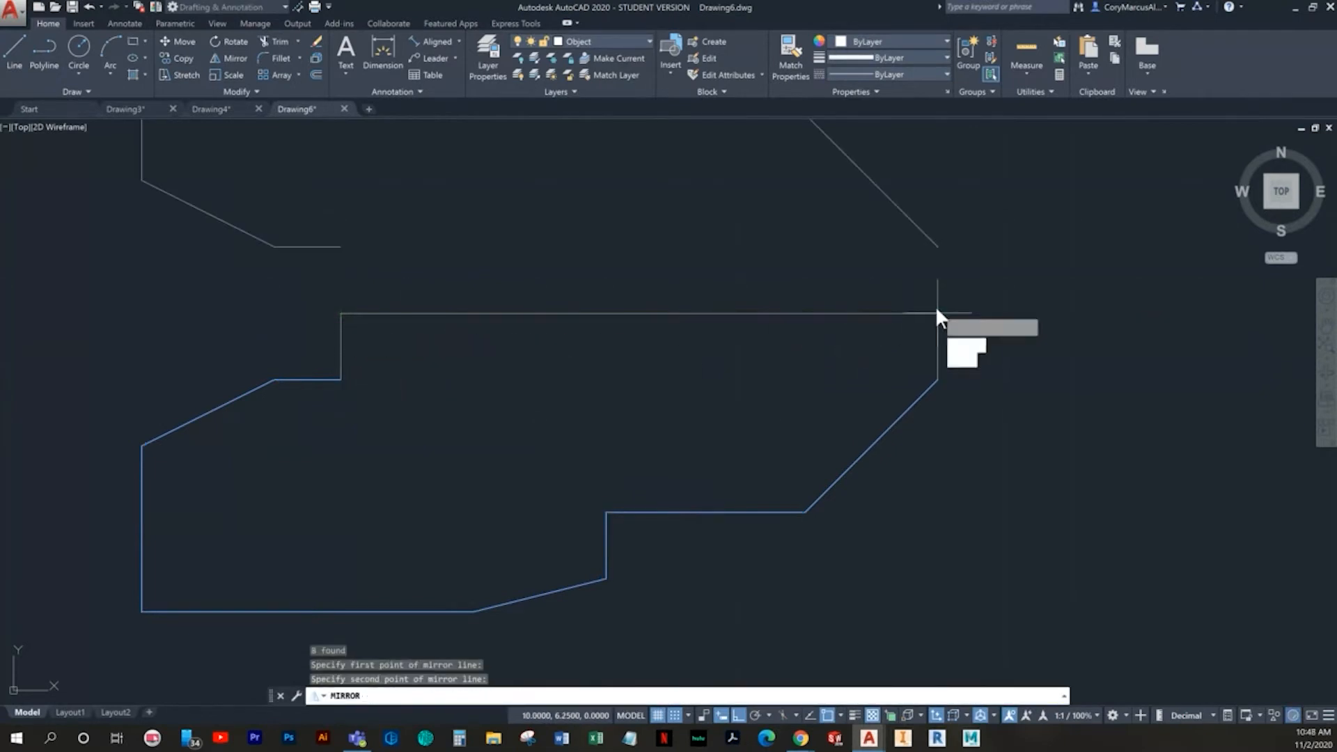
click(970, 360)
key(Escape)
- Delete the long horizontal line used as the mirror axis
middle_drag(415, 235, 451, 343)
click(533, 446)
click(484, 401)
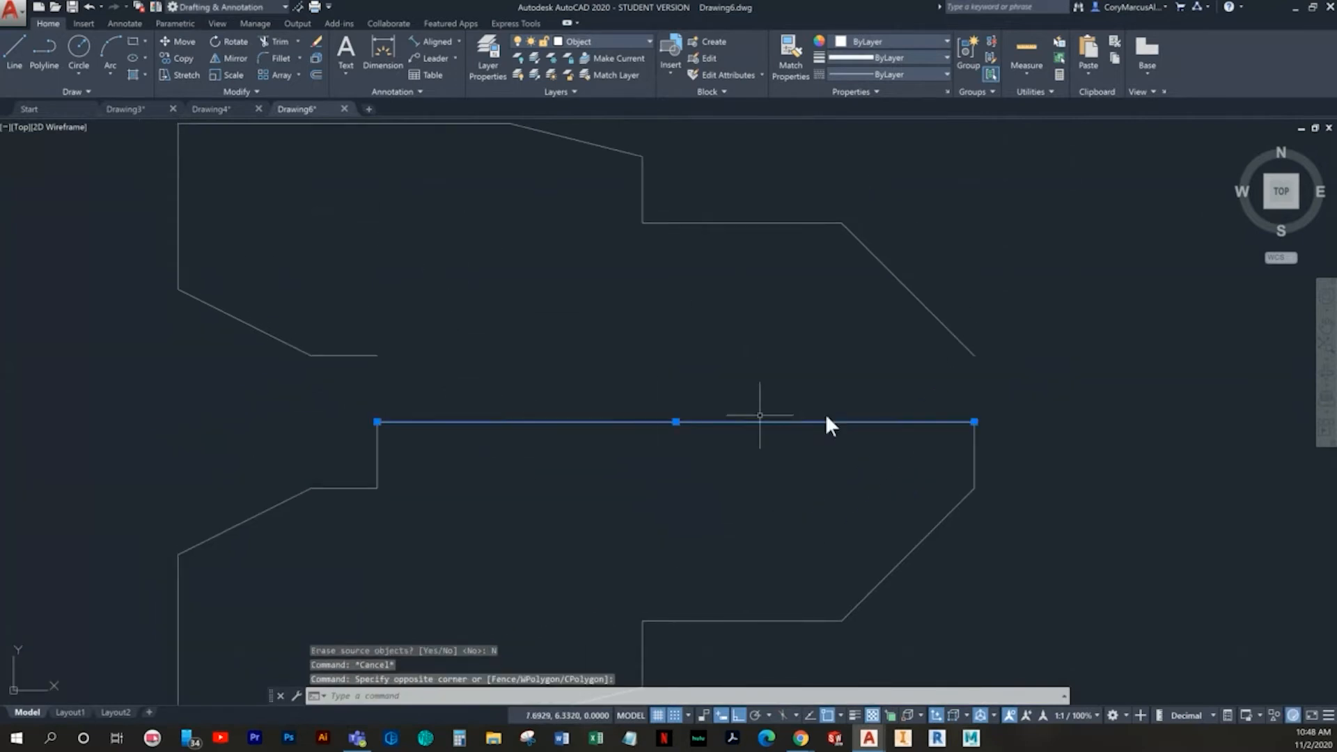
key(Delete)
- Move the mirrored upper half down from its inner left endpoint onto the lower half's vertical segment end at (5.5, 6.25)
click(1092, 402)
middle_drag(427, 280, 507, 421)
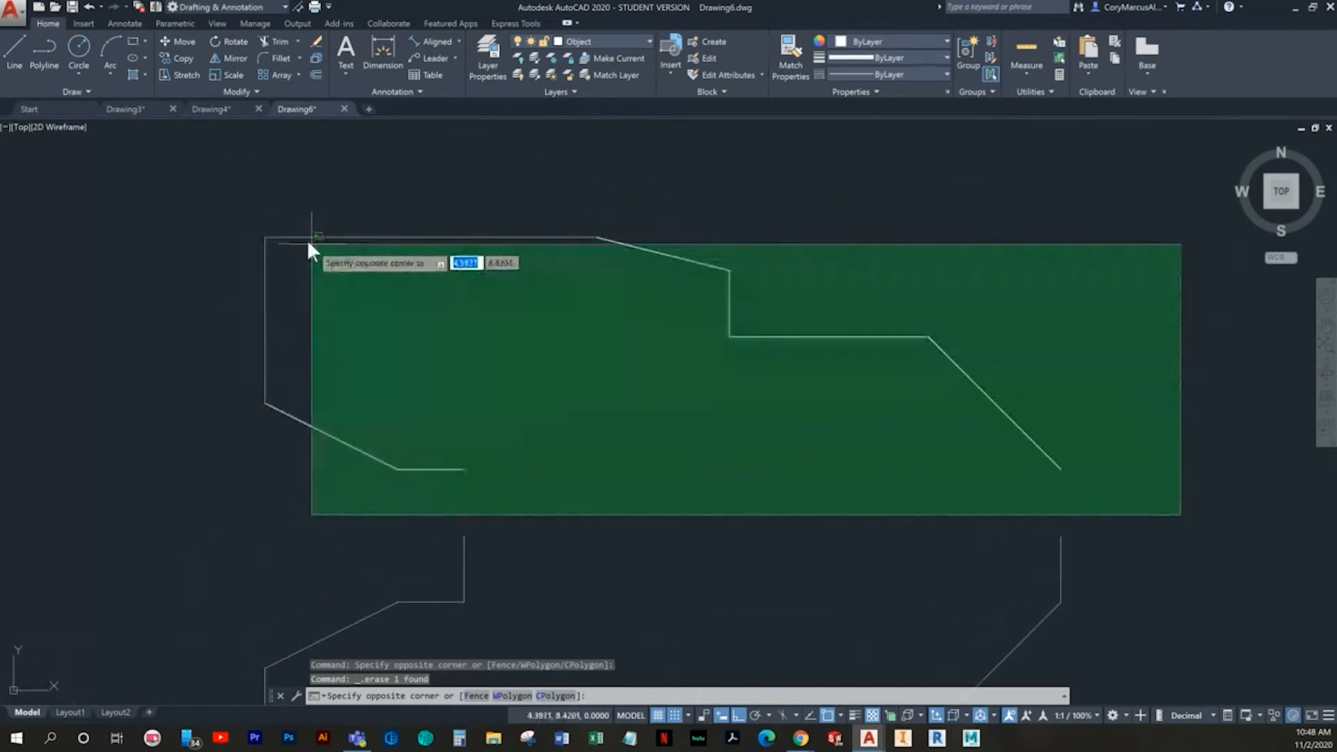
click(308, 248)
right_click(357, 253)
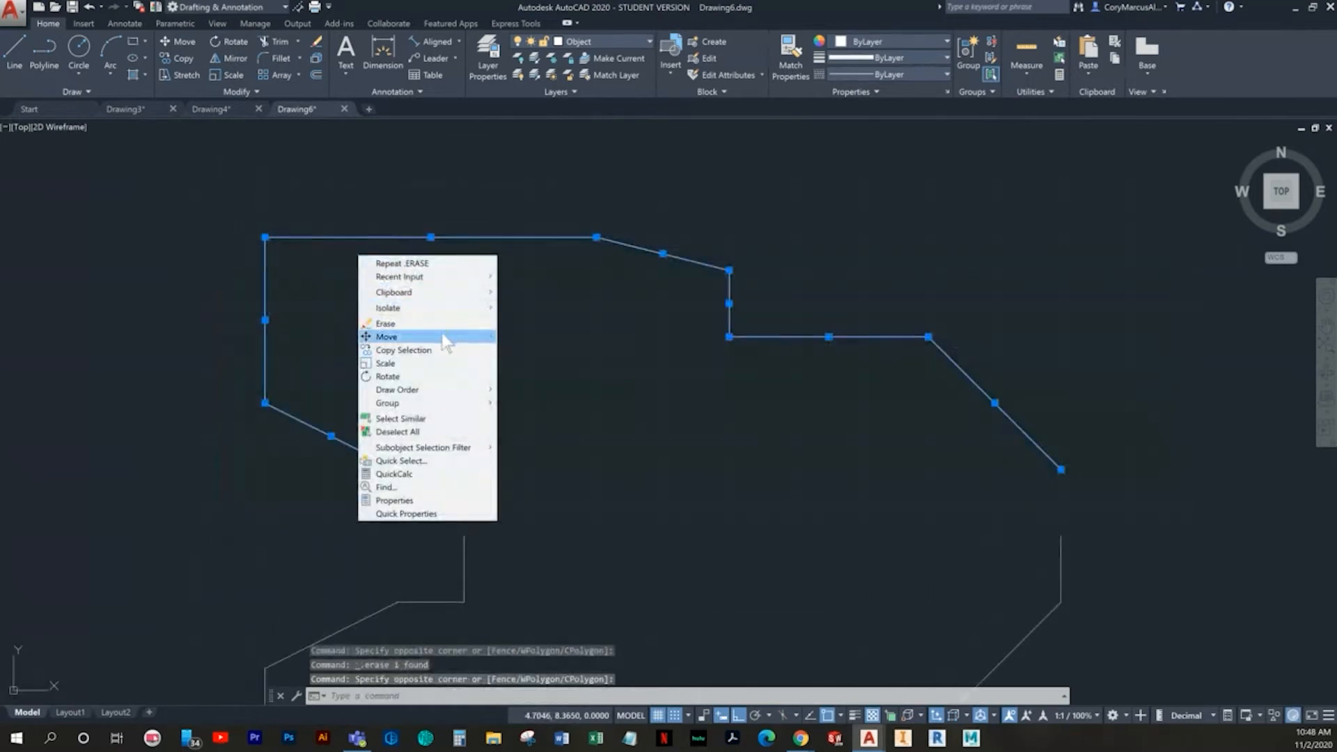
click(453, 337)
click(465, 468)
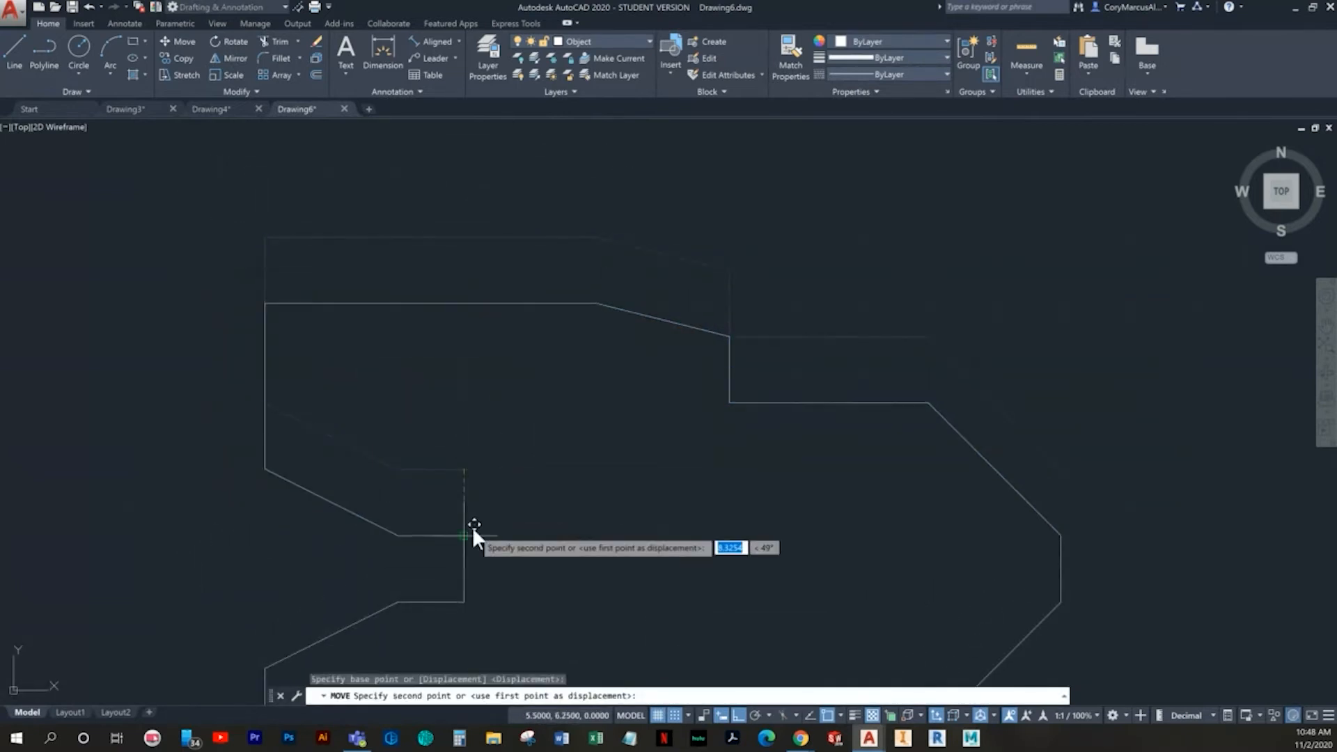
key(Escape)
middle_drag(526, 541, 514, 473)
key(Escape)
scroll(515, 460, down, 2)
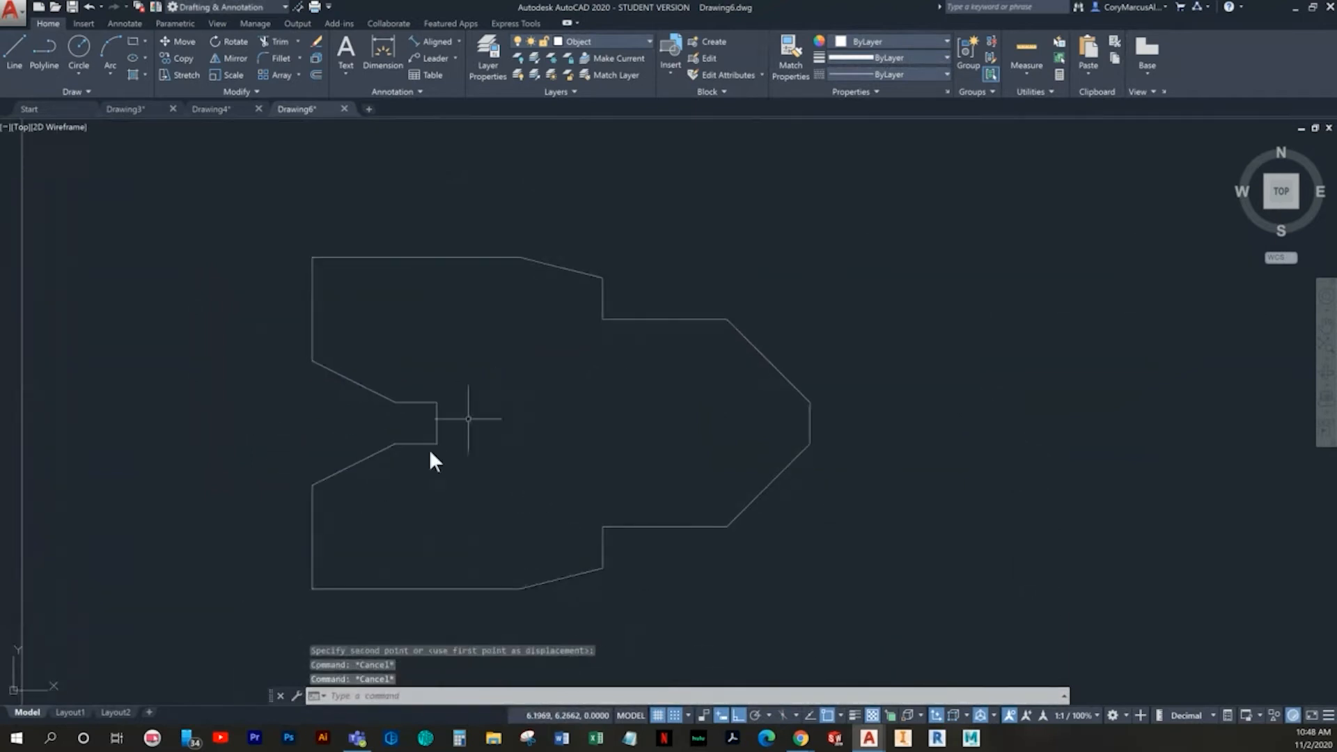
- Inspect the joined profile, highlighting the short vertical segments at the left notch and at the right tip
scroll(551, 358, up, 2)
middle_drag(471, 446, 487, 412)
scroll(427, 421, up, 2)
scroll(407, 376, down, 4)
click(407, 376)
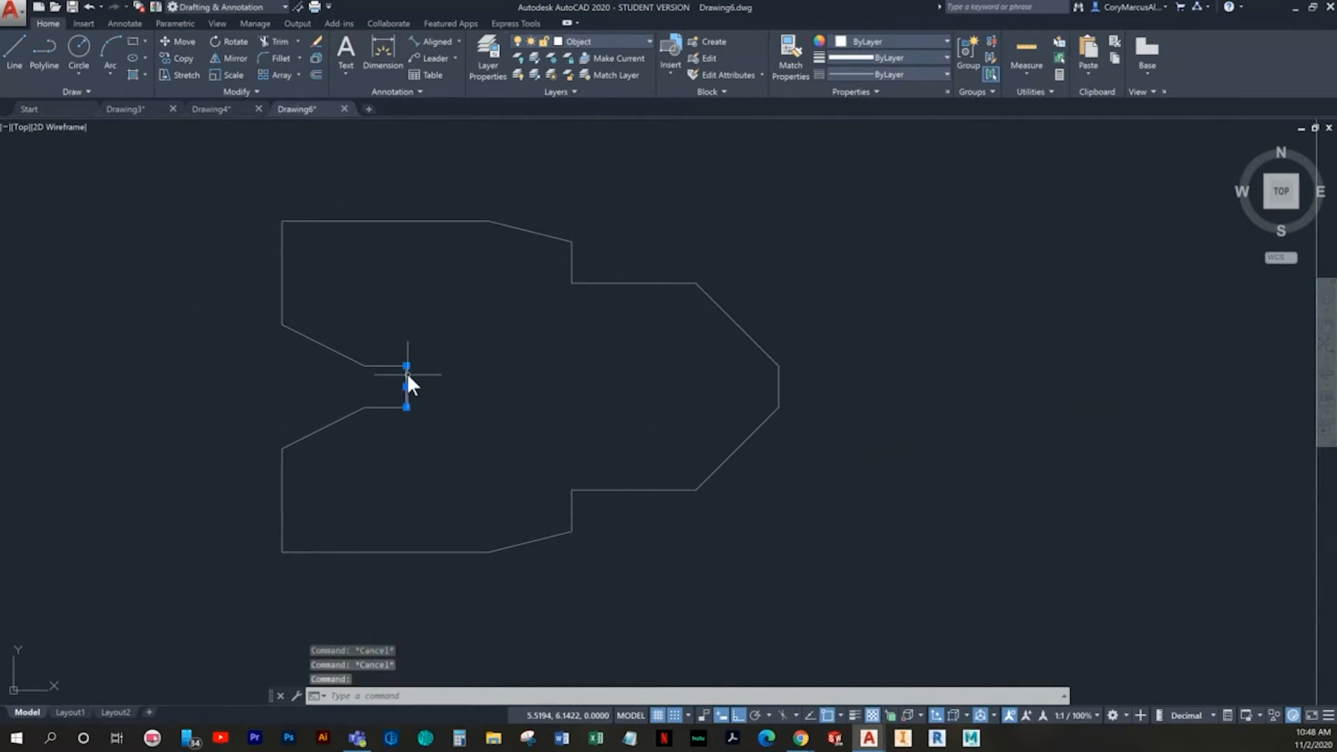
click(877, 396)
click(762, 381)
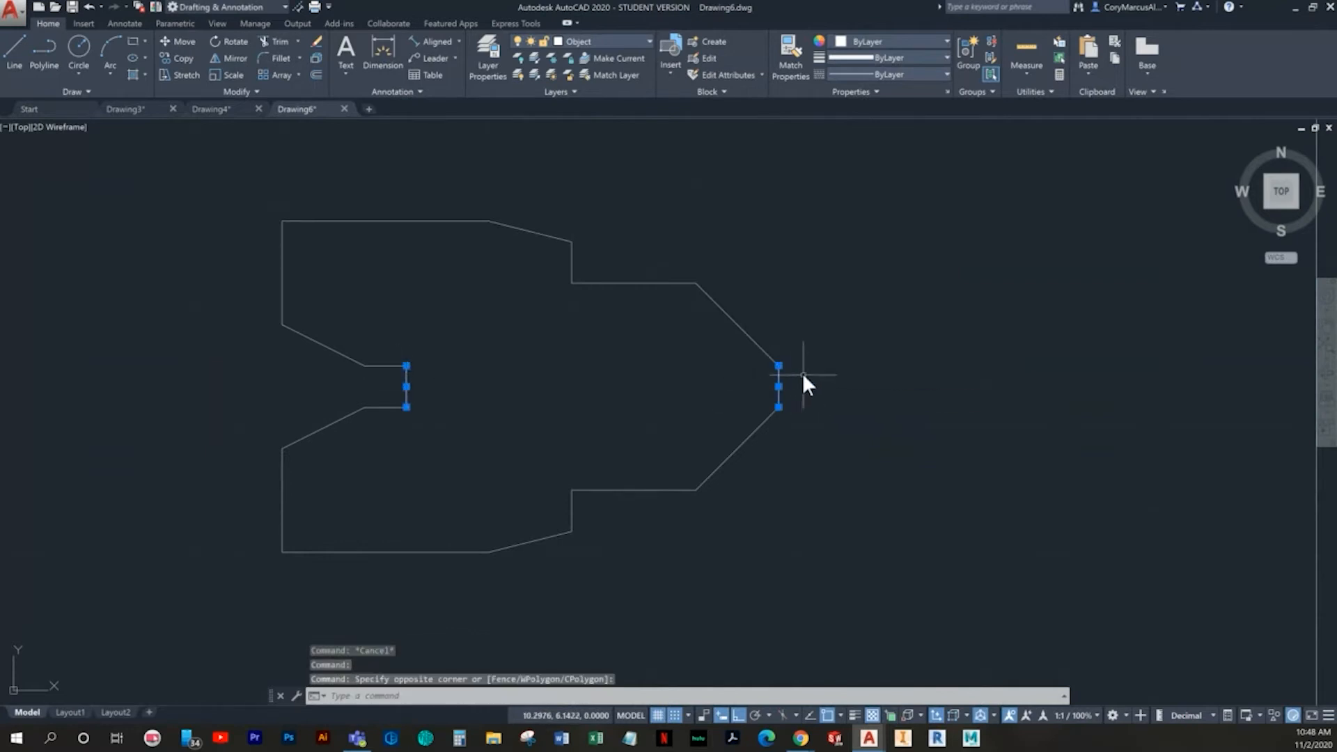
key(Escape)
key(Escape)
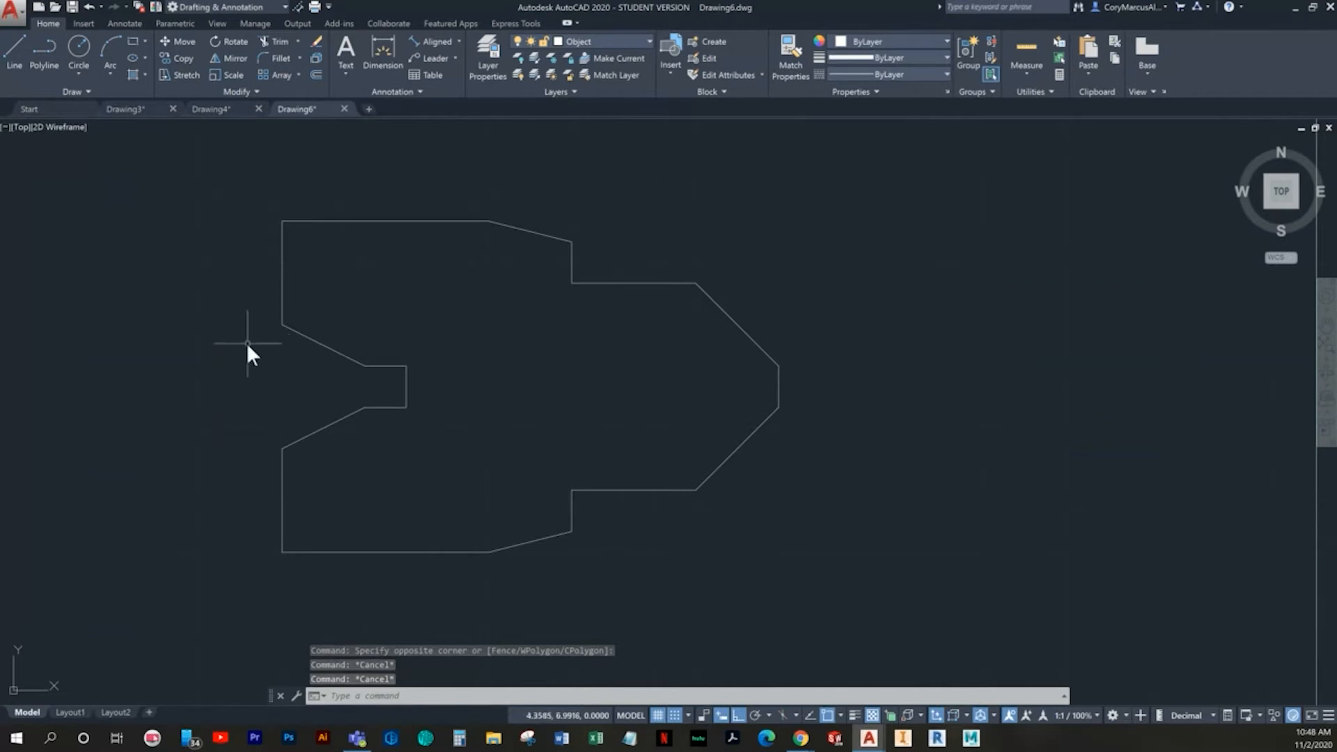
- Modify the Standard dimension style to a linear primary units precision of 0.00
middle_drag(451, 356, 471, 369)
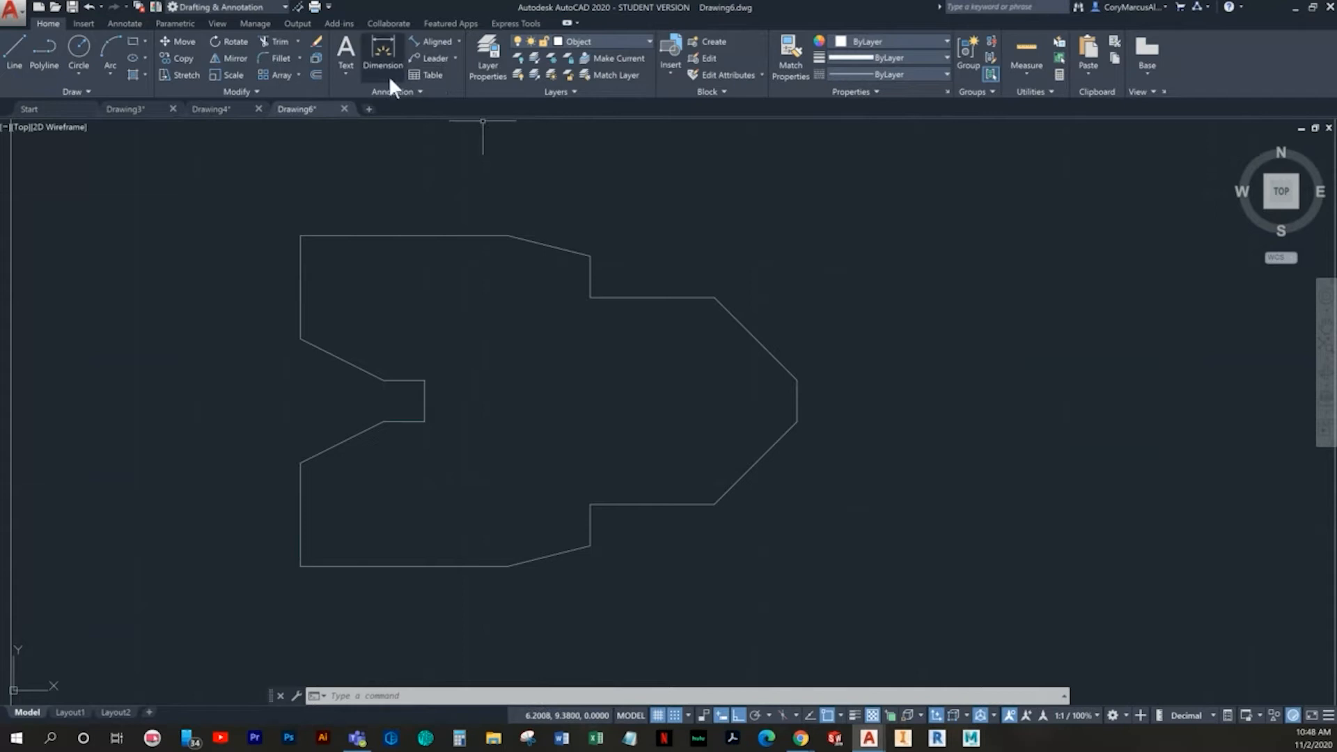
click(135, 25)
click(440, 91)
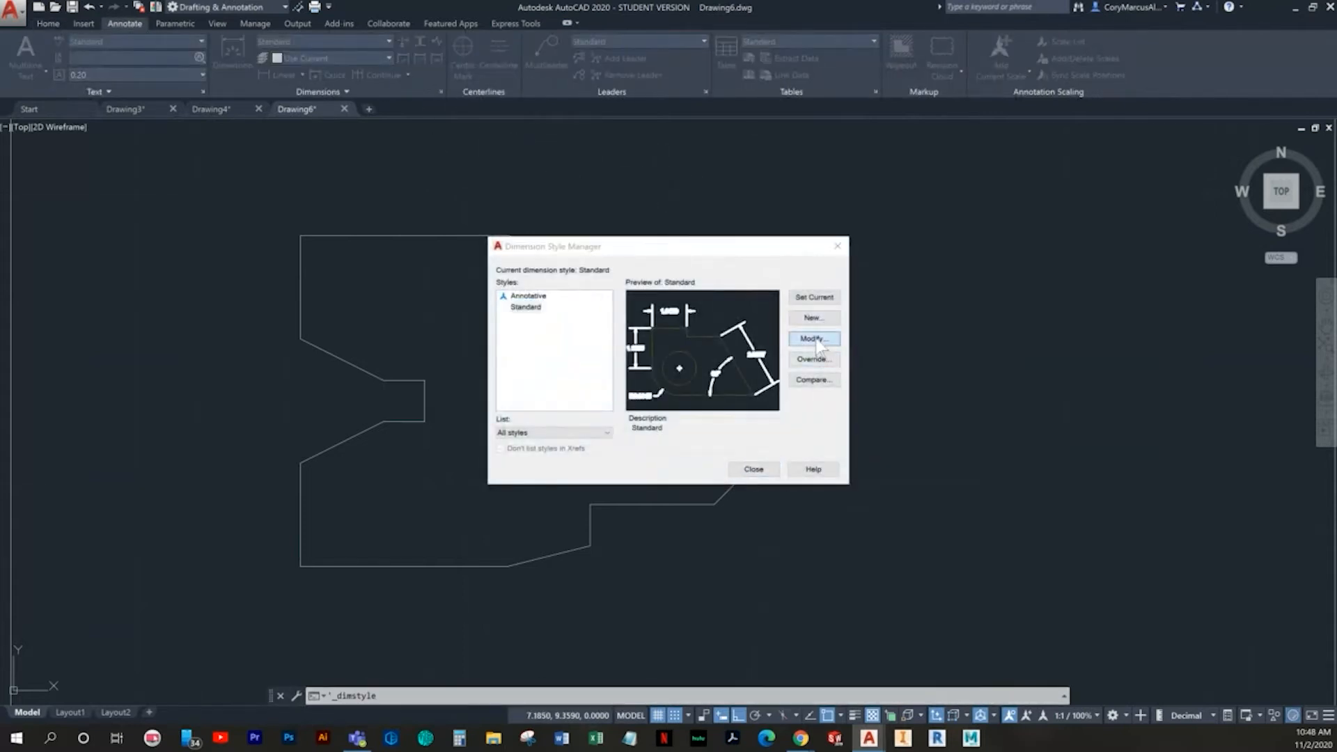
click(814, 338)
click(655, 220)
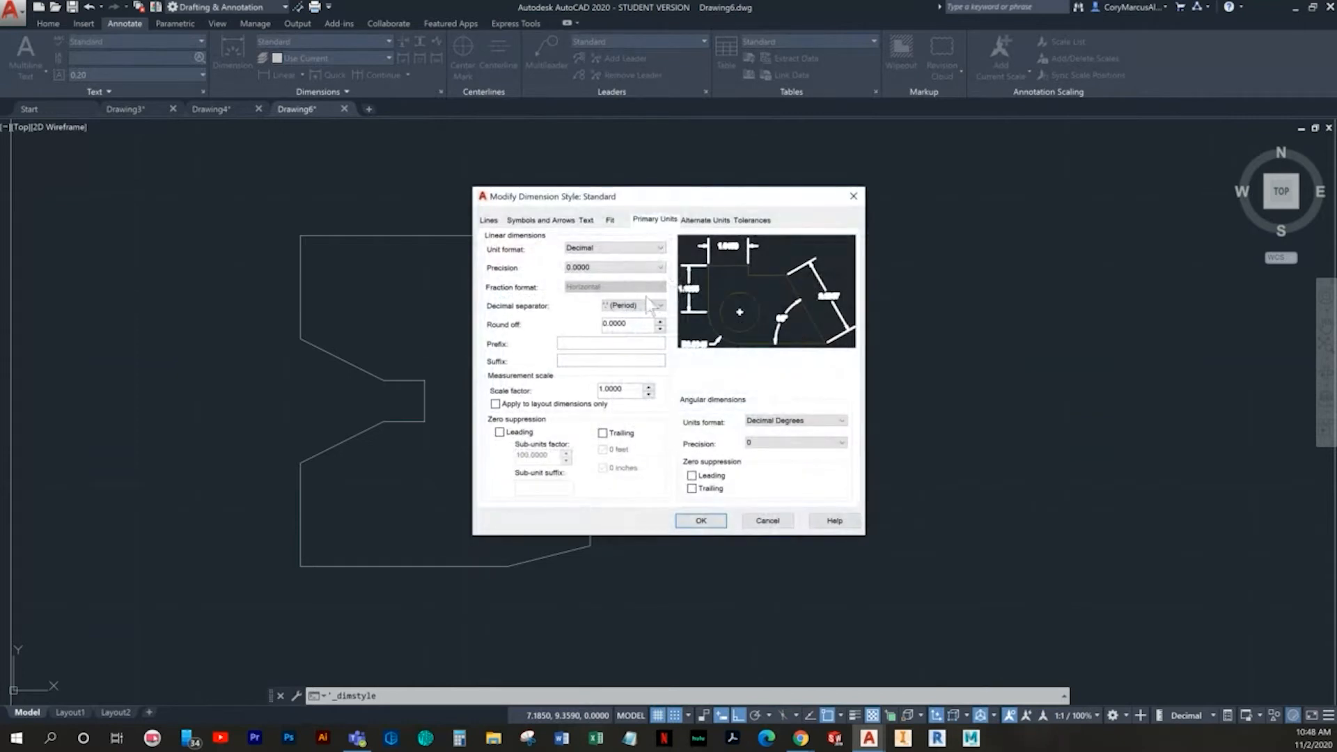
click(591, 270)
click(581, 295)
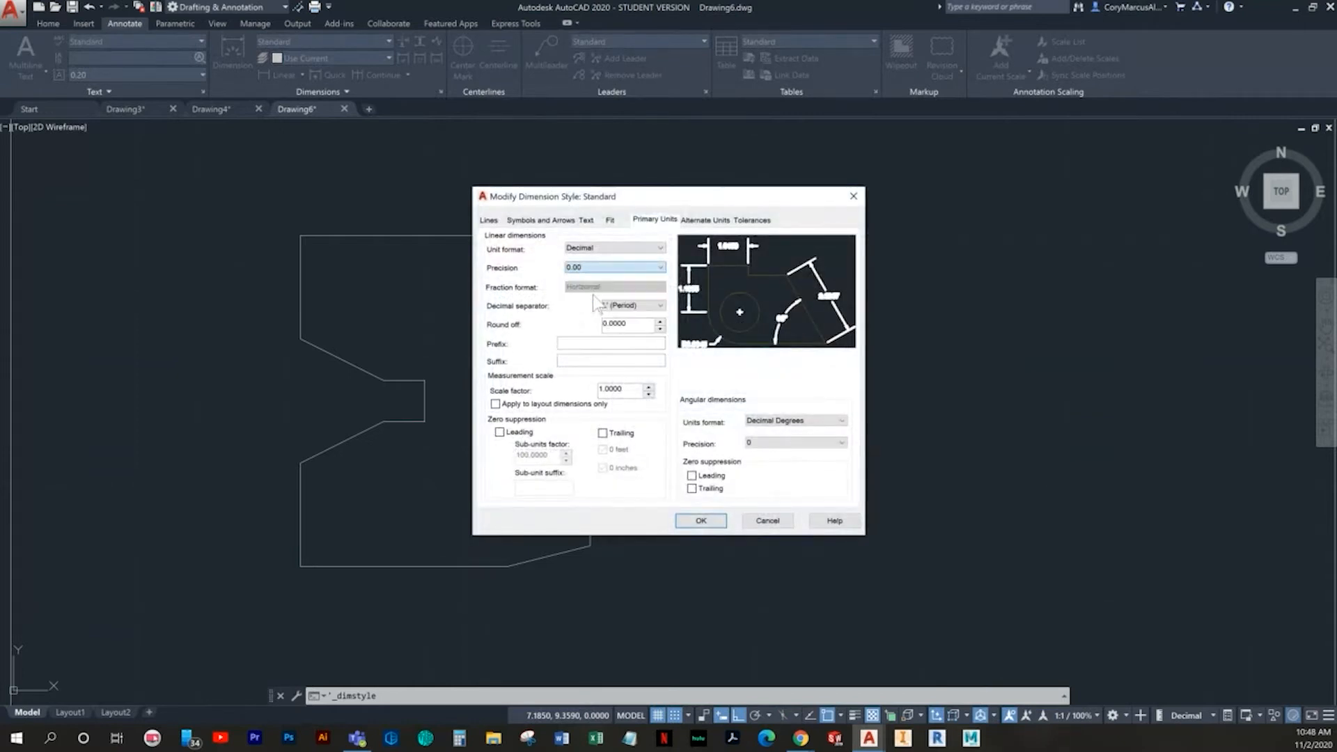
click(710, 524)
click(757, 468)
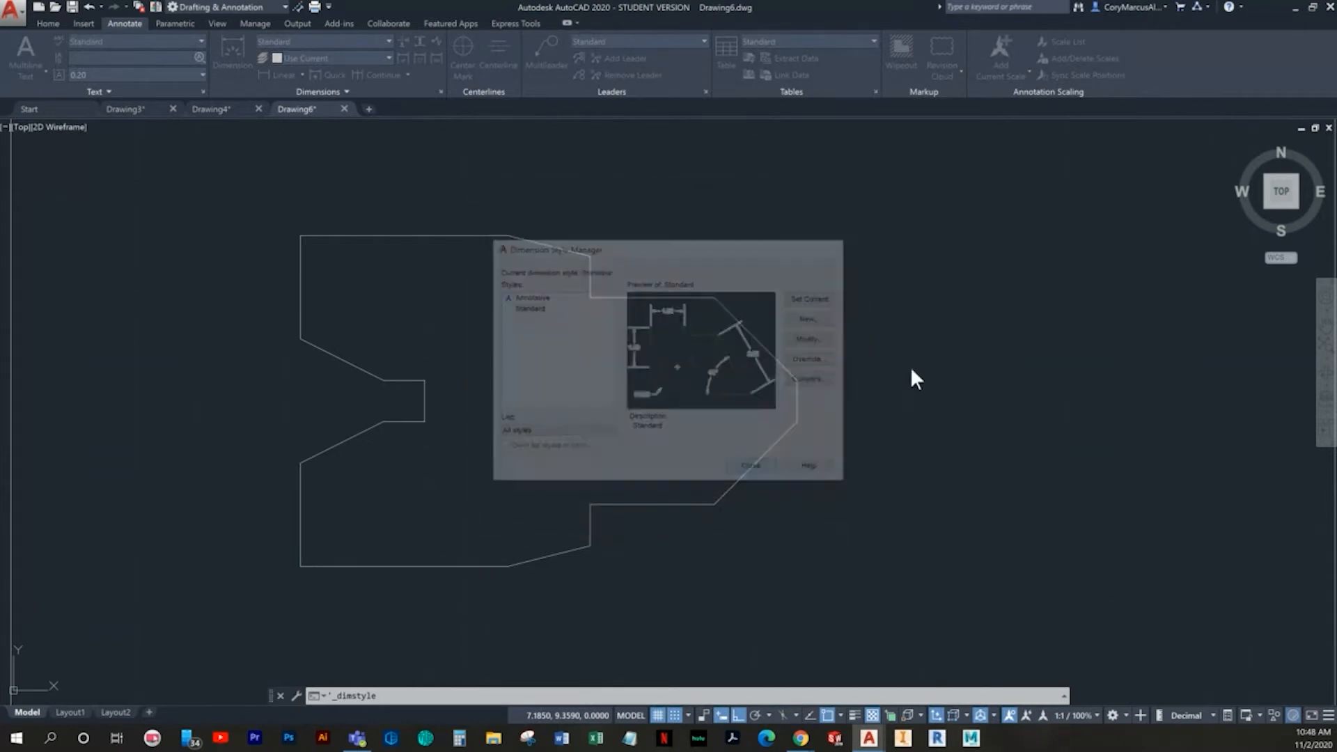
- Make the Dimension layer current
click(48, 24)
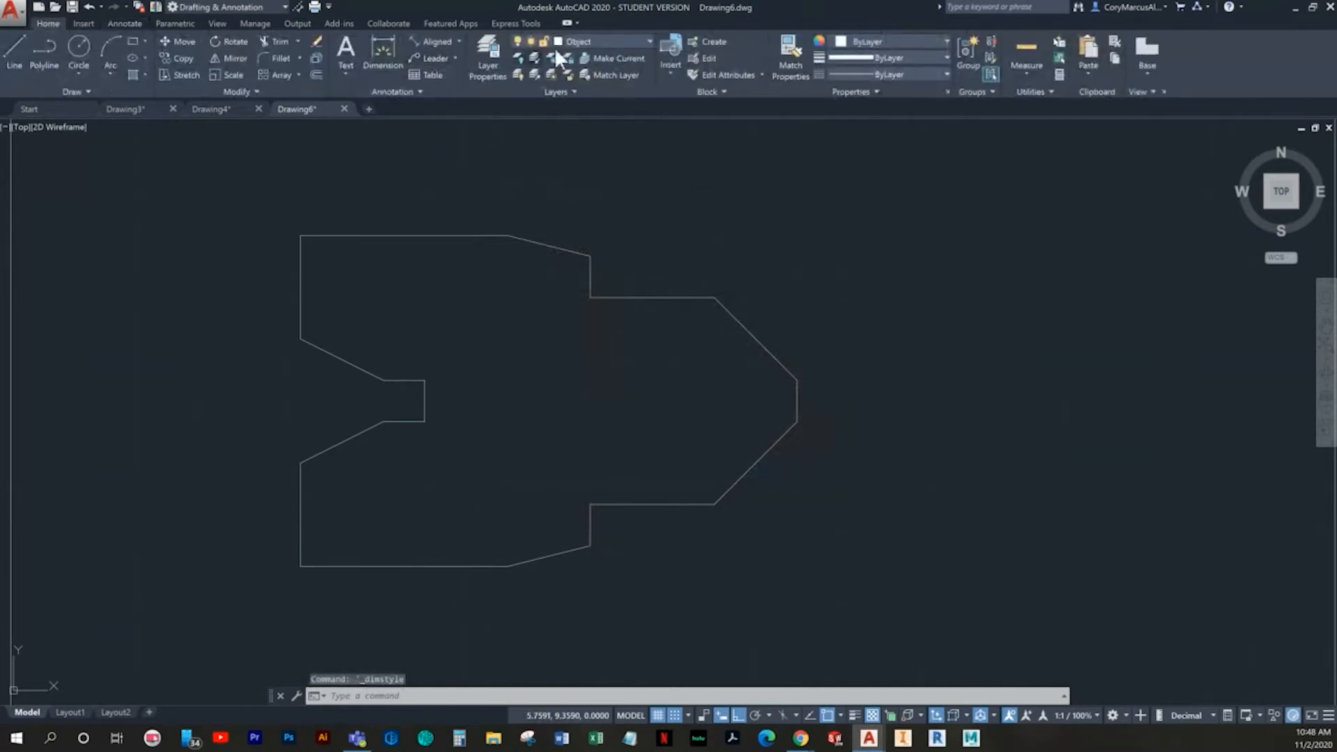
click(599, 46)
click(601, 117)
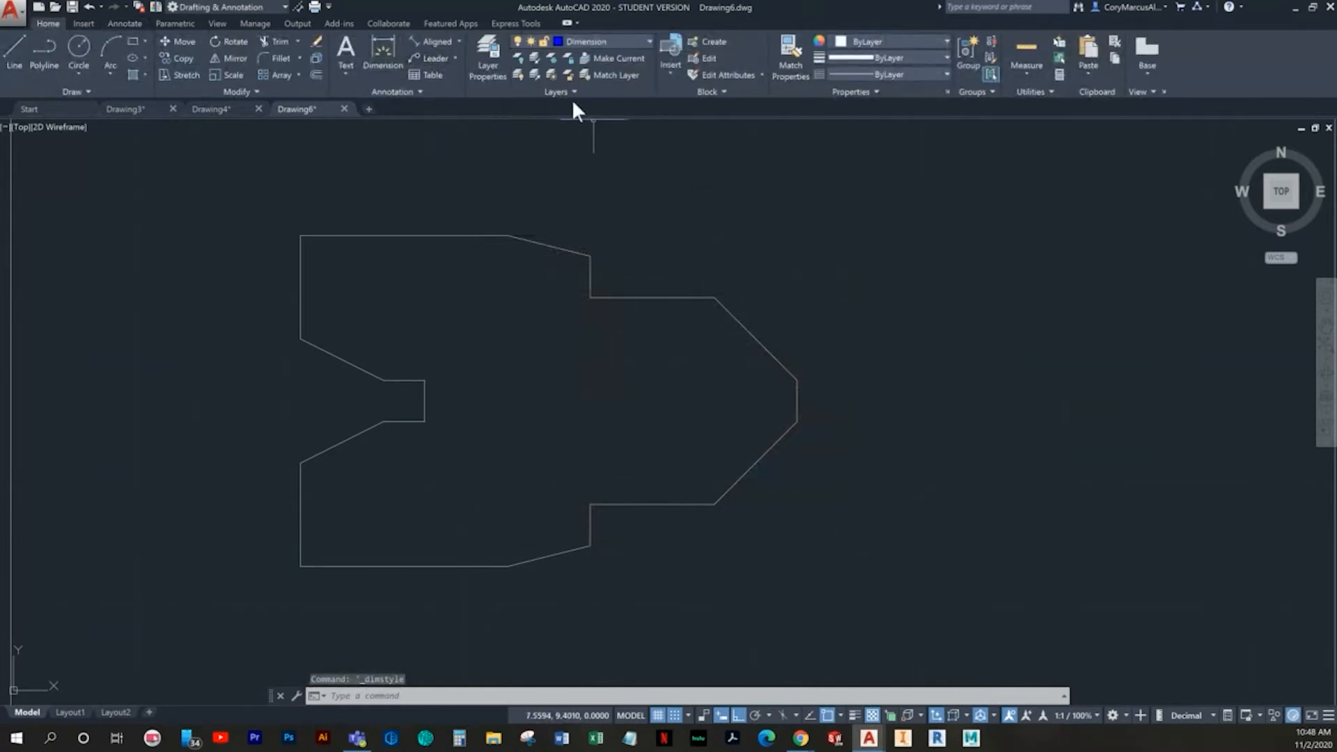
- Try an angular dimension on the upper left vertical edge while turning polar tracking on and grid snap and grid display off
click(458, 36)
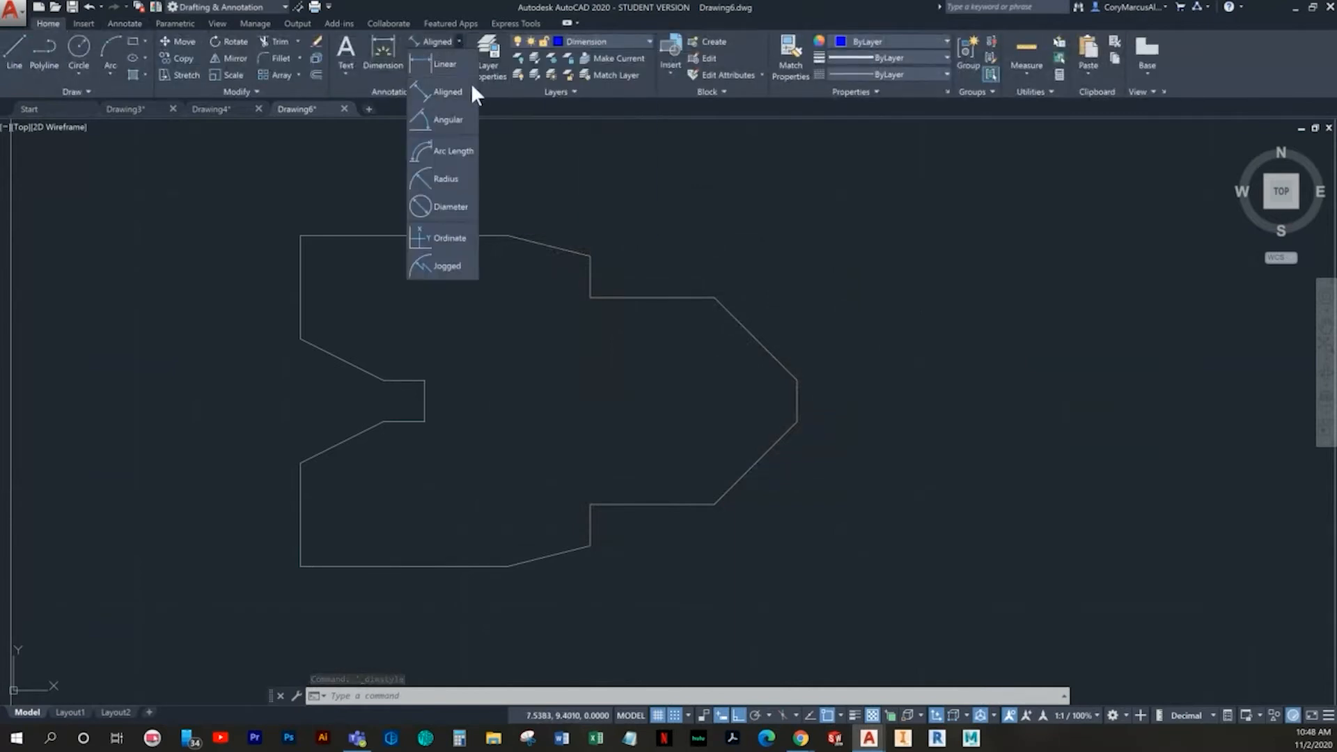
click(445, 123)
scroll(337, 478, up, 2)
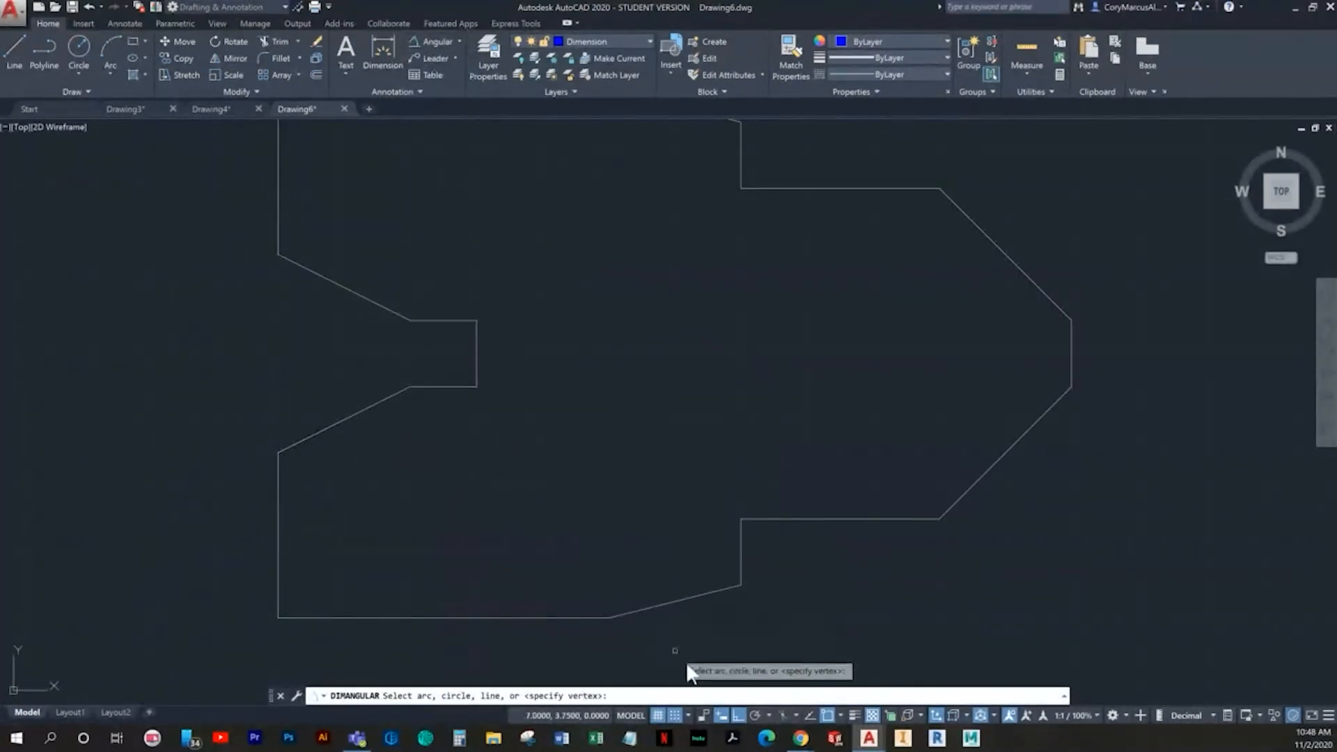
click(756, 718)
middle_drag(550, 533, 553, 652)
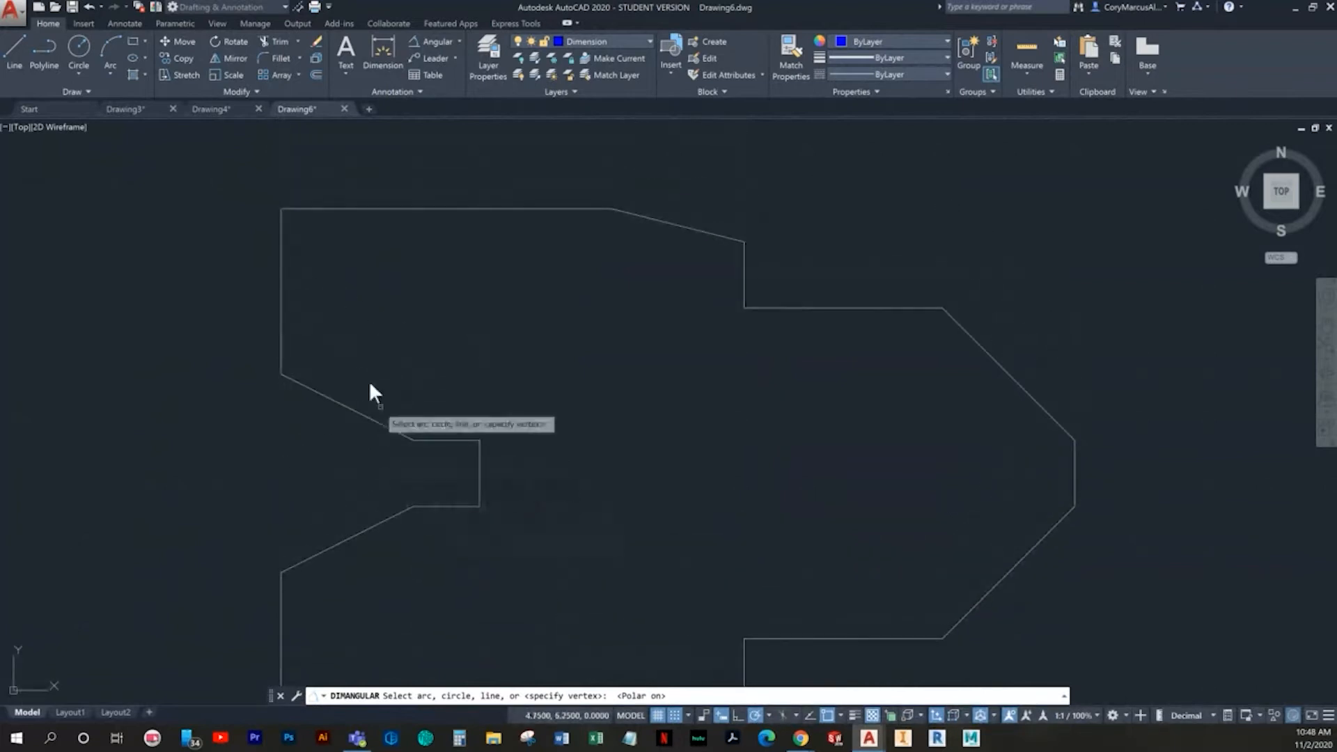
click(294, 250)
click(675, 715)
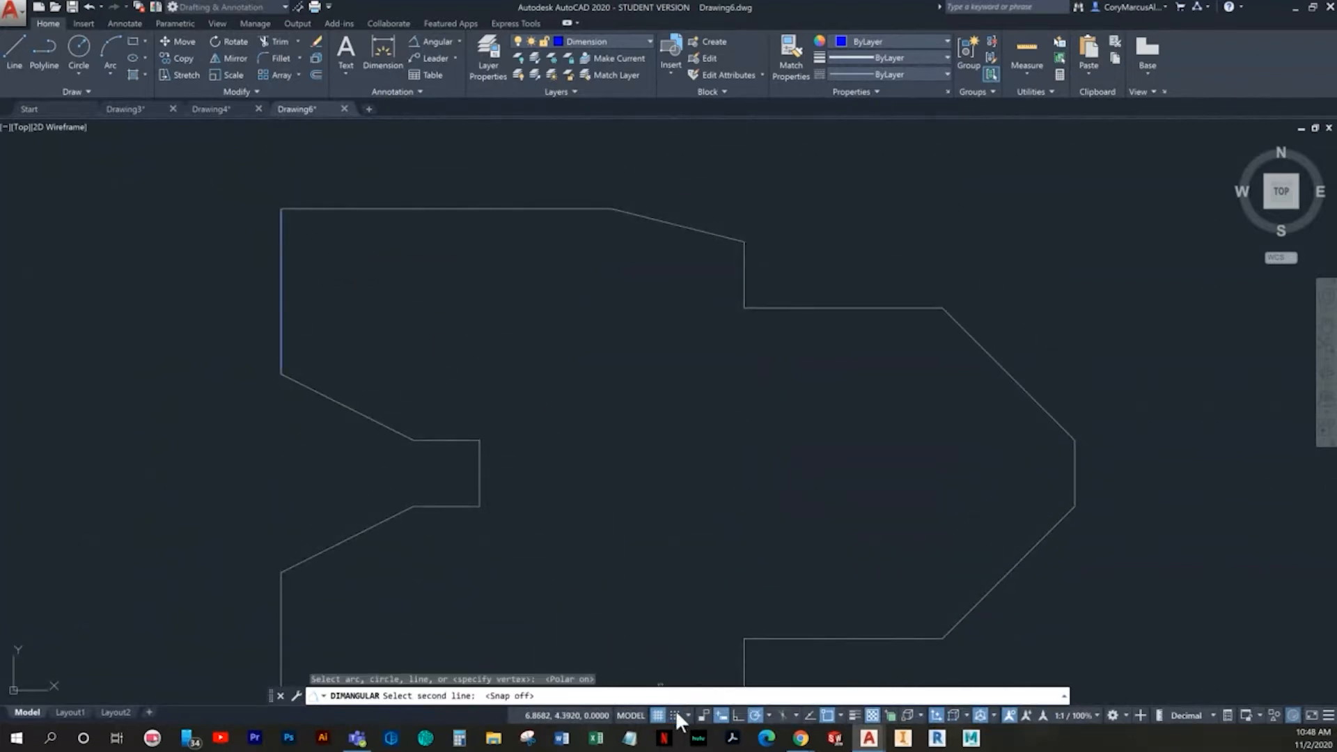
click(279, 228)
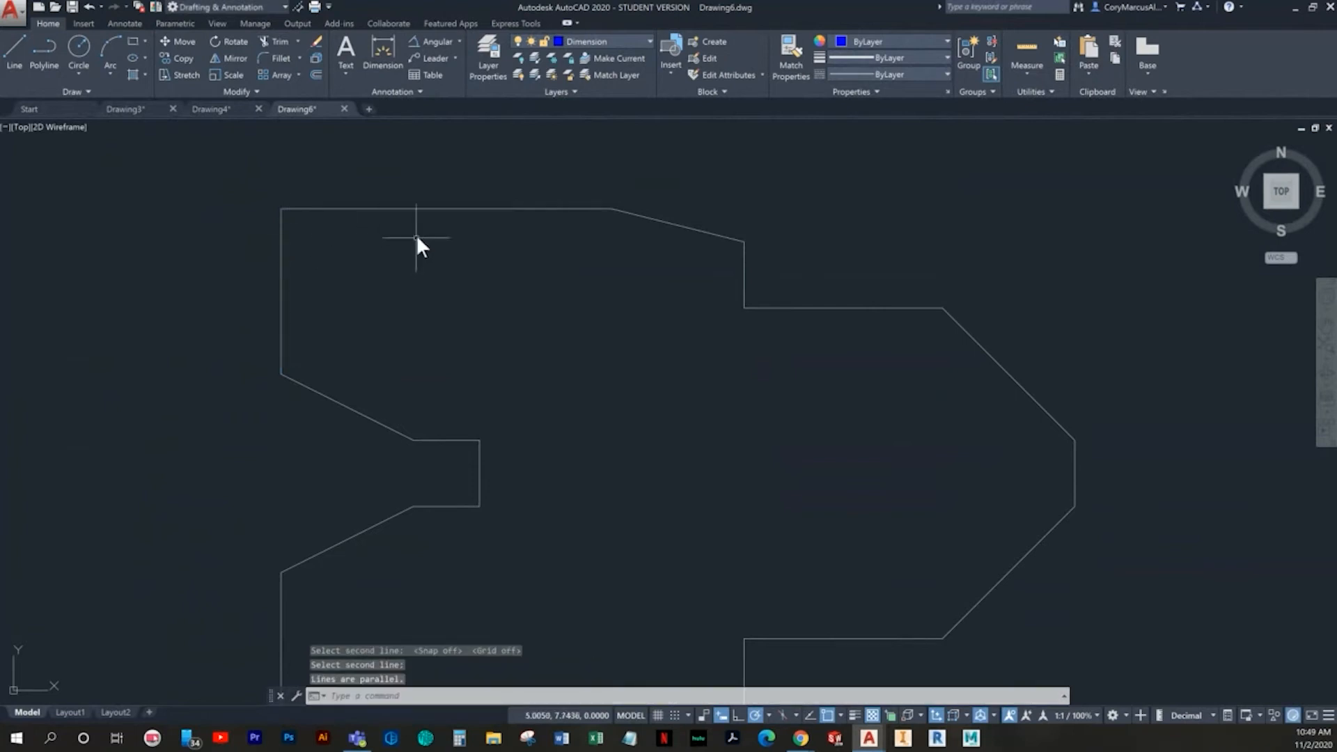
key(Escape)
- Add angular dimensions inside the upper-left corner and between the upper left vertical edge and the notch's upper slope
click(432, 43)
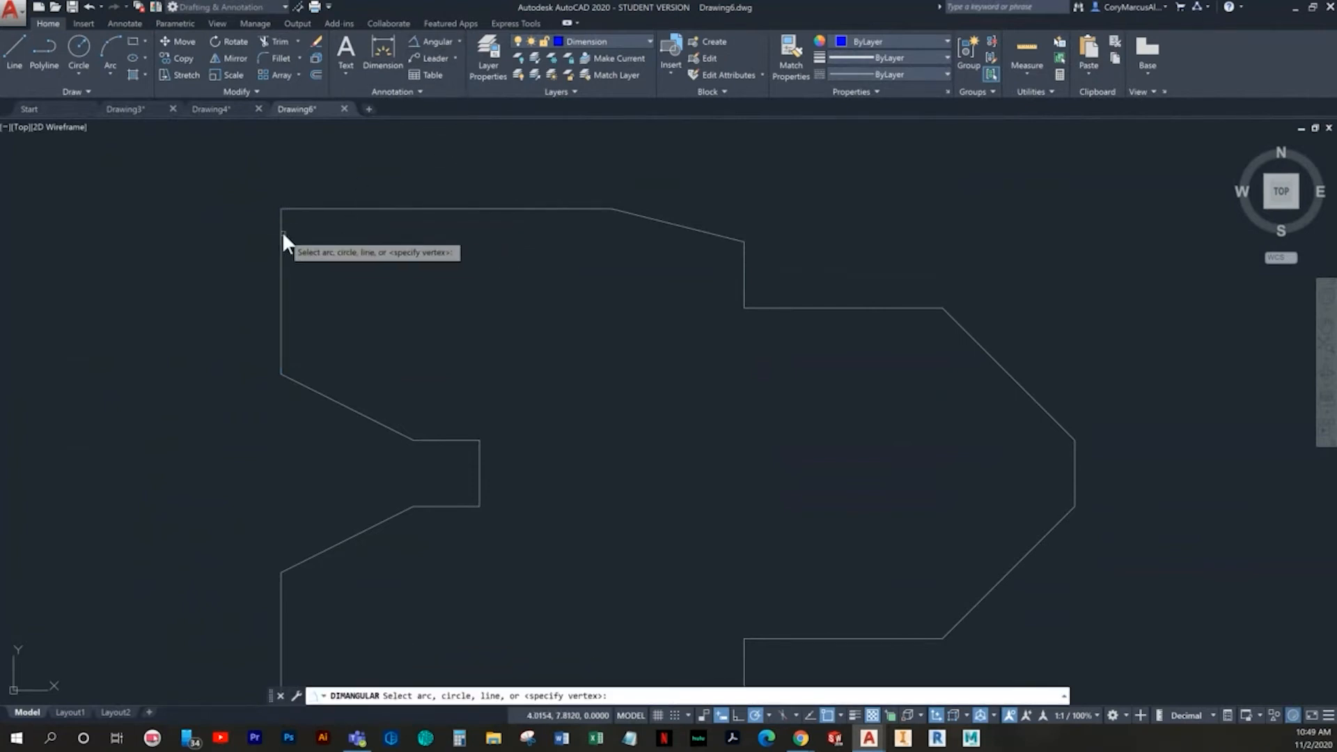
click(281, 231)
click(317, 209)
click(367, 250)
key(Return)
click(307, 387)
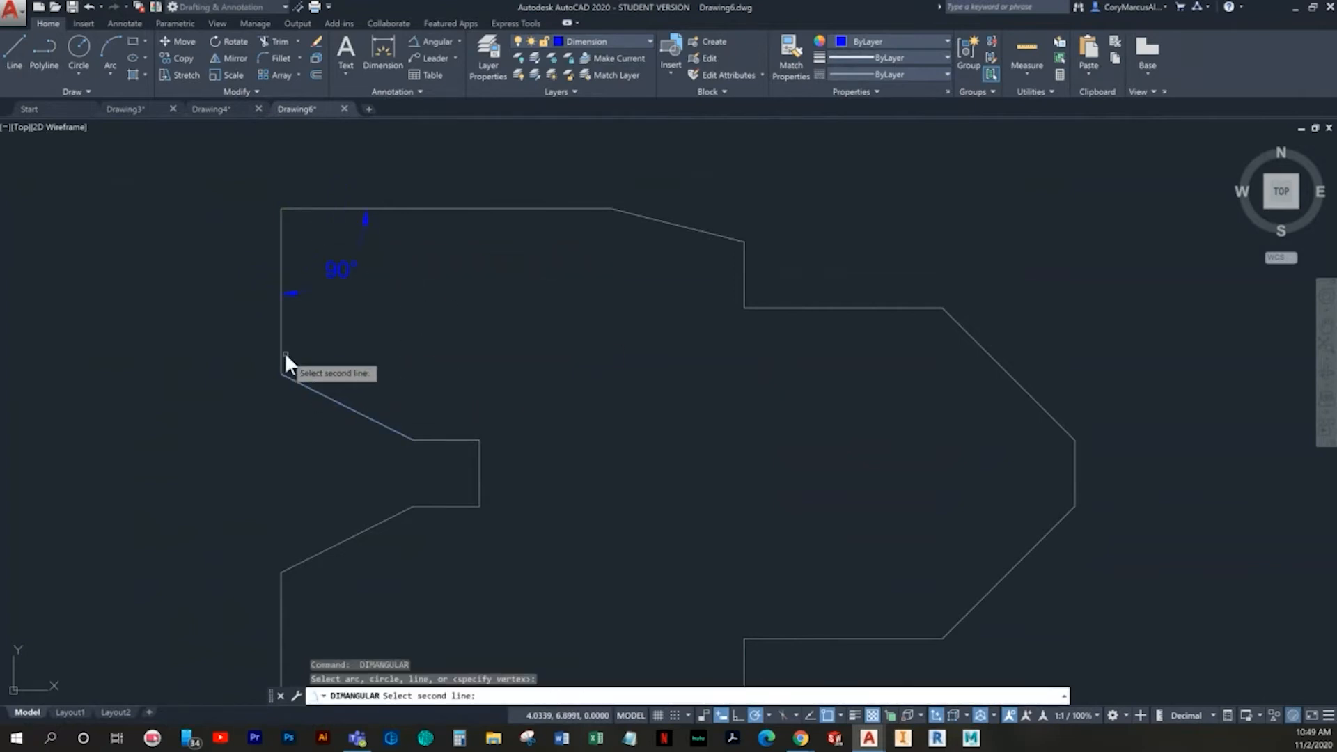
click(280, 350)
click(333, 353)
- Add an angular dimension between the notch's upper slope and its upper horizontal edge, placed above the notch
key(Return)
click(381, 415)
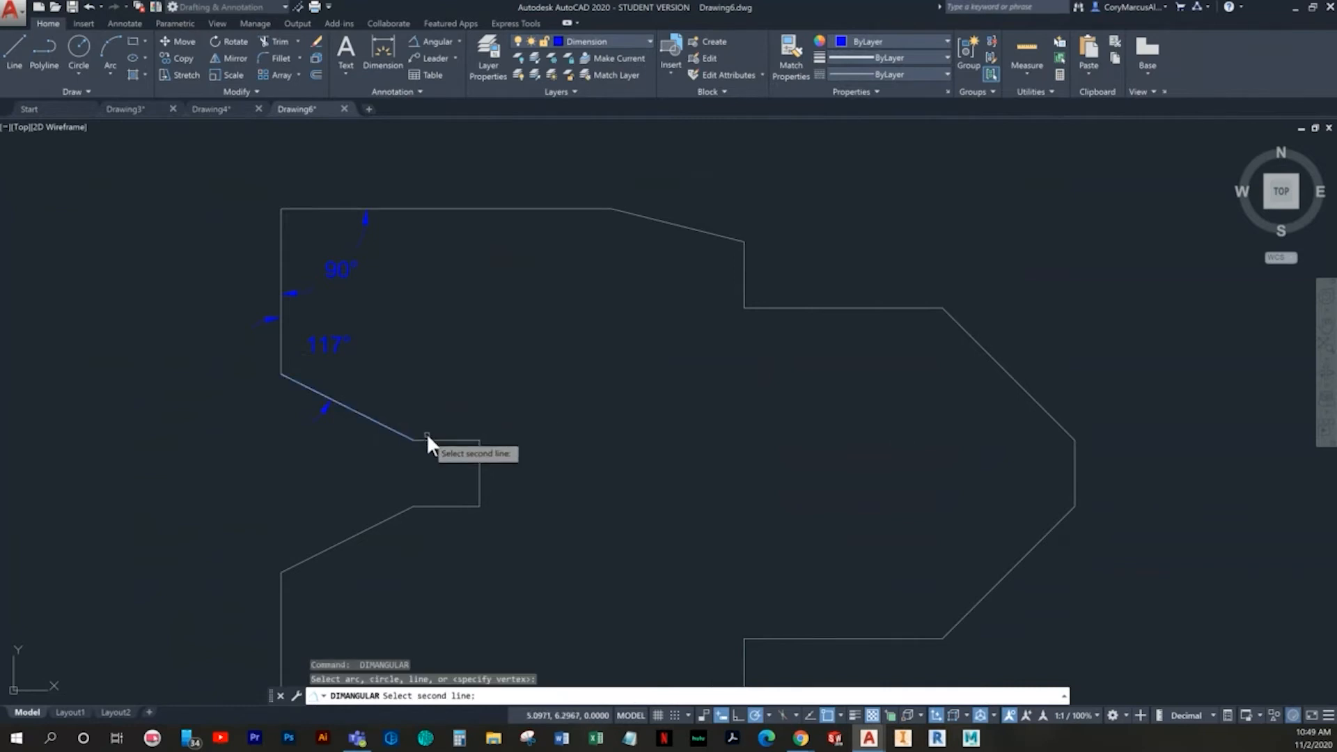
click(433, 440)
click(433, 395)
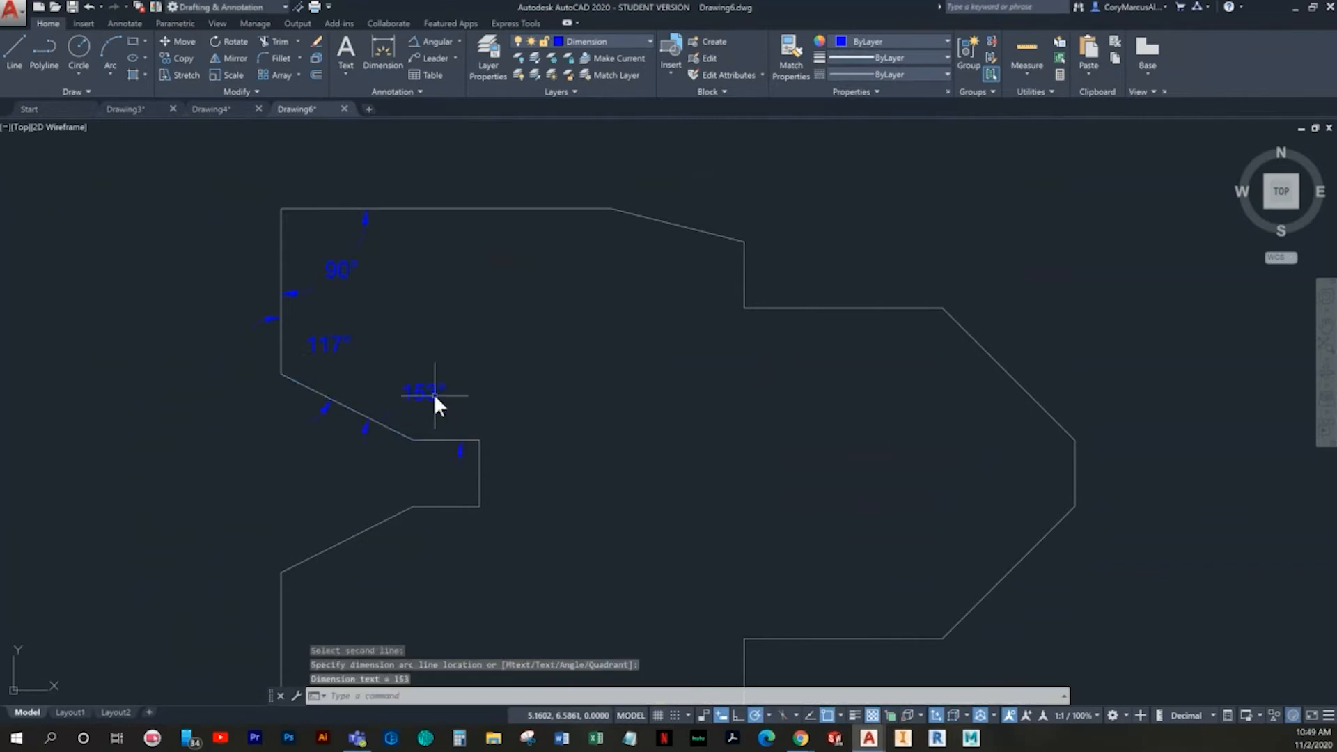
- Add an angular dimension at the notch's upper inner corner, between its vertical end and upper horizontal edge, with the arc outside the notch
key(Return)
click(478, 453)
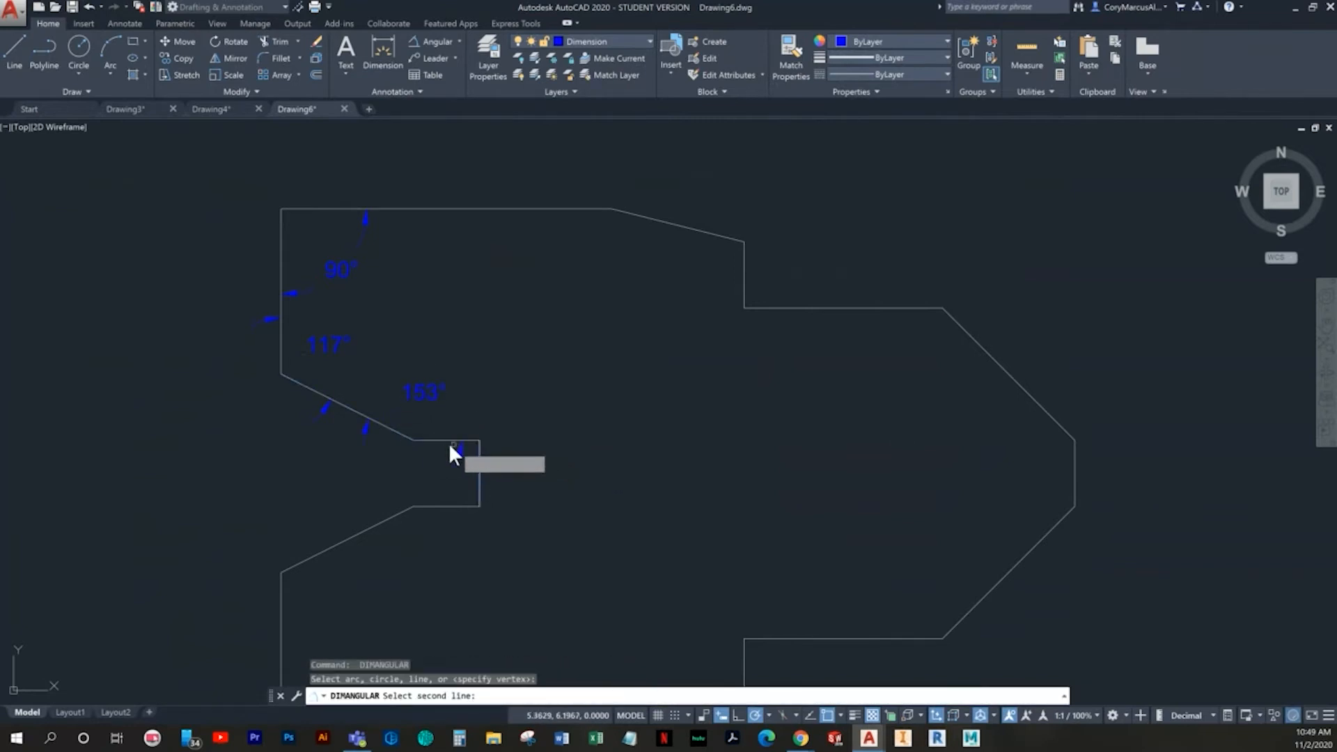
click(439, 438)
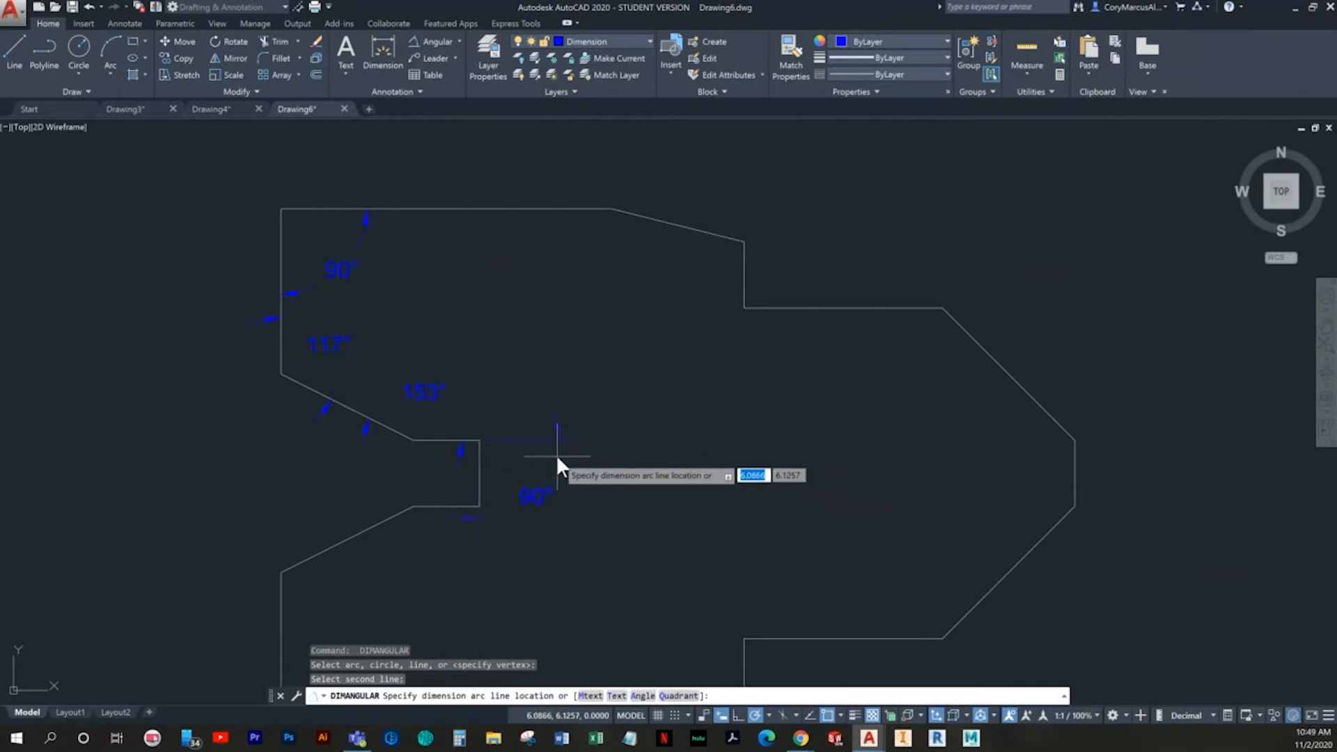
scroll(521, 451, up, 4)
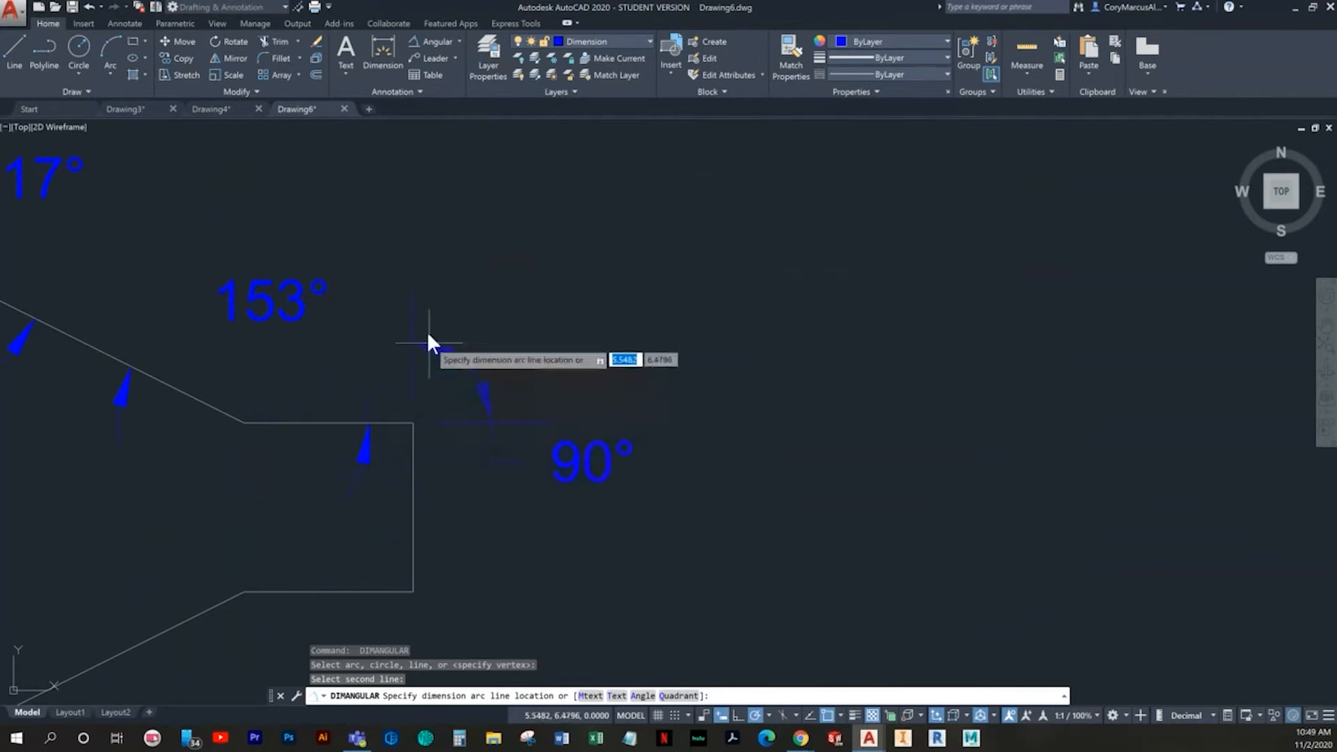
click(422, 318)
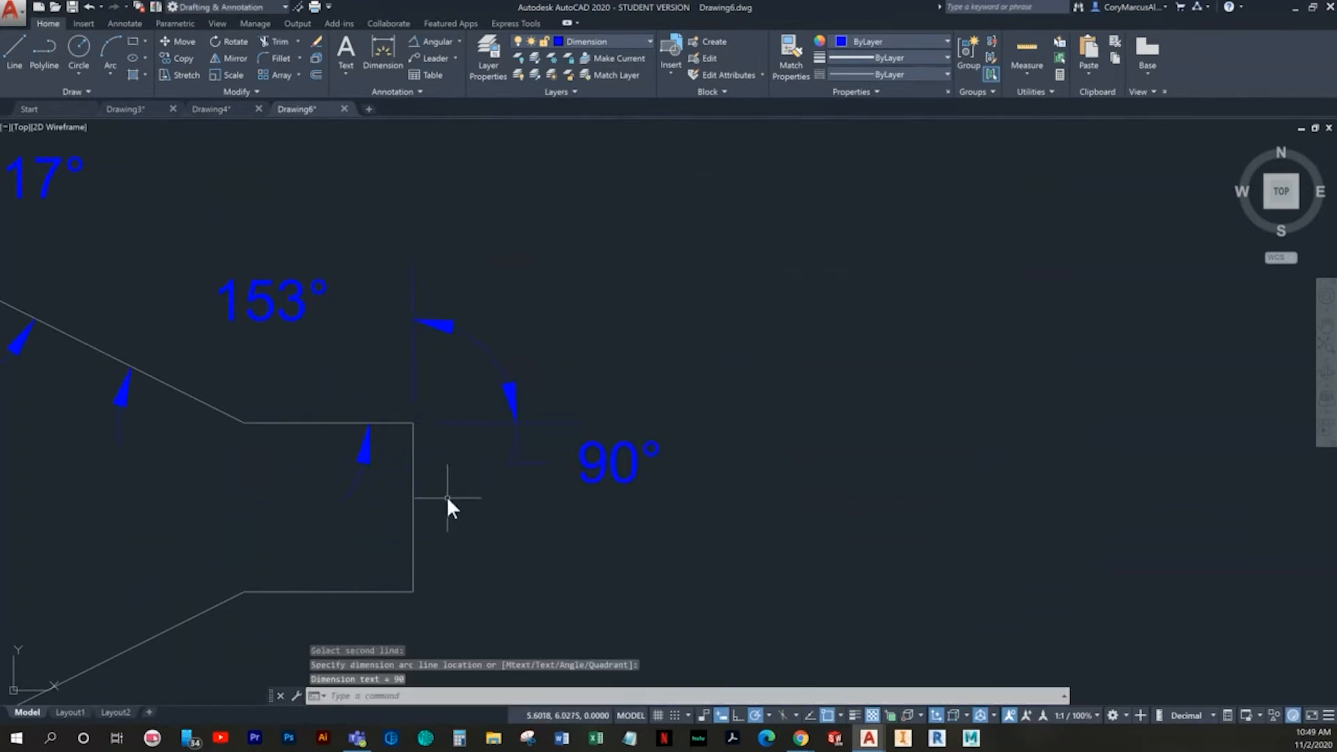
key(Return)
click(402, 591)
click(412, 558)
scroll(420, 560, down, 2)
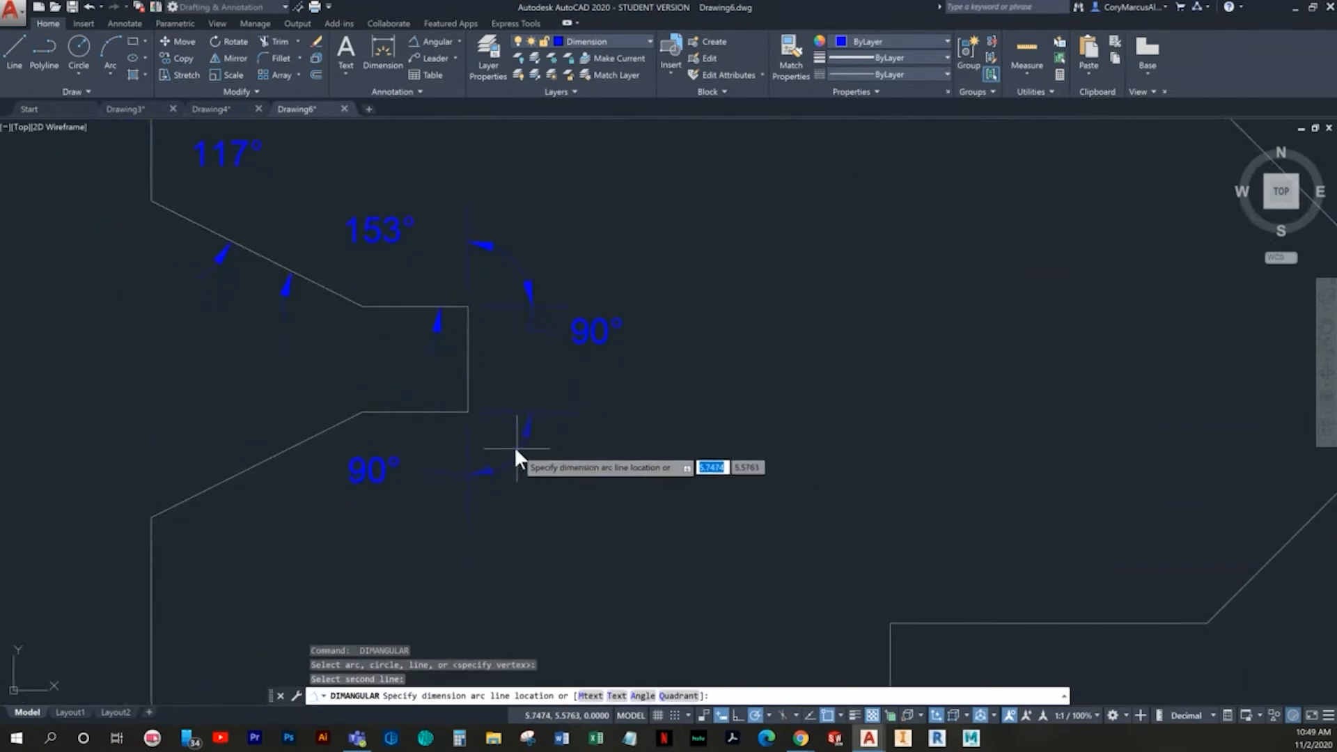
key(Escape)
- Add an angular dimension at the notch's lower inner corner, between its lower horizontal edge and vertical end
key(Return)
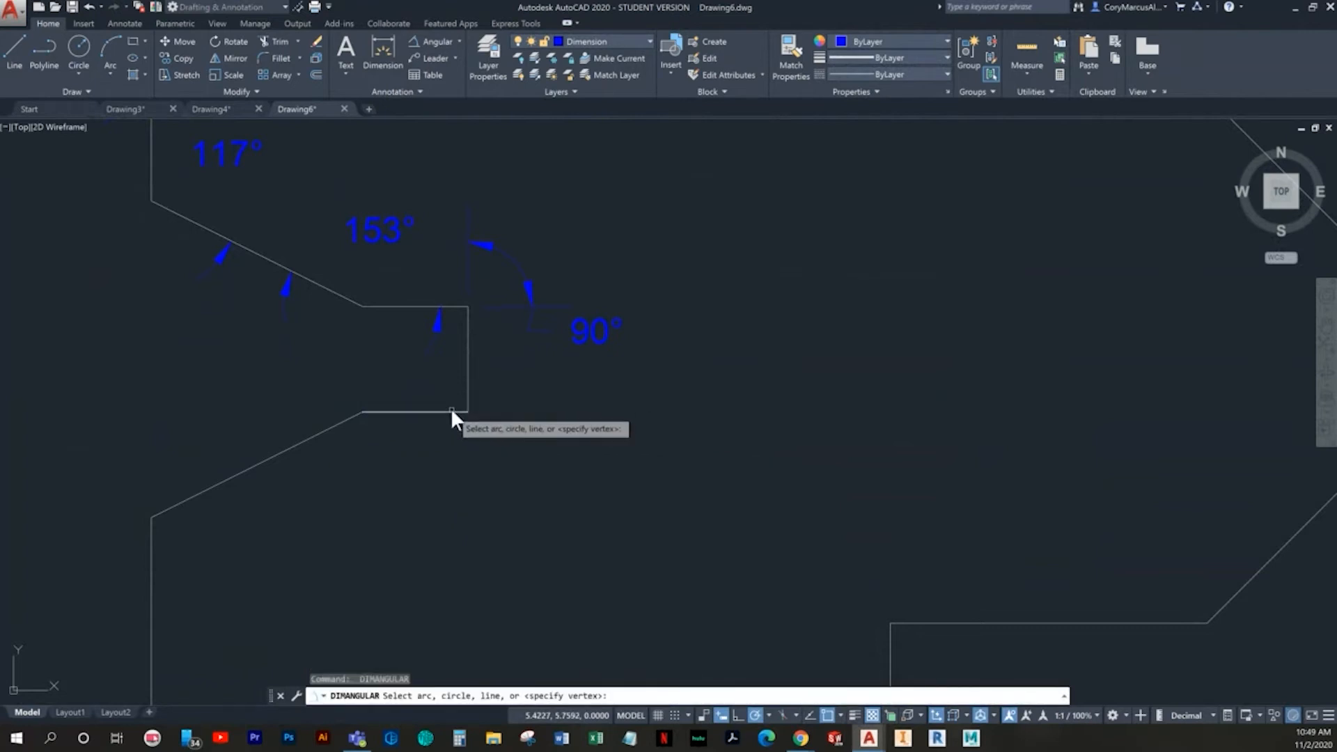
click(453, 410)
click(467, 392)
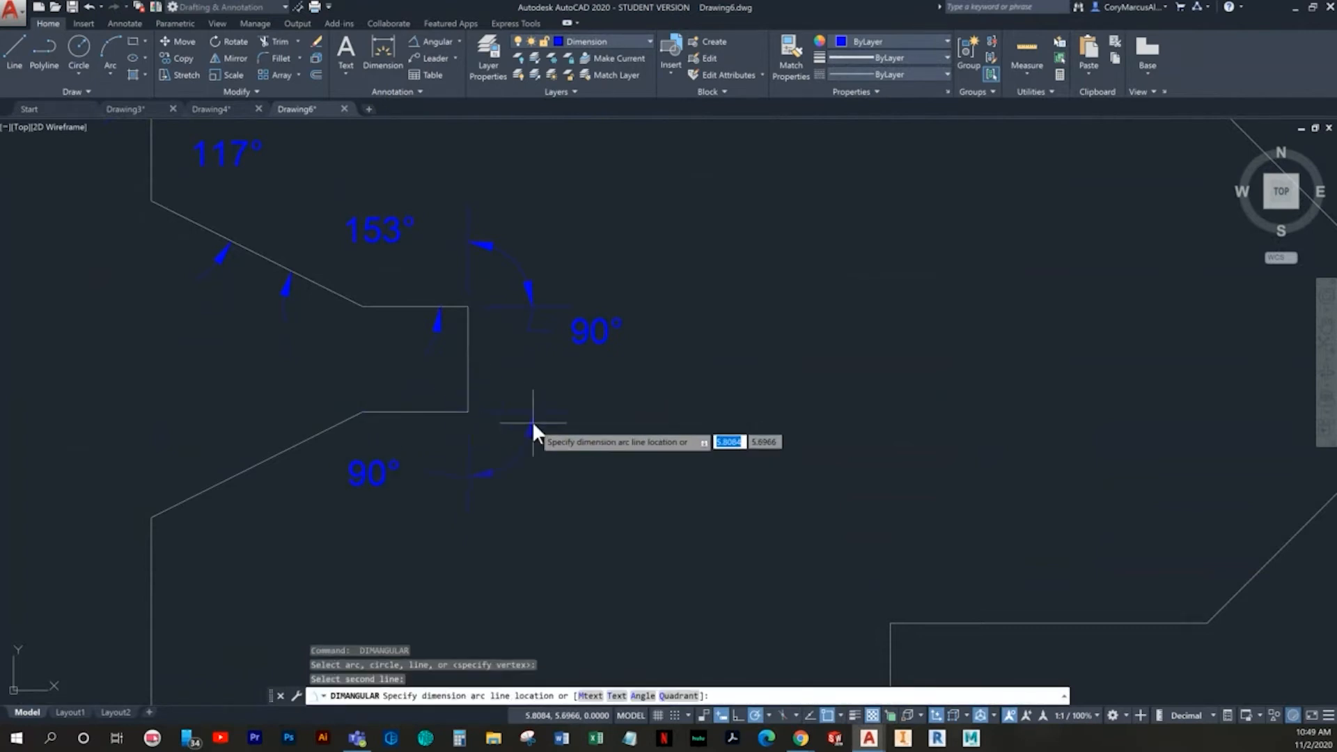
click(568, 427)
key(Escape)
key(Escape)
- Move the text of the notch's upper inner corner dimension up, level with the neighbouring slope dimension's text
click(598, 351)
click(580, 319)
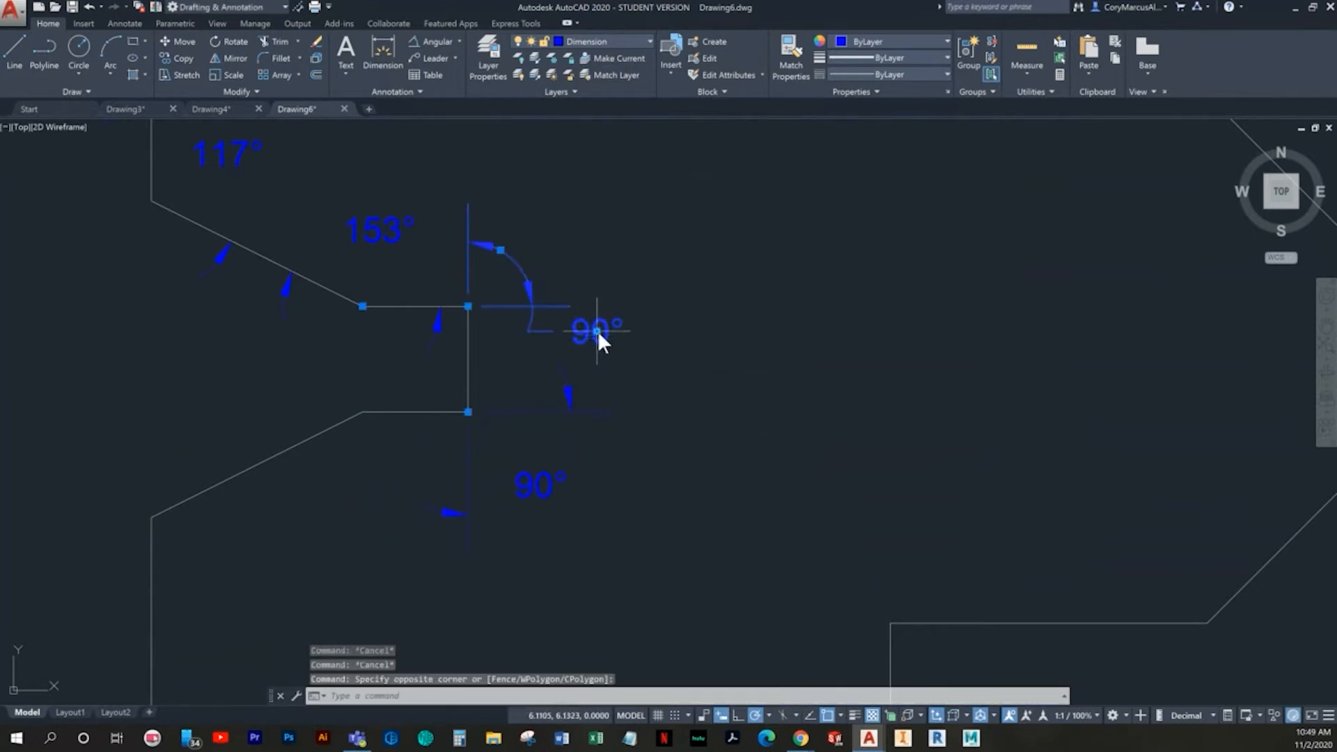
click(598, 332)
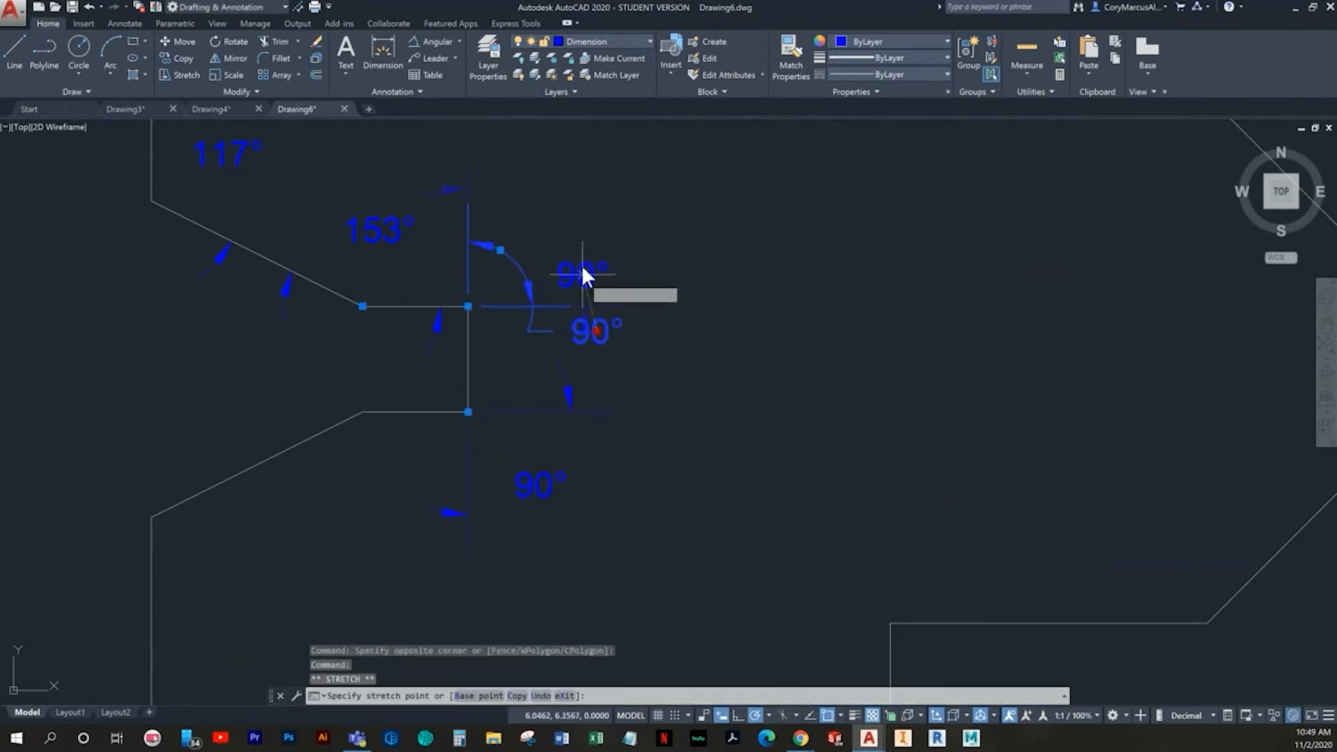
click(559, 229)
key(Escape)
scroll(582, 418, down, 2)
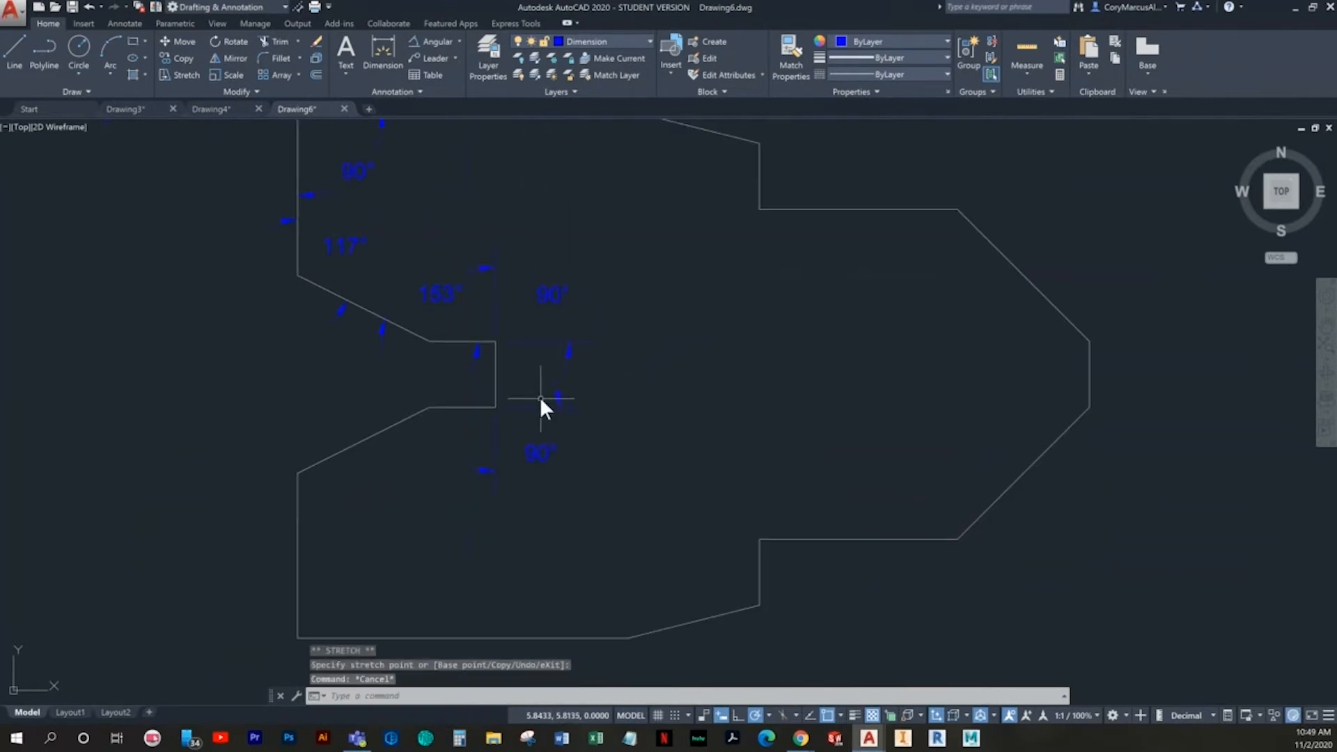
- Add an angular dimension between the notch's lower slope and its lower horizontal edge, placed below the notch
click(416, 40)
scroll(398, 407, up, 2)
scroll(513, 448, up, 2)
click(367, 432)
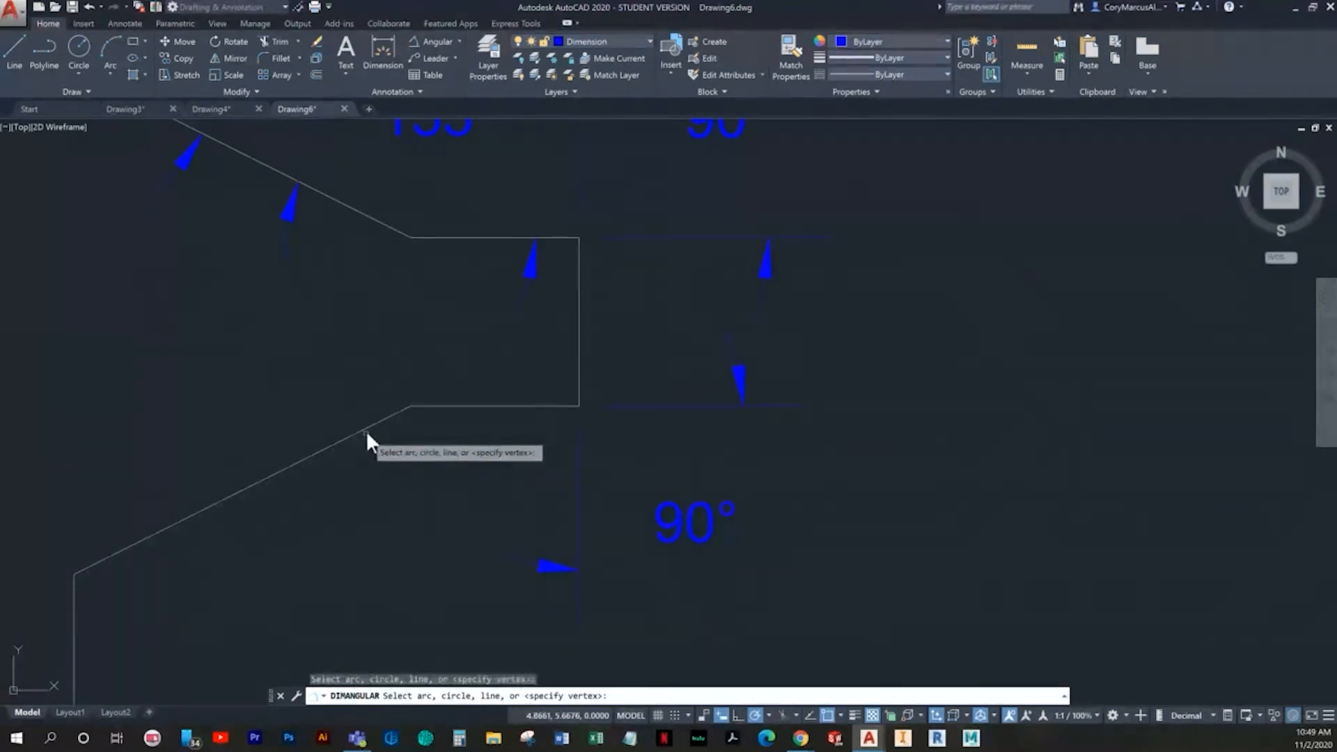
click(476, 408)
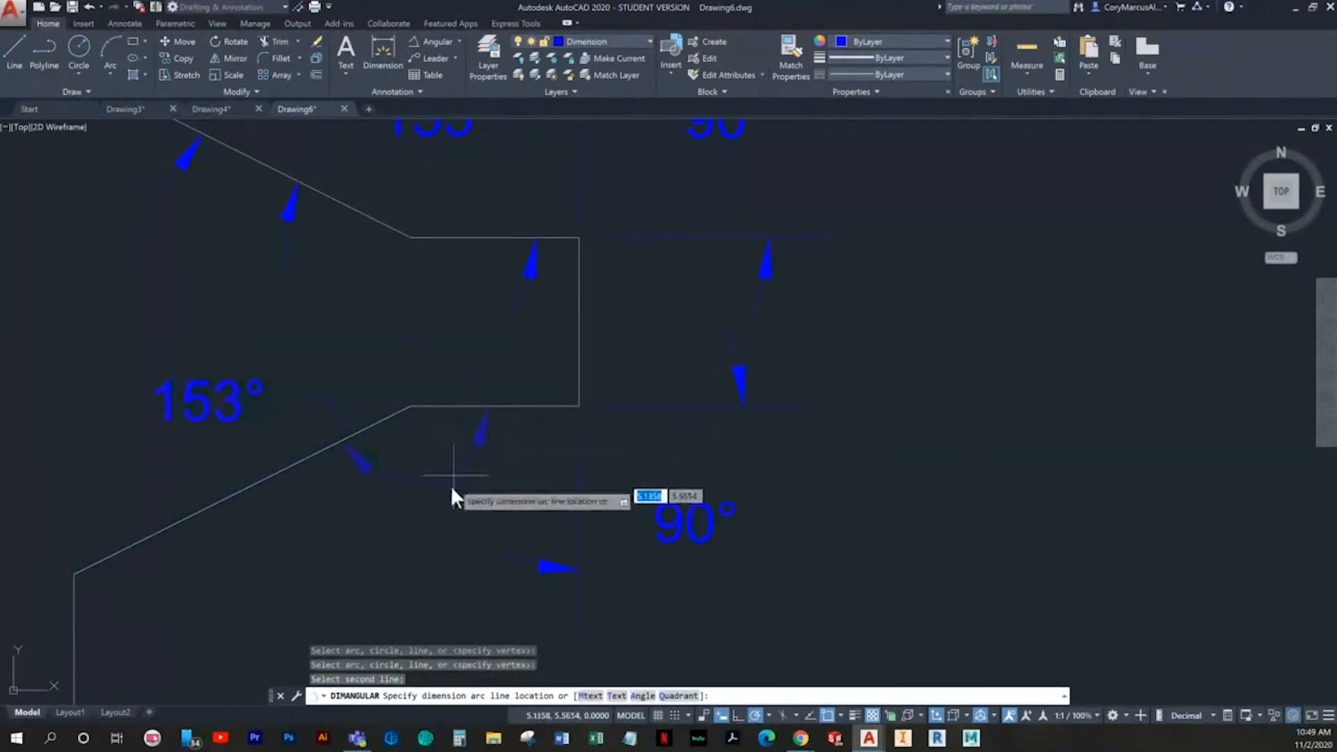
click(452, 513)
- Add an angular dimension between the notch's lower slope and the lower left vertical edge, placed inside the profile
scroll(381, 456, down, 2)
scroll(383, 432, down, 2)
key(Return)
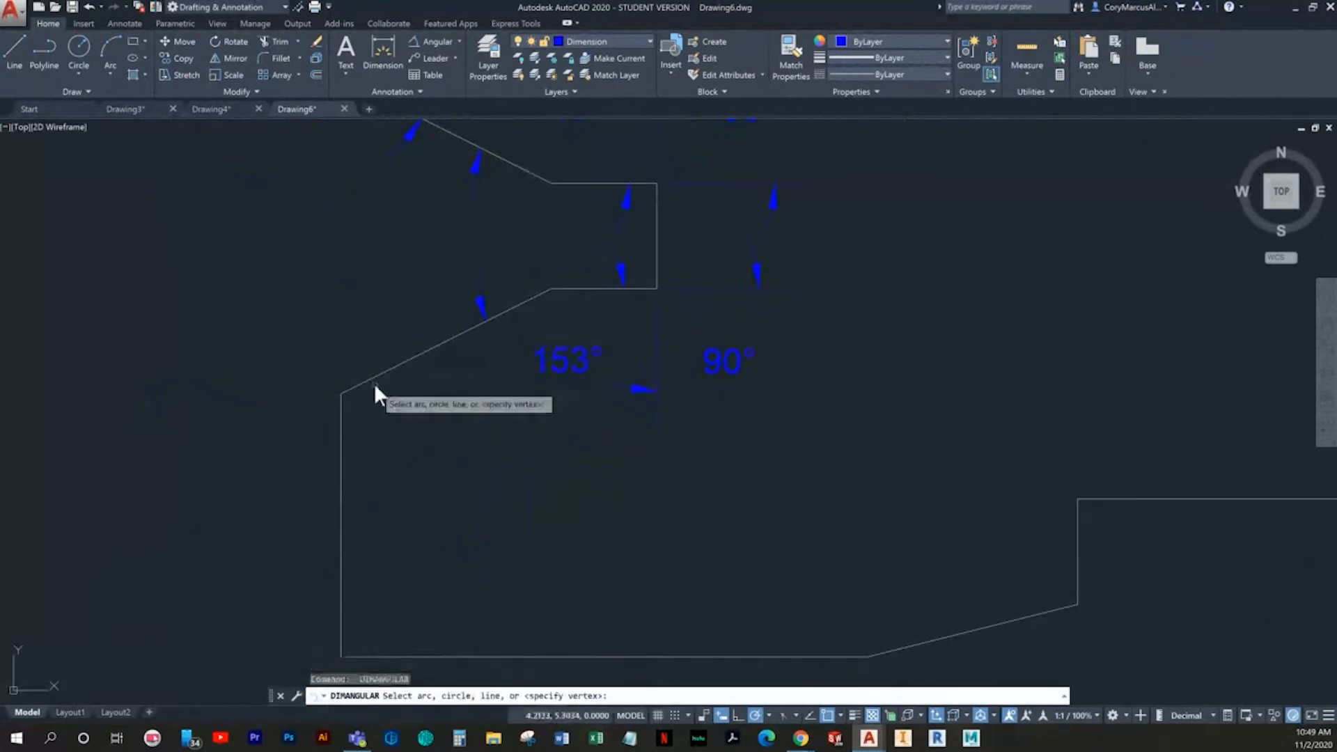
click(341, 421)
scroll(341, 427, up, 2)
click(340, 427)
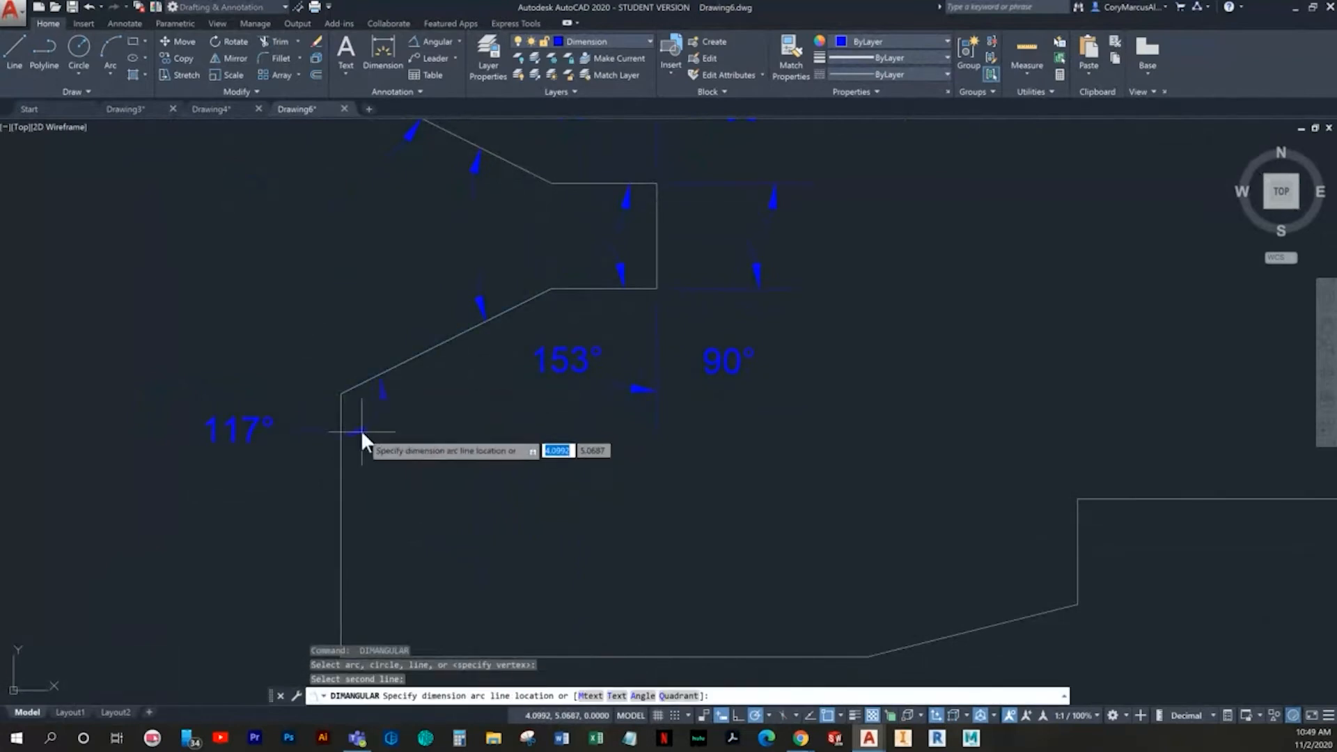
click(414, 443)
key(Return)
middle_drag(439, 495, 401, 372)
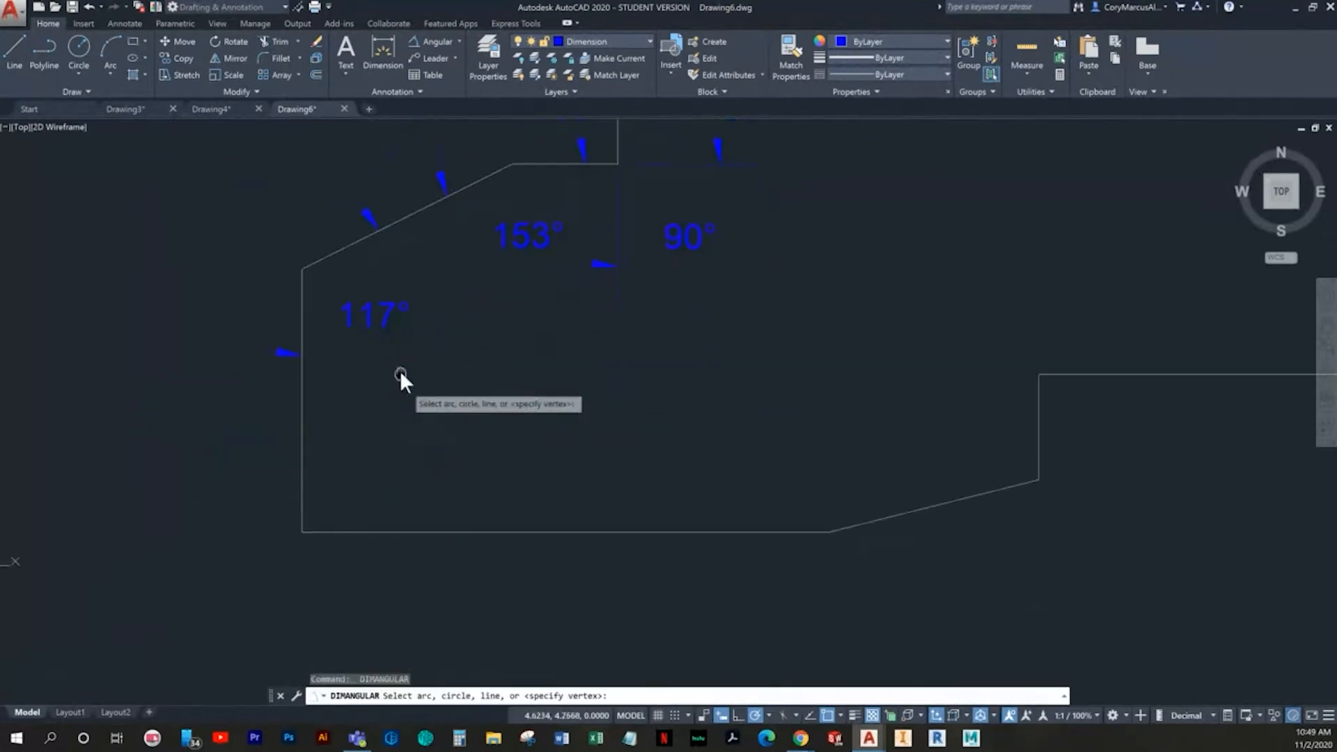
click(332, 529)
click(303, 502)
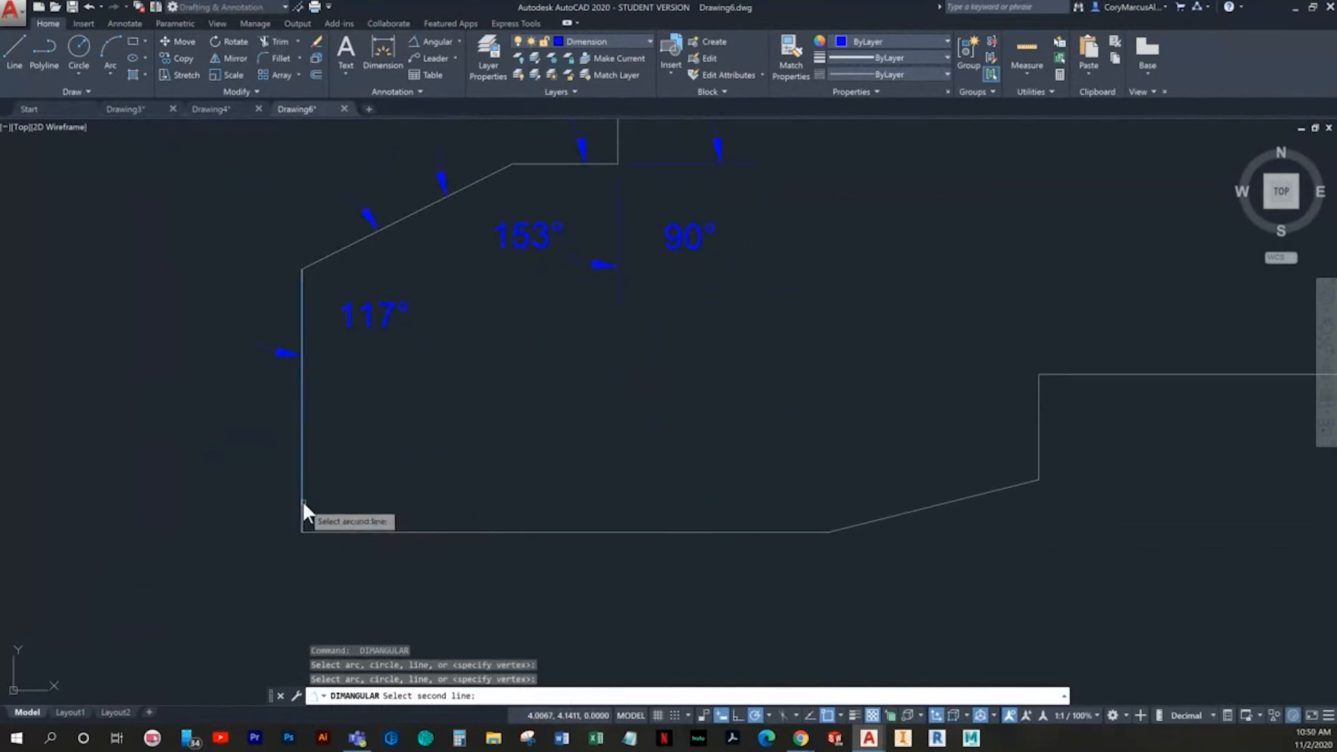
click(304, 483)
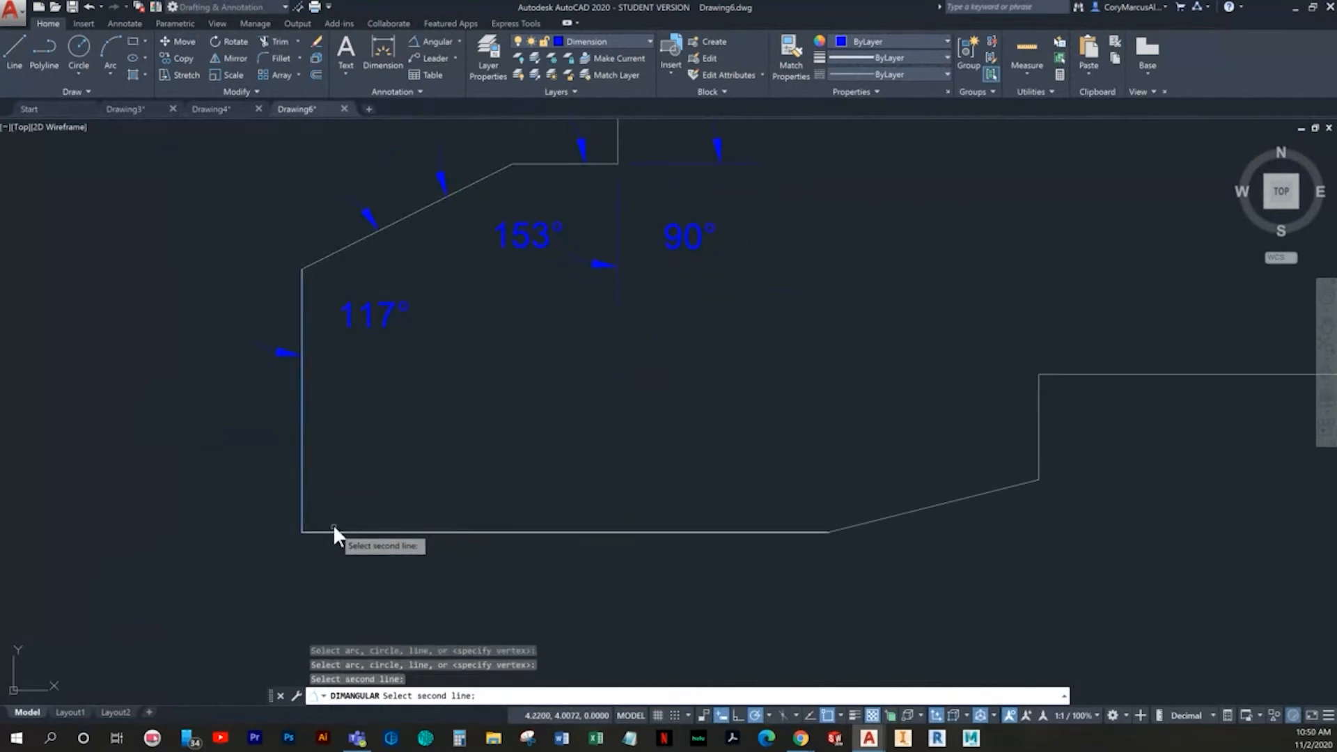
click(333, 528)
click(303, 475)
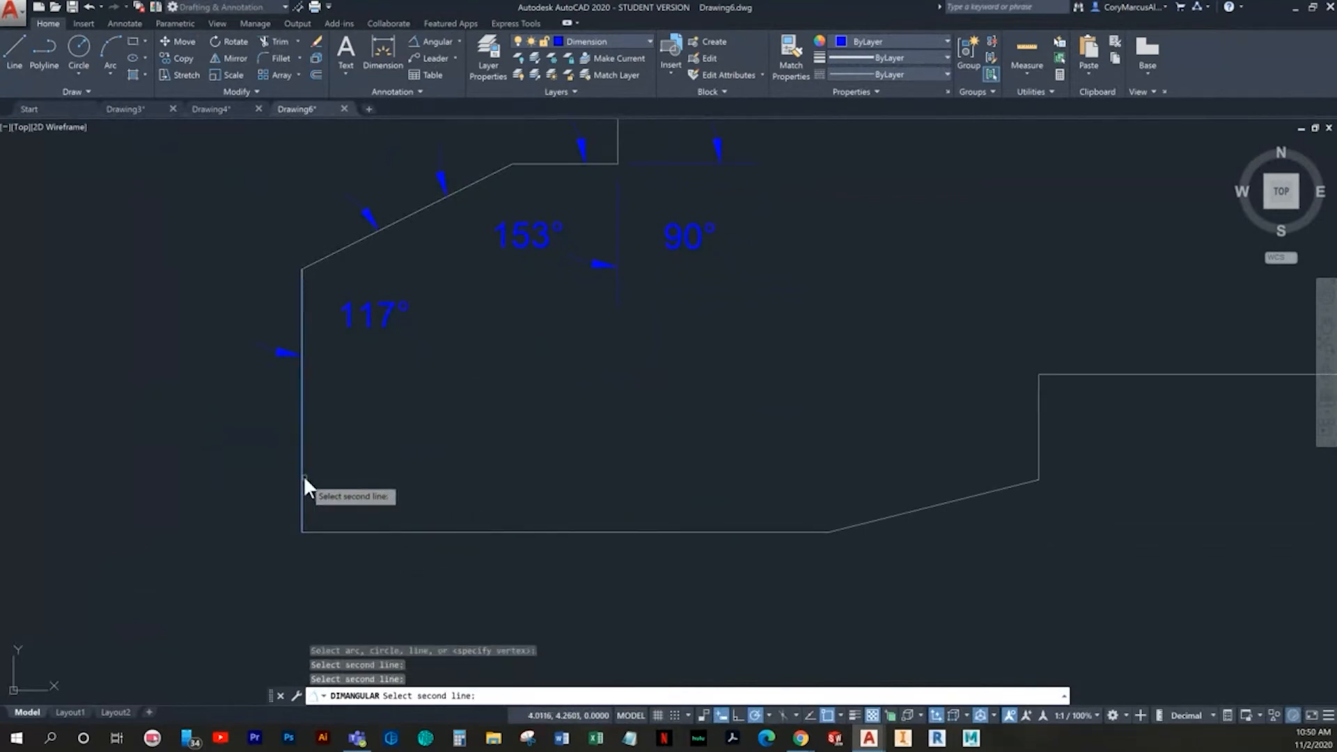
key(Escape)
key(Escape)
- Add an angular dimension inside the profile's lower-left corner, between the left vertical edge and the bottom edge
click(433, 42)
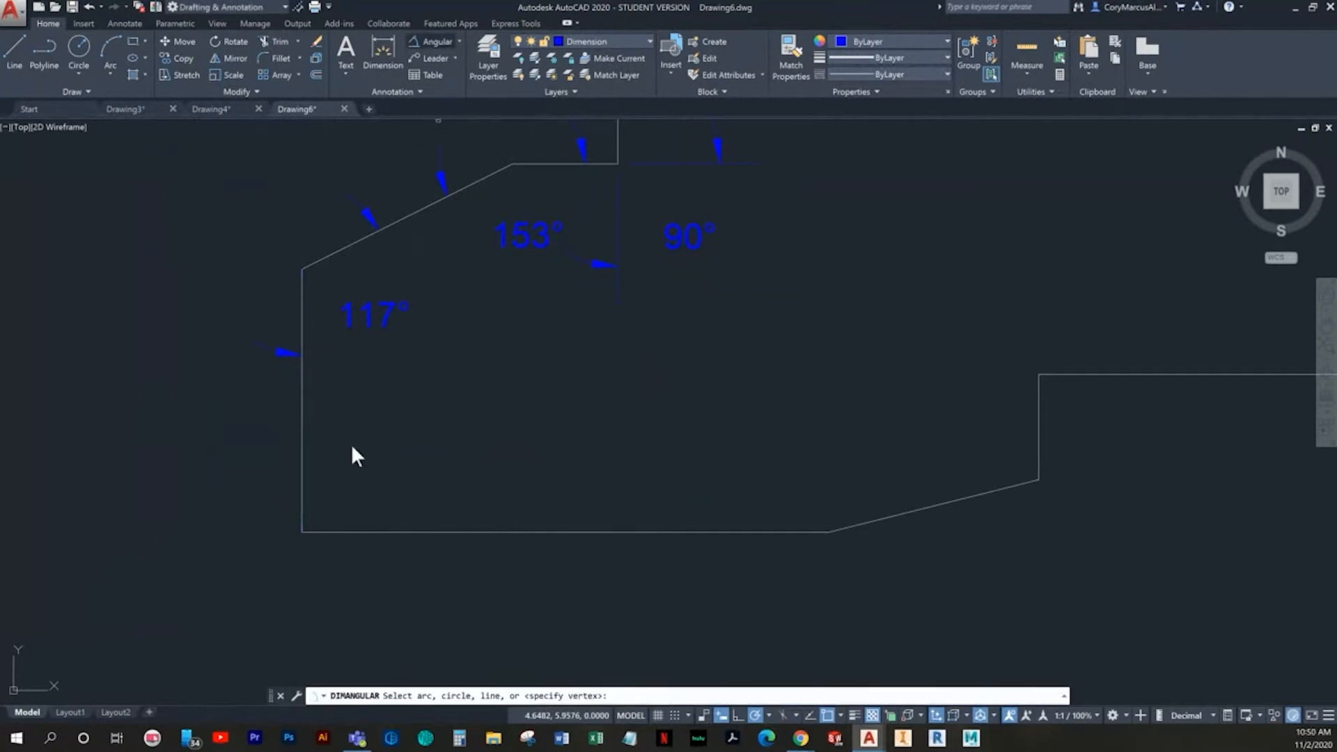
click(302, 482)
click(338, 532)
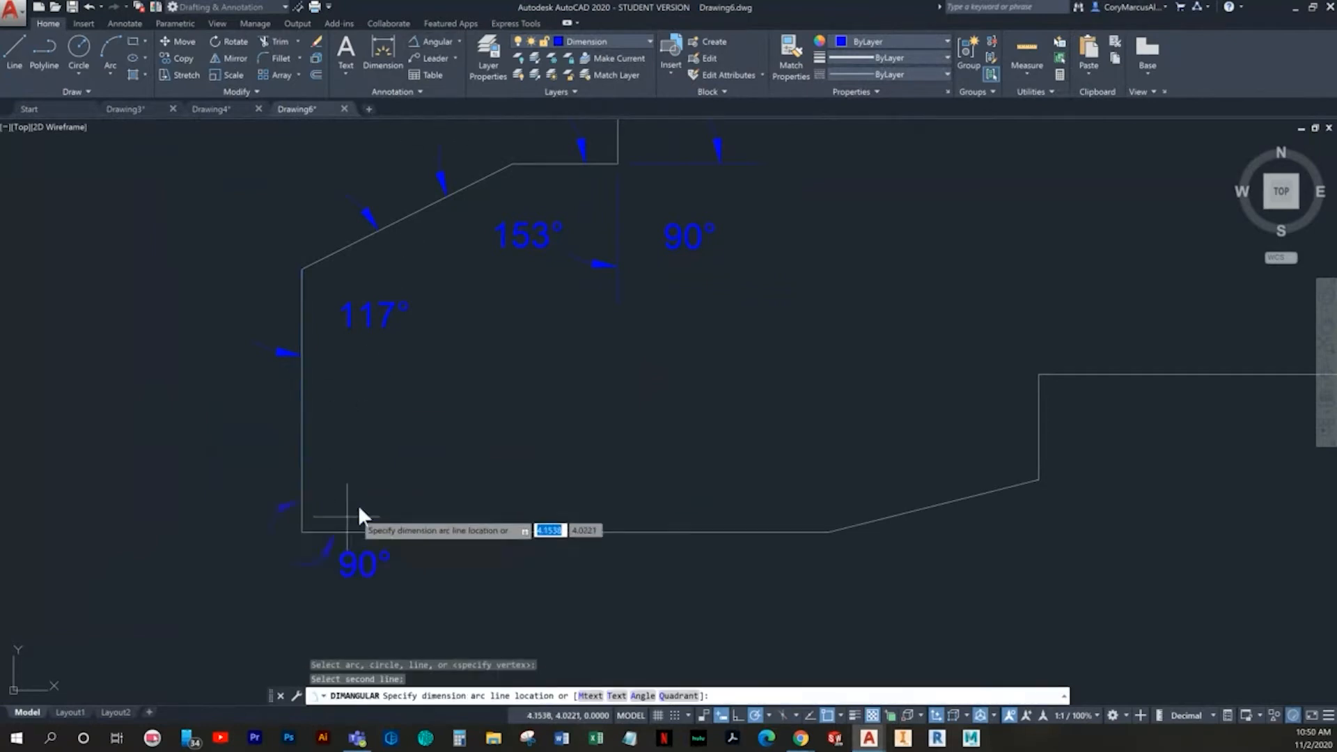
click(405, 472)
- Add an angular dimension between the bottom horizontal edge and the adjoining shallow slope, placed inside the profile
middle_drag(654, 472, 442, 542)
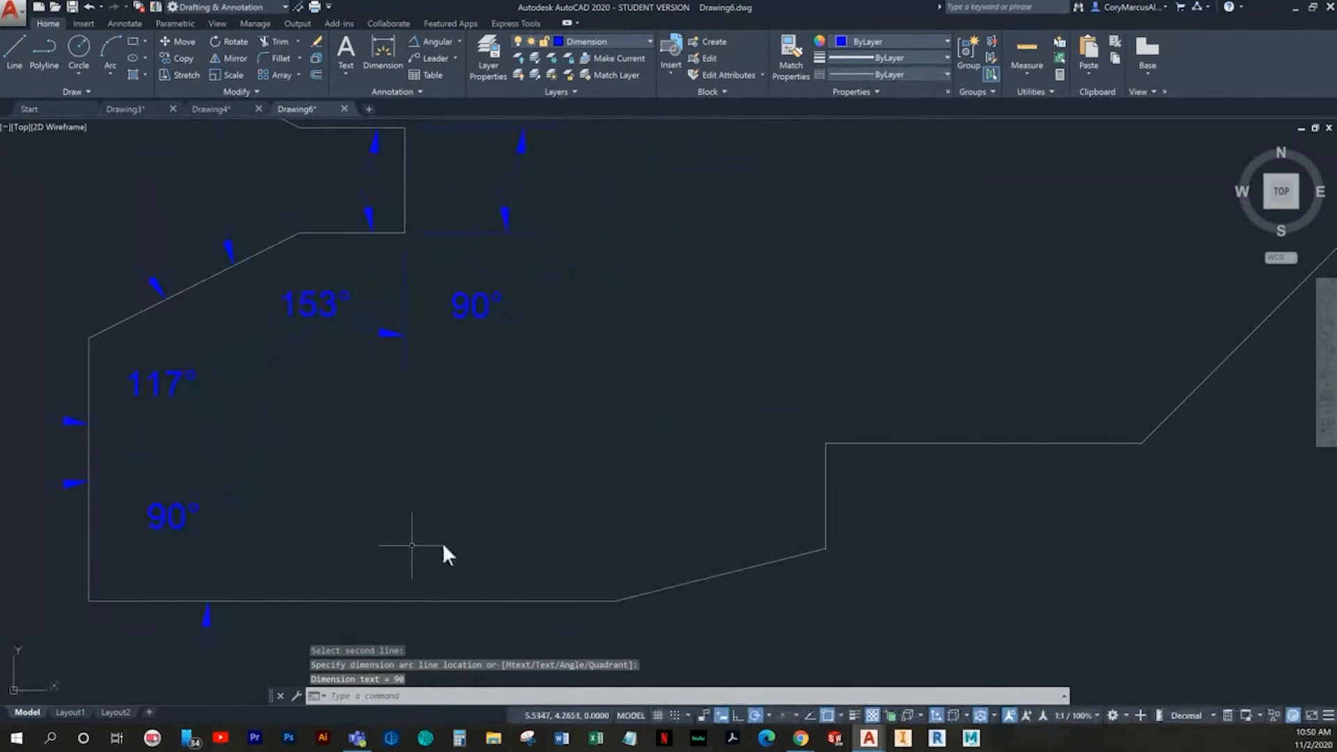
key(Return)
click(567, 601)
click(658, 589)
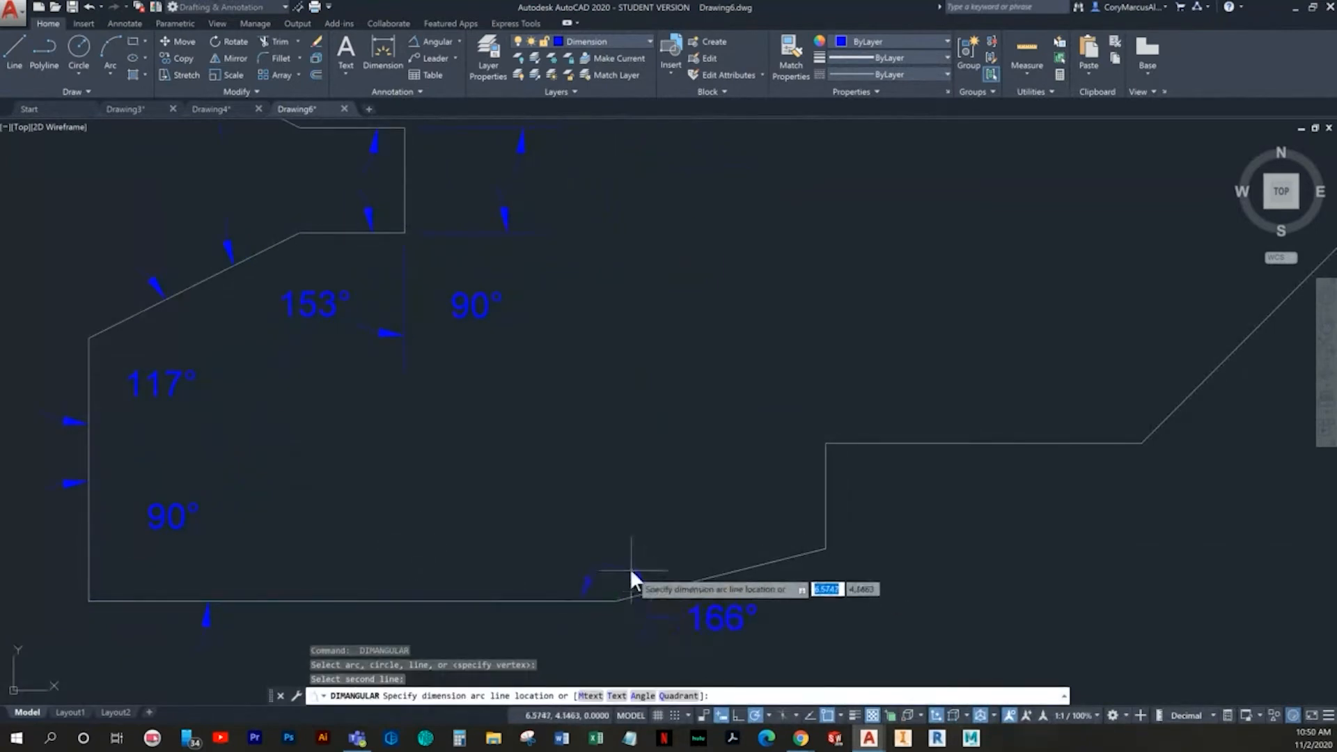
click(573, 530)
- Add an angular dimension between the bottom shallow slope and the short vertical edge of the lower step
middle_drag(670, 555, 540, 588)
key(Return)
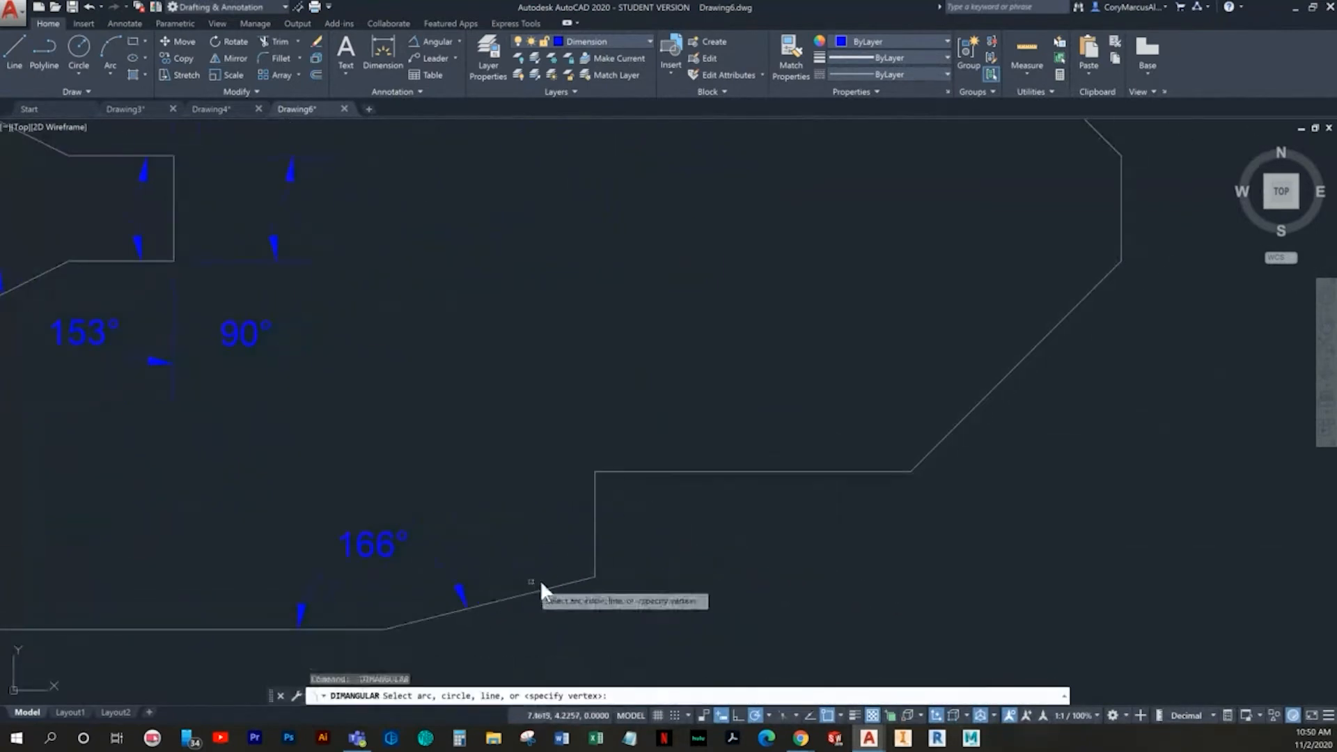
click(550, 587)
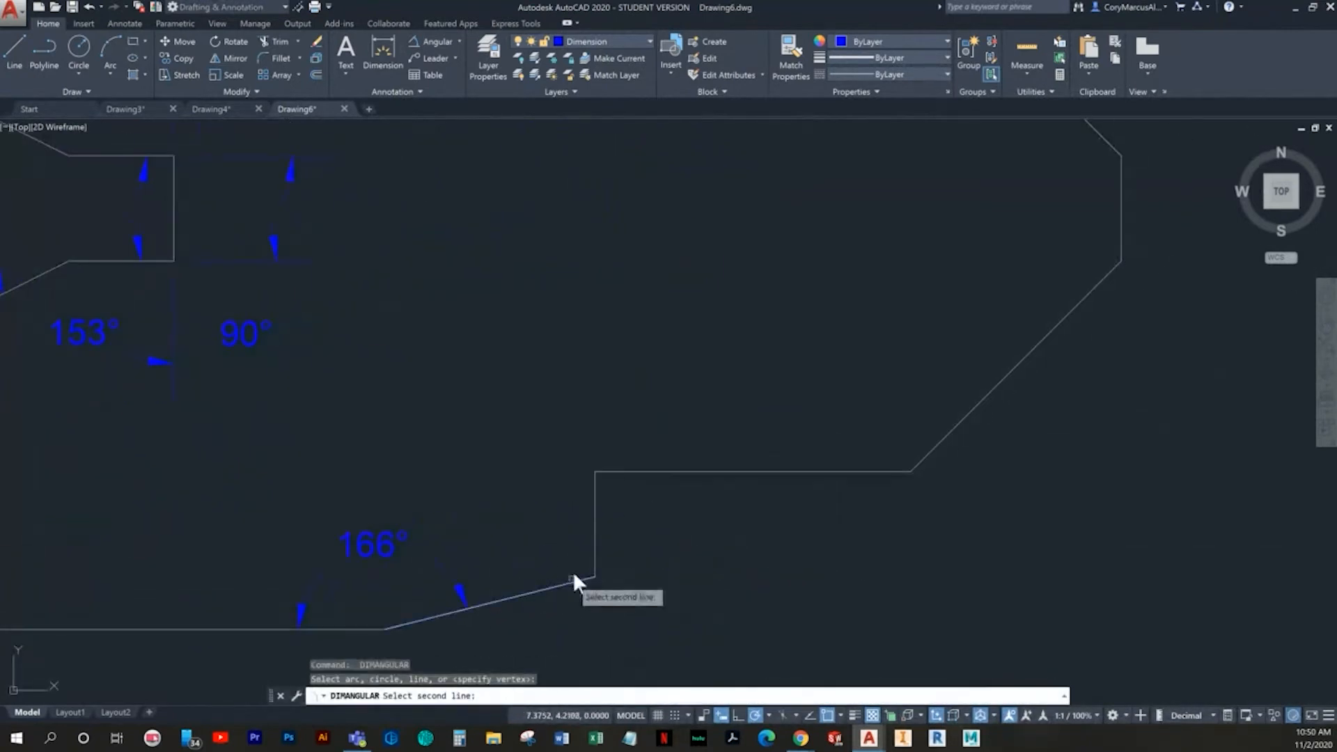
click(592, 526)
click(494, 510)
- Add an angular dimension at the lower step's corner, between its short vertical and horizontal edges, with the text below the step
key(Return)
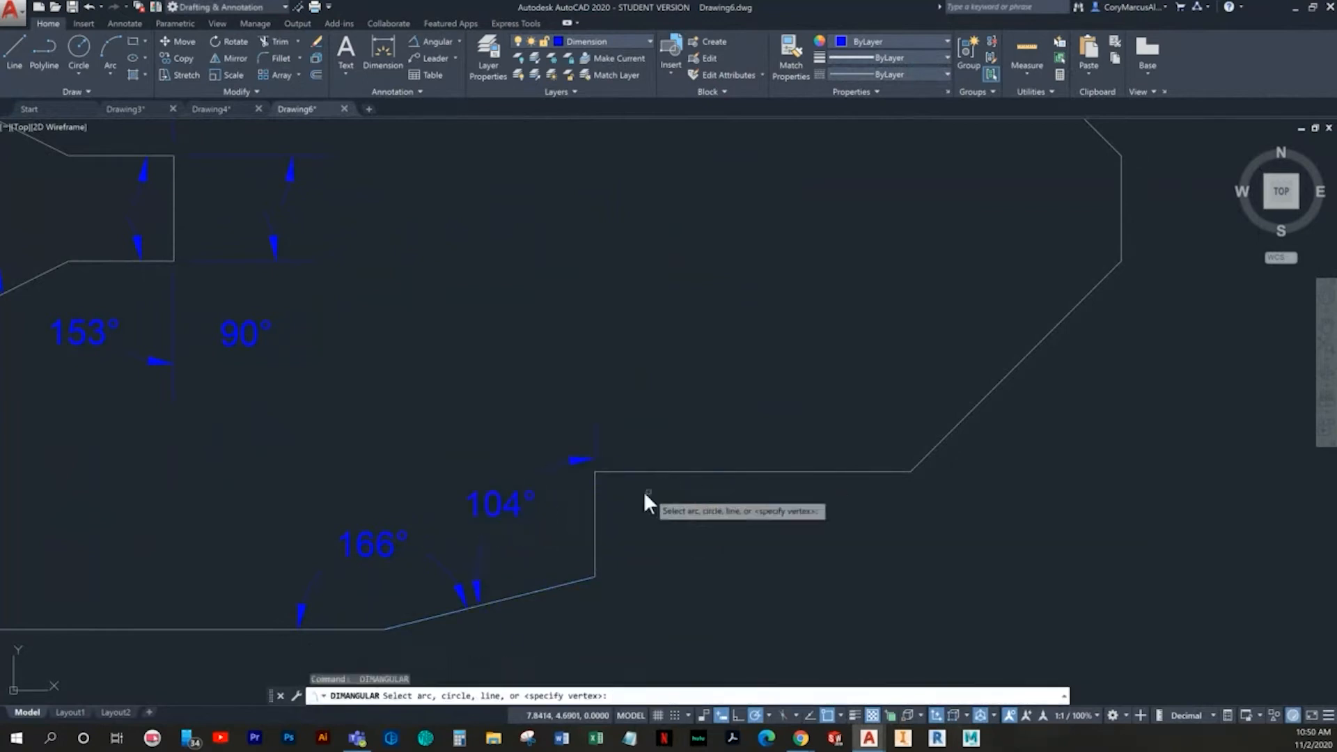
click(596, 489)
click(629, 473)
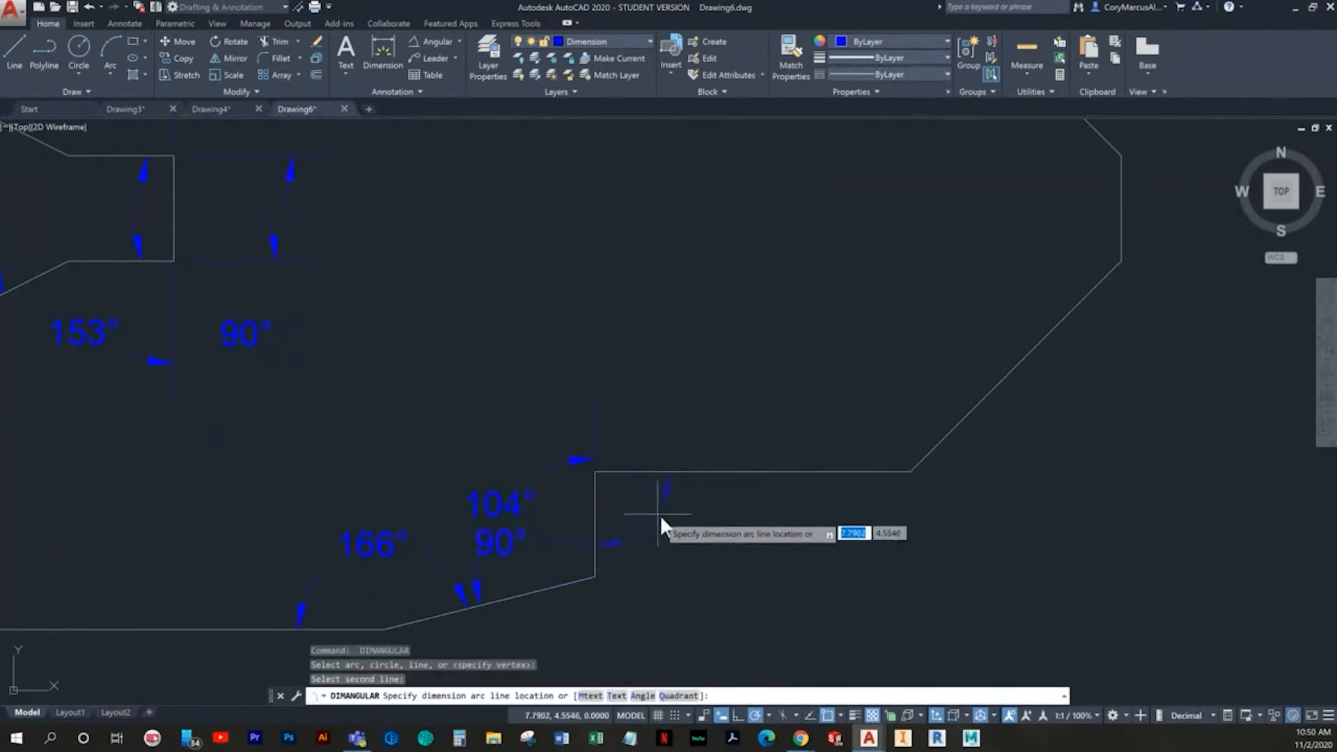
click(687, 534)
- Add an angular dimension between the lower step's horizontal edge and the lower right diagonal, placed inside the profile
middle_drag(687, 534, 493, 543)
key(Return)
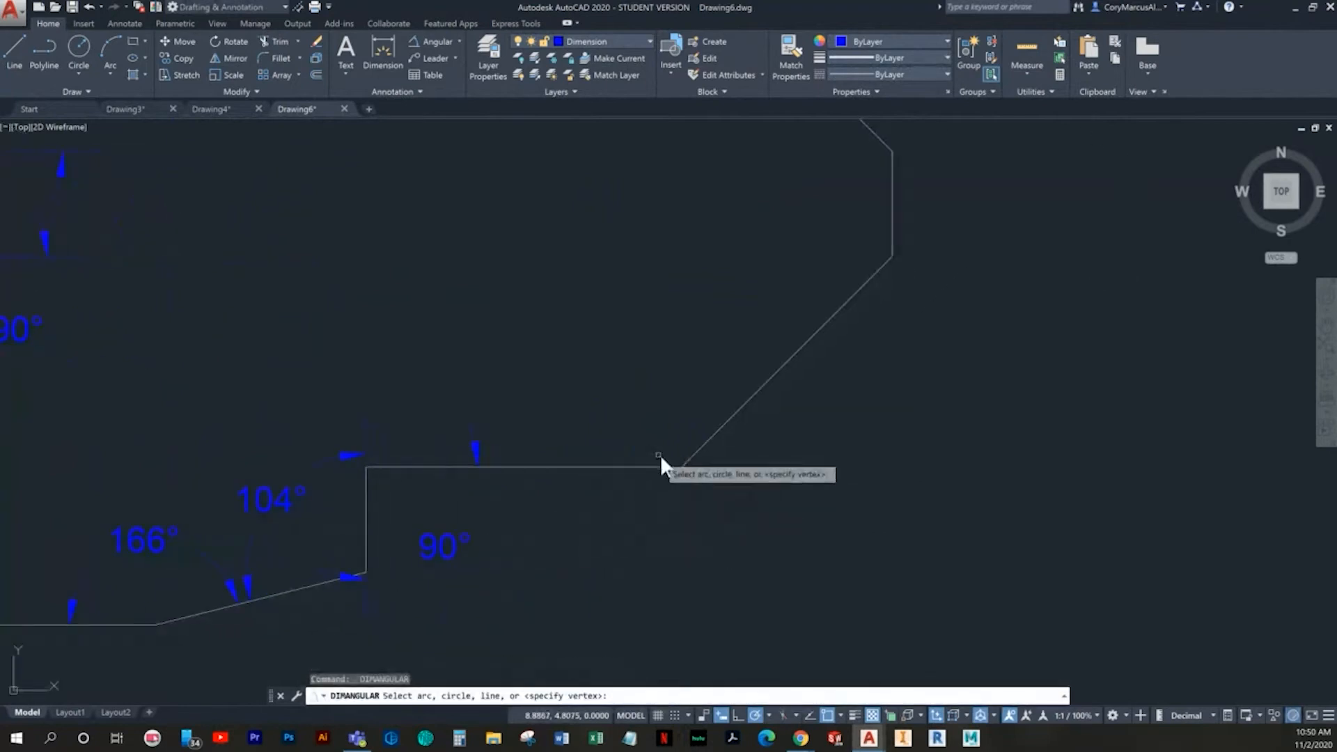
click(658, 467)
click(700, 441)
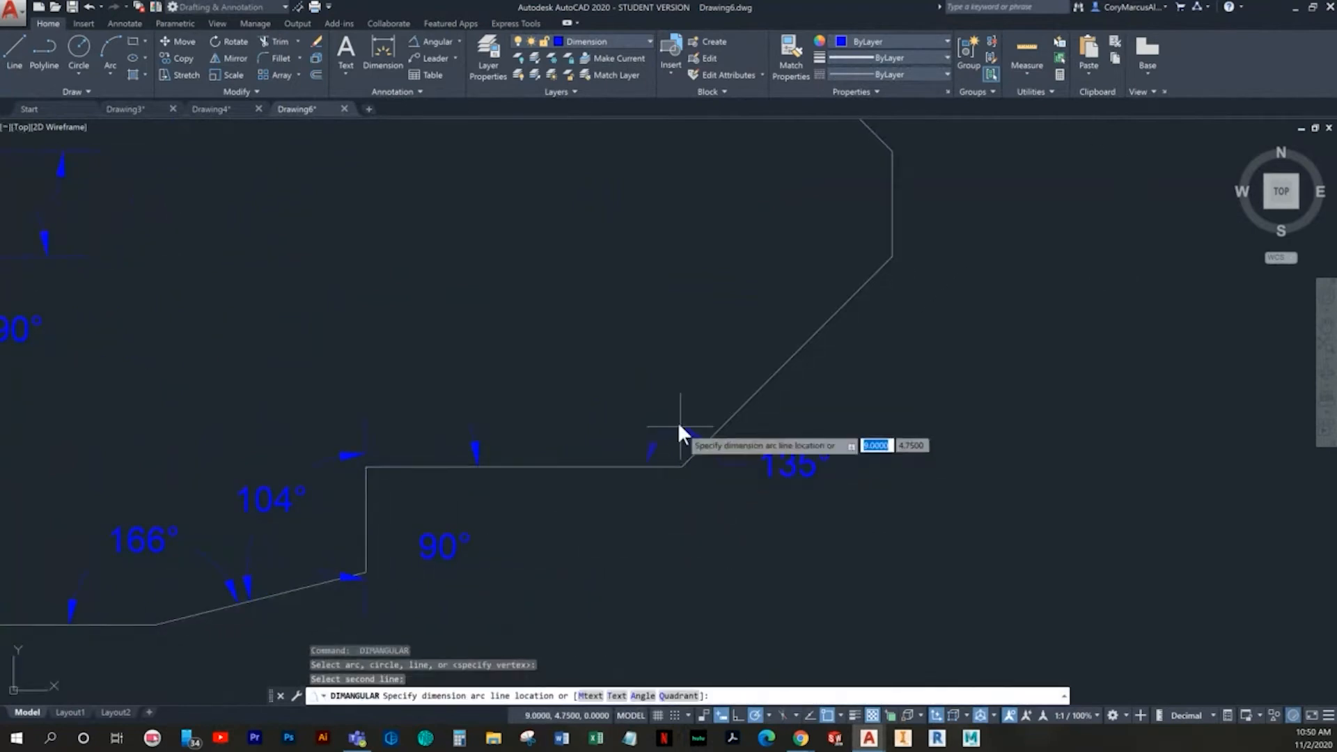
click(632, 386)
- Add an angular dimension between the lower right diagonal and the right vertical edge, placed inside the profile
middle_drag(727, 465, 437, 554)
key(Return)
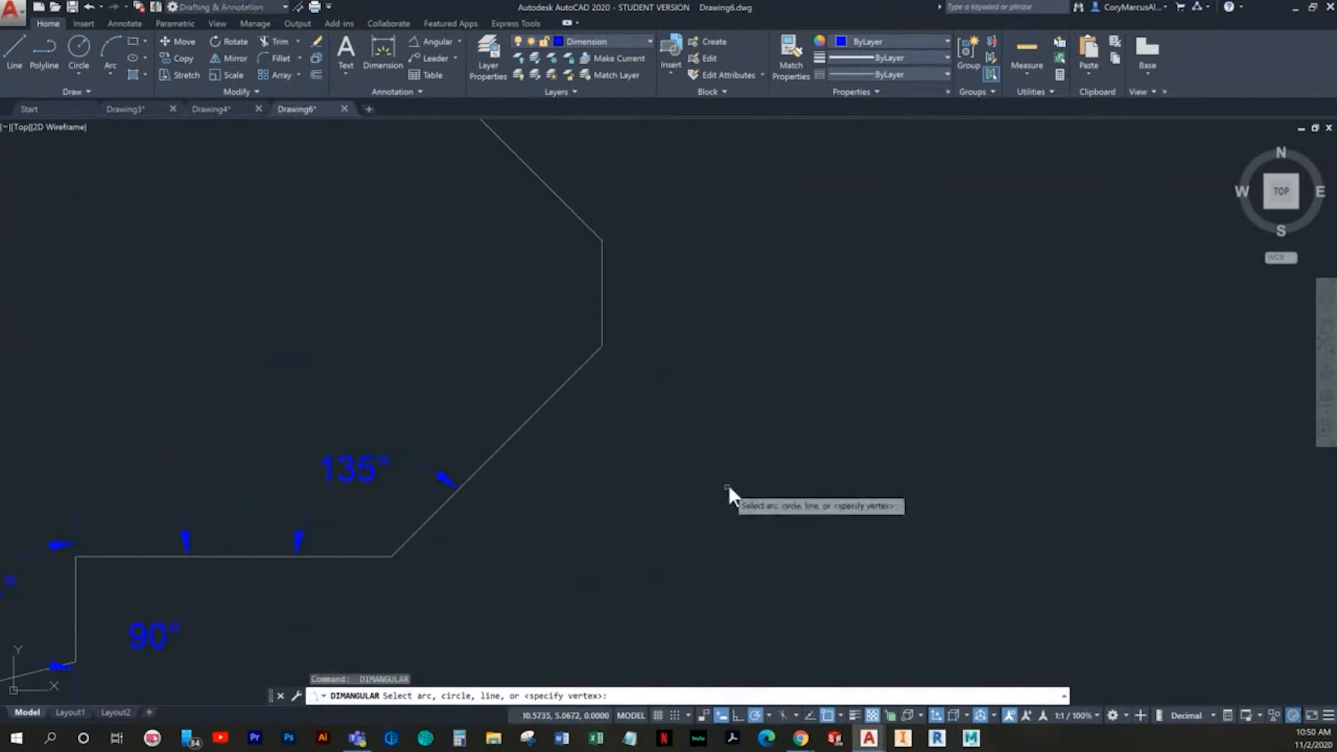
click(571, 376)
click(604, 327)
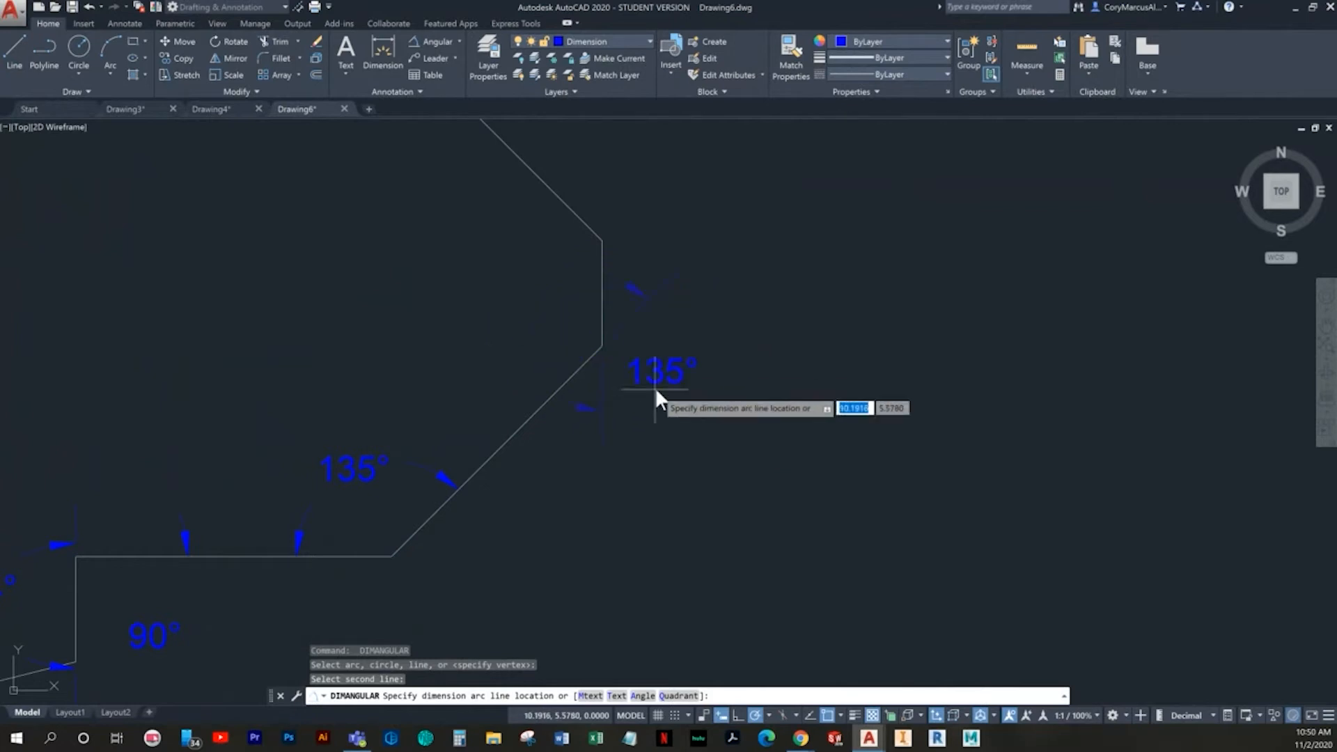
click(530, 362)
- Add an angular dimension between the right vertical edge and the upper right diagonal, placed above their shared corner
middle_drag(632, 369, 642, 514)
key(Return)
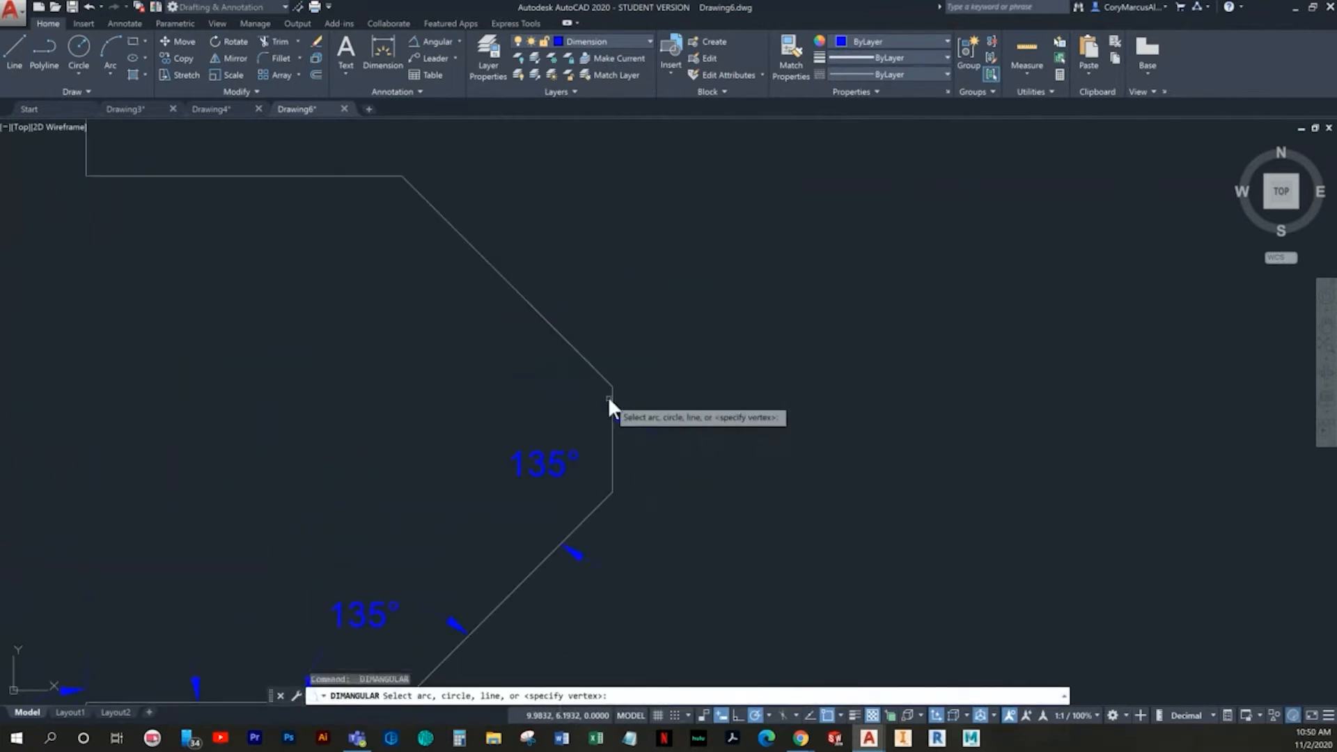
click(606, 401)
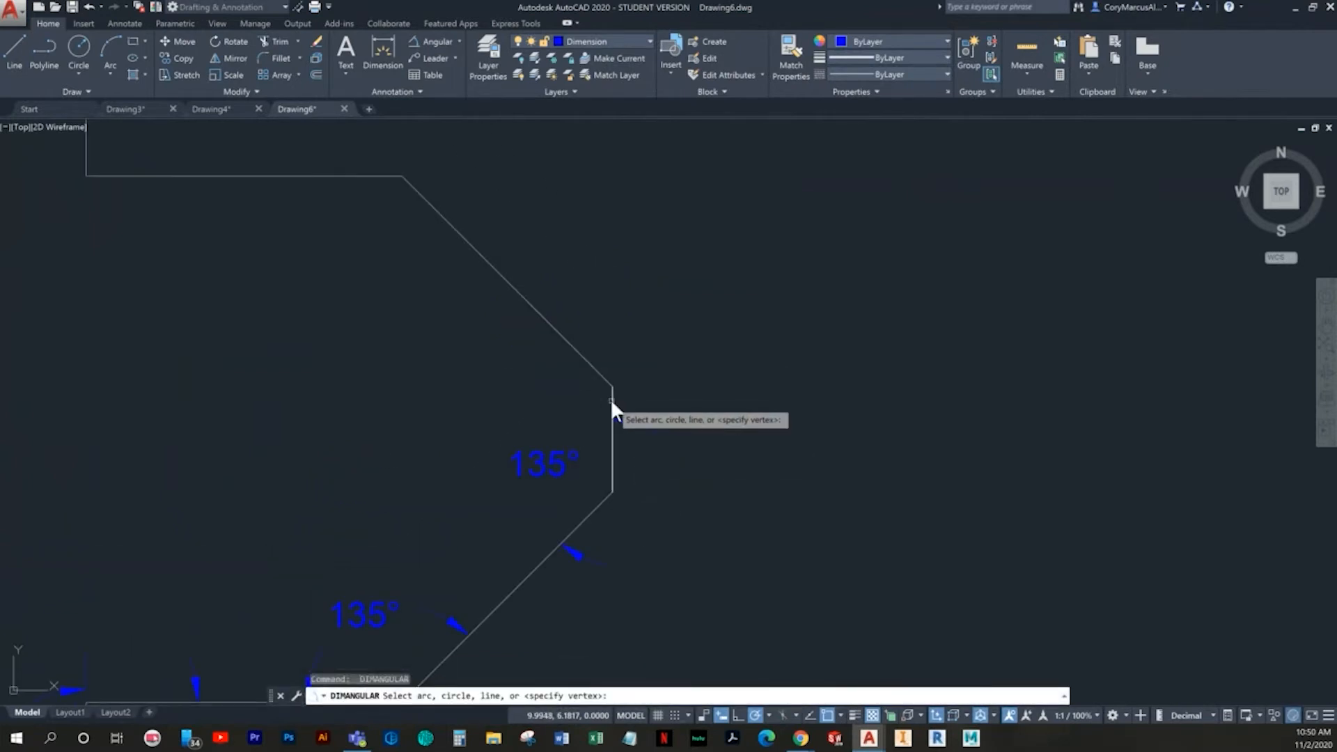
click(591, 365)
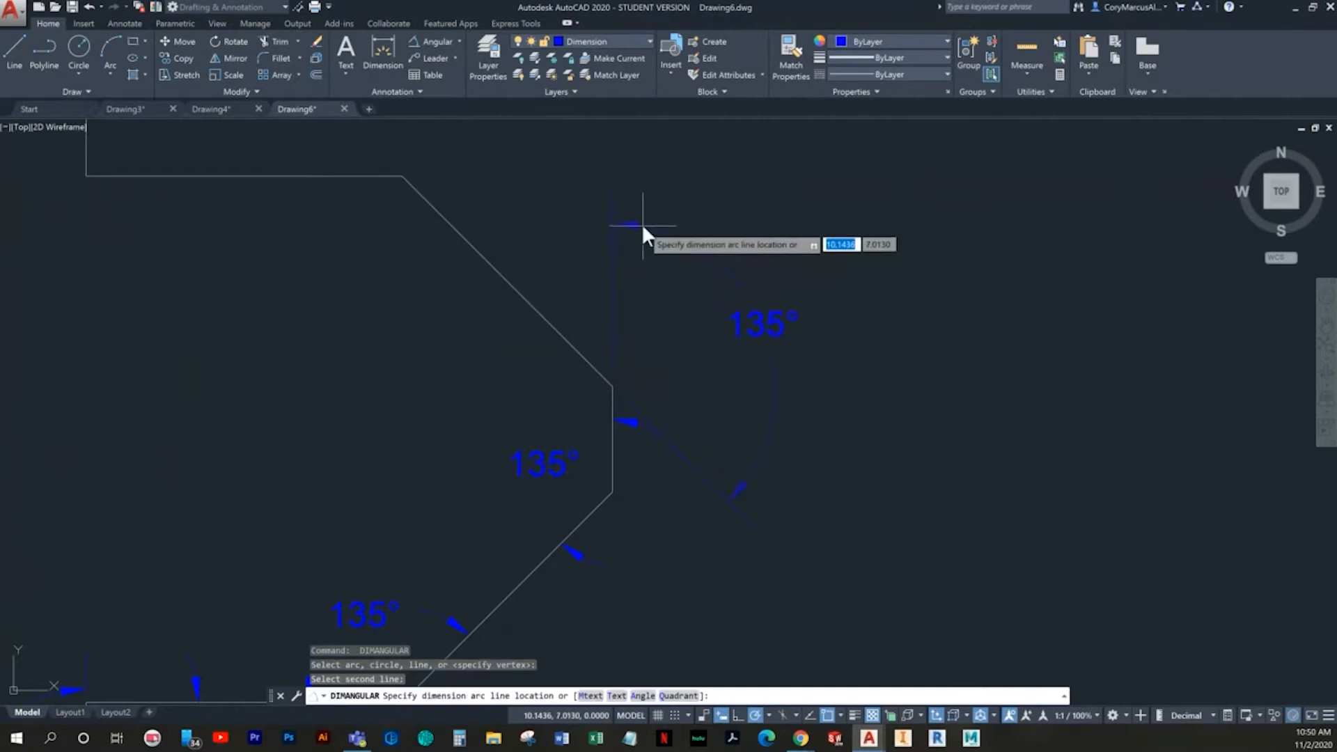
click(583, 299)
- Add an angular dimension between the upper right diagonal and the upper step's horizontal edge, with the text inside the profile
key(Return)
mouse_move(537, 350)
middle_down()
mouse_move(566, 310)
mouse_move(622, 406)
middle_up()
click(518, 273)
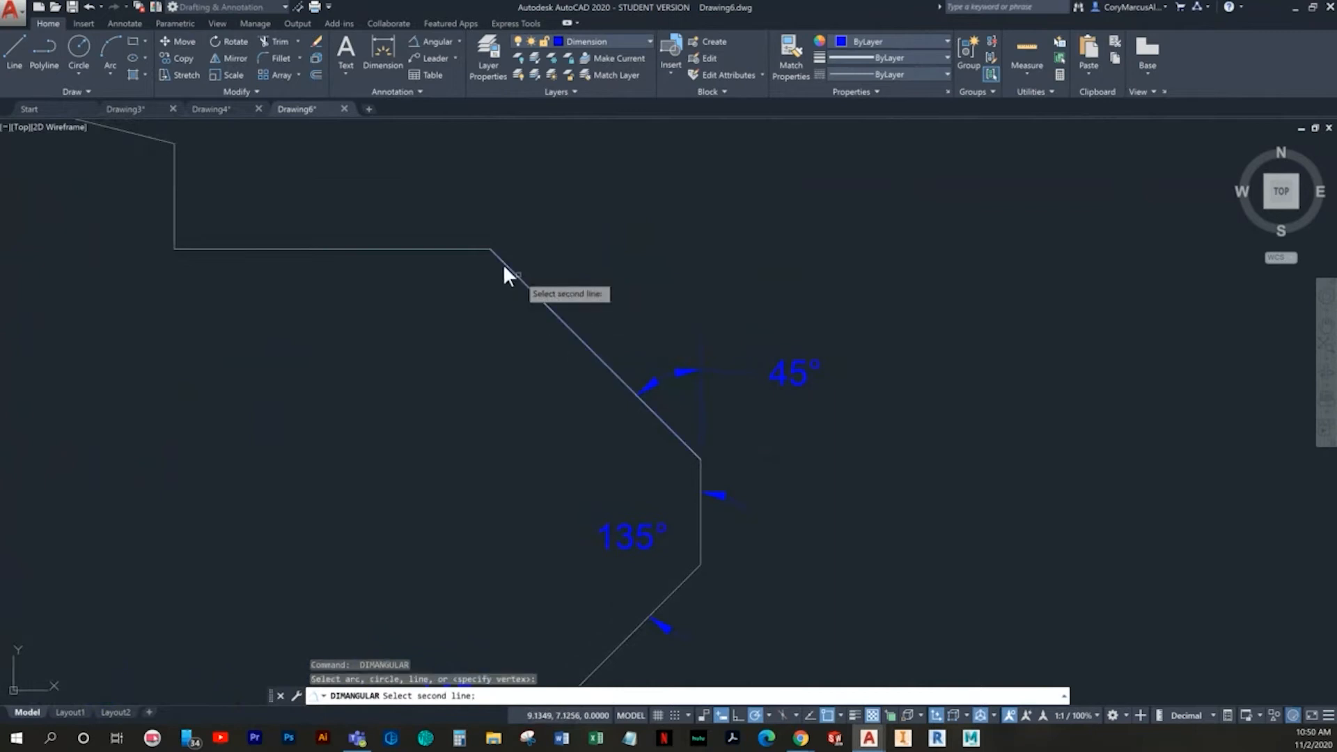
click(474, 248)
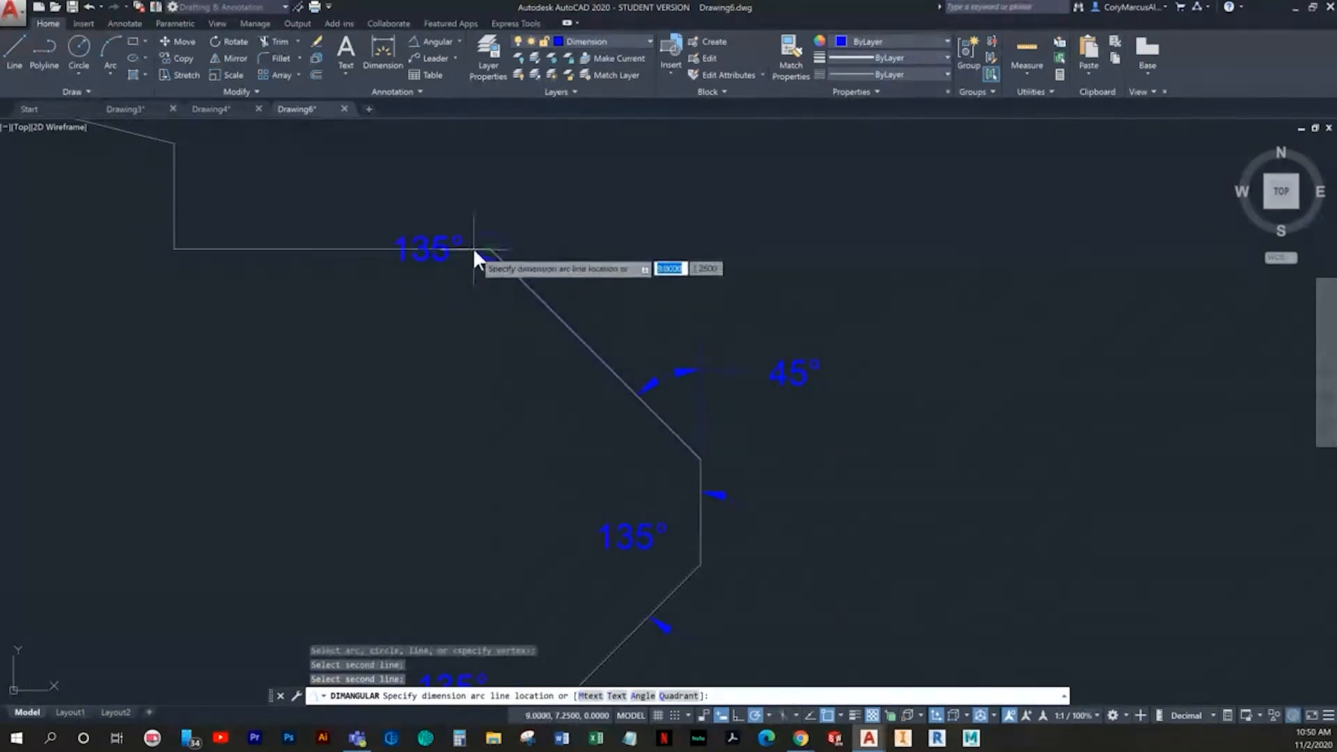
click(479, 337)
- Add an angular dimension at the upper step's corner, between its horizontal and short vertical edges, with the text above the step
key(Return)
middle_drag(410, 334, 825, 495)
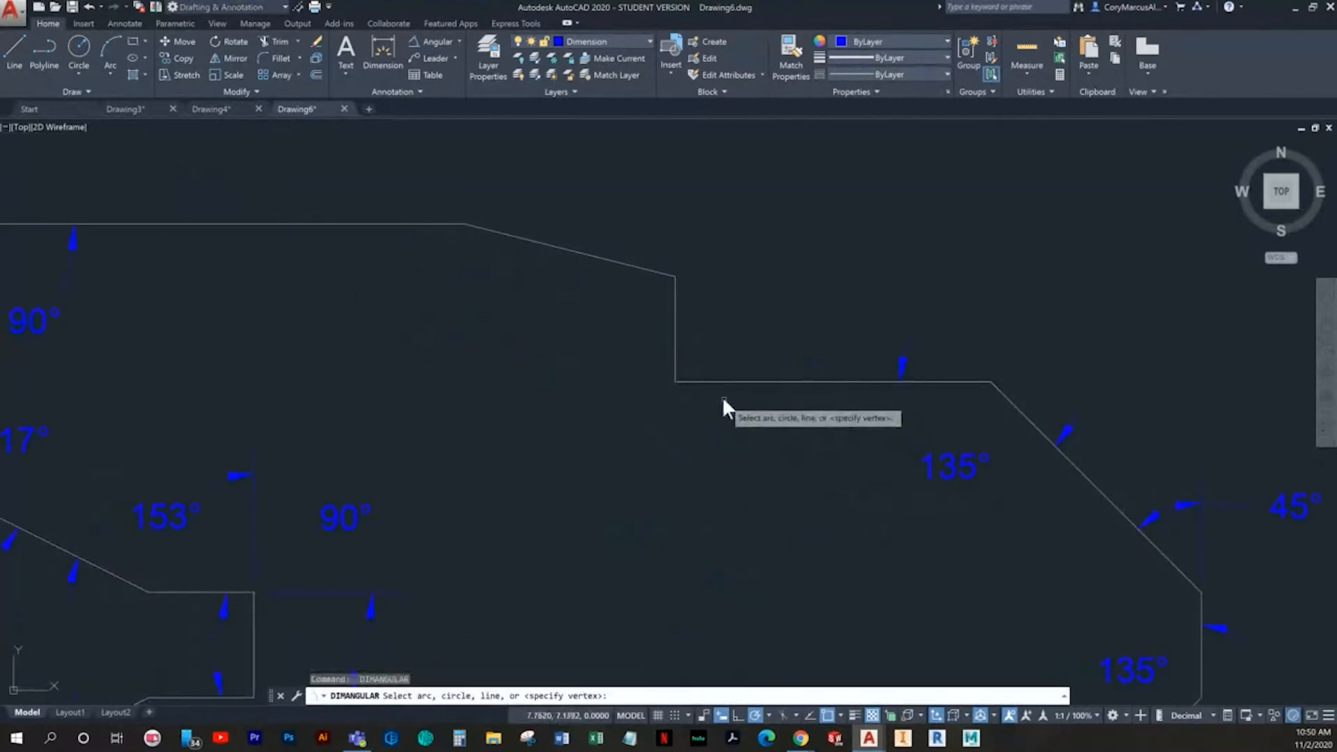
click(706, 380)
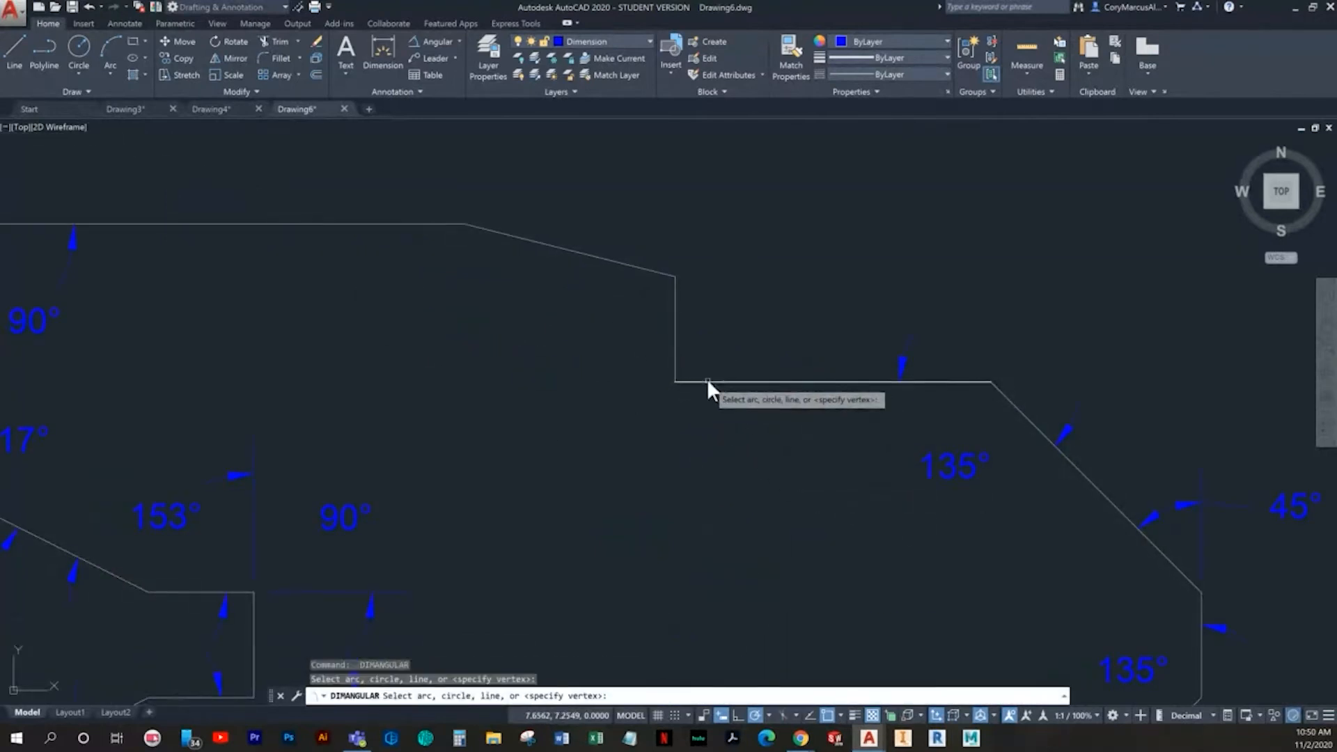
click(674, 357)
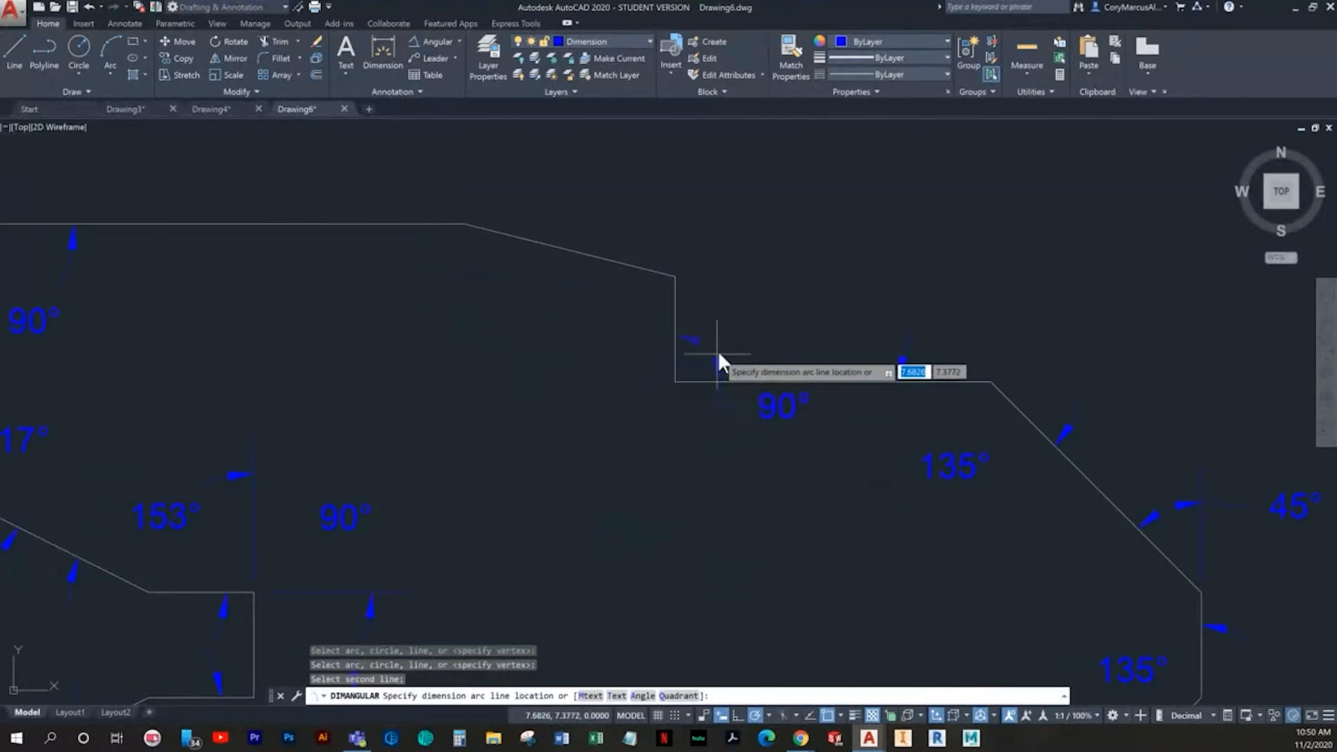
click(761, 337)
- Add an angular dimension between the upper step's short vertical edge and the top shallow slope, with the text inside the profile
middle_drag(630, 346, 678, 440)
key(Return)
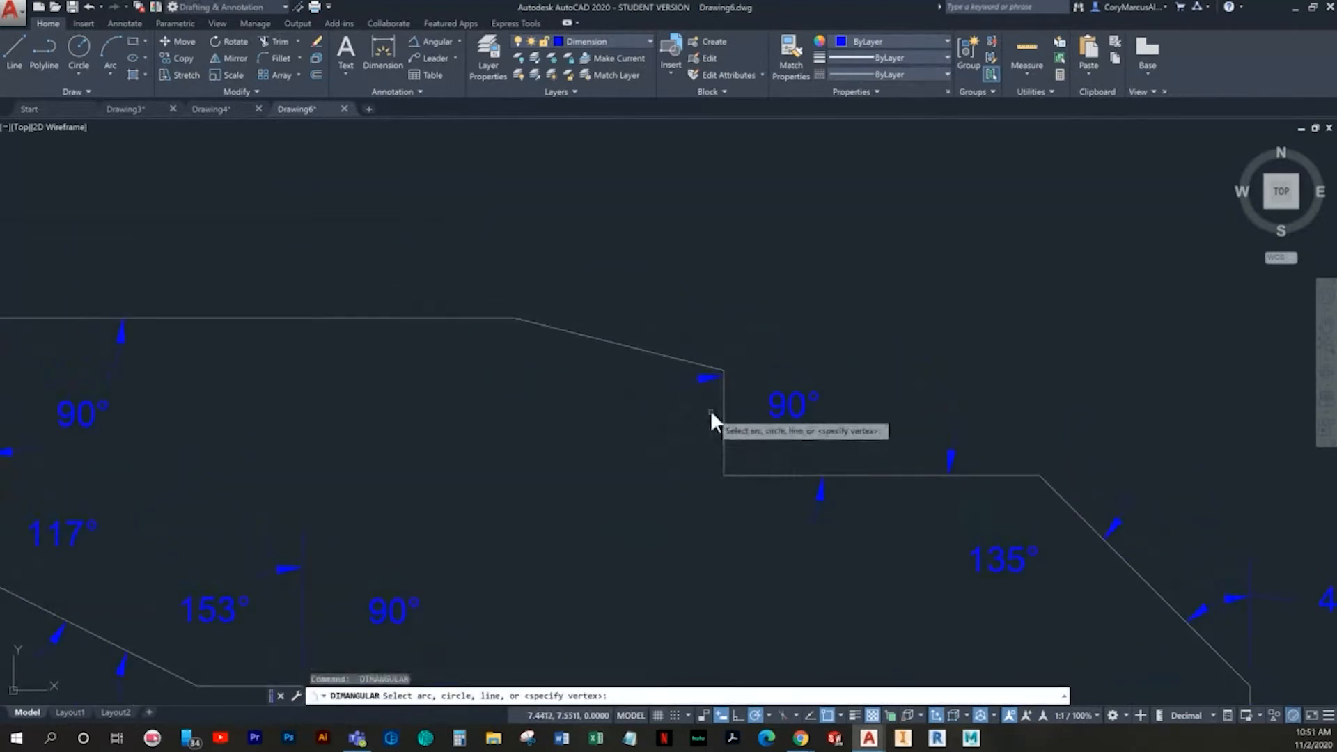
click(723, 414)
click(679, 358)
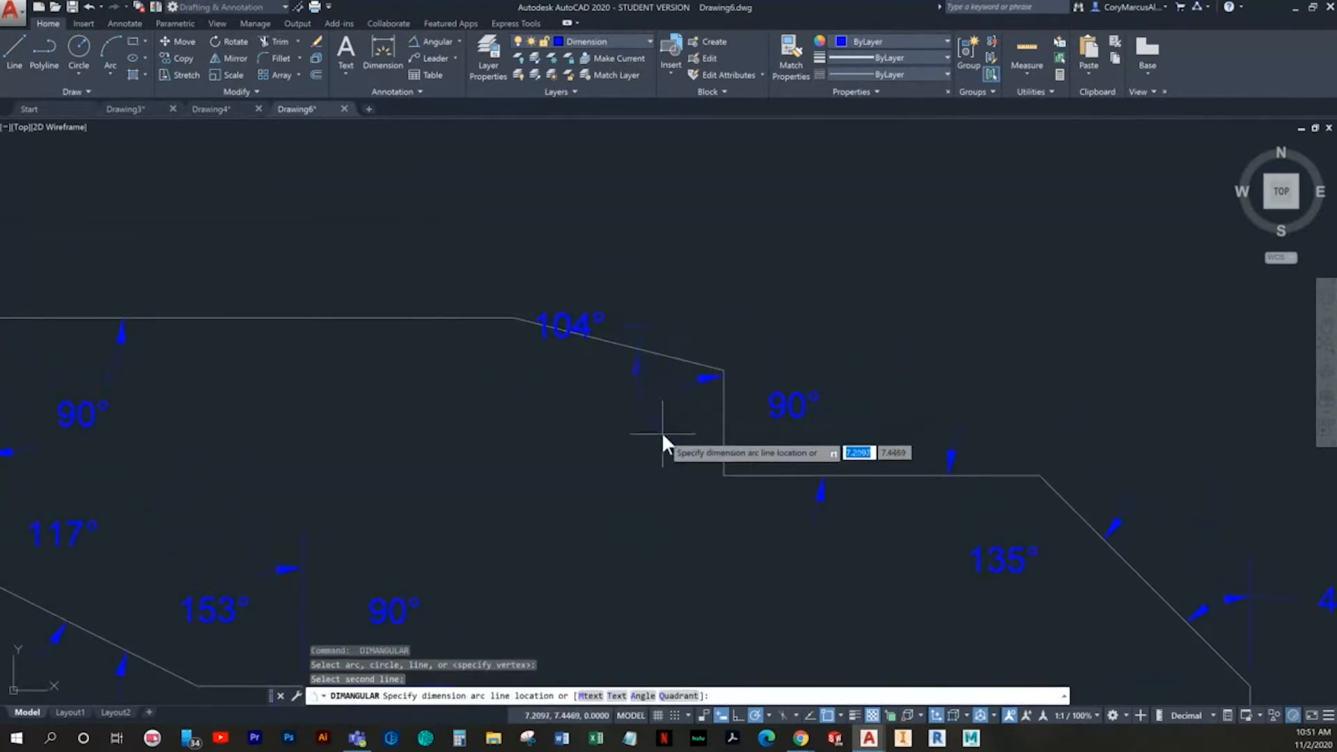
click(644, 444)
- Add an angular dimension between the top shallow slope and the top horizontal edge, with its arc inside the profile
key(Return)
click(541, 326)
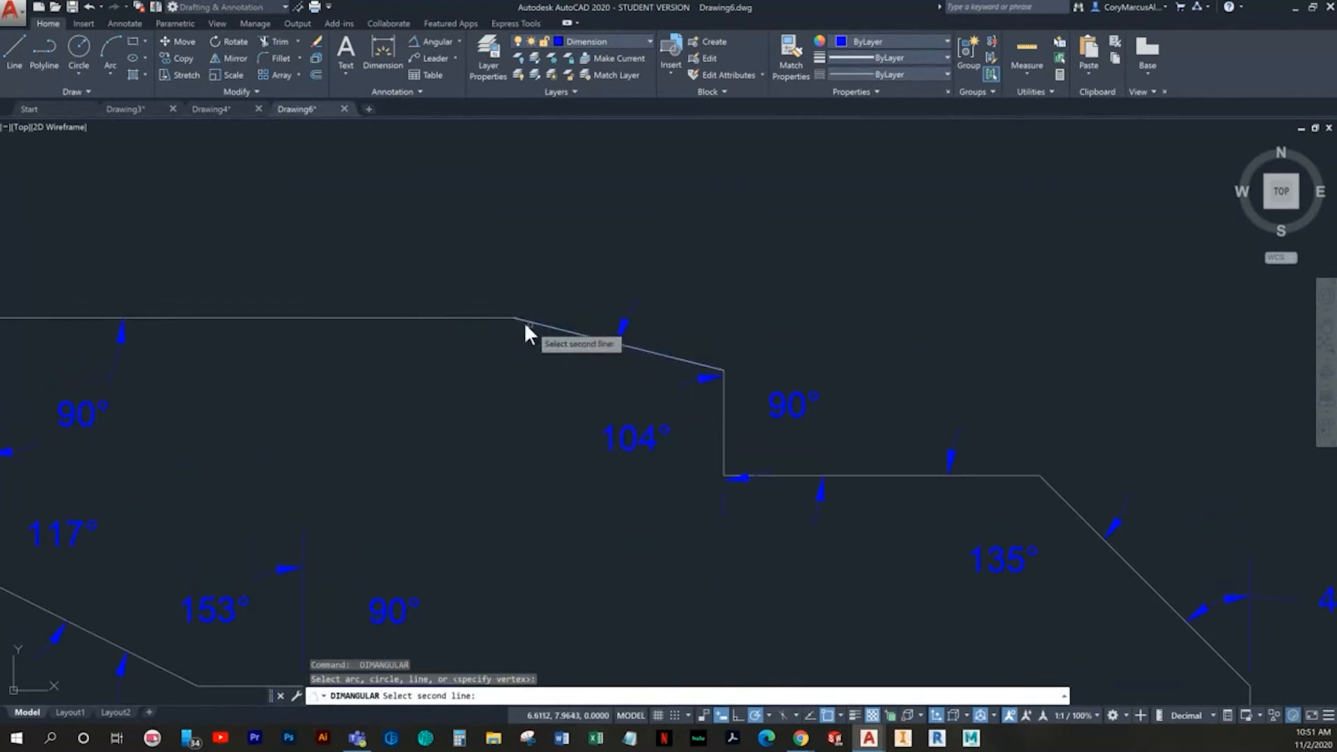
click(488, 318)
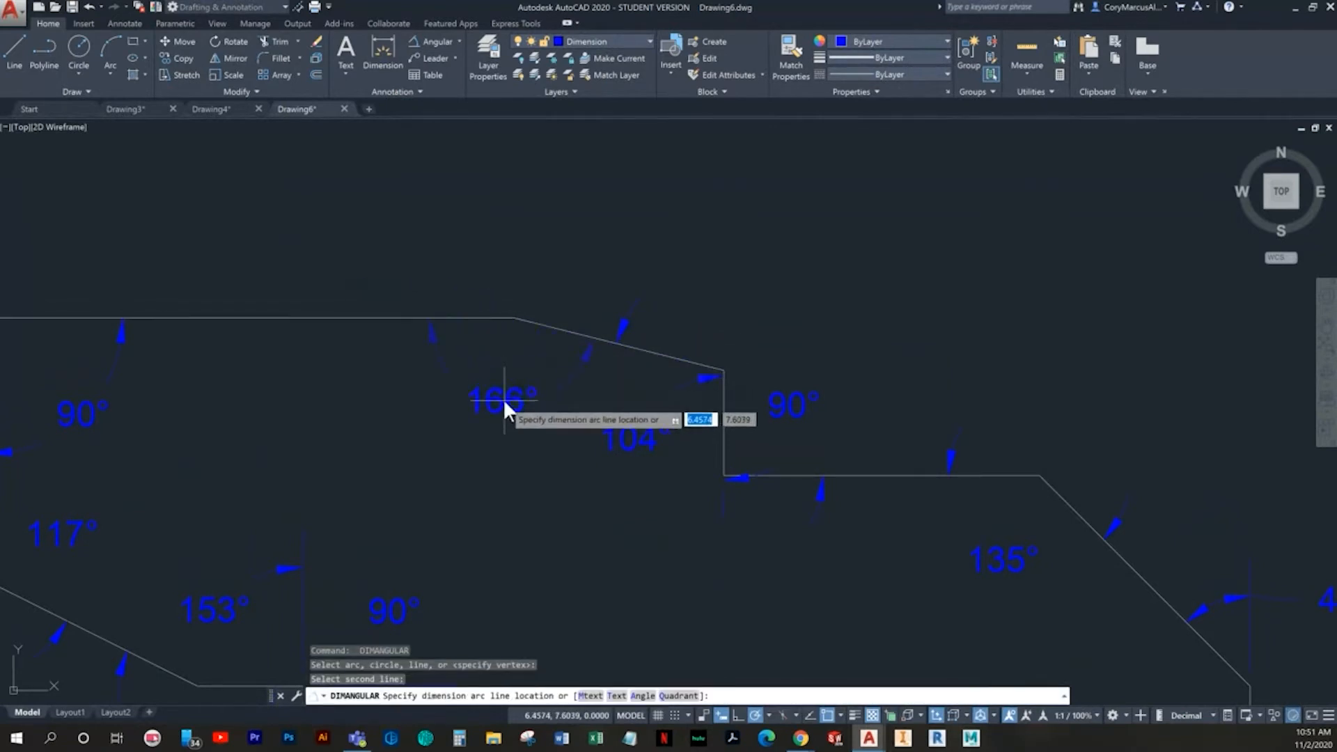
click(496, 382)
- Move the text of the angular dimension at the top slope's corner inside the profile, just below that corner
mouse_move(427, 424)
middle_down()
mouse_move(533, 428)
mouse_move(616, 410)
middle_up()
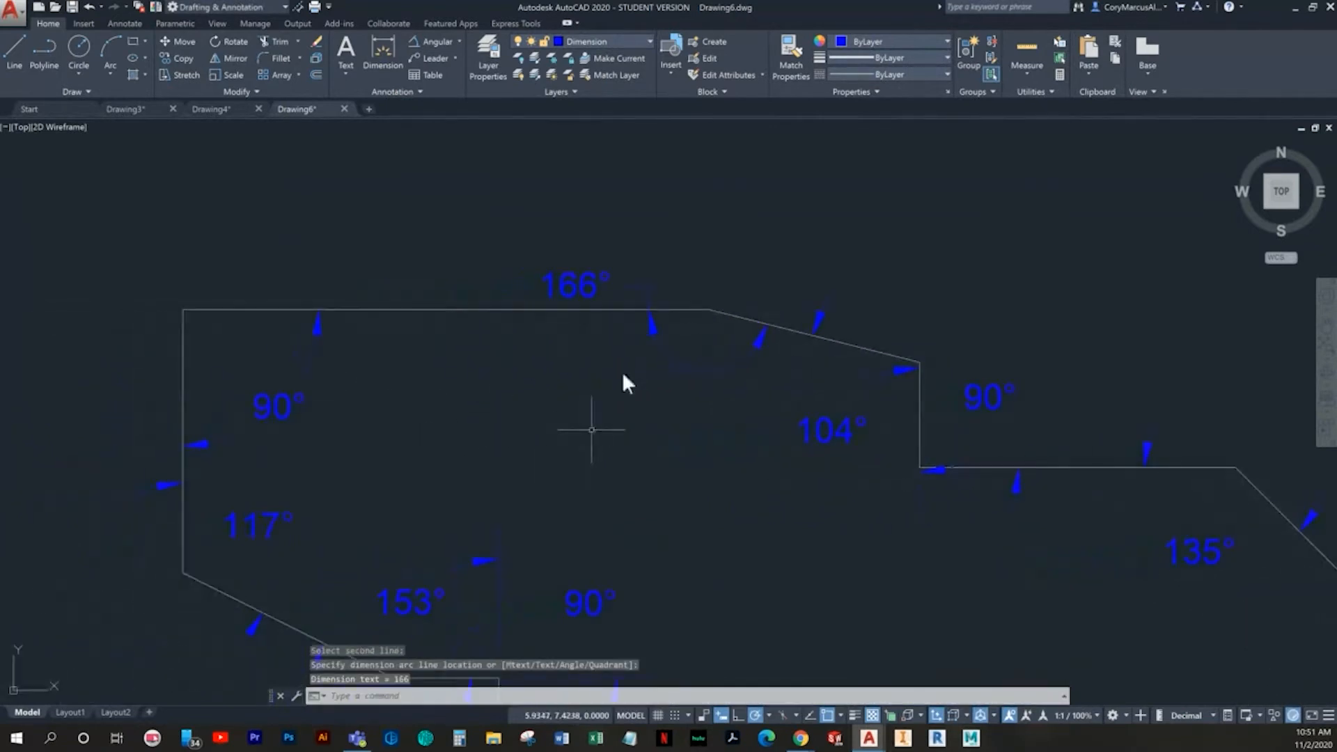
key(Escape)
click(616, 287)
click(585, 279)
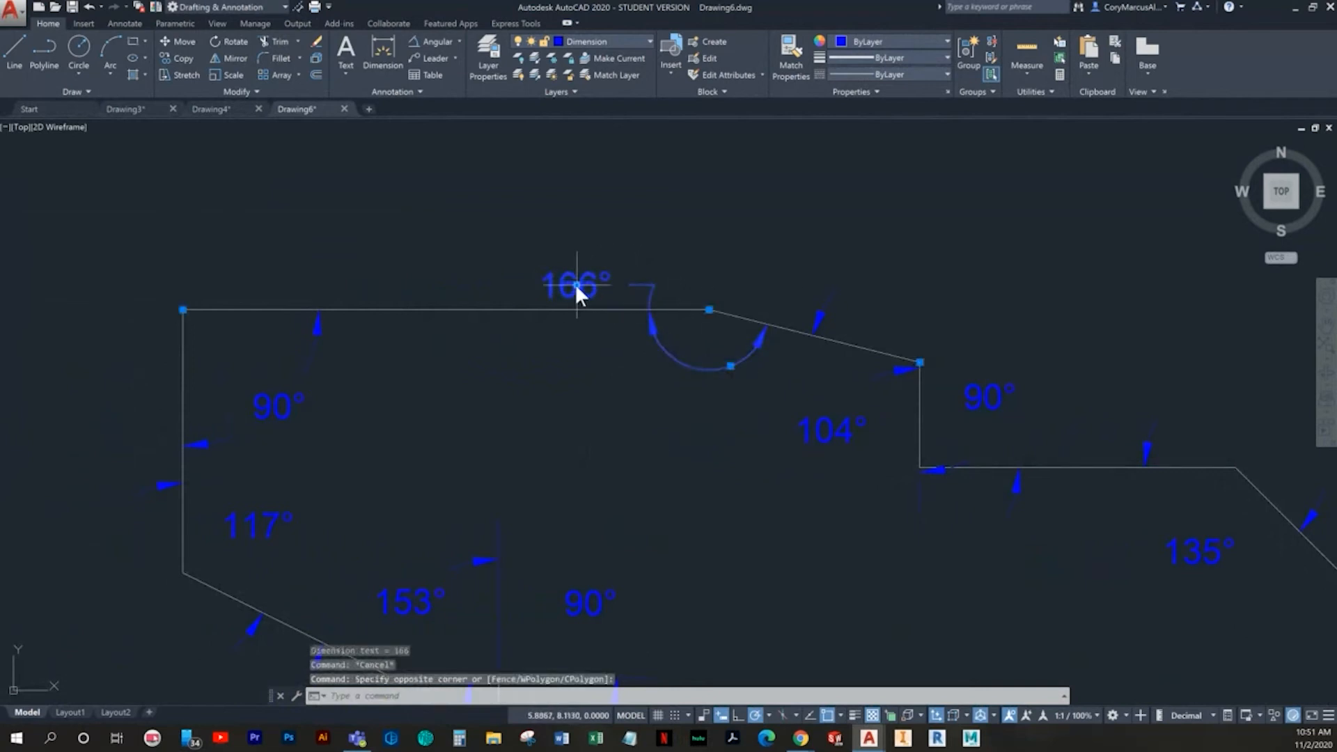
click(575, 283)
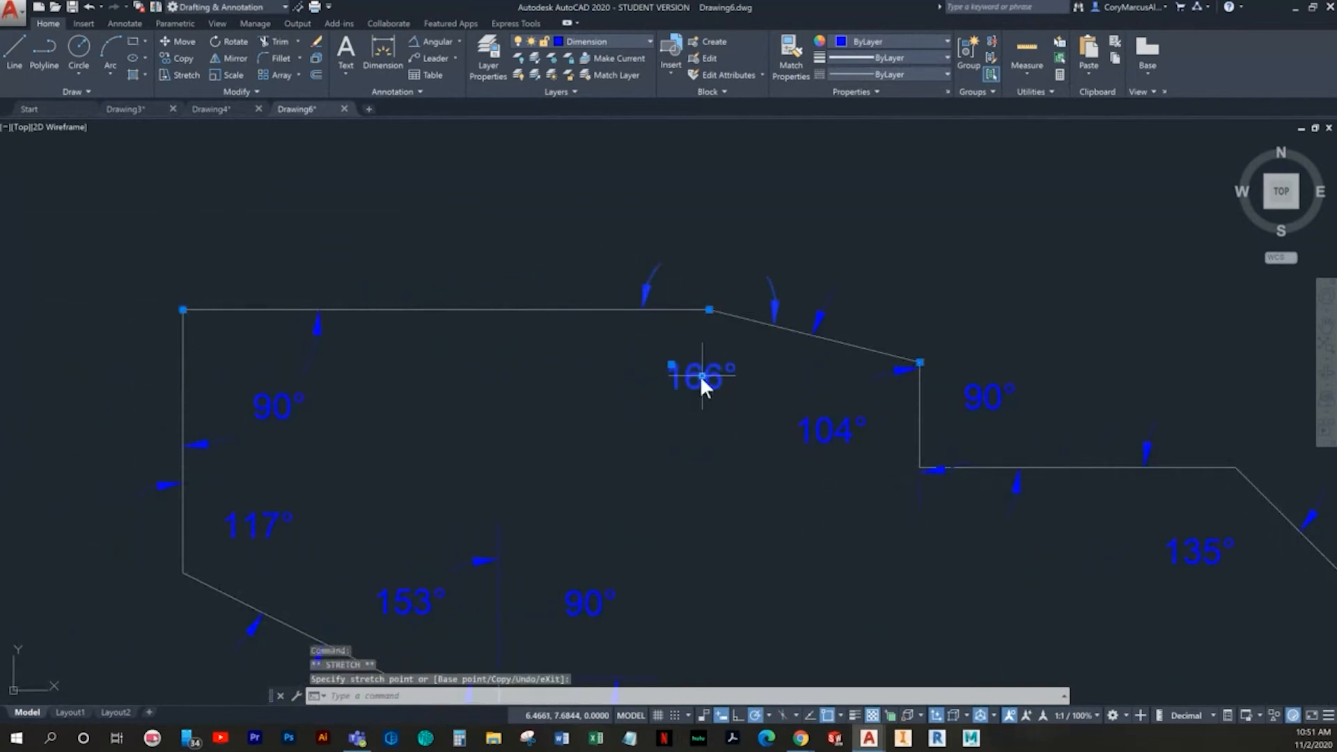
key(Escape)
scroll(752, 434, down, 2)
middle_drag(731, 426, 519, 354)
mouse_move(664, 418)
middle_down()
mouse_move(667, 309)
mouse_move(678, 328)
middle_up()
scroll(681, 394, down, 2)
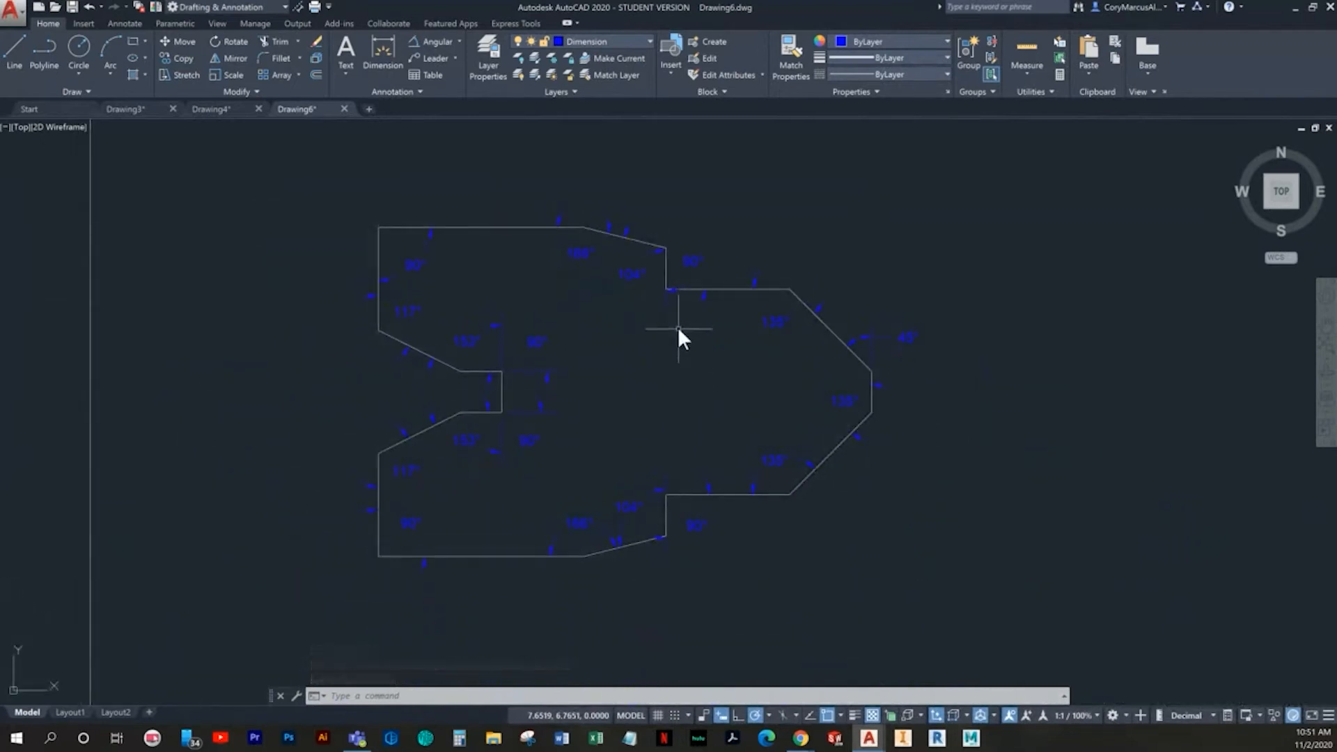
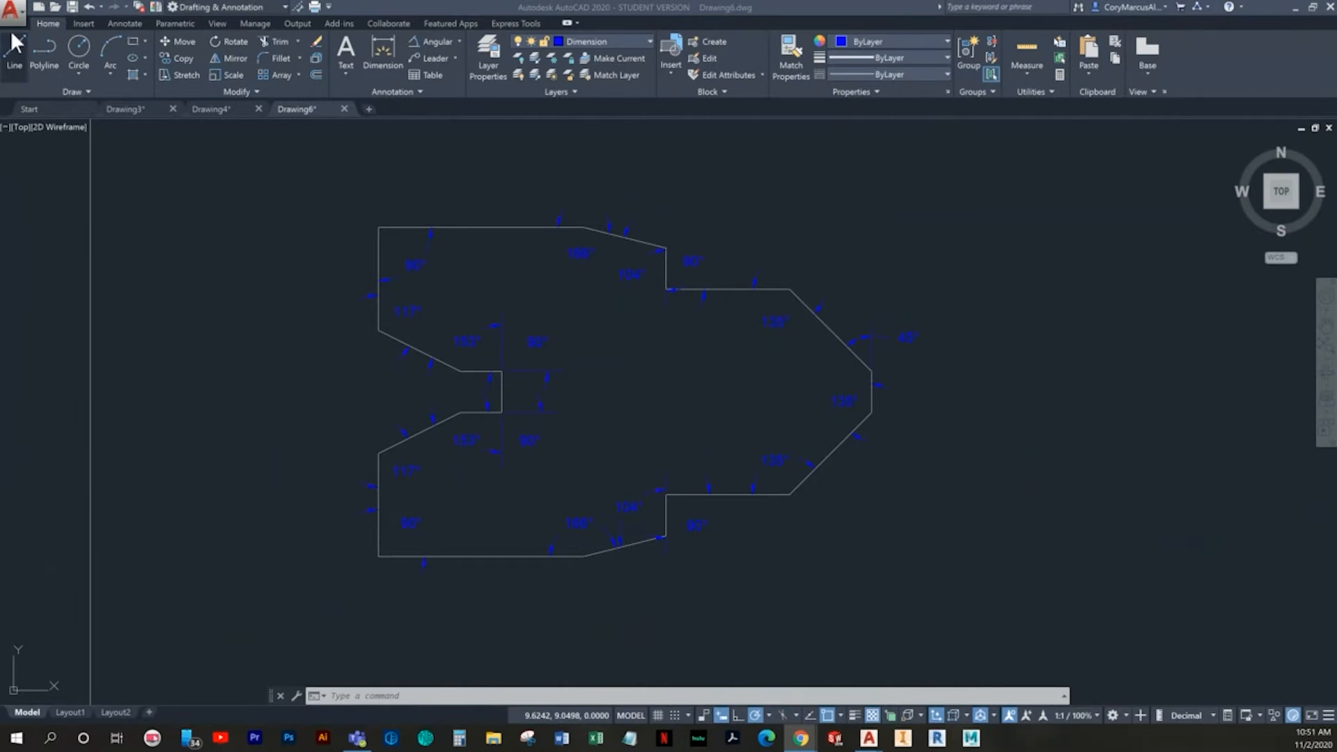
- Create a new drawing from the Georgia Northwestern Technical College title block template
click(34, 4)
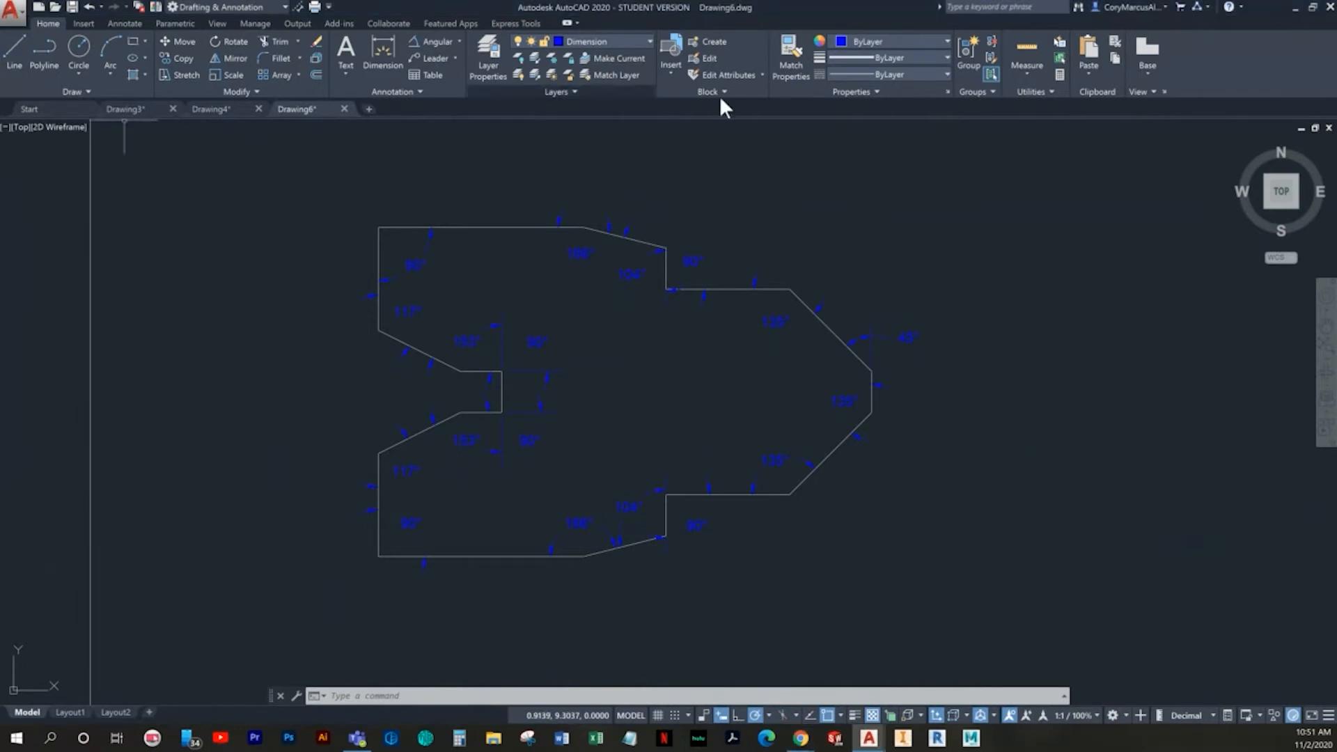
click(39, 4)
double_click(504, 359)
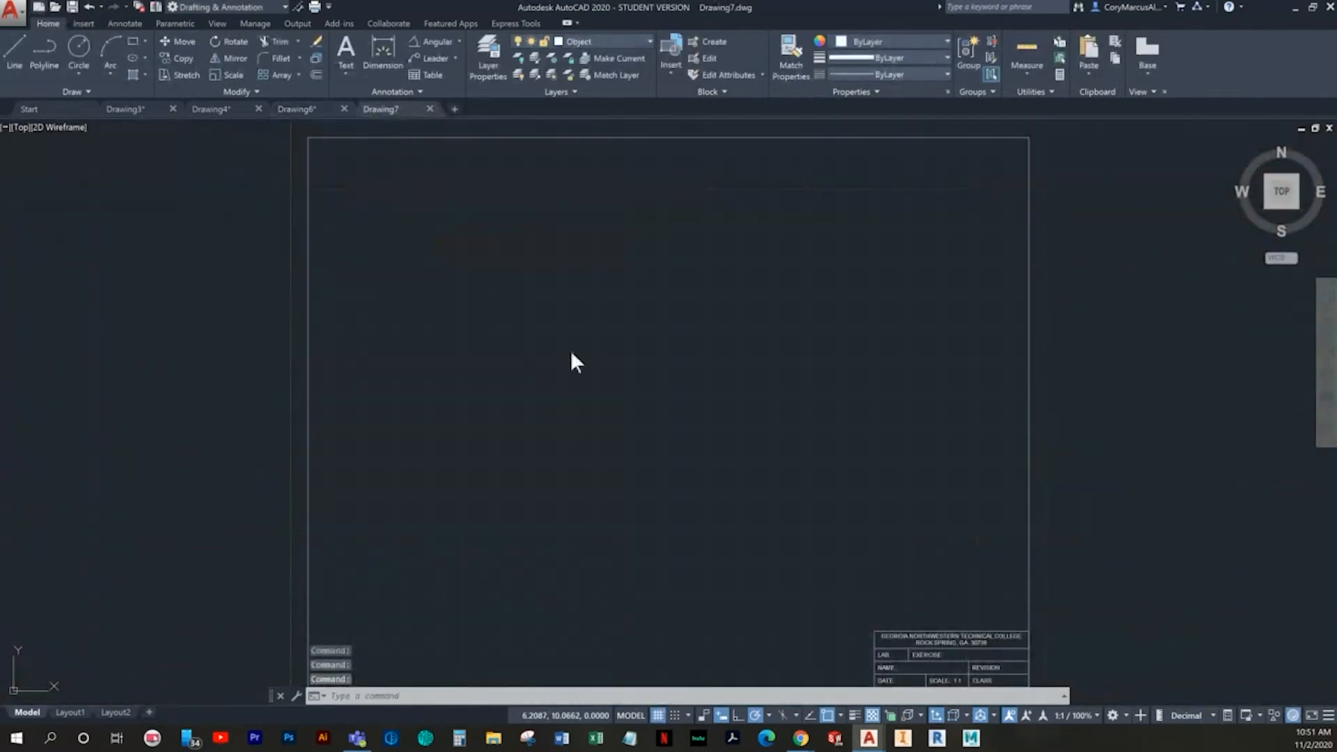
double_click(525, 349)
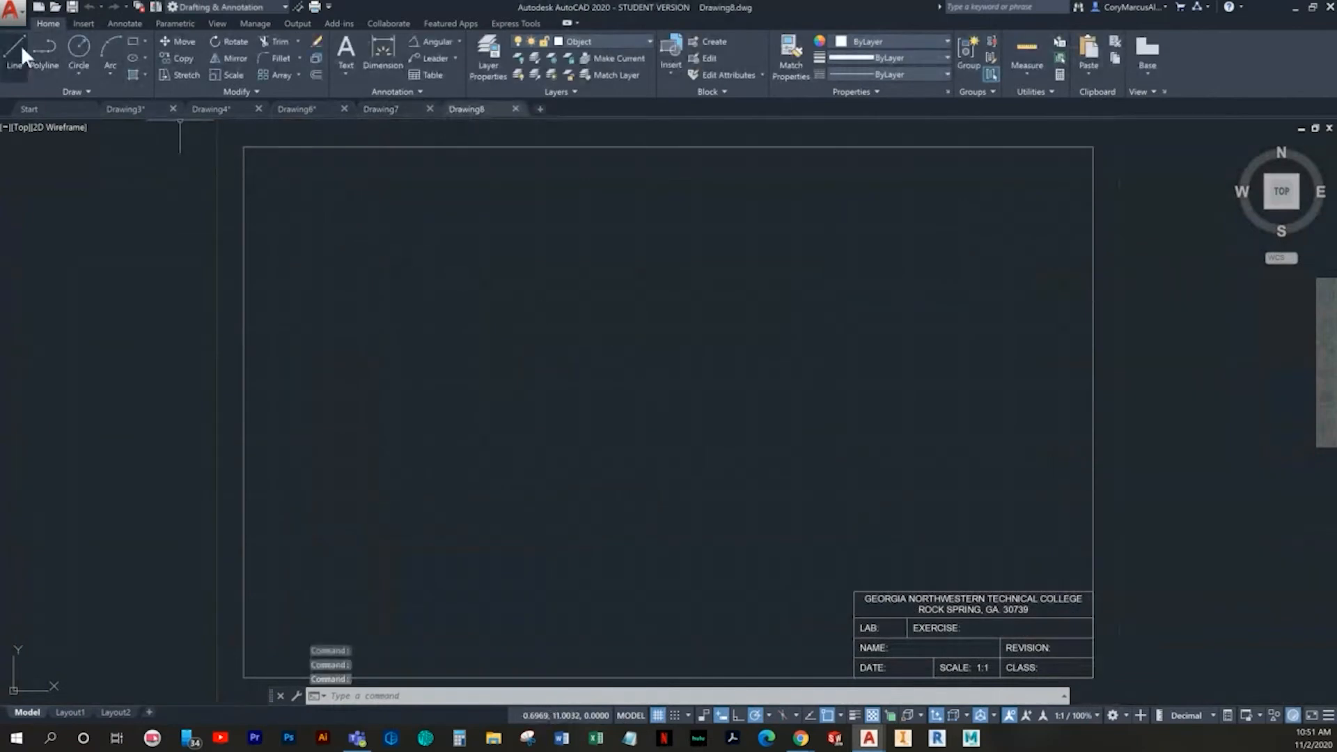
- Start the Line command and set the grid X and Y spacing to 0.5
click(21, 47)
middle_drag(322, 310, 290, 226)
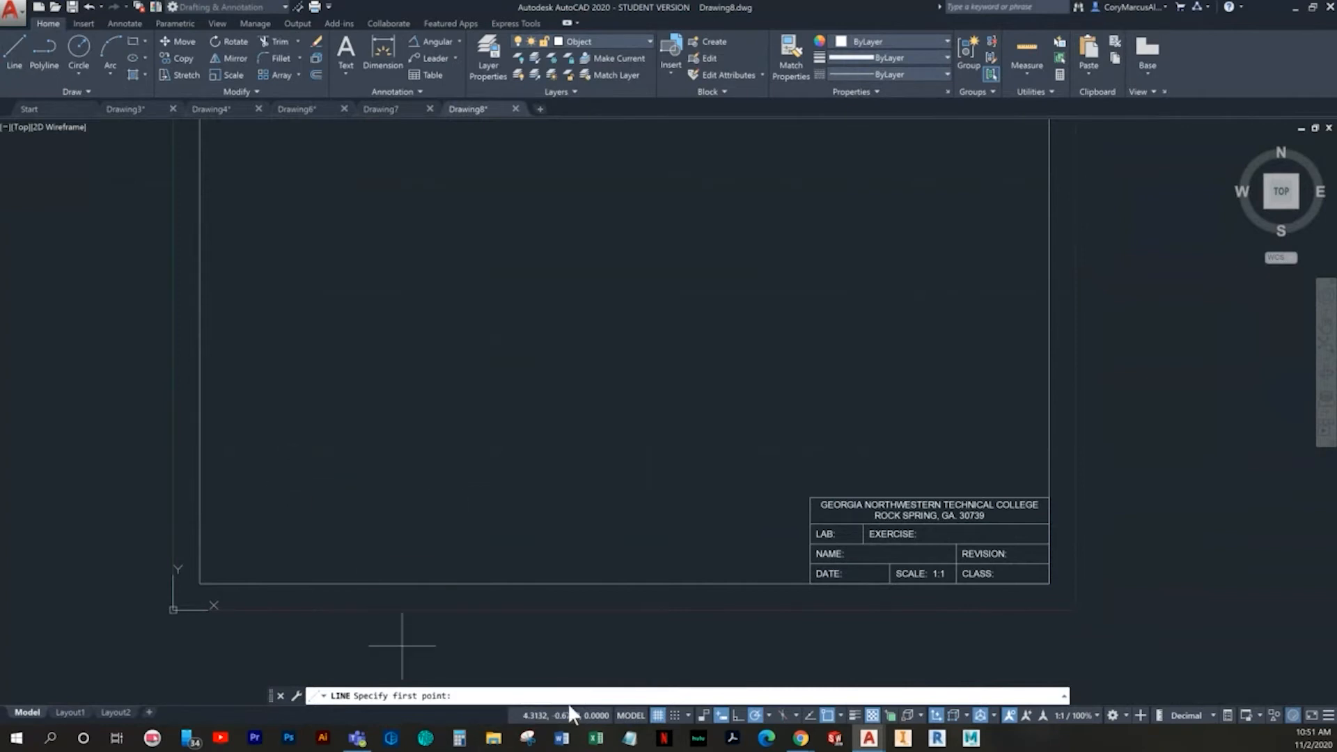
right_click(658, 716)
click(679, 696)
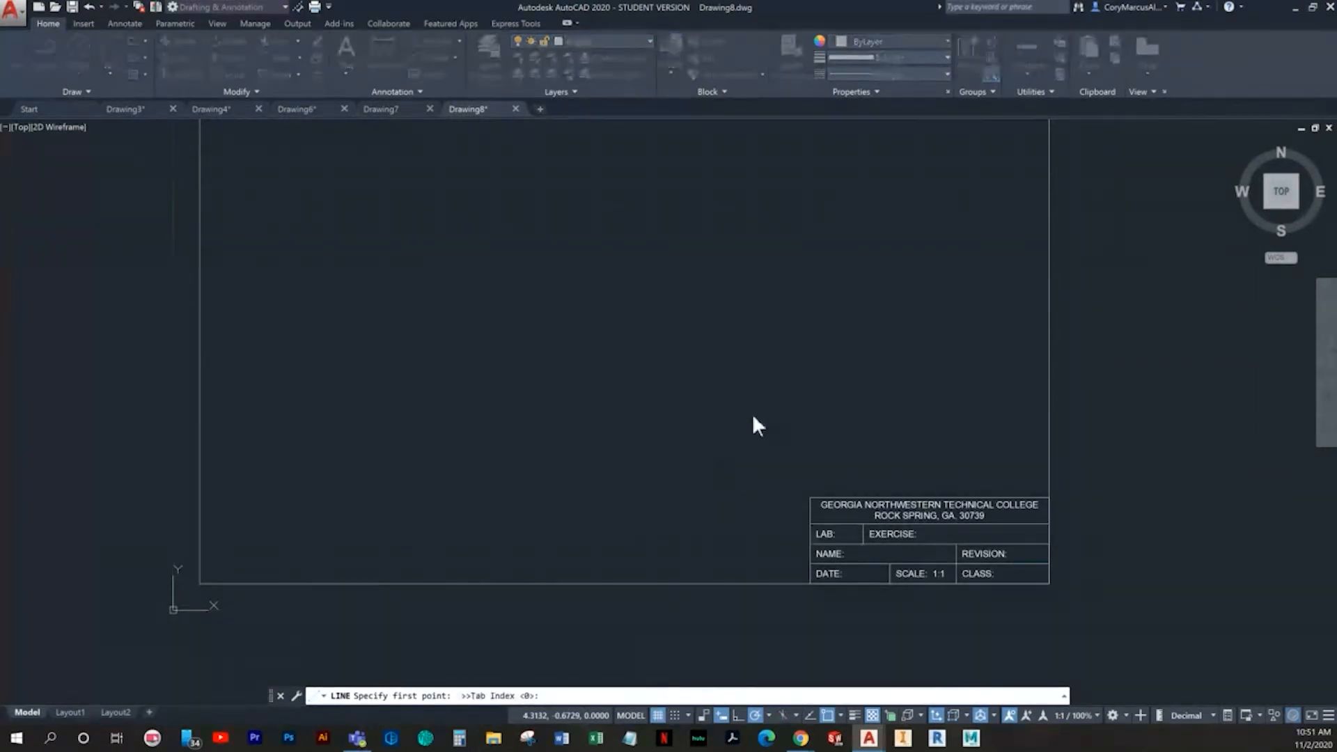
drag(688, 375, 586, 378)
text(.5)
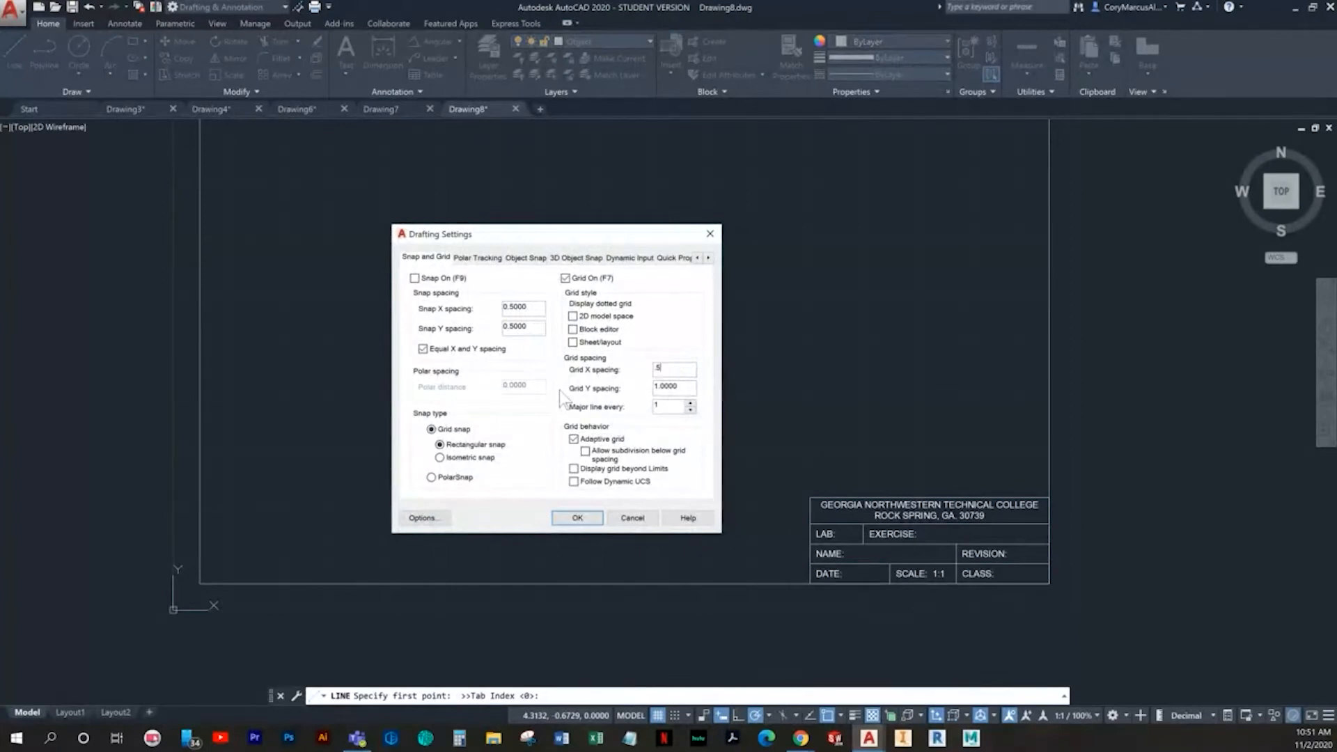
key(Return)
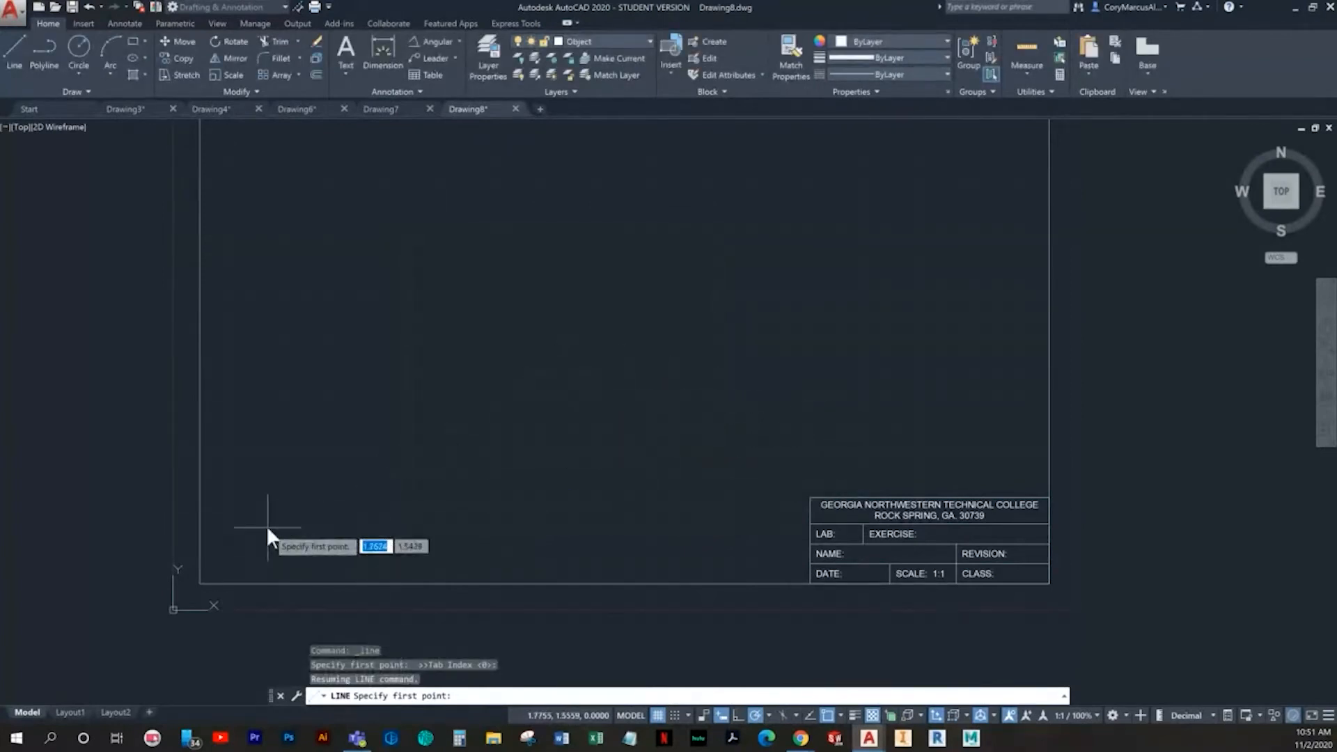
- Turn on Ortho and Snap and draw a 6 by 4 rectangle with lines, its lower-left corner at 3,4
middle_drag(359, 395, 354, 467)
click(739, 717)
click(674, 715)
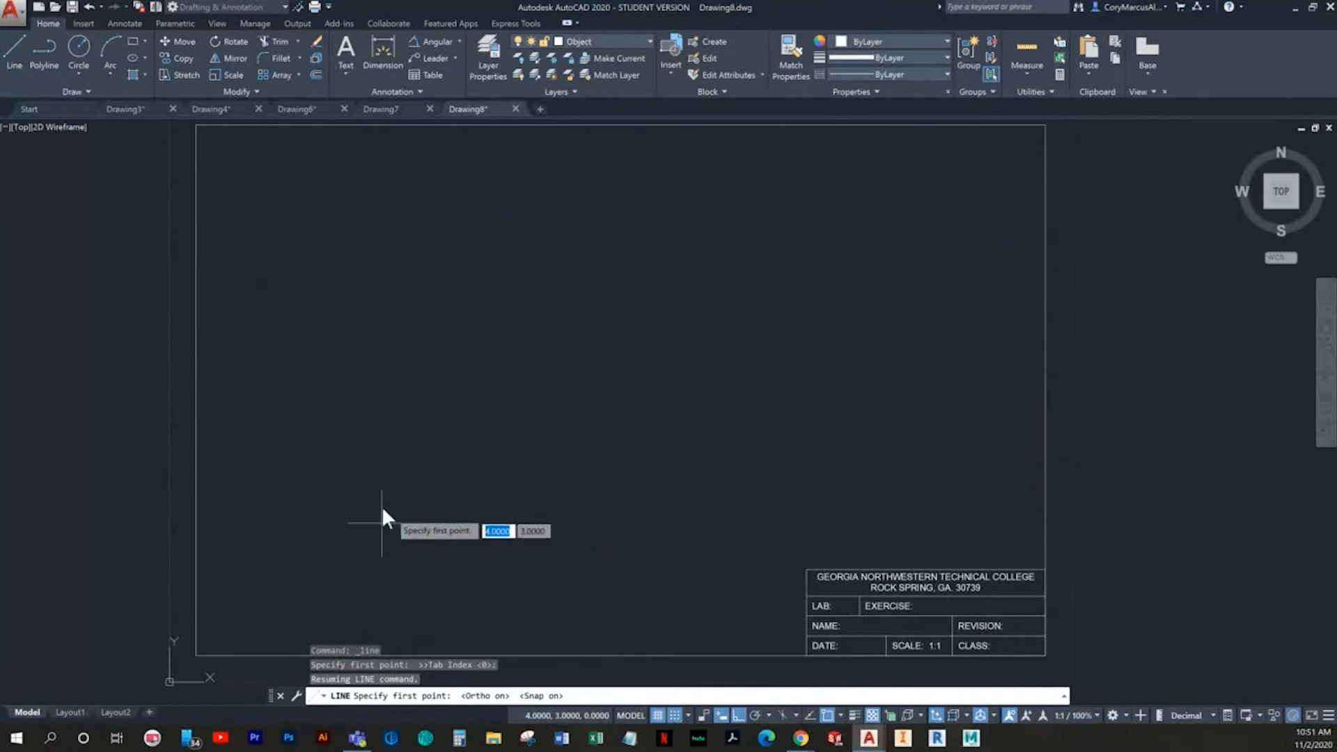
click(329, 470)
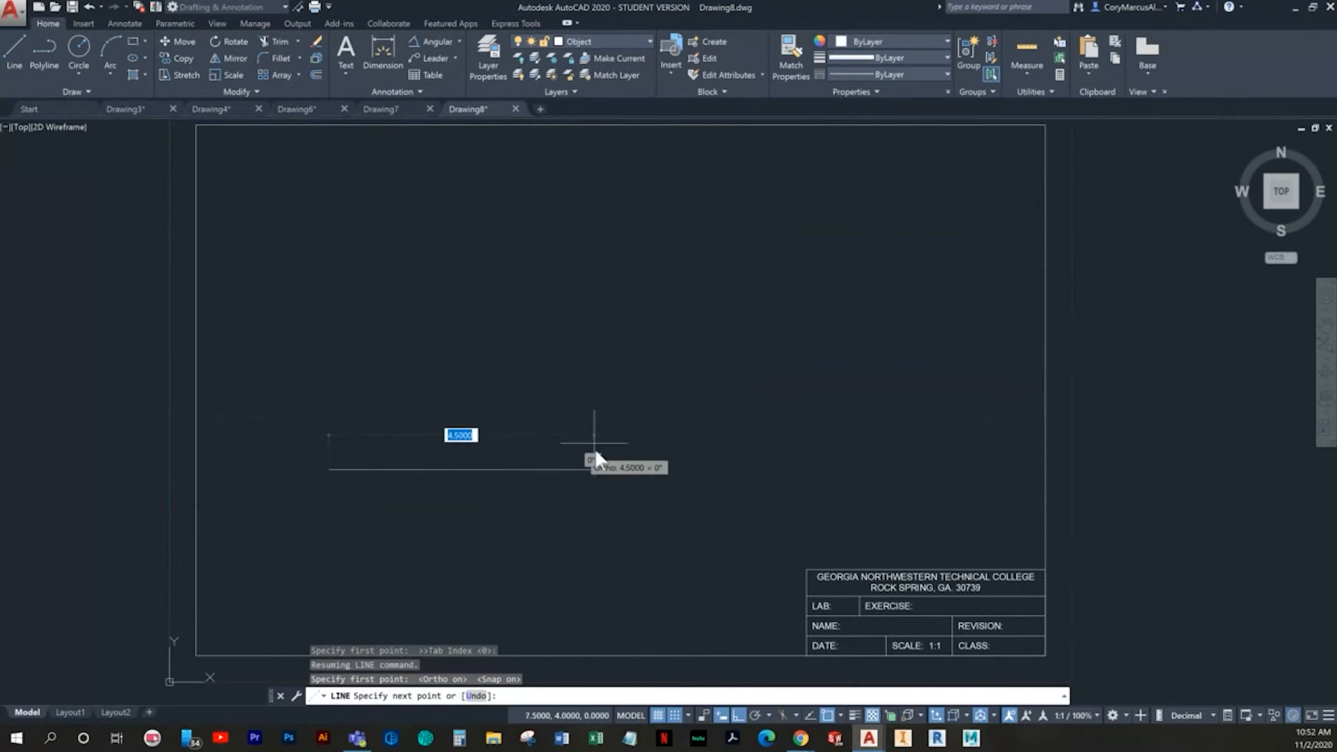
click(642, 451)
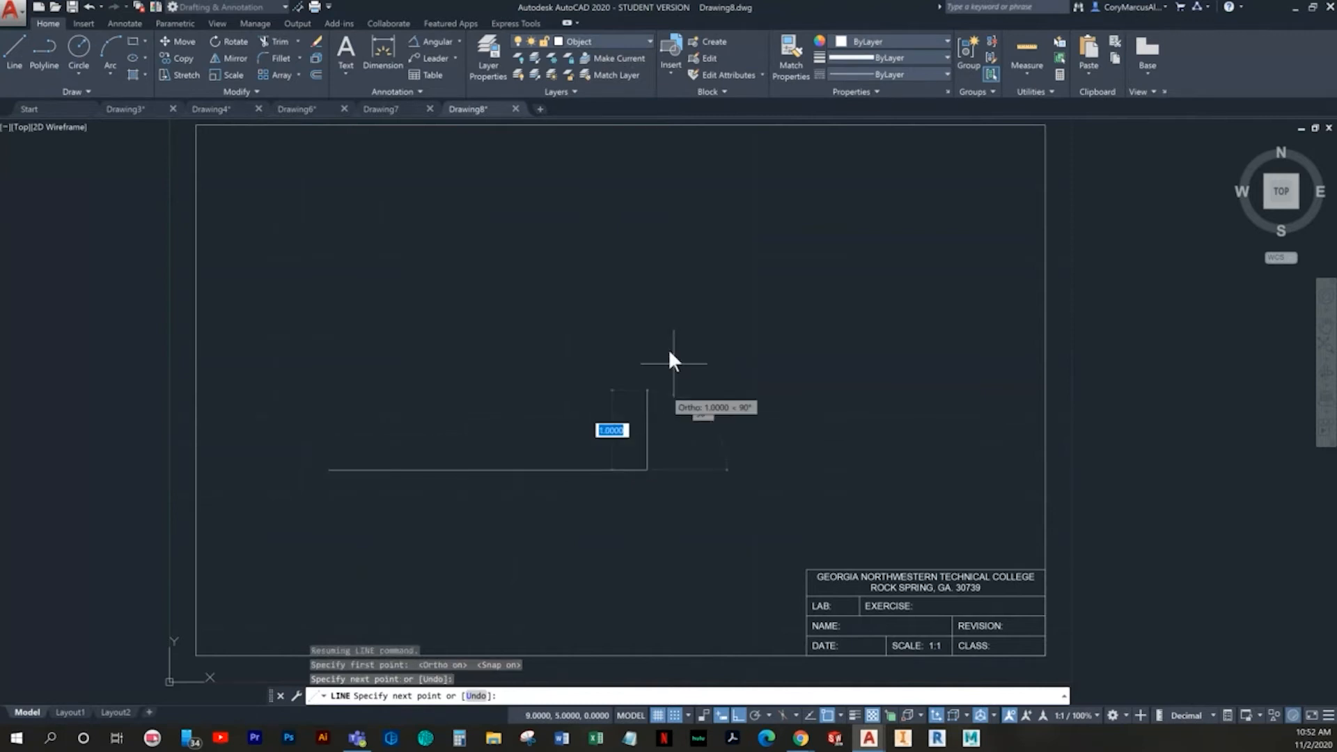
click(647, 258)
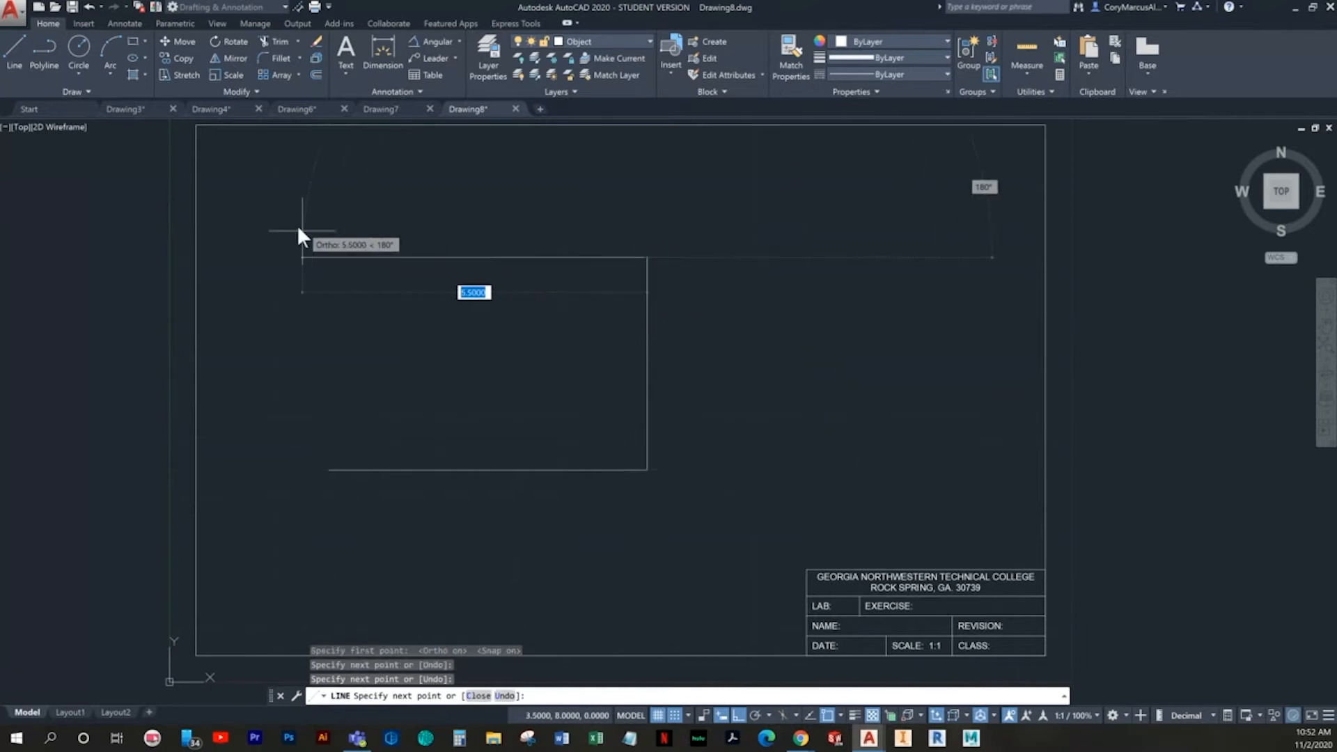
click(329, 258)
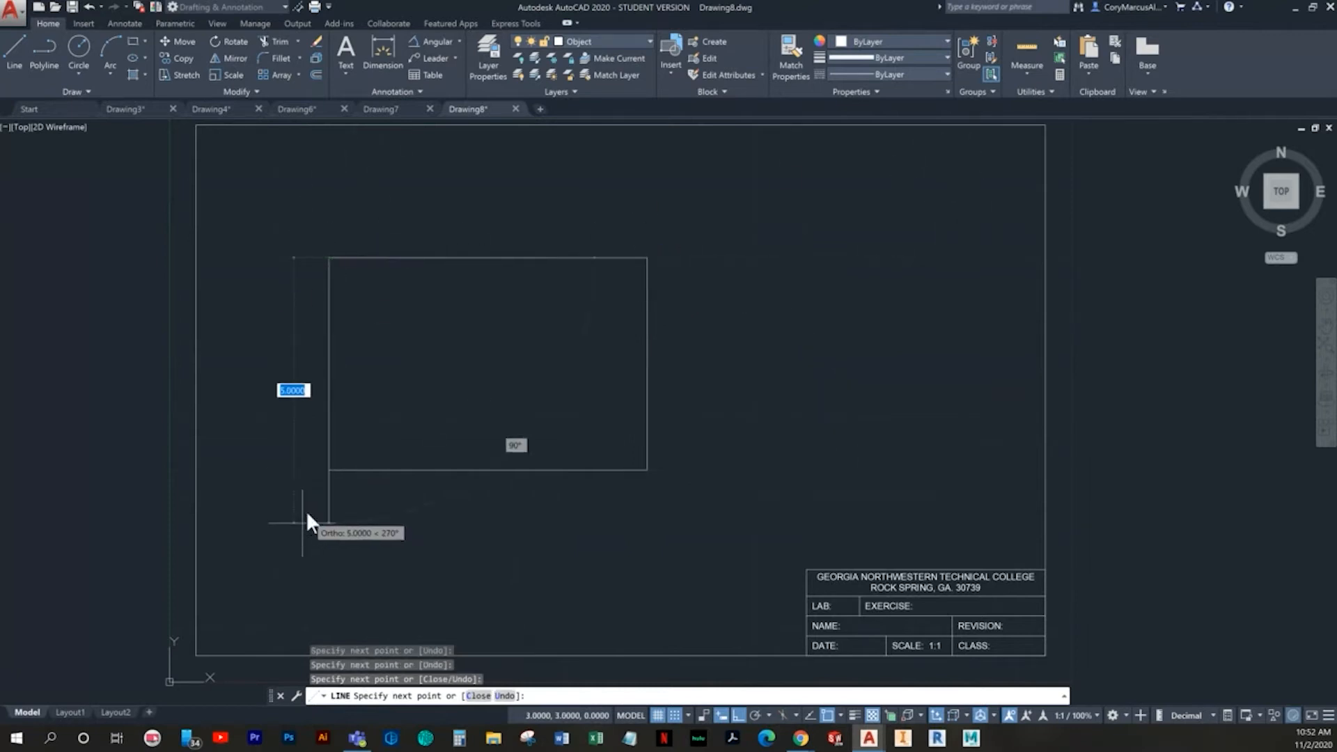
click(326, 471)
key(Escape)
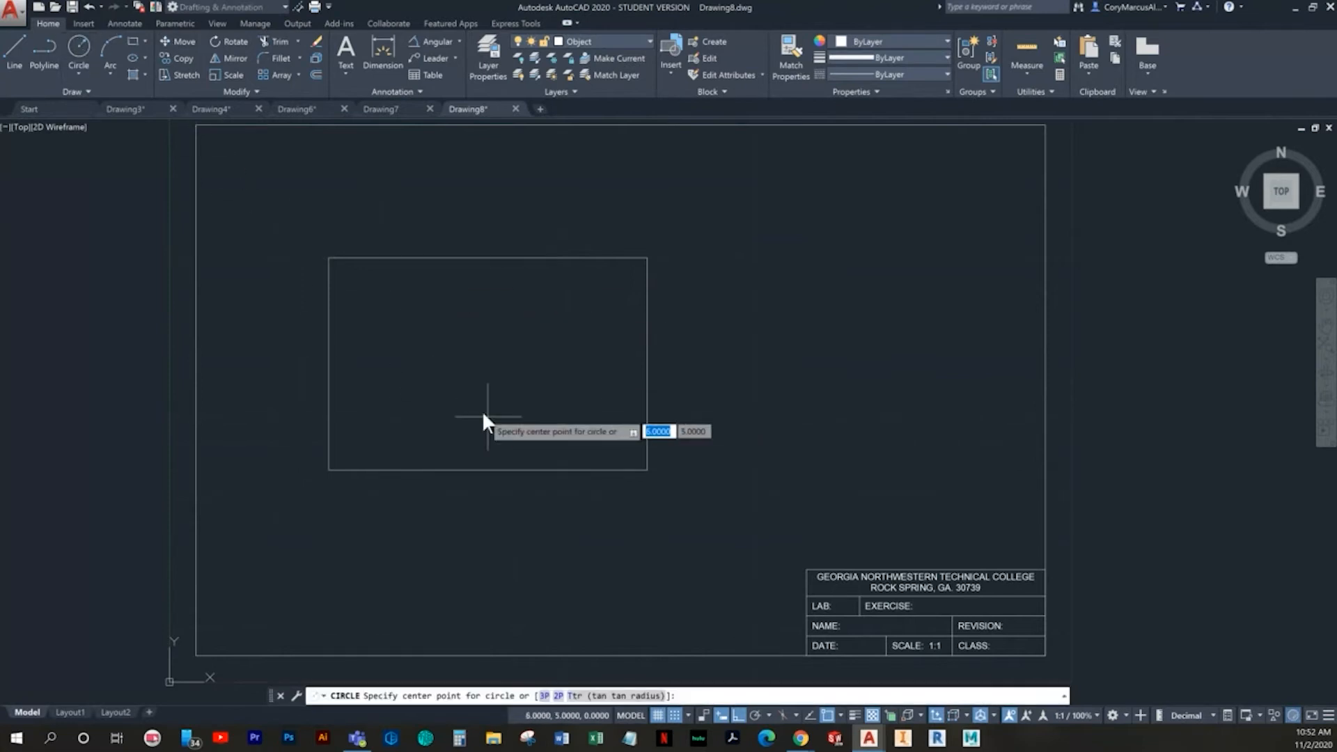
- Draw a circle of radius 0.5 centred at 4,7 near the rectangle's upper-left corner
middle_drag(441, 362, 482, 428)
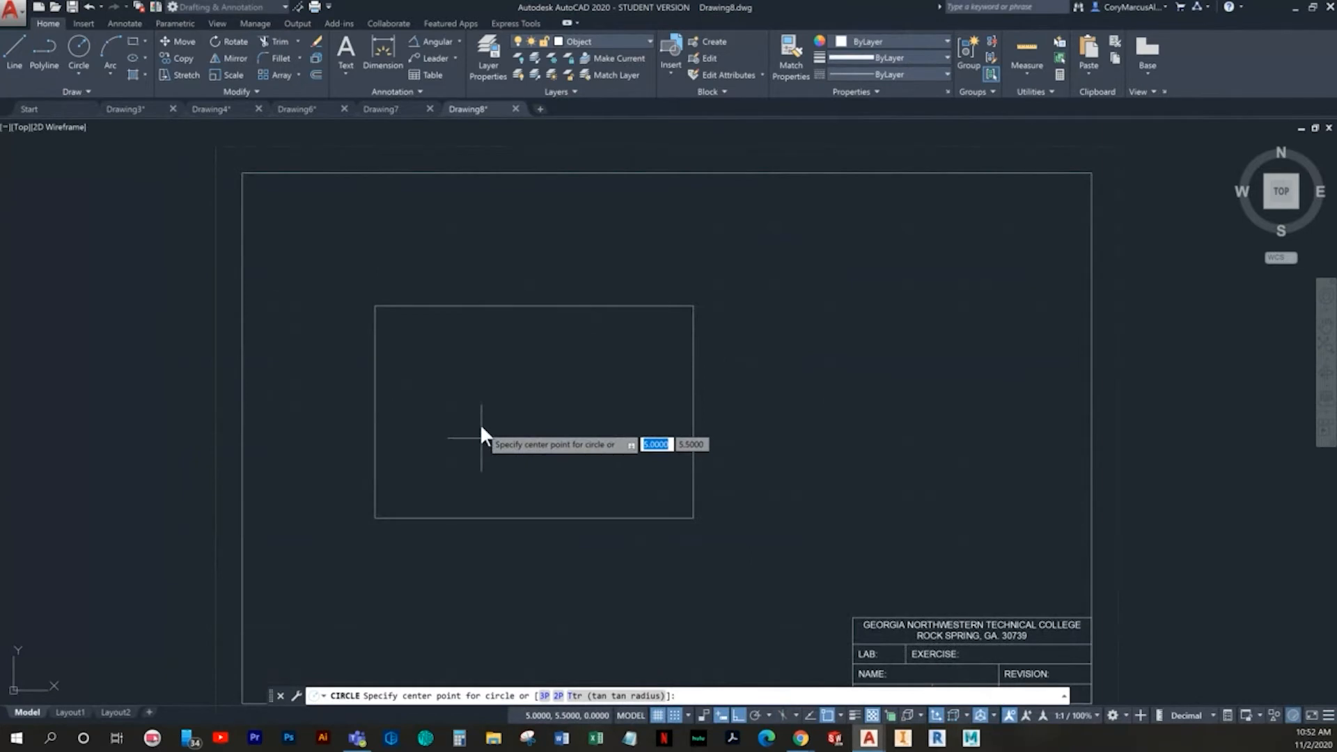
scroll(432, 388, up, 2)
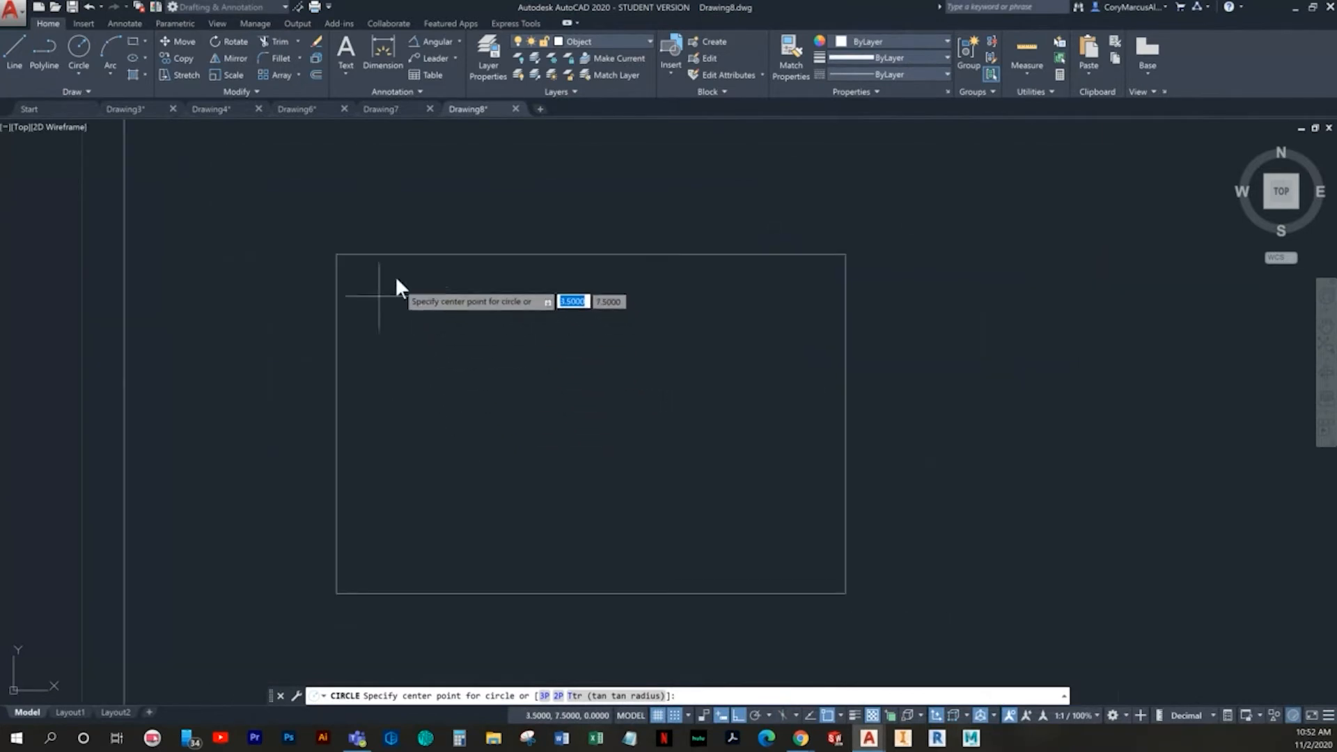
click(421, 339)
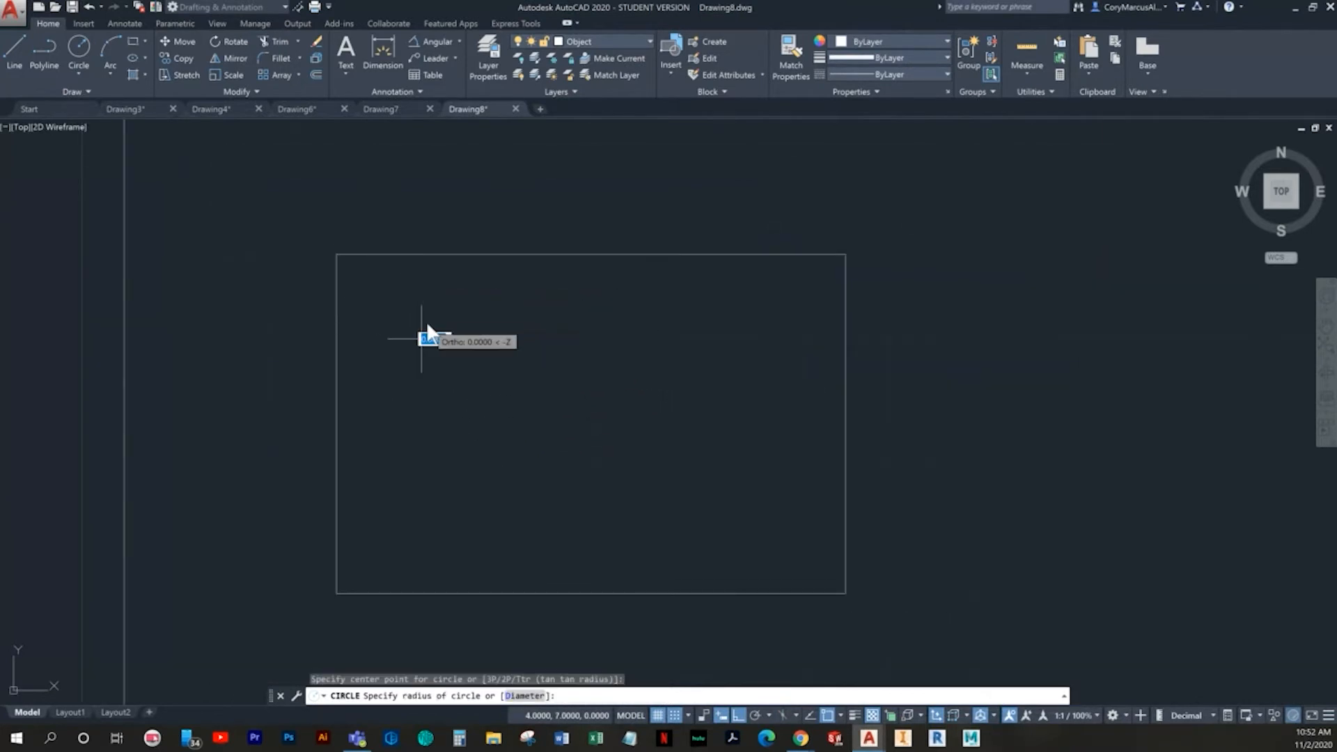
click(431, 293)
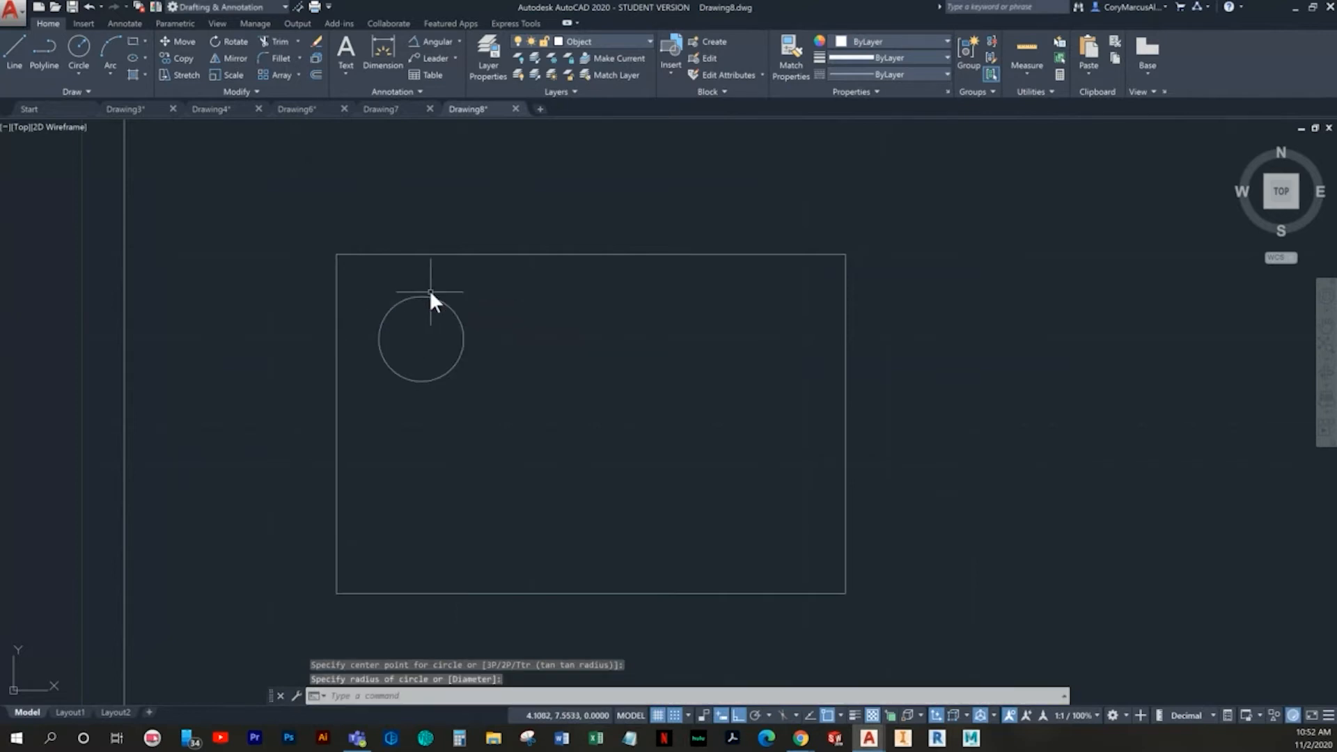
key(Escape)
- Copy the circle from its centre to a point 2 units below and to a point 4 units to the right
click(76, 43)
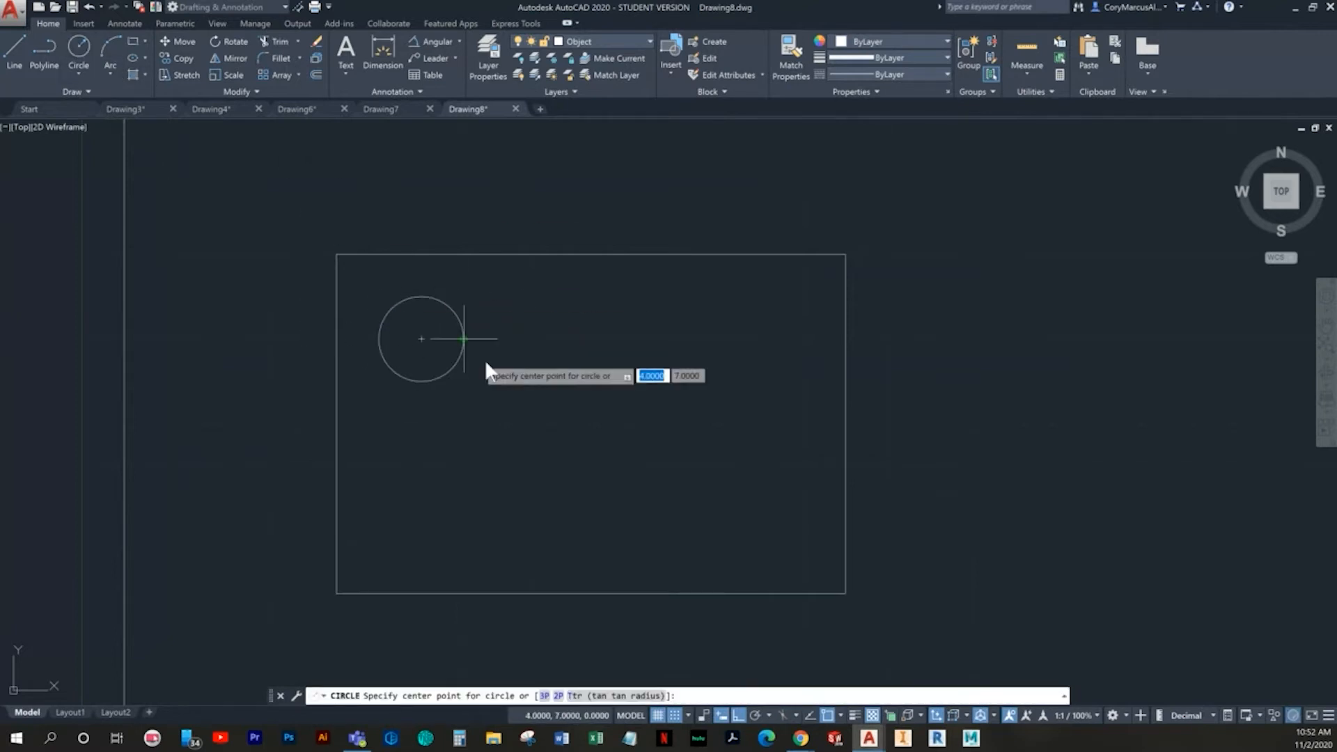
key(Escape)
click(499, 390)
click(425, 356)
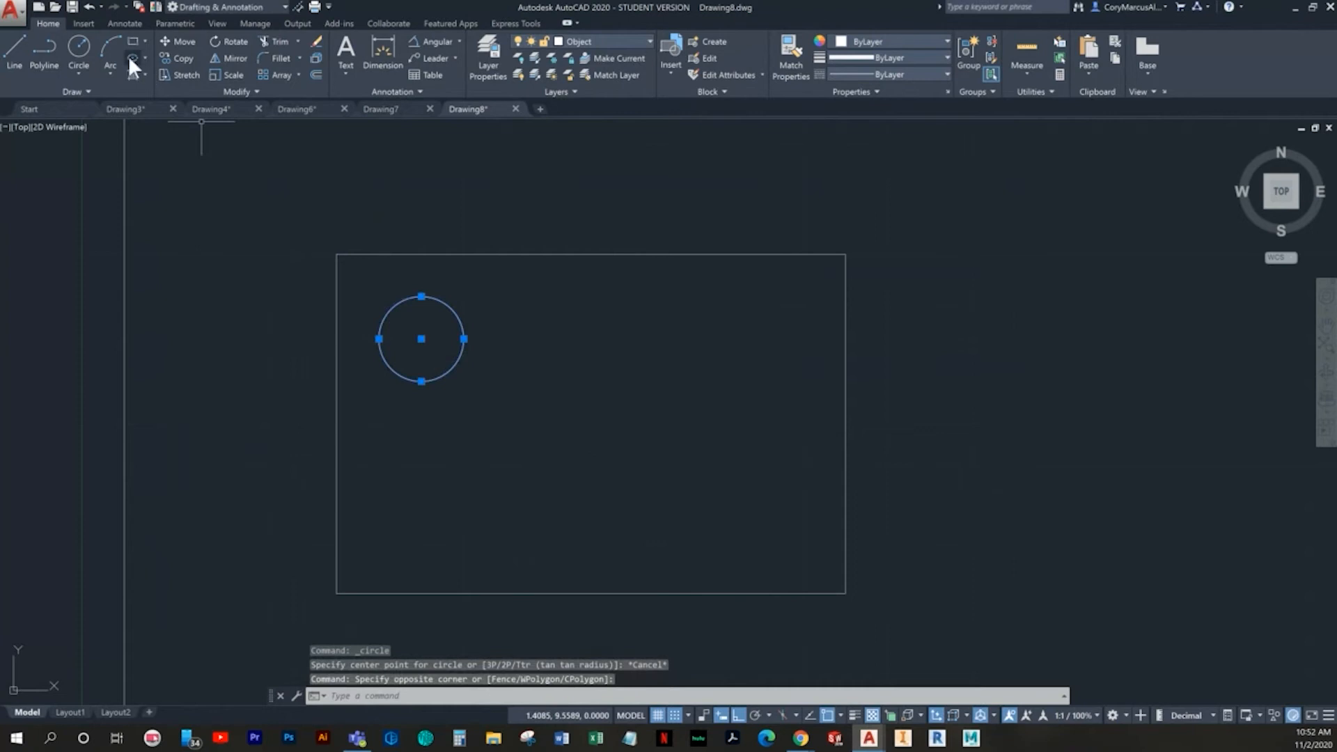
click(178, 61)
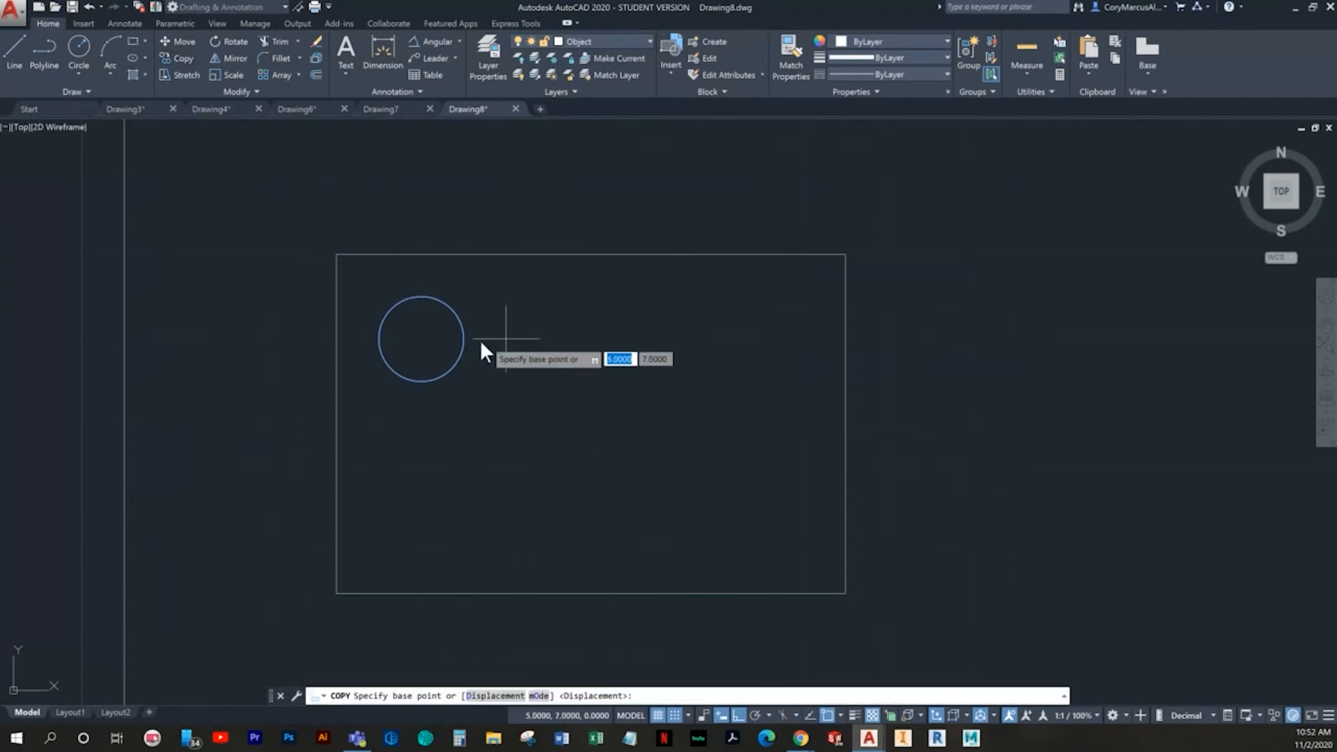
click(423, 339)
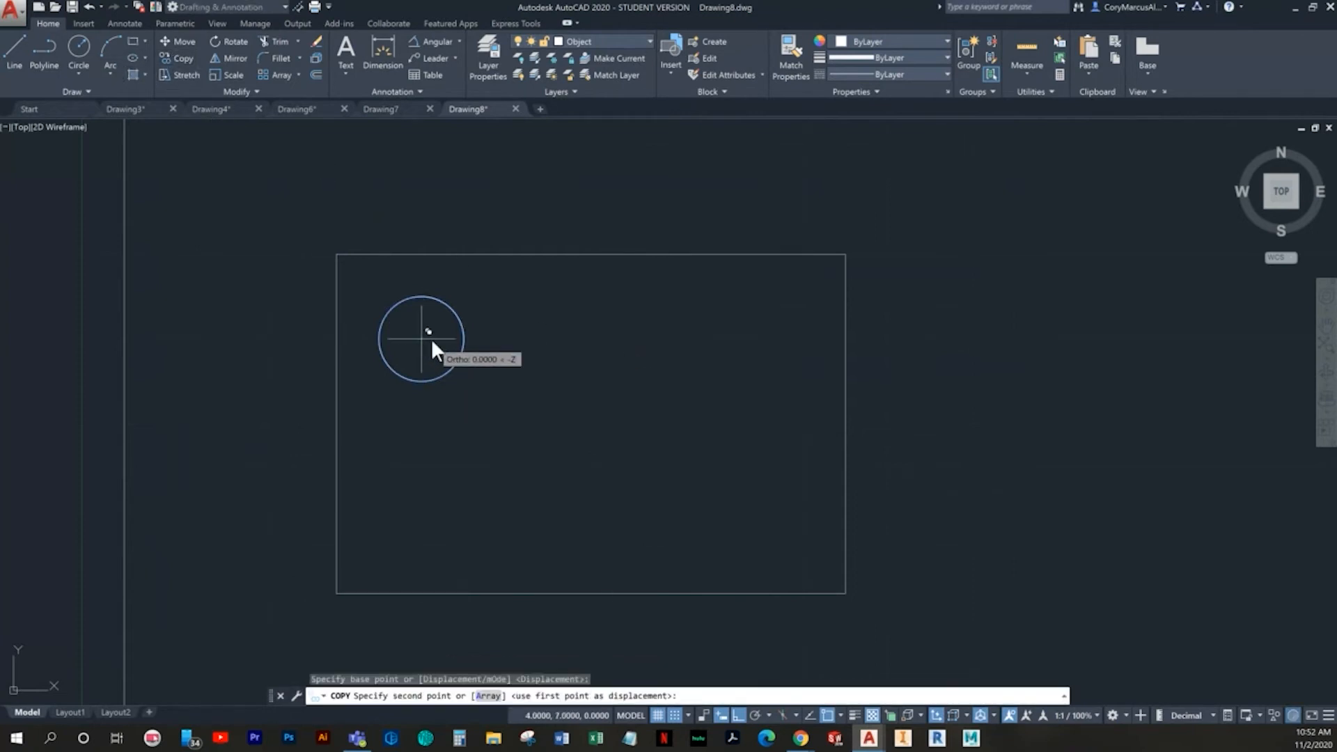
click(426, 509)
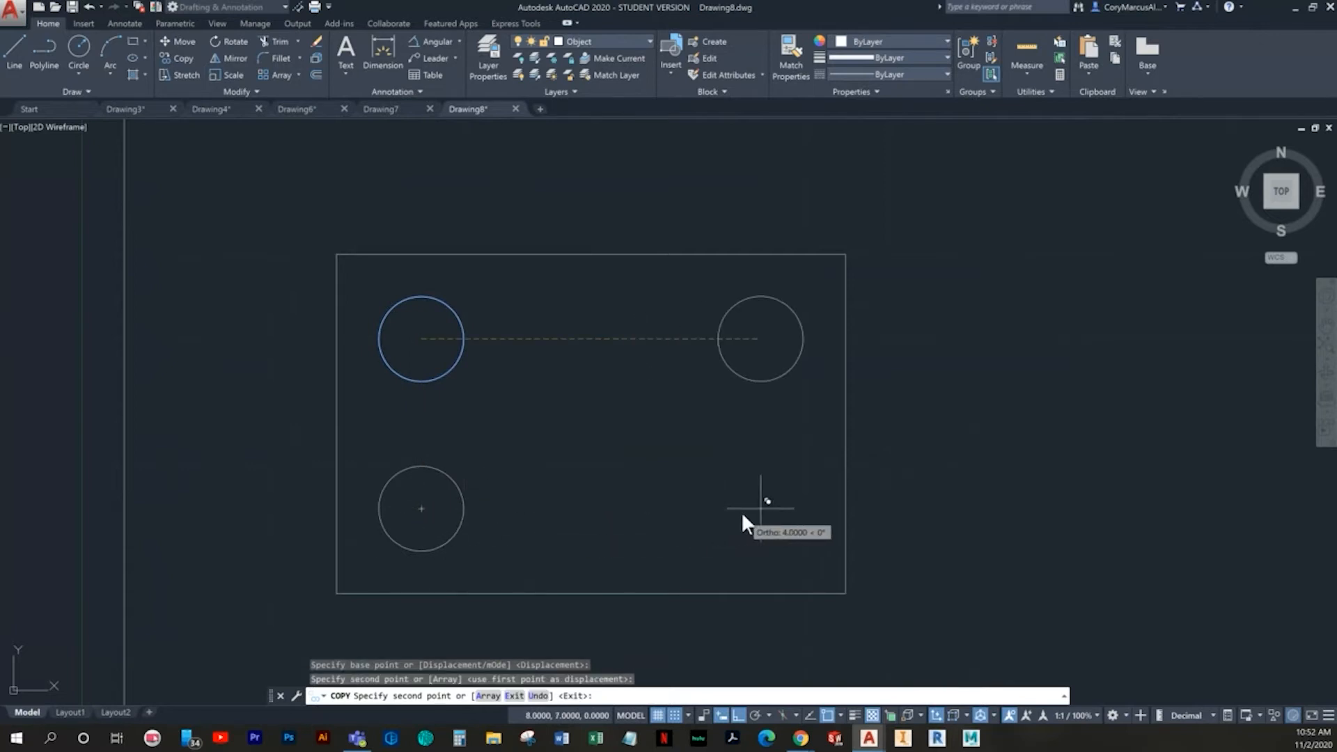
key(Return)
- Copy the upper-right circle 2 units straight down from its centre into the rectangle's lower-right corner
key(Return)
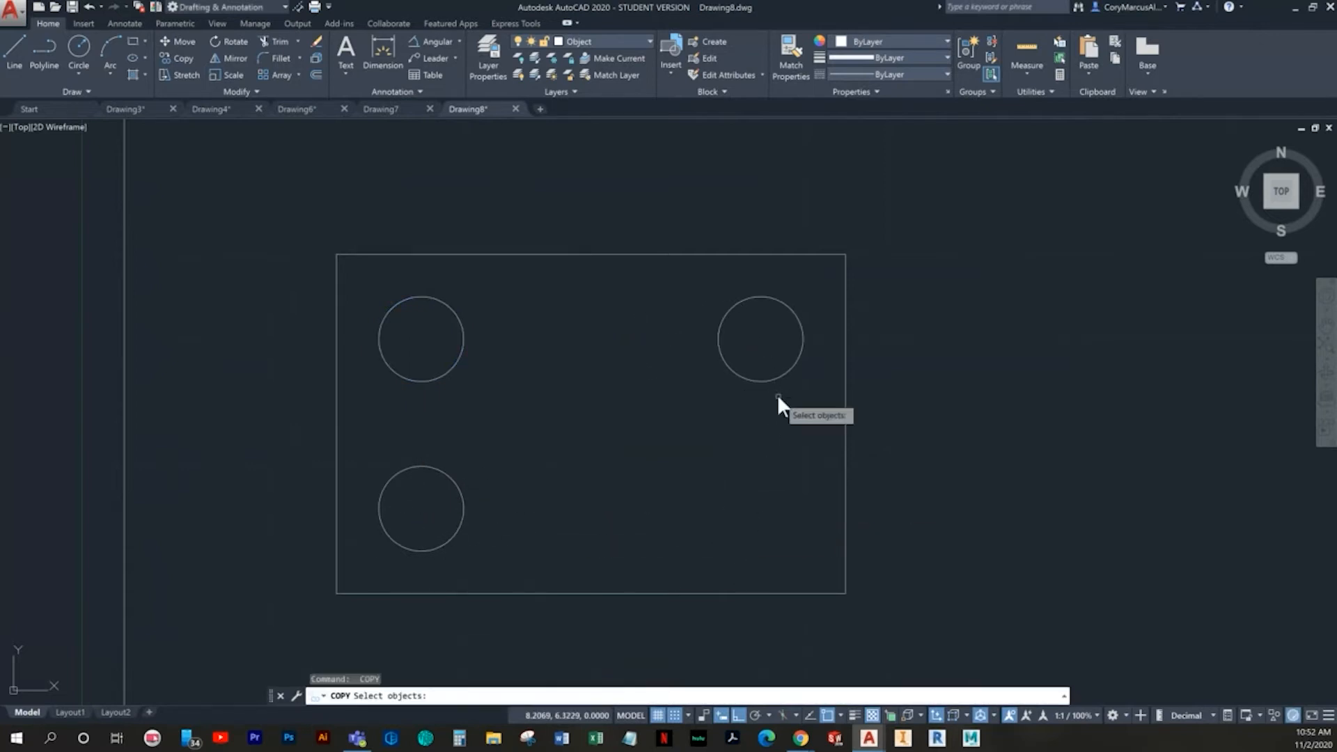
click(775, 381)
key(Return)
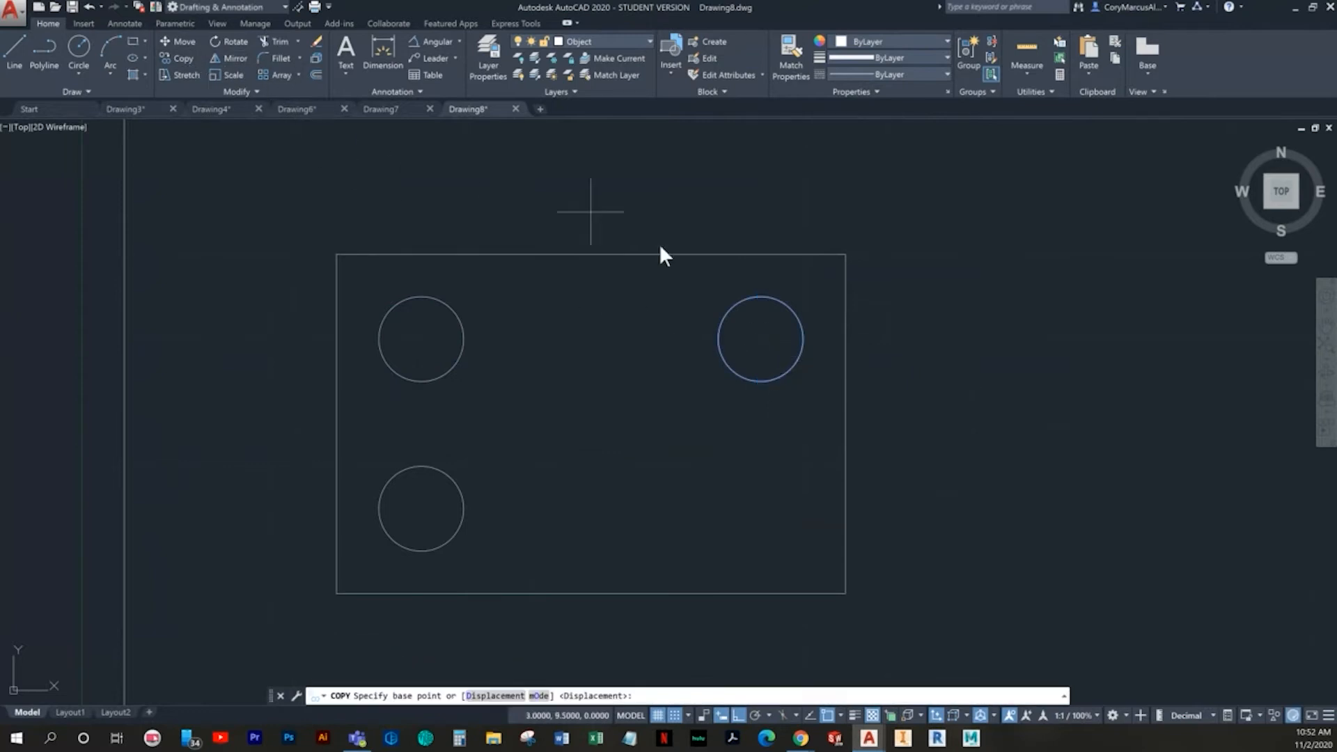
click(766, 338)
click(784, 515)
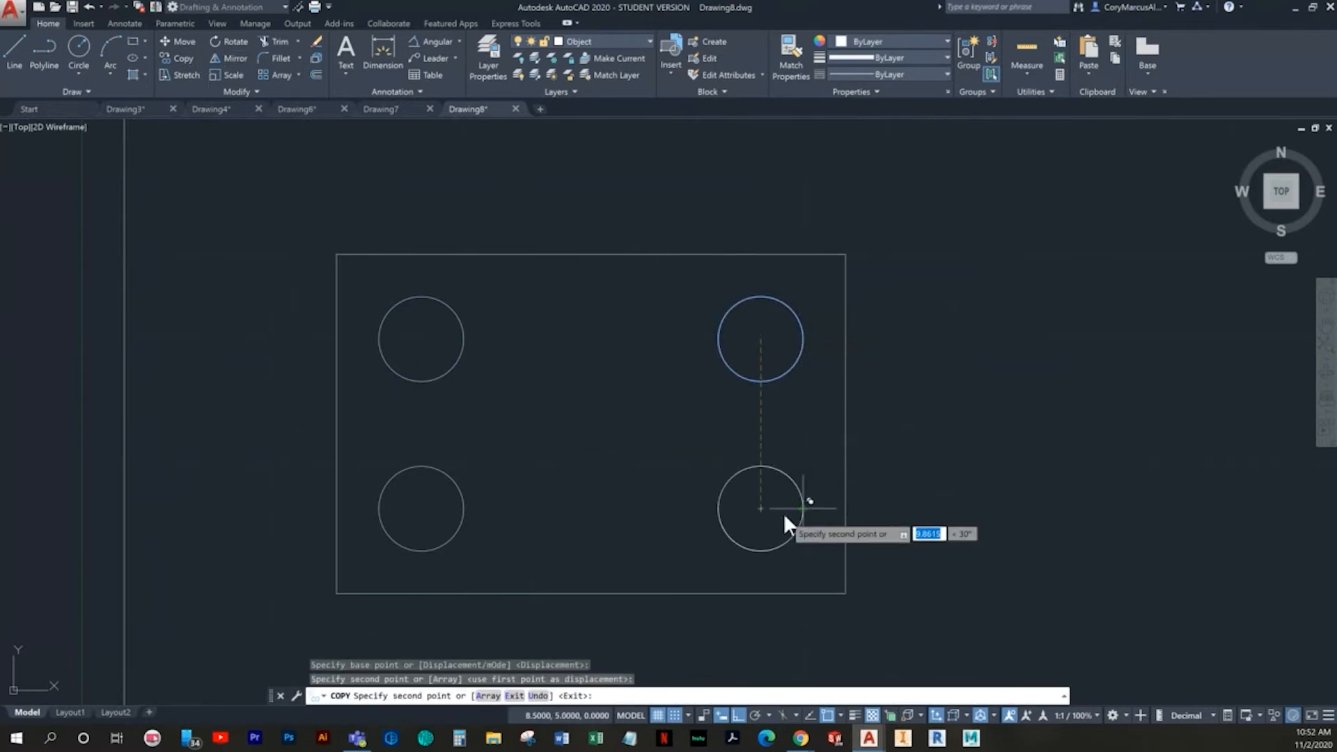
key(Escape)
key(Escape)
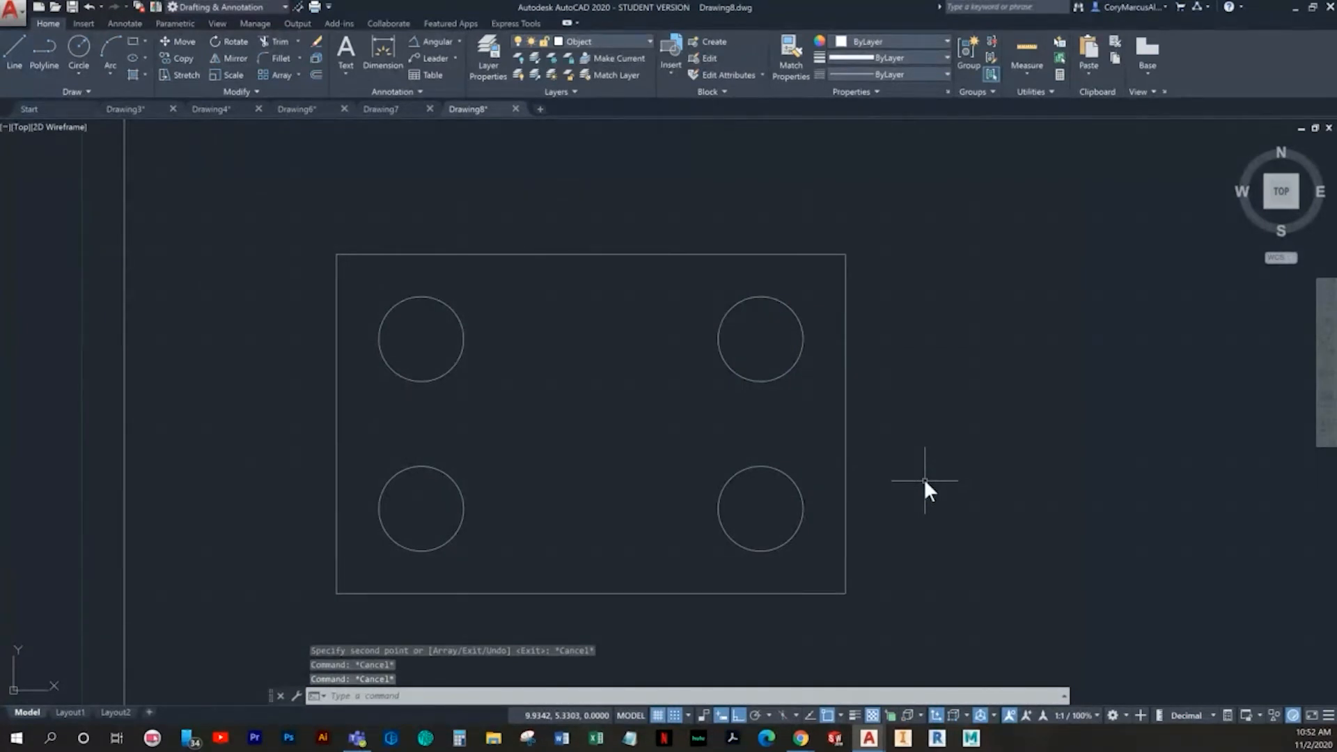
click(85, 49)
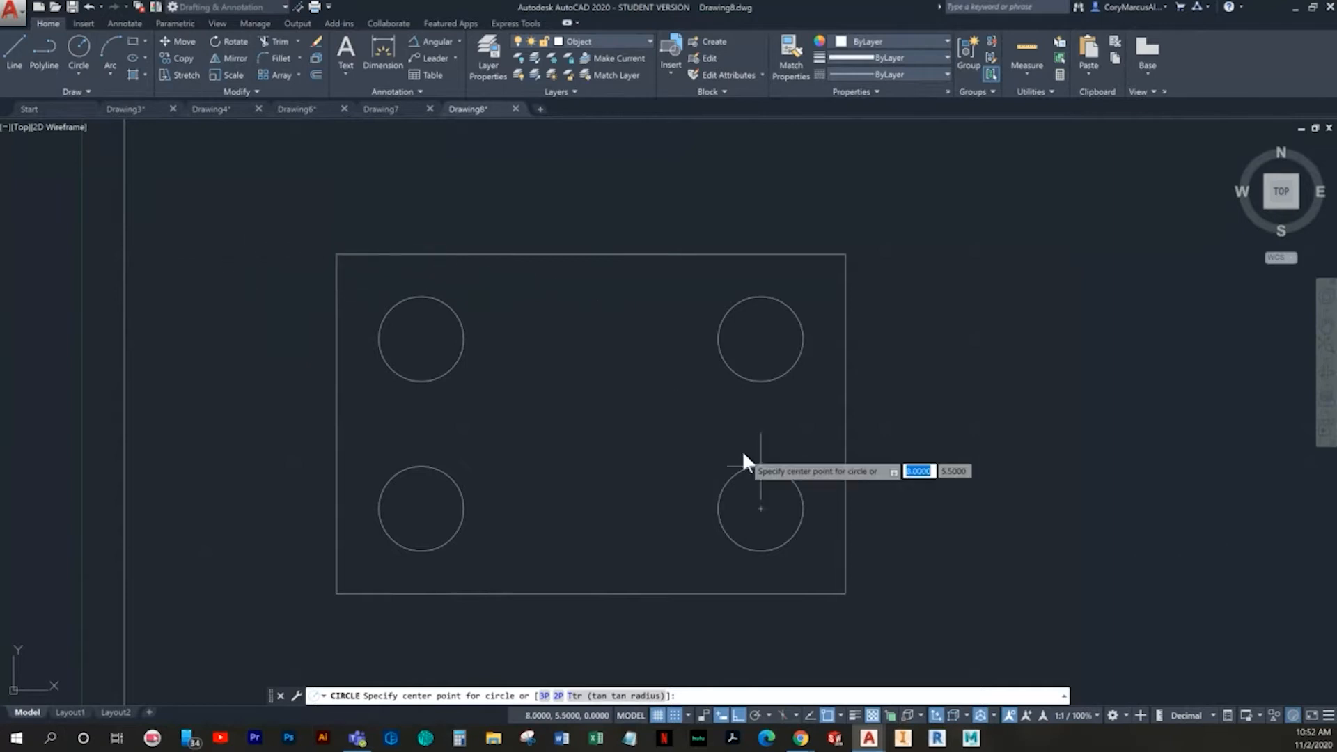
mouse_move(633, 423)
middle_down()
mouse_move(451, 540)
mouse_move(462, 483)
middle_up()
key(Escape)
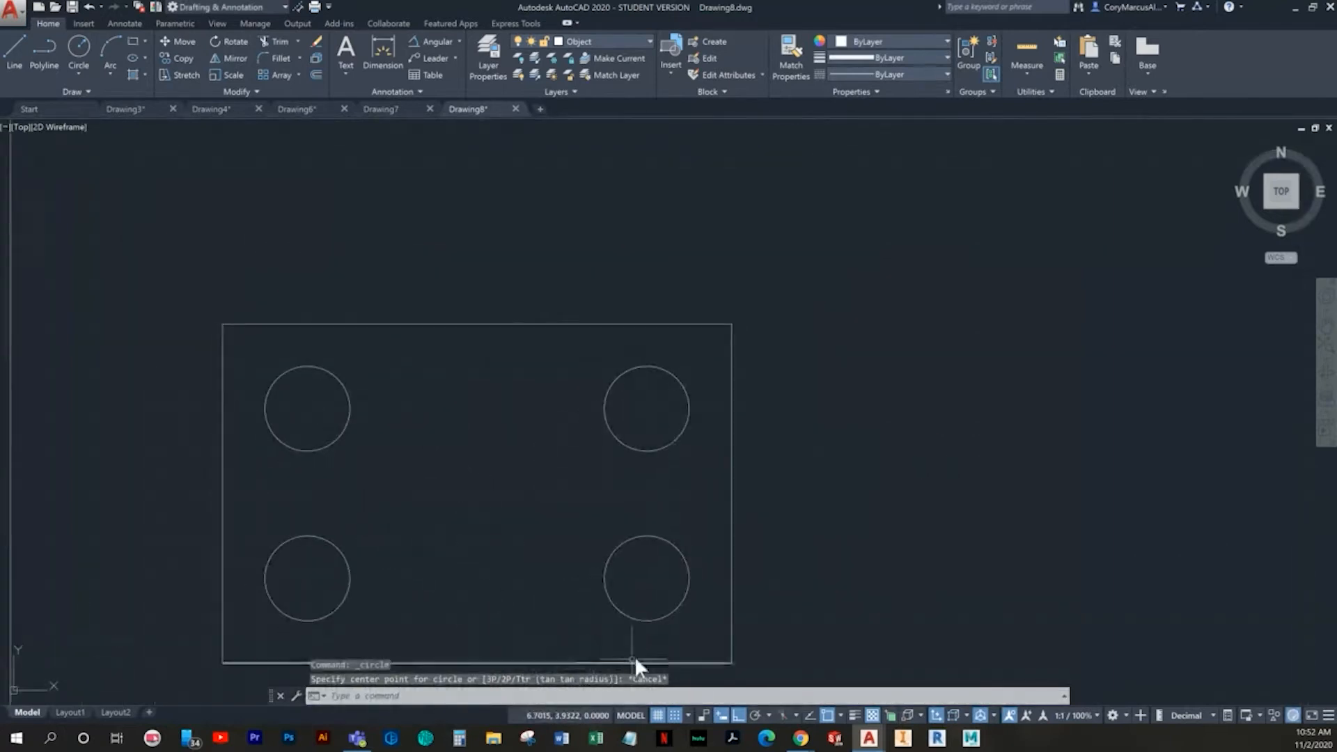
- Set the snap X and Y spacing to 0.25 in the drafting settings
click(670, 696)
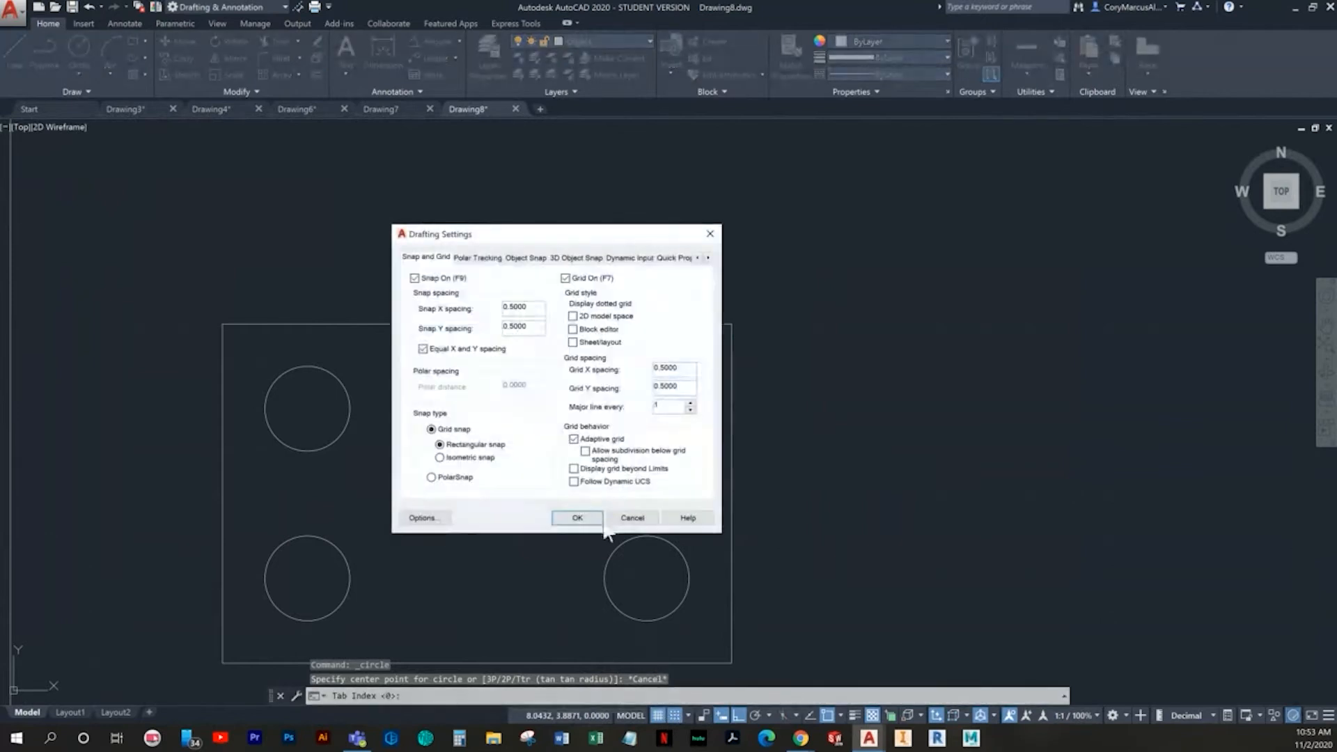
drag(540, 302, 467, 307)
text(.25)
click(577, 518)
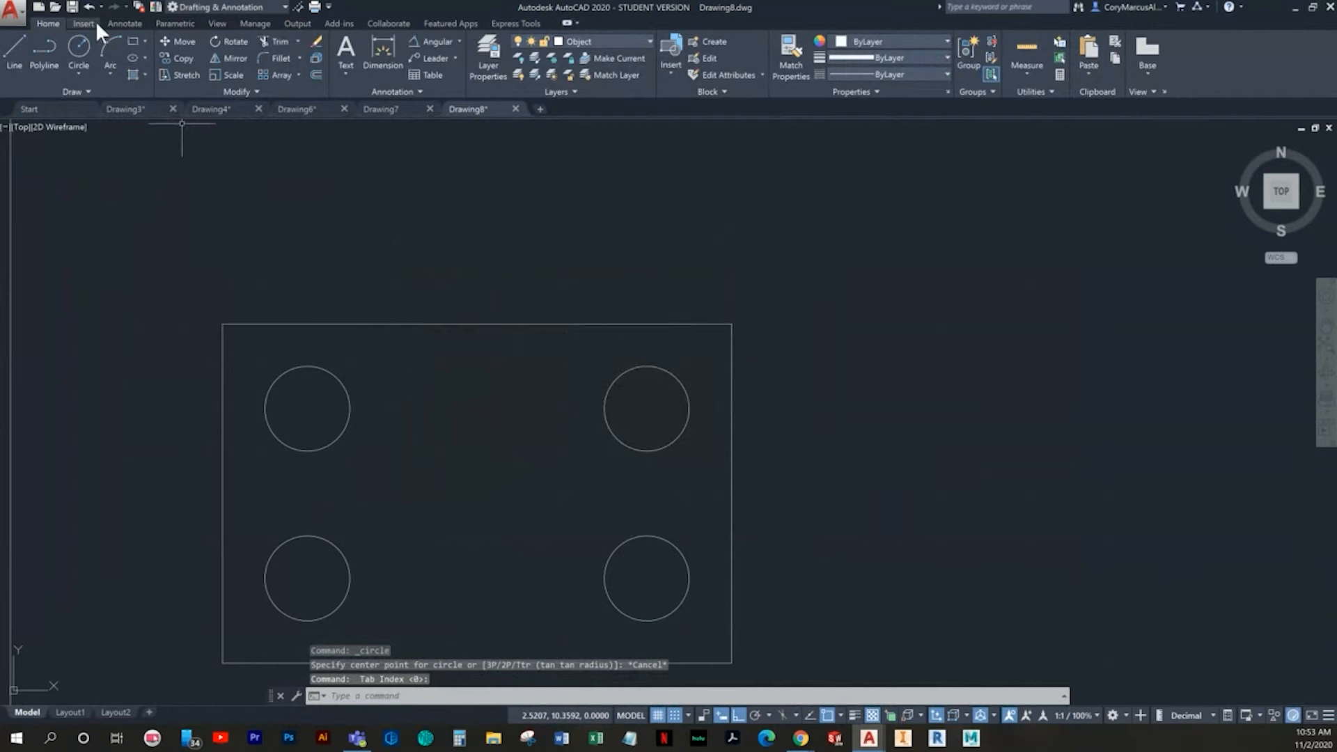
- Draw a circle of radius 0.25 centred at 5,7, just right of the upper-left circle
click(87, 42)
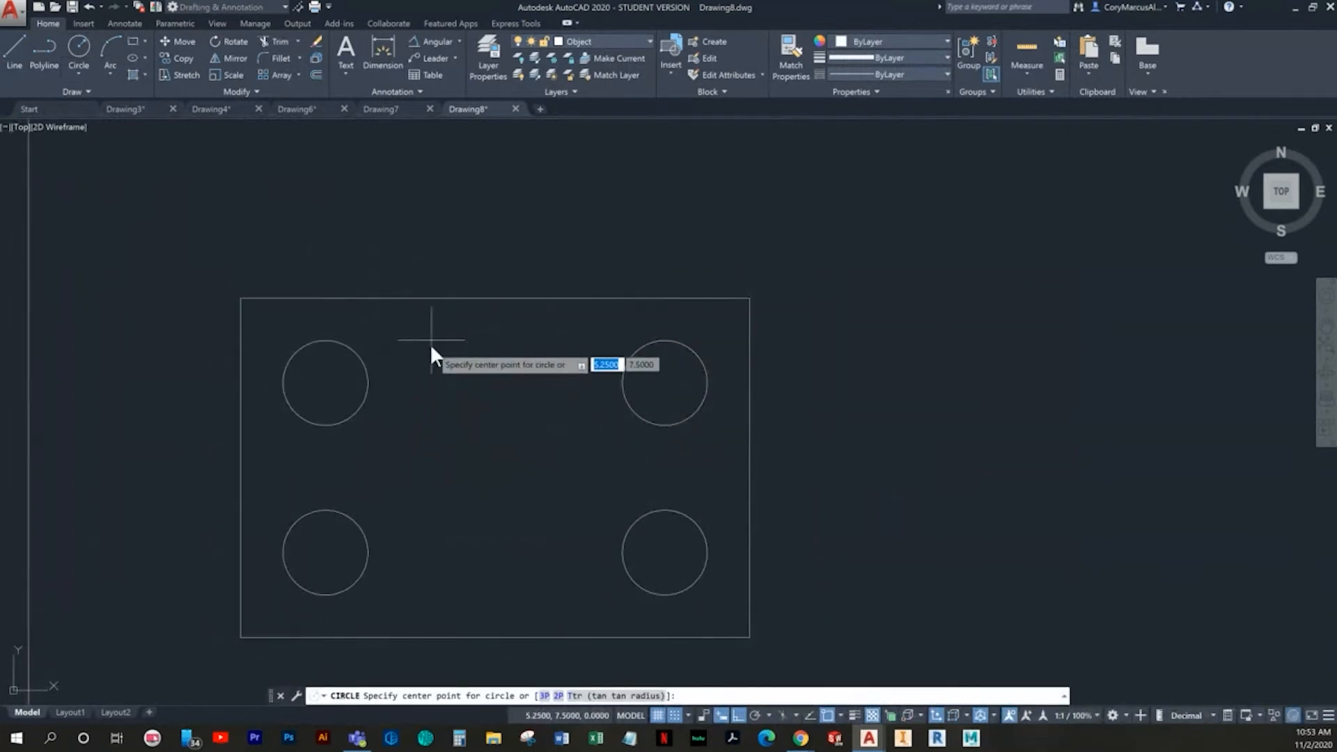
scroll(431, 406, up, 4)
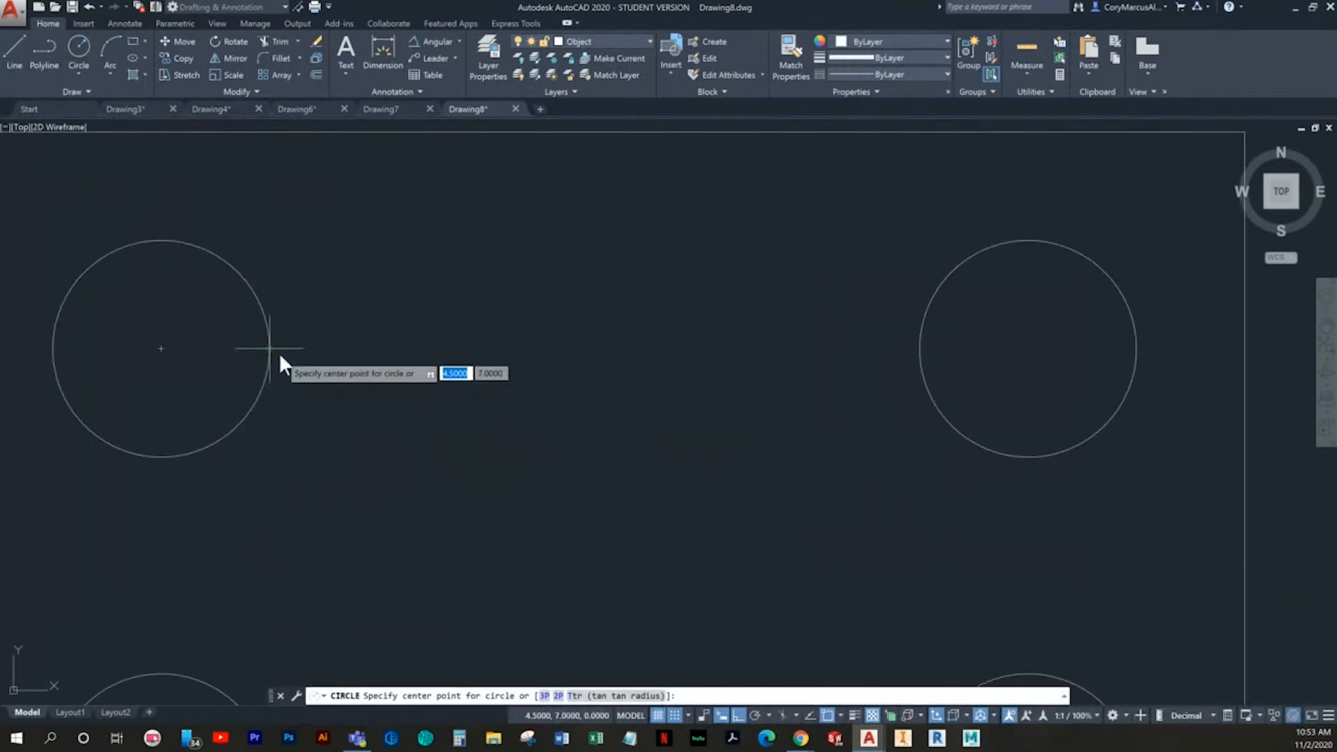
click(378, 348)
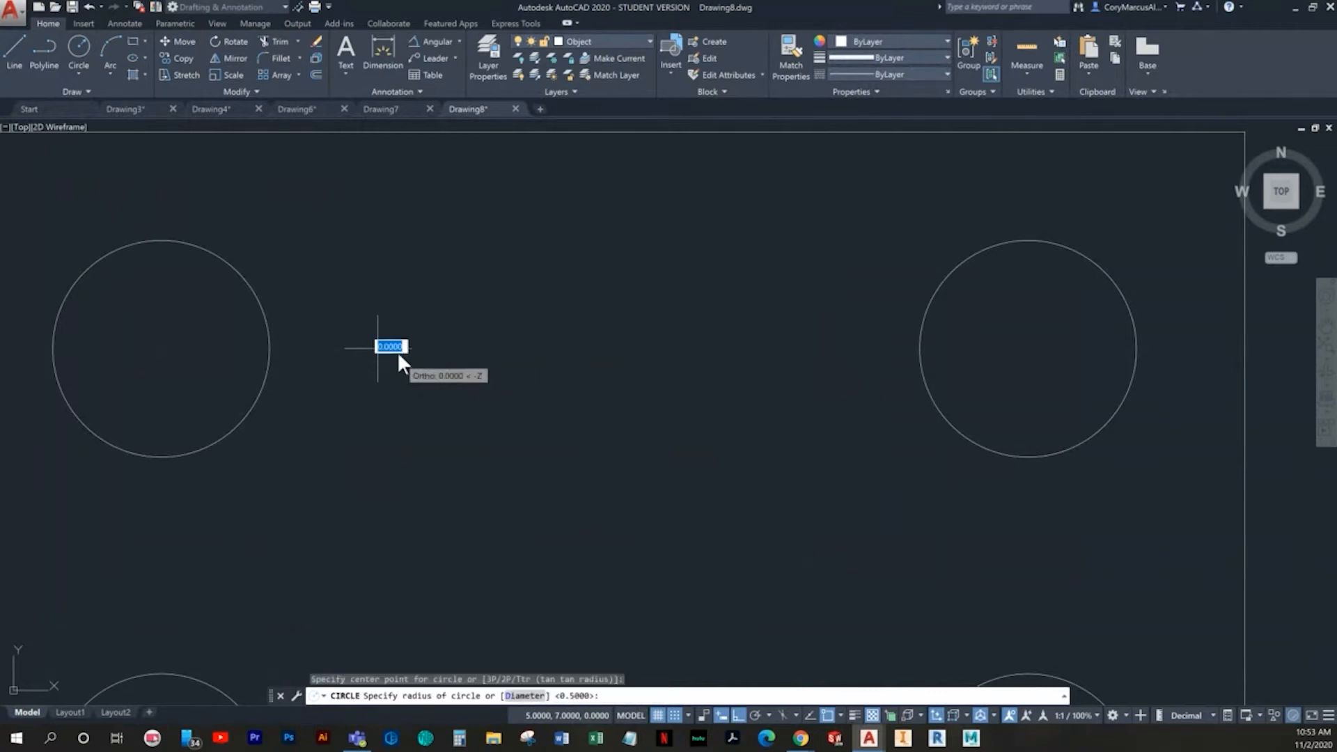
click(397, 298)
key(Escape)
- Start copying the small circle beside the upper-left large circle, using its centre as the base point
click(449, 310)
click(362, 282)
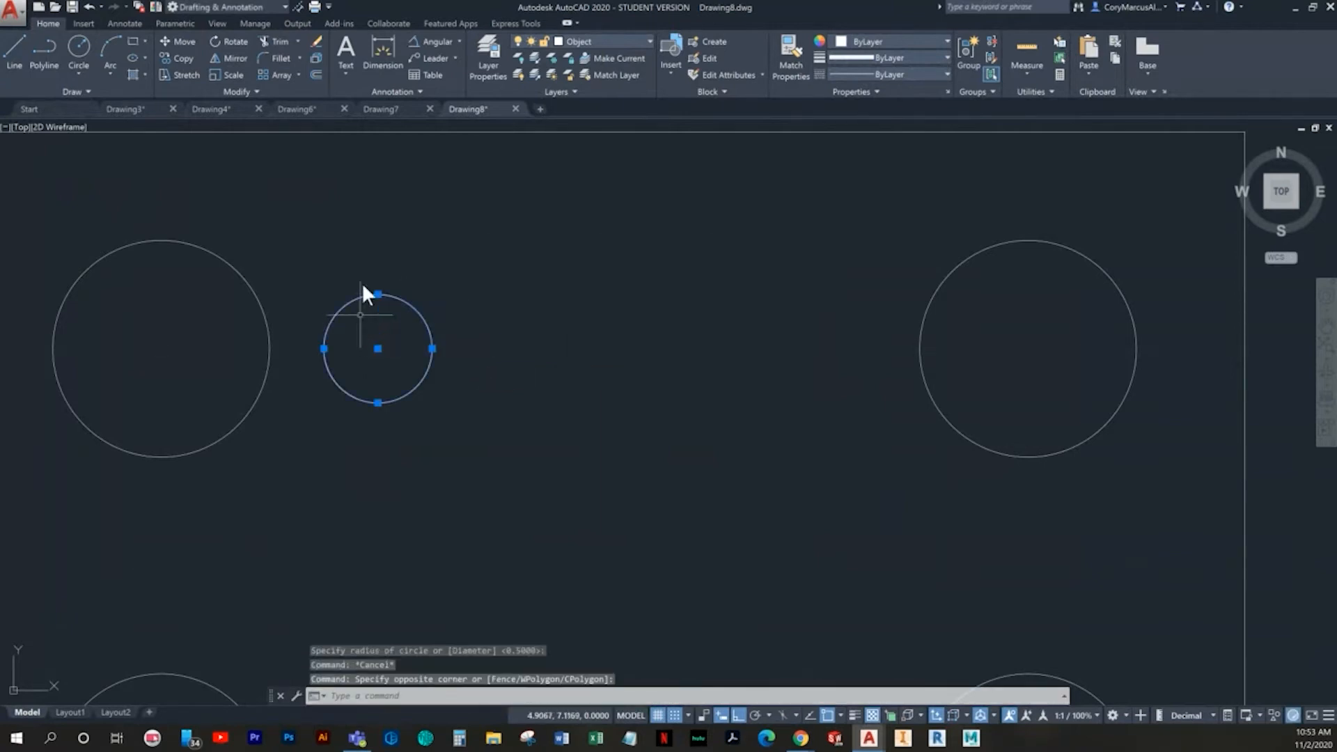
click(174, 58)
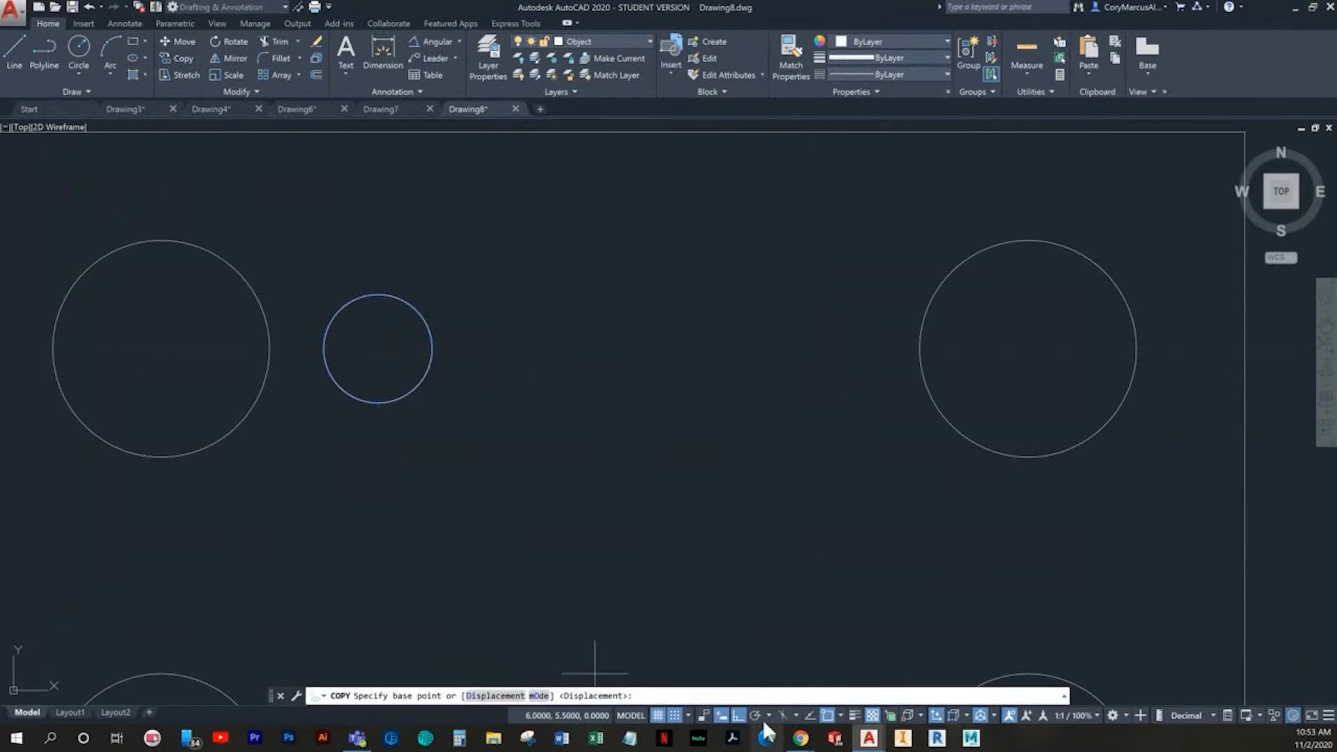
click(377, 348)
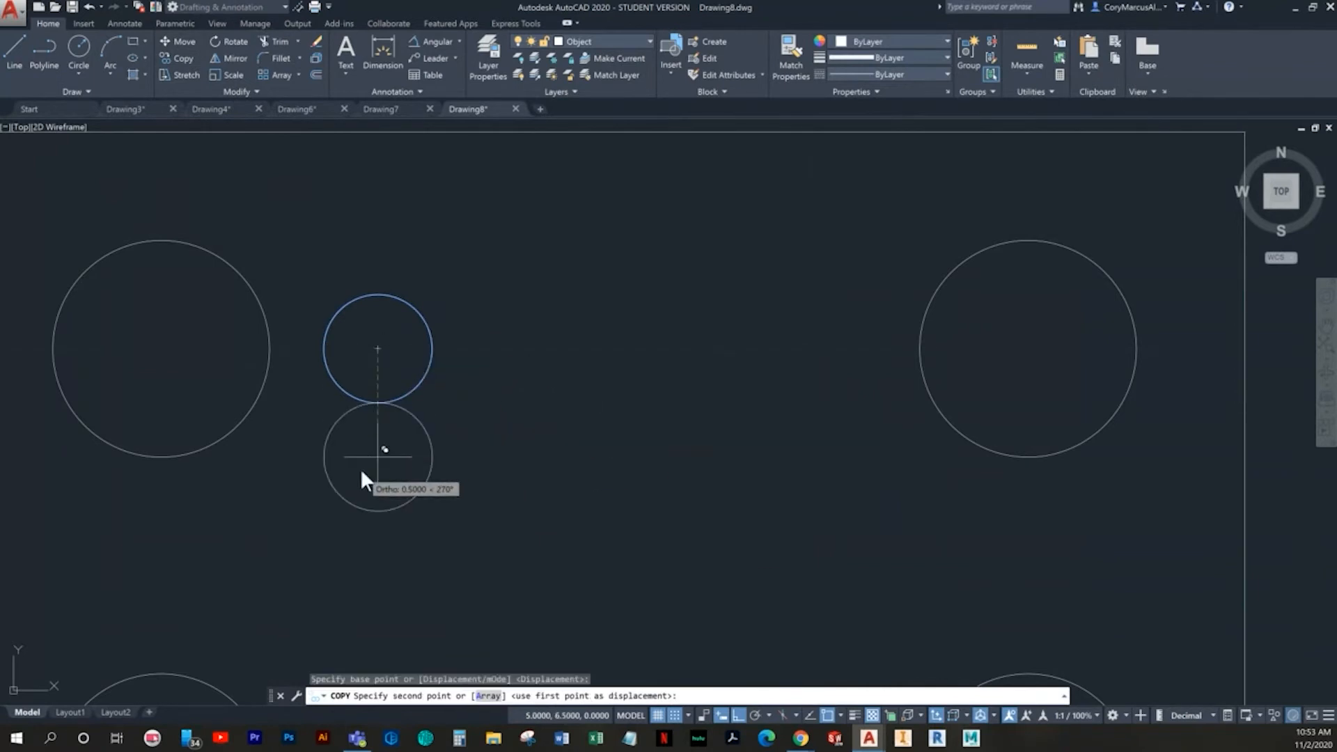
- Release the Ortho constraint by turning polar tracking on, close its settings without changes, and turn polar tracking off again
click(755, 715)
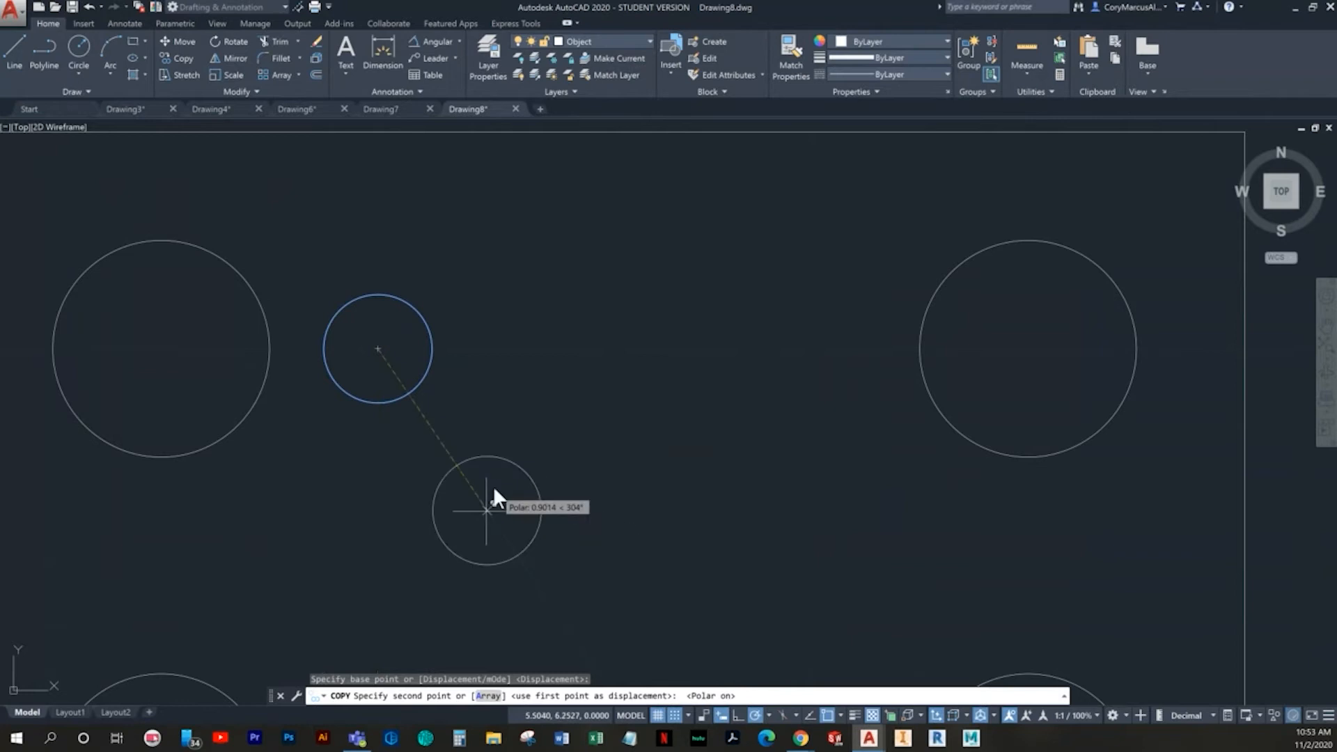
scroll(492, 460, up, 6)
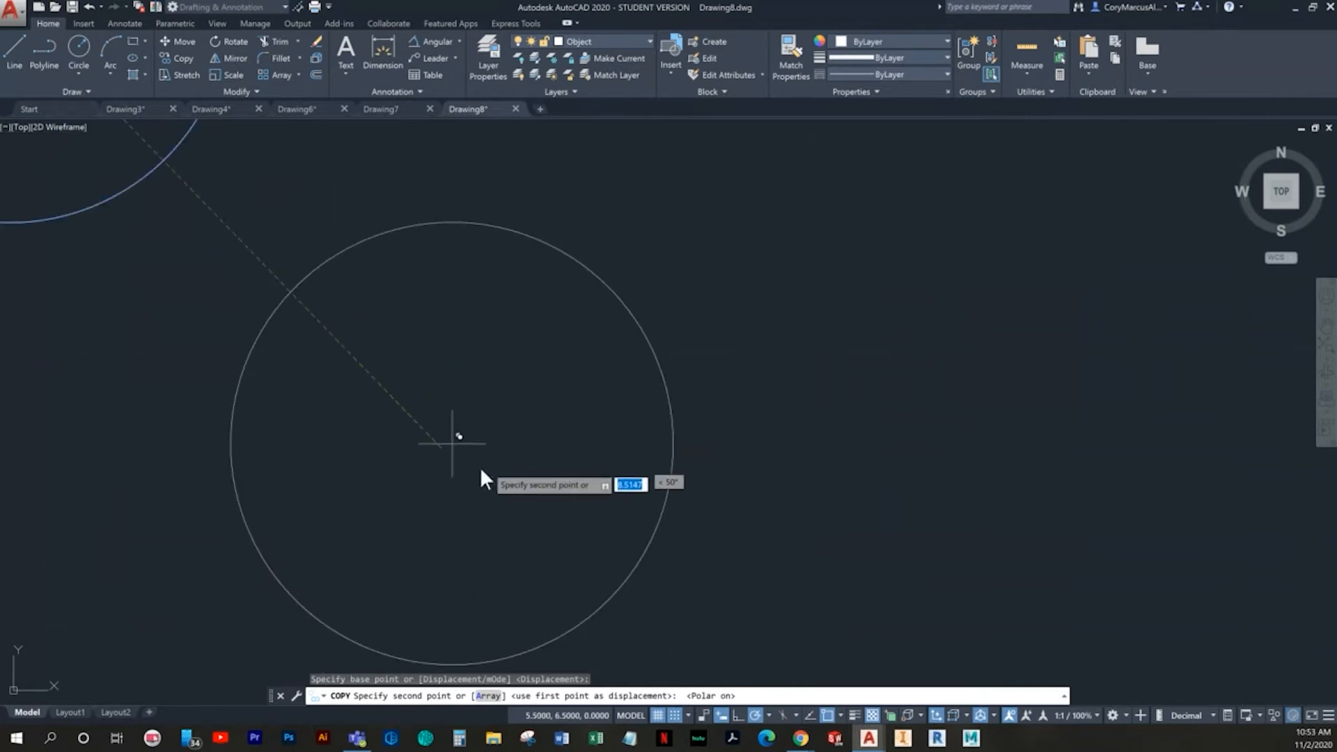
click(768, 715)
click(764, 699)
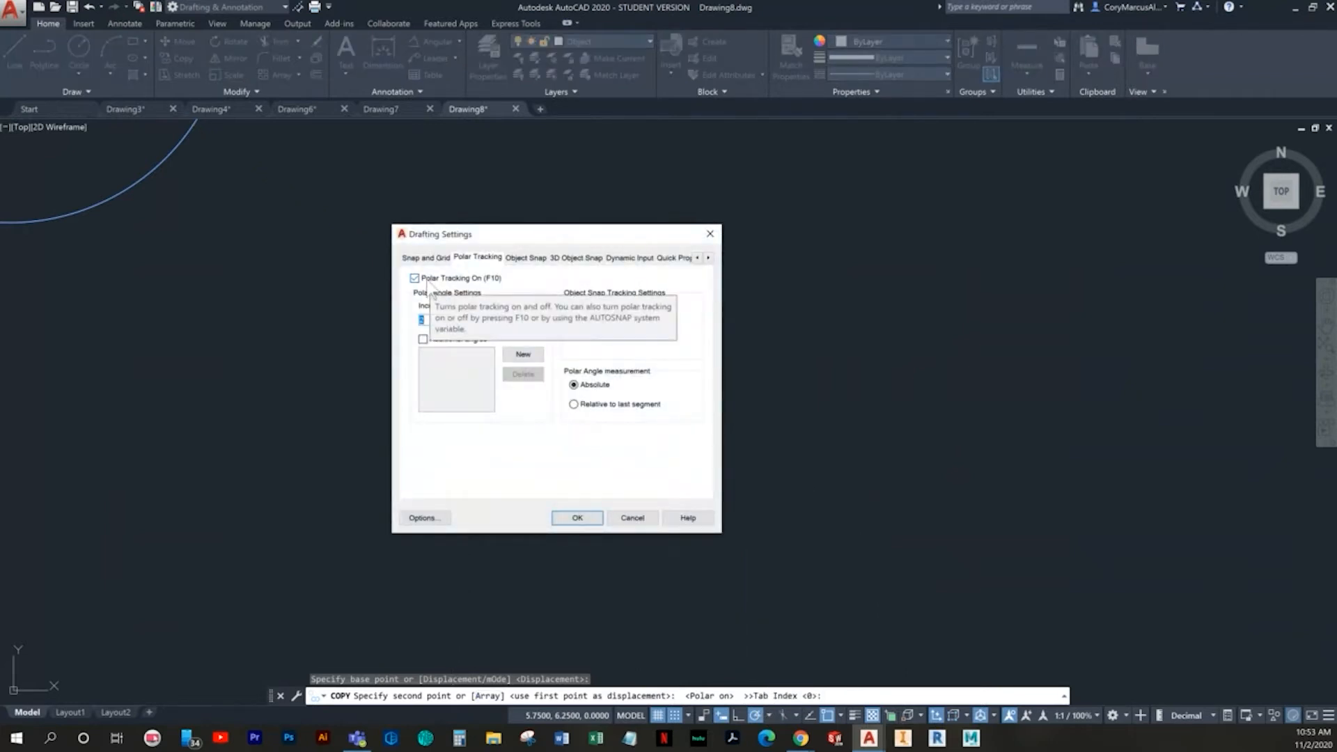
click(631, 518)
key(F10)
scroll(546, 509, down, 3)
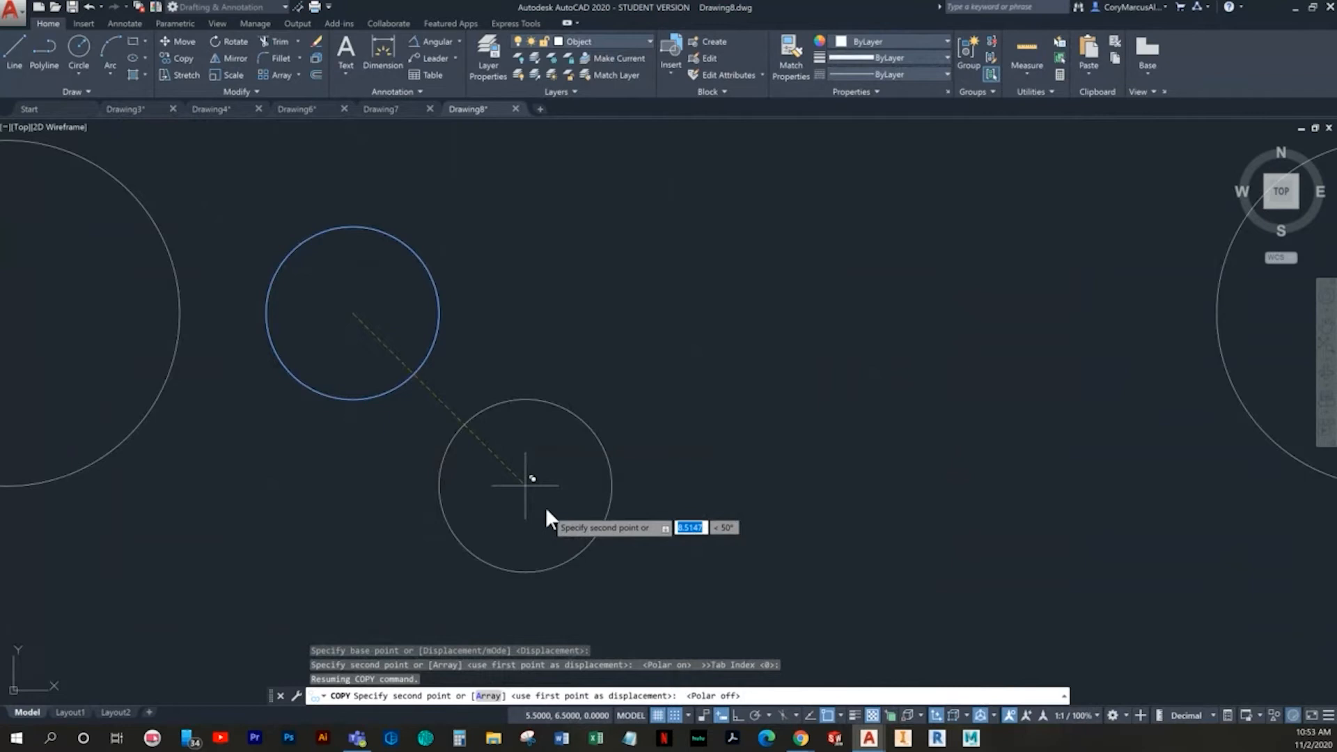
- Place four copies of the small circle diagonally down to the right, centred at (5.5, 6.5), (6, 6), (6.5, 5.5) and (7, 5)
click(545, 507)
middle_drag(666, 470, 598, 436)
middle_drag(571, 595, 438, 343)
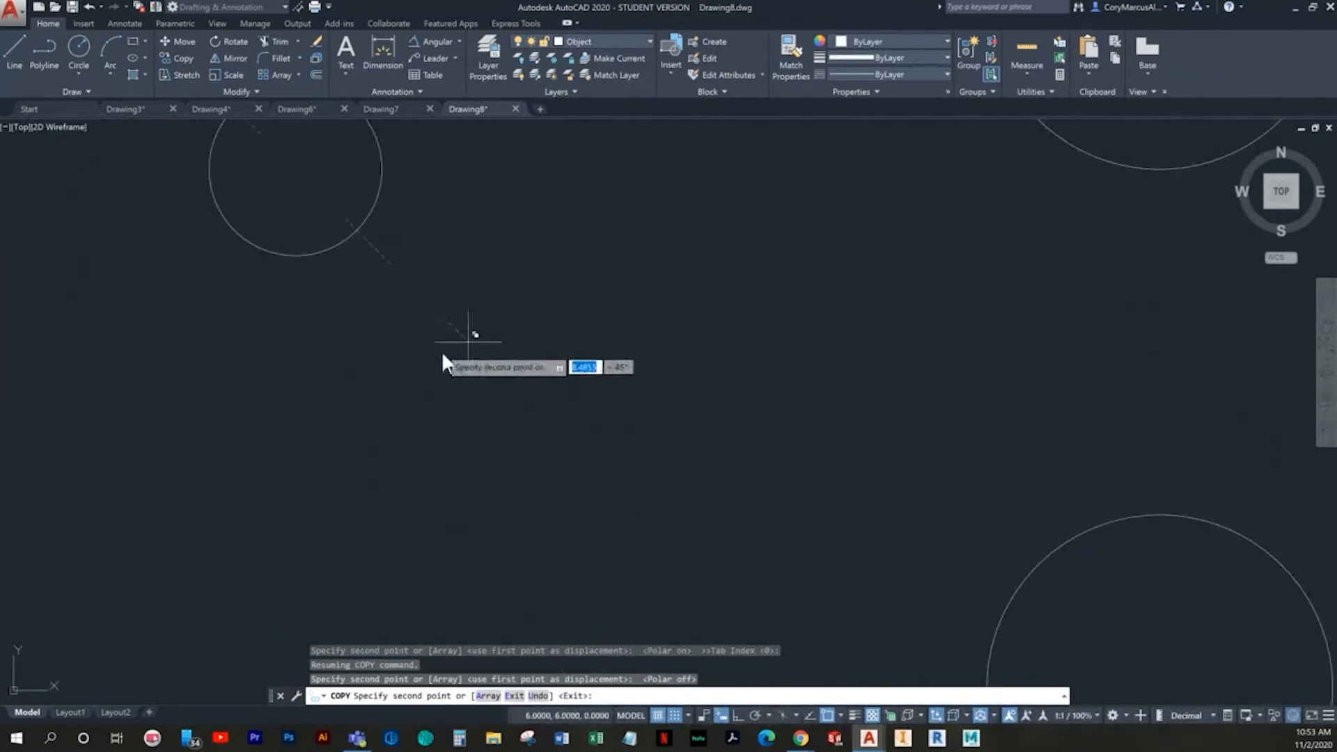
click(469, 342)
click(641, 515)
middle_drag(712, 560, 549, 385)
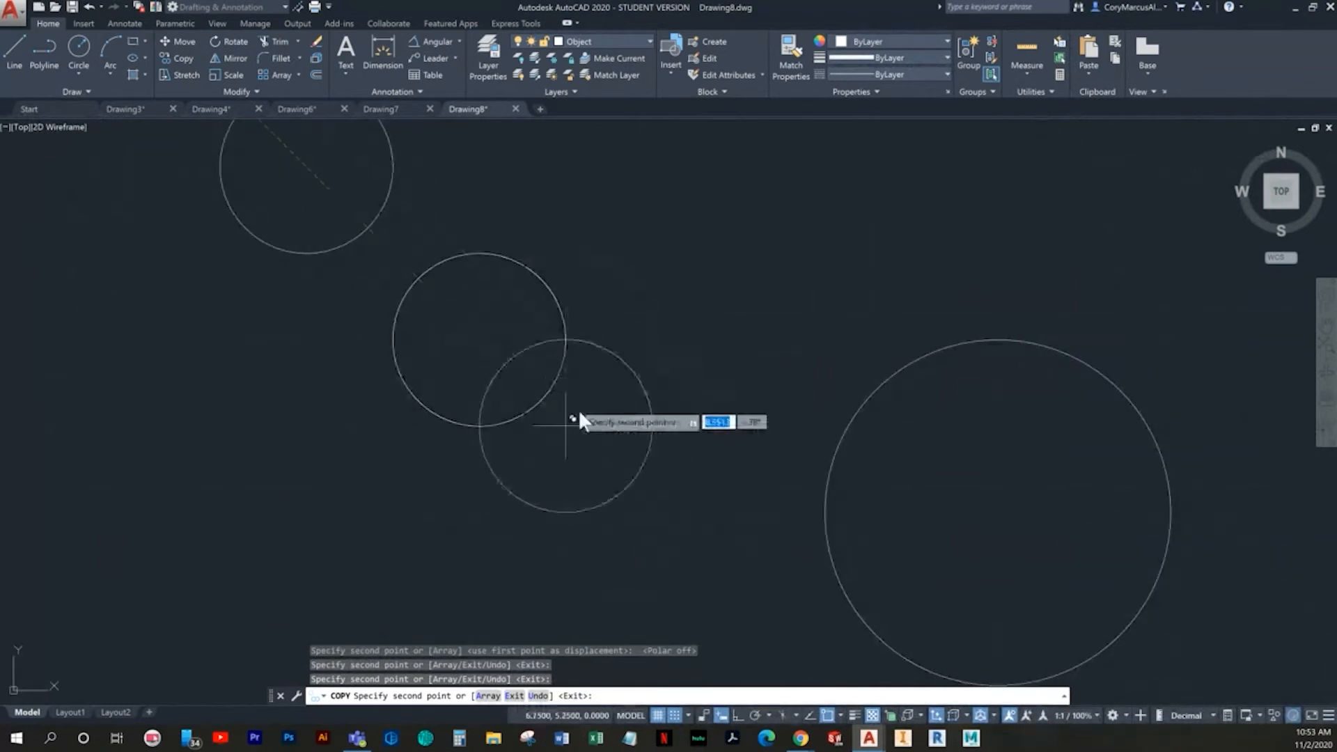
click(635, 507)
key(Escape)
scroll(689, 539, up, 6)
click(1021, 223)
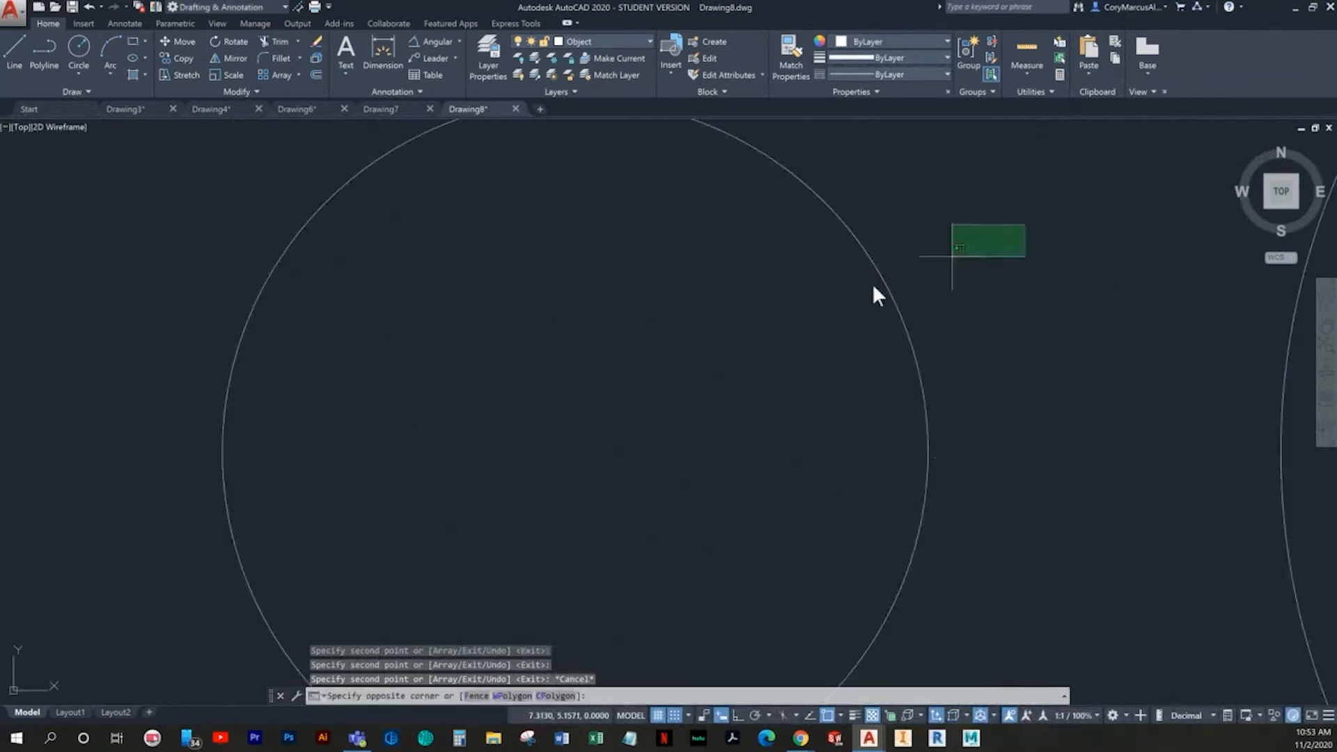
click(722, 332)
scroll(624, 309, down, 6)
middle_drag(480, 230, 522, 359)
key(Escape)
click(556, 277)
click(360, 246)
middle_drag(358, 247, 660, 540)
key(Escape)
click(647, 456)
click(489, 392)
key(Escape)
click(374, 228)
click(568, 253)
click(467, 245)
click(339, 228)
key(Escape)
middle_drag(390, 245, 506, 345)
scroll(603, 424, down, 3)
key(Escape)
middle_drag(578, 413, 466, 333)
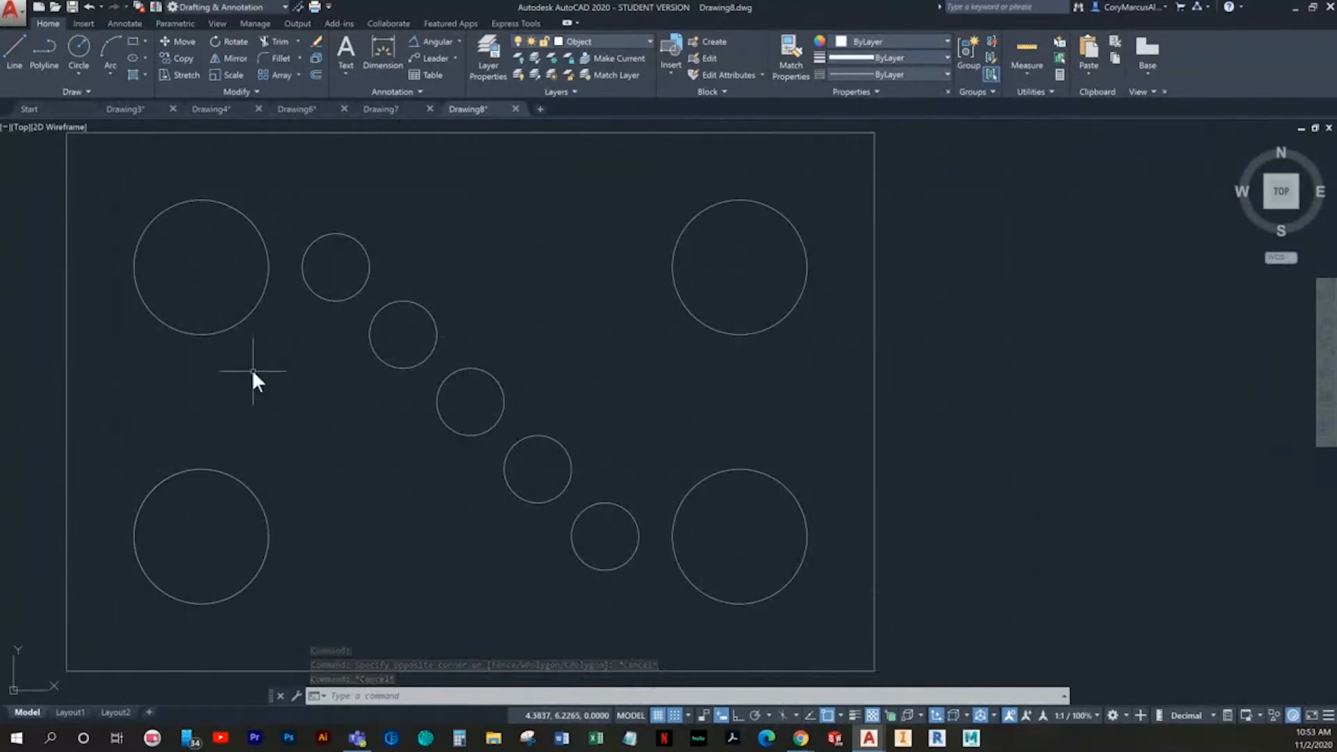
click(123, 24)
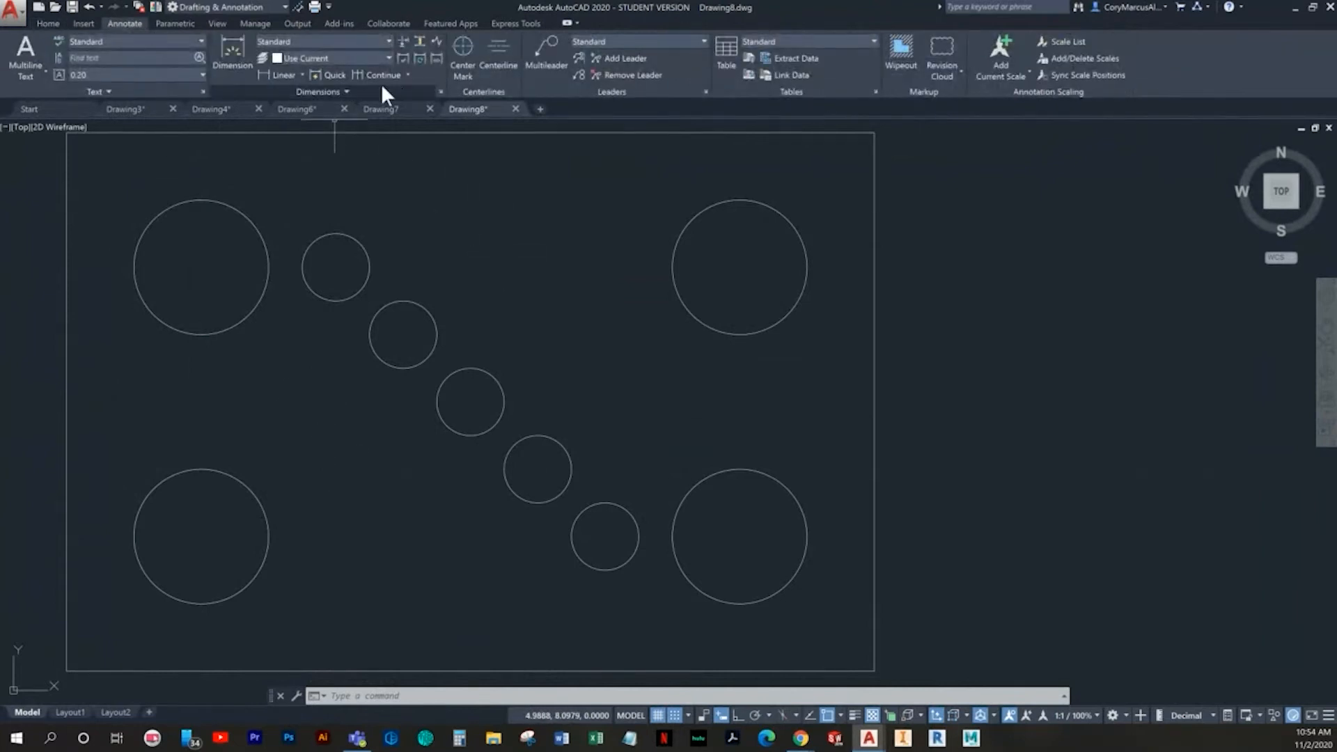
click(408, 74)
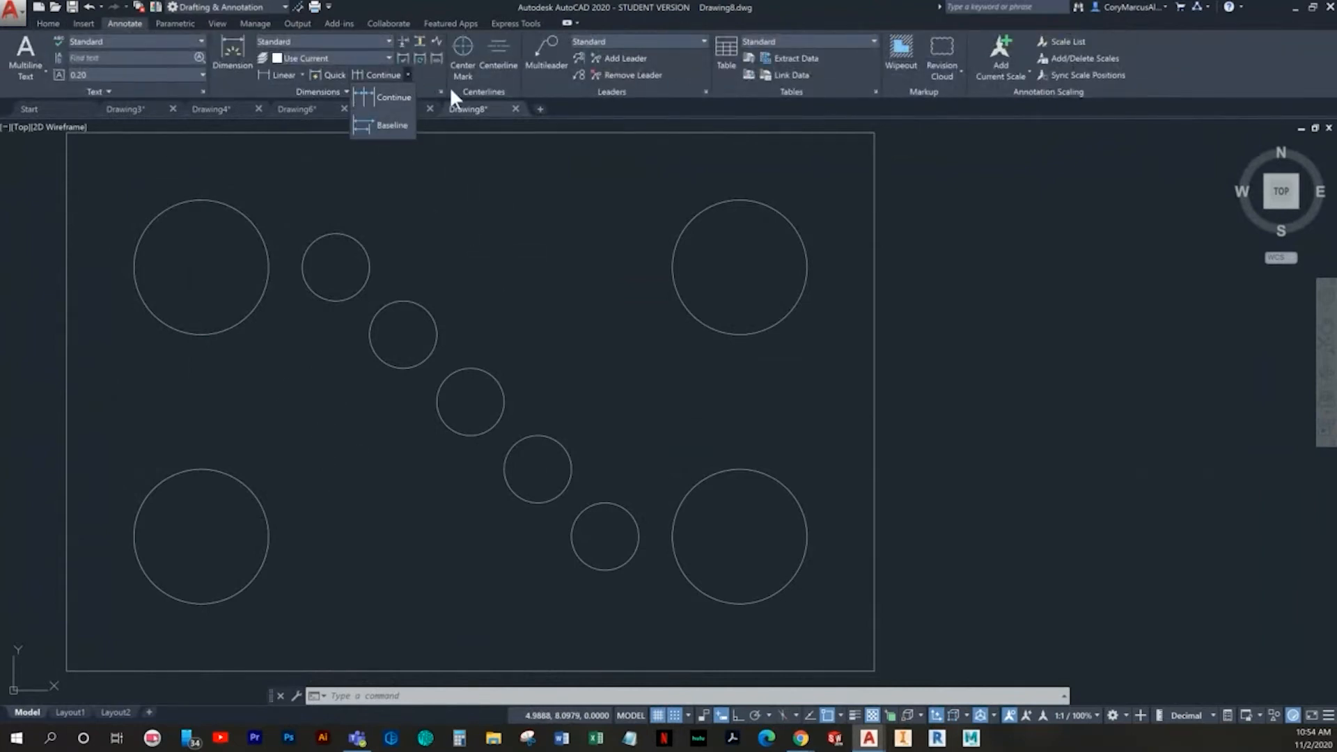
click(51, 24)
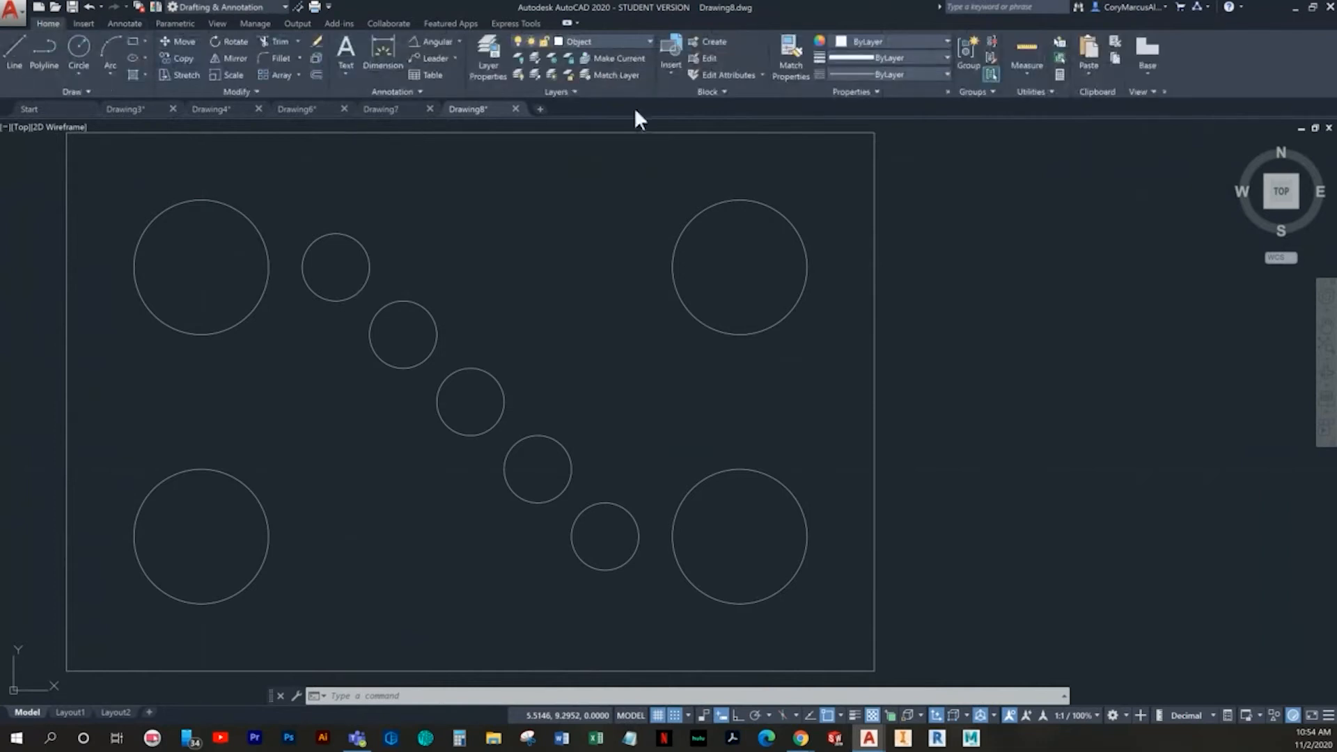
- Place a Y ordinate dimension on the rectangle's lower-left corner with a bent leader ending below and left of it
click(458, 40)
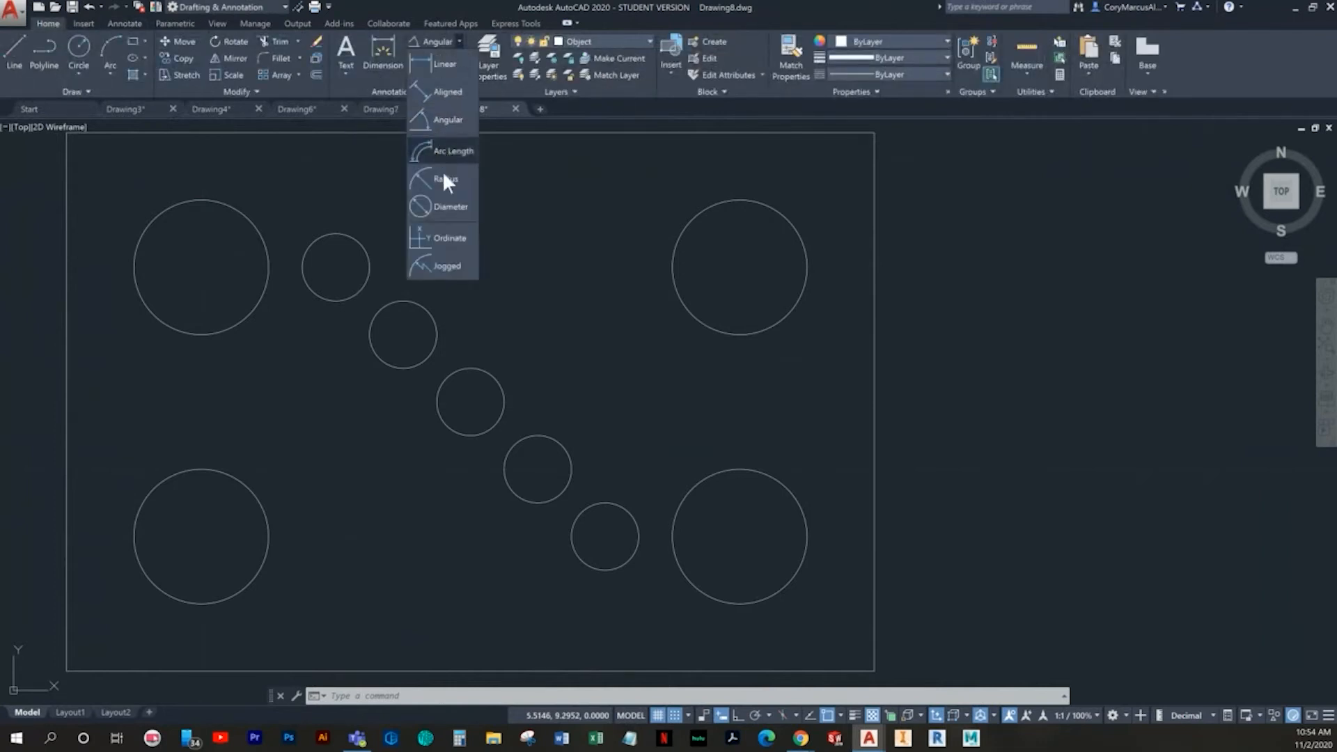
click(446, 237)
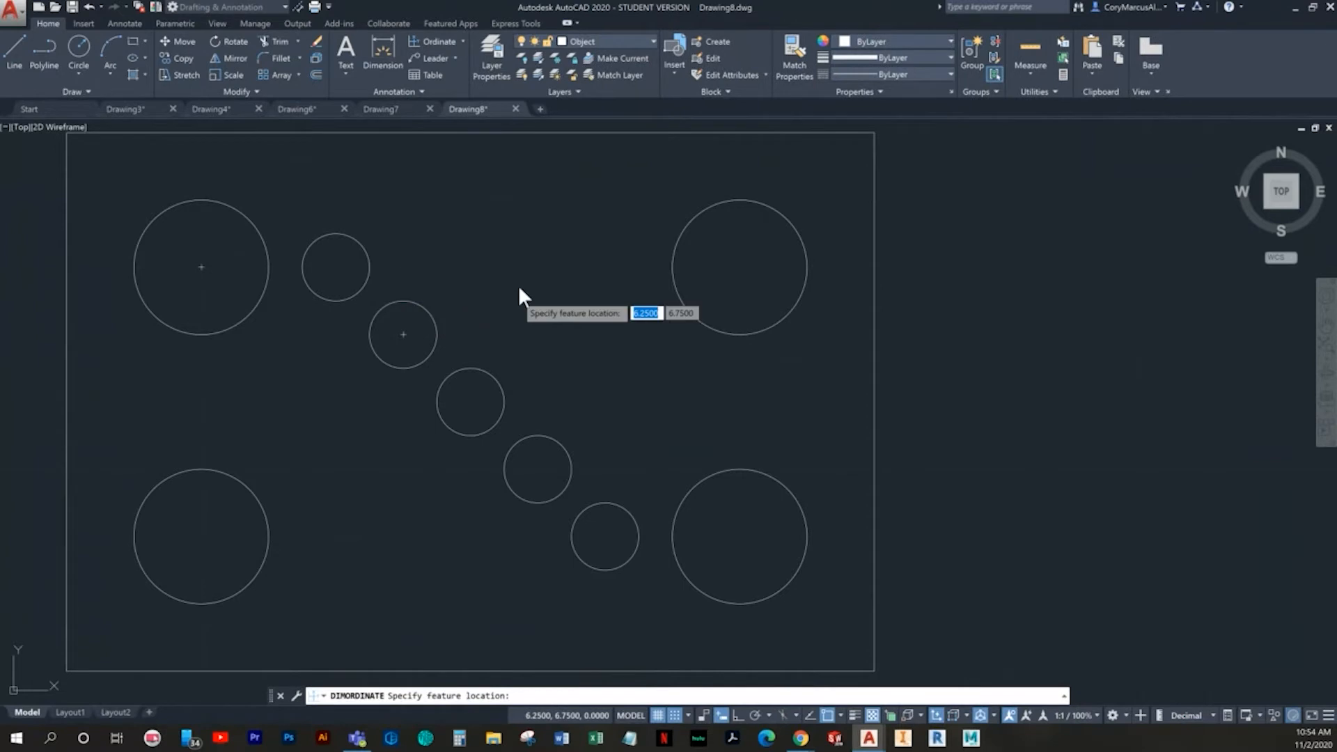
scroll(436, 450, down, 2)
middle_drag(436, 450, 563, 357)
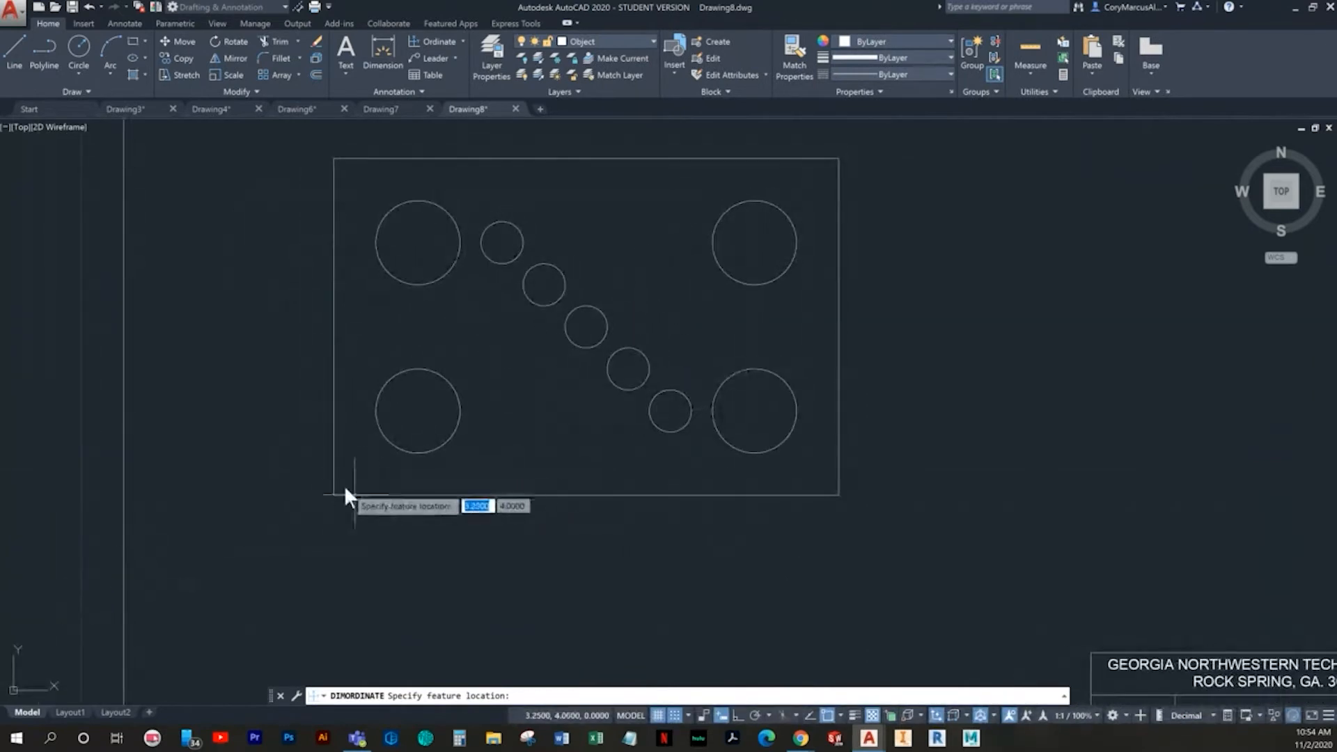
click(418, 411)
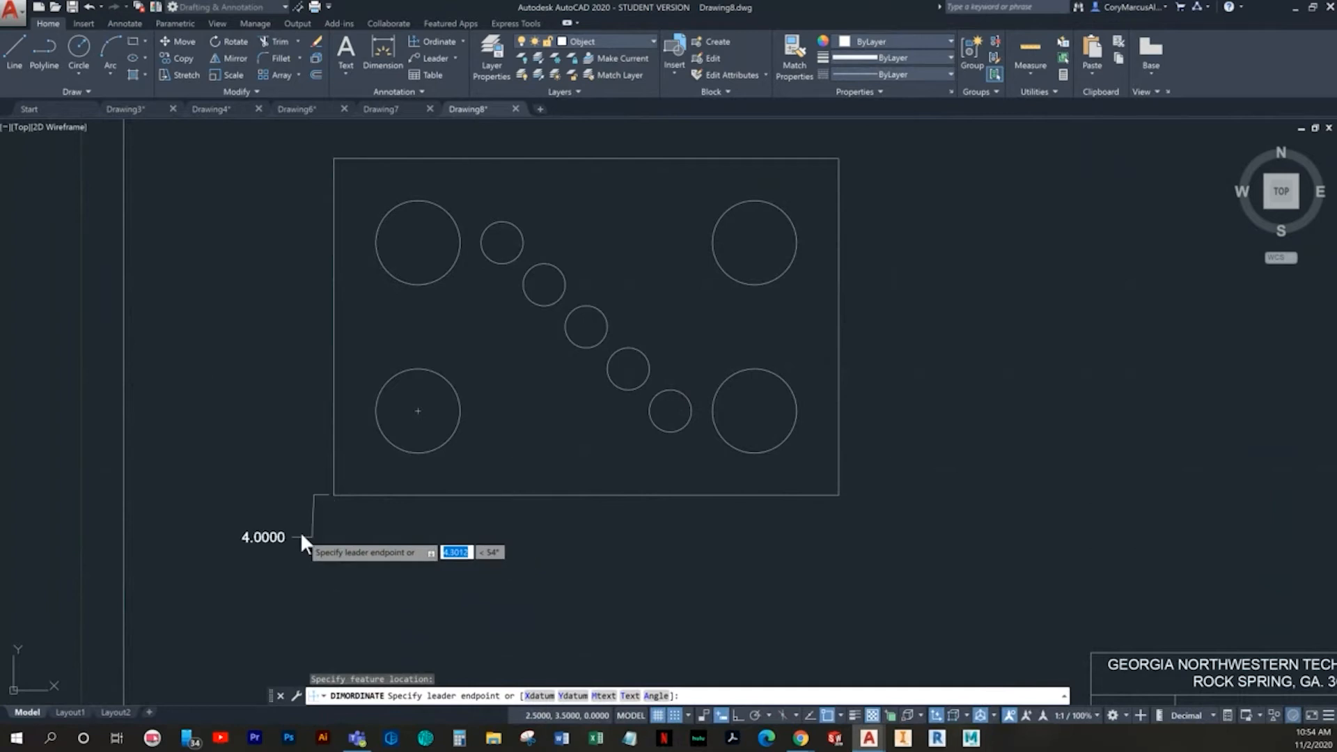
click(301, 536)
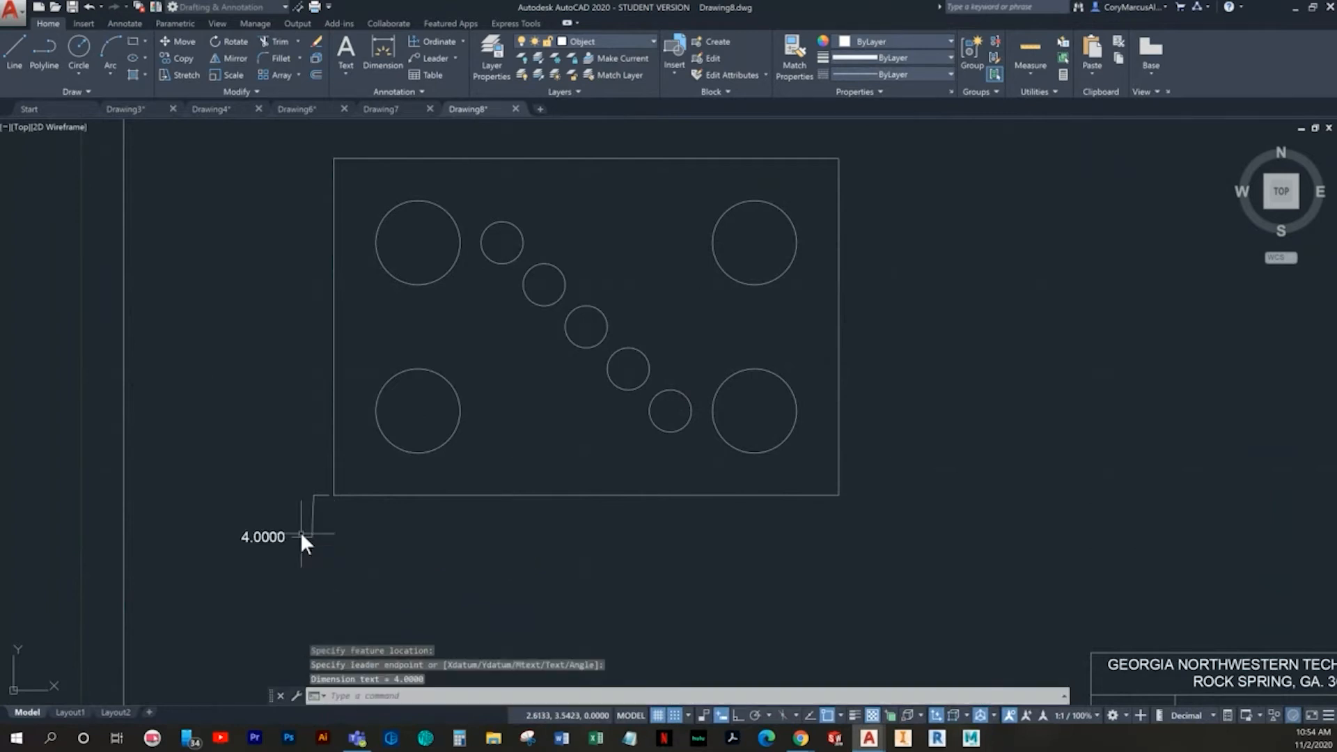
scroll(355, 537, up, 2)
scroll(366, 528, down, 2)
middle_drag(367, 528, 368, 506)
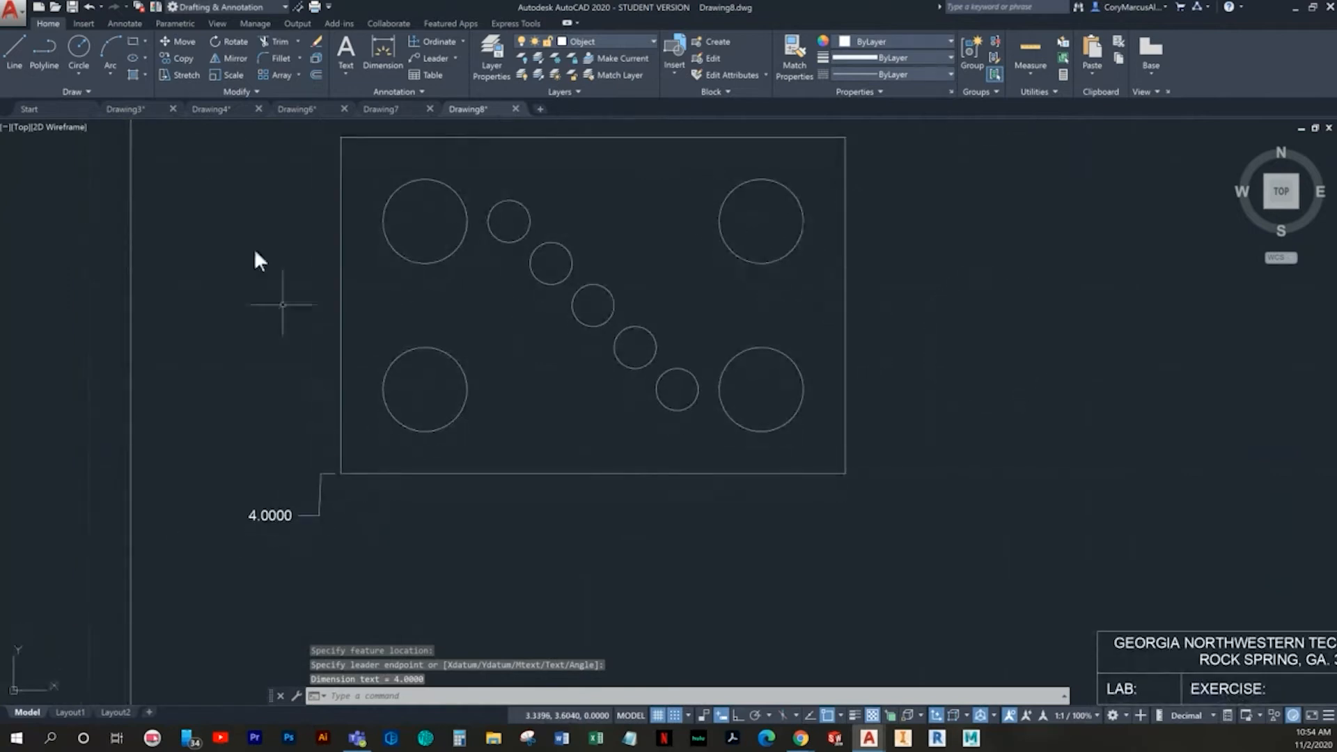
click(433, 40)
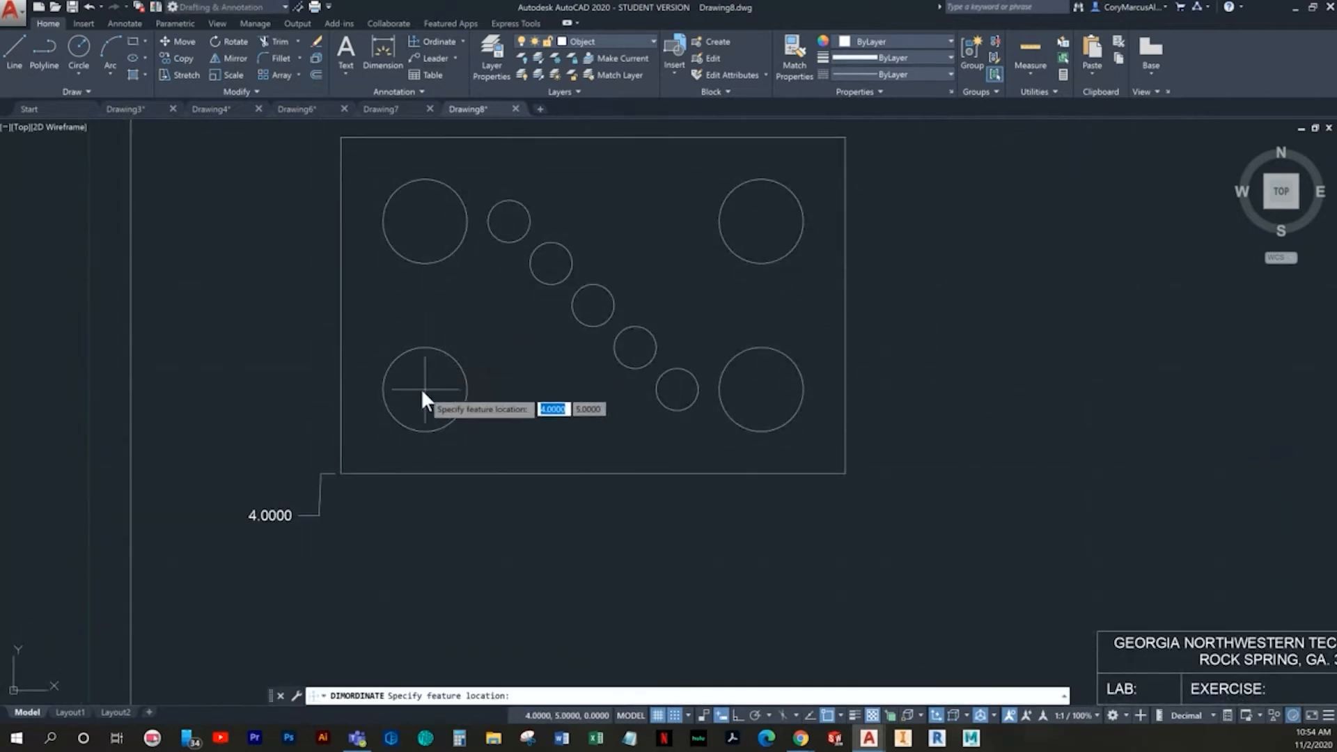
click(423, 388)
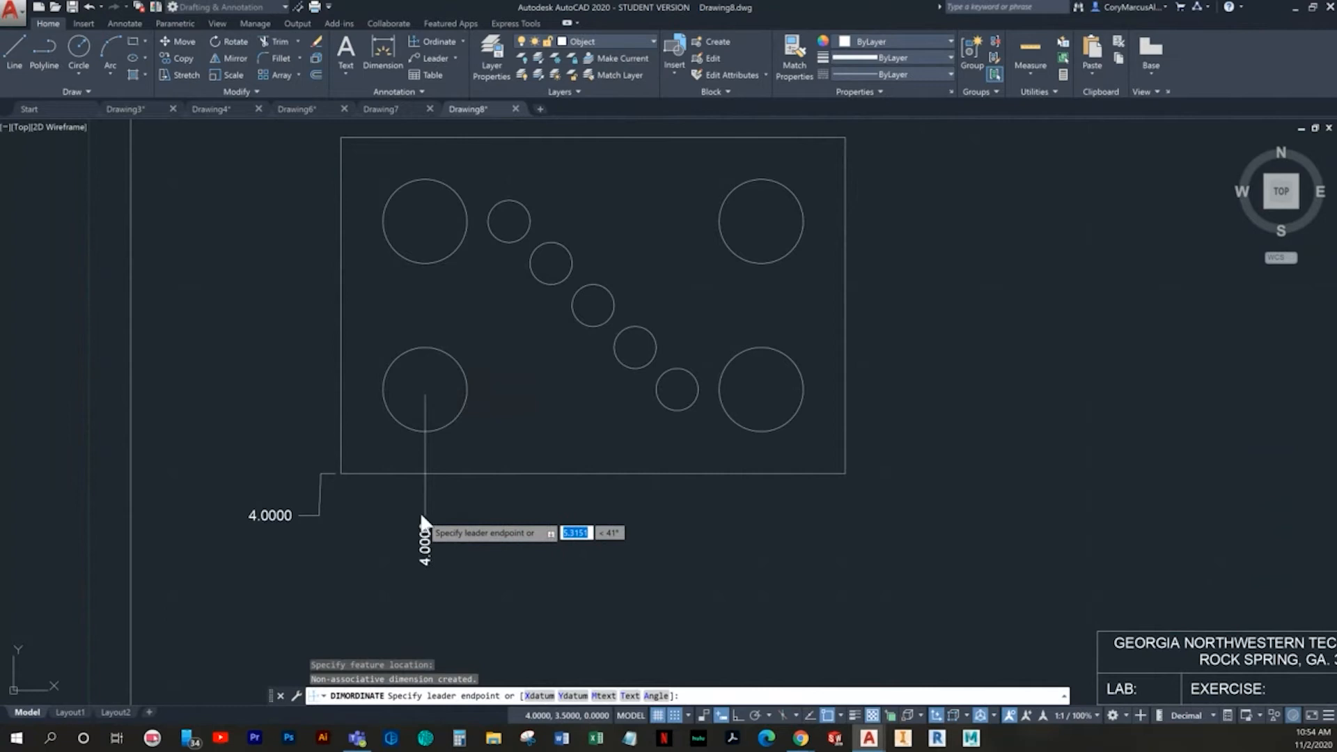
key(Escape)
key(Escape)
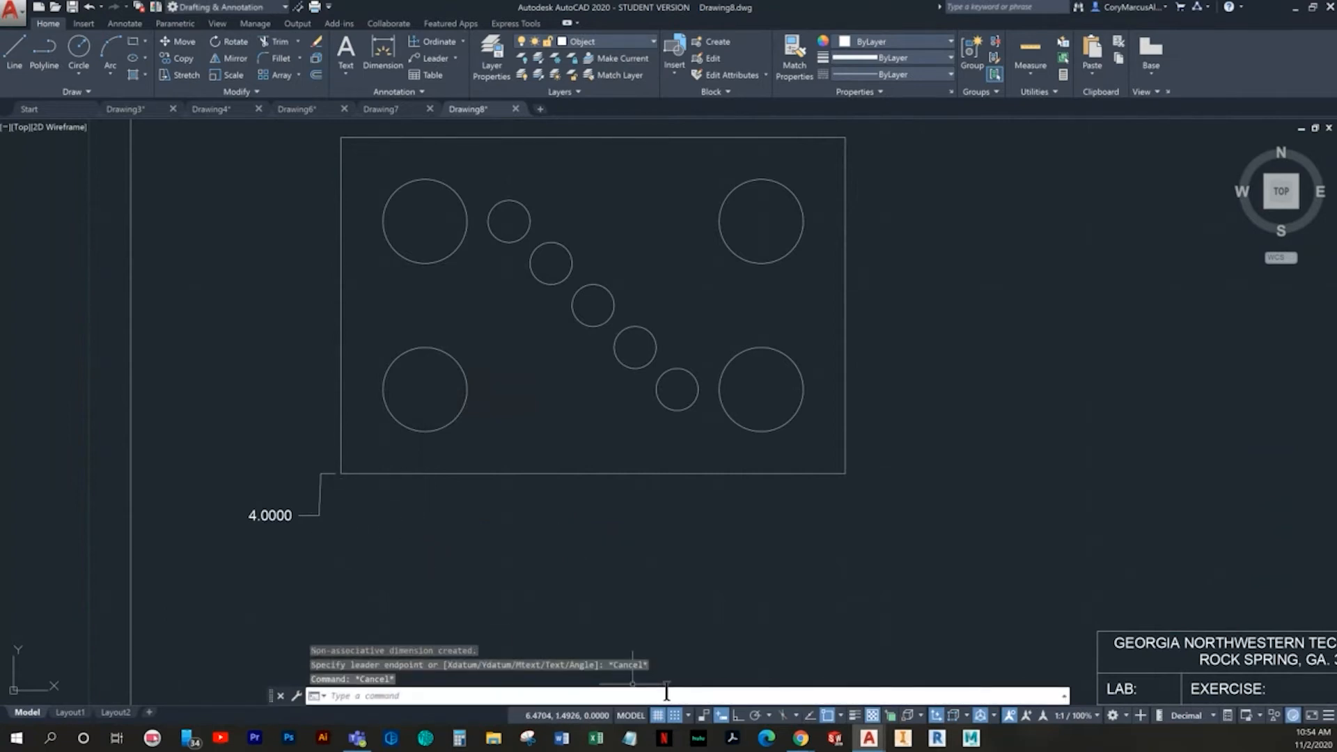
- Undo the ordinate dimension with the bent leader at the rectangle's lower-left corner
key(ctrl+z)
key(ctrl+z)
key(ctrl+z)
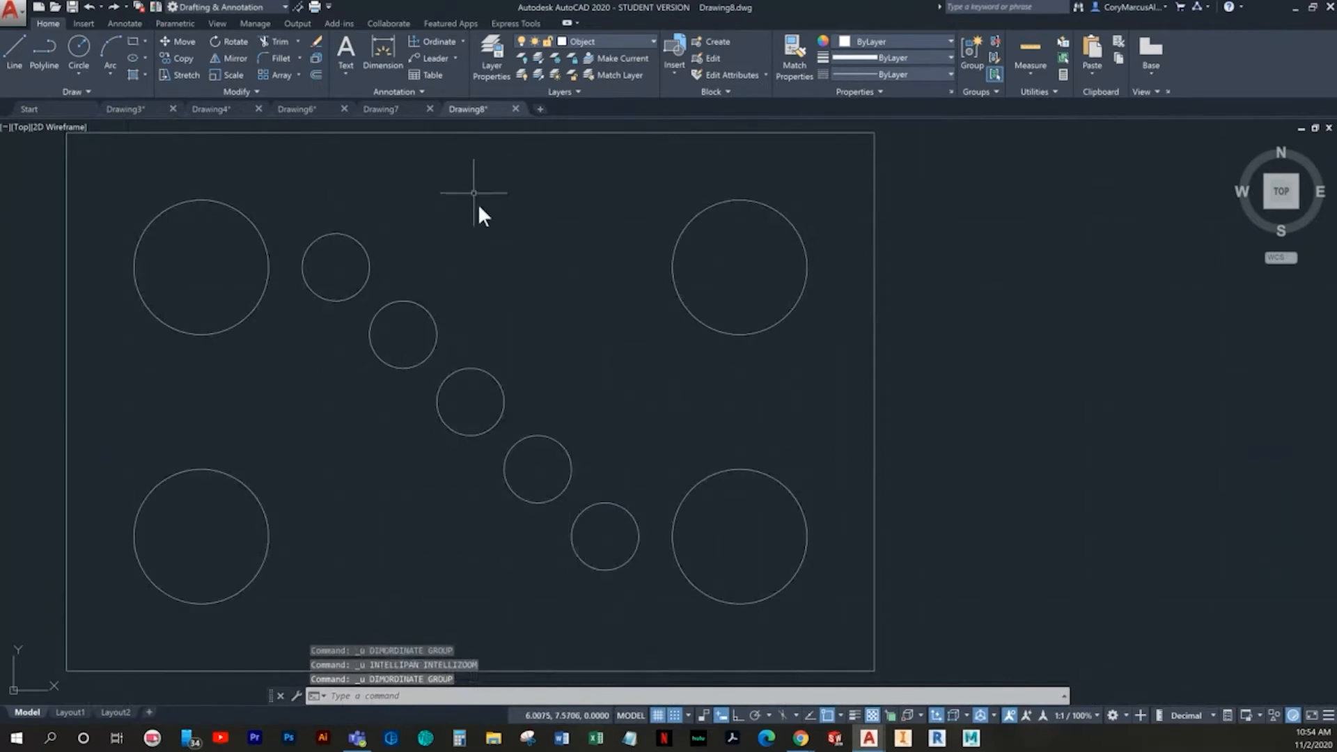
- Start an ordinate dimension with snap and grid turned off and Ortho turned on
scroll(527, 228, down, 4)
click(438, 40)
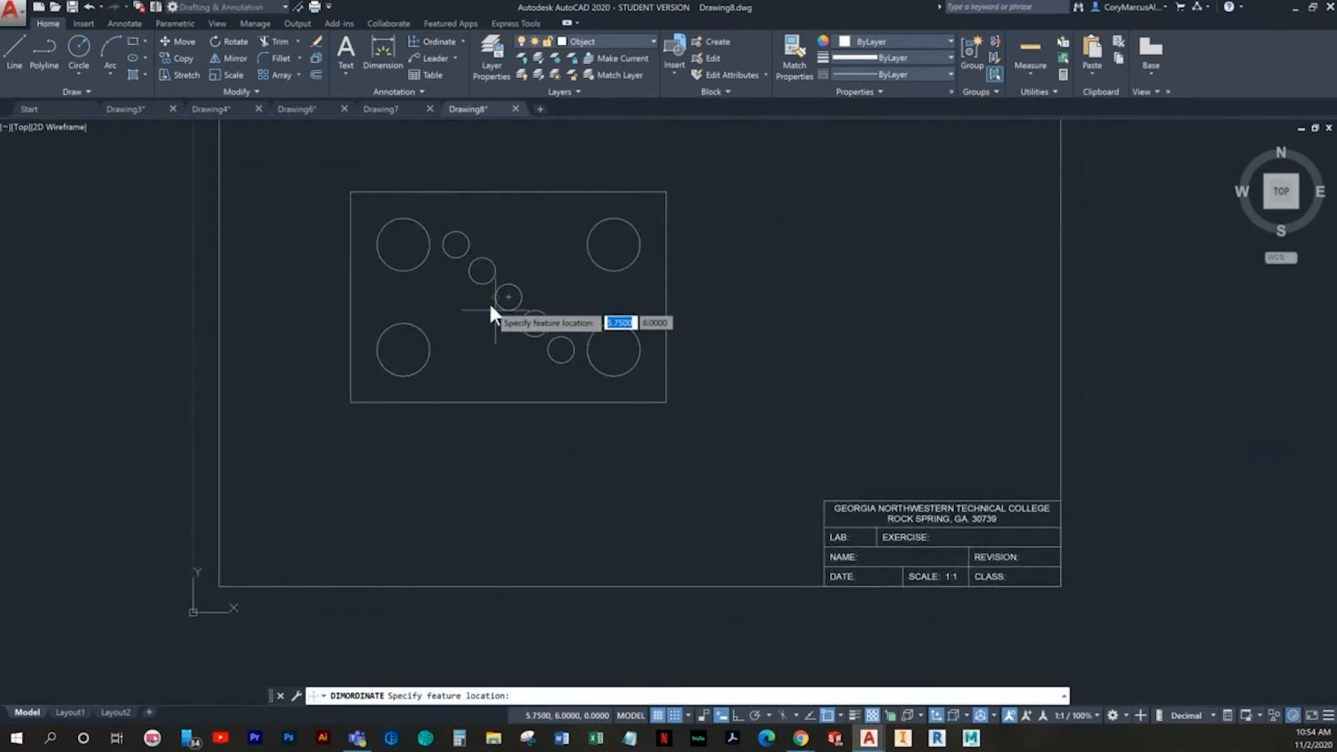
click(674, 714)
click(658, 715)
click(738, 715)
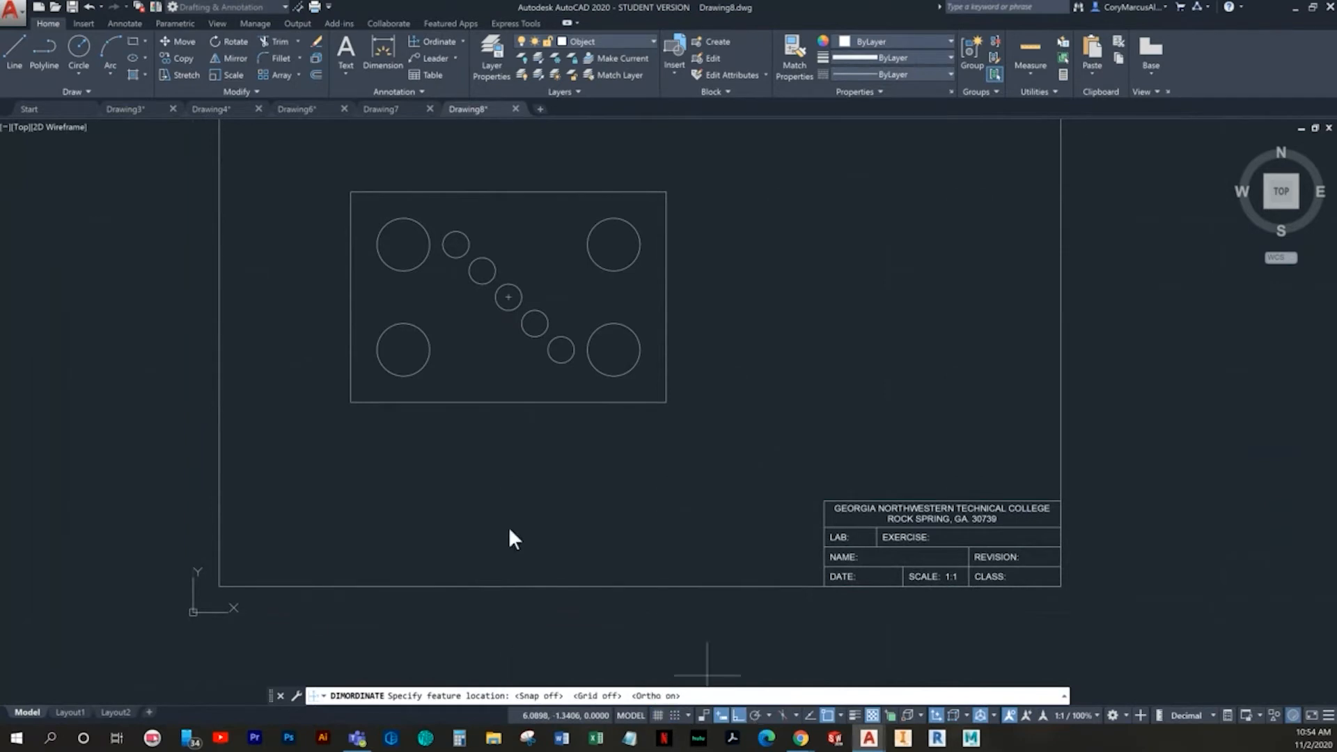
- Add a Y-datum ordinate dimension at the rectangle's lower-left corner with a straight leader extending to the left
click(351, 400)
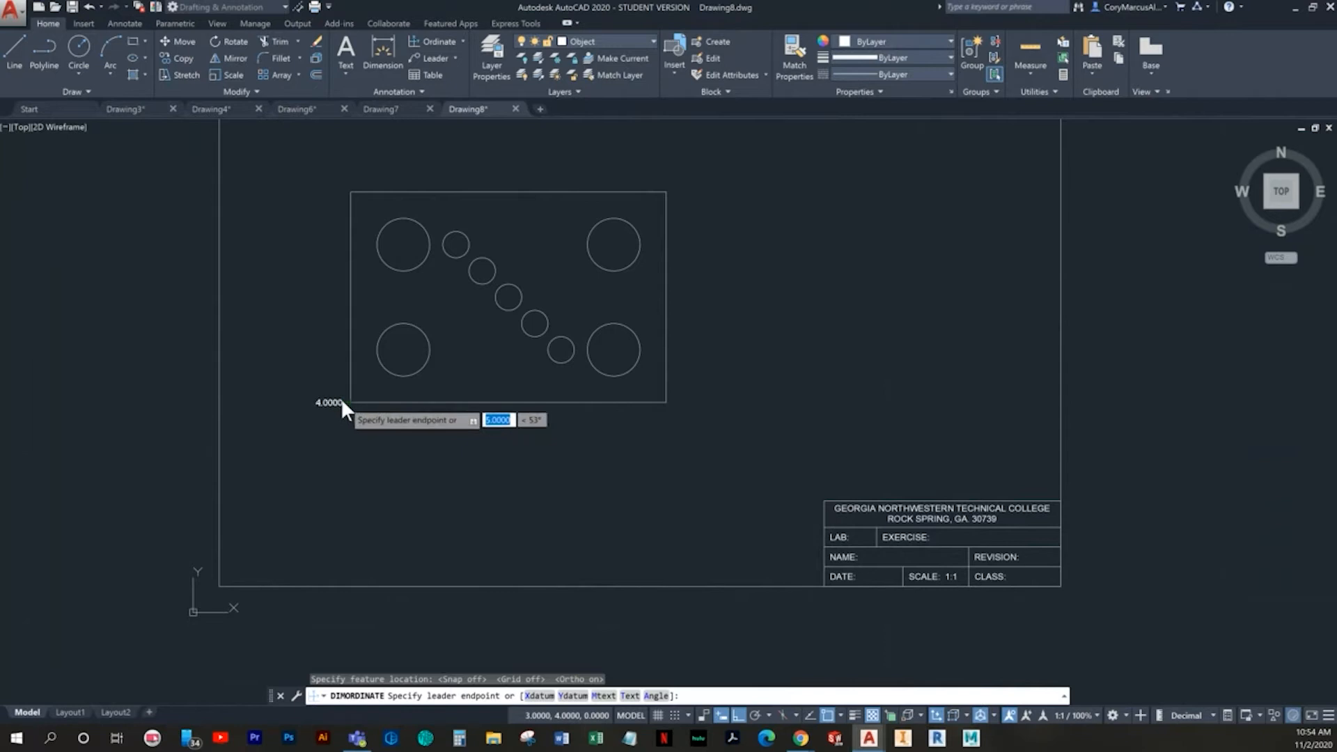
click(548, 697)
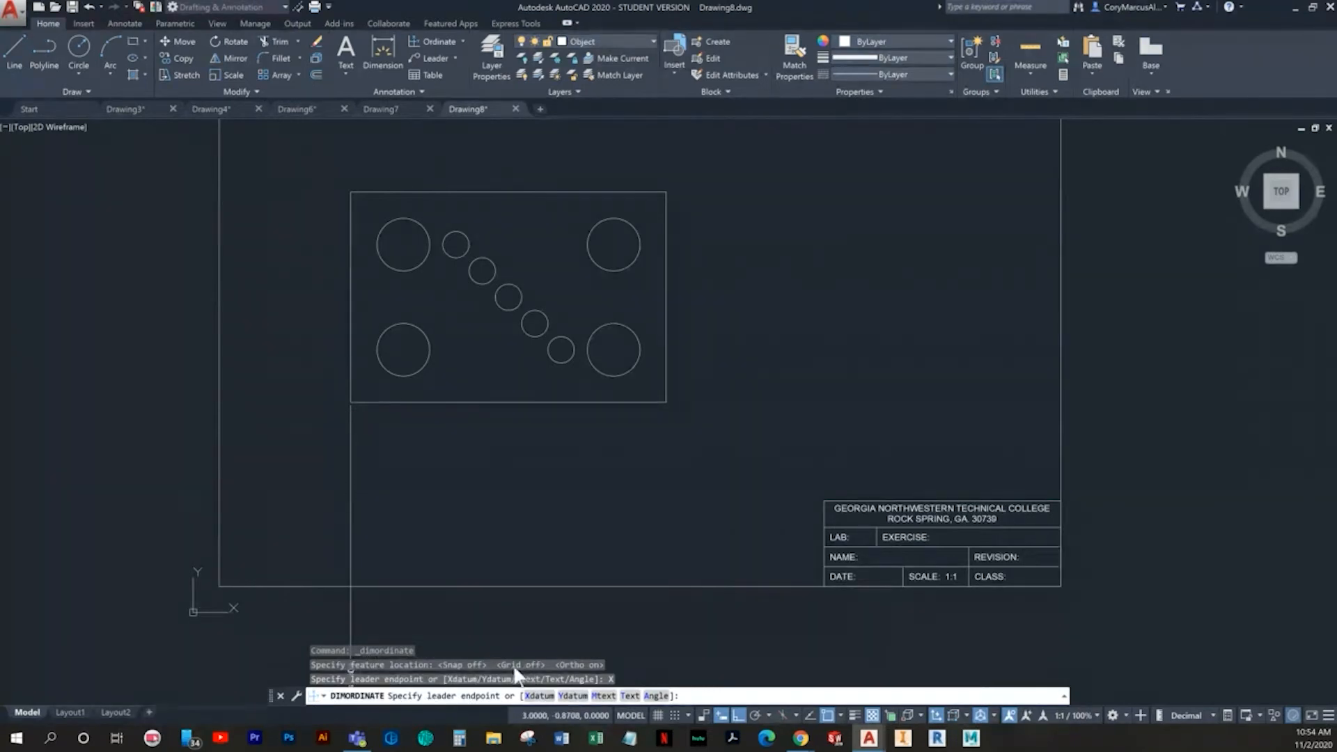
click(573, 695)
click(303, 399)
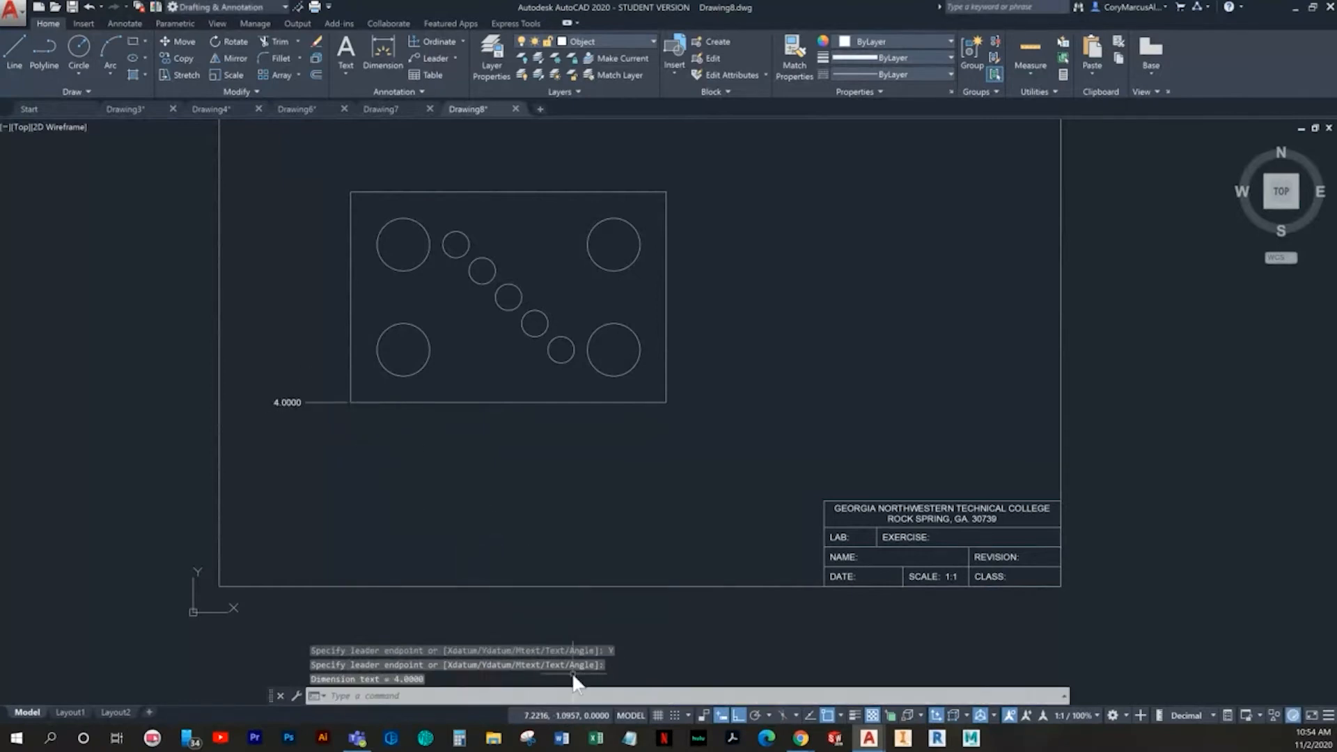
- Add an X-datum ordinate dimension at the rectangle's lower-left corner with a straight leader extending downward
click(427, 45)
click(351, 401)
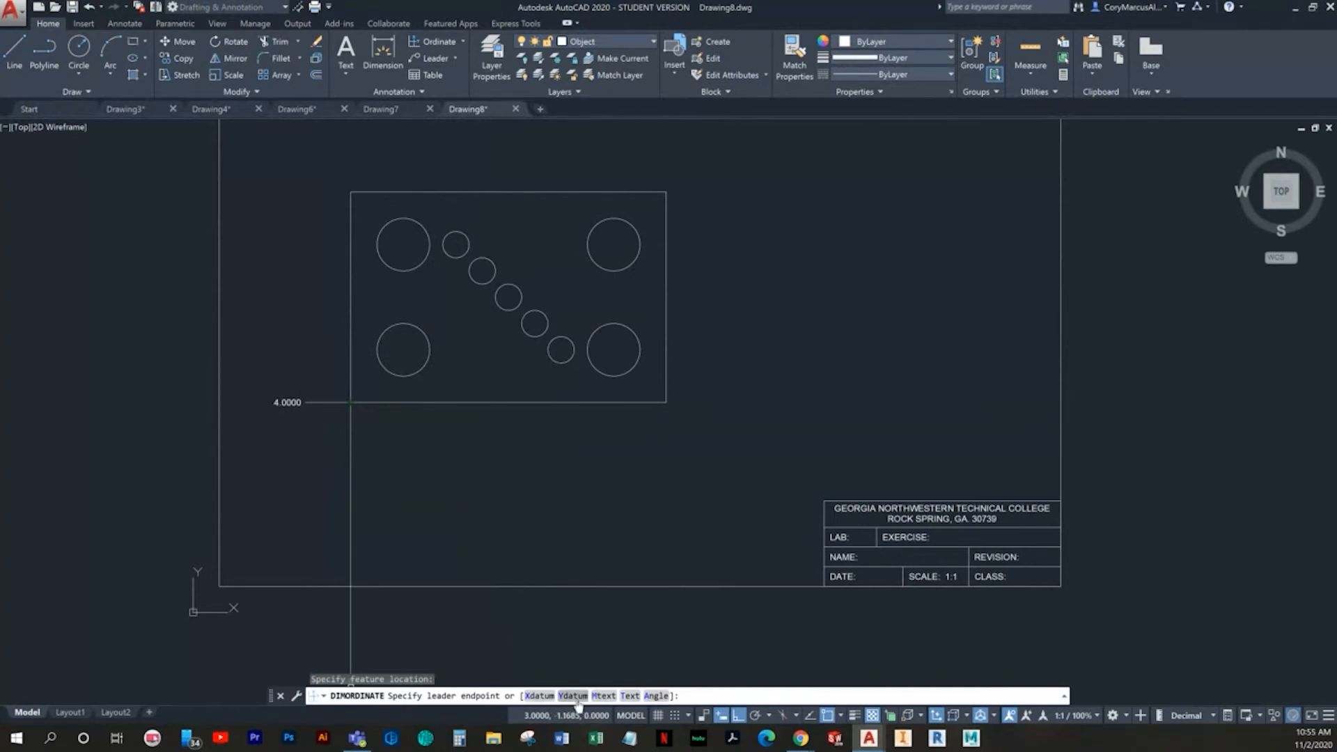
click(539, 695)
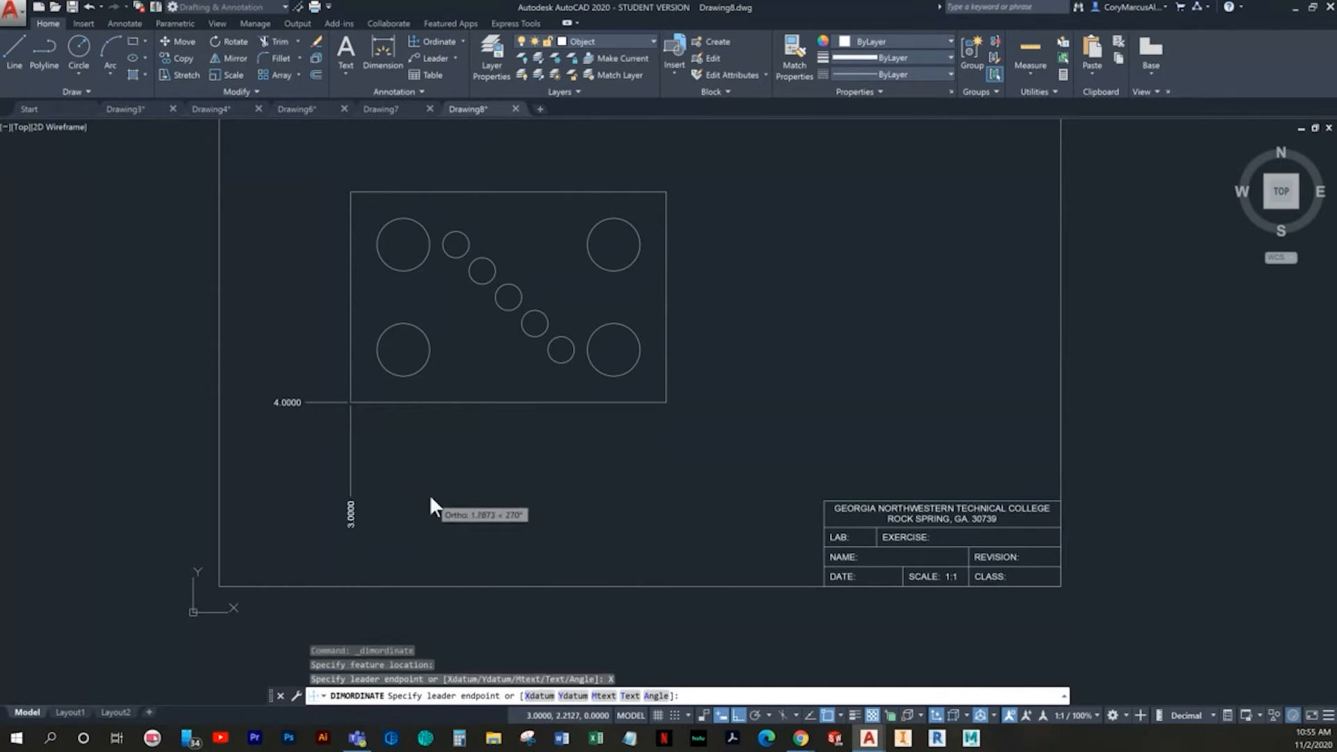
click(351, 450)
scroll(390, 453, up, 2)
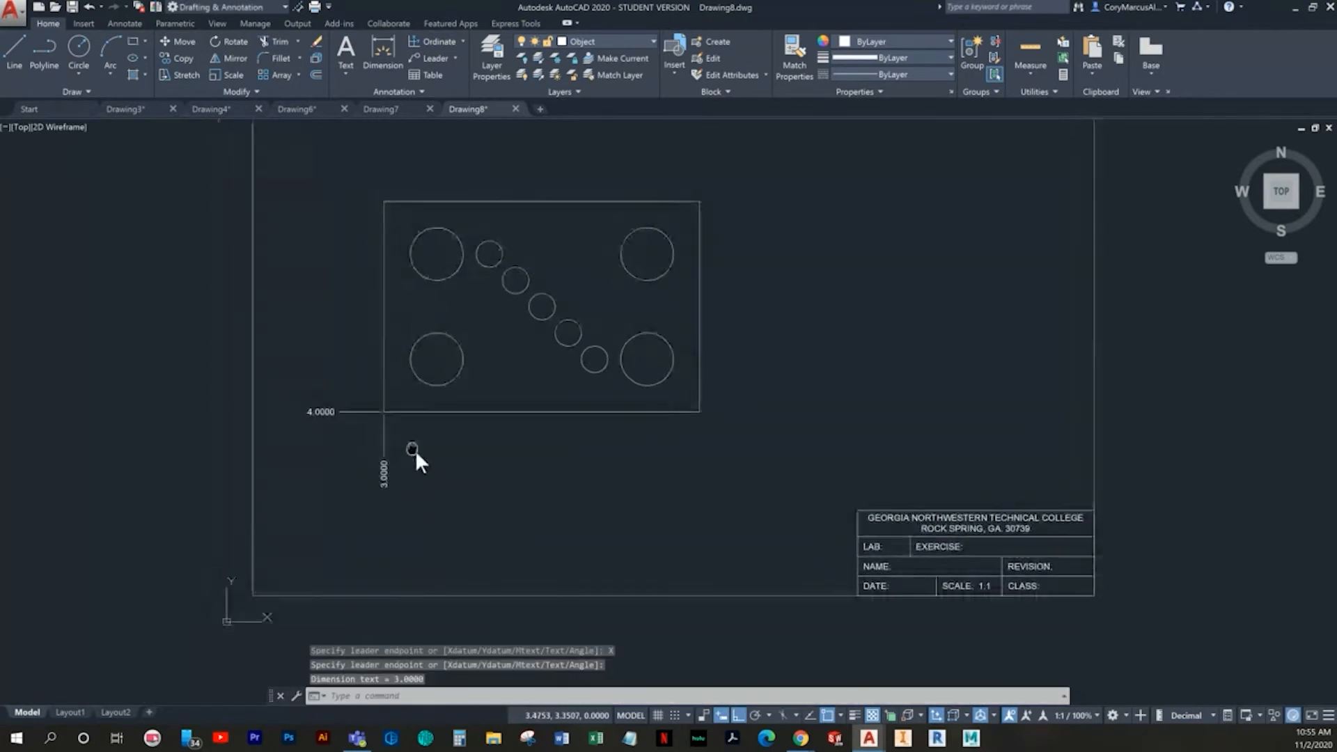
click(24, 54)
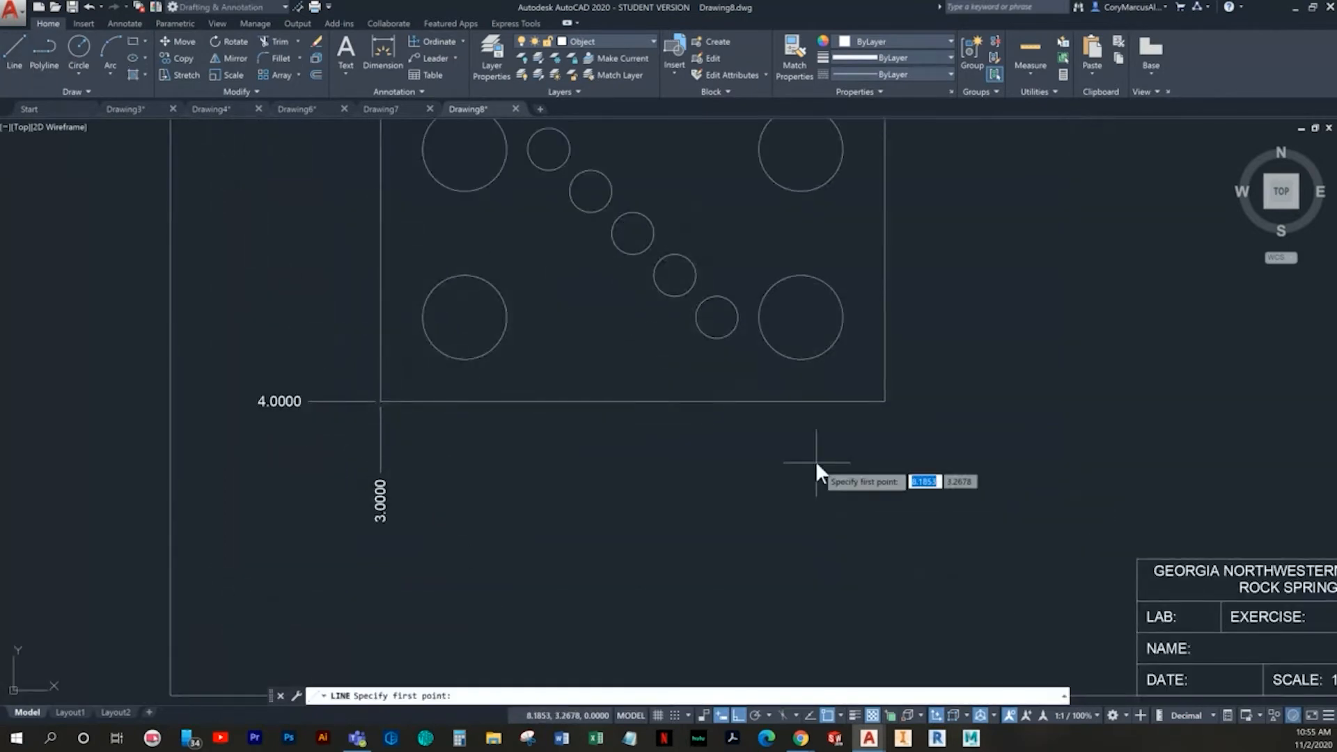
text(4)
key(Tab)
text(3)
key(Return)
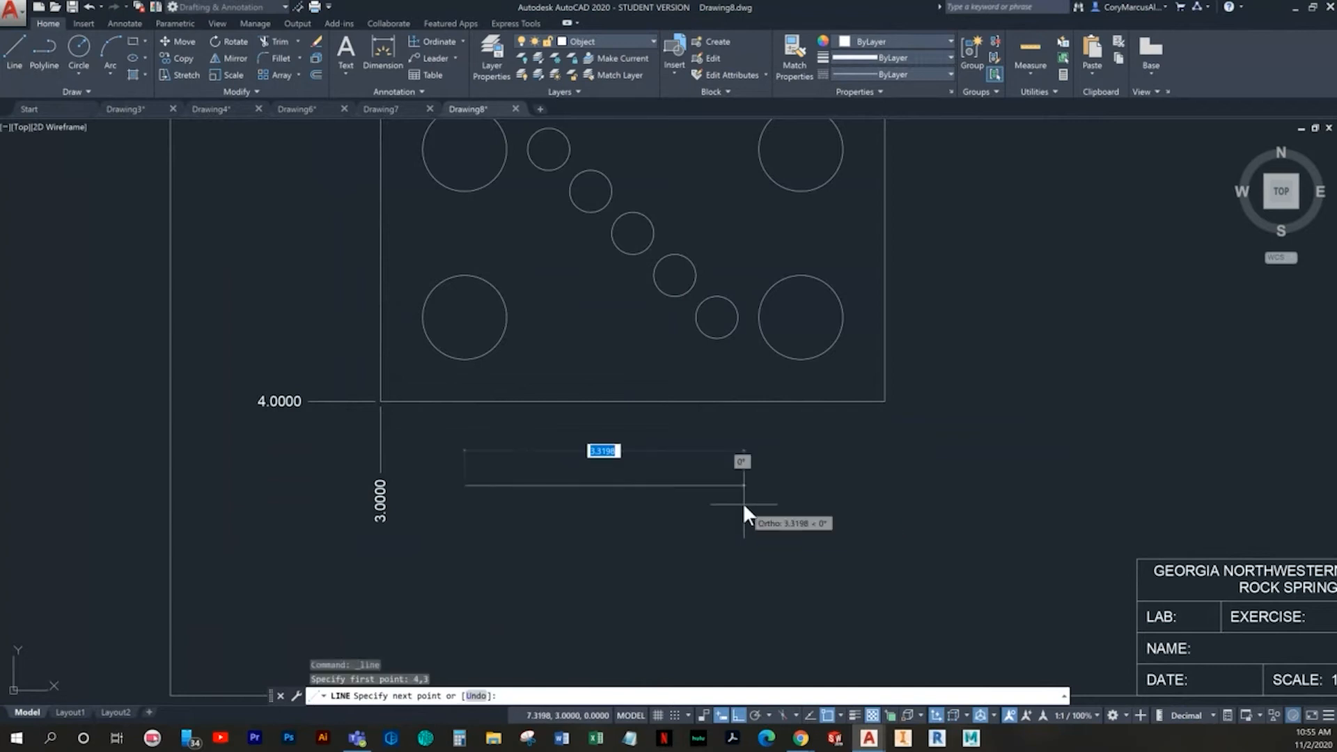
key(Escape)
key(Return)
text(3)
key(Tab)
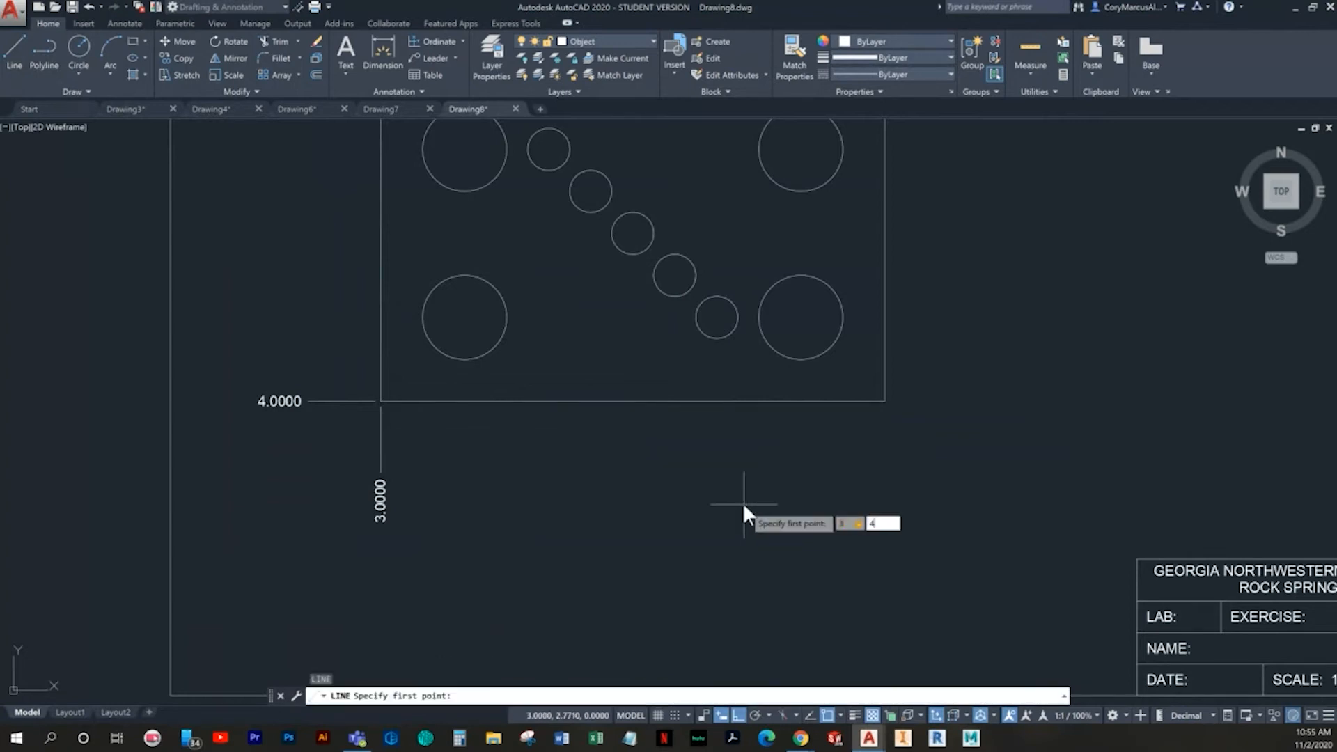
text(4)
key(Return)
key(Escape)
key(Escape)
scroll(609, 452, down, 2)
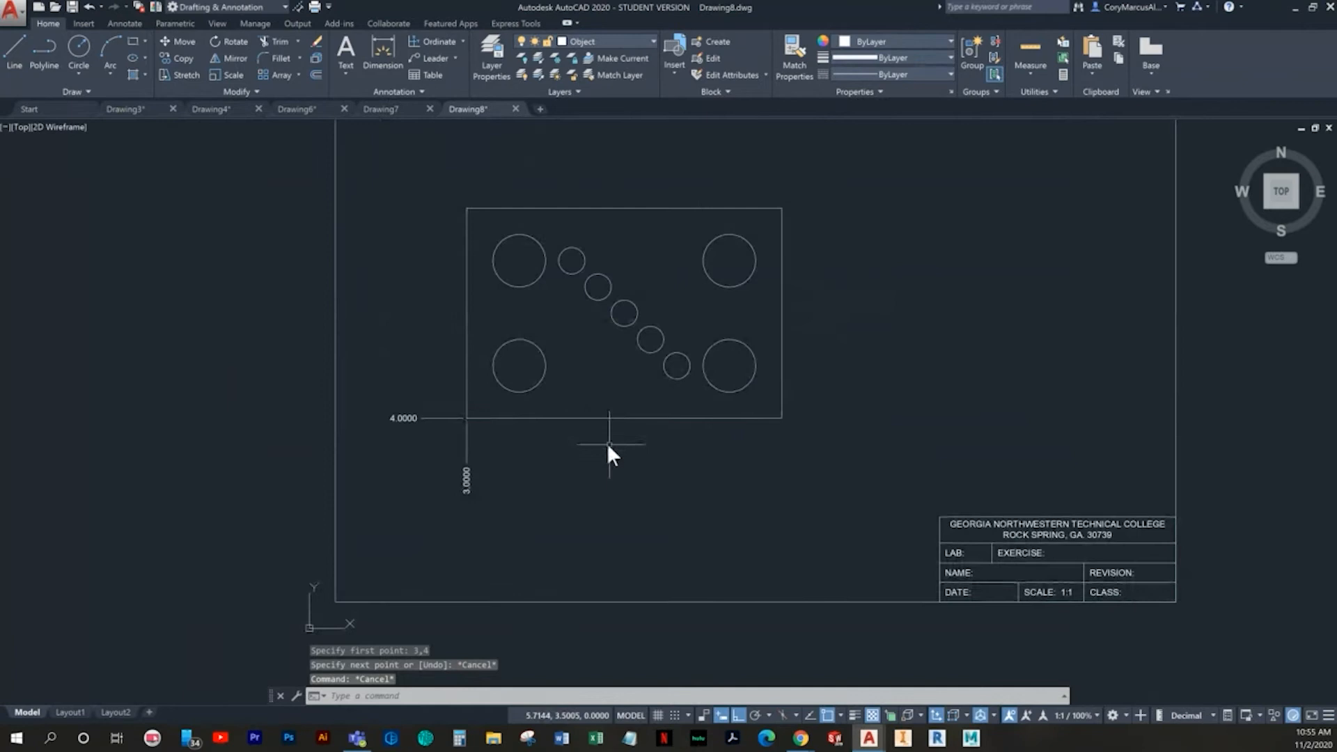
scroll(501, 418, up, 2)
click(452, 42)
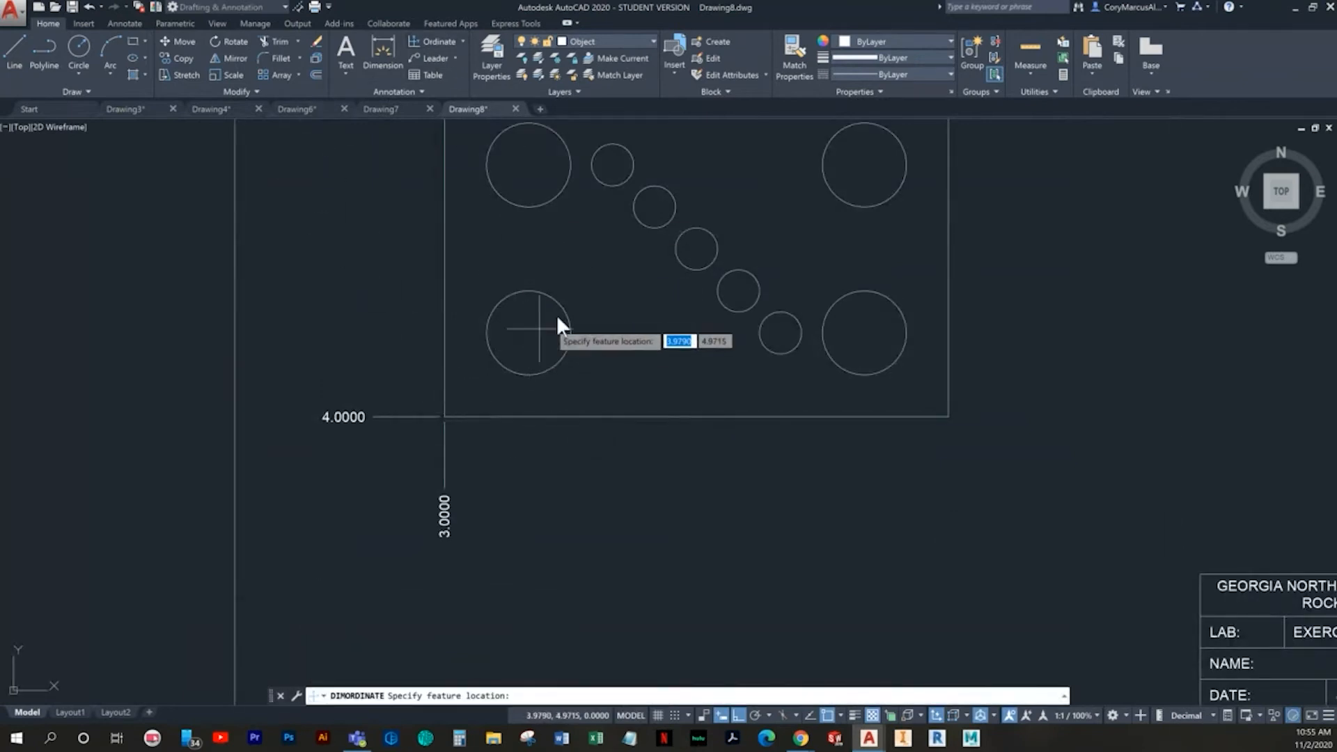
click(528, 332)
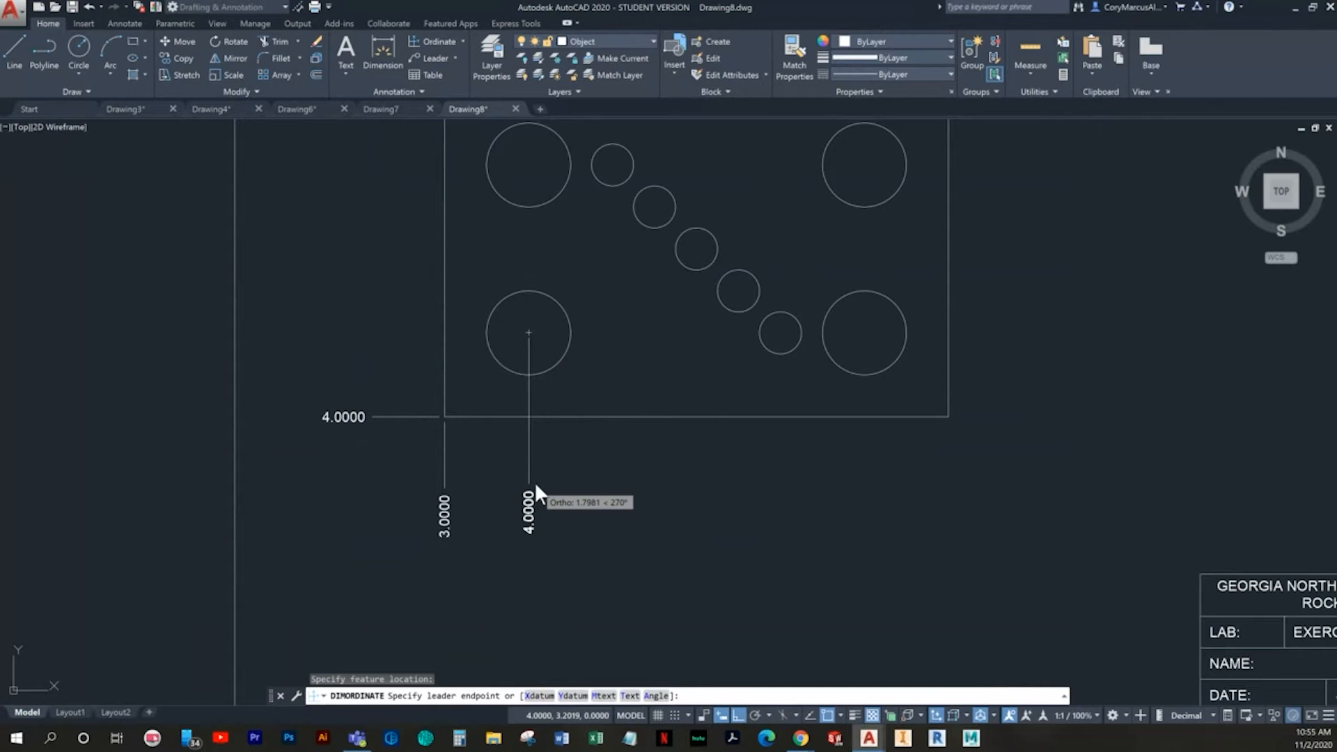
key(Escape)
- Add a Y-datum ordinate dimension at the lower-left large circle's center with a straight leader extending past the rectangle's left edge
key(Return)
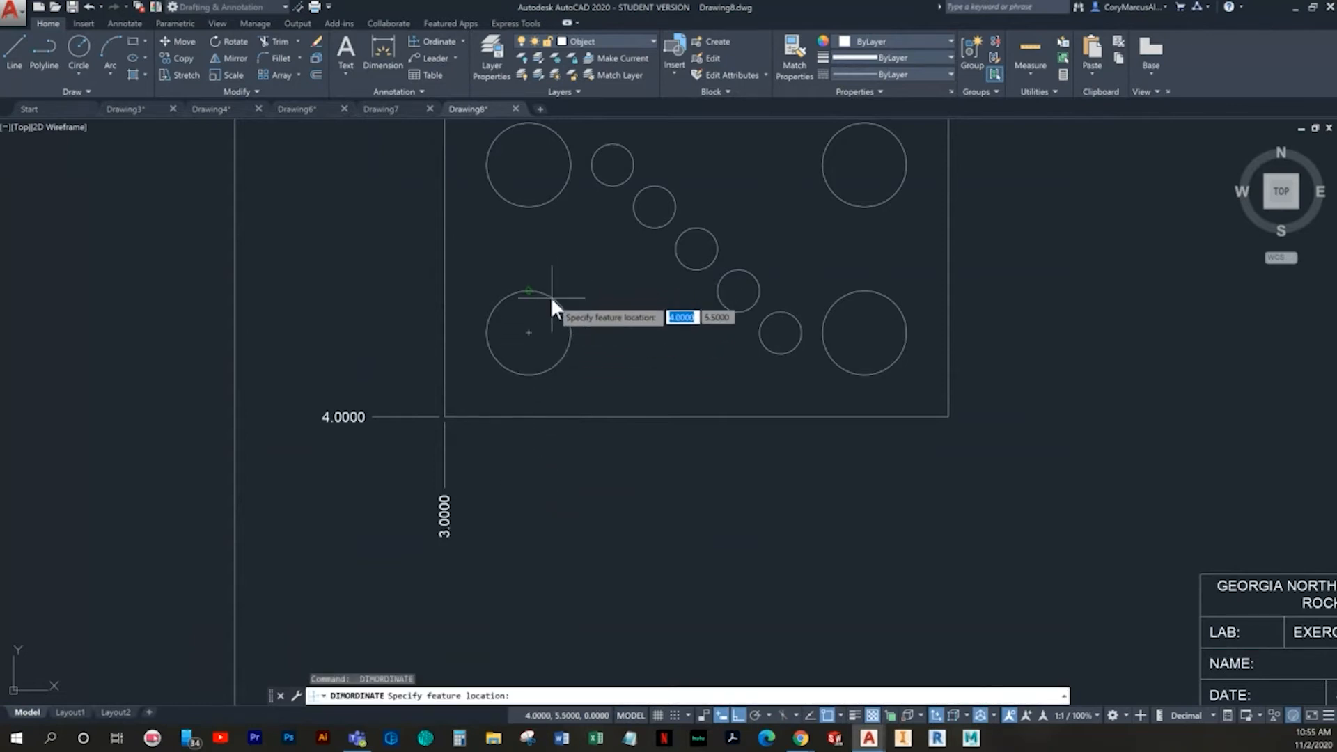
click(528, 331)
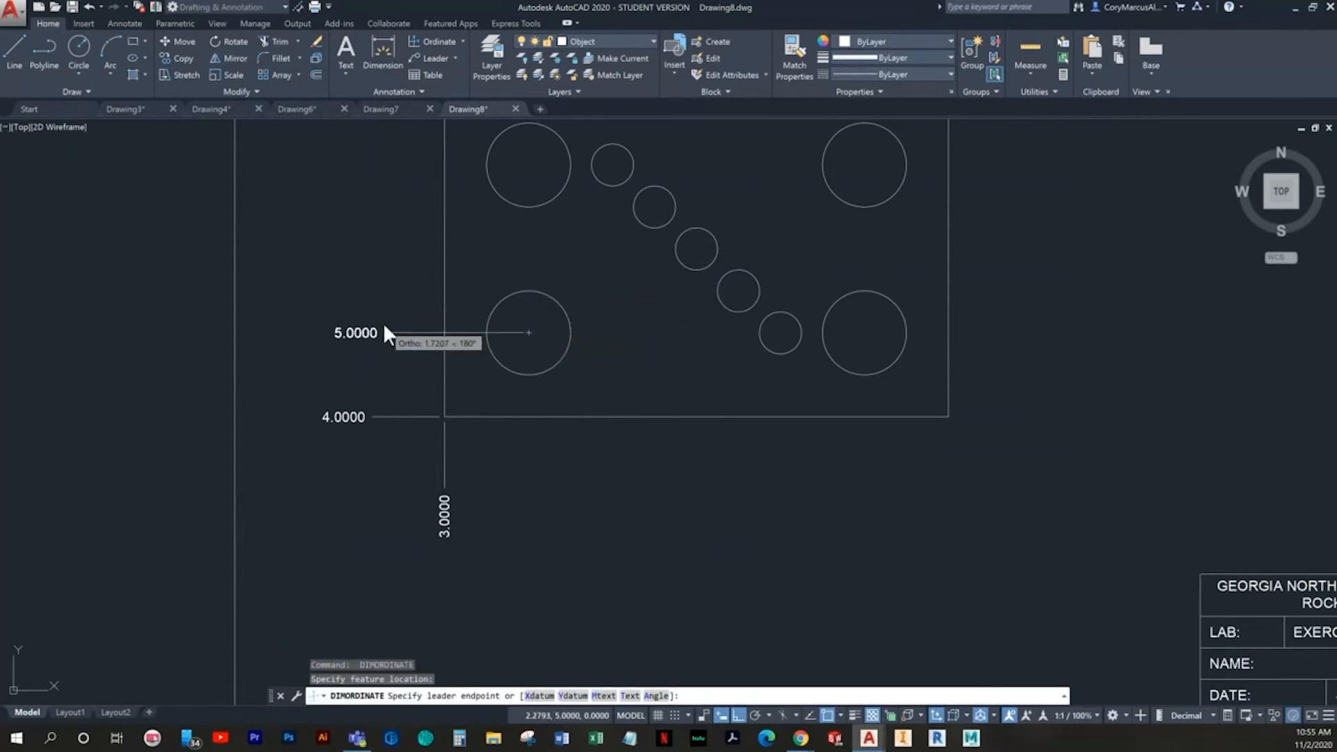
click(369, 325)
middle_drag(486, 368, 513, 433)
key(Return)
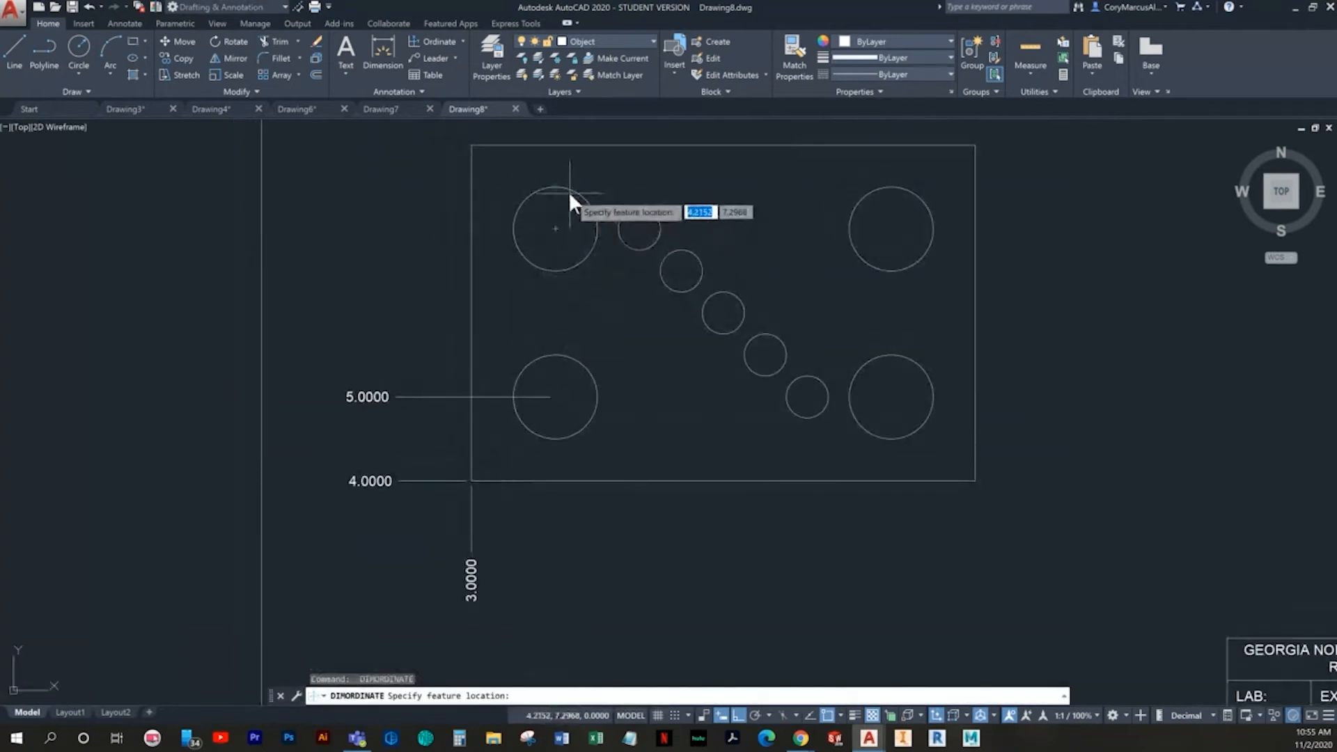
key(Escape)
key(Escape)
- Delete the ordinate dimension at the lower-left large circle's center
click(500, 404)
click(485, 375)
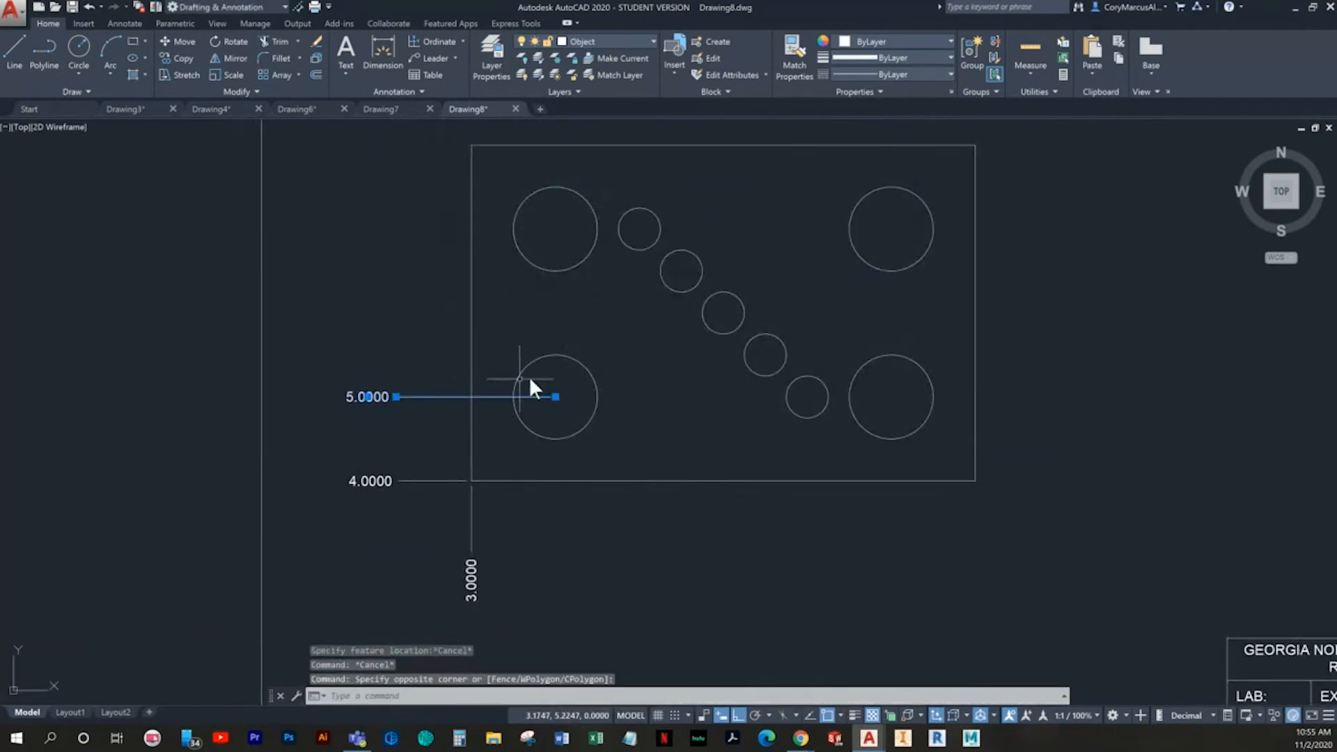
key(Delete)
- Move both ordinate dimensions at the rectangle's lower-left corner to the Dimension layer
click(493, 603)
click(451, 573)
click(430, 500)
click(415, 446)
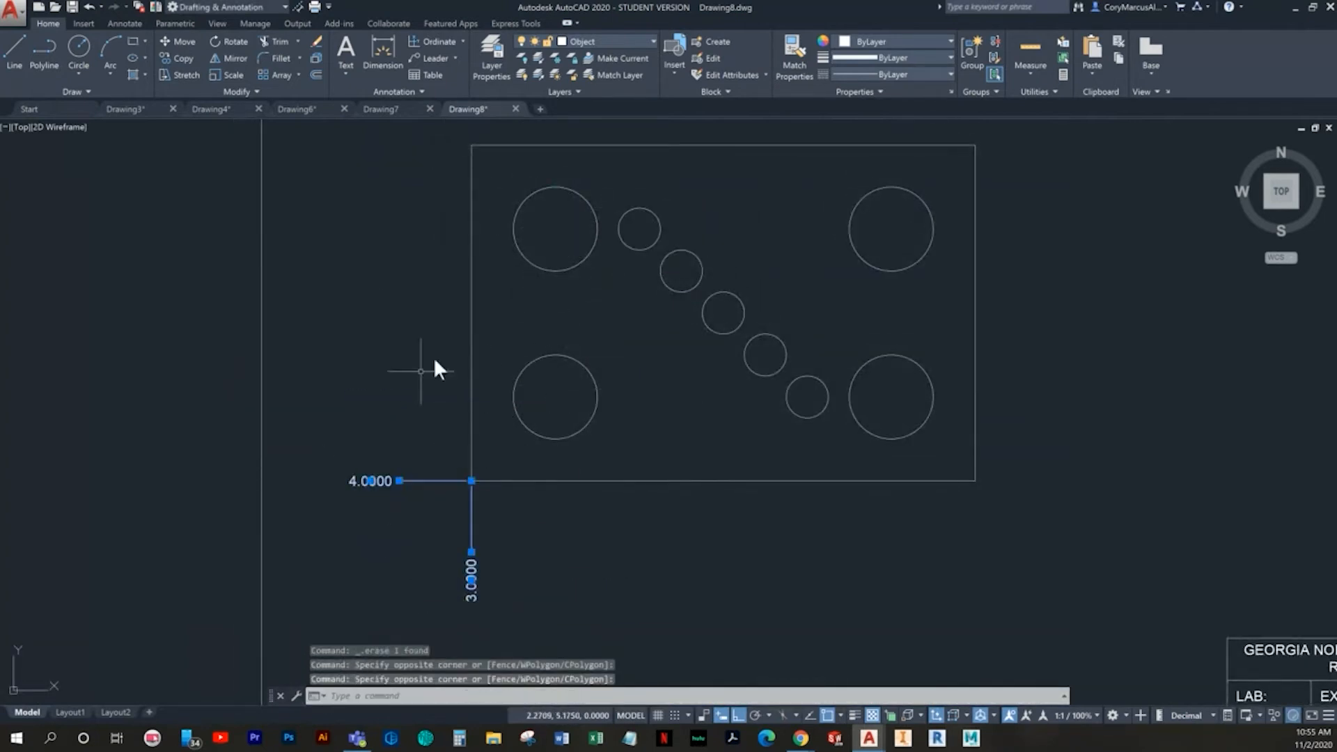
click(615, 39)
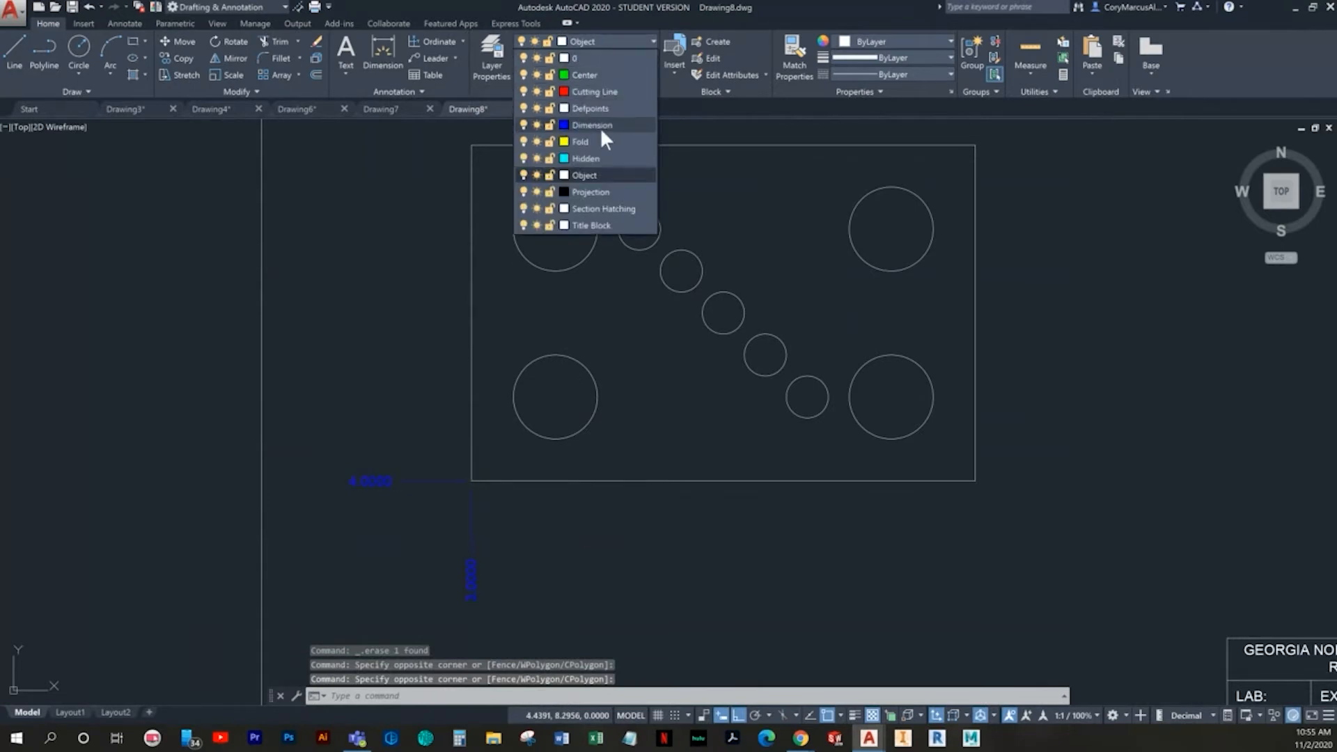
click(600, 128)
key(Escape)
key(Escape)
key(Escape)
- Make Dimension the current layer
click(596, 40)
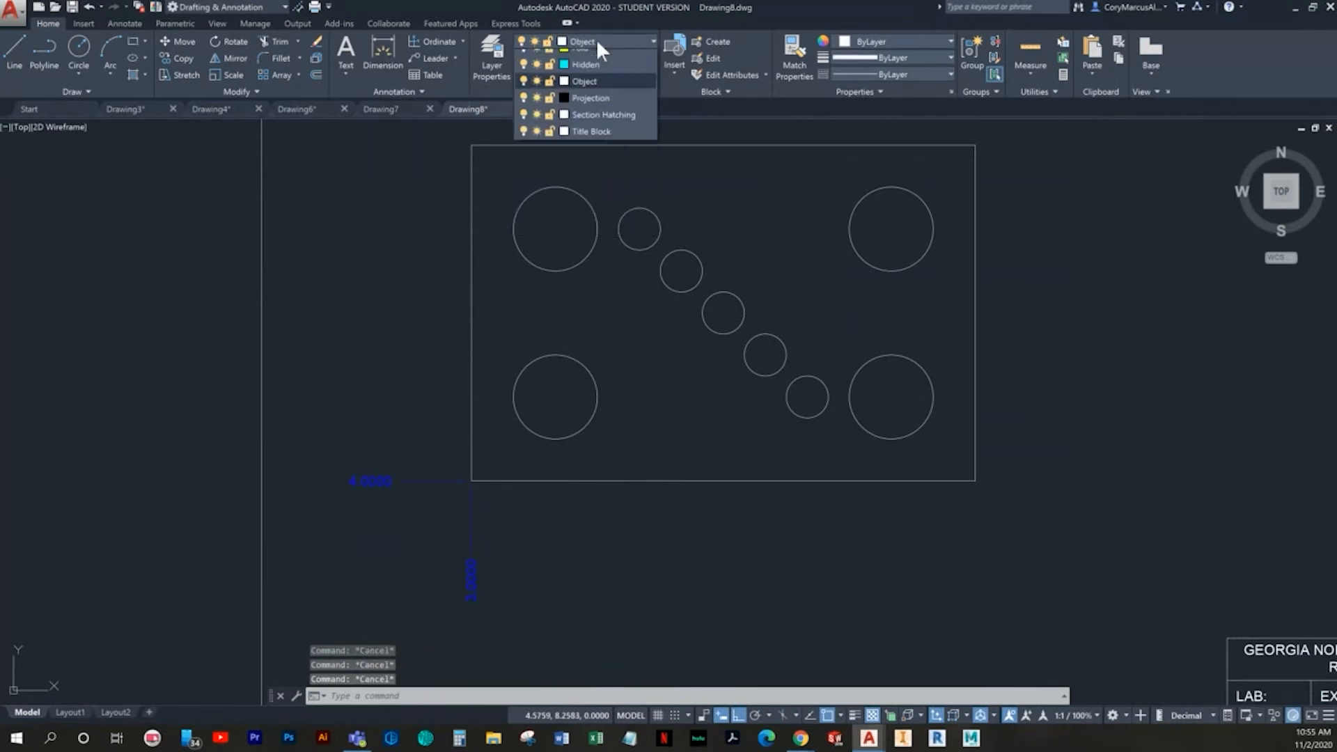
click(584, 126)
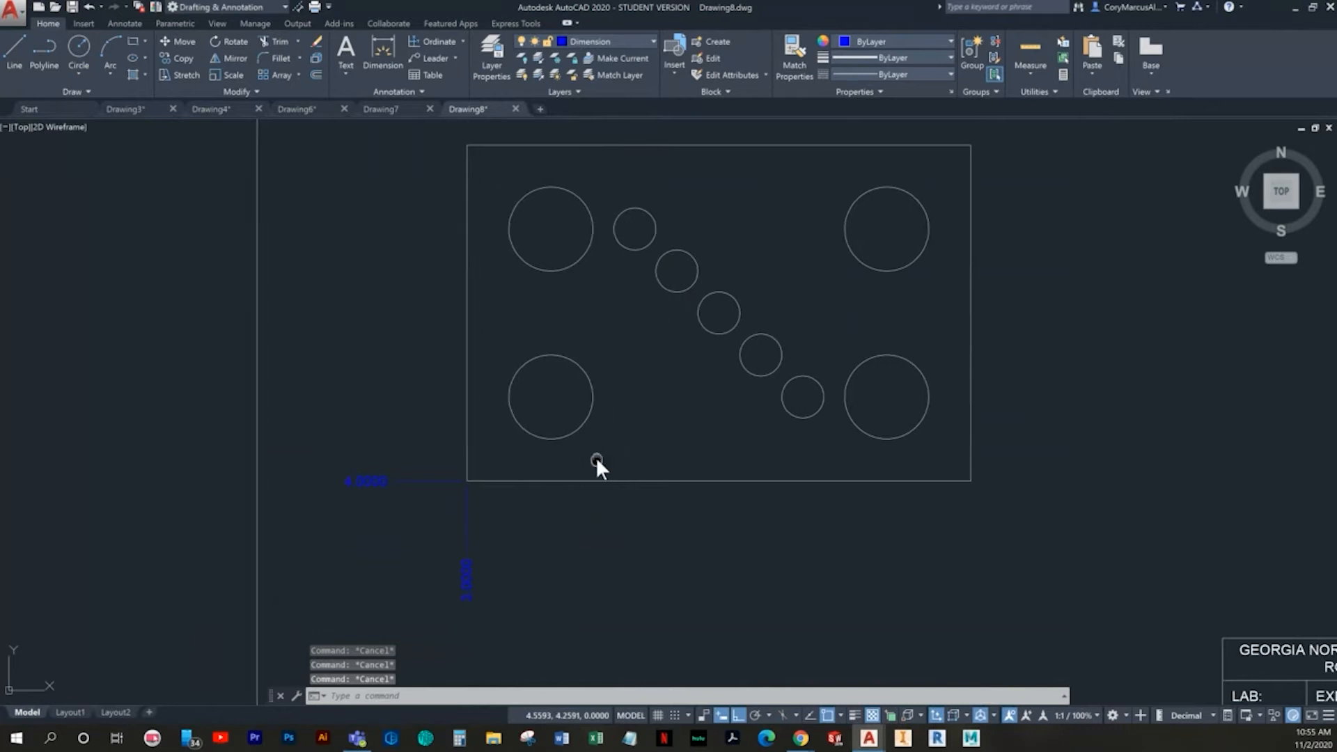
middle_drag(597, 461, 502, 500)
click(432, 43)
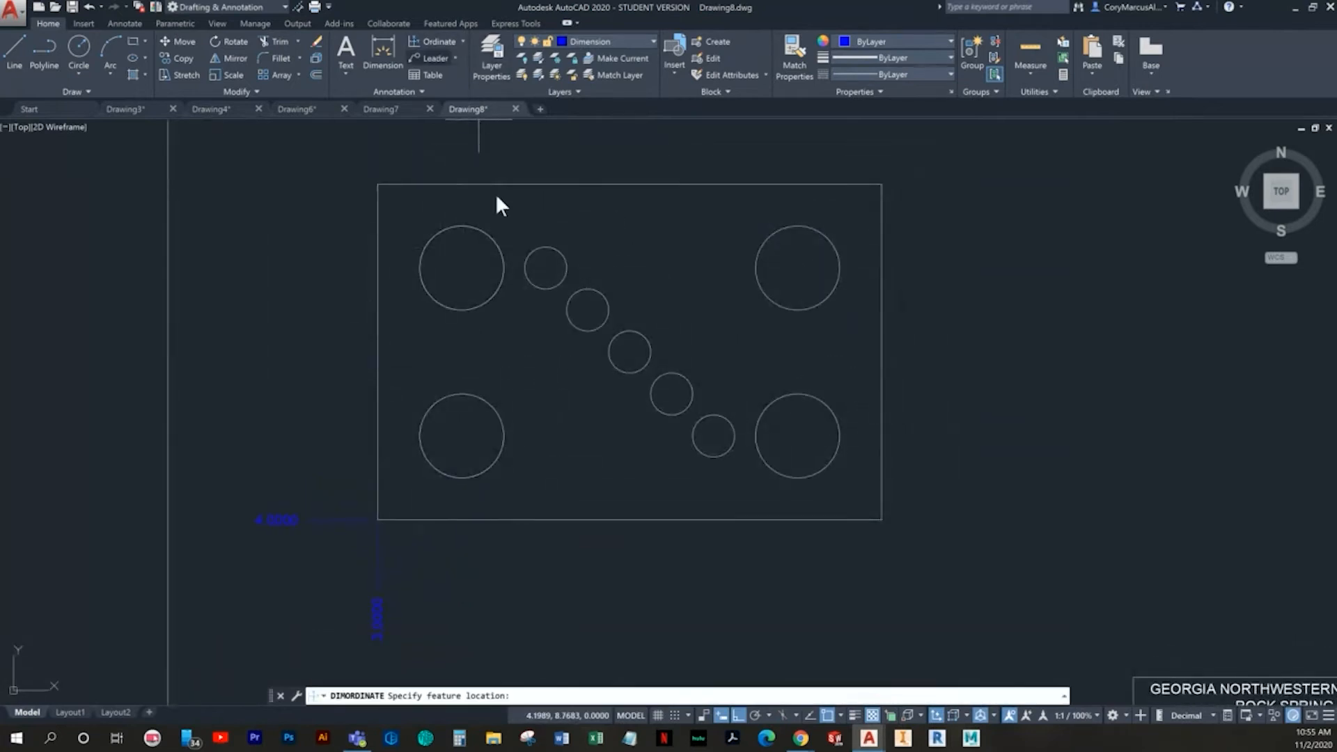
key(Escape)
- Add a center mark to the upper-left large circle on the Dimension layer and undo it
click(130, 23)
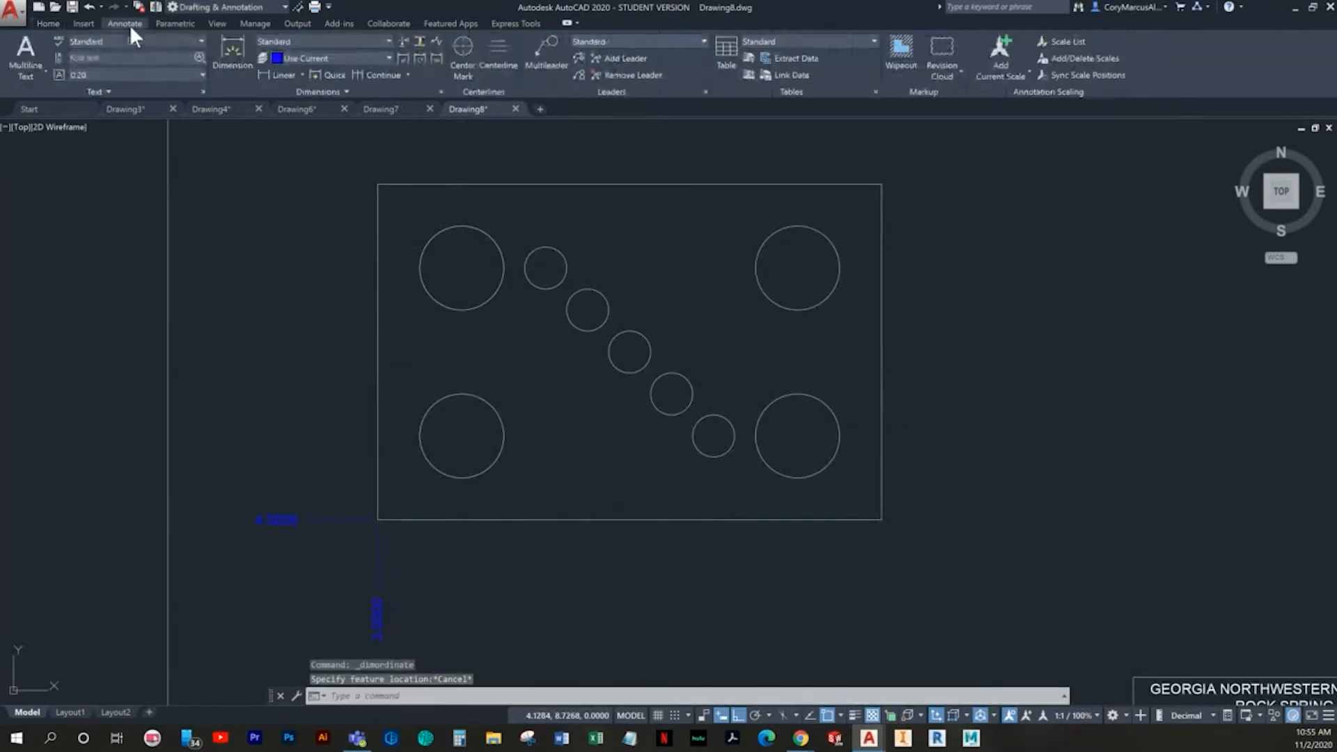
click(464, 46)
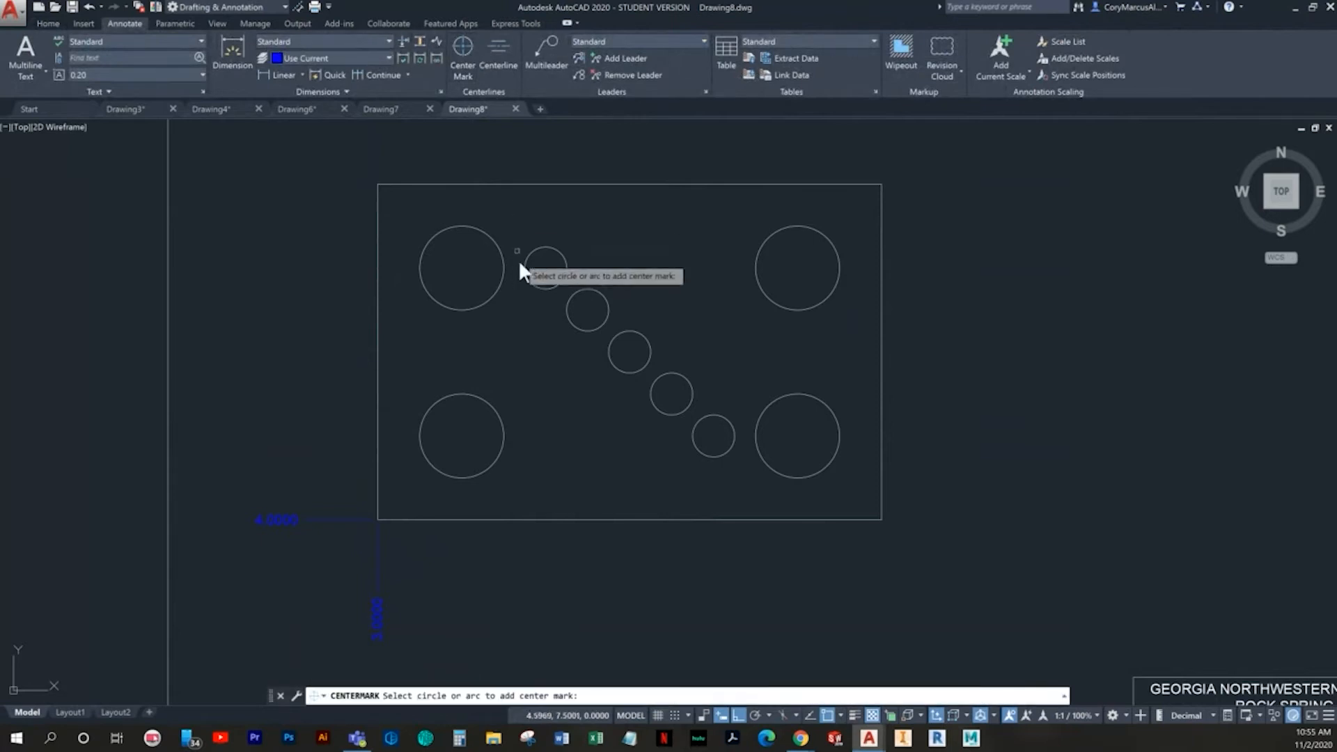
key(Escape)
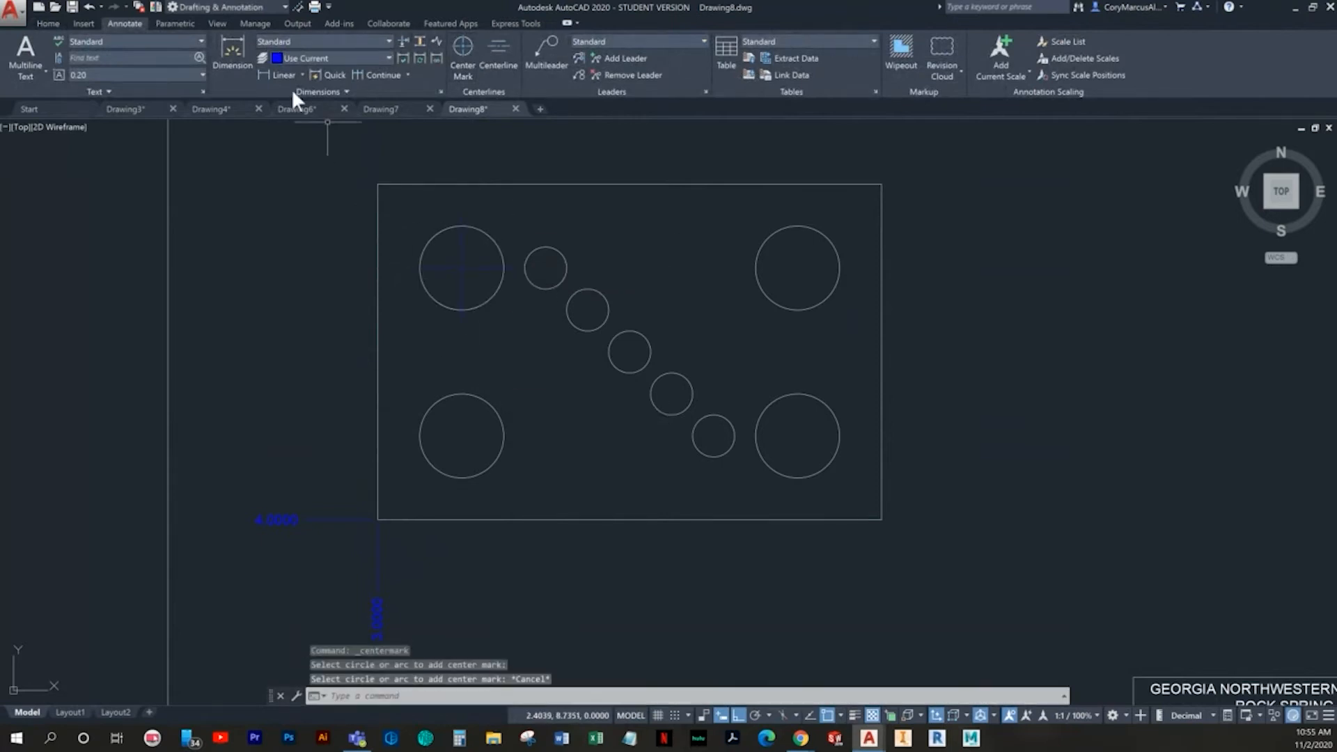
key(Escape)
- Make Center the current layer
click(46, 23)
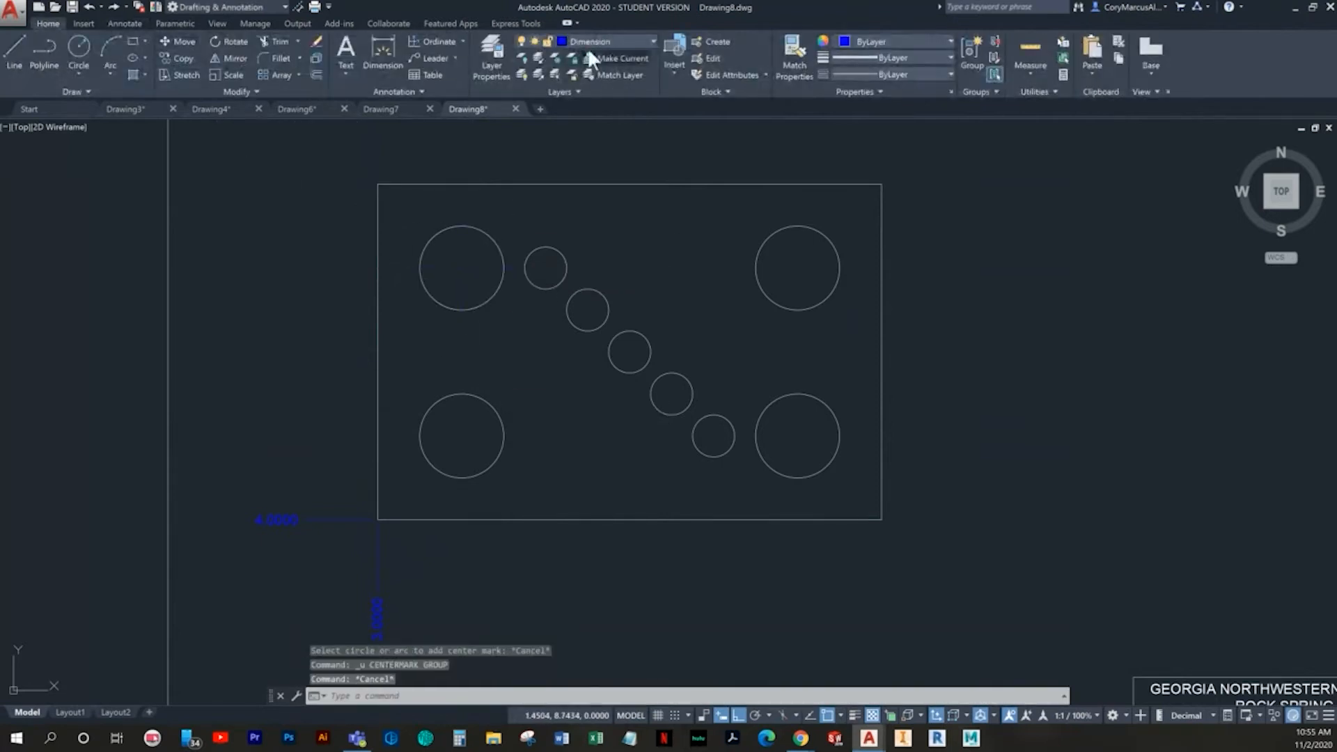
click(626, 41)
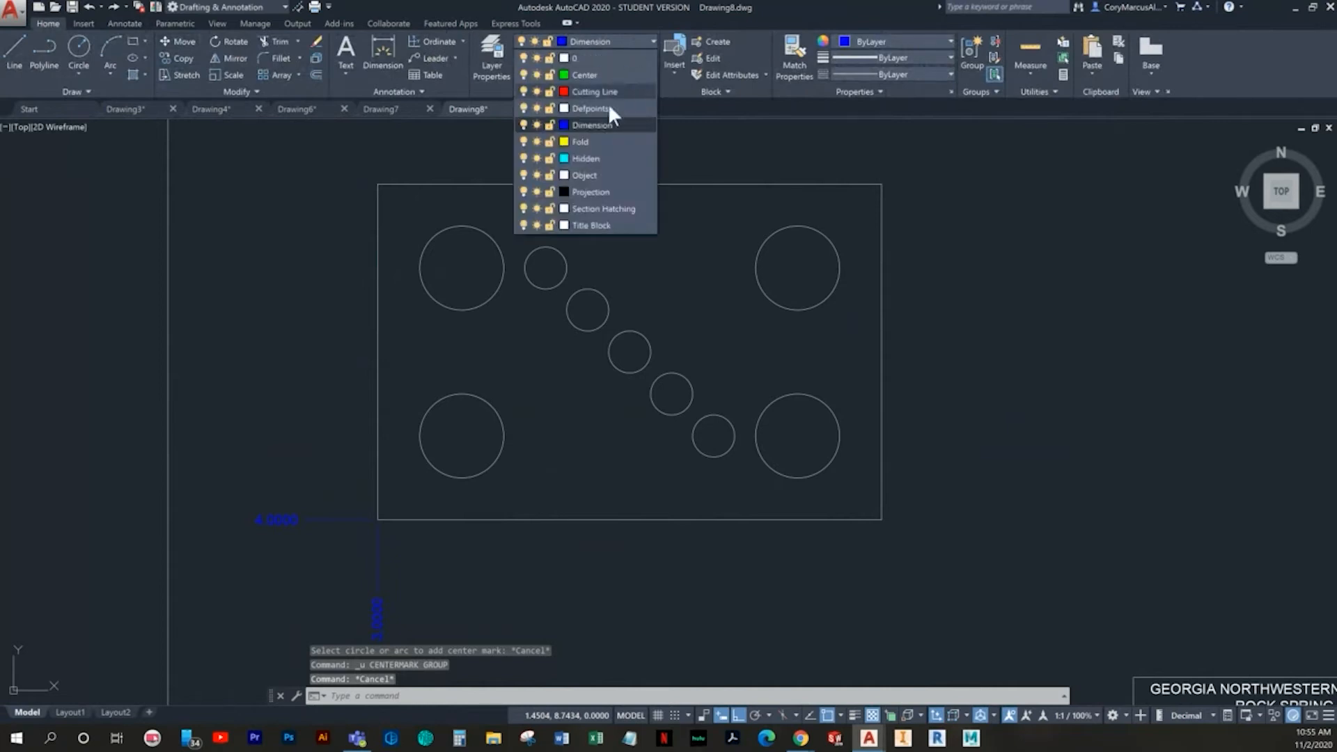
click(583, 74)
- Delete the X-datum and Y-datum ordinate dimensions at the rectangle's lower-left corner
middle_drag(519, 413, 551, 346)
click(469, 561)
click(375, 523)
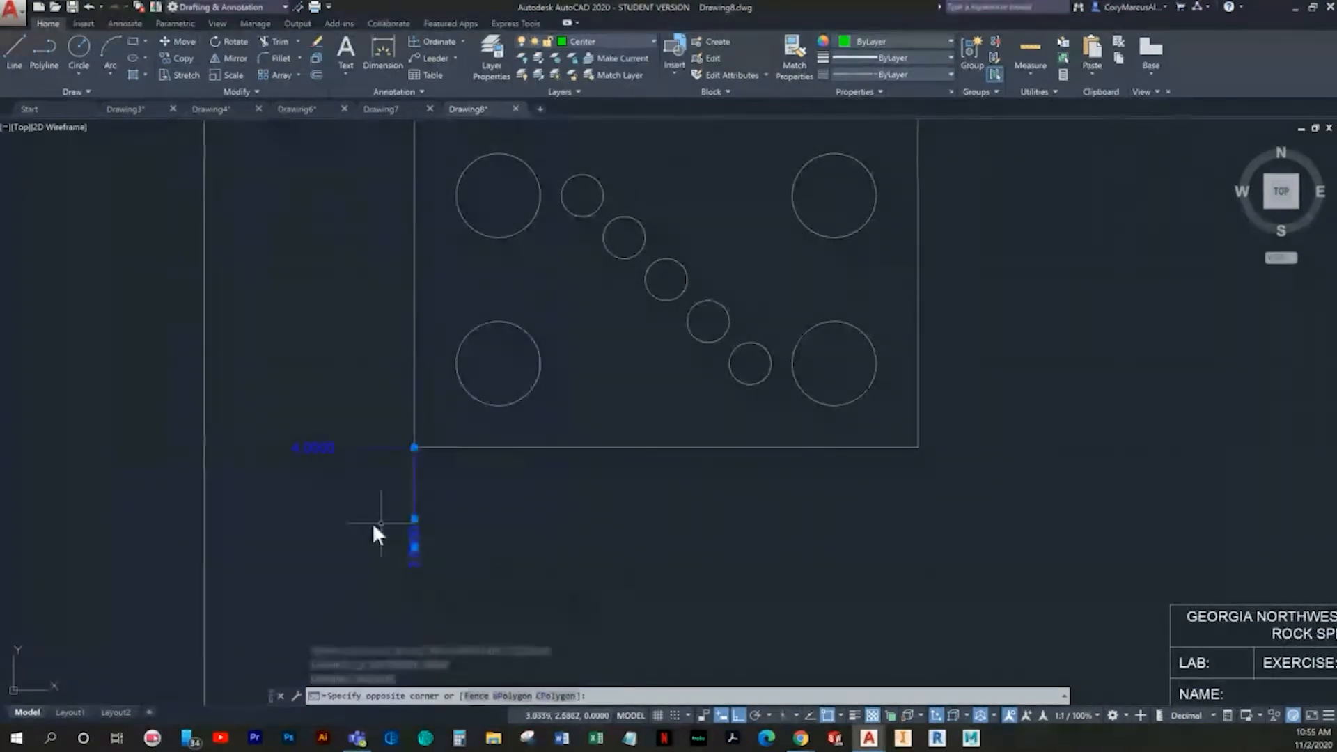
key(Delete)
click(365, 500)
click(302, 398)
key(Delete)
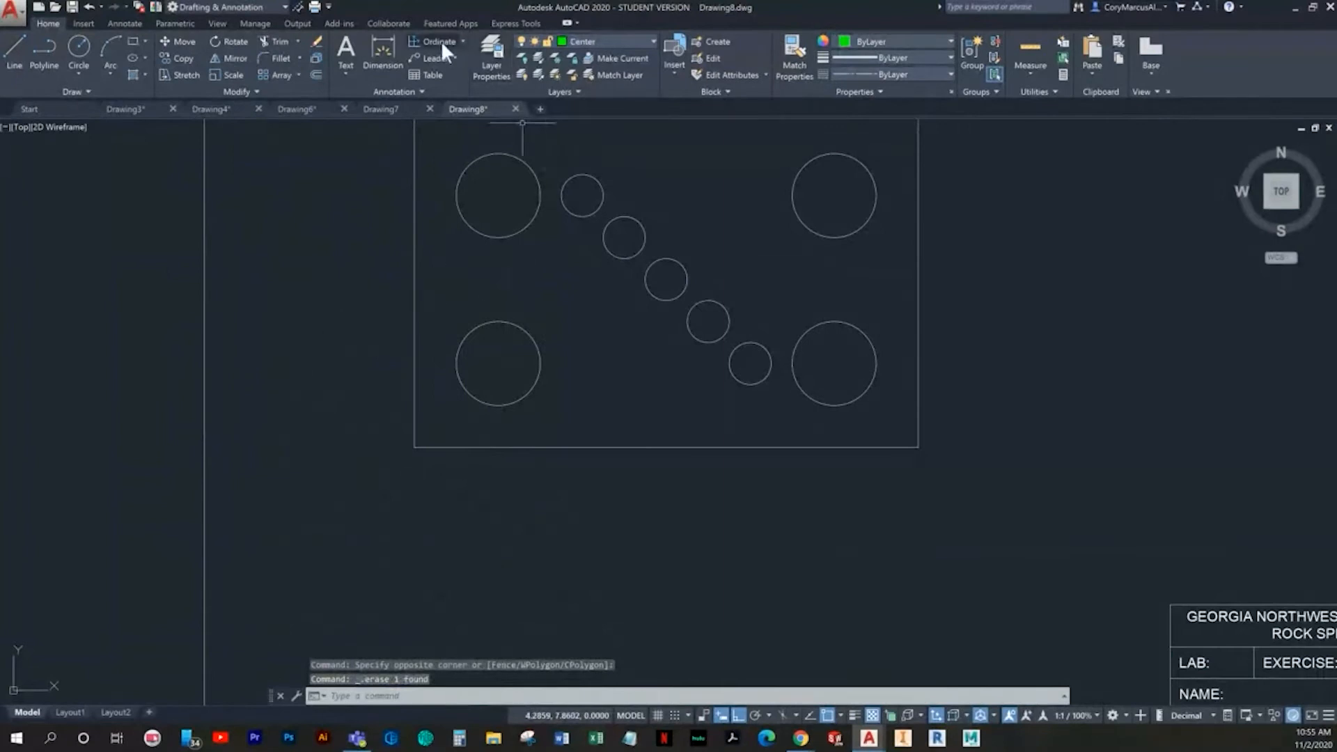
- Add Y-datum ordinate dimensions at the rectangle's lower-left corner and the lower-left large circle's center, and undo both
click(439, 42)
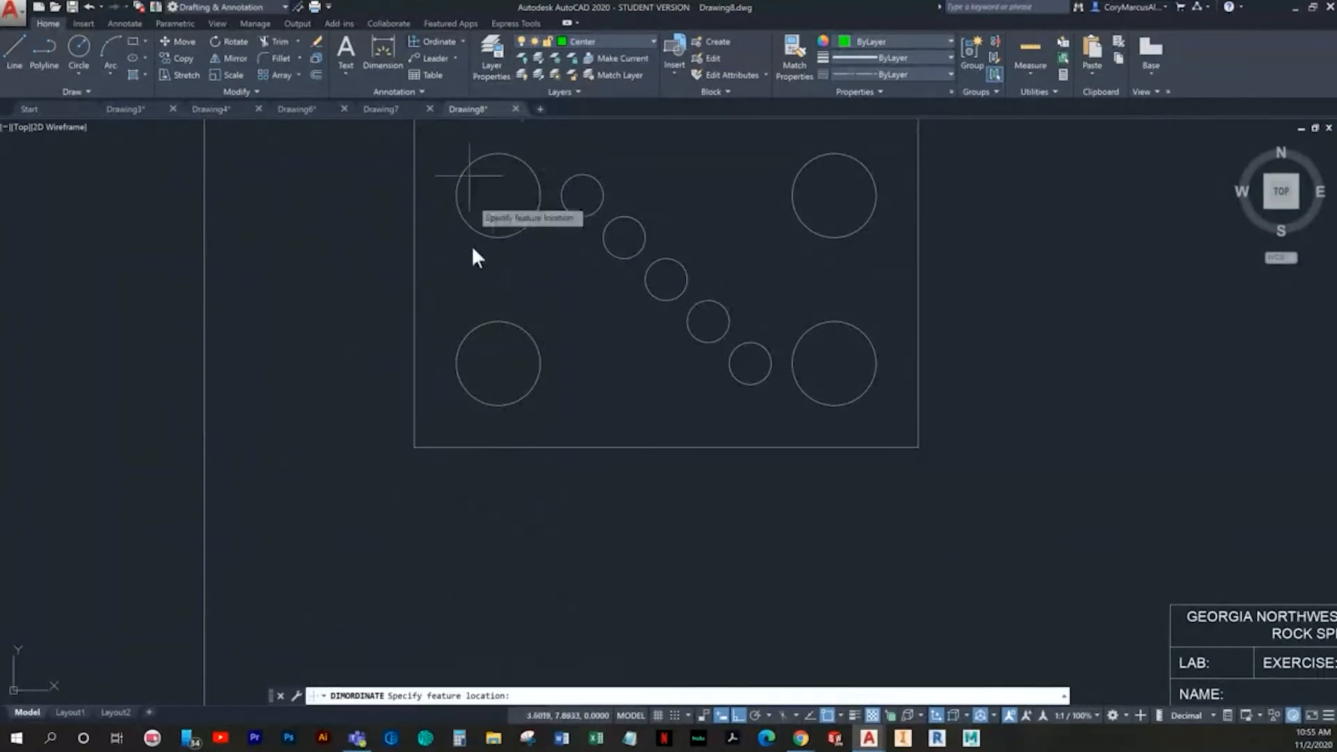
click(413, 447)
click(363, 448)
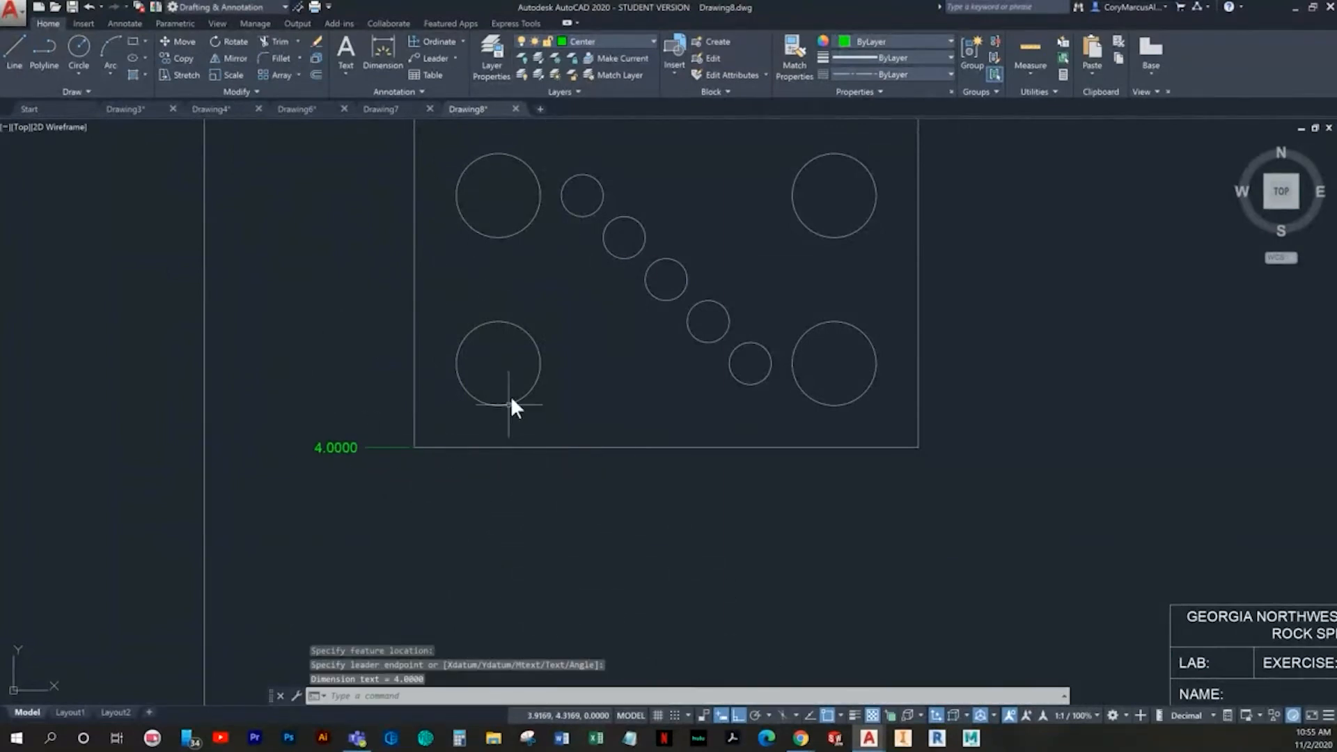
key(Return)
click(498, 362)
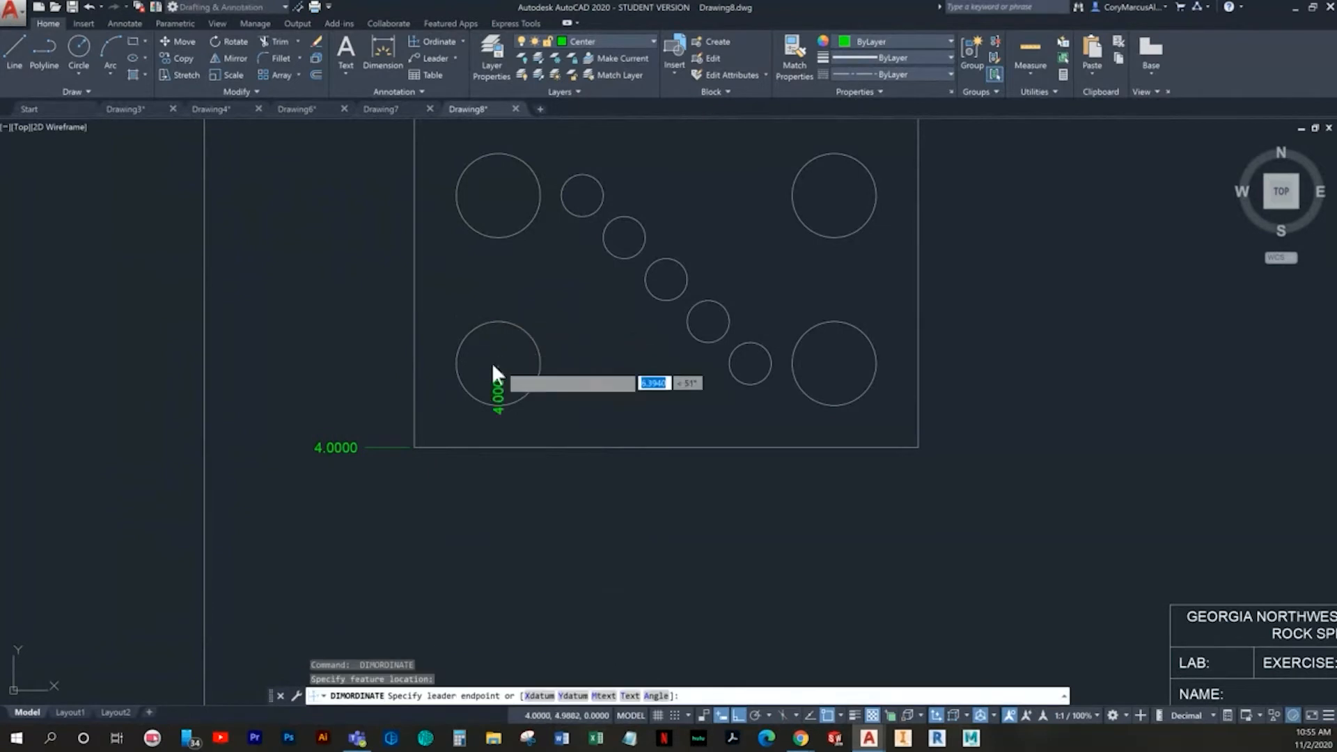
click(320, 362)
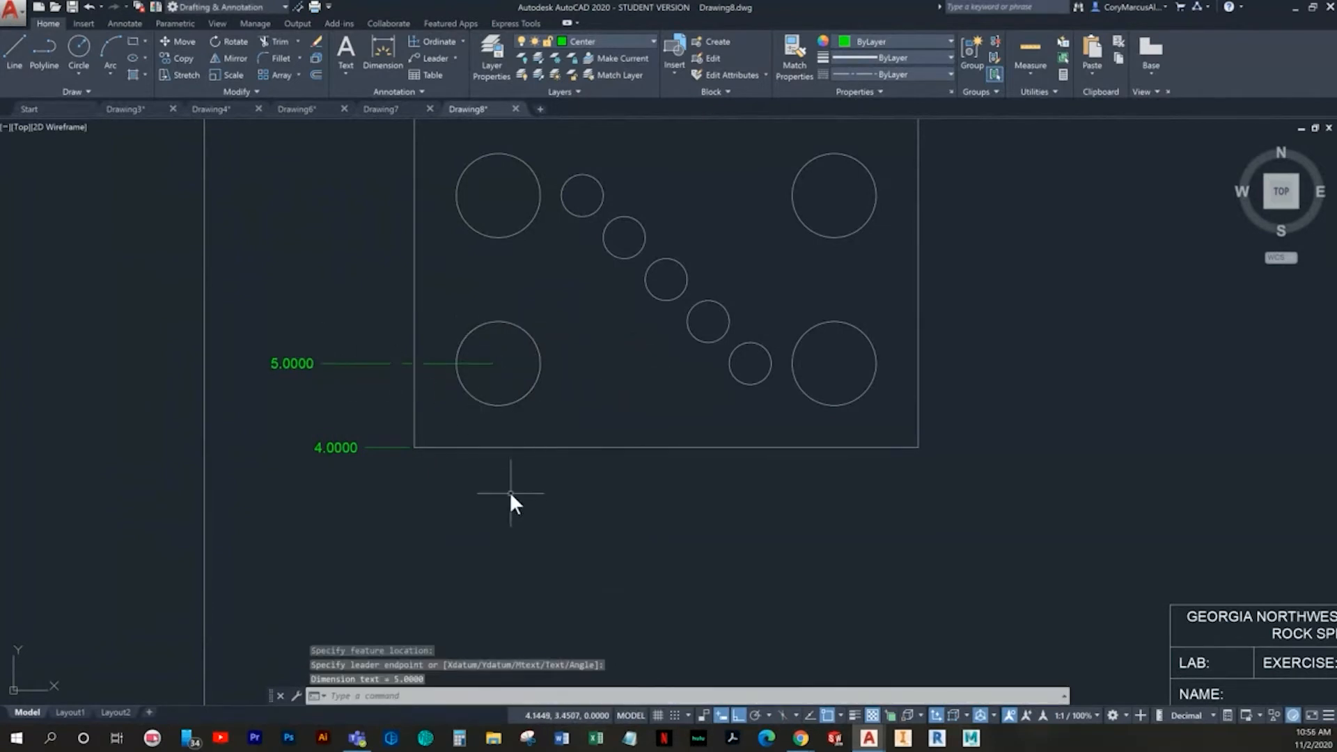
key(ctrl+z)
key(ctrl+z)
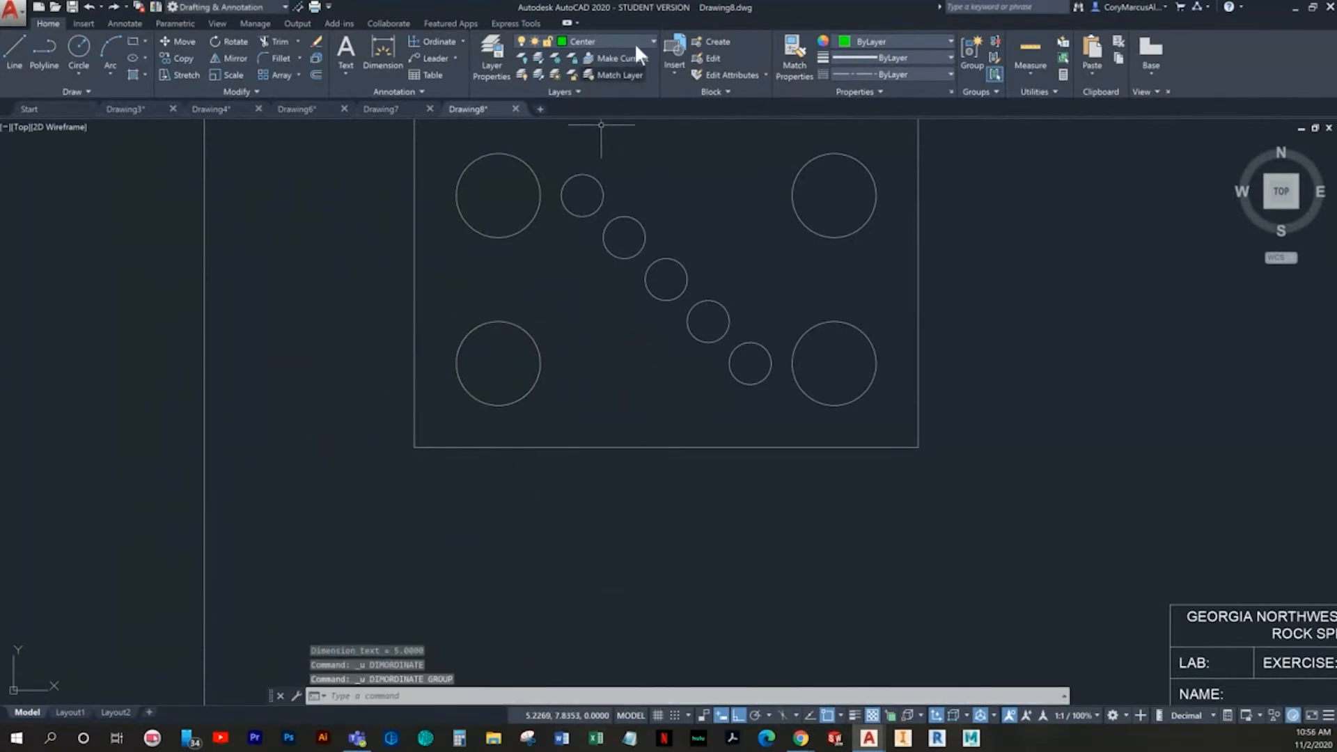
- Add center marks to the upper-left and lower-left large circles
click(124, 23)
click(463, 56)
middle_drag(532, 228, 473, 319)
click(471, 319)
click(457, 425)
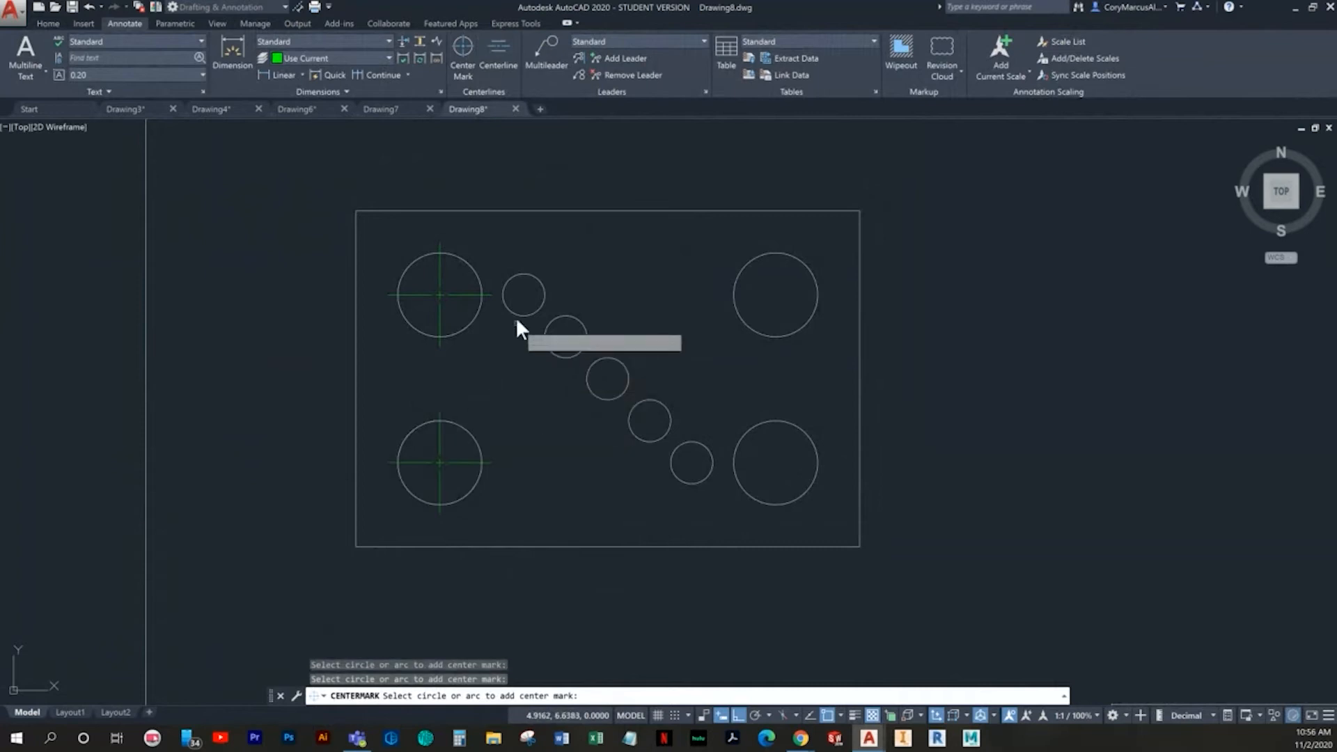
- Add center marks to all five small circles in the diagonal row
click(528, 310)
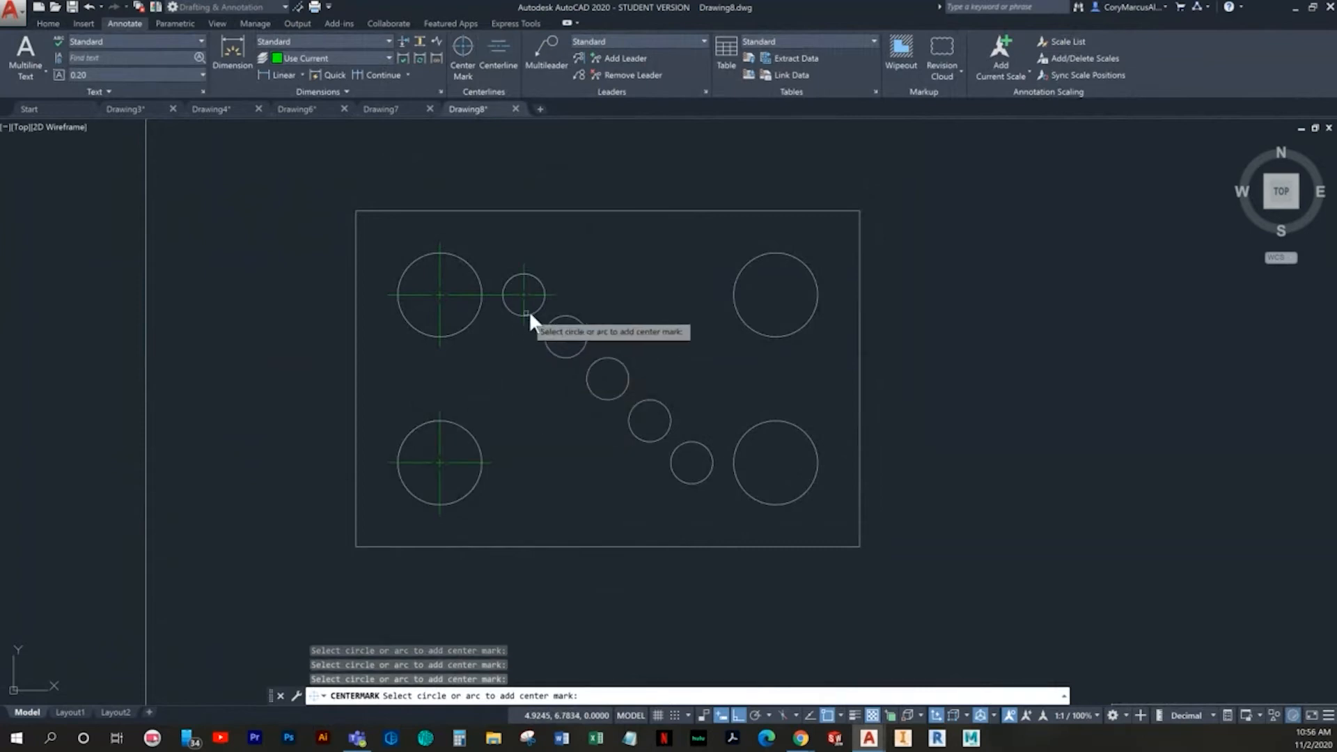
click(623, 365)
click(667, 408)
click(669, 415)
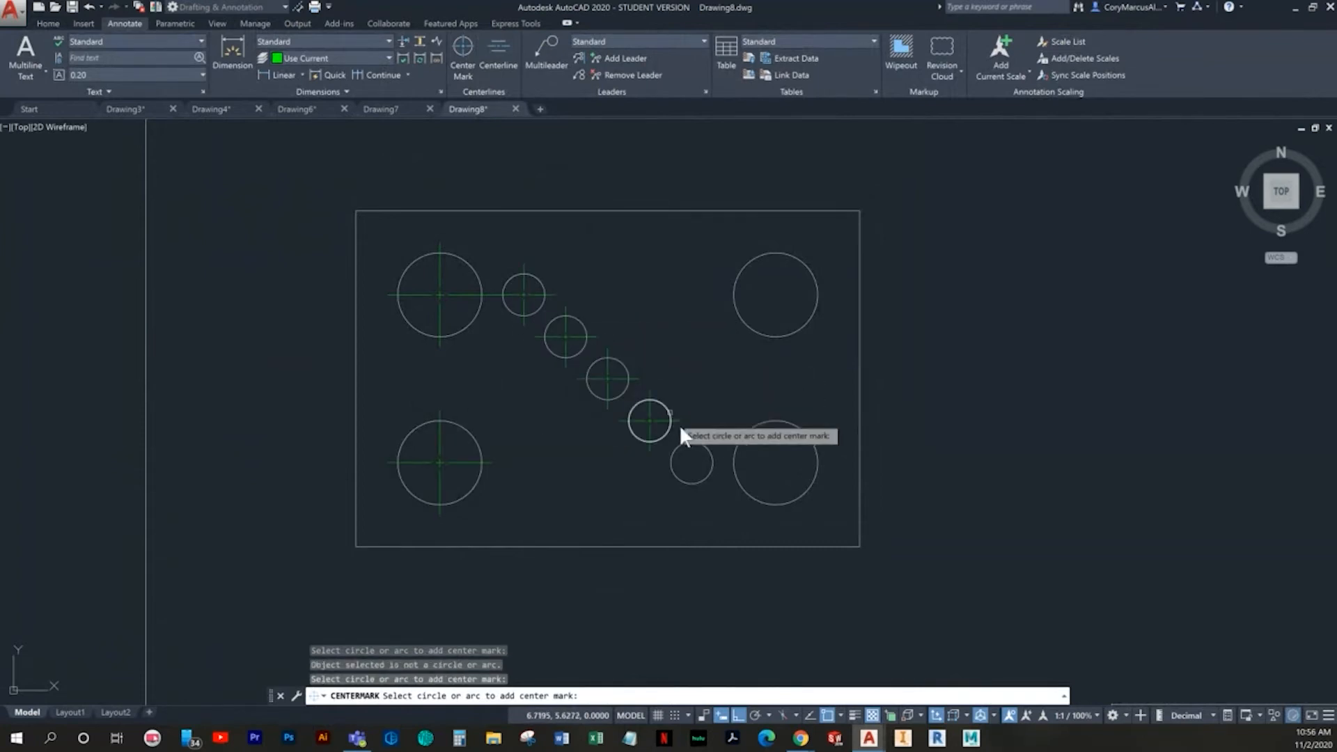
click(691, 440)
- Add center marks to the lower-right and upper-right large circles and end the command
click(758, 421)
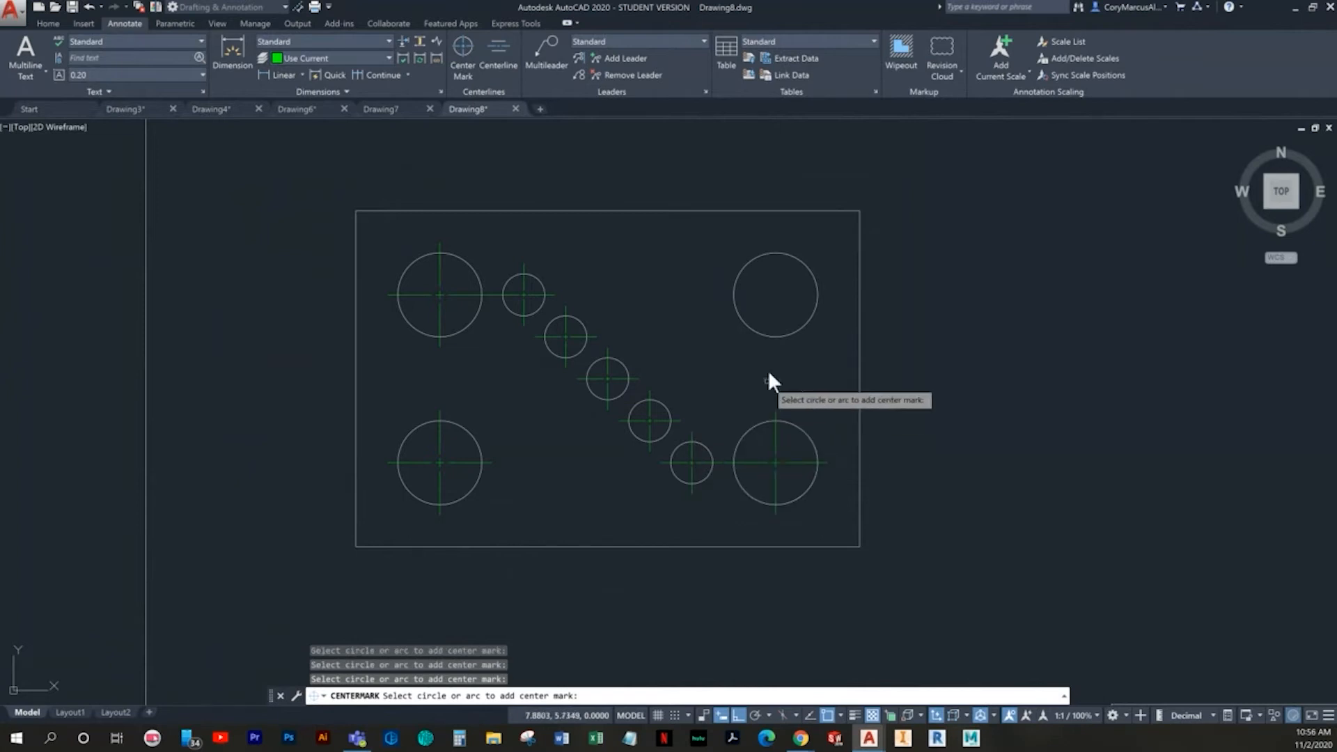
click(762, 333)
key(Escape)
key(Escape)
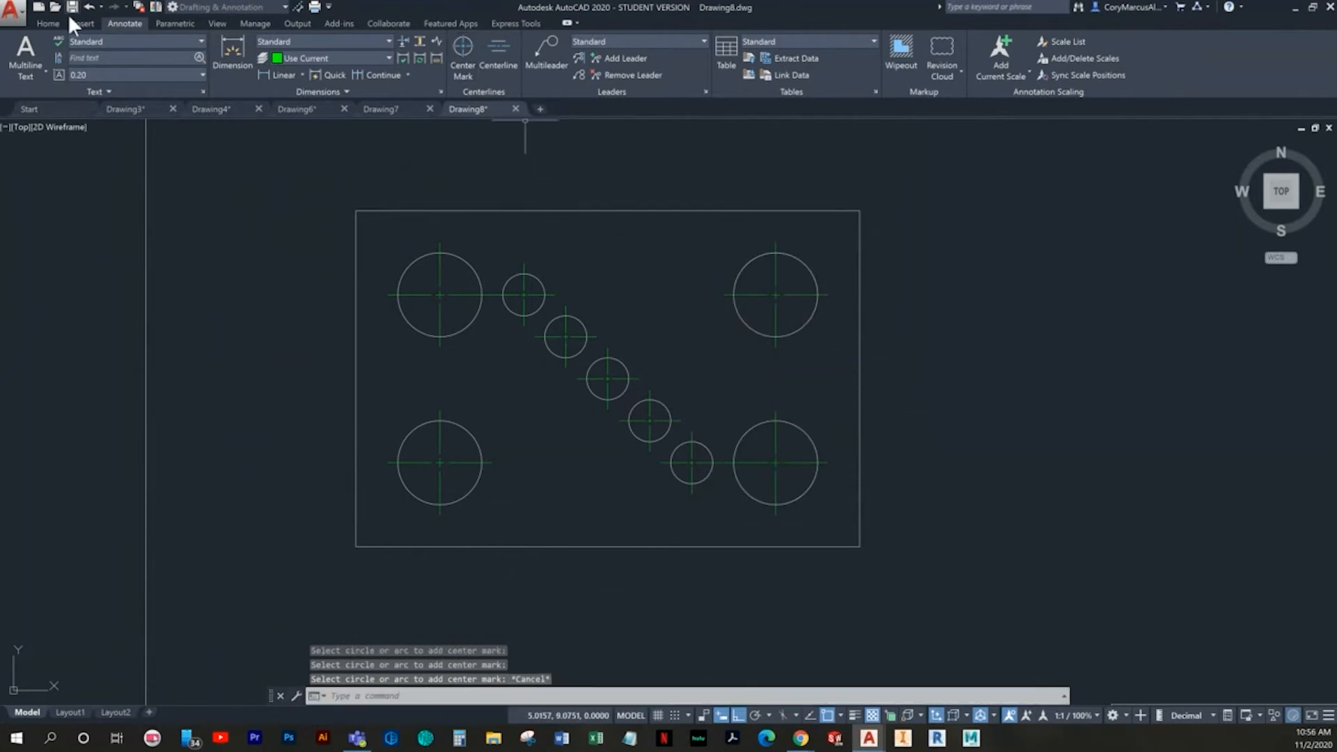
- Switch the current layer back to Dimension
click(50, 22)
click(596, 40)
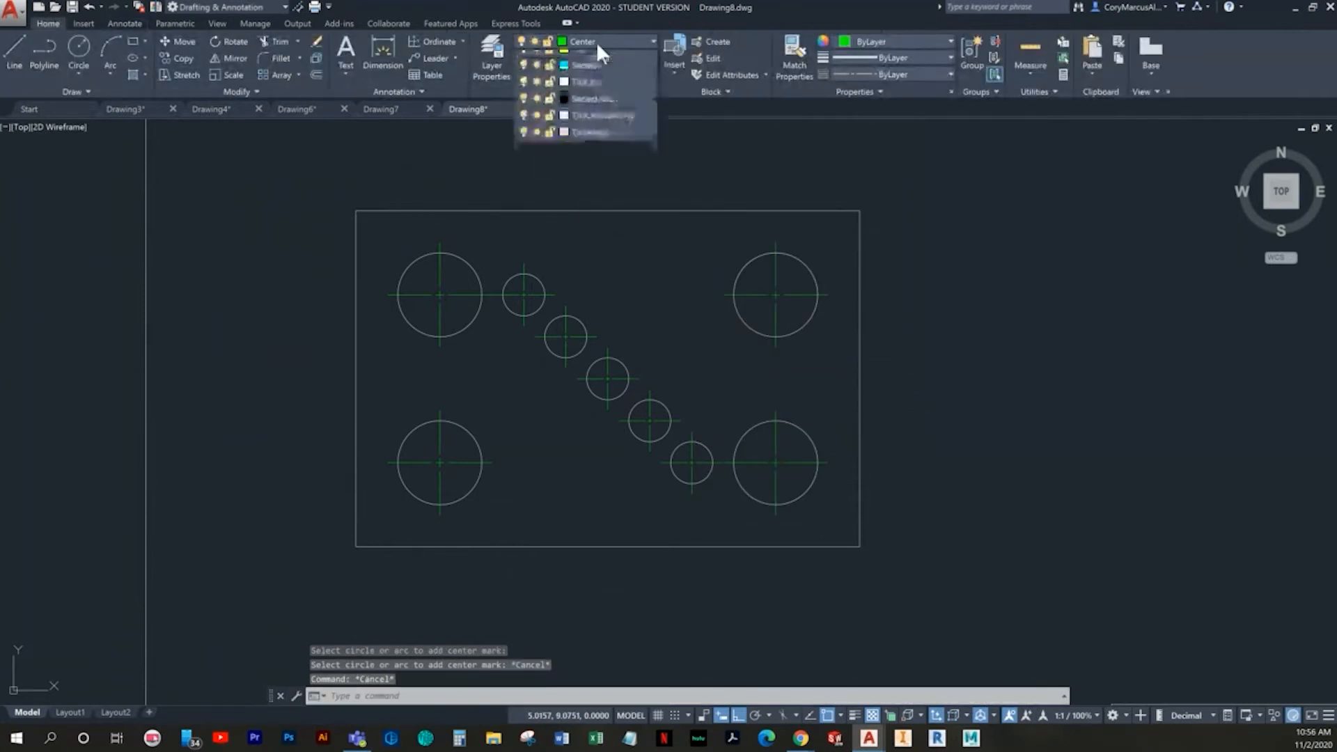
click(599, 126)
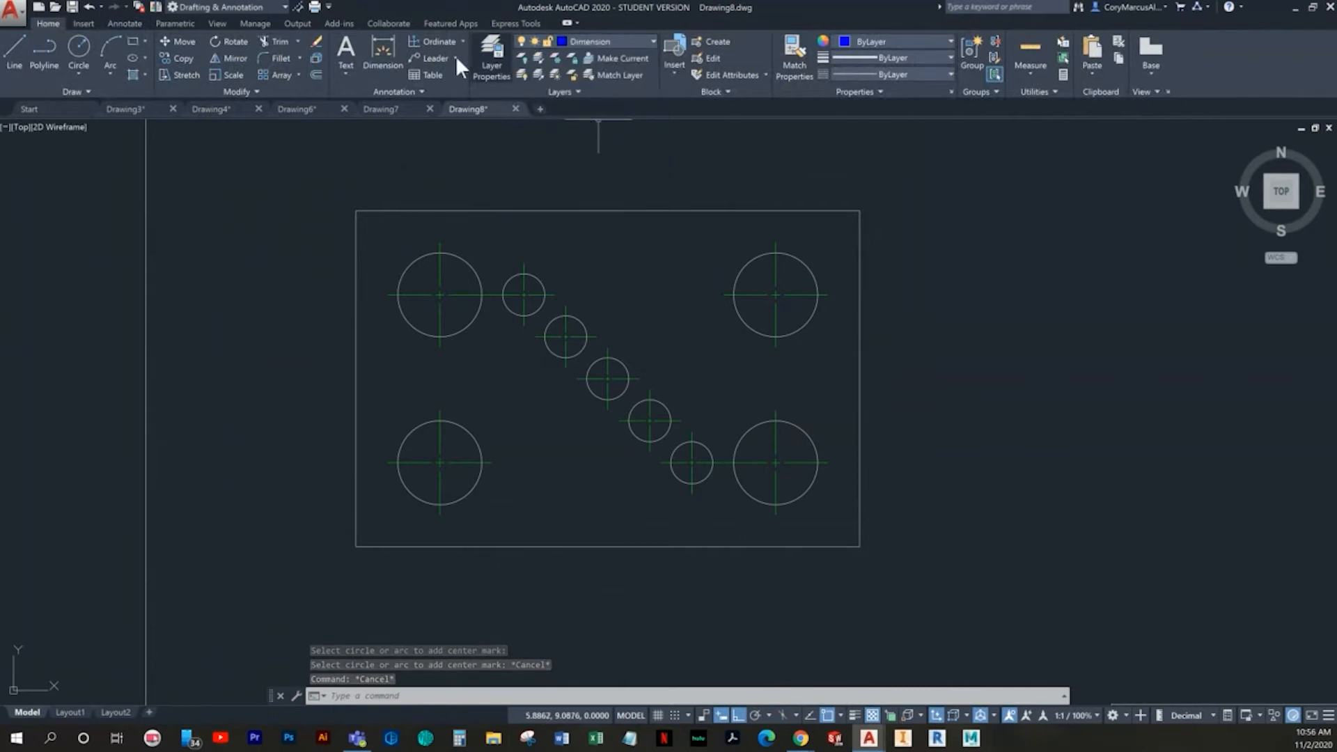
- Add Y ordinate dimensions beside the plate's left edge for its lower-left corner and the lower-left large circle's center
click(431, 41)
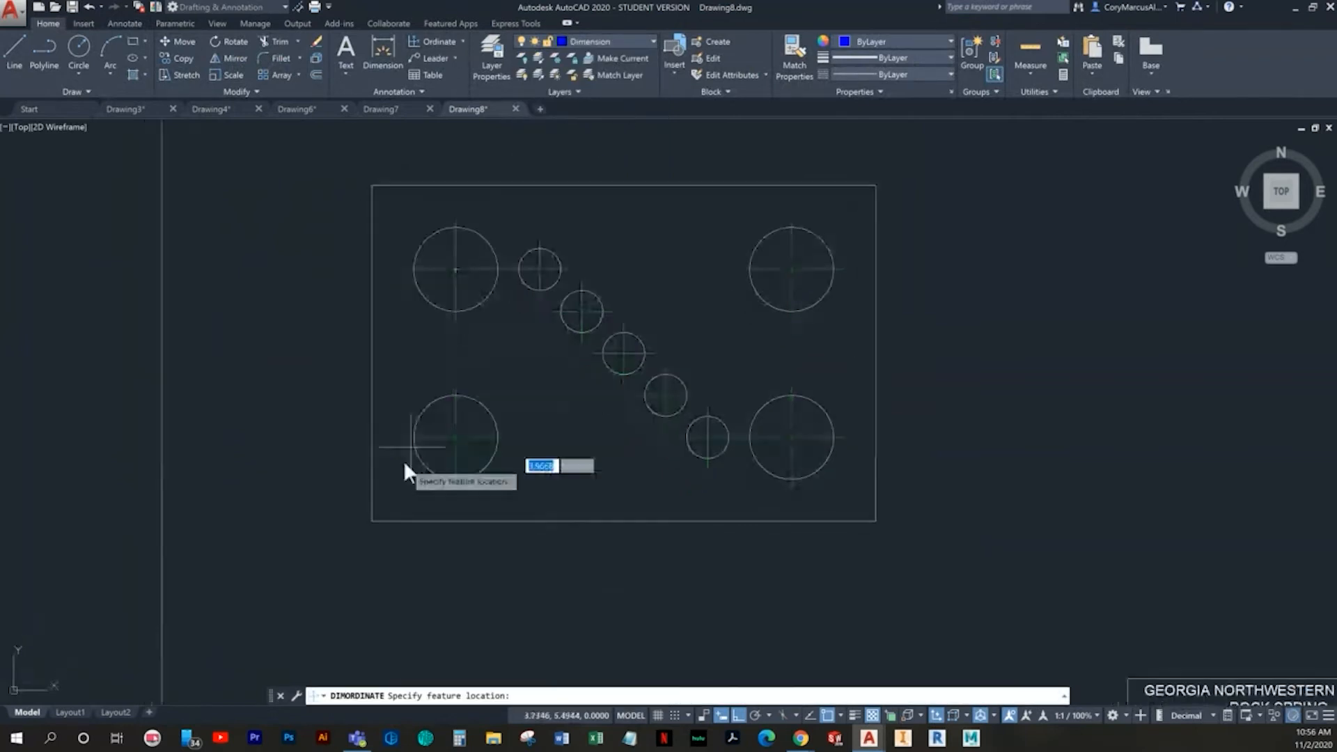
click(371, 521)
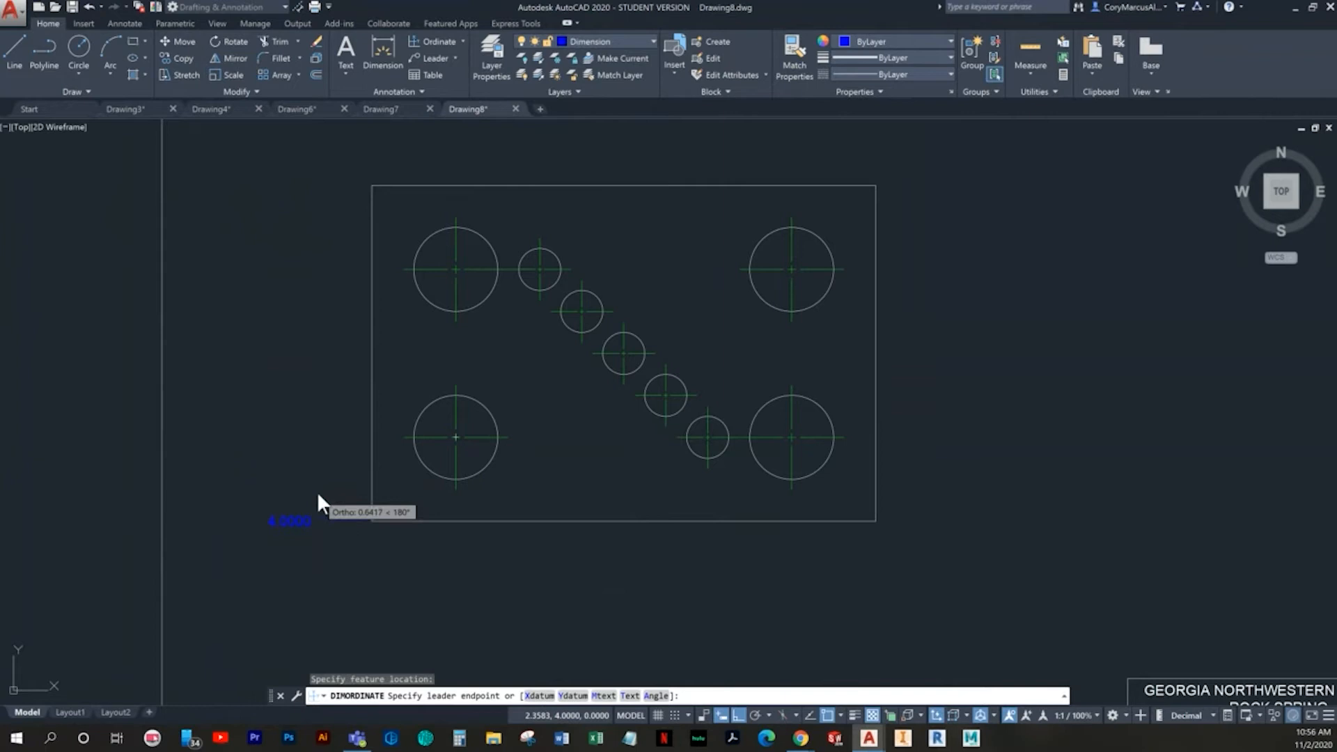
scroll(320, 521, up, 2)
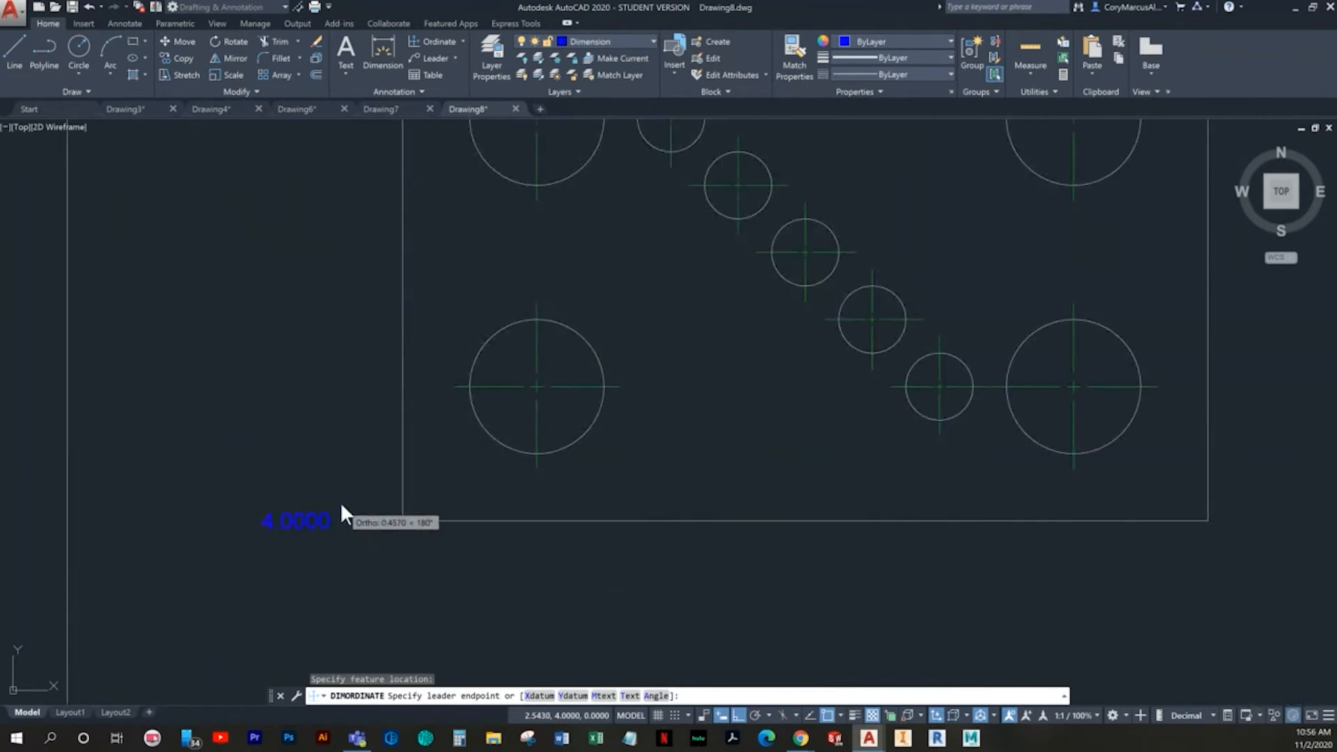
click(370, 494)
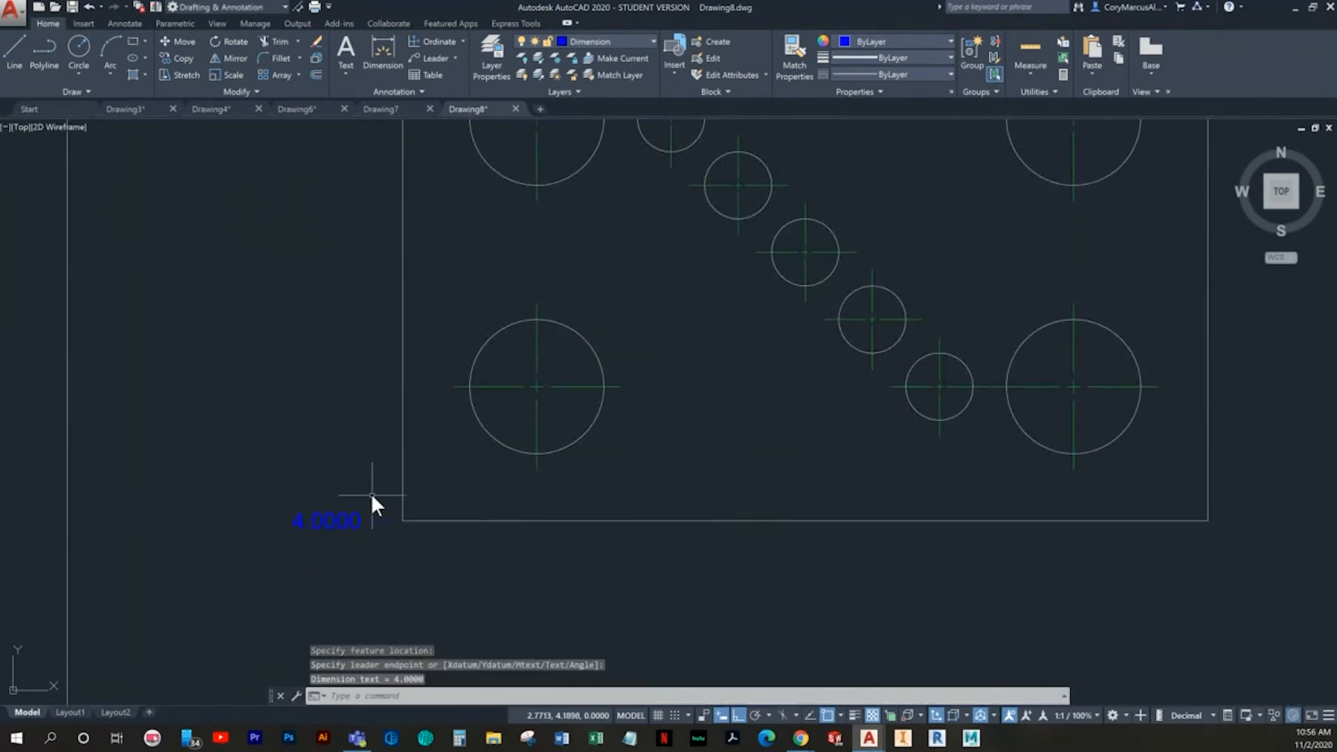
key(space)
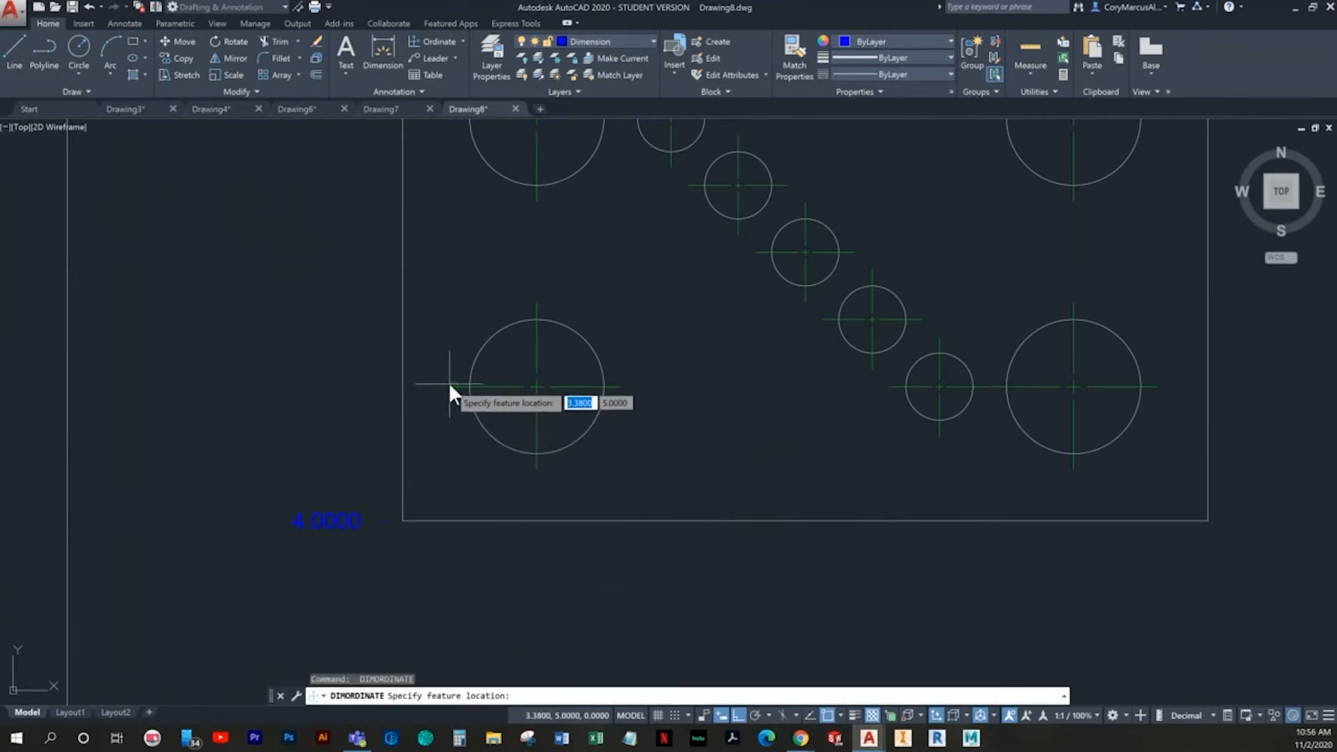
click(451, 388)
click(365, 374)
- Add a Y ordinate dimension for the fourth small circle from the top, placing its text beside the plate's left edge
key(space)
middle_drag(440, 318, 453, 480)
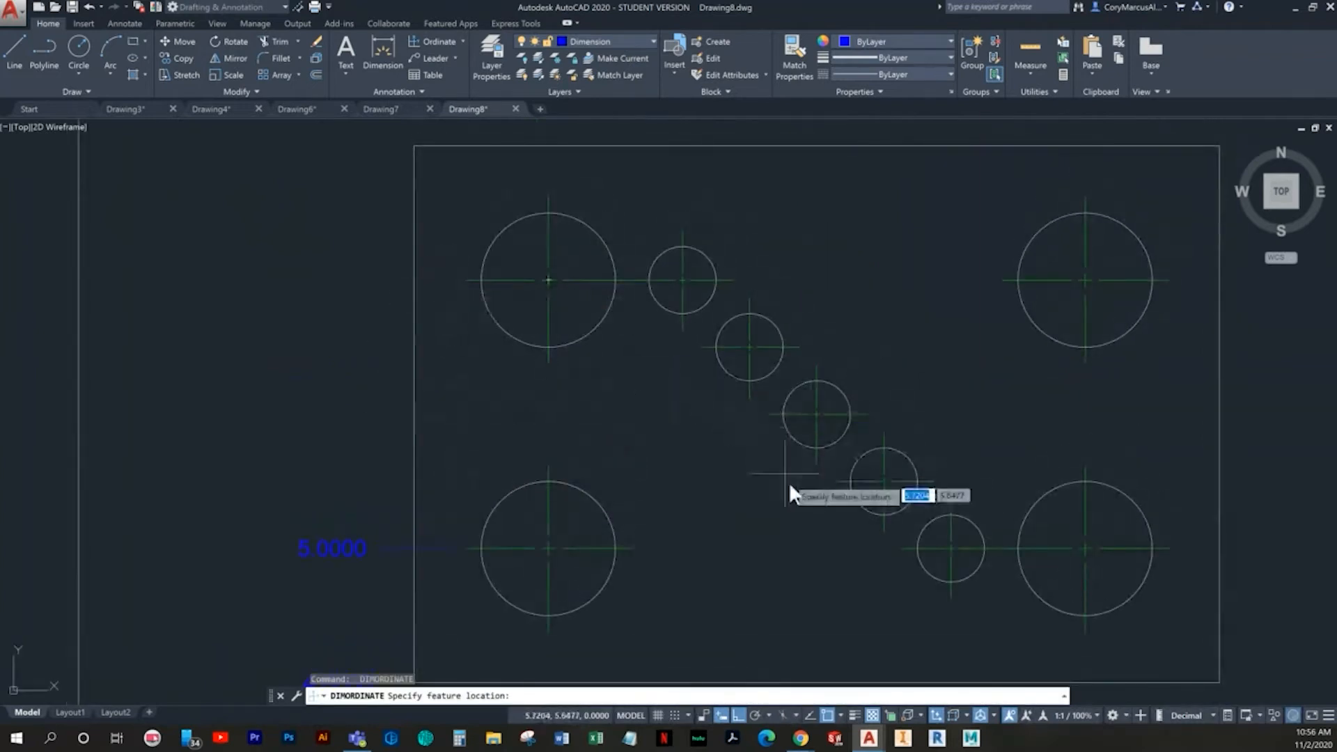
middle_drag(889, 559, 612, 487)
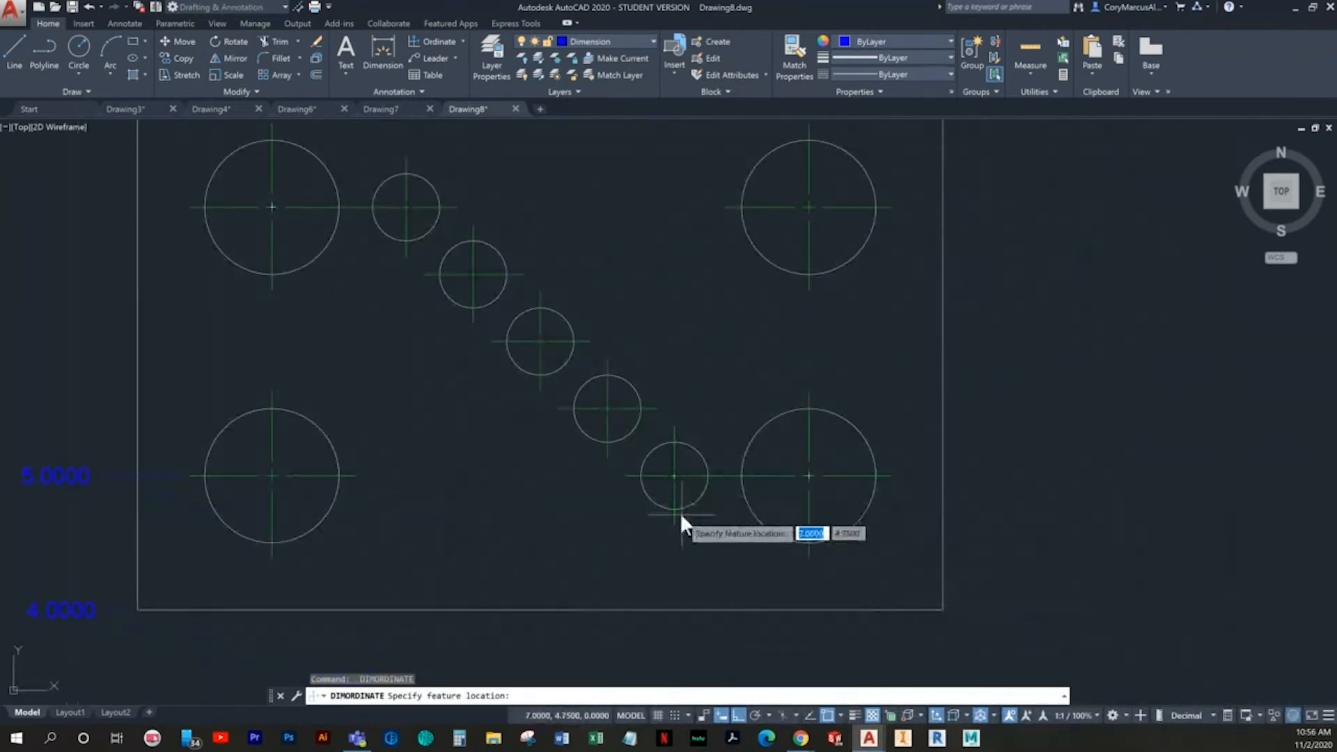
middle_drag(554, 439, 659, 443)
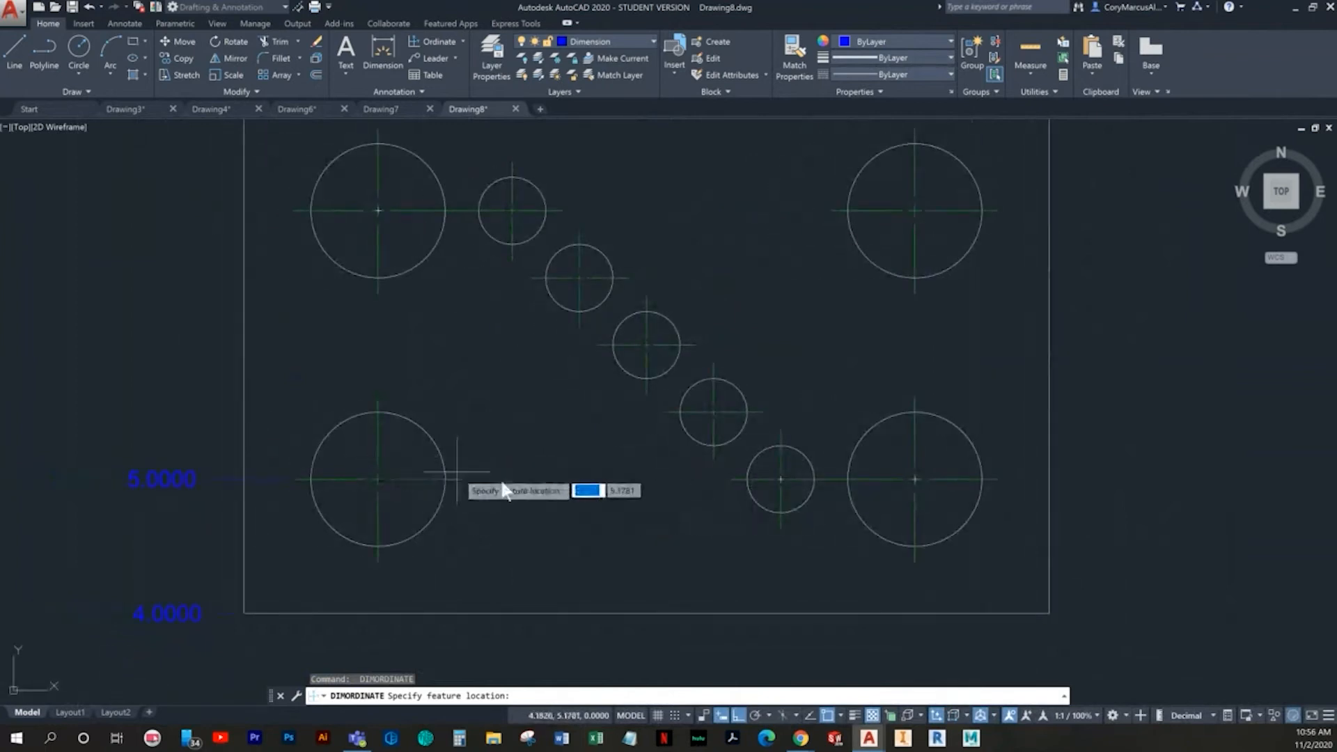
click(659, 411)
click(205, 412)
- Add Y ordinate dimensions for the third and second small circles, aligned with the others beside the left edge
key(Return)
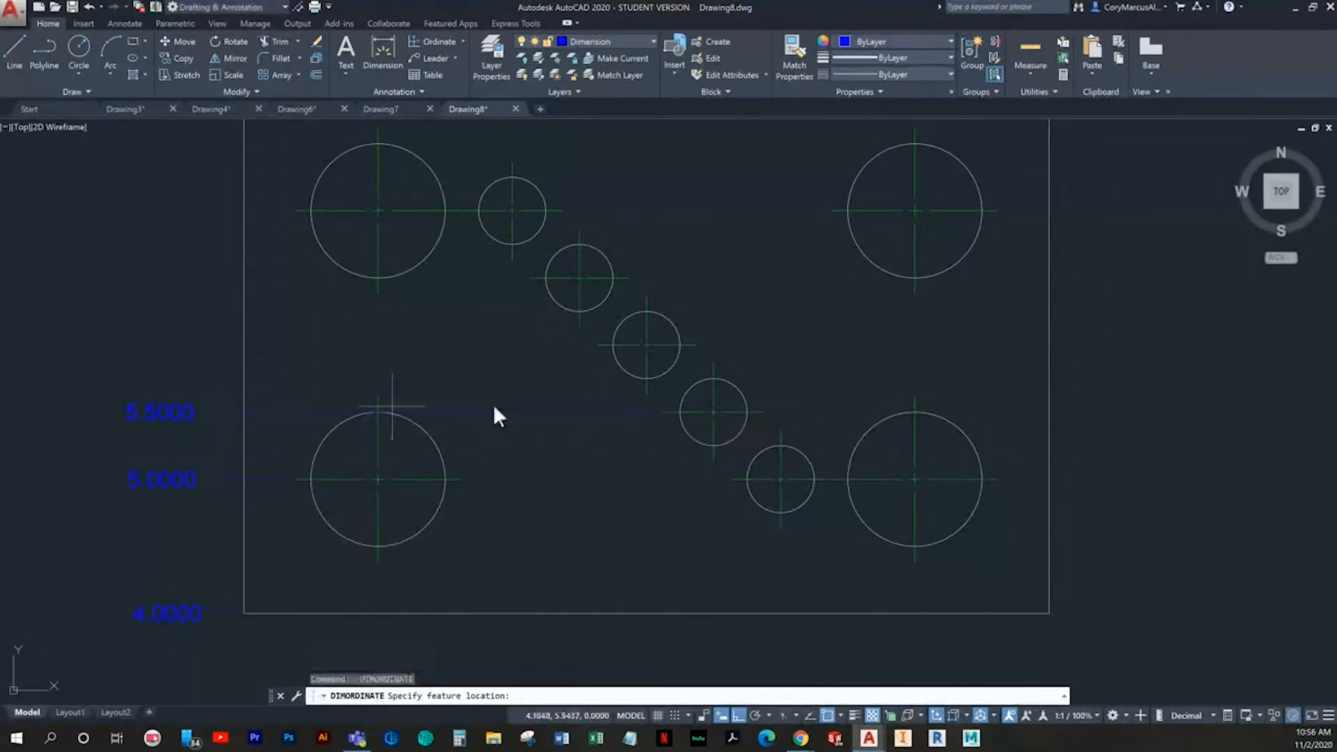
click(593, 344)
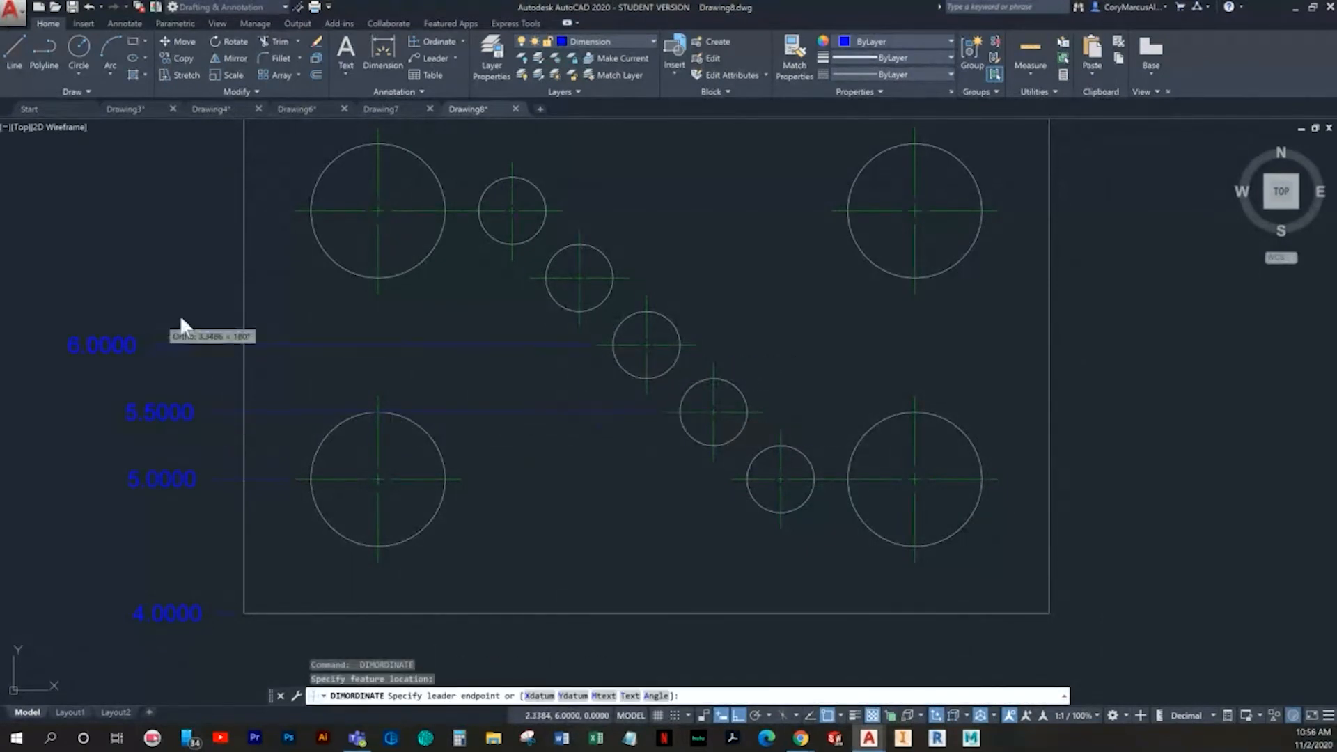
click(213, 313)
key(Return)
middle_drag(552, 311, 637, 436)
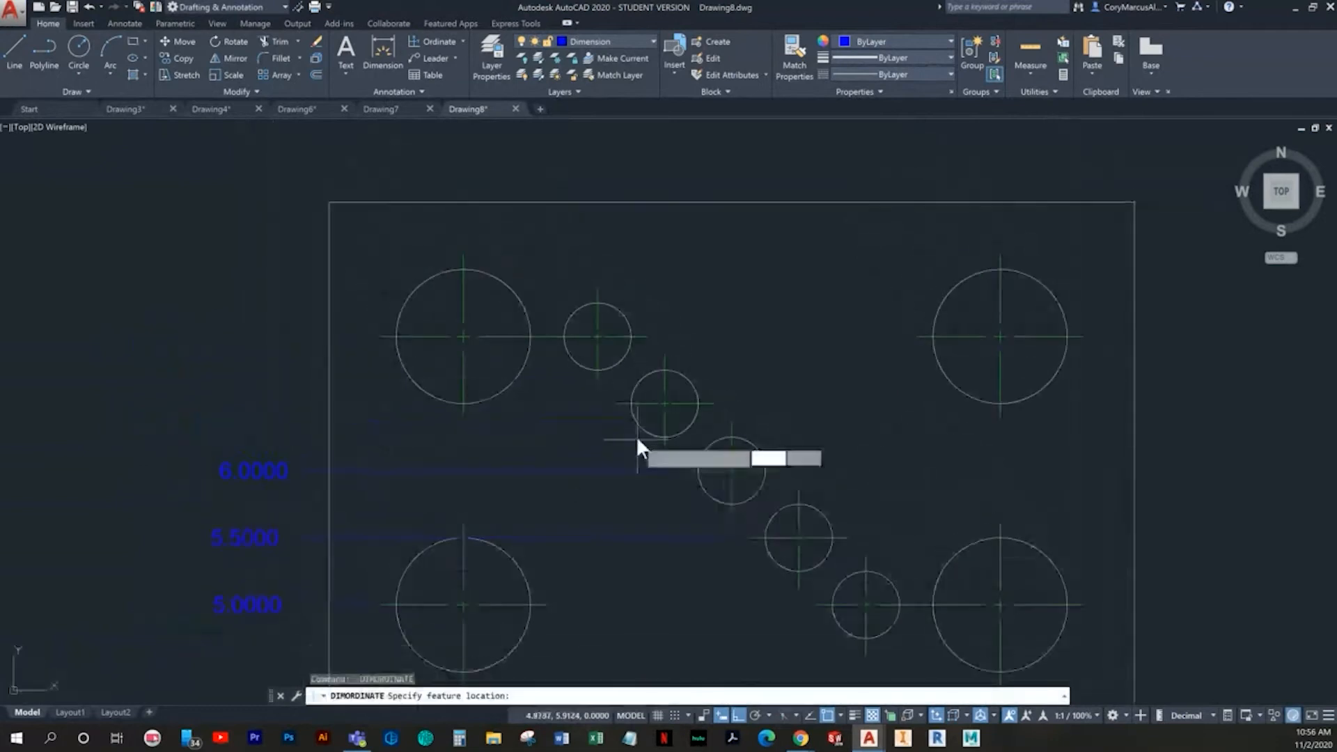
click(609, 403)
click(288, 402)
- Add Y ordinate dimensions for the upper-left large circle and the plate's upper-left corner
key(Return)
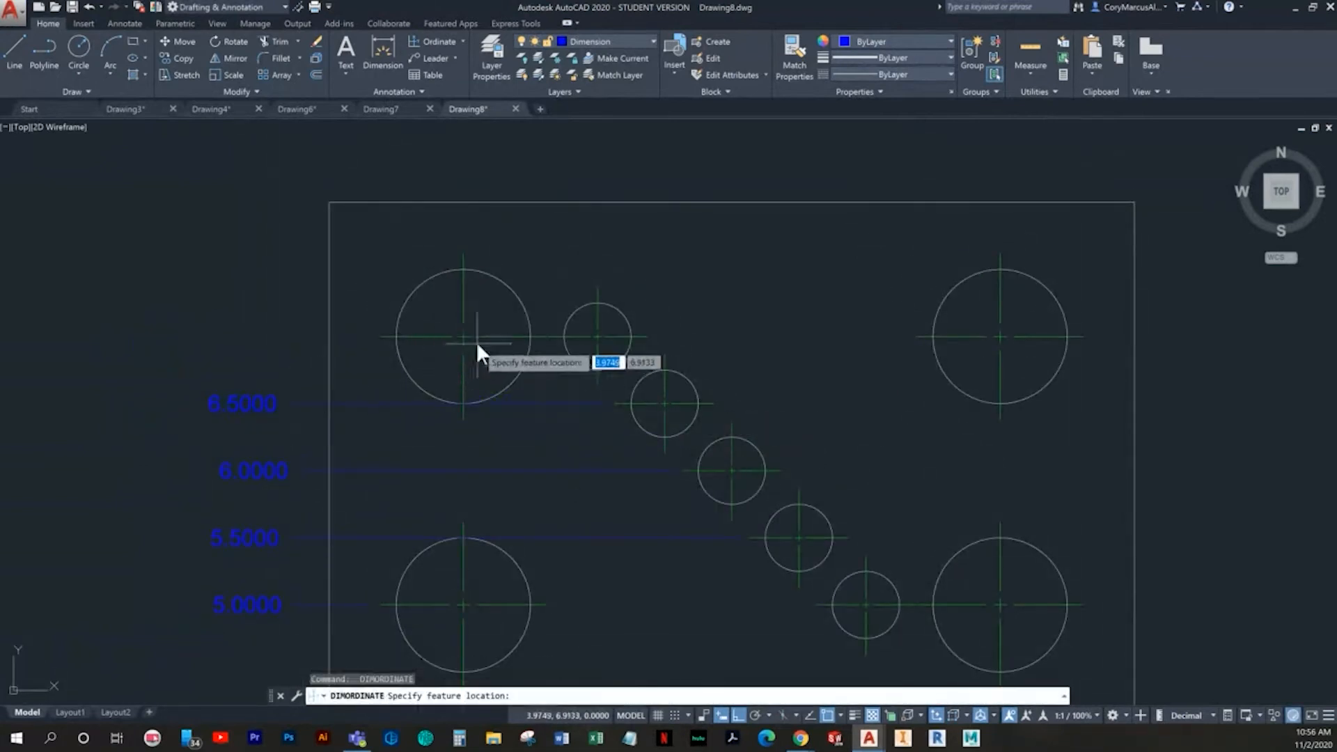
click(381, 337)
click(289, 336)
key(Return)
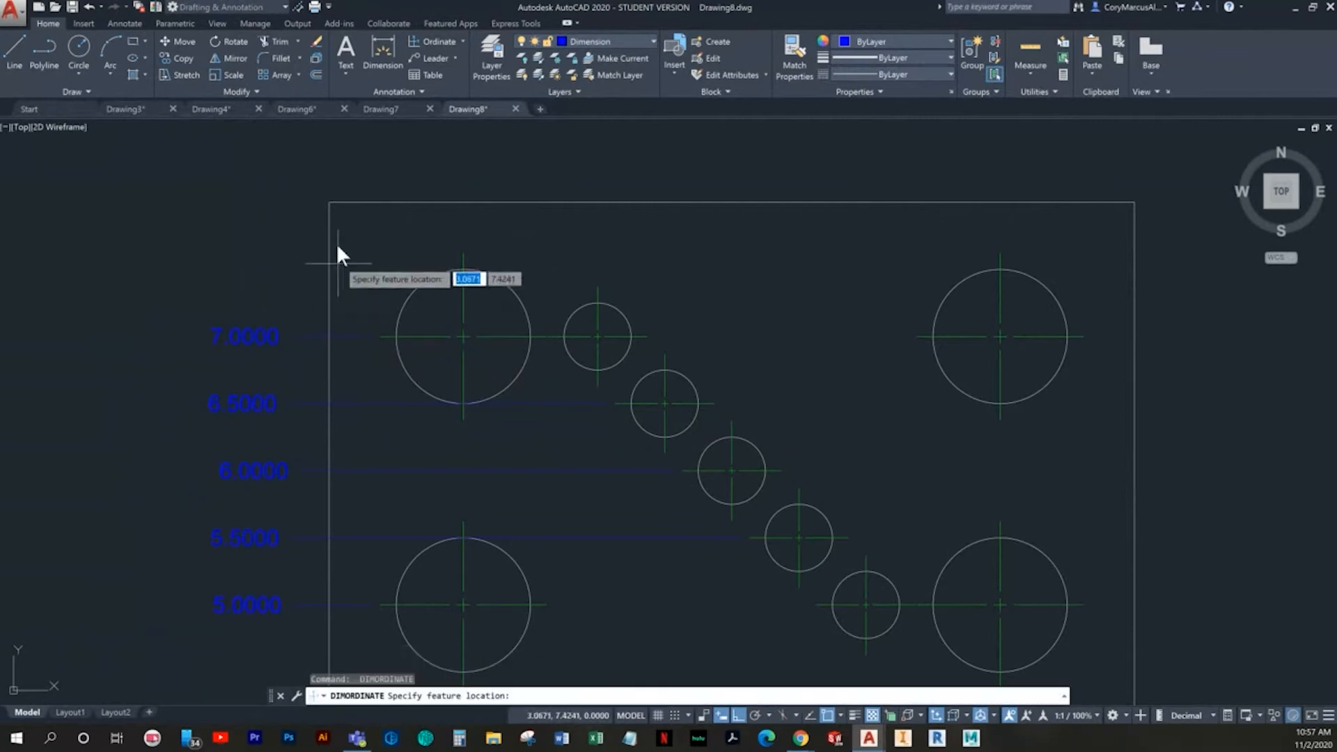
click(320, 202)
click(287, 207)
- Add X ordinate dimensions below the plate for its lower-left corner and the lower-left large circle
key(Return)
middle_drag(752, 352, 515, 341)
scroll(905, 272, up, 2)
scroll(911, 283, down, 2)
scroll(623, 560, down, 2)
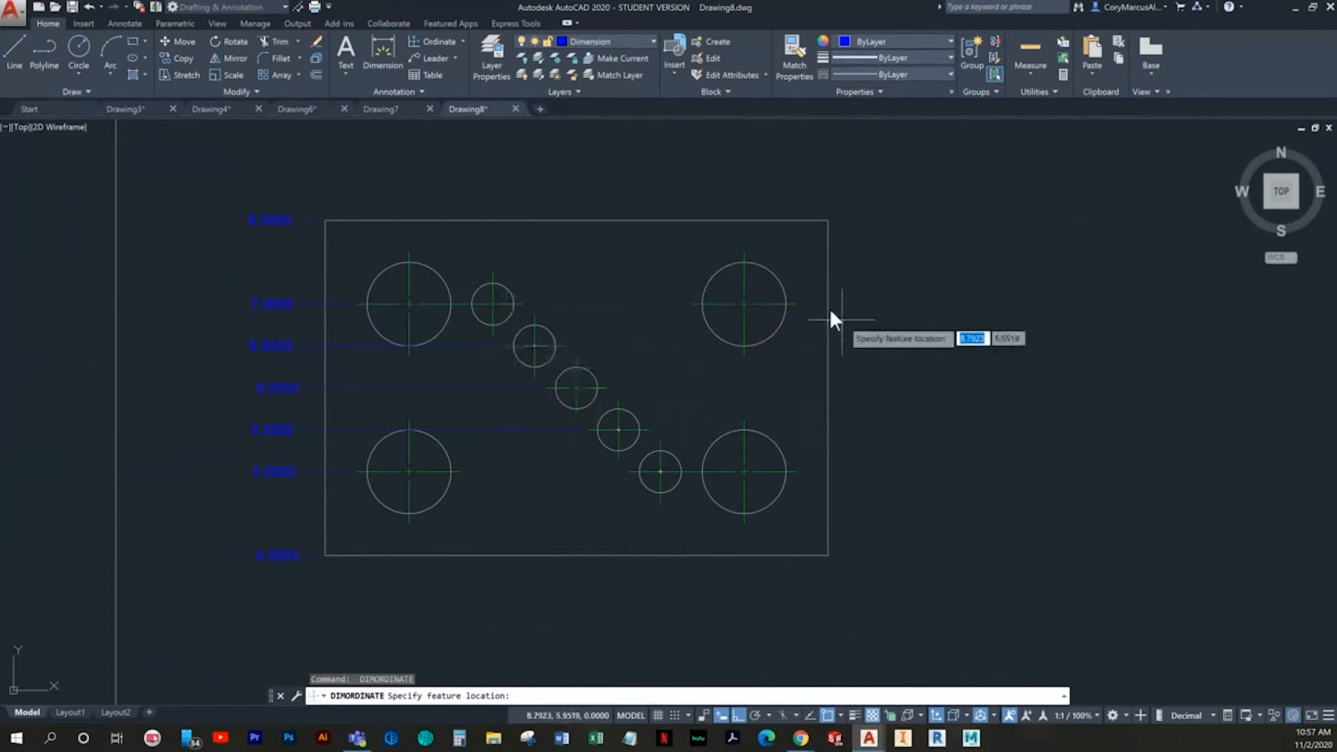
click(326, 553)
middle_drag(326, 553, 392, 386)
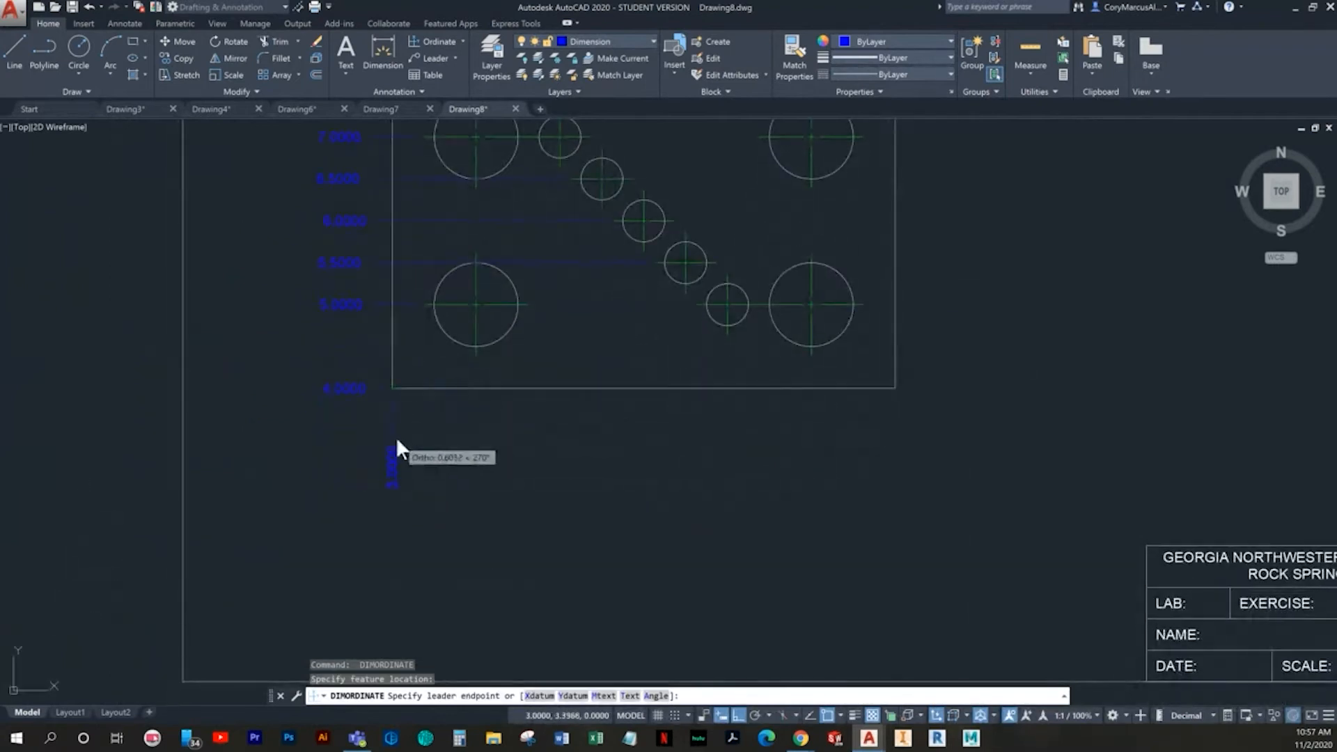
click(392, 419)
key(space)
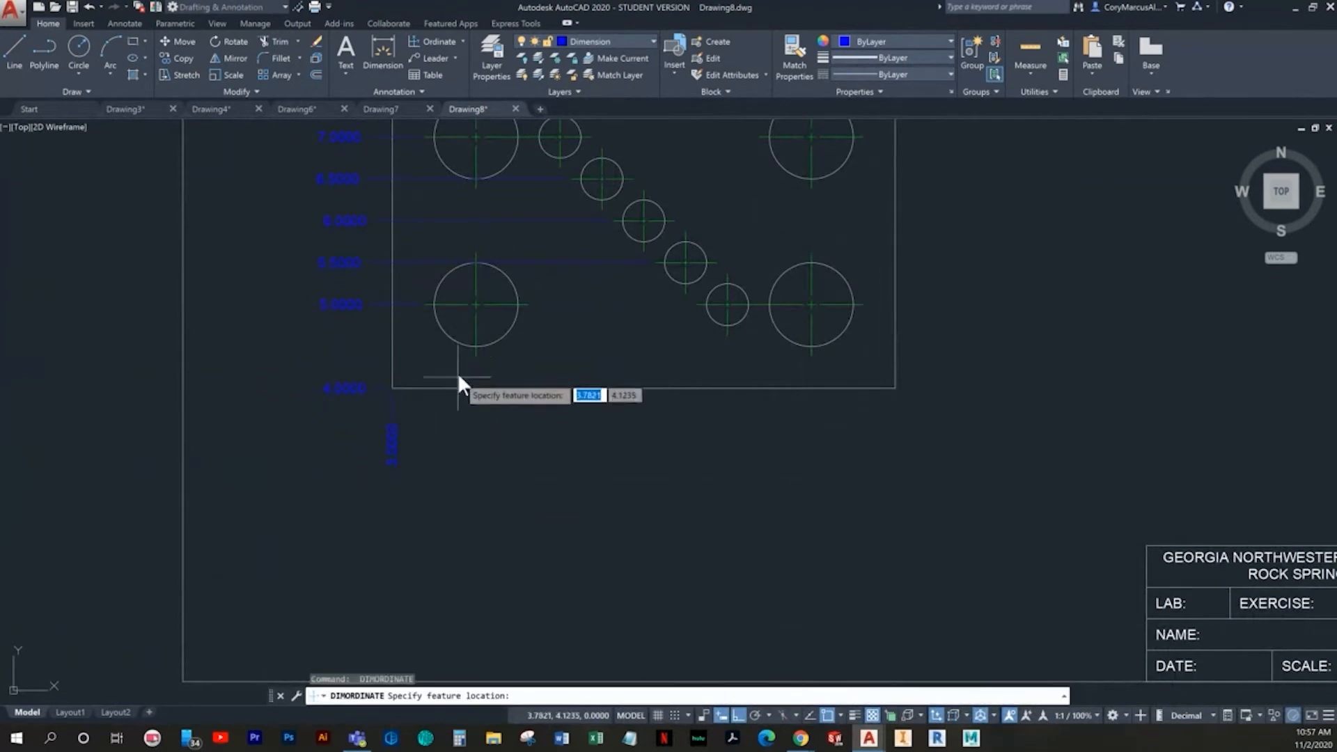
click(475, 360)
click(474, 419)
- Add X ordinate dimensions below the plate for the first and second small circles of the diagonal row
key(space)
click(557, 160)
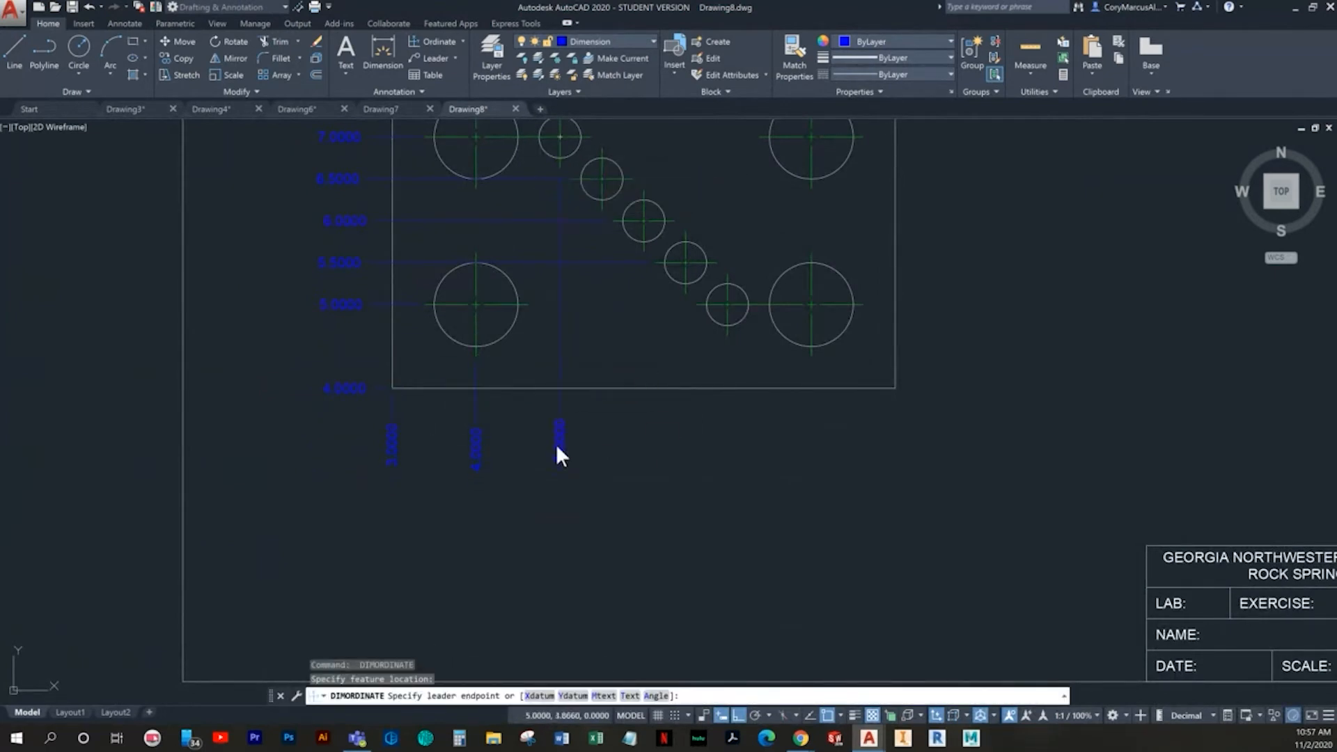
click(545, 427)
key(space)
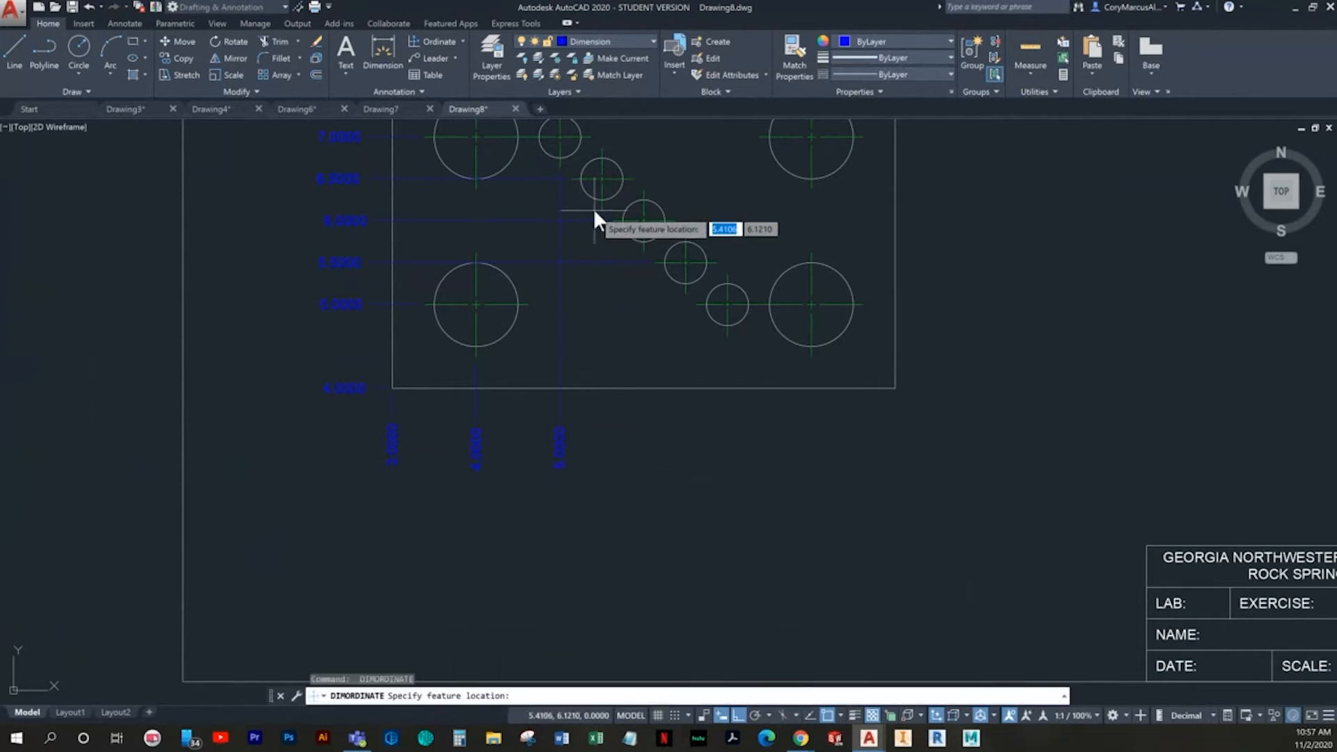
click(602, 207)
click(612, 426)
- Add X ordinate dimensions below the plate for the third and fourth small circles of the diagonal row
key(space)
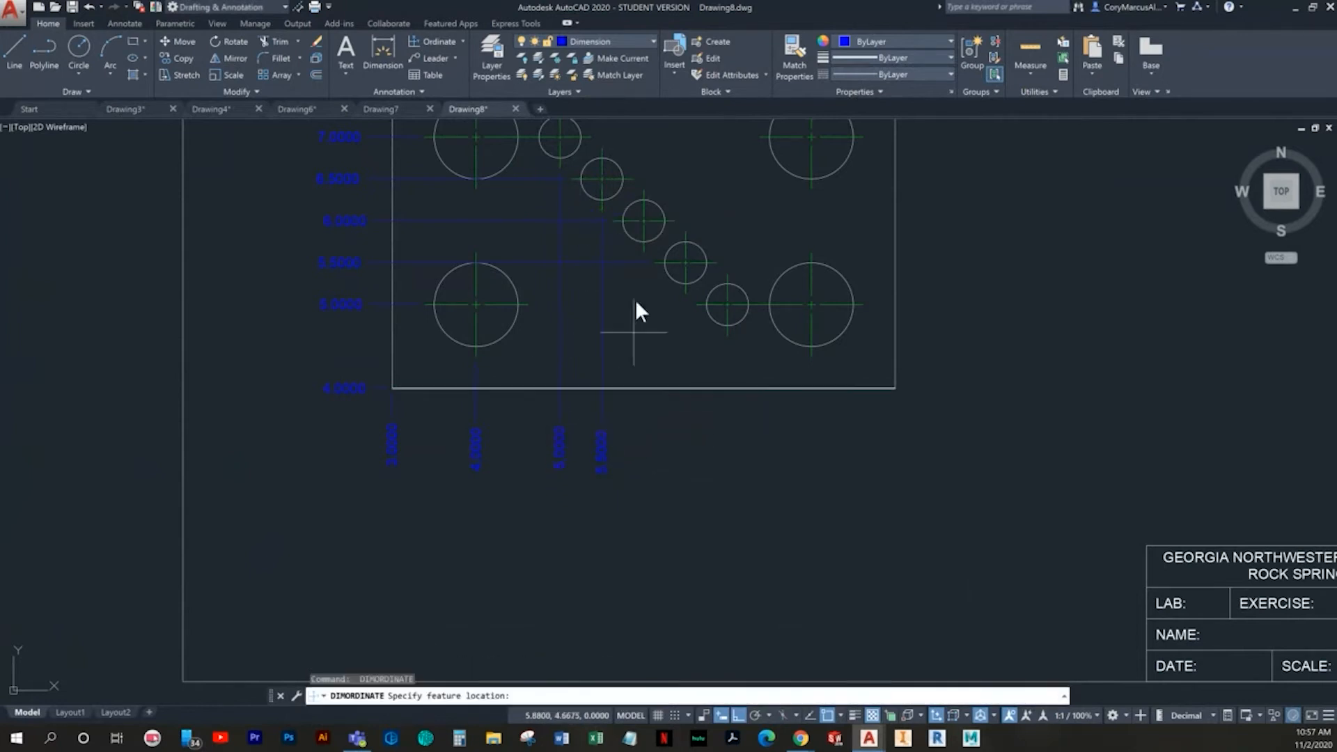
click(642, 249)
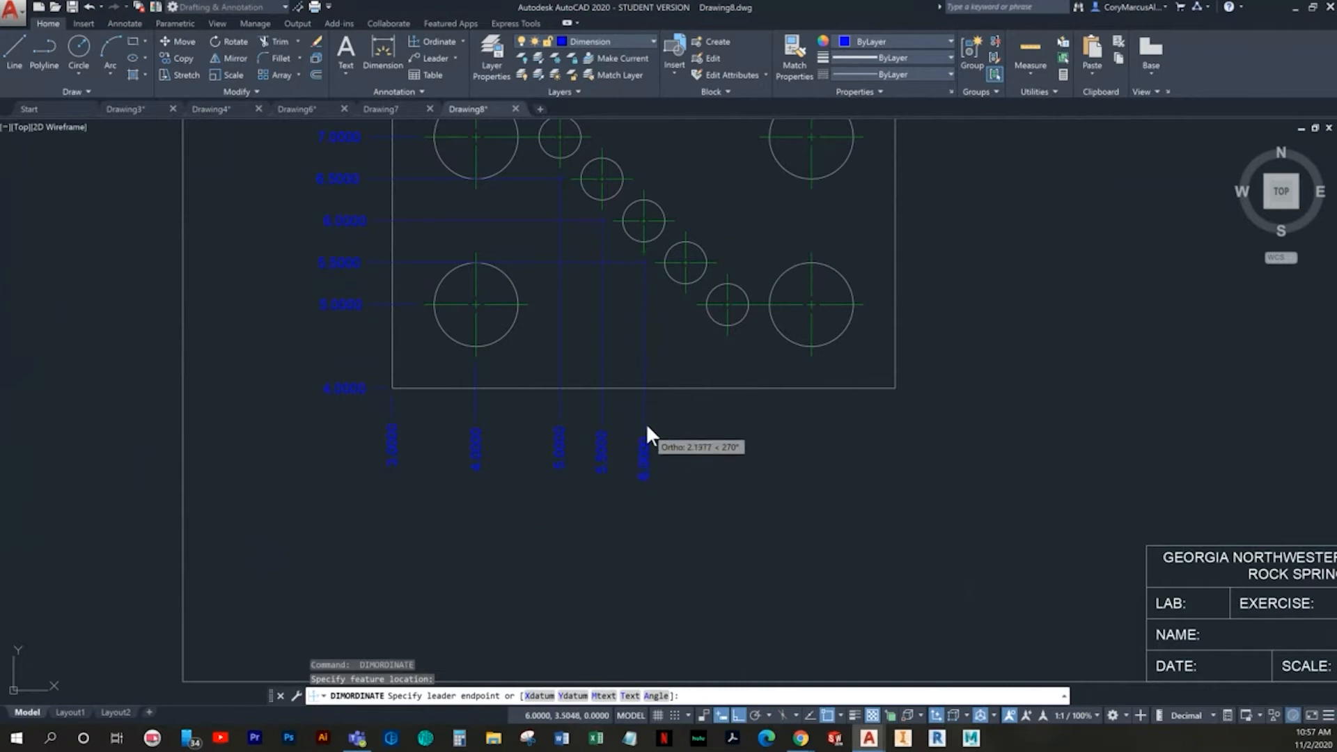
click(645, 420)
key(space)
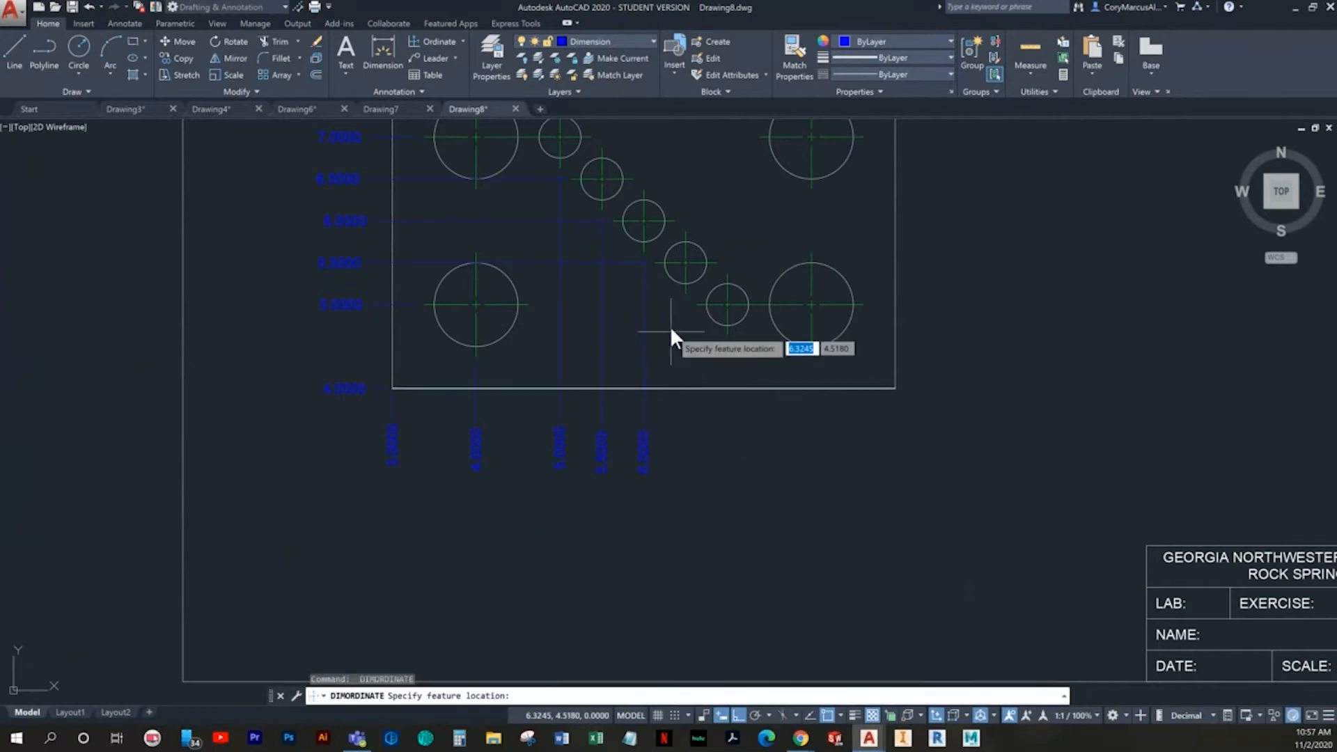
click(683, 290)
click(683, 420)
- Add X ordinate dimensions below the plate for the fifth small circle and the lower-right large circle
key(space)
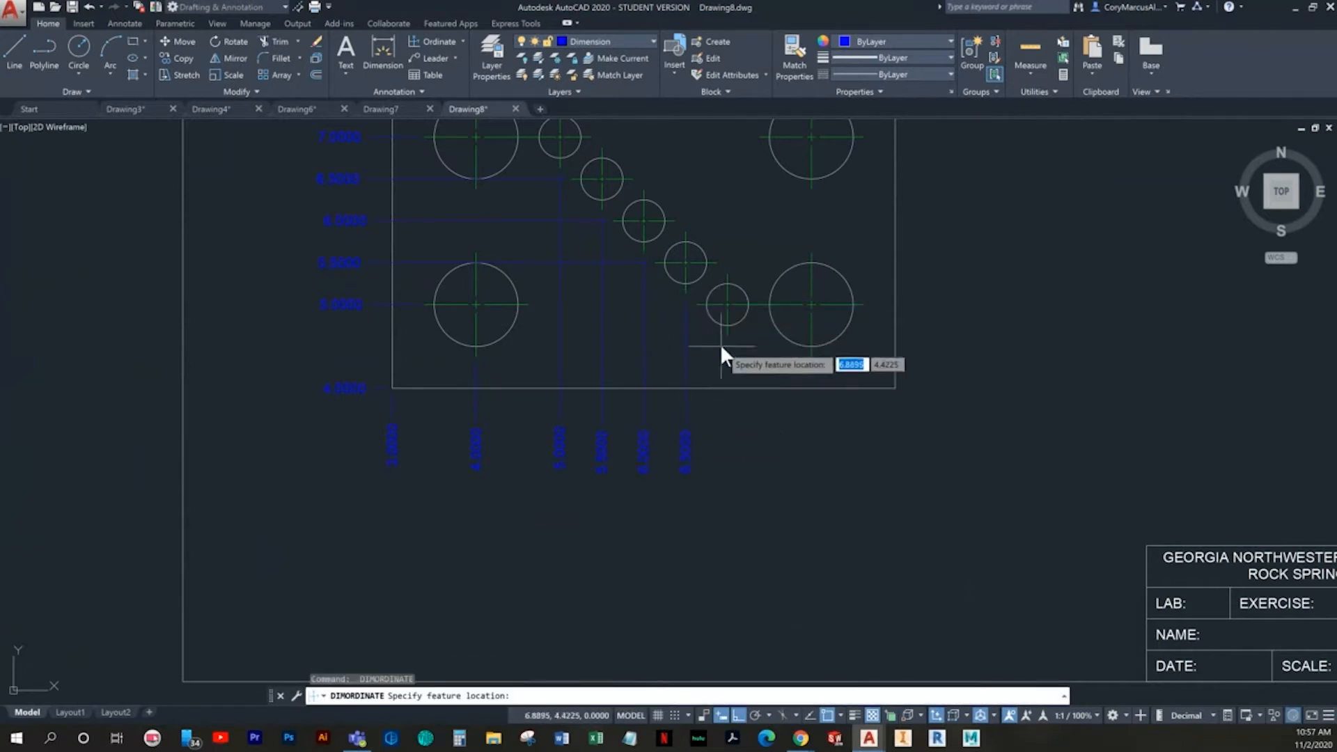
click(725, 336)
click(716, 420)
key(space)
click(803, 358)
click(811, 420)
- Add an X ordinate dimension for the plate's lower-right corner and end the command
key(space)
click(892, 387)
click(883, 428)
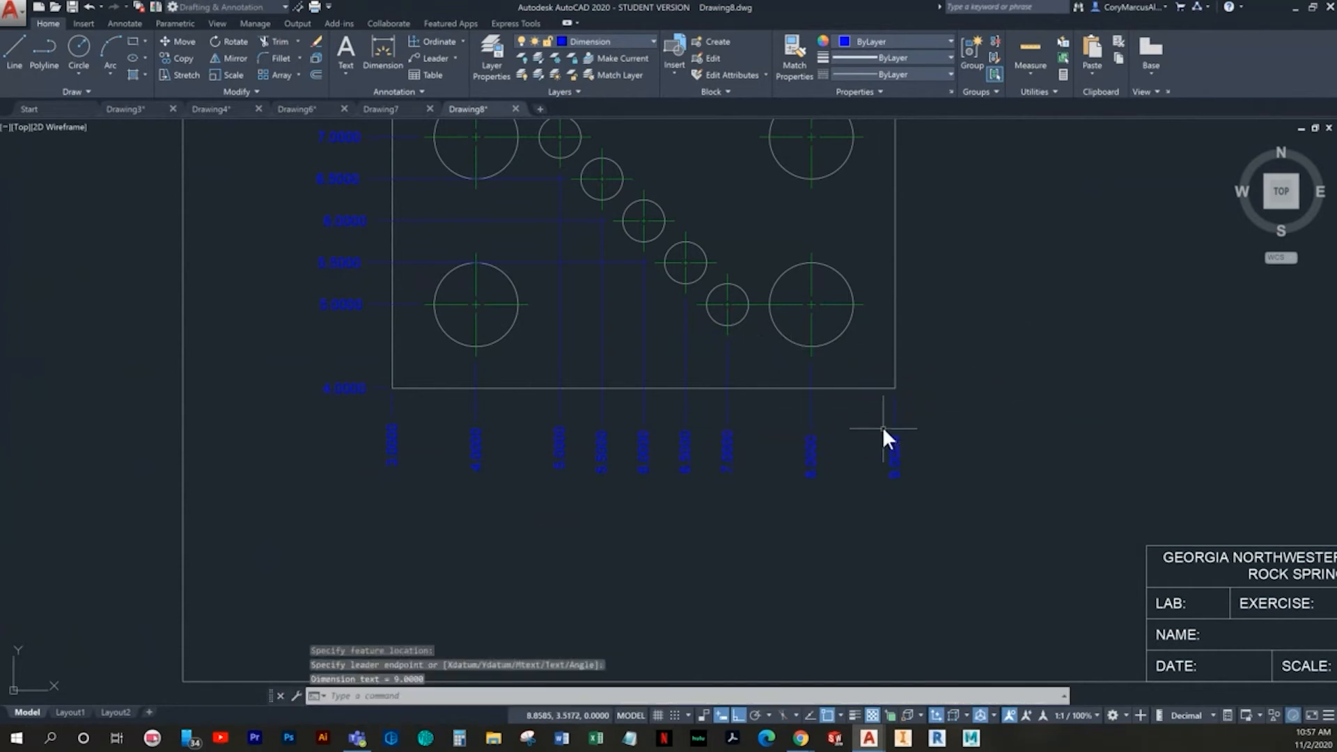
key(Escape)
- Set the dimension precision variable DIMDEC to 2 decimal places
scroll(874, 405, down, 2)
middle_drag(874, 405, 719, 494)
text(dimdec)
key(Return)
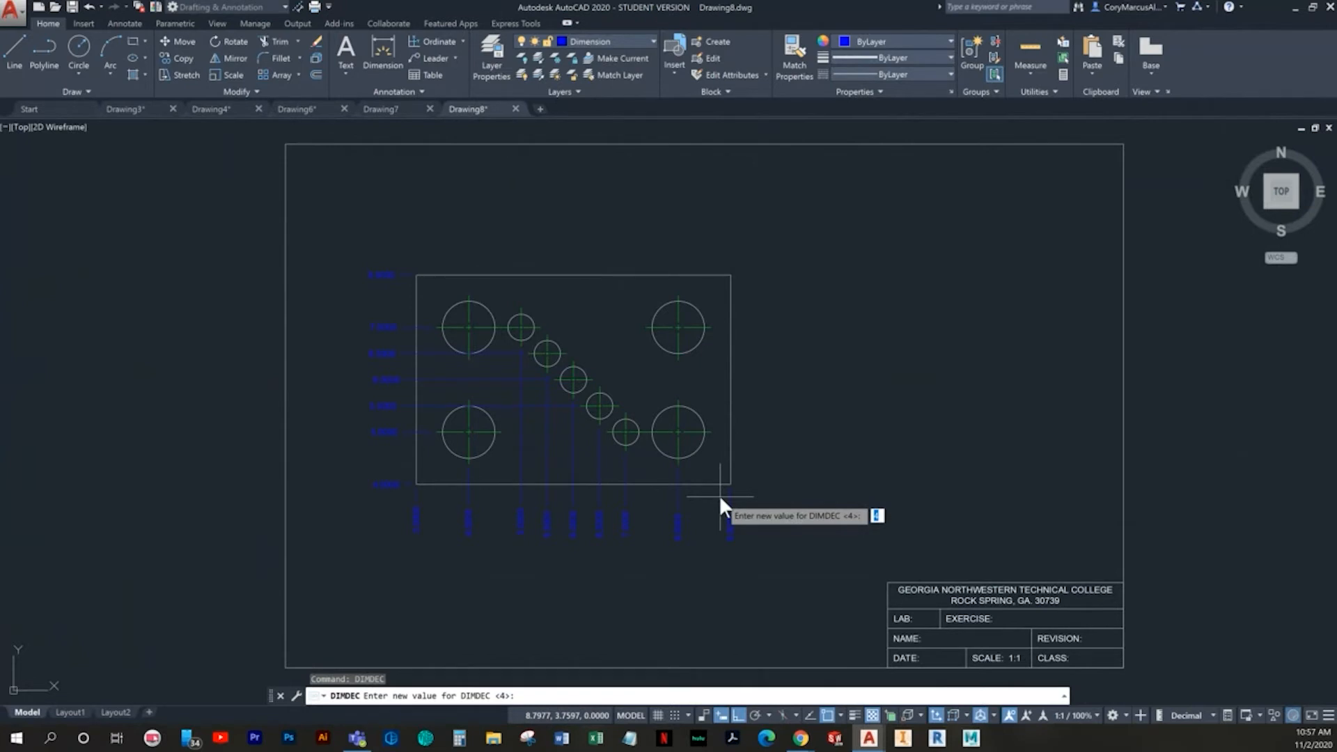
text(2)
key(Return)
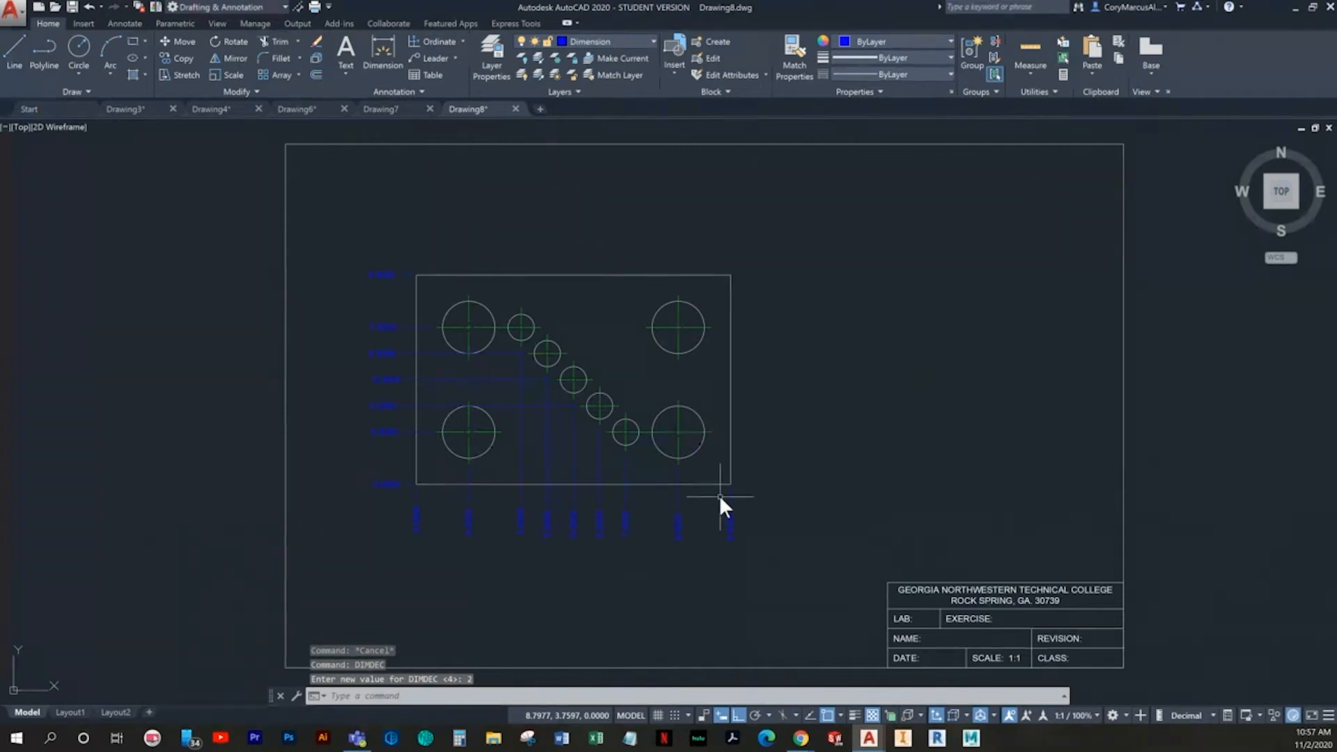
- Try to apply a DIMDEC value of 2 to the selected X ordinate dimensions below the plate
click(747, 584)
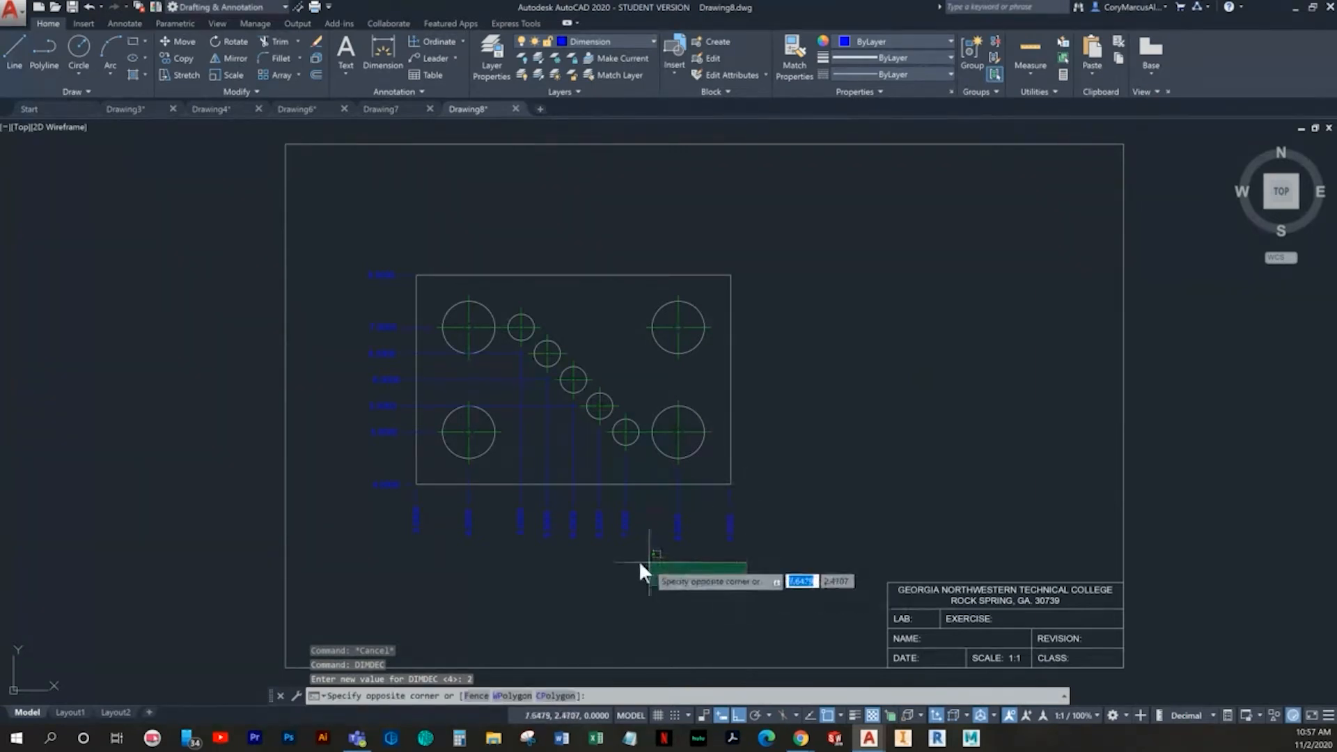
click(402, 524)
text(dimdec)
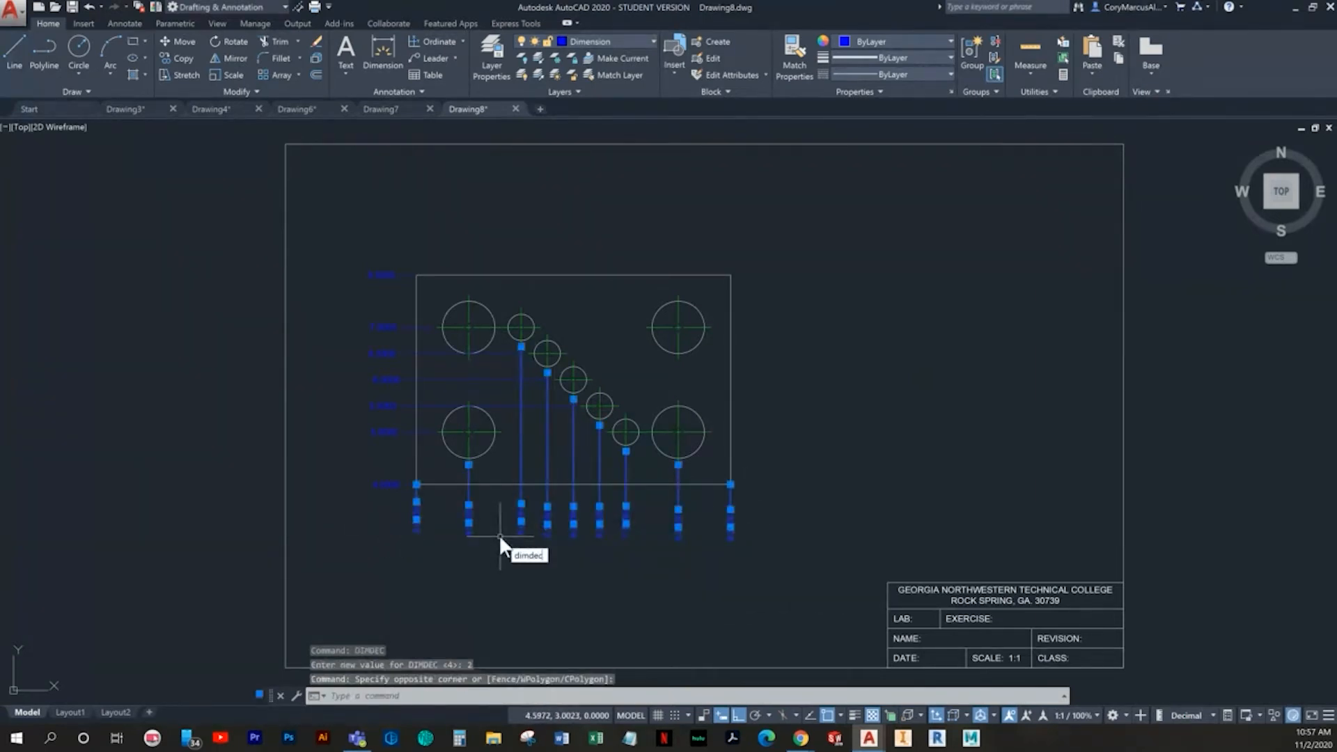
key(Return)
key(Return)
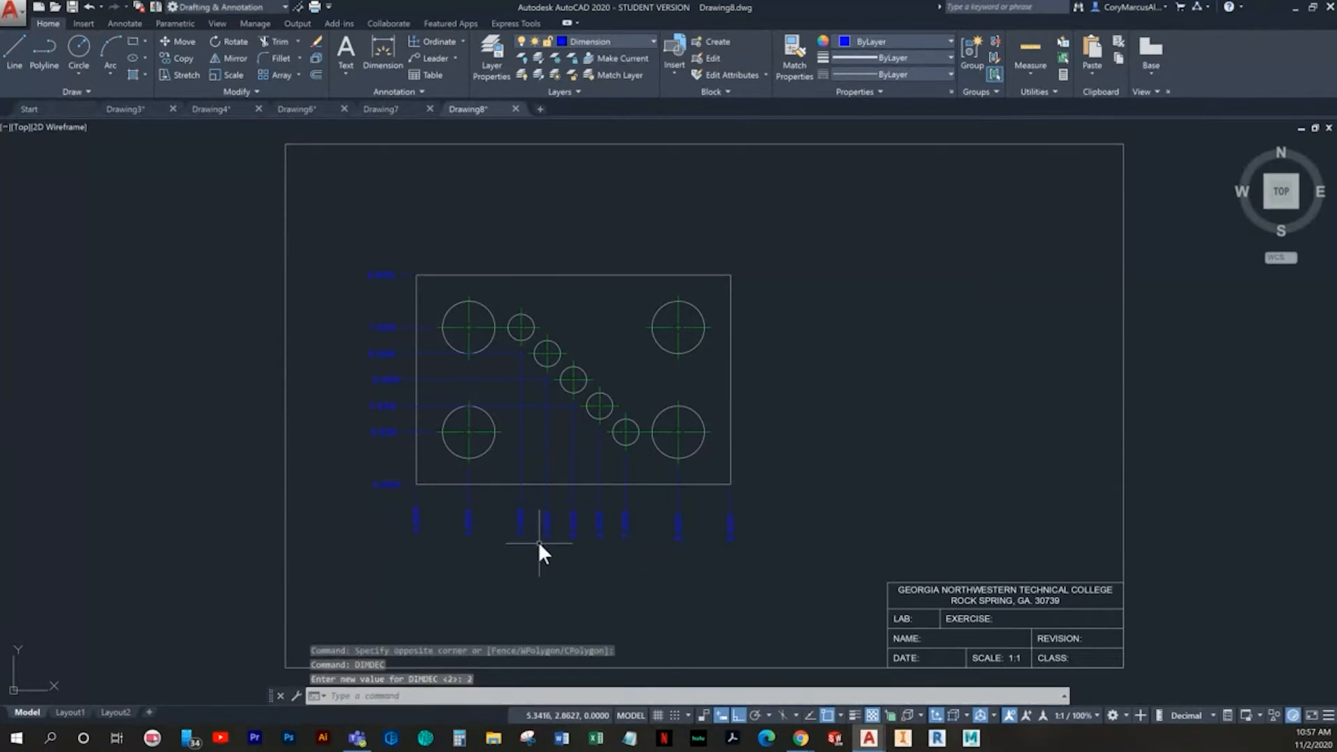
- Place a test vertical dimension off the upper end of the plate's right edge to check its precision, and delete it
click(382, 66)
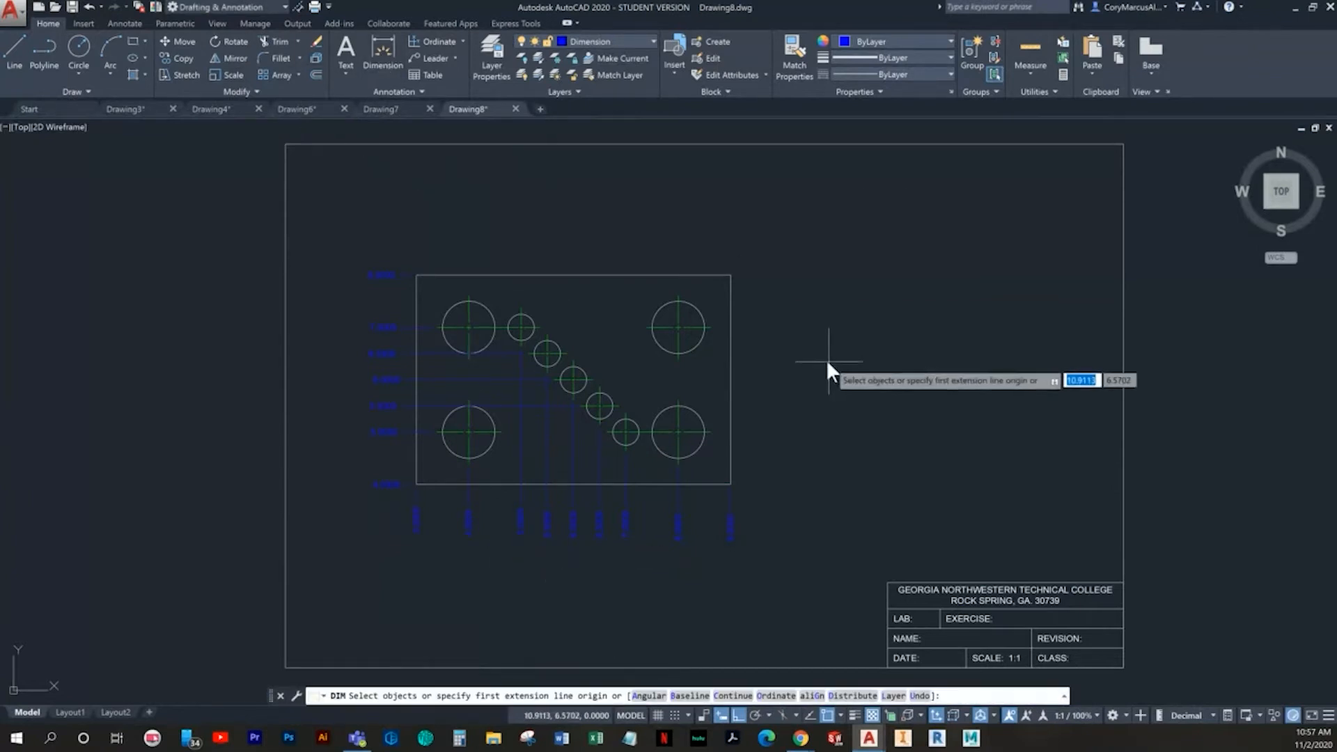
click(735, 301)
click(732, 303)
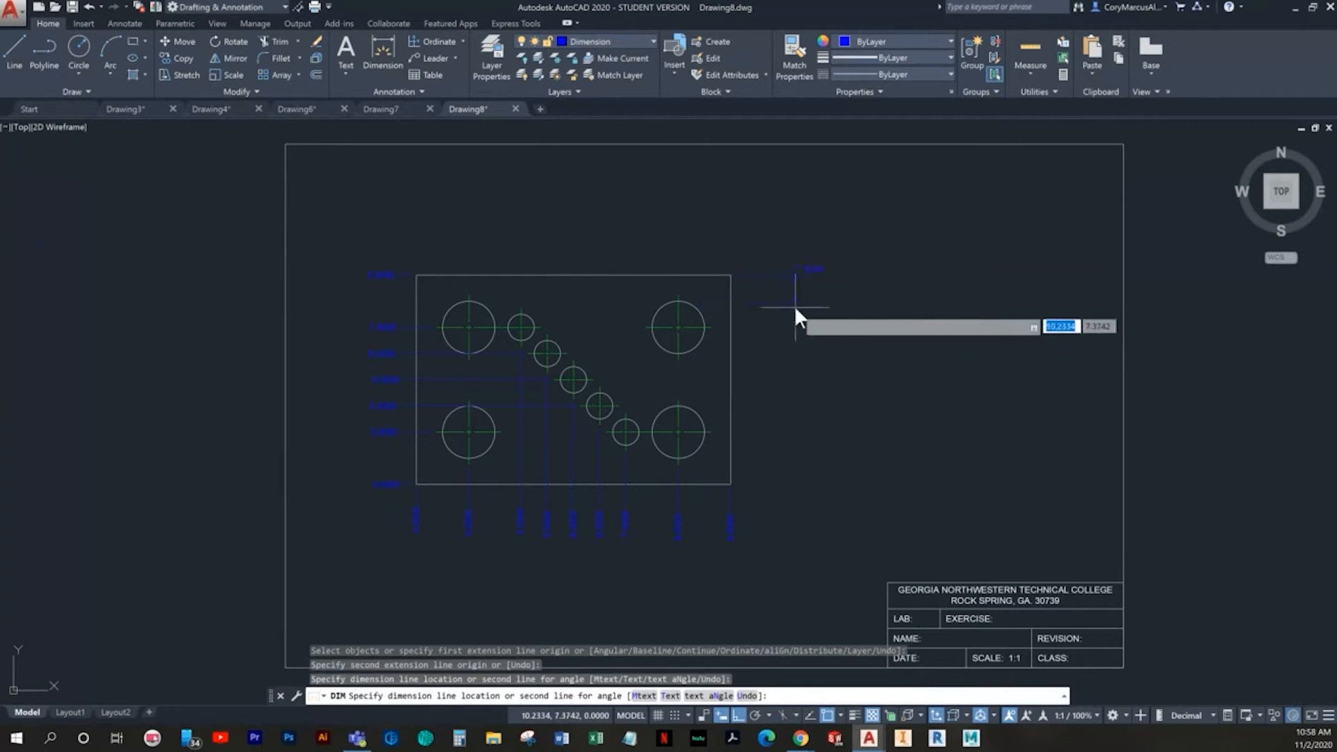
click(800, 307)
scroll(815, 289, up, 4)
key(Escape)
click(849, 323)
click(782, 232)
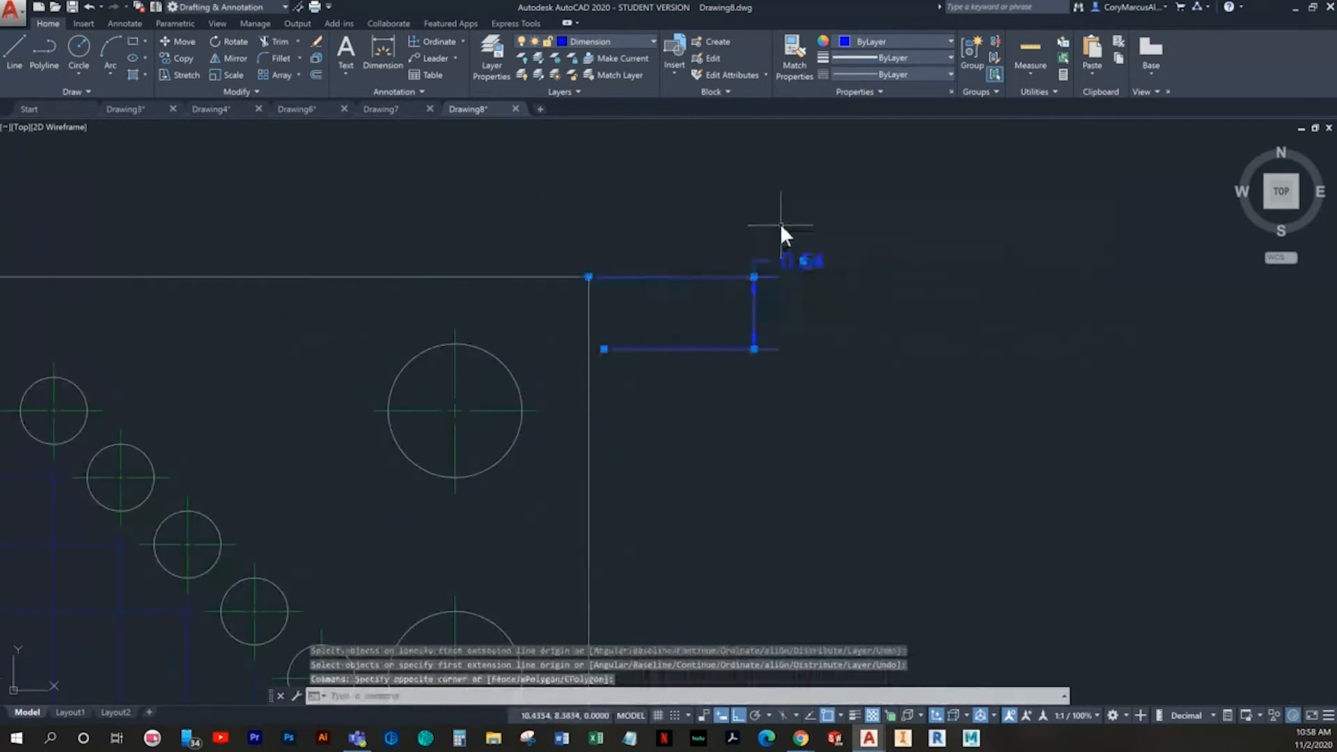
key(Delete)
scroll(808, 317, down, 5)
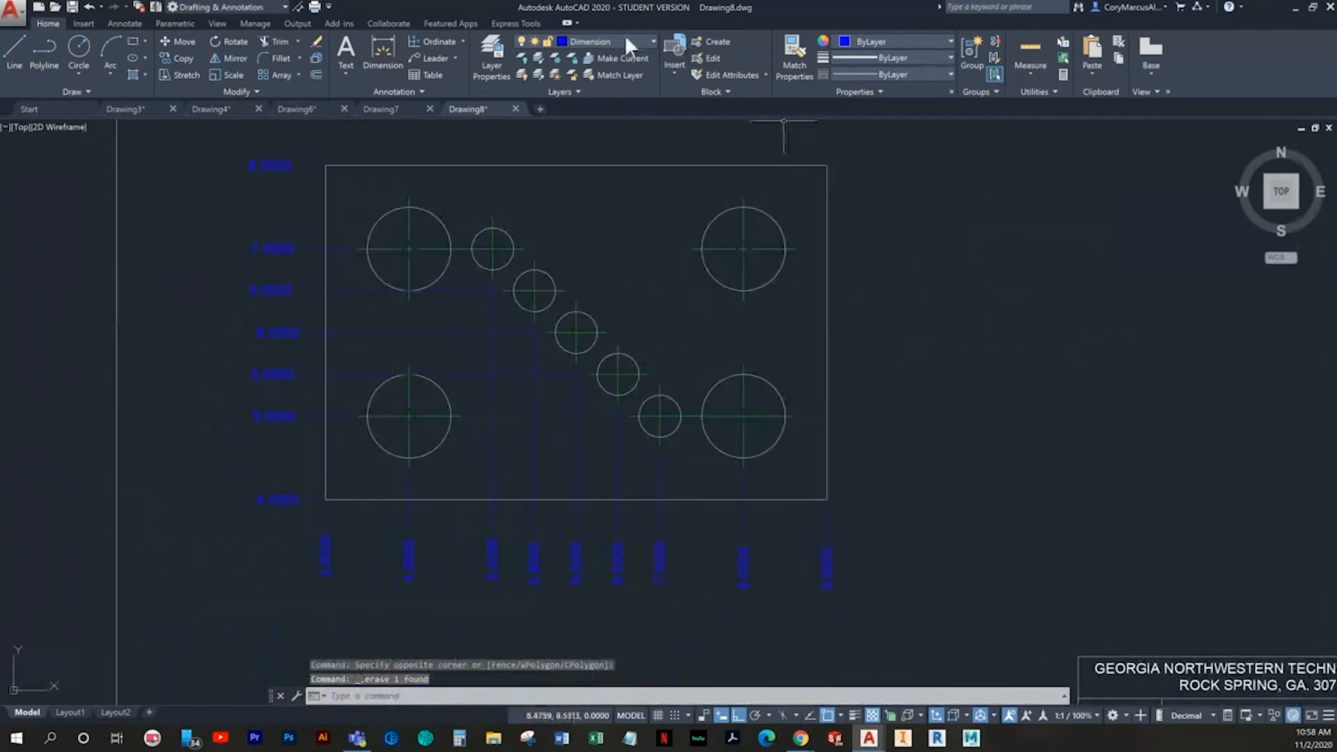
- Override the current Standard dimension style with a primary units linear precision of 0.00
click(122, 22)
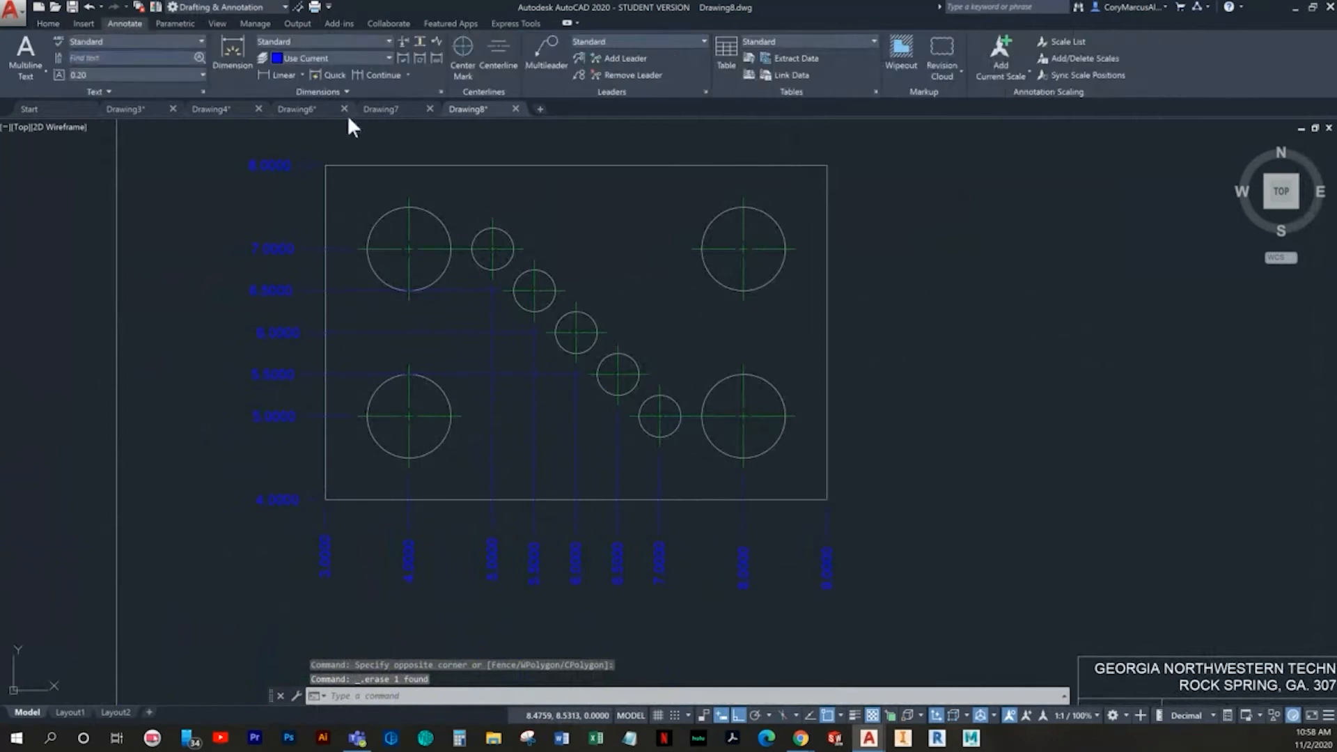
click(441, 91)
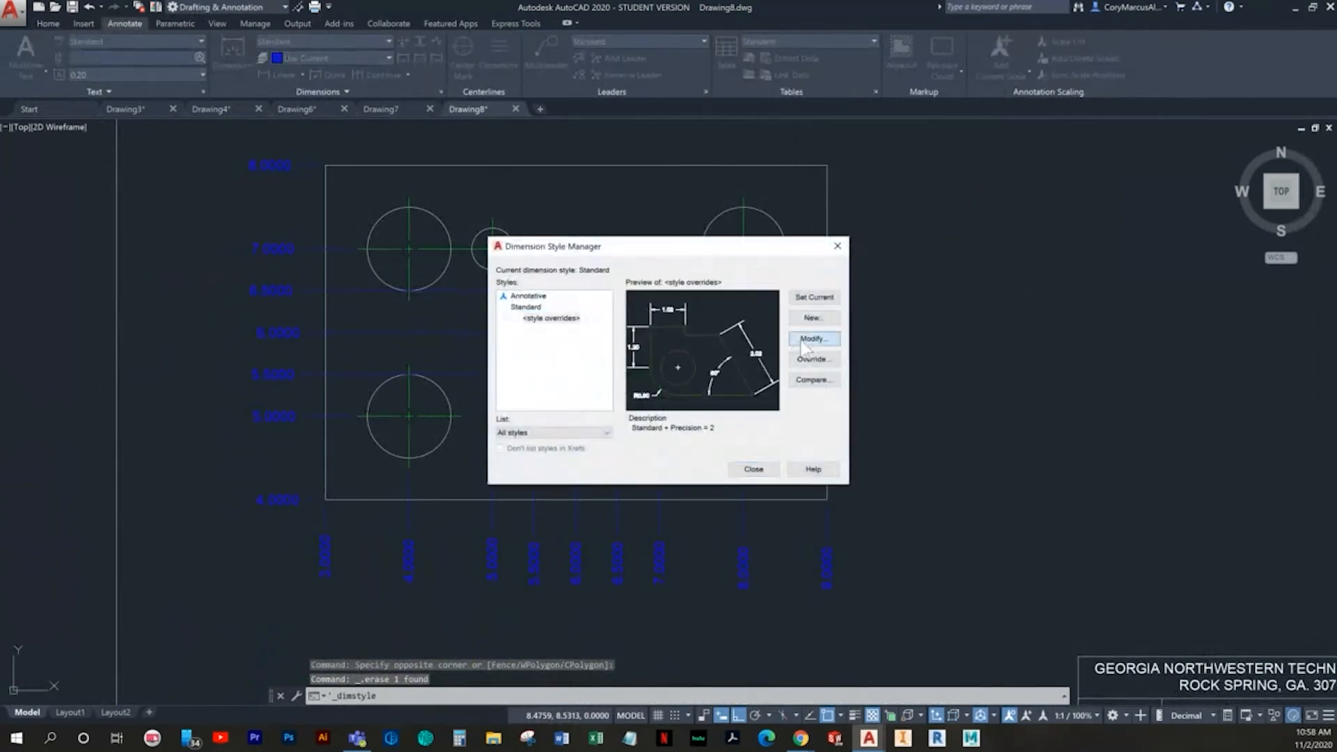
click(812, 361)
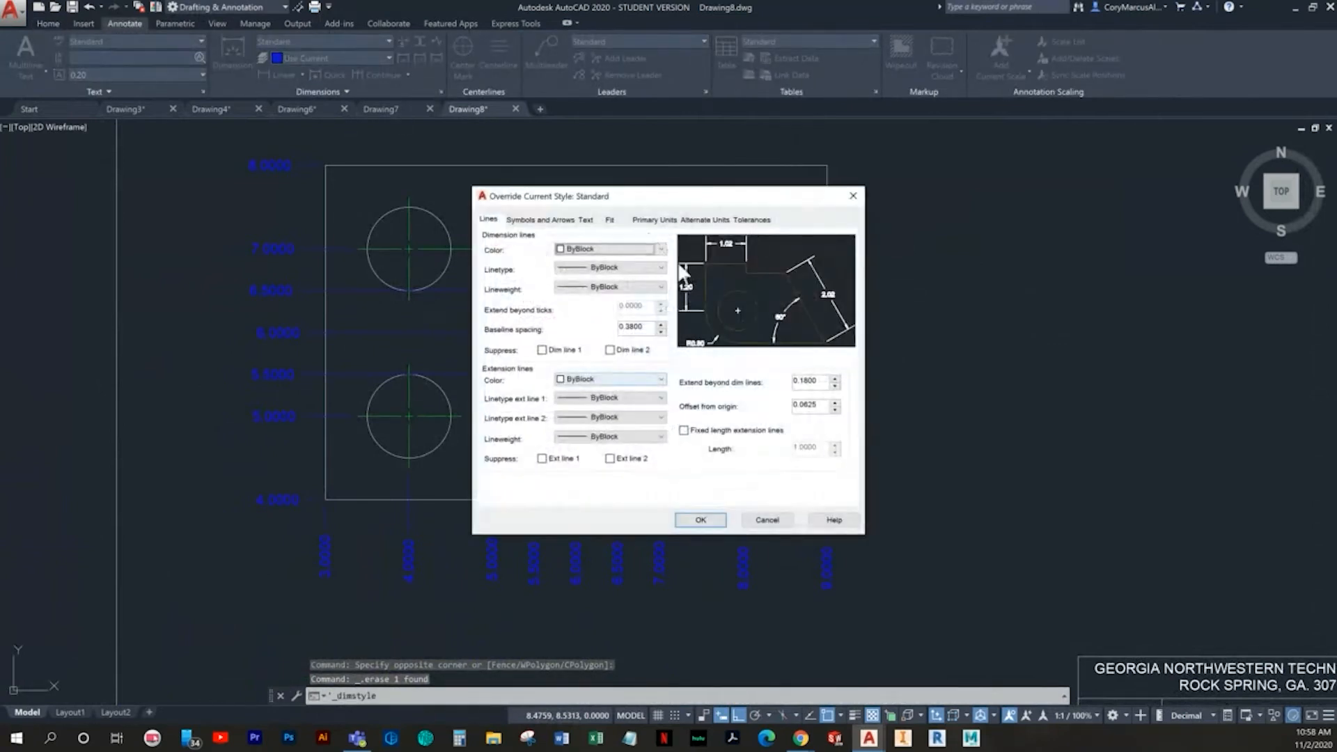
click(662, 220)
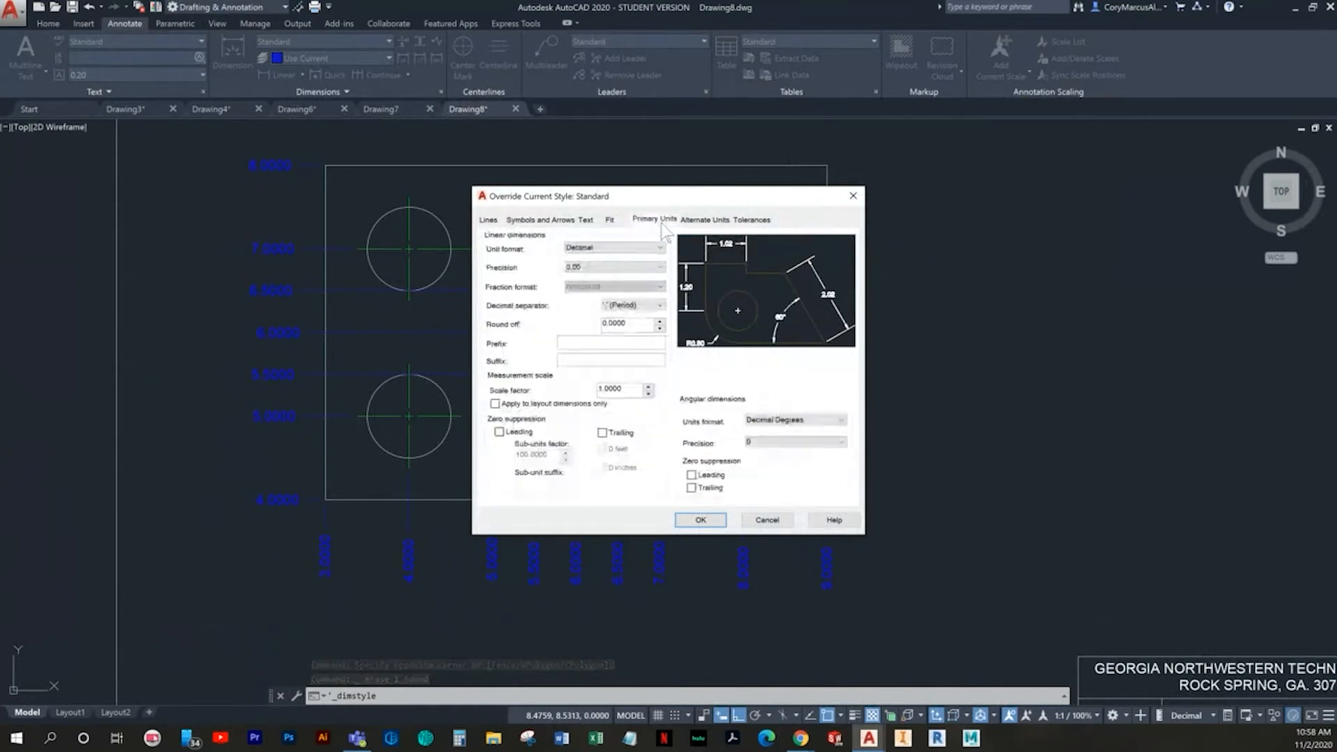
click(607, 269)
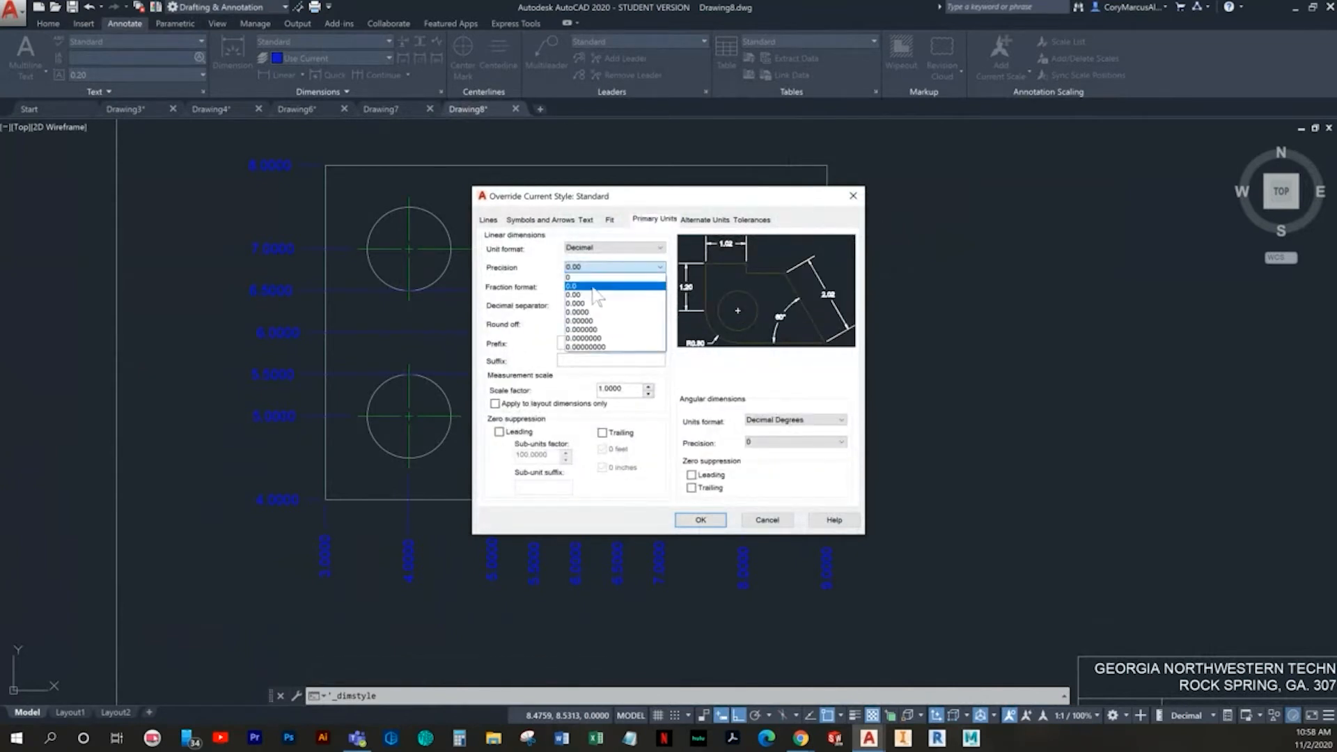
click(600, 281)
click(592, 268)
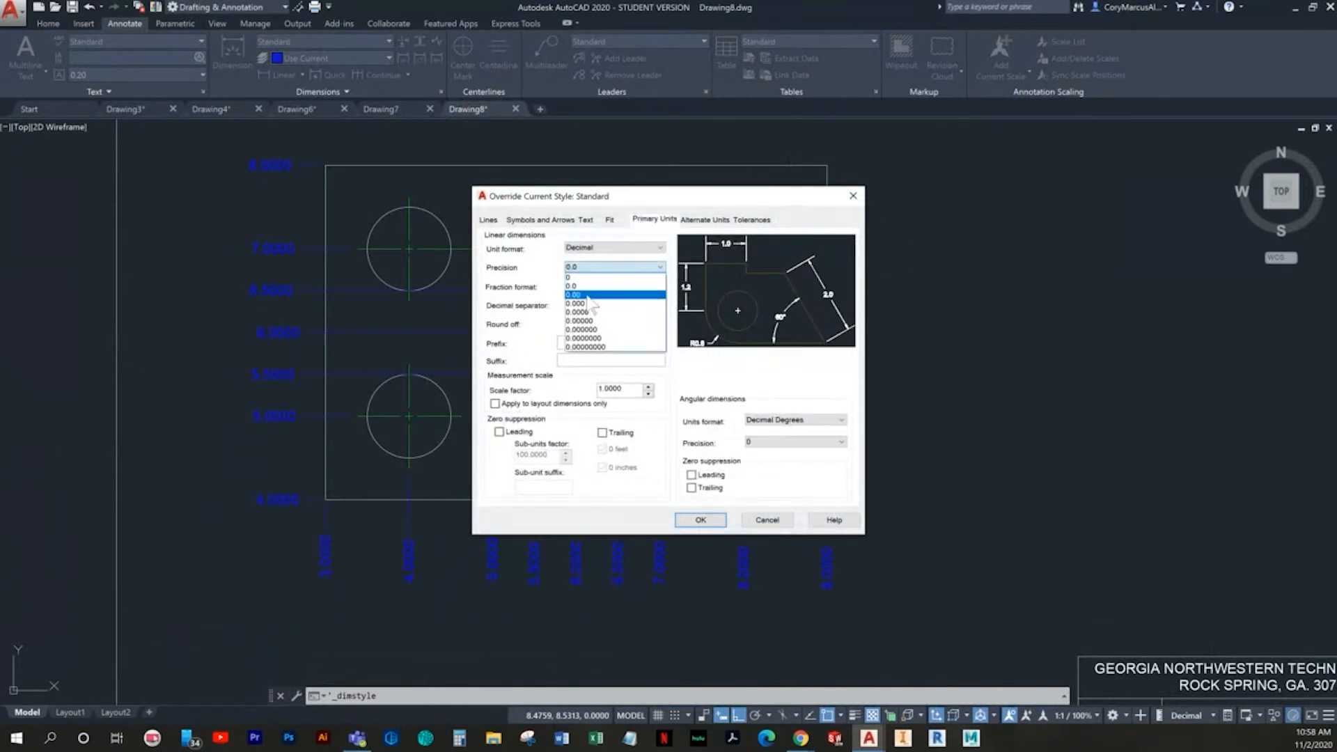
click(582, 295)
click(690, 521)
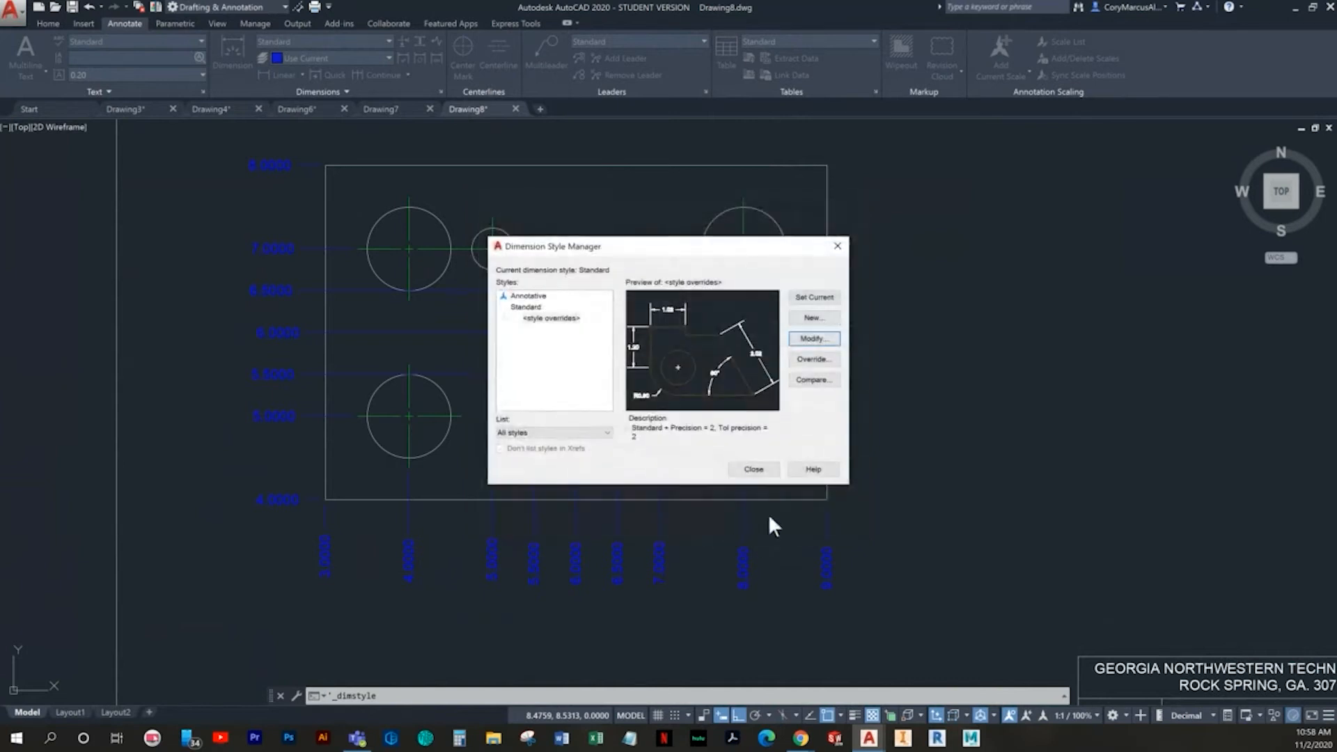
click(754, 469)
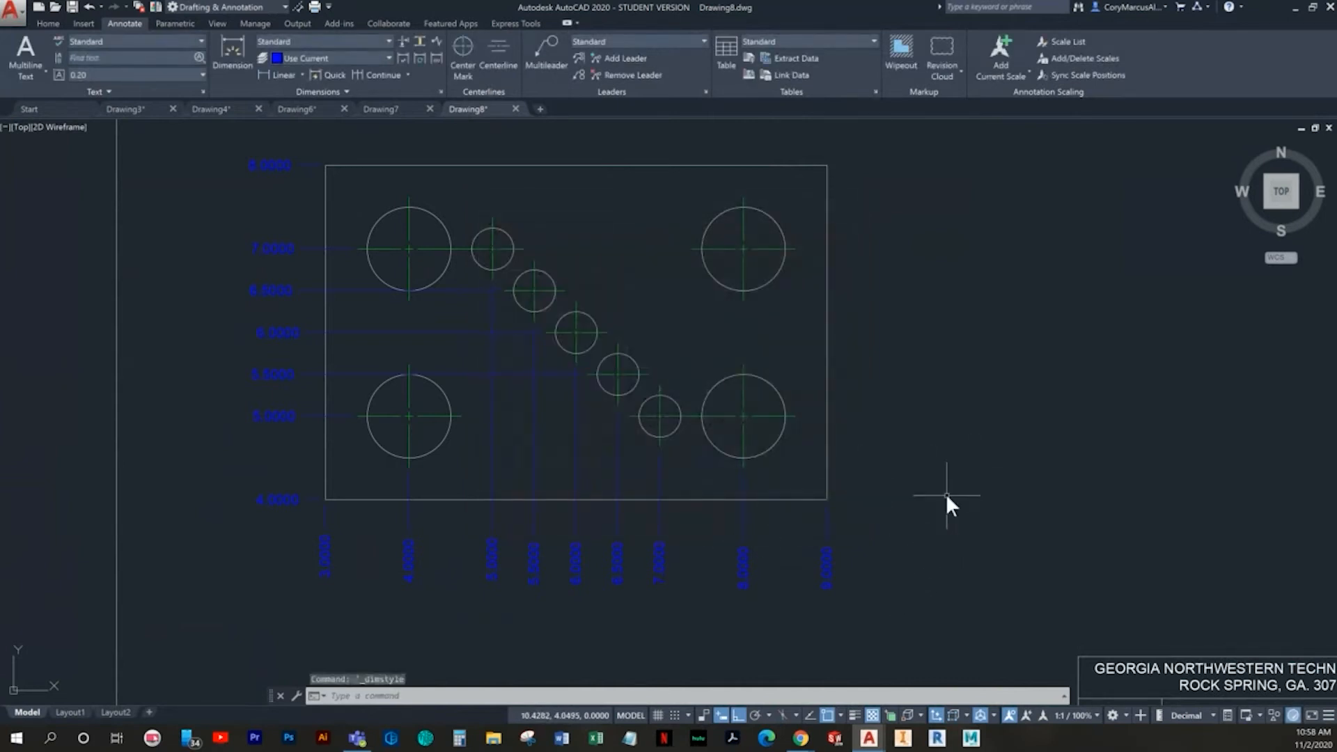
- Undo the precision override, recheck the Standard style's override settings for primary units, and close the Dimension Style Manager
key(ctrl+z)
key(ctrl+z)
scroll(797, 479, down, 4)
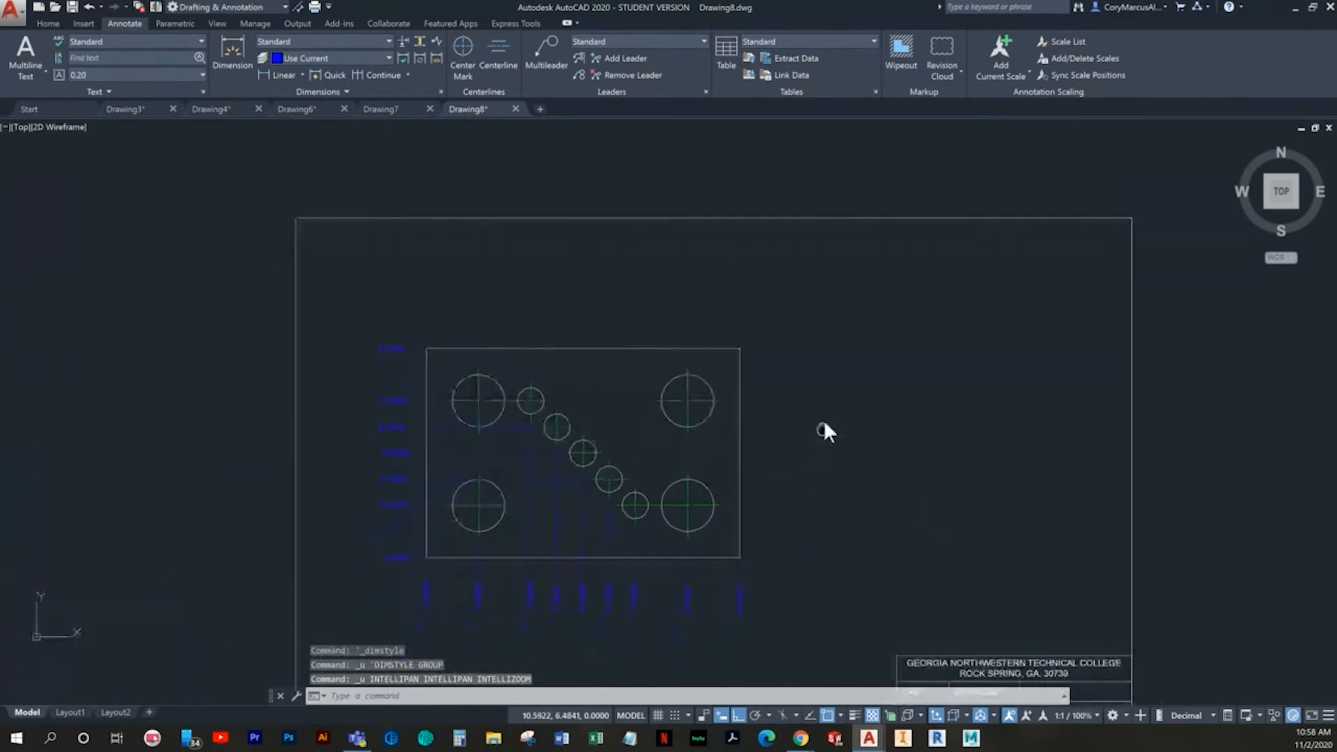
click(752, 556)
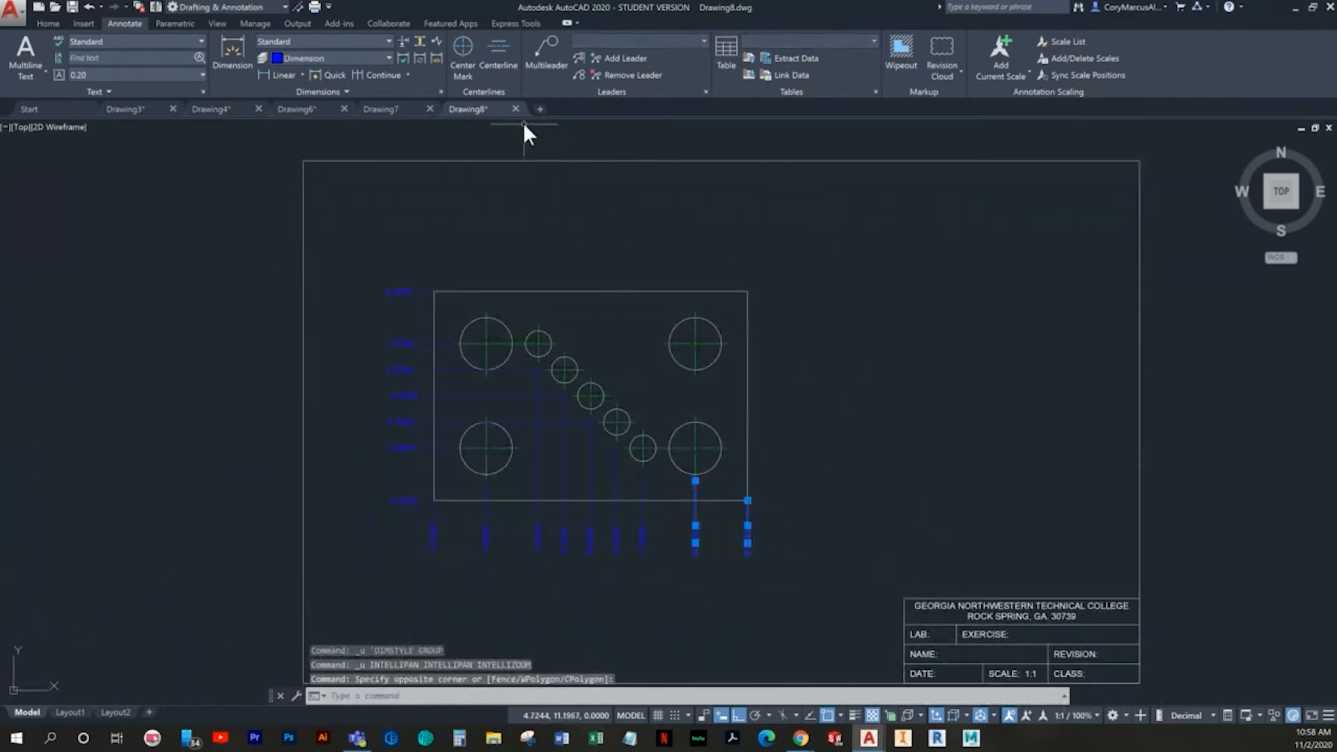
click(439, 92)
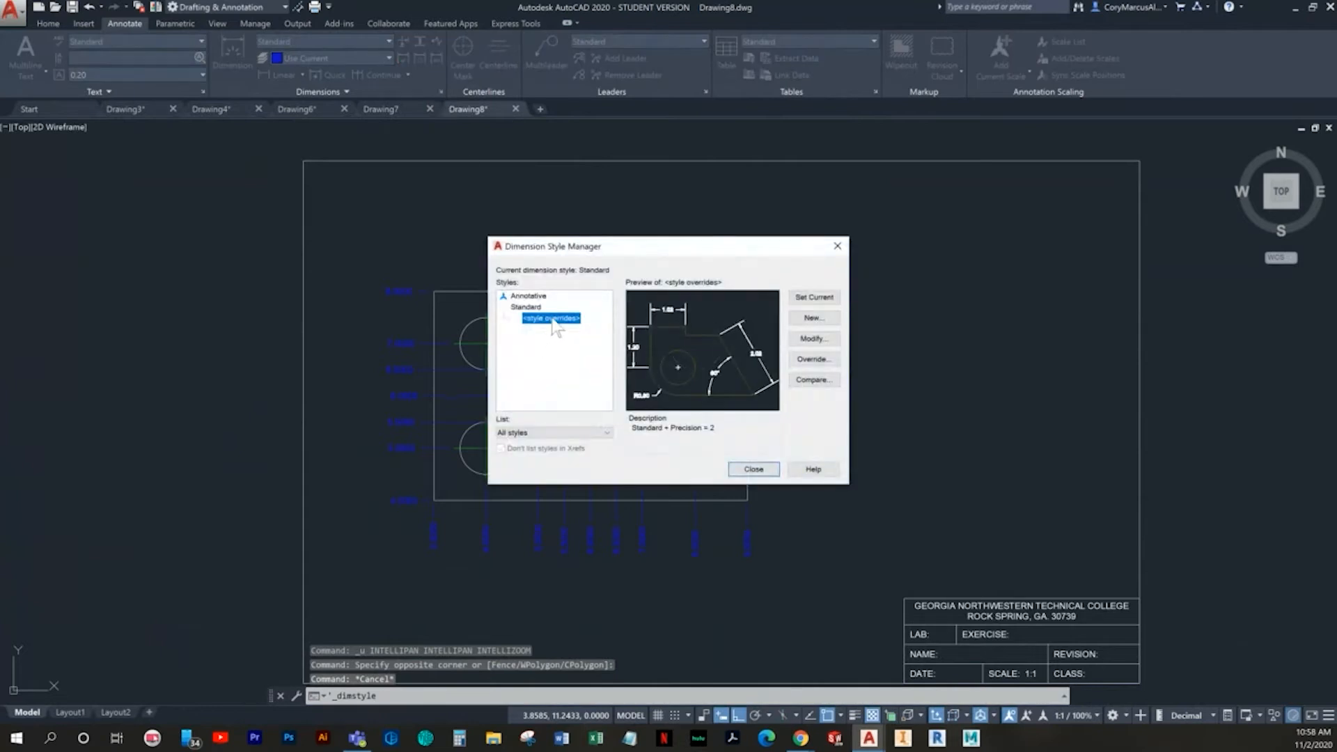
click(827, 362)
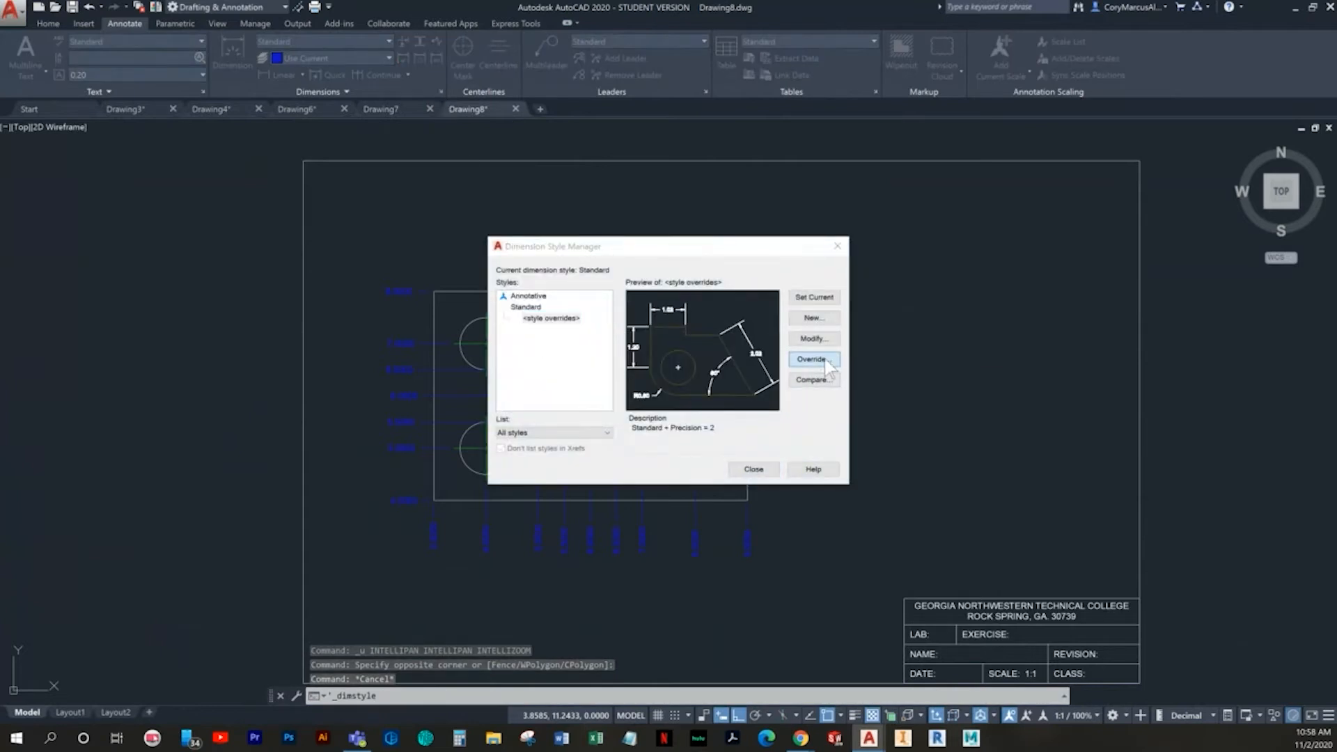
key(Escape)
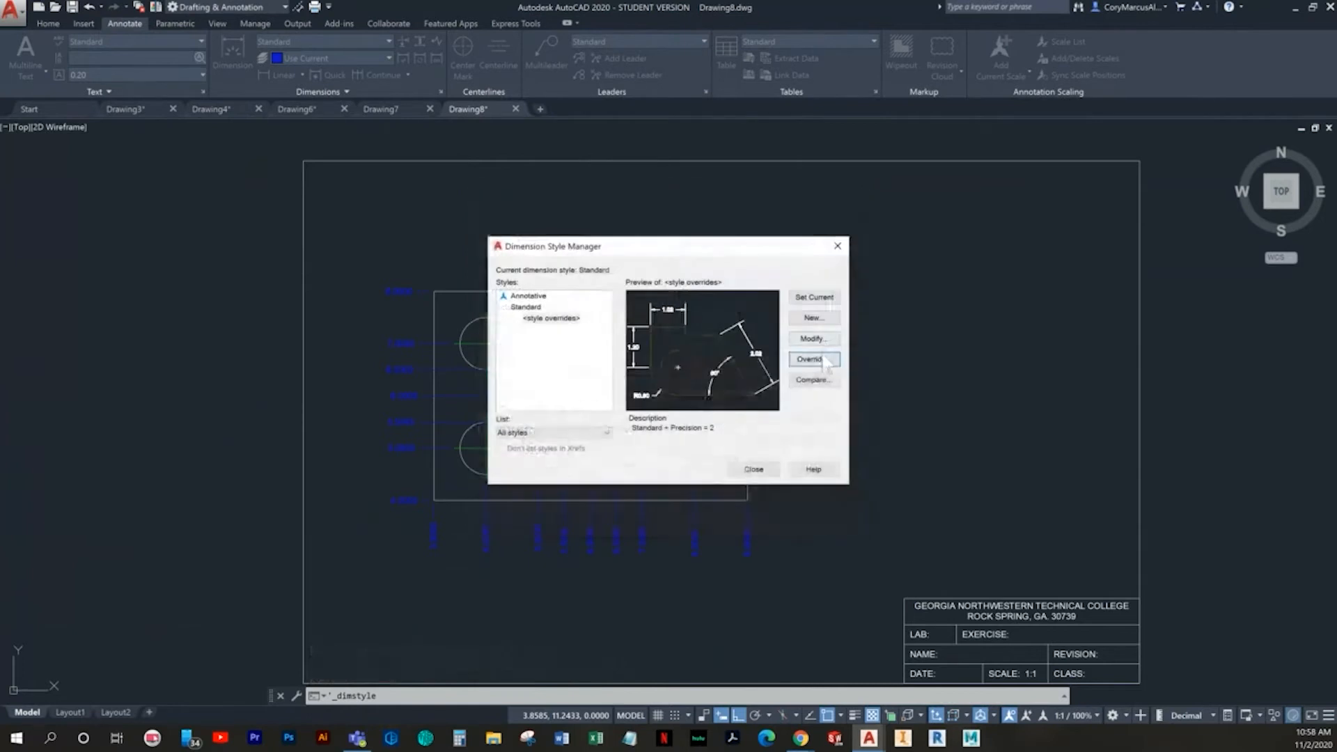
click(825, 361)
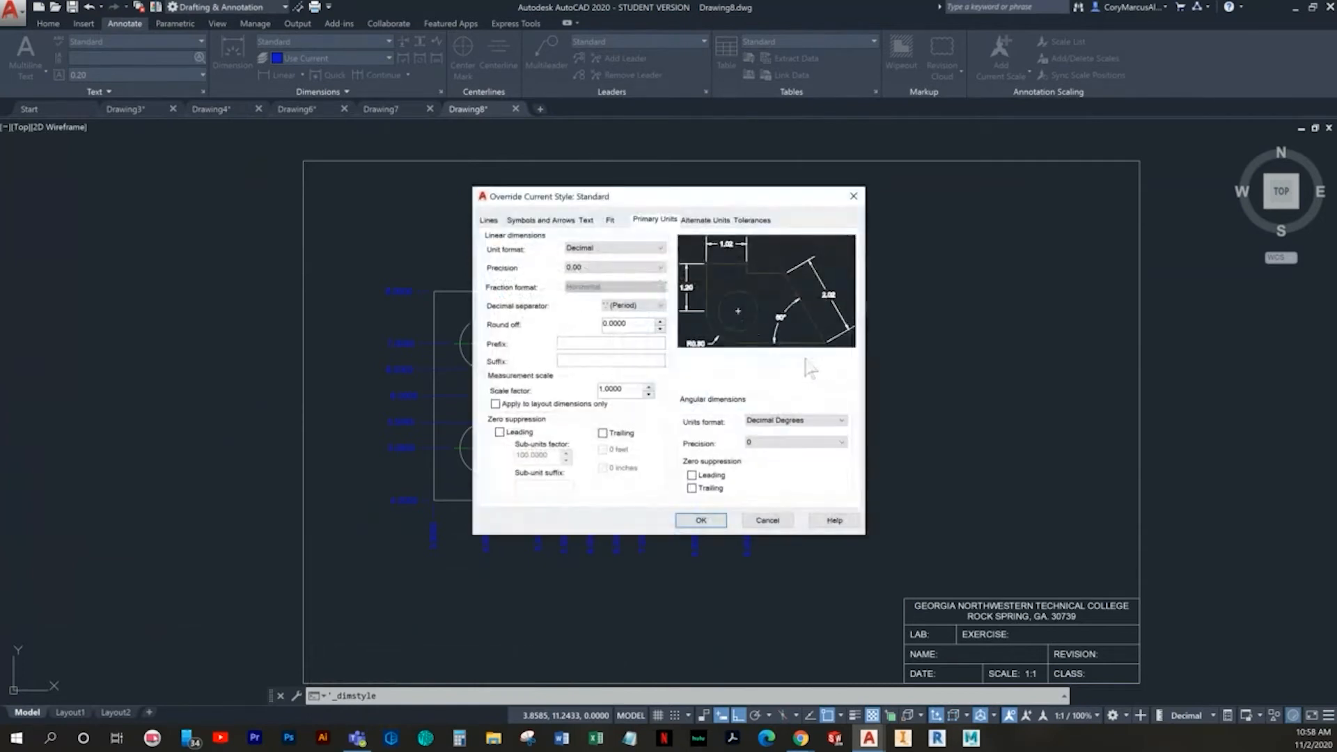
key(Return)
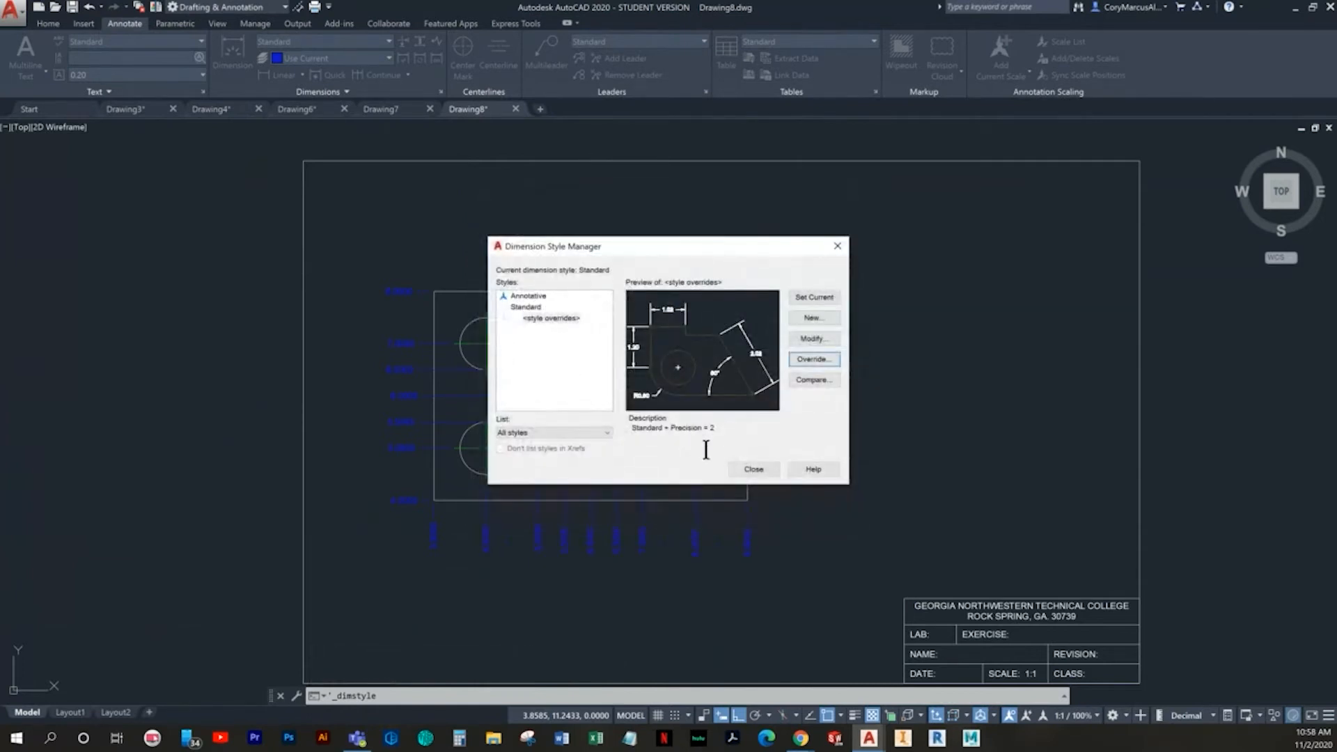
click(753, 469)
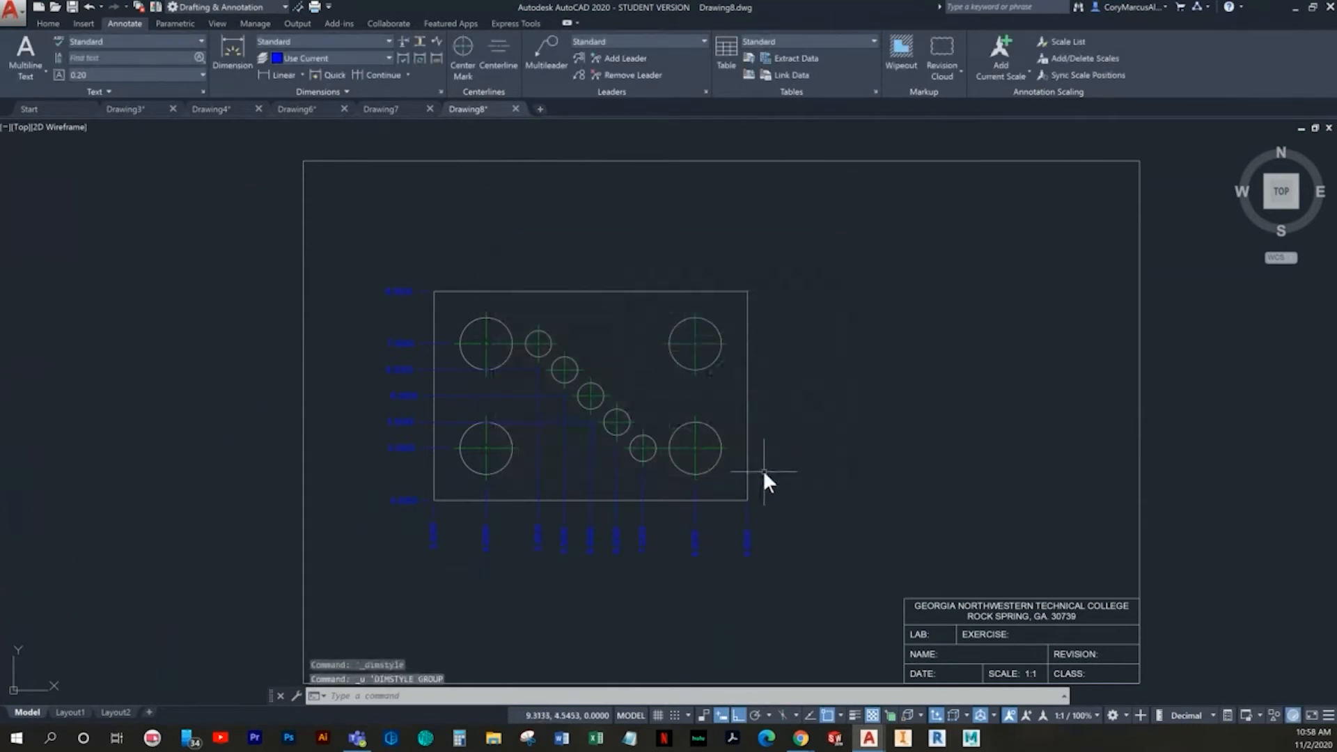
- Undo back through the test dimension and the DIMDEC changes, keeping the last X ordinate dimension
scroll(762, 470, up, 3)
key(ctrl+z)
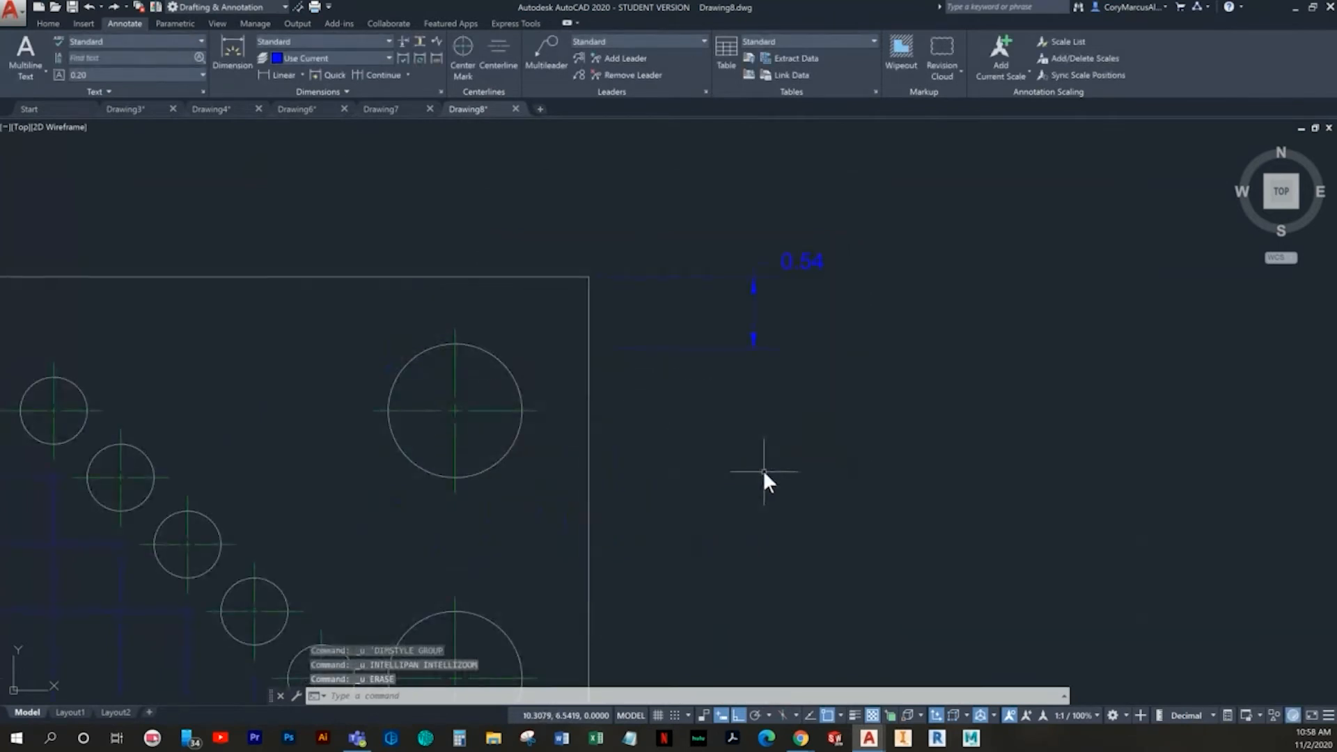
key(ctrl+z)
key(ctrl+z)
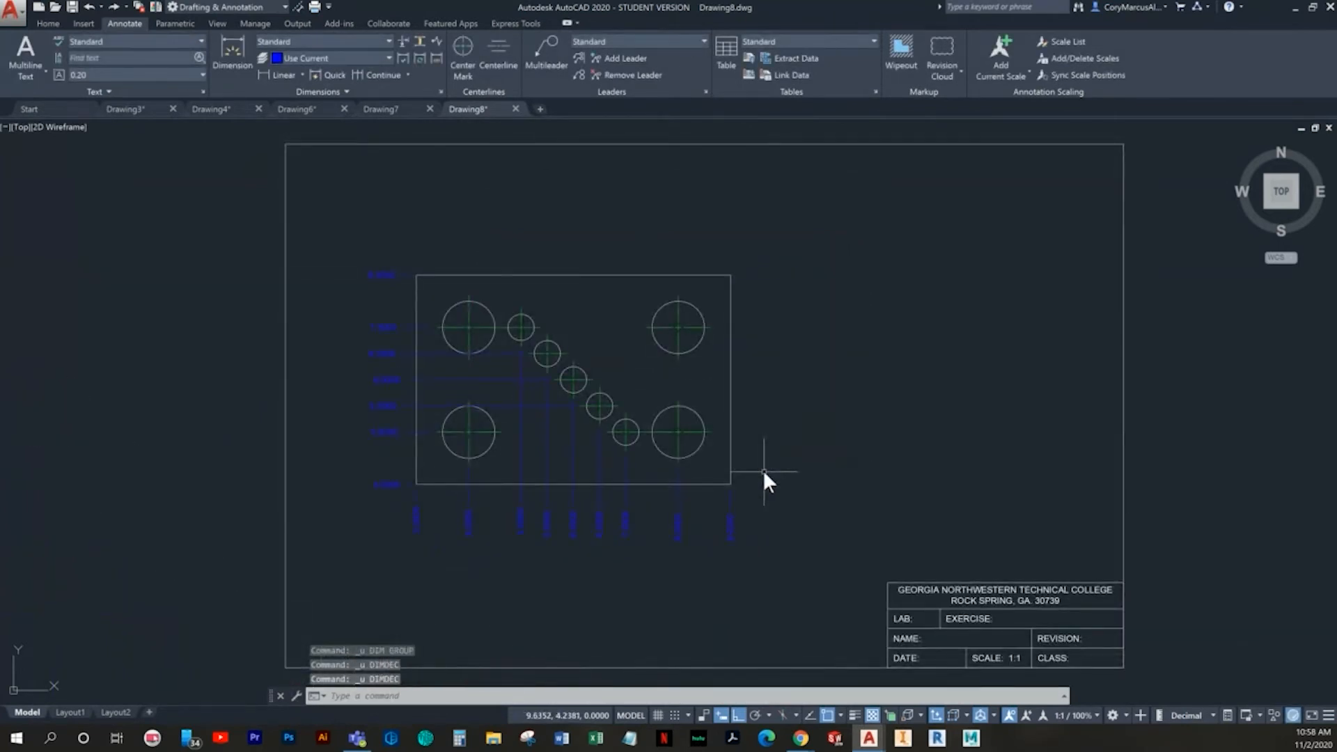
key(ctrl+z)
key(ctrl+z)
key(ctrl+y)
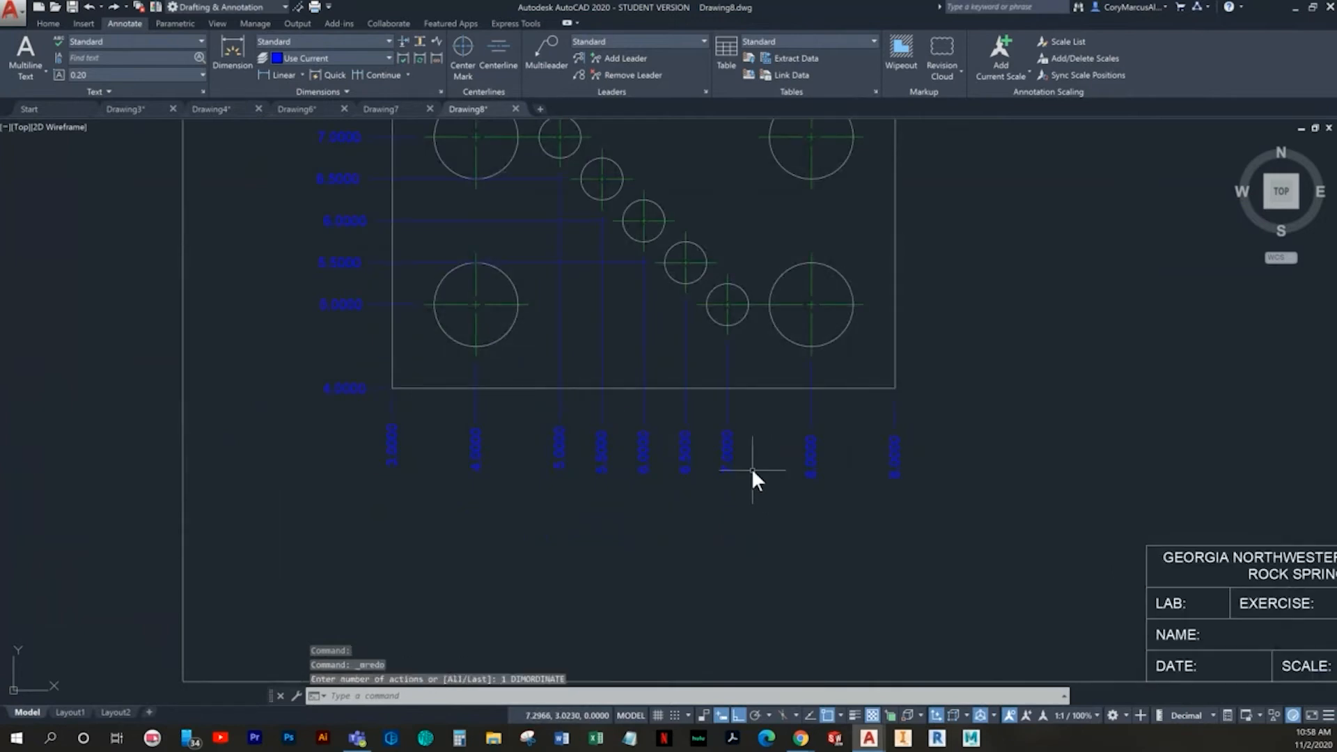
- Modify the Standard dimension style itself so its primary units linear precision is 0.00
click(441, 90)
click(815, 340)
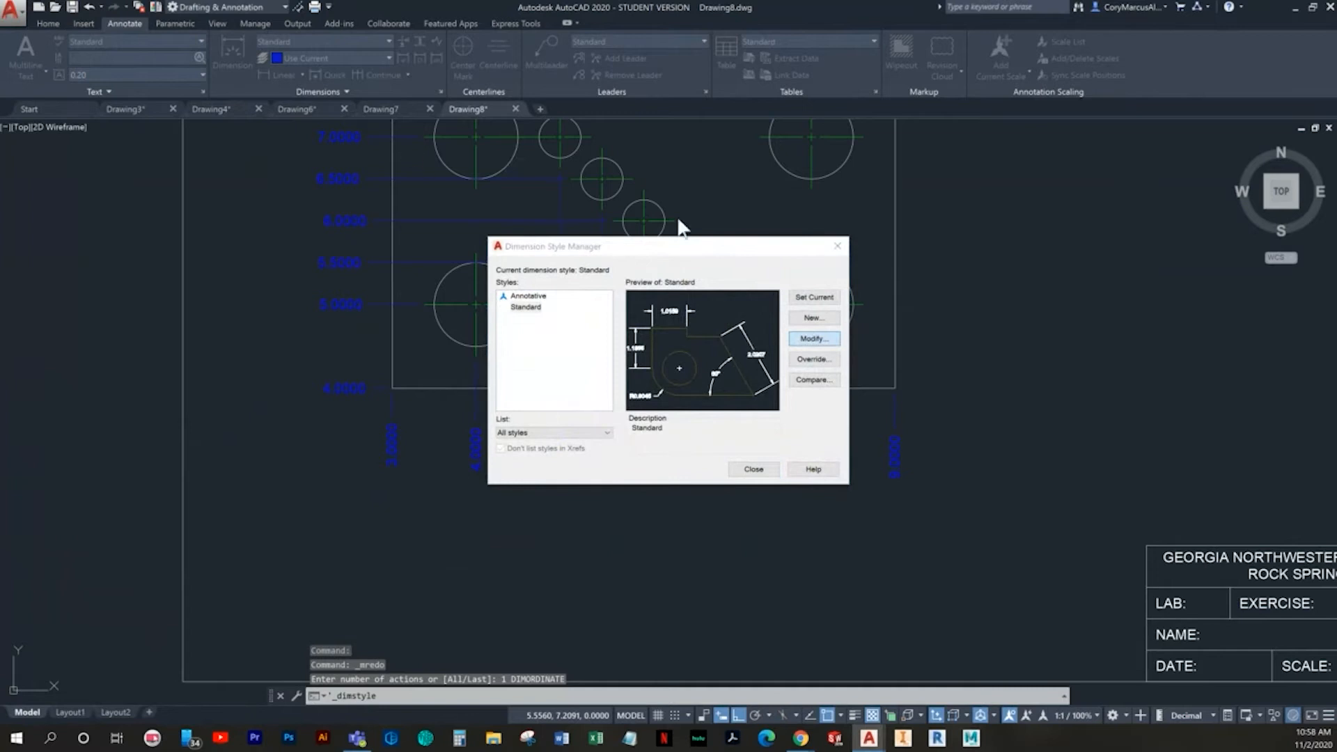
click(648, 268)
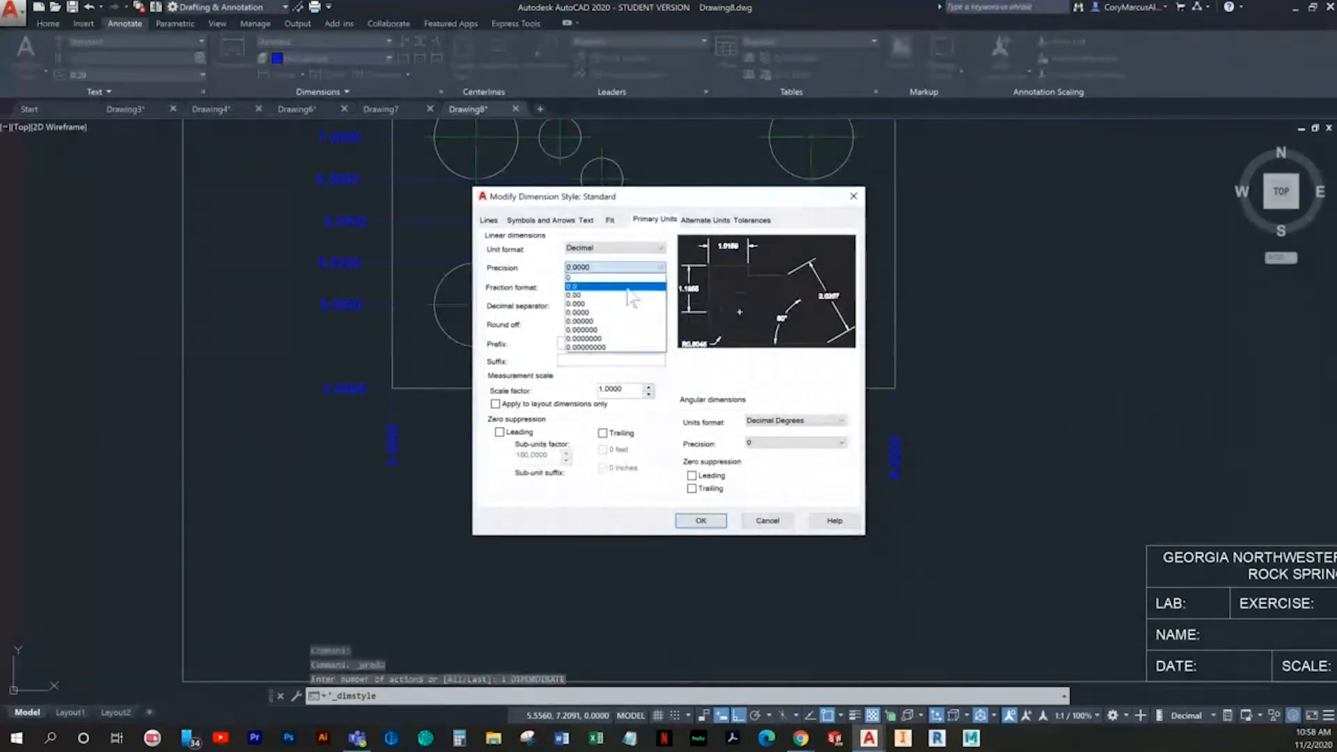
click(612, 300)
click(710, 524)
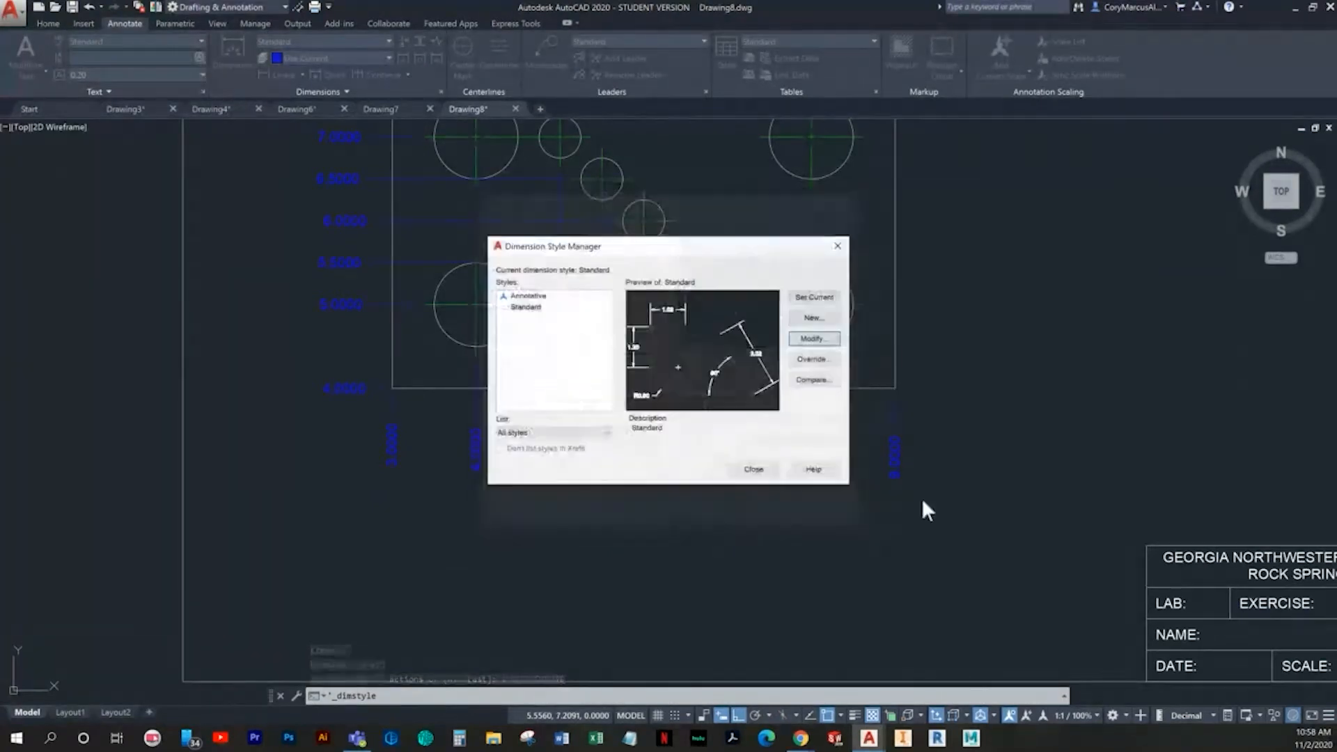
click(752, 470)
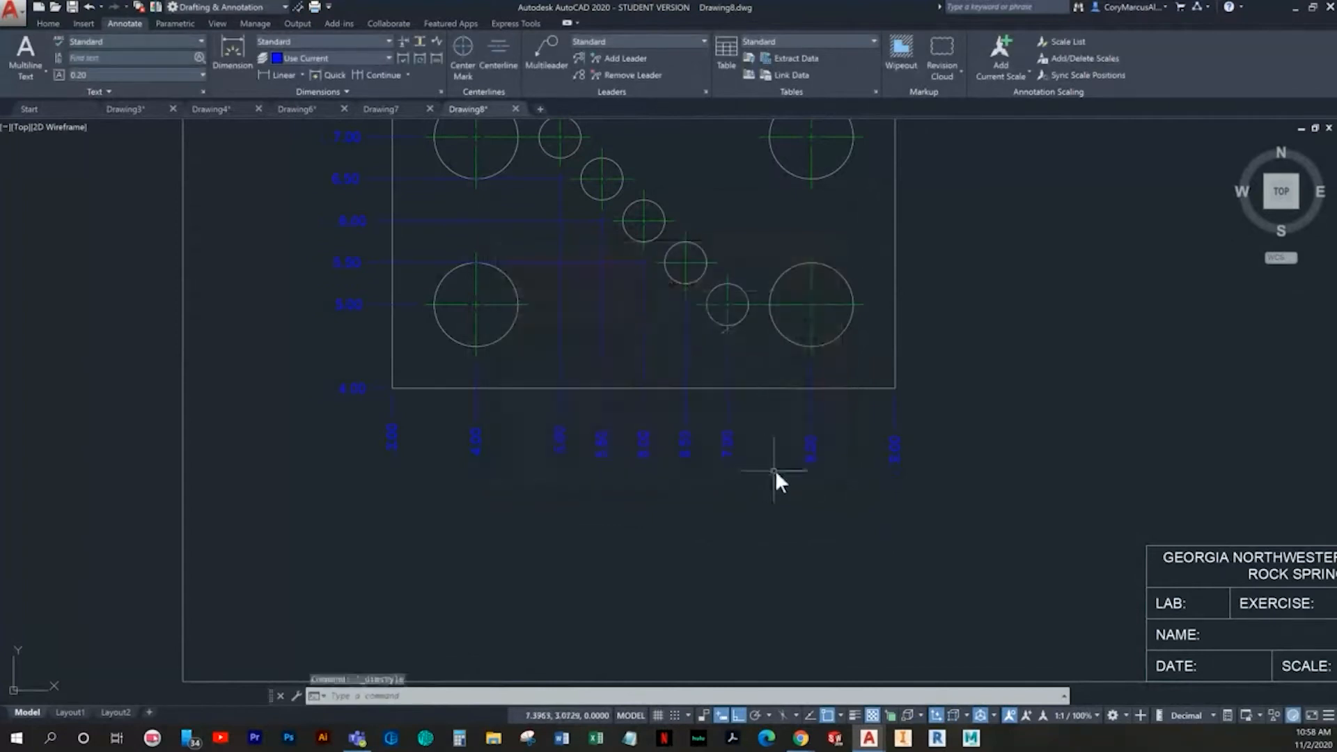
- Add a diameter dimension to the plate's upper-left large circle, with its text above the plate's top edge
scroll(867, 494, down, 3)
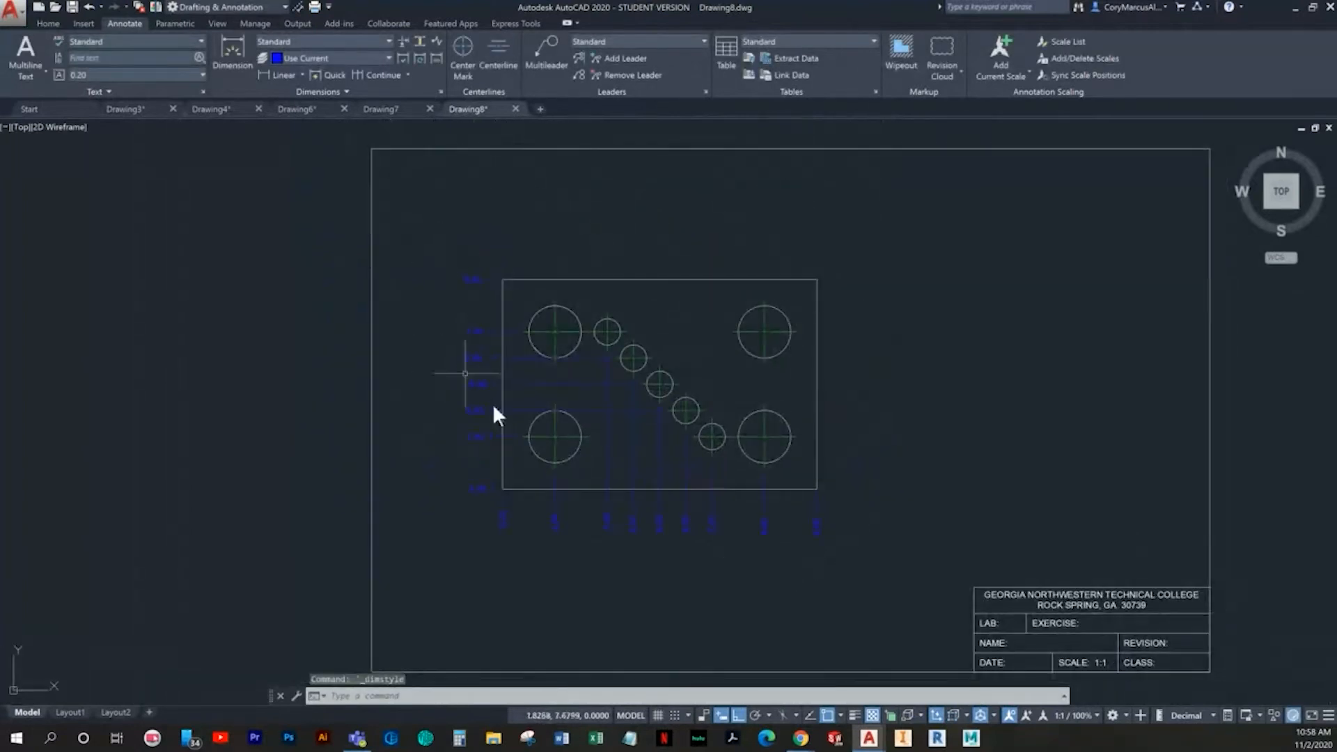
click(232, 52)
scroll(456, 290, up, 2)
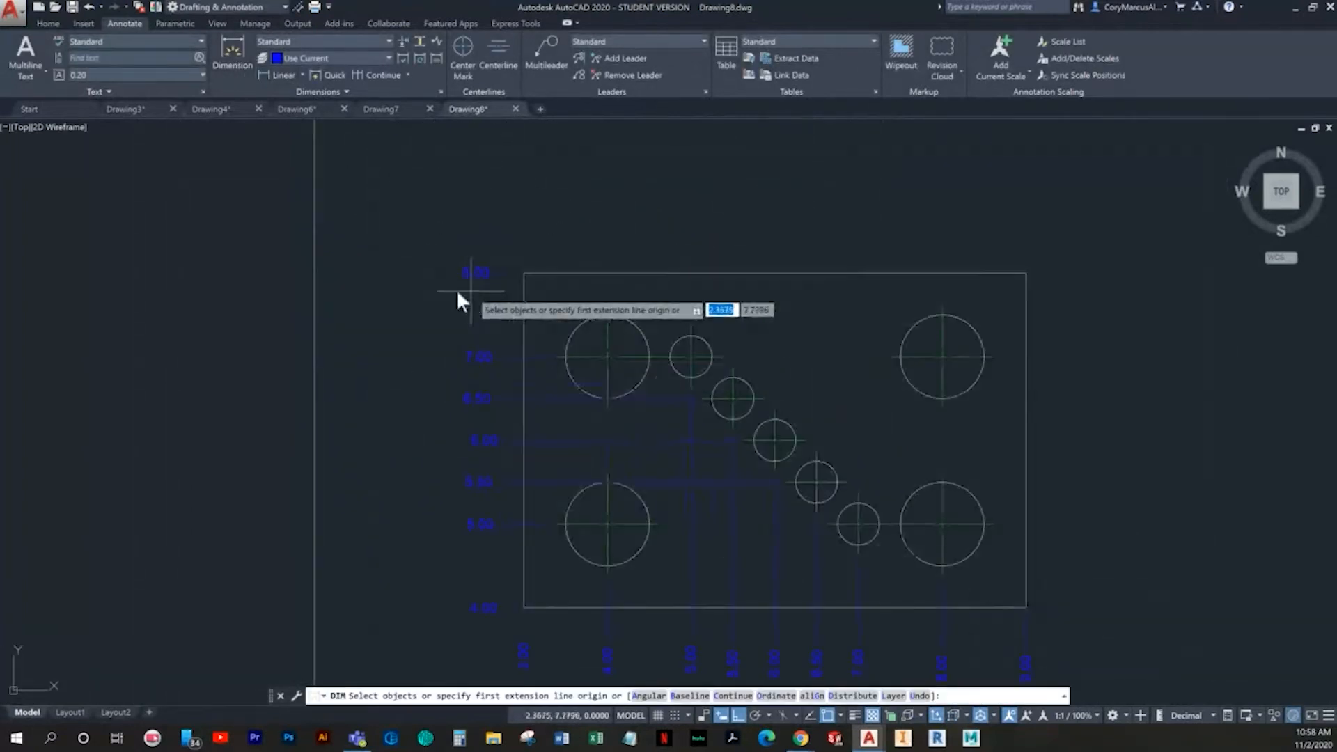
middle_drag(456, 290, 370, 297)
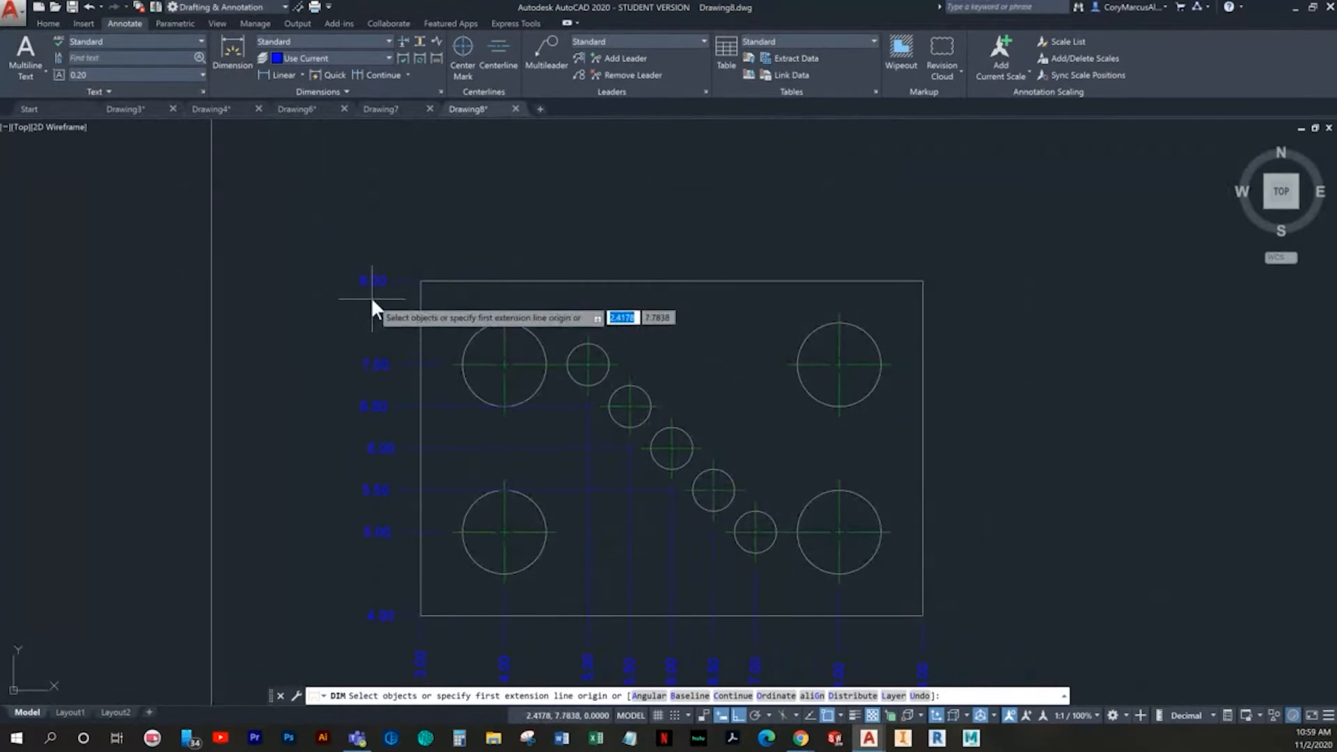
click(516, 326)
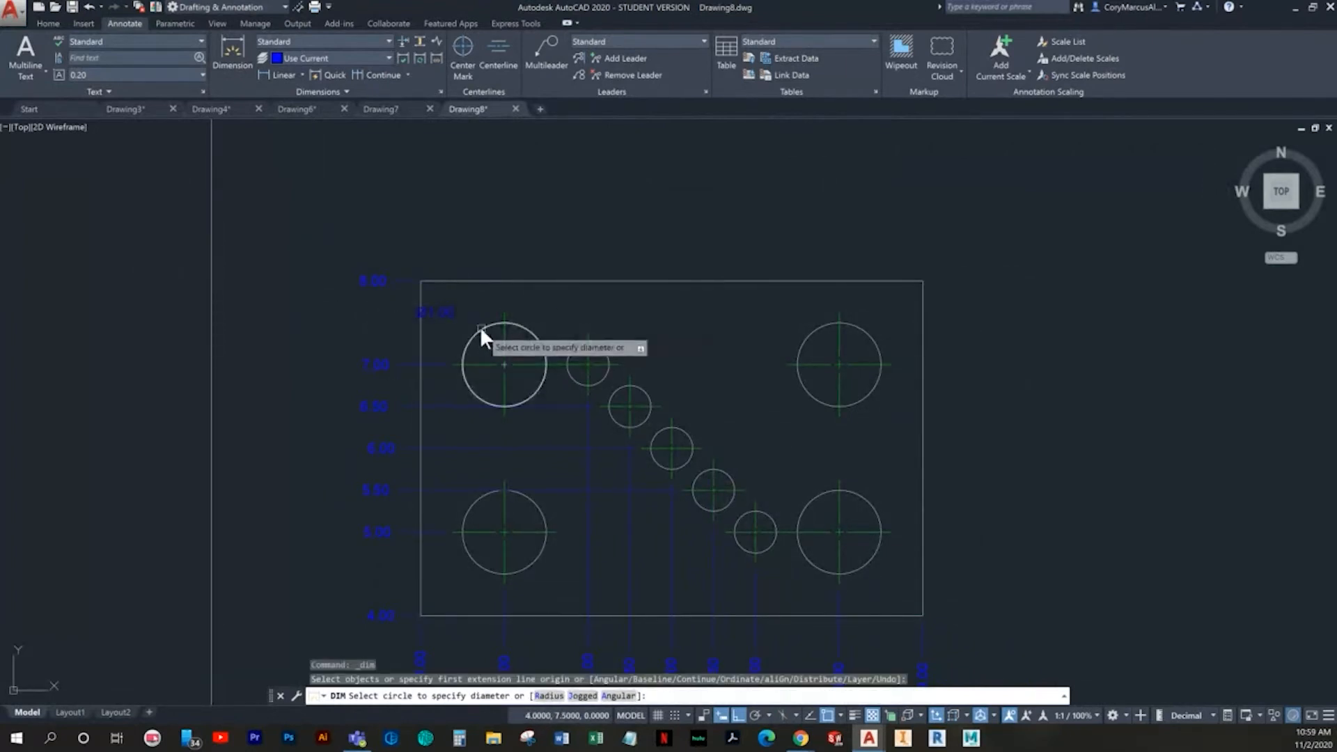
click(462, 231)
- Add a diameter dimension to the uppermost small circle, with its text above the plate, and end the command
scroll(592, 317, up, 2)
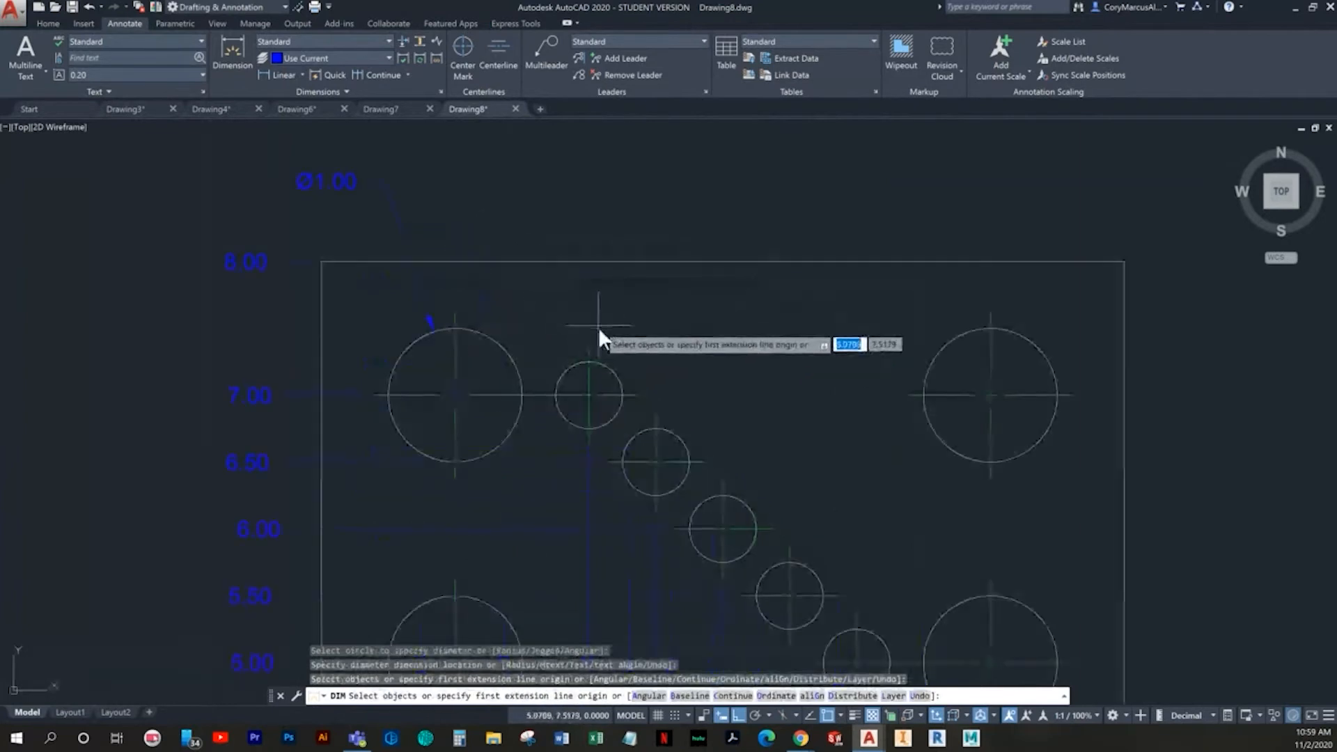
click(575, 363)
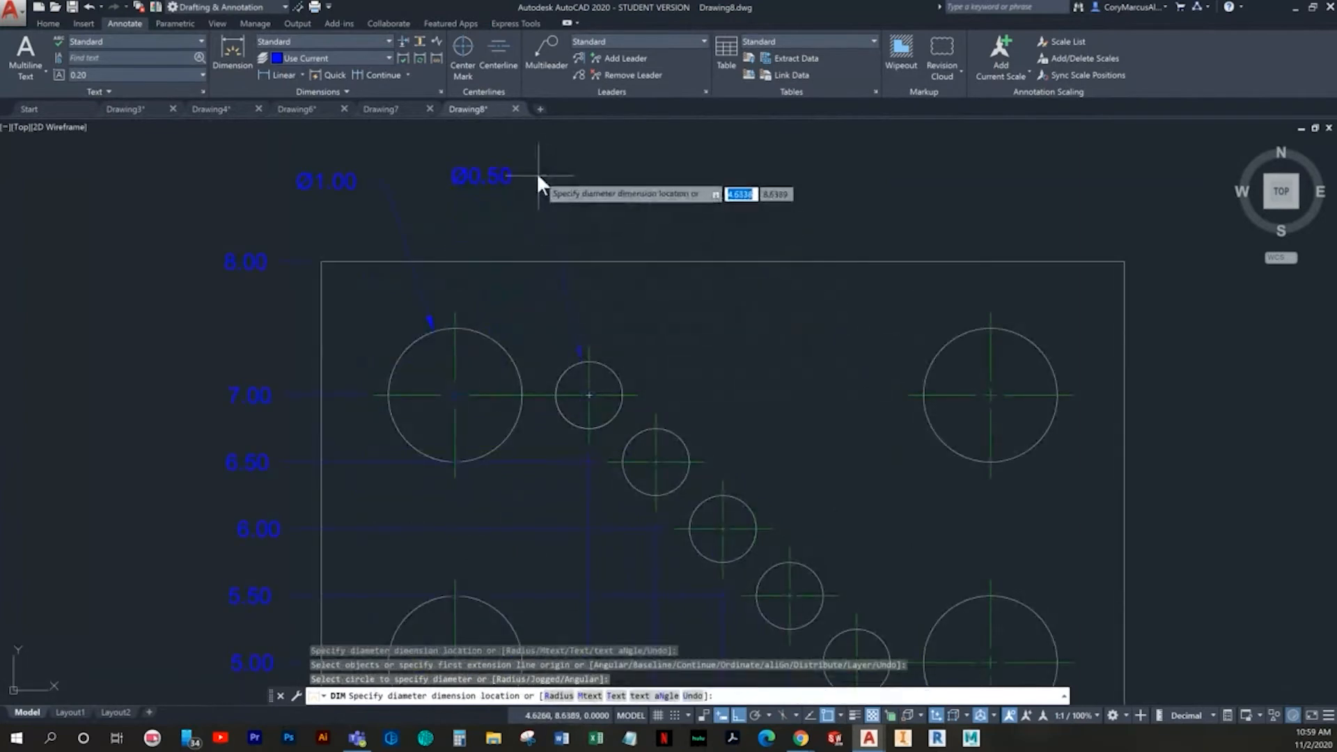
click(536, 174)
scroll(588, 282, down, 2)
key(Escape)
key(Escape)
- Prefix the large circle's diameter dimension with 4X and the small circle's diameter dimension with 5X
click(440, 216)
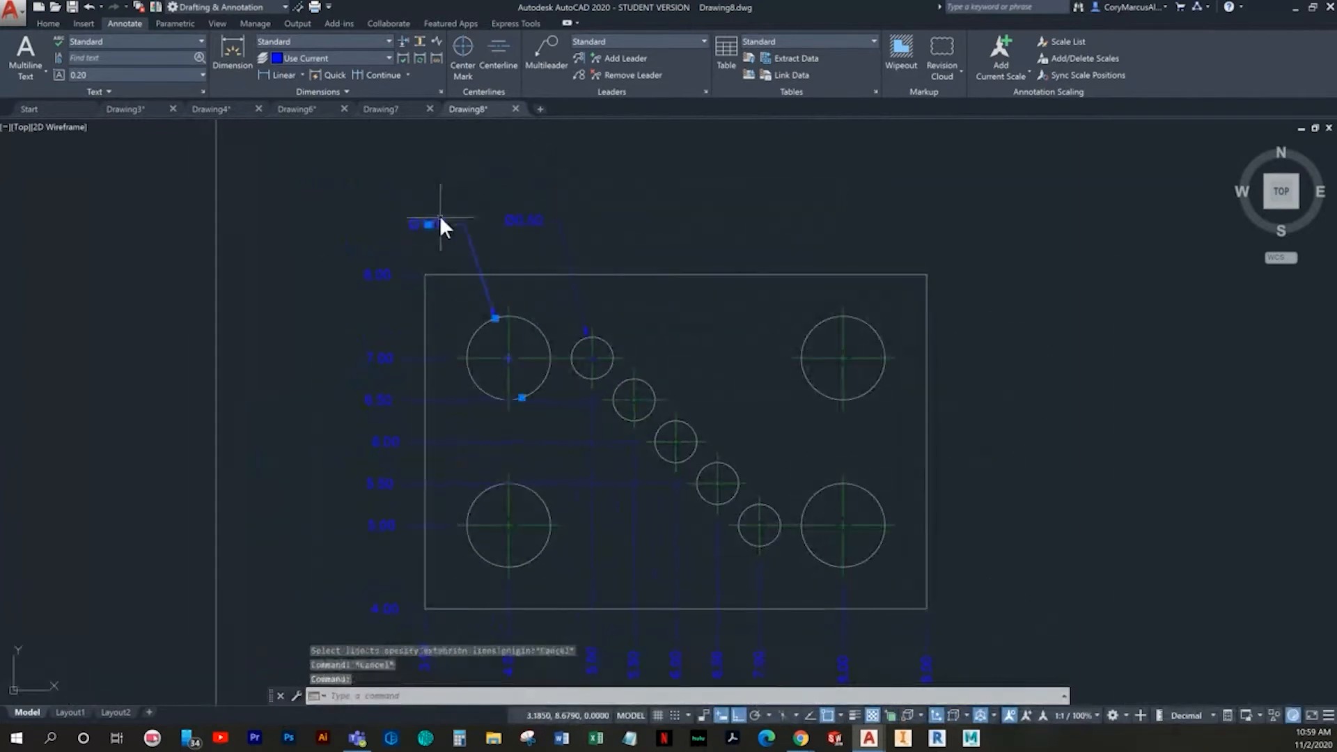
double_click(438, 223)
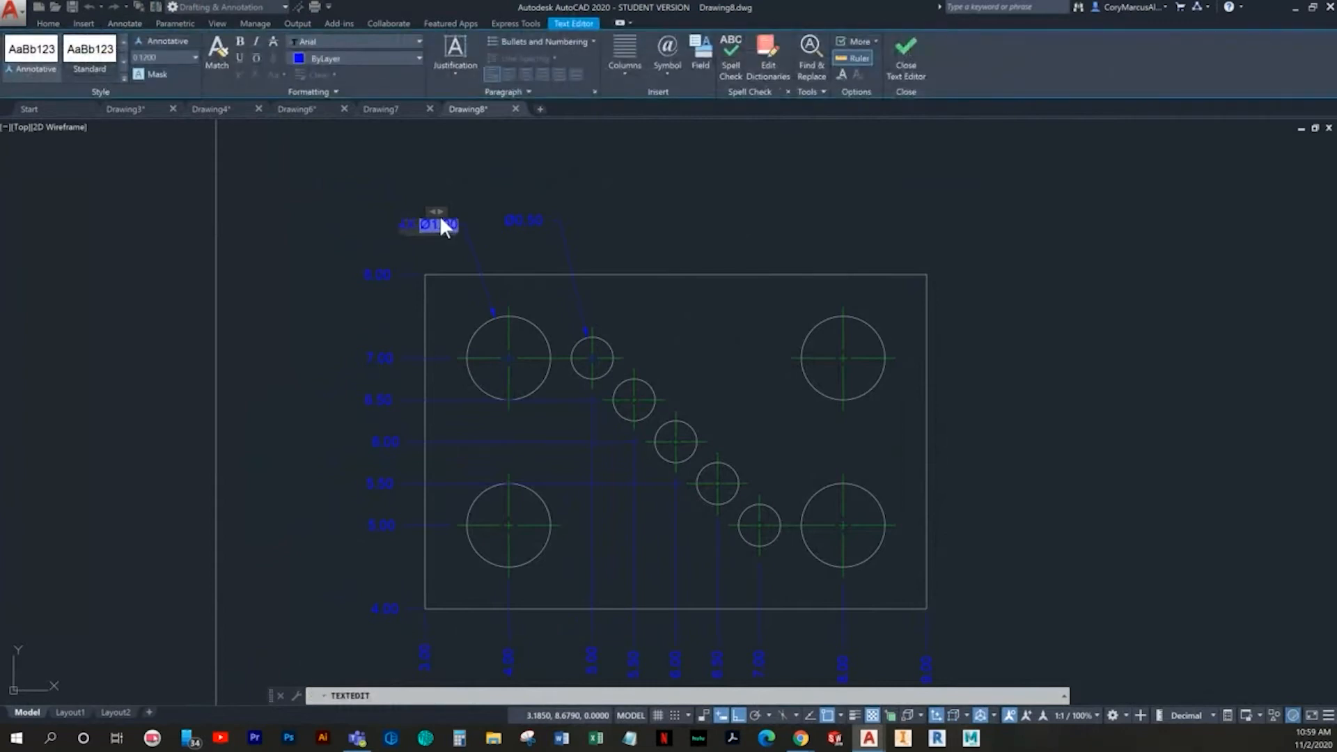
click(529, 219)
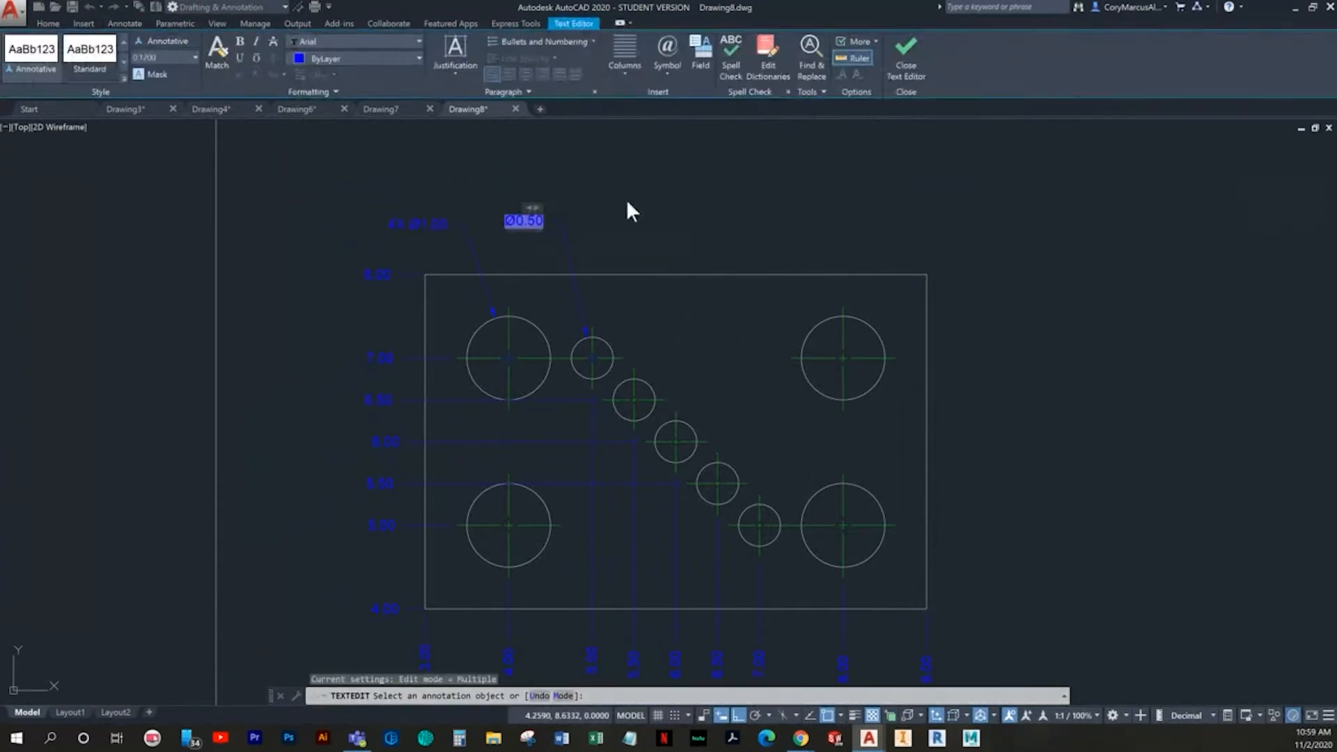
text(5X)
click(667, 213)
key(Escape)
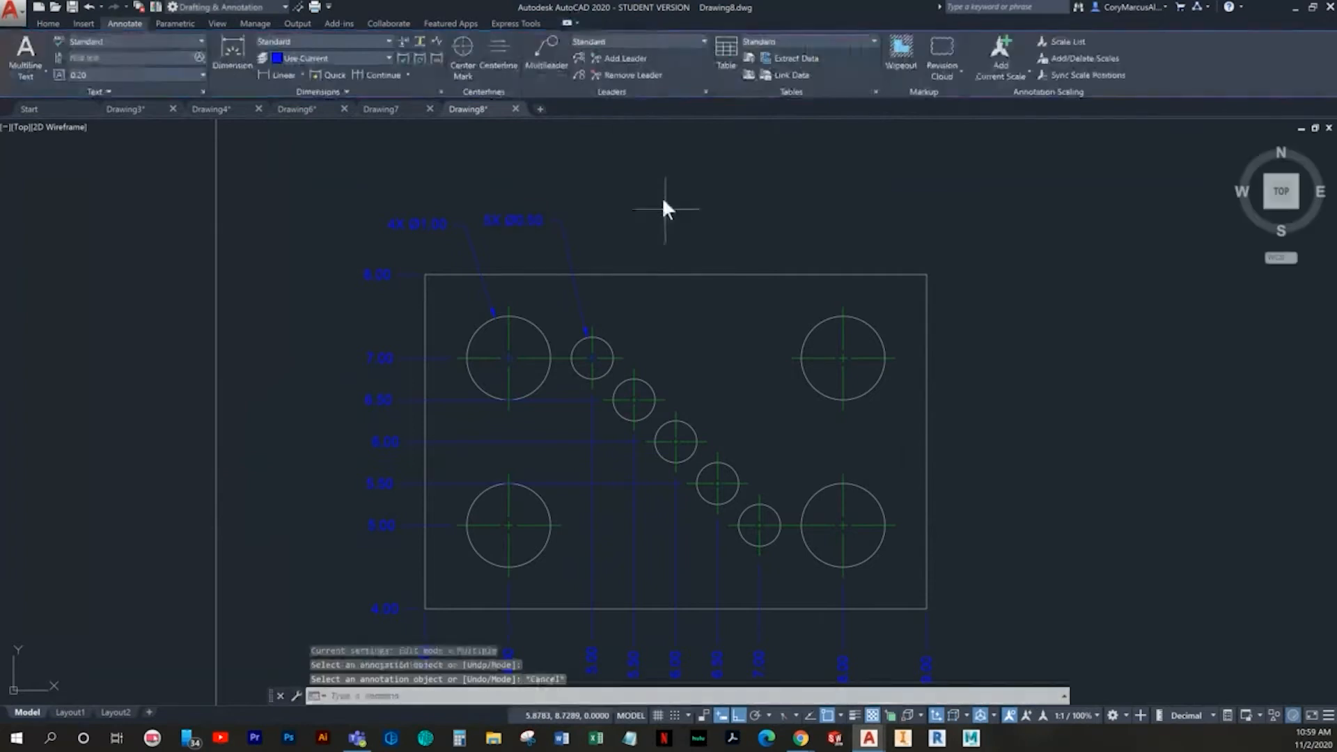
- Examine the quantity prefixes on the two diameter dimensions above the plate up close
click(536, 224)
click(516, 187)
scroll(525, 223, up, 4)
scroll(382, 244, up, 2)
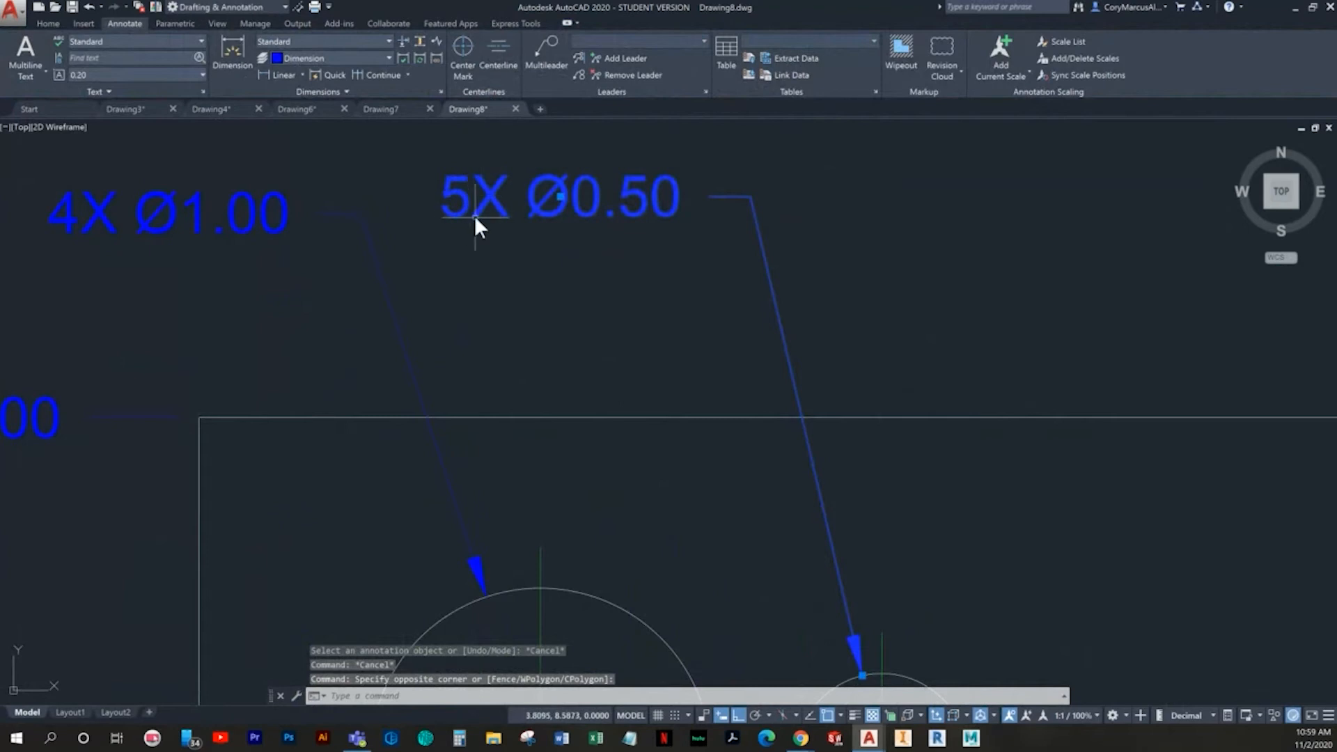
key(Escape)
scroll(617, 208, down, 4)
scroll(639, 245, down, 2)
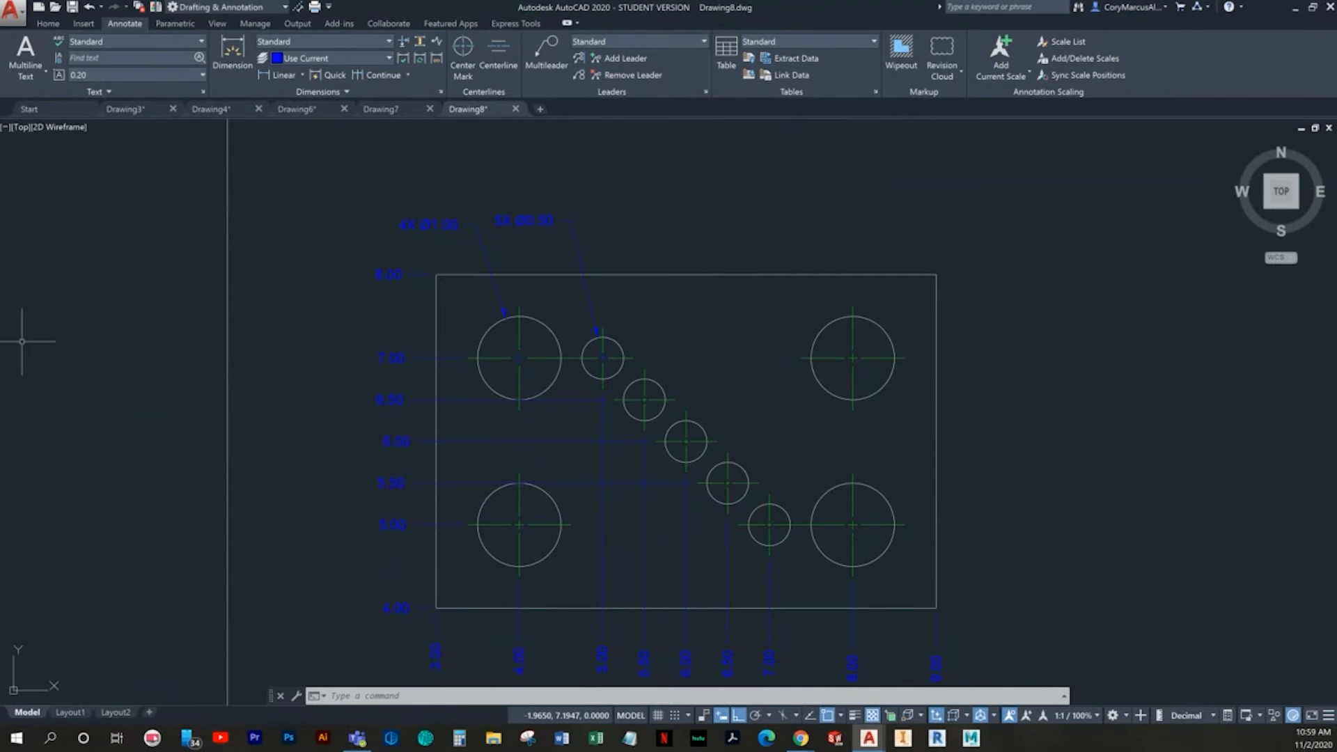
- Create a new drawing from the template with the college border and title block
click(38, 9)
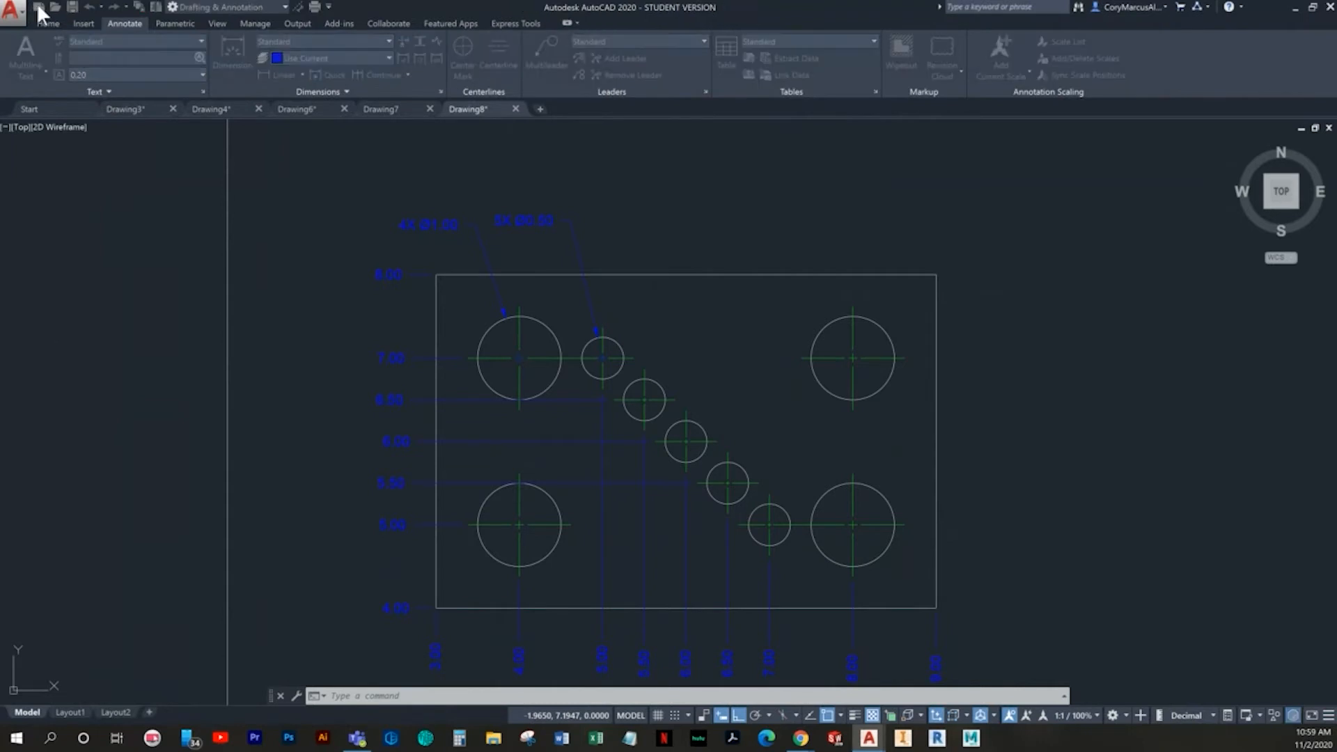
click(503, 351)
double_click(503, 351)
click(48, 23)
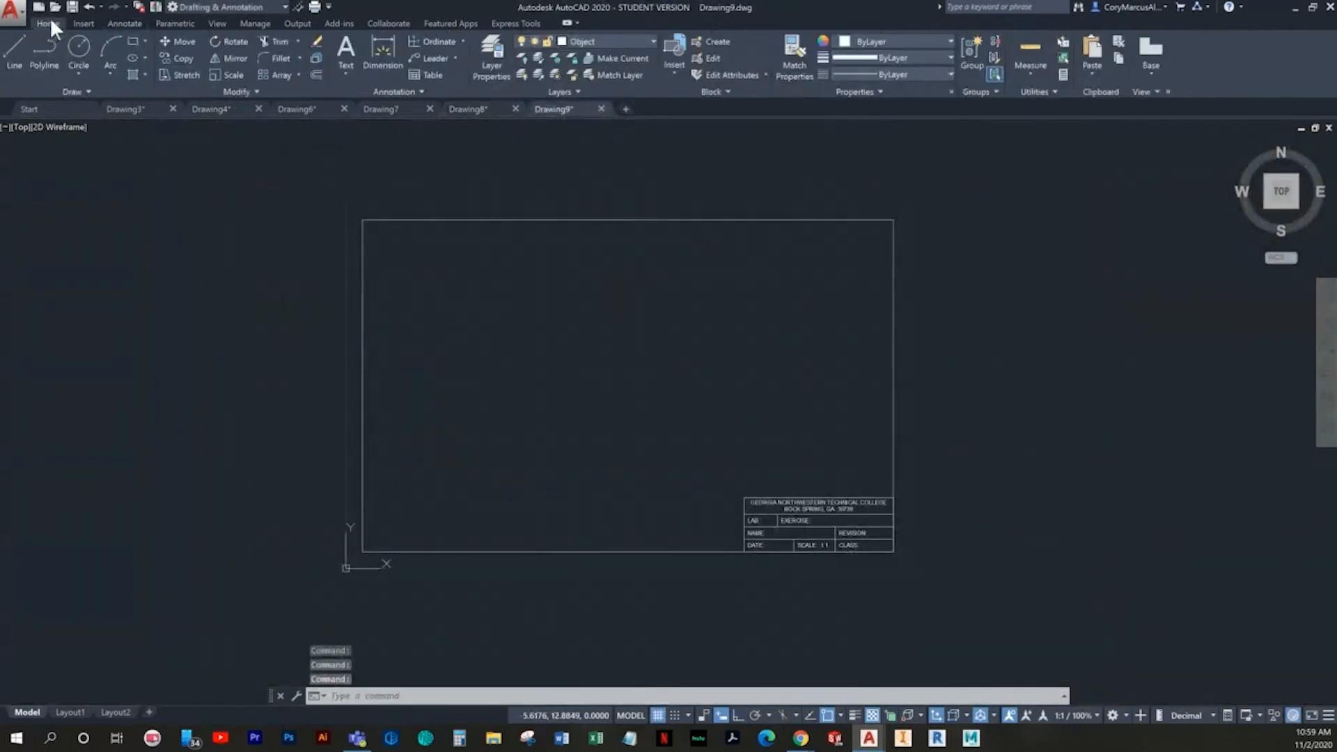
- Start a line at point 4,4 inside the border, with grid and snap turned on
click(15, 49)
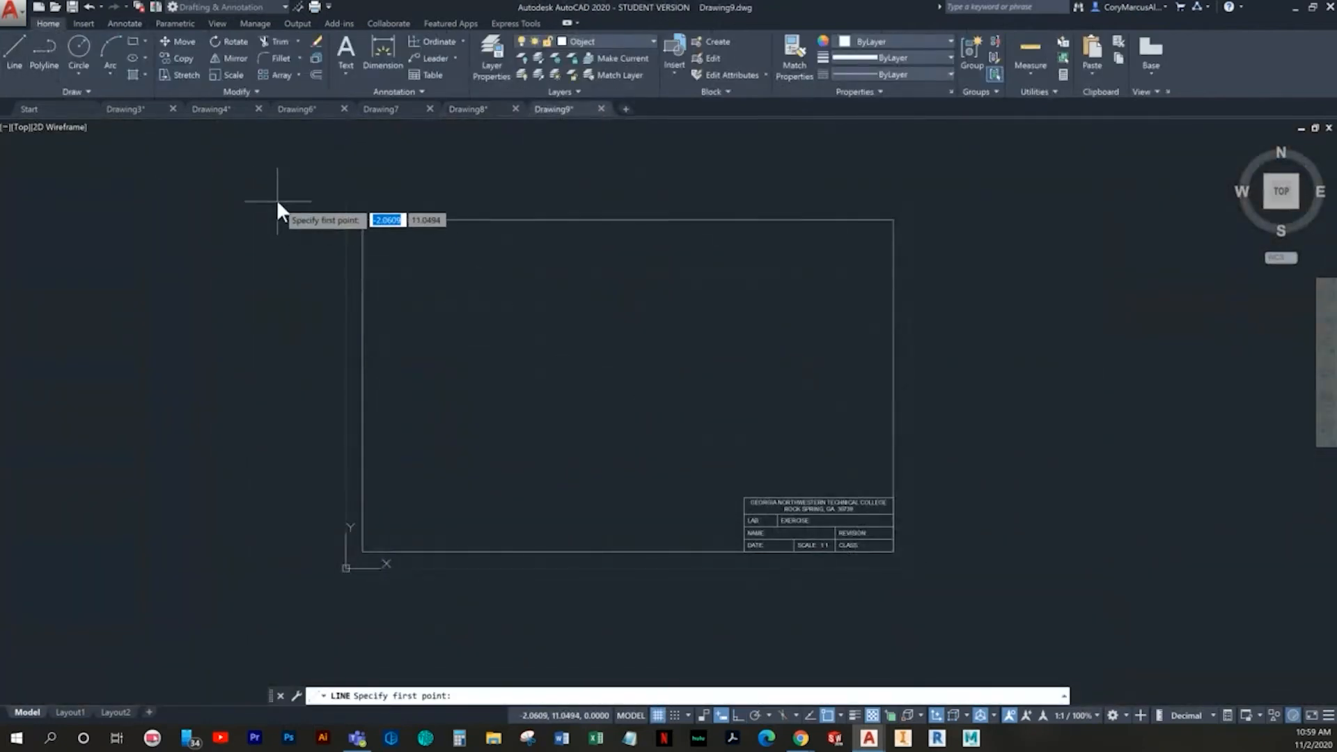
scroll(540, 436, up, 2)
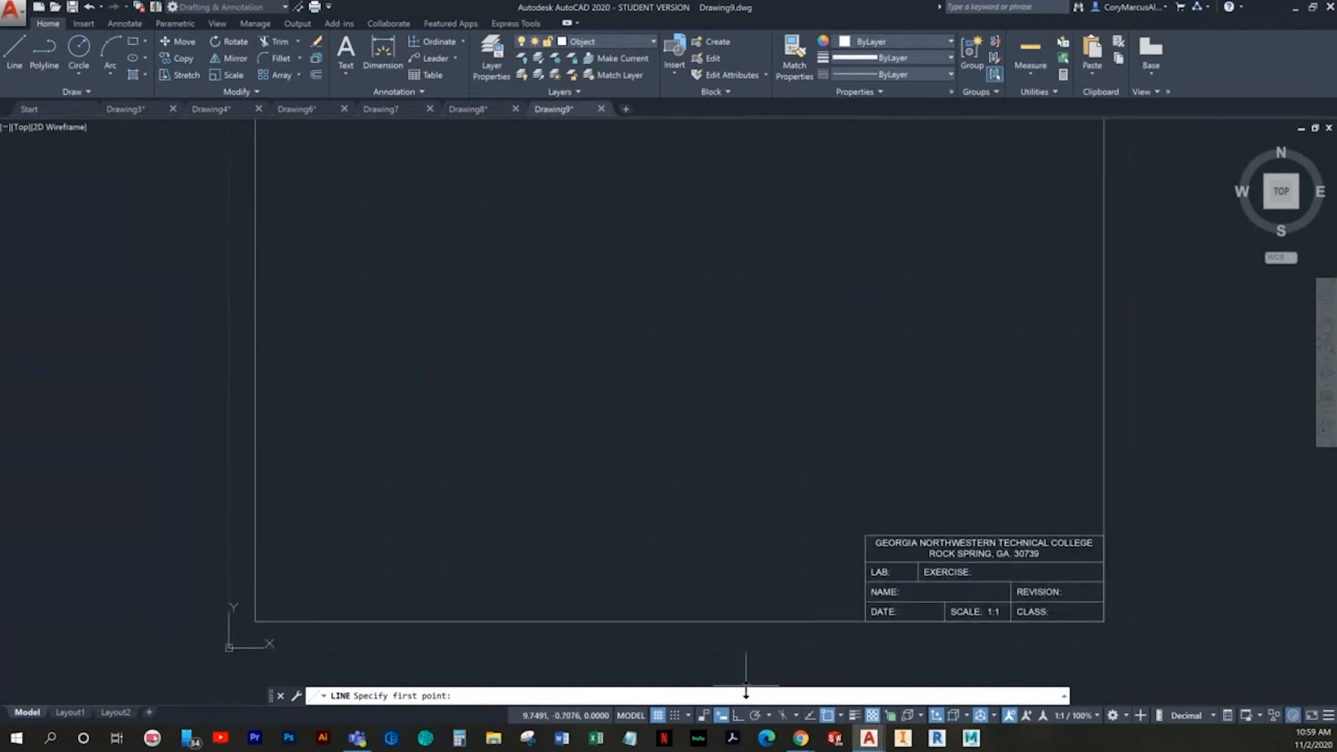
middle_drag(490, 515, 469, 545)
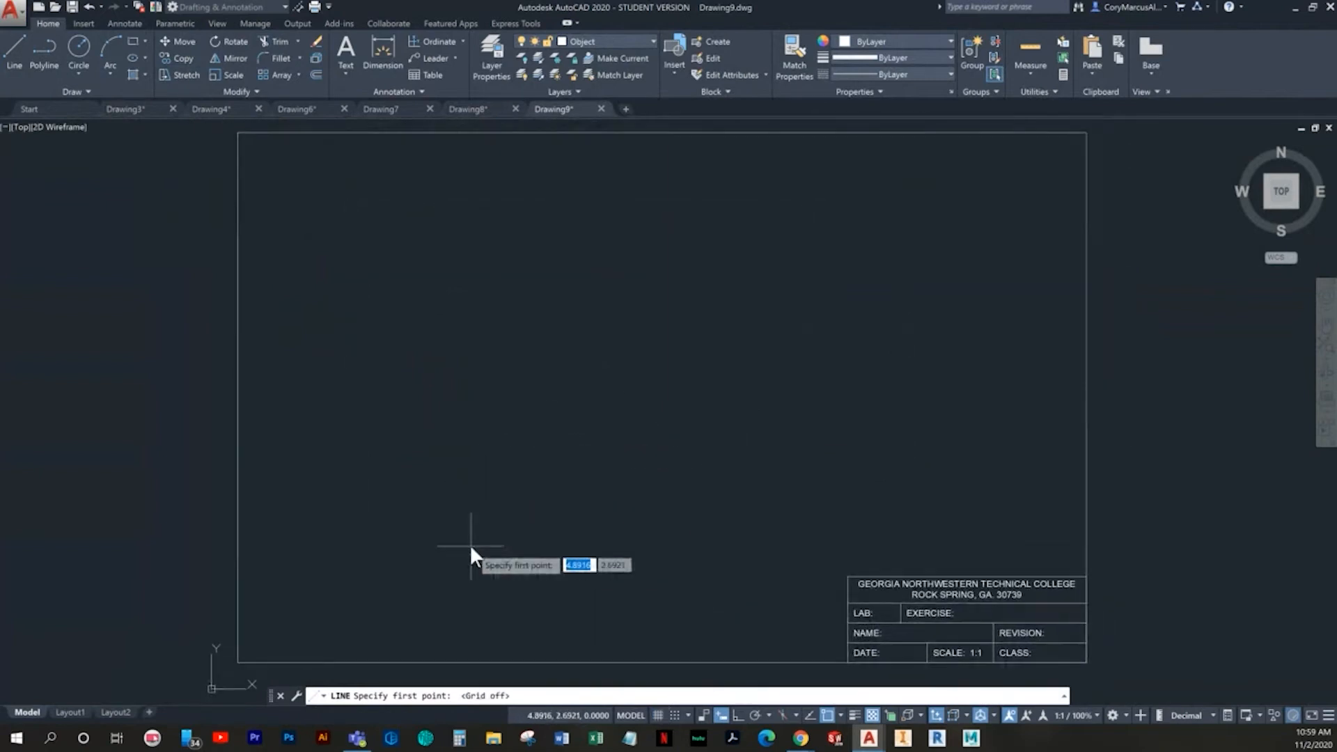
click(675, 715)
click(657, 715)
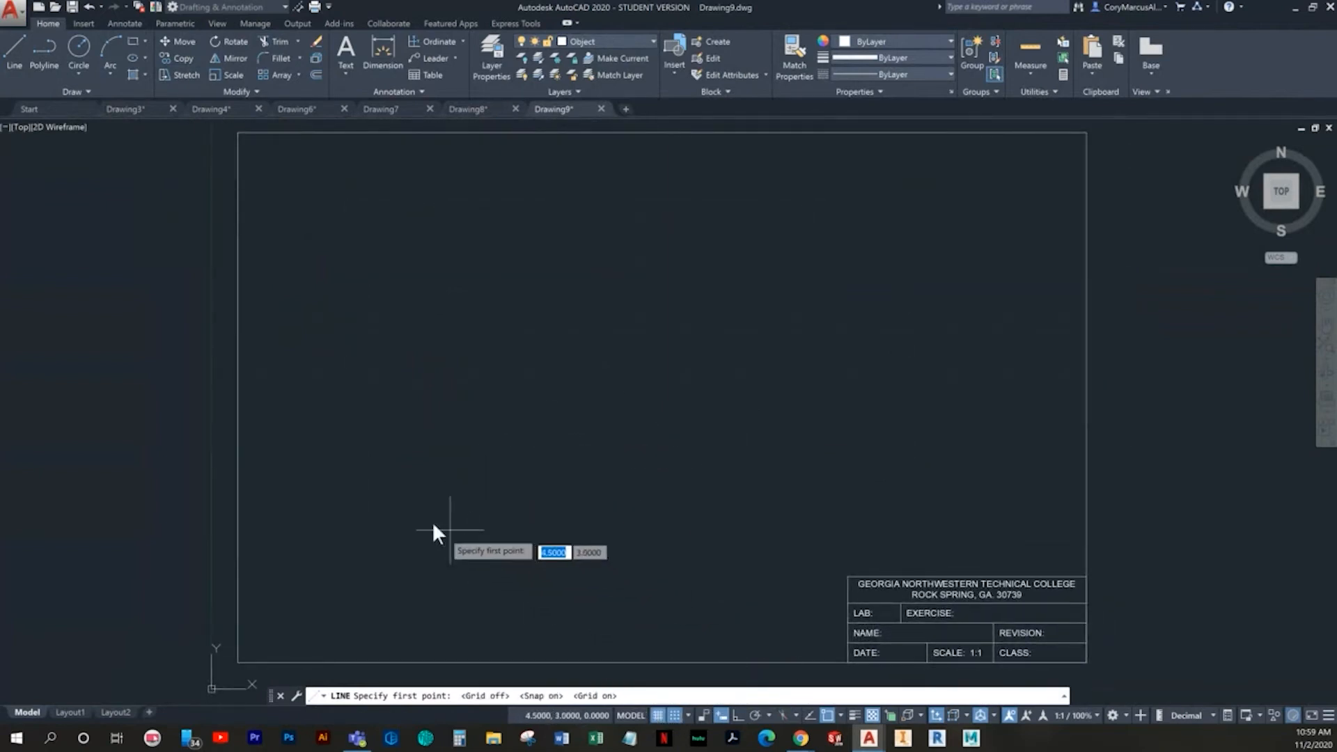
click(421, 479)
- Turn grid and snap off and Ortho on, and complete a closed rectangle 5 units wide and 3 units high from the start point
click(675, 716)
click(657, 715)
key(F8)
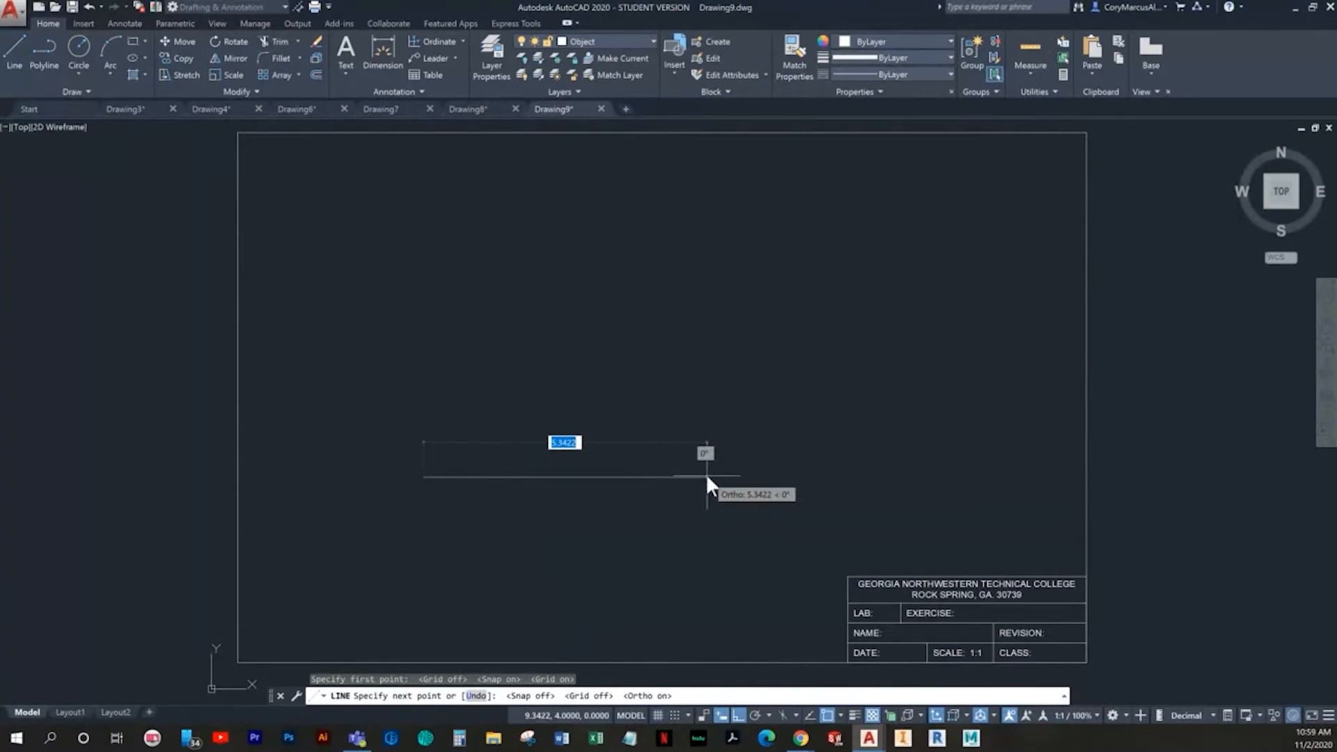
text(5)
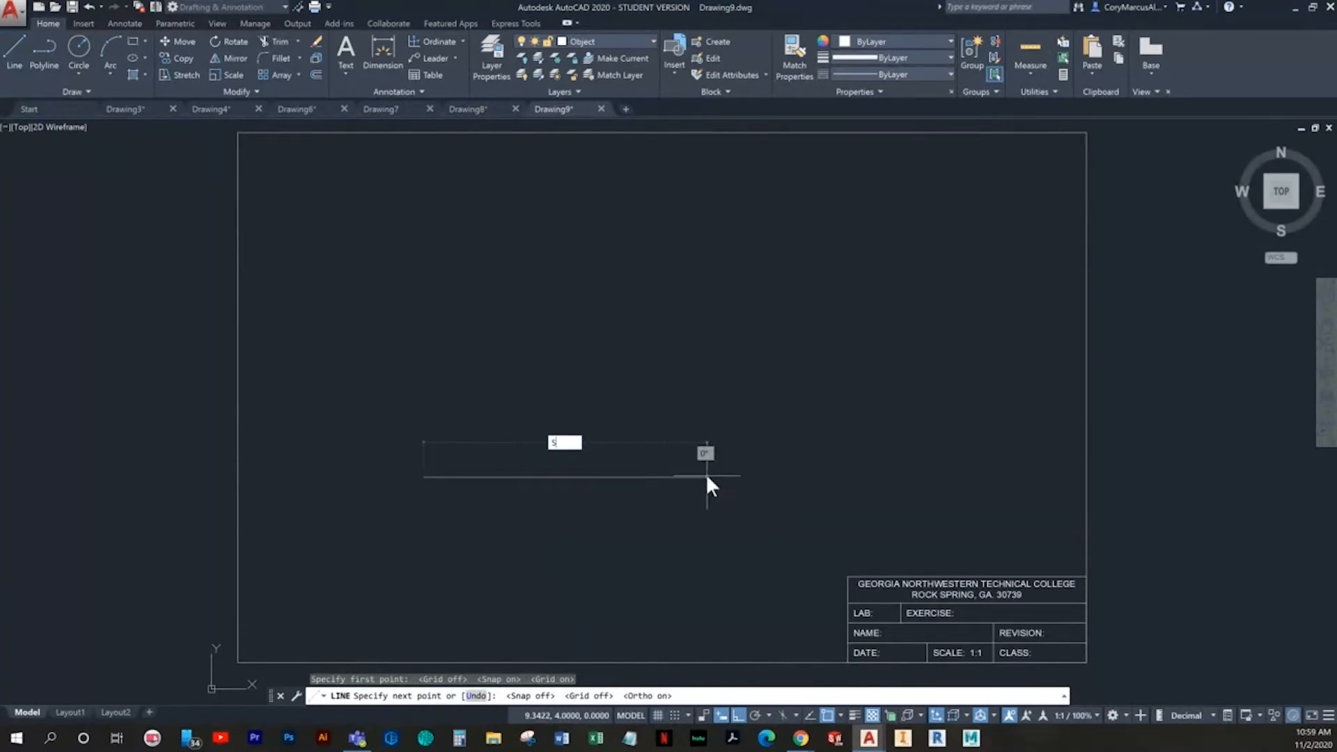
key(Return)
text(3)
key(Return)
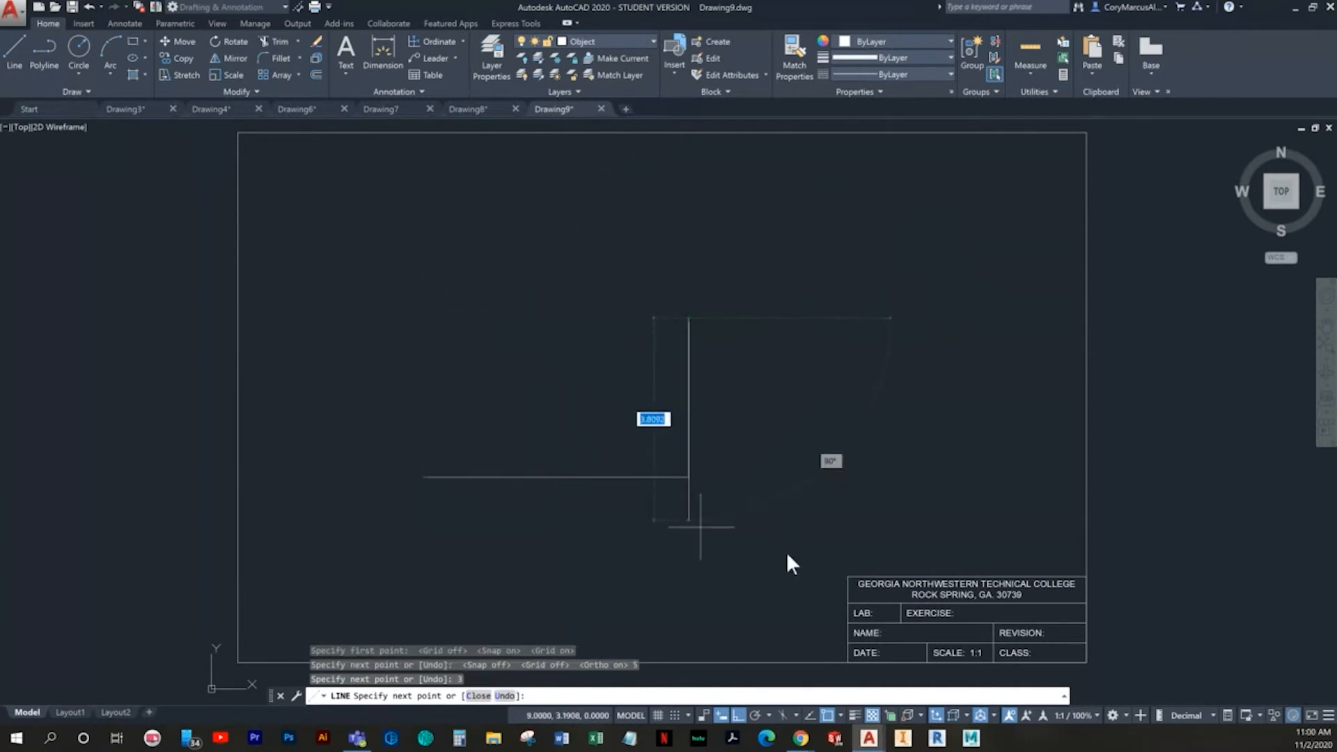
click(809, 714)
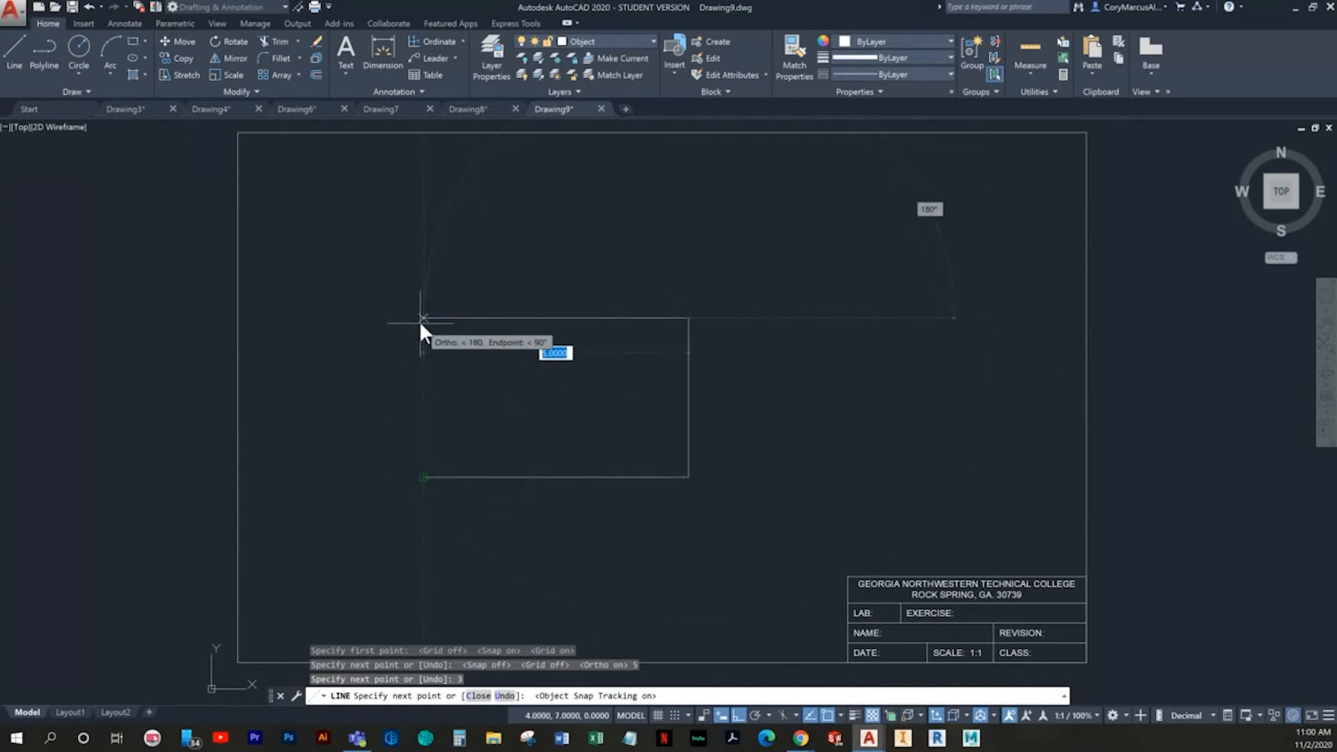
click(420, 321)
key(Escape)
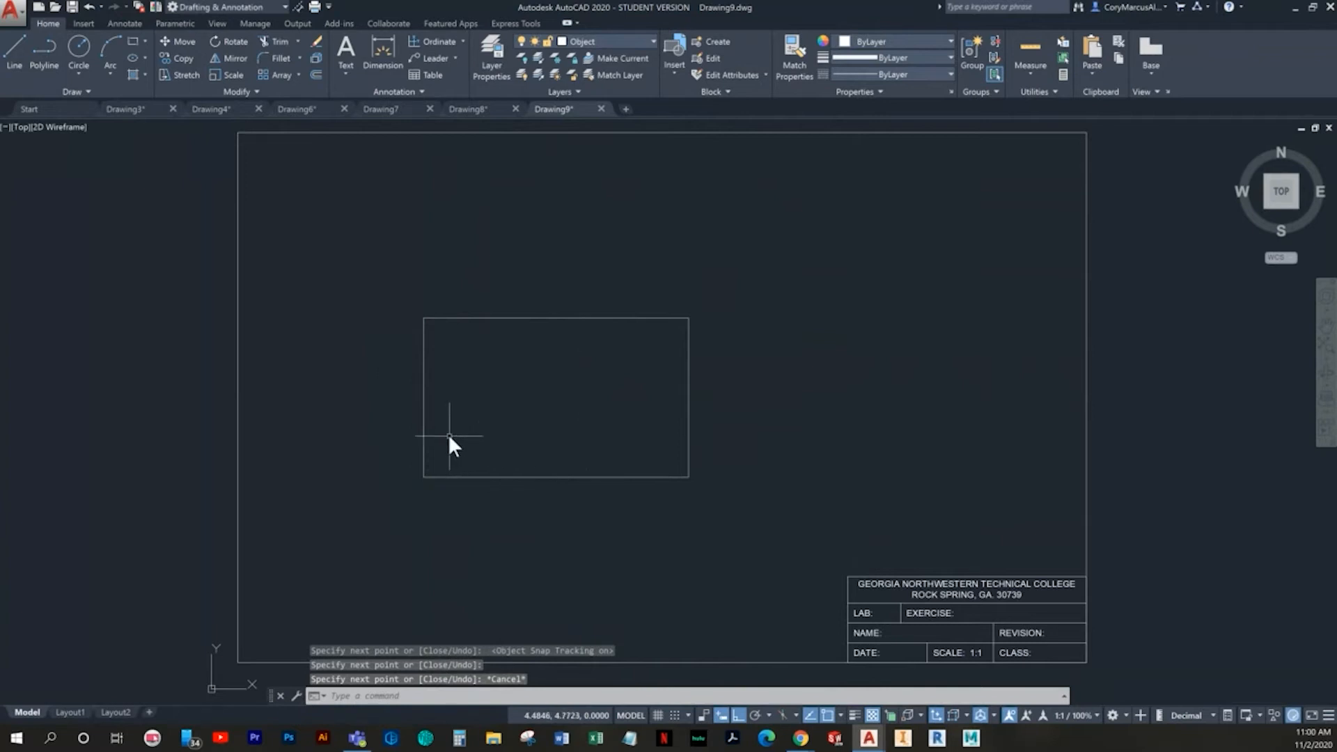
key(Escape)
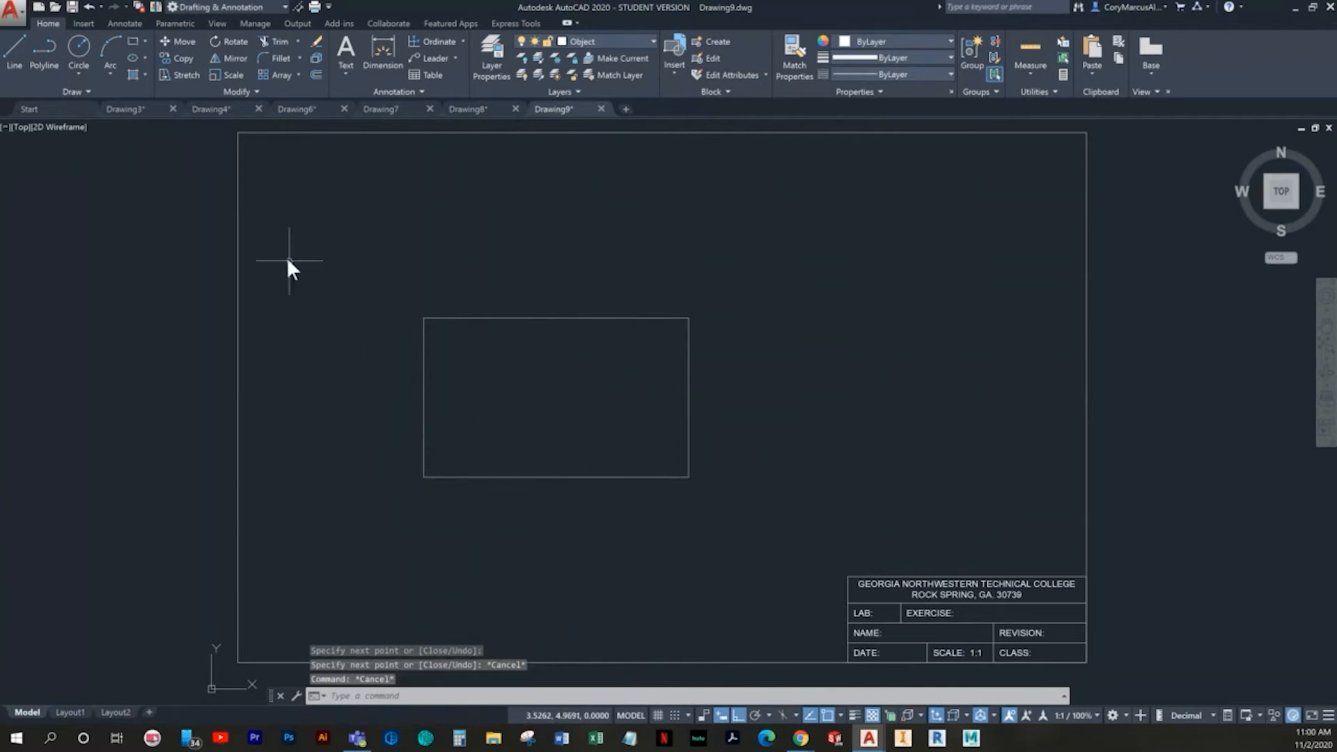
- Draw a horizontal and a vertical centre line between the midpoints of the rectangle's opposite sides
key(Return)
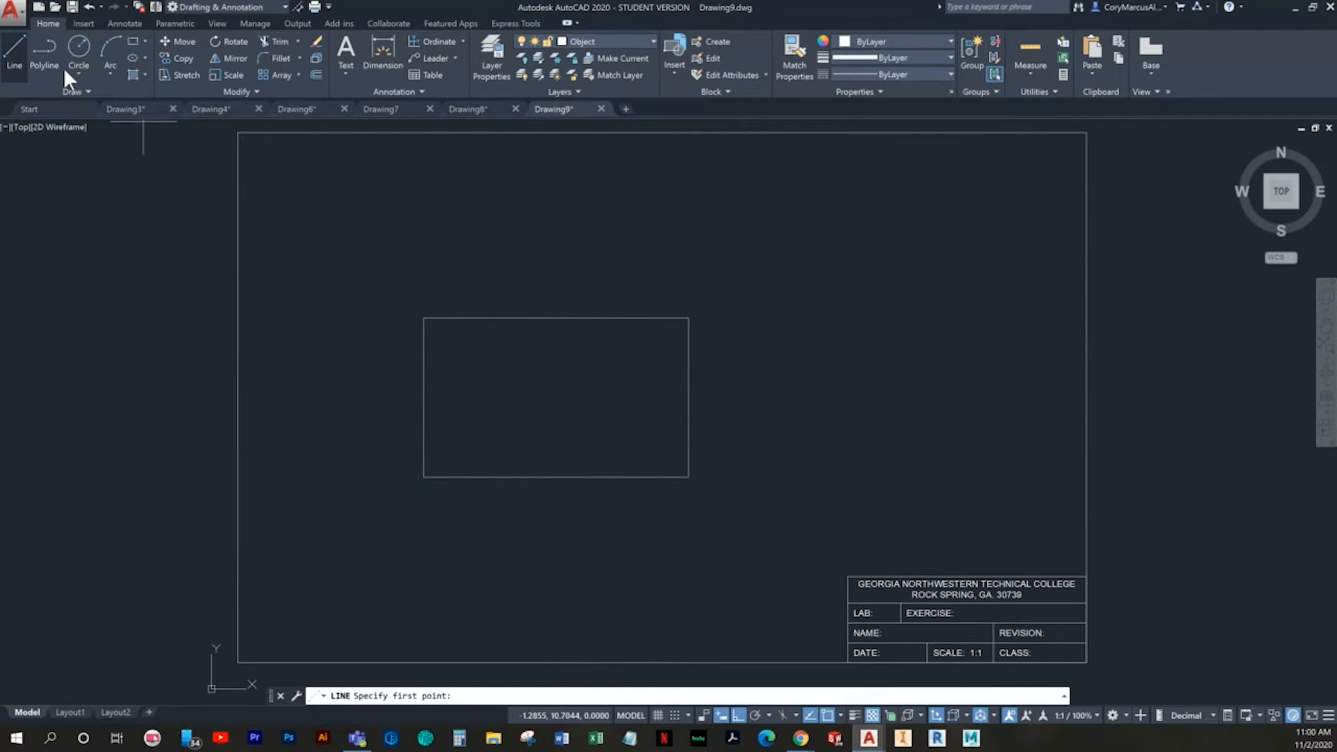
click(422, 397)
click(686, 398)
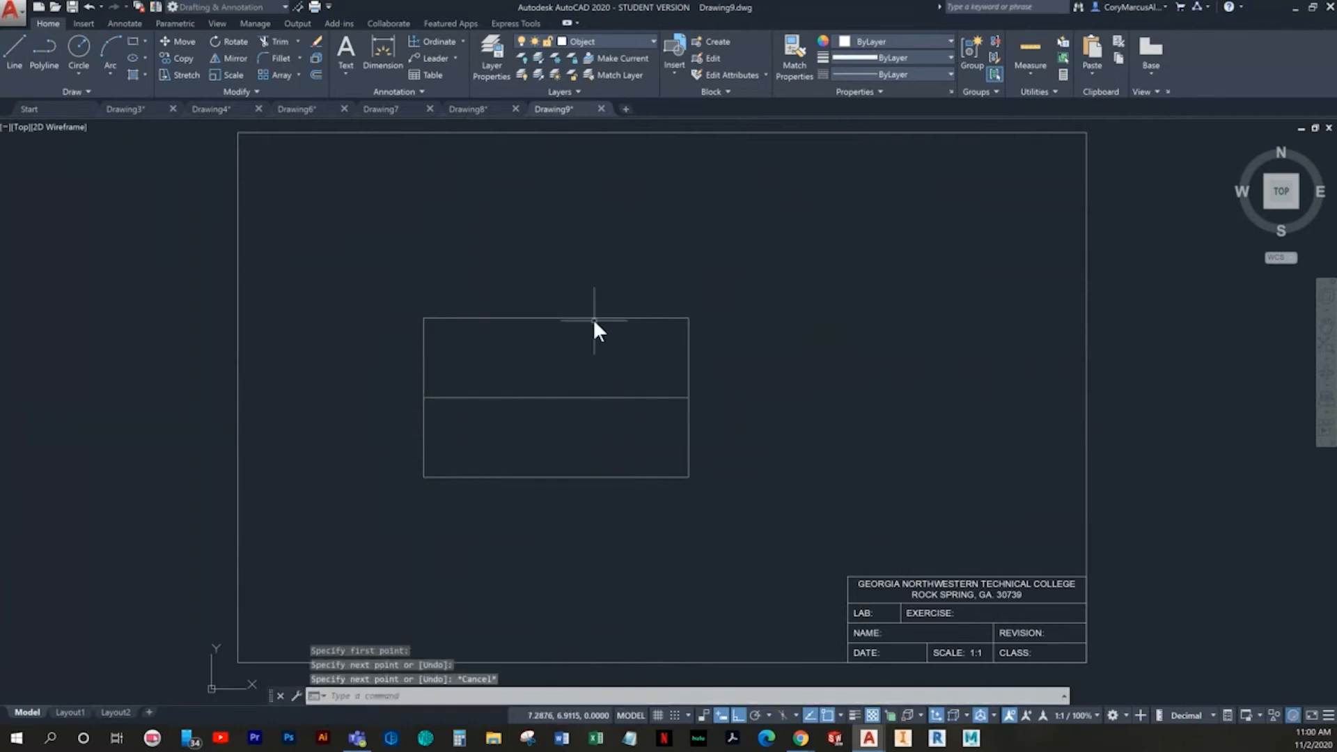
key(Return)
key(Return)
click(555, 319)
click(559, 476)
key(Escape)
- Offset the vertical centre line by 1 to both sides
text(o)
key(Return)
text(1)
key(Return)
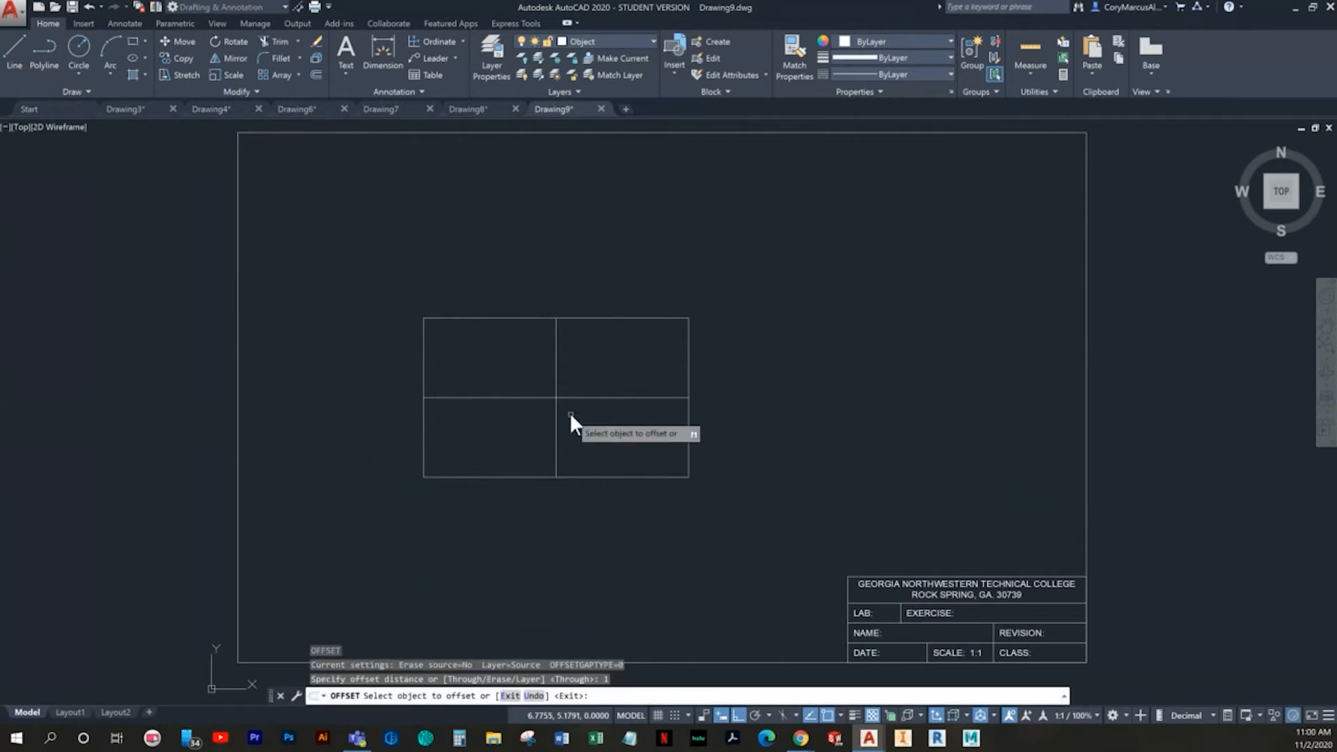
click(556, 351)
click(610, 358)
click(553, 362)
click(520, 365)
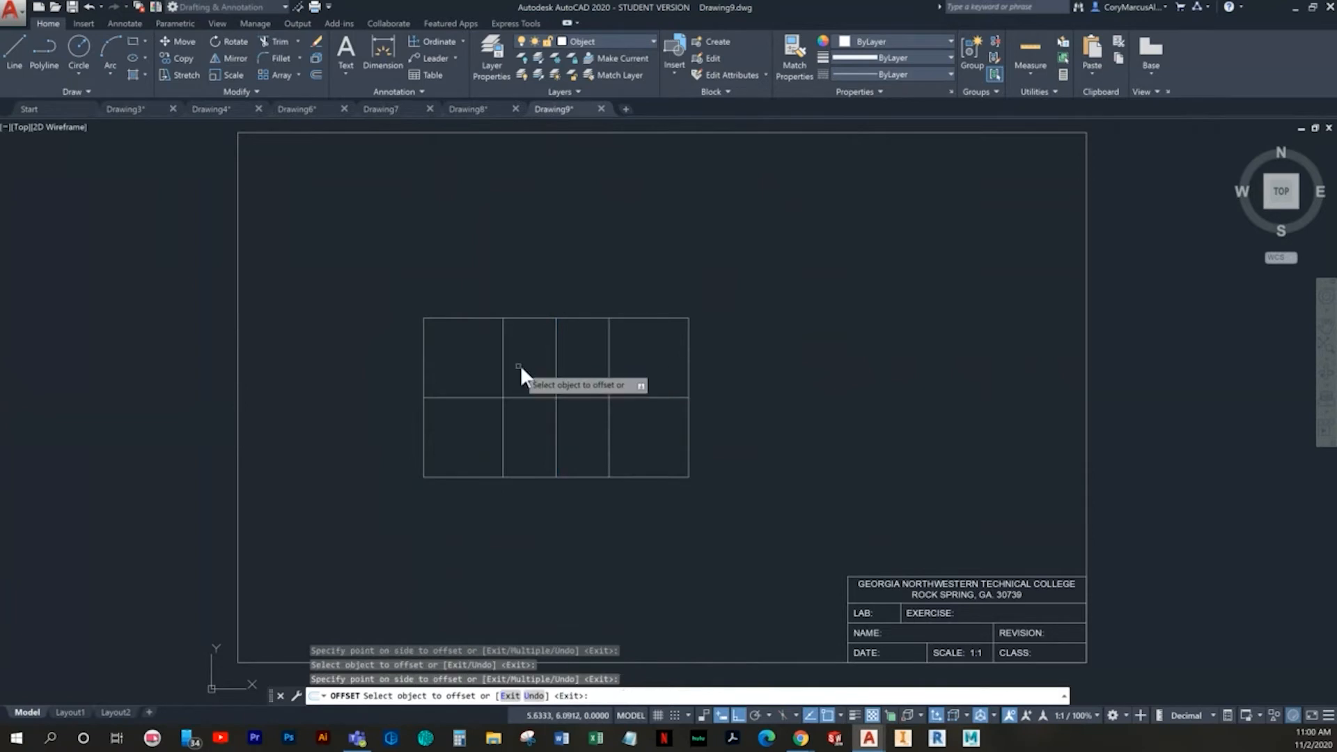
key(Escape)
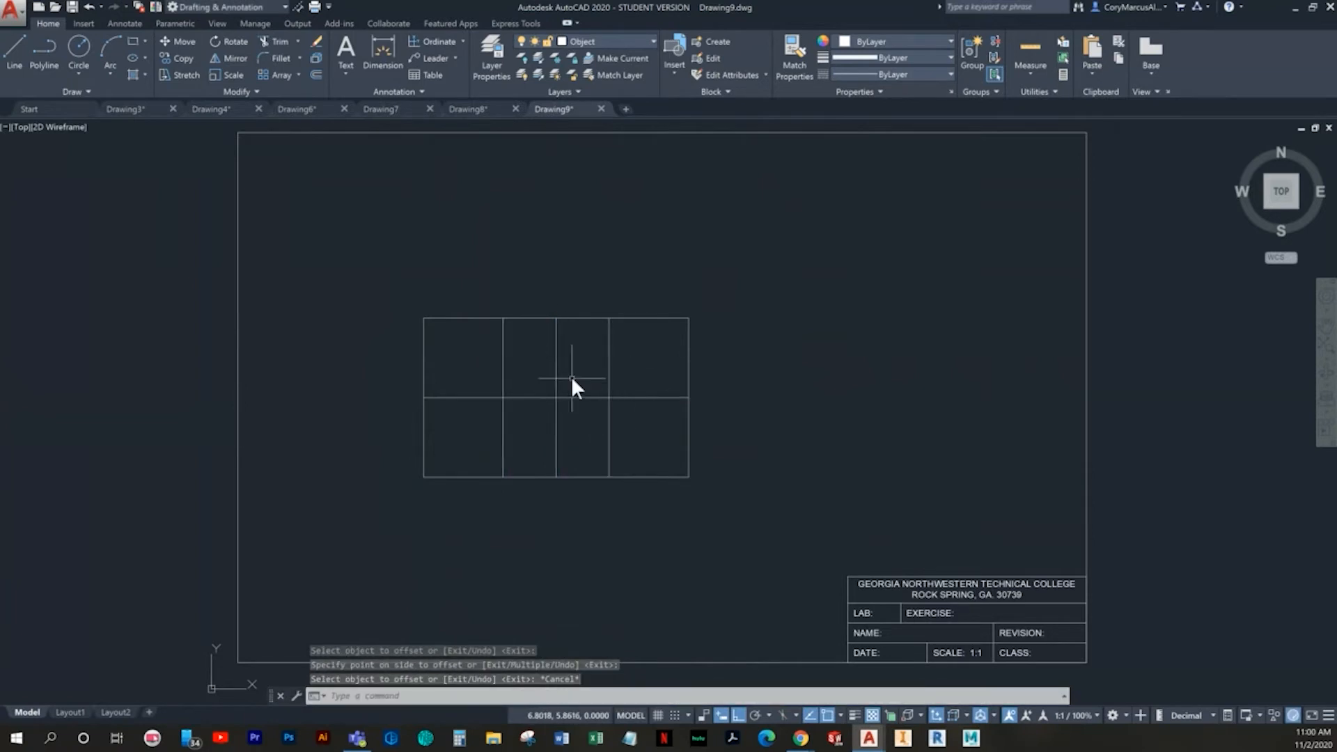
- Offset the horizontal centre line by 0.5 both upward and downward
key(Return)
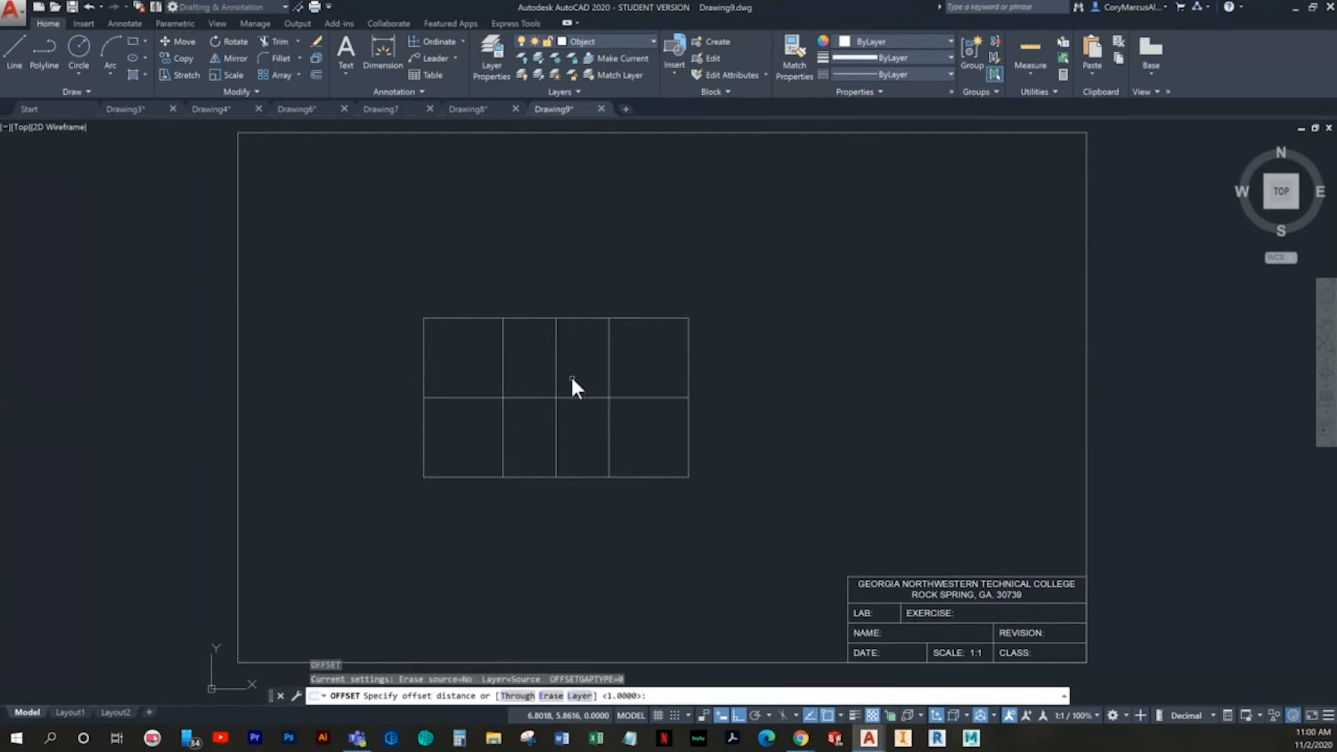
text(.5)
key(Return)
scroll(708, 440, up, 4)
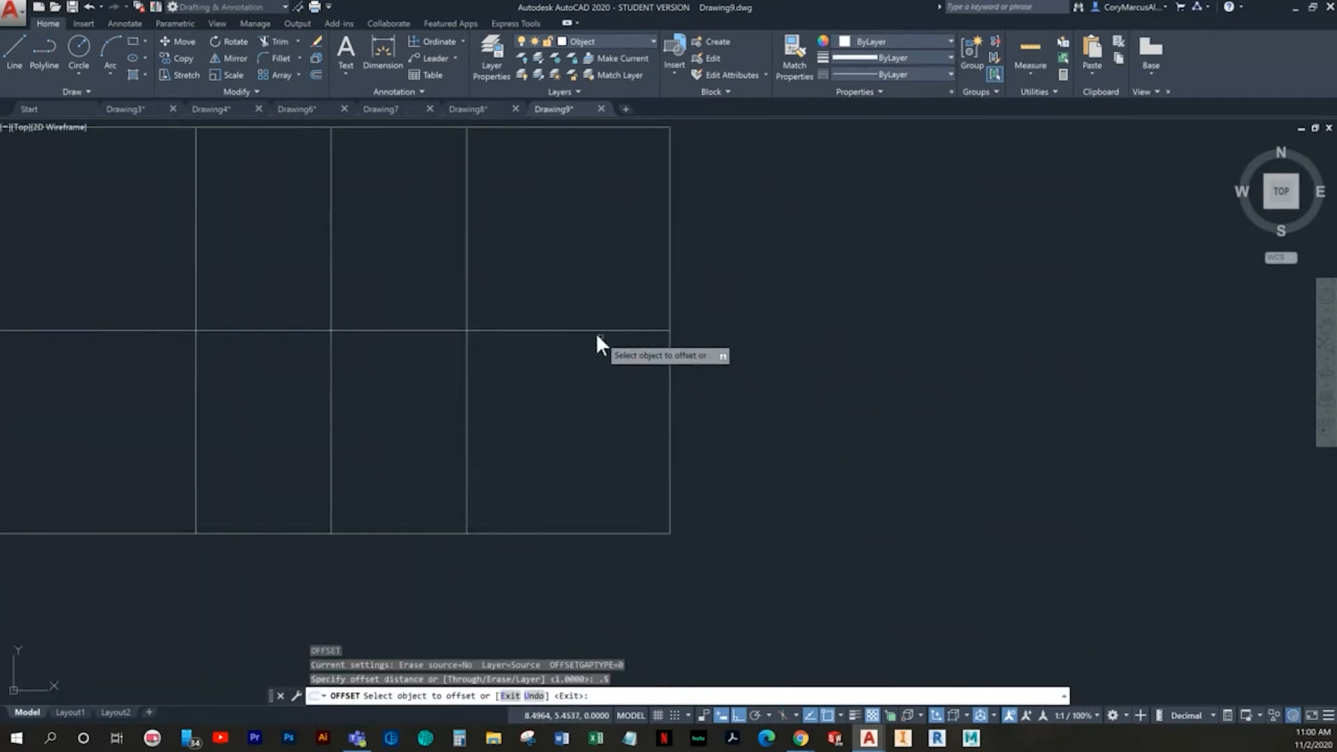
click(594, 323)
click(602, 334)
click(606, 327)
click(603, 299)
click(594, 330)
click(593, 402)
key(Escape)
- Erase the original horizontal and vertical centre lines, keeping only their offset copies
middle_drag(592, 402, 761, 443)
click(709, 411)
click(639, 344)
key(Delete)
click(545, 403)
click(481, 384)
key(Delete)
- Draw a circle of diameter 0.5 centred on the upper-left intersection of the construction lines
middle_drag(525, 397, 607, 416)
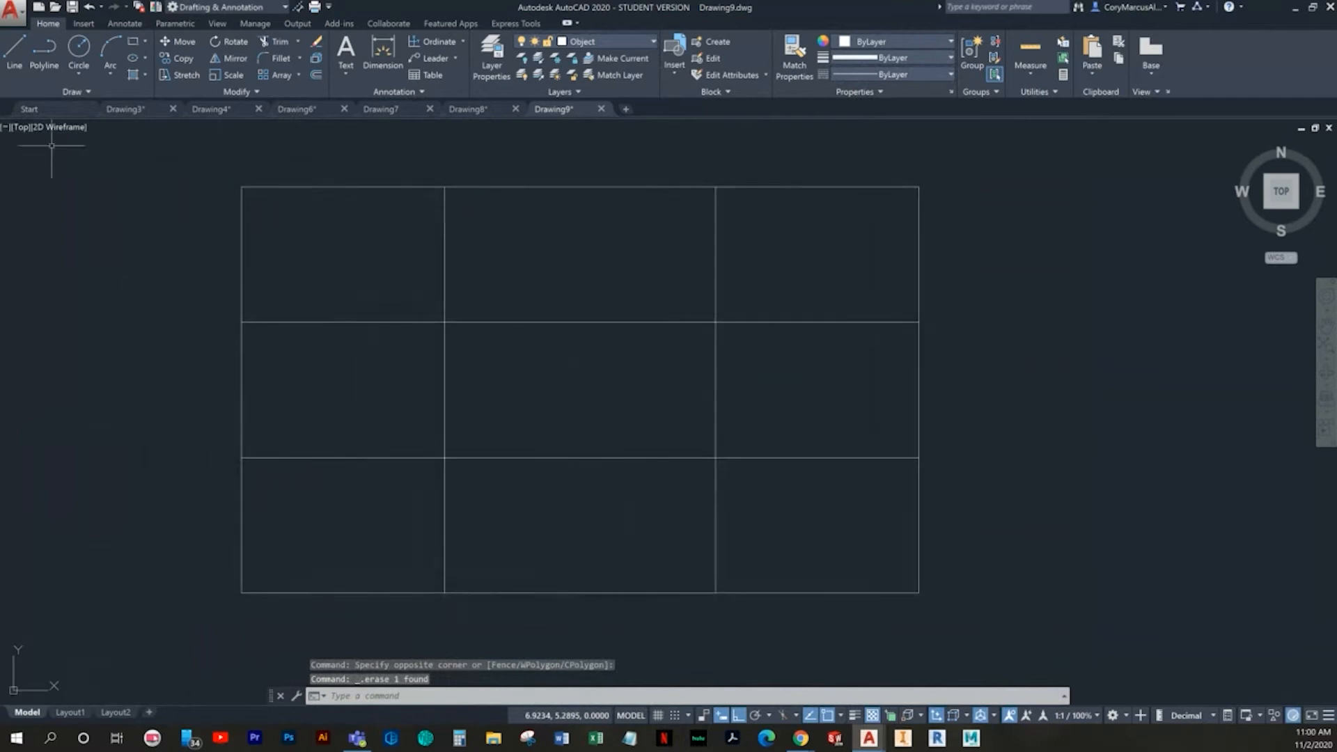
click(77, 48)
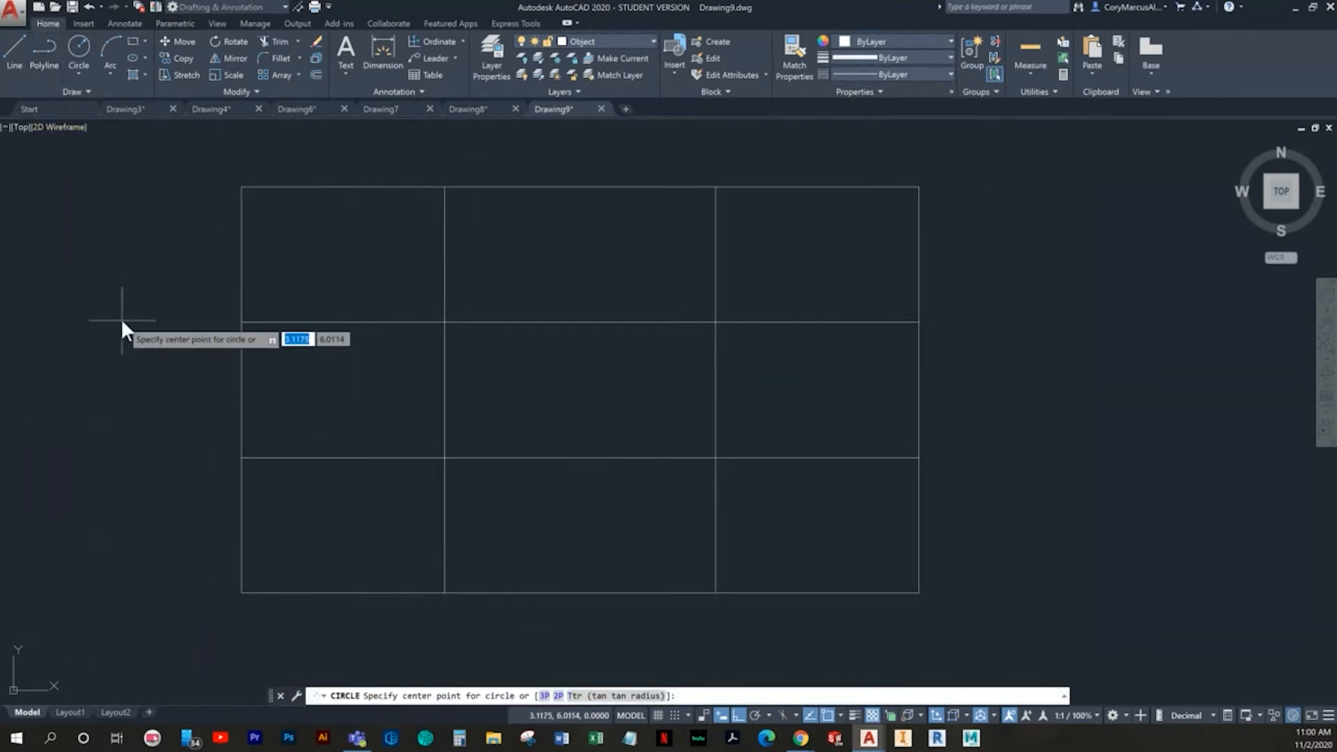
click(78, 72)
click(106, 125)
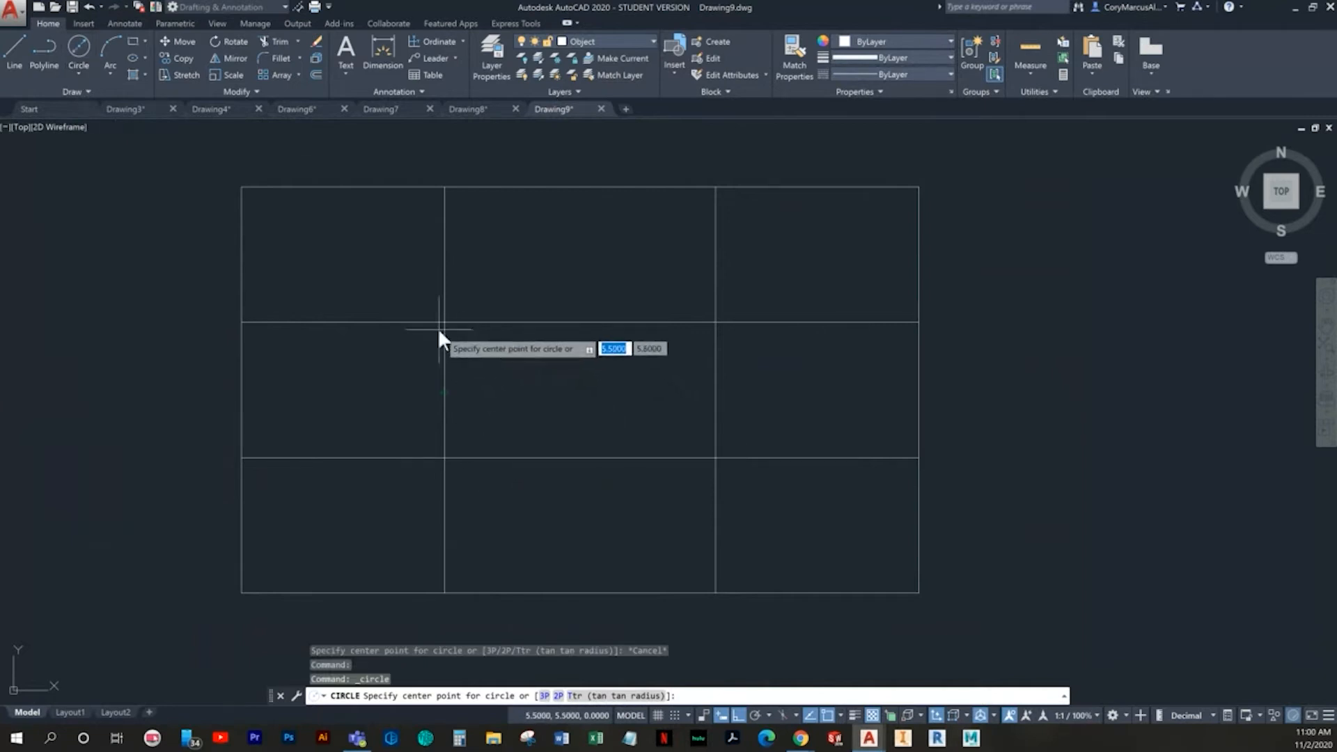
click(840, 716)
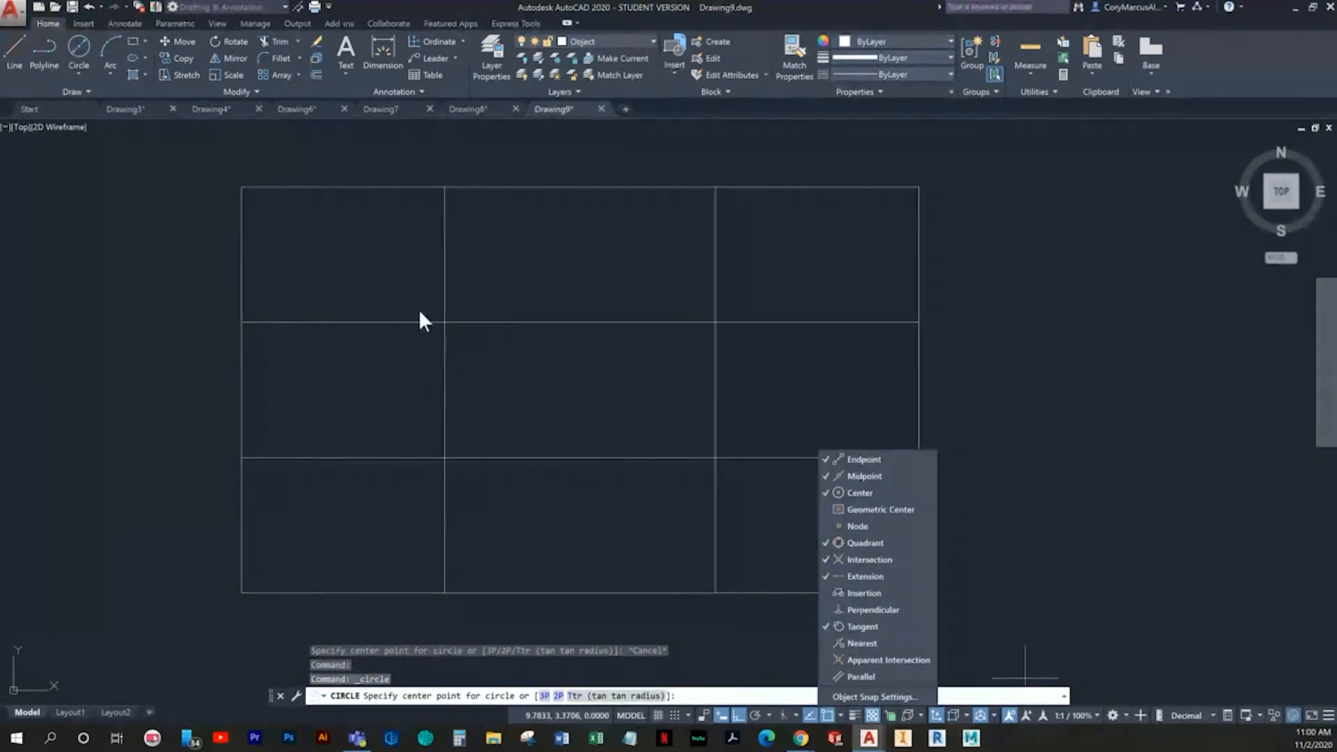
click(443, 321)
text(.5)
key(Return)
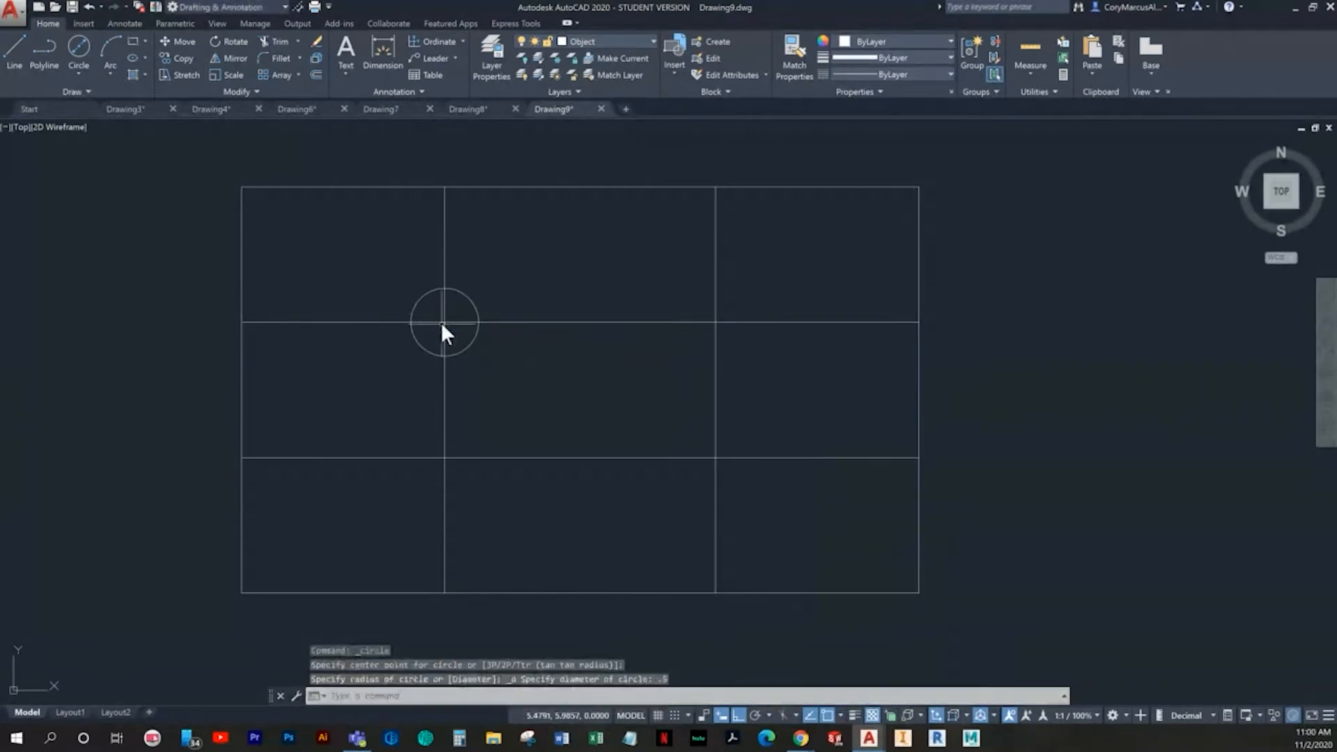
key(Escape)
- Copy the circle from its centre to the other three intersections of the construction lines
click(477, 304)
click(464, 289)
click(197, 59)
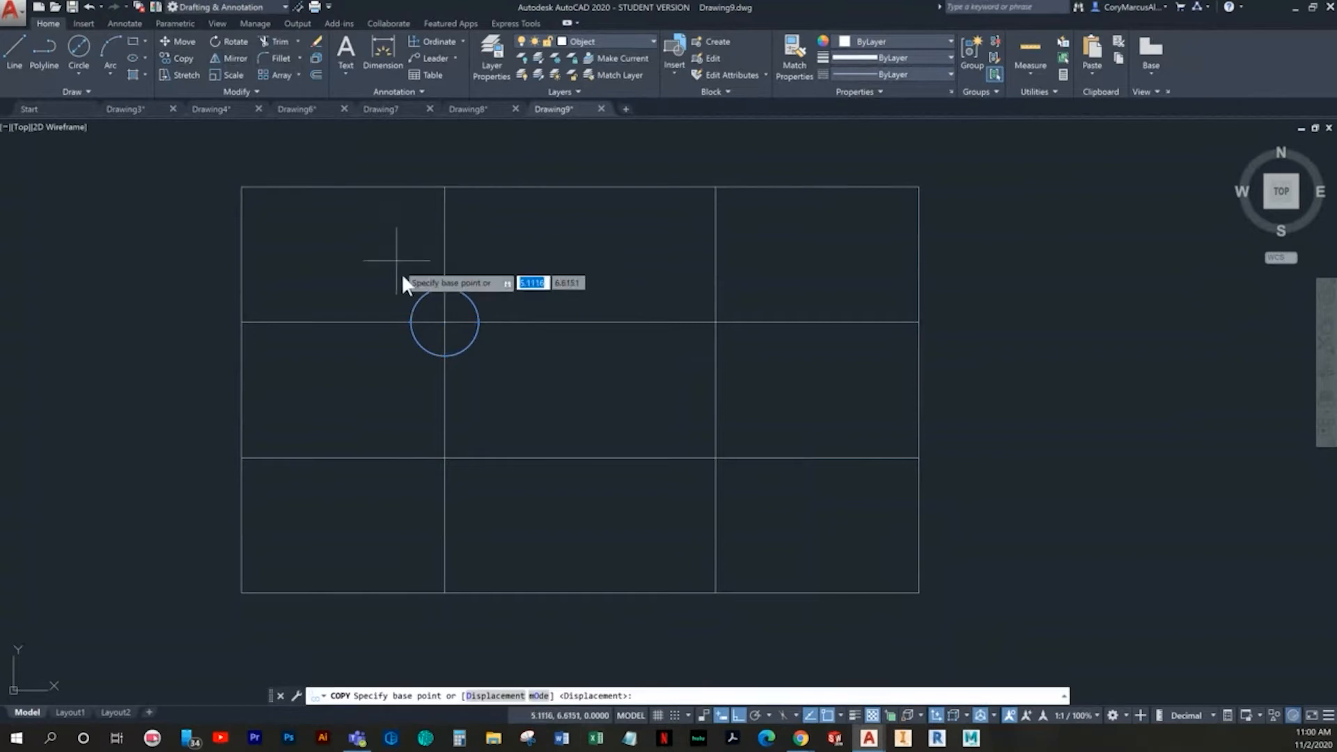
click(446, 321)
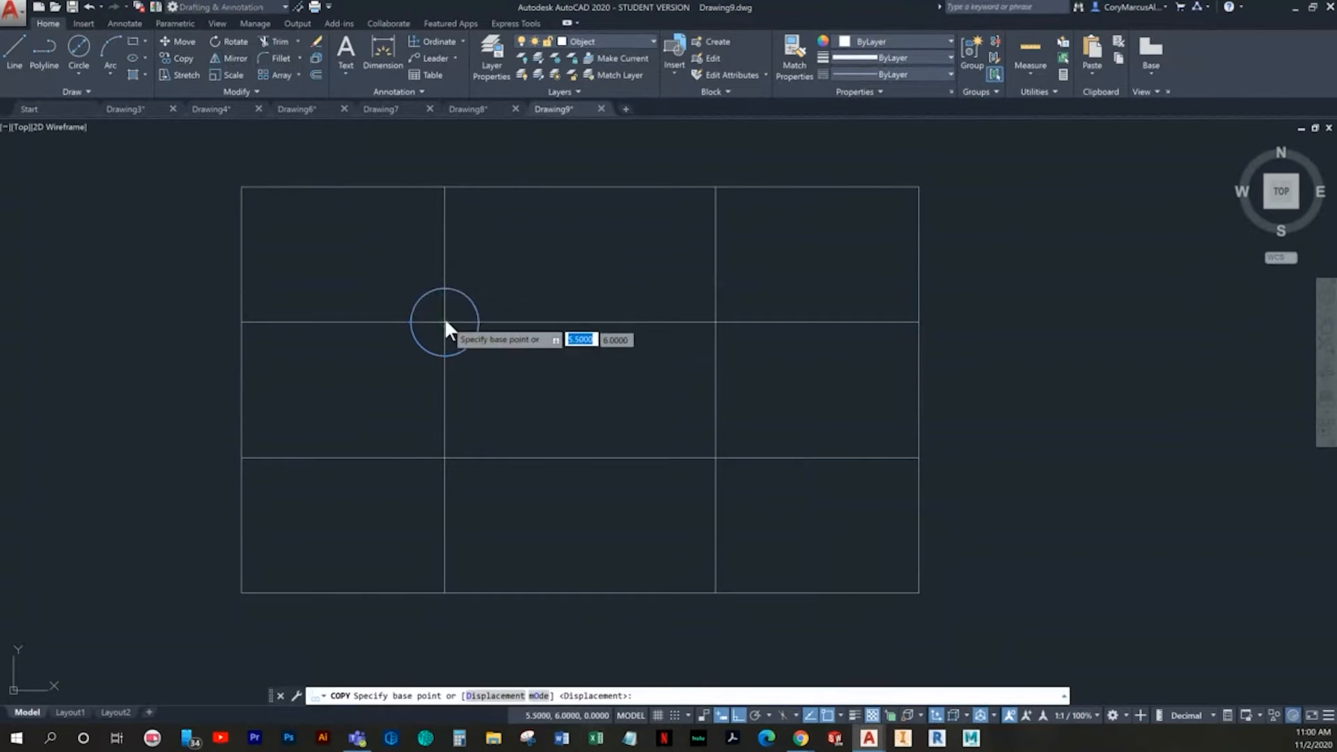
click(443, 456)
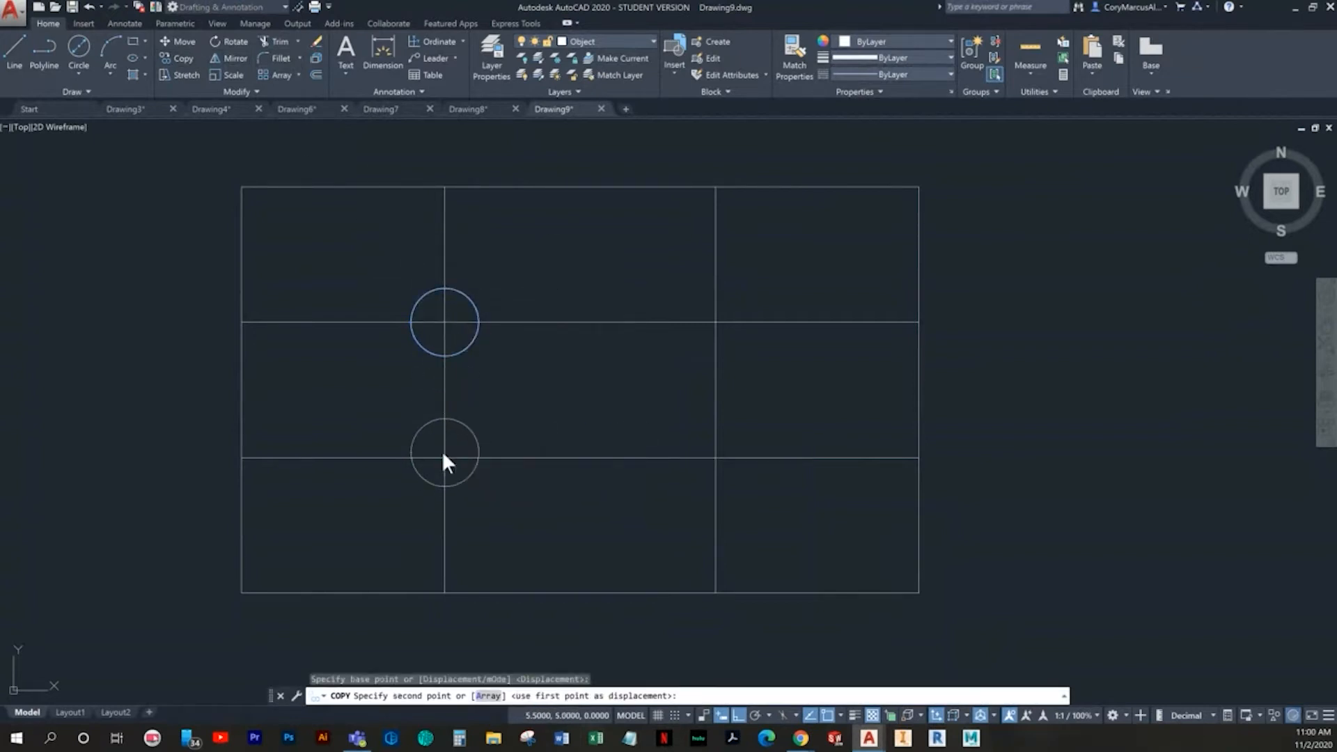
click(713, 322)
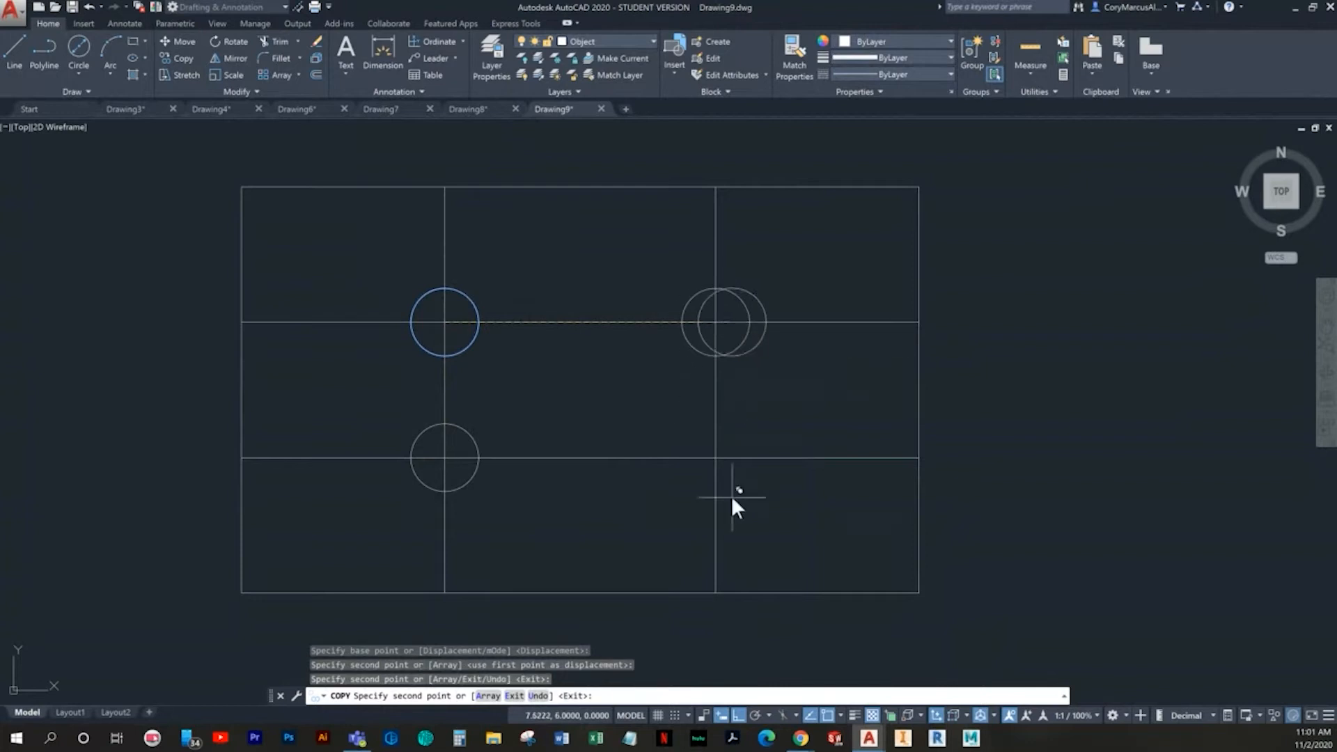
click(714, 458)
key(Escape)
key(Escape)
- Erase the two horizontal and two vertical construction lines running through the circles
click(630, 511)
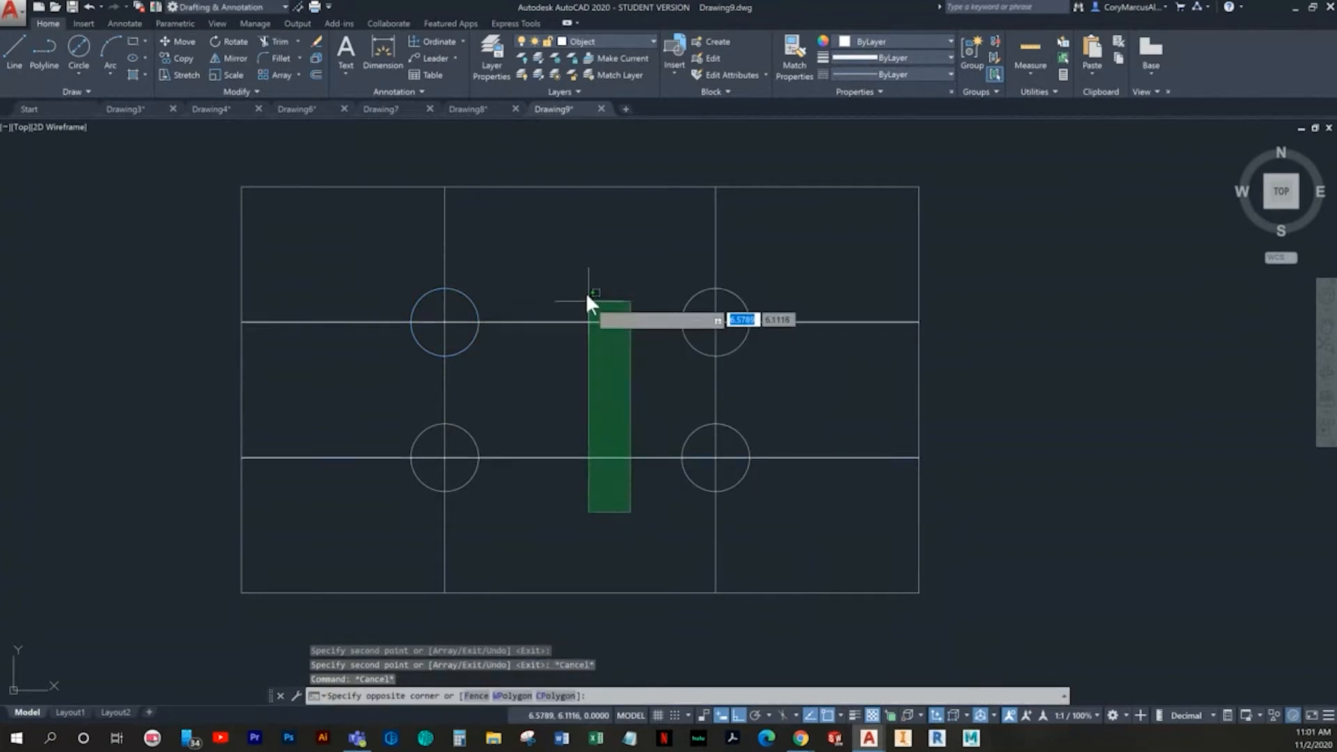
click(587, 296)
key(Delete)
click(737, 386)
click(327, 397)
key(Delete)
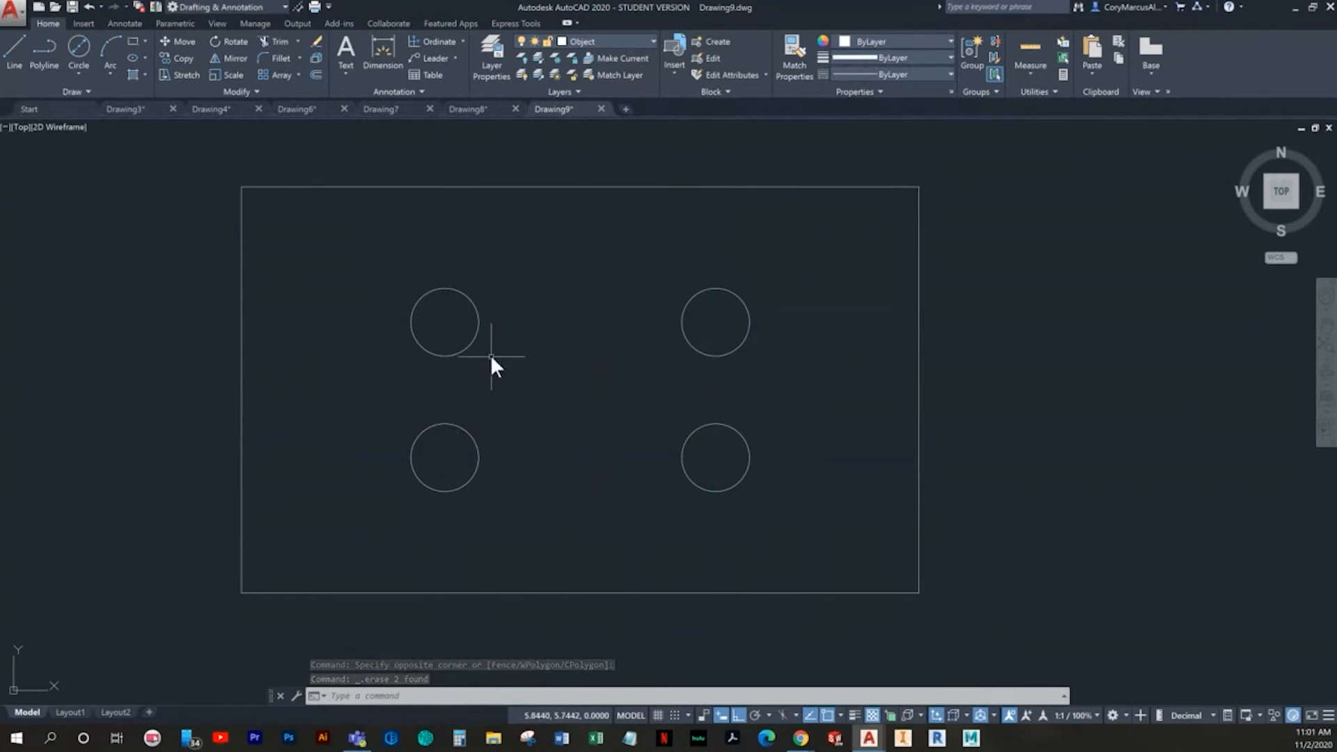
text(p)
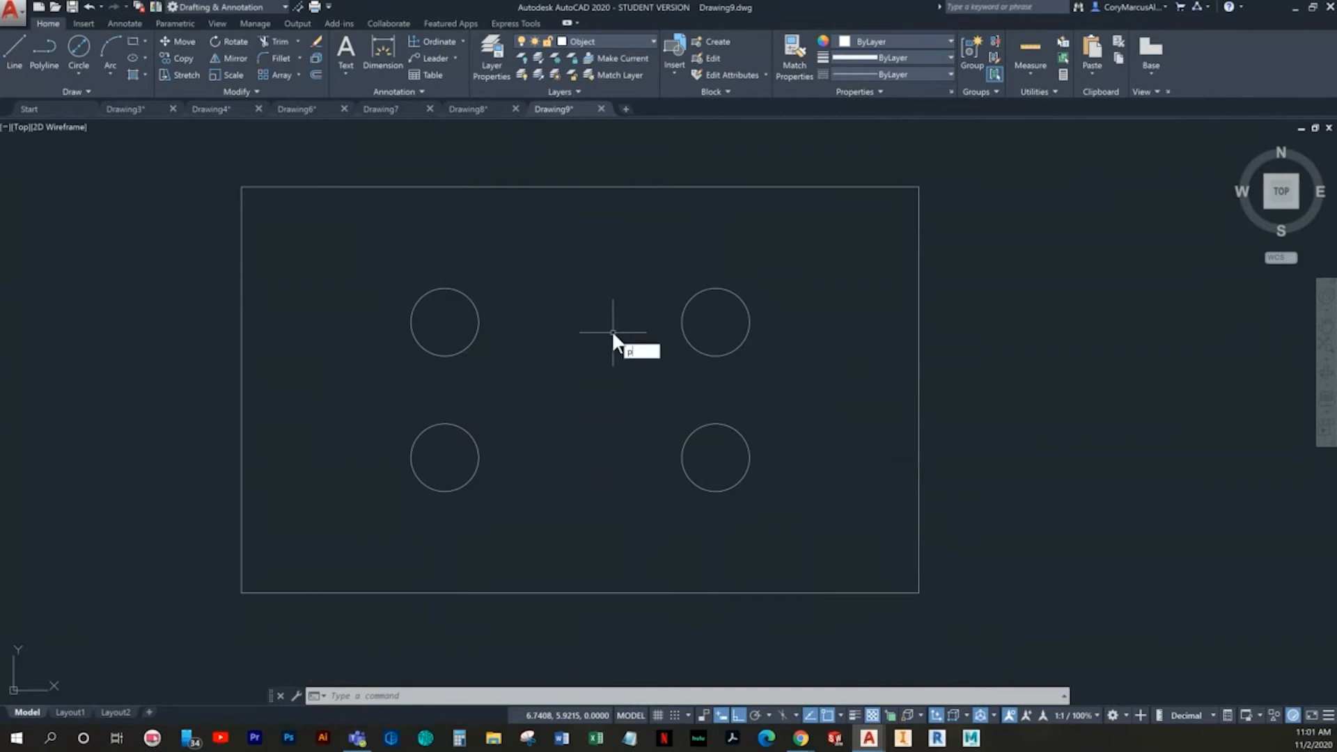
key(Return)
key(Escape)
- Offset the rectangle's upper and lower edges inward by 0.5
text(o)
key(Return)
text(.5)
key(Return)
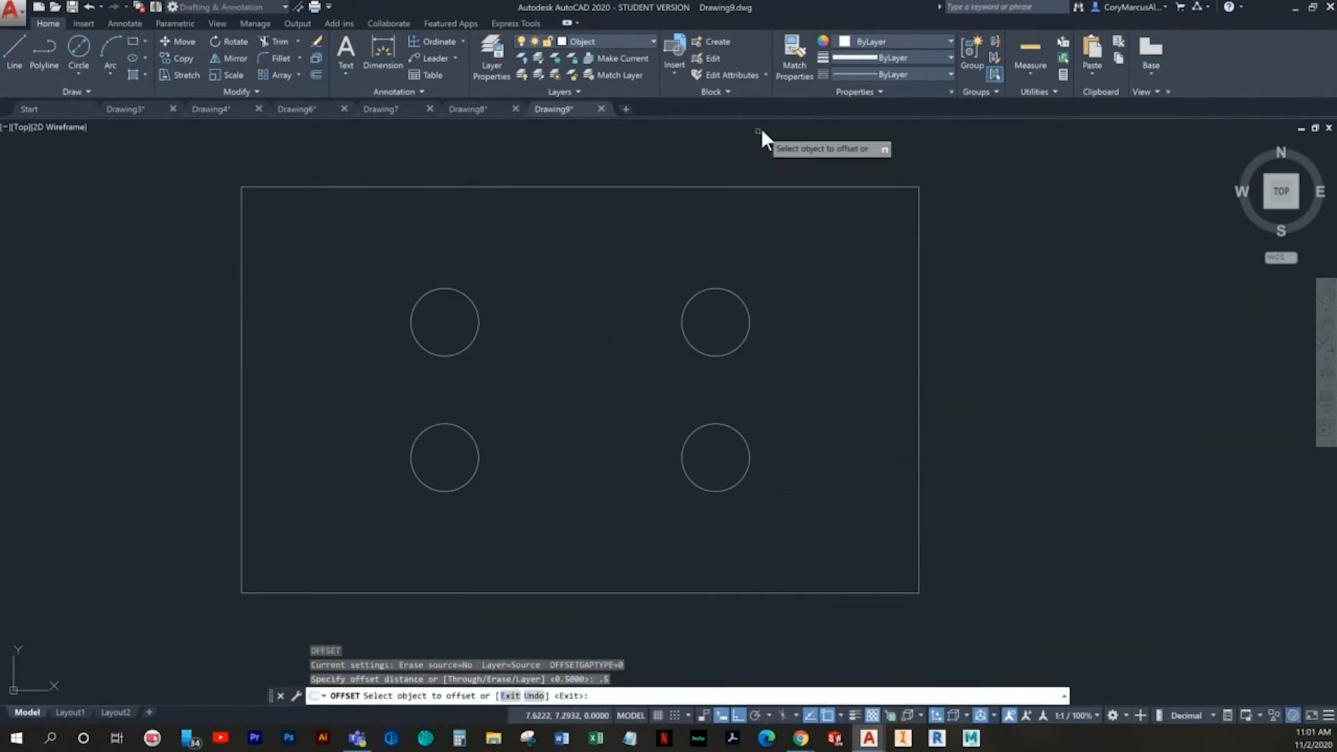
click(725, 186)
click(835, 278)
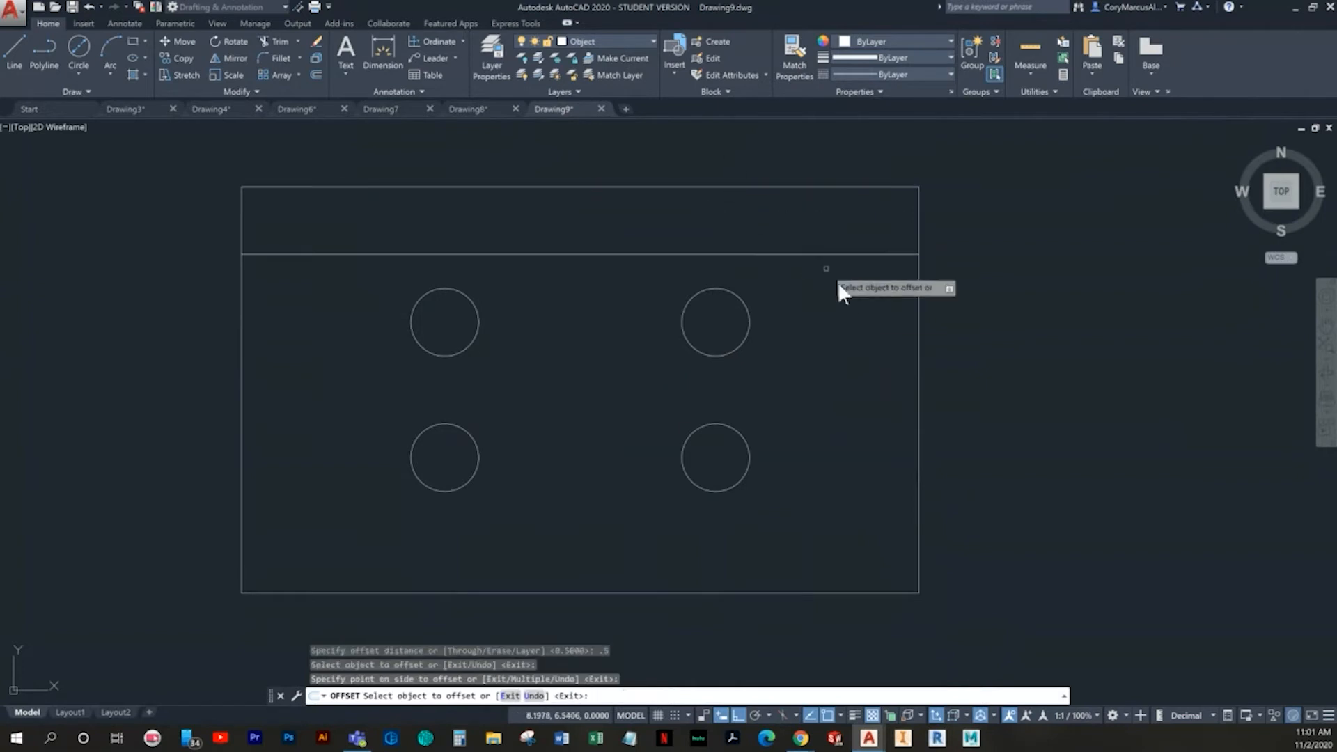
click(863, 592)
click(846, 546)
key(Escape)
key(Escape)
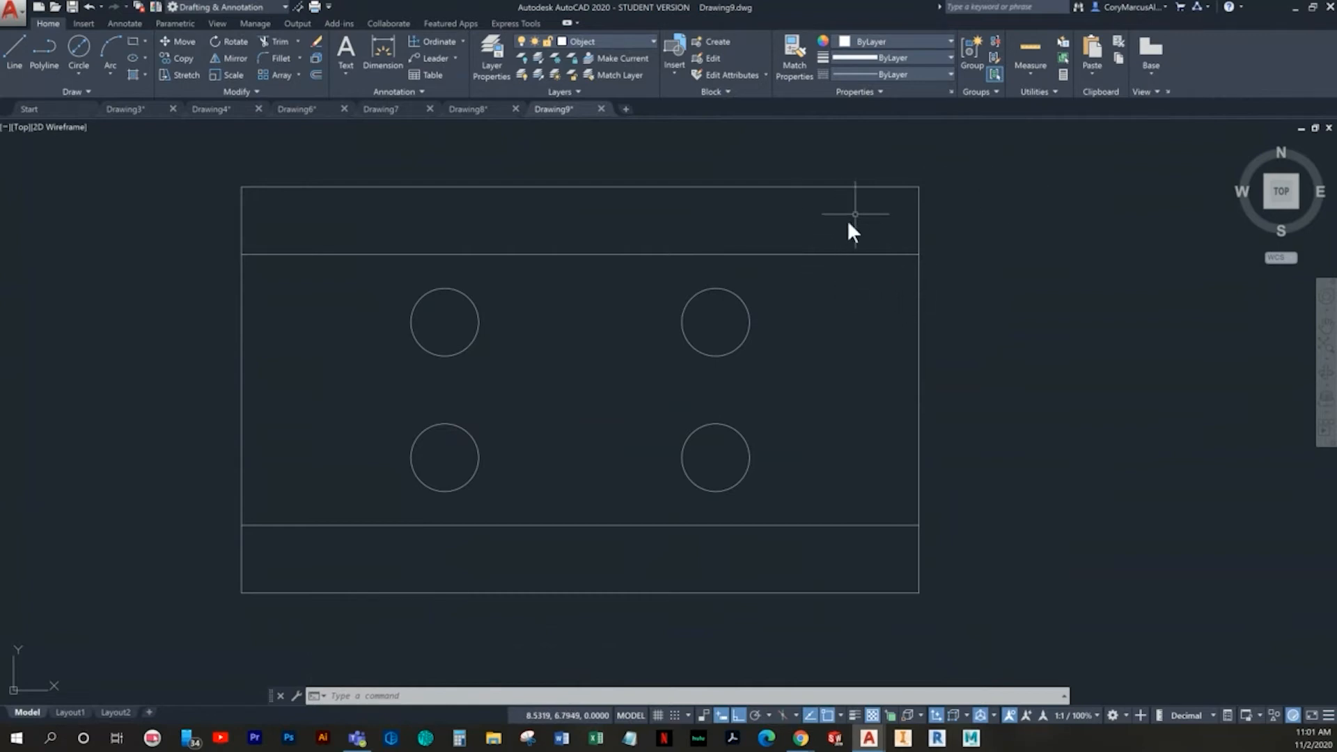
- Offset the rectangle's right and left edges inward by 0.5
text(offset)
key(Return)
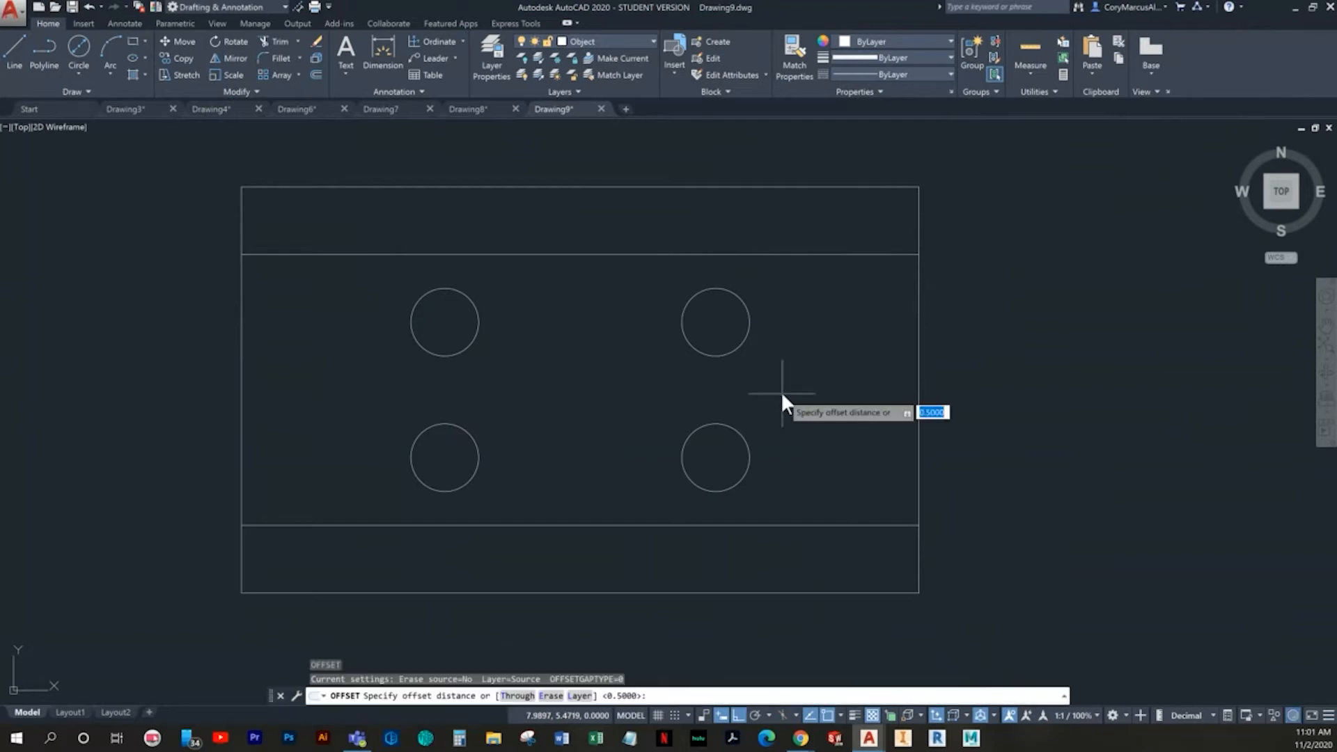
text(.5)
key(Return)
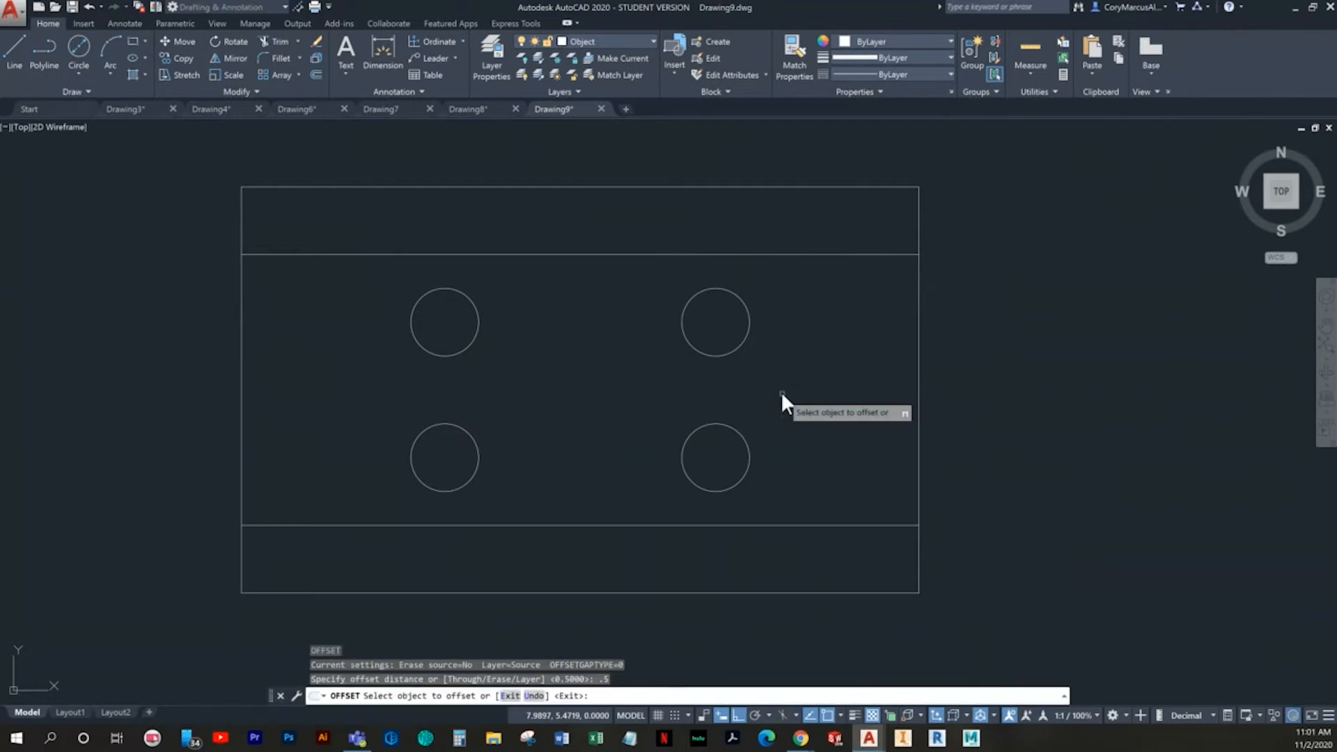
click(917, 470)
click(637, 428)
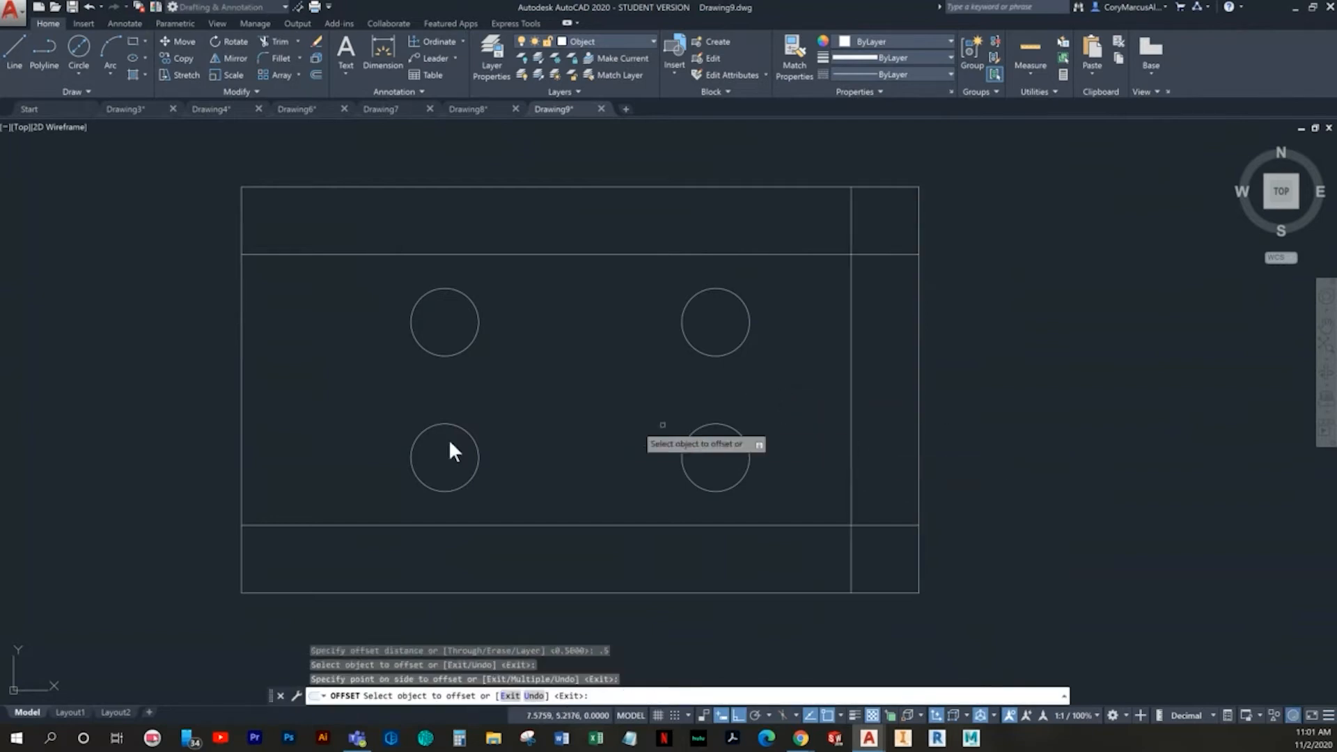
click(241, 373)
click(296, 327)
key(Escape)
key(Escape)
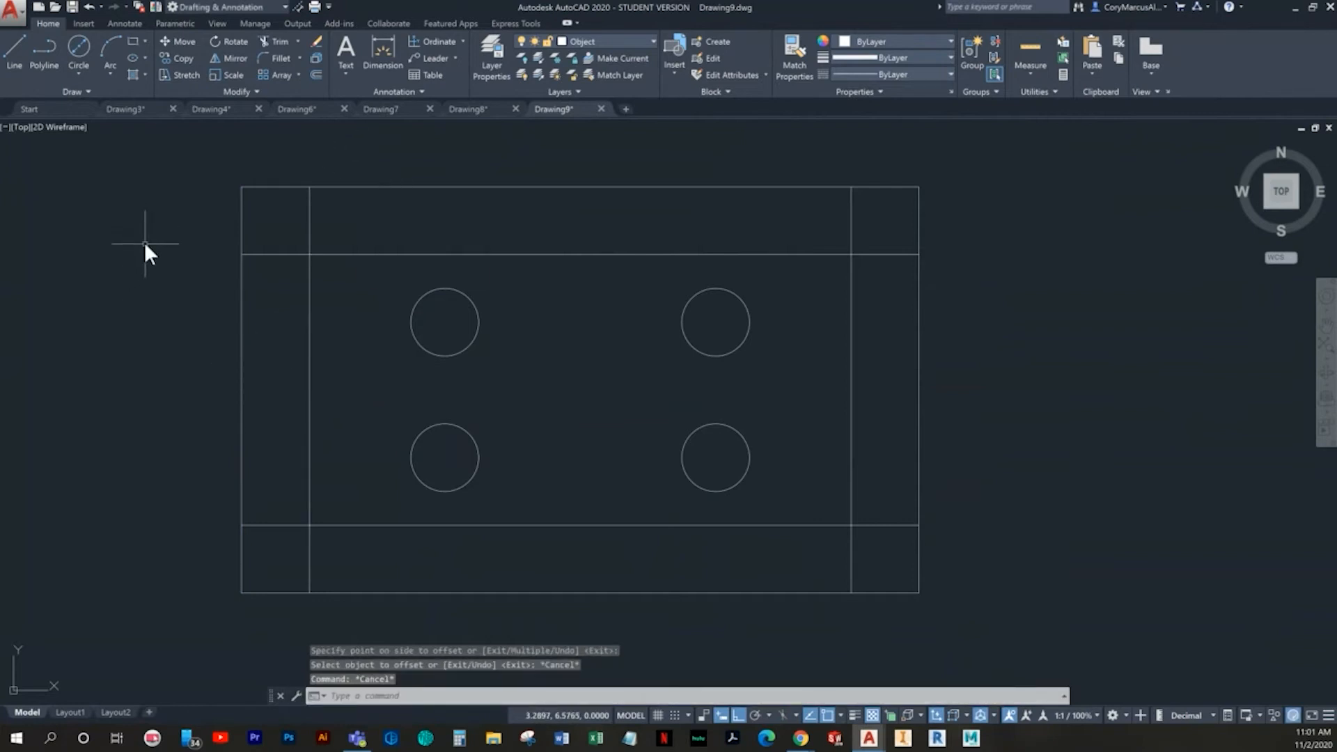
key(Escape)
click(471, 353)
click(443, 319)
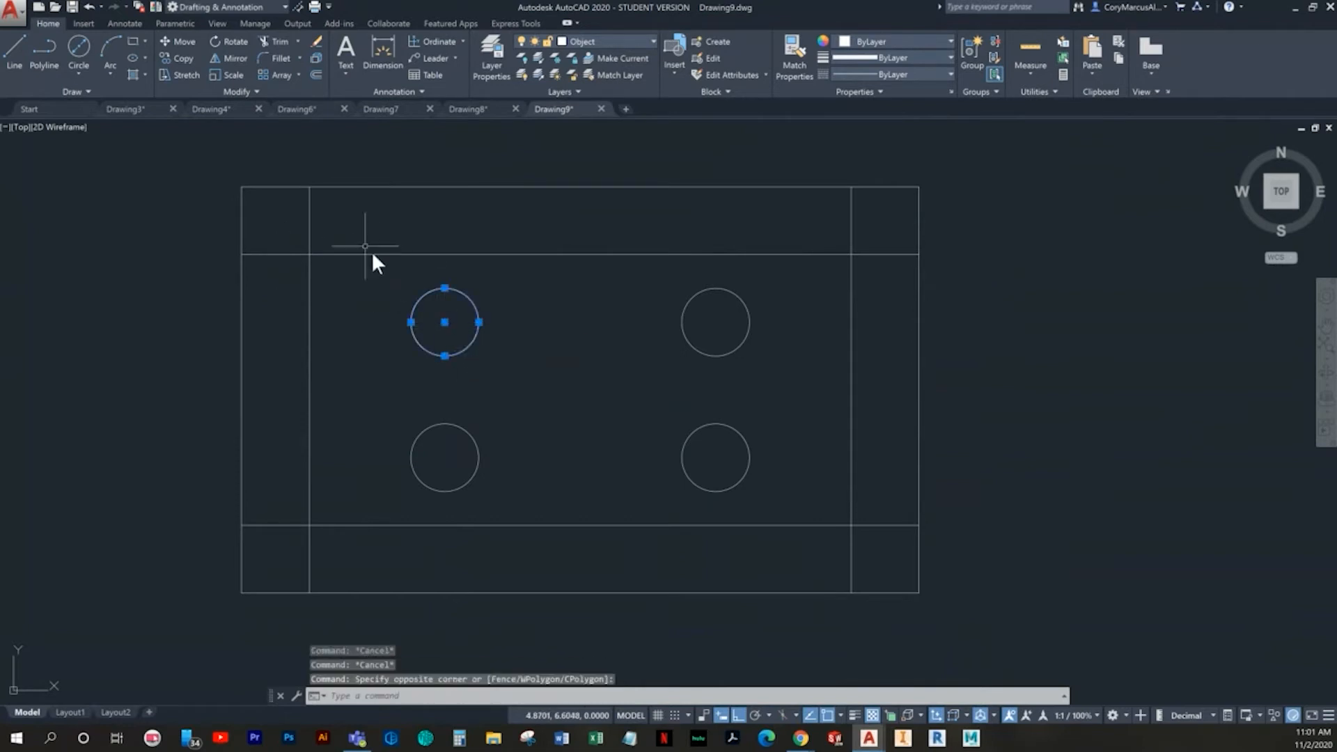
key(Escape)
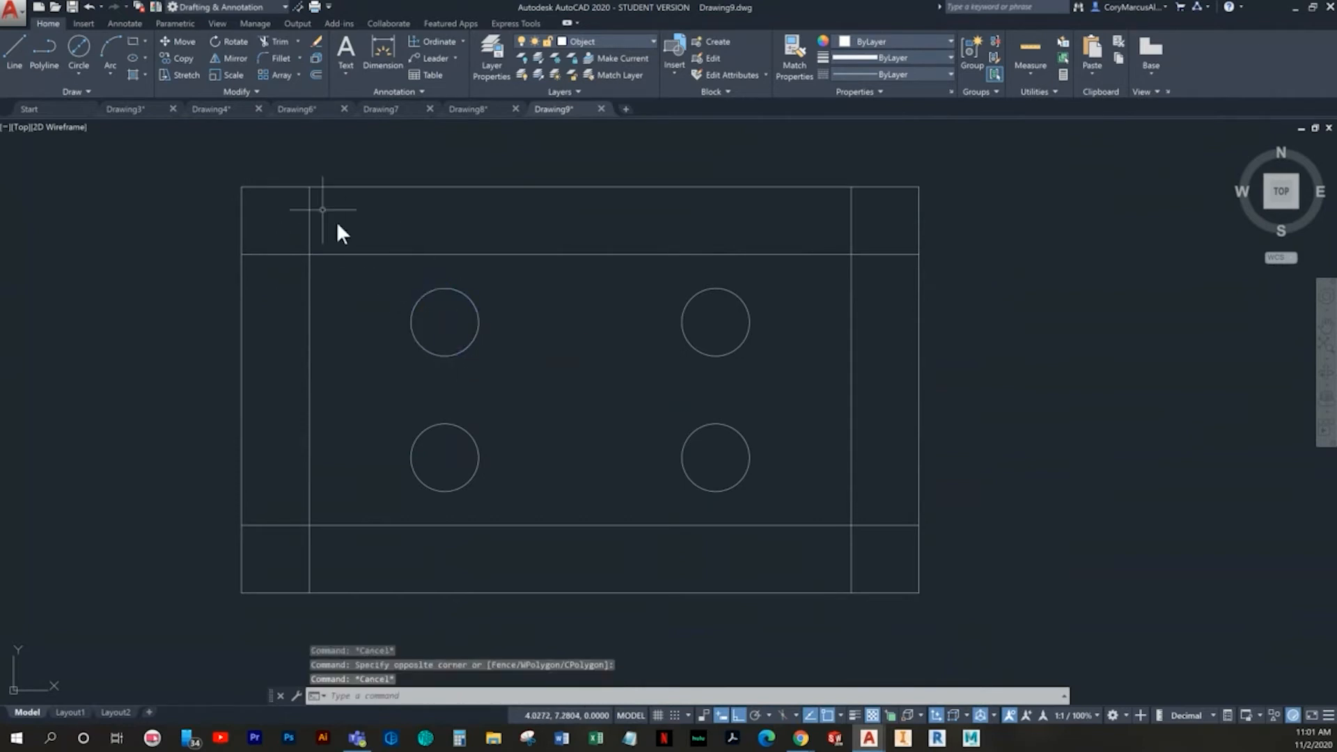
- Draw a circle of diameter 0.25 concentric with the upper-left 0.5-diameter circle
click(79, 50)
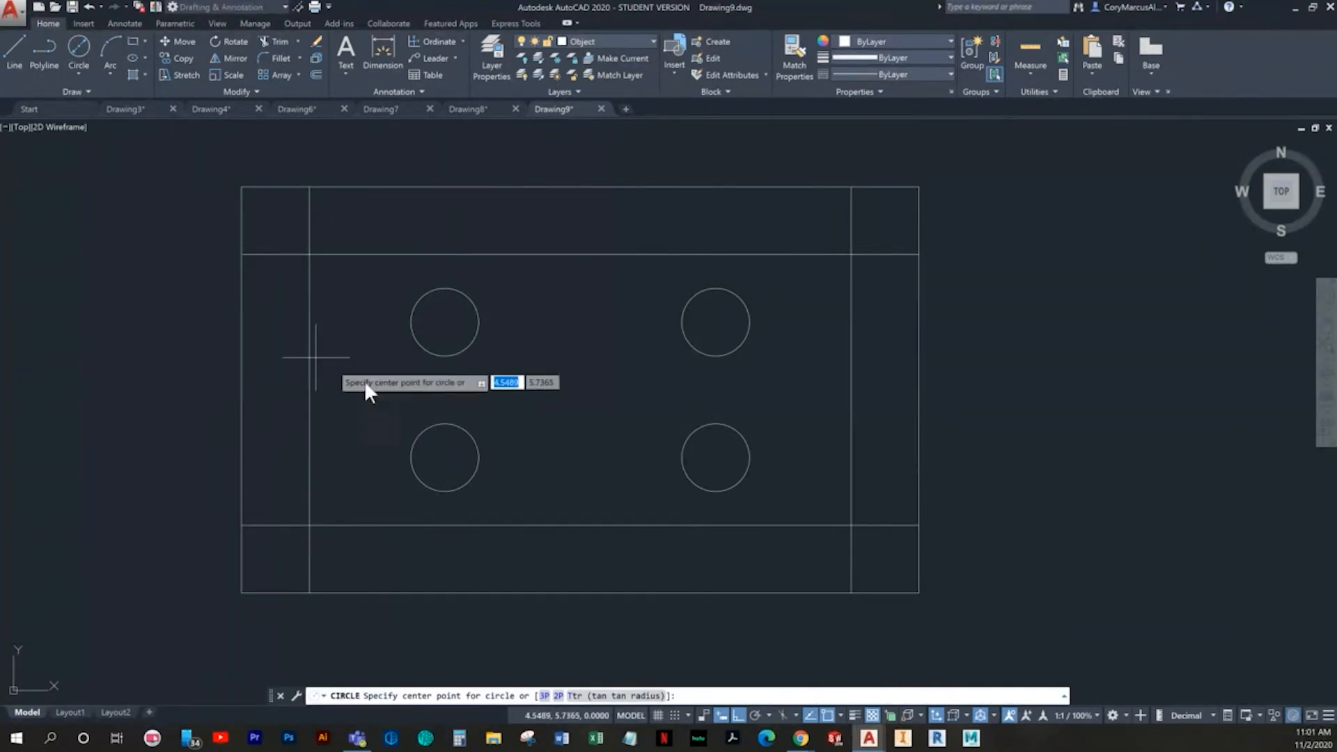
click(445, 321)
text(2)
key(Return)
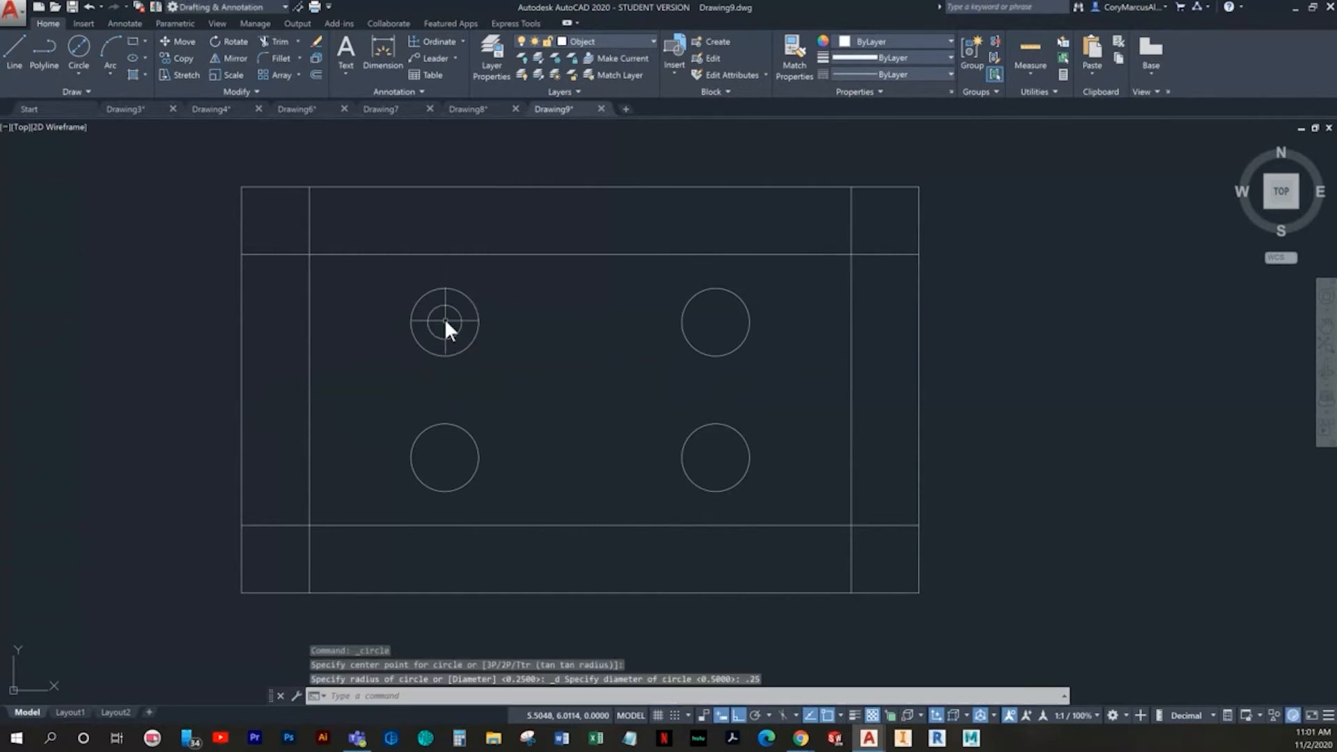
key(Escape)
key(Escape)
- Move the upper-left 0.5-diameter circle by its centre to the upper-left intersection of the offset lines
click(478, 293)
click(450, 289)
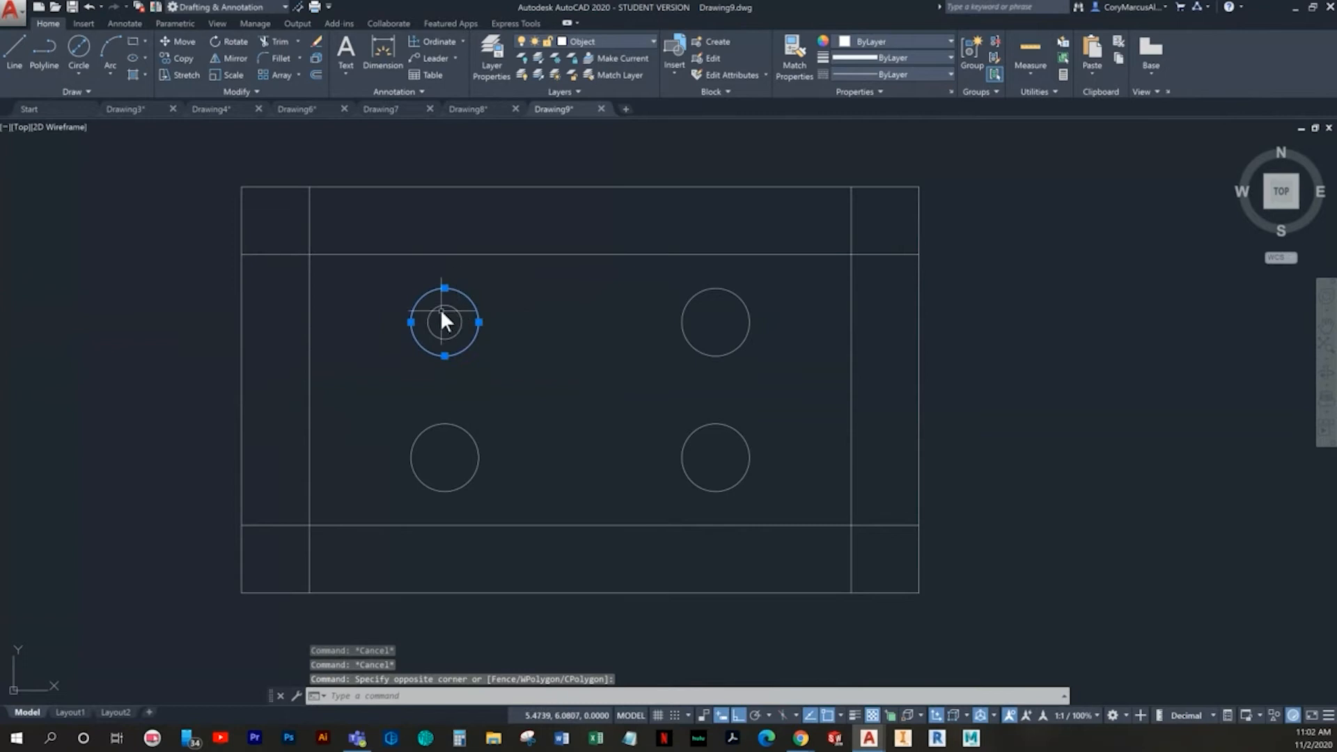
click(445, 322)
key(Escape)
key(Escape)
- Copy the 0.25-diameter circle from its centre to the centres of the other three 0.5-diameter circles
click(510, 348)
click(429, 314)
click(176, 61)
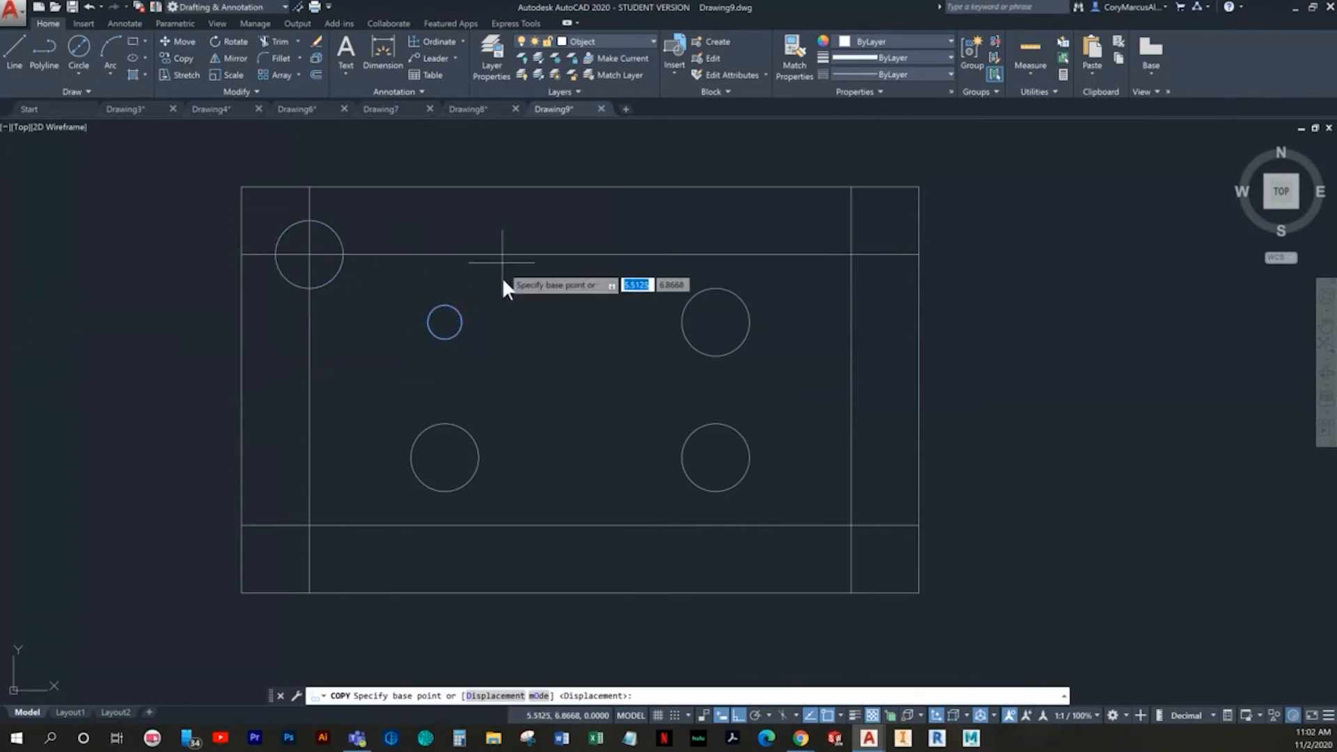
click(444, 322)
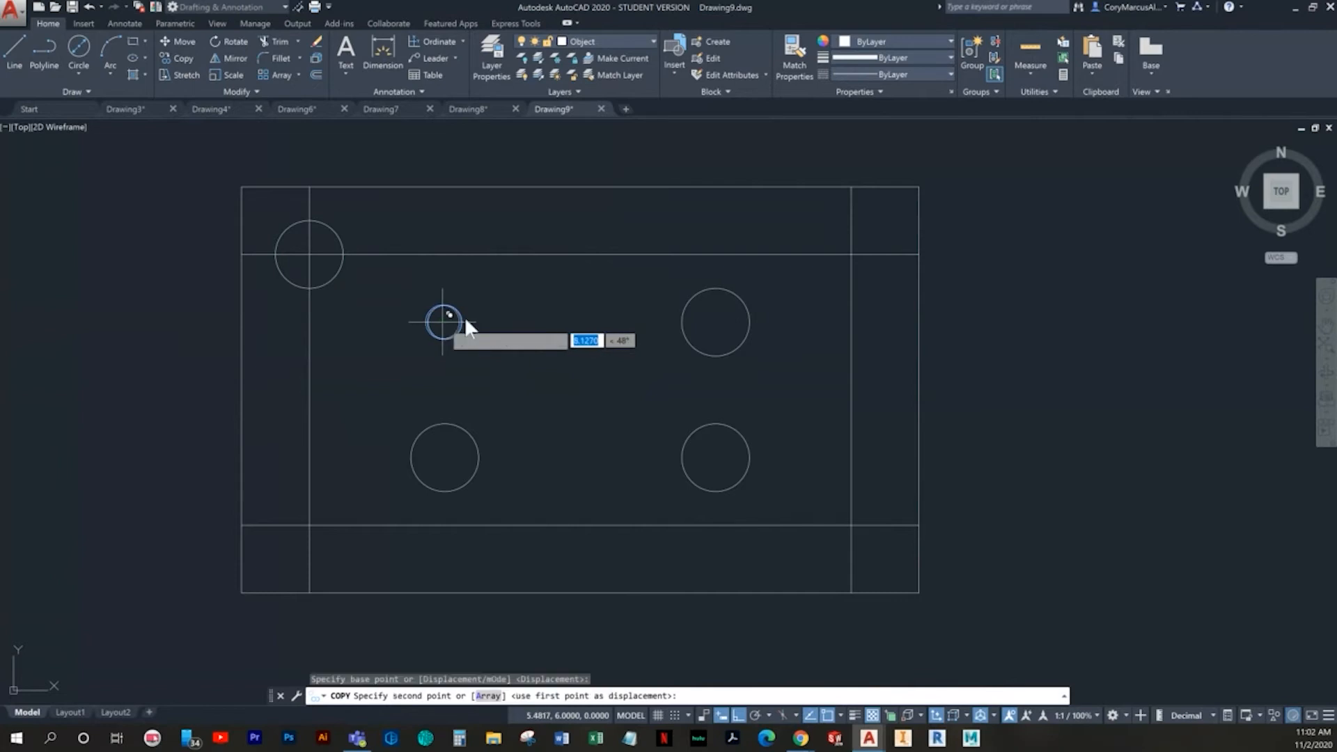
click(715, 321)
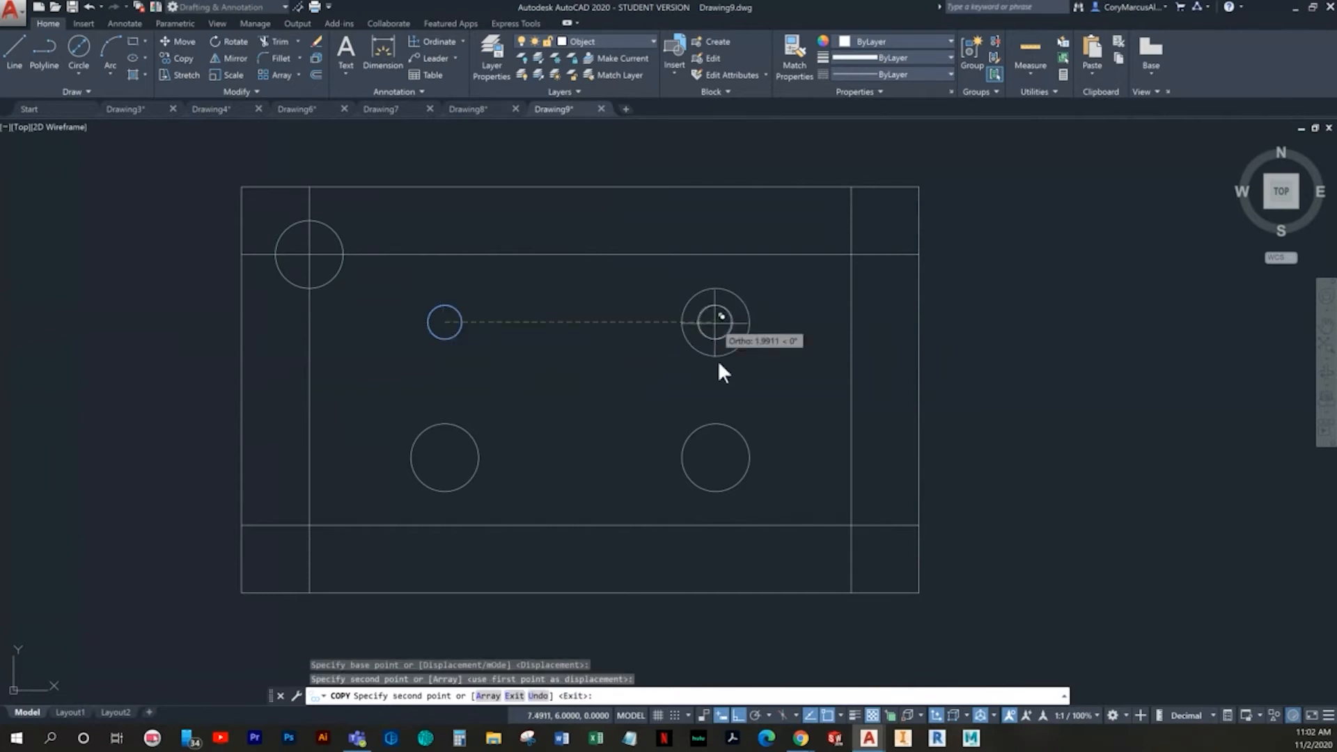
click(713, 452)
click(445, 457)
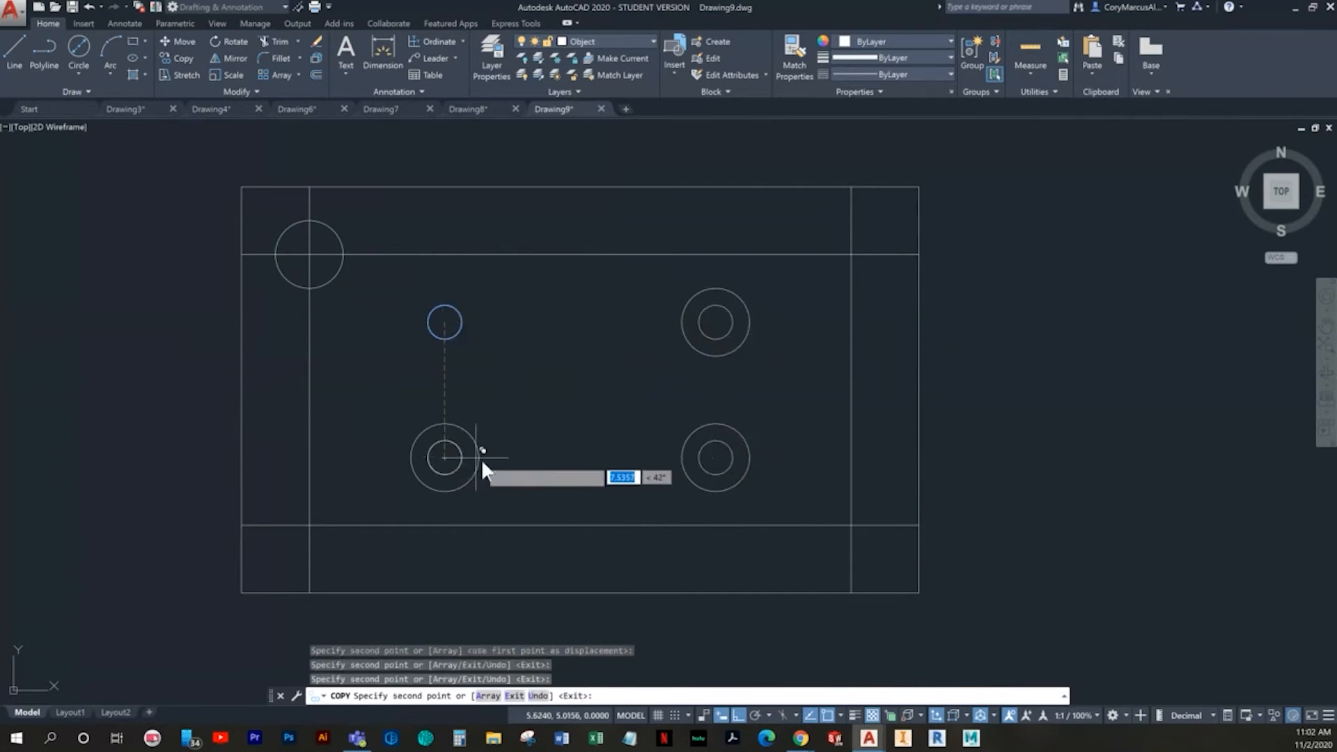
key(Escape)
key(Escape)
- Move the lower-left 0.5-diameter circle by its centre to the lower-left intersection of the offset lines
click(482, 460)
click(468, 467)
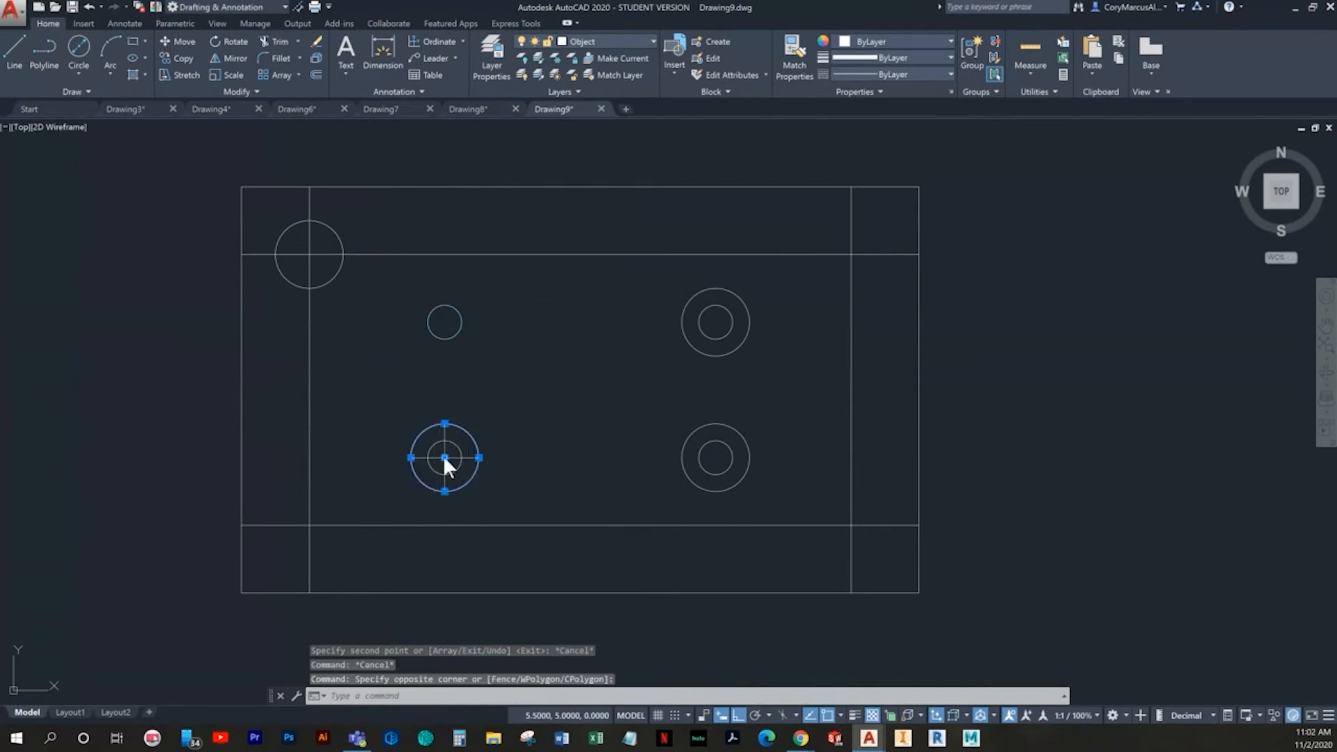
click(444, 457)
click(306, 525)
key(Escape)
key(Escape)
- Move the upper-right and lower-right 0.5-diameter circles by their centres to the matching right-hand intersections of the offset lines
click(773, 336)
click(734, 333)
click(715, 321)
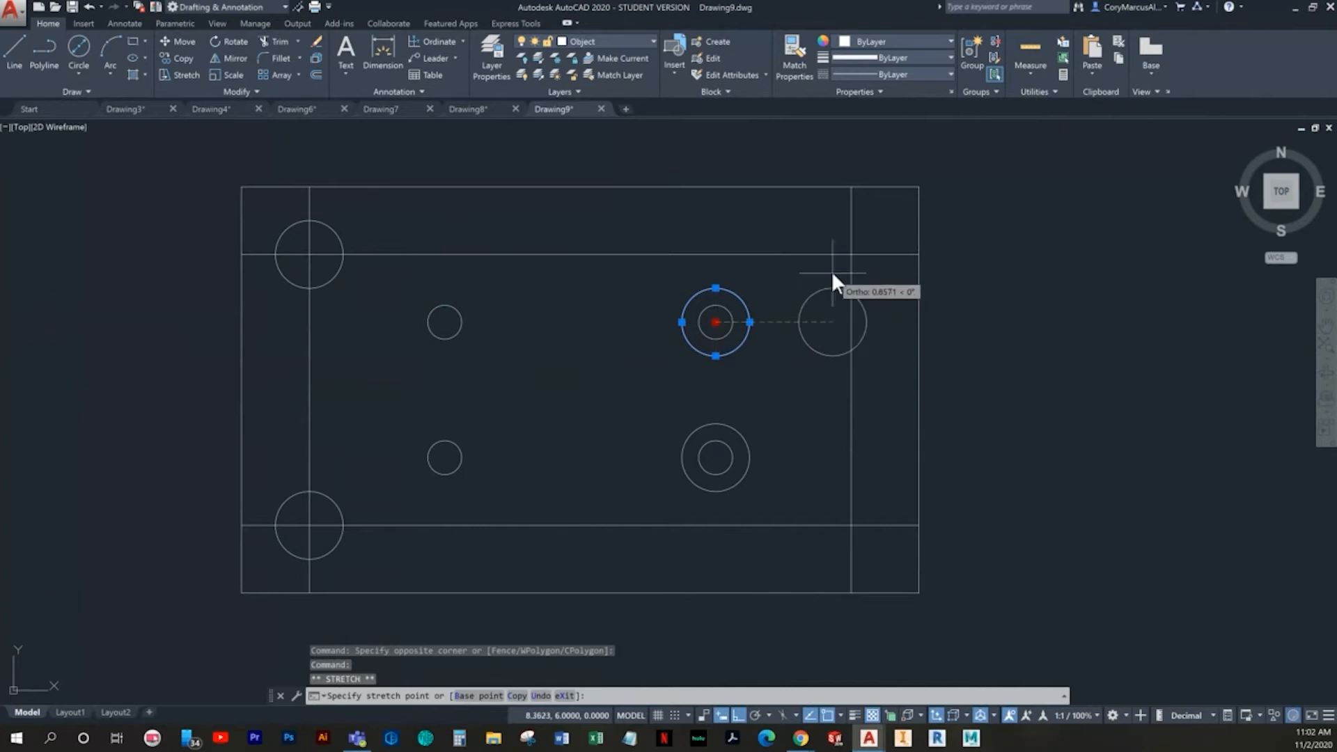
click(851, 254)
key(Escape)
click(756, 462)
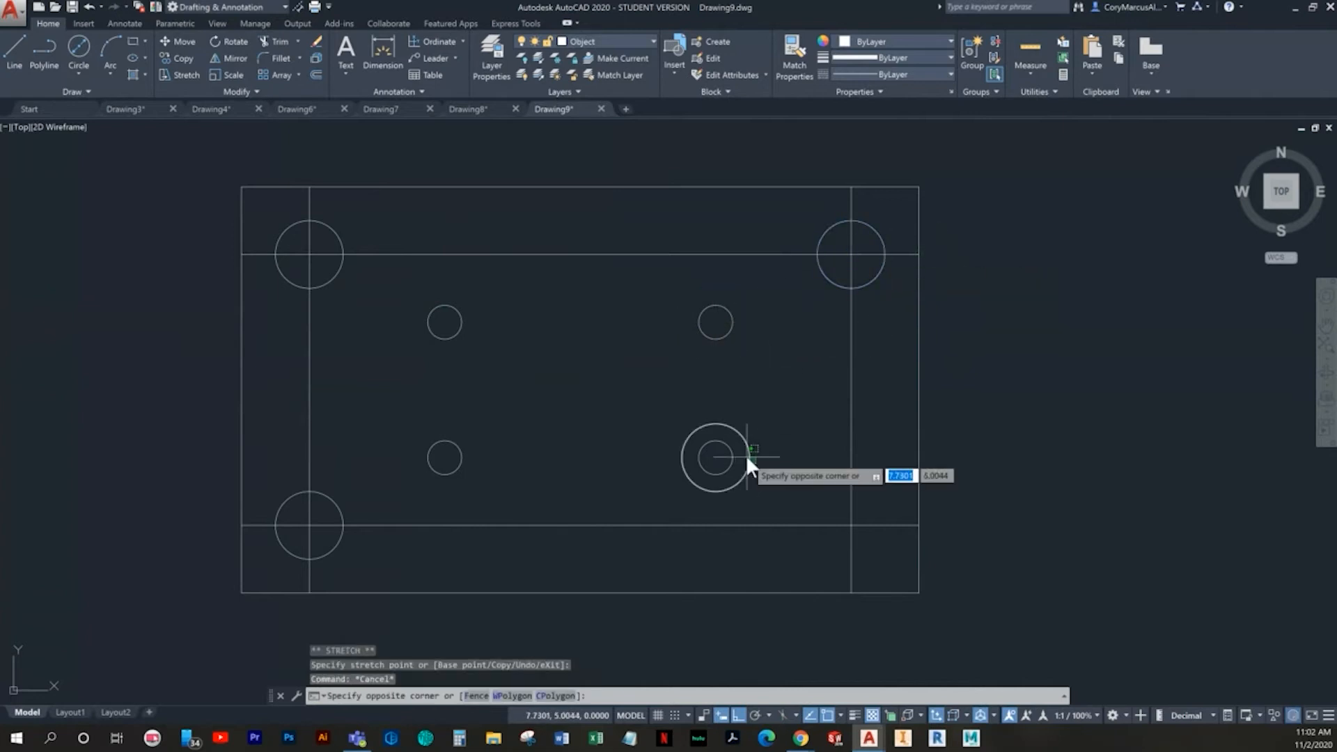
click(710, 462)
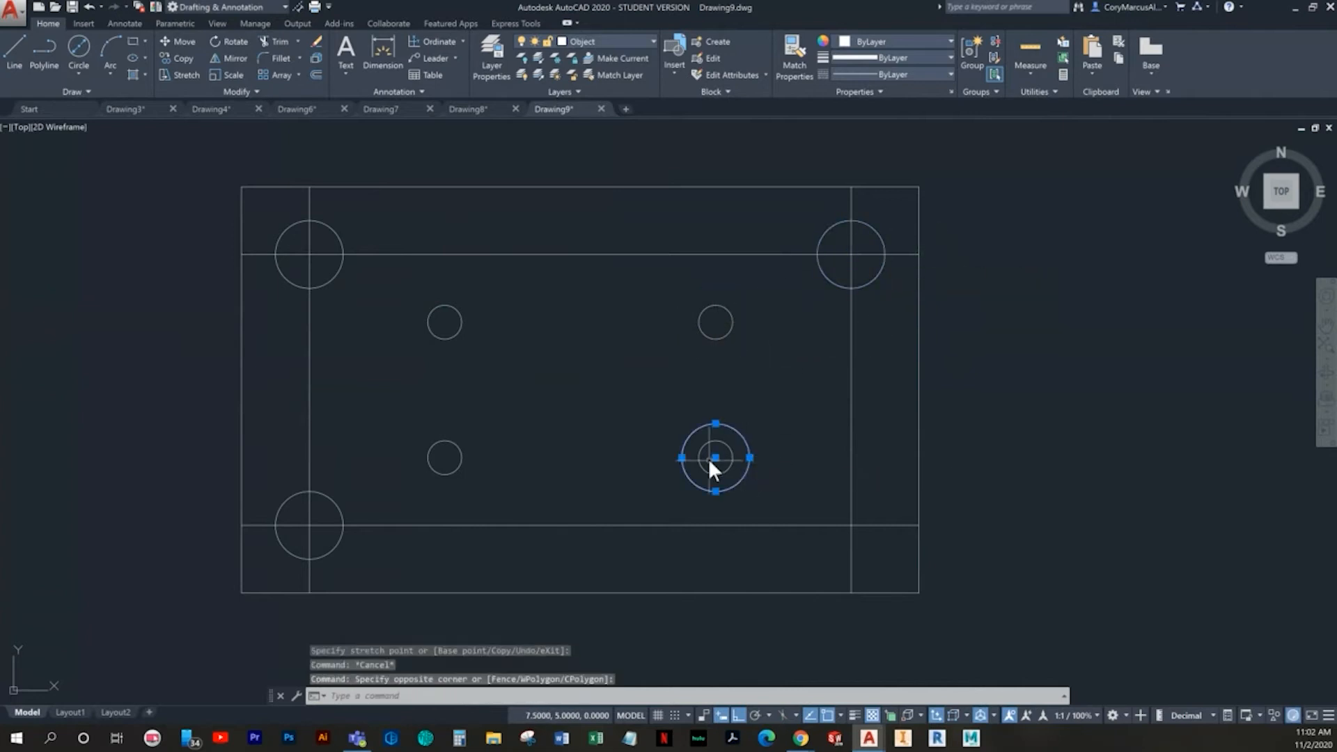
click(851, 525)
key(Escape)
- Erase the four offset lines running through the corner circles
click(858, 359)
click(823, 359)
key(Delete)
click(531, 254)
key(Delete)
click(387, 500)
key(Delete)
click(329, 422)
click(286, 403)
key(Delete)
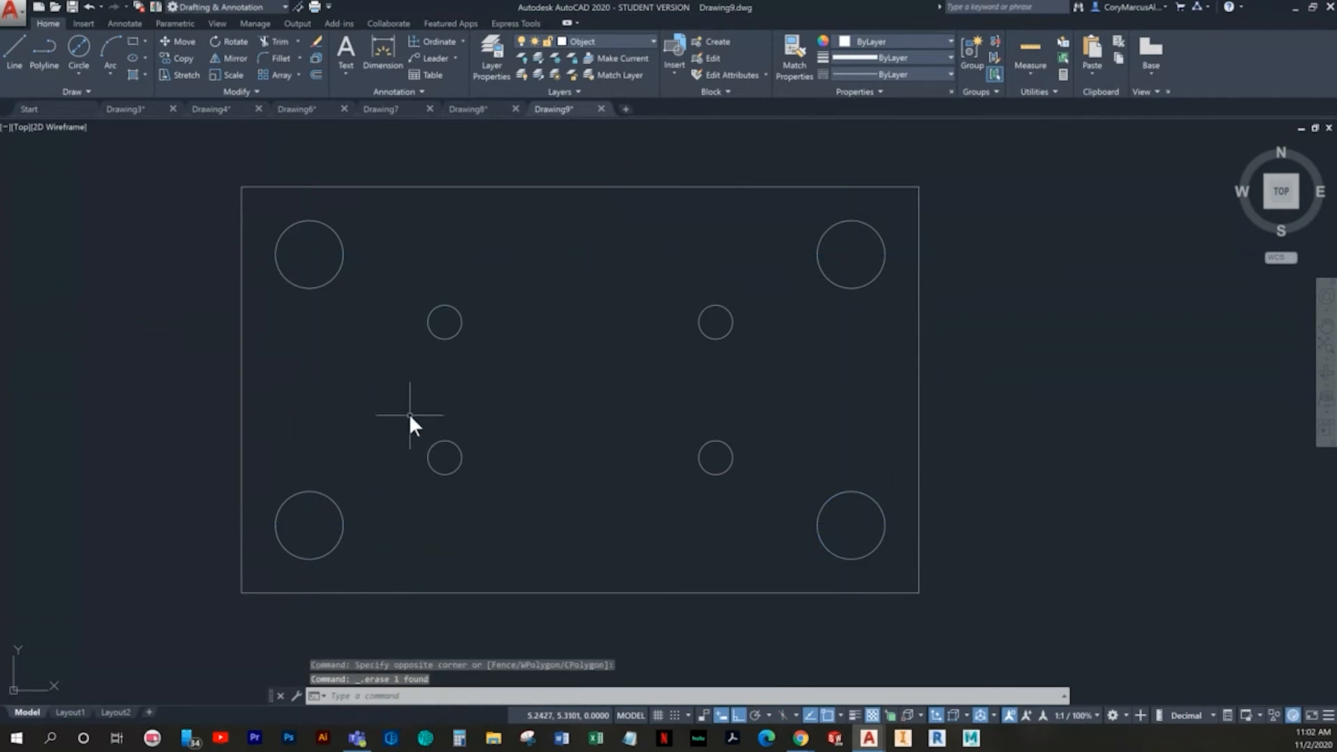
- Draw a circle of diameter 1 at the plate's centre, aligned with the midpoints of its left and upper edges
click(73, 56)
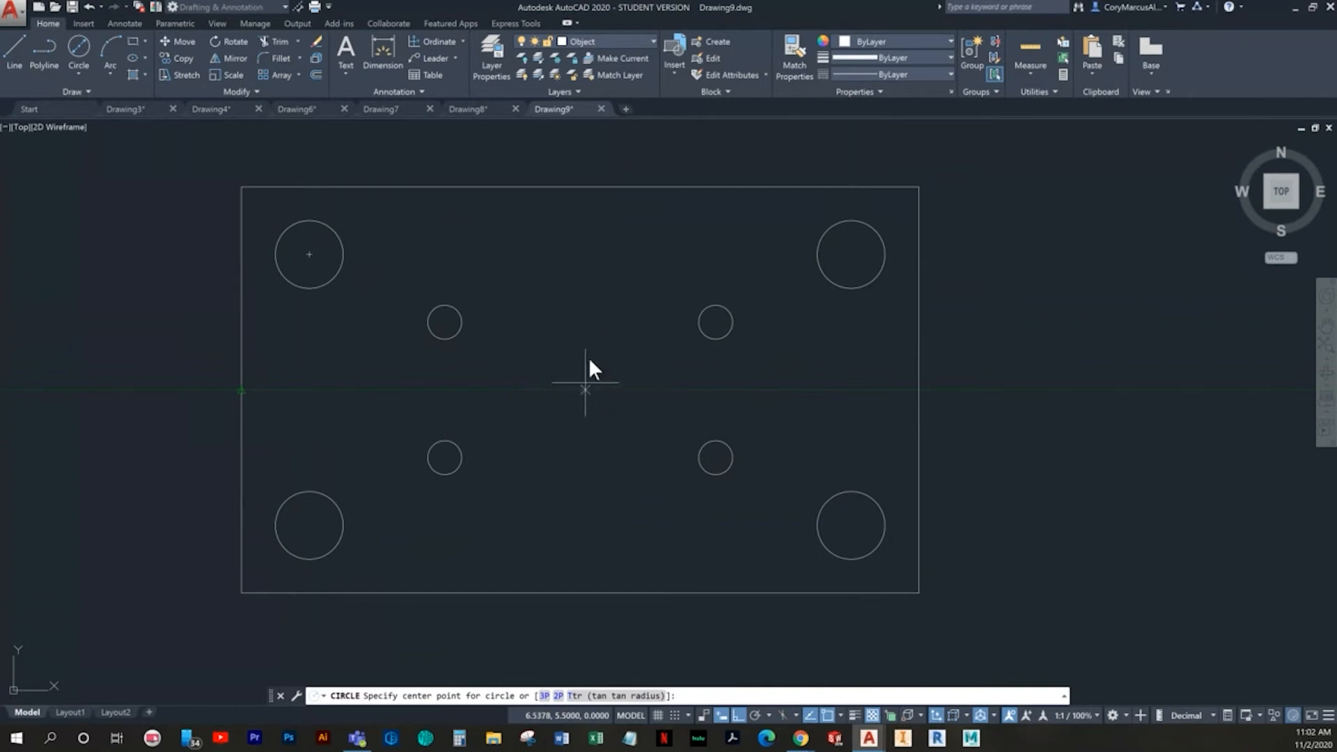
mouse_move(578, 187)
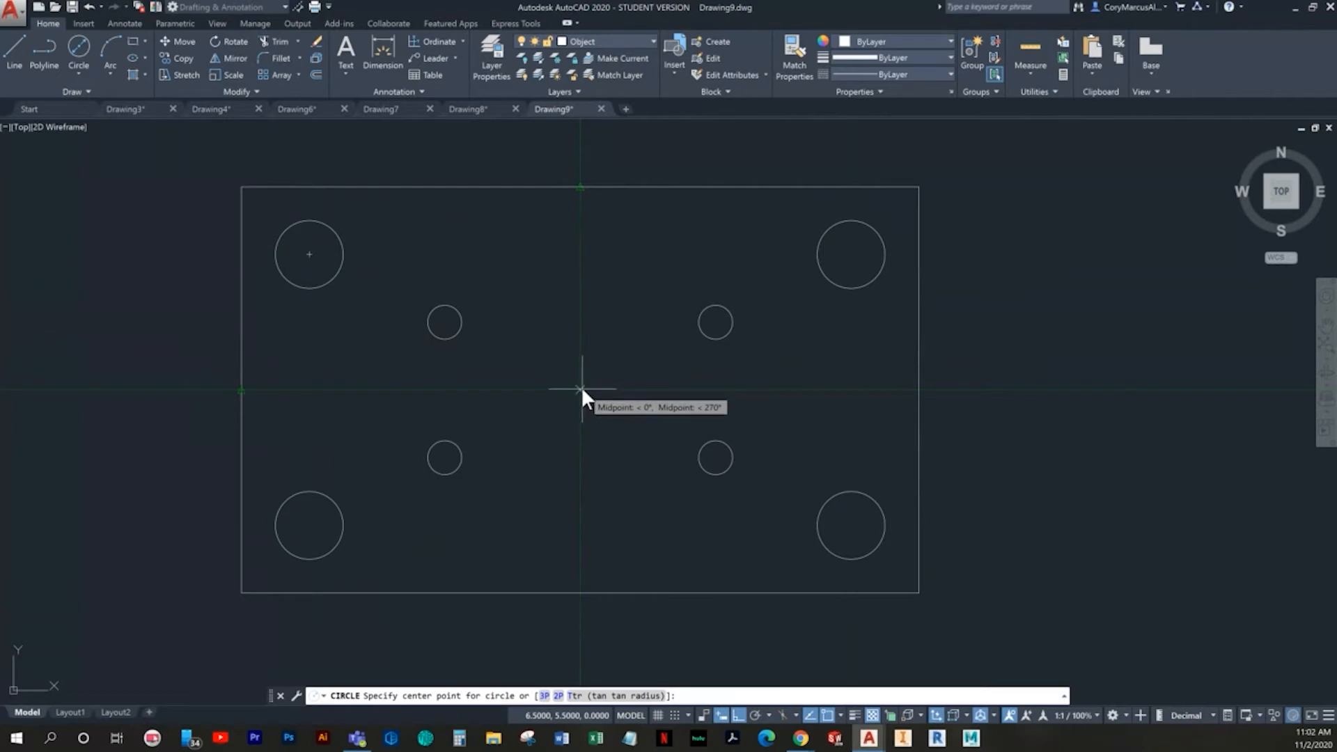
click(580, 388)
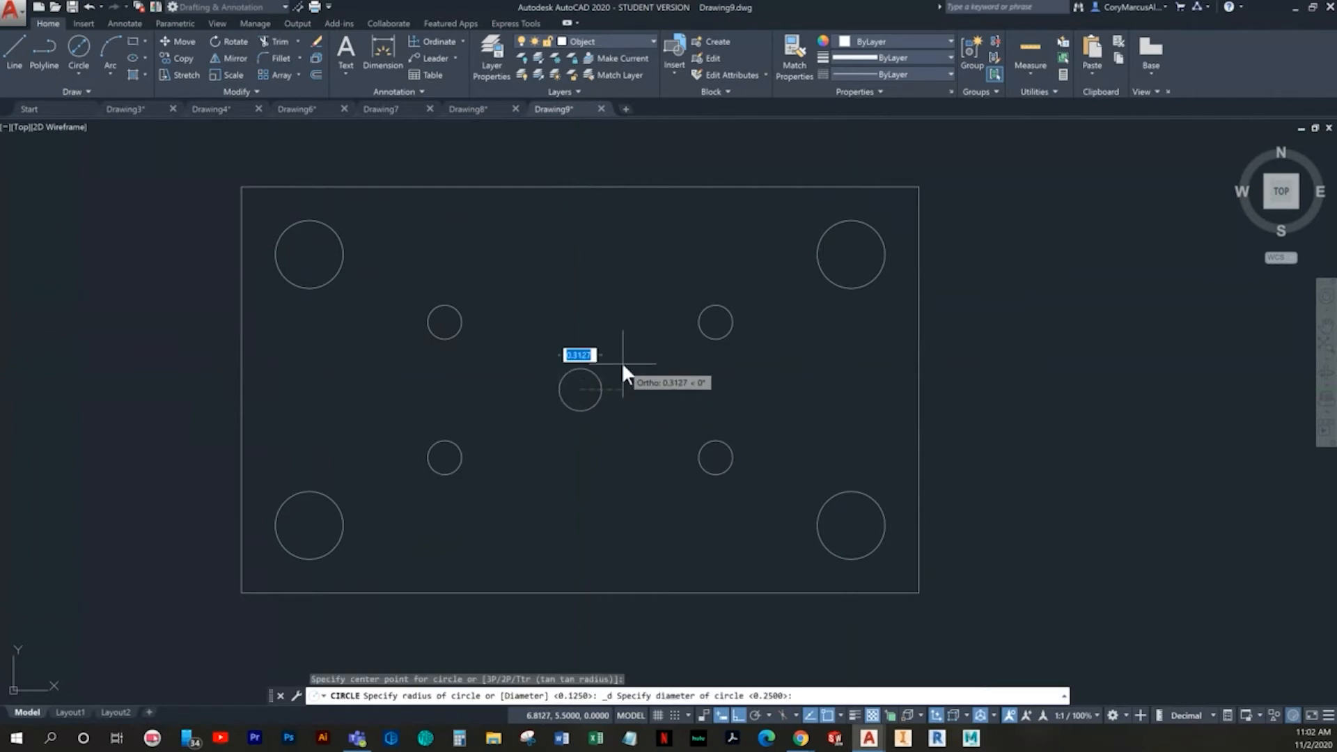
text(1)
key(Return)
key(Escape)
key(Escape)
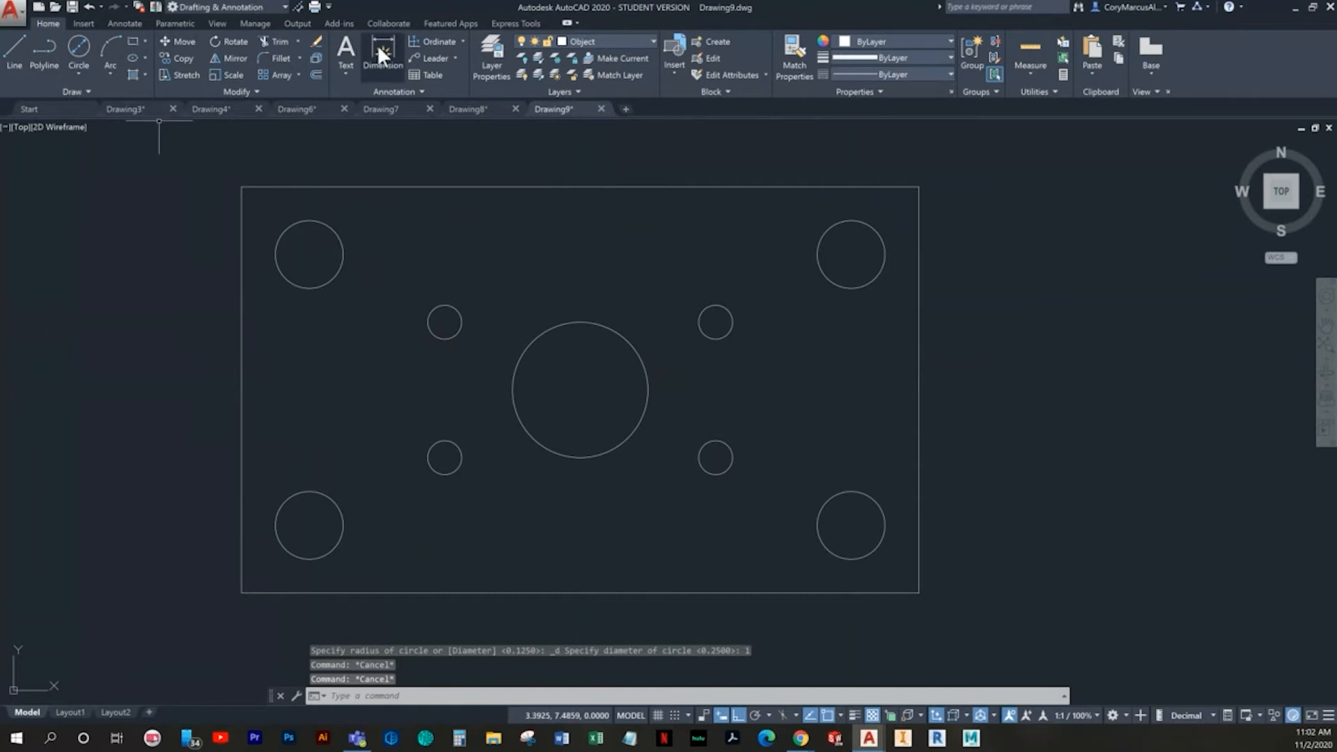
- Start a circle defined by diameter, centred on the upper-left 0.25-diameter circle
click(78, 47)
scroll(512, 325, up, 2)
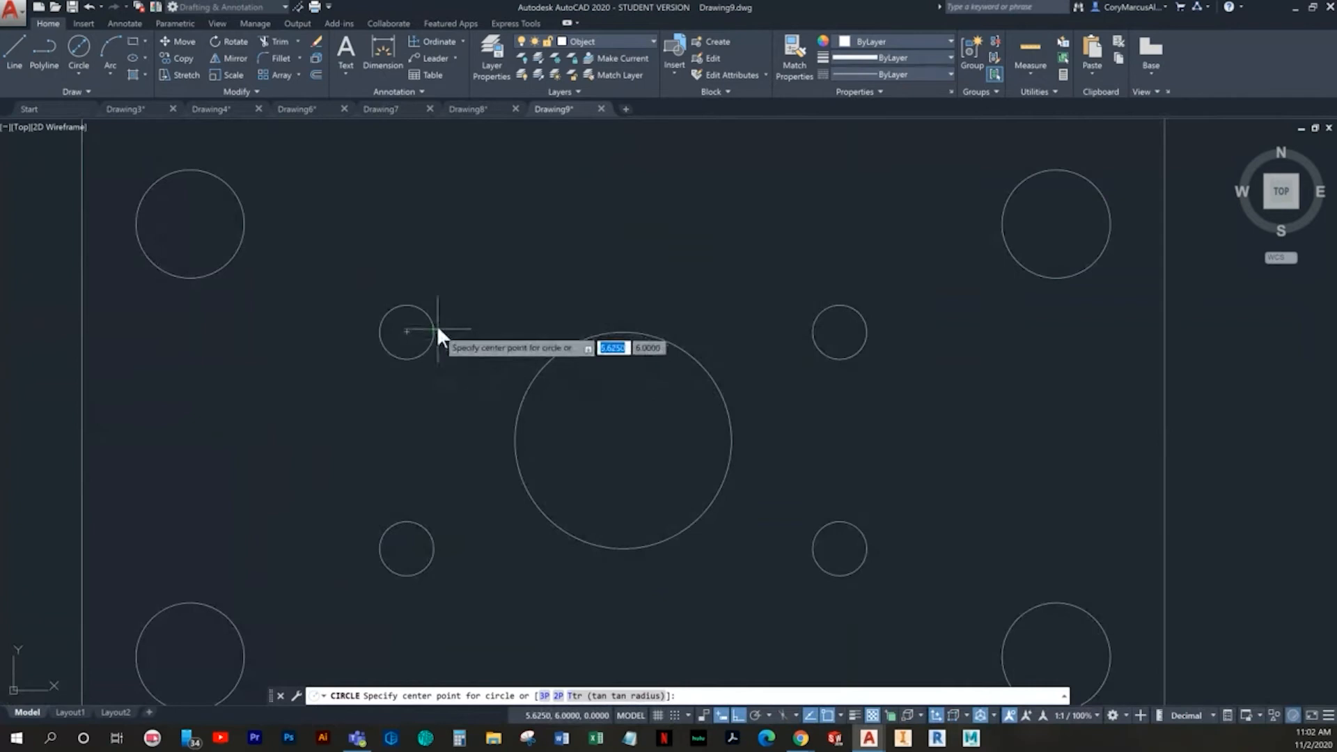
click(406, 332)
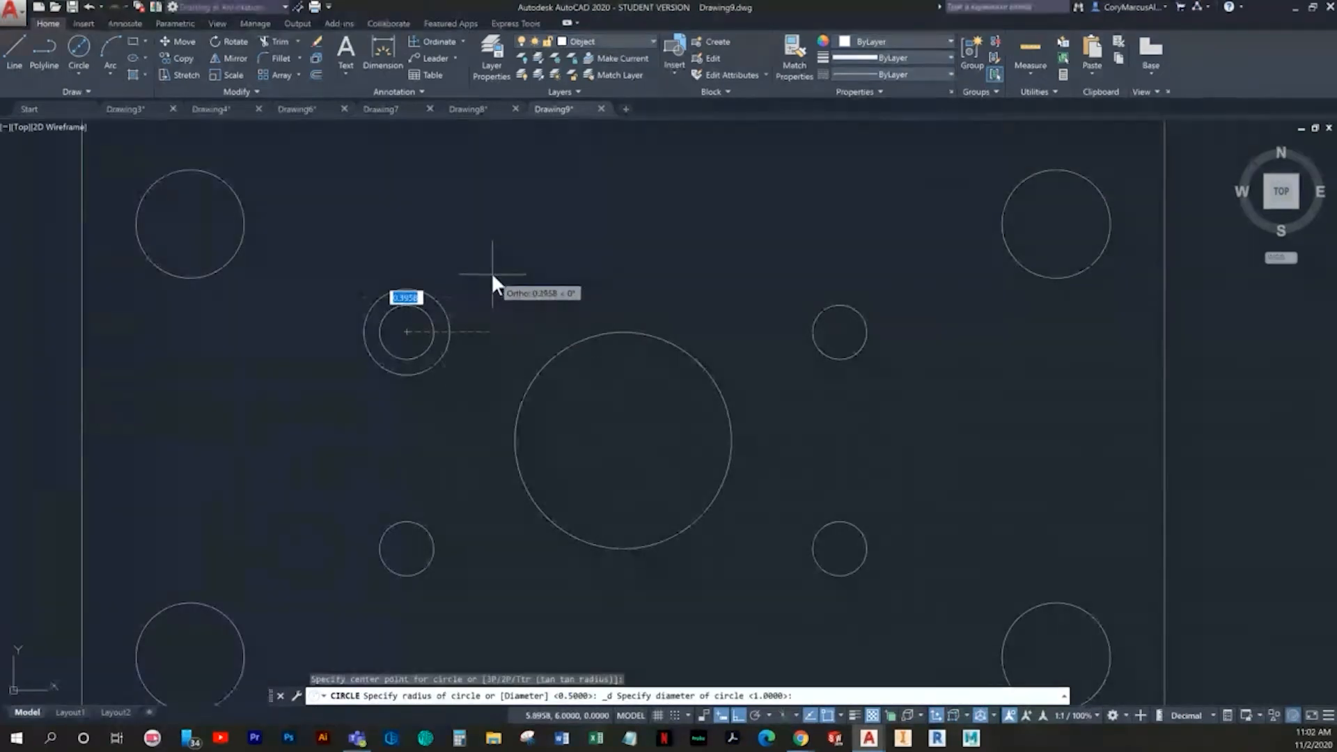
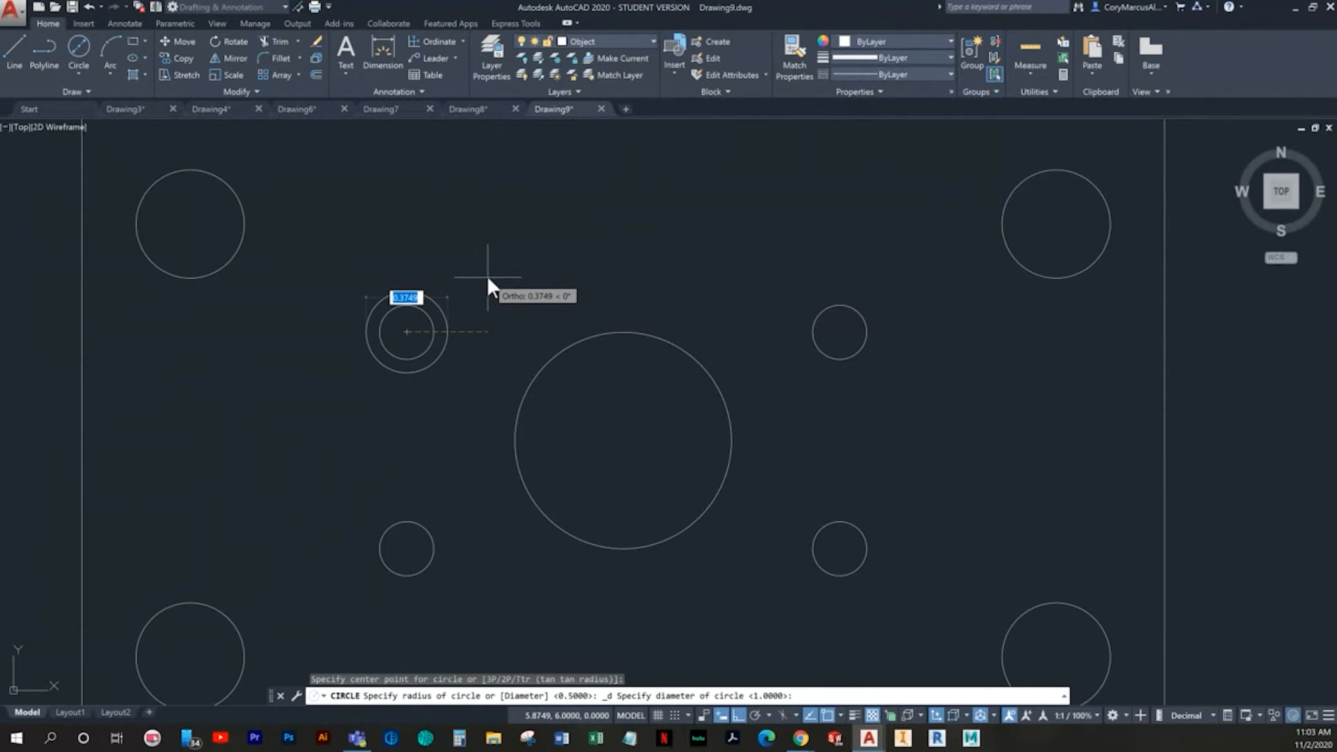
- Set the diameter of the circle around the upper-left inner hole to 0.375
text(.375)
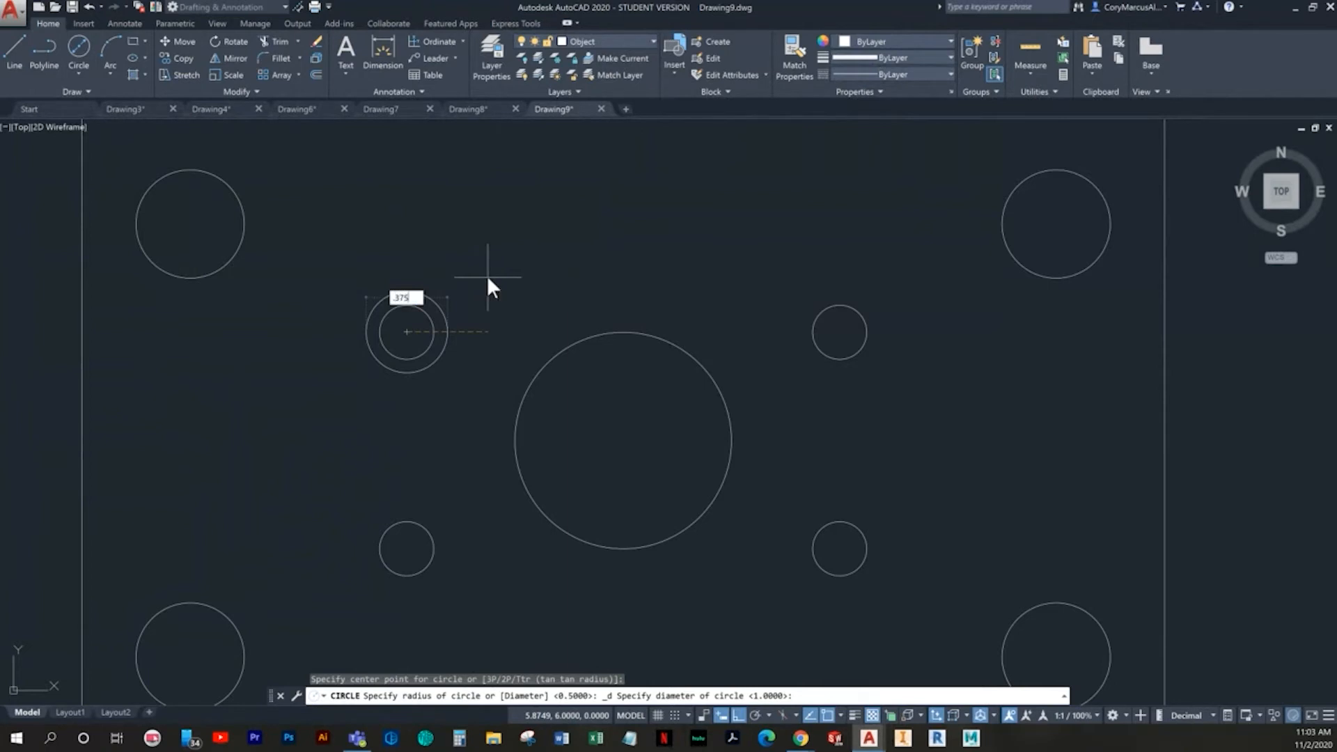
key(Return)
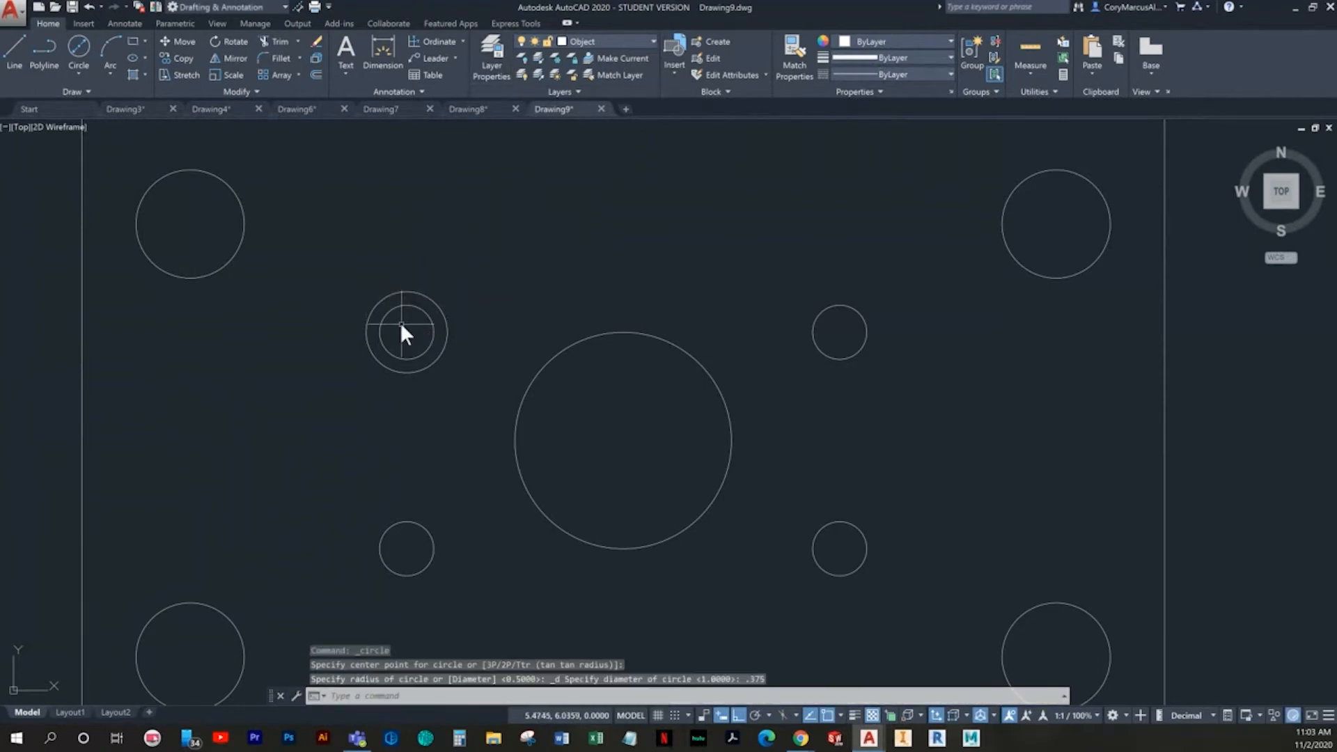
key(Escape)
- Copy the 0.375-diameter circle by its centre onto the centres of the other three inner holes
click(445, 291)
click(417, 282)
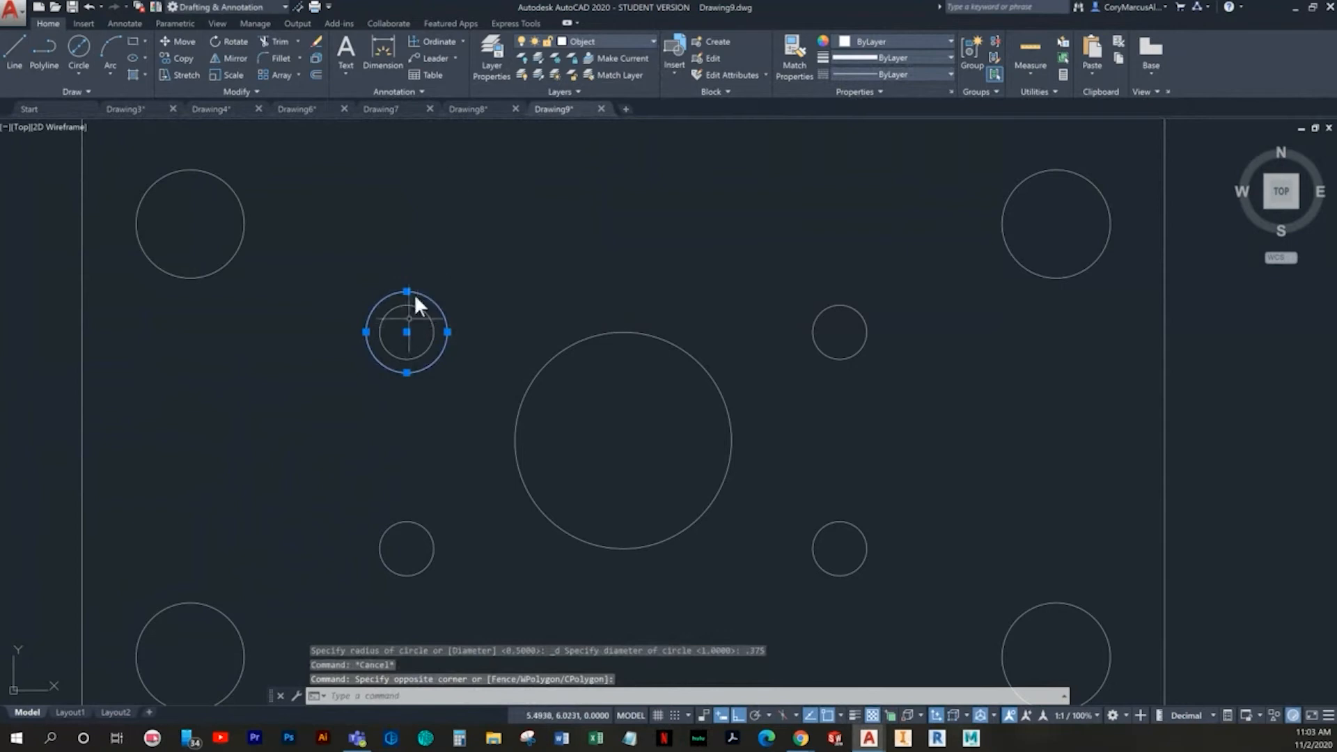
click(179, 58)
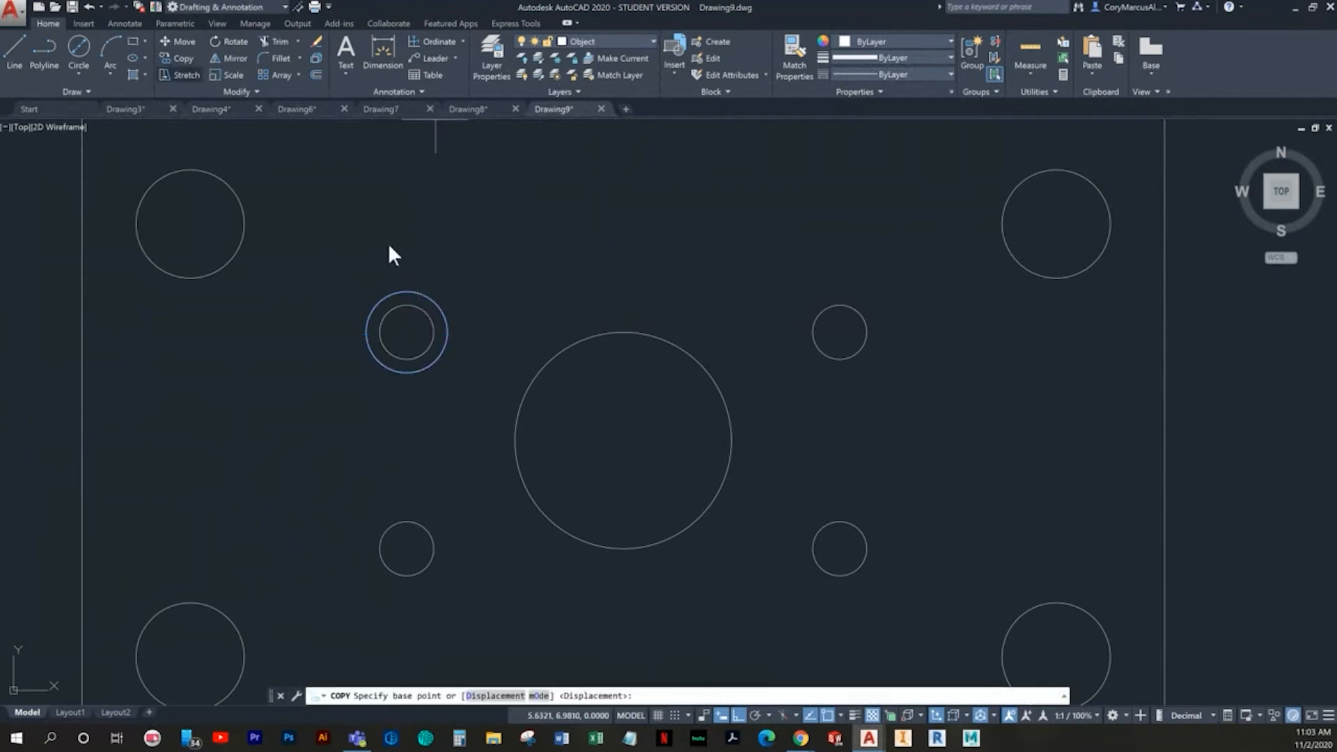
click(407, 333)
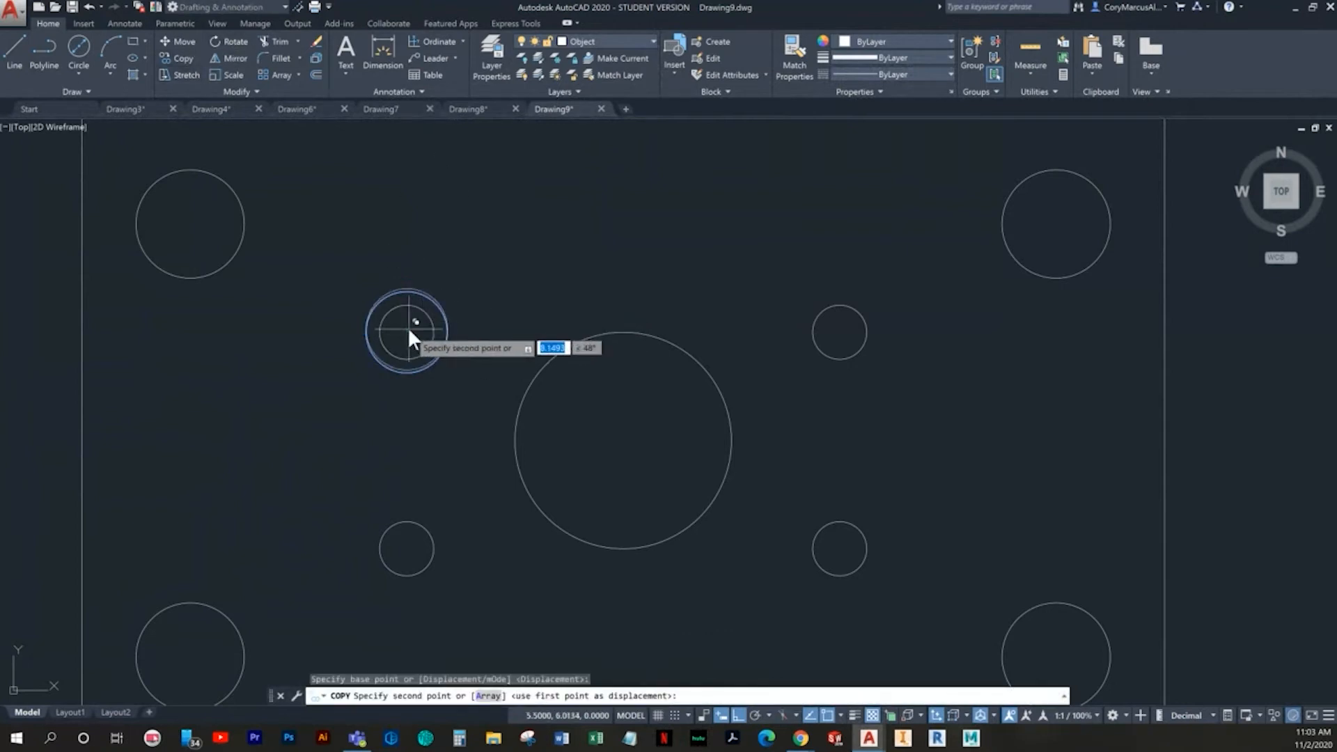
click(837, 333)
click(839, 548)
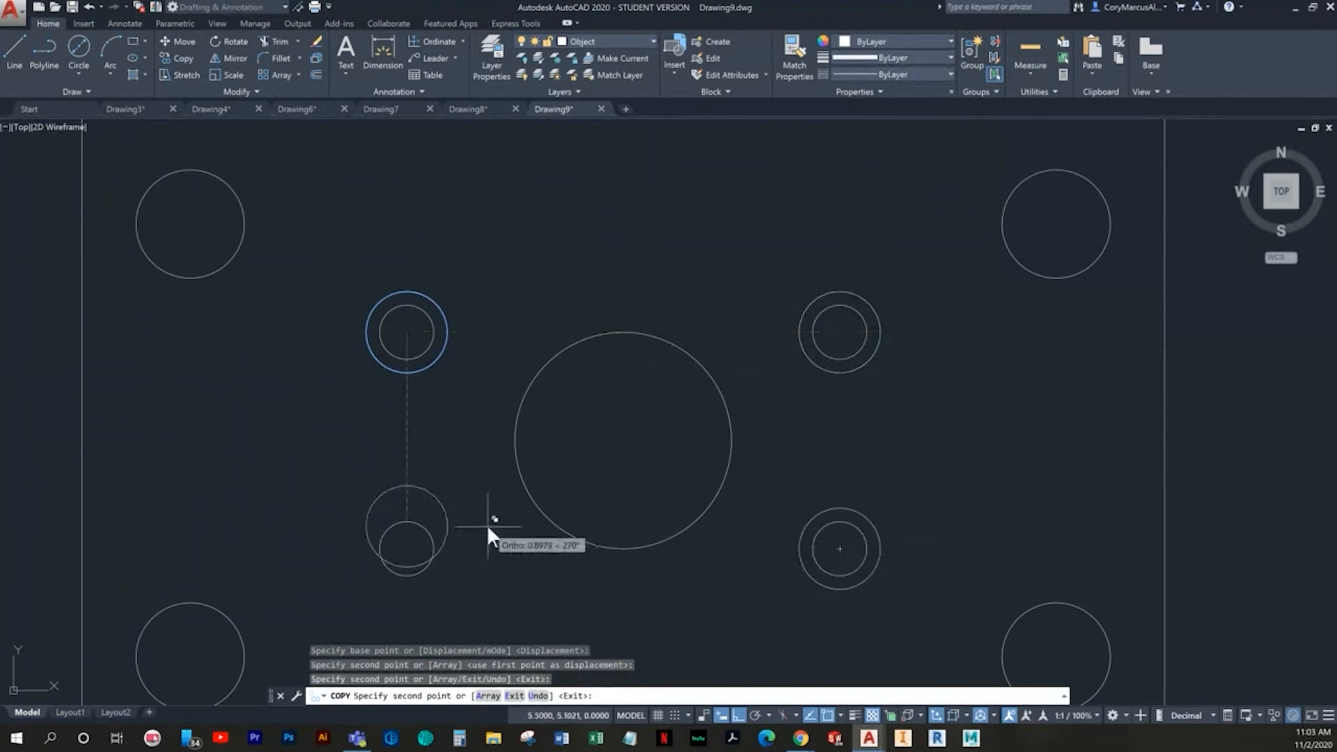
click(407, 549)
key(Escape)
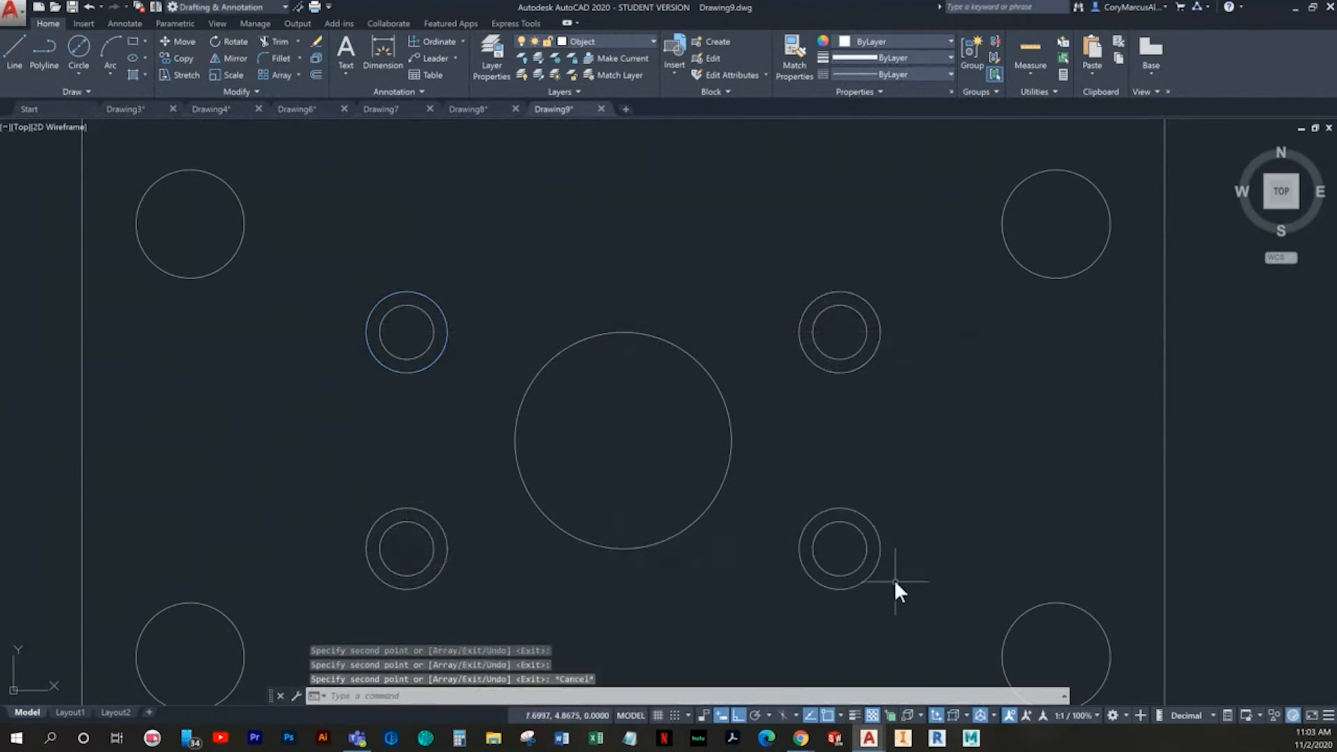
- Put the four 0.375-diameter circles around the inner holes on the Hidden layer
click(898, 550)
click(871, 525)
click(904, 348)
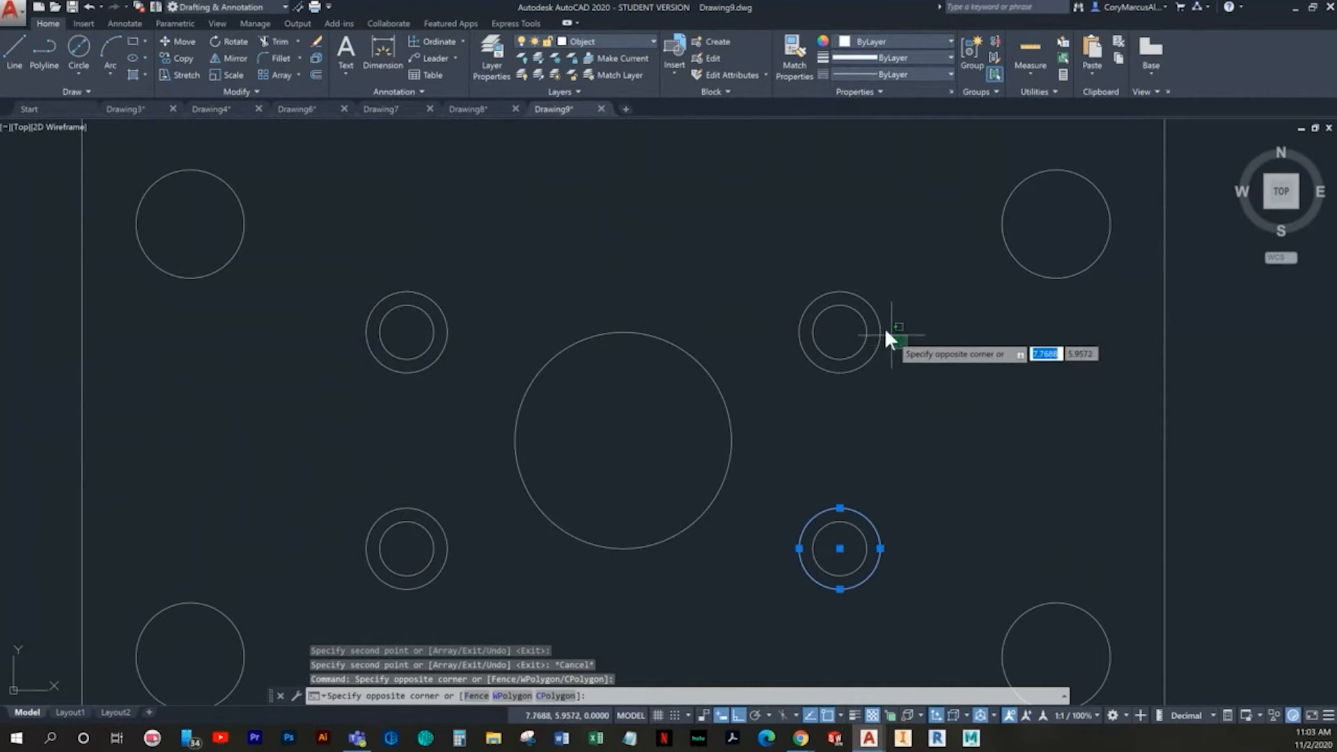
click(874, 328)
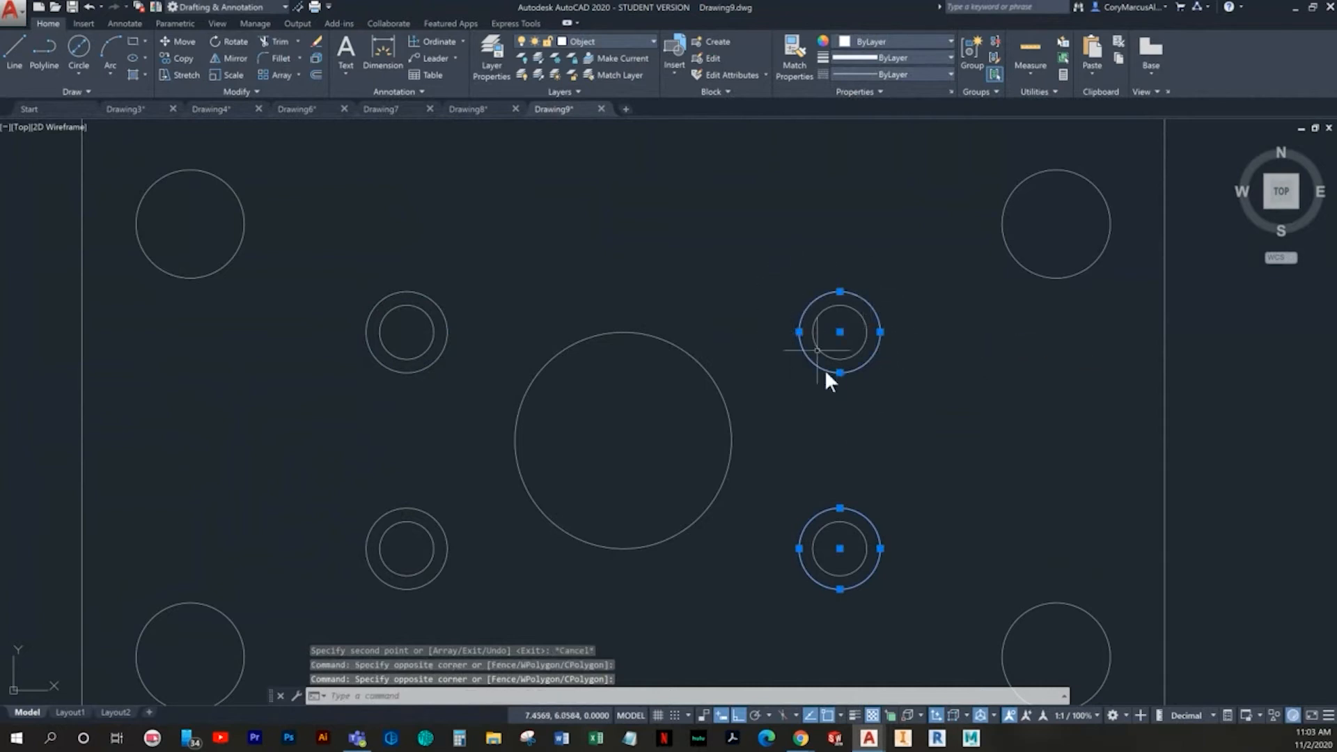
click(491, 346)
click(444, 317)
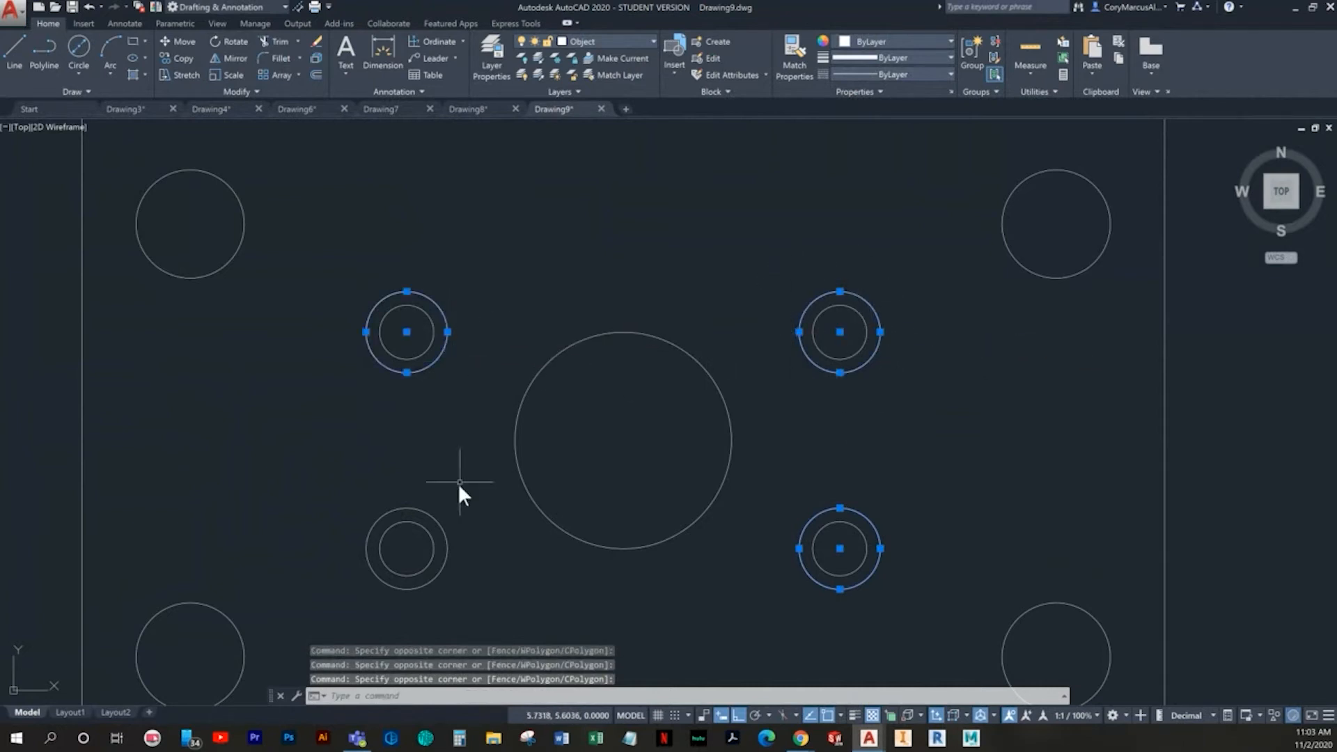
click(461, 549)
click(443, 530)
click(603, 41)
click(599, 153)
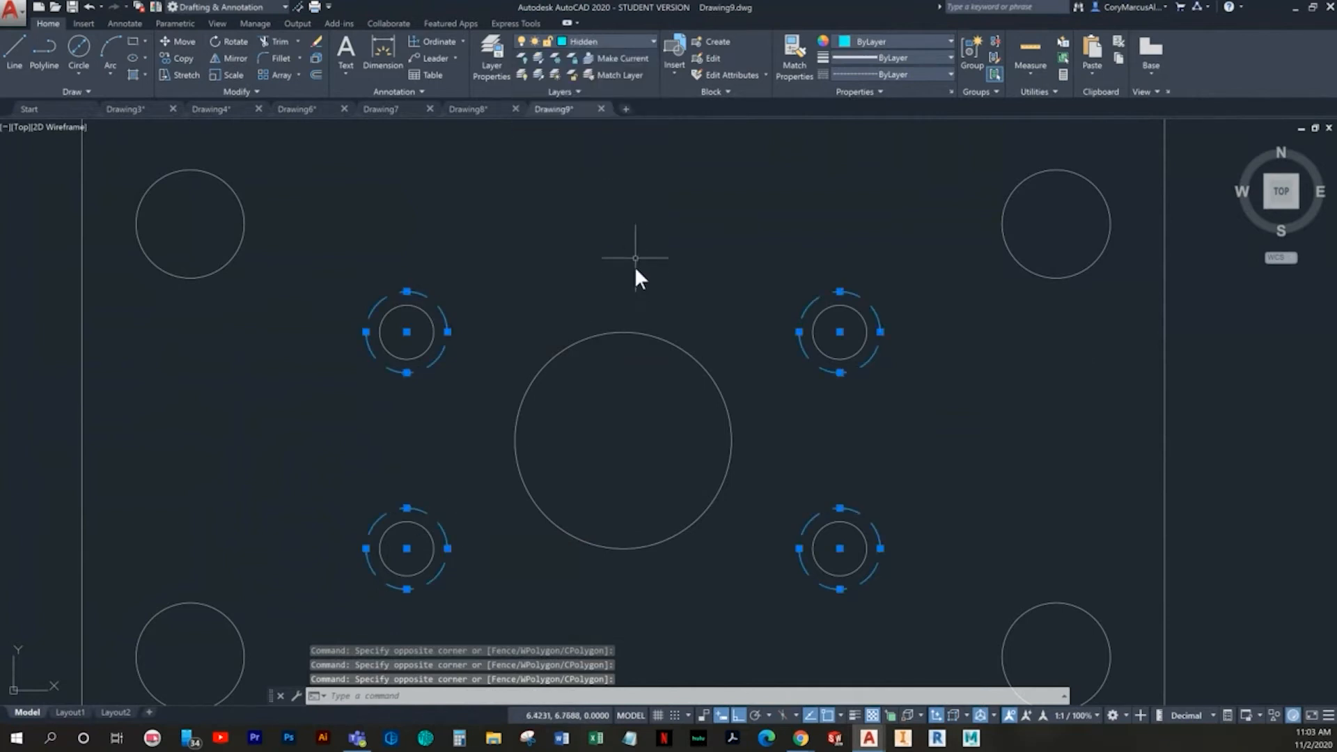
key(Escape)
key(Escape)
- Draw a circle of diameter 0.3125 centred on the upper-left inner hole
scroll(637, 298, down, 4)
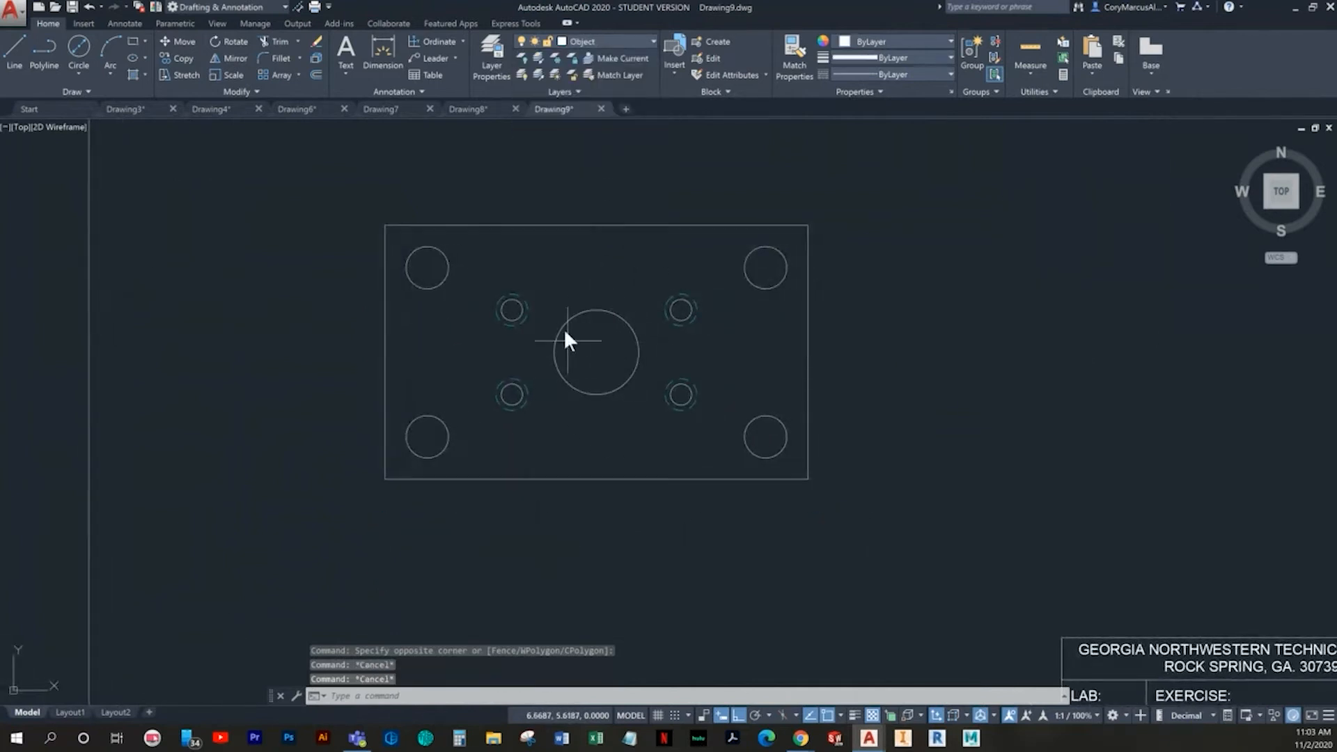
scroll(558, 313, up, 5)
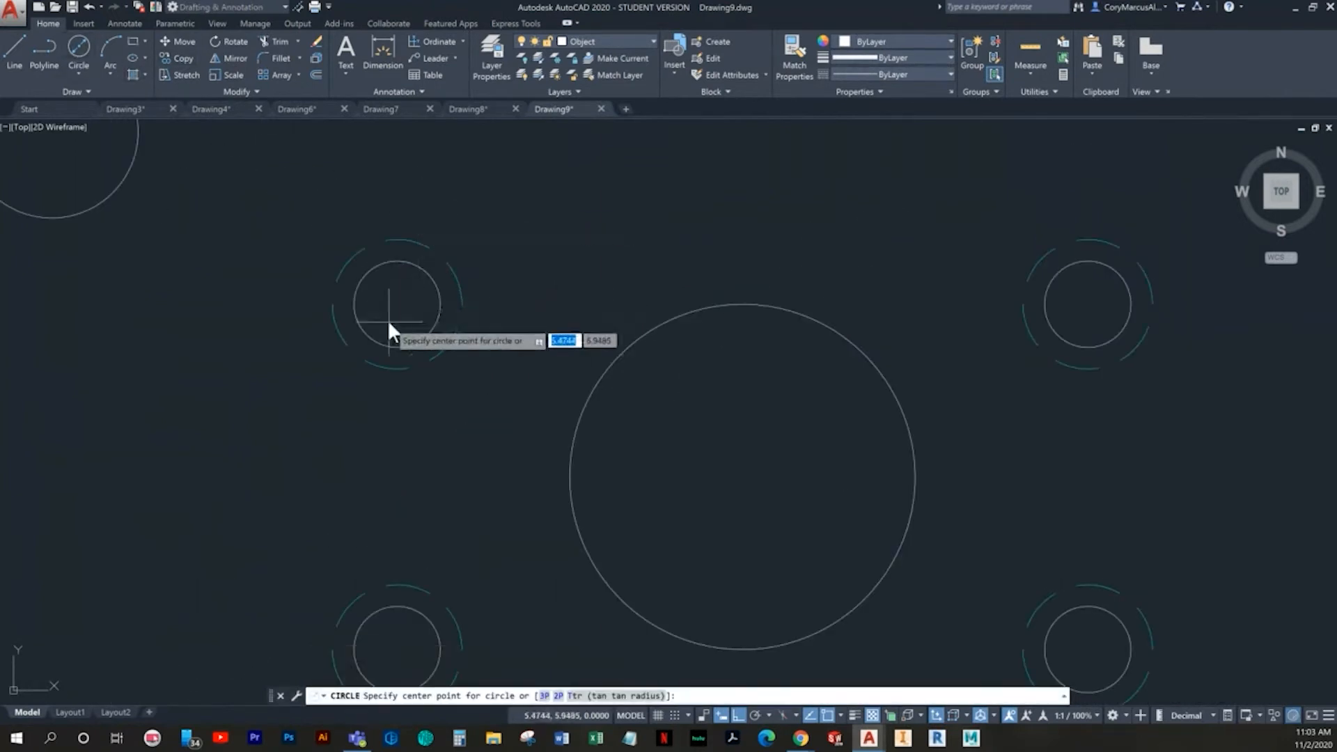
click(398, 304)
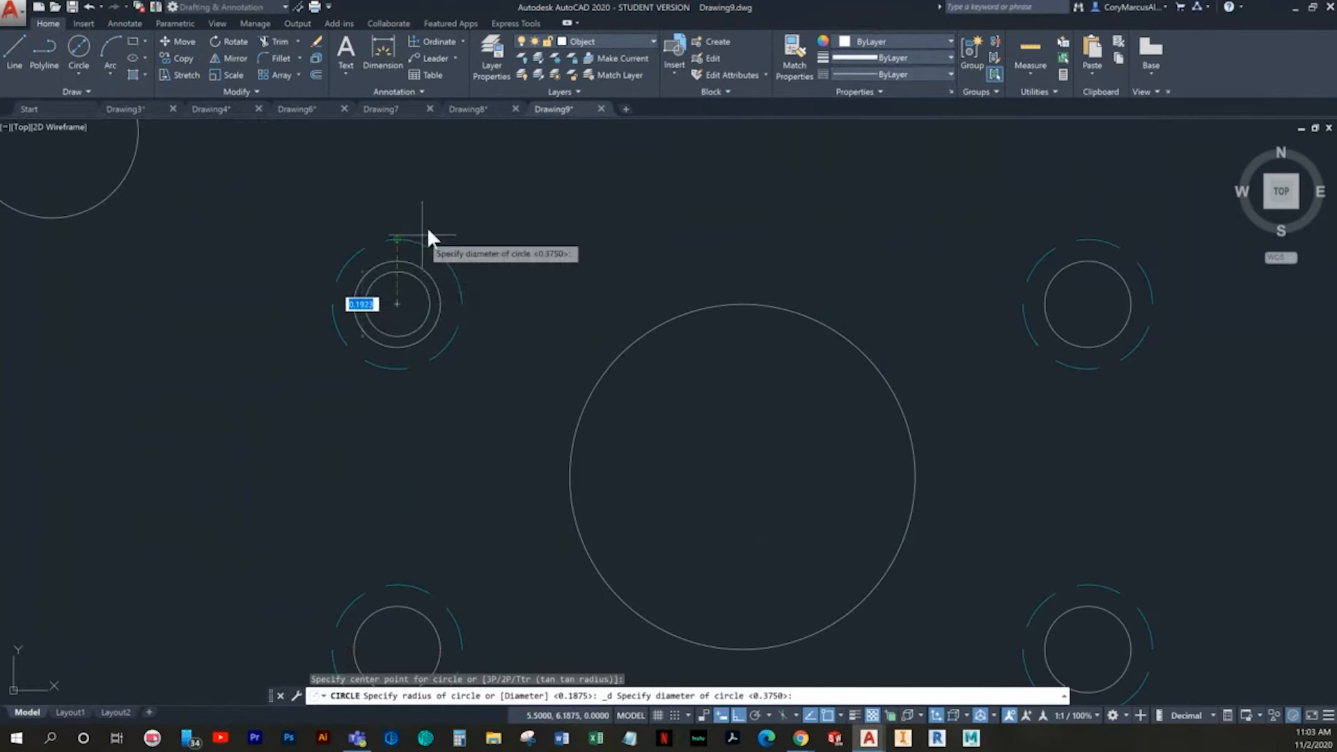
text(.3125)
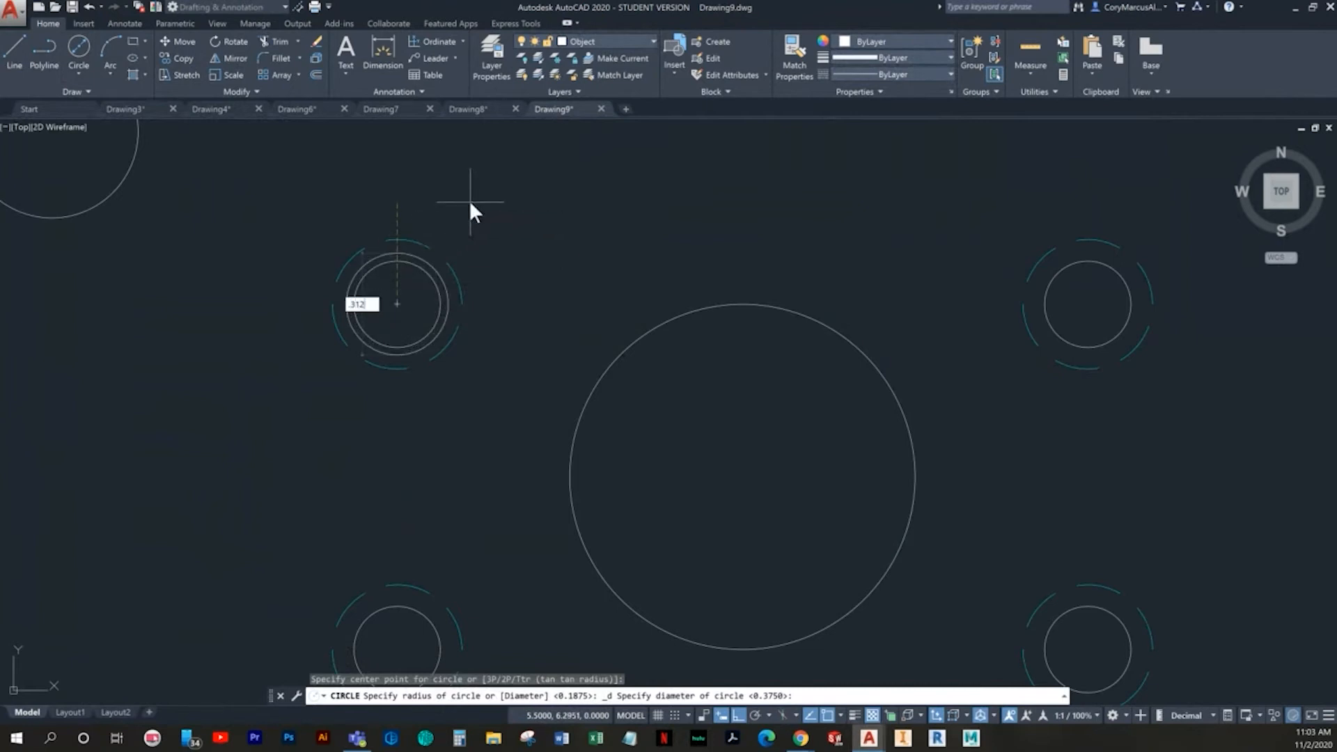
key(Return)
key(Escape)
scroll(469, 200, up, 2)
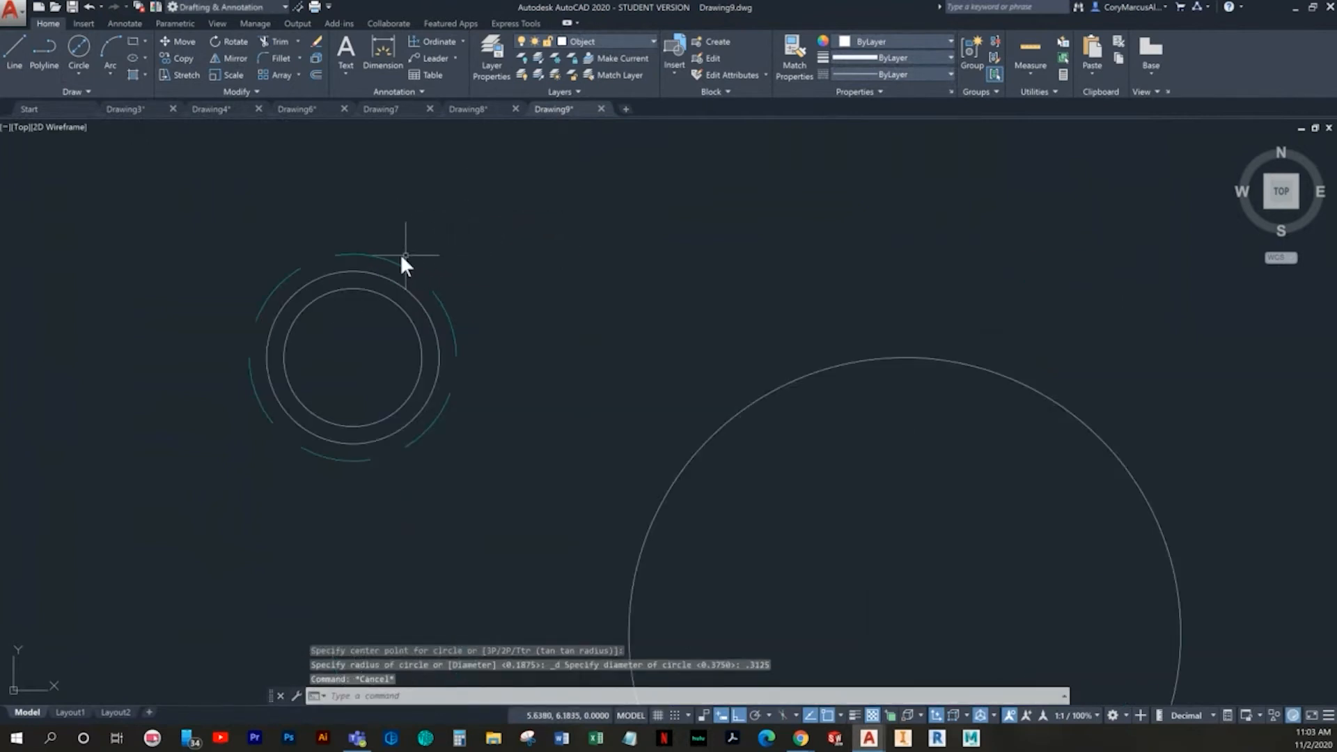
- Undo the 0.3125-diameter circle, the Hidden layer change and the three copies of the 0.375-diameter circle
key(ctrl+z)
key(ctrl+z)
key(ctrl+z)
key(ctrl+z)
key(ctrl+z)
key(ctrl+z)
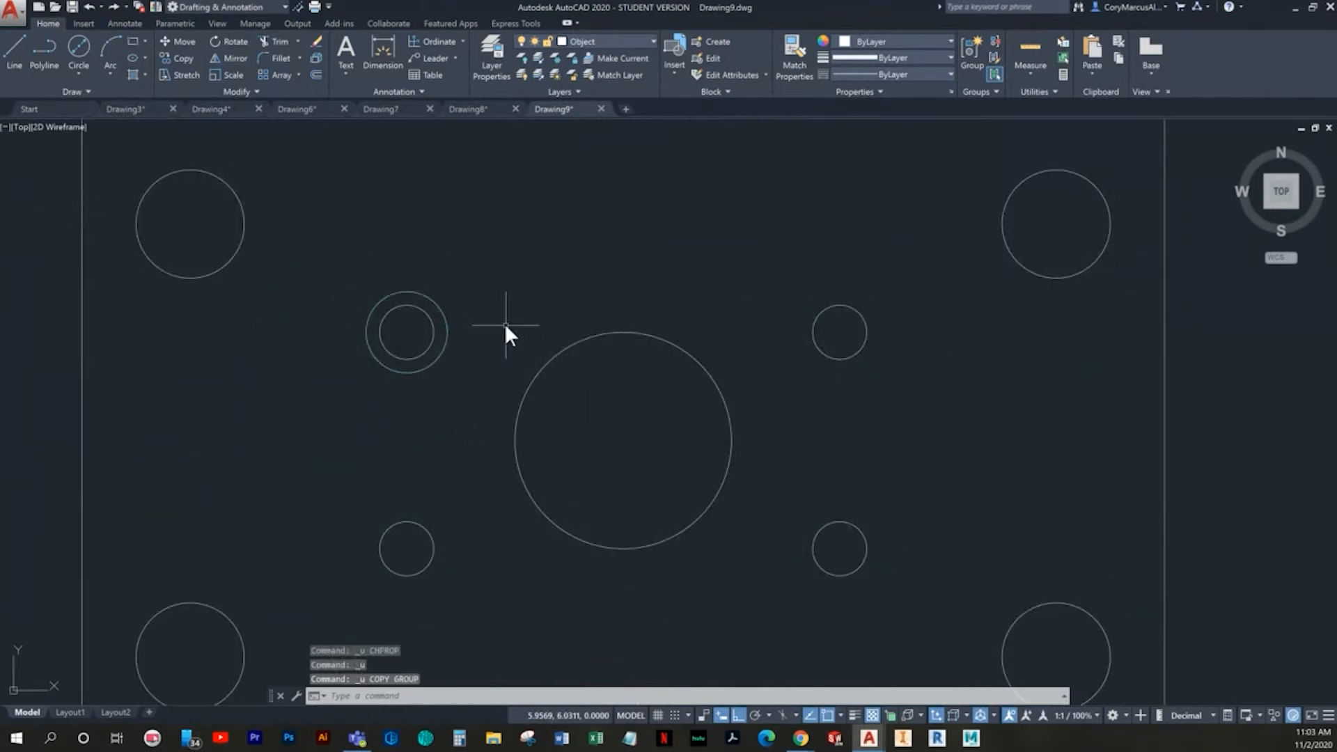
- Erase the remaining 0.375-diameter circle around the upper-left inner hole
click(439, 313)
click(436, 292)
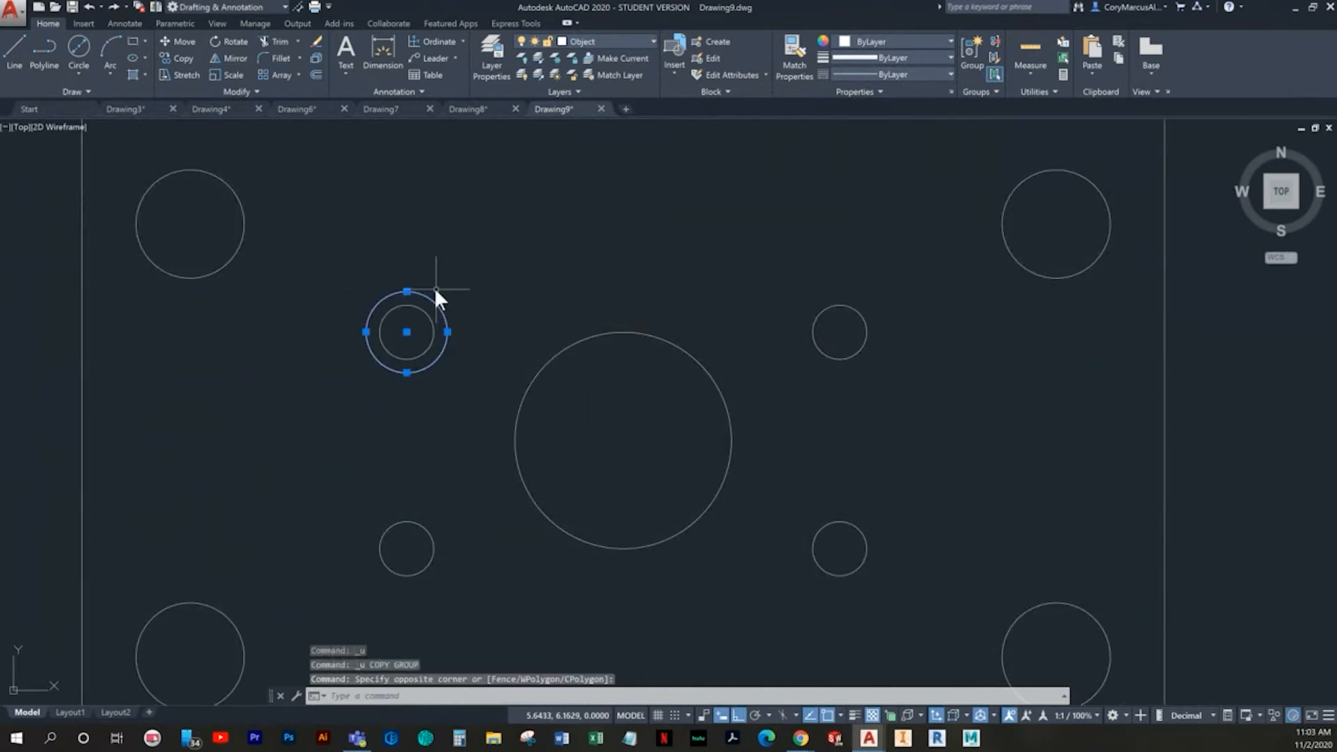
key(Delete)
- Draw a circle defined by diameter, 0.3125, concentric with the upper-left 0.25-diameter hole
click(78, 46)
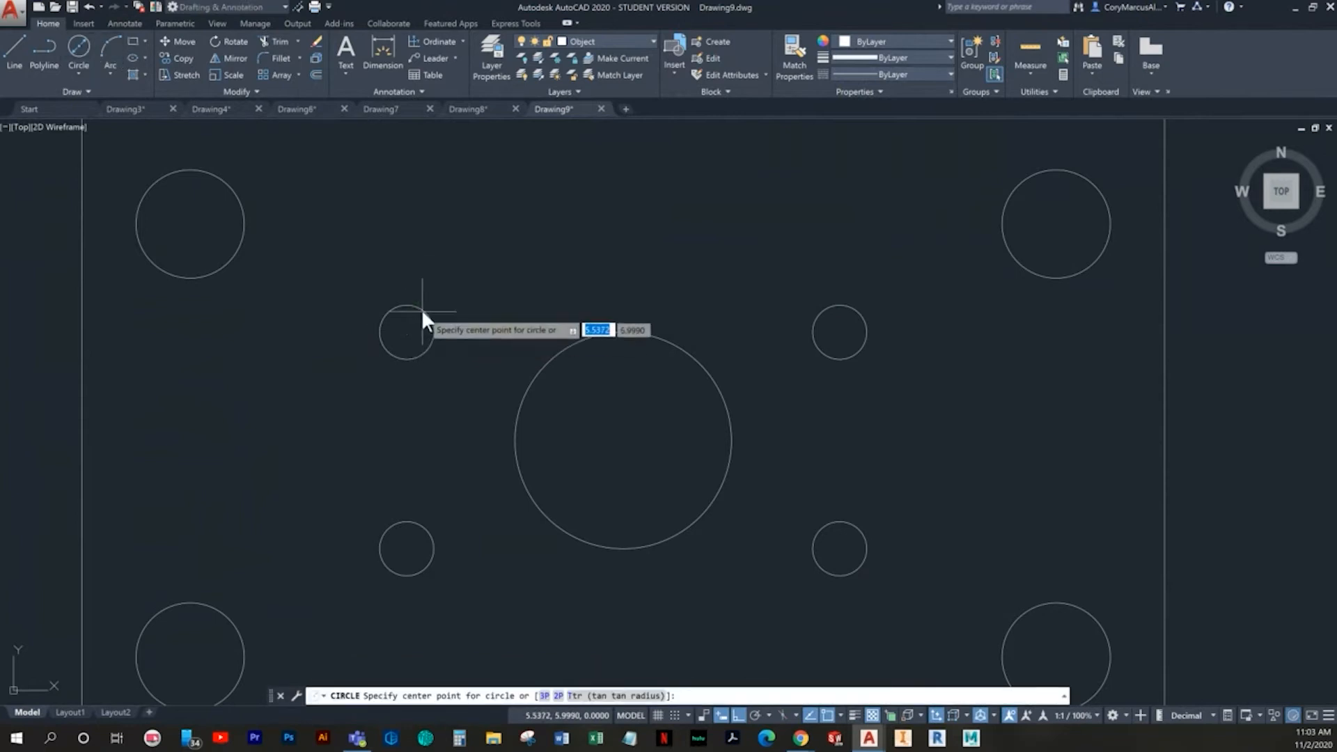
click(406, 331)
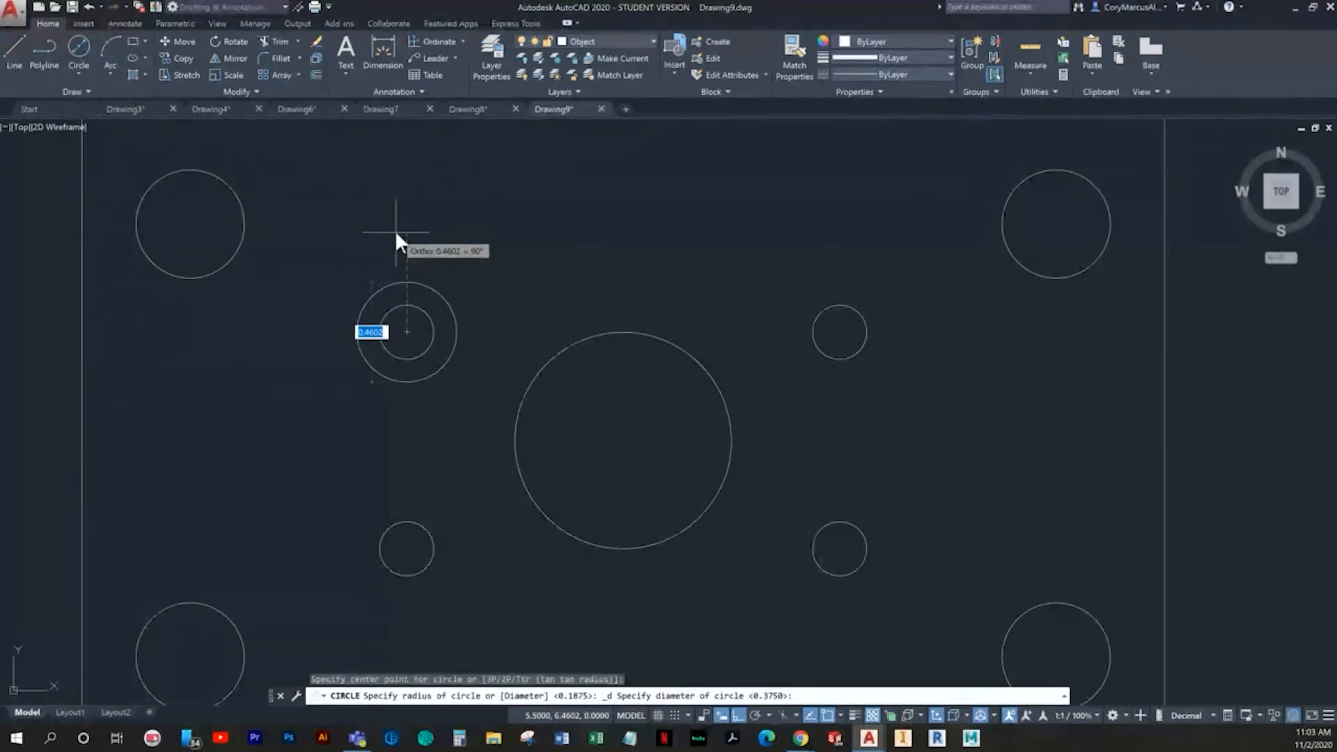
text(.3125)
key(Return)
key(Escape)
- Put the 0.3125-diameter circle around the upper-left inner hole on the Hidden layer
scroll(399, 289, up, 5)
click(460, 322)
click(379, 262)
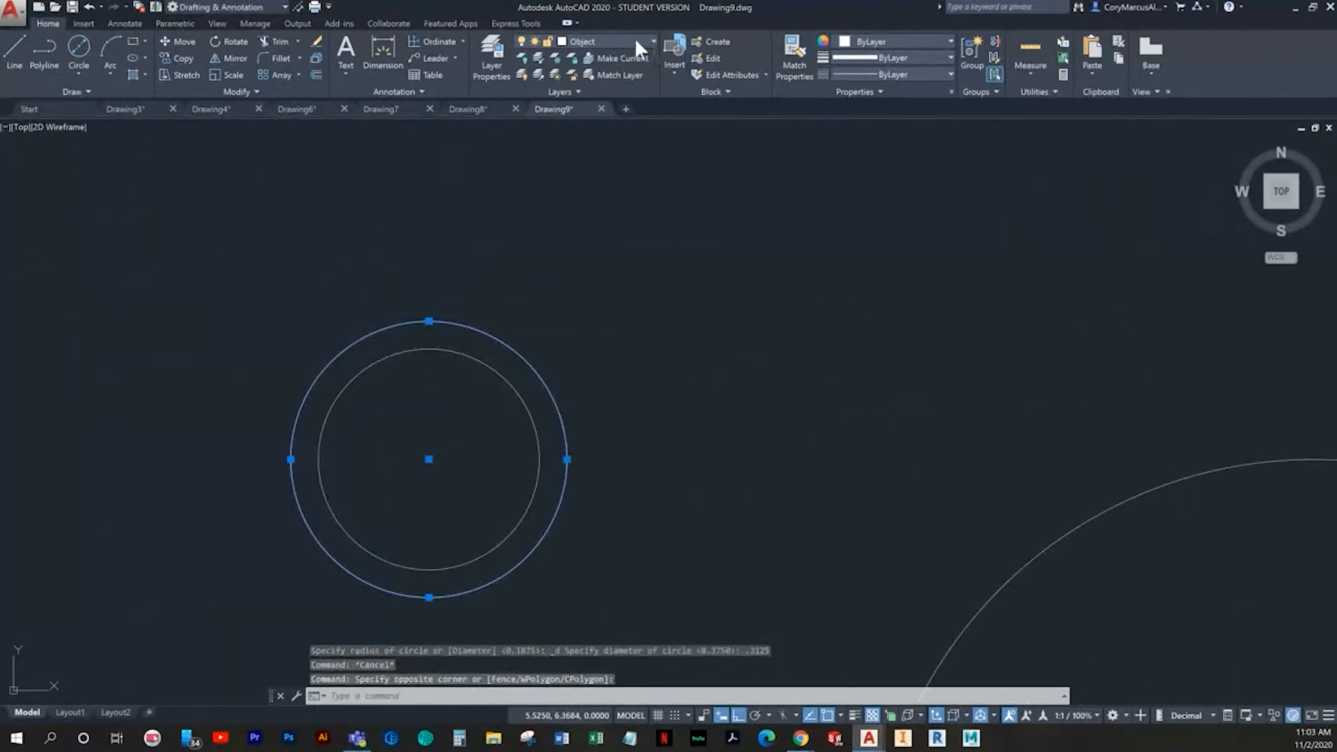
click(636, 42)
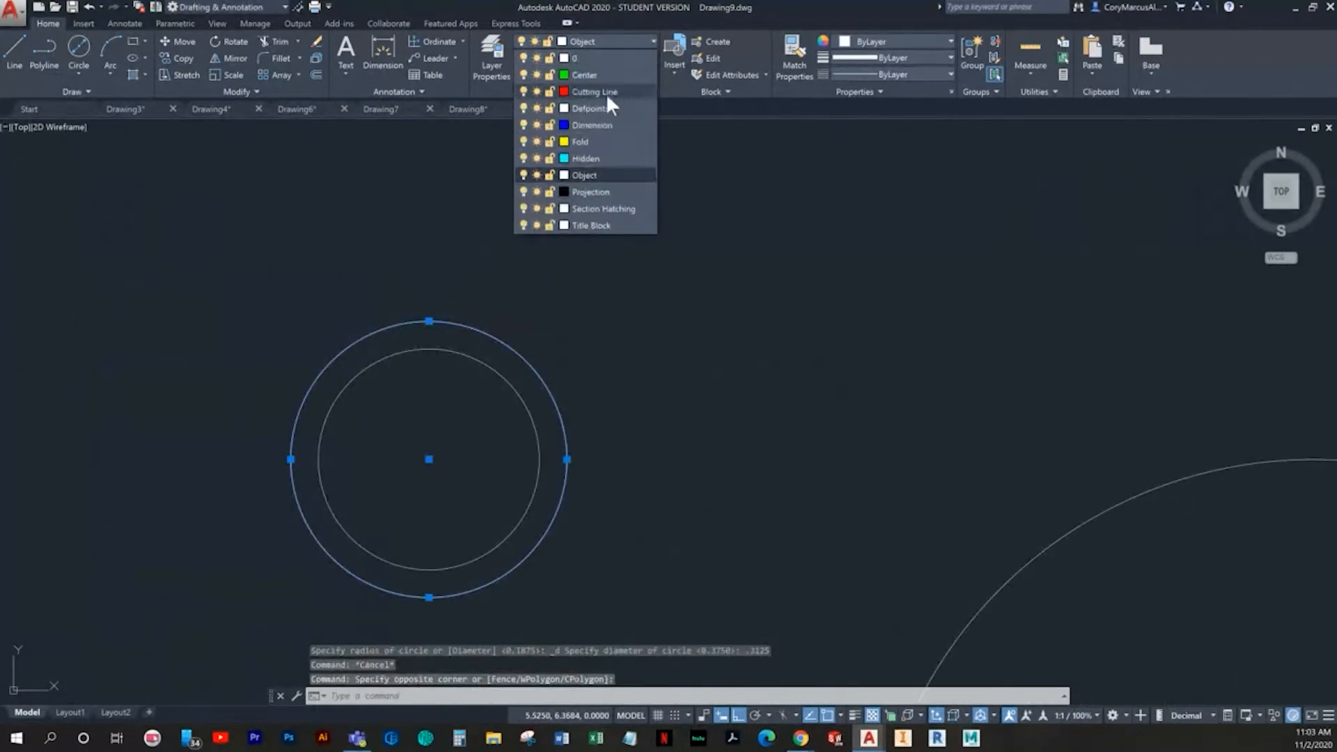
click(578, 159)
- Copy the hidden 0.3125-diameter circle by its centre onto the centres of the other three inner holes
click(183, 61)
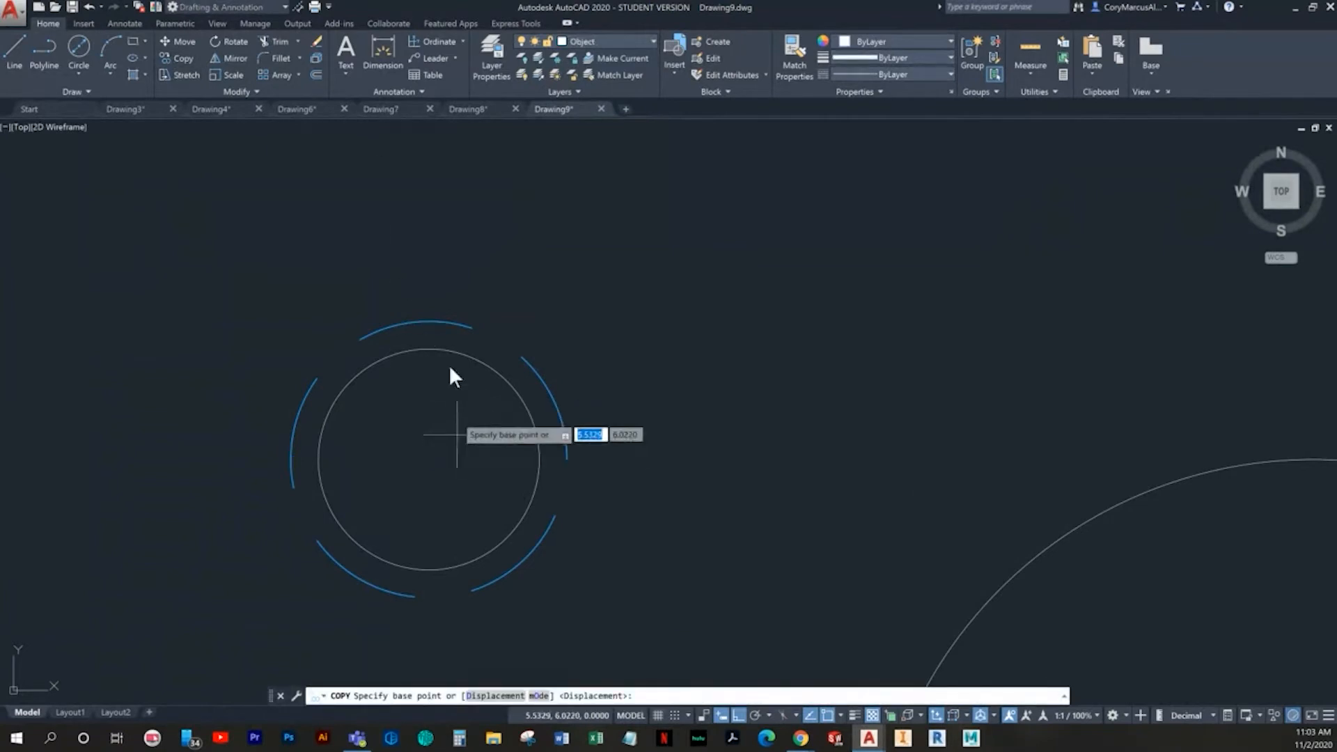
click(429, 459)
scroll(649, 449, down, 5)
middle_drag(649, 450, 274, 400)
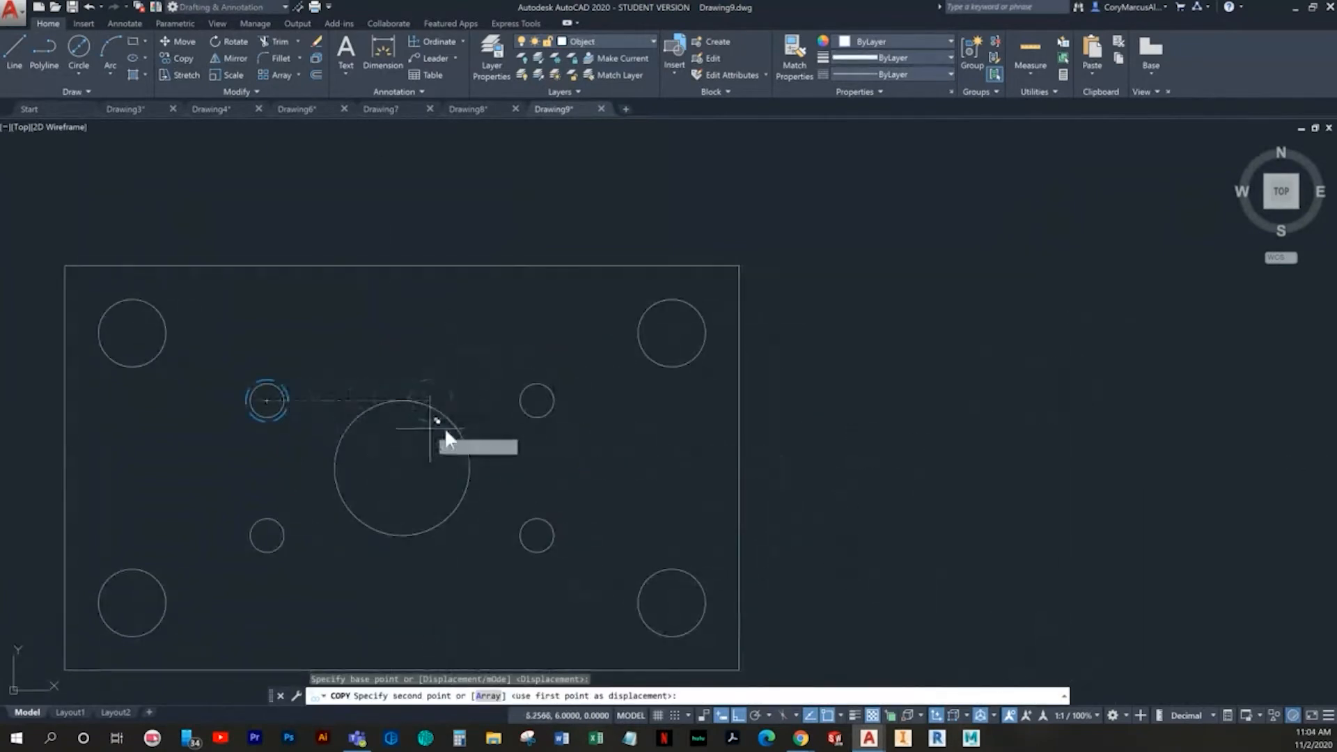
click(536, 398)
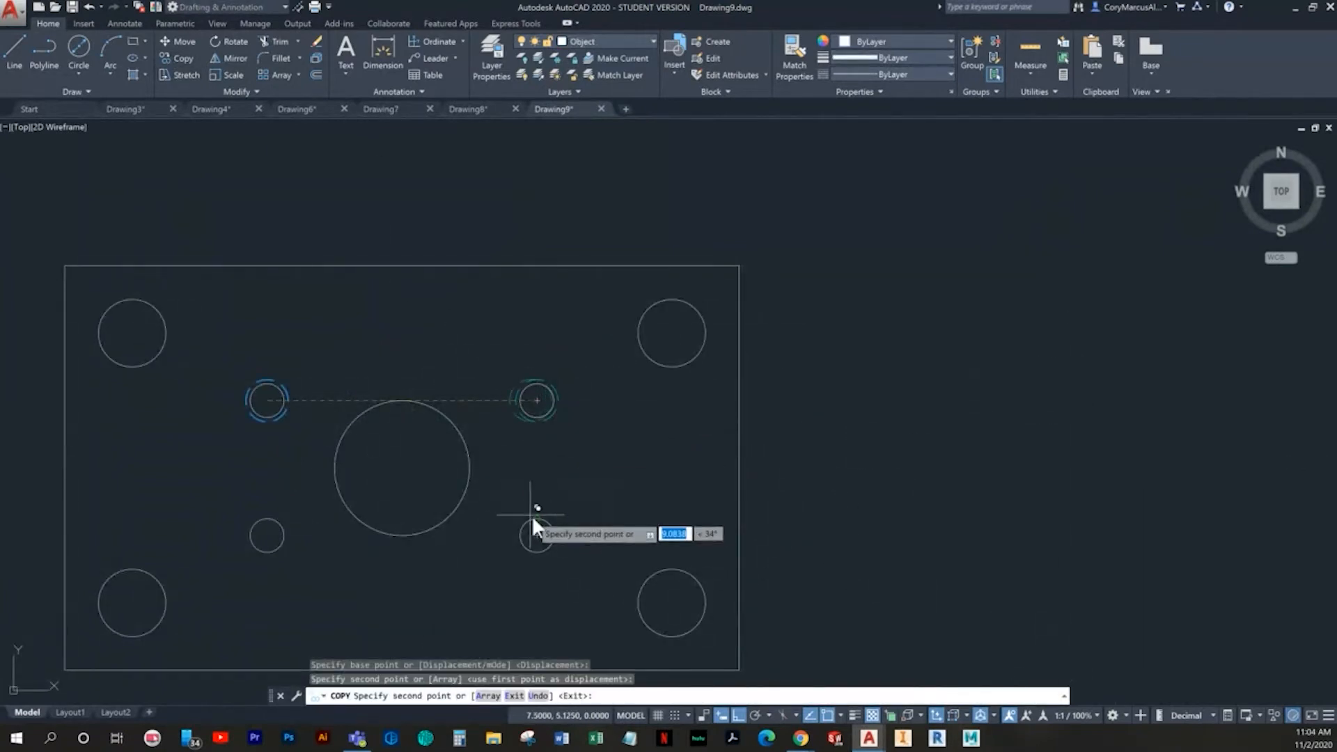
click(537, 536)
key(Escape)
middle_drag(434, 470, 561, 453)
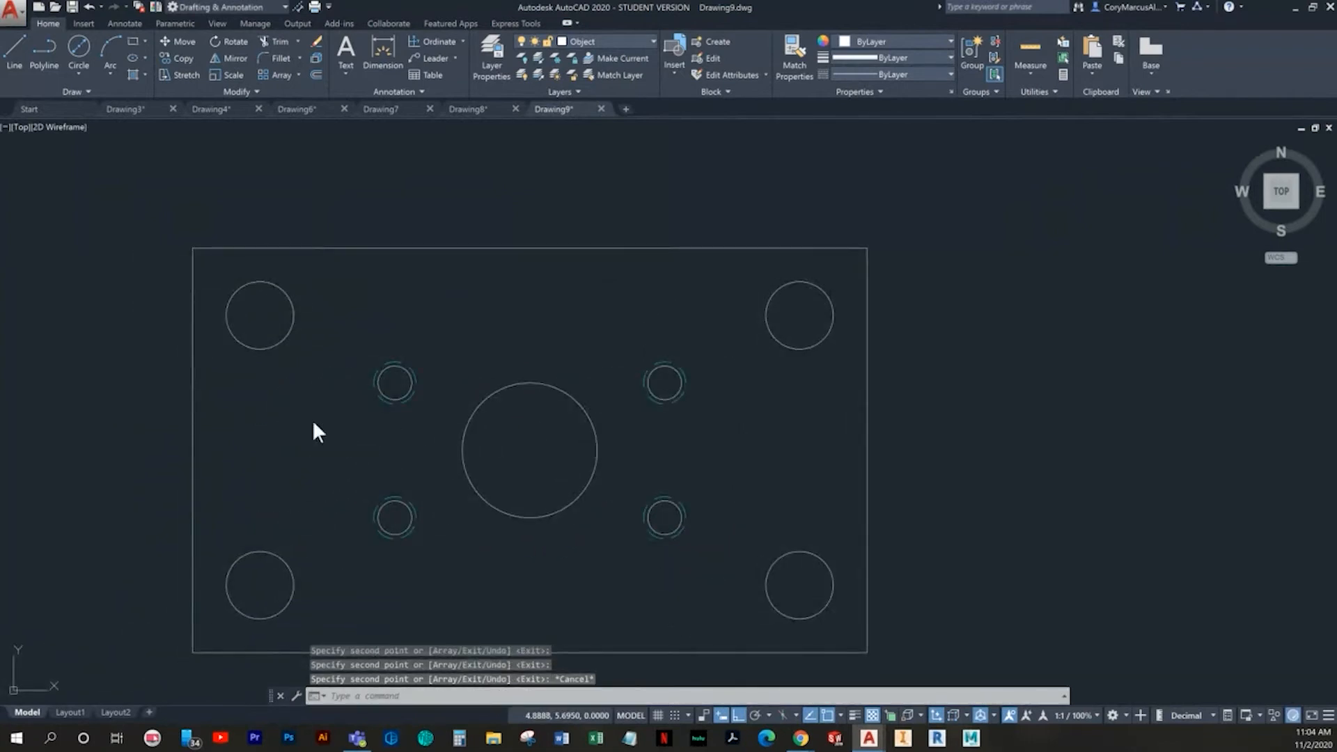
- Make Center the current layer
key(Escape)
click(582, 40)
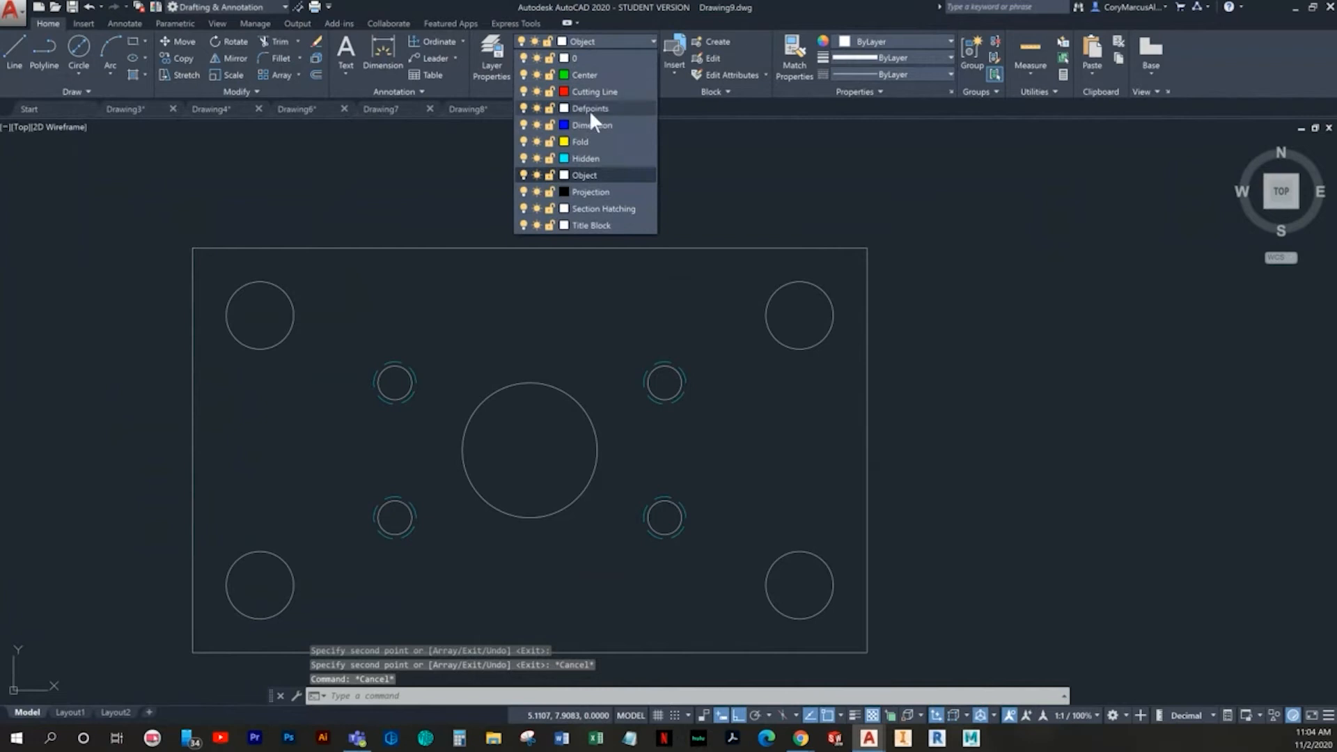
click(588, 75)
- Add center marks to the two left corner holes and the two left inner holes
click(124, 25)
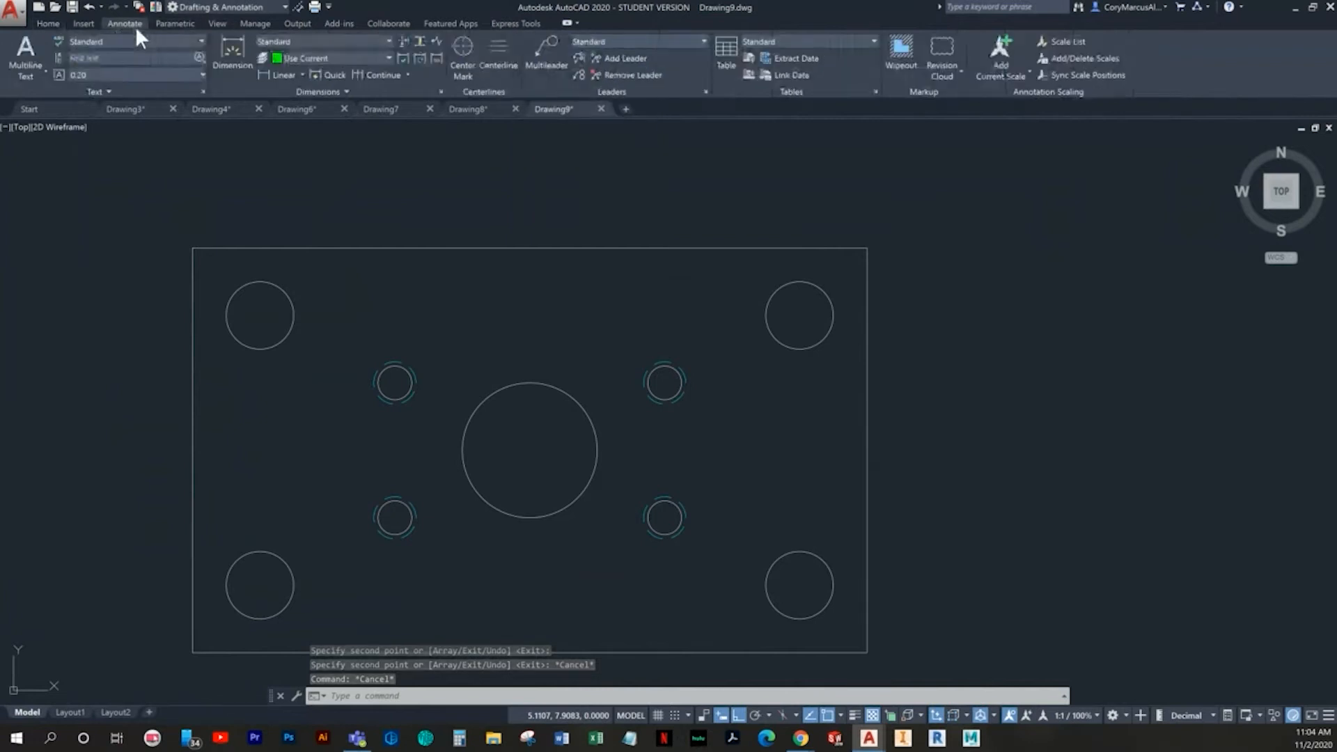
click(461, 50)
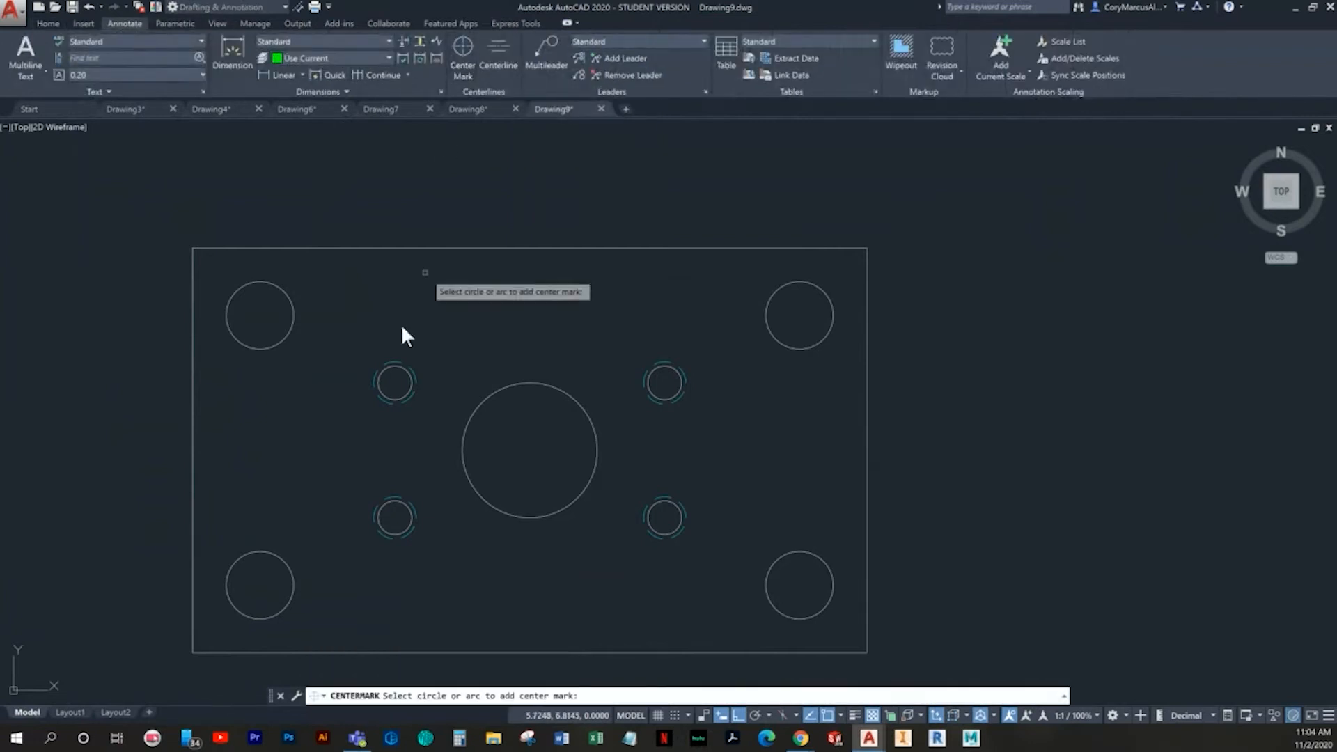
click(294, 308)
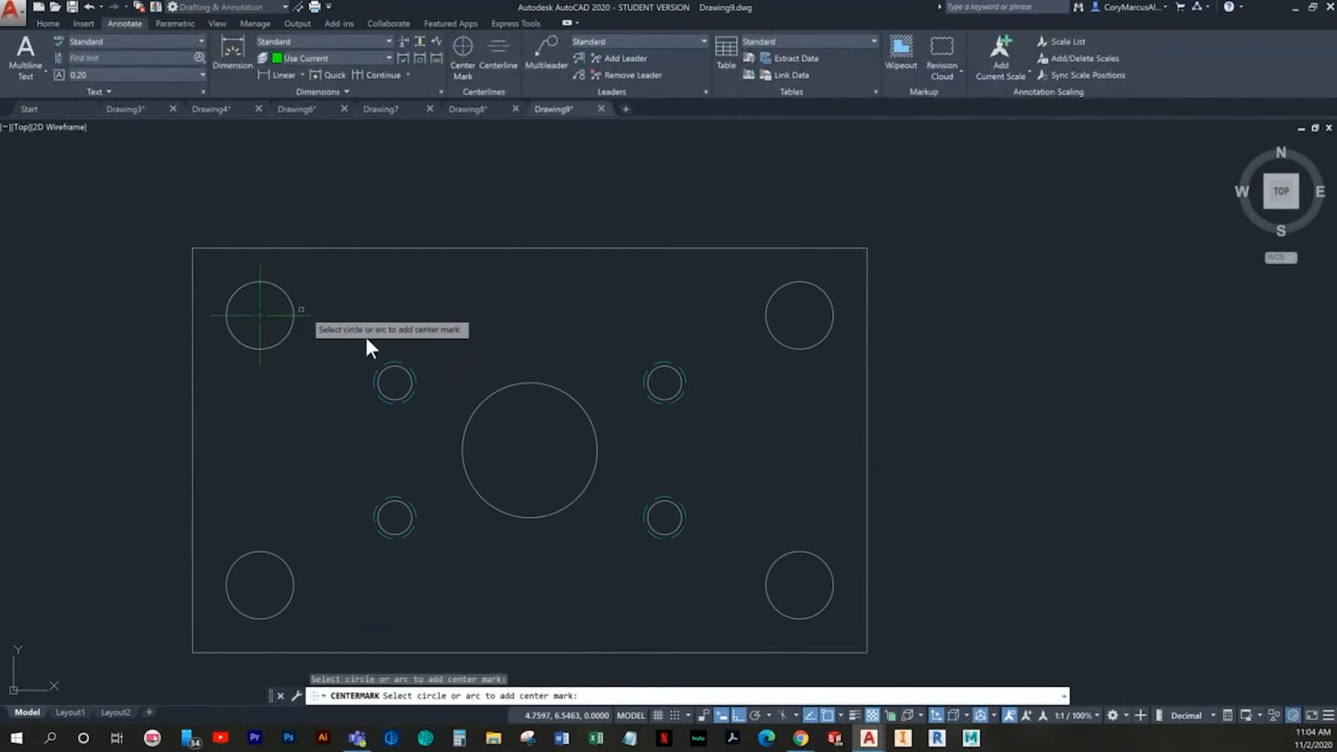
click(413, 372)
click(281, 558)
scroll(421, 540, up, 2)
click(404, 505)
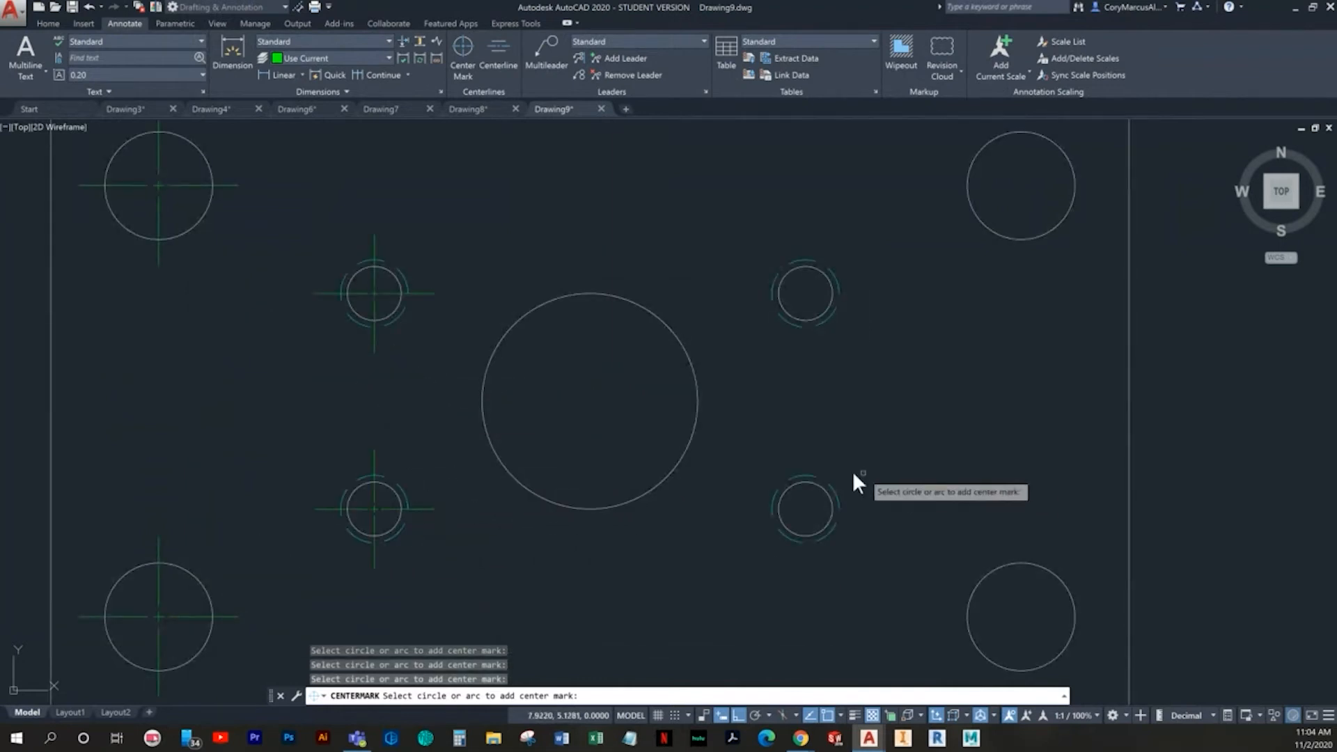
- Add center marks to the two right inner holes, the two right corner holes and the large central hole
click(835, 490)
click(823, 321)
click(996, 234)
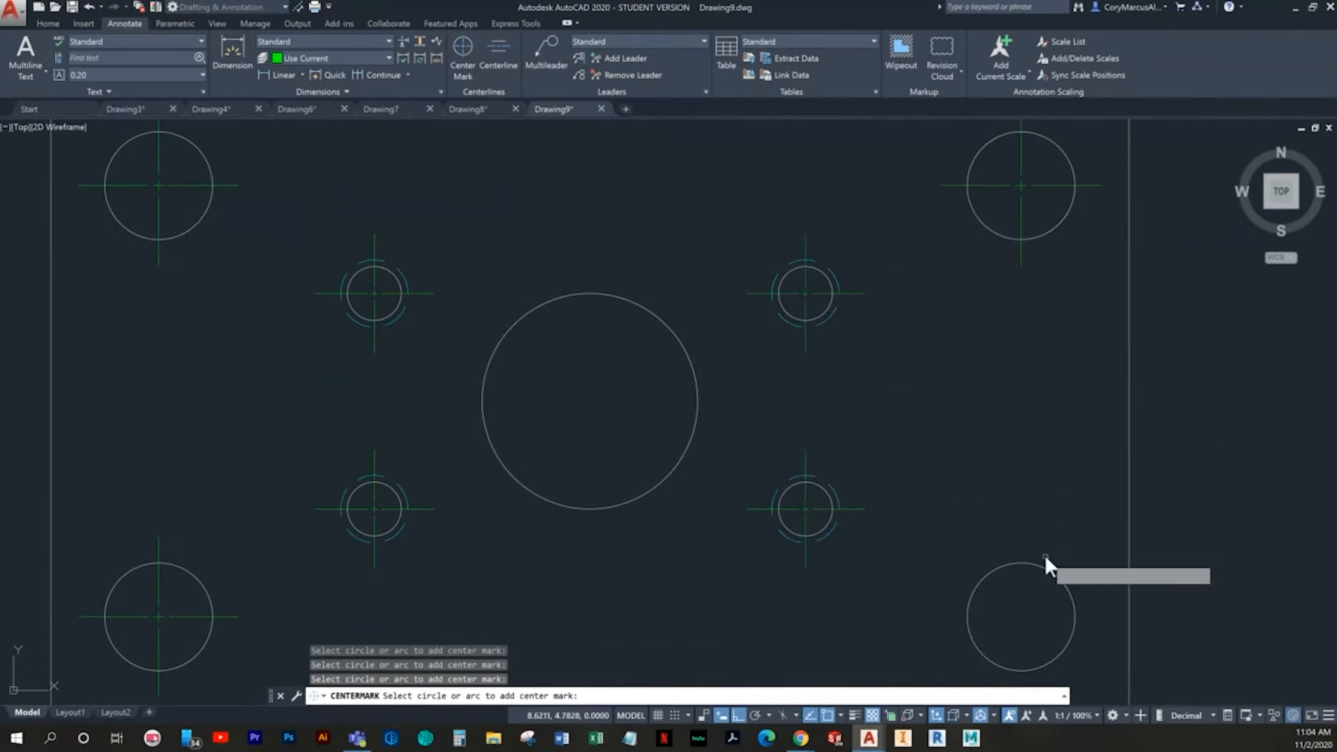
click(1026, 562)
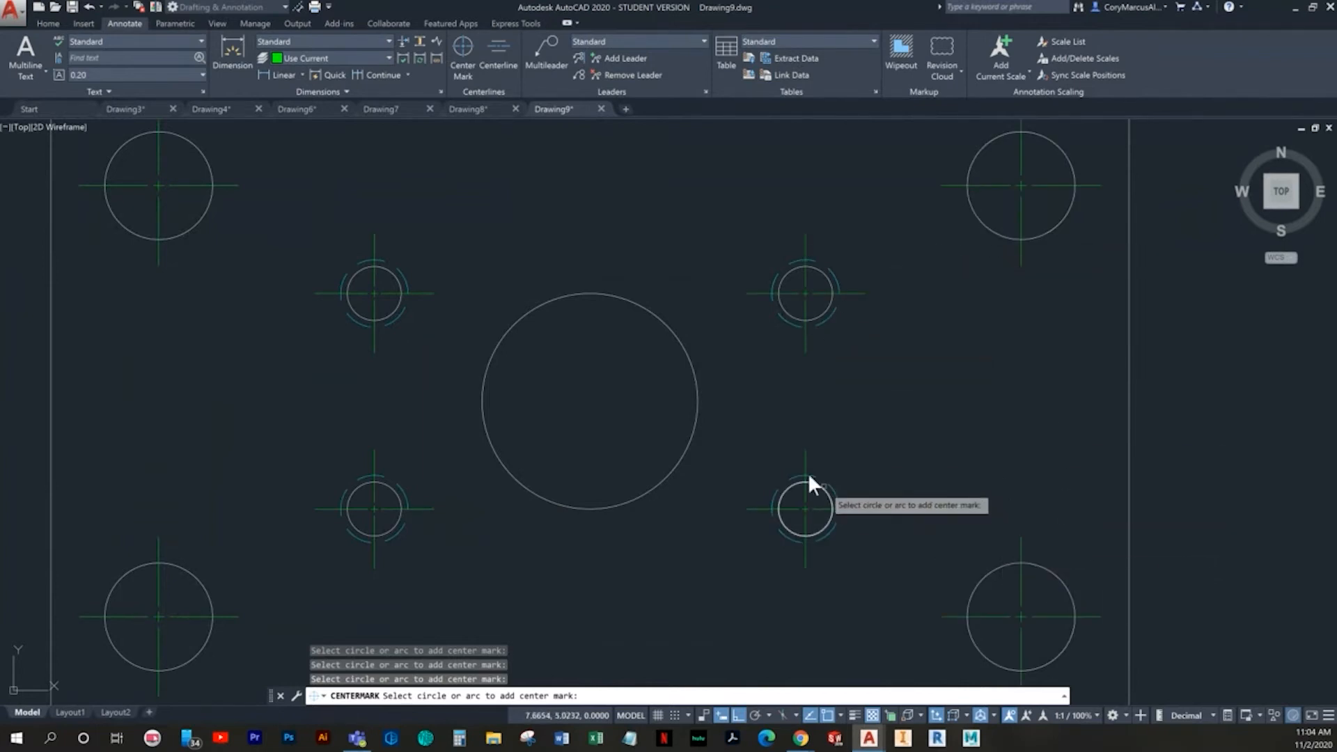
click(692, 436)
key(Escape)
scroll(710, 449, down, 6)
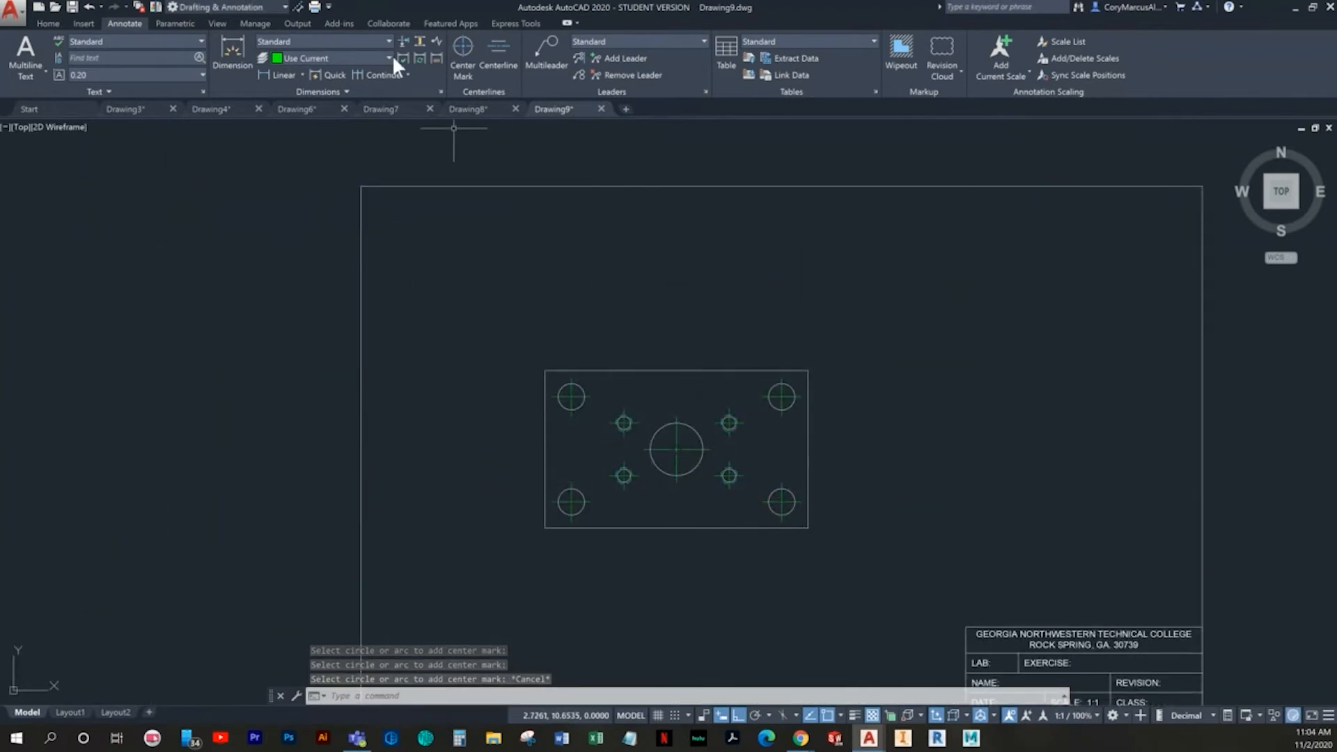
- Make Dimension the current layer
click(276, 78)
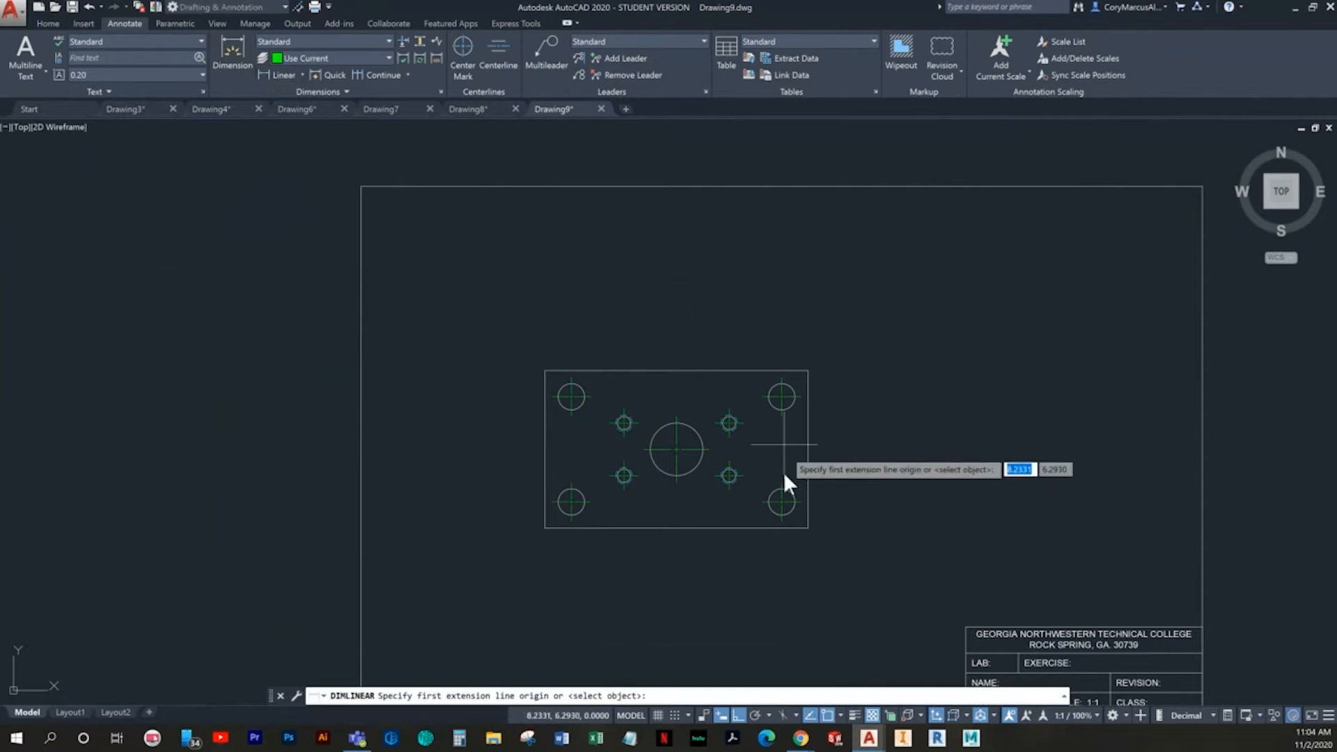
key(Escape)
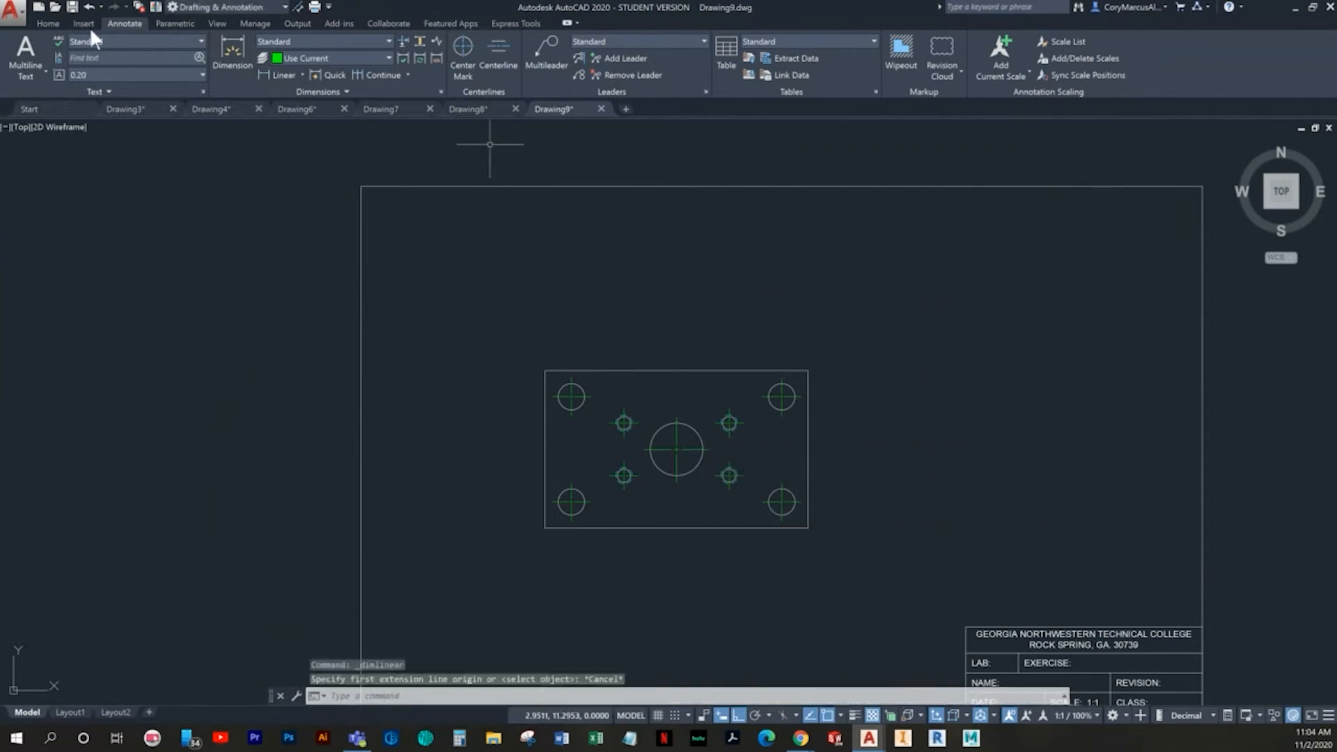
click(46, 23)
click(609, 41)
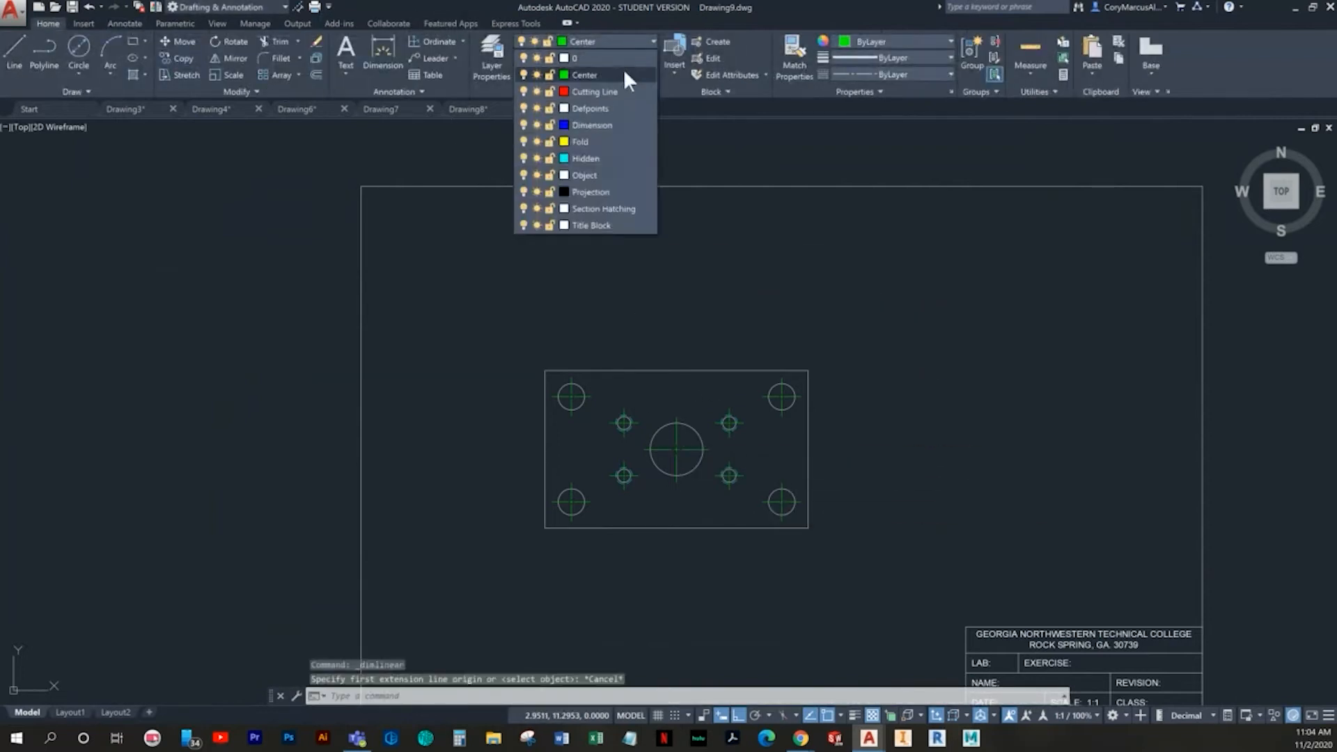
click(575, 122)
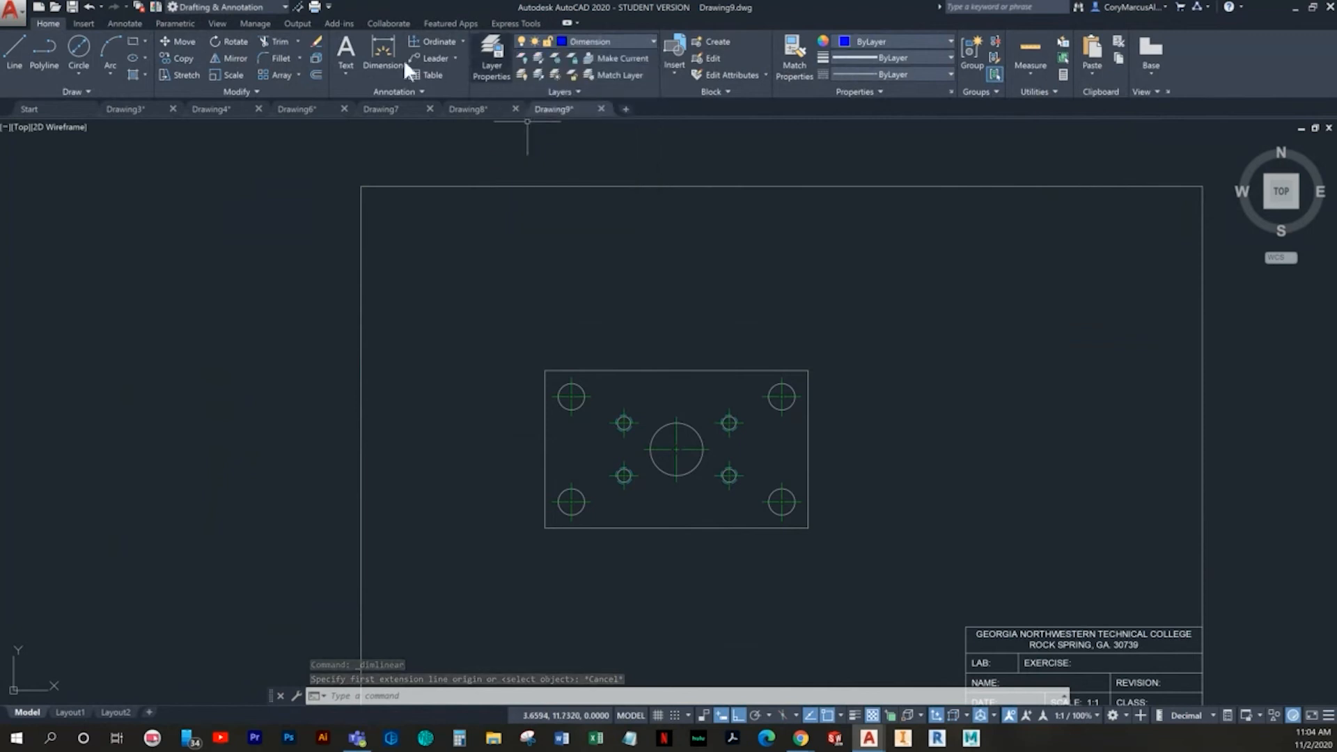
- Add a linear dimension above the plate for the horizontal spacing between the two upper inner holes
click(463, 42)
click(439, 65)
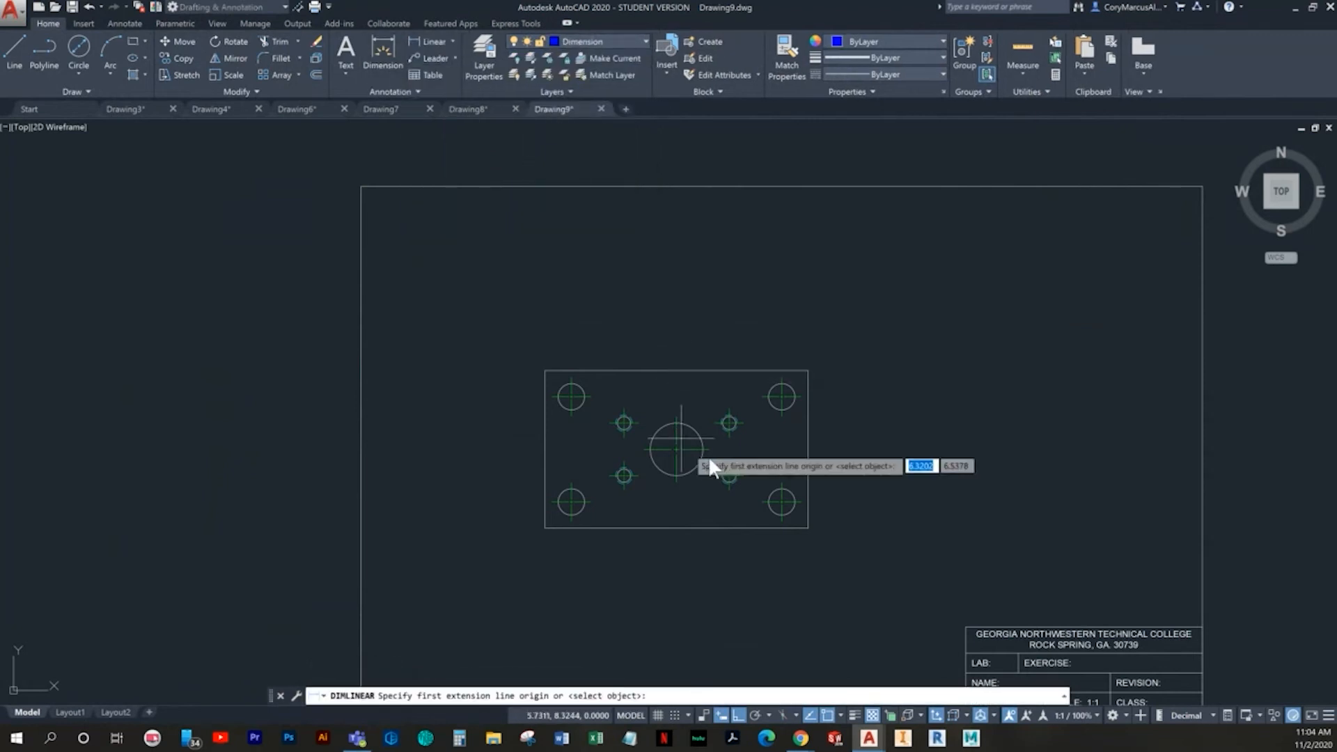
scroll(613, 498, up, 2)
middle_drag(620, 457, 532, 555)
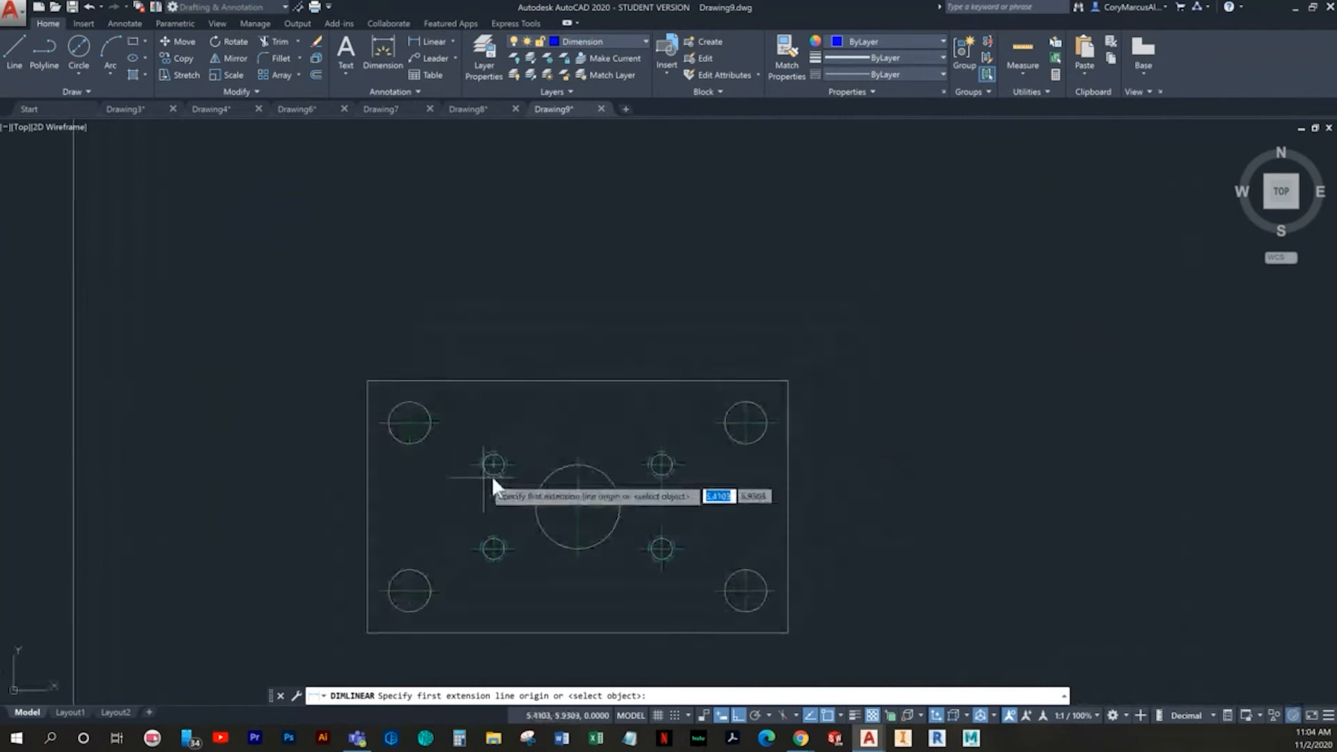
click(491, 440)
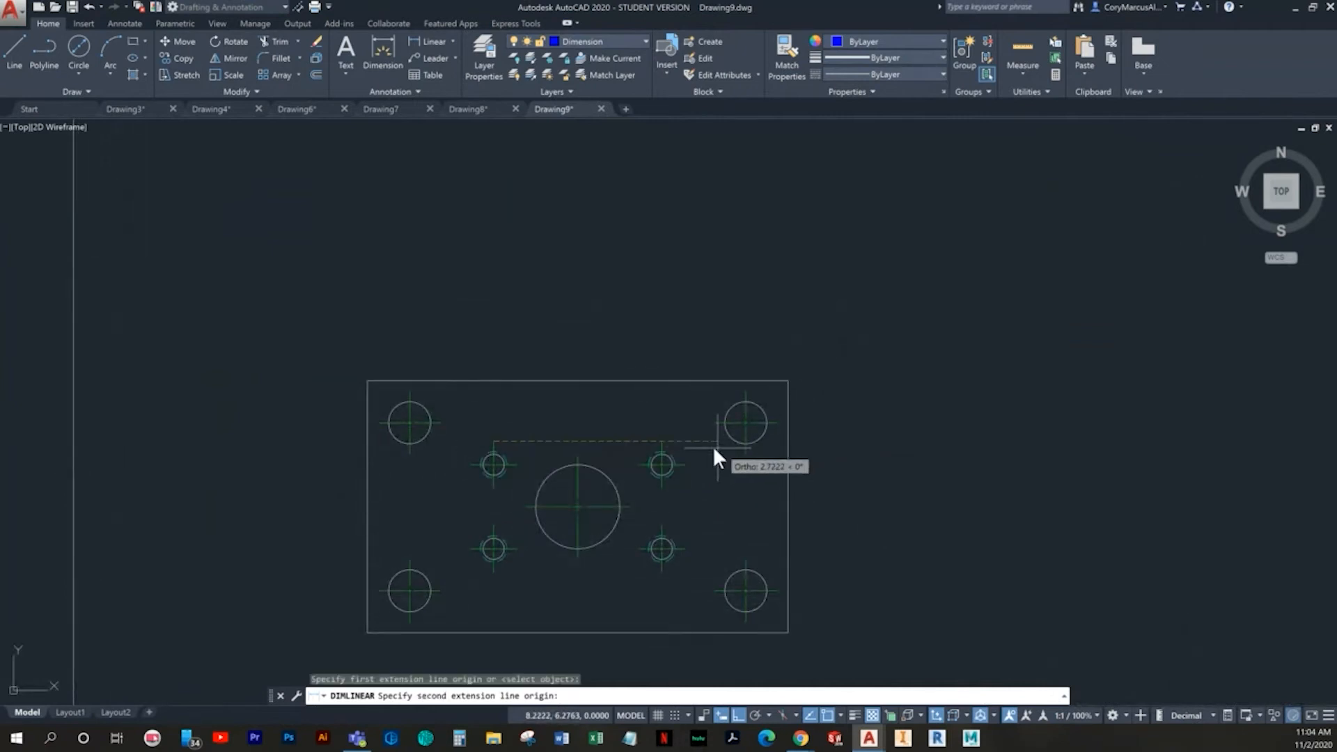
click(663, 441)
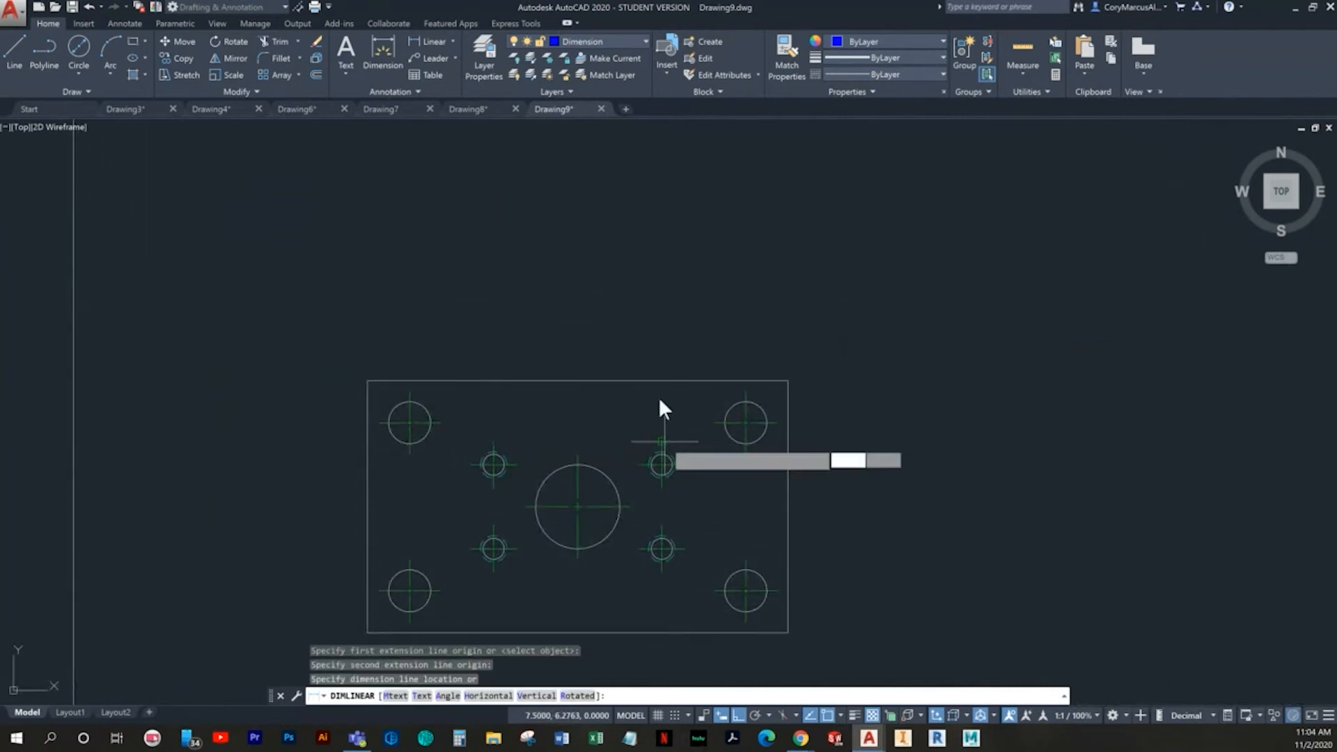
click(623, 328)
key(Escape)
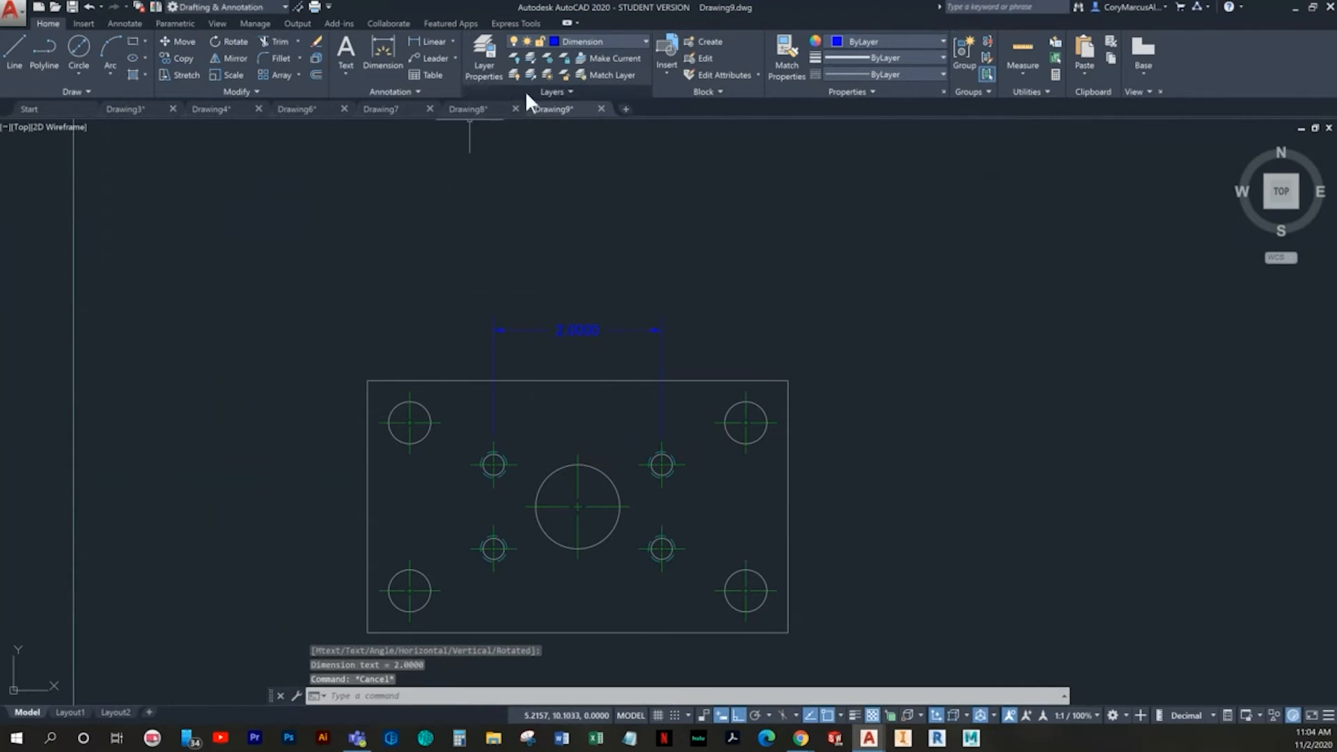
- Modify the Standard dimension style so its primary units use a linear precision of 0.00
click(129, 23)
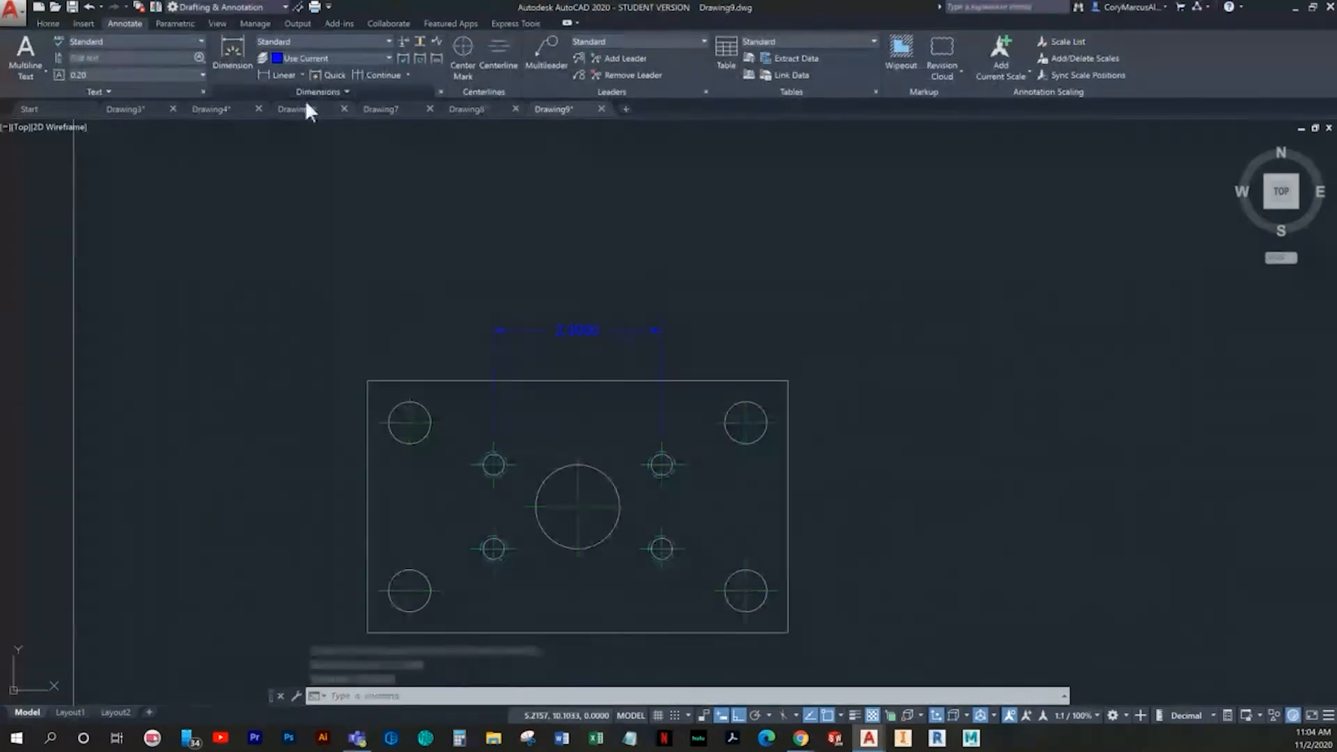
click(440, 92)
click(818, 340)
click(639, 270)
click(583, 298)
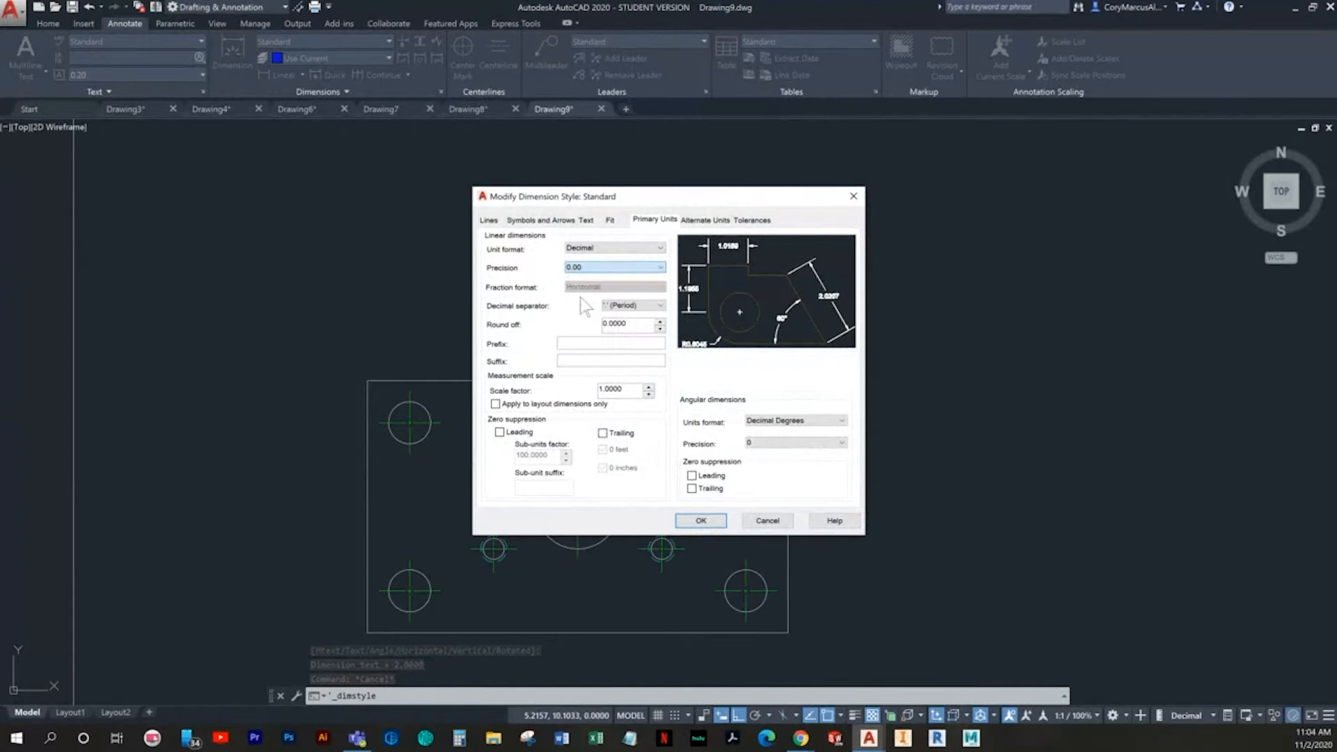
click(701, 521)
click(761, 469)
key(Escape)
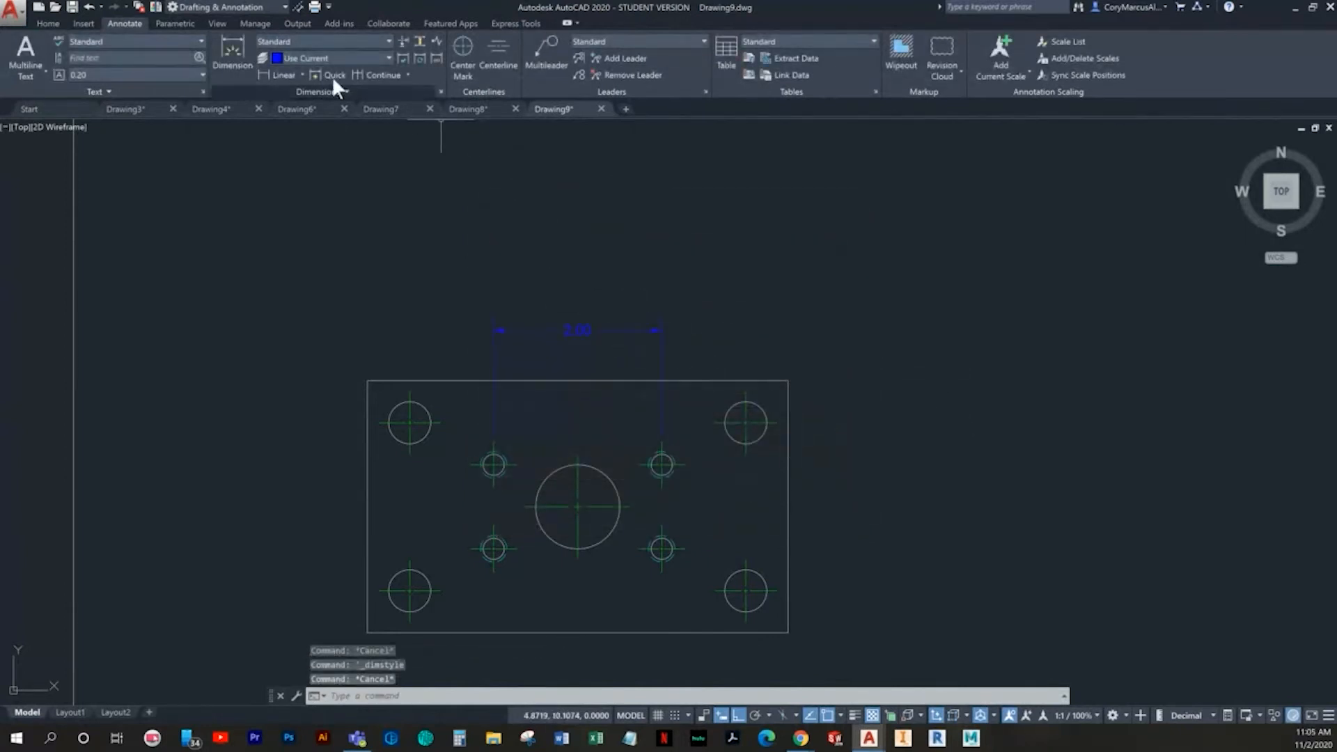
- Dimension the plate's overall width, placing it above the inner-hole spacing dimension
click(48, 25)
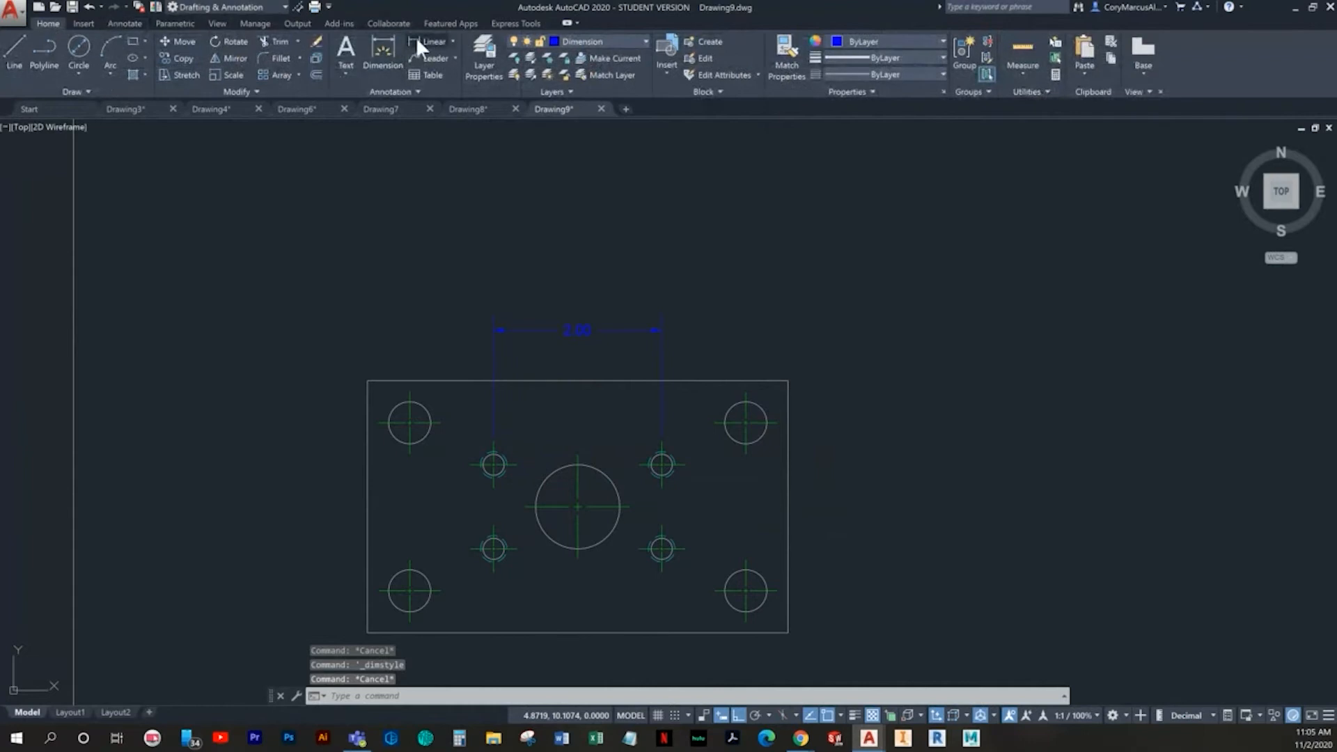
click(419, 43)
middle_drag(559, 453, 508, 429)
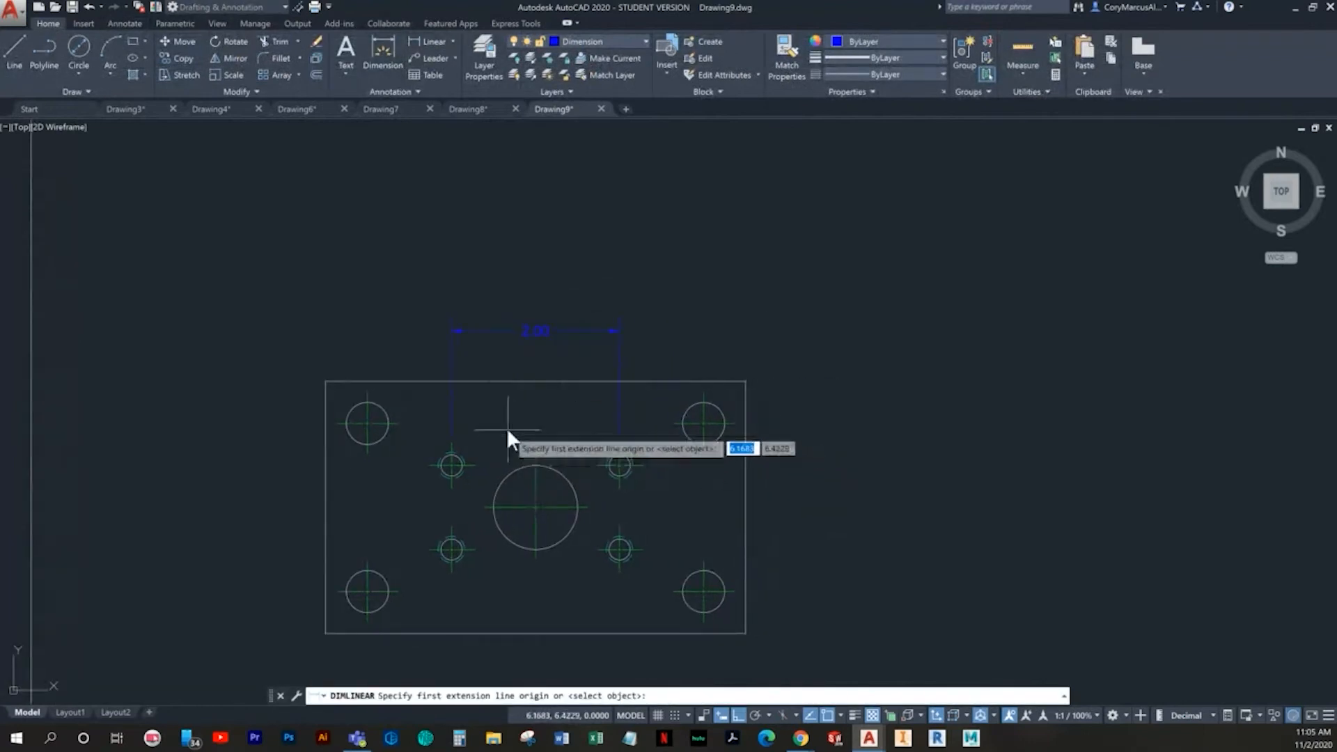
click(325, 381)
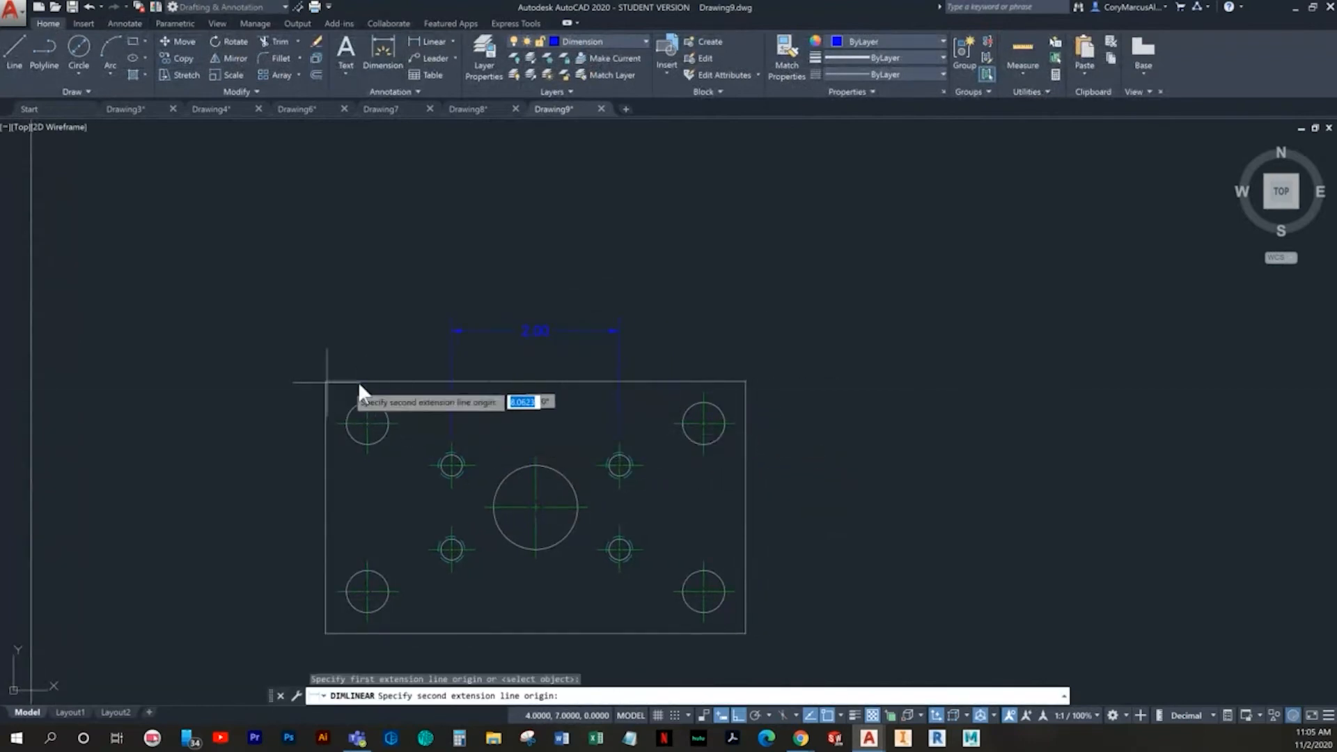
click(745, 381)
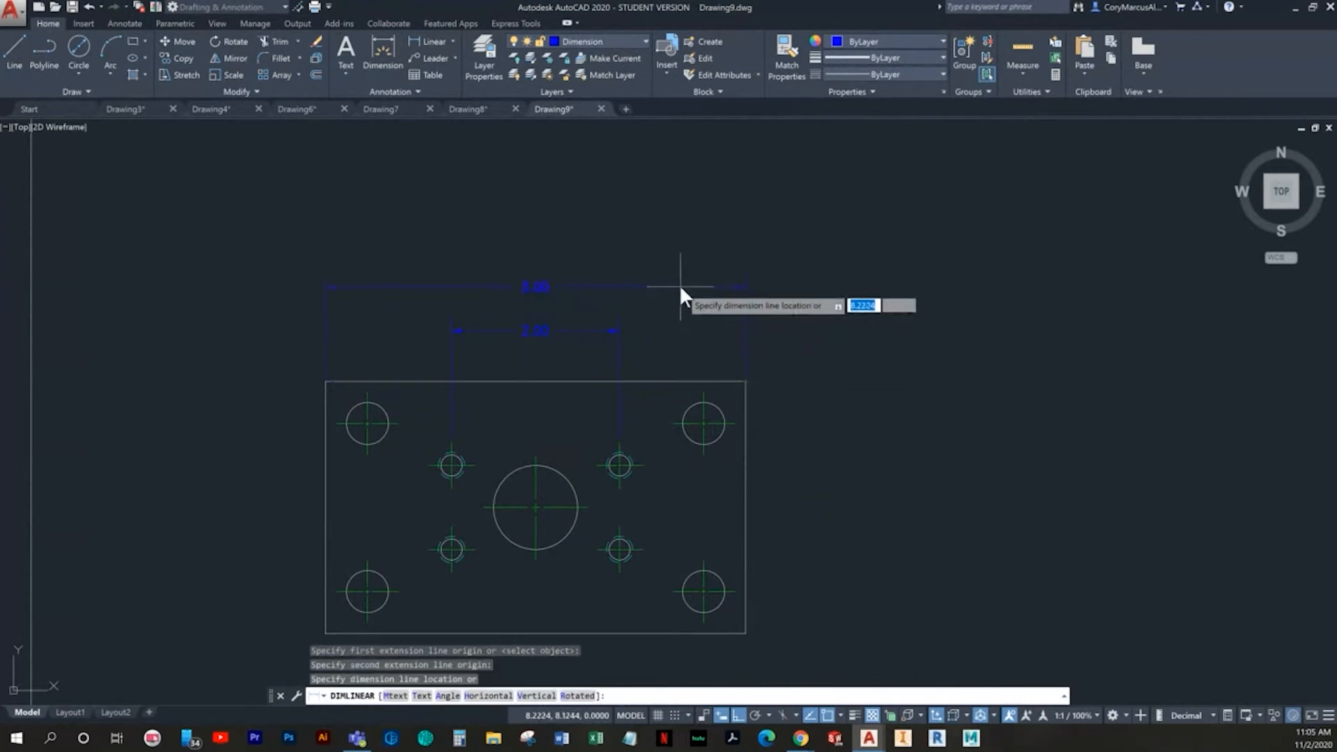
click(681, 288)
- Dimension the vertical spacing of the two right inner holes and the two right corner holes, stacking both dimensions right of the plate
key(Return)
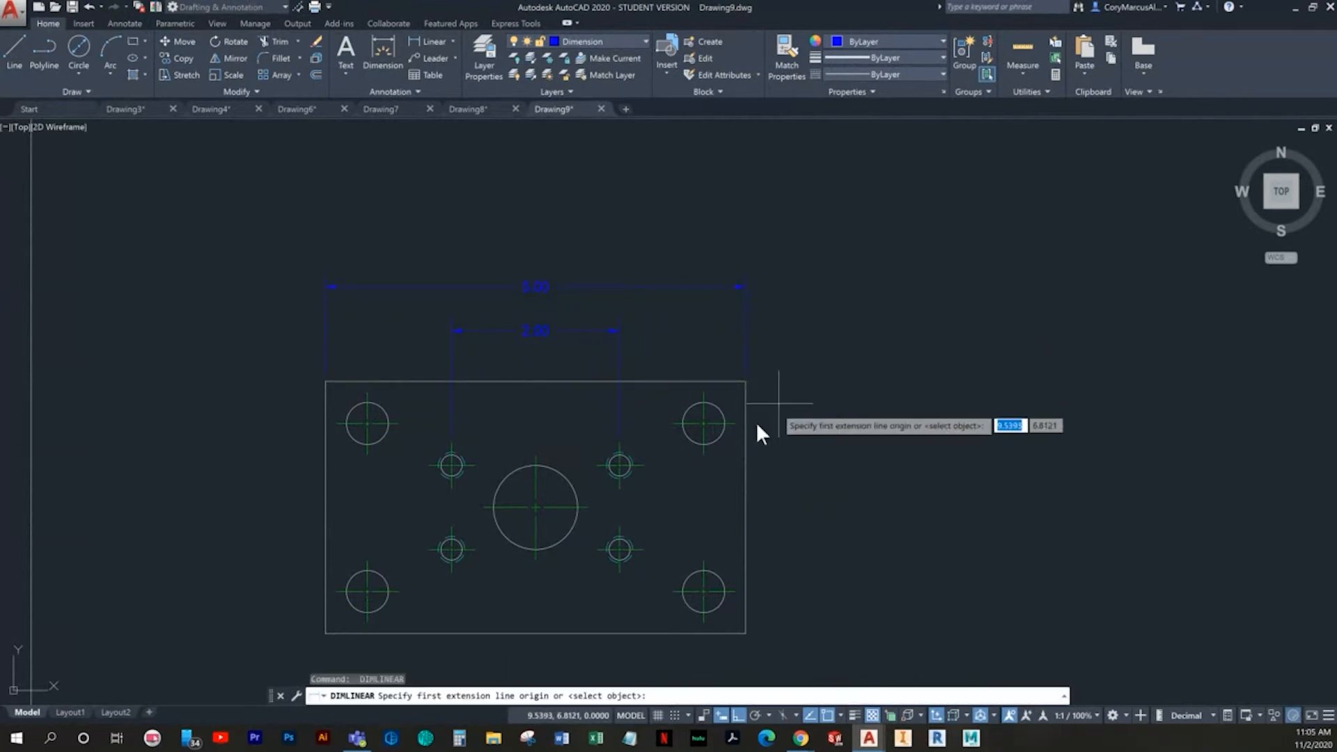
click(643, 465)
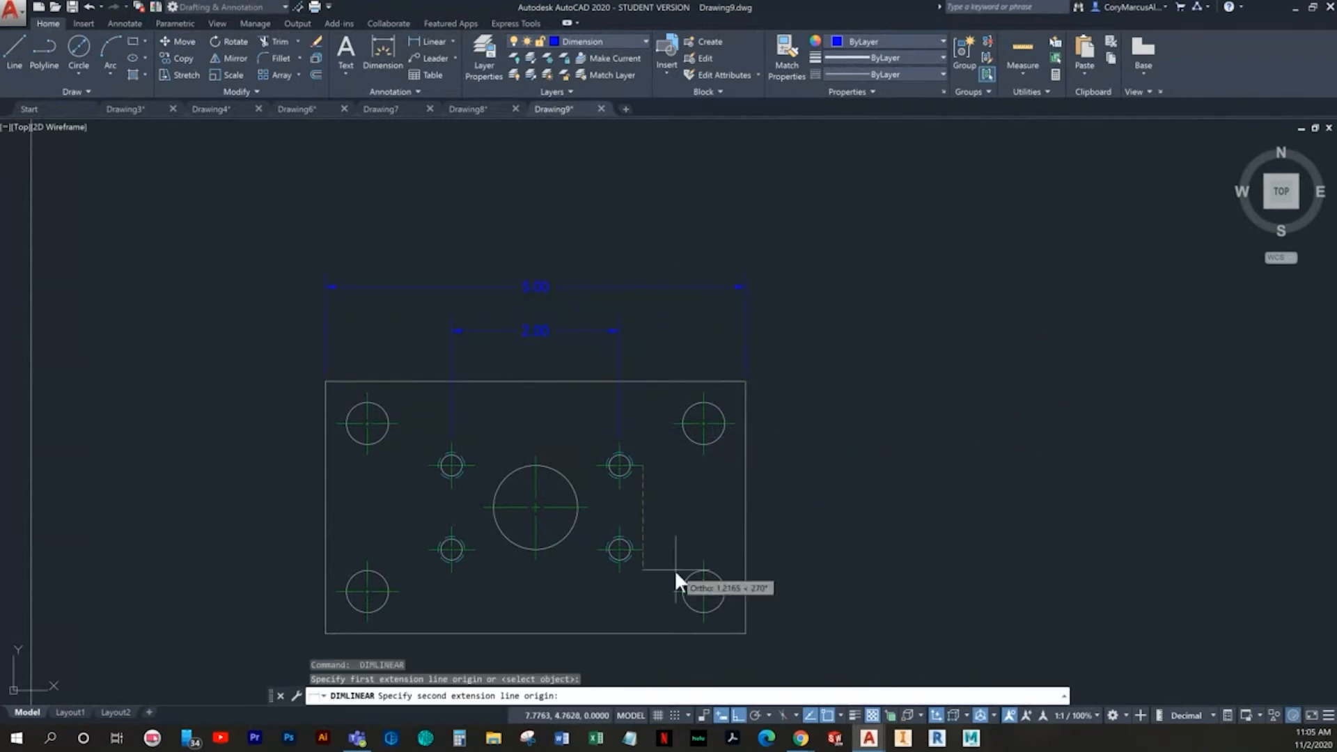
click(645, 550)
click(820, 522)
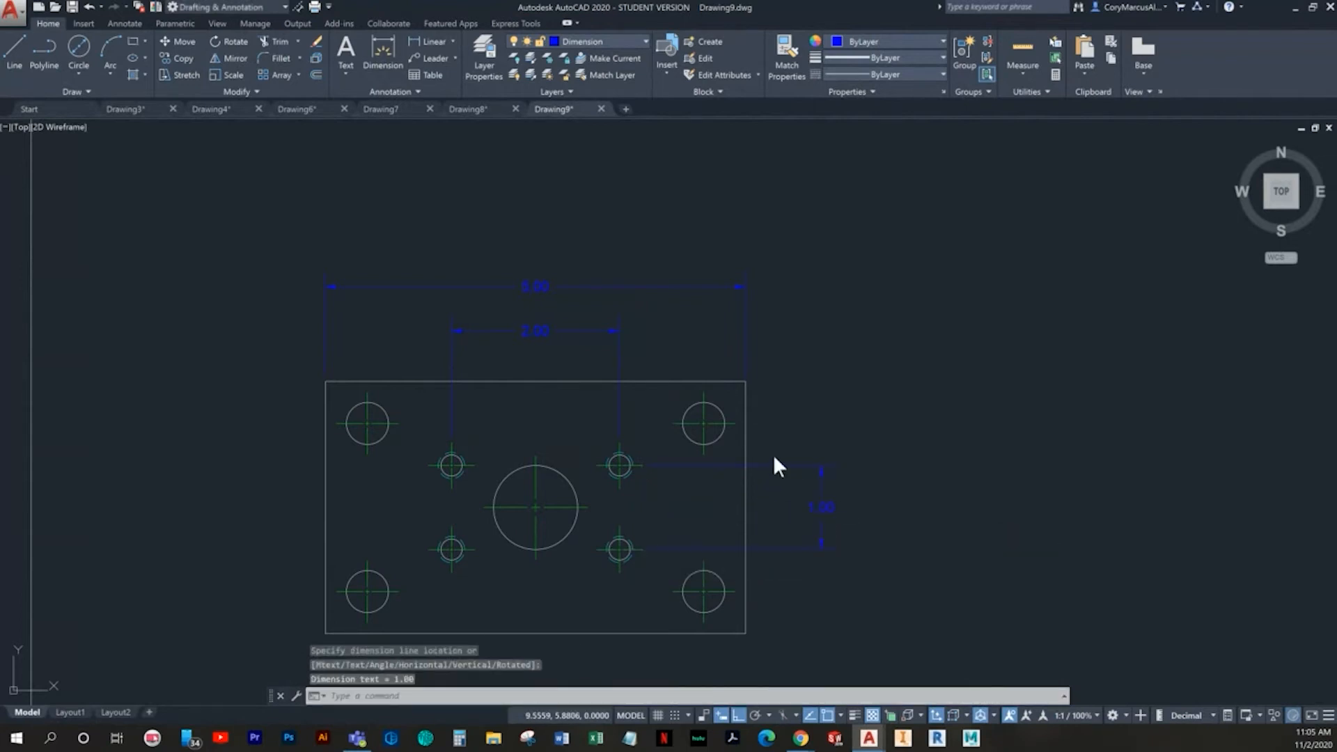
key(Return)
click(735, 423)
click(735, 588)
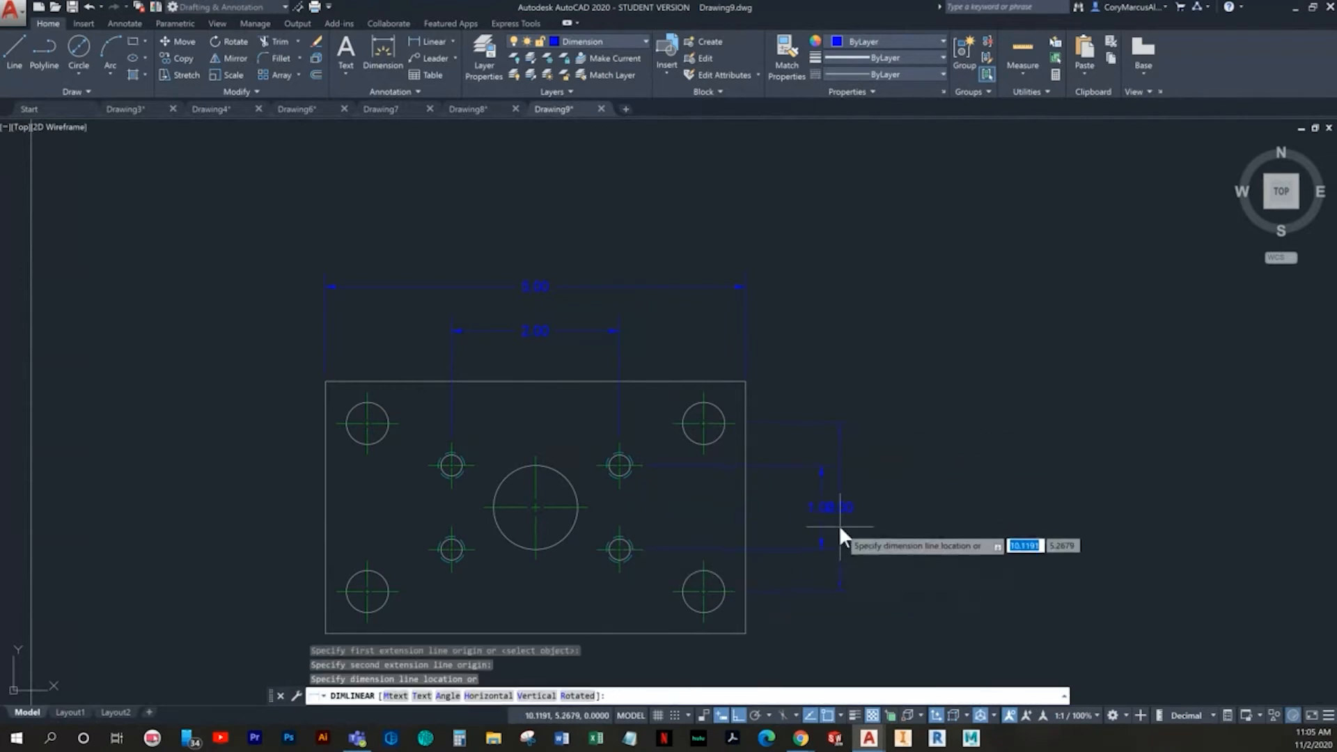
click(883, 511)
- Dimension the horizontal spacing between the two lower corner holes, placing it below the plate
key(Return)
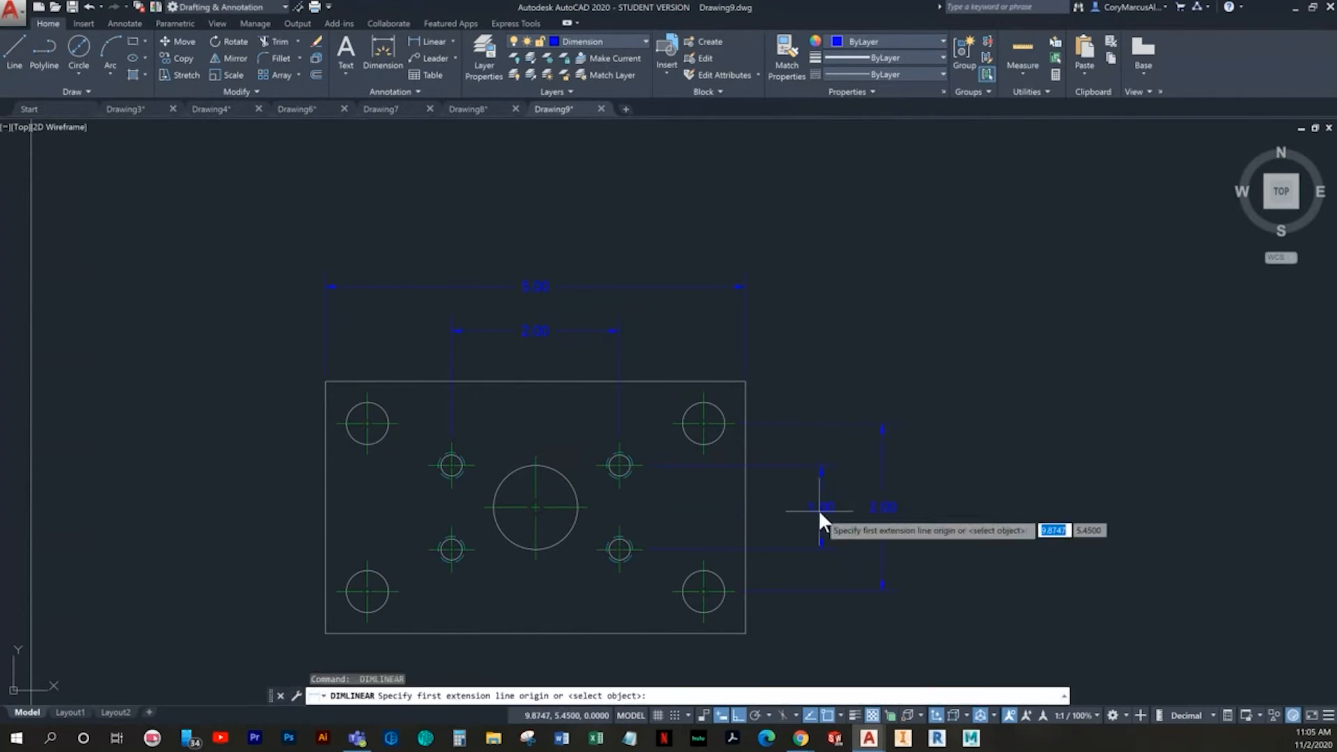
click(366, 628)
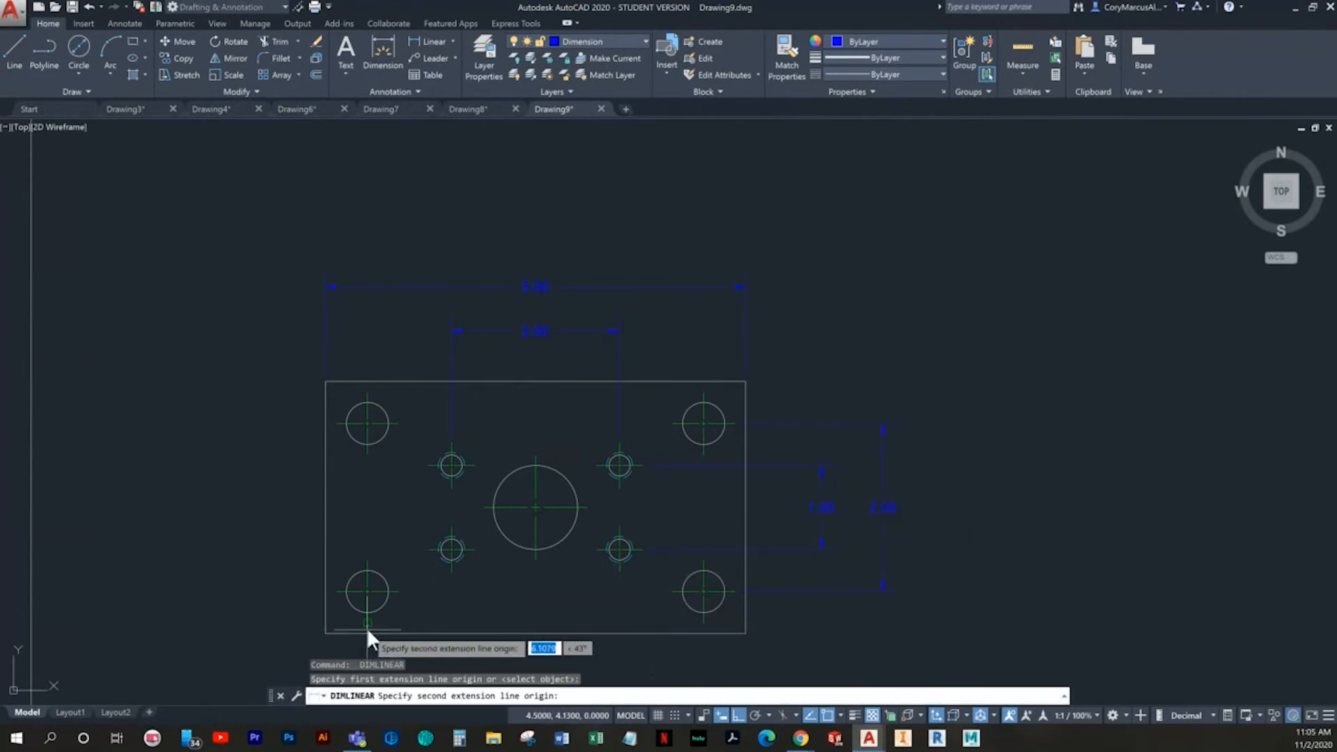
click(707, 624)
middle_drag(668, 628, 652, 495)
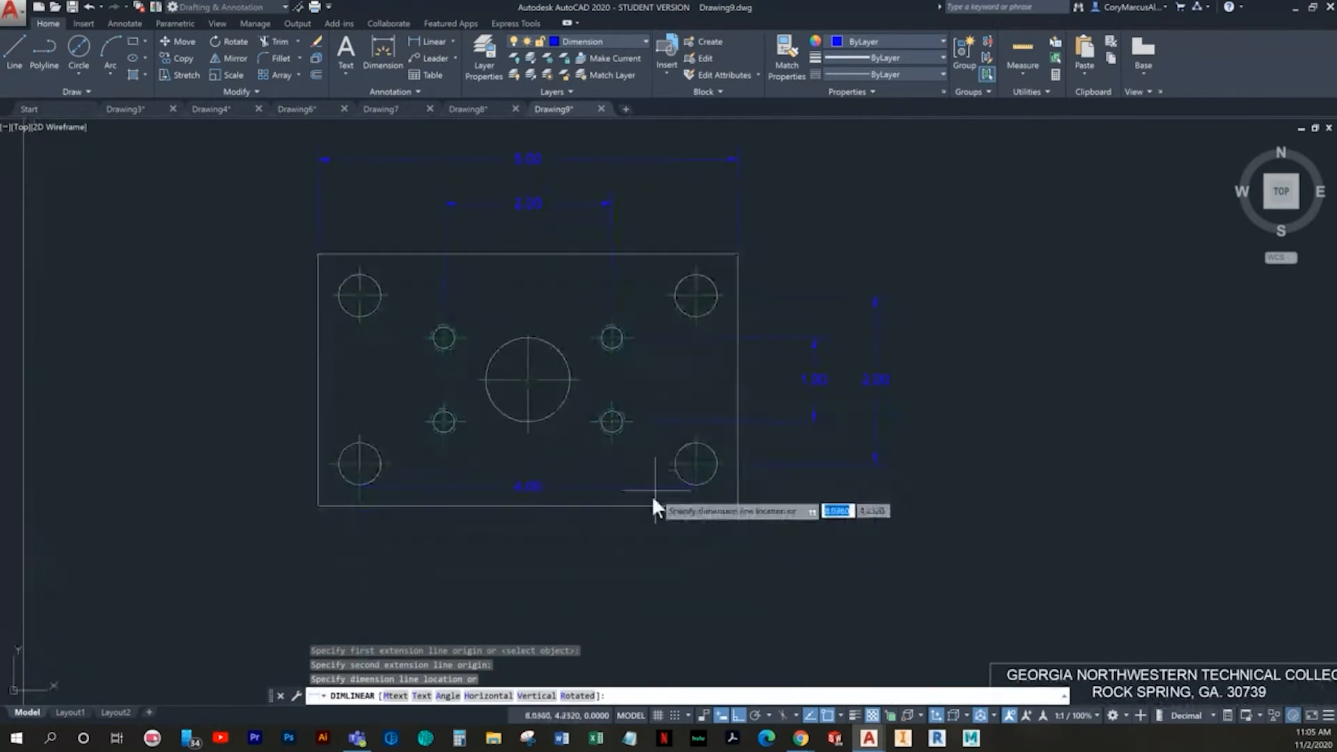
click(653, 557)
- Dimension the plate's overall height along its left edge, placing it outside the plate
key(Return)
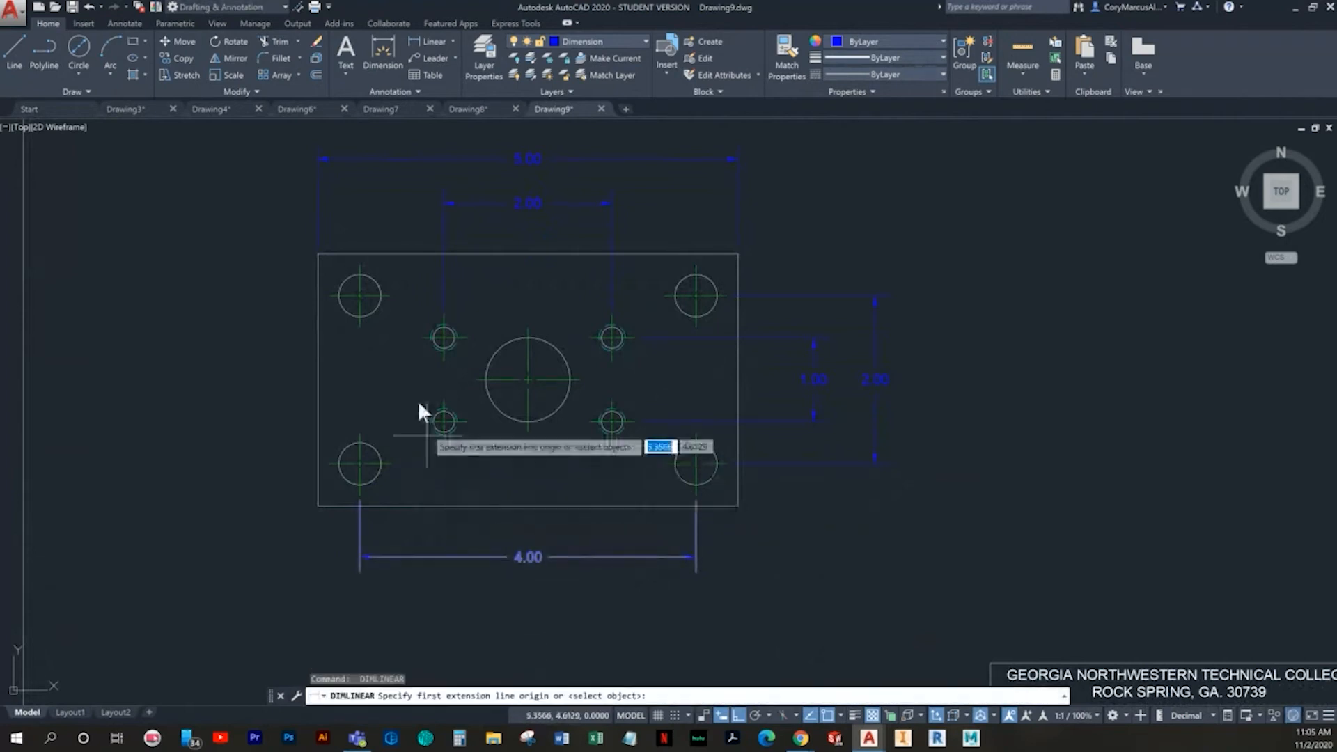
click(314, 259)
click(316, 505)
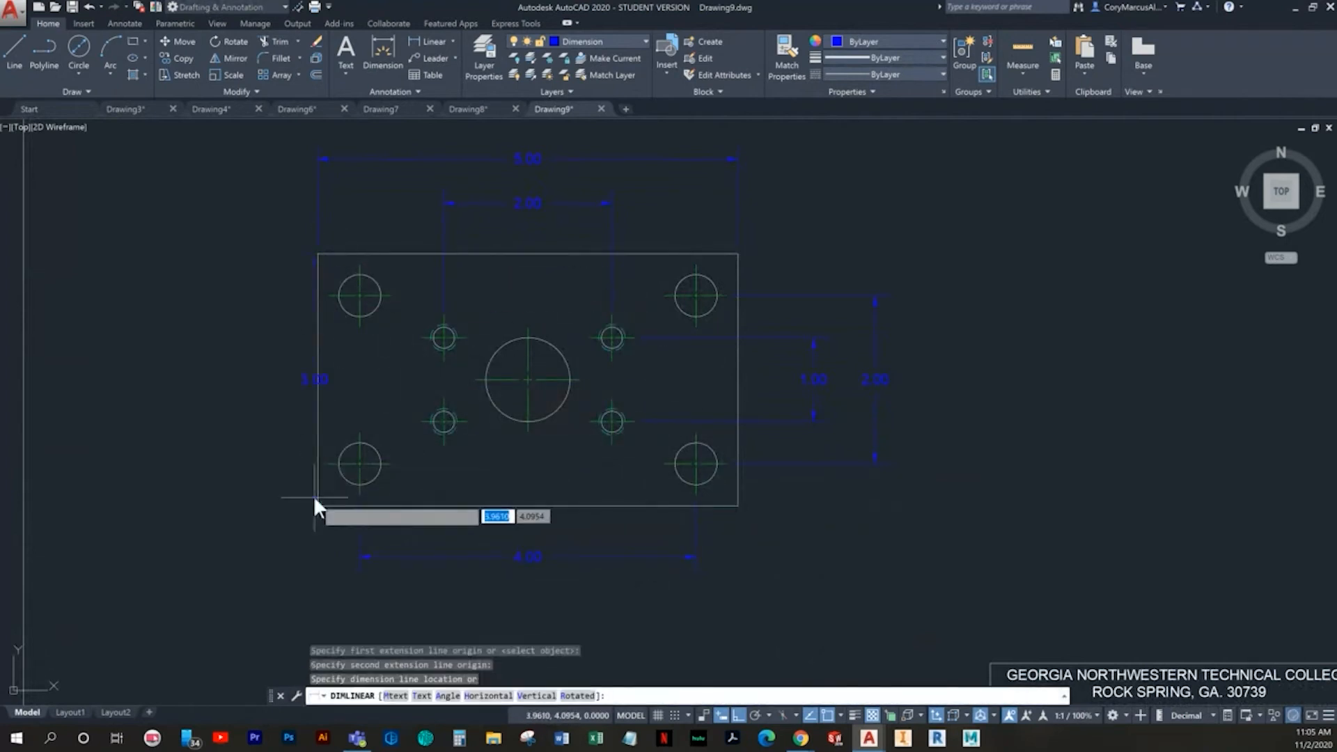
click(248, 371)
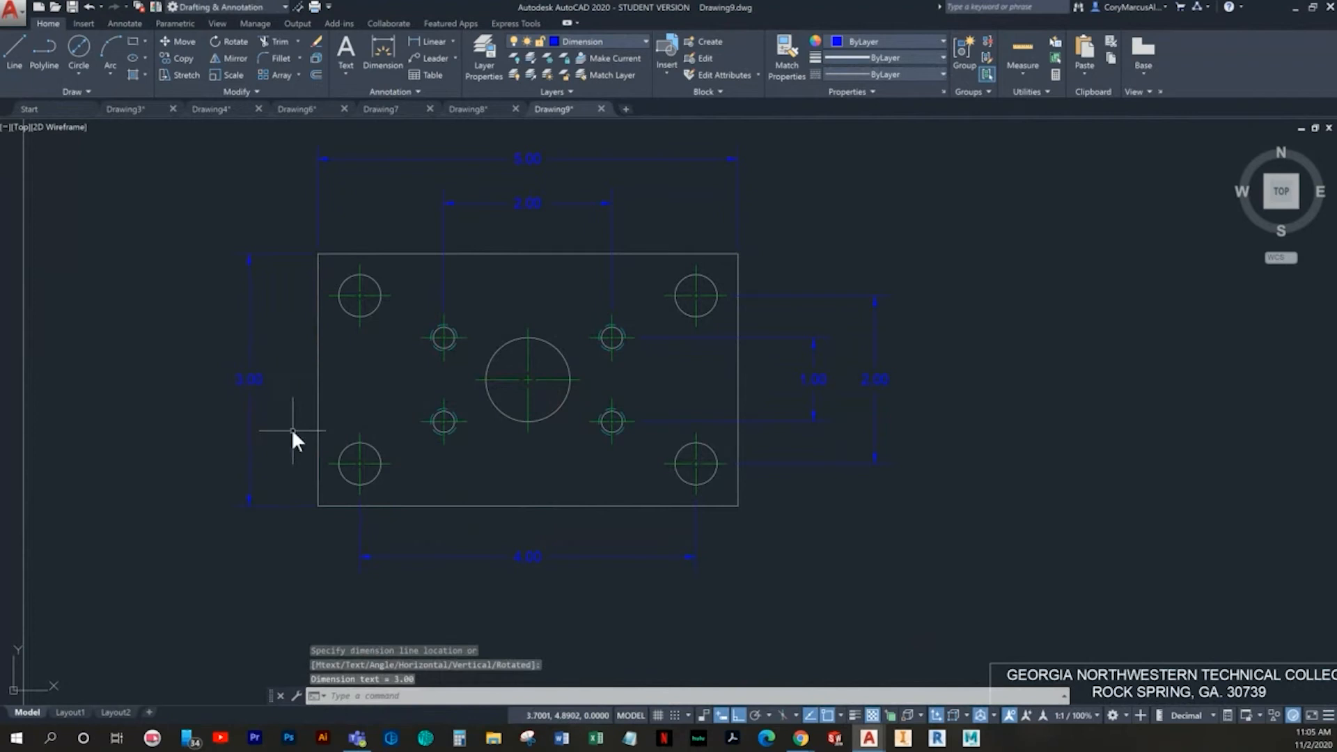
key(Return)
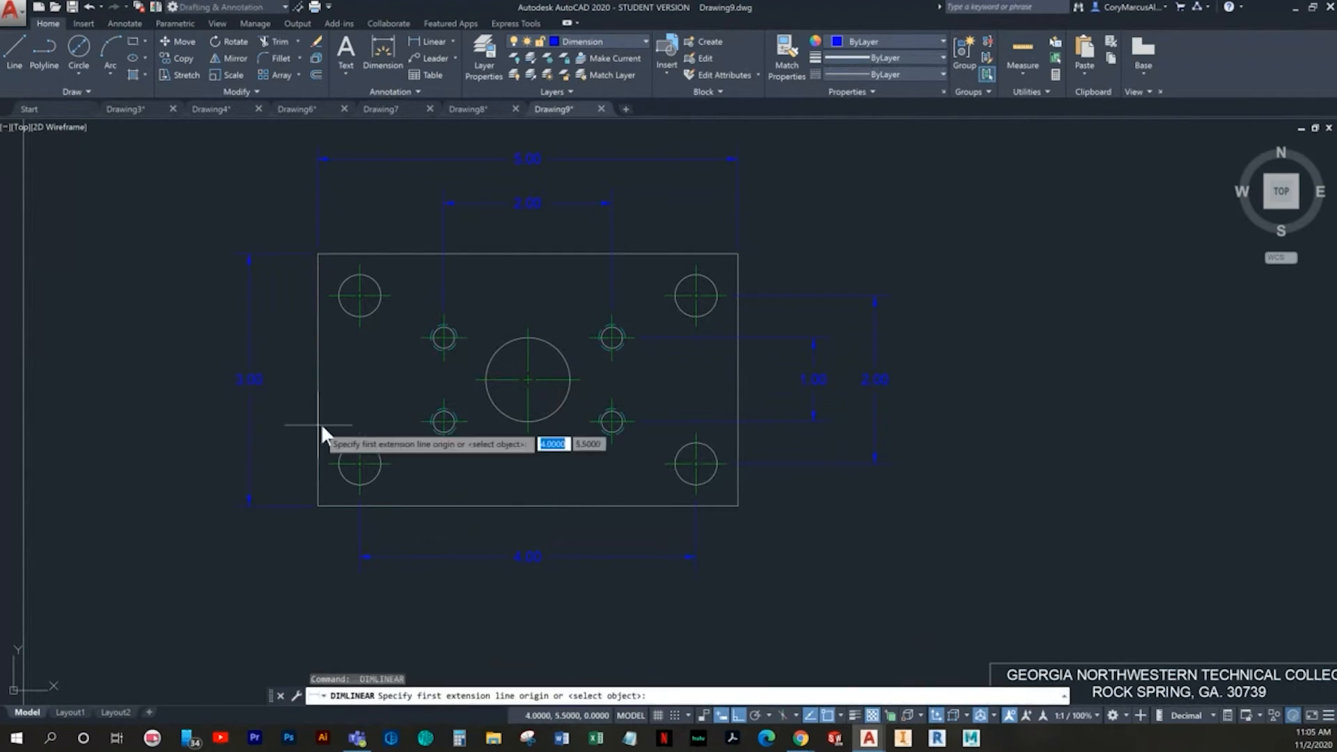
middle_drag(335, 466, 324, 593)
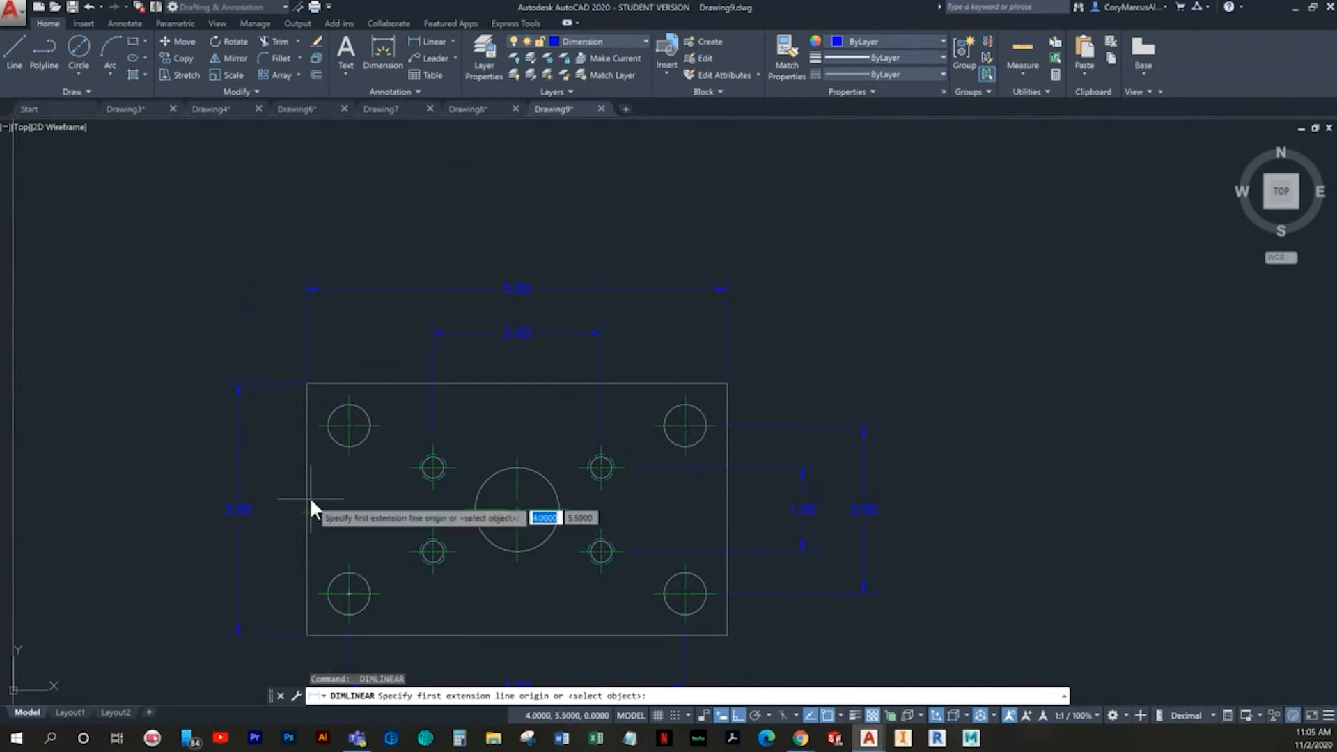
key(Escape)
scroll(397, 450, down, 2)
scroll(432, 418, up, 2)
mouse_move(481, 440)
middle_down()
mouse_move(561, 442)
mouse_move(597, 358)
middle_up()
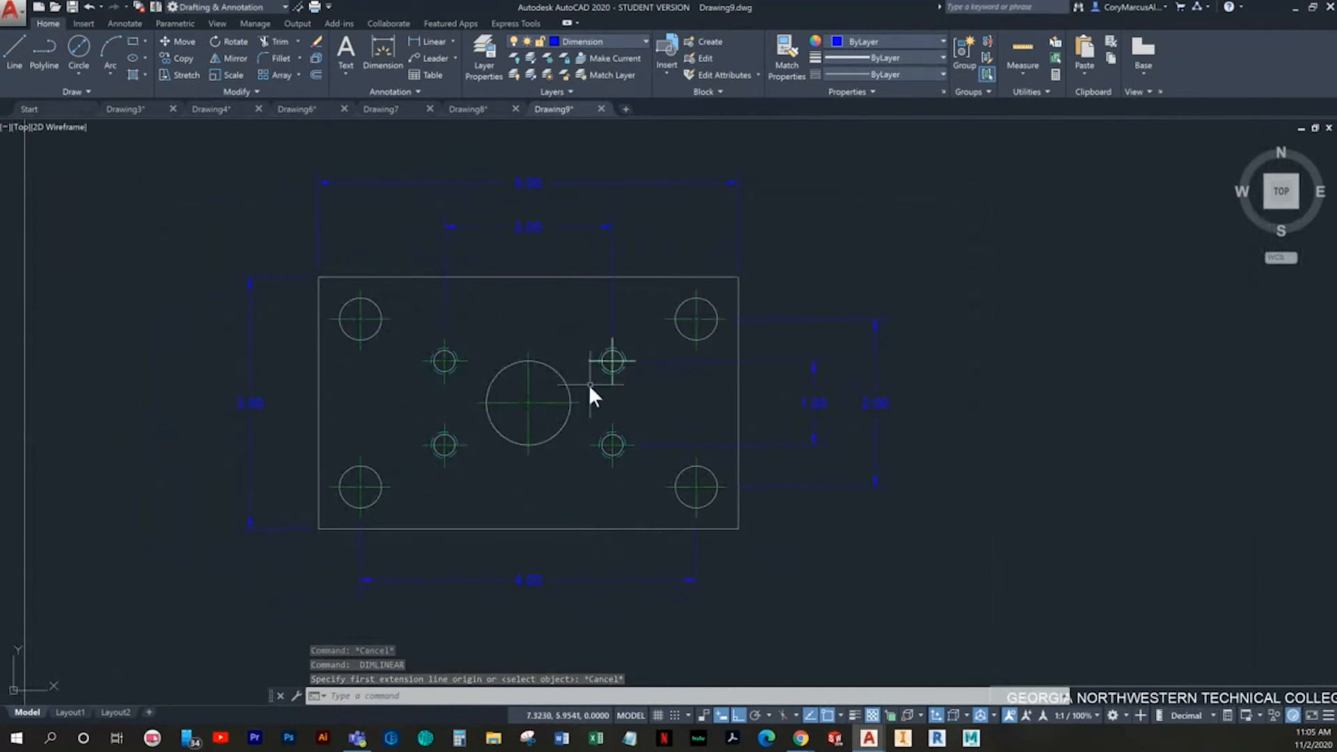
- Add a multileader from the lower edge of the large central circle to below the 4.00 dimension, with polar tracking on and the text "asdasd"
click(436, 58)
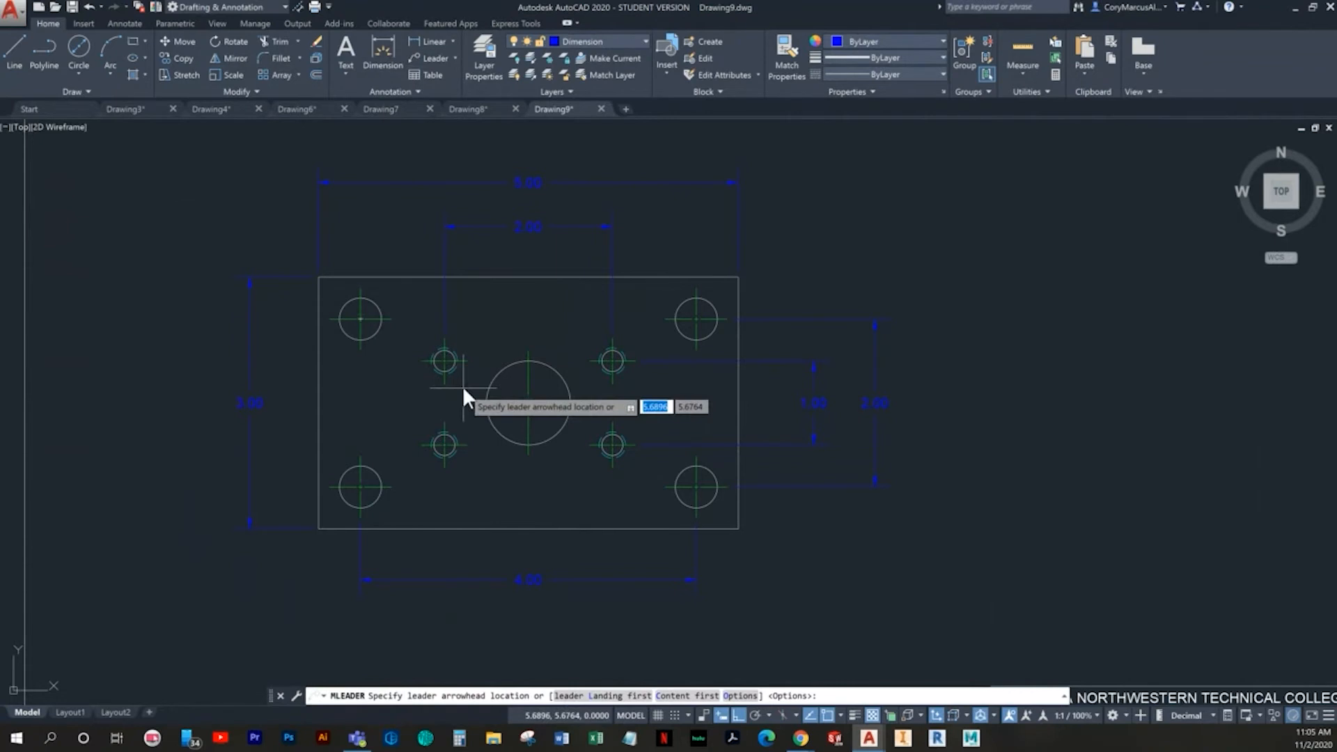
scroll(525, 423, up, 2)
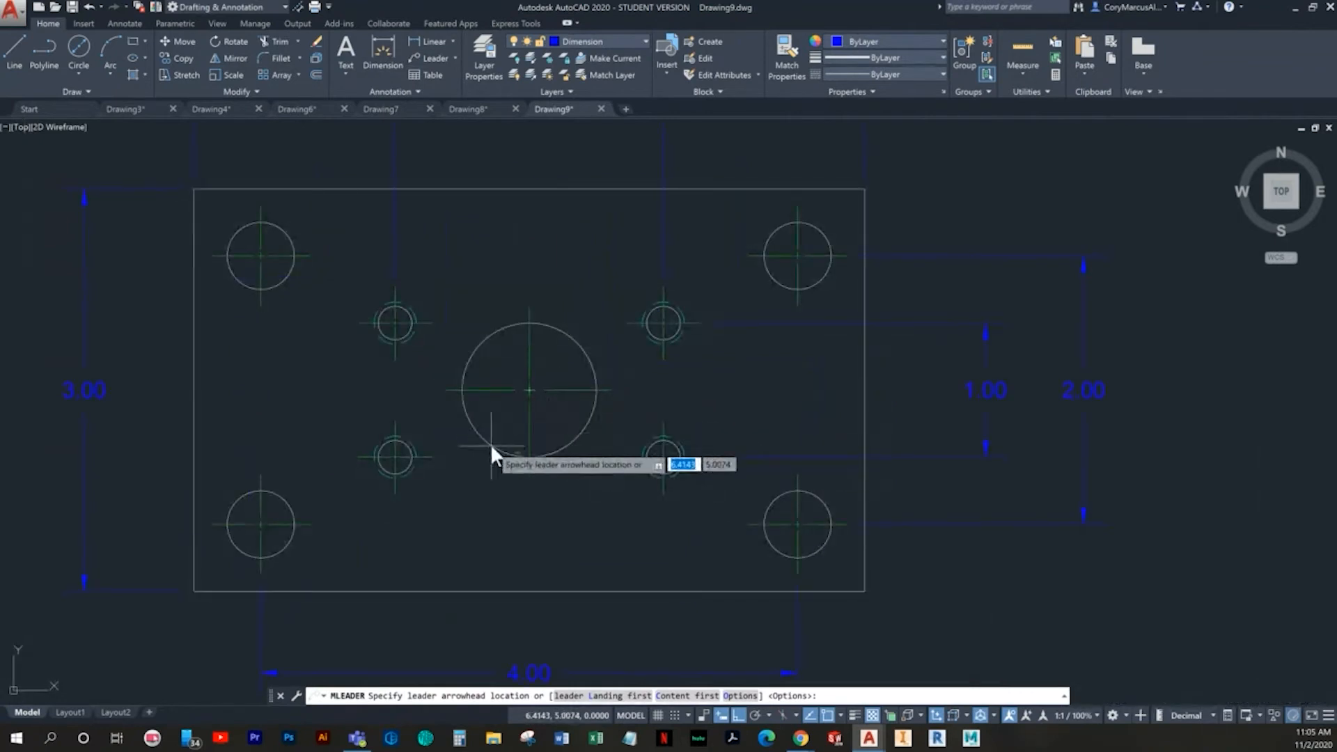
click(516, 459)
middle_drag(468, 585, 478, 407)
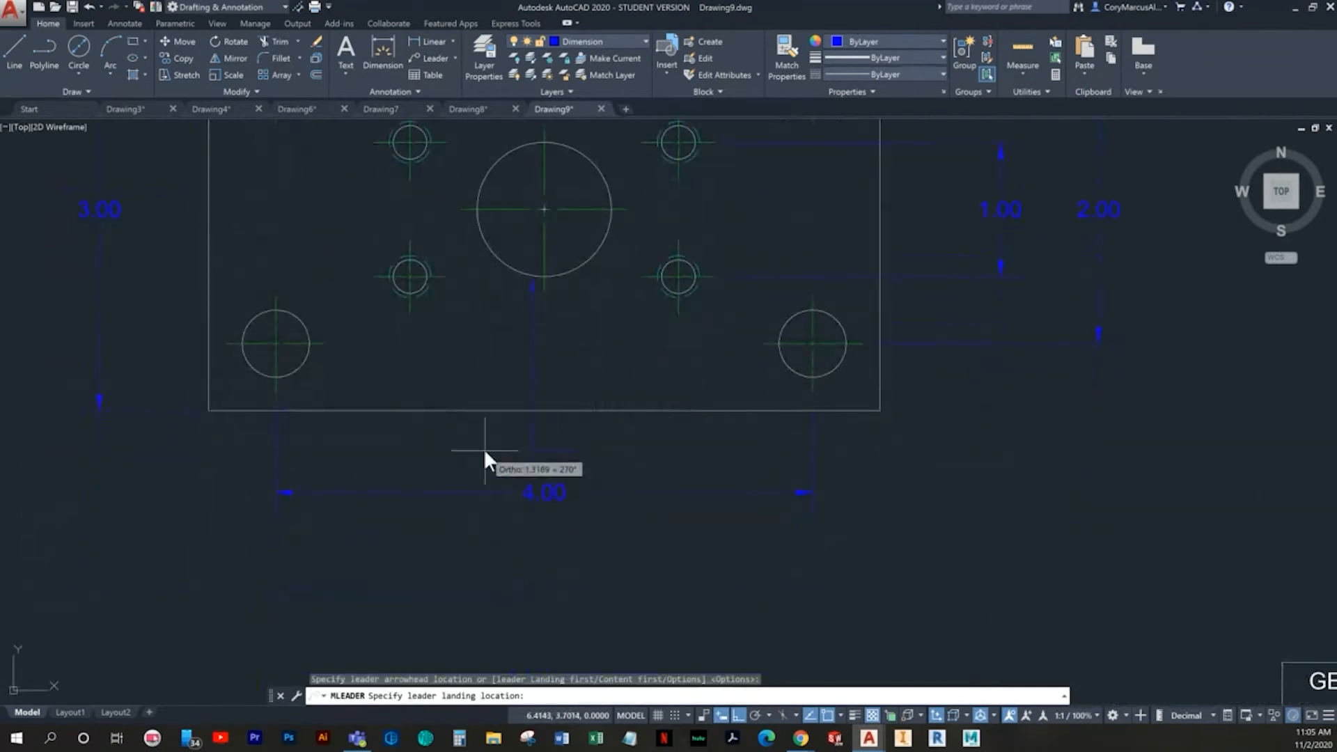
key(F10)
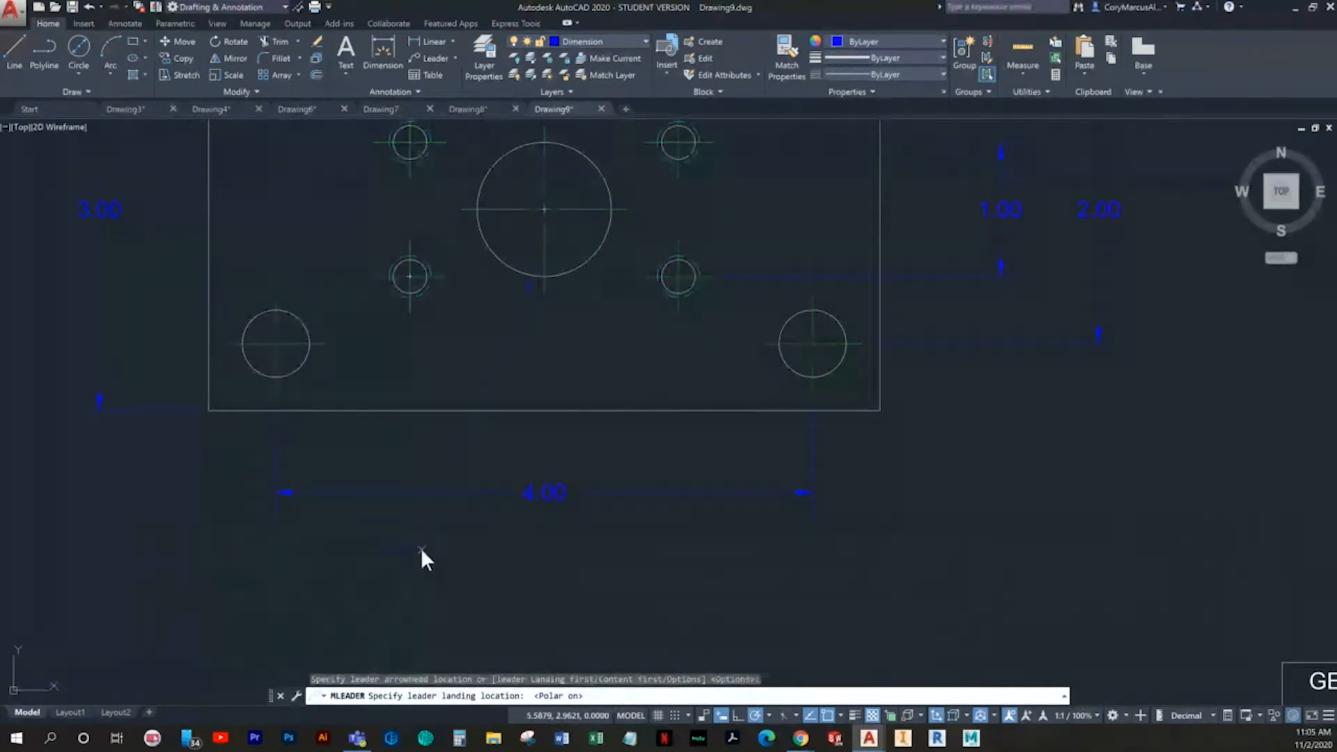
click(420, 547)
text(asdasd)
click(525, 579)
key(Escape)
key(Escape)
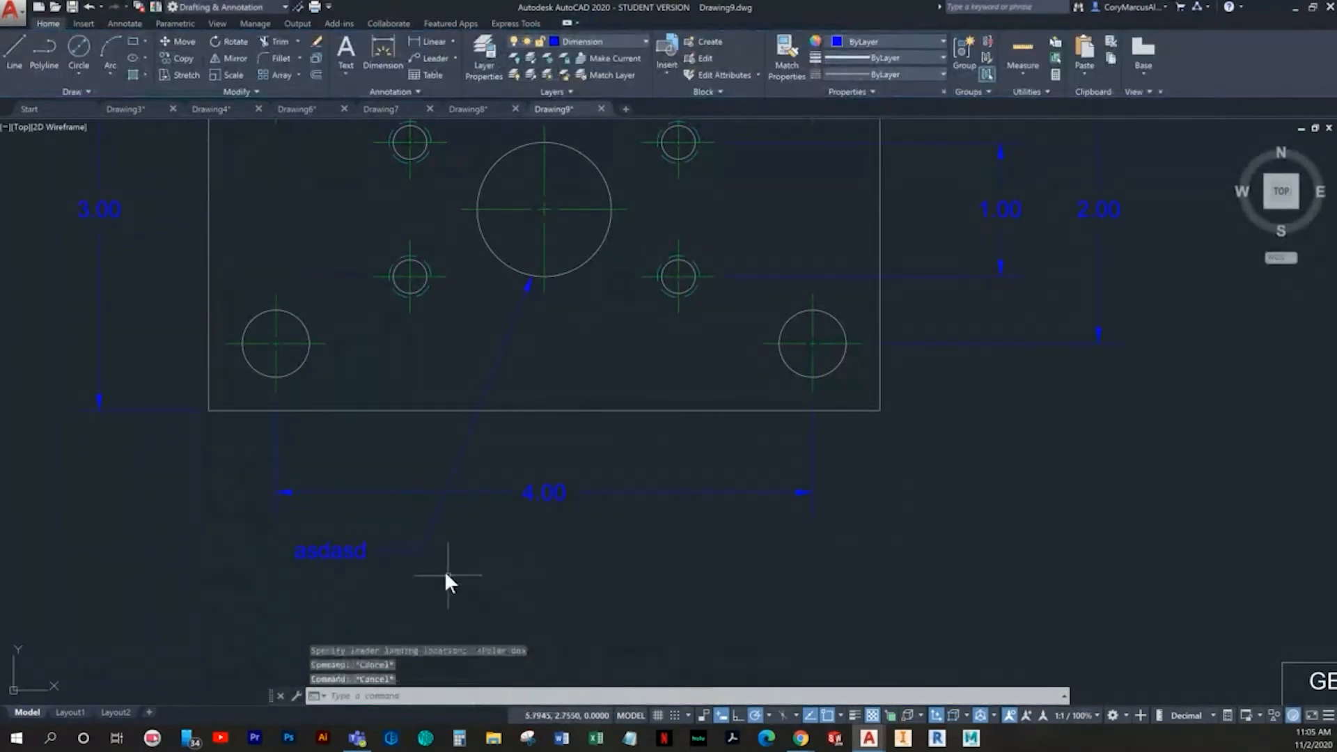
- Stretch the "asdasd" multileader's landing to directly below the 4.00 dimension, with its text on the right of the leader
click(466, 561)
click(415, 551)
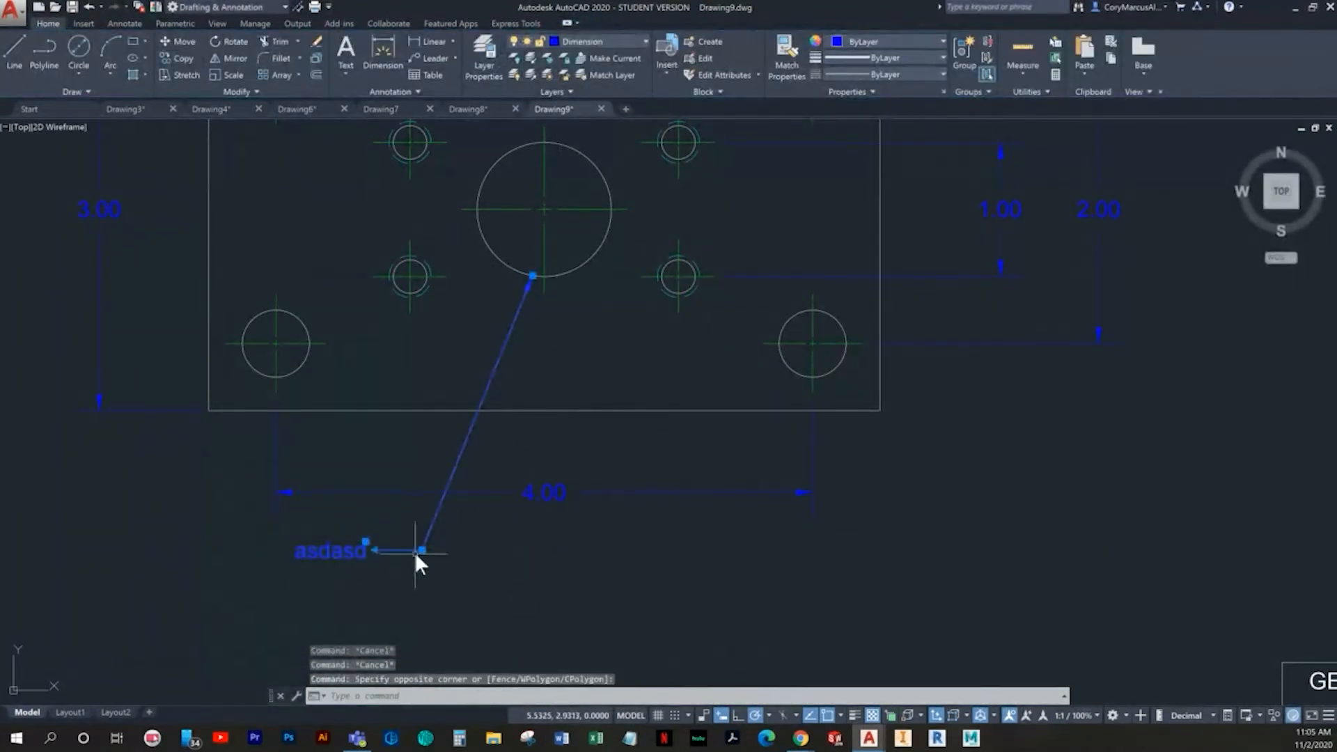
click(422, 550)
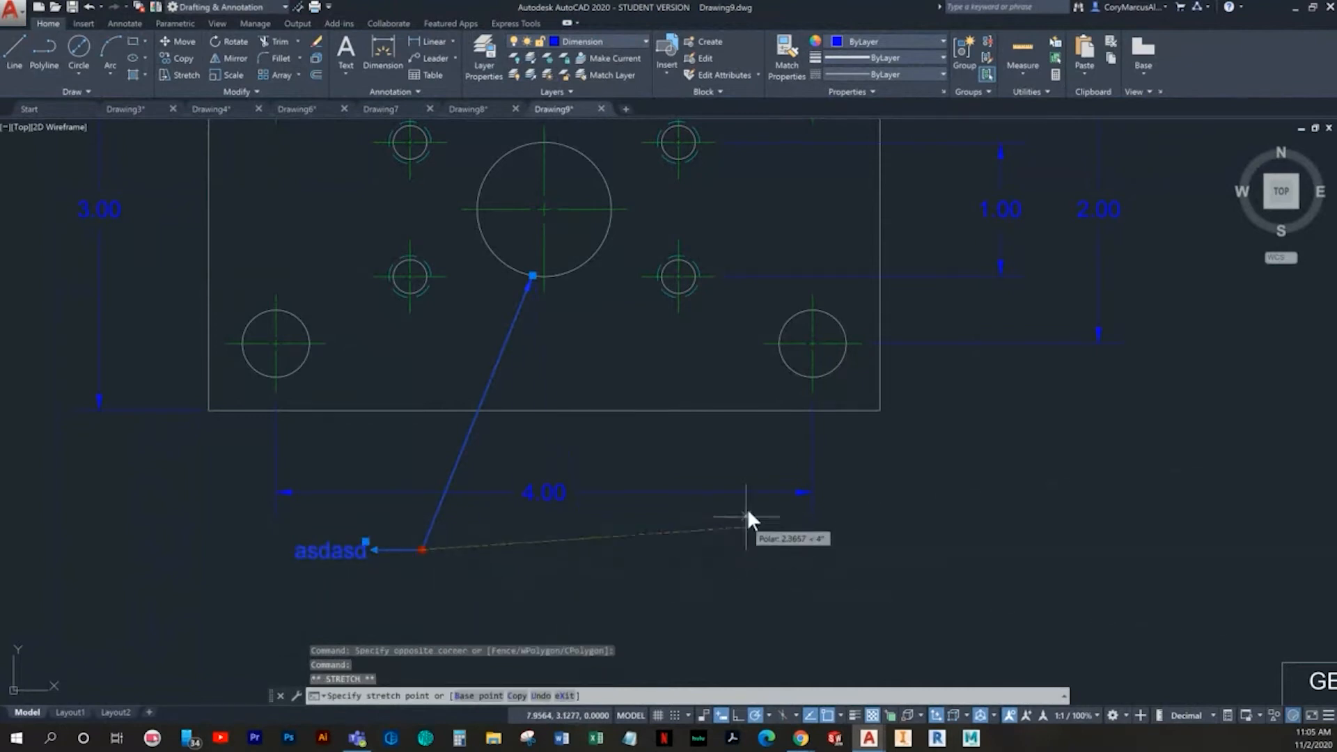
click(679, 572)
key(Escape)
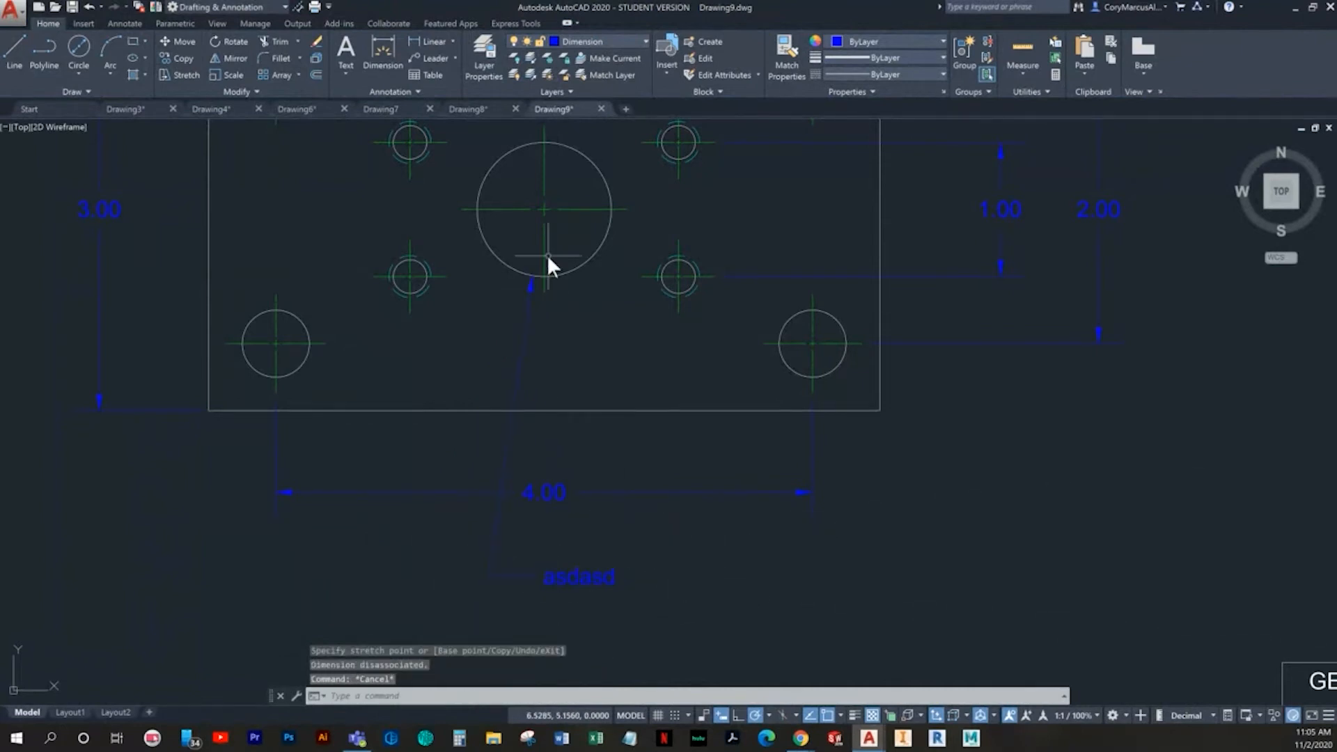
- Try stretching the multileader's landing up between the upper-left inner hole and the large circle, and undo that move
click(556, 577)
click(488, 576)
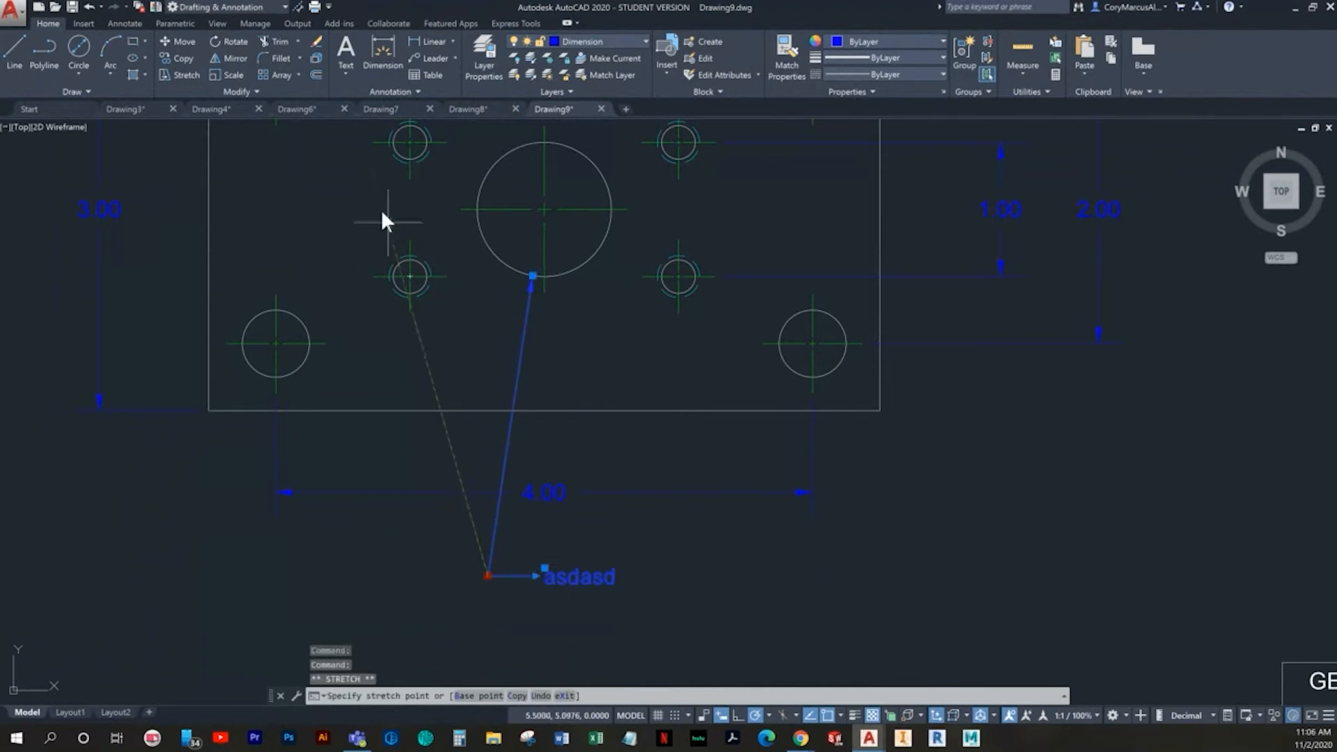
click(458, 141)
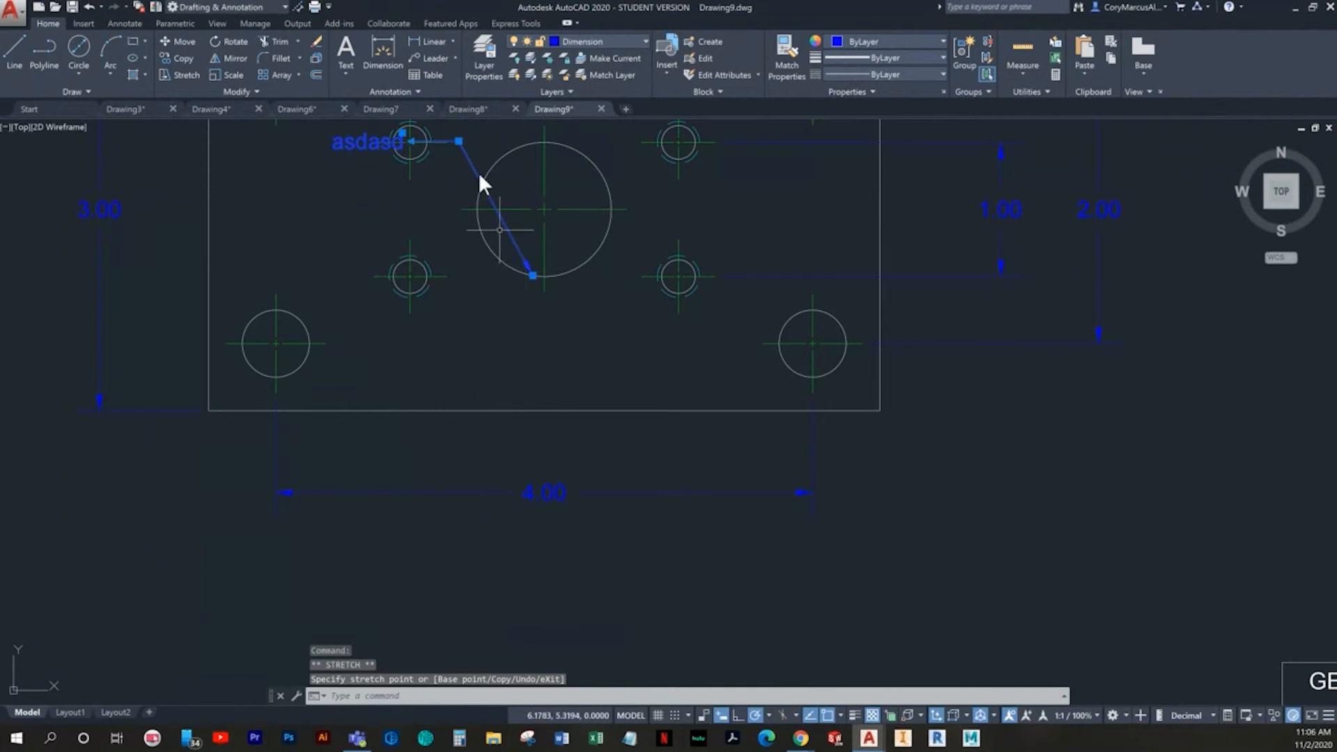
scroll(537, 248, down, 2)
middle_drag(538, 258, 543, 441)
key(ctrl+z)
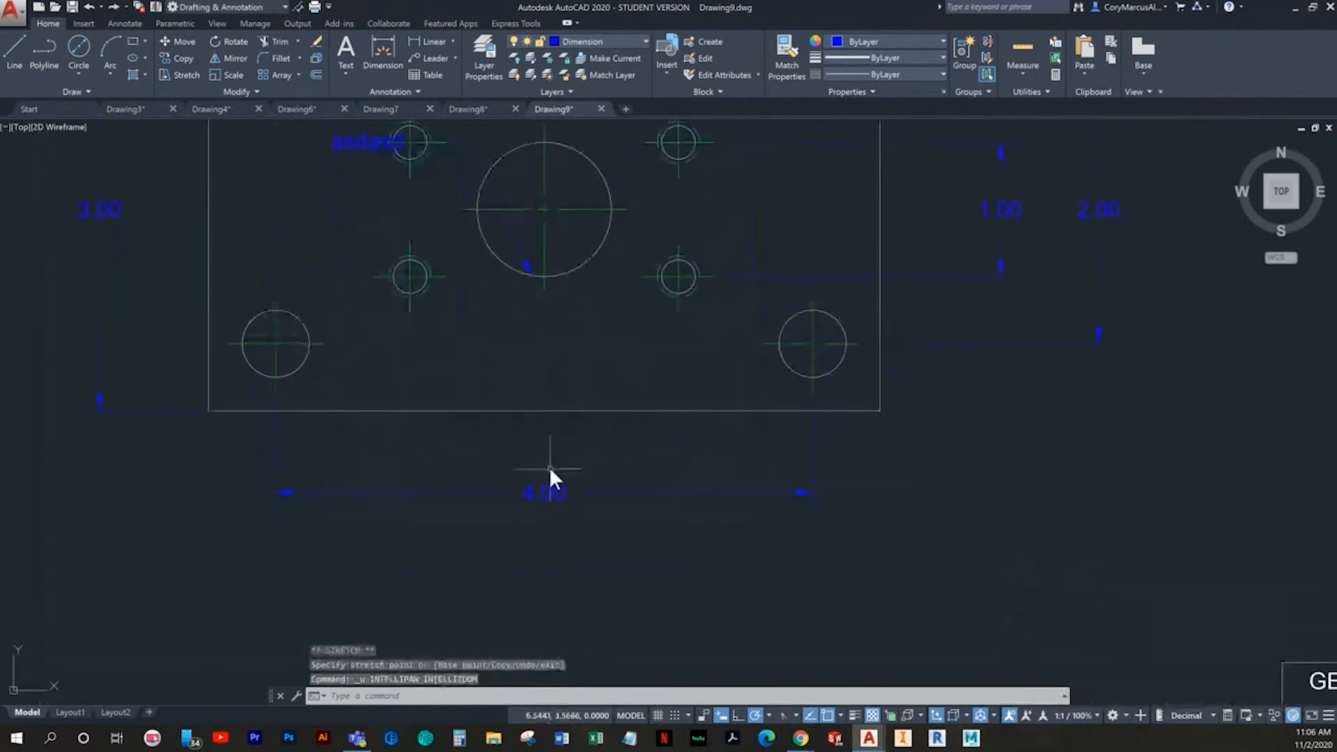
key(ctrl+z)
- Erase the "asdasd" multileader attached to the large central circle
click(584, 442)
click(497, 366)
key(Delete)
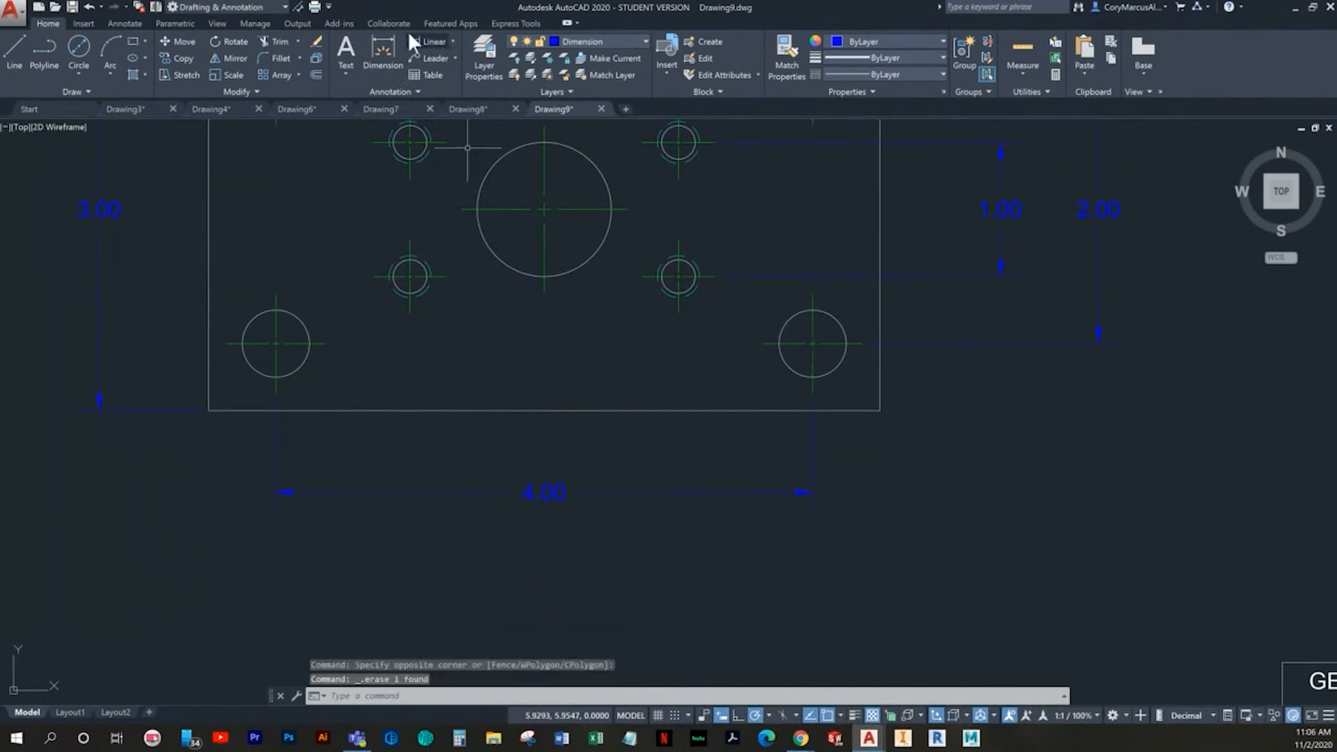
- Add a diameter dimension to the large central circle, placing its text below the left part of the 4.00 dimension
click(381, 56)
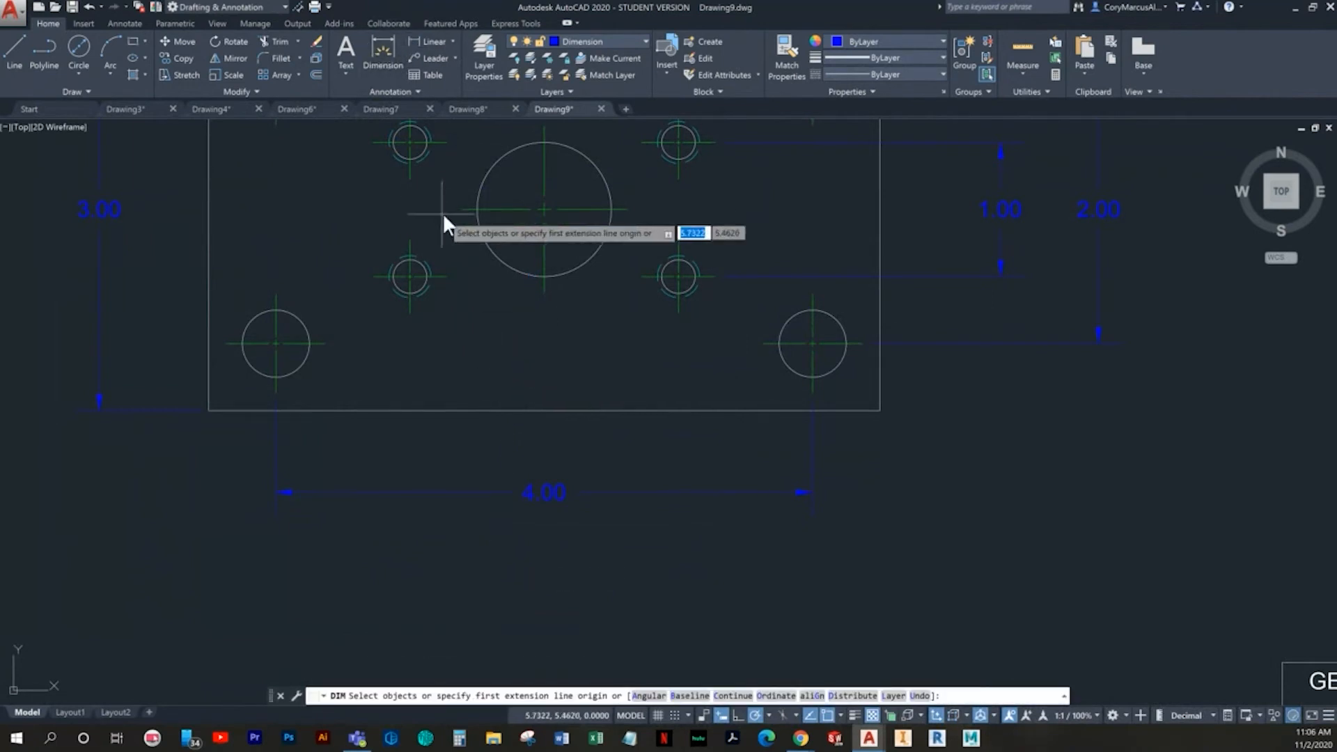
click(496, 258)
middle_drag(479, 369, 508, 315)
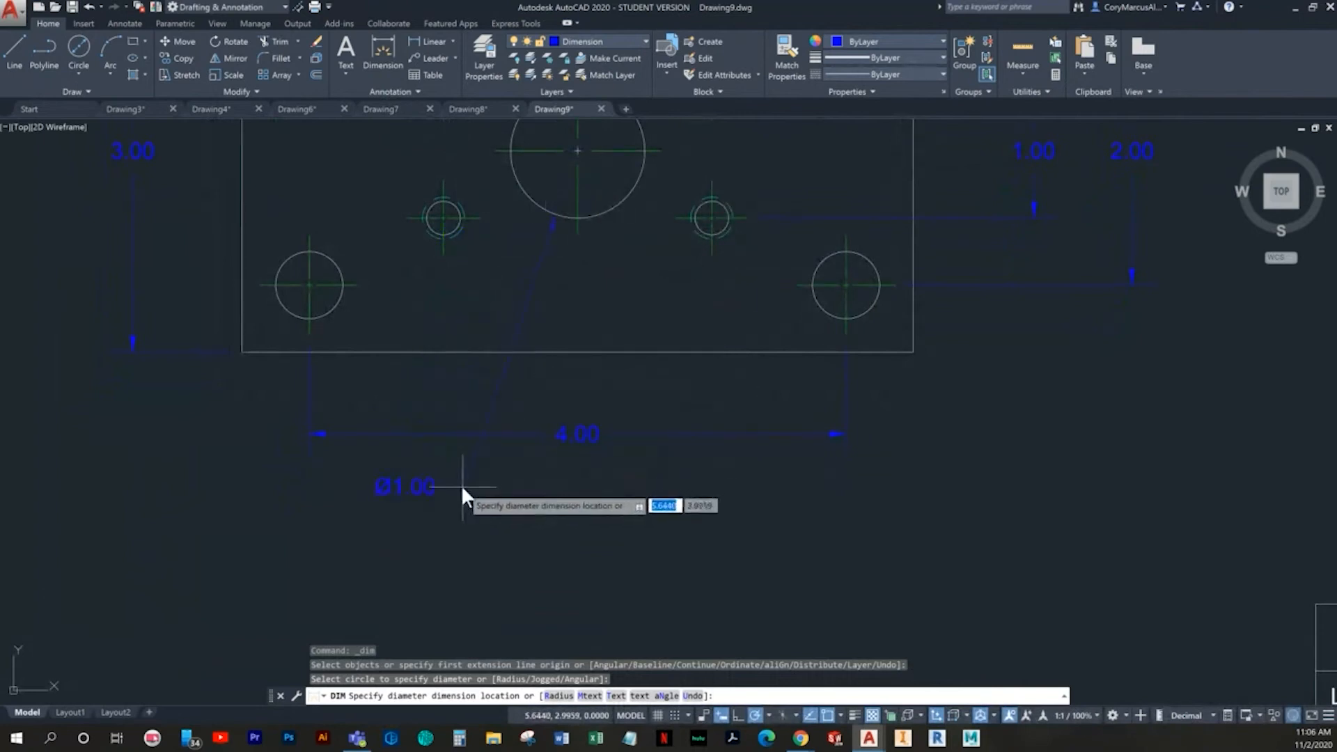
click(432, 517)
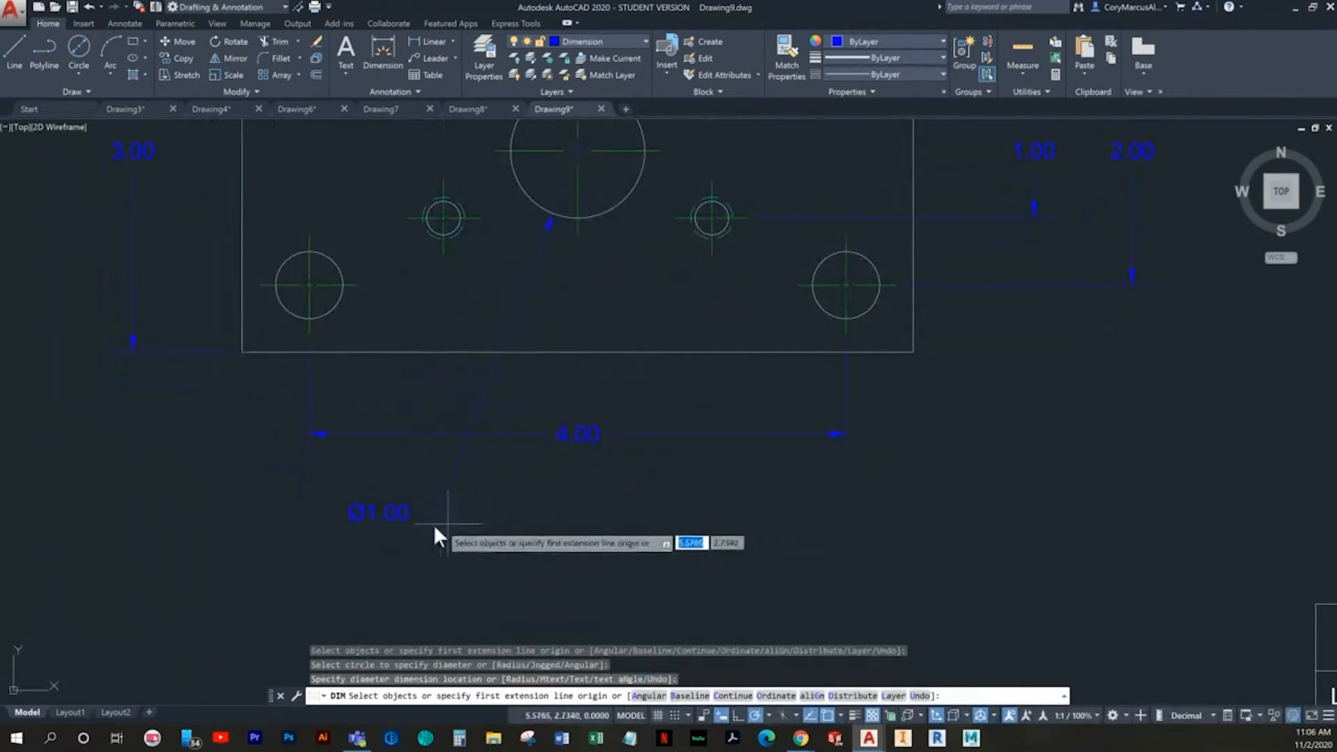
- Edit the central circle's diameter text to add "DRILL AND REAM" on a separate line above the diameter value
click(397, 514)
double_click(399, 514)
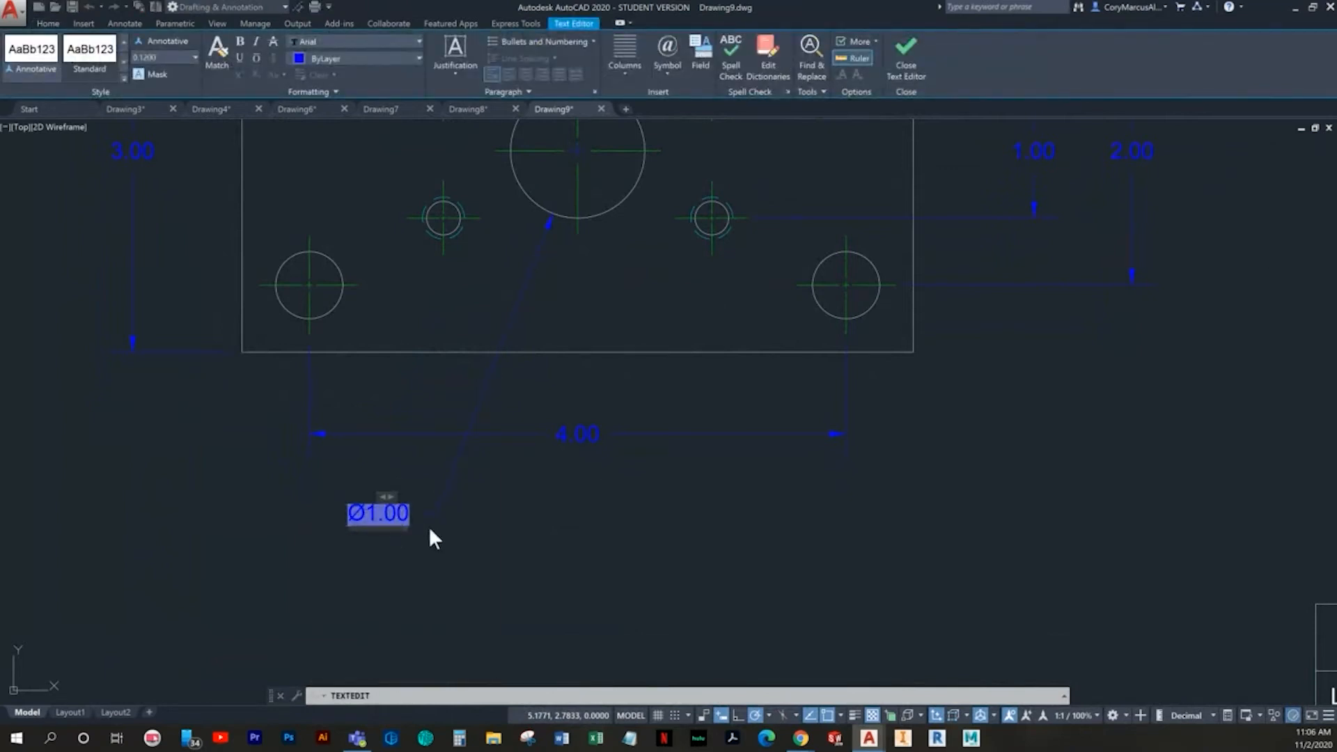
text(DRILL AND R)
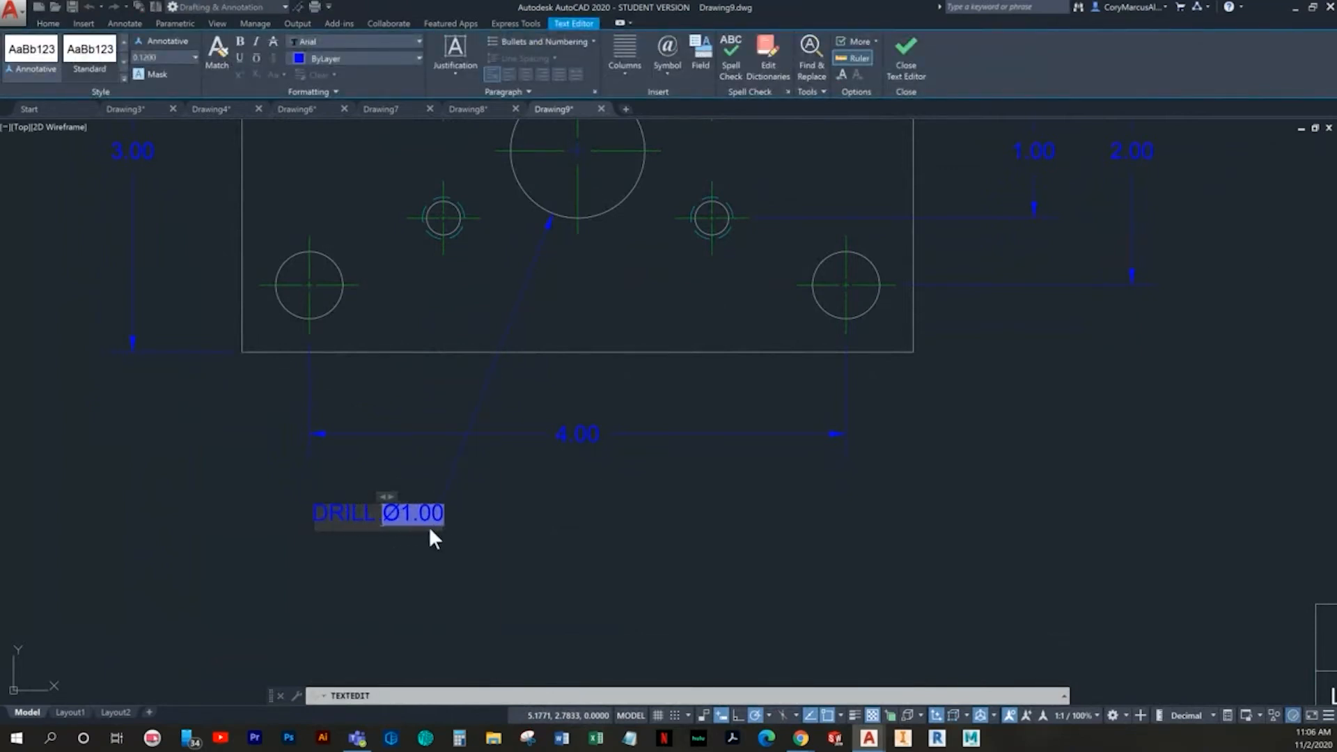
text(EAM)
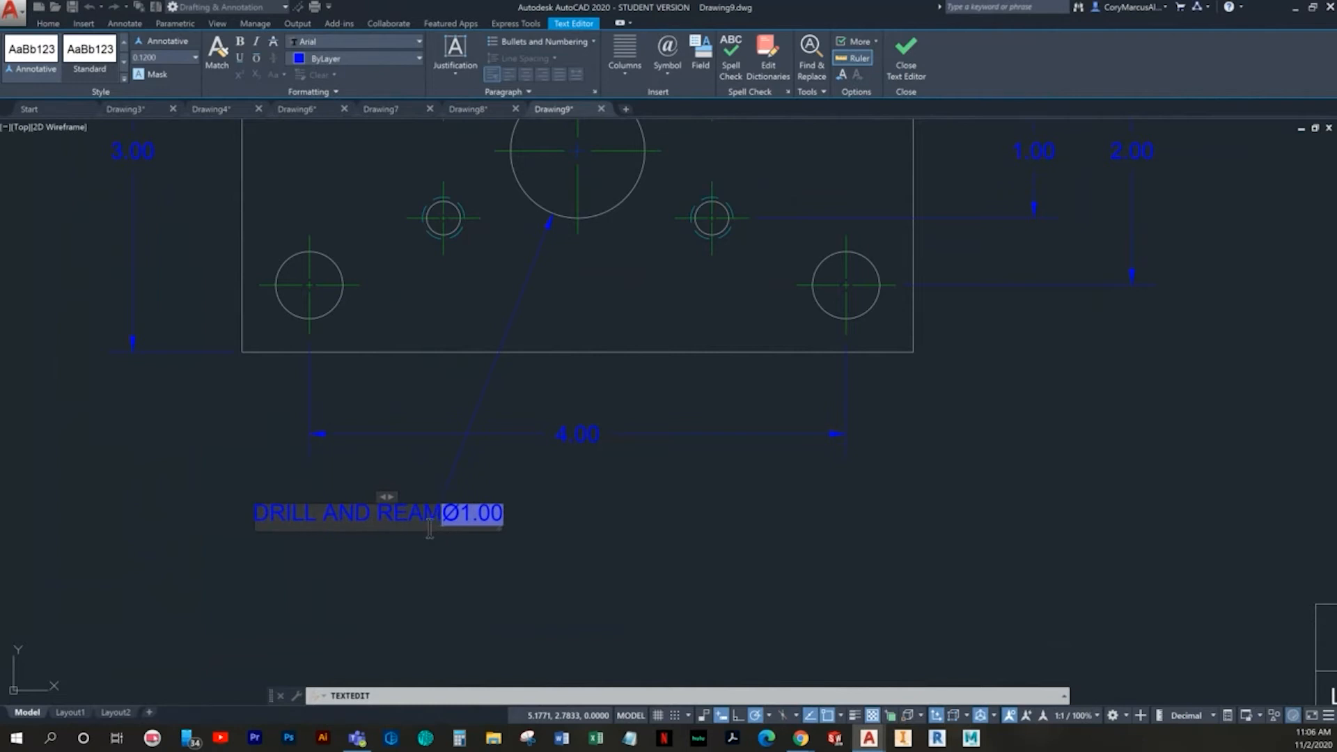
key(Return)
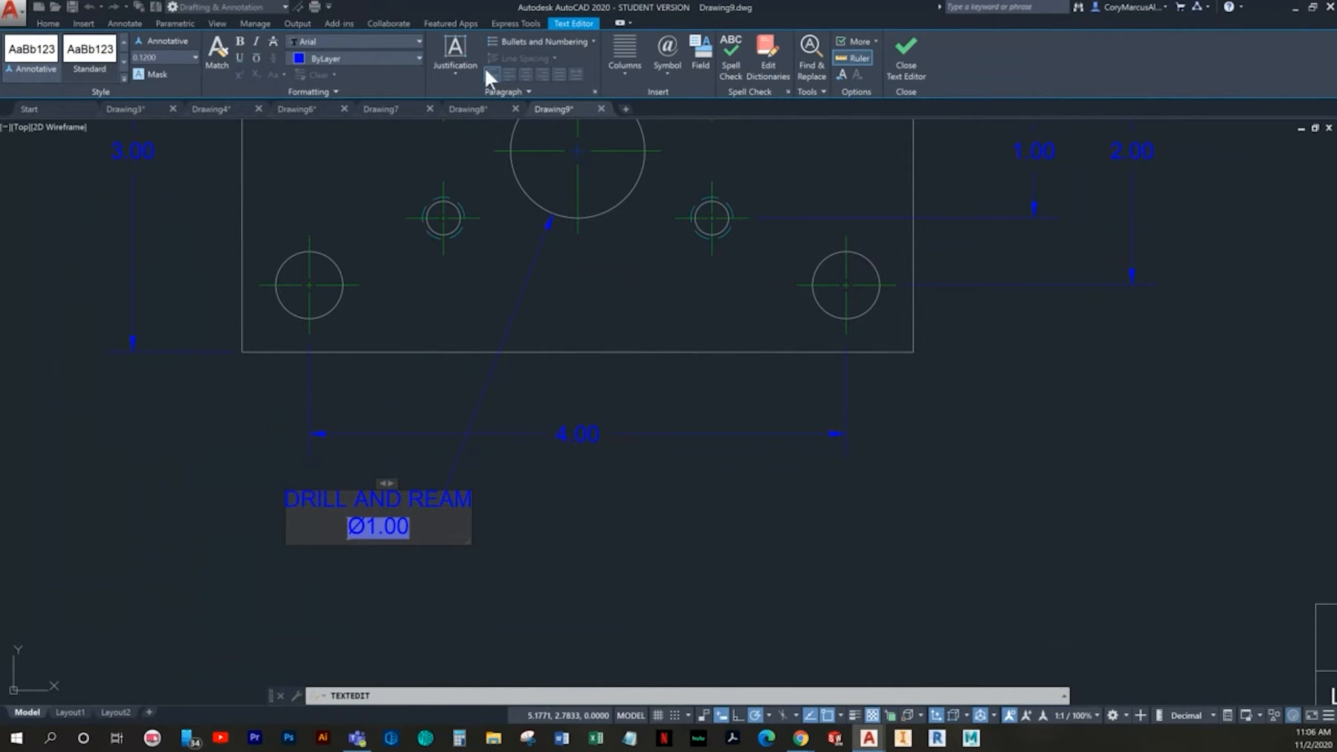
- Set the "DRILL AND REAM" note's justification to Middle Right and finish editing the text
click(457, 60)
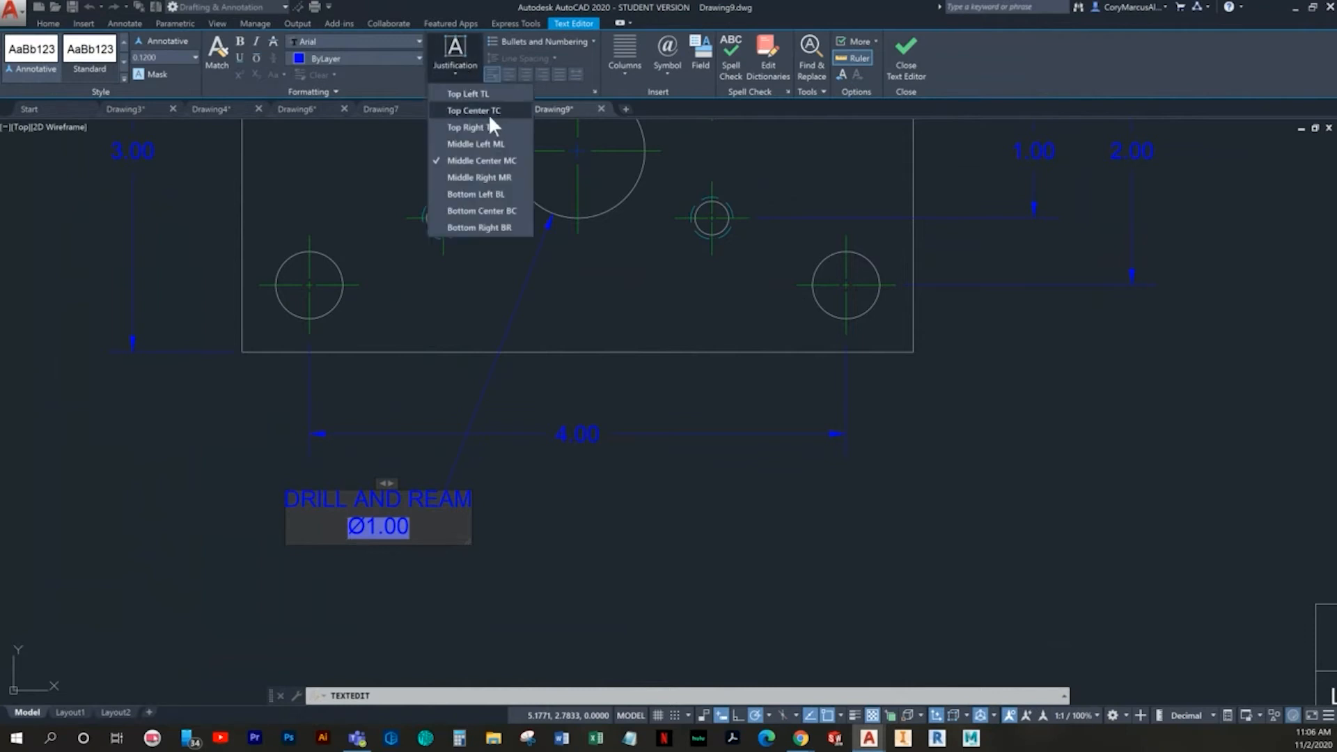
click(491, 175)
click(566, 491)
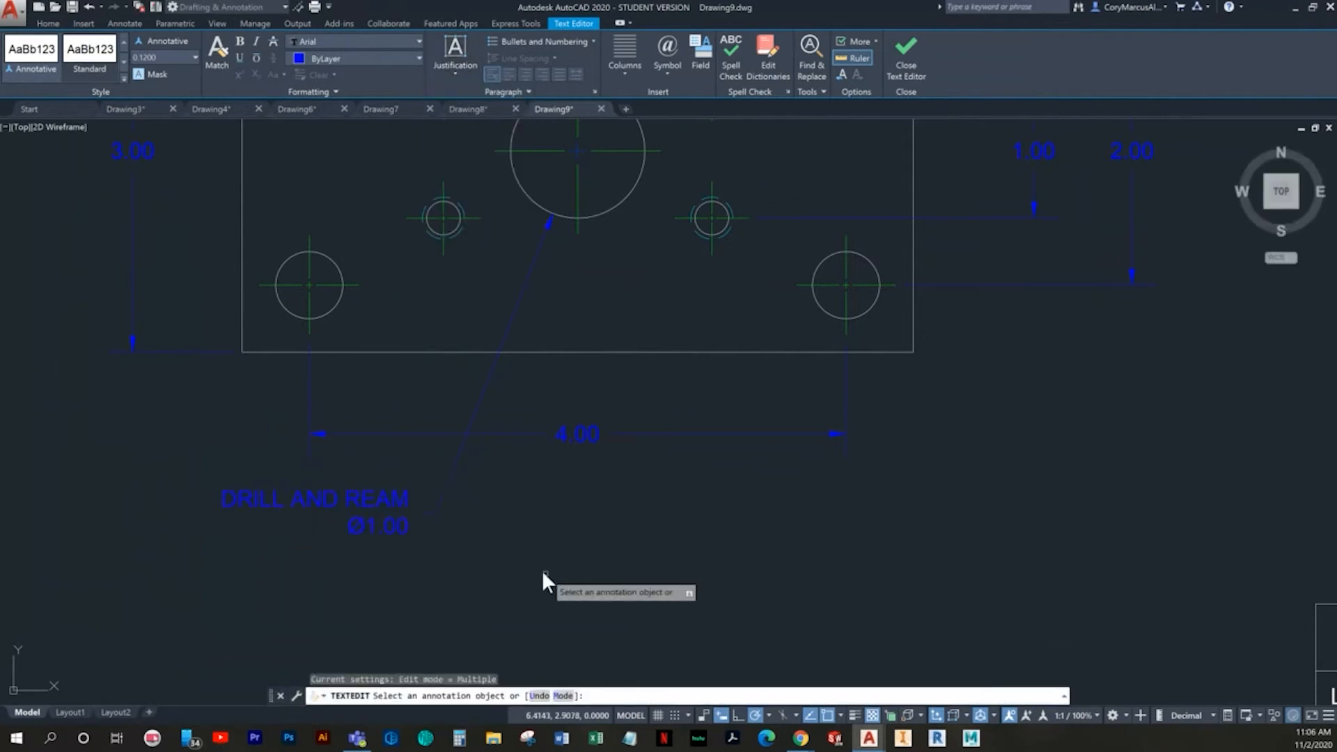
key(Escape)
- Select the "DRILL AND REAM" diameter dimension to examine its grips and how its text aligns with the leader
click(450, 546)
click(353, 507)
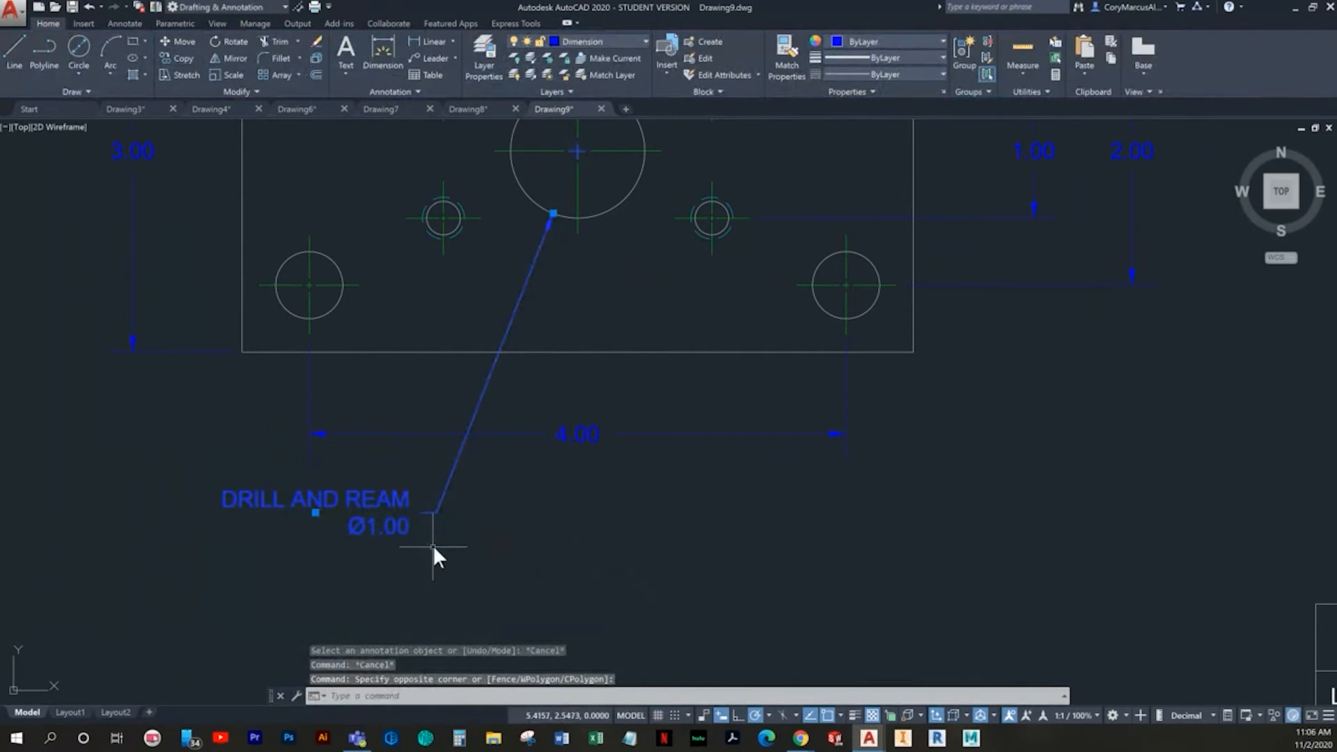
key(Escape)
click(410, 528)
click(391, 525)
key(Escape)
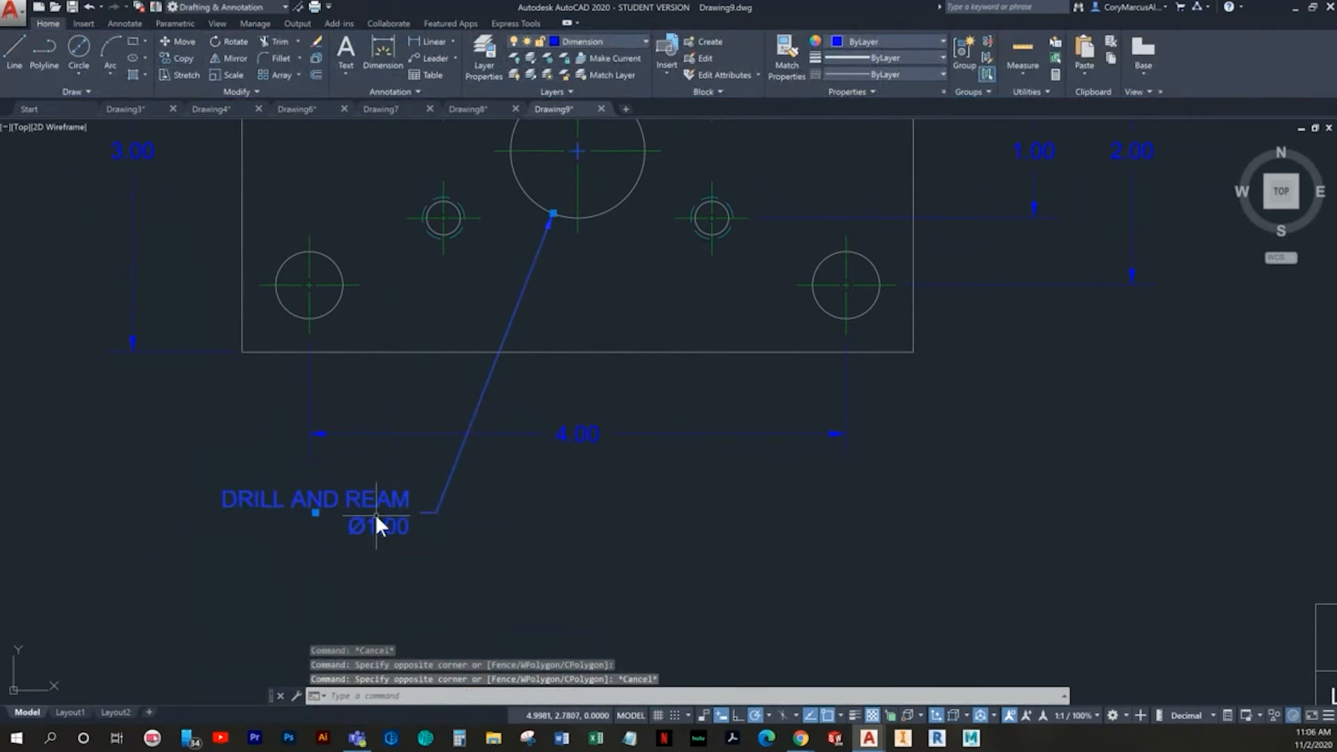
scroll(566, 399, down, 5)
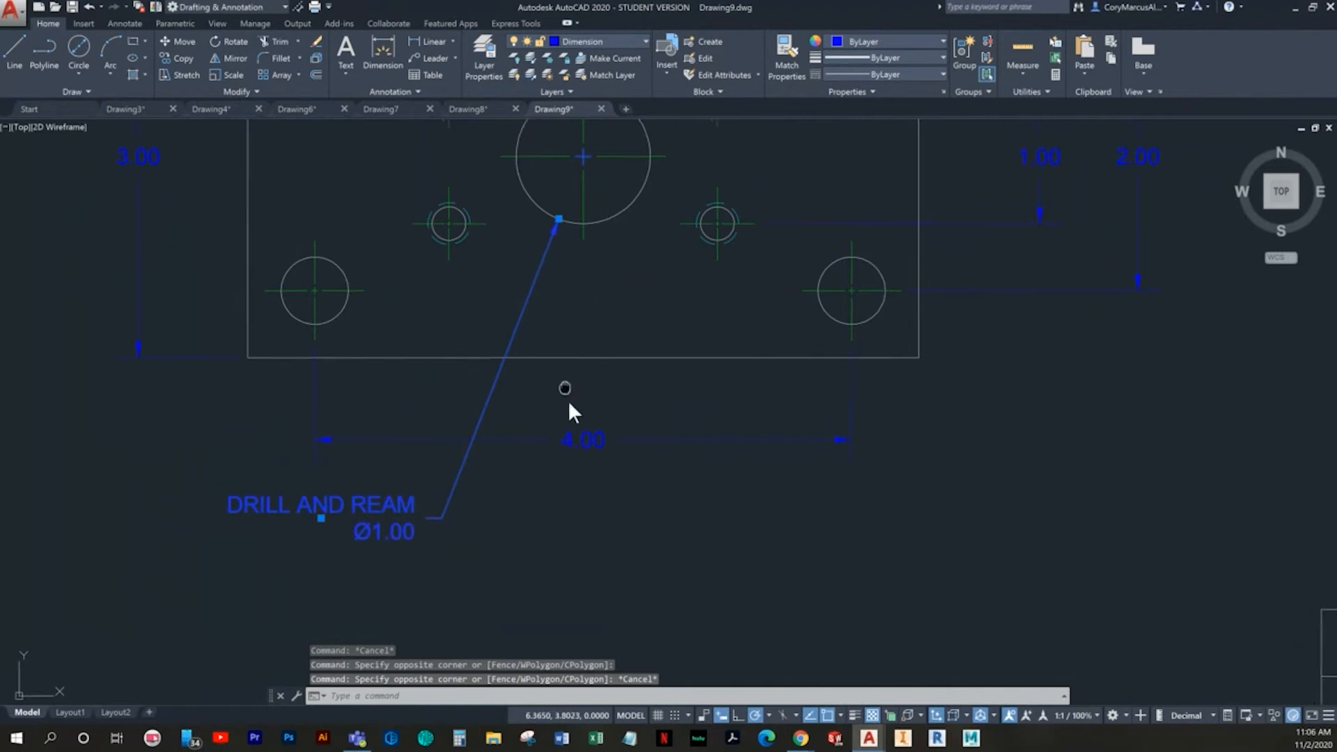
key(Escape)
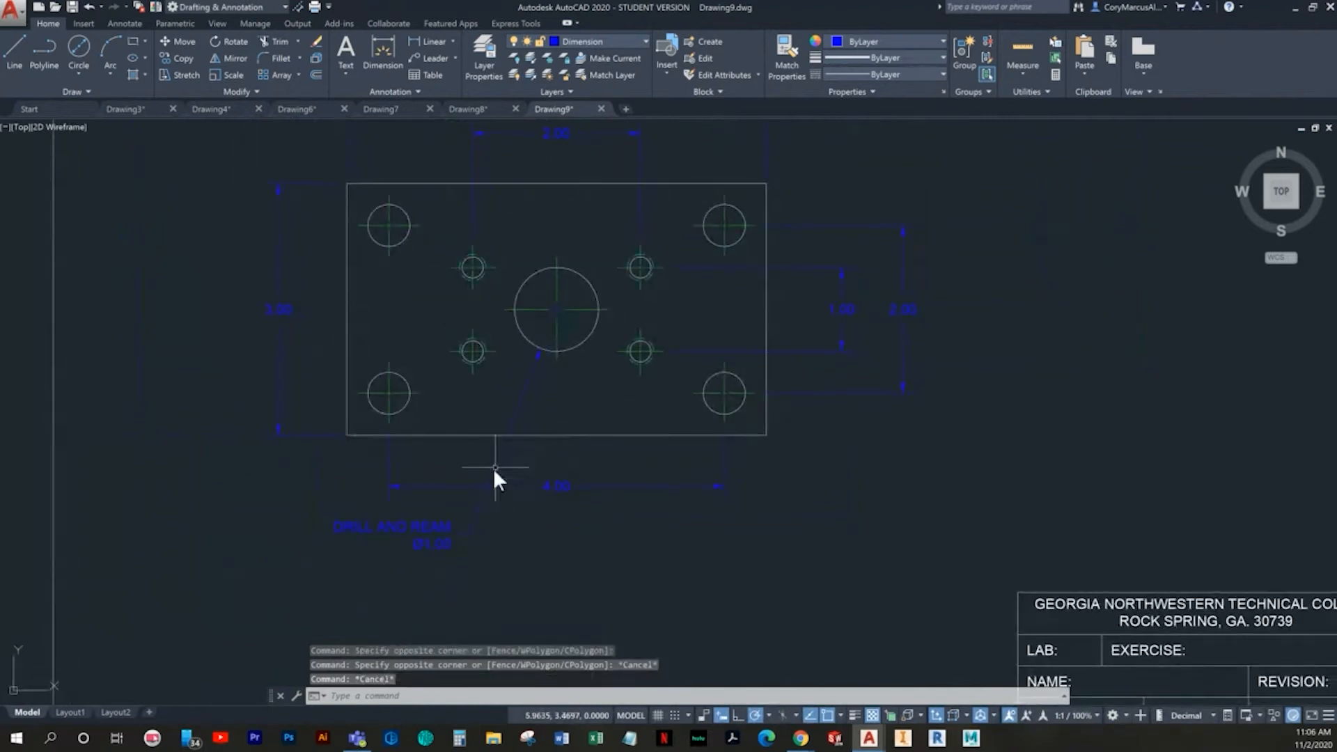
- Try moving the "DRILL AND REAM" diameter note to beyond the plate's lower-right corner, and undo the move
middle_drag(690, 386, 614, 385)
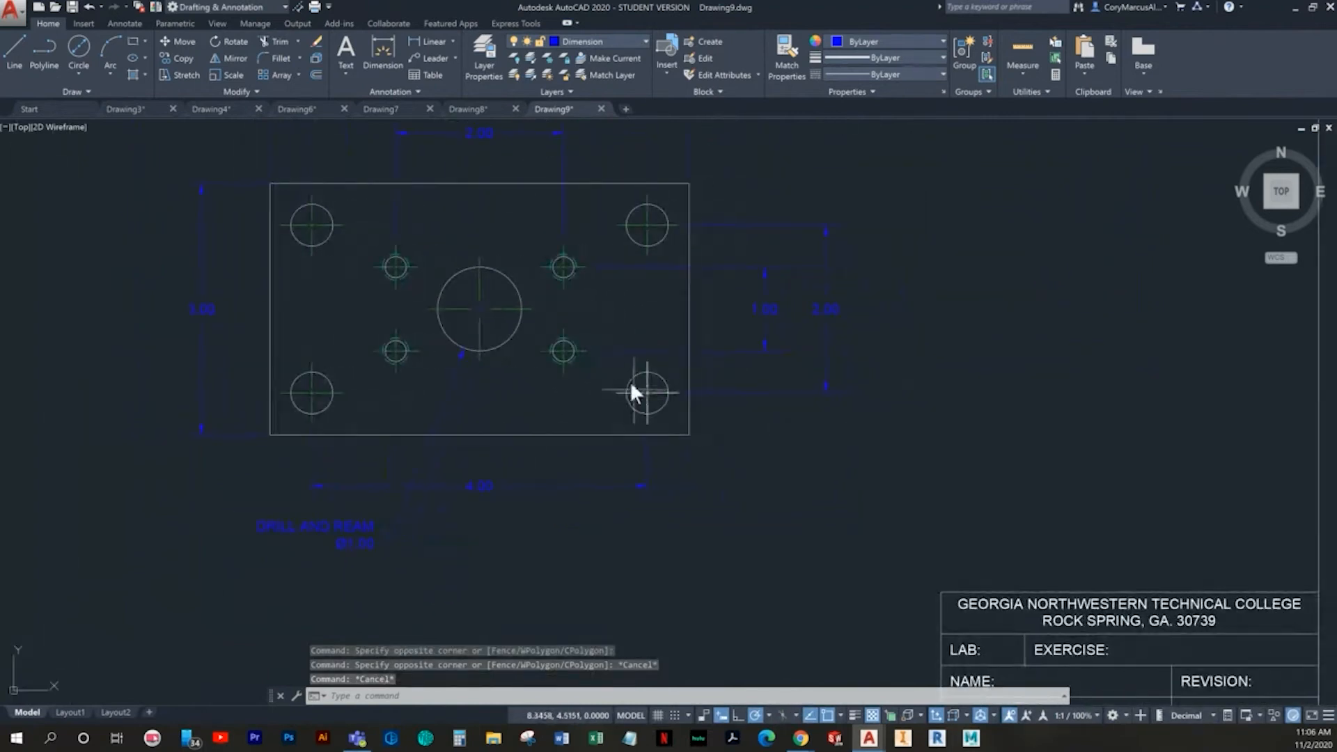
click(340, 522)
click(399, 542)
click(315, 533)
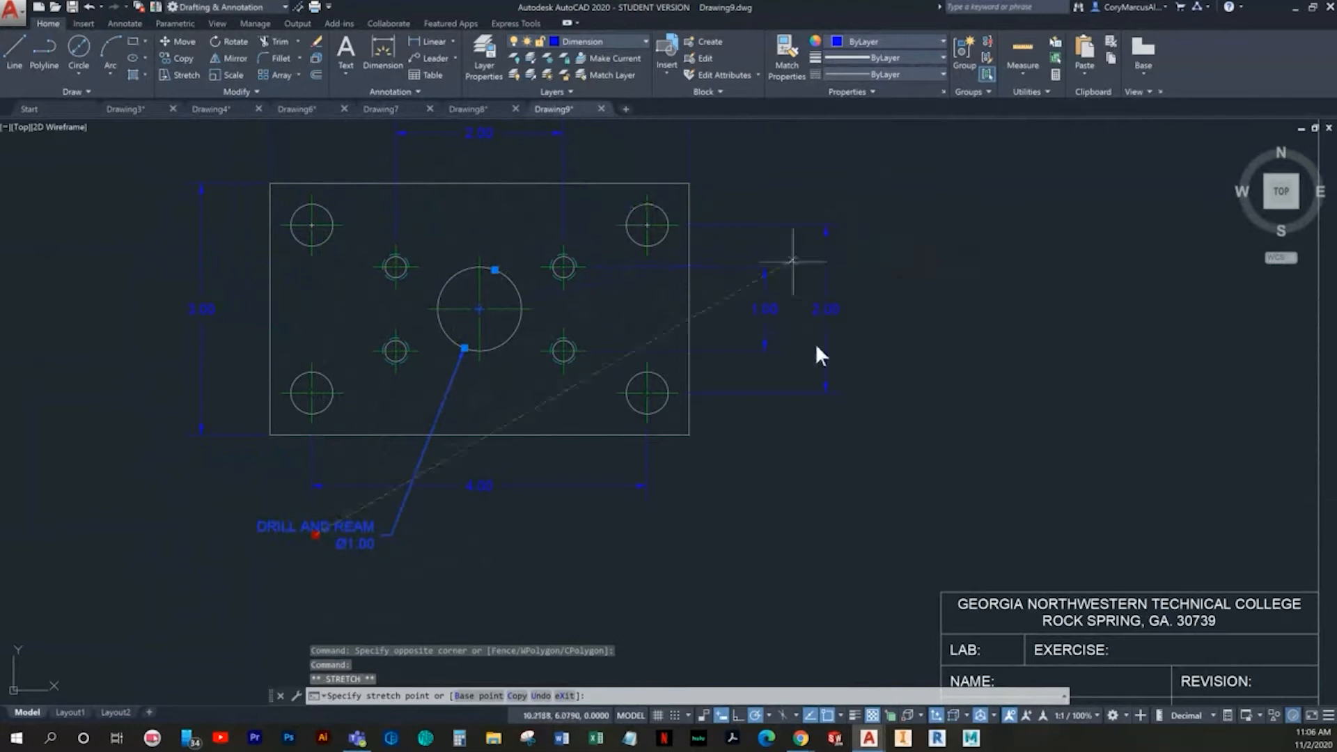
click(785, 520)
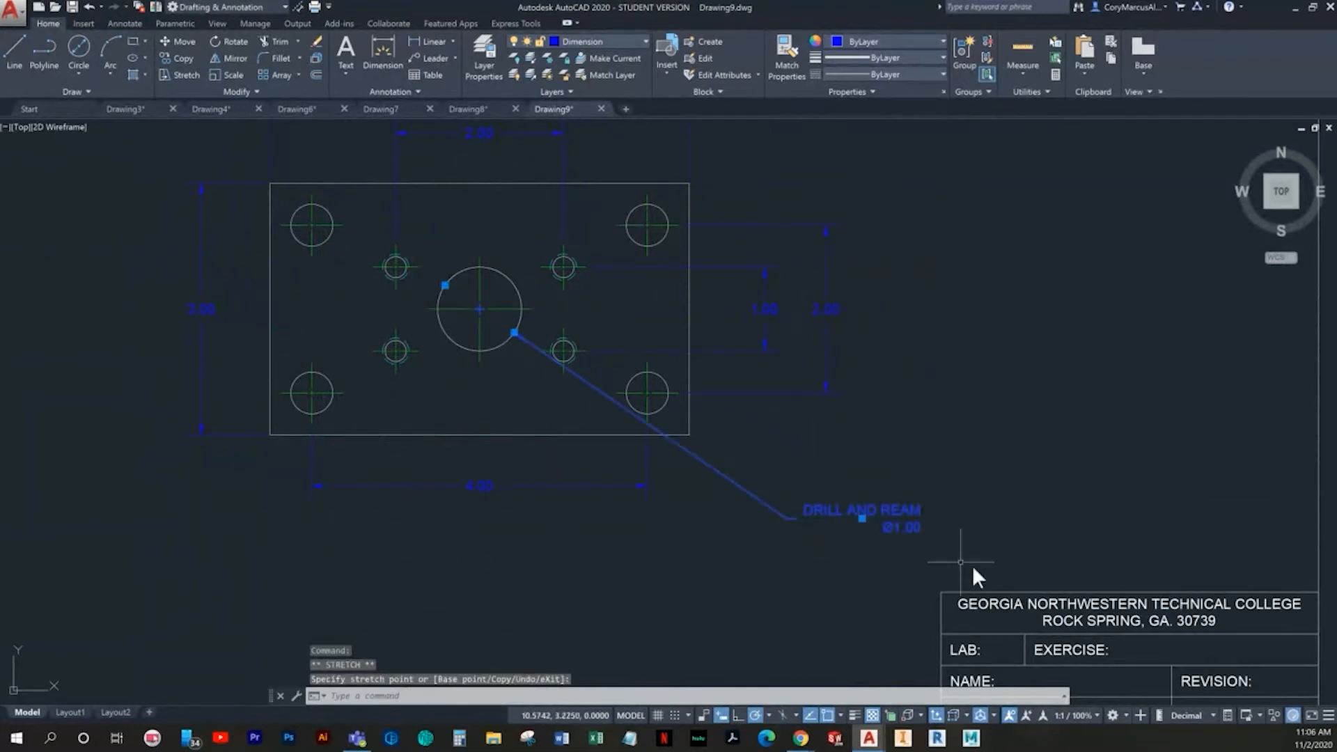
key(ctrl+z)
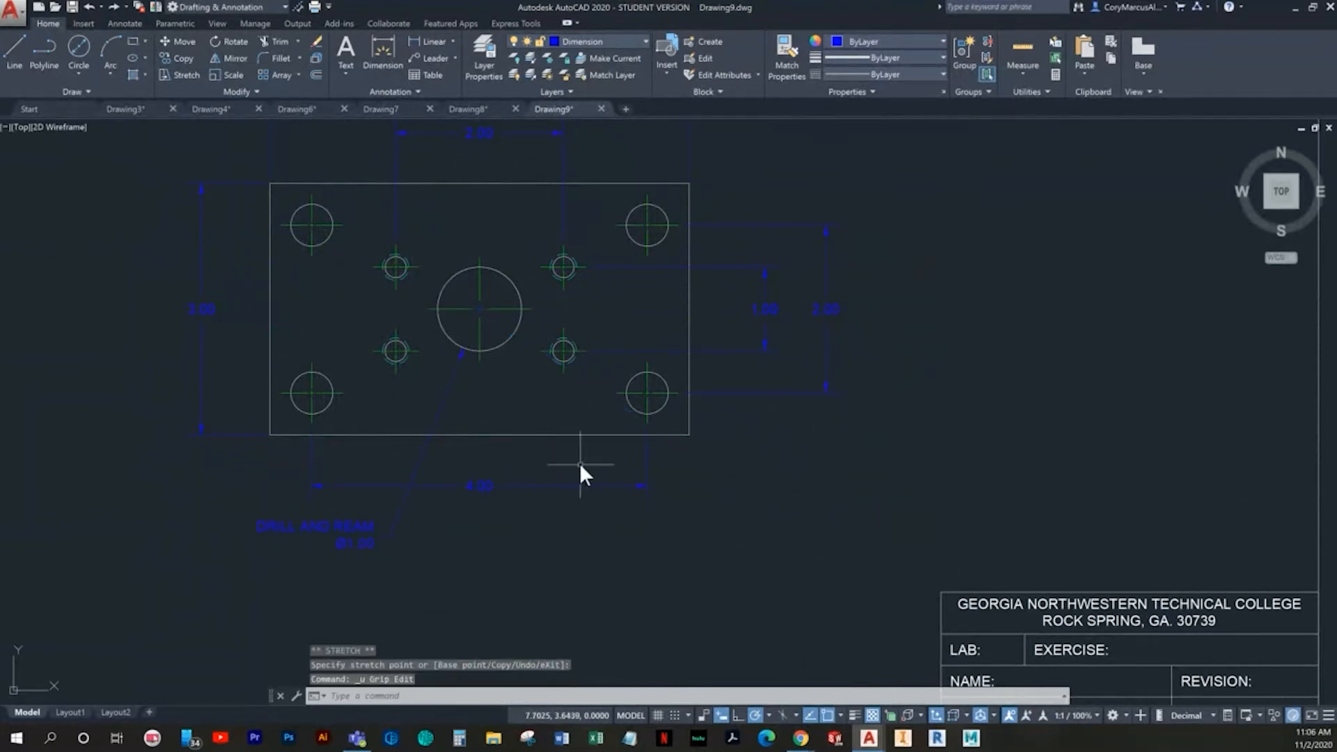
click(584, 500)
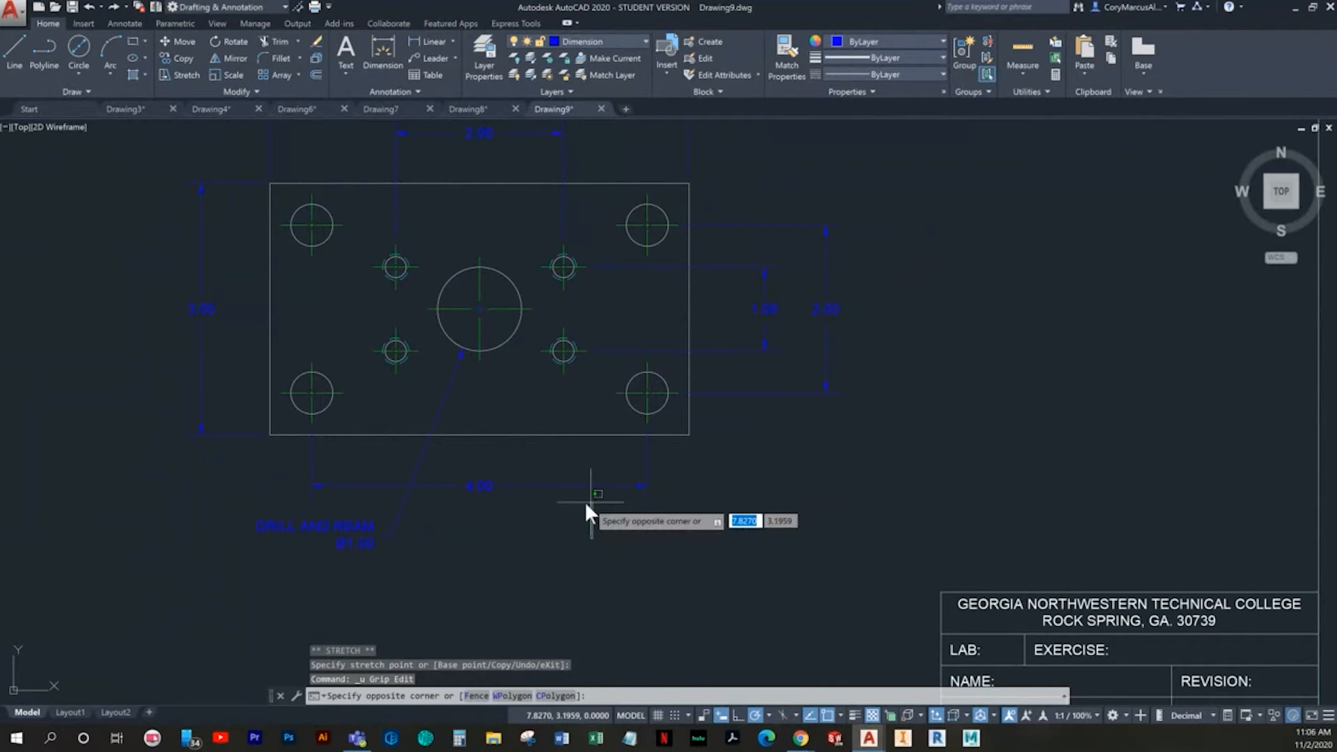
- Add a diameter dimension to the upper-left corner hole, placing its text above the 5.00 dimension
click(393, 48)
scroll(298, 422, up, 2)
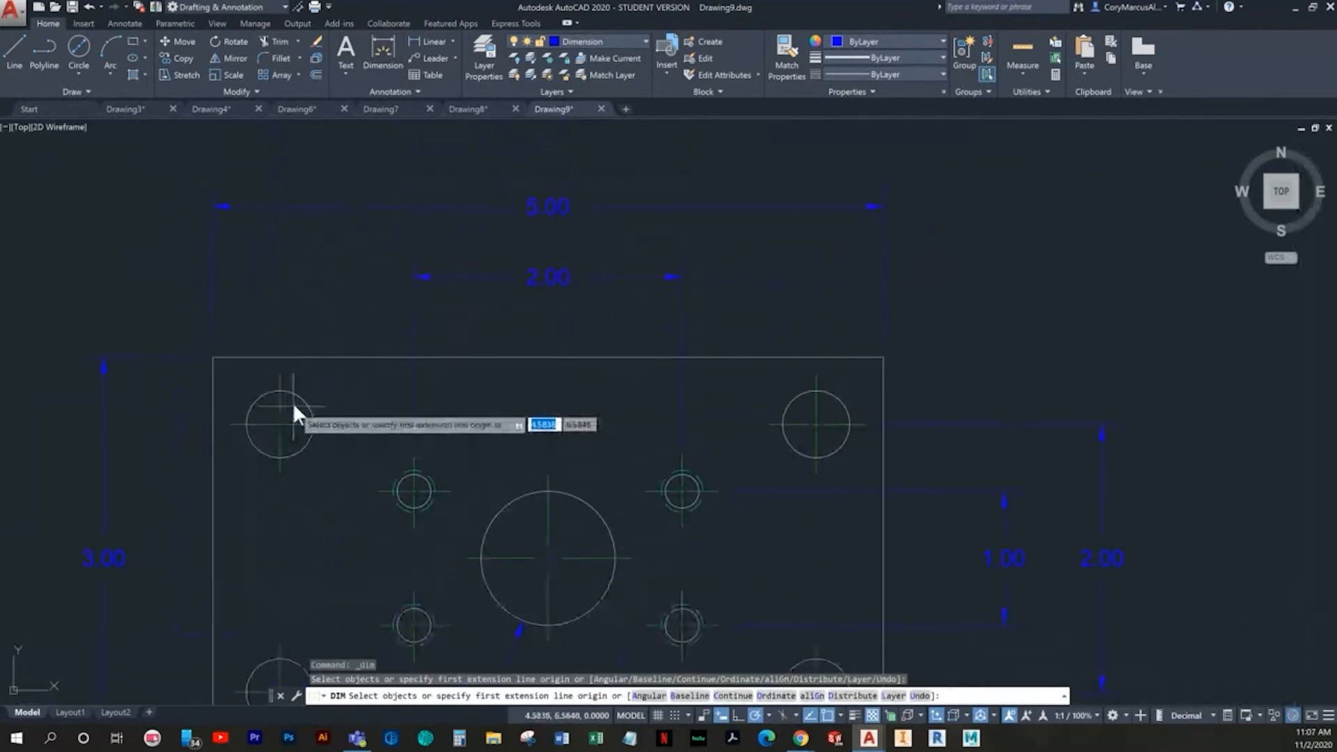
click(295, 396)
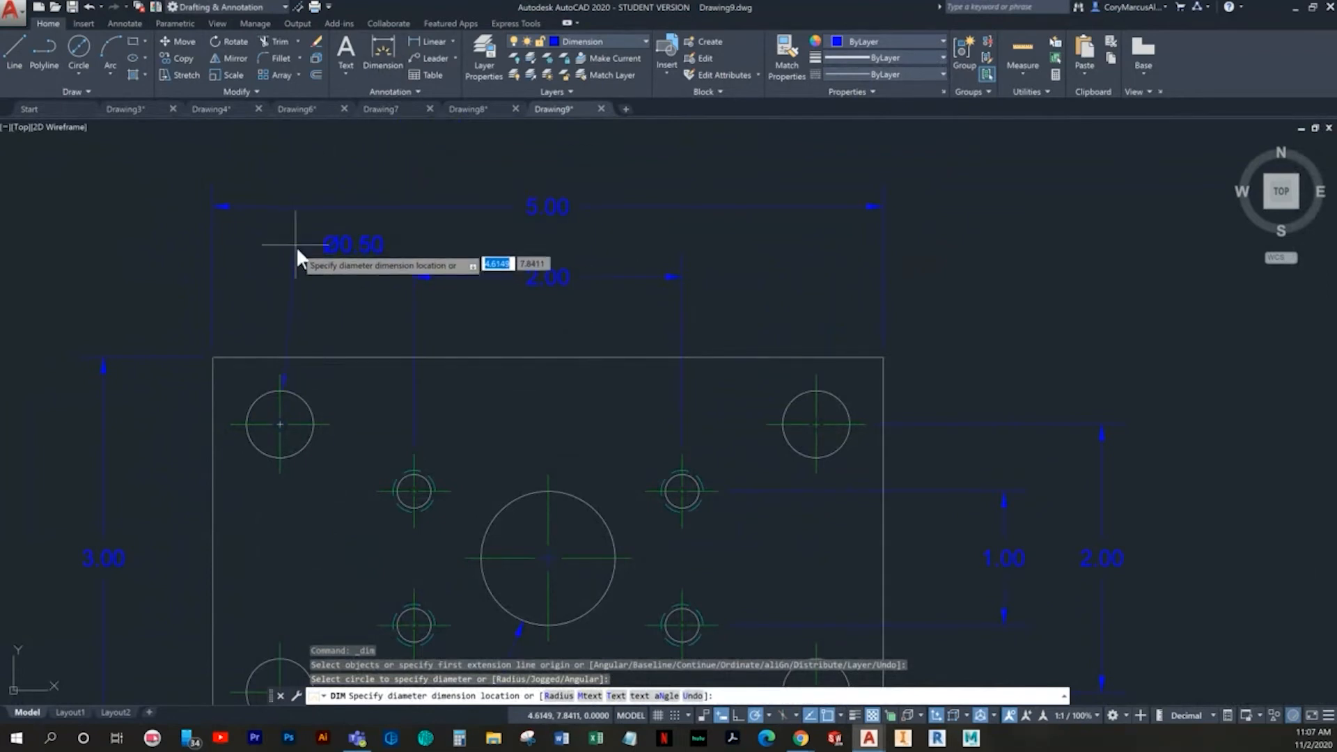
middle_drag(301, 244, 242, 358)
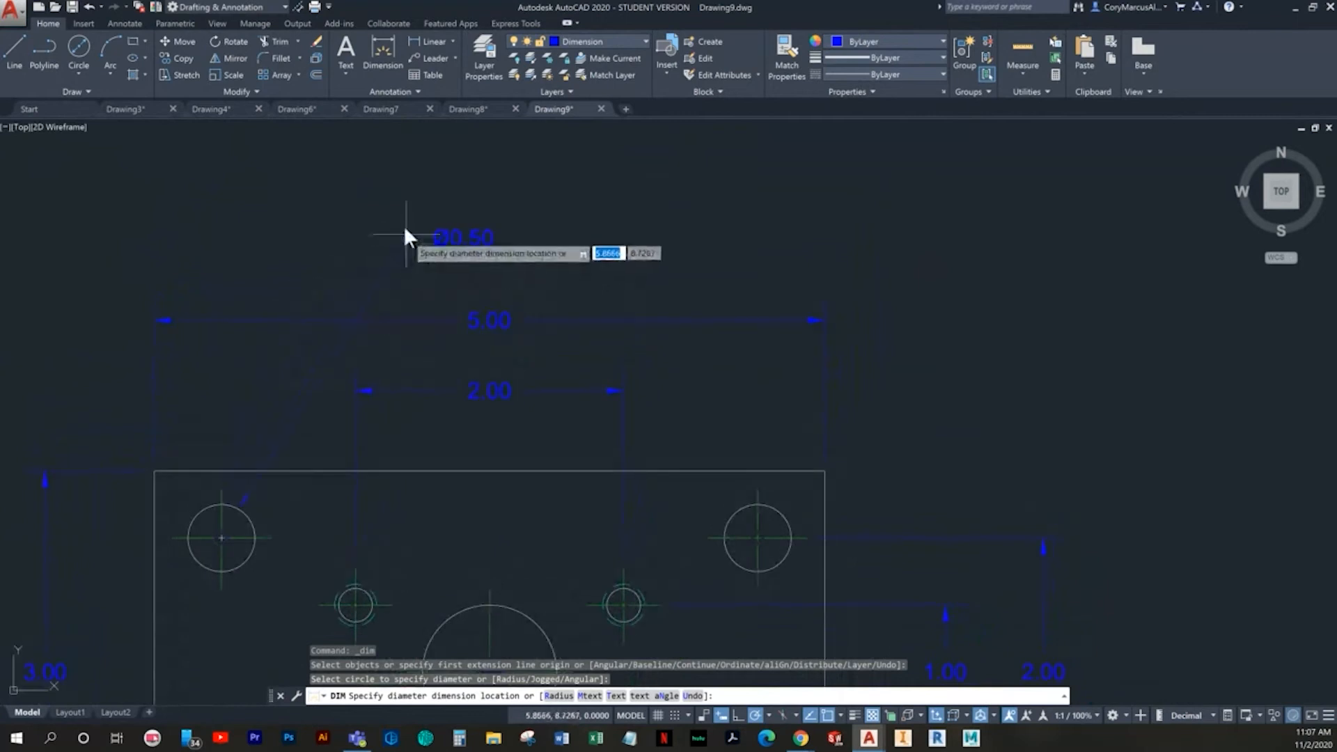
click(438, 226)
- Replace the upper-left corner hole's diameter text with "sdfsdf" and leave text editing
double_click(450, 223)
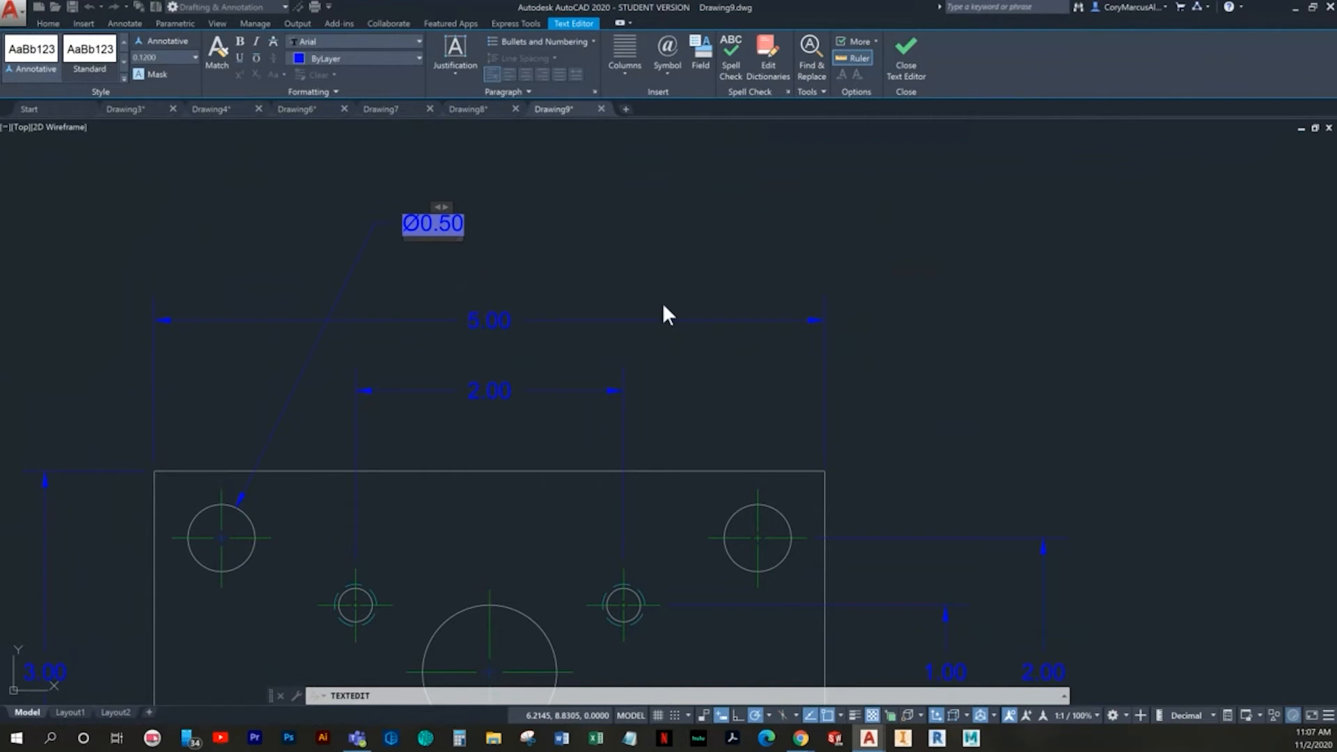
click(600, 283)
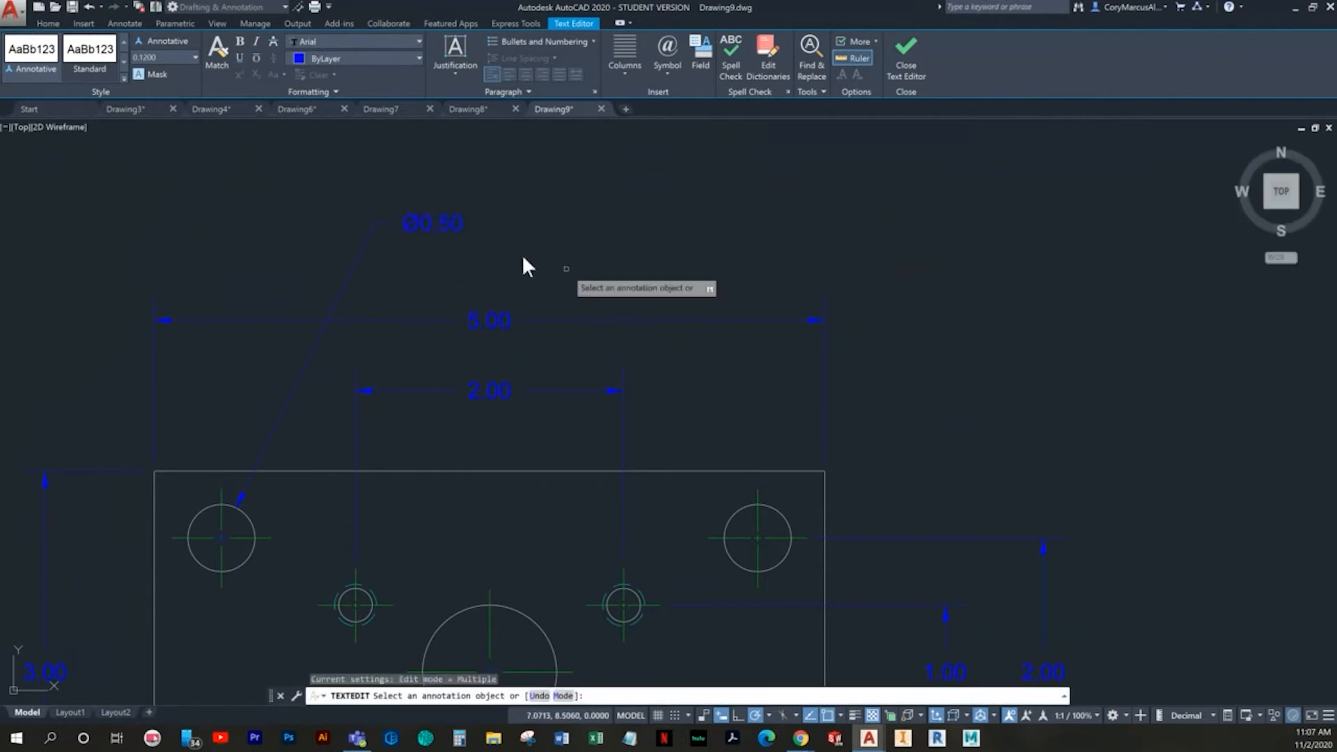
click(445, 217)
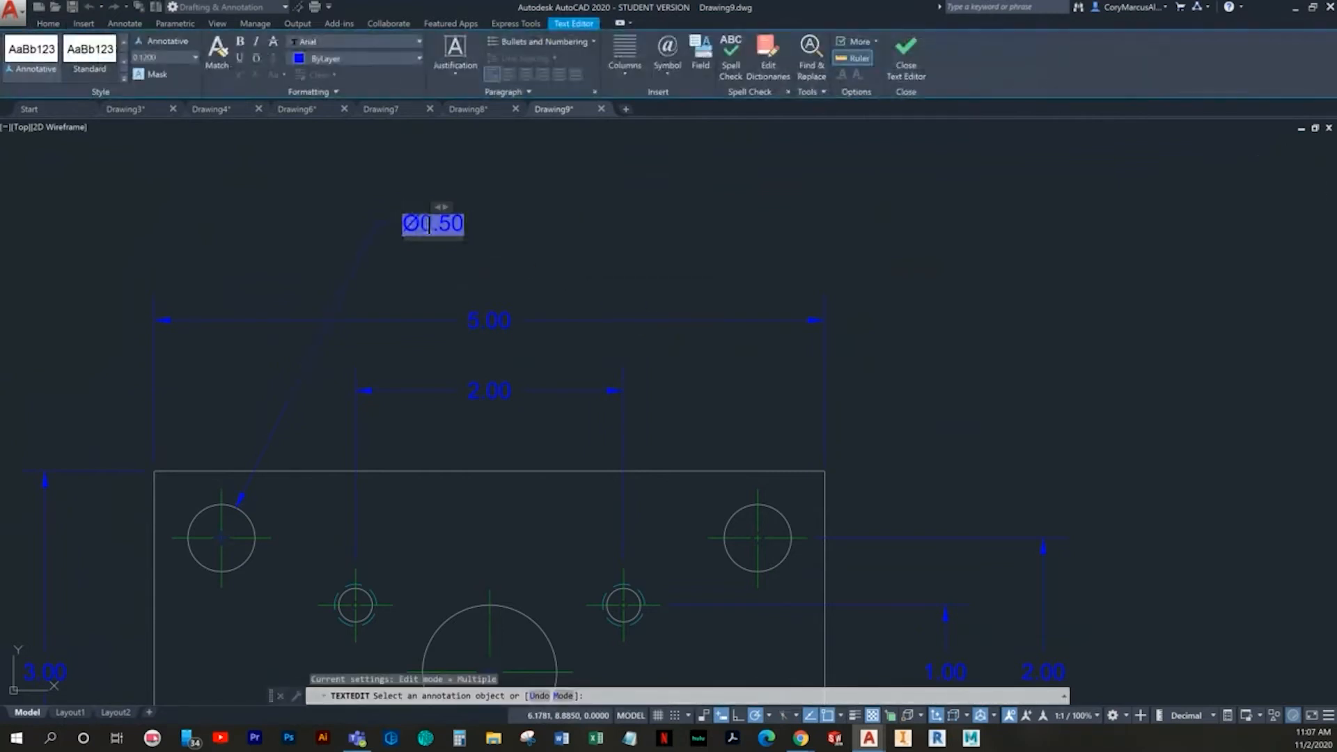
text(sdfsdf)
click(564, 267)
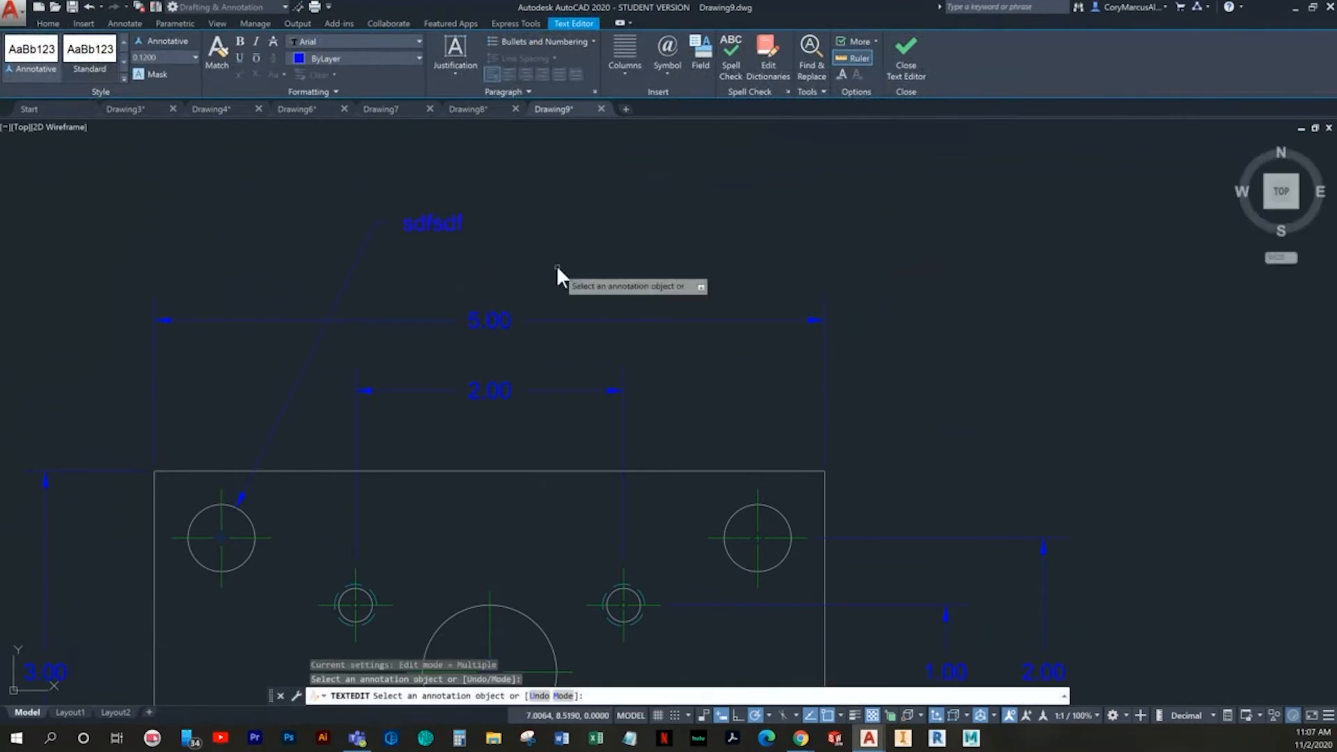
key(Escape)
key(Escape)
- Reopen the "sdfsdf" text, leave it unedited, and undo the text replacement on the corner hole's diameter dimension
double_click(437, 225)
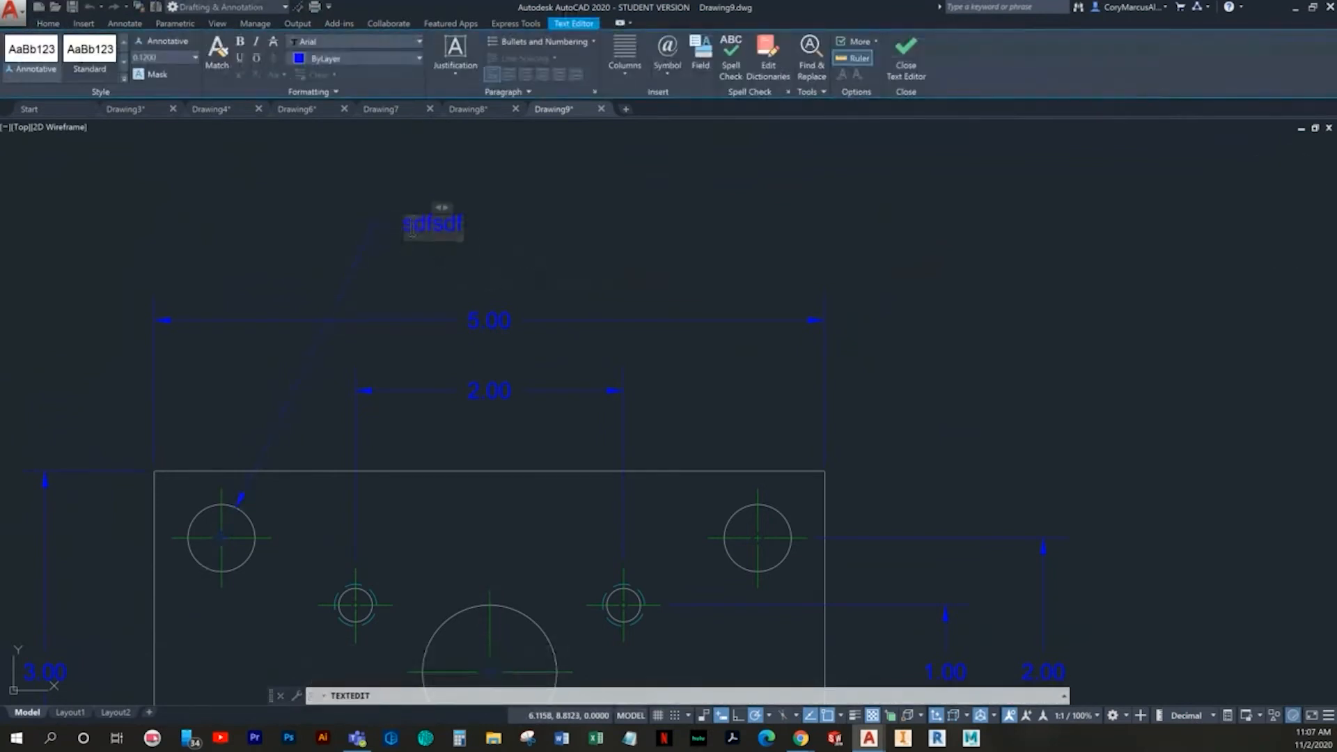
key(Escape)
key(Escape)
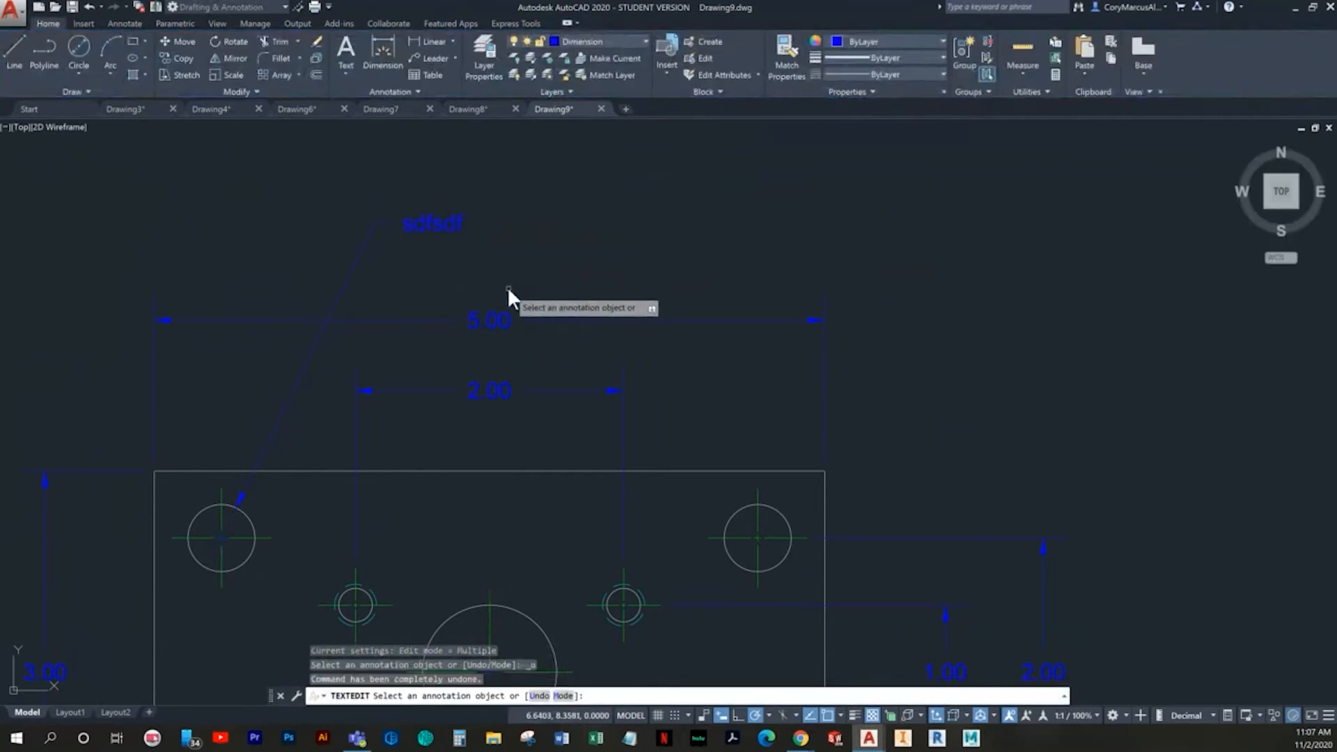
key(ctrl+z)
key(ctrl+z)
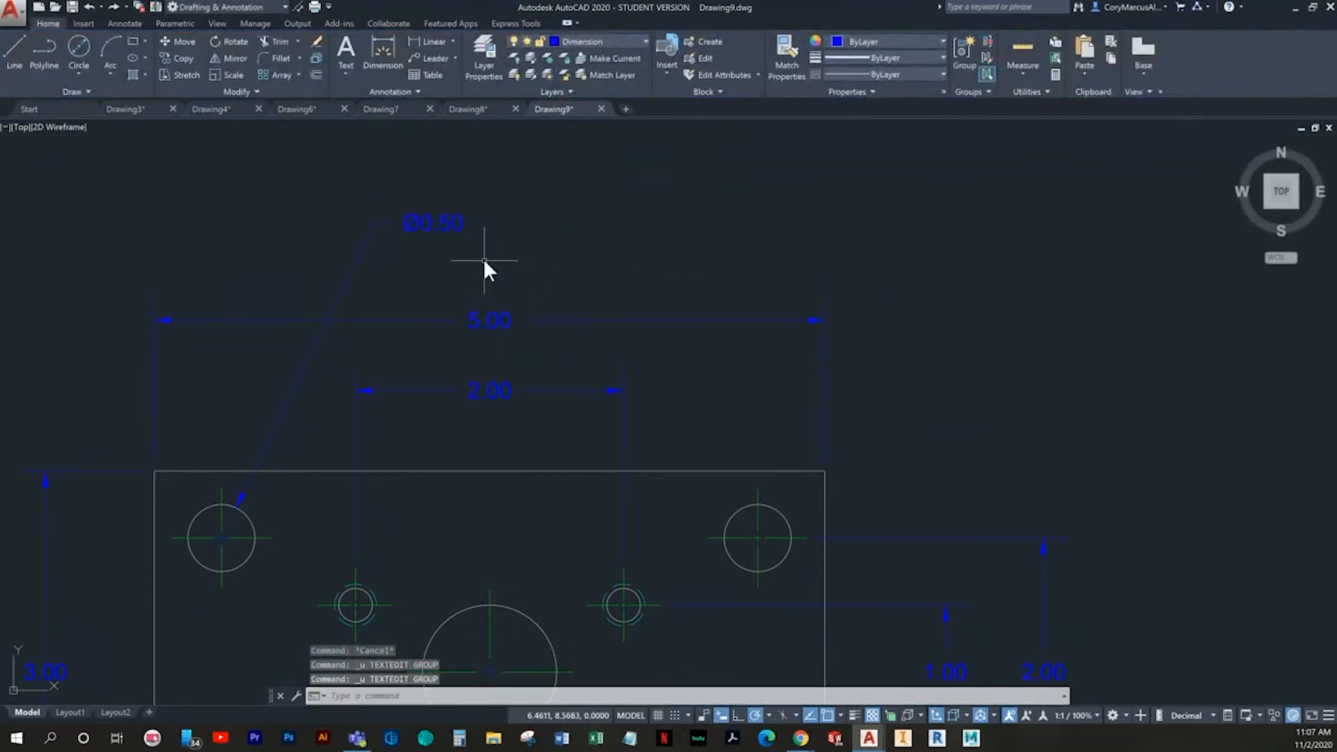
- Add "DRILL AND REAM" on a line above the upper-left corner hole's diameter value and prefix the value with "4X"
double_click(445, 224)
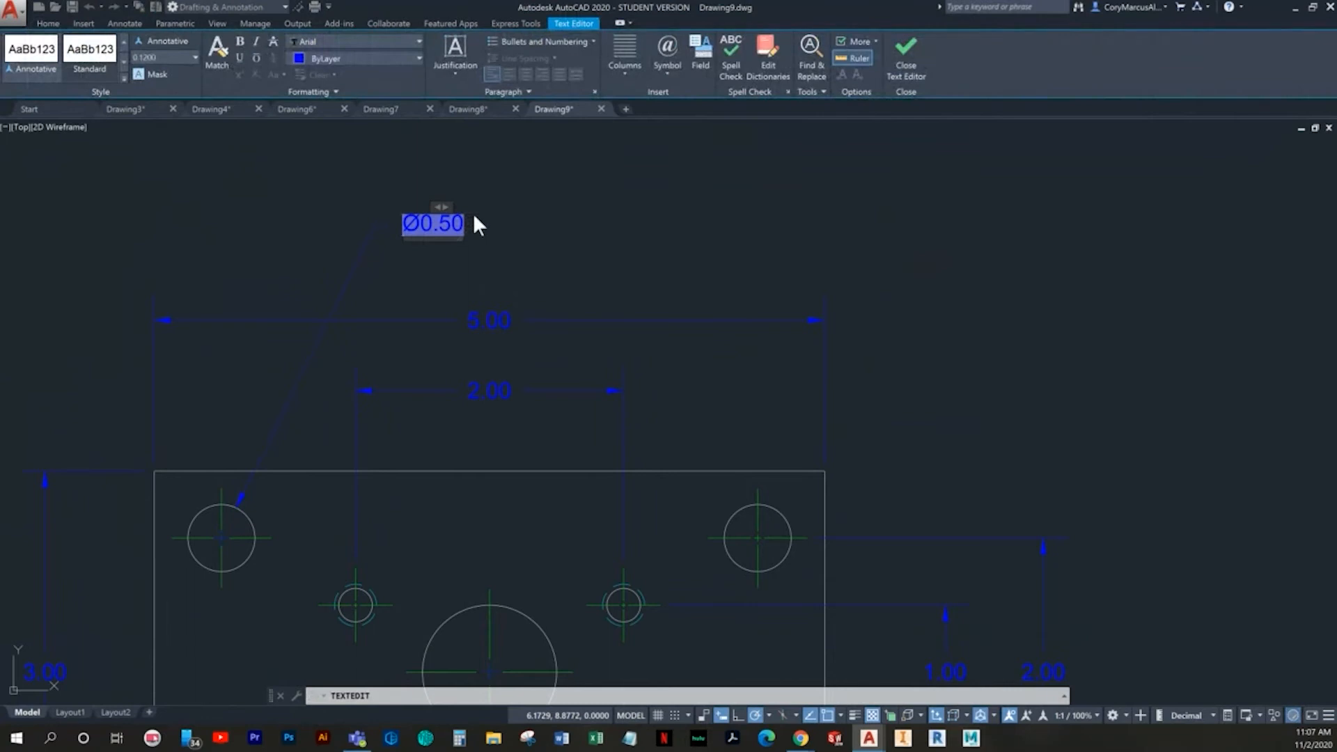
key(Home)
text(Drill an)
key(BackSpace)
key(BackSpace)
key(BackSpace)
key(BackSpace)
key(BackSpace)
key(BackSpace)
key(BackSpace)
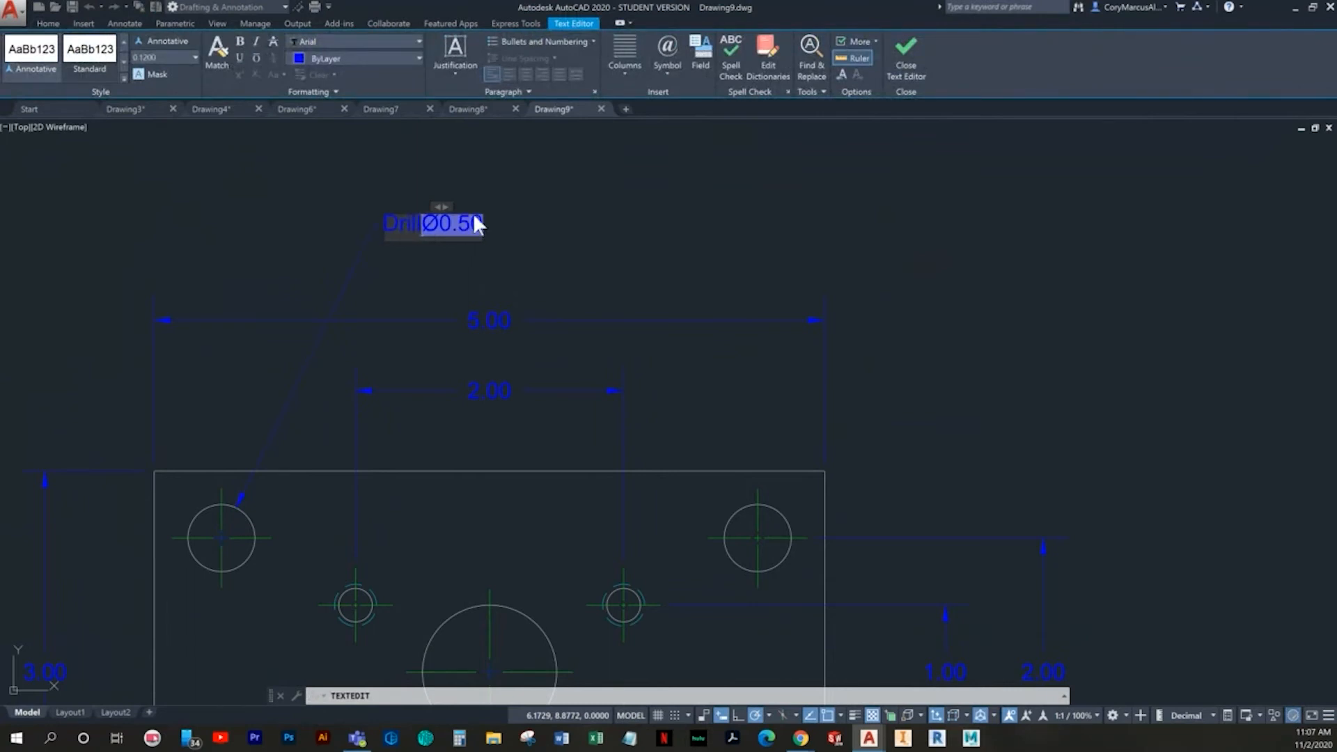
text(RILL AND REAM)
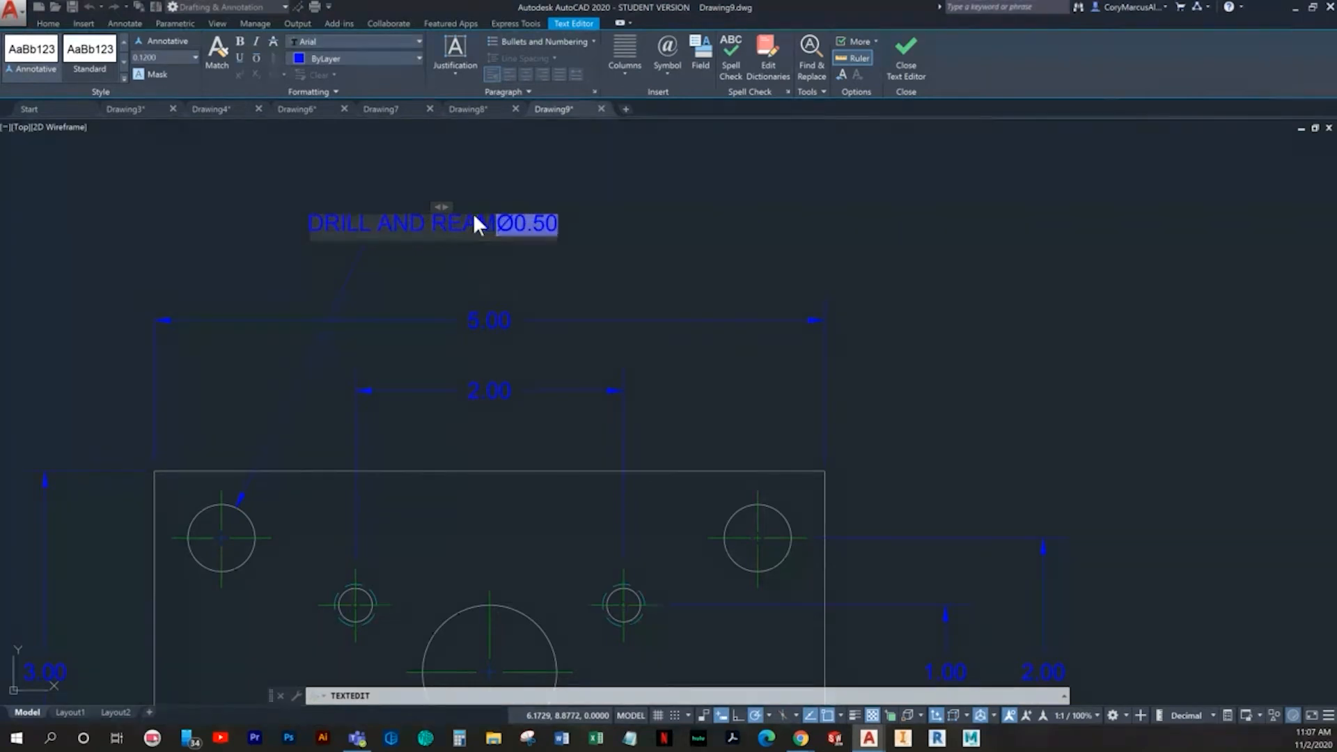
key(Return)
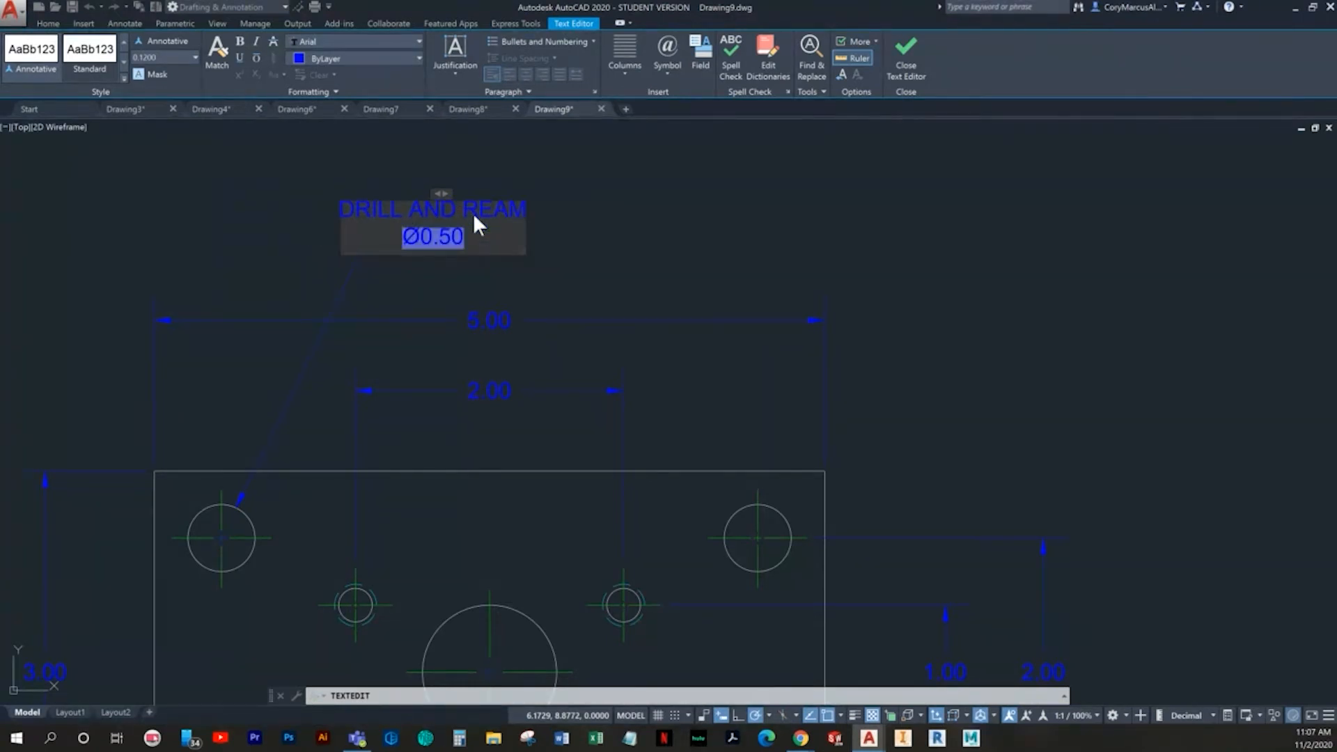
text(4X)
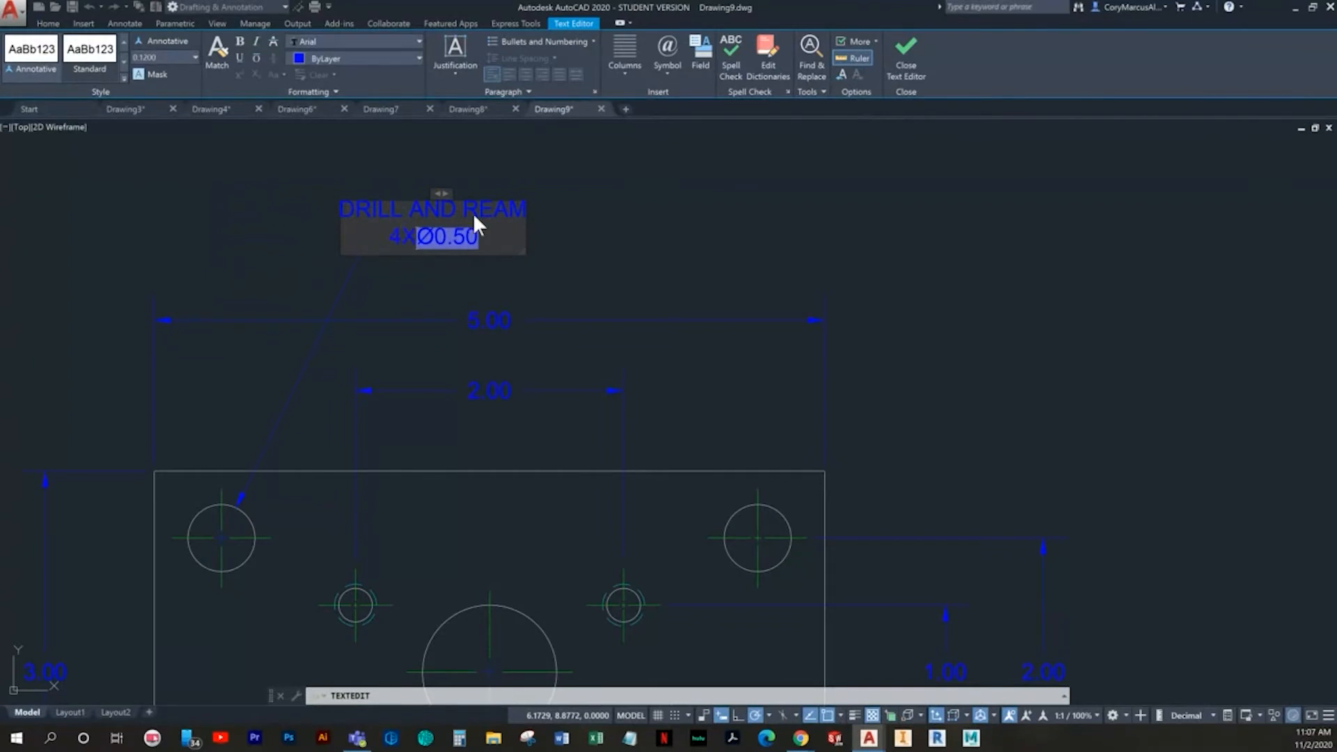
click(527, 255)
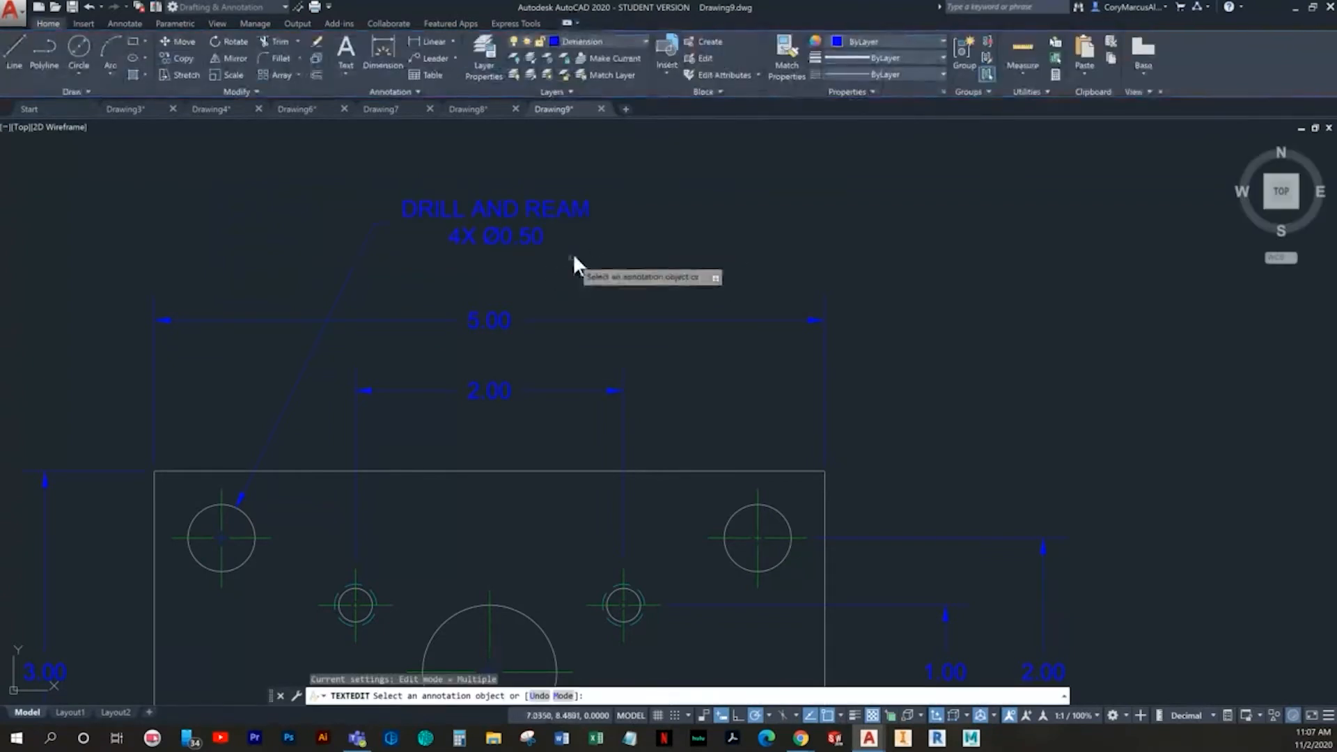
key(Escape)
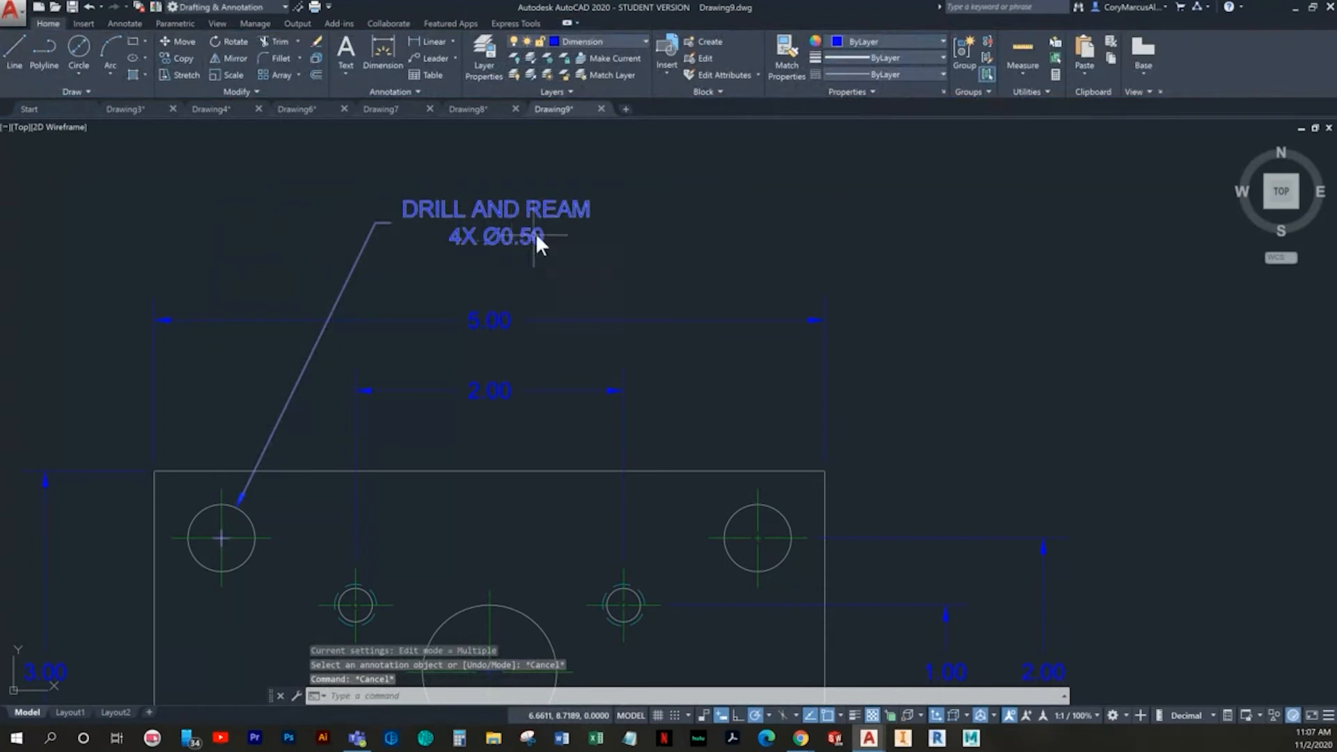
- Left-justify the text of the upper-left corner hole's "DRILL AND REAM" note
click(533, 203)
double_click(532, 198)
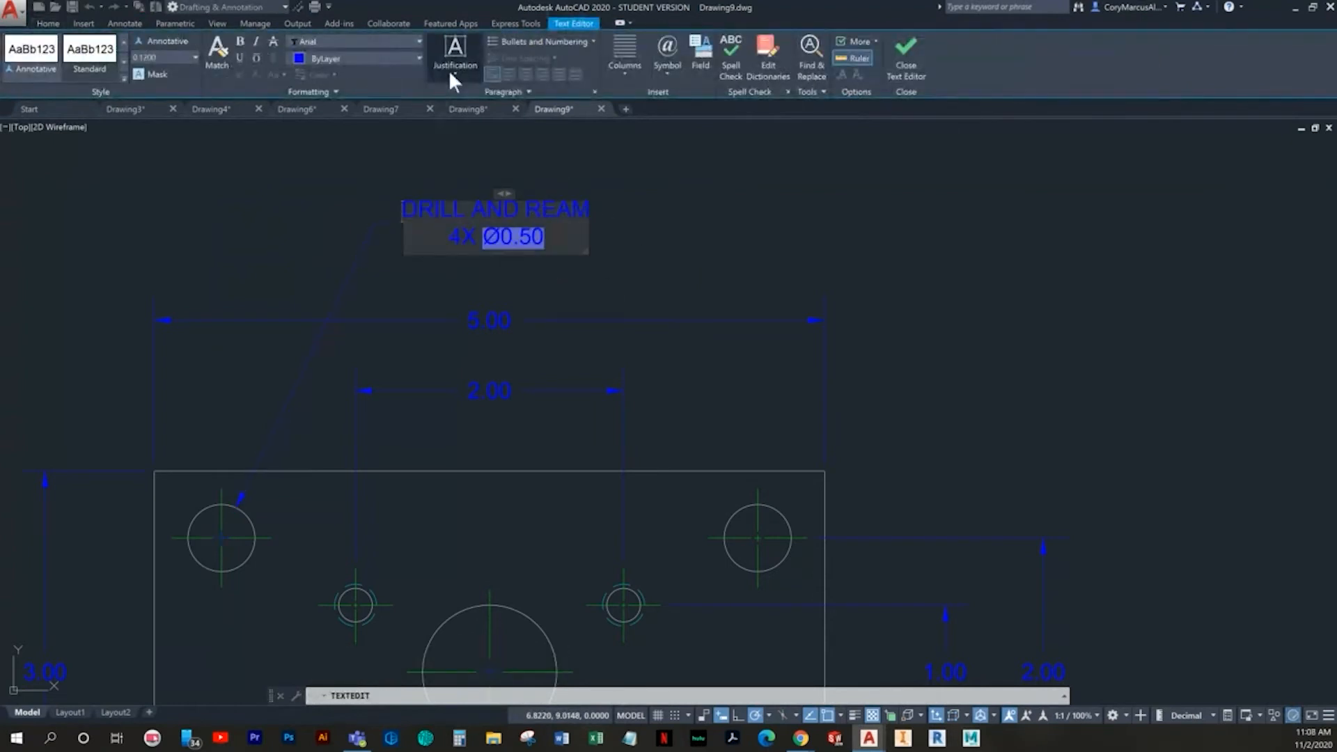
click(448, 69)
click(484, 150)
click(710, 261)
key(Escape)
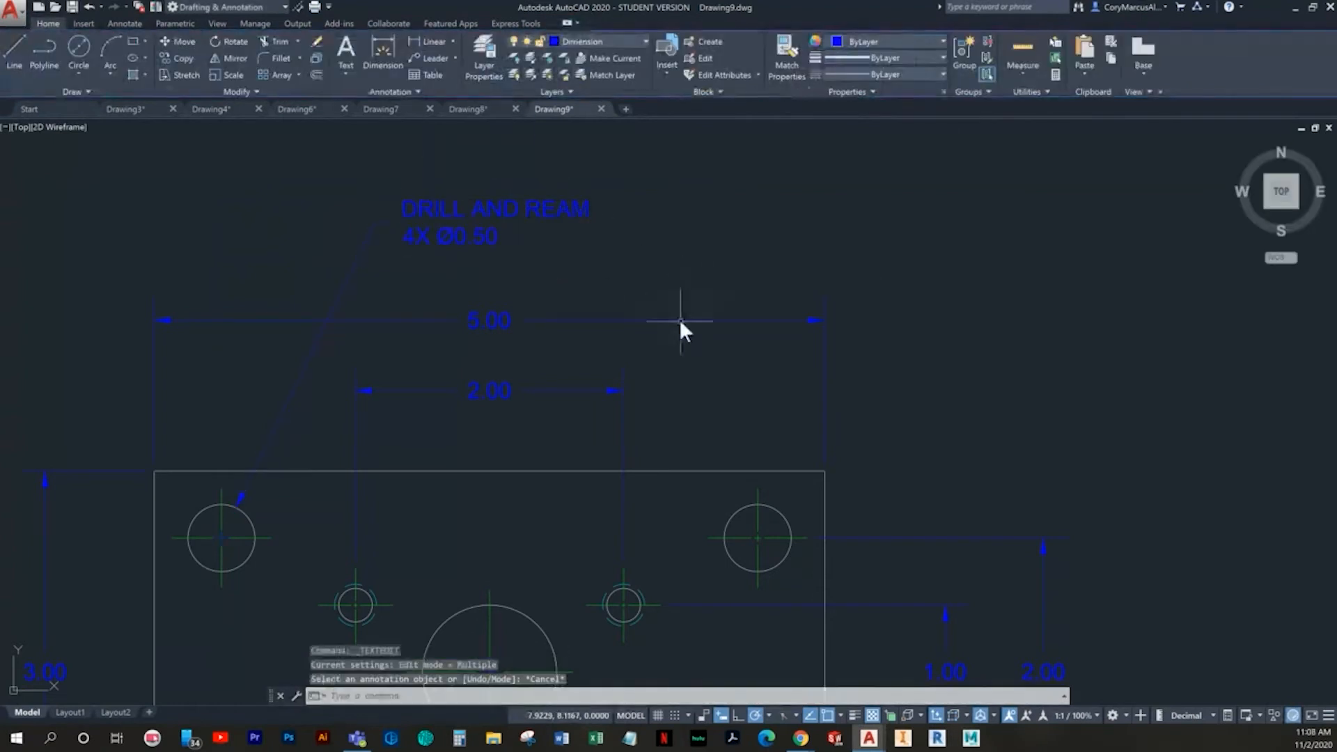
- Add a diameter dimension to the lower-right small tapped hole, placing its text below the plate and the 4.00 dimension
middle_drag(624, 311, 615, 283)
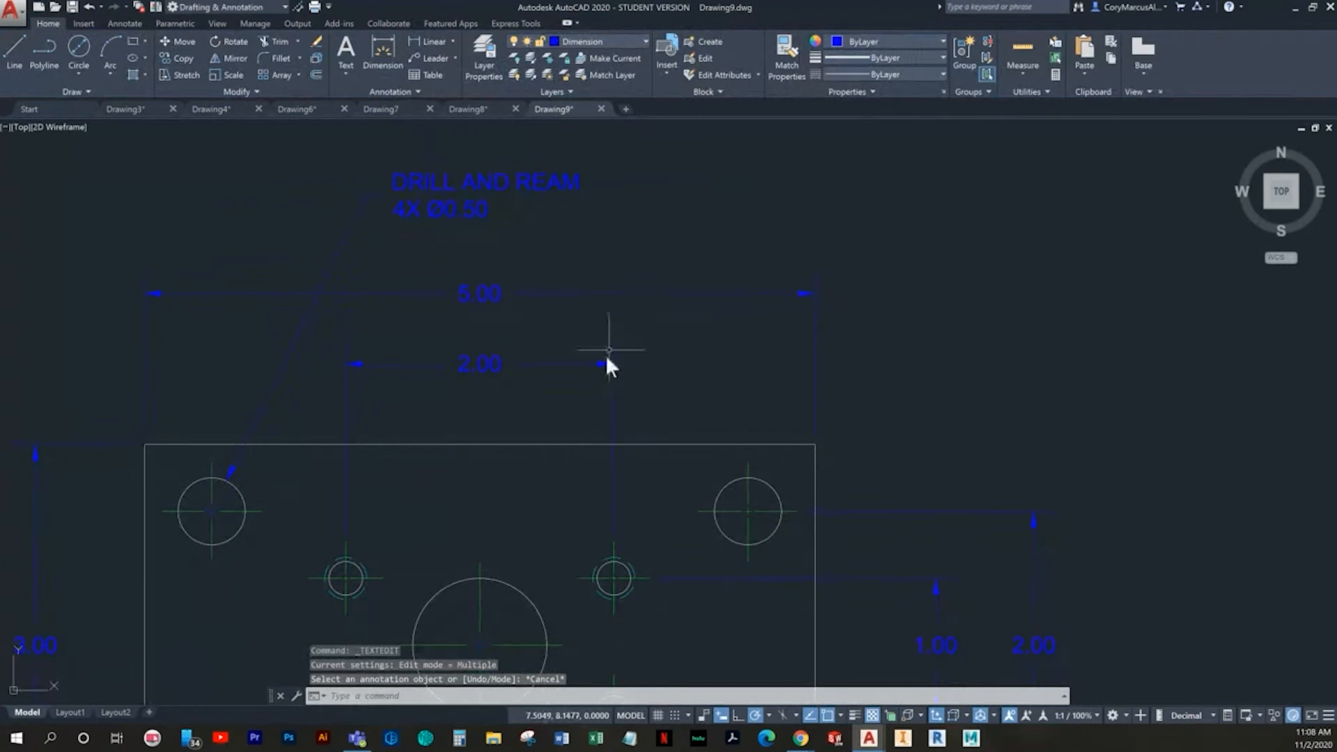
click(395, 50)
middle_drag(577, 378, 444, 267)
middle_drag(556, 395, 521, 260)
scroll(466, 499, up, 4)
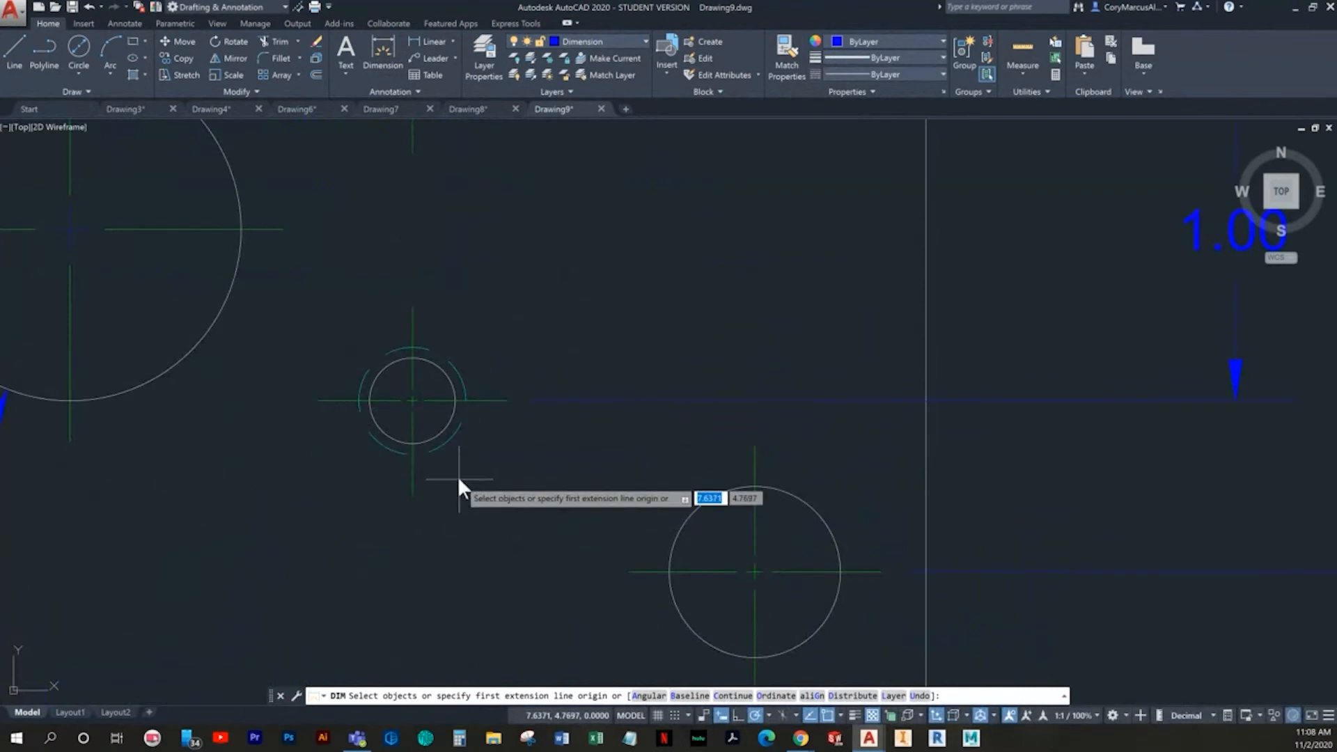
click(434, 437)
scroll(456, 217, down, 5)
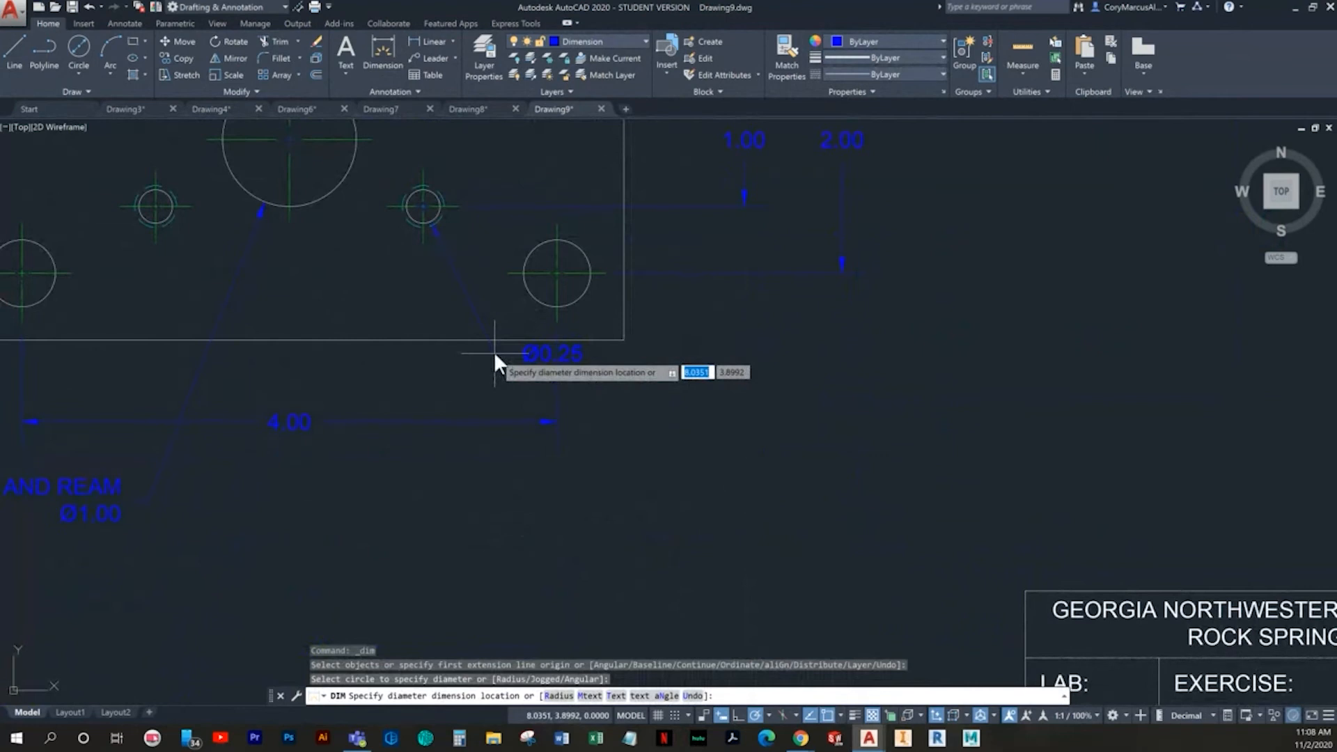
click(459, 492)
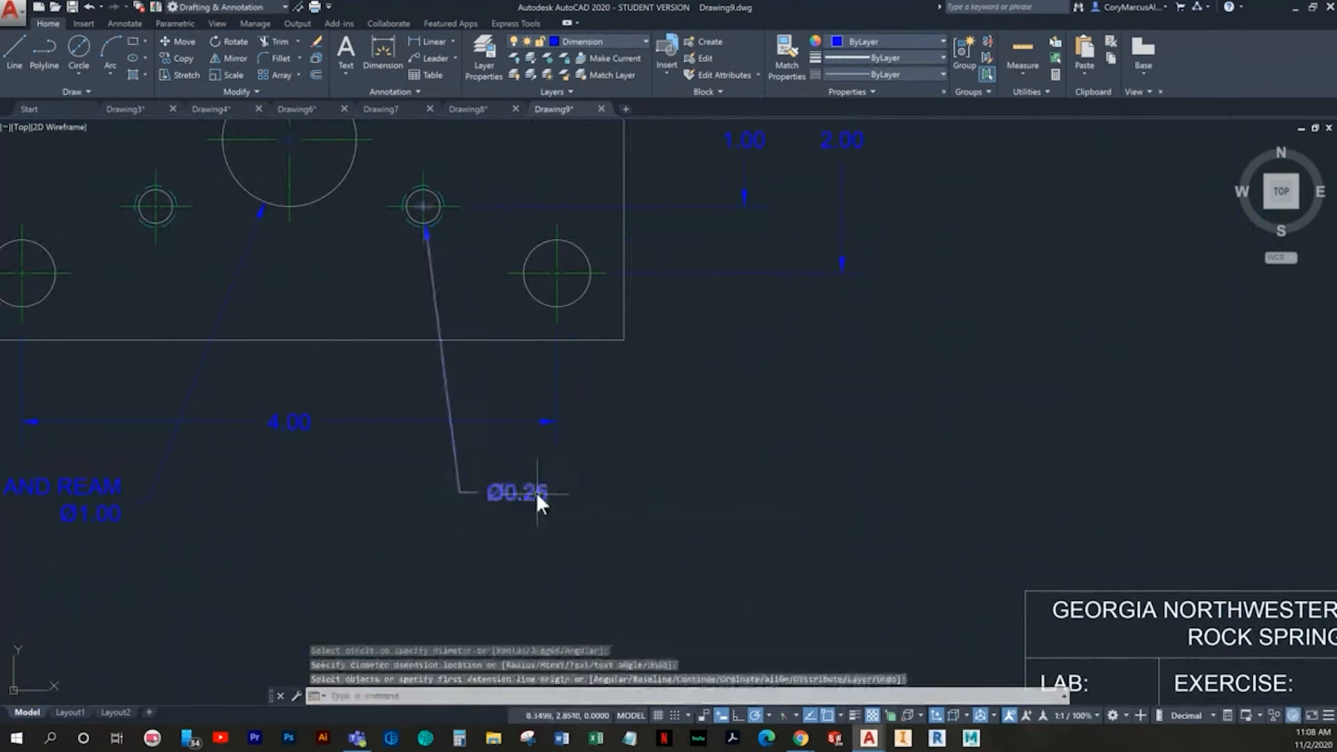
key(Escape)
- Add "DRILL AND TAP" on a line above the small tapped hole's diameter value and prefix the value with "4X"
scroll(432, 191, up, 5)
scroll(440, 377, down, 2)
middle_drag(440, 376, 439, 360)
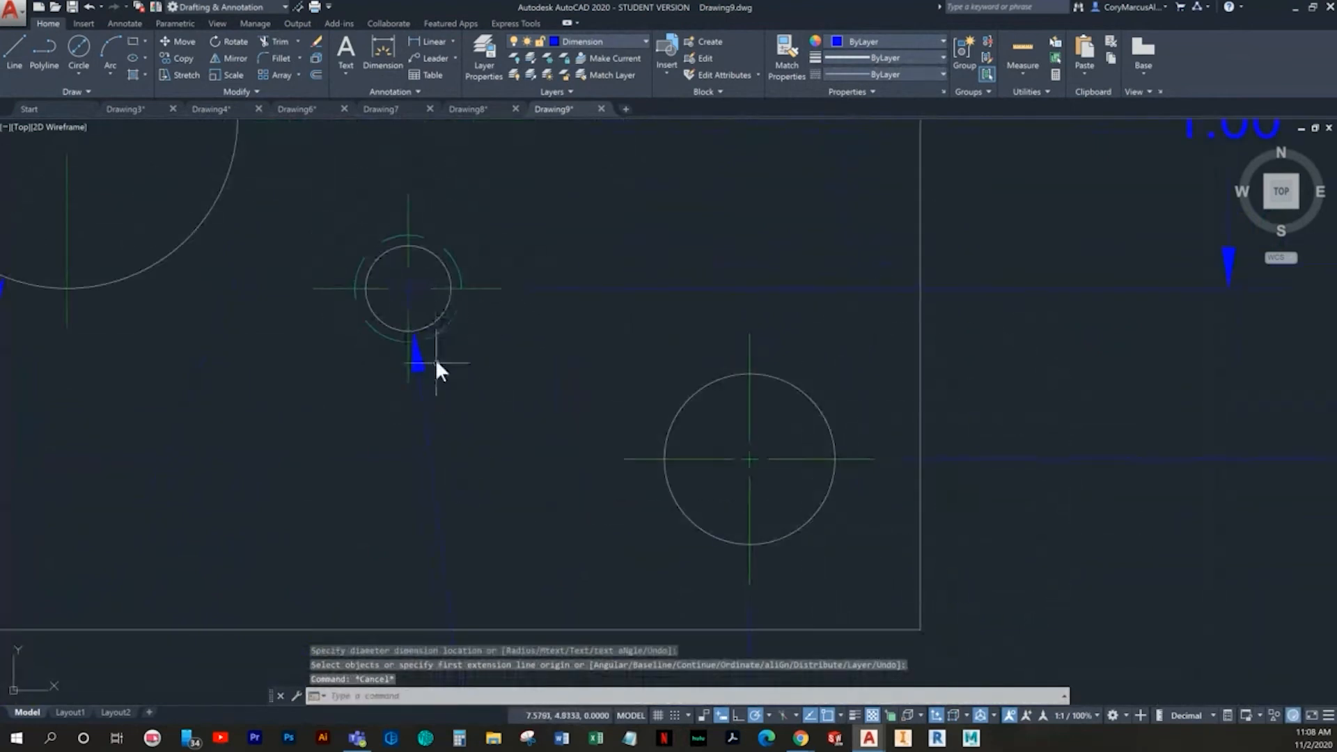
scroll(522, 370, down, 4)
middle_drag(521, 370, 496, 227)
middle_drag(540, 464, 555, 400)
double_click(564, 409)
double_click(576, 415)
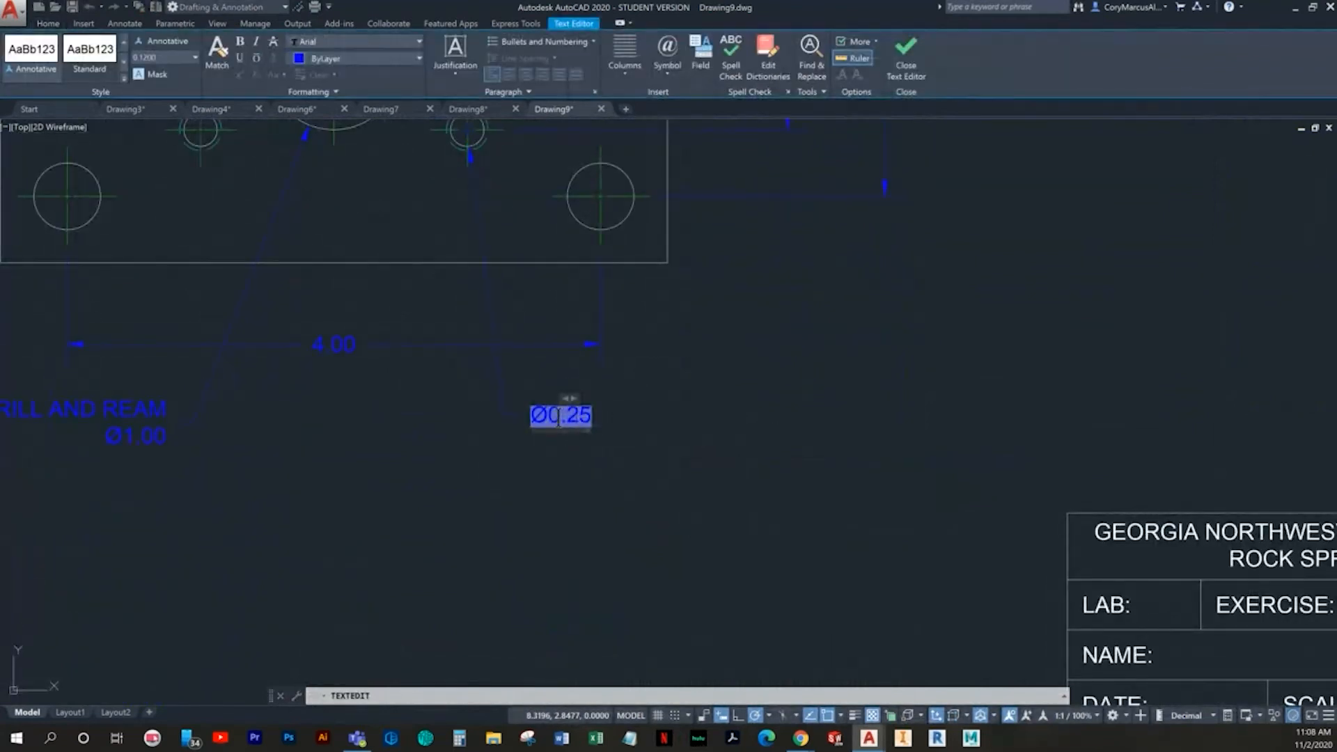
text(DRILL AND TAP)
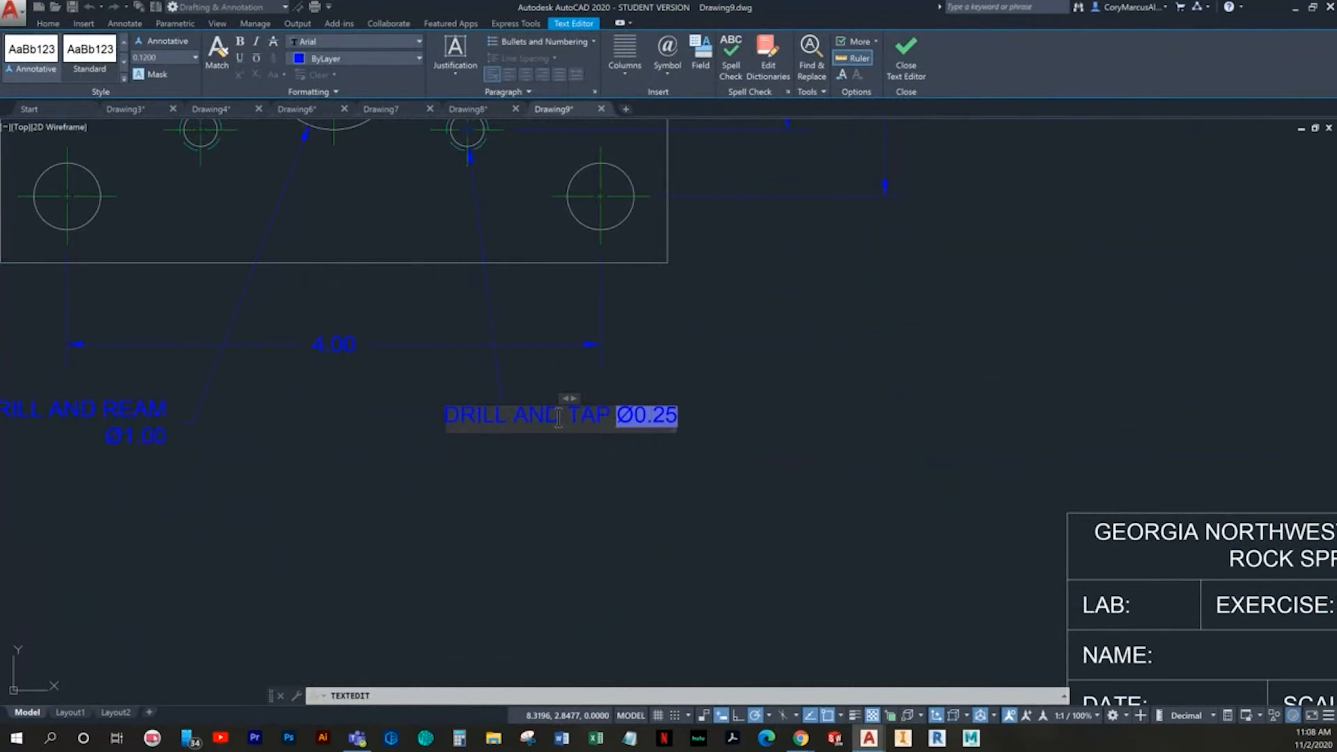
key(BackSpace)
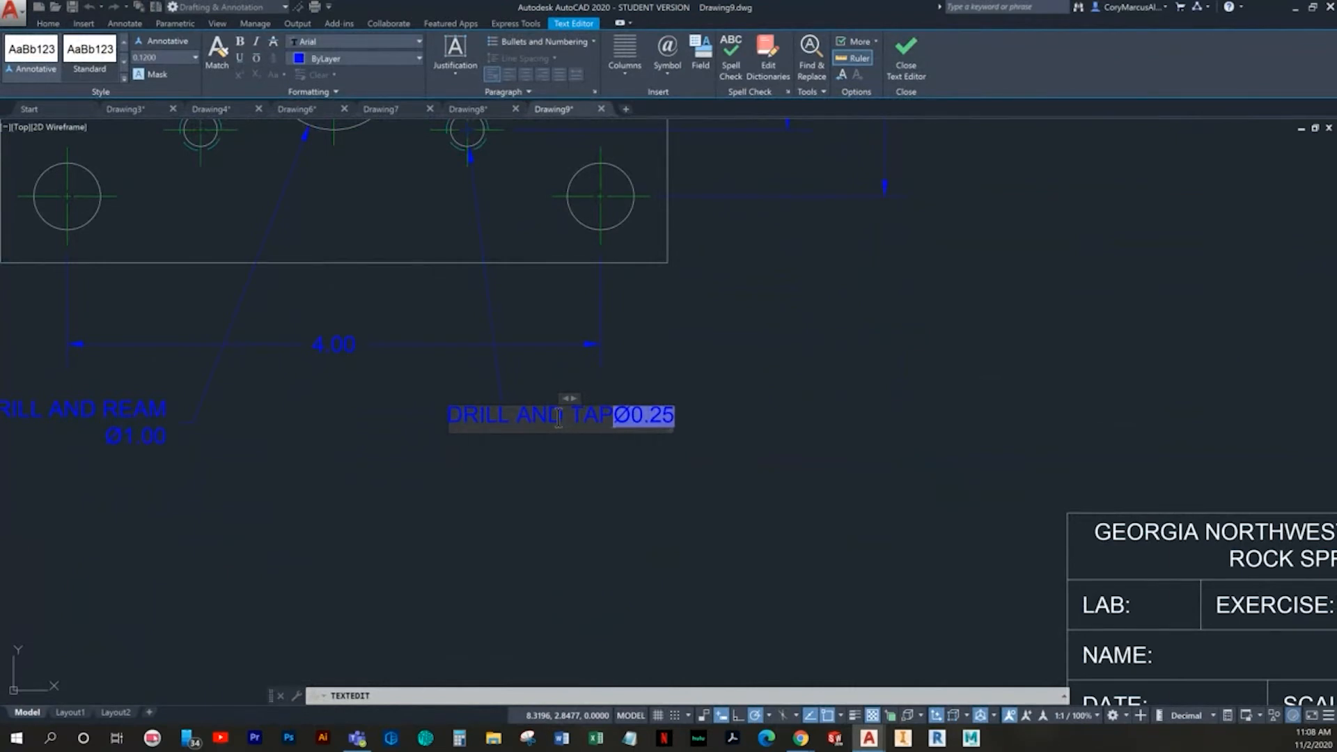
key(Return)
text(4)
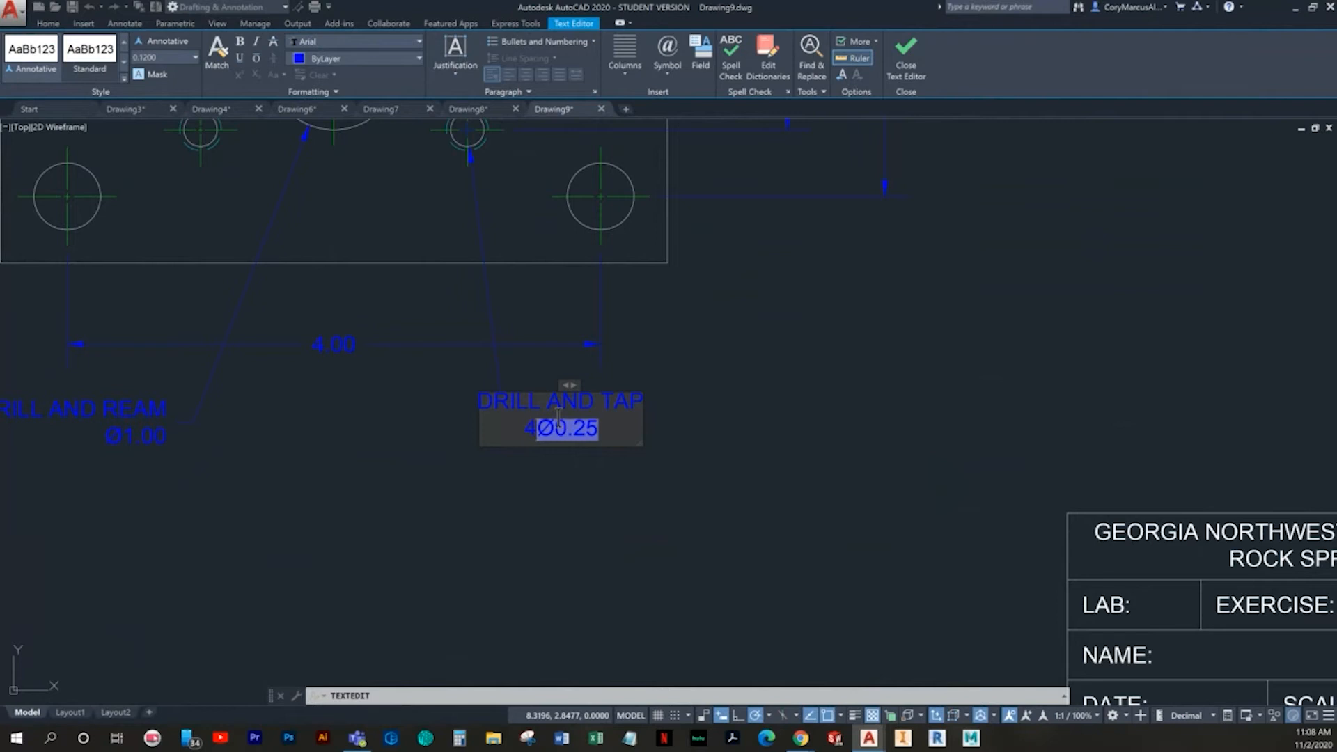
text(X)
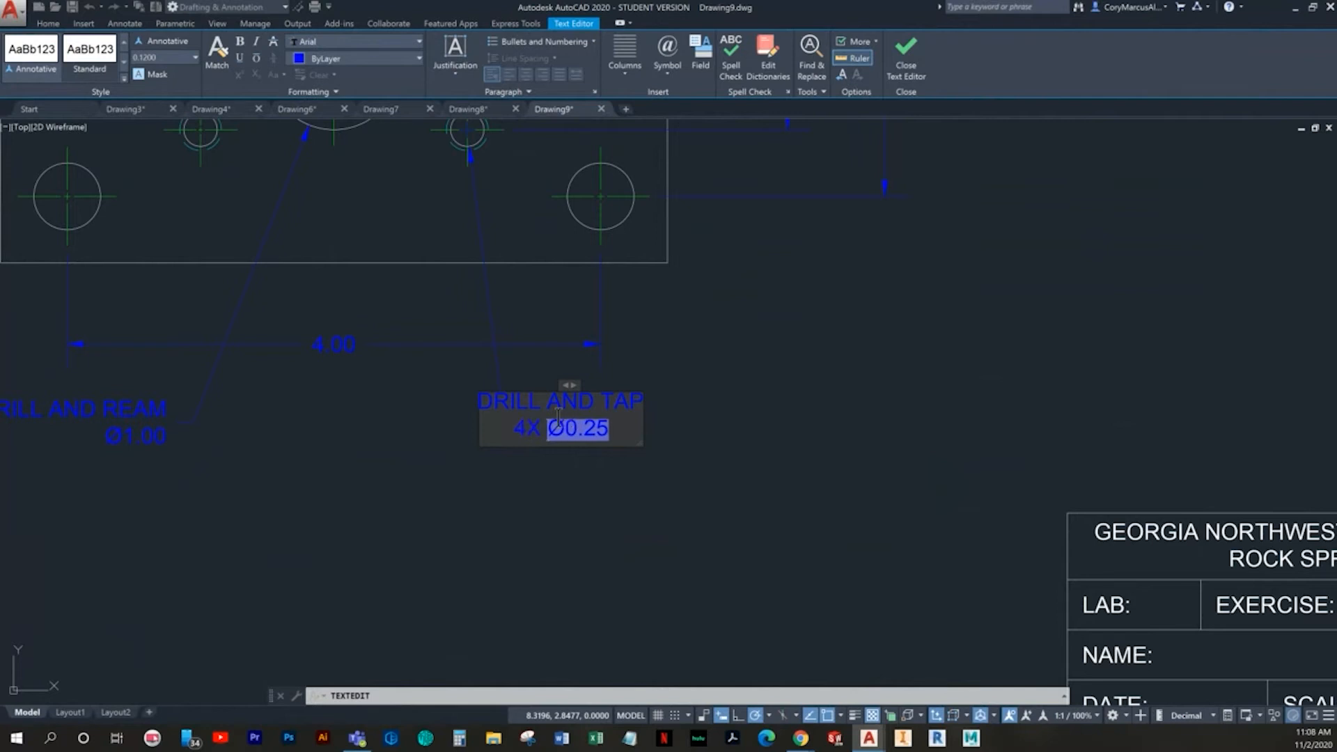
- Append "-20UNC" directly after the diameter value in the "DRILL AND TAP" note
key(End)
text(-)
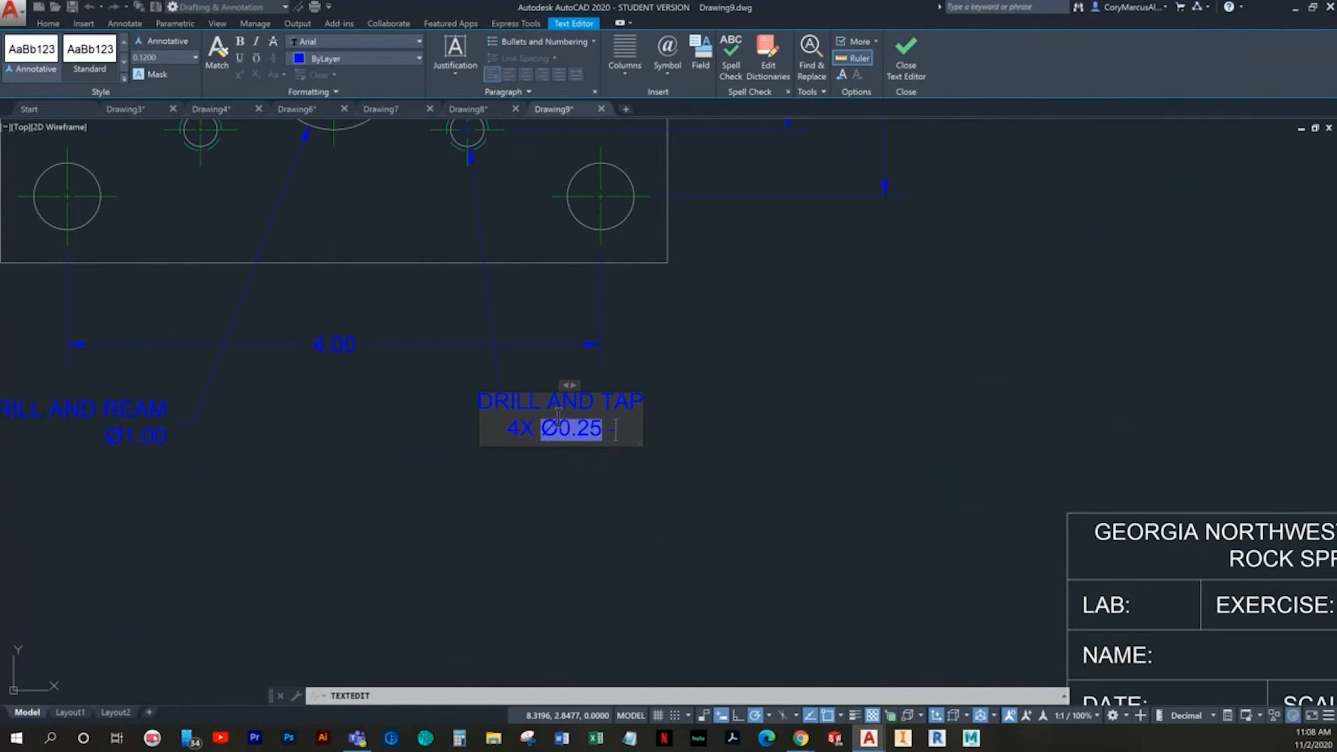
text(20UNC)
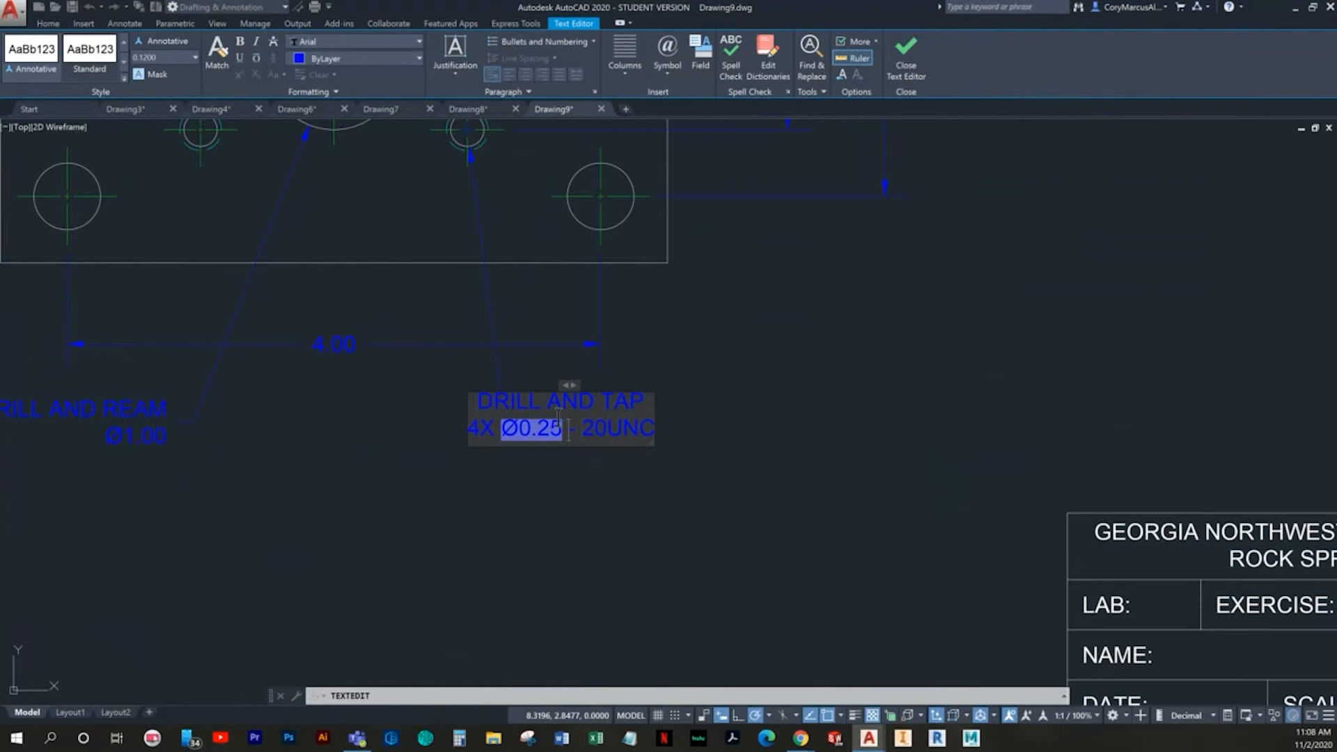
key(ctrl+z)
key(ctrl+z)
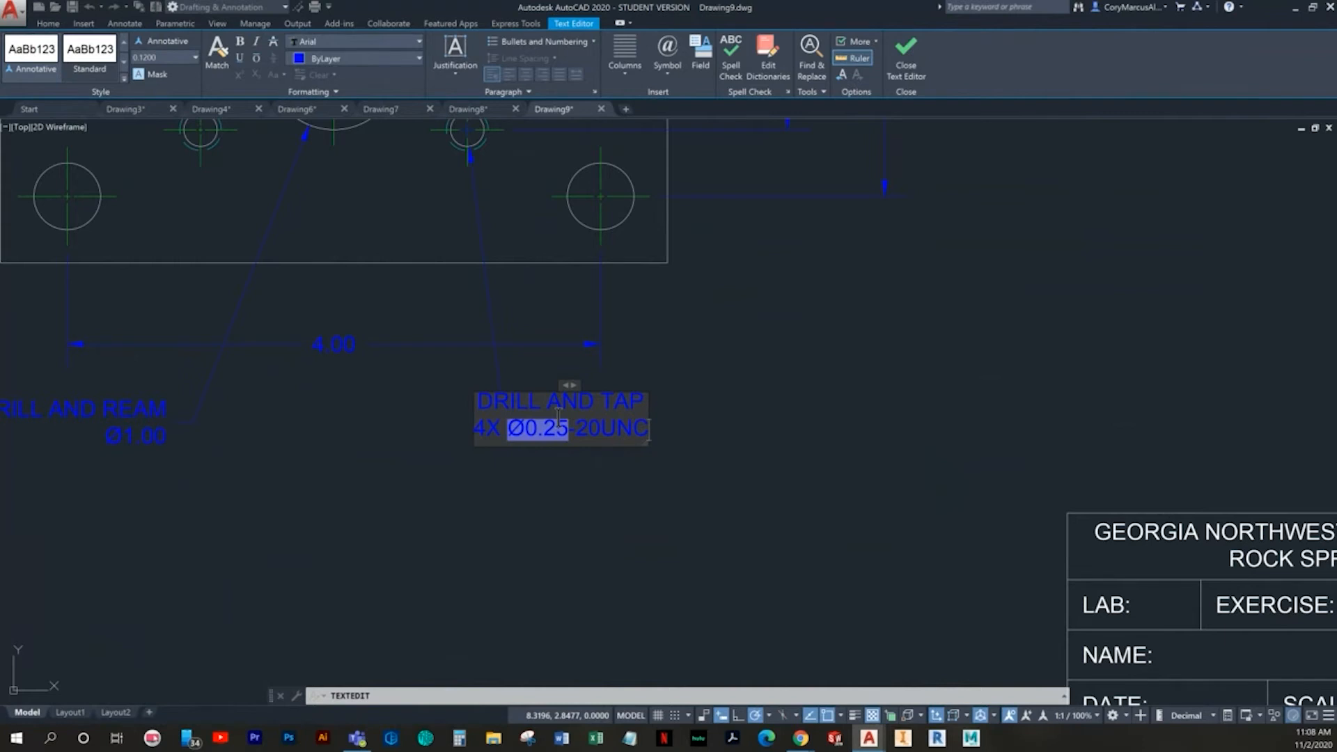
- Start a third line in the "DRILL AND TAP" note and copy the GDT depth symbol from the Character Map
key(Return)
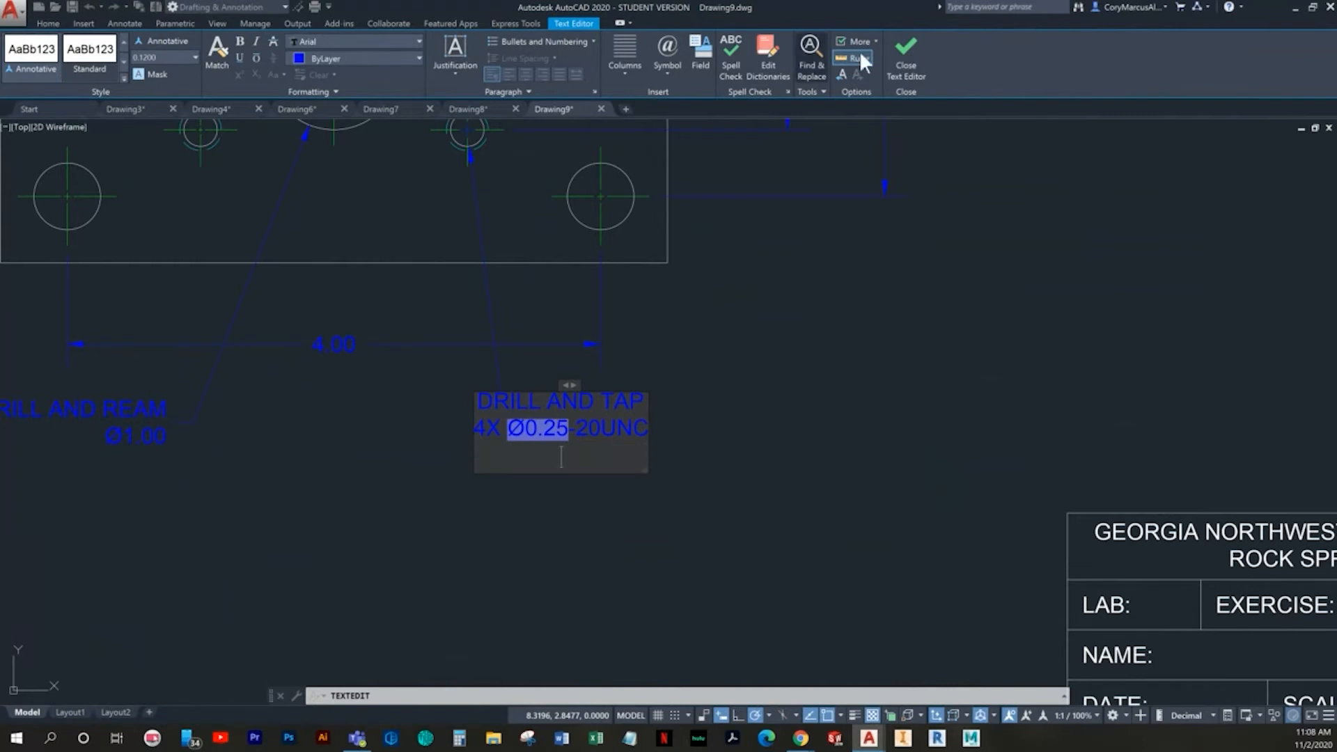
click(665, 69)
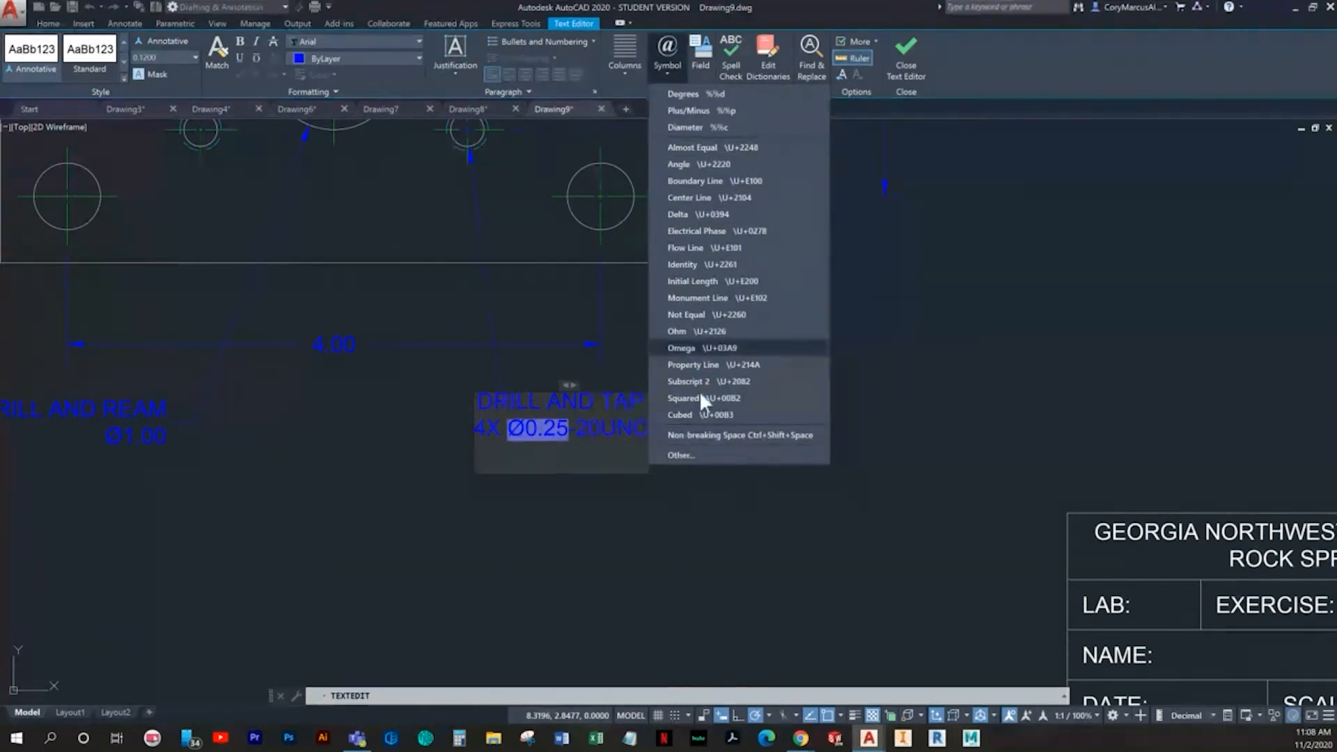
click(675, 454)
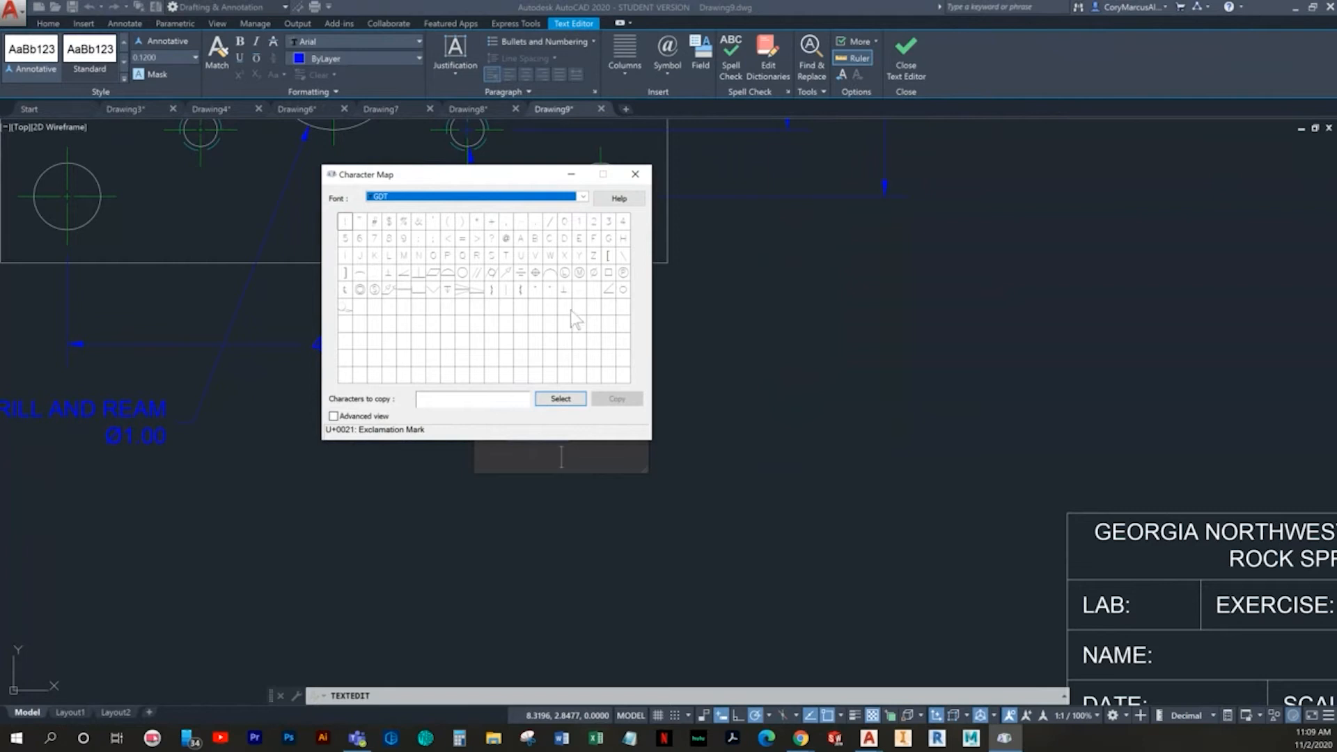
click(447, 289)
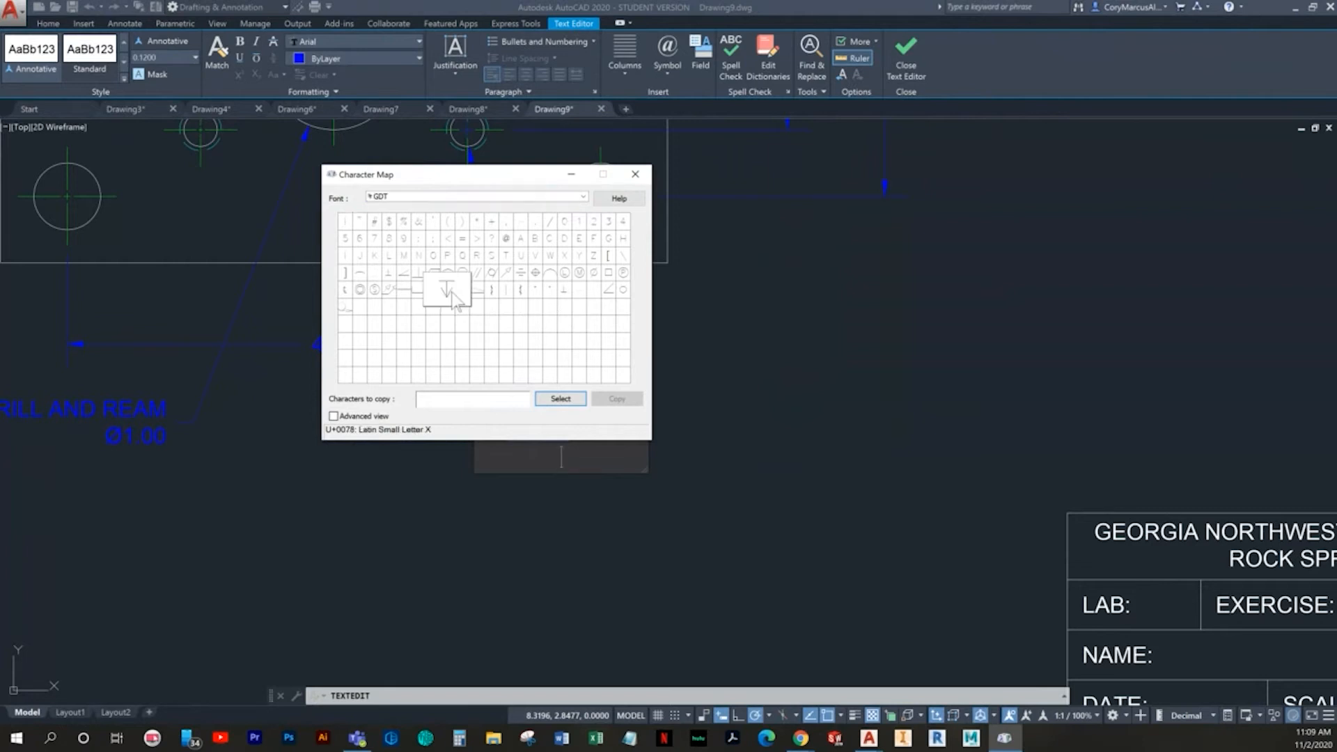
double_click(445, 291)
click(628, 397)
click(570, 459)
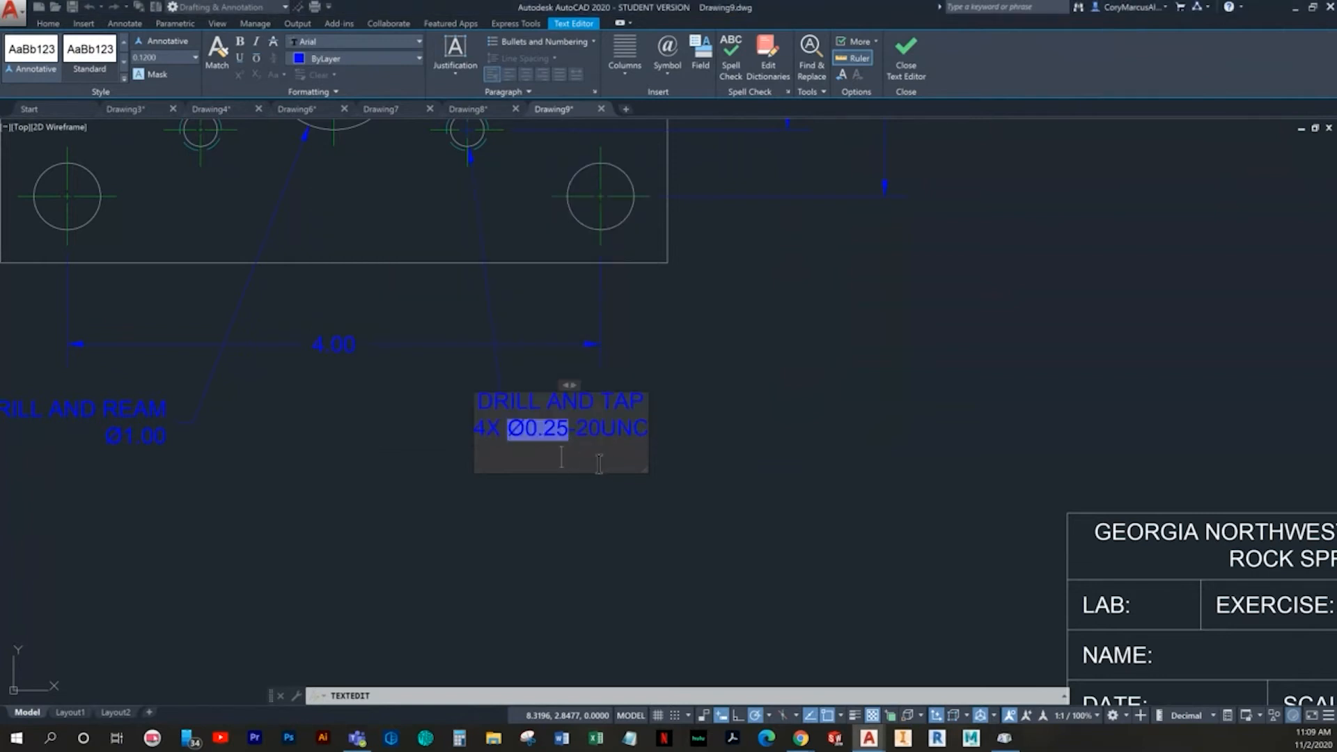
- Paste the depth symbol on the note's third line, remove the extra line break, and start the depth value after it
key(ctrl+v)
key(BackSpace)
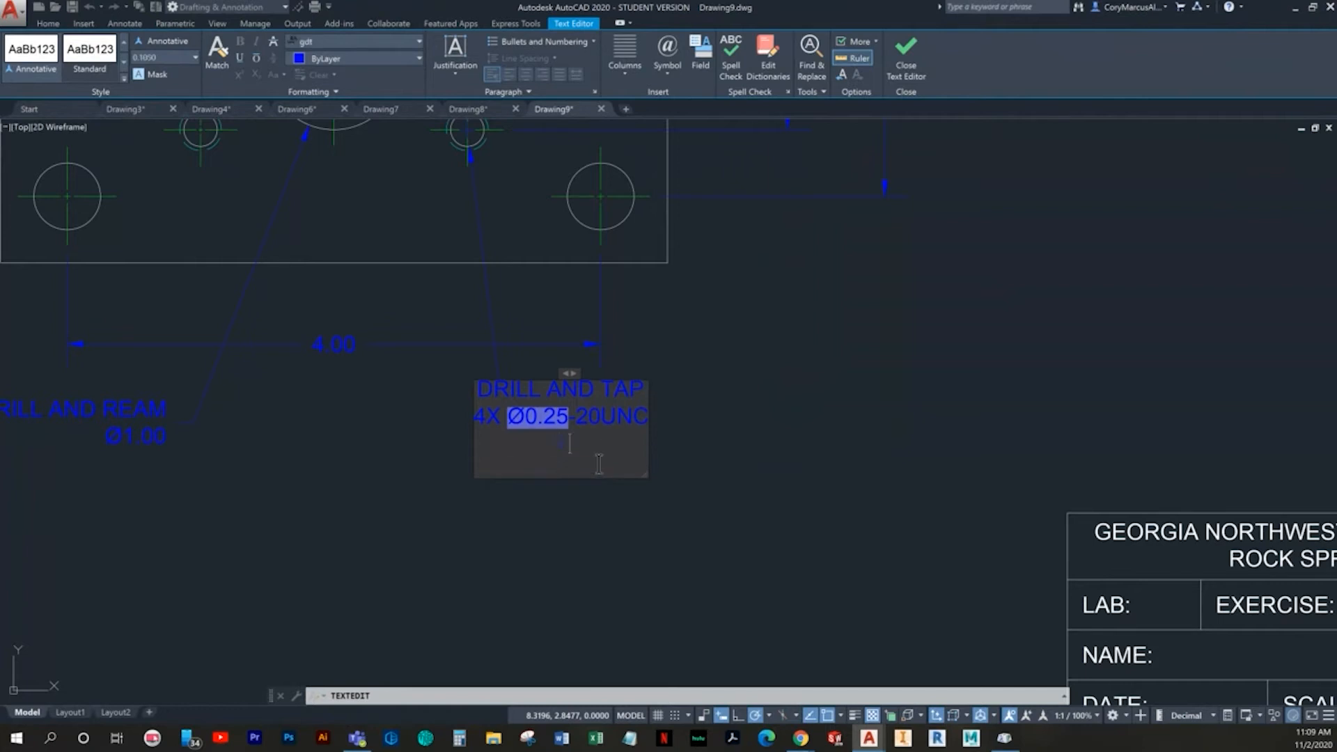
key(BackSpace)
text(x 0)
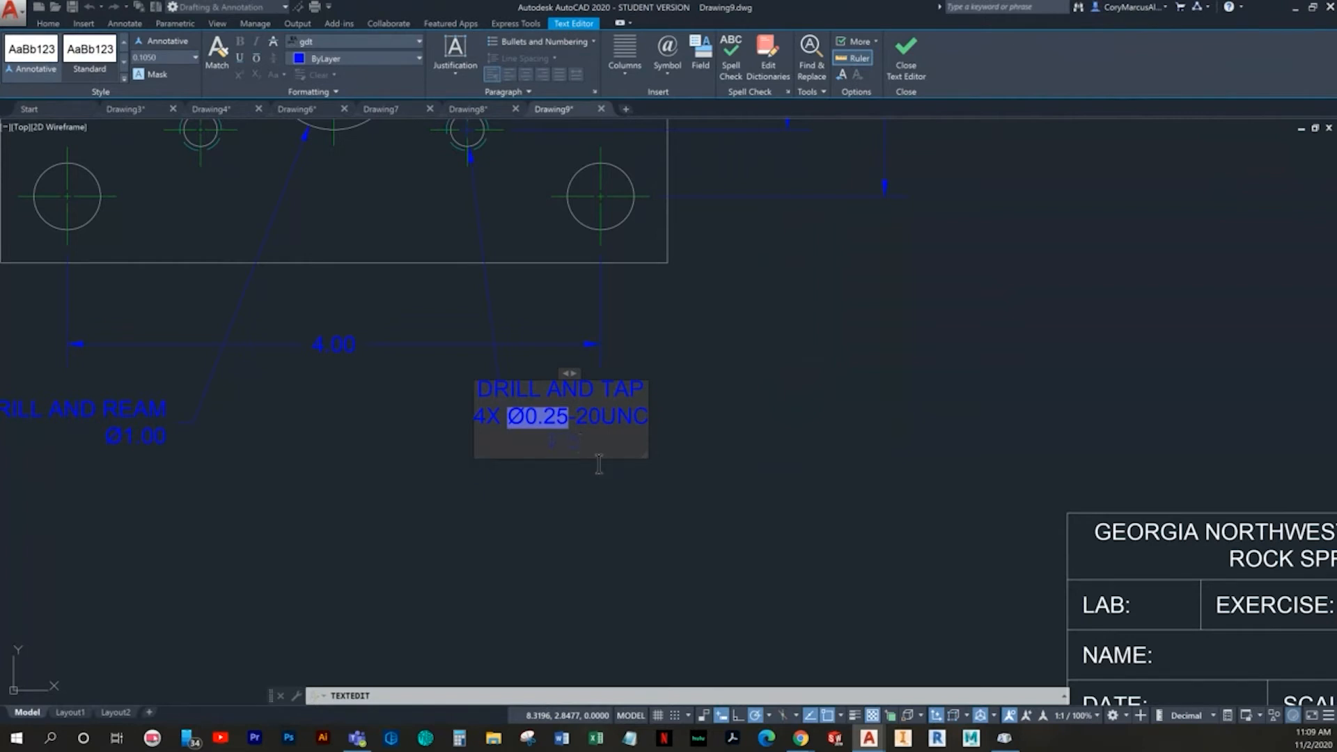
click(560, 445)
key(ctrl+a)
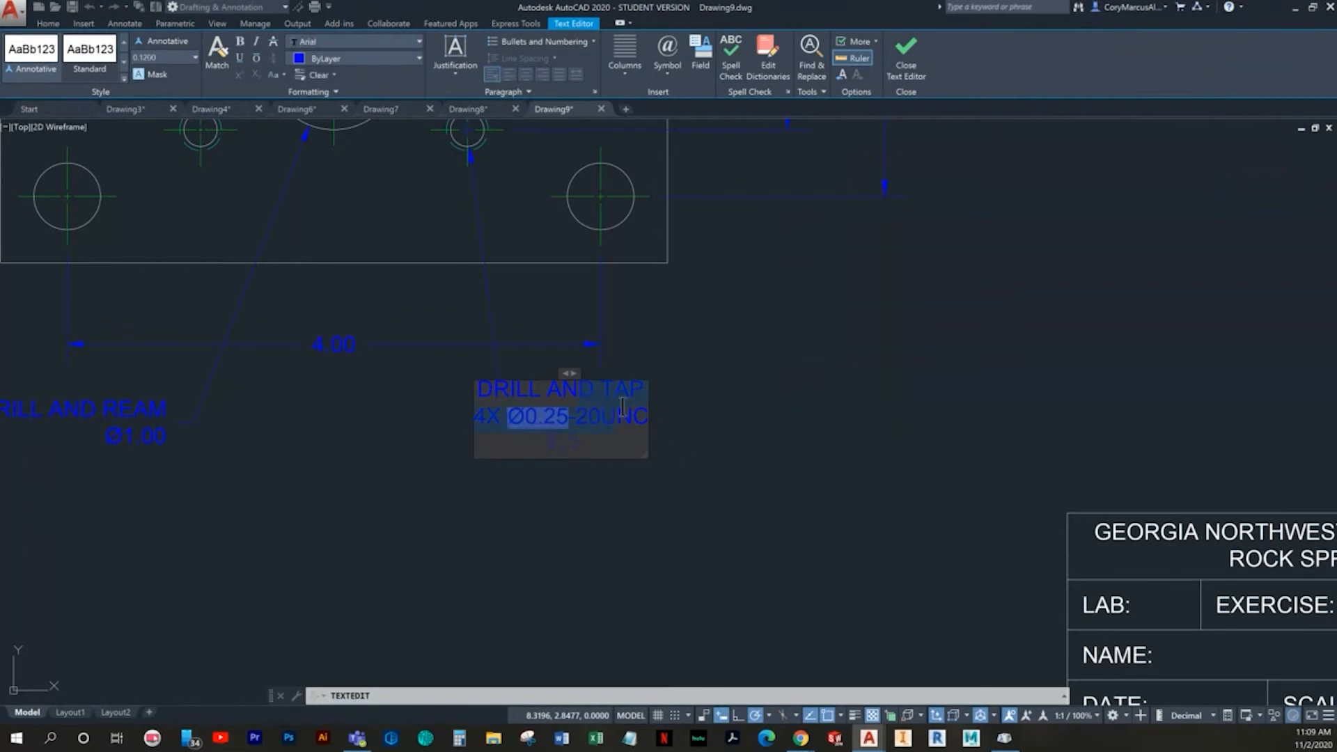
click(367, 38)
key(ctrl+z)
key(alt+Tab)
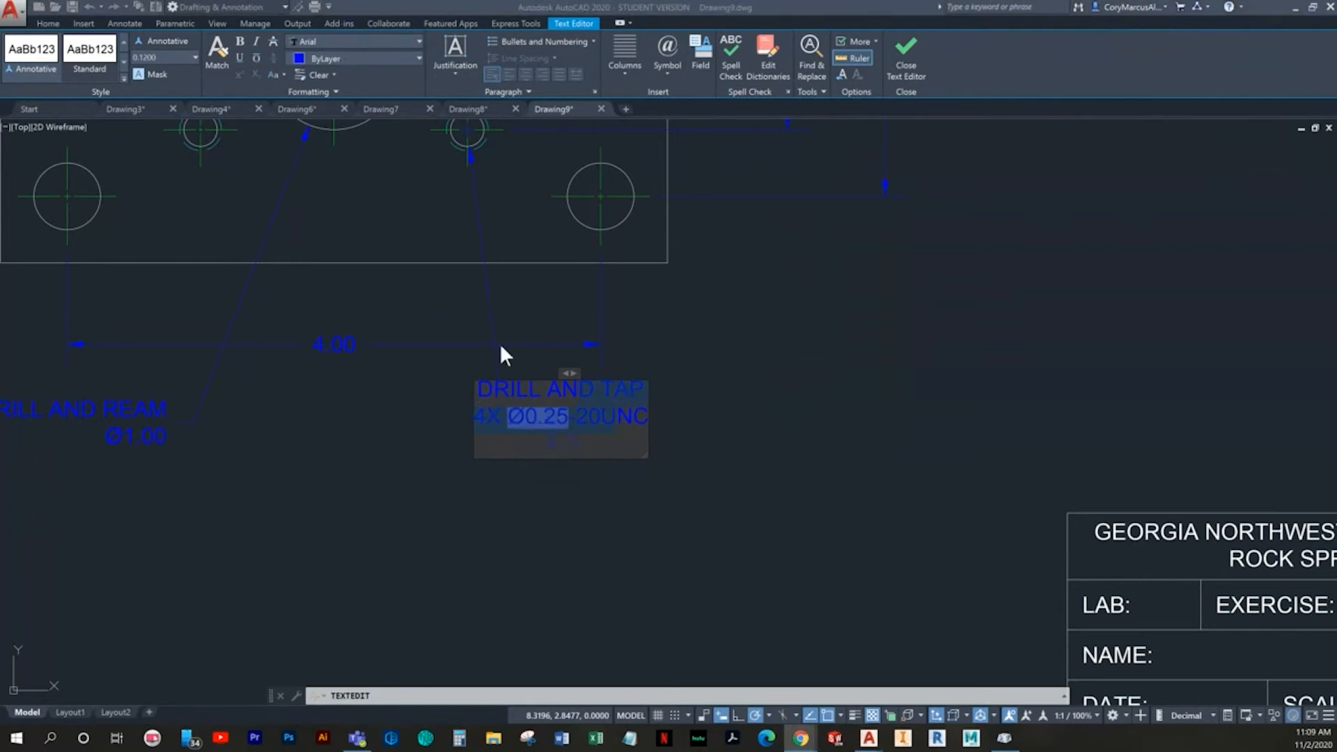
key(alt+Tab)
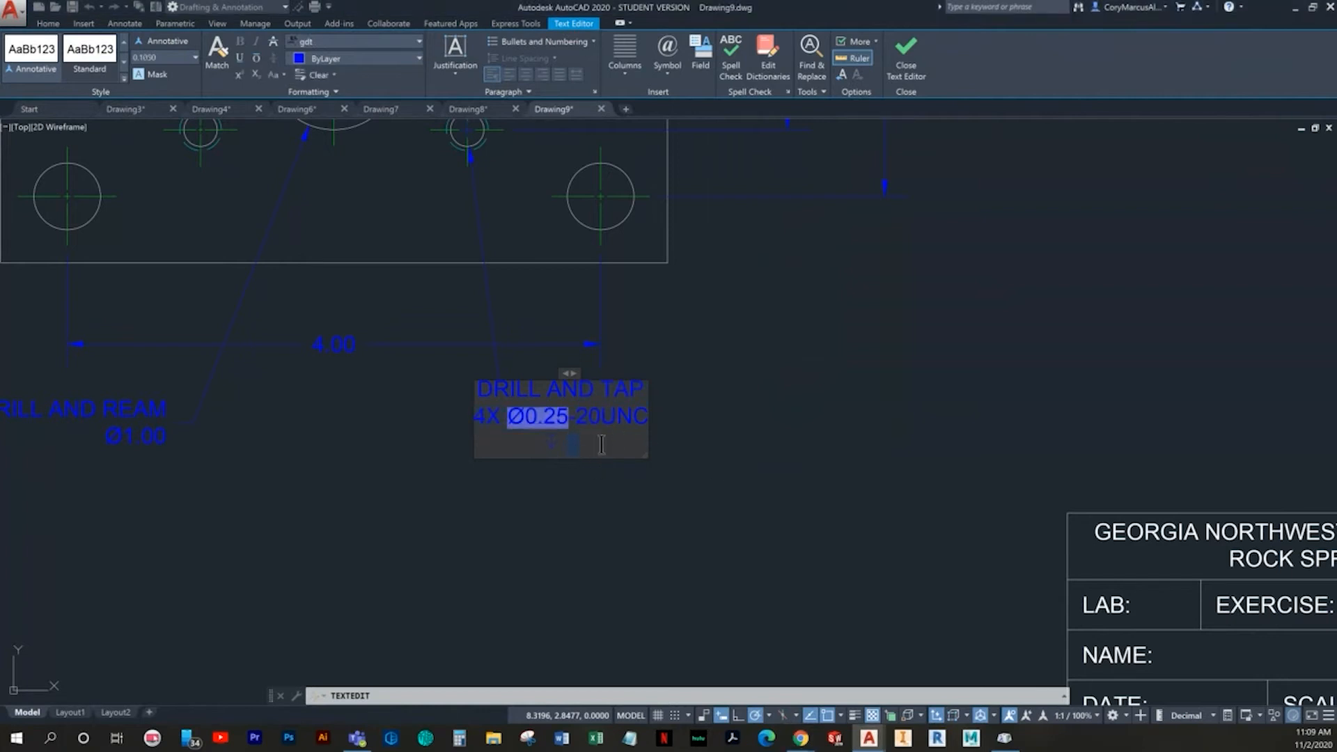
- Change the font of the character after the depth symbol on the note's third line to Arial
click(586, 447)
key(shift+Left)
click(369, 41)
scroll(385, 188, up, 20)
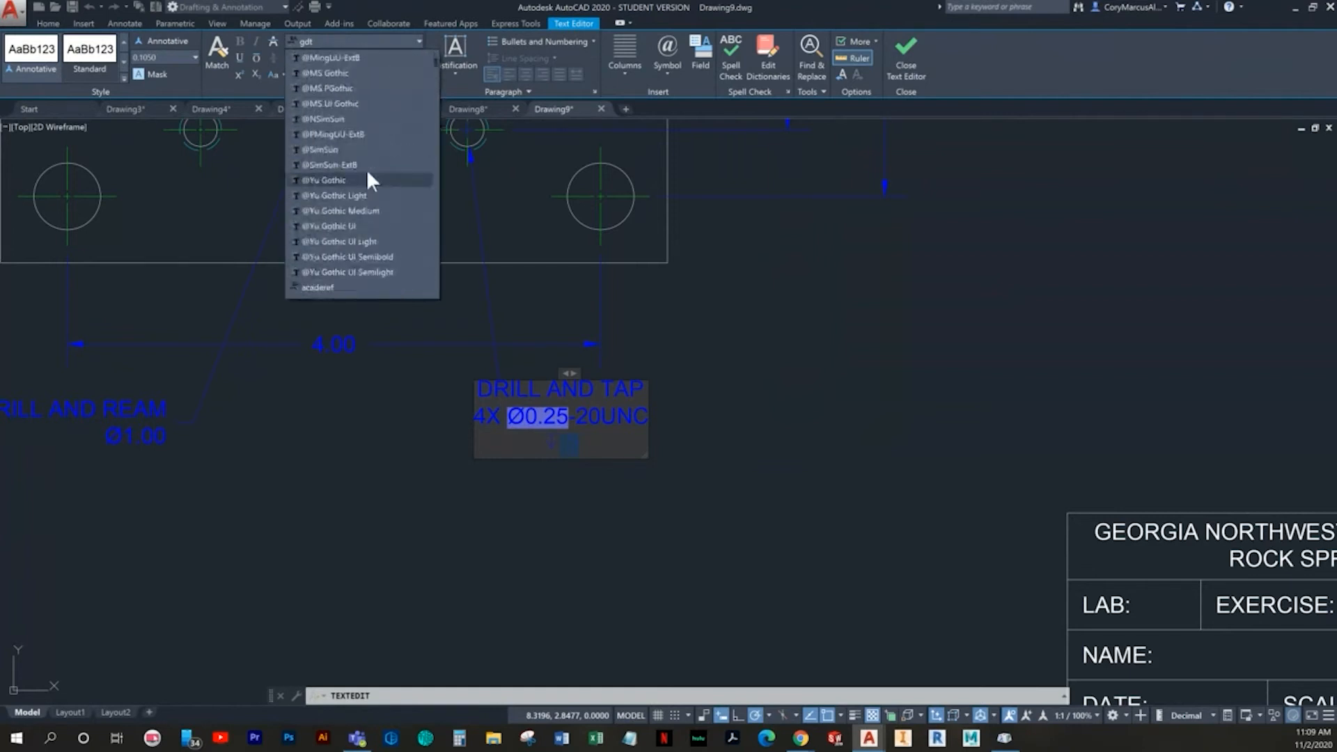
scroll(367, 169, down, 6)
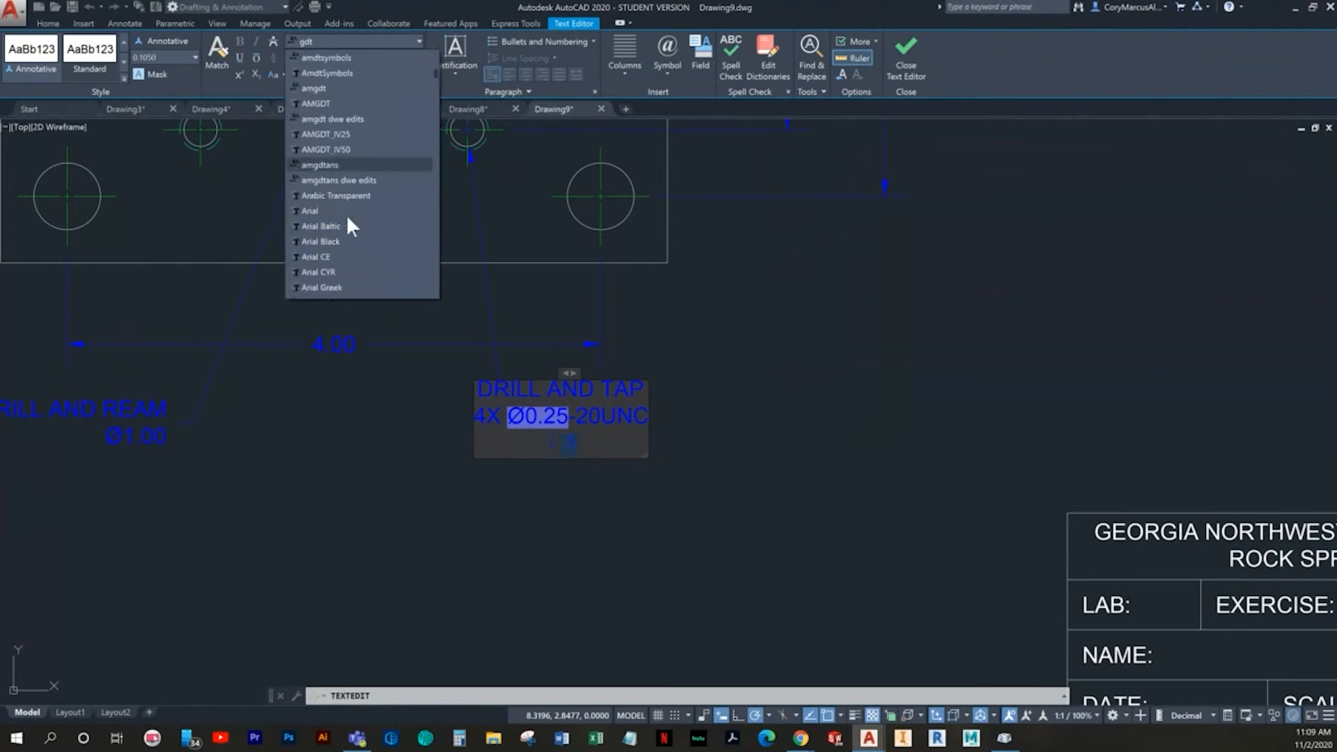
click(311, 211)
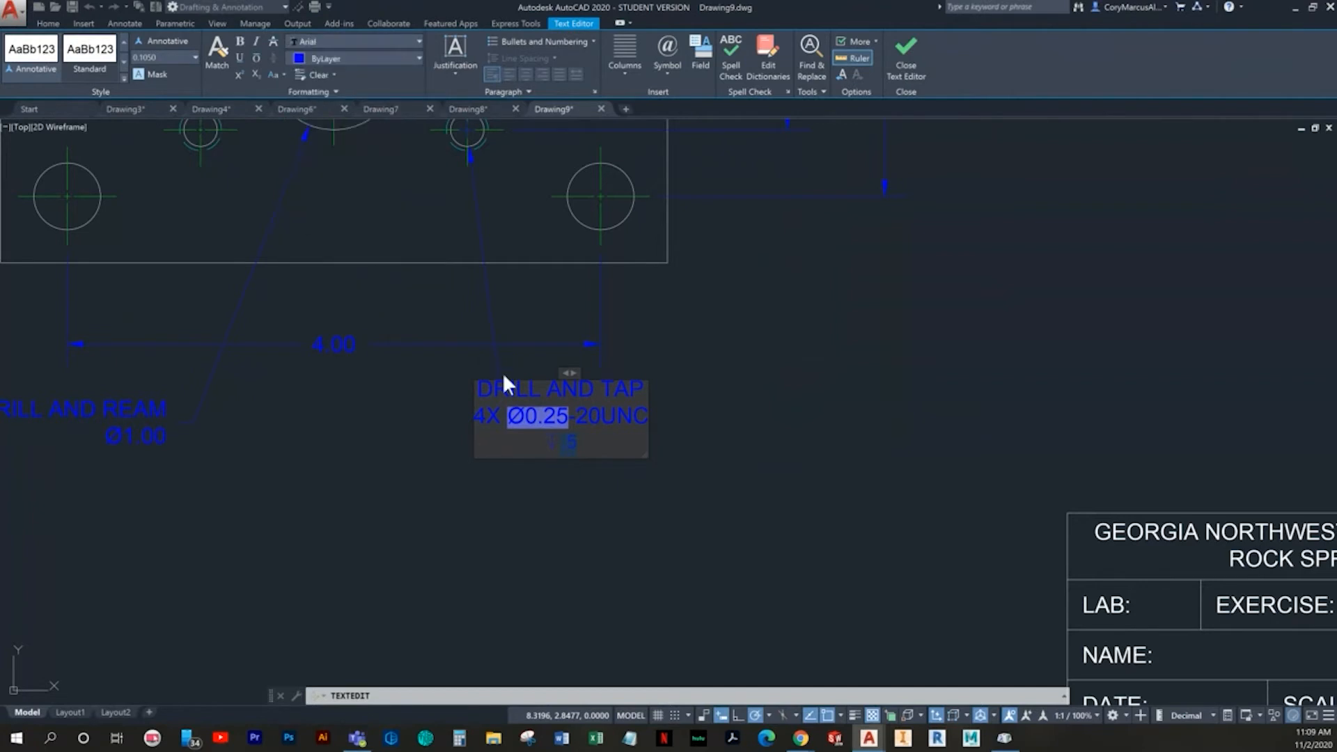
- Set the text height of the "DRILL AND TAP" note's third line to 0.12 and finish editing the note
click(618, 414)
drag(629, 417, 546, 444)
text(0.12)
key(Return)
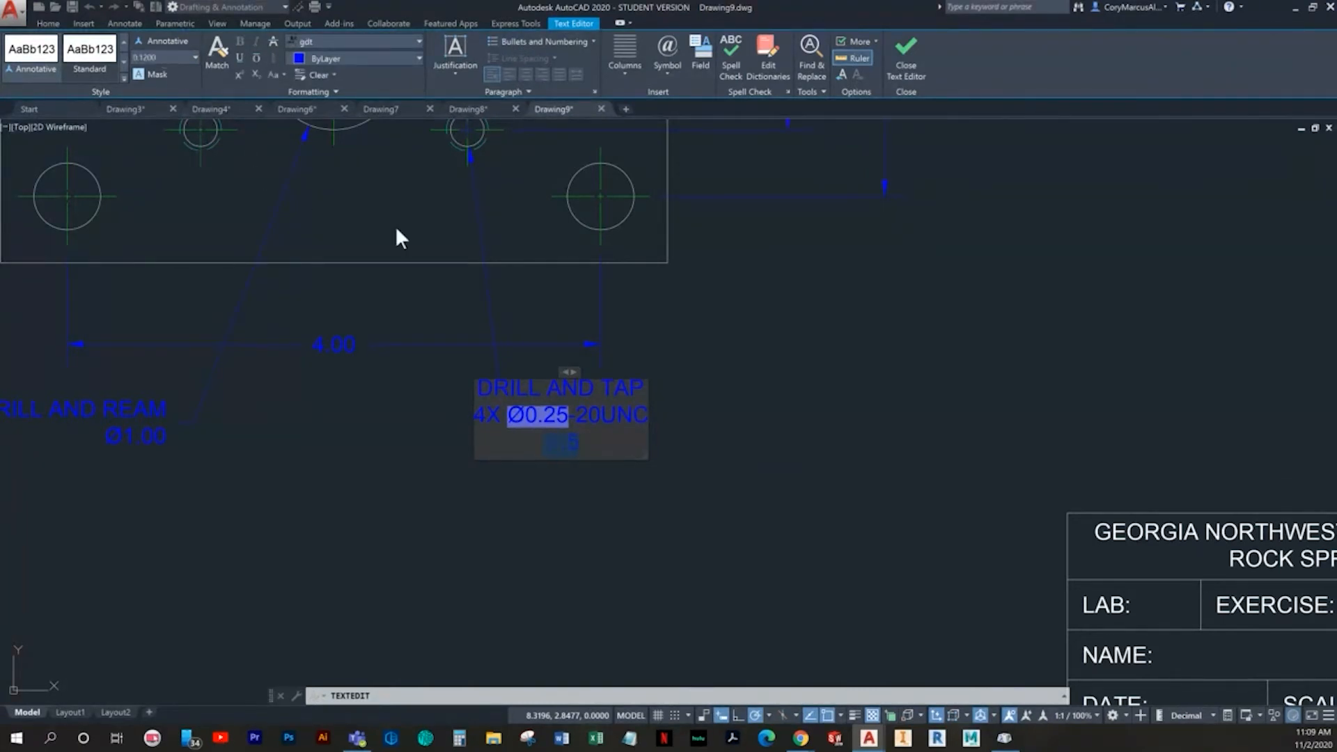
click(990, 516)
scroll(691, 452, up, 3)
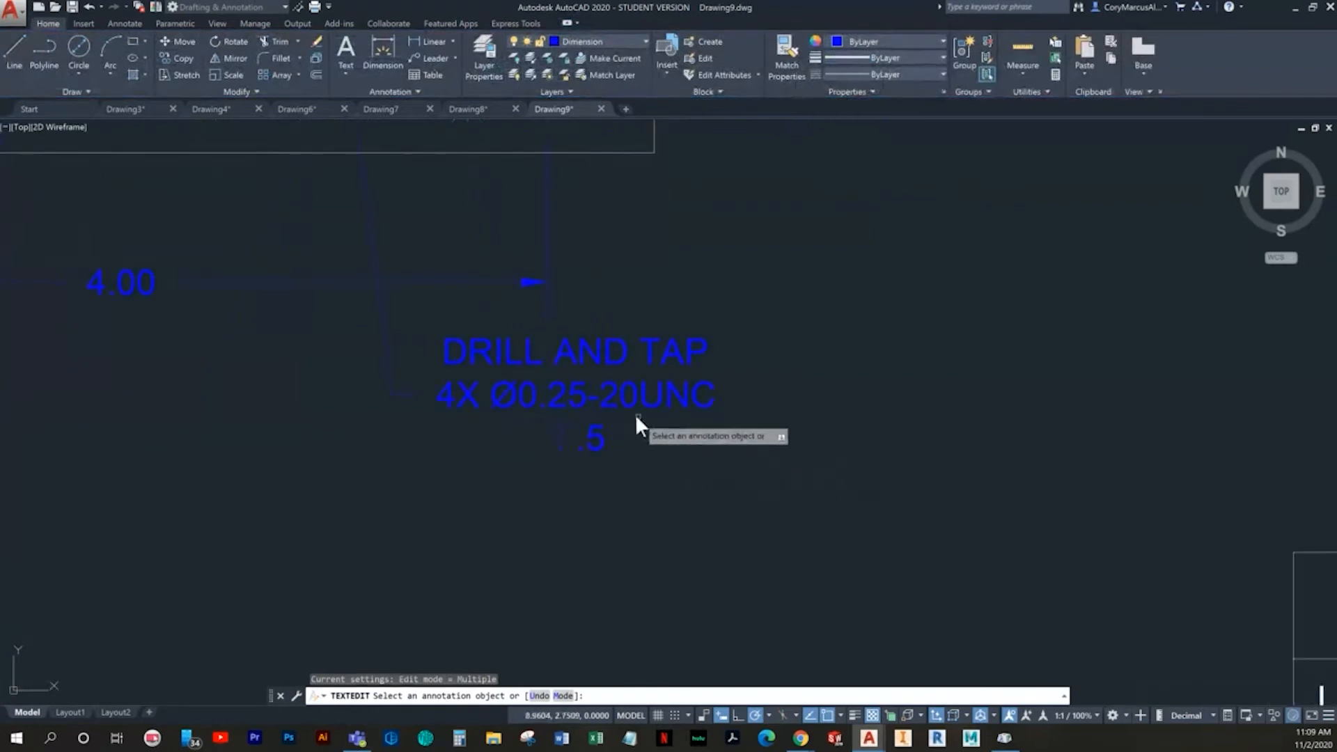
key(Escape)
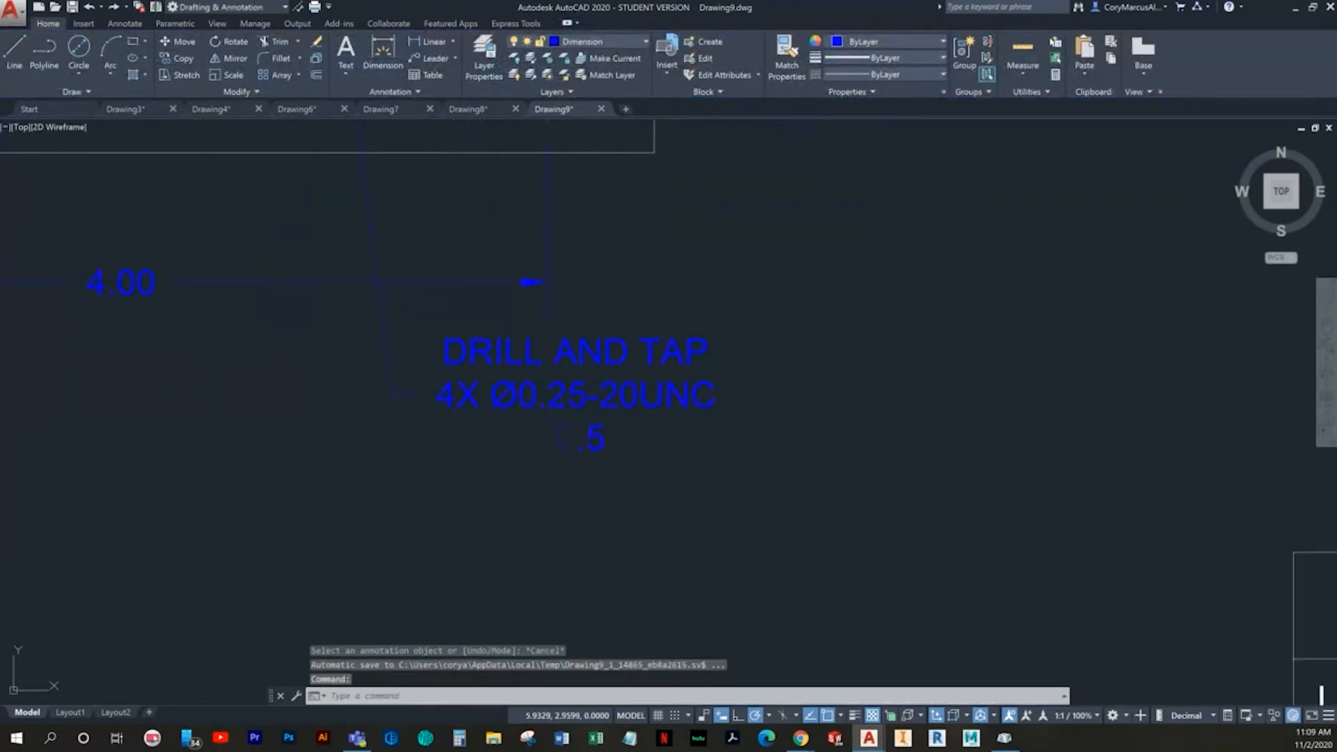
- Change the "DRILL AND TAP" note's justification to Middle Left and finish editing it
click(2, 375)
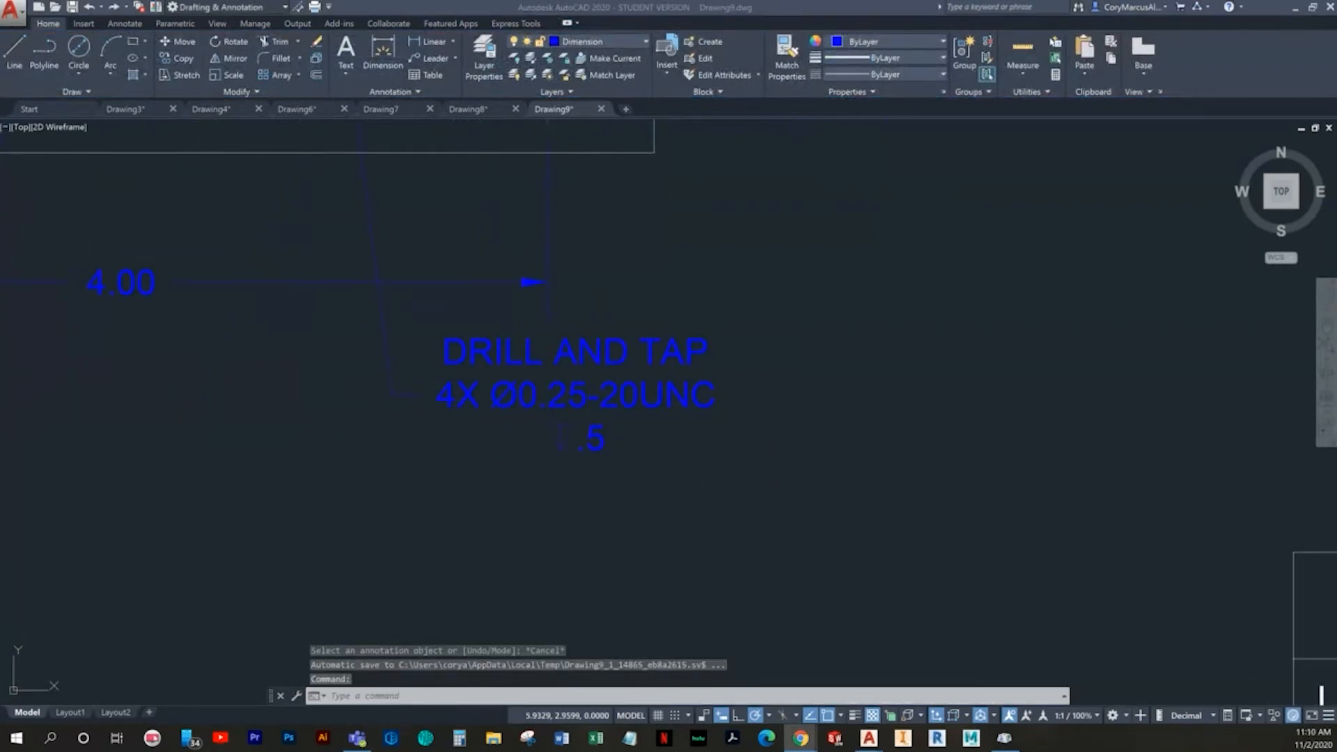
click(602, 472)
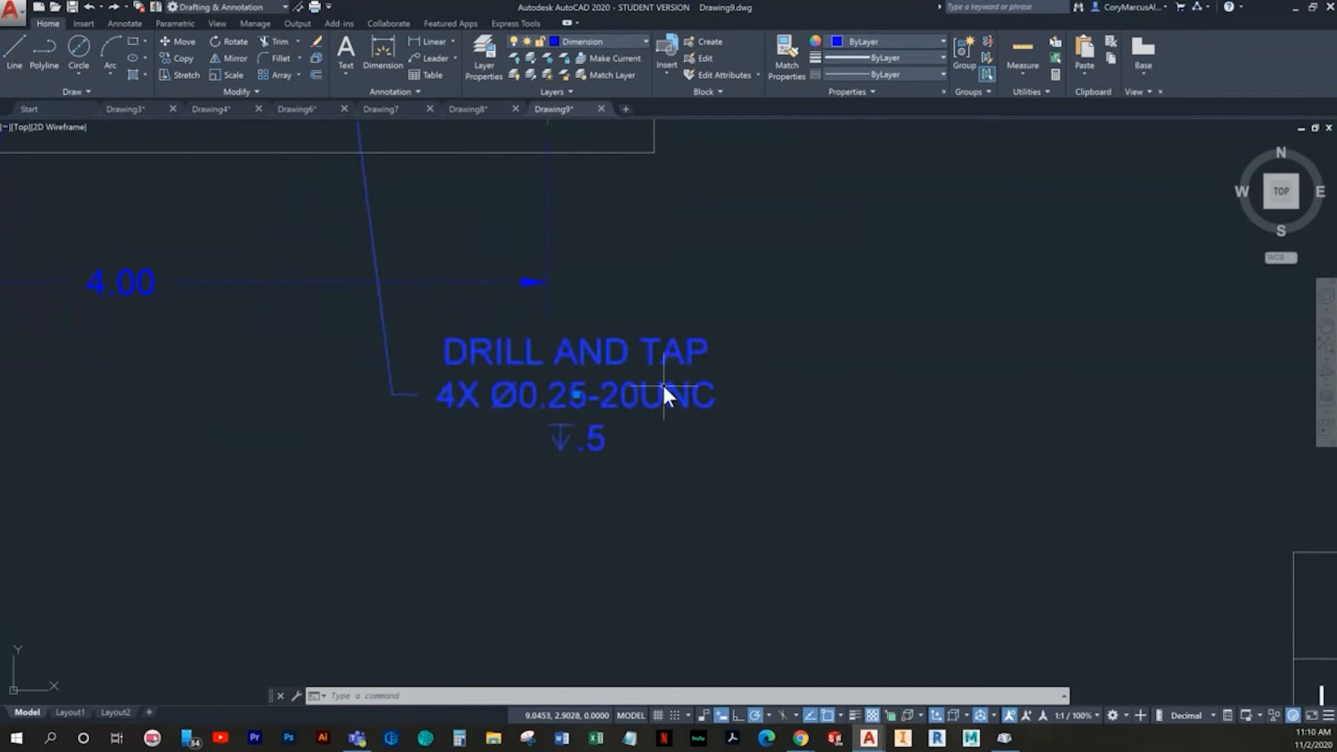
double_click(540, 396)
click(457, 69)
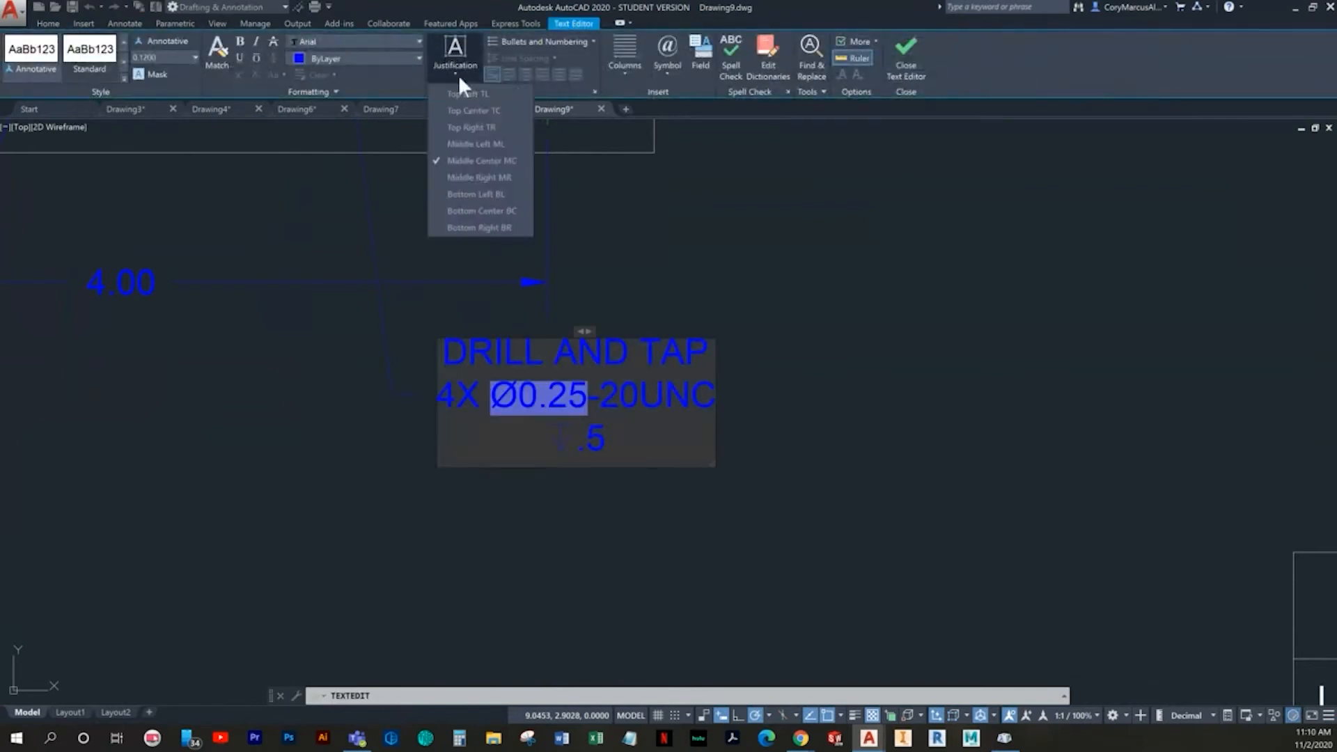
click(464, 140)
click(842, 454)
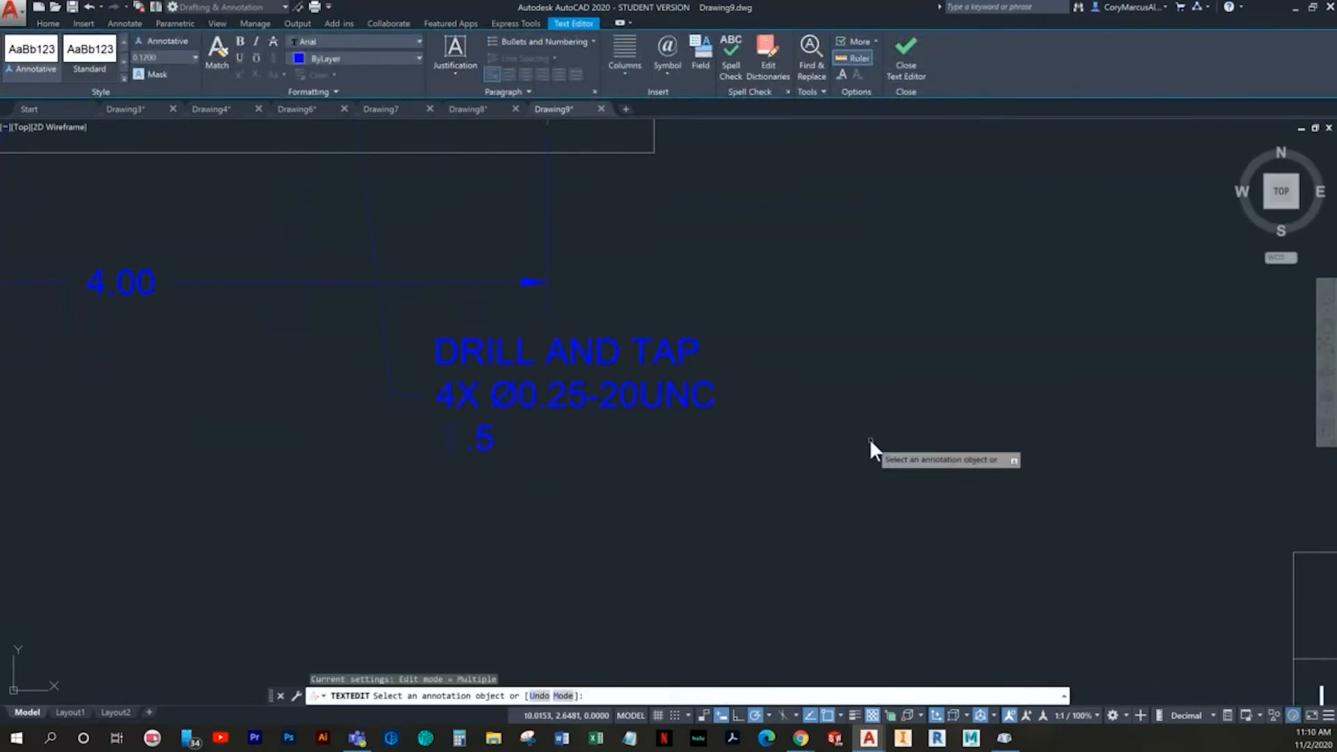
key(Escape)
scroll(740, 450, down, 6)
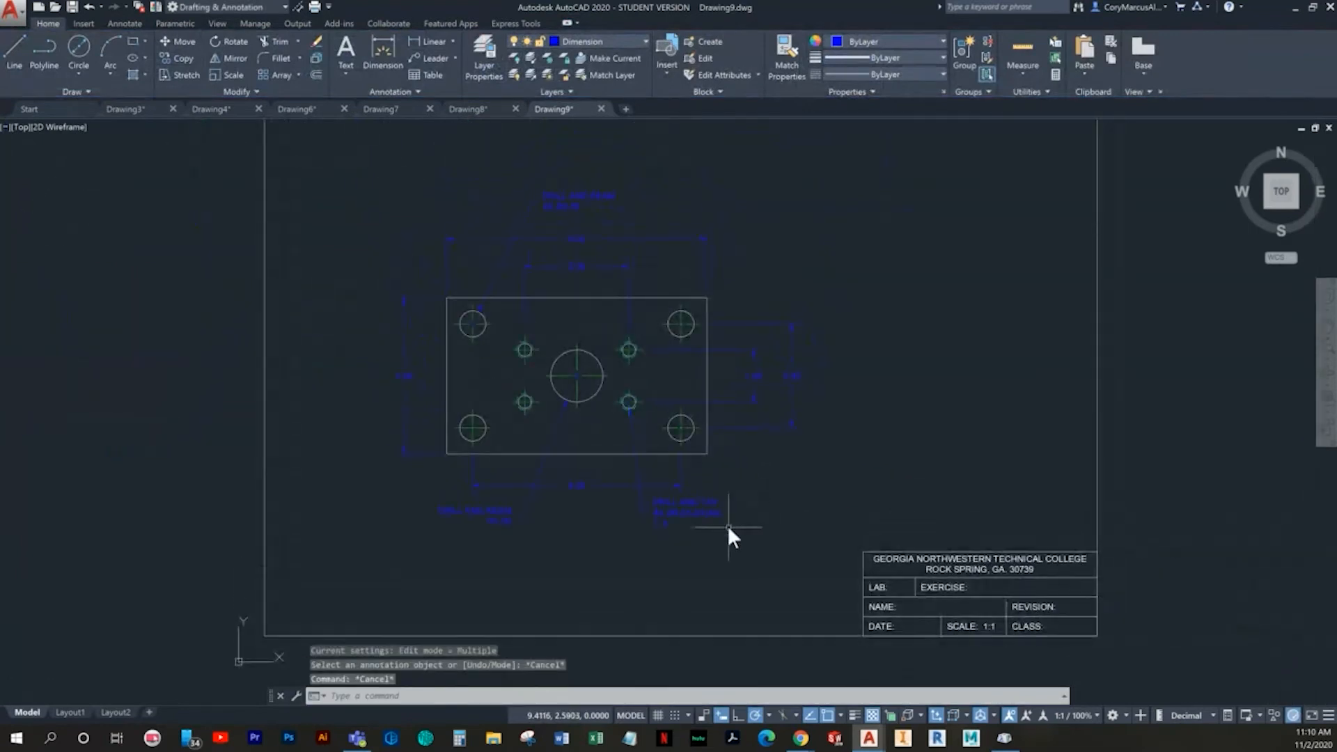
click(600, 274)
click(570, 227)
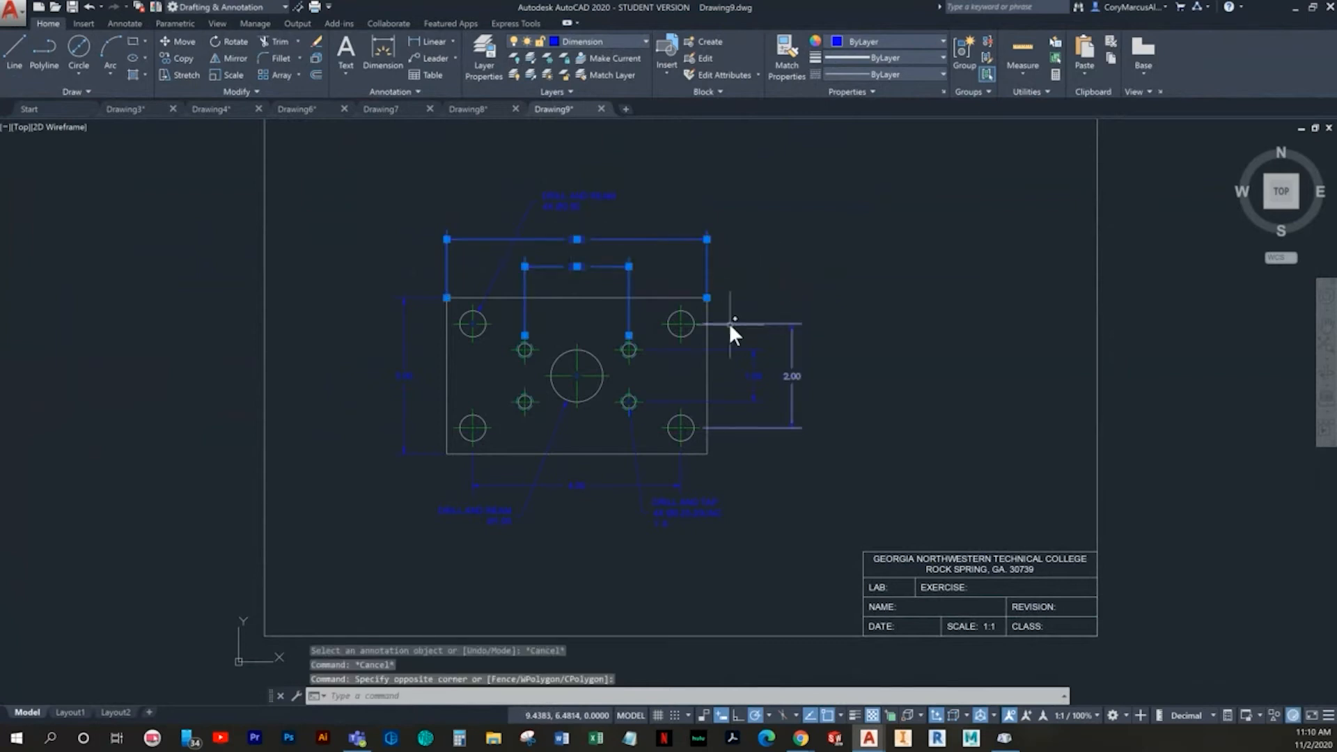
click(807, 384)
click(747, 369)
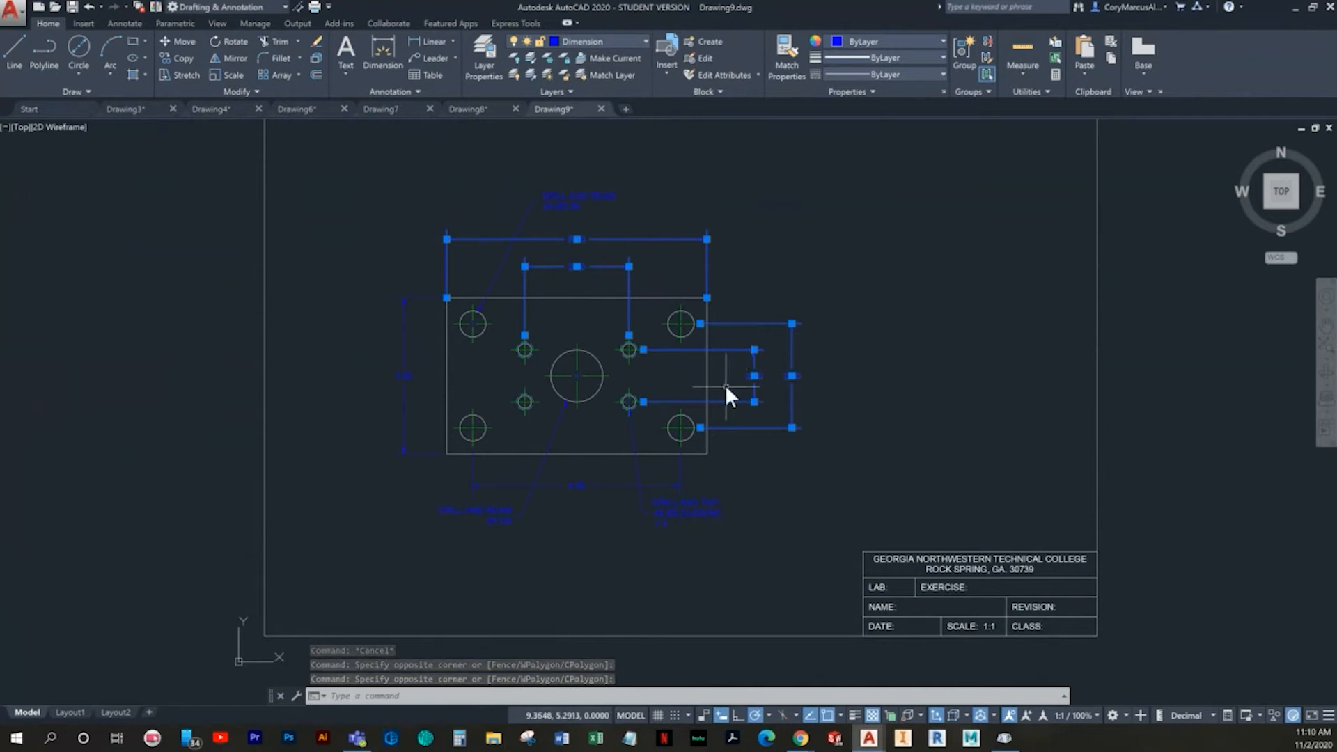
key(Escape)
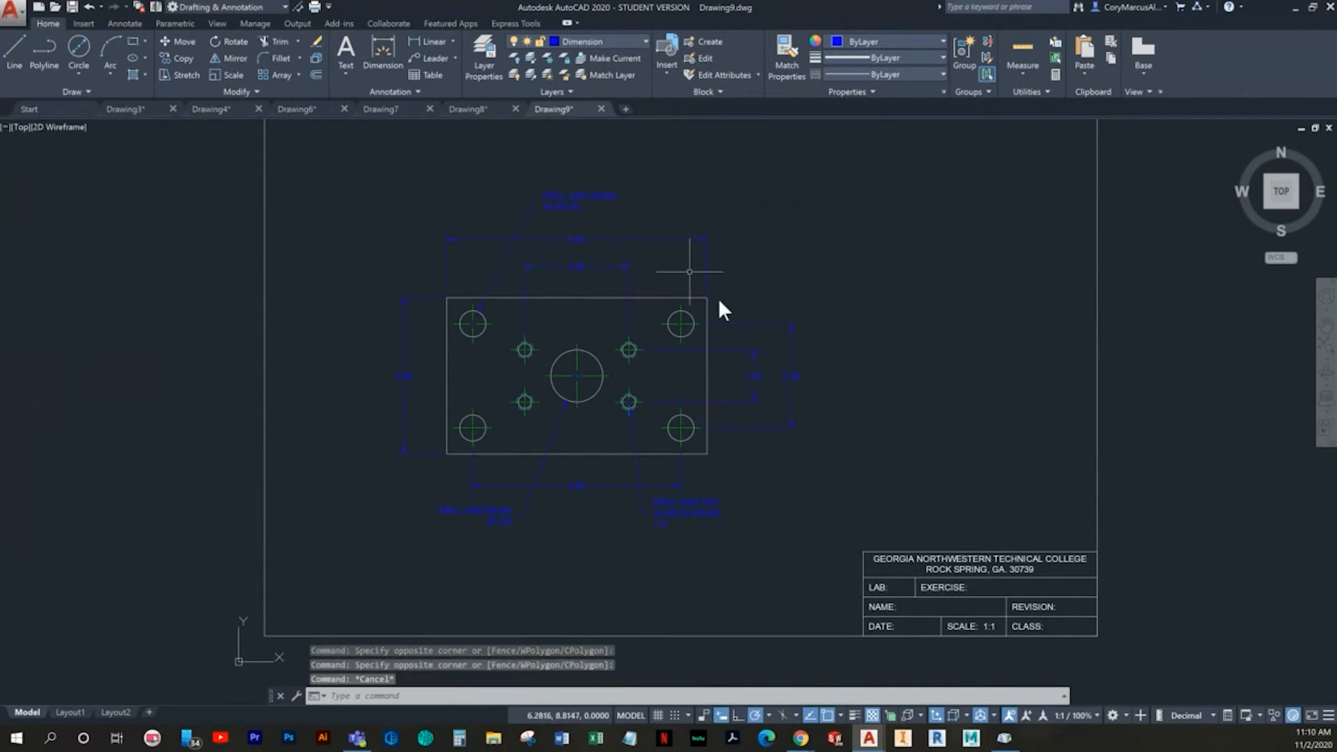
- Set the precision of all six linear dimensions around the plate to 0, showing whole numbers without decimals
click(820, 416)
click(749, 370)
click(638, 275)
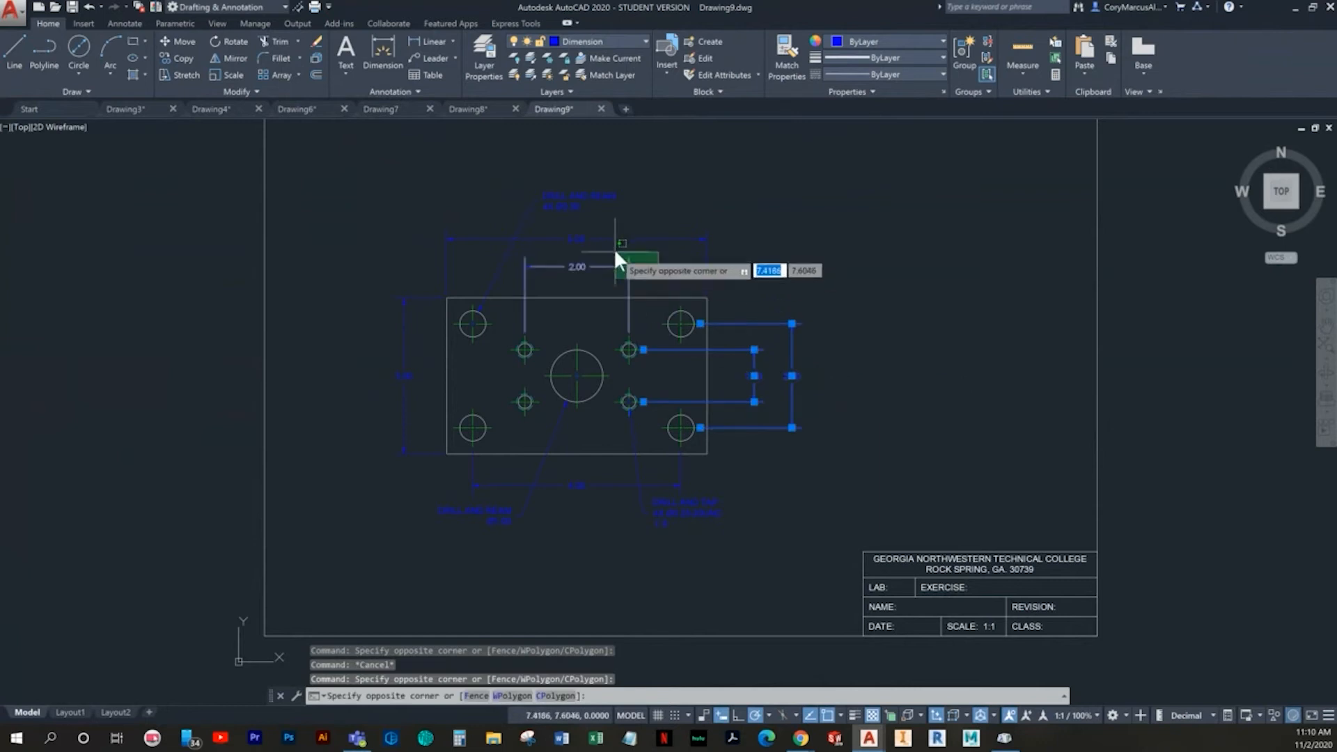
click(600, 232)
click(402, 373)
click(376, 354)
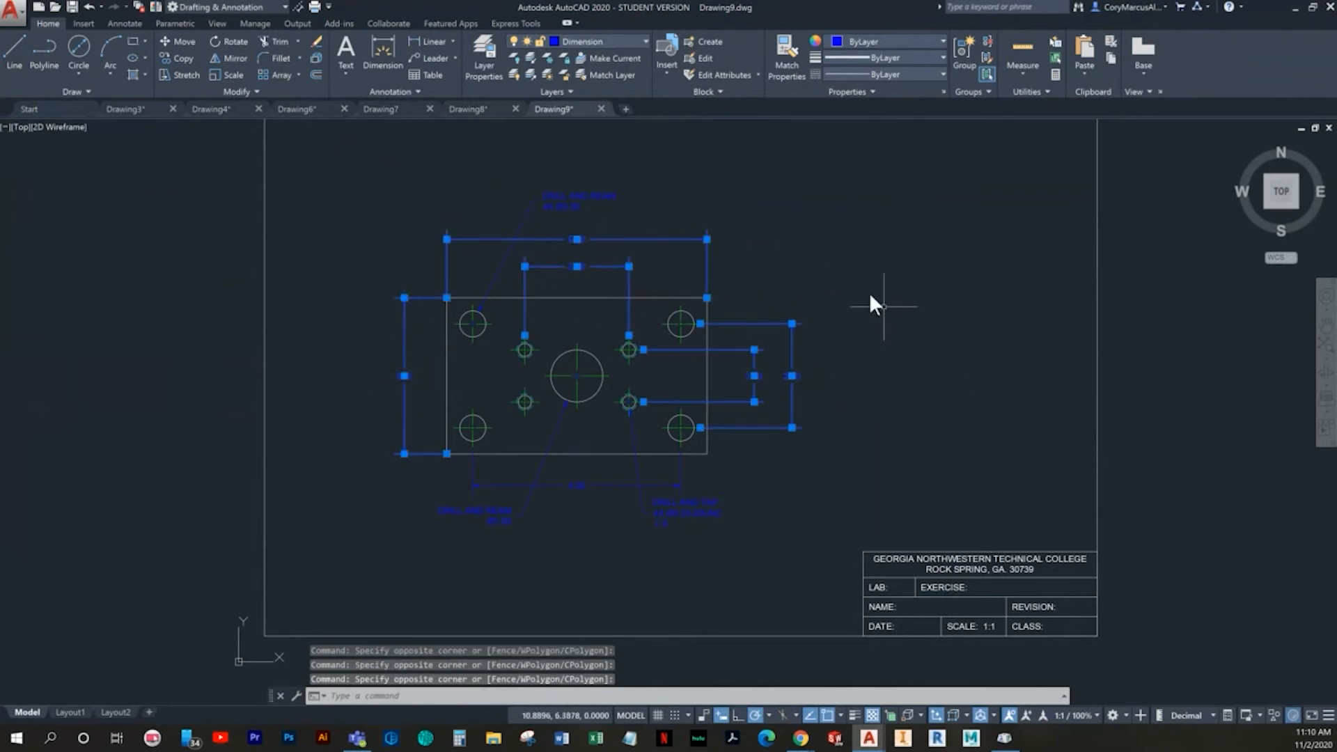
click(616, 507)
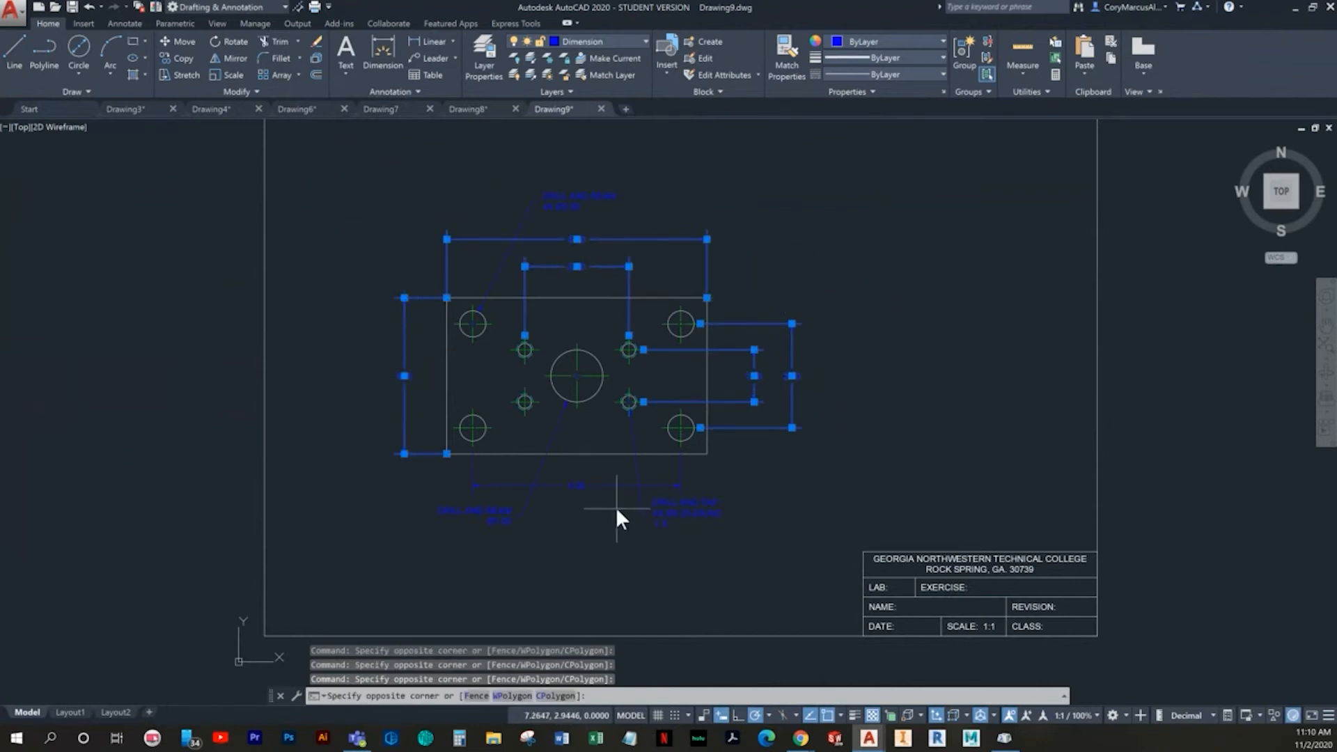
click(584, 479)
right_click(822, 233)
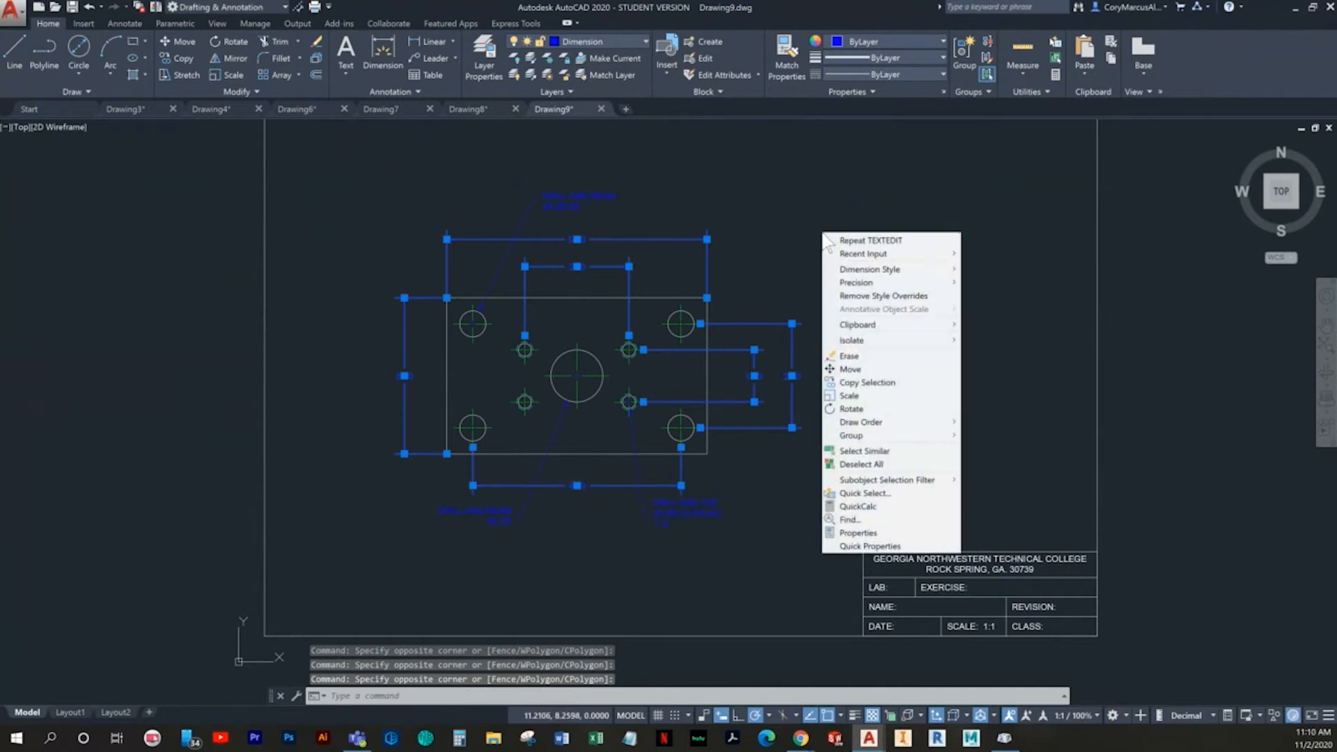
mouse_move(925, 285)
click(982, 282)
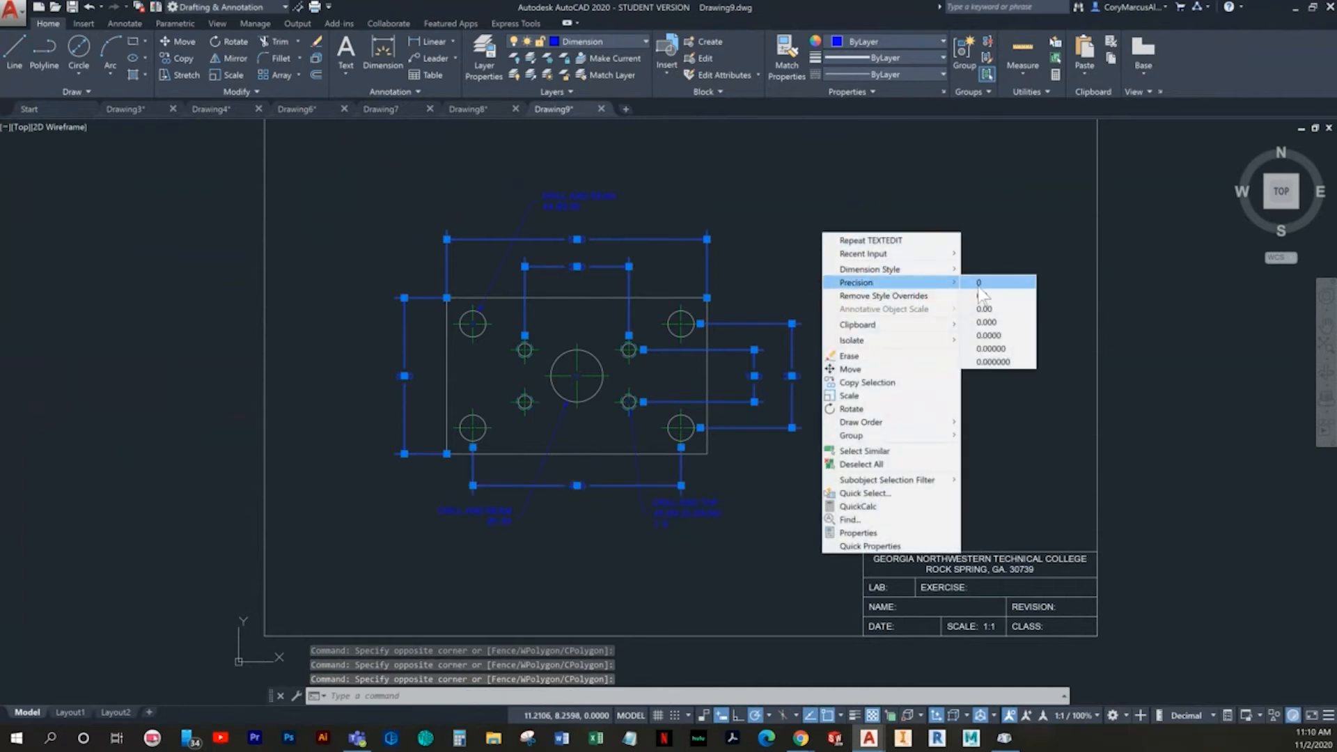
key(Escape)
key(Escape)
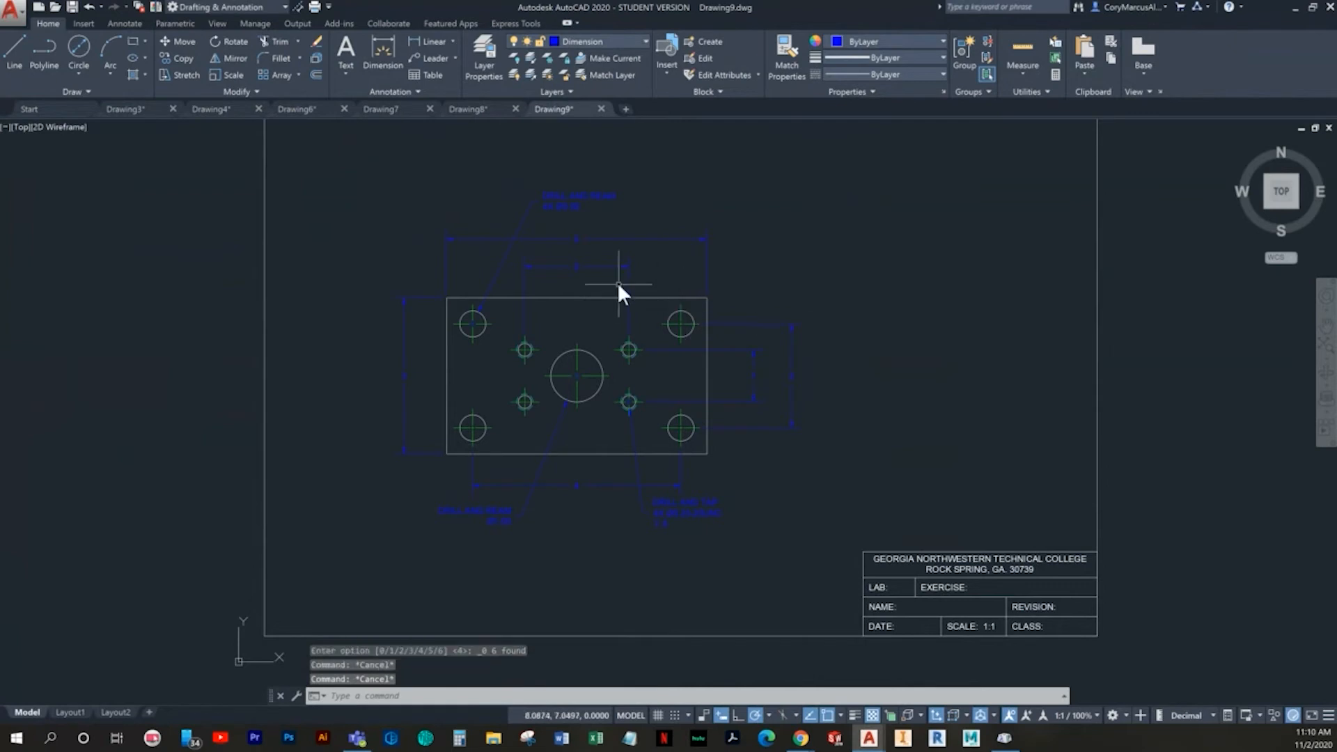
- Examine the plate's linear dimensions and hole notes up close and within the whole sheet
scroll(616, 282, up, 2)
middle_drag(800, 596, 855, 497)
middle_drag(592, 524, 569, 524)
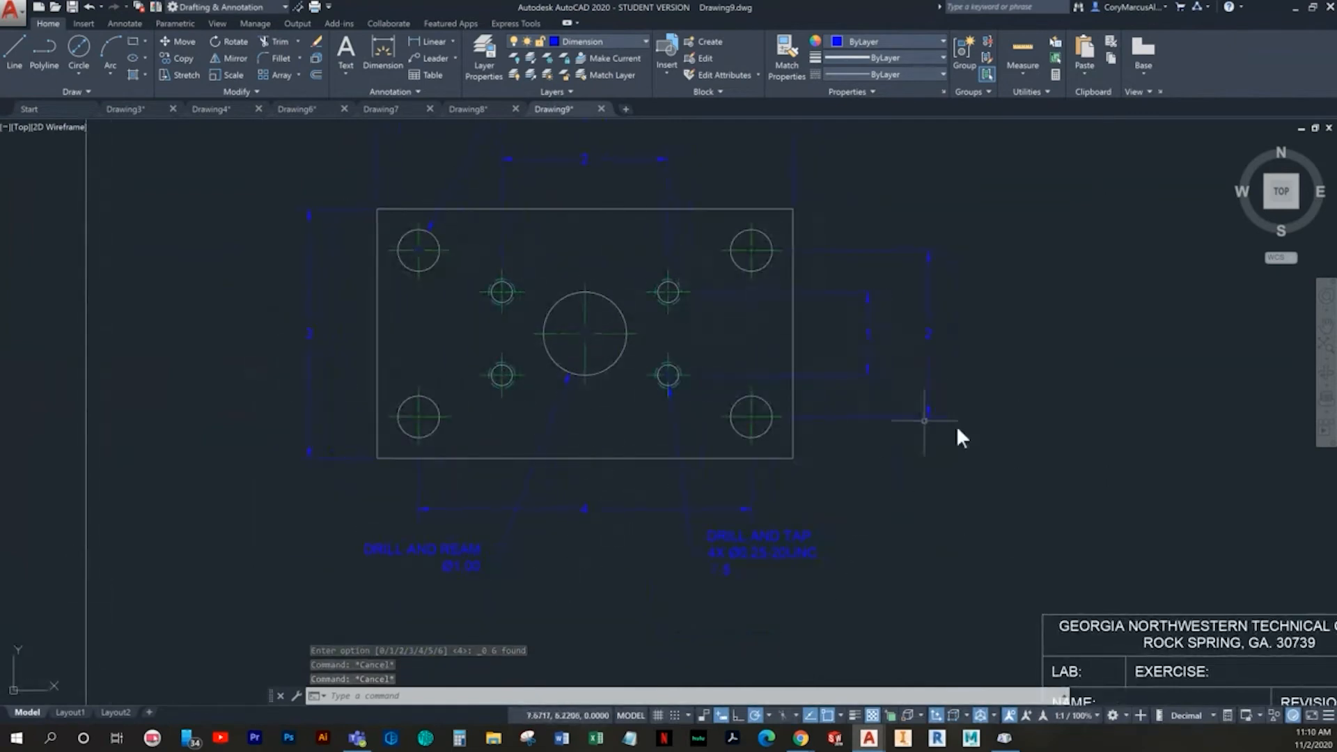
middle_drag(738, 569, 723, 635)
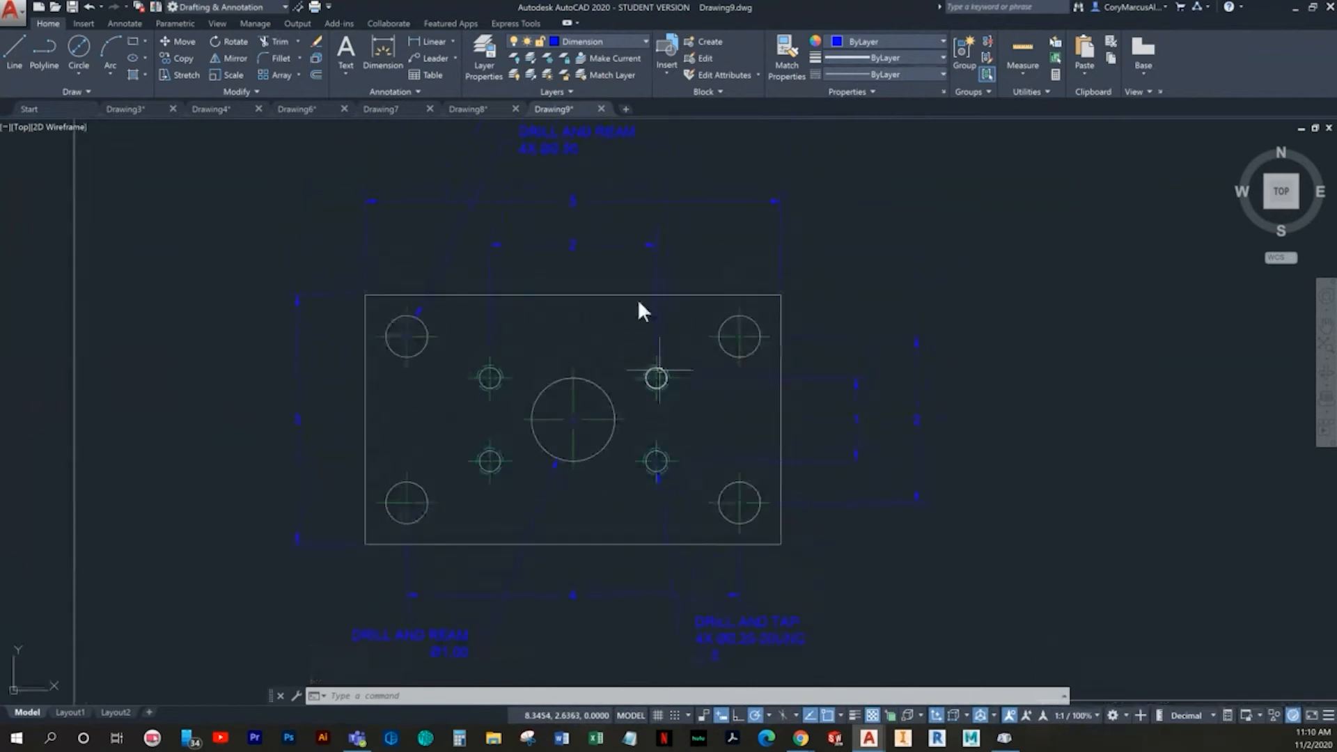
scroll(812, 445, down, 2)
middle_drag(815, 448, 716, 412)
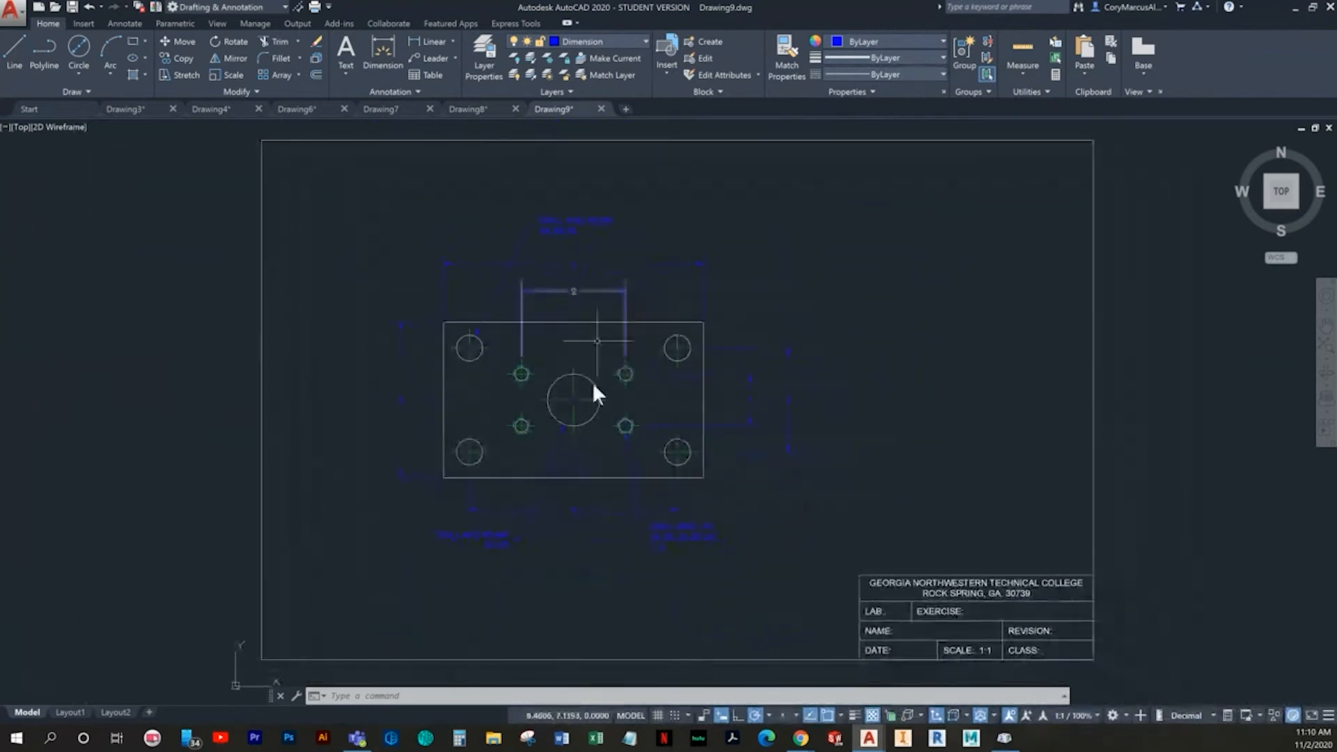
middle_drag(856, 457, 846, 456)
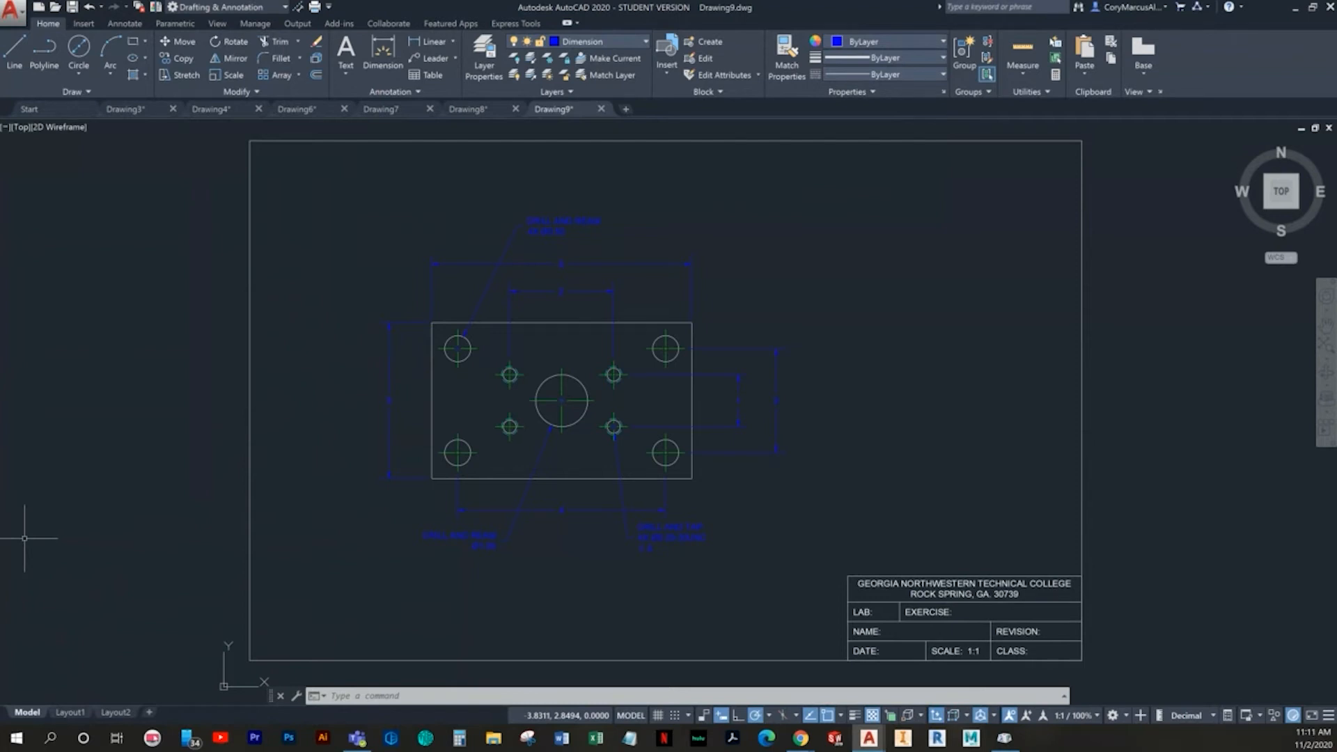
- Create a new drawing from the Imperial B template
click(35, 8)
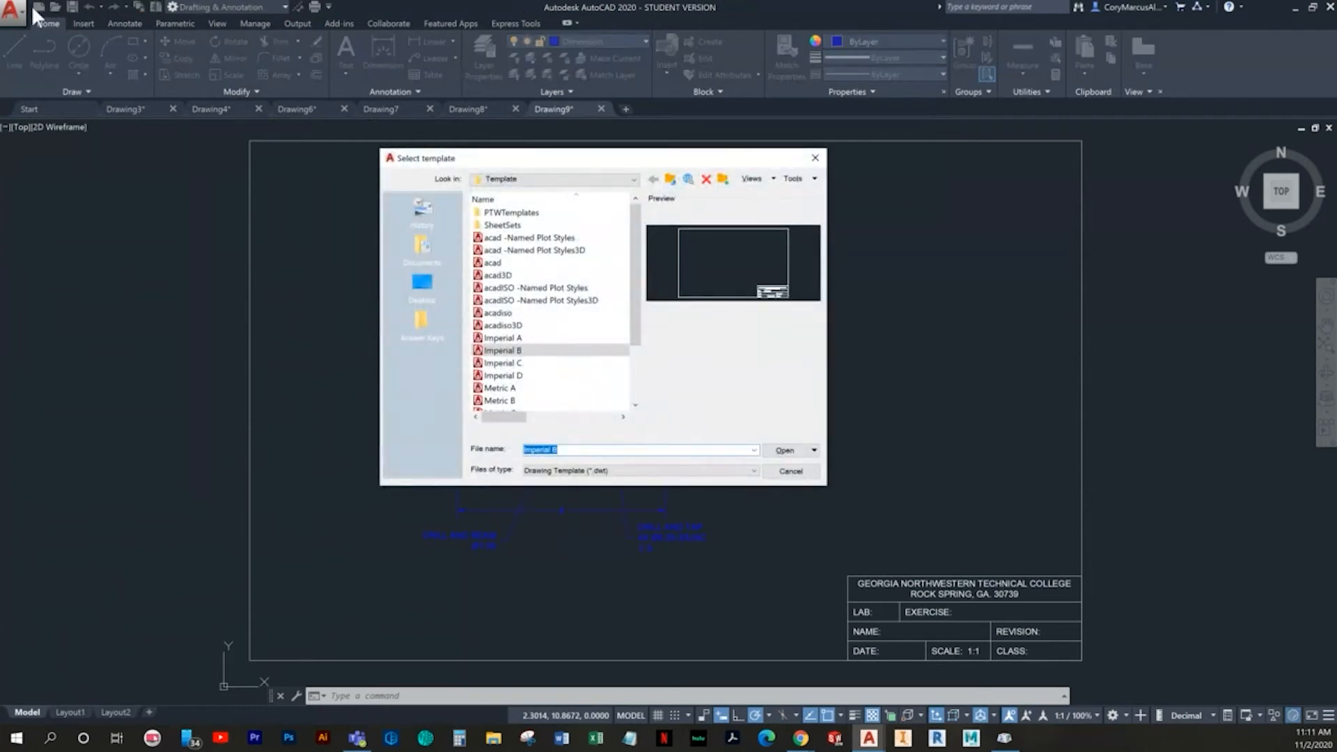
double_click(501, 350)
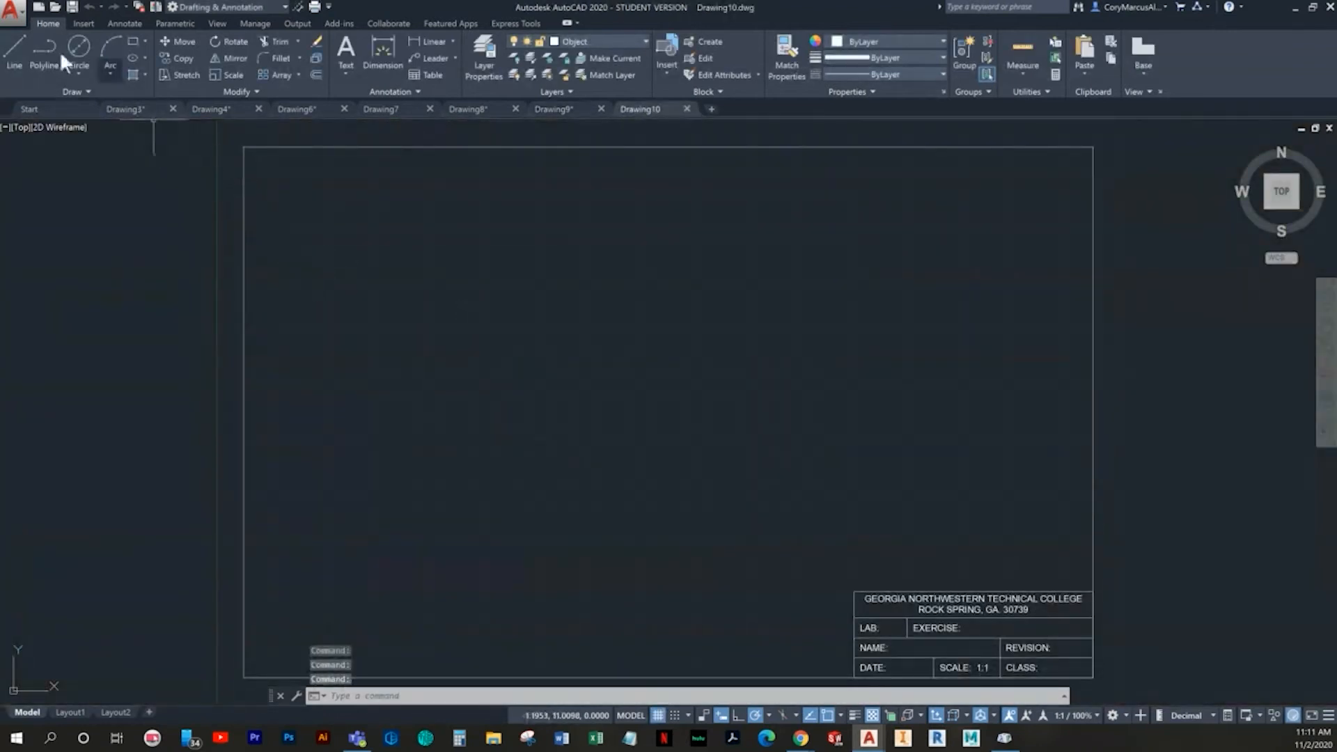
- Draw a line from the snap point 4,4 going 2.5 to the right and .35 up, with snap and grid off and ortho on after the start
click(16, 50)
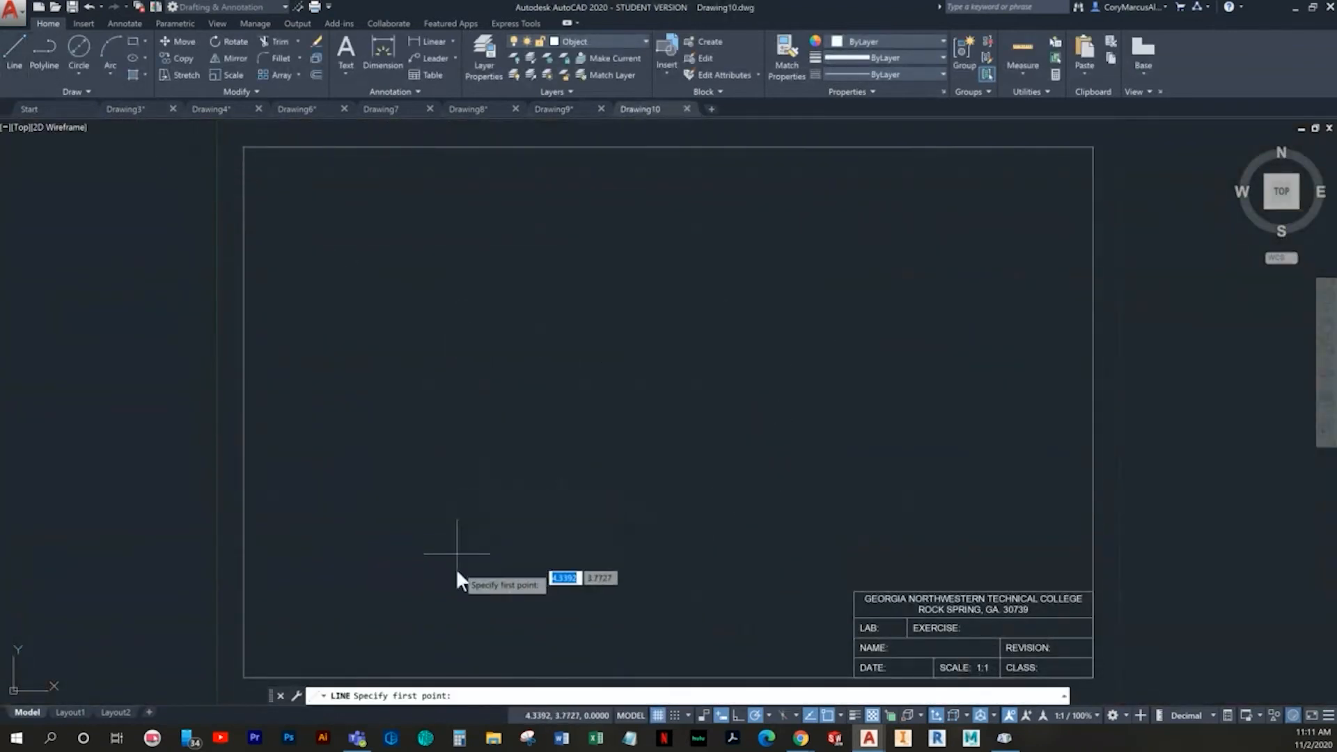
click(675, 716)
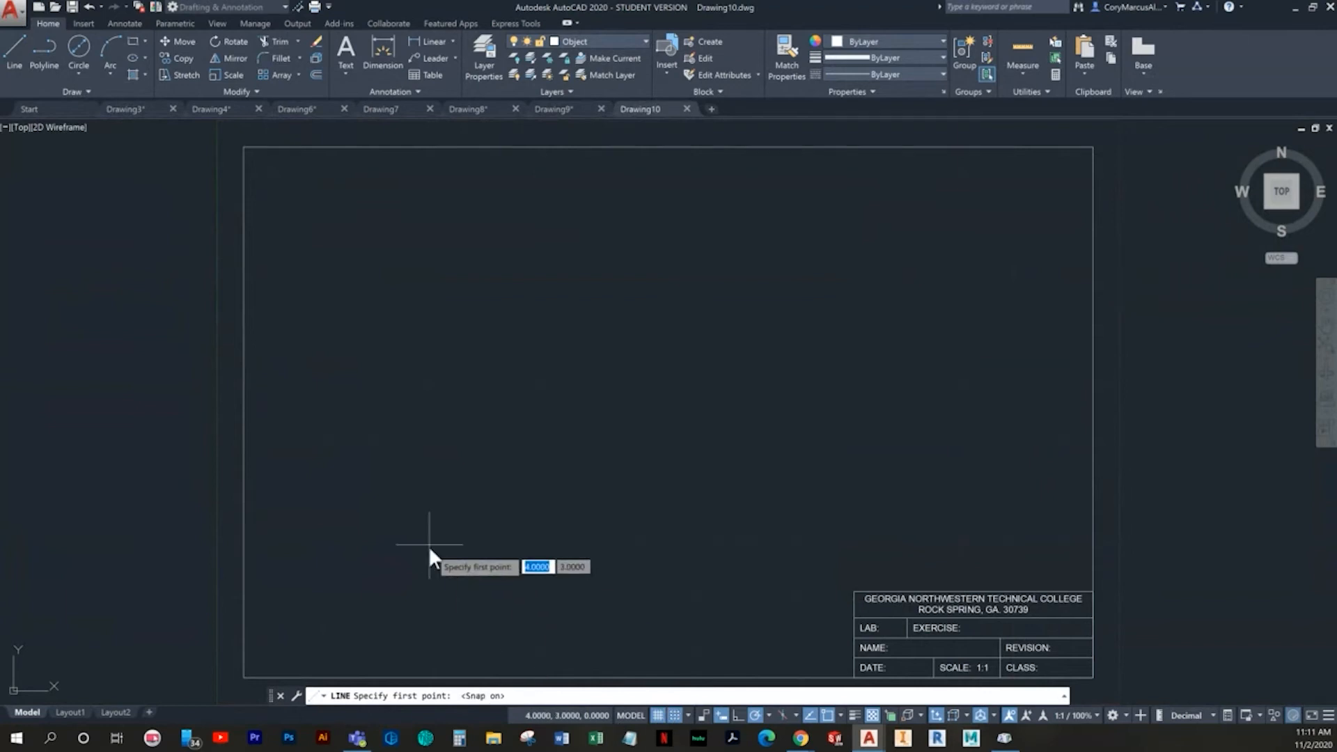
click(429, 491)
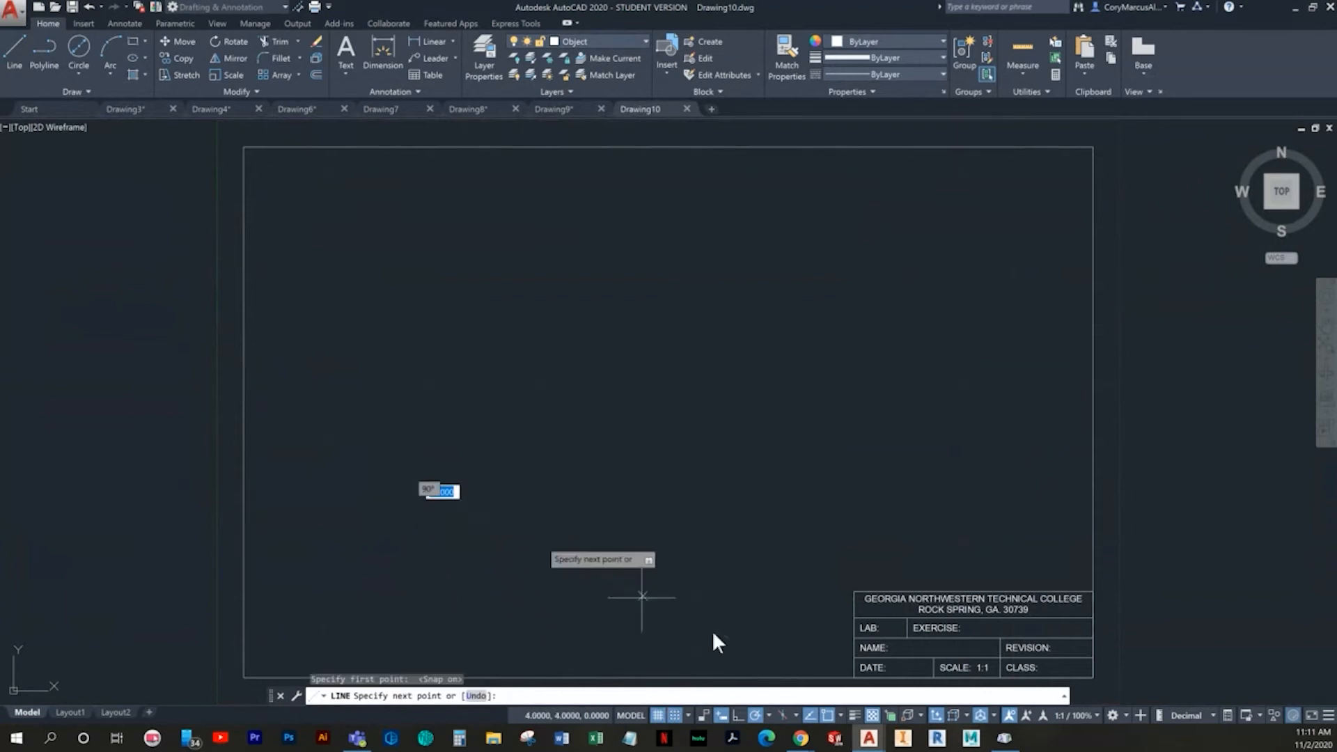
click(674, 712)
click(658, 712)
key(F8)
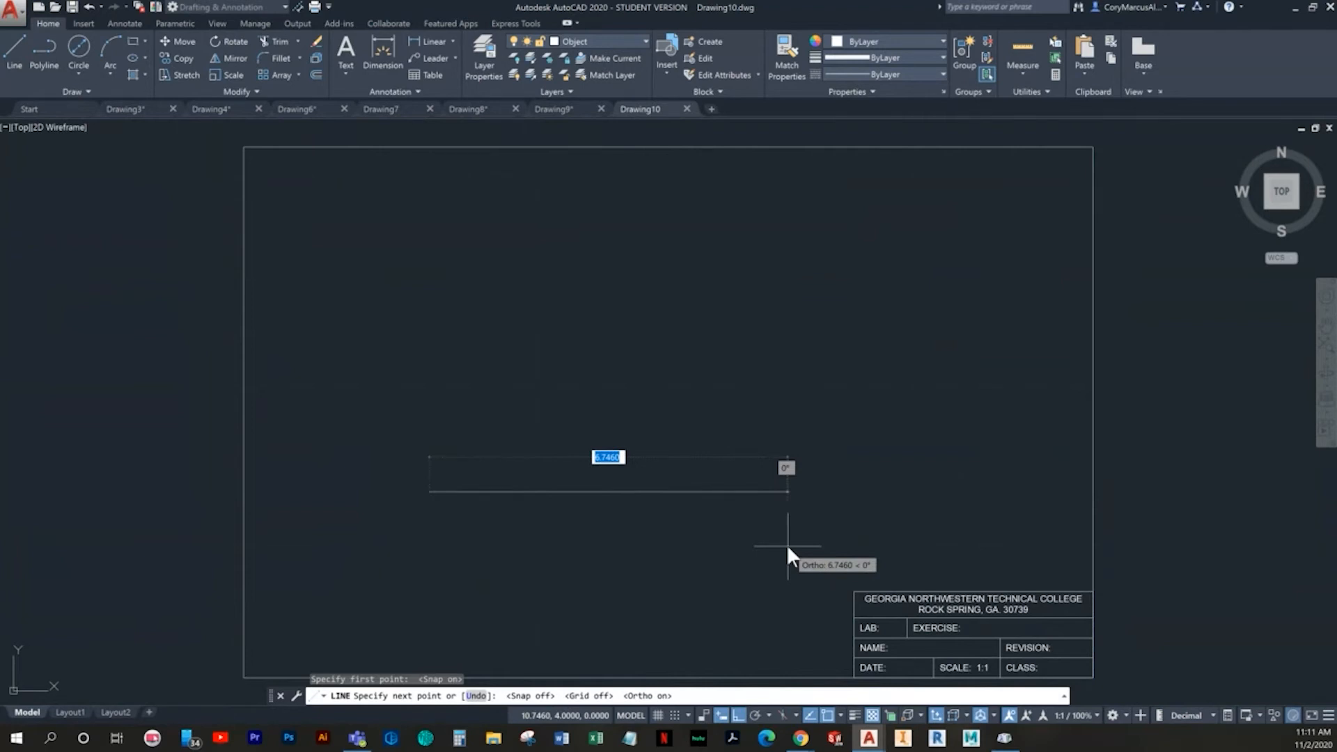
text(2.5)
key(Return)
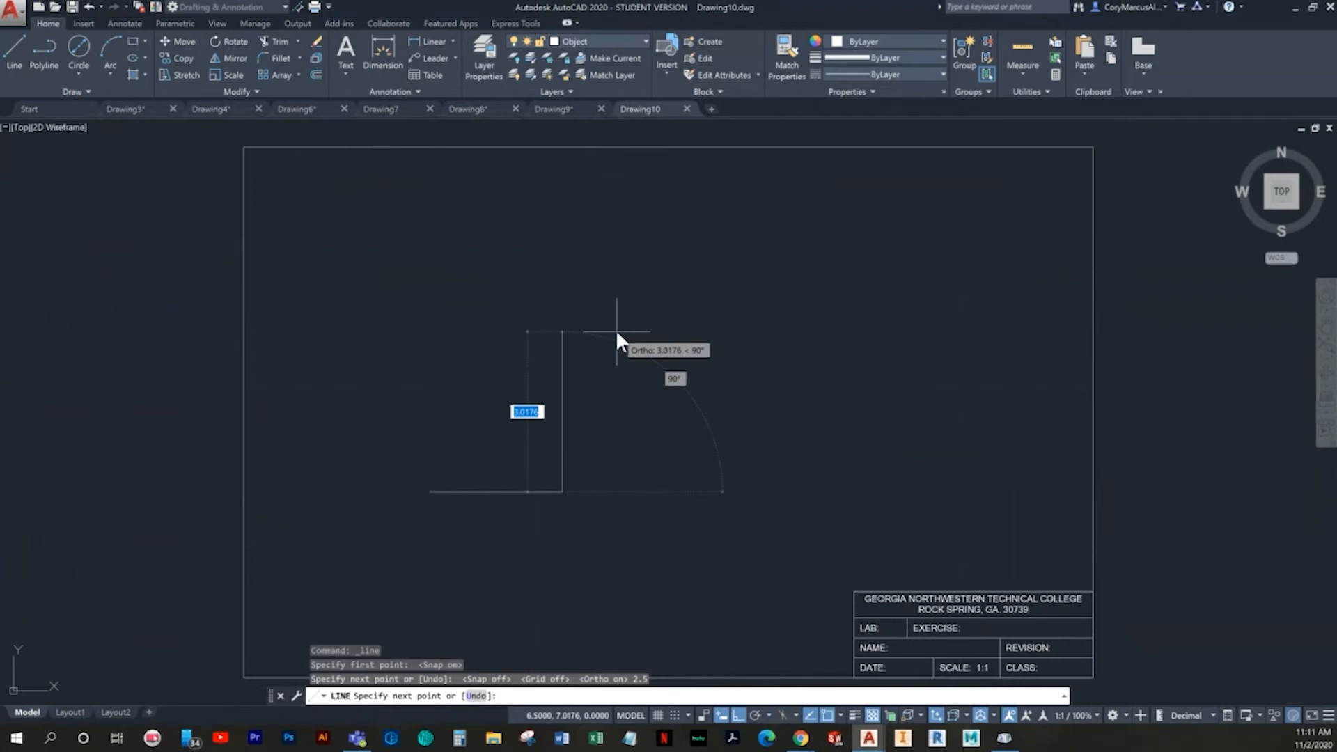
text(.35)
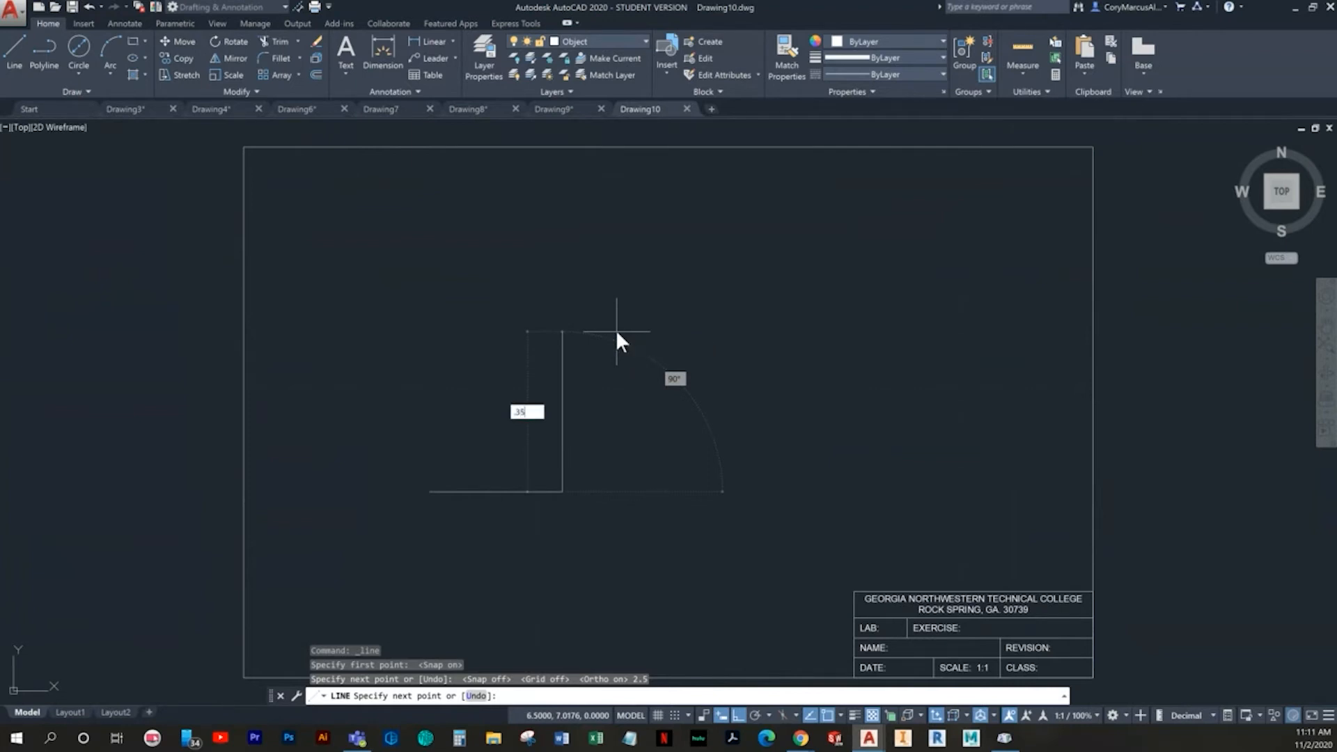
key(Return)
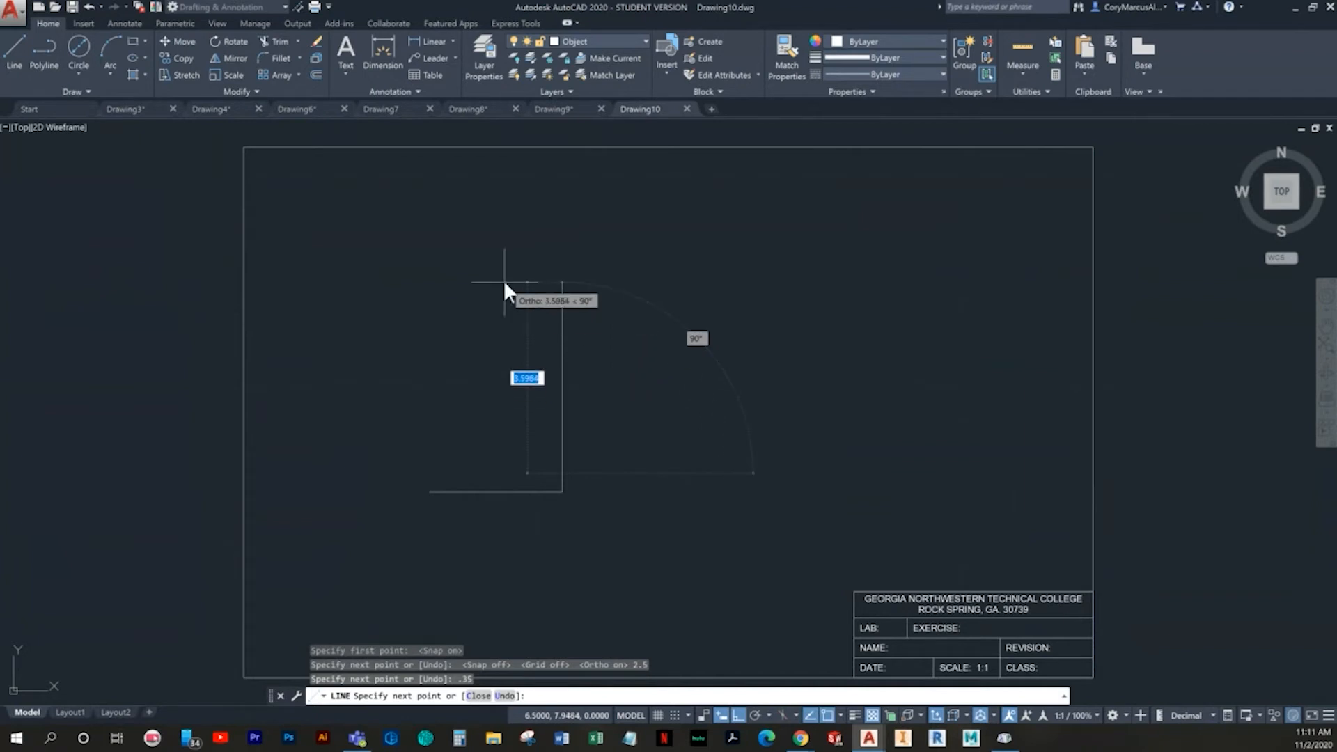
key(Return)
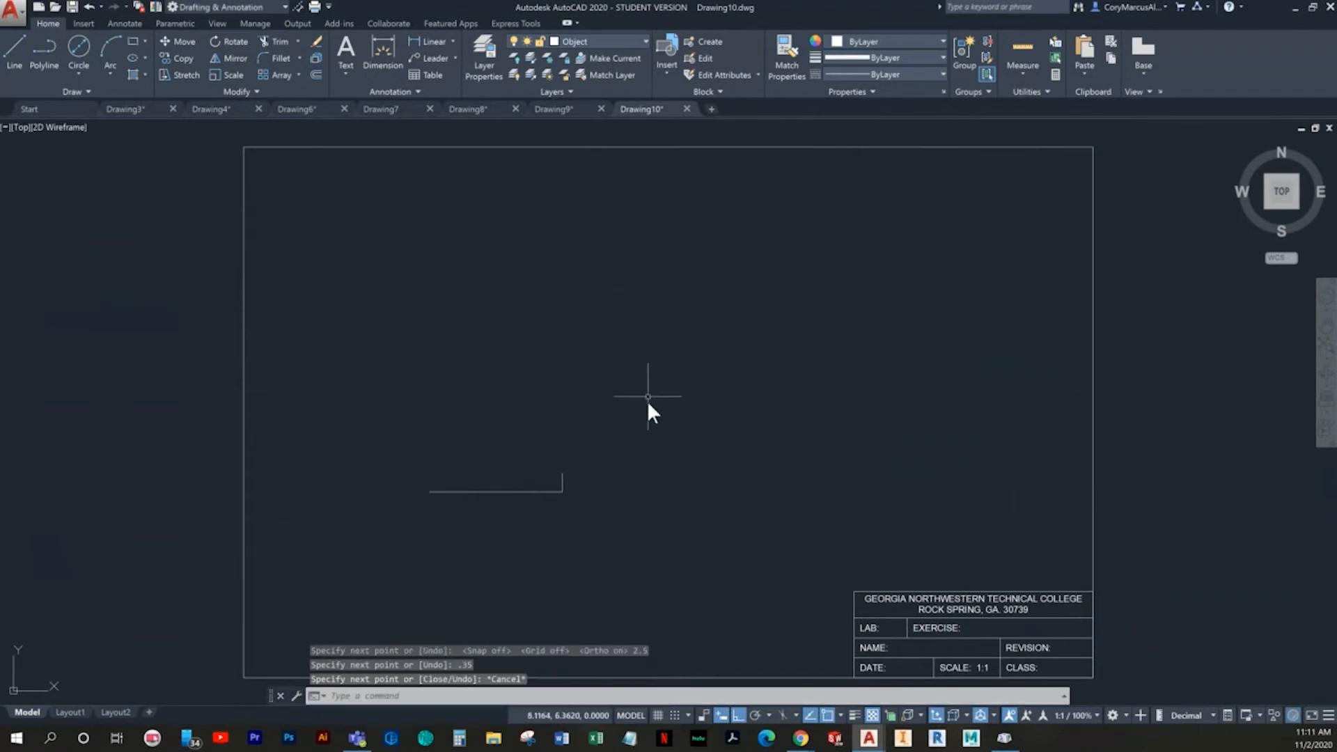
- Draw a 1.7 vertical line upward from the left end of the 2.5 base line
key(Return)
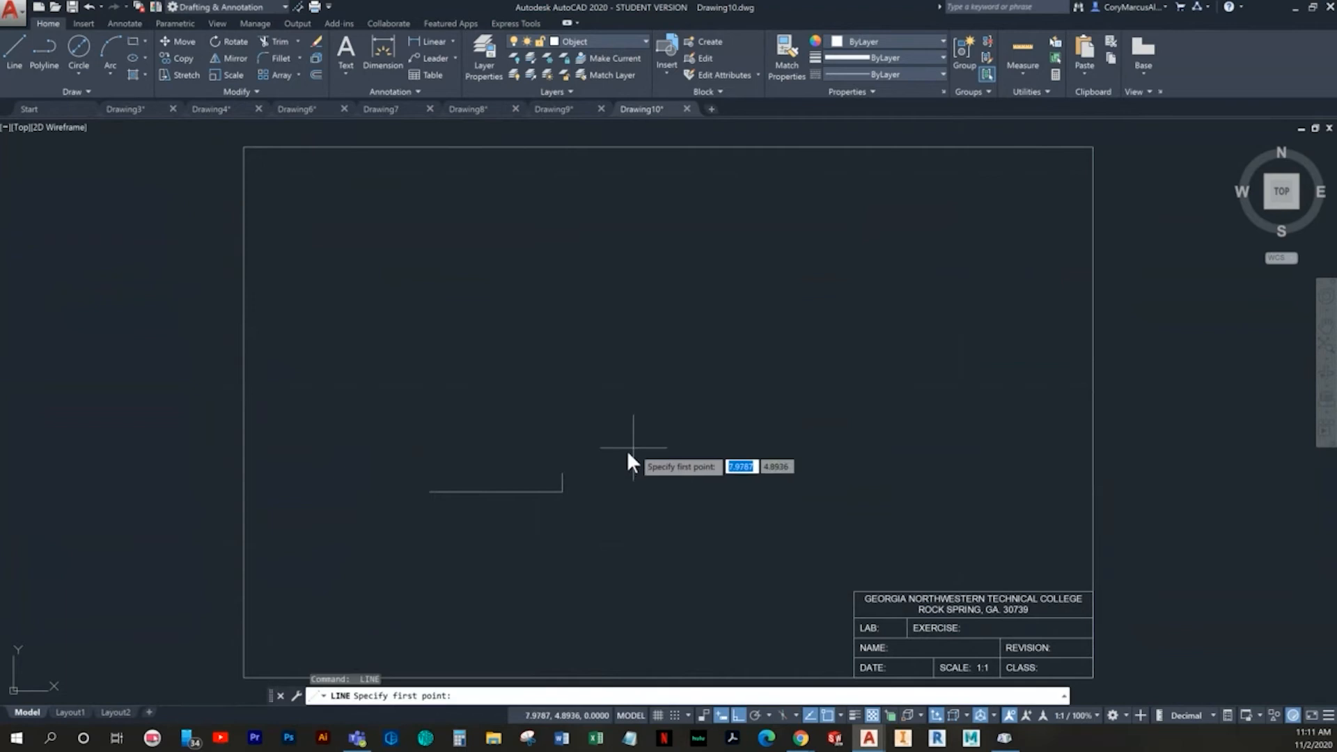
click(431, 491)
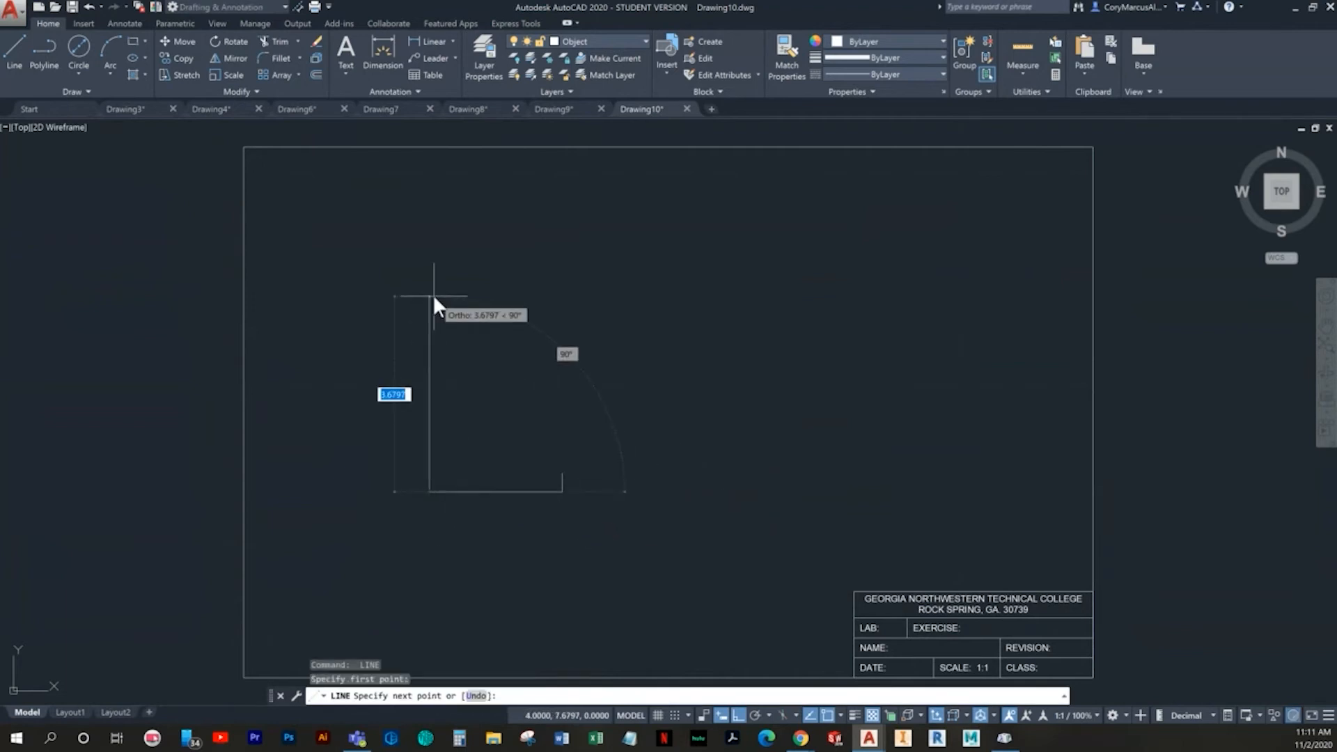
text(1.7)
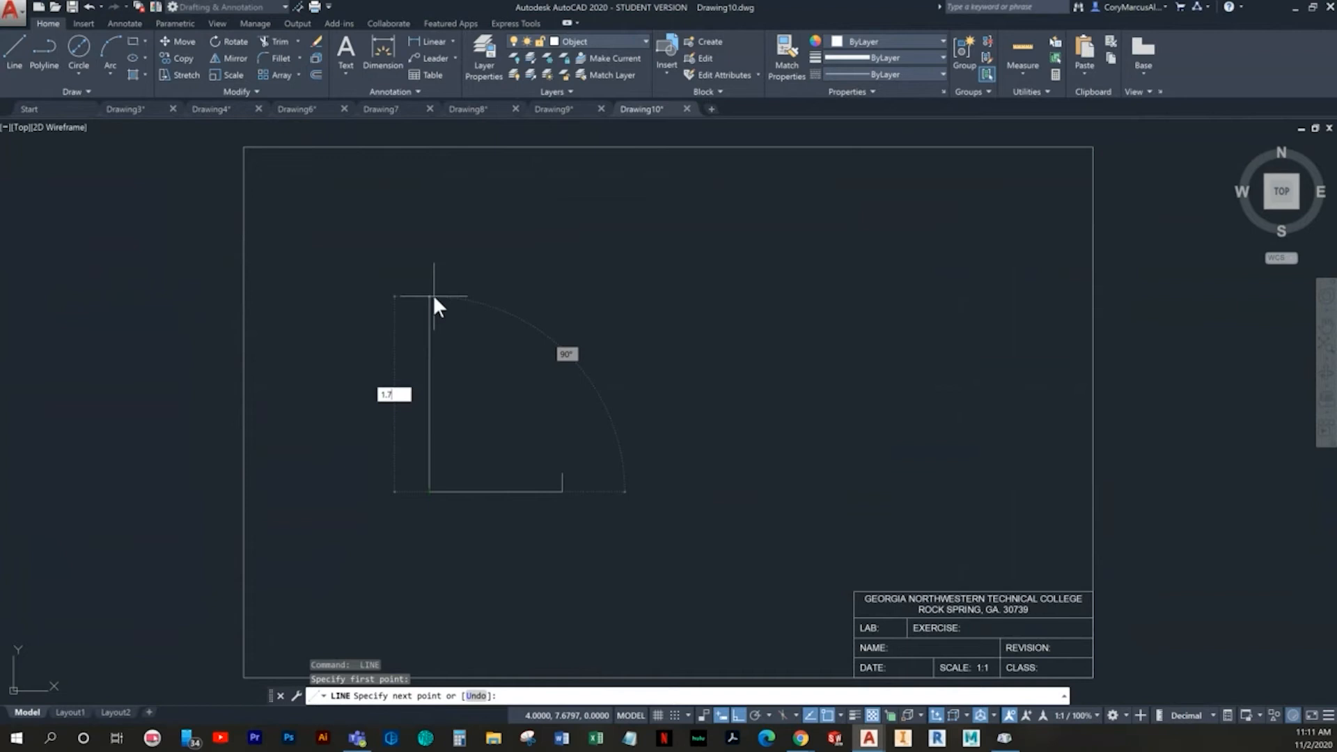
key(Return)
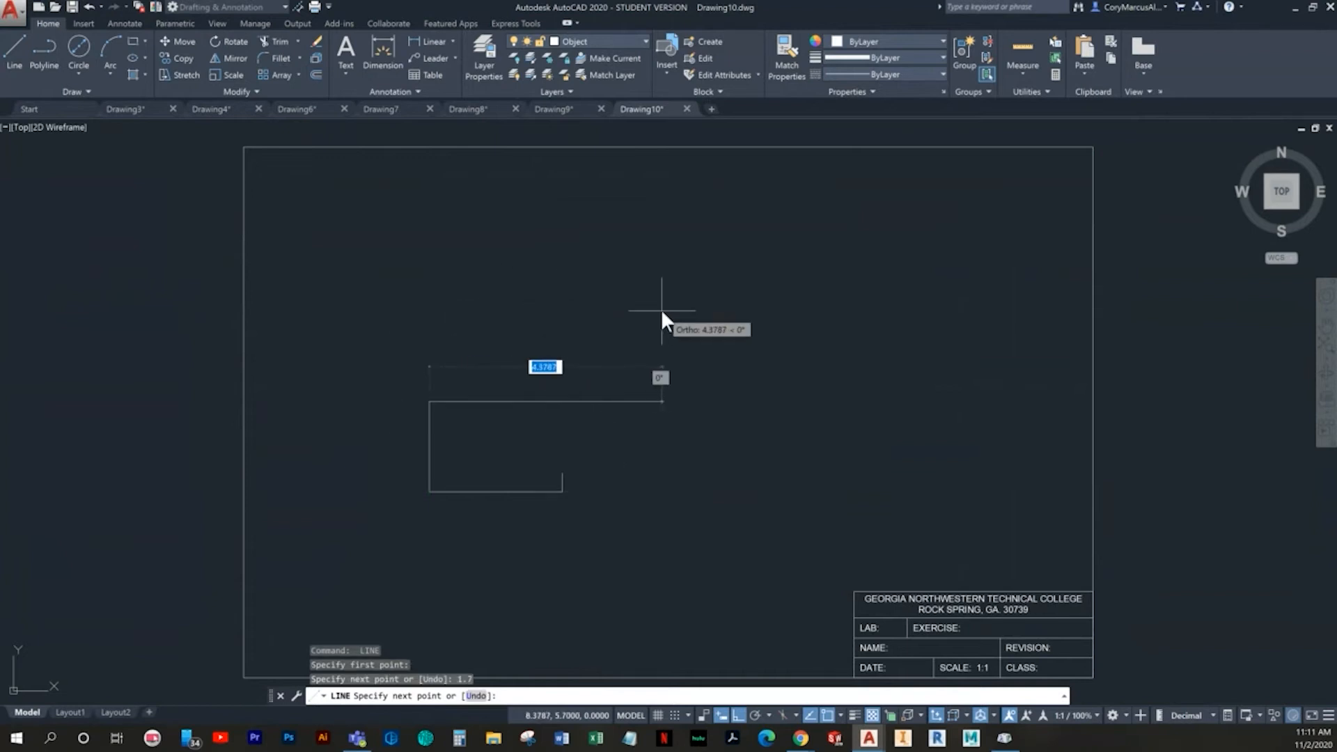
- Continue the profile with a 2.5 horizontal line to the right and a .35 vertical line downward
text(2.5)
key(Return)
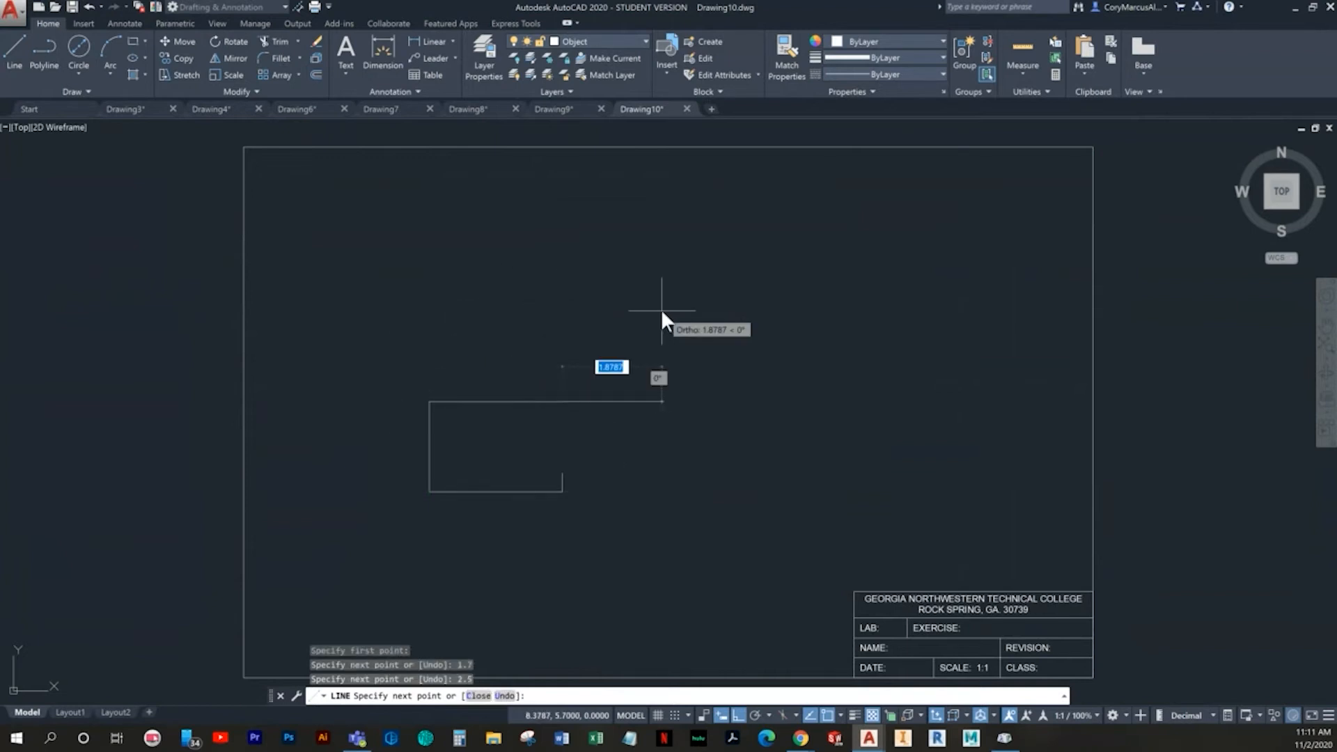
text(.35)
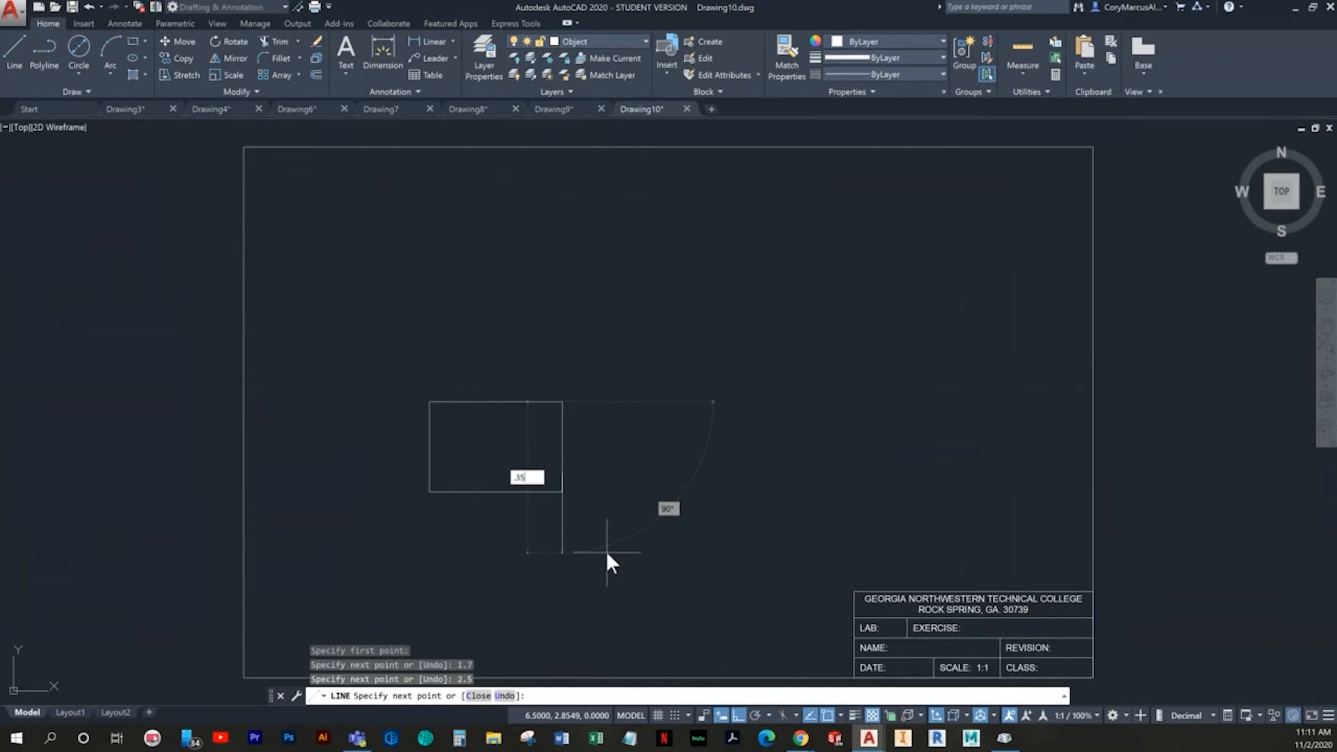
key(Return)
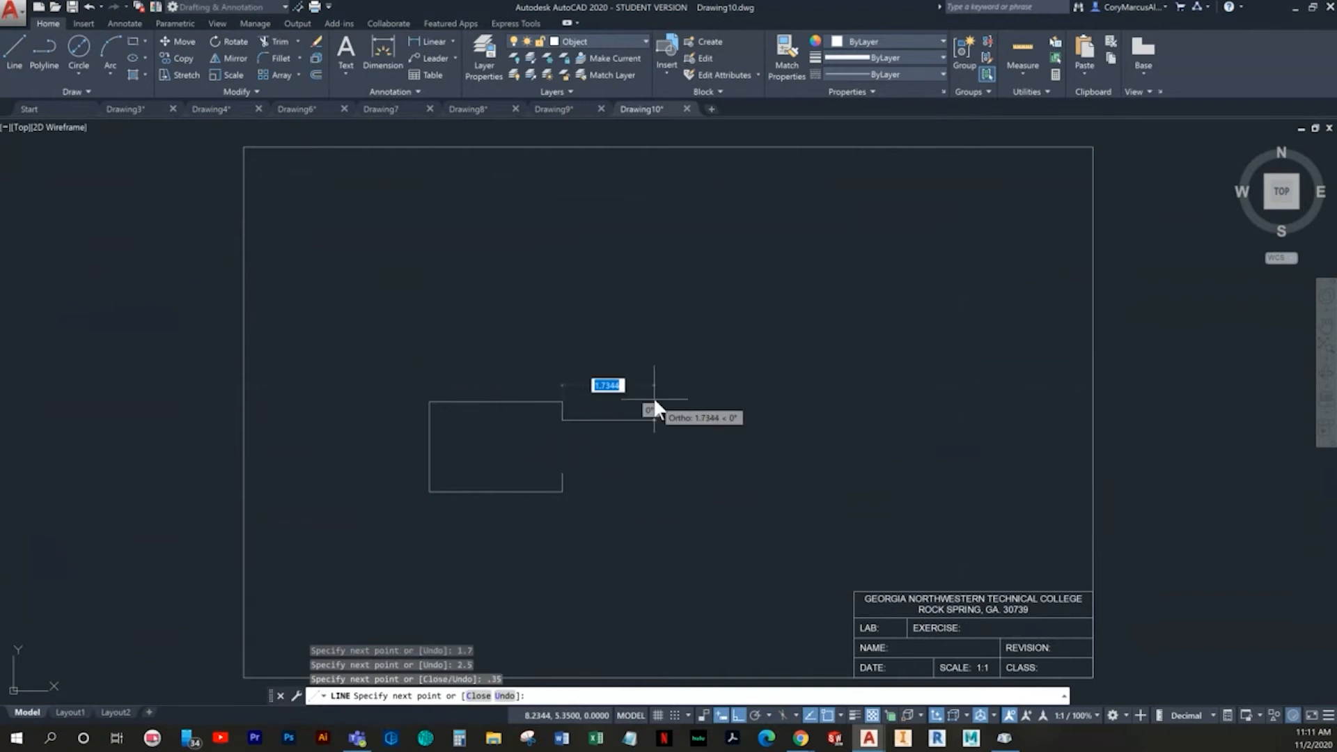
- Turn on 45-degree polar tracking and draw a 225° diagonal about 1.06 long from the lower end of the upper .35 edge
key(F10)
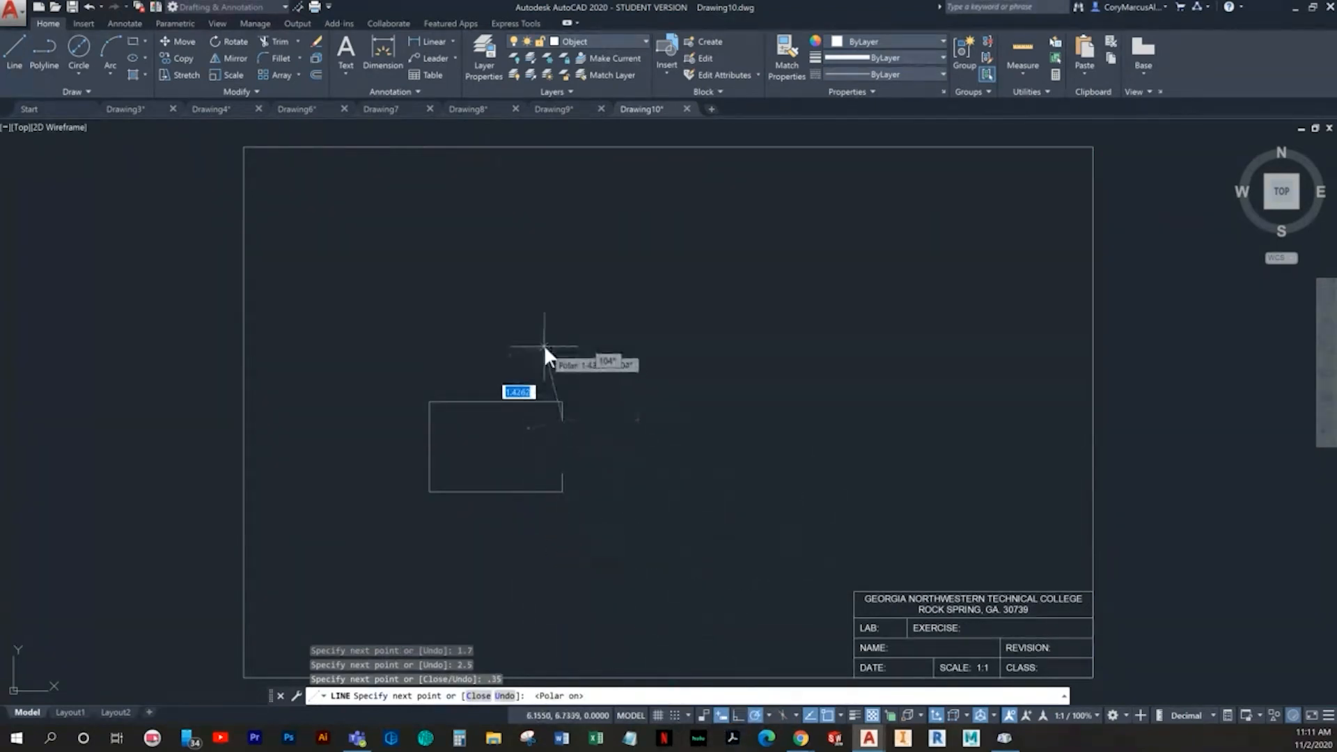
scroll(553, 357, up, 4)
middle_drag(561, 398, 484, 161)
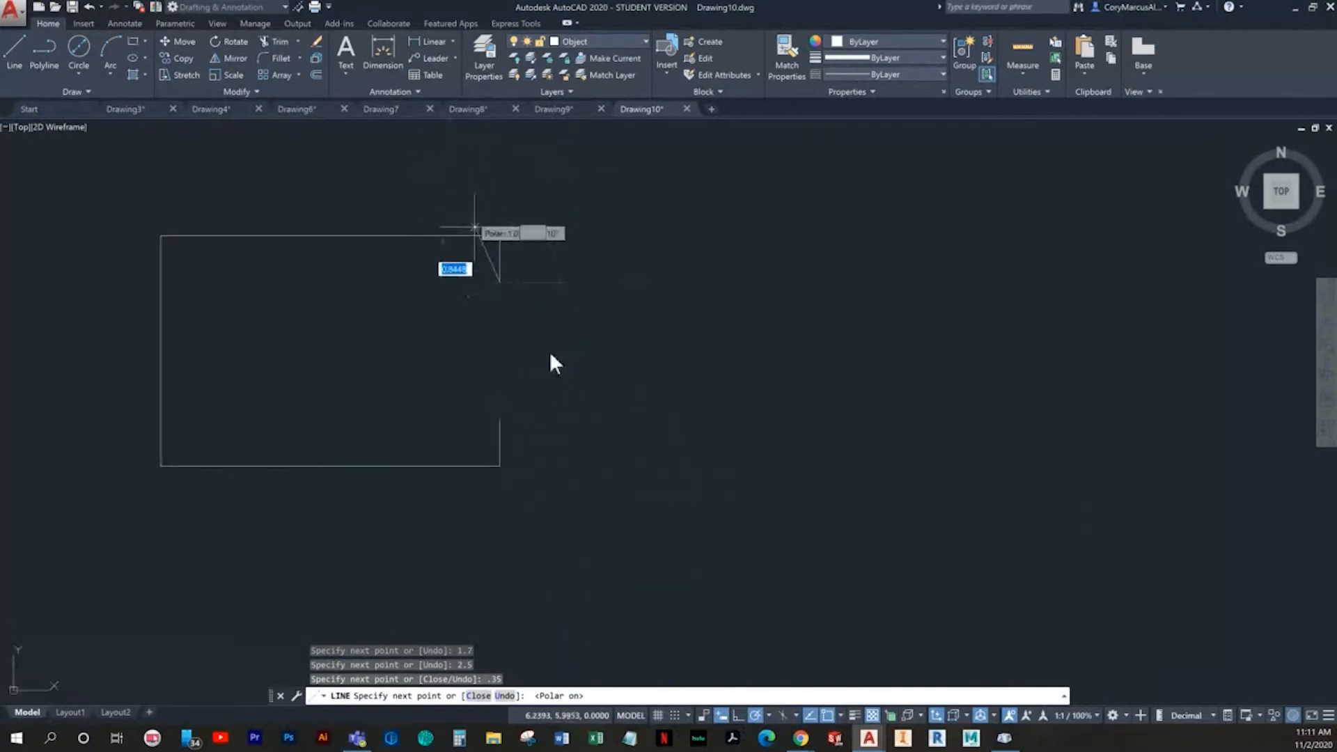
right_click(756, 716)
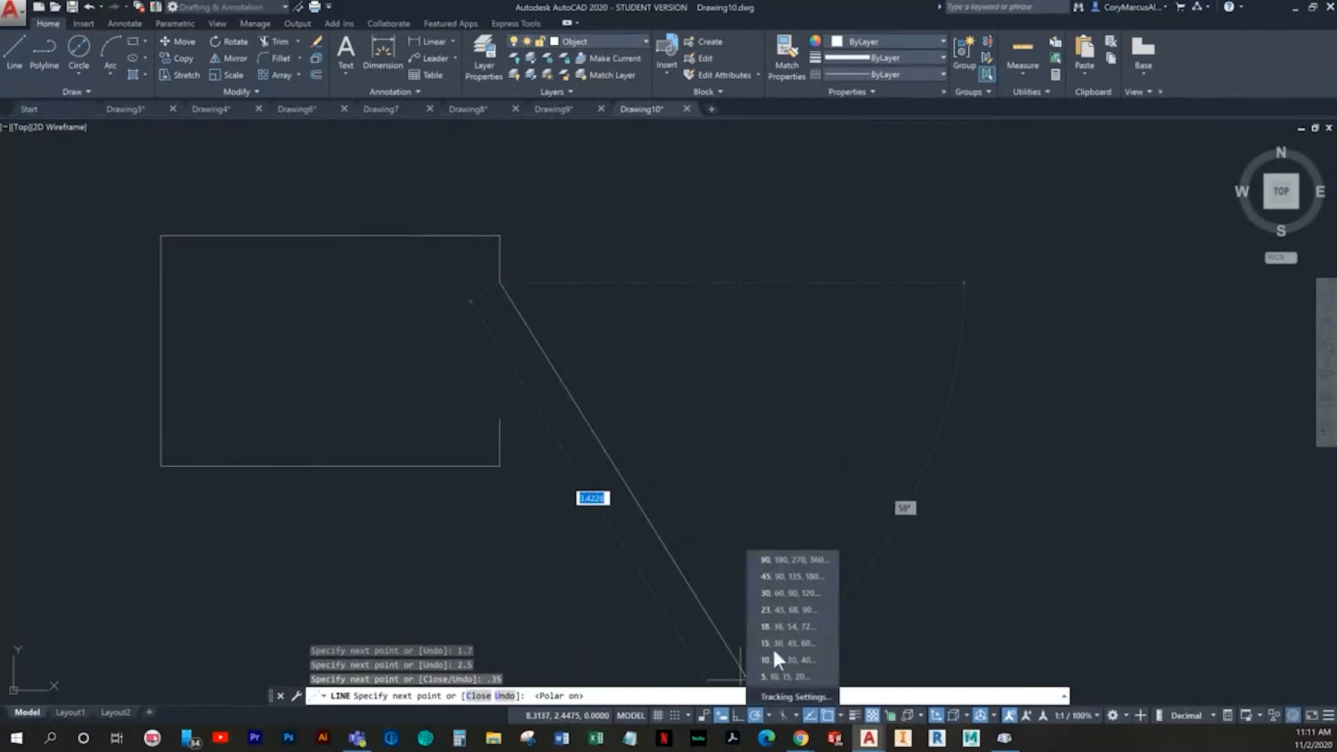
click(787, 579)
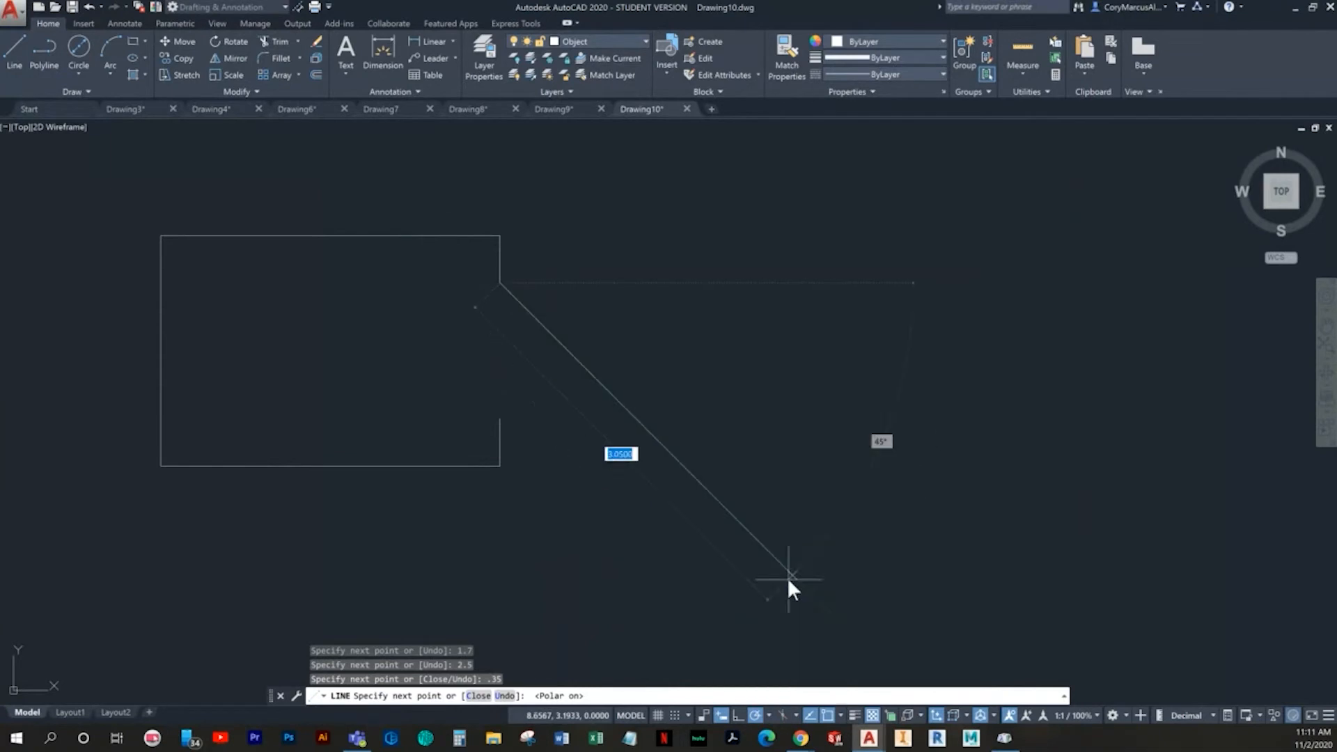
click(397, 383)
key(Return)
key(Return)
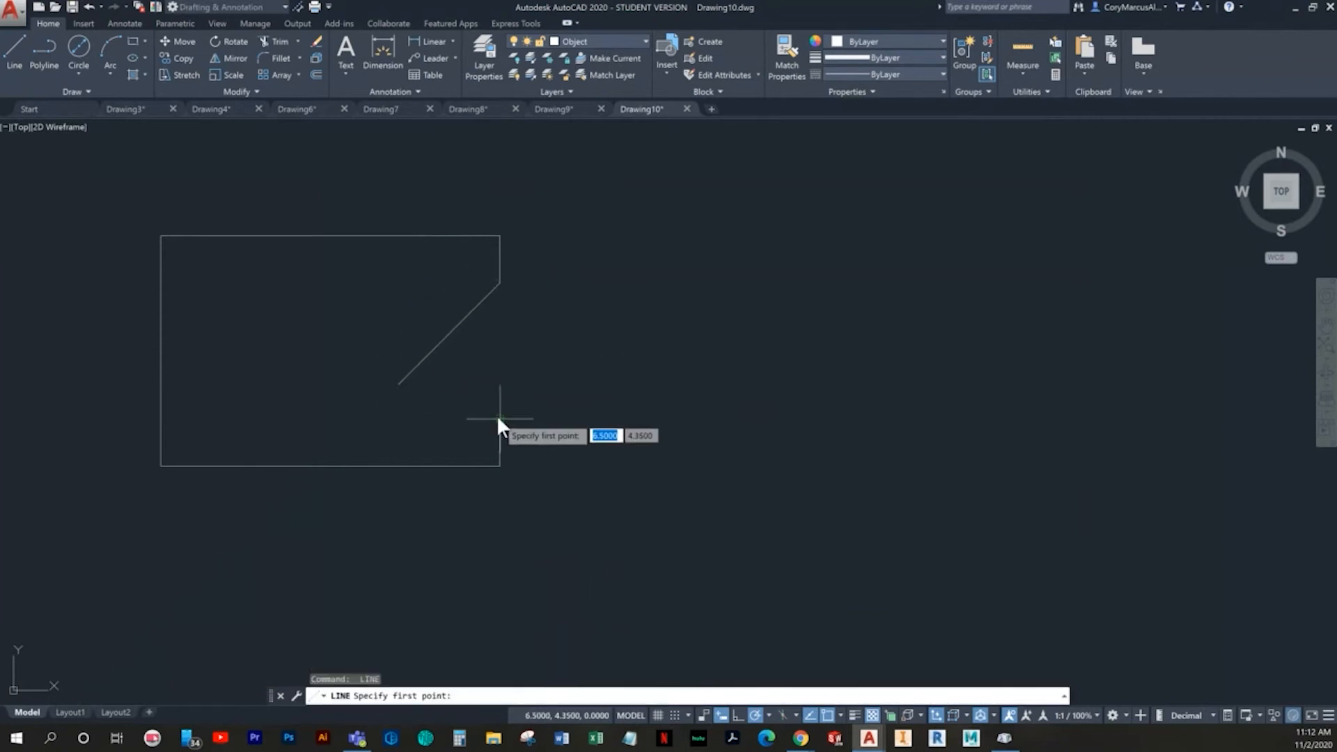
- Draw a diagonal up and to the left at 45 degrees from the top of the lower .35 edge, crossing the first diagonal
click(497, 417)
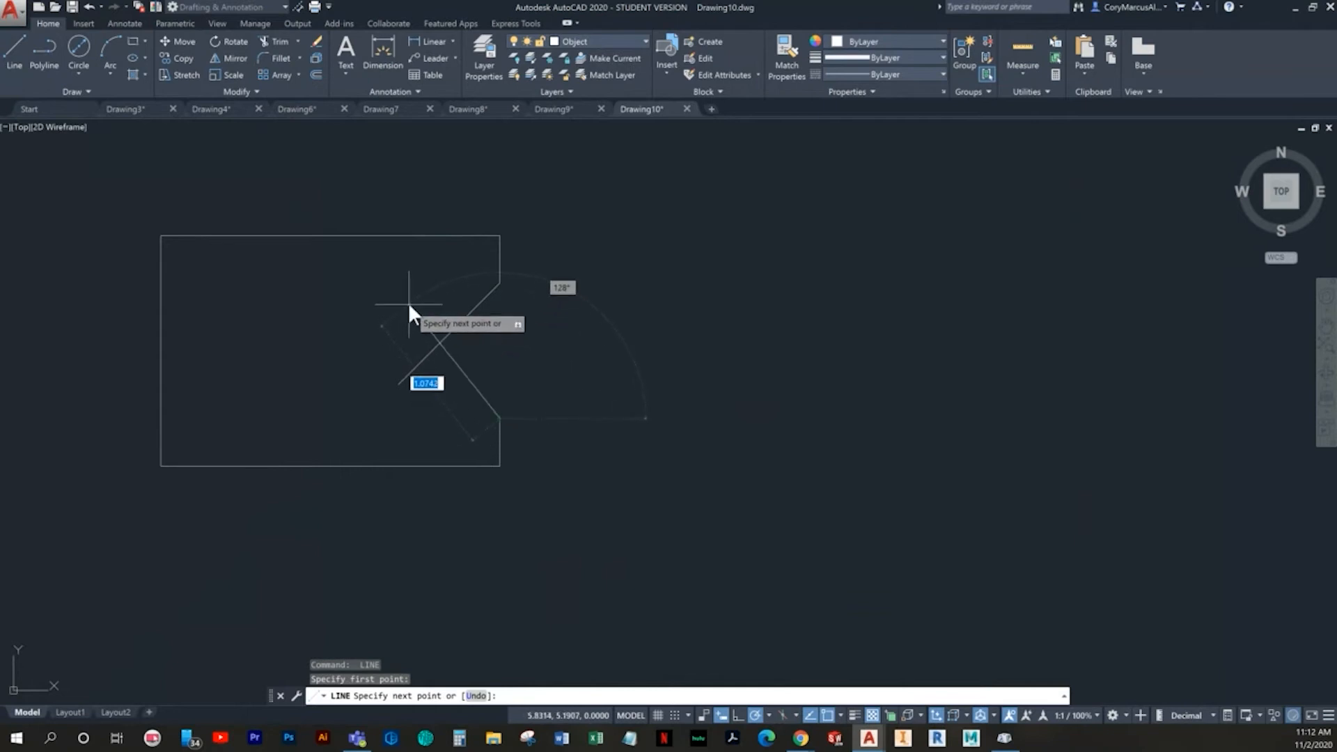
click(387, 305)
key(Escape)
key(Escape)
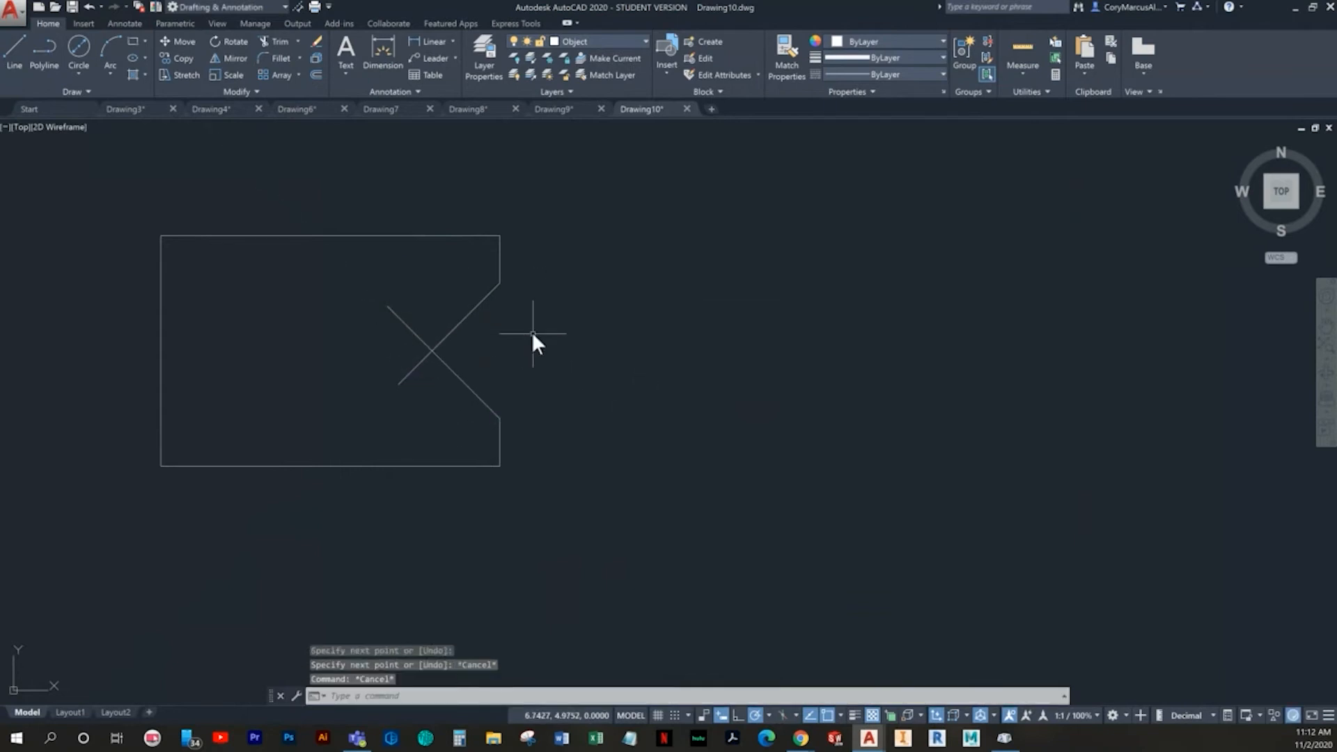
- Trim the two diagonals beyond their intersection to leave a V-shaped notch
text(tr)
key(Return)
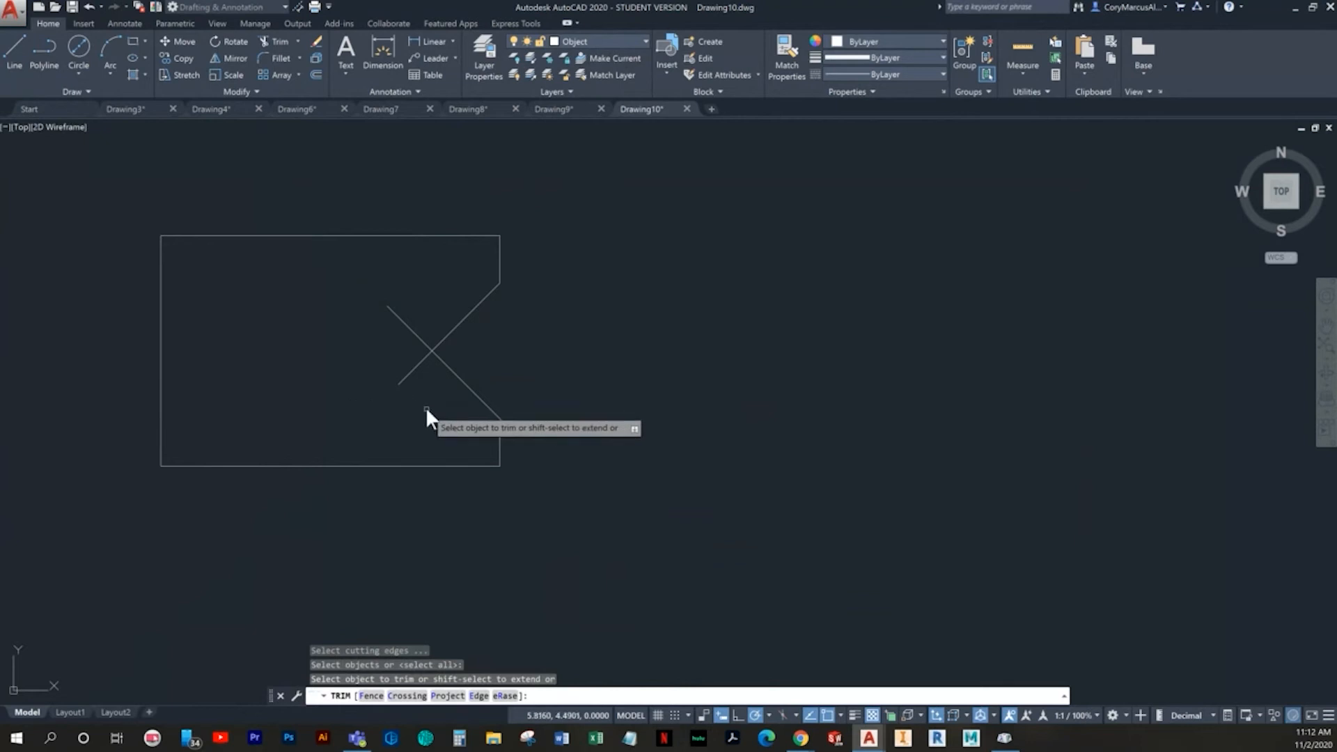
click(425, 406)
click(403, 367)
click(426, 285)
click(402, 323)
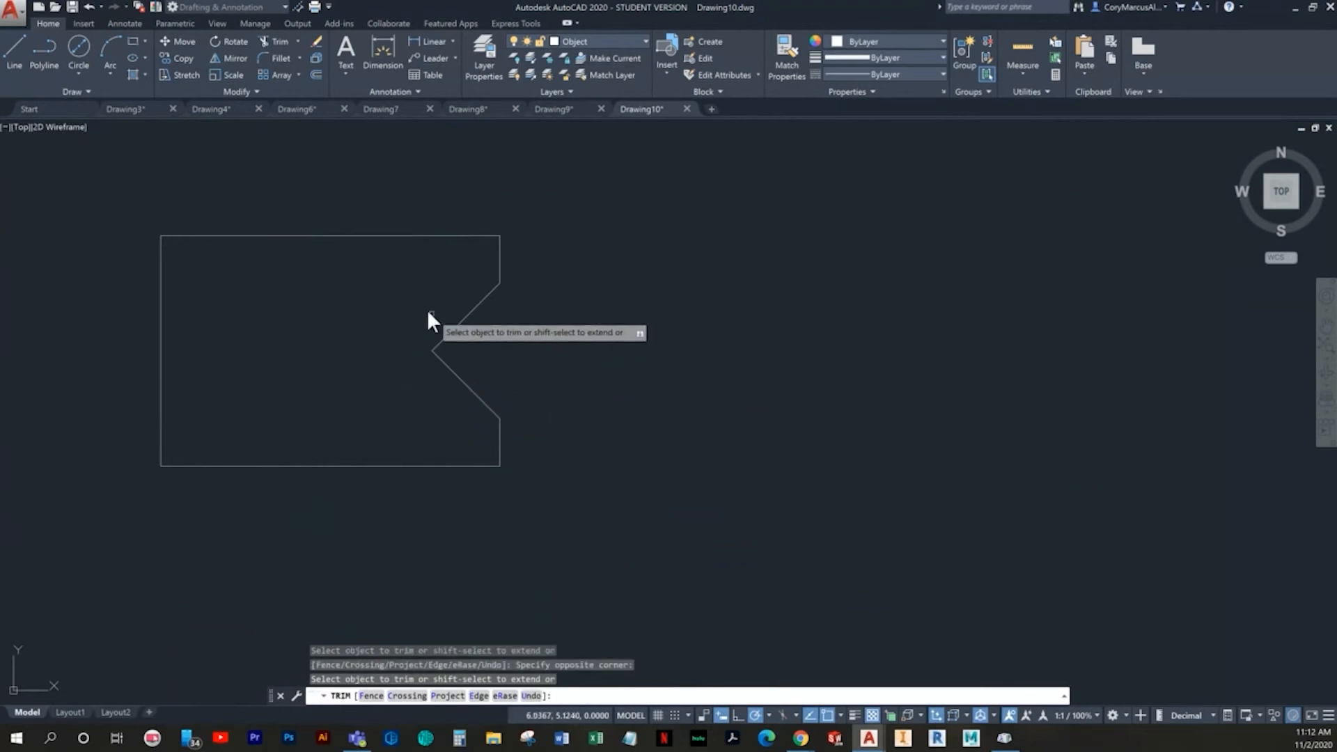
key(Escape)
- Dimension the angle between the notch's two sides and set the dimension's precision to six decimal places
click(387, 51)
click(483, 294)
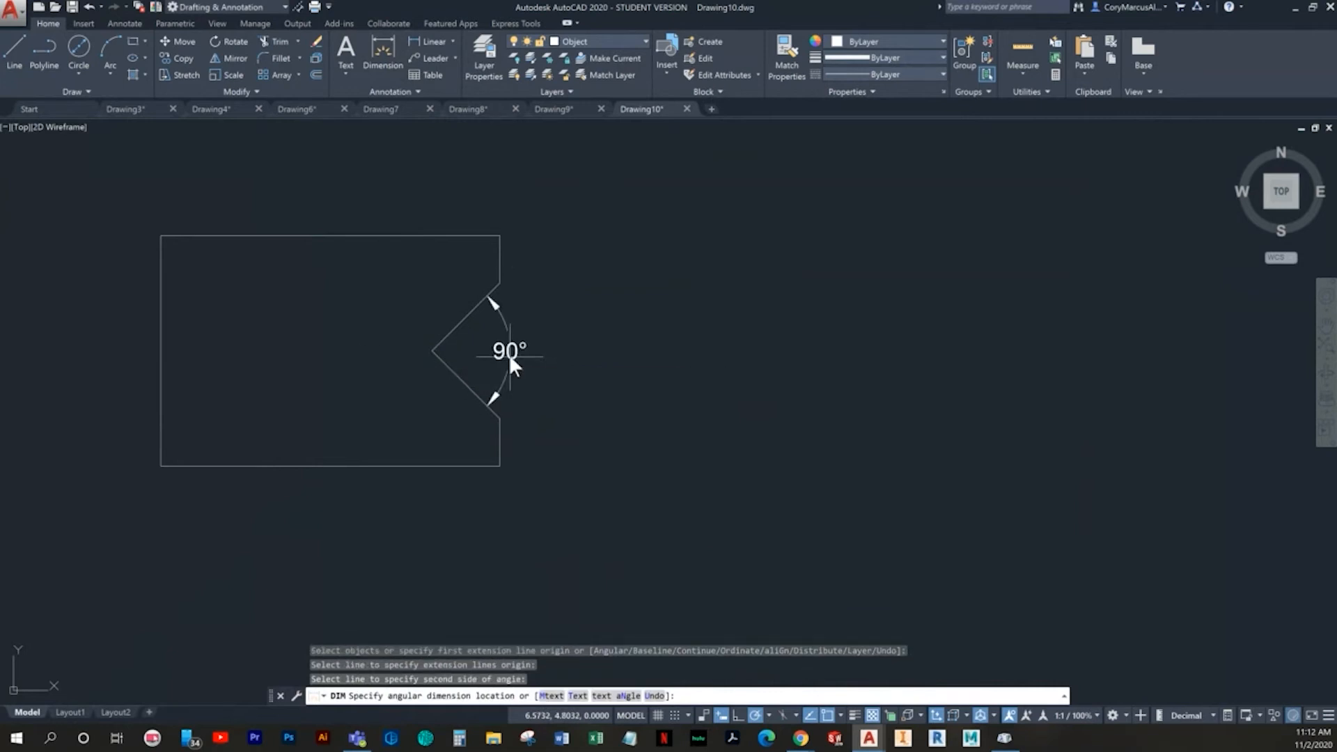
click(509, 354)
key(Return)
click(519, 362)
click(479, 329)
right_click(479, 330)
mouse_move(595, 382)
click(686, 458)
key(Escape)
key(Escape)
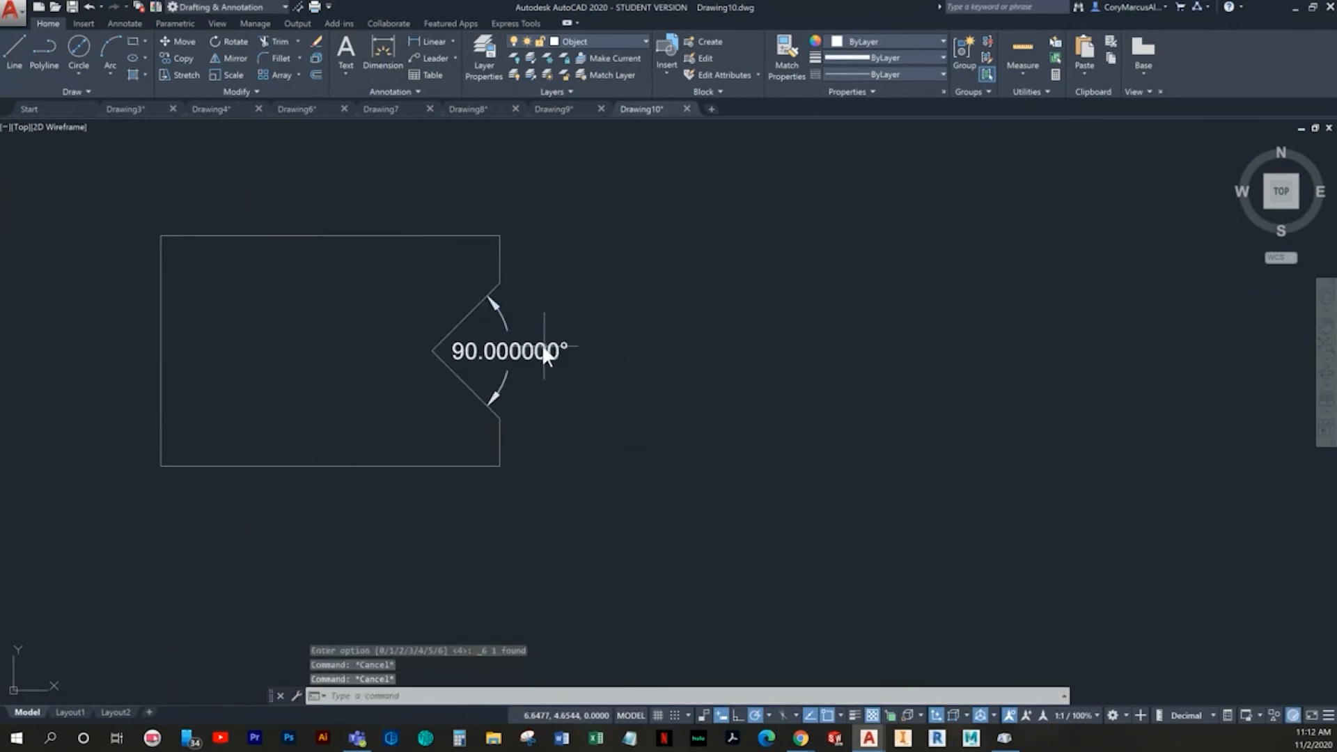
- Undo the precision change and the notch's angular dimension
key(ctrl+z)
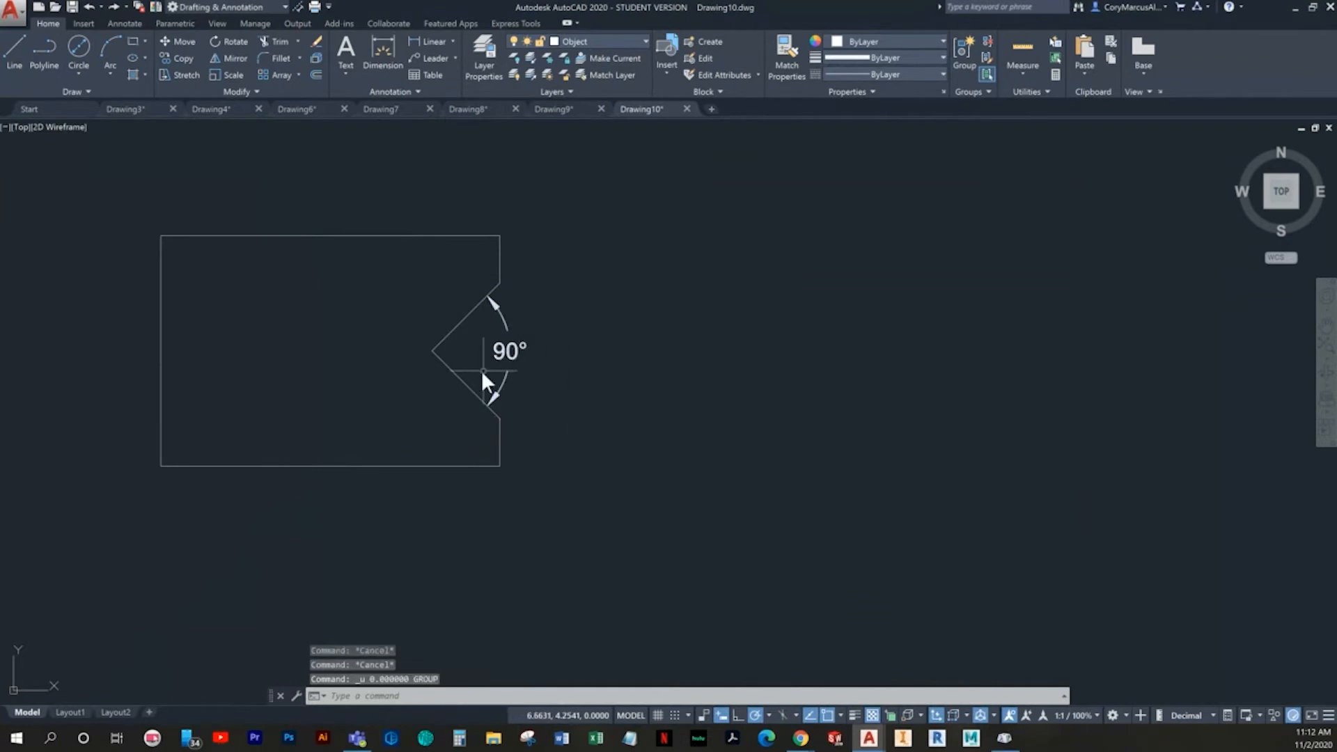
key(Escape)
key(ctrl+z)
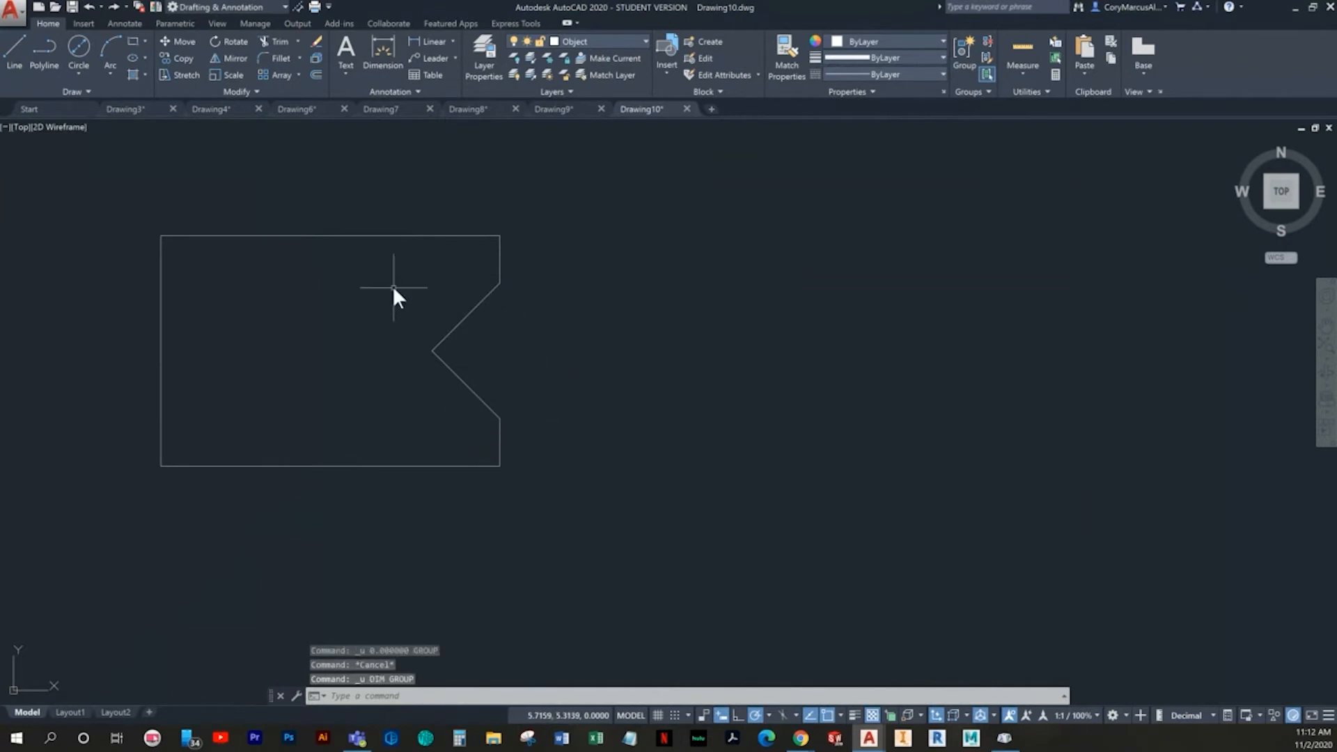
- With ortho on, draw horizontal lines from the notch's upper and lower corners leftward past the profile's left edge
click(15, 50)
click(500, 283)
middle_drag(334, 298, 389, 288)
key(F8)
click(165, 320)
key(Return)
key(Return)
click(555, 409)
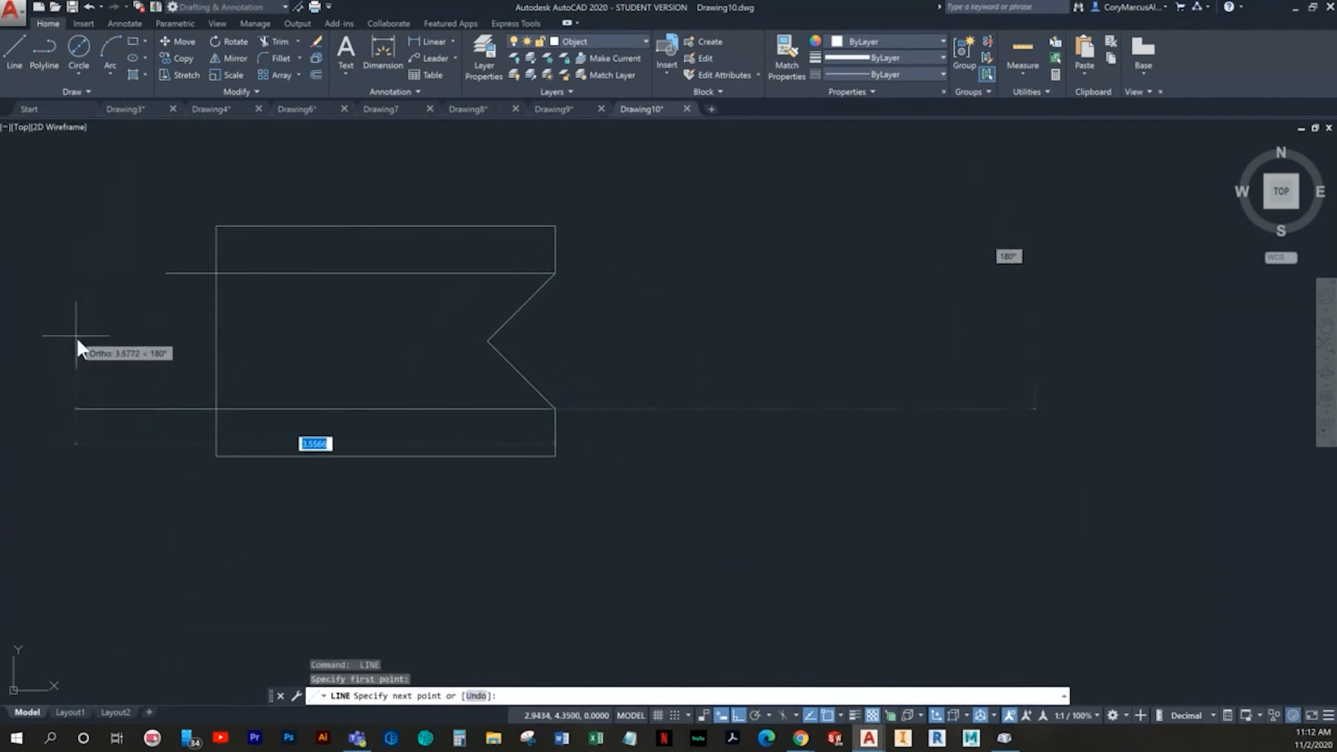
click(113, 342)
key(Return)
- Trim the parts of both horizontal lines that extend beyond the profile's left edge
text(tr)
key(Return)
key(Return)
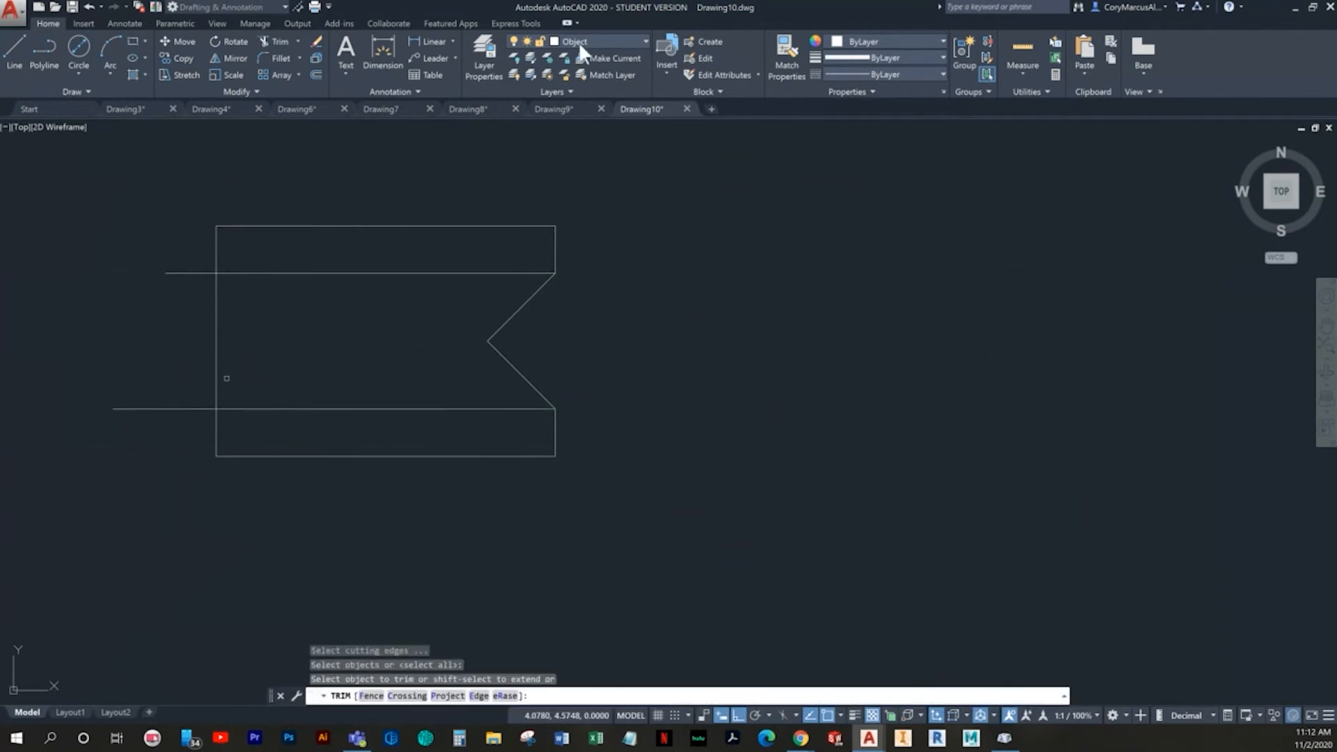
click(181, 445)
click(161, 230)
key(Escape)
- Move the two inner horizontal lines to the layer that shows them as cyan dashed lines
click(447, 424)
click(371, 265)
click(602, 43)
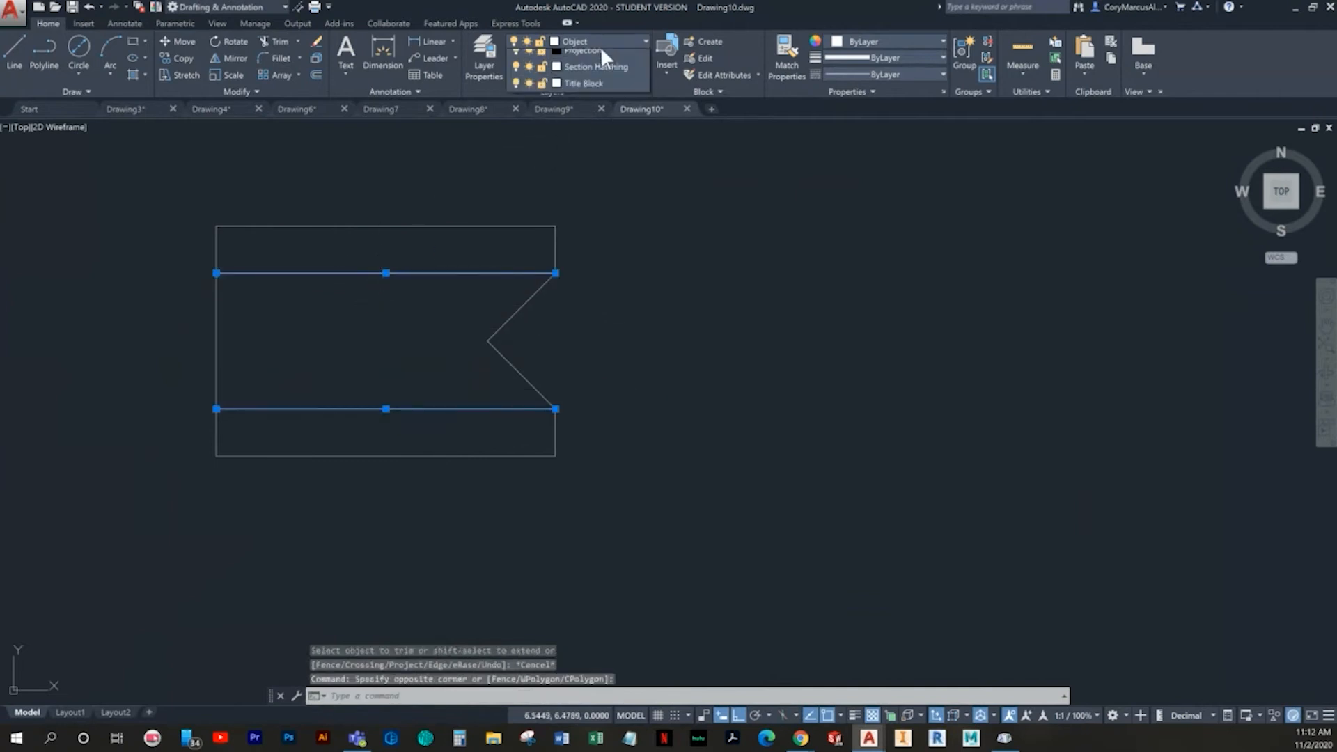
click(578, 164)
key(Escape)
key(Escape)
- Offset the short vertical edge above the notch 1 unit to the left
middle_drag(626, 331, 681, 352)
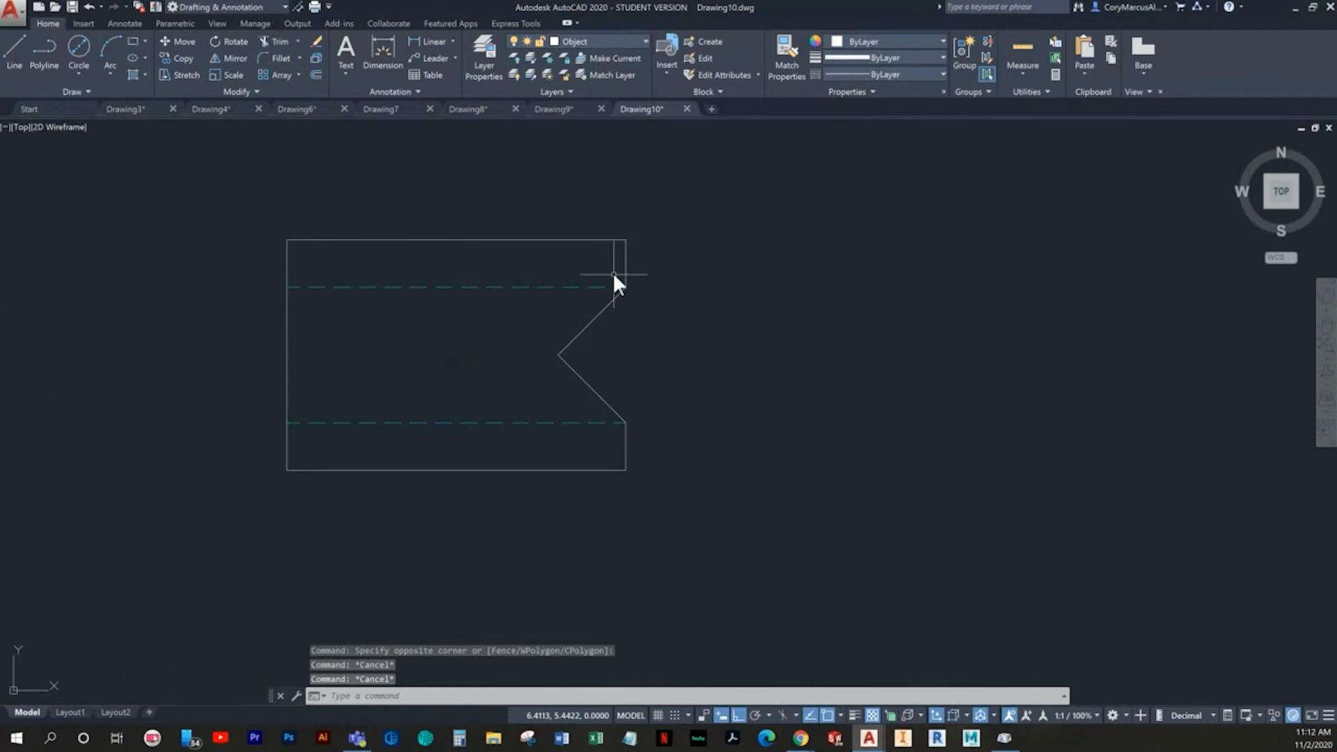
text(o)
key(Return)
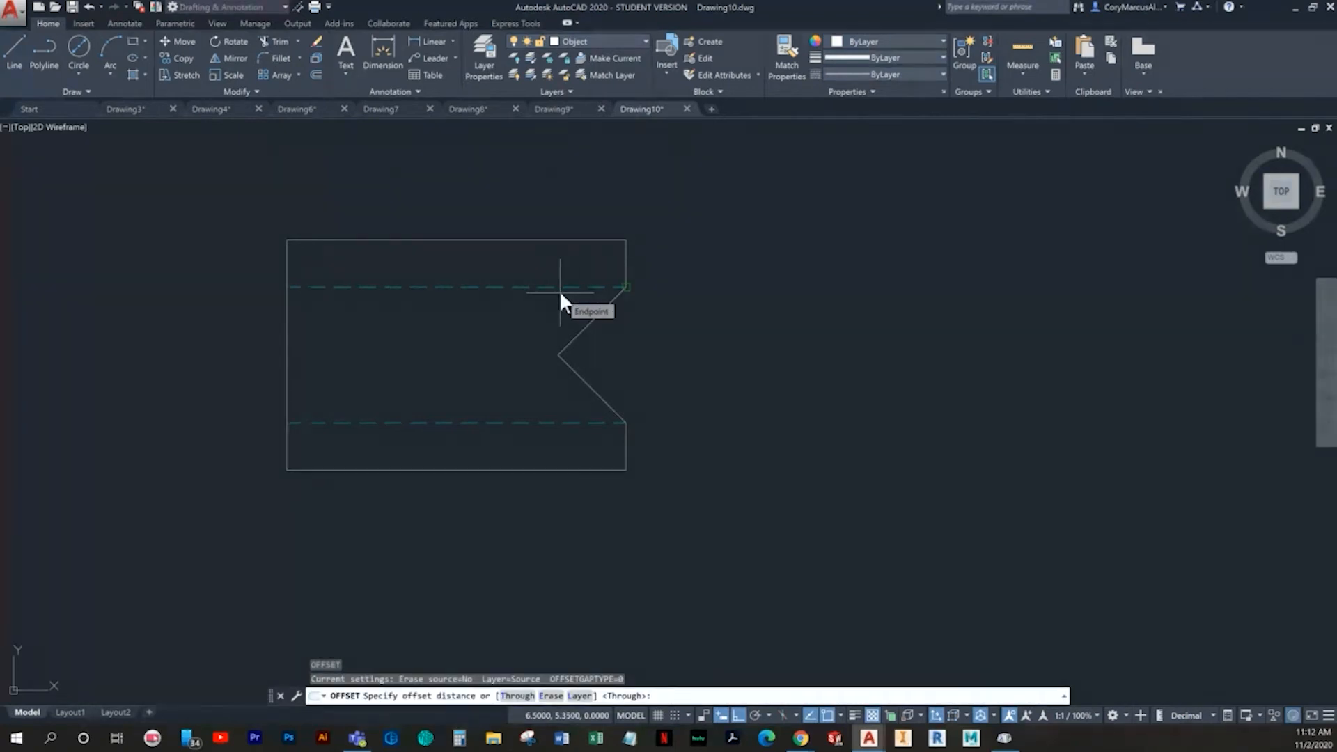
text(1)
key(Return)
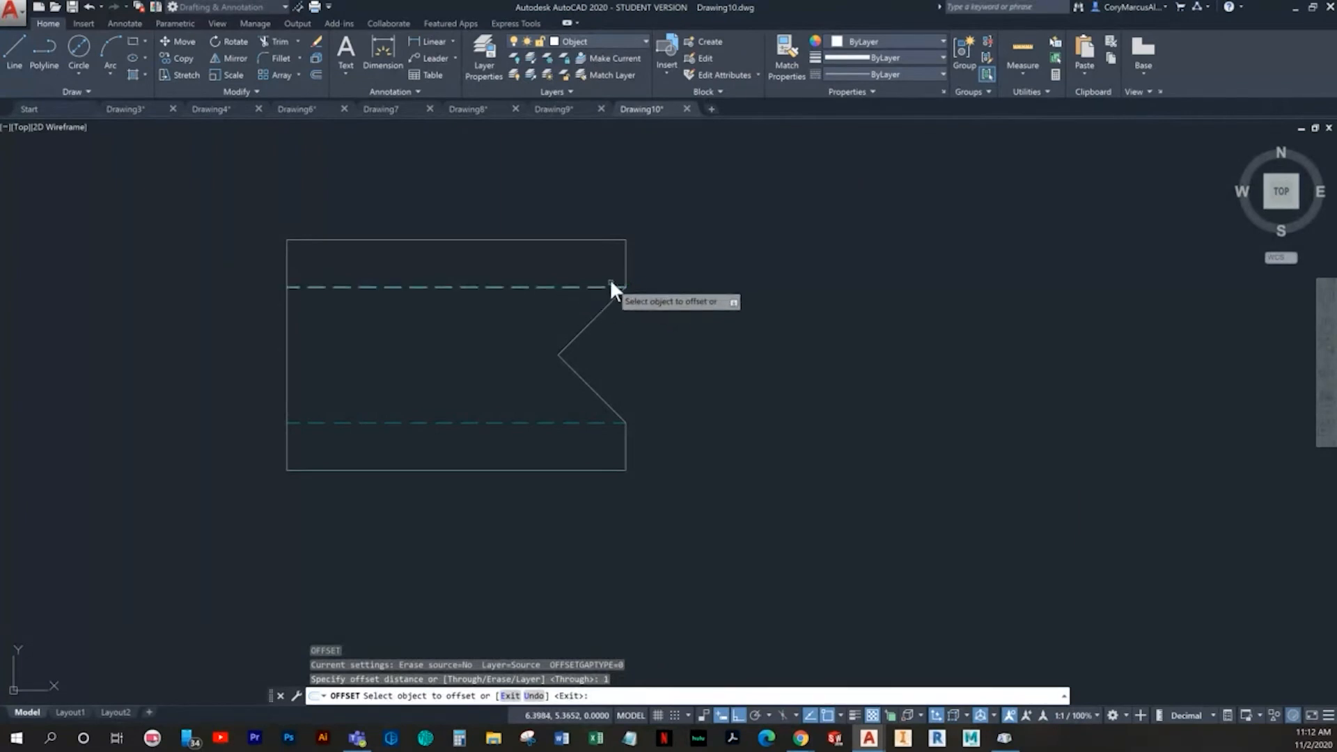
click(628, 256)
click(503, 262)
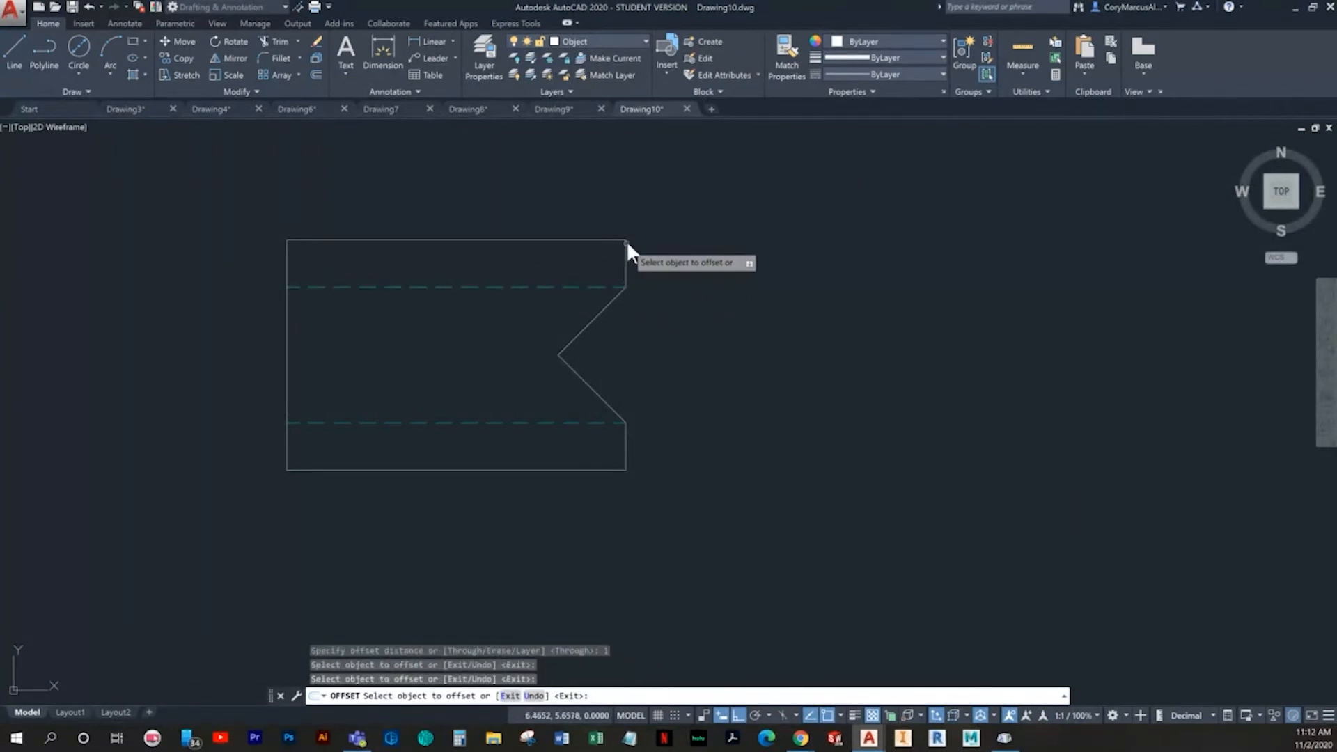
click(625, 252)
click(549, 262)
key(Escape)
key(Escape)
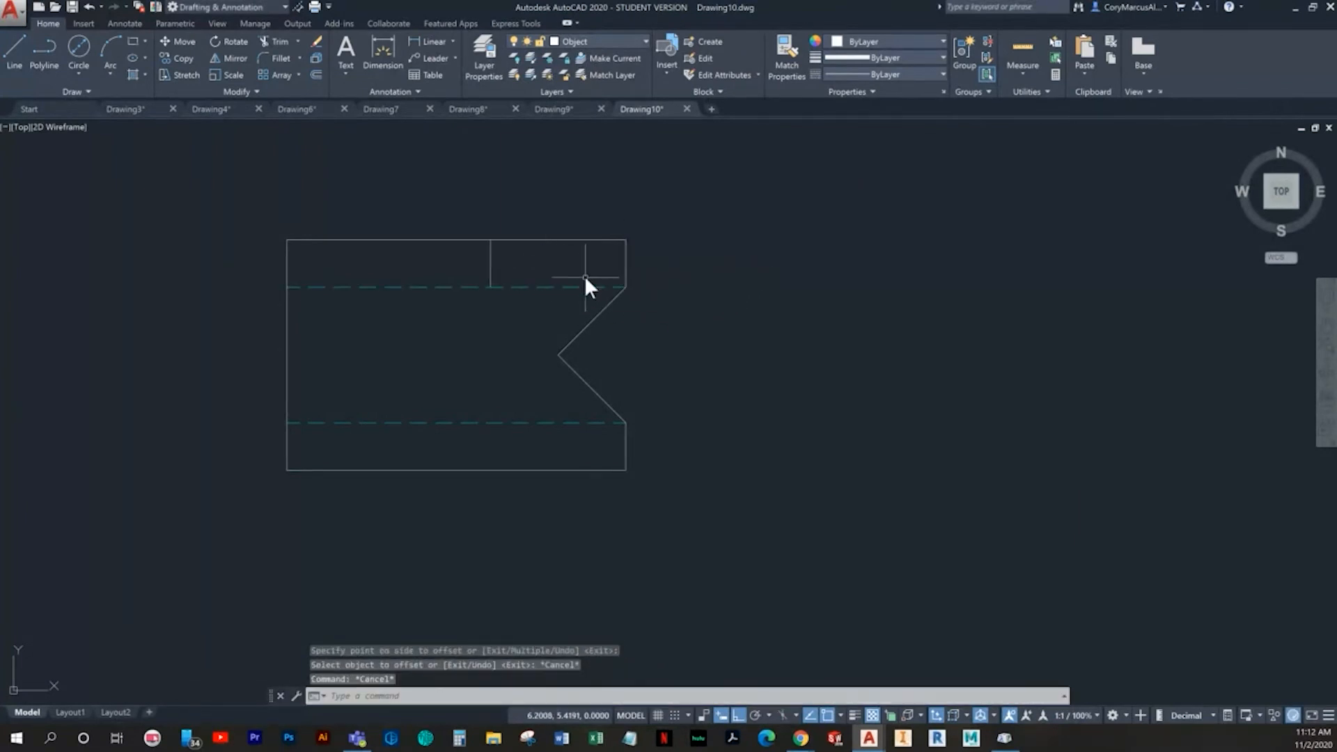
- Offset the short vertical edge above the notch 2 units to the left
key(Return)
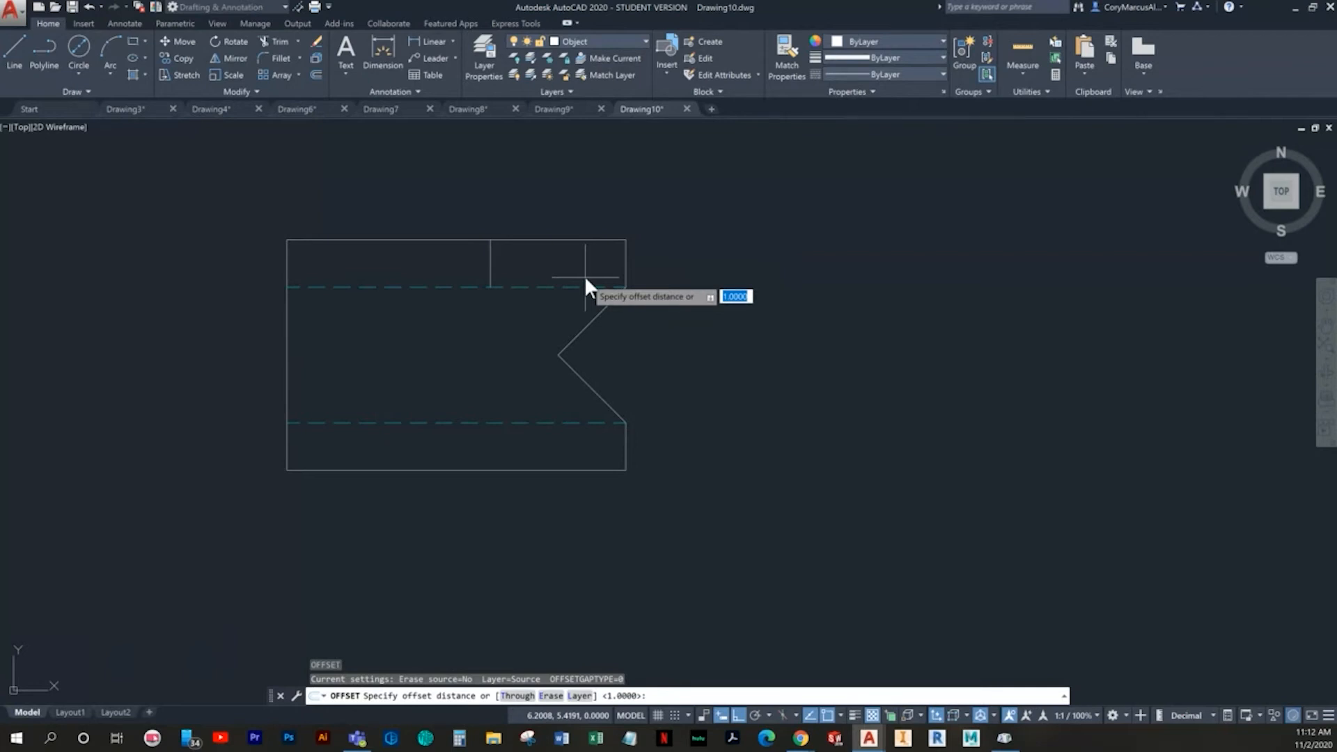
text(2)
key(Return)
click(625, 254)
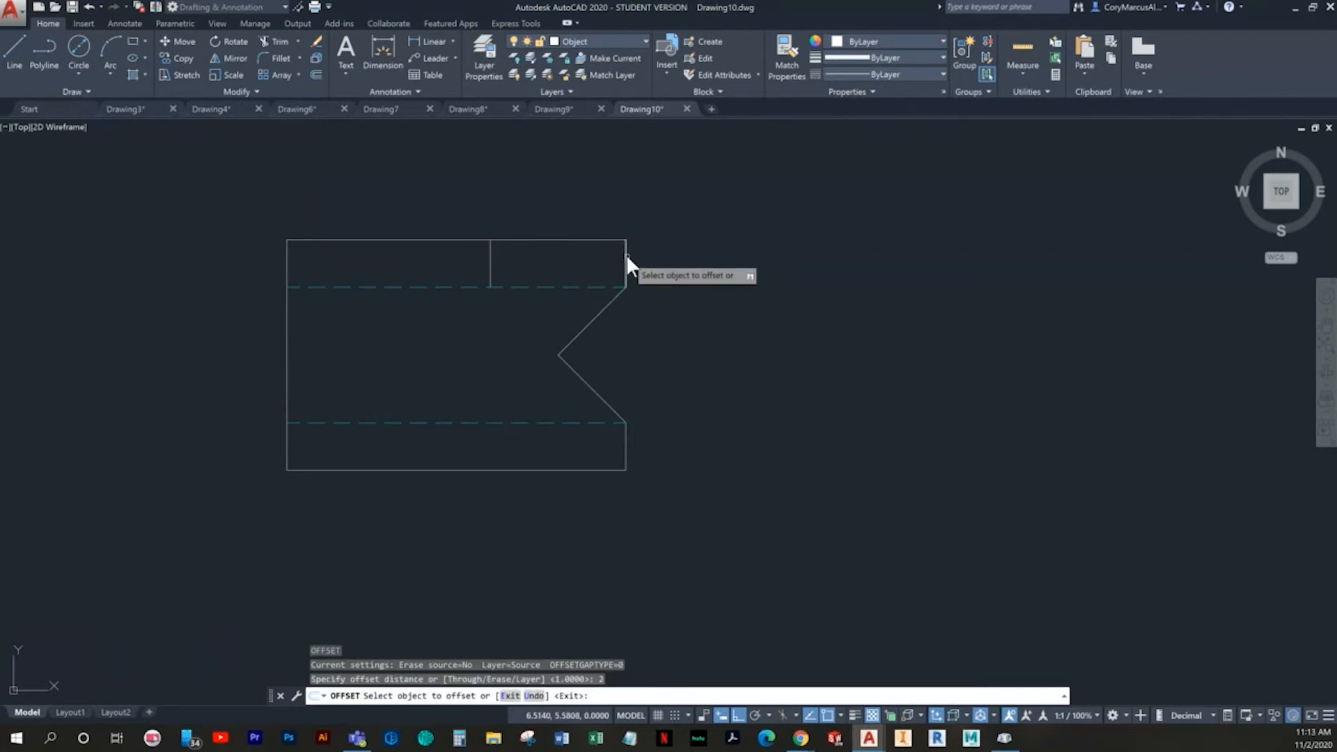
click(621, 256)
key(Escape)
- Extend both offset vertical lines down to the profile's bottom edge
text(ex)
key(Return)
key(Return)
click(353, 268)
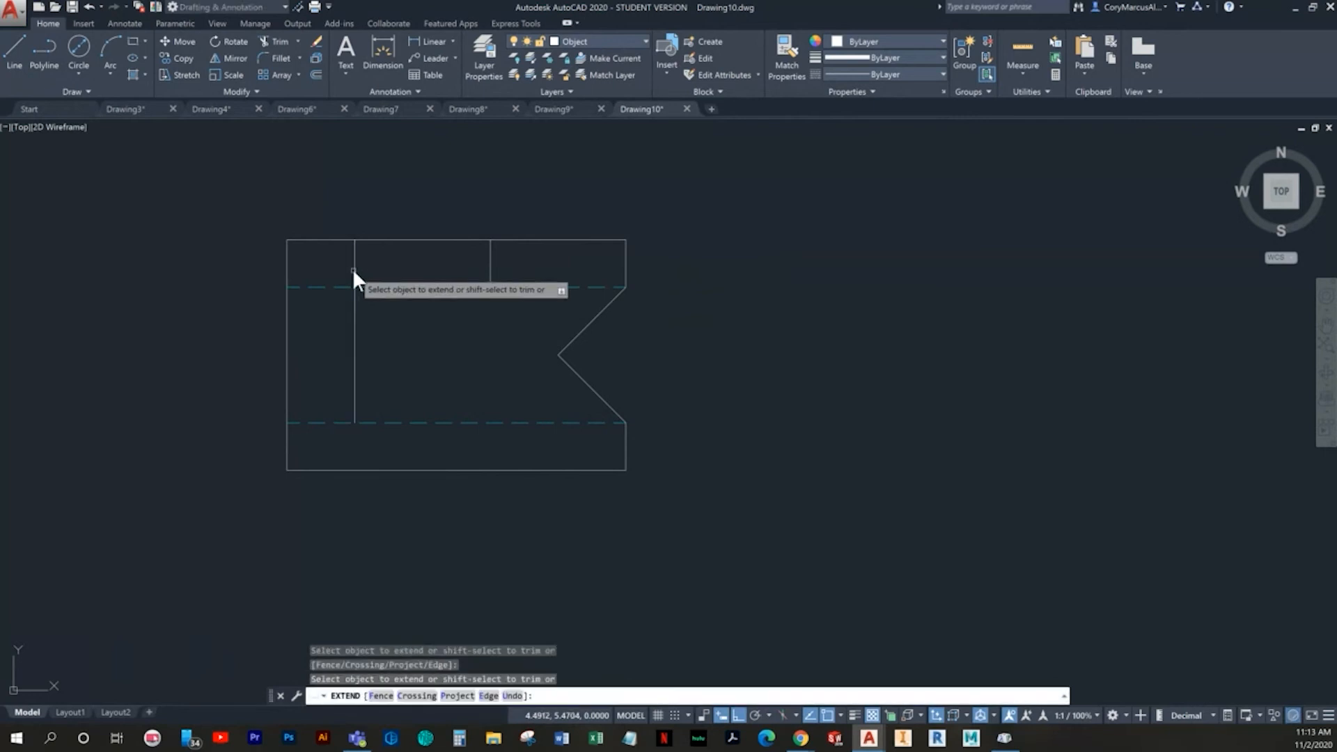
click(490, 264)
click(489, 265)
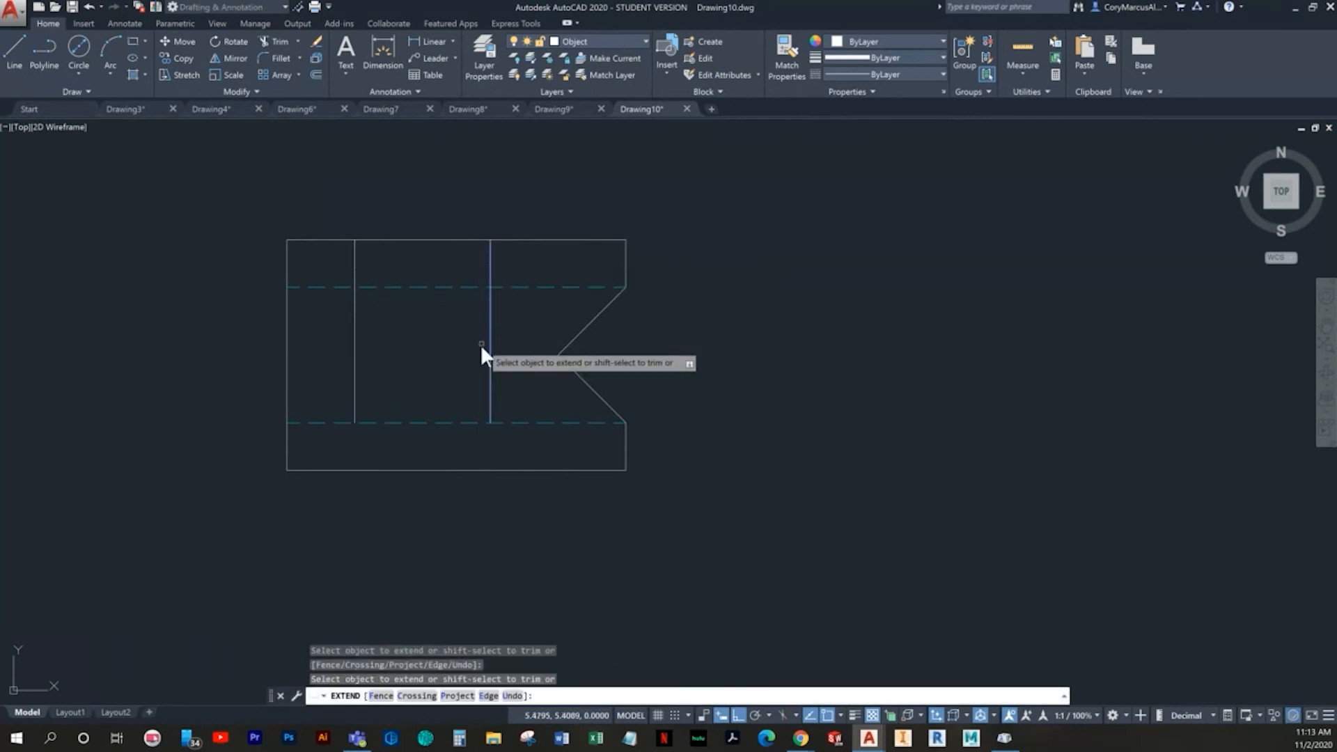
click(354, 352)
key(Escape)
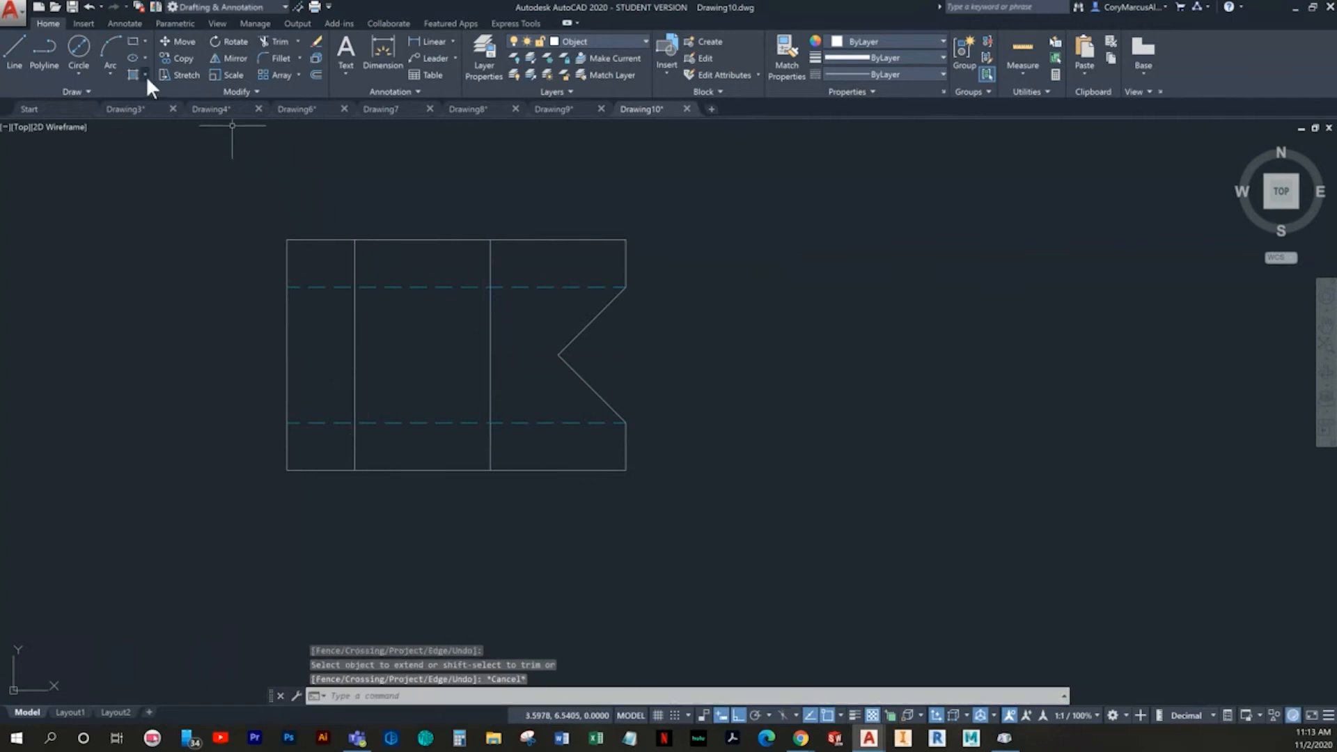
- Draw a .58 diameter circle centered on the midpoint of the left offset vertical line
click(82, 72)
click(93, 93)
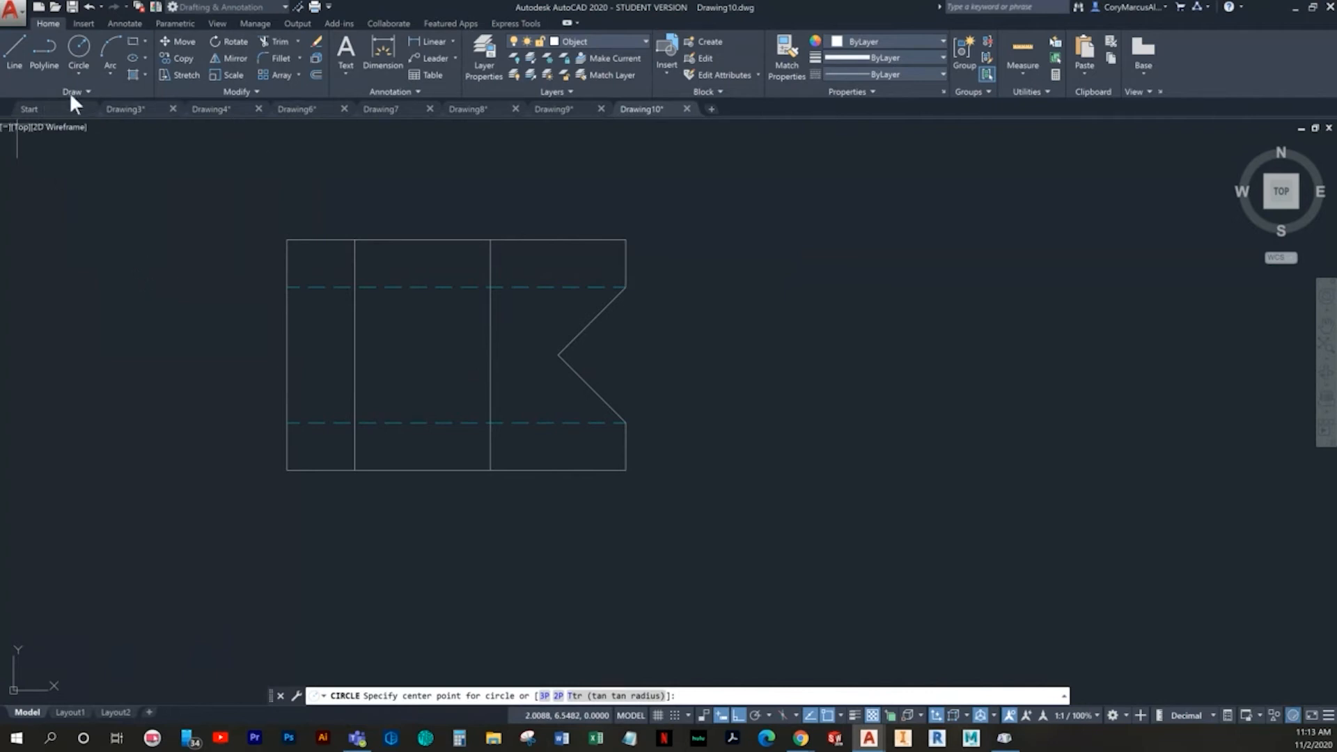
click(83, 70)
click(94, 93)
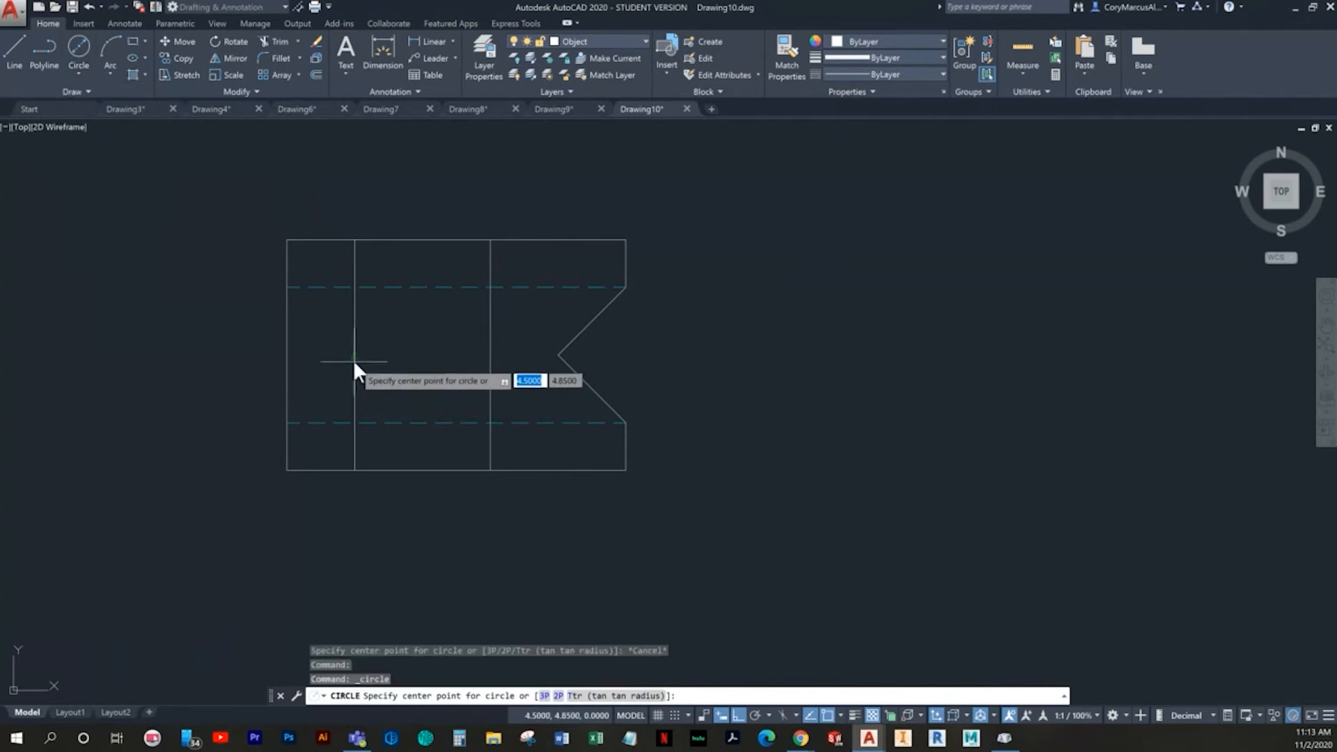
click(355, 355)
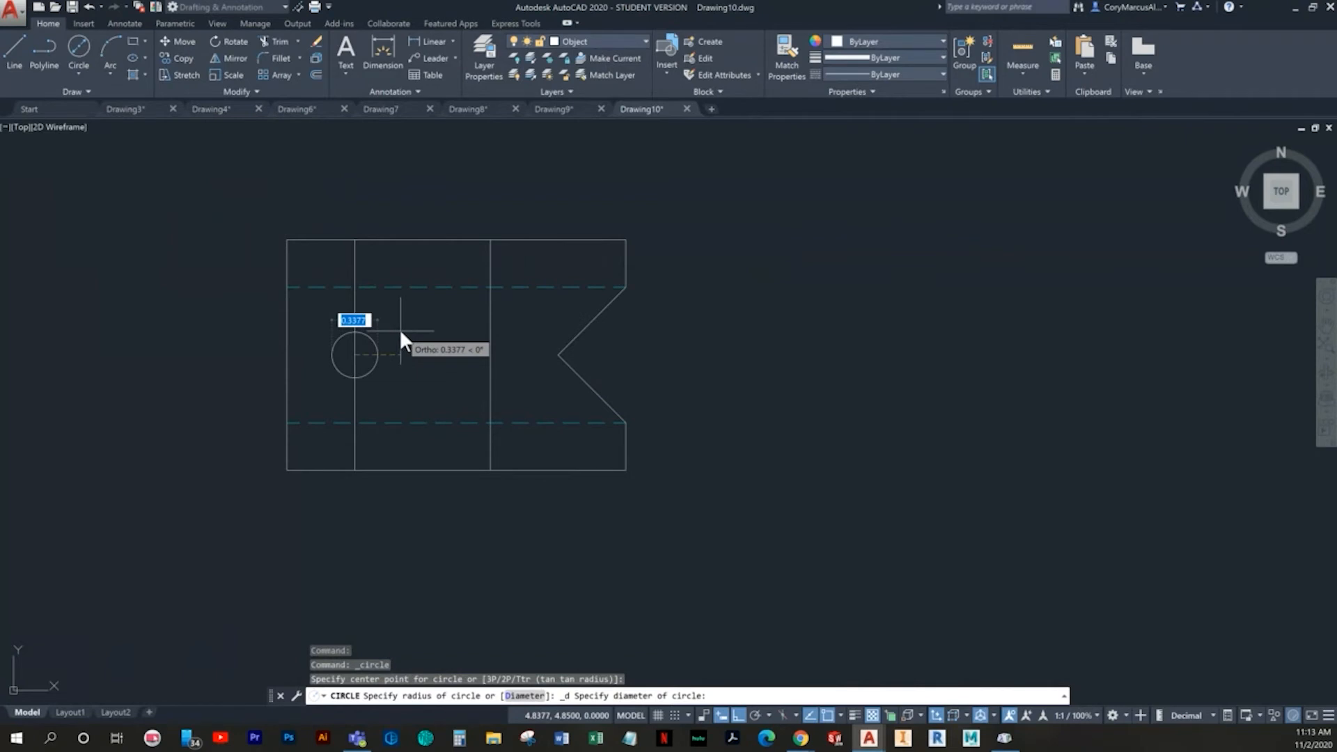
text(.58)
key(Return)
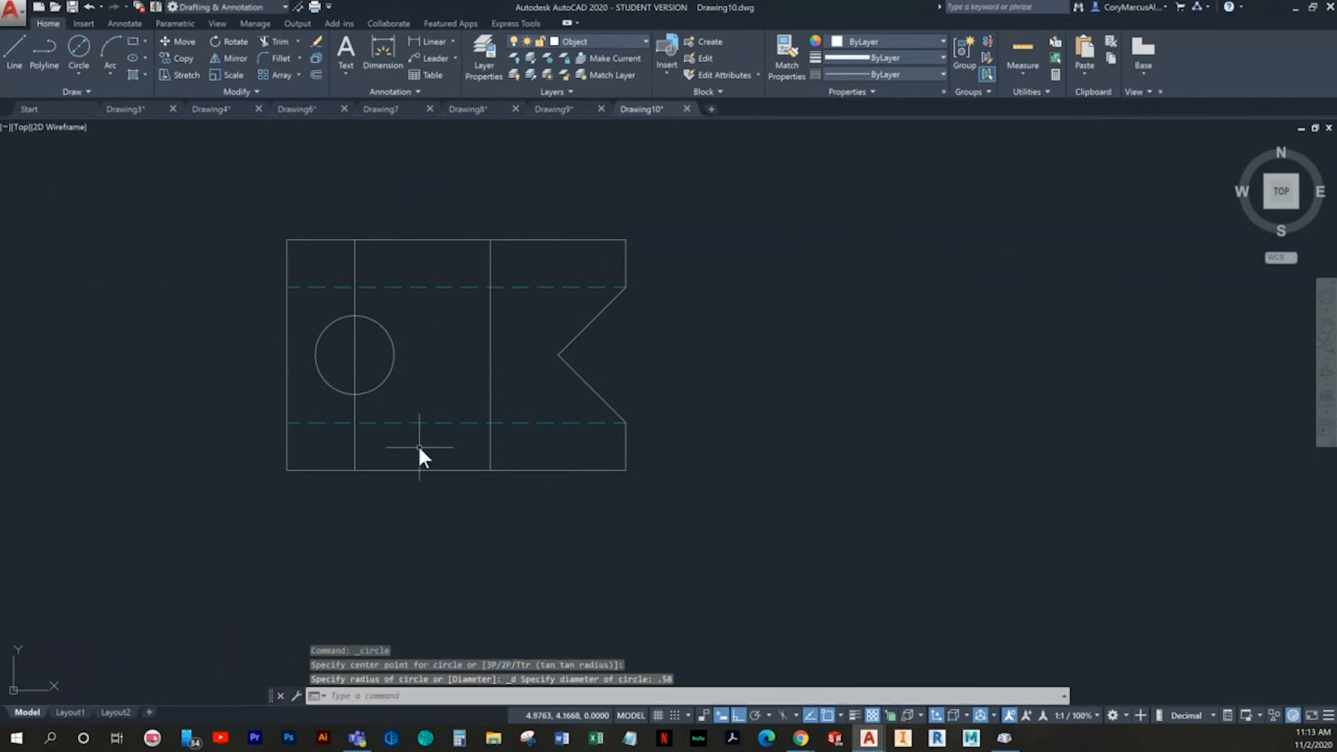
- Draw a .38 radius circle centered on the midpoint of the right offset vertical line
key(Return)
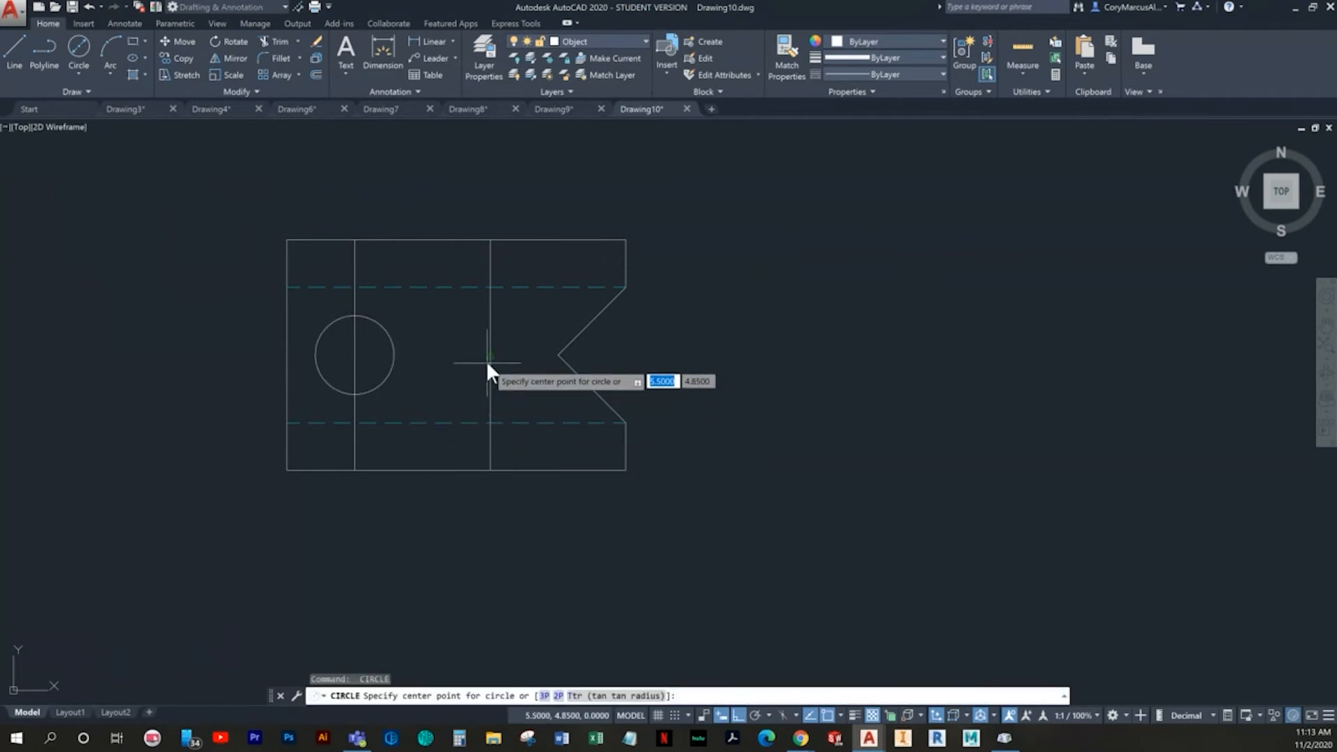
click(487, 355)
text(.38)
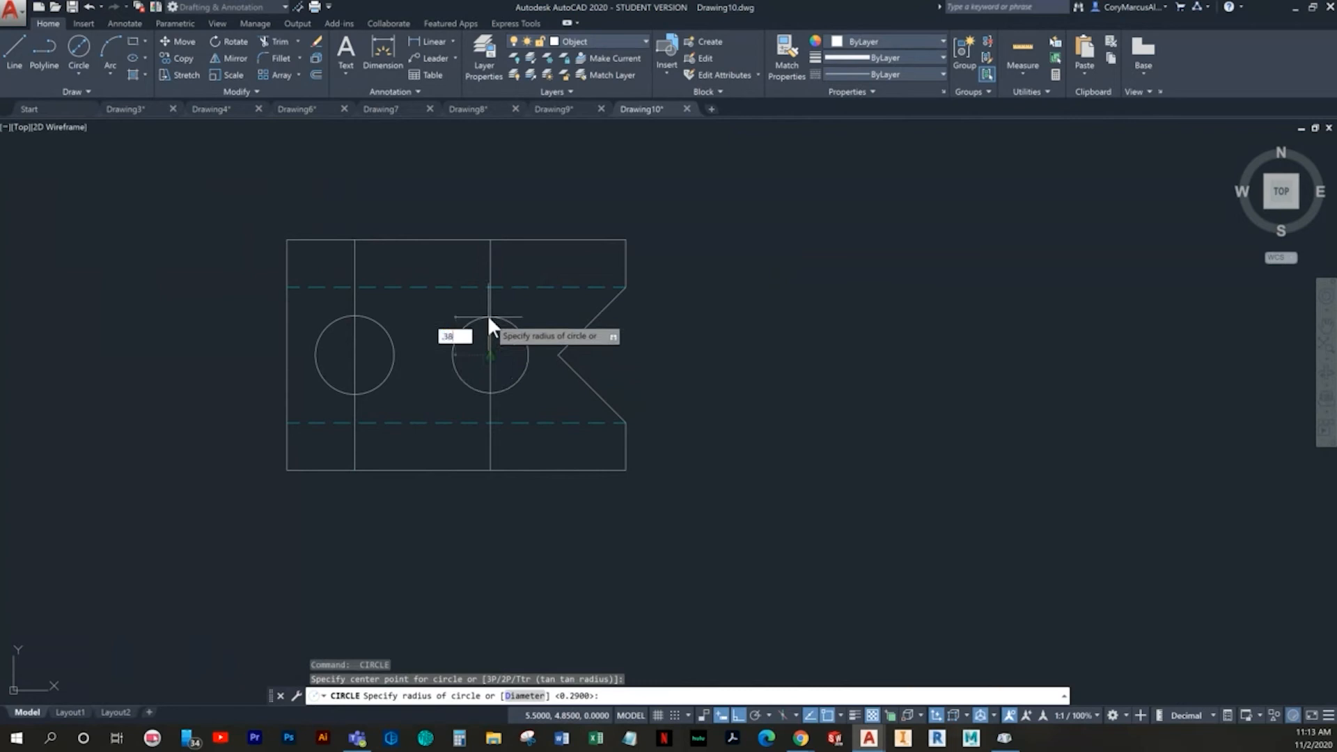
key(Return)
right_click(490, 321)
key(Escape)
key(Escape)
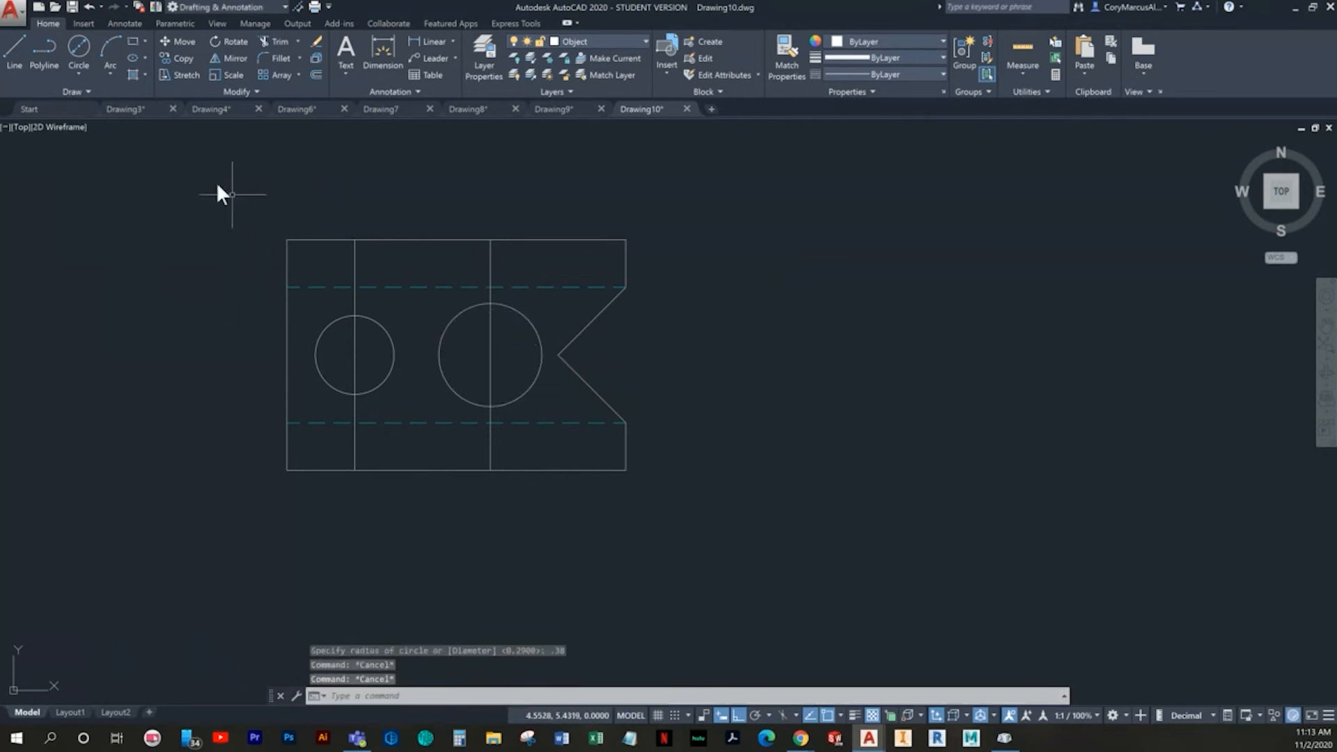
click(78, 70)
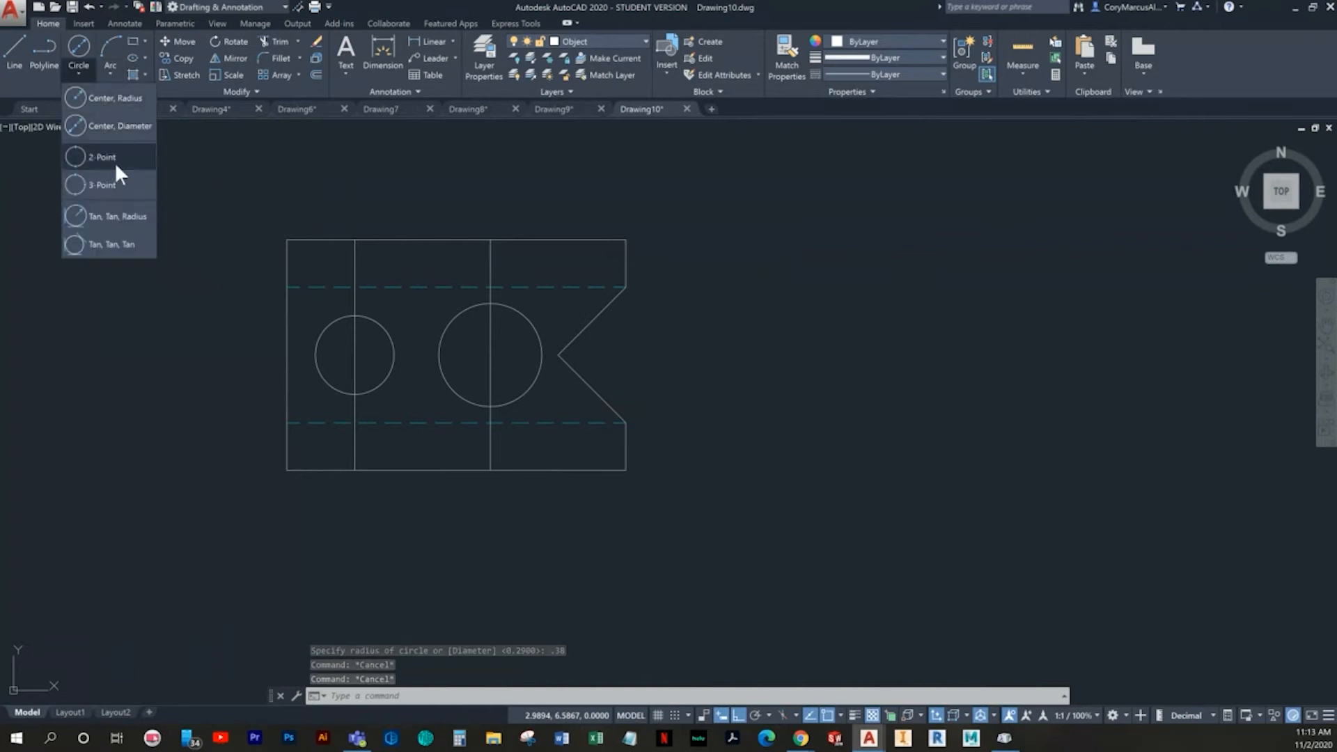
click(123, 213)
text(.25)
key(Return)
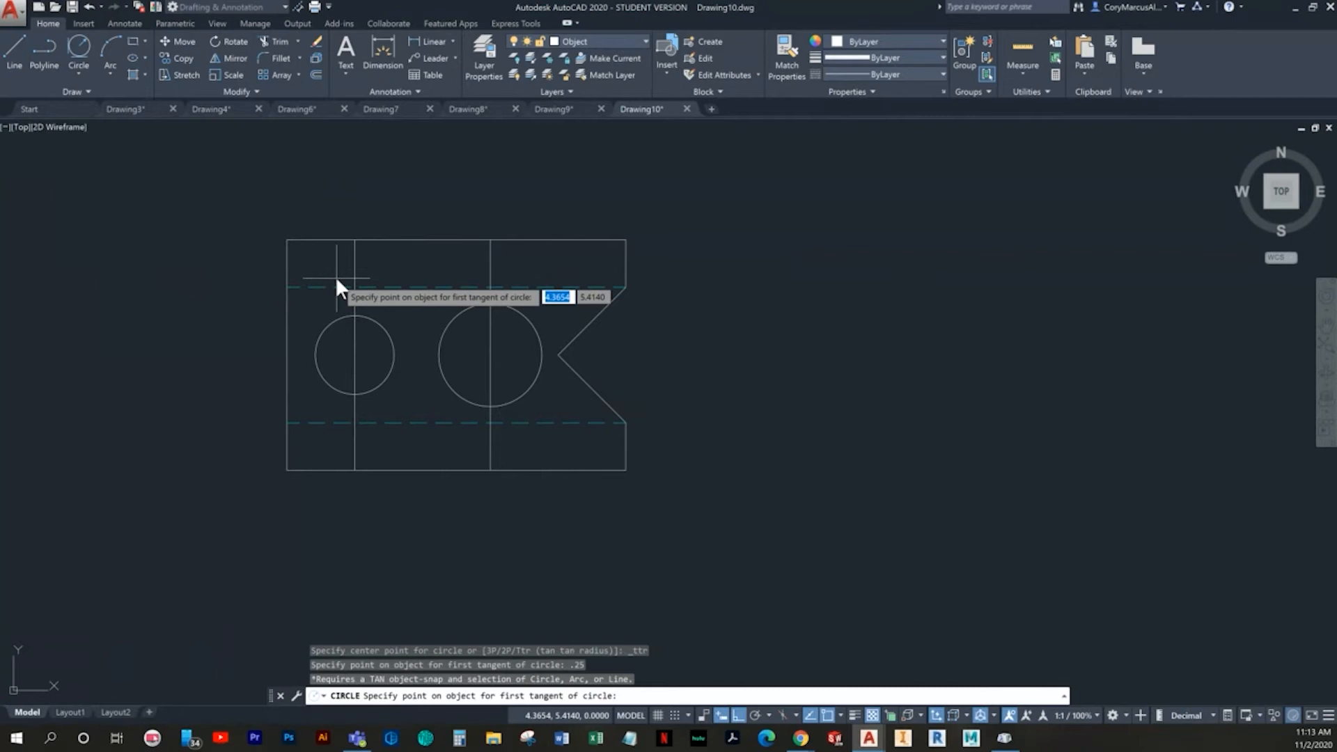
scroll(336, 276, up, 2)
key(Escape)
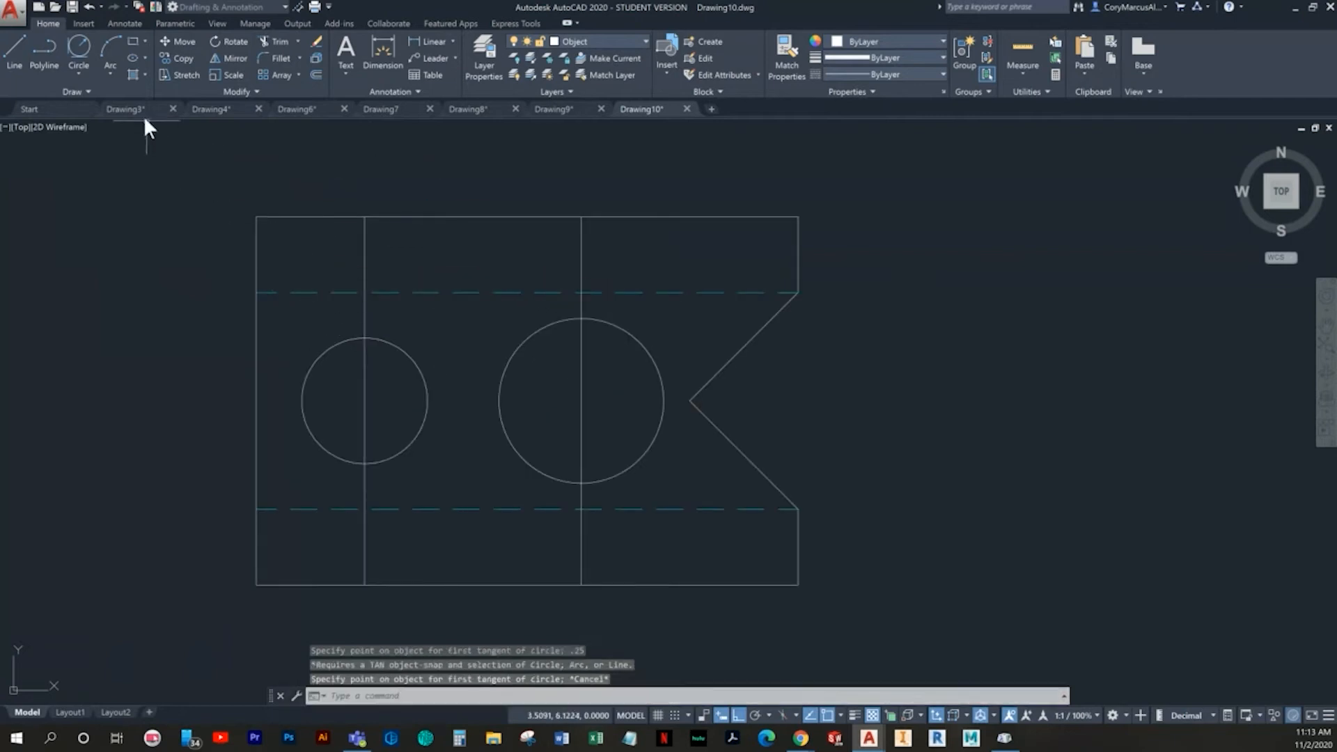
- Draw a .25 radius circle tangent to the plate's left and top edges
click(74, 48)
click(257, 244)
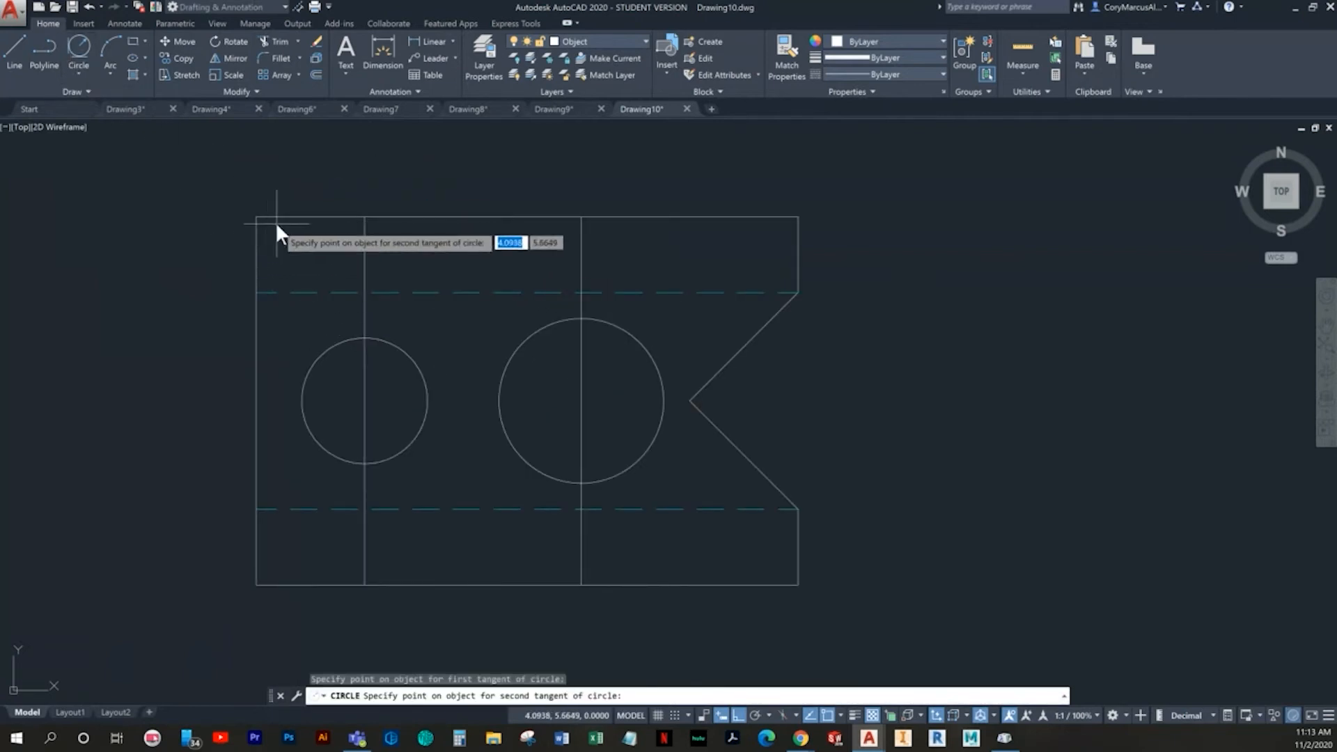
click(277, 224)
text(.25)
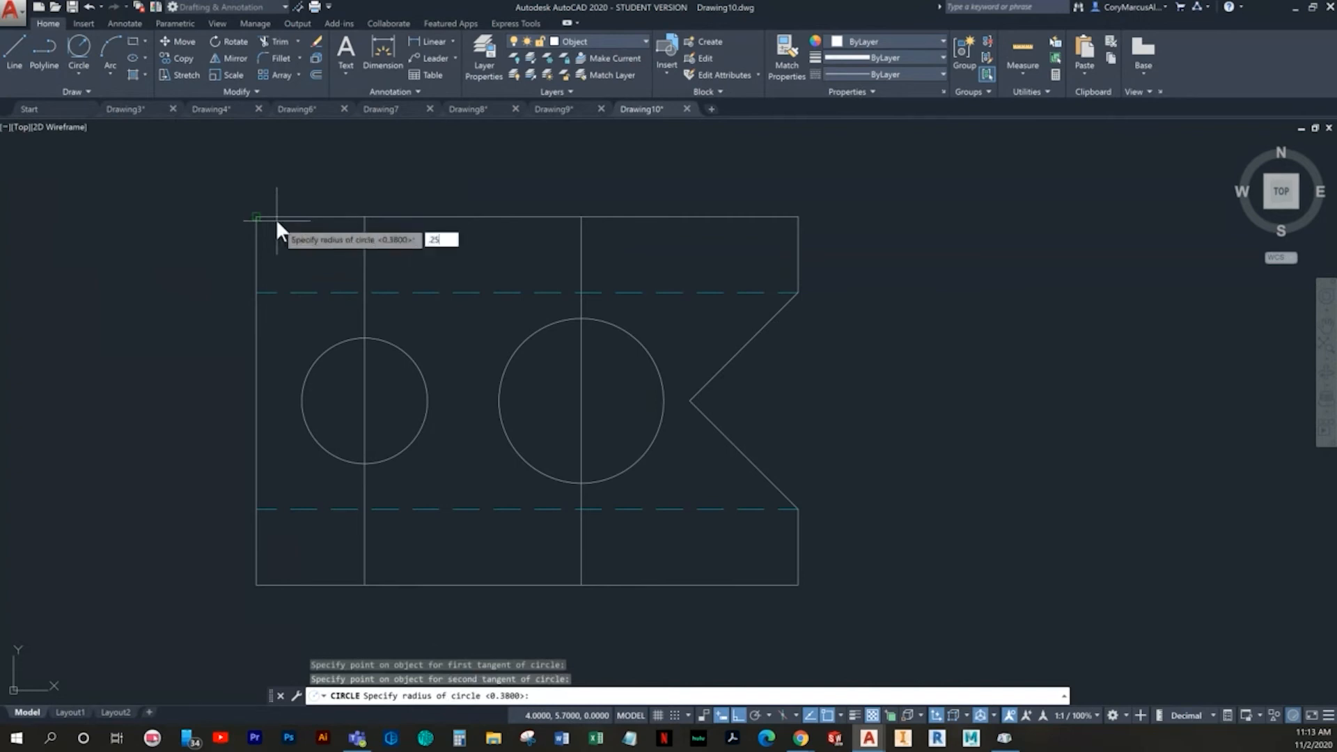
key(Return)
- Draw a .25 radius circle tangent to the plate's left and bottom edges
click(81, 42)
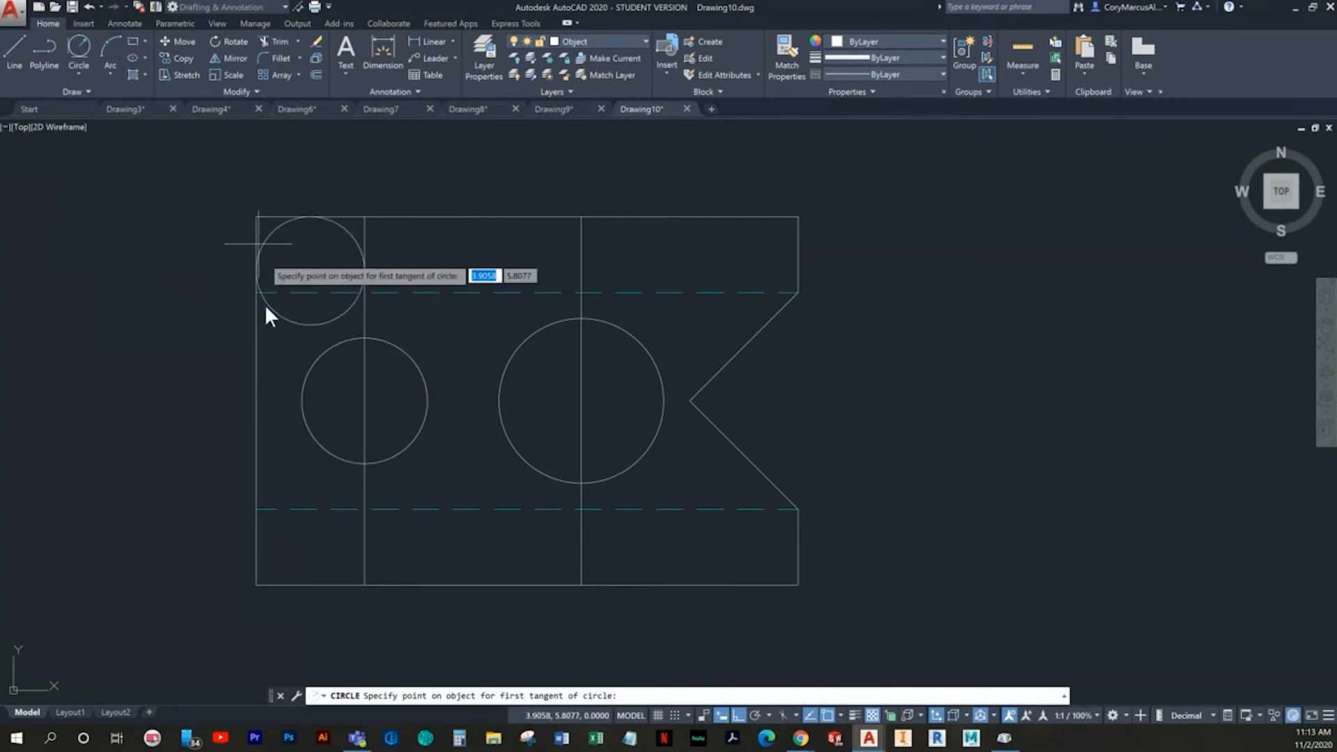
click(258, 547)
click(278, 584)
key(Return)
key(Escape)
key(Escape)
text(tr)
key(Return)
key(Return)
key(Escape)
key(Escape)
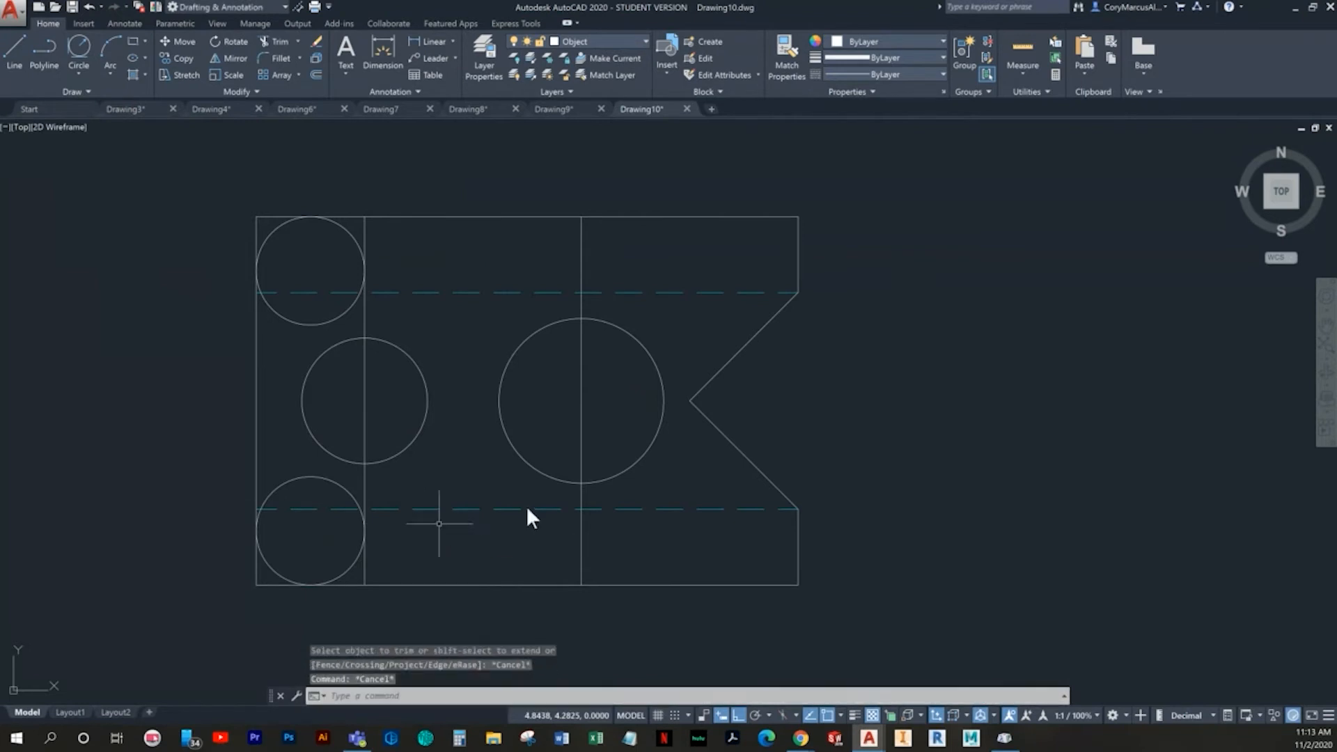
- Erase the two vertical construction lines running through the holes
click(582, 533)
key(Delete)
click(364, 401)
key(Delete)
- Trim the upper tangent circle and the plate's upper-left corner edges to leave only a rounded corner
text(tr)
key(Return)
key(Return)
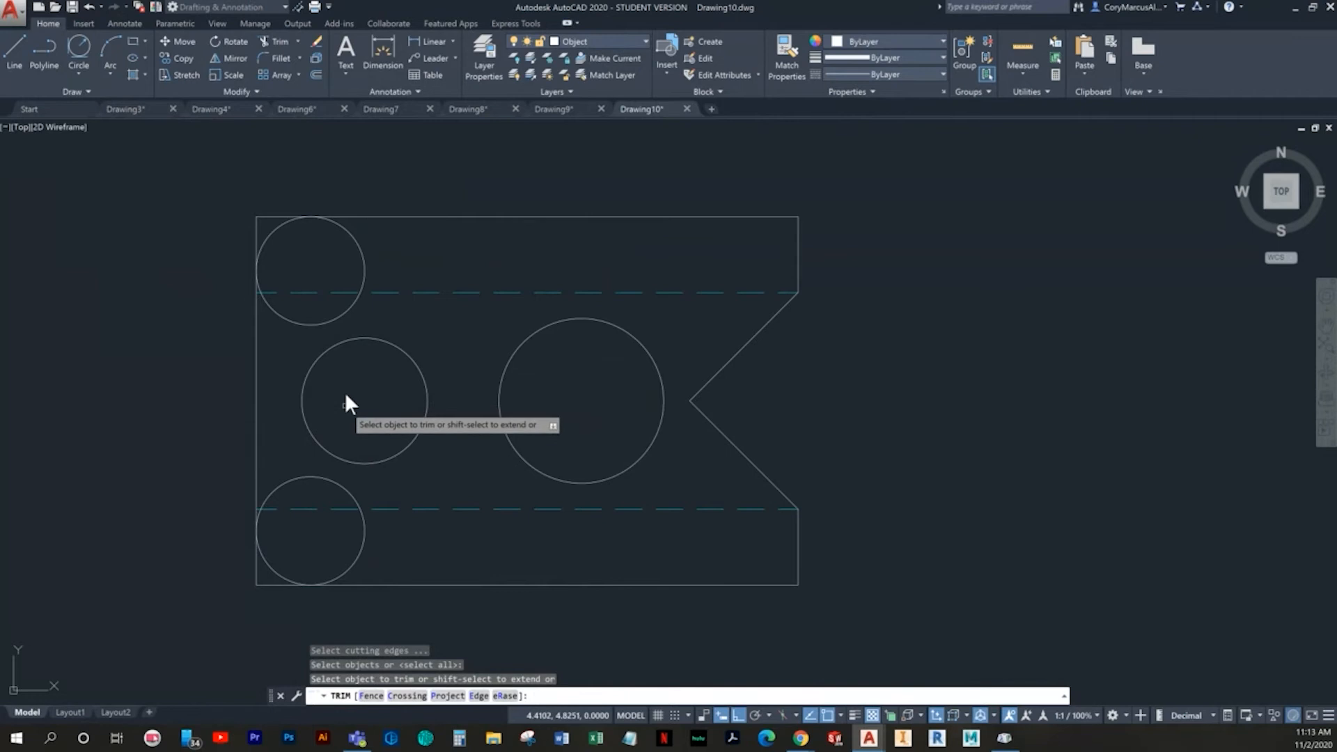
click(324, 325)
click(361, 252)
click(352, 252)
click(351, 251)
scroll(258, 292, up, 8)
scroll(260, 321, down, 5)
middle_drag(261, 320, 337, 474)
click(336, 393)
click(309, 352)
- Trim the lower tangent circle and the plate's lower-left corner edges to leave only a rounded corner
middle_drag(474, 511, 433, 239)
scroll(433, 239, down, 4)
scroll(433, 361, up, 6)
click(466, 302)
click(424, 341)
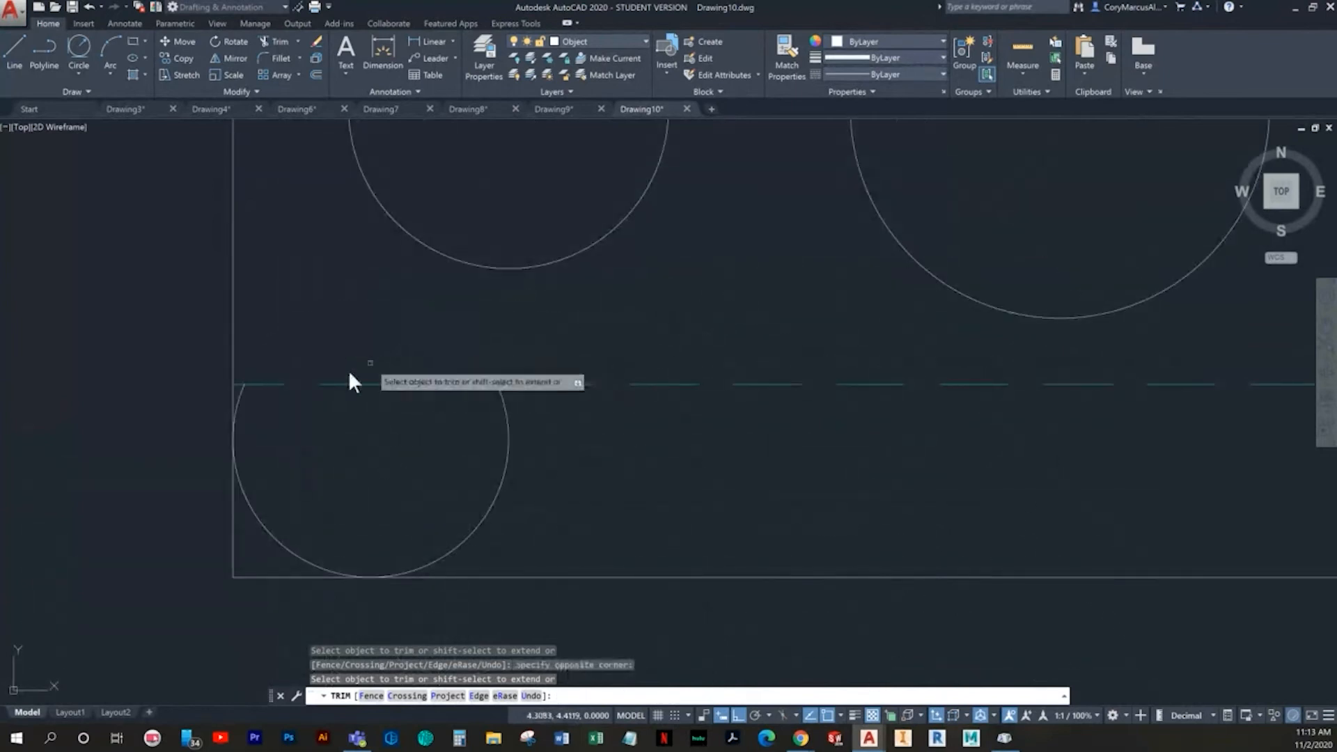
click(242, 391)
click(592, 483)
click(482, 464)
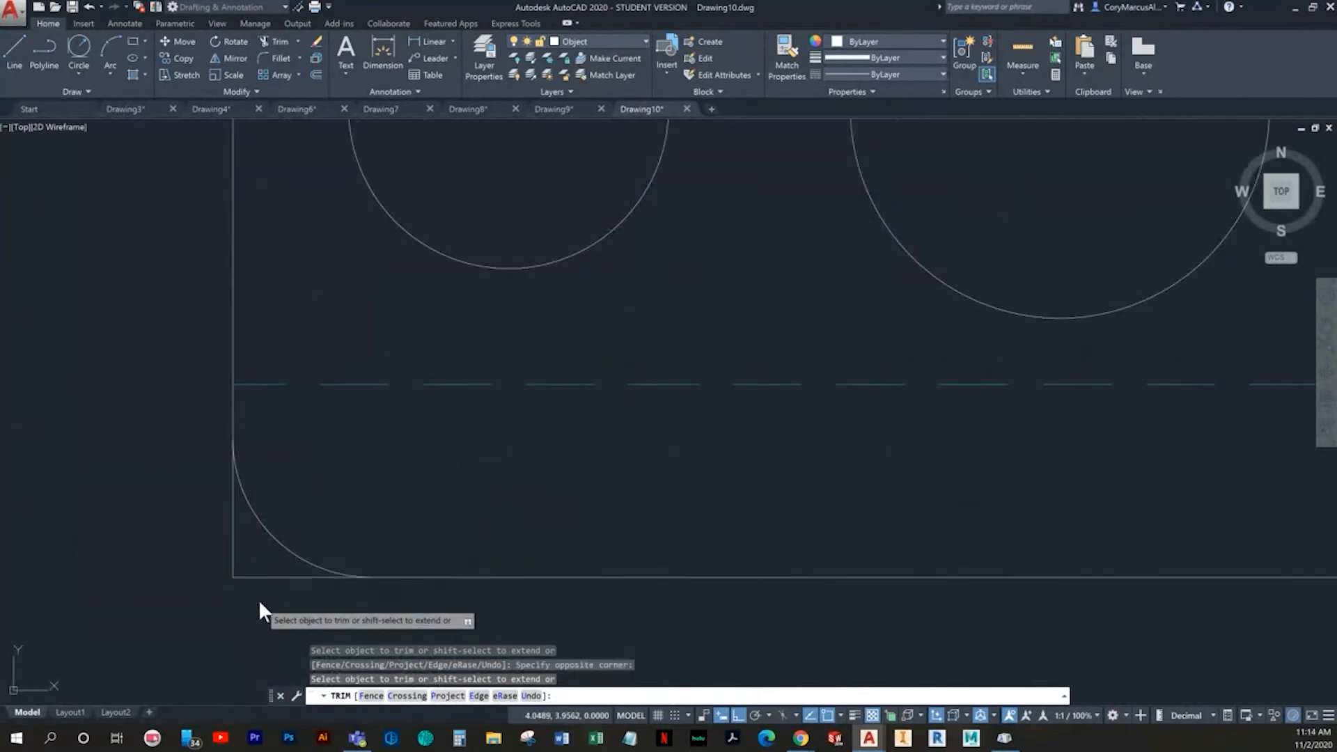
key(Escape)
scroll(370, 532, down, 5)
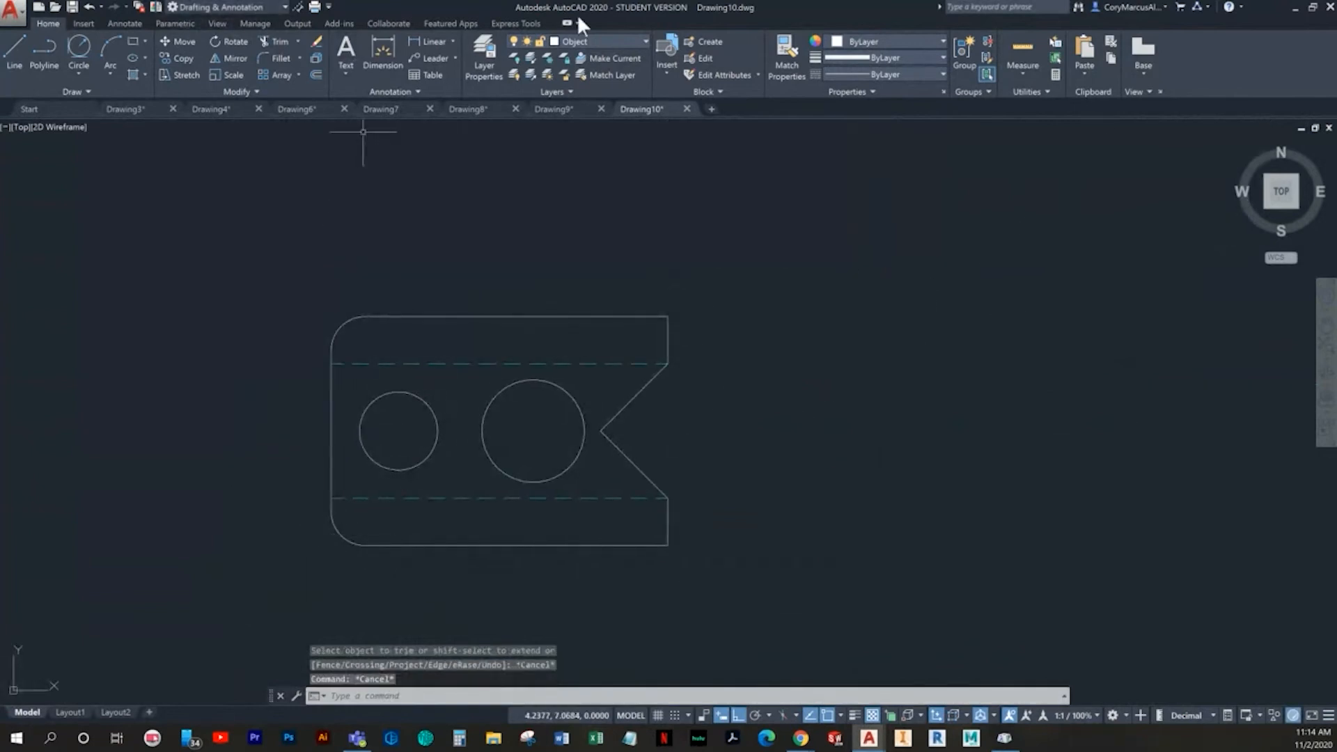
- Make the Center layer current and add center marks to both hole circles
click(588, 40)
click(588, 77)
click(124, 24)
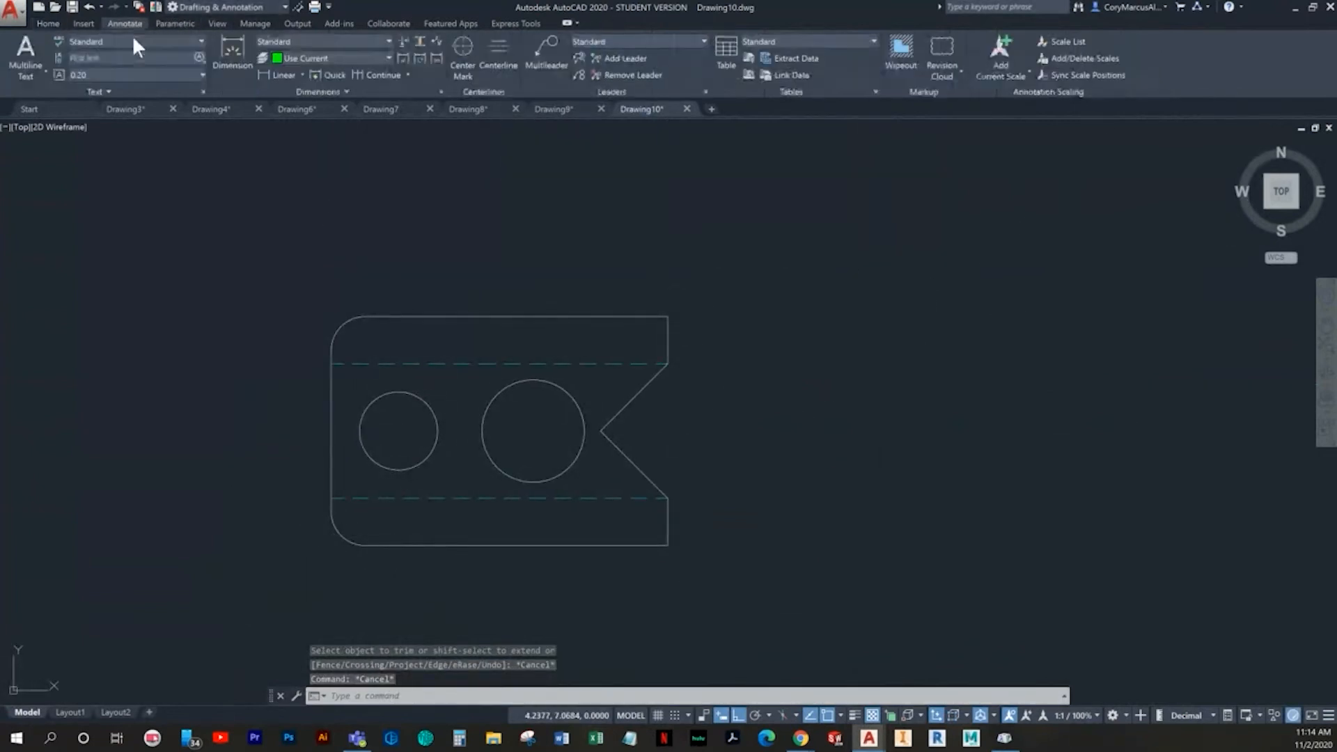
click(464, 50)
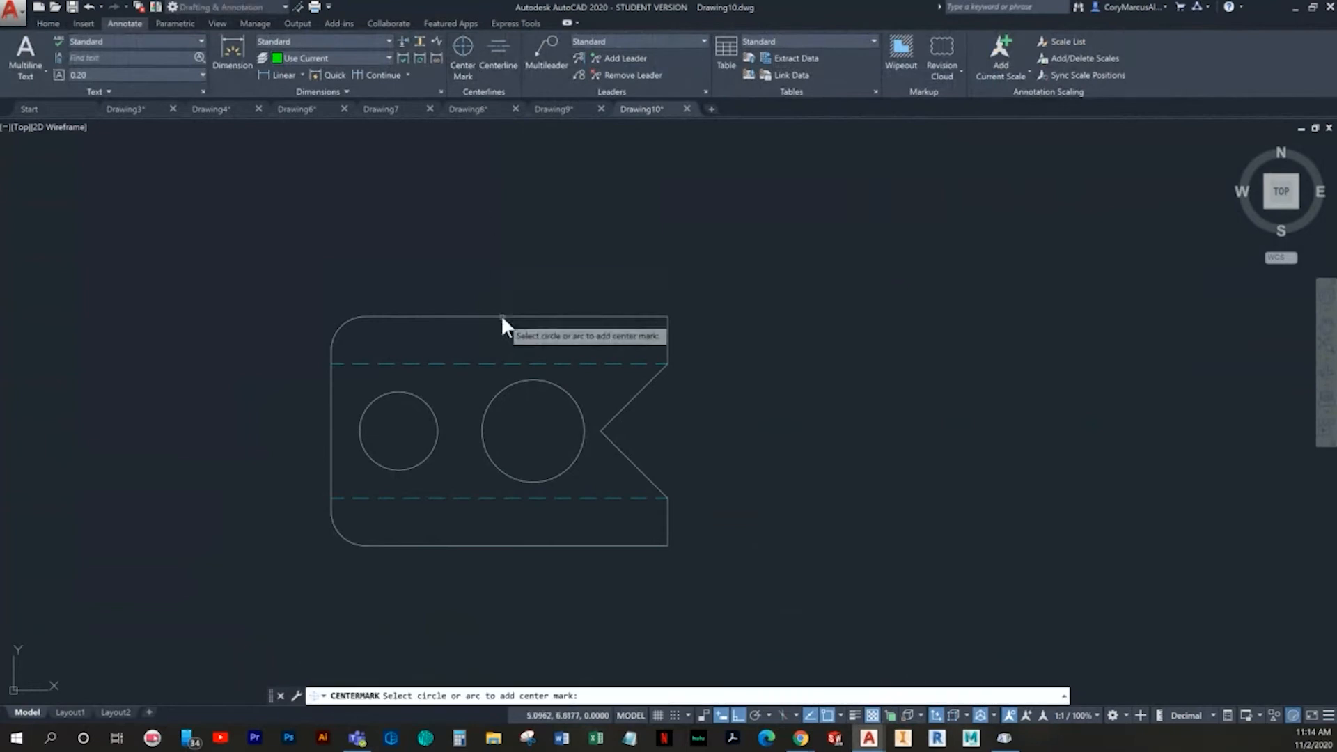
click(402, 392)
click(526, 381)
key(Escape)
- Make the Dimension layer current
click(46, 22)
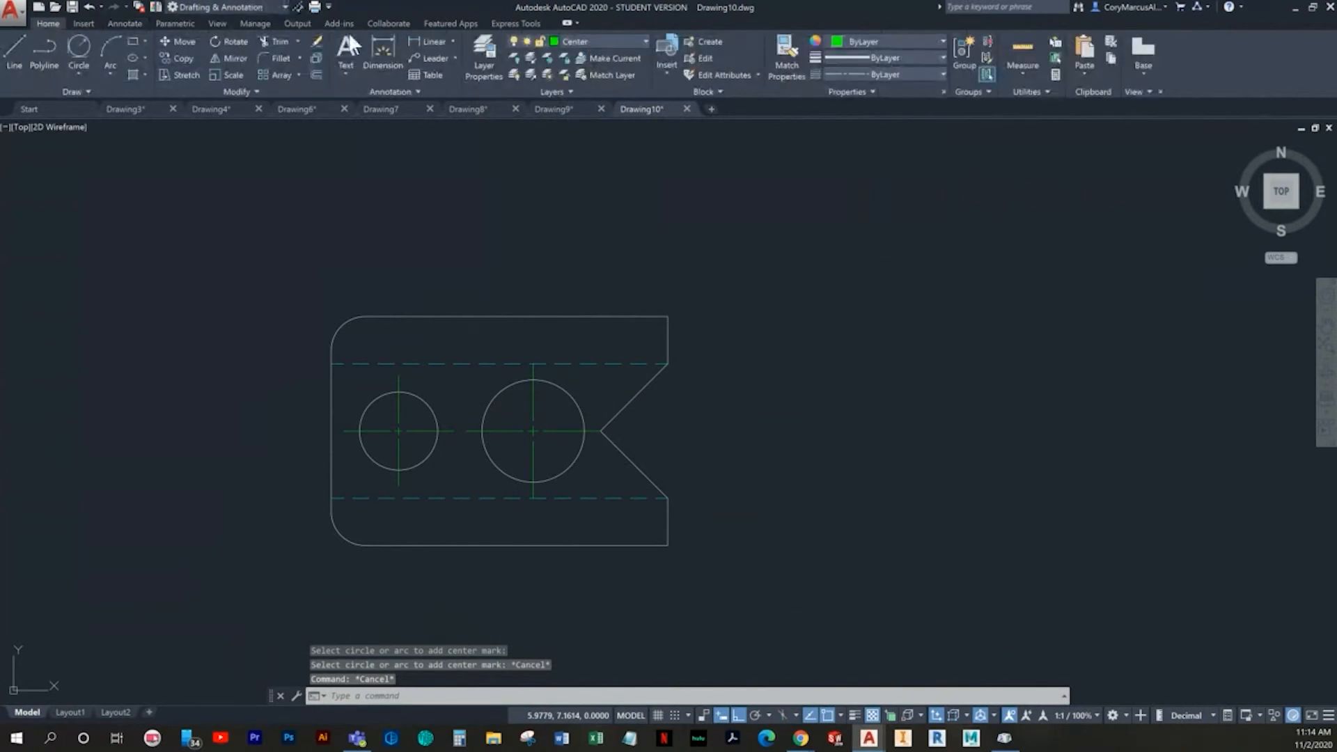
click(578, 42)
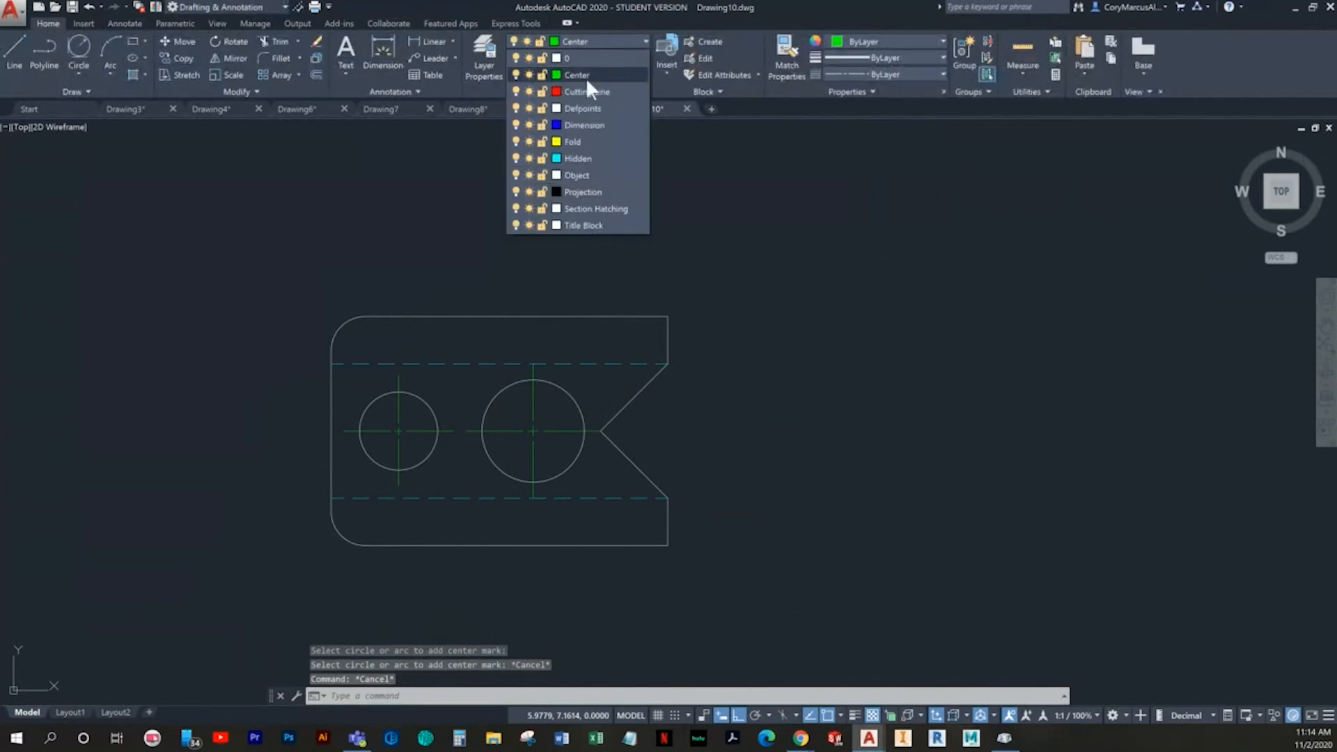
click(572, 119)
middle_drag(596, 334, 574, 336)
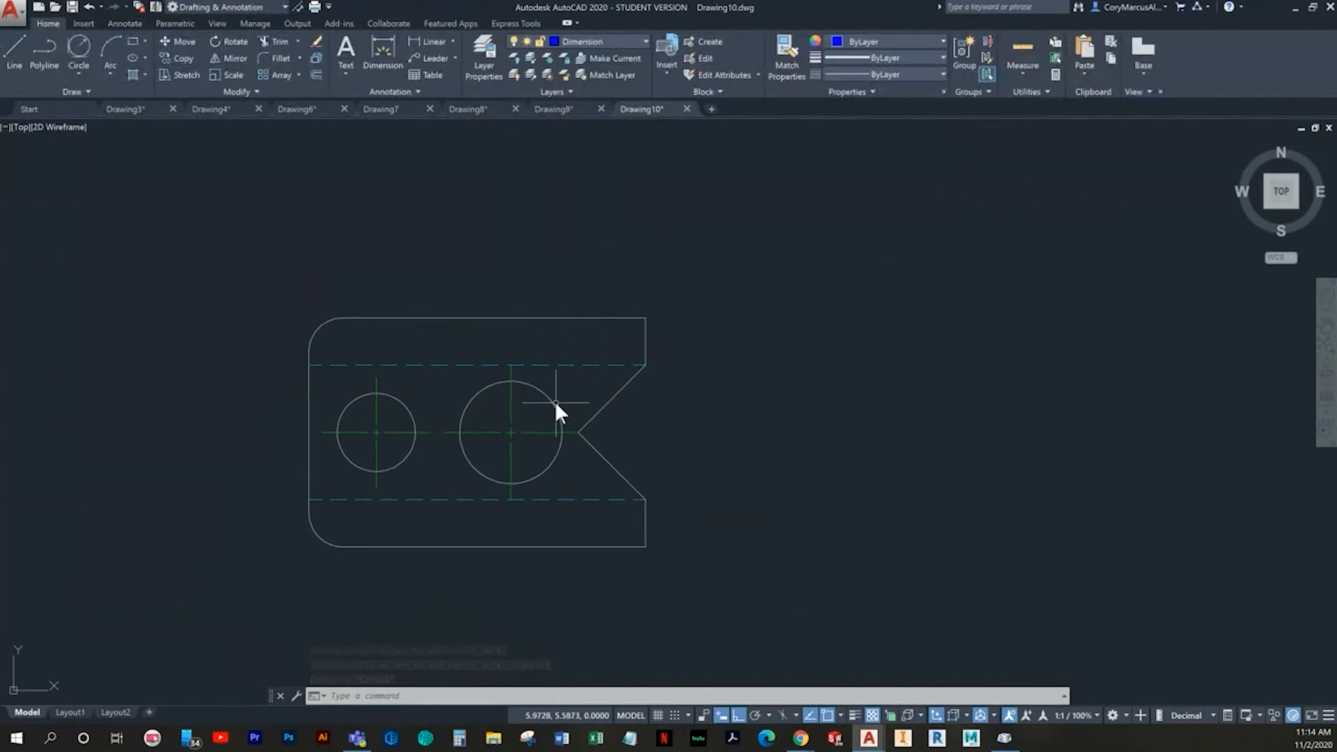
click(435, 41)
middle_drag(445, 338, 415, 340)
middle_drag(594, 518, 513, 495)
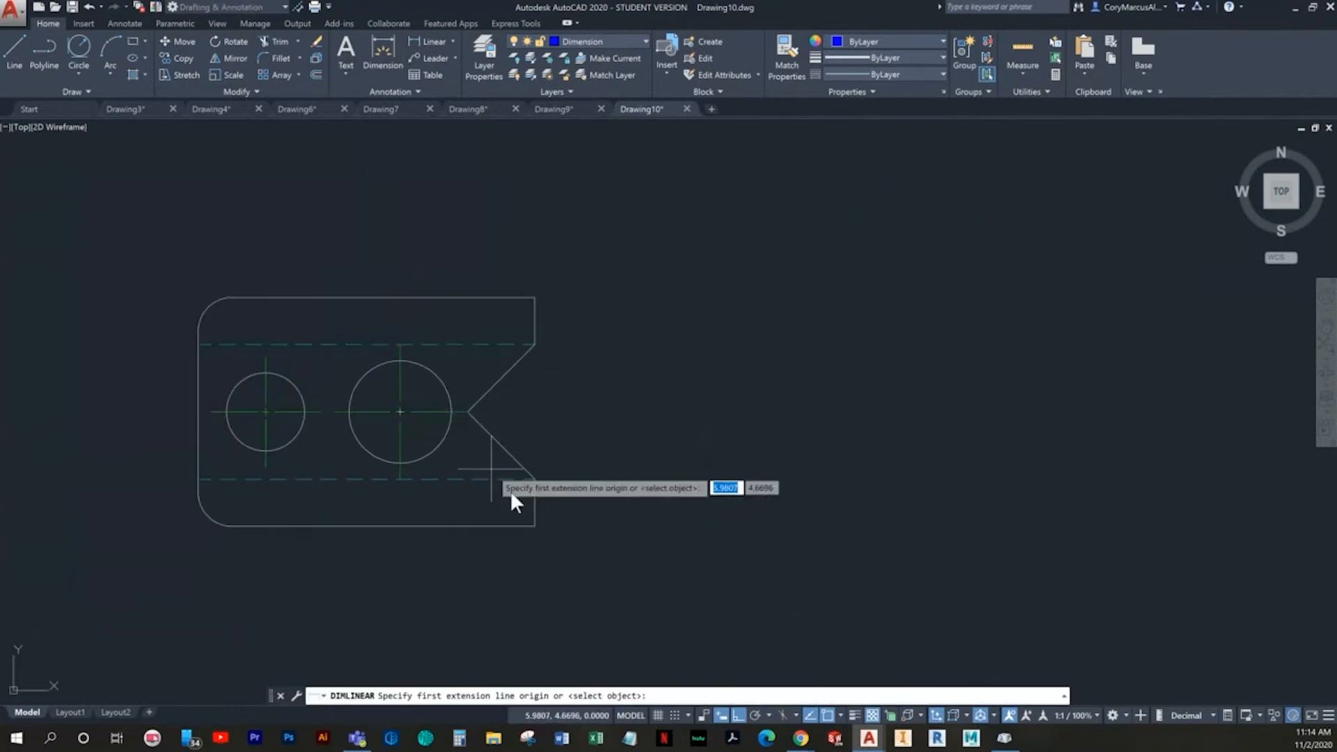
click(533, 525)
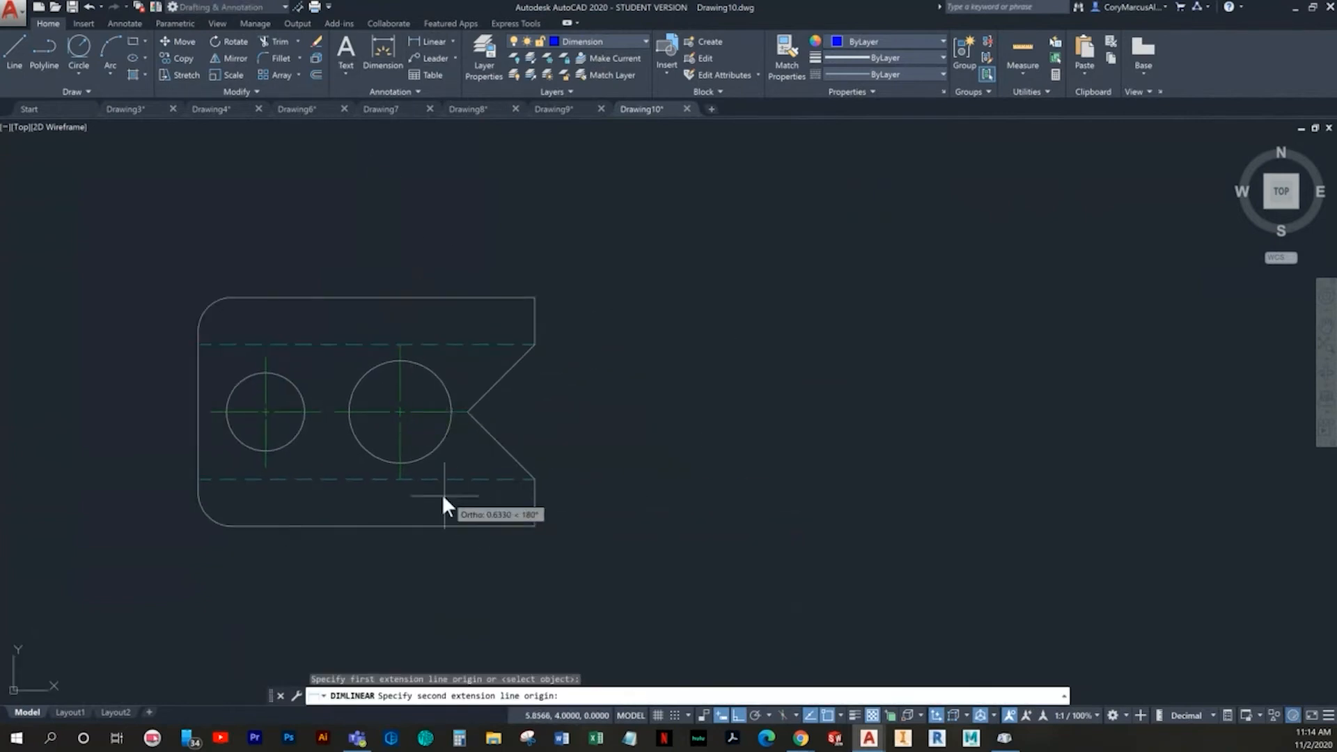
click(400, 474)
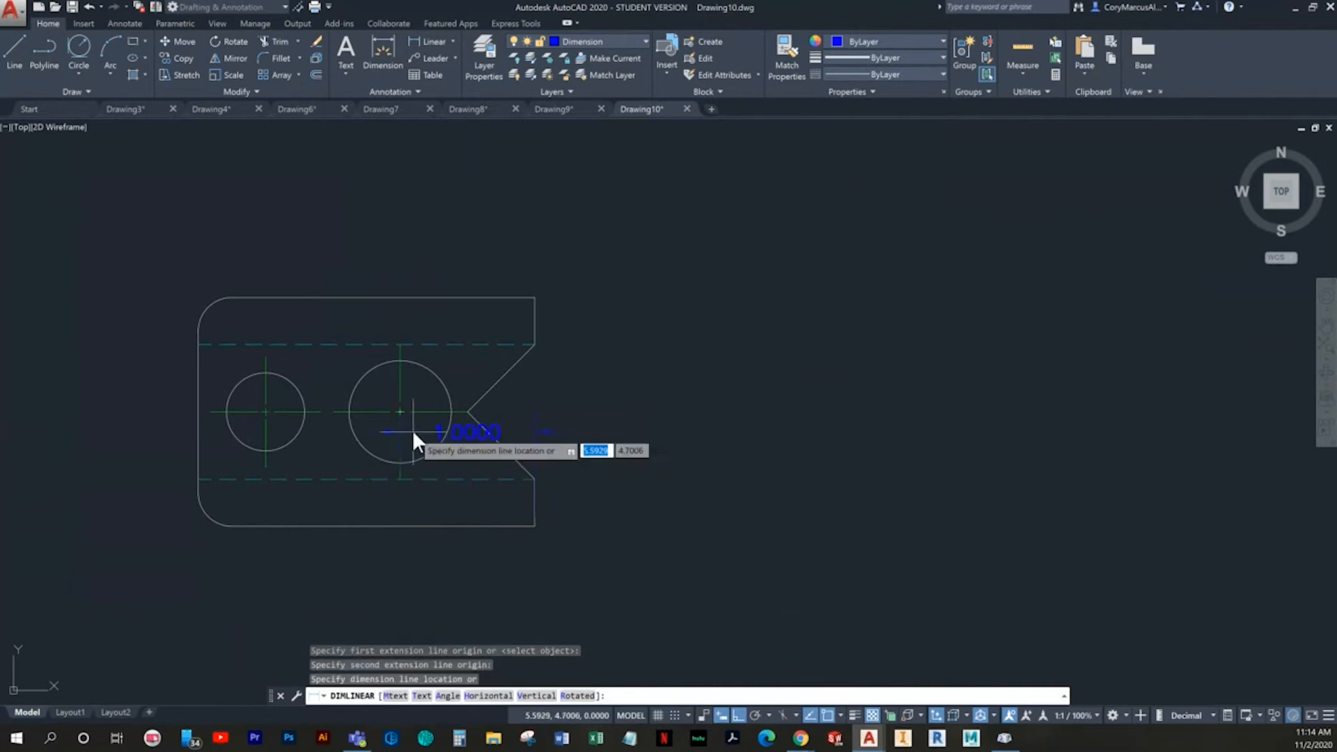
key(Escape)
key(Escape)
- Try erasing the right hole circle and its center mark, and undo both erasures
click(450, 370)
click(423, 378)
key(Delete)
click(423, 378)
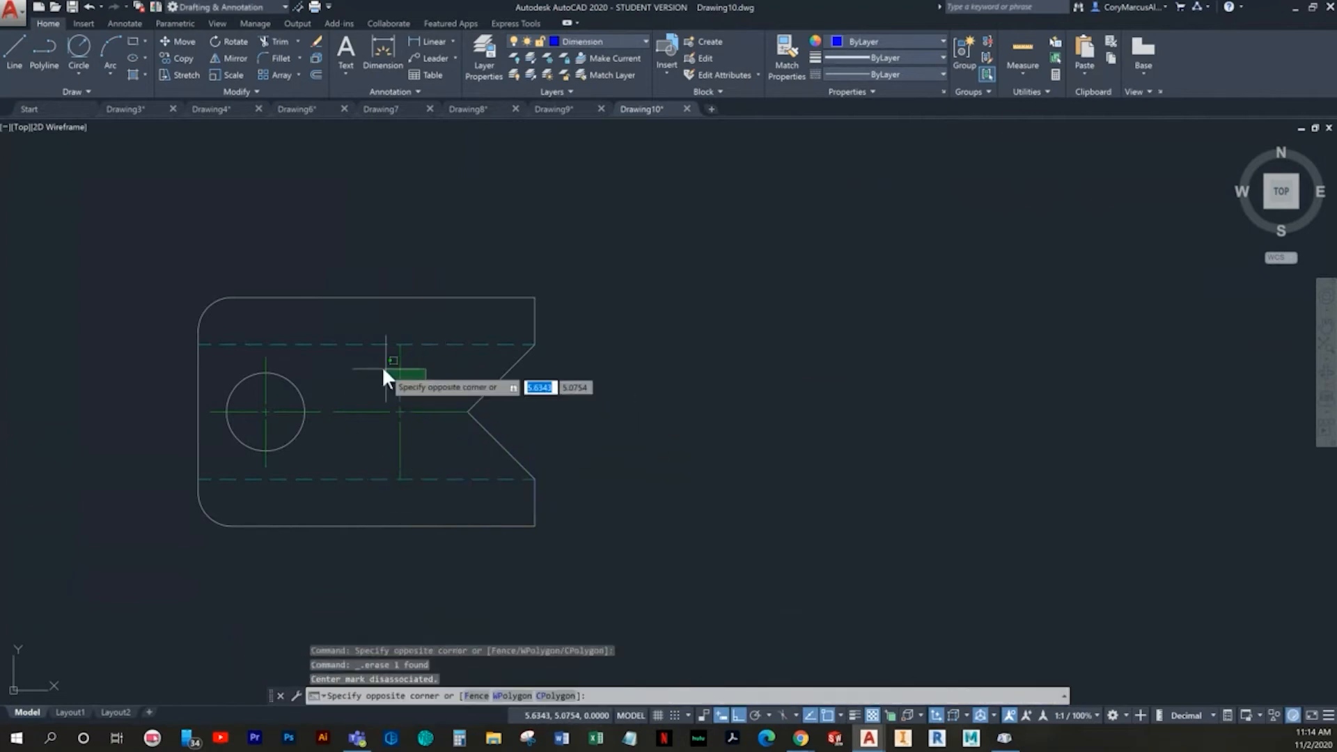
click(381, 365)
key(Delete)
key(ctrl+z)
key(ctrl+z)
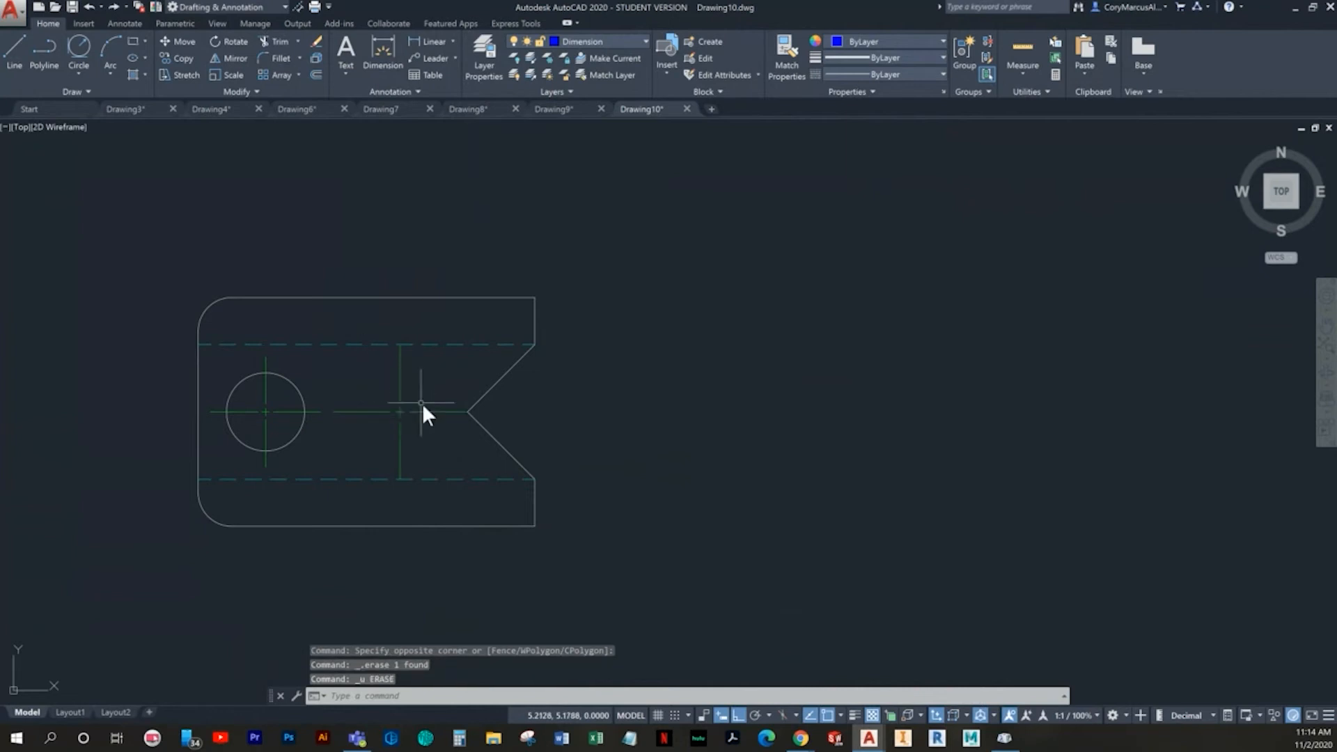
- Erase the right hole's center mark and draw a .38 diameter circle at that hole's center
click(394, 384)
key(Delete)
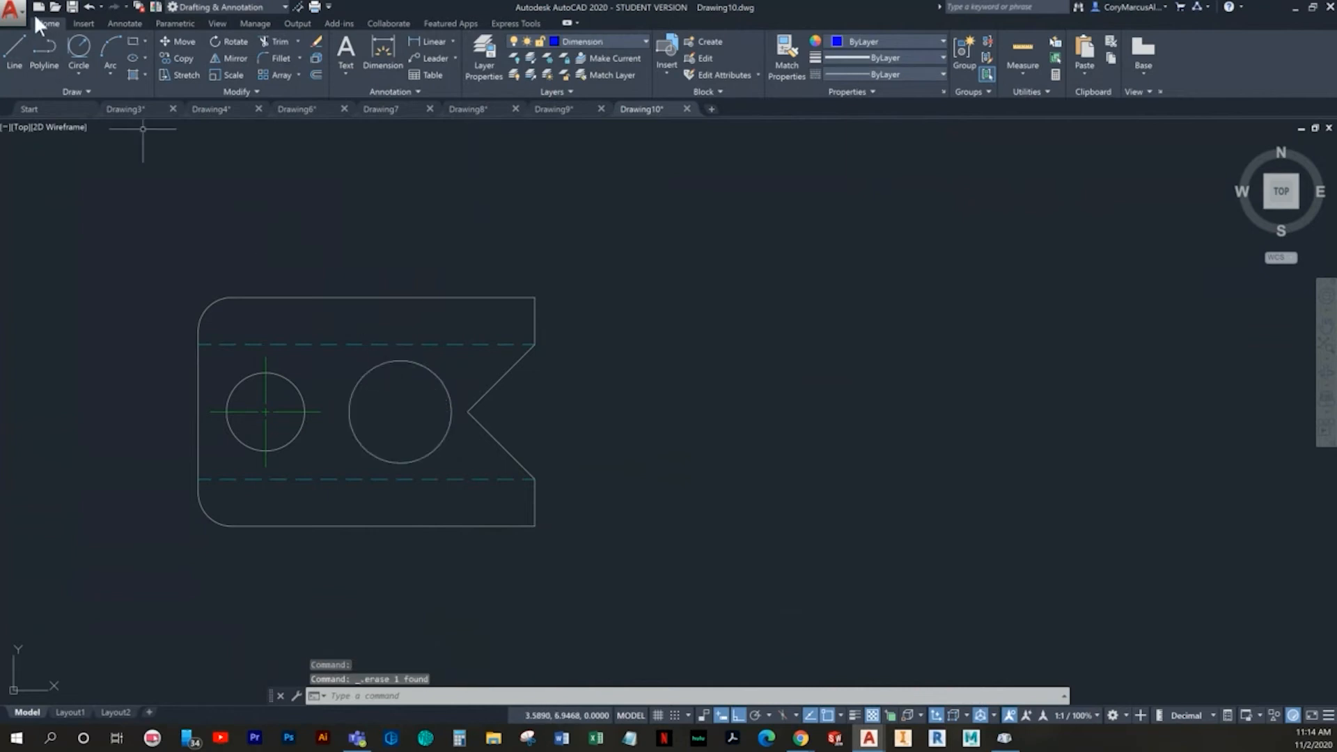
click(75, 58)
click(114, 119)
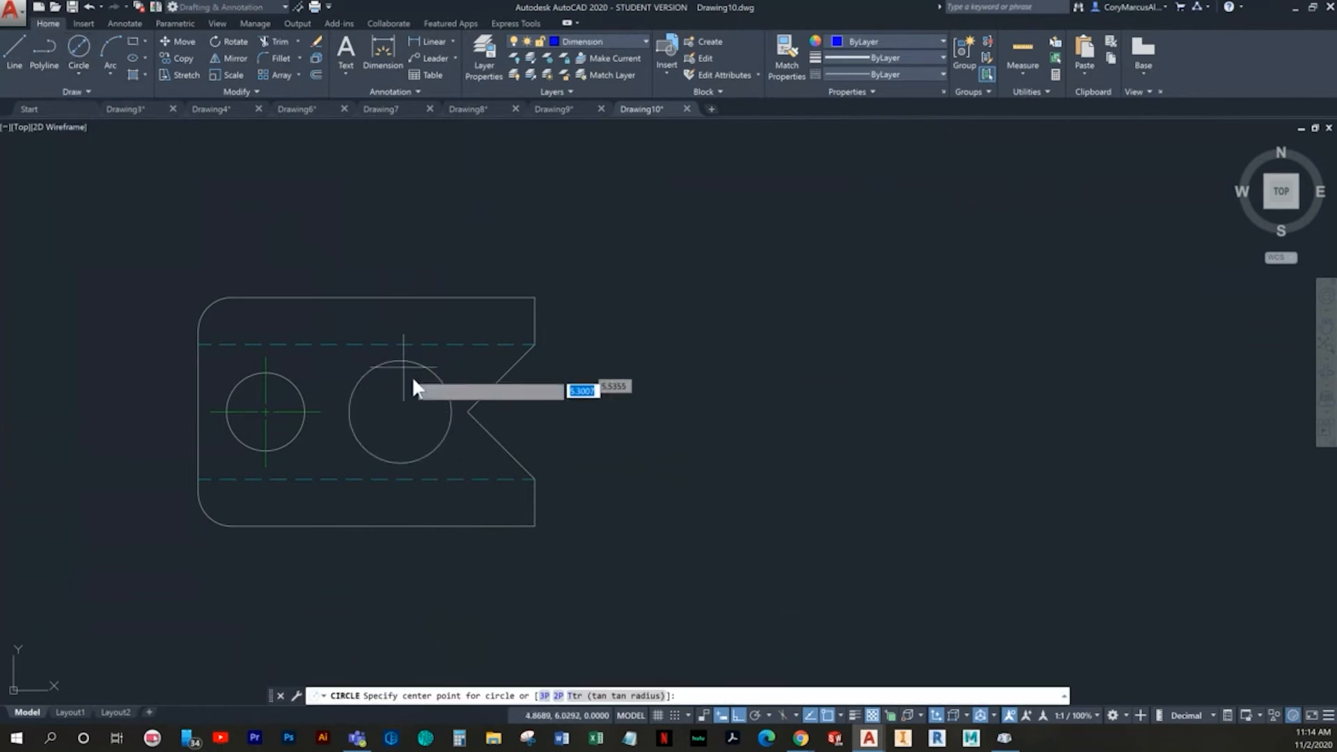
click(396, 411)
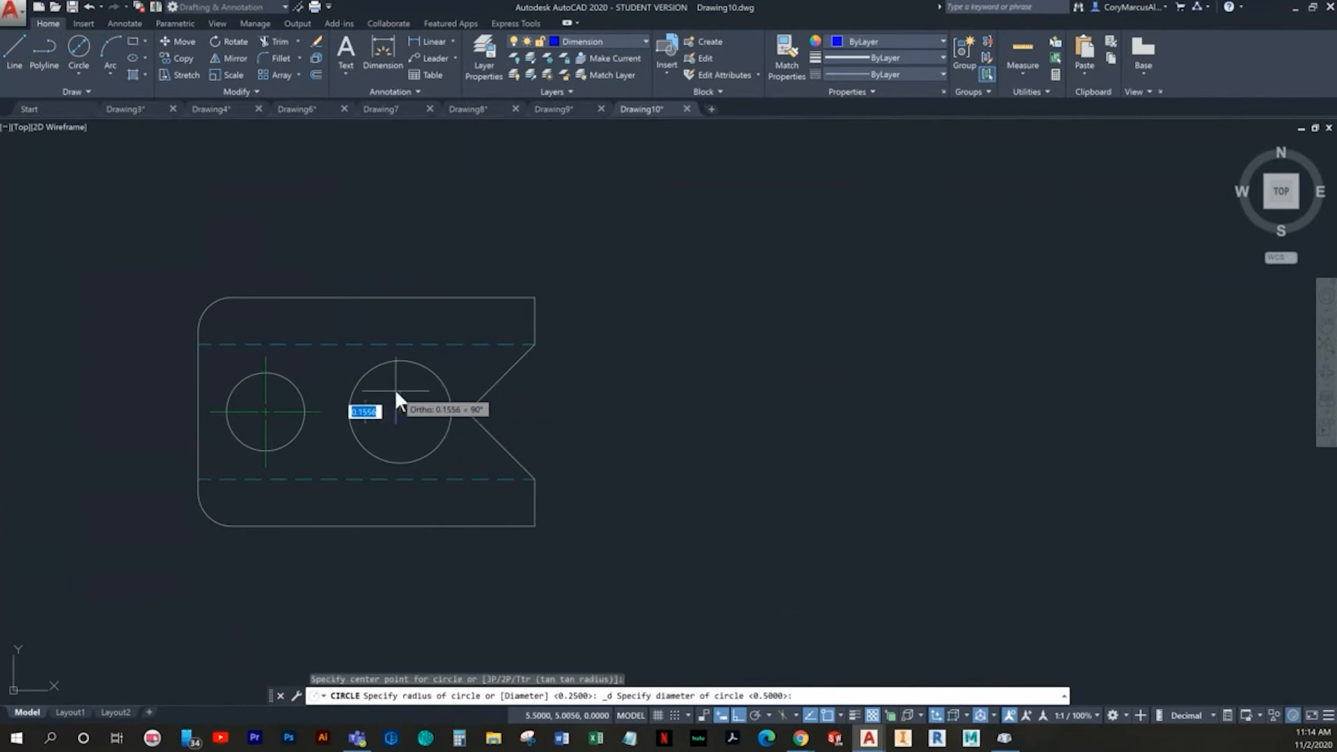
text(.38)
key(Return)
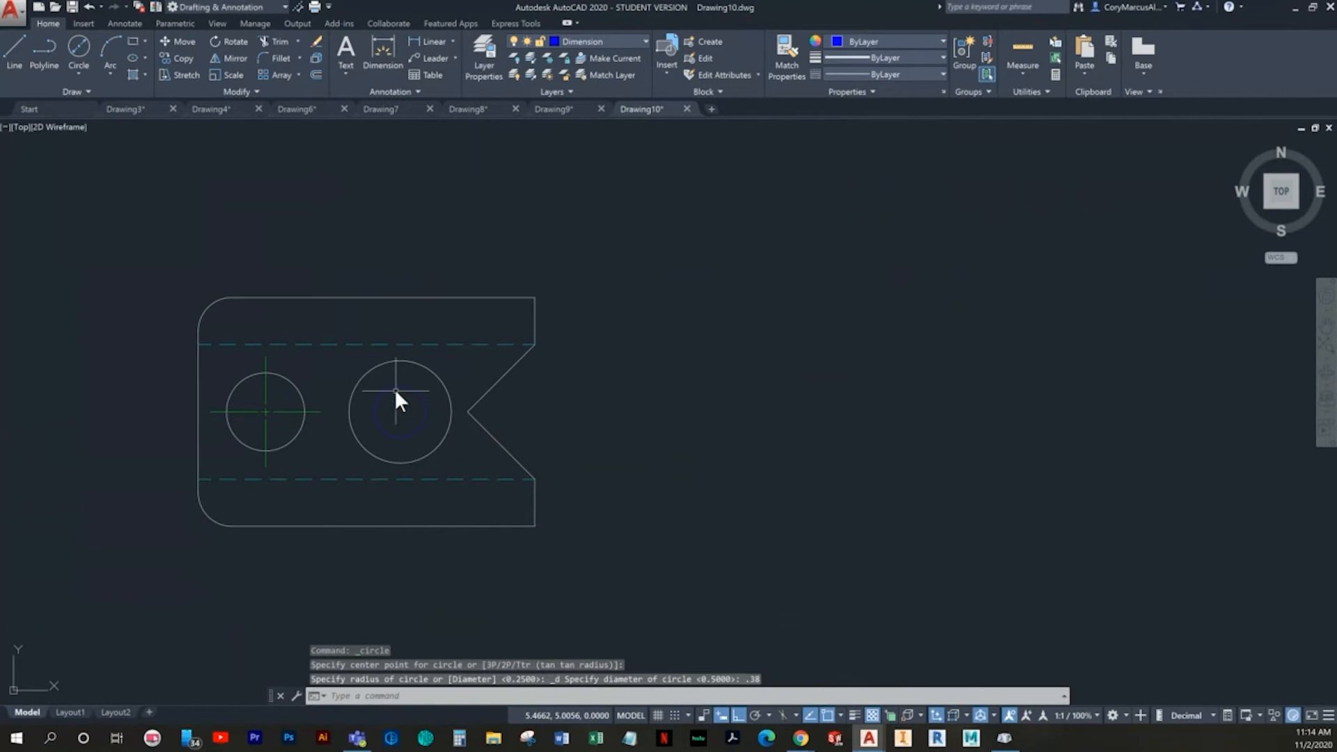
- Erase the larger circle surrounding the .38 diameter circle
scroll(382, 344, up, 4)
click(460, 386)
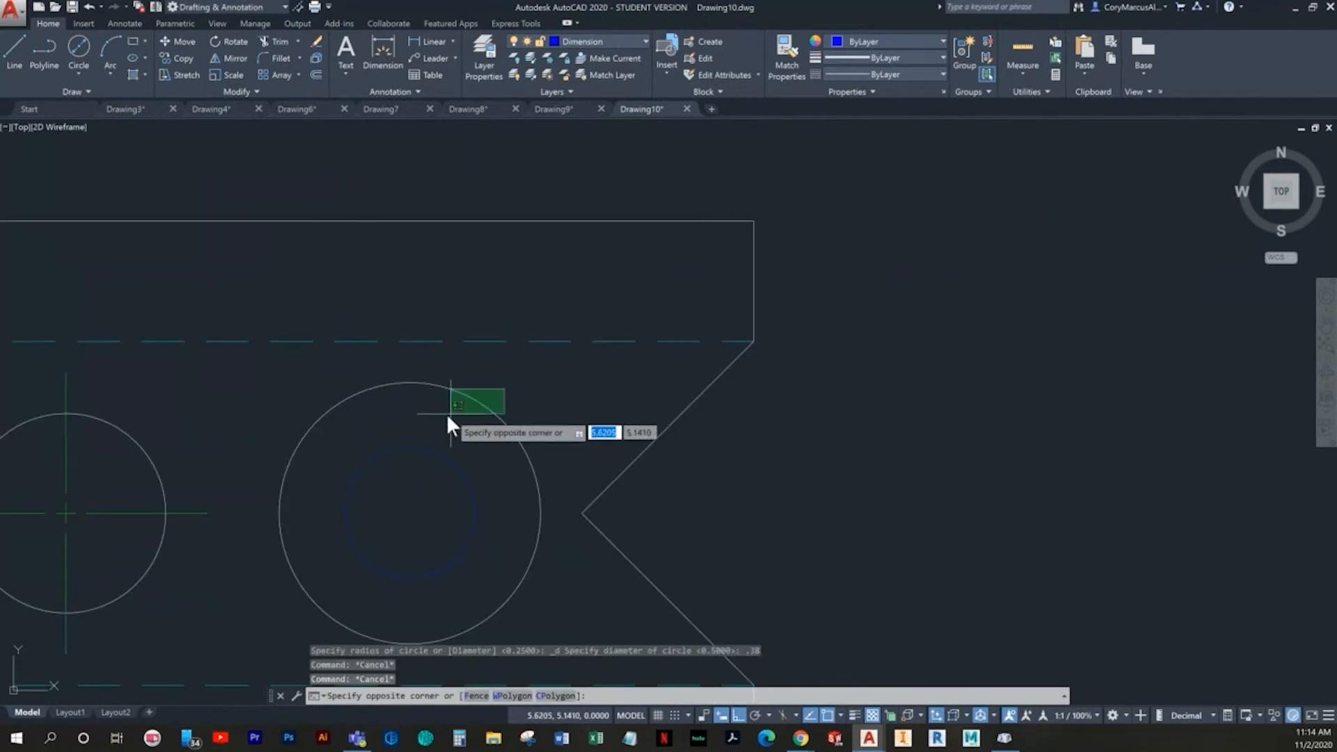
click(444, 429)
key(Delete)
- Move the .38 diameter circle to the Object layer
click(440, 437)
click(423, 475)
click(629, 43)
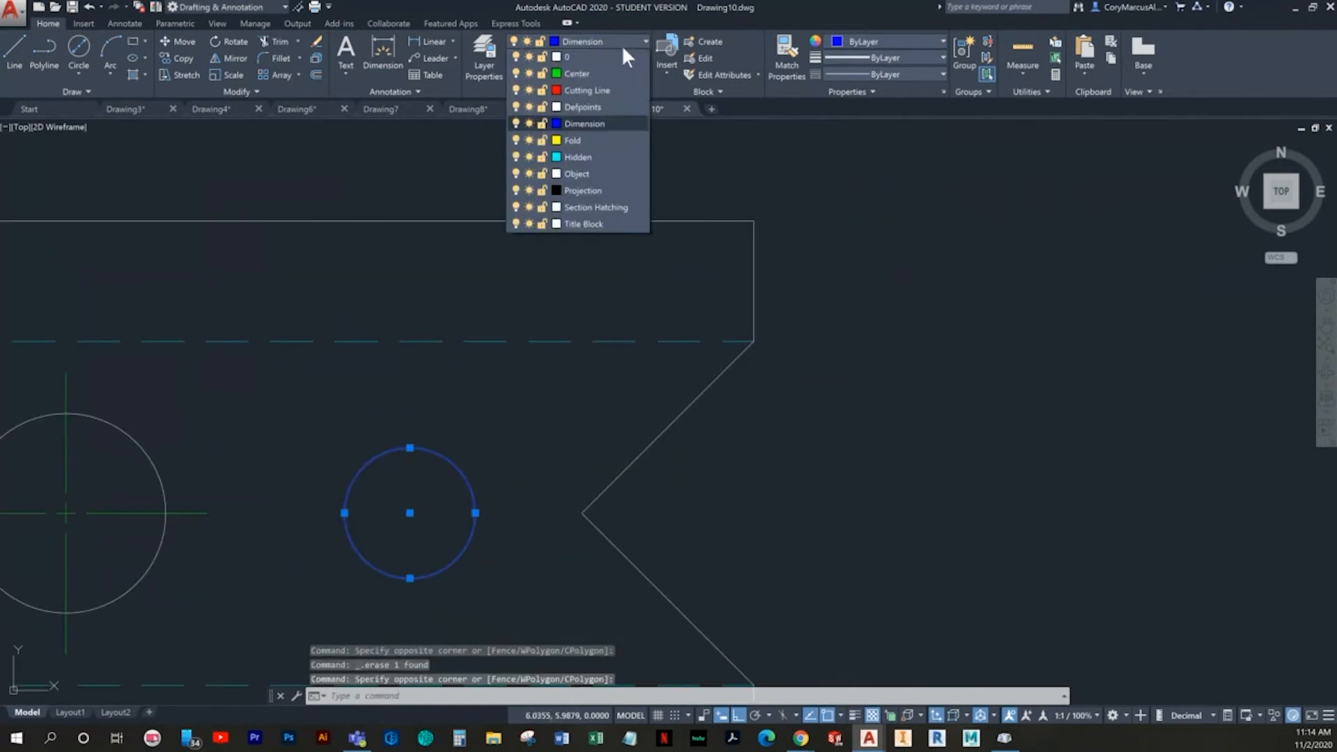
click(574, 174)
key(Escape)
key(Escape)
key(Escape)
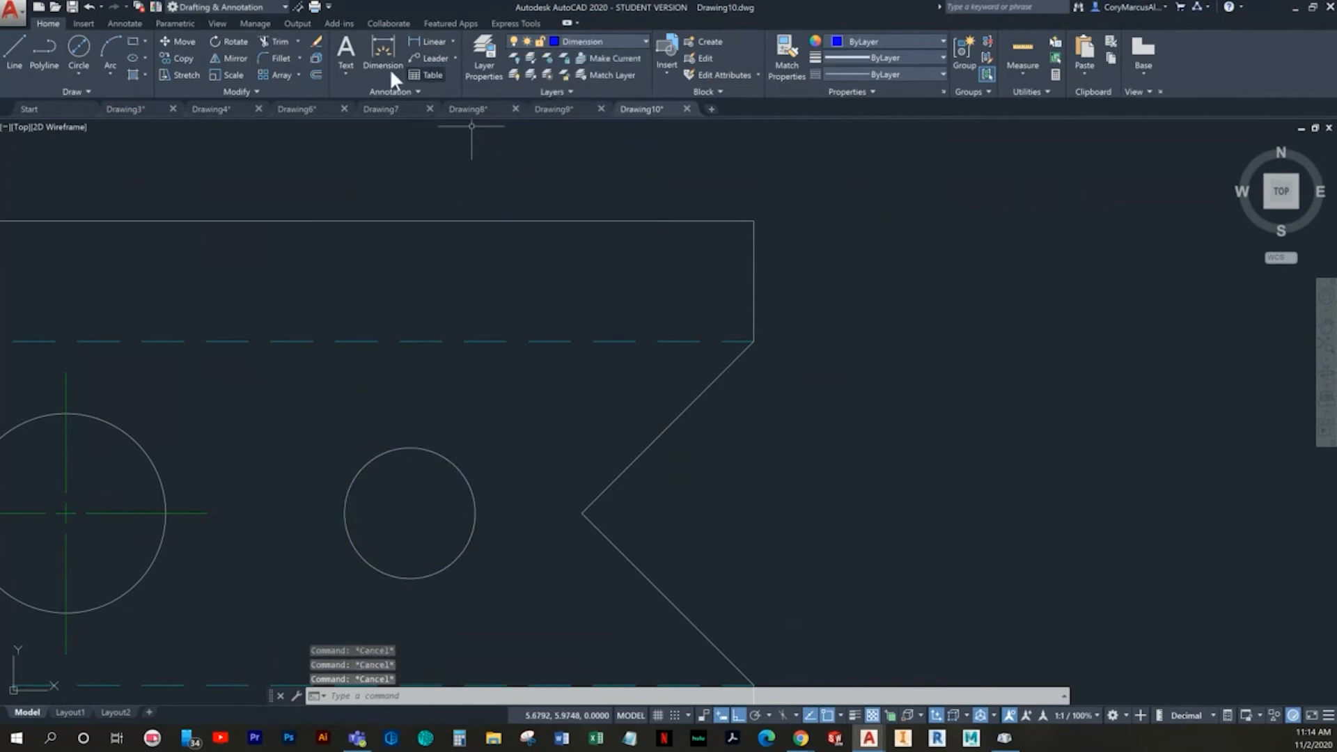
- Make the Center layer current and add a center mark to the .38 diameter circle
click(603, 41)
click(578, 76)
click(83, 23)
click(126, 23)
click(458, 48)
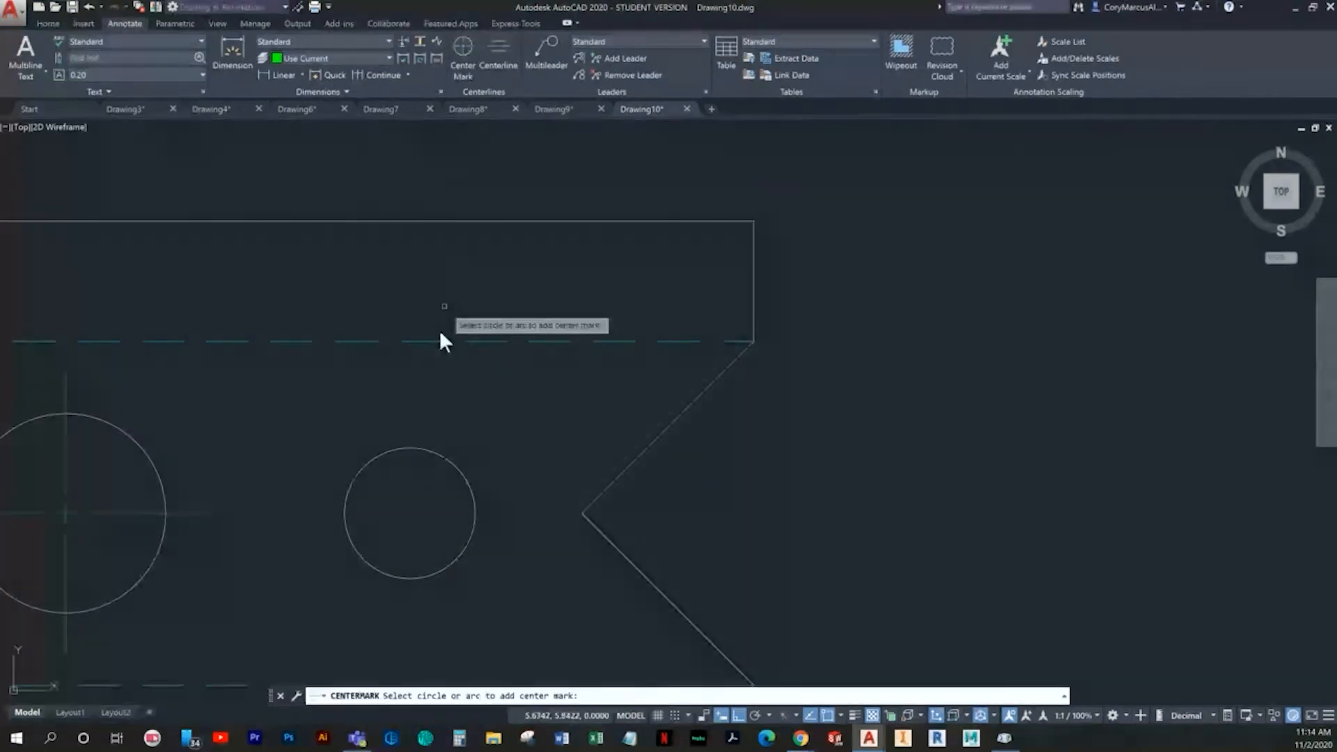
click(421, 447)
key(Escape)
middle_drag(438, 461, 641, 387)
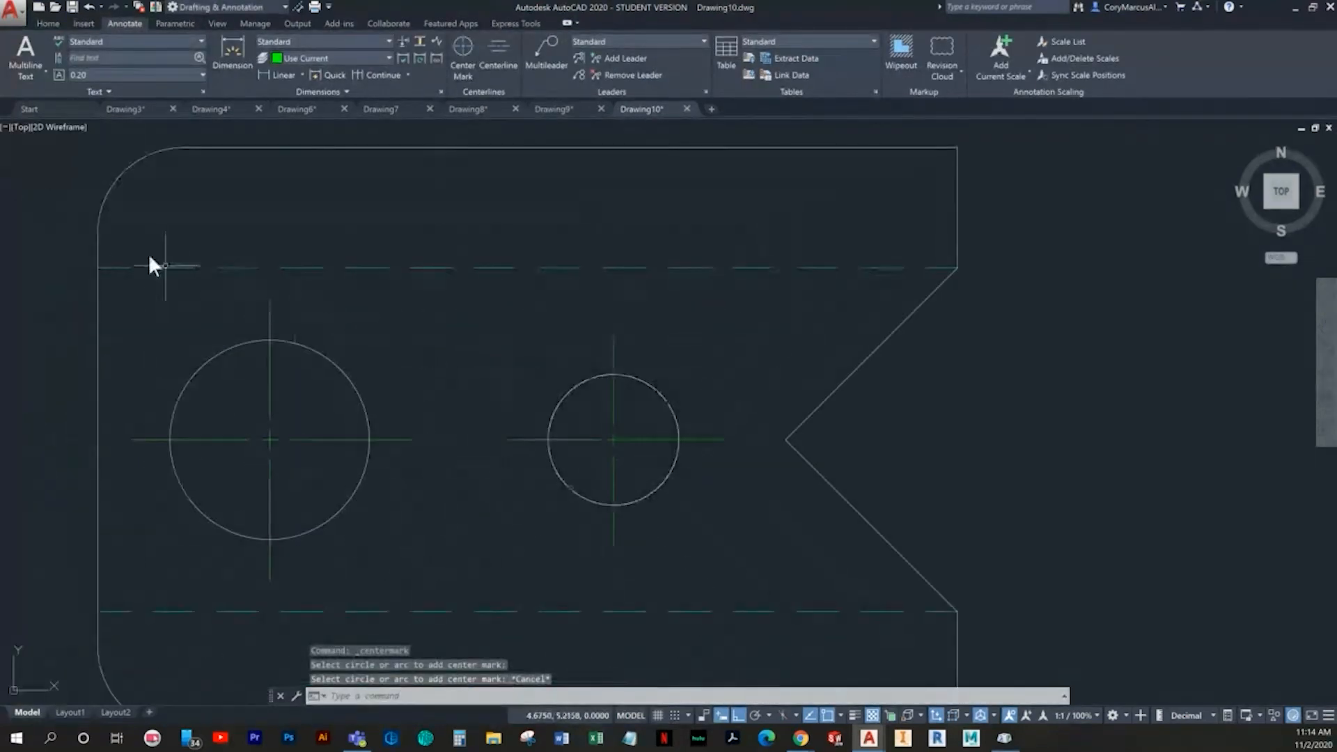
middle_drag(542, 516, 503, 520)
key(Escape)
key(Escape)
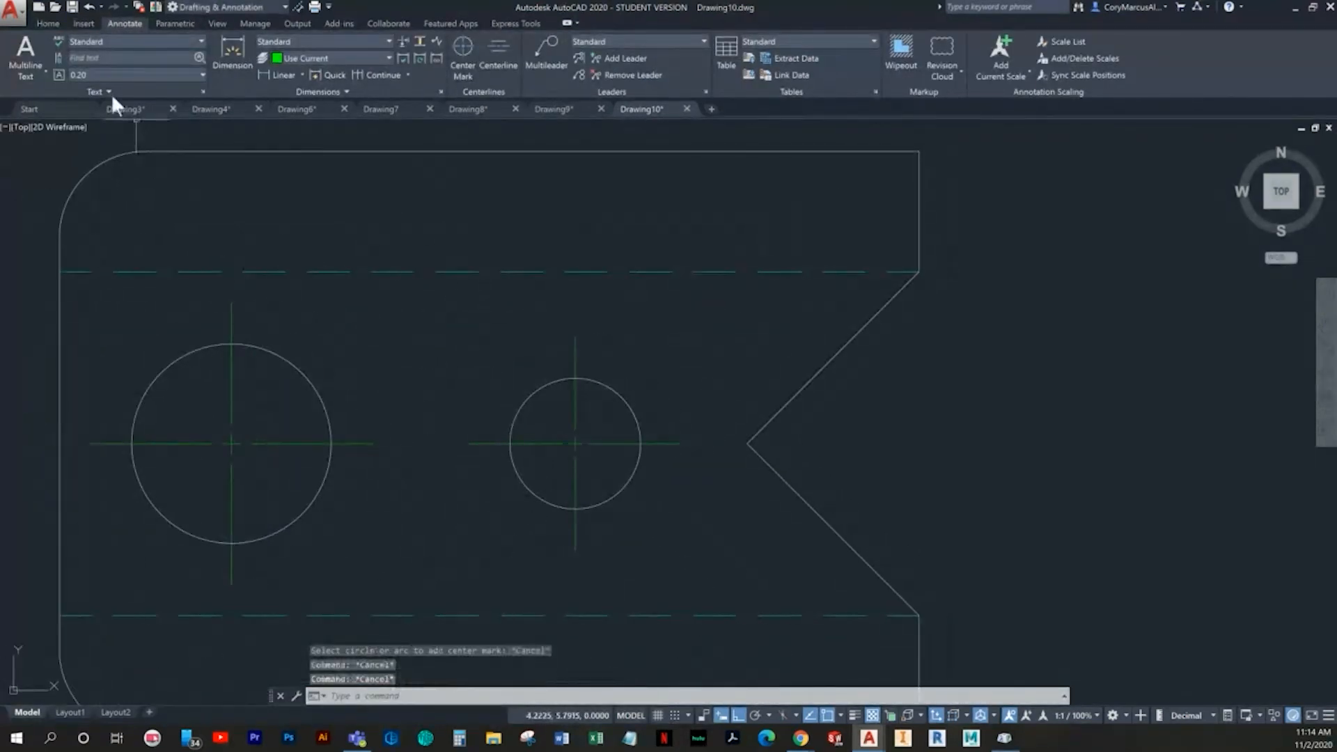
click(46, 23)
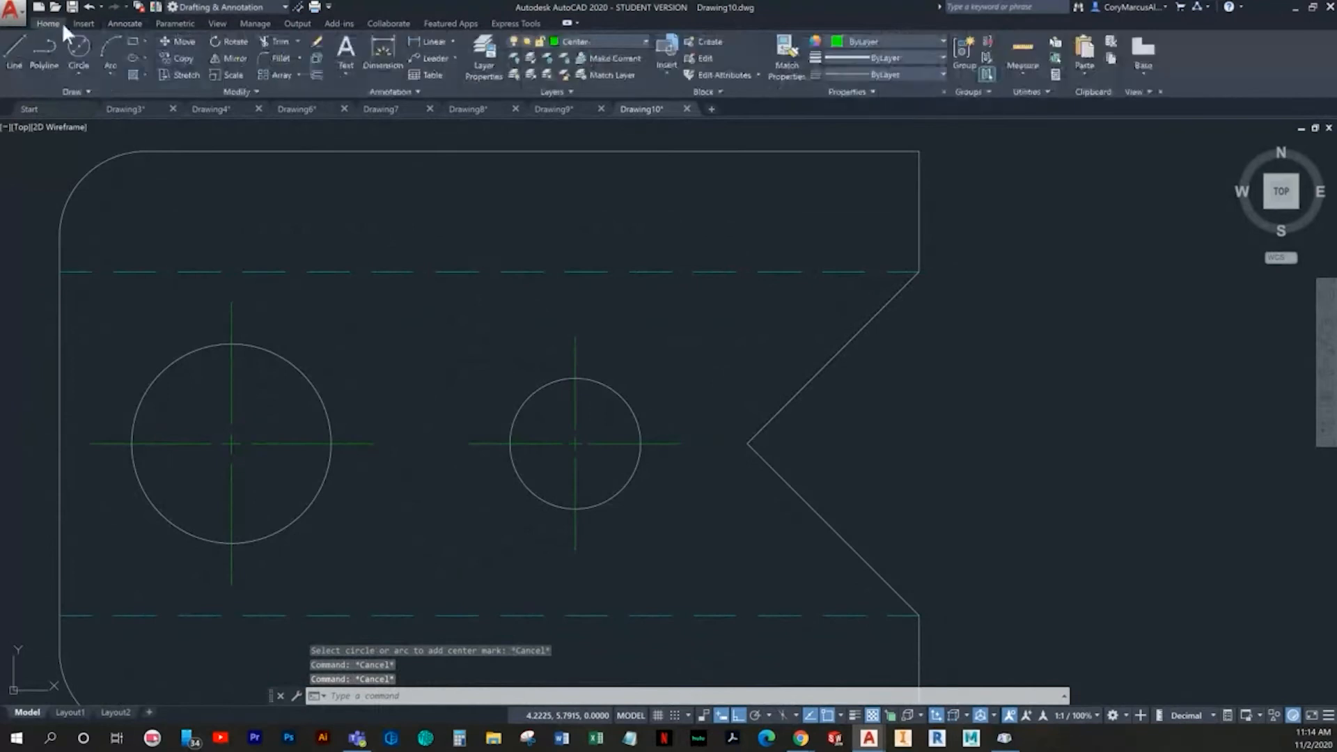
- Make the Dimension layer current
click(588, 42)
click(608, 123)
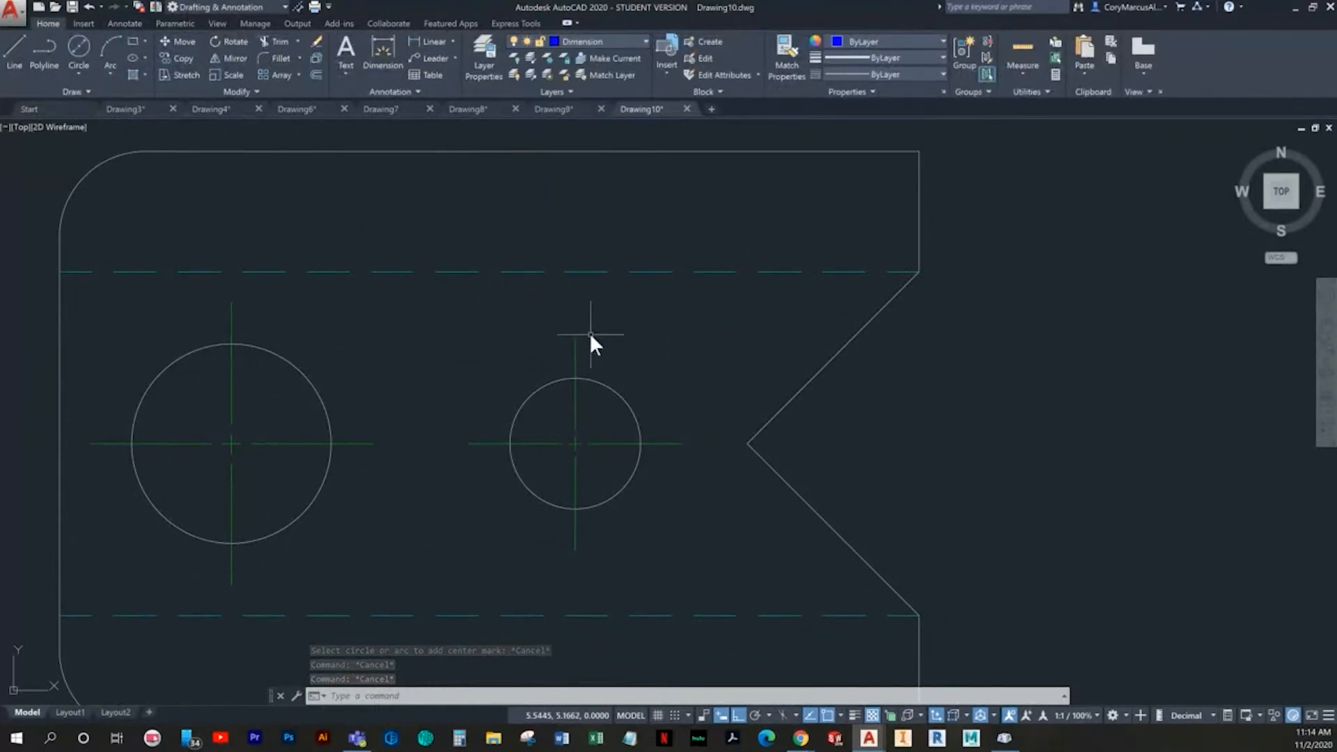
click(433, 41)
scroll(606, 250, down, 2)
click(759, 499)
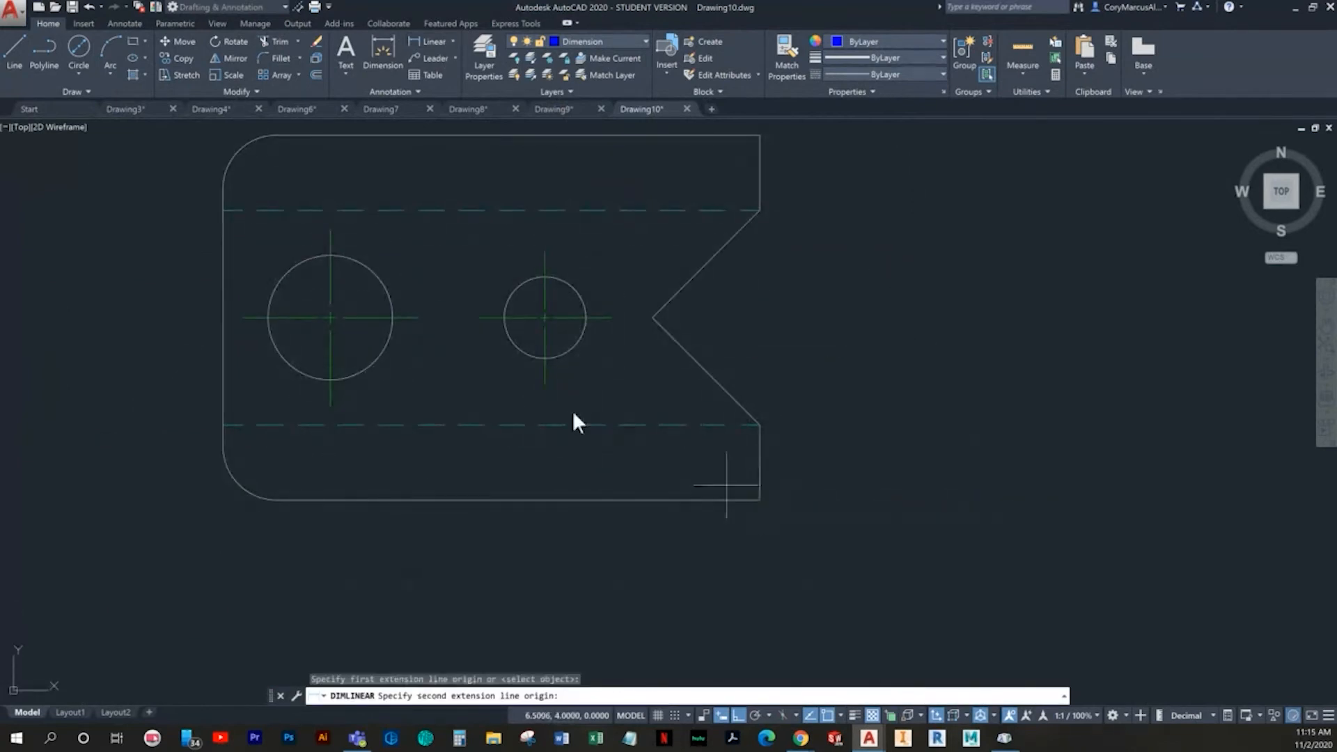
click(543, 381)
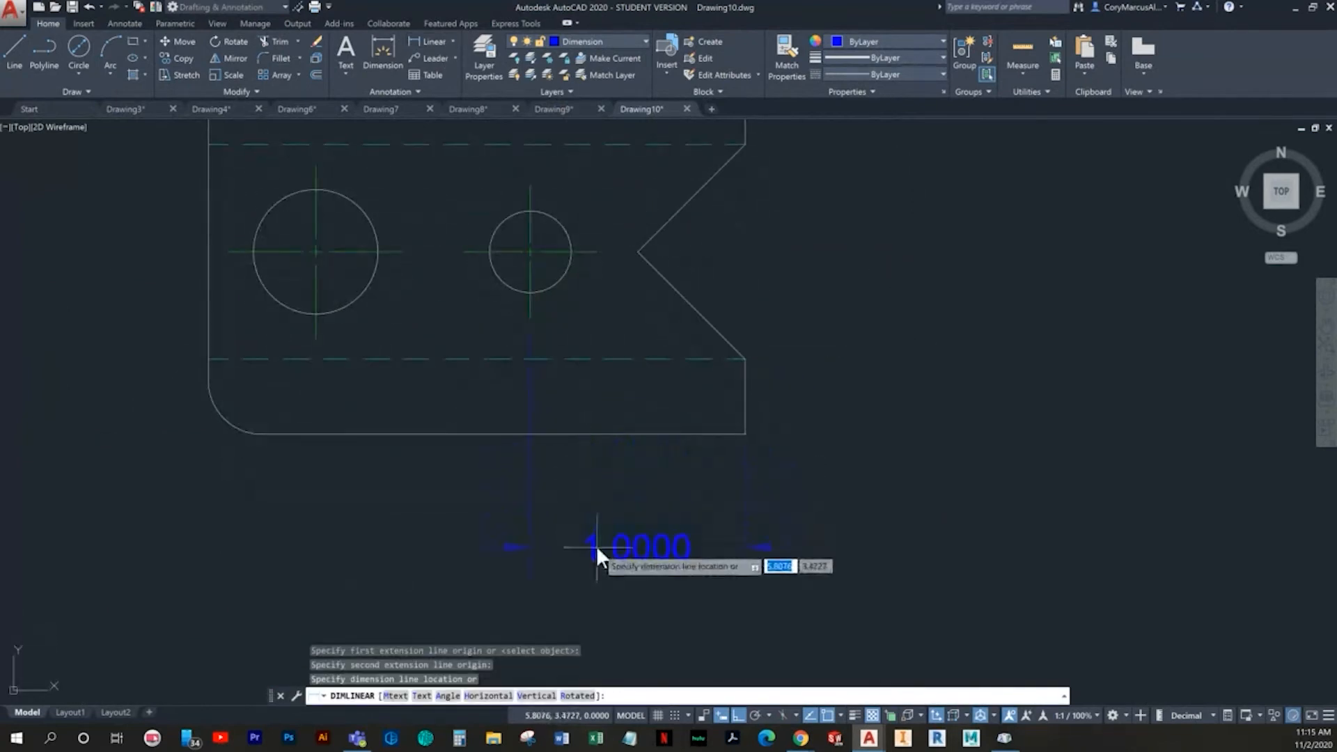
scroll(596, 540, down, 2)
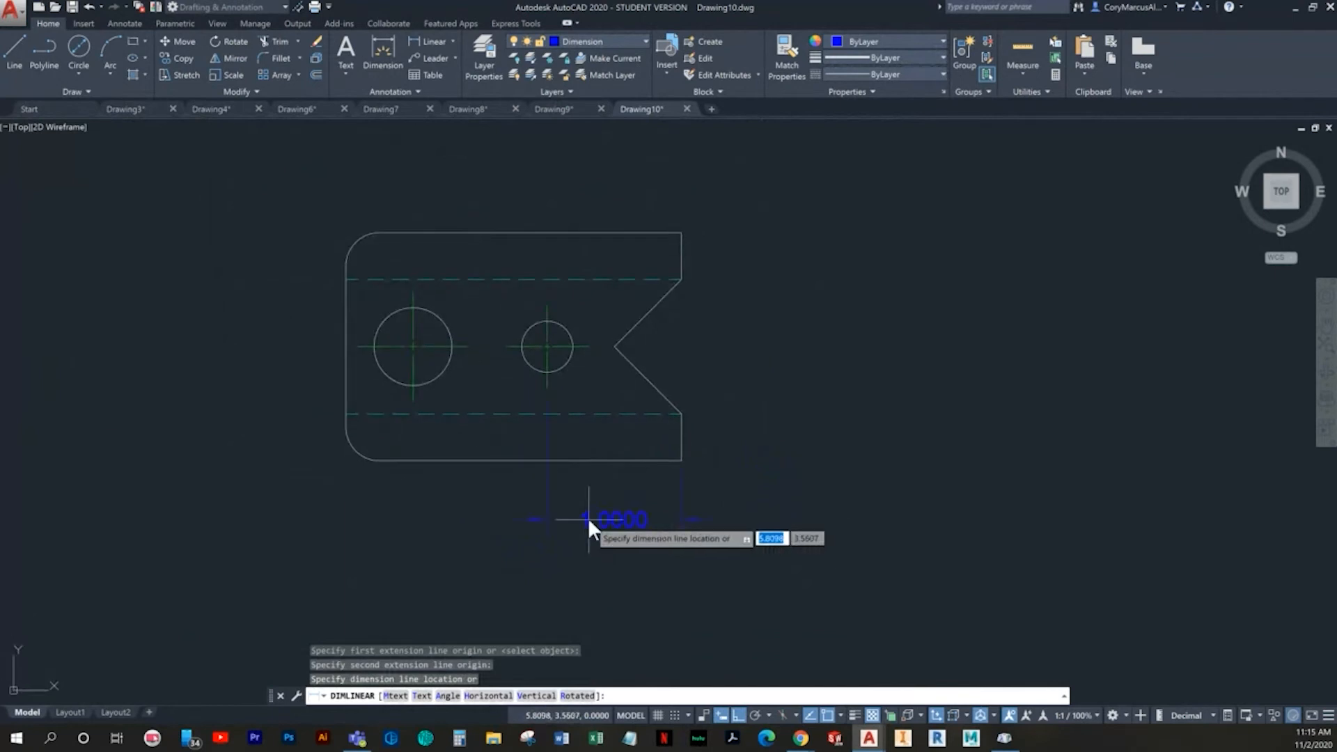
key(Escape)
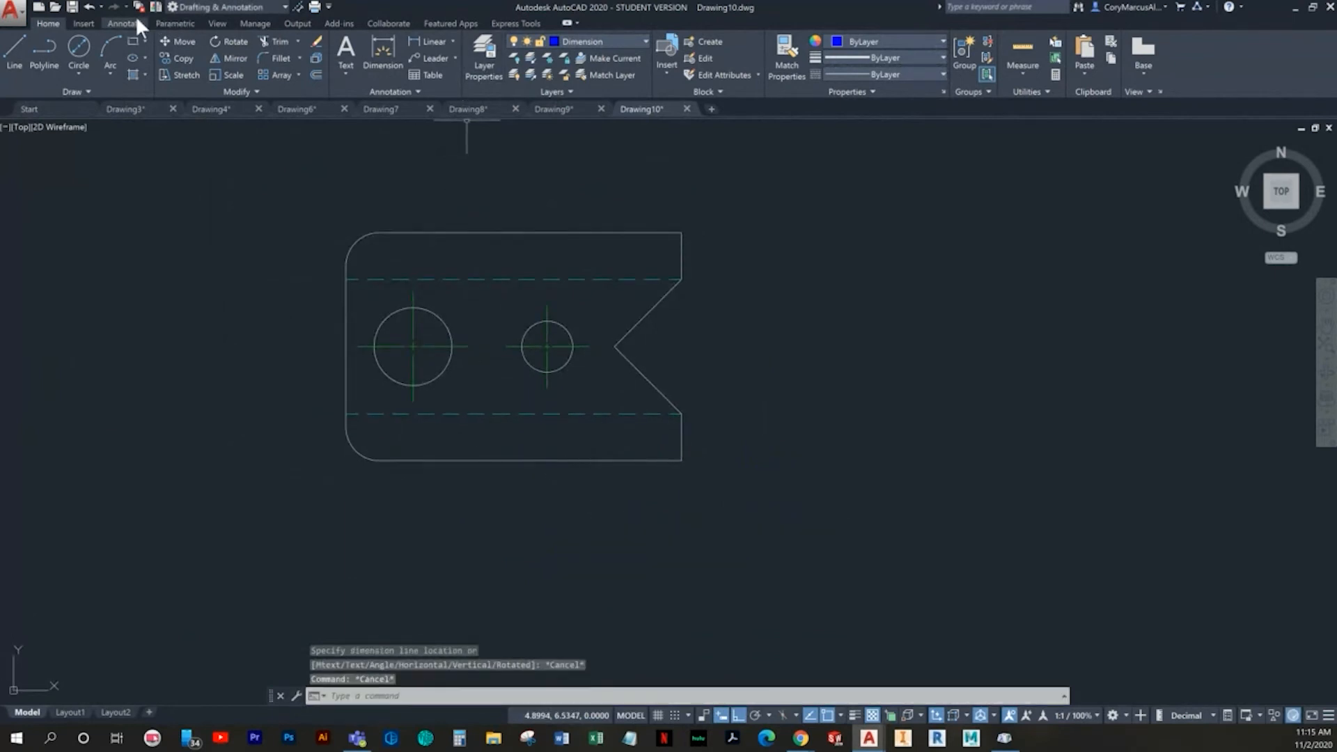
- Set the linear primary units precision of the Standard dimension style to 0.00
click(125, 23)
click(439, 92)
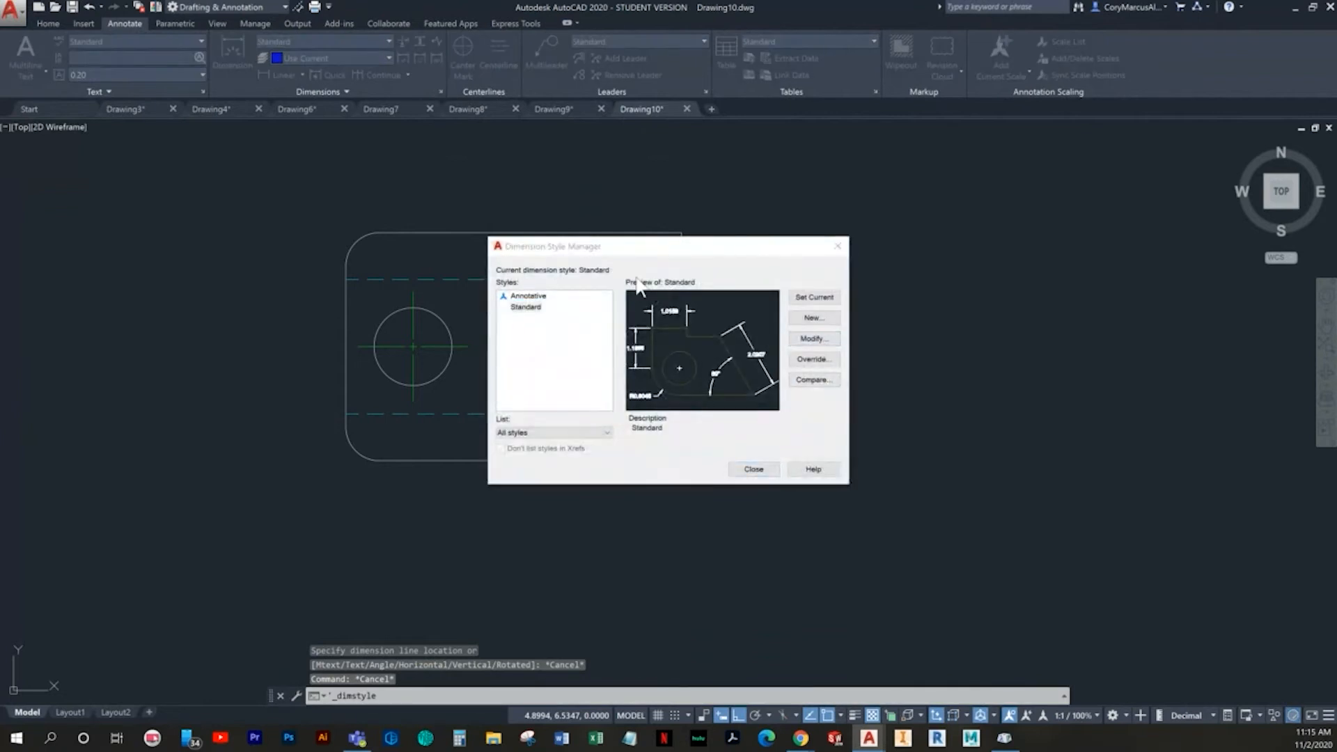
click(813, 338)
click(615, 267)
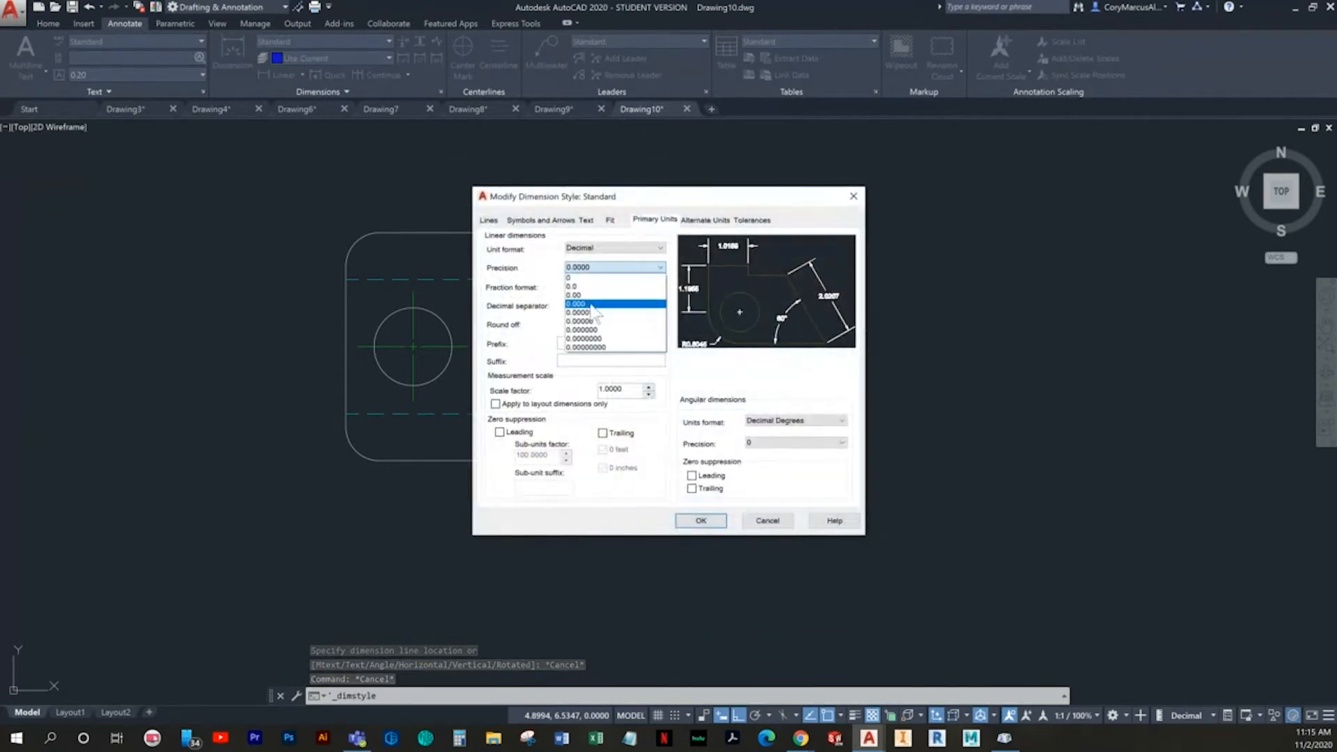
click(599, 295)
click(700, 520)
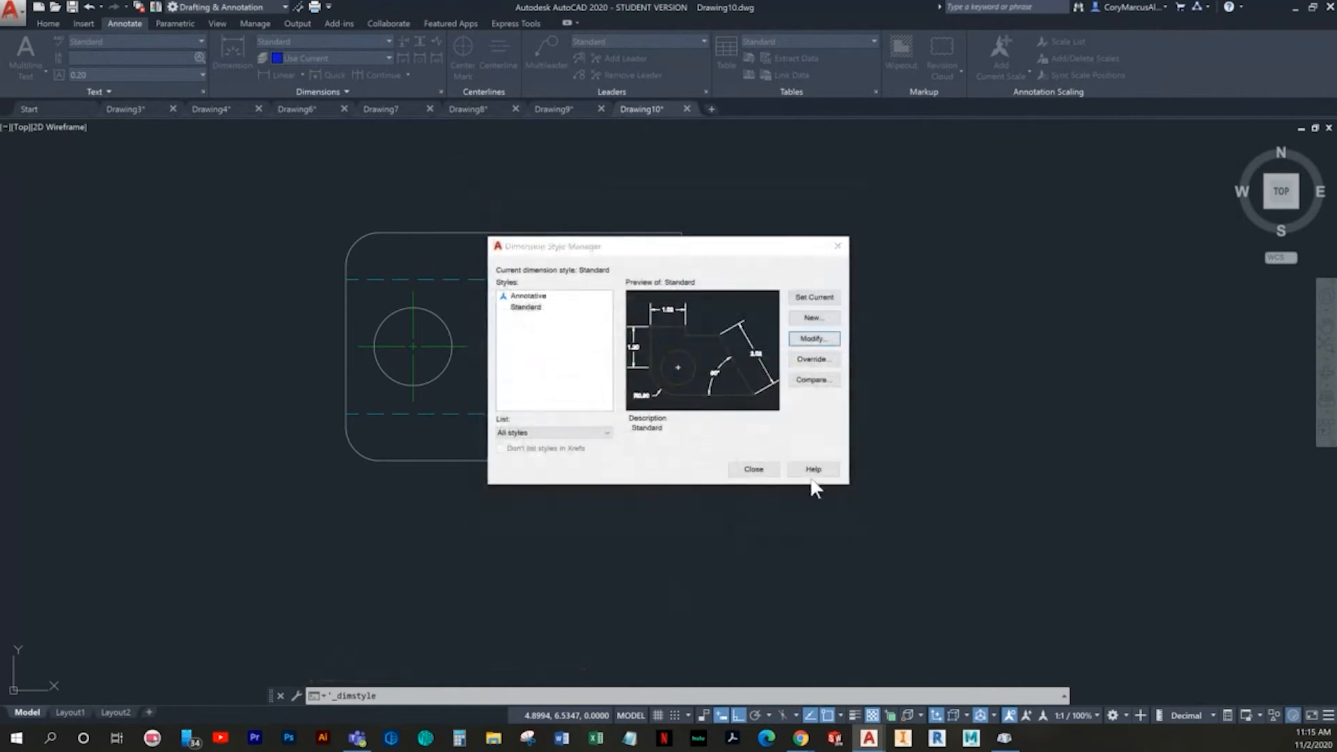
click(750, 471)
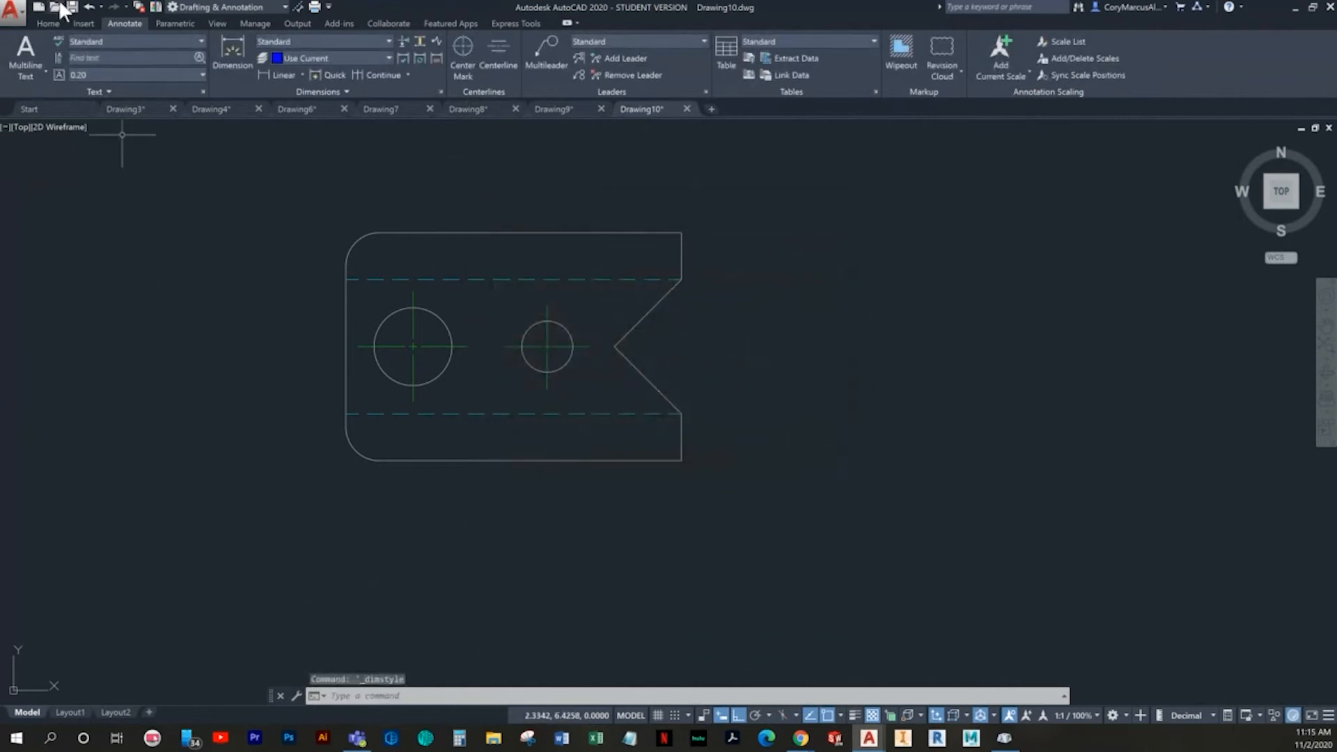
- Add stacked horizontal dimensions below the plate from its lower-right corner to the small hole's center and to the large hole's center
click(47, 24)
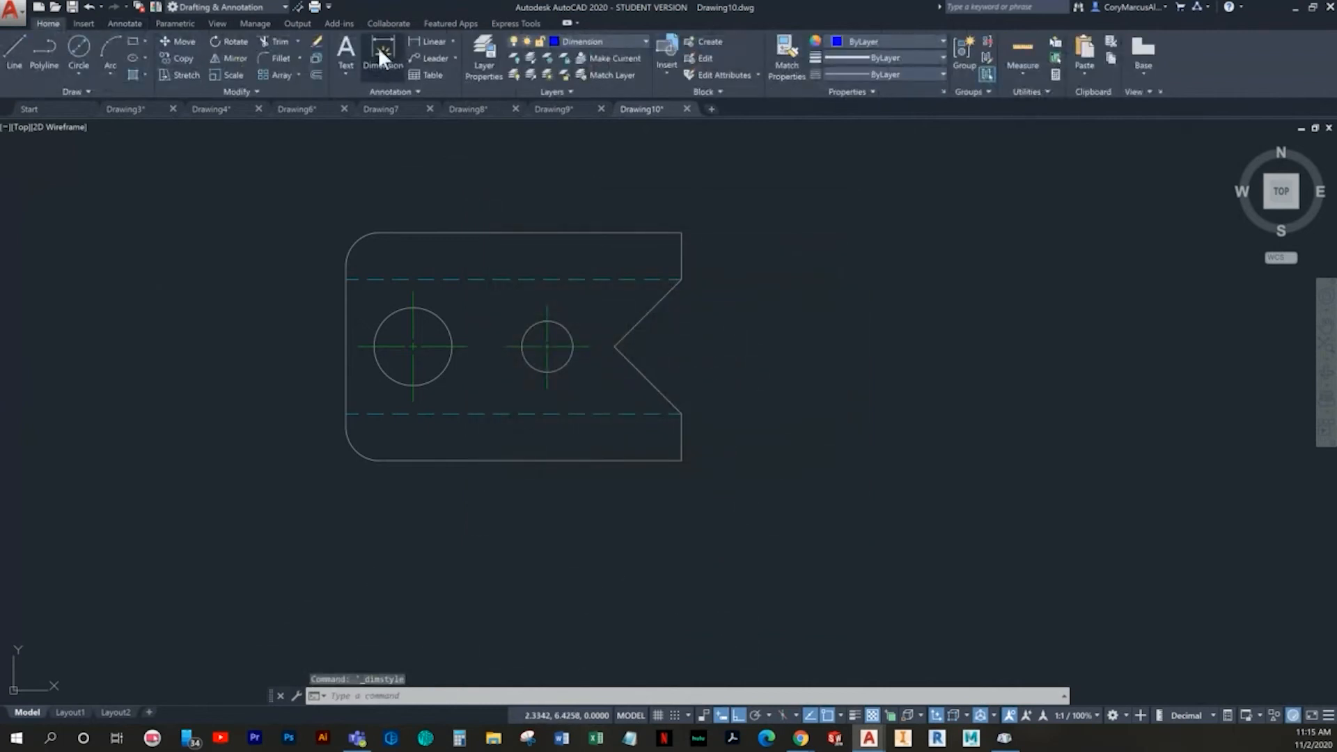
click(424, 44)
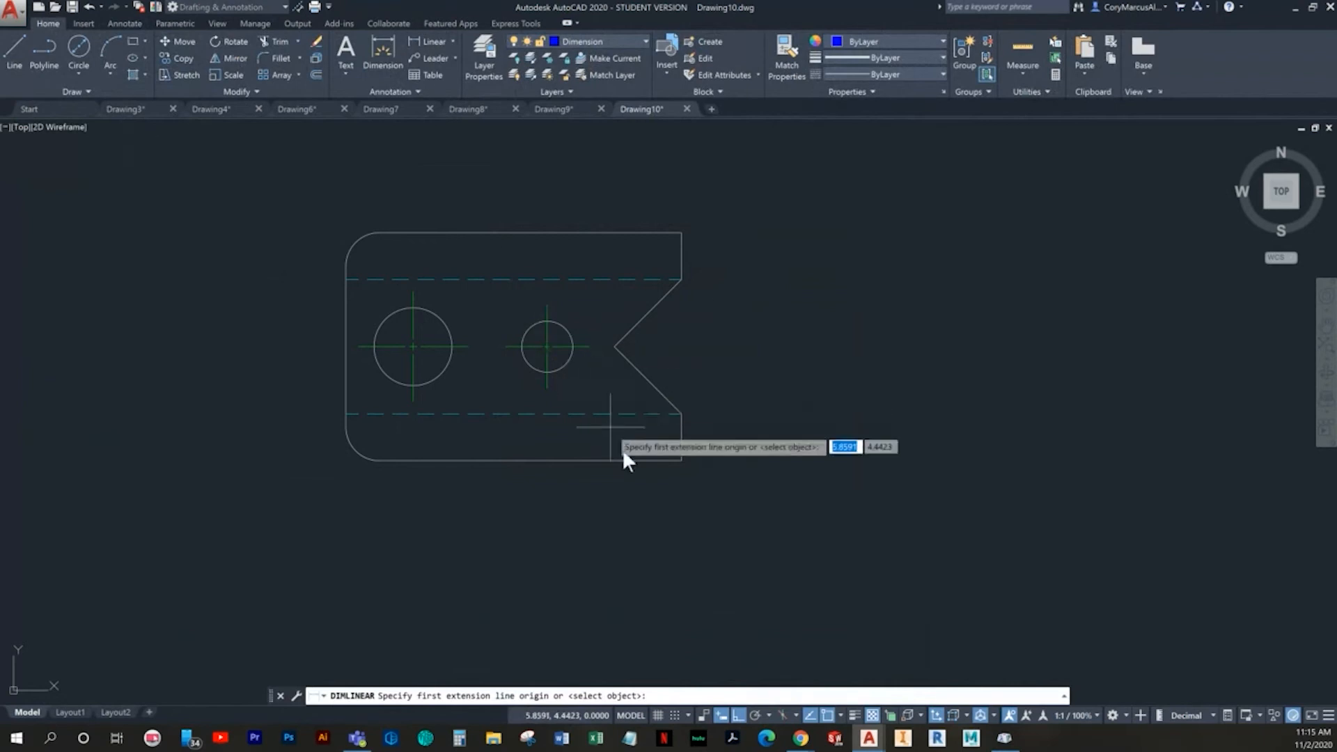
click(682, 460)
click(548, 389)
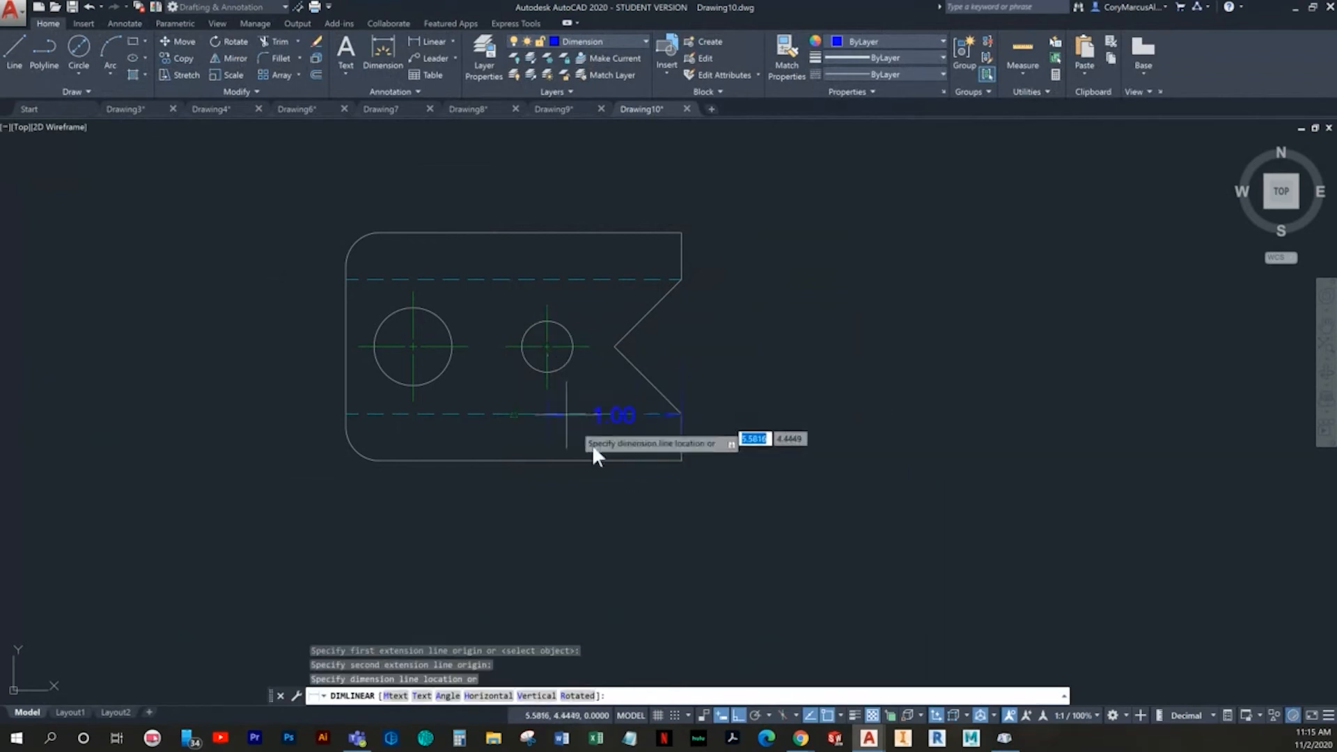
click(640, 514)
key(Return)
click(682, 459)
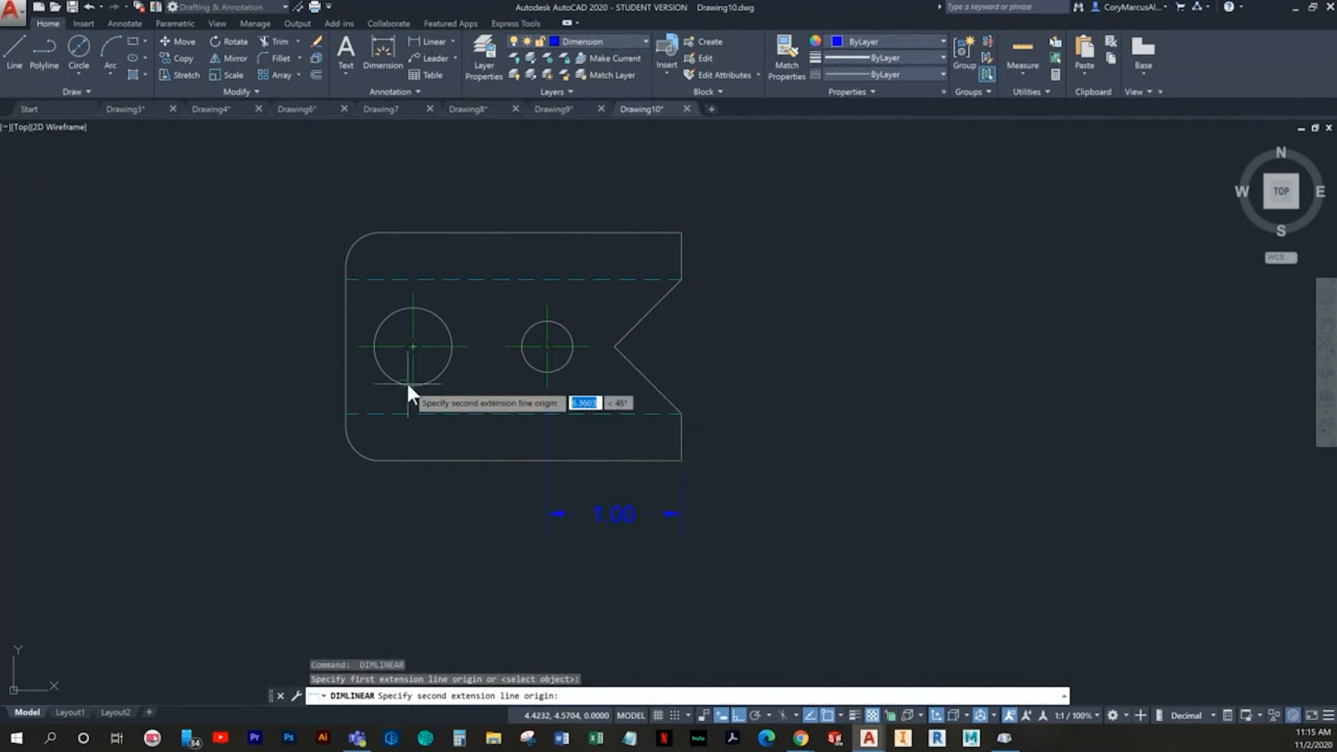
click(412, 401)
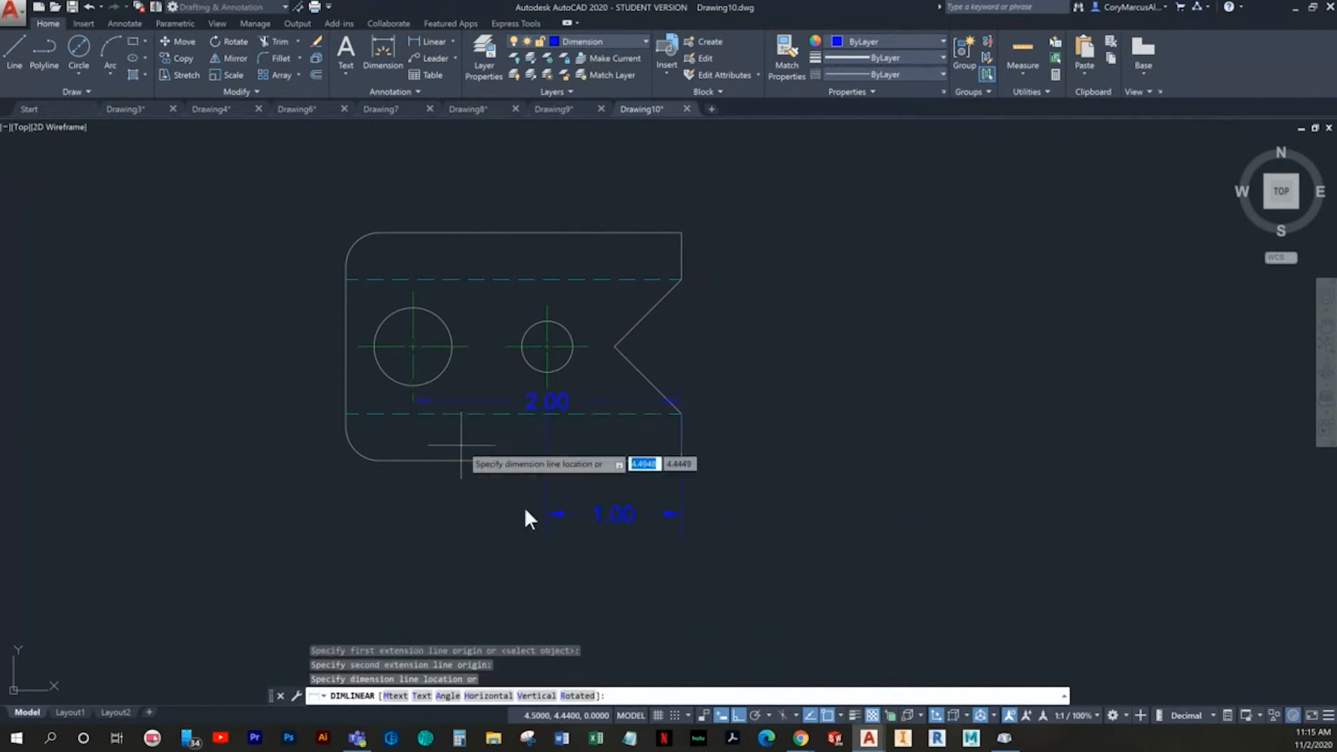
click(611, 565)
- Dimension the plate's overall width from the lower-right corner to the left edge, below the two hole-location dimensions
key(Return)
click(682, 460)
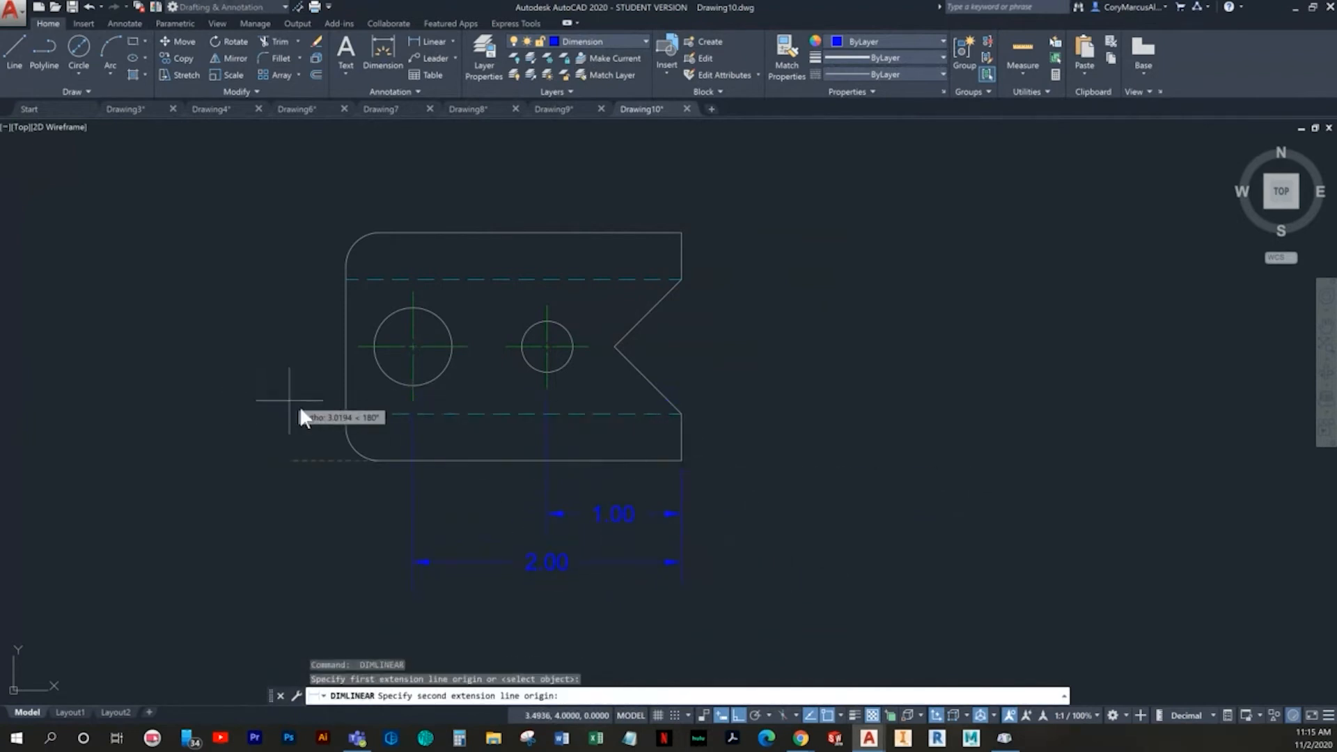
click(345, 436)
middle_drag(532, 632, 549, 510)
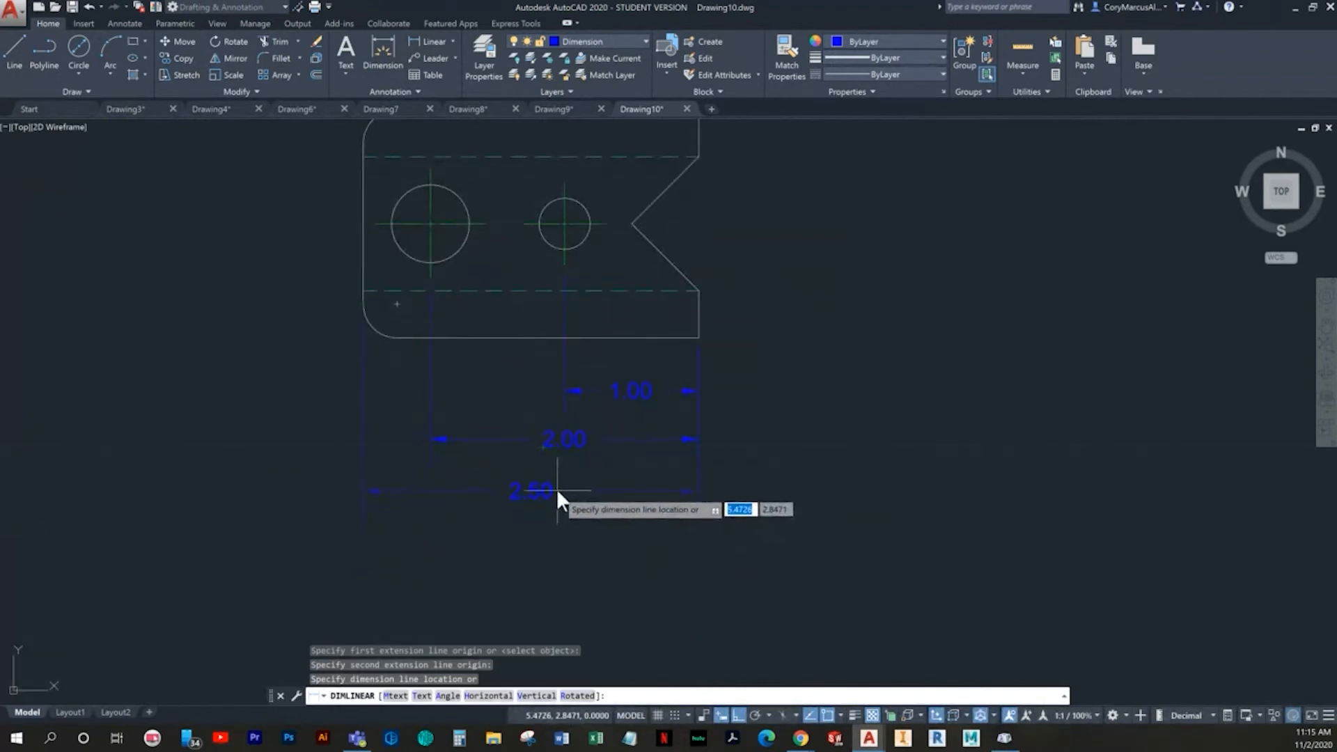
click(553, 485)
- Add a vertical dimension beside the plate's left edge, from the bottom edge up to the large hole's horizontal centerline
key(Return)
middle_drag(479, 403, 445, 521)
click(375, 422)
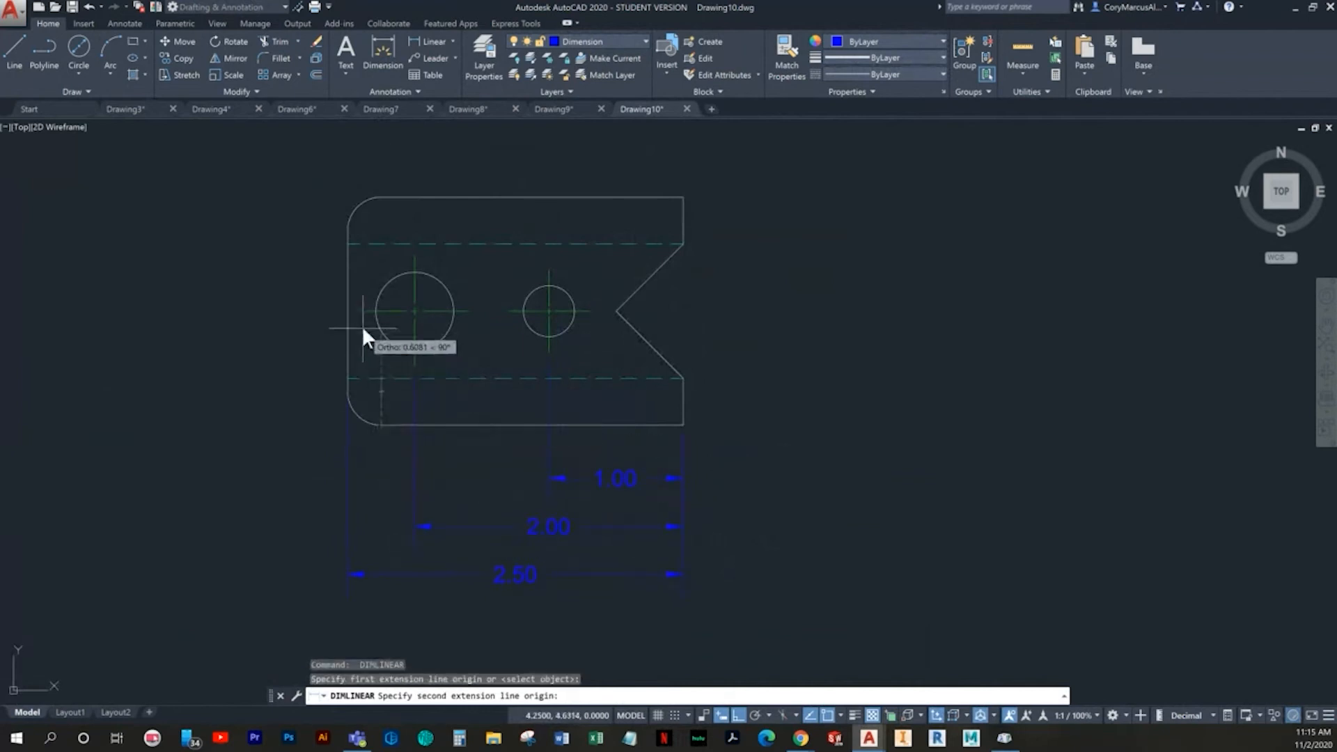
click(359, 310)
mouse_move(556, 435)
middle_down()
mouse_move(524, 502)
mouse_move(465, 510)
middle_up()
- Add aligned vertical dimensions to the right of the plate for the short lower-right edge and the V-notch opening
key(Return)
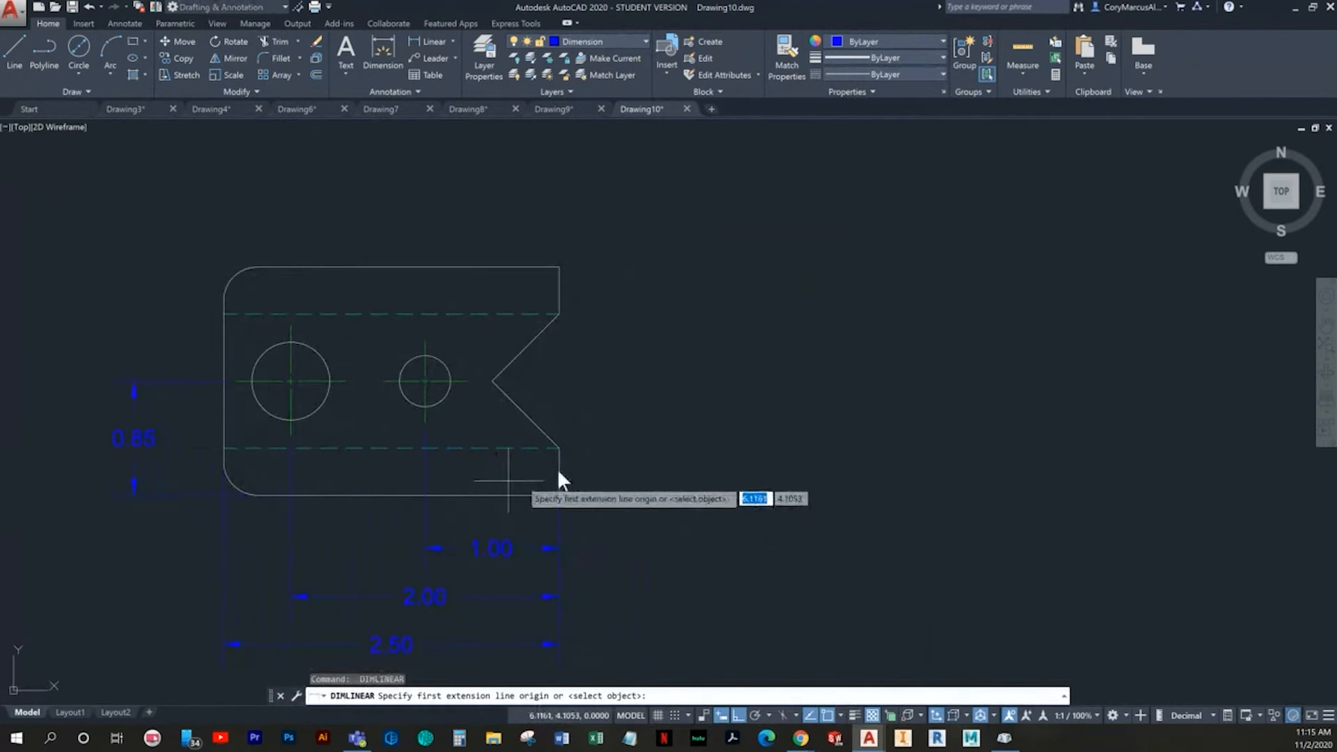
click(559, 495)
click(559, 449)
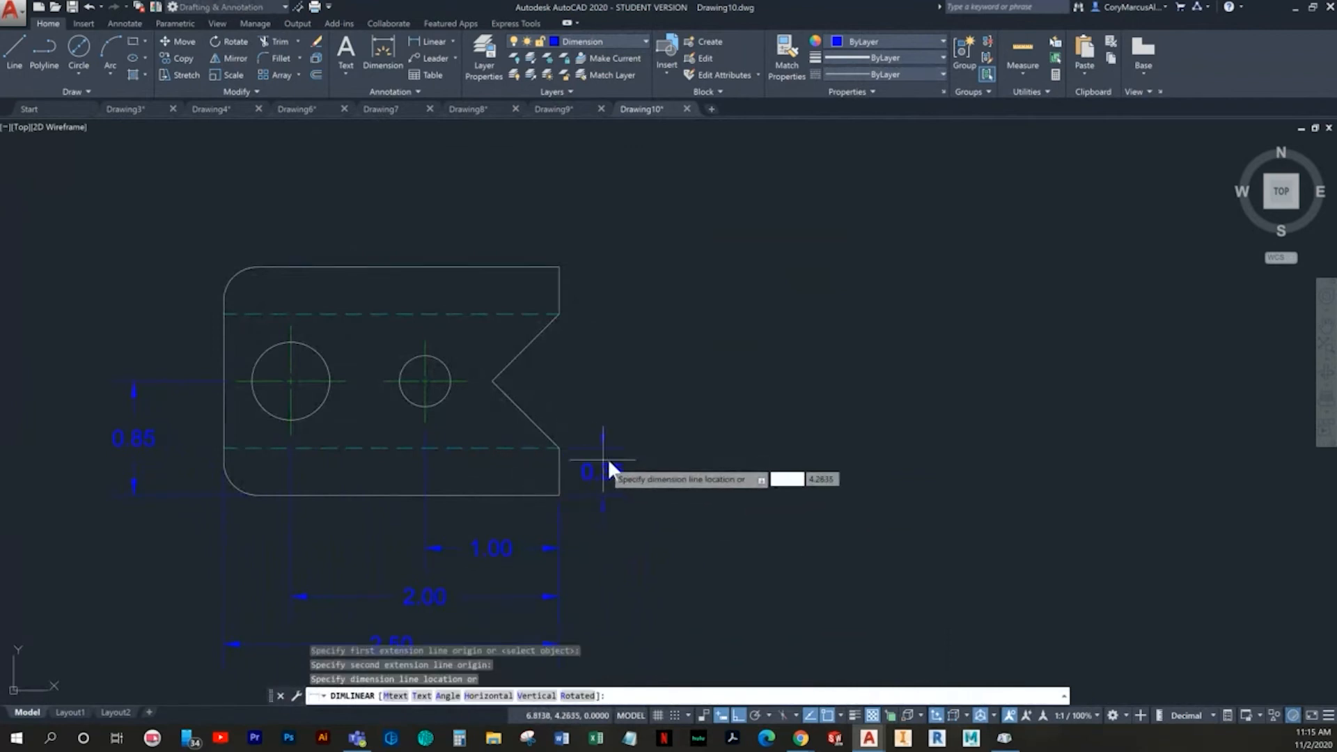
click(634, 462)
key(Return)
click(559, 449)
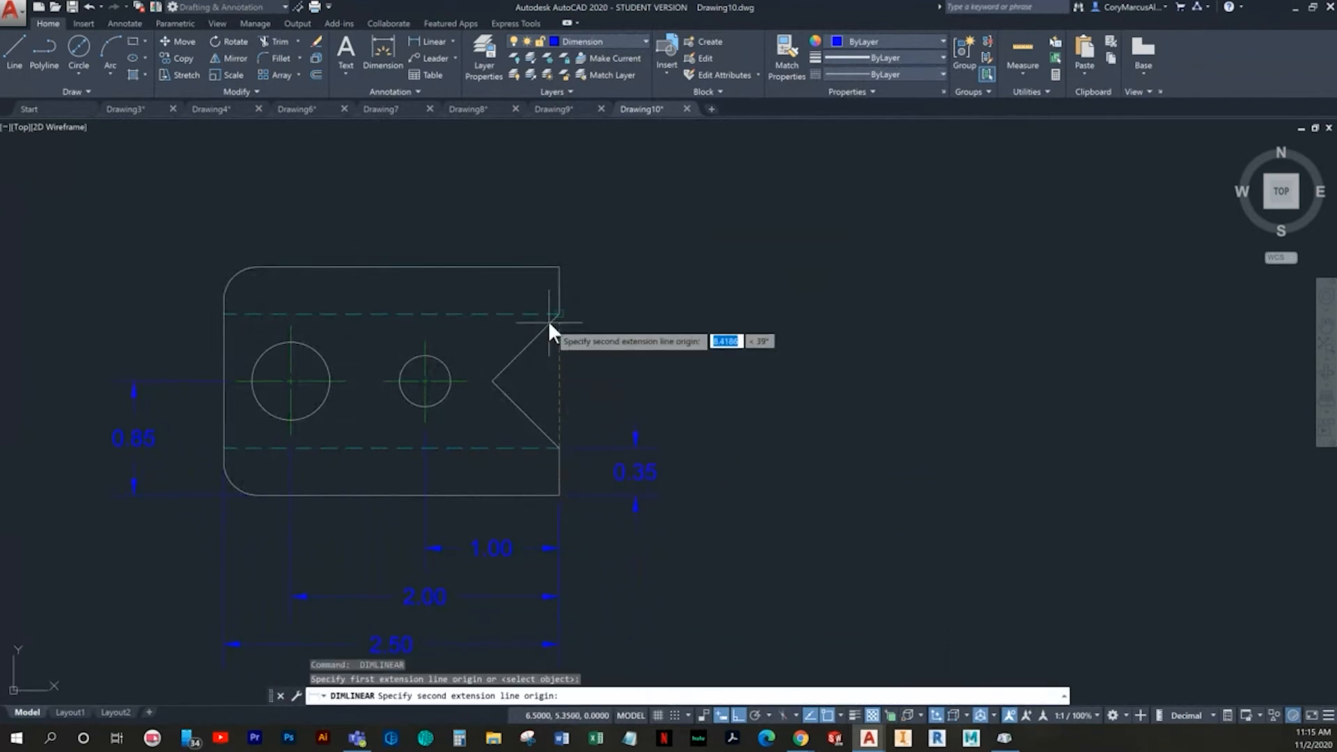
click(559, 314)
click(635, 440)
key(Return)
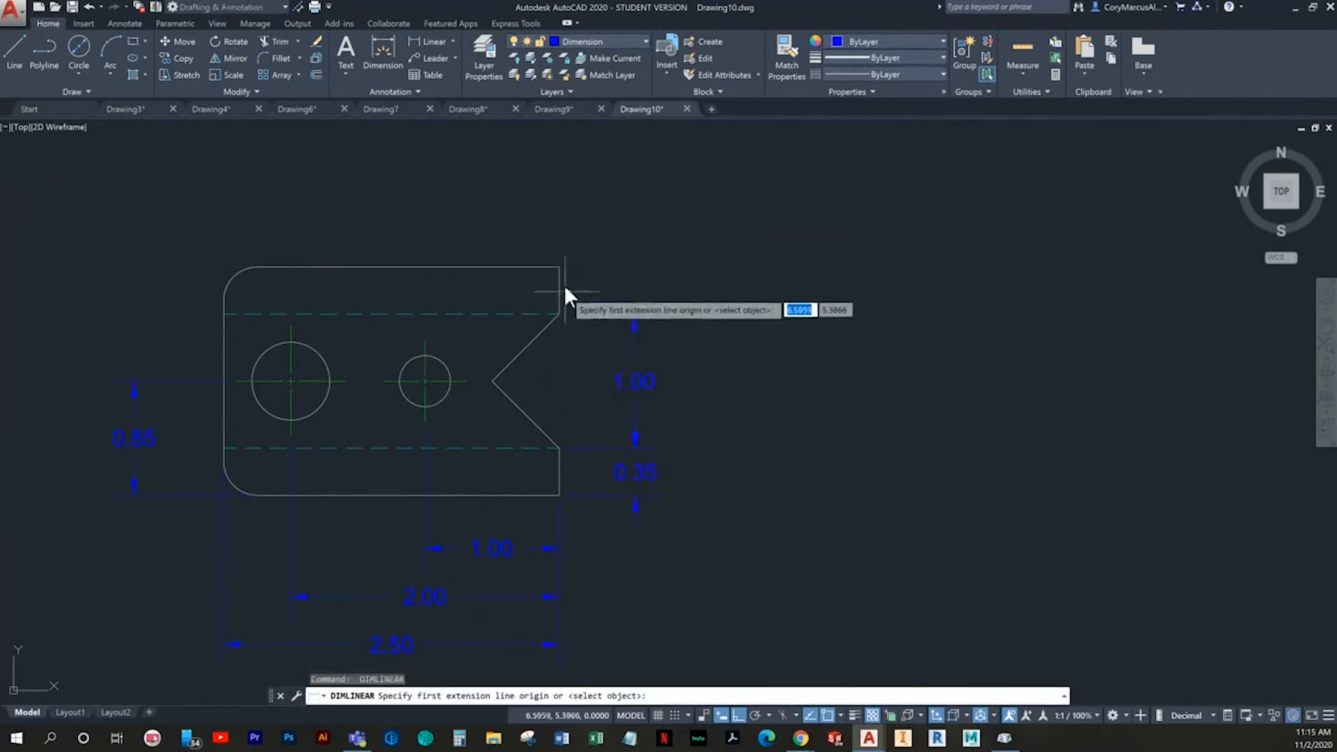
click(560, 267)
click(565, 493)
key(Escape)
- Dimension the plate's overall height from the lower-right to the upper-right corner, outside the notch dimensions
key(Return)
click(558, 494)
click(558, 273)
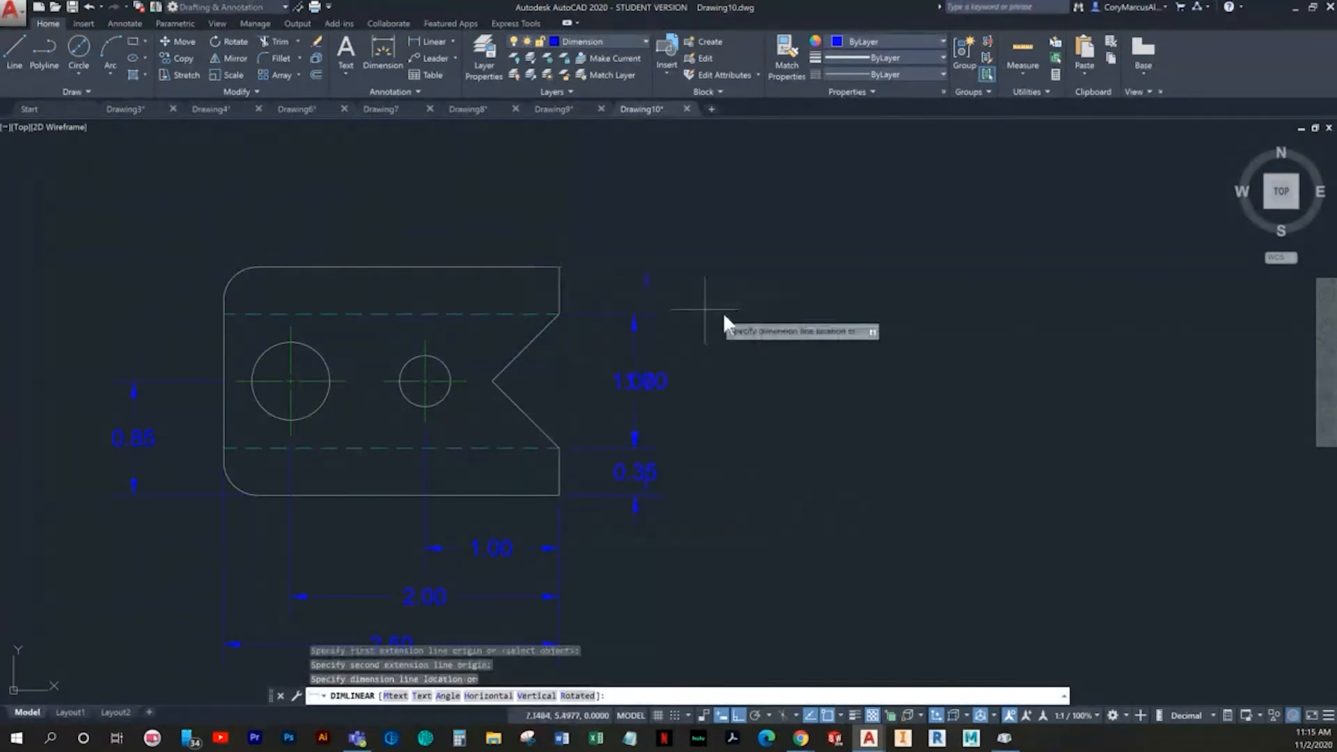
click(717, 320)
- Add an angular dimension between the two slanted lines of the V-notch, placing it inside the notch opening
mouse_move(564, 430)
middle_down()
mouse_move(636, 444)
mouse_move(691, 486)
middle_up()
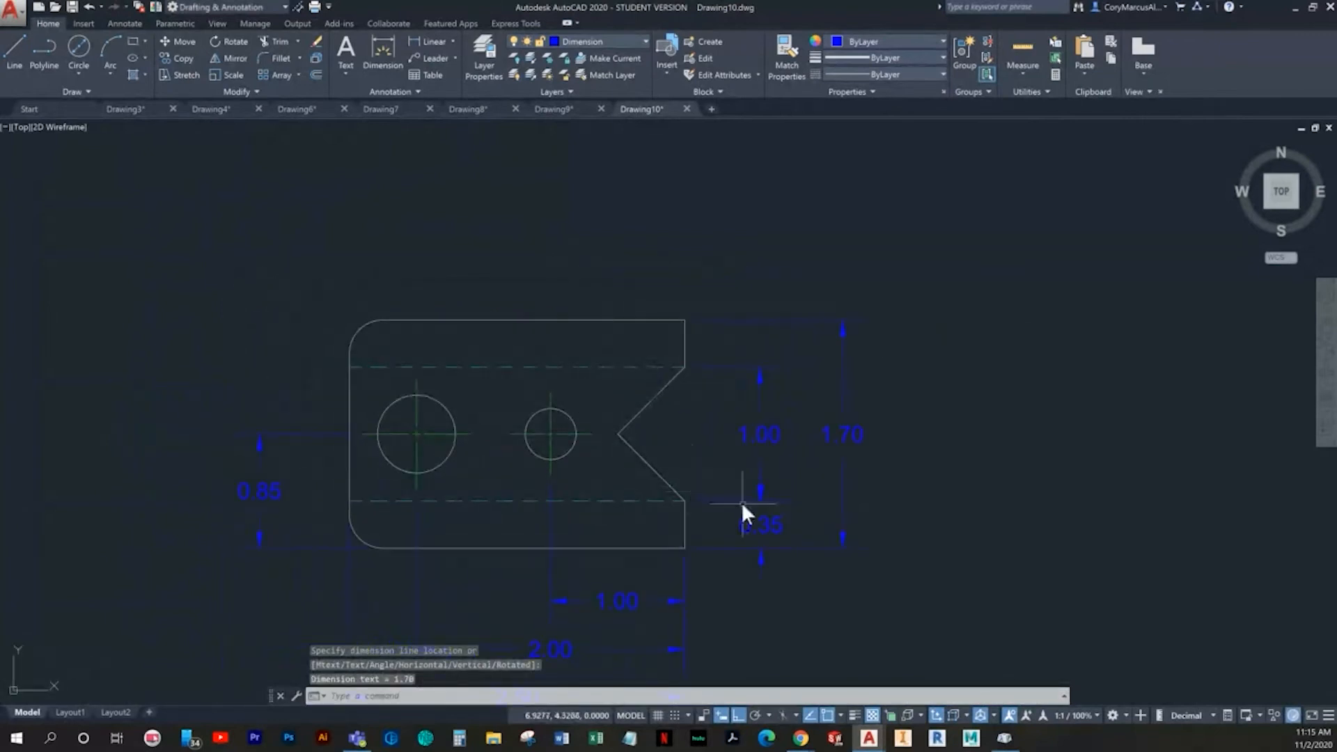
click(453, 41)
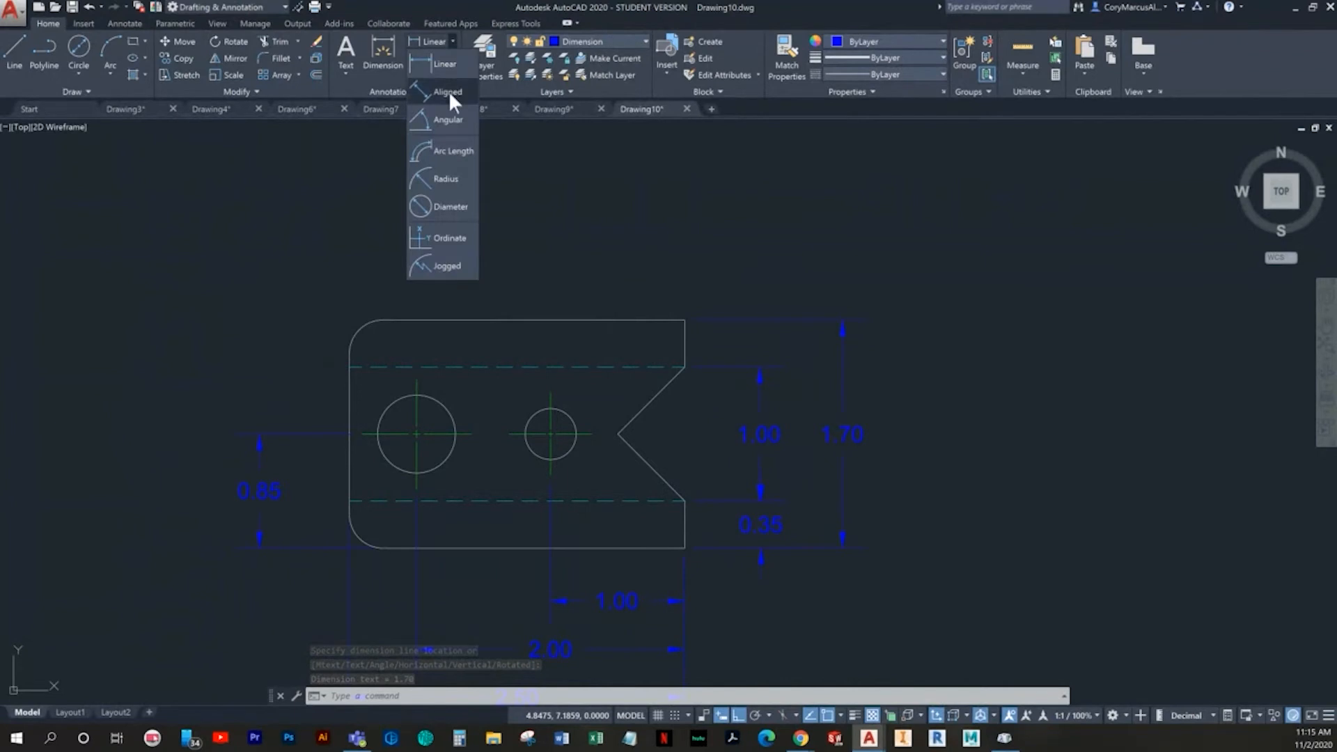
click(440, 119)
scroll(627, 448, up, 2)
click(634, 446)
click(639, 407)
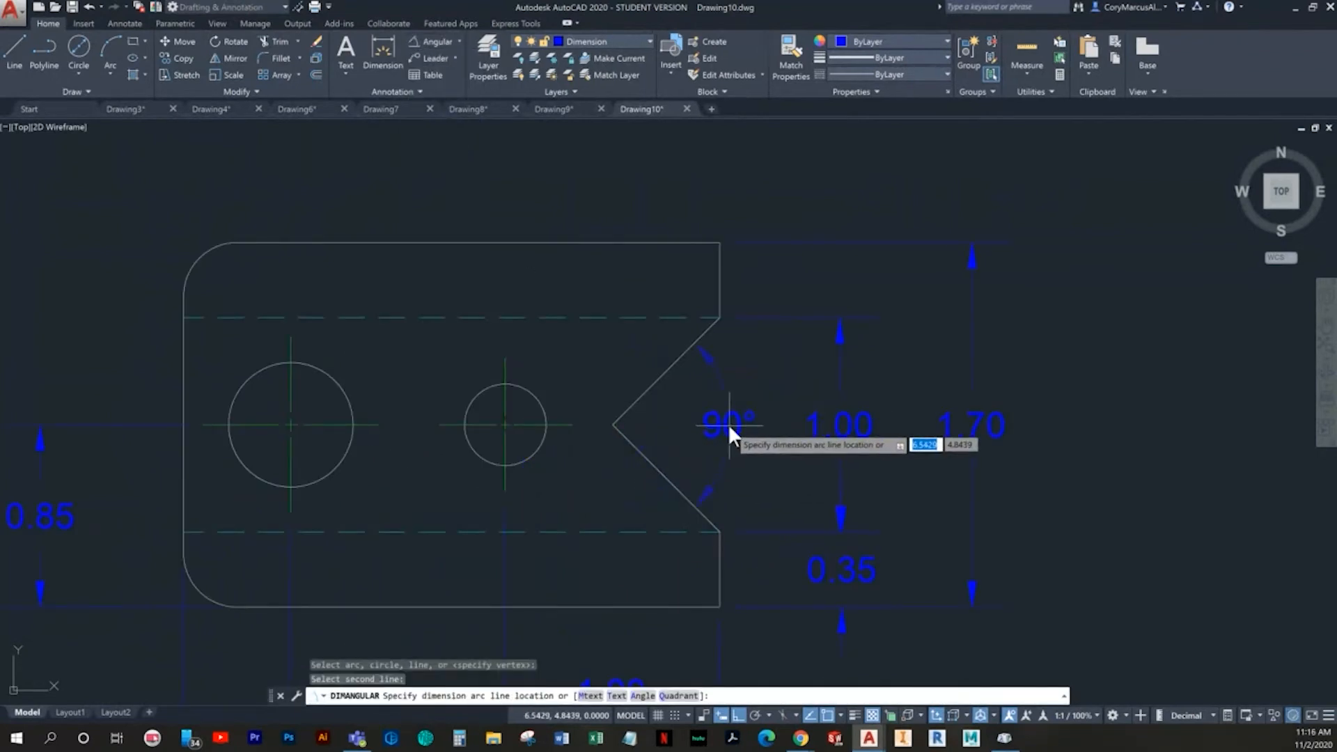
click(728, 426)
- Add a radius dimension to the upper-left rounded corner, placing the text outside the plate
click(460, 42)
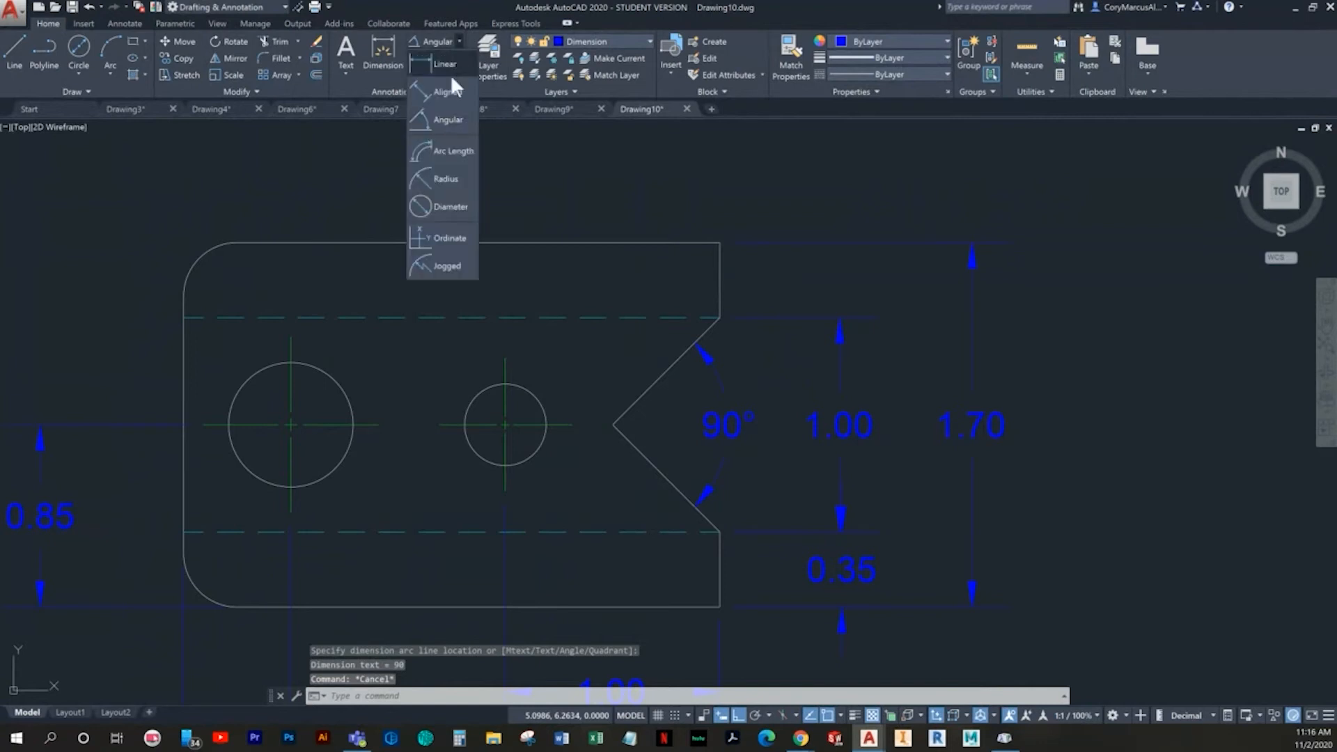
click(444, 179)
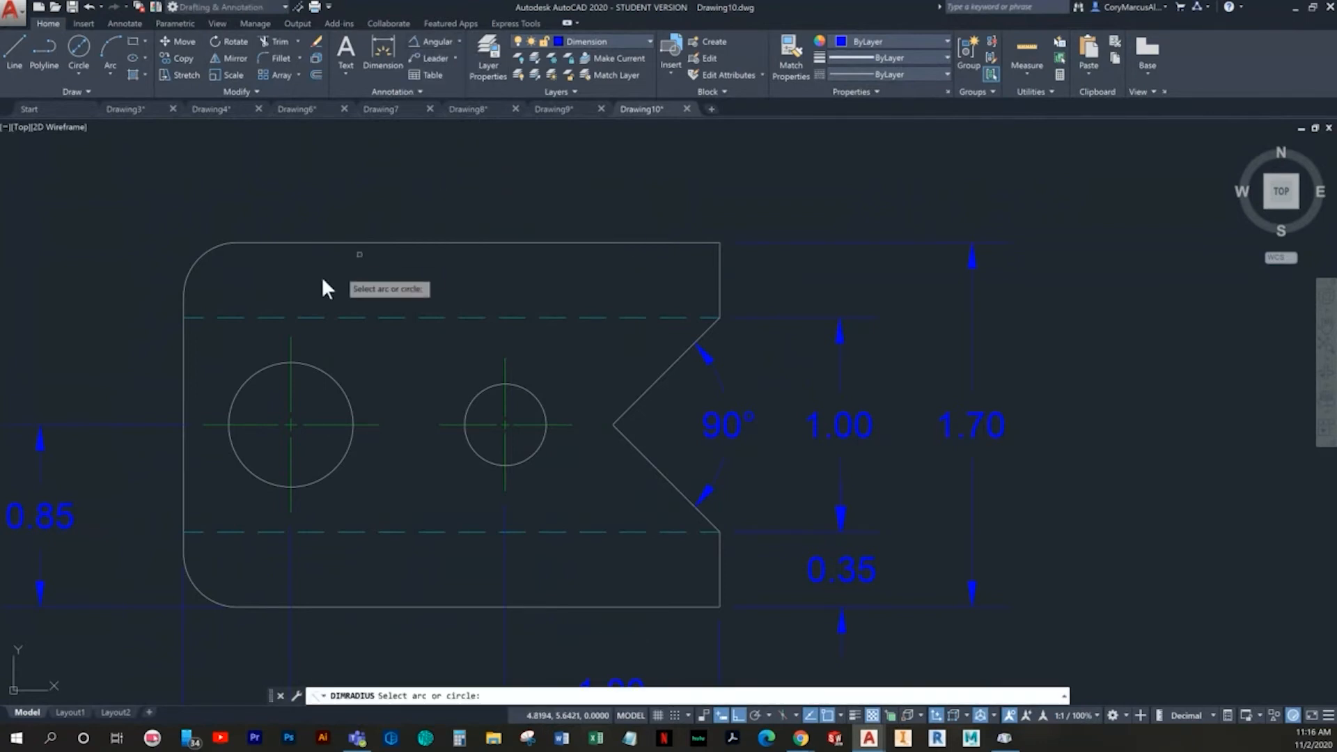
click(208, 248)
middle_drag(244, 231, 329, 307)
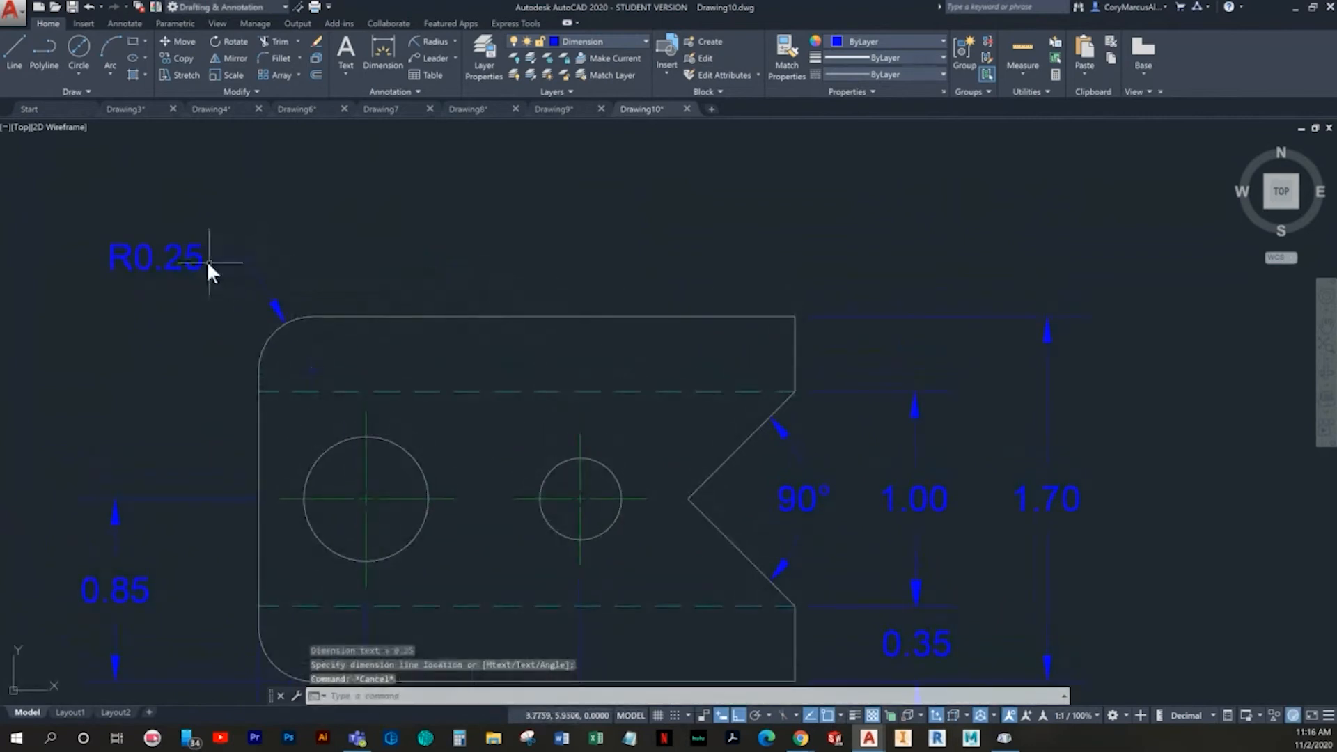
- Add the prefix "2X" before the text of the corner radius dimension
click(190, 260)
double_click(190, 261)
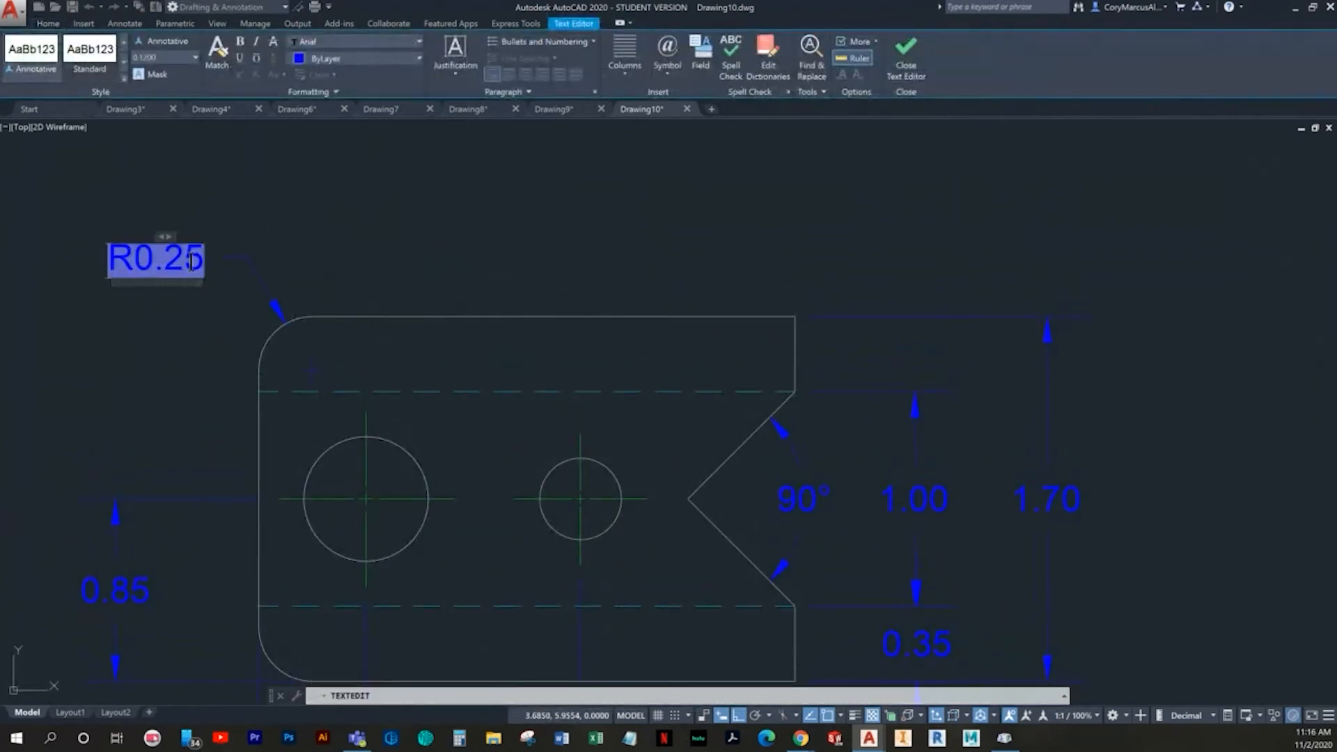
key(Home)
text(2X)
click(359, 226)
key(Escape)
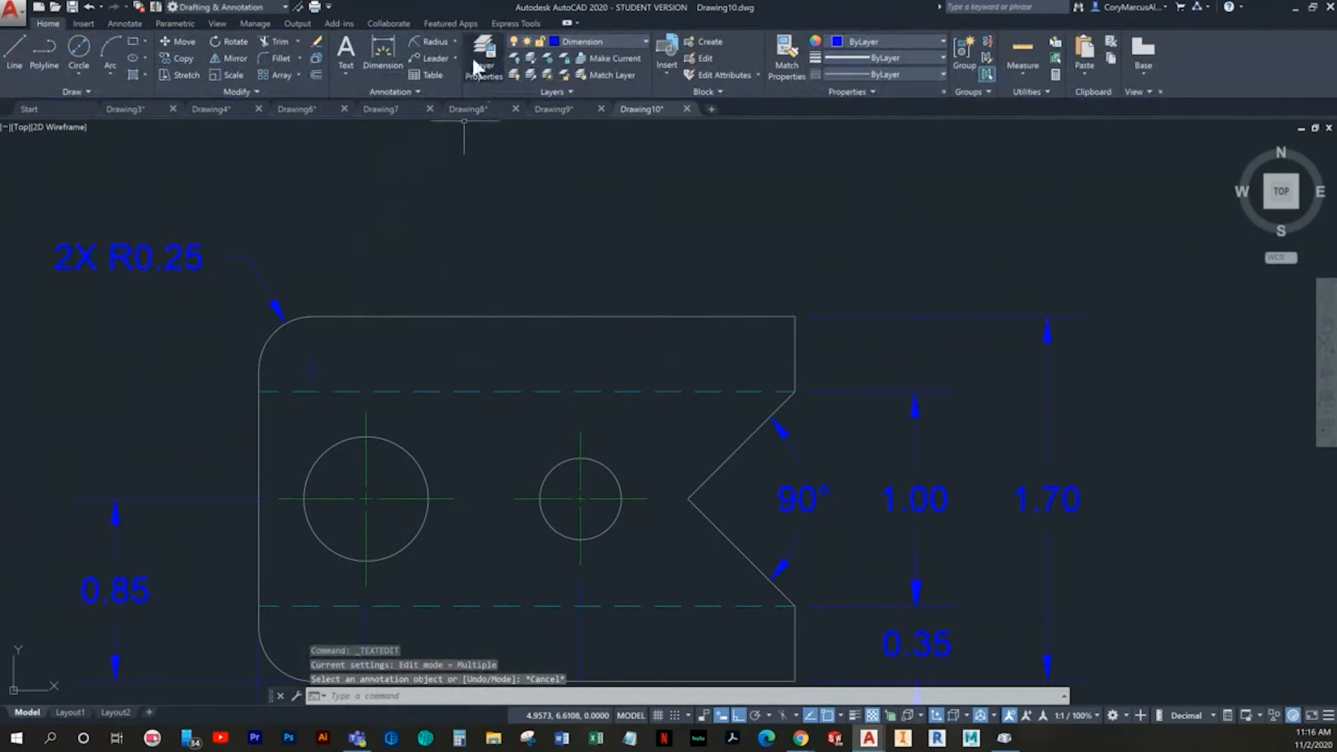
- Add diameter dimensions to the large and small holes, placing both texts above the plate
click(452, 40)
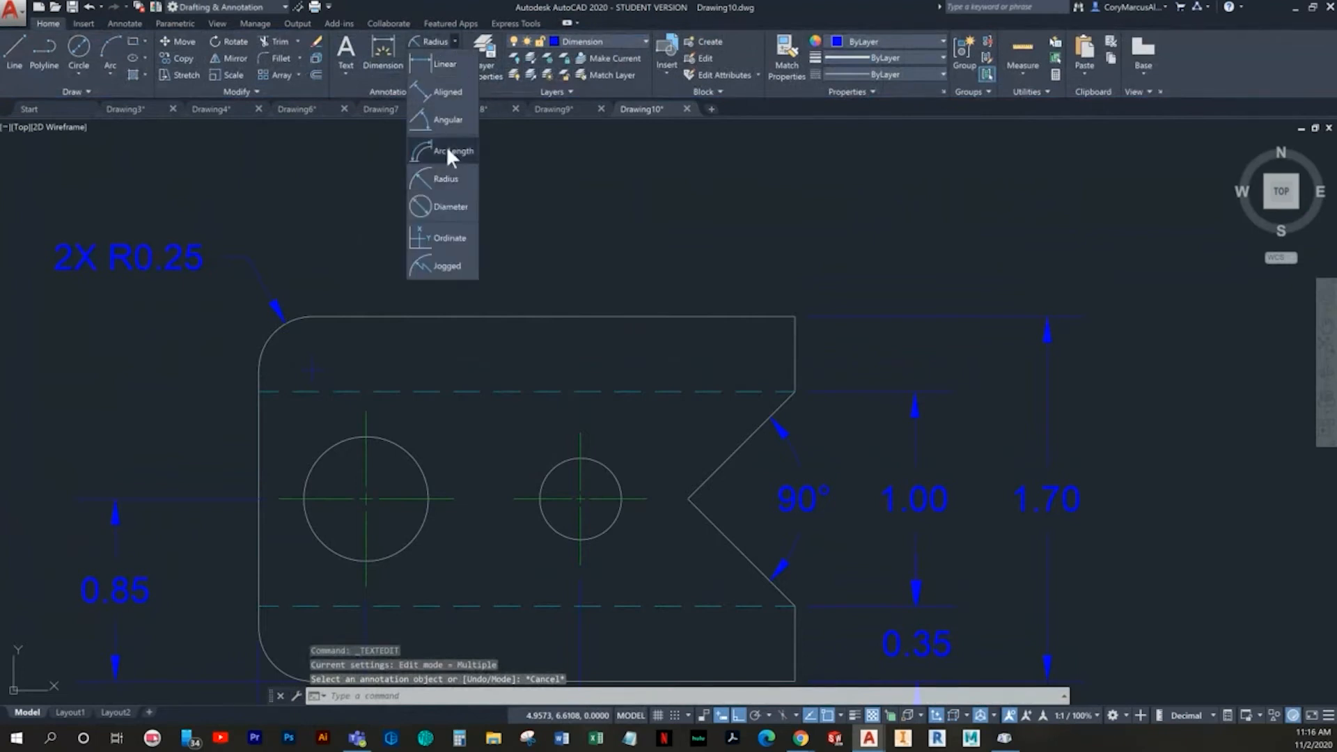
click(446, 207)
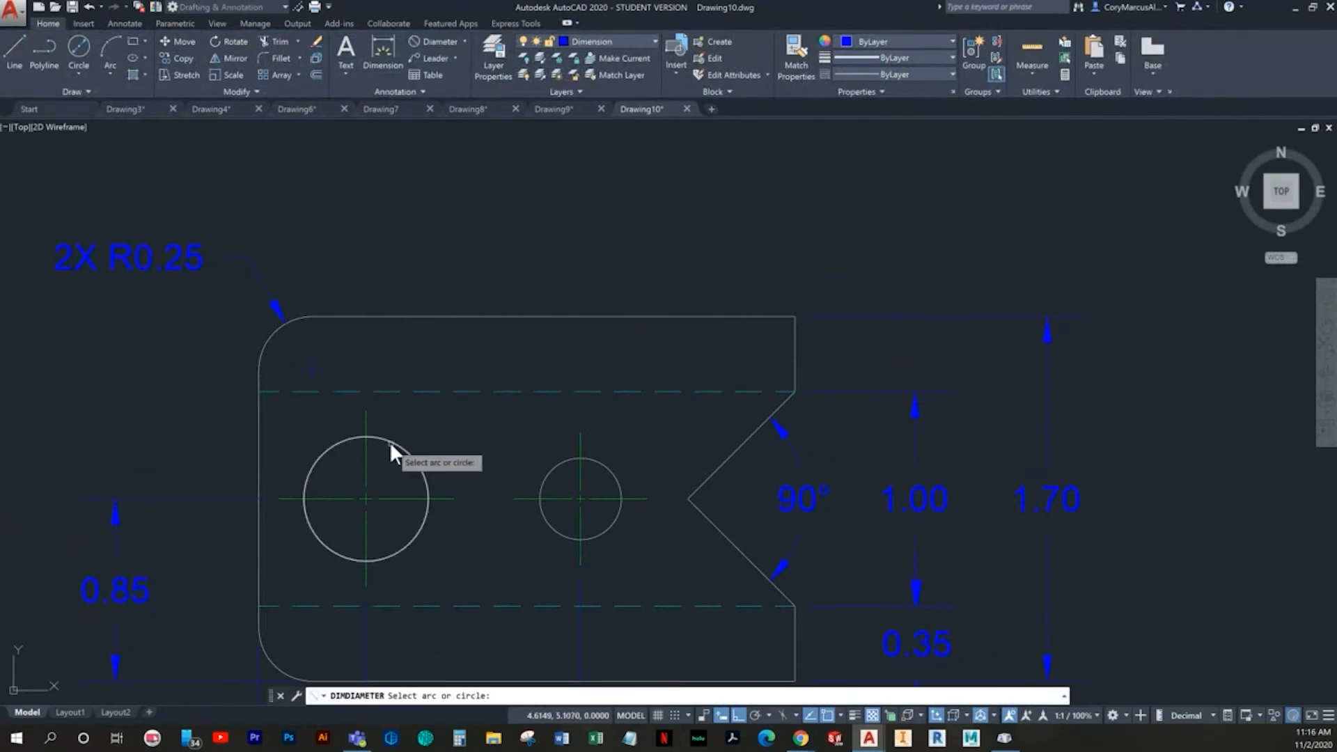
click(390, 441)
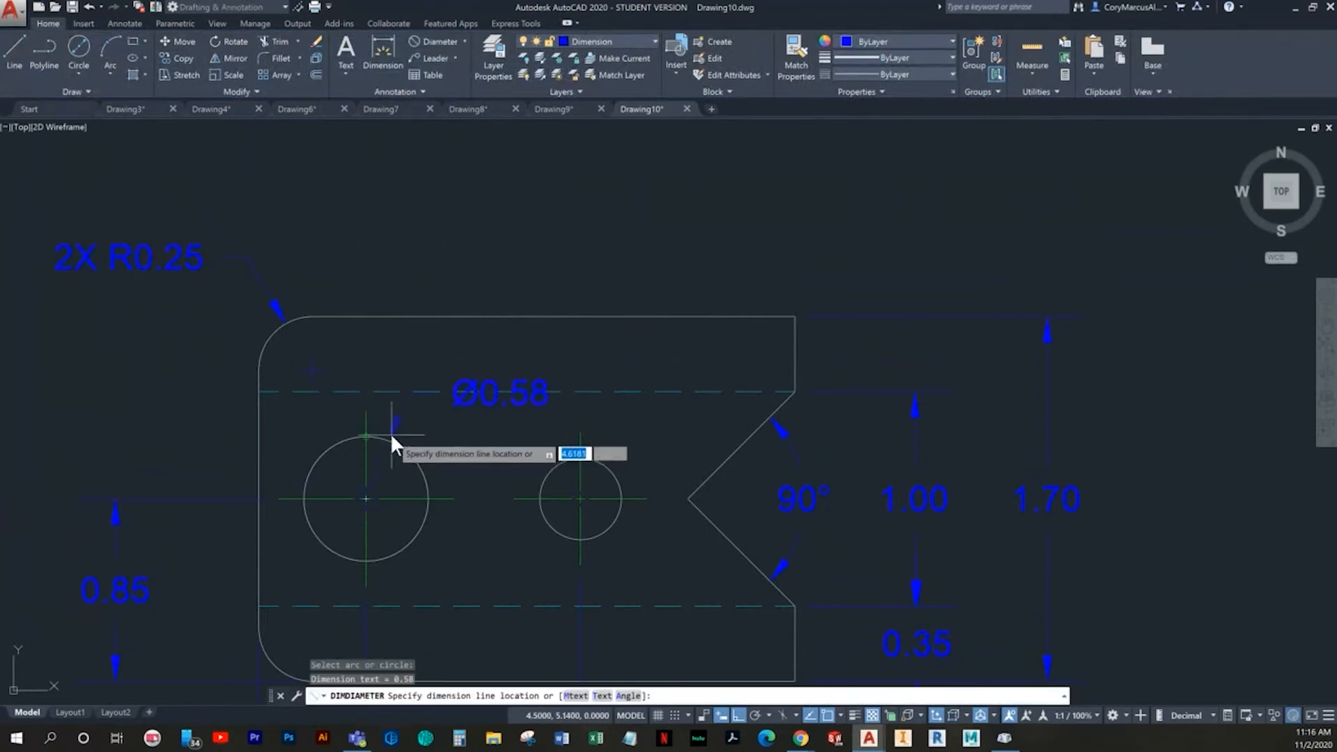
click(429, 237)
key(Return)
click(611, 474)
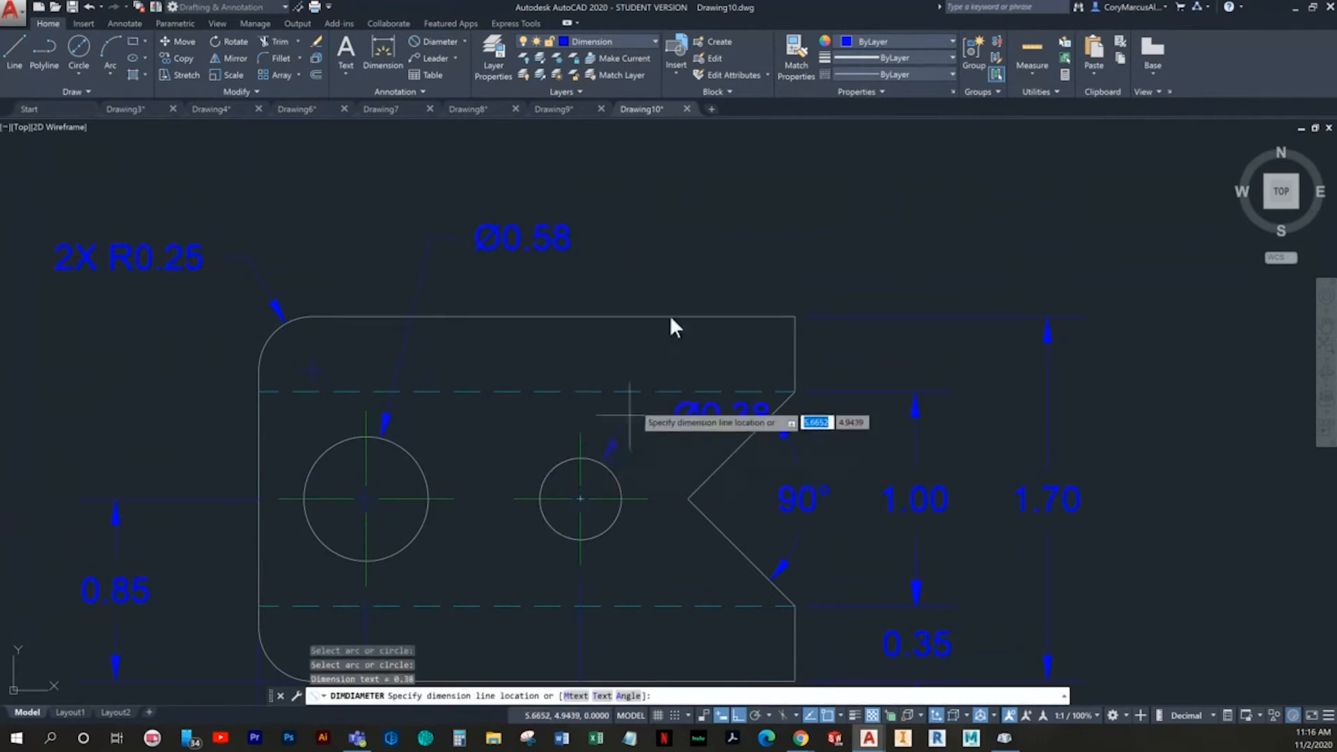
click(666, 237)
key(Escape)
scroll(690, 348, down, 4)
middle_drag(689, 348, 642, 333)
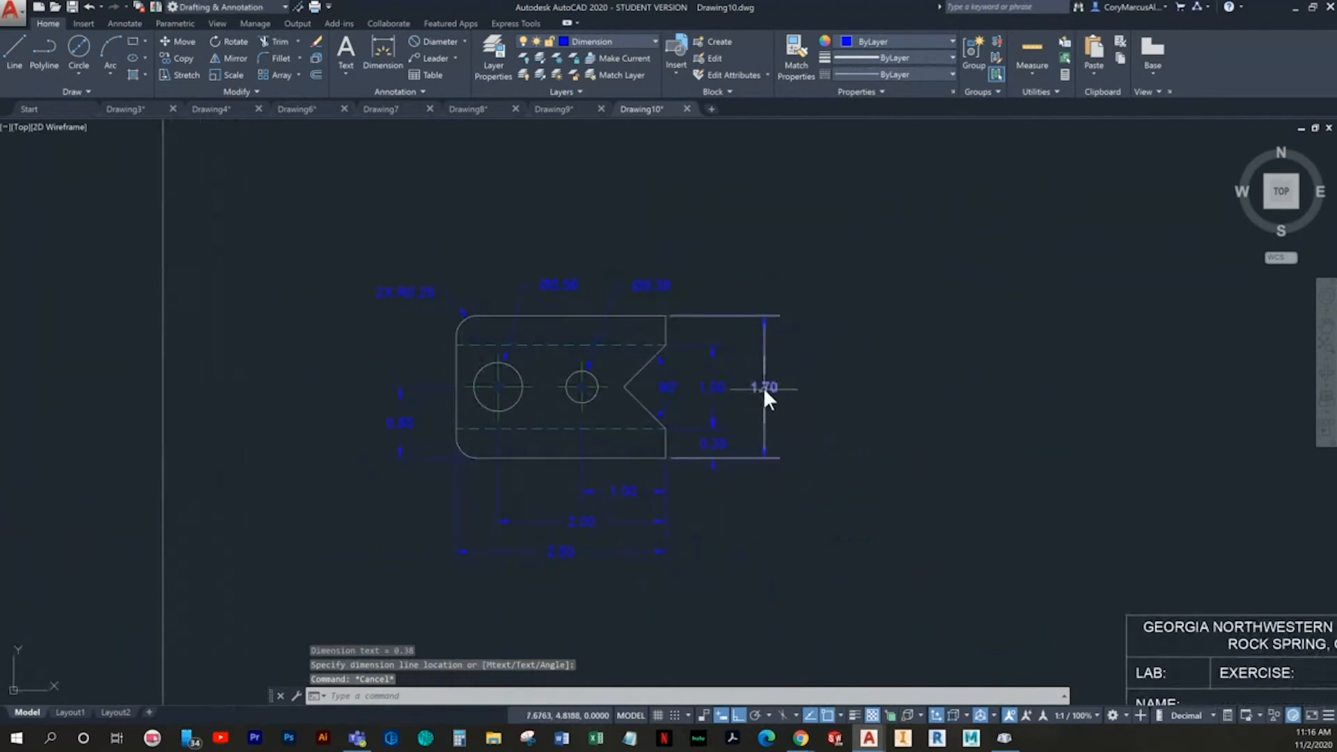
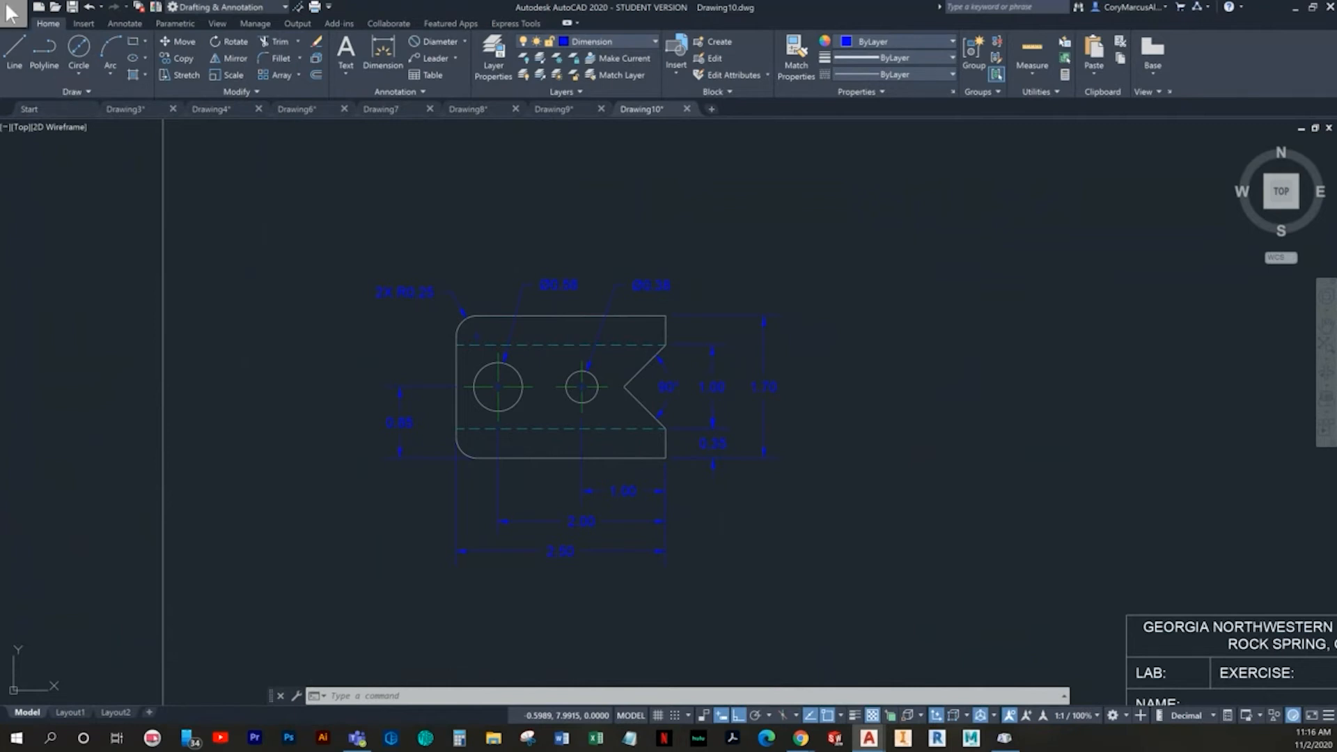
- Create a new drawing from the metric template that contains the college title block
click(37, 7)
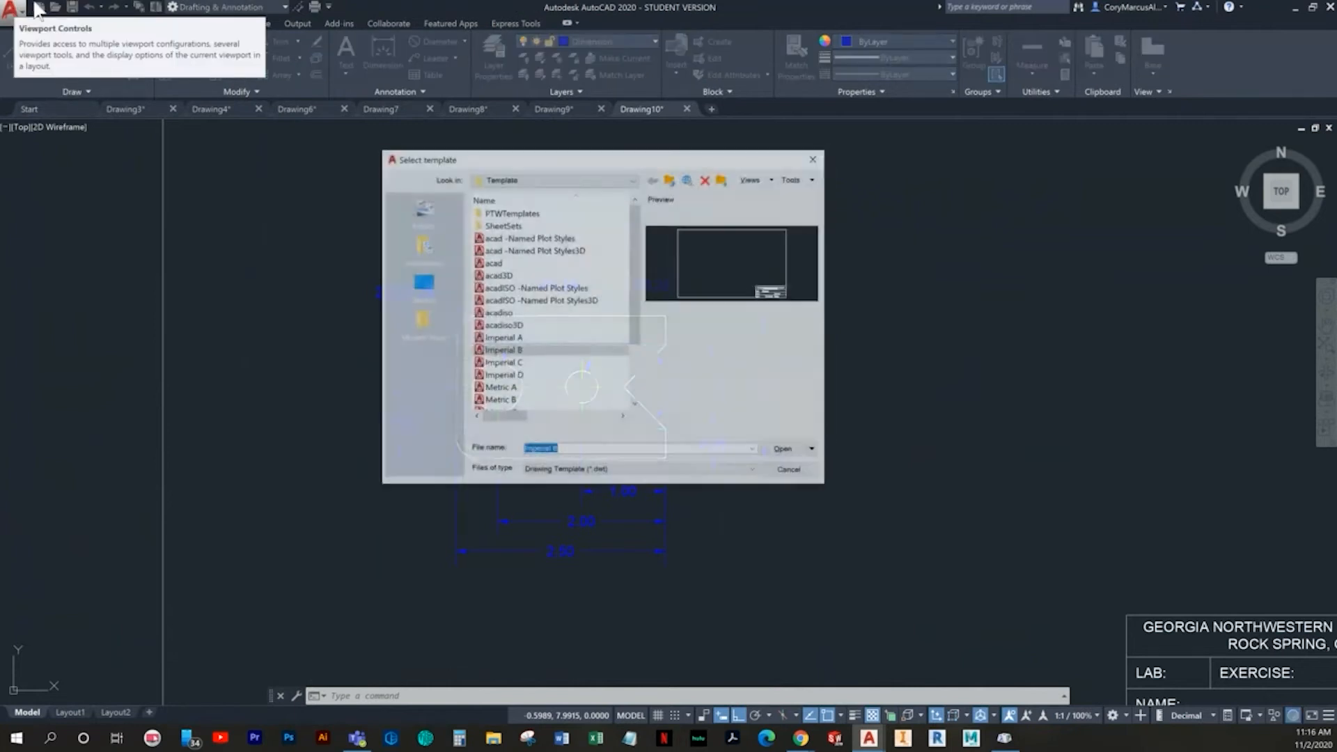
scroll(516, 369, down, 1)
double_click(510, 373)
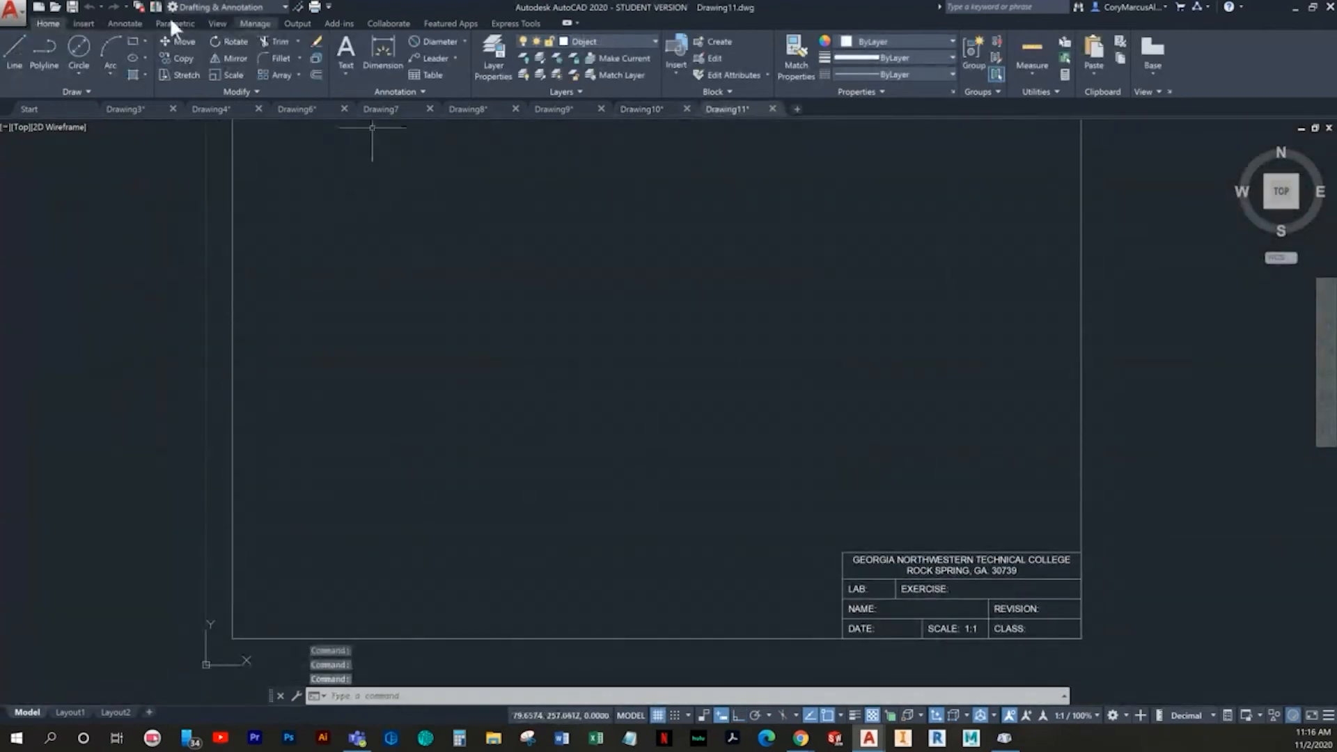
- Draw a 56 mm vertical line upward from snap point 100,100, with snap and grid turned off and ortho on
click(15, 49)
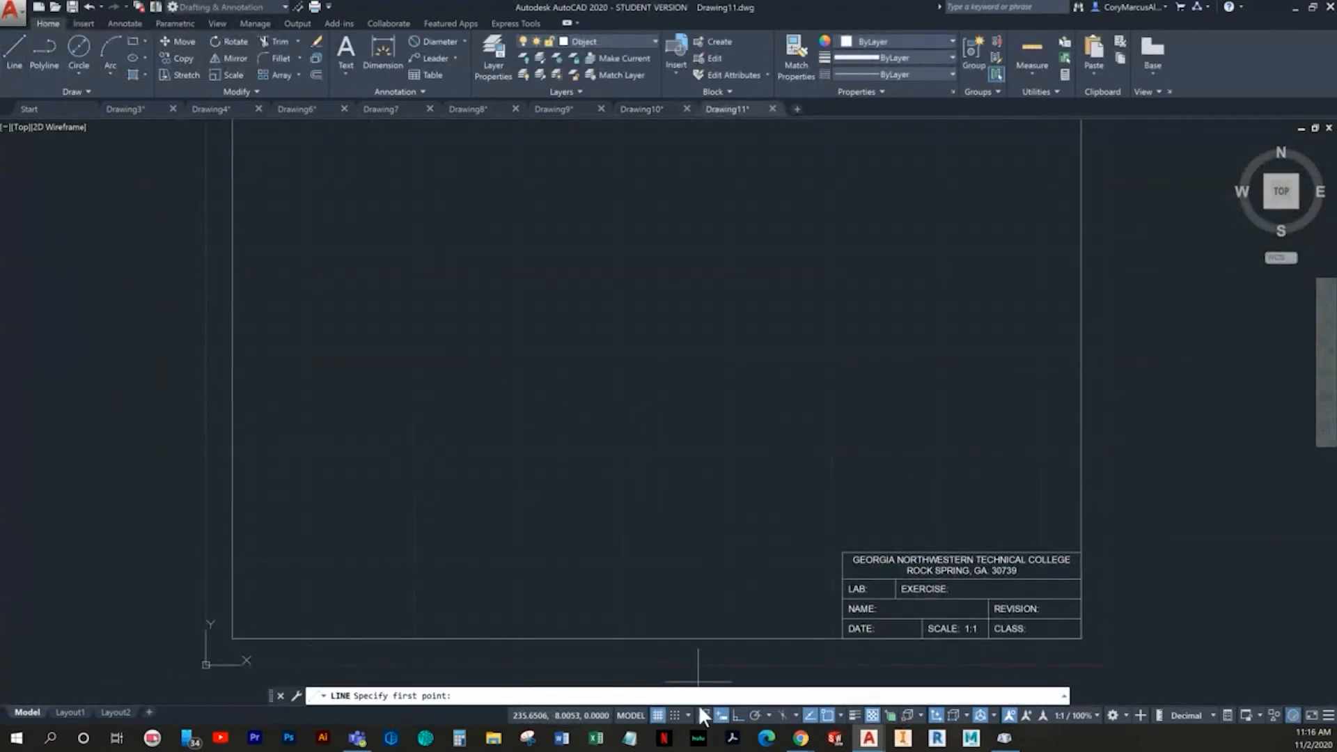
click(674, 713)
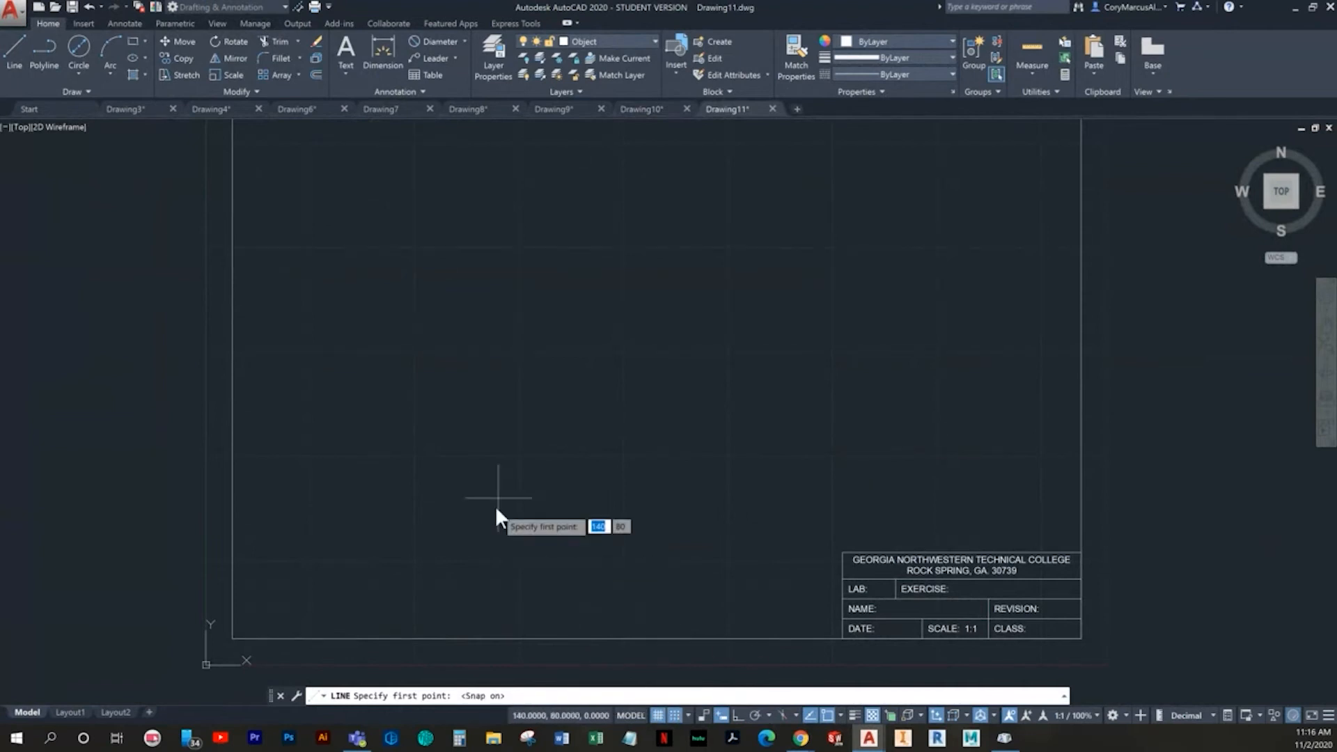
click(415, 456)
click(675, 715)
click(657, 715)
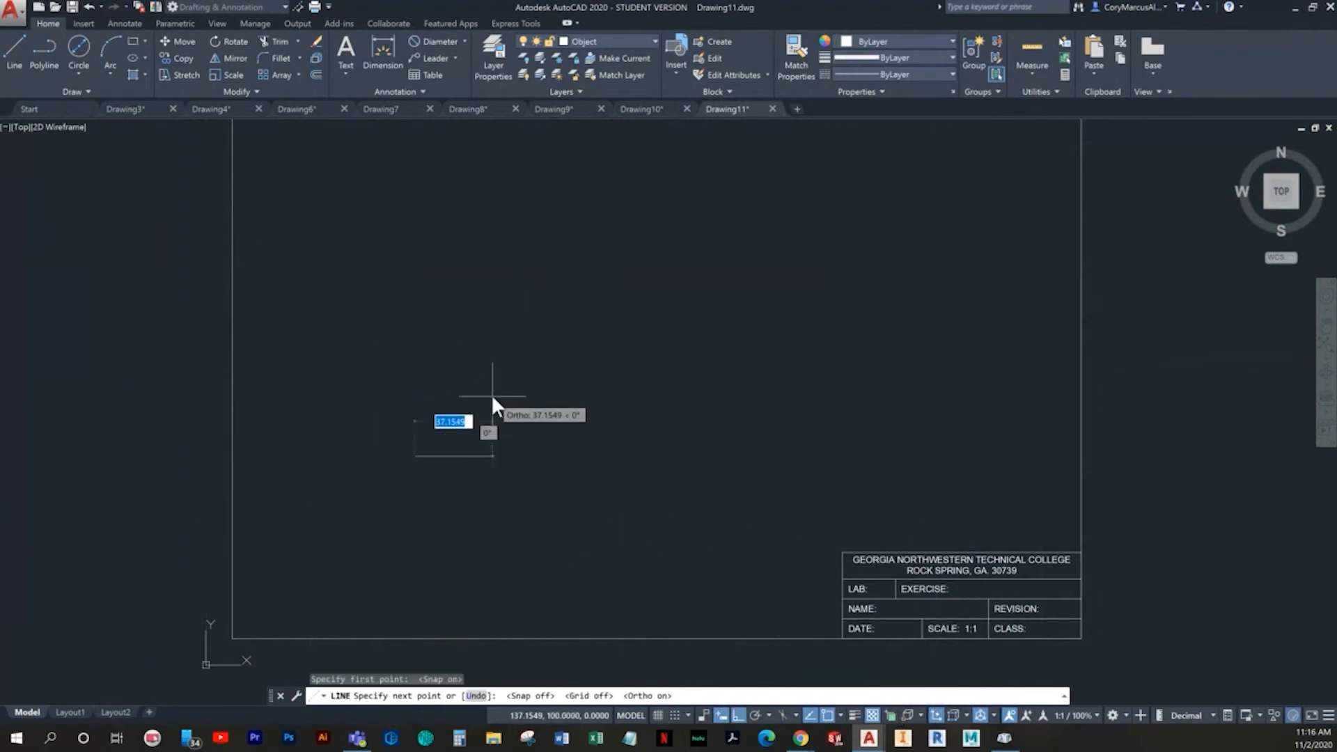
key(F8)
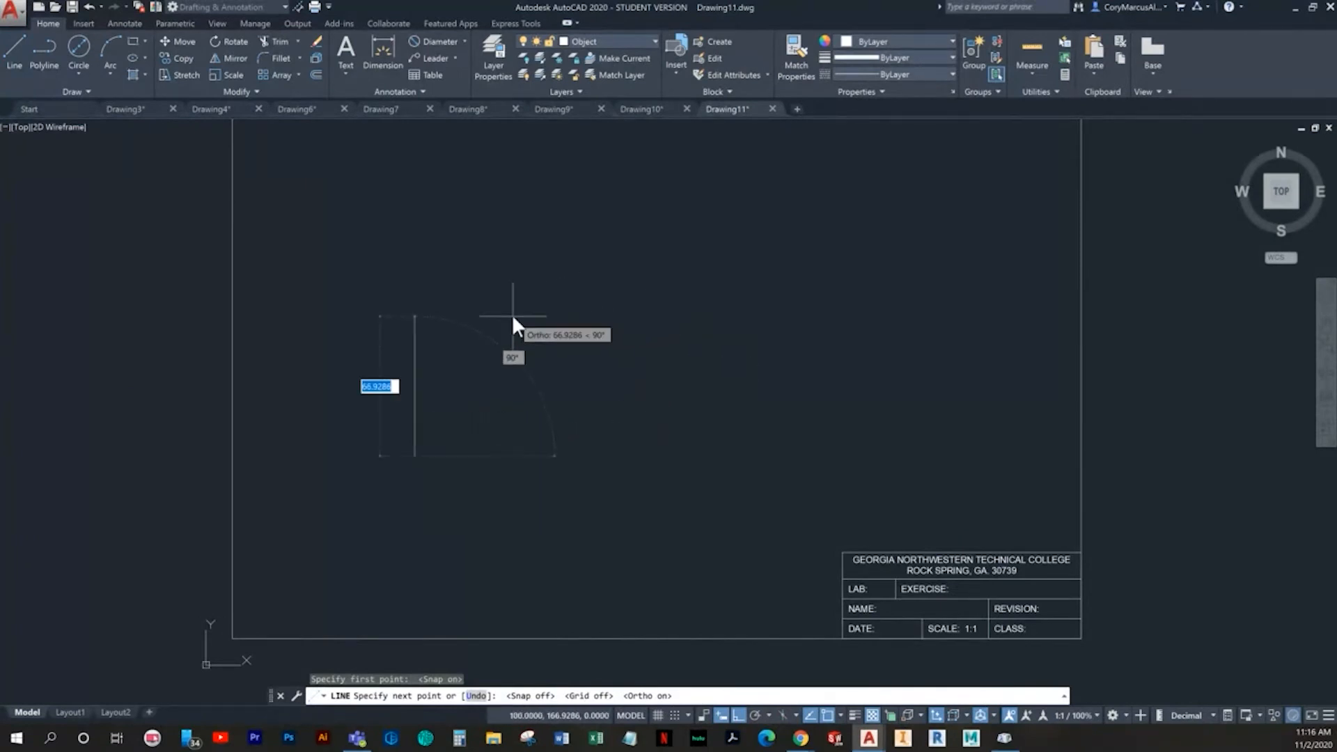
text(56)
key(Return)
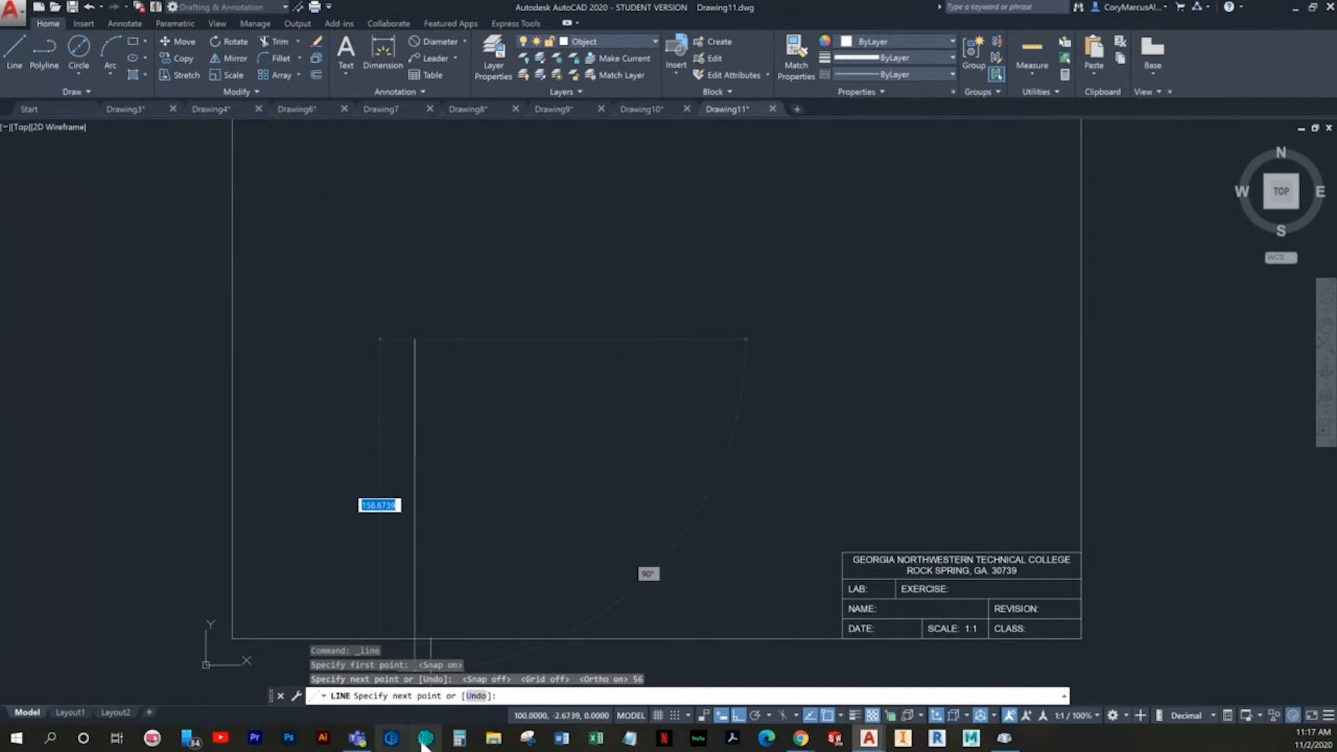
- Continue the outline with a 38 mm horizontal top edge running right from the vertical line's upper end
click(458, 743)
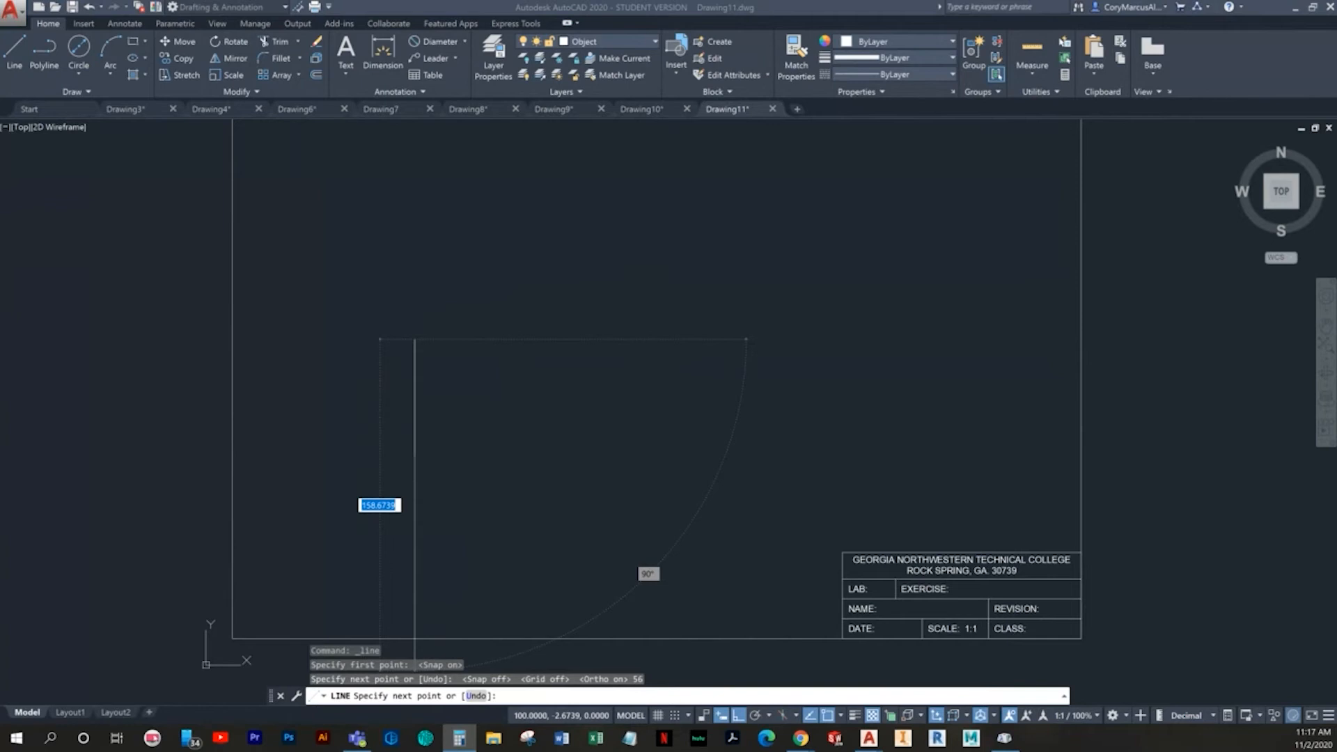
click(513, 274)
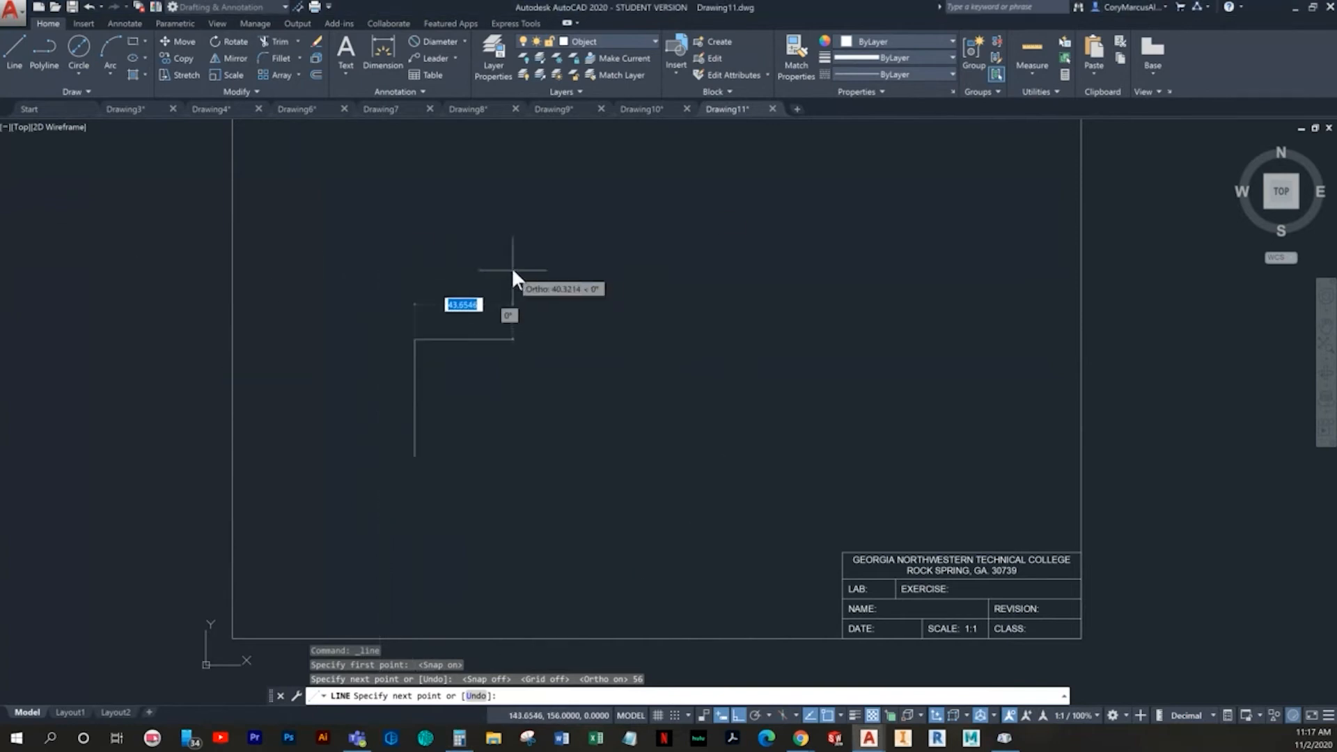
text(38)
key(Return)
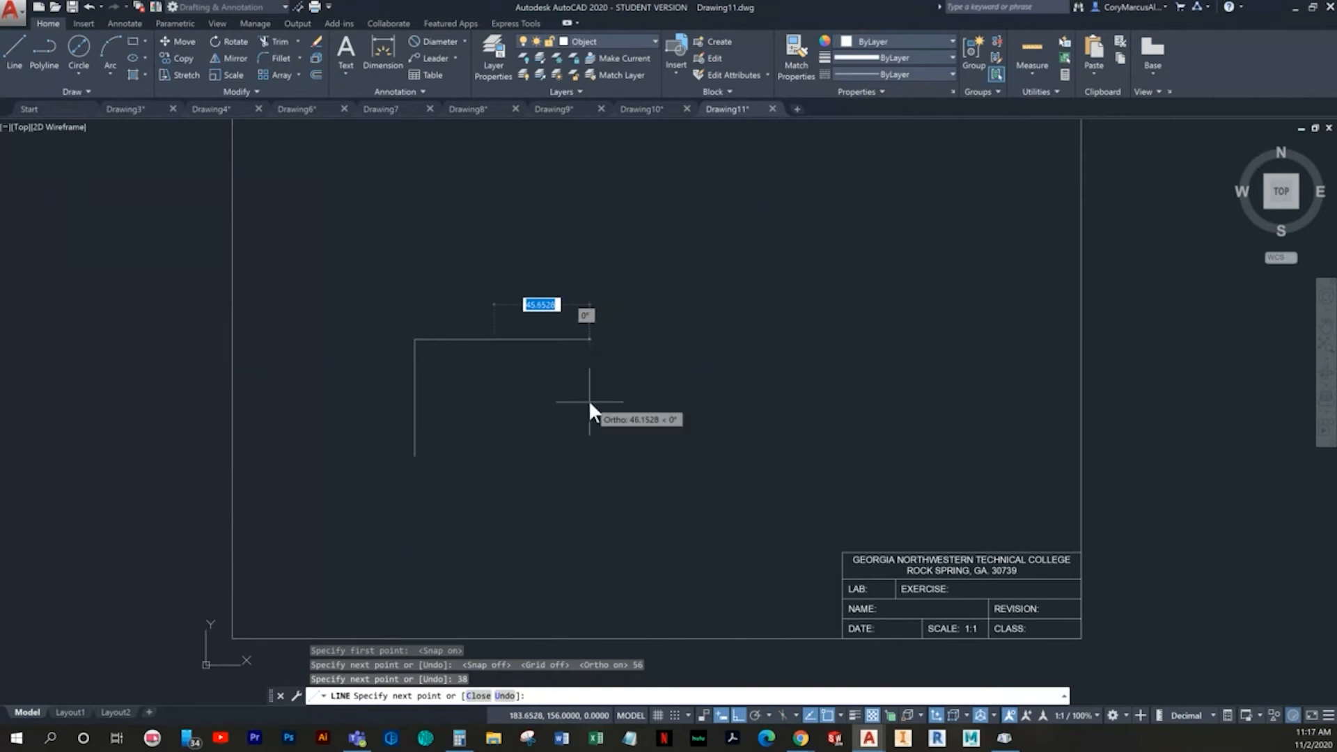
scroll(516, 402, up, 4)
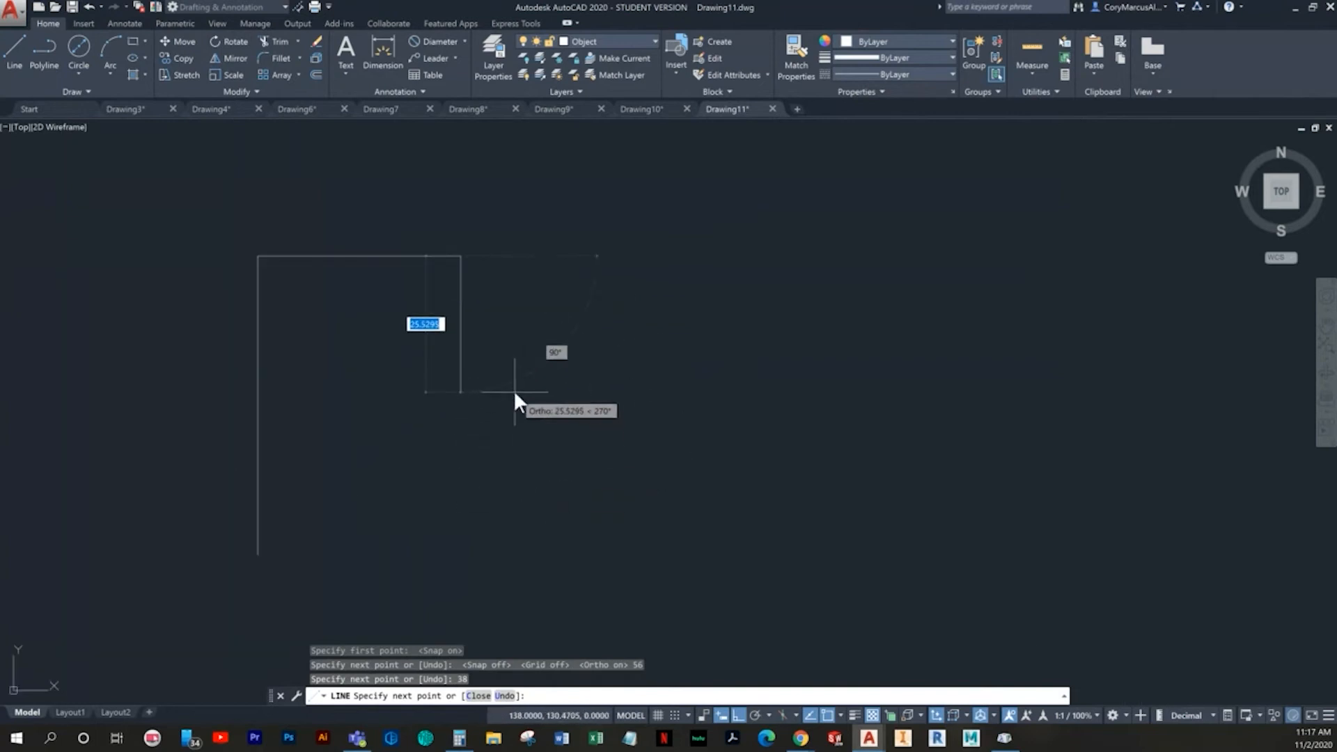
key(Escape)
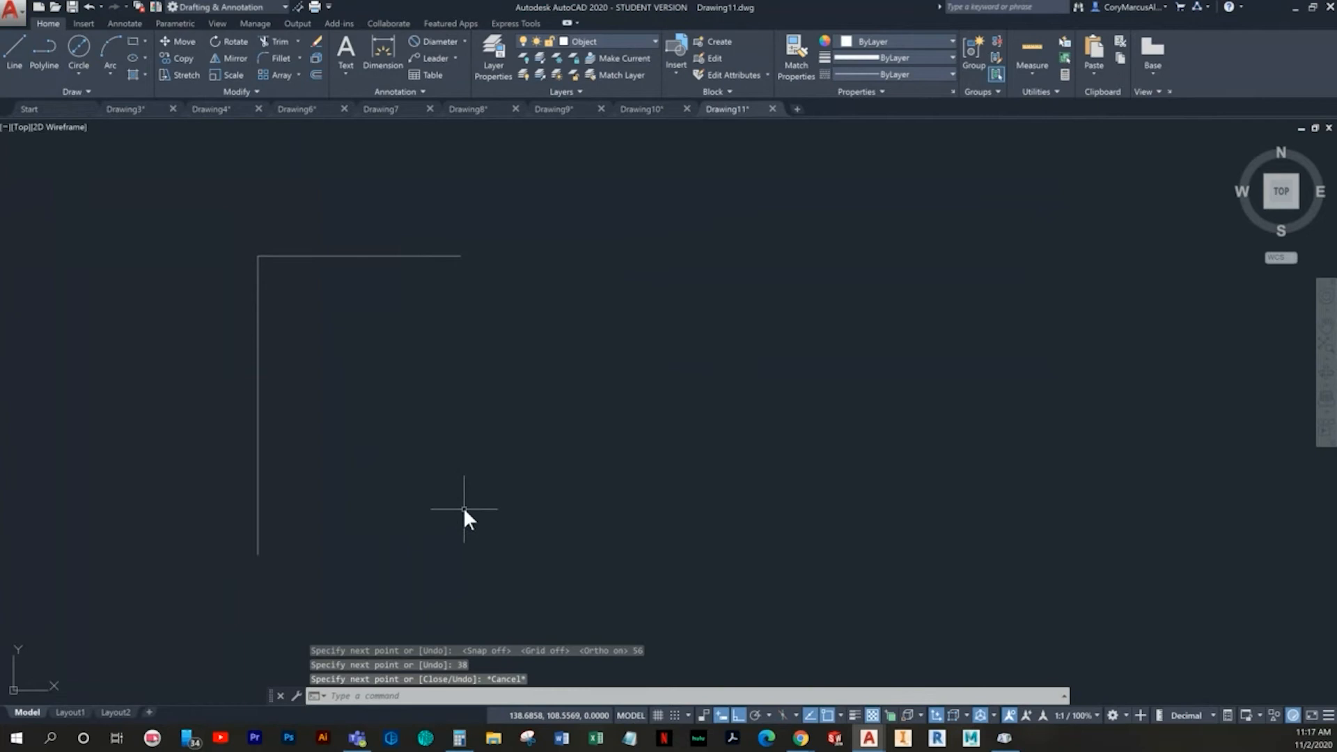
- From the left edge's lower end, draw a 52 mm bottom edge to the right and a 47 mm right edge upward
key(Return)
click(259, 555)
key(Escape)
key(Return)
click(258, 555)
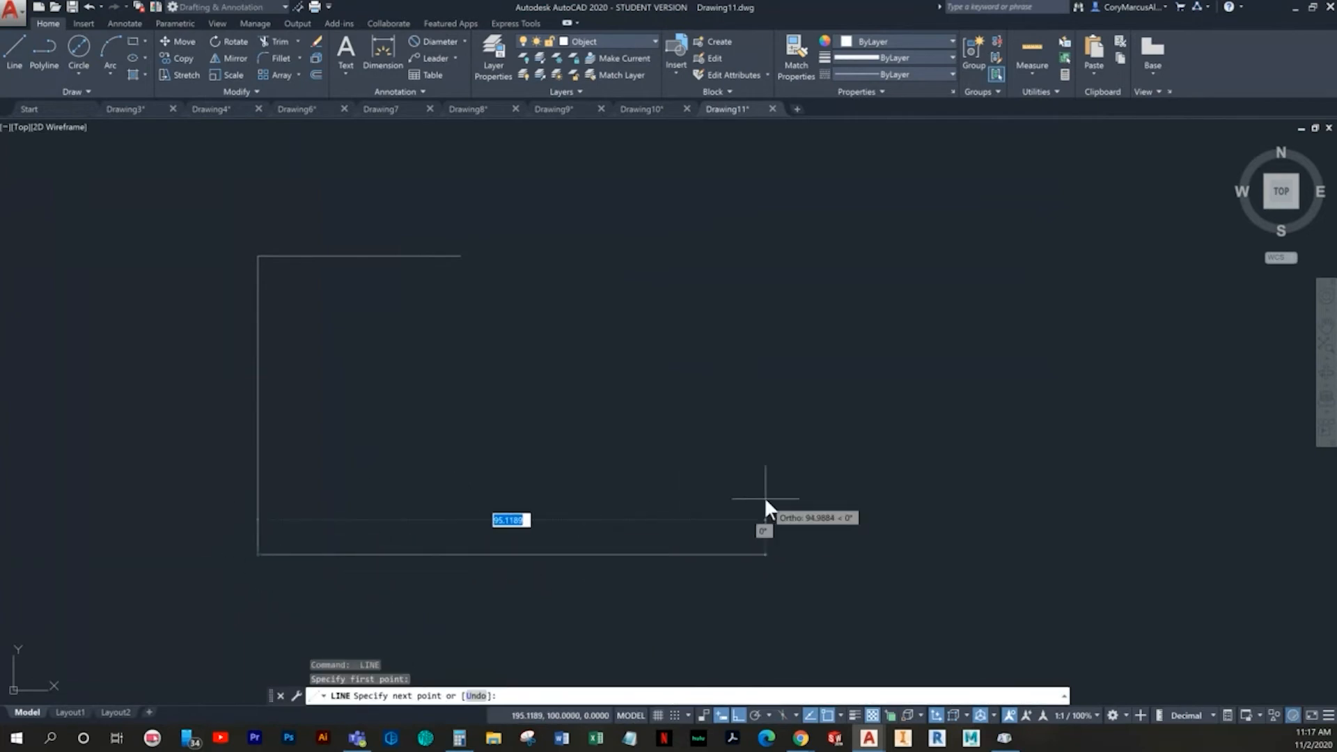
text(52)
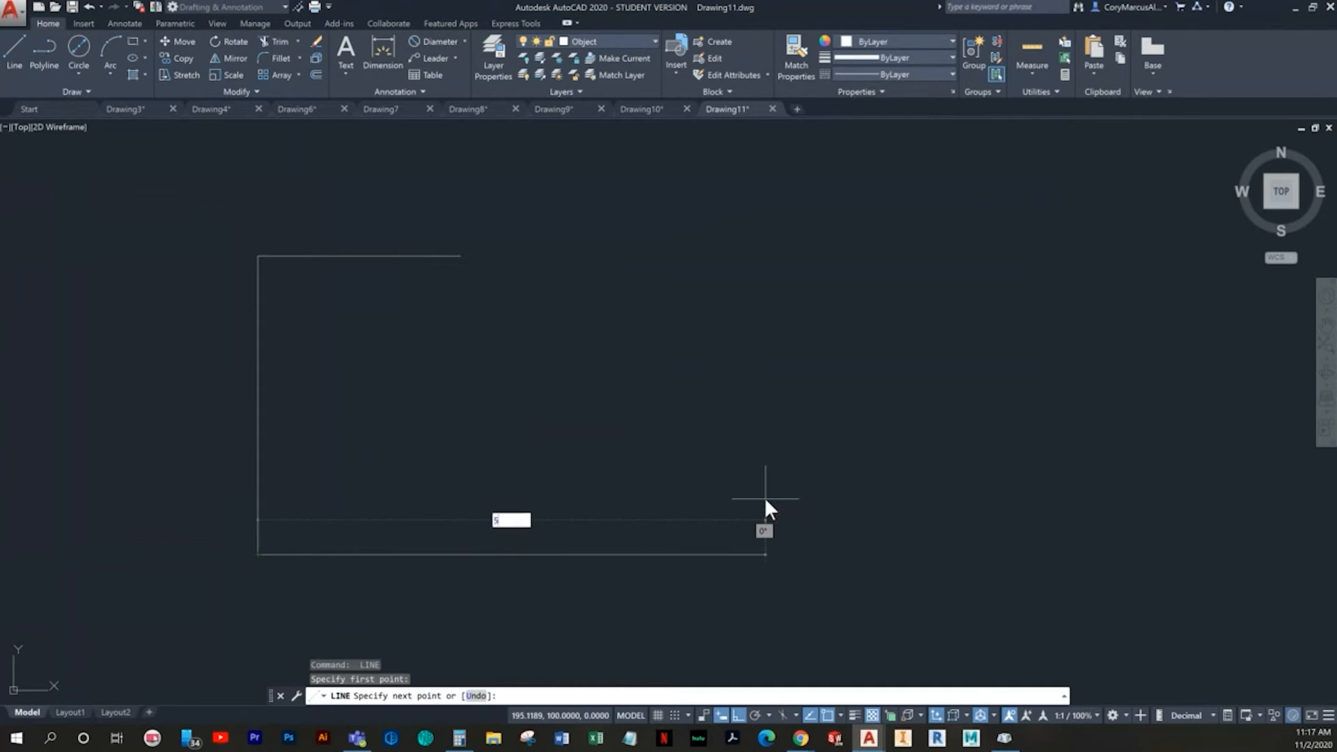
key(Return)
text(47)
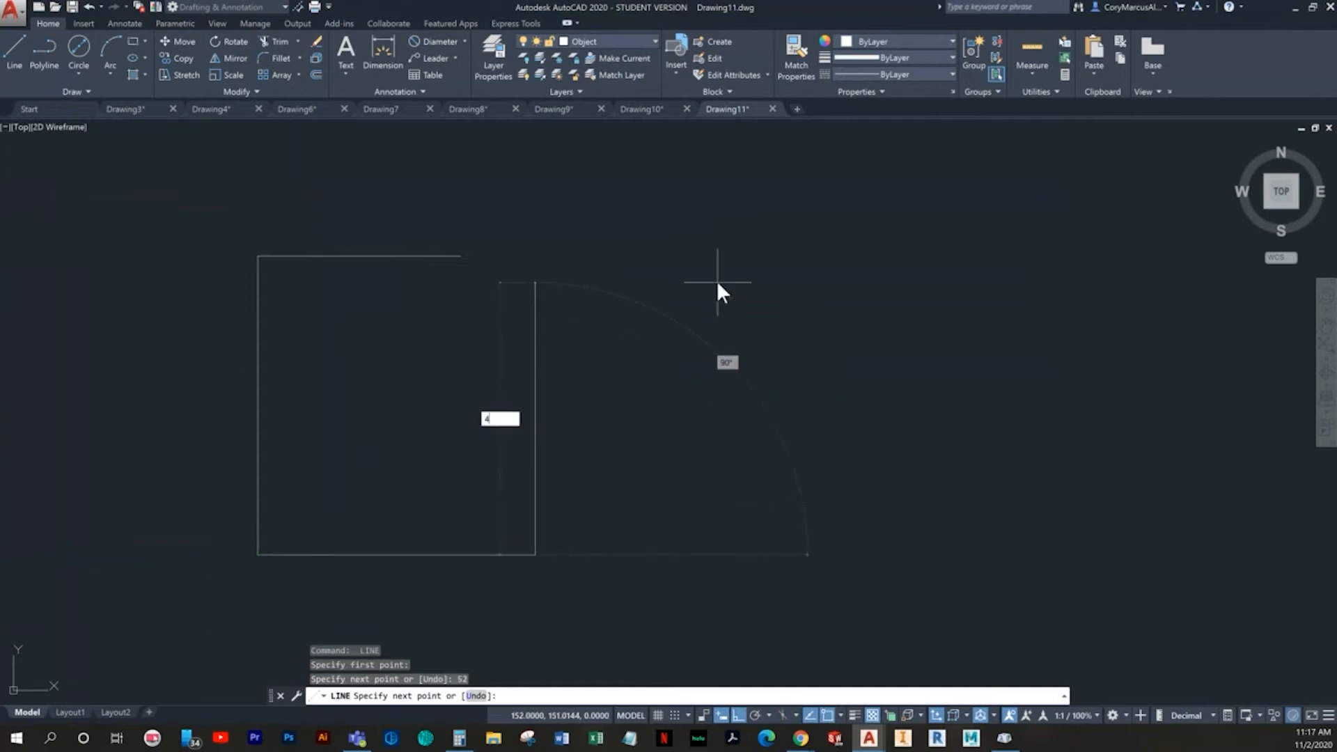
key(Return)
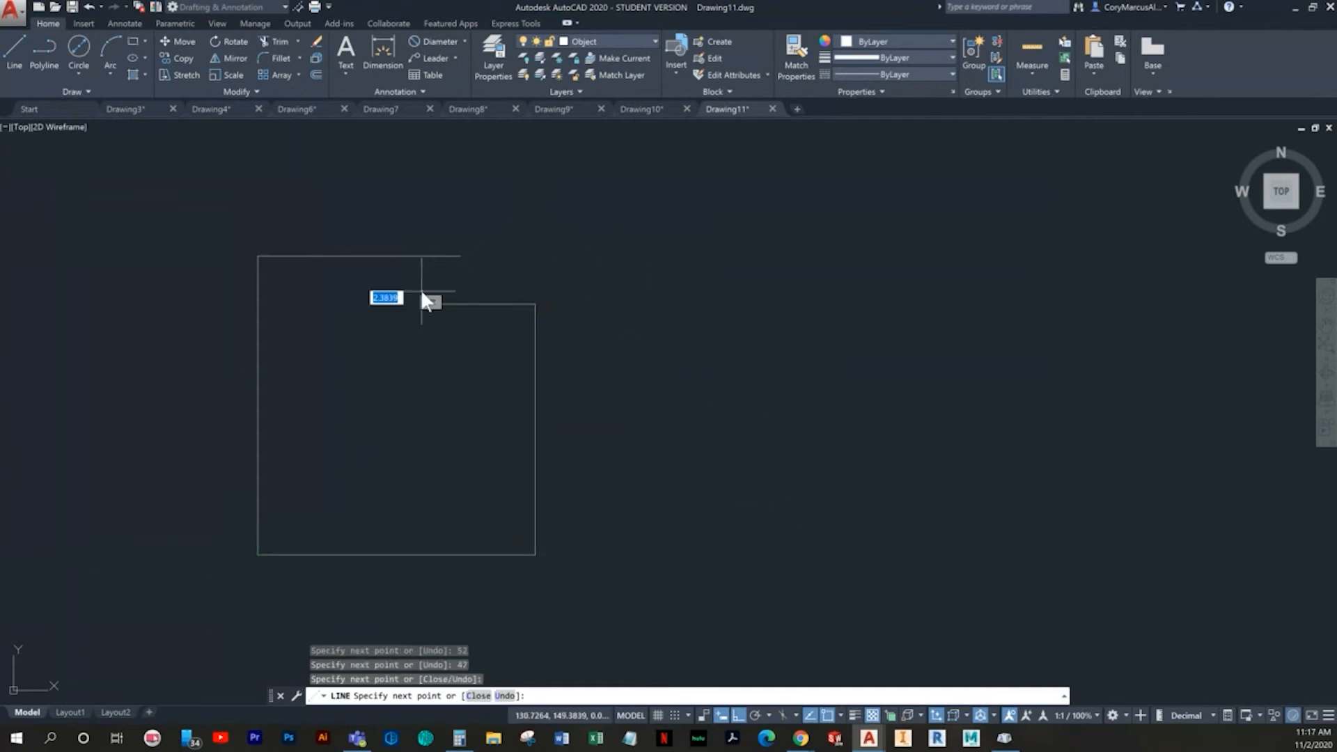
- Draw overlapping step lines leftward from the right edge's upper end and downward from the top edge's right end
click(421, 289)
key(Escape)
key(Return)
click(461, 257)
click(459, 358)
key(Escape)
- Trim both overhanging step lines back to their intersection to form the upper-right corner step
text(tr)
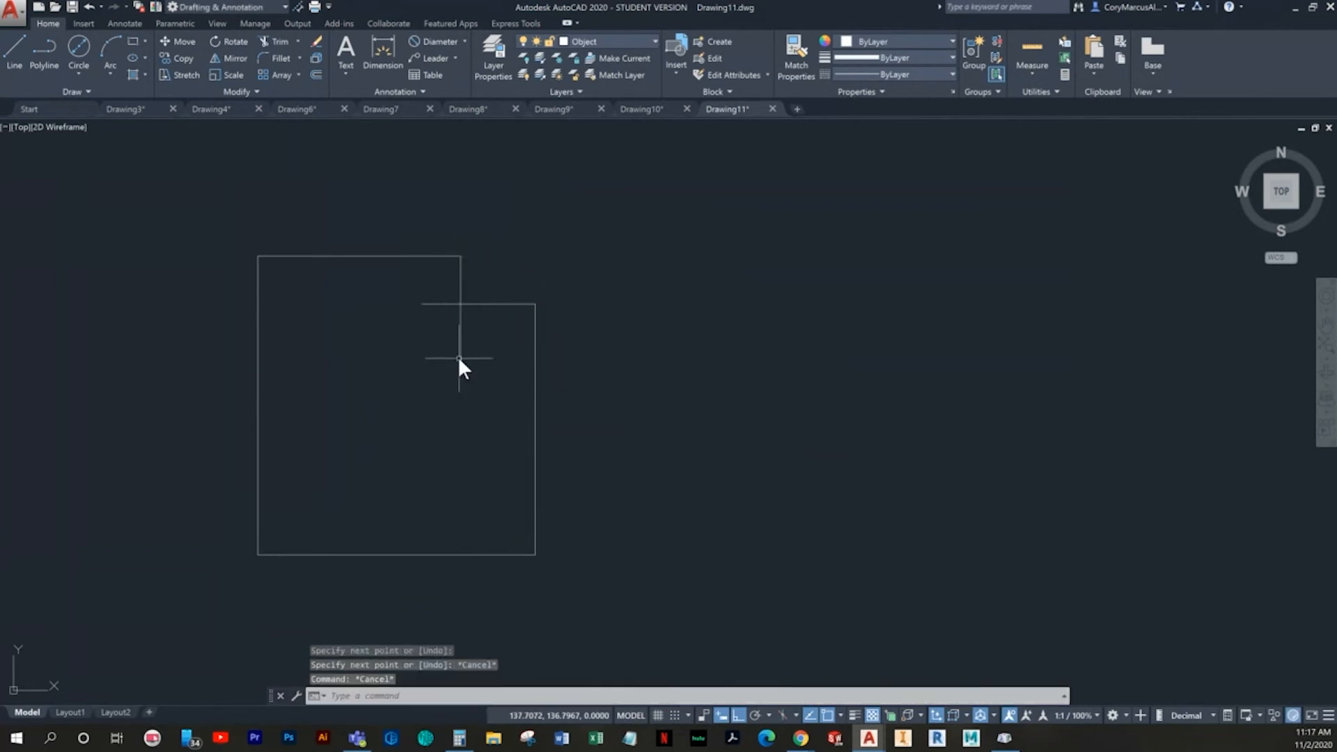
key(Return)
click(495, 355)
click(460, 351)
click(436, 327)
click(415, 302)
key(Escape)
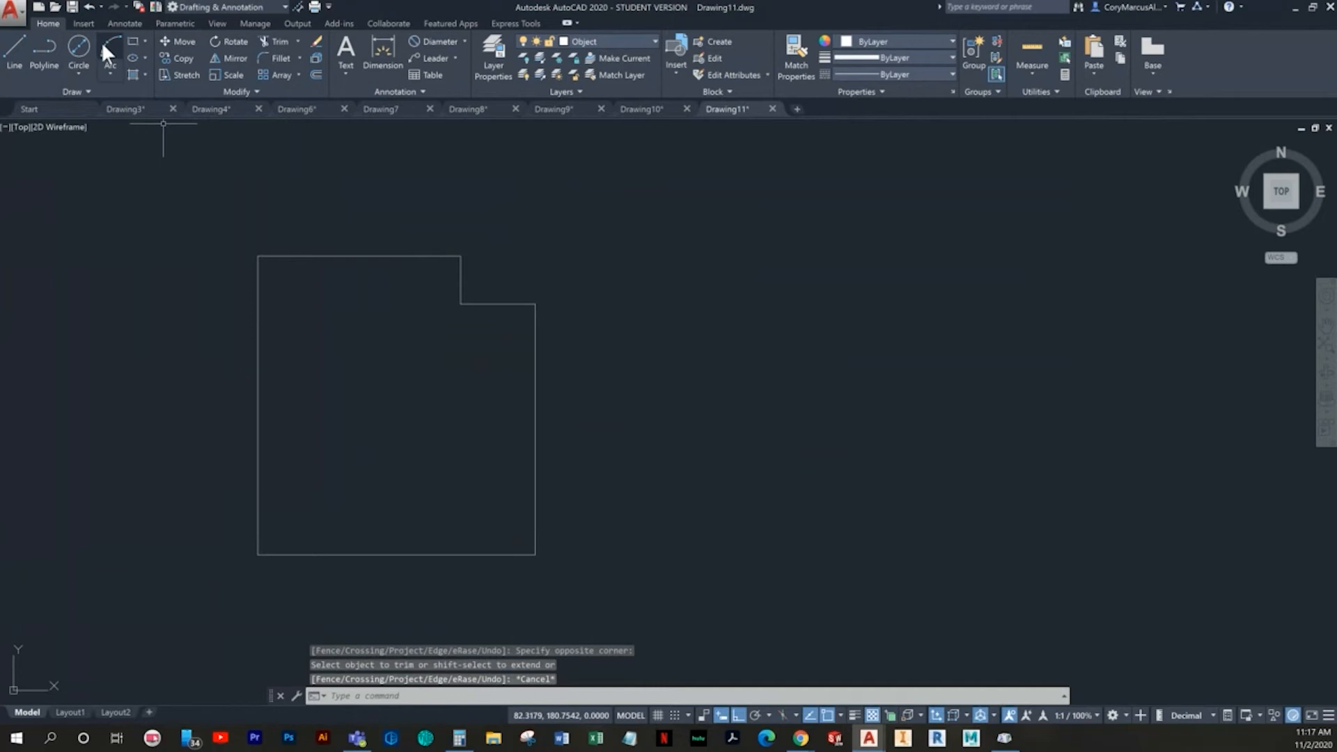
- Stretch the lower end of the step's short vertical line straight down past the bottom edge
click(10, 61)
key(Escape)
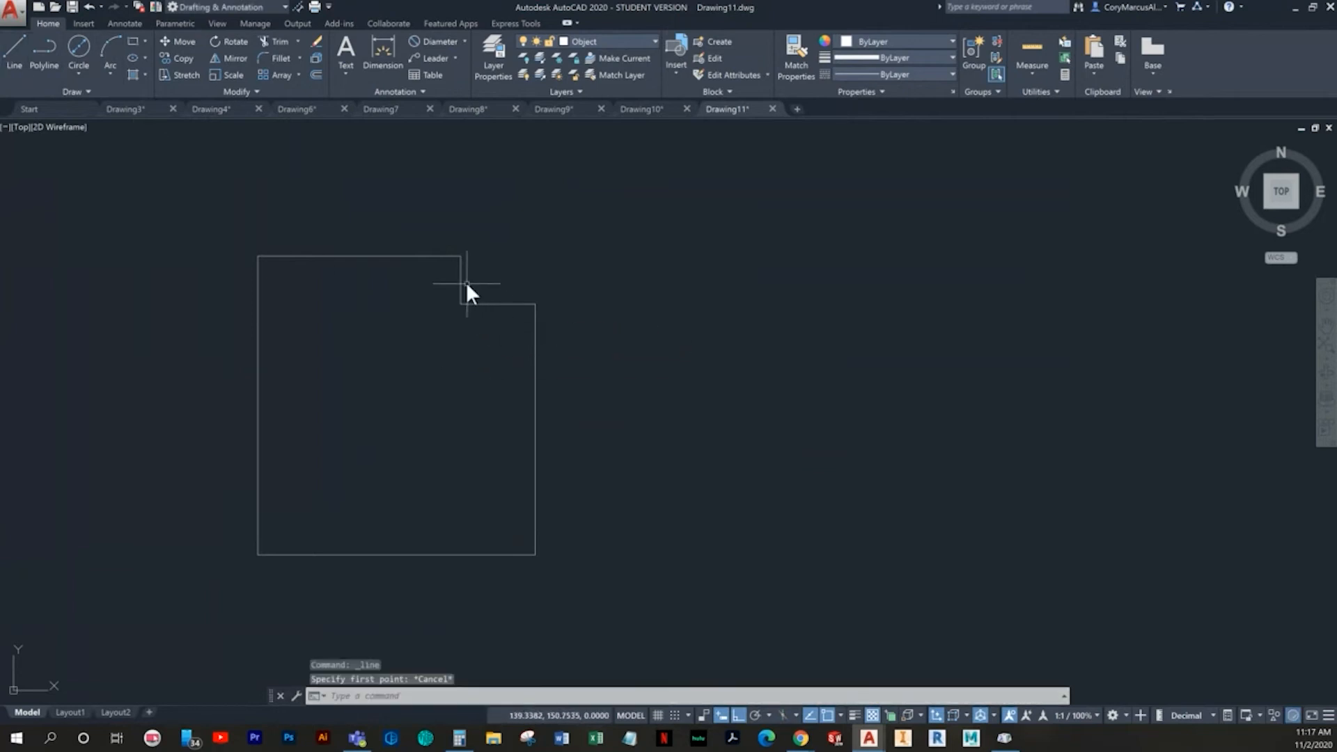
click(464, 289)
click(461, 303)
click(462, 606)
key(Escape)
key(Escape)
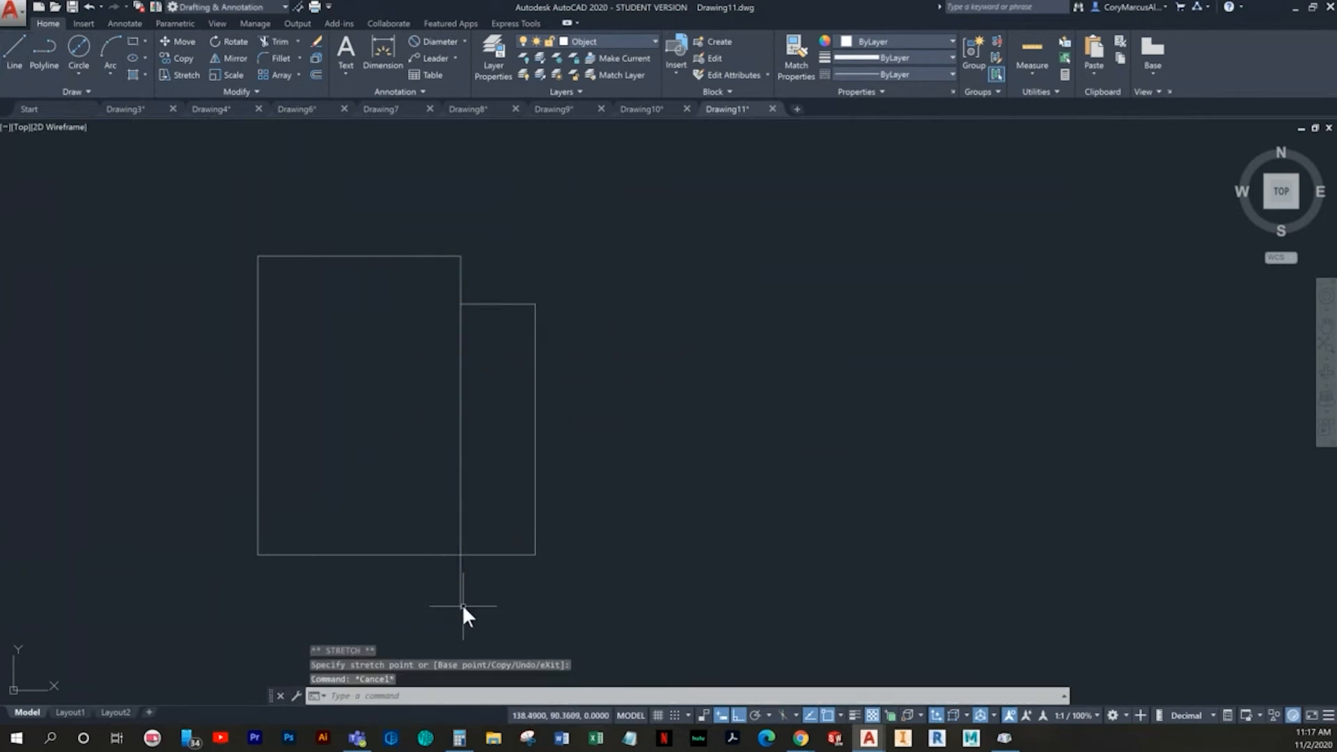
- Trim the part of the extended vertical line that overhangs below the bottom edge
text(tr)
key(Return)
key(Return)
click(466, 604)
click(463, 600)
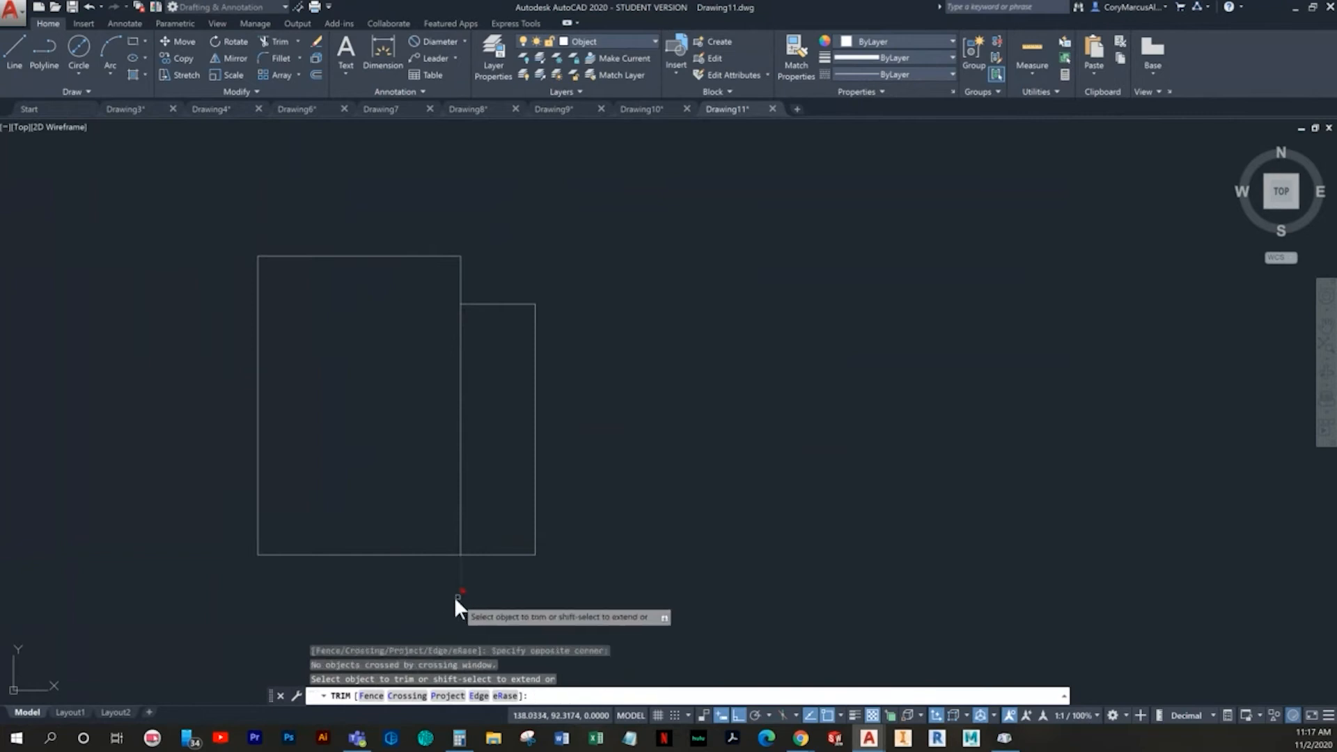
key(Escape)
text(tr)
key(Return)
key(Return)
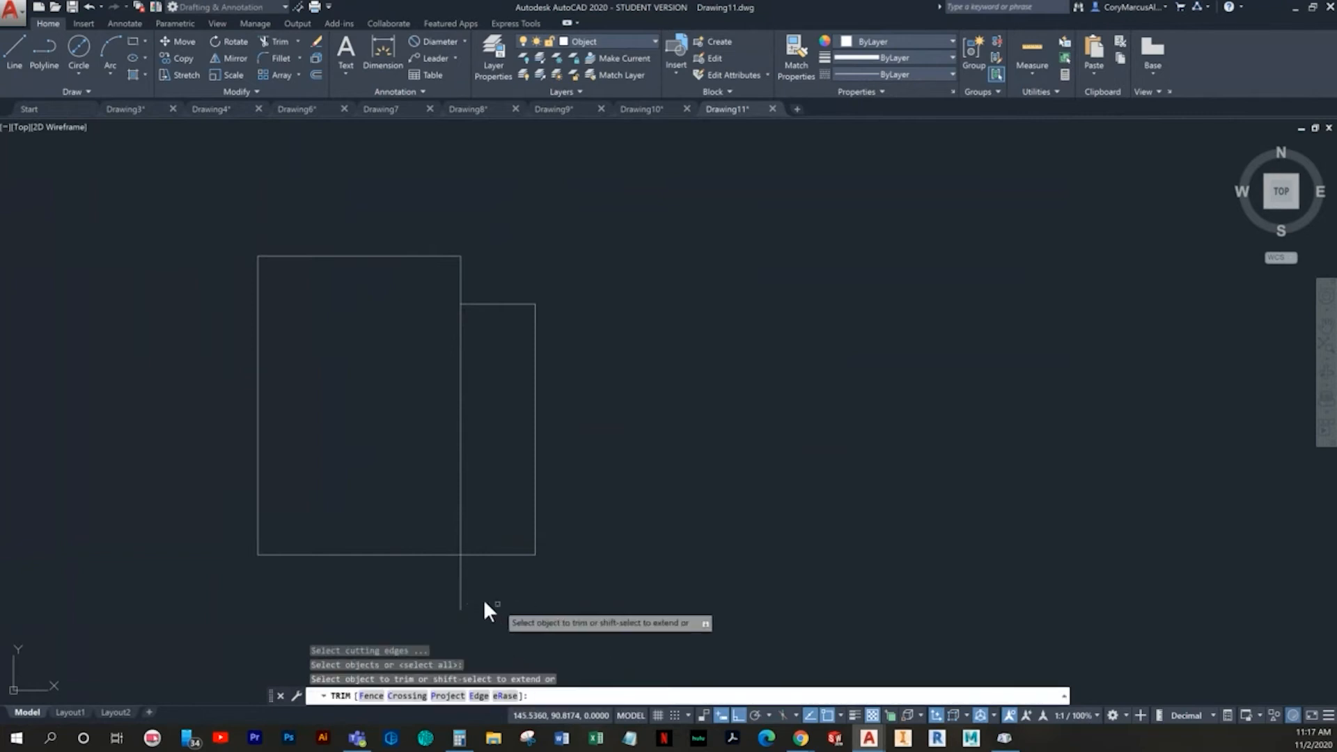
click(480, 597)
click(437, 592)
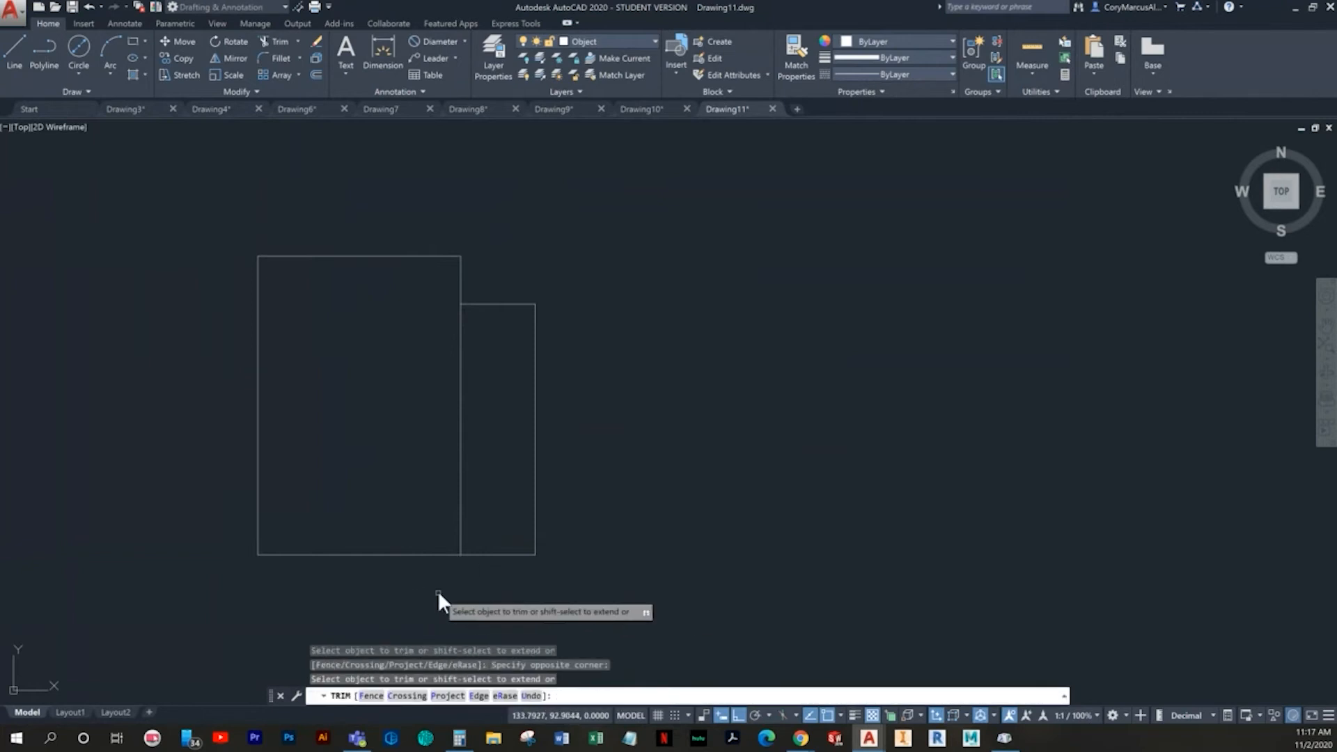
key(Escape)
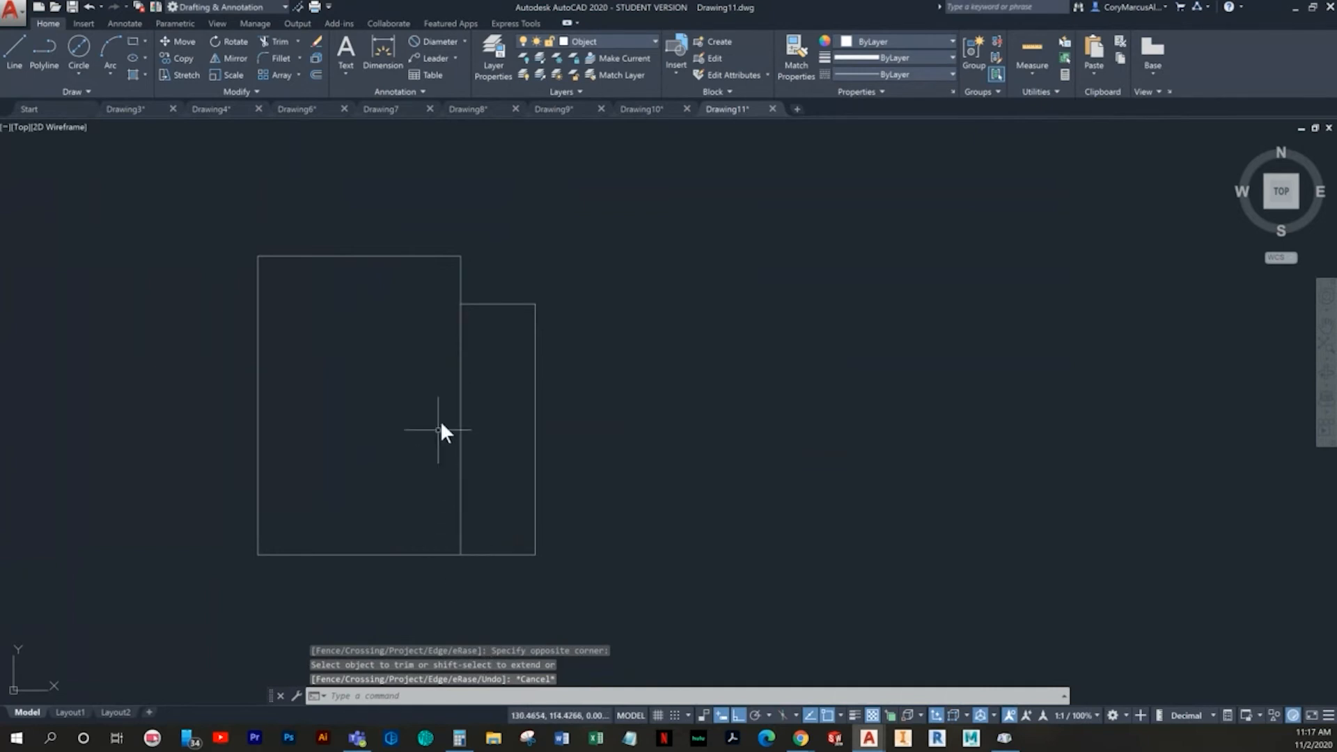
- Offset the right edge 24 mm toward the inside of the profile
text(o)
key(Return)
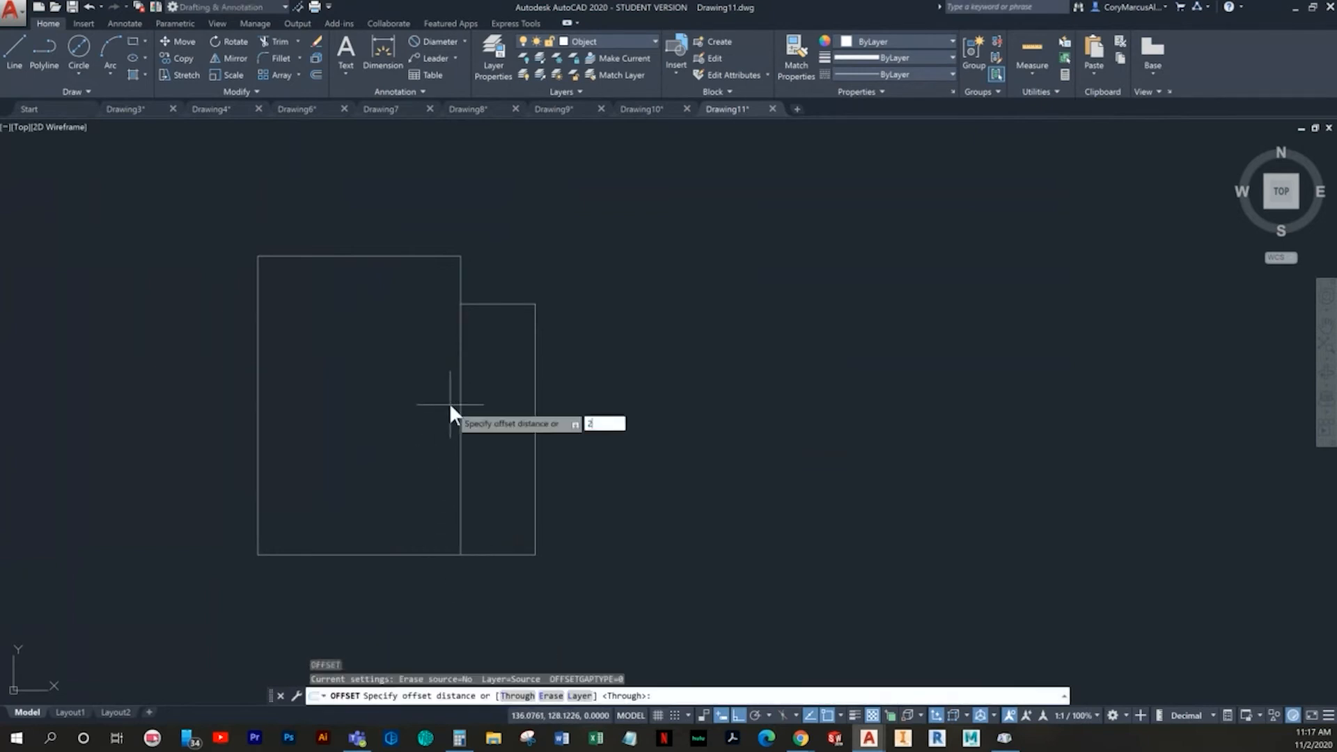
text(24)
key(Return)
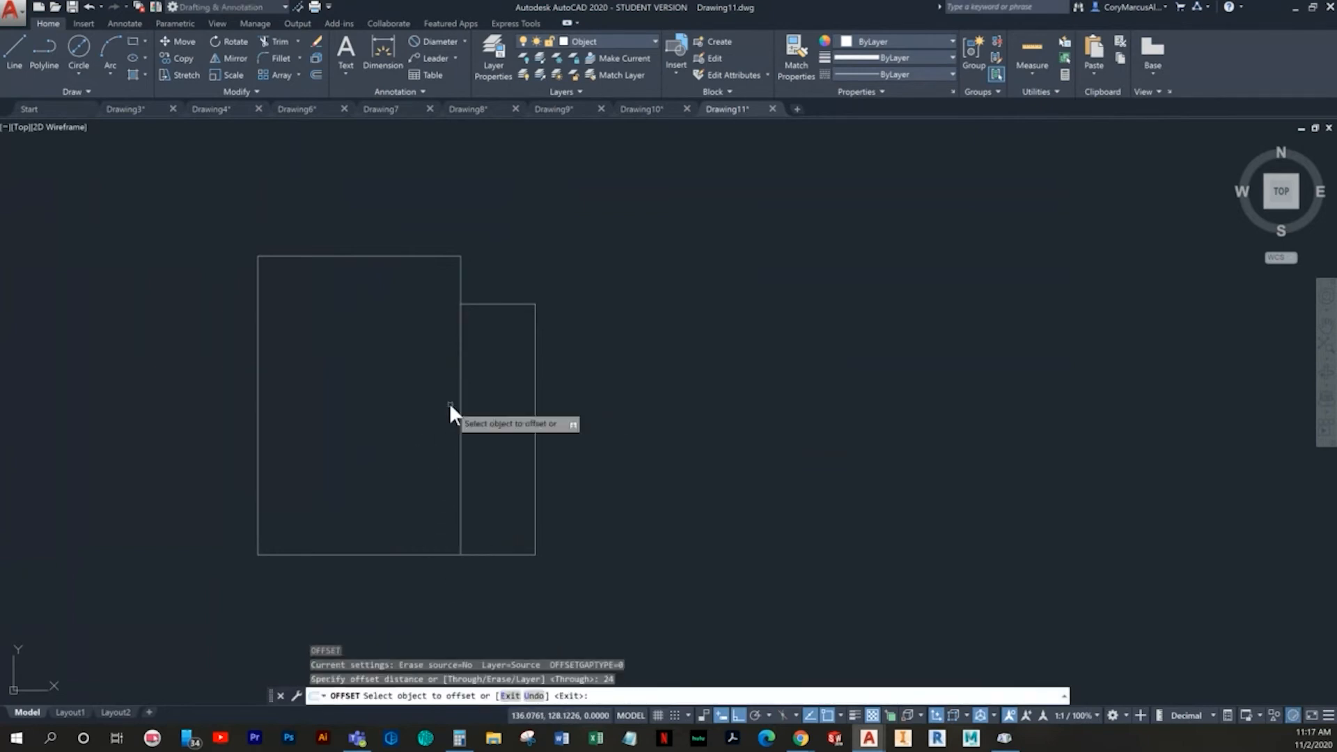
click(533, 430)
click(391, 447)
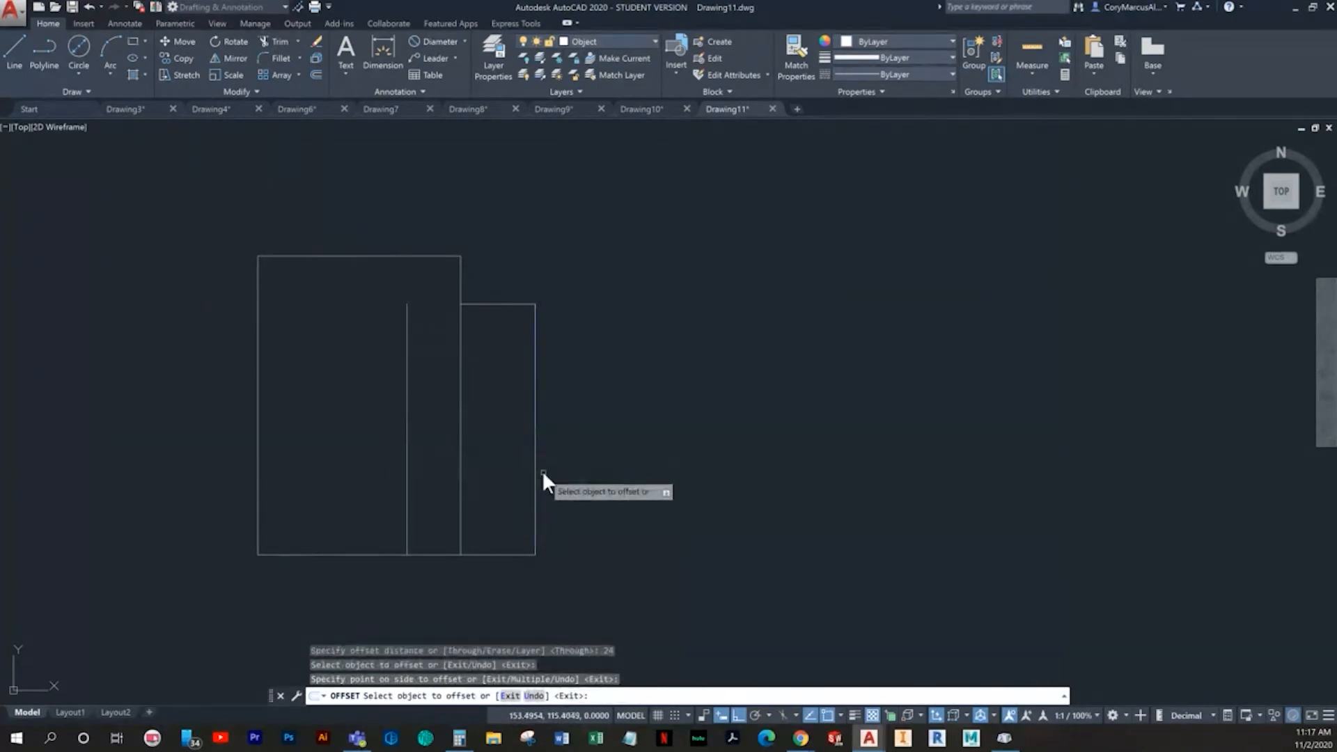
key(Escape)
key(Escape)
- Offset the bottom edge 10 mm upward into the profile
text(o)
key(Return)
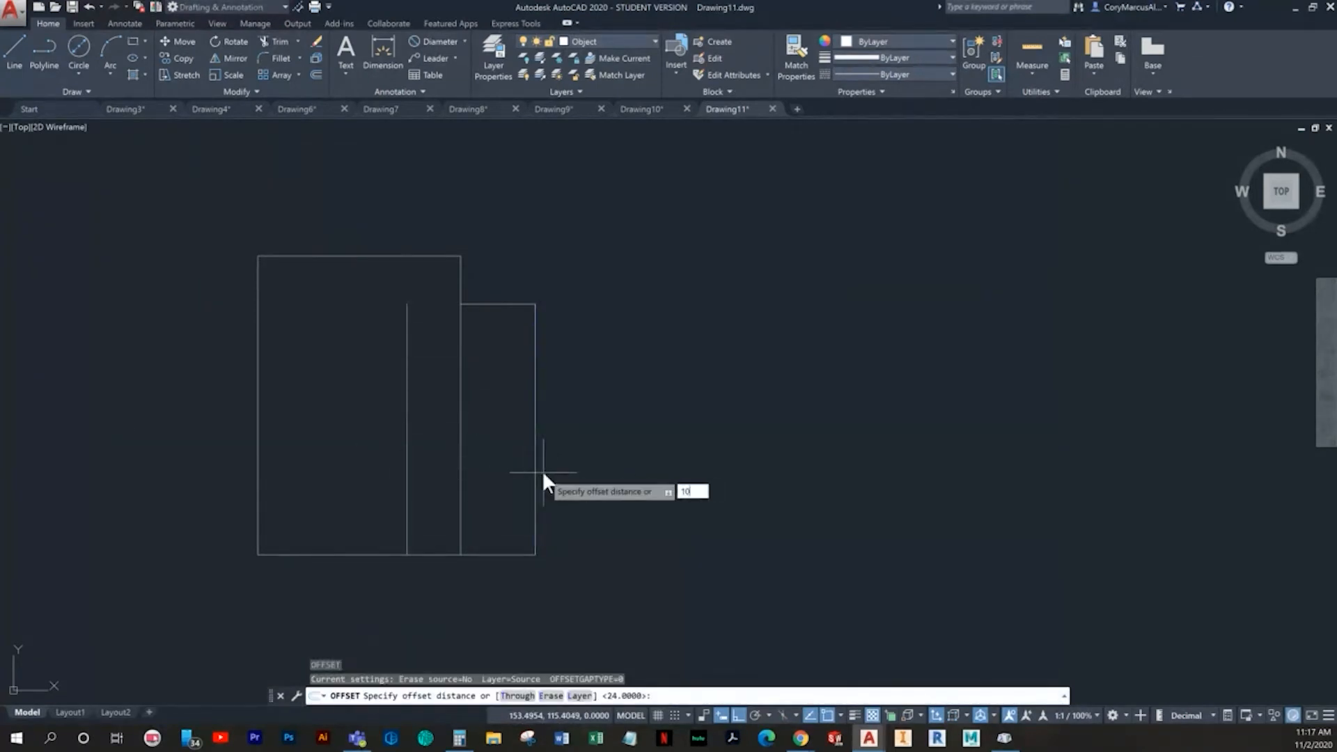
text(10)
key(Return)
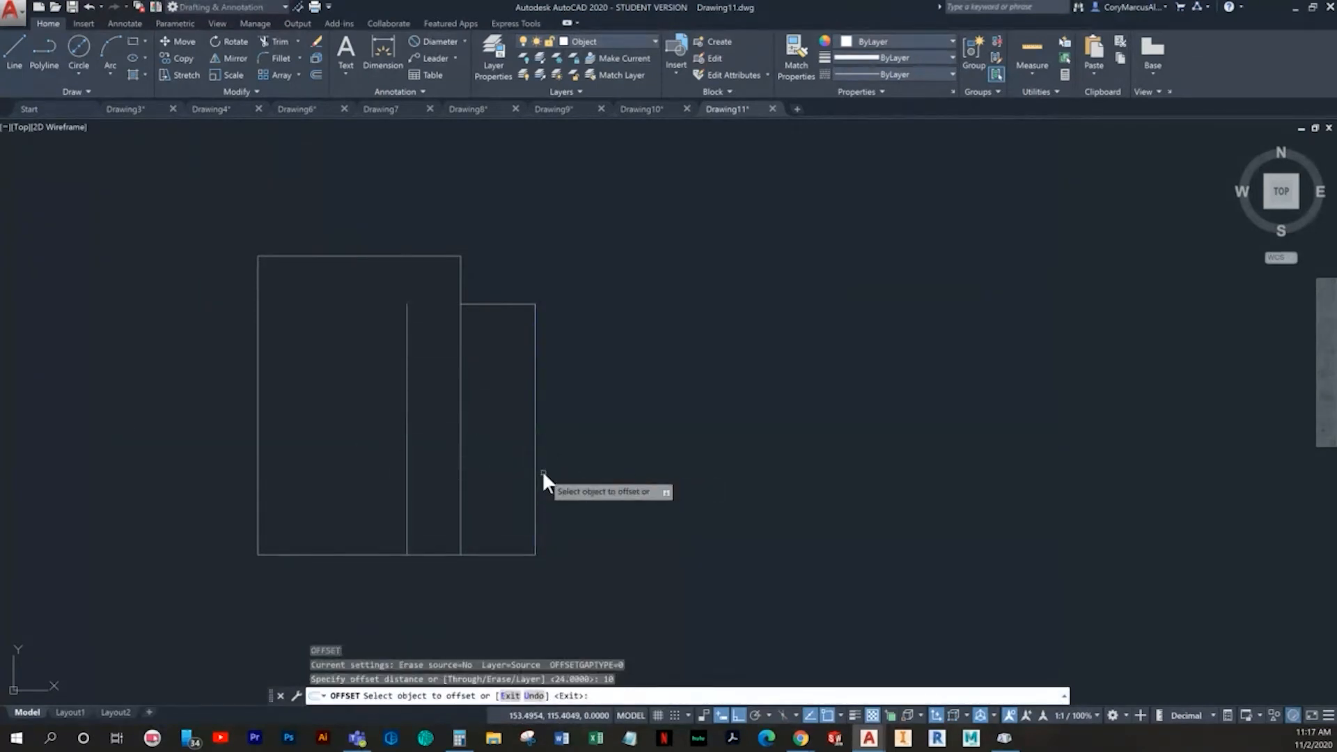
click(499, 555)
click(497, 492)
key(Escape)
key(Escape)
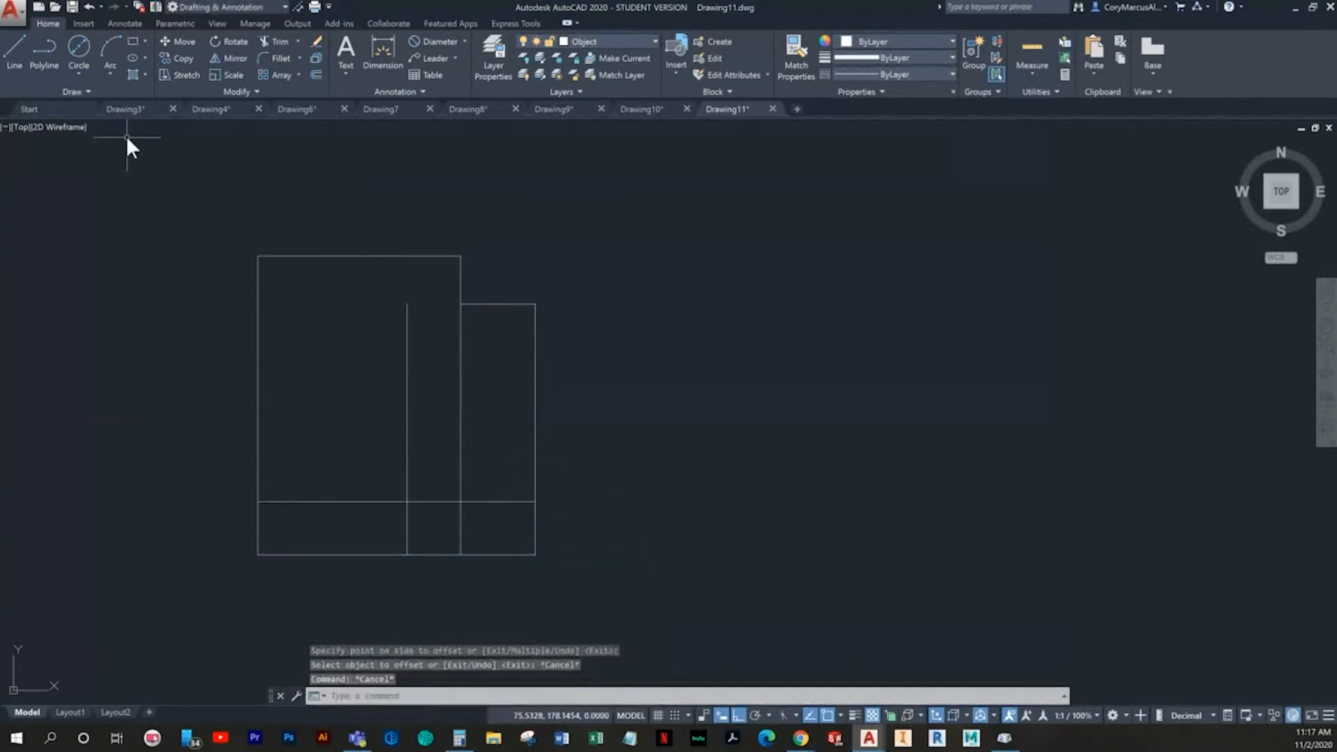
- Draw a 9 mm diameter circle centered on the intersection of the two offset lines
click(78, 48)
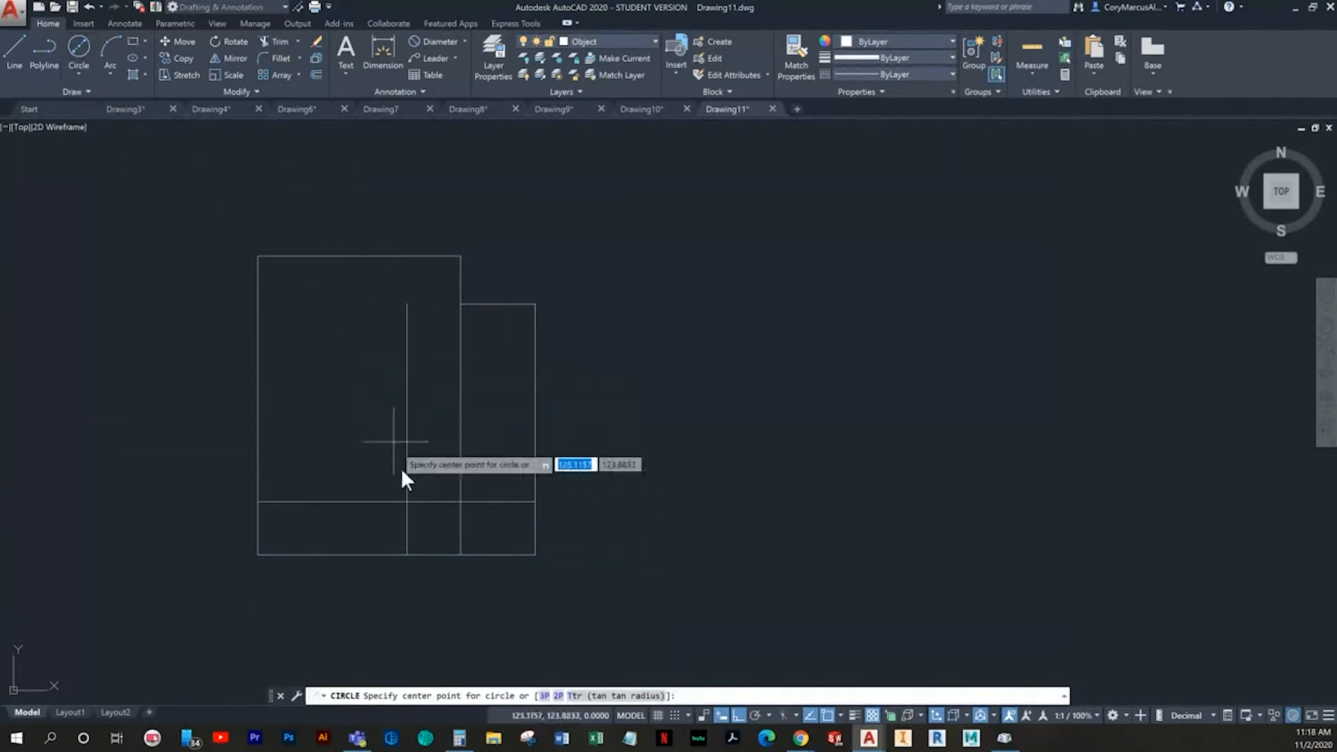
click(408, 501)
text(9)
key(Return)
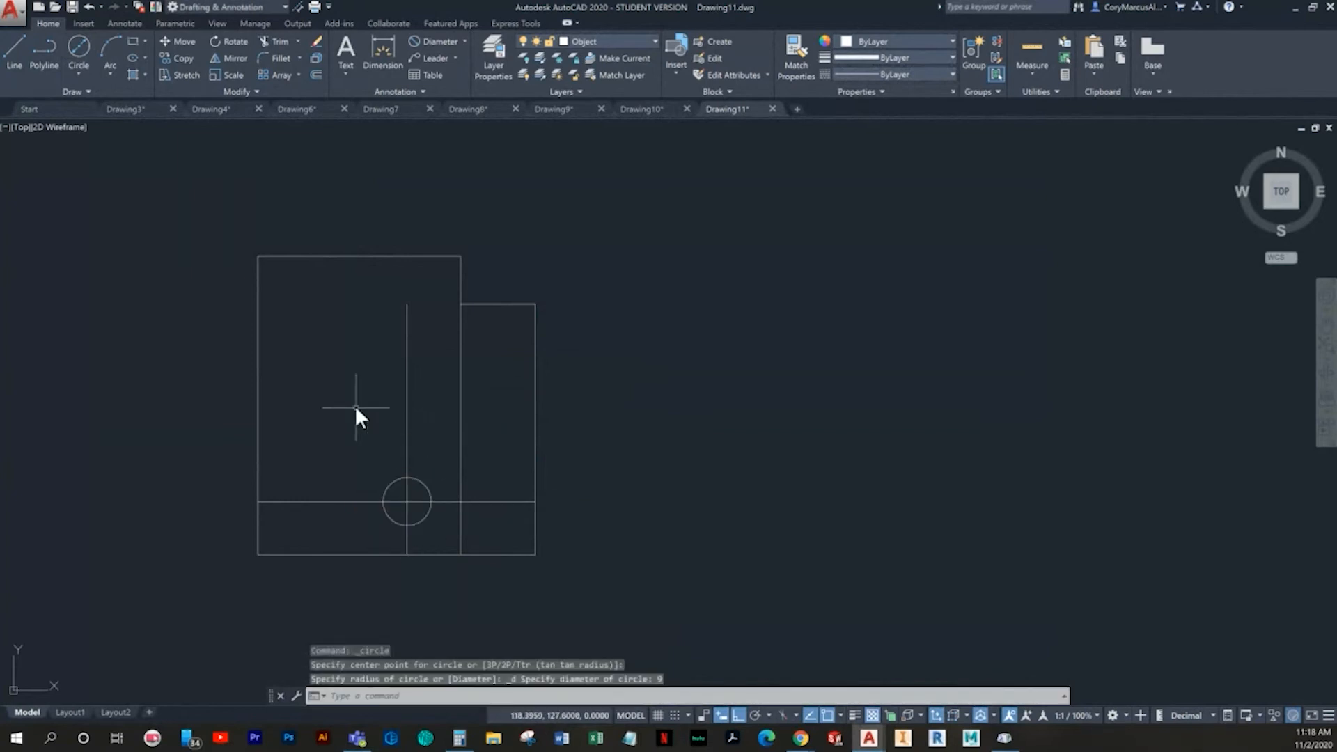
key(Escape)
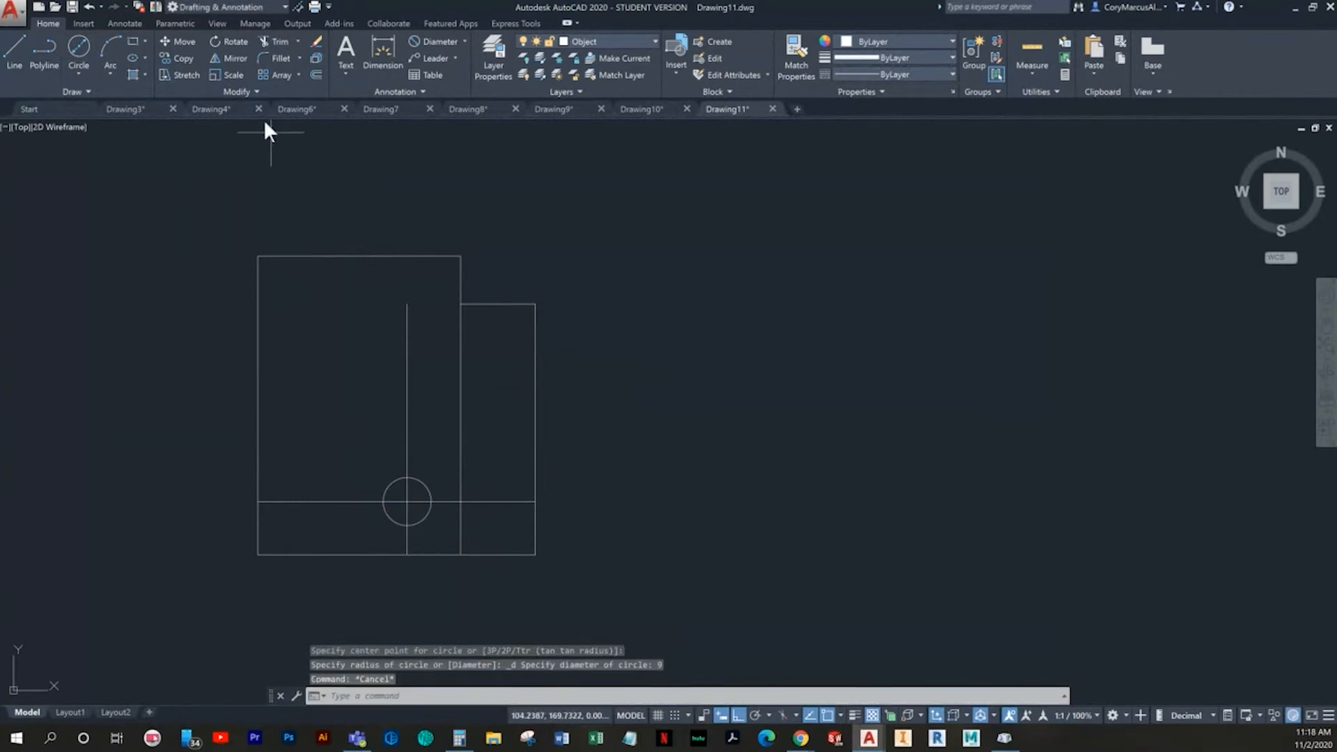
- Draw a circle of radius 28 mm concentric with the small hole
click(80, 71)
click(94, 97)
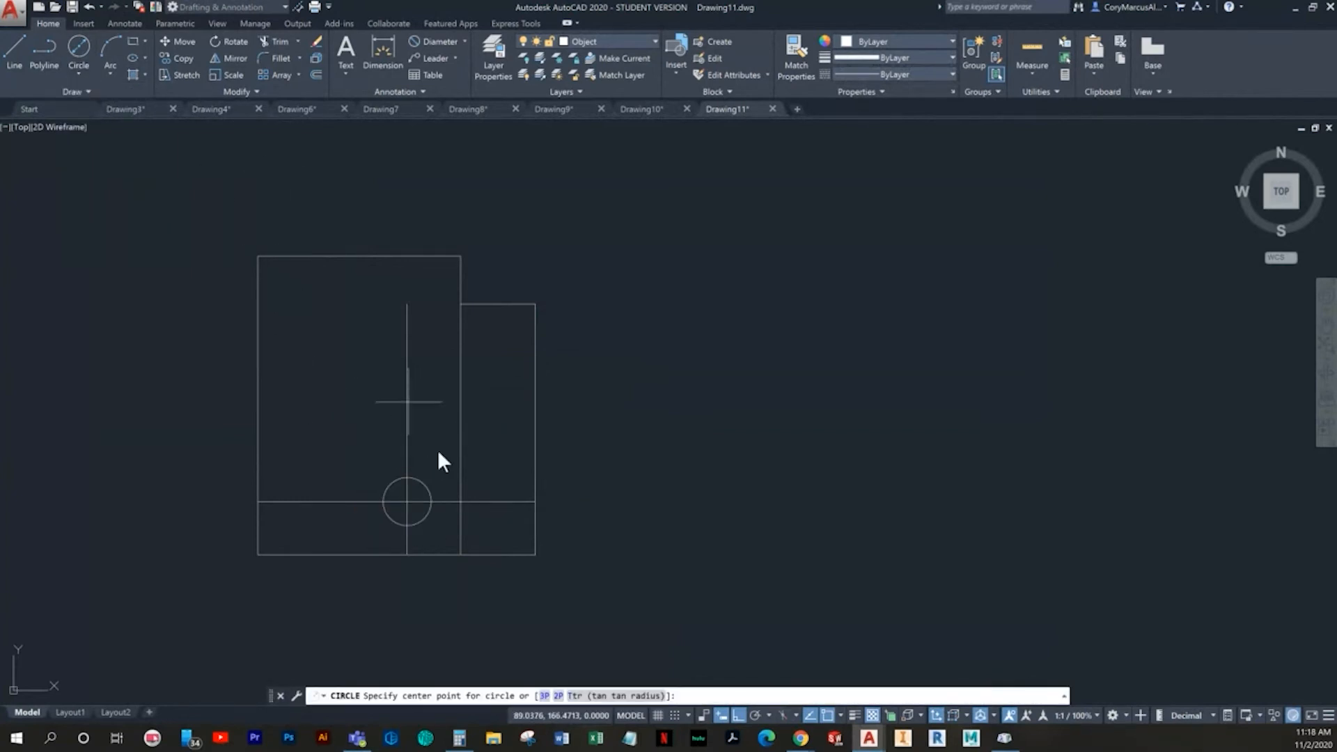
click(404, 499)
text(28)
key(Return)
key(Escape)
key(Escape)
key(Escape)
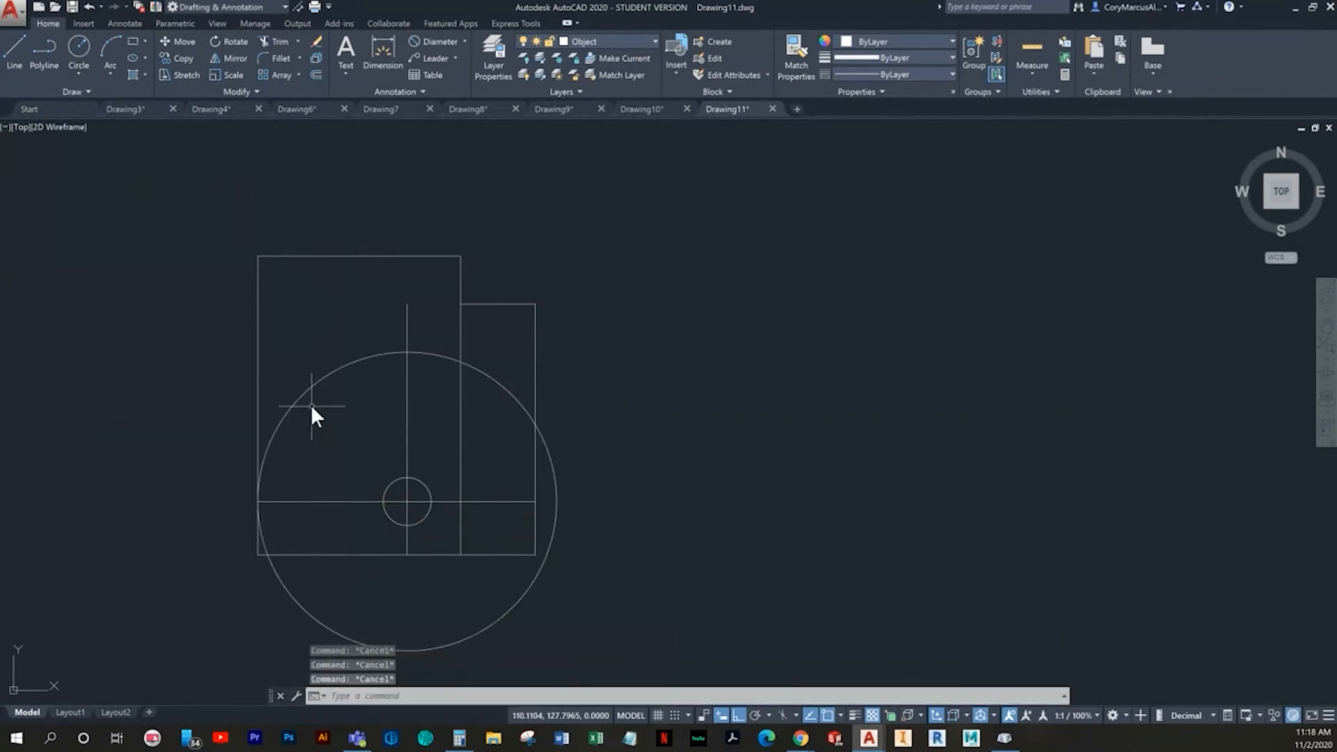
- Trim the 28 mm radius circle at the construction lines and erase its remainder, keeping only the upper-left quarter arc
text(tr)
key(Return)
key(Return)
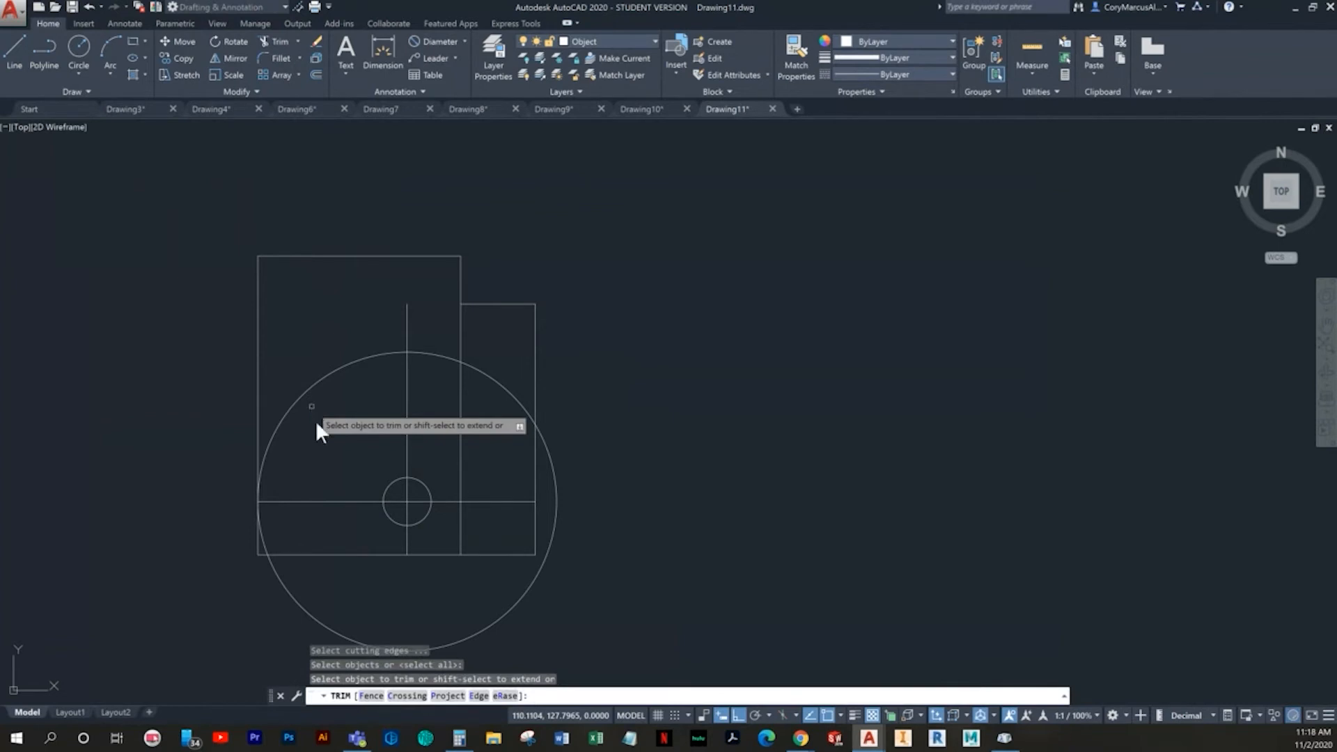
click(422, 349)
click(262, 538)
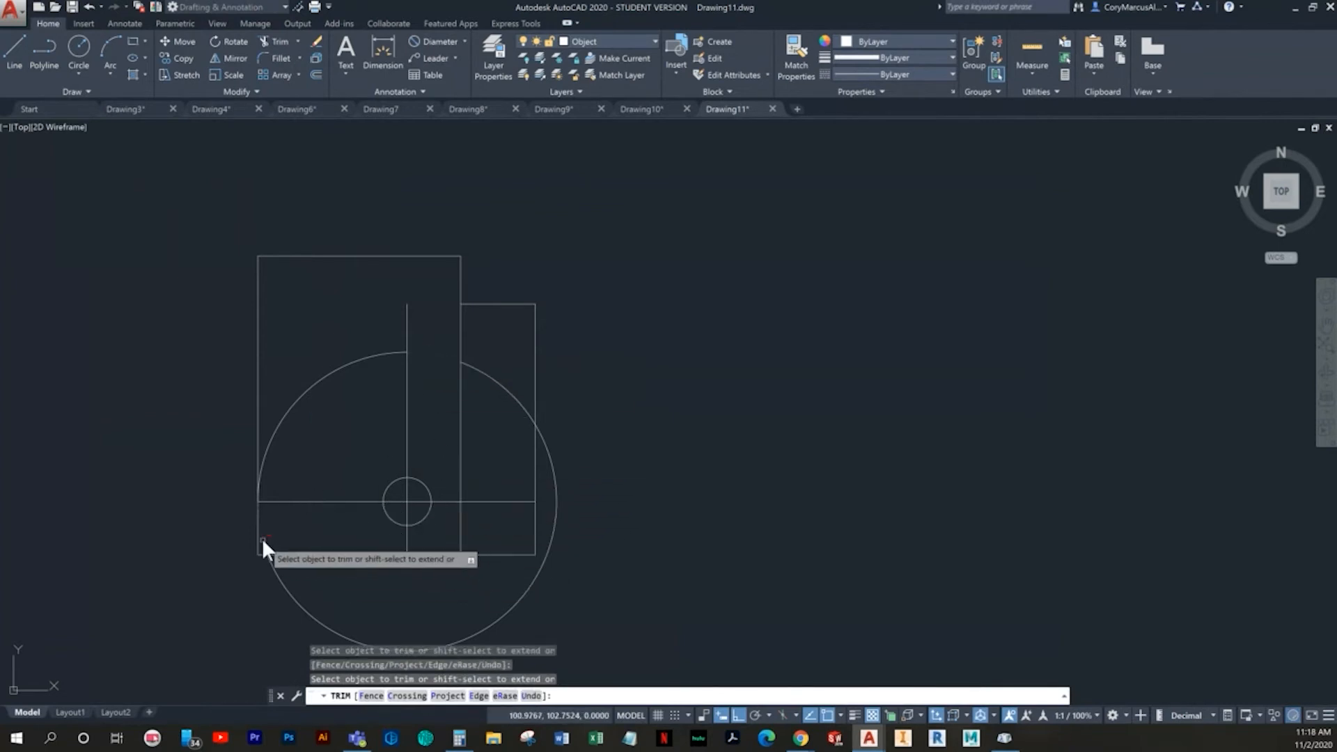
key(Escape)
click(562, 498)
click(551, 486)
key(Delete)
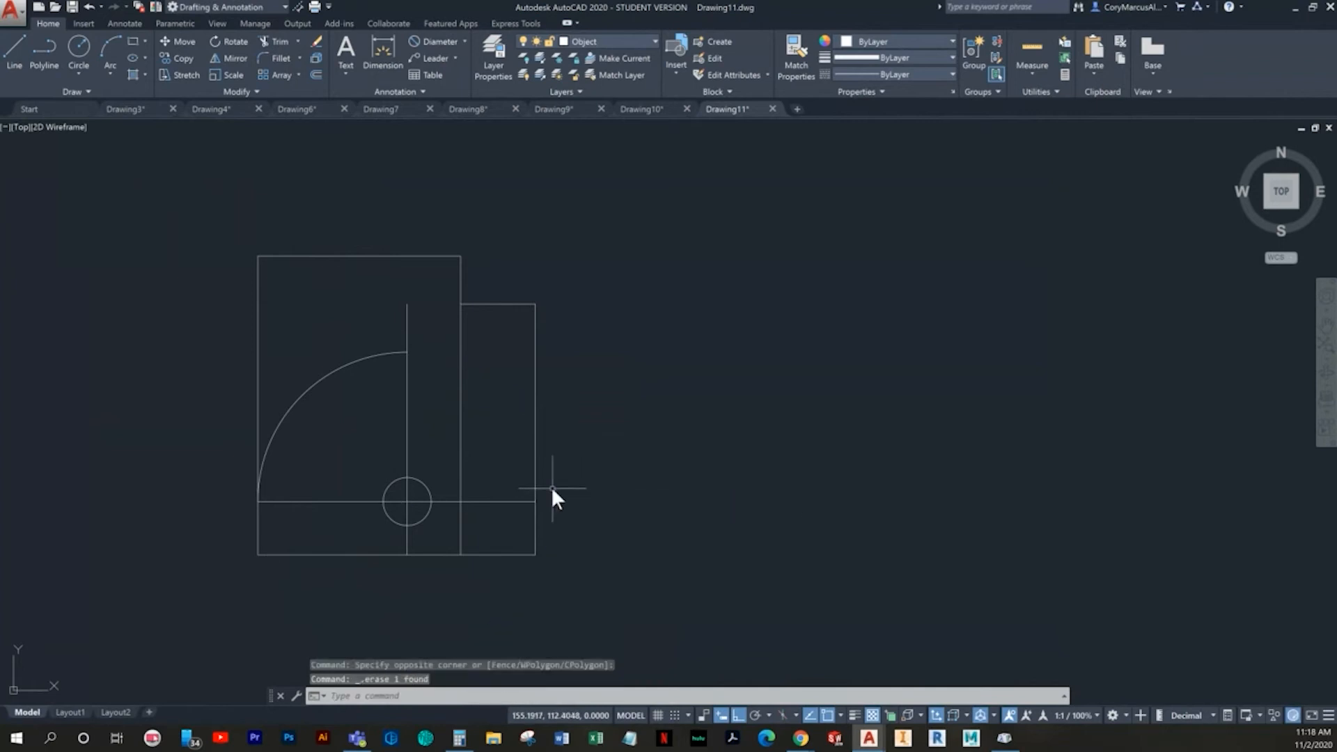
- Draw a horizontal line from the quarter arc's upper end to the right, past the inner vertical edge
click(14, 49)
click(409, 351)
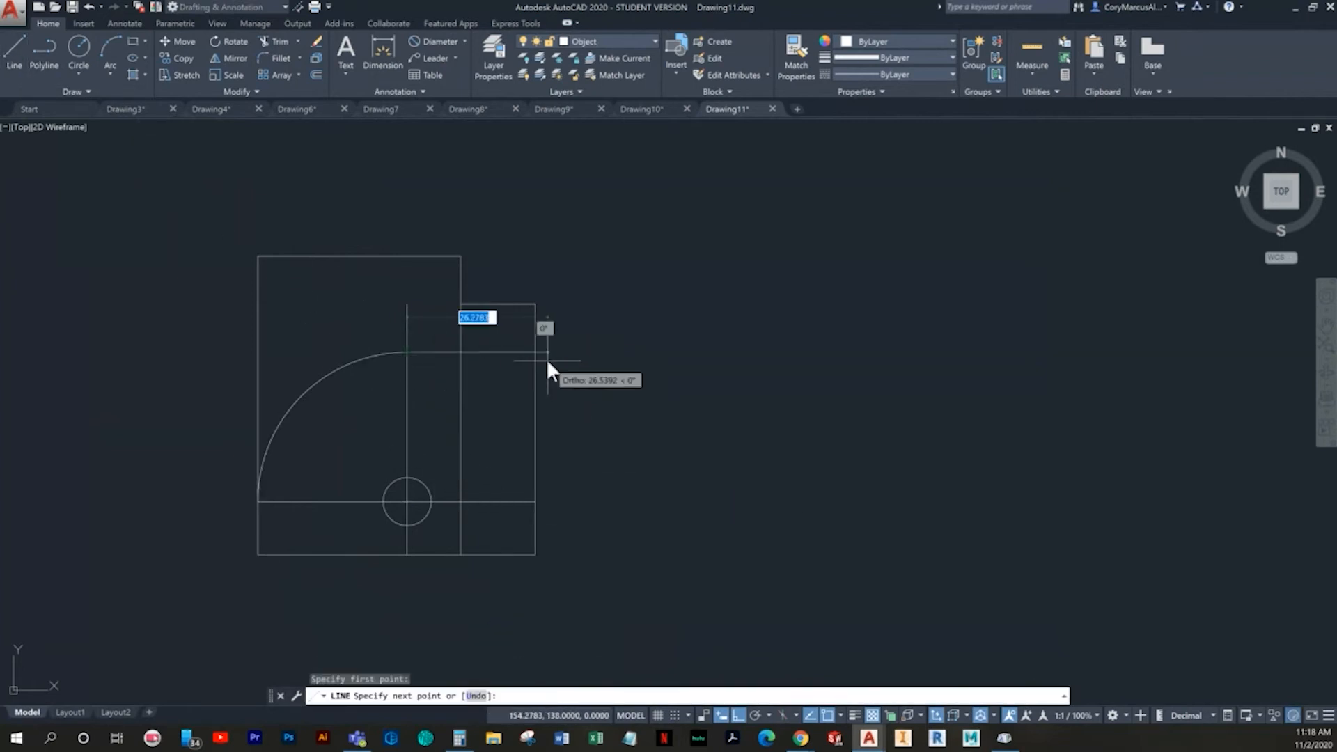
click(503, 353)
key(Return)
- Trim the new horizontal line back to the inner vertical edge and erase the construction lines through the hole
text(tr)
key(Return)
key(Return)
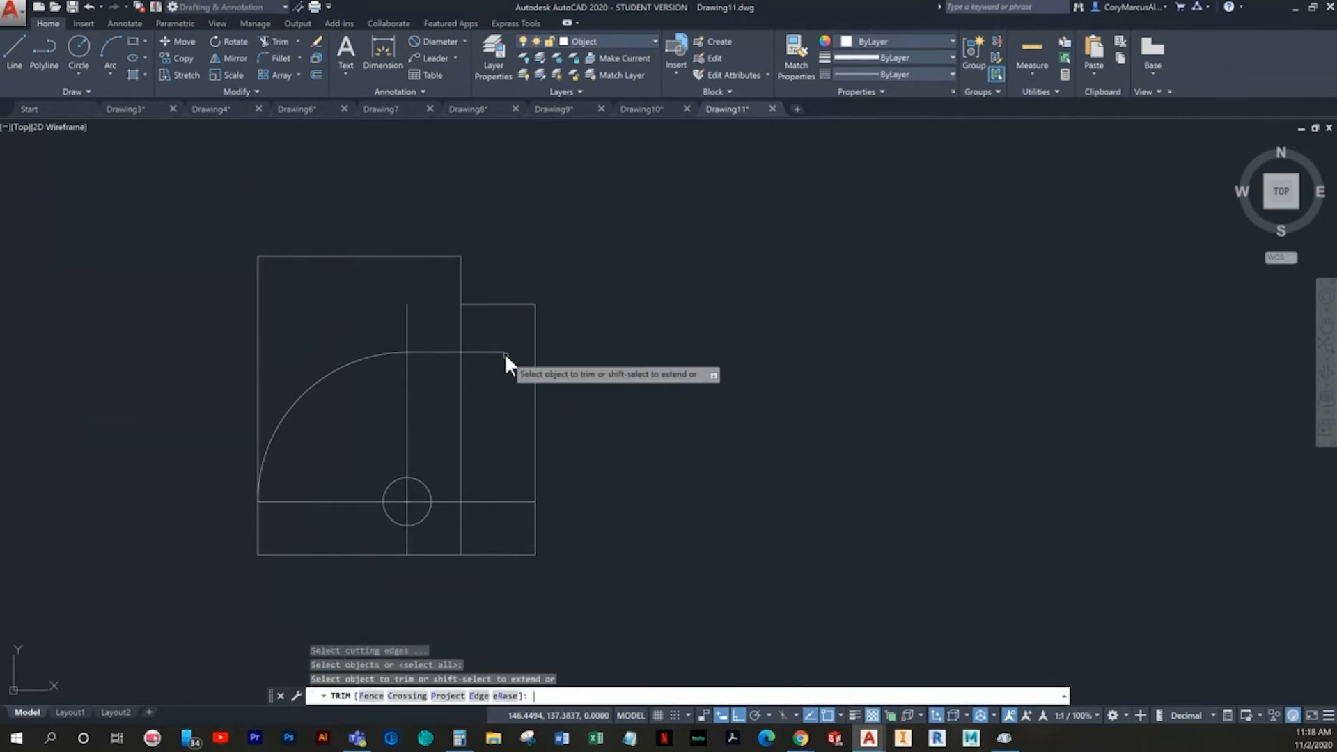
click(511, 367)
click(474, 339)
key(Escape)
click(511, 507)
click(497, 478)
key(Delete)
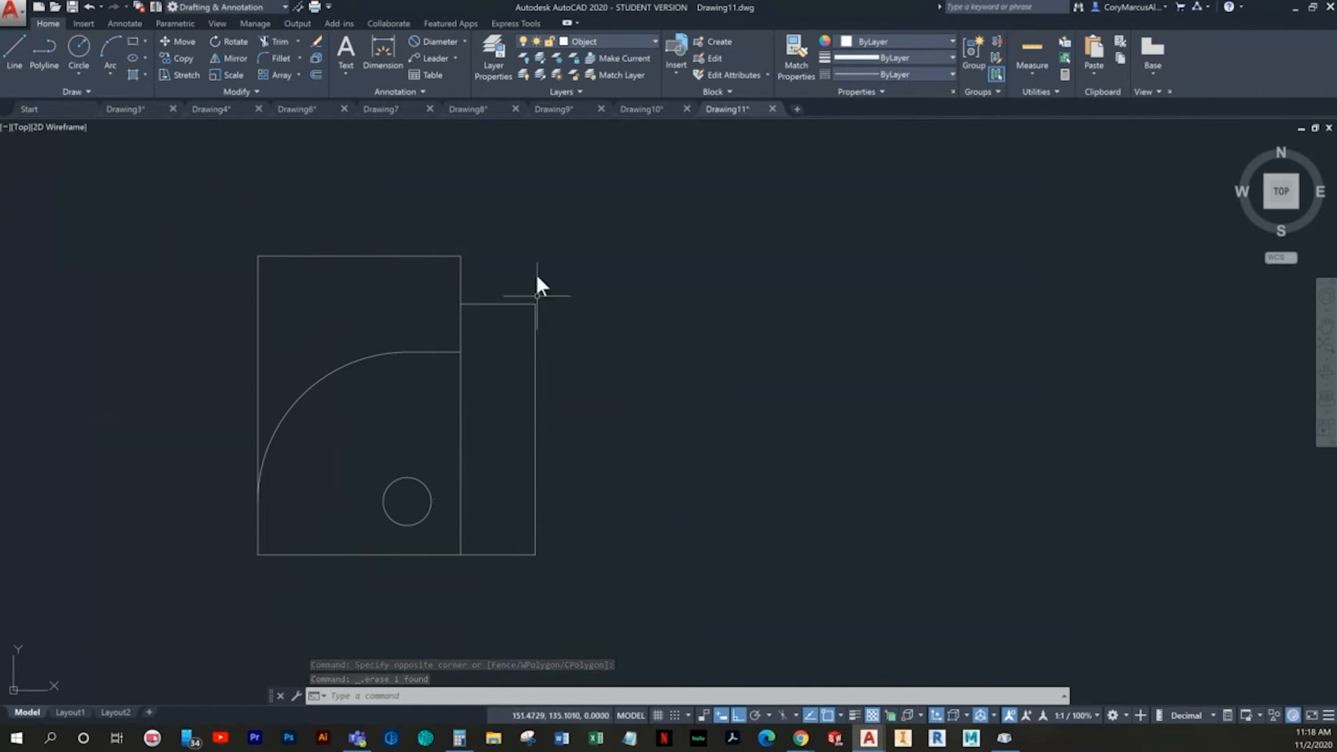
- Make the Center layer current and add a center mark to the large quarter arc
click(608, 41)
click(584, 74)
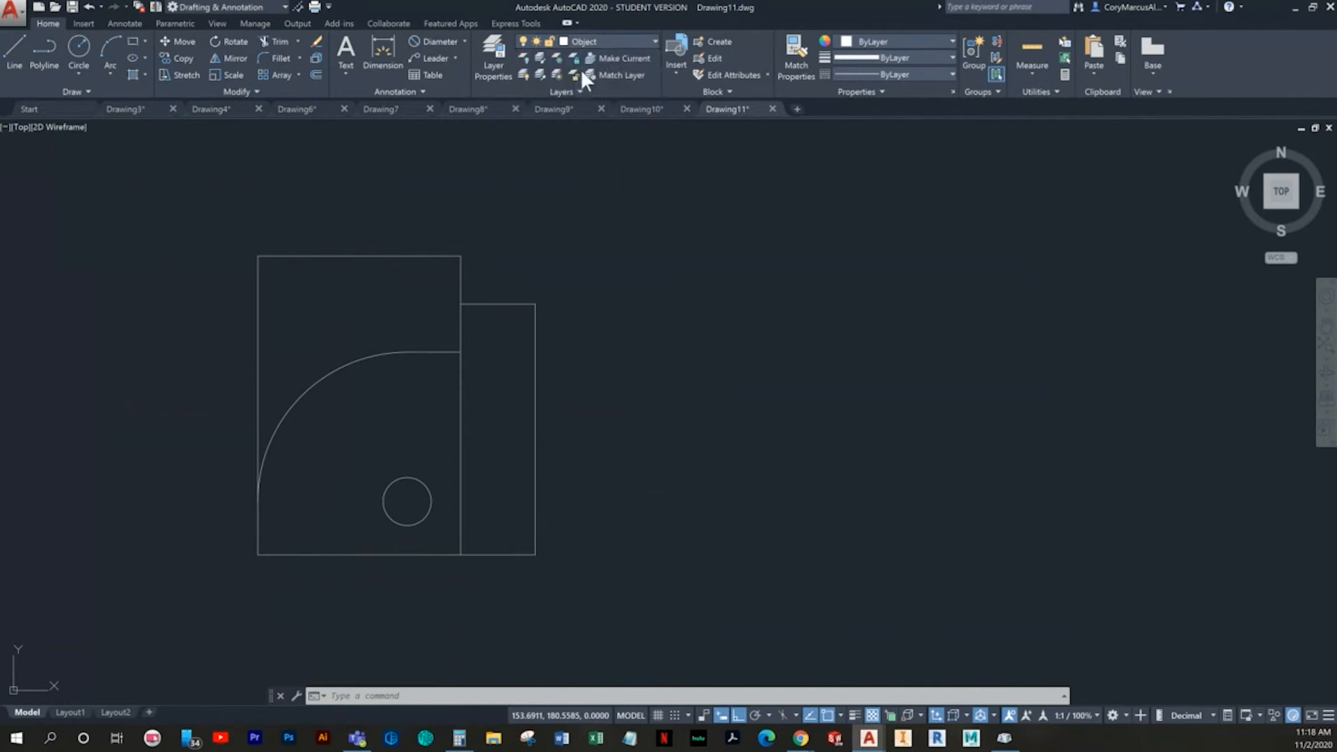
click(139, 23)
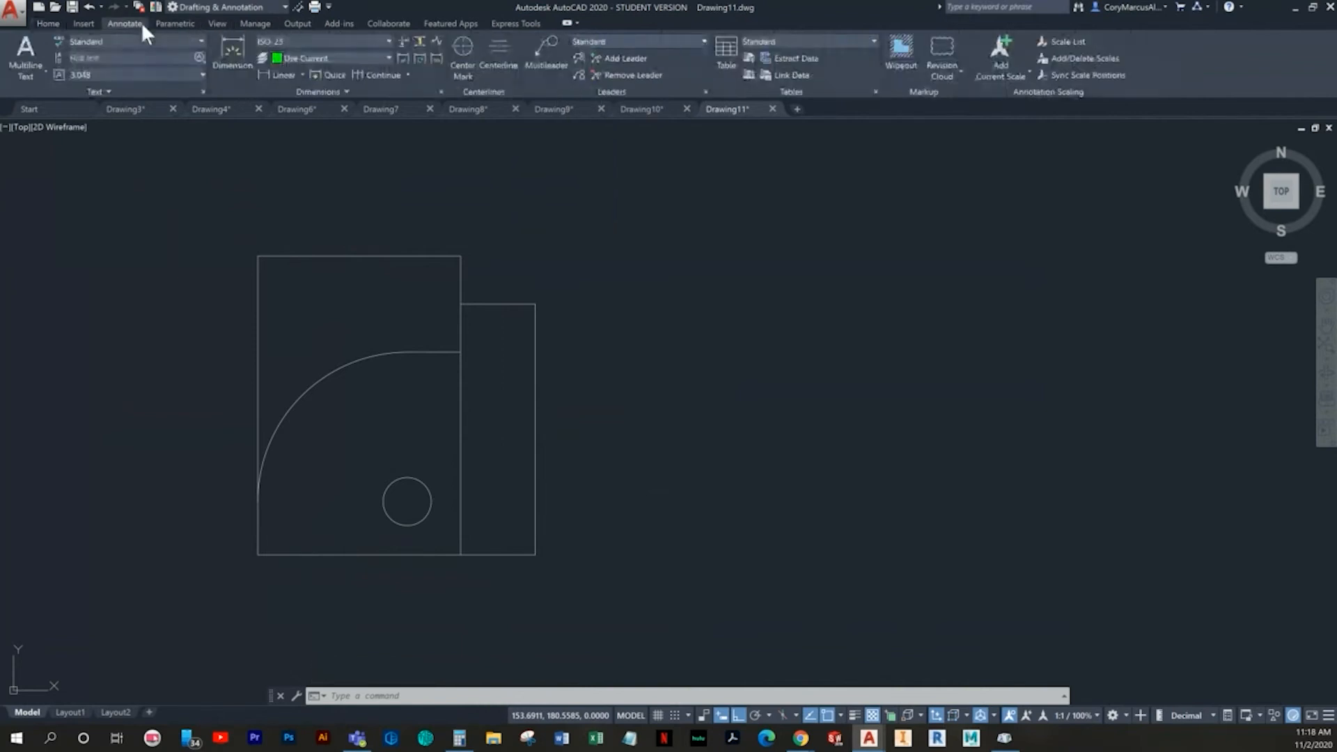
click(460, 46)
click(349, 367)
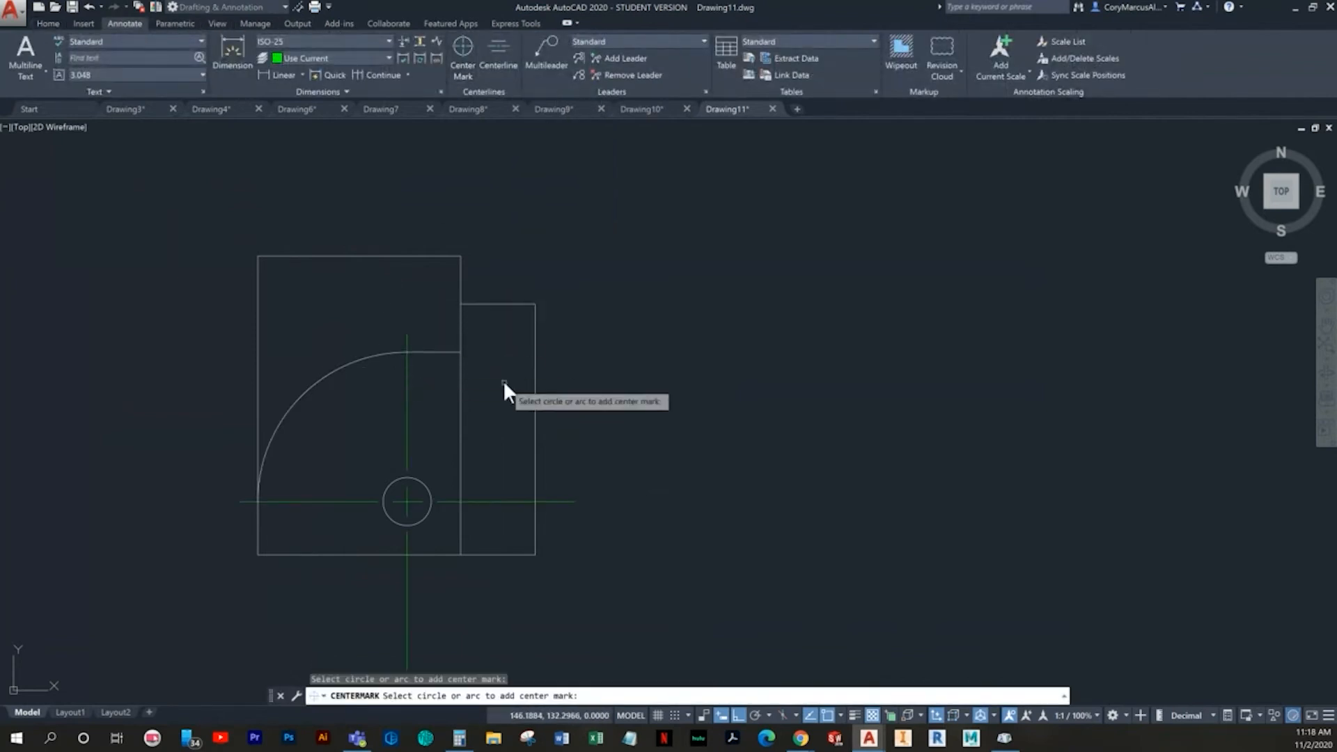
key(Escape)
- Shorten the center mark's right extension to the inner vertical edge and its lower extension to the profile's bottom edge
click(574, 515)
click(562, 484)
click(556, 502)
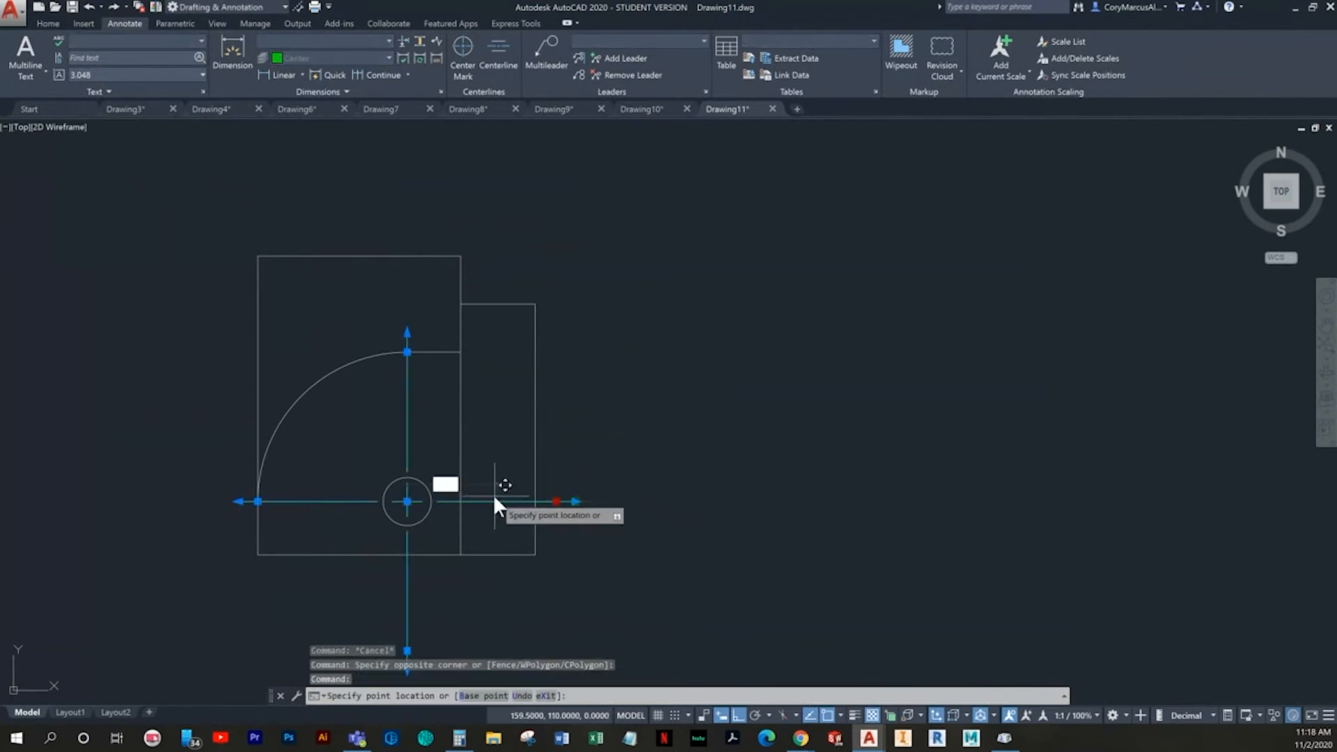
click(462, 501)
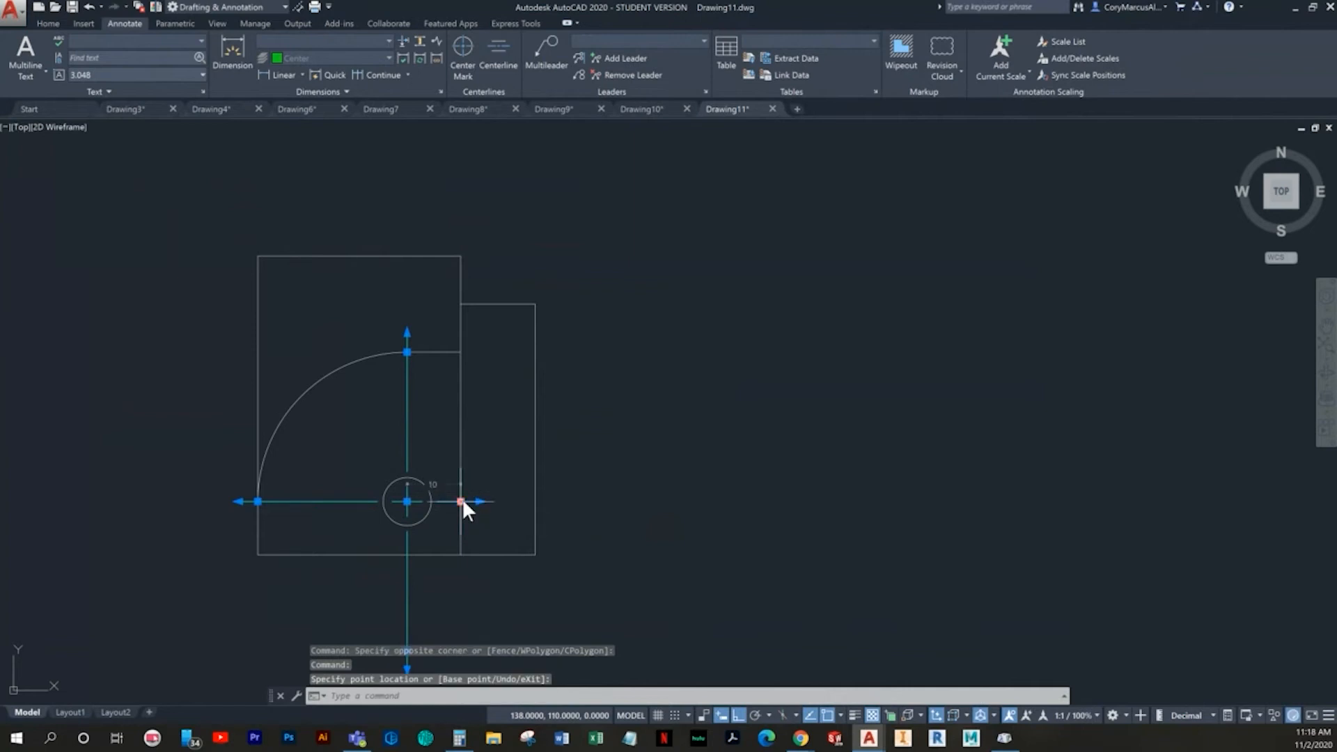
middle_drag(437, 624, 461, 519)
click(461, 520)
click(474, 512)
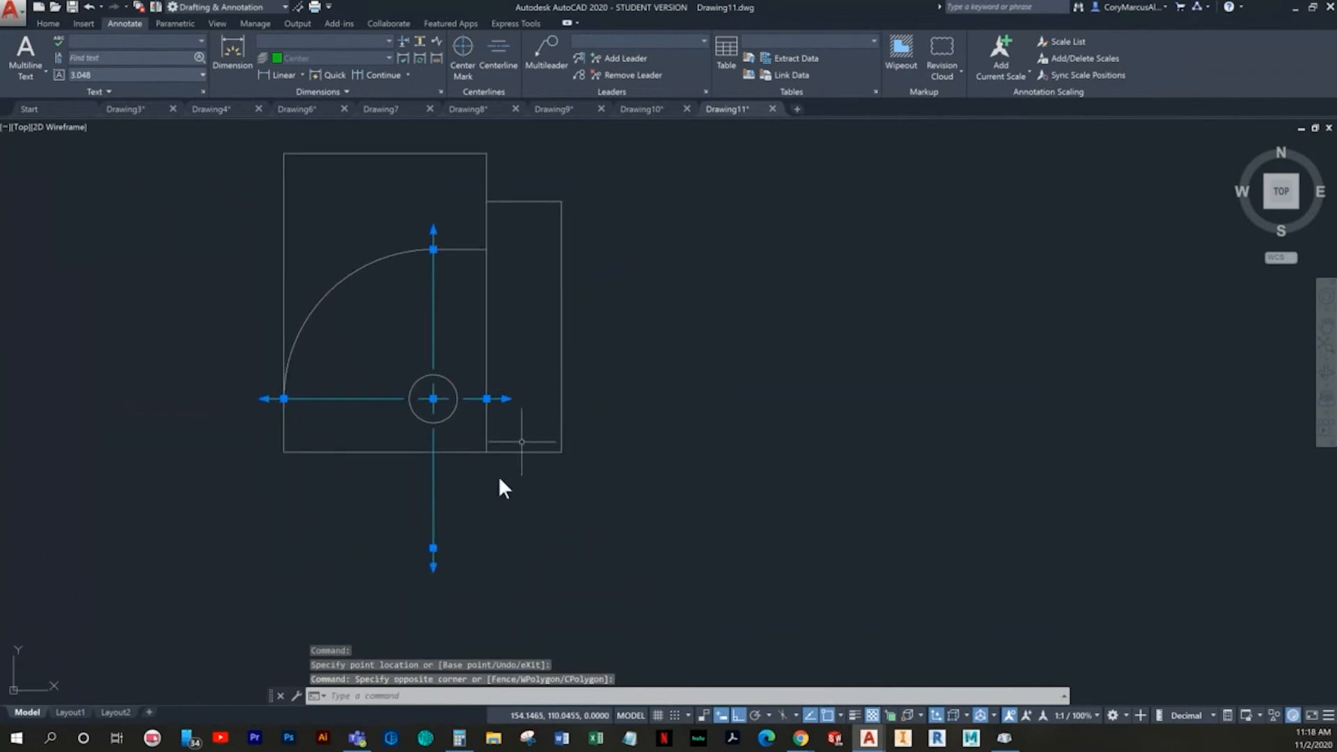
click(434, 548)
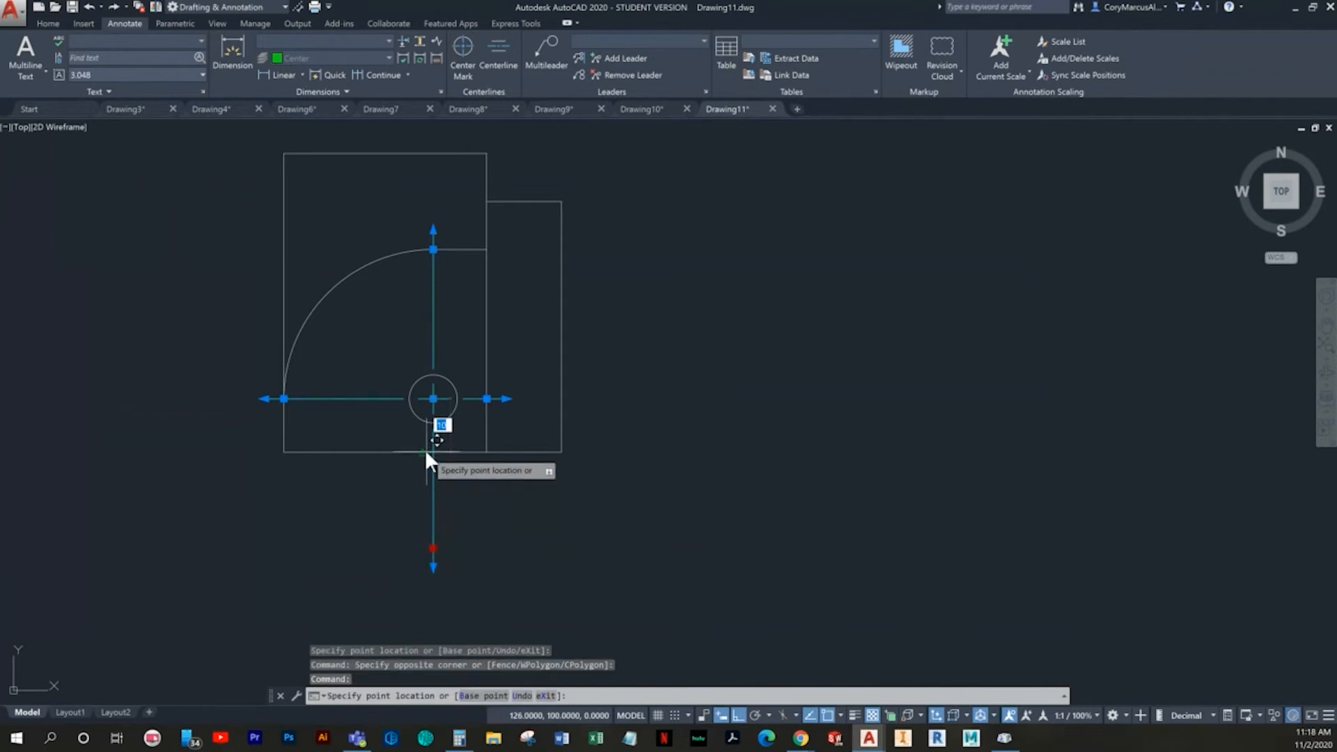
key(Escape)
- Make the Dimension layer current and add a horizontal linear dimension below the profile from its lower-right corner to the hole's centerline
middle_drag(559, 517, 557, 558)
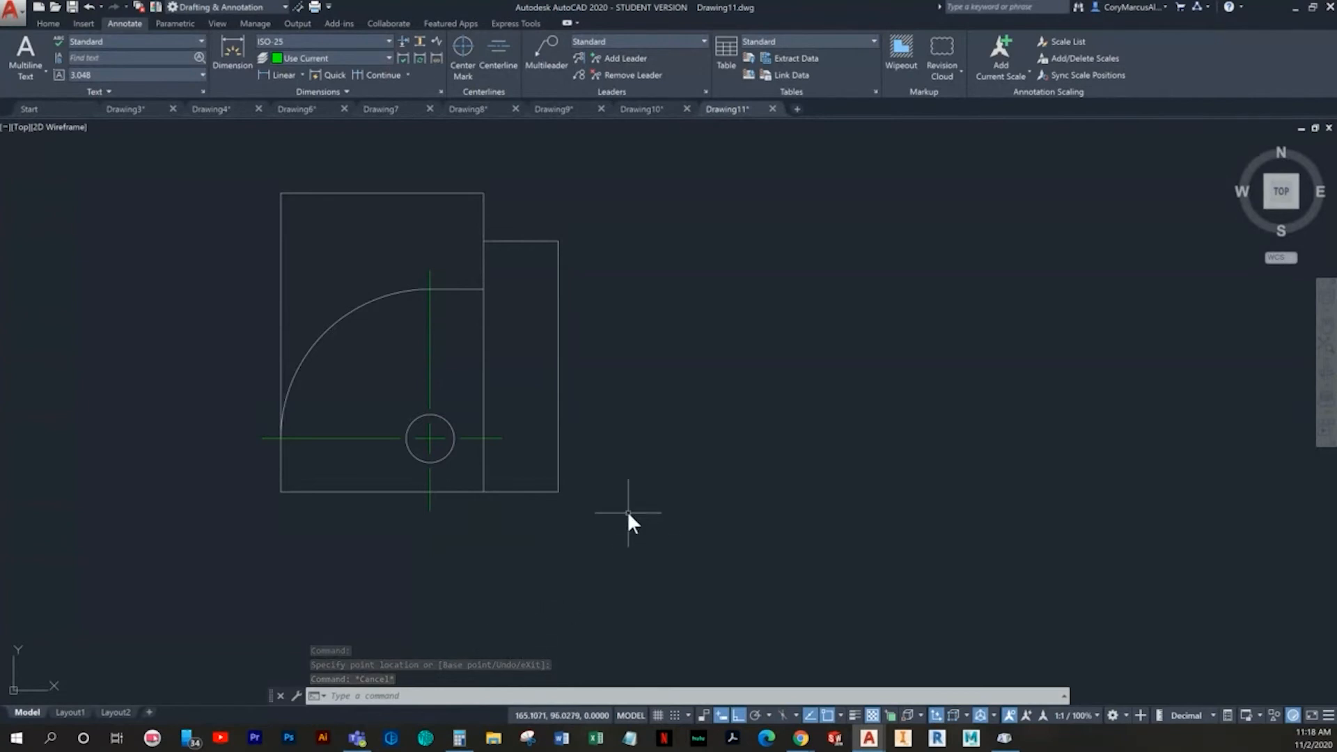
middle_drag(611, 492, 654, 496)
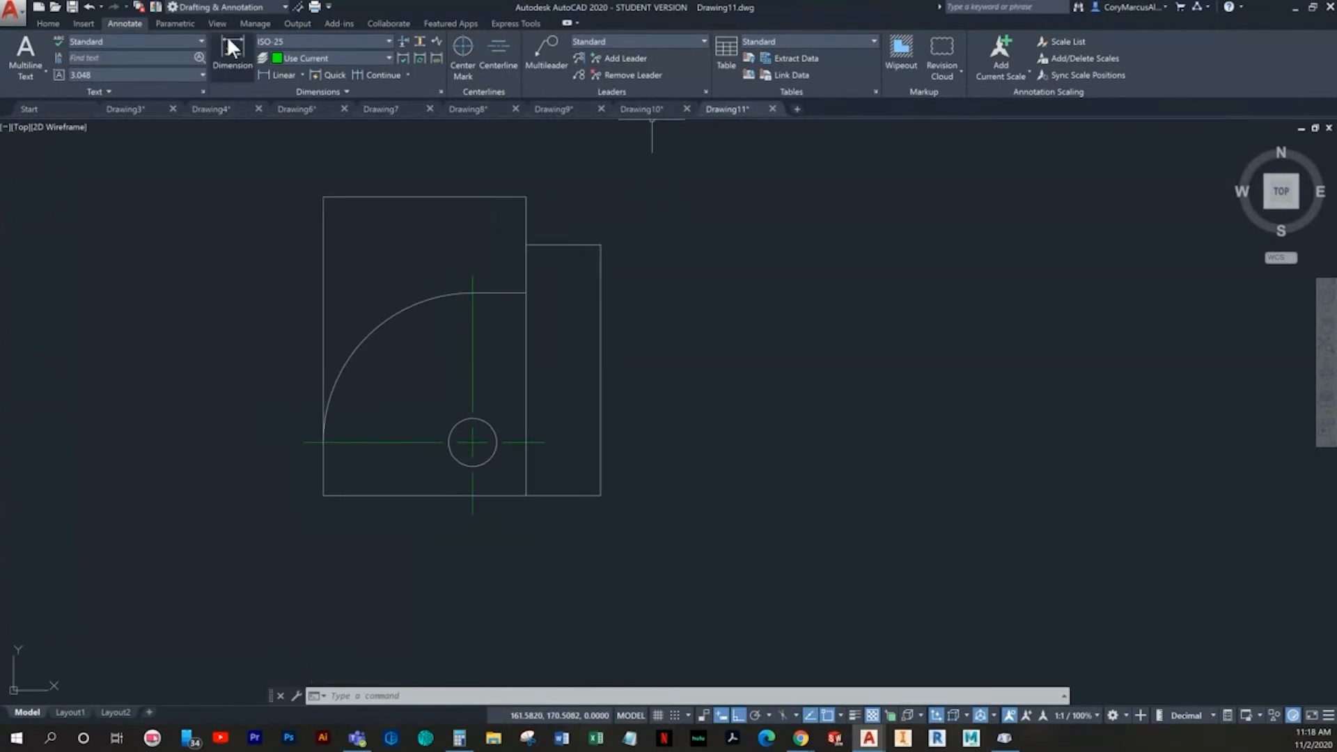
click(44, 20)
click(606, 45)
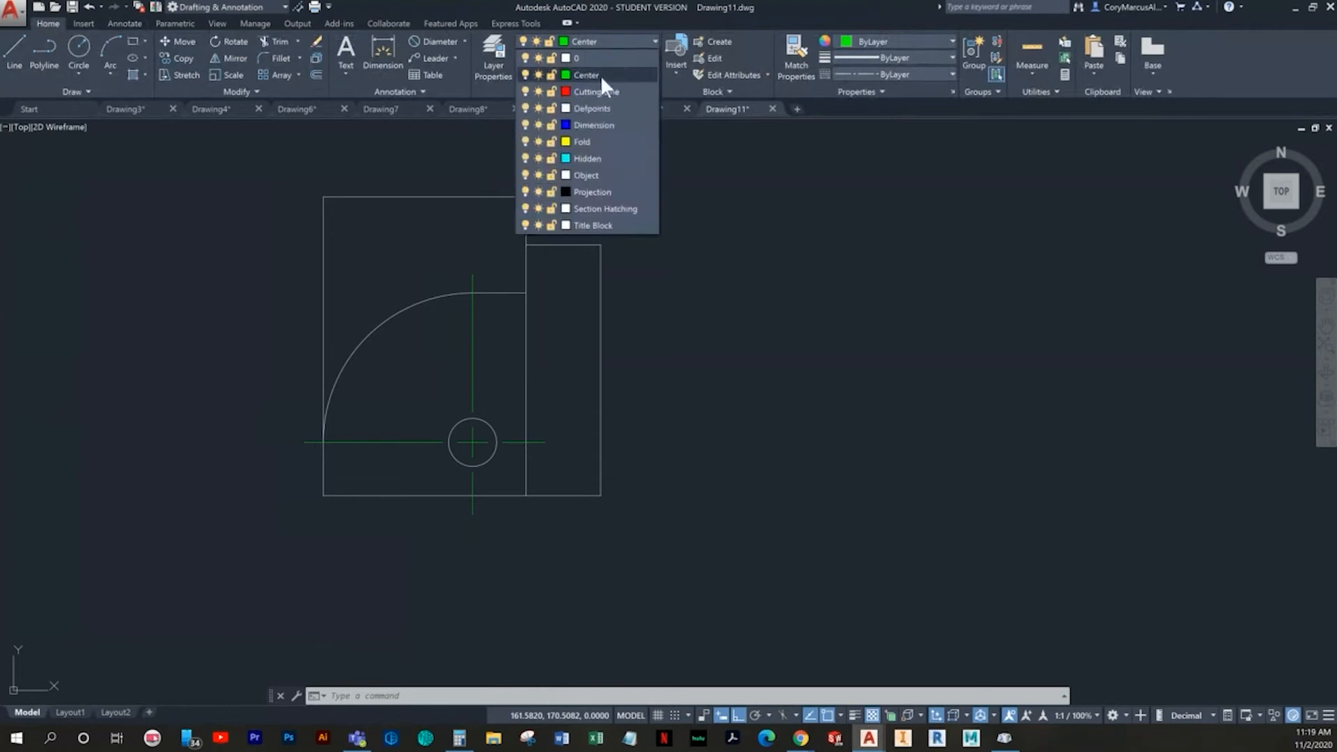
click(595, 121)
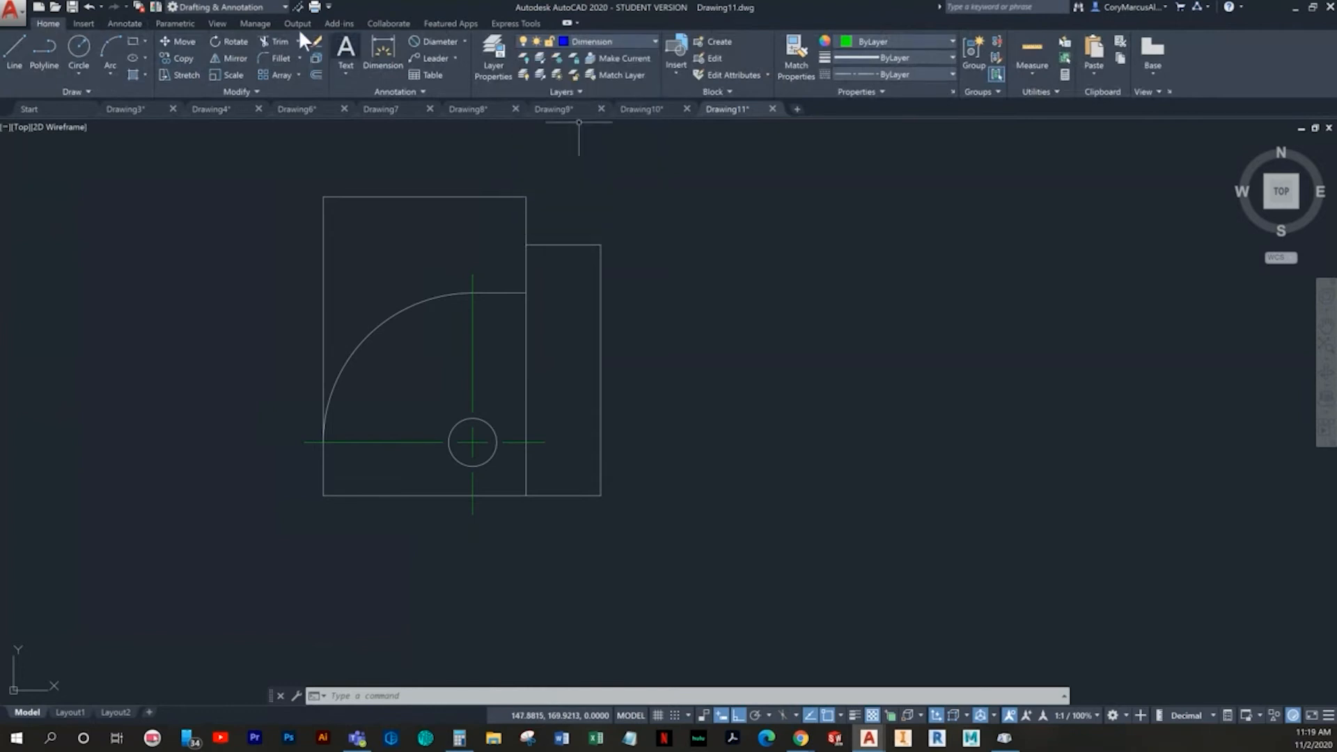
click(465, 40)
click(440, 69)
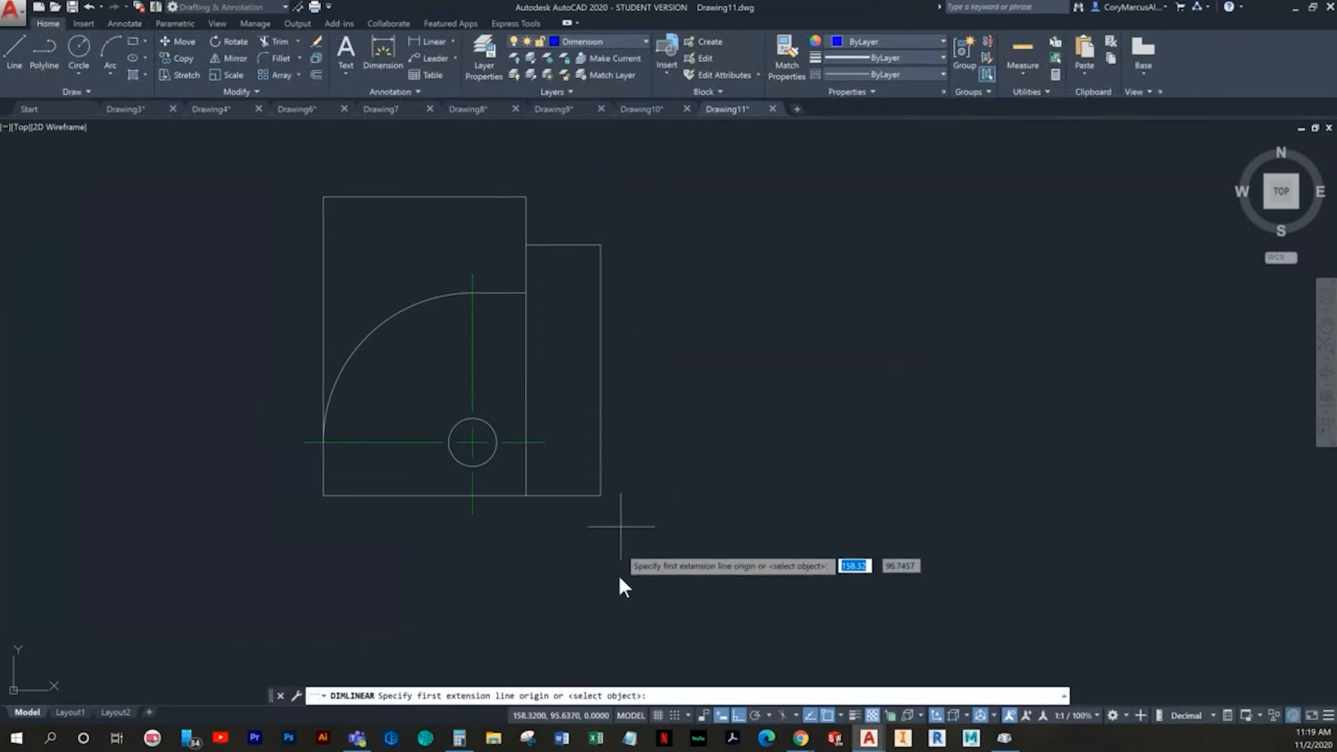
click(601, 495)
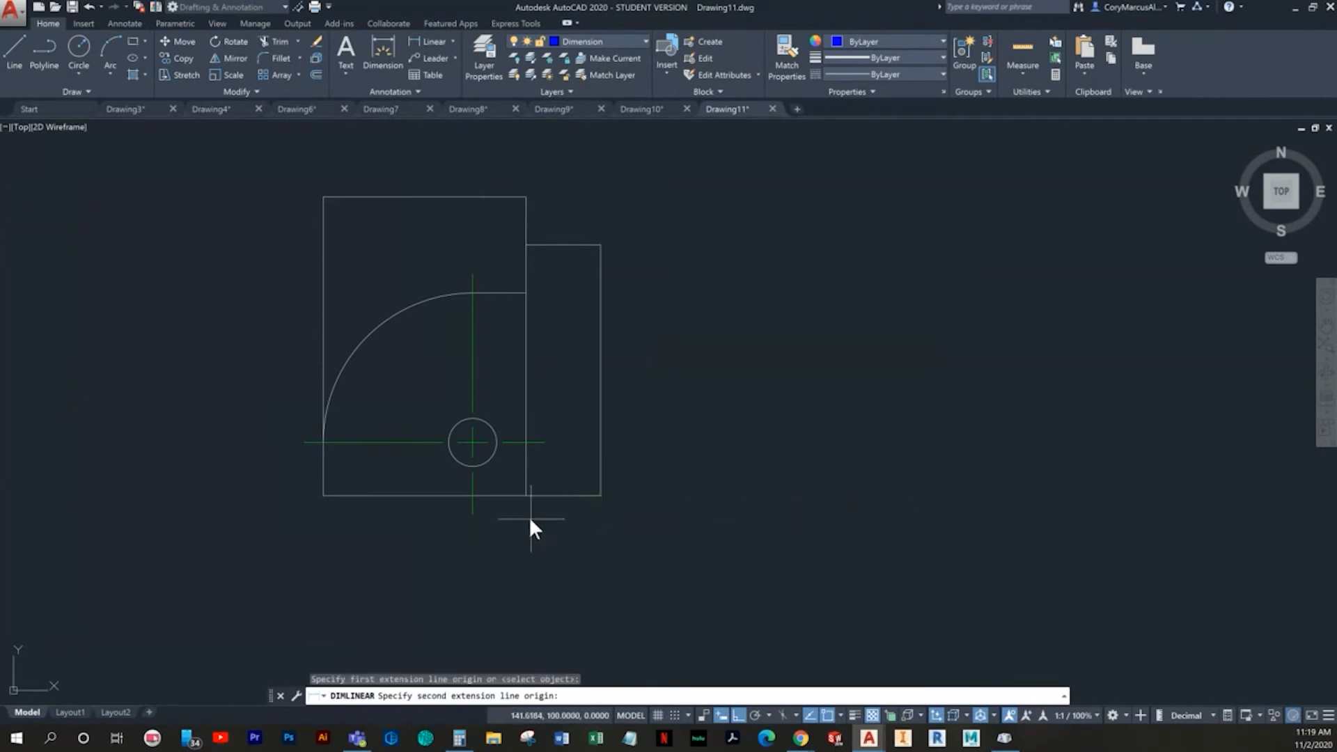
click(472, 515)
click(537, 557)
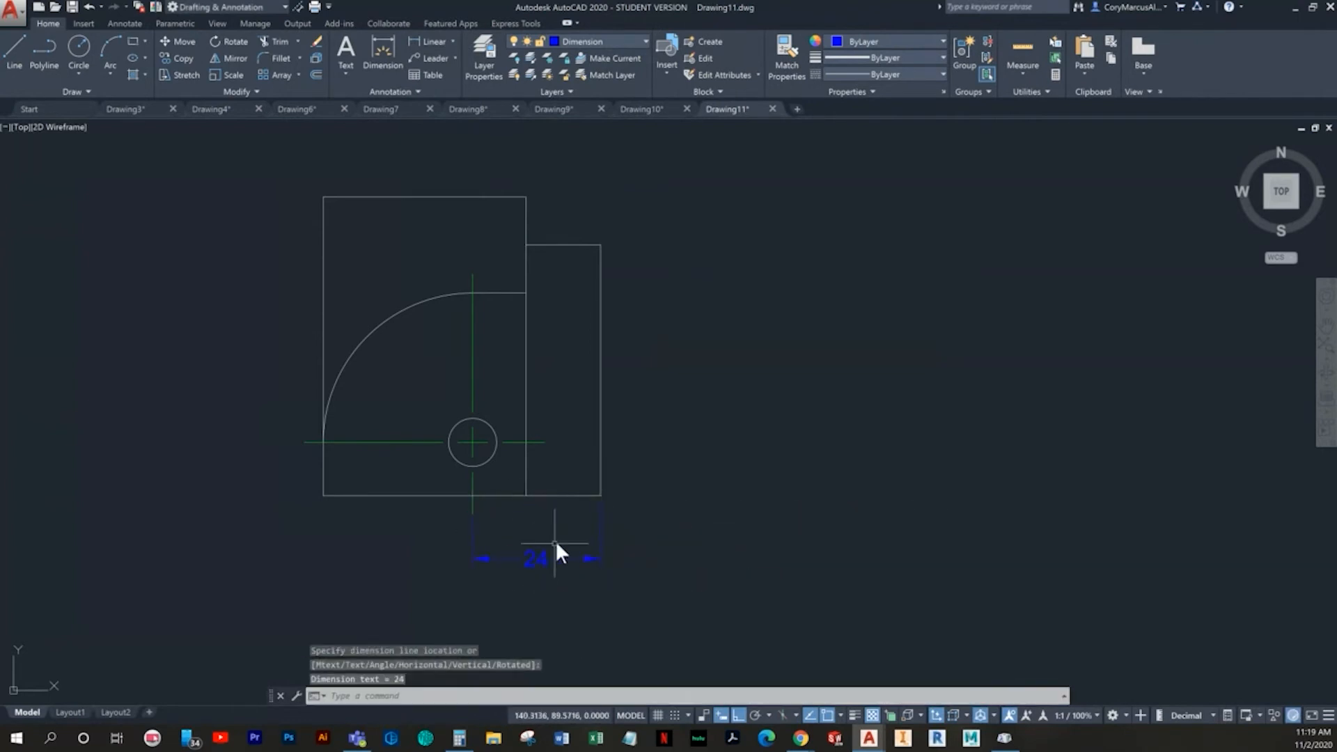
- Add vertical linear dimensions right of the profile for the hole center's height above the bottom edge and the right edge's height
key(Return)
click(601, 495)
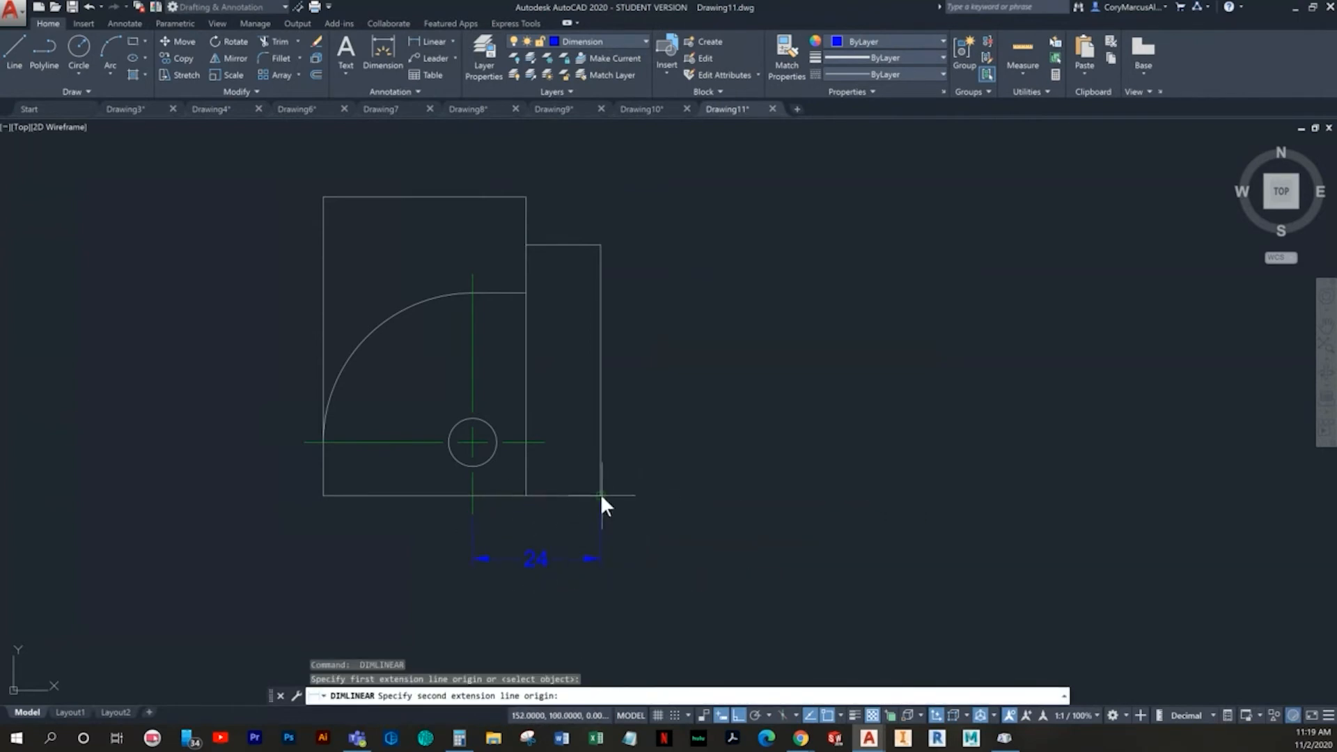
click(546, 438)
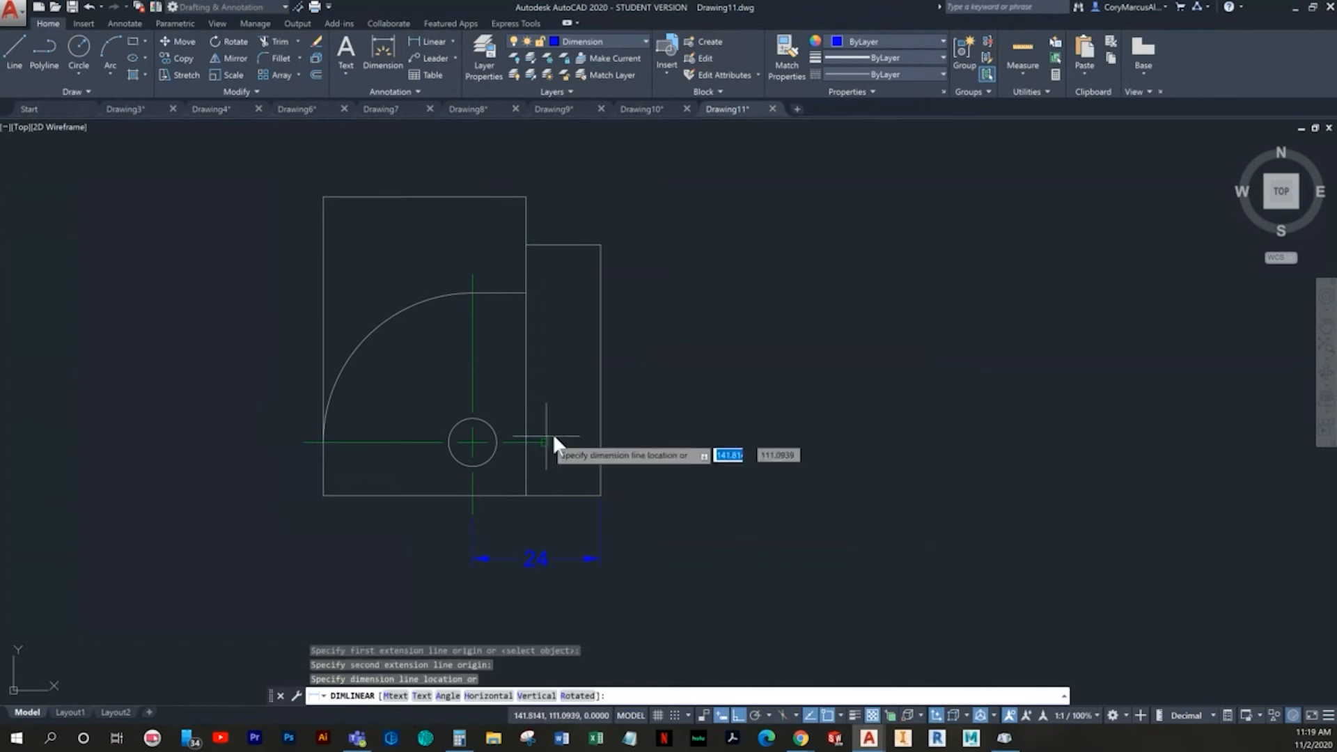
click(663, 448)
key(Return)
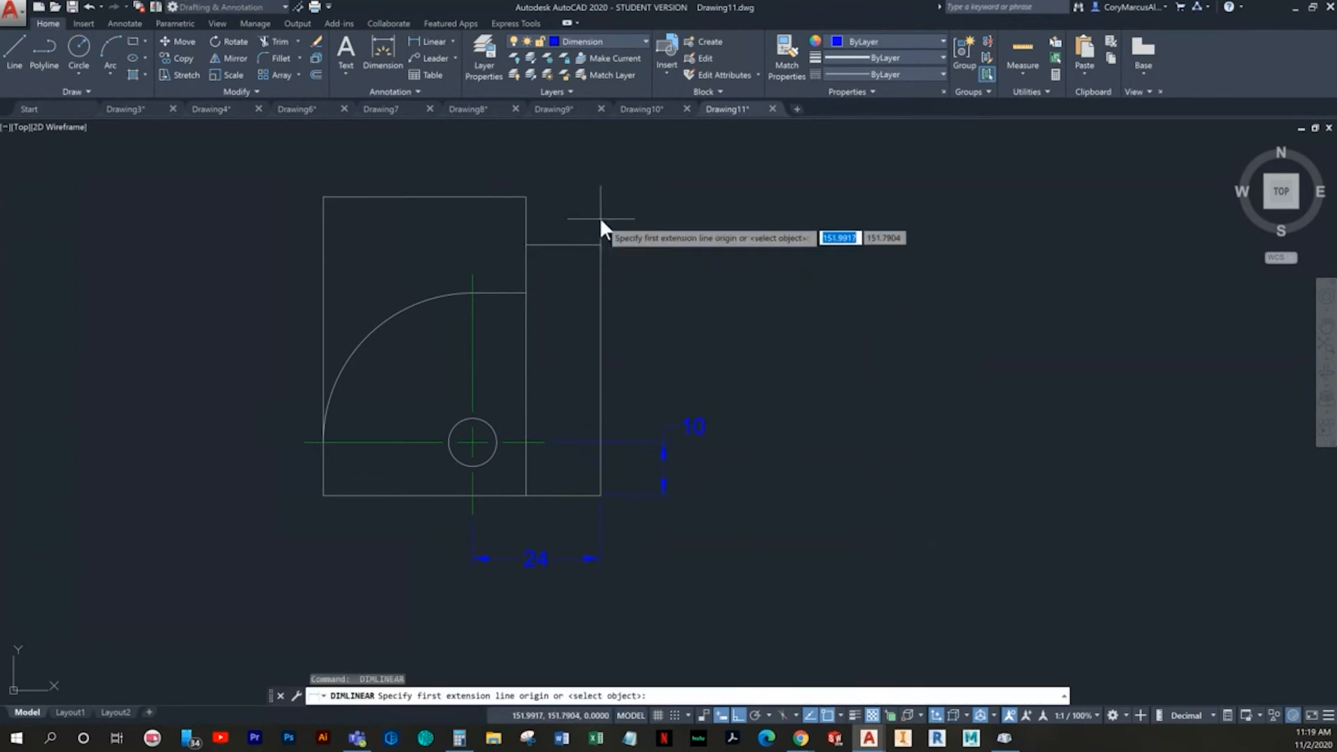
click(600, 249)
click(597, 493)
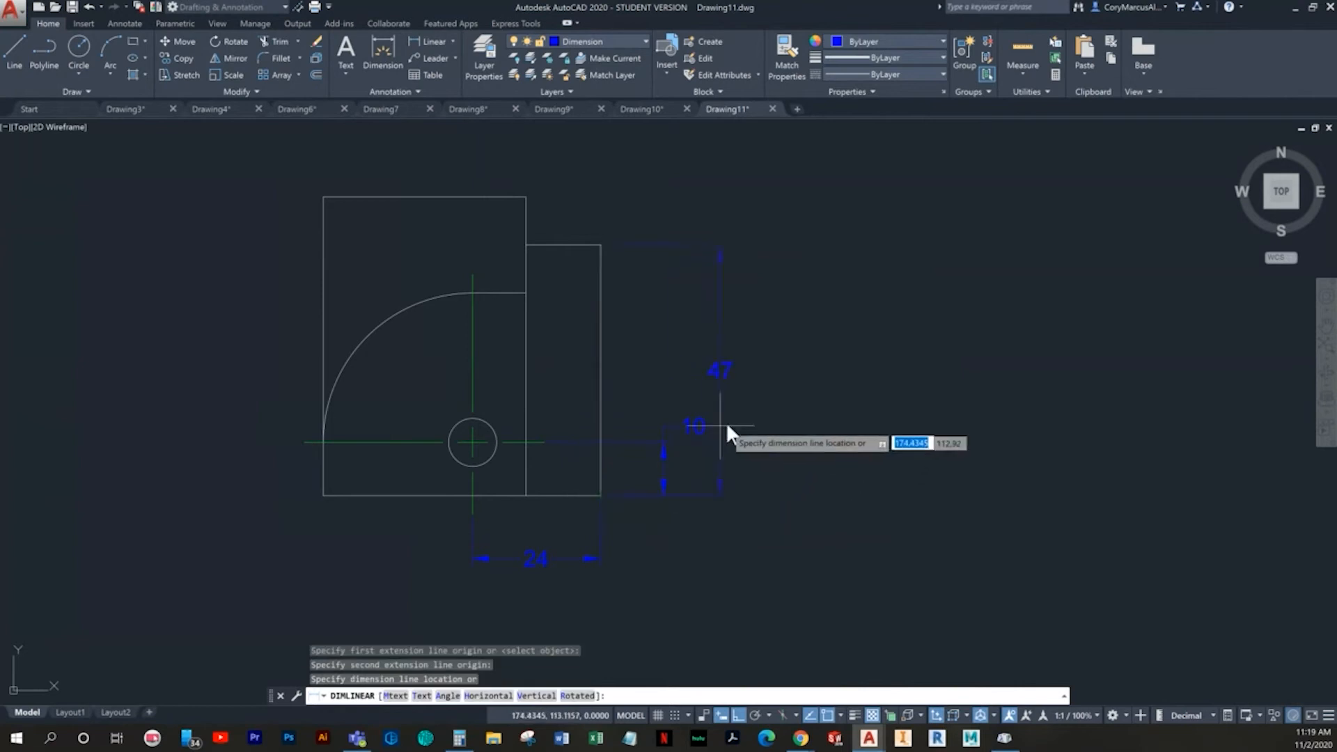
click(741, 411)
- Add horizontal linear dimensions above the profile for the step's width and the overall width, with the overall one outermost
key(Return)
middle_drag(591, 328, 633, 408)
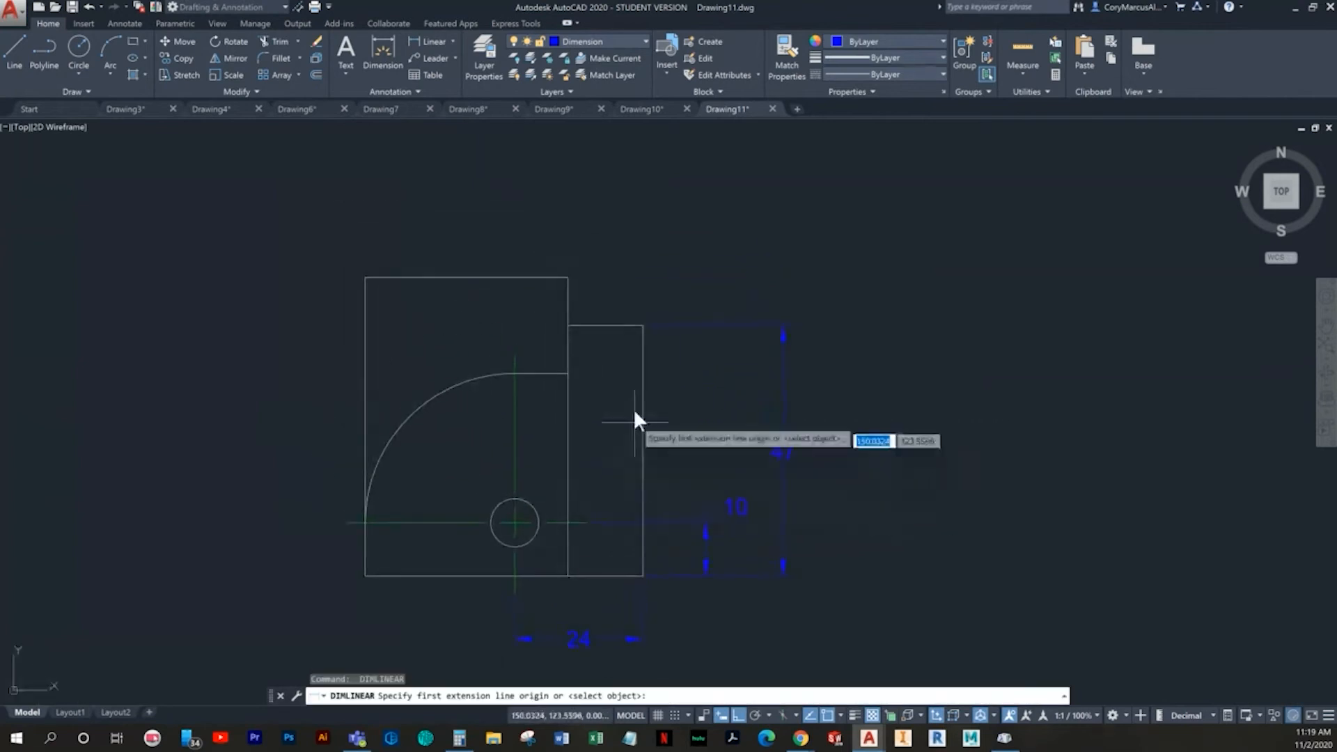
click(568, 278)
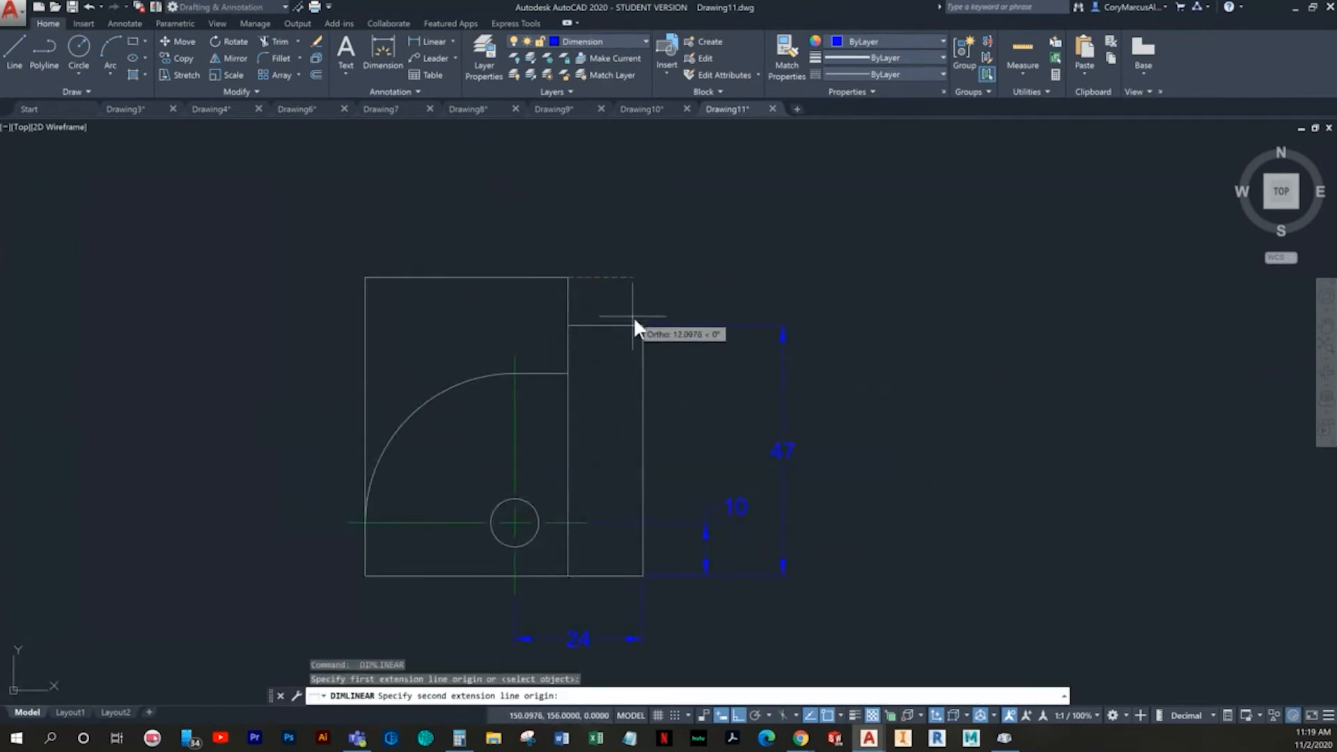
click(641, 325)
click(621, 220)
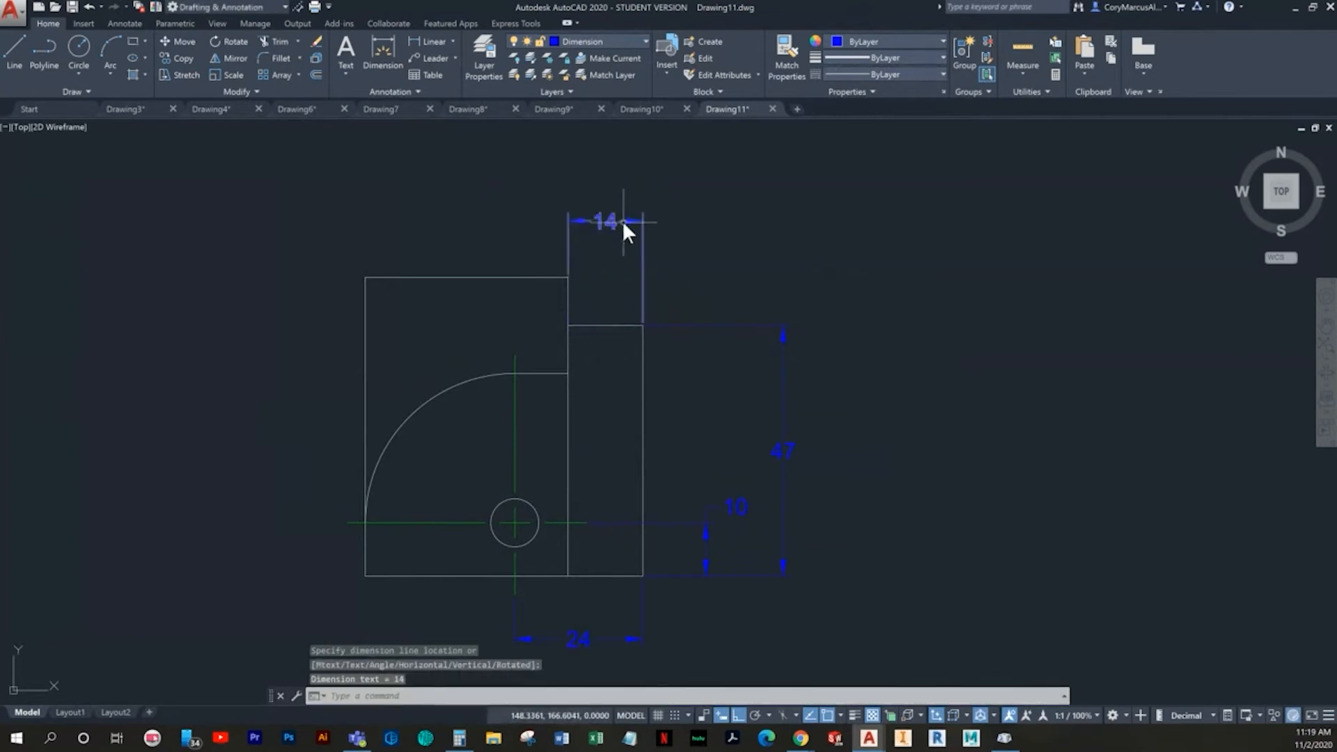
key(Return)
click(642, 325)
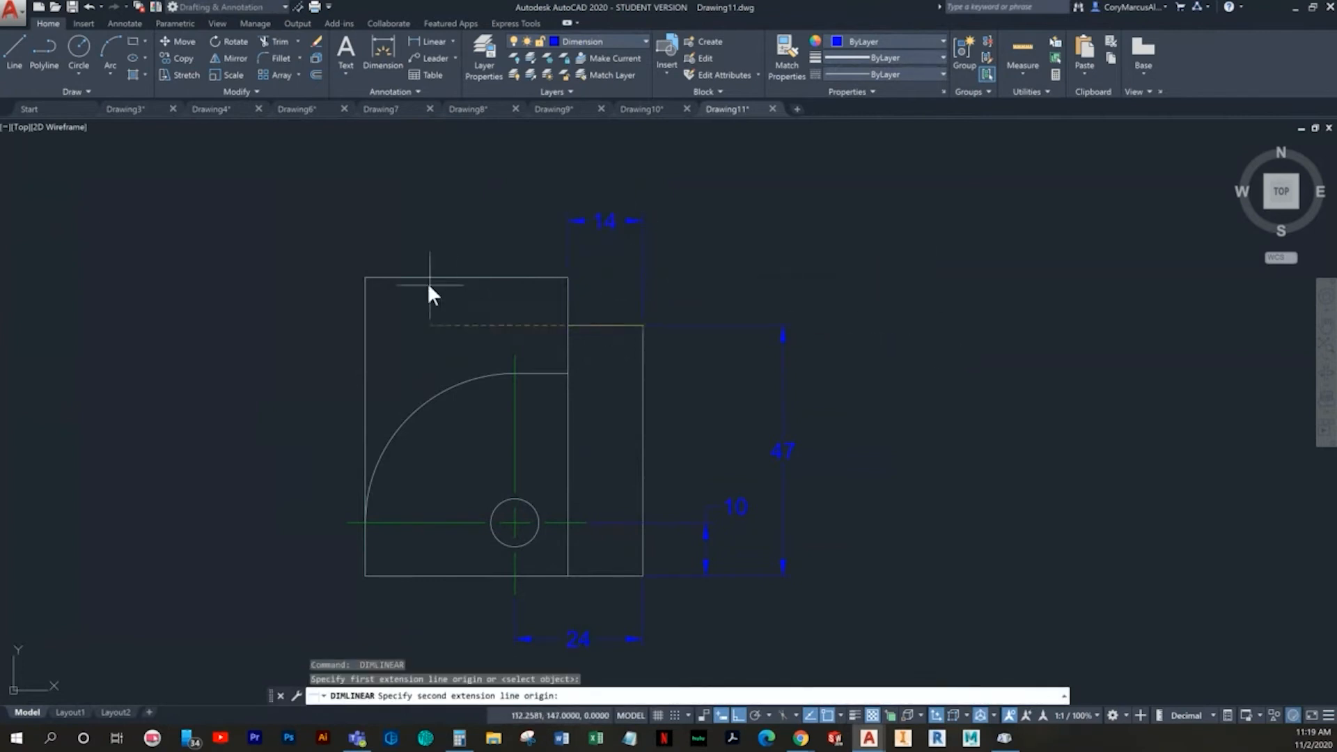
click(365, 278)
click(545, 170)
- Add a vertical linear dimension left of the profile for its overall height
key(Return)
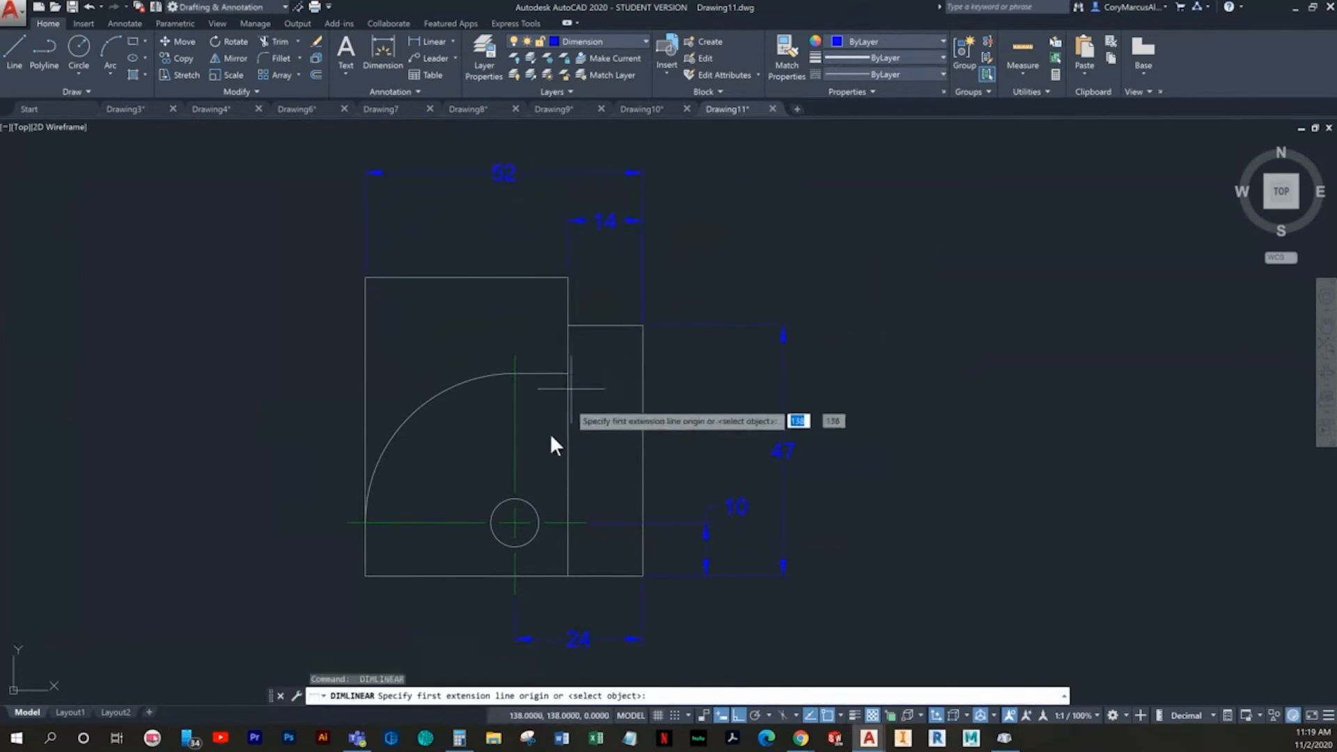
click(365, 575)
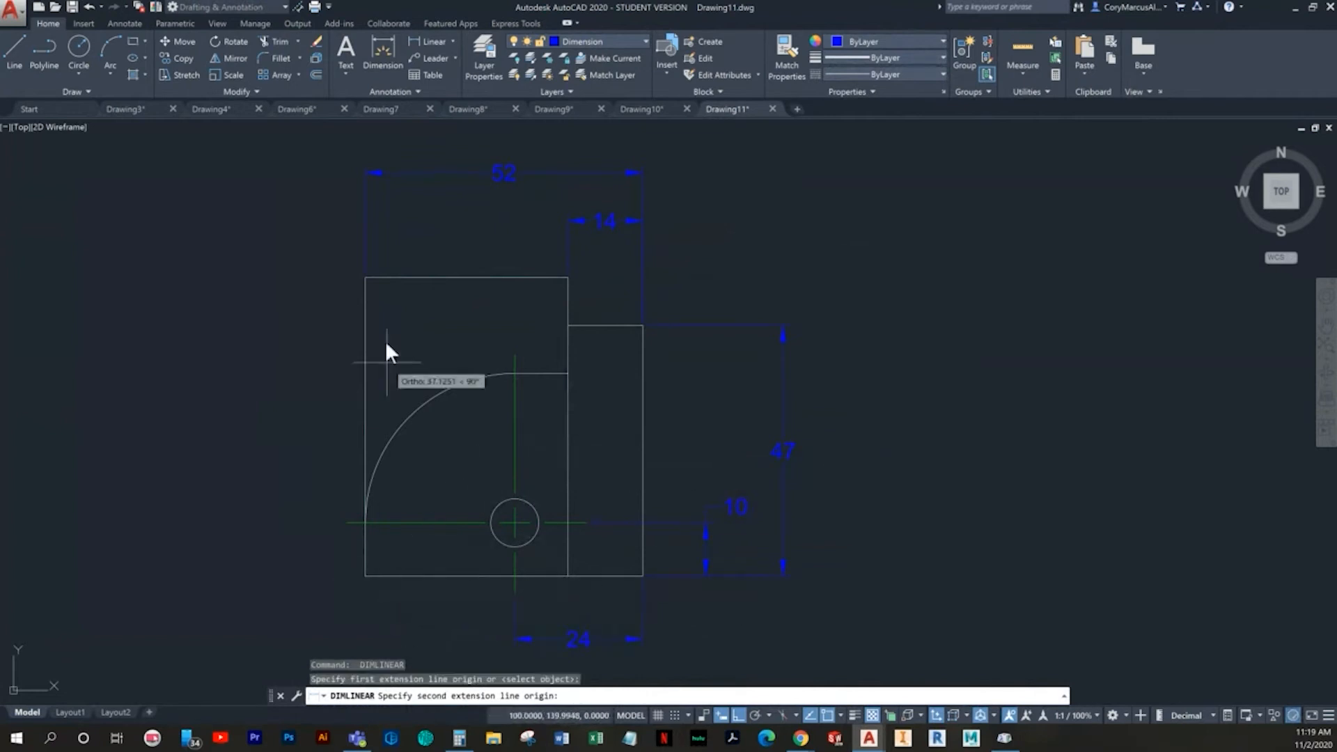
click(367, 277)
click(282, 324)
key(Escape)
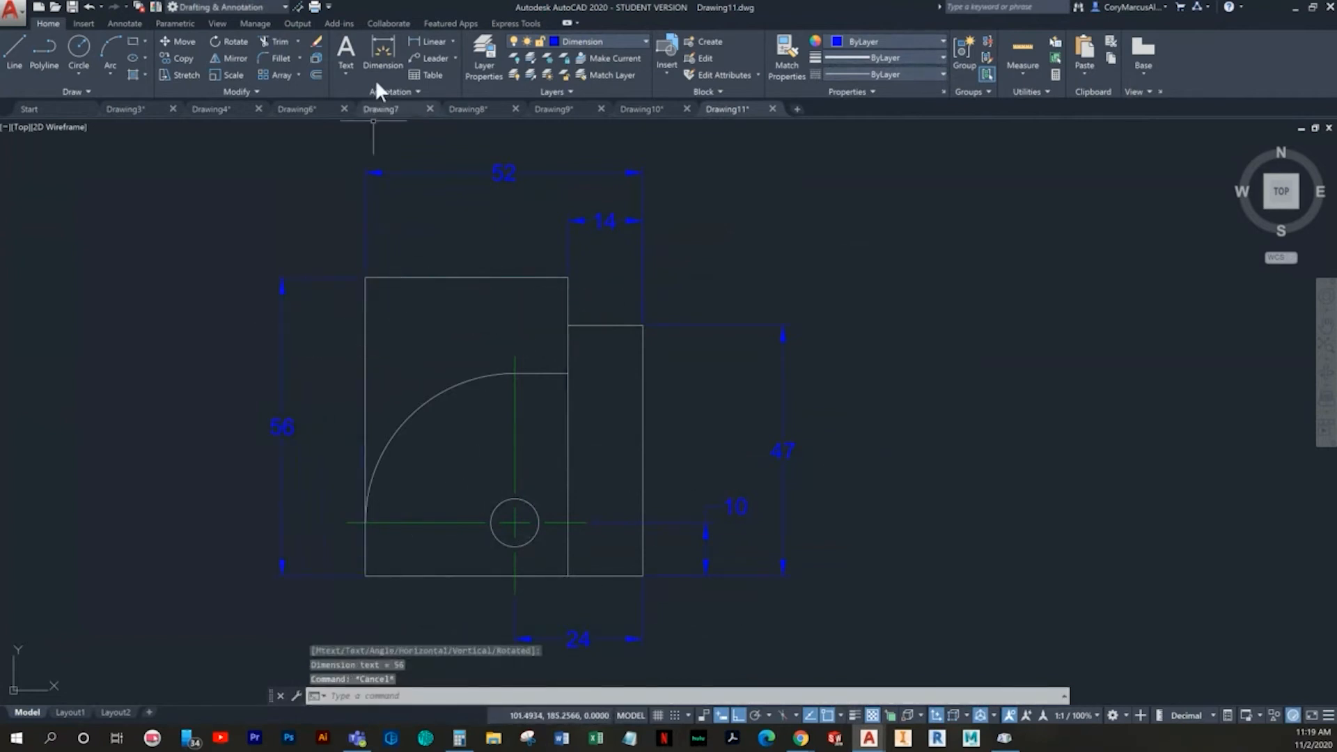
- Add a radius dimension to the quarter arc with its text outside the profile's upper-left corner
click(391, 49)
click(429, 394)
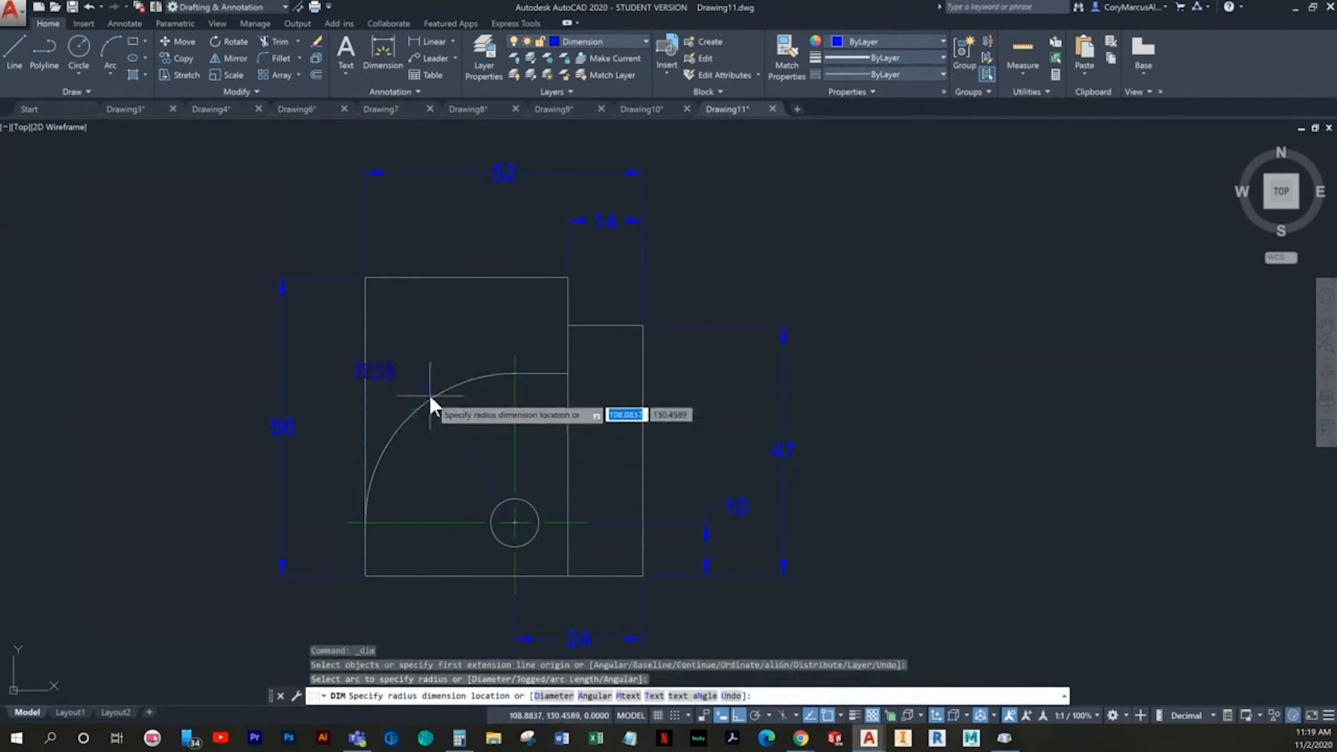
click(288, 226)
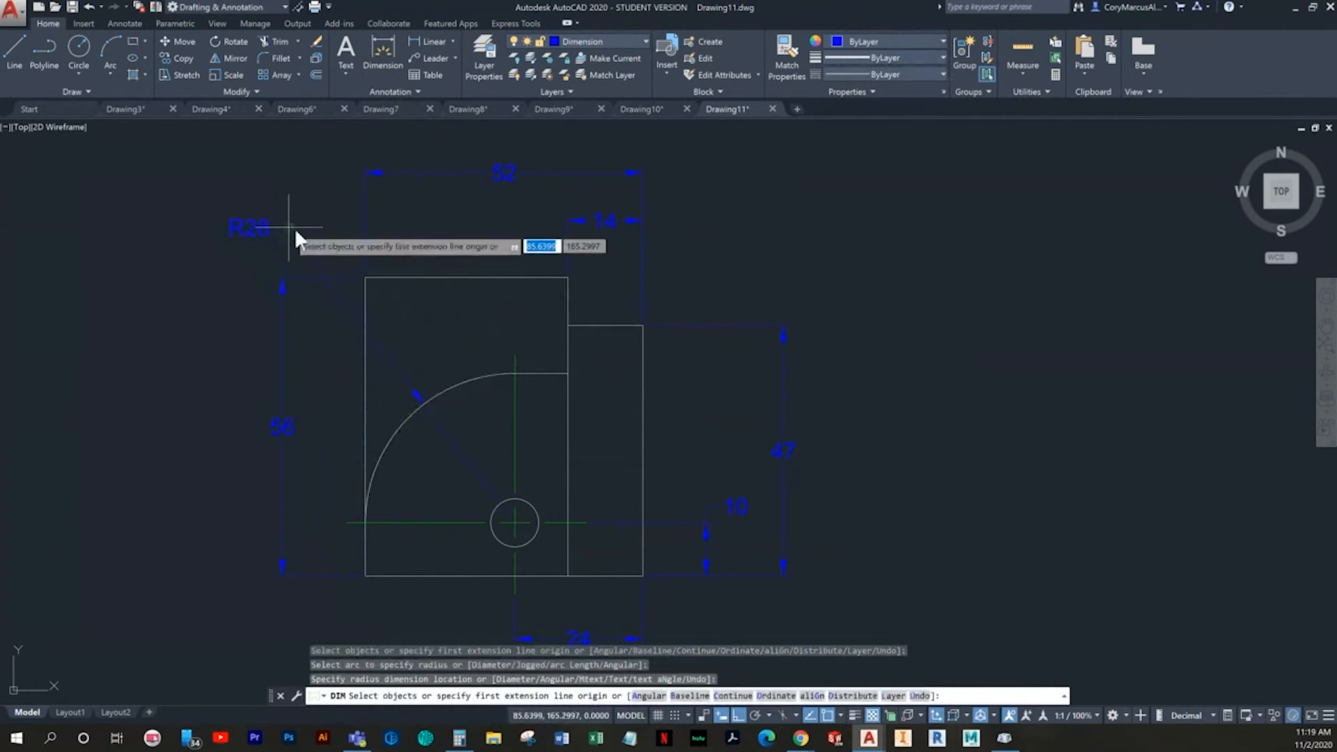
key(Escape)
- Add a diameter dimension to the hole, placing its text below the profile's bottom edge and clear of the horizontal hole-location dimension
middle_drag(585, 491, 558, 413)
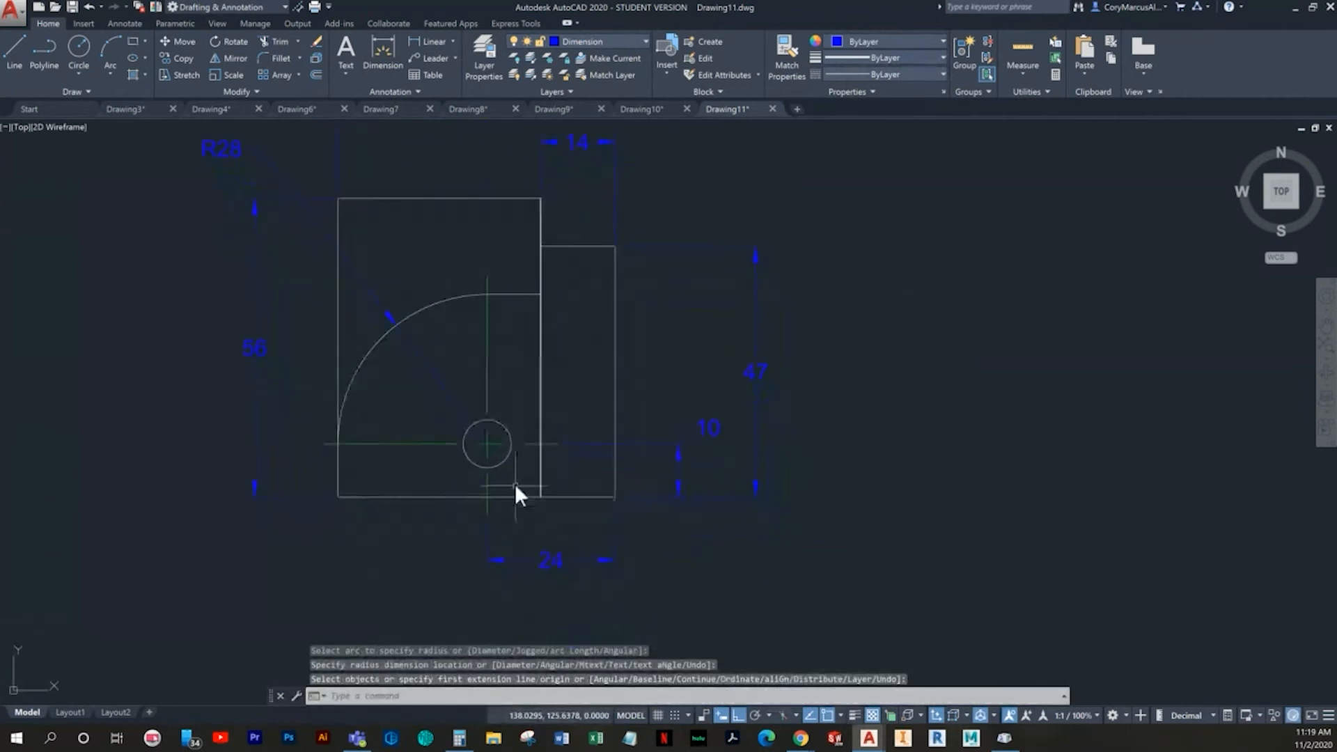
key(Return)
click(474, 464)
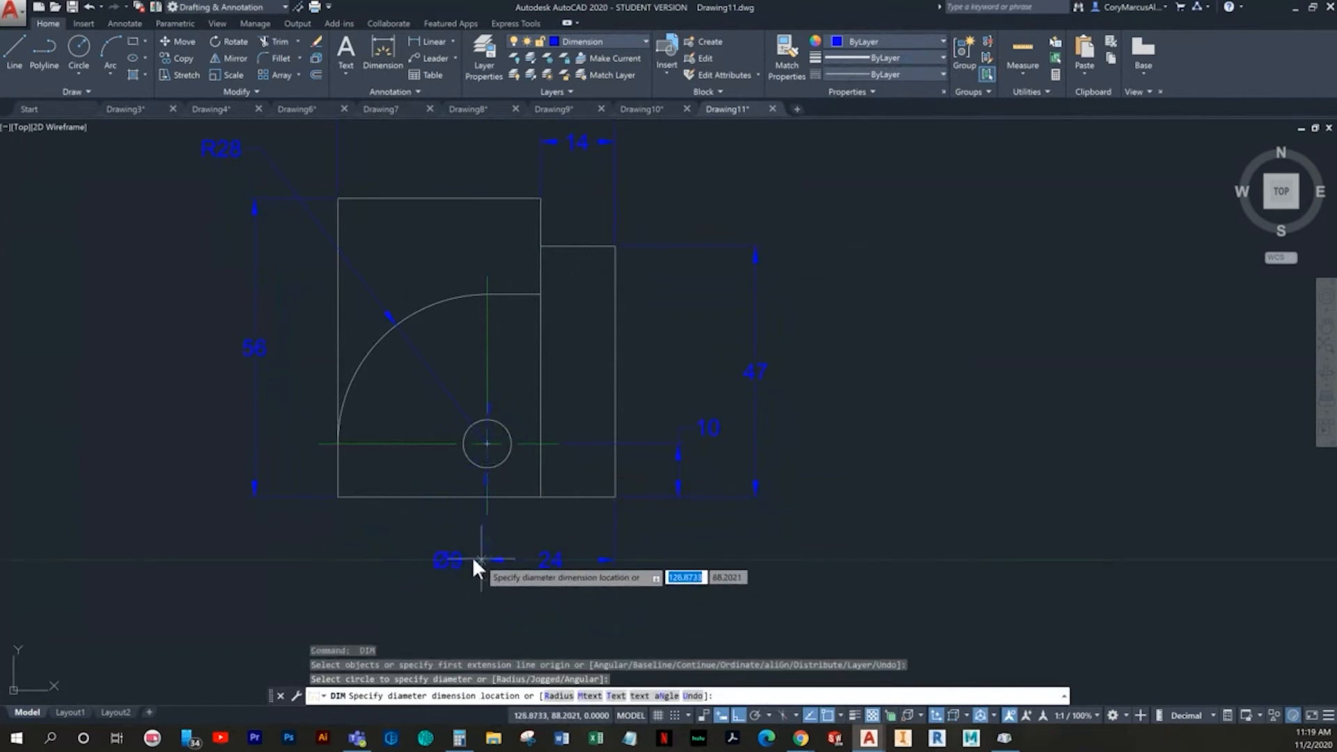
click(425, 557)
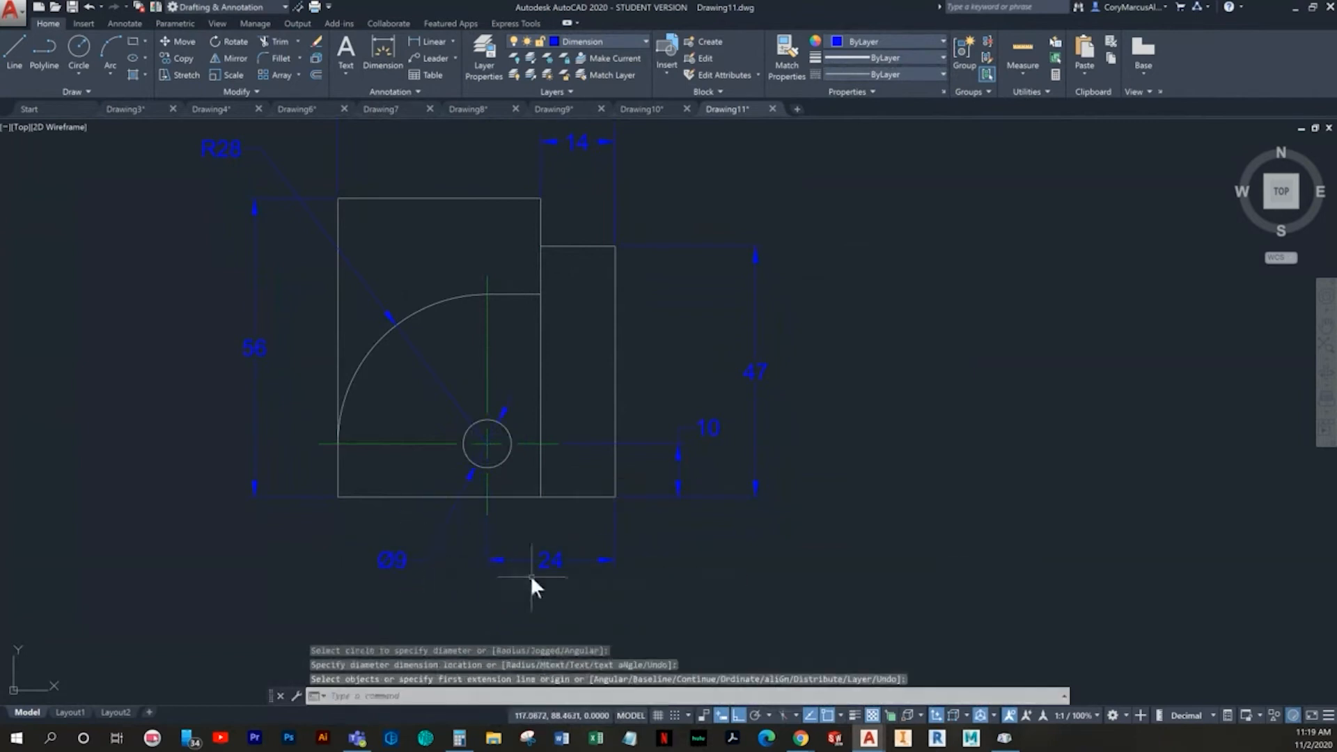
- Create a new drawing from the Imperial B template
scroll(450, 545, down, 2)
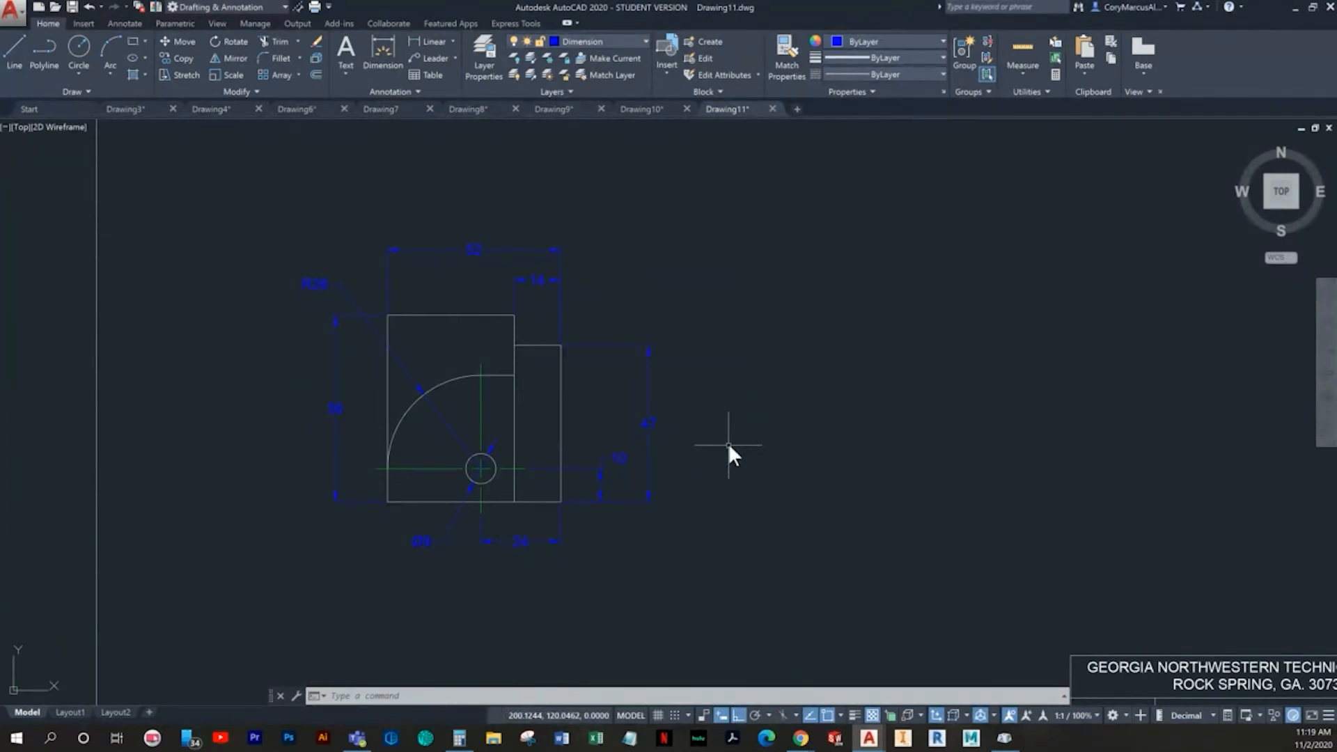
click(38, 7)
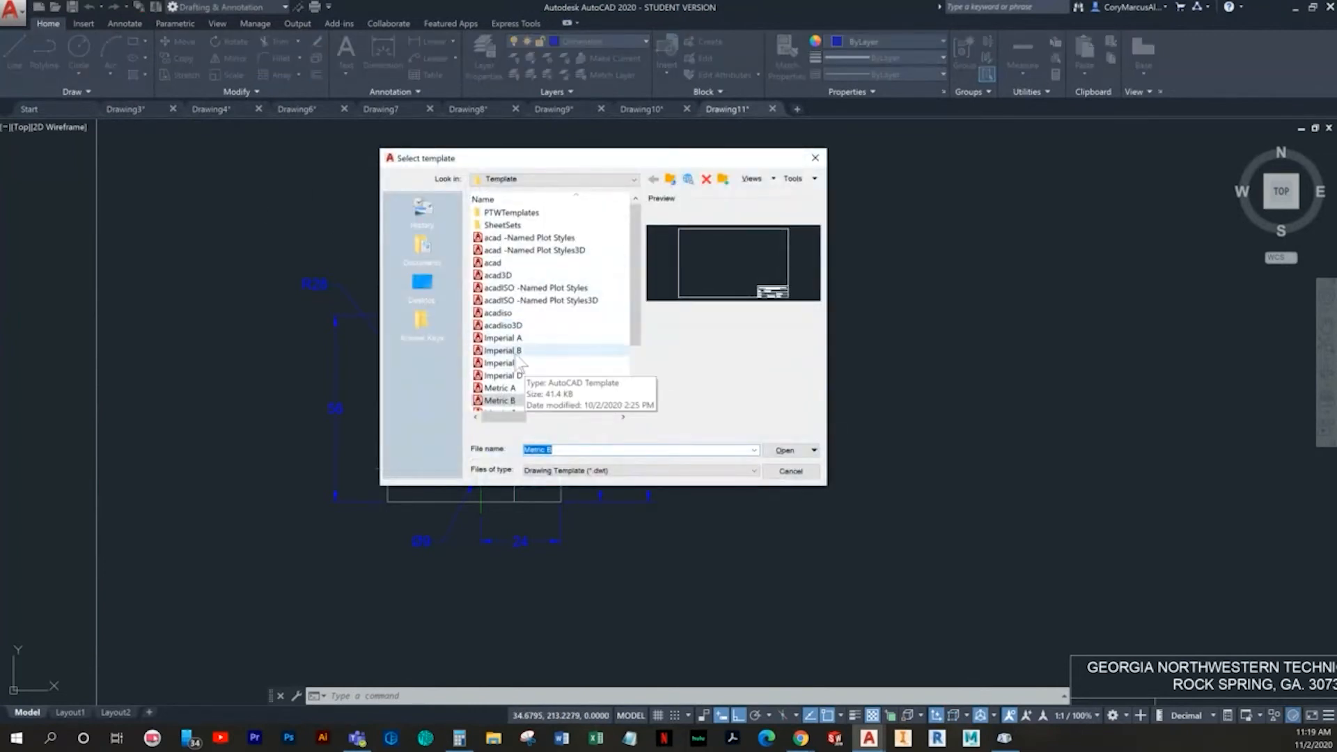
double_click(516, 351)
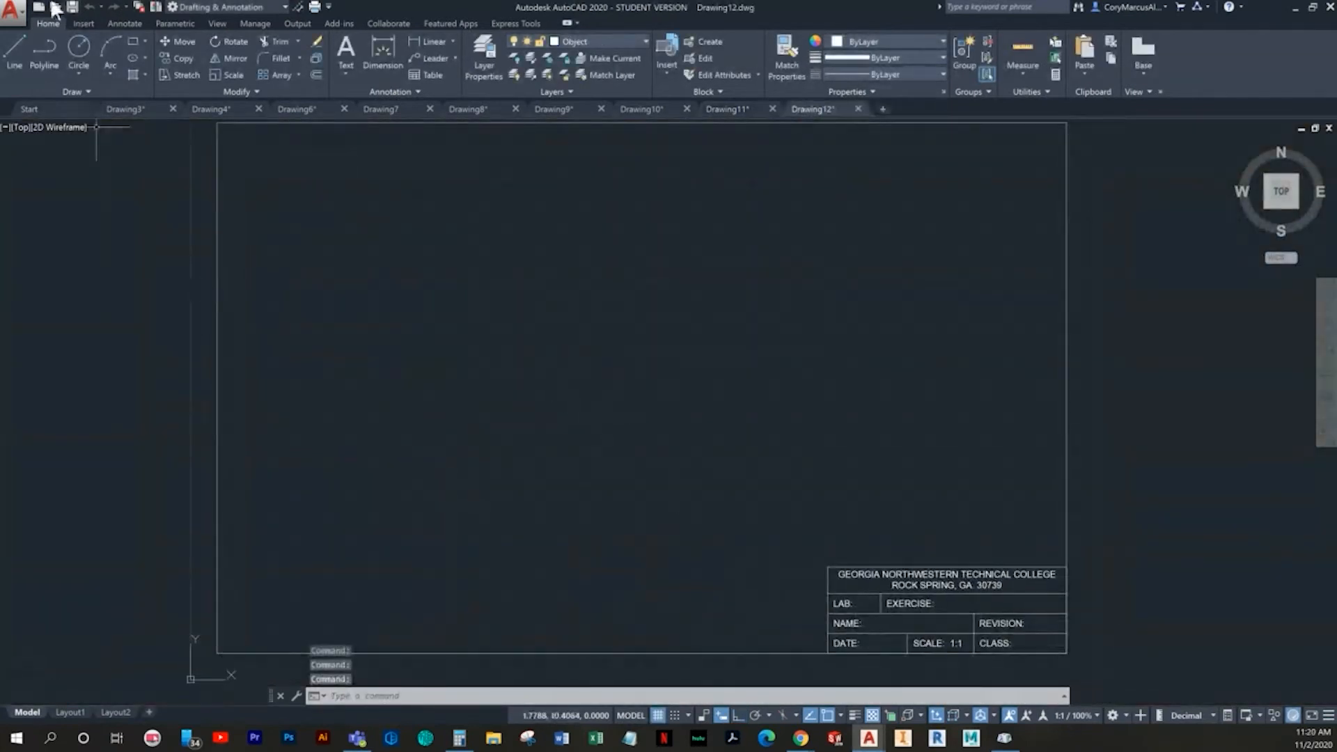
- Draw a horizontal line 4.88 long to the right from point 4,4 with ortho on, leaving snap and grid off
click(15, 40)
click(738, 715)
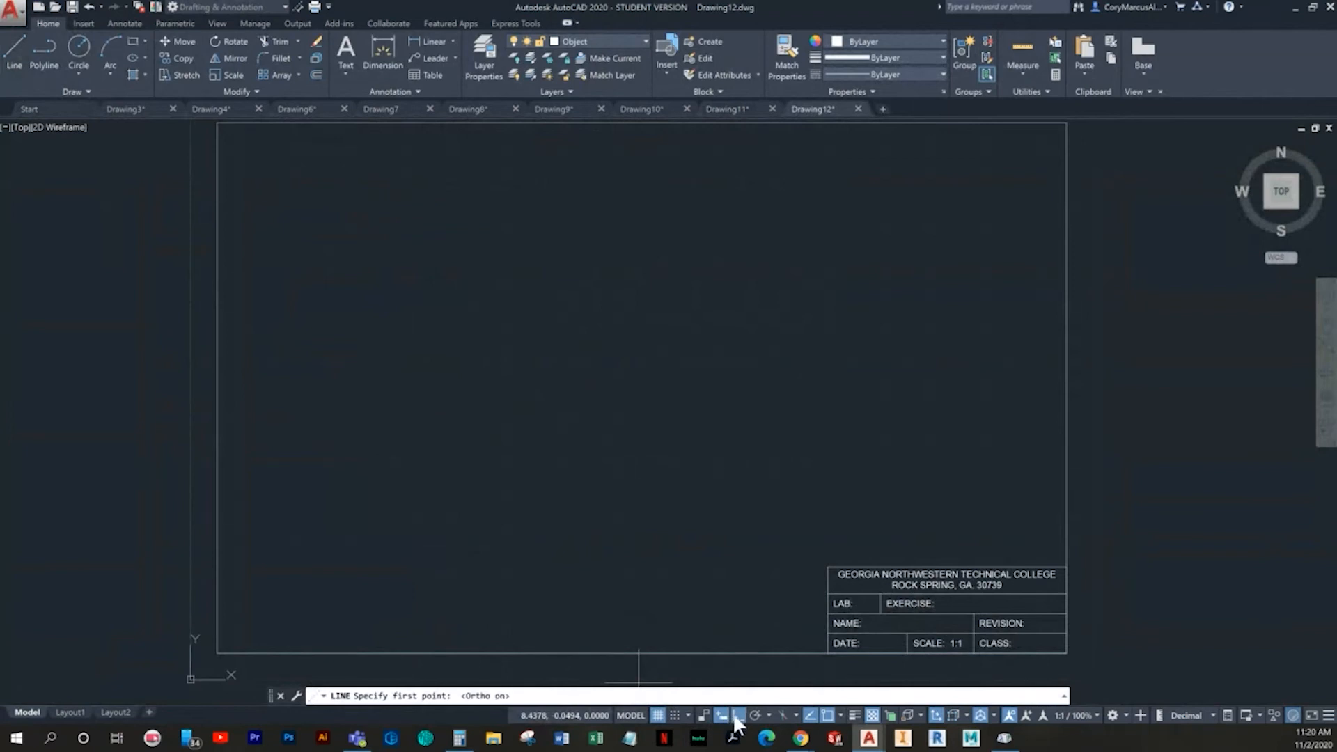
click(672, 714)
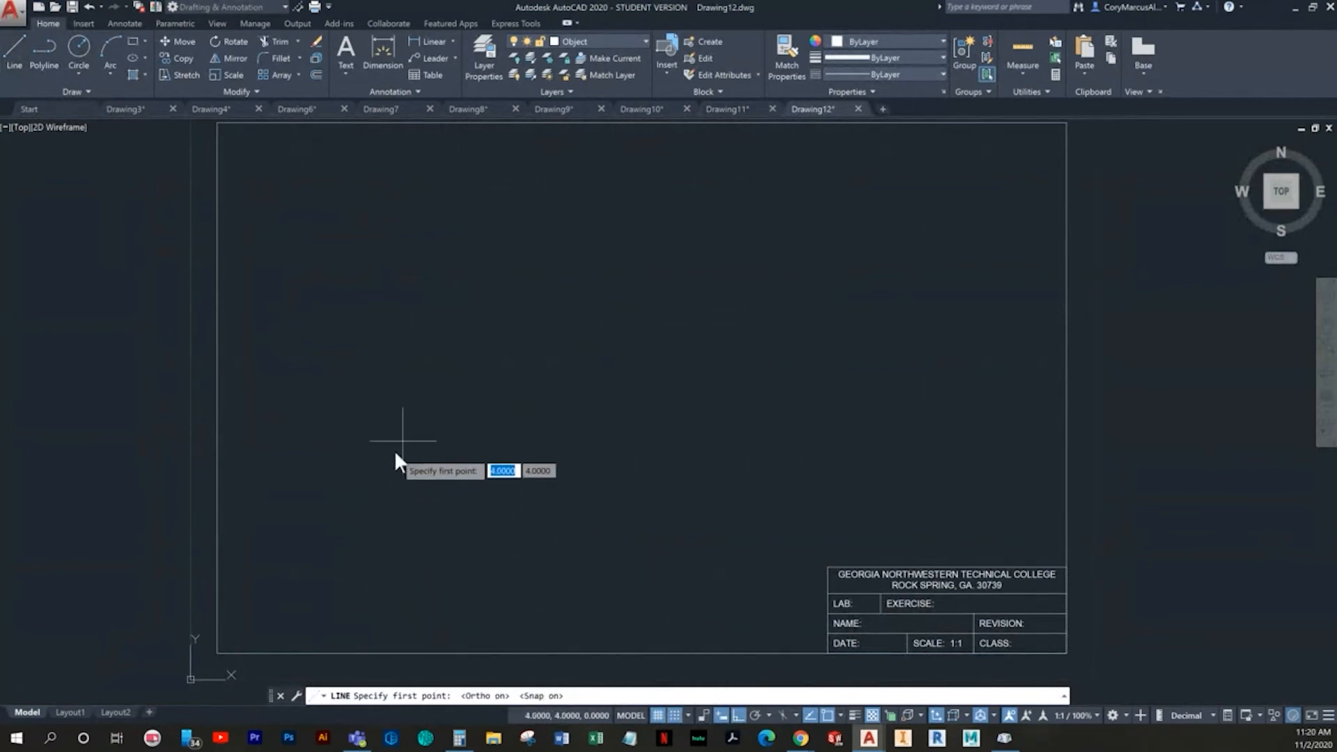
click(402, 466)
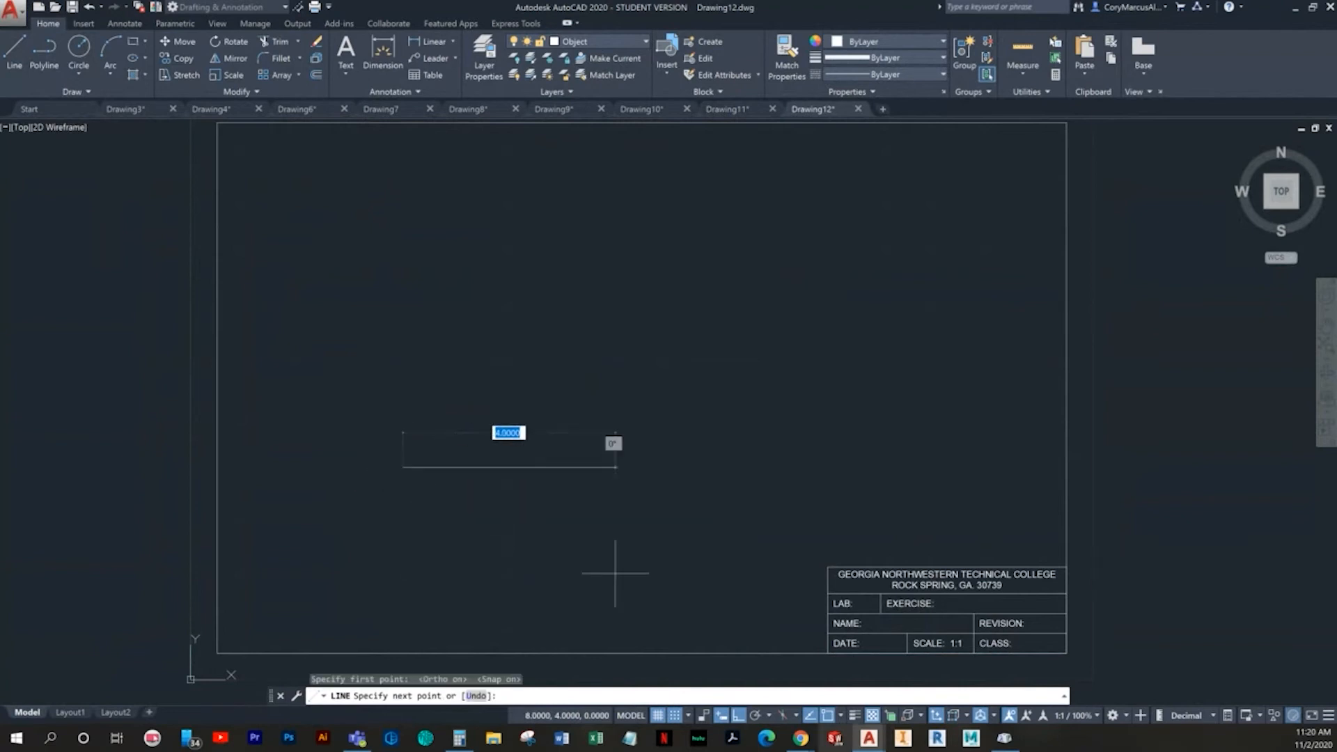
click(675, 715)
click(657, 714)
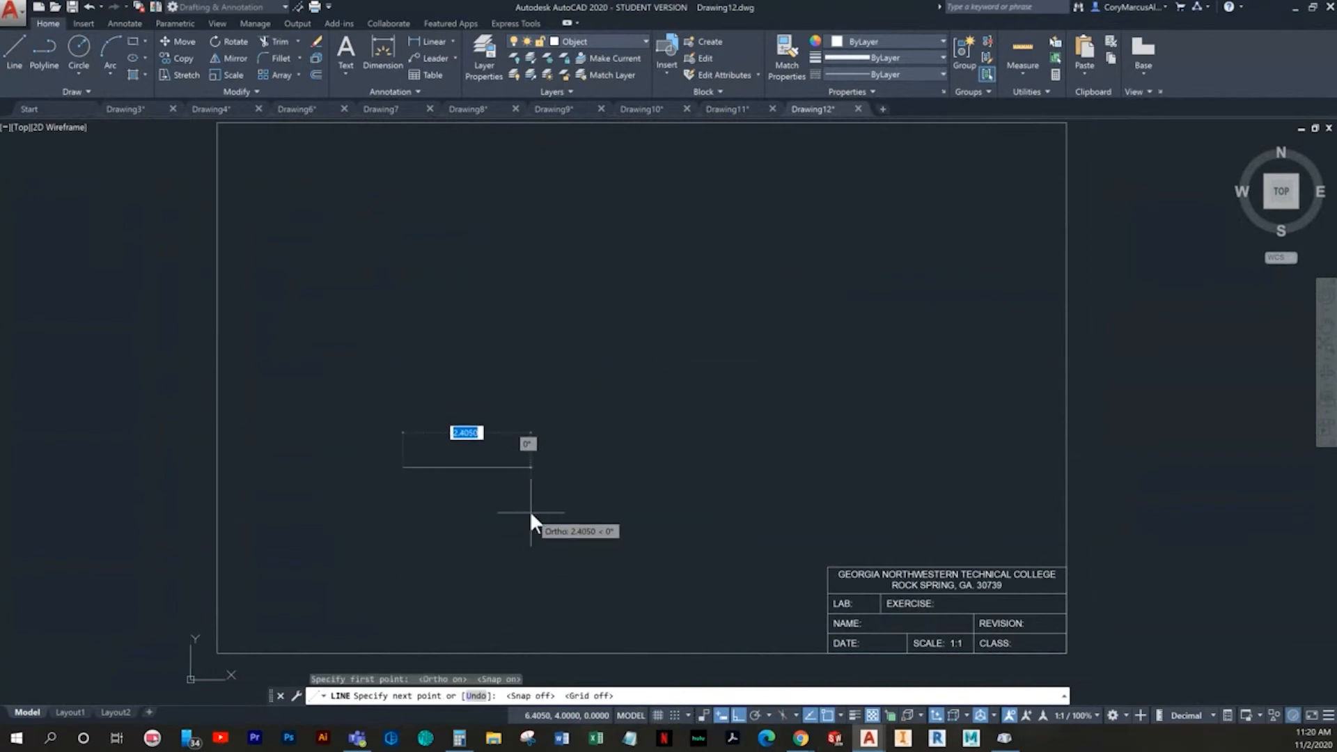
text(4.88)
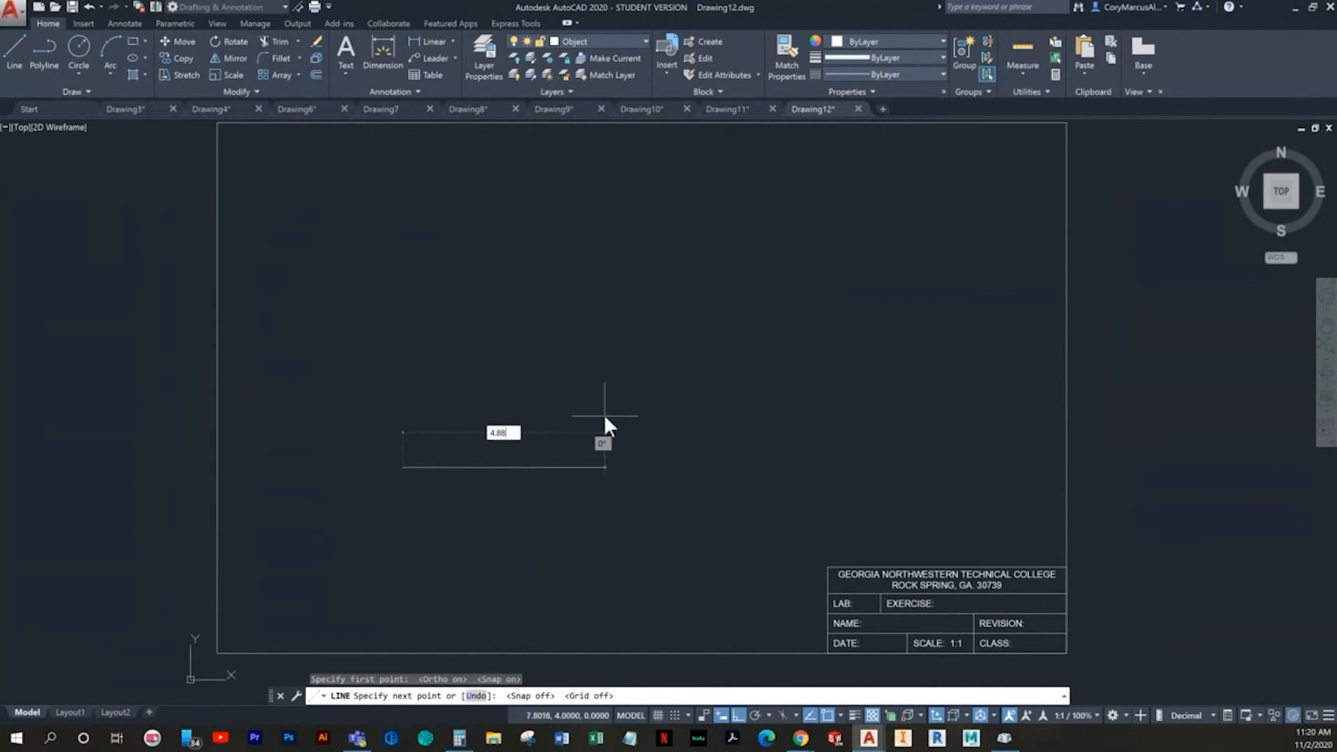
key(Return)
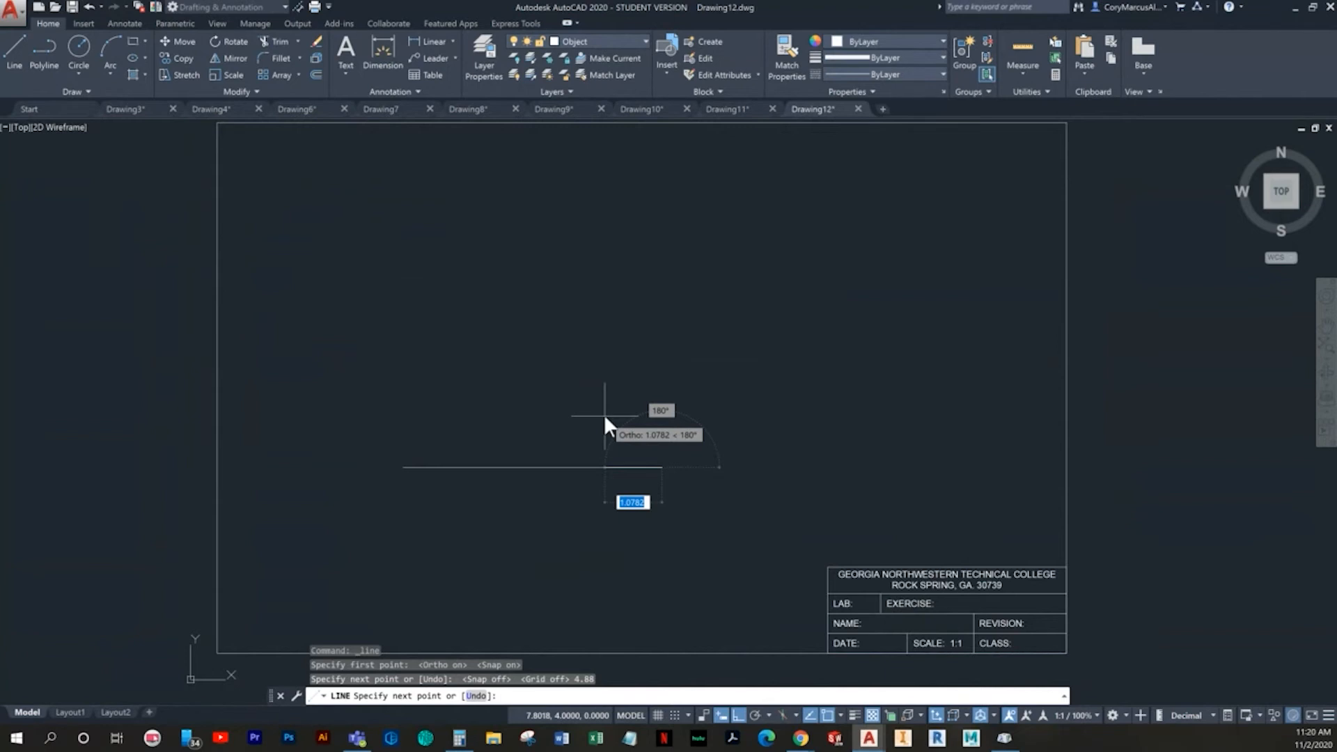
key(Return)
- Offset the horizontal line upward by 0.38
text(o)
key(Return)
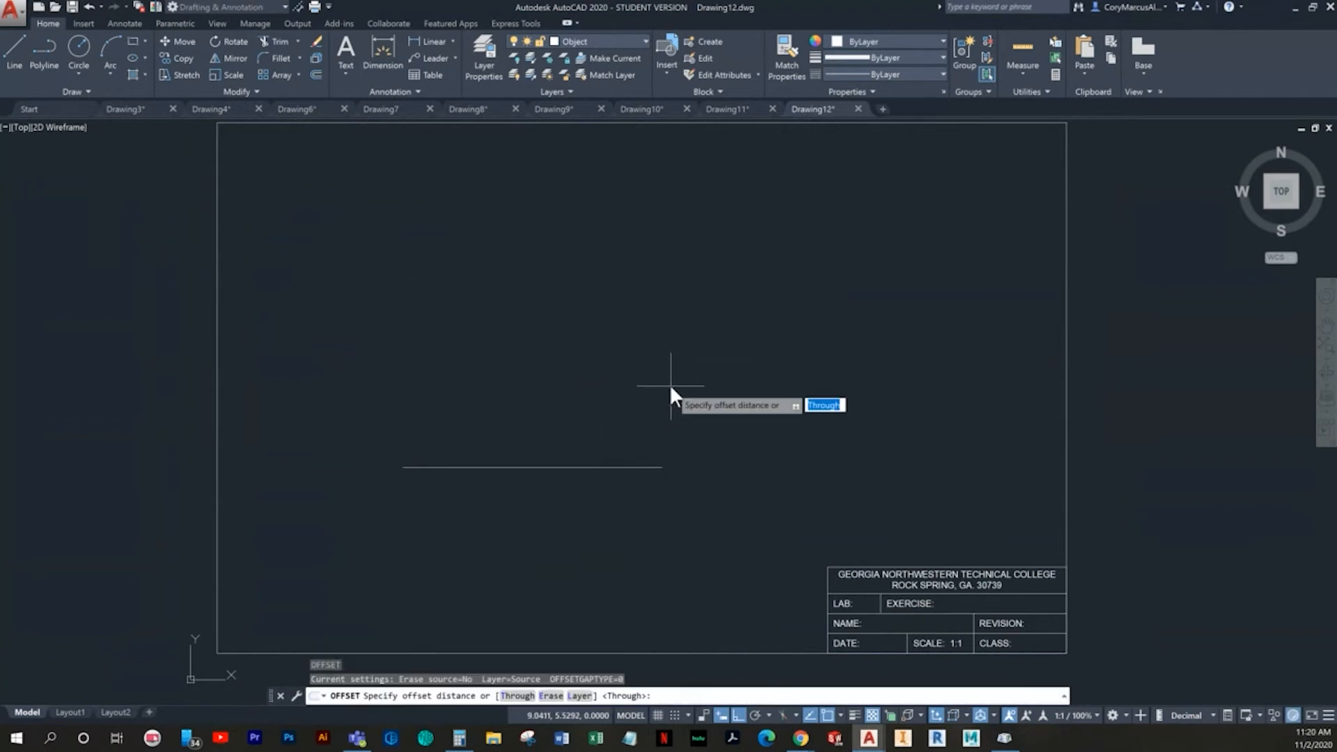
text(.38)
key(Return)
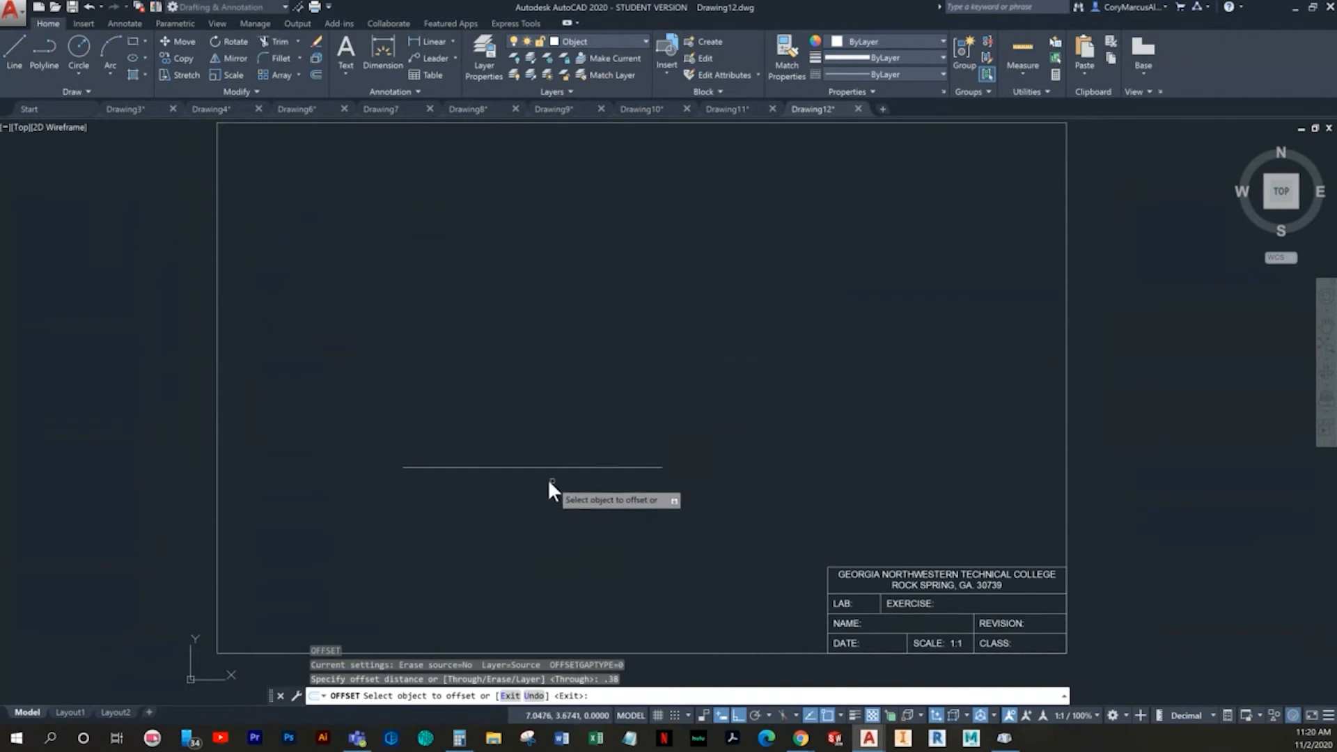
click(524, 467)
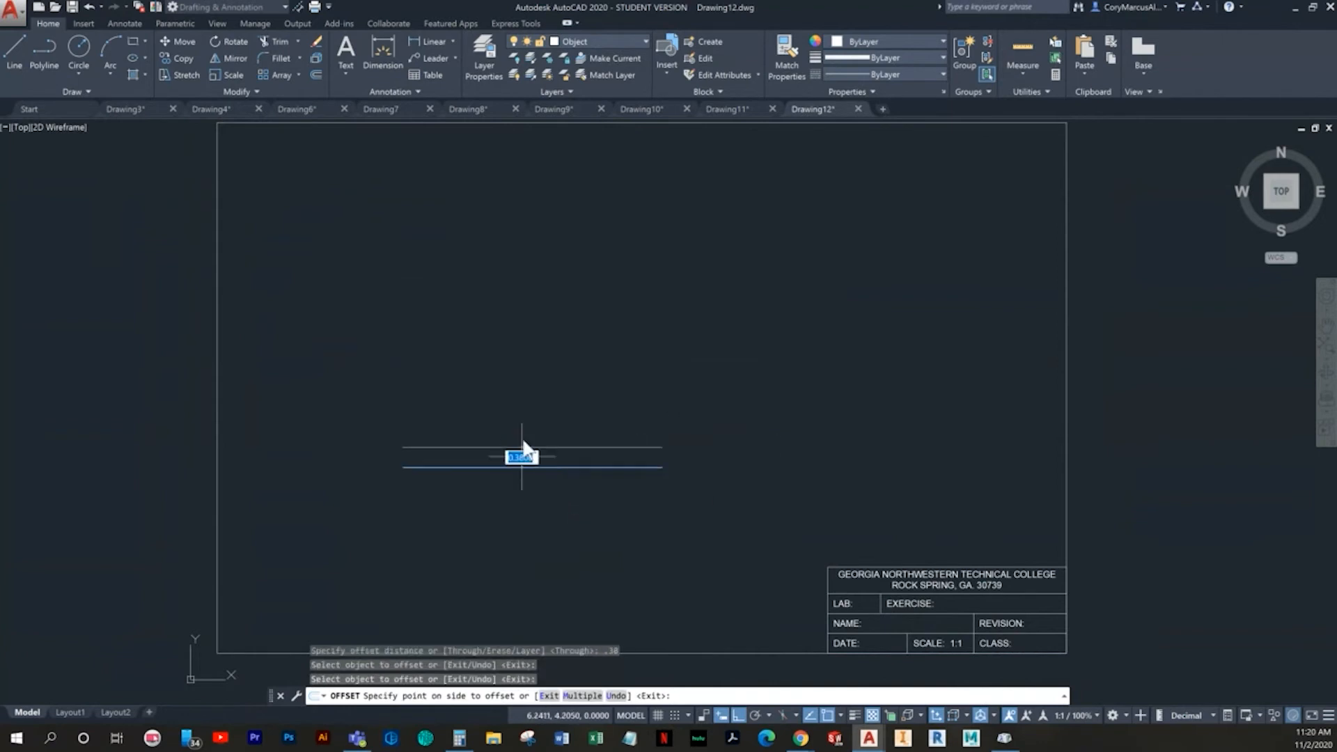
click(520, 440)
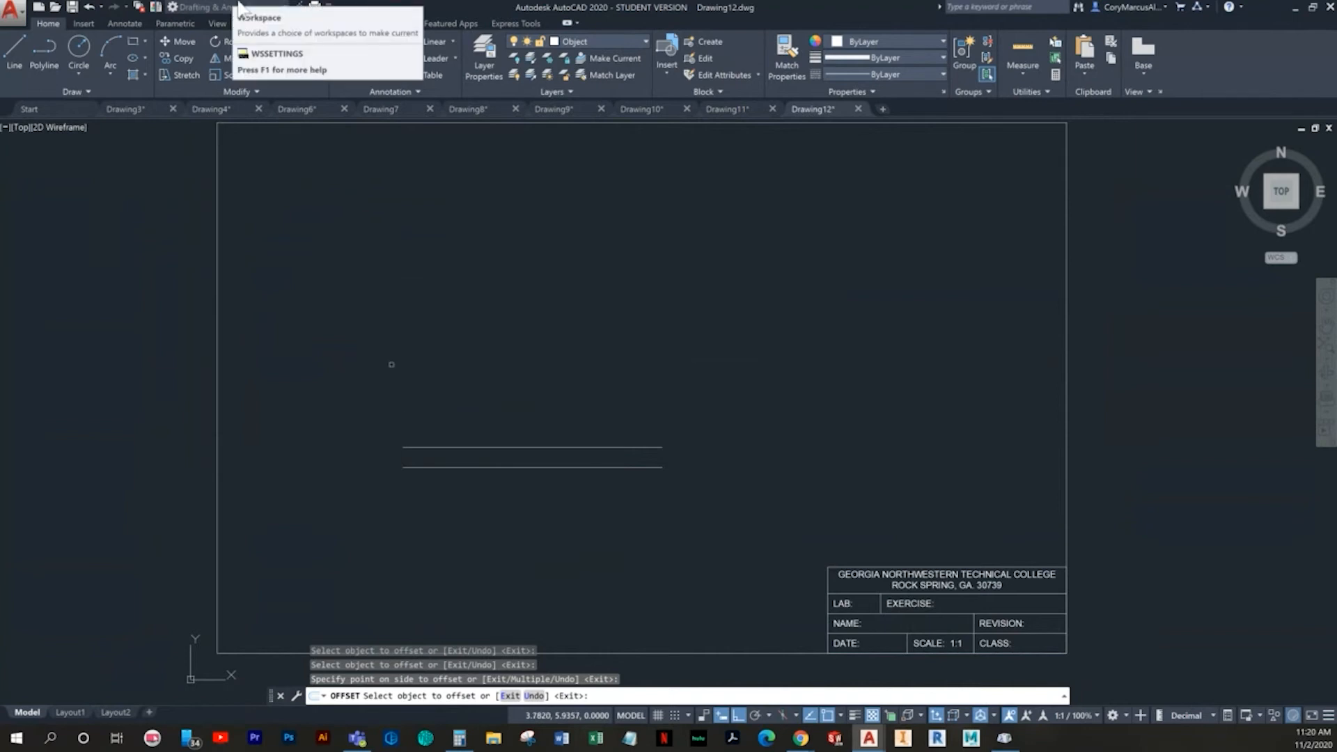
- Close both ends of the two parallel lines with short vertical lines between their endpoints
click(14, 50)
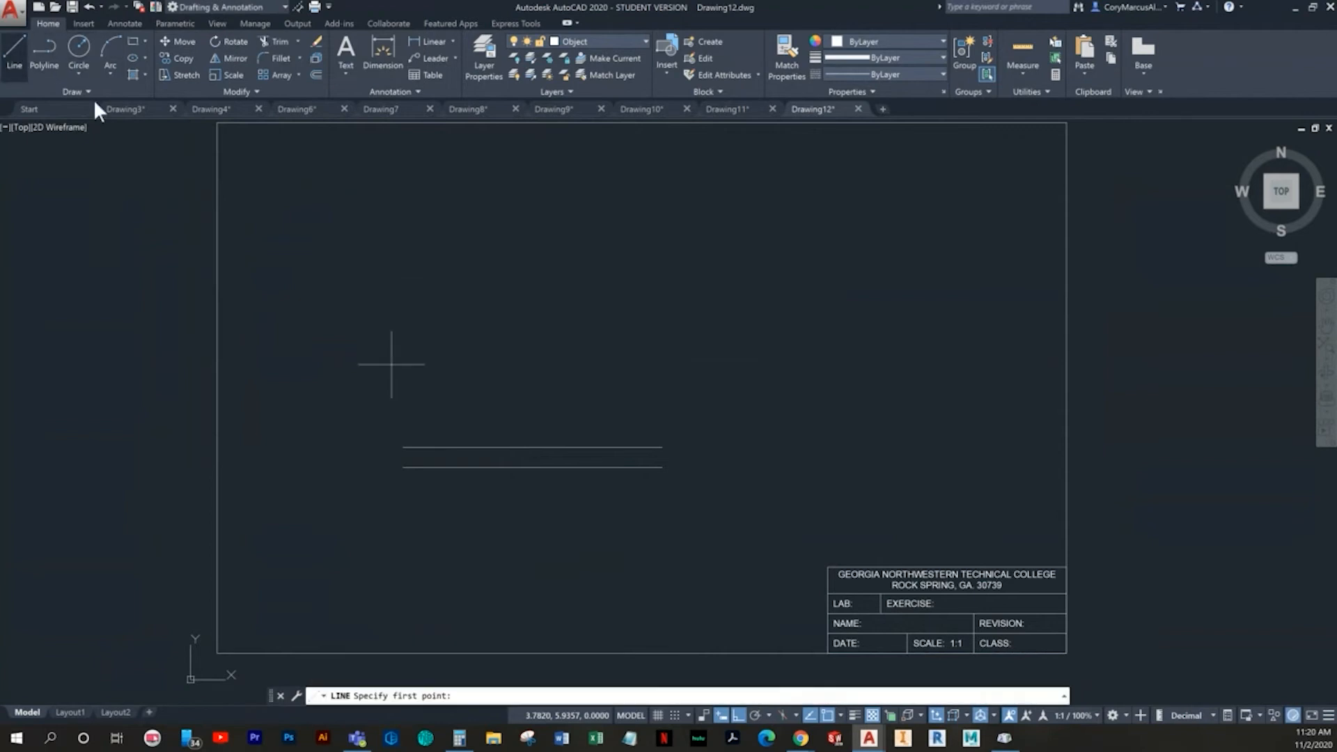
click(397, 462)
click(400, 446)
key(Escape)
key(space)
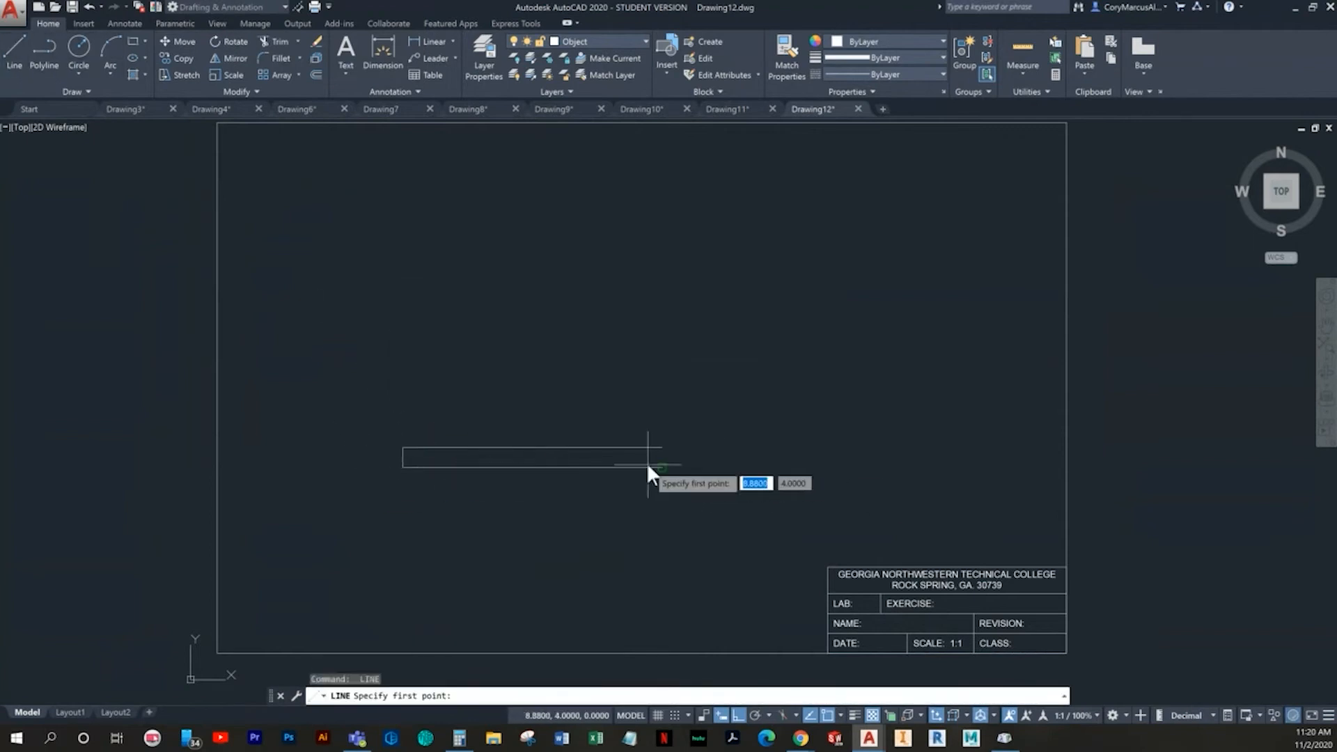
click(661, 467)
click(661, 448)
key(Escape)
key(Escape)
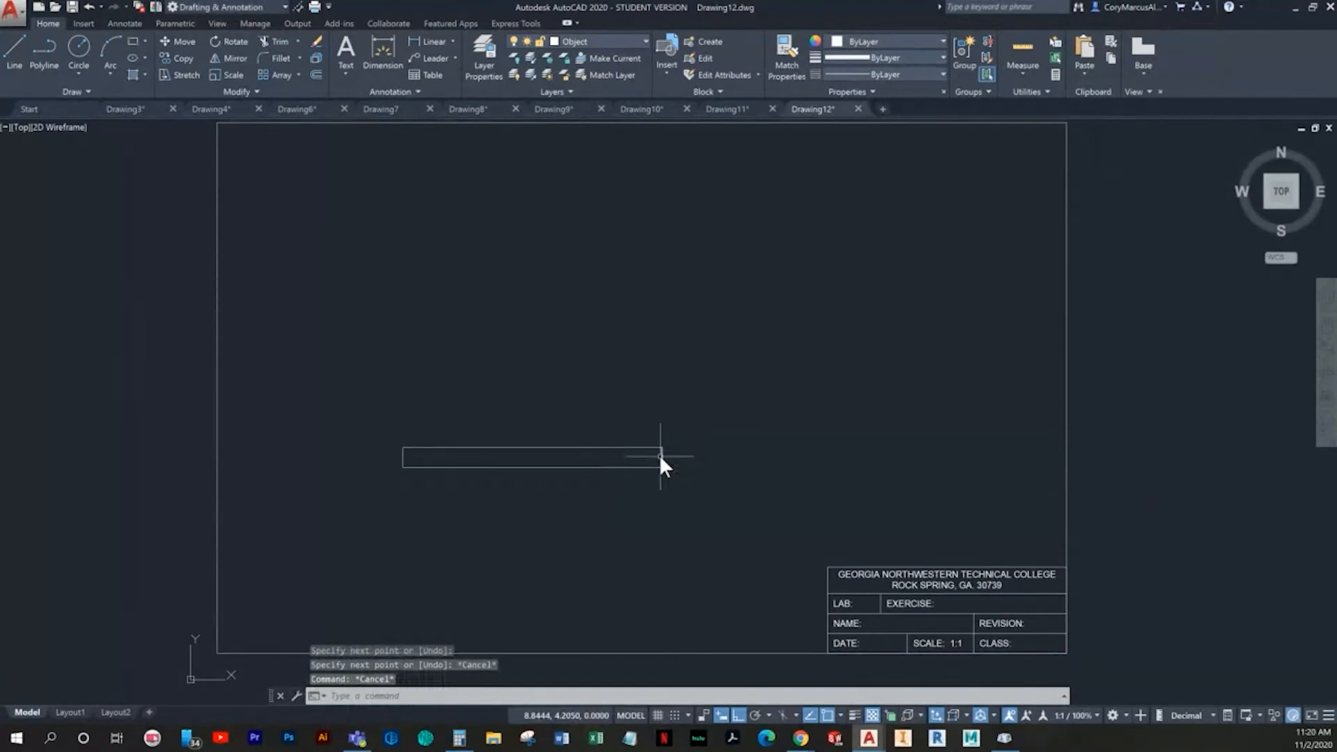
- Offset the rectangle's bottom edge upward by 1
text(o)
key(space)
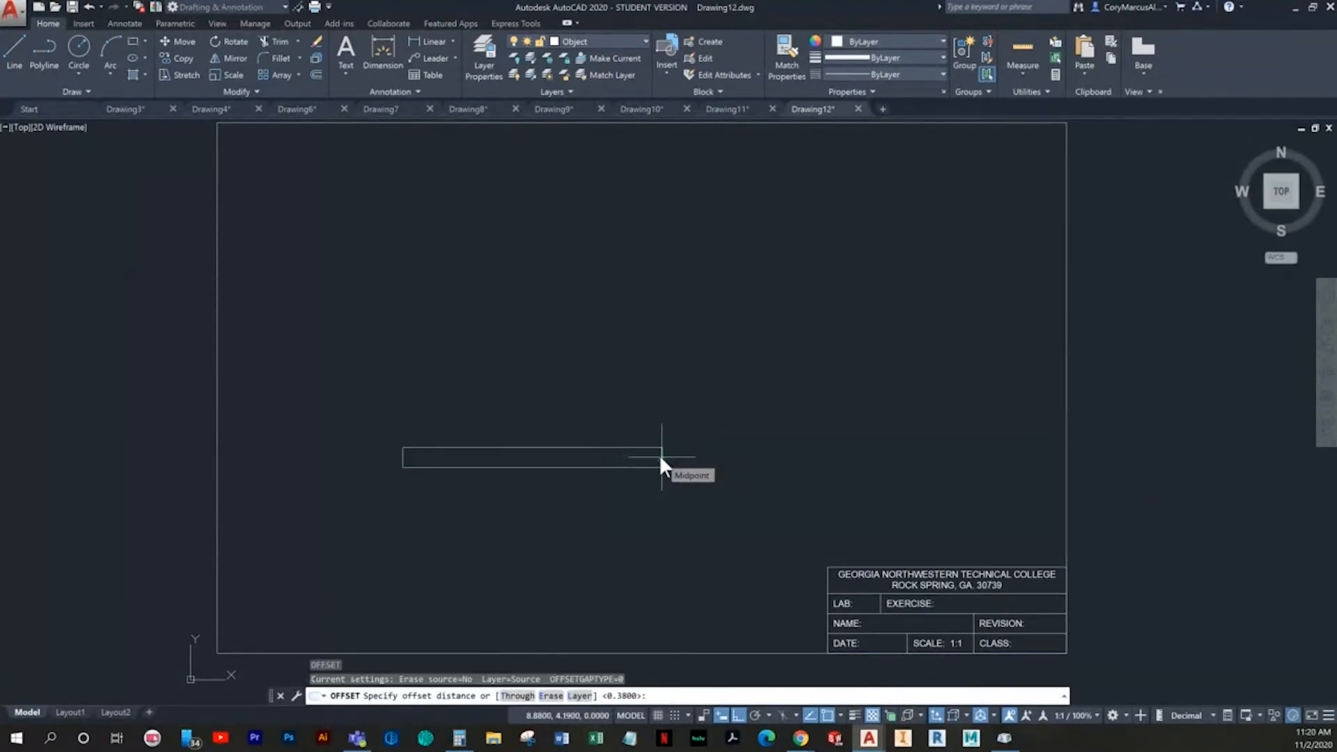
text(1)
key(space)
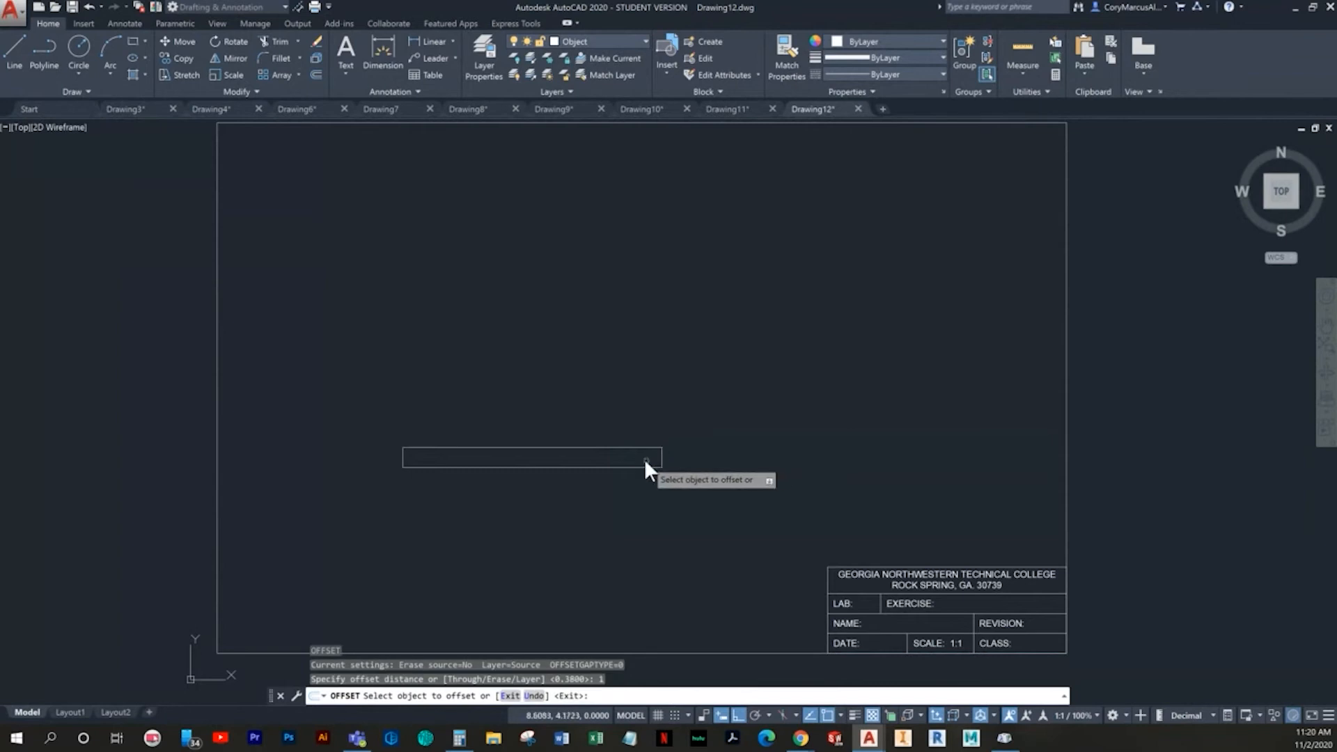
click(631, 465)
click(630, 412)
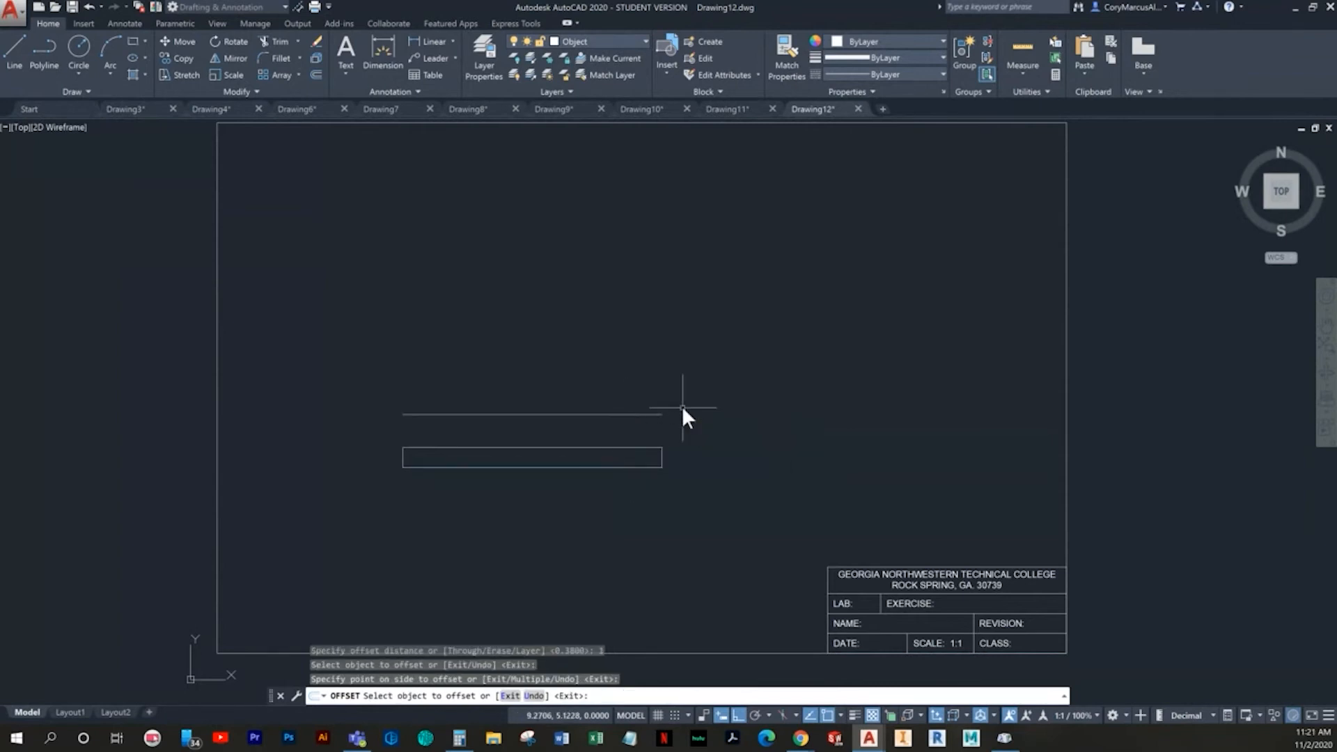
key(Escape)
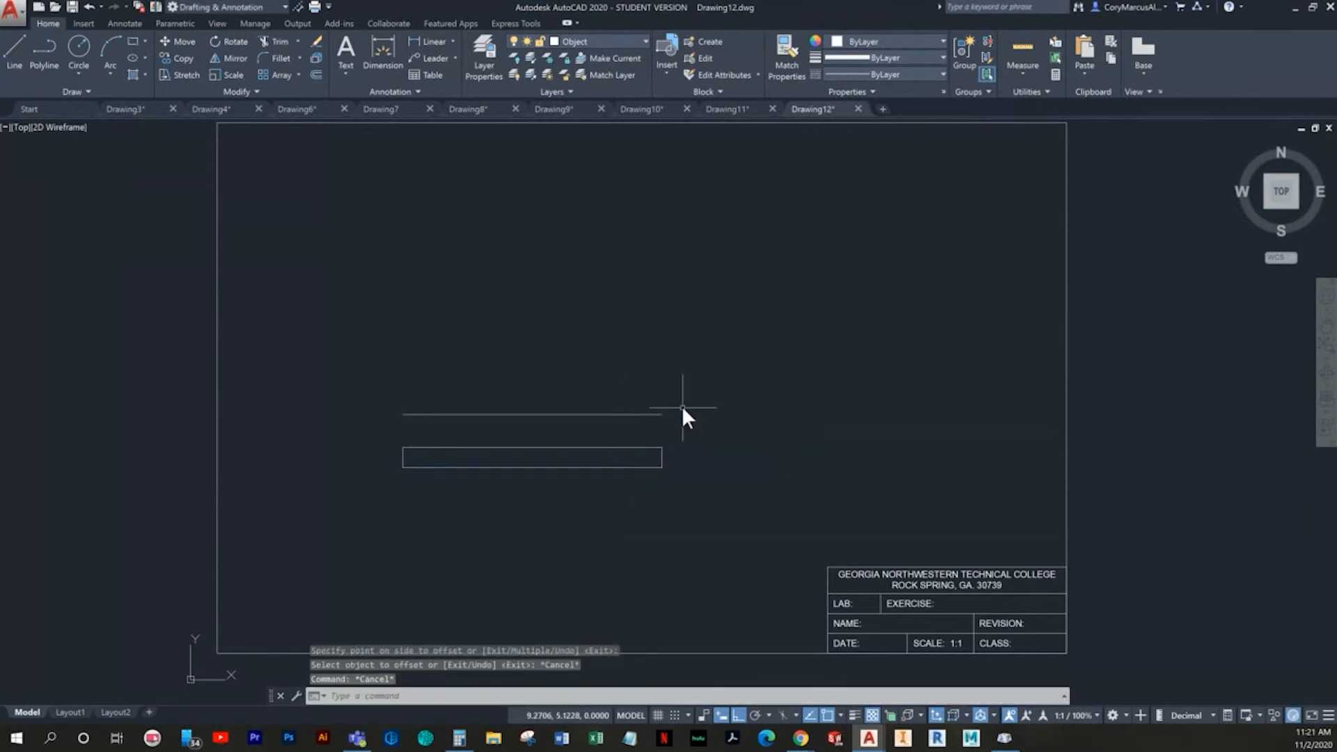
- Offset the single line above the rectangle upward by 0.75
text(o)
key(space)
text(.75)
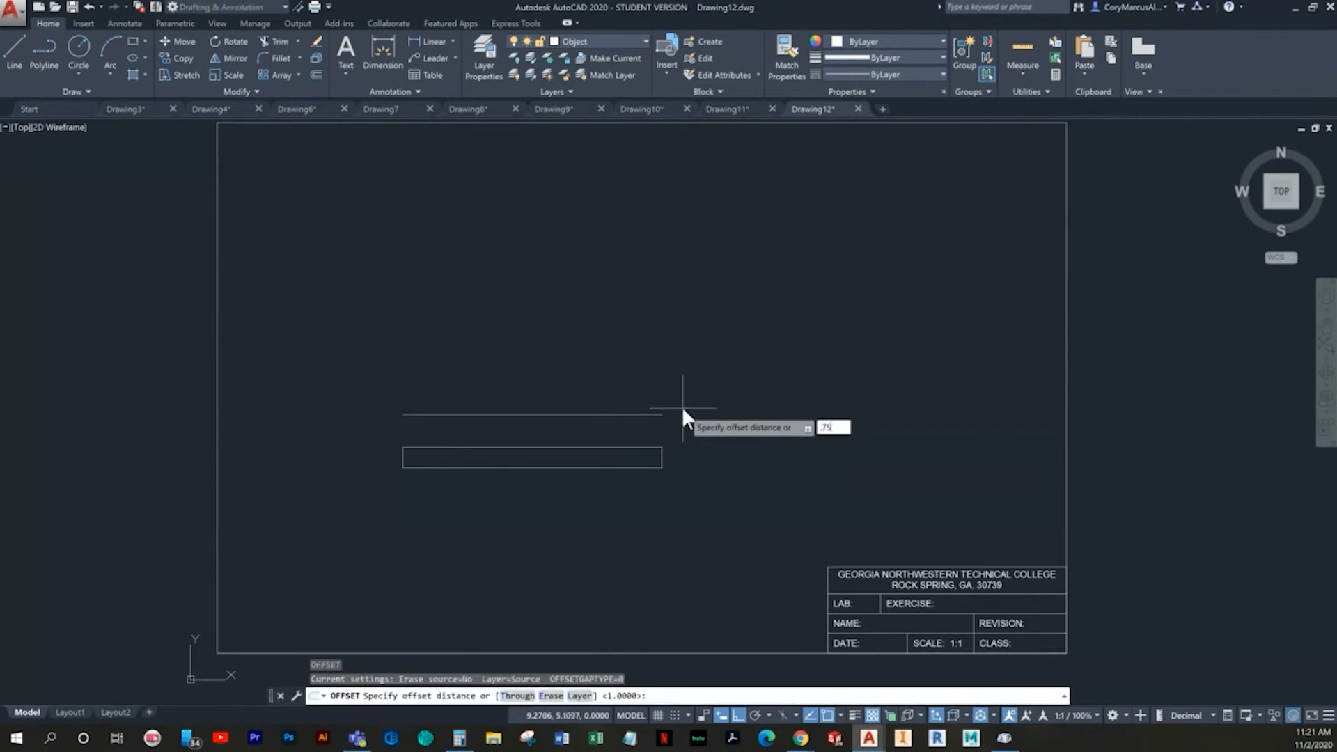
key(space)
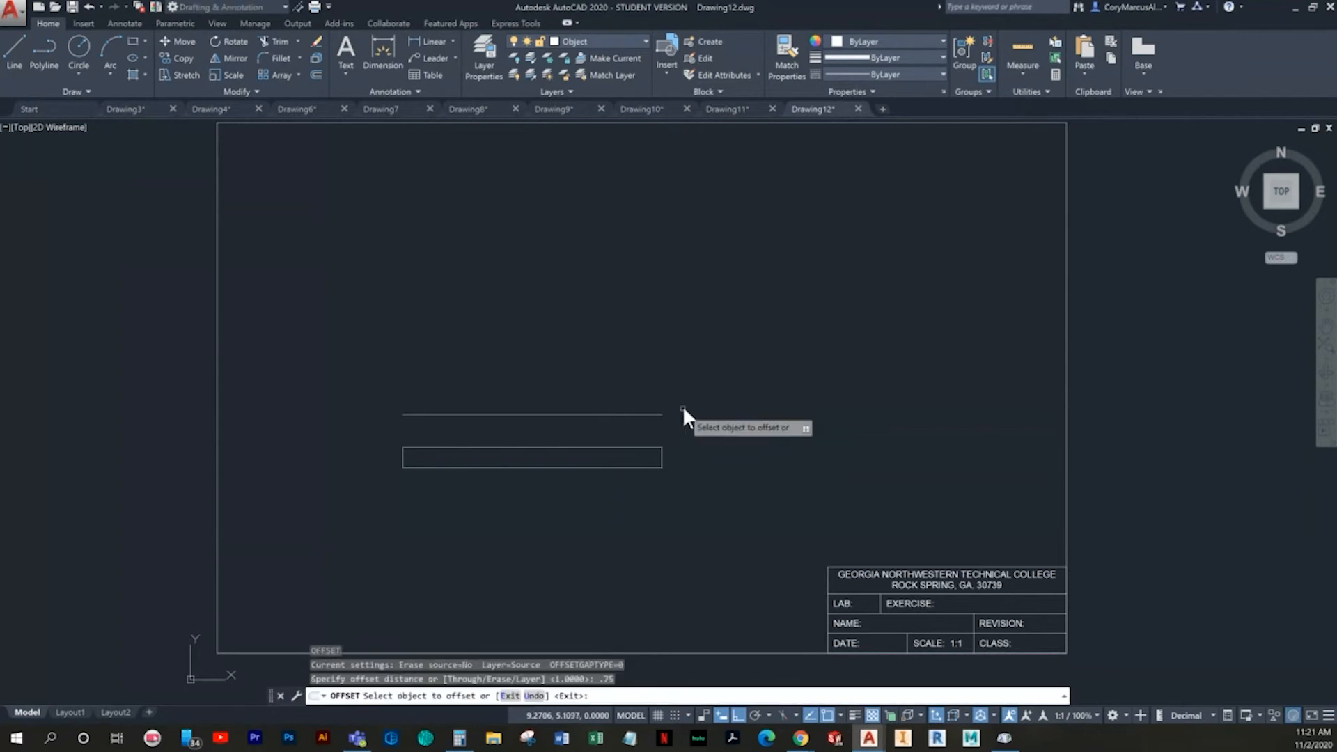
click(590, 414)
click(590, 326)
key(Escape)
key(Escape)
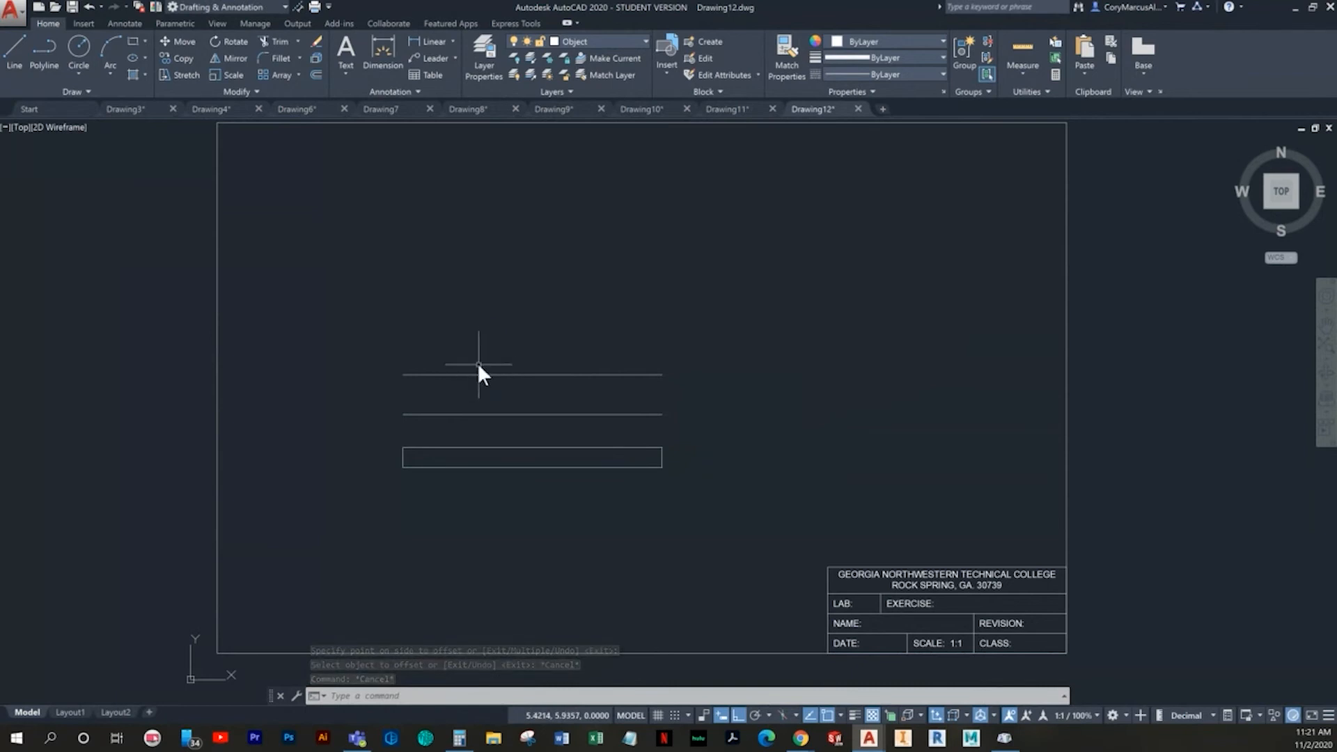
- Offset the rectangle's bottom edge upward by 2.38 to form the topmost horizontal line
text(o)
key(Return)
text(2.38)
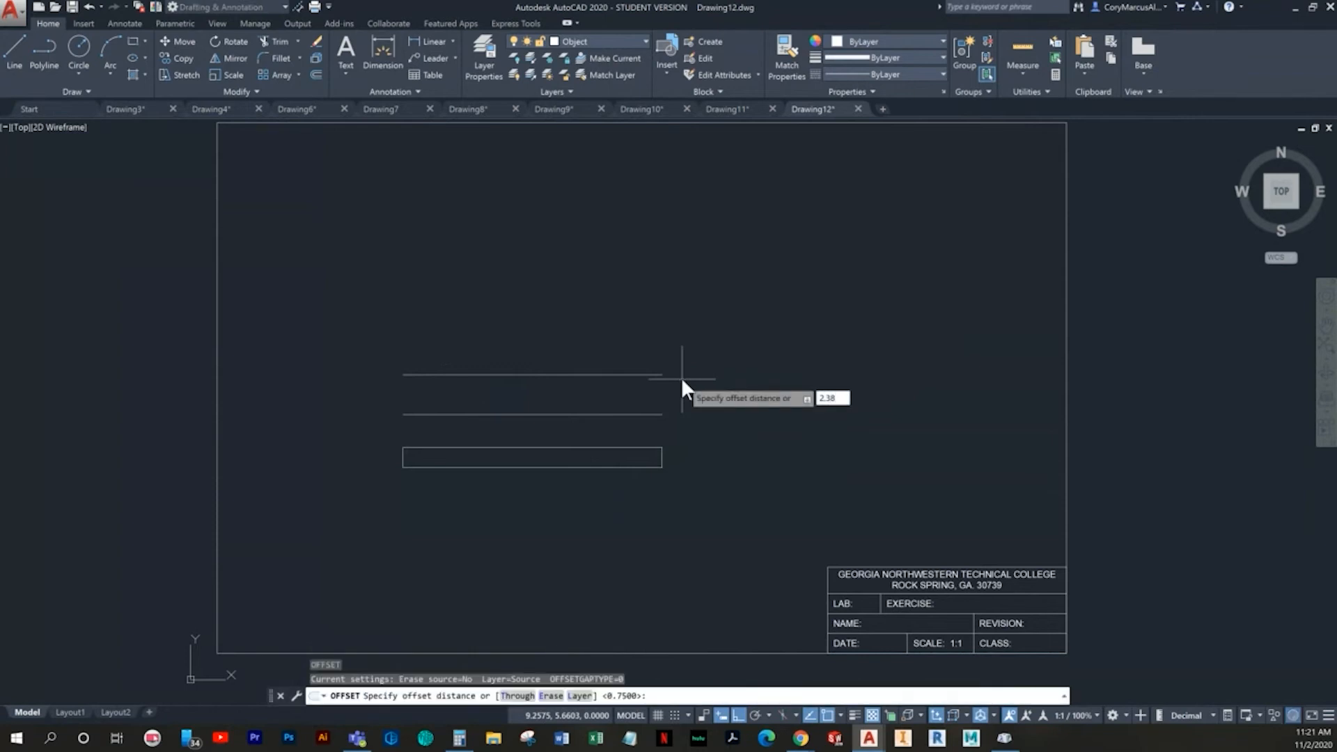
key(Return)
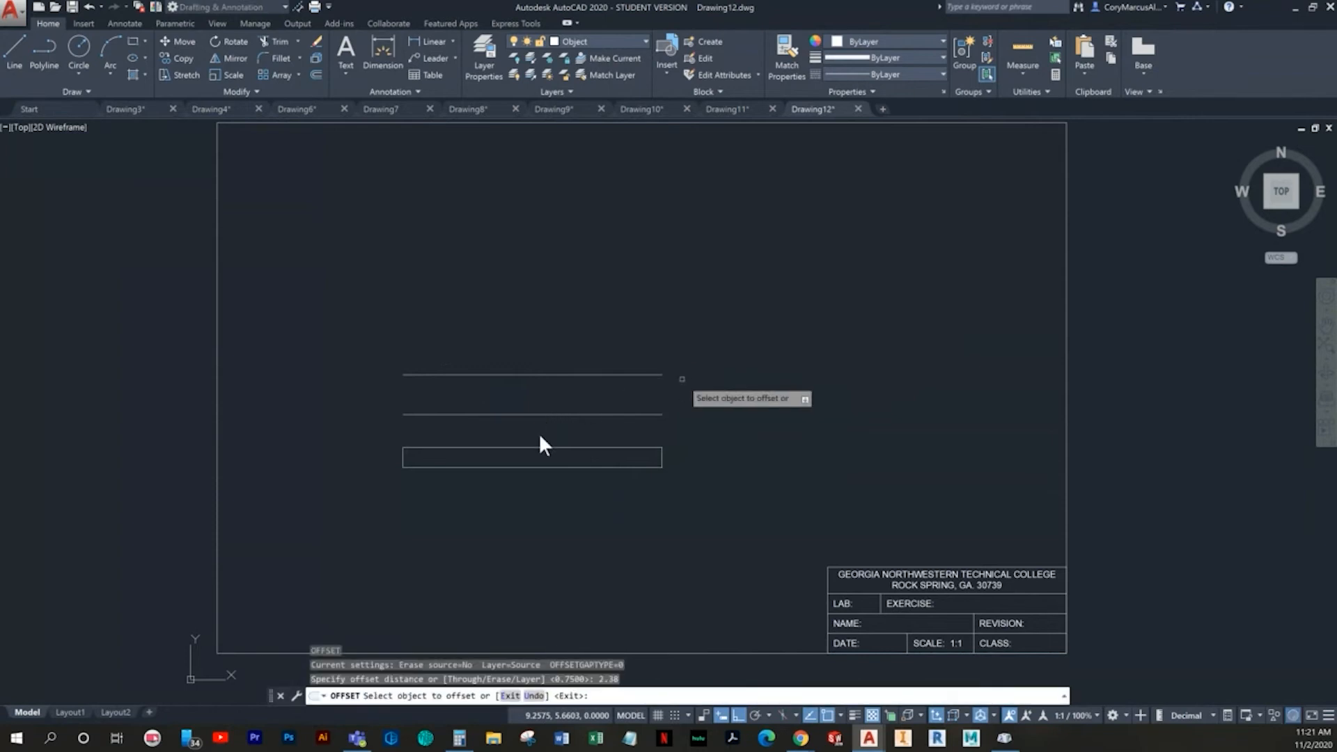
click(587, 465)
click(595, 465)
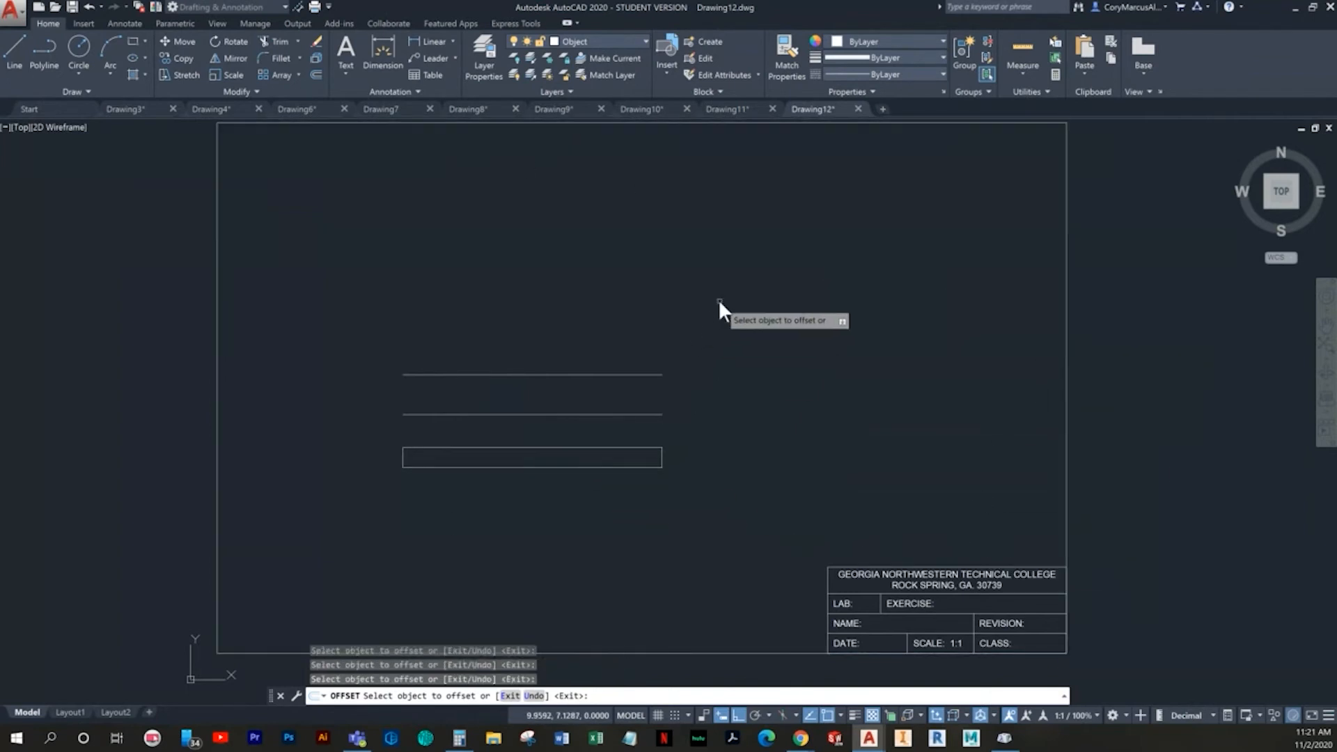
click(655, 375)
click(735, 334)
key(Escape)
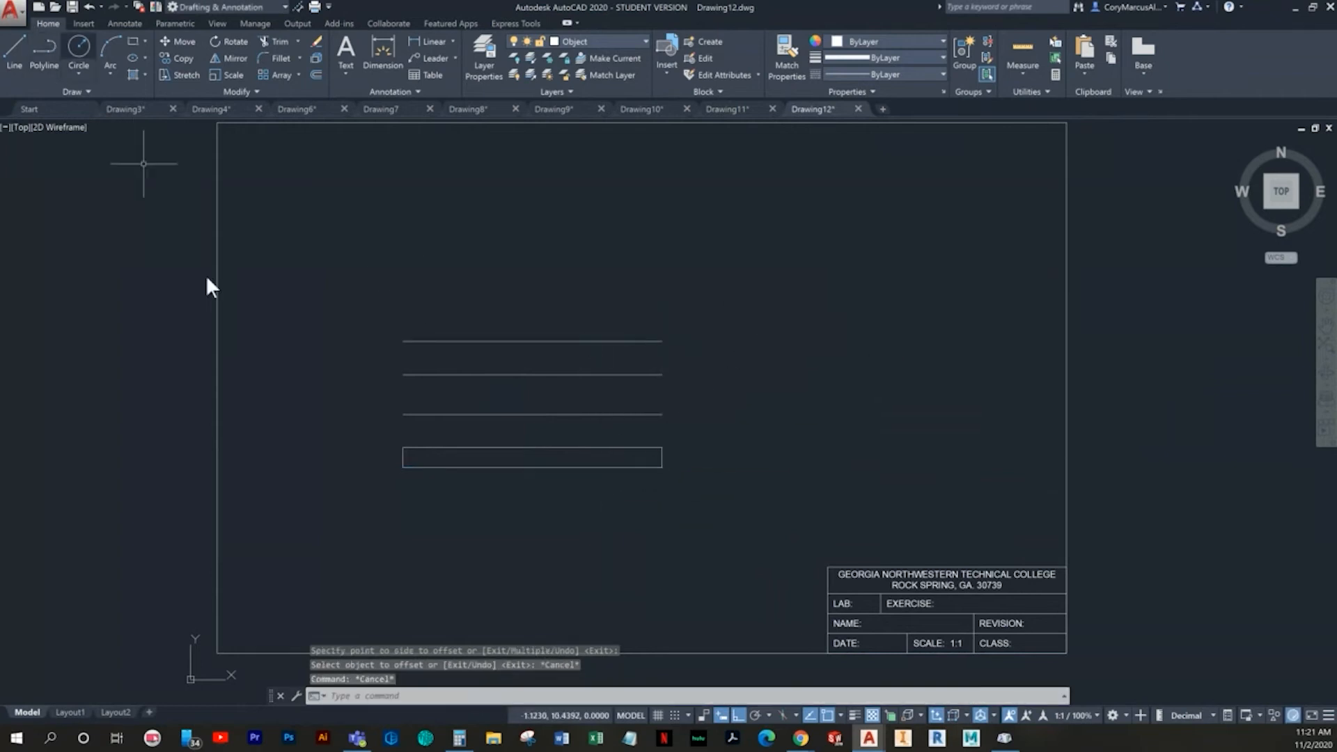
- Stretch the upper end of the left vertical line to the left endpoint of the topmost horizontal line
scroll(353, 394, up, 2)
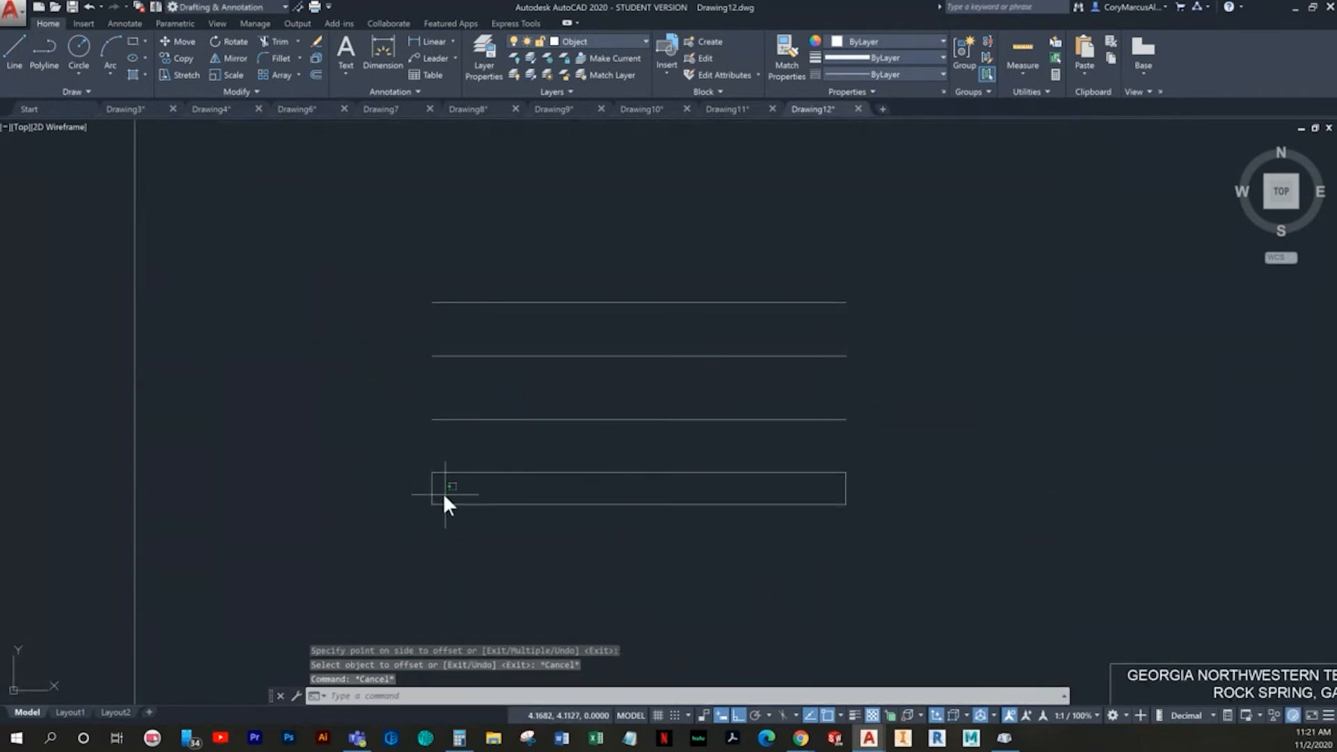
click(424, 488)
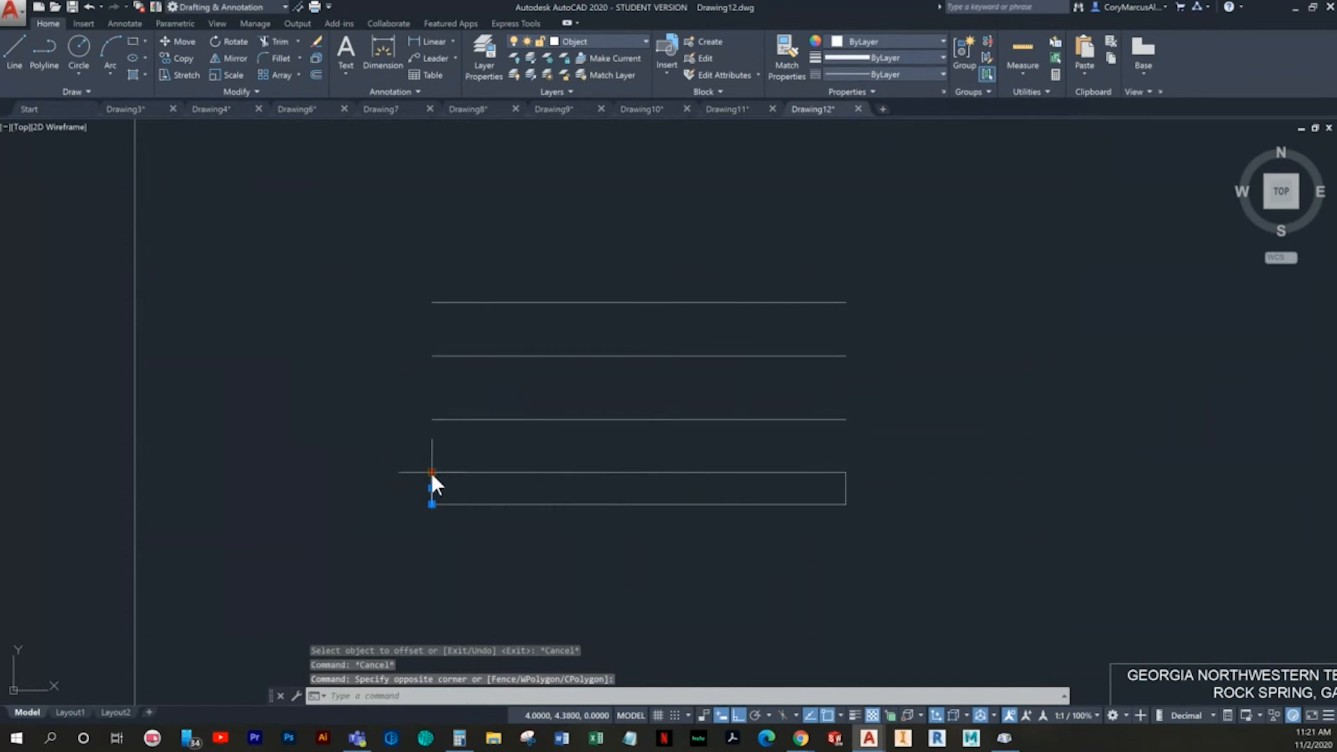
click(432, 473)
click(432, 303)
middle_drag(746, 416, 534, 441)
key(Escape)
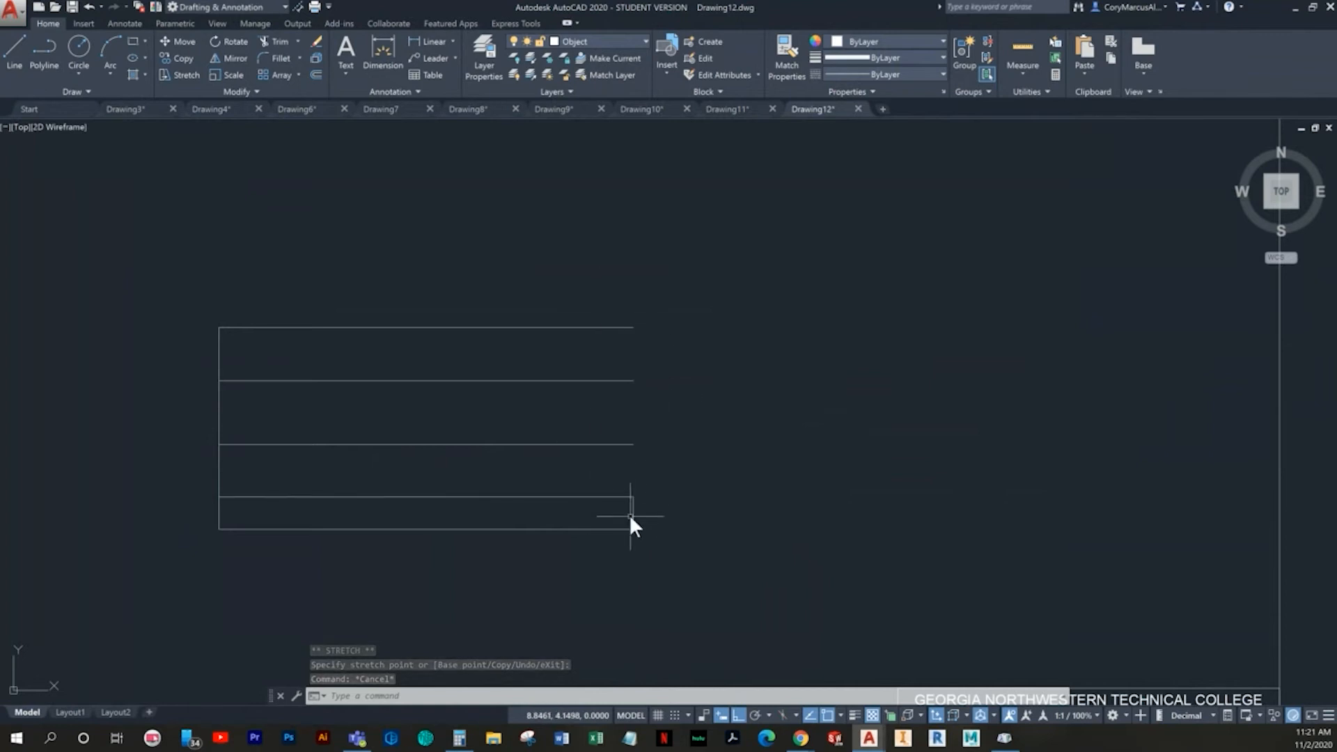
- Offset the left vertical line 0.63 to the right, inside the profile
middle_drag(490, 525, 513, 525)
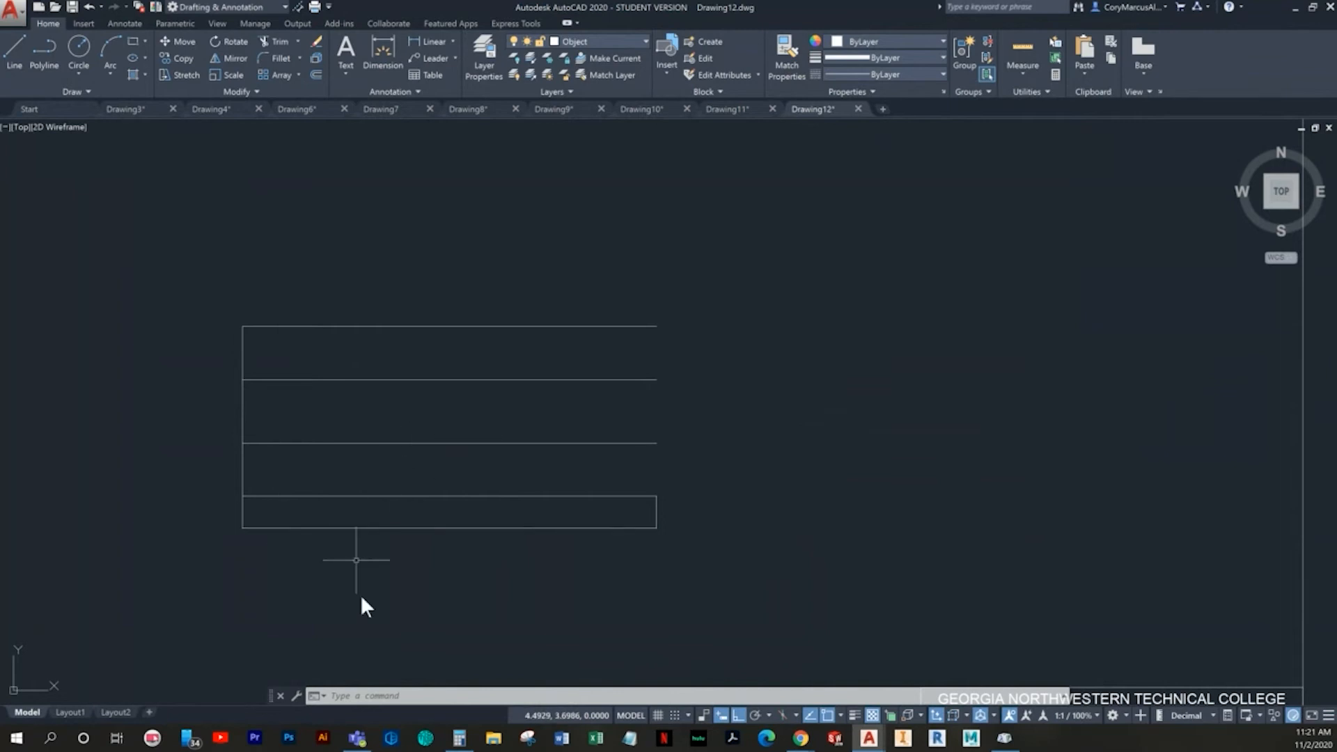
key(Escape)
key(Escape)
text(o)
key(Return)
text(.63)
key(Return)
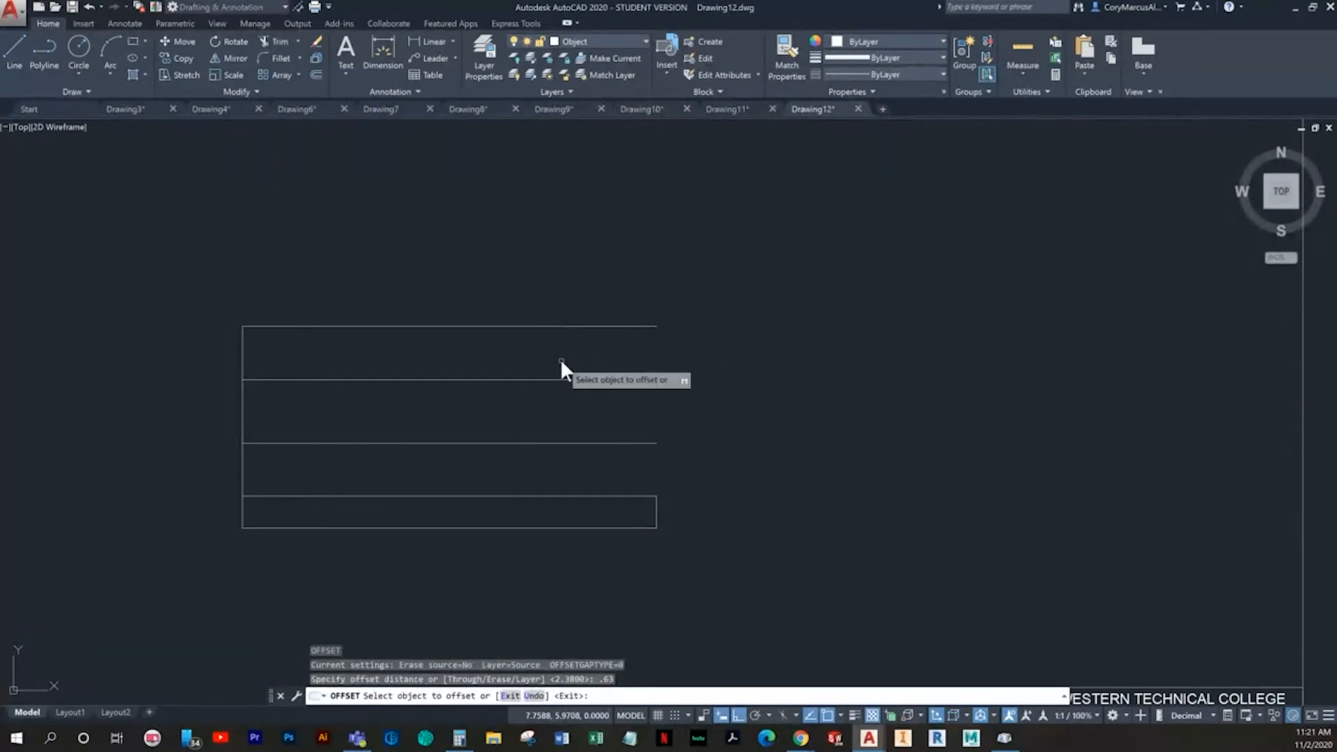
click(243, 348)
click(374, 361)
key(Escape)
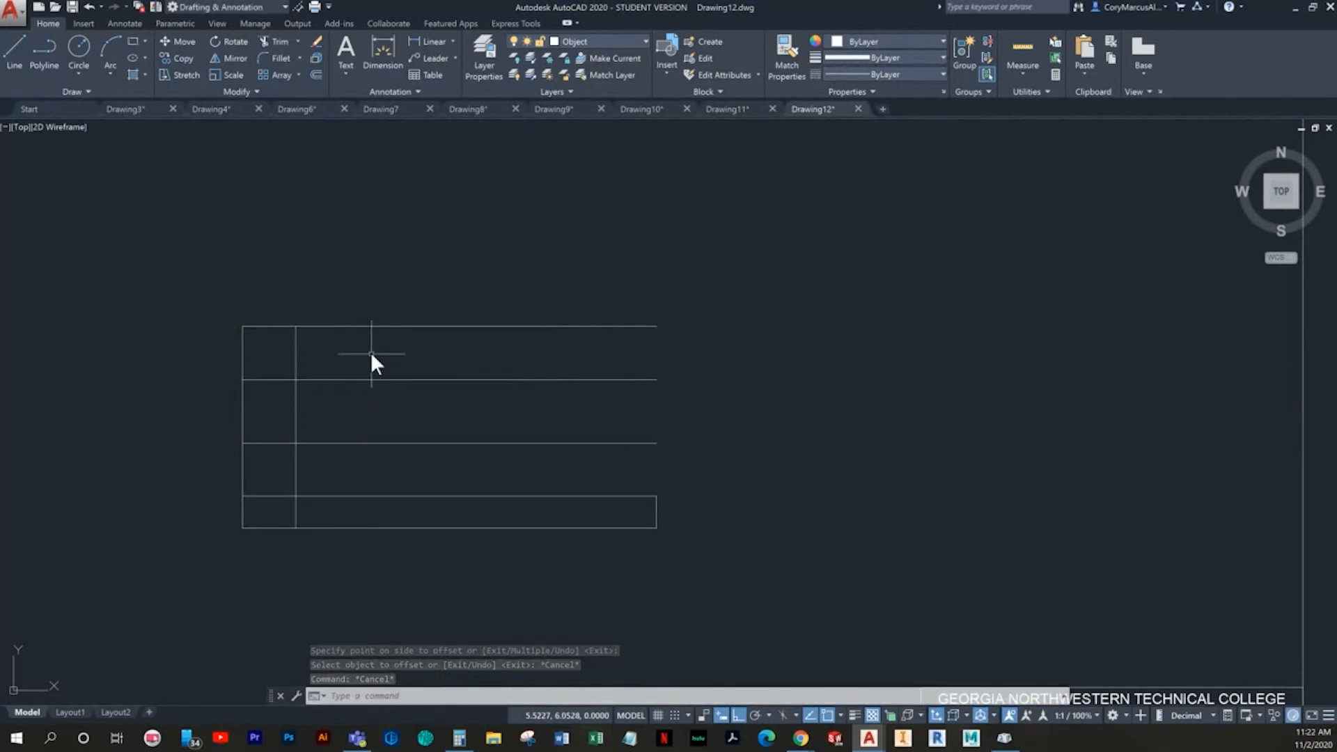
- Offset the inner vertical line 1.37 to the right to make a second inner vertical line
key(Escape)
text(o)
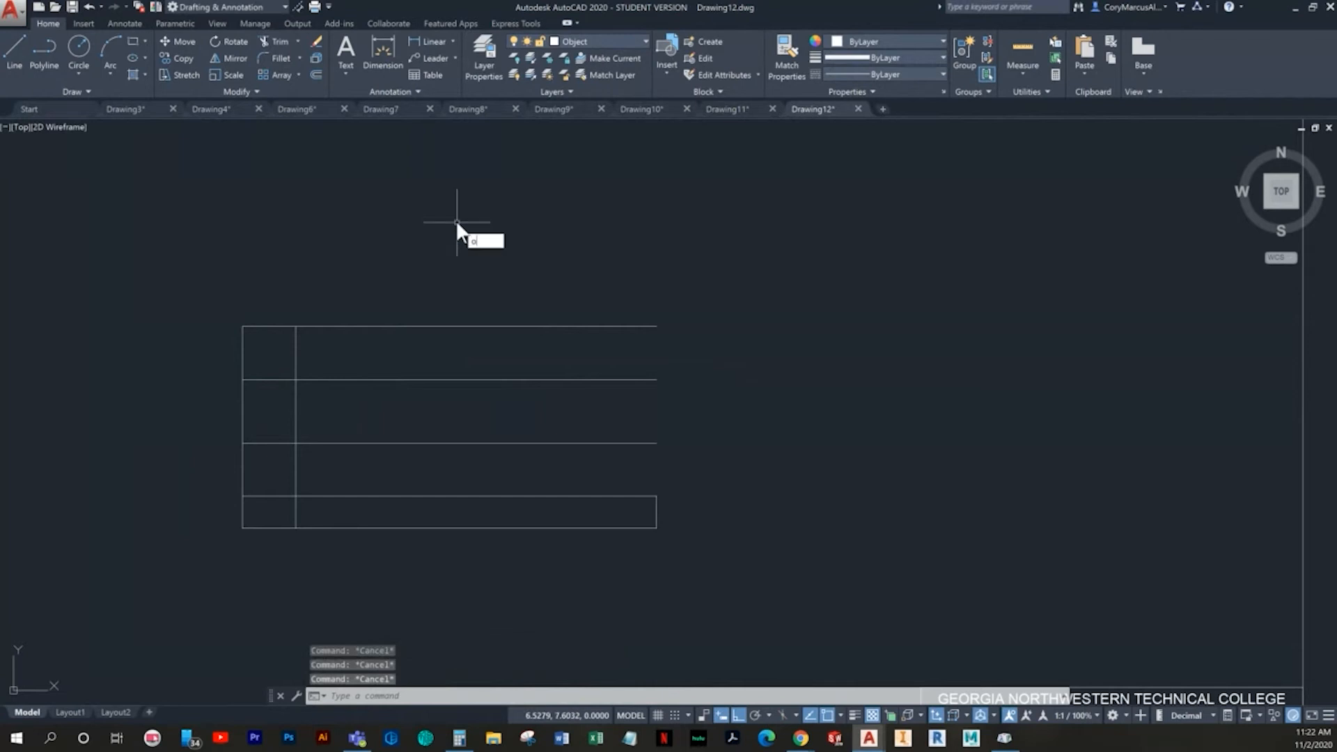
key(Return)
text(1.37)
key(Return)
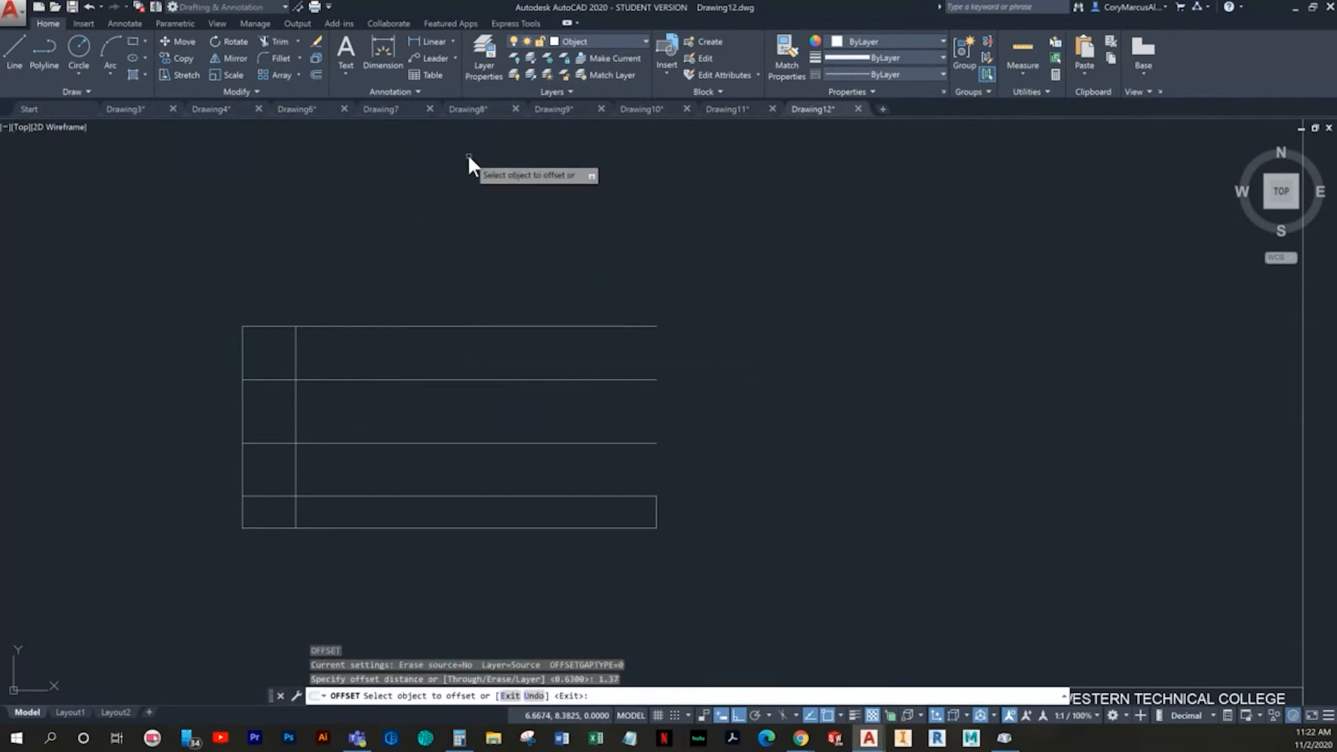
click(295, 349)
click(390, 341)
key(Escape)
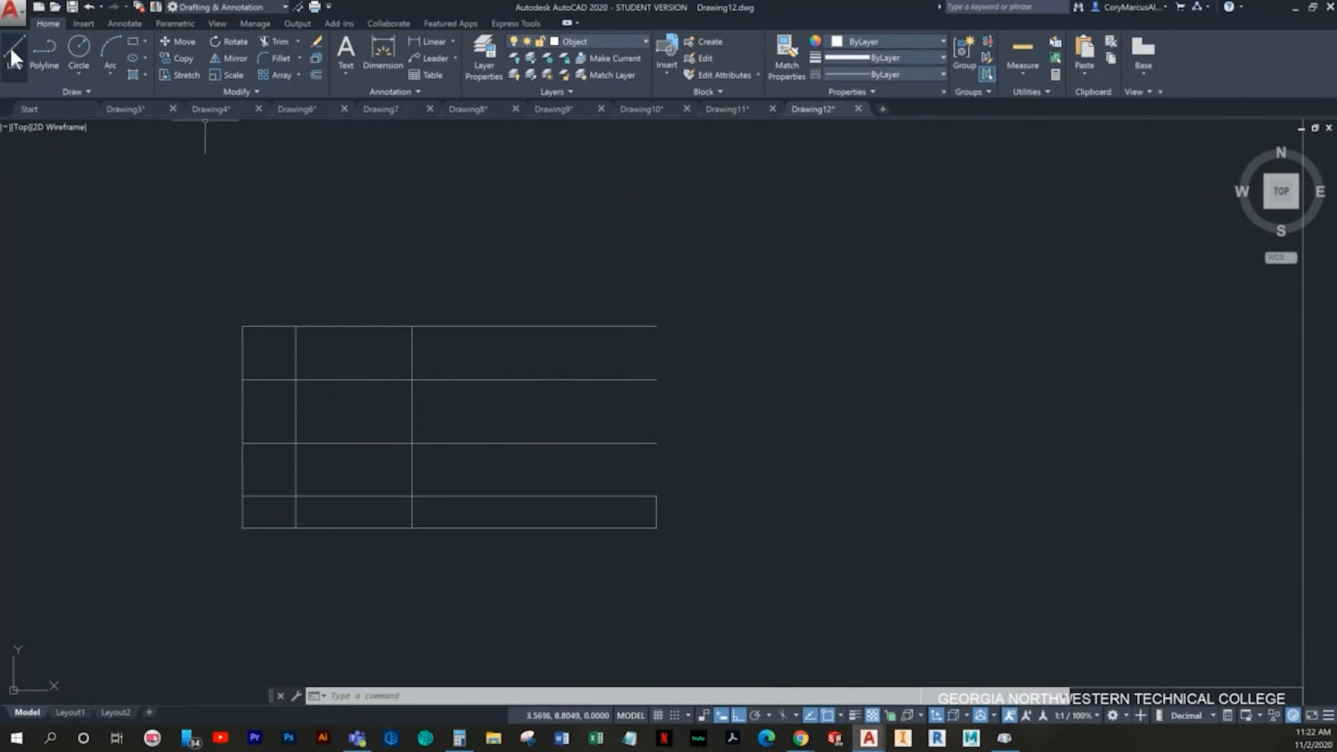
- Draw a 0.44 diameter circle centered where the first inner vertical line crosses the second horizontal line from the top
click(79, 60)
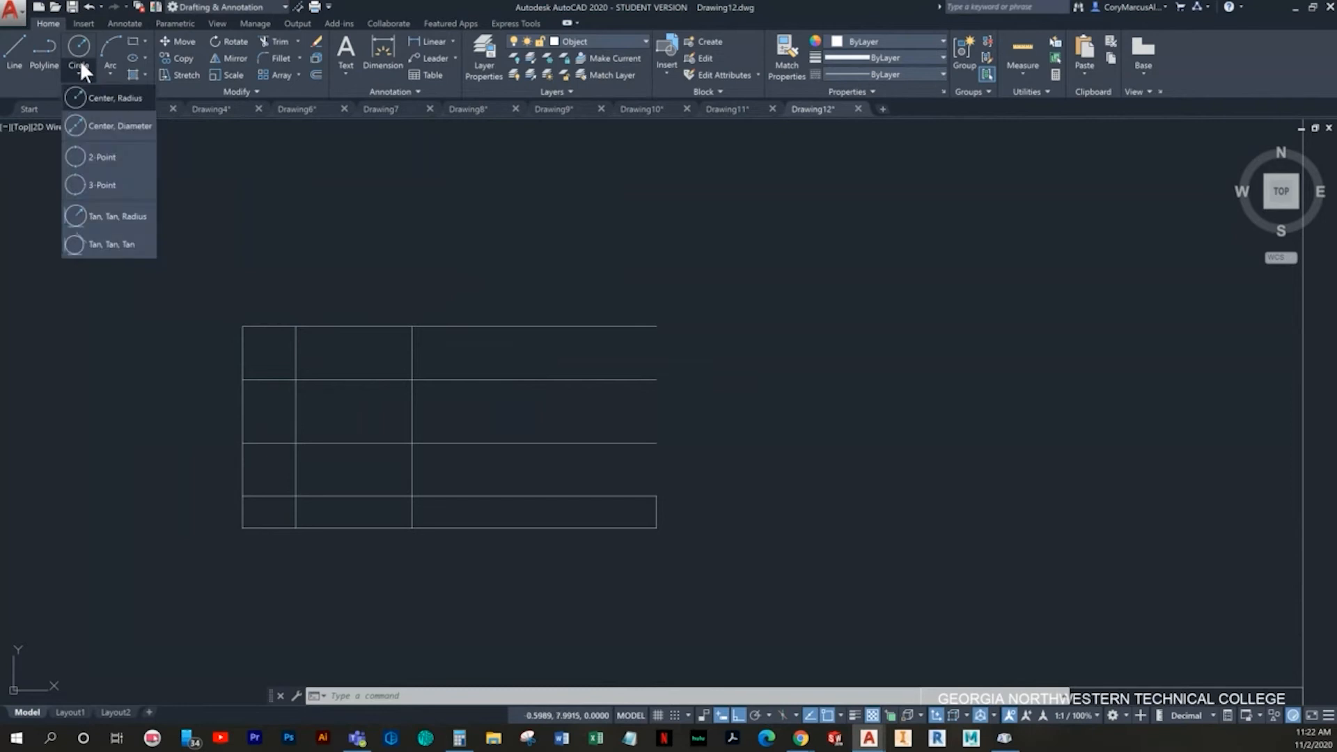
click(136, 132)
click(295, 379)
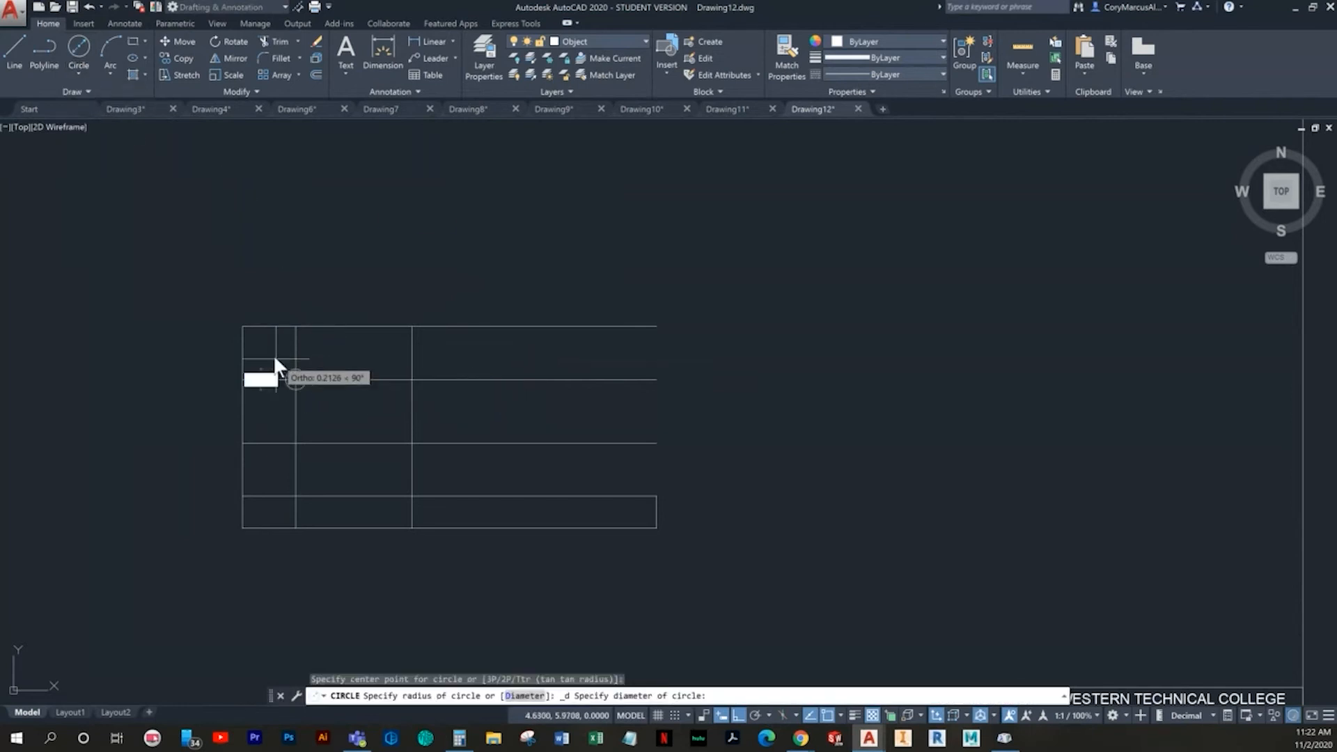
text(.44)
key(Return)
key(Escape)
- Copy the circle from its center down to where the same vertical line crosses the next horizontal line
scroll(274, 404, up, 4)
middle_drag(274, 403, 311, 398)
click(424, 292)
click(386, 312)
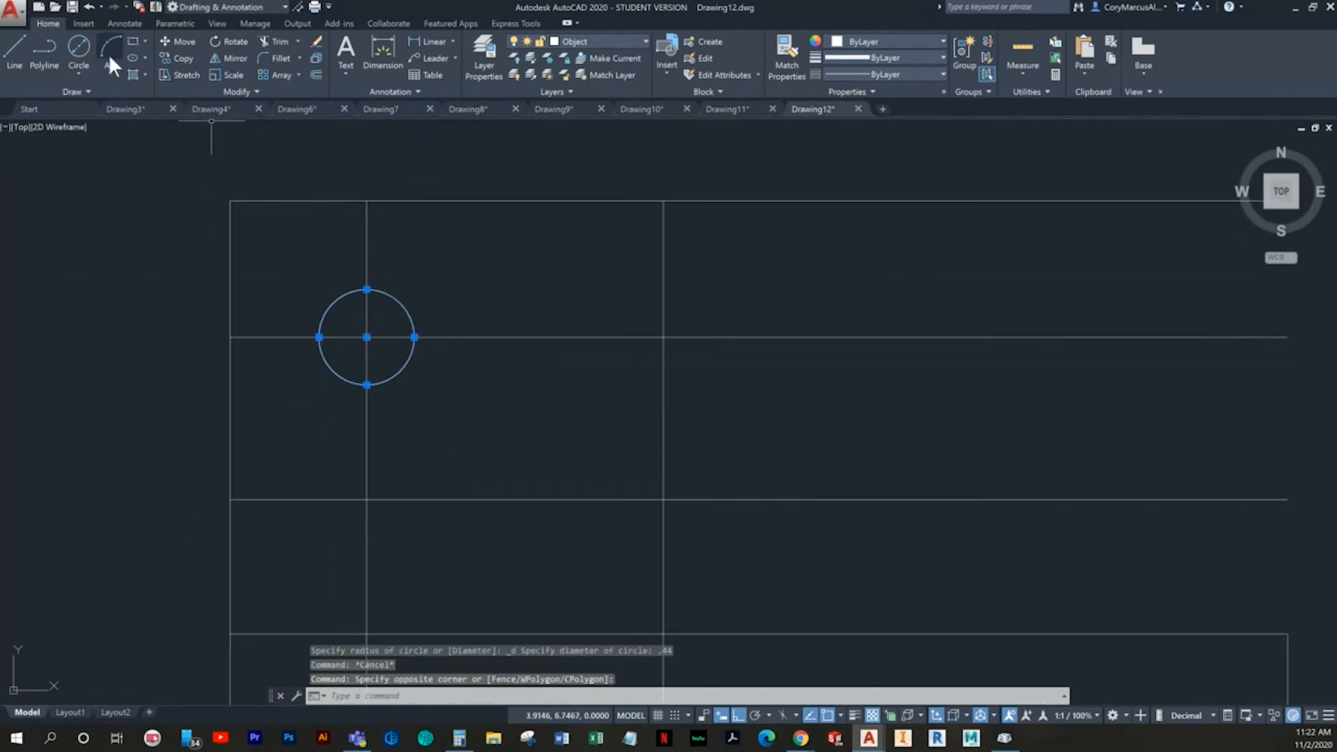
click(175, 60)
click(366, 334)
middle_drag(365, 508, 353, 374)
click(353, 370)
key(Return)
- Draw vertical lines joining the left quadrants and the right quadrants of the two circles to form the slot sides
click(14, 50)
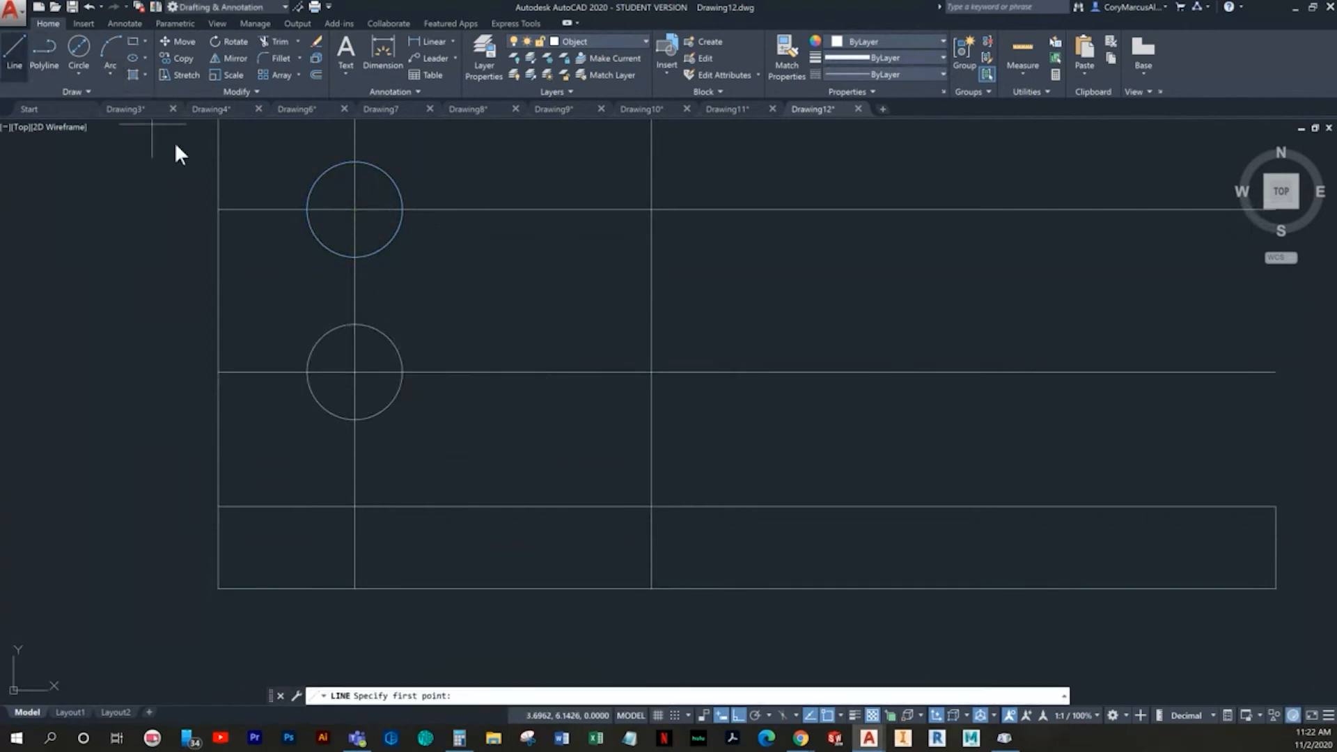
click(305, 210)
click(305, 371)
key(Return)
- Trim the inner halves of both circles between the side lines to leave a rounded slot outline
key(Return)
click(402, 371)
middle_drag(429, 324, 448, 407)
key(Escape)
key(Escape)
text(tr)
key(Return)
key(Return)
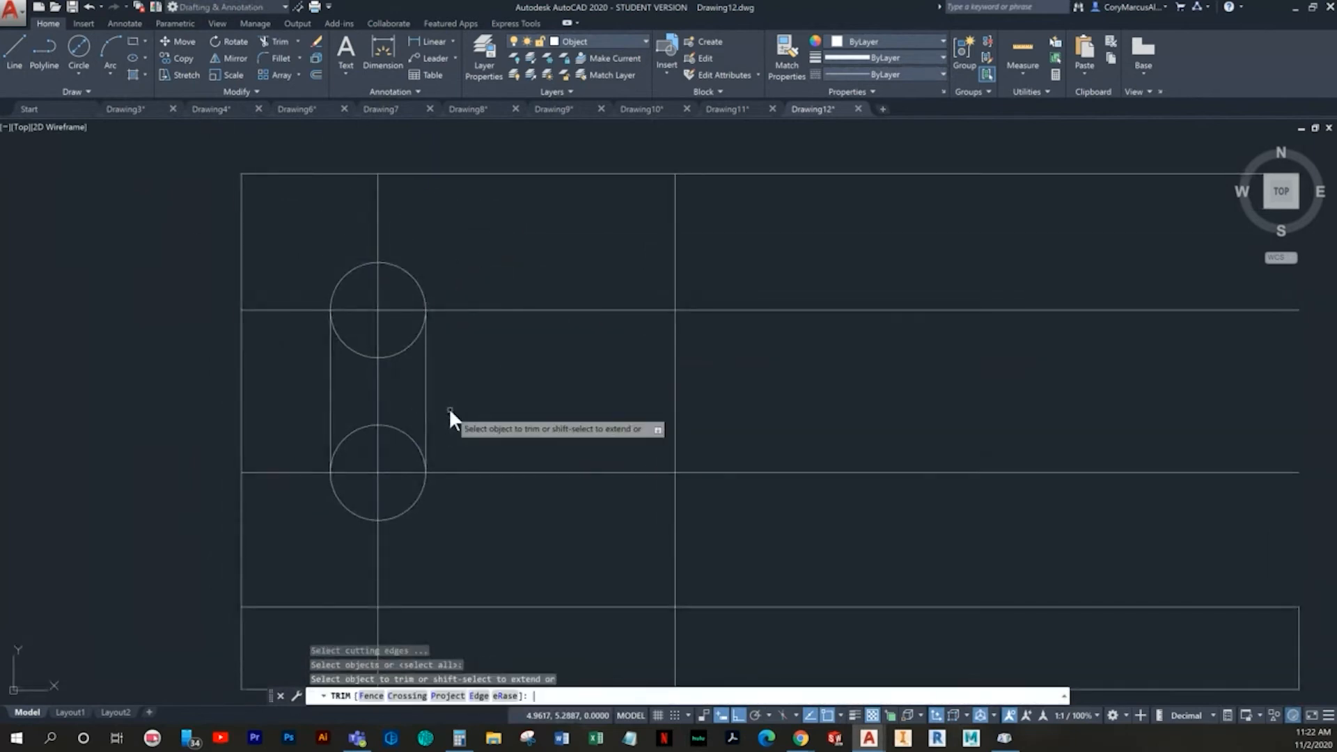
click(405, 353)
click(402, 339)
click(352, 364)
click(352, 347)
click(352, 347)
click(361, 344)
click(348, 399)
click(352, 433)
click(355, 446)
click(357, 446)
click(411, 430)
key(Escape)
scroll(406, 468, down, 2)
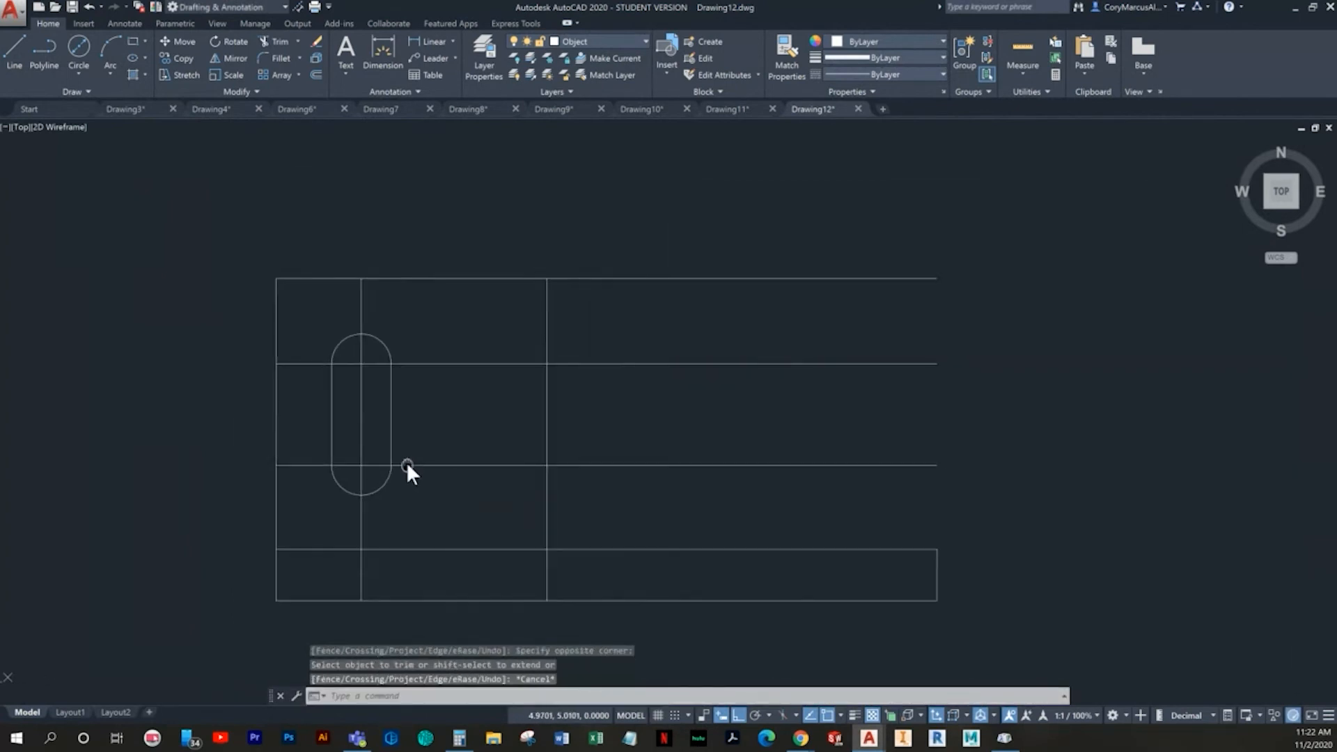
- Make the Center layer current and add center marks to the slot's upper and lower arcs
middle_drag(326, 481, 294, 488)
key(Escape)
key(Escape)
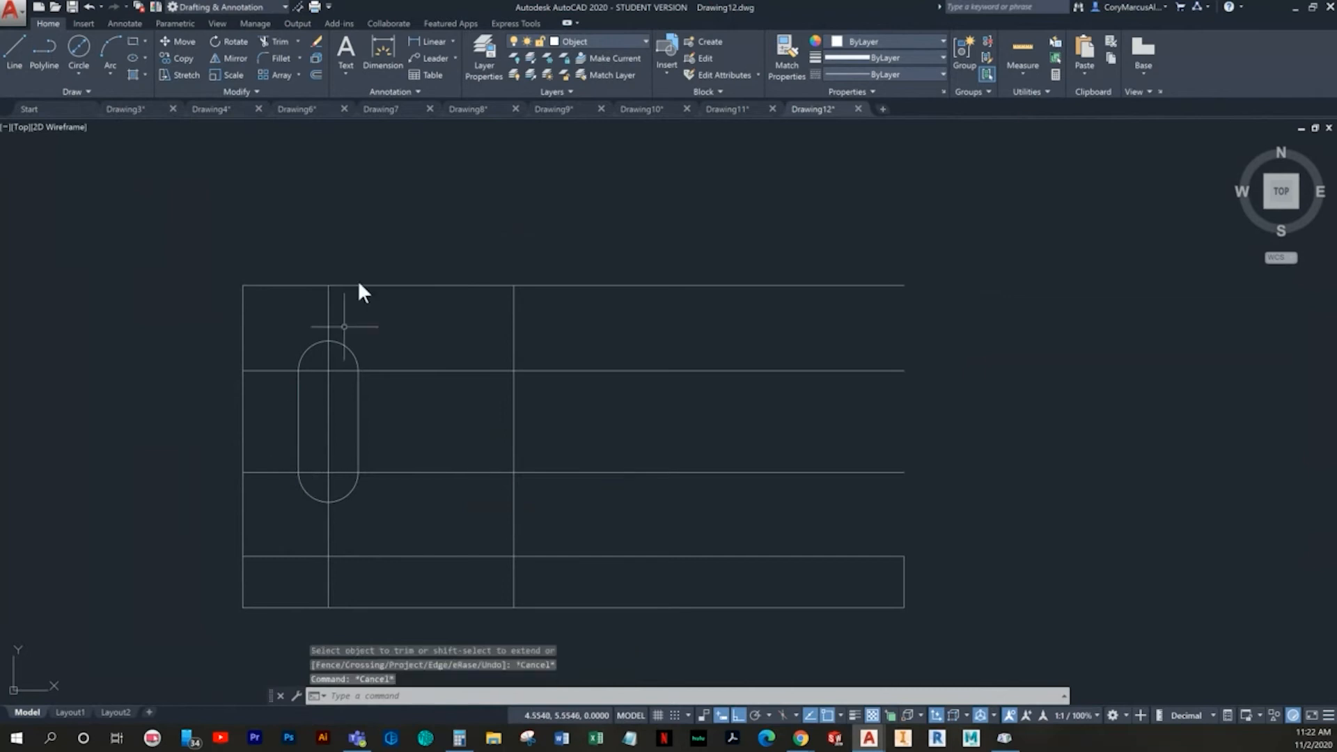
click(586, 39)
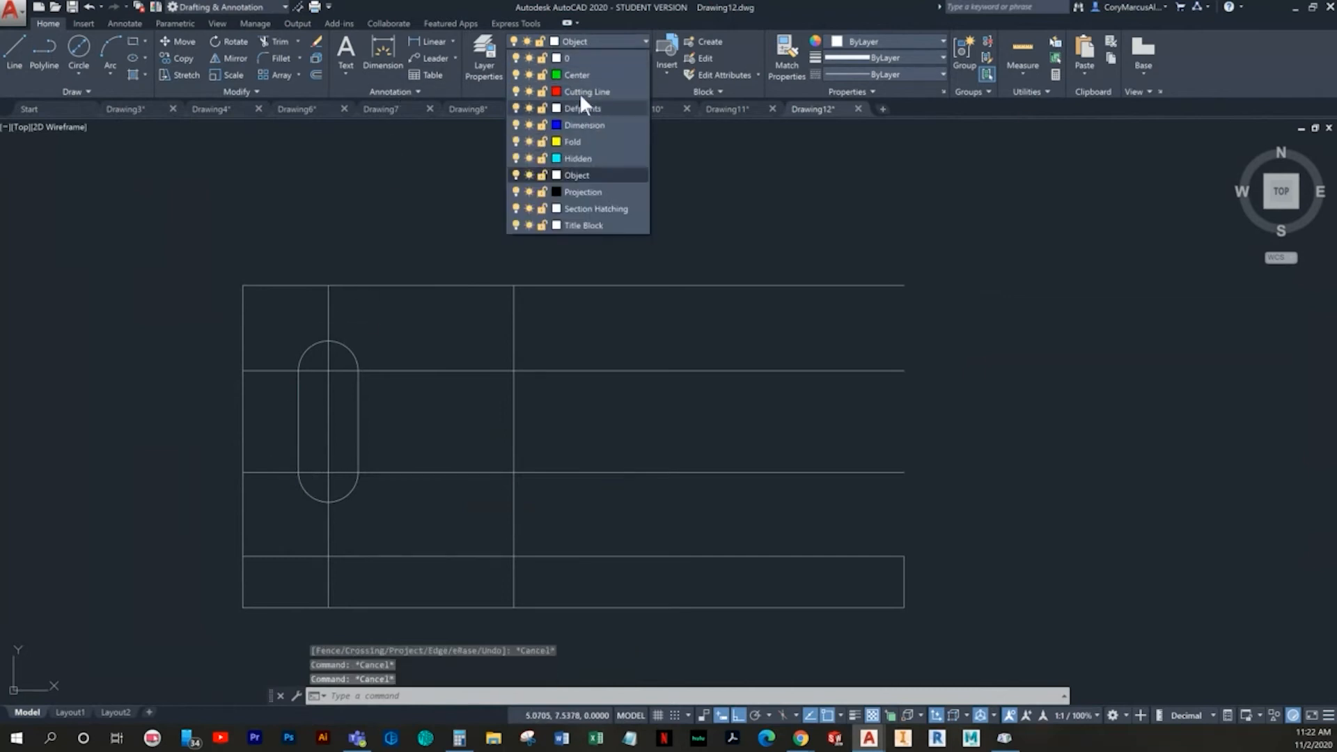
click(569, 76)
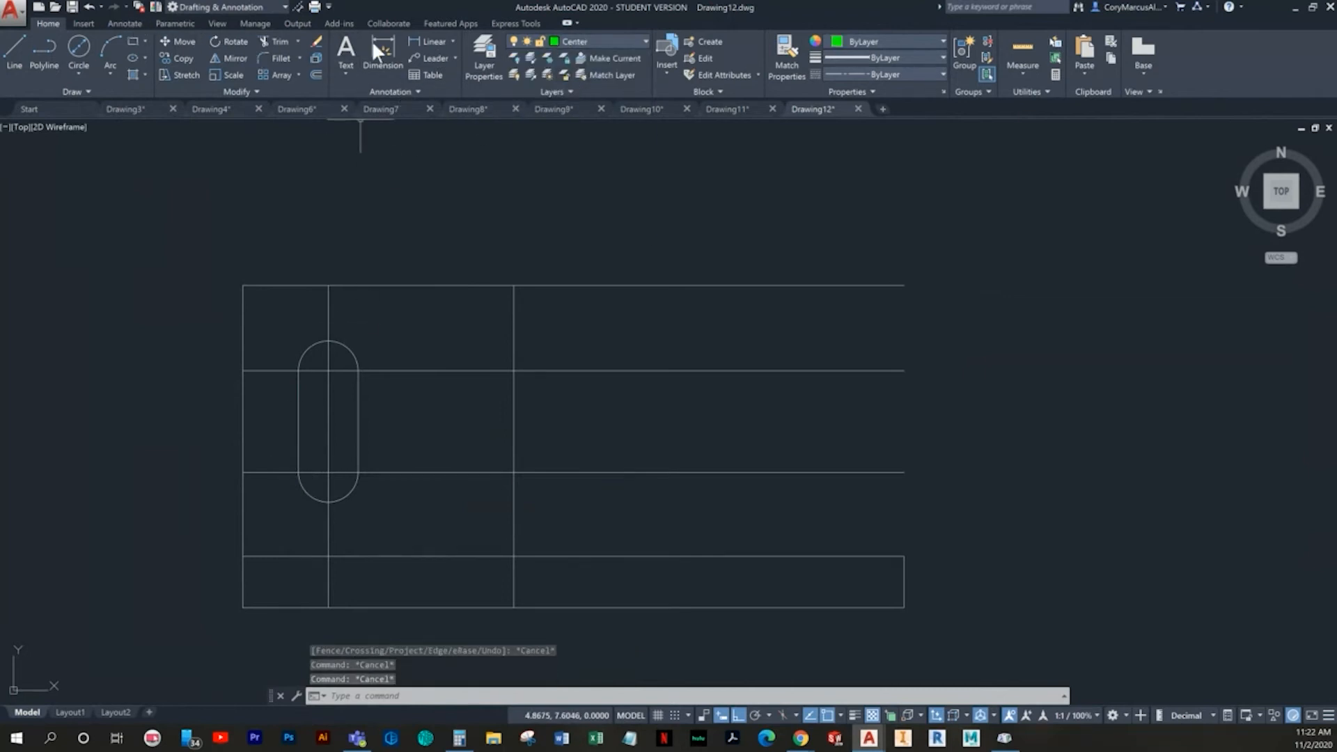
click(125, 22)
click(463, 47)
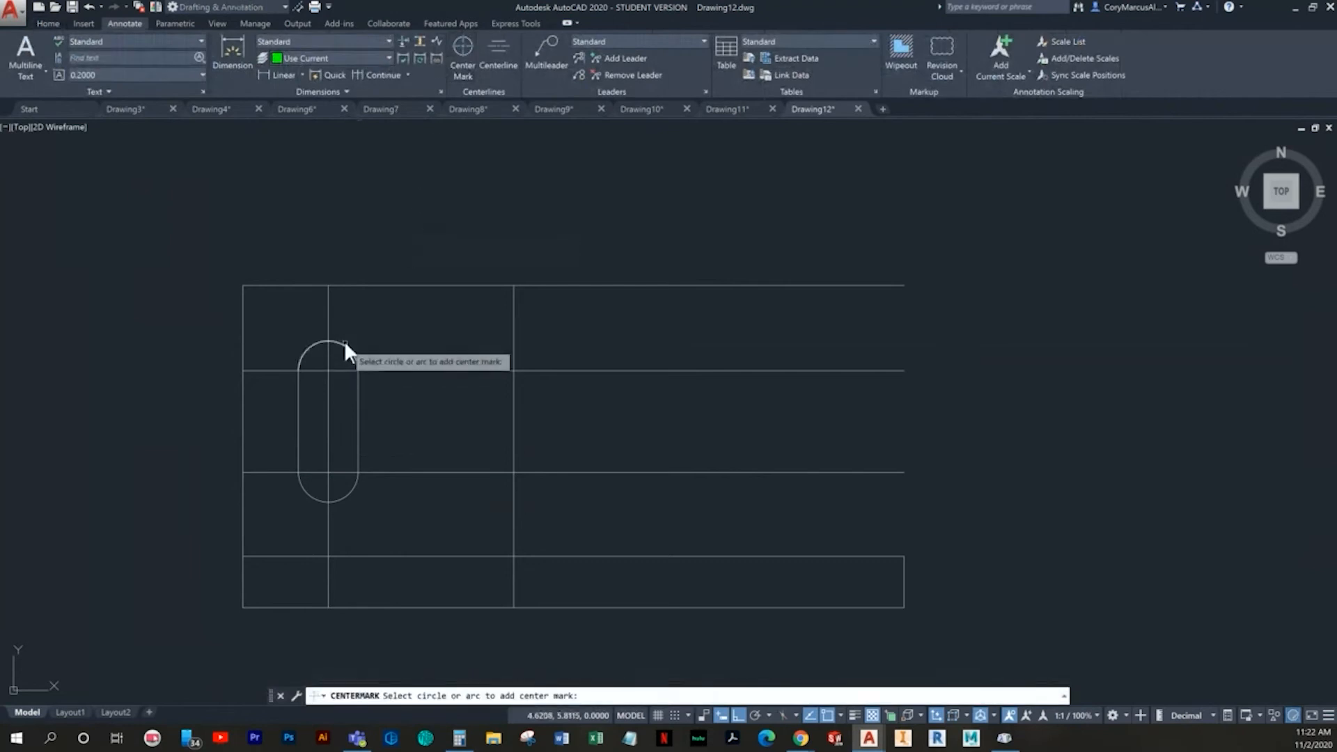
click(345, 341)
click(354, 487)
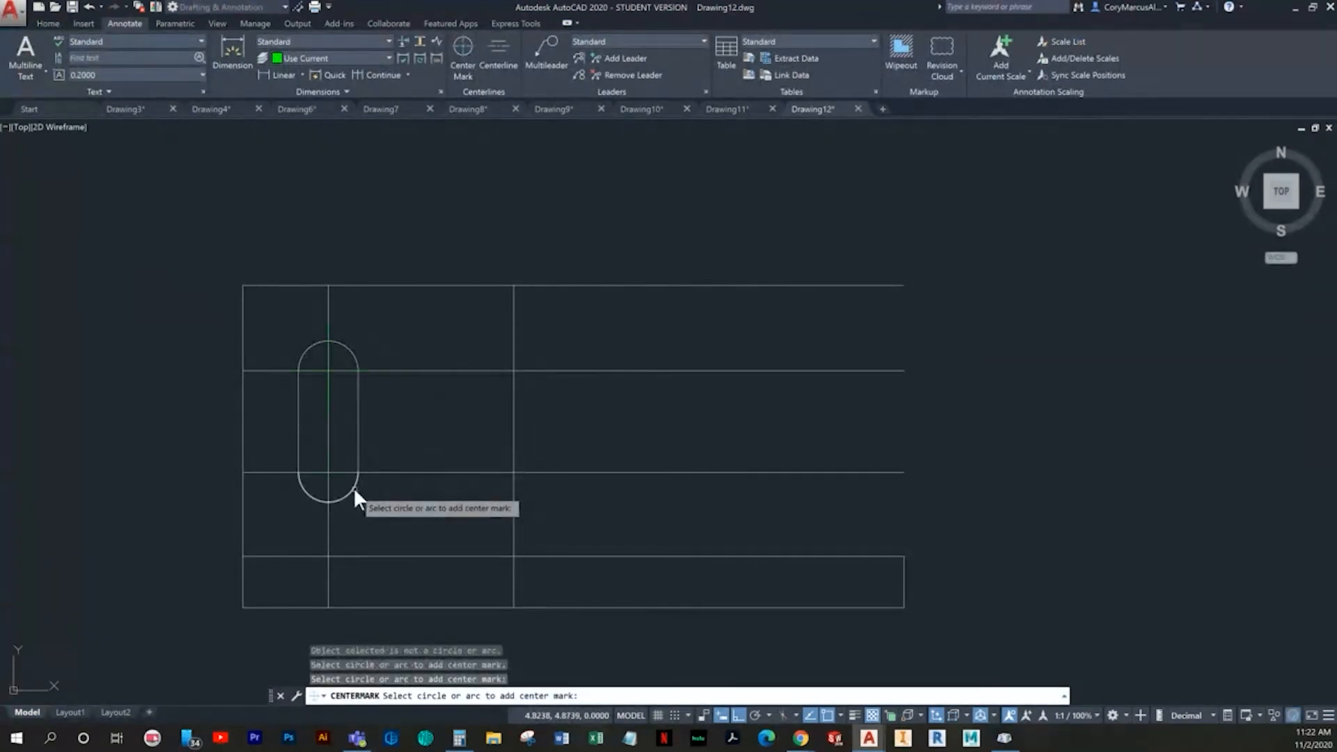
key(Escape)
key(Escape)
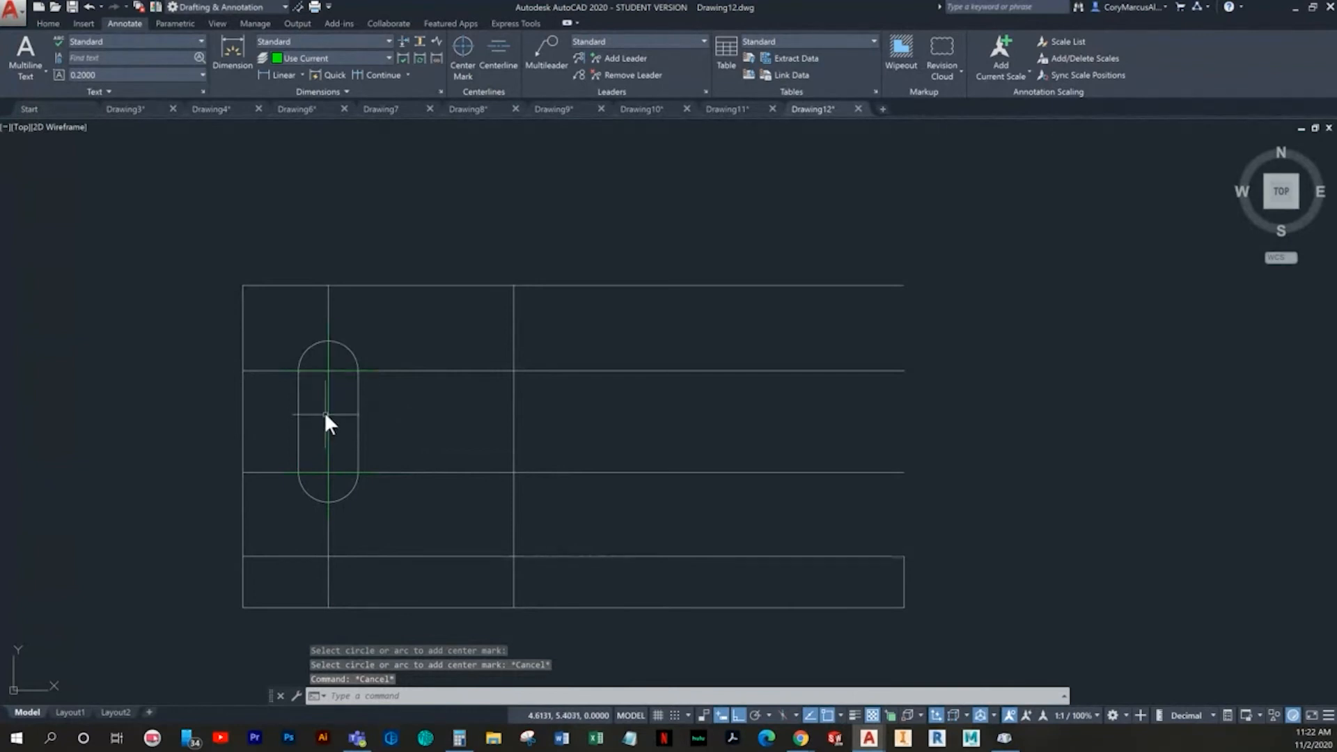
- Stretch the lower arm of the slot's upper center mark down toward the top end of the lower center mark
click(324, 395)
click(330, 399)
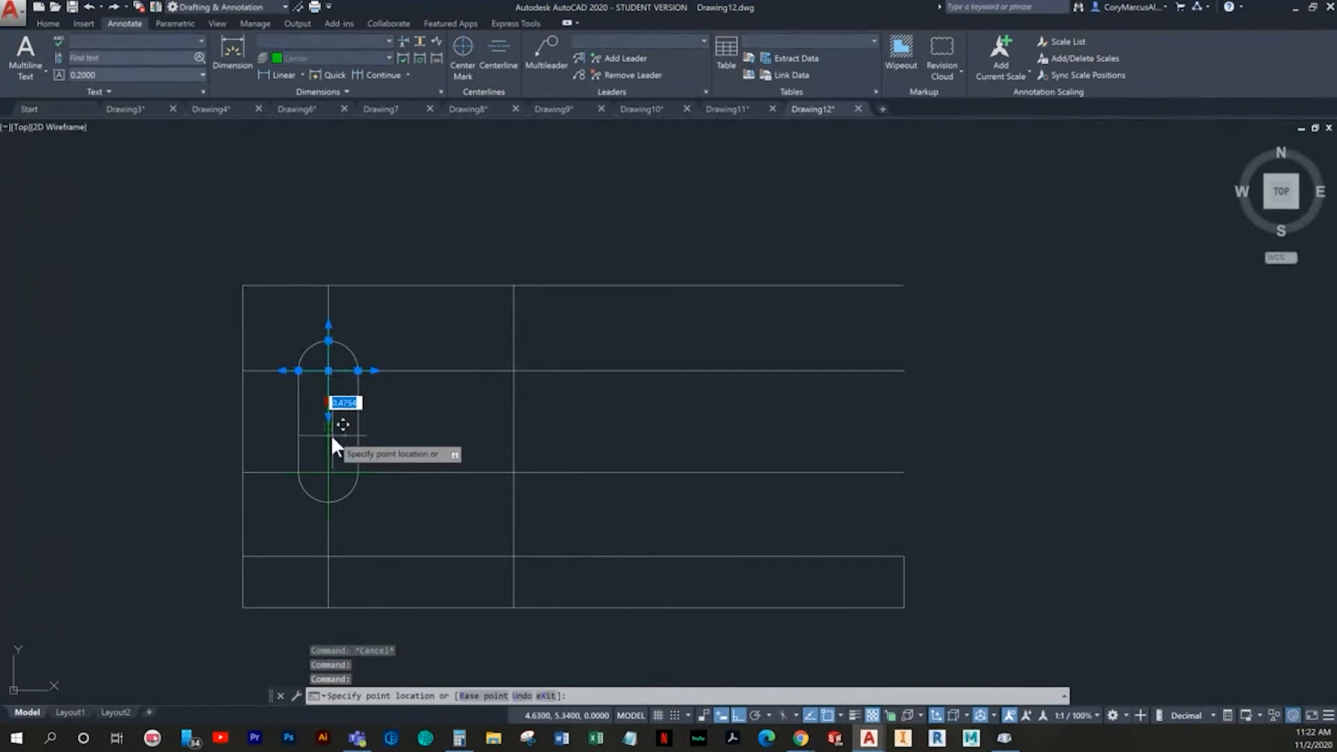
key(Escape)
click(328, 459)
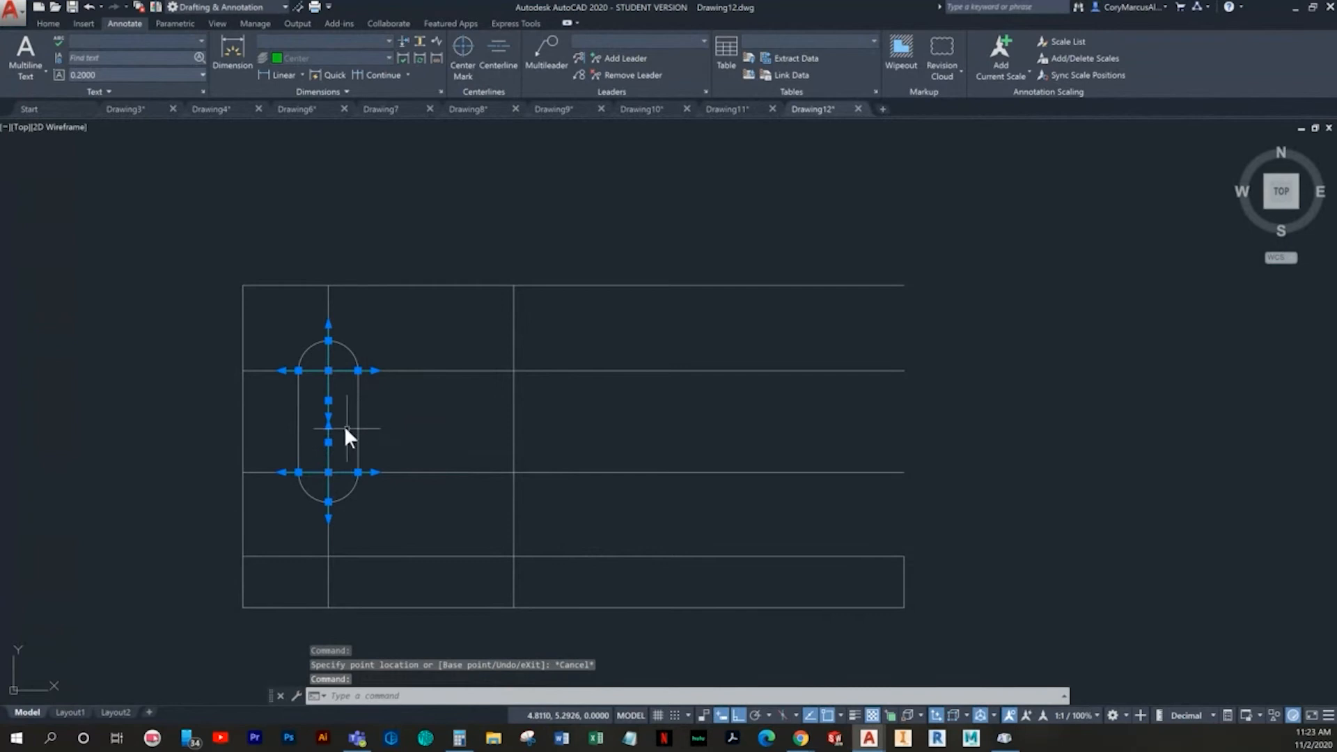
click(328, 399)
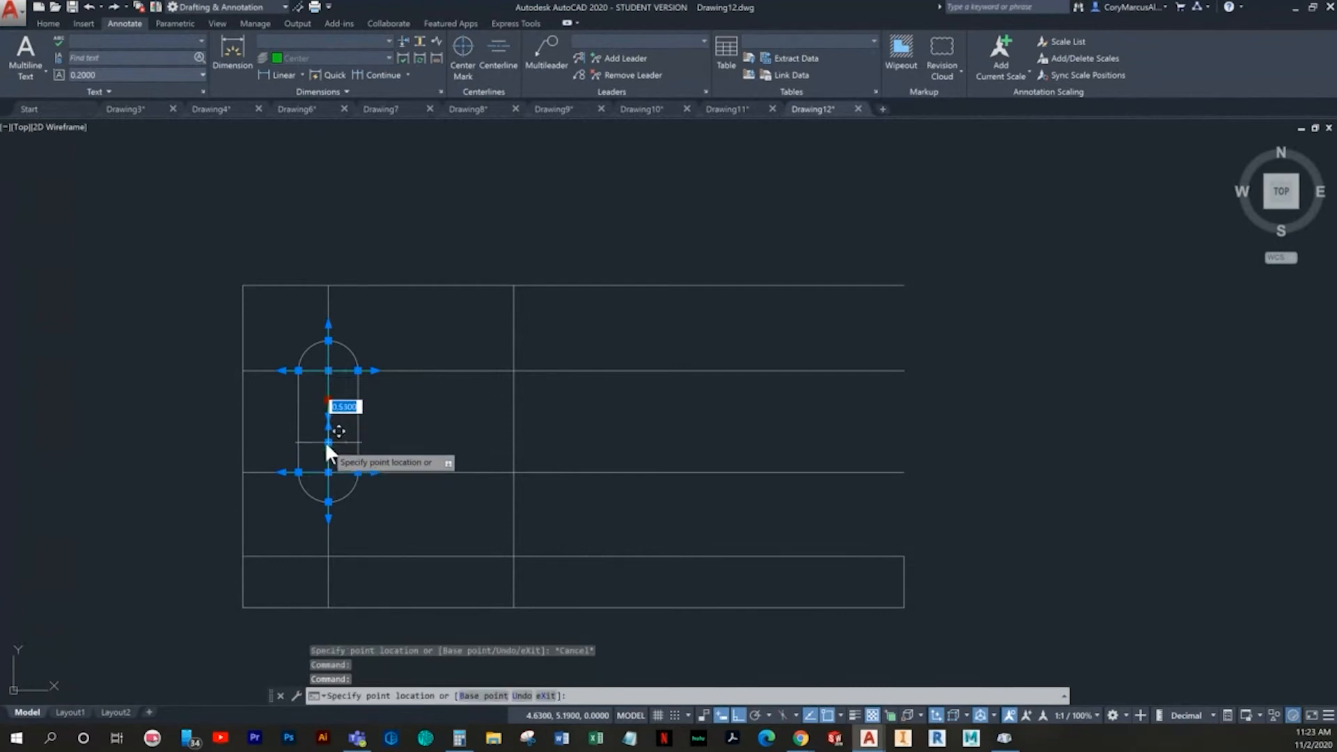
scroll(324, 441, up, 3)
key(Escape)
key(Escape)
- Copy the slot outline with both center marks from its upper arc center to the second inner vertical line on the same horizontal line
scroll(396, 446, down, 4)
click(415, 441)
click(390, 414)
scroll(408, 344, up, 4)
click(390, 367)
click(270, 364)
click(222, 472)
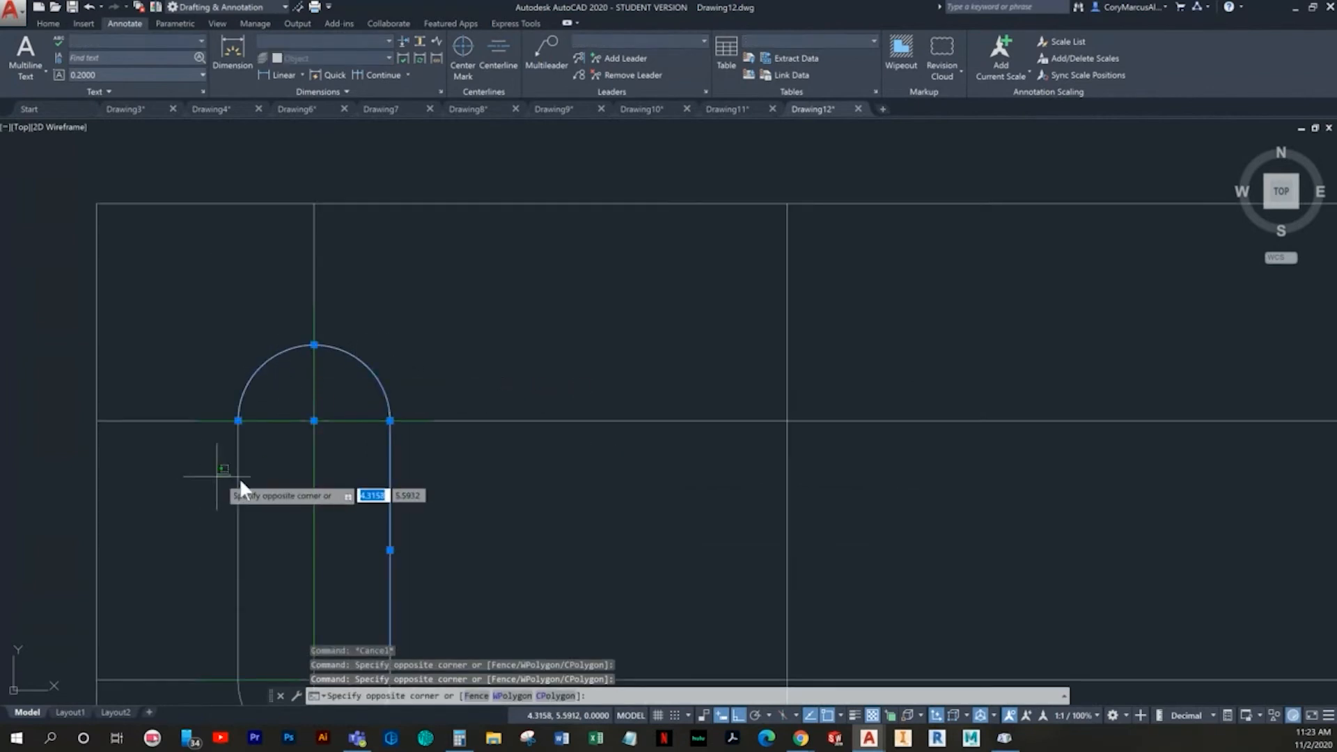
click(258, 484)
click(260, 485)
click(215, 482)
middle_drag(296, 486, 306, 335)
click(461, 607)
click(293, 587)
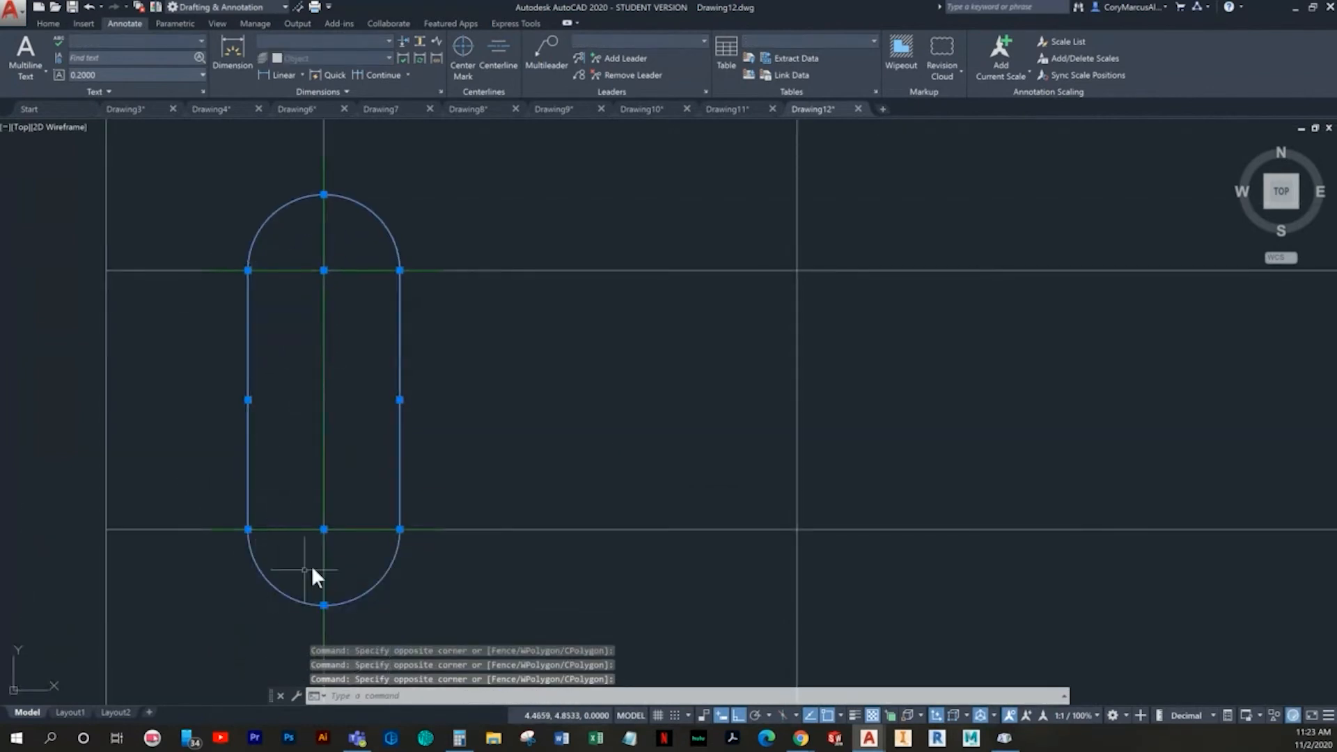
click(323, 628)
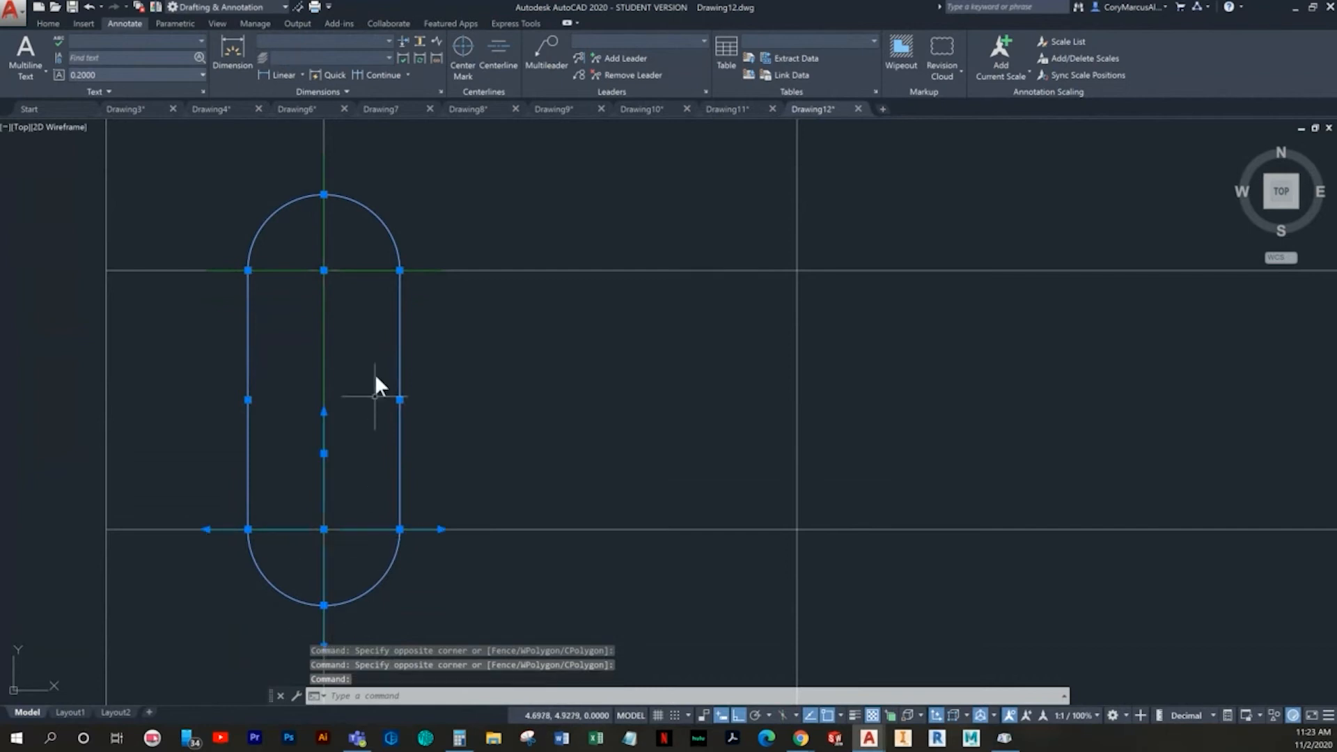
click(323, 169)
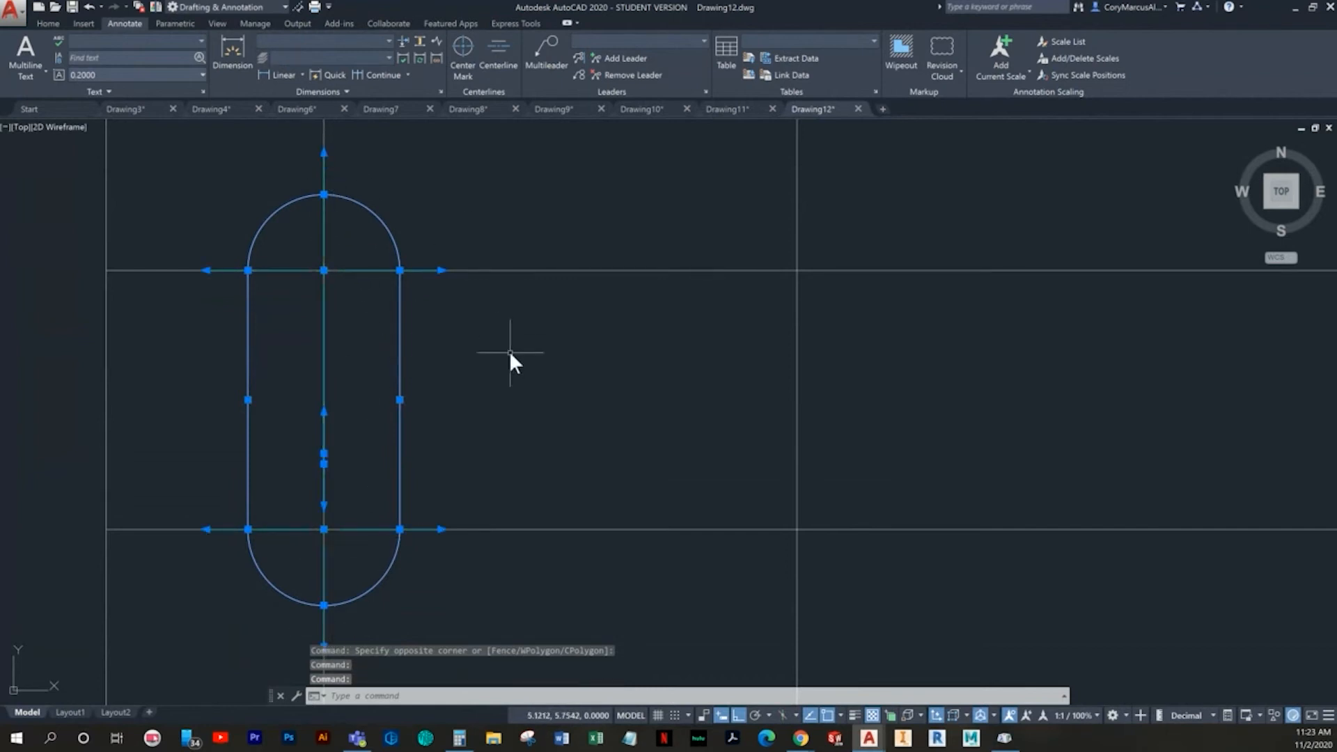
scroll(397, 382, down, 2)
click(57, 20)
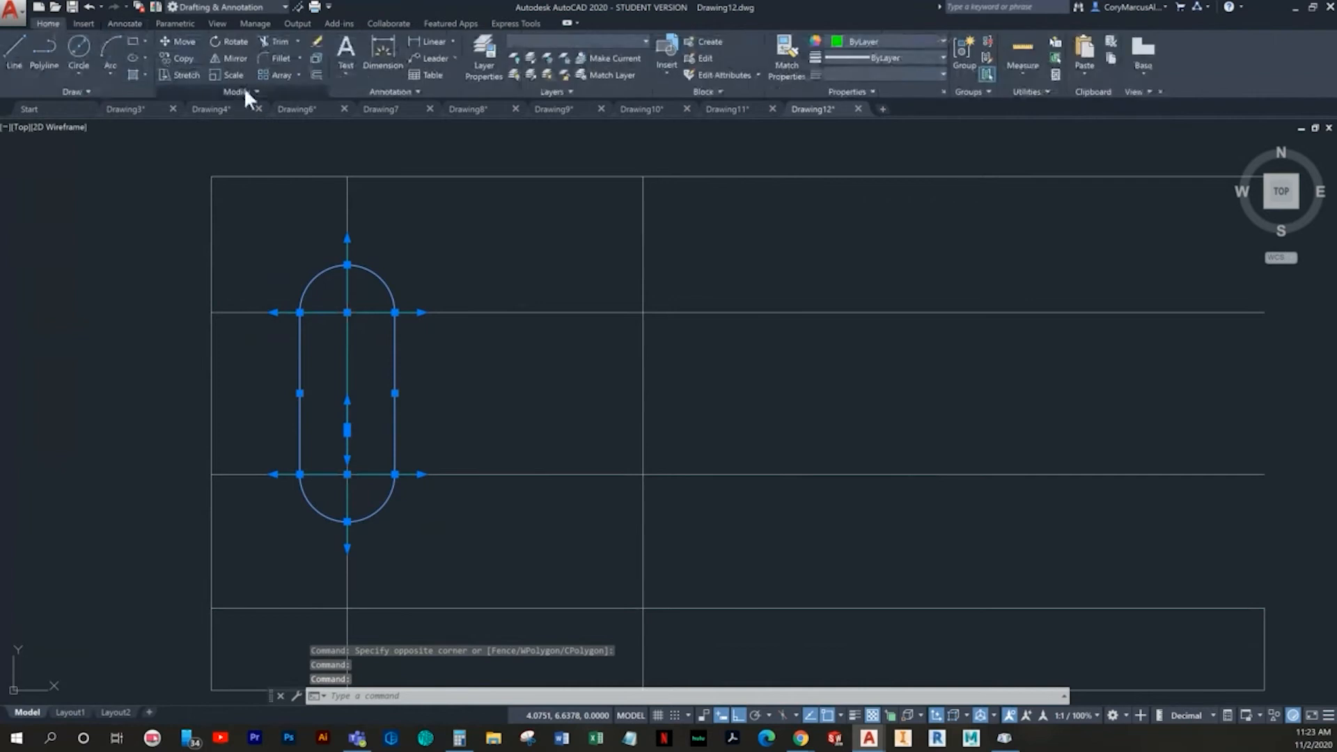
click(182, 55)
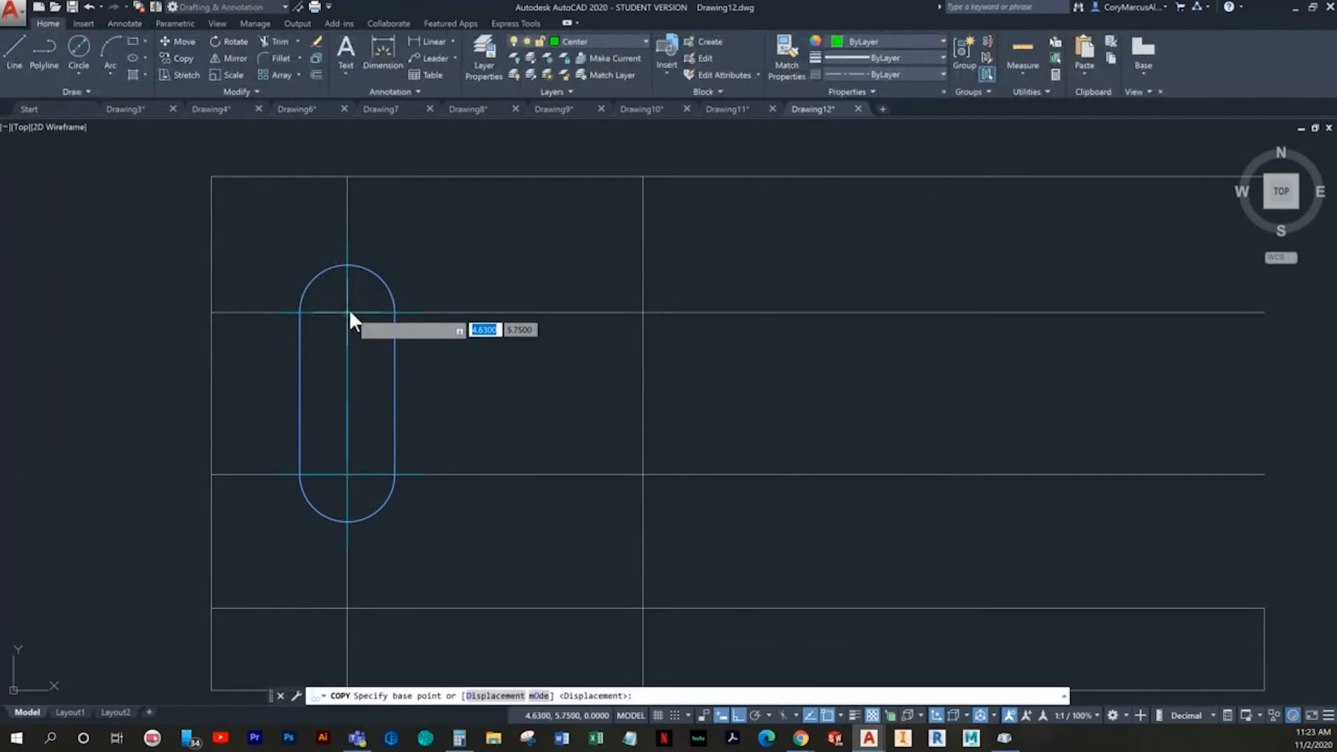
scroll(350, 312, up, 5)
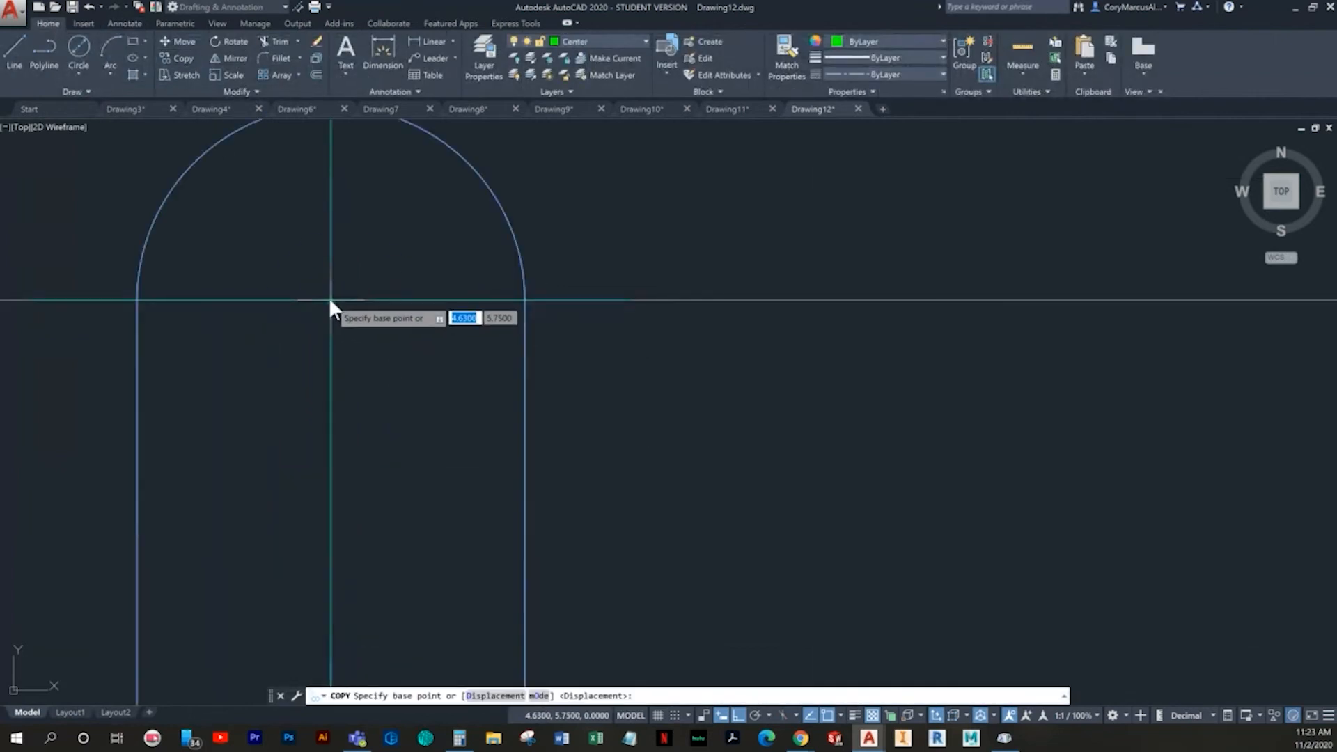
click(332, 302)
scroll(331, 302, down, 3)
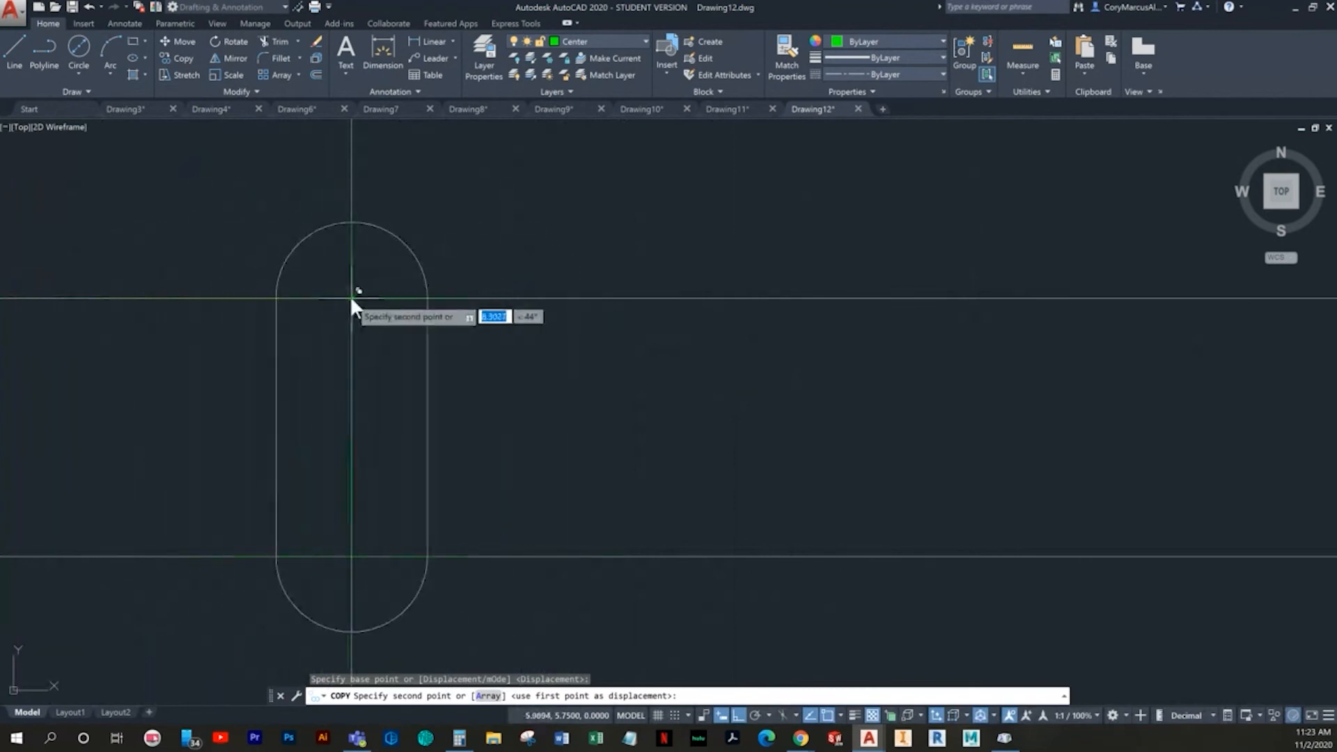
click(350, 295)
scroll(459, 335, down, 3)
key(Escape)
- Erase the two horizontal and two vertical construction lines that run through the slots
click(638, 460)
click(506, 293)
key(Delete)
click(451, 262)
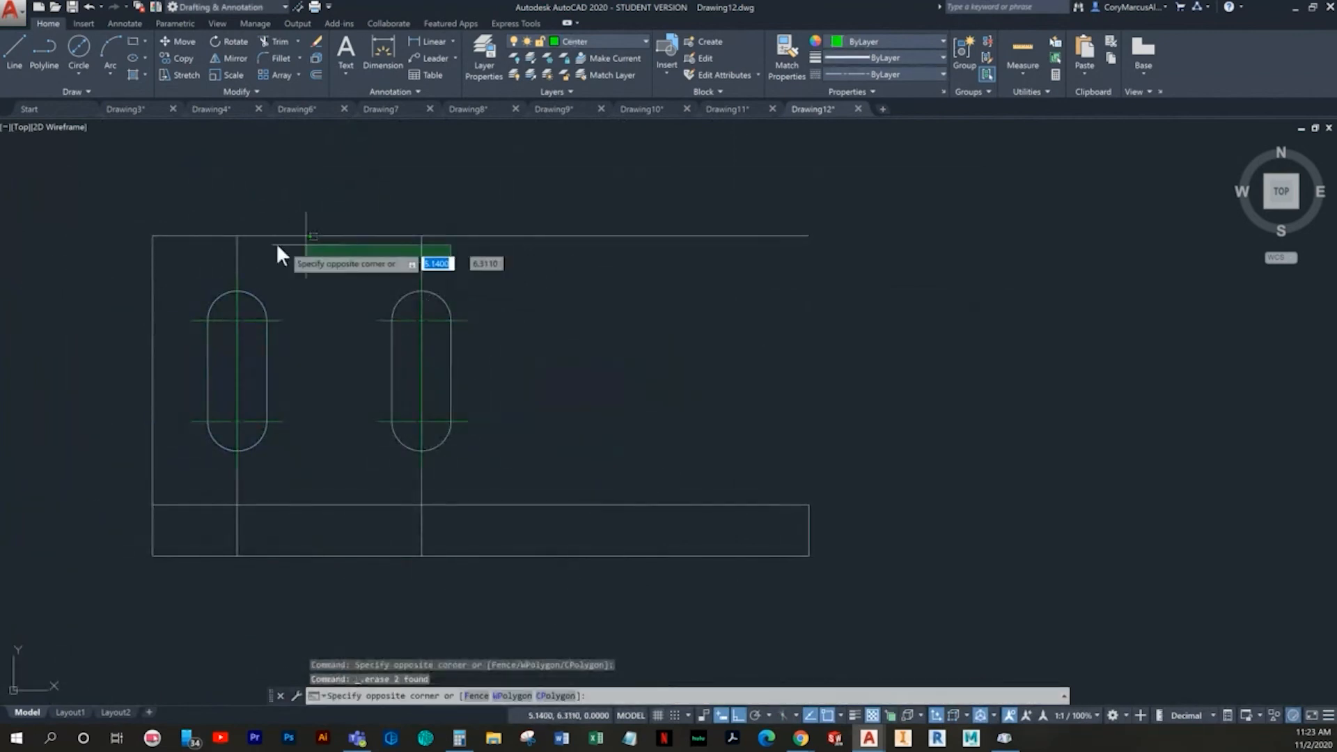
click(223, 254)
key(Delete)
- Shorten the lower arm of the left slot's upper center mark so it ends slightly below the upper arc's center
middle_drag(383, 453, 444, 442)
scroll(289, 404, up, 5)
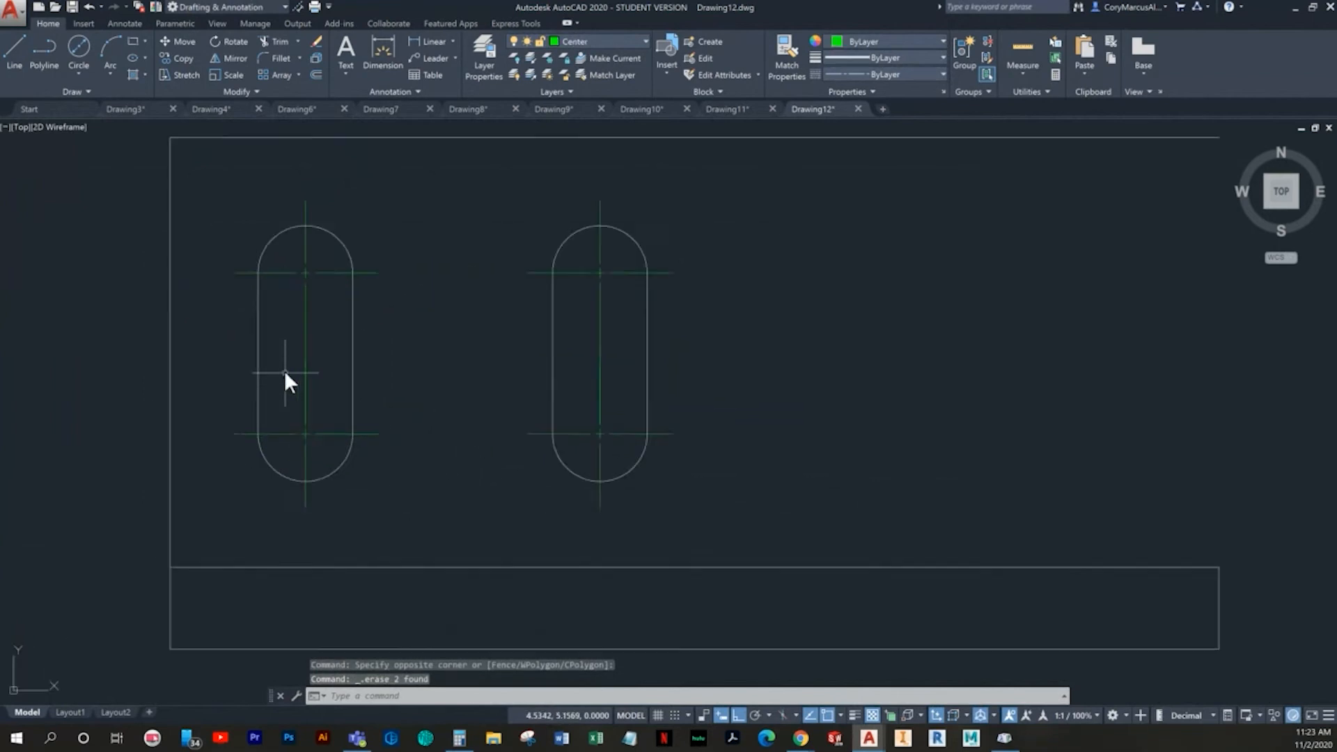
click(357, 253)
click(304, 278)
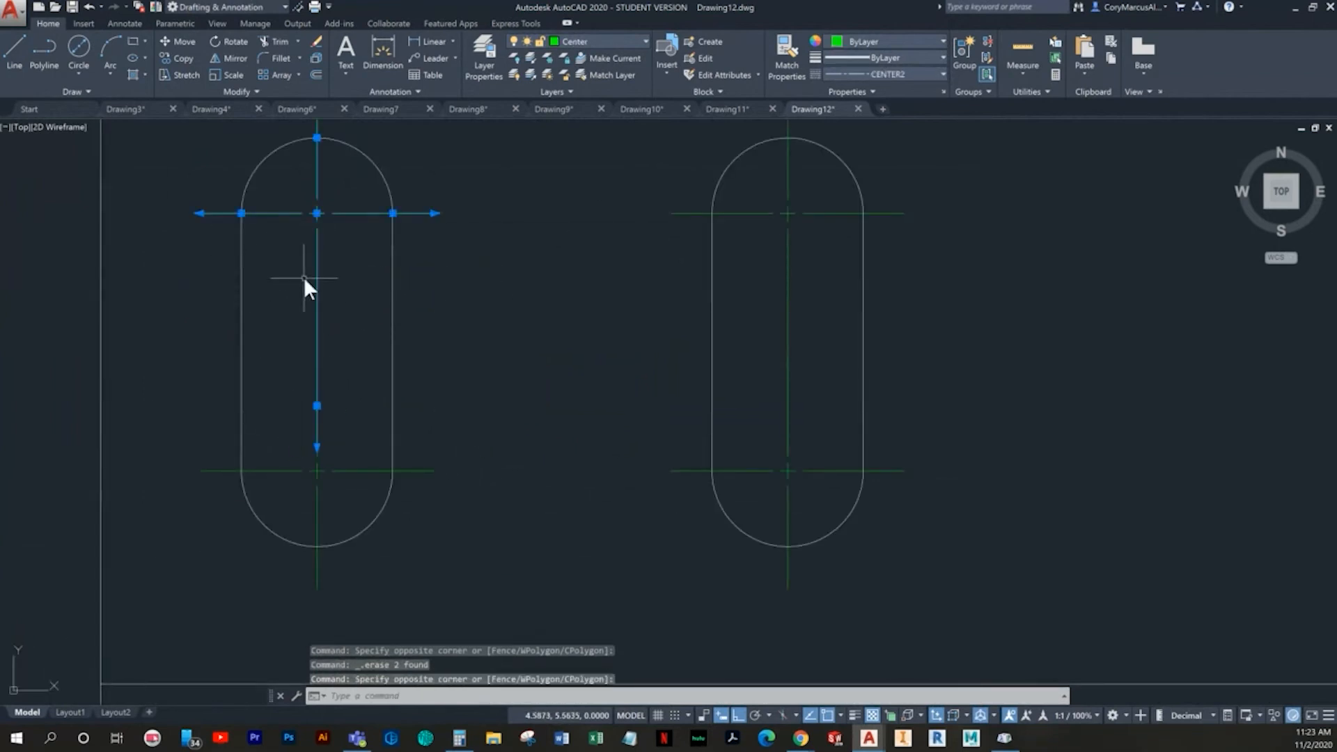
click(317, 405)
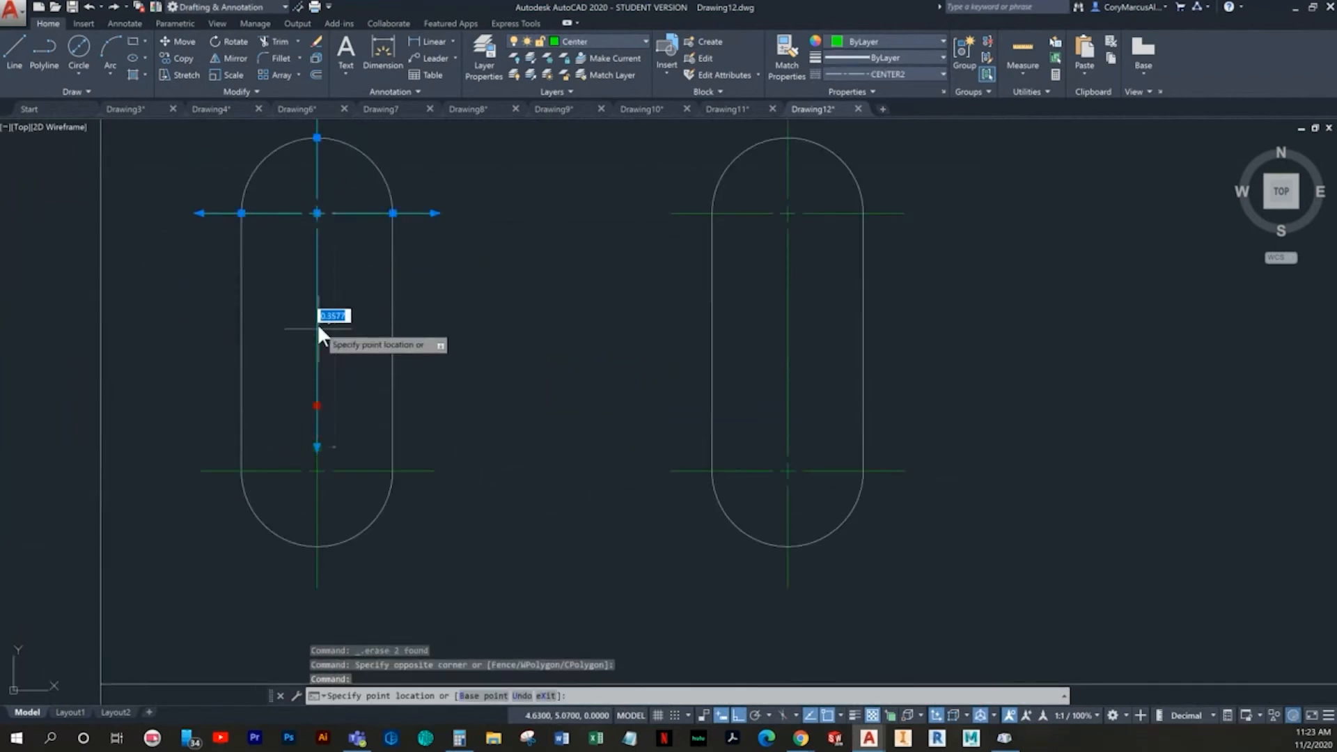
click(317, 447)
click(317, 447)
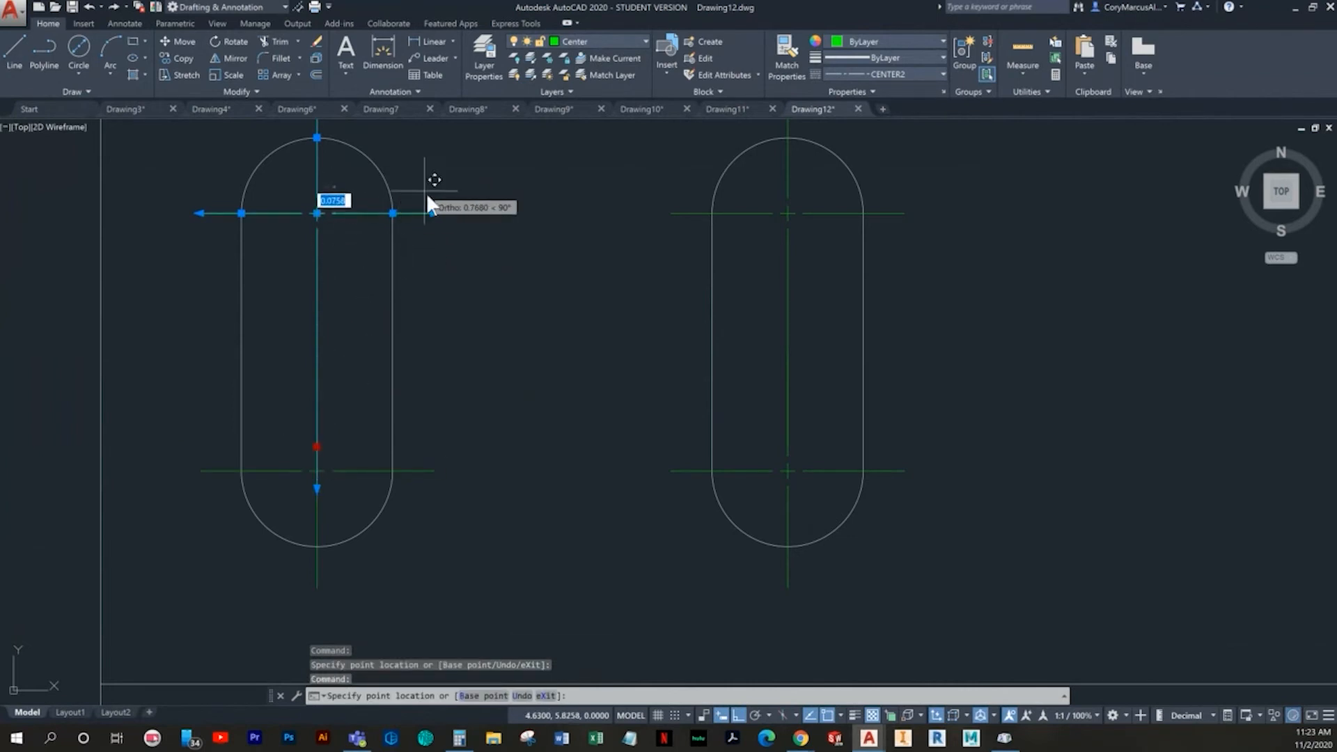
click(448, 272)
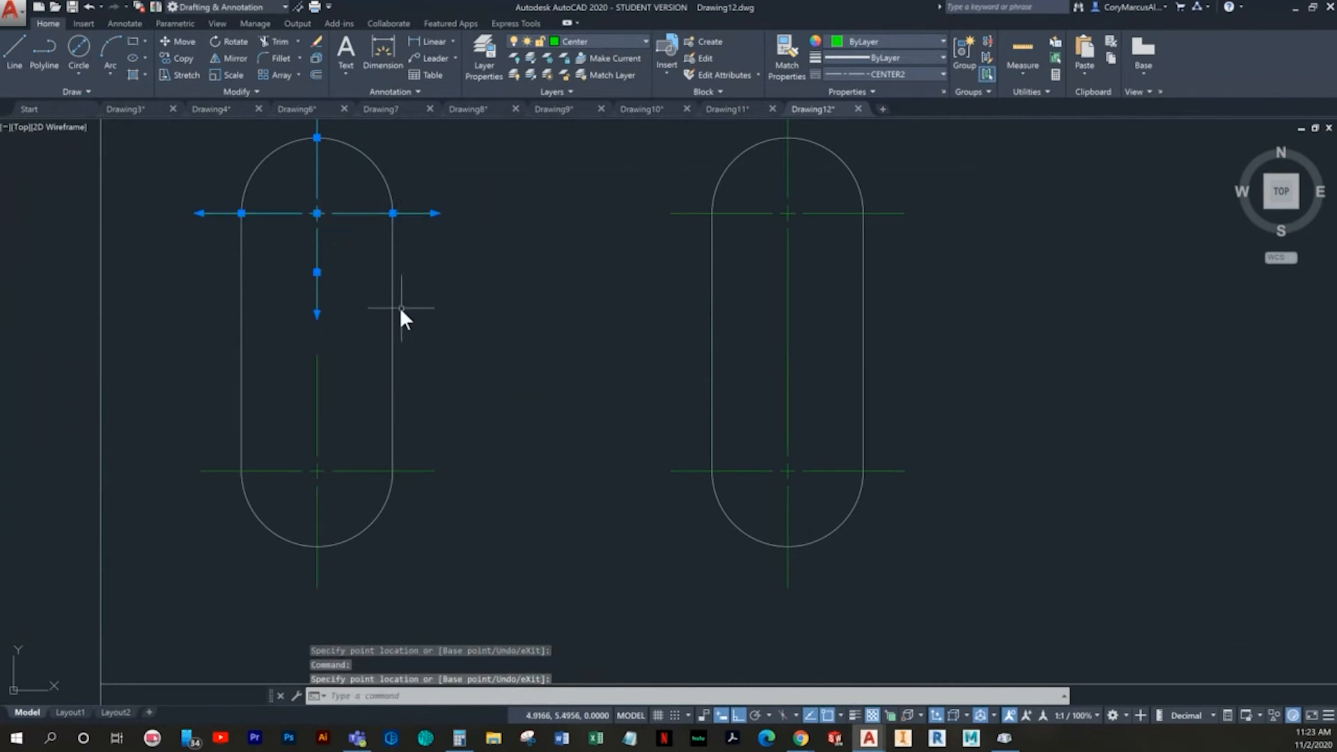
- Stretch the lower arm of the left slot's upper center mark down to the top end of the lower center mark
click(317, 271)
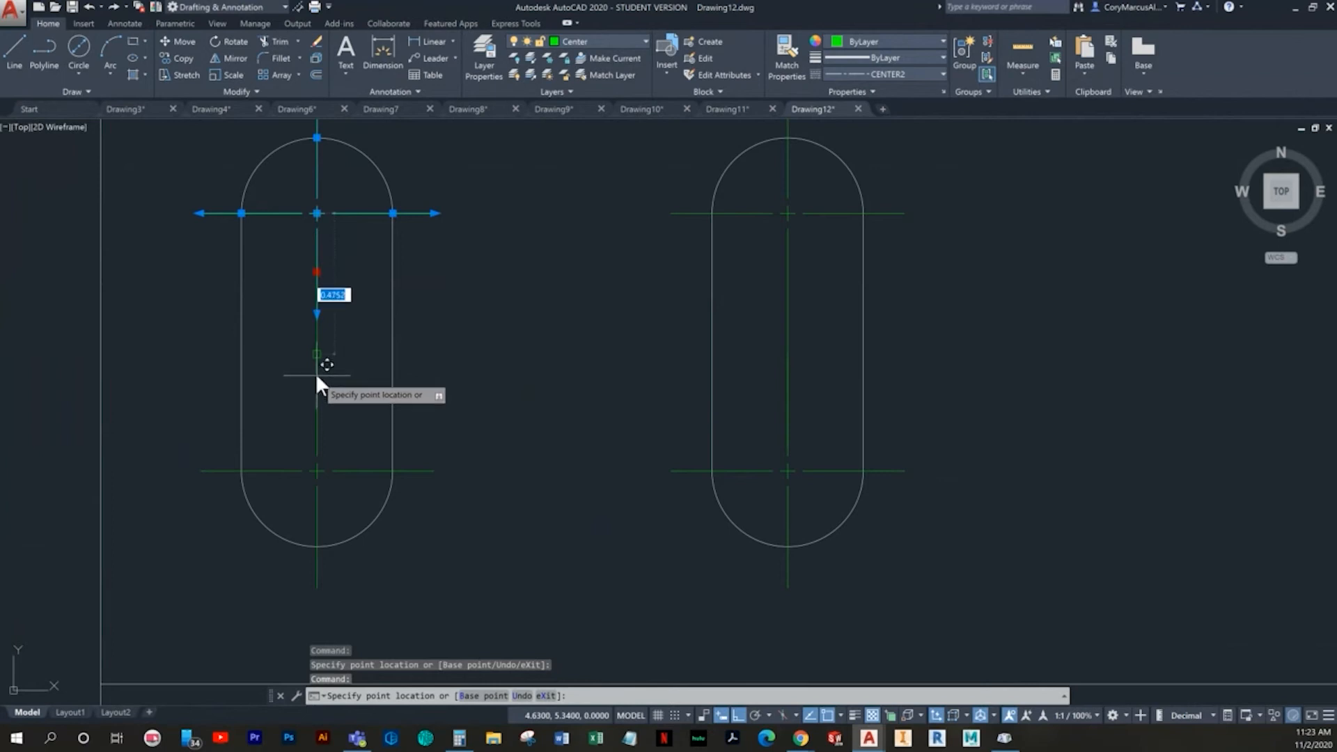
click(316, 353)
key(Escape)
scroll(594, 400, down, 3)
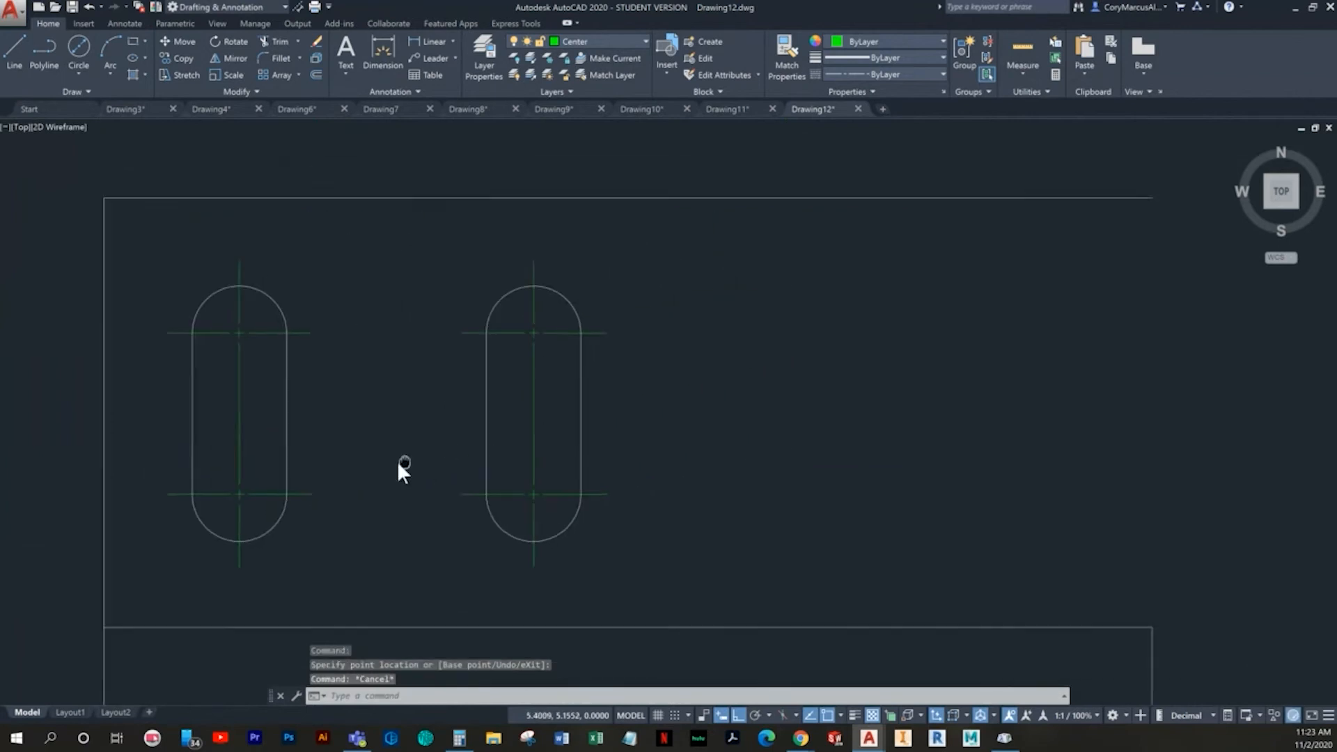
- Adjust the lower arm of the right slot's upper center mark so it ends at the top end of the lower center mark
click(528, 358)
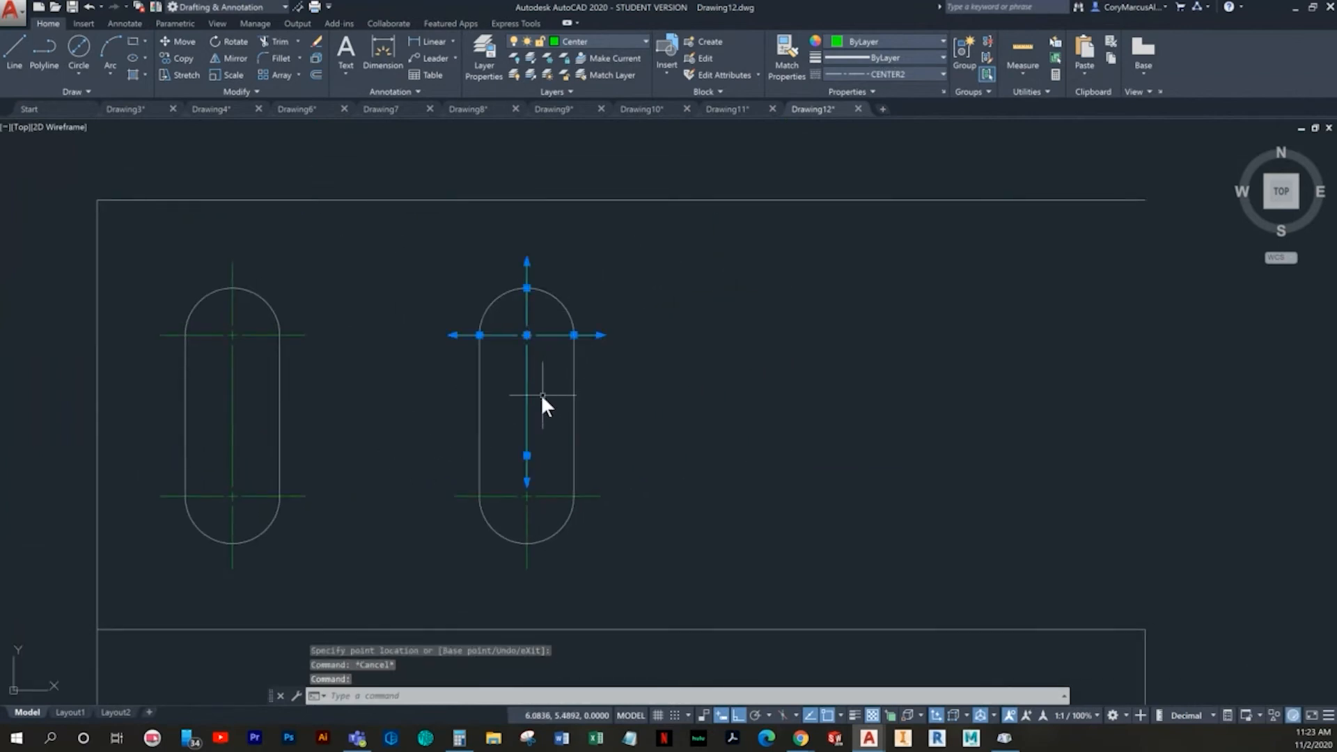
click(526, 456)
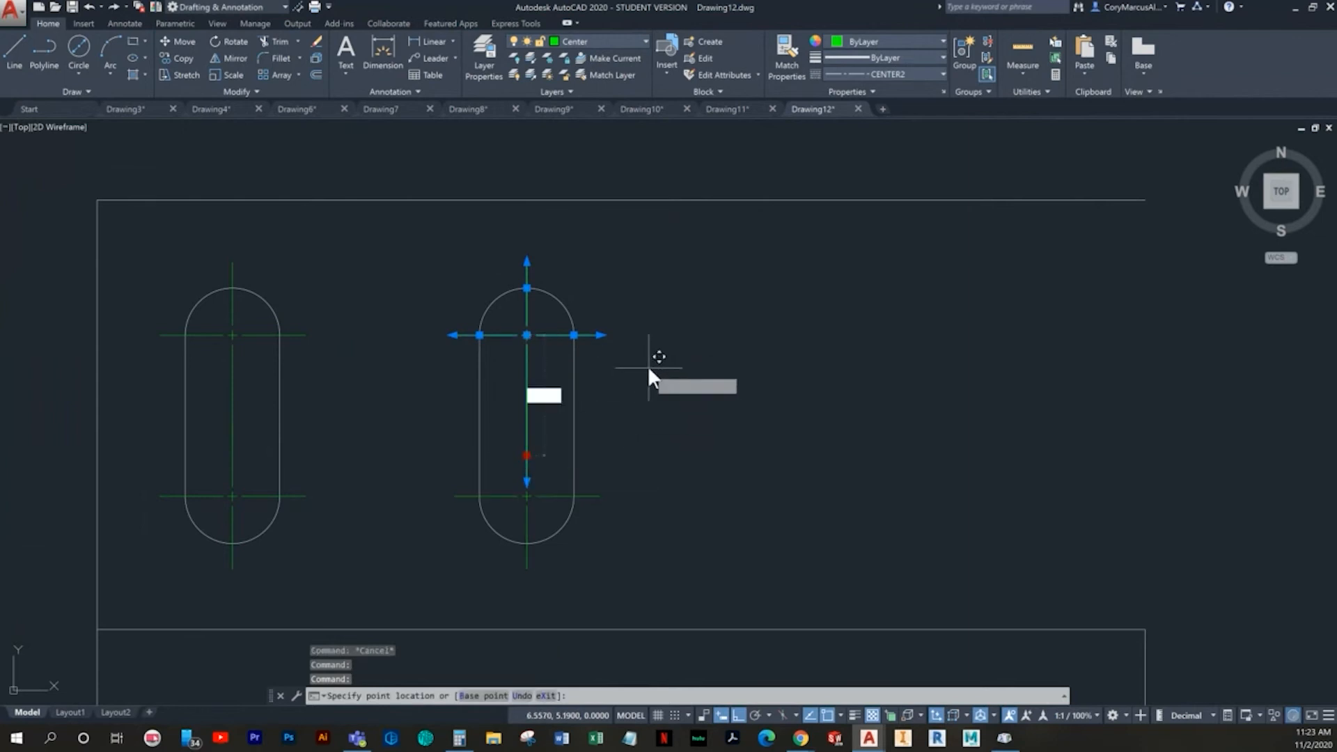
click(626, 322)
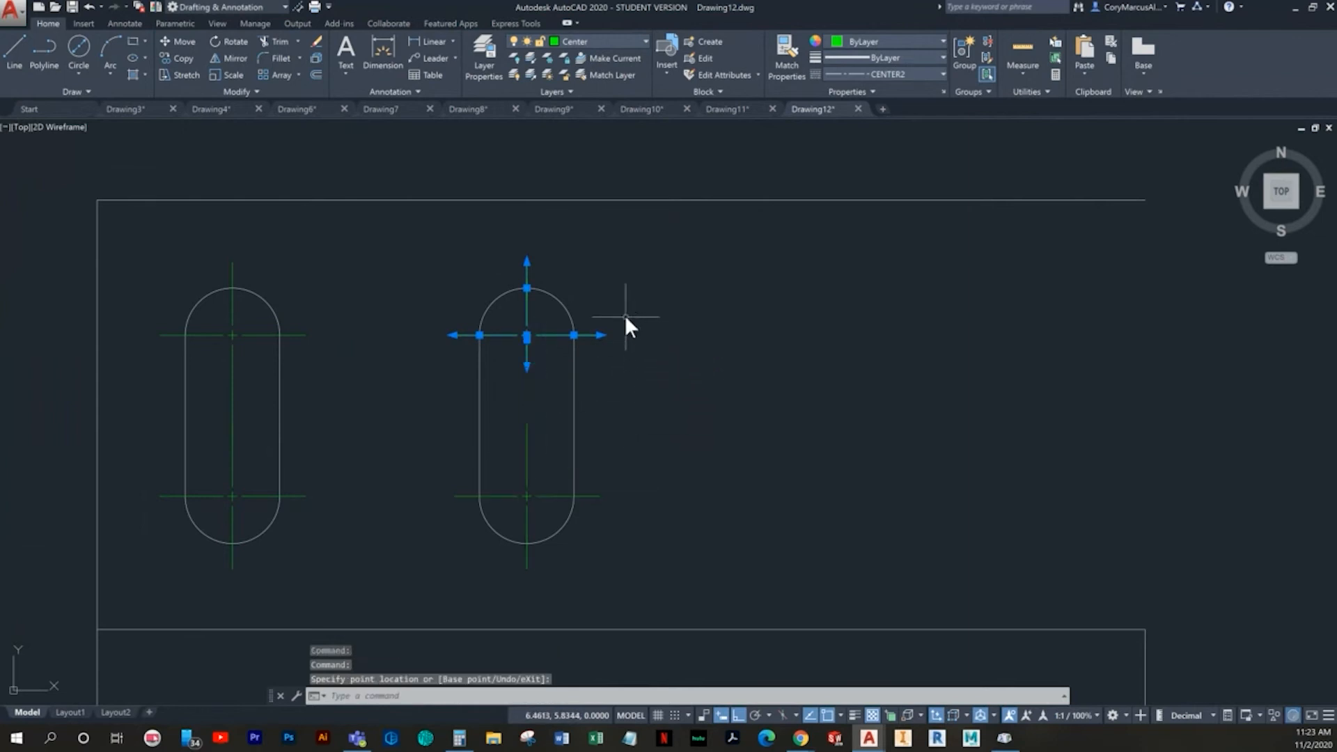
click(527, 340)
click(526, 423)
key(Escape)
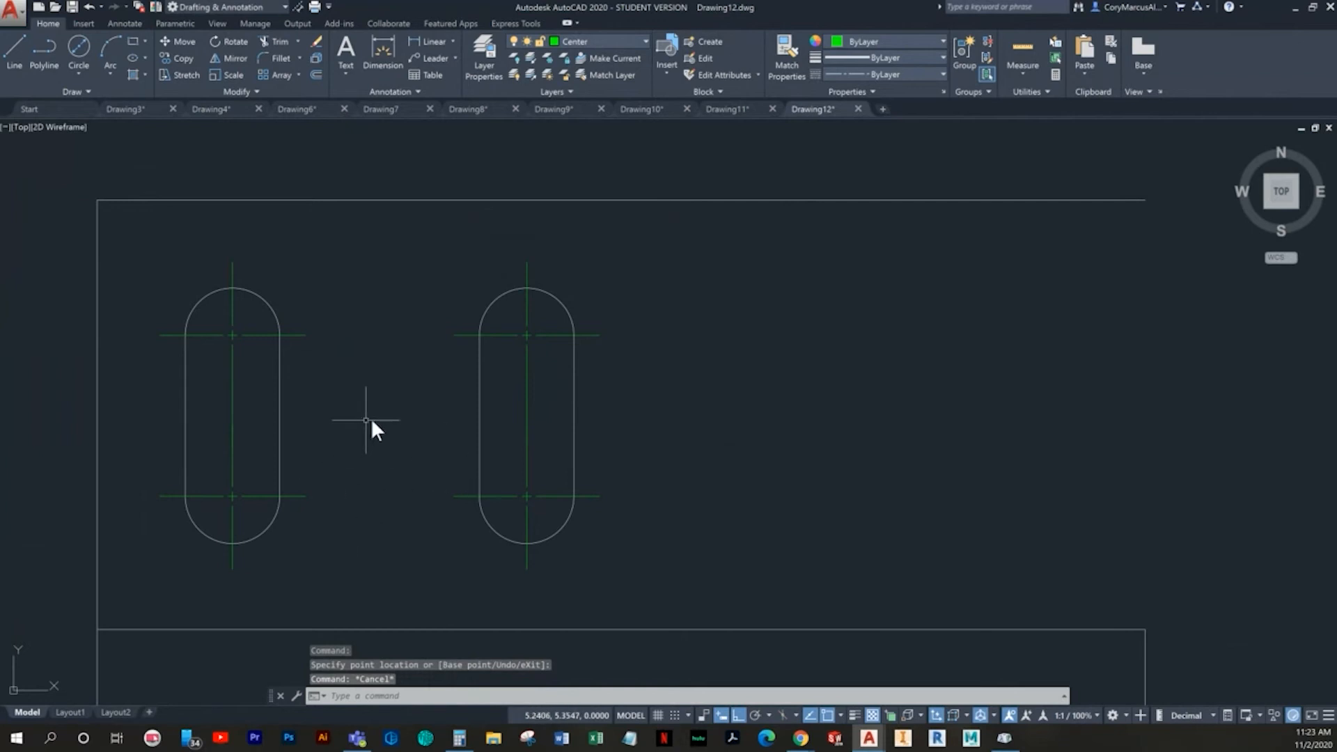
- Offset the profile's left vertical edge 1.25 to the right, between the two slots
scroll(449, 396, down, 2)
text(o)
key(Return)
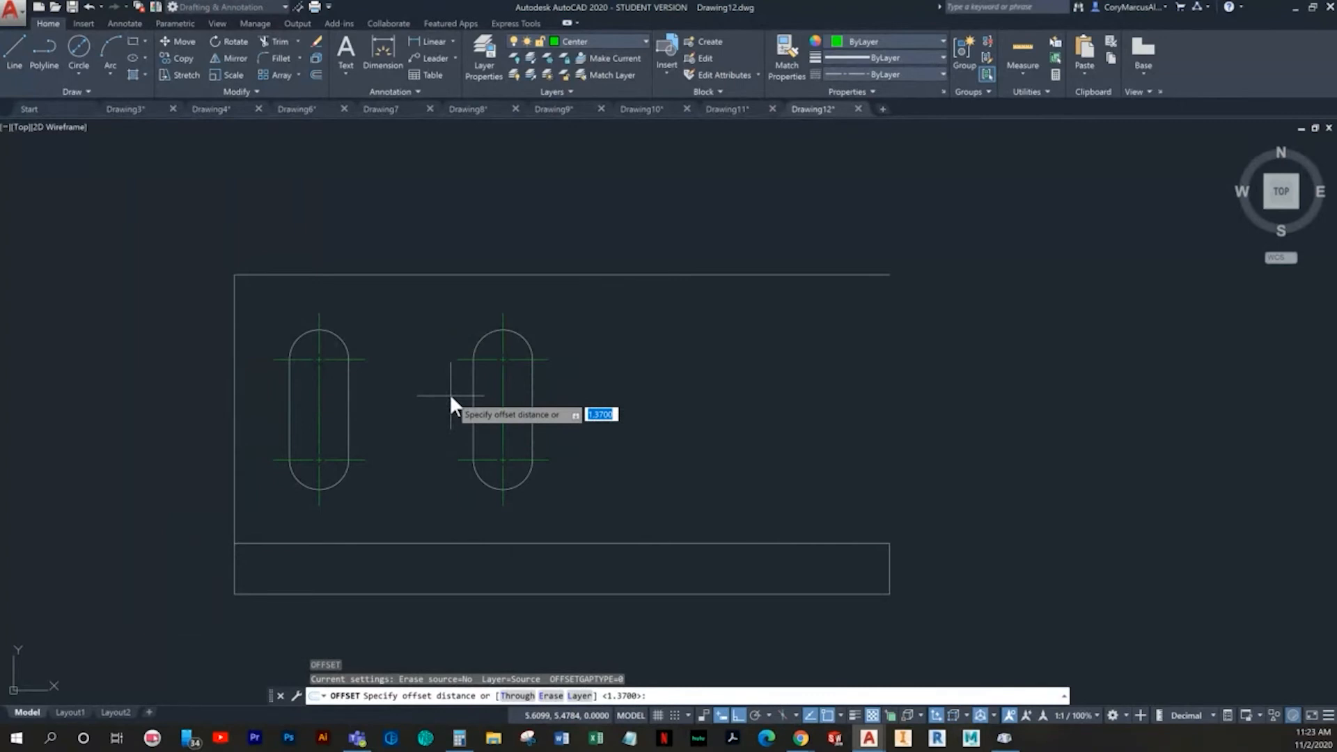
text(1.25)
key(Return)
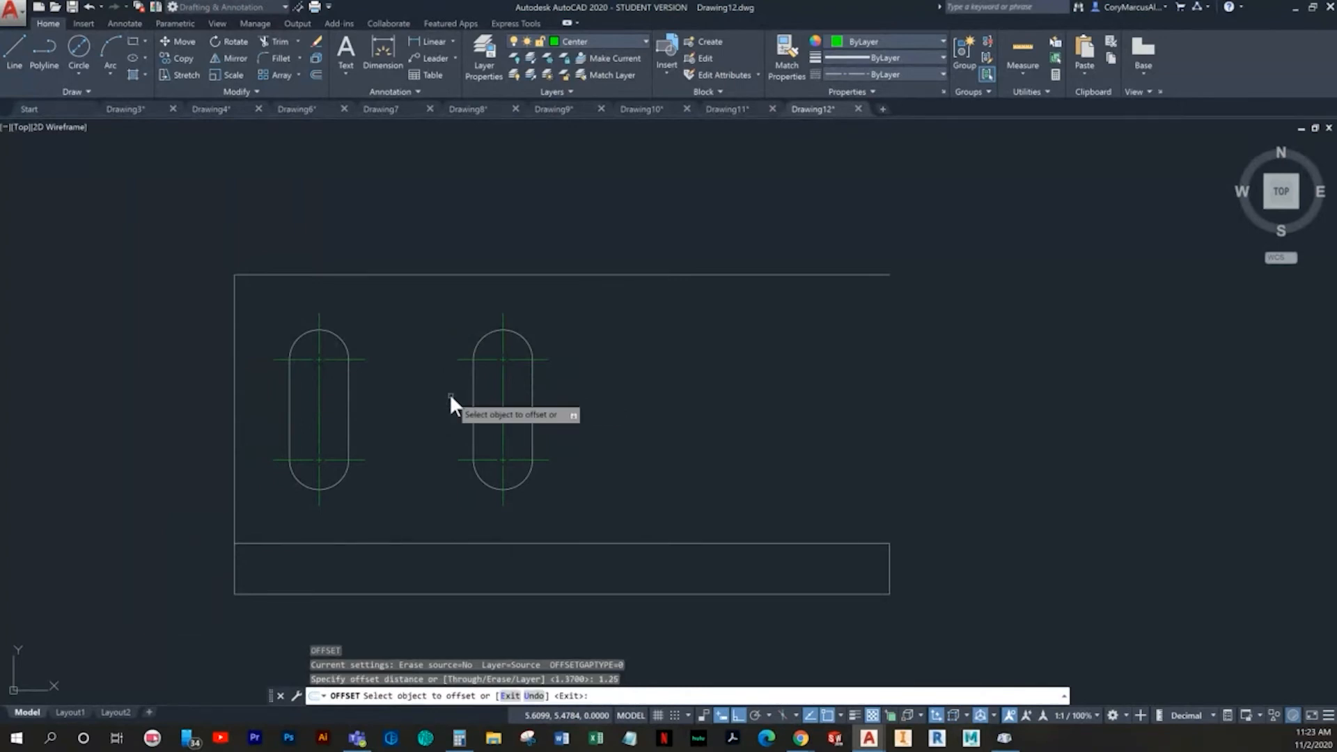
click(234, 308)
click(371, 308)
key(Escape)
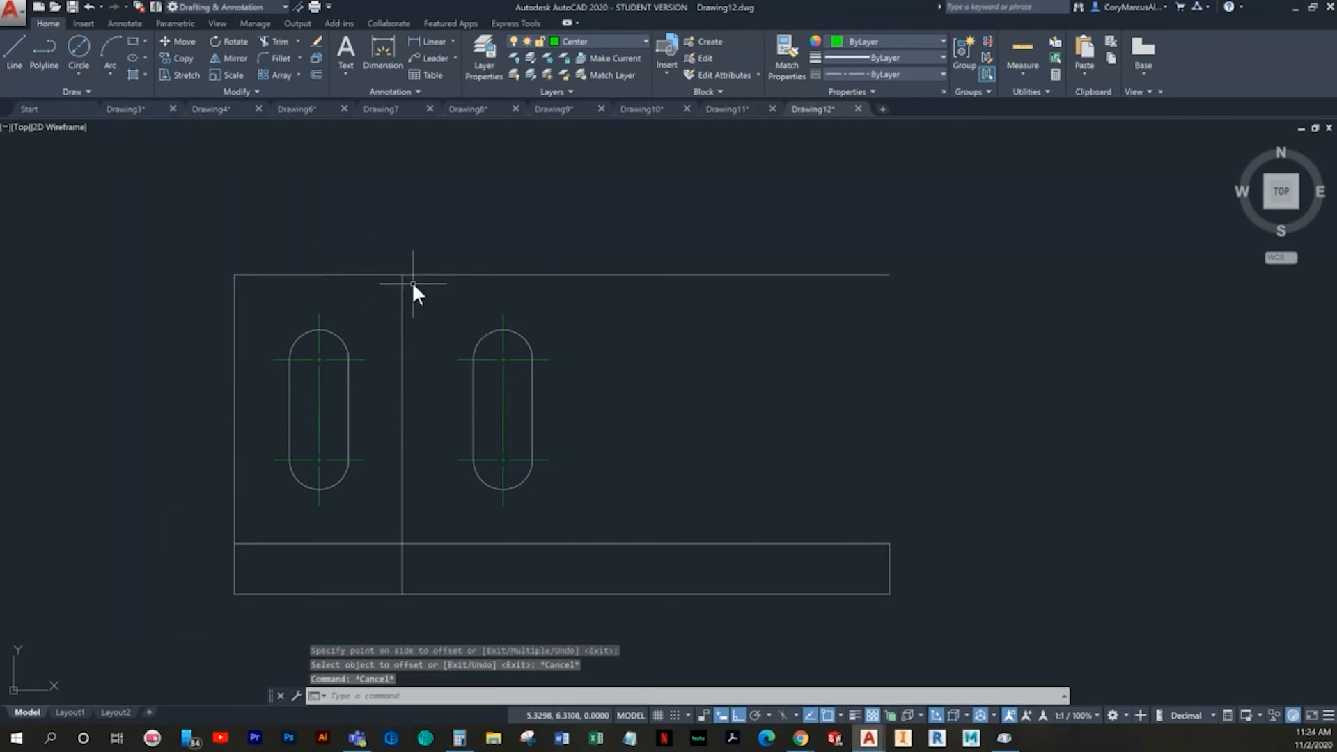
- Offset the profile's bottom horizontal edge 1 upward
key(Return)
text(1)
key(Return)
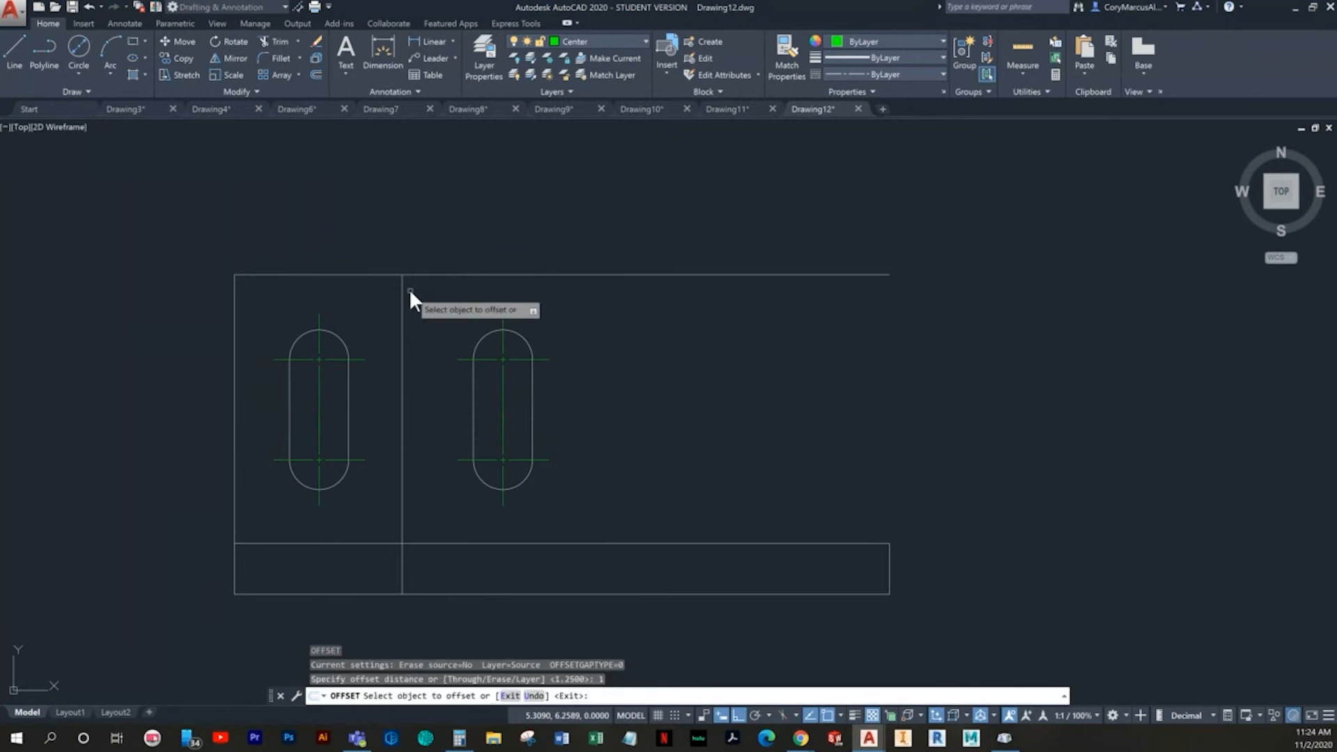
click(473, 593)
click(659, 445)
key(Escape)
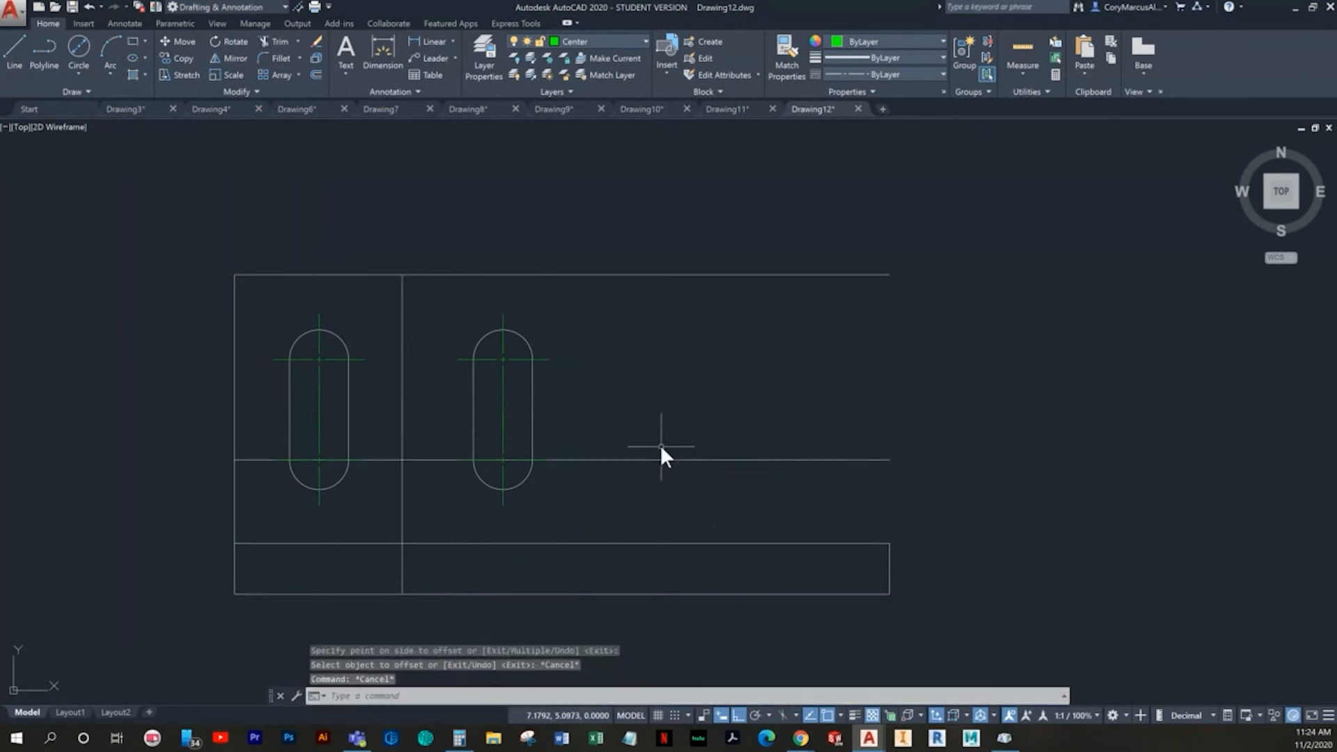
key(Return)
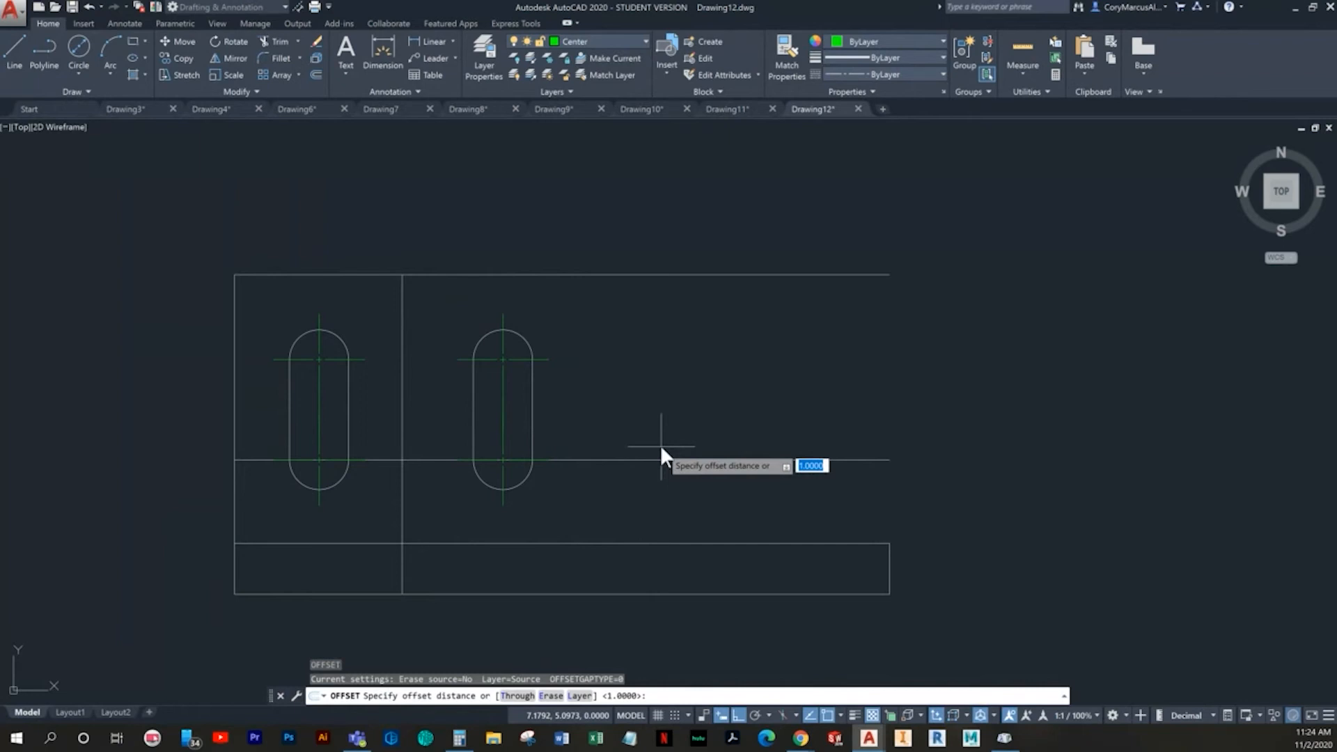
key(Escape)
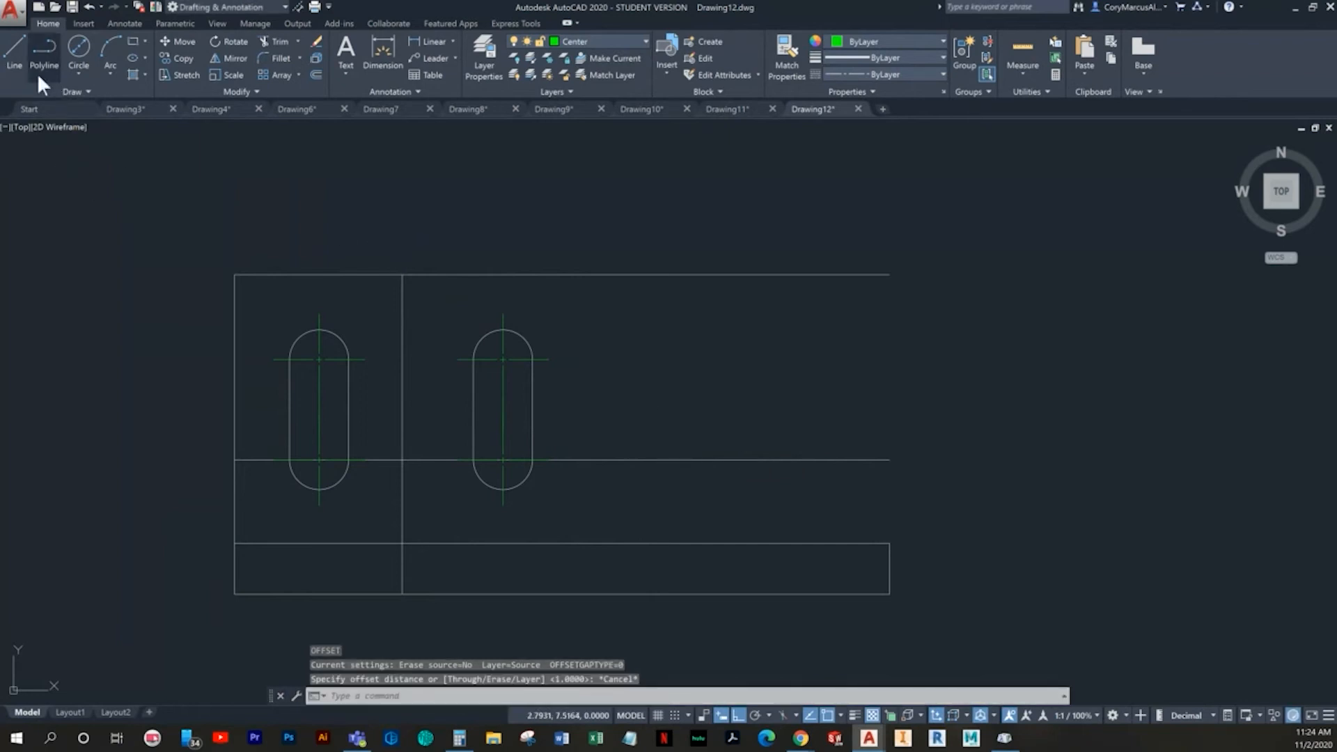
- Draw a horizontal line joining the facing ends of the two slots' upper center marks
text(l)
key(Return)
click(380, 358)
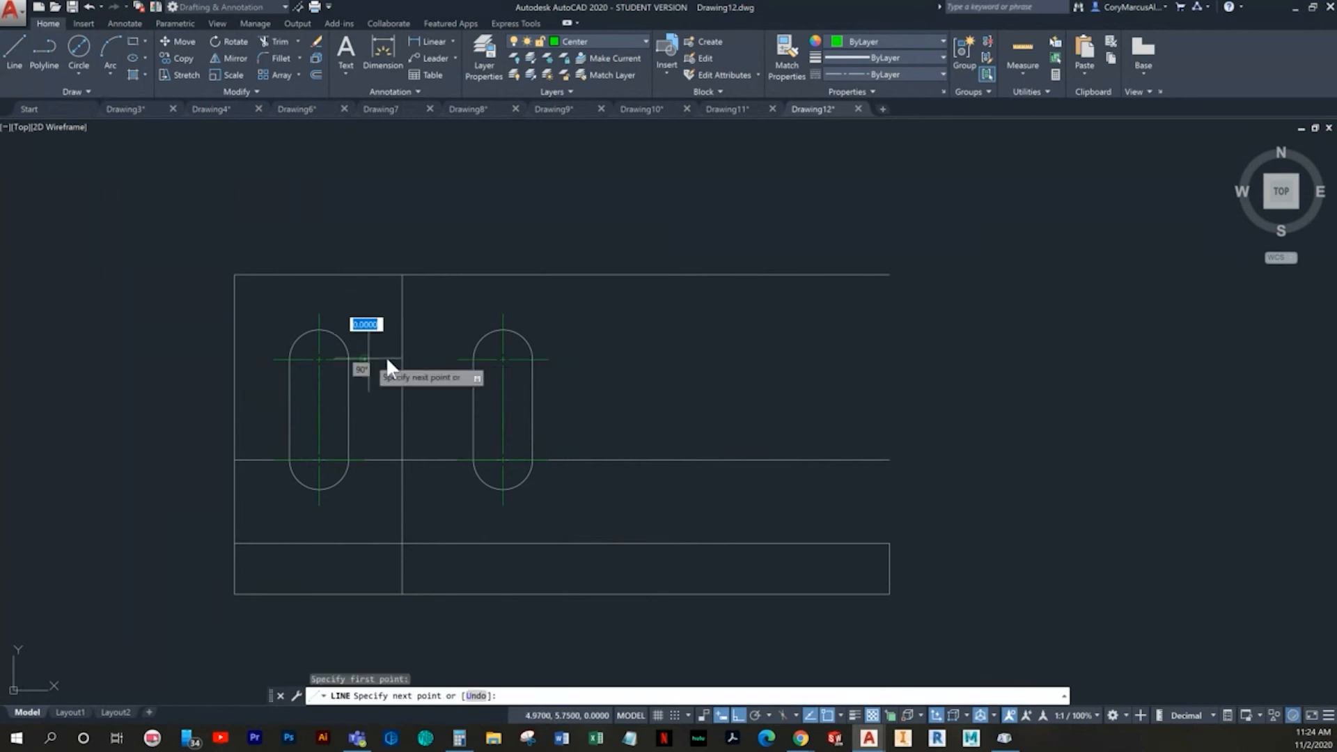
click(458, 358)
key(Escape)
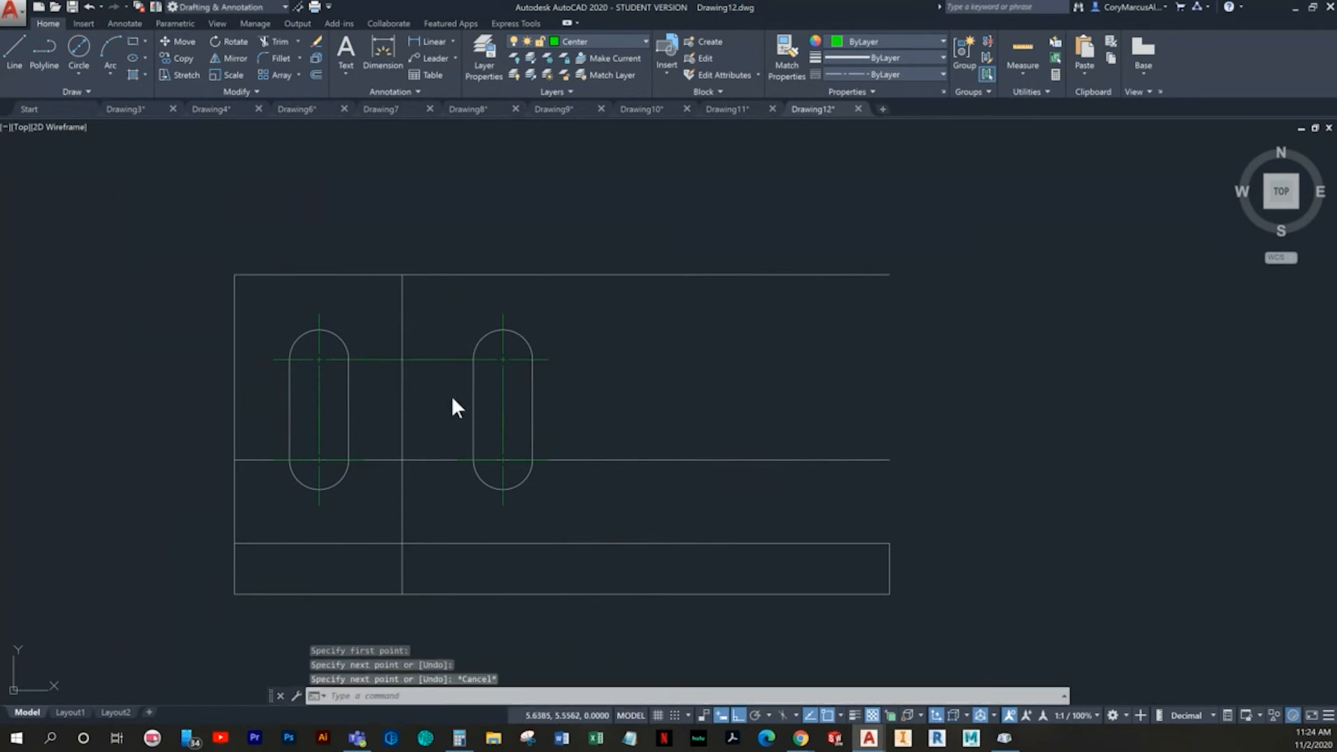
- Draw a circle of diameter 0.3 where the vertical construction line crosses the line joining the upper center marks
click(75, 49)
scroll(473, 399, up, 3)
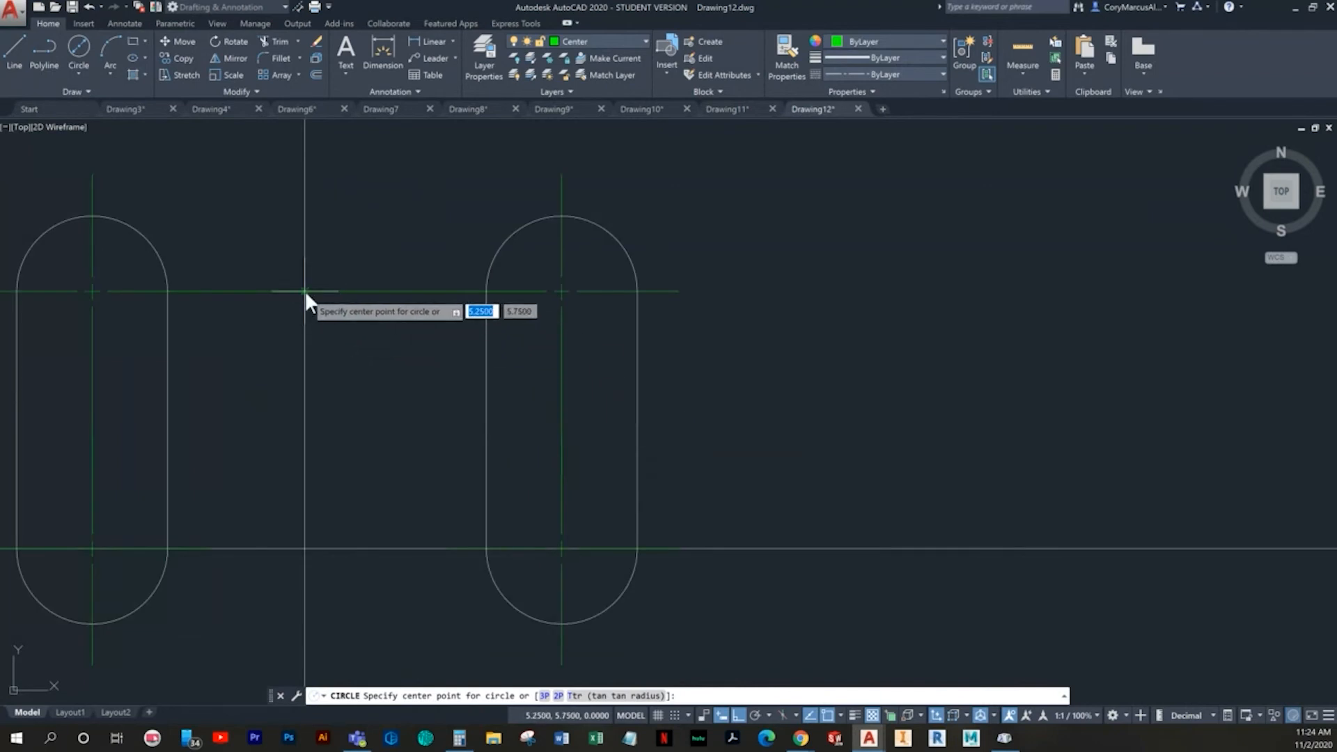
click(304, 291)
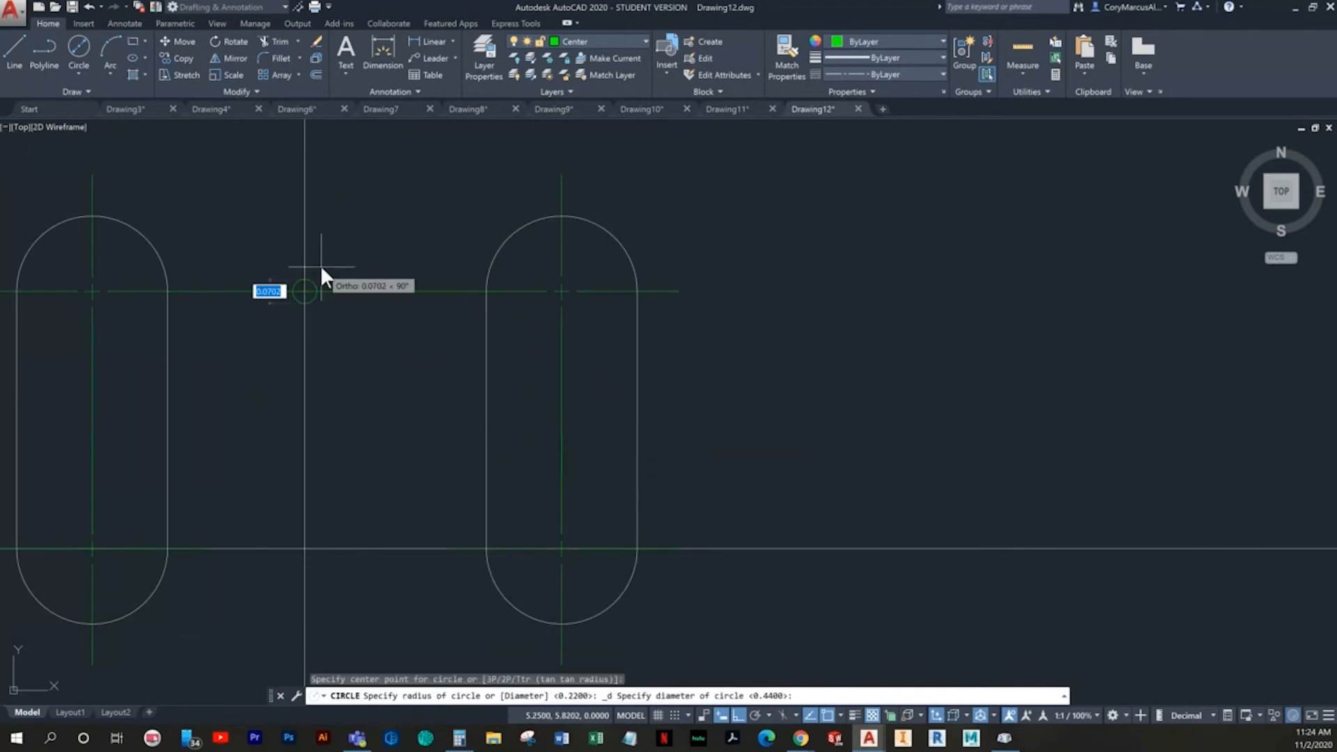
text(.3)
key(Return)
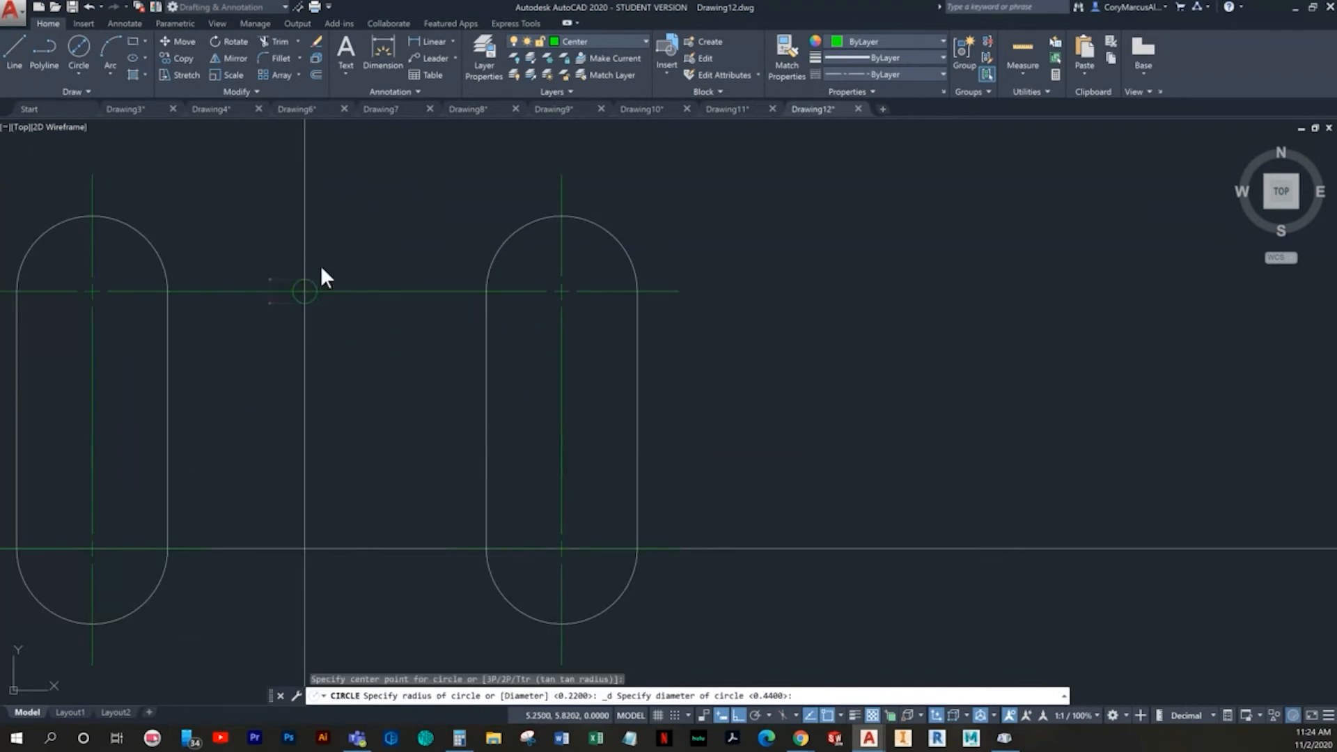
key(Escape)
- Move the new circle to the Object layer and make Object the current layer
click(386, 227)
click(336, 262)
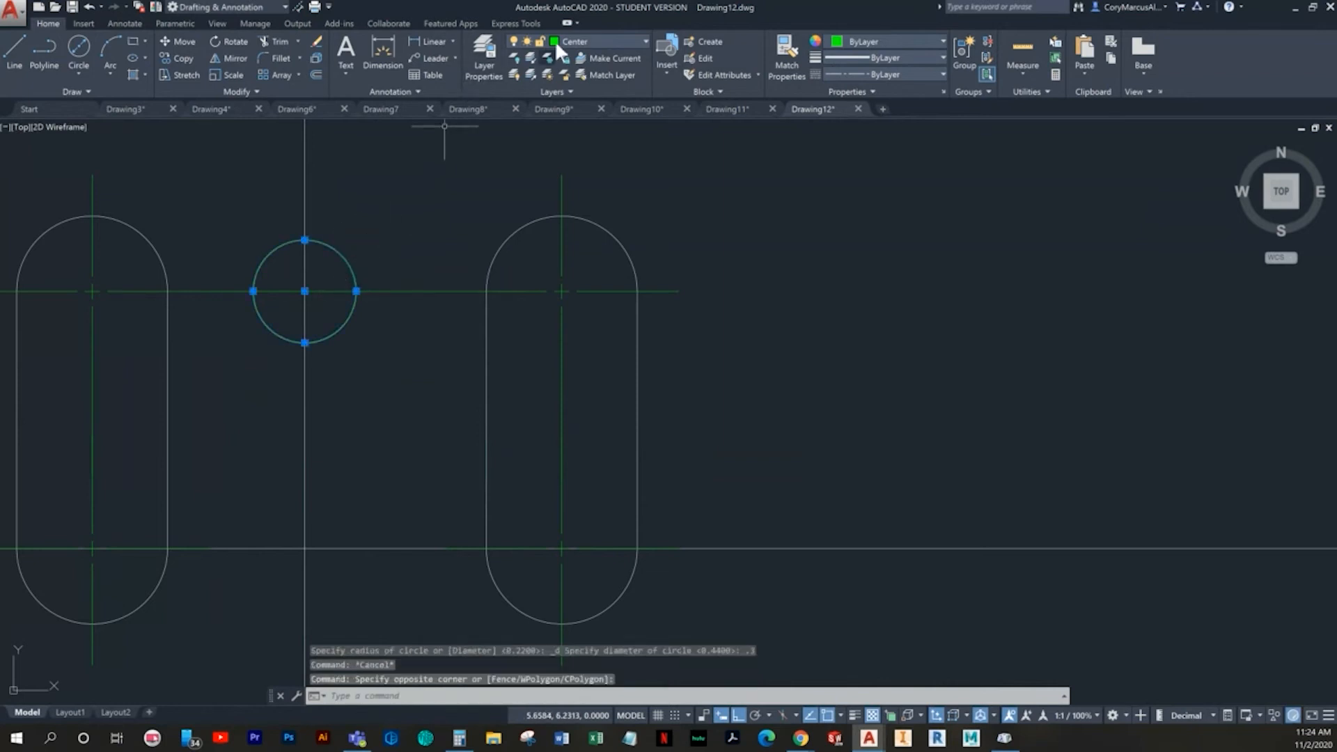
click(586, 40)
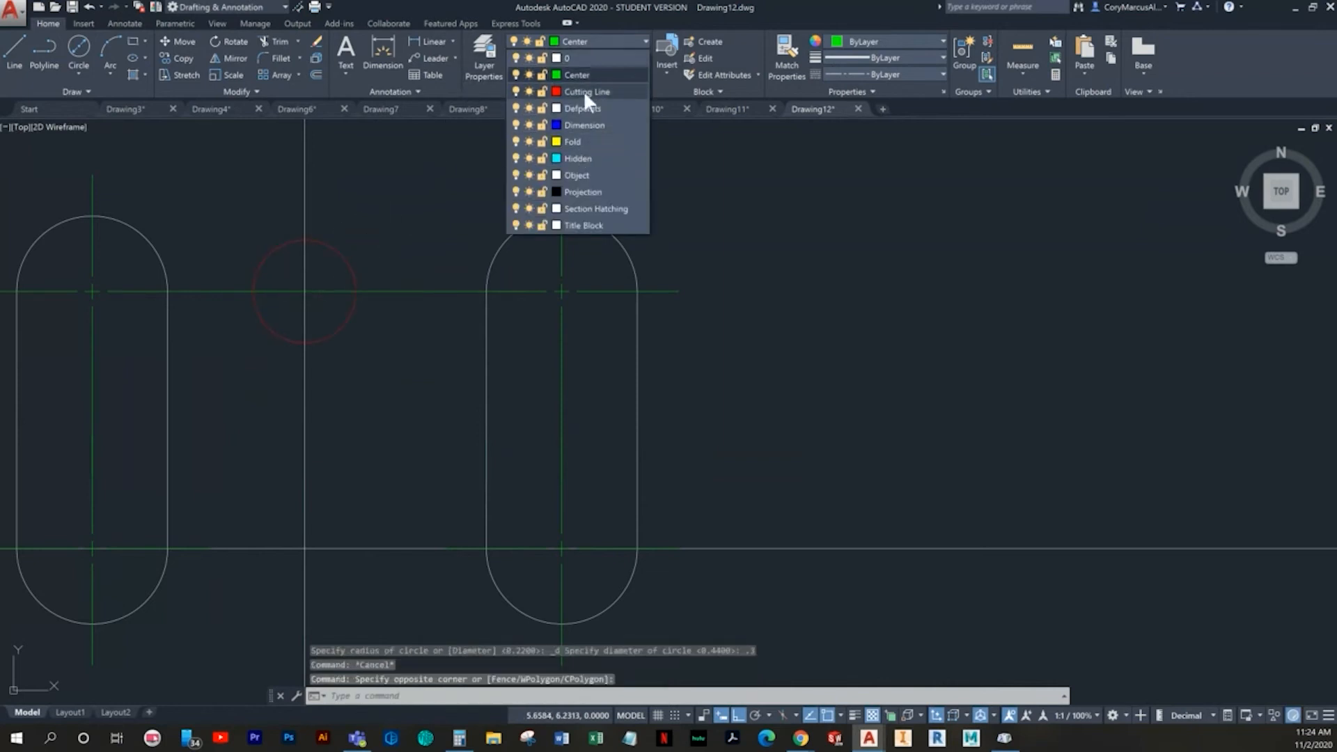
click(575, 174)
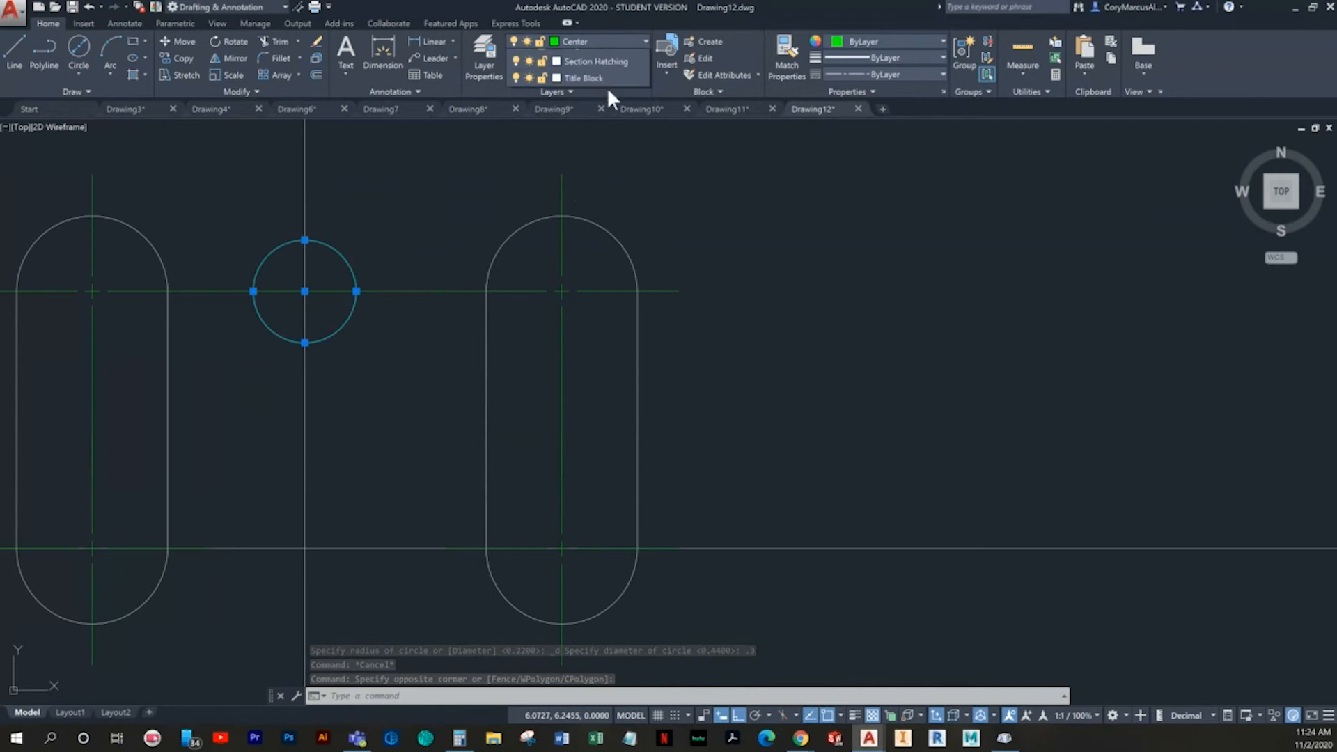
click(589, 42)
click(575, 173)
key(Escape)
key(Escape)
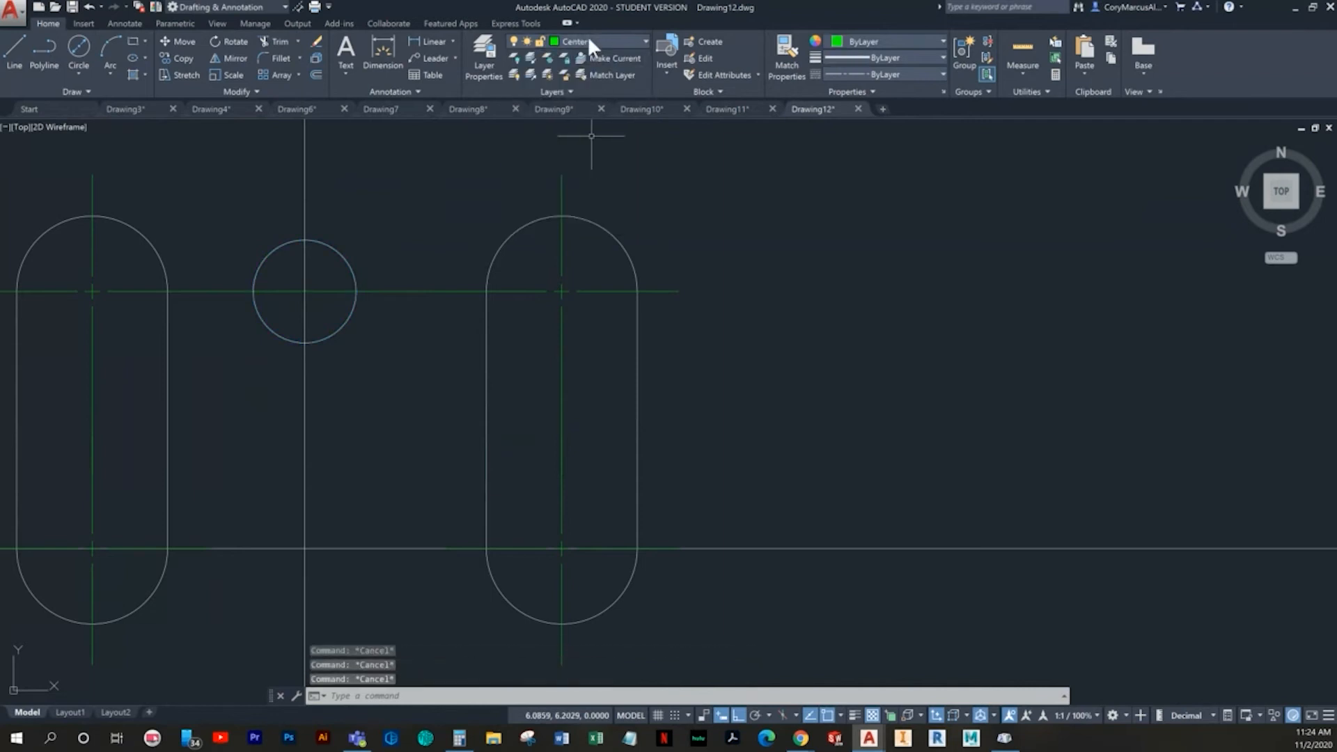
click(589, 42)
click(588, 177)
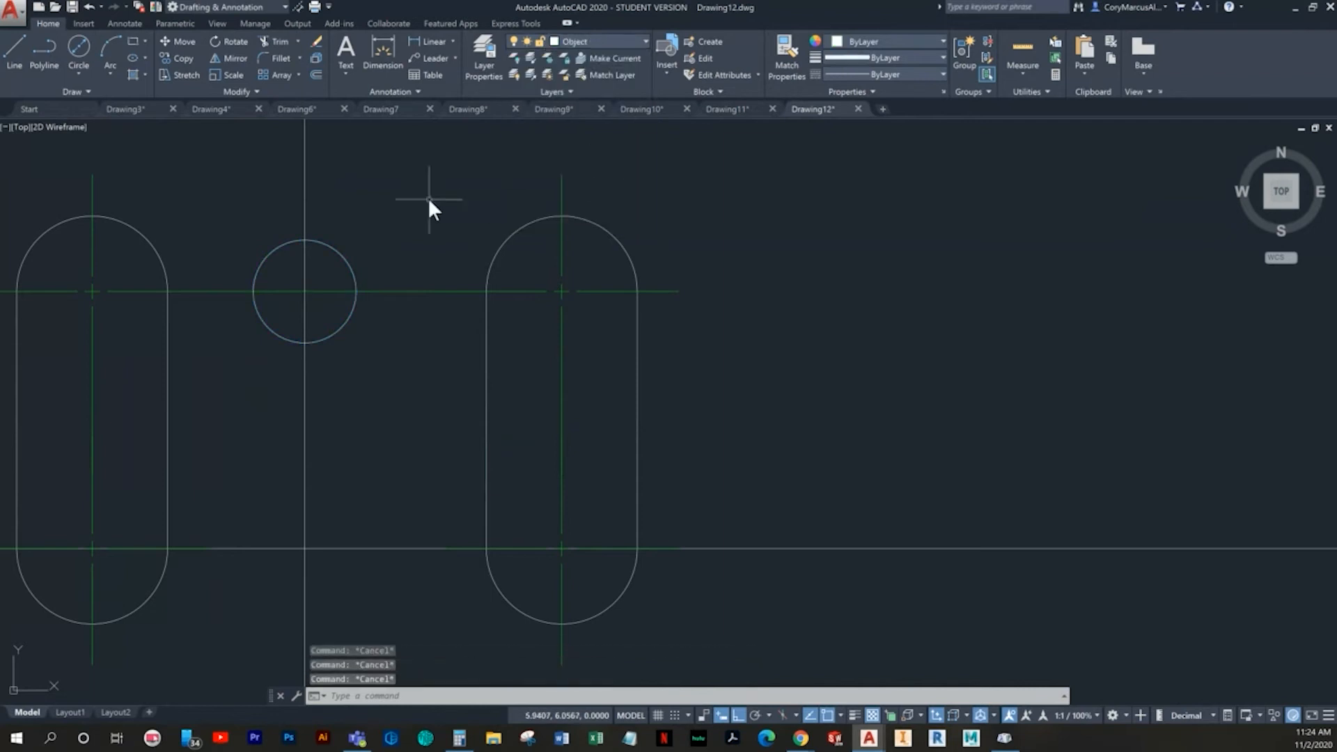
- Copy the circle from its center down to the intersection of the vertical and lower horizontal construction lines
click(392, 243)
click(334, 260)
click(180, 58)
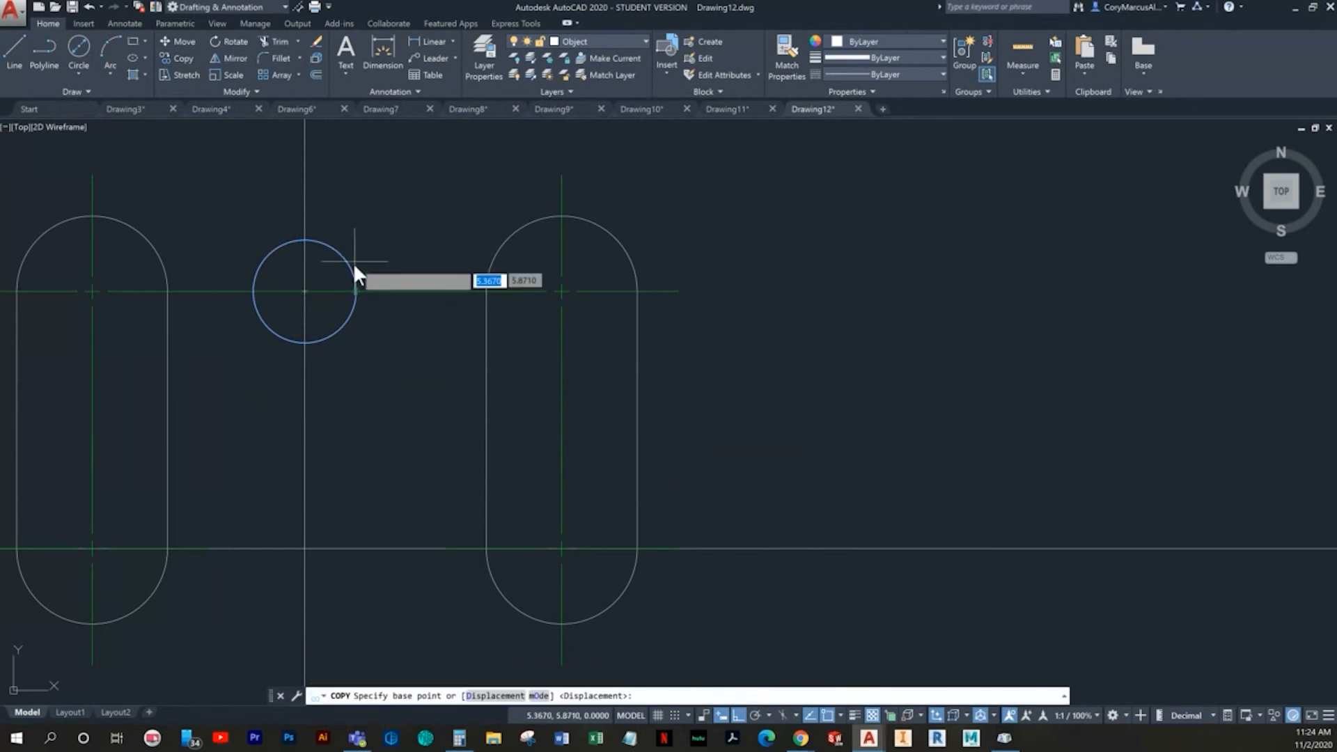
click(305, 291)
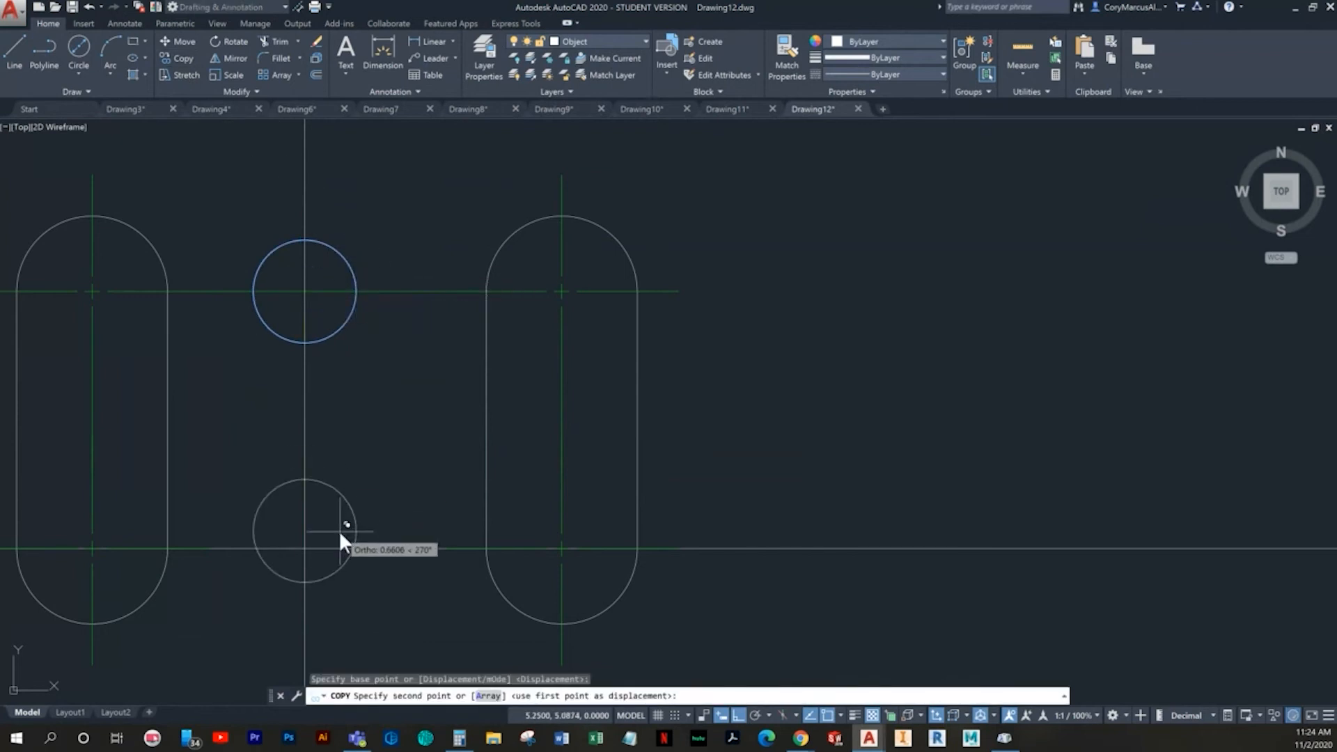
click(304, 548)
key(Escape)
- Erase the lower horizontal construction line, the line joining the upper center marks, and the vertical construction line between the slots
click(805, 603)
click(759, 337)
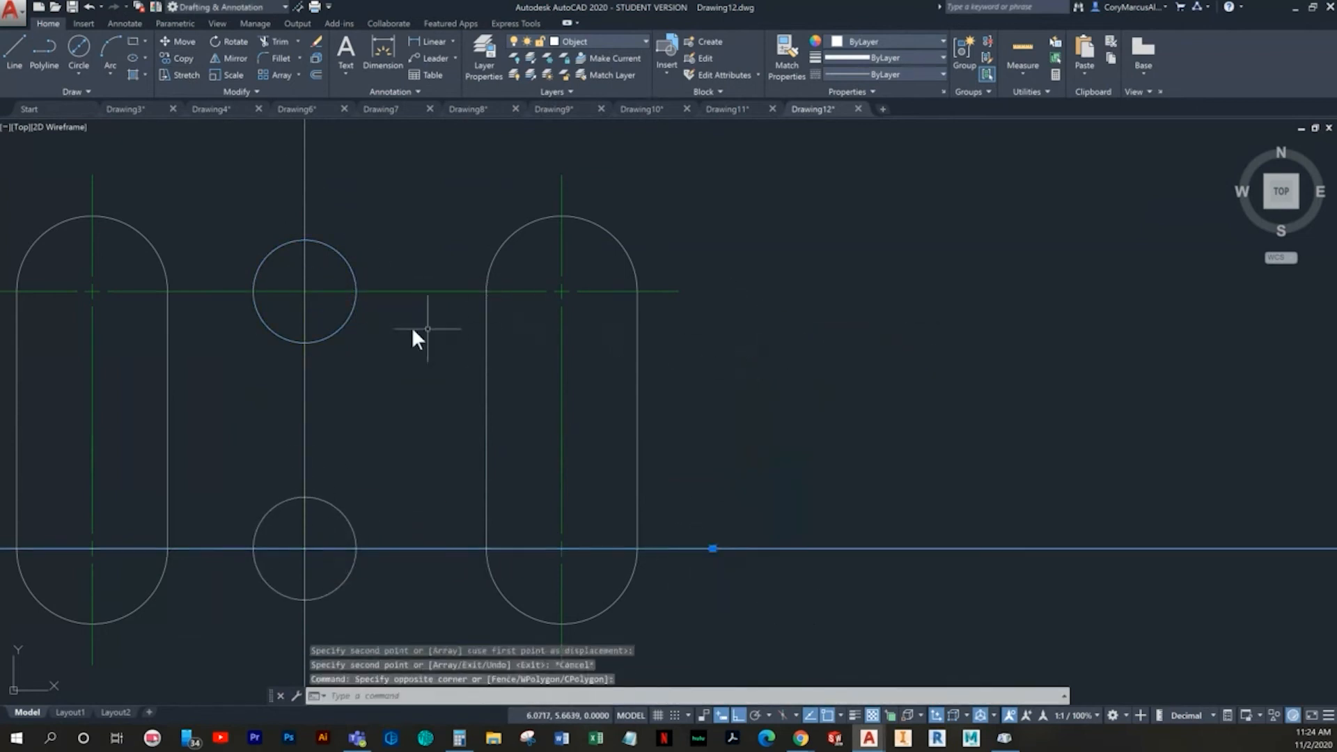
key(Delete)
click(265, 291)
key(Delete)
scroll(277, 366, down, 3)
middle_drag(277, 366, 445, 342)
key(Escape)
click(481, 356)
click(461, 351)
key(Delete)
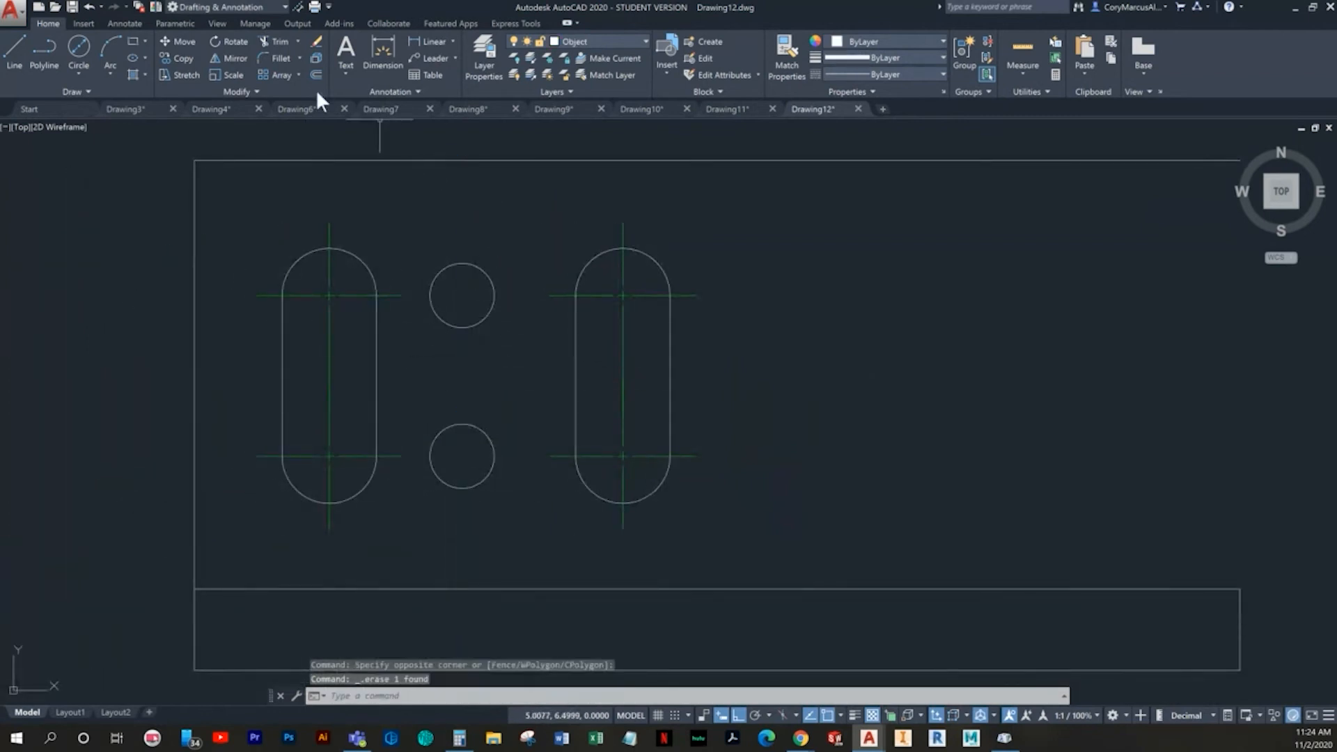
- Add center marks to both circles between the slots on the Center layer
click(637, 40)
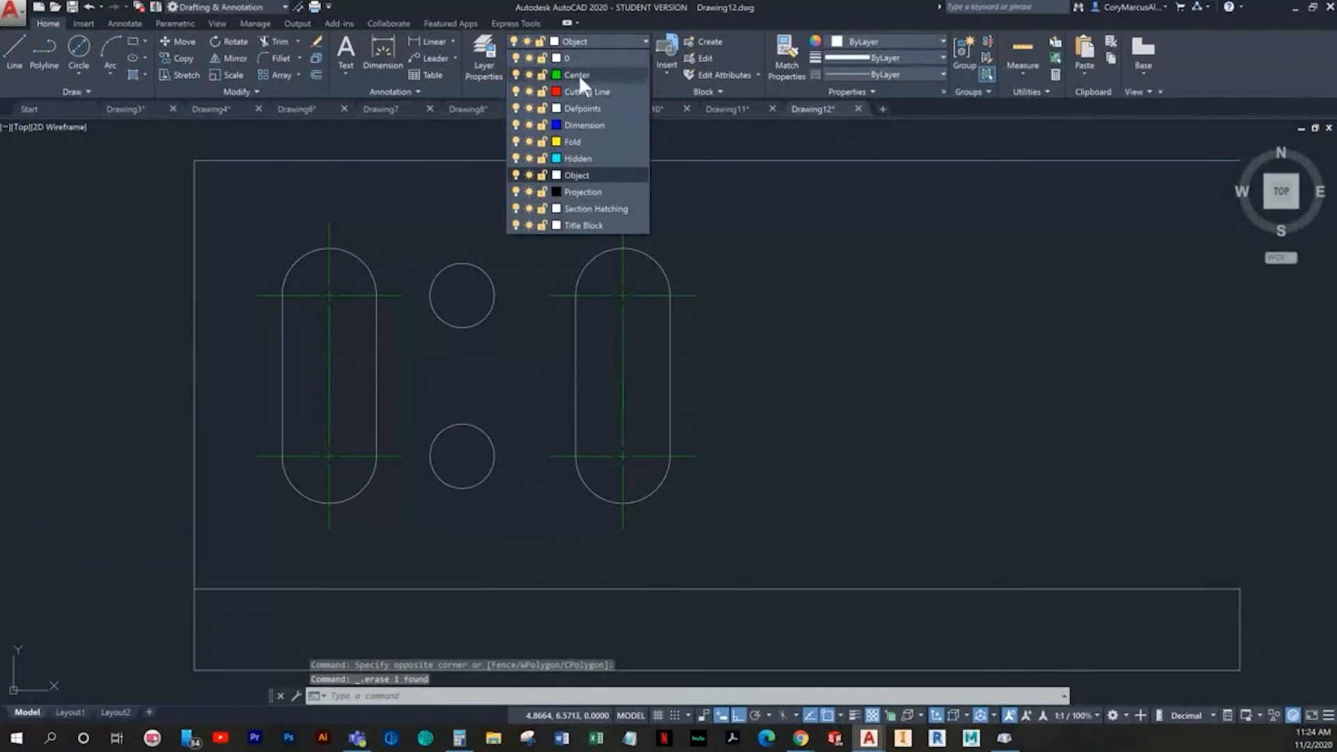
click(578, 74)
click(126, 23)
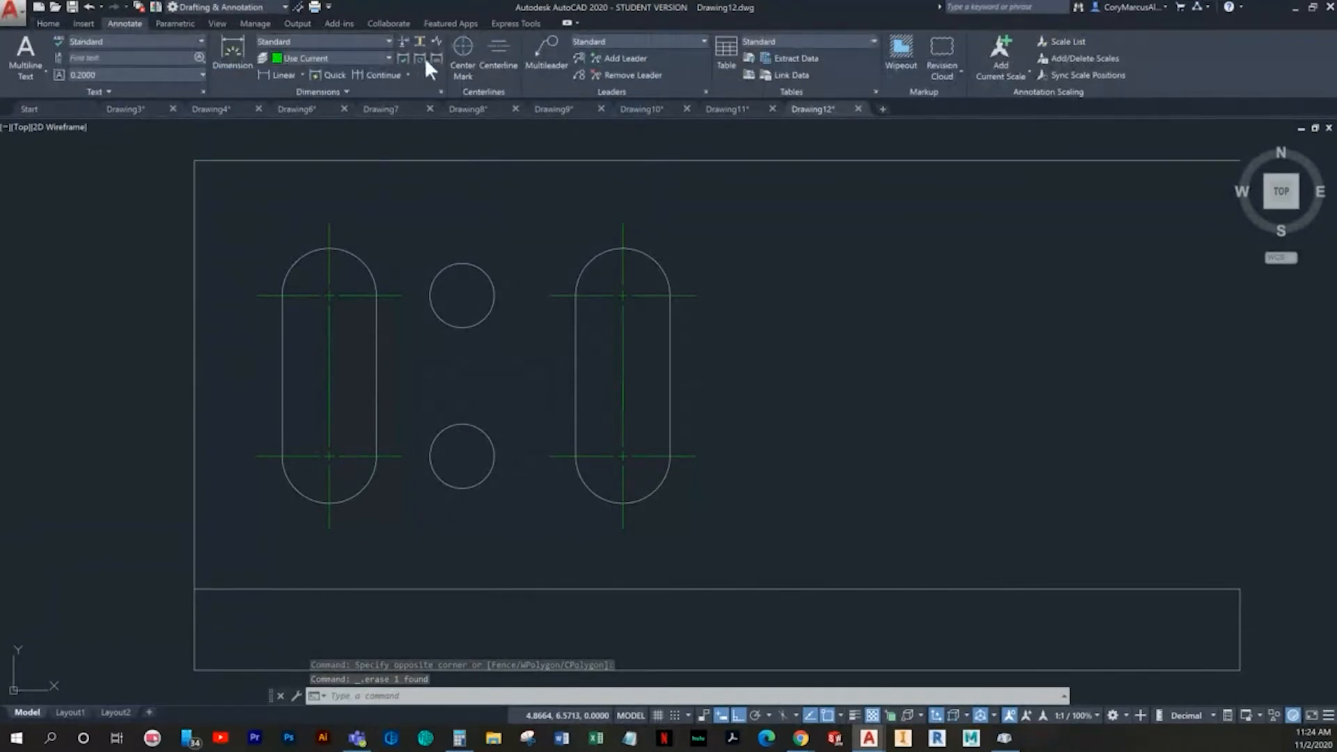
click(463, 51)
click(471, 264)
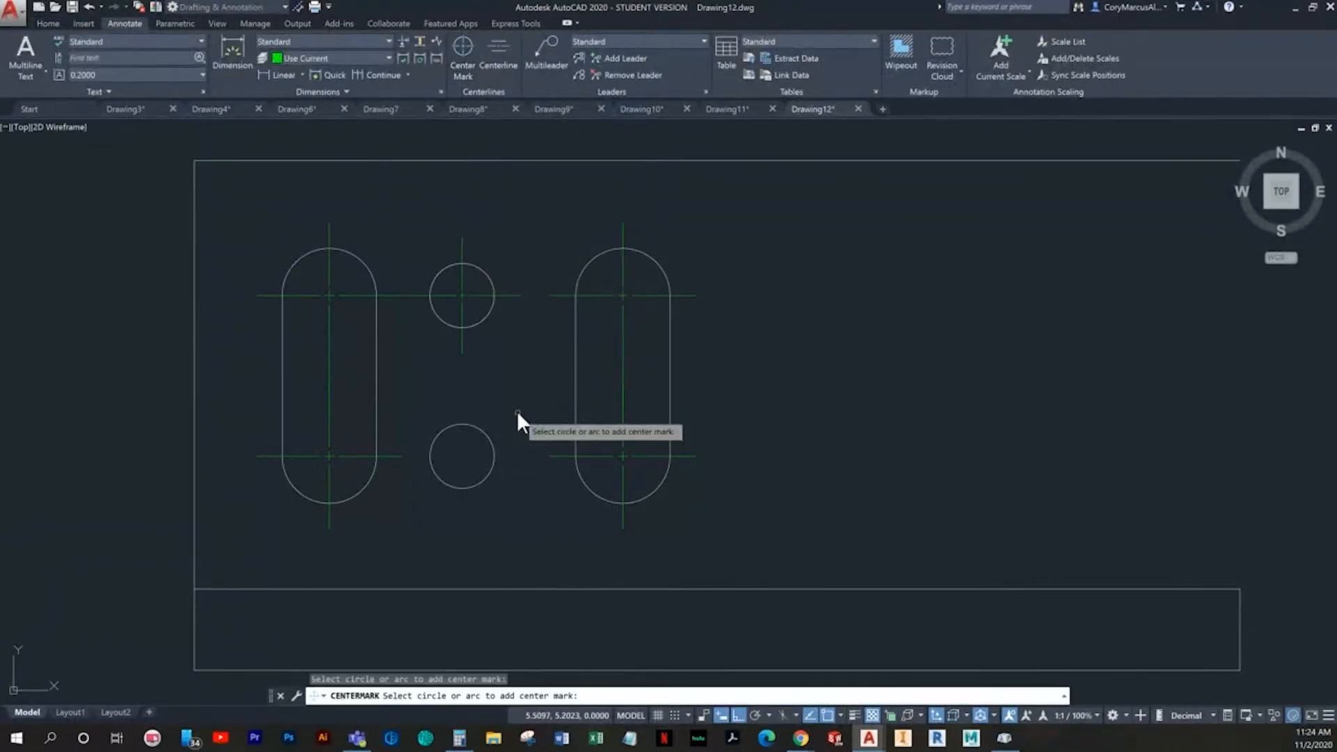
click(479, 429)
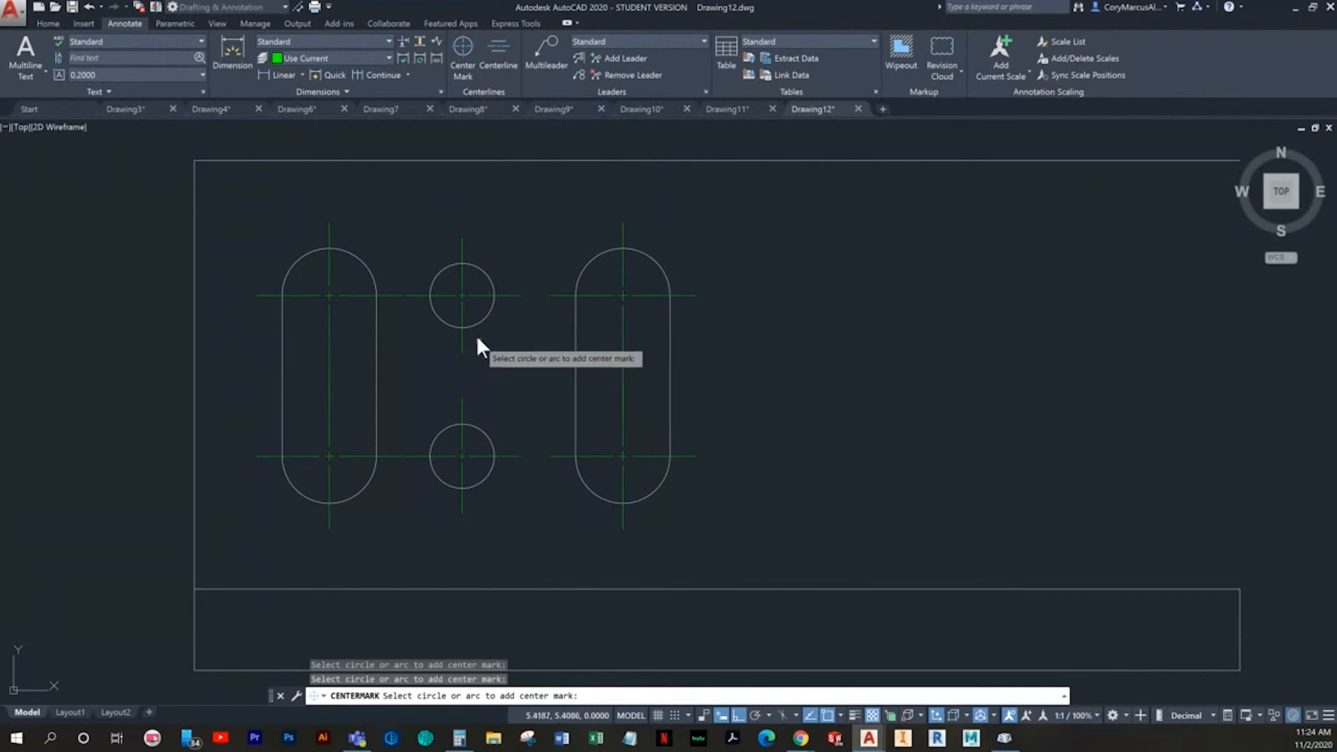
key(Escape)
- Make Object the current layer
scroll(470, 331, down, 2)
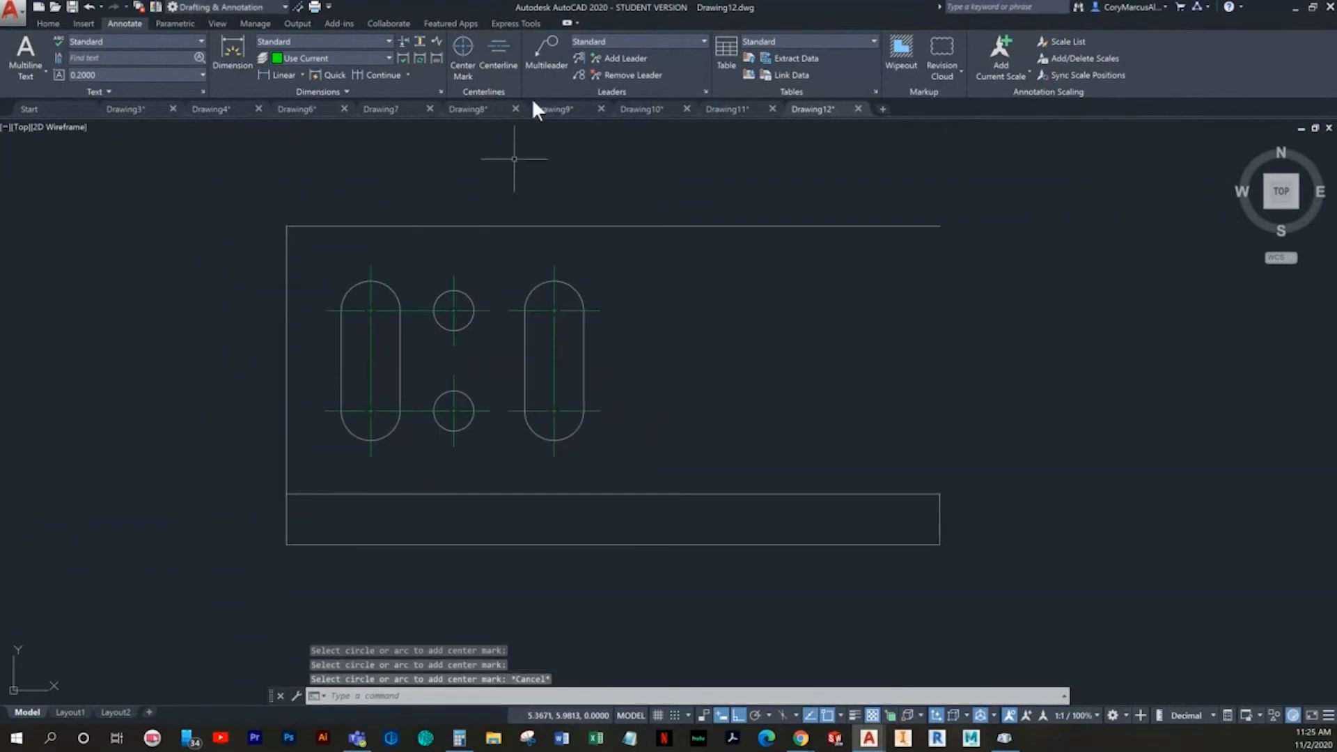
click(48, 23)
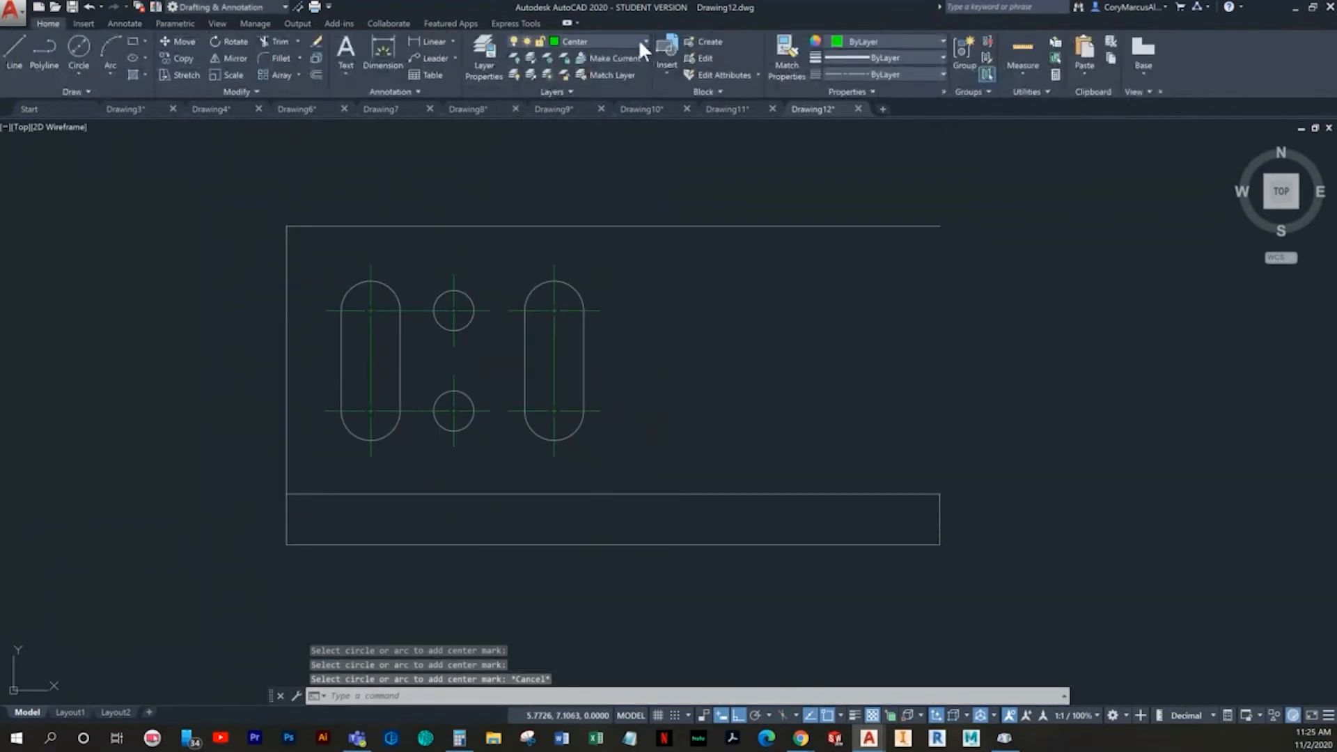
click(612, 40)
click(568, 175)
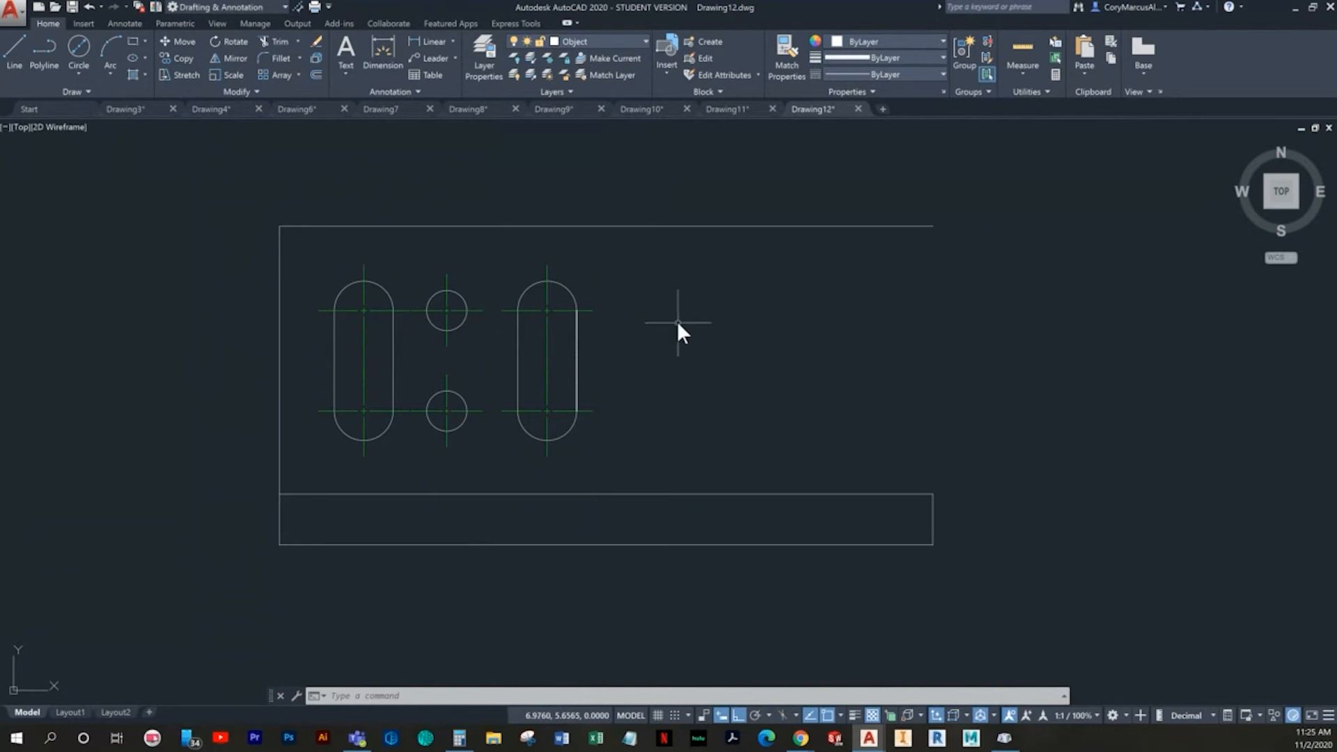
- Offset the profile's left vertical edge 2.63 to the right, past the second slot
text(o2)
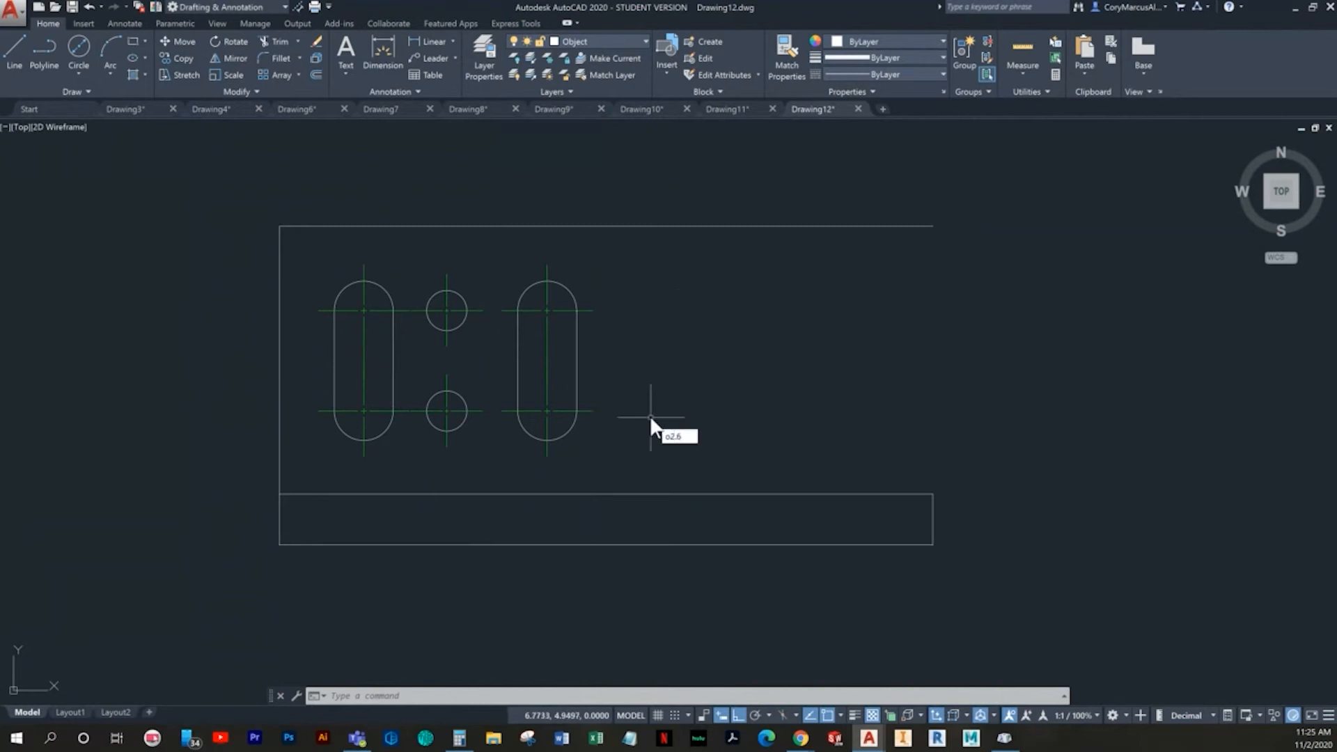
key(Return)
text(2.63)
key(Return)
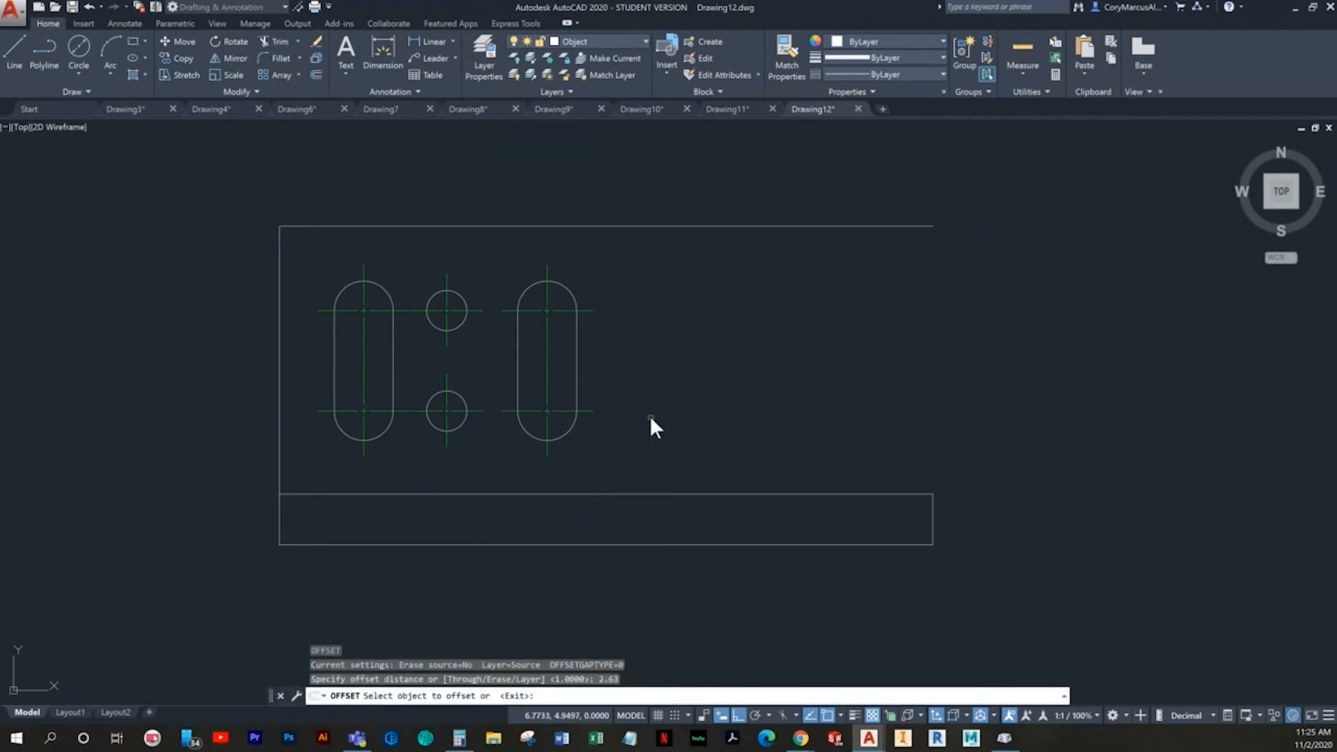
click(279, 282)
click(724, 348)
key(Escape)
key(Escape)
key(Escape)
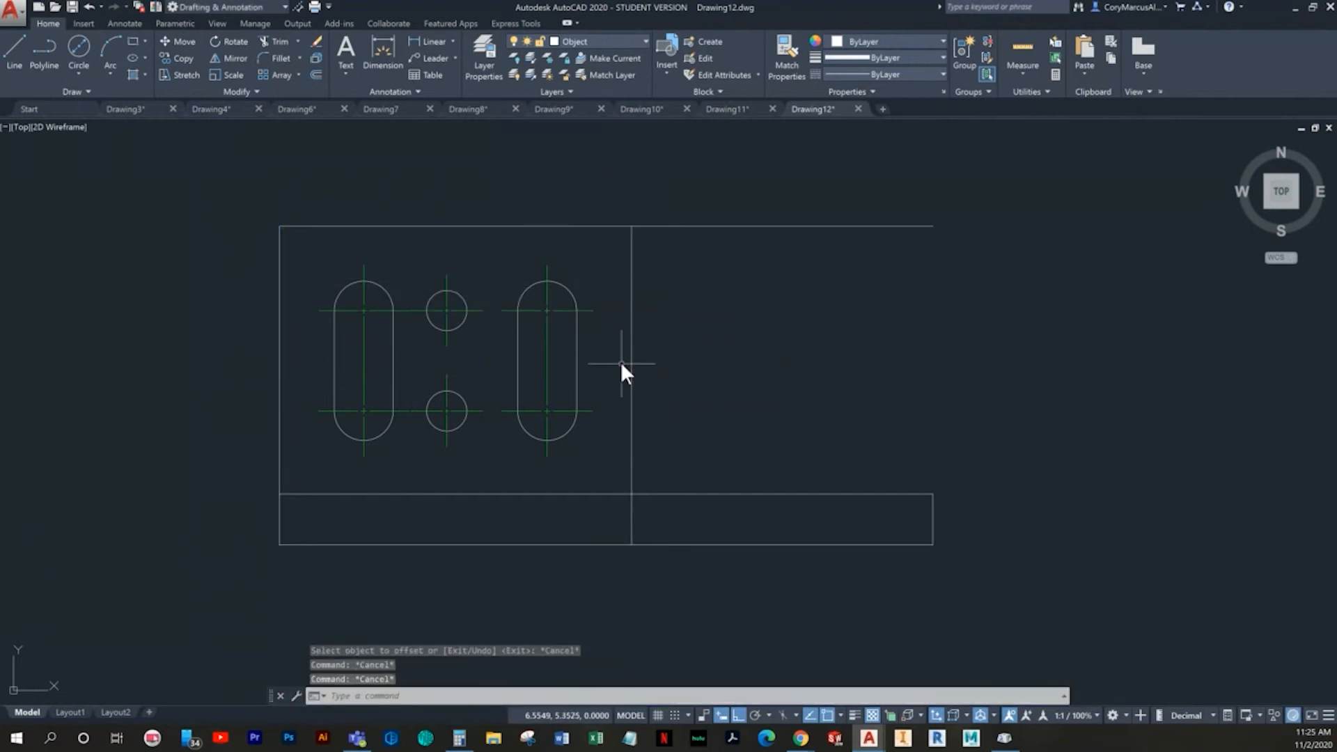
- Offset the profile's left vertical edge 3 to the right to add a second vertical line
text(o)
key(Return)
text(3)
key(Return)
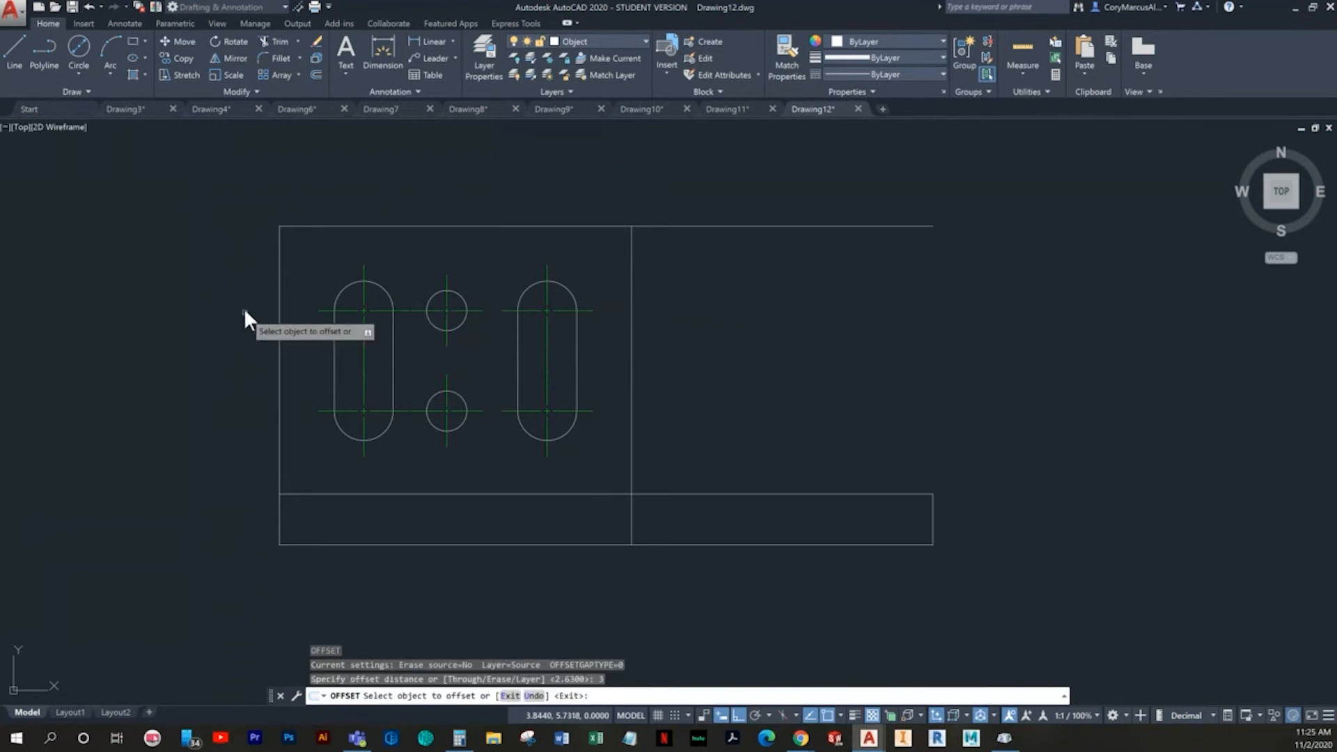
click(279, 283)
click(836, 316)
key(Escape)
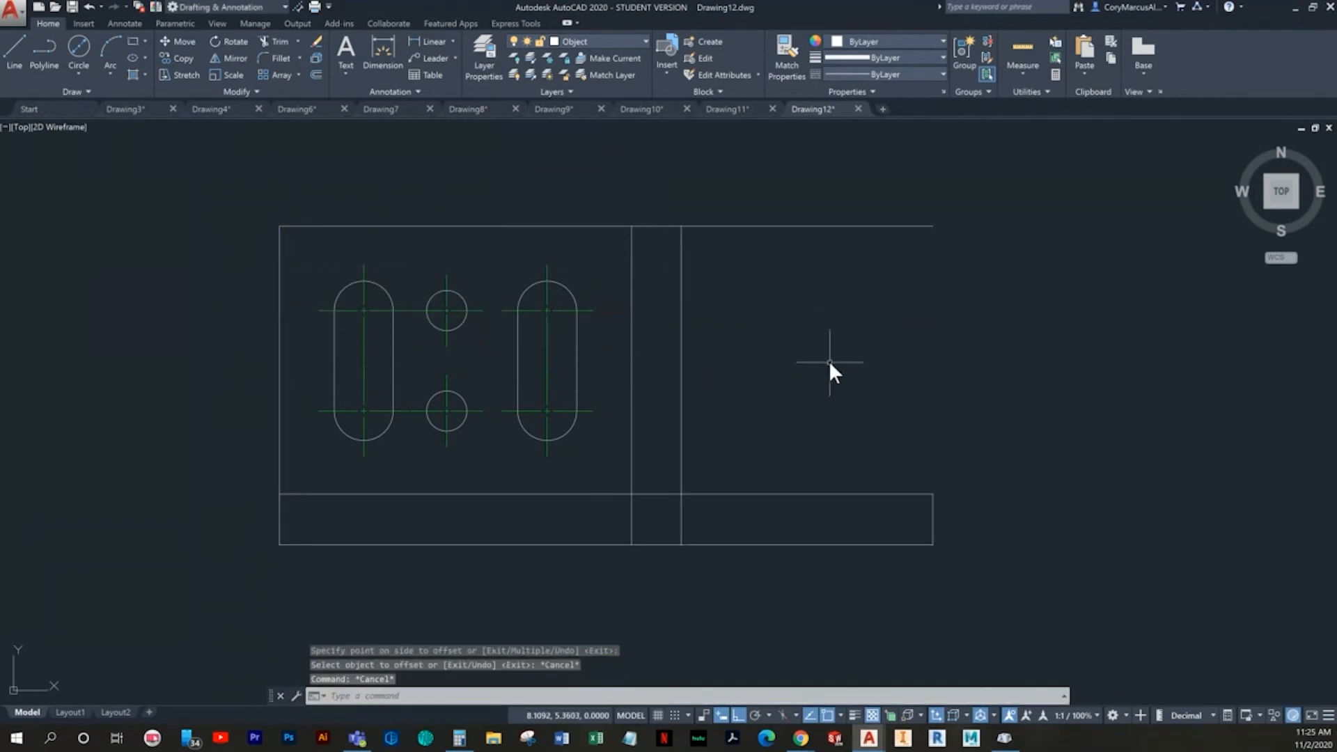
- Trim the inner horizontal line between the two offset verticals and the part of the right vertical below it
text(tr)
key(Return)
key(Return)
scroll(645, 512, up, 4)
click(663, 499)
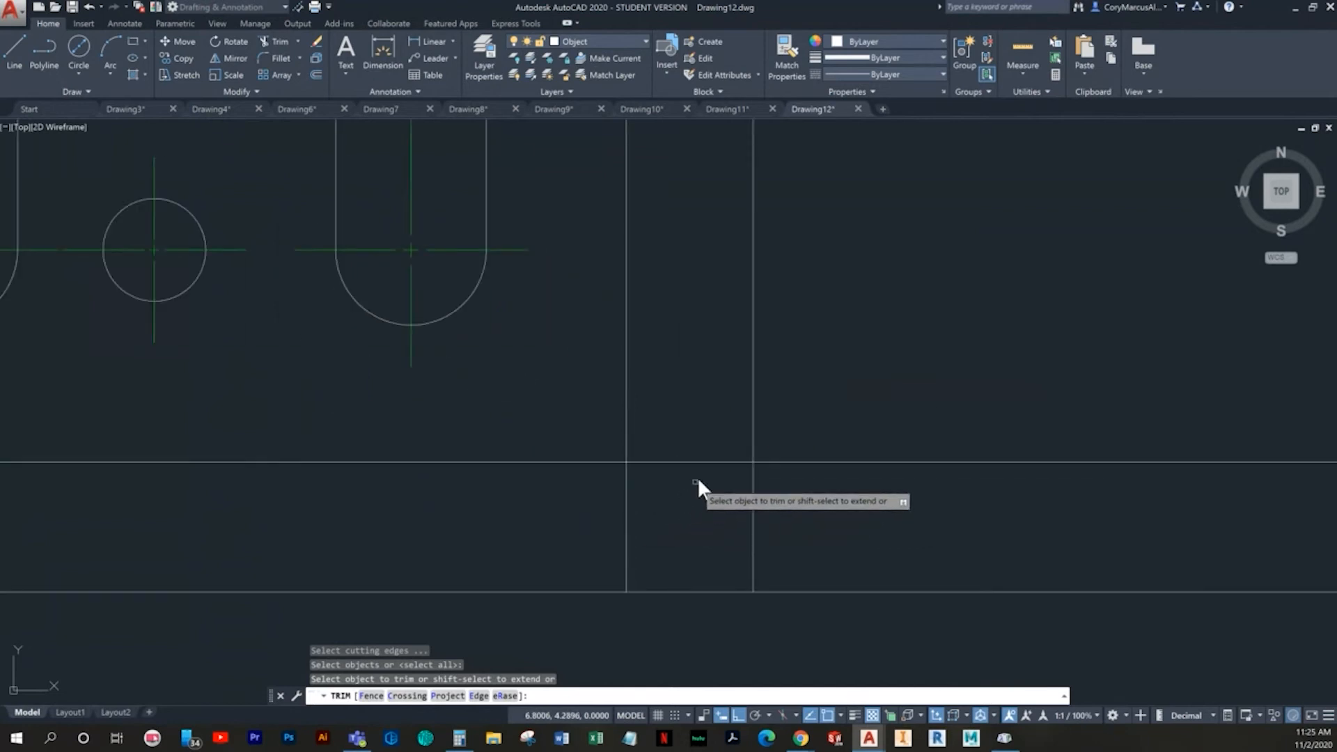
click(696, 442)
scroll(729, 516, down, 5)
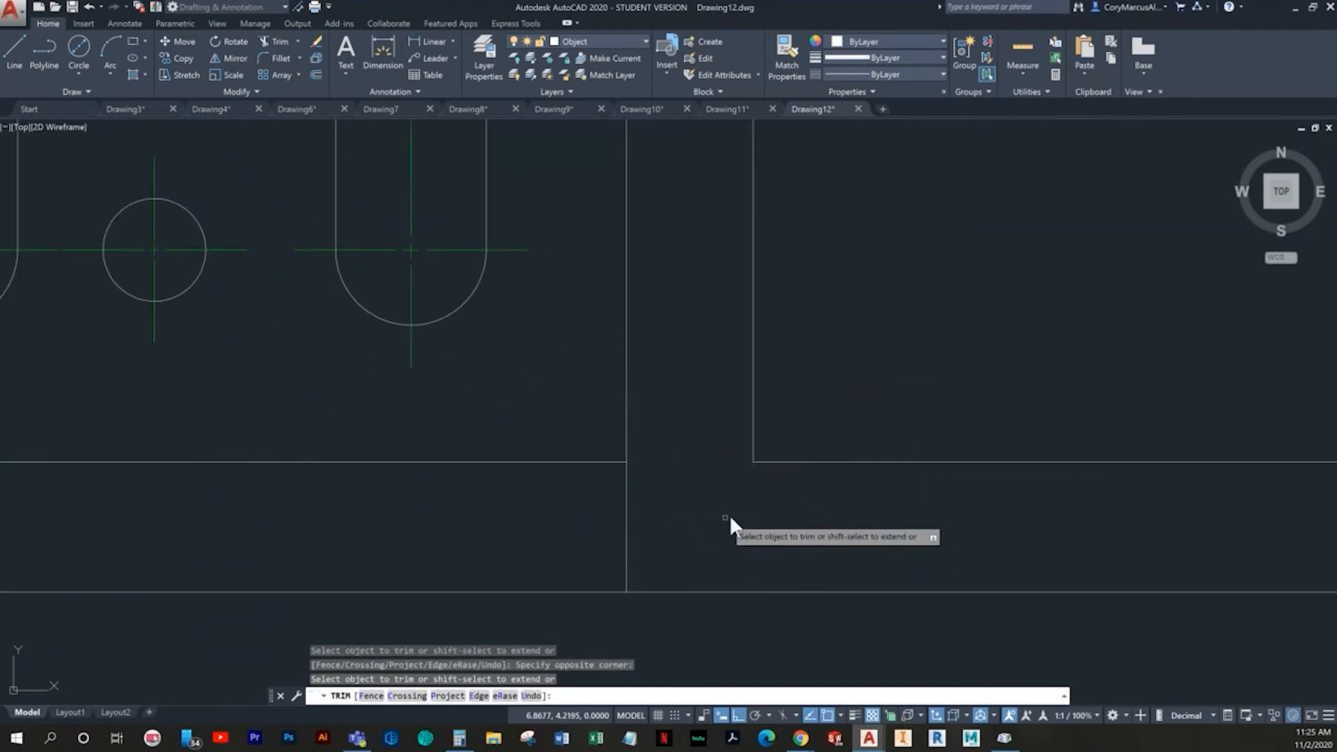
key(Escape)
middle_drag(564, 348, 628, 367)
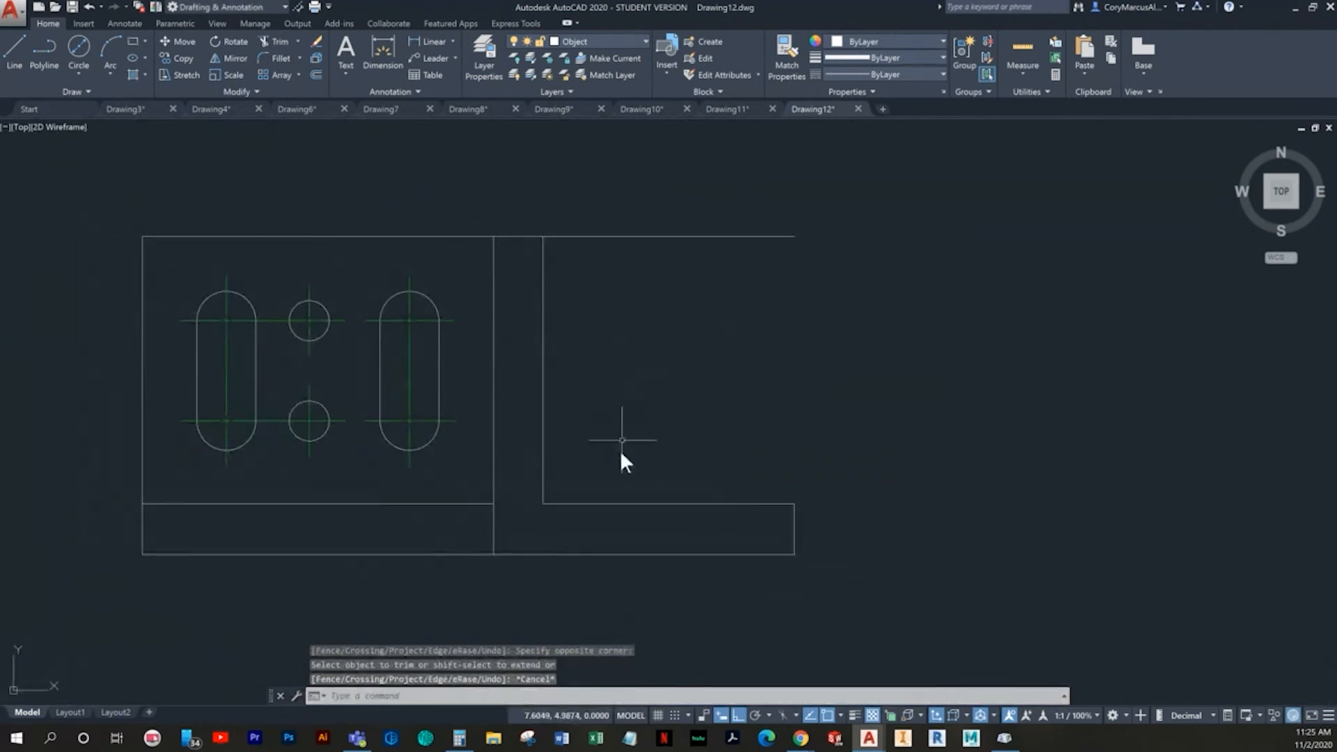
- Draw a sloped line from the top end of the right offset vertical to the upper end of the short right edge
click(14, 49)
click(543, 238)
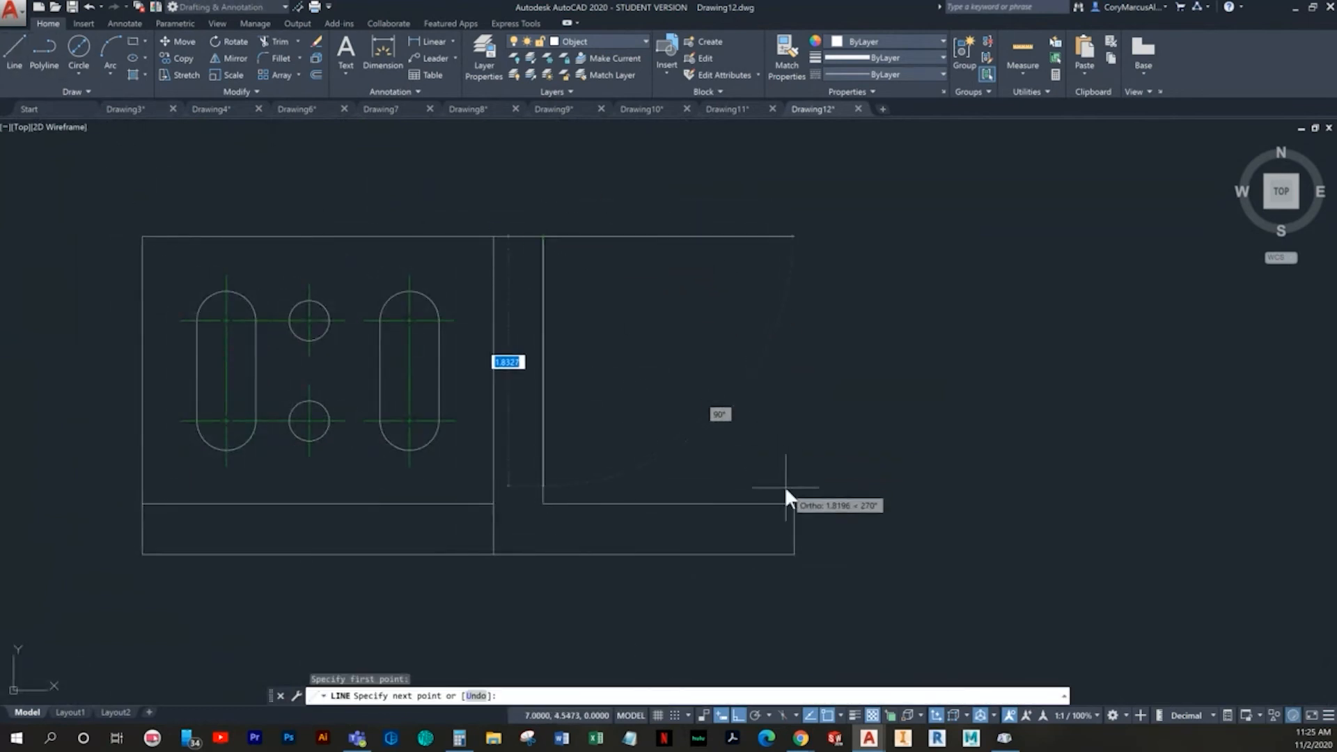
click(794, 503)
key(Escape)
- Trim the top horizontal line where it extends beyond the sloped line's upper end
text(tr)
key(Return)
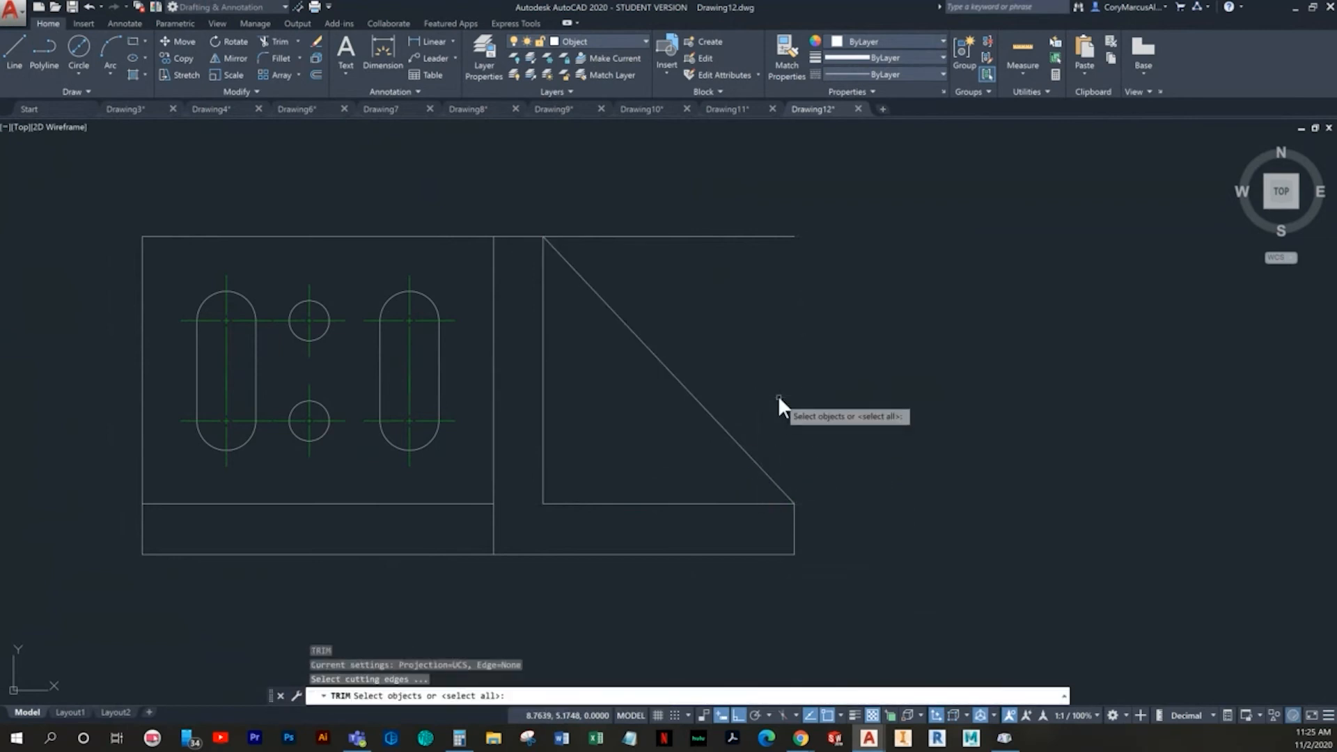
key(Return)
click(765, 325)
click(675, 168)
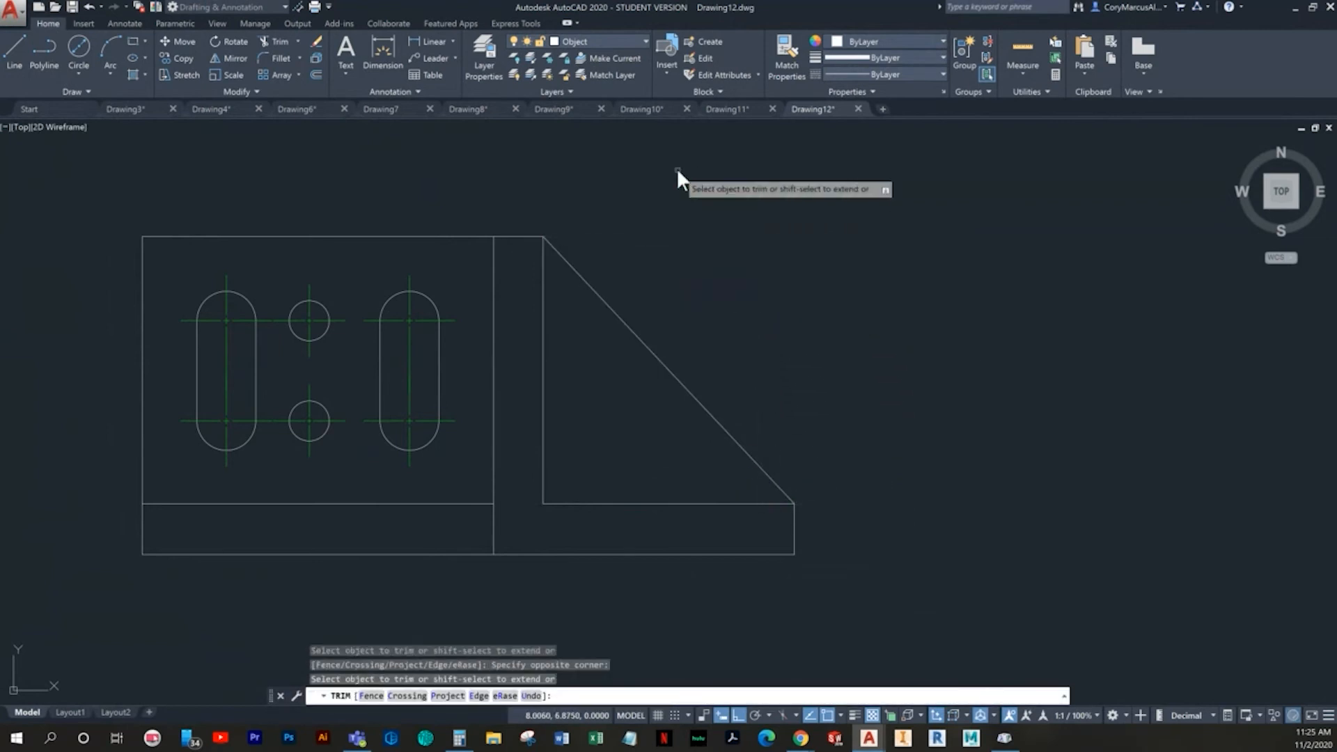
key(Escape)
middle_drag(592, 353, 646, 386)
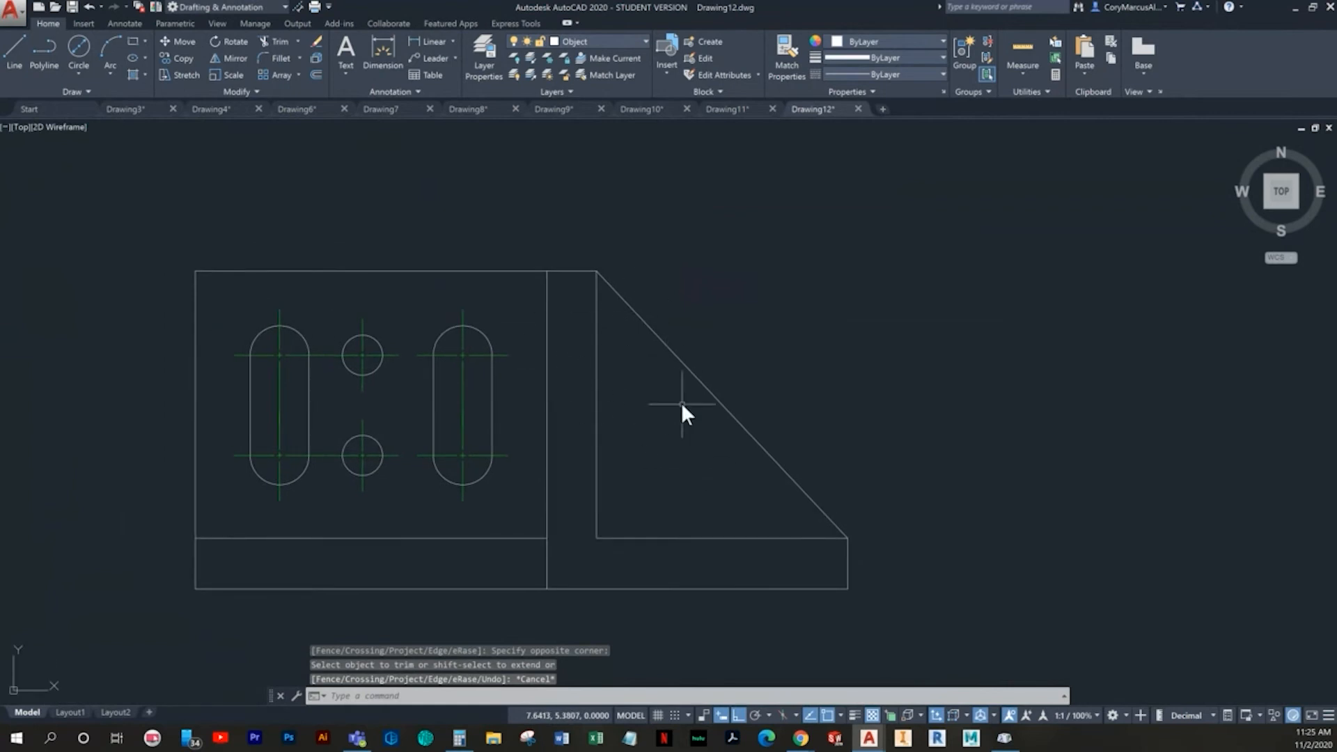
key(Escape)
key(Escape)
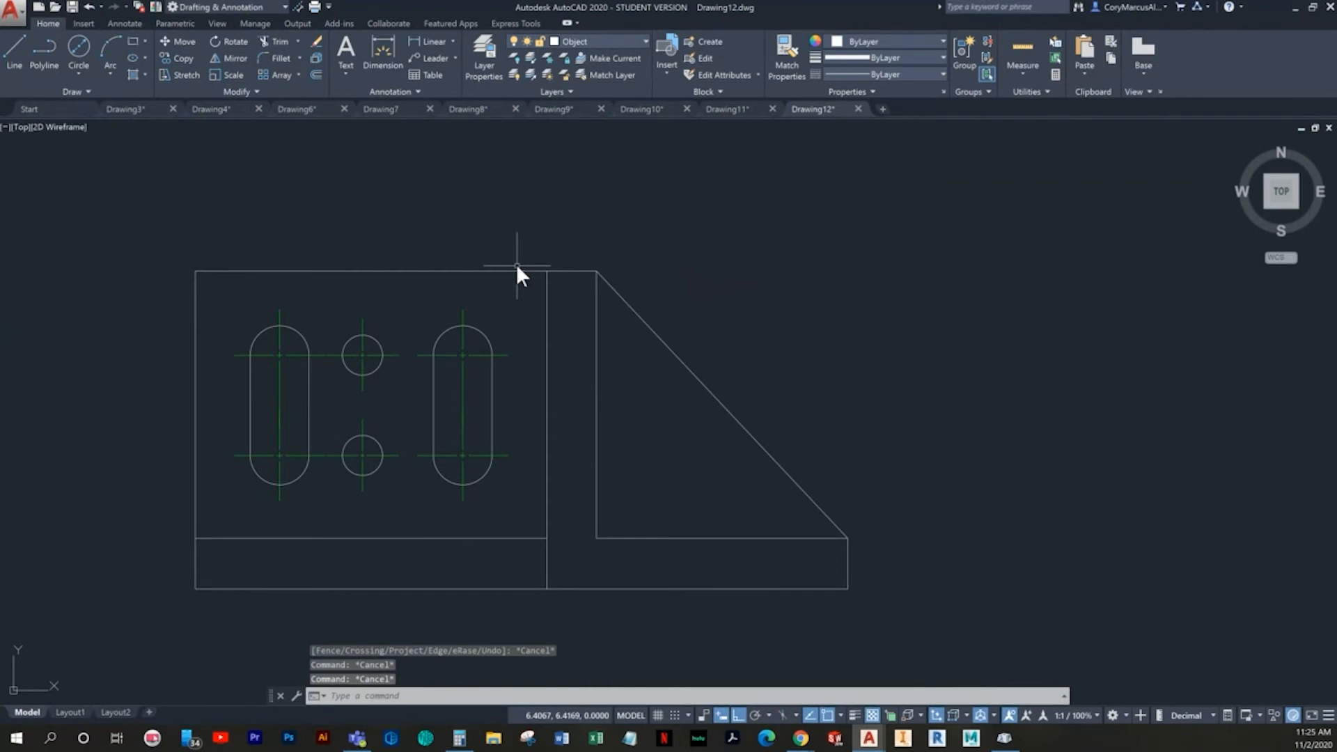
scroll(637, 380, up, 2)
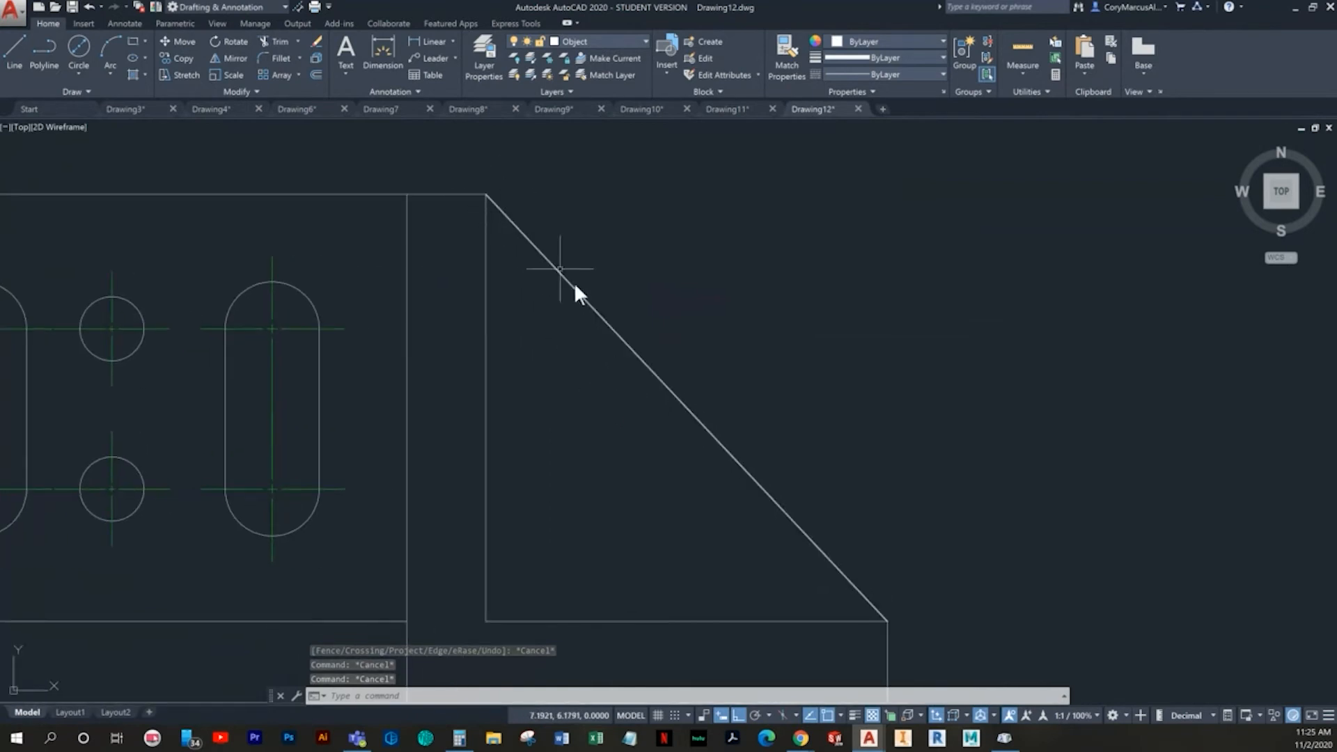
middle_drag(849, 584, 754, 580)
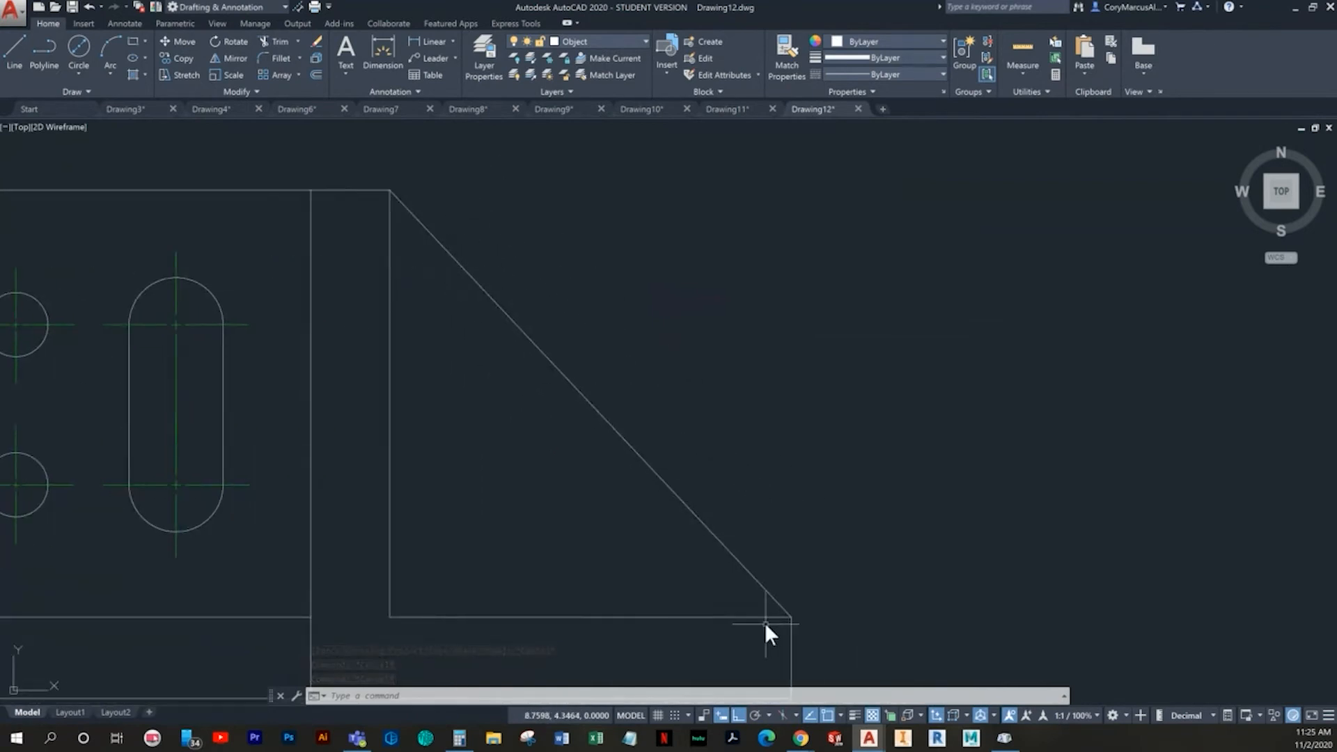
scroll(443, 417, down, 2)
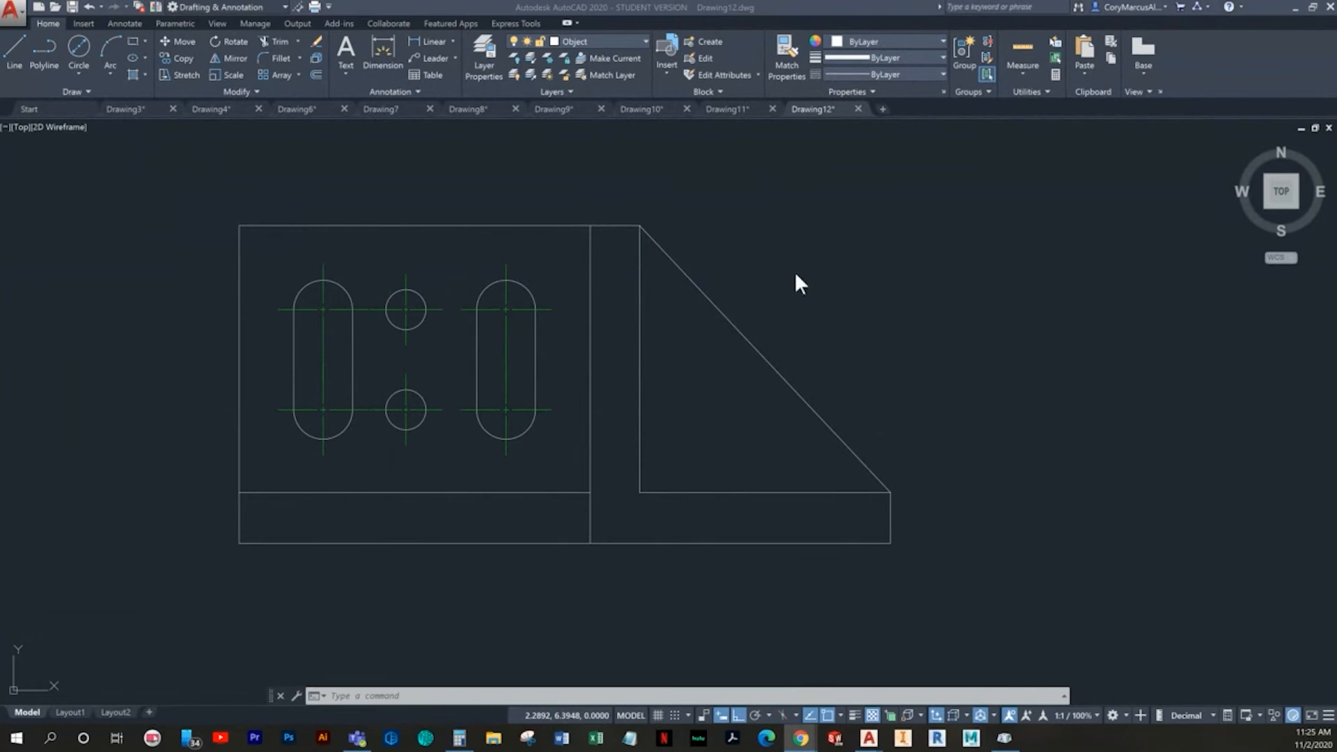
click(746, 225)
click(682, 173)
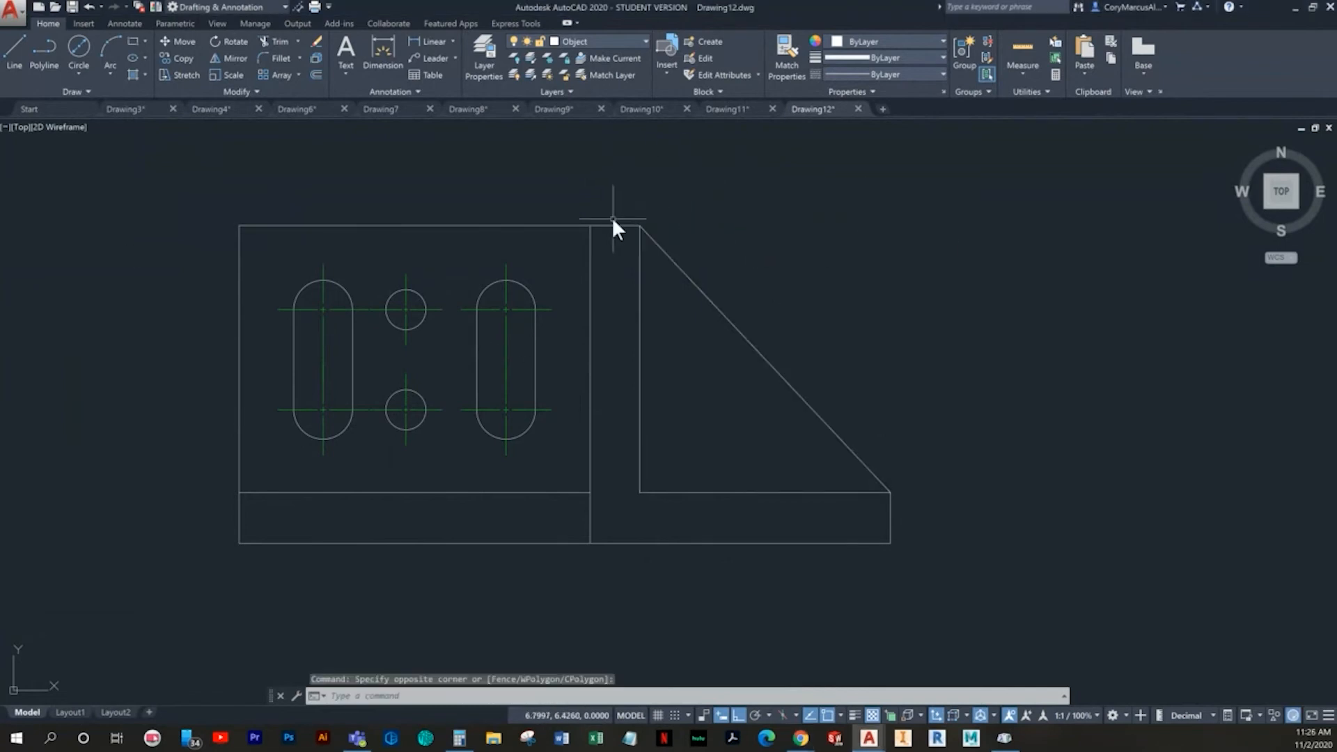
- Offset the sloped line 0.3 toward the inside of the triangle
text(o)
key(Return)
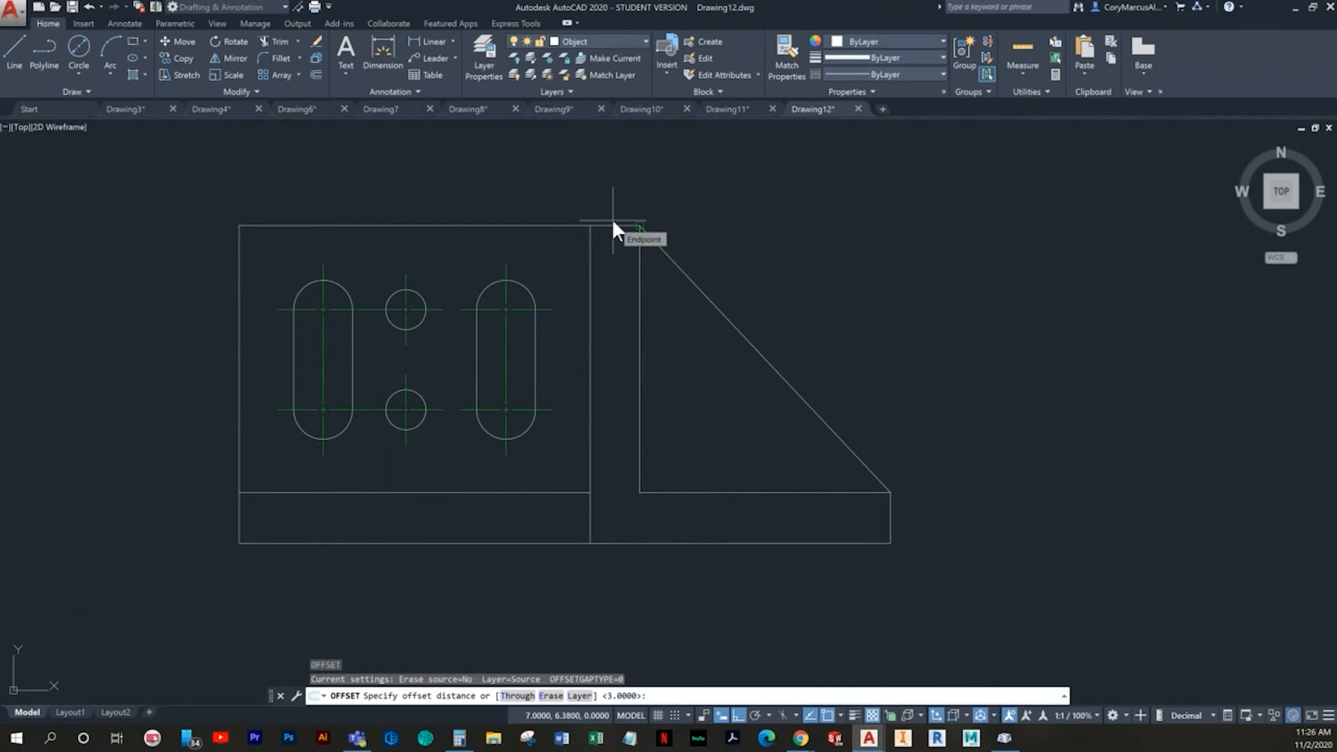
text(.3)
key(Return)
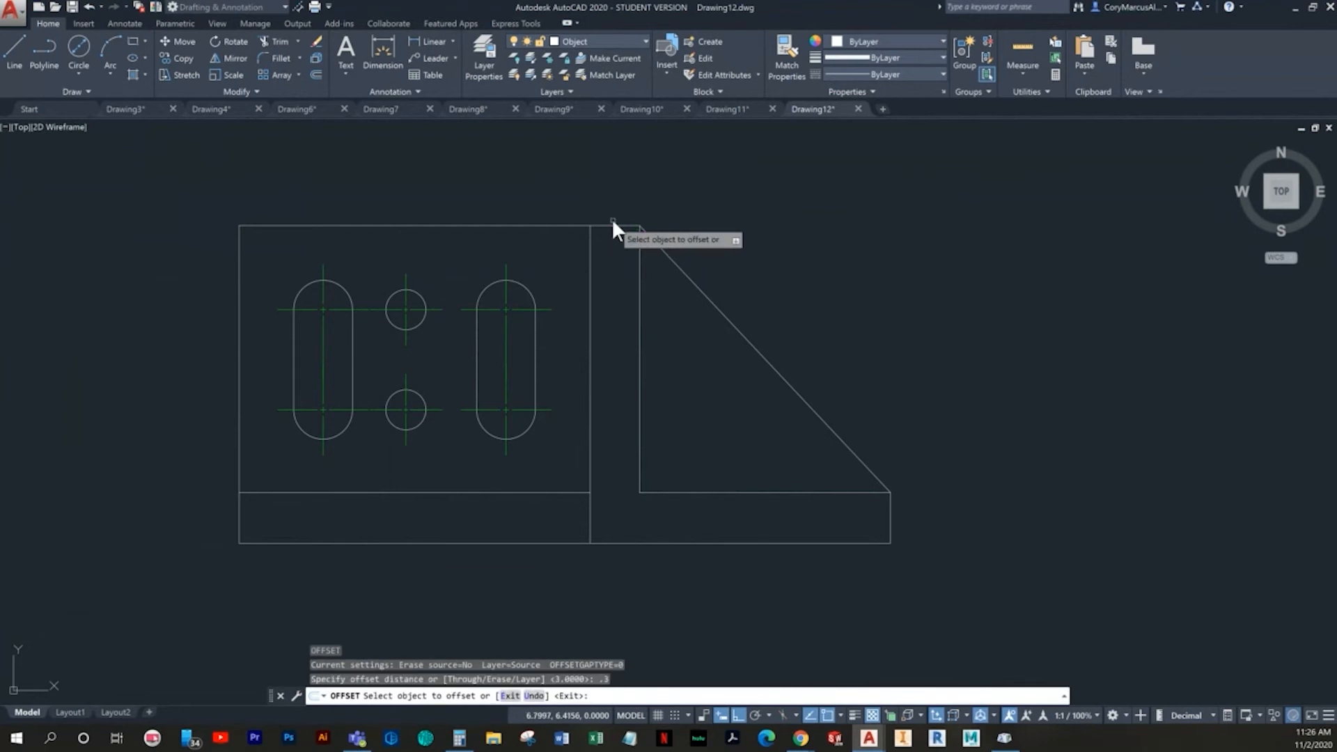
click(686, 270)
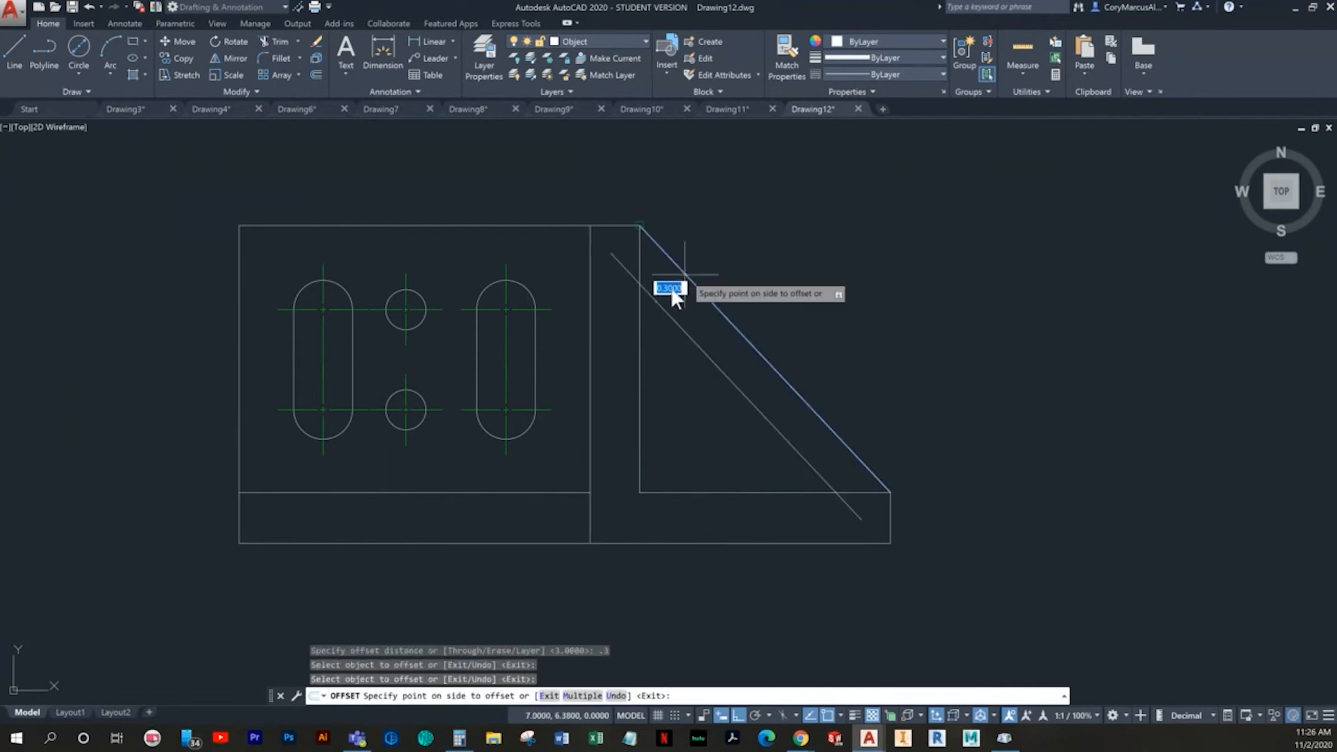
click(667, 391)
middle_drag(644, 390, 566, 376)
key(Escape)
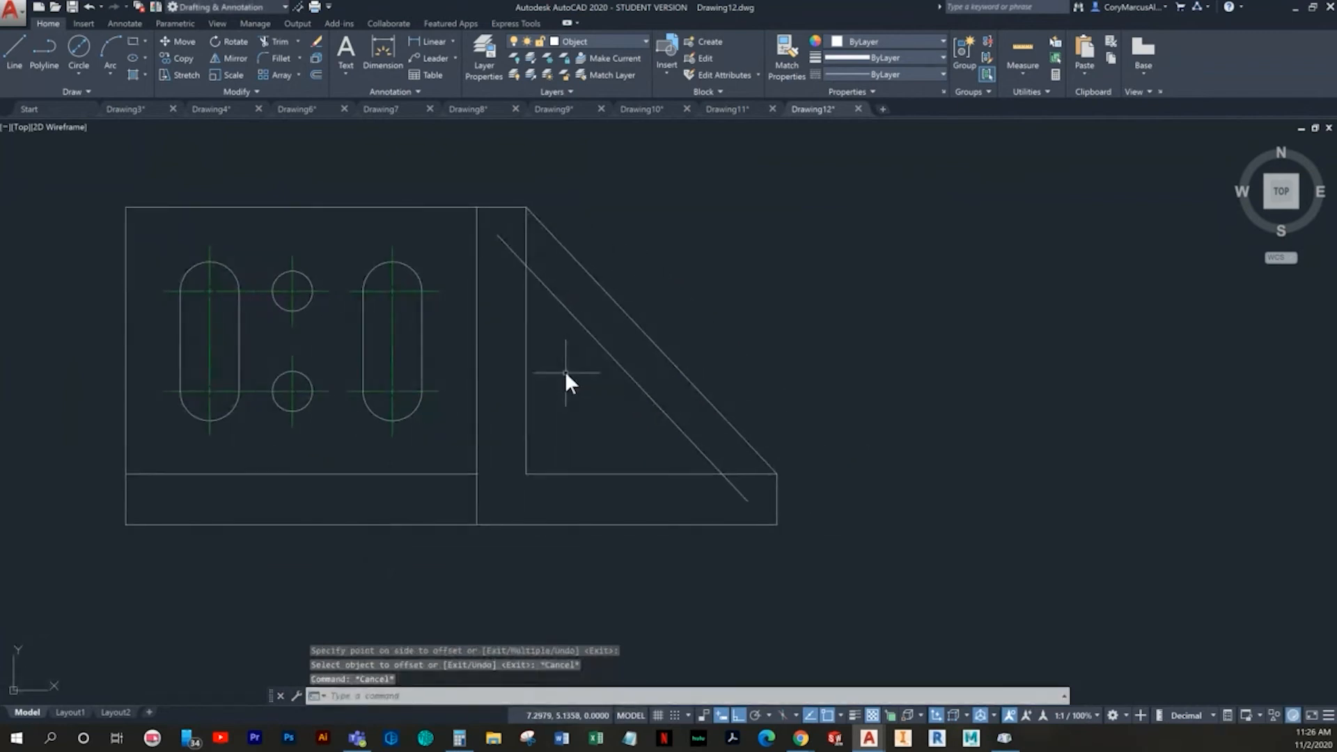
middle_drag(542, 239, 538, 240)
click(20, 61)
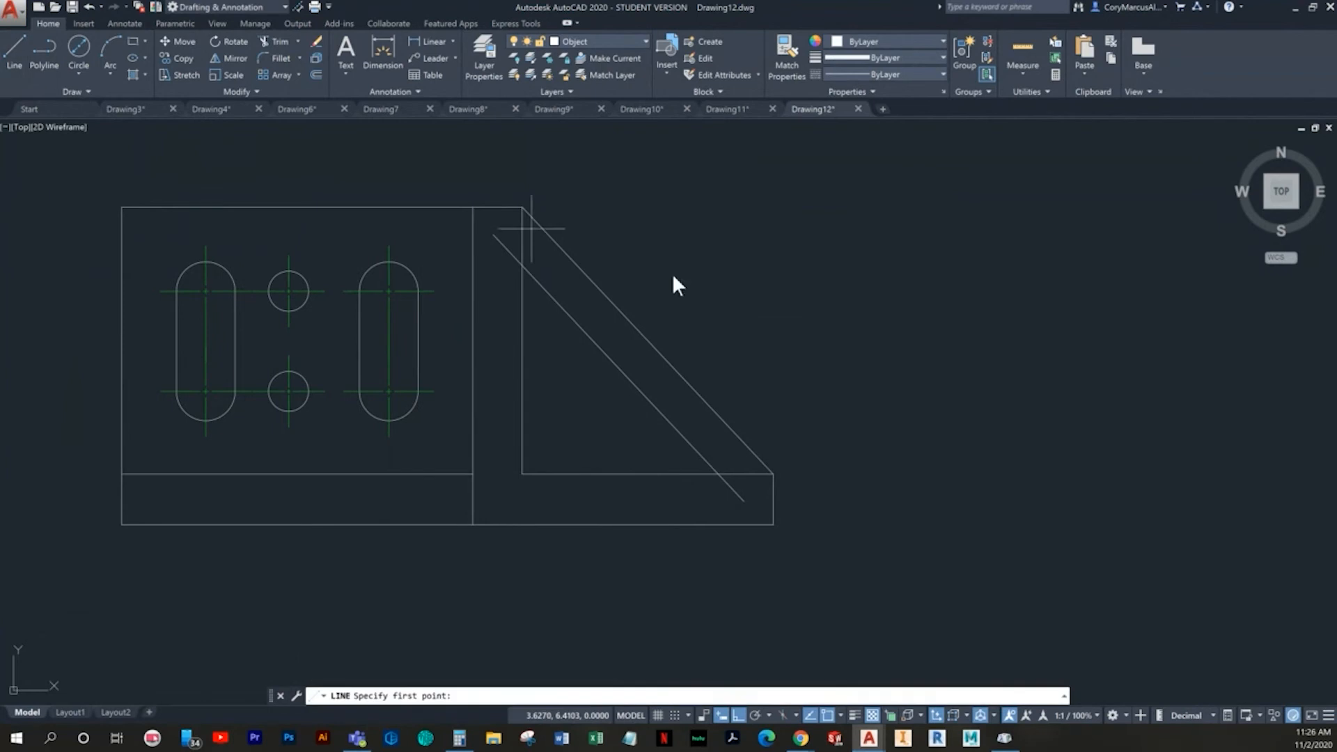
click(522, 208)
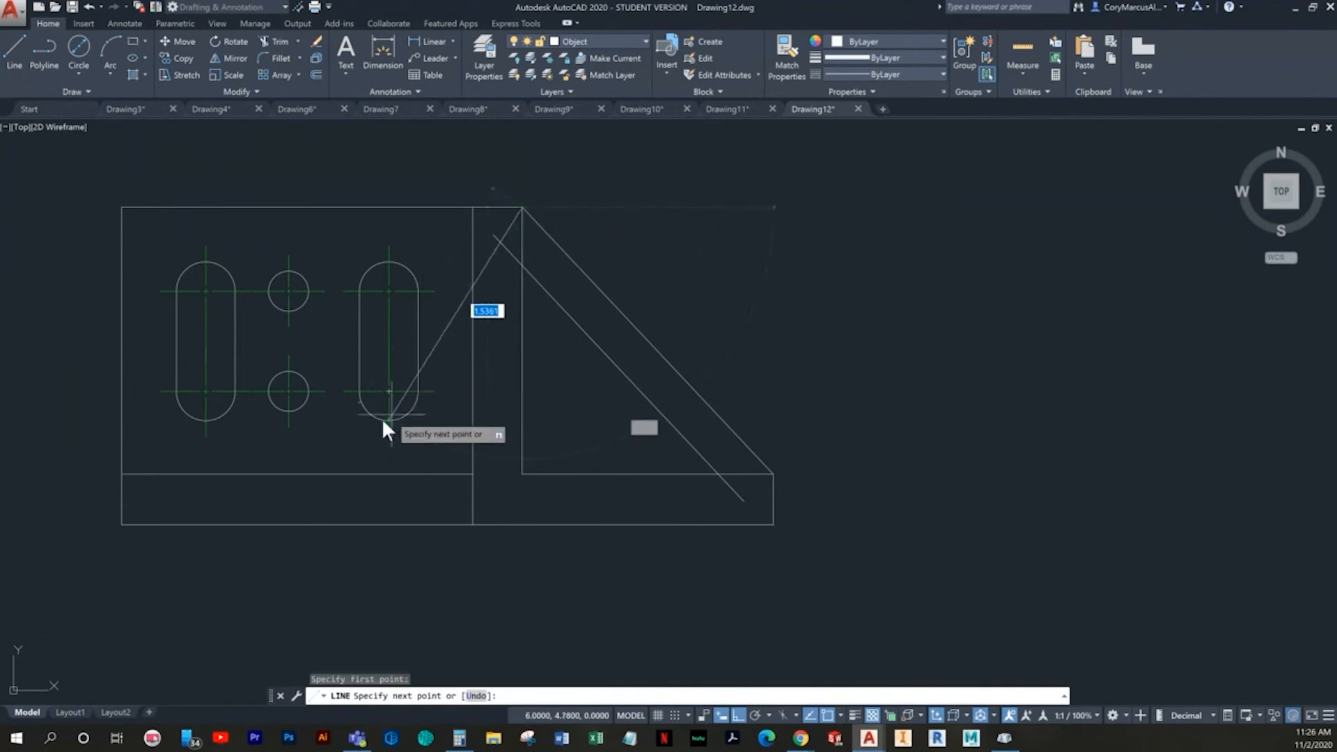
middle_drag(501, 454, 483, 464)
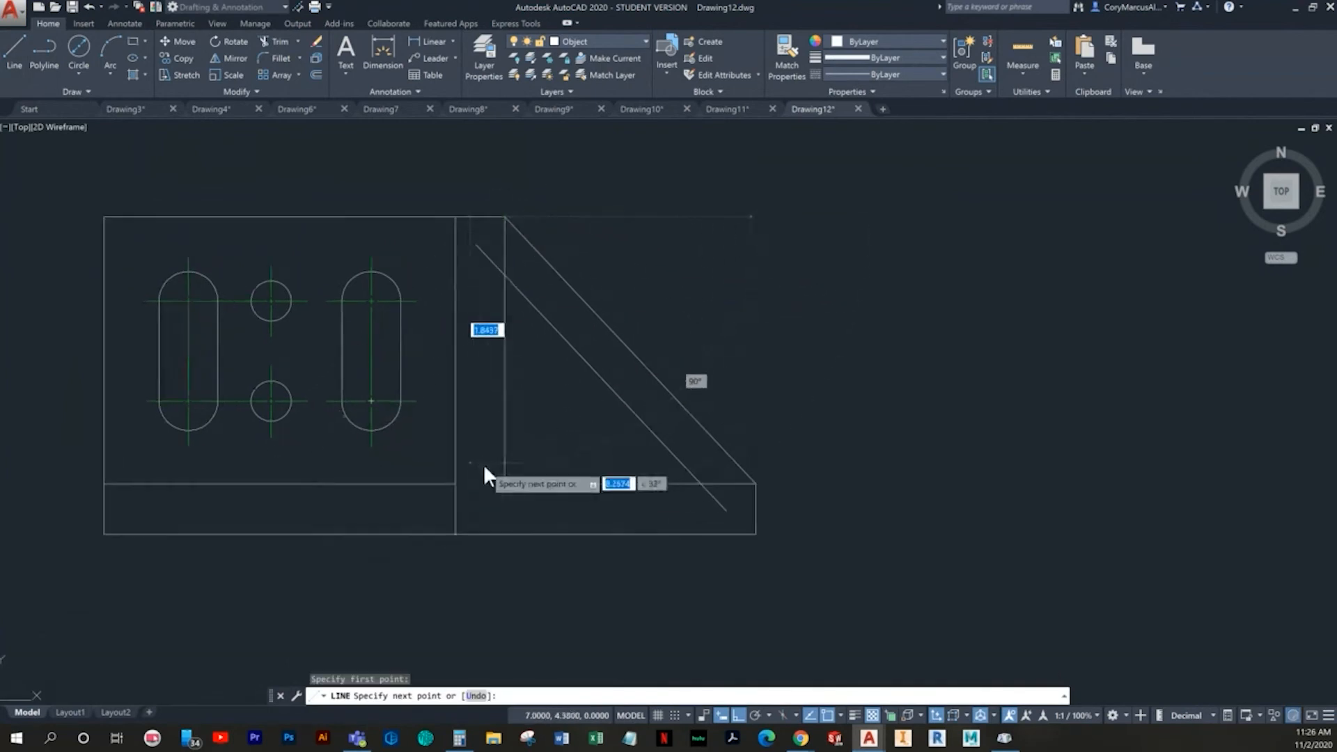
click(840, 715)
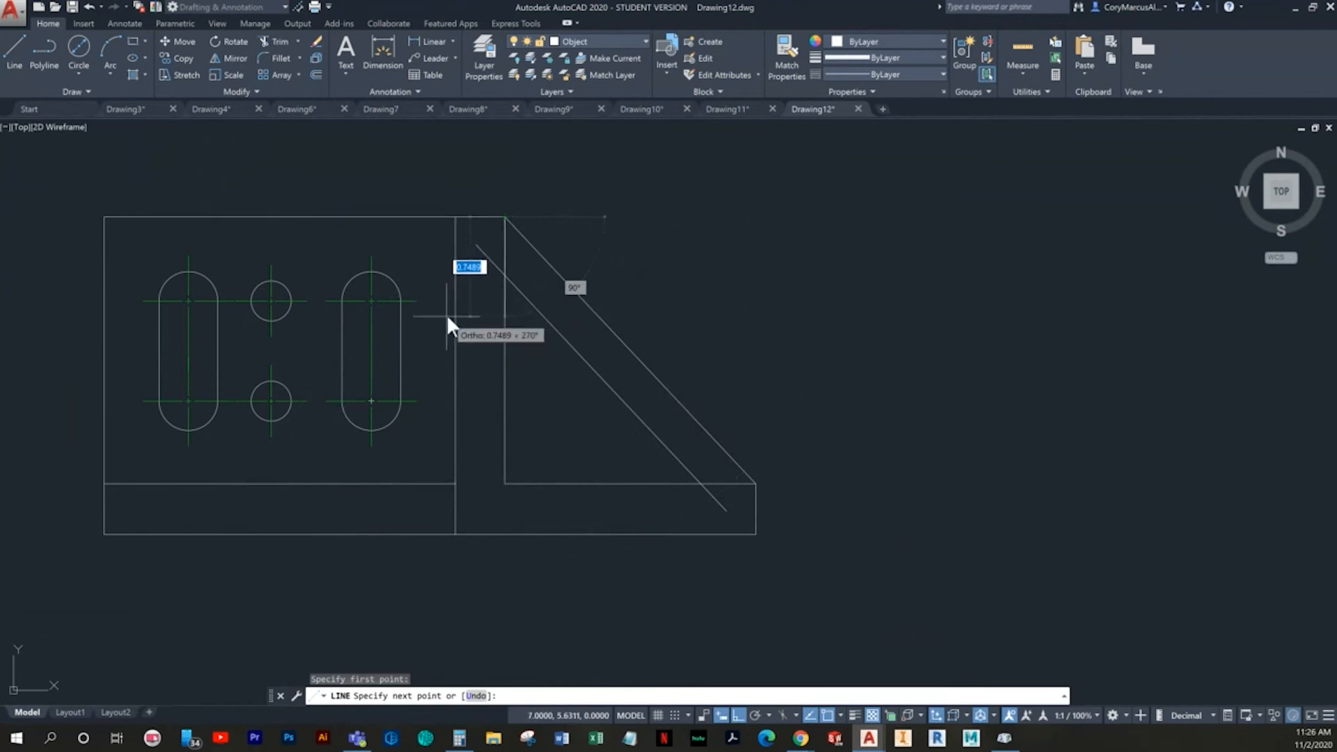
scroll(457, 257, up, 3)
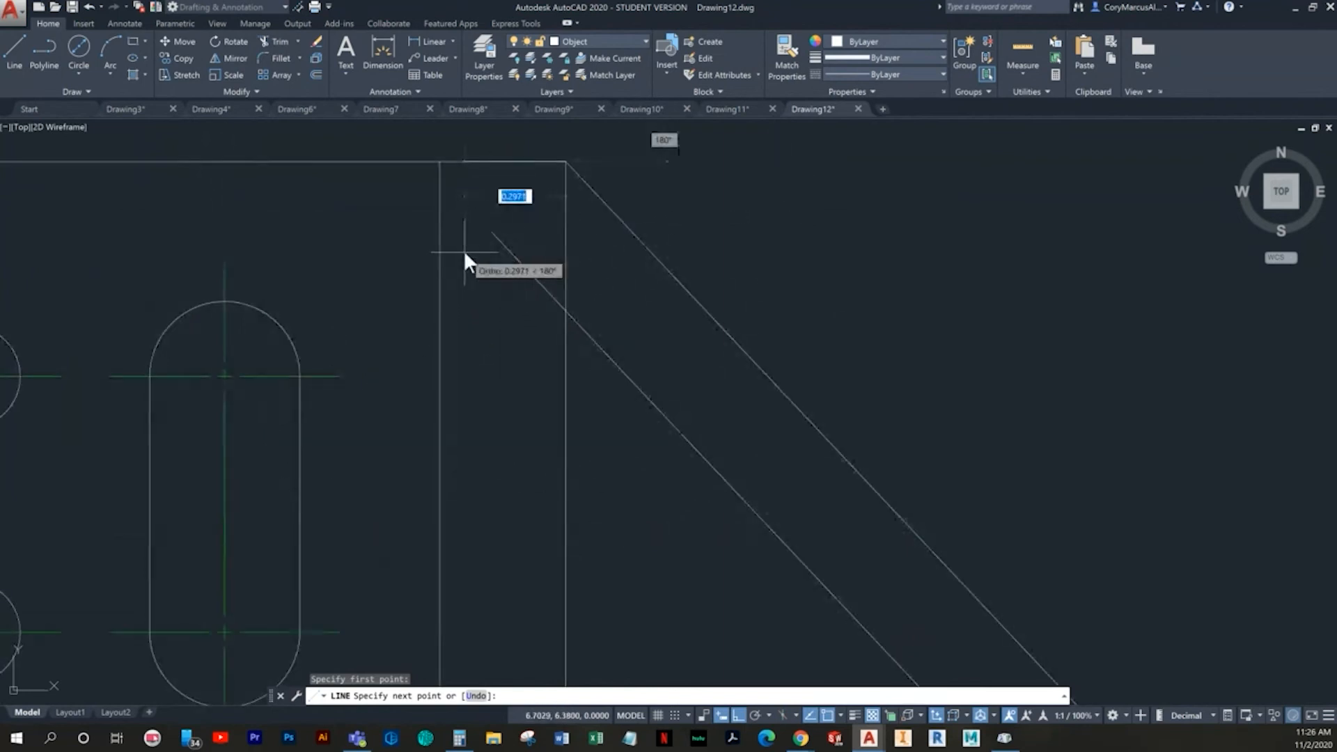
middle_drag(437, 302, 352, 347)
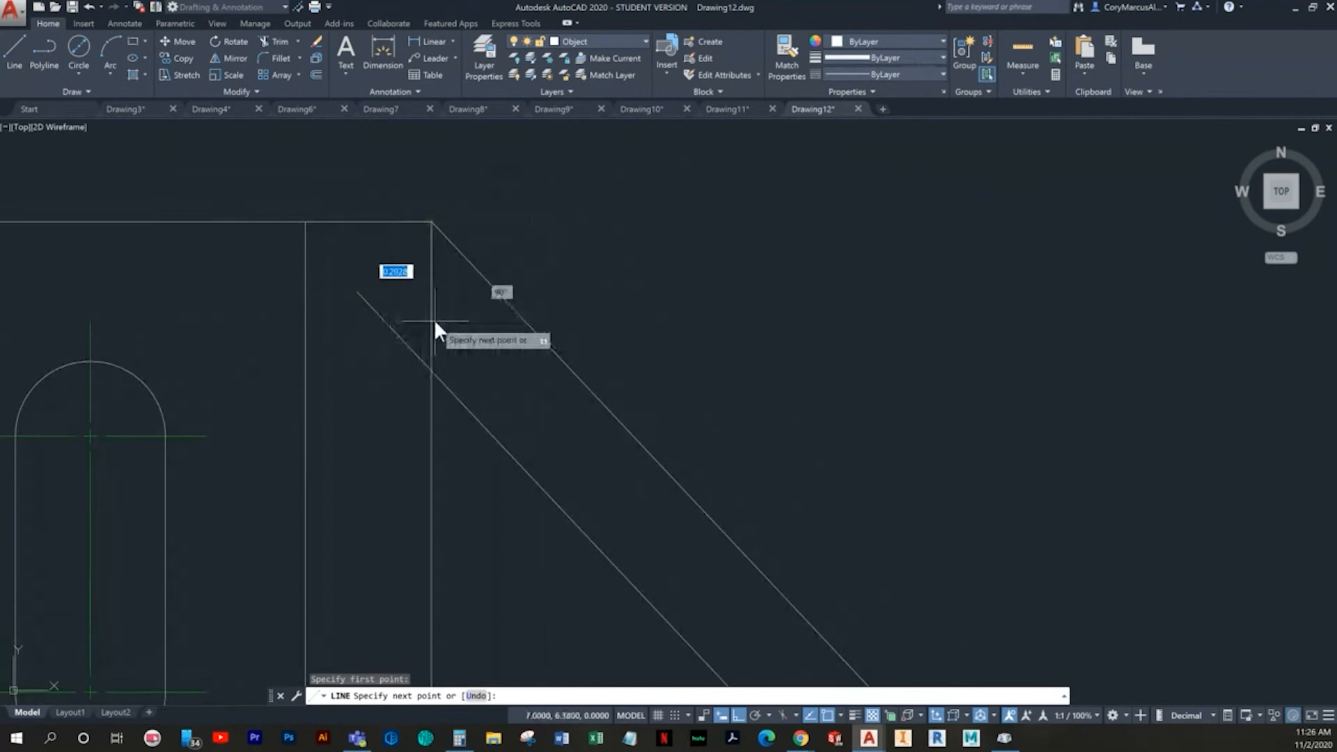
key(Escape)
key(Escape)
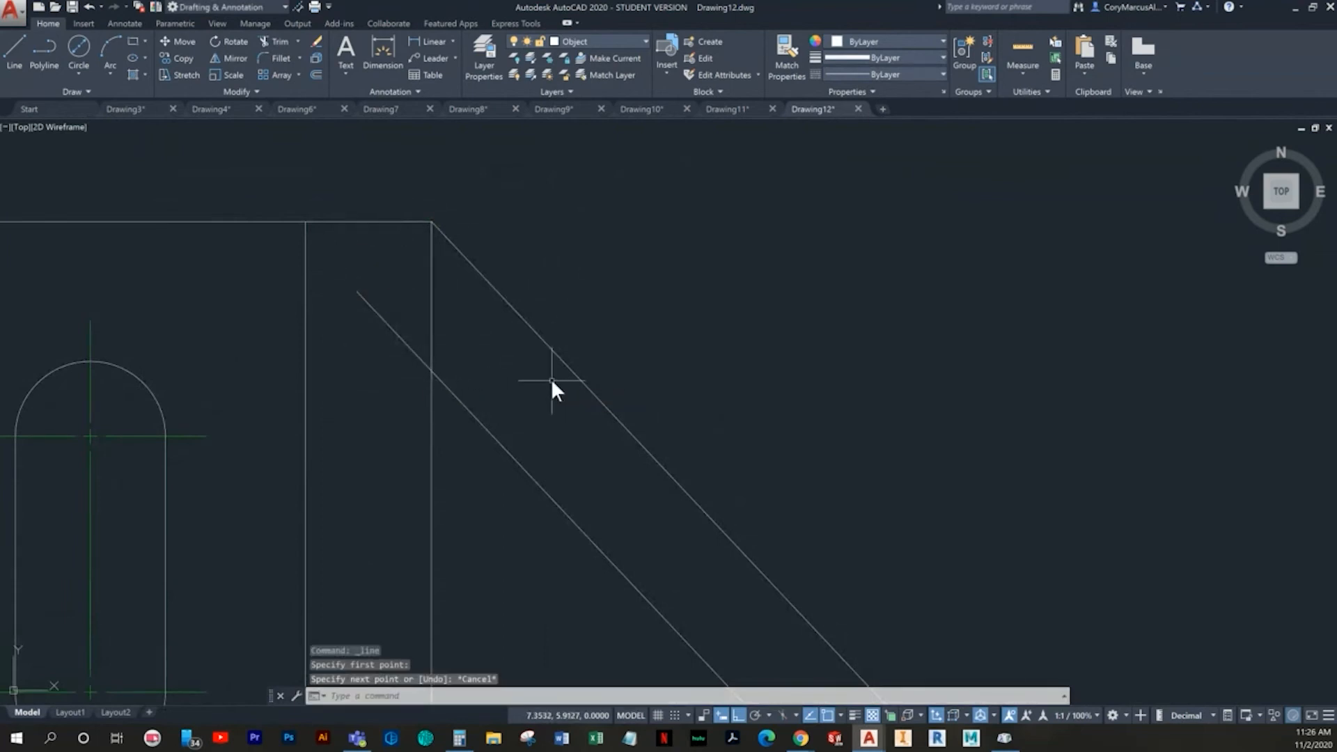
- Rotate the outer sloped line by -90 degrees about its upper end, with polar tracking turned on
scroll(546, 369, down, 2)
click(581, 296)
click(527, 316)
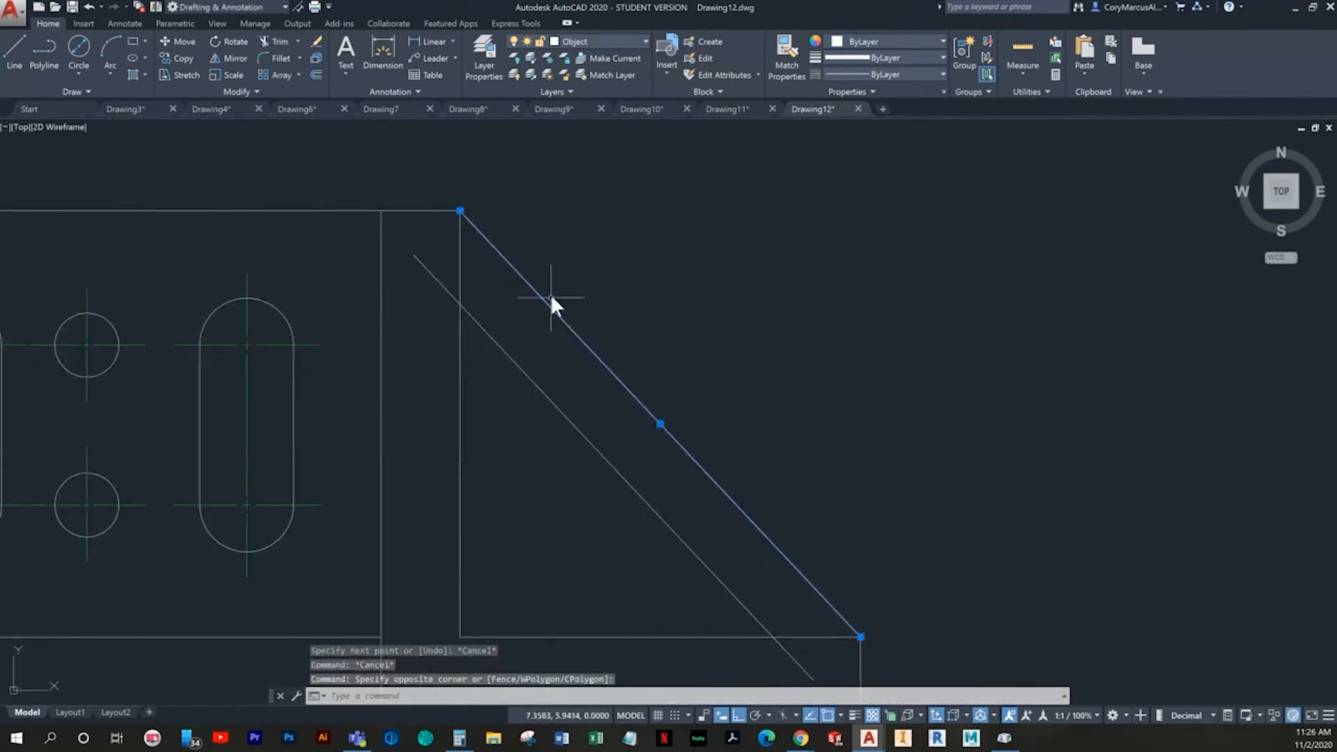
click(238, 42)
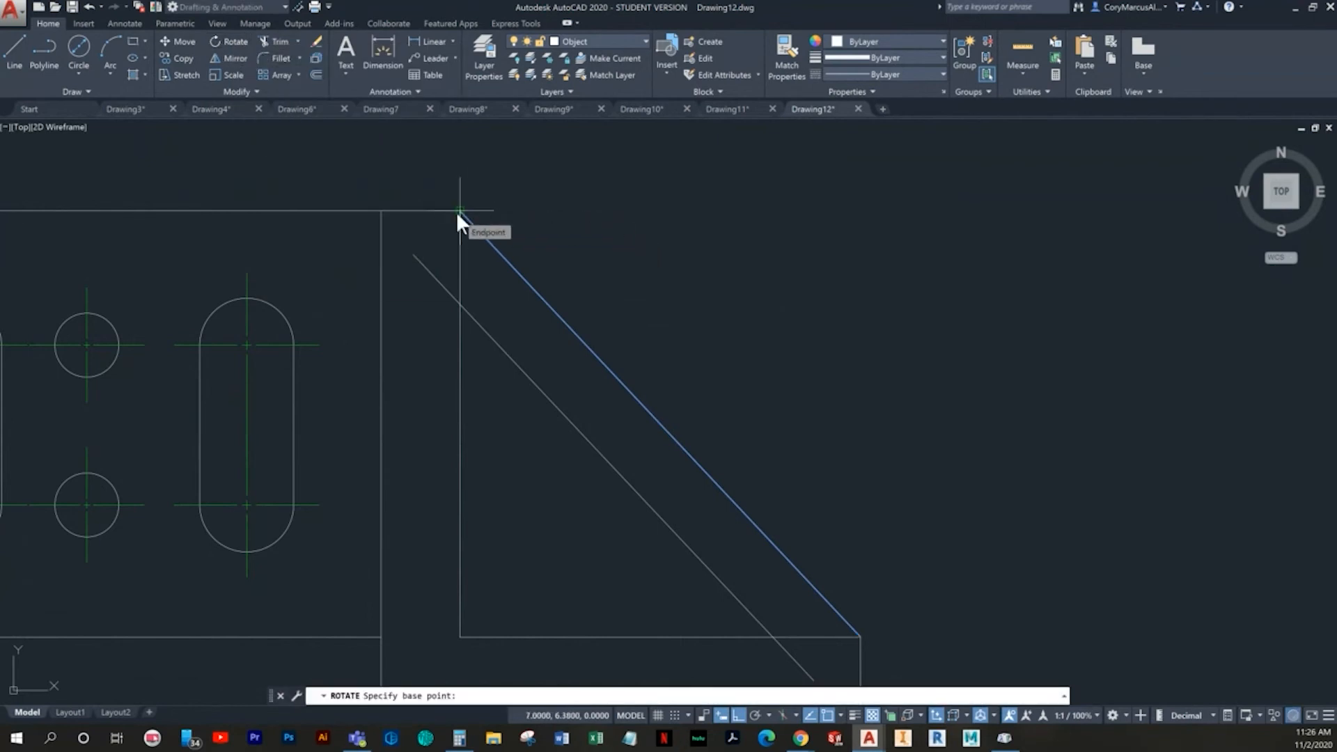
click(458, 211)
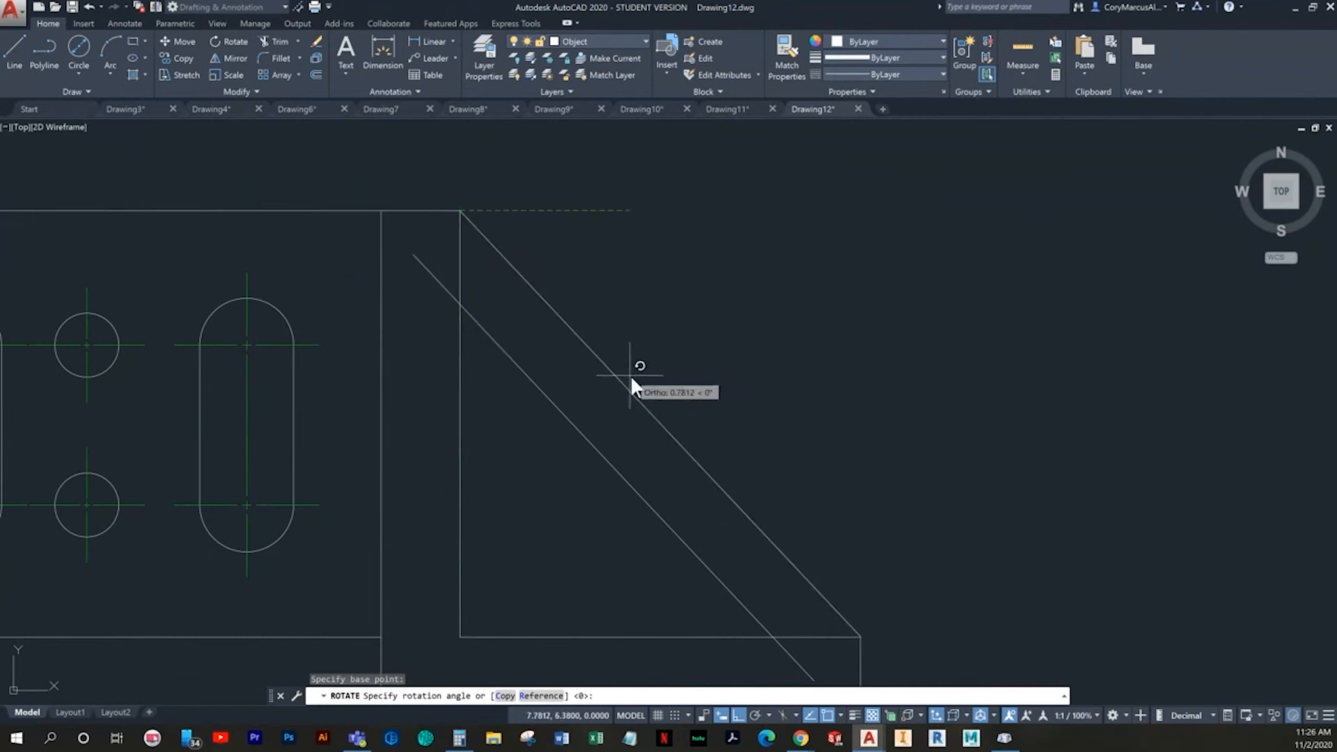
click(755, 715)
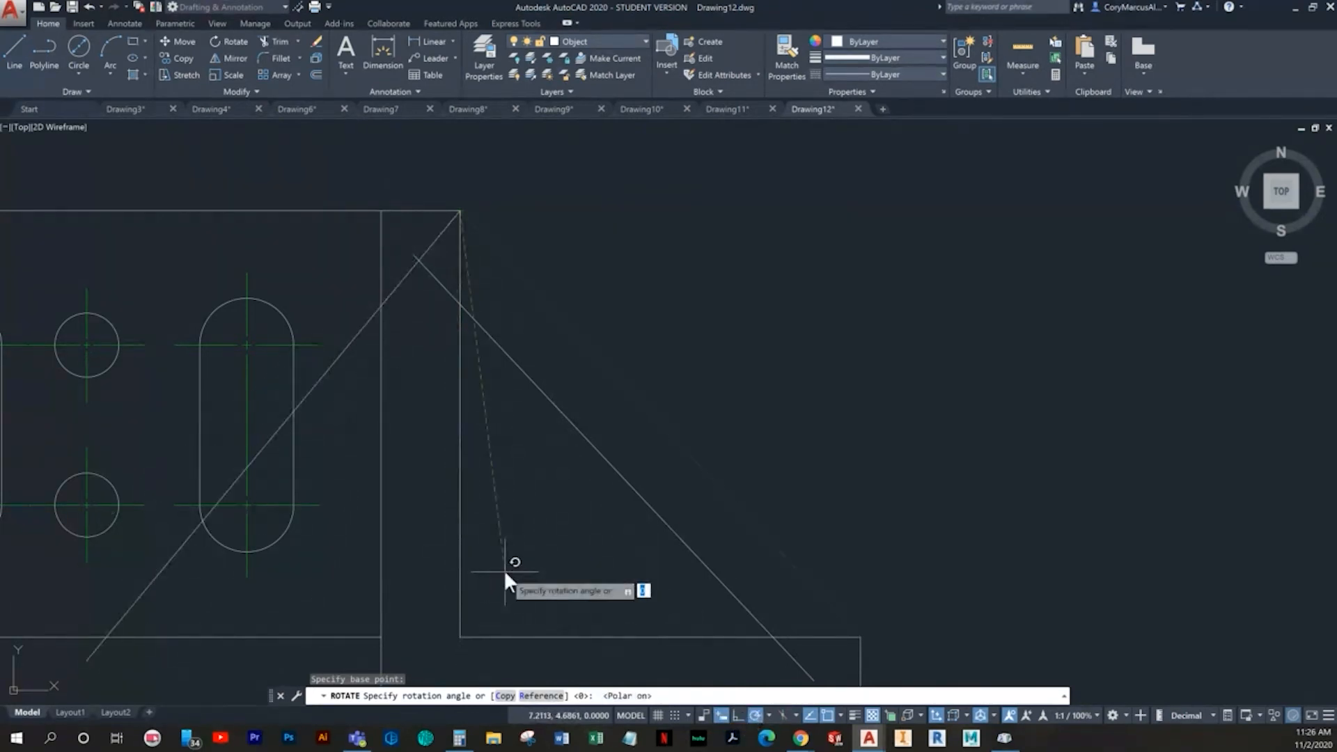
text(90)
key(BackSpace)
key(BackSpace)
text(-90)
key(Escape)
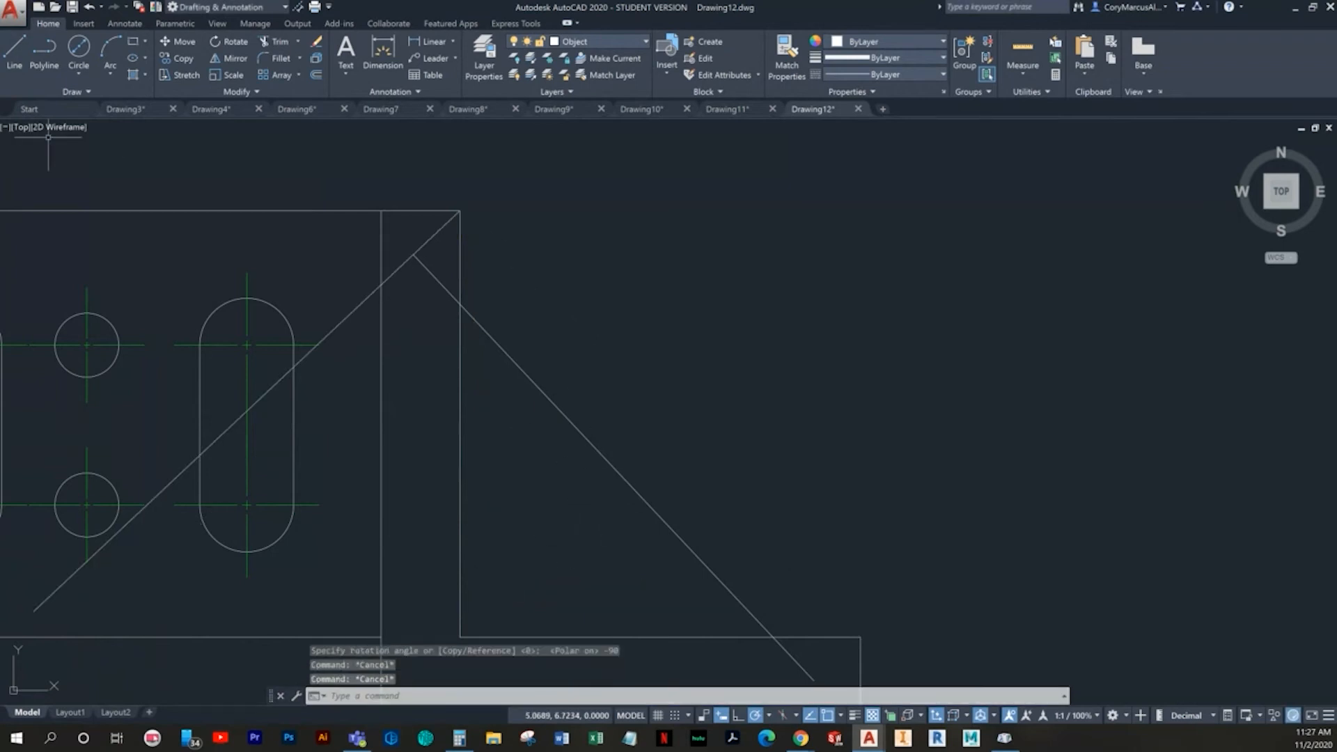
- Redraw the outer sloped line from the top corner of the vertical web to the upper end of the short right edge
click(11, 61)
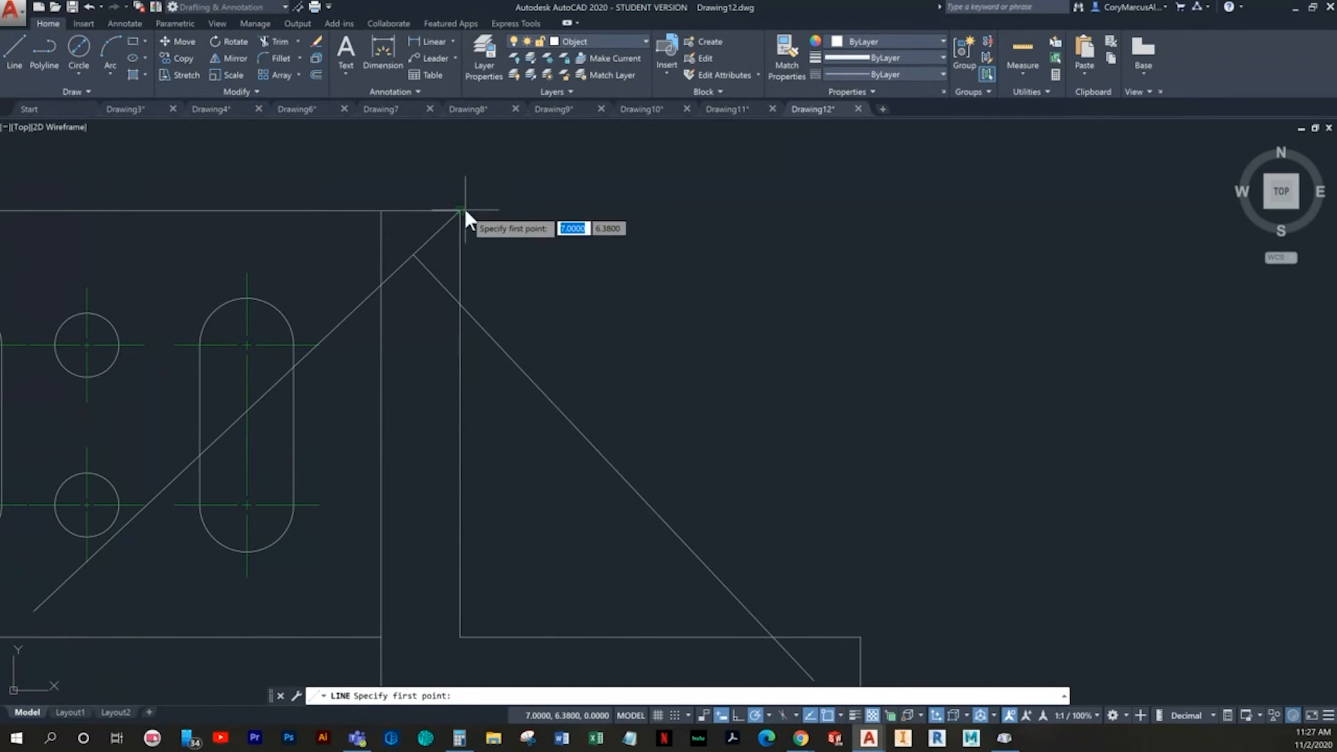
click(459, 209)
click(859, 632)
key(Escape)
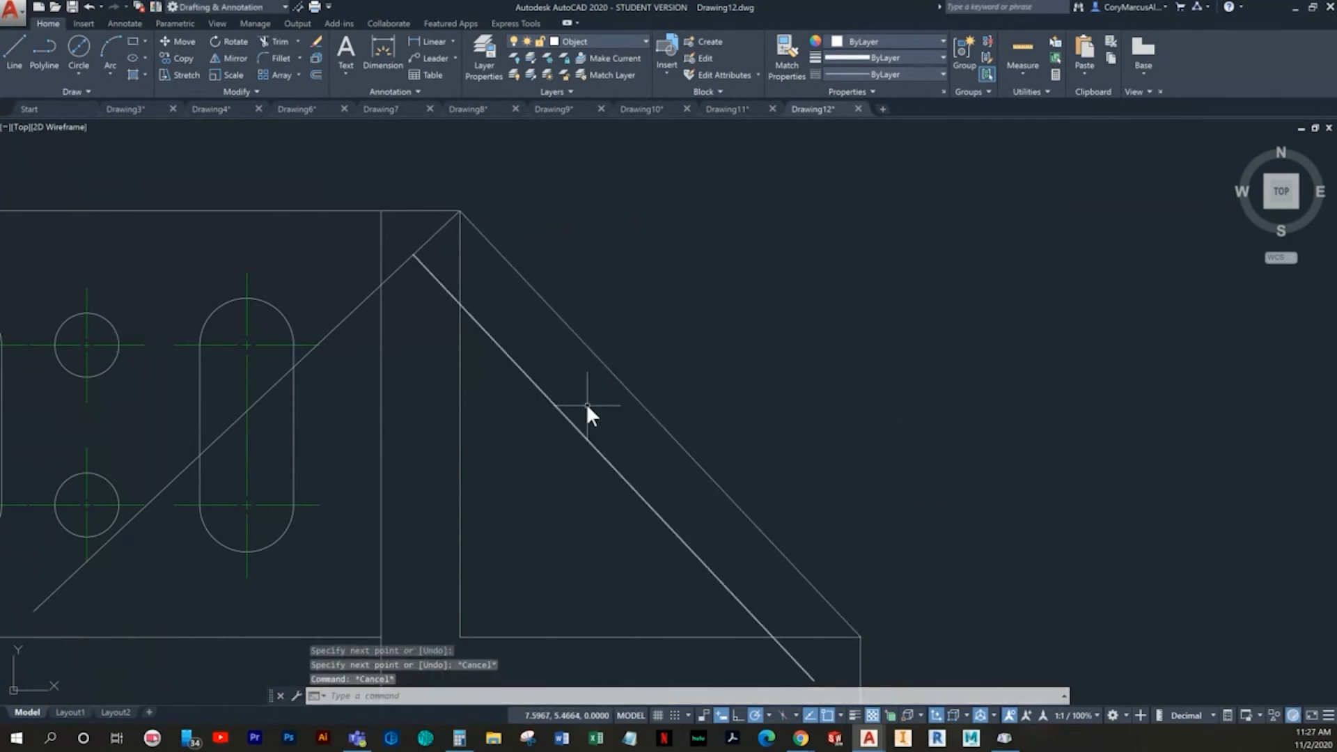
- Add an angular dimension between the rotated line and the redrawn sloped line
click(383, 55)
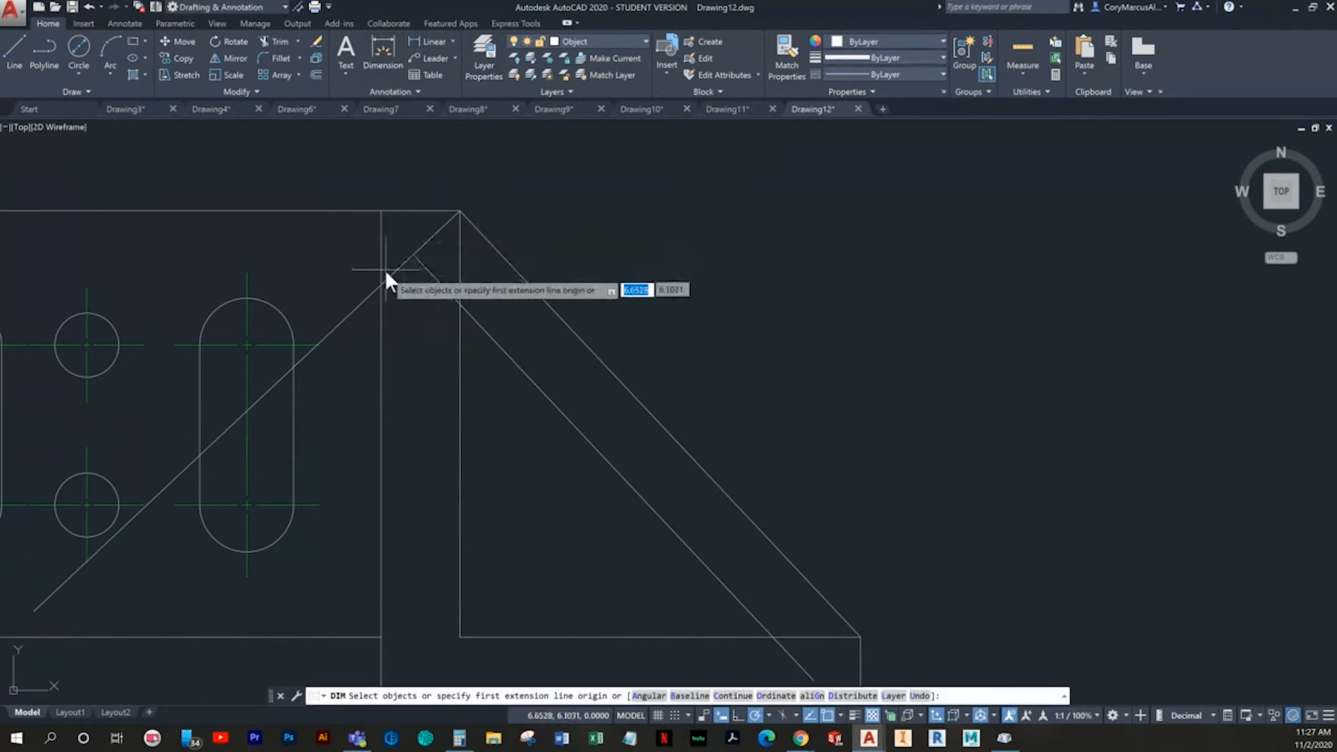
click(388, 276)
click(488, 244)
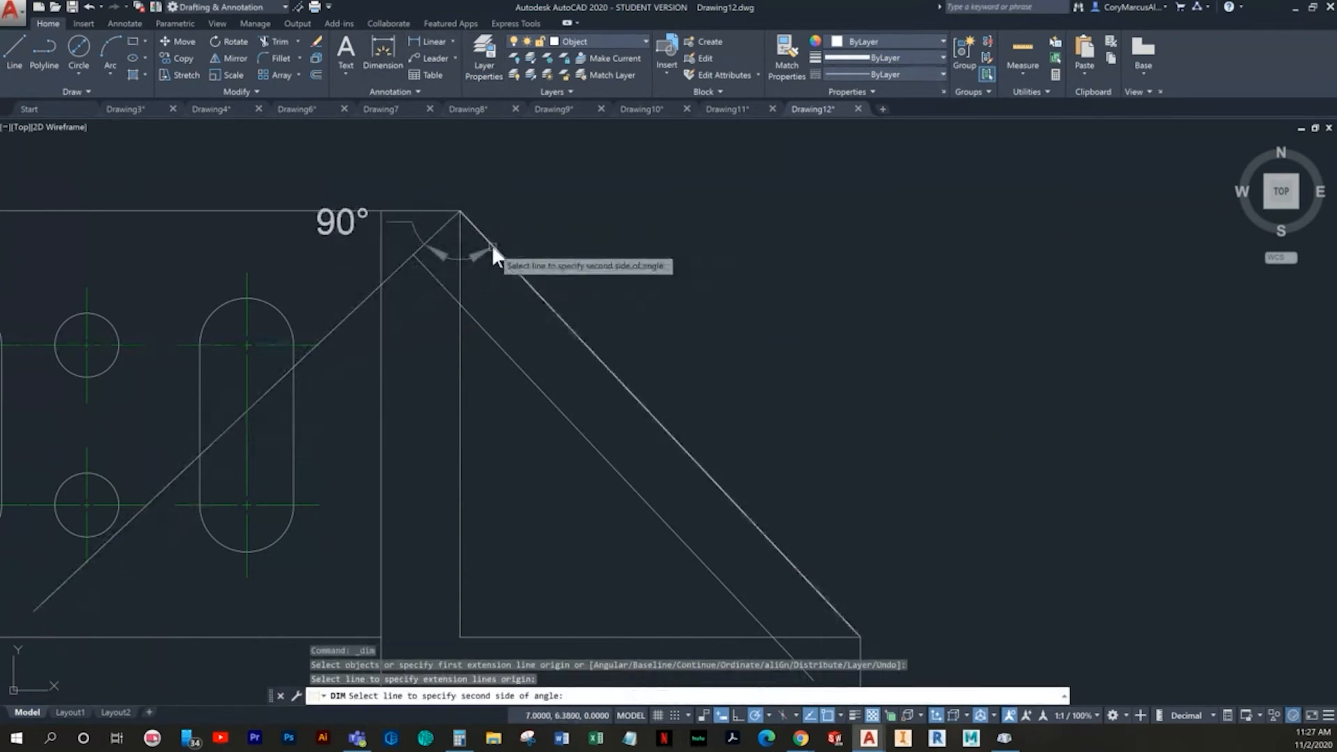
click(508, 482)
key(Return)
click(508, 481)
- Set the angular dimension's precision to six decimal places
click(503, 459)
right_click(503, 458)
mouse_move(610, 179)
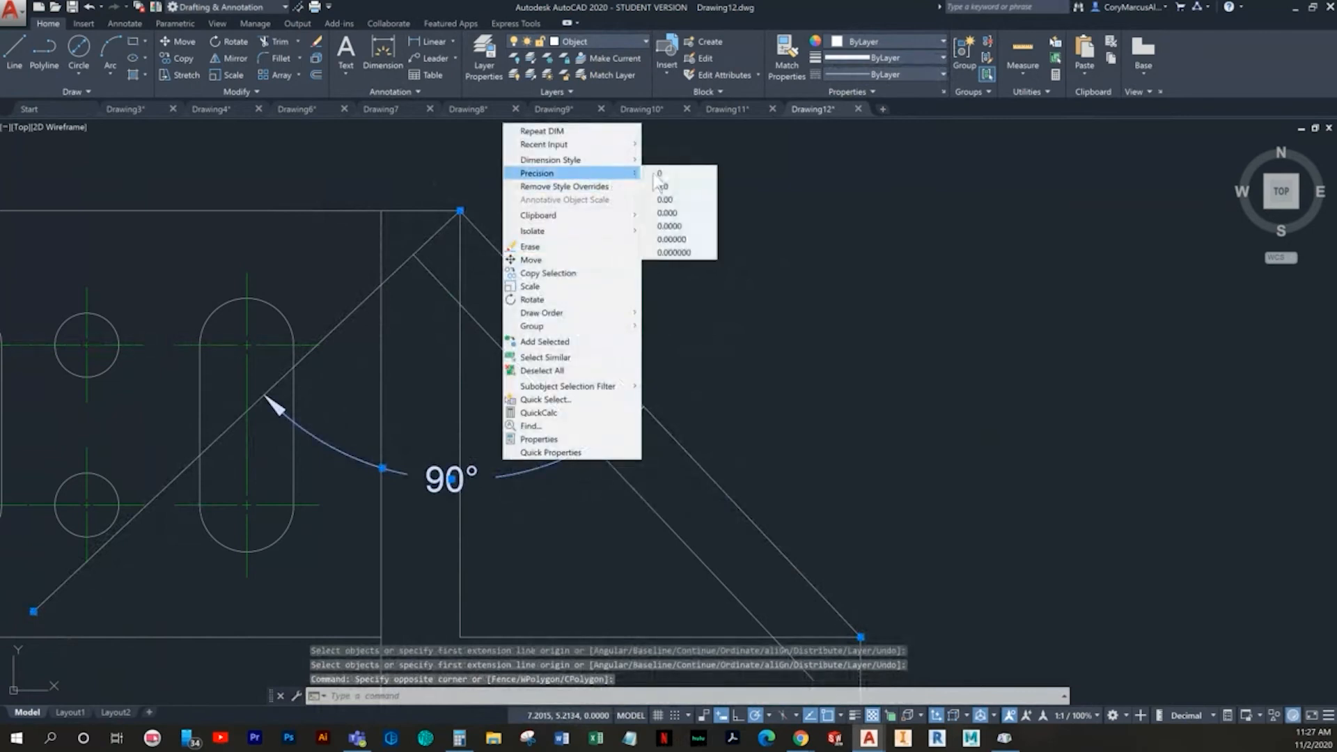
click(686, 249)
key(Escape)
key(Escape)
- Erase the angular dimension between the two sloped lines
click(537, 499)
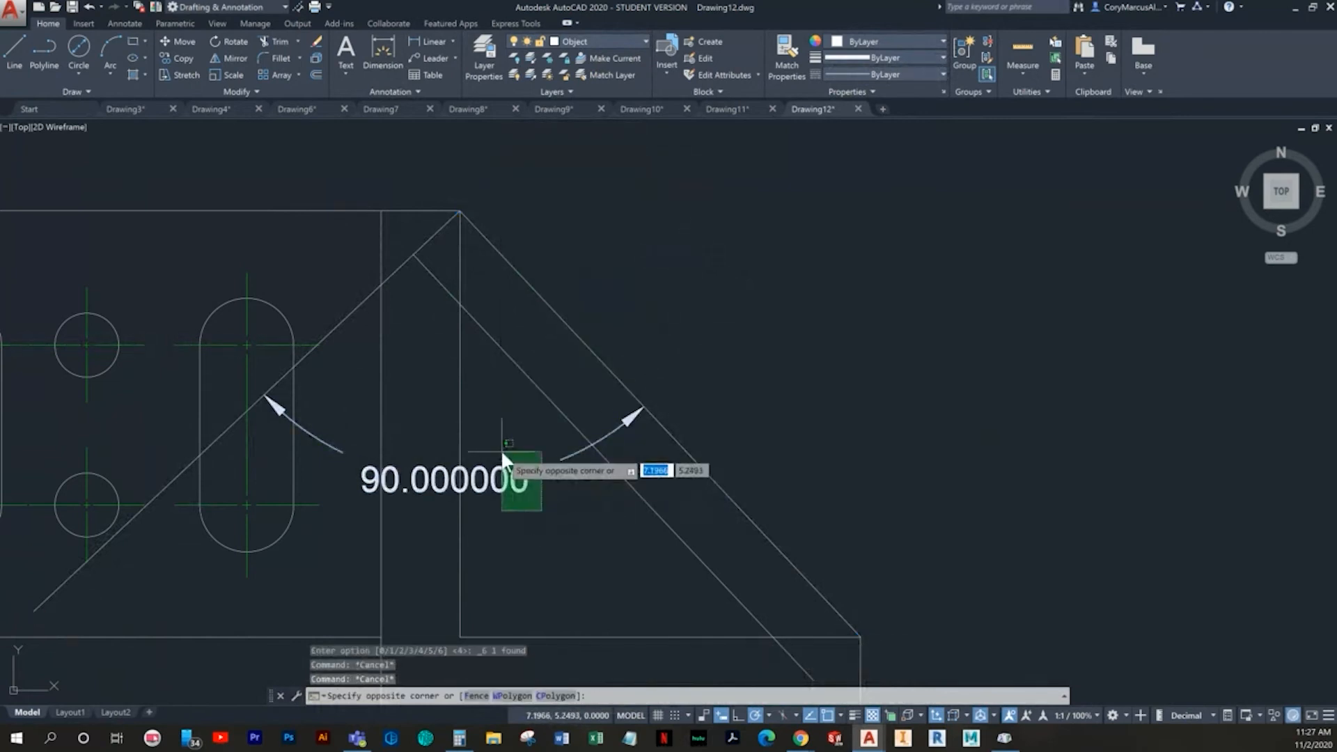
click(500, 450)
key(Delete)
- Offset the rotated perpendicular line 0.77 down along the slope toward the inside of the triangle
mouse_move(532, 472)
middle_down()
mouse_move(626, 439)
mouse_move(689, 582)
mouse_move(529, 436)
middle_up()
scroll(624, 428, down, 2)
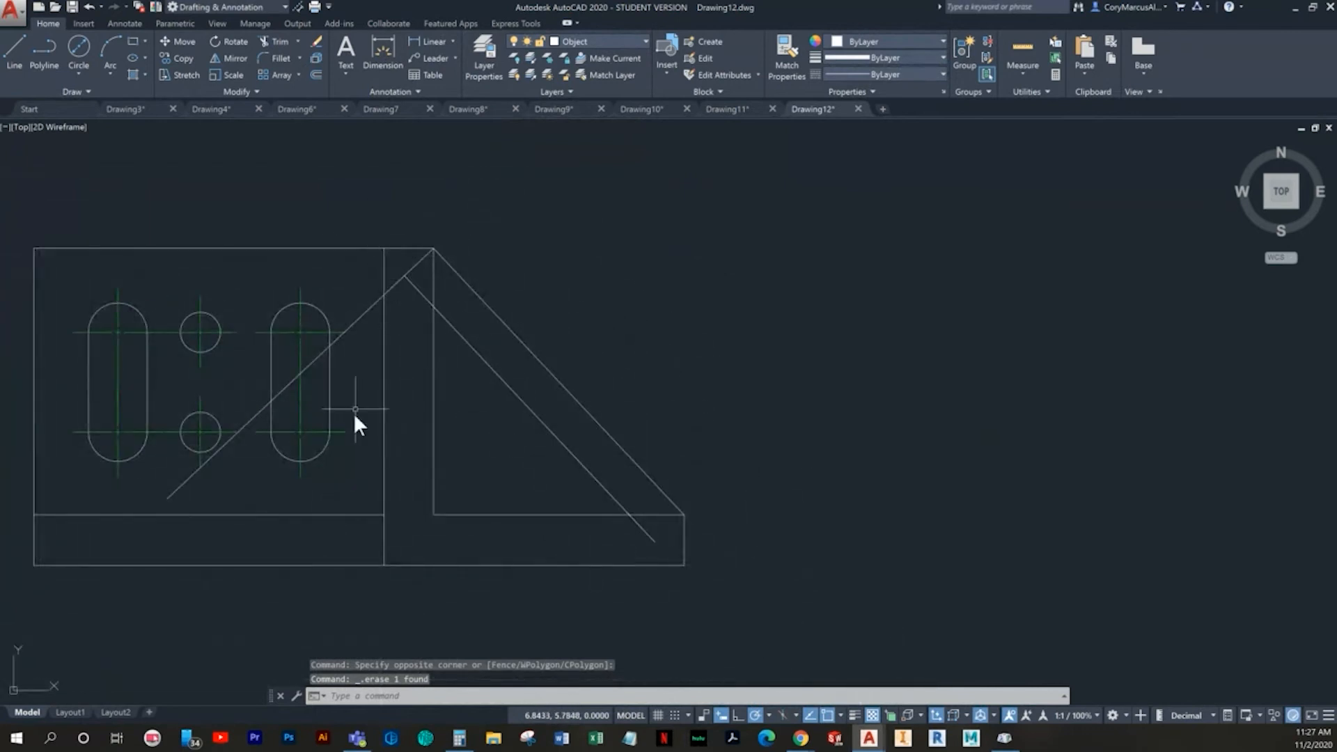
middle_drag(351, 394, 309, 439)
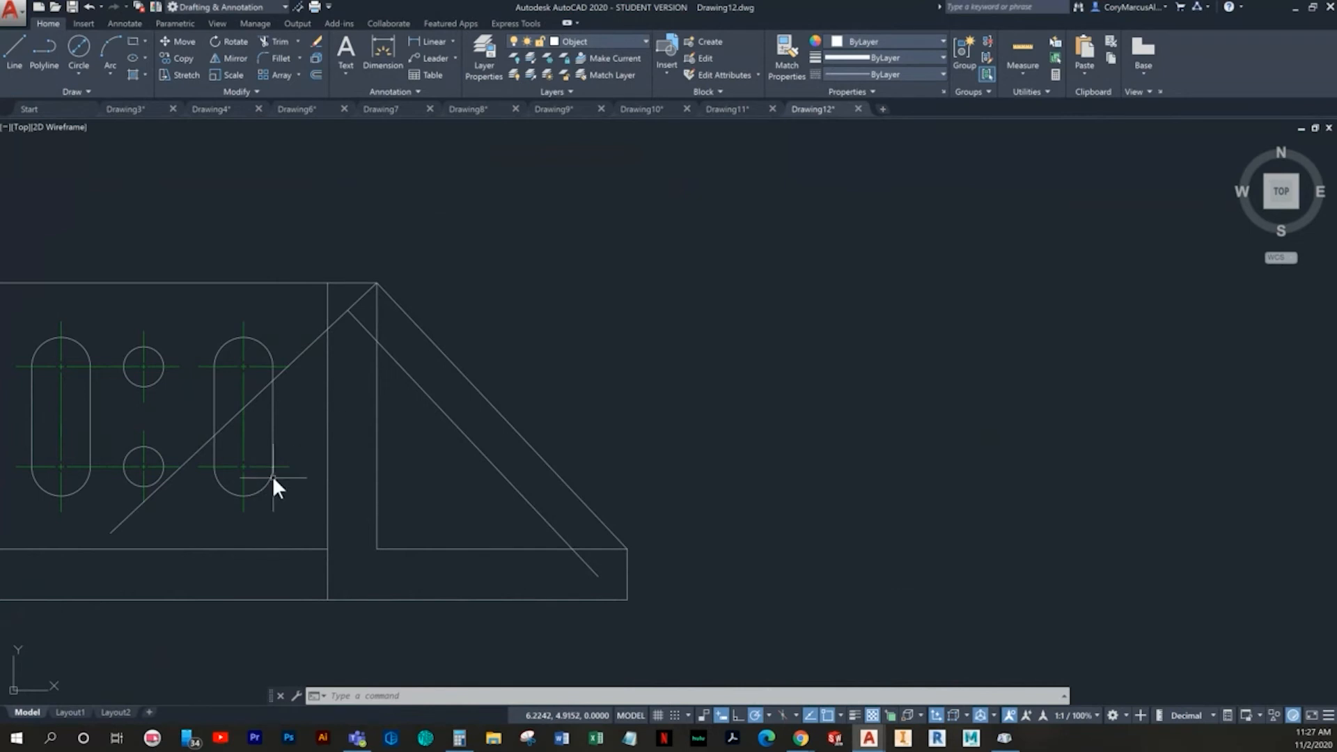
text(o)
key(Return)
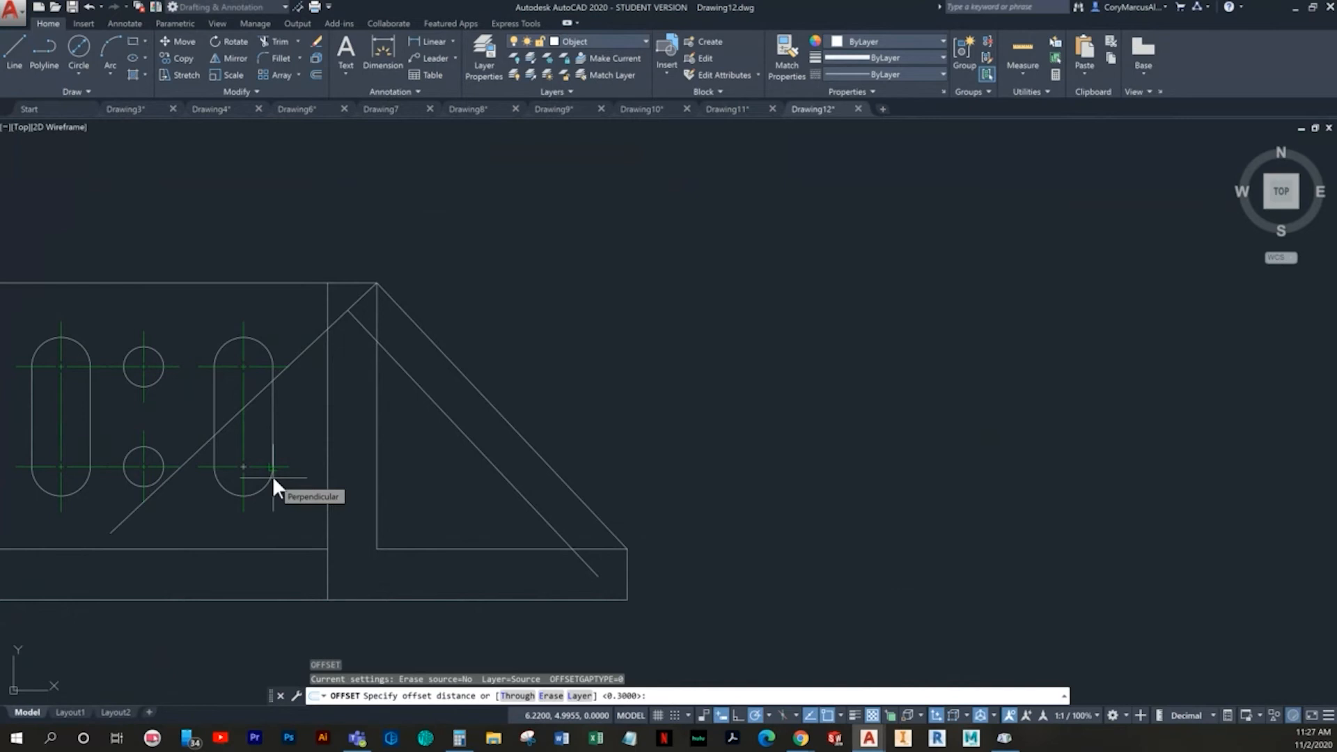
text(.77)
key(Return)
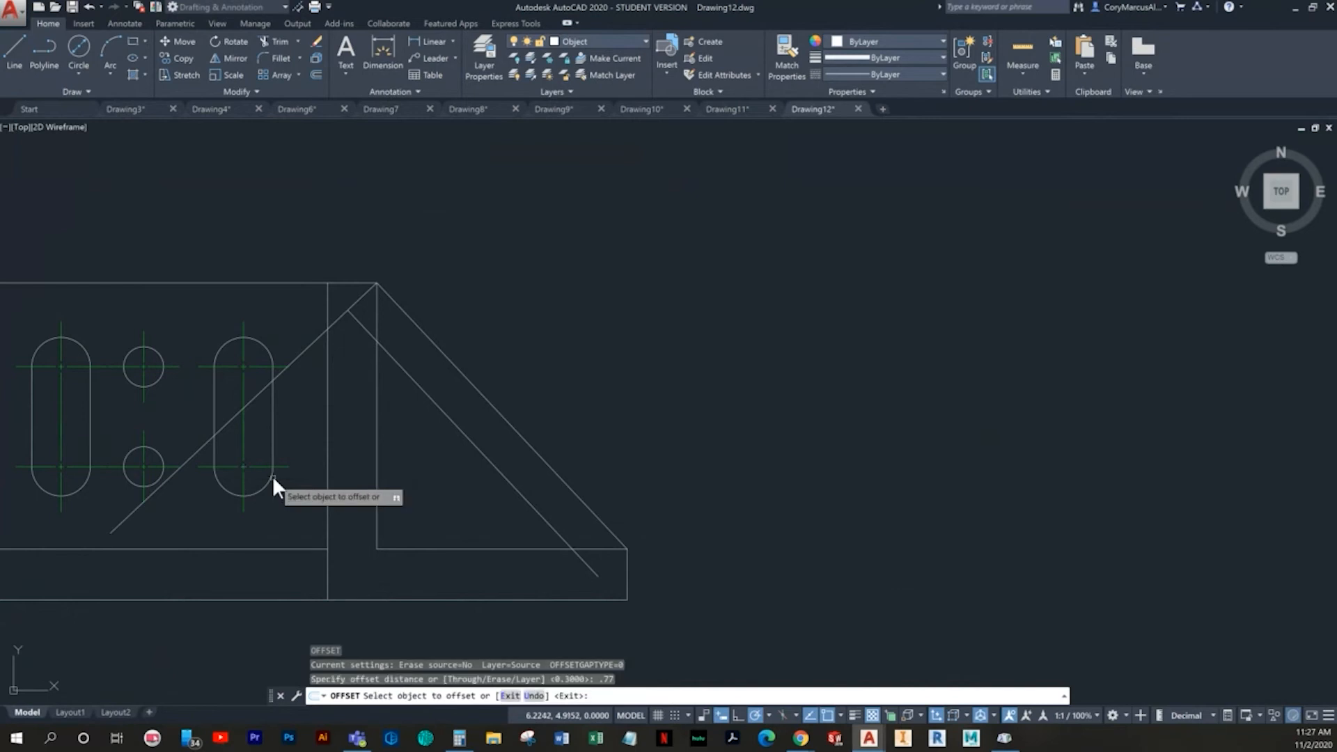
click(332, 322)
click(421, 457)
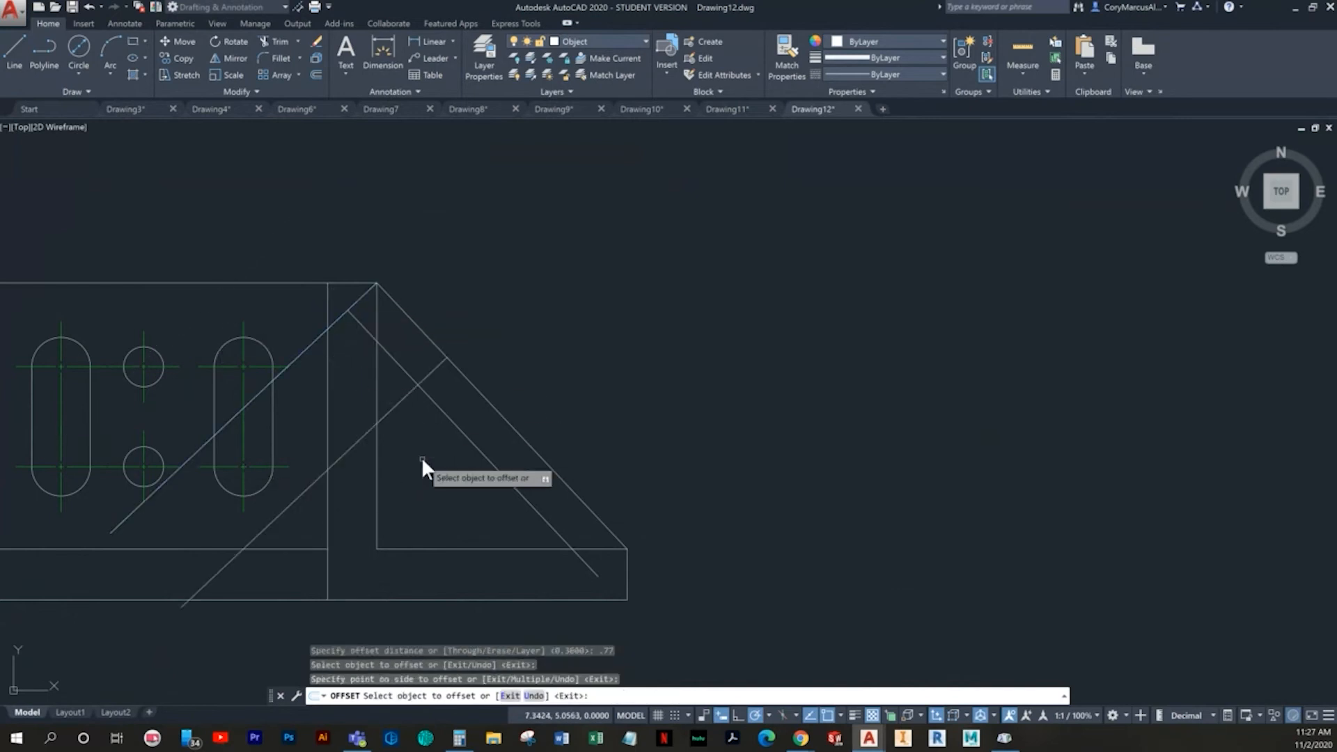
key(Escape)
key(Escape)
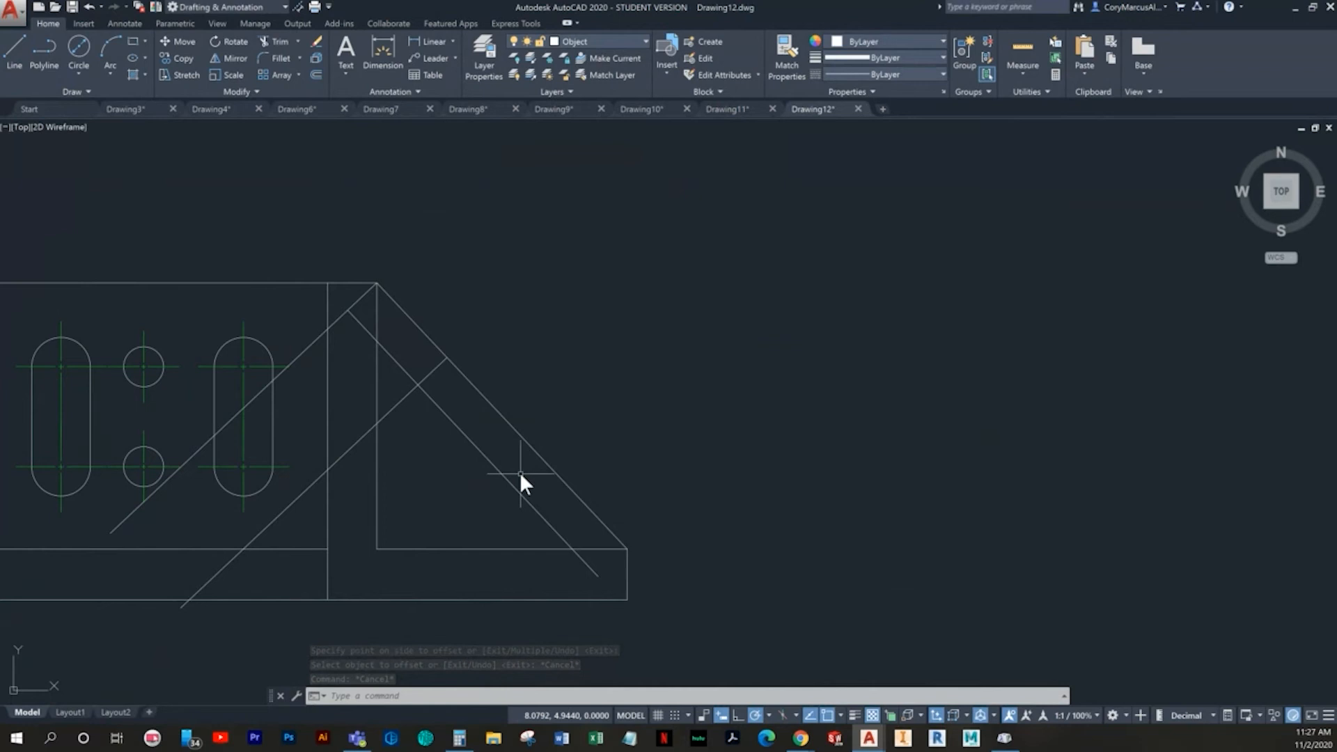
- Offset the original perpendicular line 1.37 down along the slope
text(o)
key(Return)
text(1.37)
key(Return)
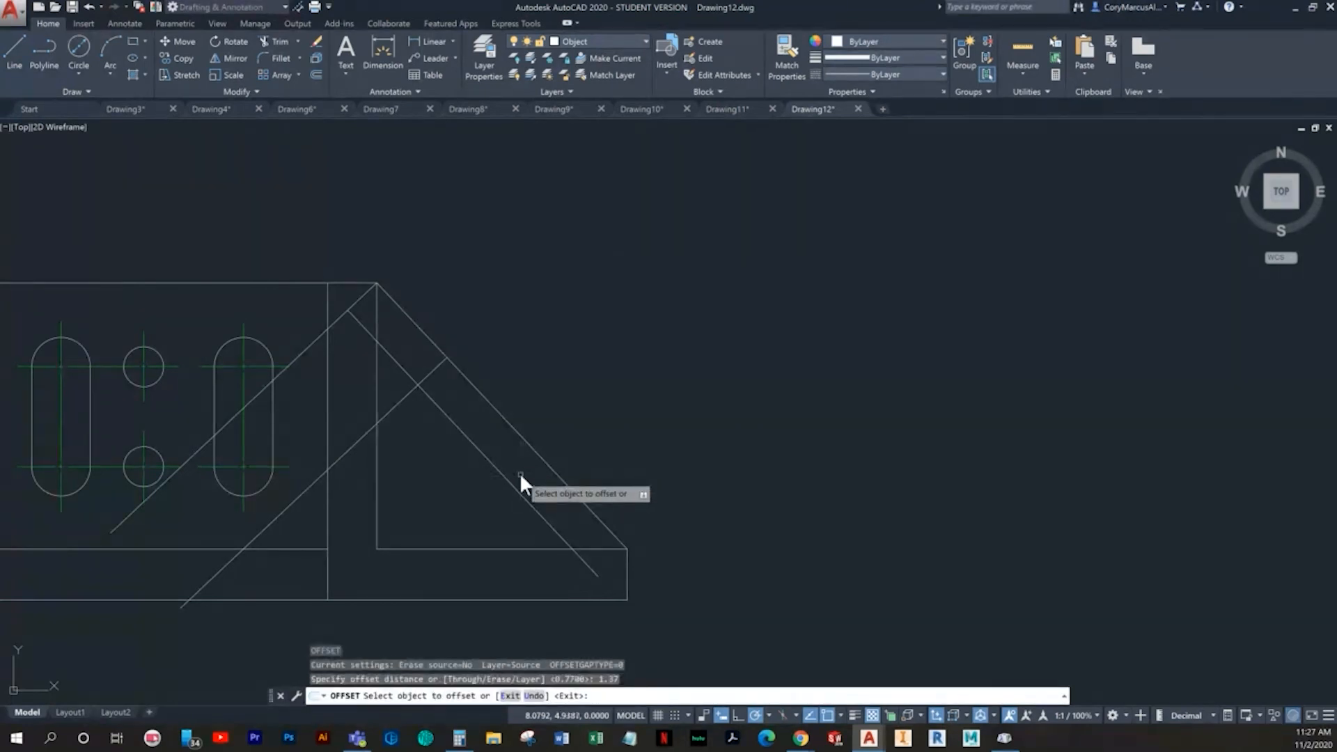
click(333, 327)
click(441, 445)
key(Escape)
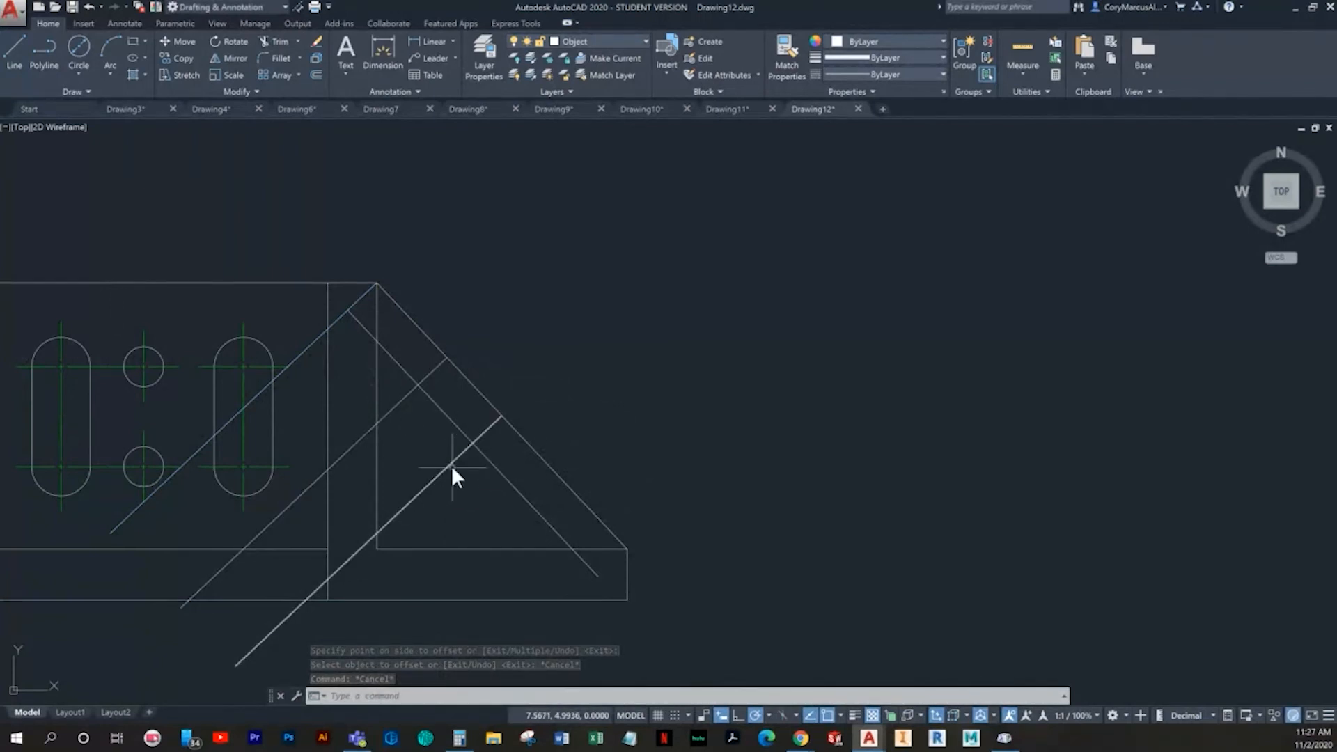
- Undo the 1.37 offset of the perpendicular line
click(437, 469)
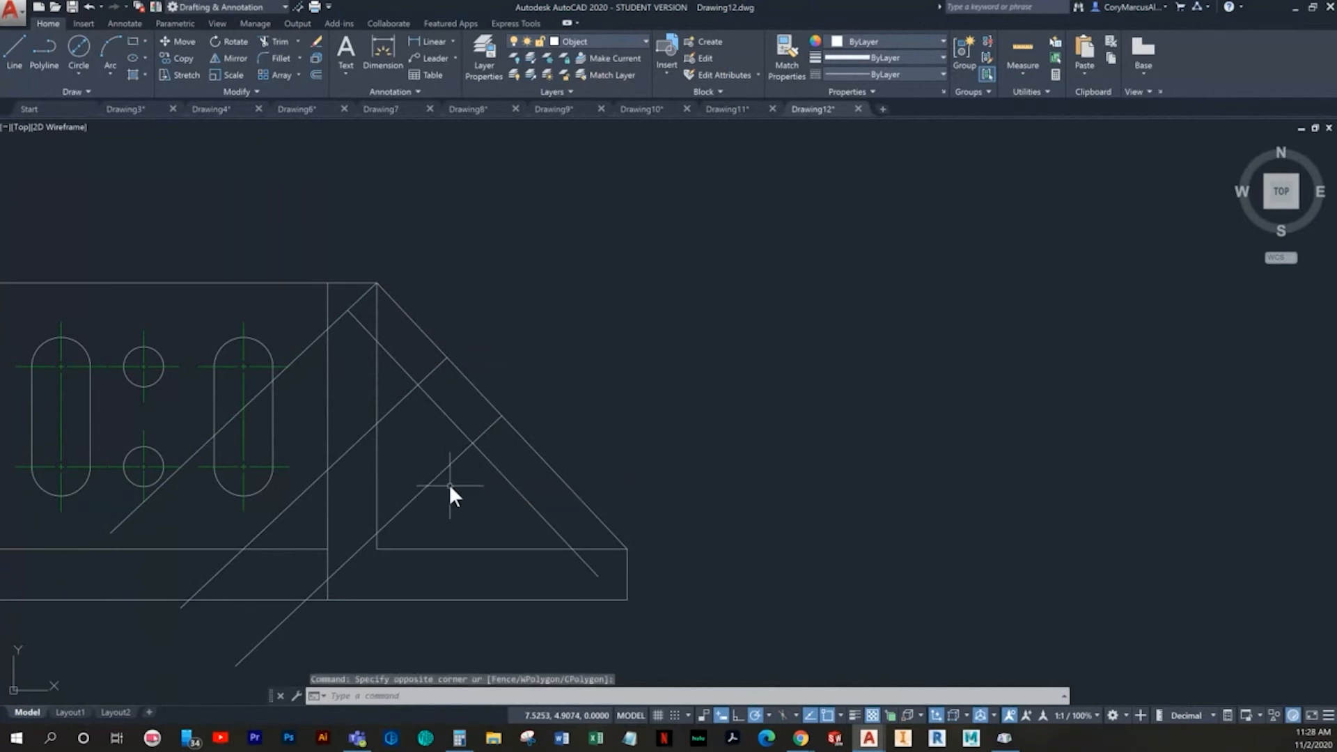
key(ctrl+z)
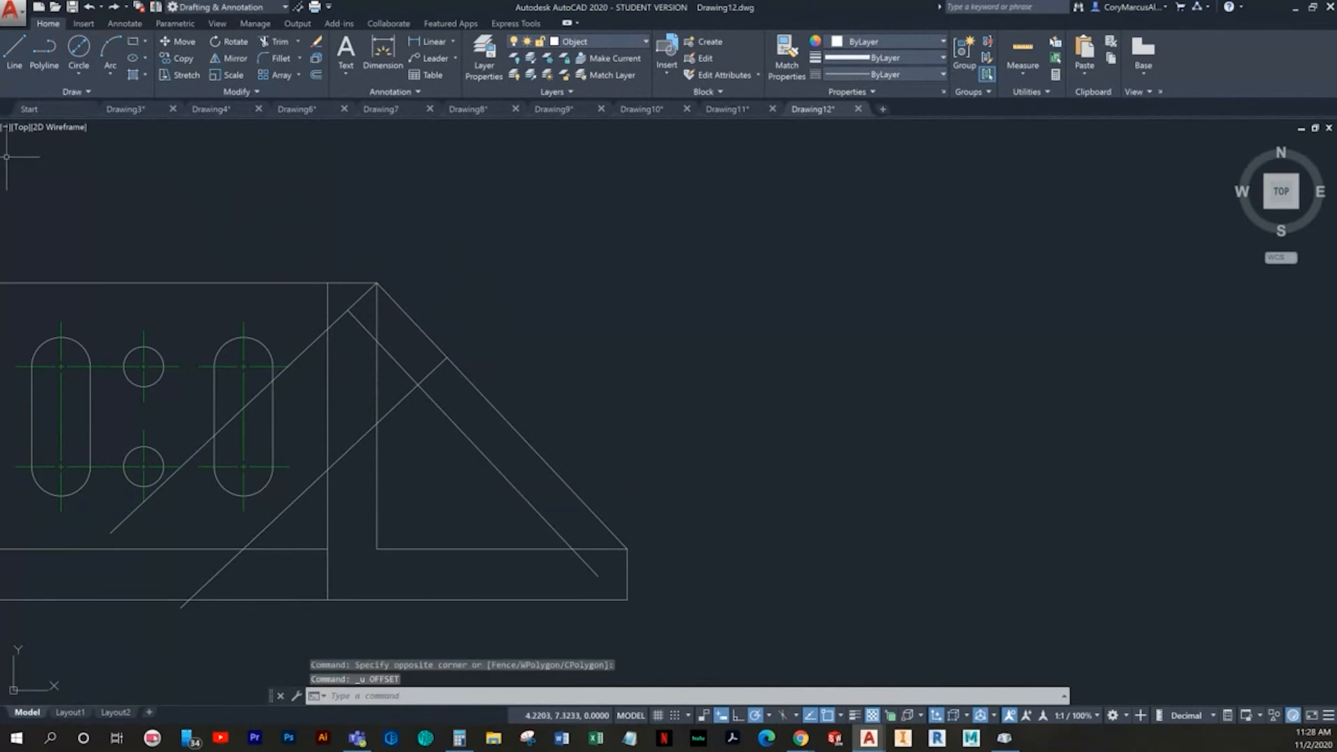
double_click(427, 176)
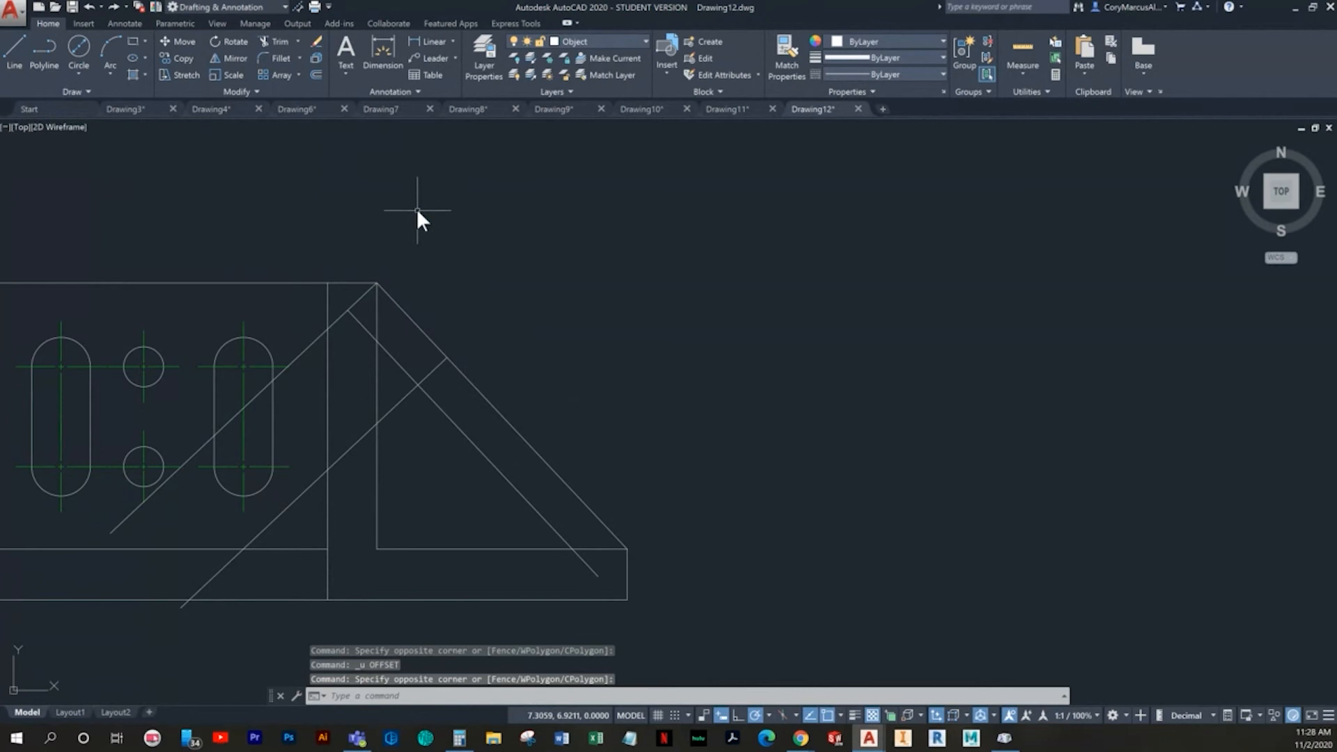
- Offset the original perpendicular line 1.97 down along the slope
text(o)
key(Return)
text(1.97)
key(Return)
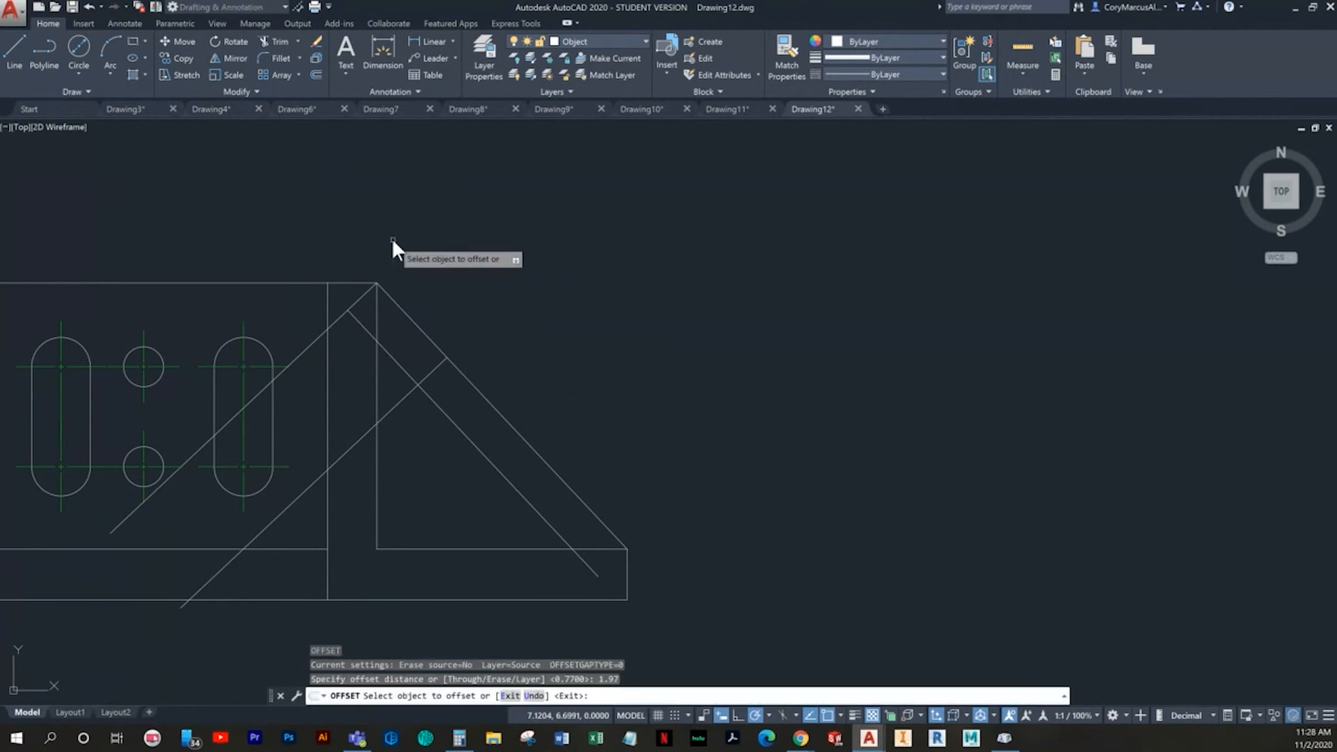
click(332, 323)
click(471, 461)
key(Escape)
key(Escape)
key(Escape)
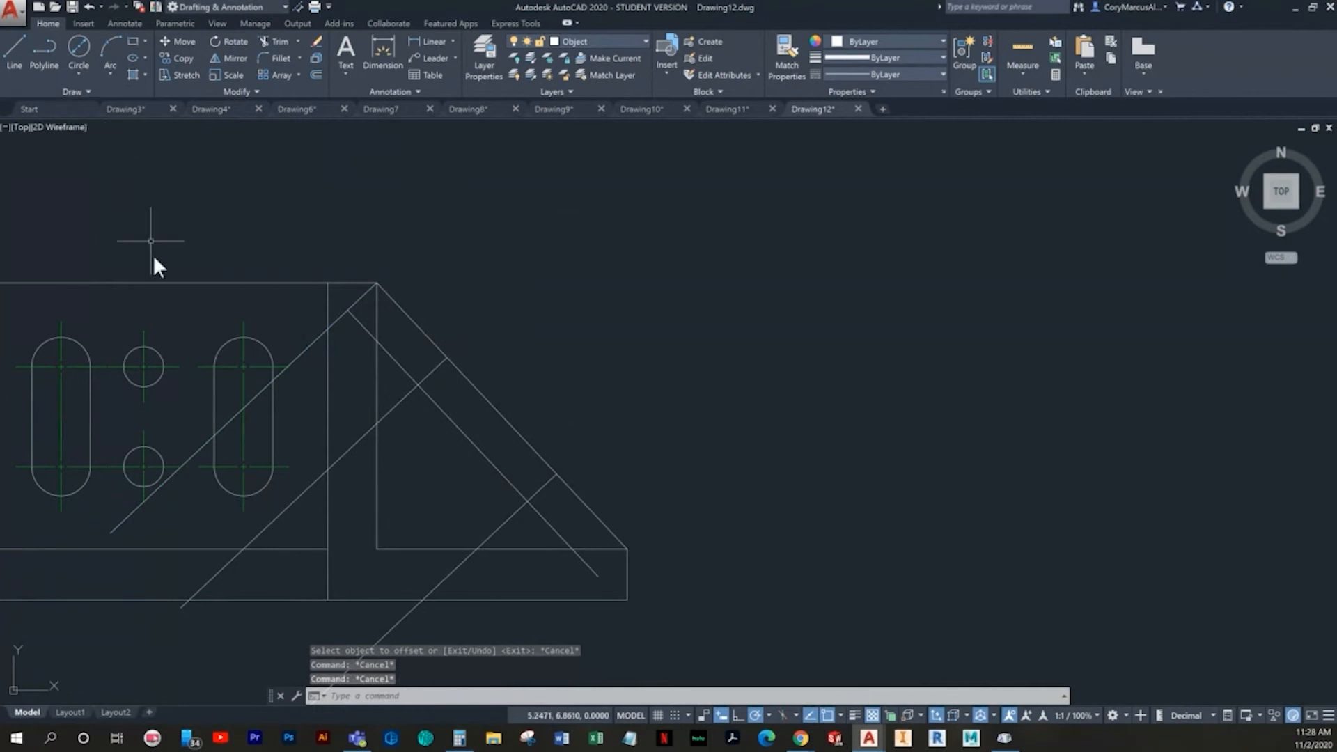
- Copy the upper small circle with its centre mark from its centre to the inner sloped line's intersection with the 0.77 offset
click(156, 383)
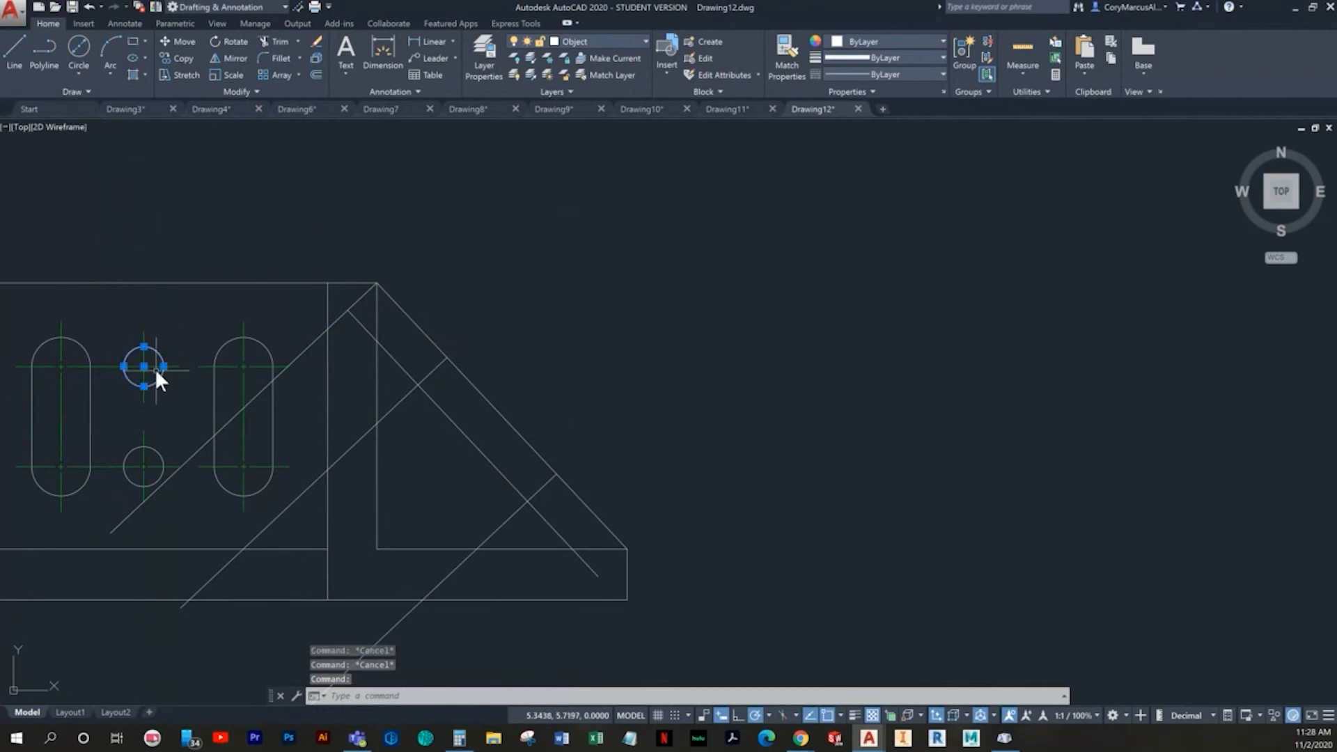
scroll(196, 331, up, 4)
click(210, 307)
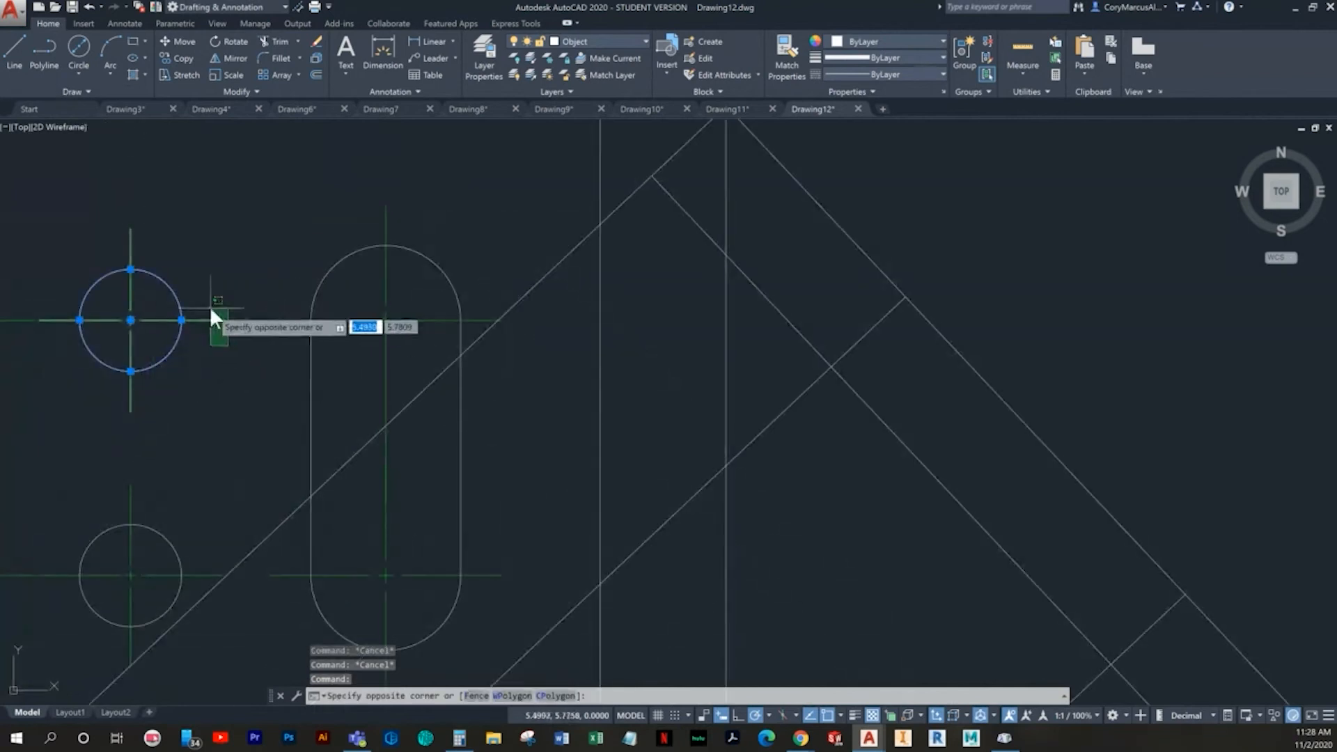
click(181, 58)
scroll(128, 311, up, 5)
click(148, 388)
scroll(807, 495, down, 6)
middle_drag(806, 496, 183, 378)
middle_drag(594, 426, 242, 323)
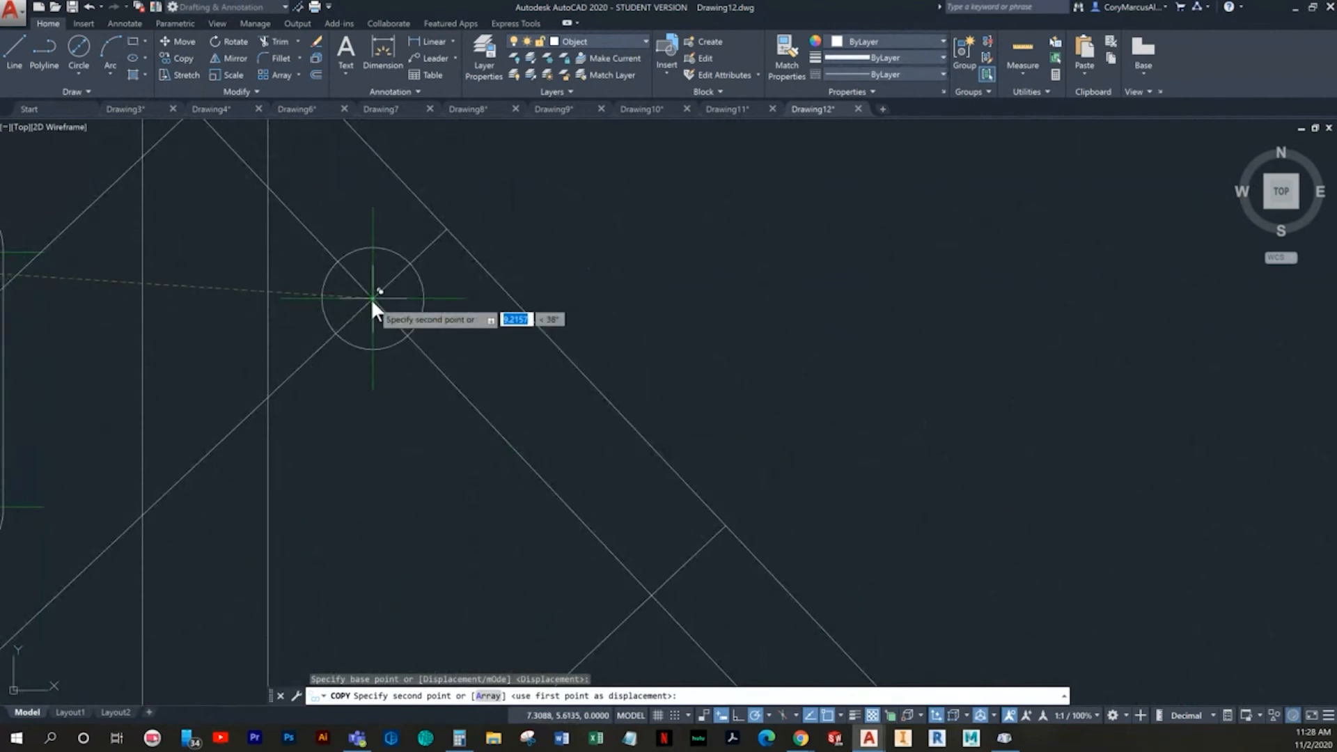
click(370, 300)
- Place a second copy of the circle where the inner sloped line crosses the 1.97 offset line
middle_drag(584, 504, 436, 328)
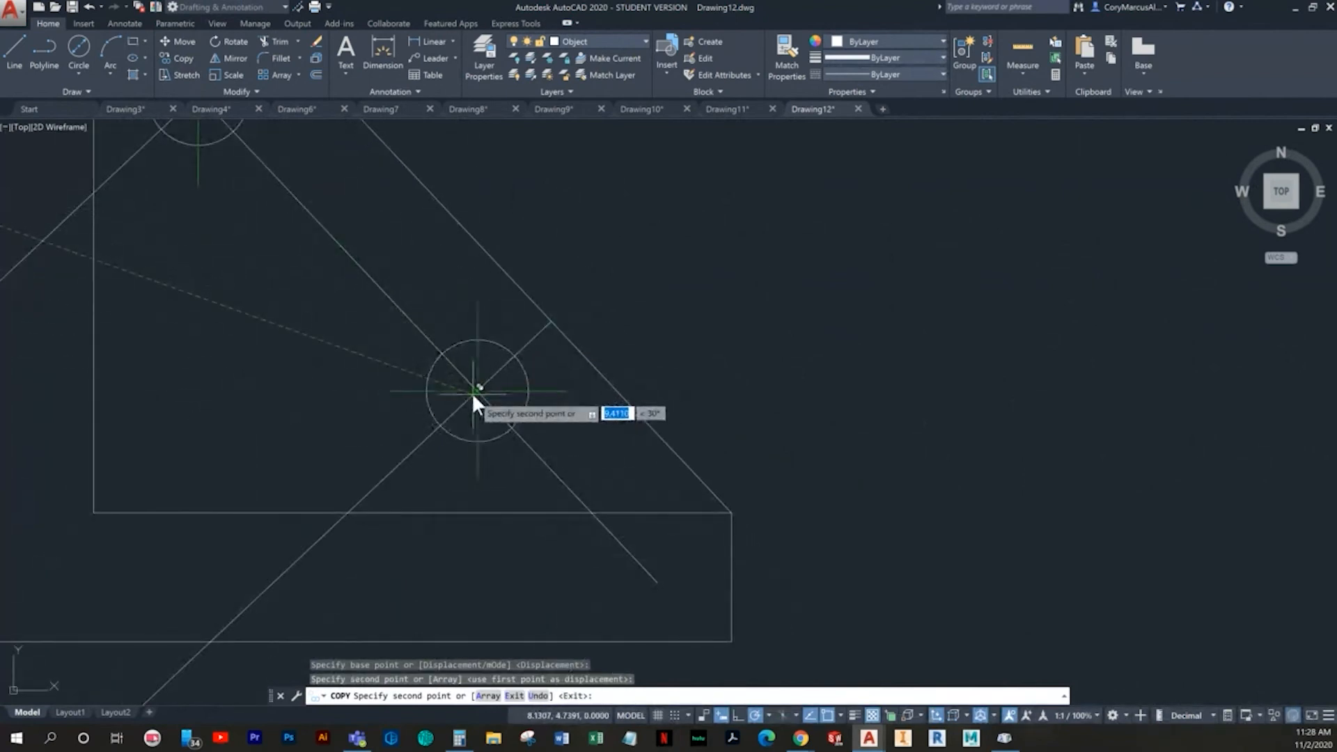
key(Escape)
key(Escape)
scroll(543, 433, down, 3)
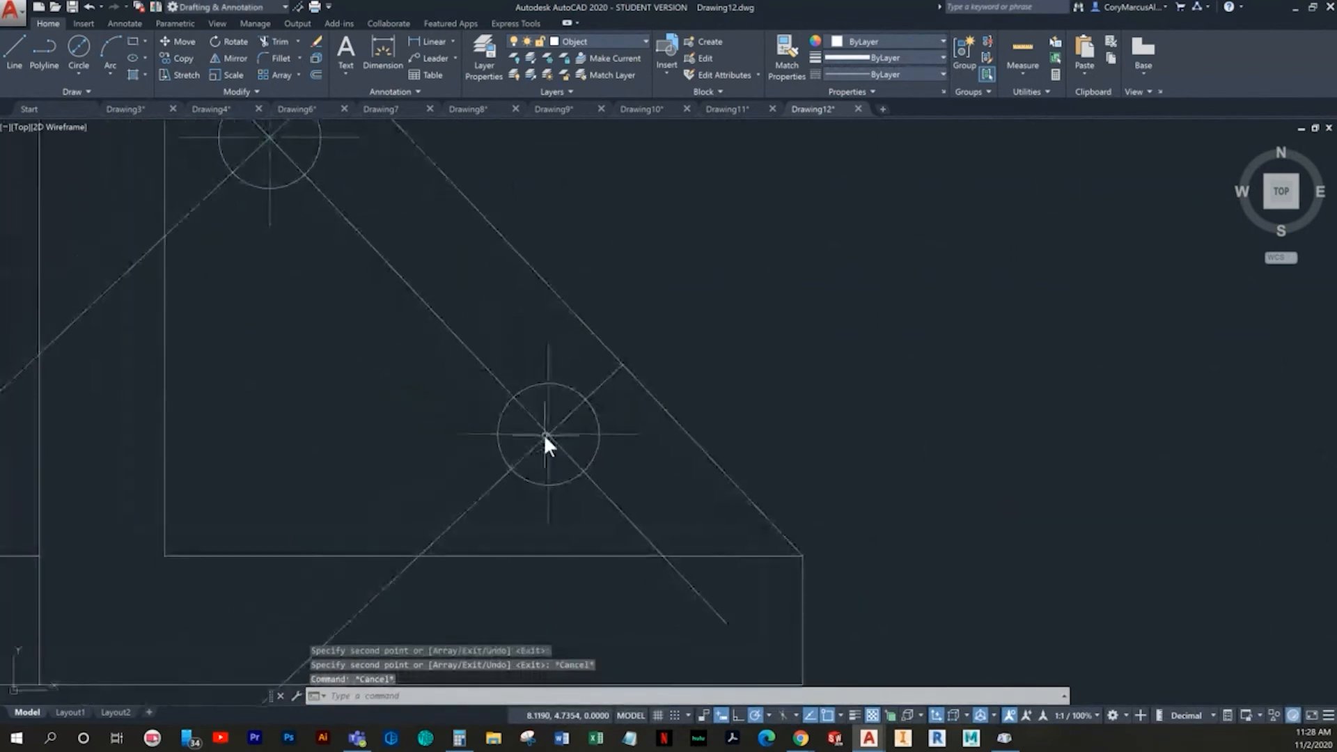
- Erase the two perpendicular offset lines that run through the copied circles
scroll(578, 461, down, 3)
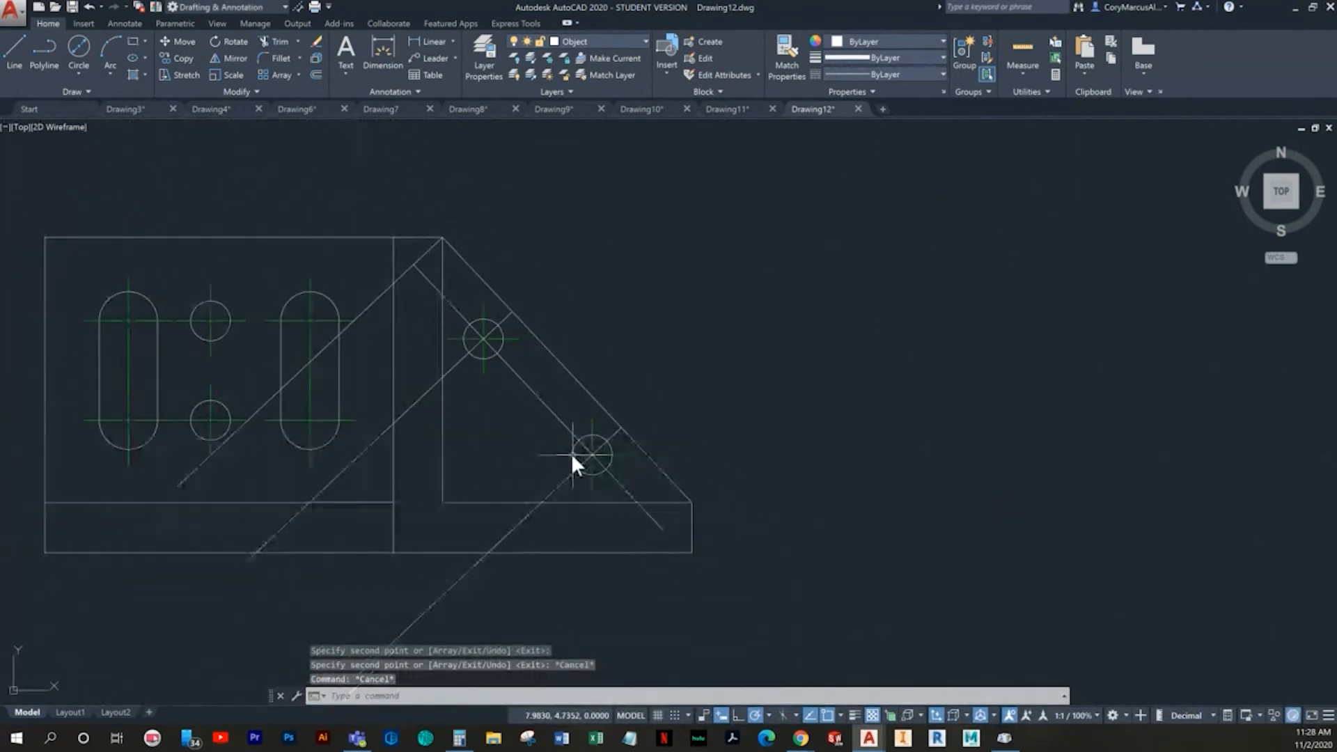
click(431, 605)
click(399, 581)
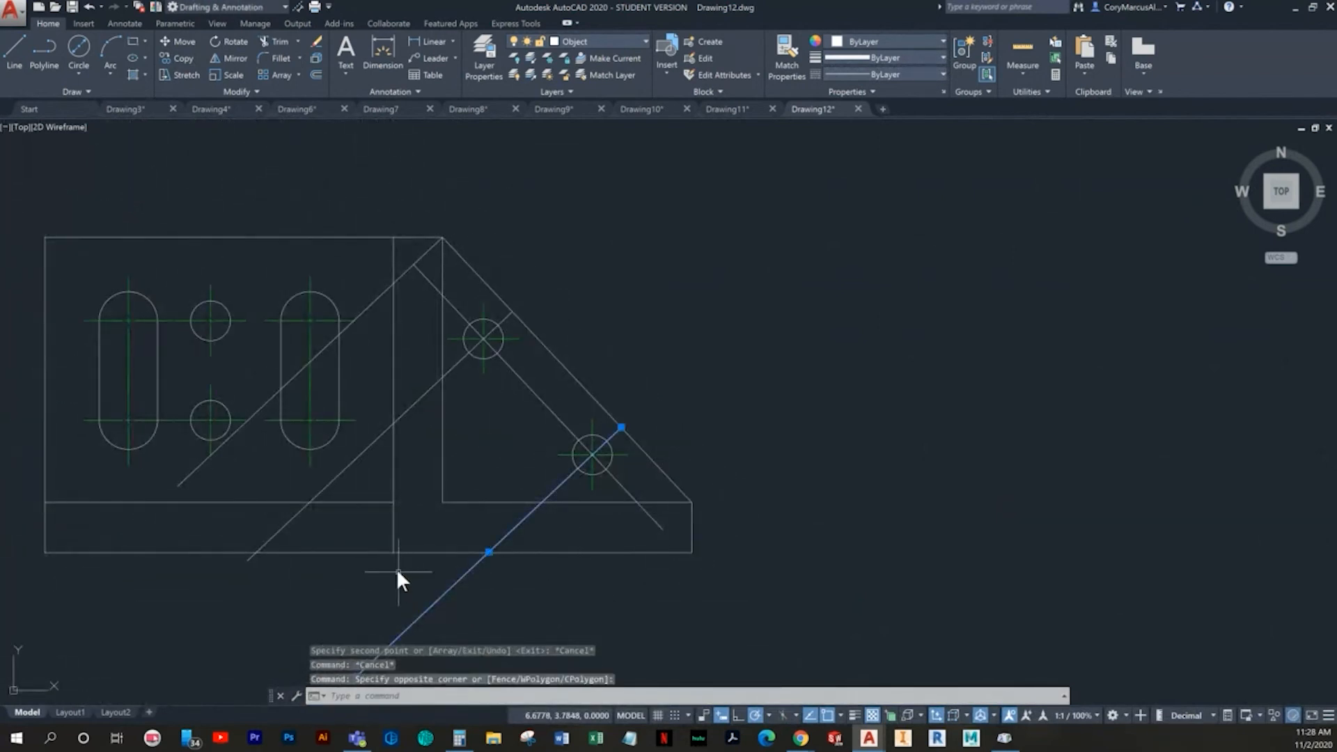
key(Delete)
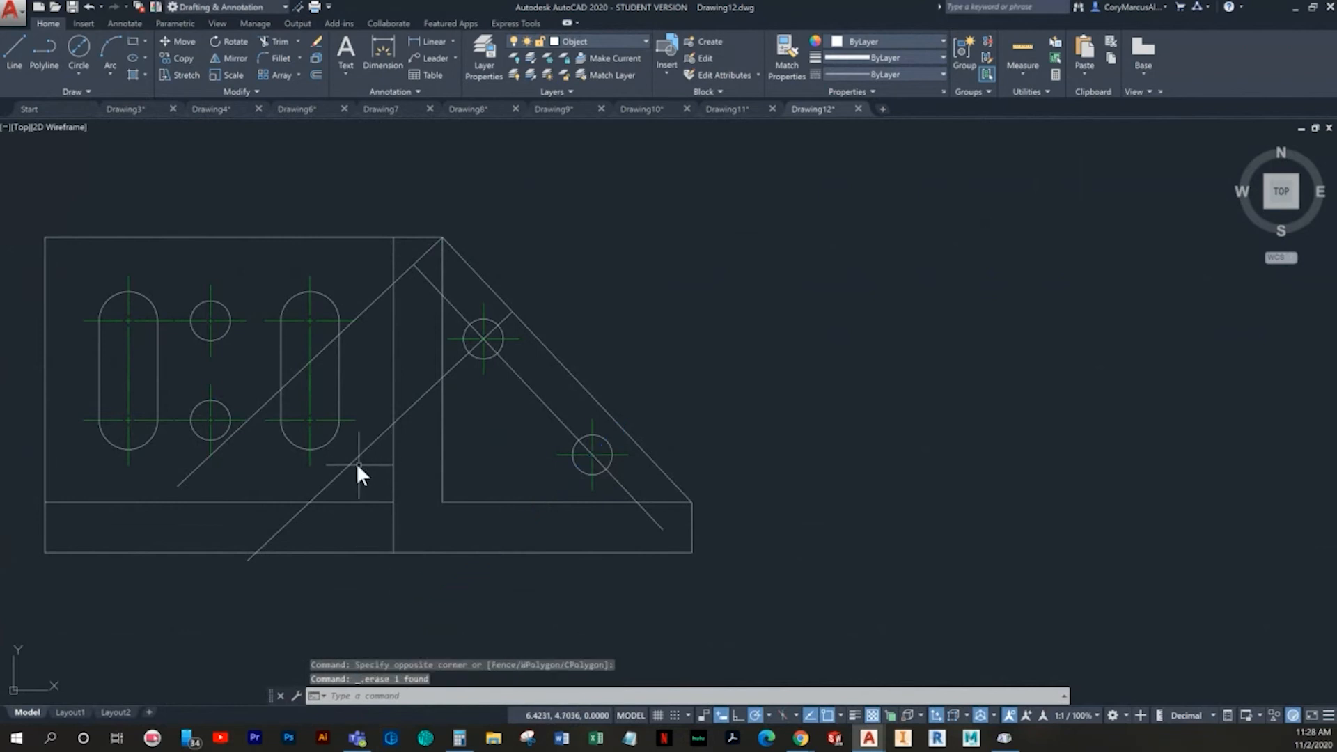
key(Escape)
key(Escape)
key(Escape)
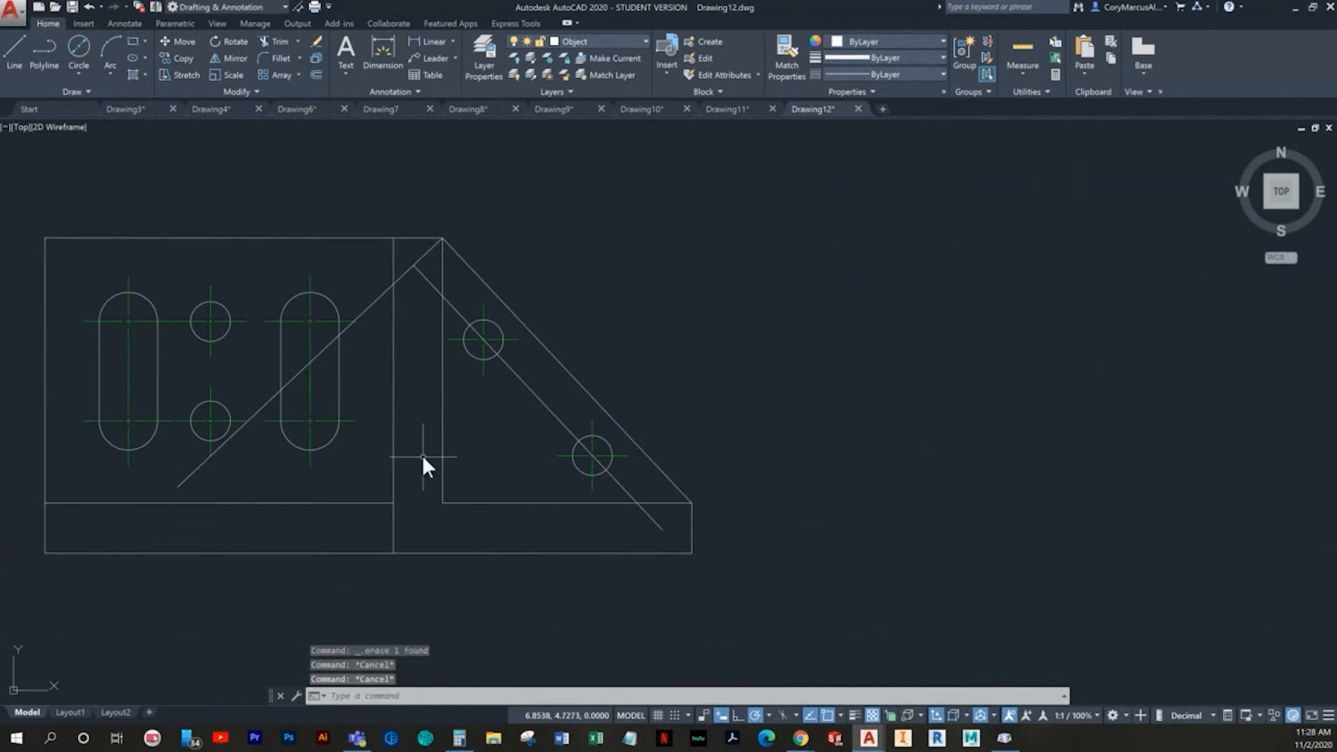
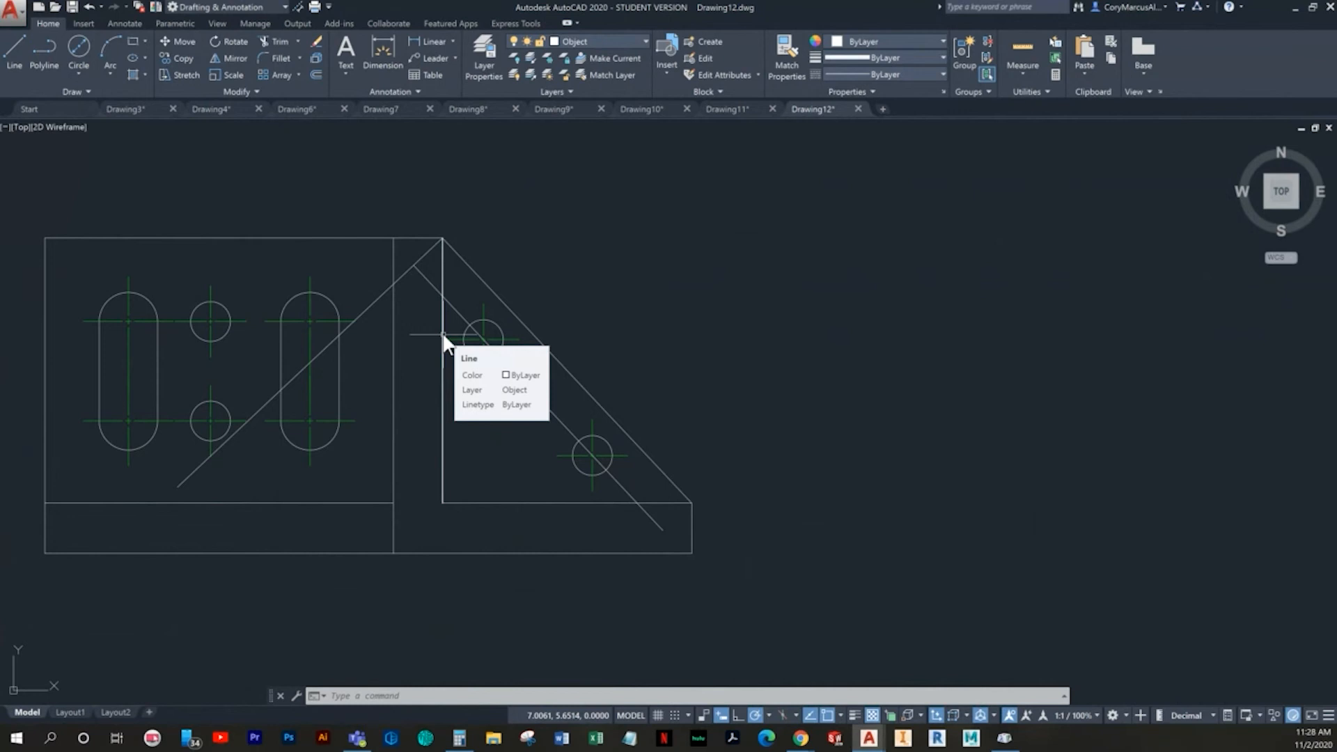
- Offset the perpendicular construction line from the triangle's apex by 1.37 down along the sloped edge
text(o)
key(Return)
text(1.)
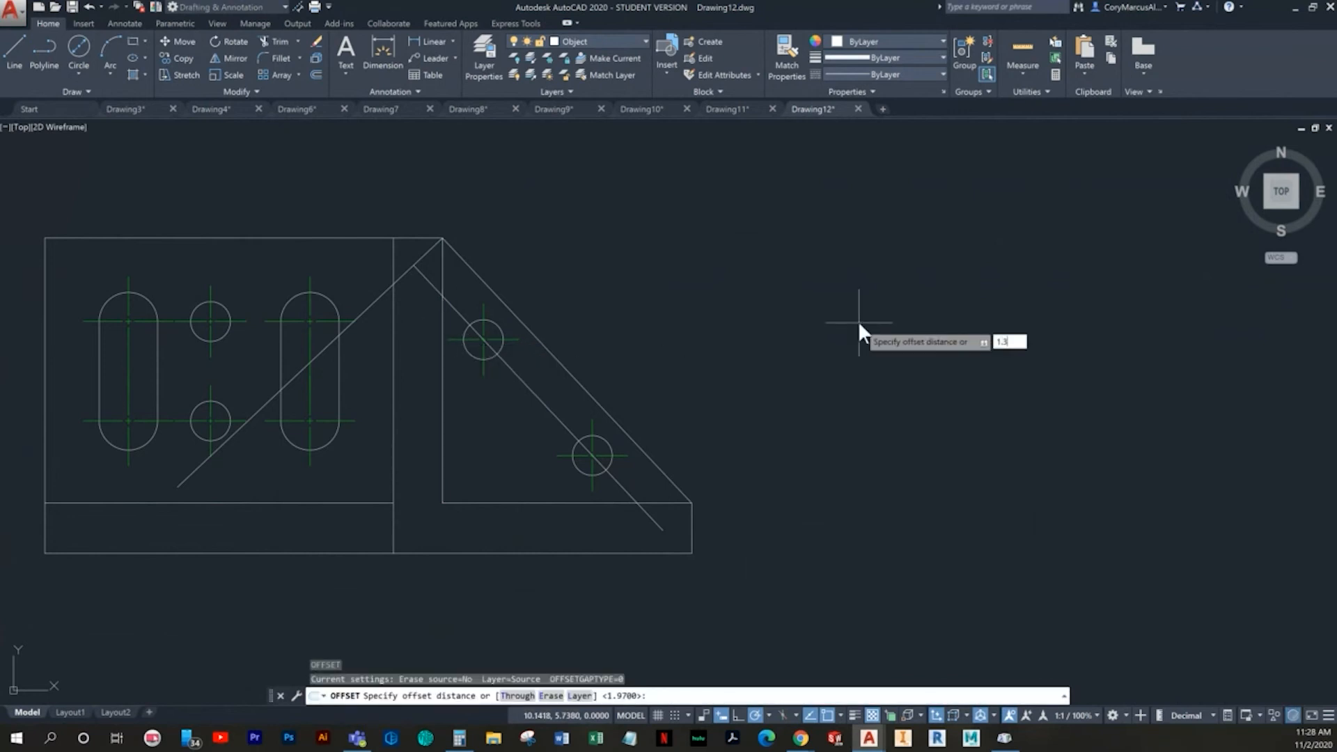
text(37)
key(Return)
click(370, 306)
click(512, 411)
key(Escape)
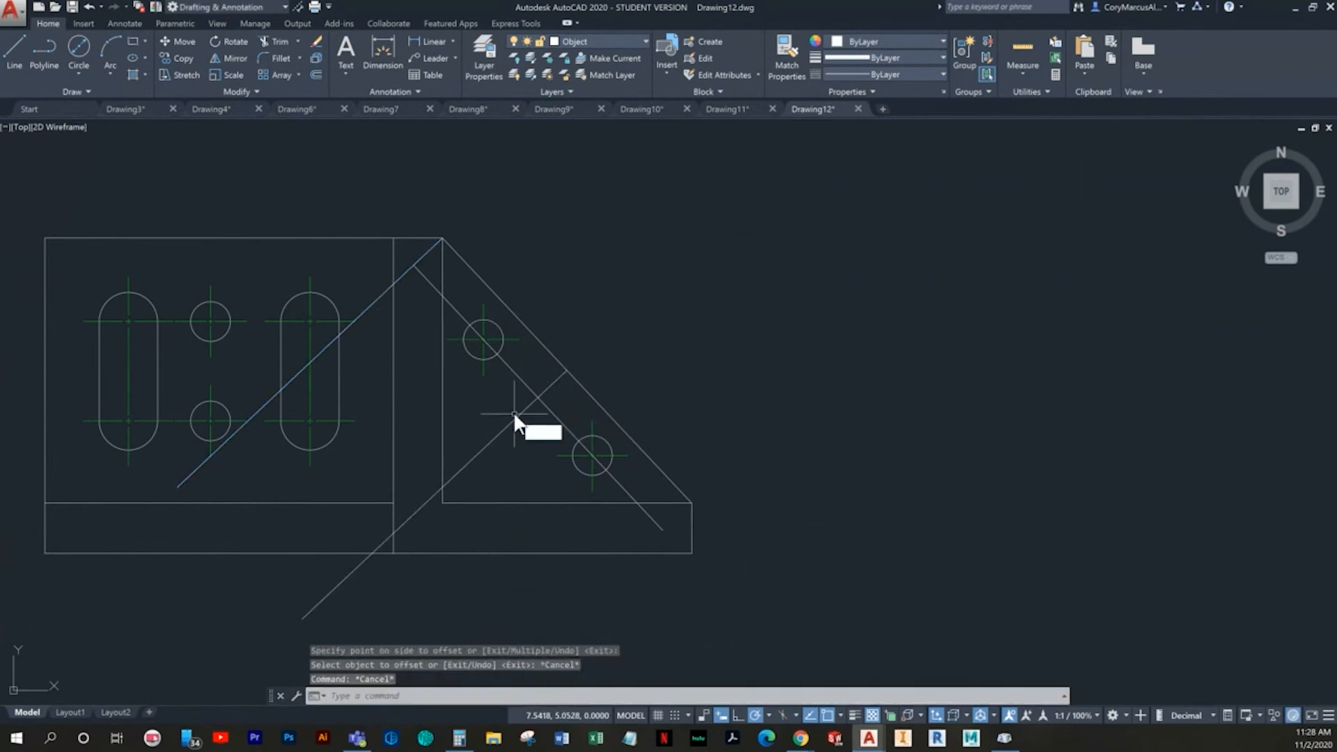
- Try offsetting the sloped outer edge inward by 0.69
key(Return)
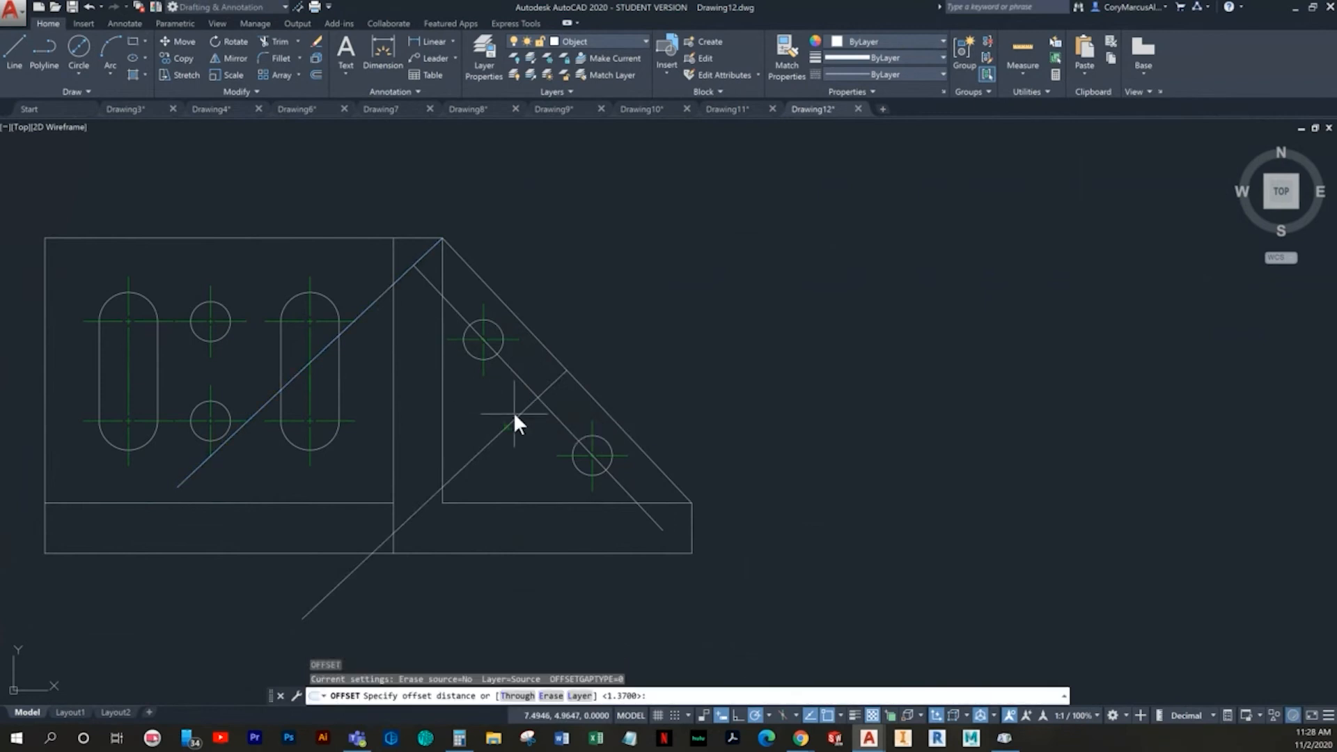
text(.69)
key(Return)
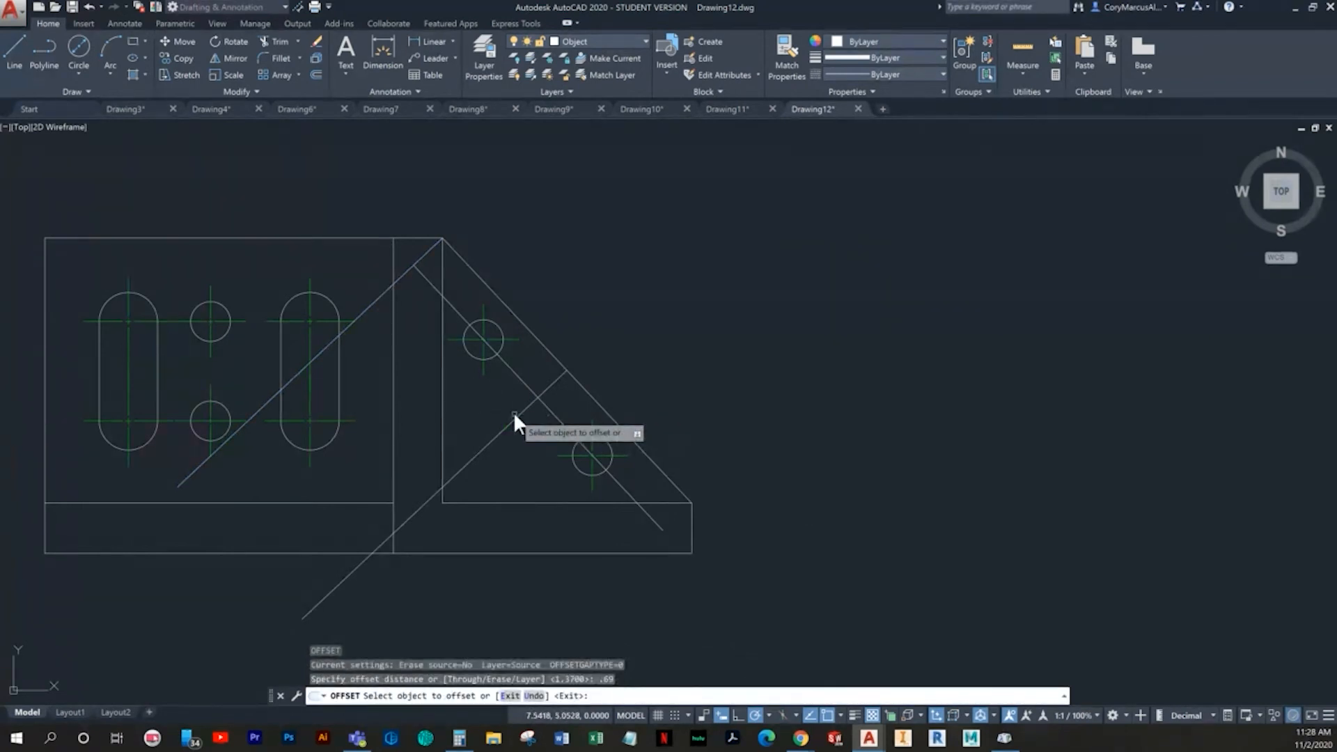
click(590, 396)
click(523, 561)
key(Escape)
key(Escape)
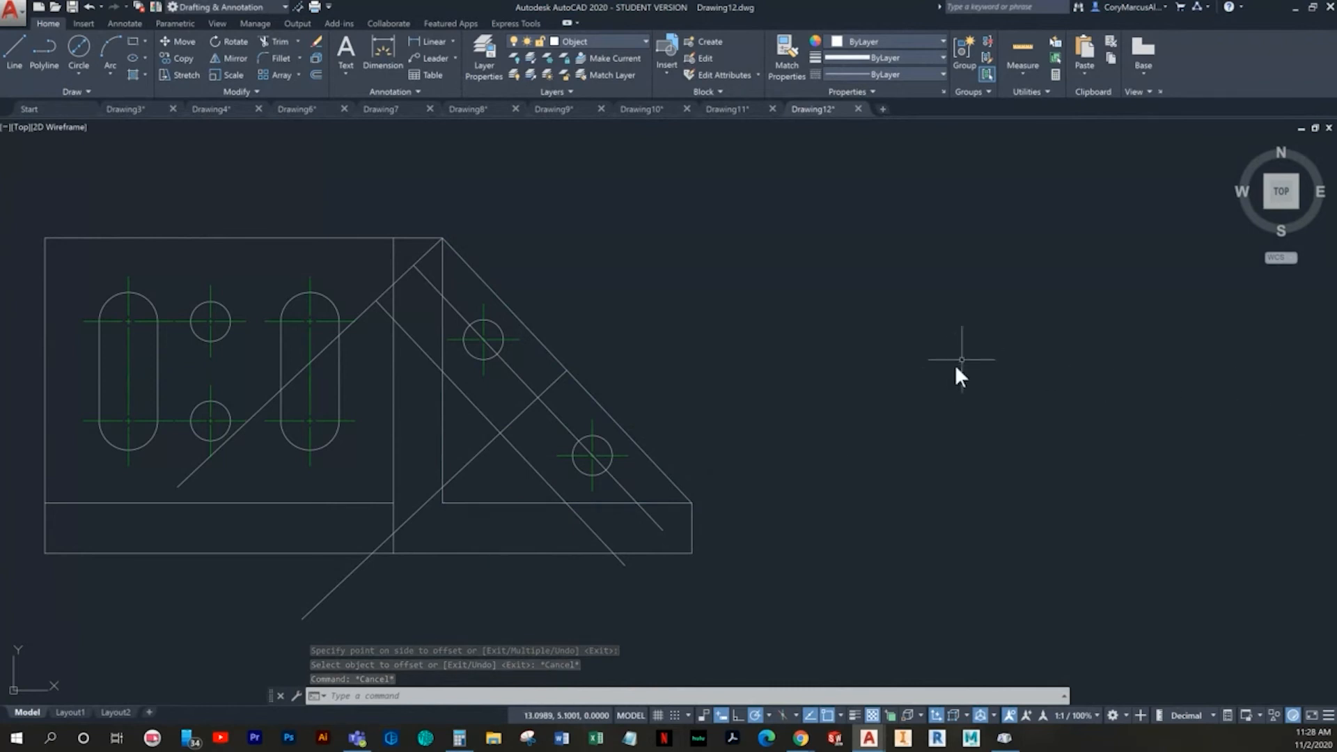
- Offset the sloped line through the two hole centers by 0.69 toward the triangle's inside corner
key(Return)
text(o)
key(Return)
text(.69)
key(Return)
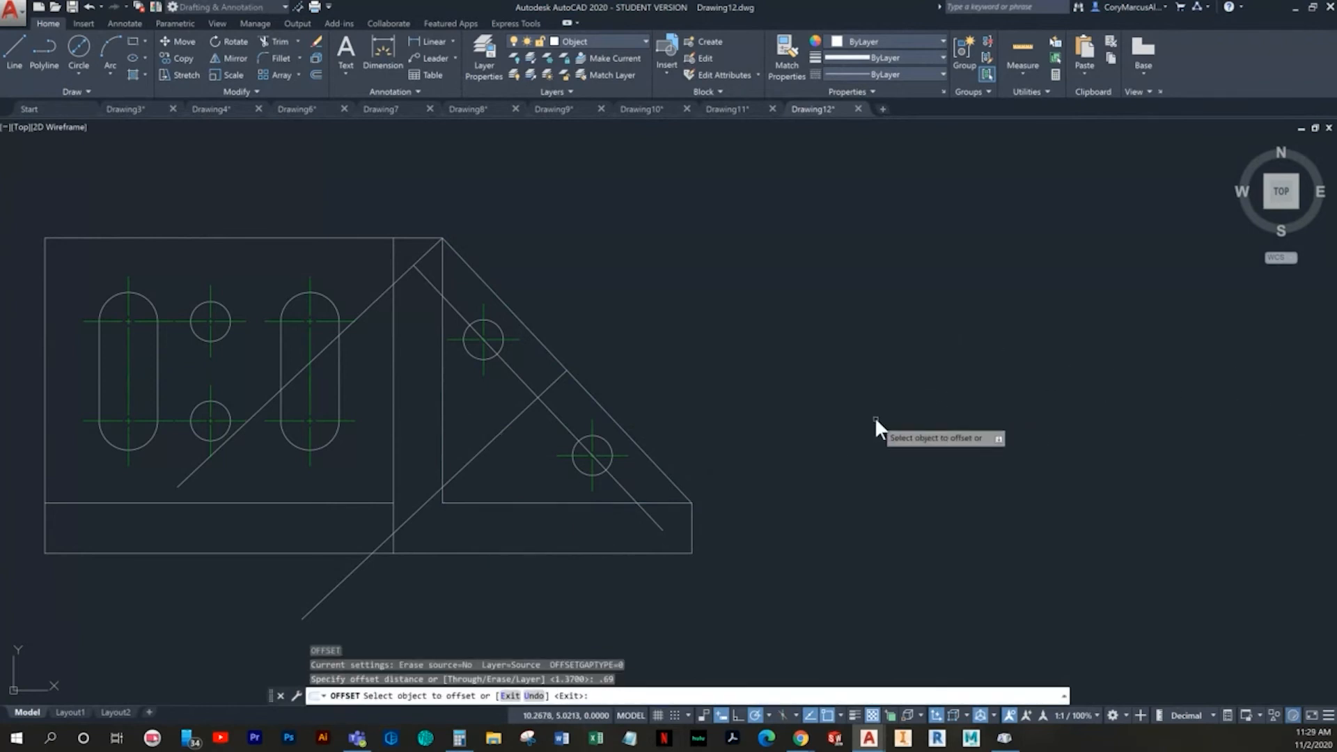
click(554, 413)
click(520, 443)
key(Escape)
key(Escape)
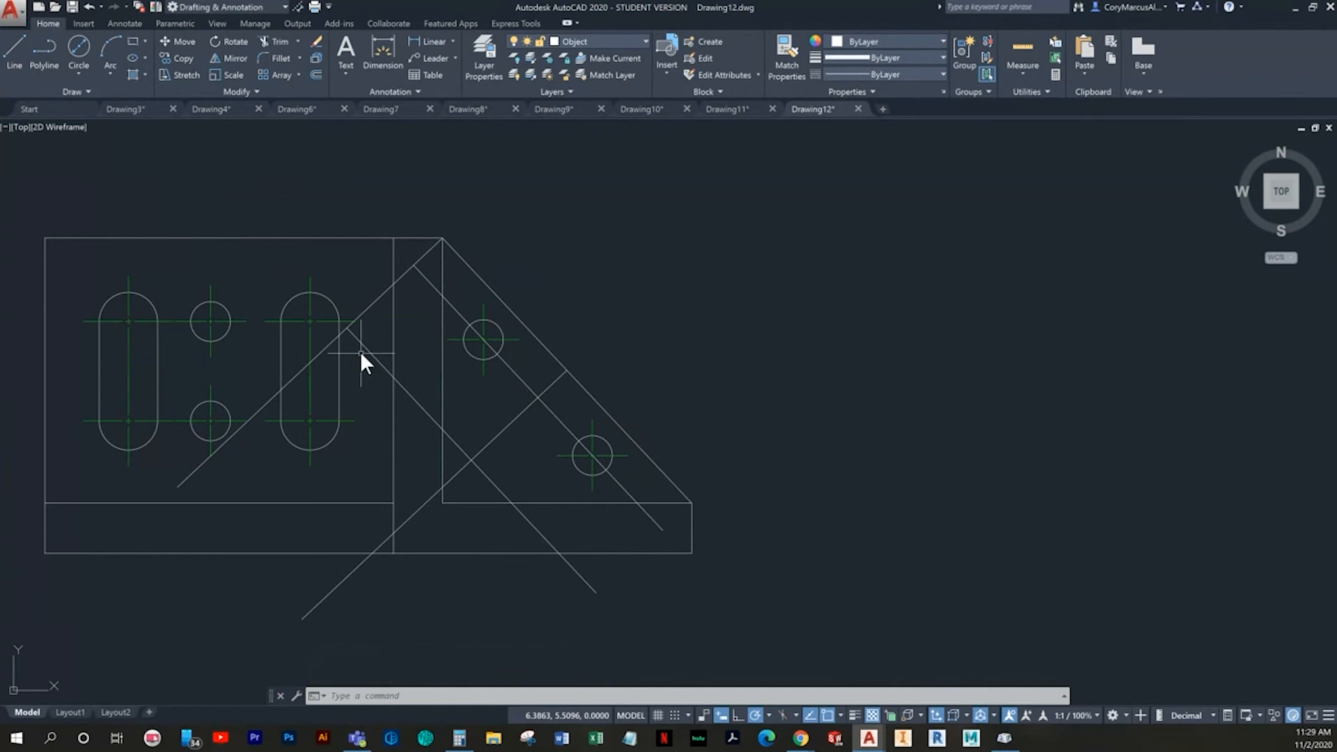
- Draw a 0.3 diameter circle where the offset perpendicular line crosses the sloped line through the hole centers
click(79, 46)
scroll(637, 422, up, 4)
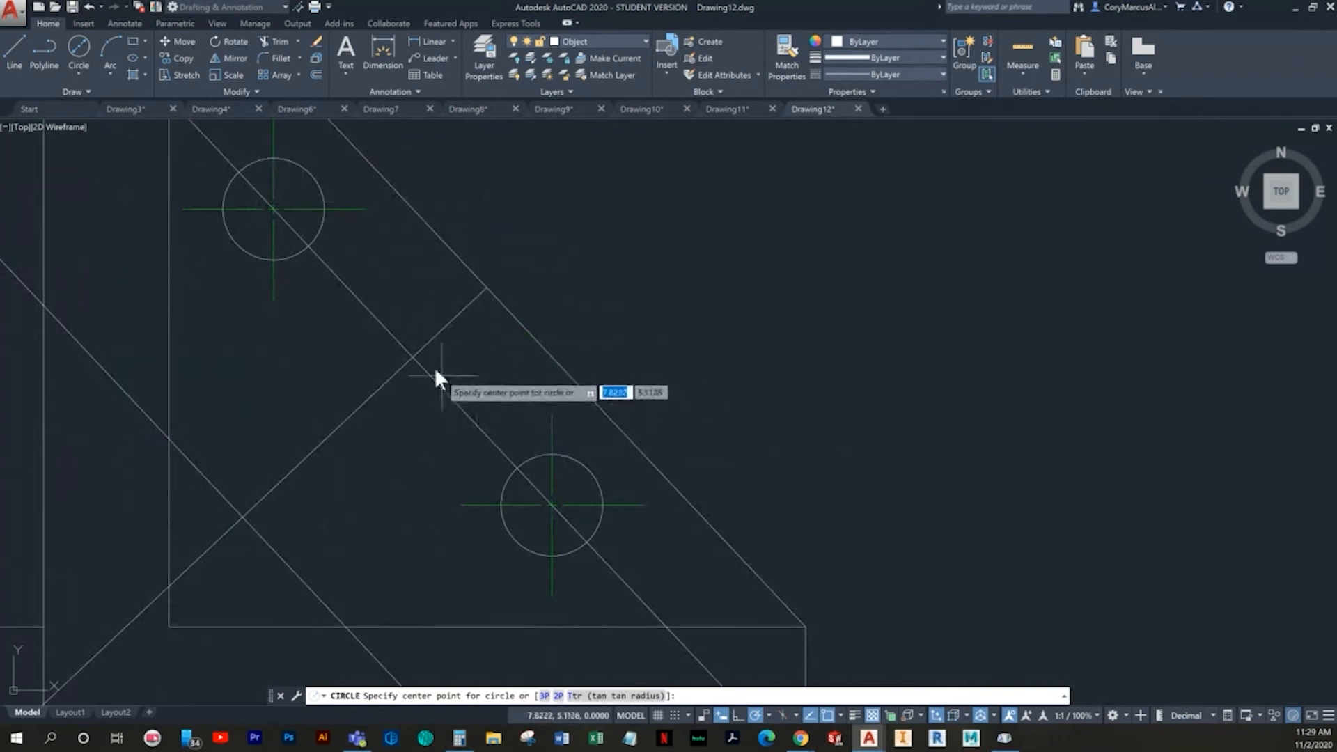
scroll(415, 356, up, 5)
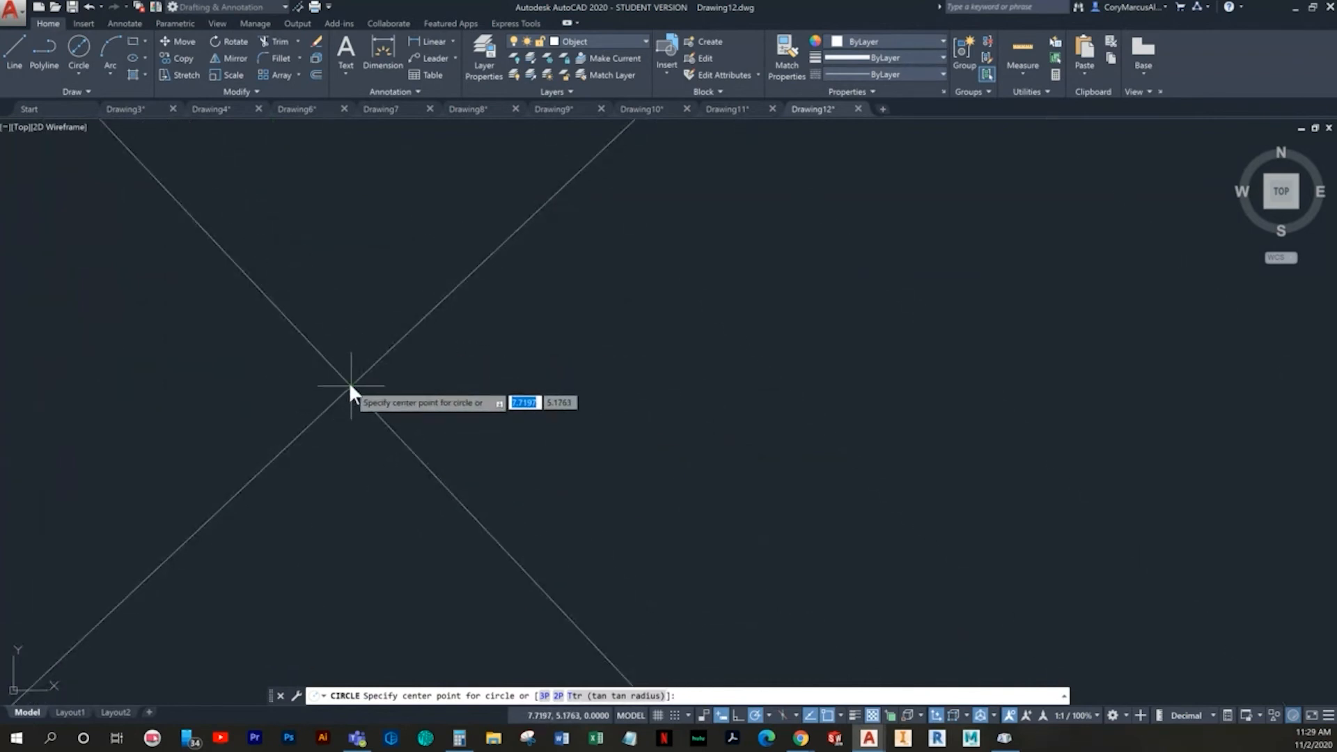
scroll(370, 404, up, 2)
scroll(370, 404, up, 3)
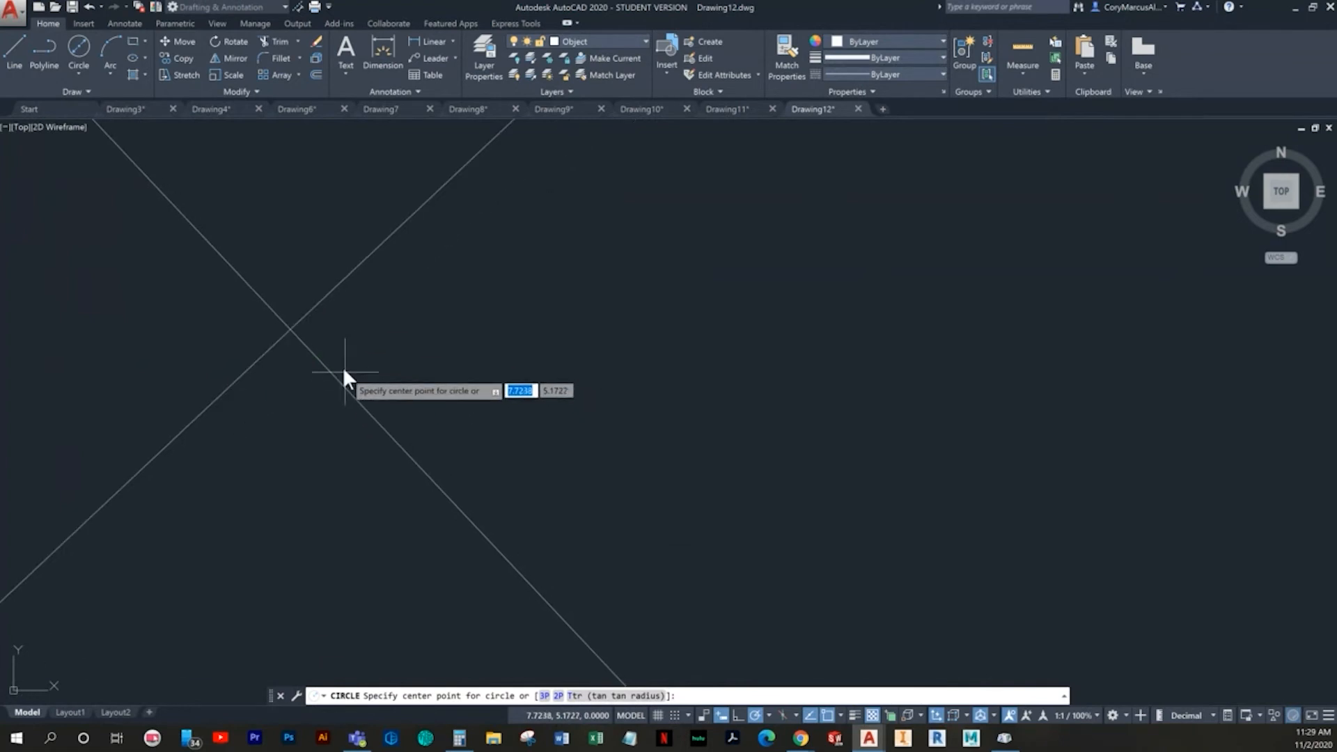
click(289, 327)
scroll(453, 450, up, 5)
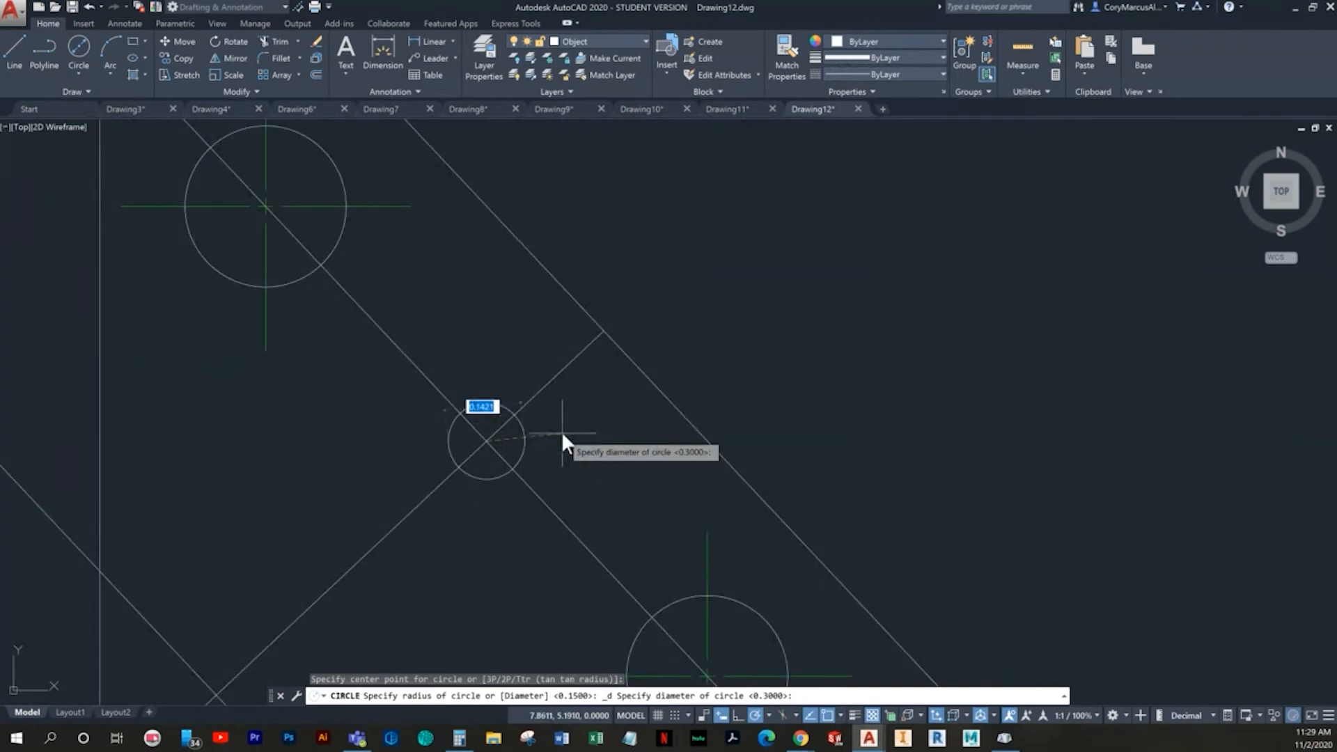
text(.3)
key(Return)
- Copy the new circle from its center to the perpendicular line's intersection with the 0.69 offset line, switching the Perpendicular object snap
scroll(536, 398, down, 2)
middle_drag(536, 398, 522, 377)
click(536, 383)
click(521, 390)
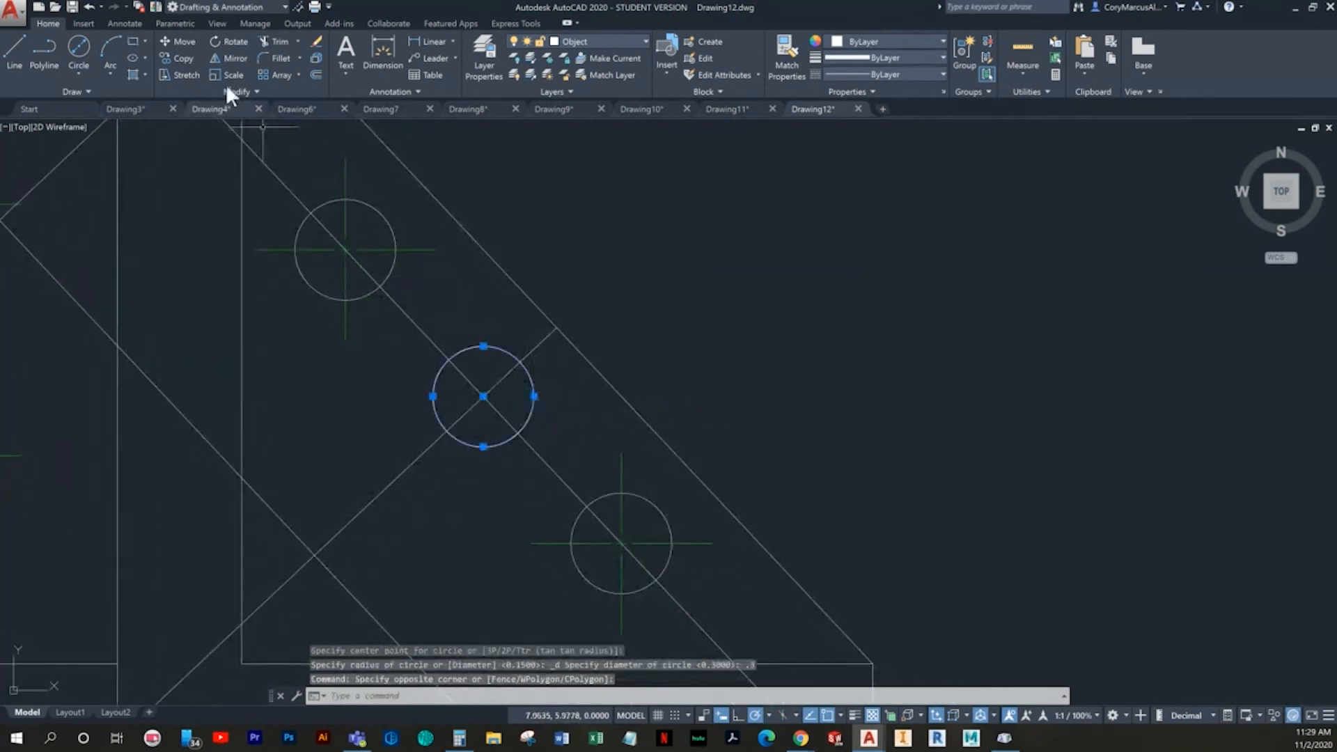
click(179, 59)
click(483, 396)
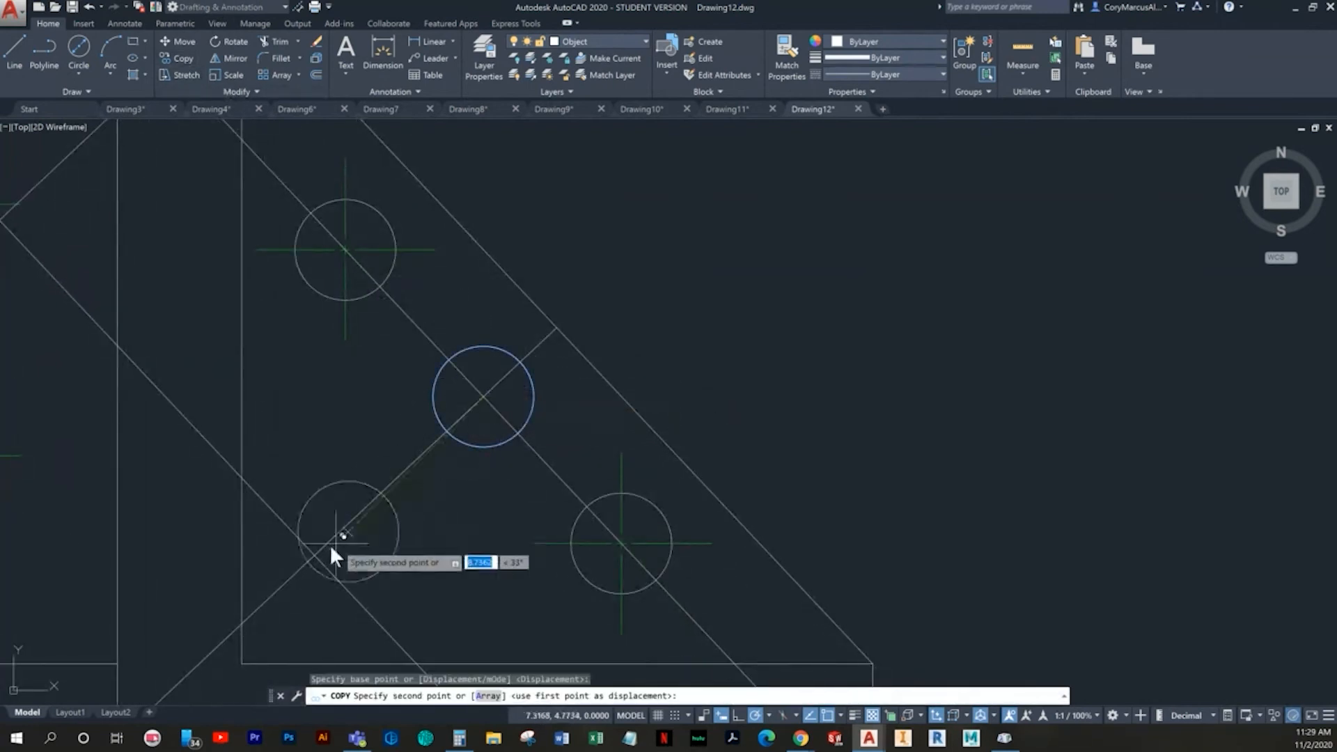
scroll(327, 550, up, 6)
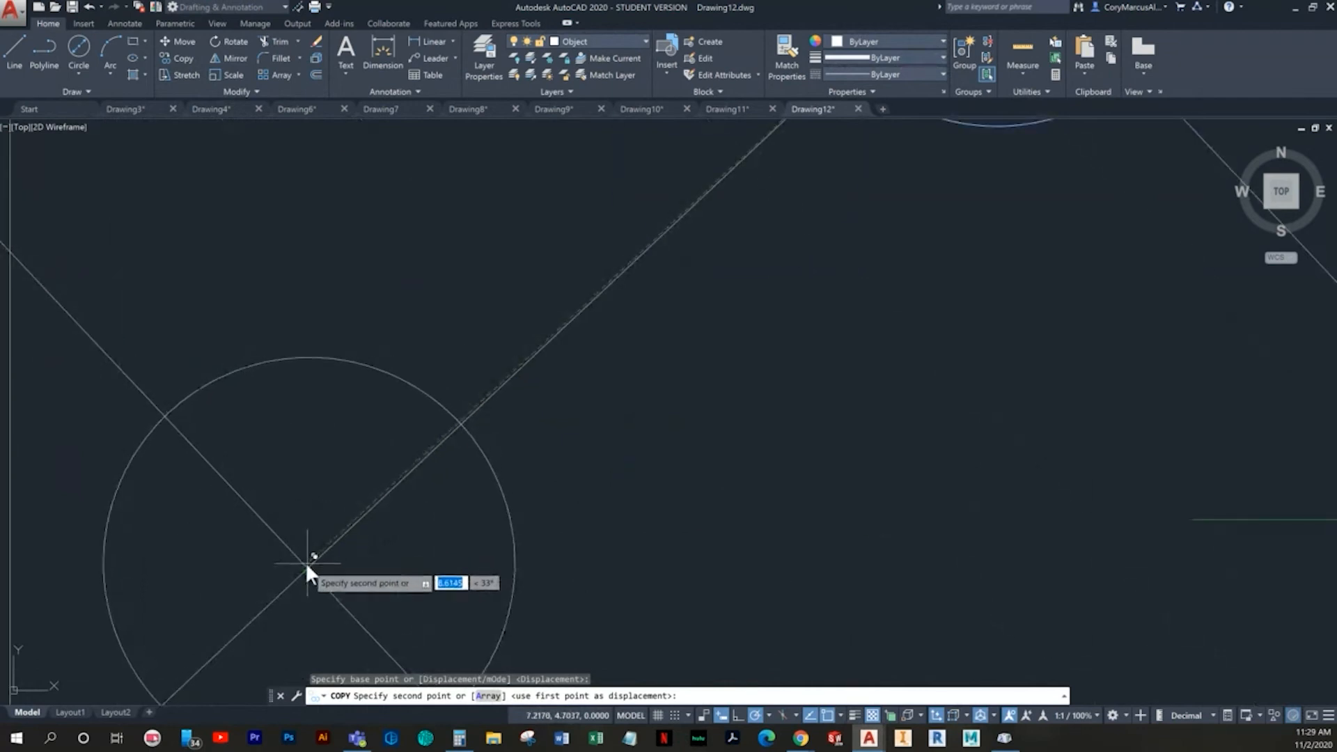
scroll(300, 522, up, 5)
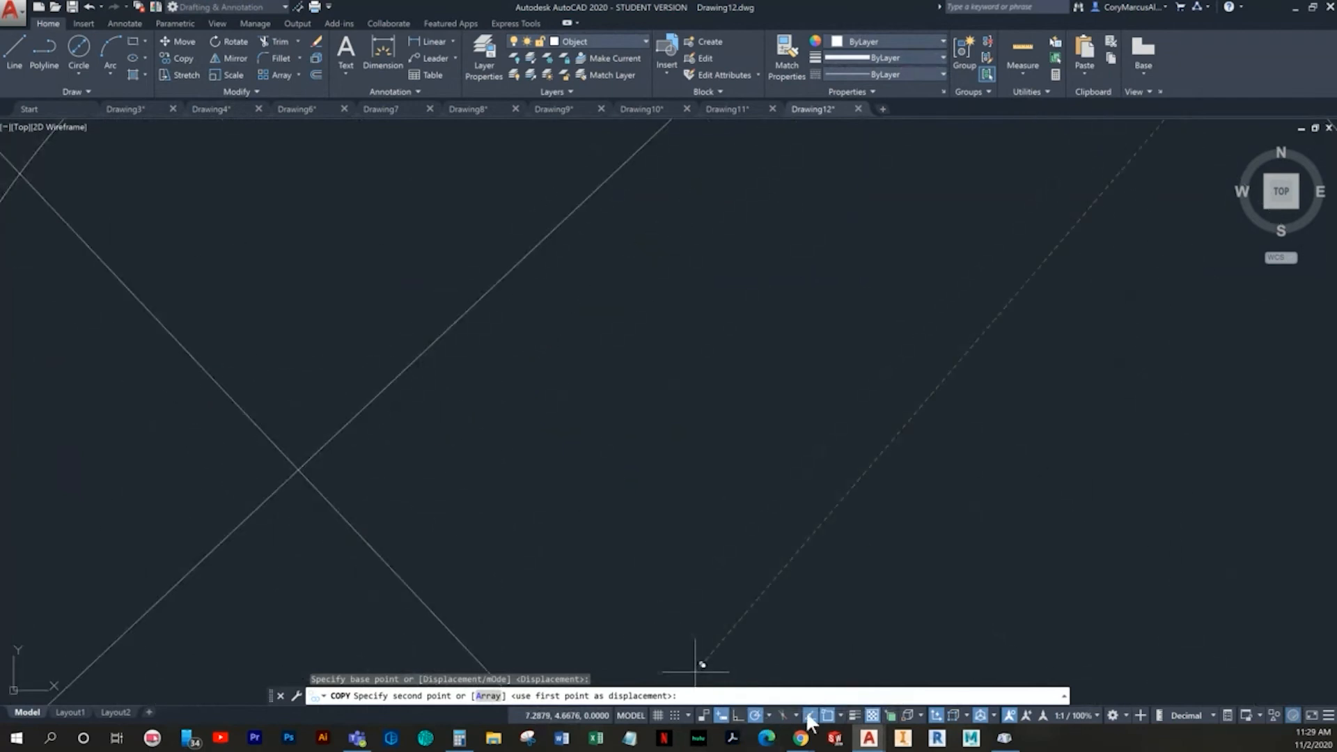
click(838, 716)
click(898, 606)
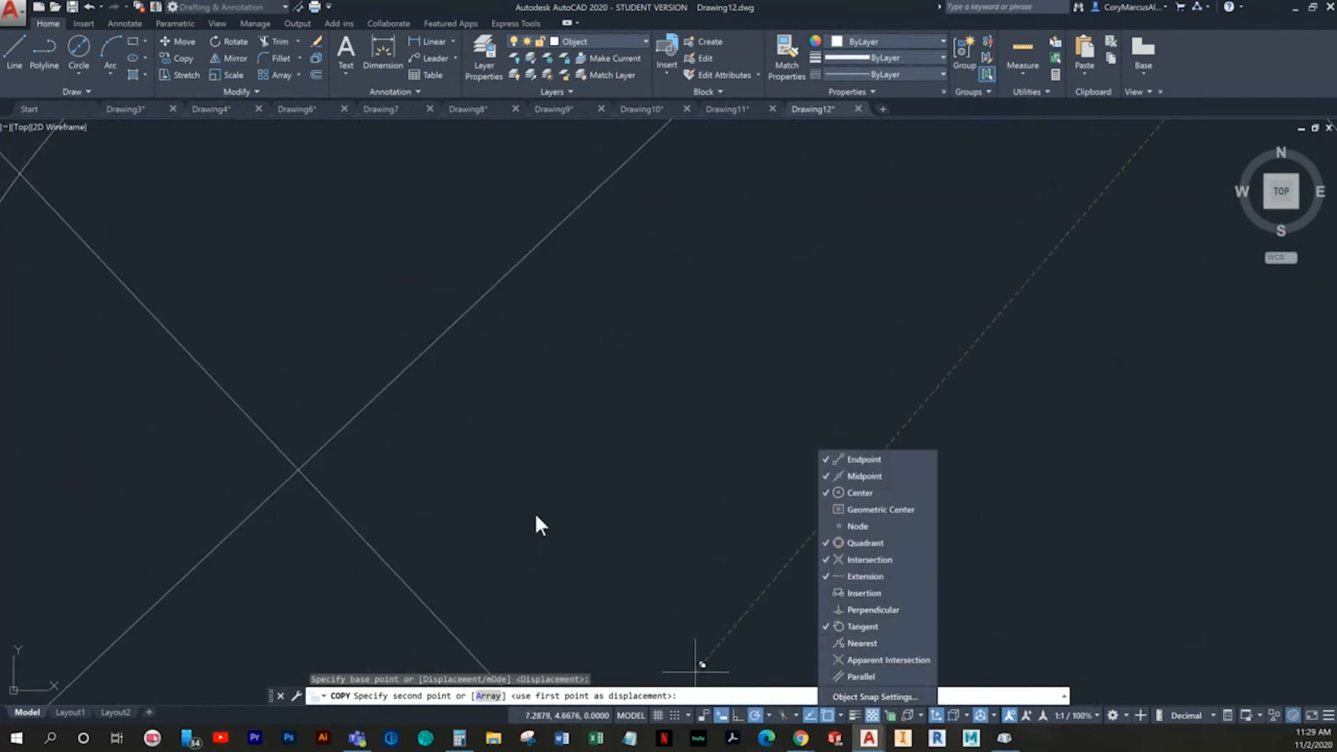
click(297, 468)
scroll(441, 491, down, 5)
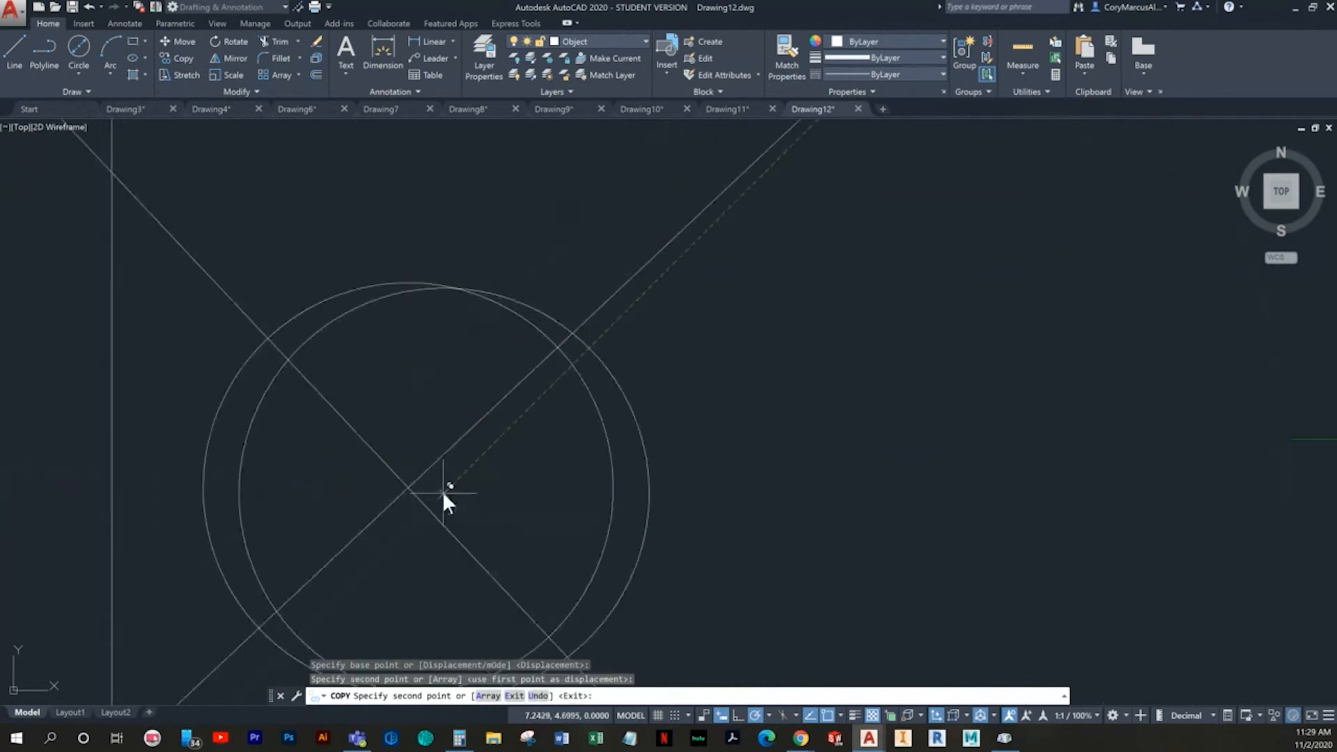
key(Escape)
- Draw two parallel lines joining the two circles where the sloped construction lines cross them, forming the slot's sides
click(14, 51)
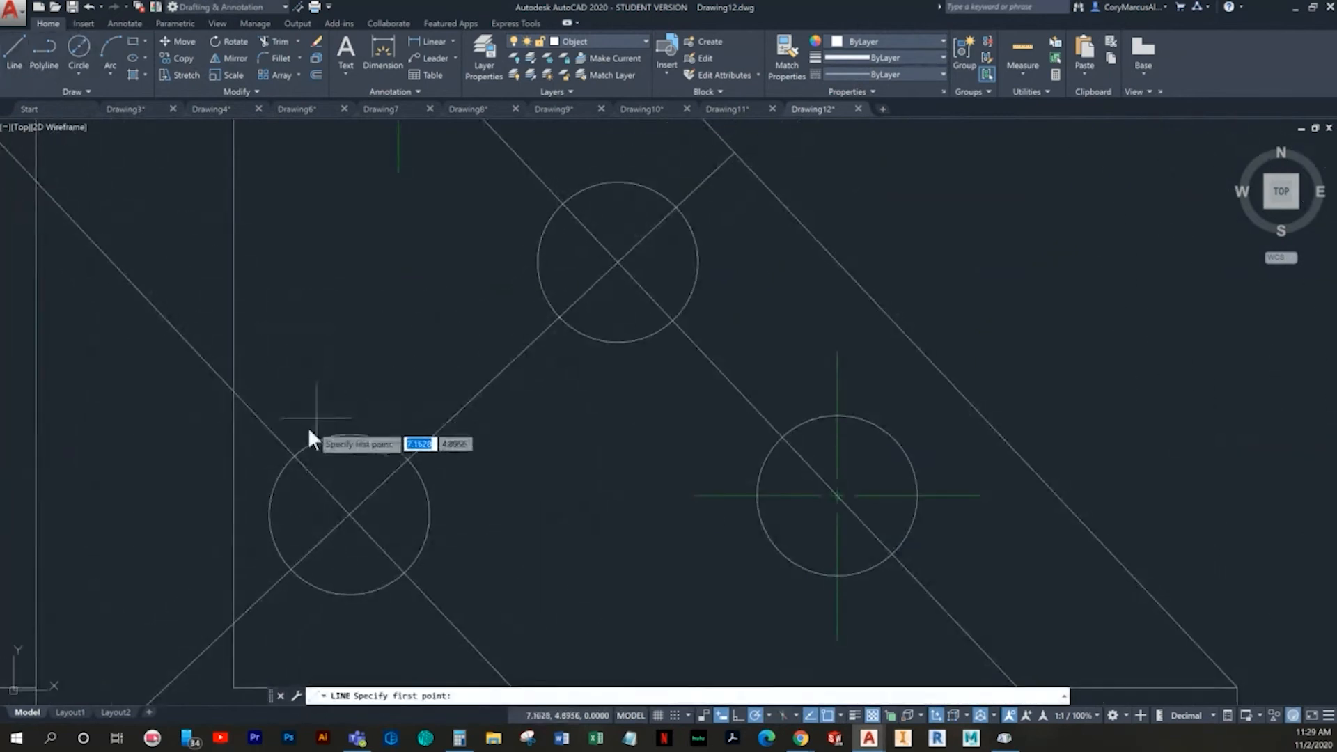
click(296, 457)
click(578, 211)
key(Return)
key(Return)
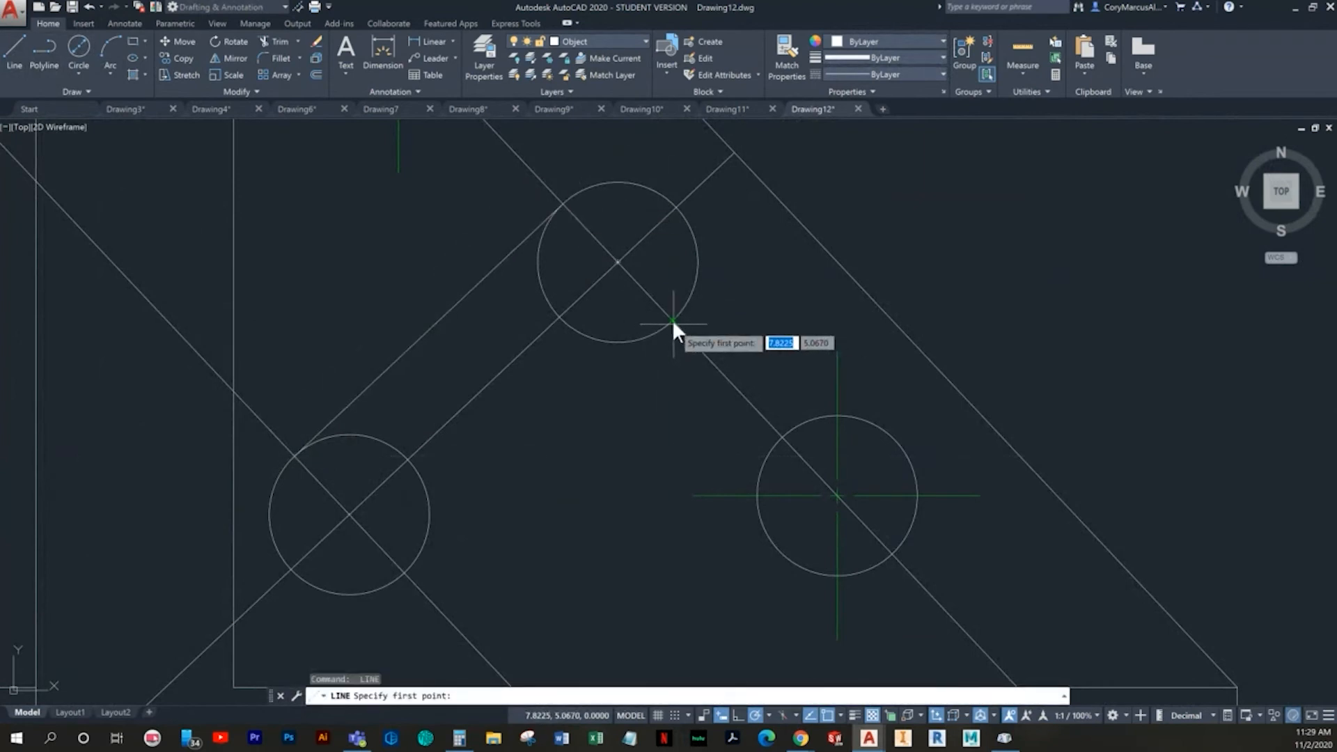
scroll(672, 316, up, 5)
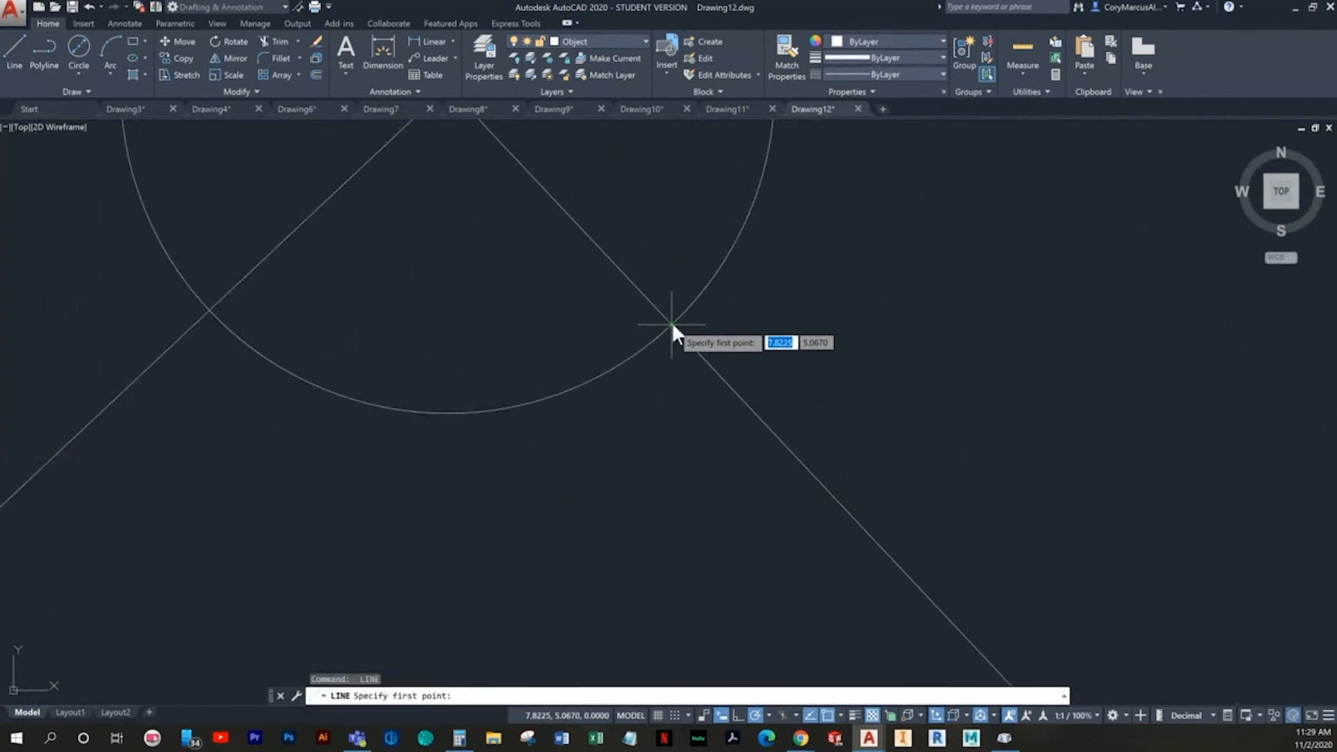
click(672, 322)
scroll(570, 238, down, 5)
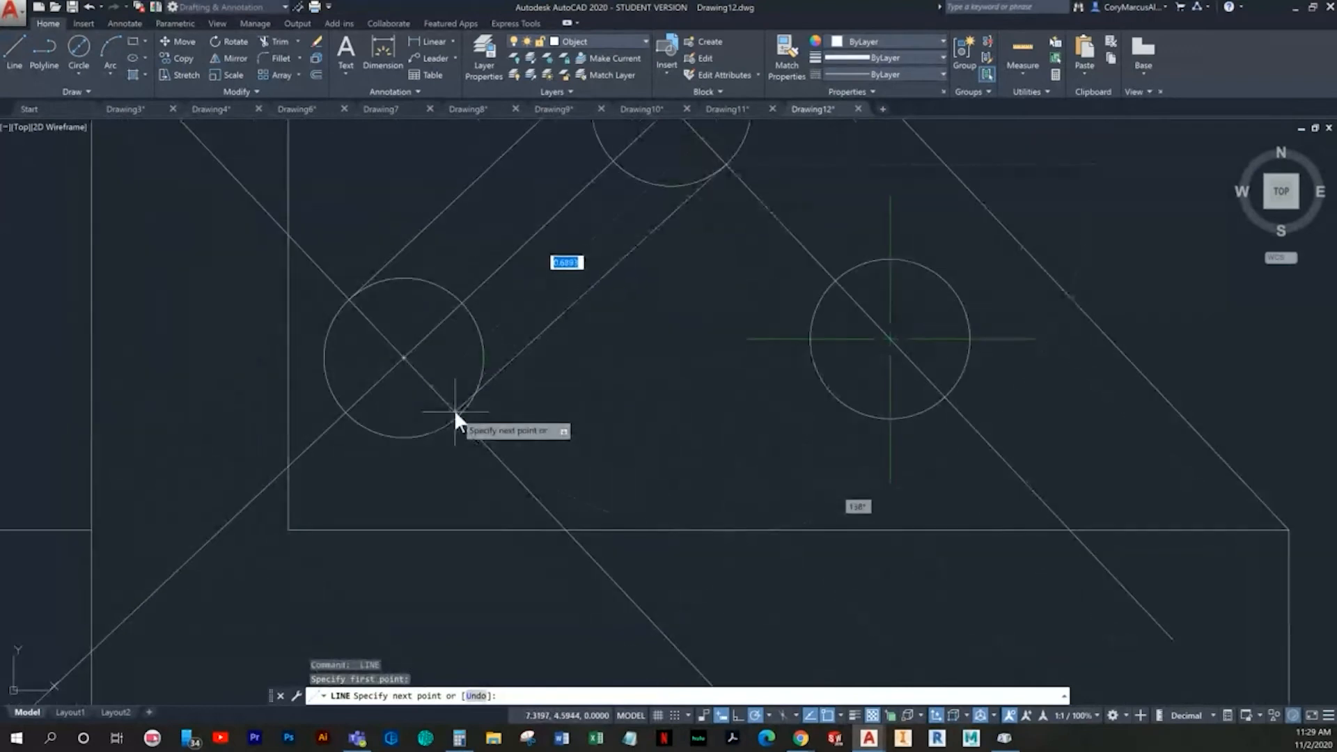
key(Escape)
key(Escape)
- Trim the inner arcs of both circles and the crossing construction segments to form the diagonal slot outline
scroll(603, 419, down, 2)
middle_drag(603, 419, 474, 528)
text(b)
key(Return)
key(Return)
scroll(477, 350, up, 2)
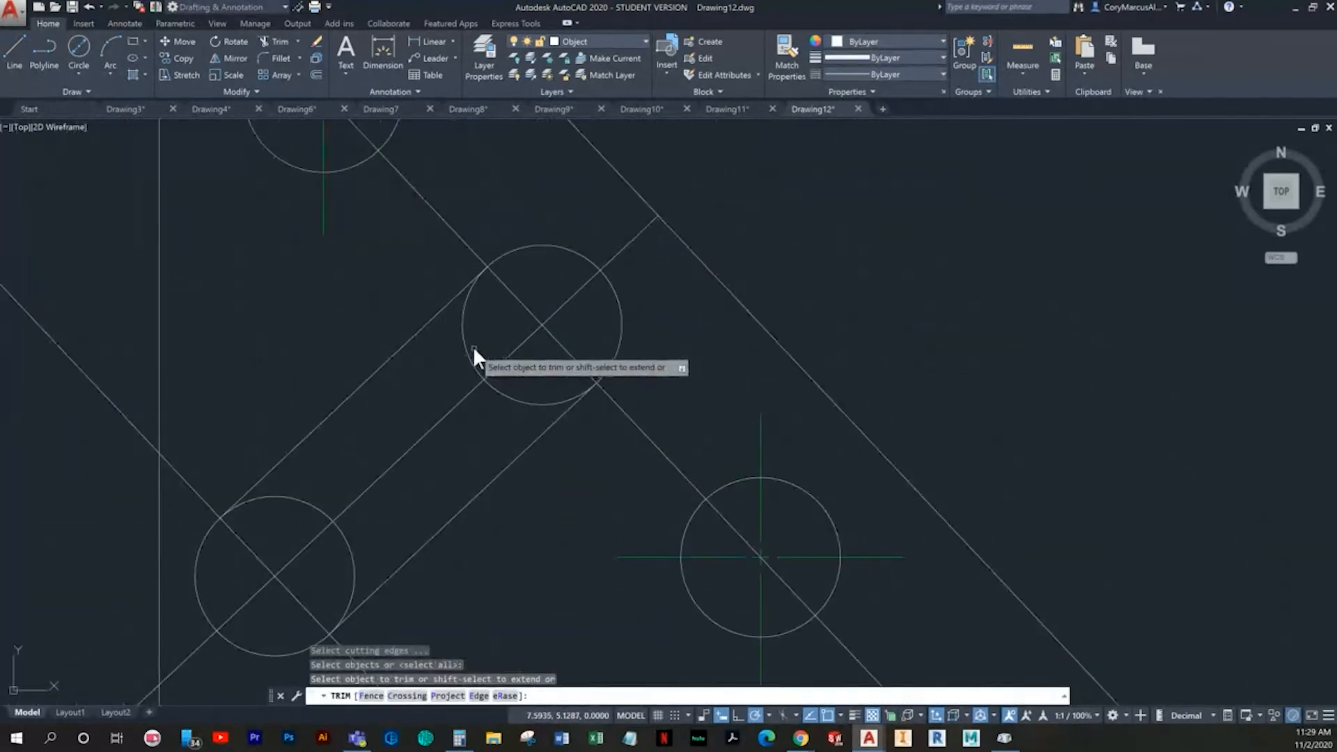
click(474, 348)
click(447, 358)
click(536, 399)
click(348, 545)
click(305, 493)
click(302, 505)
middle_drag(414, 458, 420, 458)
key(Escape)
- Erase the leftover construction lines in and around the diagonal slot and the two holes
scroll(420, 457, down, 2)
click(410, 445)
click(406, 440)
key(Delete)
click(582, 436)
click(539, 456)
key(Delete)
click(435, 563)
click(381, 600)
key(Delete)
middle_drag(417, 572, 562, 660)
click(310, 170)
click(297, 149)
key(Delete)
scroll(512, 267, down, 4)
middle_drag(521, 267, 518, 269)
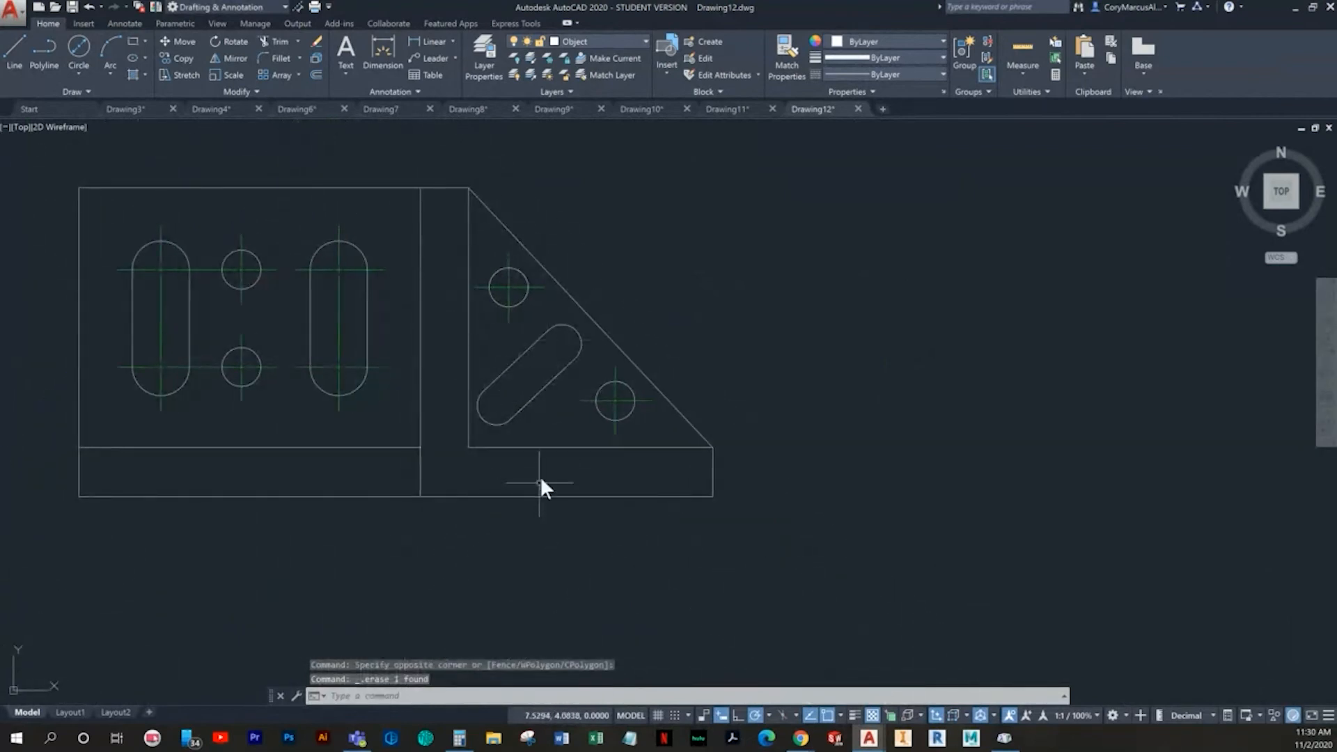
- Make the Center layer current and add center marks to both rounded ends of the diagonal slot
scroll(491, 526, up, 3)
middle_drag(483, 477, 454, 597)
key(Escape)
key(Escape)
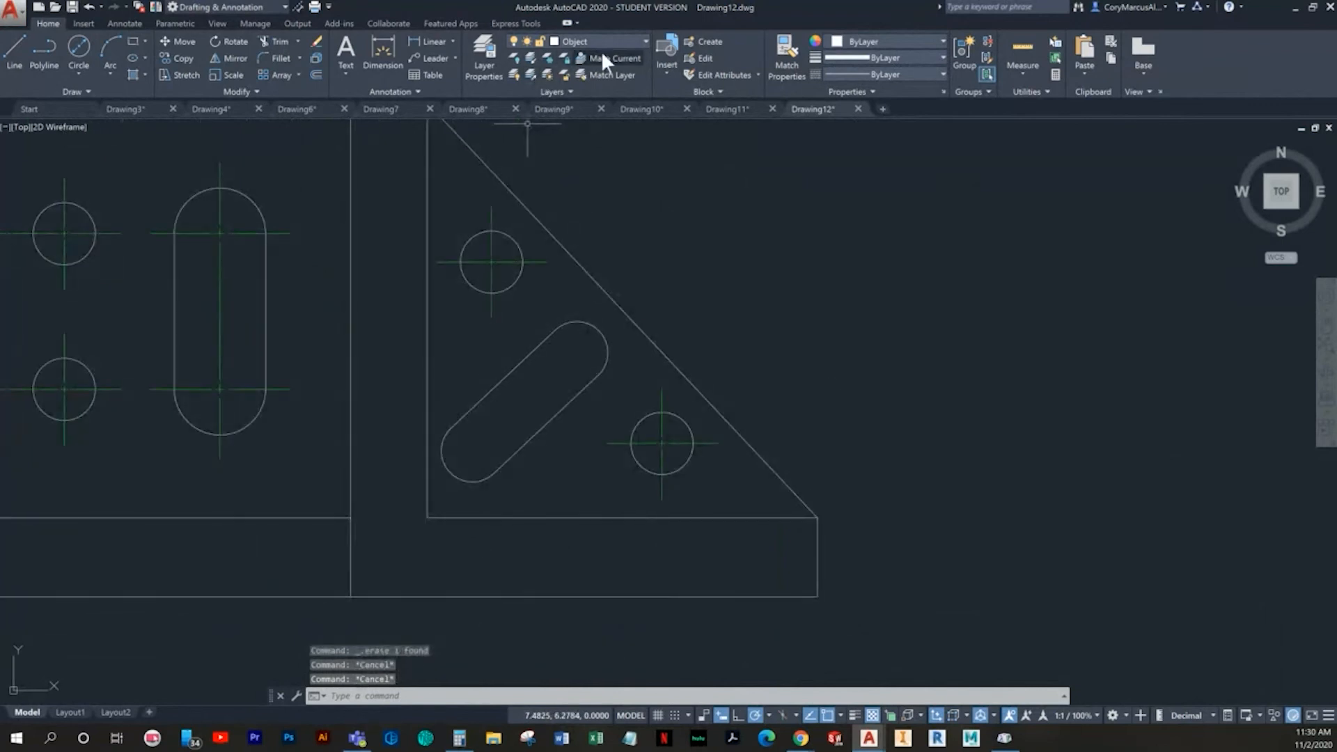
click(604, 44)
click(580, 81)
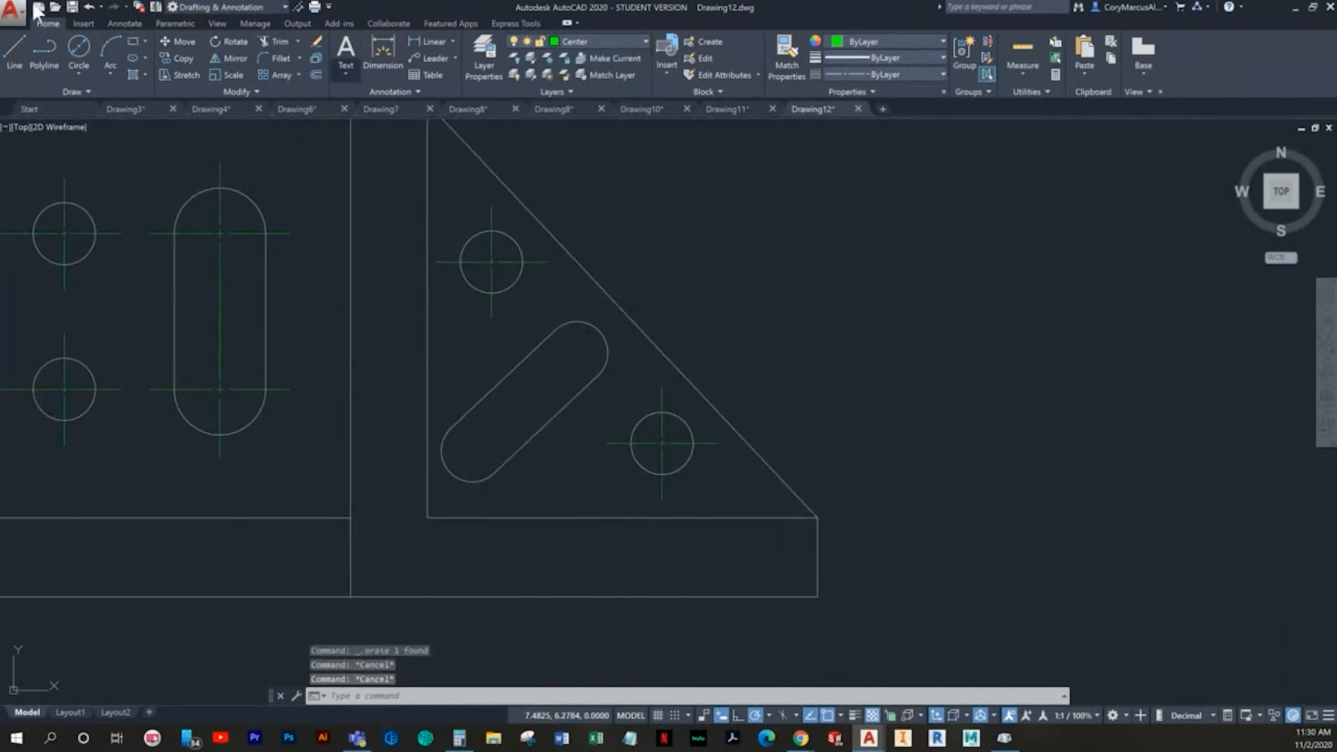
click(125, 23)
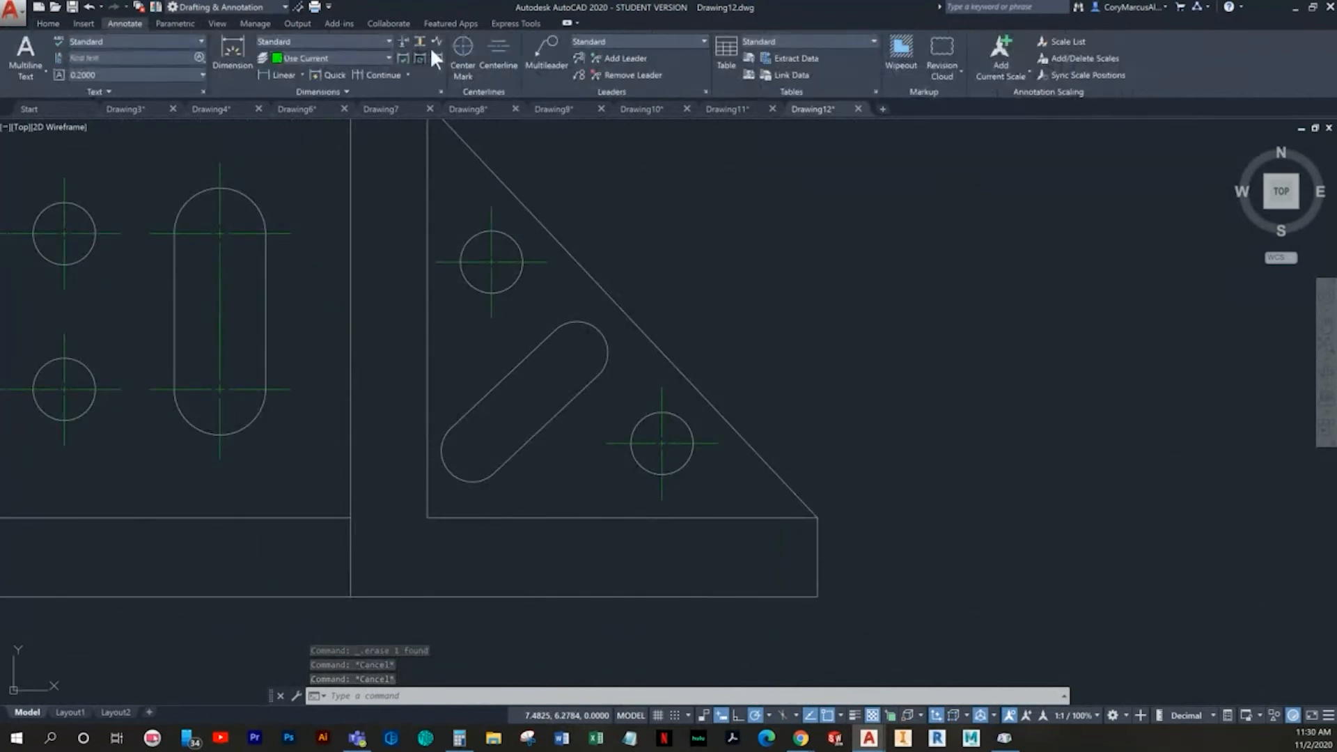
click(465, 66)
click(580, 321)
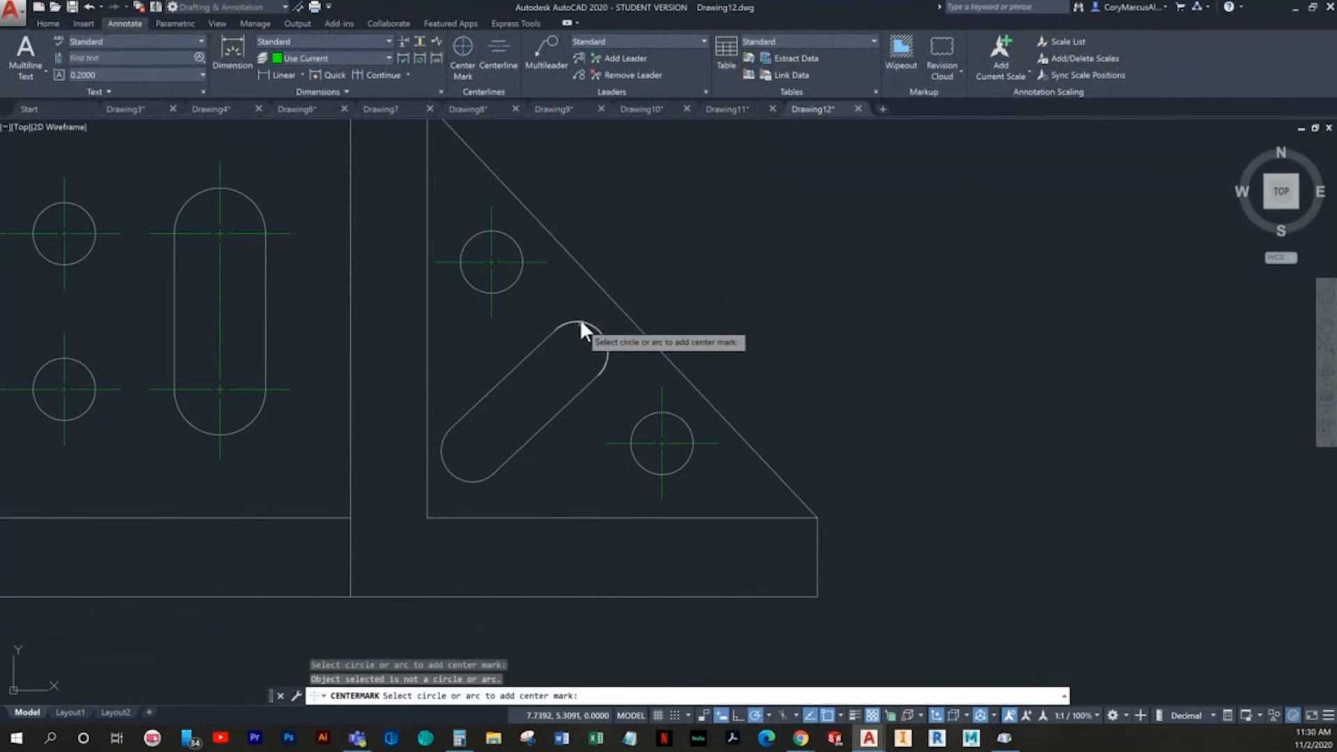
click(580, 320)
click(582, 321)
click(458, 479)
key(Escape)
key(Escape)
scroll(505, 459, up, 3)
click(503, 441)
click(490, 451)
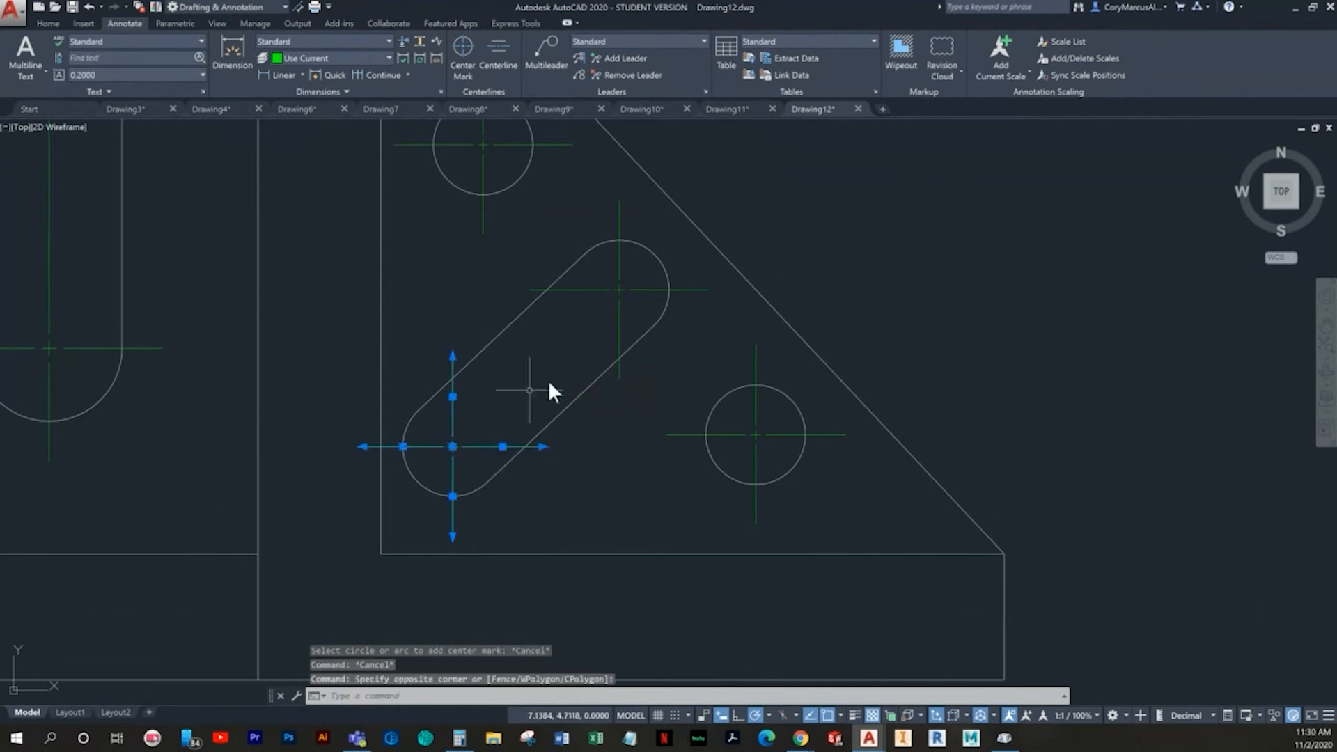
click(641, 308)
click(610, 282)
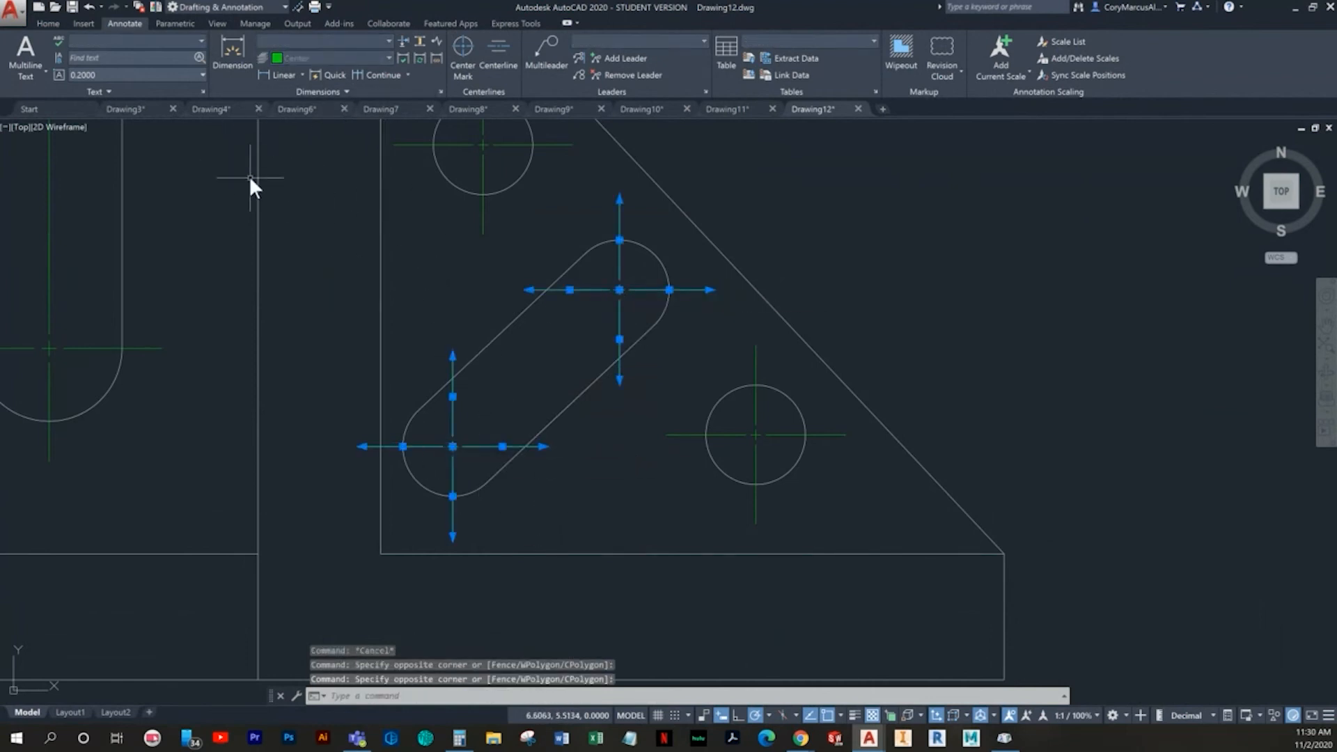
click(48, 22)
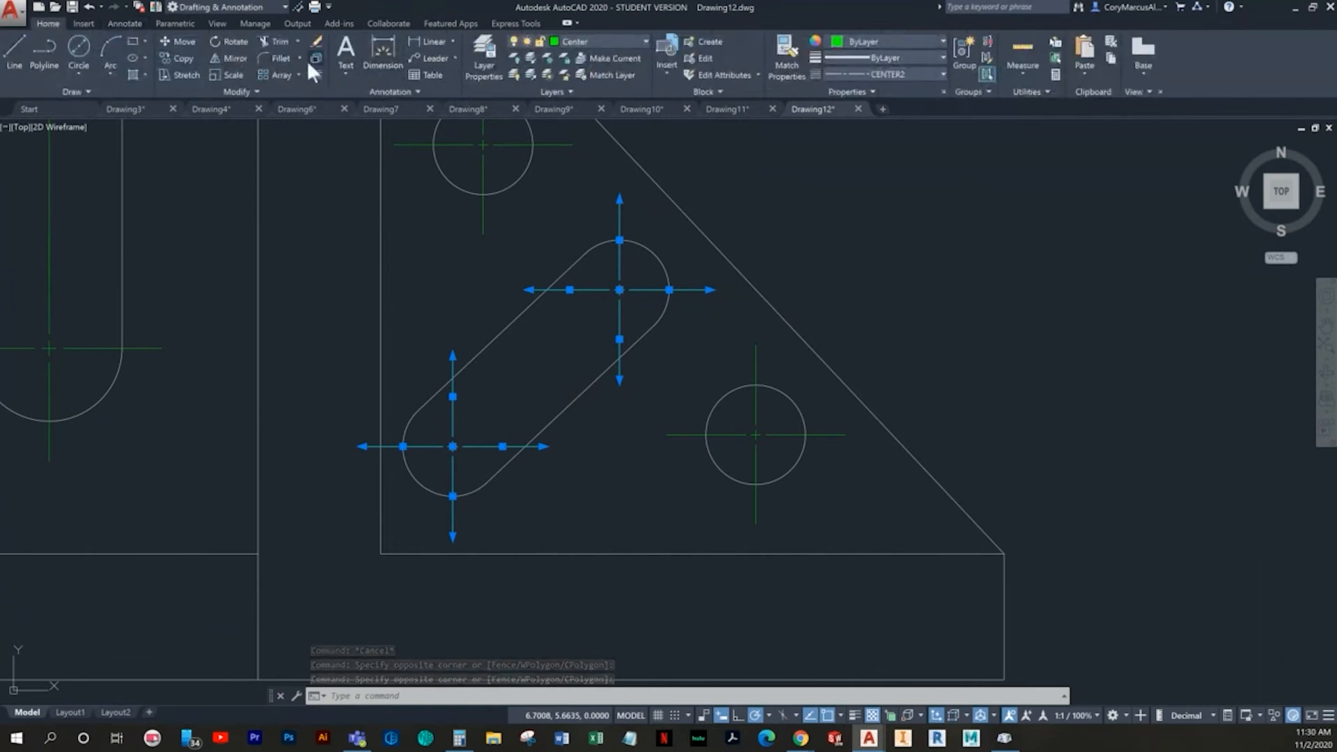
click(227, 41)
scroll(418, 446, up, 6)
click(366, 468)
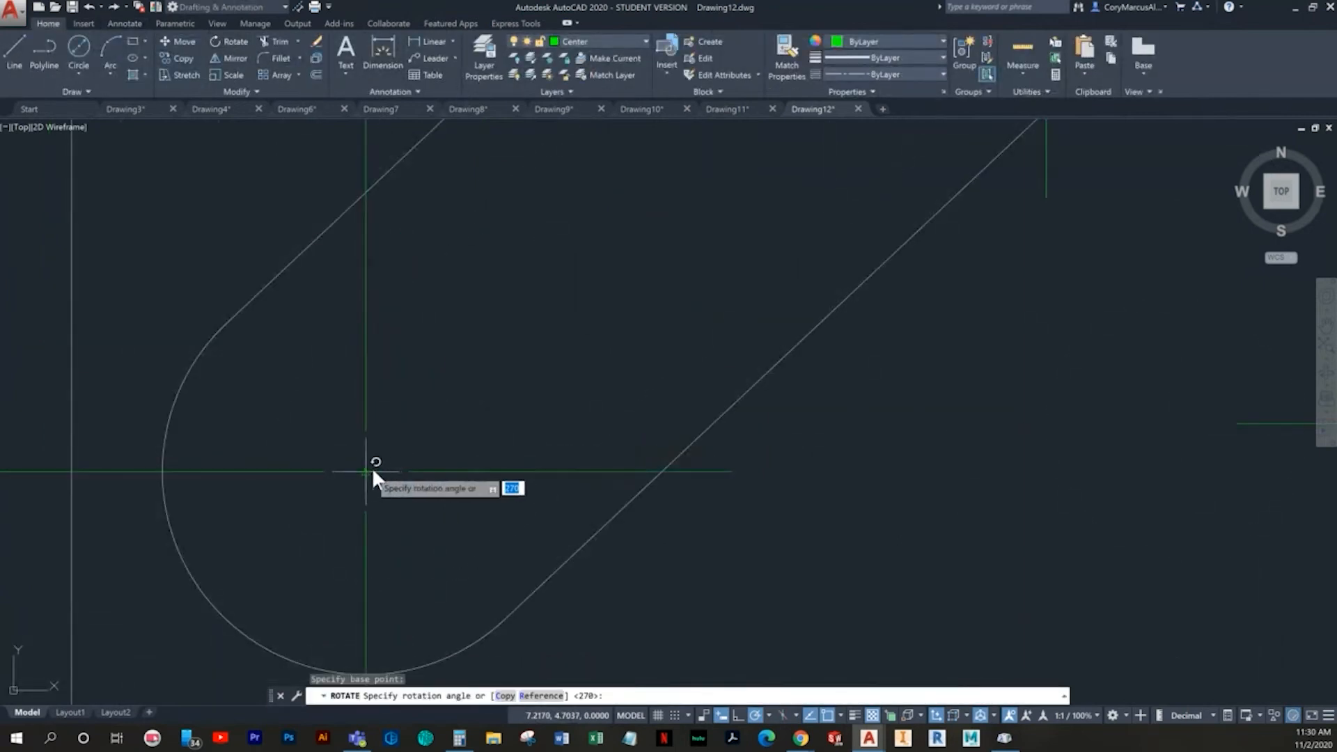
scroll(372, 470, down, 5)
middle_drag(372, 467, 346, 526)
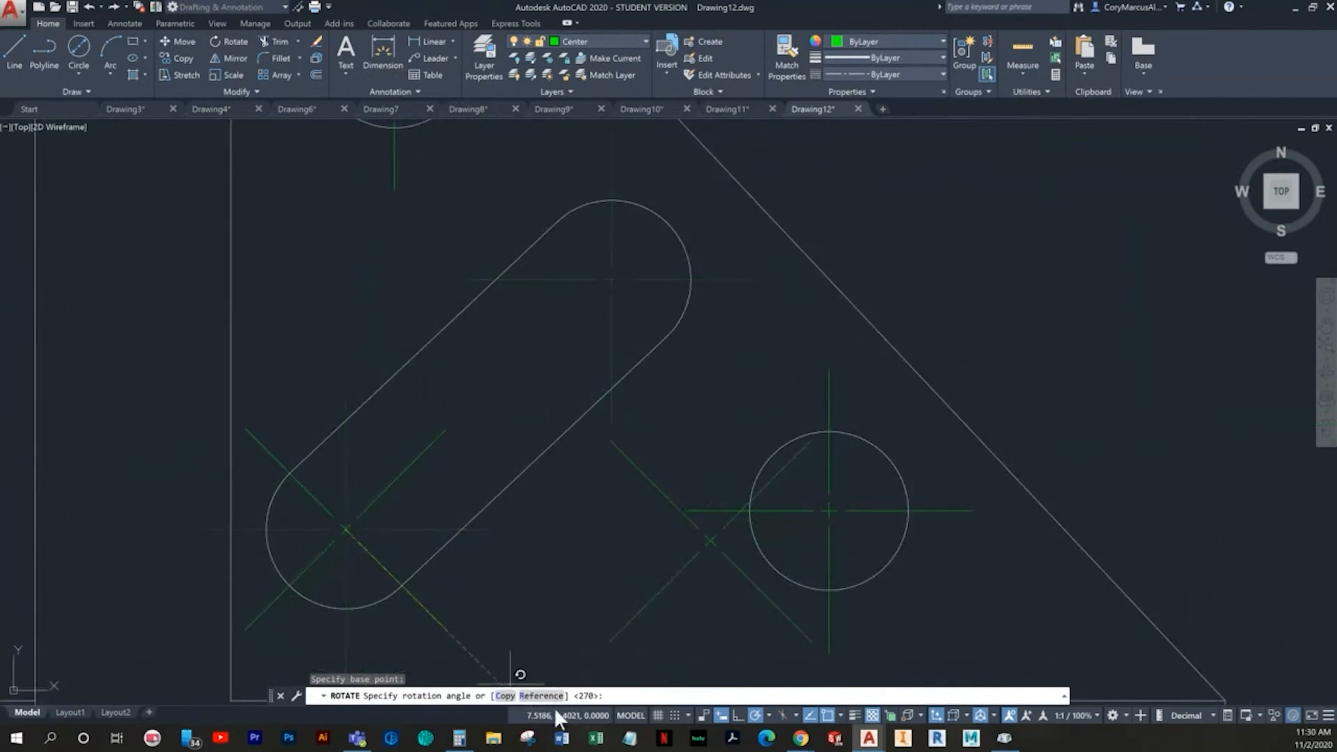
key(Escape)
key(Escape)
key(Escape)
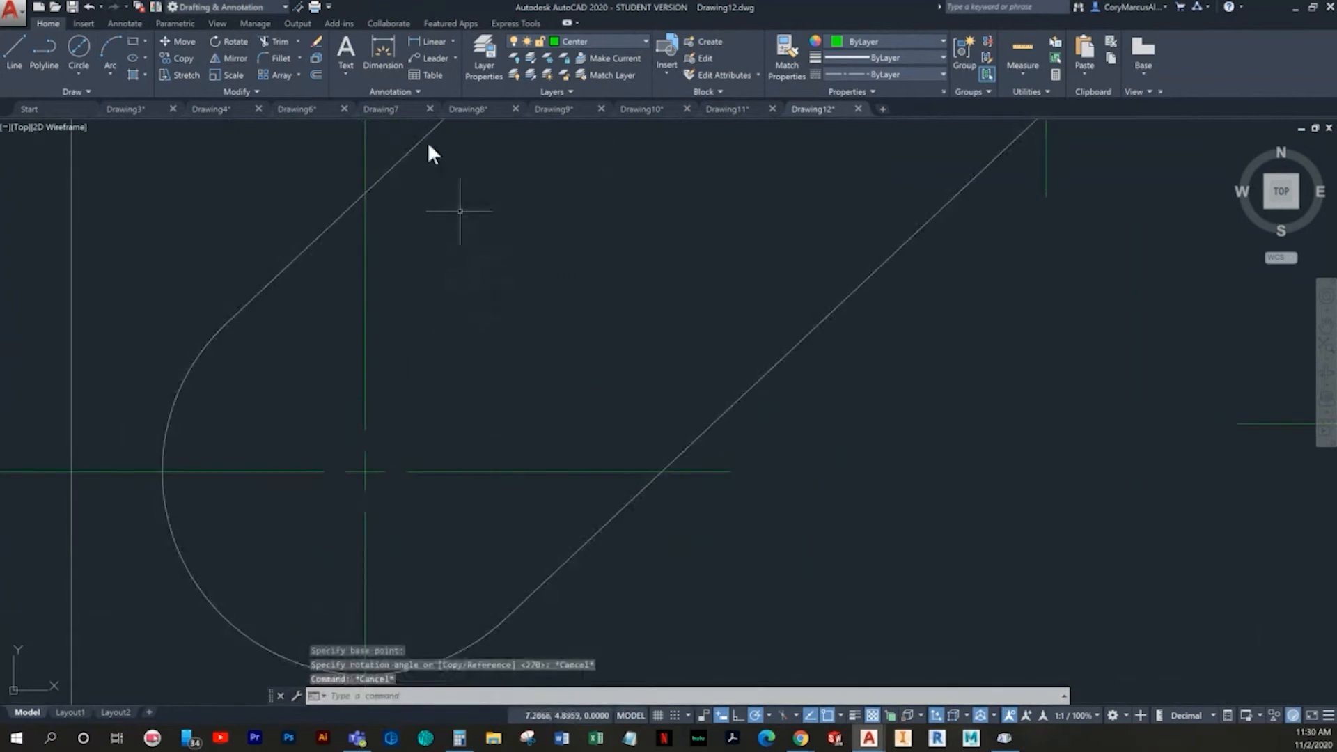
- Check the angle of the triangle's sloped edge with a temporary Angular dimension
click(452, 42)
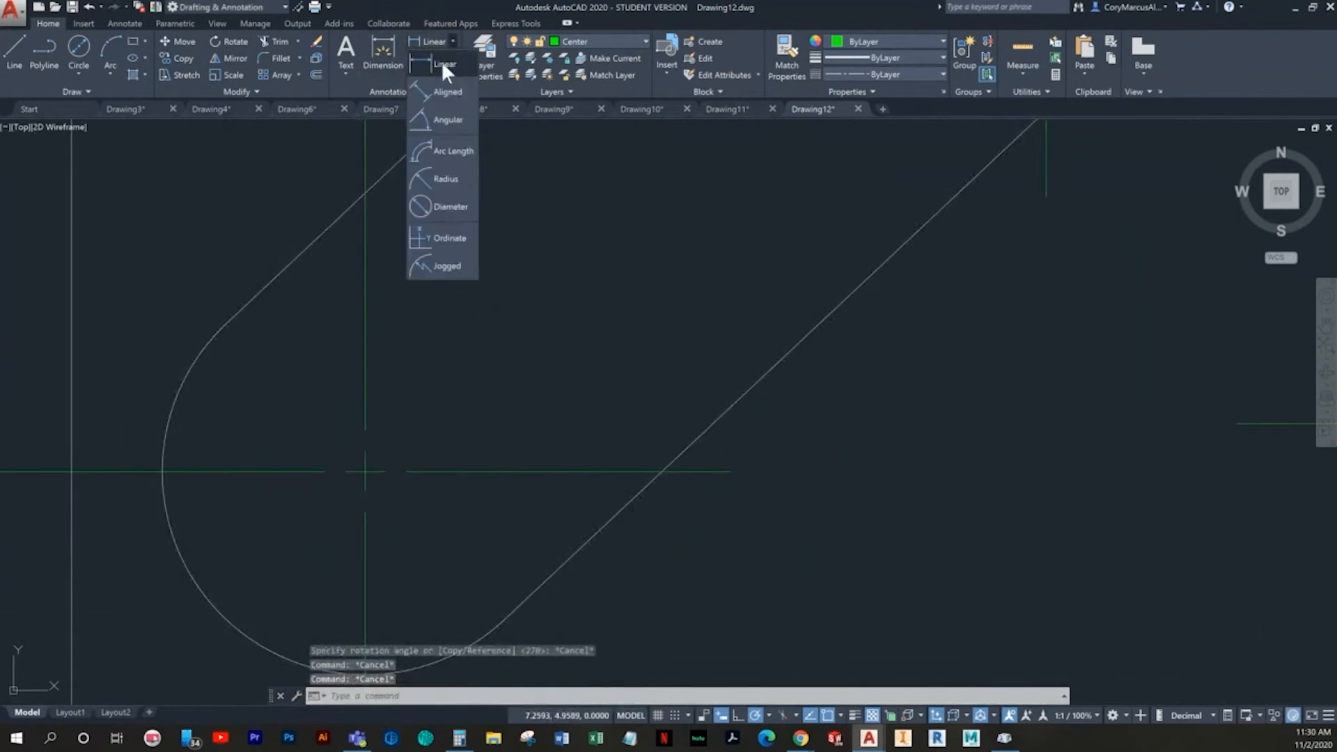
click(446, 119)
scroll(655, 298, down, 8)
click(657, 245)
click(505, 176)
key(Escape)
key(Escape)
middle_drag(610, 322, 496, 310)
key(Escape)
scroll(487, 348, up, 3)
click(462, 439)
click(388, 416)
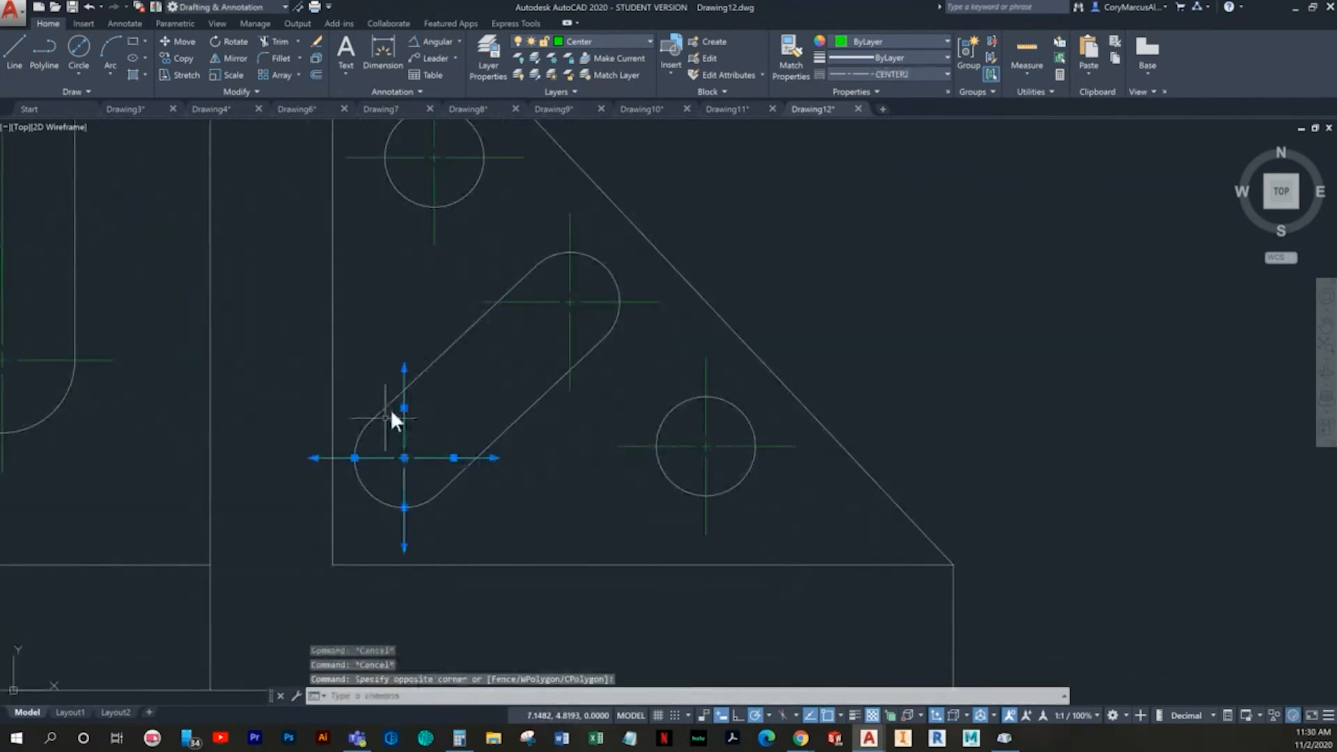
click(235, 42)
scroll(406, 497, up, 5)
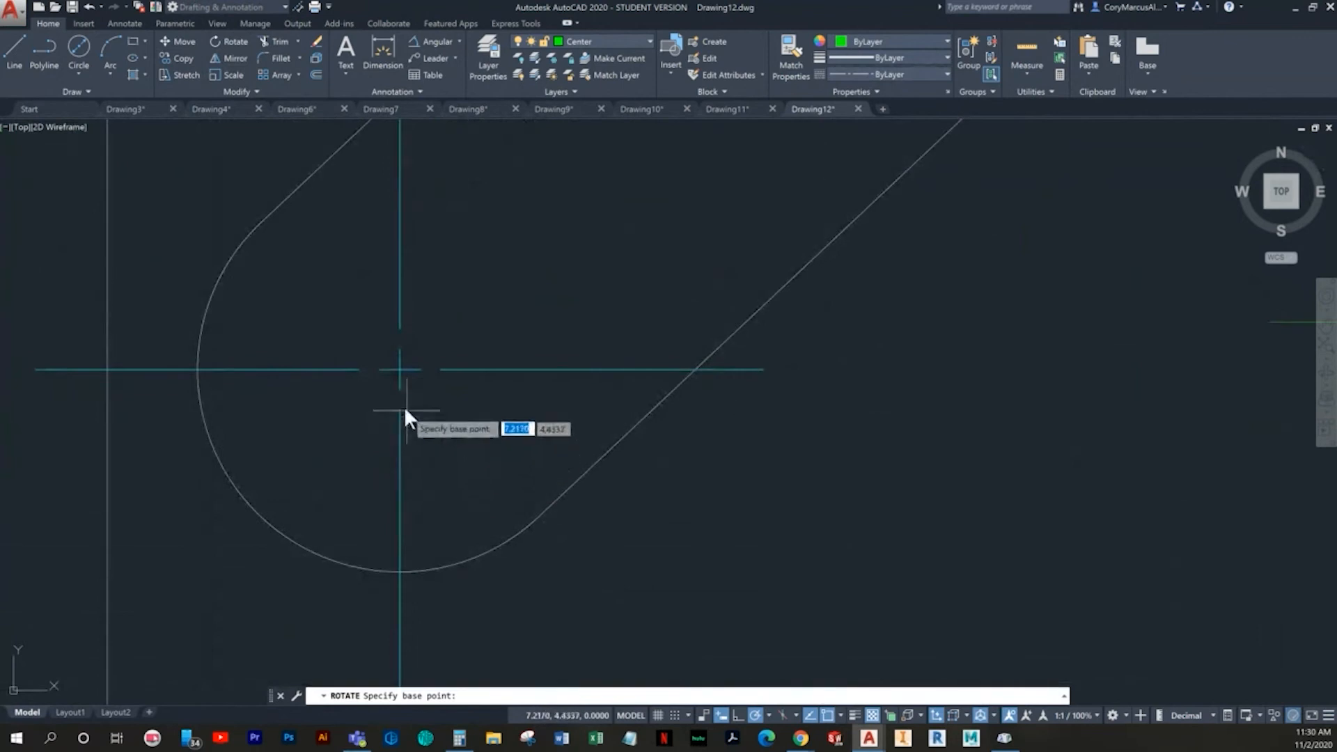
click(400, 370)
scroll(406, 388, down, 3)
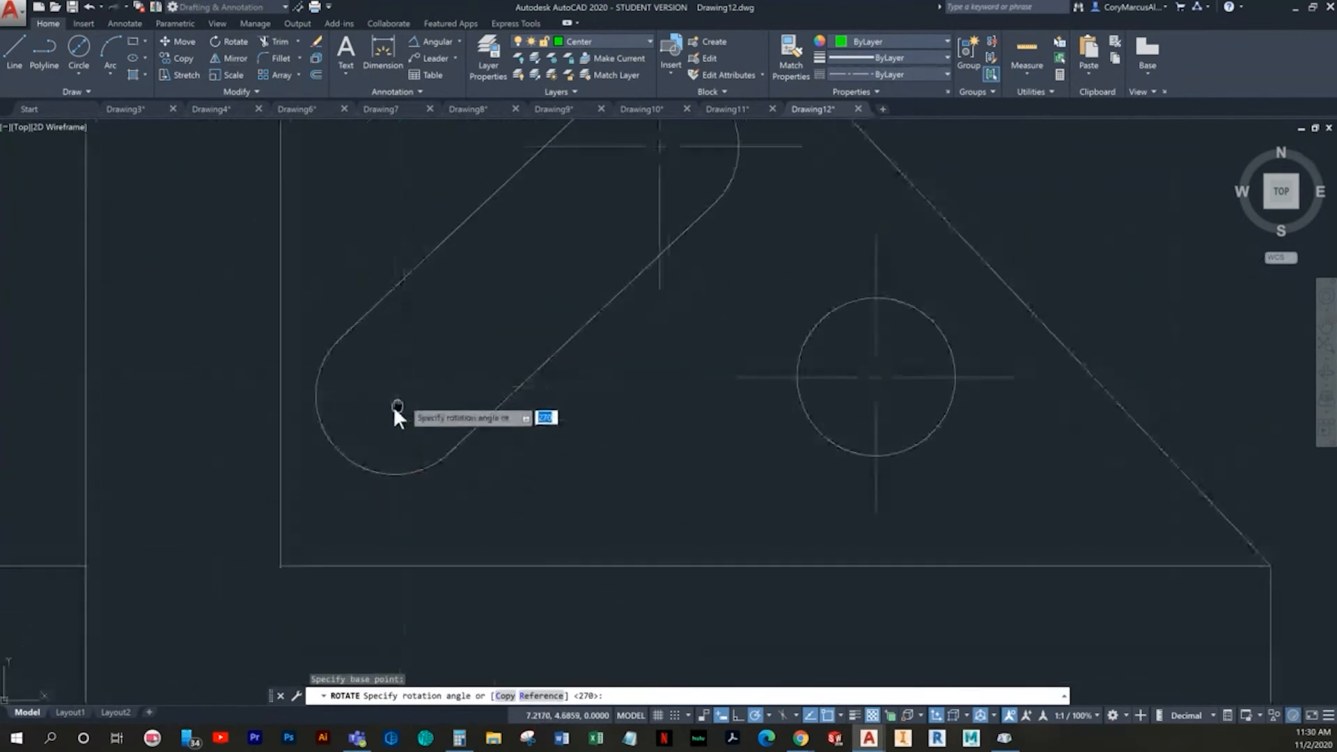
click(540, 694)
middle_drag(399, 342, 353, 492)
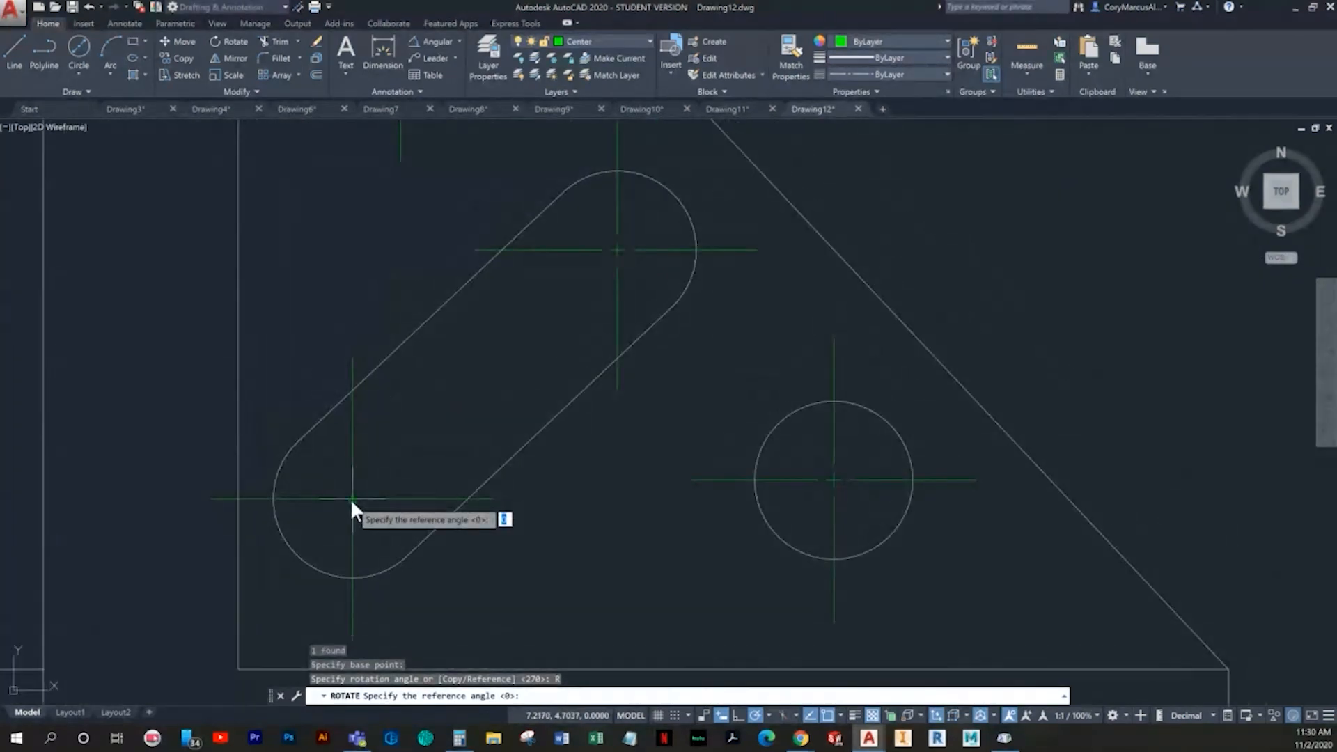
click(352, 499)
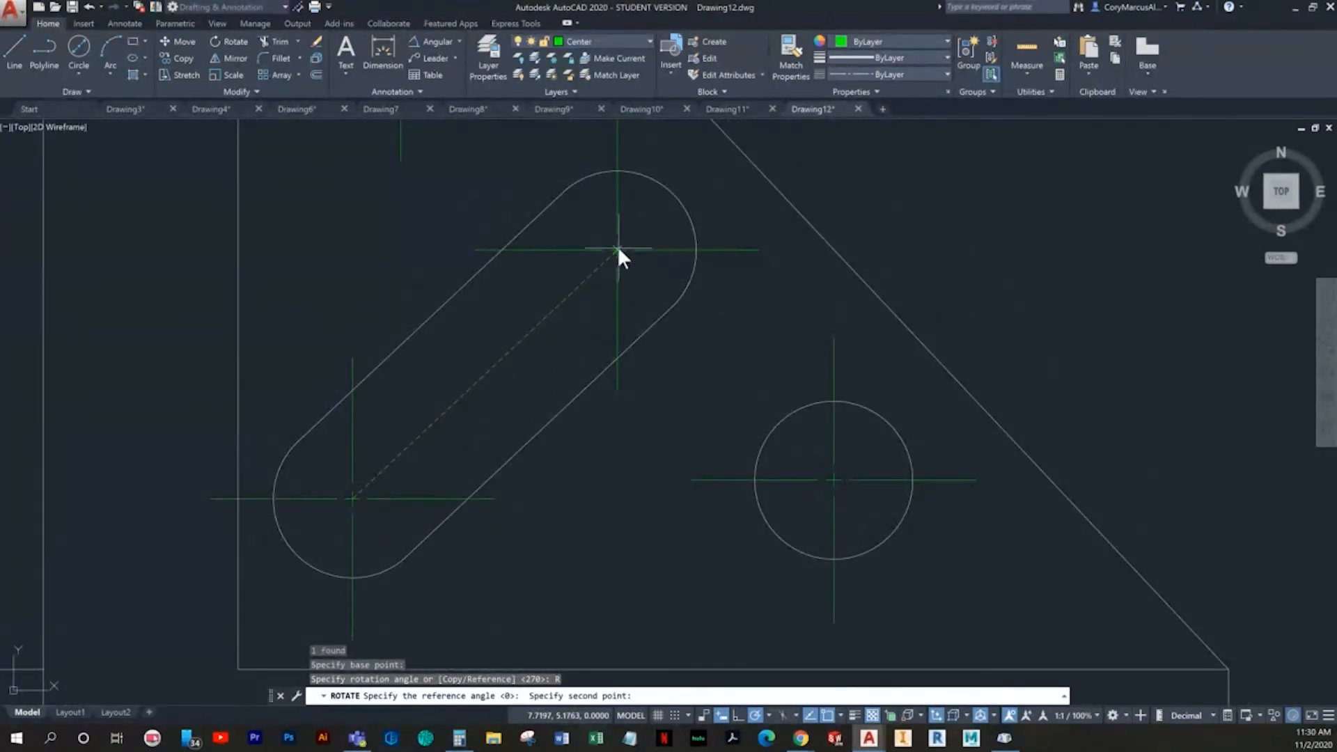
click(619, 250)
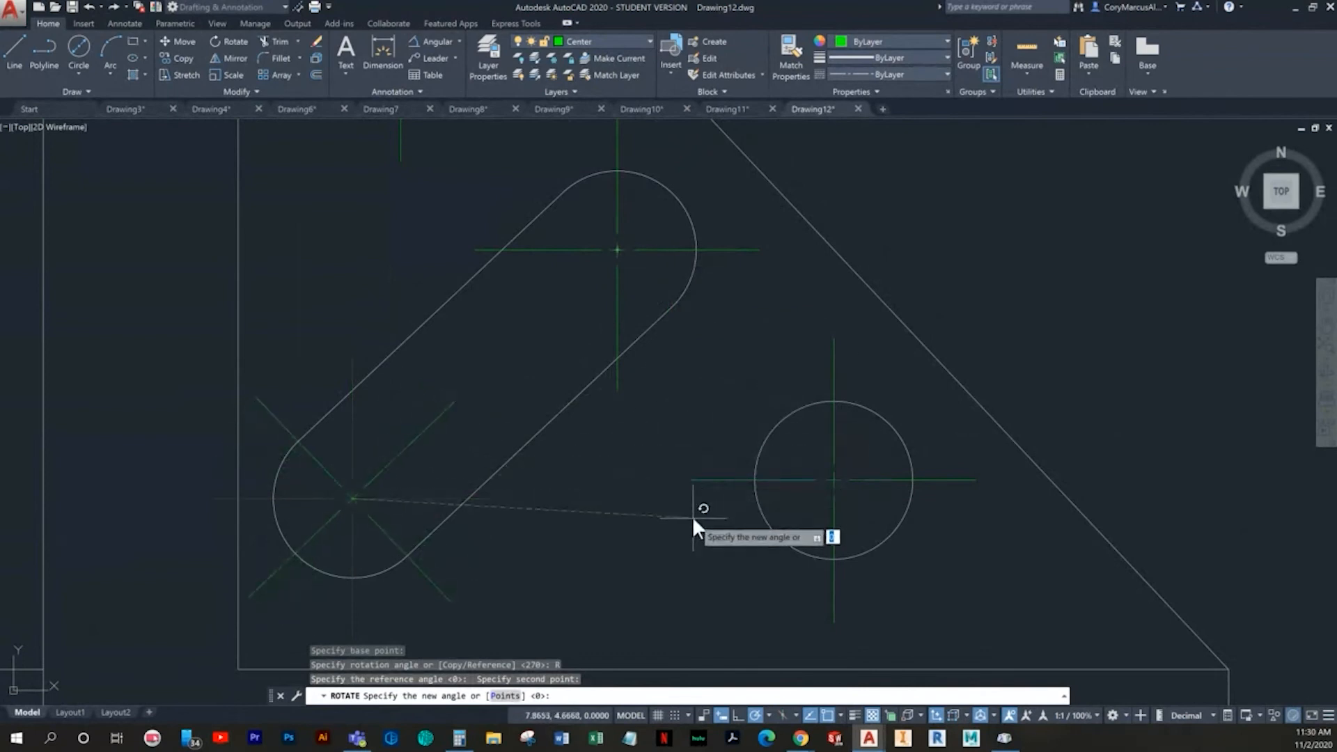
key(Escape)
- Rotate the center mark at the slot's lower end about its center by reference, aligning its vertical line with the slot's upper center
click(408, 524)
click(362, 477)
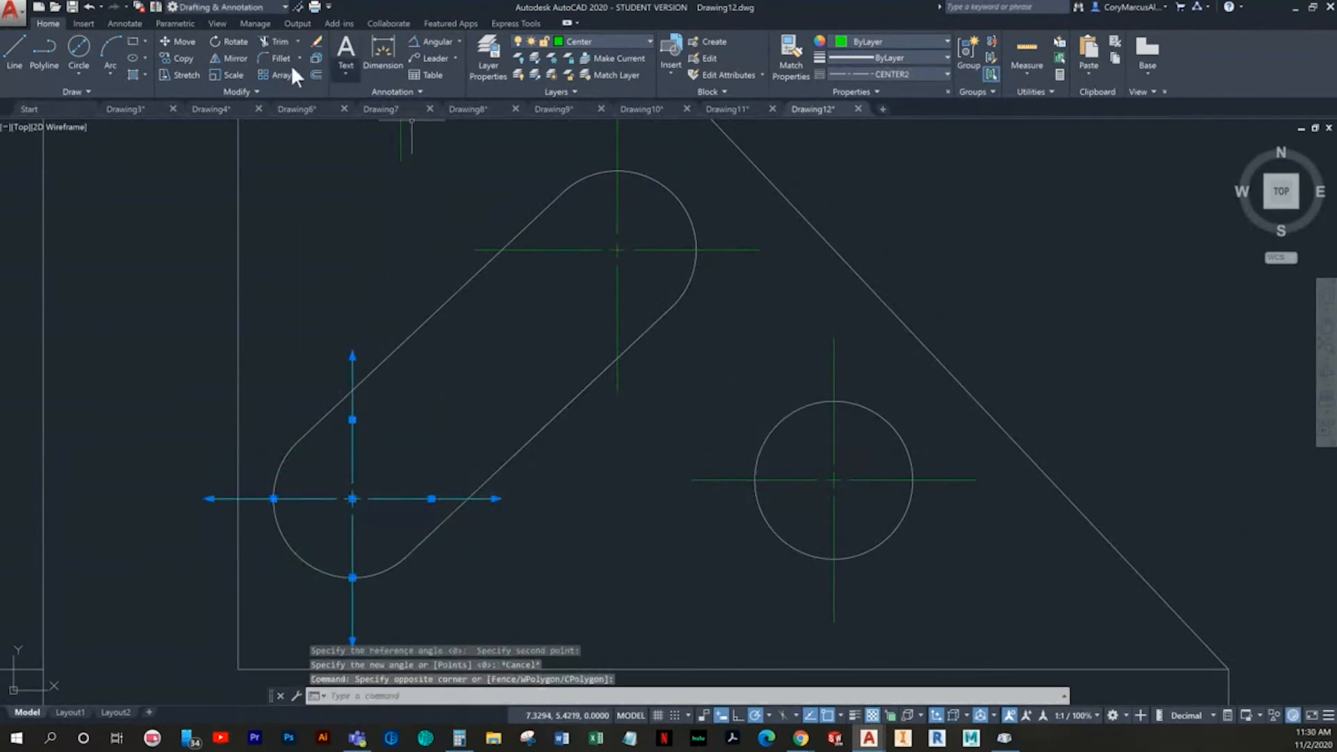
click(224, 43)
scroll(378, 507, up, 5)
scroll(459, 390, up, 2)
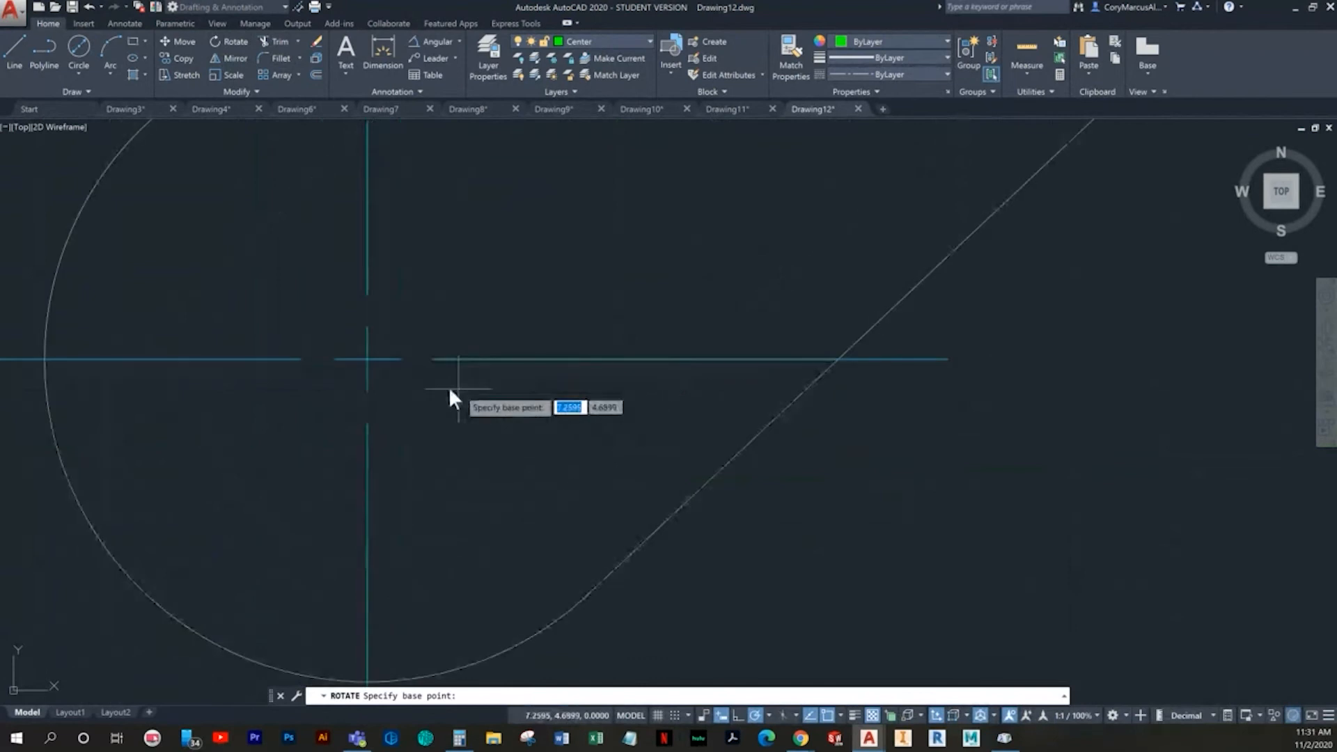
click(364, 357)
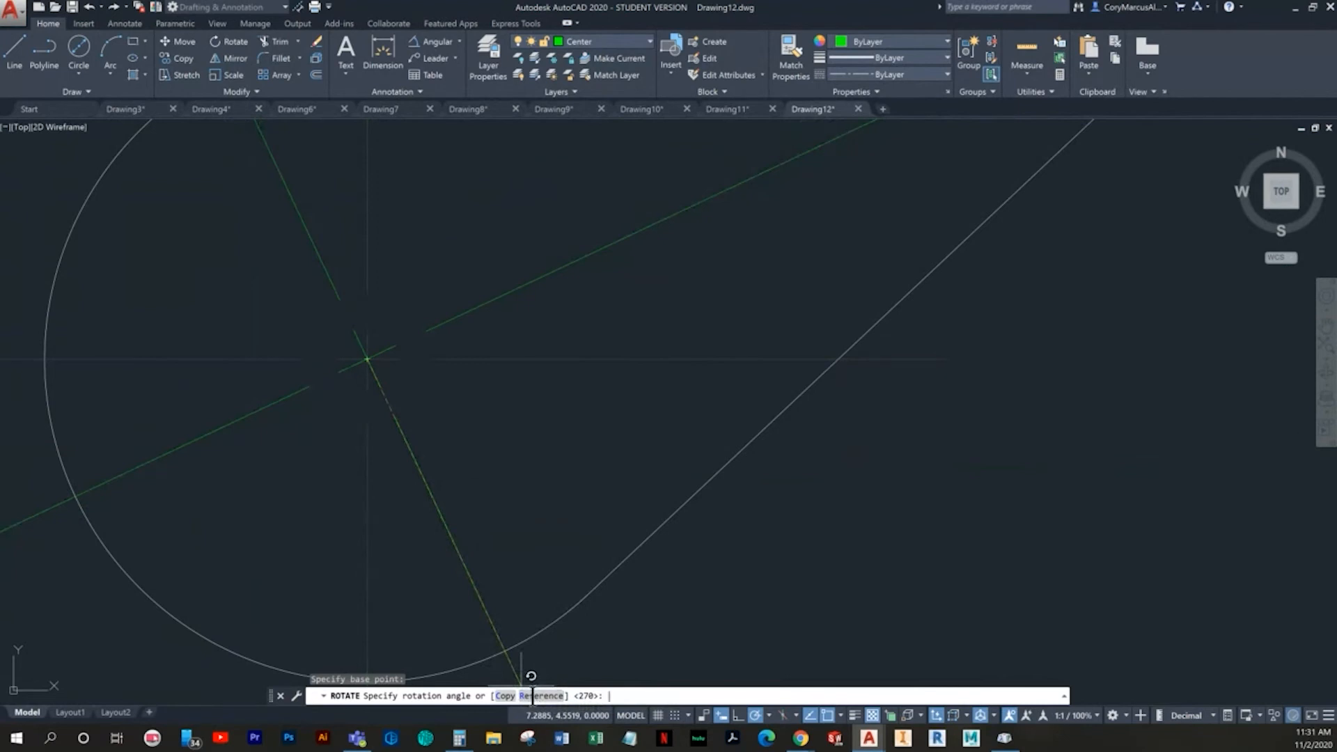
click(532, 695)
click(367, 358)
middle_drag(390, 280, 363, 660)
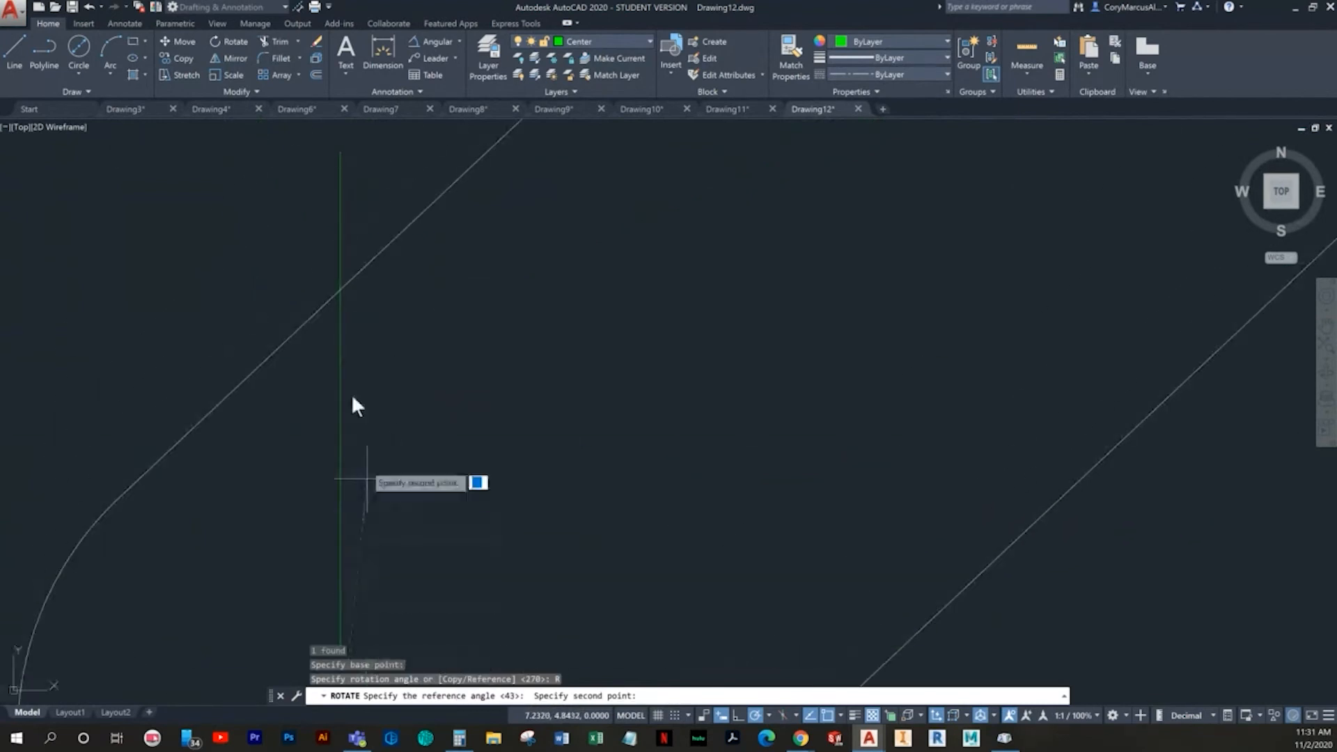
click(340, 148)
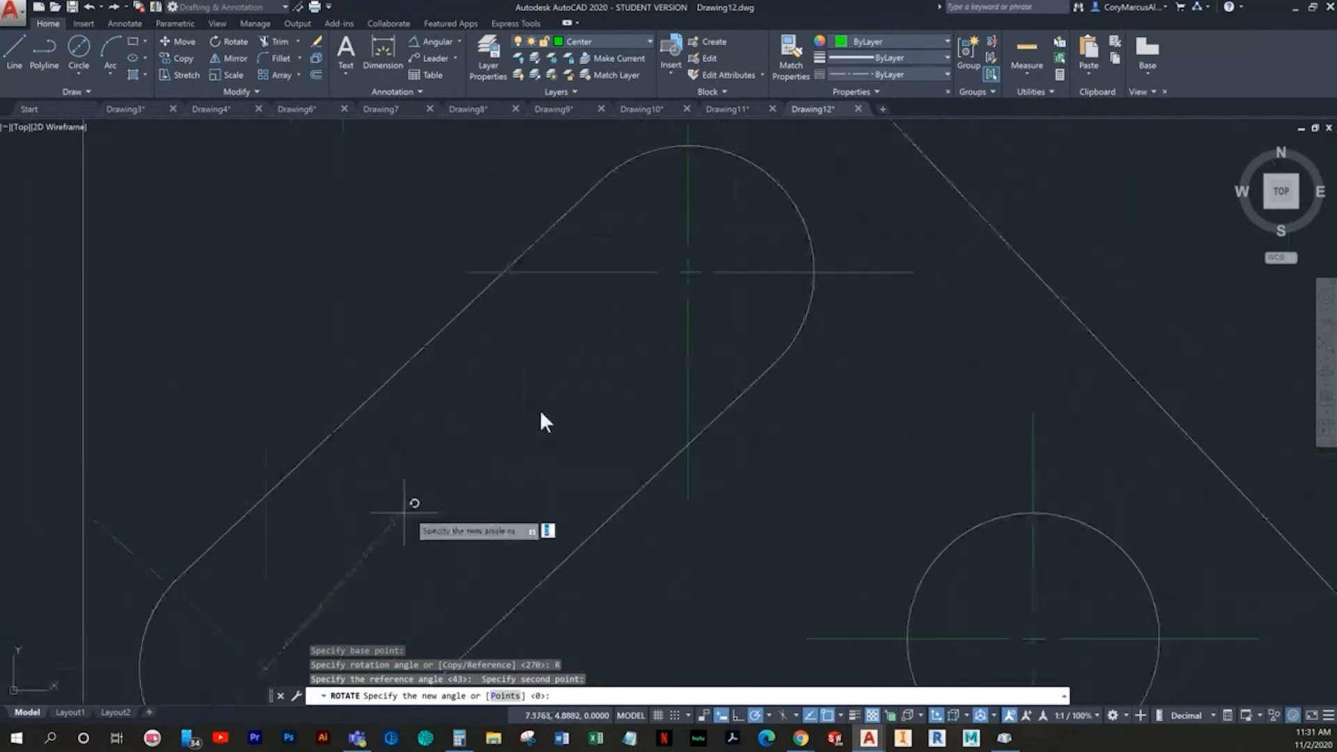
click(687, 271)
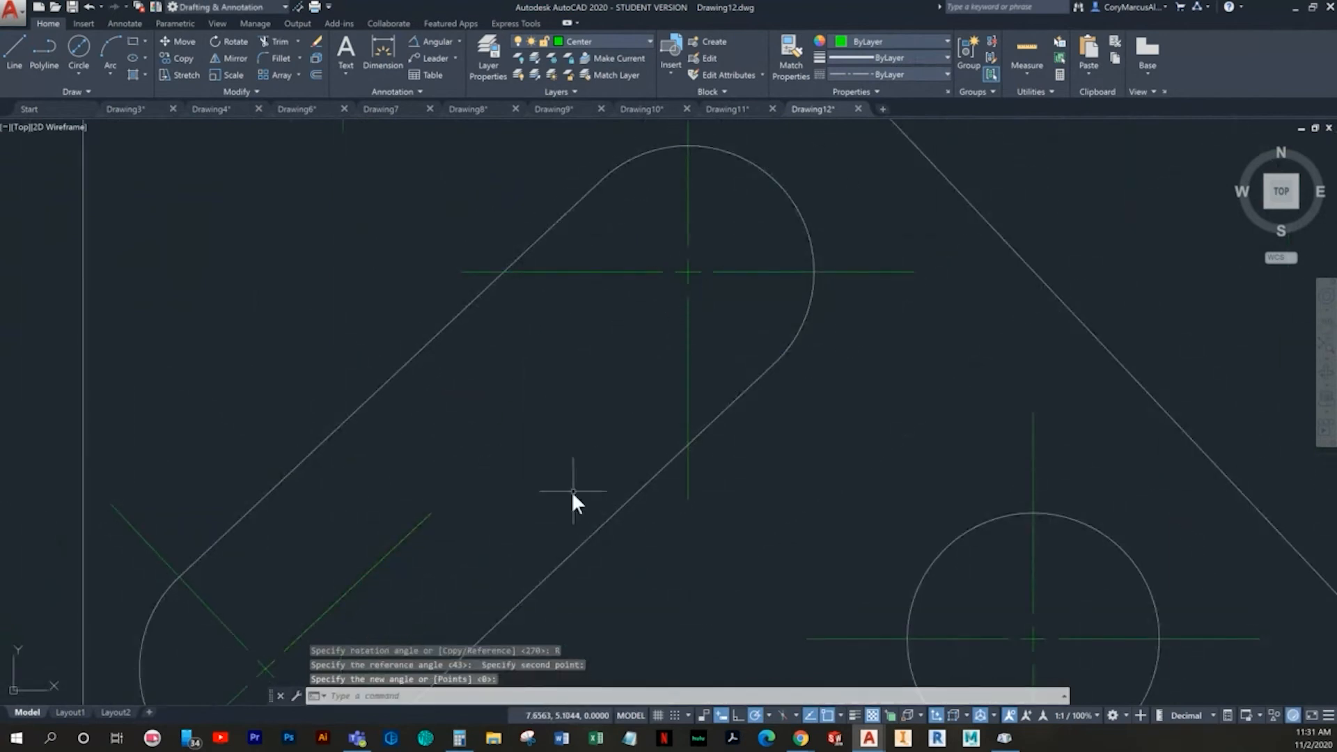
key(Escape)
scroll(571, 491, down, 3)
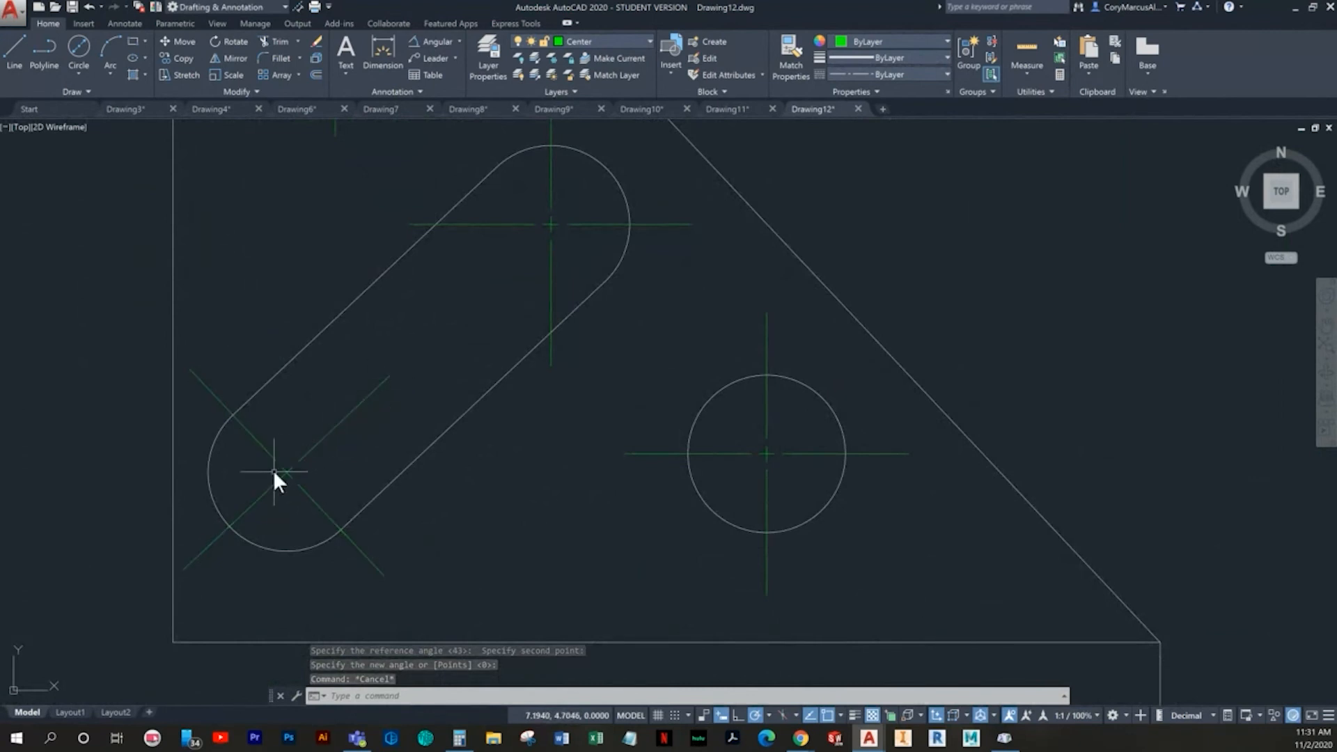
- Rotate the center mark at the slot's upper end about its center by reference, aligning its vertical line with the slot's long axis
middle_drag(546, 223, 418, 395)
click(584, 384)
click(542, 359)
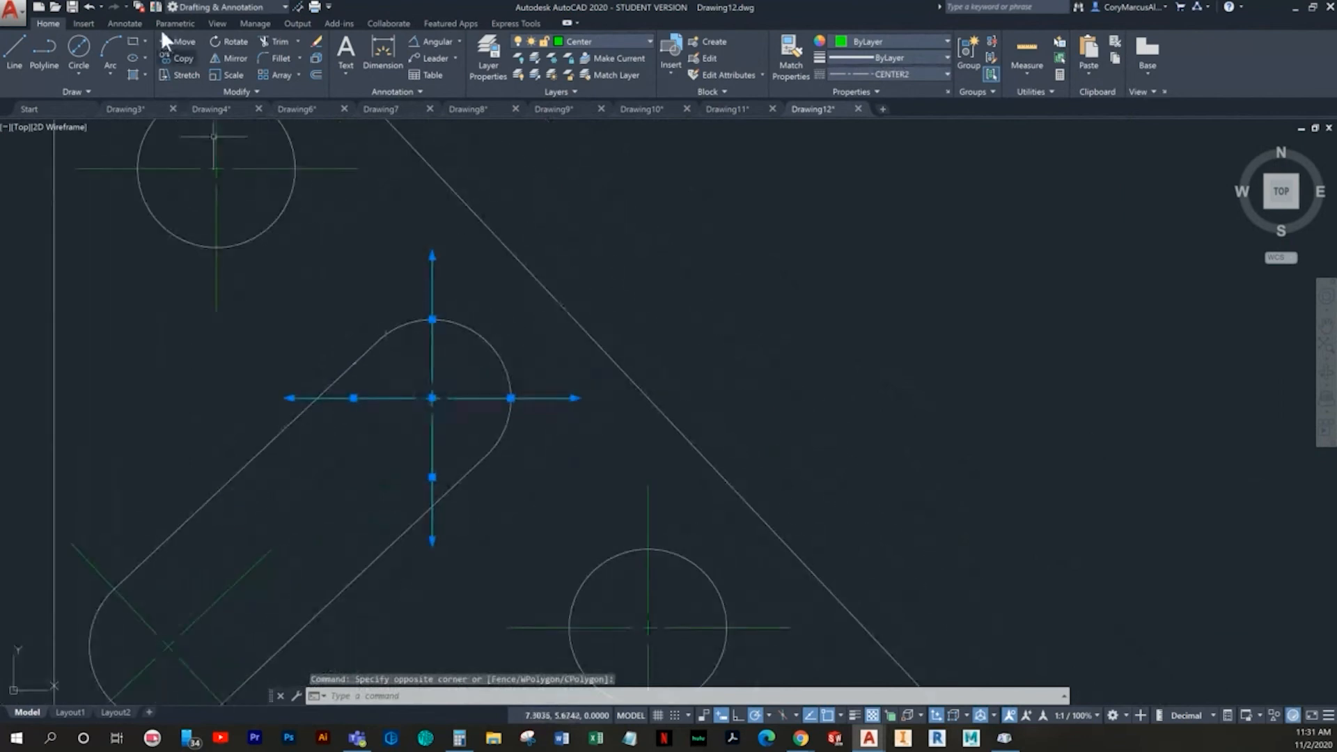
click(226, 42)
scroll(388, 349, up, 2)
scroll(500, 424, up, 3)
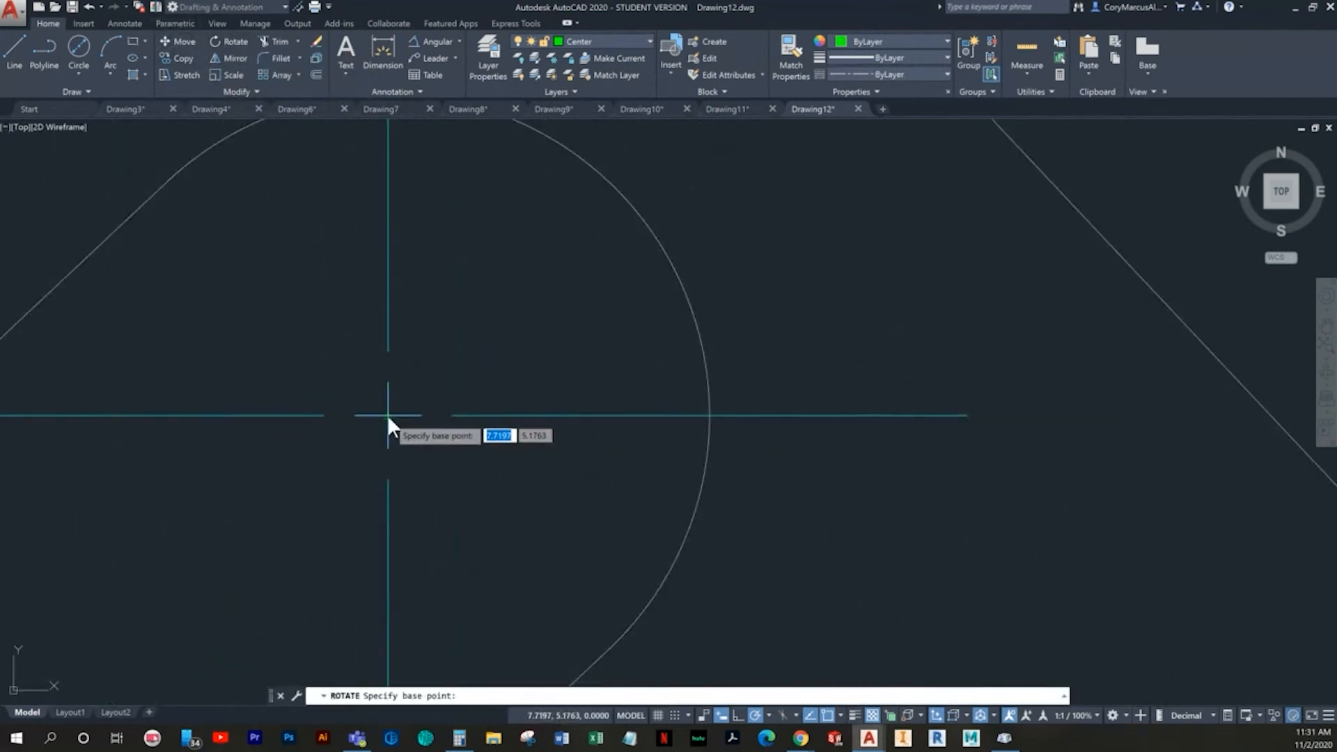
click(387, 415)
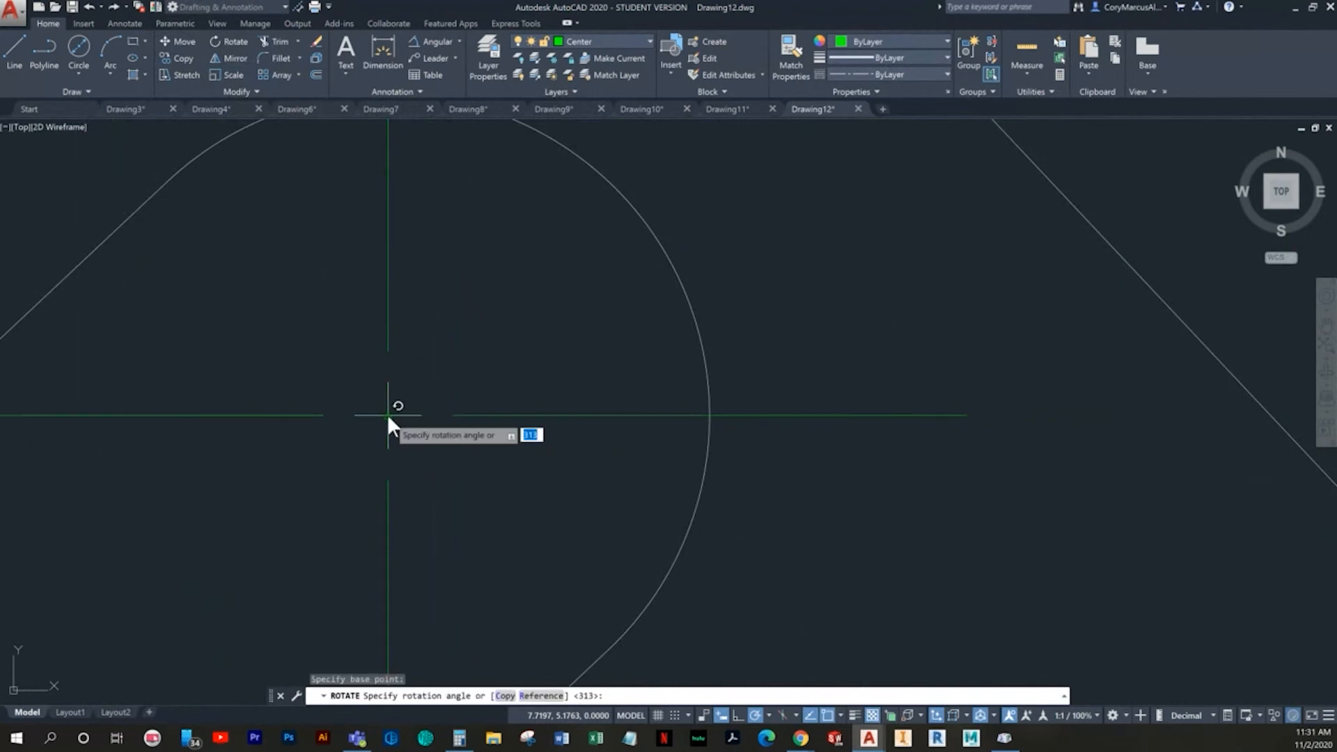
click(534, 698)
middle_drag(433, 314, 370, 627)
click(376, 577)
scroll(371, 627, down, 2)
click(360, 335)
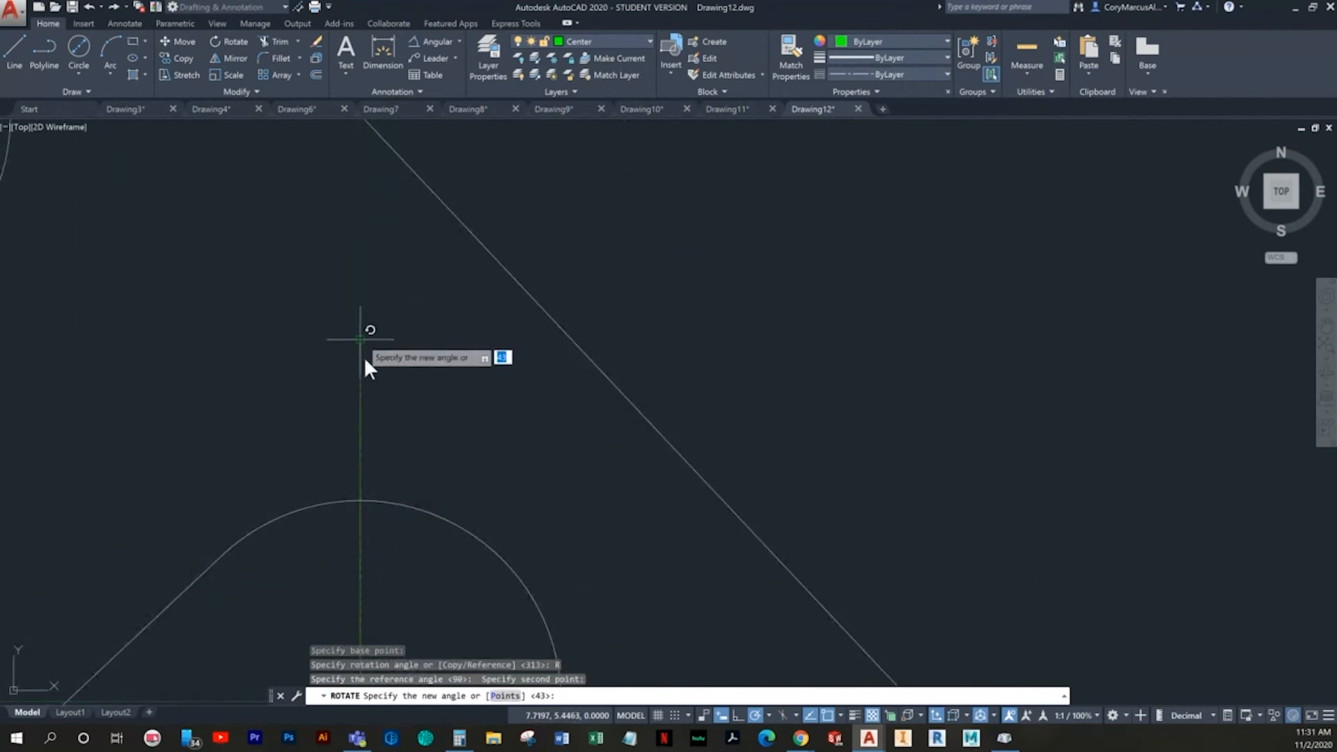
middle_drag(426, 366, 477, 245)
mouse_move(241, 509)
middle_down()
mouse_move(369, 376)
mouse_move(502, 267)
middle_up()
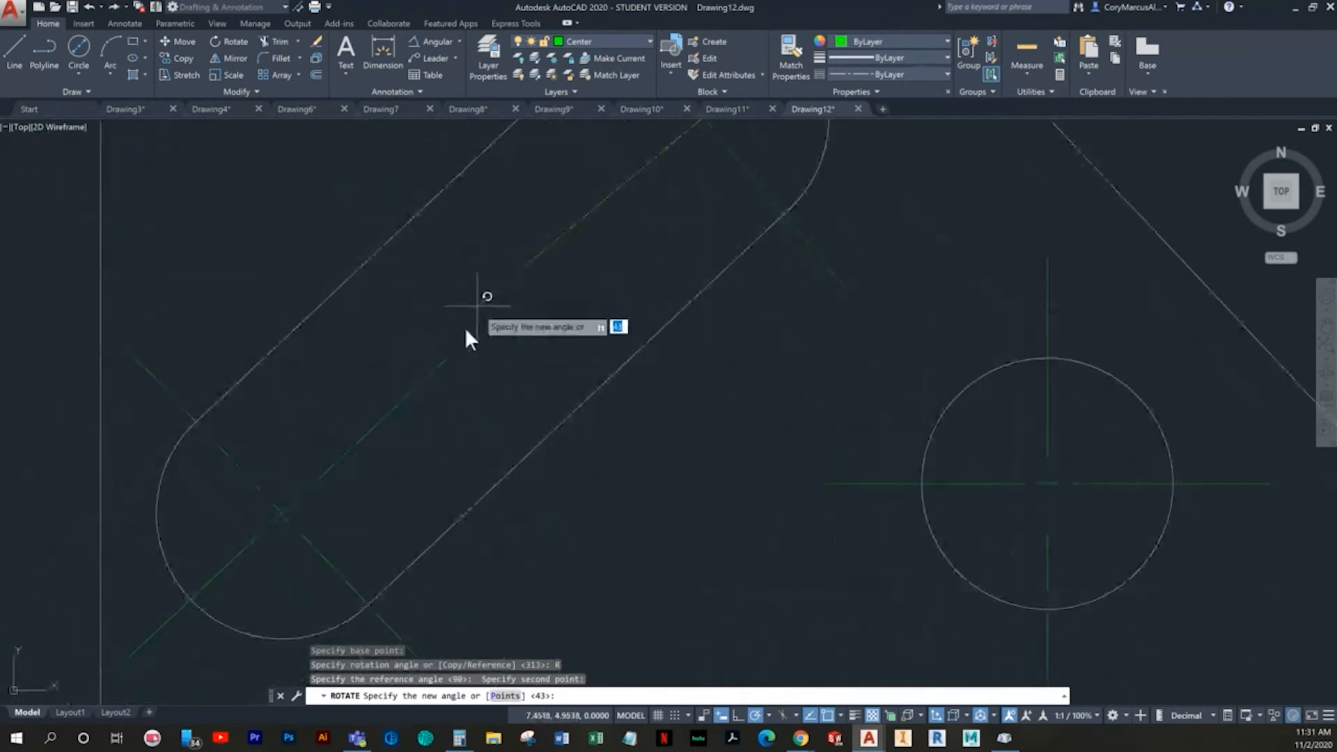
click(450, 353)
key(Escape)
- Extend the upper slot center mark's line along the slot axis to meet the lower center mark
middle_drag(575, 342, 564, 364)
click(561, 332)
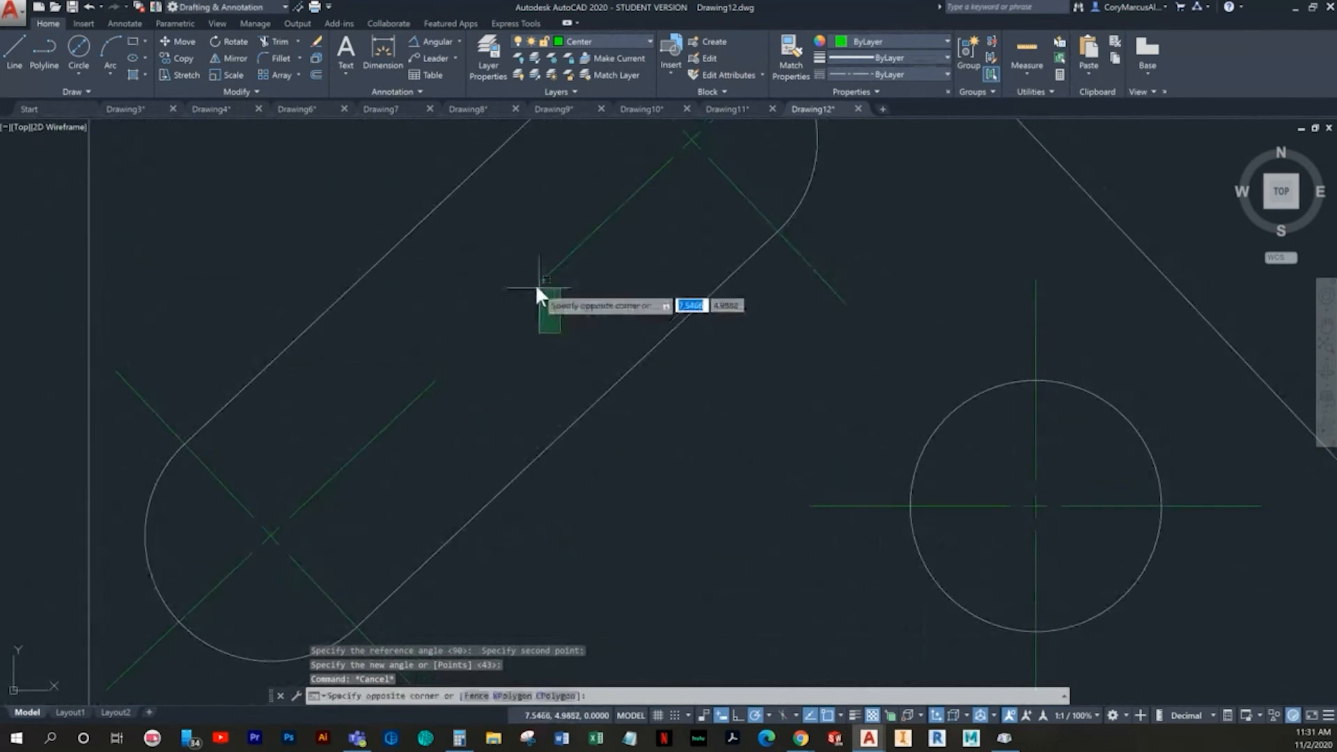
click(536, 283)
click(601, 225)
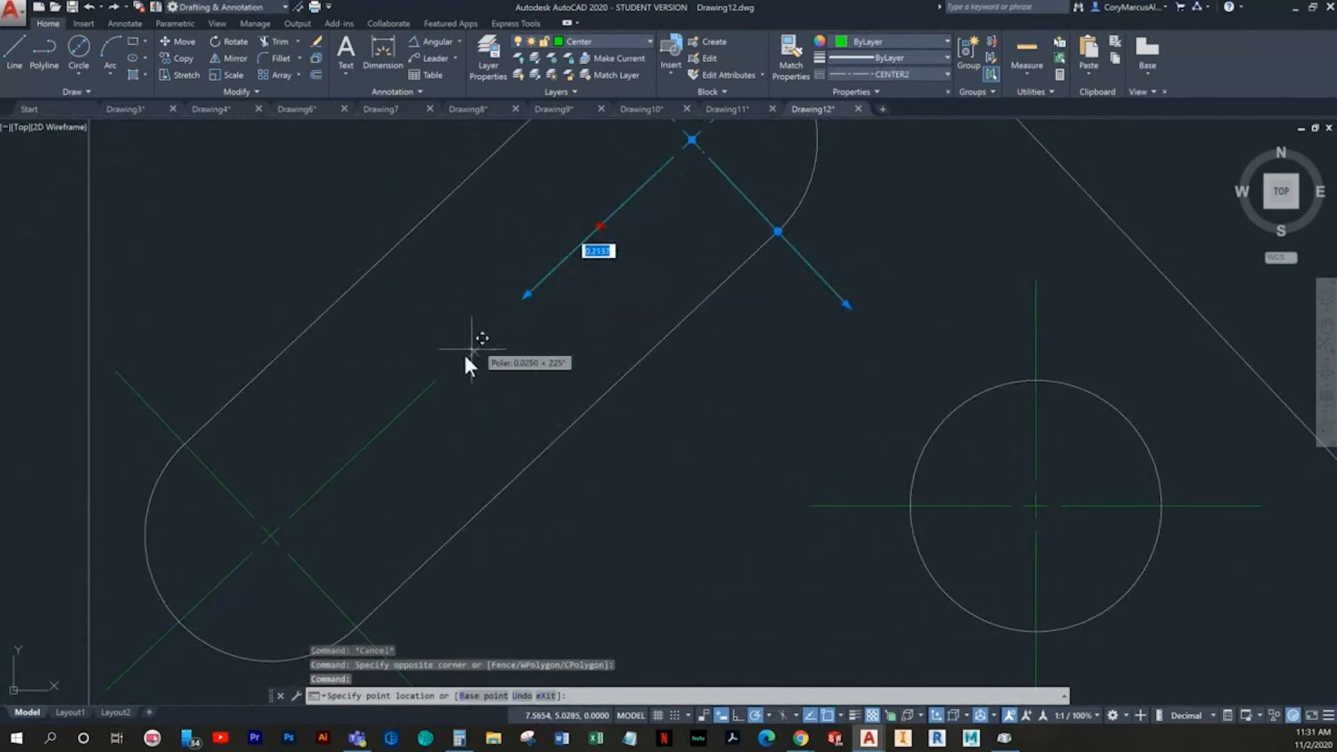
key(Escape)
scroll(488, 372, down, 5)
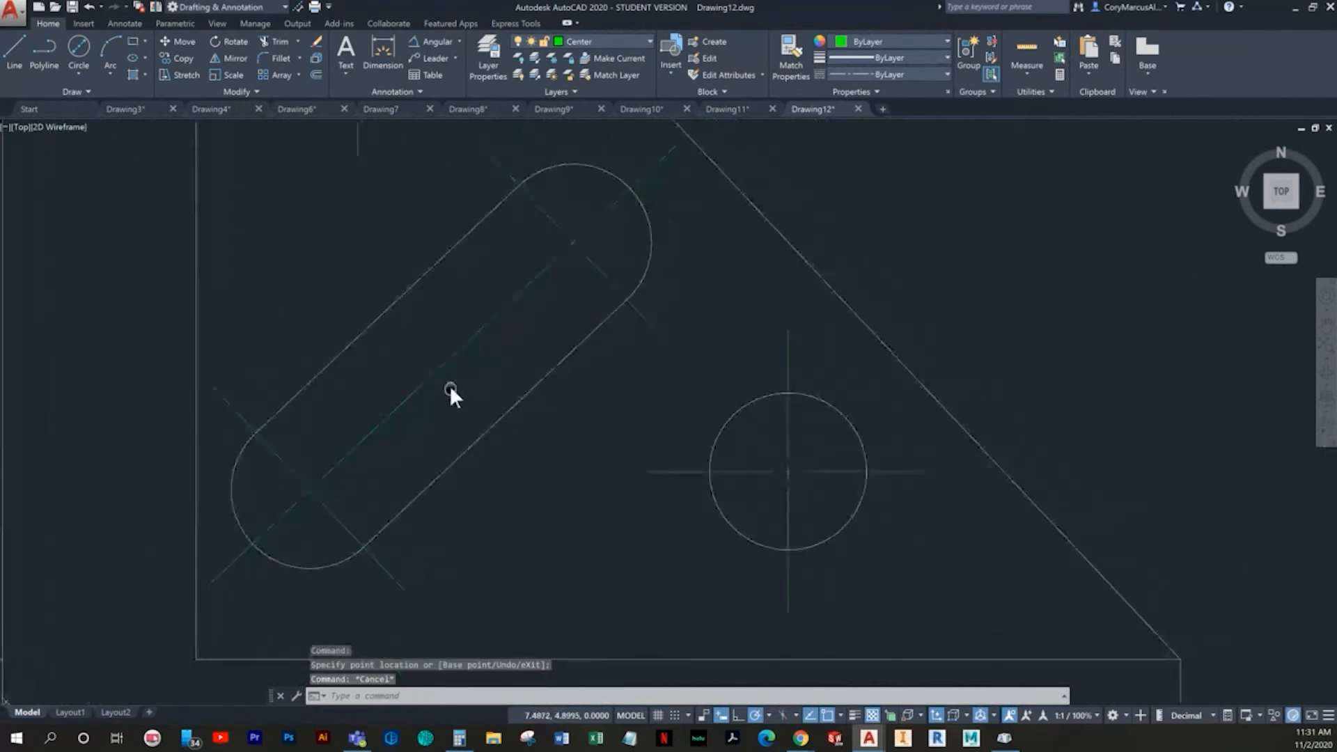
middle_drag(519, 325, 529, 385)
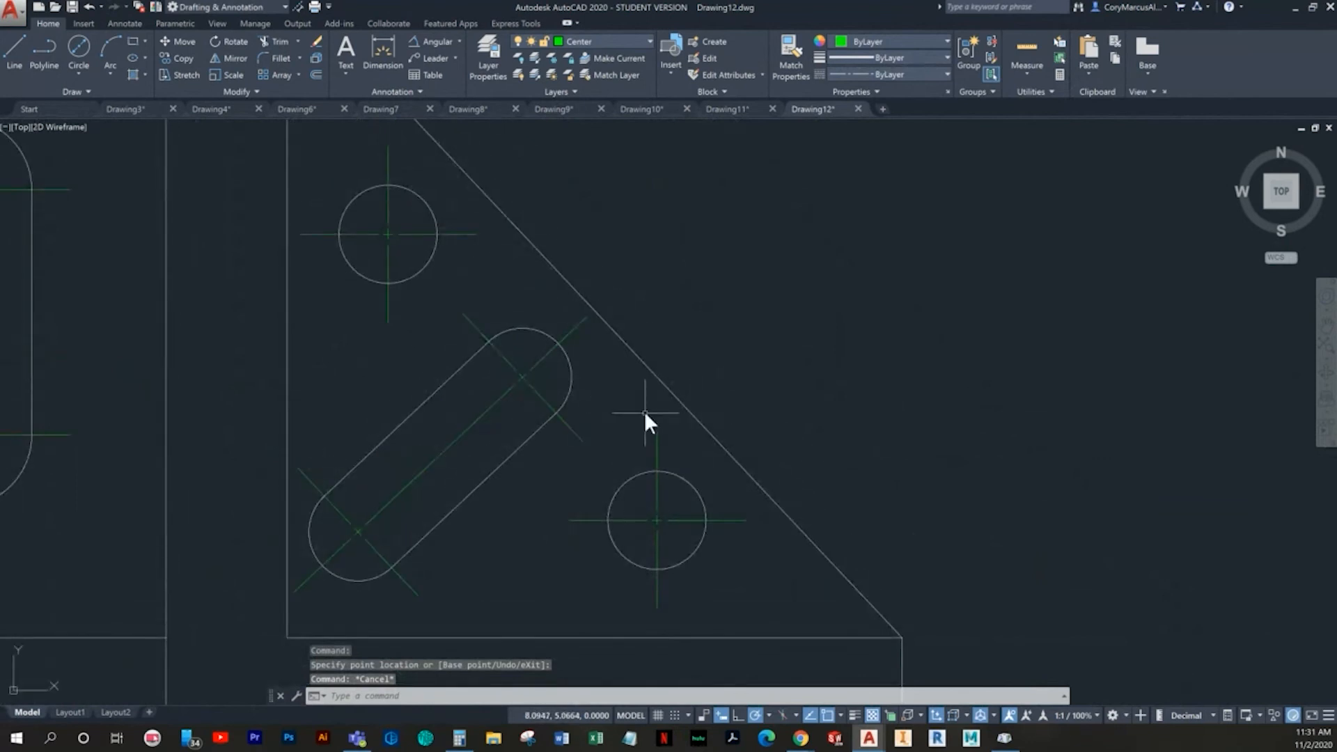
- Undo the slot centerline extension and erase the upright center marks of the two holes in the triangular web
key(ctrl+z)
key(ctrl+z)
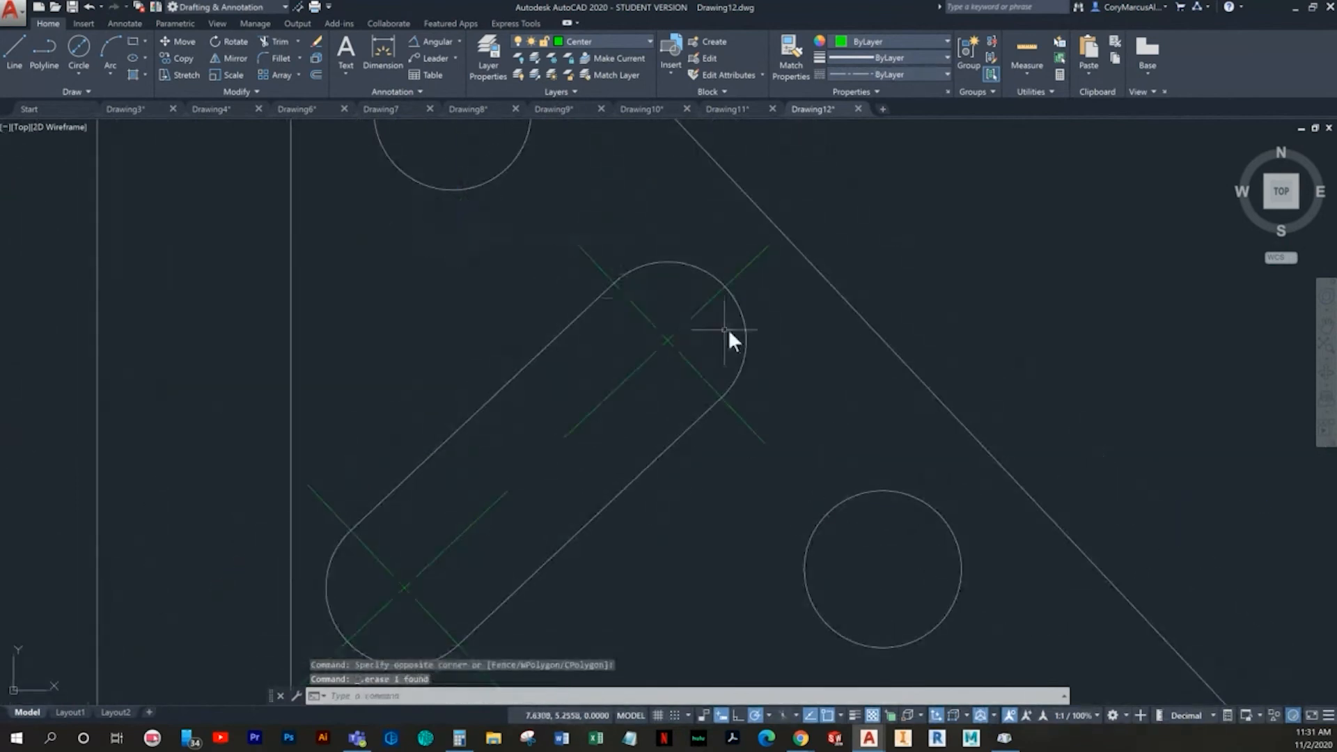
- Copy the rotated center mark from the slot's upper end to the centers of both holes in the triangular web
click(717, 367)
click(611, 312)
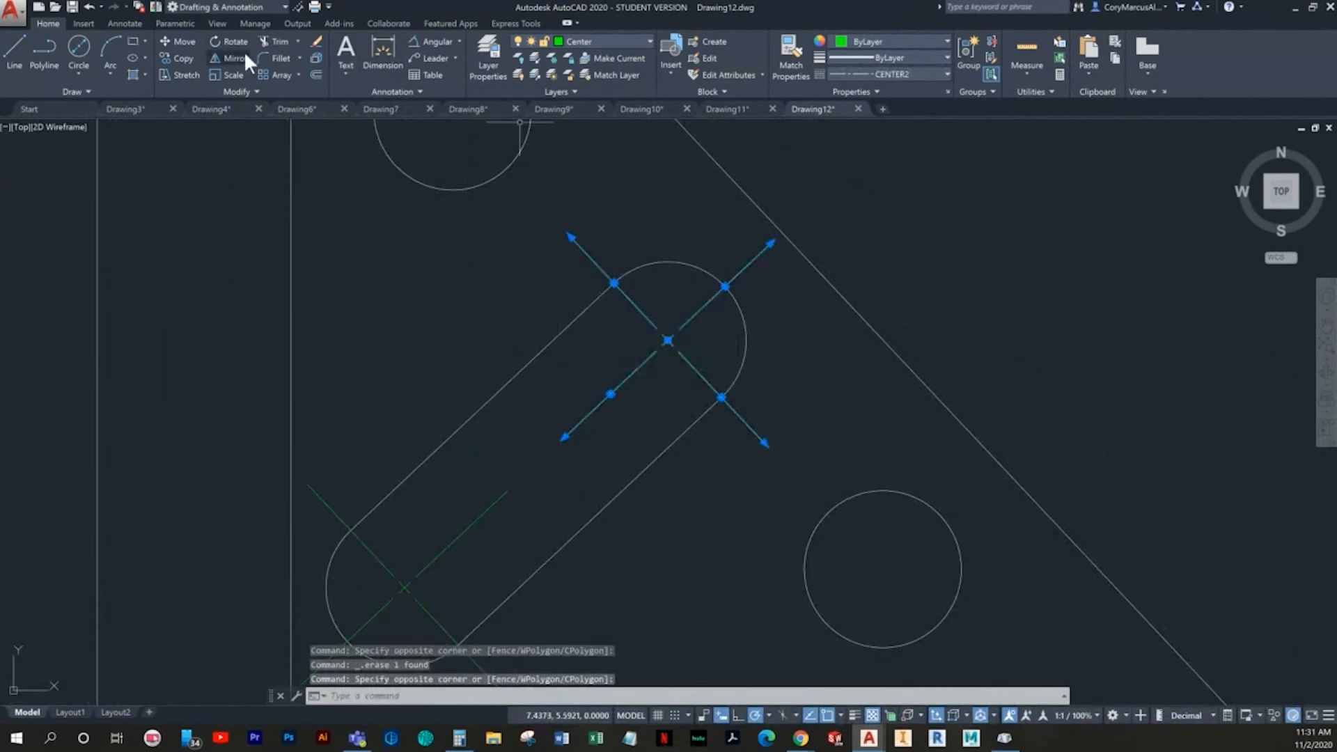
click(175, 57)
scroll(725, 387, up, 4)
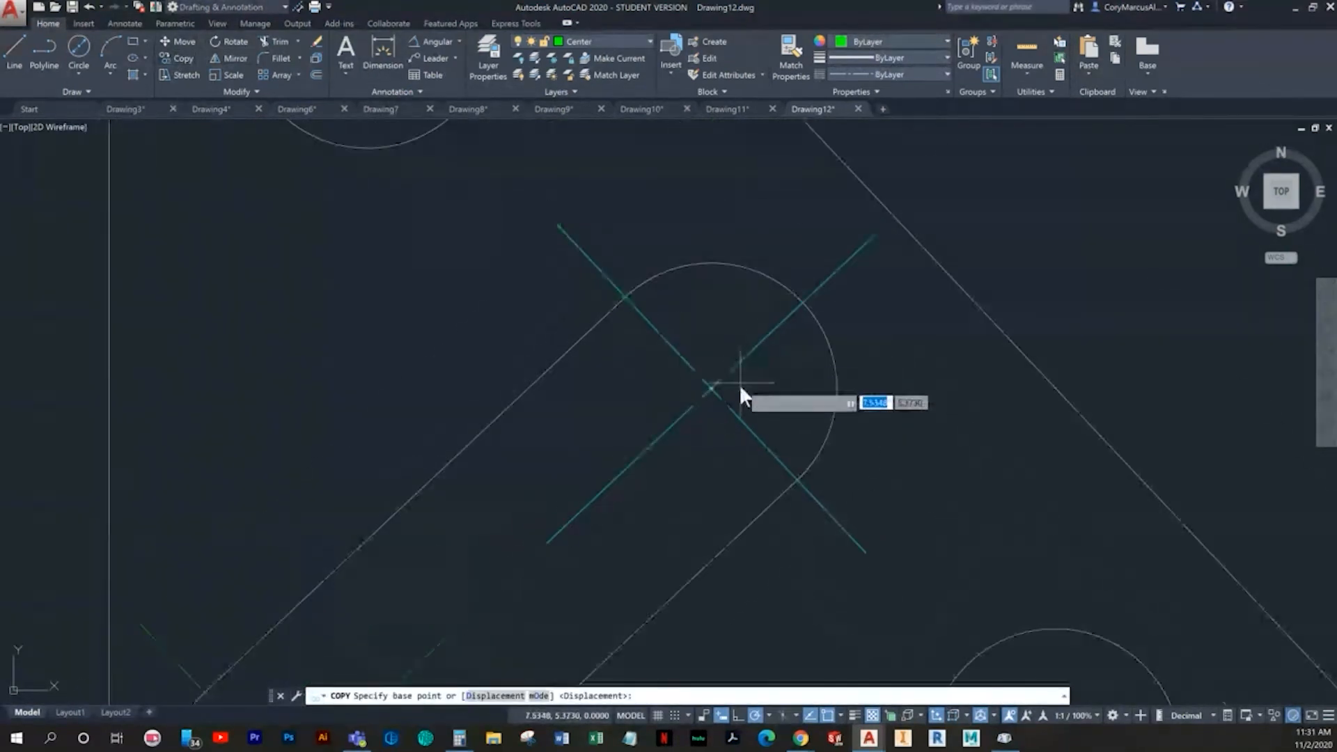
click(693, 389)
scroll(617, 470, down, 4)
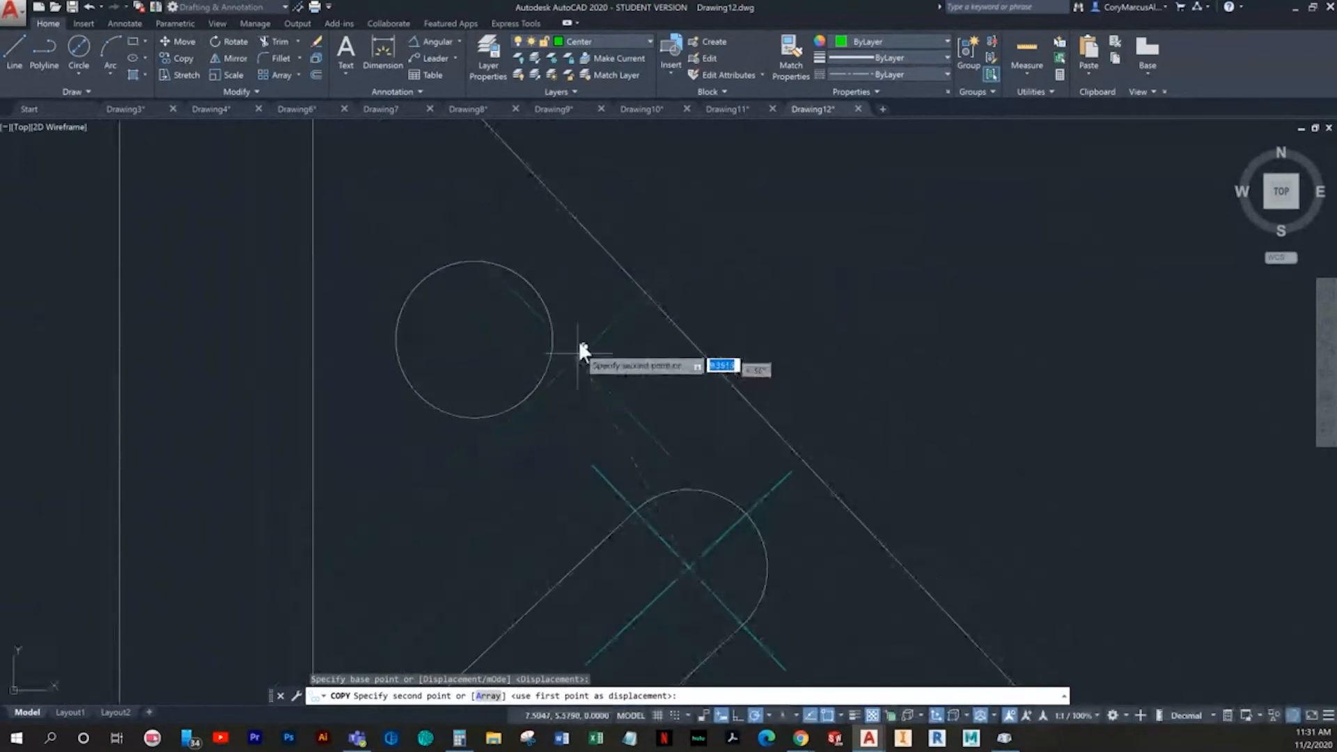
click(474, 340)
middle_drag(754, 486, 573, 293)
middle_drag(726, 550, 593, 371)
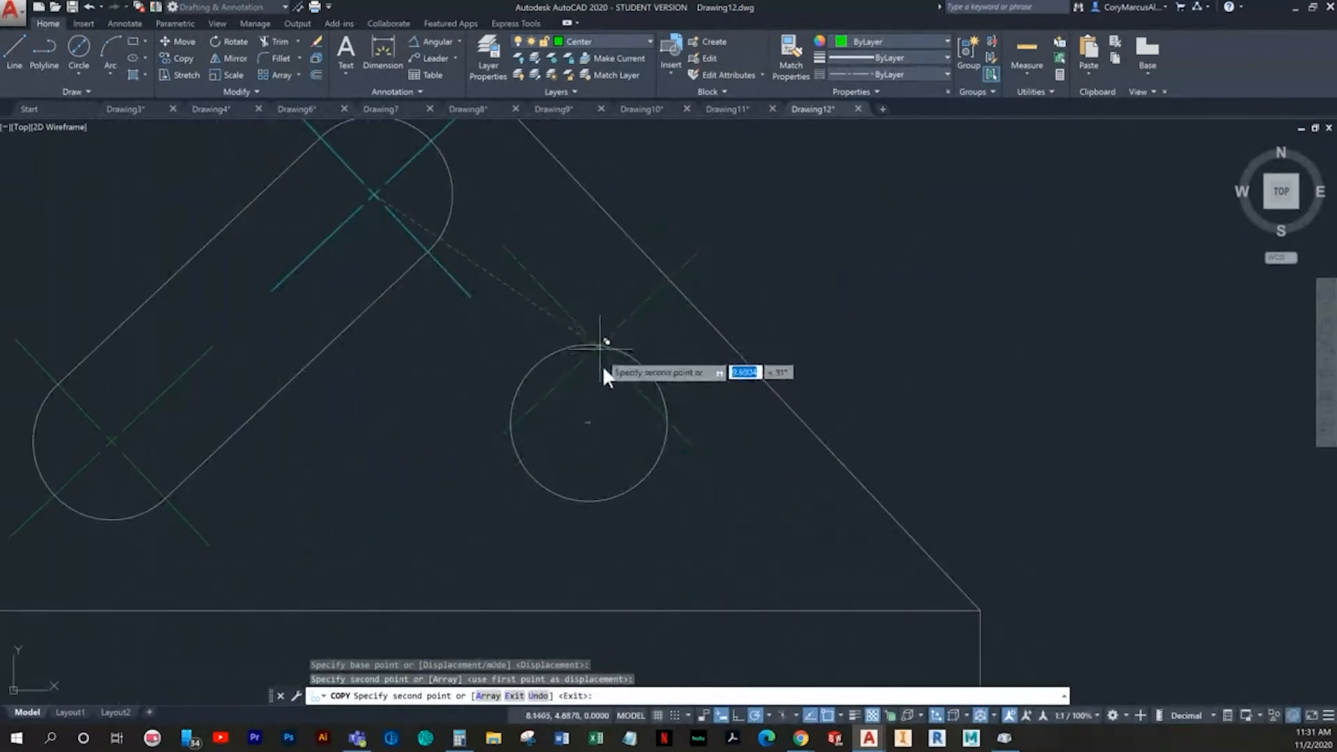
click(591, 423)
key(Escape)
- Extend the lower hole's center mark line to meet the center mark at the slot's upper end
middle_drag(490, 387, 588, 554)
scroll(589, 557, down, 2)
scroll(581, 530, up, 2)
click(600, 502)
click(567, 498)
click(569, 496)
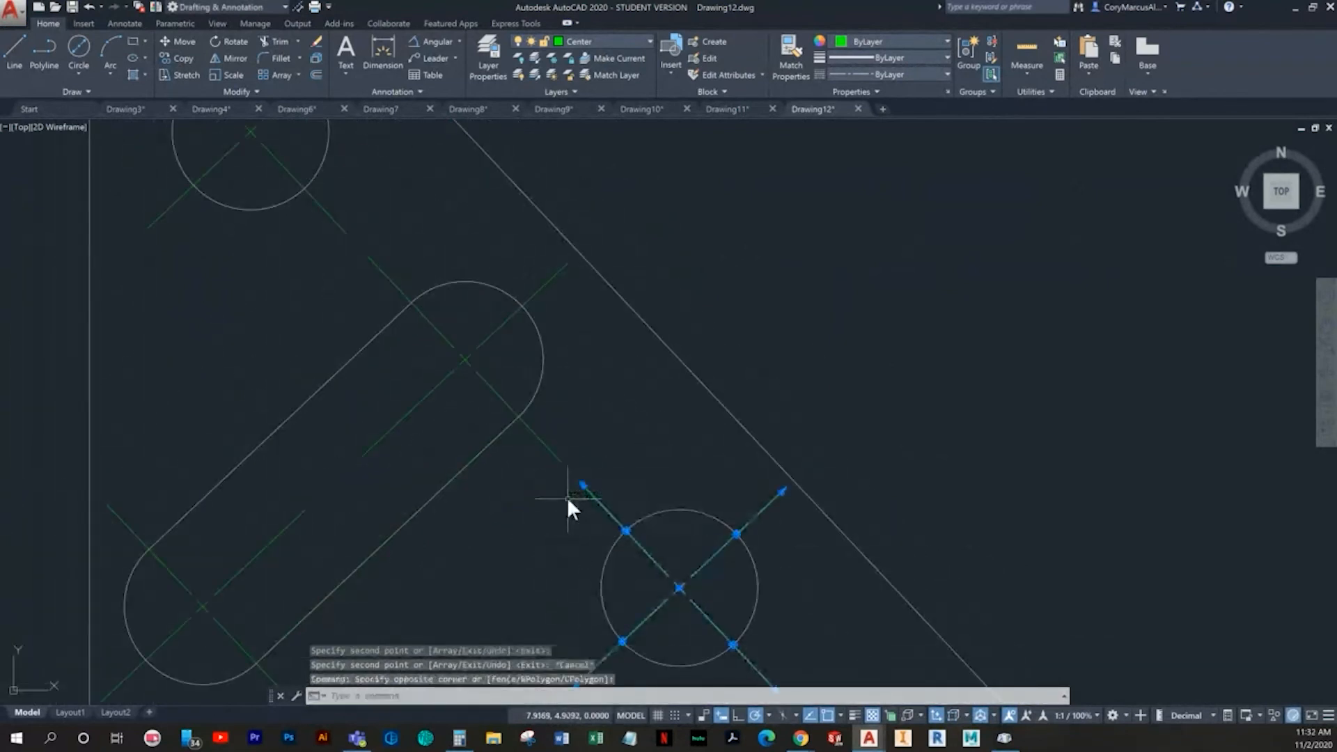
click(625, 530)
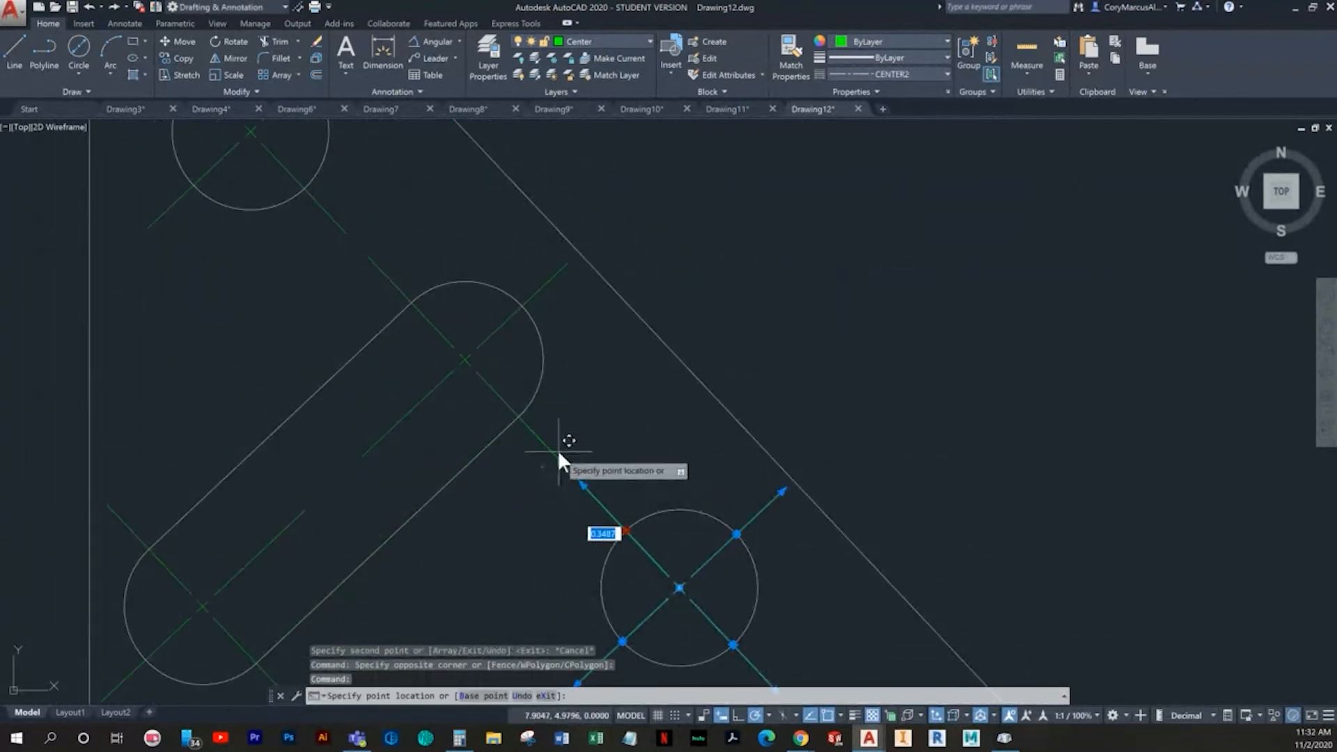
middle_drag(370, 240, 442, 380)
key(Escape)
- Extend the upper hole's center mark line to meet the center mark at the slot's upper end
click(404, 346)
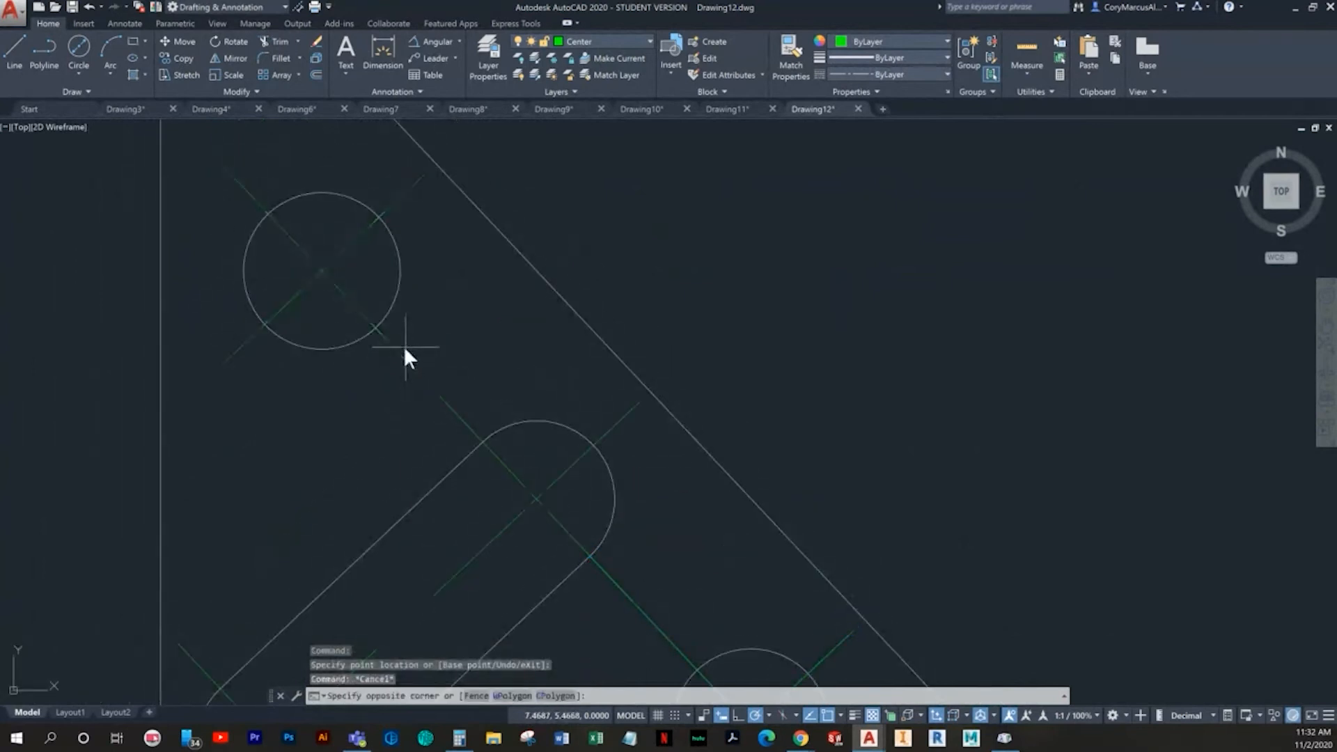
click(385, 350)
key(Escape)
click(395, 337)
click(372, 335)
click(375, 329)
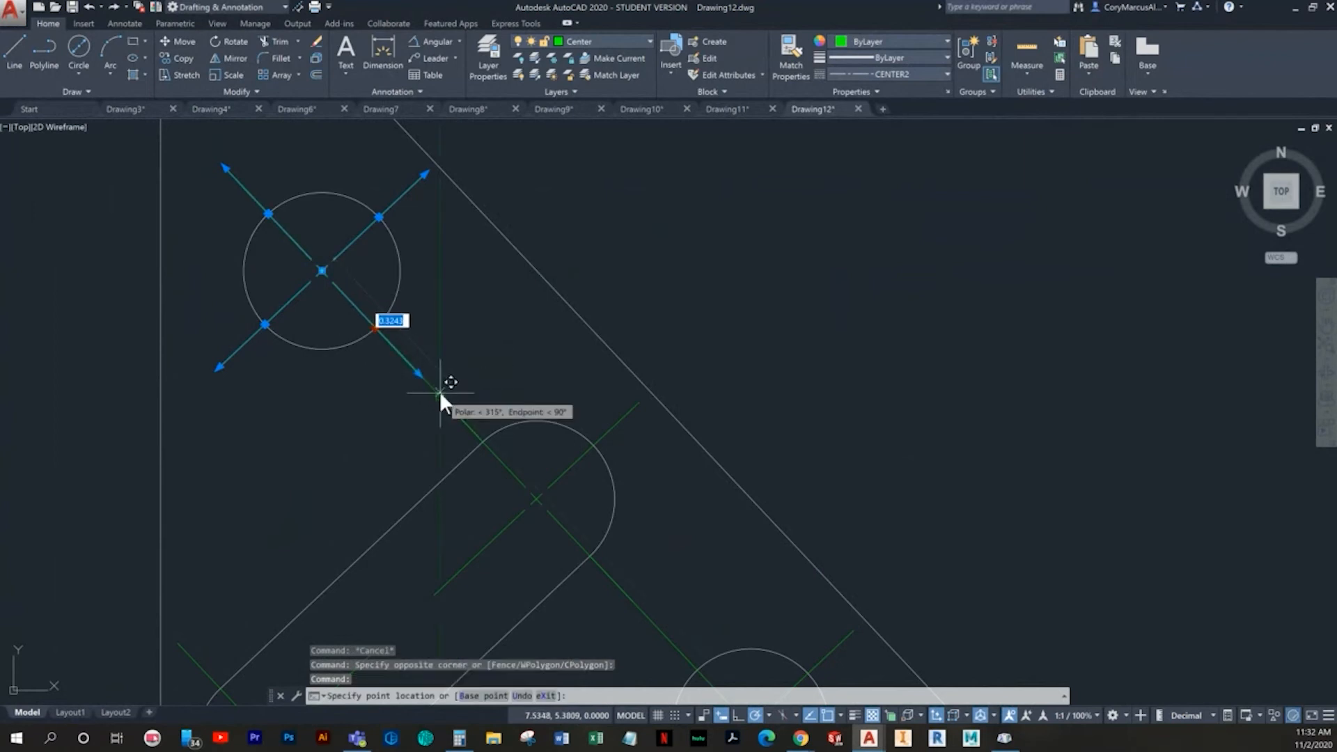
key(Escape)
- Stretch the upper slot center mark's line along the slot axis until it reaches the lower end's center mark
middle_drag(583, 469, 537, 317)
scroll(554, 387, down, 4)
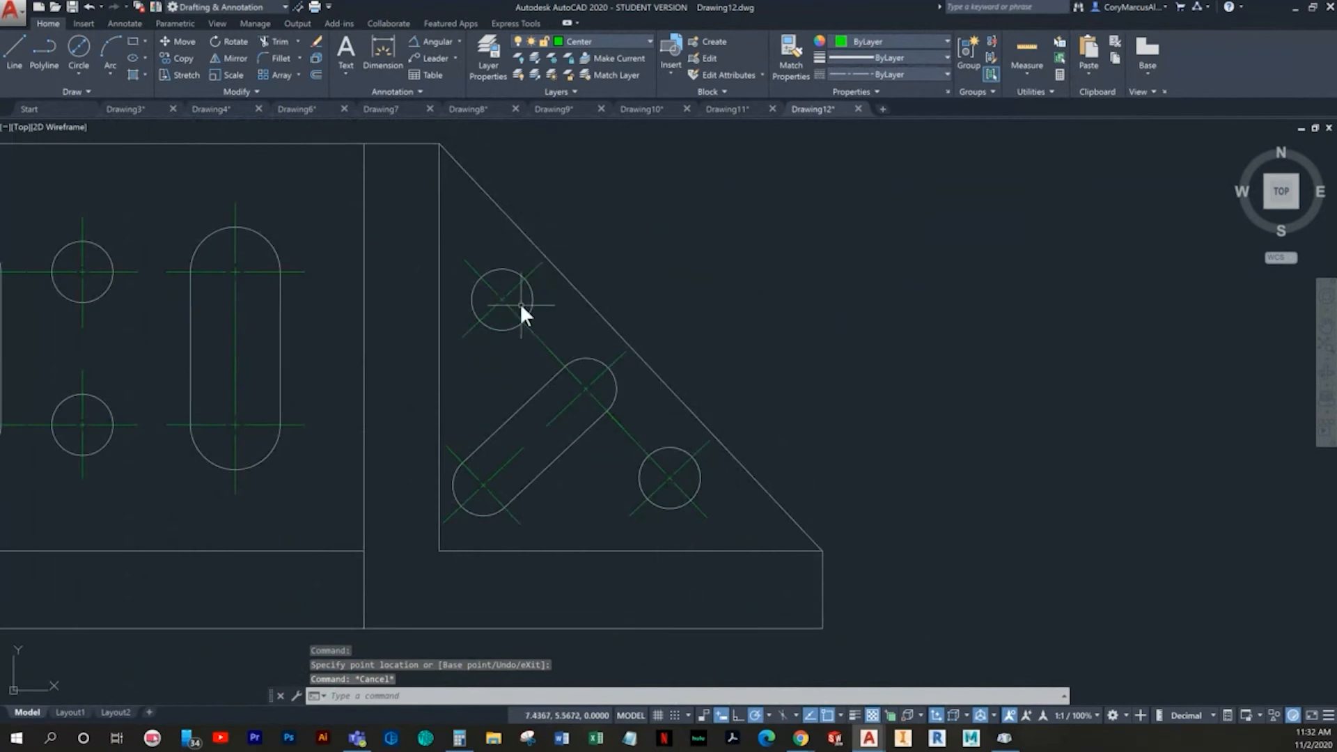
scroll(563, 367, up, 2)
click(574, 437)
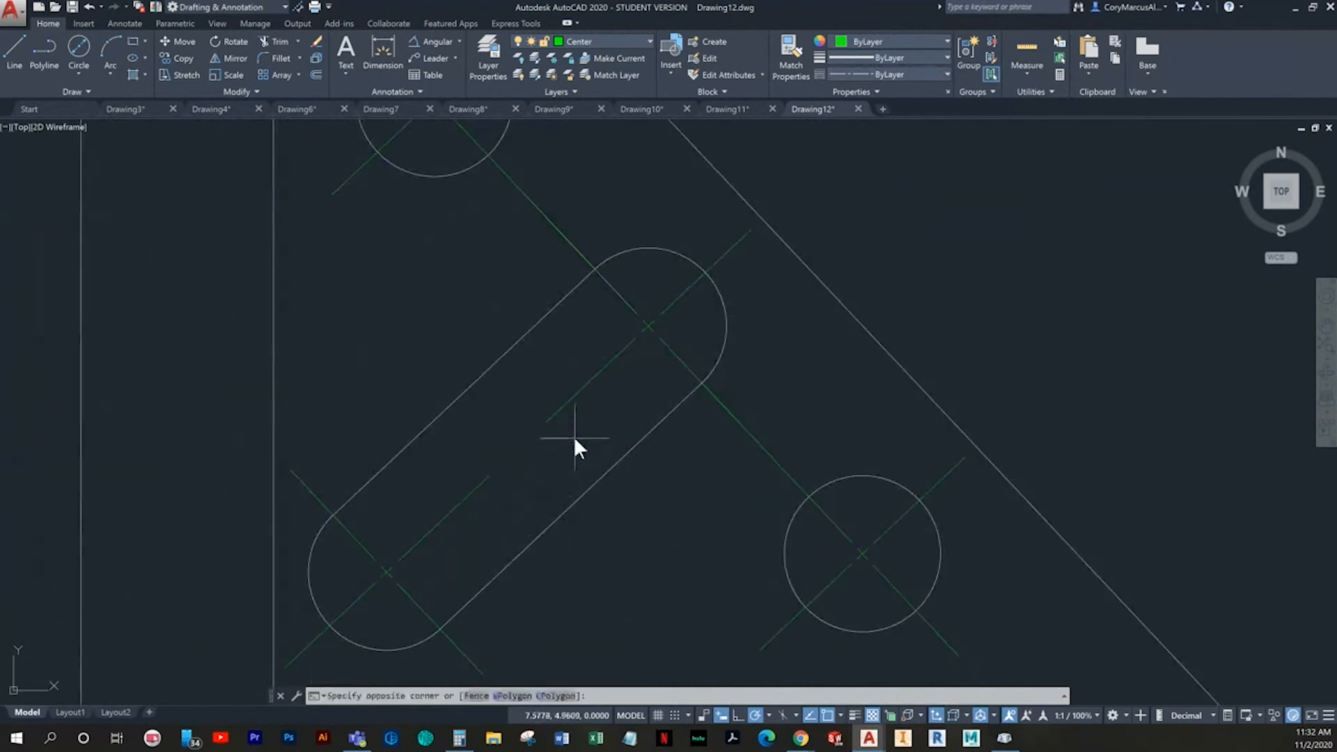
click(579, 401)
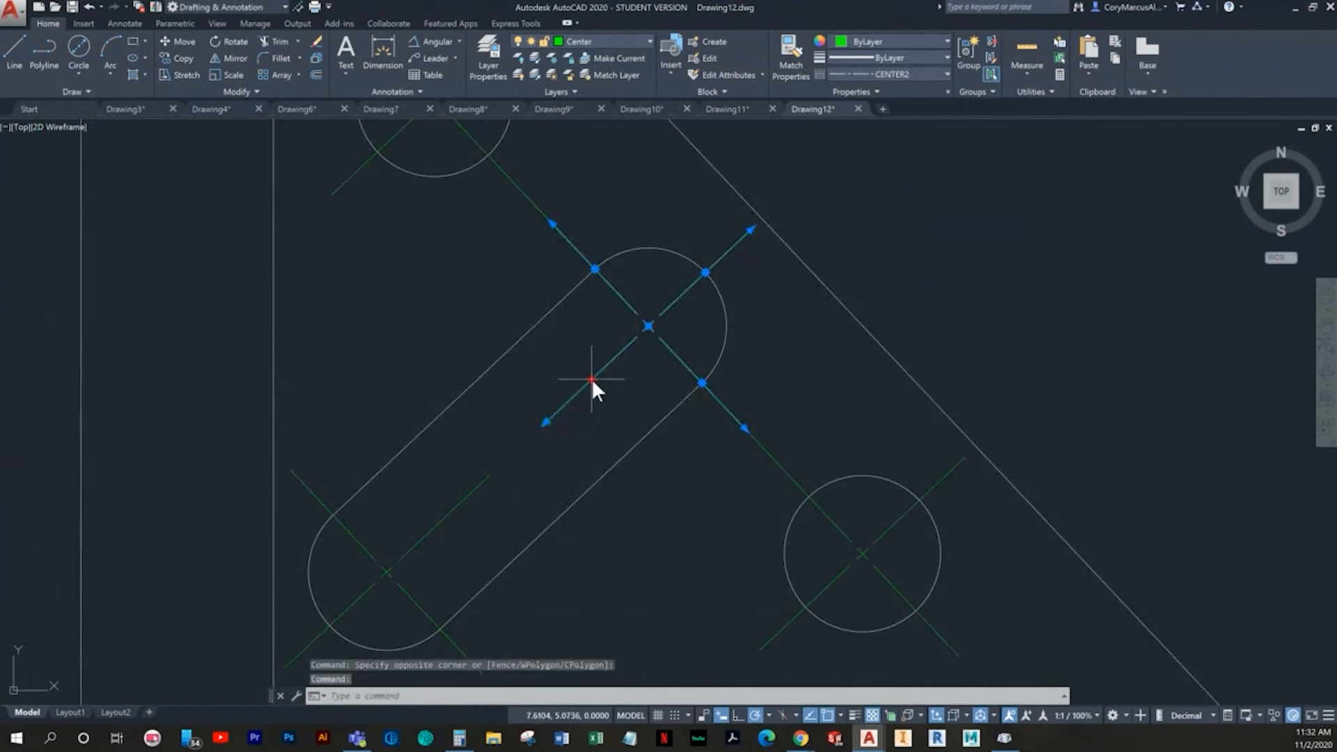
click(591, 380)
key(Escape)
key(Escape)
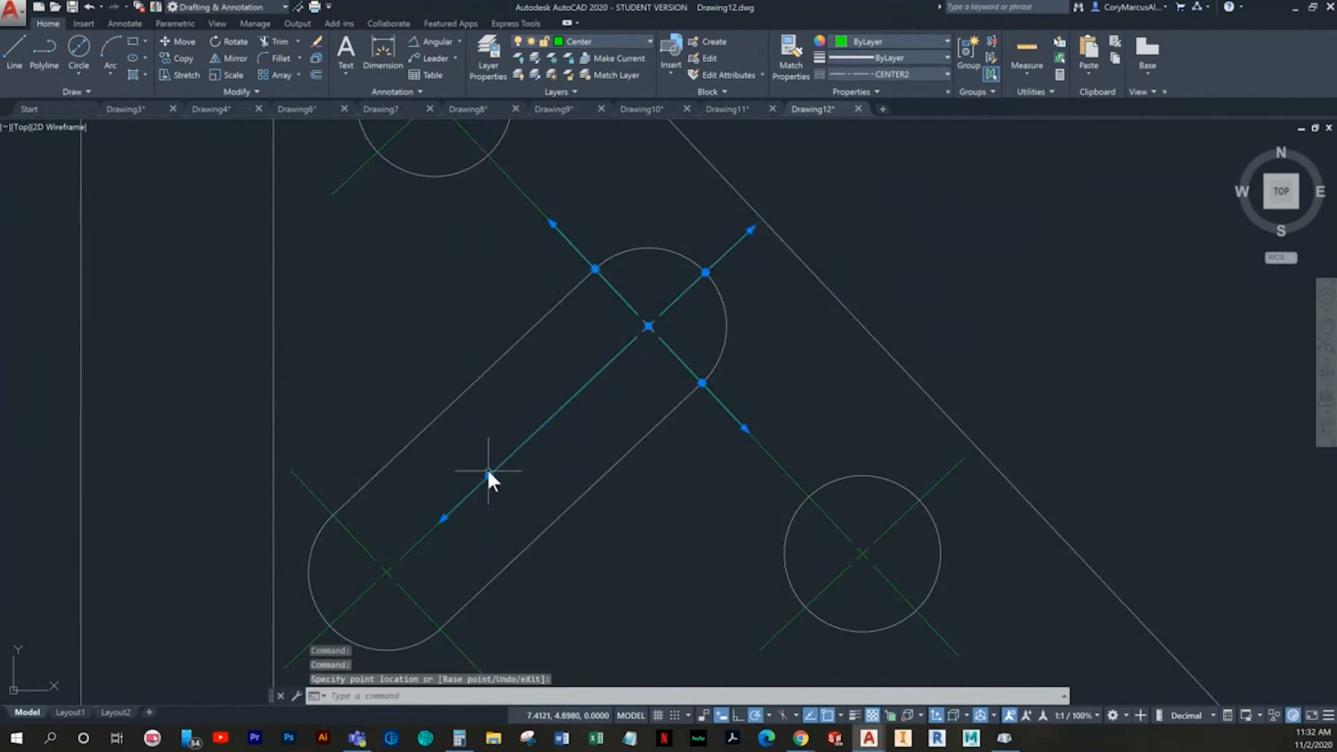
- Make the Dimension layer current for dimensioning the bracket view
scroll(609, 461, down, 5)
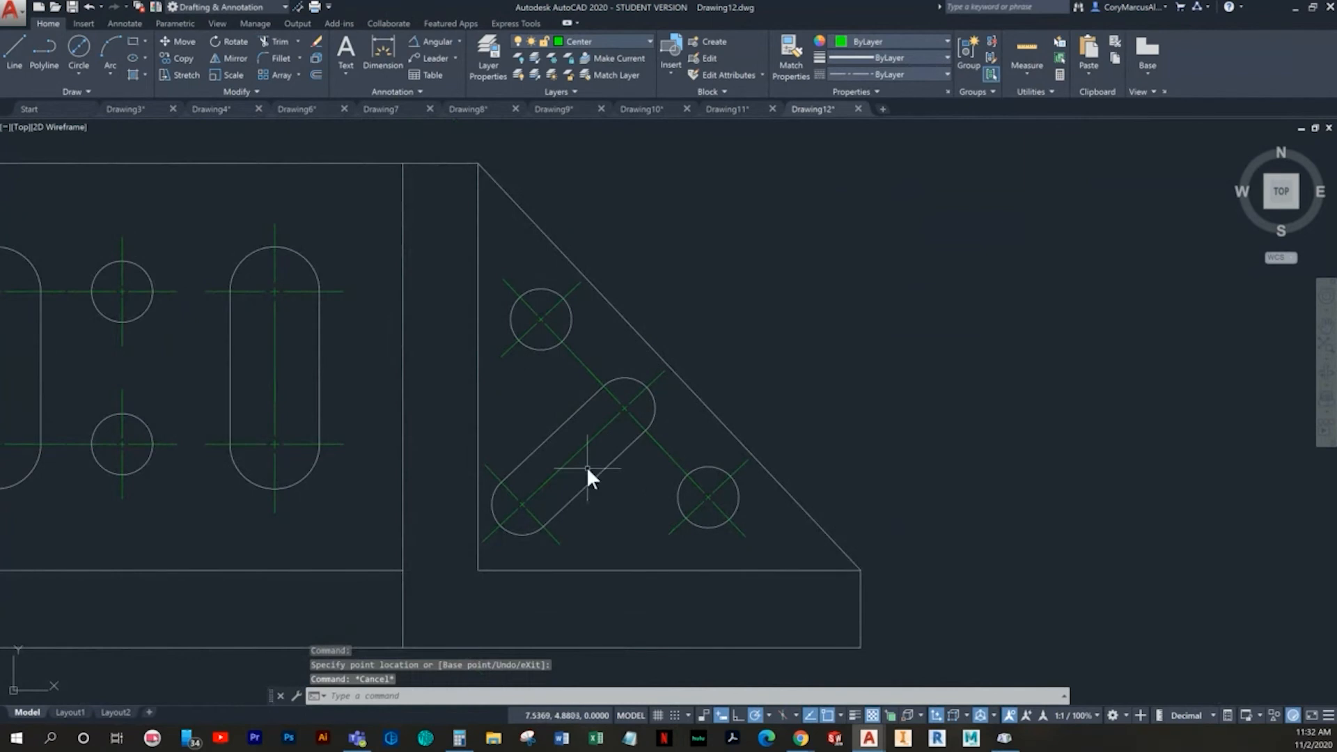
mouse_move(587, 465)
middle_down()
mouse_move(641, 458)
mouse_move(589, 459)
middle_up()
scroll(641, 459, down, 2)
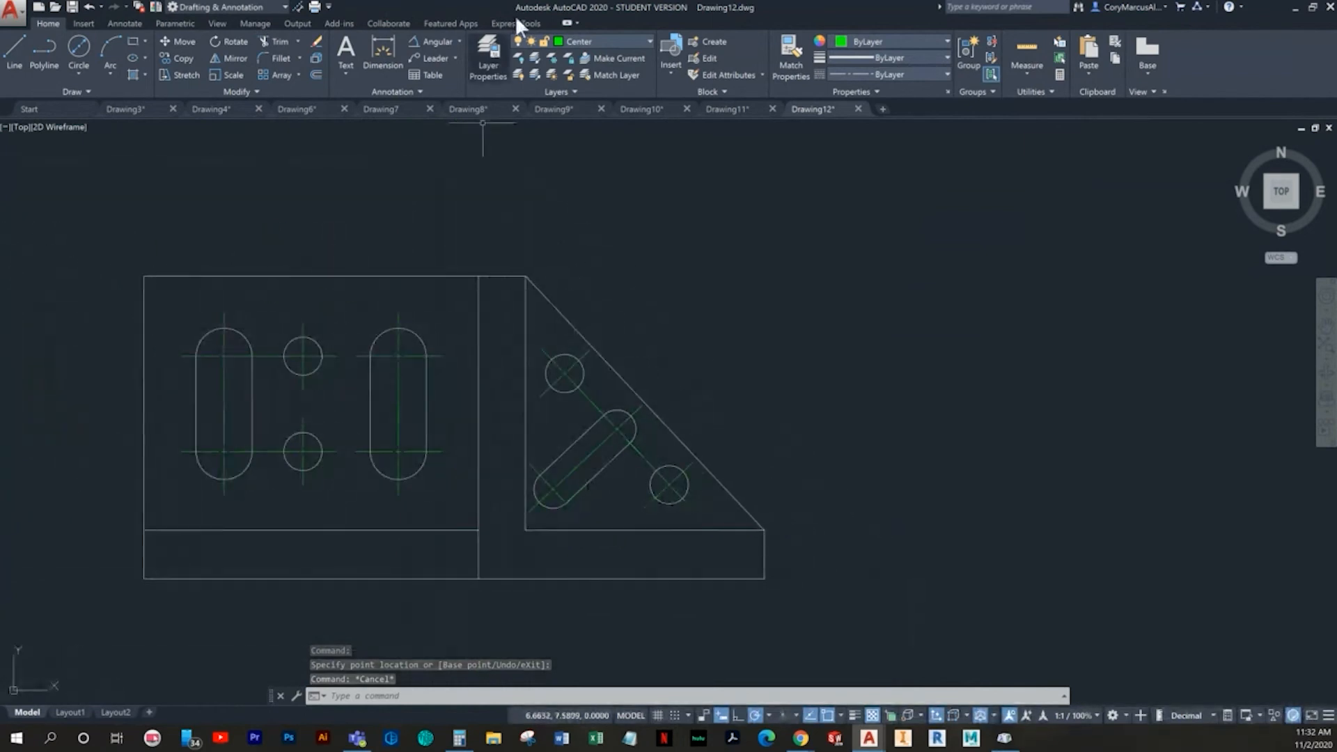
click(607, 42)
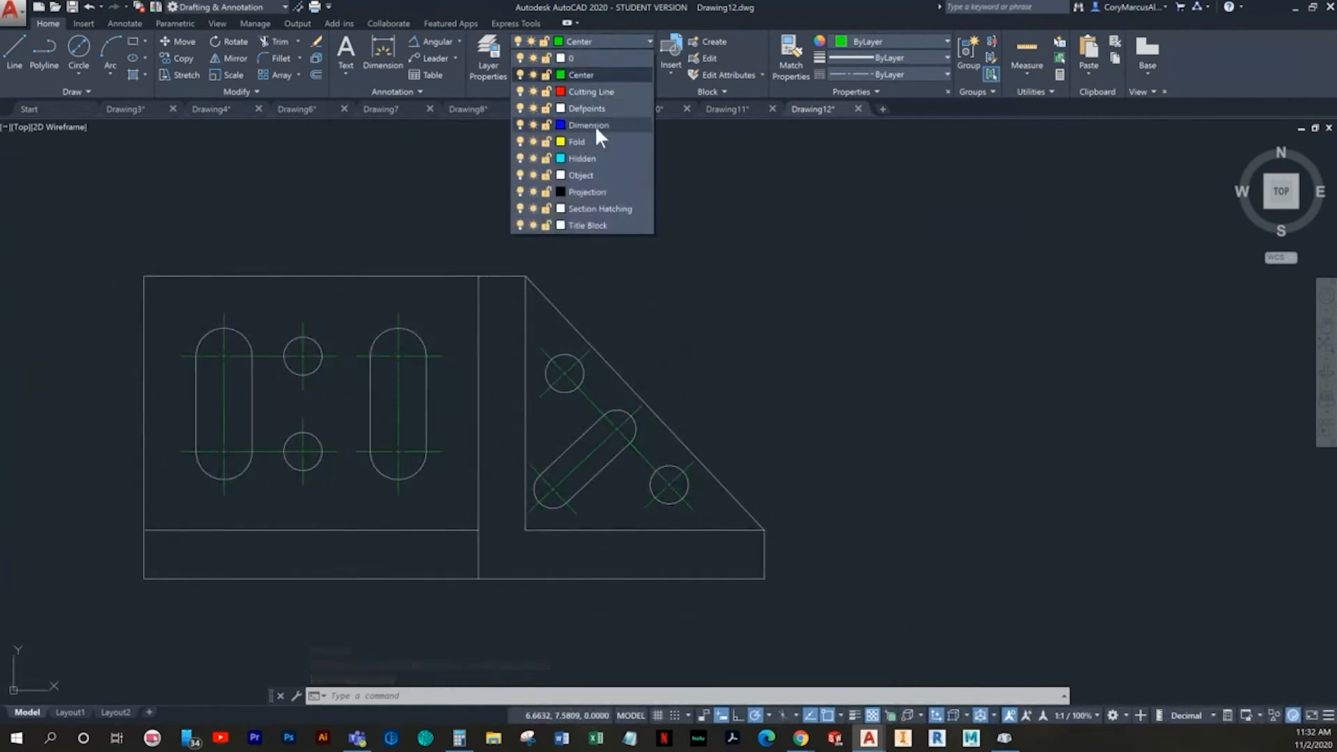
click(595, 126)
middle_drag(449, 205, 508, 273)
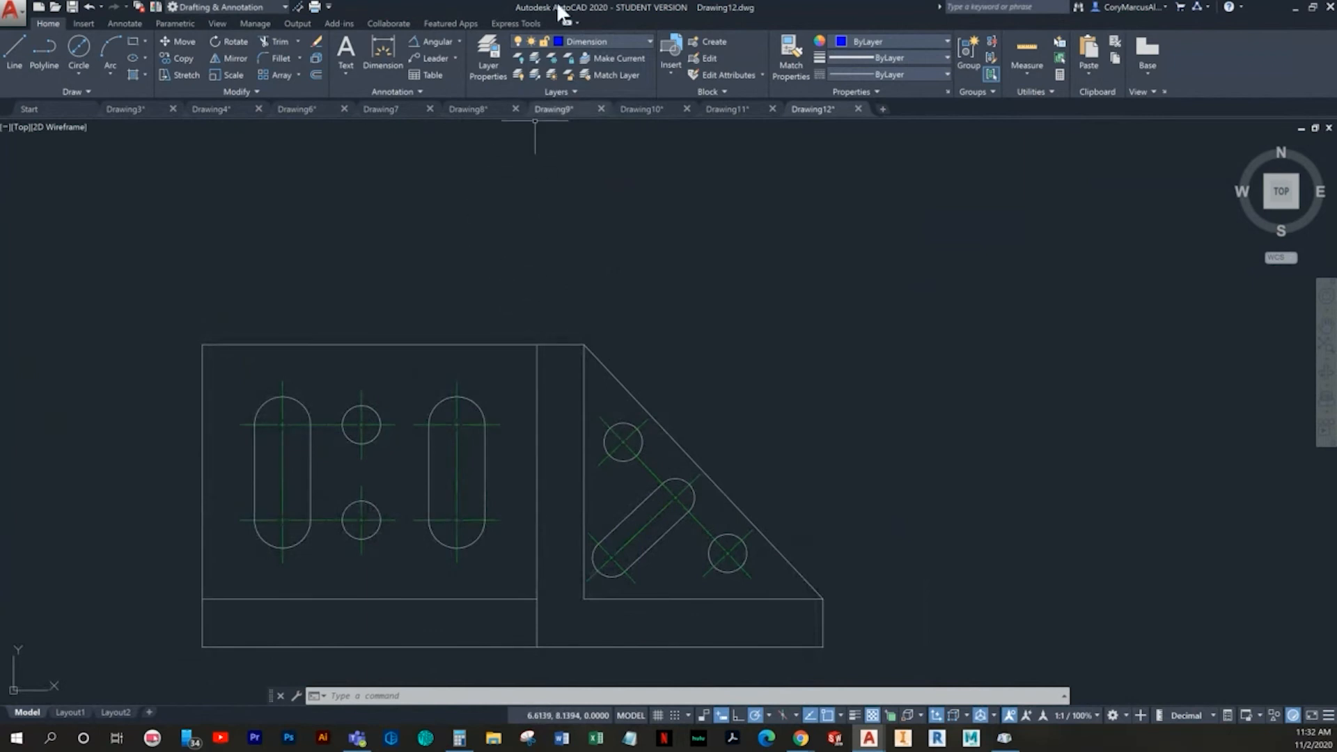
- Set the Standard dimension style's linear primary unit precision to two decimal places (0.00)
click(460, 42)
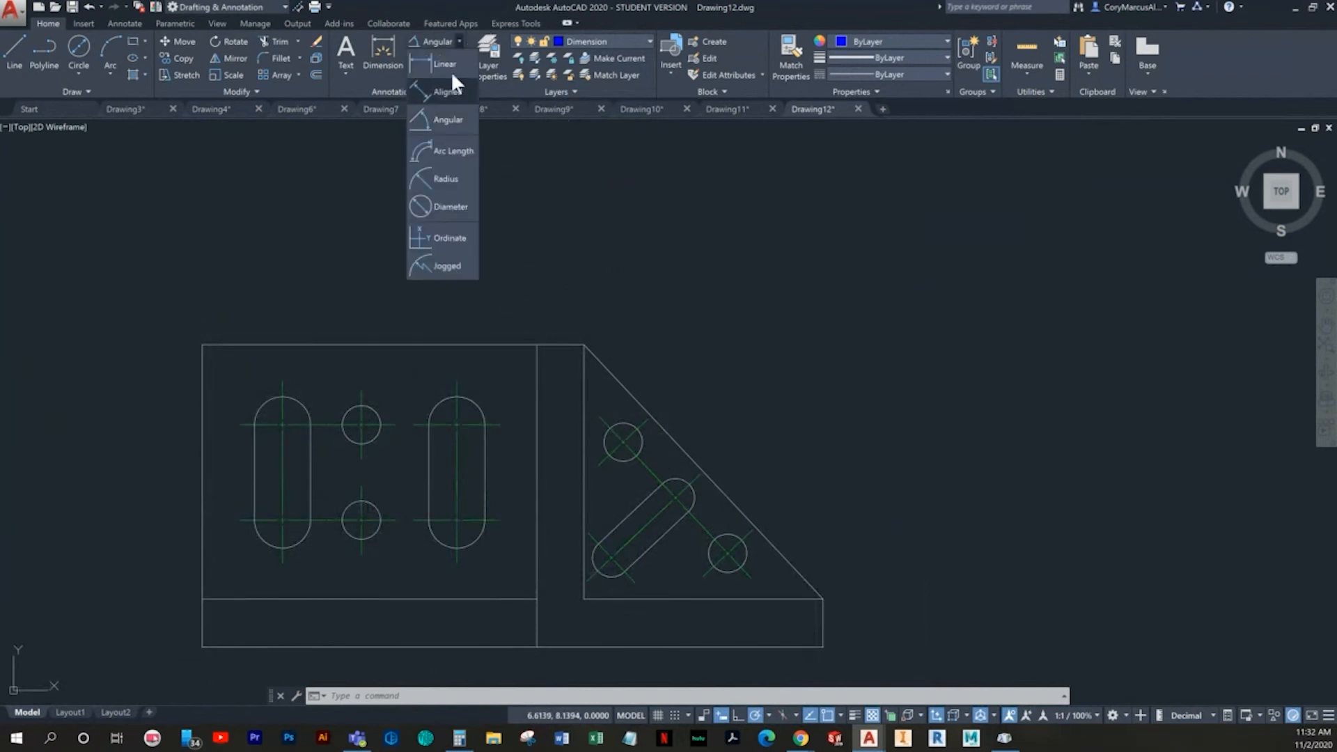
click(450, 71)
middle_drag(397, 184, 432, 198)
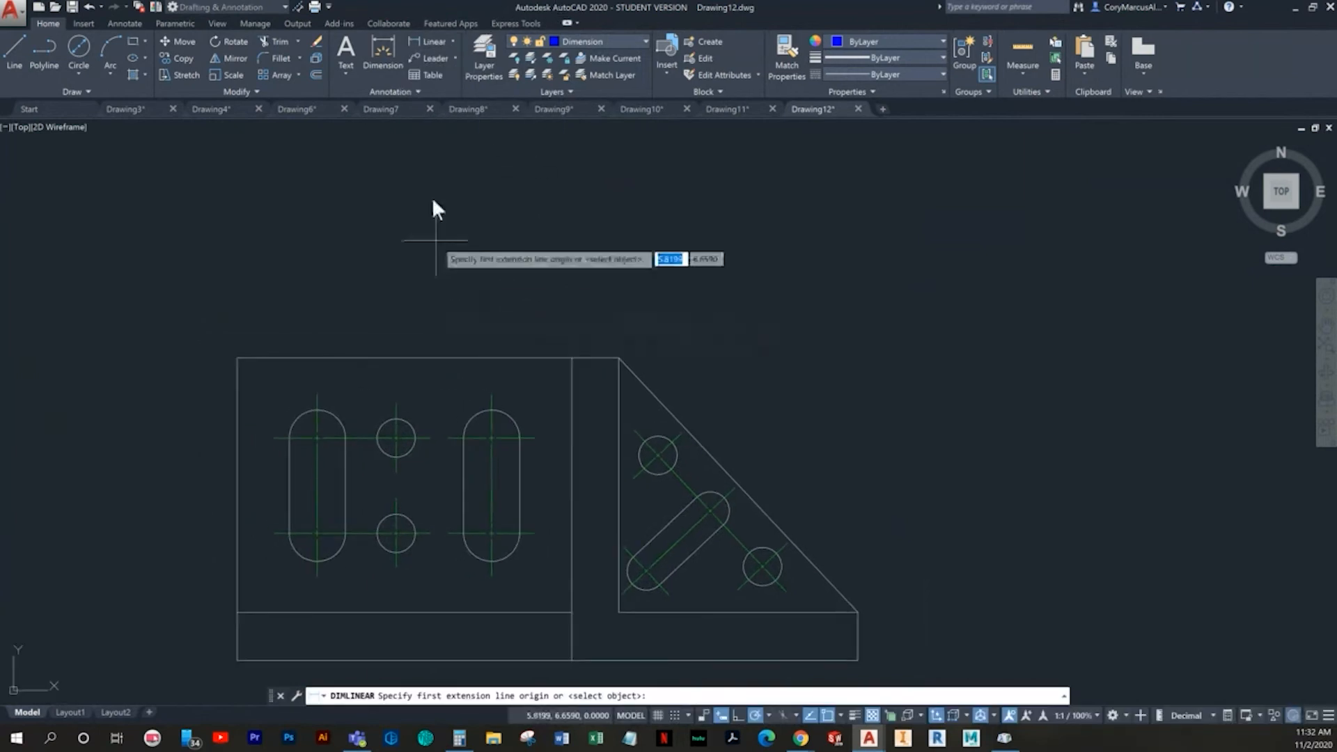
click(122, 24)
click(441, 91)
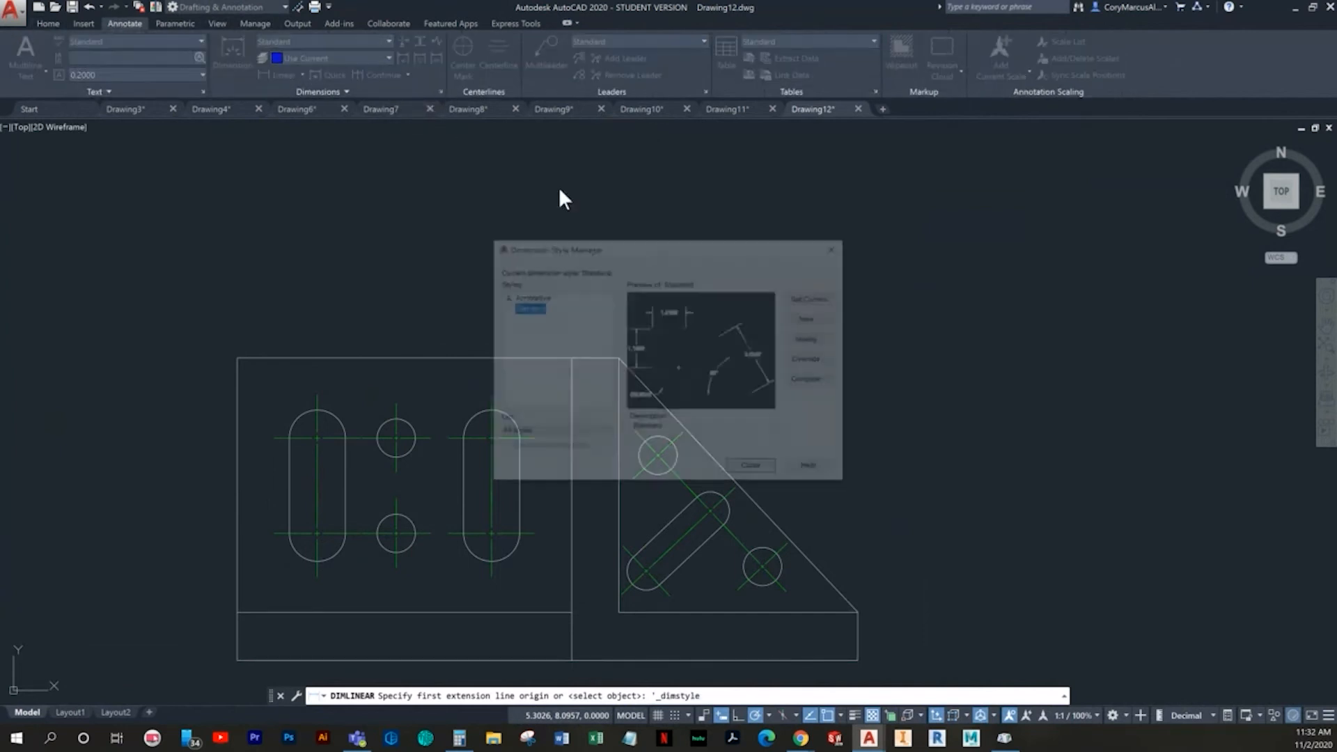
click(804, 337)
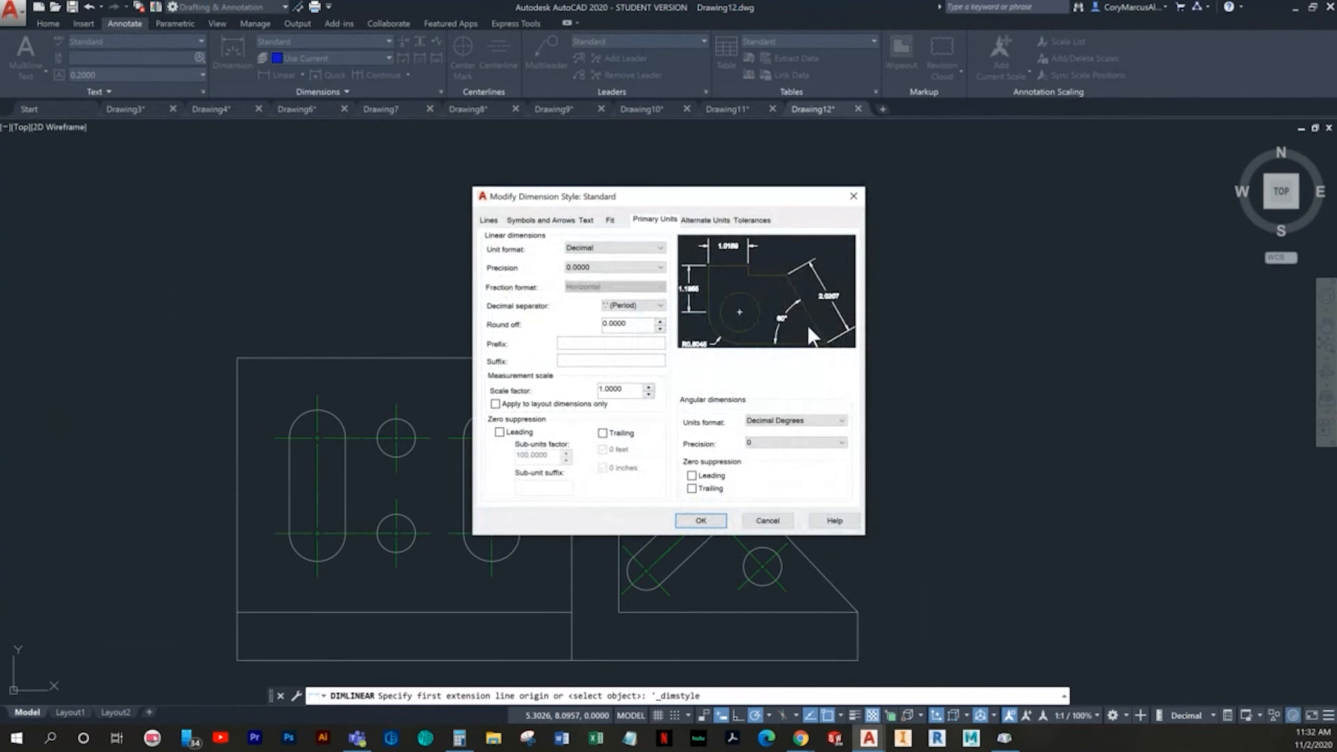
click(647, 271)
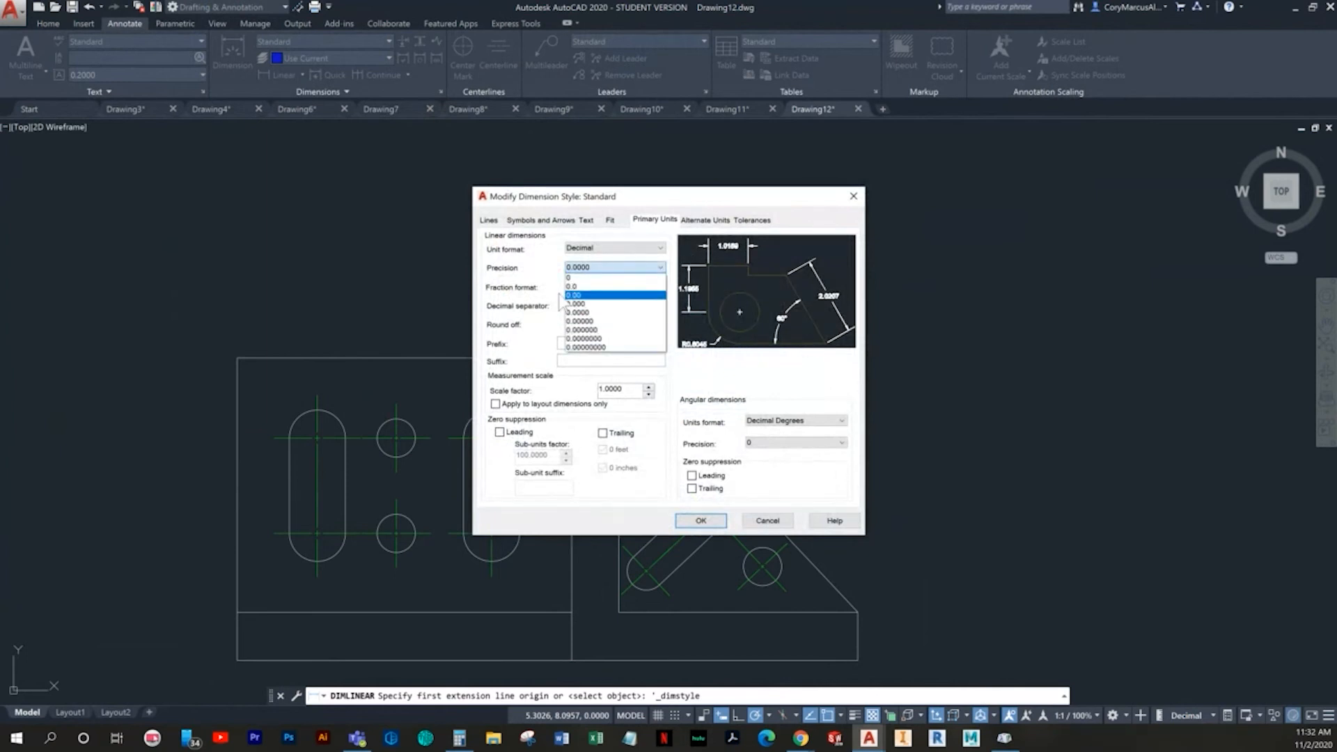
click(585, 298)
click(718, 520)
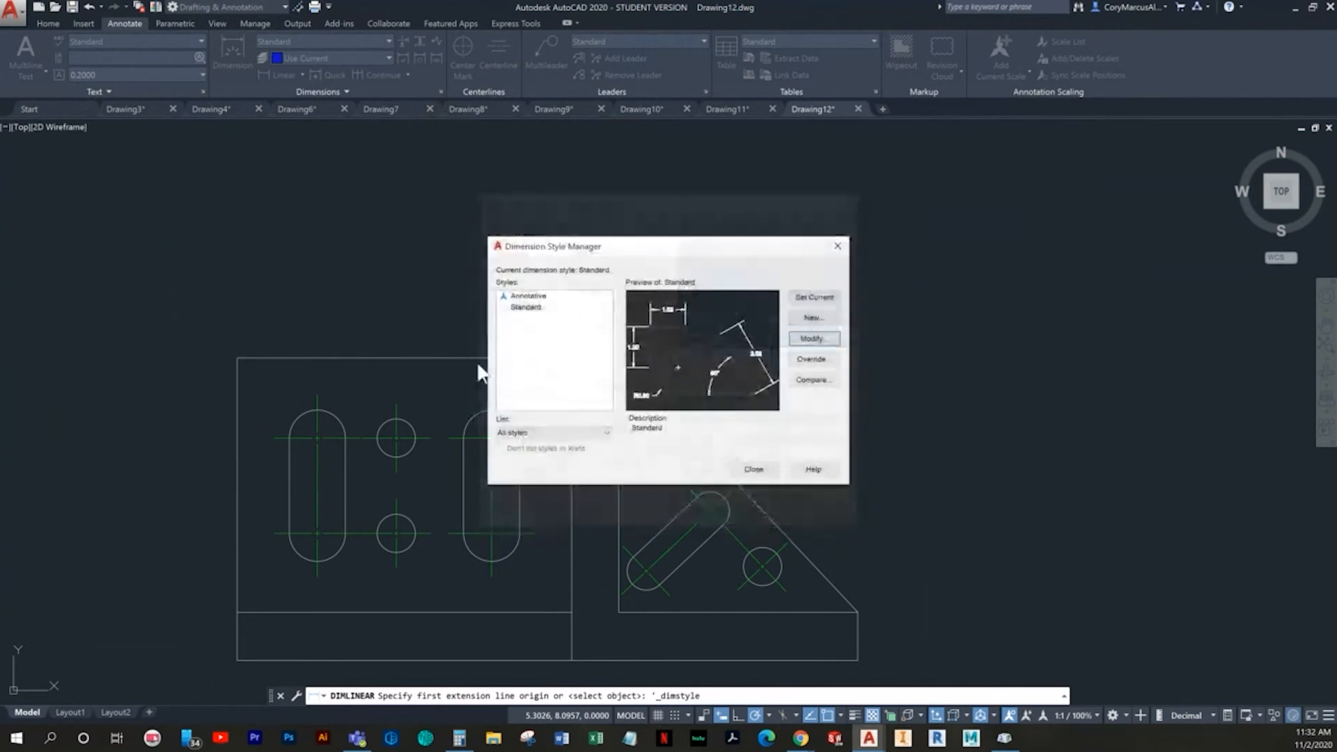
click(753, 469)
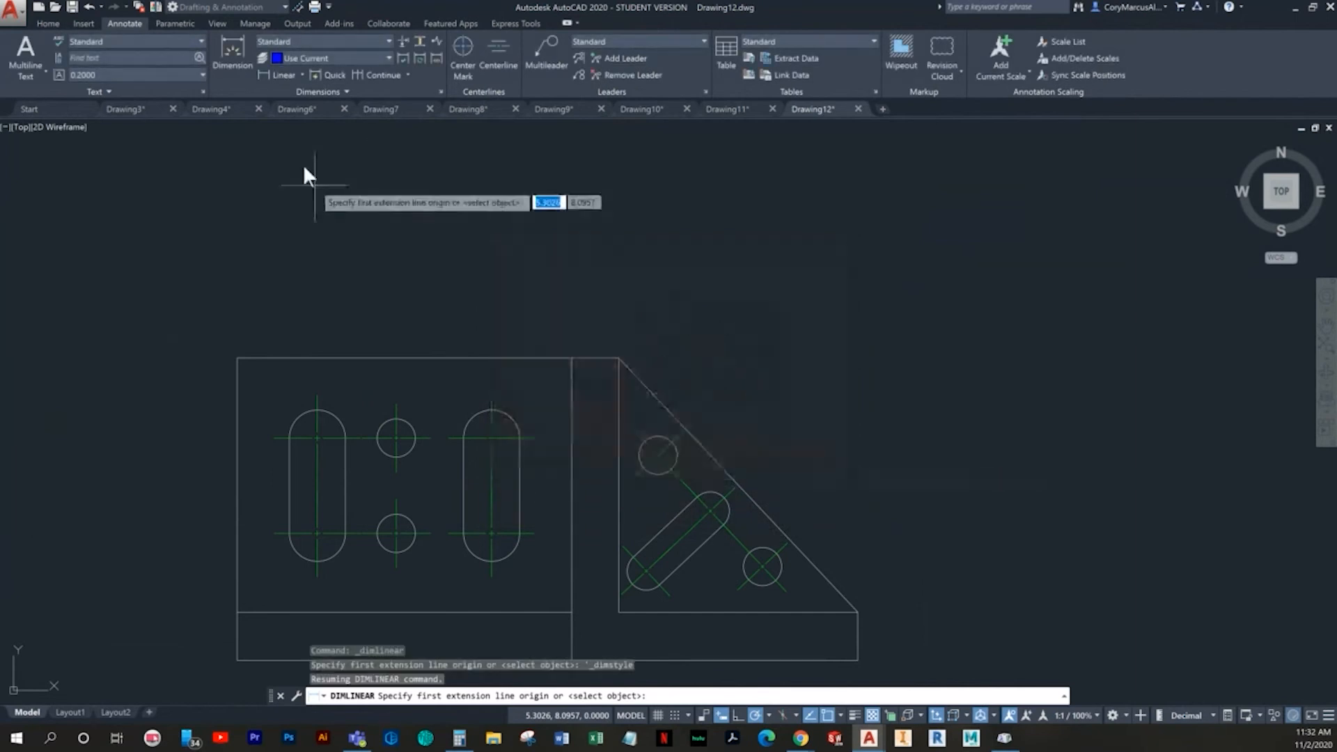
- Add a linear dimension above the plate from its upper-left corner to the left slot's vertical centerline
click(279, 73)
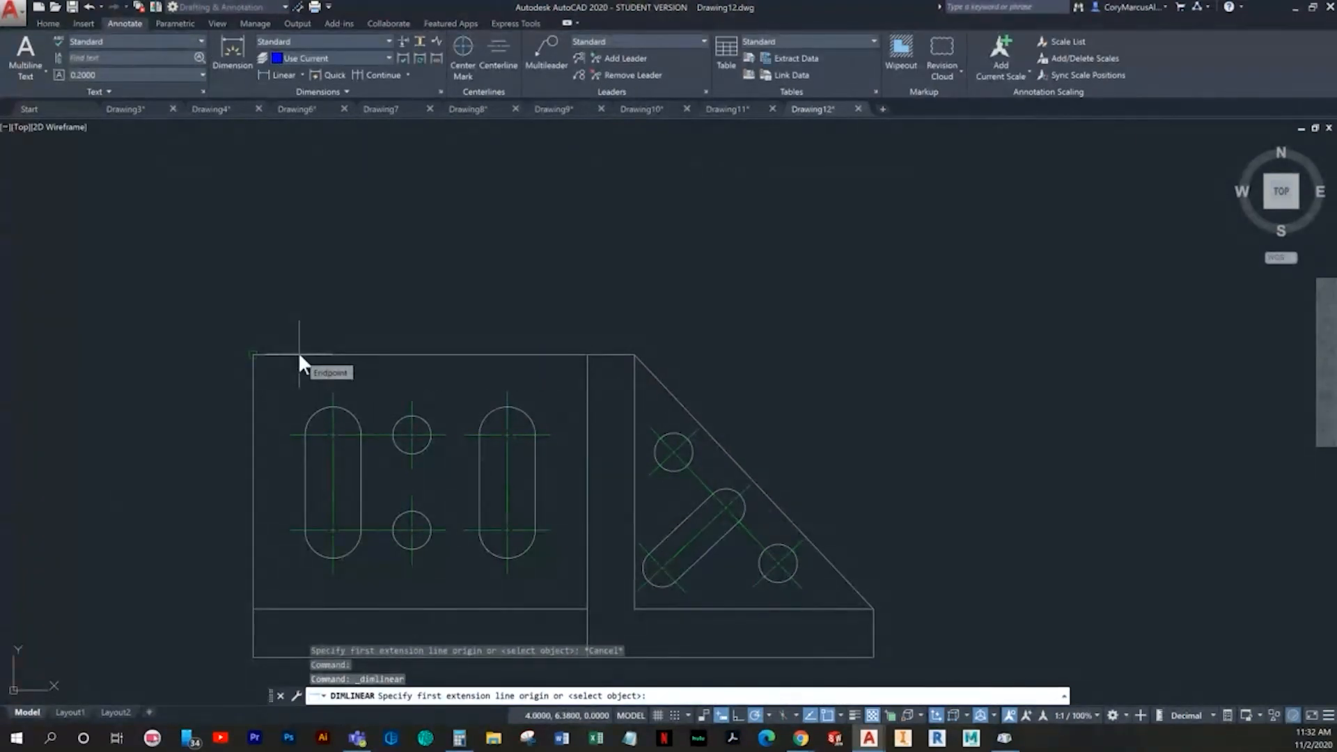
middle_drag(298, 386, 298, 415)
scroll(335, 411, up, 4)
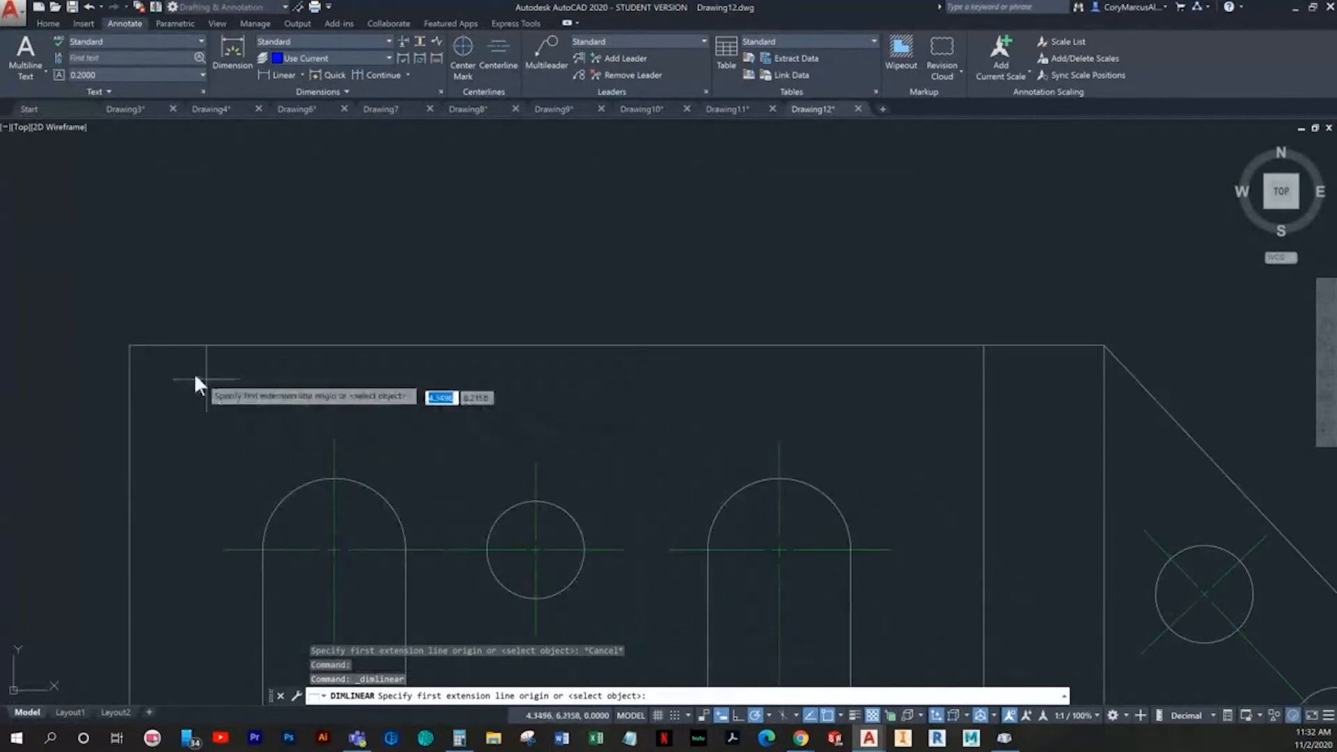
click(130, 345)
key(Escape)
key(Return)
click(129, 345)
click(332, 437)
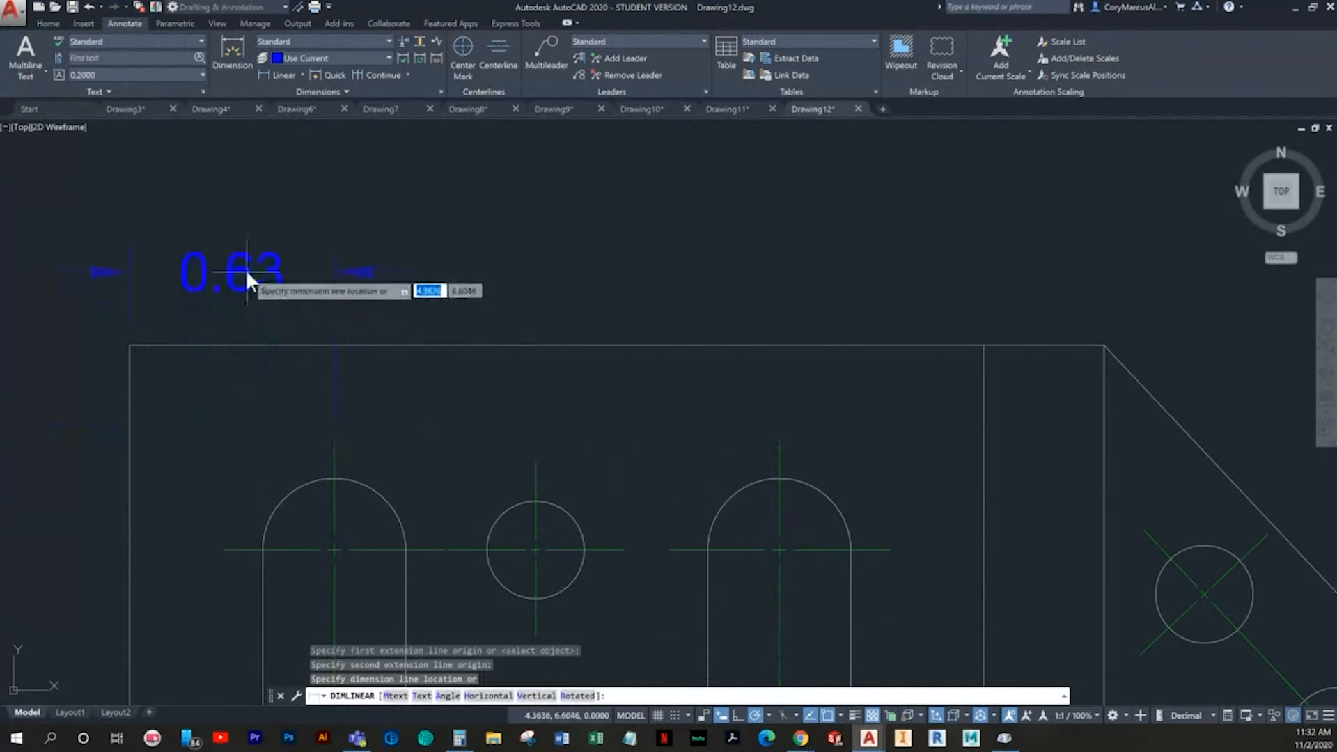
scroll(332, 341, down, 2)
click(323, 296)
- Dimension the horizontal distance from the plate's upper-left corner to the round holes' vertical centerline, stacked above the first dimension
key(Return)
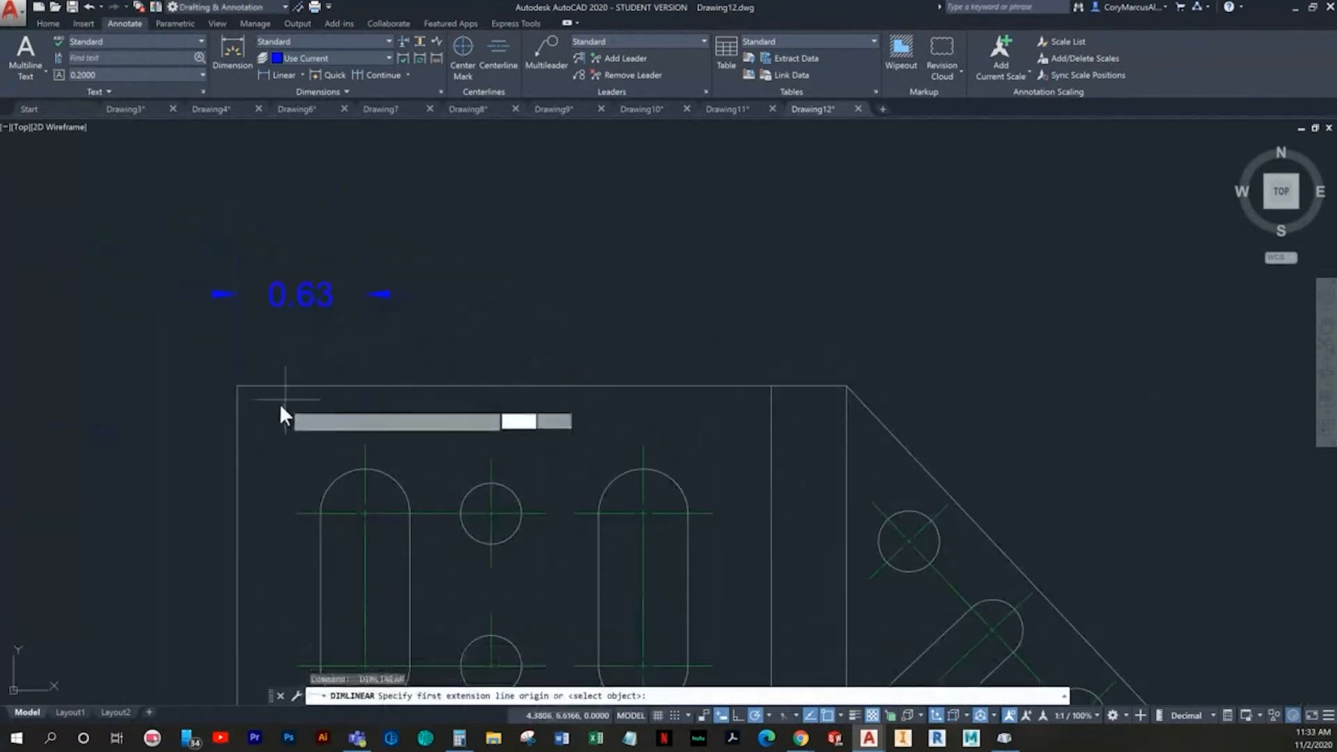
click(236, 385)
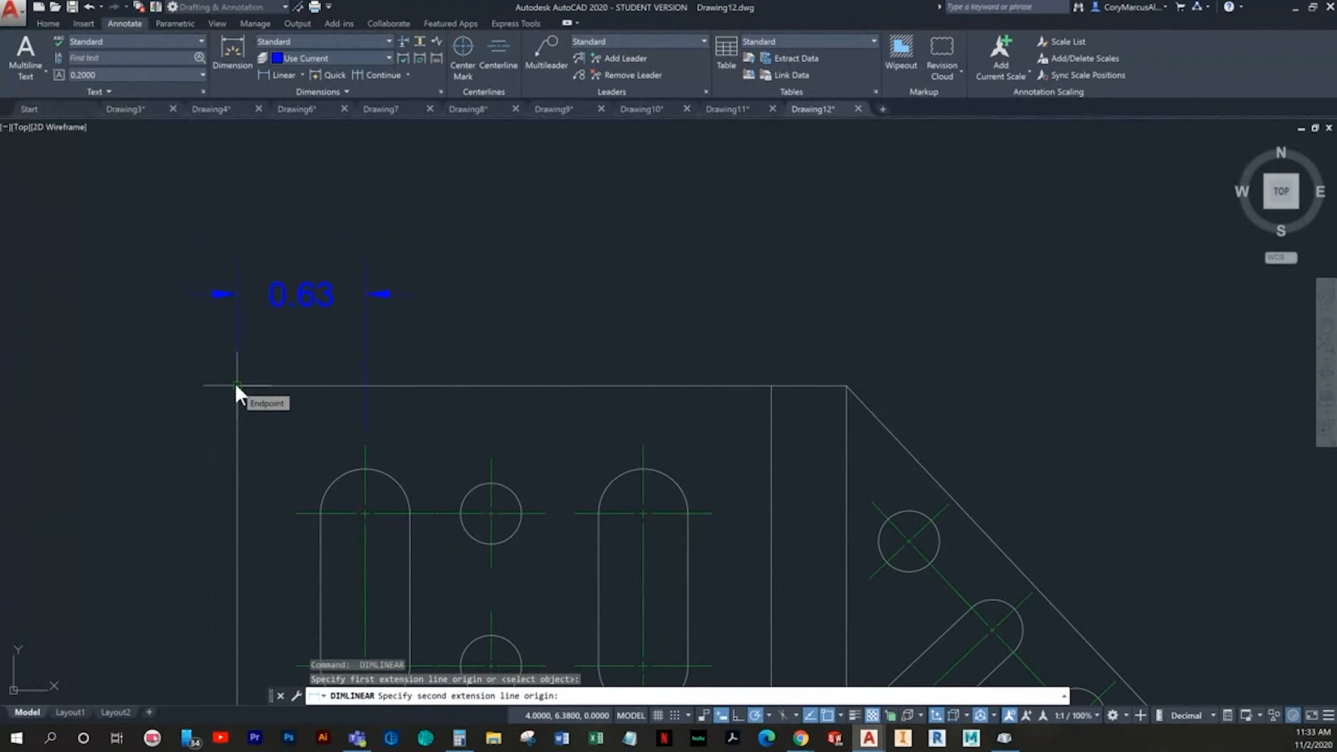
click(490, 460)
click(428, 205)
- Dimension the horizontal distance from the plate's upper-left corner to the right vertical slot's centerline, above the existing dimensions
key(Return)
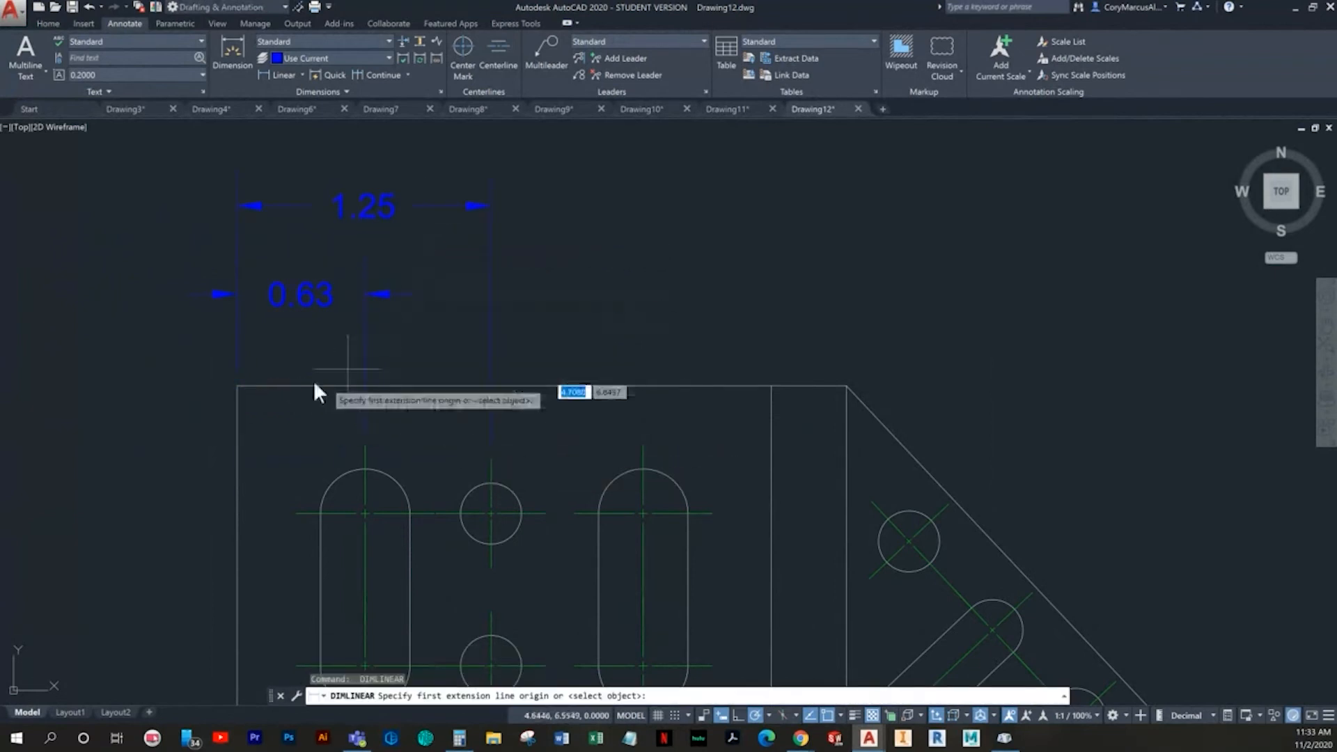
click(236, 385)
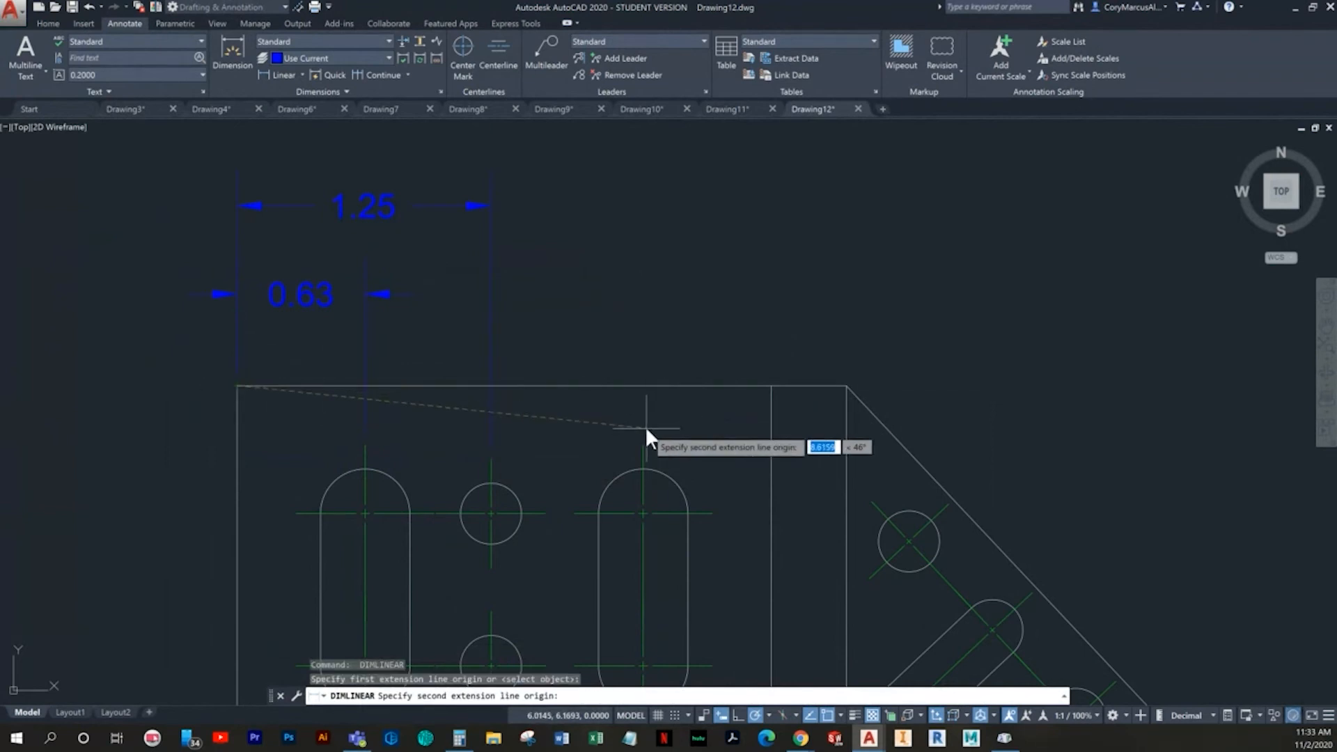
click(643, 446)
scroll(610, 373, down, 2)
middle_drag(609, 379, 594, 474)
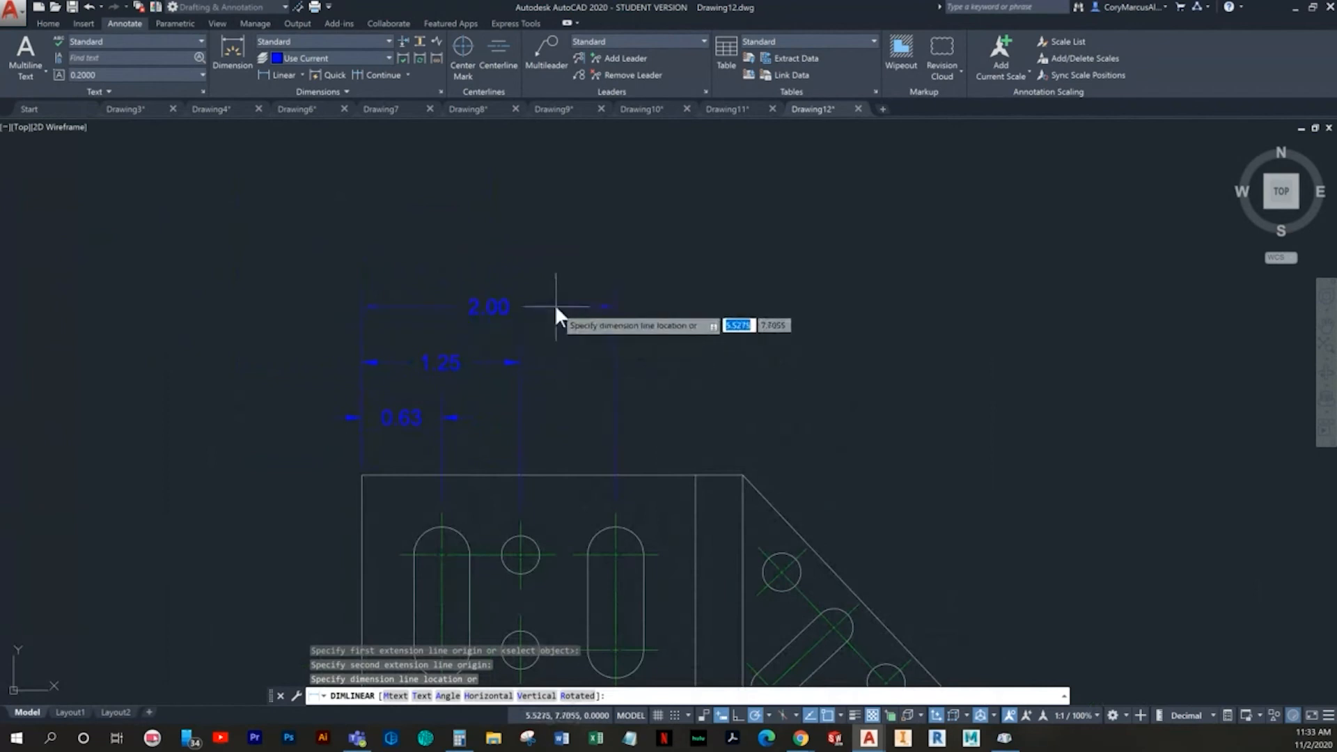
click(557, 306)
- Dimension the horizontal distance from the plate's upper-left corner to the plate's right vertical edge, above the slot dimensions
key(Return)
click(364, 475)
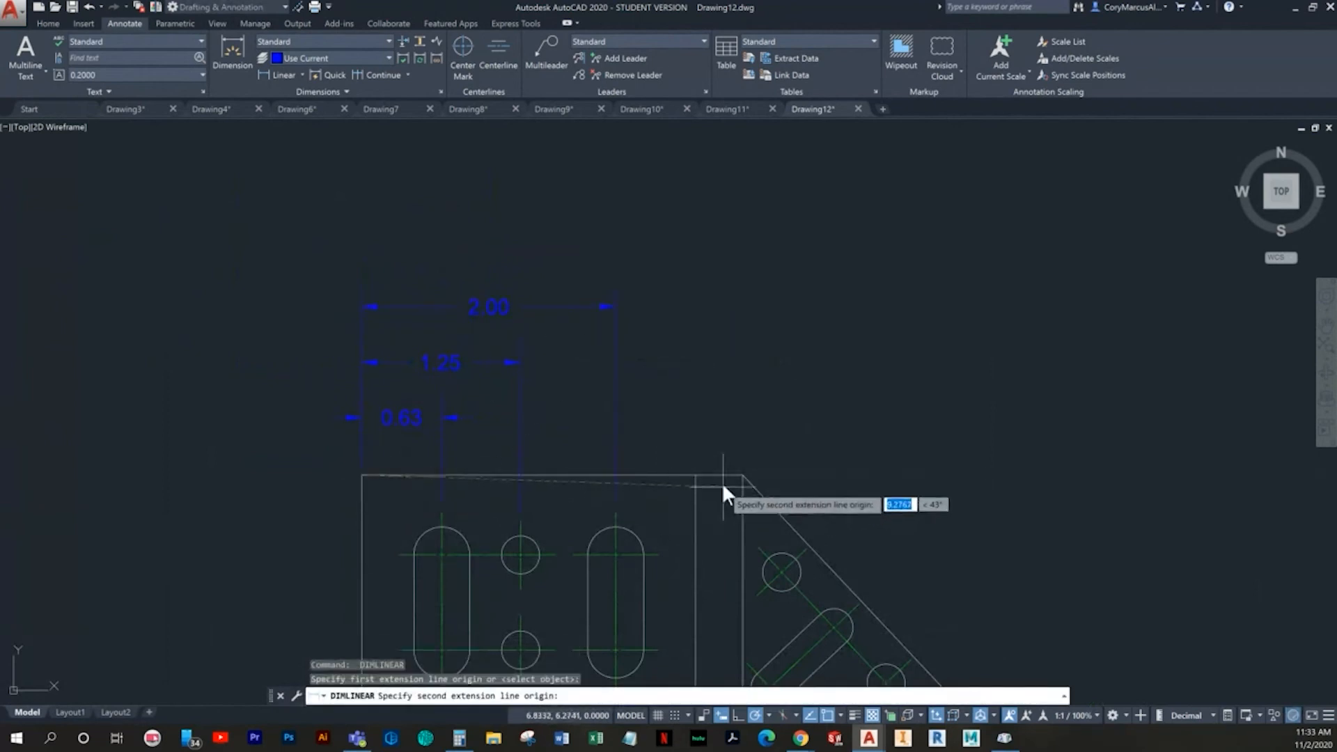
click(695, 476)
click(625, 254)
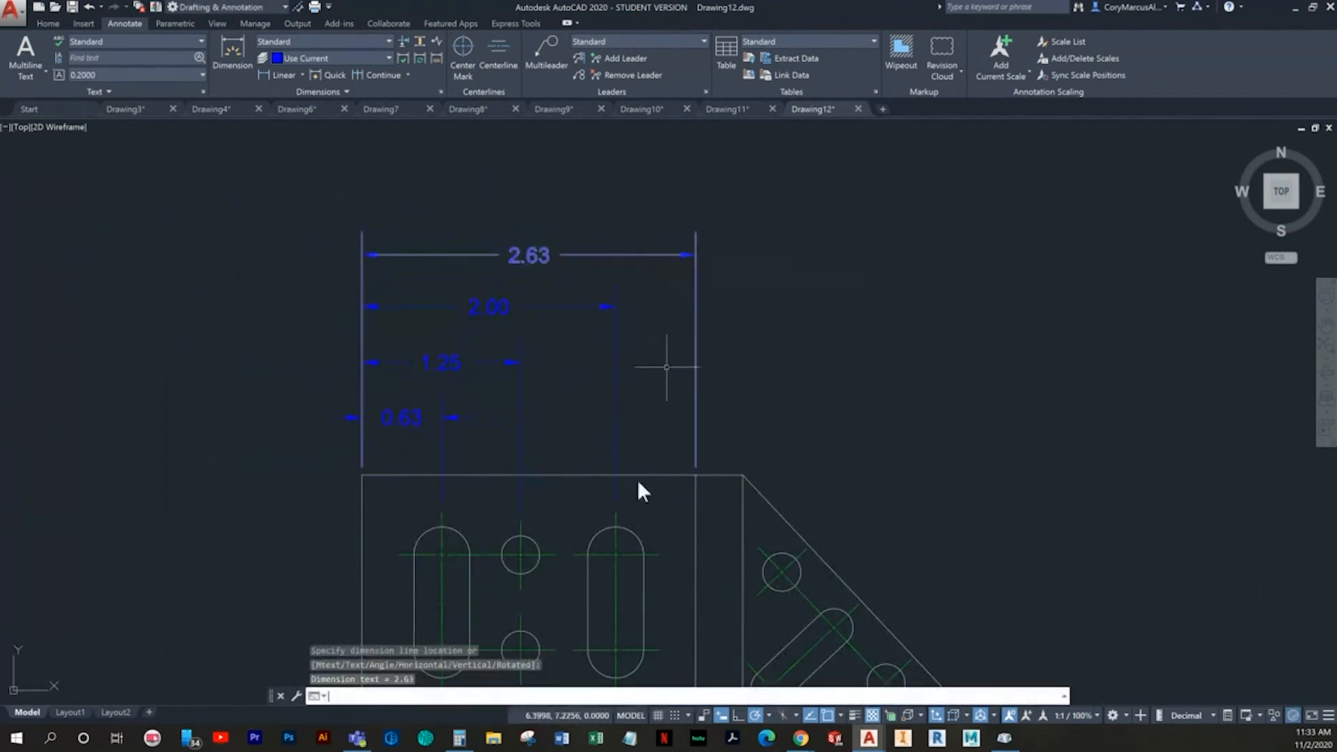
- Dimension the full top edge from the upper-left corner to the start of the sloped edge, as the outermost dimension
key(Return)
click(360, 475)
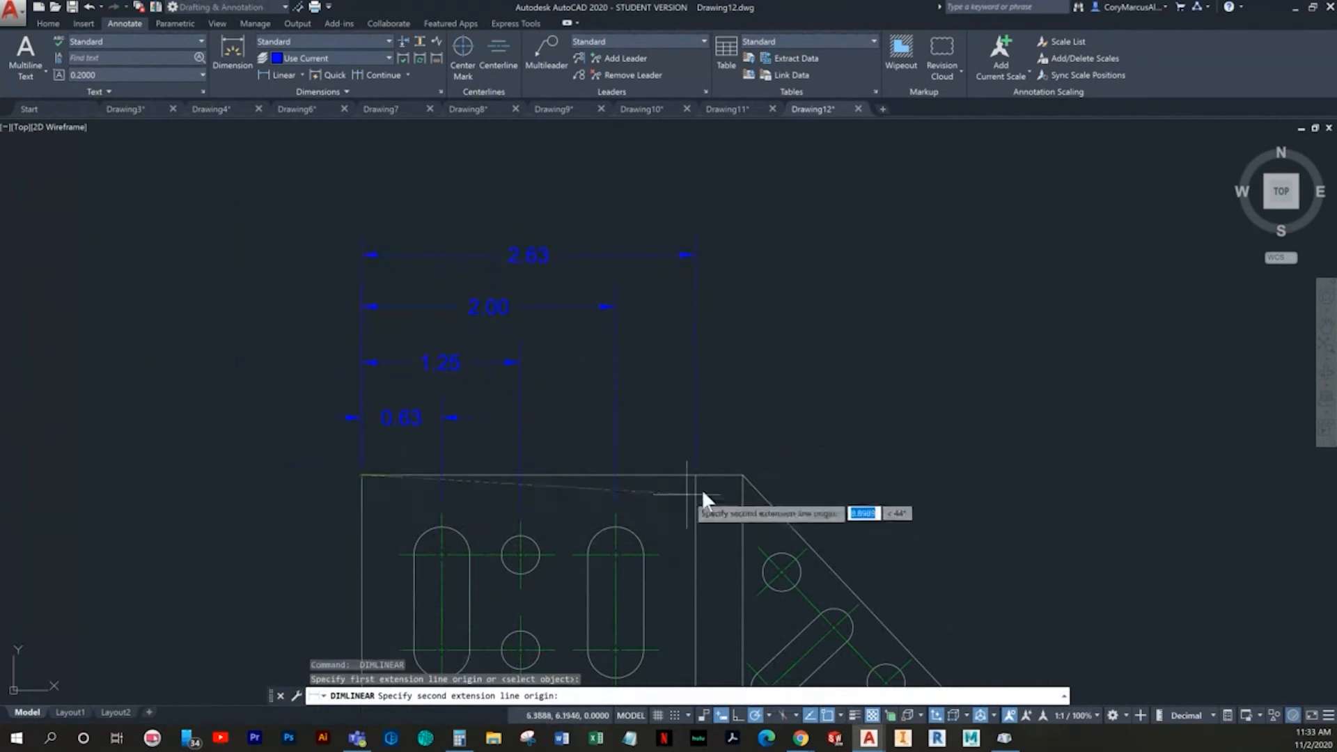
click(742, 475)
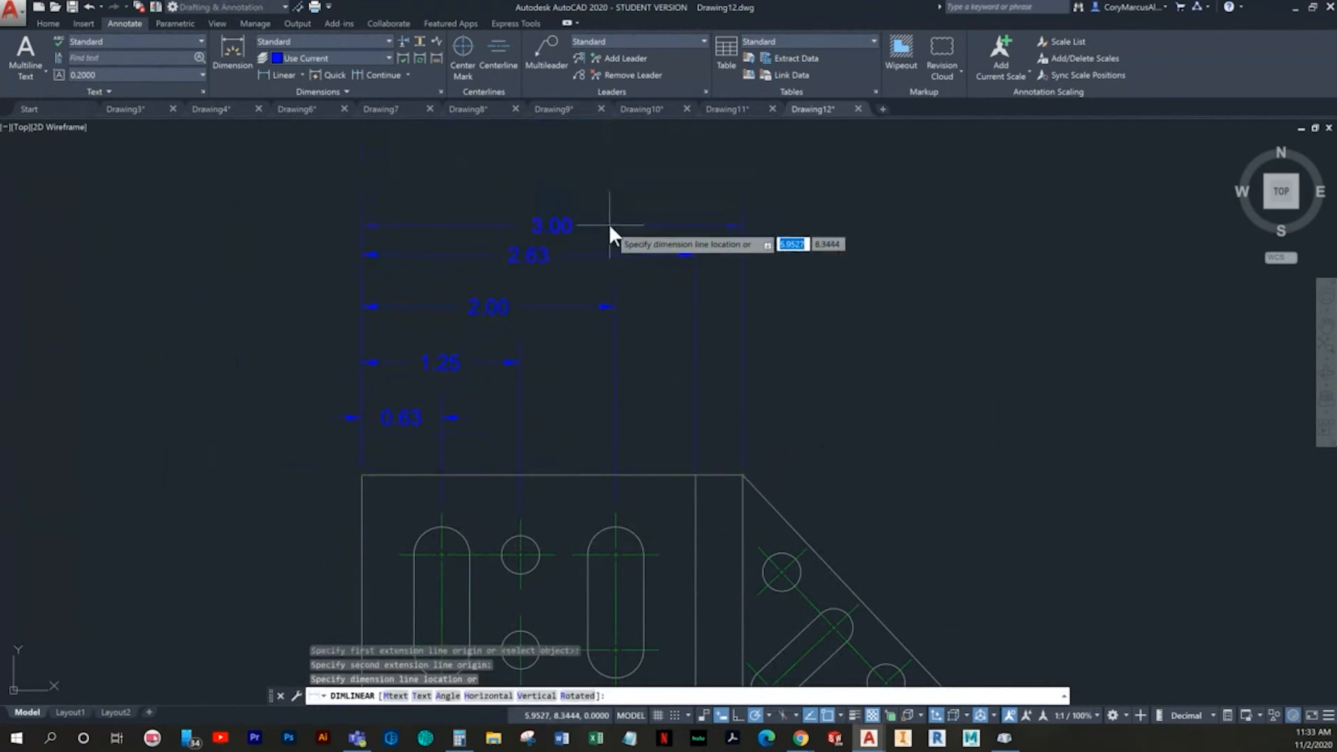
click(596, 207)
- Add a vertical linear dimension for the base thickness to the left of the view
key(Return)
scroll(529, 369, down, 2)
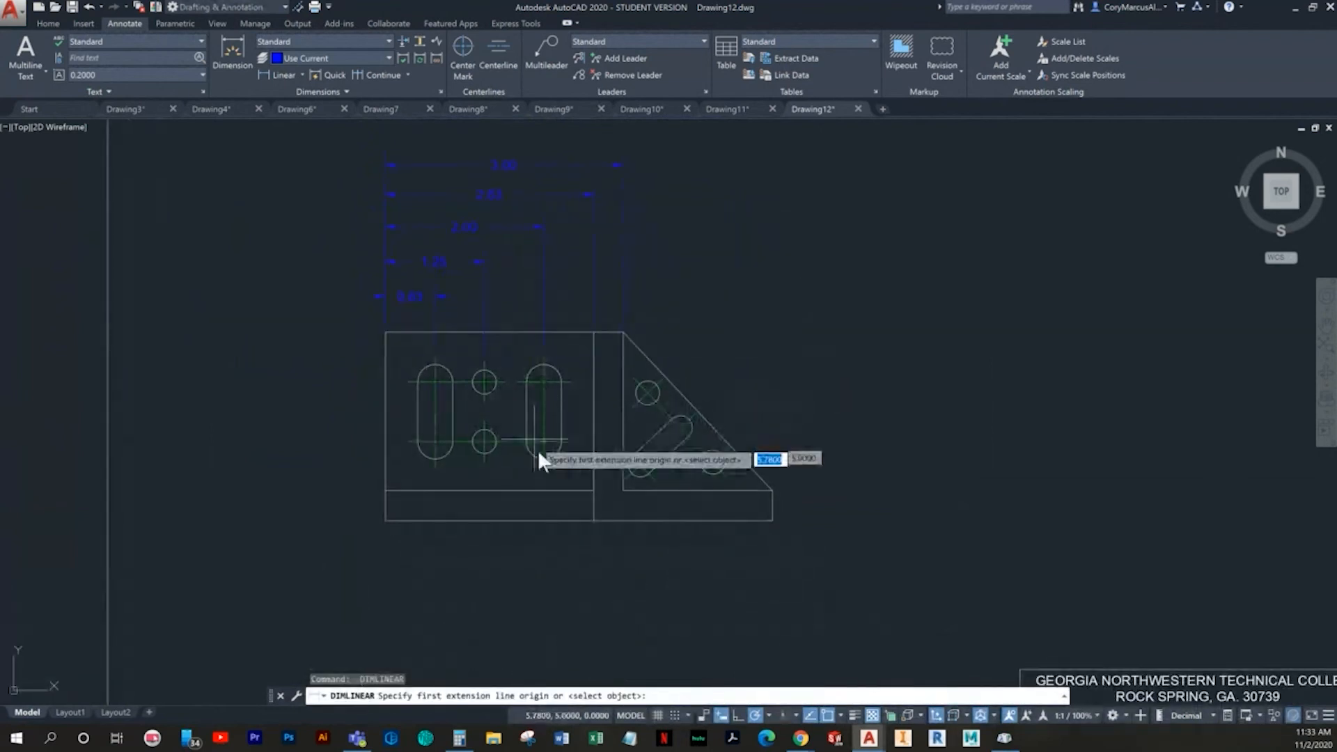
scroll(410, 573, up, 2)
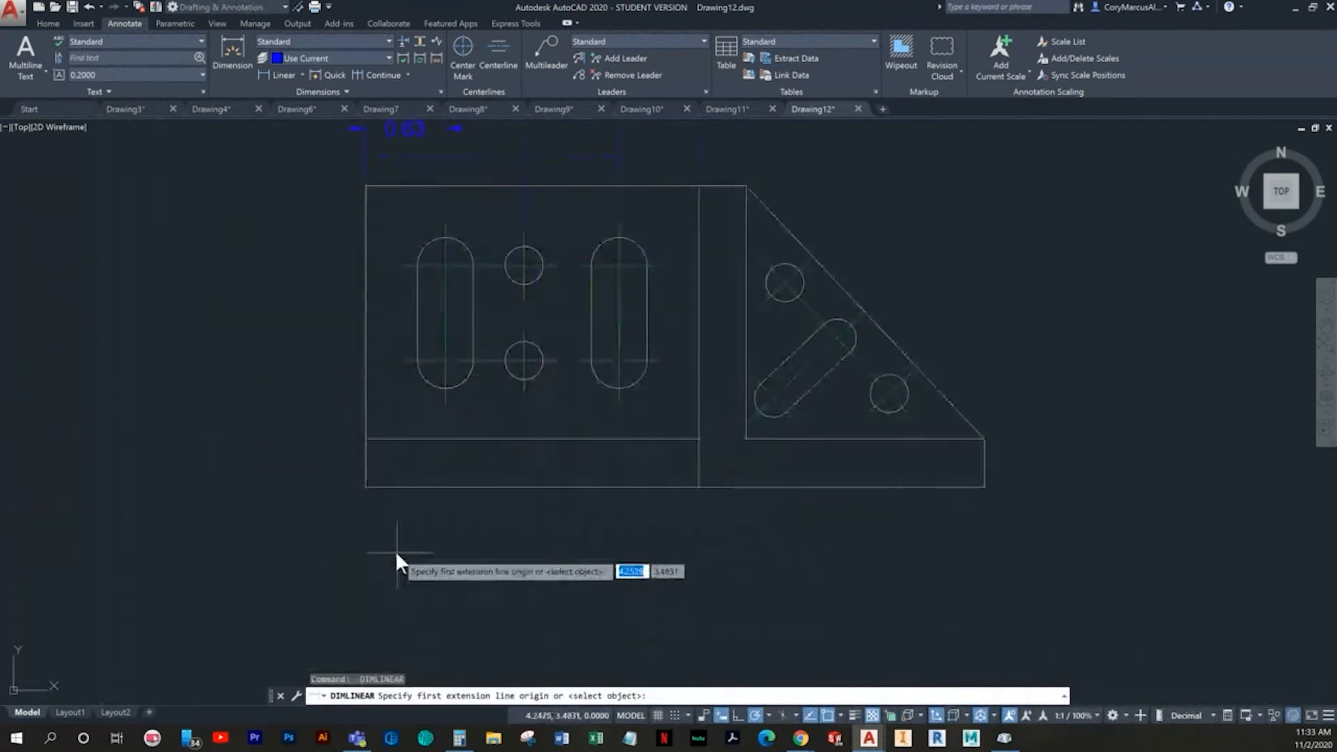
click(366, 486)
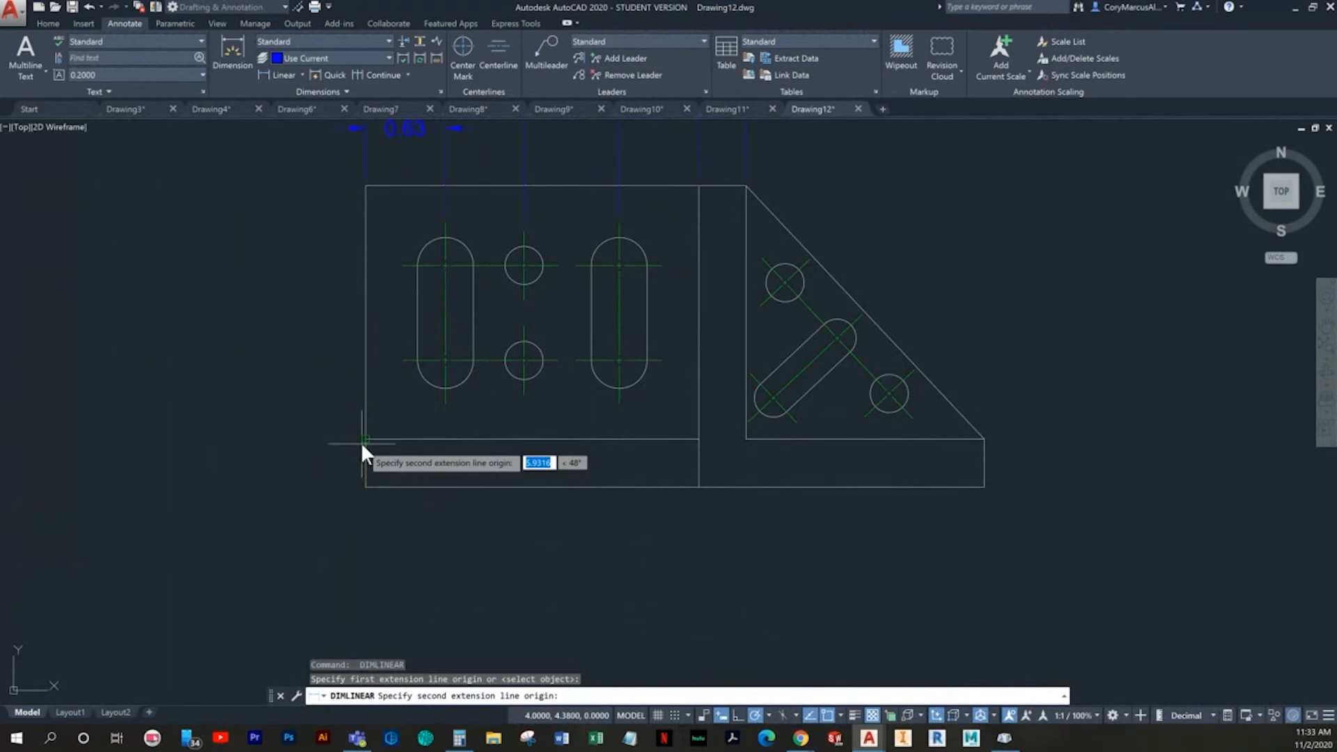
click(365, 439)
click(286, 446)
- Dimension the vertical distance from the lower-left corner to the lower slot and hole centerline, outside the base thickness dimension
key(Return)
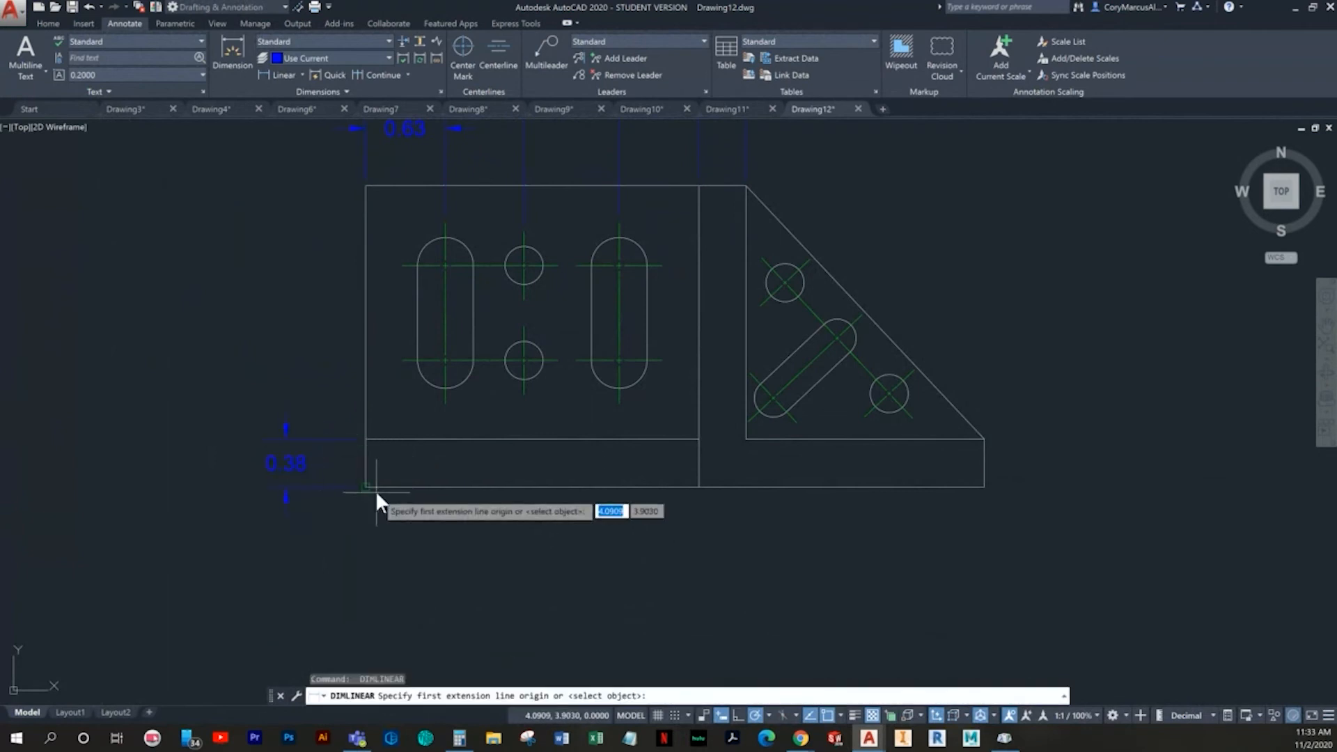
click(366, 487)
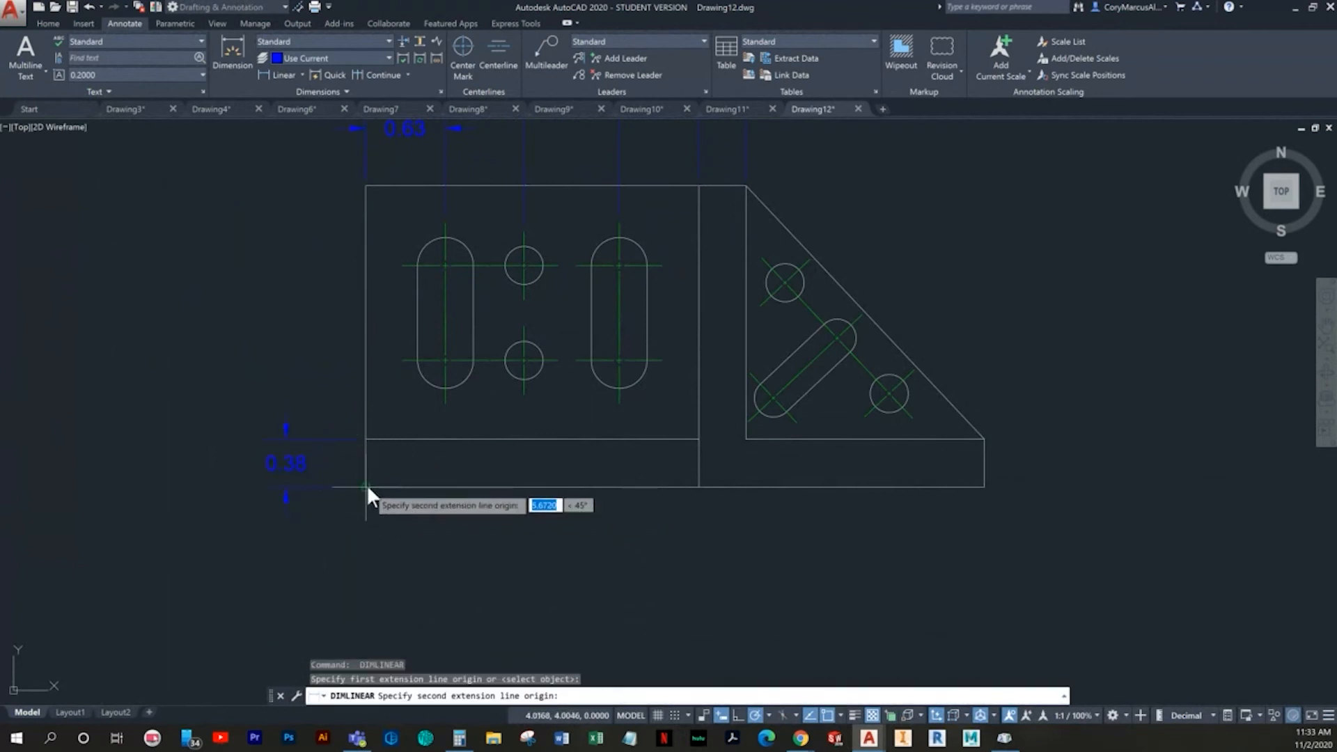
click(403, 361)
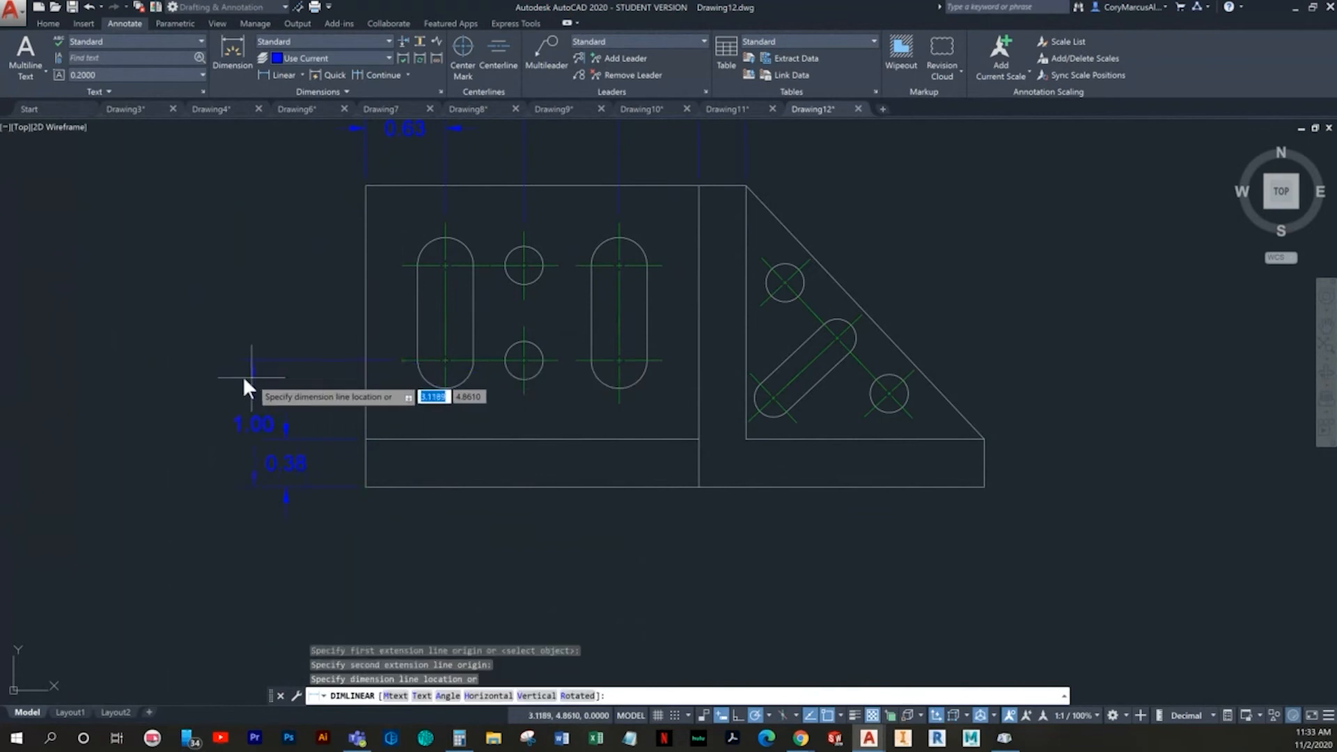
click(198, 373)
key(Escape)
key(Escape)
- Extend the lower round hole's horizontal center mark lines on both sides to meet the adjacent slots' center marks
scroll(445, 354, up, 4)
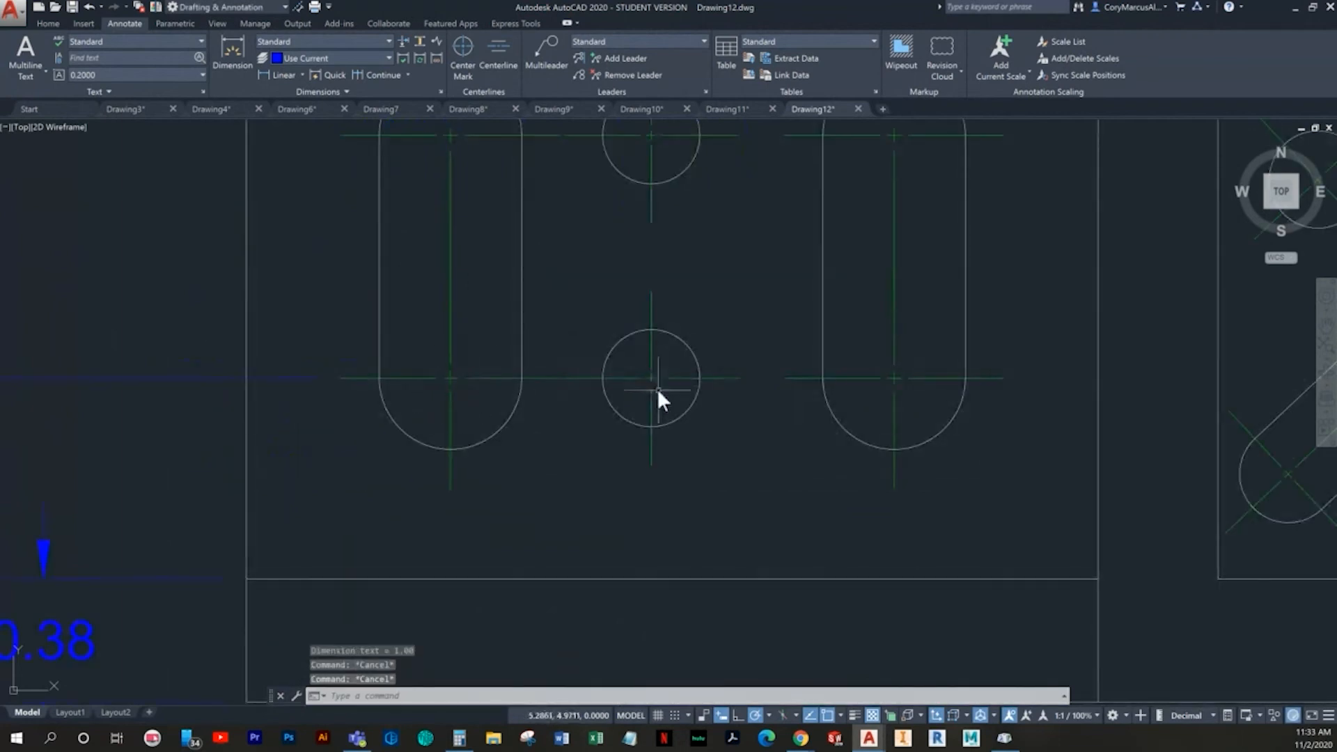
click(583, 378)
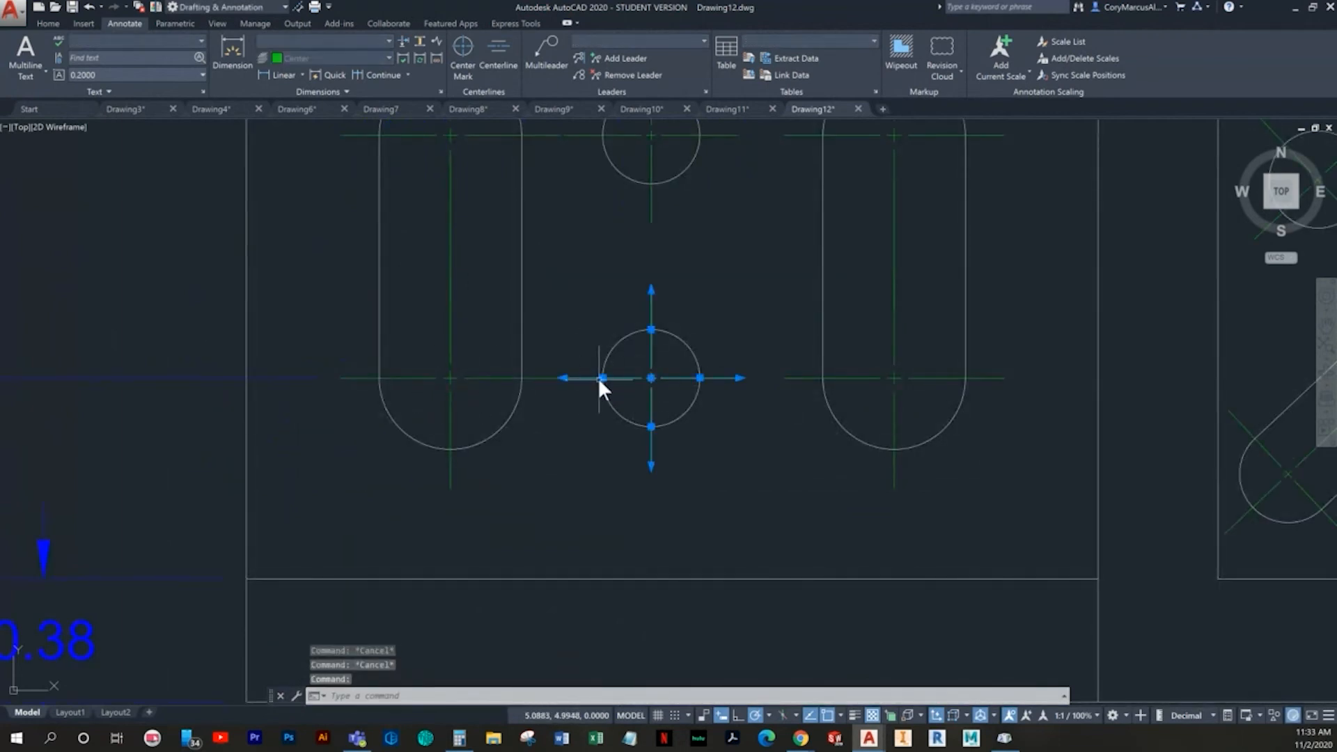
click(603, 378)
click(566, 378)
middle_drag(755, 402, 619, 462)
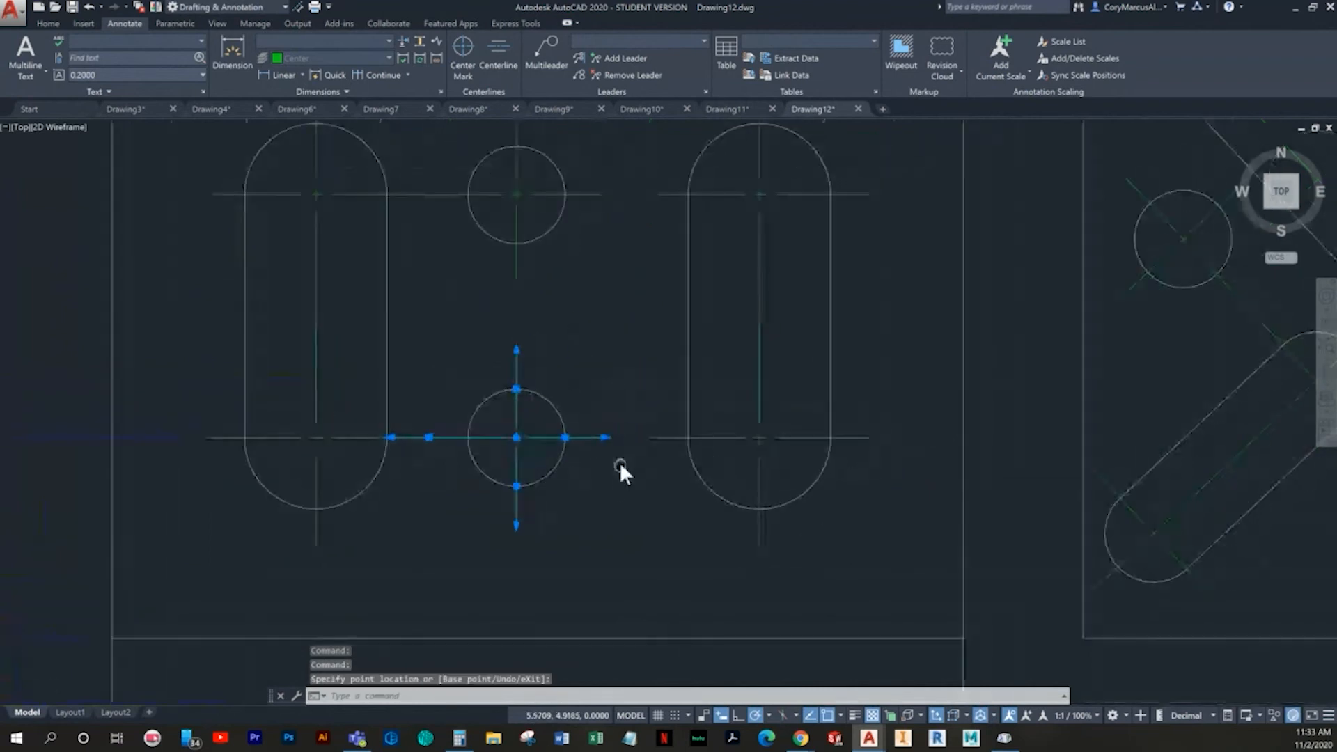
click(565, 437)
click(646, 439)
middle_drag(570, 317, 541, 459)
key(Escape)
- Extend the upper round hole's horizontal center mark lines both ways to join the center marks of the neighboring slots
click(607, 342)
click(568, 332)
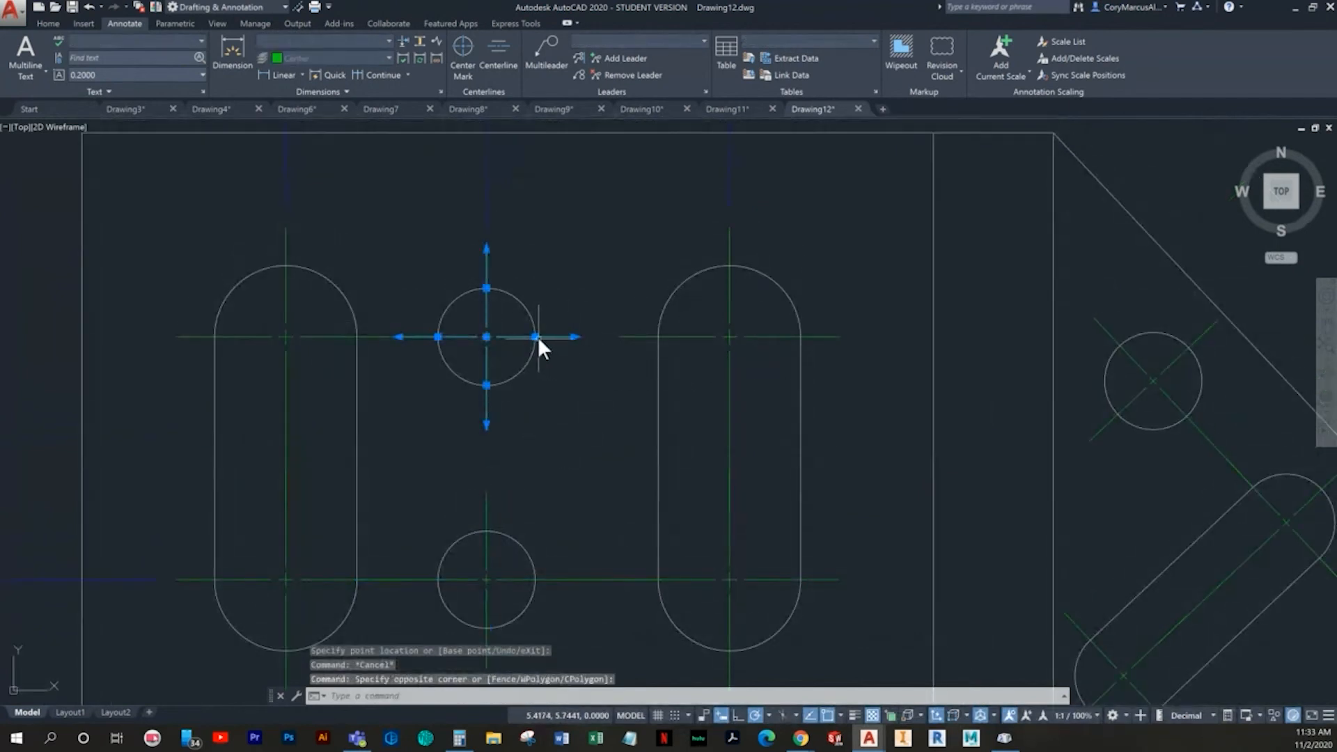
click(536, 336)
click(620, 336)
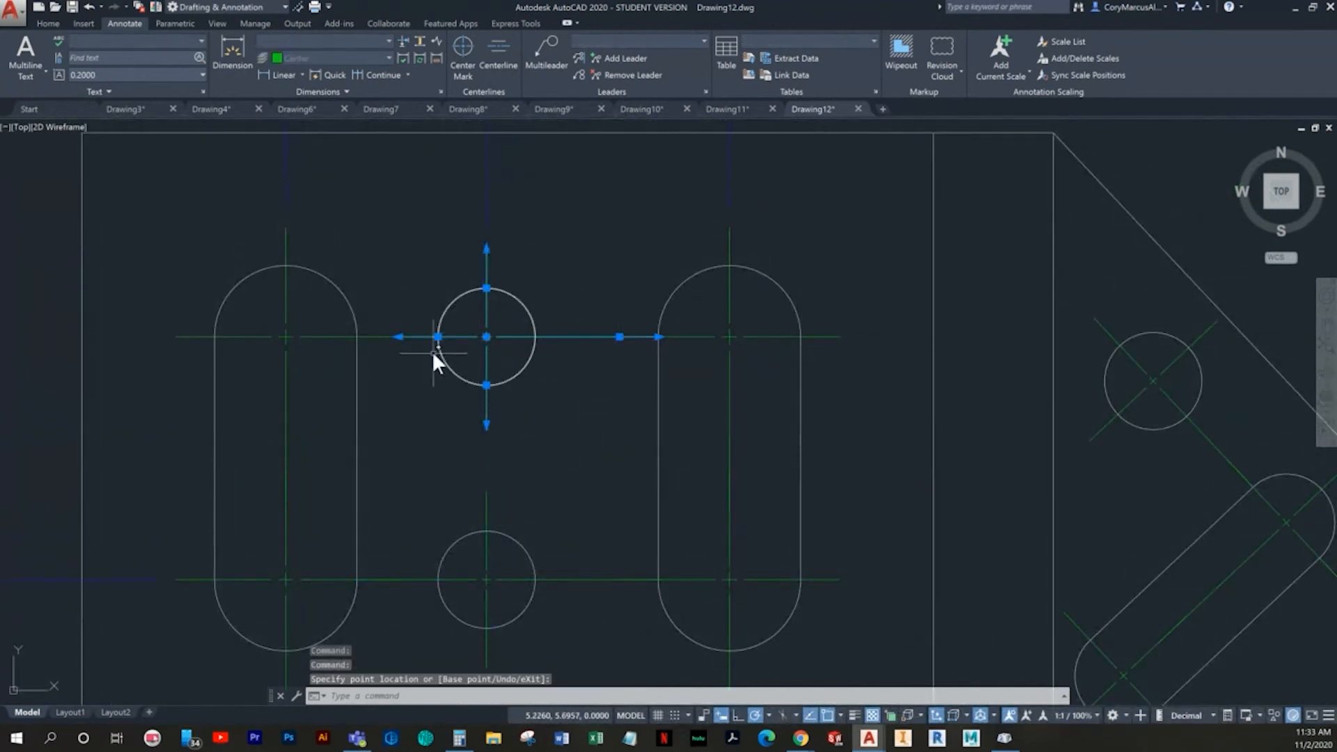
click(438, 337)
click(399, 337)
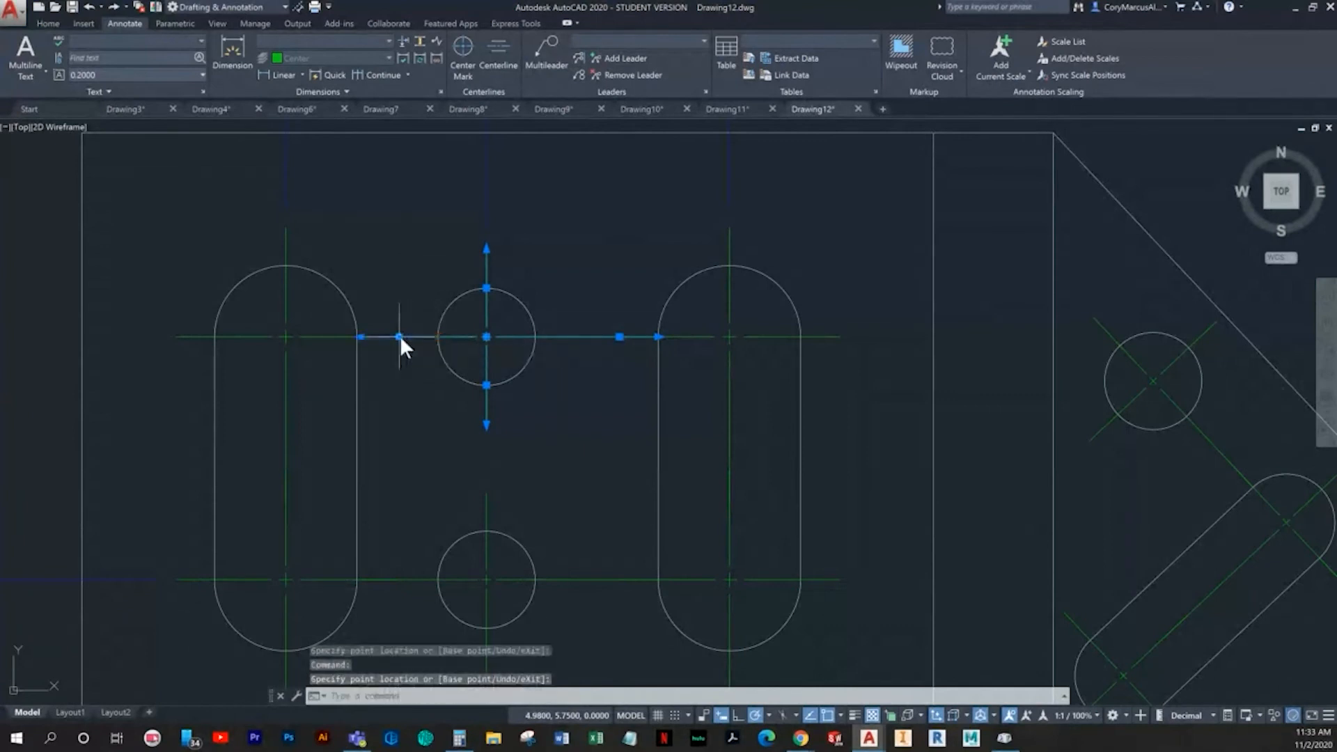
- Add a vertical linear dimension between the lower and upper hole centerlines, in line with the lower centerline's height dimension
key(Escape)
scroll(531, 471, down, 5)
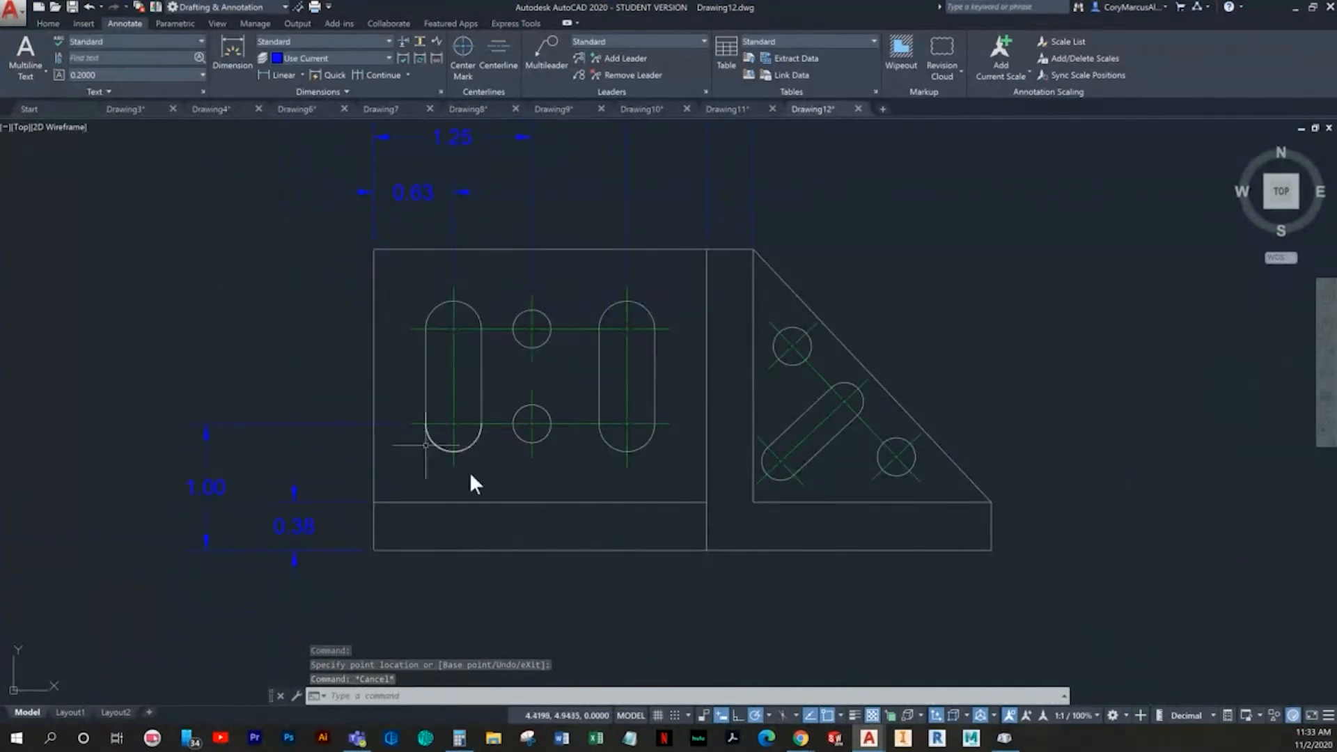
middle_drag(298, 463, 364, 458)
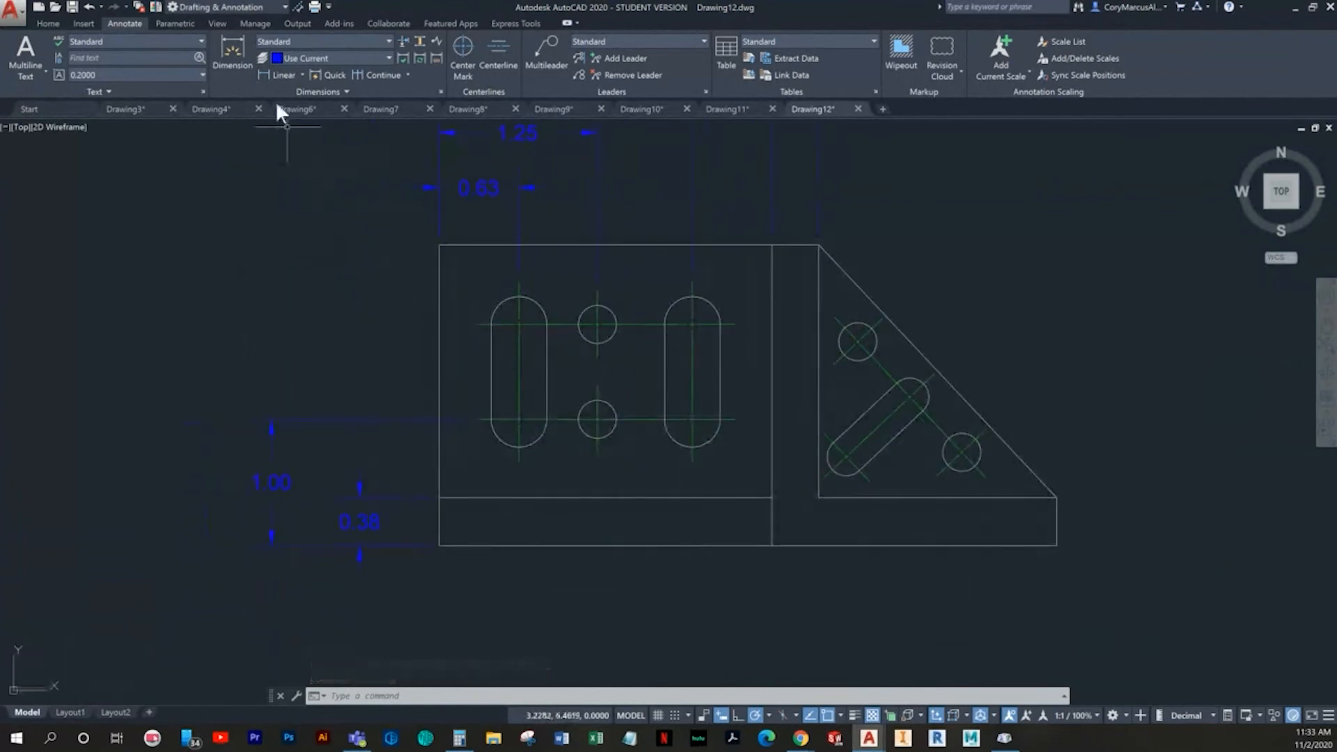
click(280, 75)
middle_drag(561, 403, 568, 407)
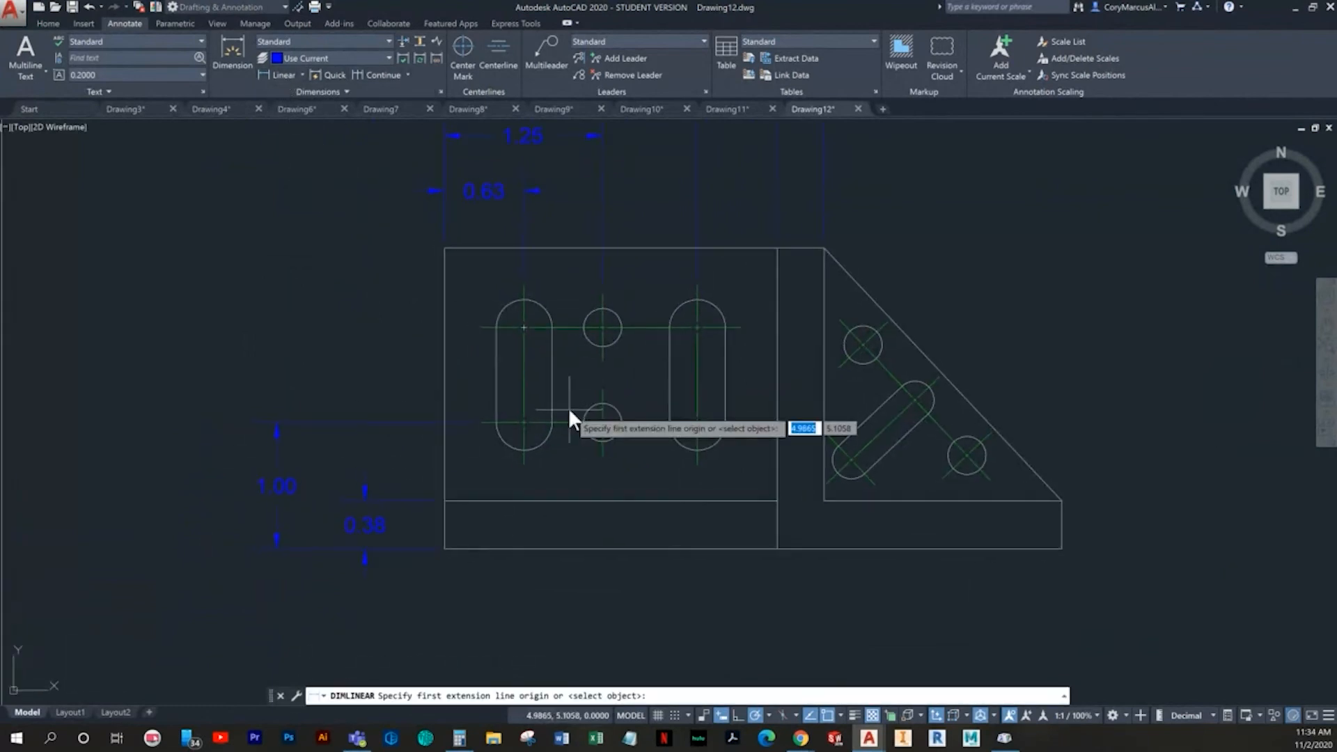
click(443, 548)
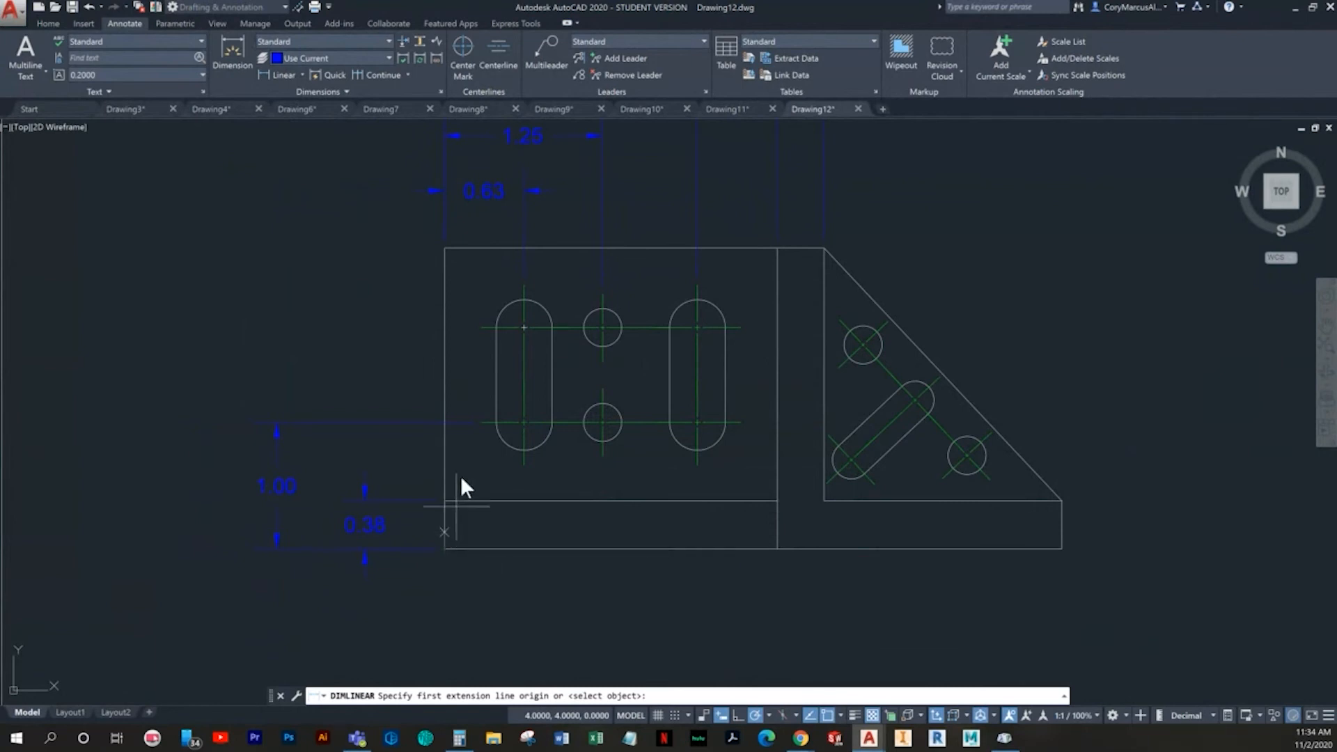
click(486, 320)
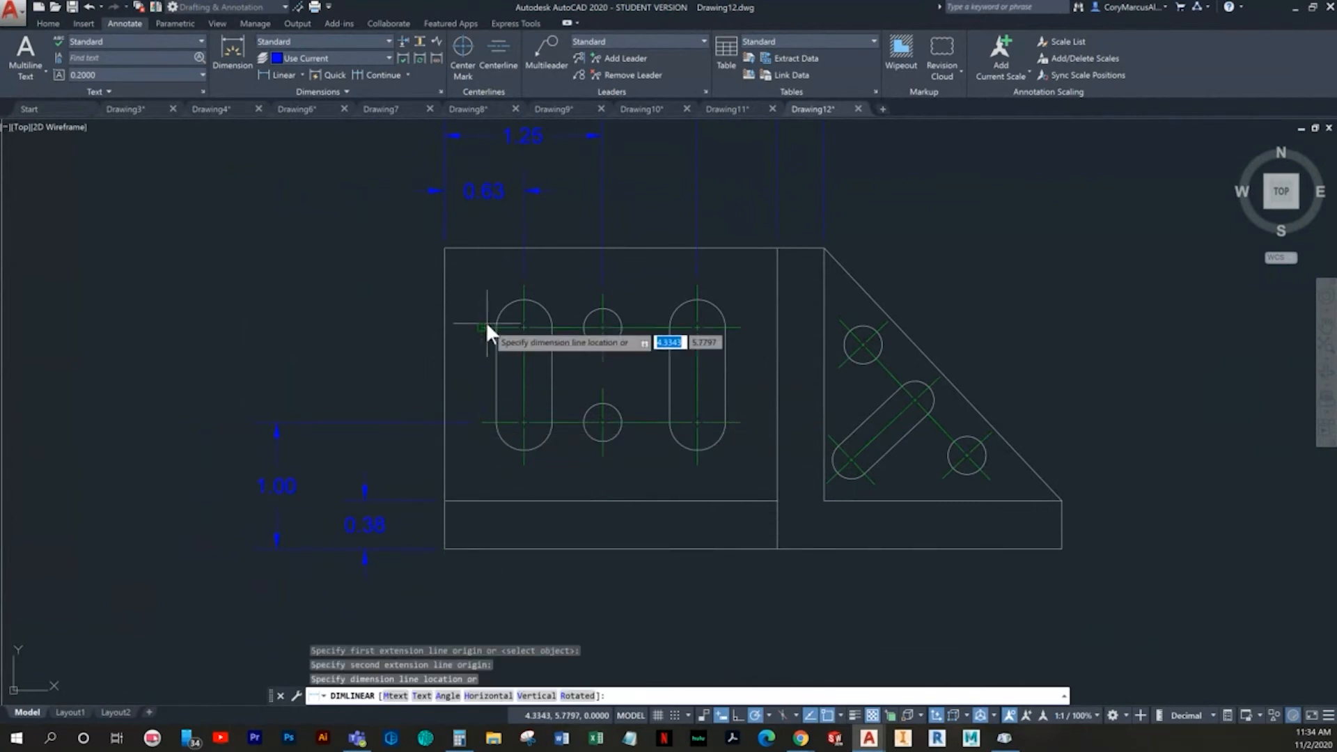
click(278, 419)
- Dimension the bracket's overall height from the lower-left to the upper-left corner, outside the other vertical dimensions
key(Return)
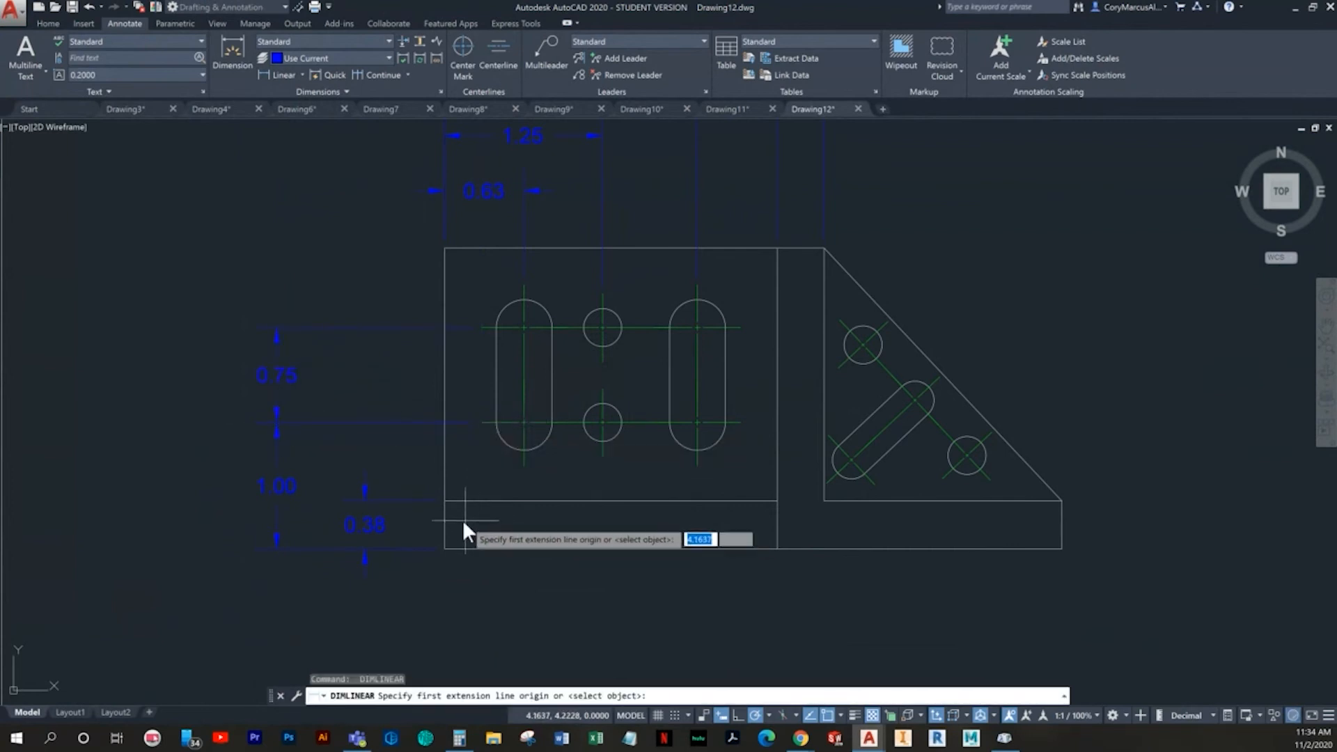
click(445, 546)
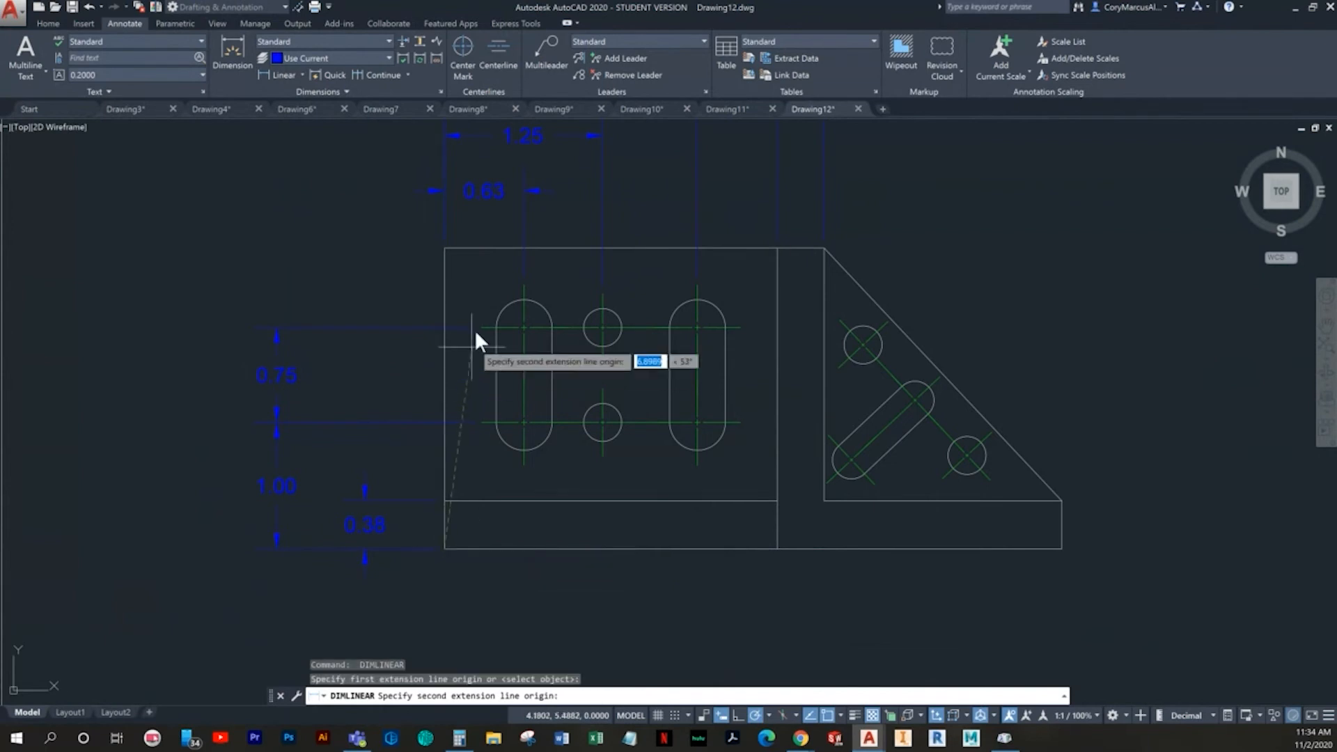
click(445, 249)
click(204, 286)
- Add a radius dimension to the upper arc of the left vertical slot, placing its text outside the view's upper-left corner
middle_drag(900, 525, 768, 553)
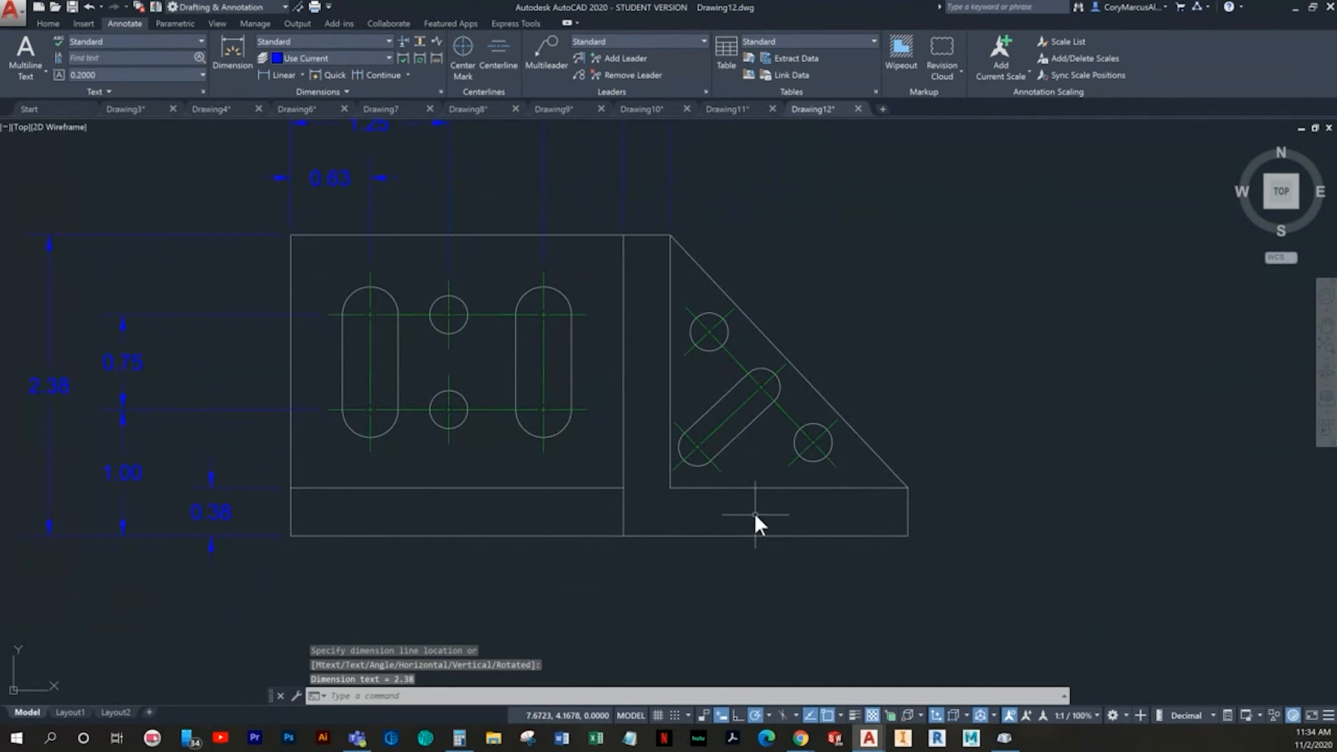
scroll(754, 512, down, 2)
middle_drag(771, 512, 749, 515)
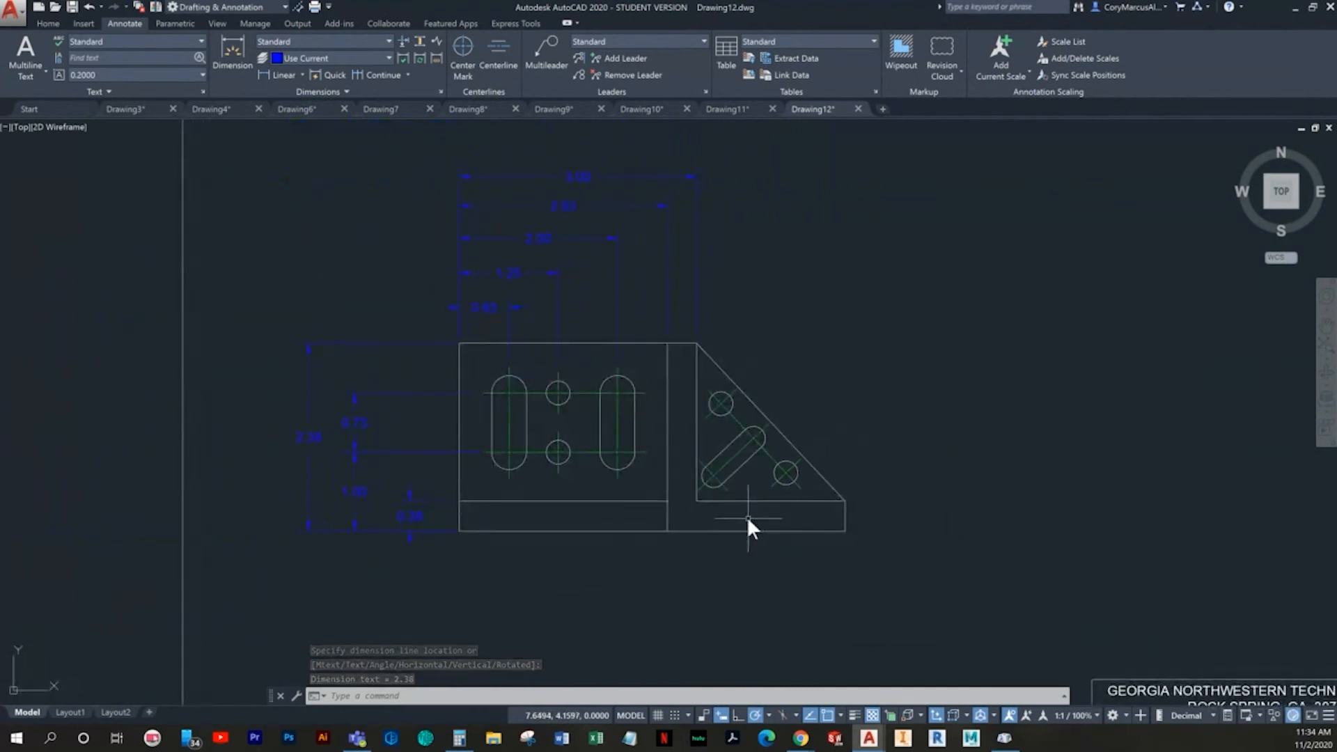
middle_drag(675, 342, 616, 367)
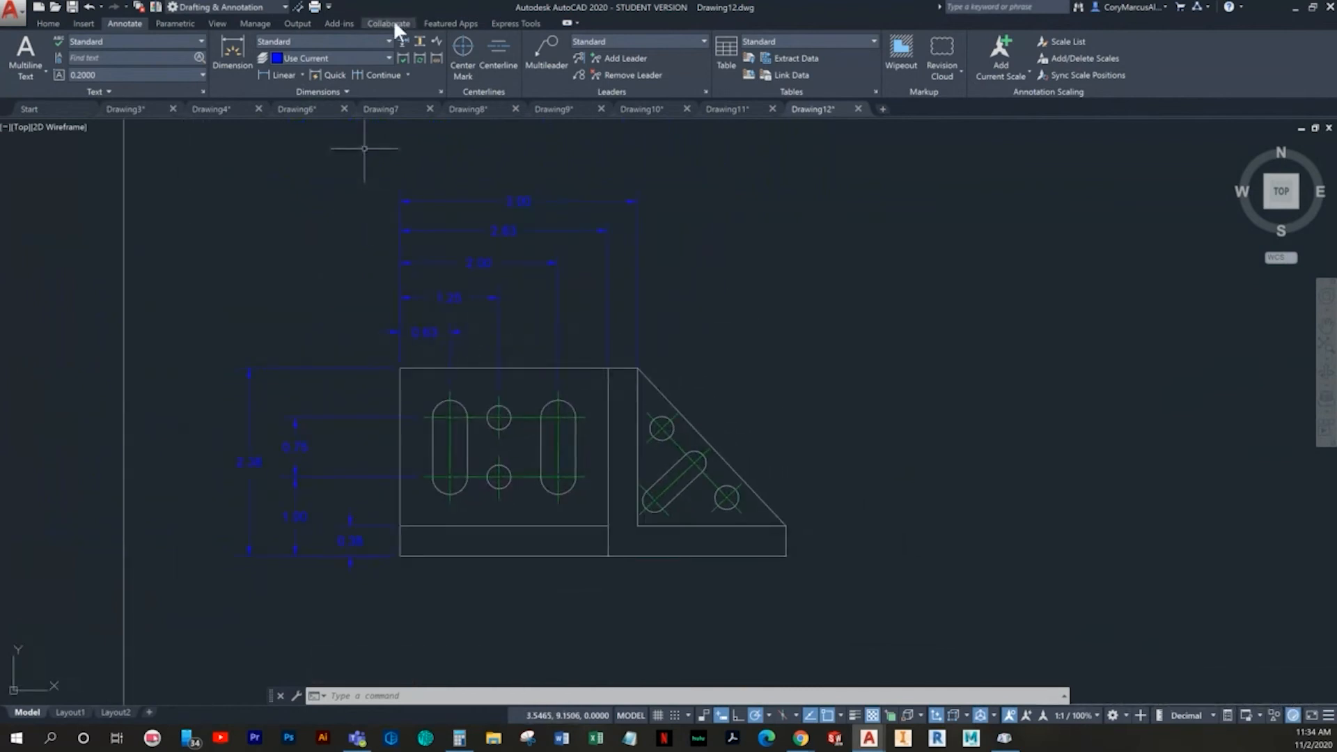
click(235, 62)
scroll(431, 451, up, 6)
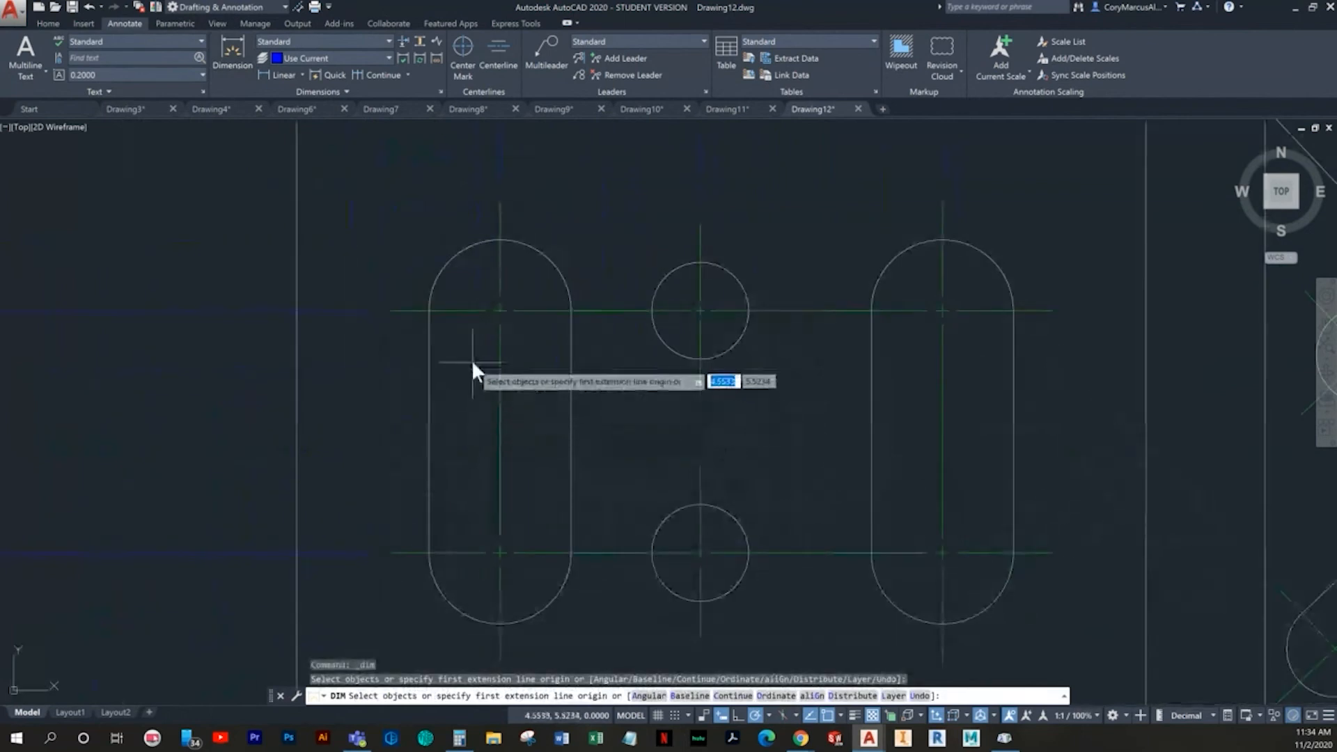
click(448, 259)
scroll(422, 274, down, 4)
scroll(566, 516, up, 2)
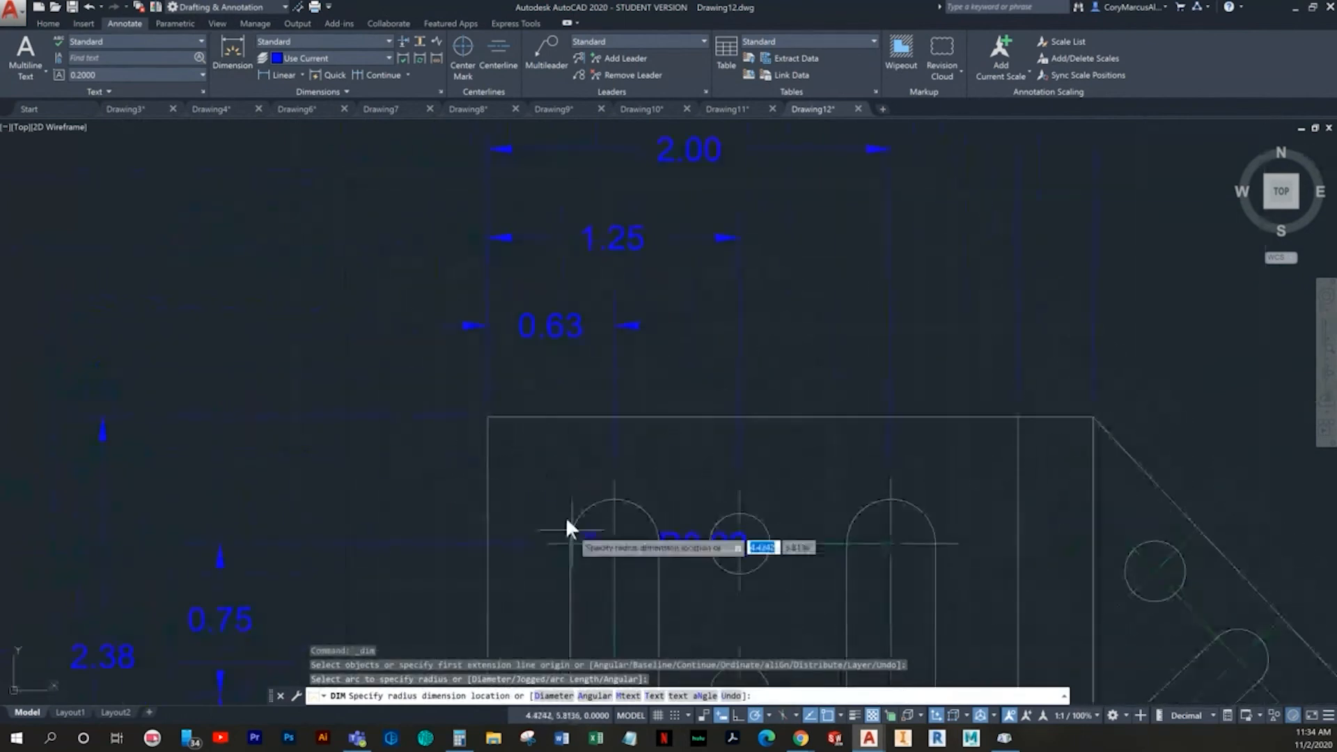
click(369, 315)
key(Escape)
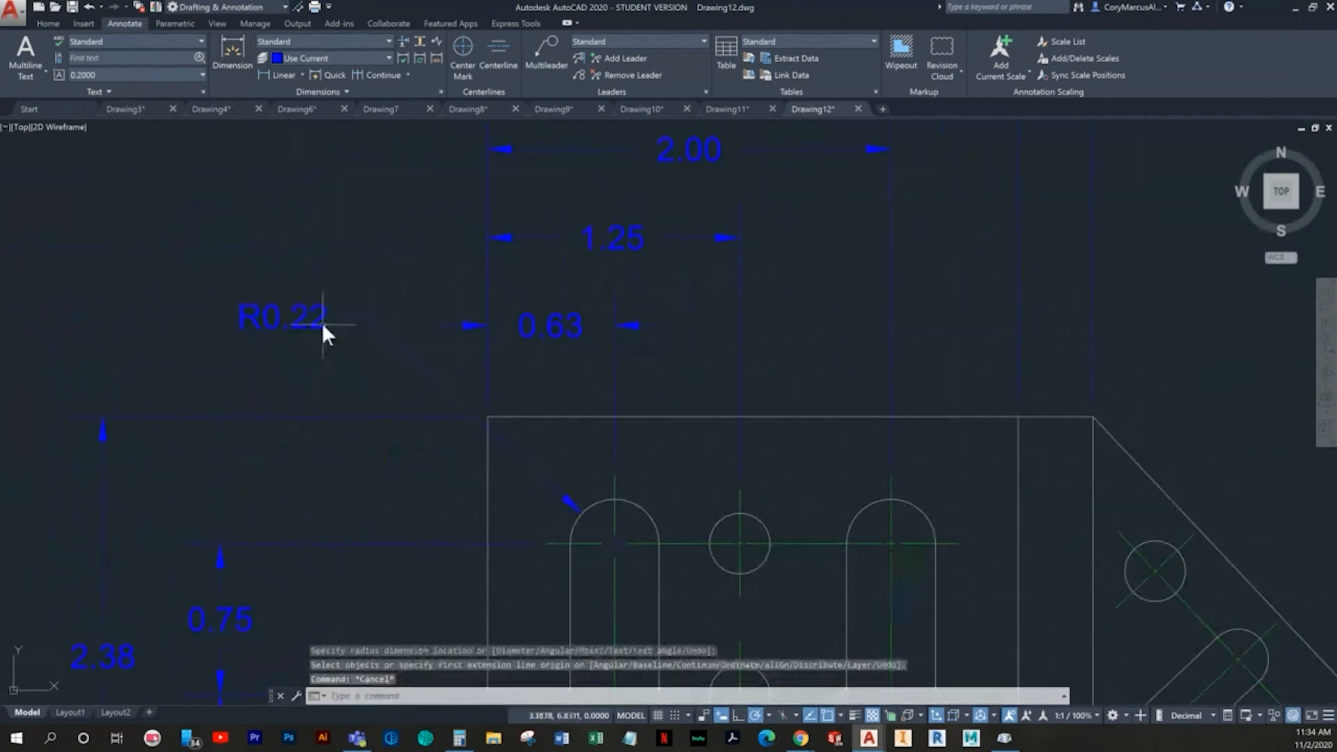
- Edit the slot radius dimension text to add the prefix 2X and a second line reading 2 SLOTS
click(321, 323)
click(307, 320)
double_click(316, 320)
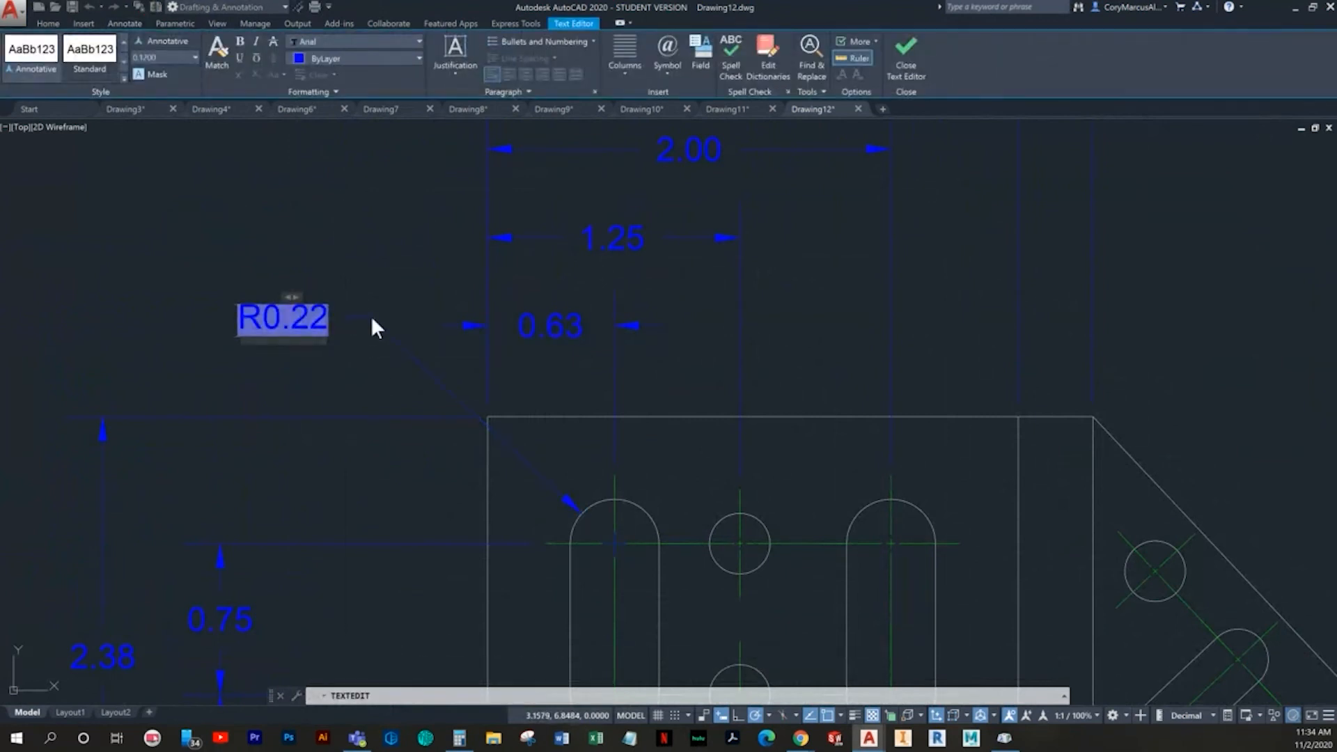
key(Home)
text(2X)
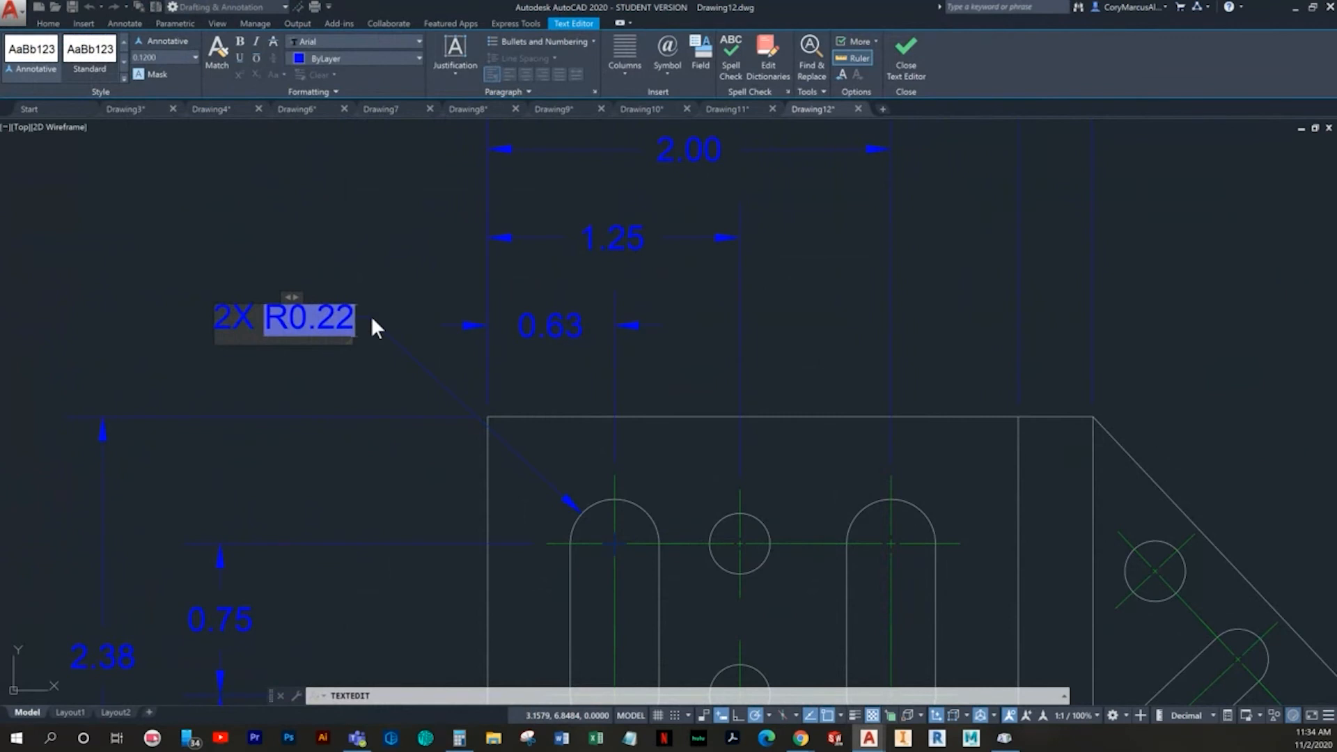
key(Return)
text(2 SLOTS)
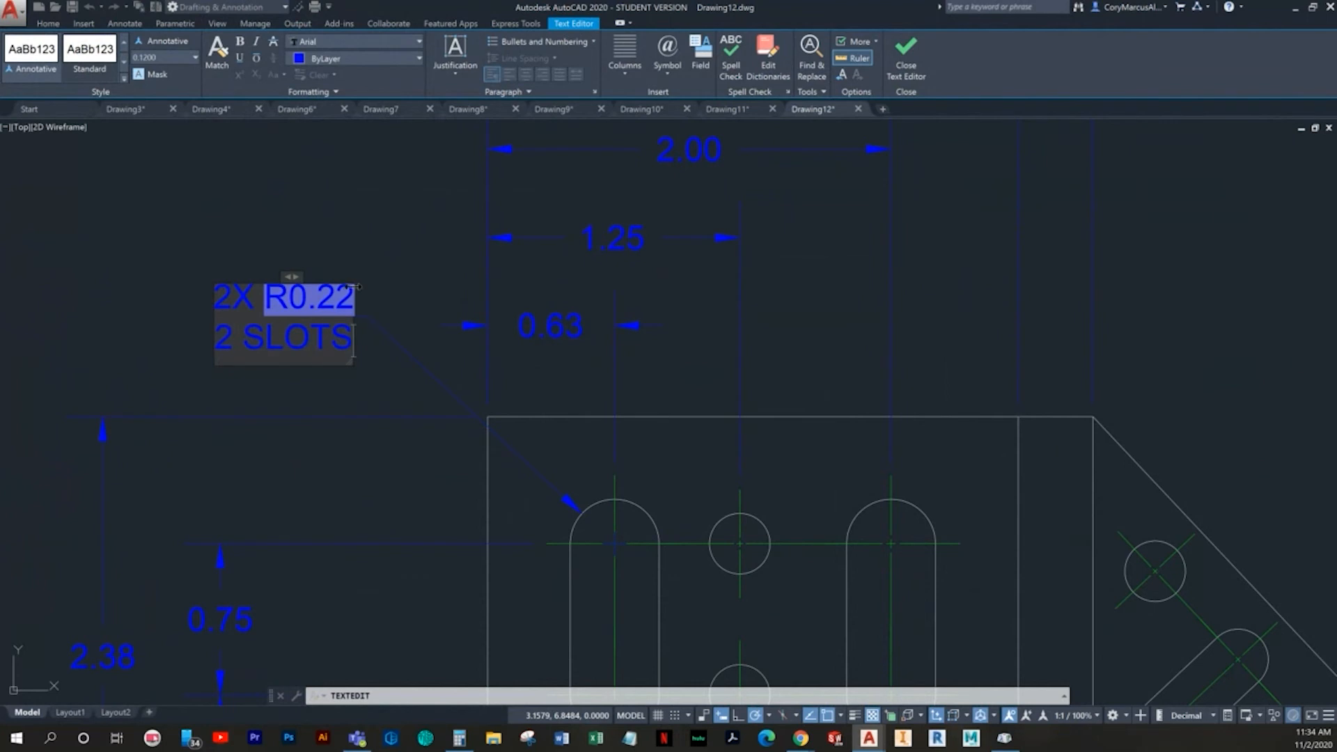
click(415, 313)
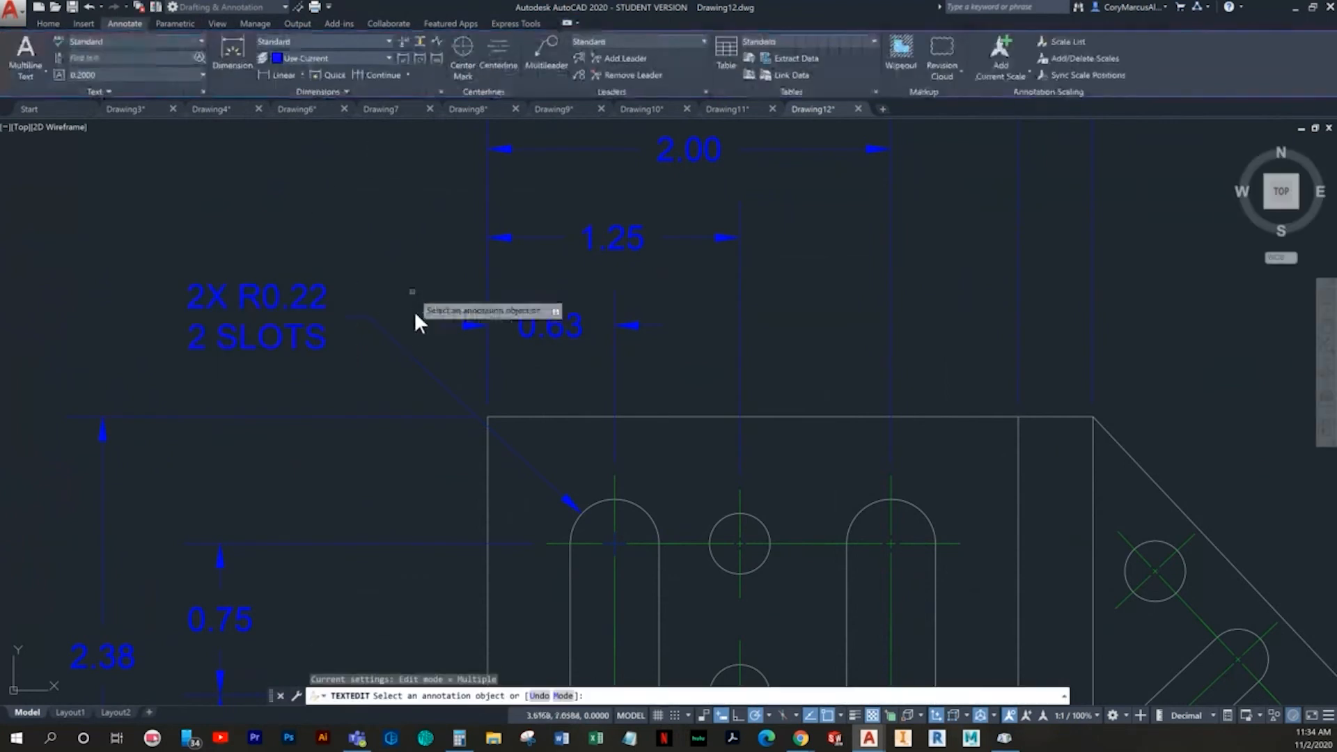
key(Escape)
- Dimension the width of the left vertical slot between its two straight sides, placing the dimension below the view
scroll(304, 339, down, 3)
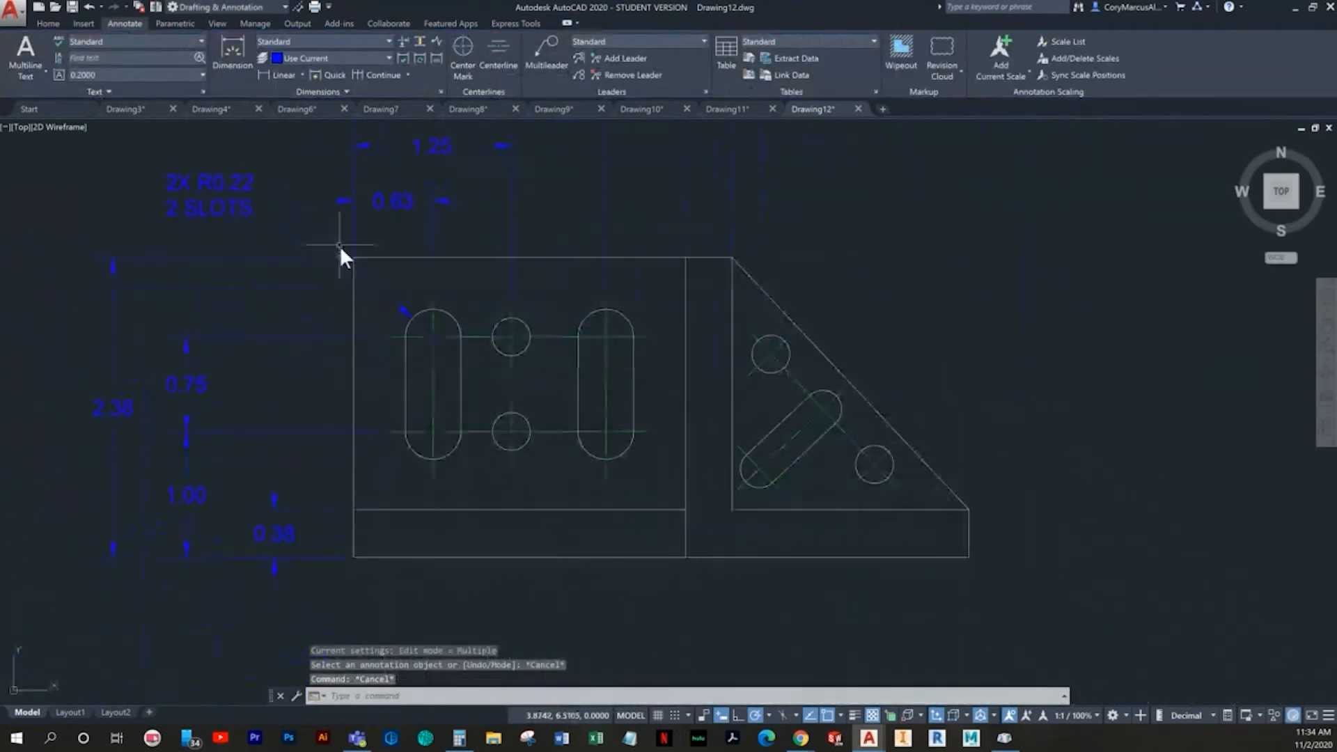
click(241, 69)
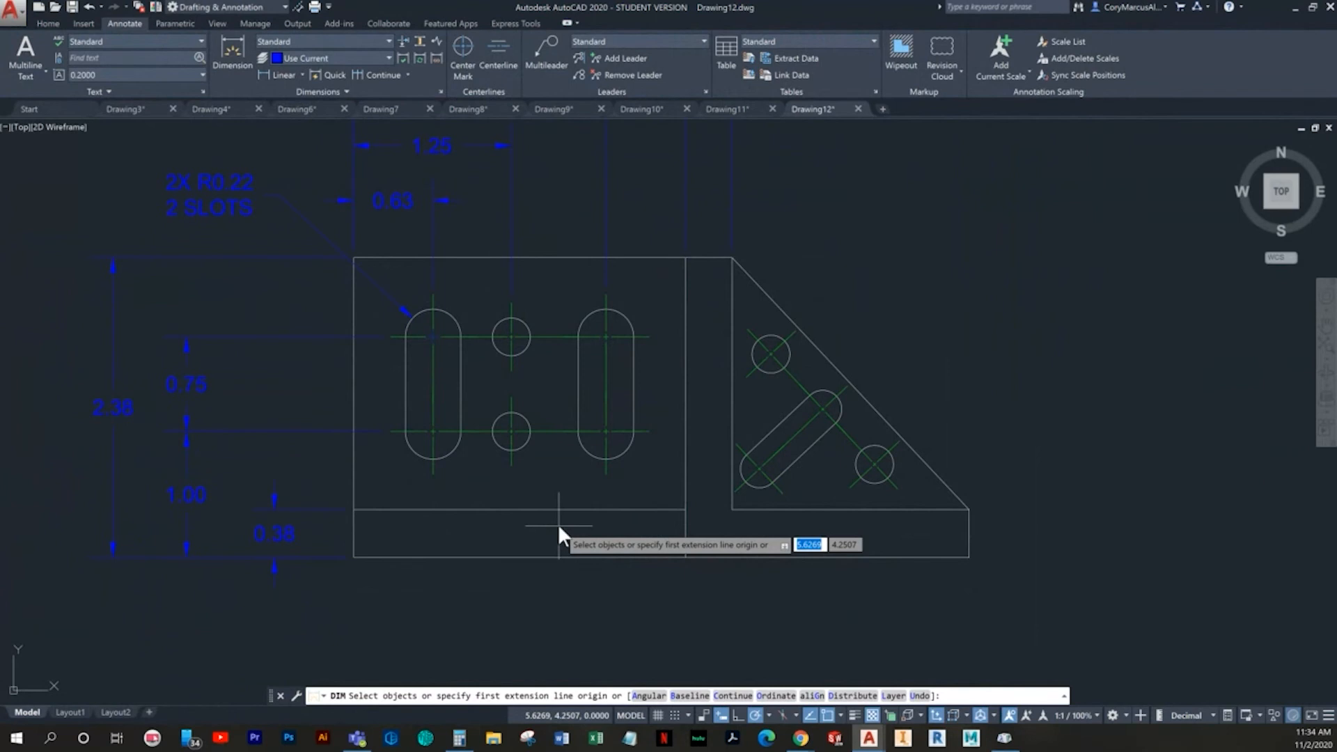
scroll(557, 523, up, 2)
scroll(515, 439, up, 4)
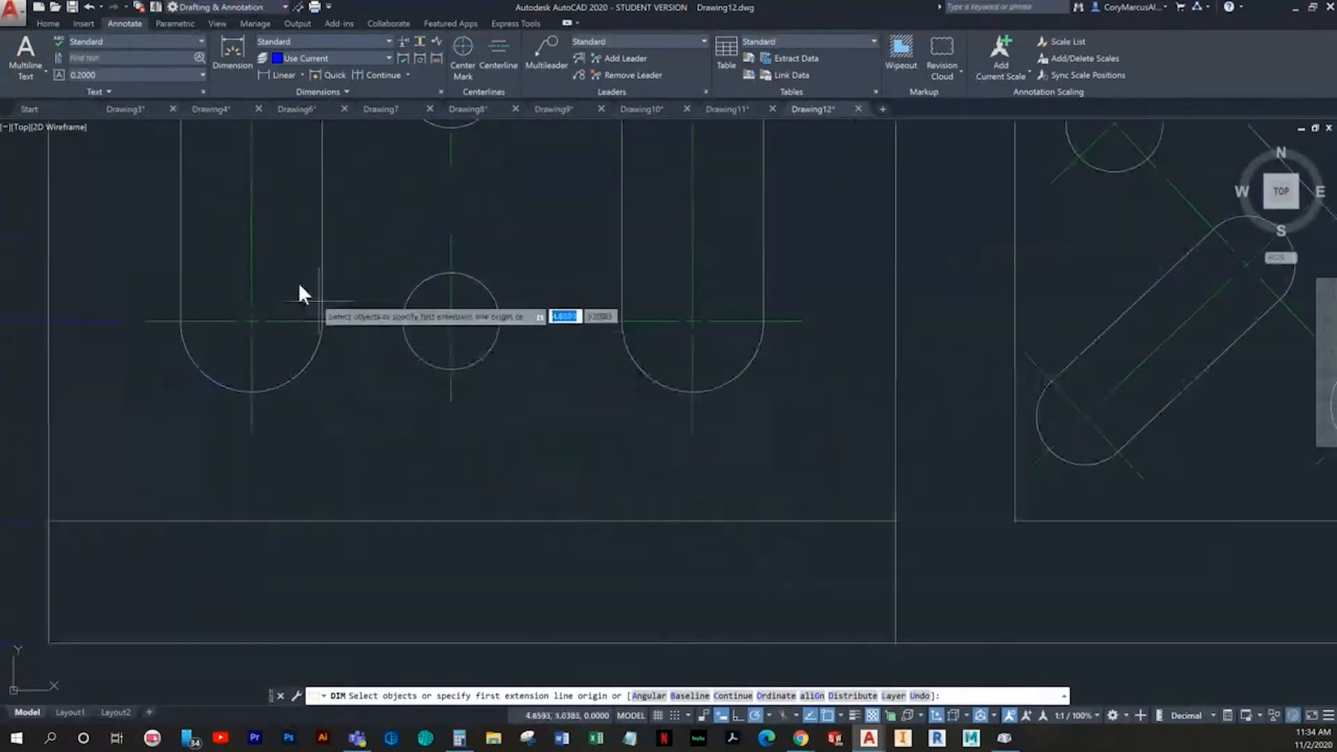
click(181, 253)
click(322, 244)
scroll(293, 426, down, 2)
click(345, 491)
key(Escape)
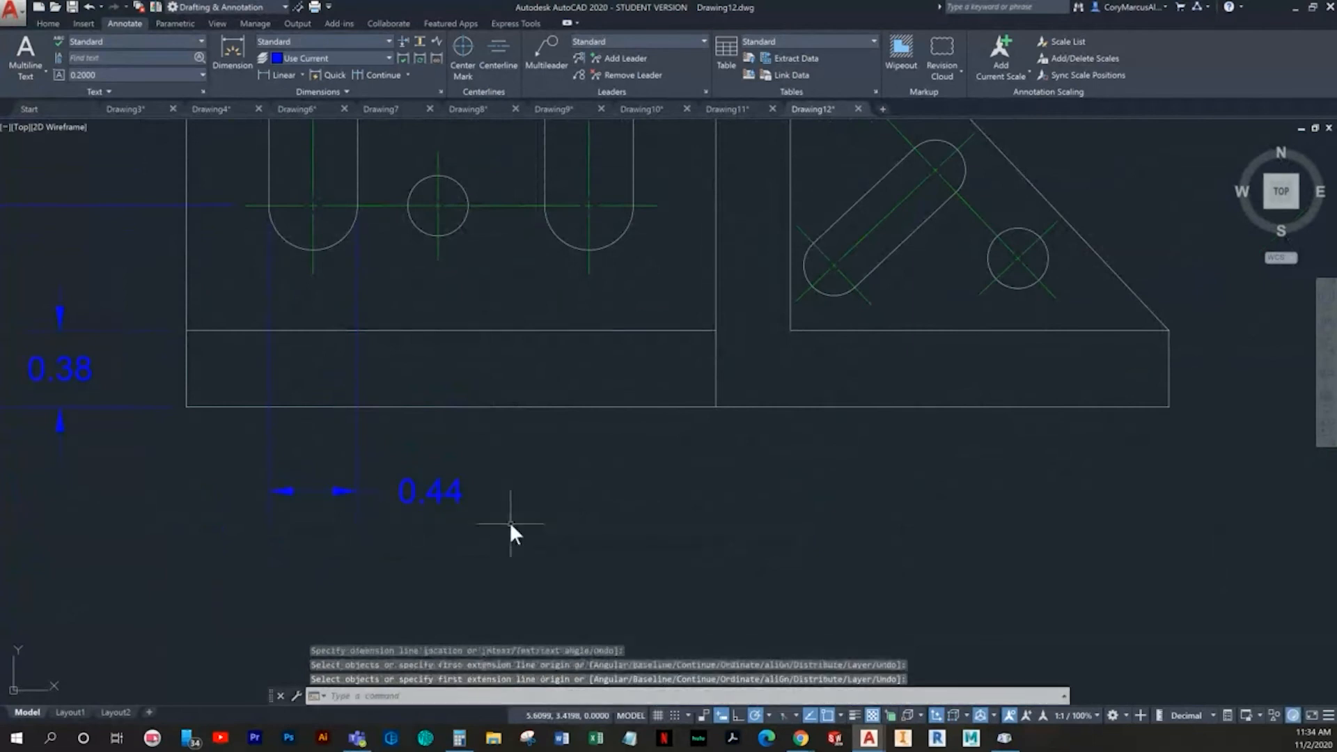
- Add an aligned dimension along the sloped edge from its upper corner to the upper hole's centerline, outside the triangular part
scroll(510, 524, down, 5)
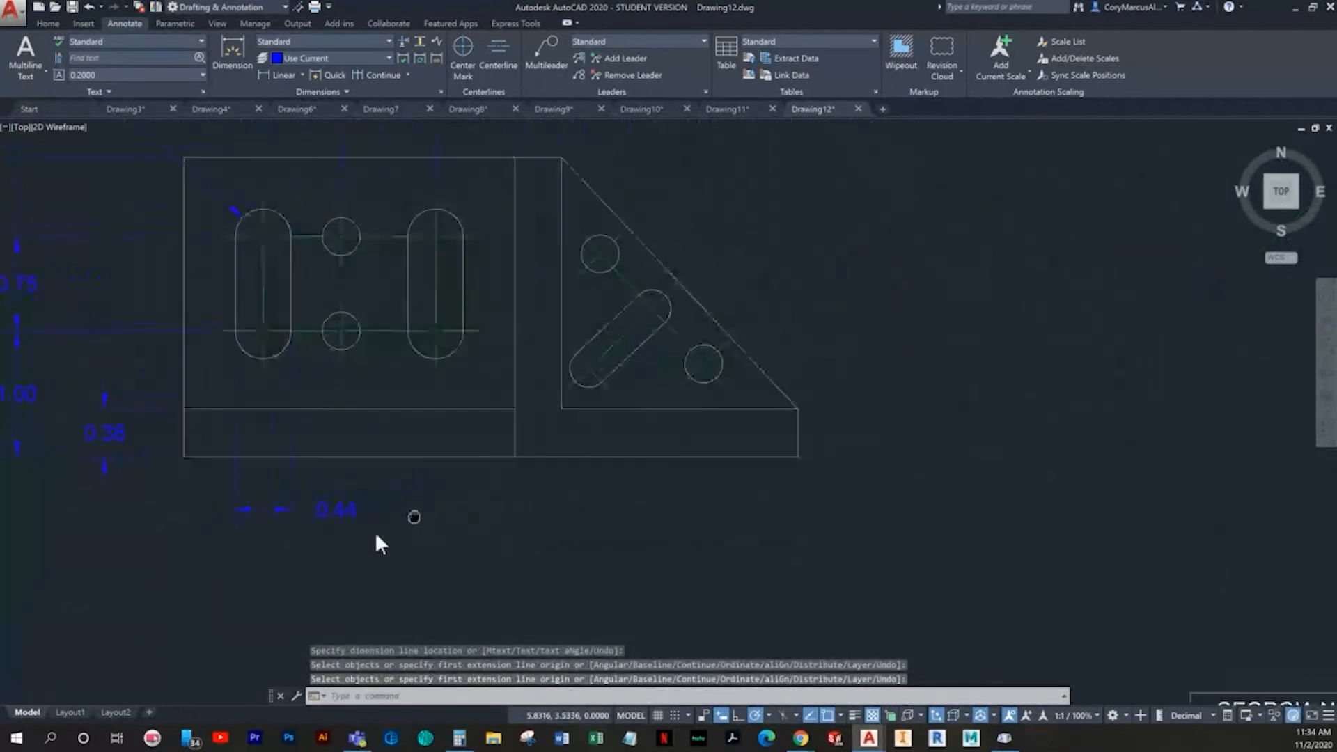
middle_drag(539, 518, 511, 423)
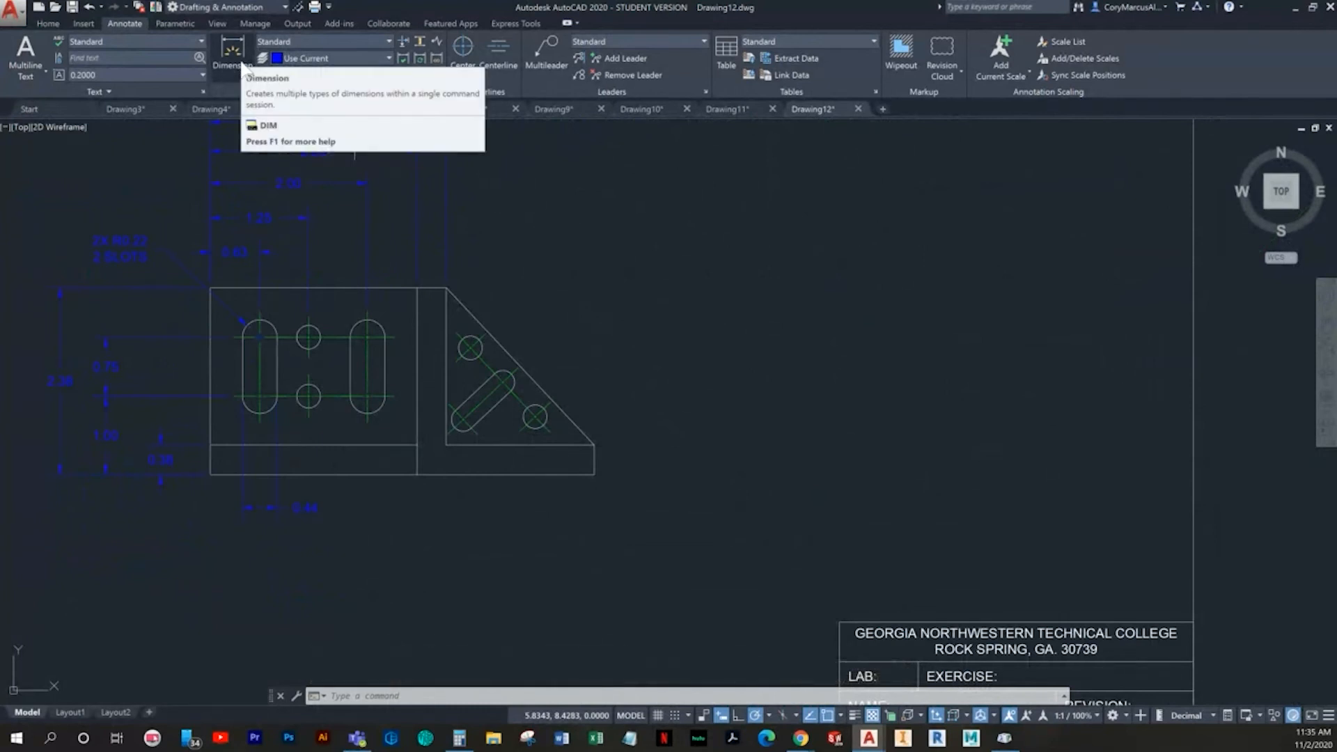
scroll(522, 385, up, 3)
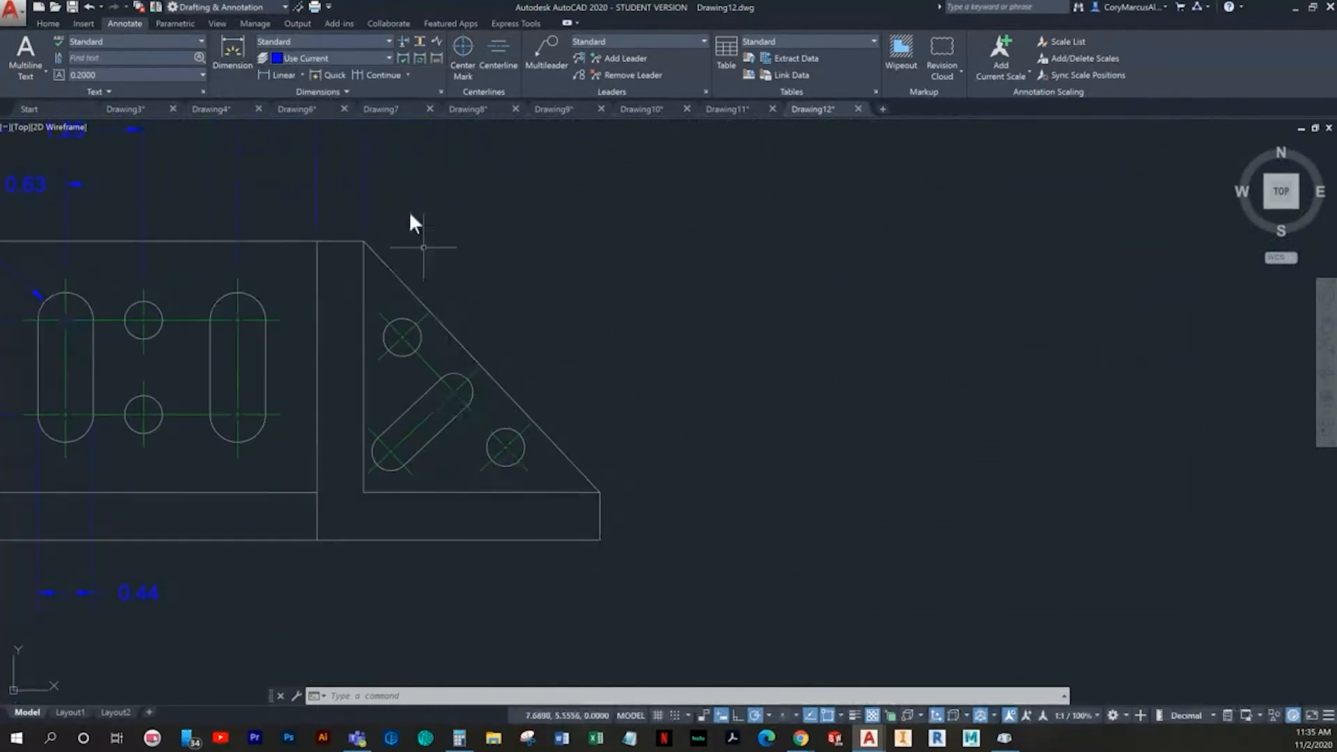
click(48, 24)
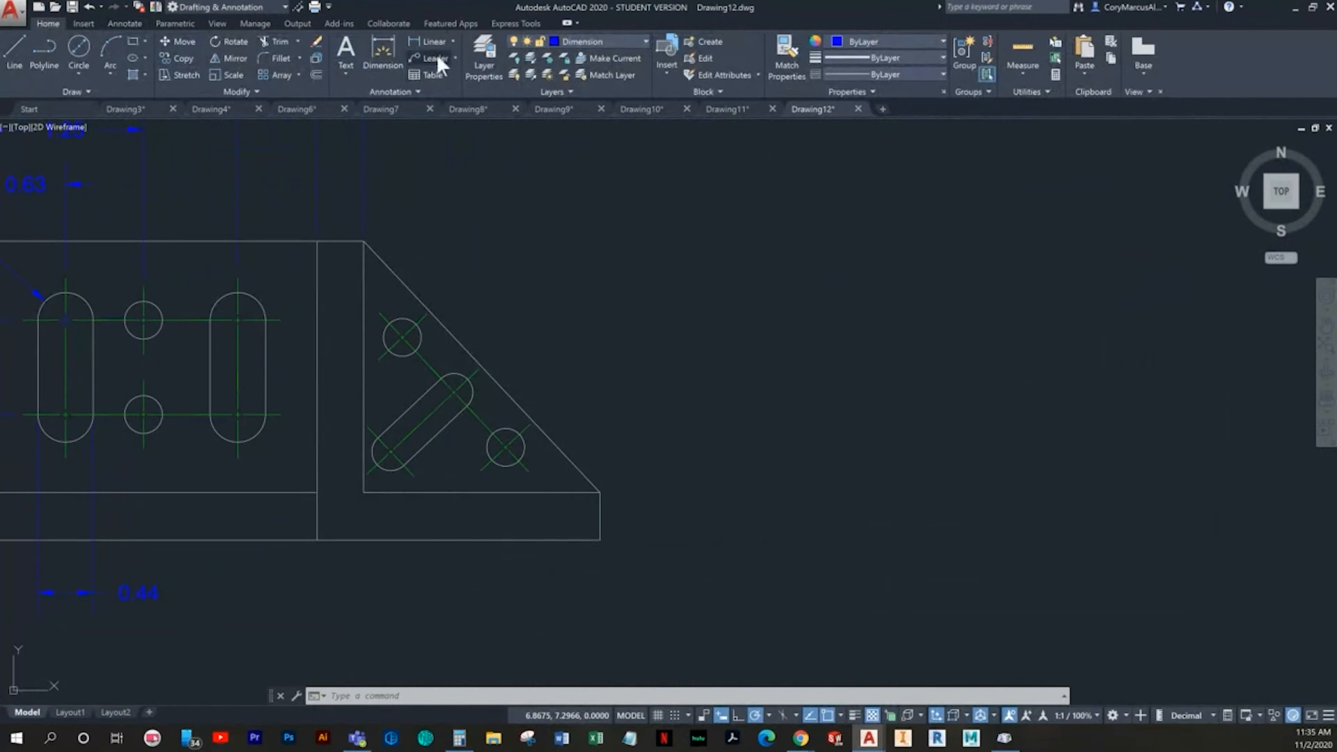
click(453, 41)
click(431, 119)
middle_drag(597, 428, 496, 426)
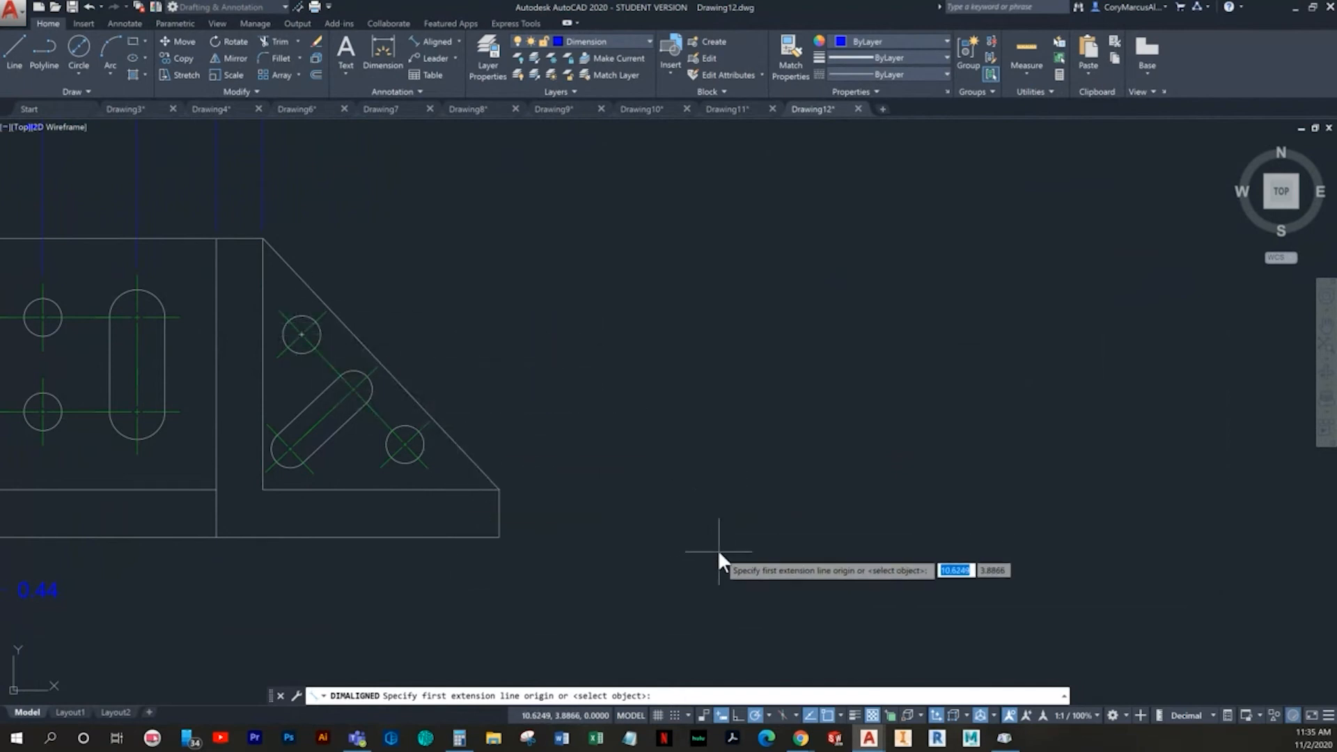
middle_drag(717, 549, 706, 582)
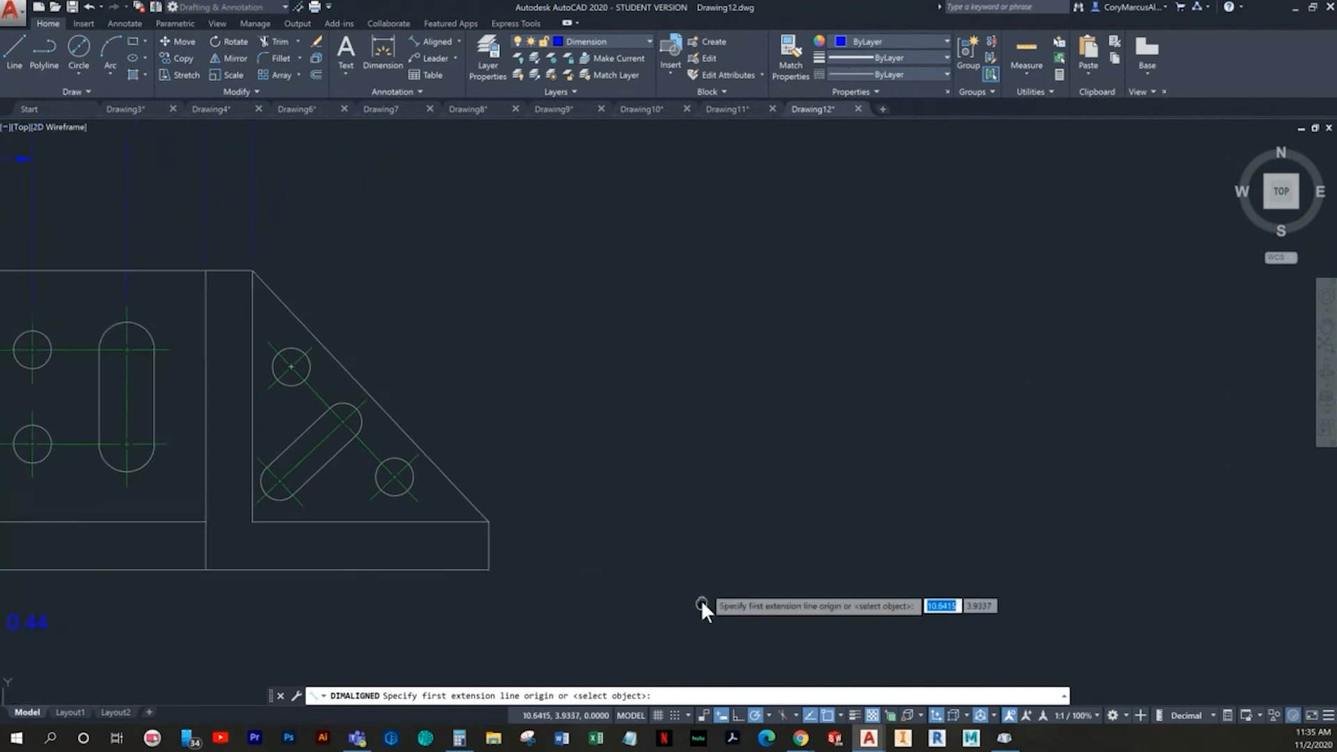
click(251, 270)
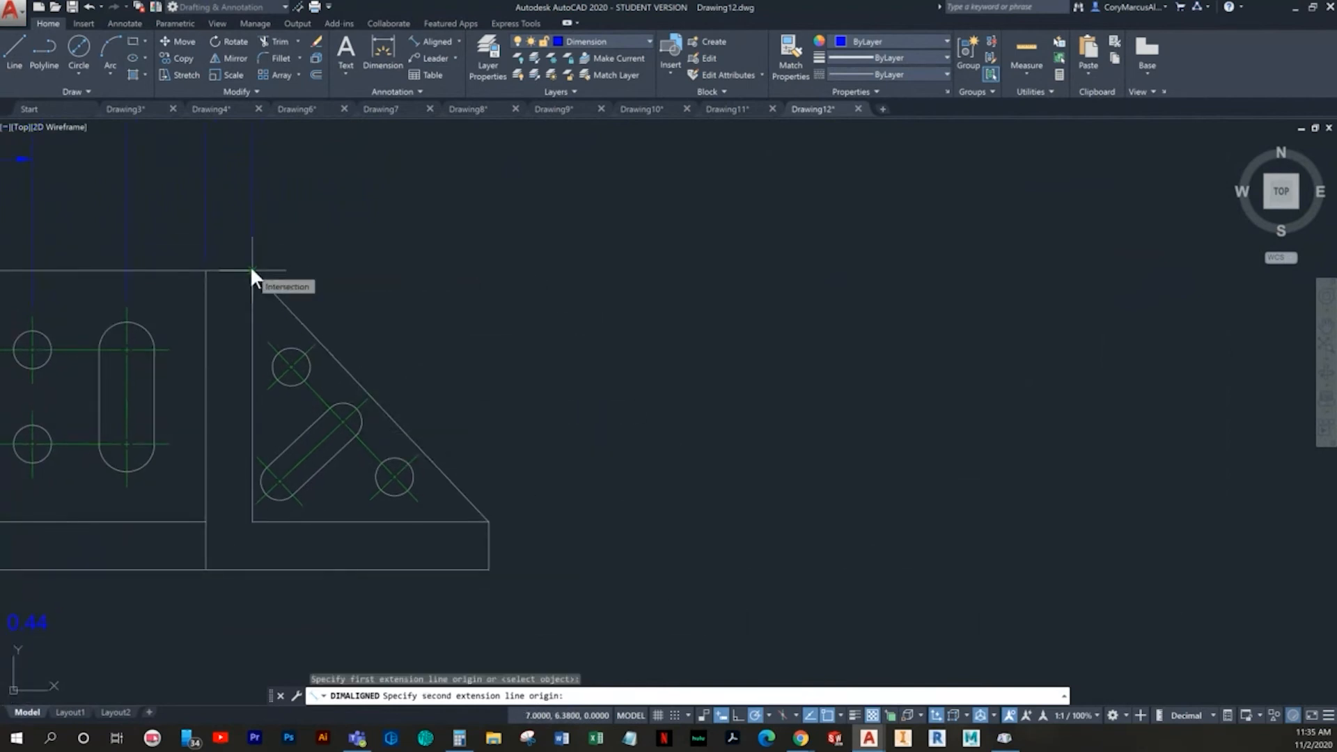
key(Escape)
scroll(281, 331, up, 2)
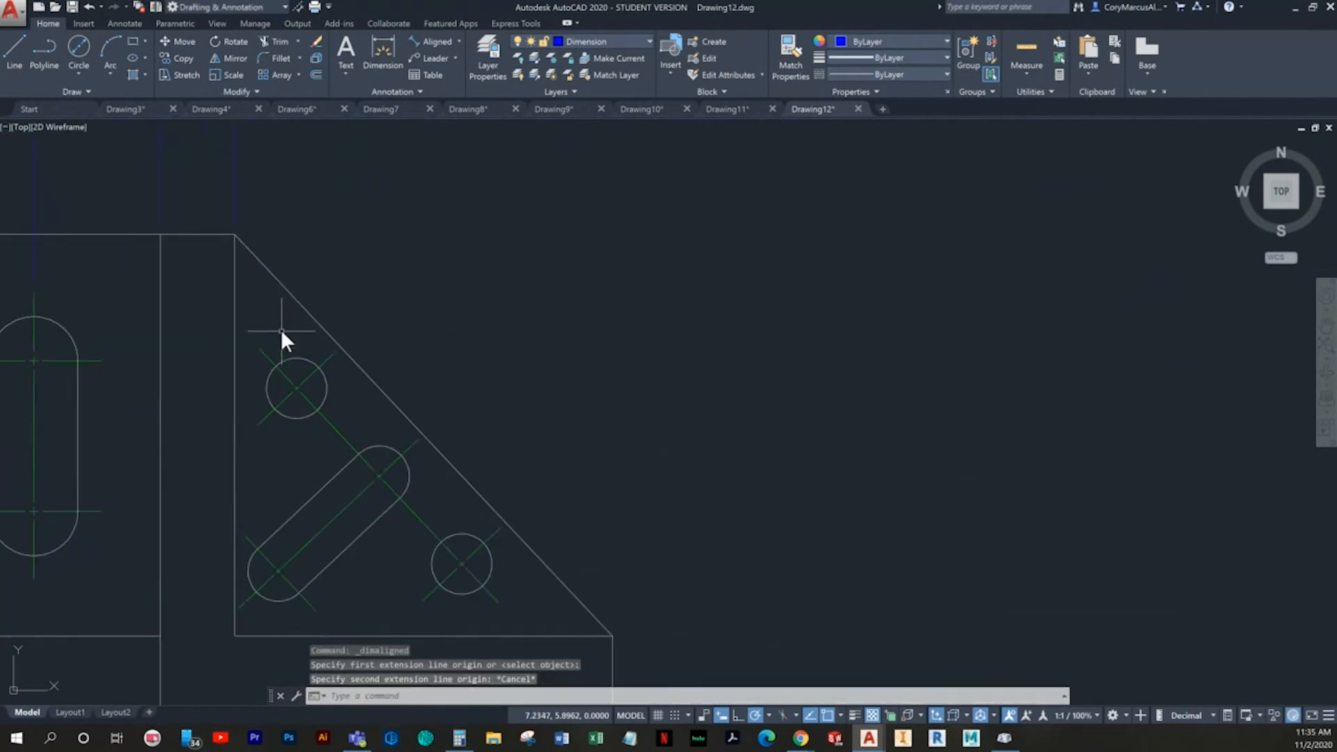
scroll(281, 328, up, 2)
key(Return)
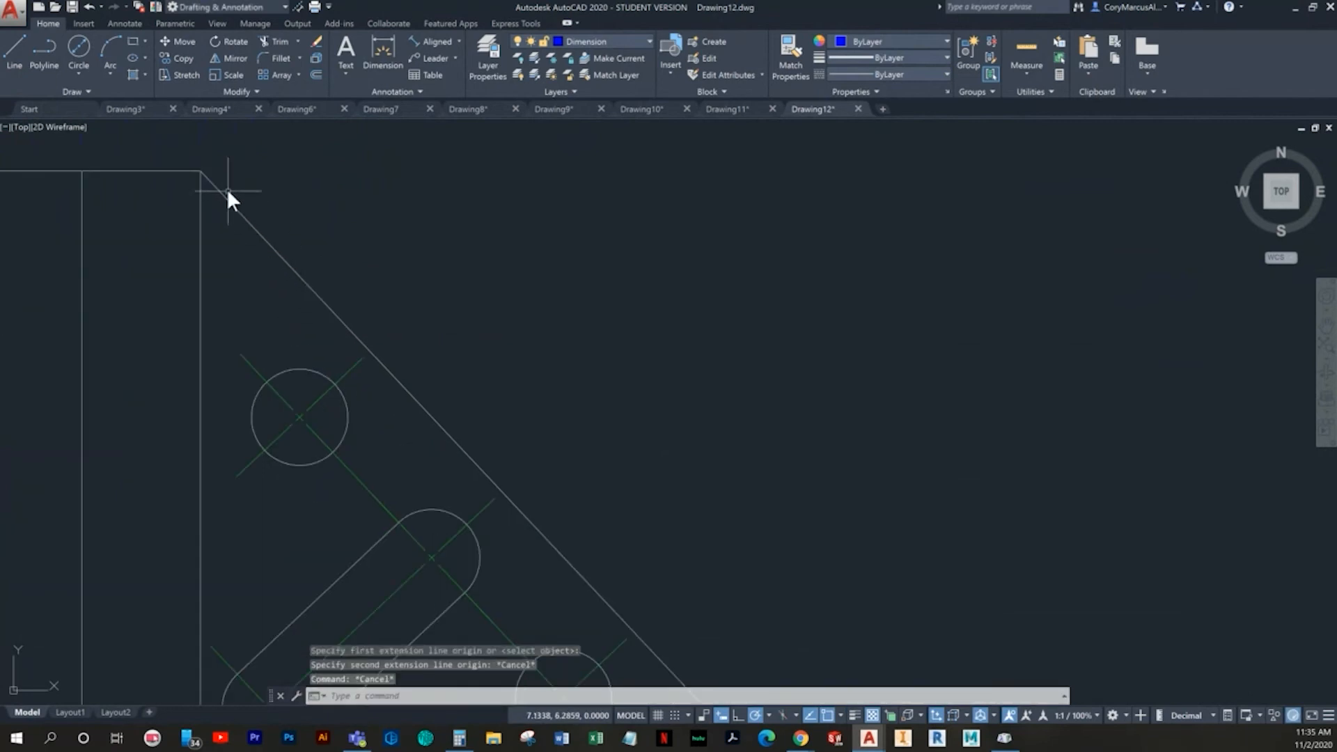
click(200, 171)
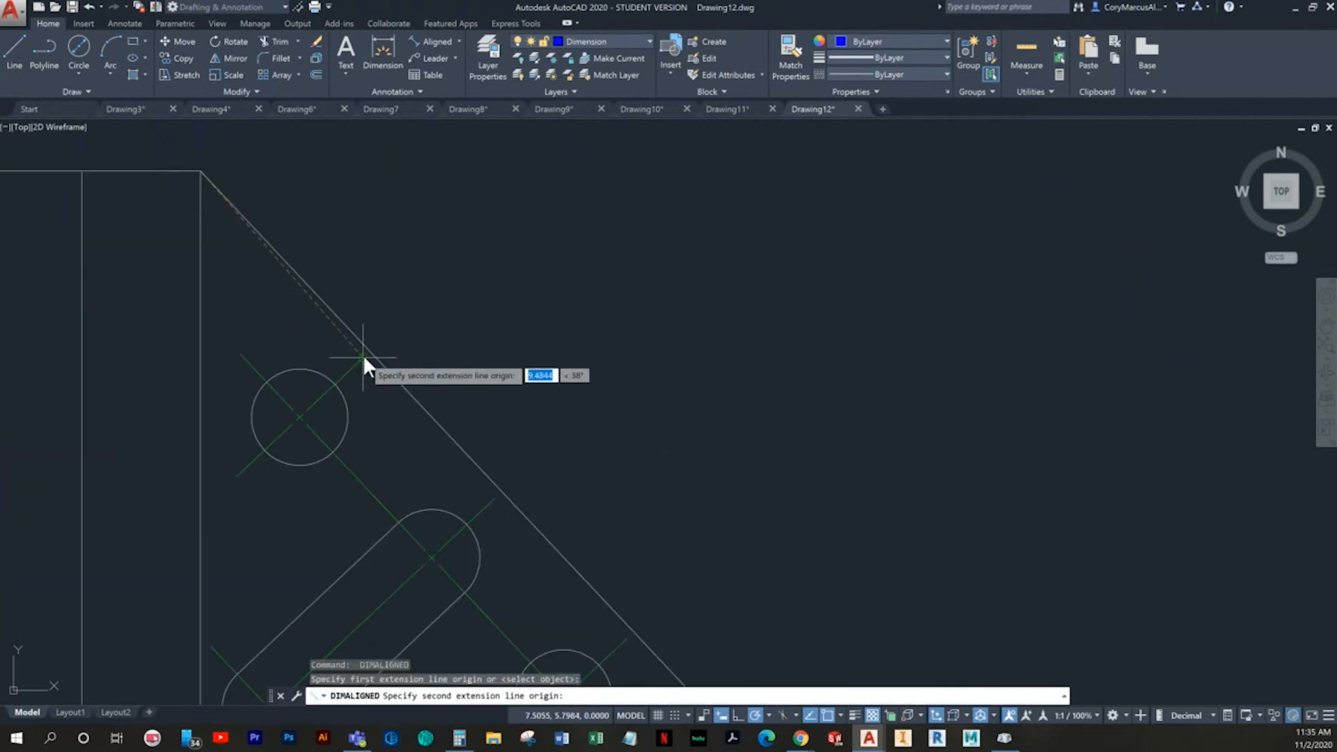
click(370, 349)
scroll(411, 320, down, 4)
click(435, 329)
- Add an aligned dimension from the sloped edge's upper corner to the angled slot's centerline, outside the upper hole's aligned dimension
key(Return)
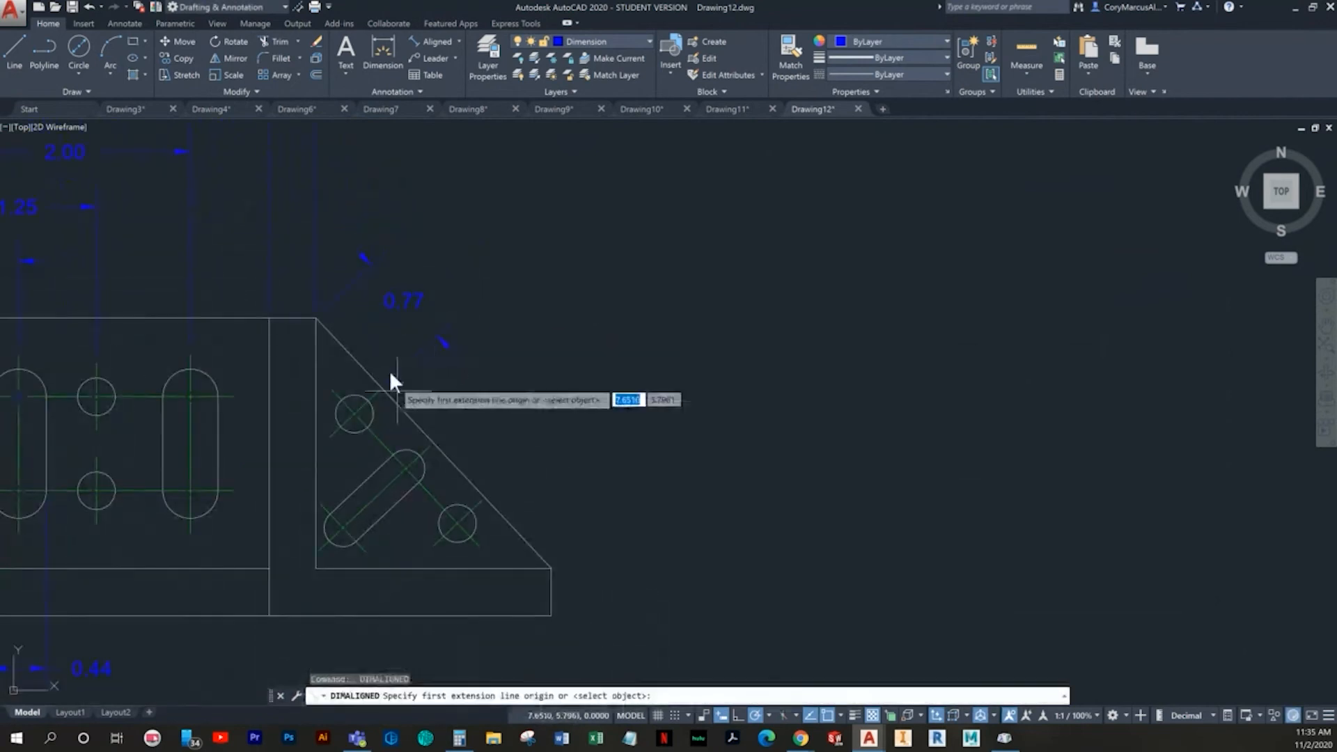
click(315, 321)
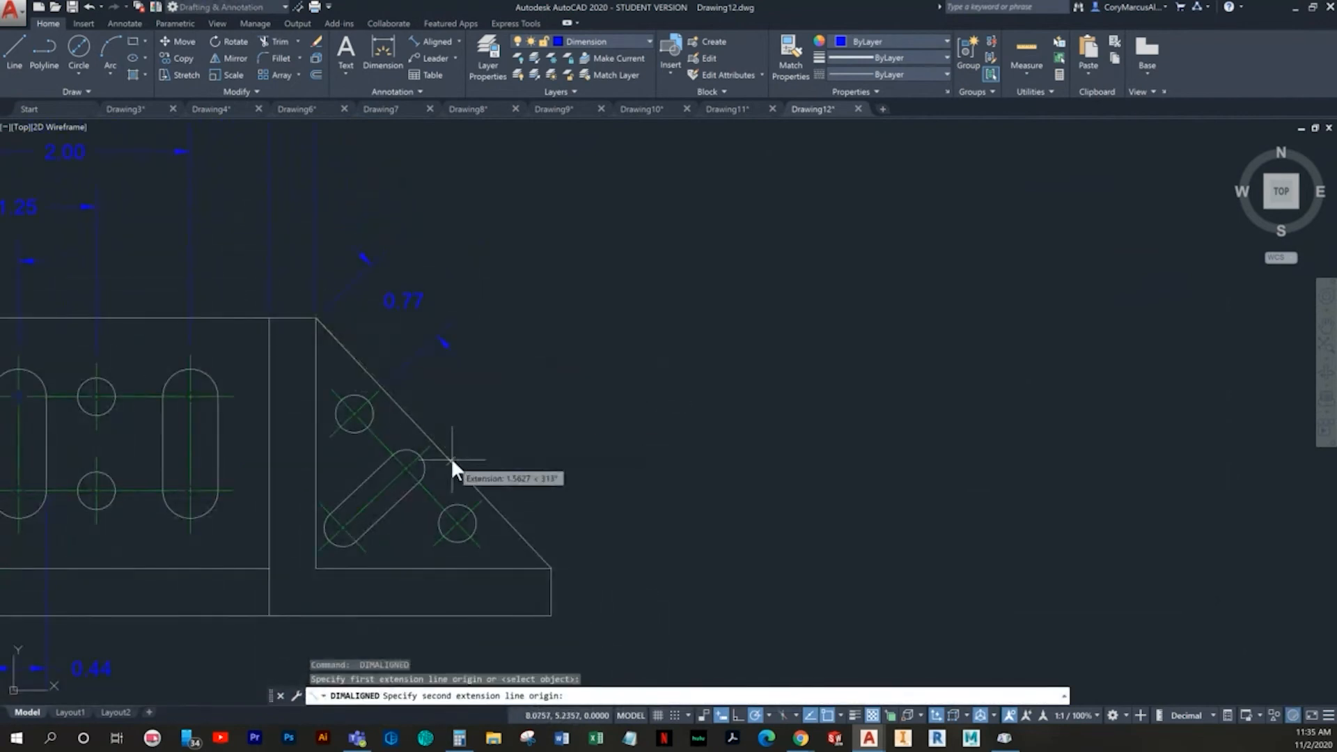
scroll(434, 449, up, 4)
scroll(432, 444, up, 4)
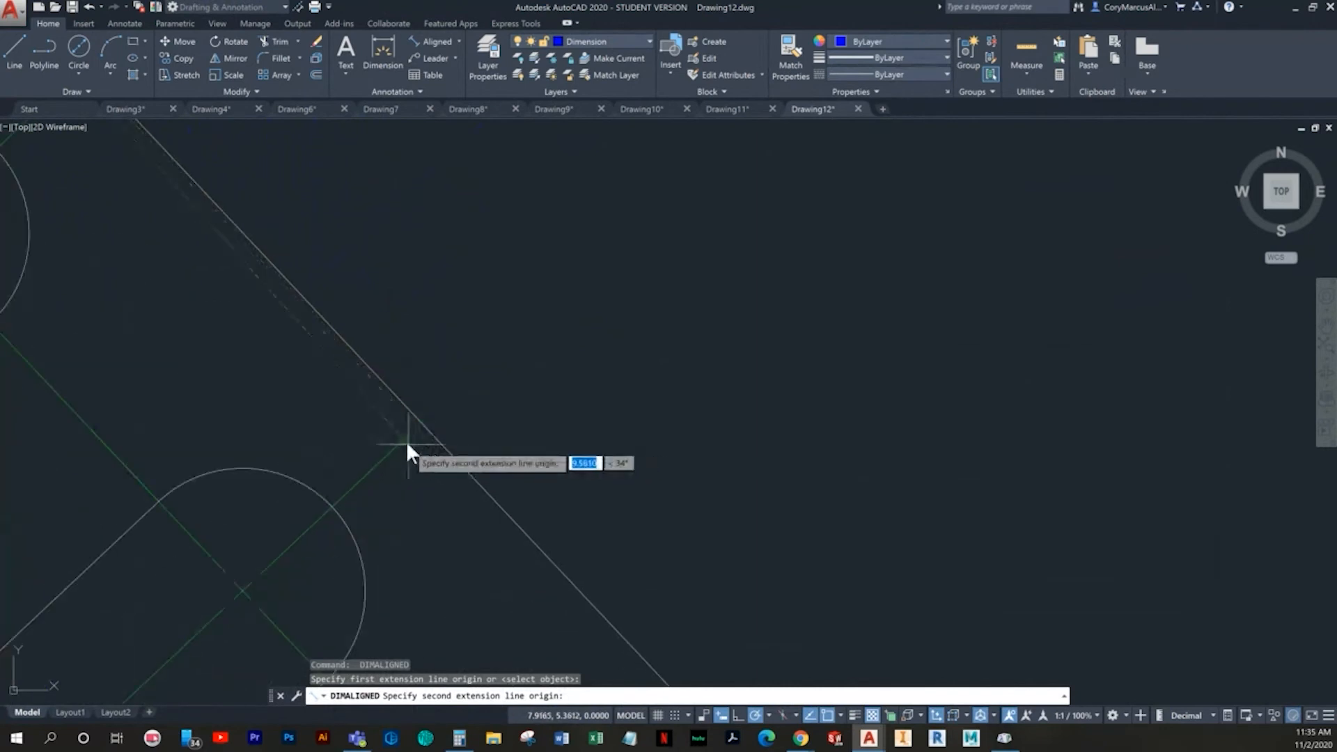
click(421, 422)
scroll(421, 417, down, 6)
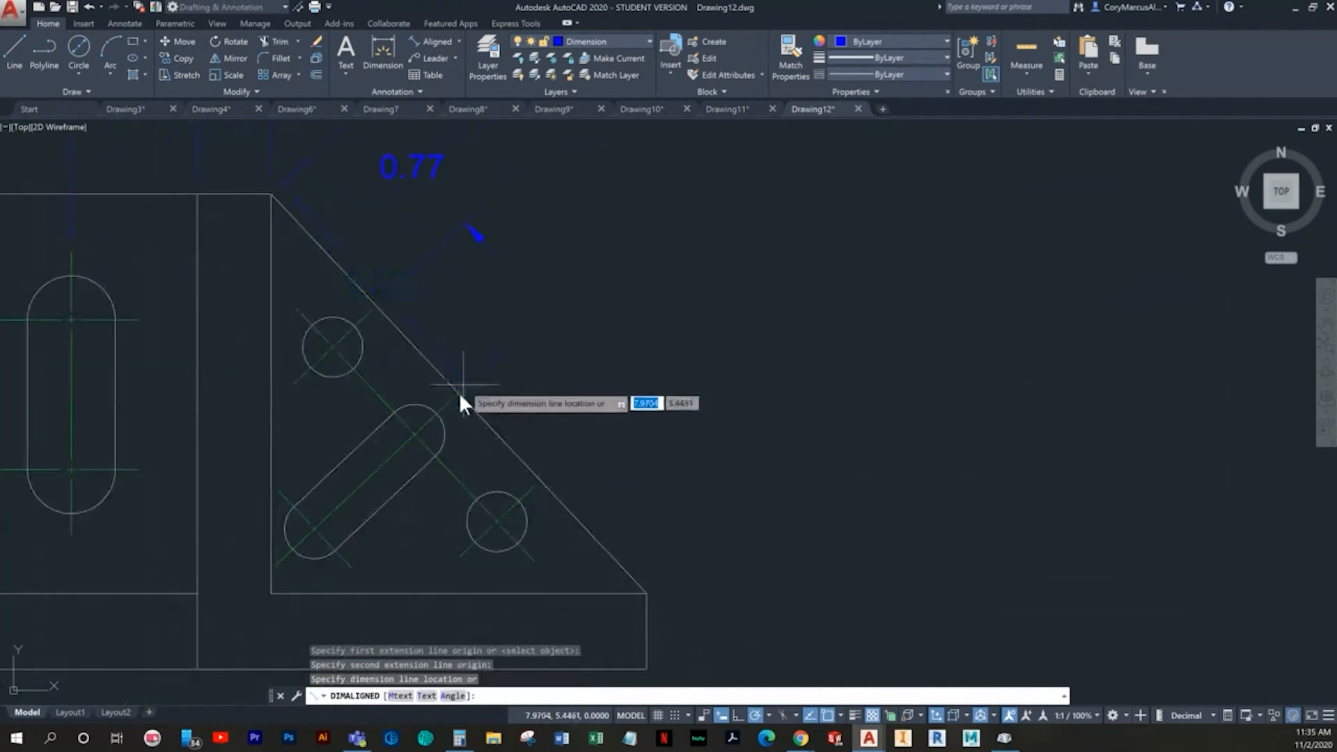
click(577, 319)
key(Return)
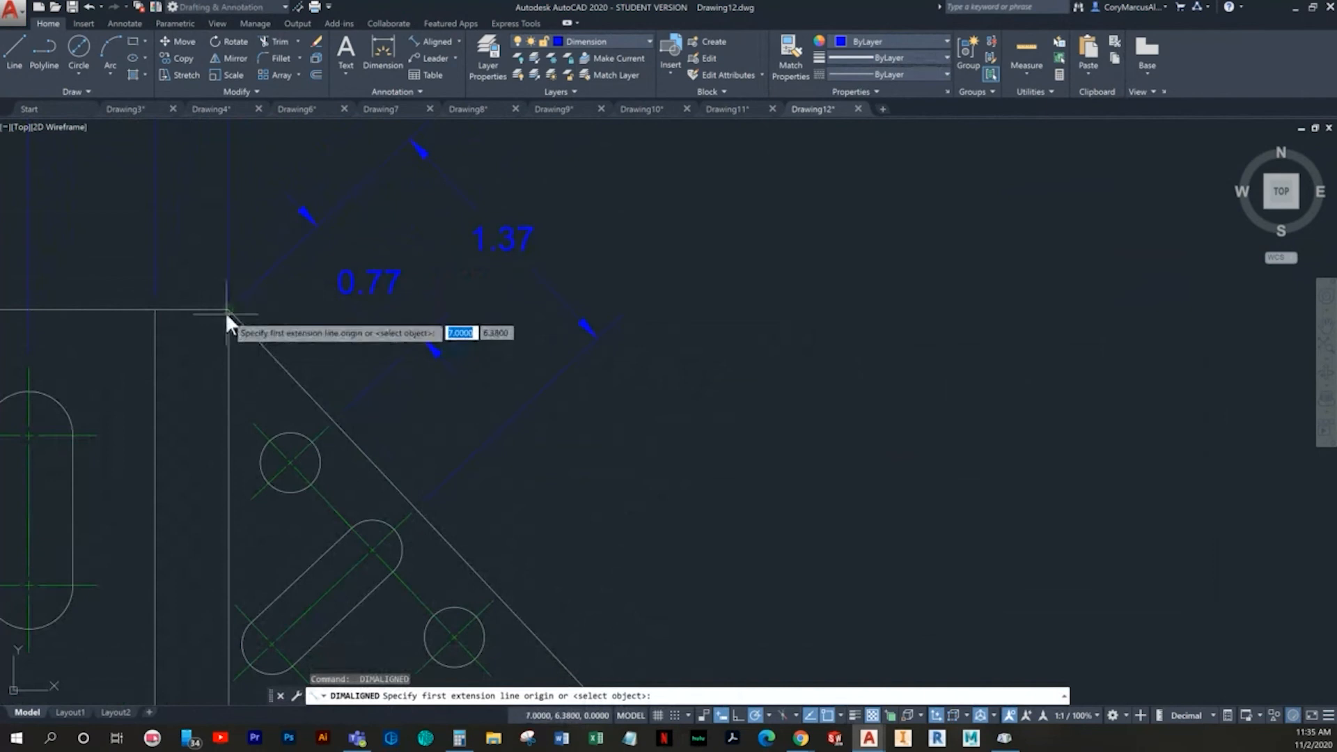
- Add an aligned dimension from the sloped edge's upper corner to the lower hole's centerline, outside the angled slot's aligned dimension
middle_drag(511, 514, 329, 306)
scroll(314, 348, up, 4)
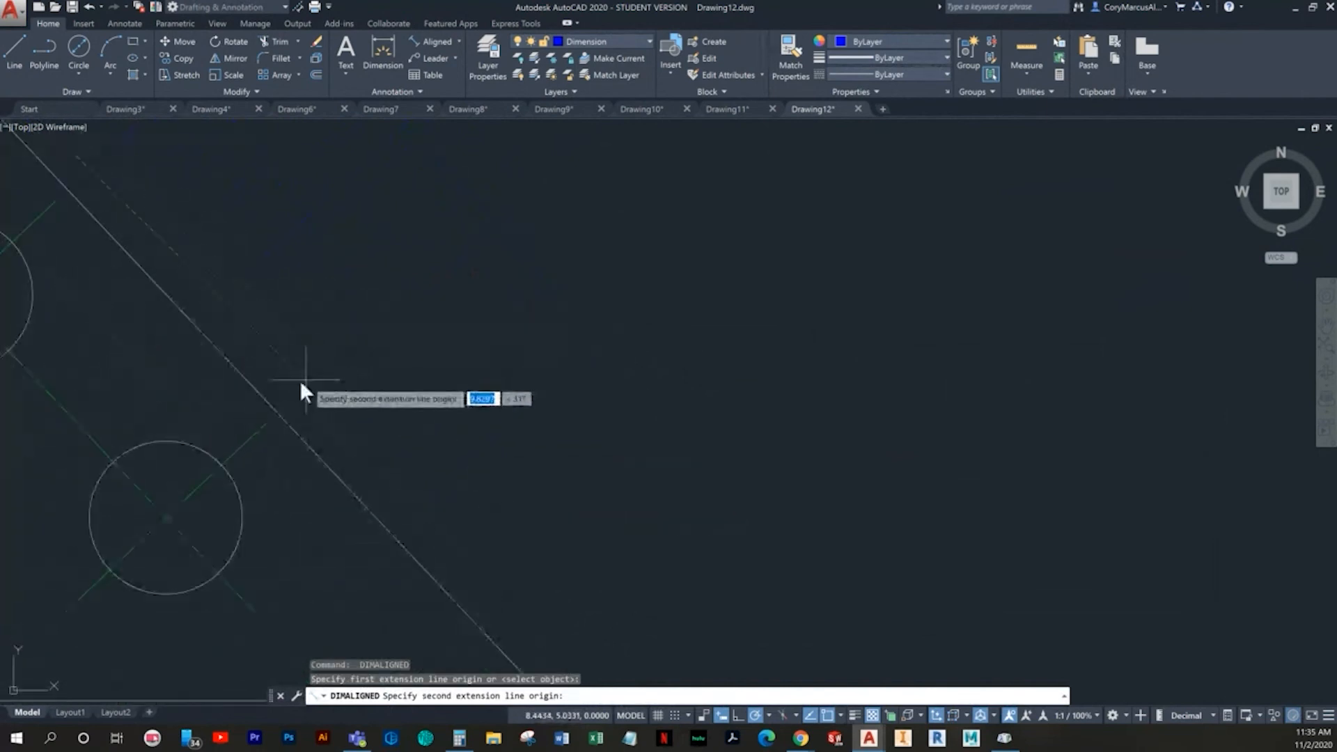
click(266, 423)
scroll(338, 558, down, 4)
middle_drag(338, 559, 342, 596)
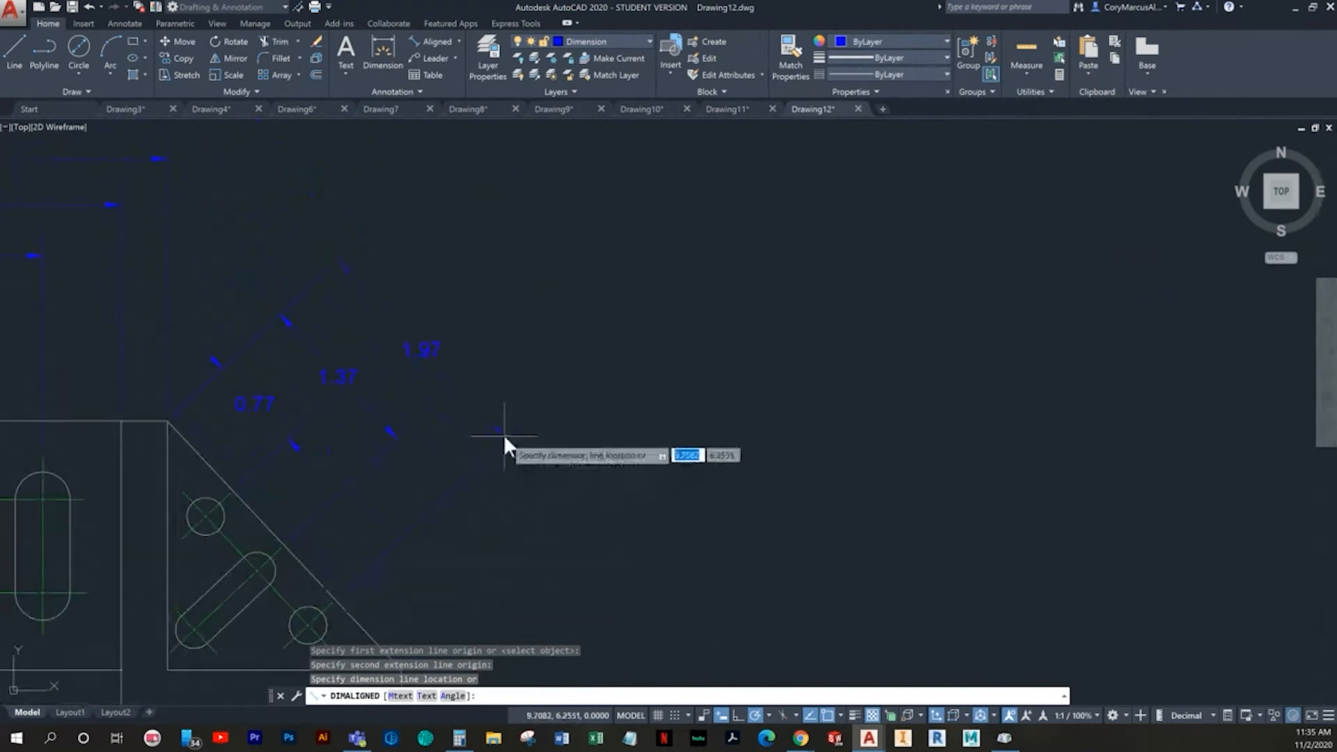
click(490, 437)
middle_drag(421, 465, 480, 455)
key(Escape)
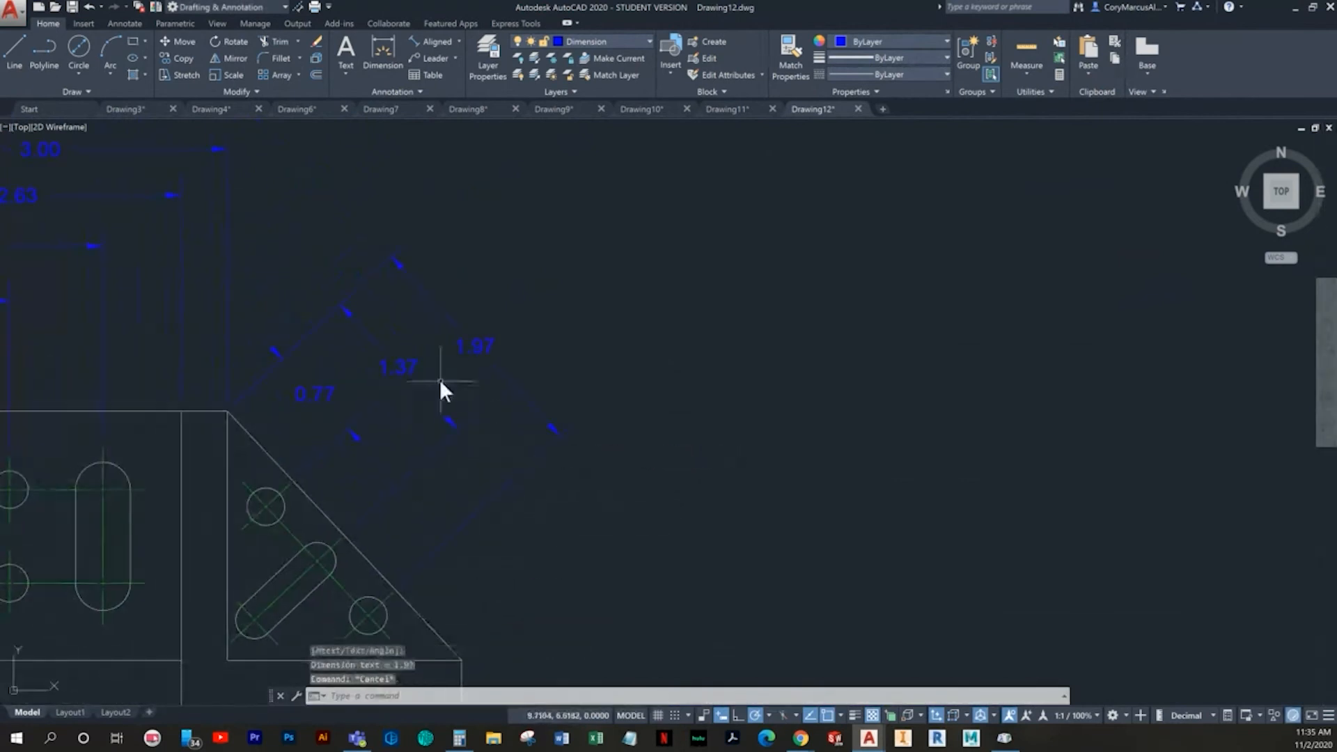
- Move the upper hole's aligned dimension slightly farther out from the sloped edge
click(331, 396)
click(303, 377)
click(317, 392)
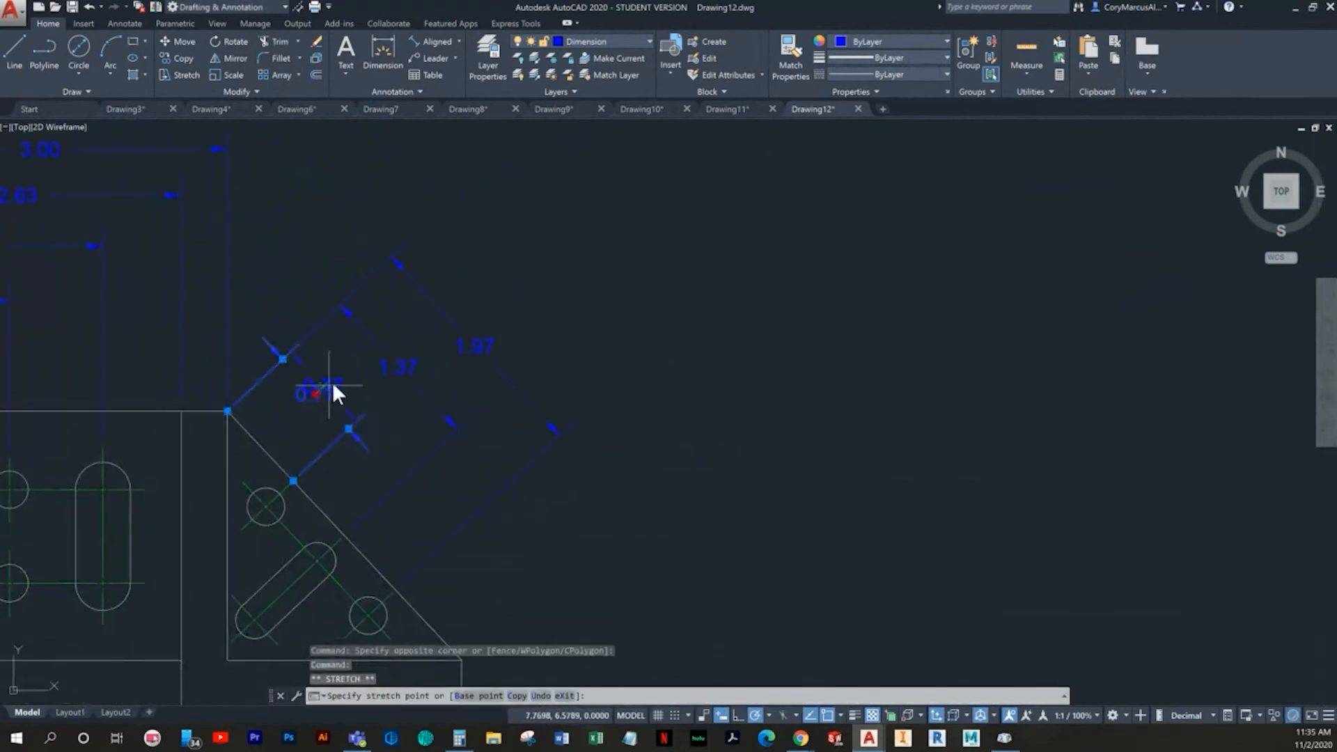
click(336, 374)
key(Escape)
- Move the angled slot's aligned dimension outward to space it evenly between the two hole dimensions along the sloped edge
middle_drag(558, 423, 599, 355)
click(564, 272)
click(516, 279)
key(Escape)
click(482, 282)
click(444, 291)
click(440, 296)
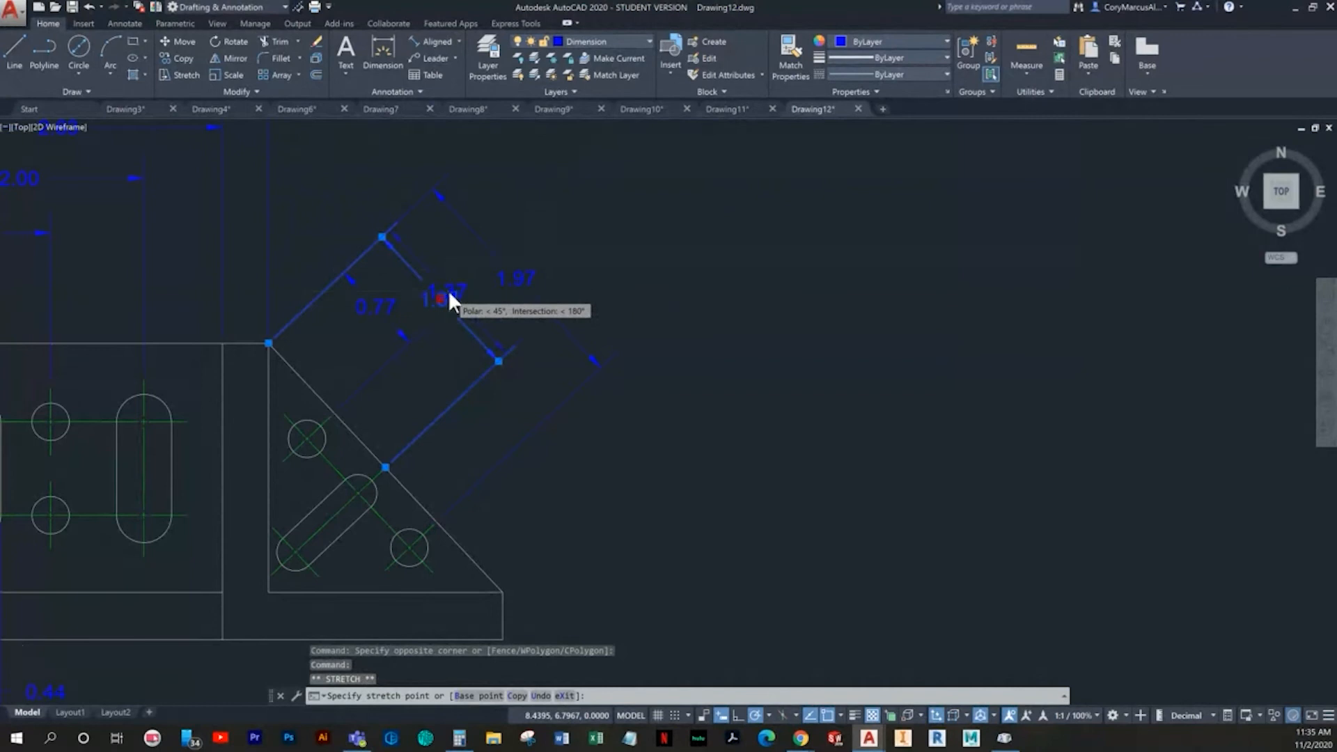
scroll(449, 291, up, 5)
click(442, 299)
key(Escape)
- Add an aligned dimension across the angled slot's width between its straight sides, placed outside the sloped edge
scroll(443, 347, down, 5)
scroll(418, 425, down, 2)
scroll(432, 447, up, 4)
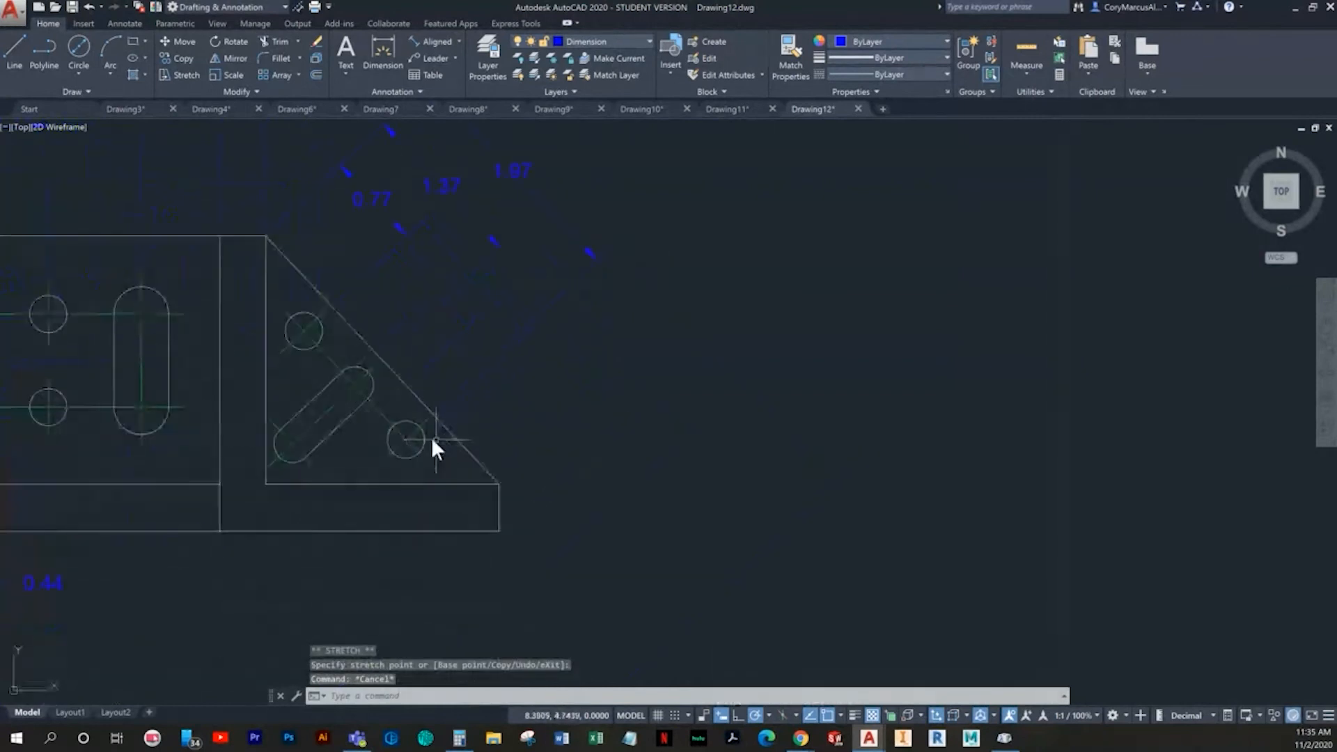
click(433, 43)
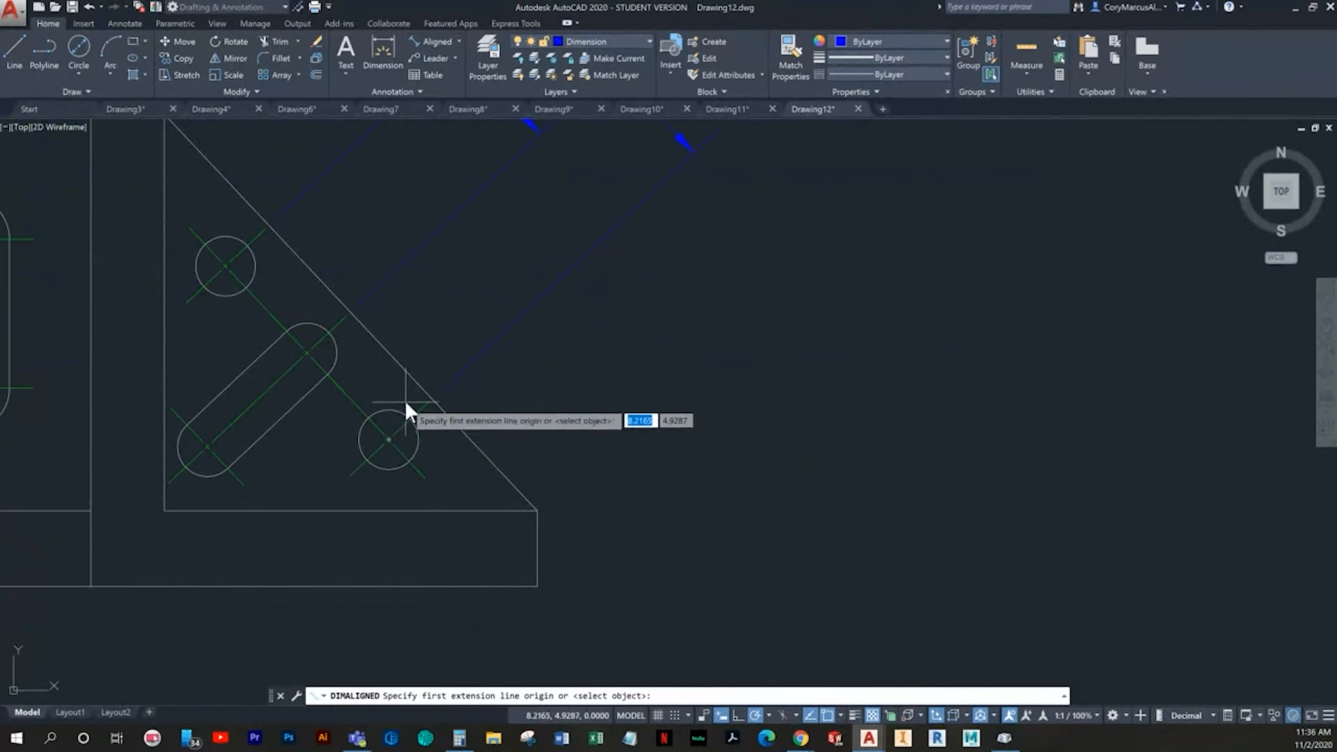
middle_drag(416, 503, 457, 522)
scroll(374, 334, up, 3)
scroll(337, 372, up, 5)
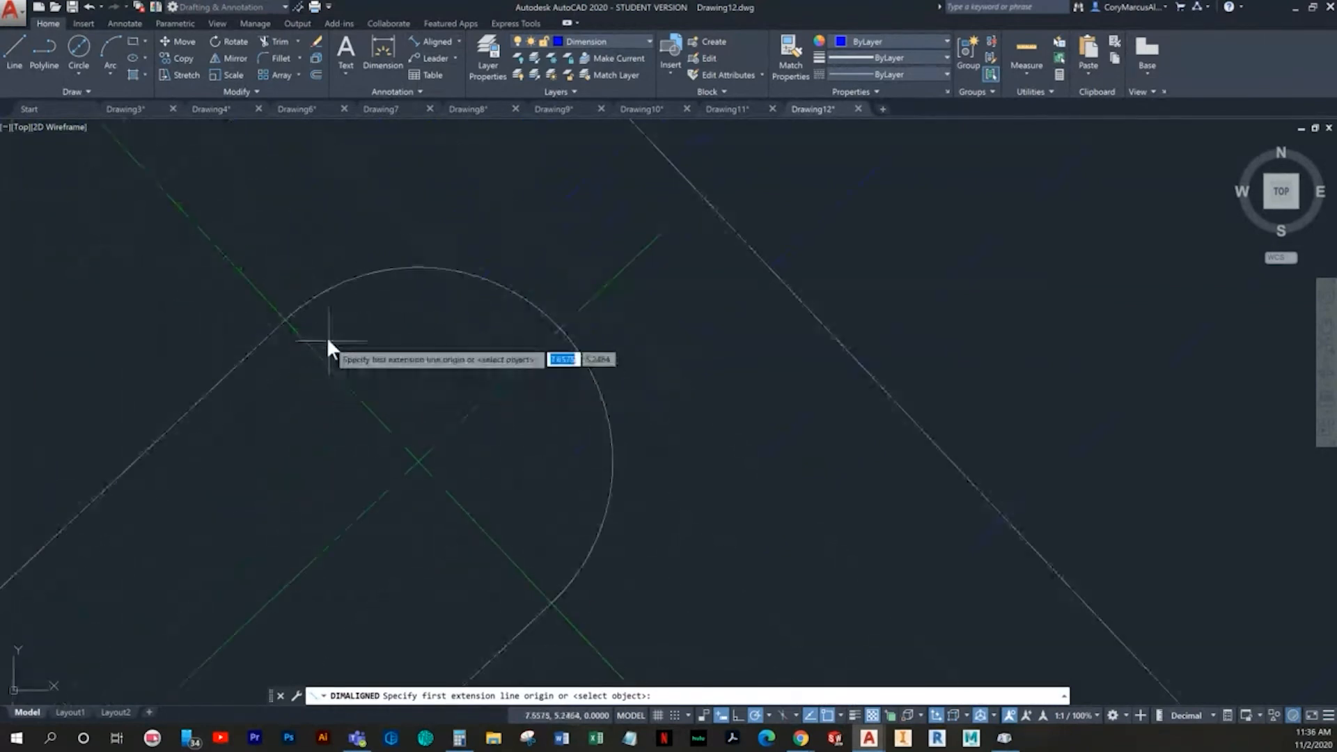
click(286, 321)
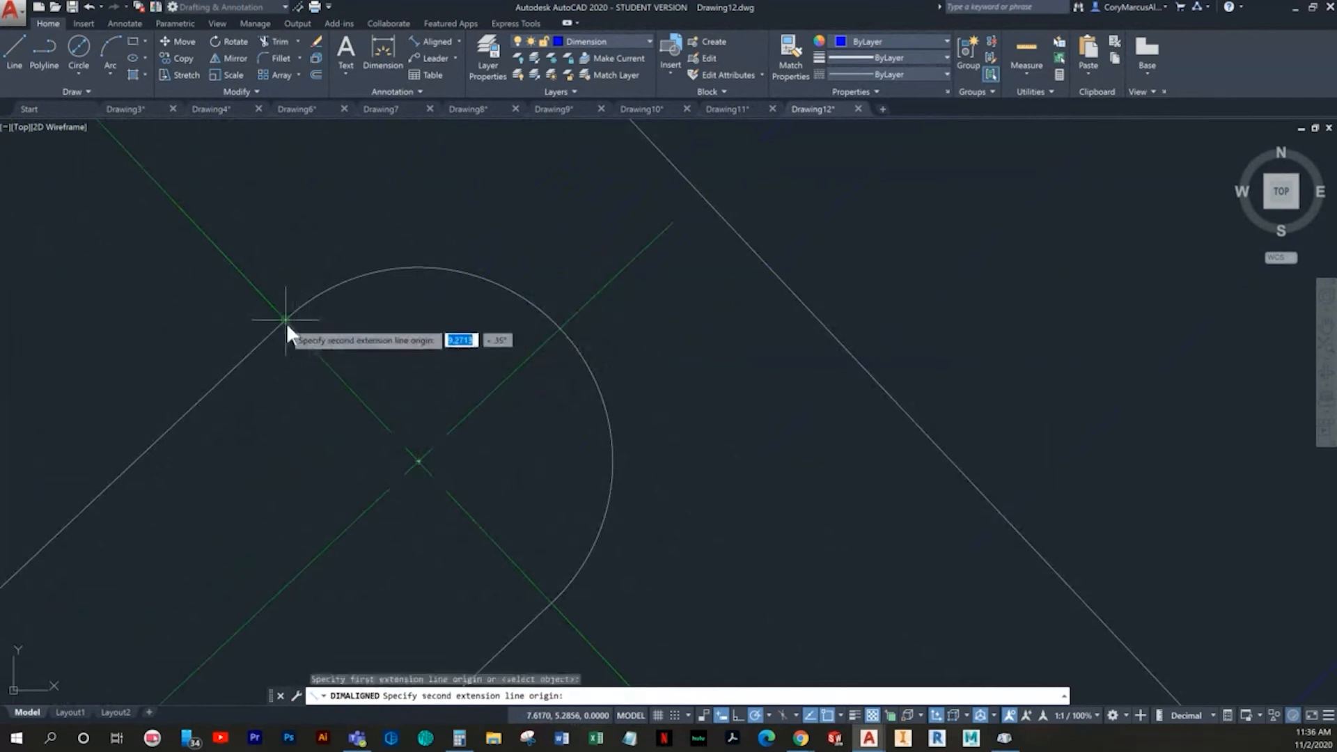
click(550, 603)
scroll(553, 595, down, 5)
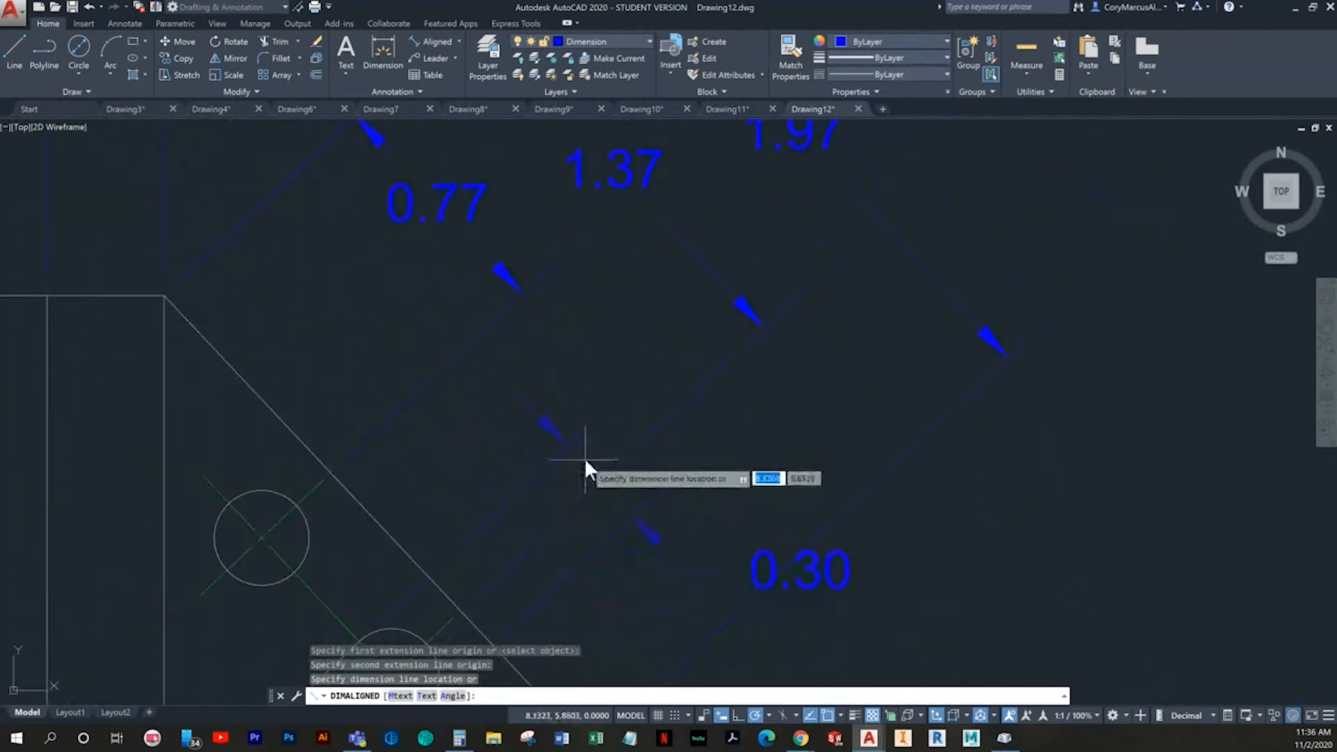
mouse_move(591, 442)
middle_down()
mouse_move(443, 384)
mouse_move(450, 335)
middle_up()
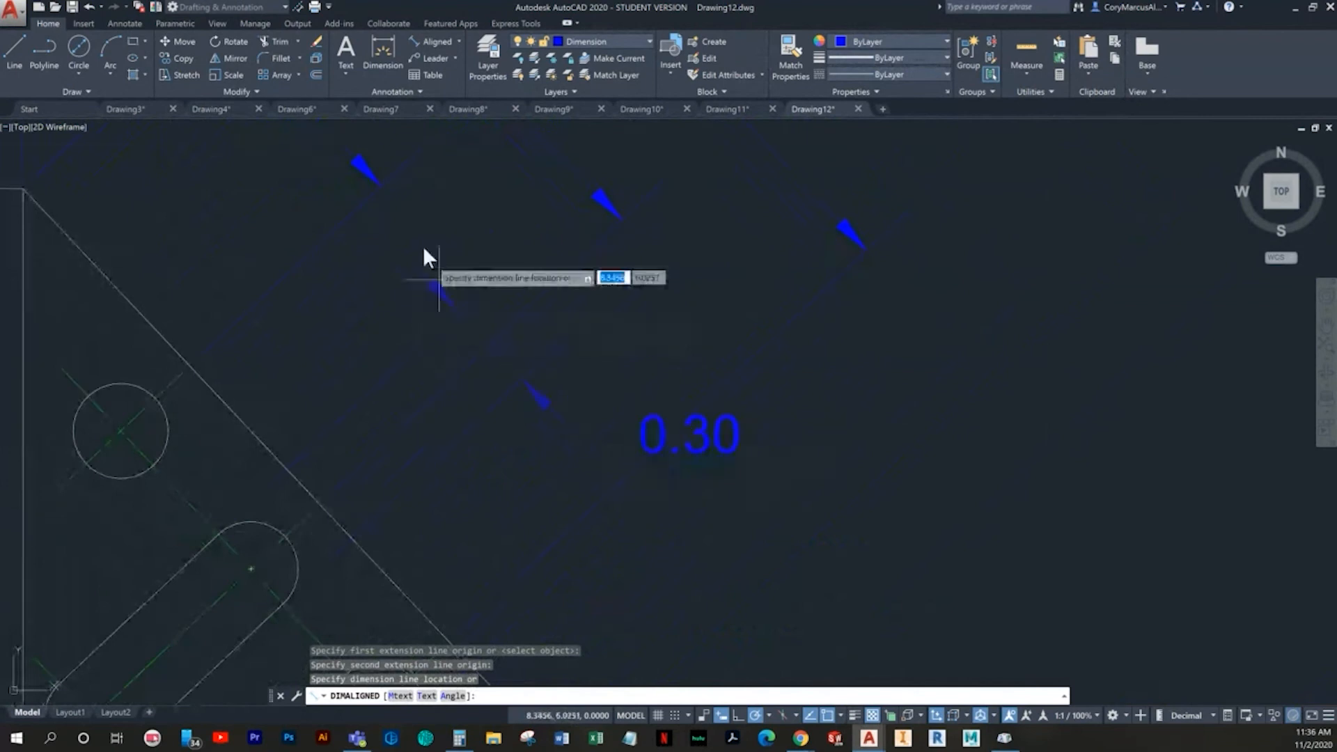
click(383, 188)
key(Escape)
key(Escape)
- Move the angled slot's width dimension text farther out, diagonally away from its arrows
scroll(745, 472, down, 4)
scroll(722, 473, up, 4)
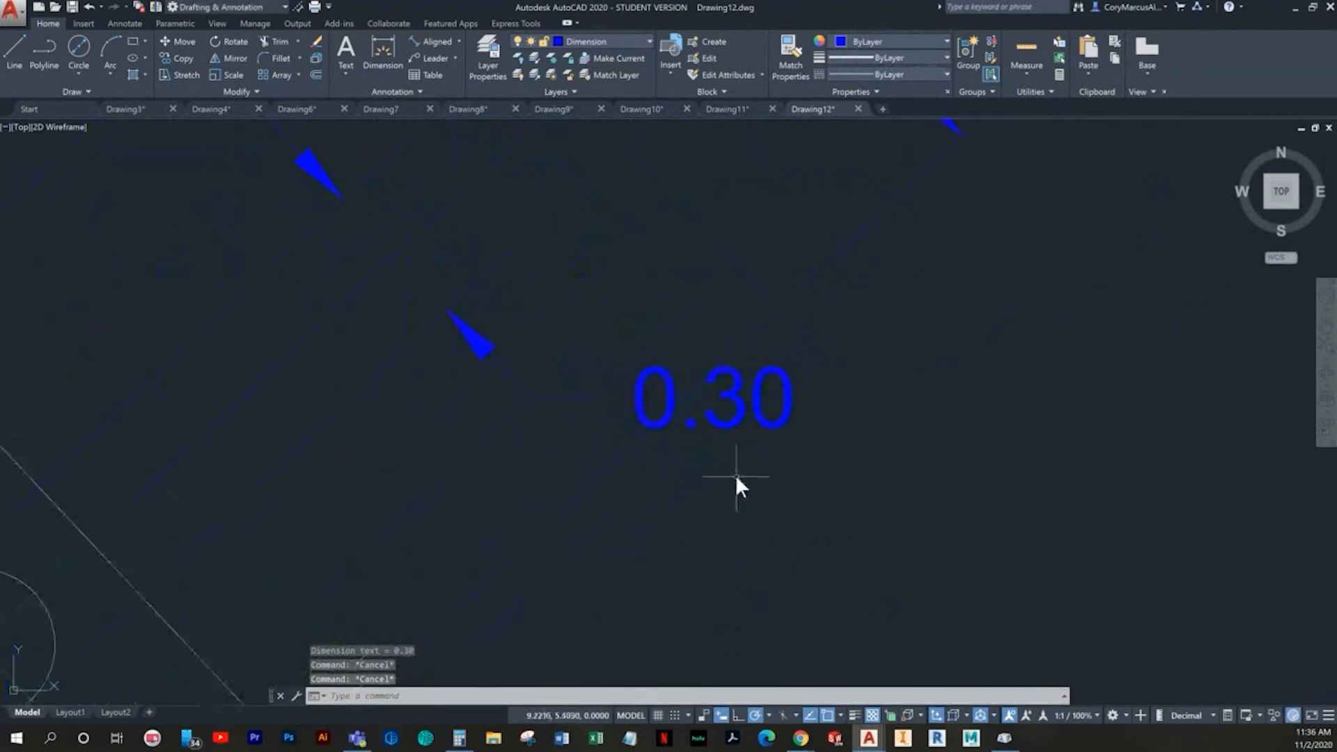
click(726, 403)
click(714, 398)
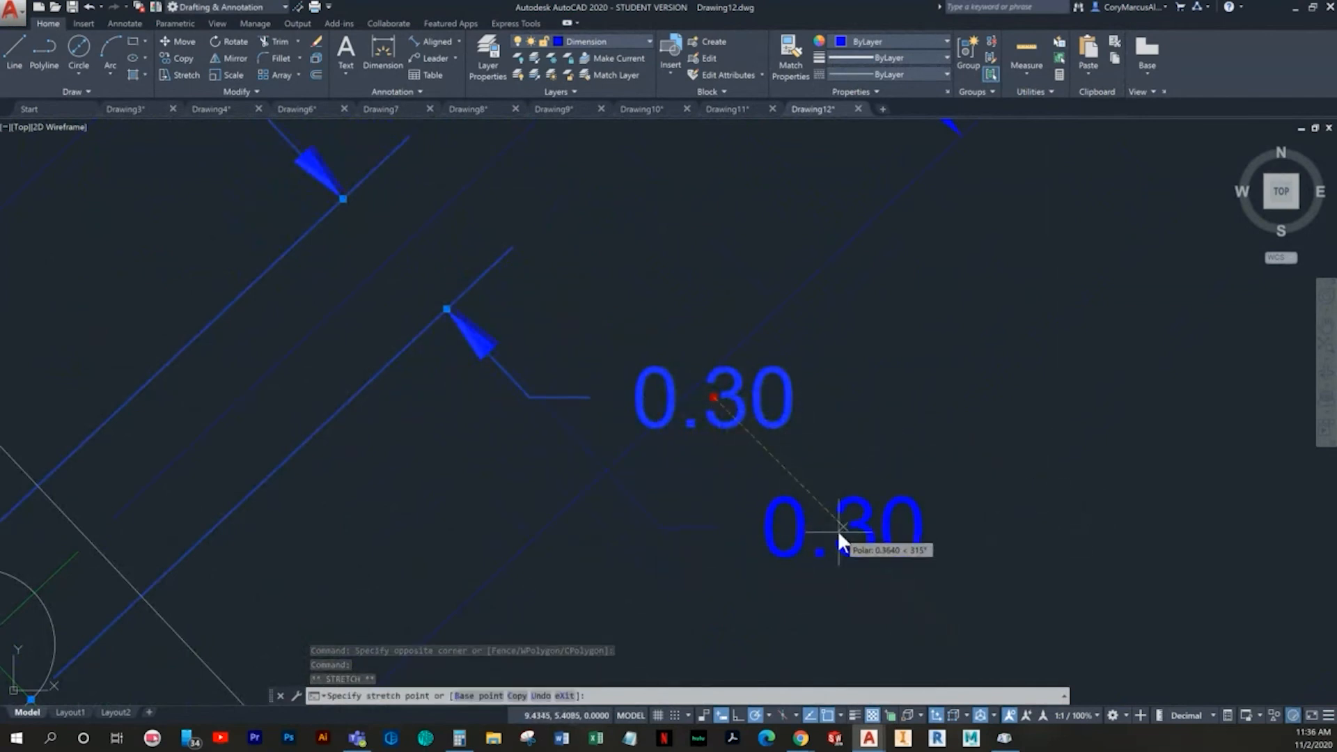
click(842, 533)
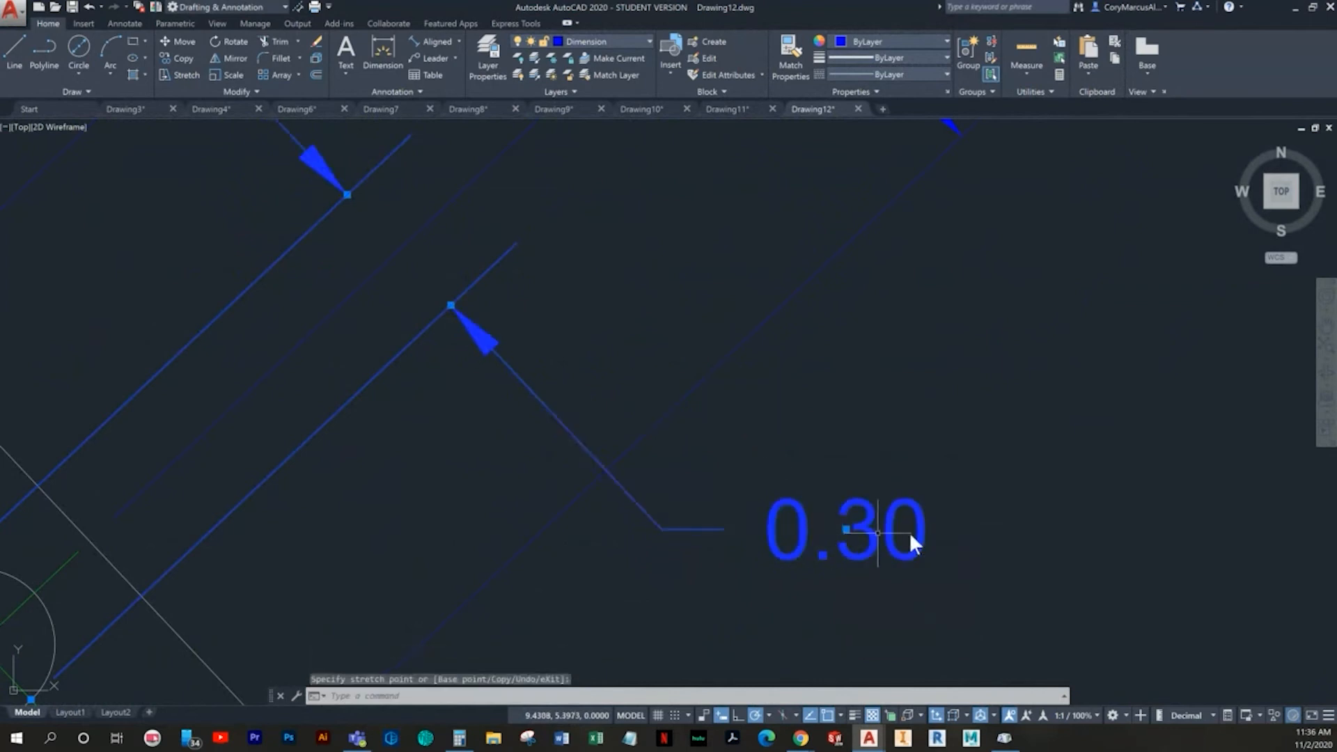
key(Escape)
click(589, 395)
click(491, 376)
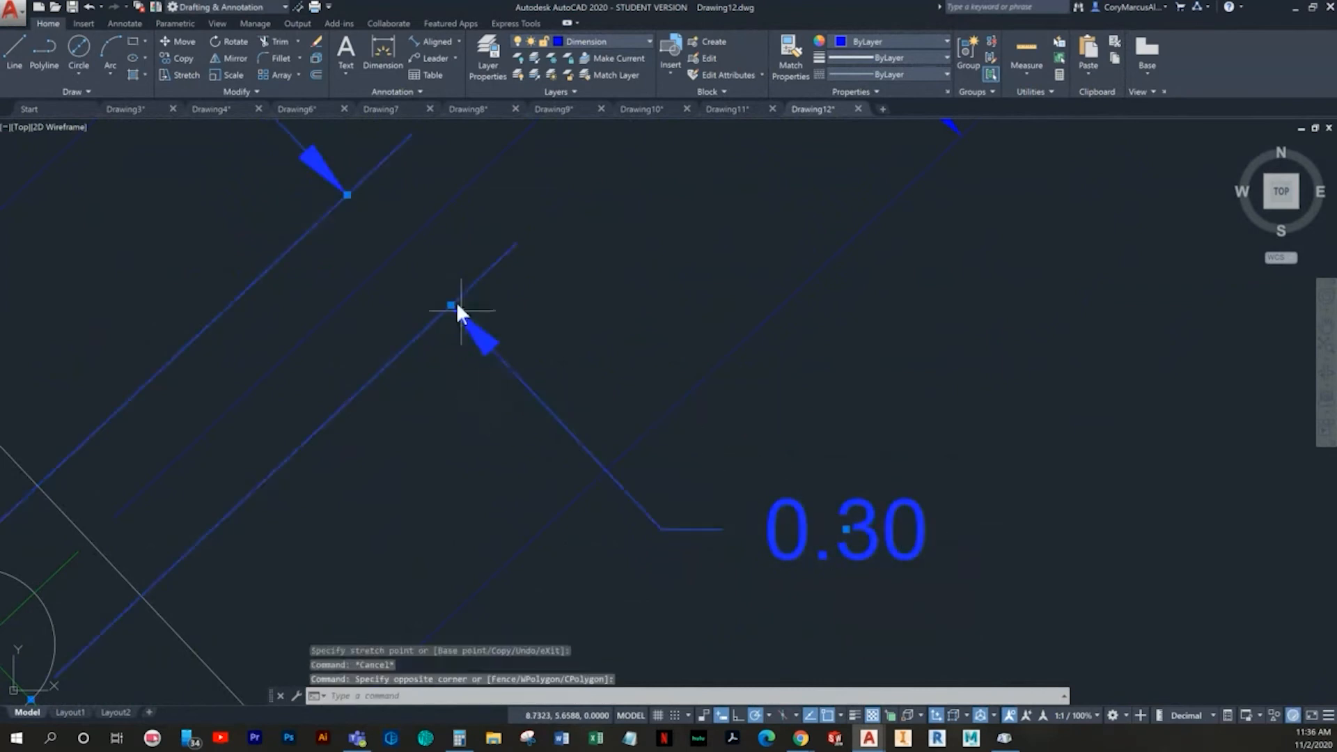
click(348, 195)
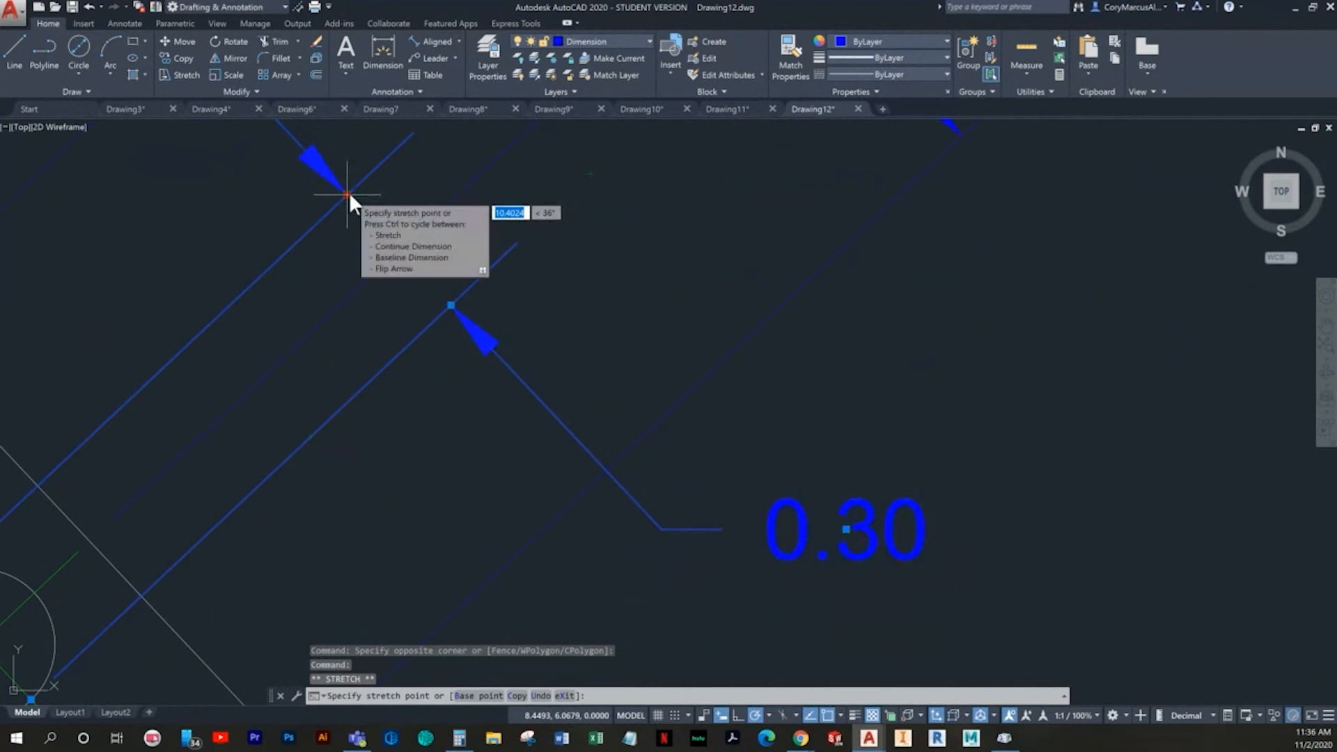
key(Escape)
scroll(562, 446, down, 4)
mouse_move(545, 419)
middle_down()
mouse_move(504, 402)
mouse_move(591, 484)
mouse_move(495, 343)
middle_up()
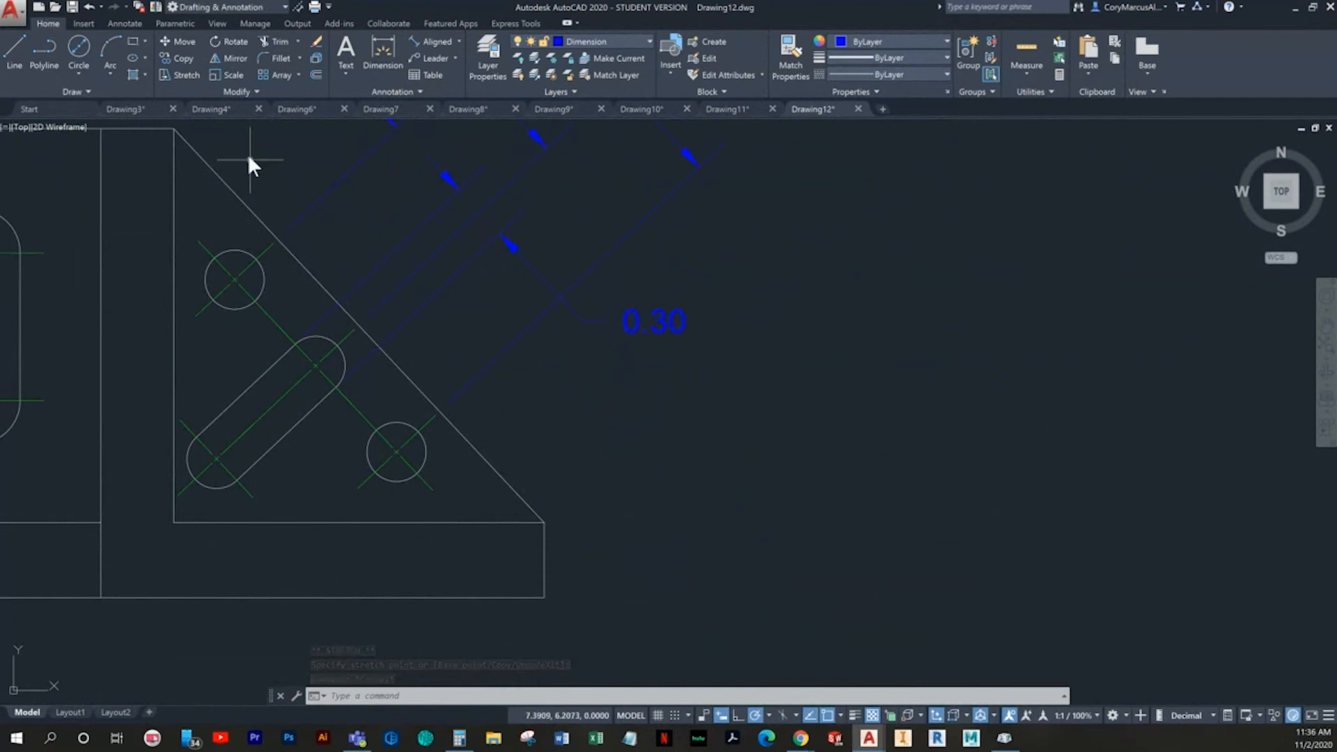
click(426, 43)
middle_drag(459, 412, 502, 415)
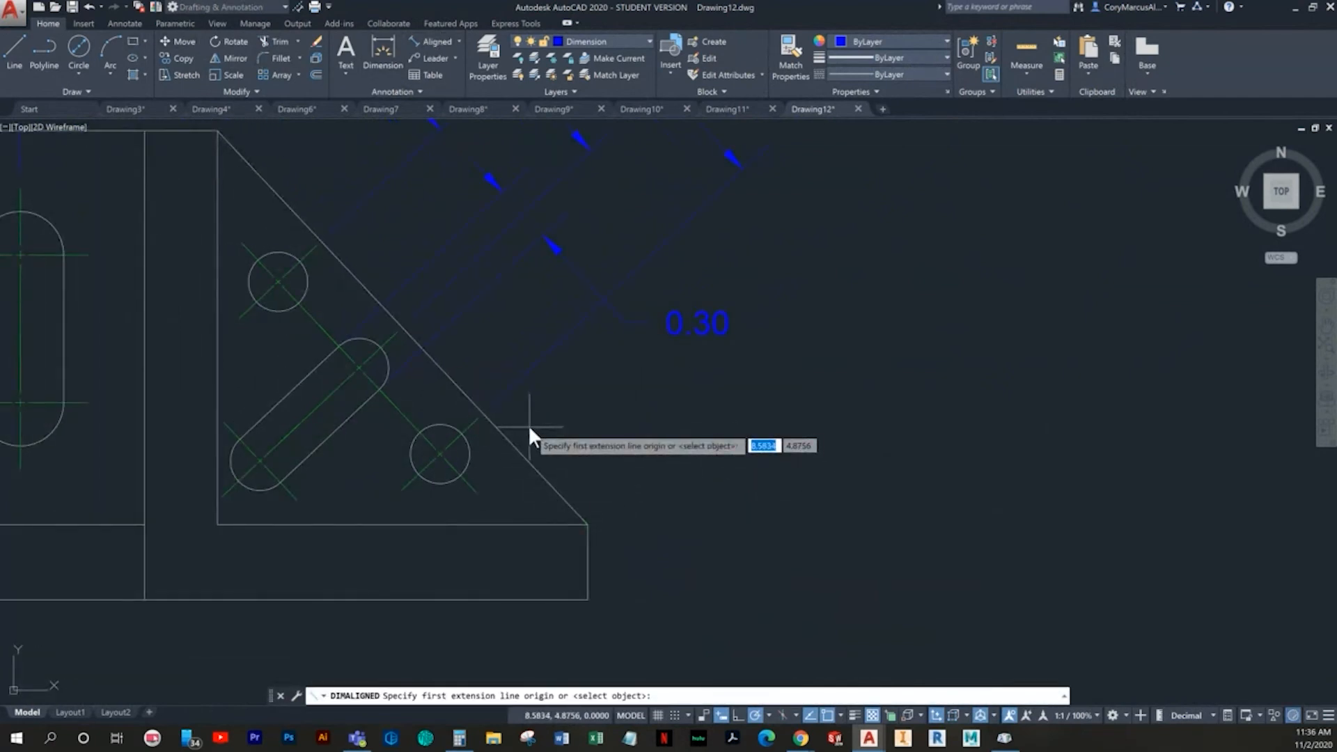
scroll(459, 484, up, 4)
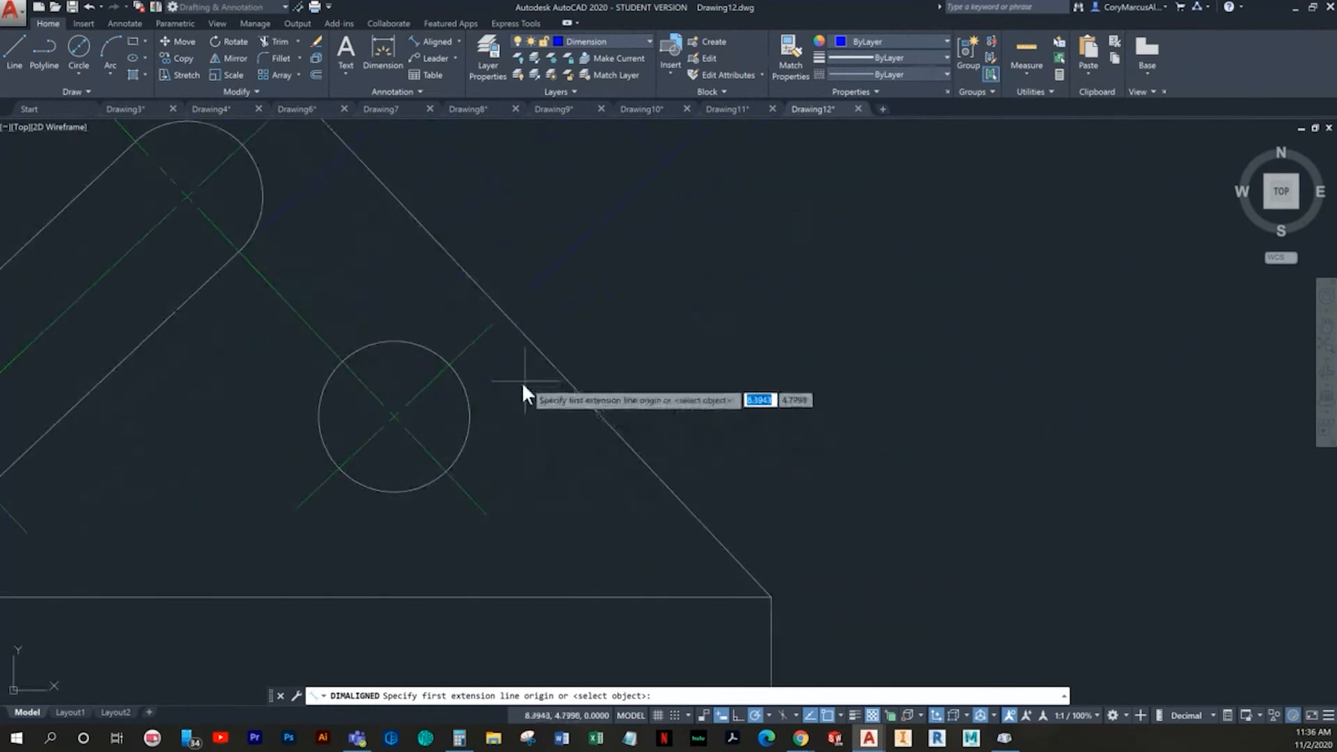
scroll(401, 414, up, 4)
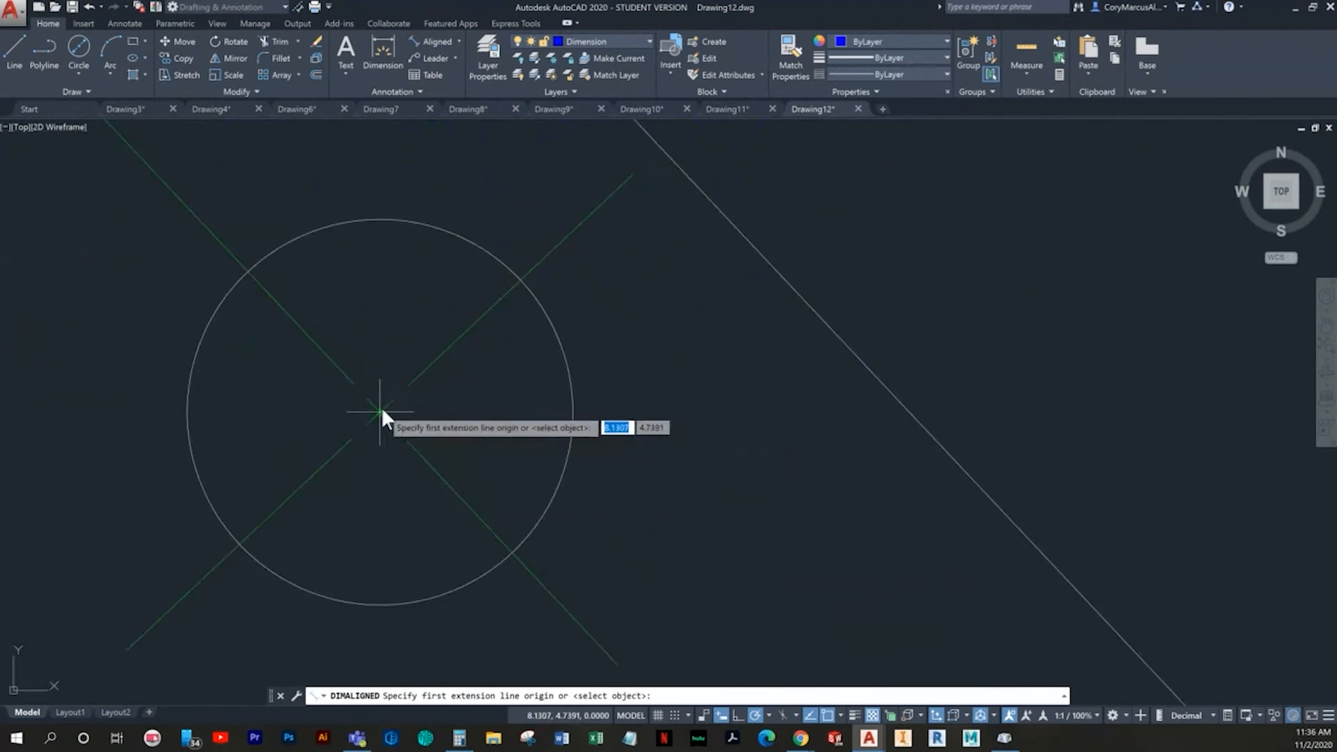
click(379, 412)
middle_drag(647, 143, 604, 290)
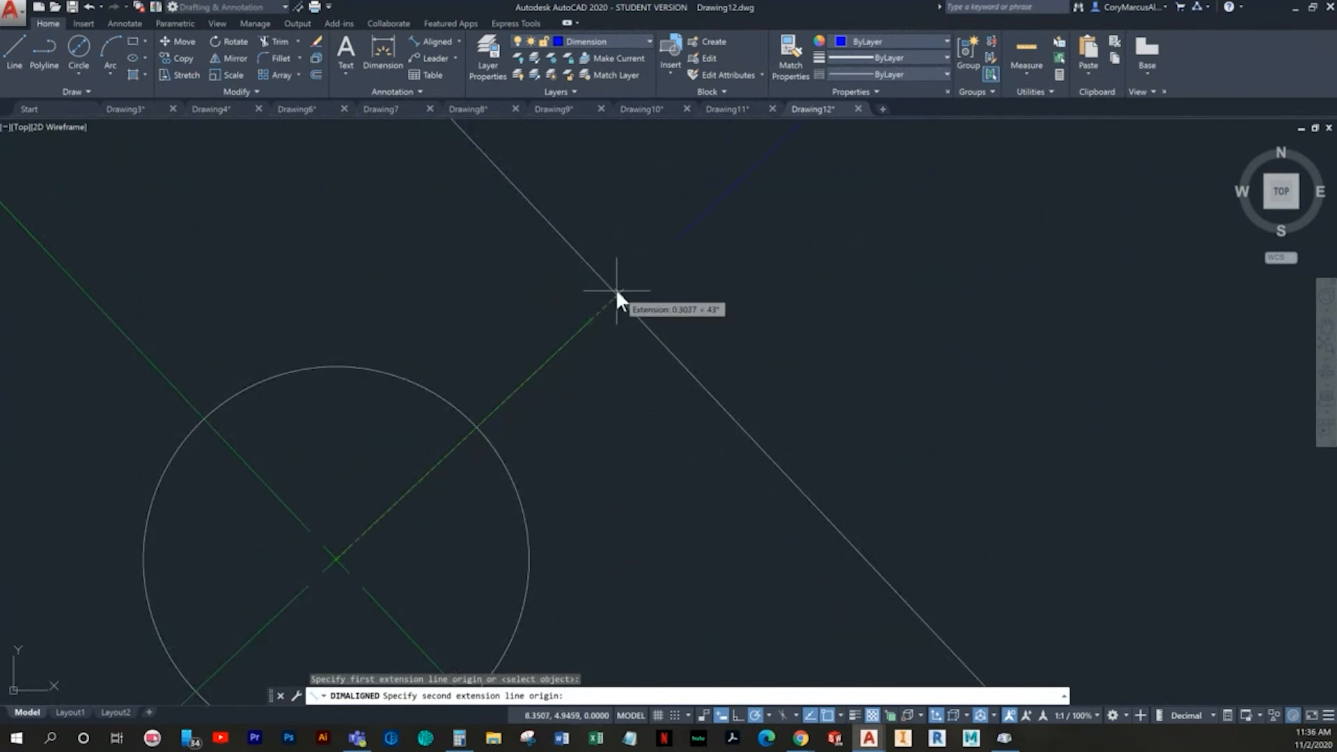
scroll(609, 289, down, 4)
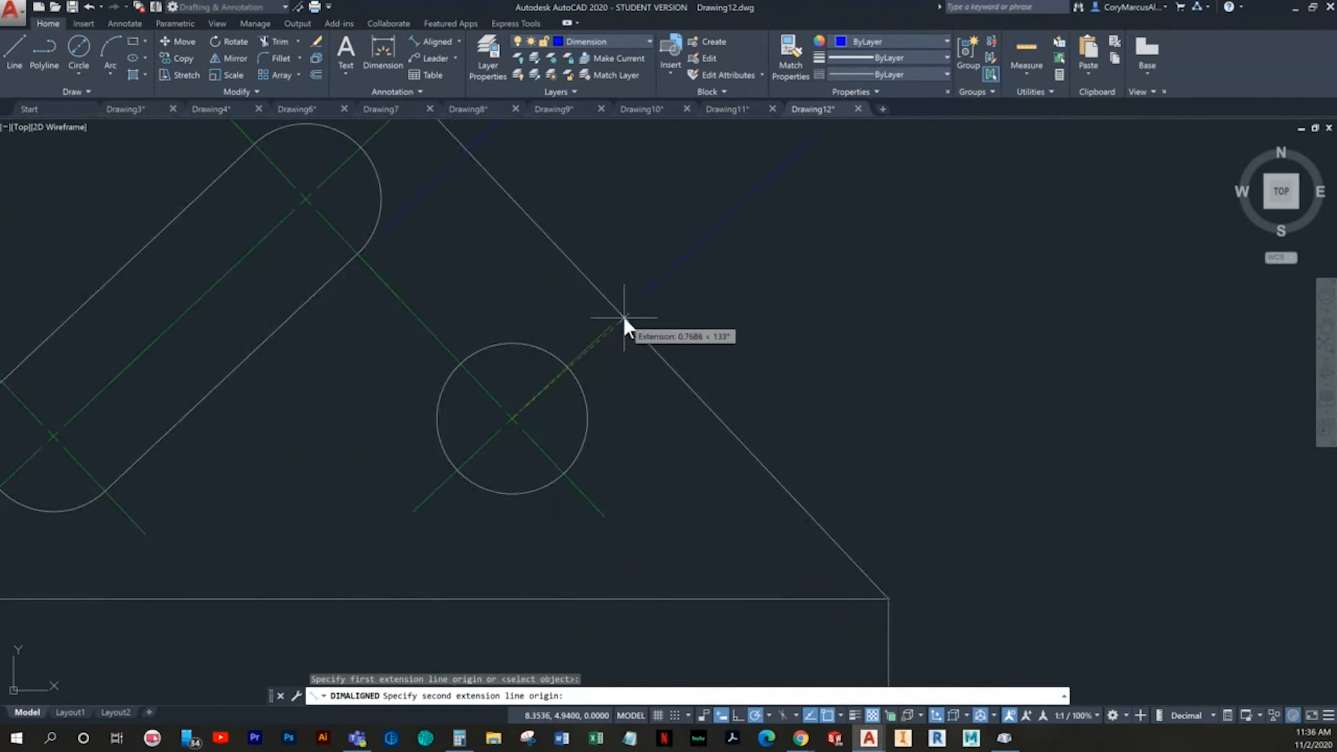
scroll(622, 316, up, 2)
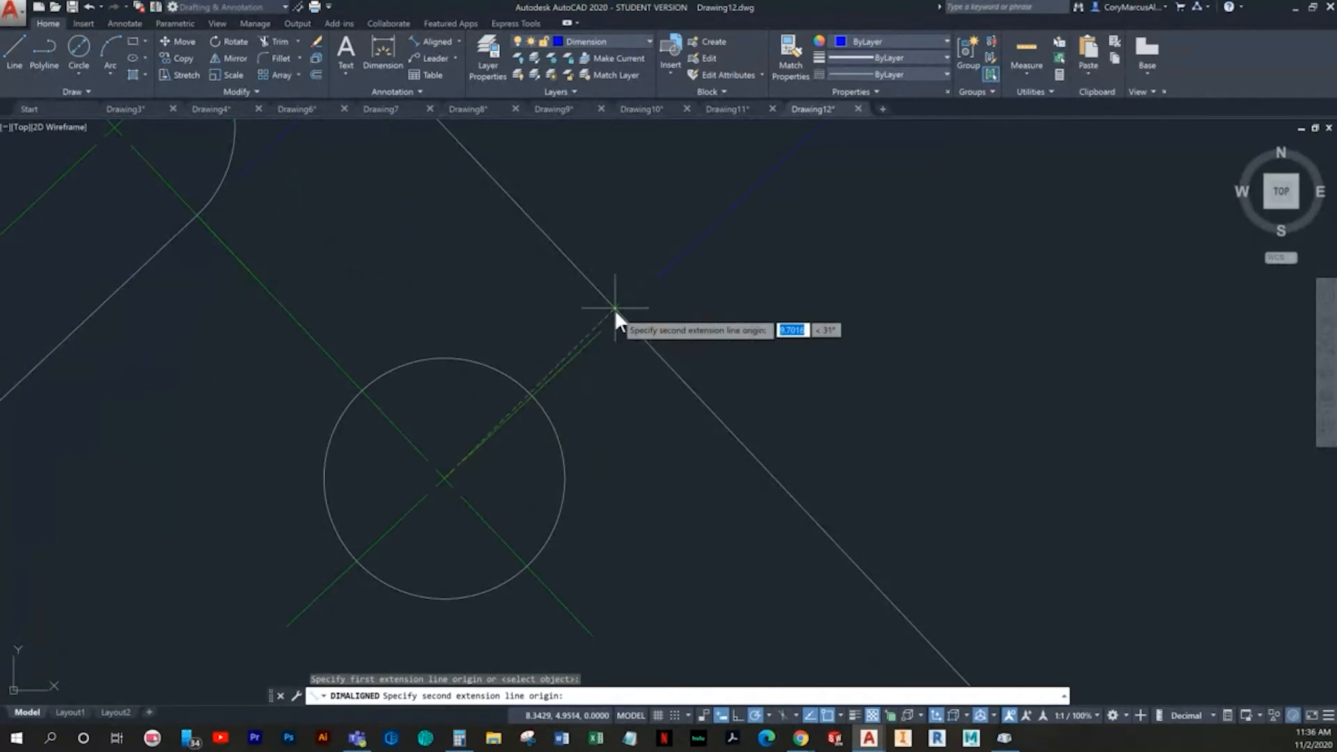
key(Escape)
scroll(496, 498, down, 3)
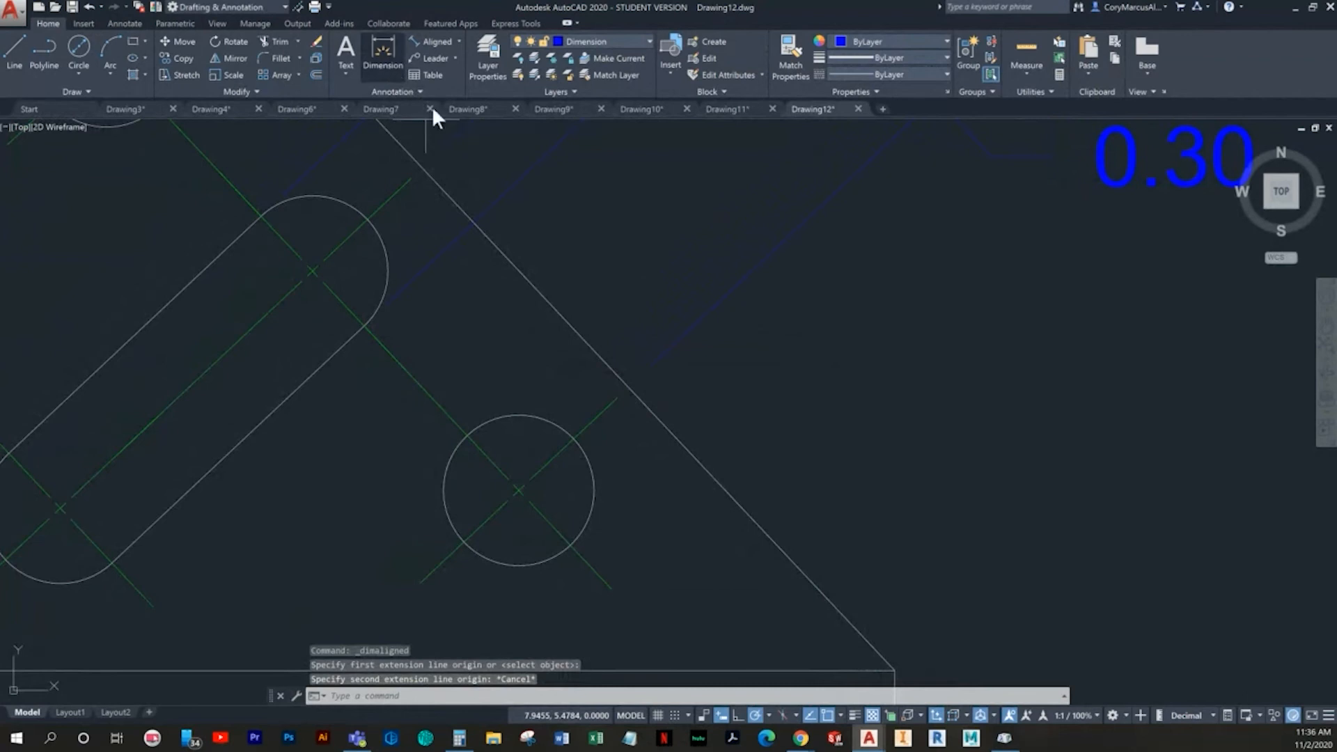
click(383, 52)
scroll(554, 459, up, 2)
click(559, 460)
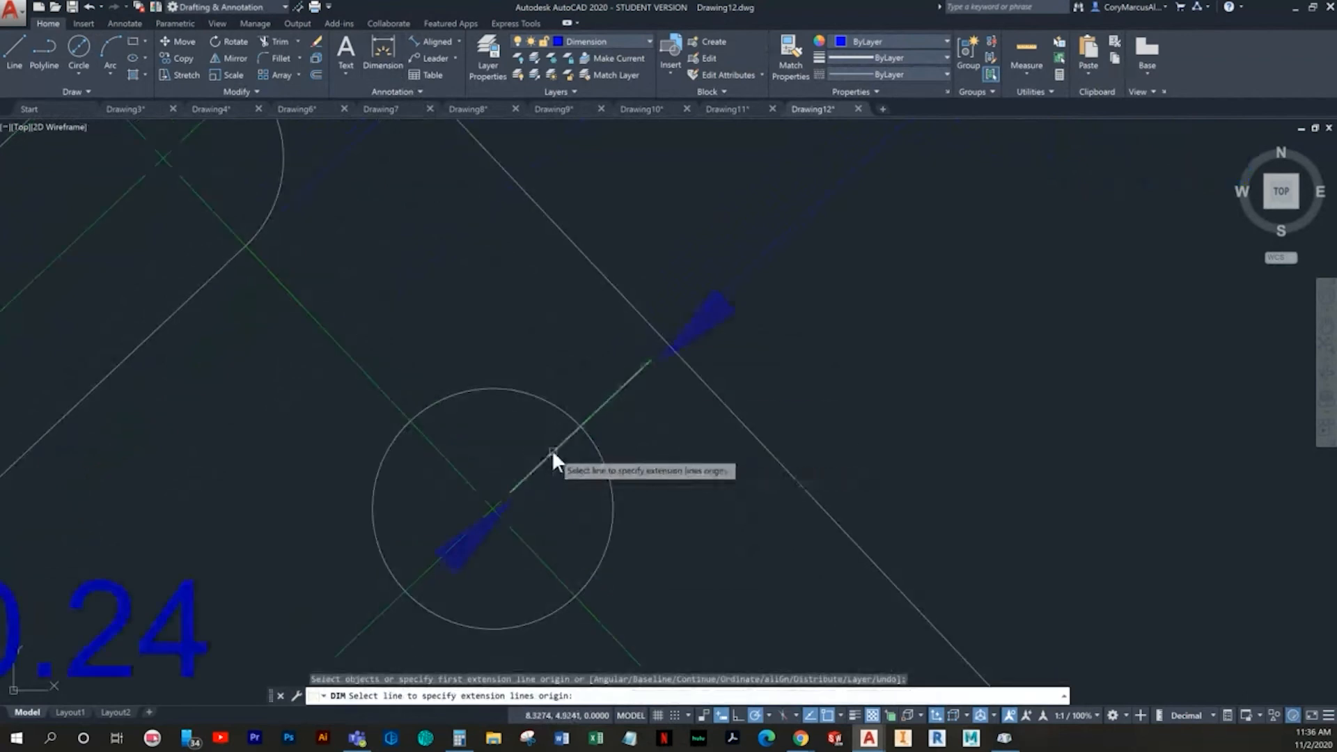
click(442, 453)
key(Escape)
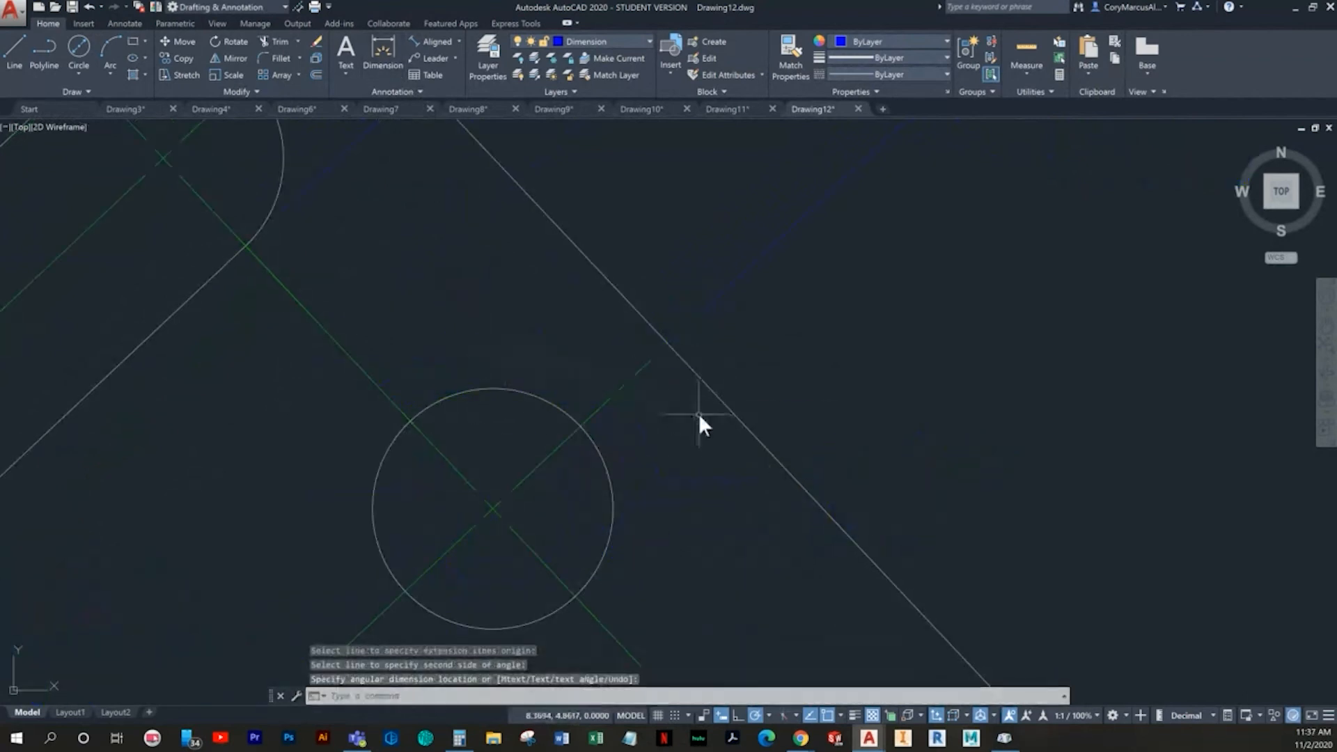
- Add an angular dimension between the lower hole's centerline and the sloped edge
key(Return)
click(617, 391)
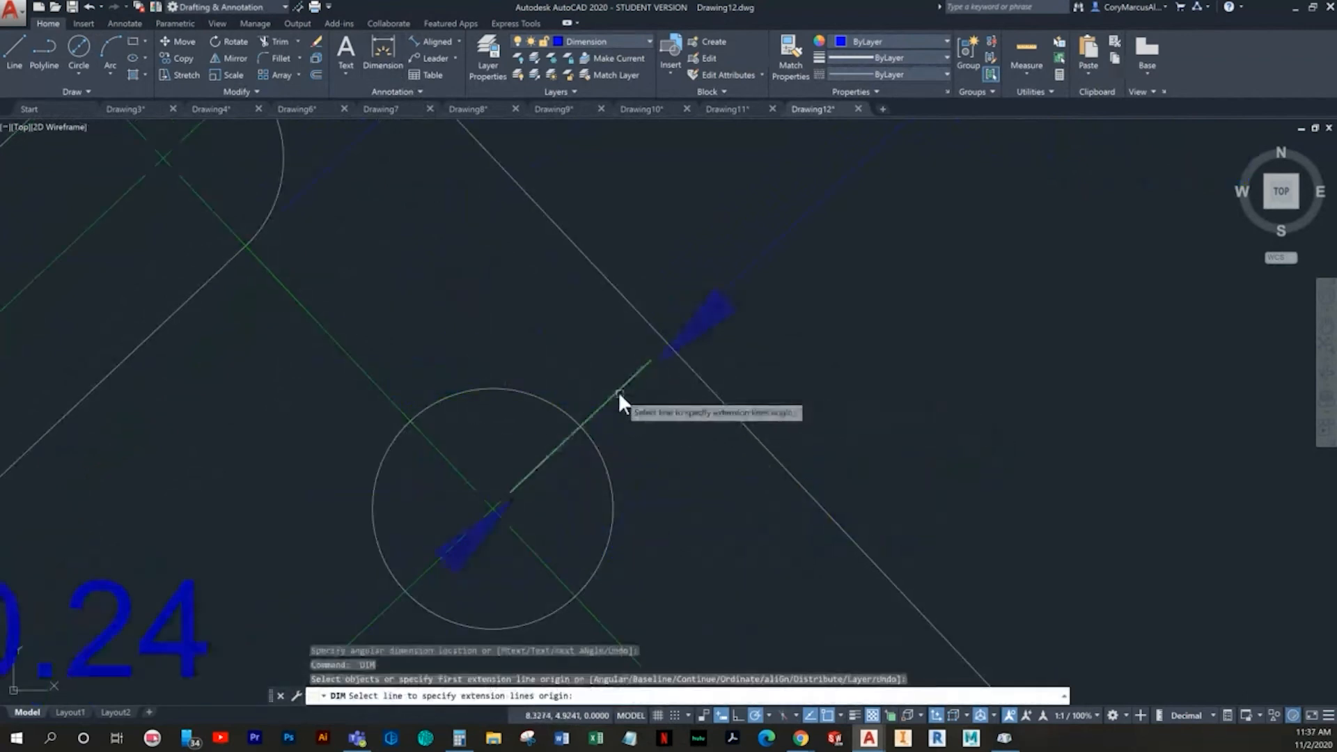
click(634, 307)
click(589, 354)
scroll(655, 369, down, 5)
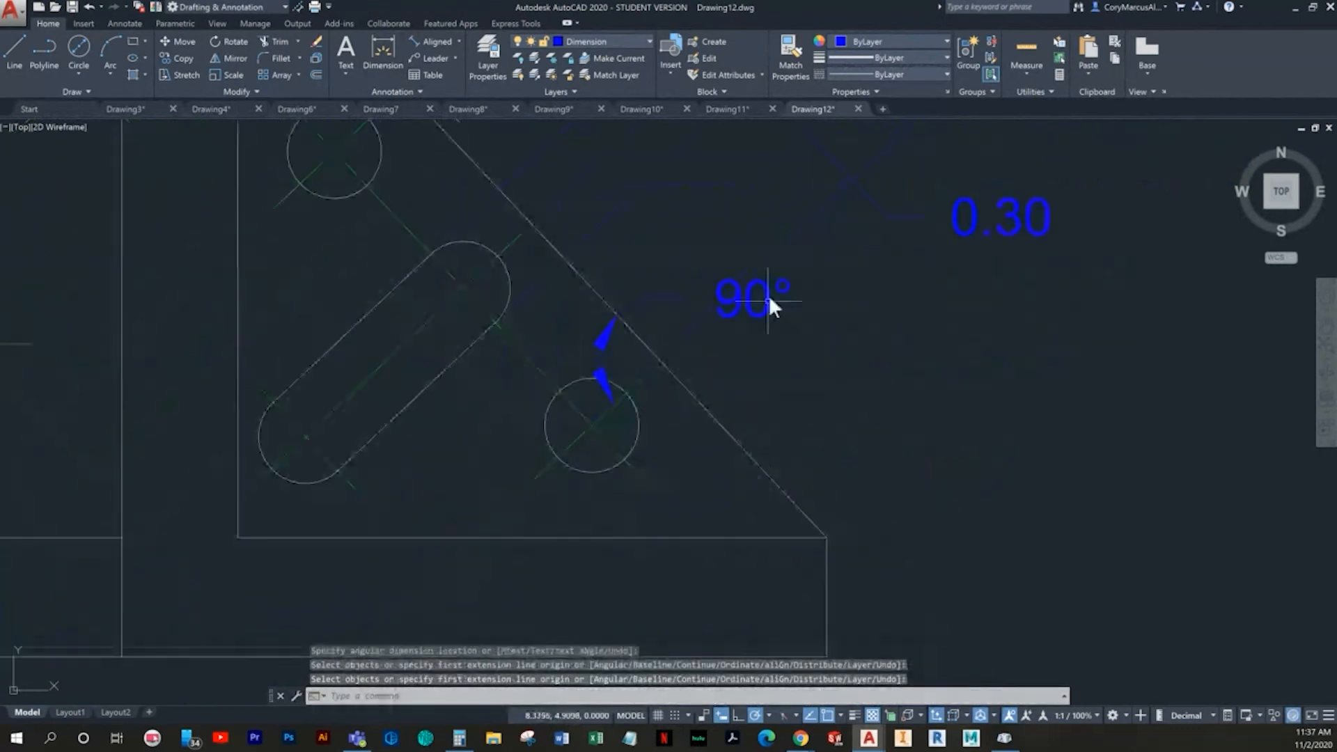
key(Escape)
- Delete the angular dimension between the lower hole's centerline and the sloped edge
right_click(758, 305)
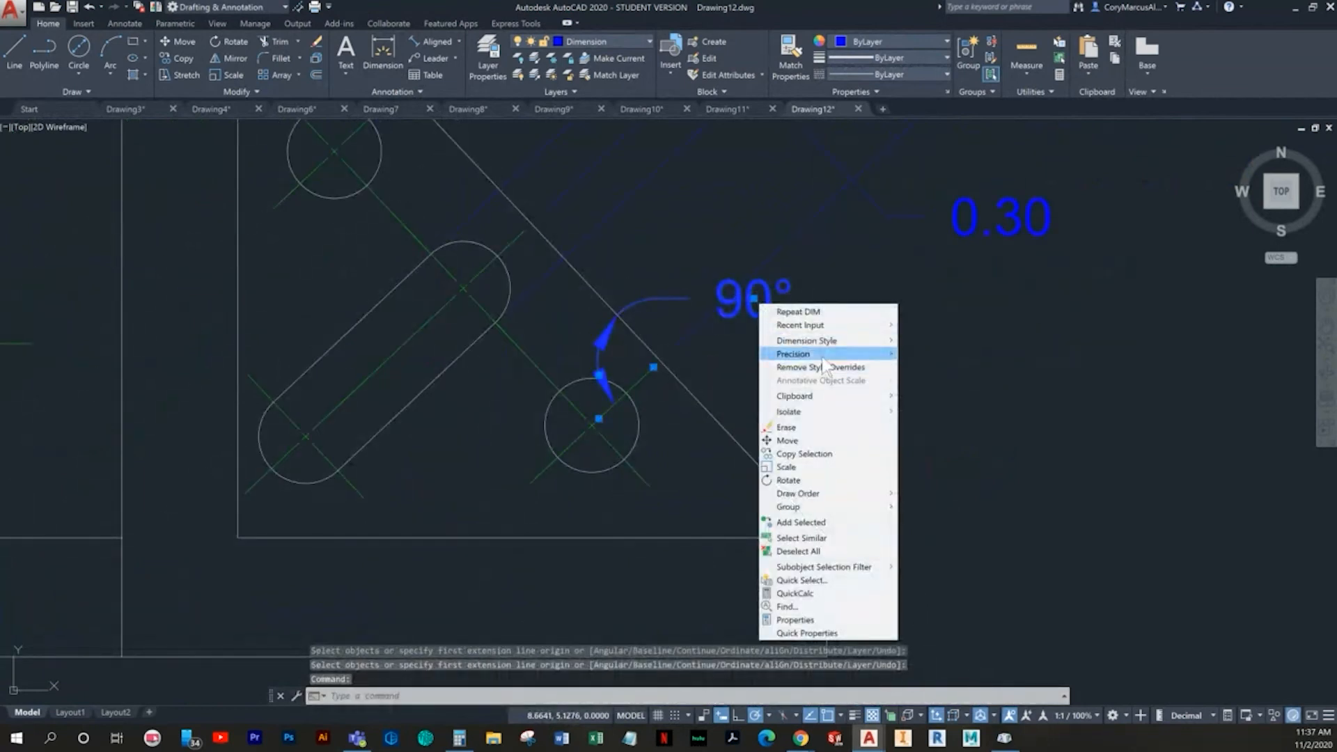
mouse_move(821, 354)
click(932, 433)
key(Escape)
key(Escape)
click(837, 308)
click(841, 304)
key(Delete)
- Add an aligned dimension from the sloped edge to the lower hole's center, placed beyond the bracket's lower corner
scroll(731, 362, up, 3)
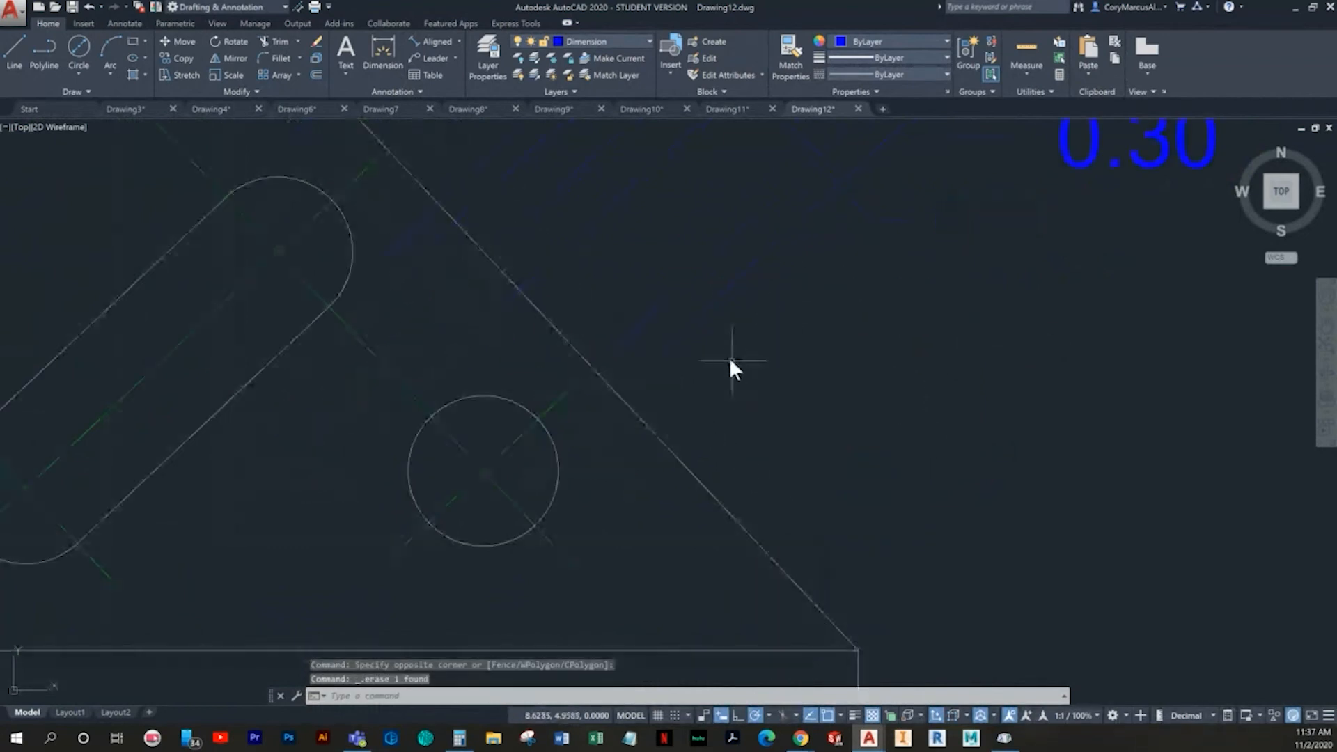
click(430, 40)
scroll(599, 404, up, 5)
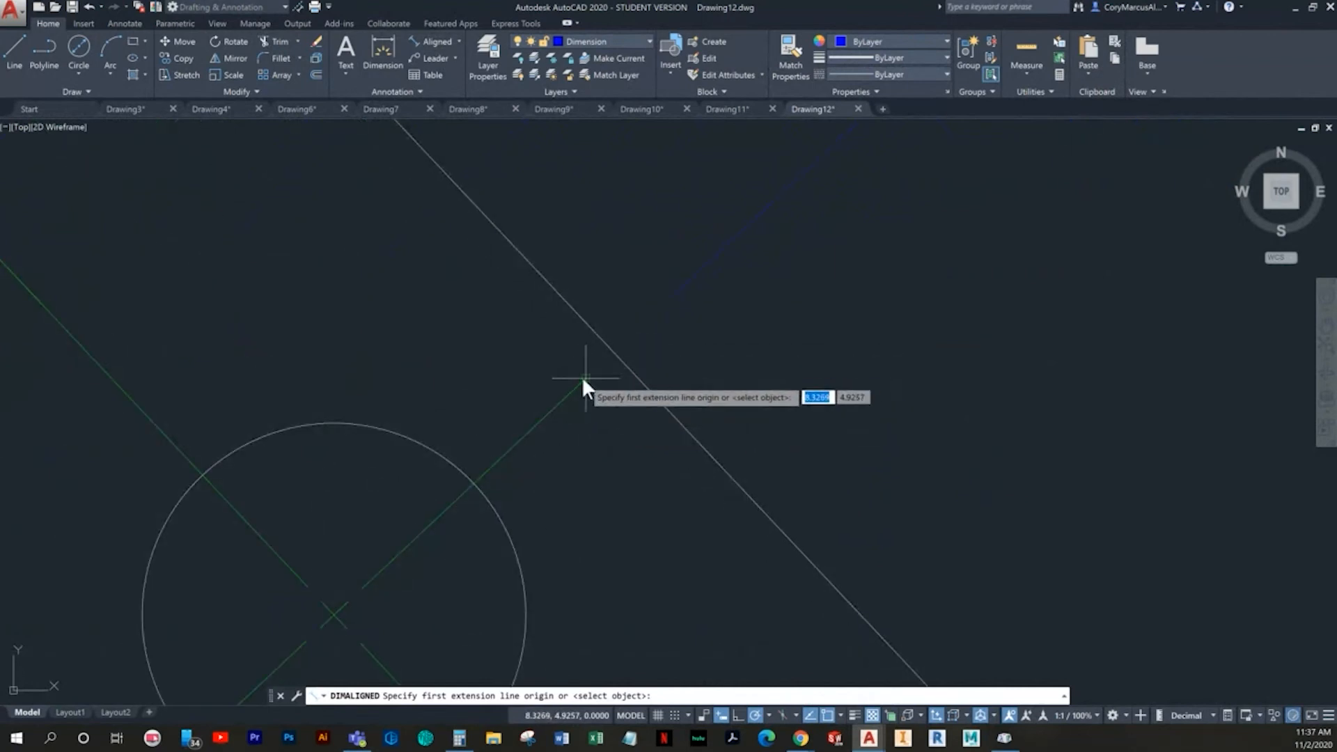
click(612, 353)
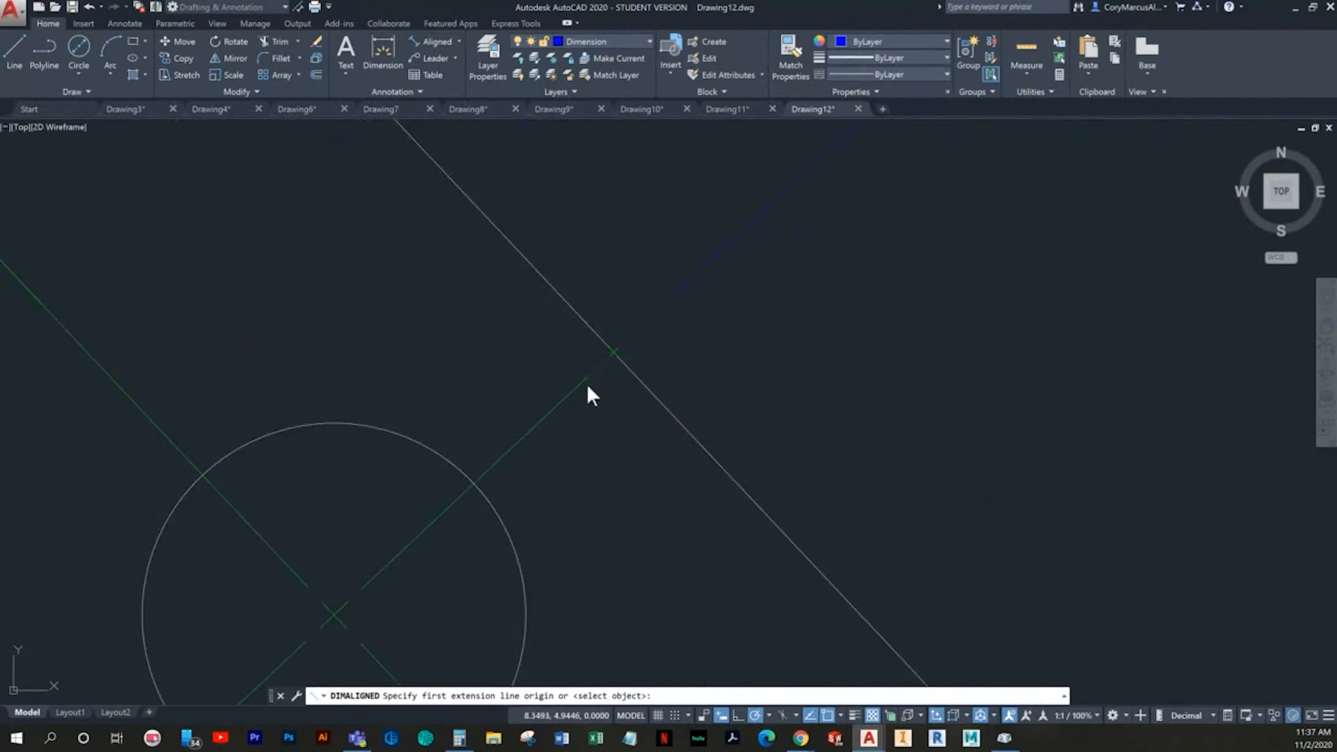
click(335, 614)
scroll(515, 587, down, 5)
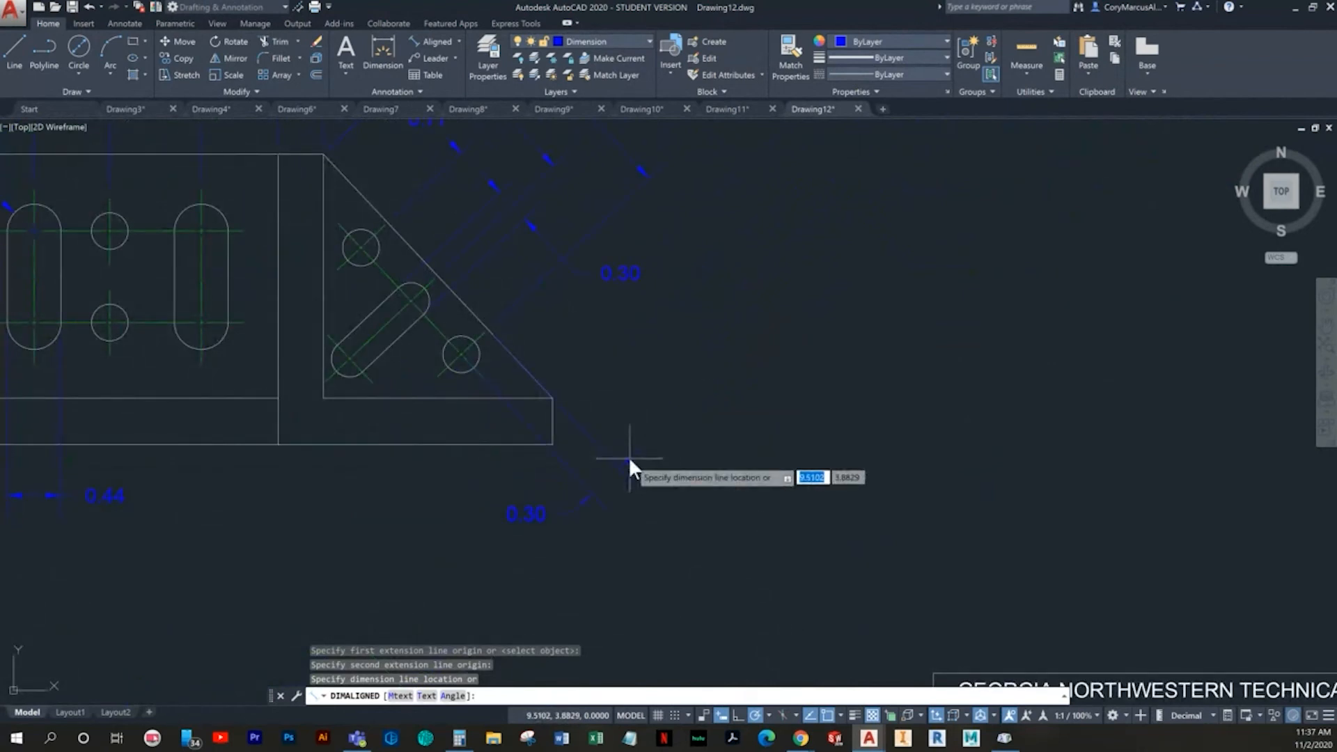
click(646, 461)
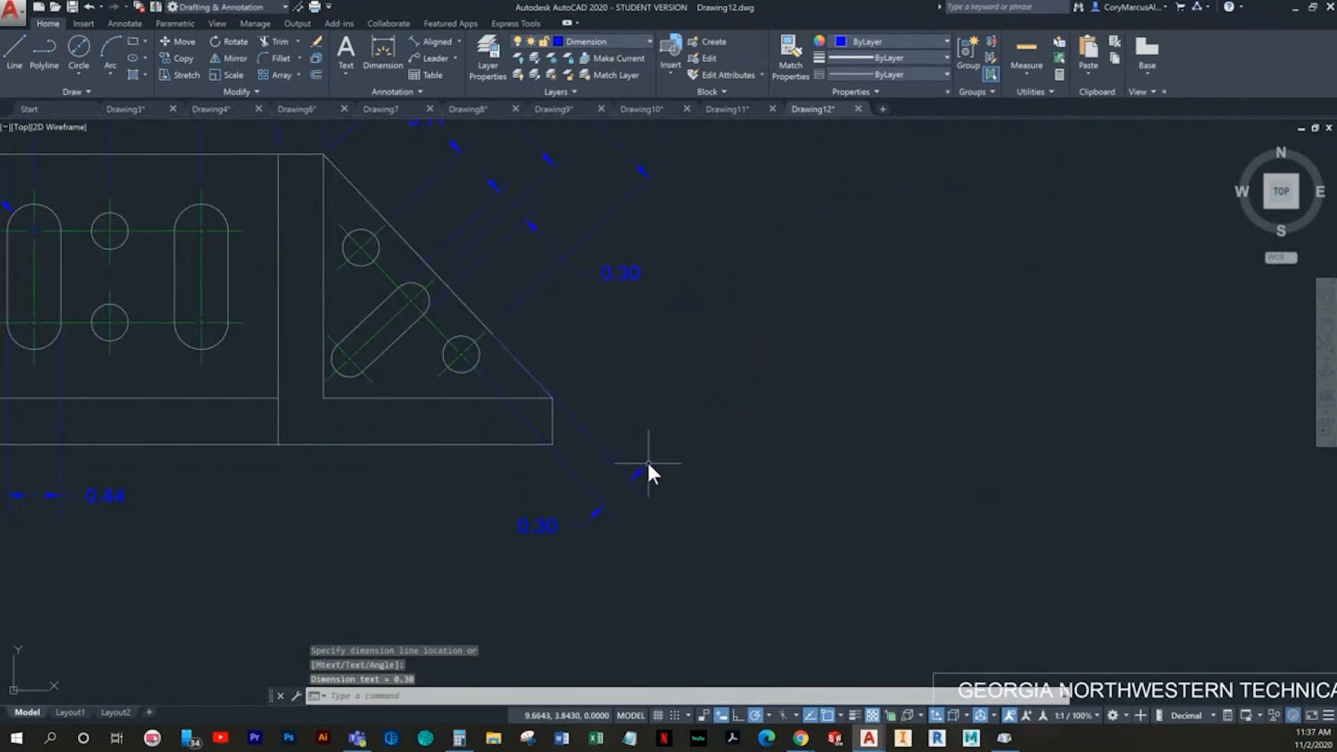
key(Return)
scroll(478, 366, up, 2)
scroll(491, 380, up, 2)
scroll(507, 313, down, 3)
scroll(466, 278, up, 3)
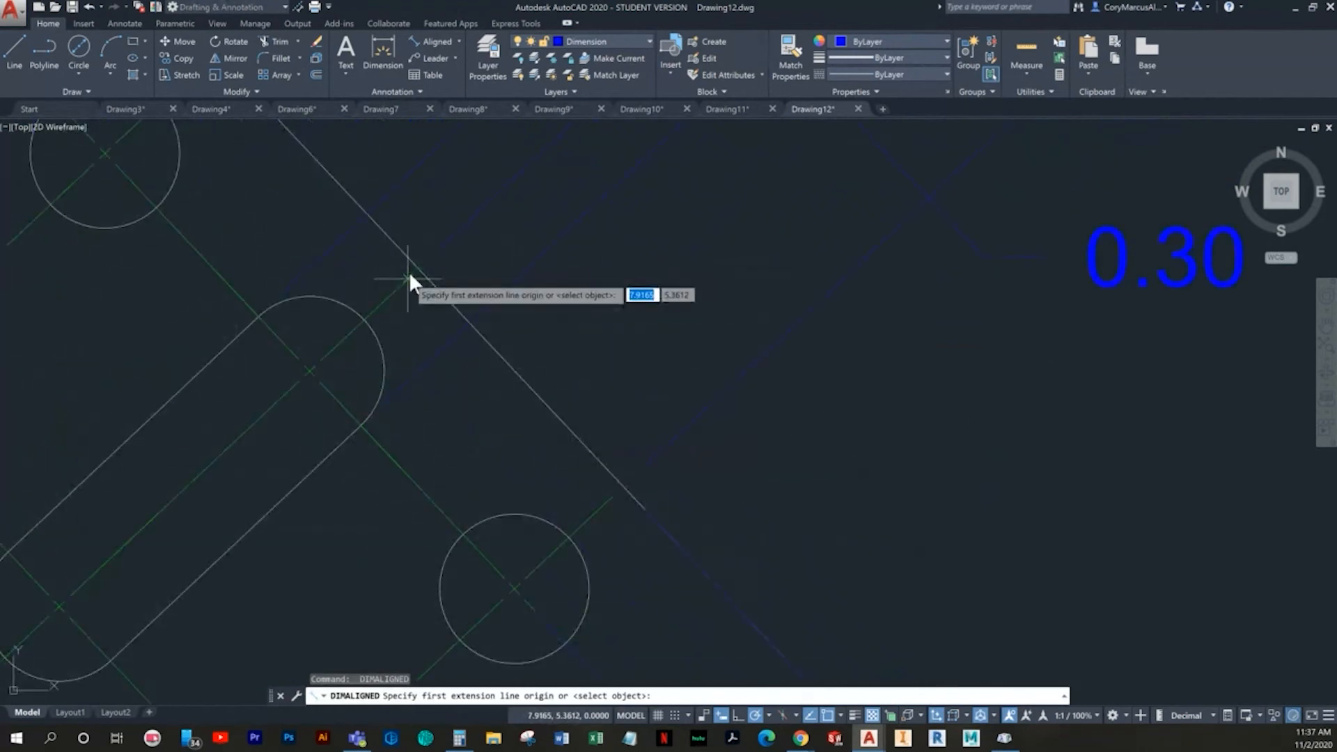
scroll(416, 267, up, 4)
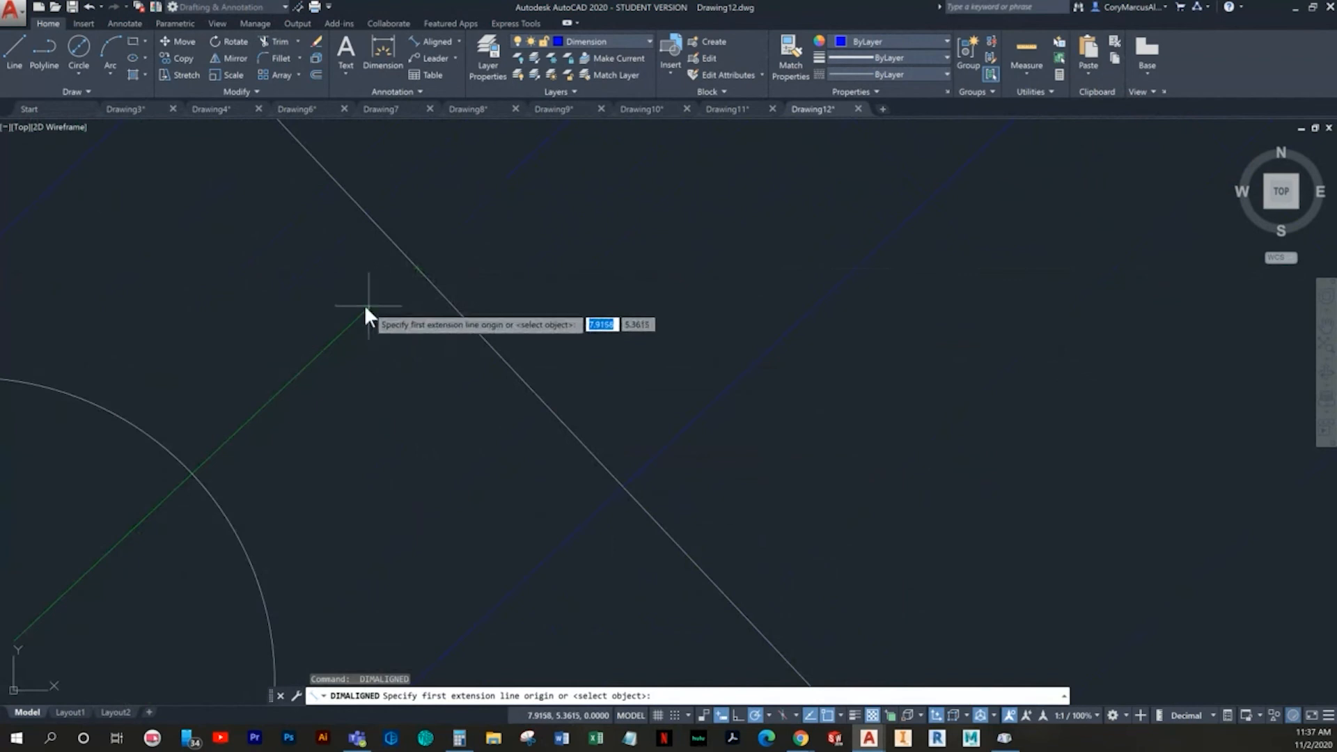
scroll(412, 262, up, 4)
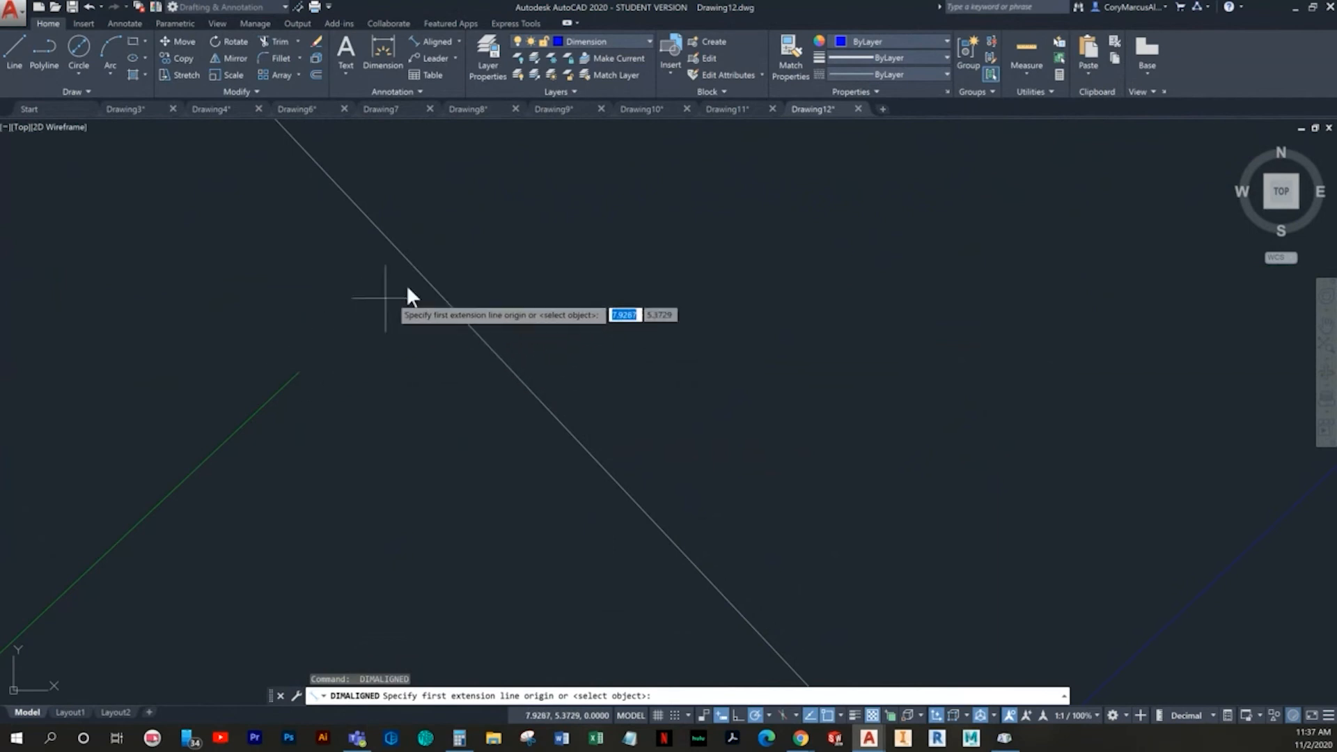
click(832, 721)
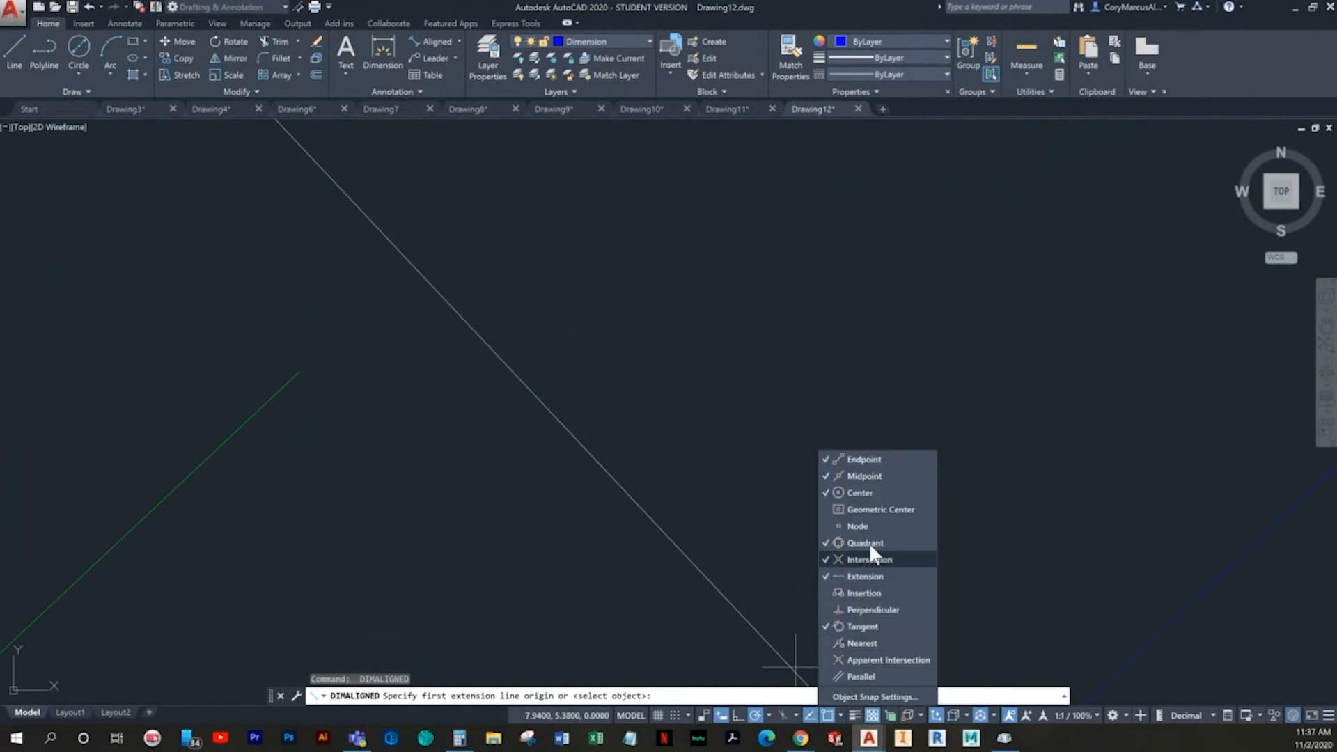
click(856, 477)
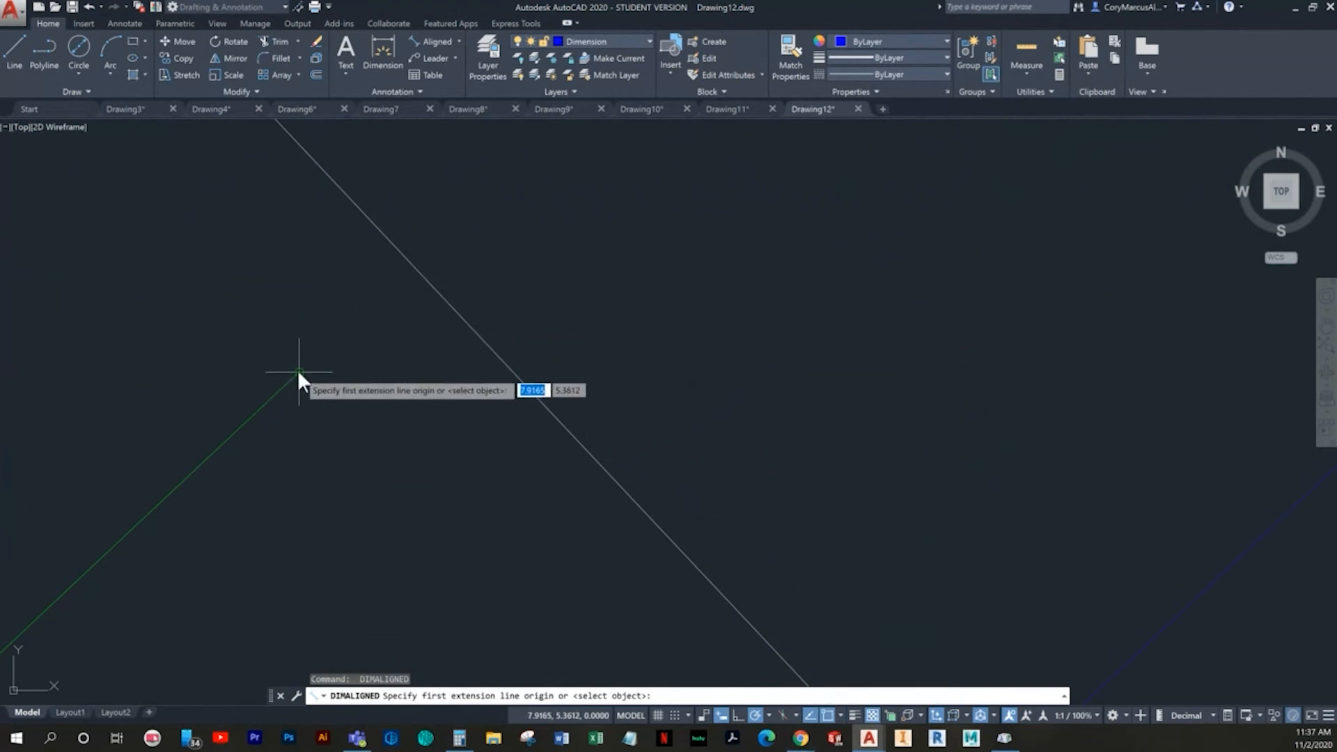
click(409, 265)
scroll(387, 323, down, 3)
middle_drag(388, 325, 516, 257)
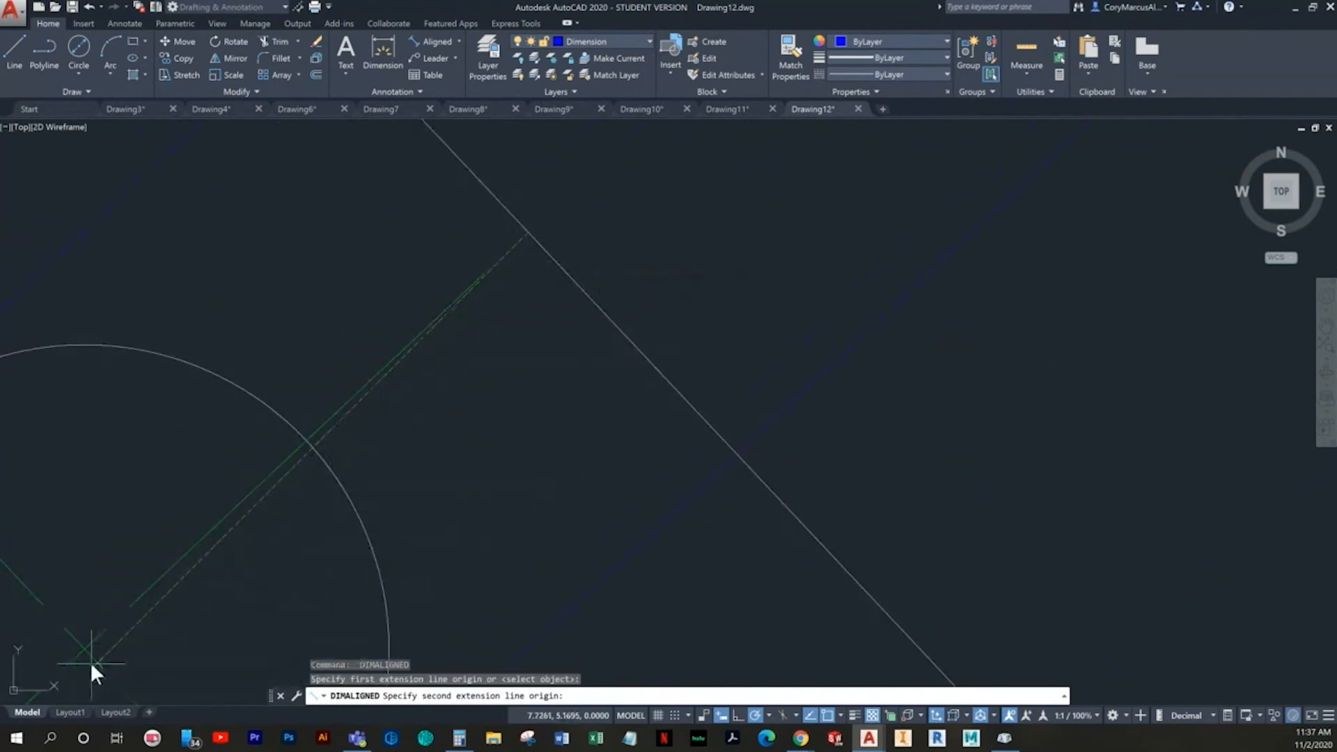
scroll(315, 487, down, 3)
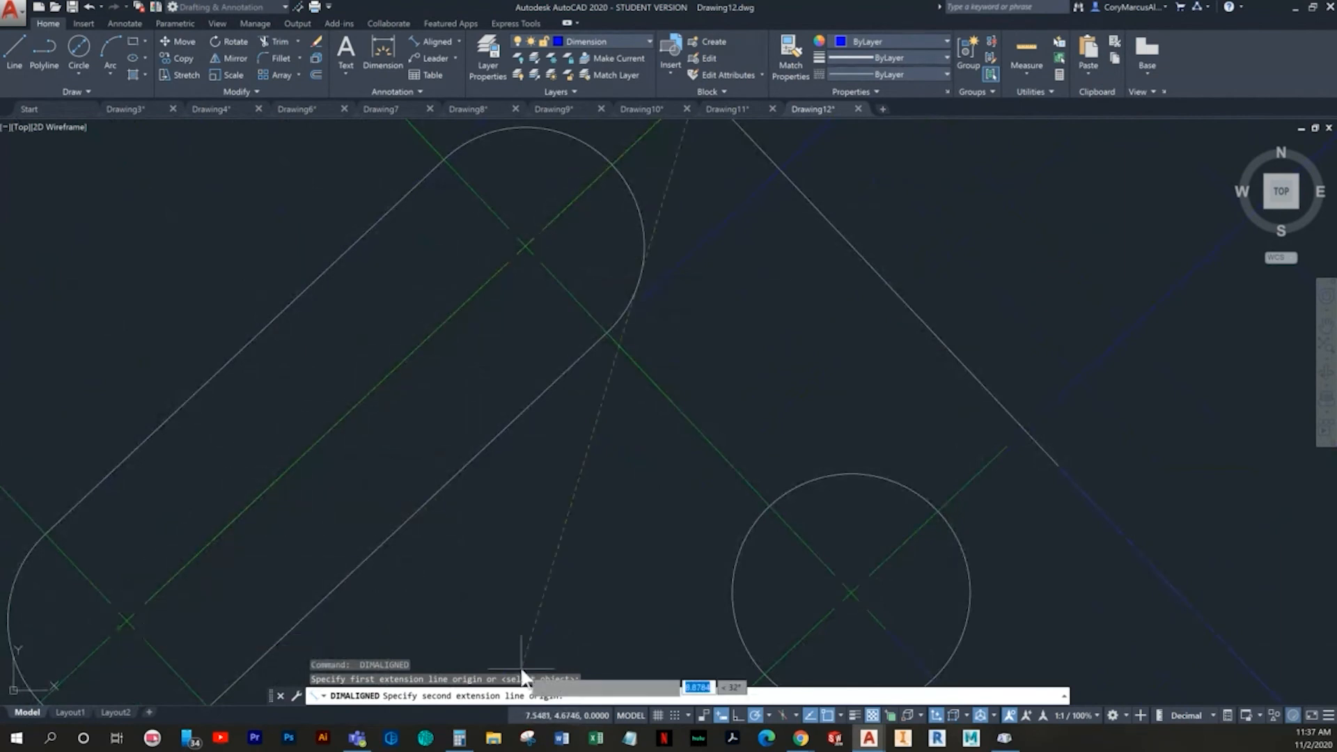
click(768, 715)
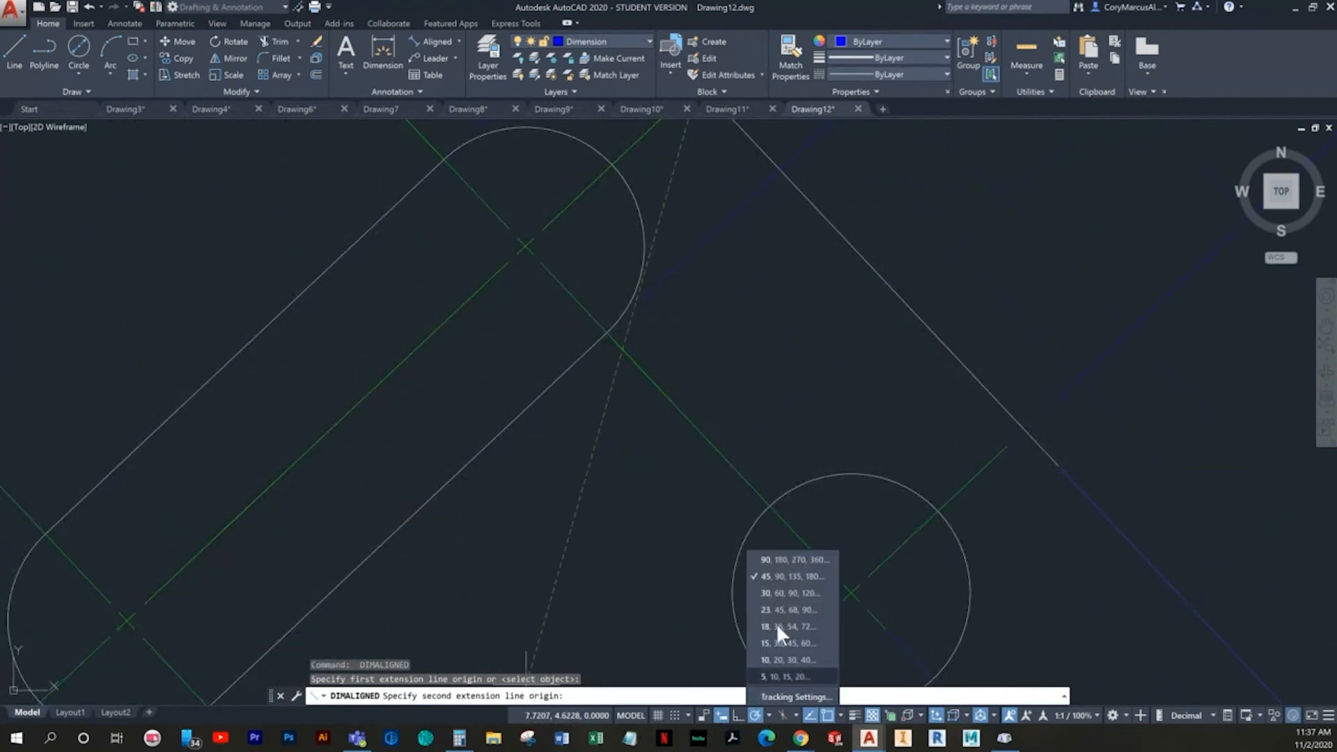
click(841, 715)
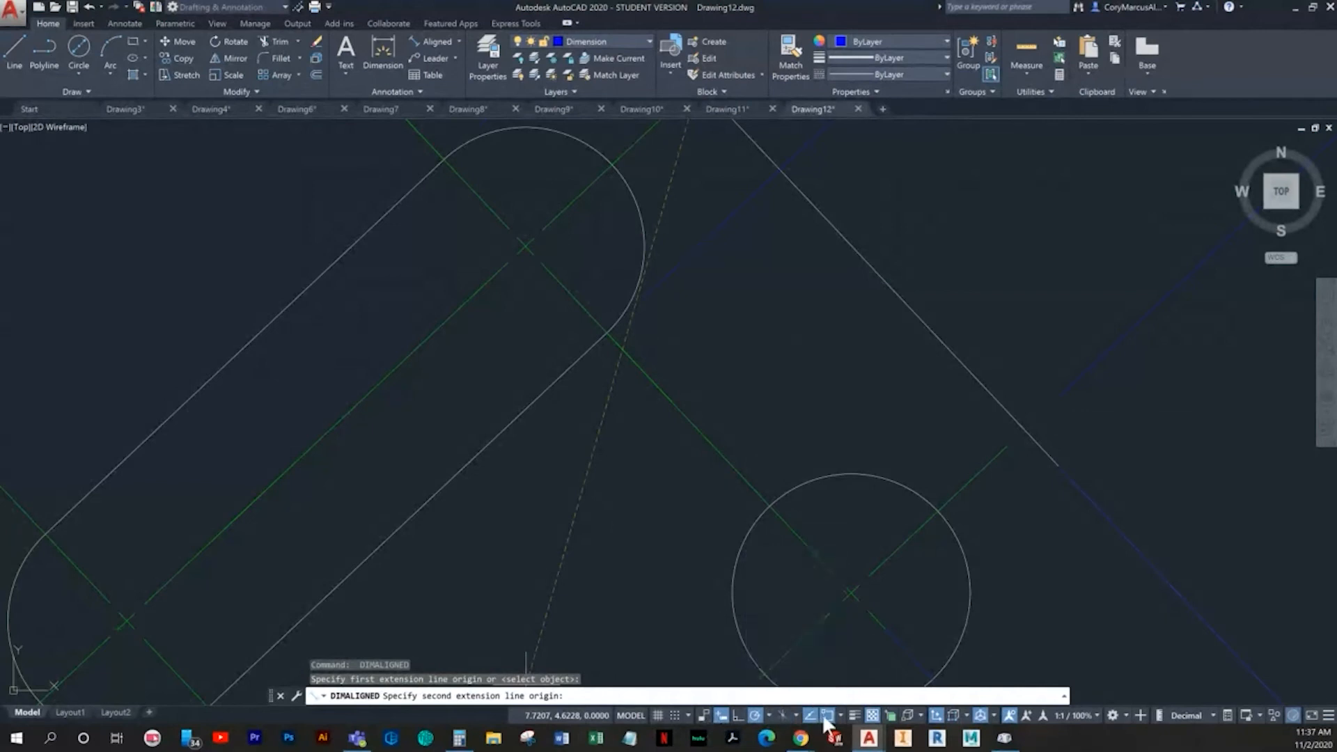
click(276, 570)
middle_drag(245, 599, 453, 462)
scroll(367, 486, up, 6)
click(234, 472)
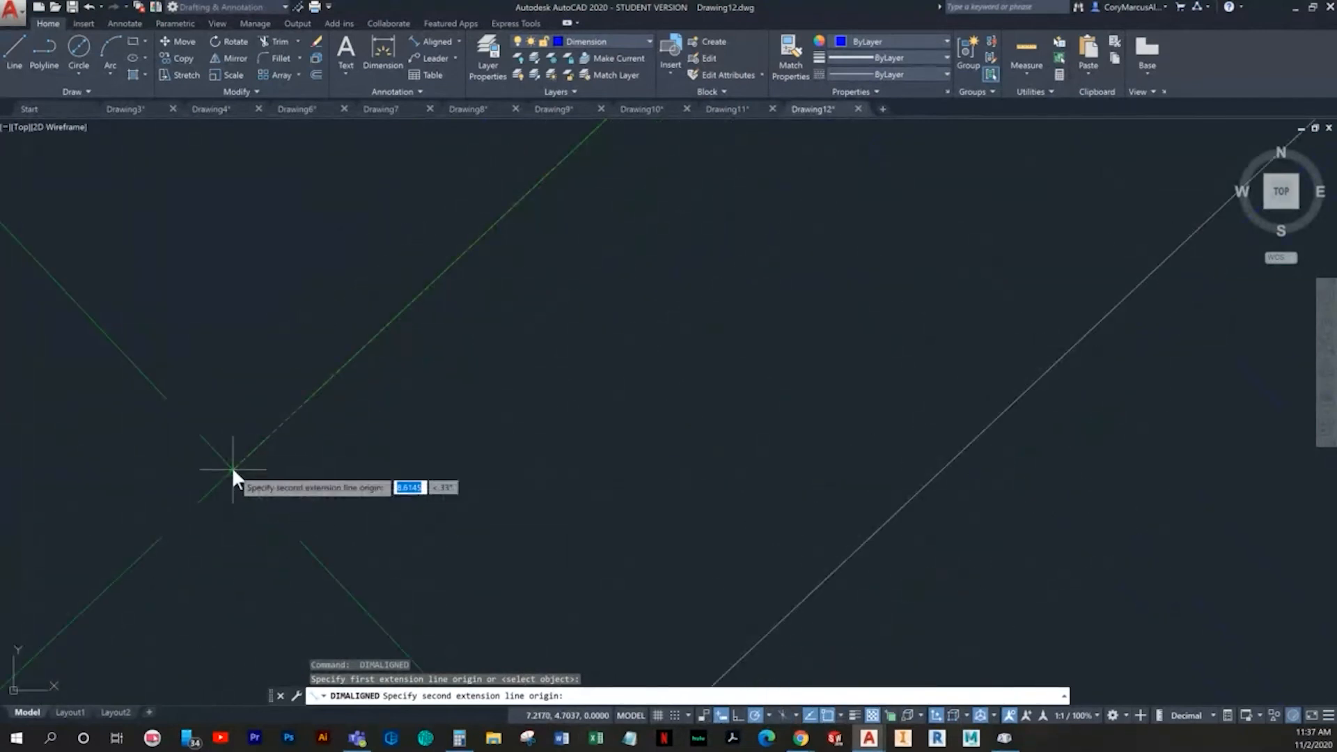
scroll(314, 476, down, 5)
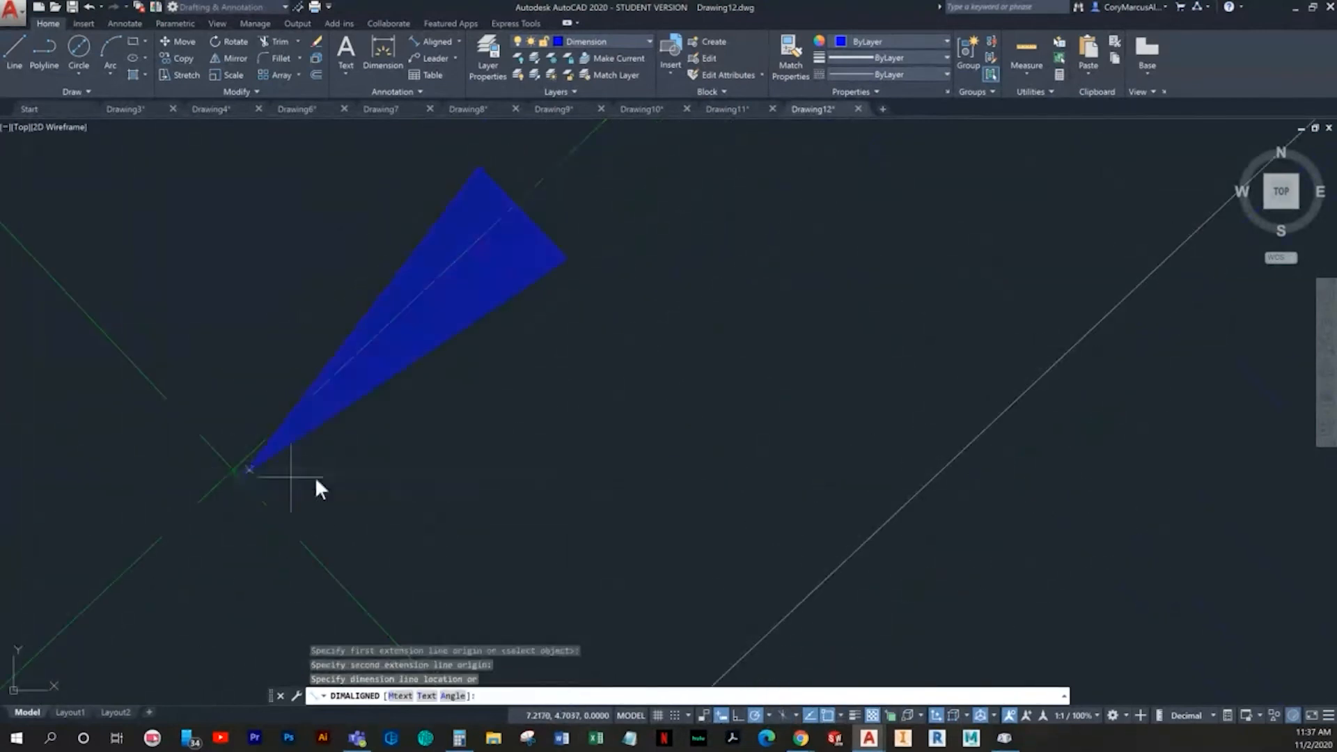
click(342, 451)
- Add an aligned dimension between the angled slot's two arc centers, placed beyond the bracket's lower corner outside the lower hole's dimension
key(Return)
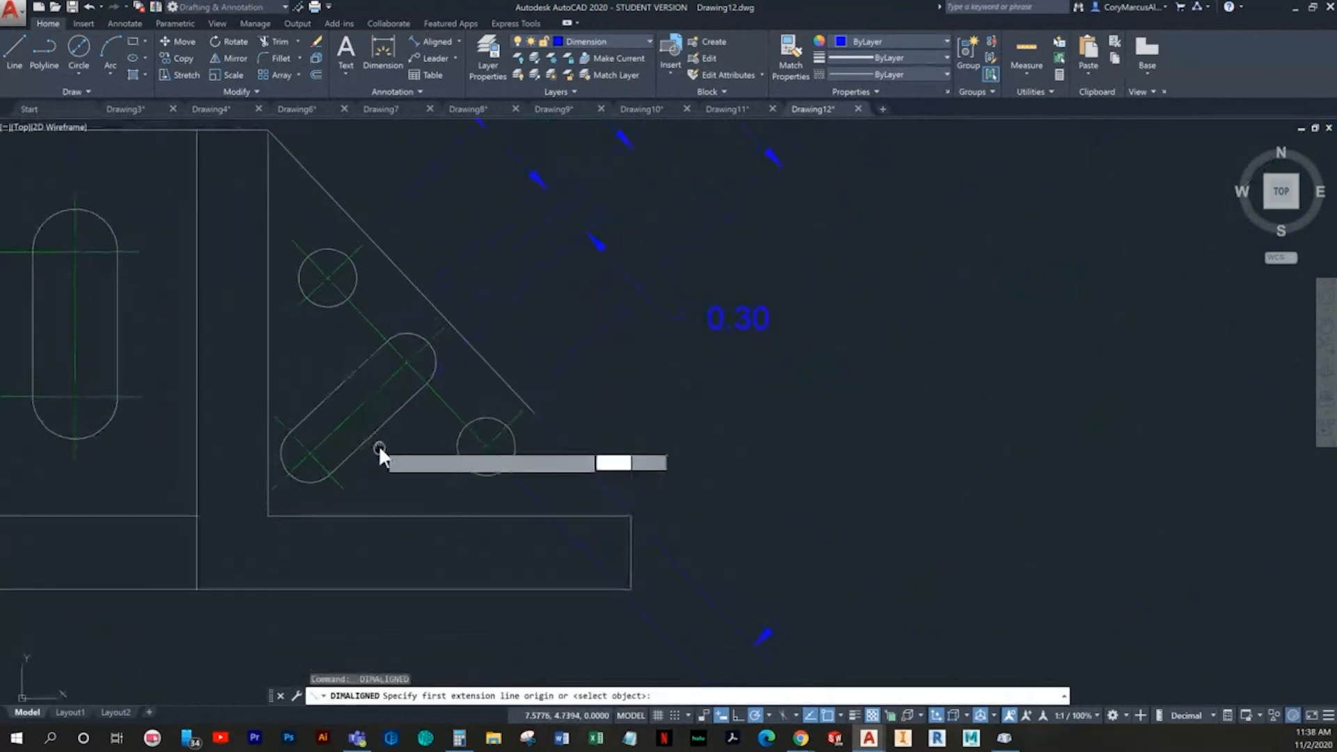
scroll(396, 399, up, 2)
scroll(415, 354, up, 8)
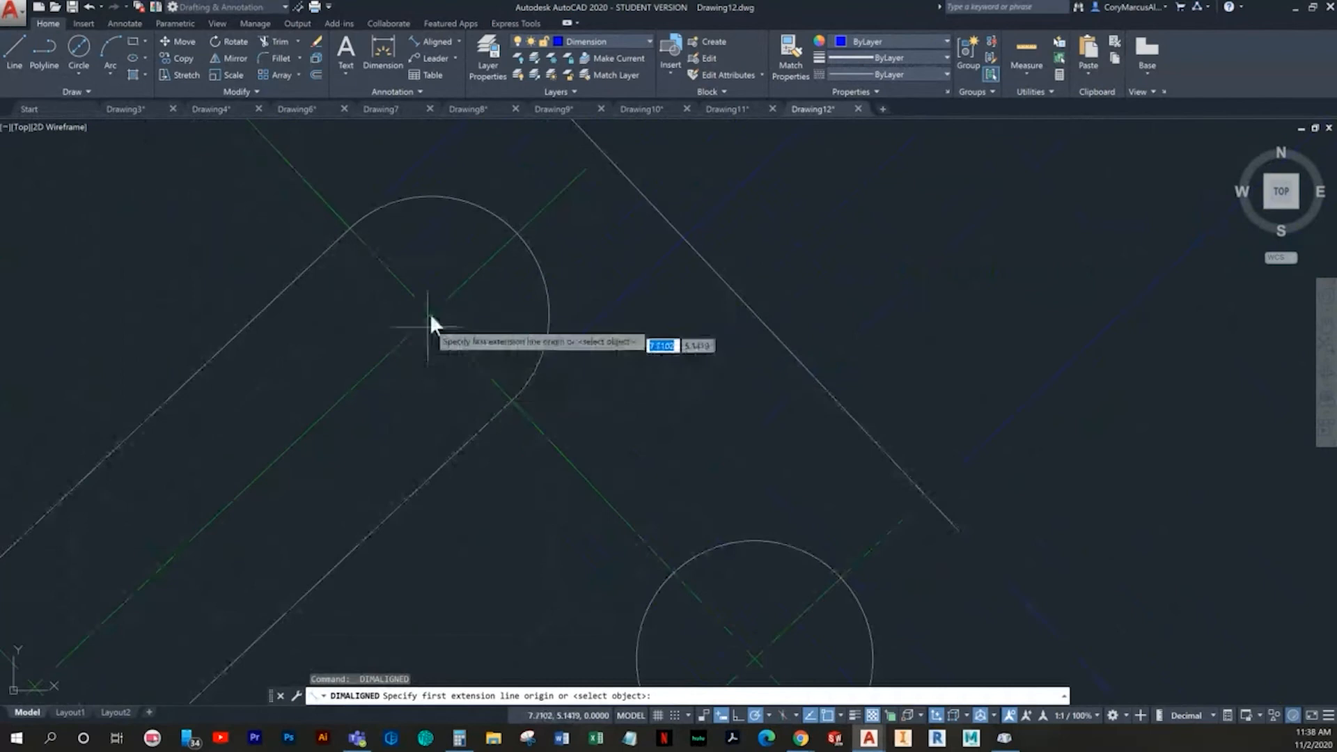
click(425, 334)
scroll(424, 333, down, 8)
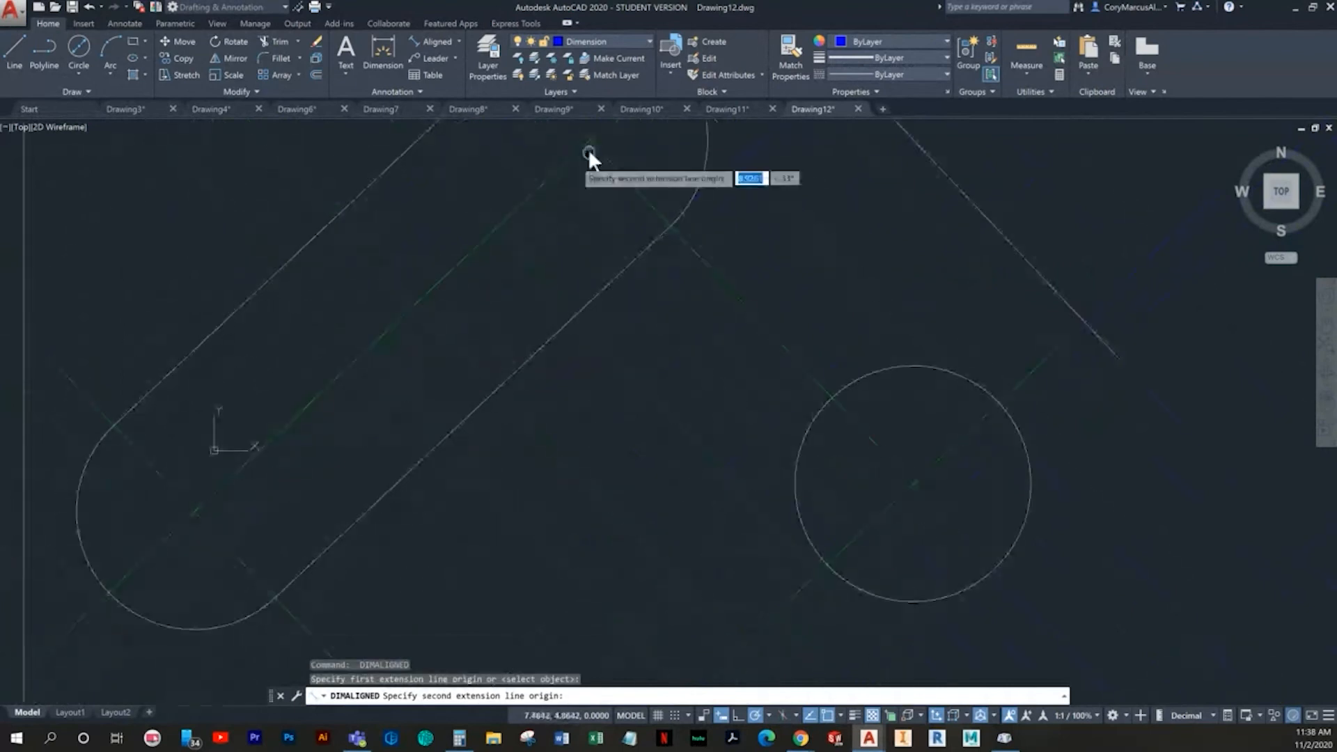
scroll(198, 507, up, 8)
click(209, 516)
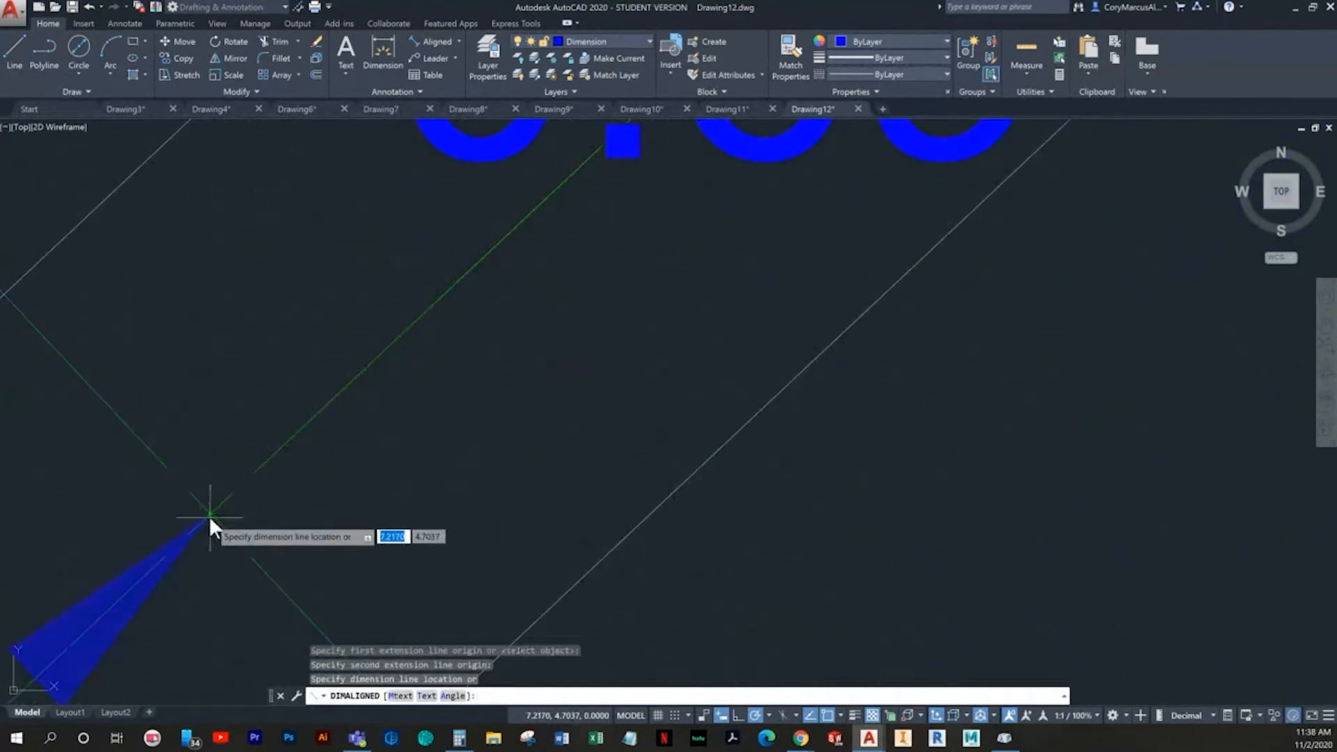
scroll(209, 518, down, 10)
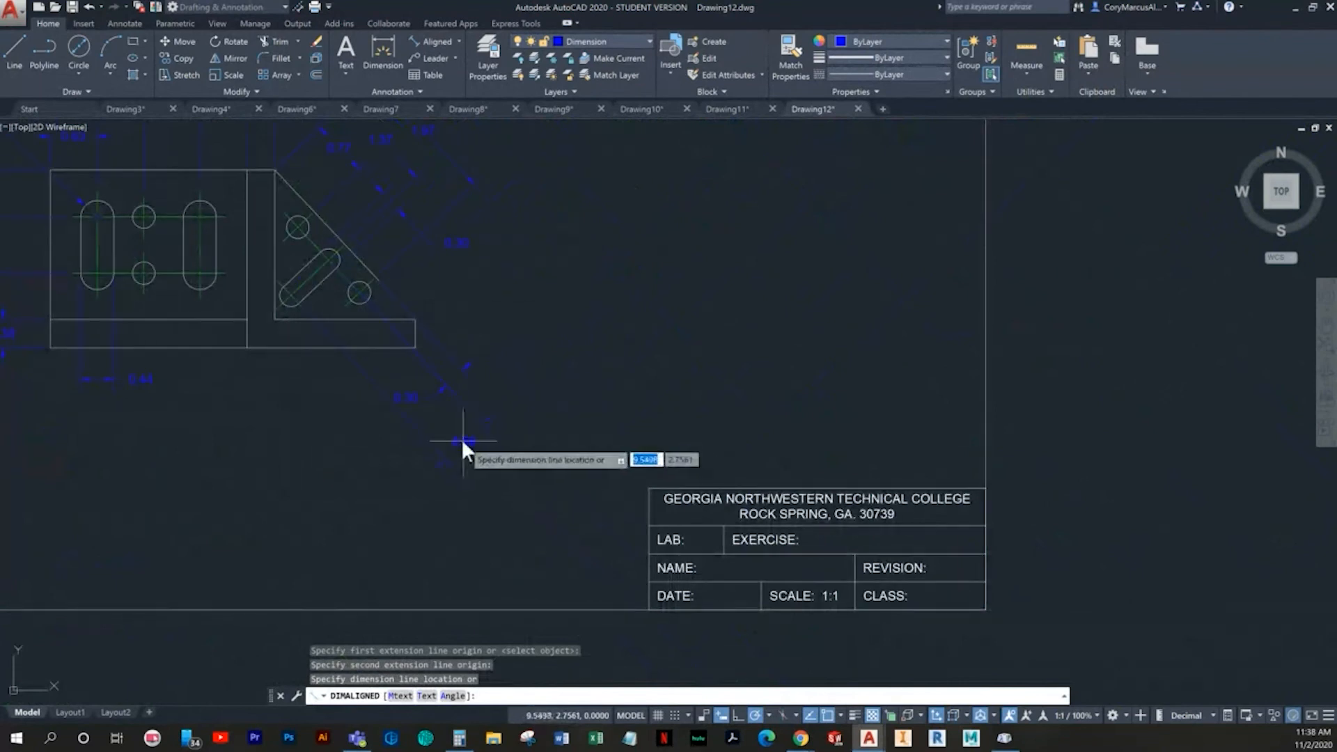
click(442, 437)
key(Escape)
- Examine where the angled slot's center-to-center dimension has its extension line running through the lower hole
scroll(400, 293, up, 2)
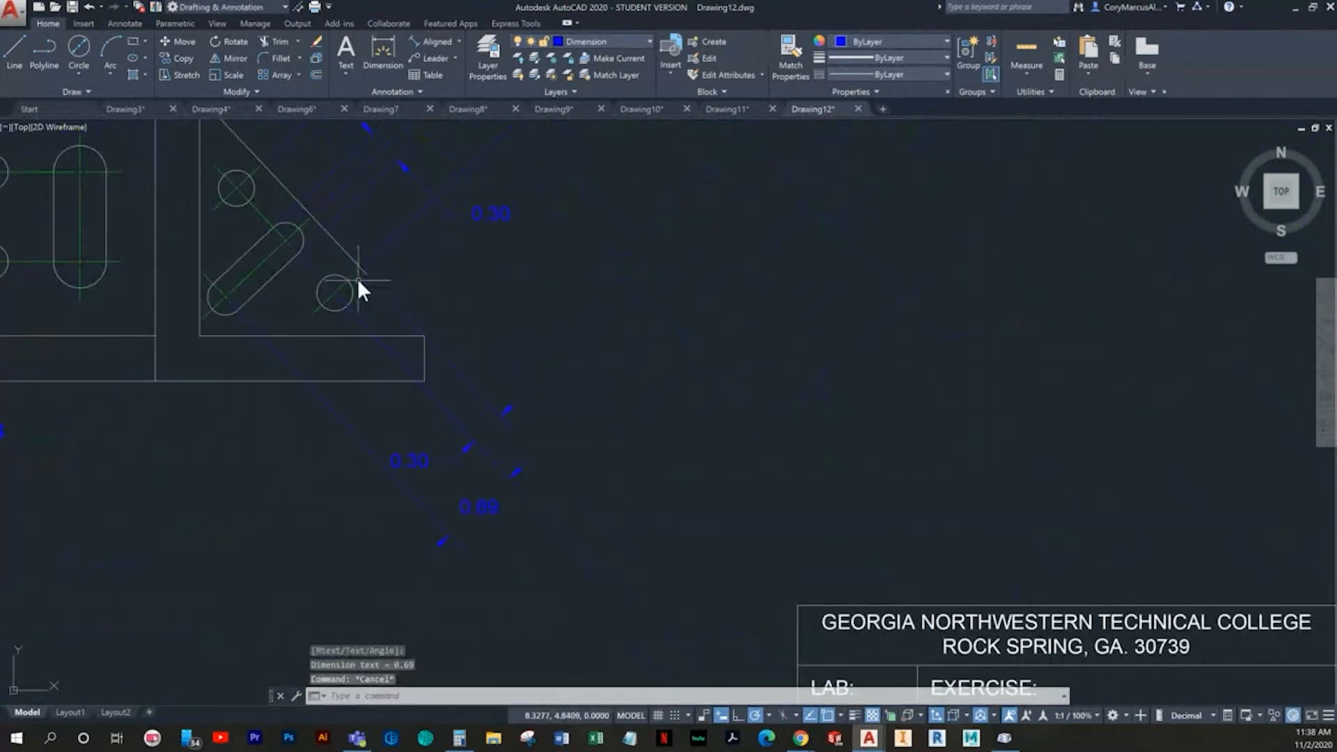
middle_drag(439, 336, 501, 400)
scroll(317, 442, up, 2)
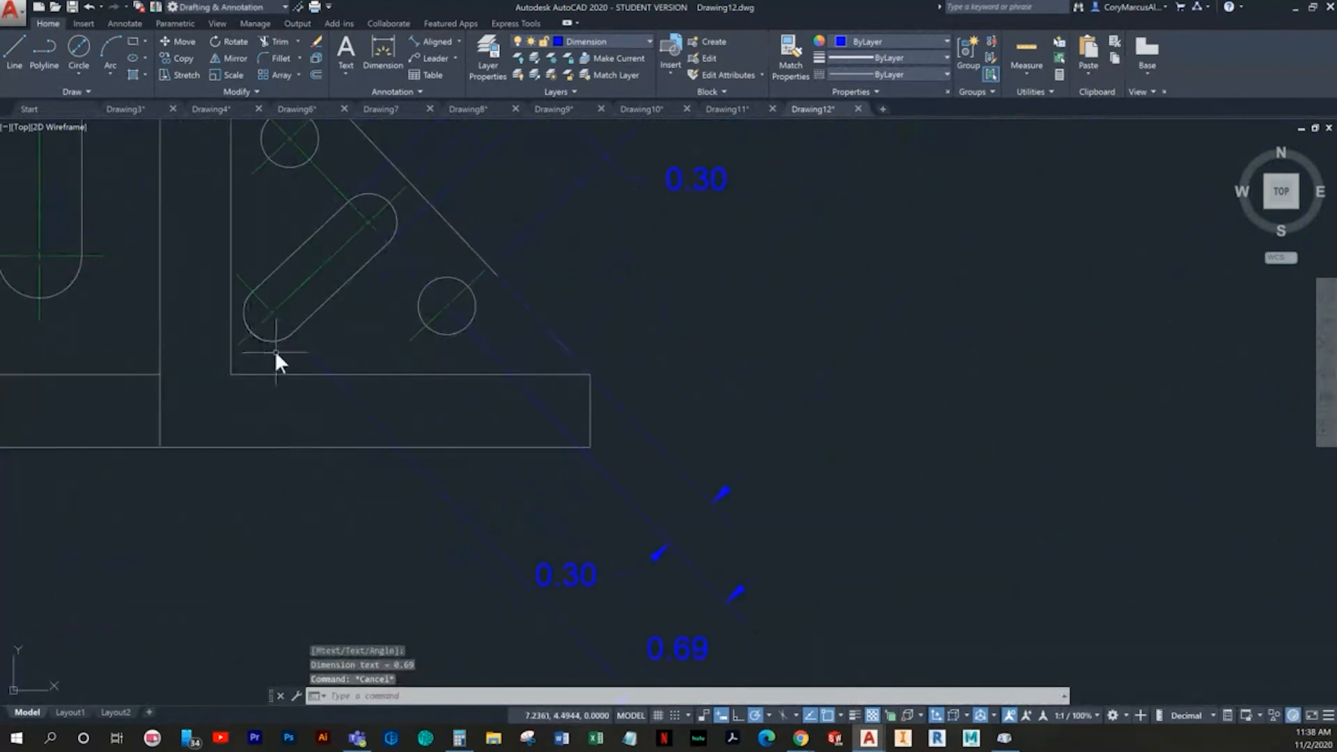
scroll(274, 349, up, 2)
key(Escape)
scroll(501, 412, down, 4)
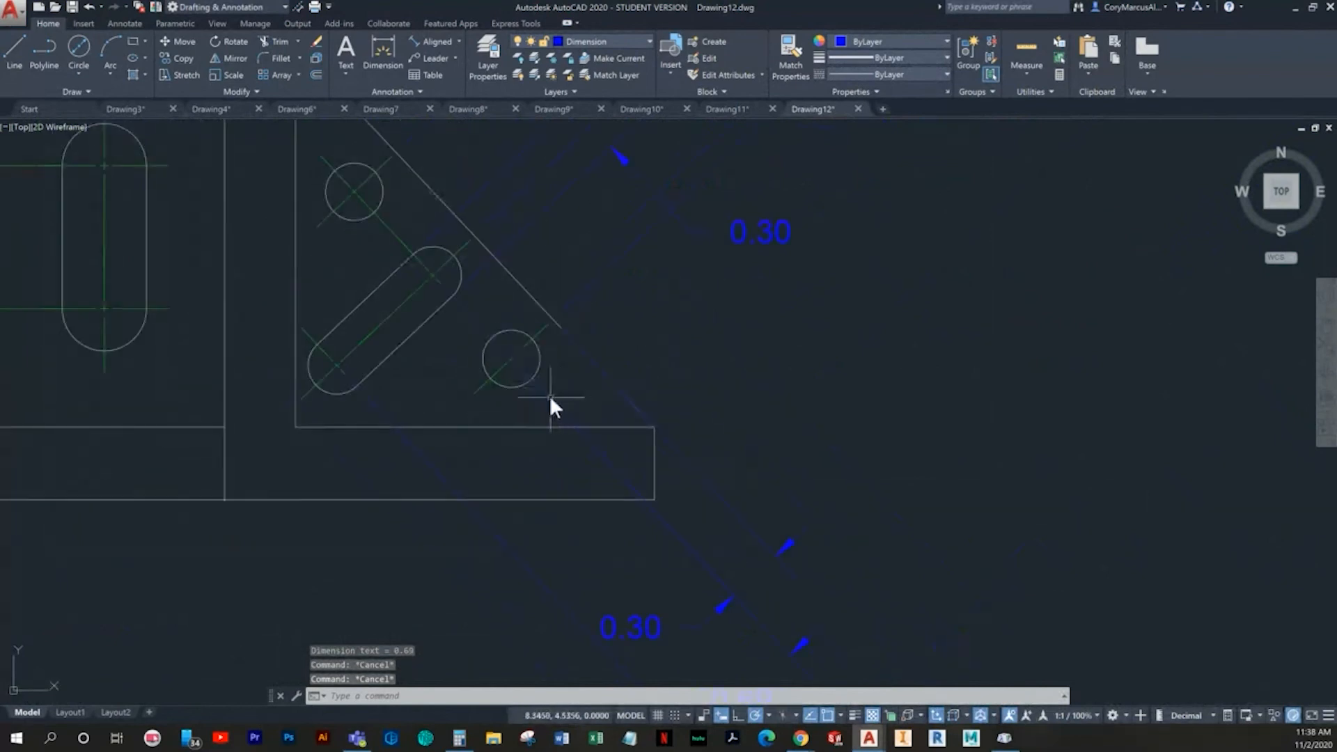
scroll(435, 302, down, 3)
scroll(456, 322, up, 5)
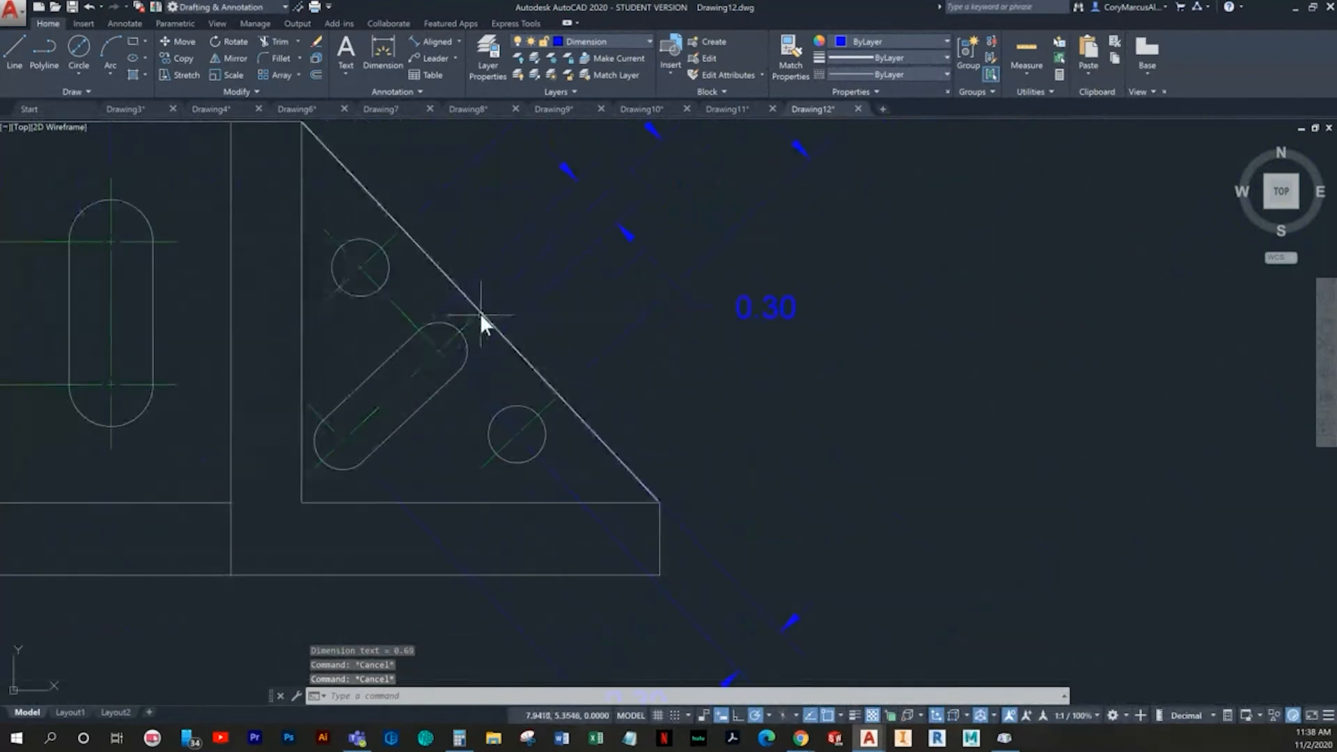
scroll(528, 444, up, 2)
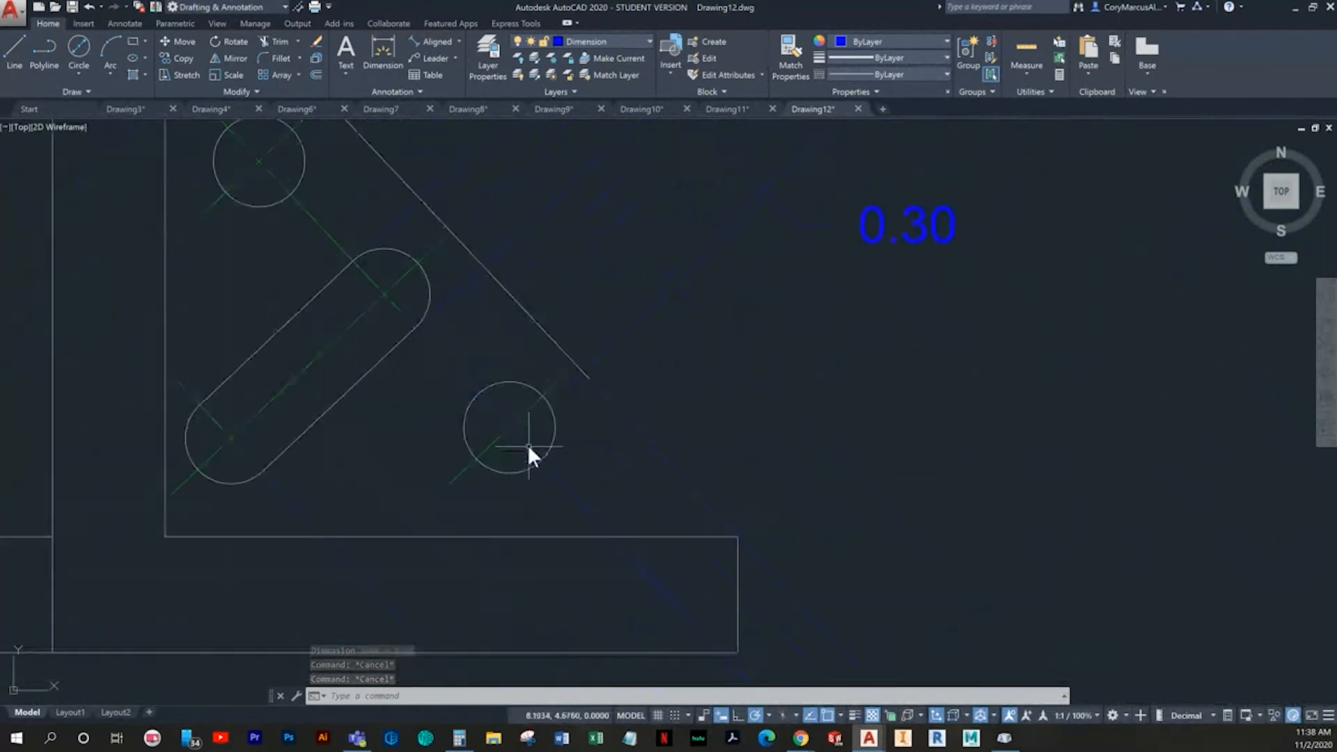
click(568, 492)
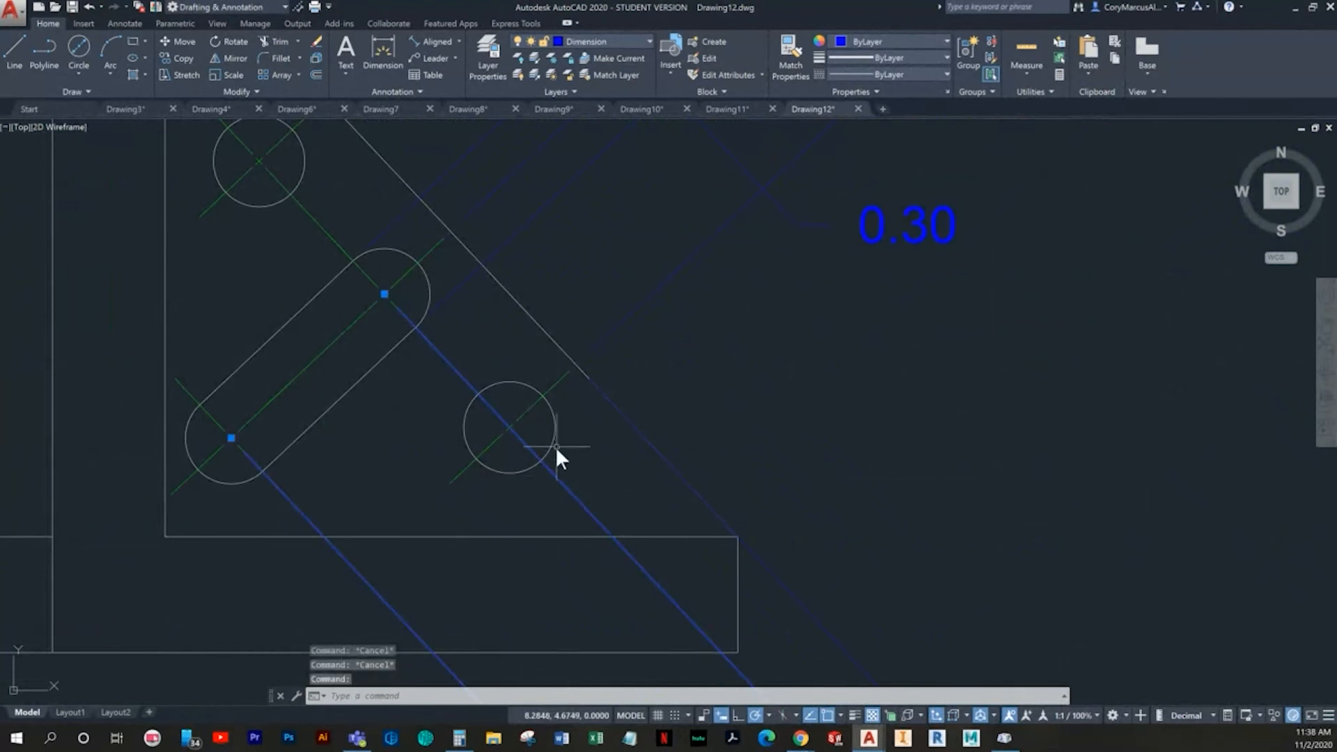
key(Escape)
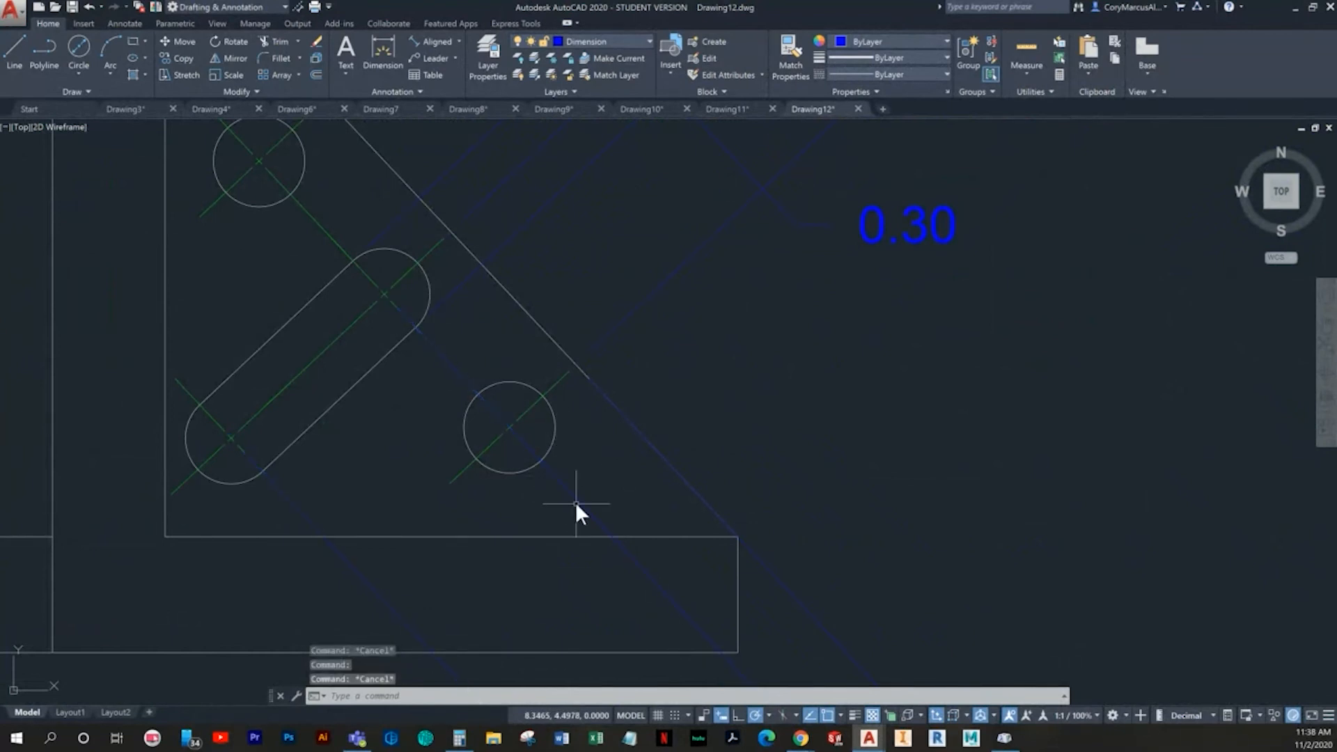
key(Escape)
- Break the slot's center-to-center dimension manually with DIMBREAK, from the lower hole's centerline endpoint to the slot's upper center
text(dimbreak)
key(Return)
click(577, 498)
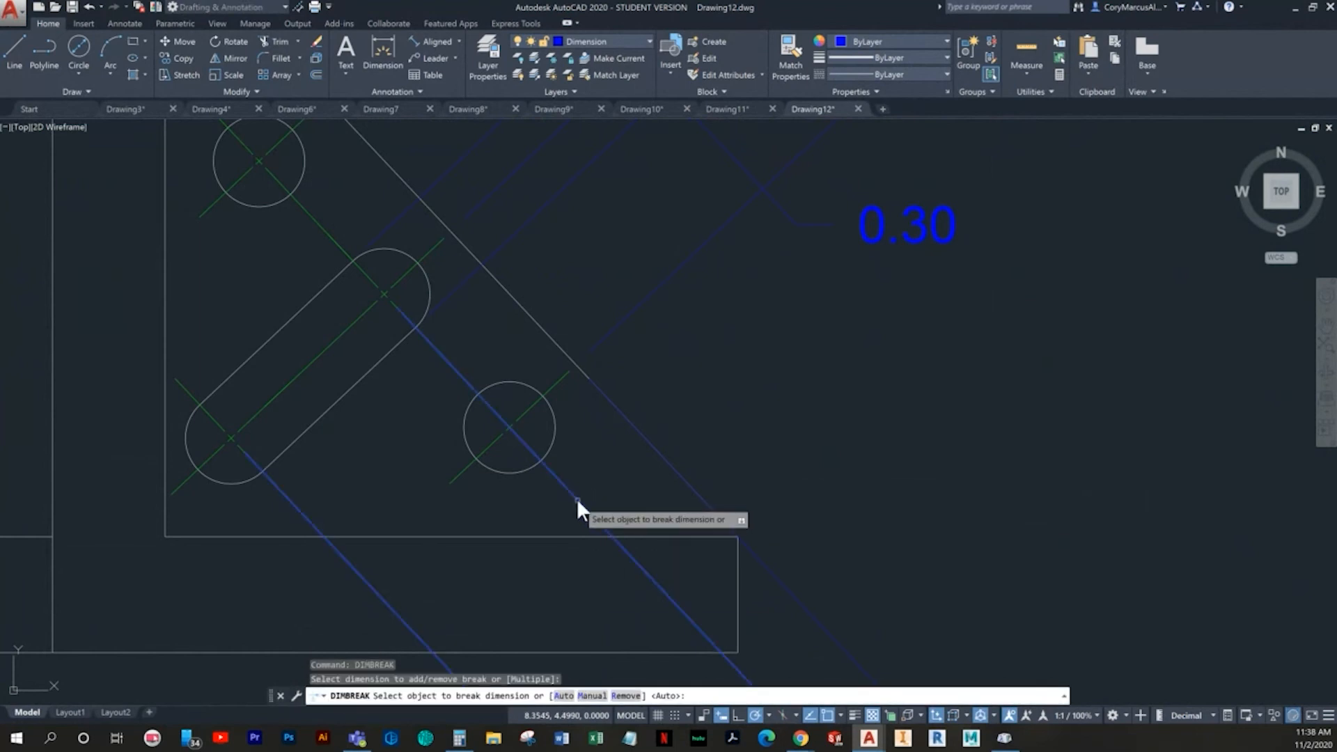
middle_drag(577, 498, 496, 479)
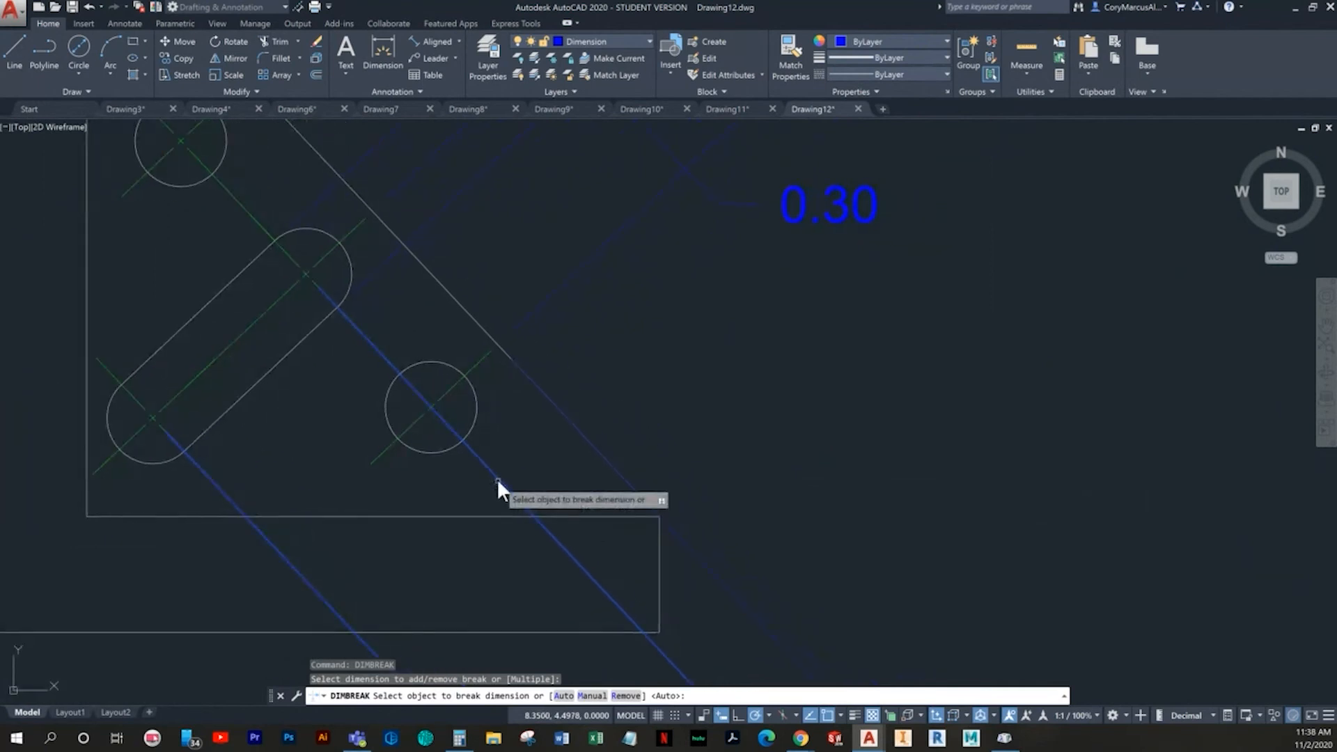
click(589, 696)
scroll(493, 484, up, 2)
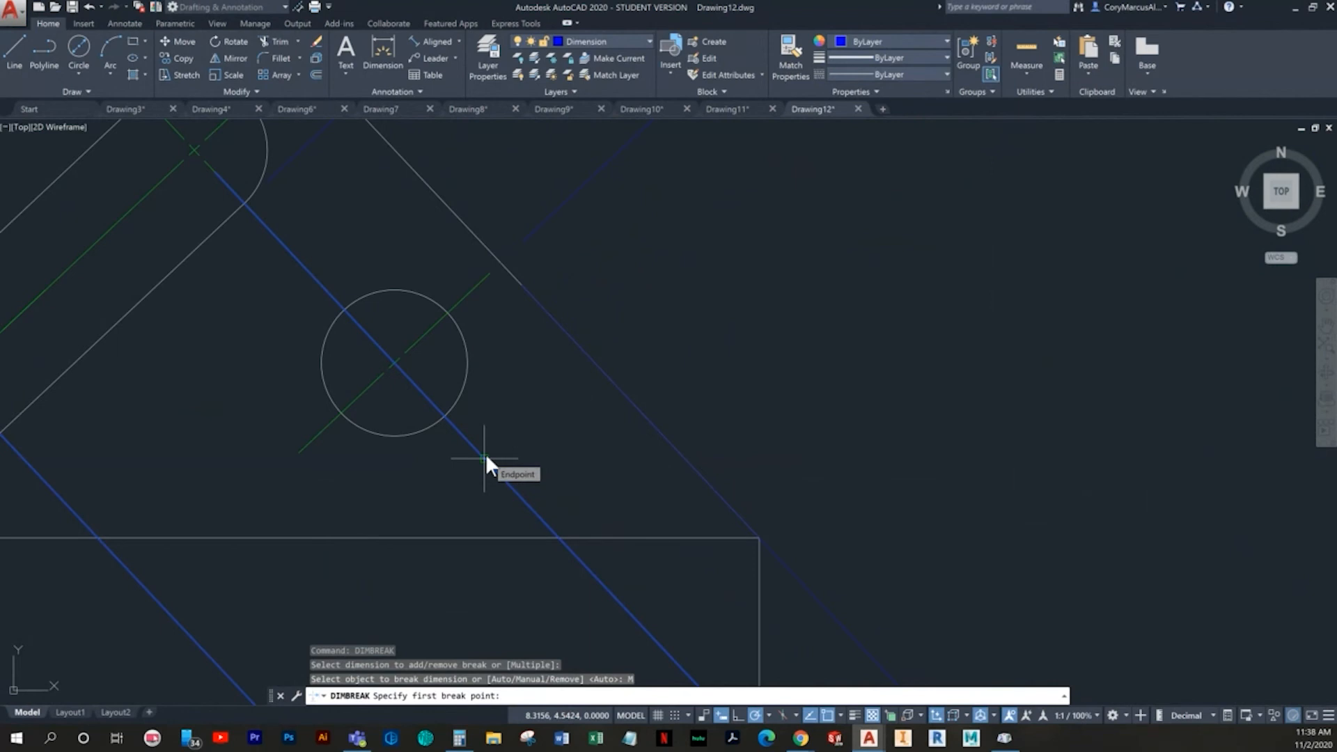
click(485, 458)
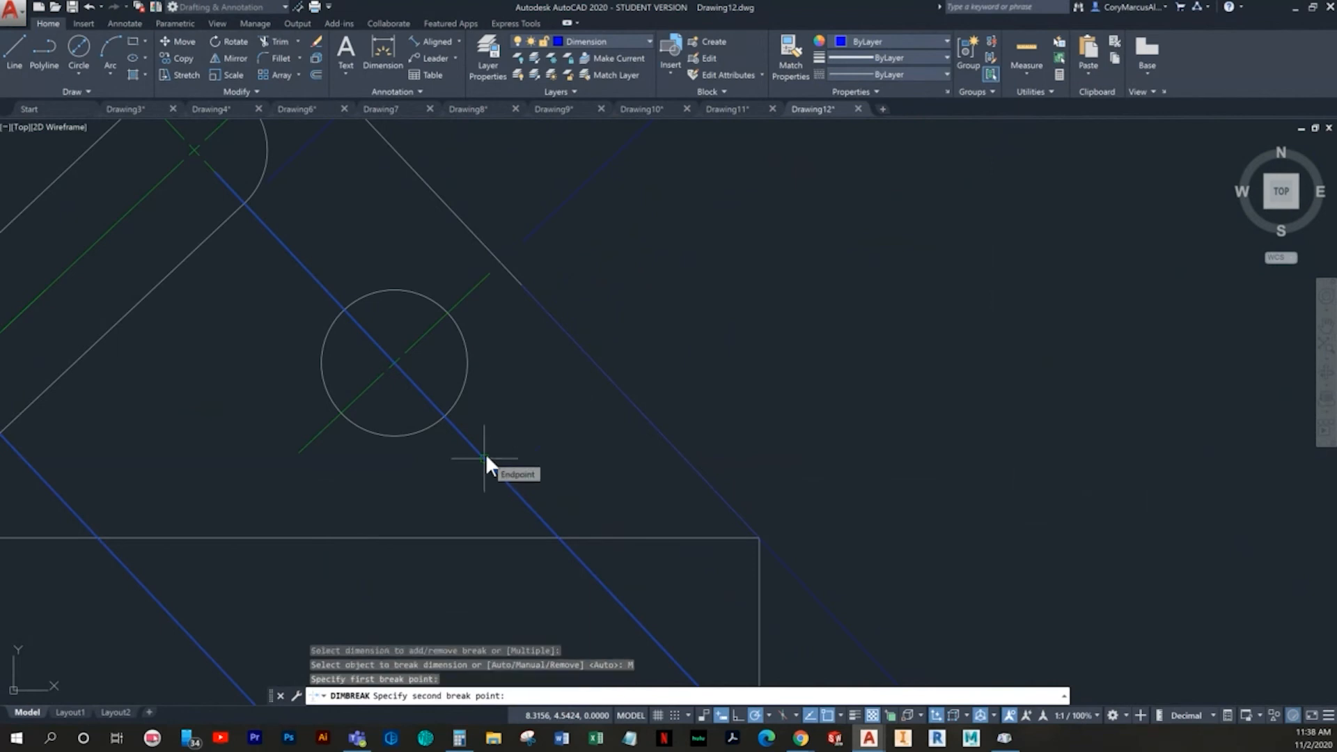
middle_drag(340, 251, 399, 326)
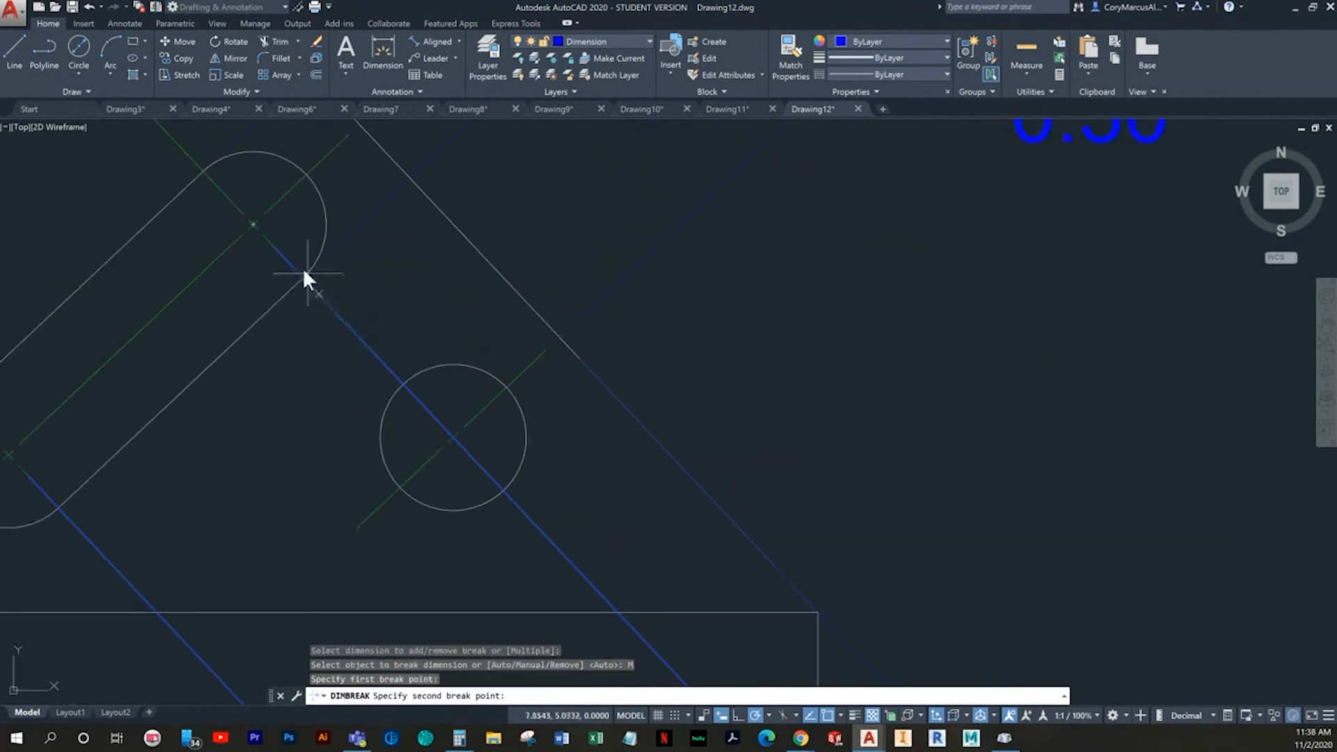
click(252, 224)
- Examine the overlapping extension lines of the slot's center-to-center dimension and the lower hole's edge dimension
middle_drag(540, 638, 540, 462)
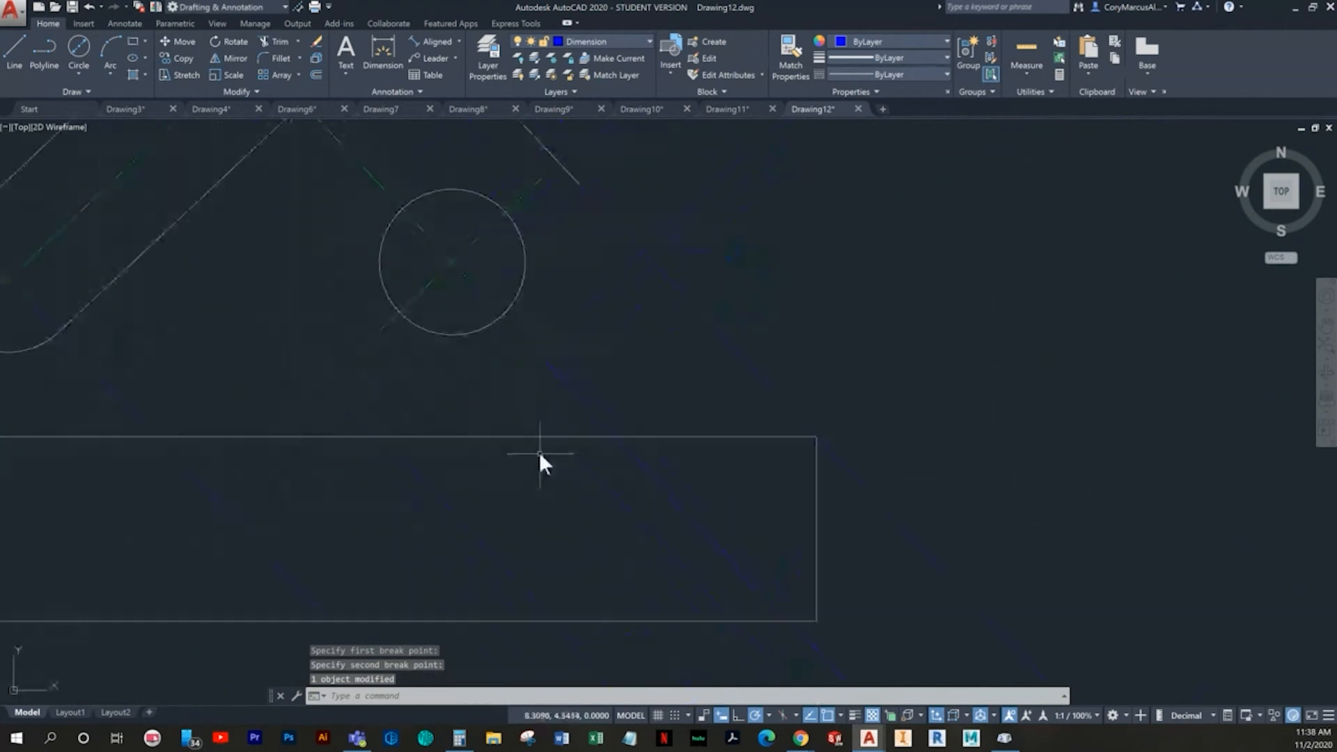
click(562, 366)
click(542, 382)
scroll(590, 386, down, 4)
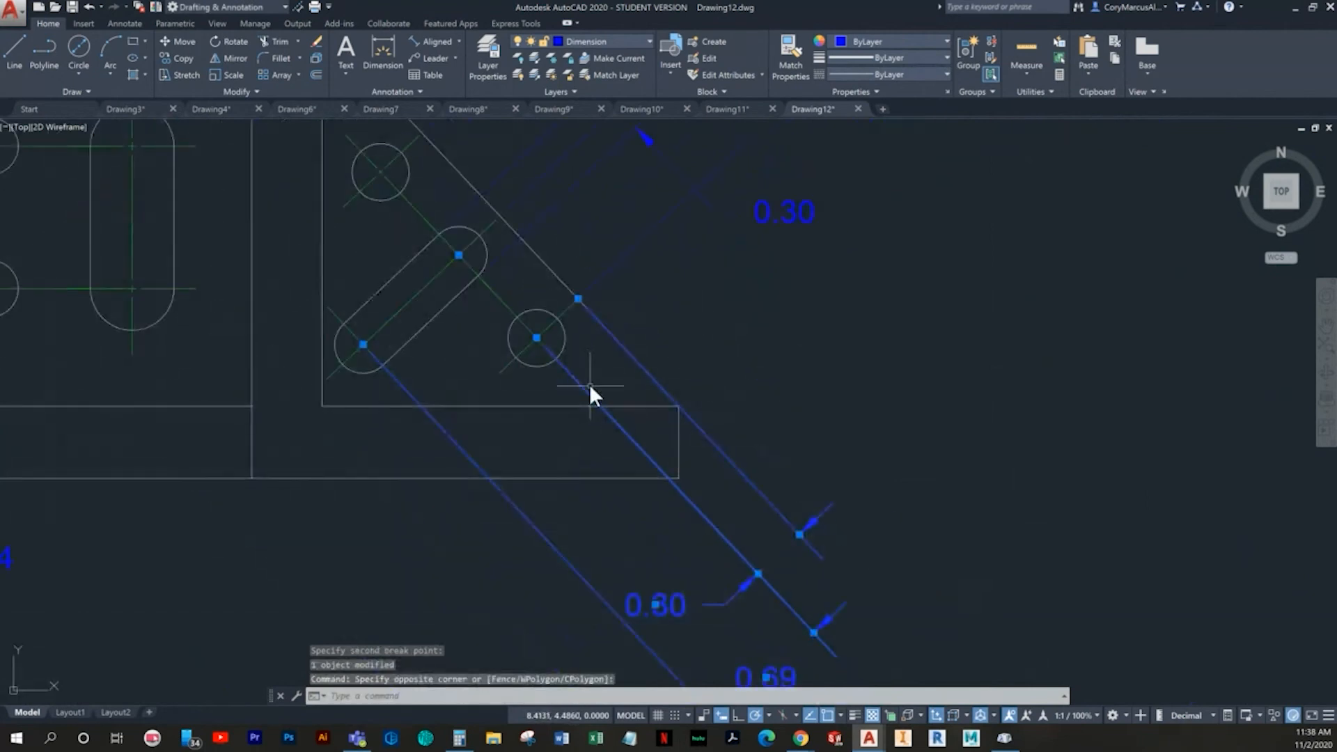
key(Escape)
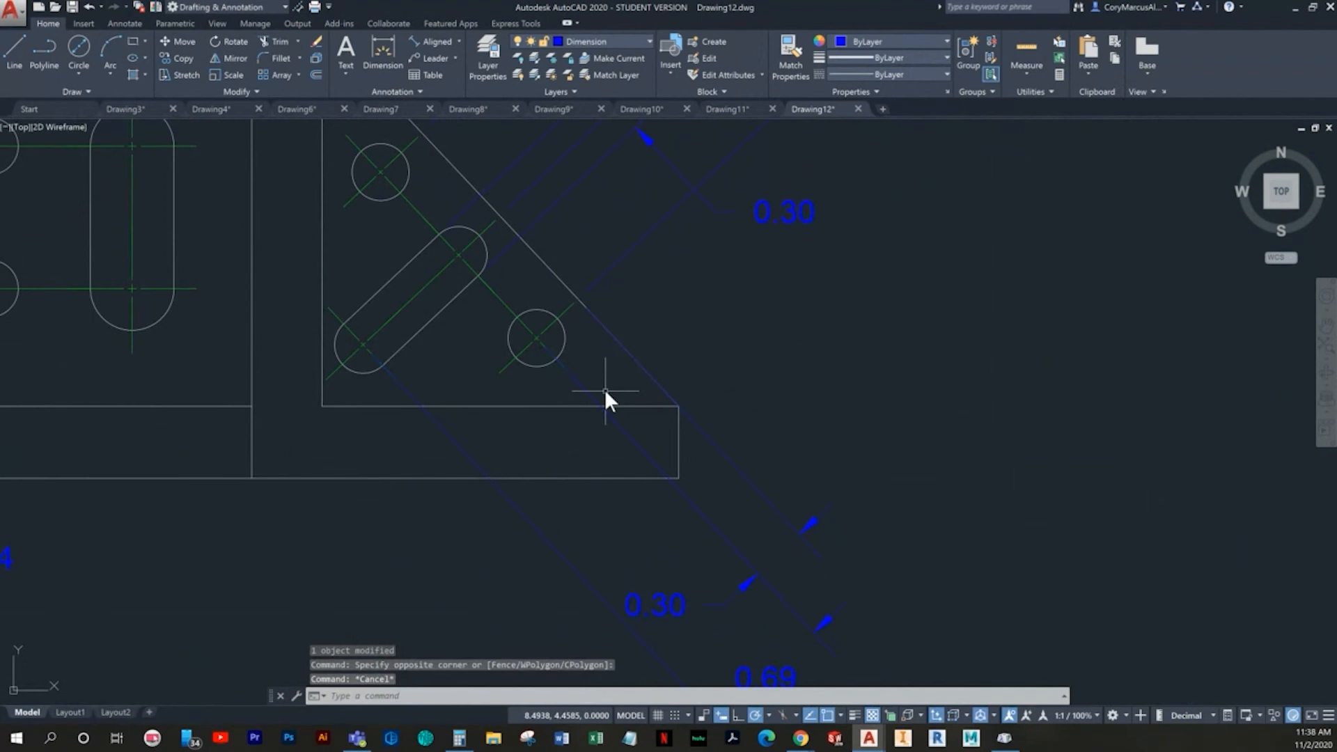
click(564, 369)
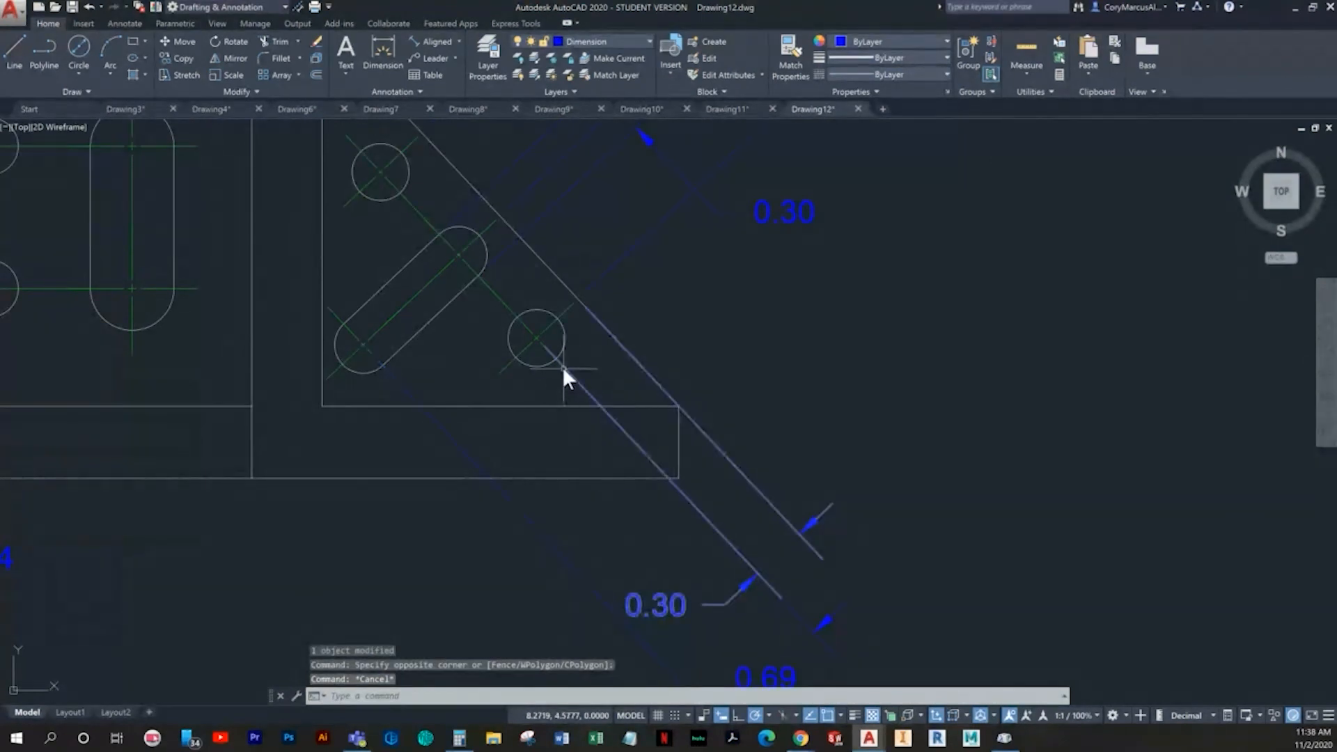
middle_drag(582, 379, 537, 403)
scroll(564, 390, up, 2)
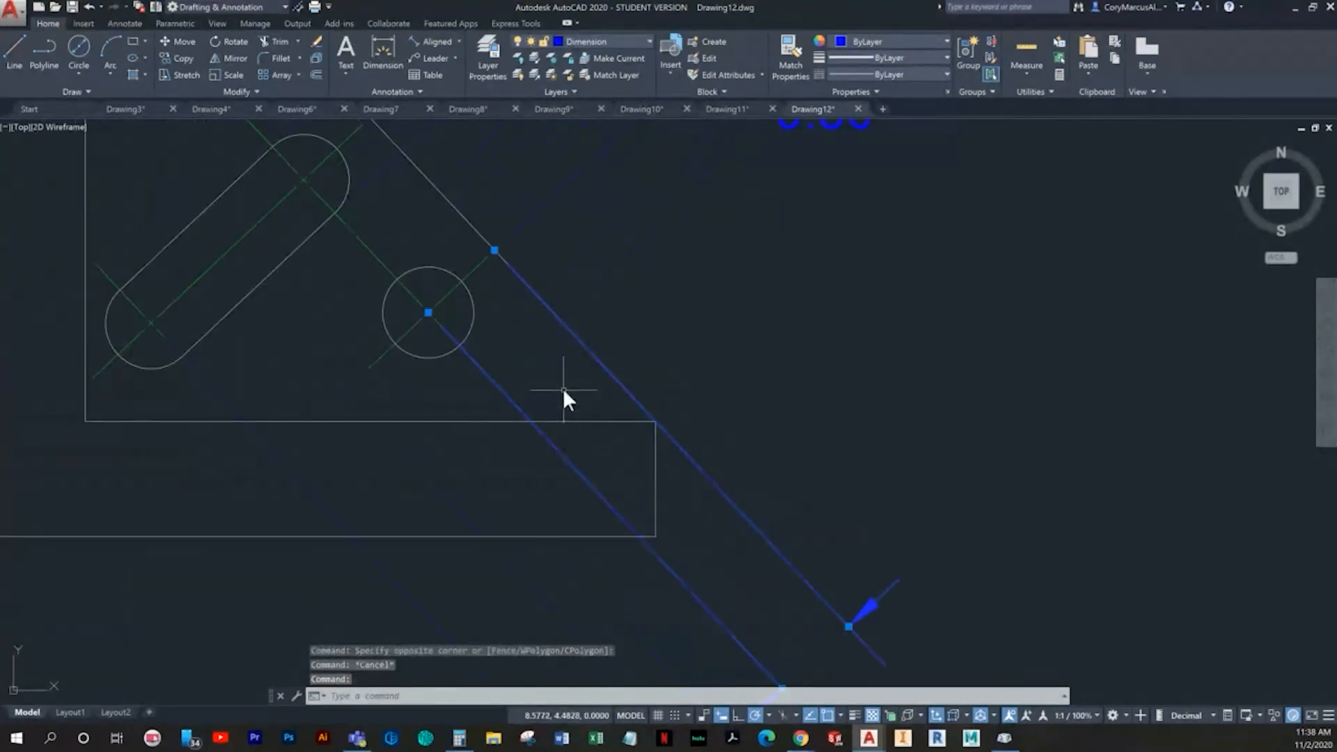
scroll(612, 376, down, 2)
key(Escape)
click(584, 568)
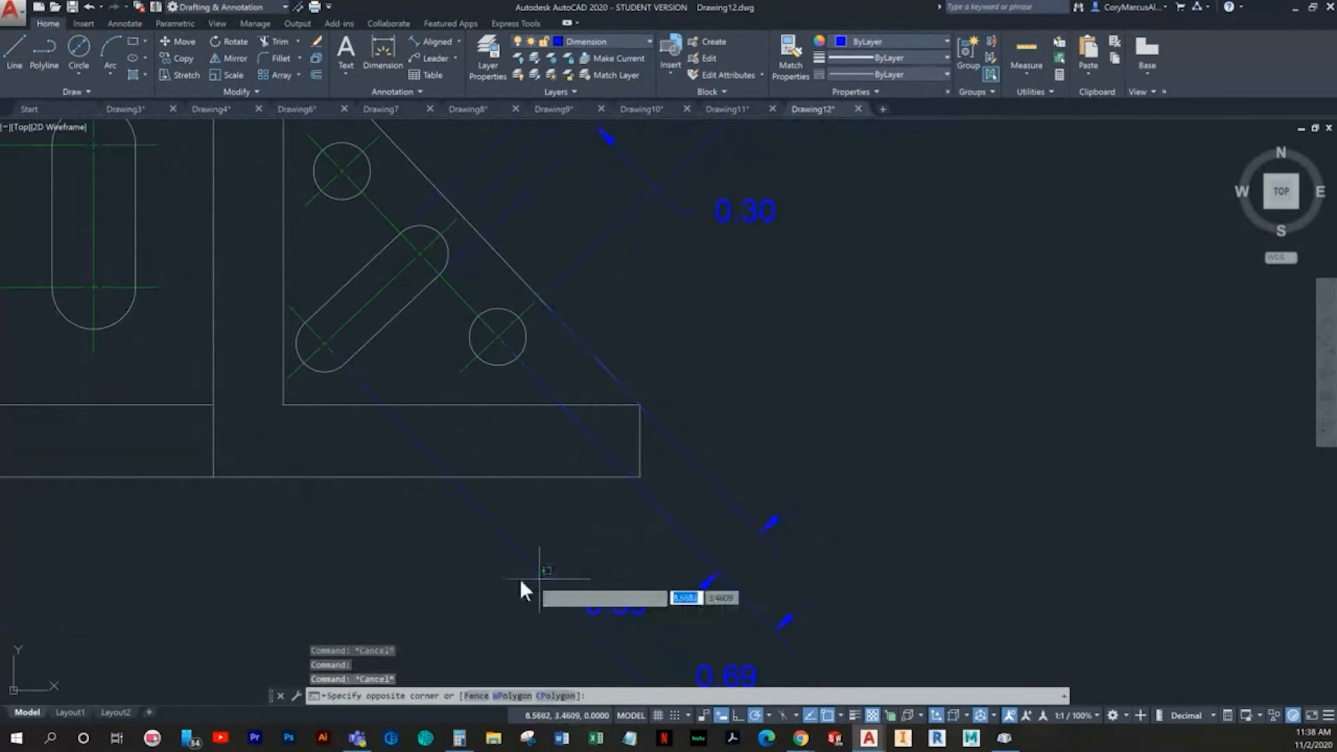
click(540, 576)
key(Escape)
key(Escape)
middle_drag(562, 408, 504, 439)
scroll(446, 407, up, 4)
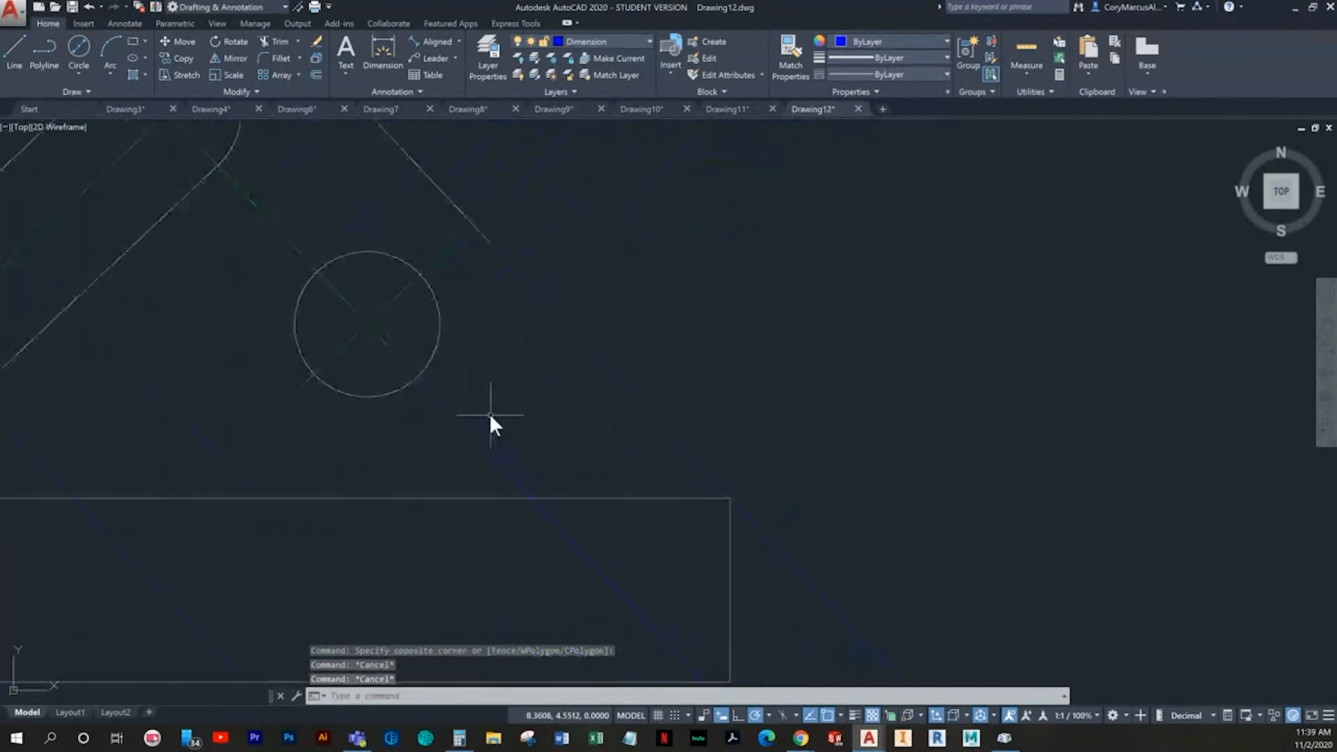
- Break the lower hole's edge dimension manually with DIMBREAK, from the slanted edge's lower corner up to the extension line's start on that edge
text(dimbreak)
key(Return)
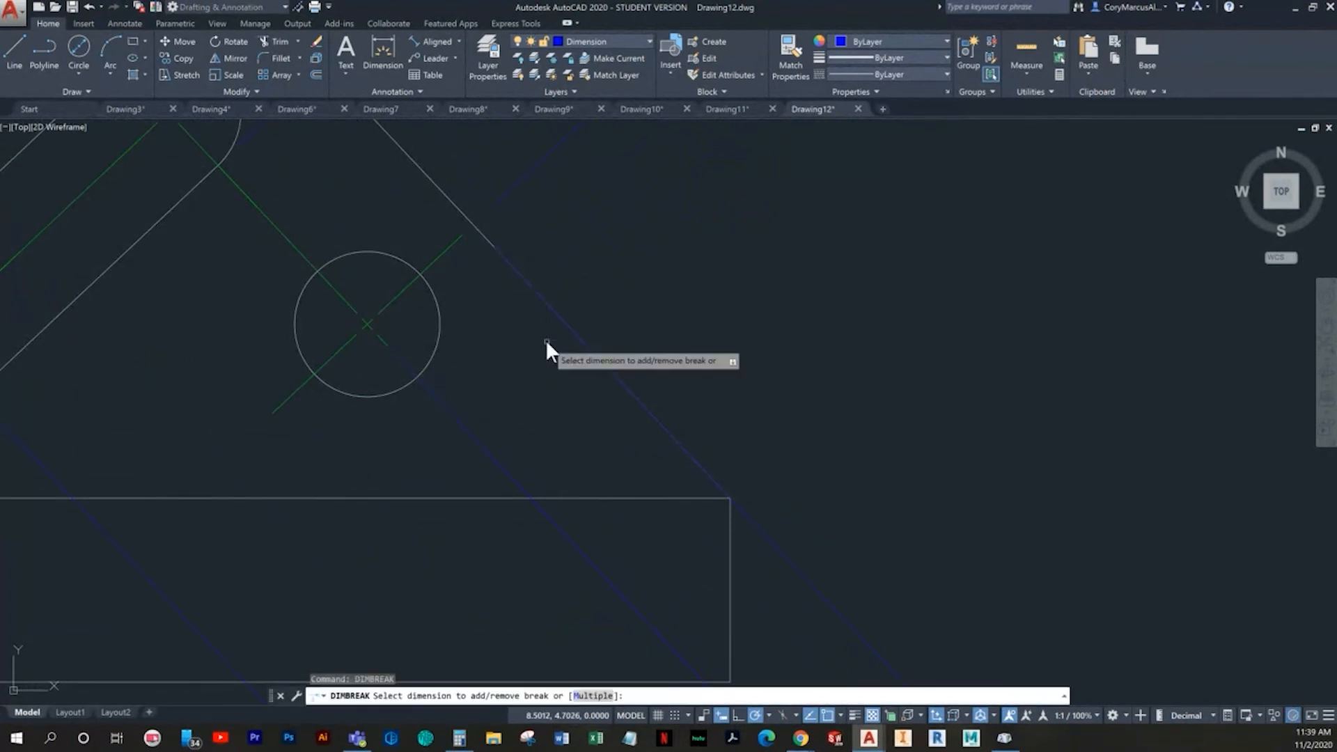
click(745, 513)
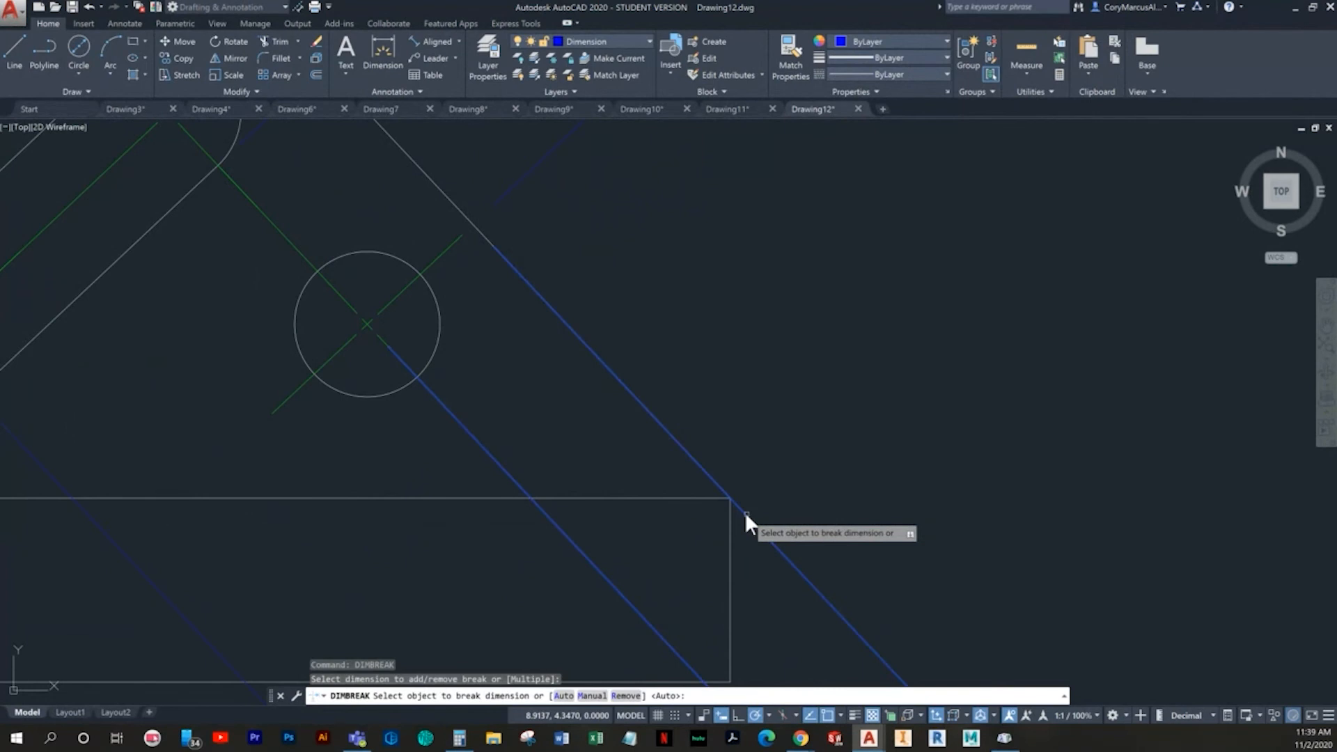
click(592, 695)
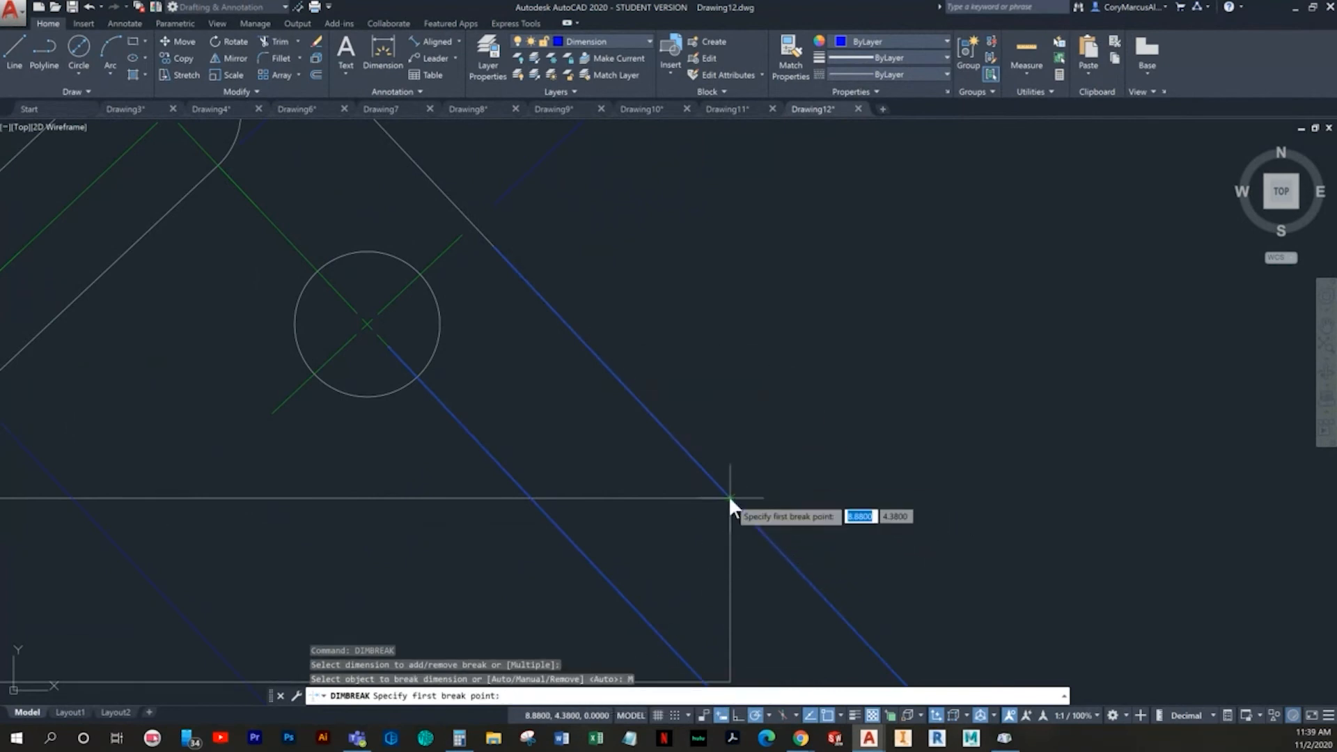
click(728, 495)
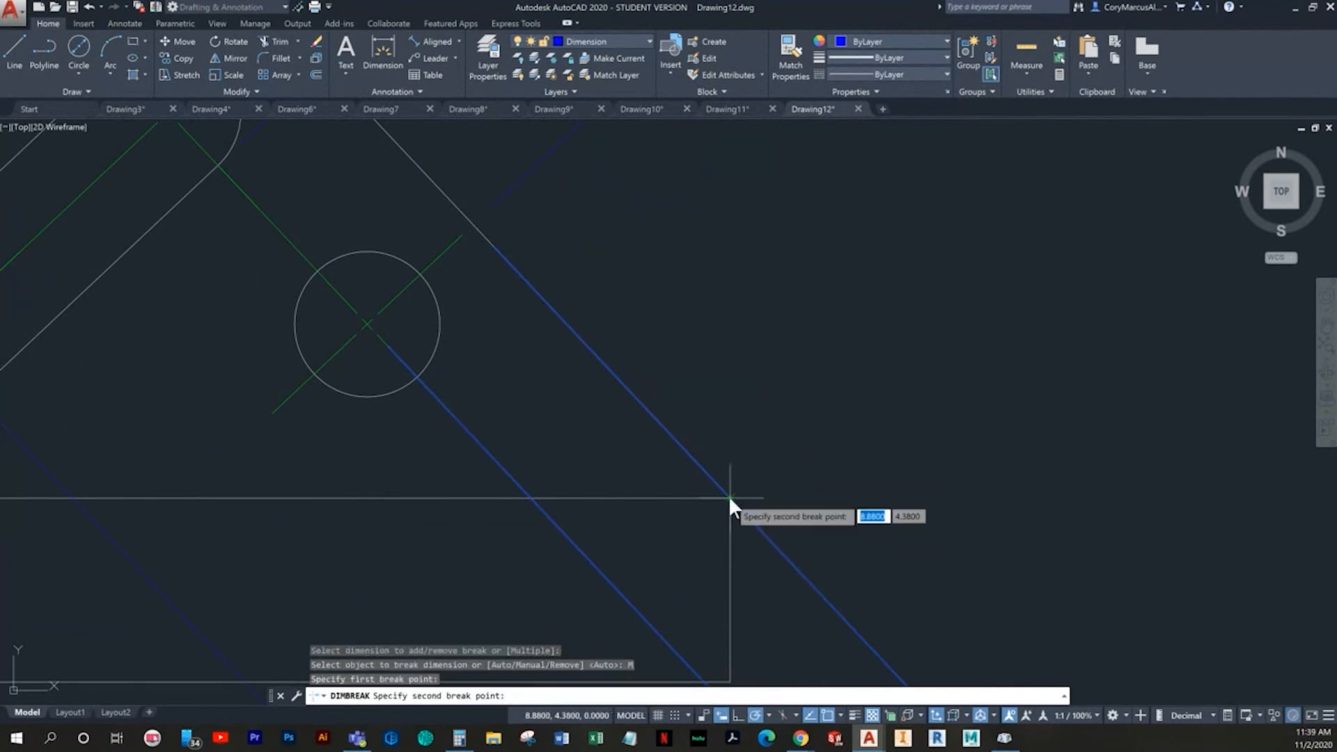
click(475, 224)
scroll(721, 474, down, 3)
middle_drag(726, 483, 658, 342)
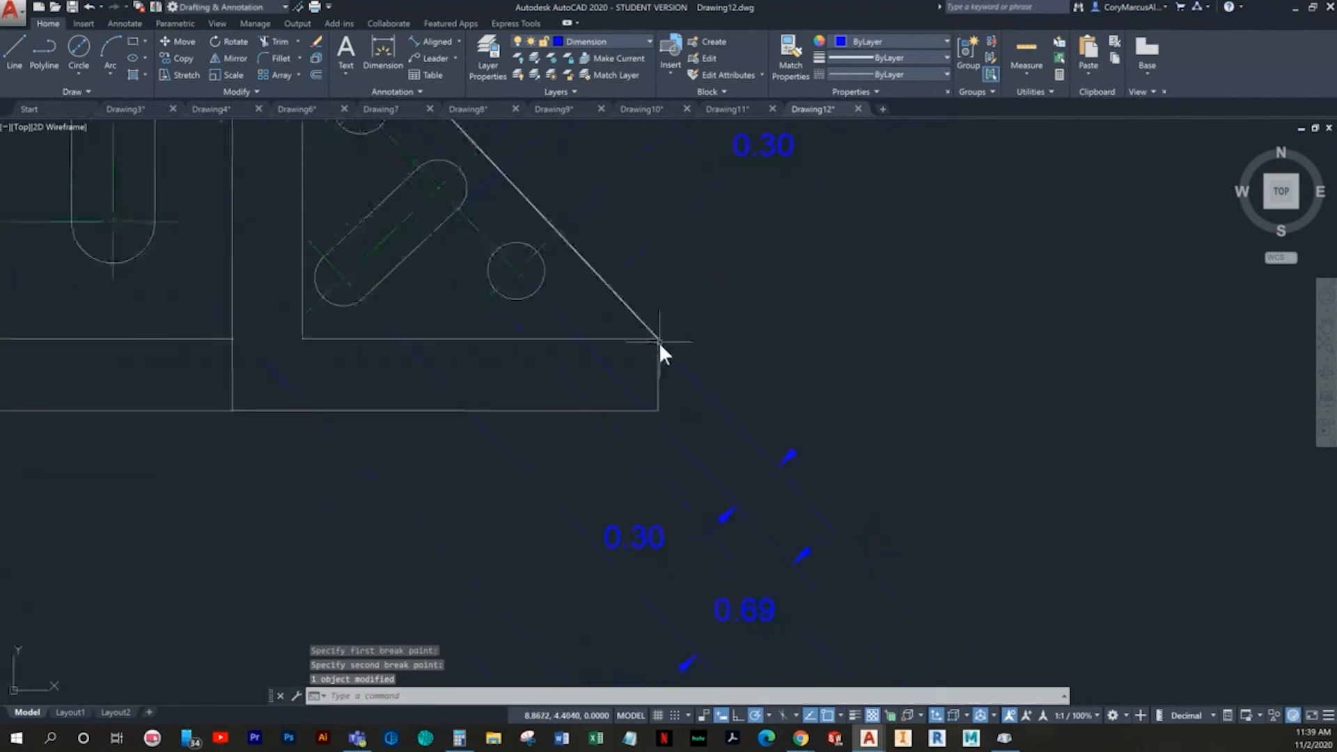
- Examine the broken extension line of the lower hole's edge dimension around the slanted edge's lower corner
scroll(678, 360, up, 3)
scroll(648, 313, up, 4)
click(631, 382)
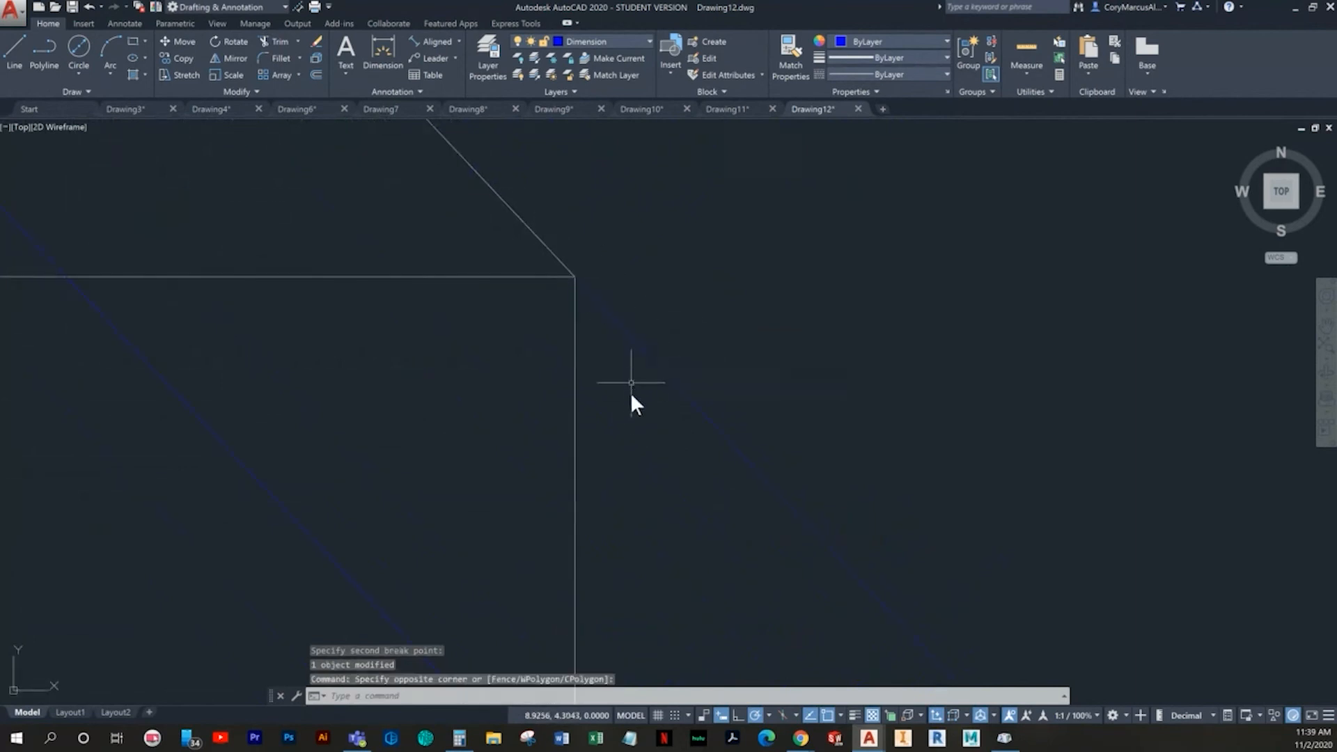
click(661, 262)
click(617, 420)
middle_drag(564, 252, 603, 359)
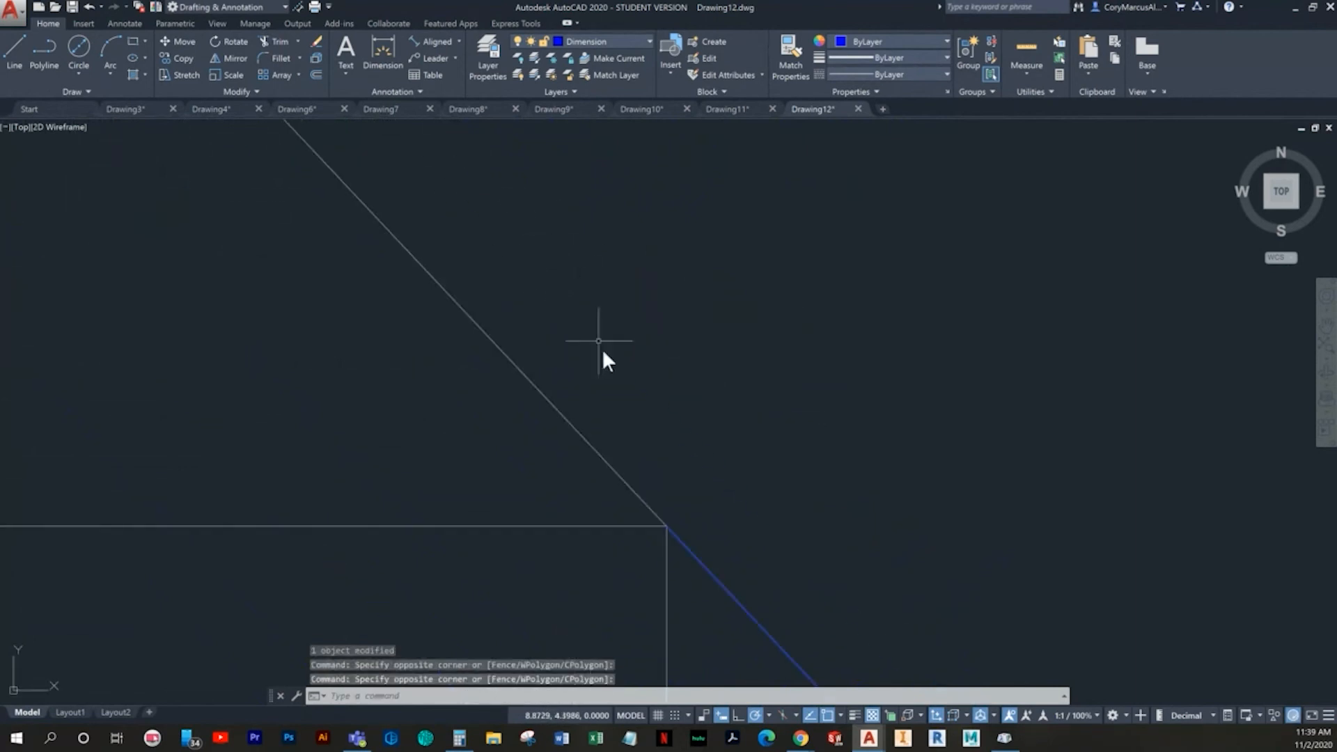
scroll(670, 536, down, 4)
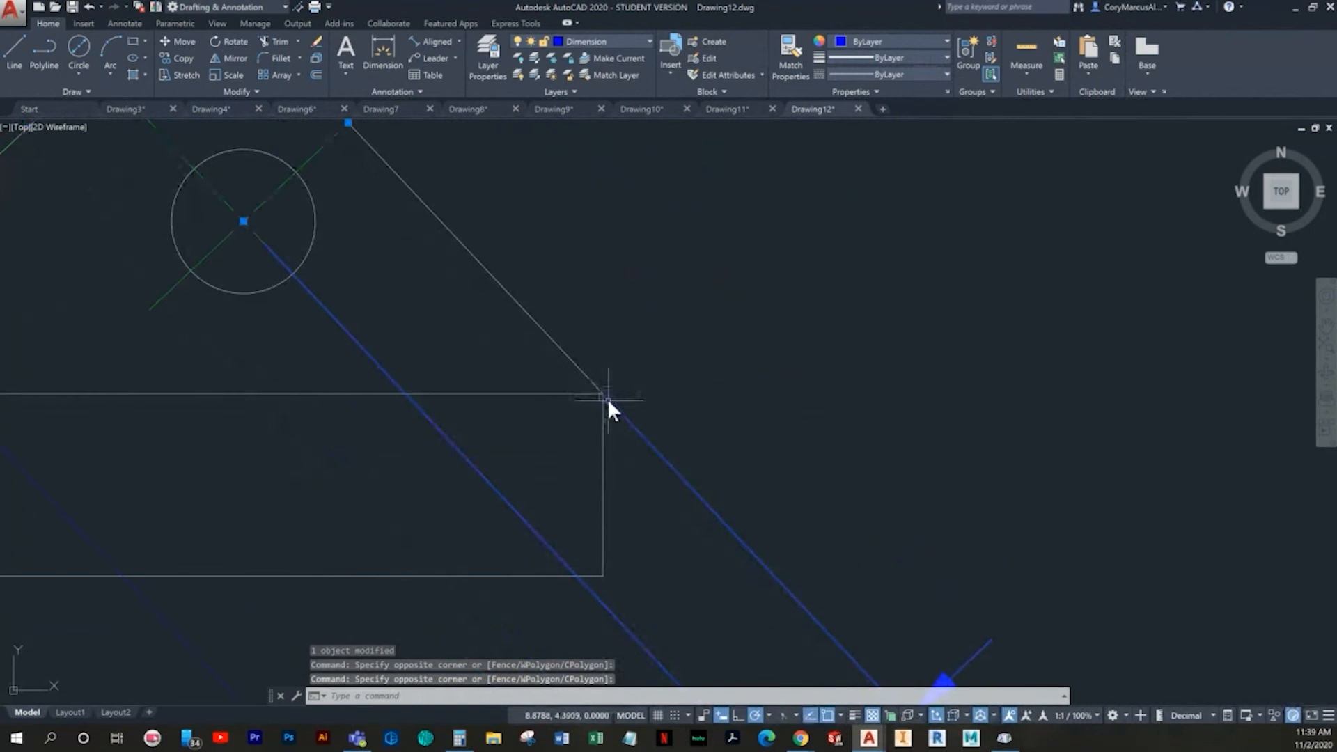
key(Escape)
middle_drag(607, 417, 607, 439)
key(Escape)
- Break the lower hole's edge dimension manually with DIMBREAK, from a point just outside the hole to the hole's center
text(d)
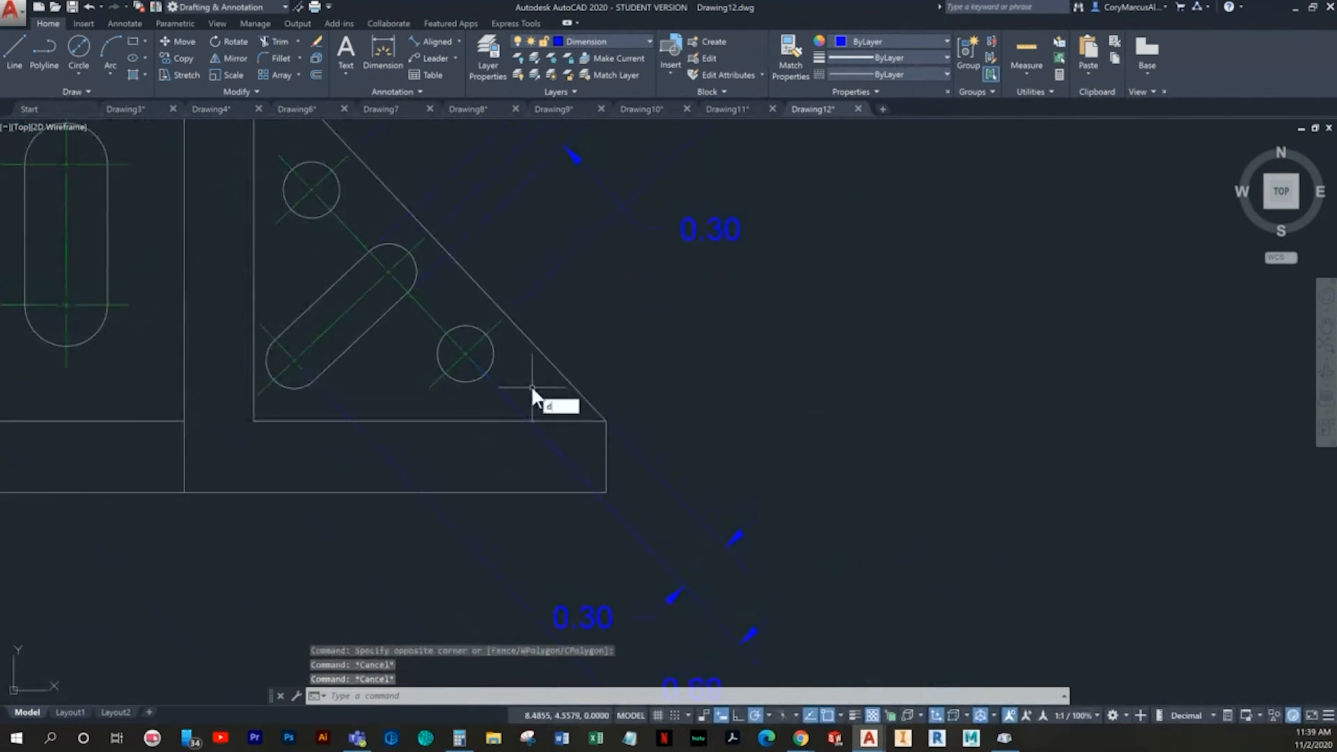
text(imbreak)
key(Return)
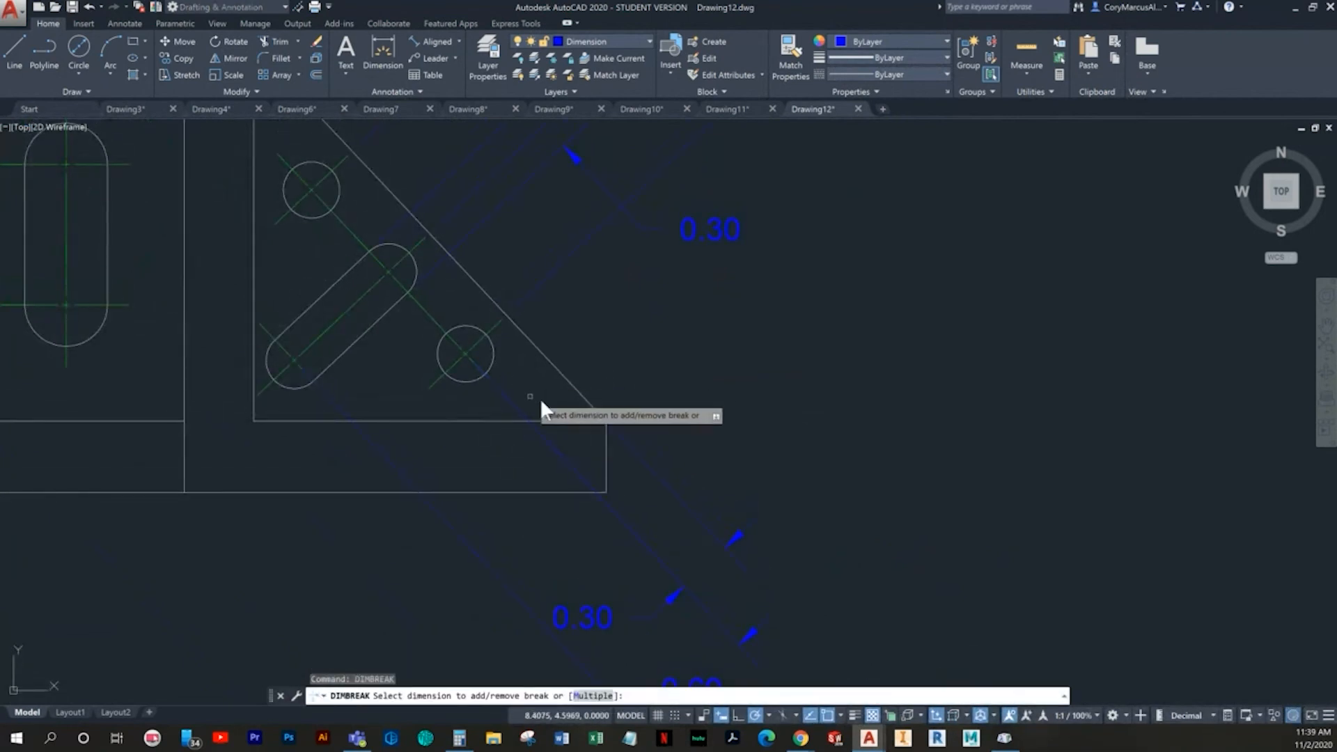
click(738, 536)
scroll(494, 390, up, 4)
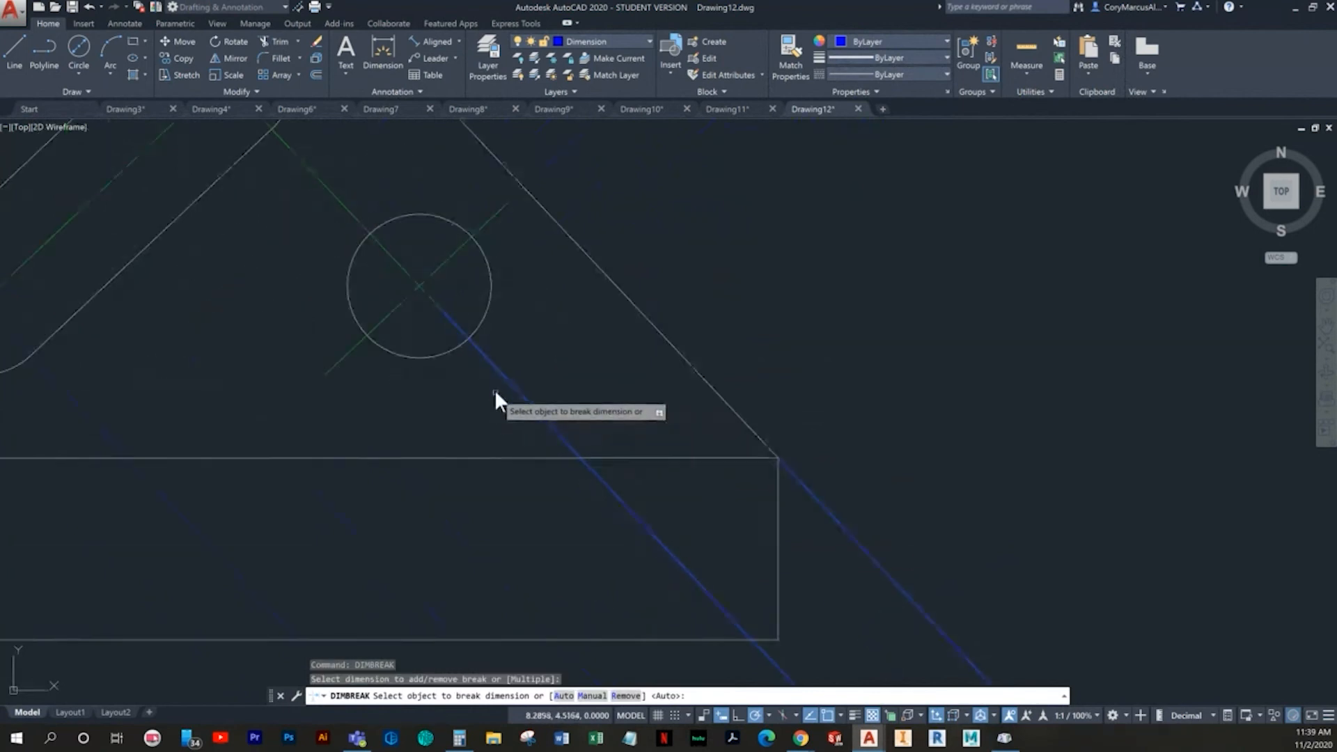
click(592, 696)
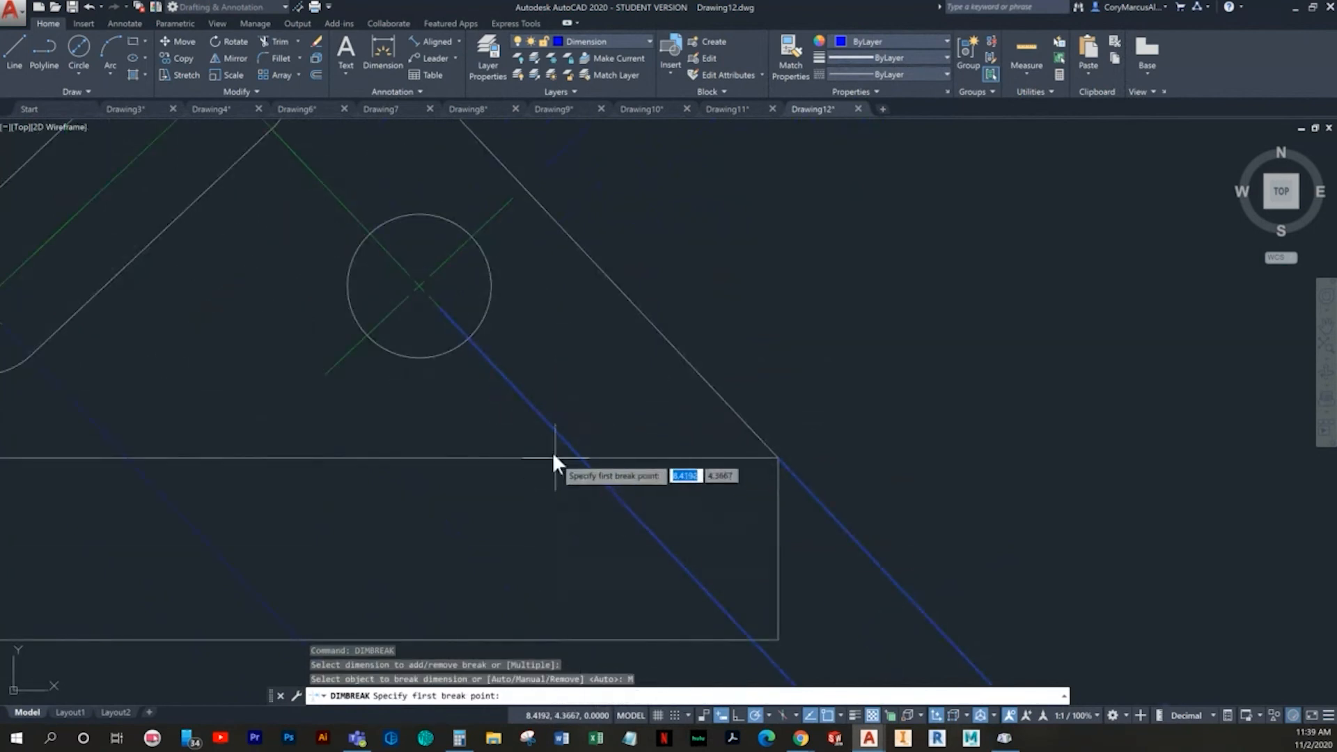
click(505, 376)
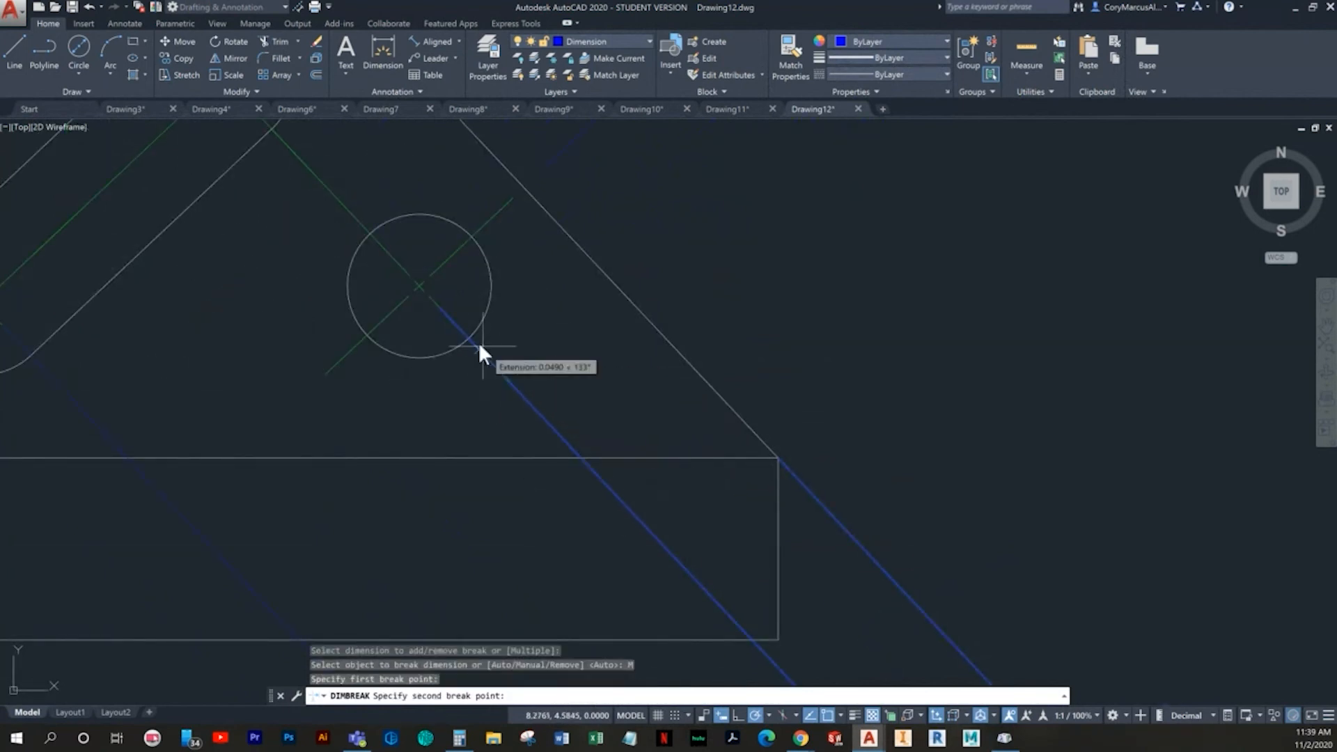
click(417, 282)
scroll(487, 376, down, 6)
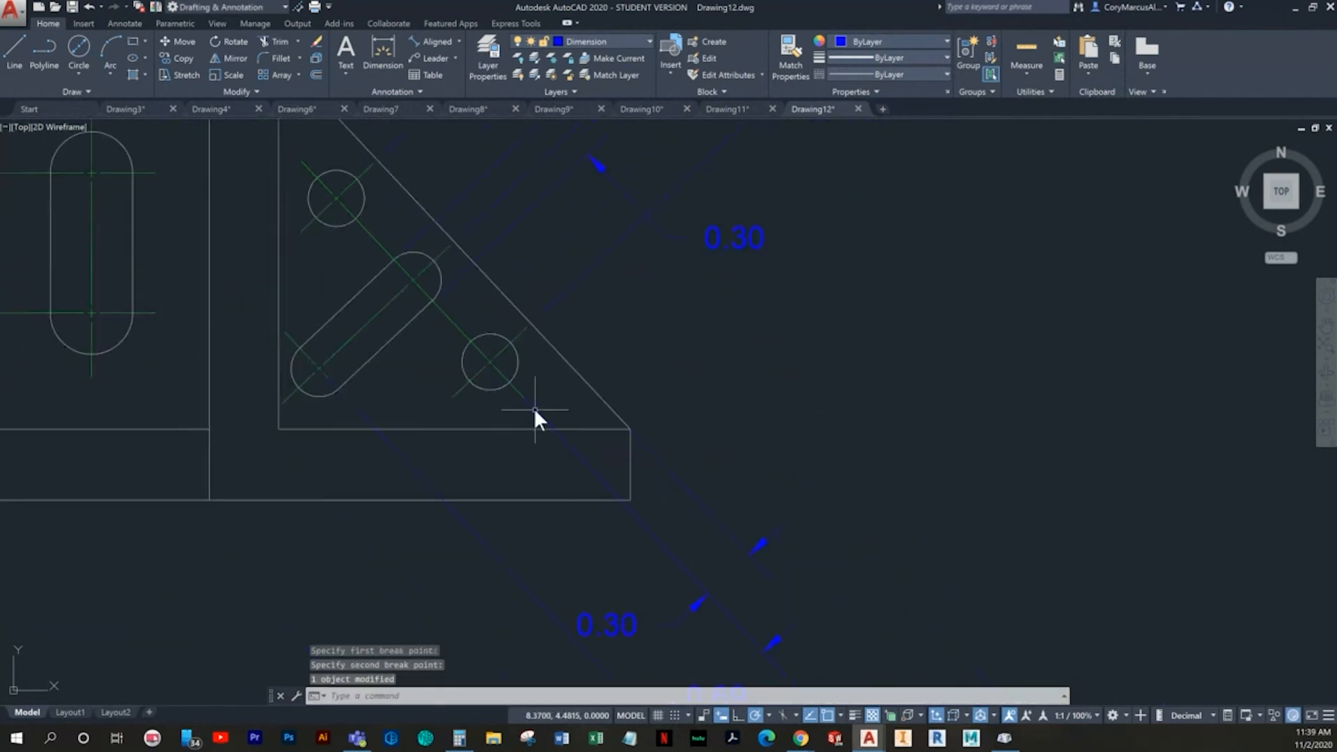
key(Escape)
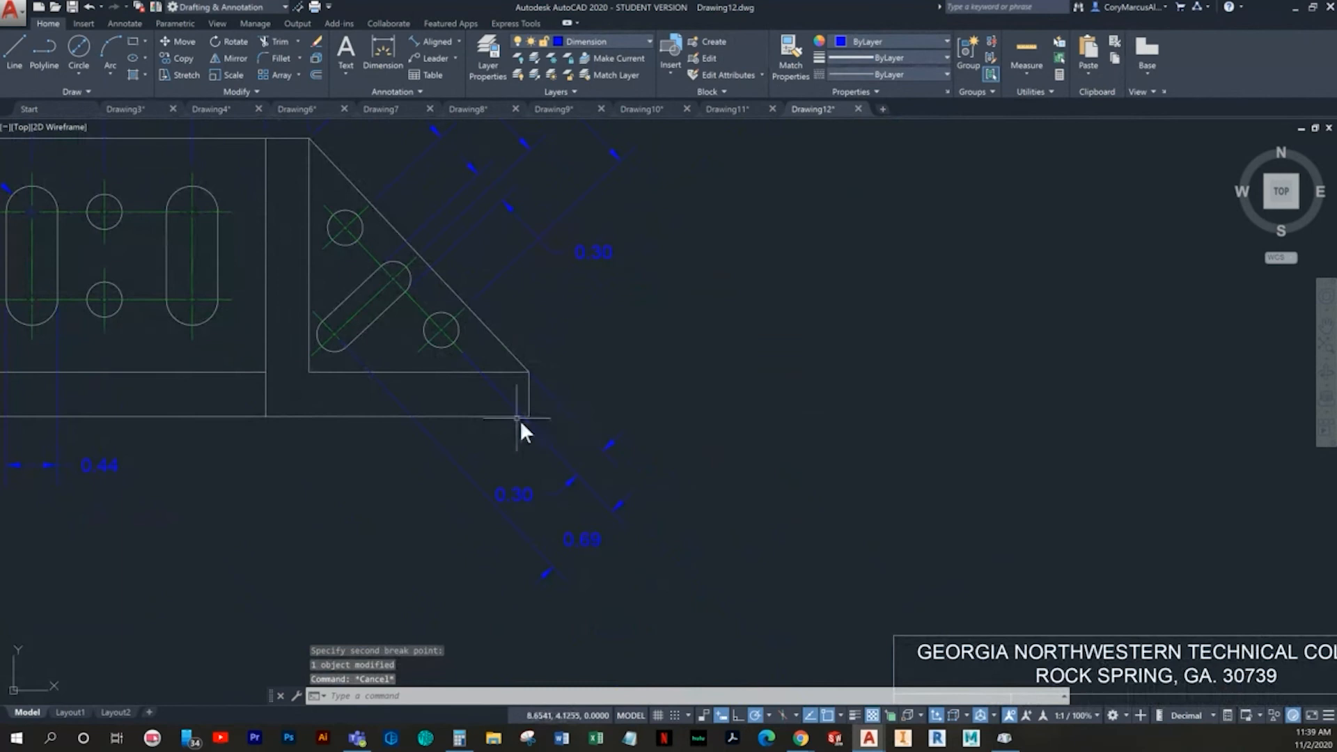
- Break the angled slot's center-to-center dimension manually with DIMBREAK, from just outside the slot's lower arc to that arc's center
scroll(397, 390, up, 3)
middle_drag(403, 388, 486, 427)
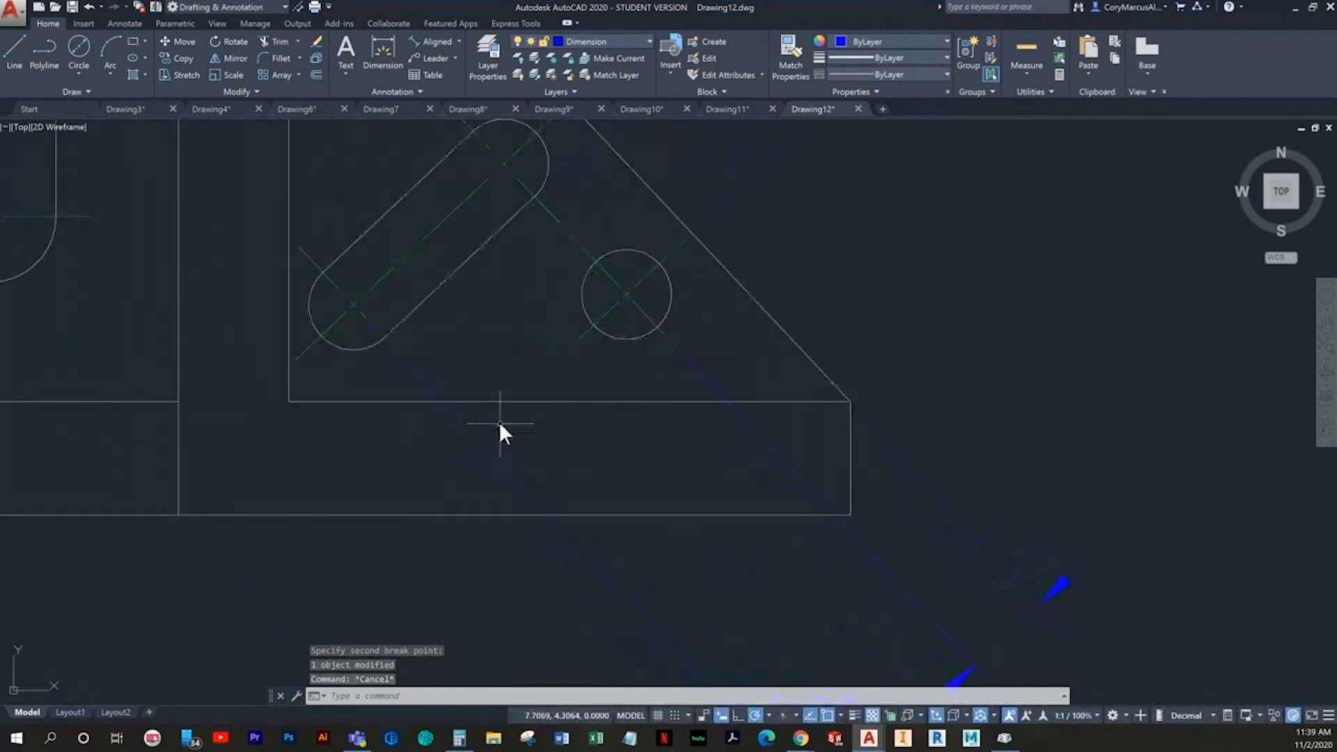
key(Return)
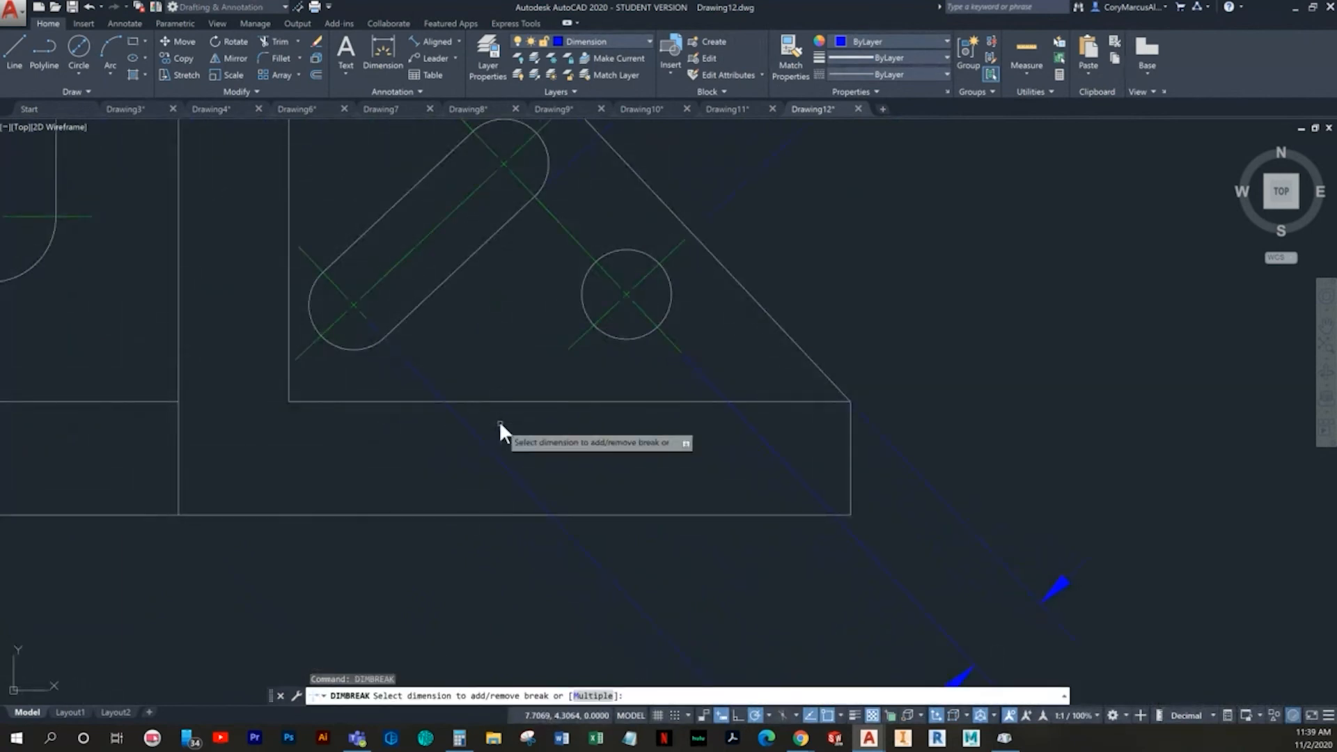
click(480, 437)
text(M)
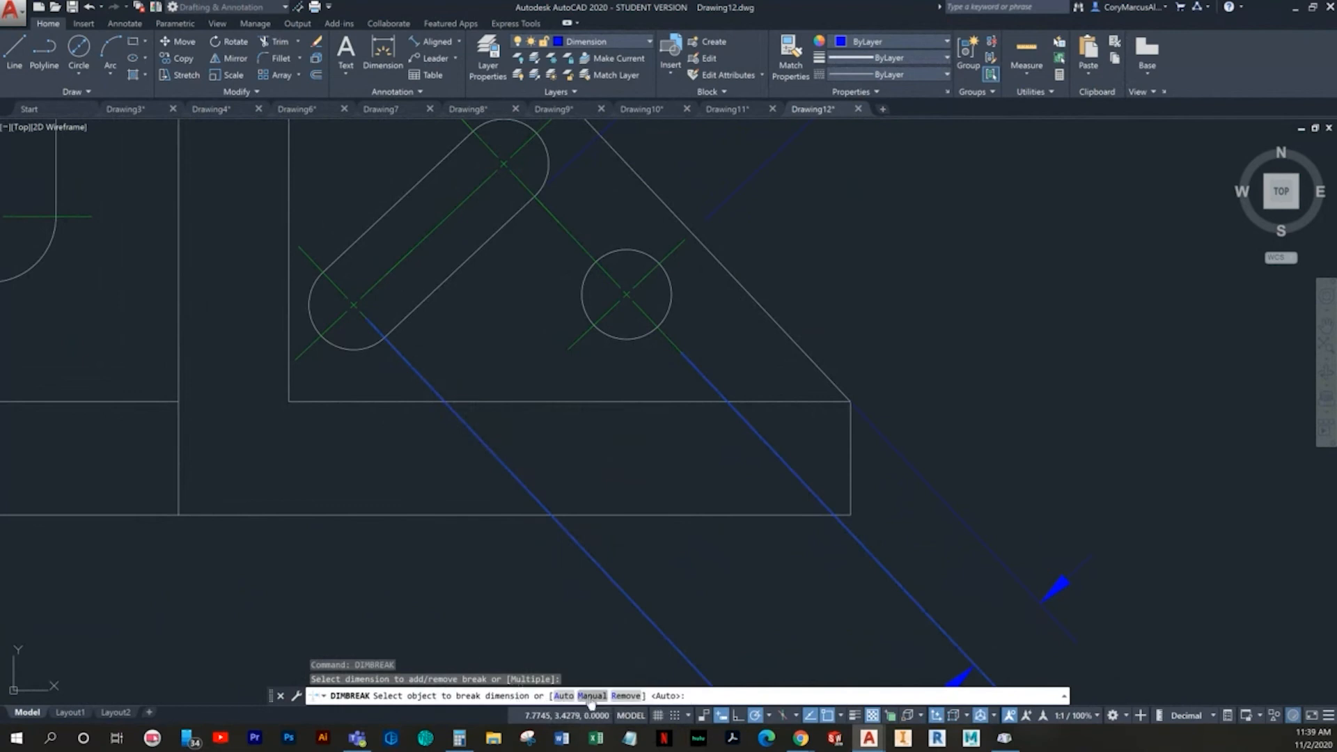
key(Return)
click(411, 361)
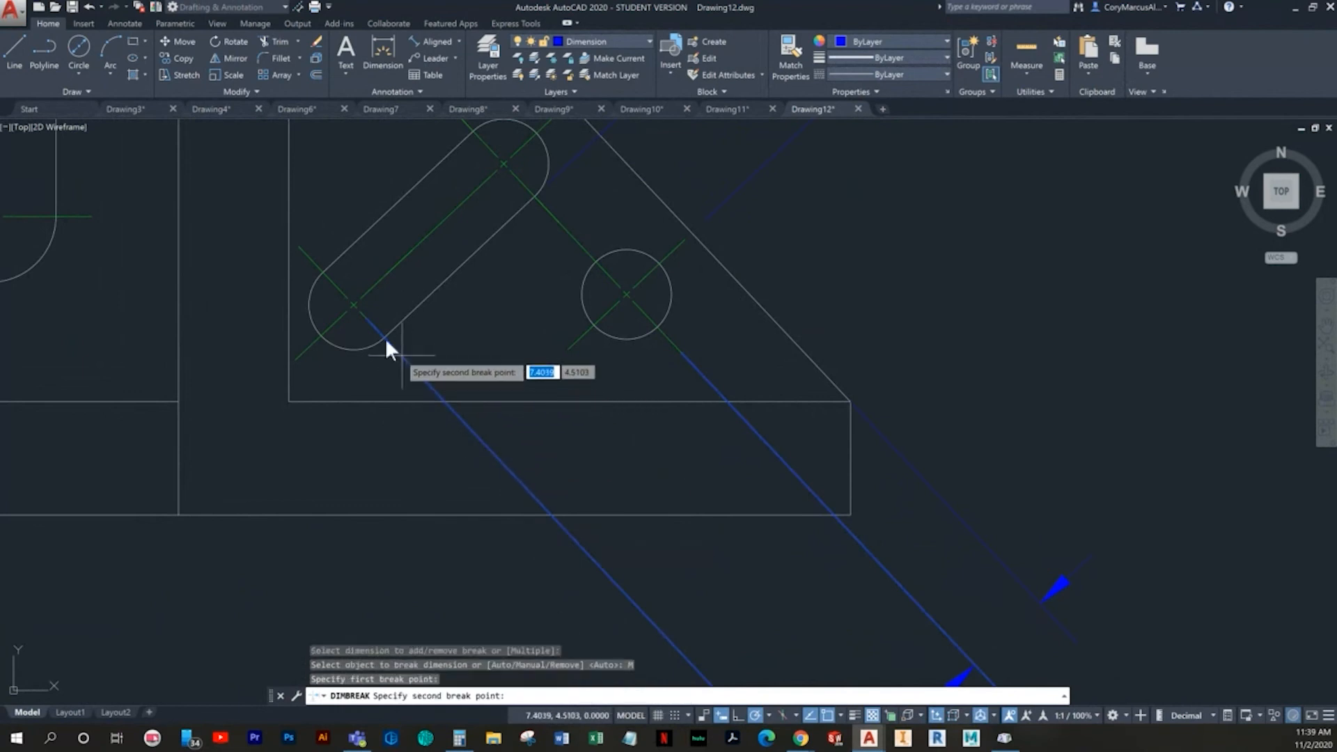
click(353, 298)
key(Escape)
scroll(499, 386, down, 4)
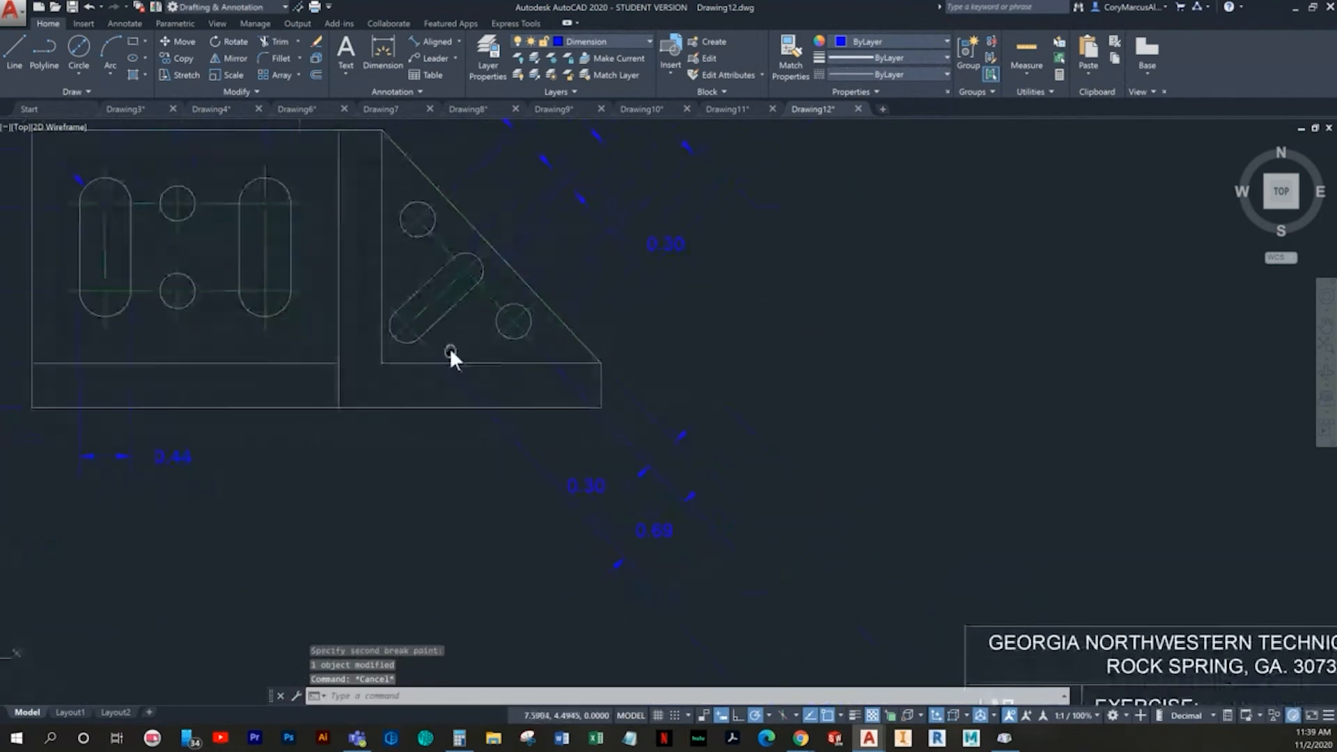
middle_drag(693, 546, 698, 410)
key(Escape)
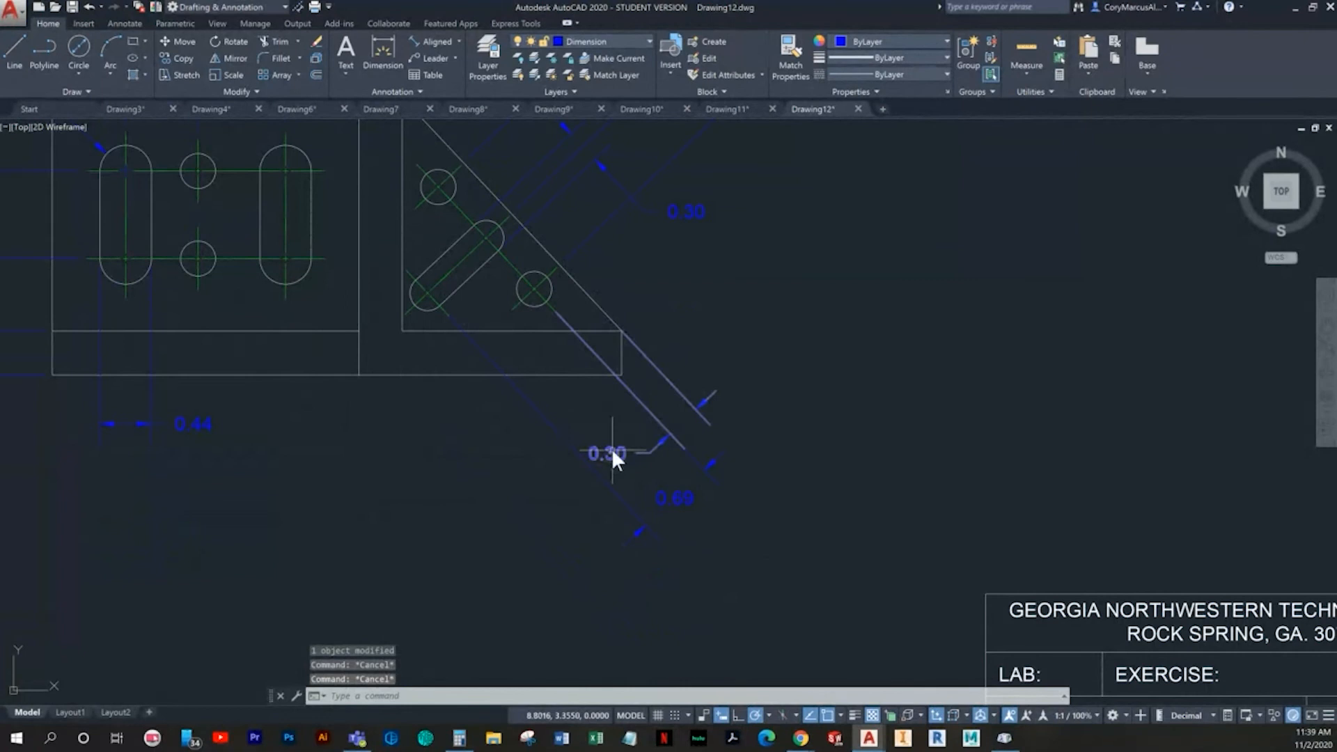
- Add a linear overall width dimension between the bracket's two bottom corners, placed below all the other dimensions
scroll(550, 483, down, 2)
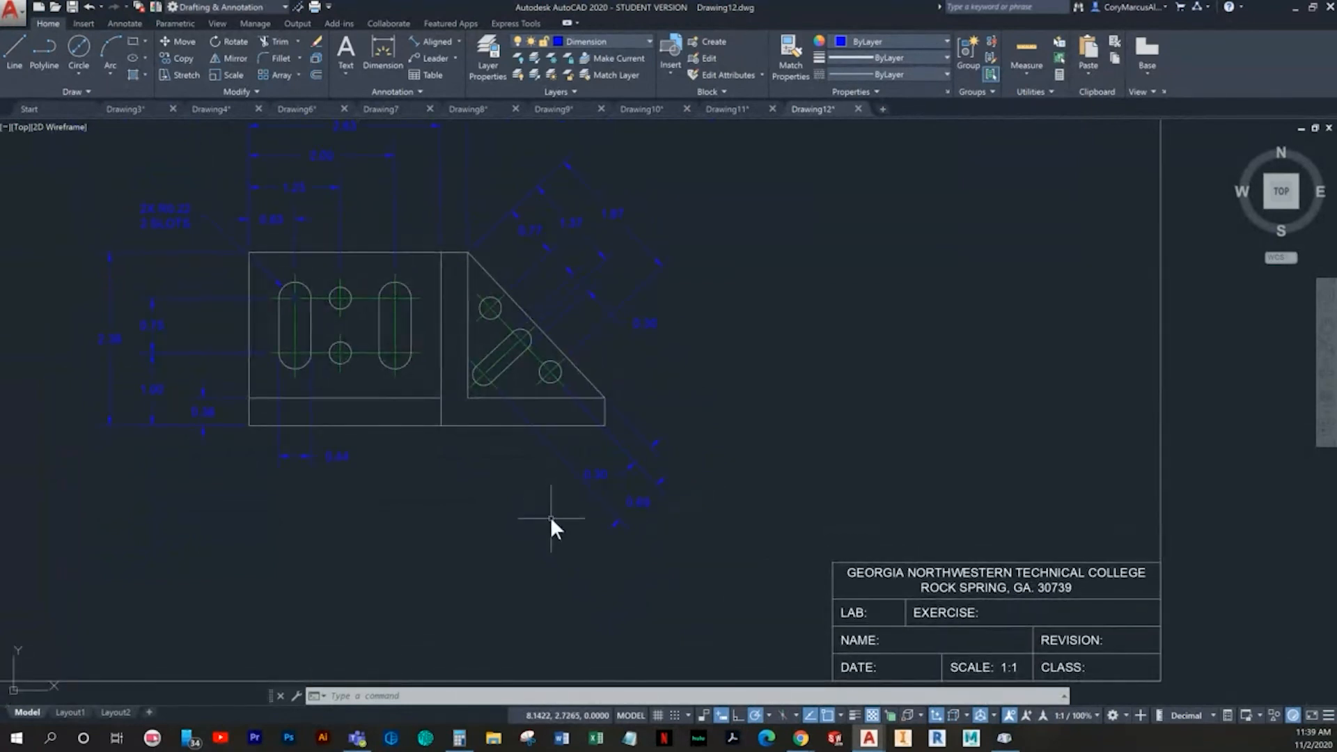
middle_drag(480, 526, 491, 533)
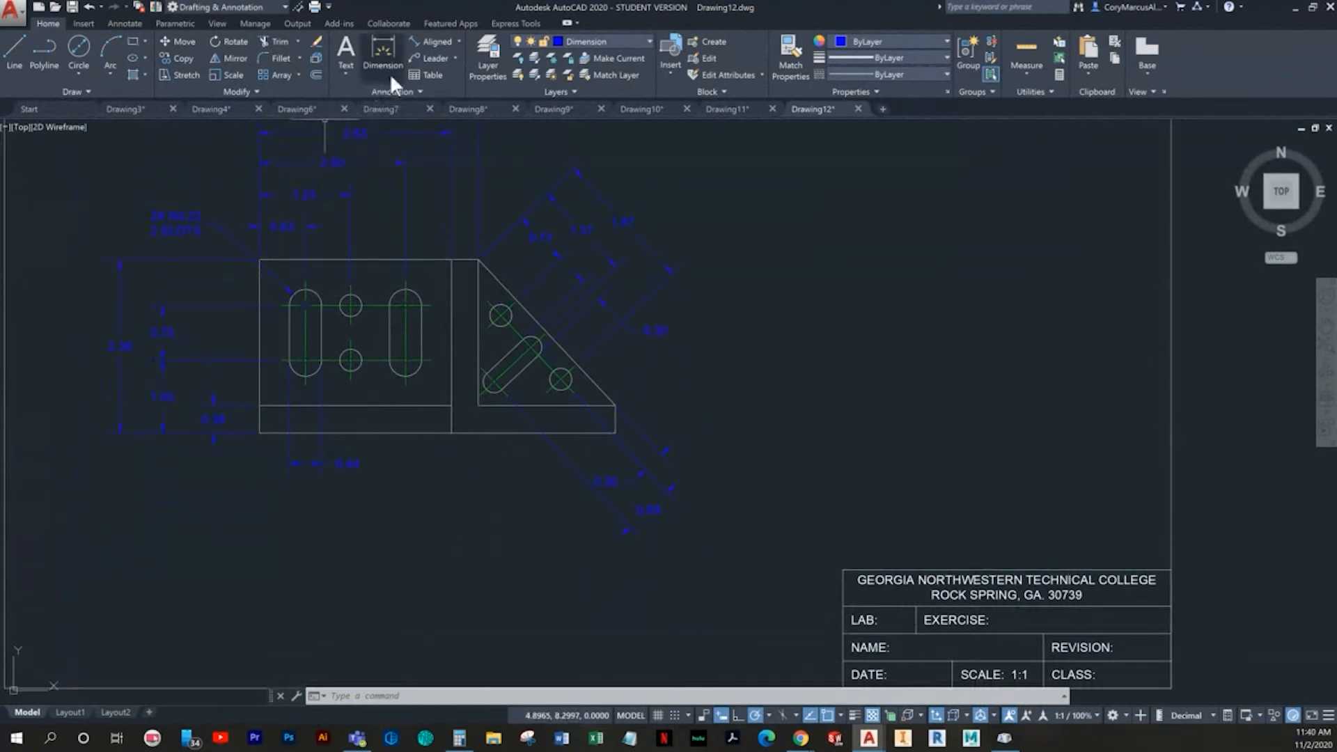
click(458, 42)
click(433, 94)
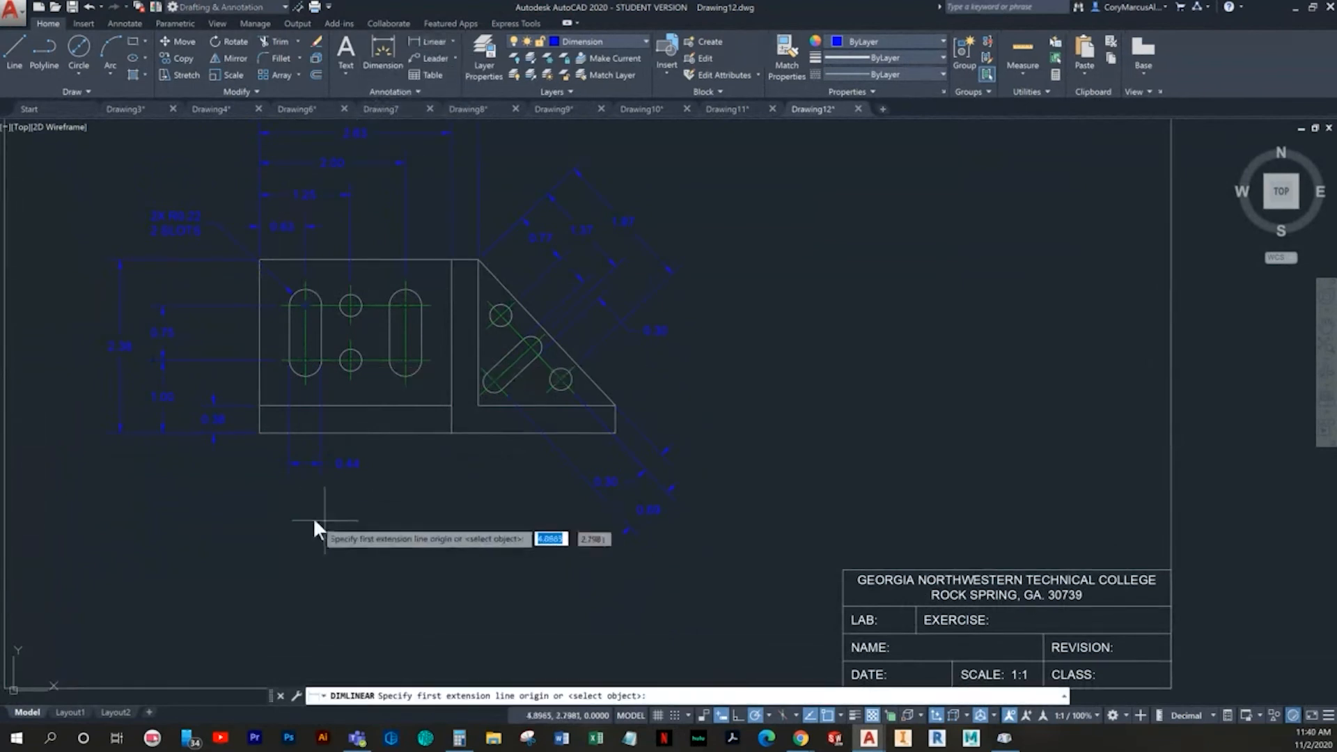
click(259, 433)
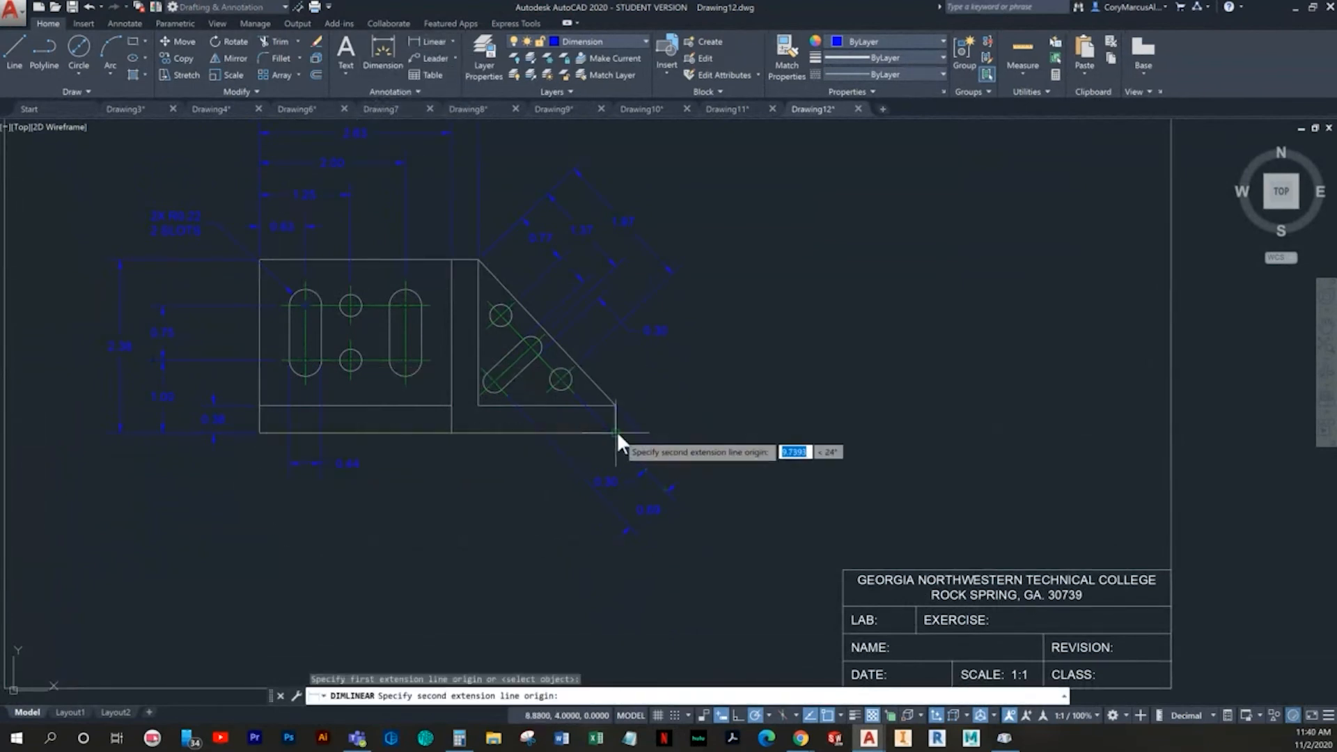
click(615, 433)
scroll(558, 524, up, 2)
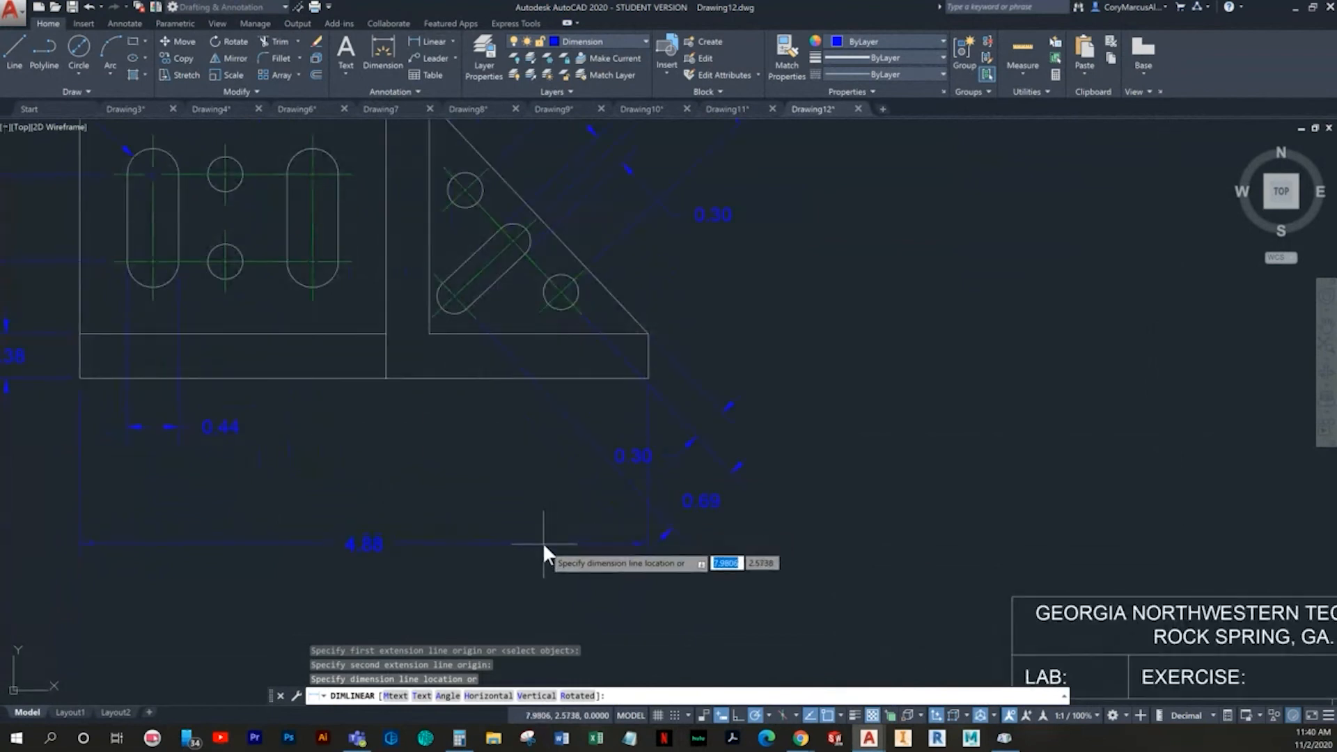
middle_drag(544, 560, 532, 496)
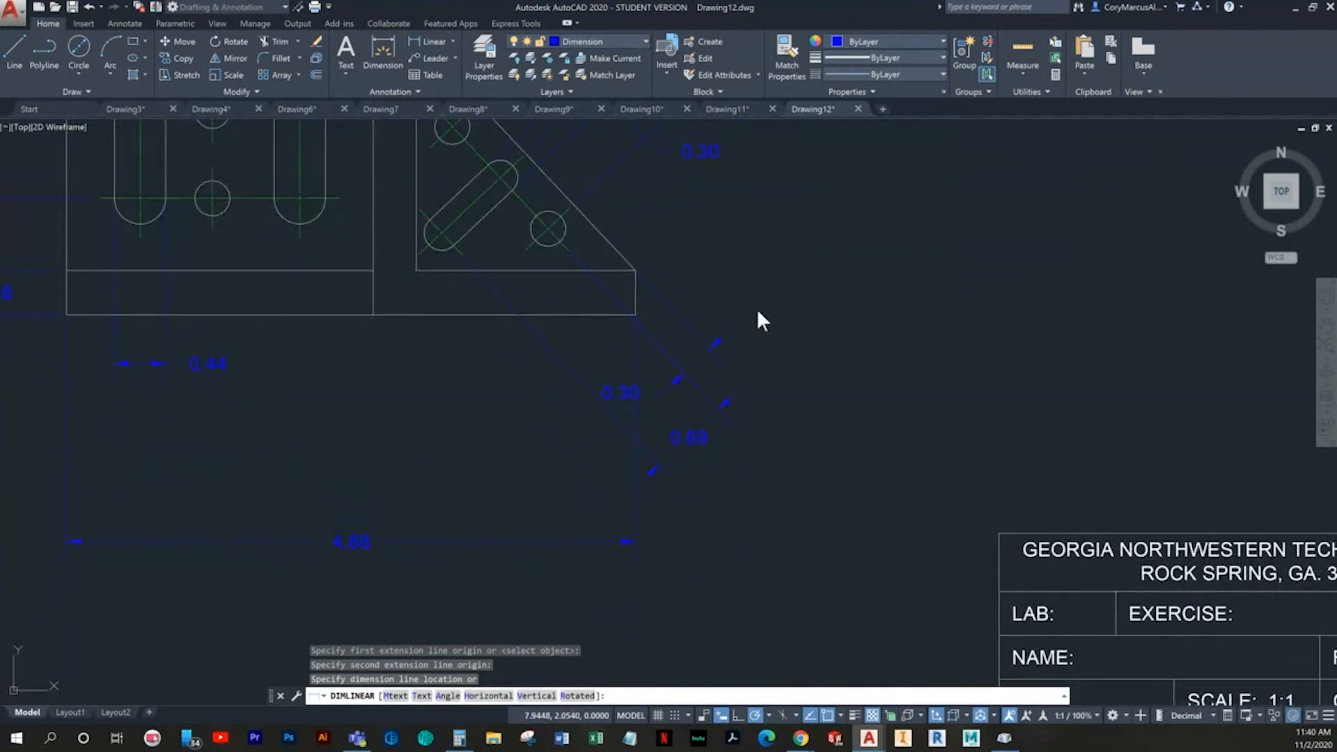
click(527, 541)
- Move the vertical slot's width dimension straight down by about 0.59, closer to the overall width dimension
middle_drag(525, 296, 756, 308)
key(Escape)
key(Escape)
click(469, 393)
click(467, 383)
click(463, 386)
click(394, 383)
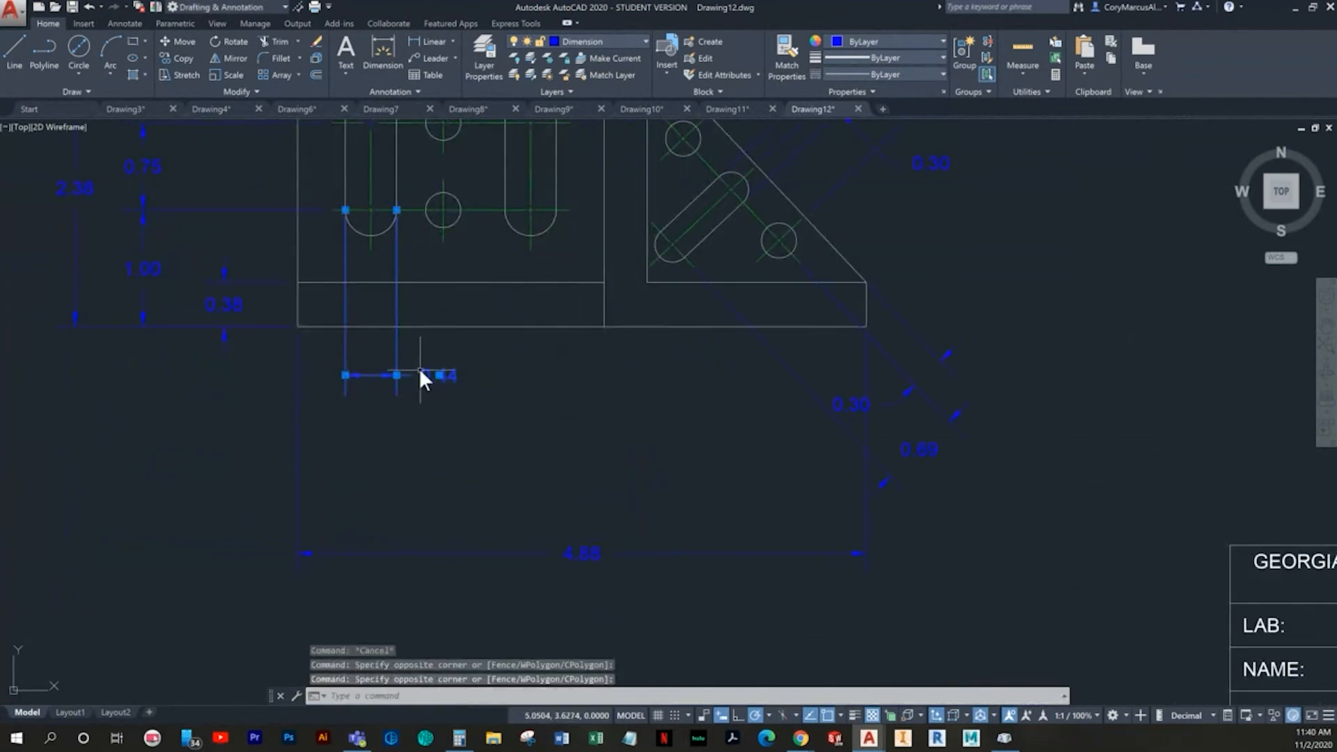
click(438, 375)
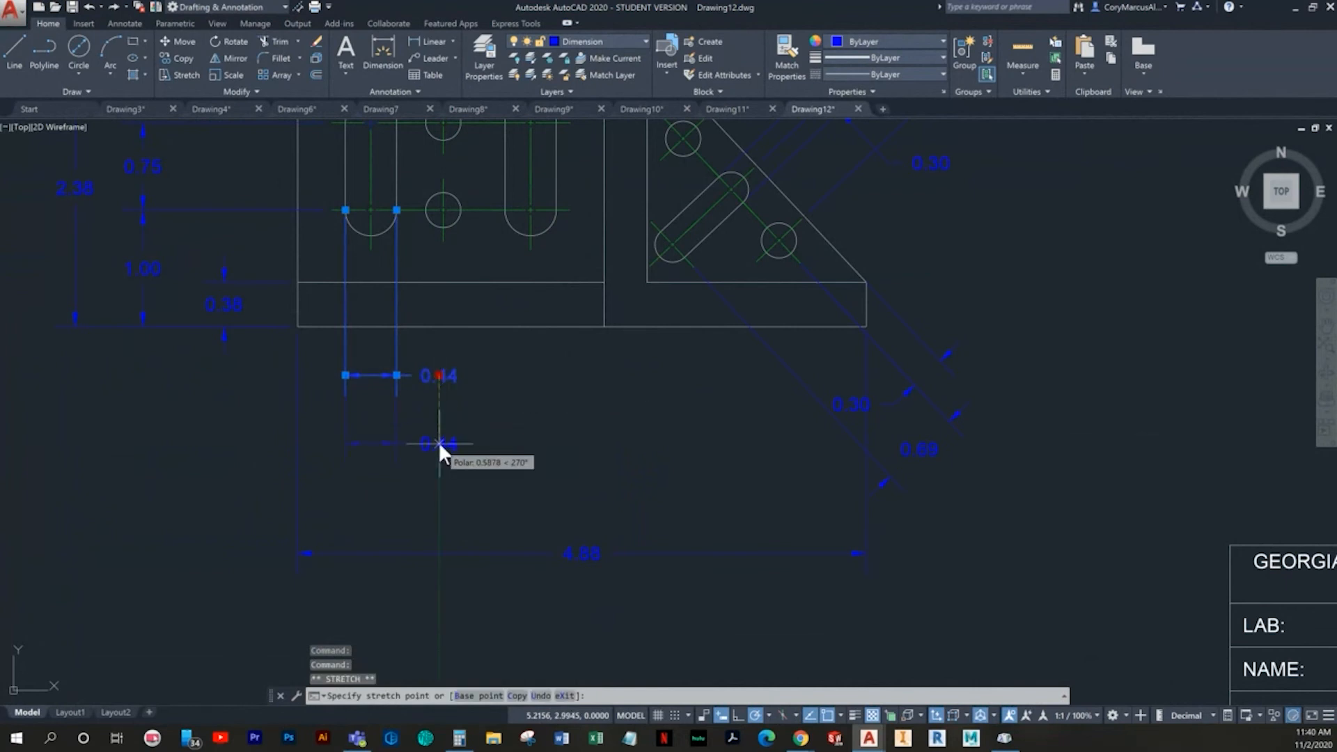
click(439, 444)
key(Escape)
- Move the vertical slot's width dimension up so its text lines up with the lower hole's edge dimension text
middle_drag(528, 439, 409, 400)
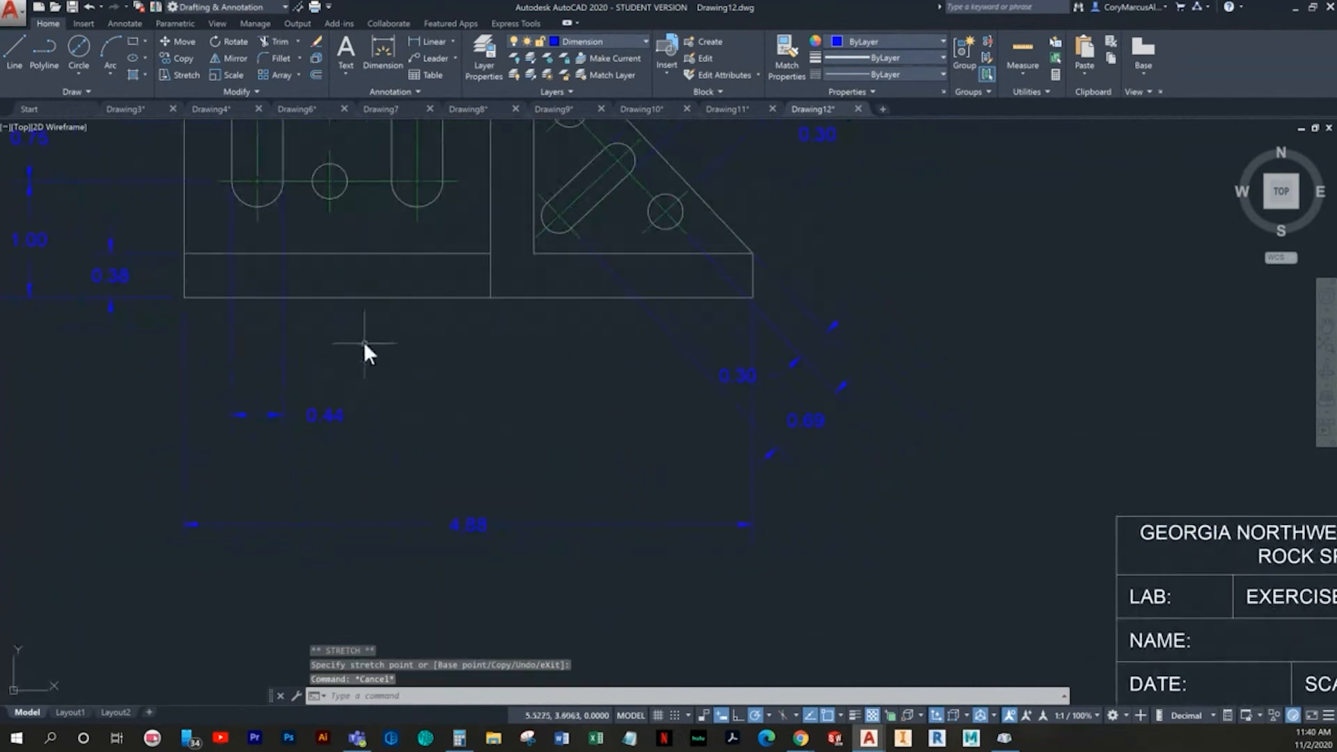
click(357, 440)
click(325, 404)
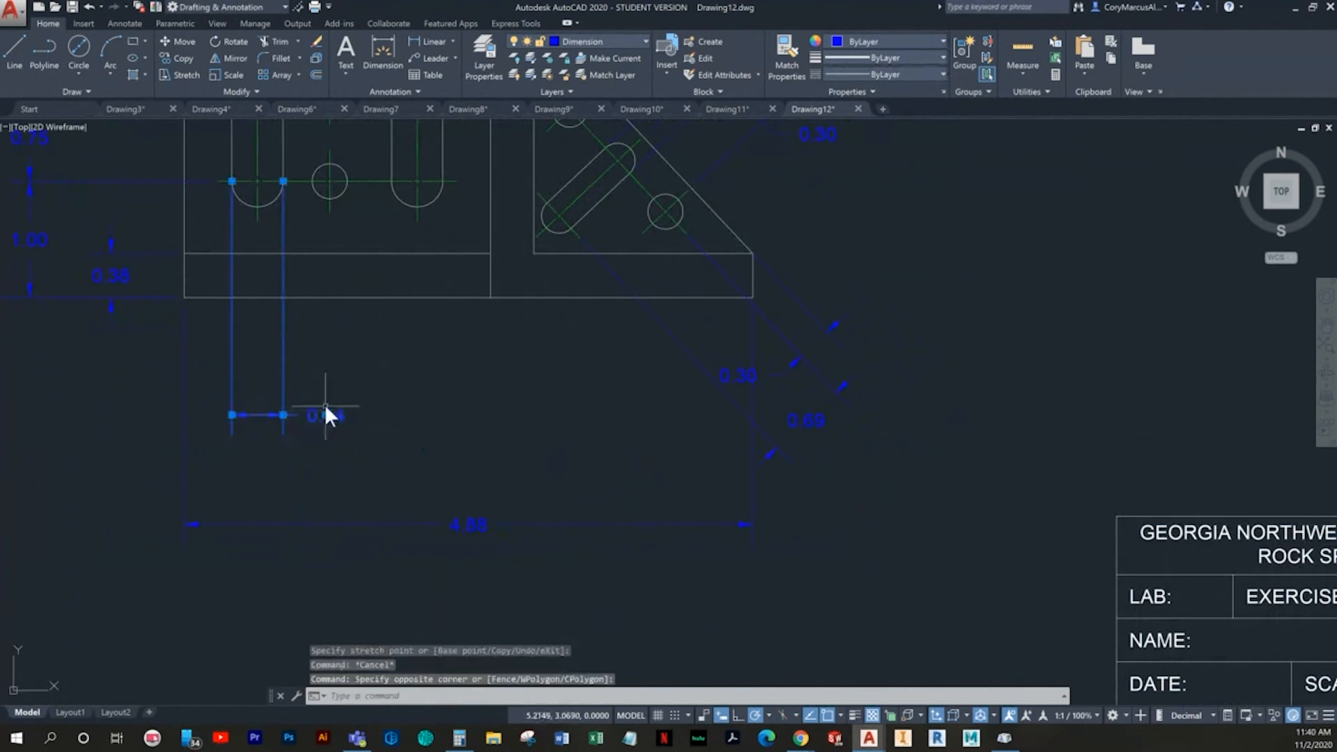
click(327, 415)
click(325, 375)
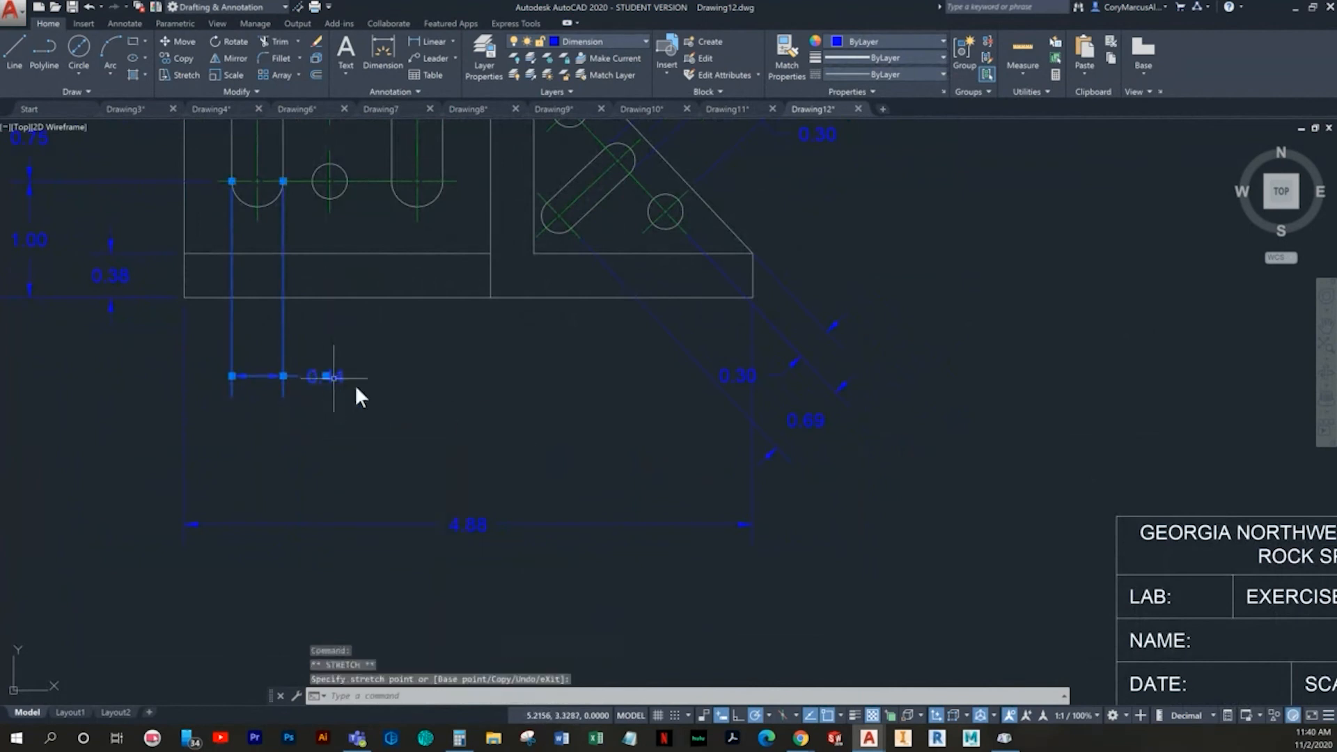
key(Escape)
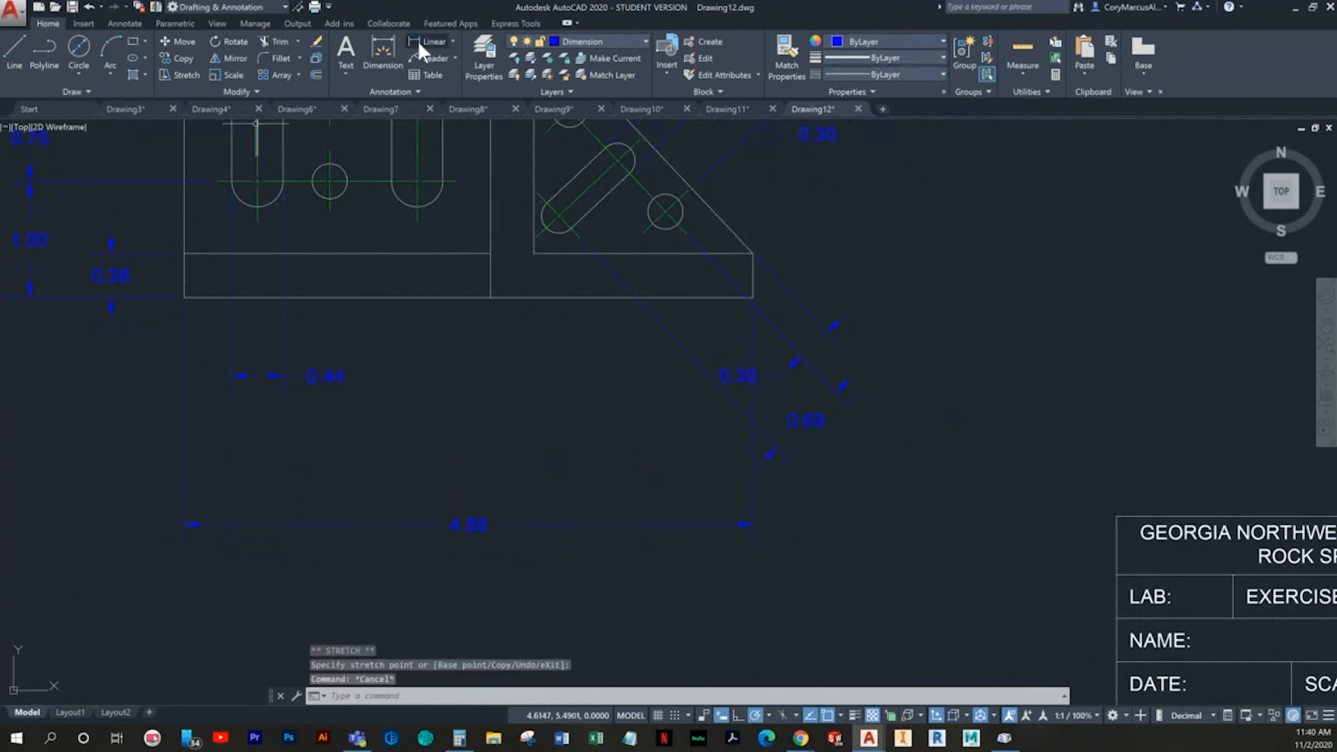
- Add a radius dimension to the angled slot's lower arc, placed below the bracket in line with the vertical slot's width dimension
click(383, 50)
scroll(540, 212, up, 4)
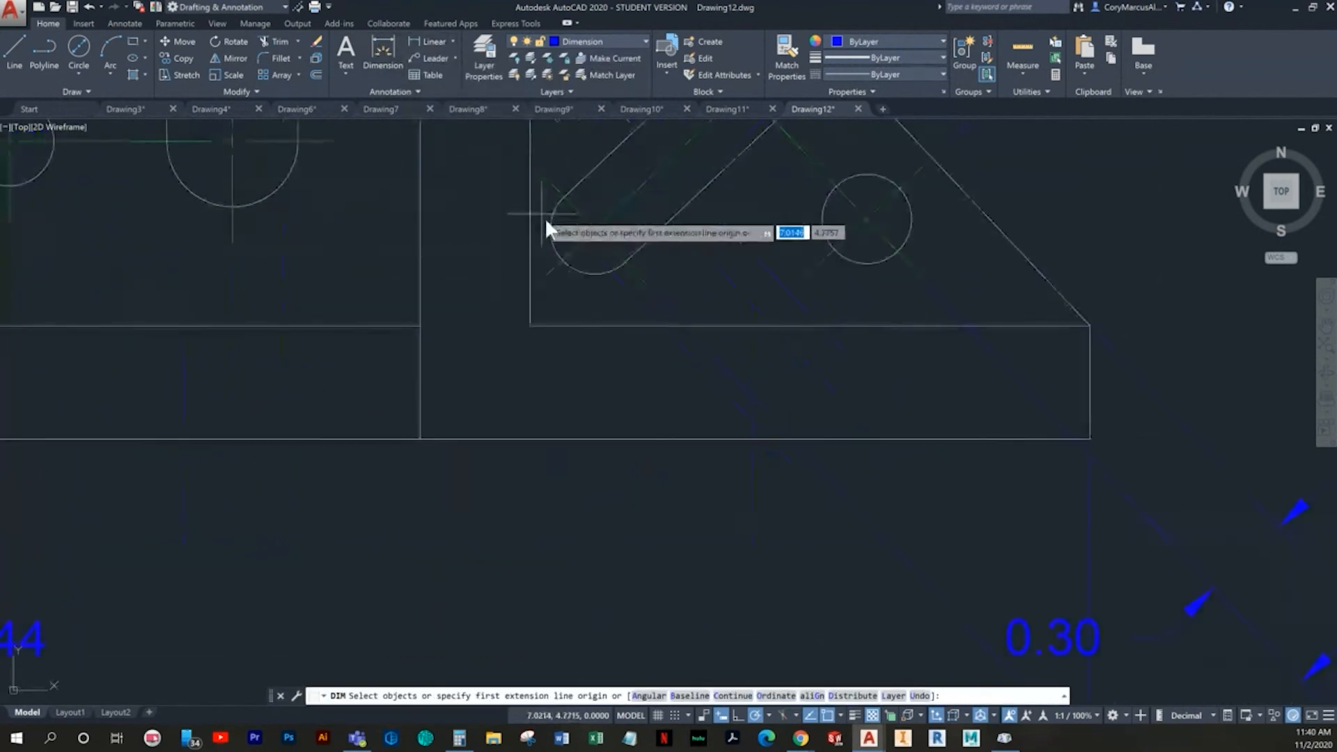
click(585, 275)
scroll(519, 355, down, 3)
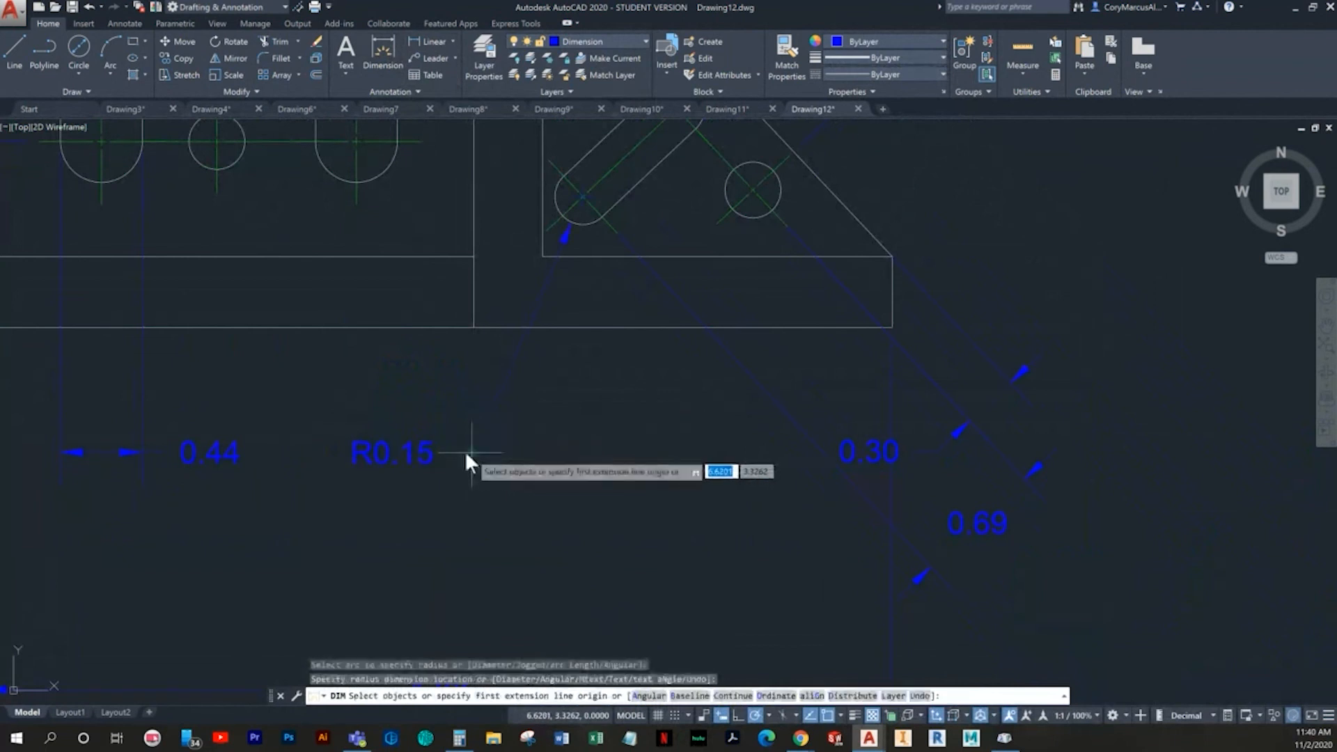
- Add the prefix 2X to the angled slot's radius dimension text
click(428, 458)
key(Escape)
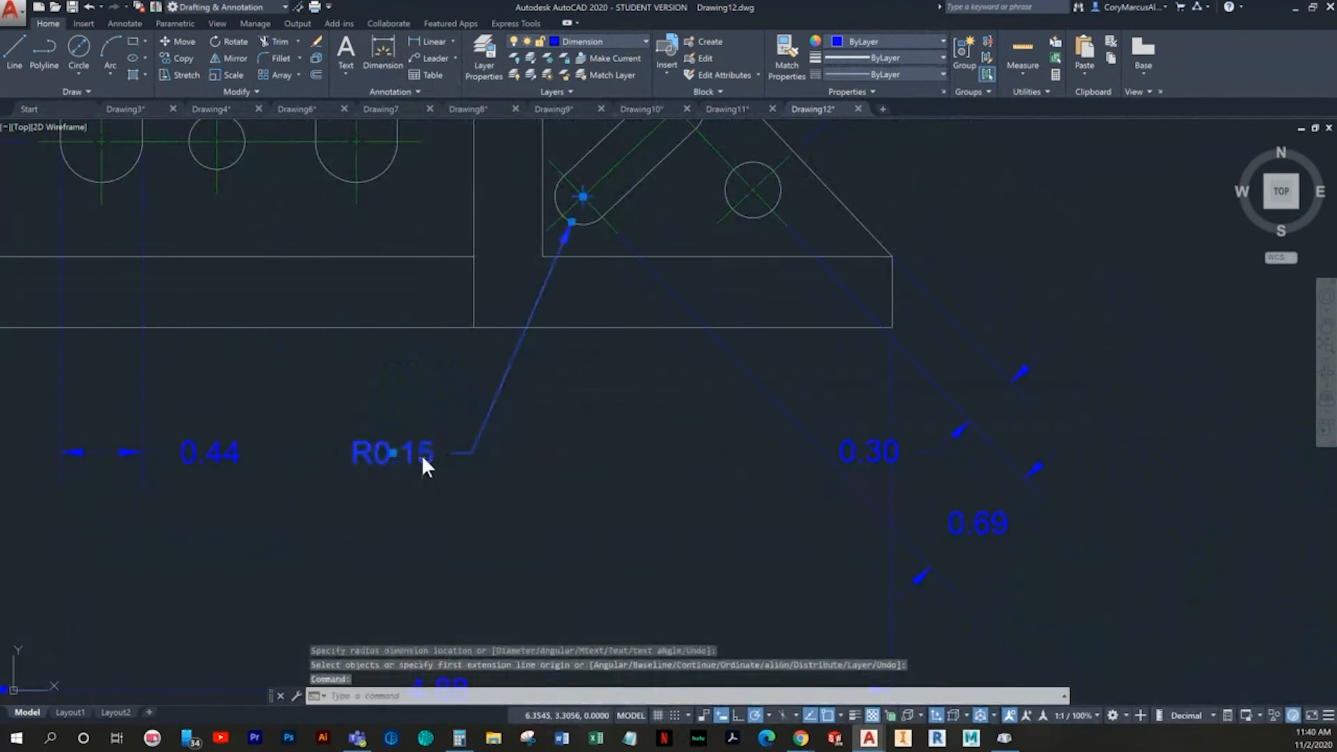
double_click(420, 454)
key(Home)
text(2X)
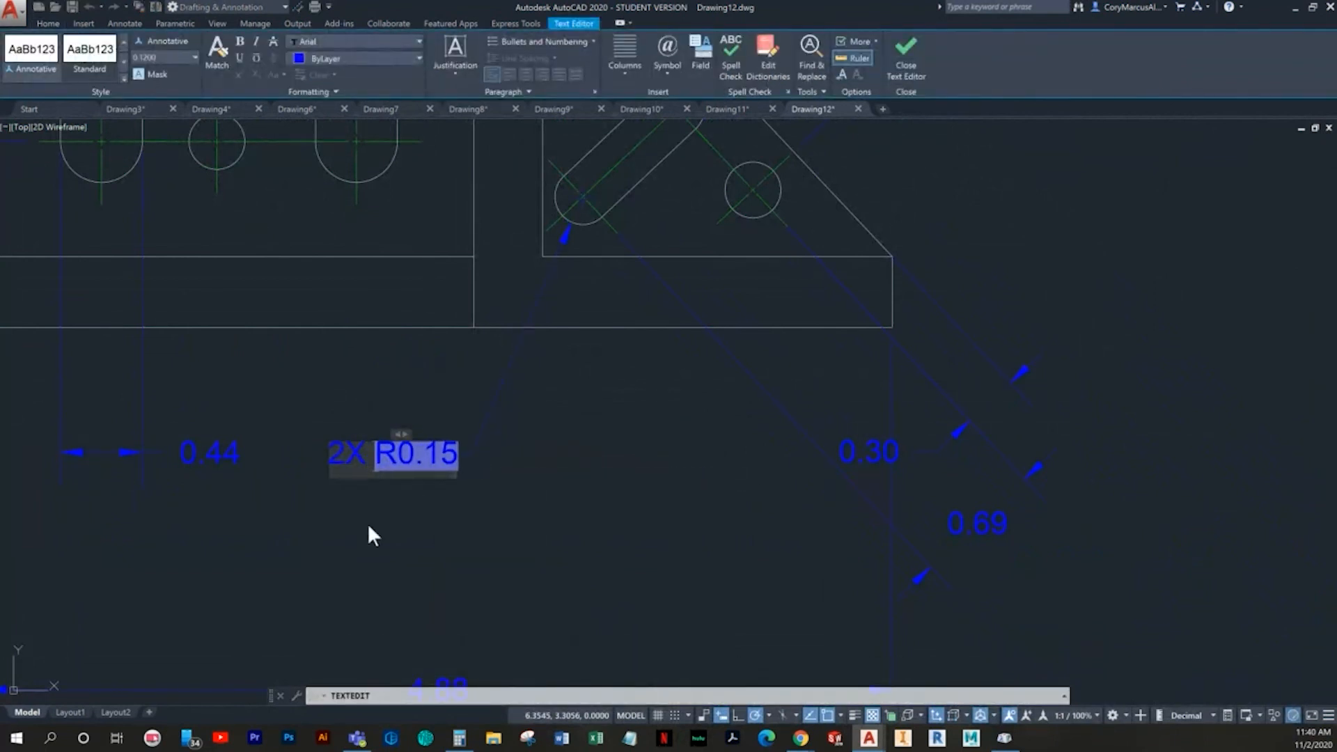
click(393, 556)
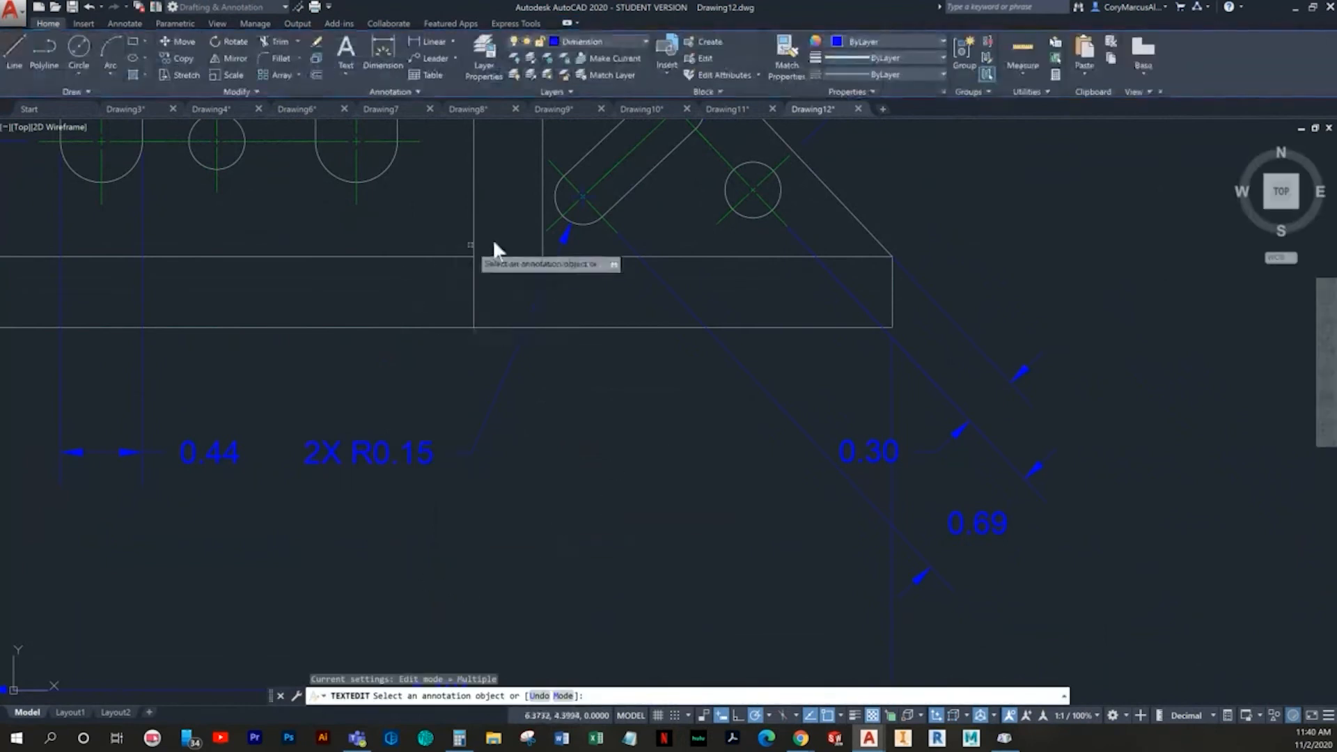
middle_drag(582, 463, 594, 434)
key(Escape)
- Add a diameter dimension to the triangular face's lower hole, placed between the slot radius dimension and the overall width dimension
click(386, 65)
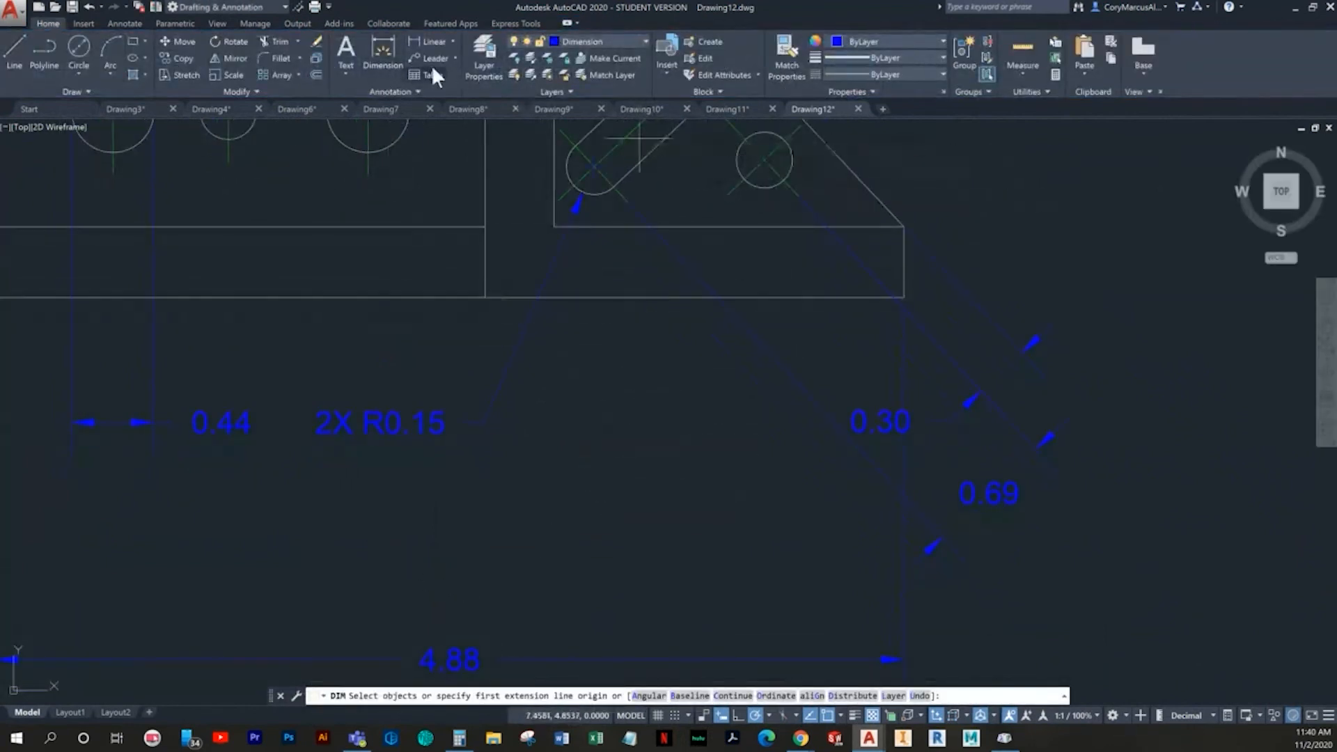
click(385, 63)
click(758, 186)
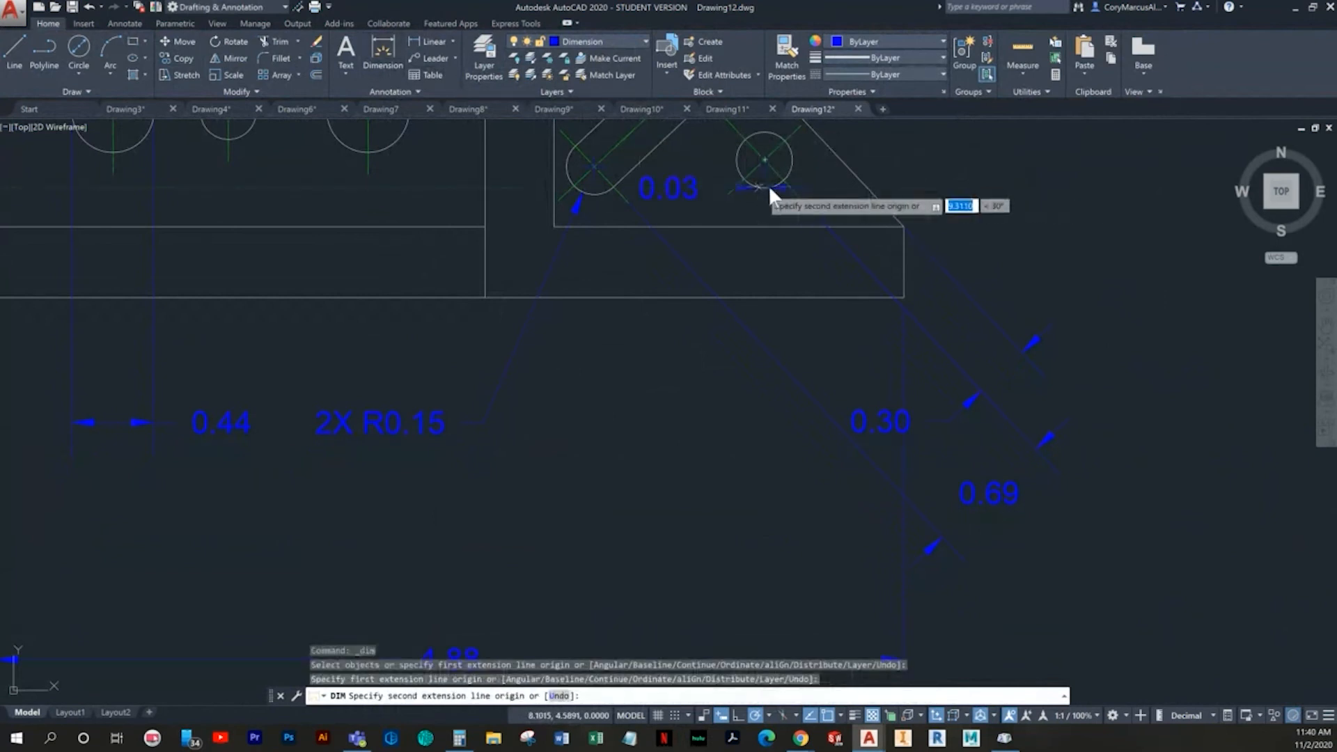
key(Escape)
key(Return)
click(753, 182)
middle_drag(567, 461, 612, 391)
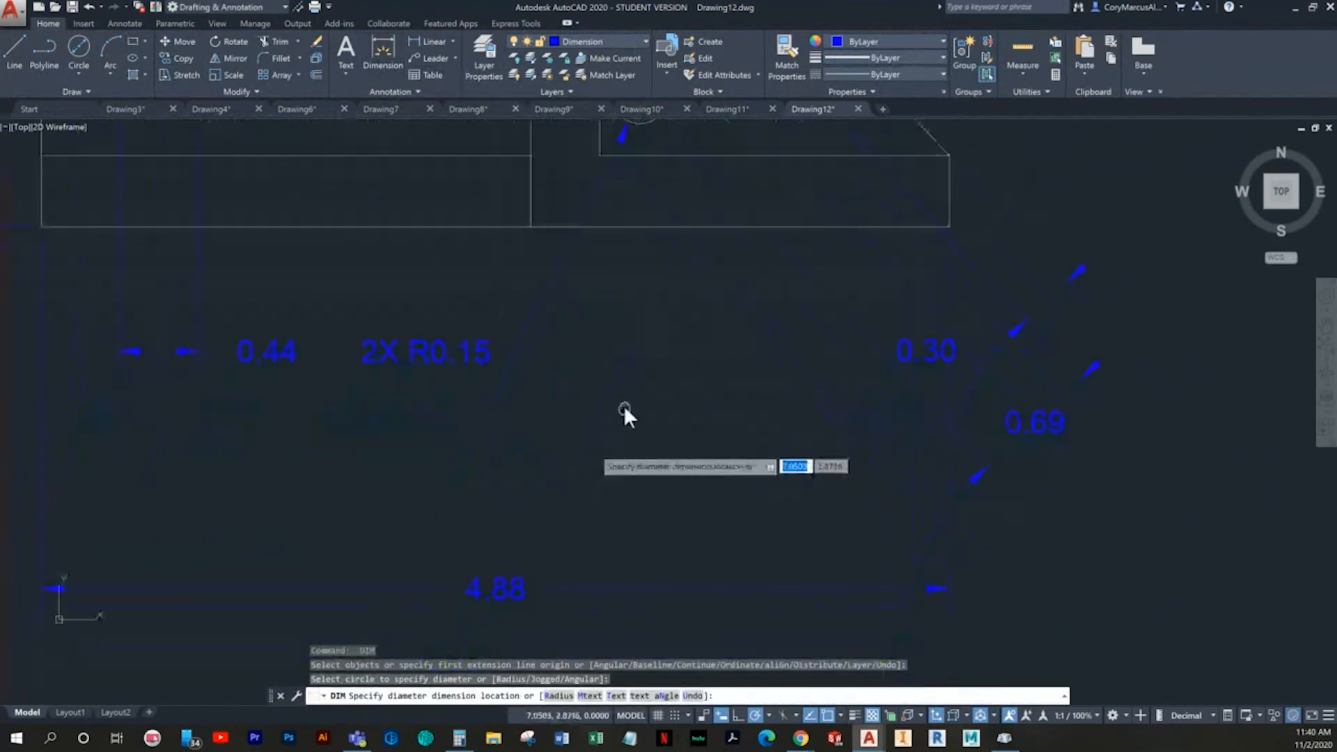
click(537, 462)
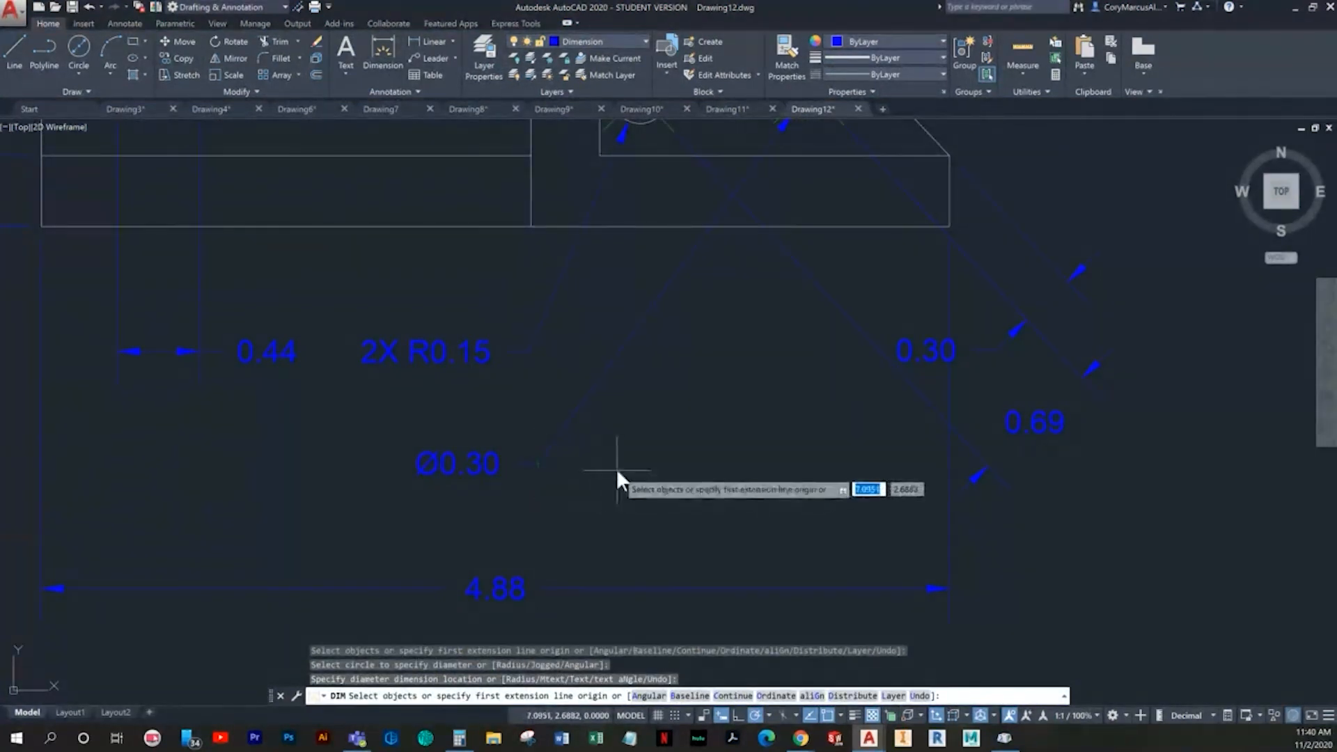
key(Escape)
- Add the prefix 4X to the hole's diameter dimension text
double_click(494, 459)
key(Home)
text(4X)
click(731, 481)
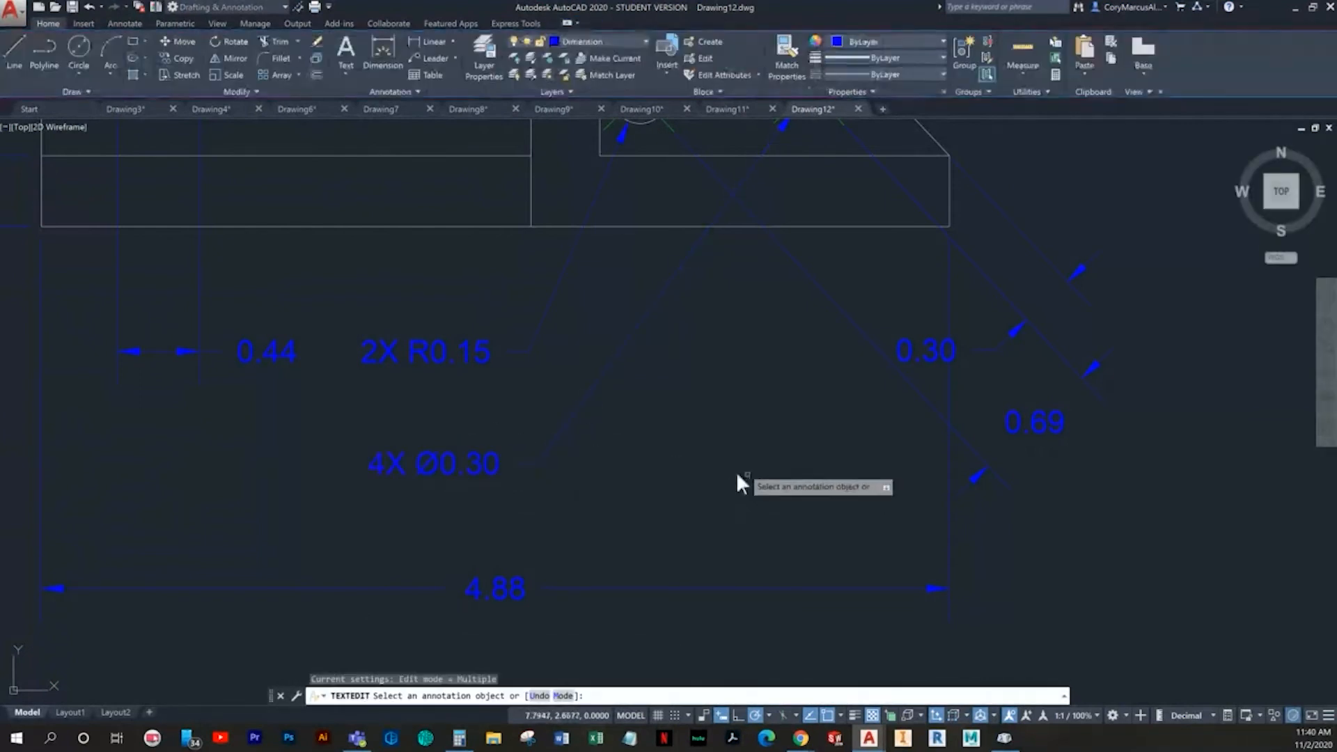
key(Escape)
- Move the hole diameter dimension's text straight to the right so its leader rises more steeply to the hole
scroll(474, 378, down, 5)
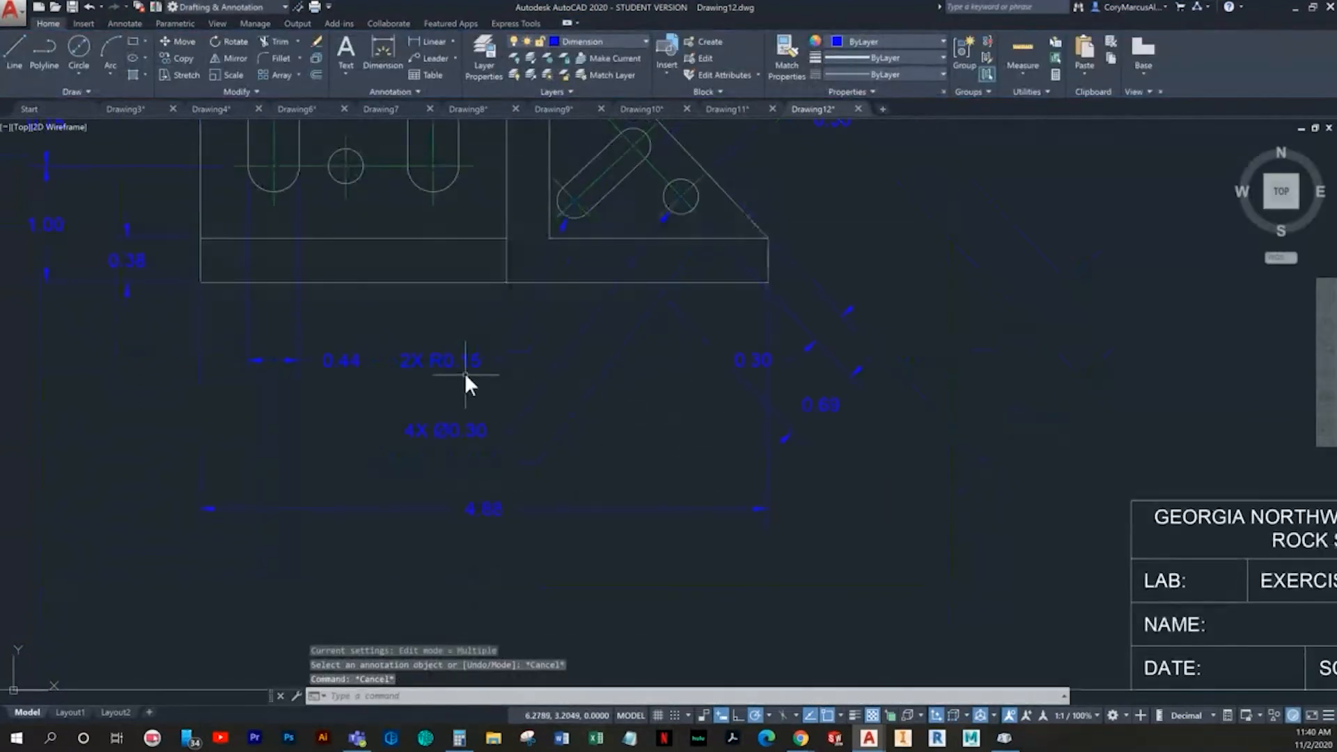
click(420, 516)
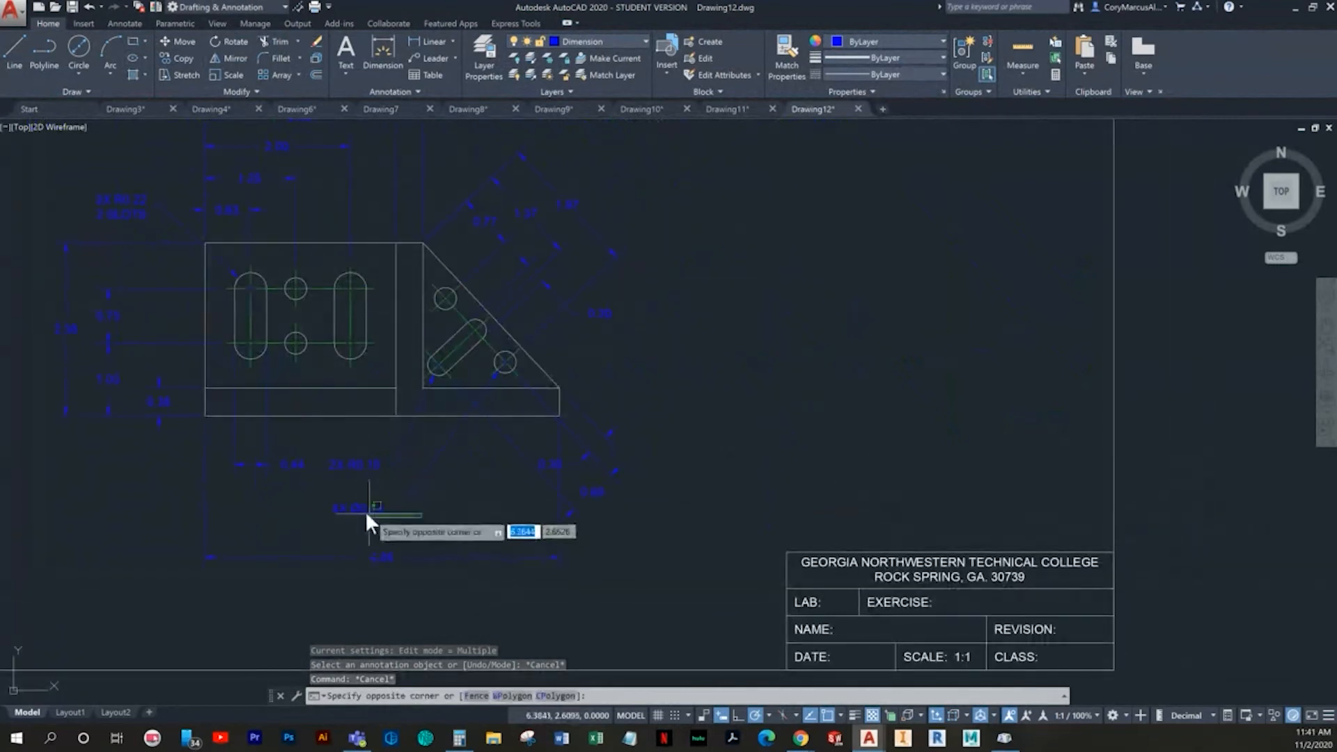
click(369, 513)
click(411, 514)
click(377, 505)
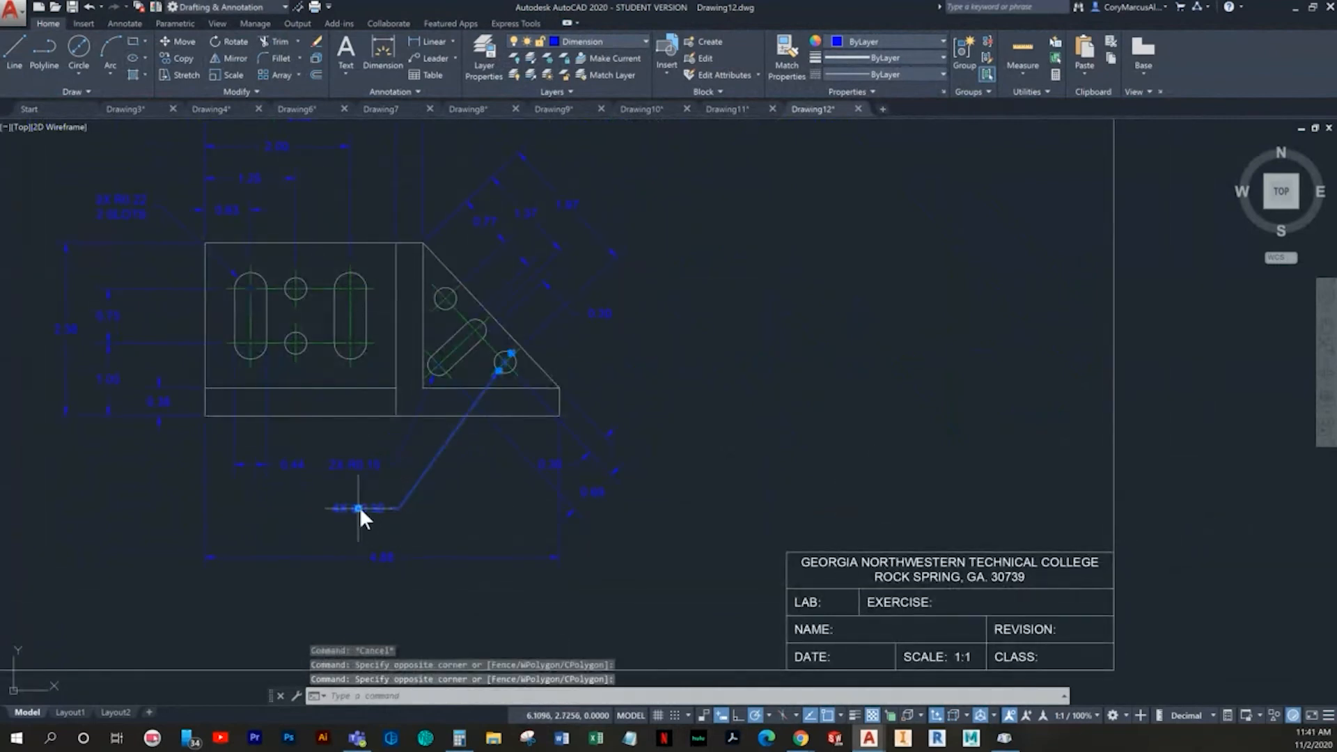
click(359, 508)
key(Escape)
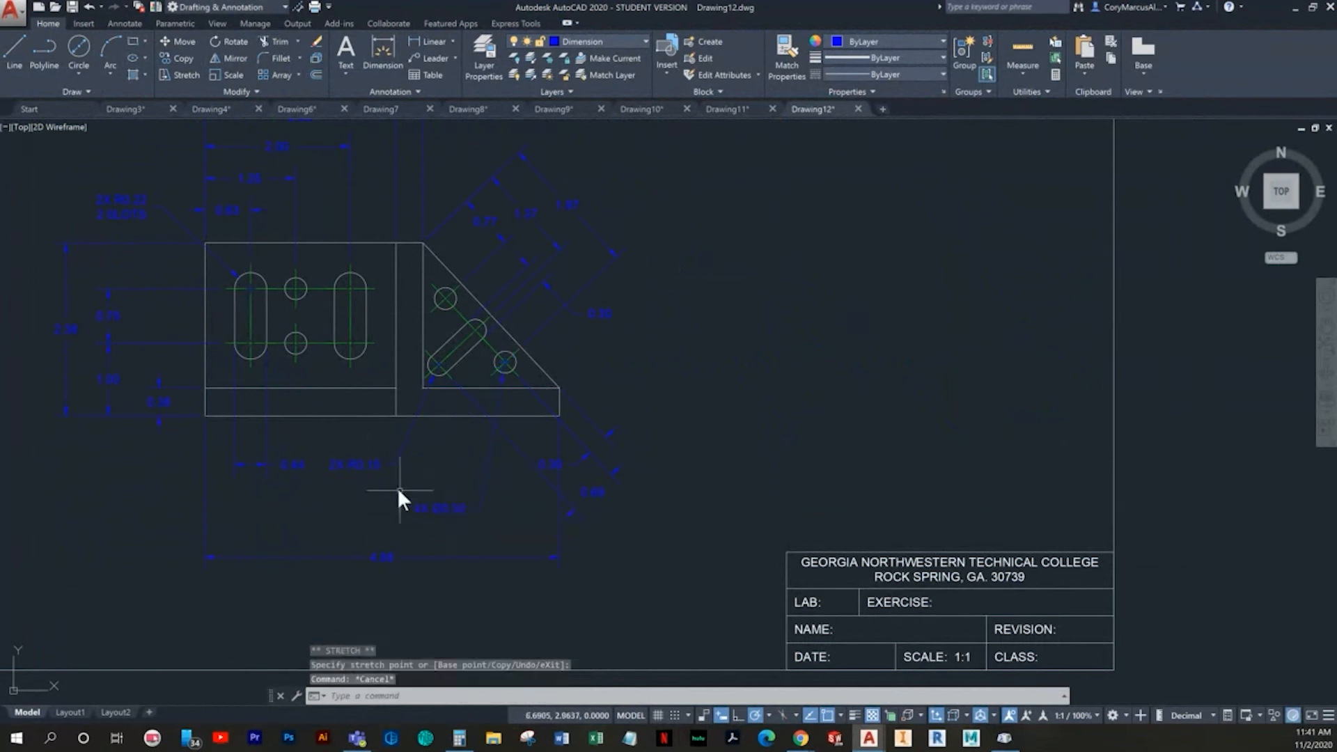
- Move the slot radius dimension's text to the right at the same height so its leader is nearly vertical
scroll(401, 490, up, 2)
click(386, 483)
click(382, 458)
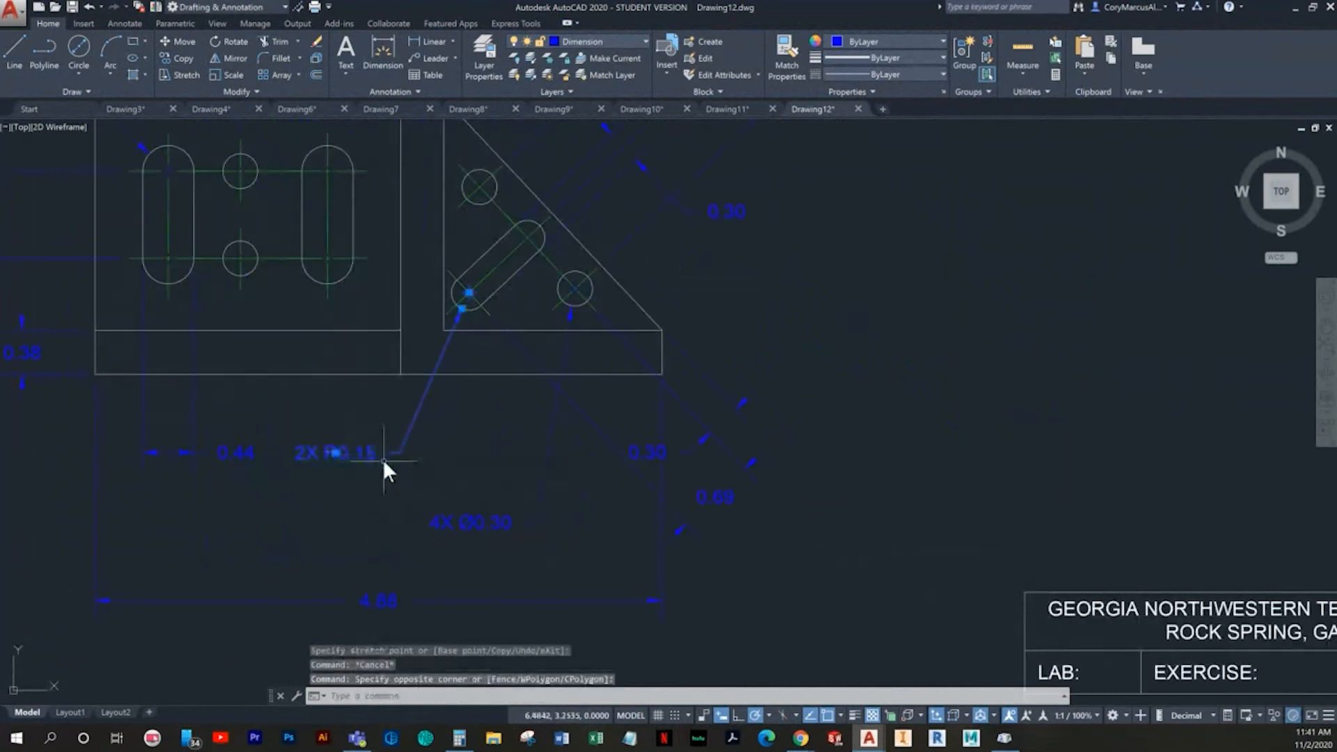
click(335, 453)
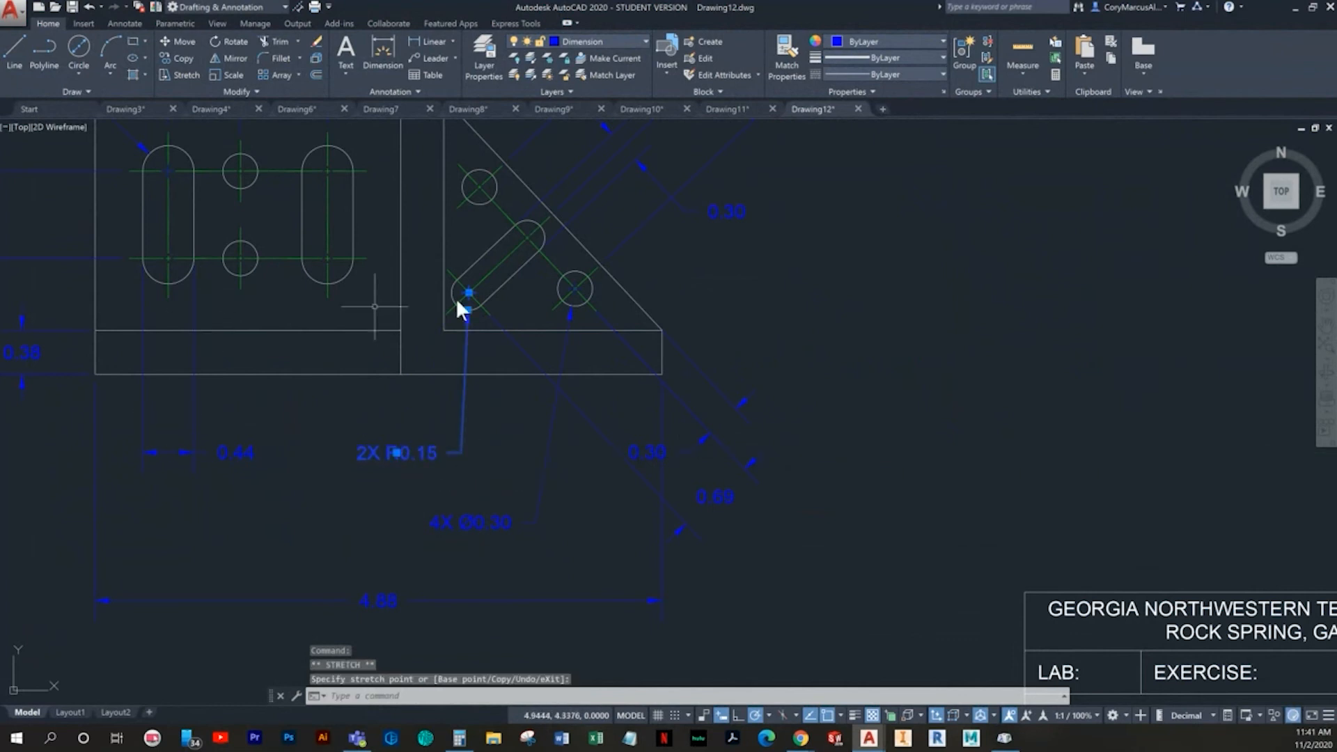
key(Escape)
key(Escape)
scroll(591, 490, down, 3)
scroll(453, 567, up, 3)
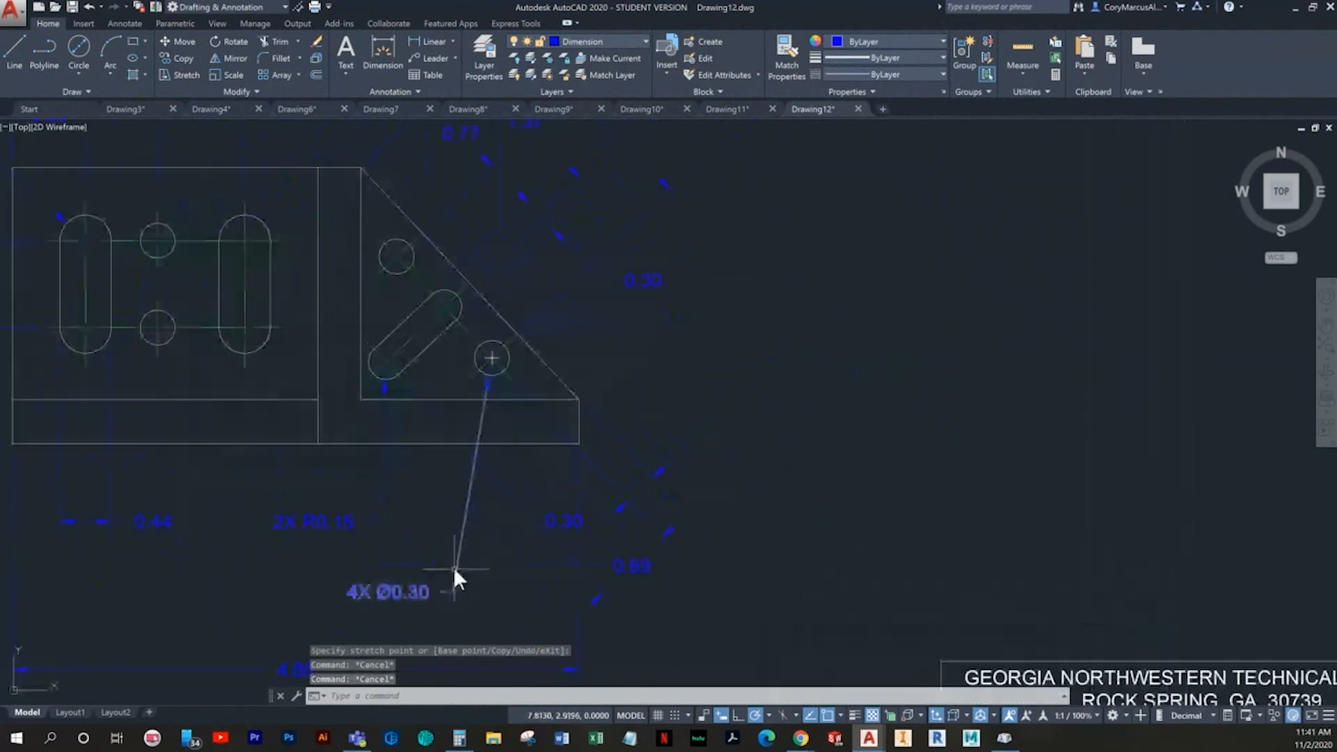
mouse_move(332, 511)
middle_down()
mouse_move(374, 498)
mouse_move(631, 572)
mouse_move(534, 575)
middle_up()
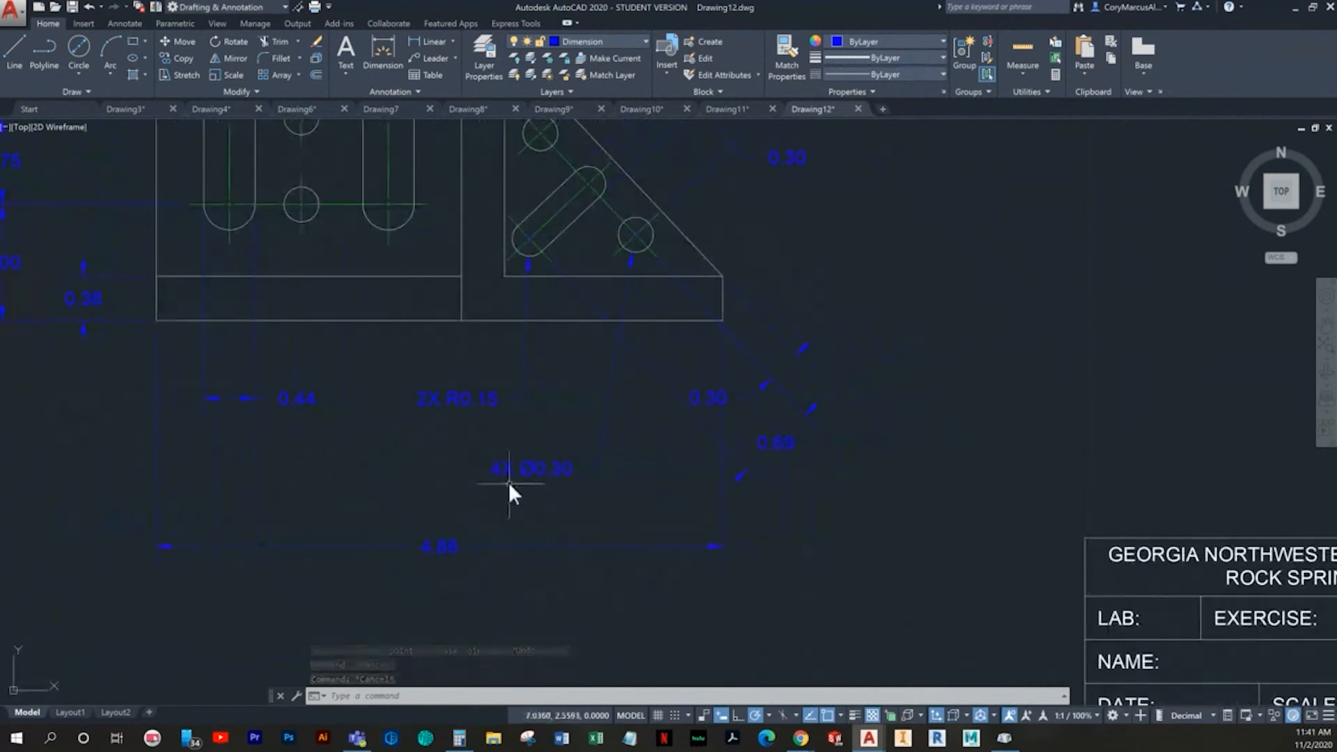
key(Escape)
key(Escape)
scroll(759, 531, down, 4)
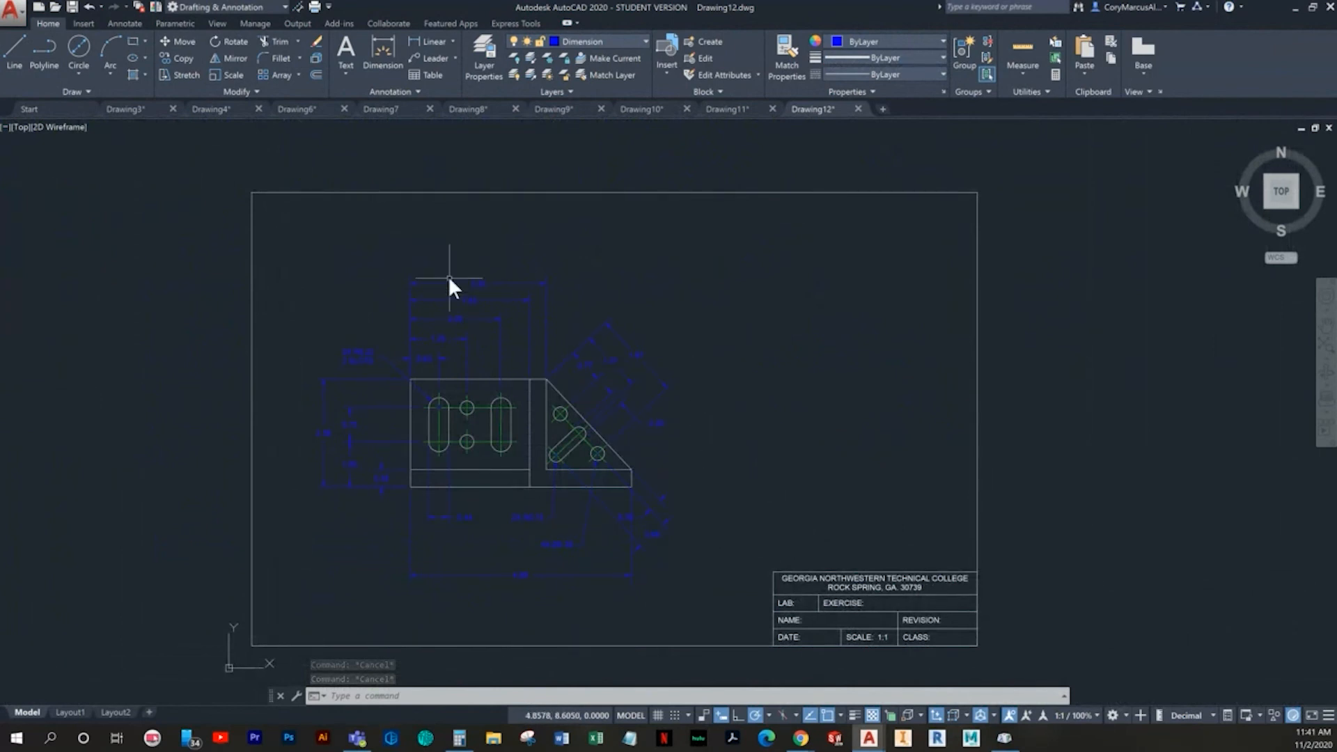
- Create a new drawing from the Imperial B template
click(53, 6)
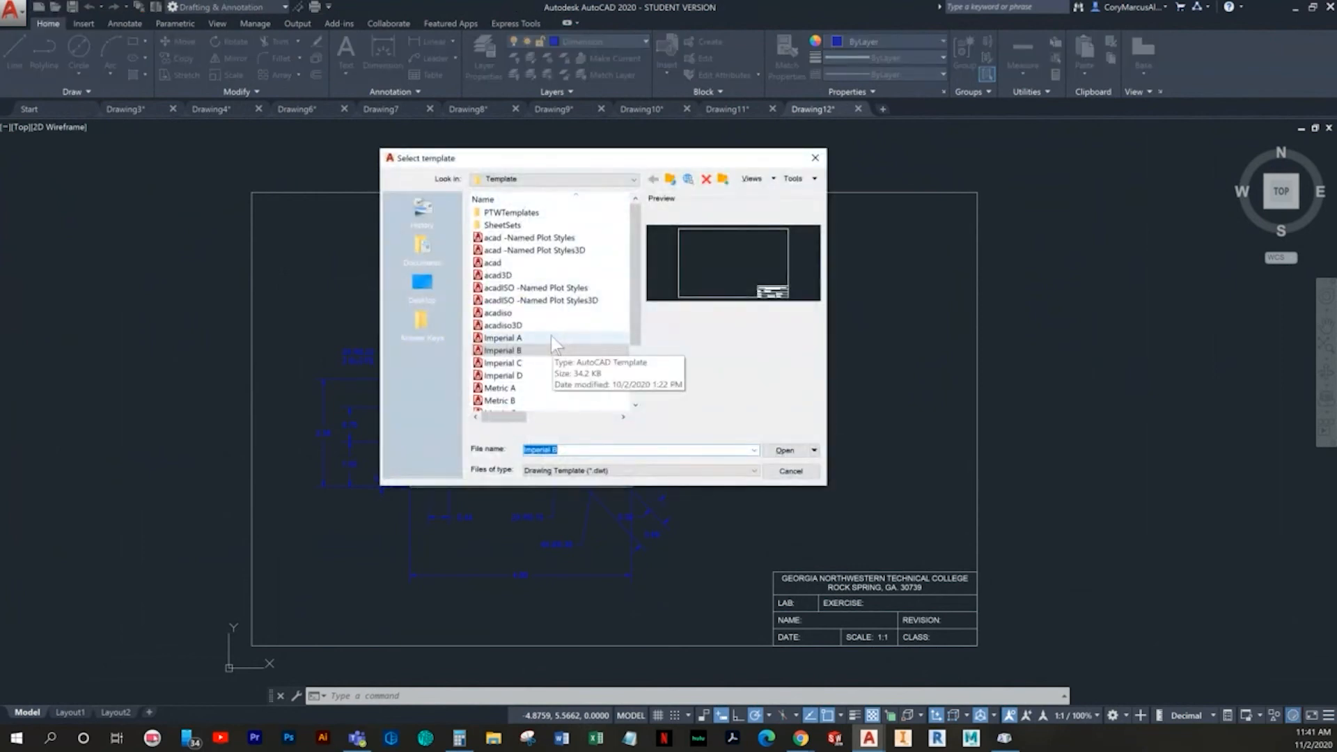
click(521, 350)
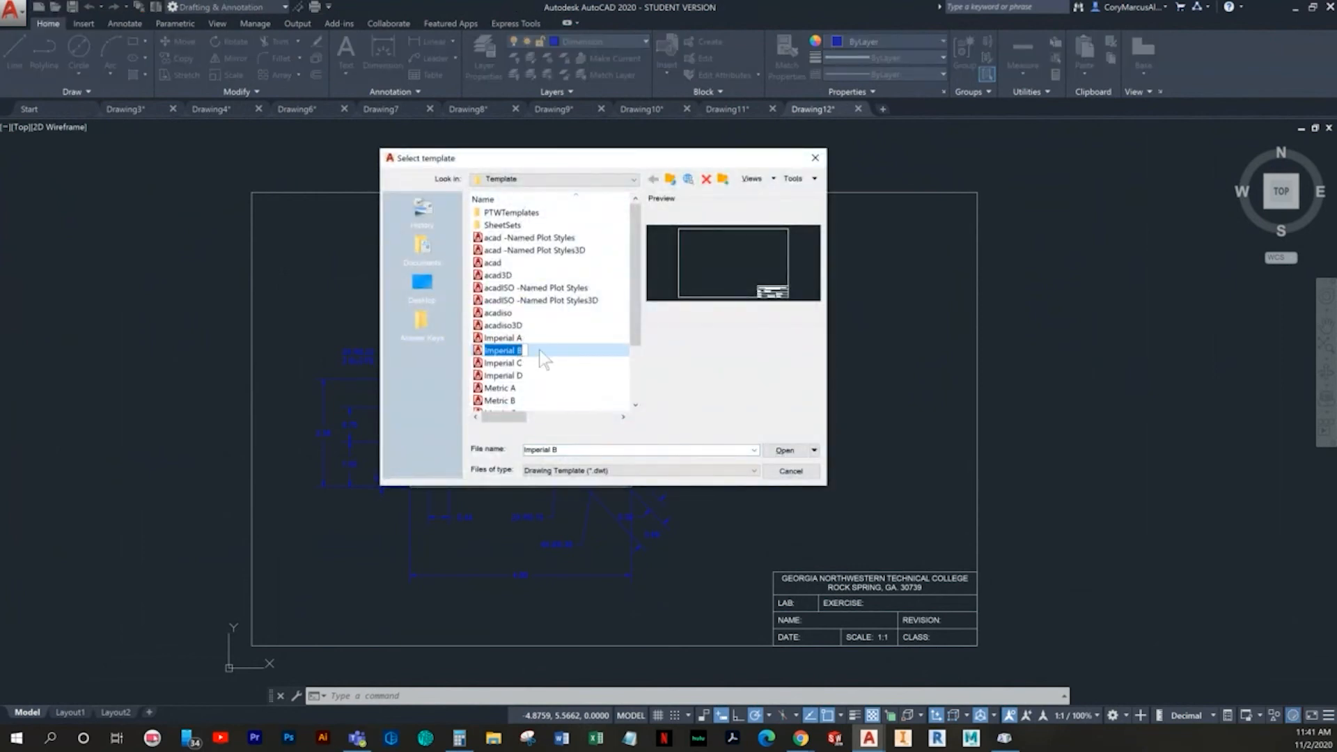
double_click(540, 350)
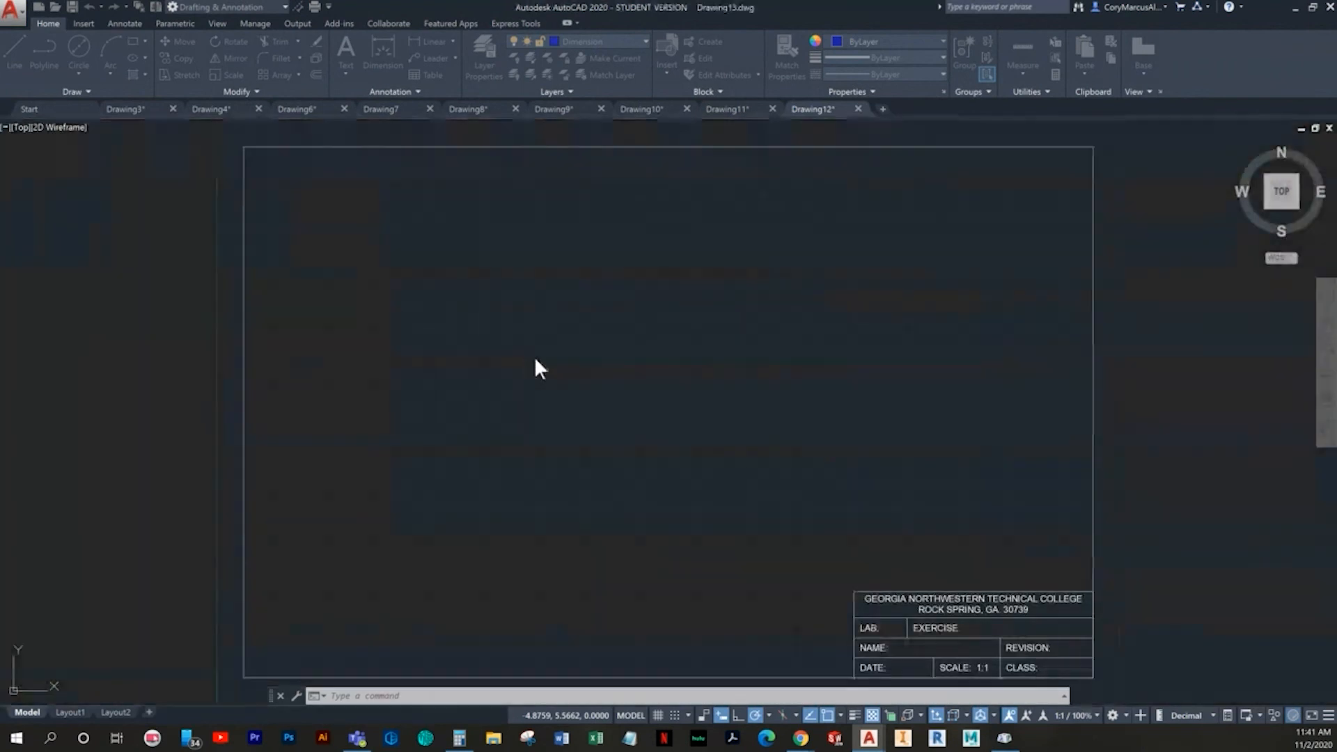
- Start a line at point 4,4 with snap mode turned on
click(15, 50)
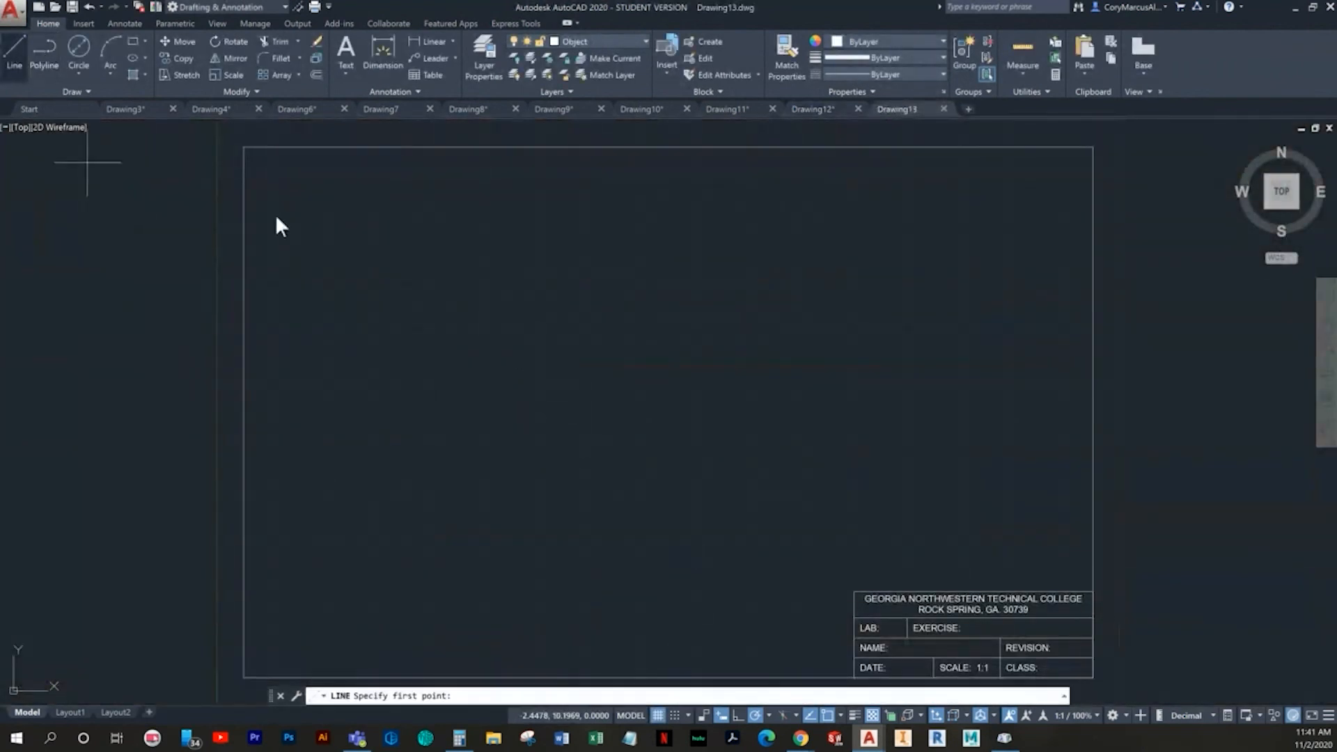
click(673, 716)
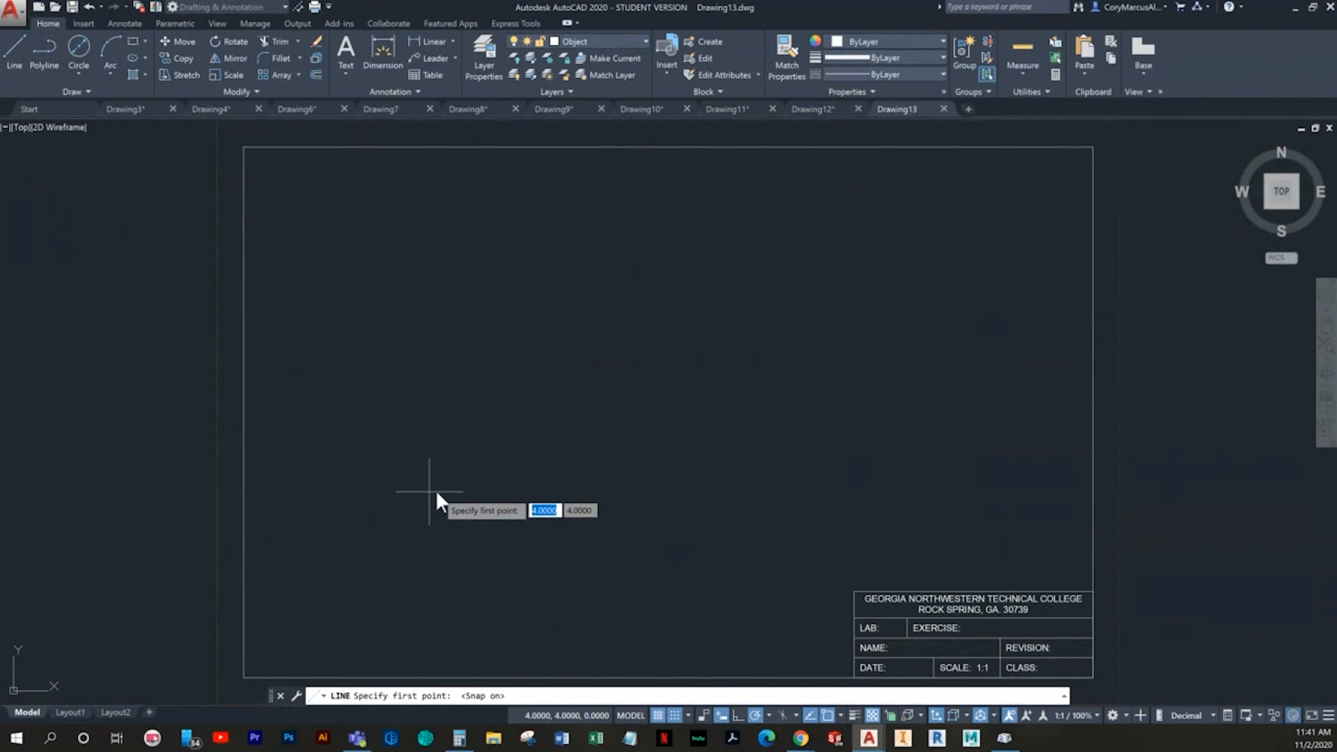
click(436, 491)
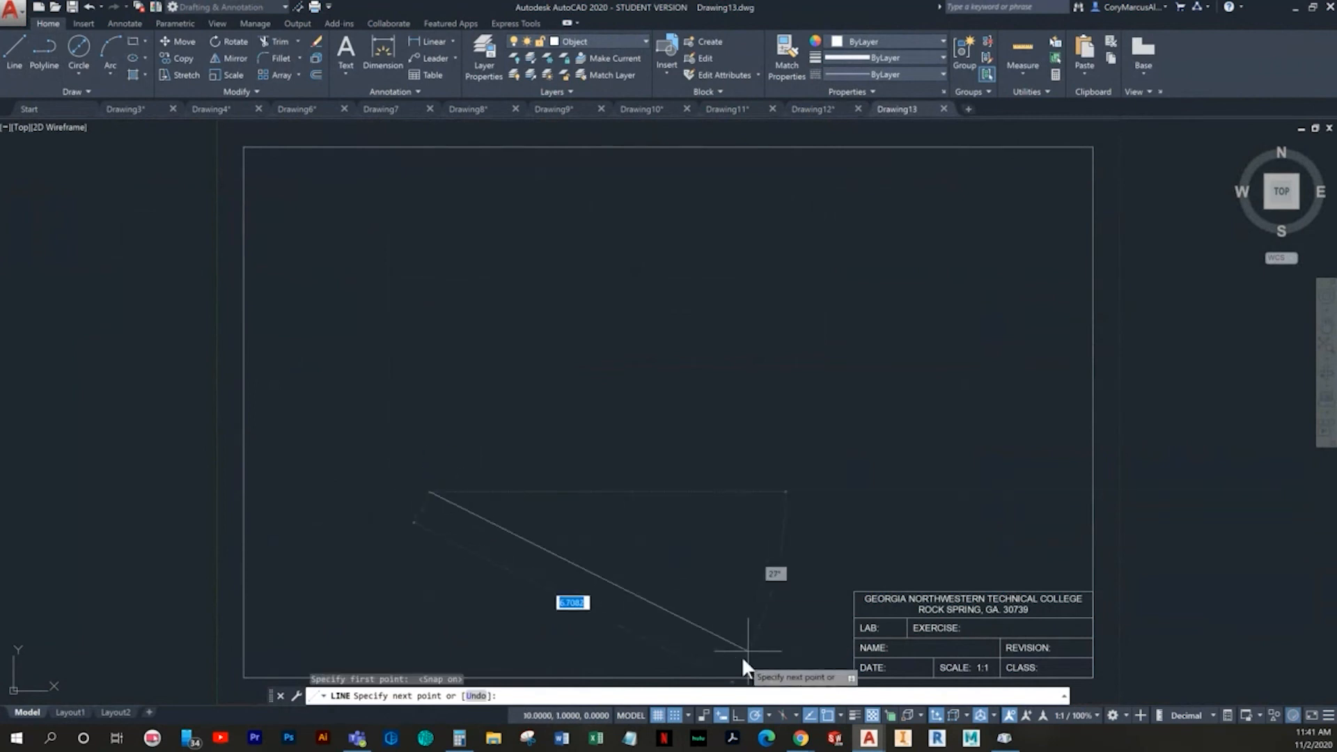
- With snap and grid turned off and Ortho turned on, draw a 2.5 long horizontal segment rightward from the start point
click(673, 715)
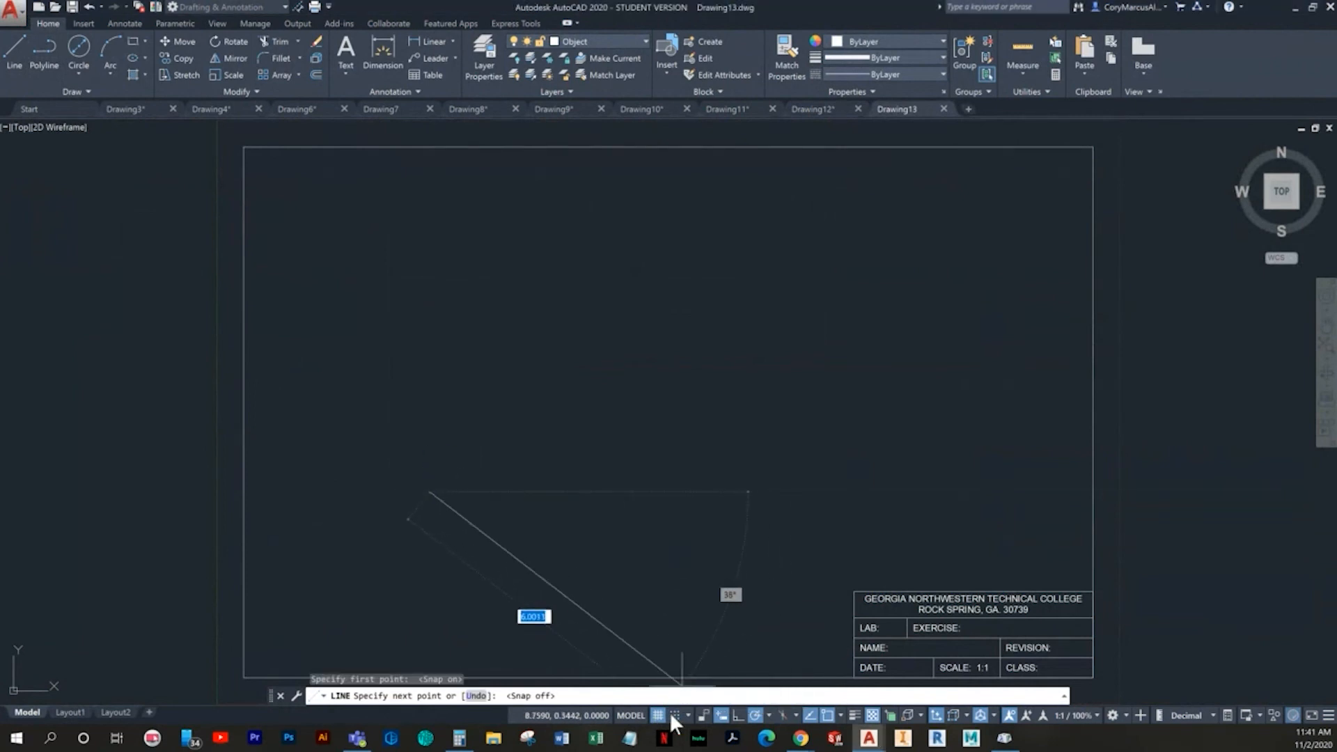
click(657, 715)
key(F8)
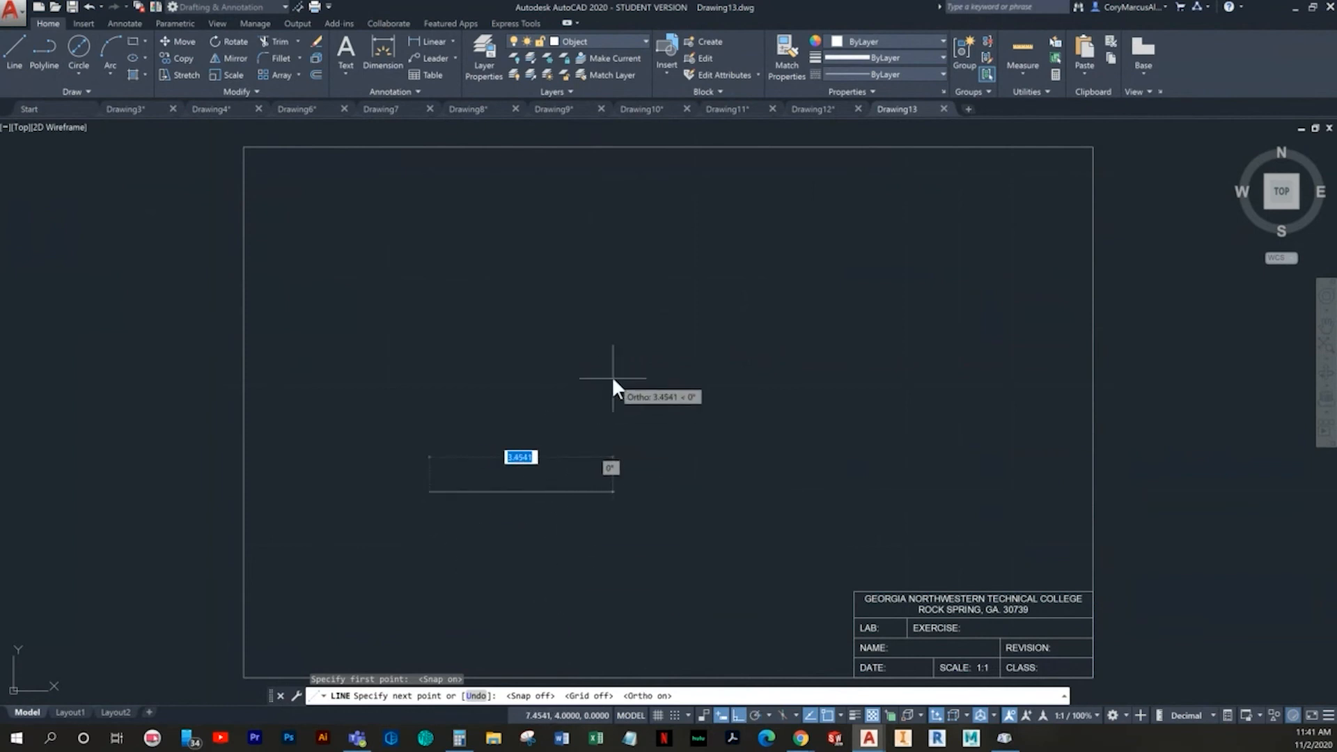
text(2.5)
key(Return)
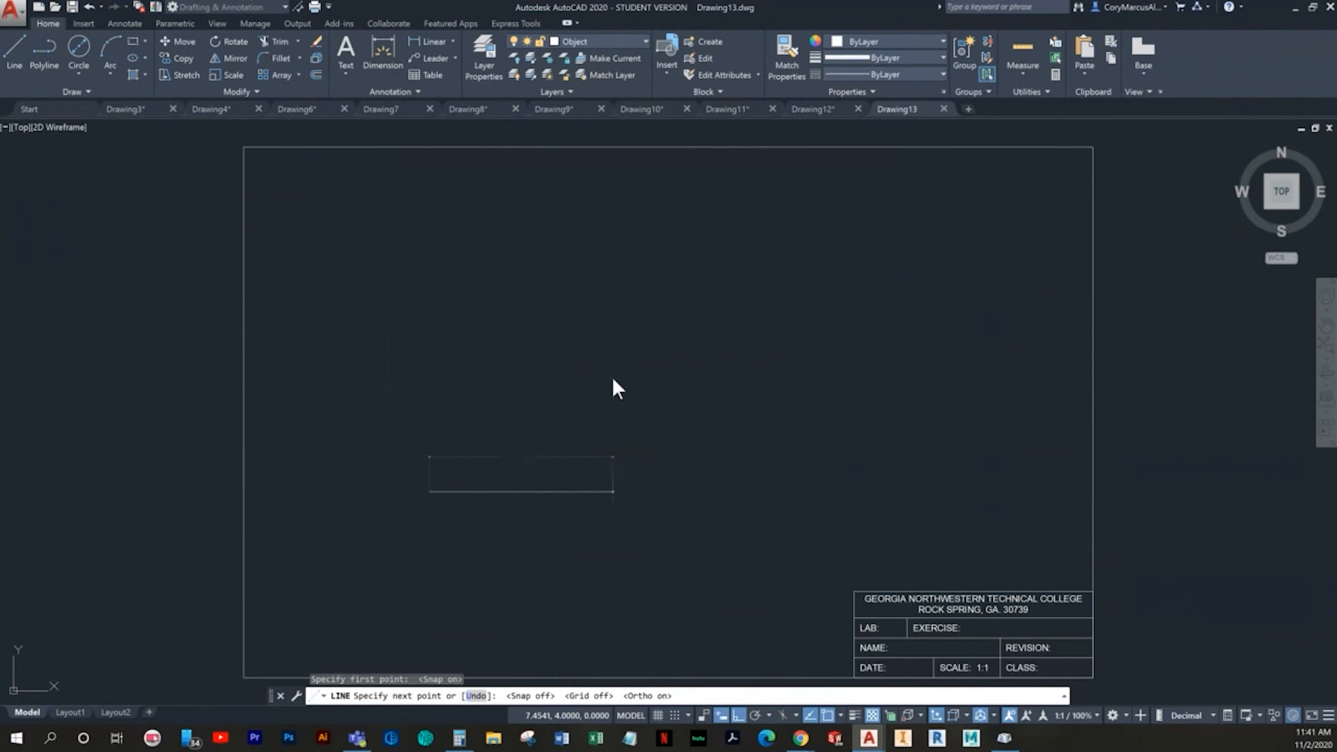
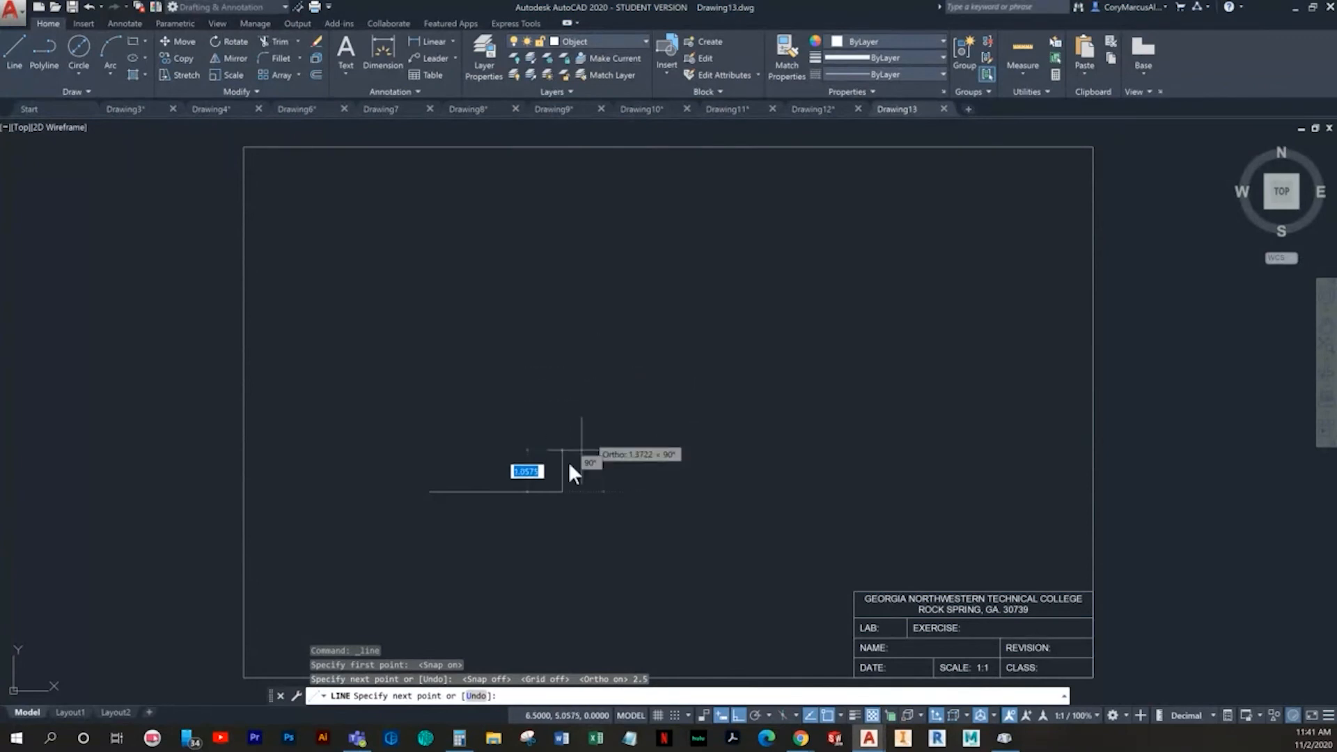
- End the line command and move the 2.5 long horizontal line onto the Center layer
key(Escape)
click(550, 521)
click(543, 481)
click(604, 41)
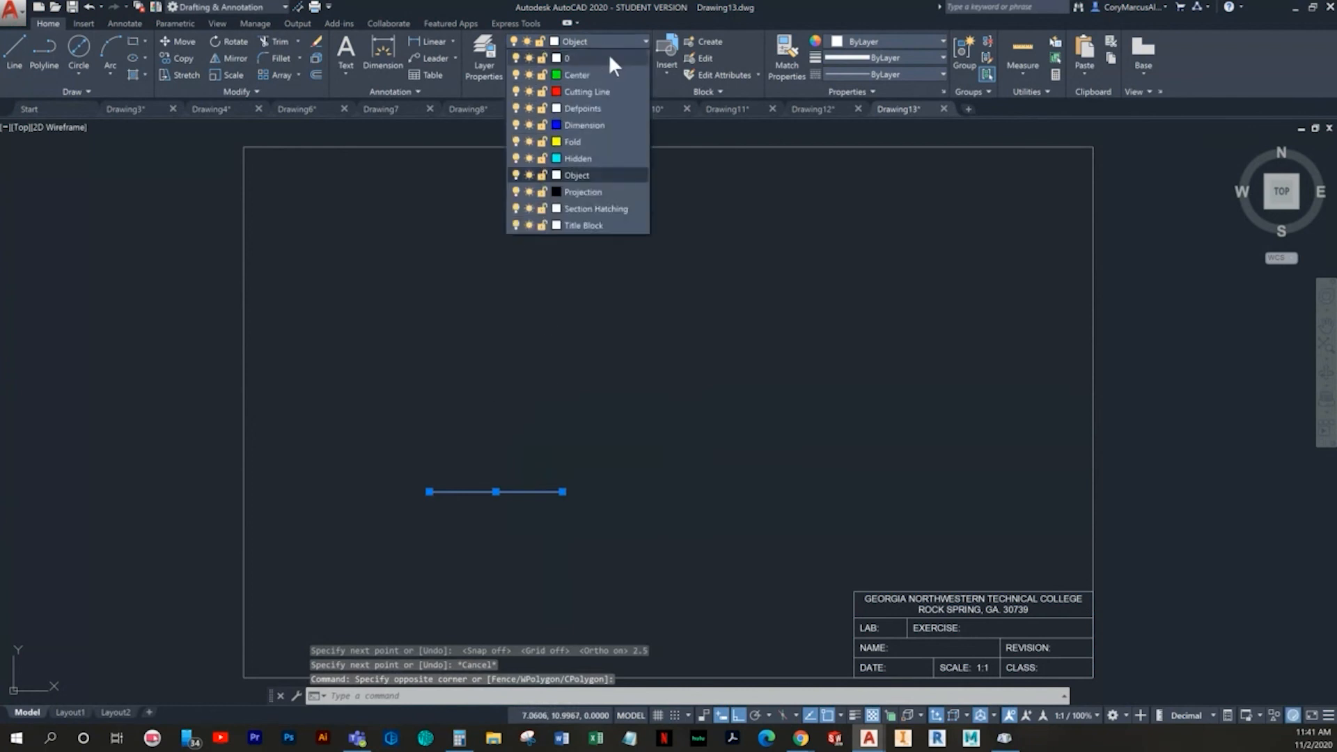
click(585, 74)
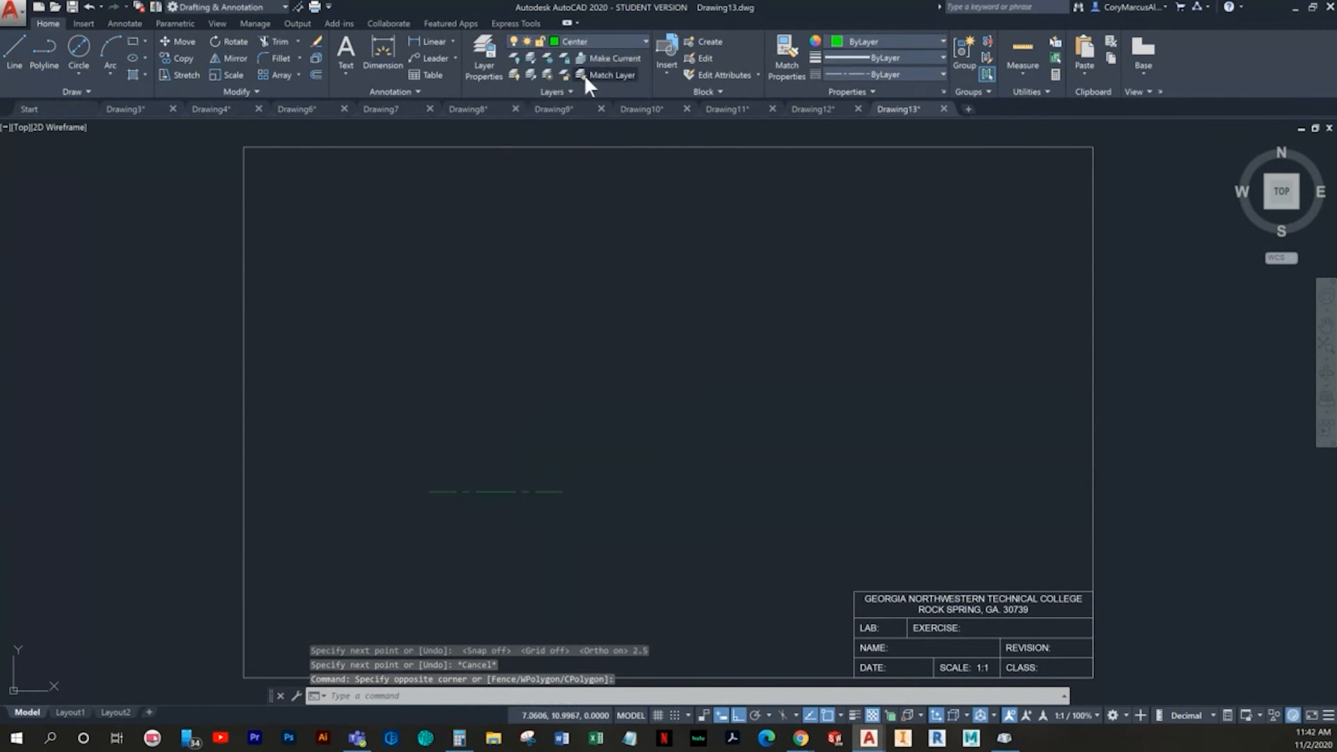
scroll(514, 457, up, 2)
key(Escape)
key(Escape)
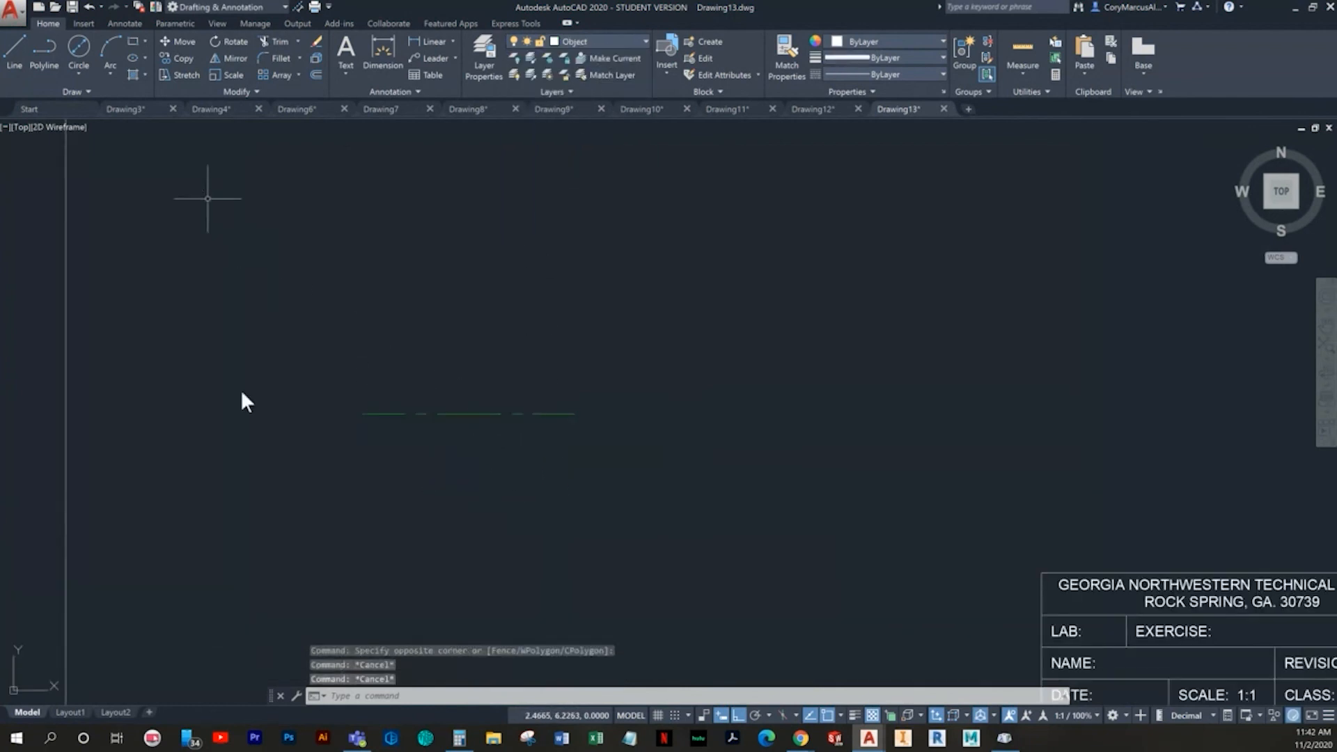
click(10, 55)
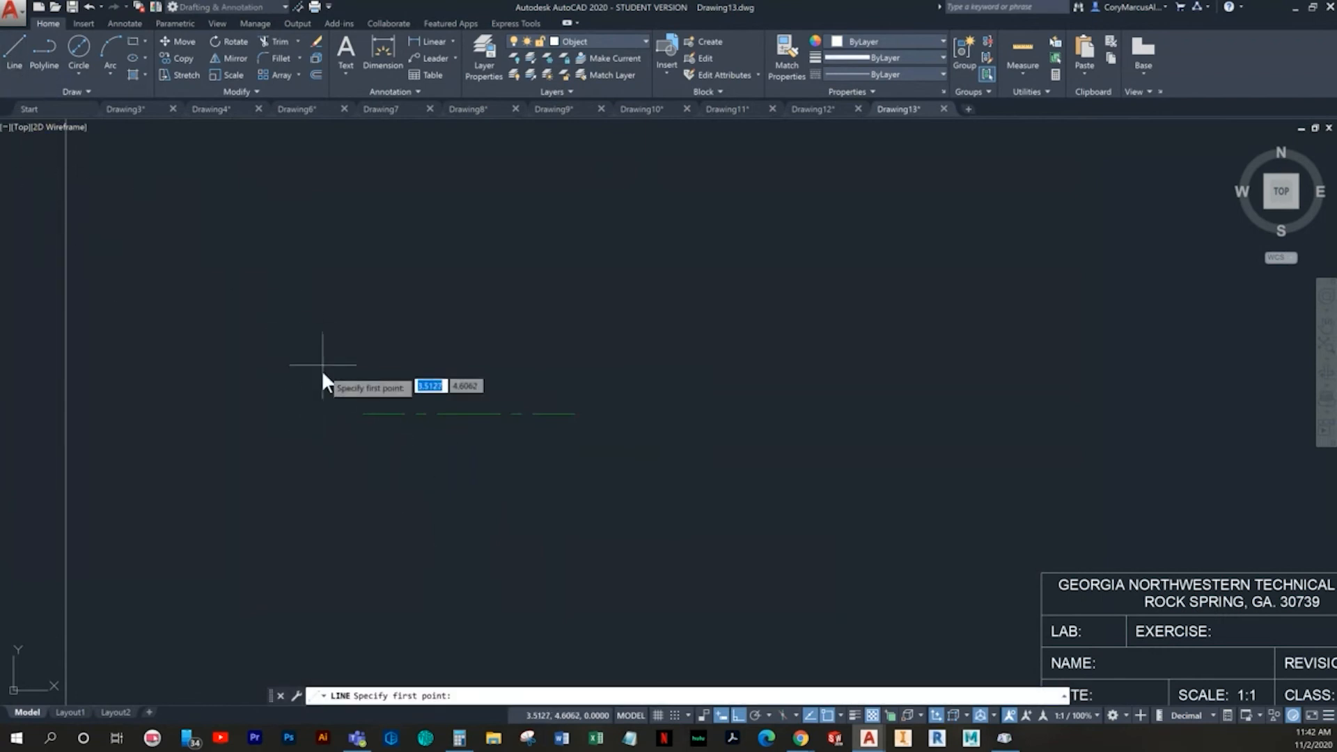
key(Escape)
key(Escape)
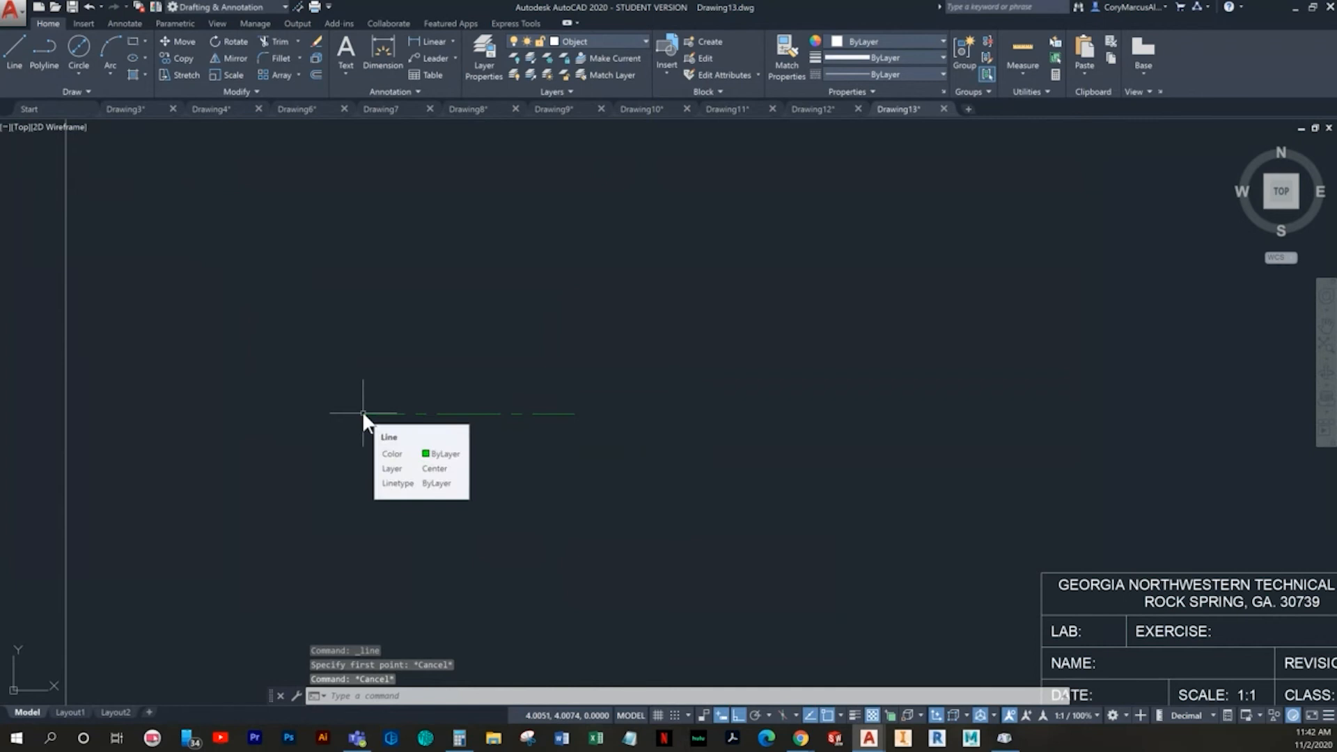
- Offset the horizontal centerline by .5 above and below
text(o)
key(Return)
text(.5)
key(Return)
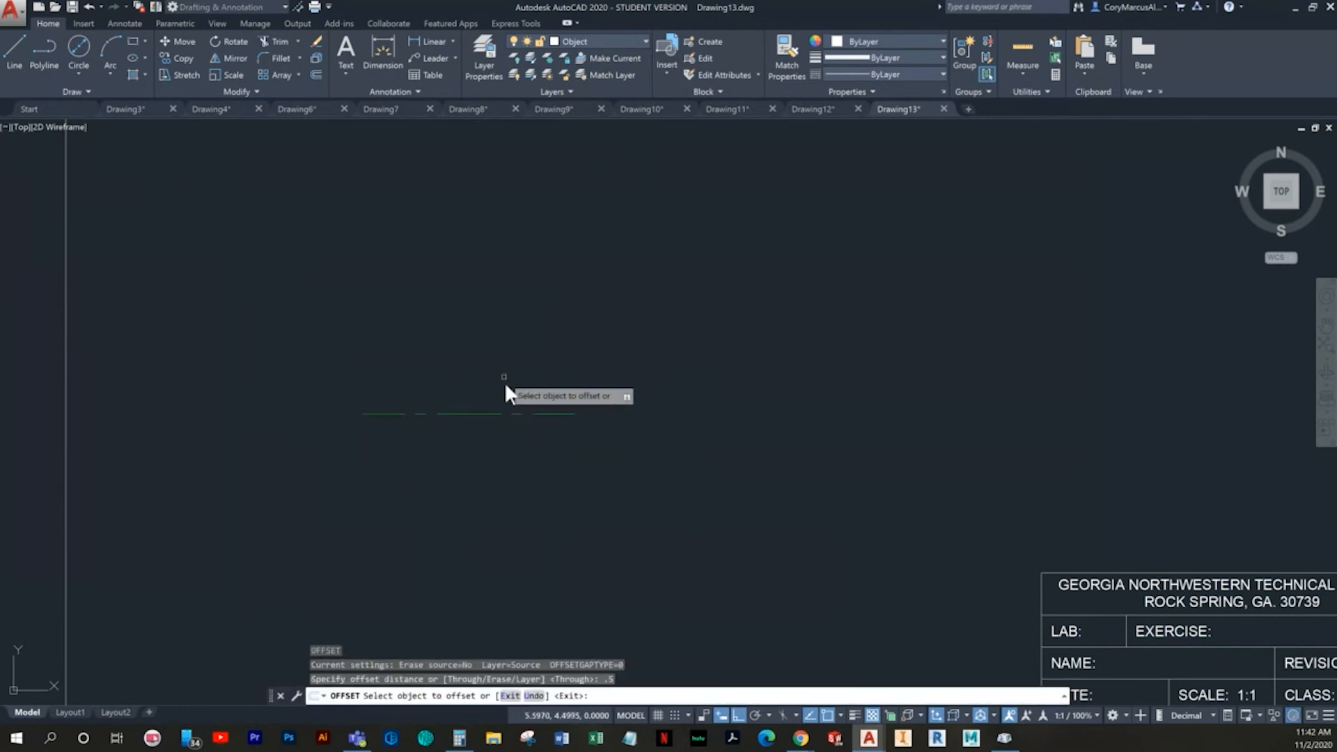
click(486, 414)
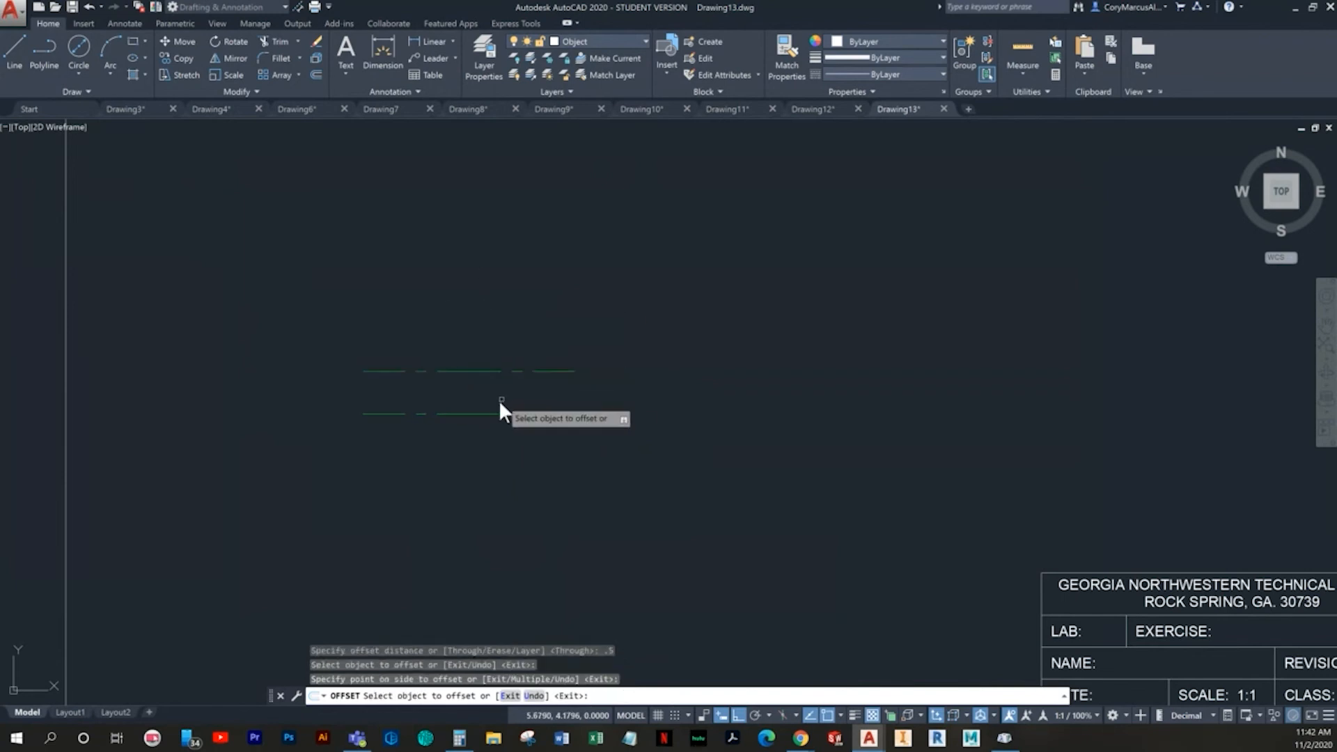
click(486, 421)
key(Escape)
key(Escape)
- Move the two outermost offset lines, above and below the centerline, onto the Object layer
click(553, 456)
click(523, 449)
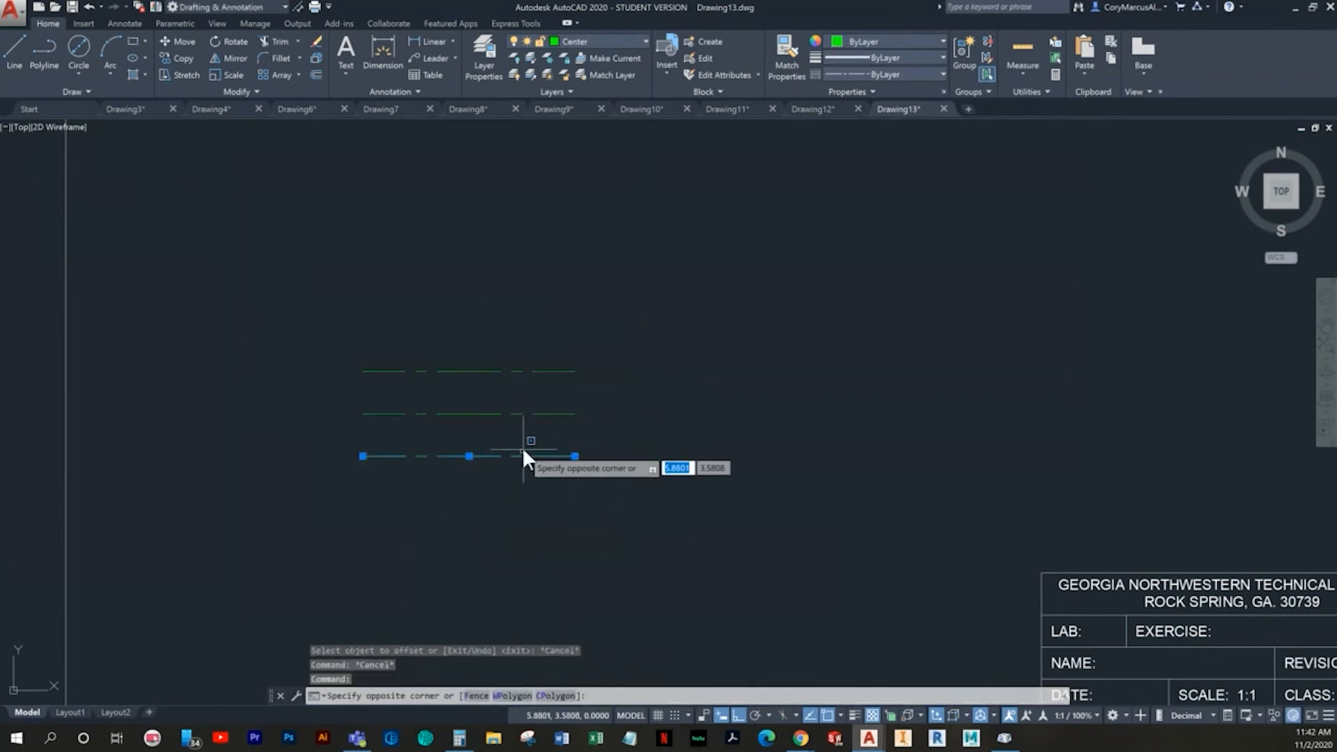
key(Escape)
click(528, 375)
click(526, 368)
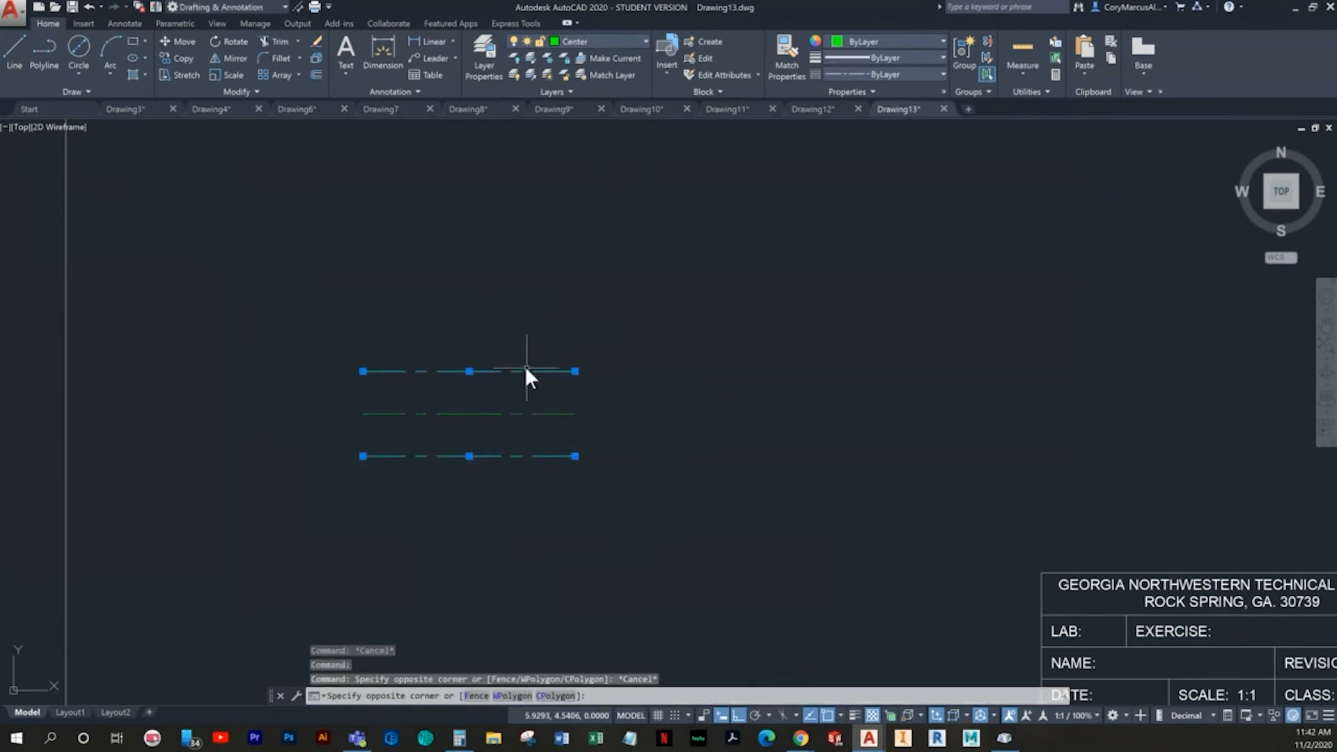
click(620, 44)
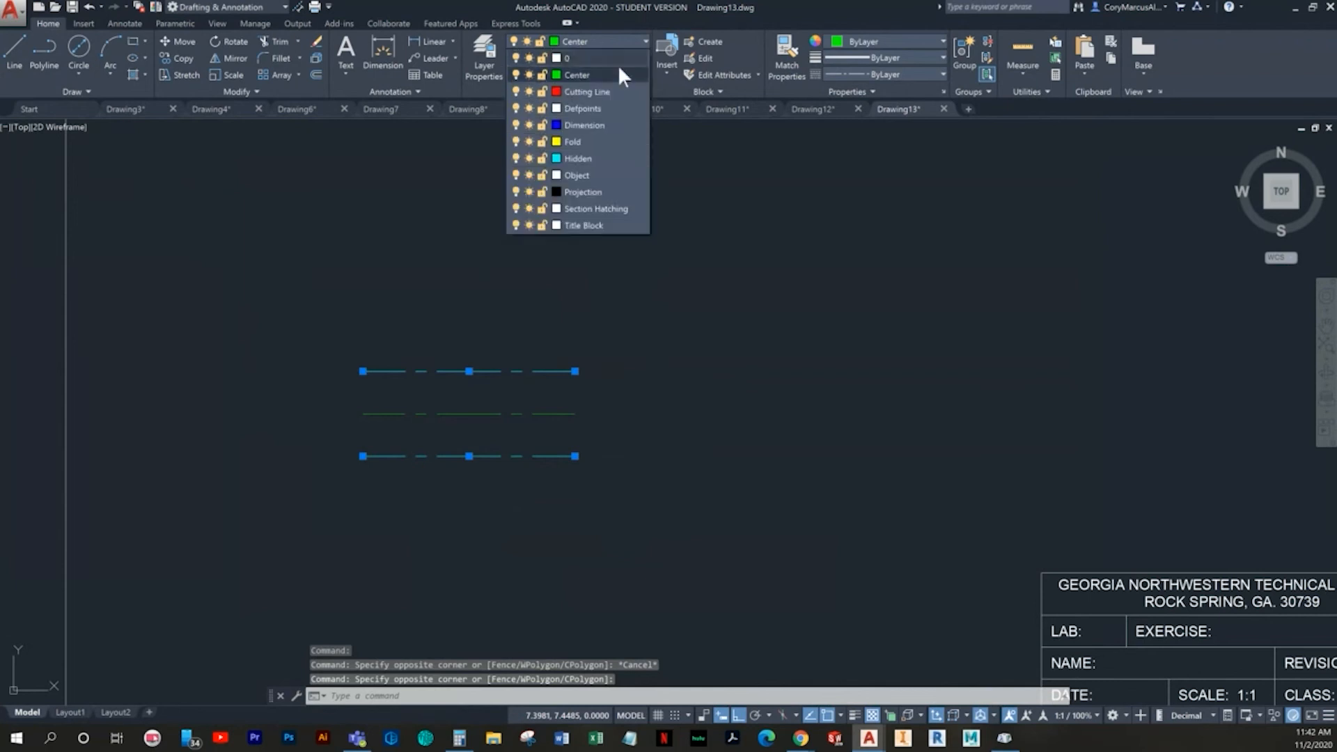
click(575, 174)
key(Escape)
key(Escape)
click(531, 384)
key(Escape)
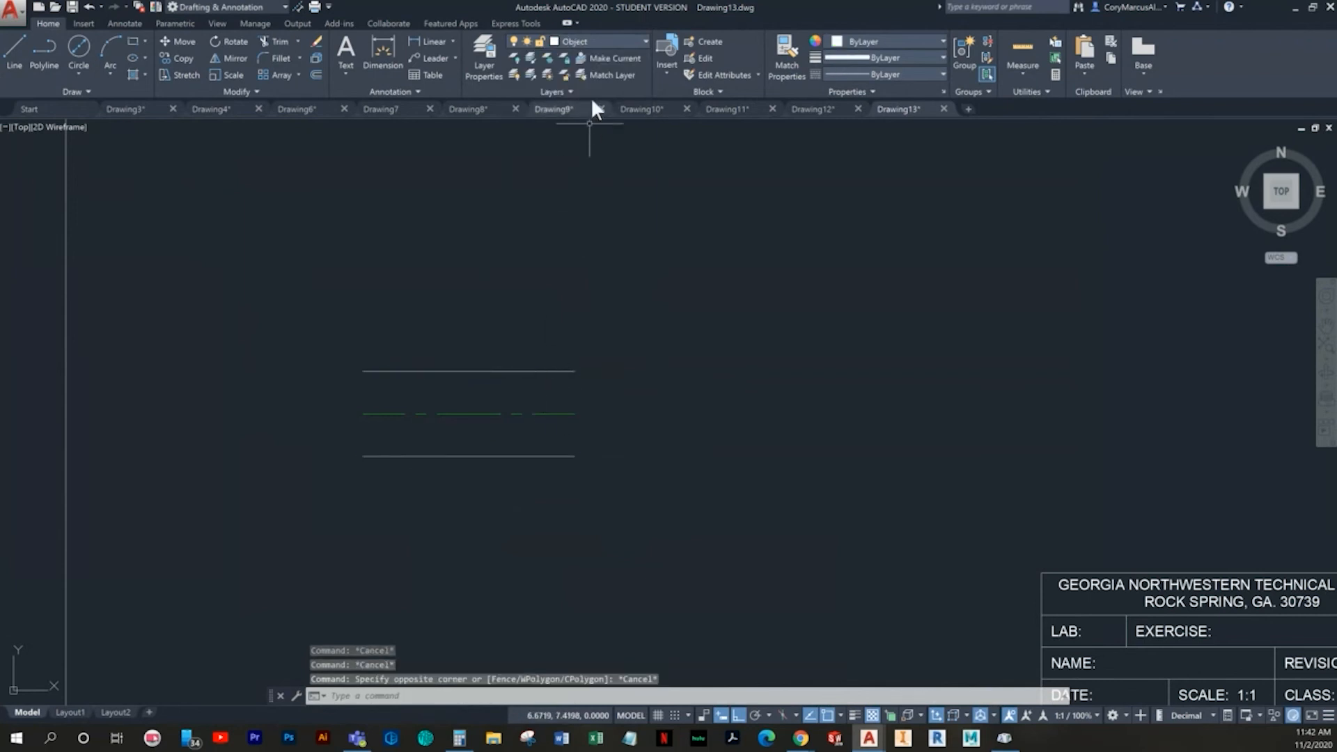
key(Escape)
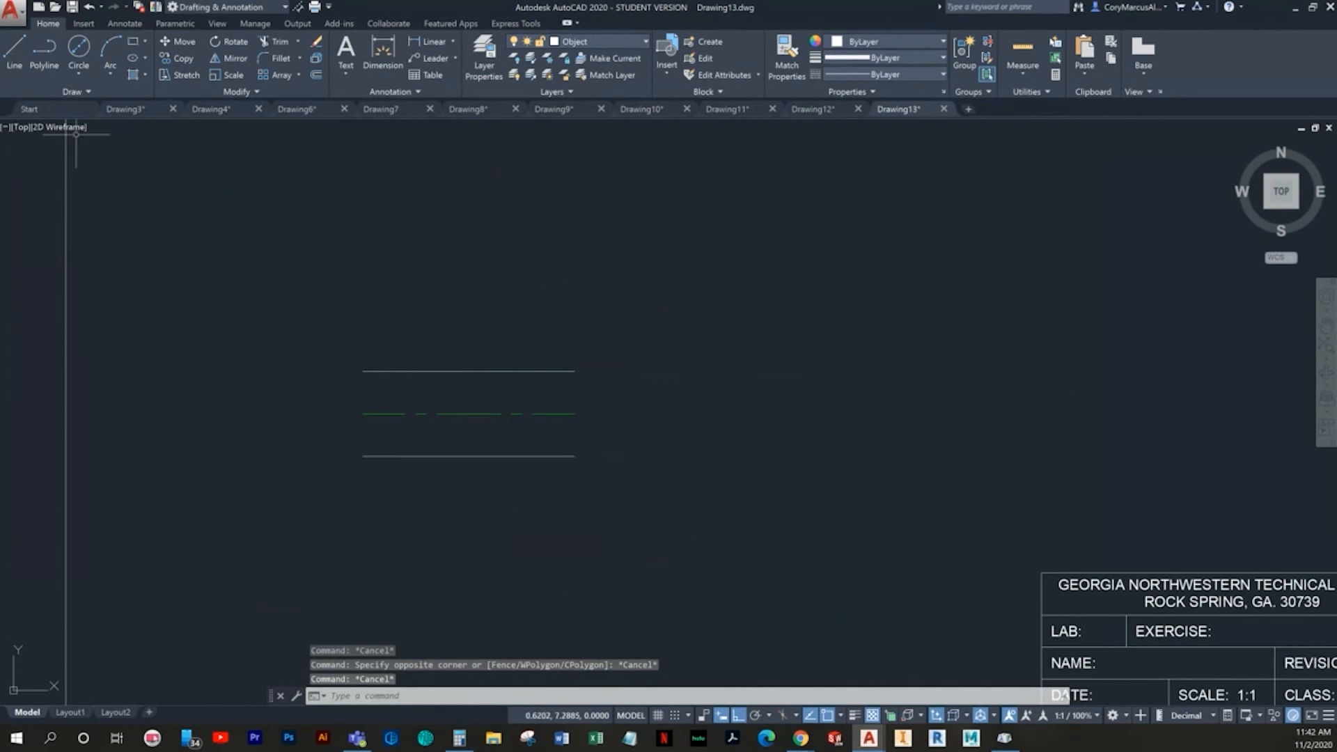
- Draw vertical lines joining the left and right ends of the two outer lines to close the rectangle
click(19, 57)
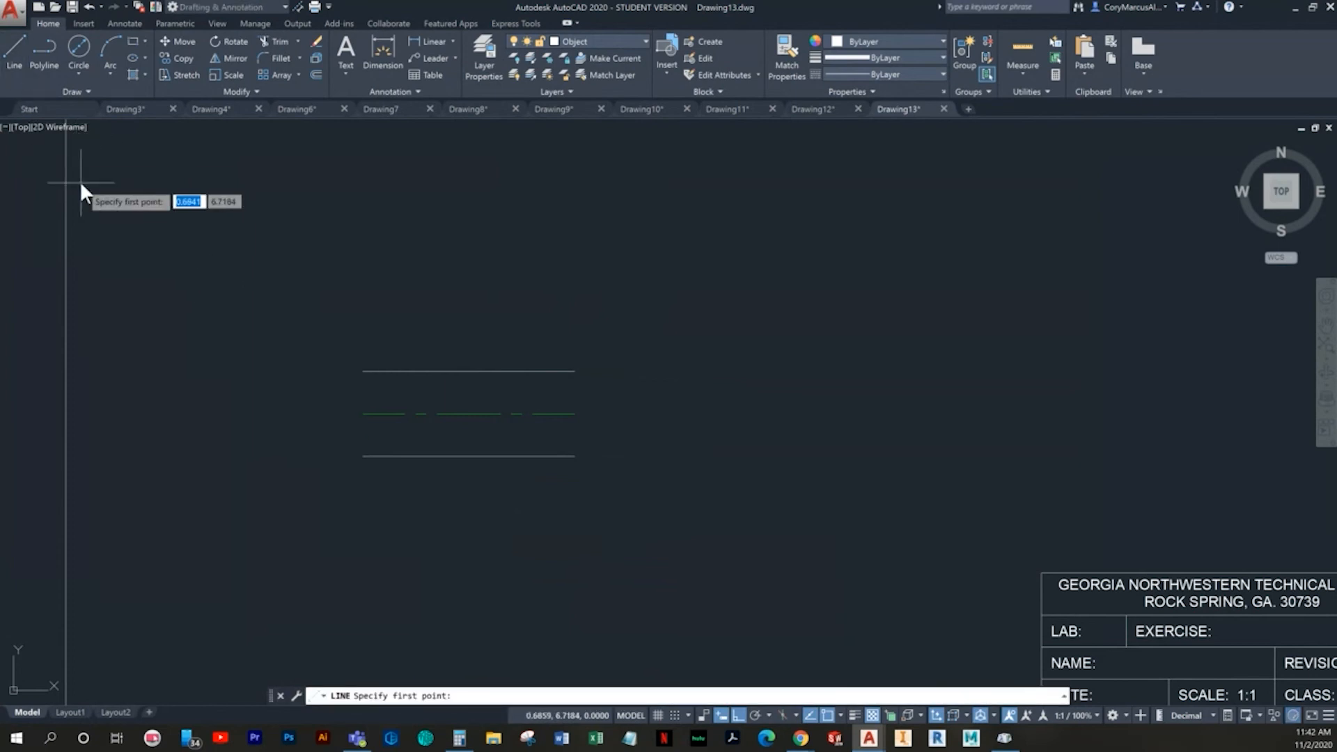
click(364, 456)
click(362, 370)
key(Return)
- Offset the horizontal centerline by .375 above and below, inside the rectangle
key(Return)
click(573, 371)
click(571, 454)
key(Escape)
key(Escape)
text(o)
key(Return)
text(.375)
key(Return)
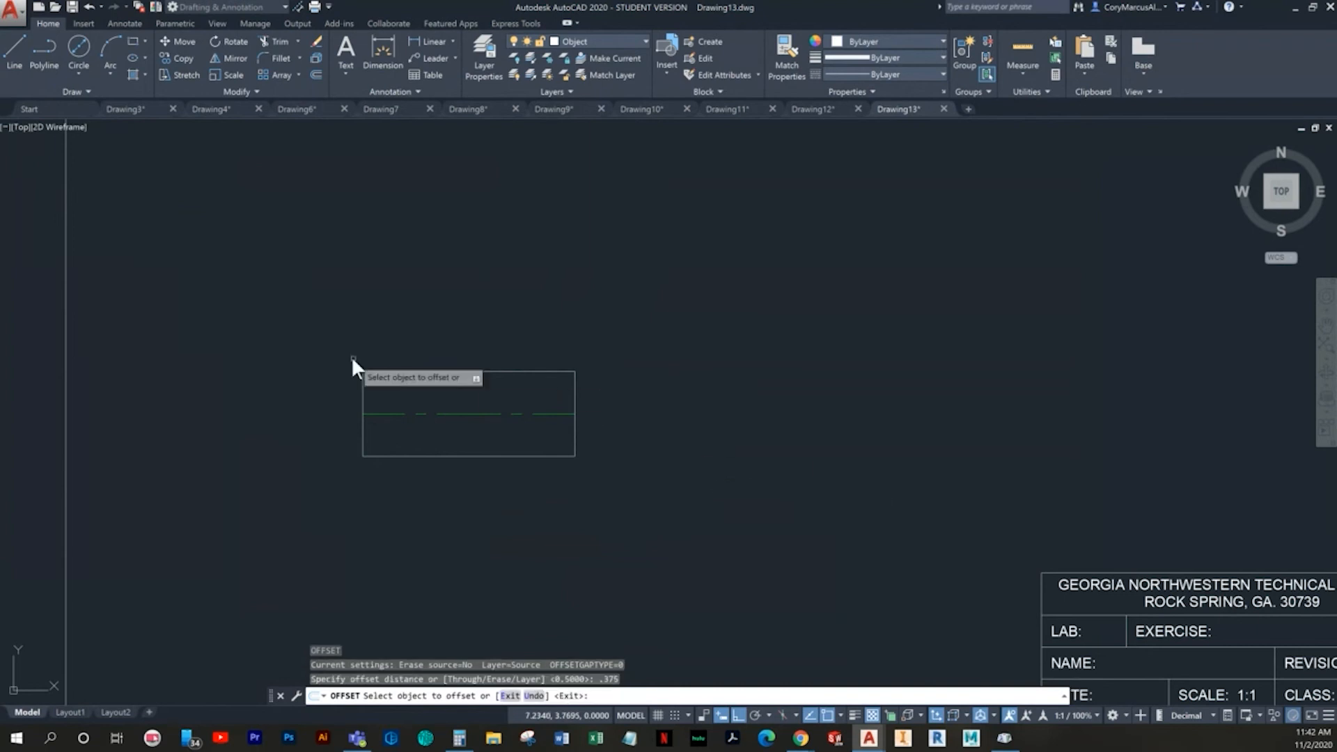
click(482, 412)
click(488, 391)
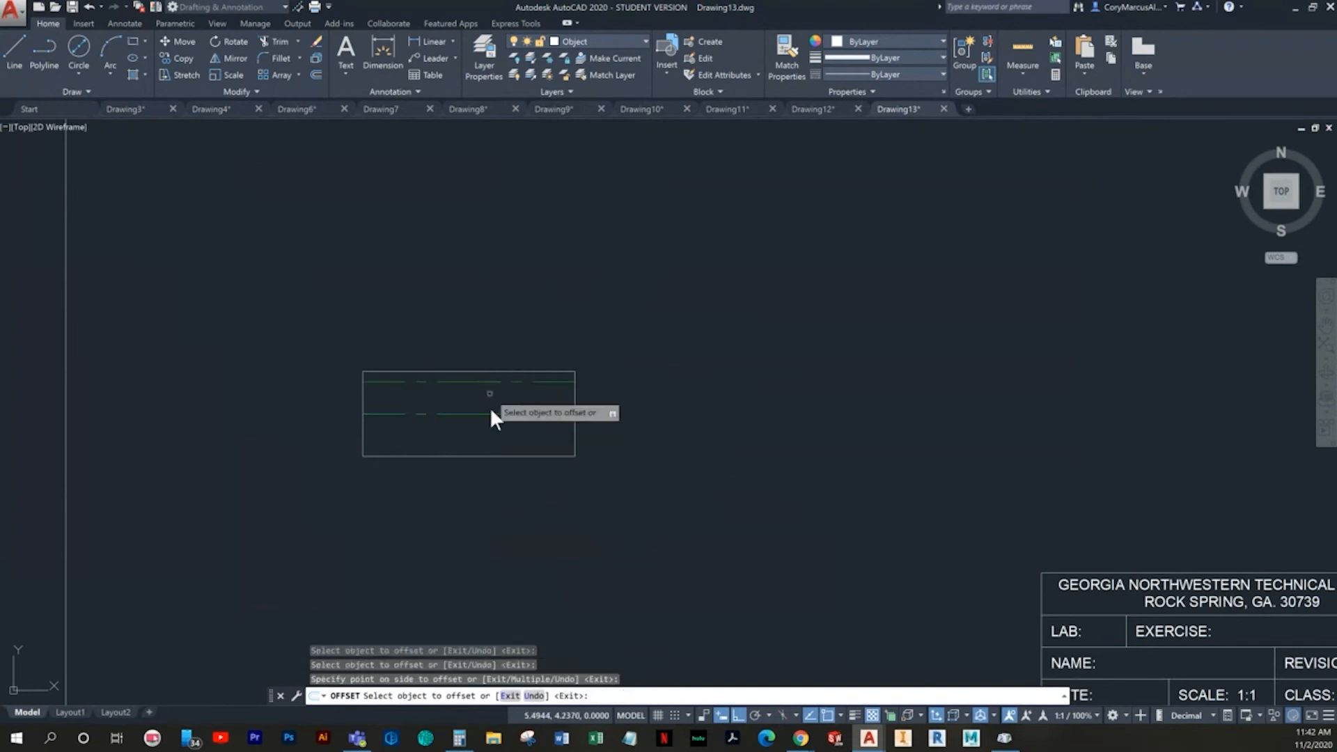
click(483, 411)
click(522, 433)
key(Escape)
key(Escape)
key(Escape)
- Move the two lines .375 from the centerline onto the Object layer
click(693, 230)
click(573, 220)
click(585, 41)
click(587, 42)
click(521, 444)
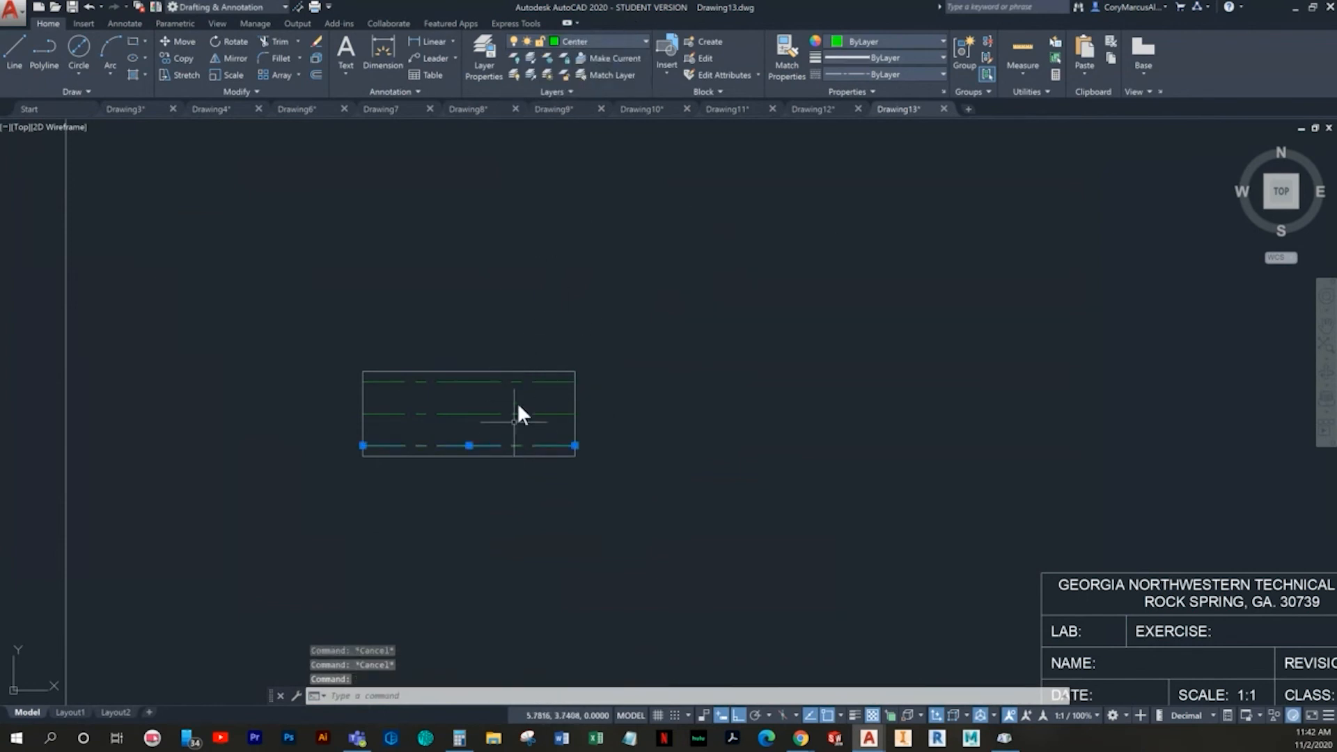
click(534, 377)
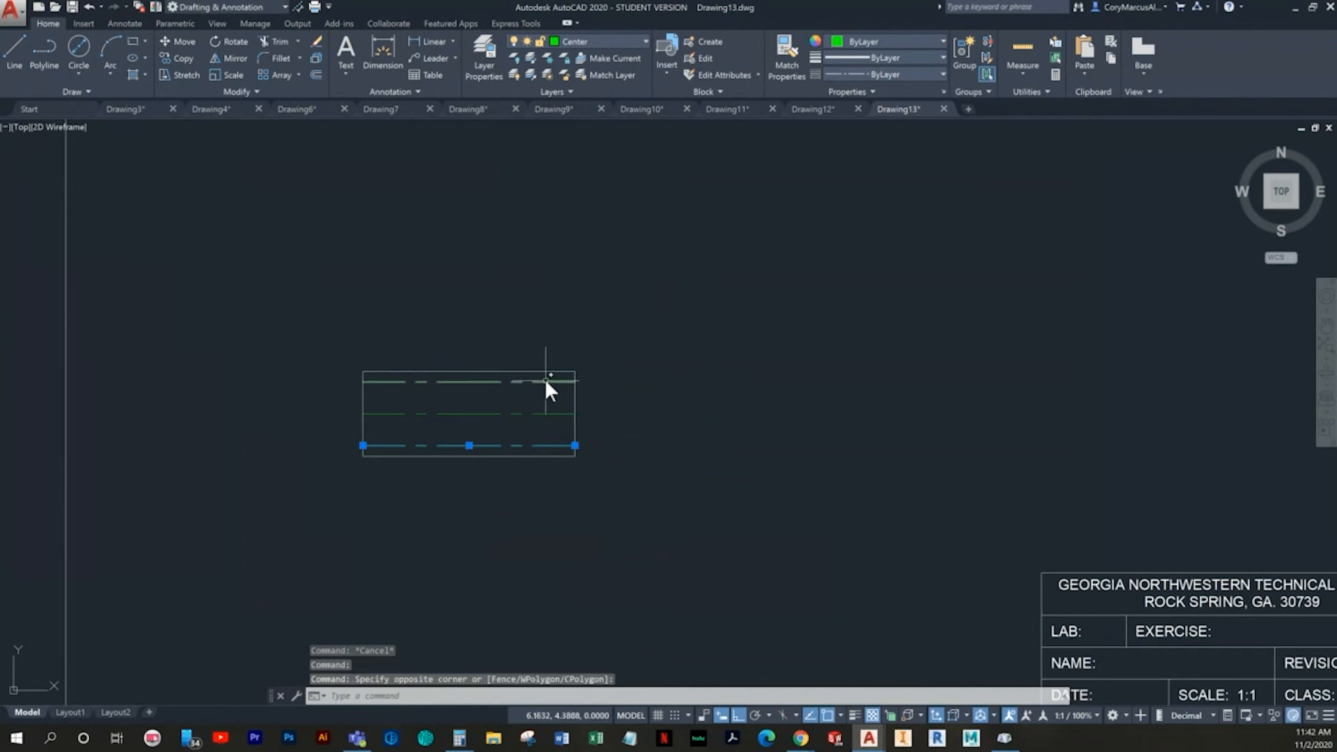
click(544, 380)
click(605, 41)
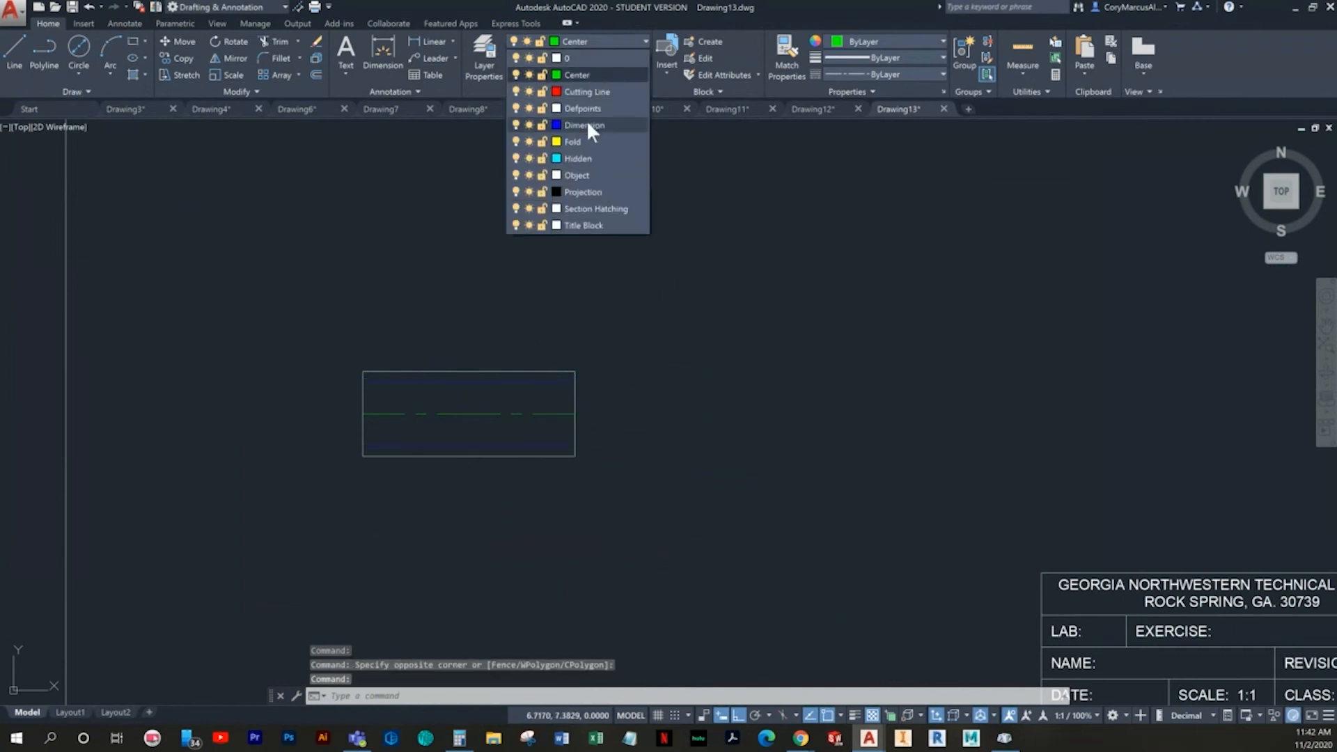
click(579, 175)
key(Escape)
key(Escape)
- Offset the horizontal centerline by .25 above and below
middle_drag(613, 403, 564, 408)
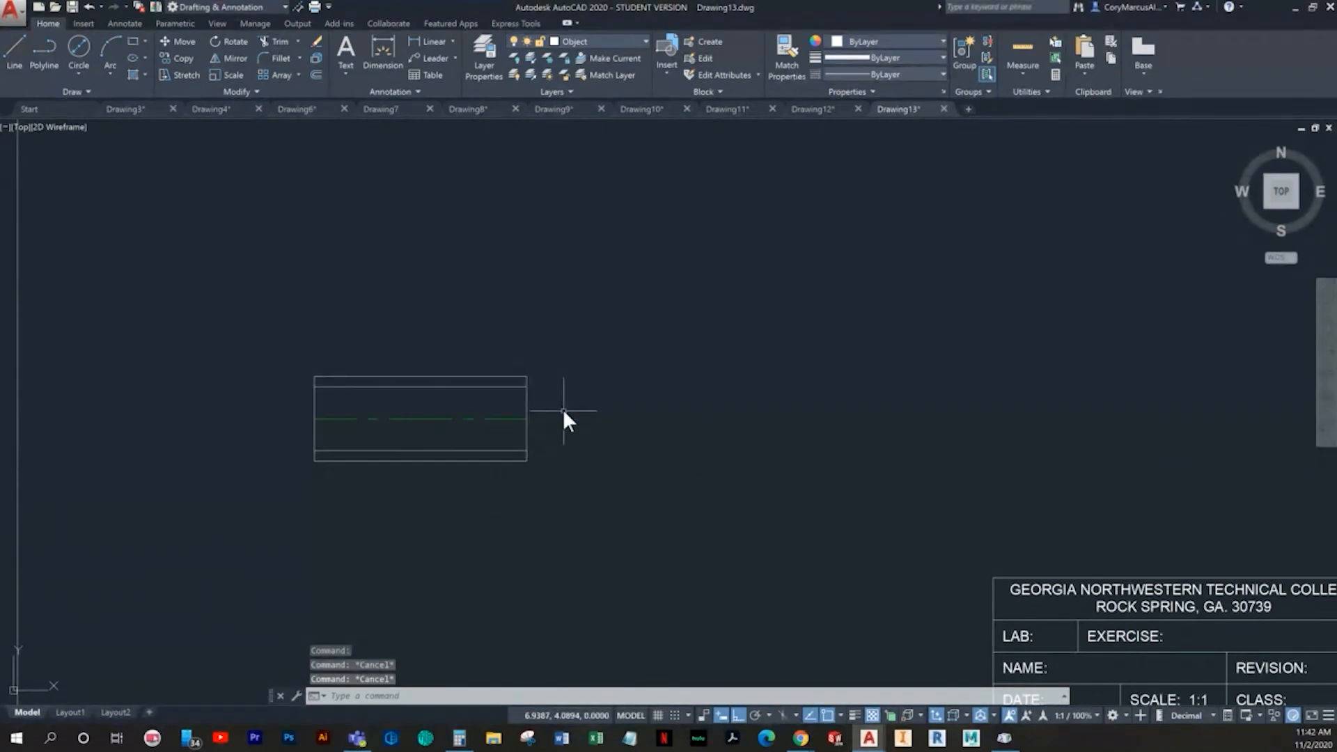
scroll(555, 457, up, 2)
key(Escape)
text(o)
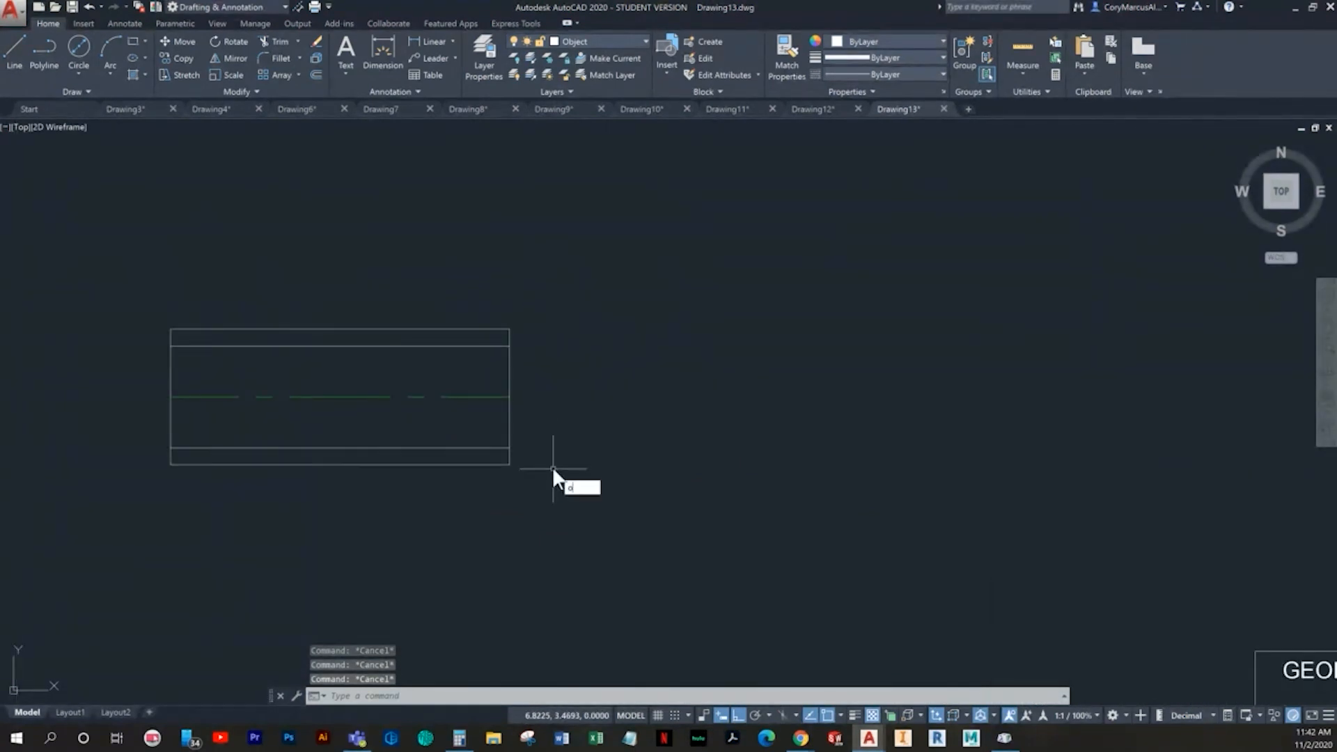
key(Return)
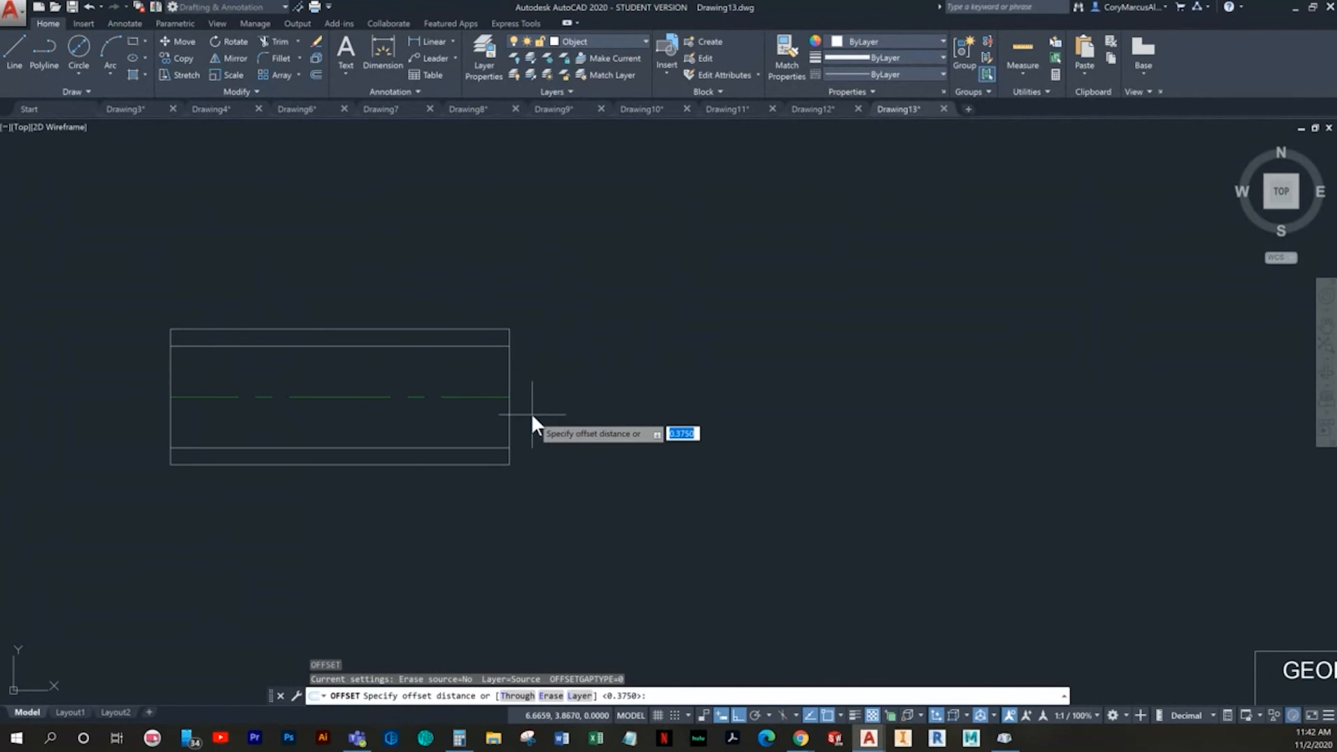
text(.25)
key(Return)
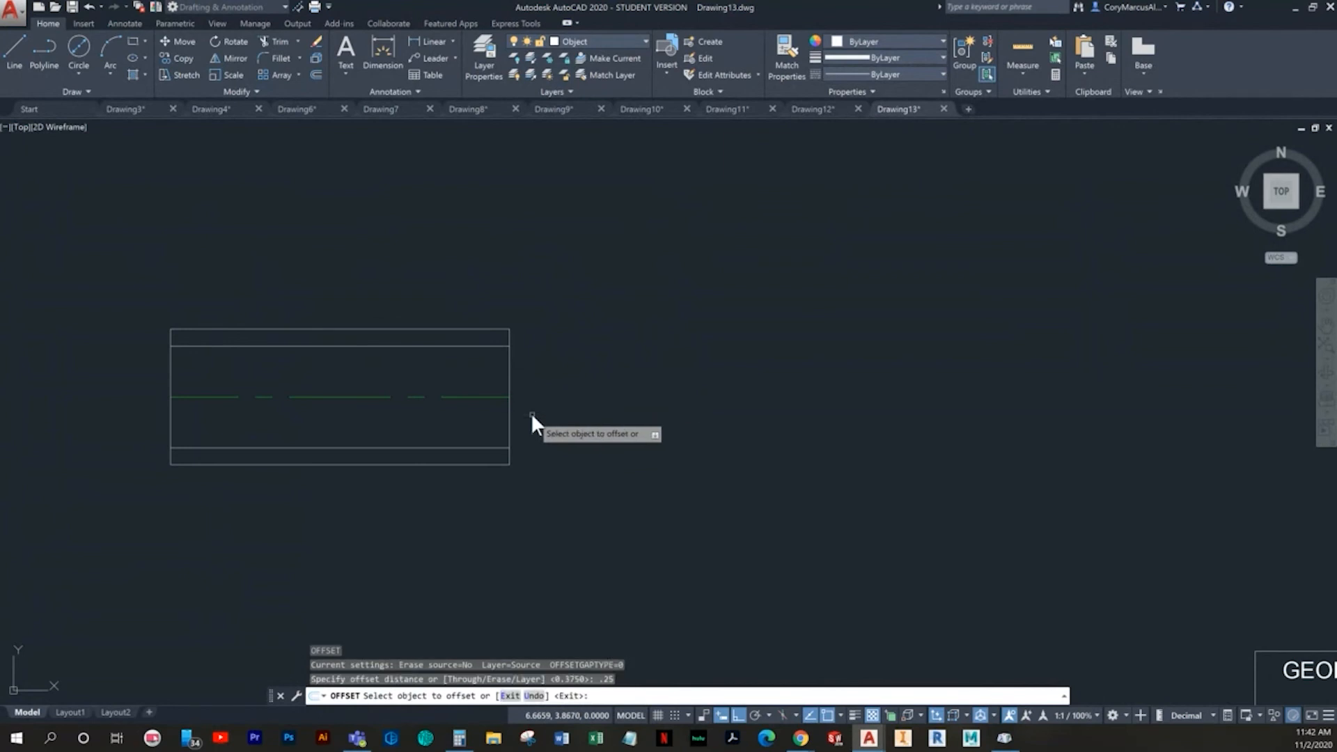
click(487, 395)
click(480, 393)
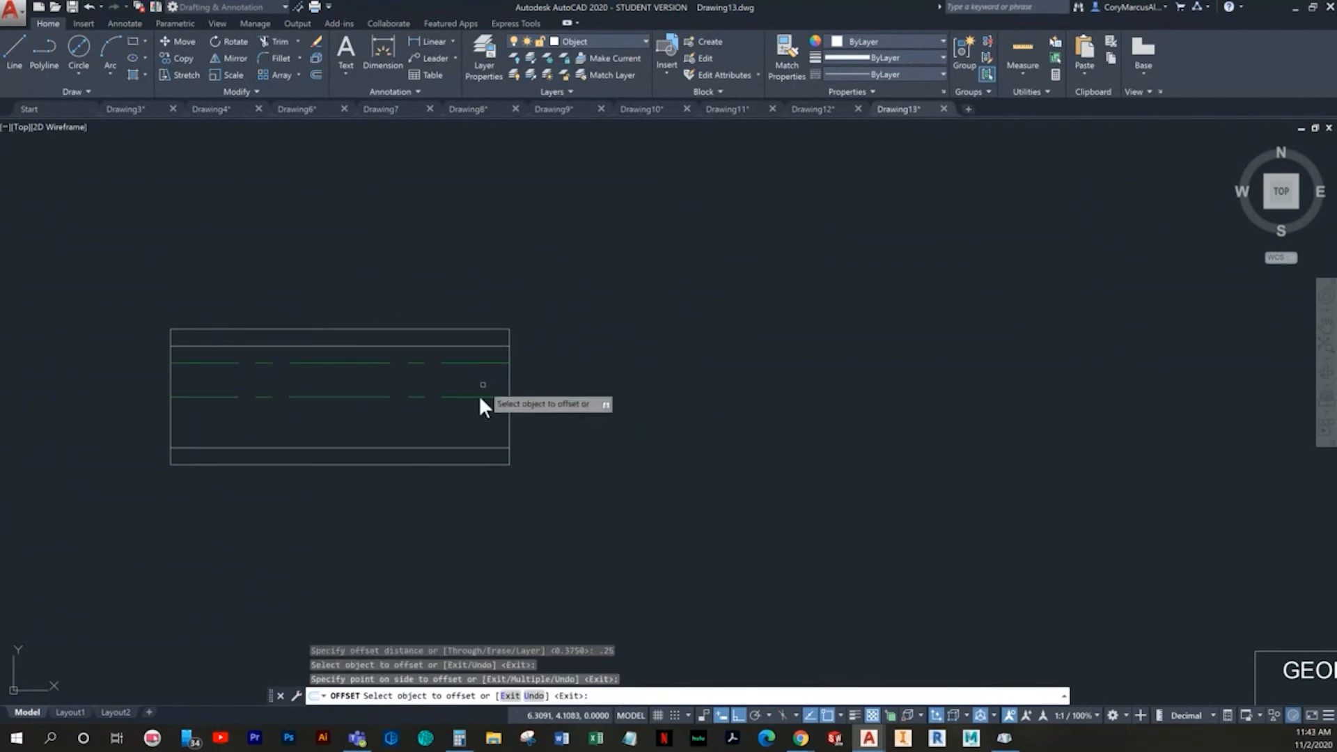
click(478, 399)
click(487, 434)
key(Escape)
- Move the two lines .25 from the centerline onto the Object layer
click(479, 429)
click(485, 369)
click(524, 294)
click(632, 40)
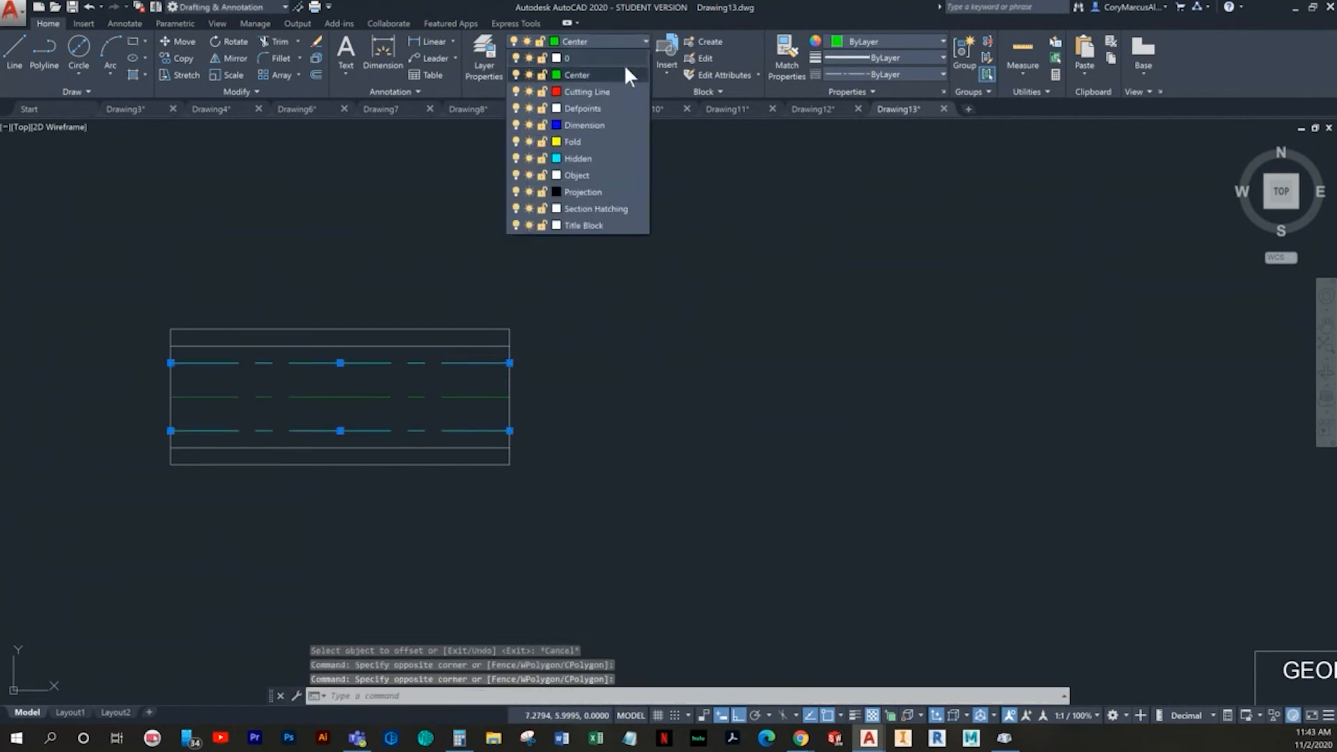
click(578, 175)
key(Escape)
key(Escape)
- Offset the rectangle's left vertical edge .5 to the right
middle_drag(544, 245, 524, 415)
middle_drag(475, 476, 478, 467)
key(Escape)
text(o)
key(Return)
text(.5)
key(Return)
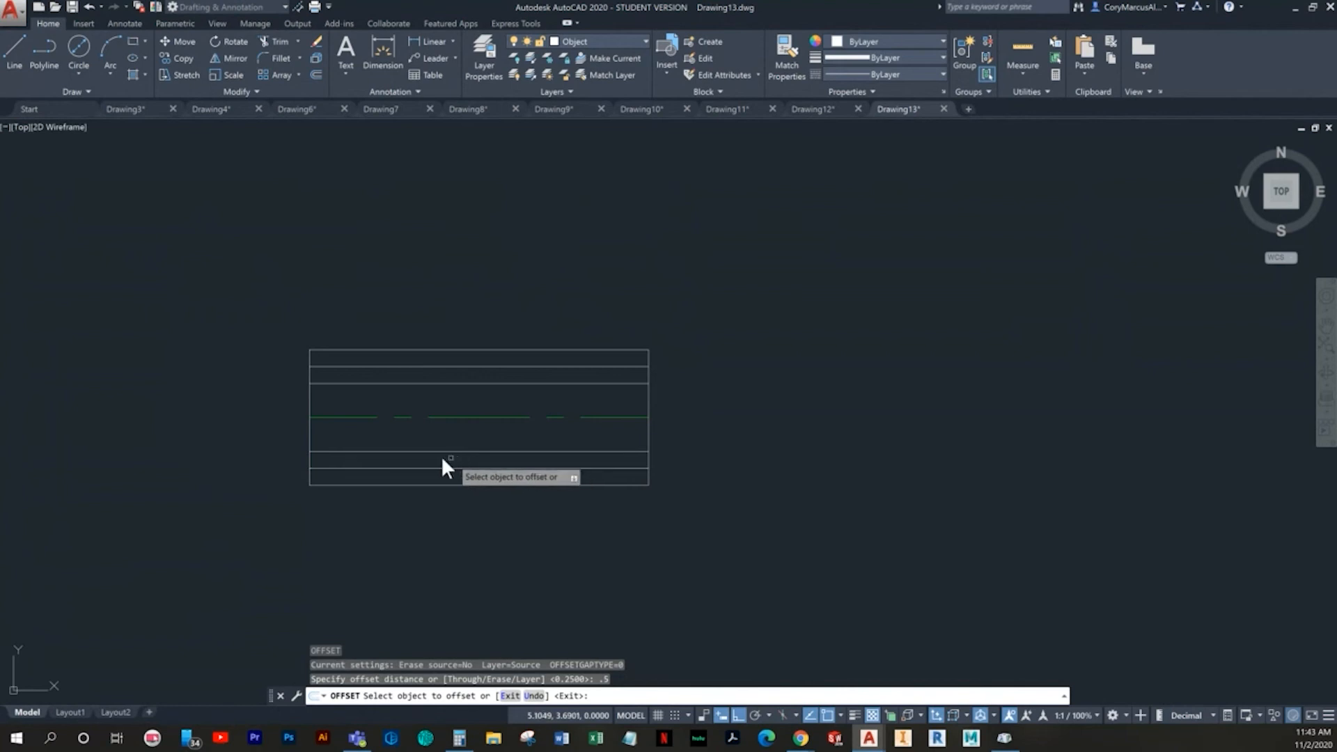
click(307, 401)
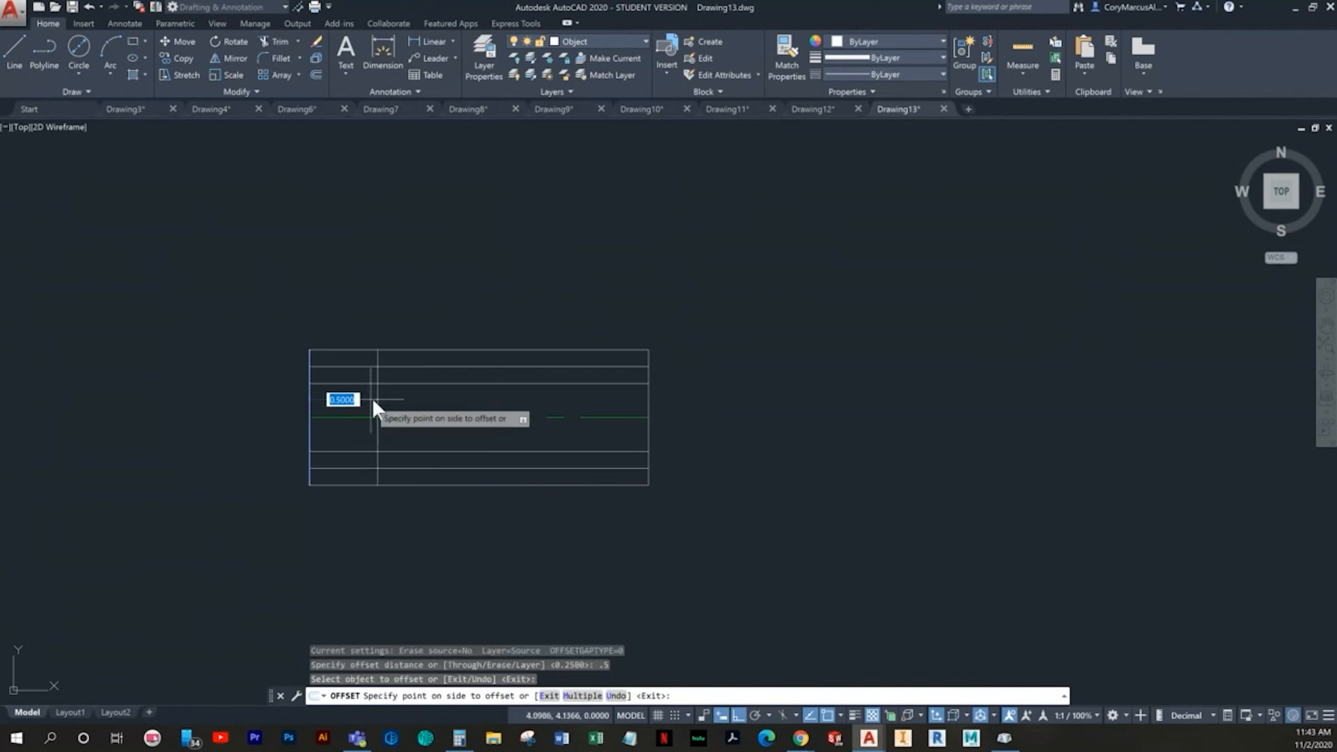
click(374, 396)
key(Return)
- Offset the rectangle's left vertical edge .63 to the right
text(o)
key(Return)
text(.63)
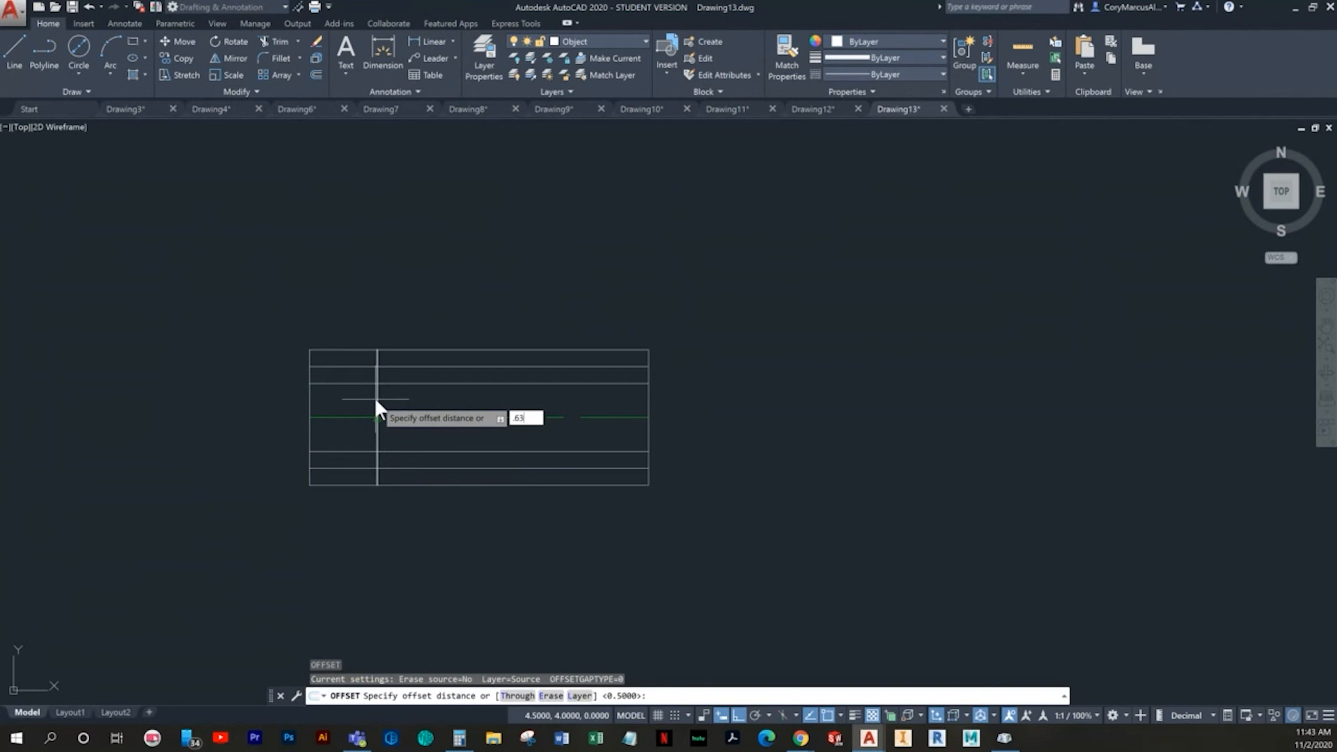
key(Return)
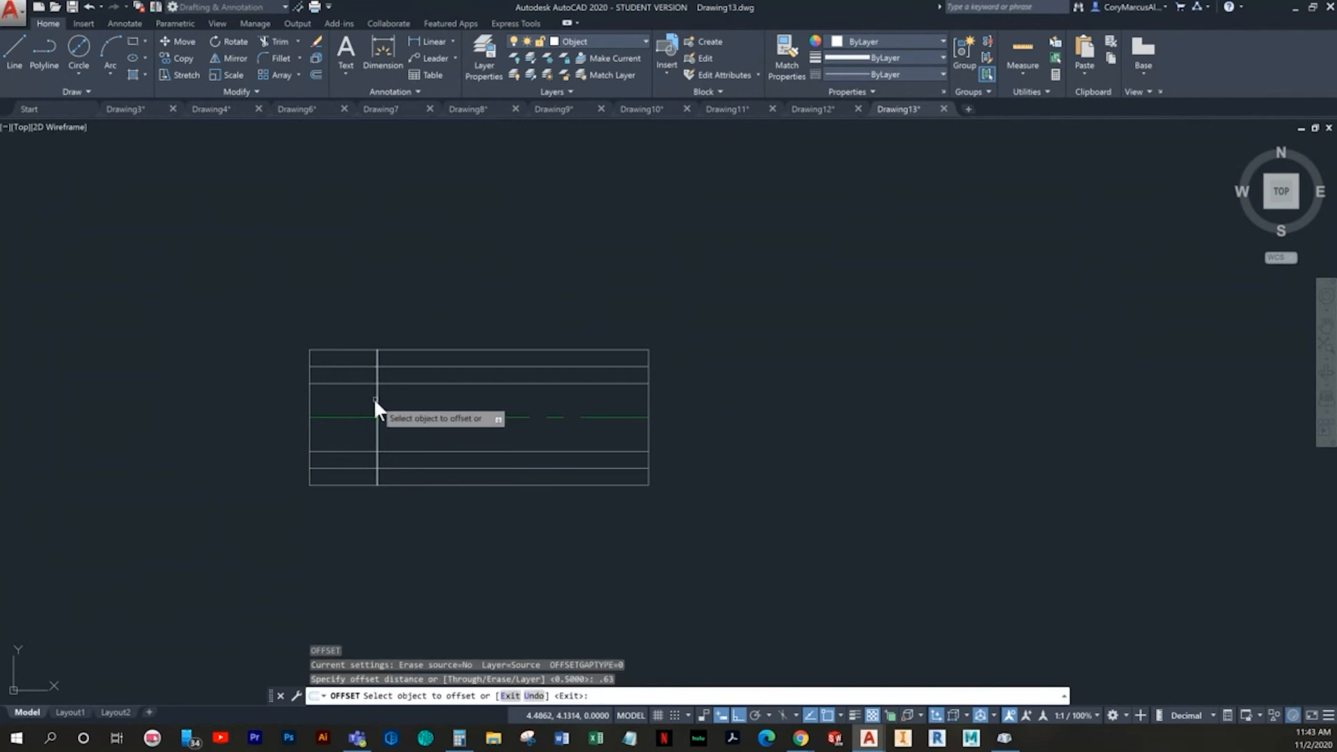
click(309, 393)
click(326, 400)
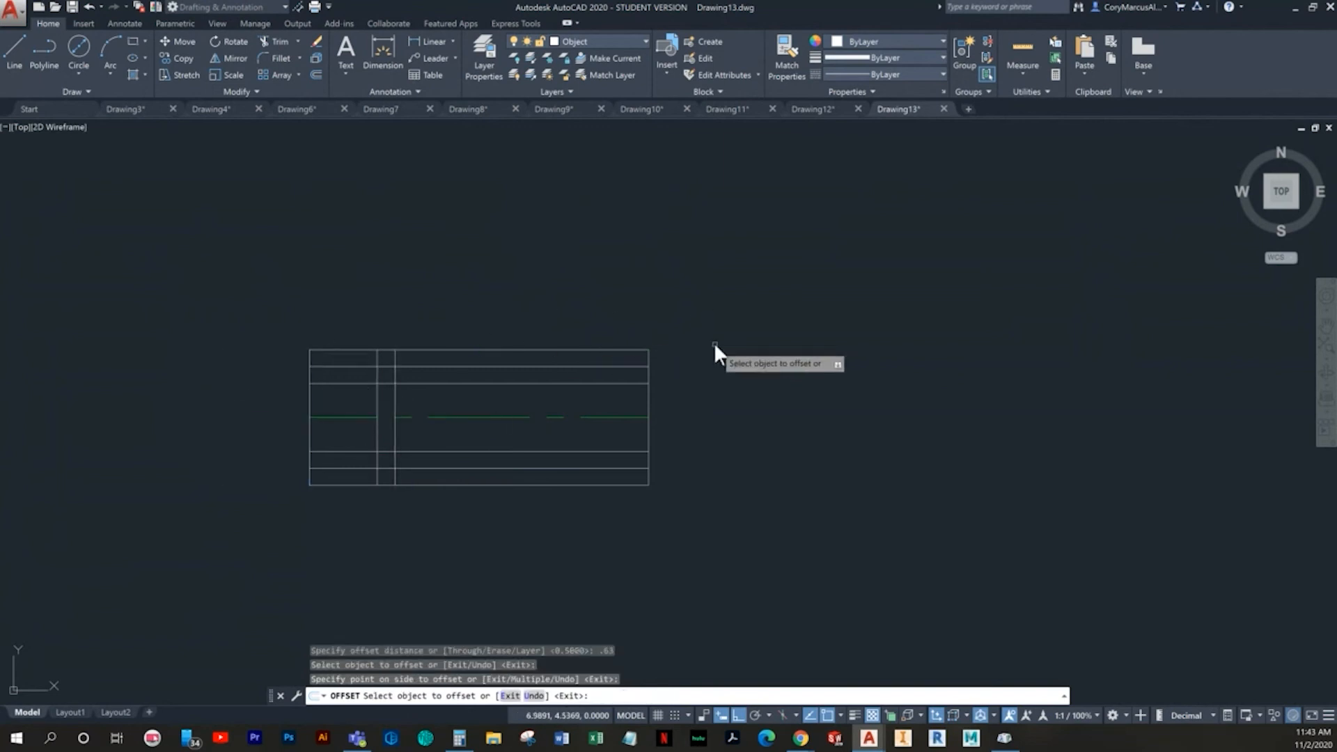
key(Return)
- Offset the rectangle's left vertical edge 1.88 to the right
text(o)
key(Return)
text(1.88)
key(Return)
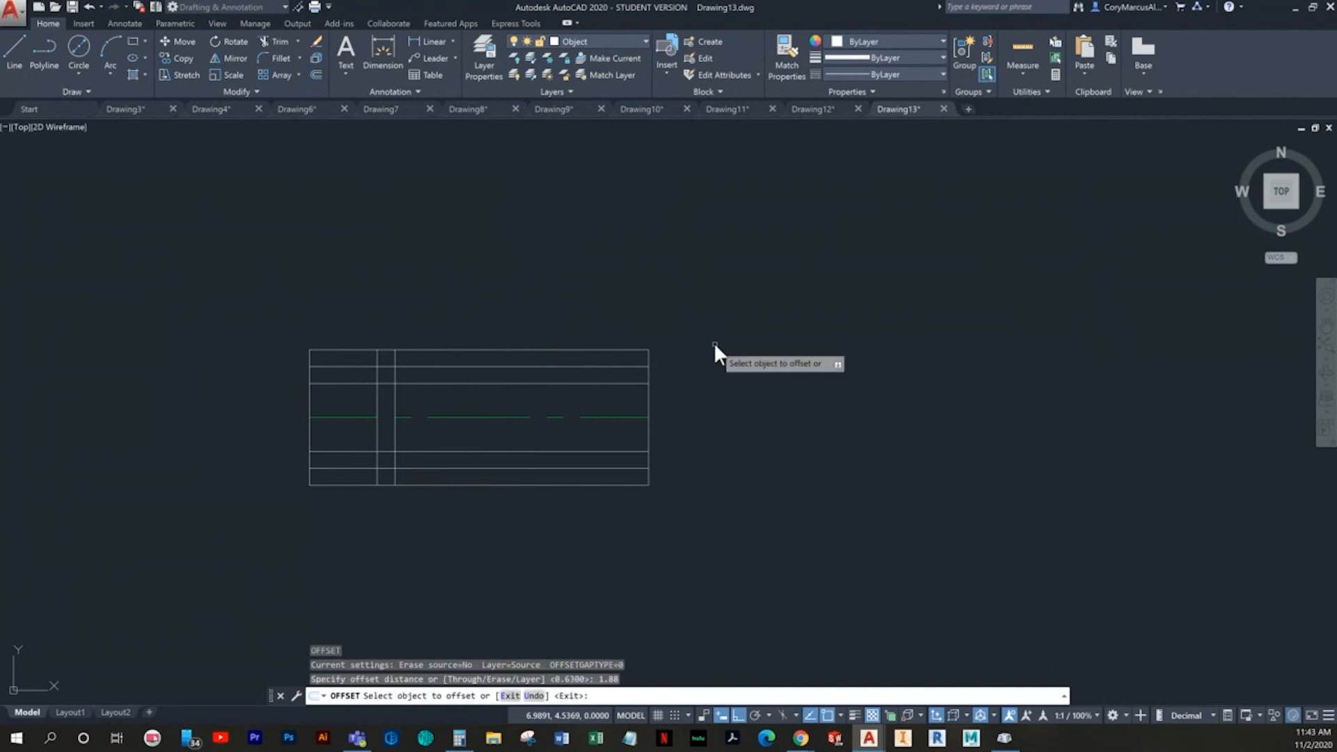
click(311, 399)
click(453, 395)
key(Escape)
key(Escape)
- Offset the rectangle's left vertical edge 2 to the right
key(Return)
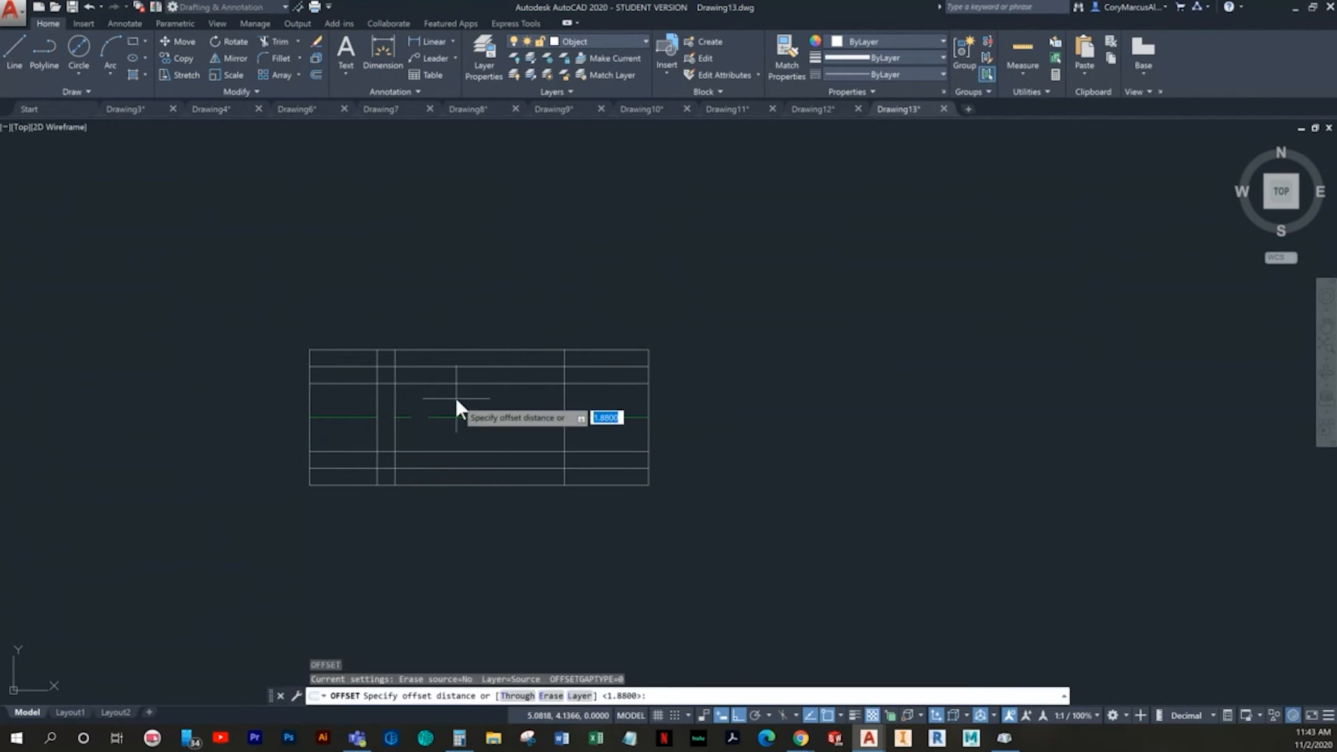
text(2)
key(Return)
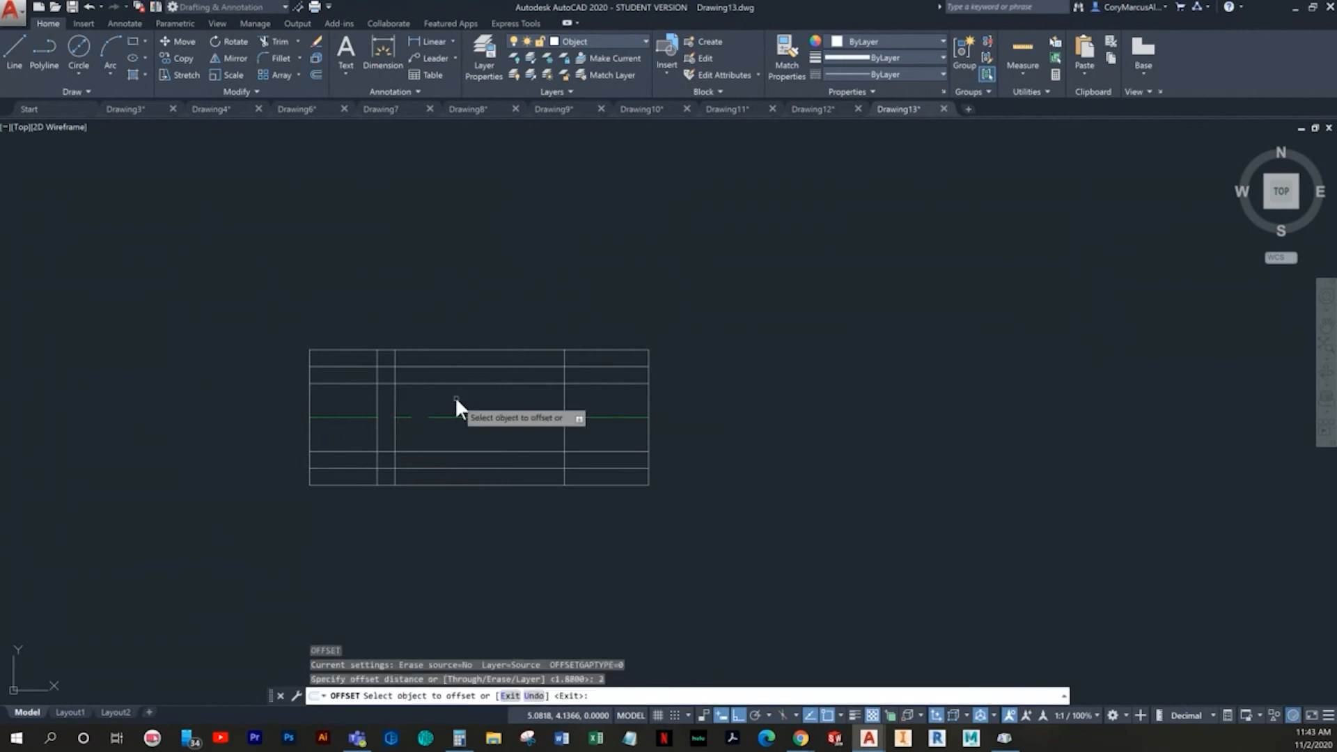
click(309, 399)
click(514, 396)
key(Escape)
key(Escape)
text(o)
key(Escape)
key(Escape)
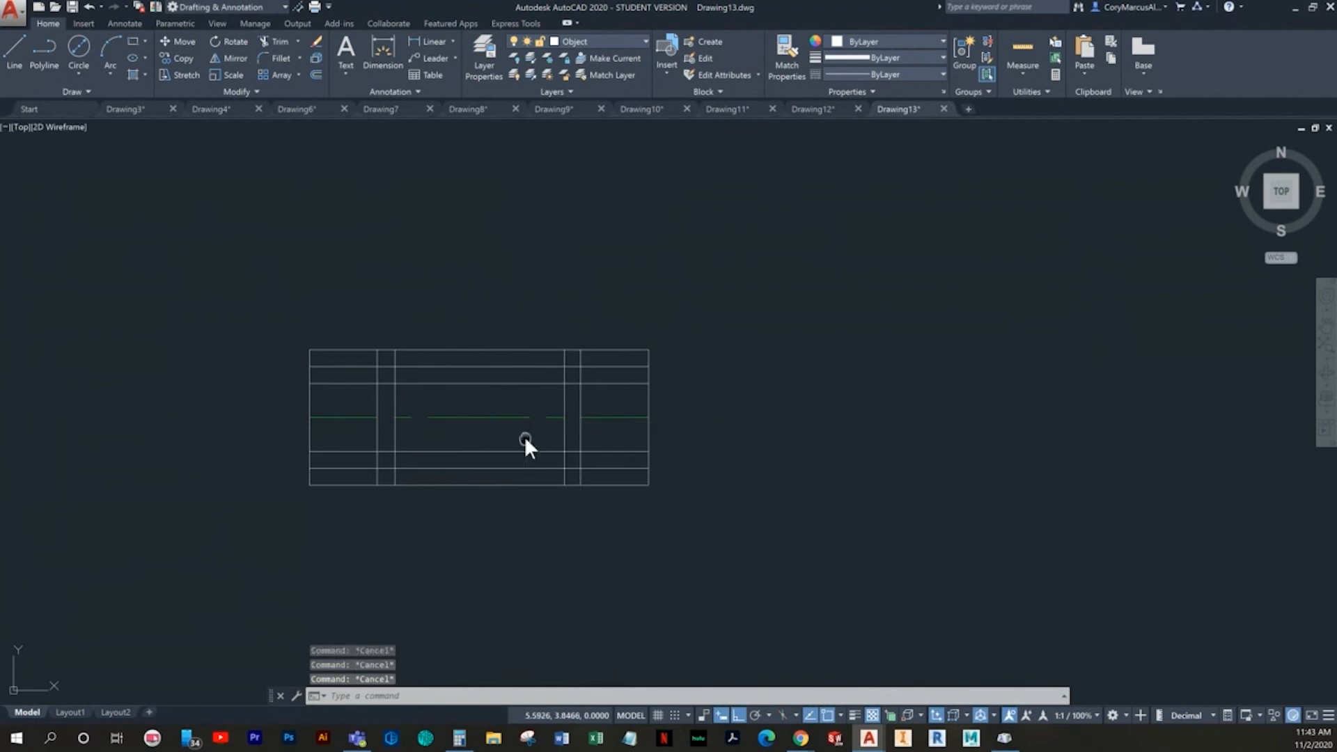
- Trim the excess construction lines at the rectangle's upper right corner to form the two-step profile
text(tr)
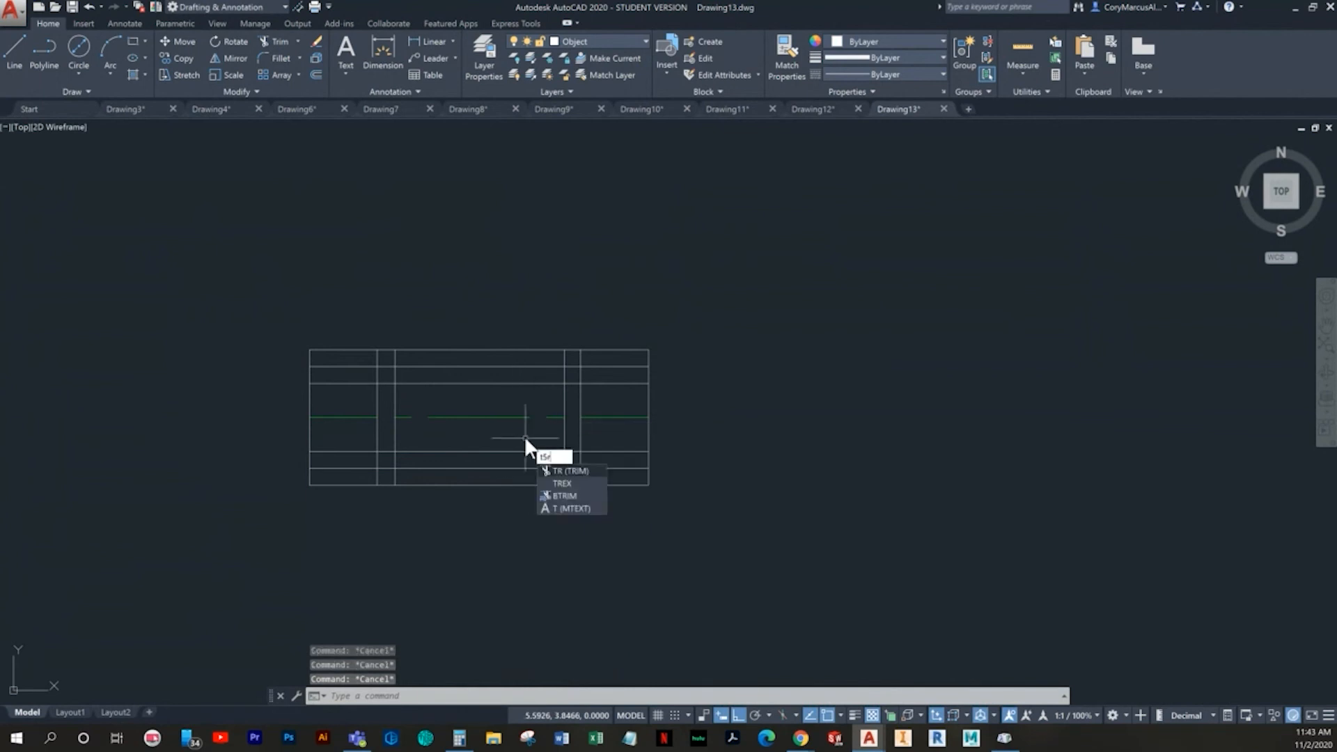
key(Return)
key(Return)
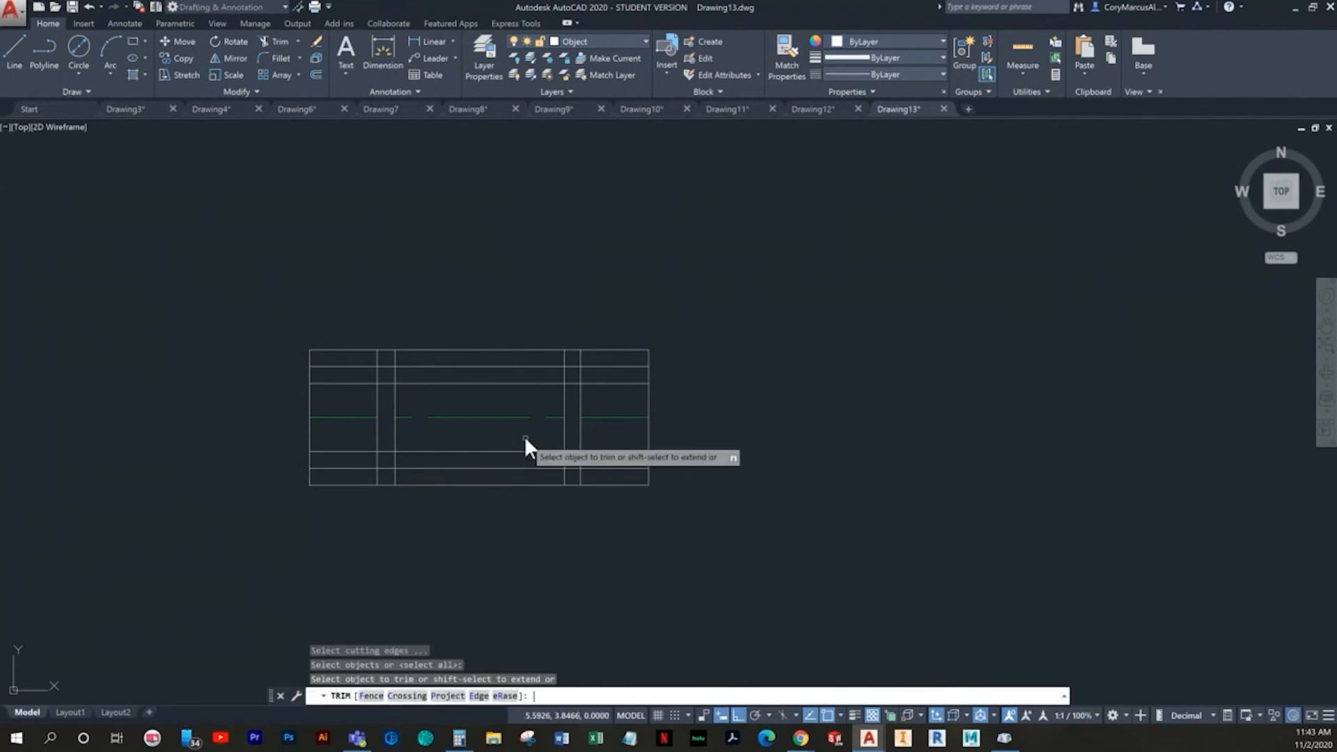
middle_drag(590, 493, 576, 549)
scroll(677, 435, up, 2)
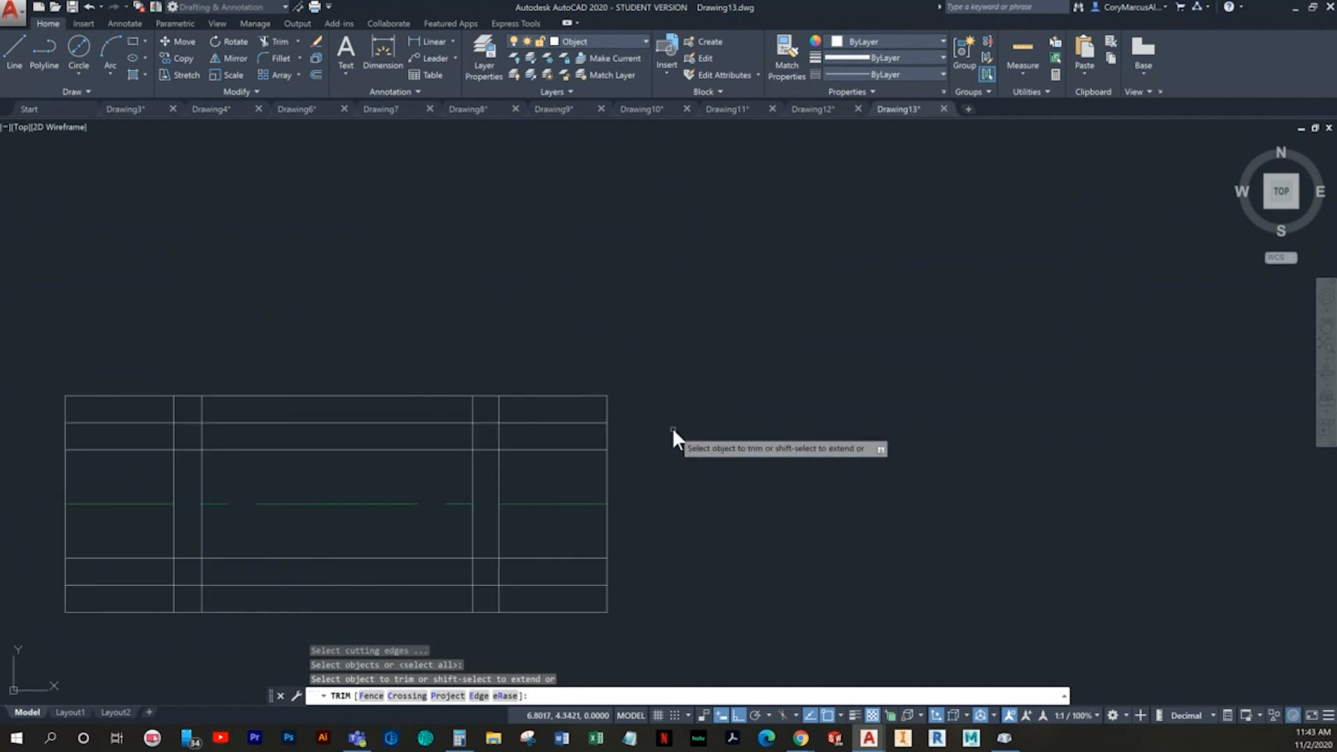
click(626, 432)
click(585, 382)
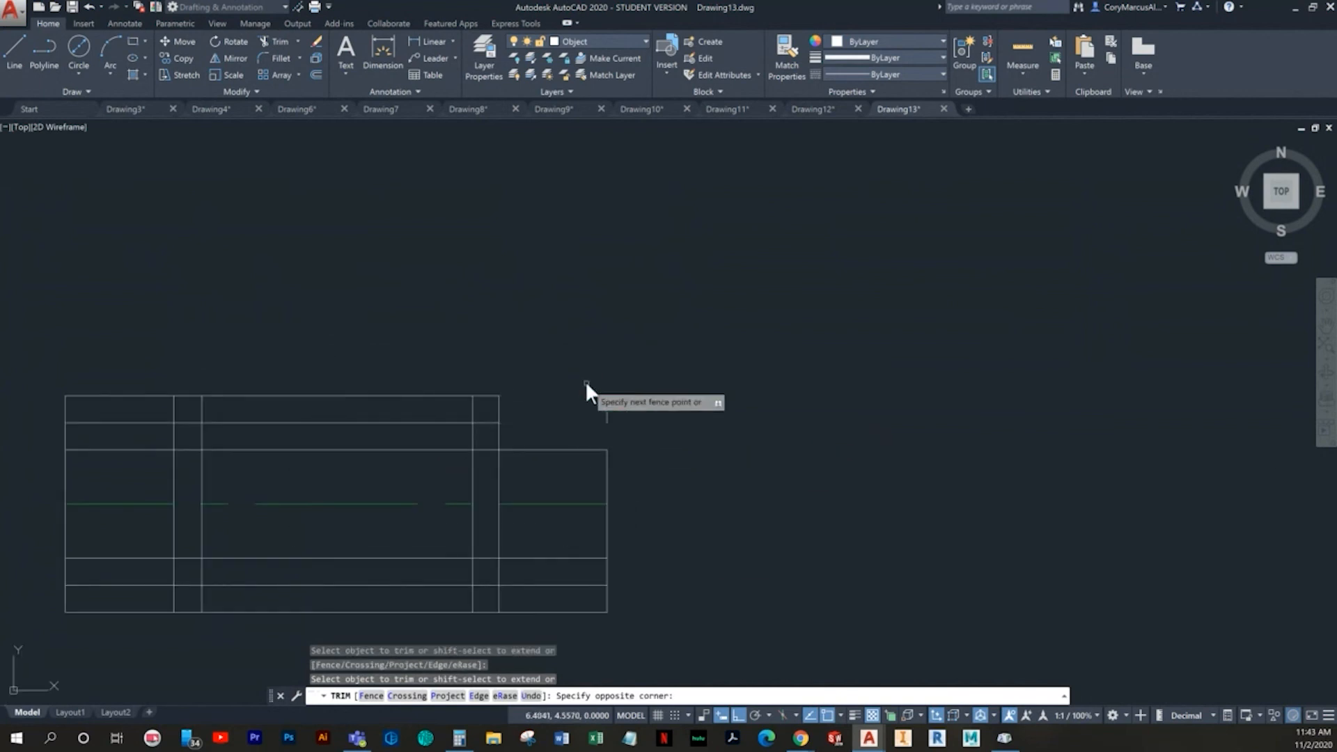
click(526, 405)
click(491, 391)
- Trim the excess construction lines at the lower right corner to match the stepped profile above
middle_drag(571, 493, 607, 439)
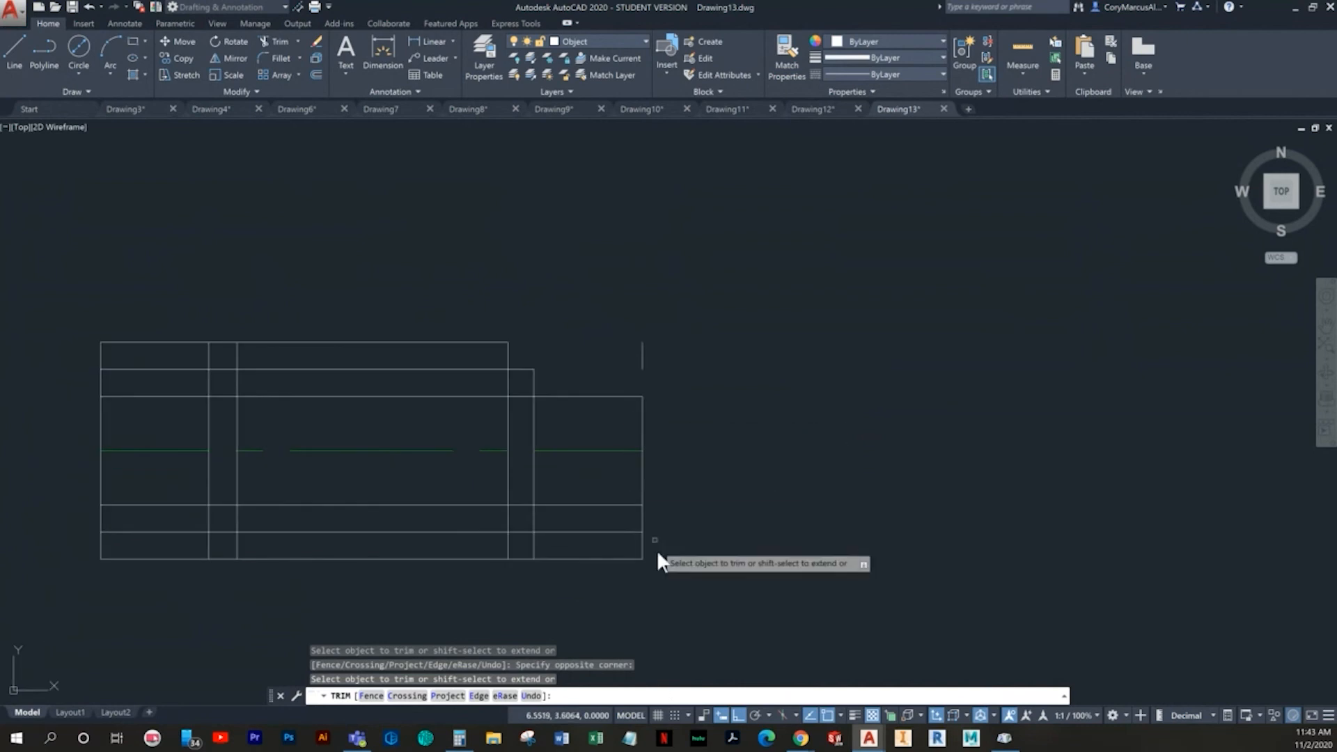
click(647, 560)
click(558, 524)
click(545, 572)
click(523, 549)
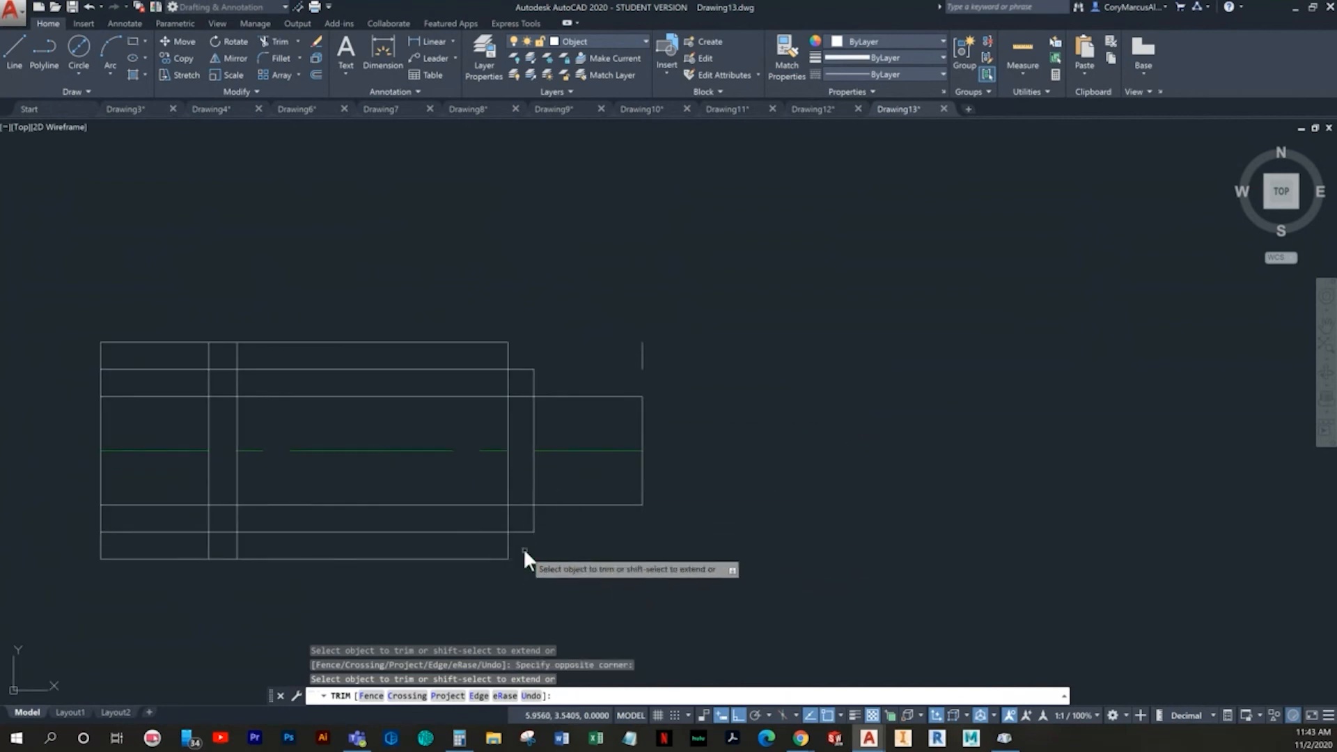
- Trim the excess construction lines at the upper and lower left corners to form the stepped left end
middle_drag(474, 556, 627, 543)
click(313, 566)
click(250, 508)
click(303, 364)
click(241, 305)
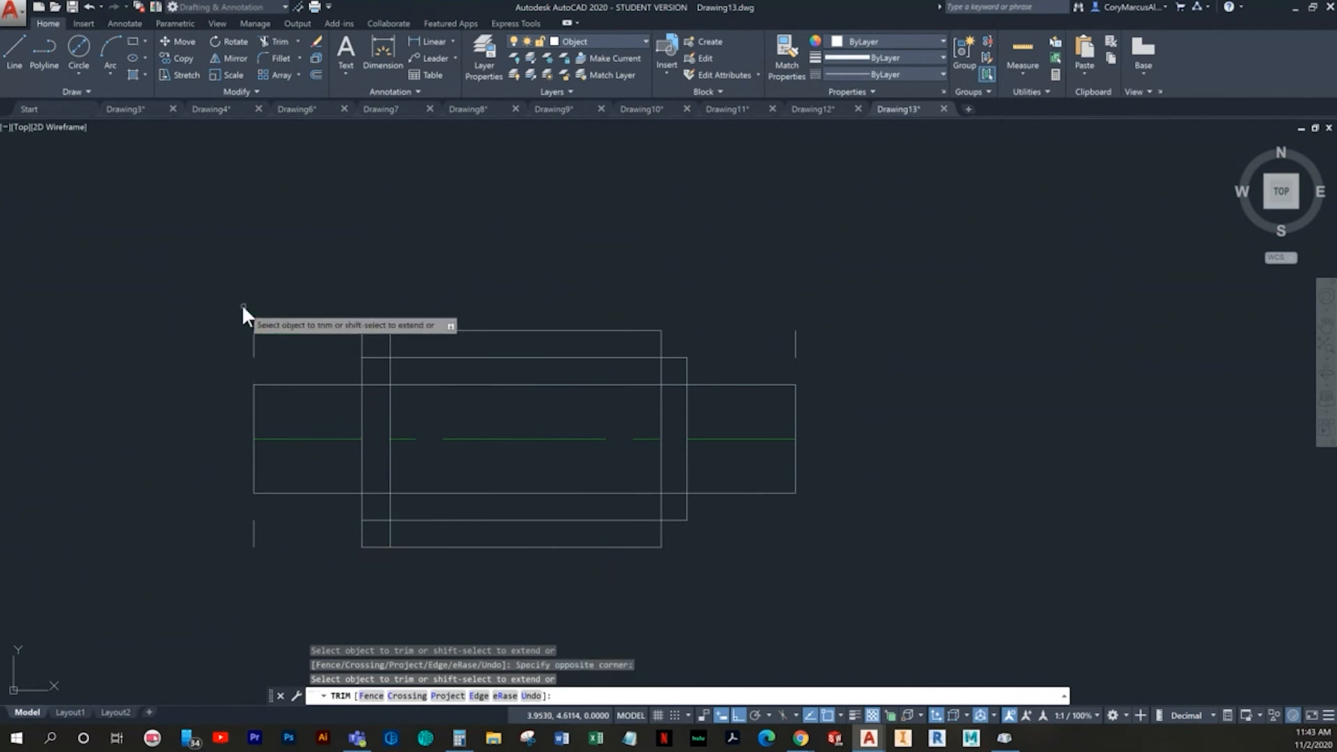
click(382, 340)
click(354, 325)
click(370, 561)
click(352, 540)
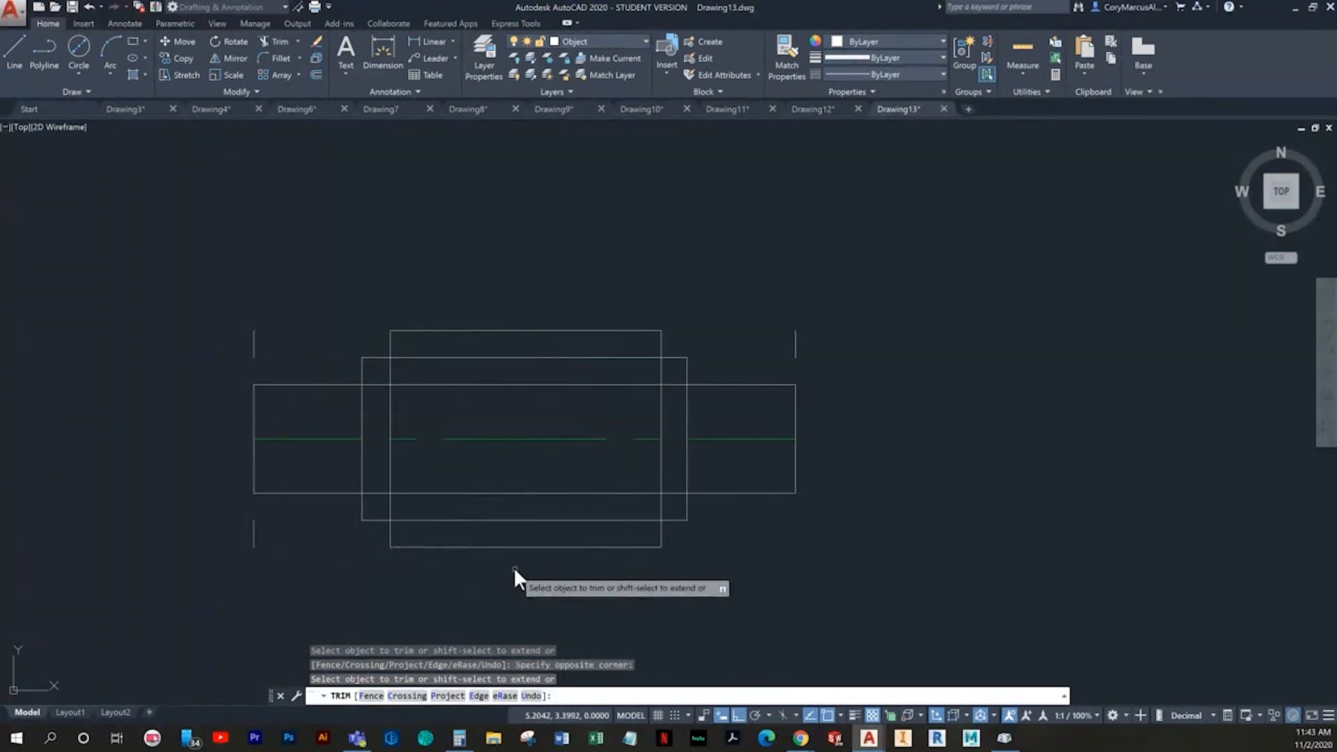
- Trim the horizontal construction lines crossing the inside of the large middle section
scroll(438, 513, up, 2)
click(444, 538)
click(421, 461)
click(520, 339)
click(468, 272)
middle_drag(599, 397, 660, 410)
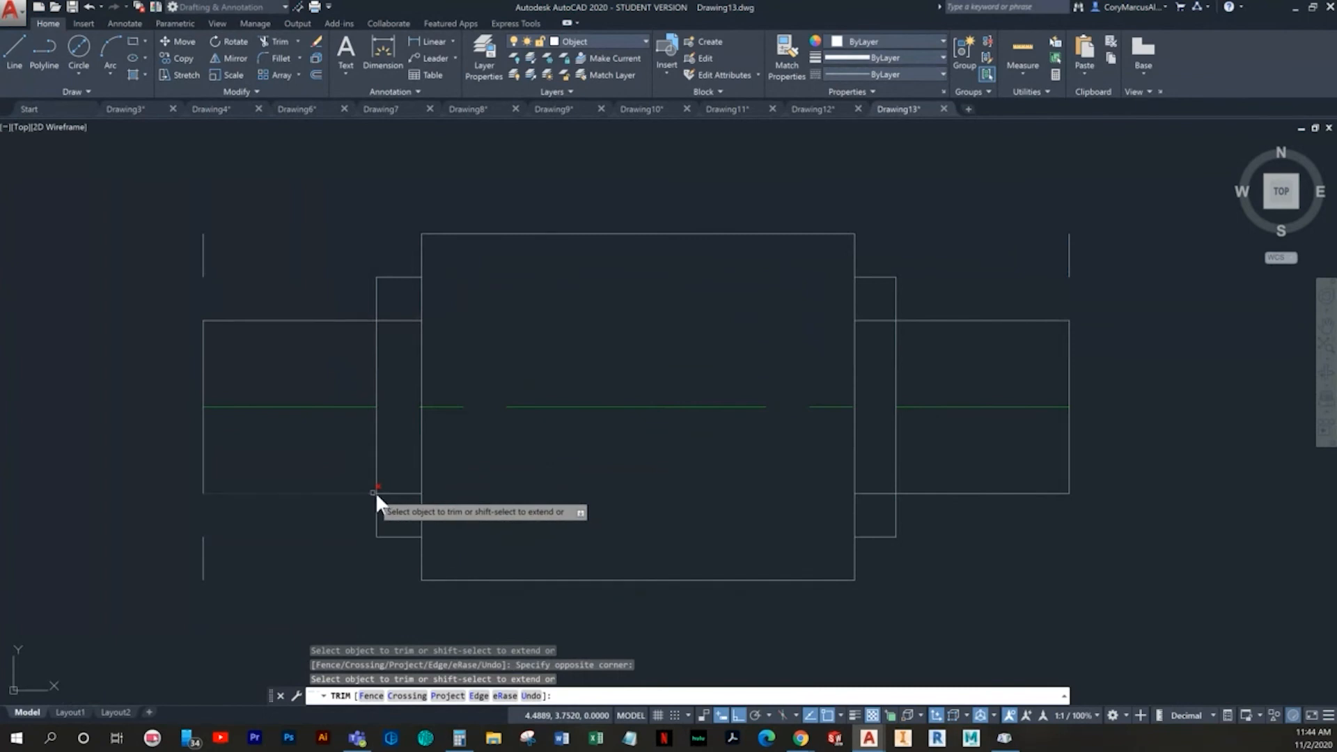
- Trim the short horizontal segments inside the narrow collars on both sides of the middle section
click(401, 505)
click(394, 462)
click(403, 342)
click(395, 315)
click(881, 342)
click(873, 307)
middle_drag(755, 501, 736, 504)
key(Escape)
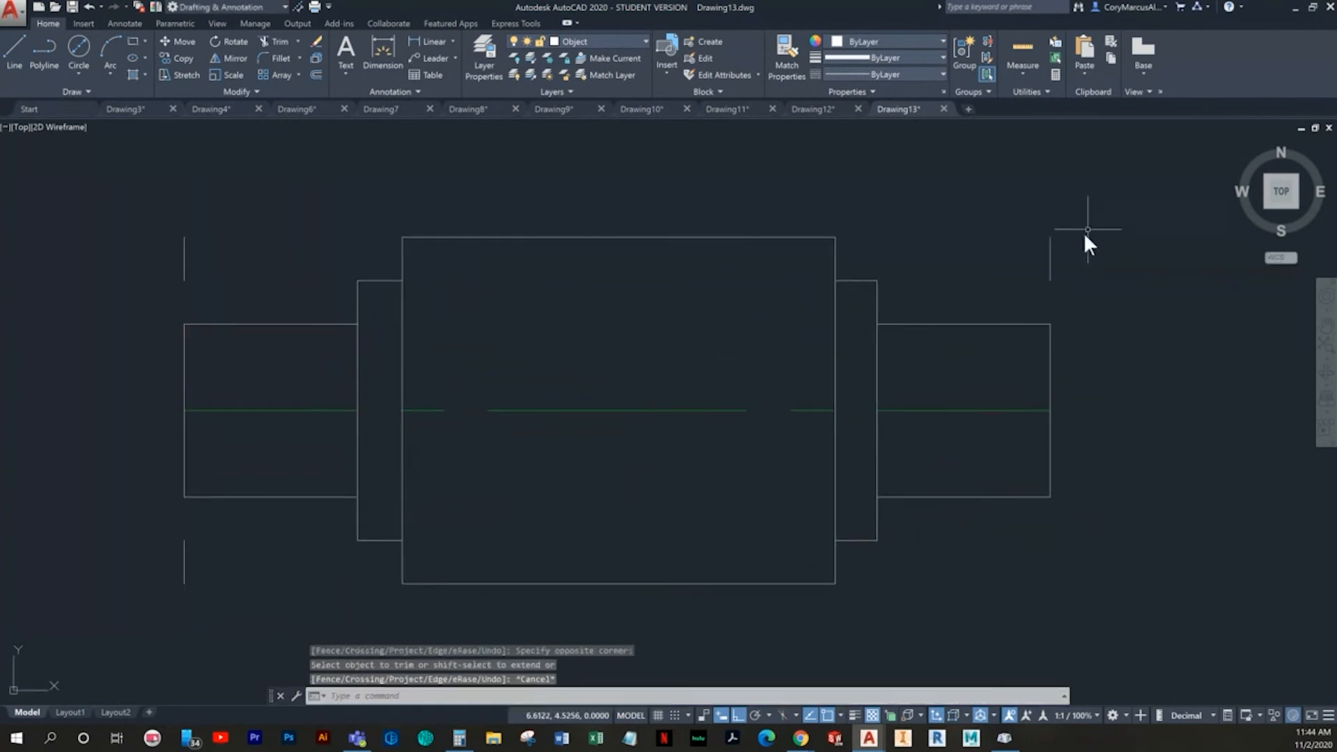
- Erase the leftover line stub above the right end and the existing centerline
click(1082, 253)
click(1003, 220)
key(Delete)
click(1017, 439)
click(963, 384)
key(Delete)
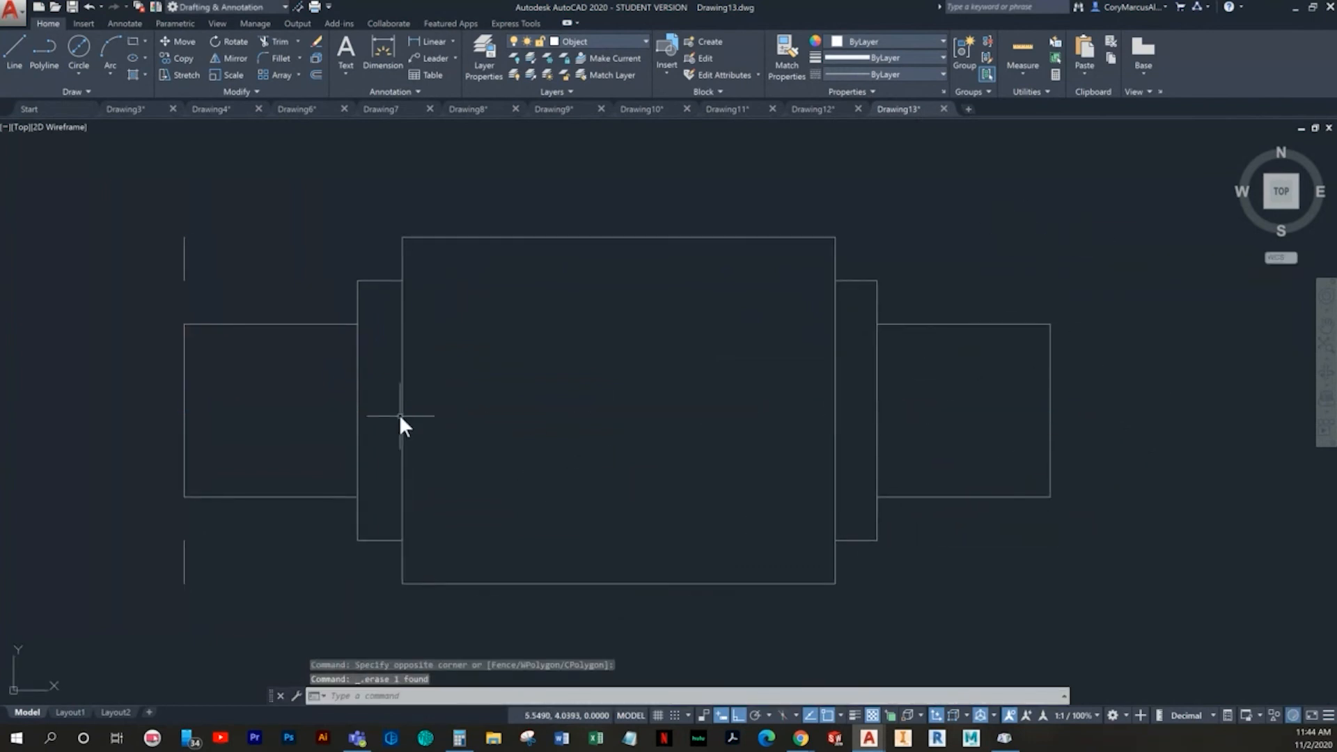
- Erase the two leftover line stubs below and above the part's left end
click(234, 579)
click(139, 543)
key(Delete)
click(239, 304)
click(163, 233)
key(Delete)
- Make Center the current layer and create a centerline between the top and bottom edges of the large middle section
middle_drag(337, 315, 318, 330)
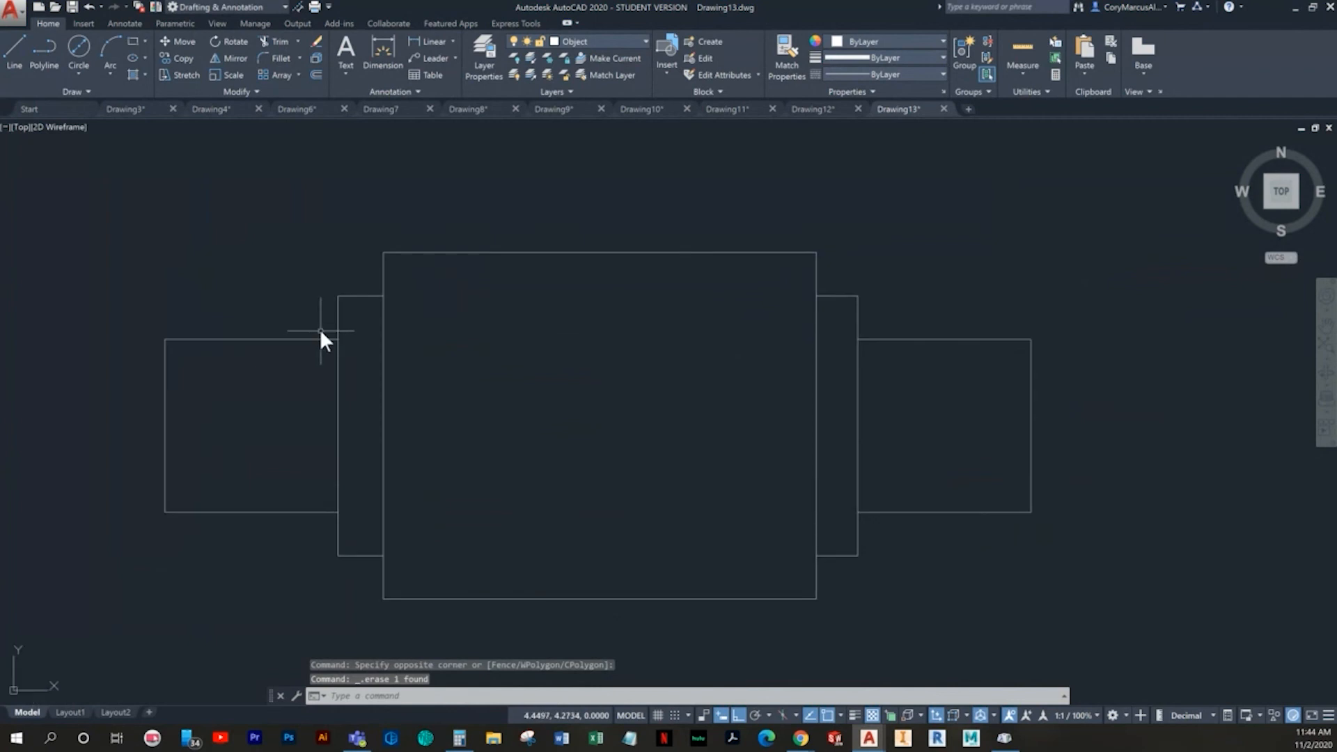
scroll(488, 383, down, 2)
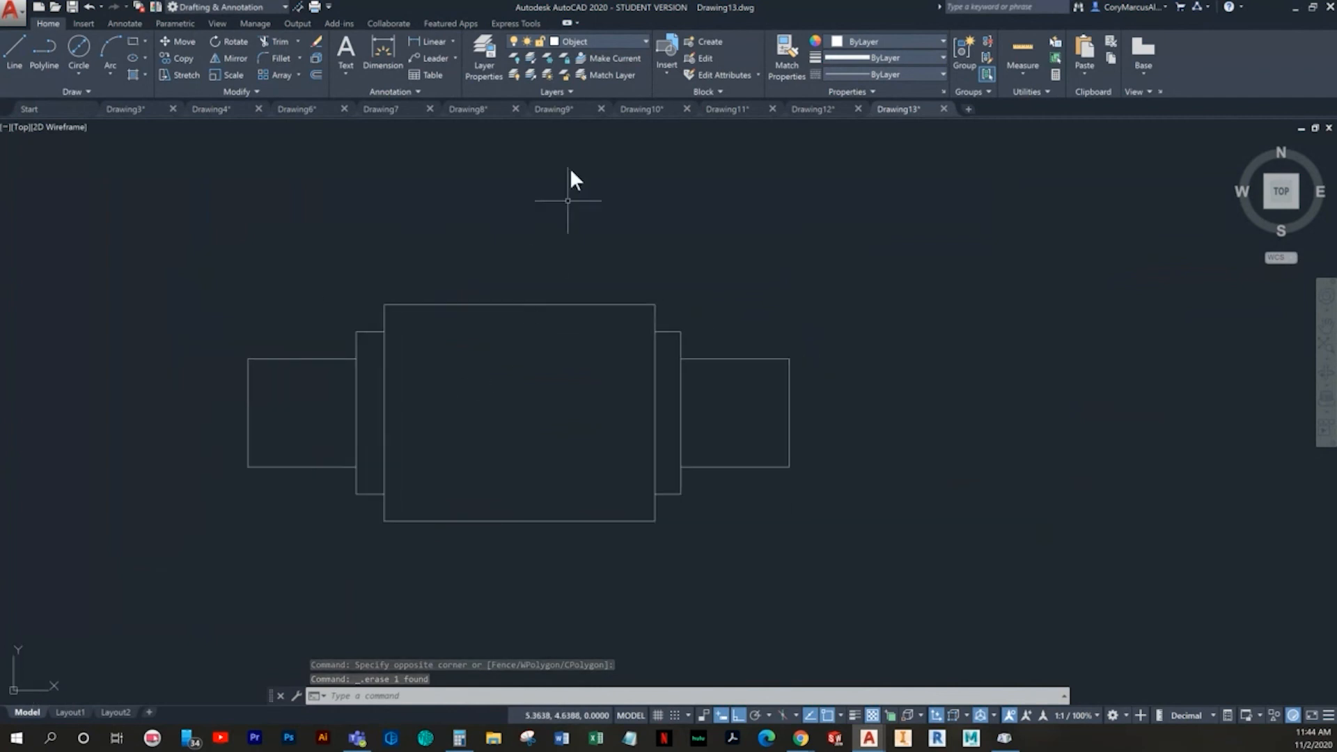
click(616, 40)
click(598, 75)
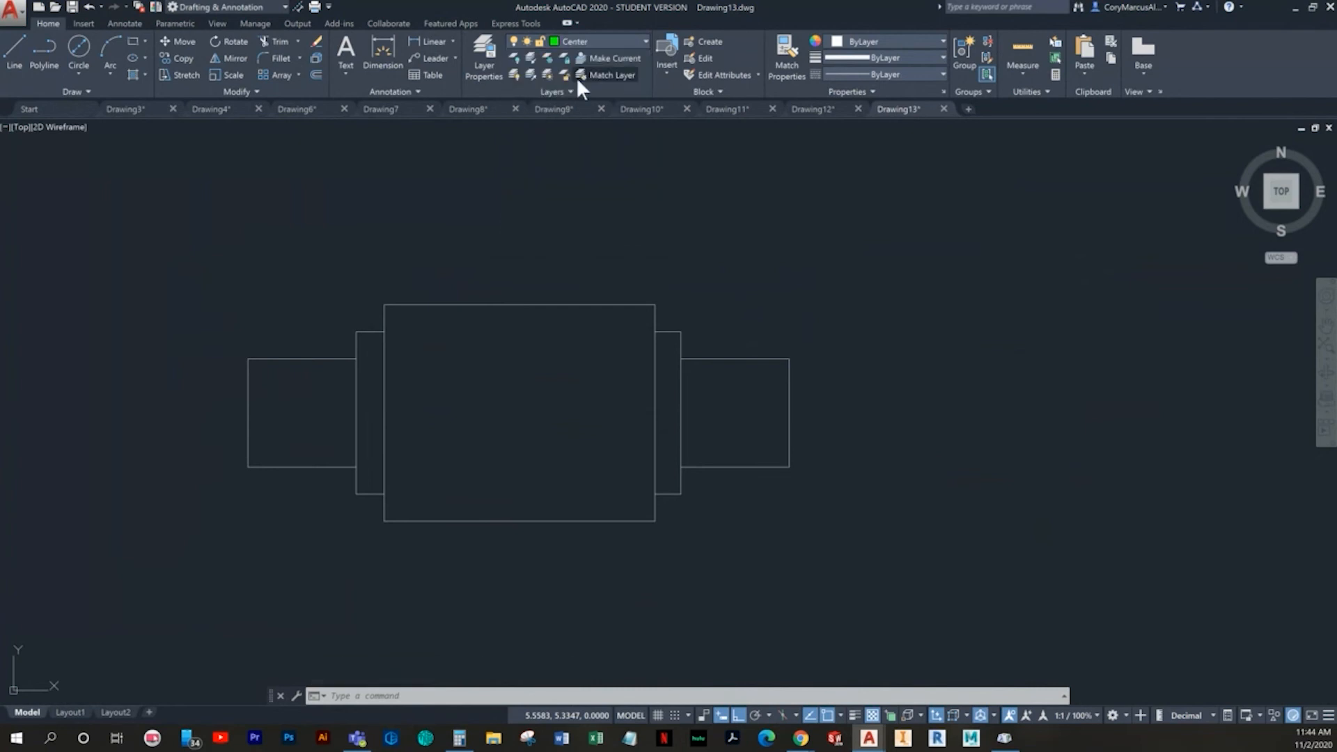
click(132, 24)
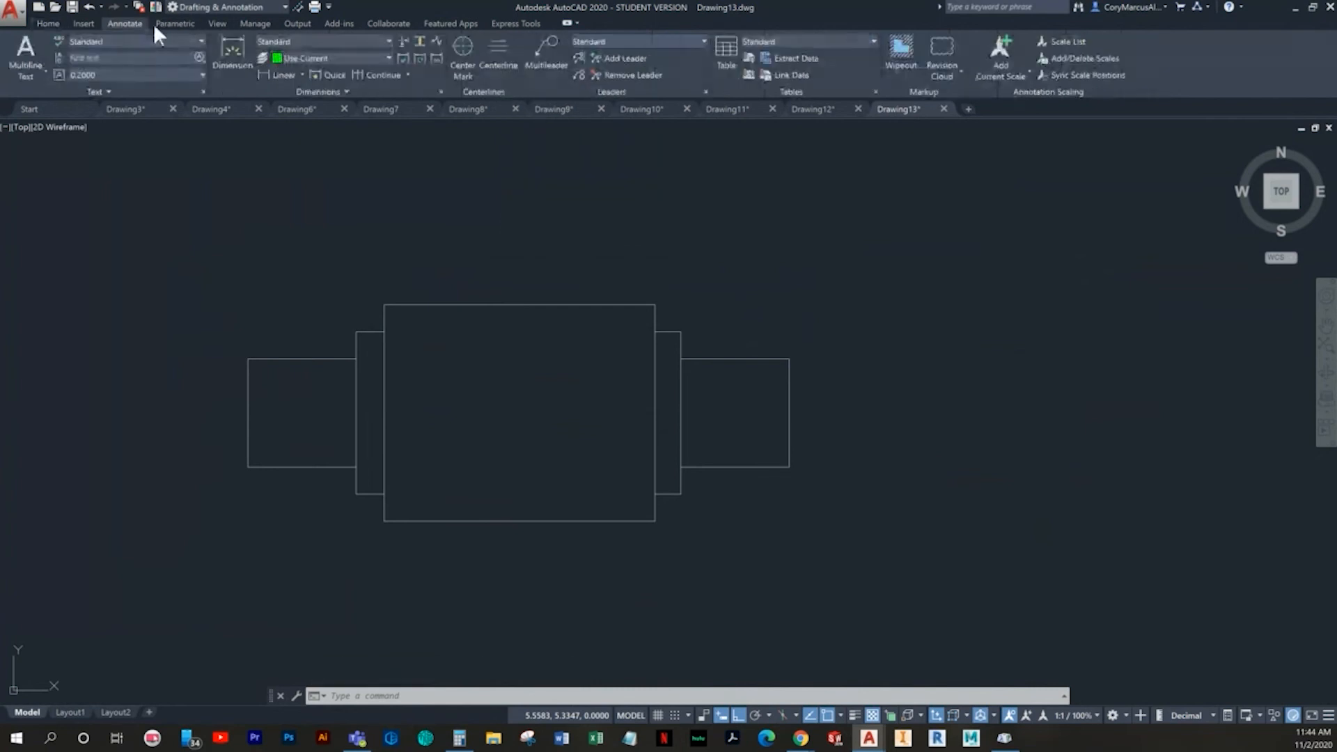
click(487, 63)
click(564, 304)
click(571, 521)
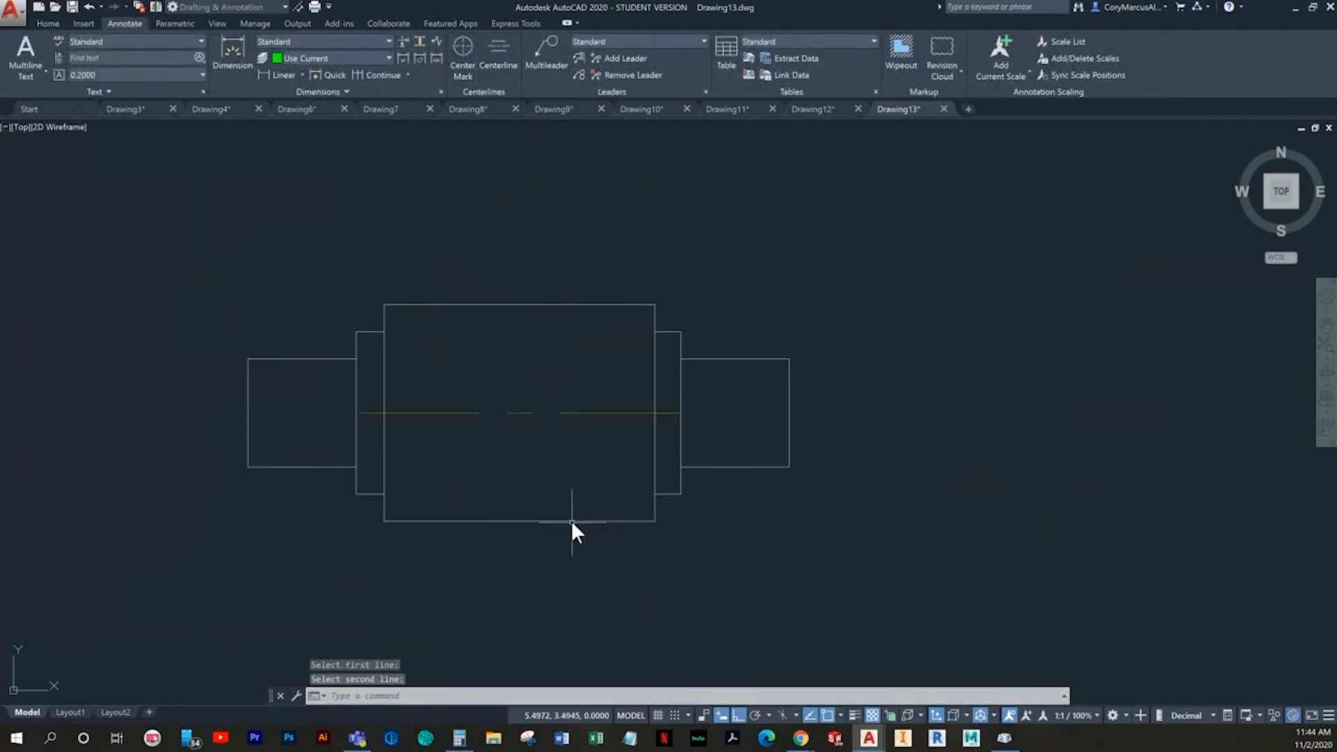
key(Escape)
- Stretch the centerline's two ends out to the right and left end faces of the part
click(596, 411)
click(654, 413)
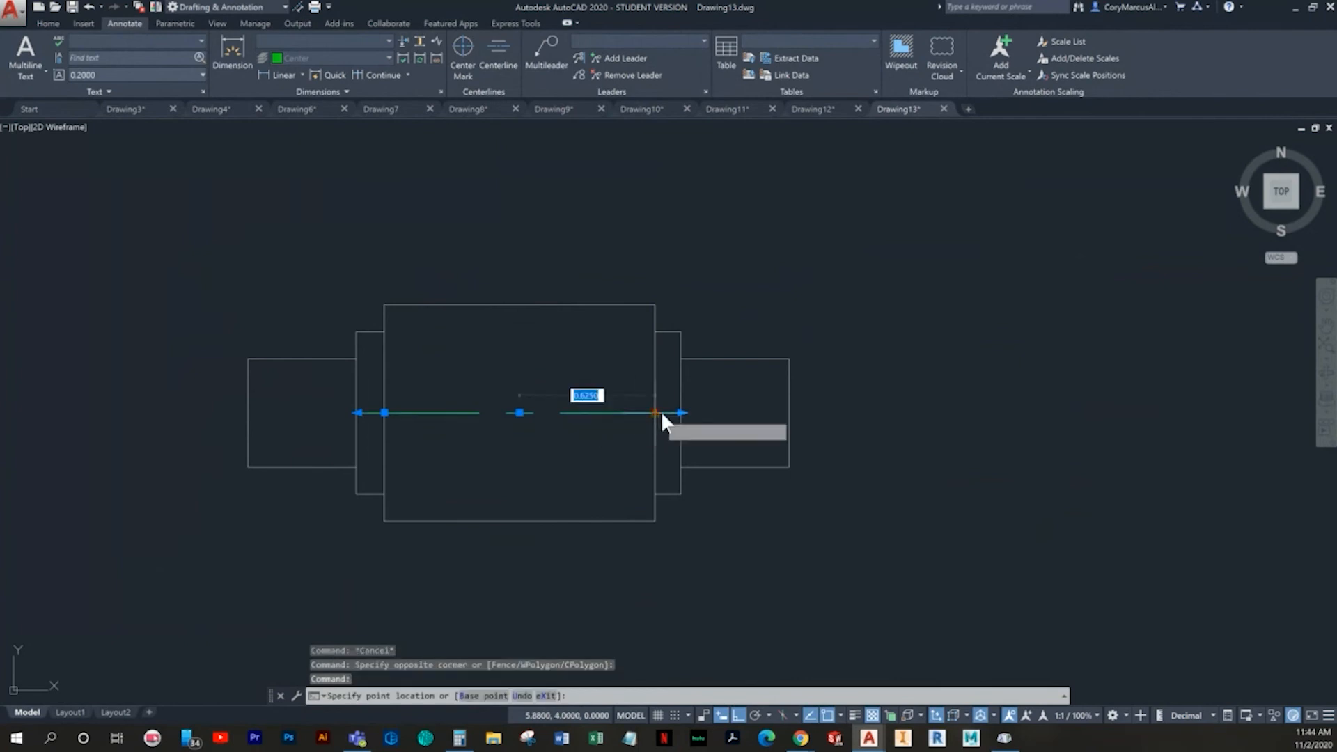
click(791, 413)
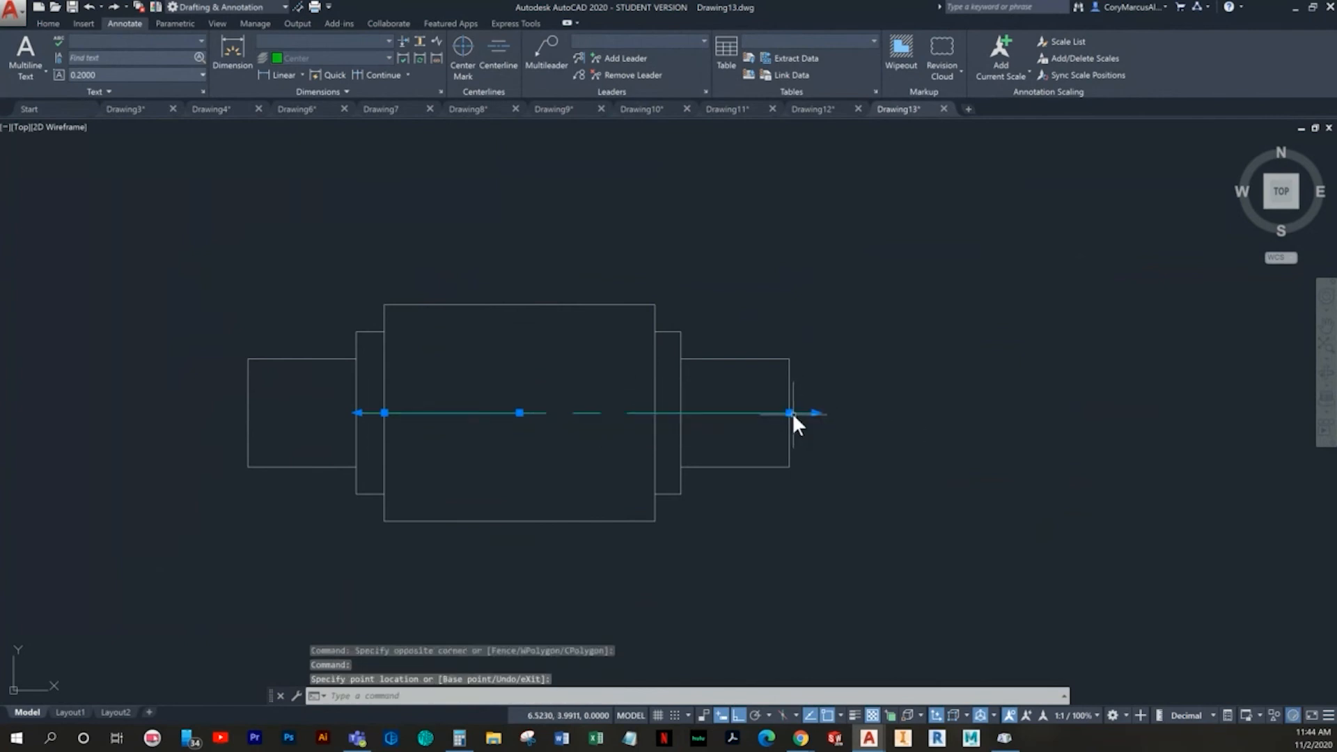
click(385, 413)
click(252, 411)
key(Escape)
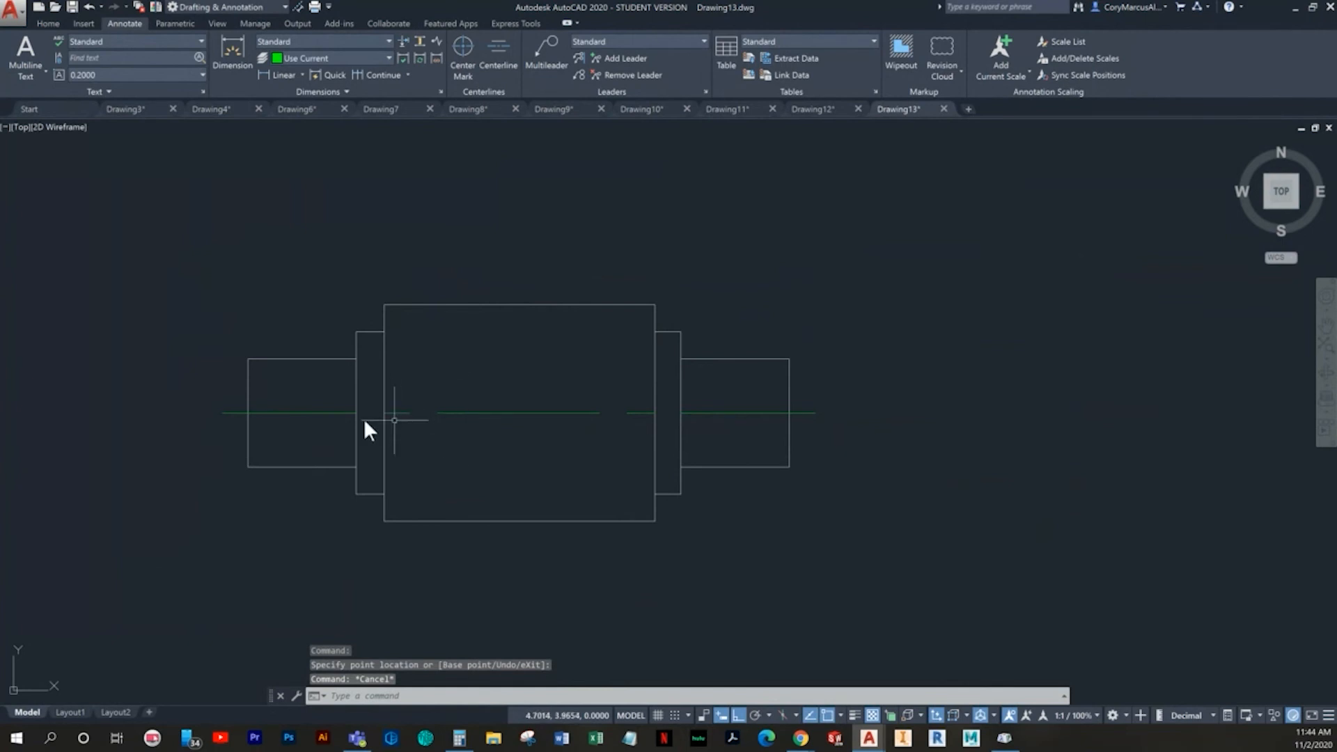
- Make Dimension the current layer
click(48, 23)
click(433, 42)
key(Escape)
click(591, 40)
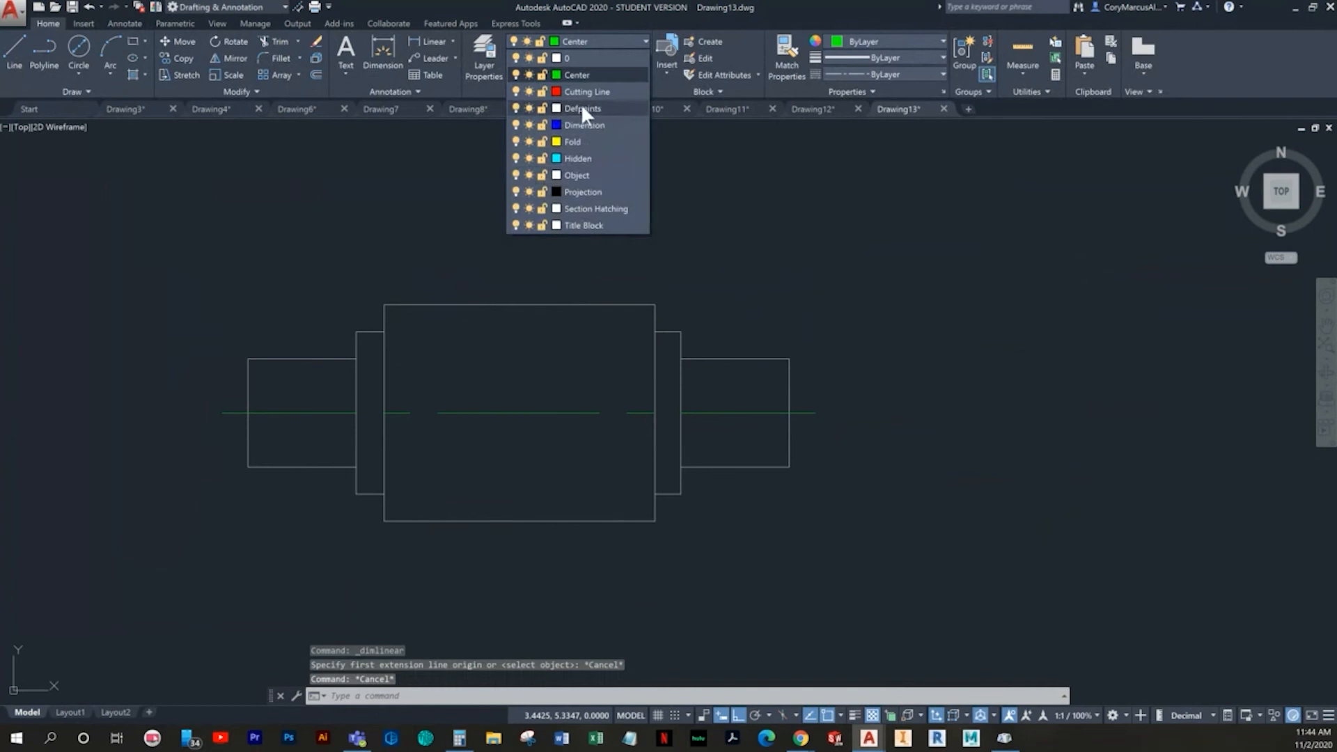
click(583, 124)
- Add a horizontal linear dimension for the length of the left shaft end, placed below the part
click(432, 41)
middle_drag(509, 293, 477, 423)
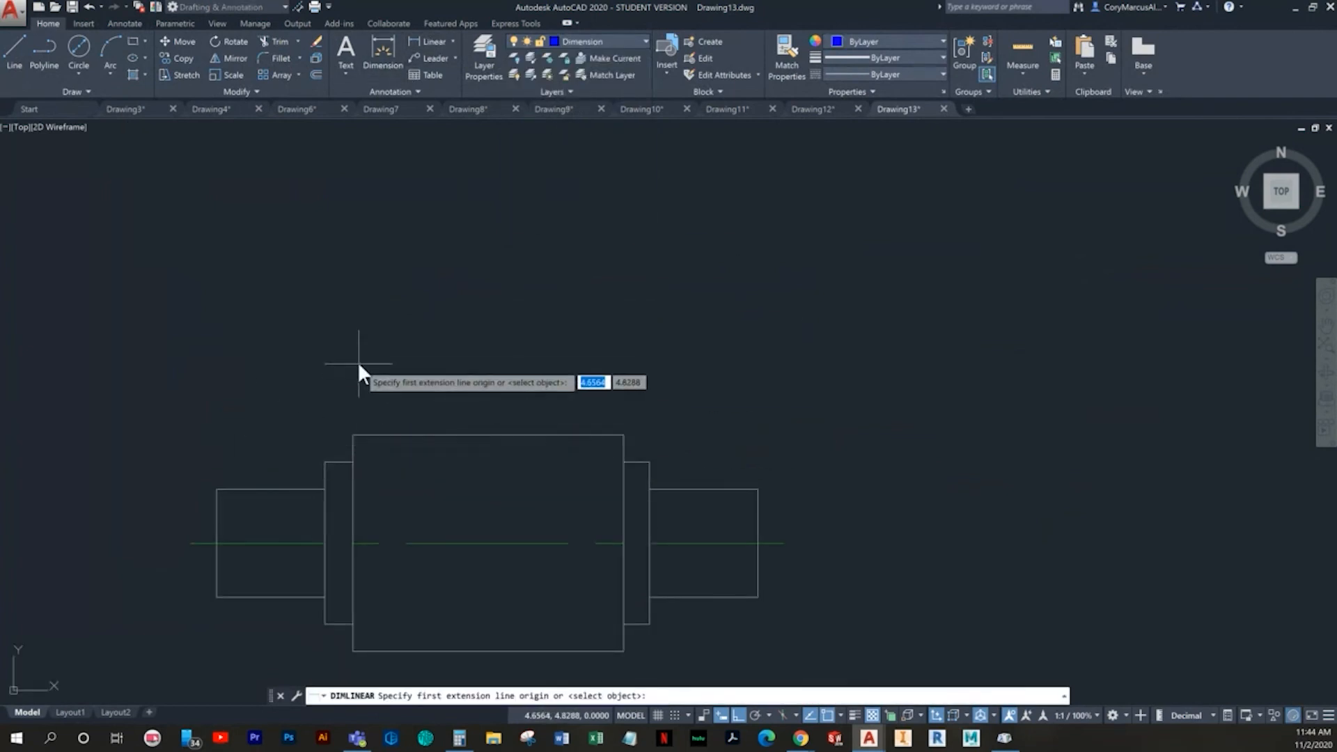
middle_drag(611, 465, 650, 368)
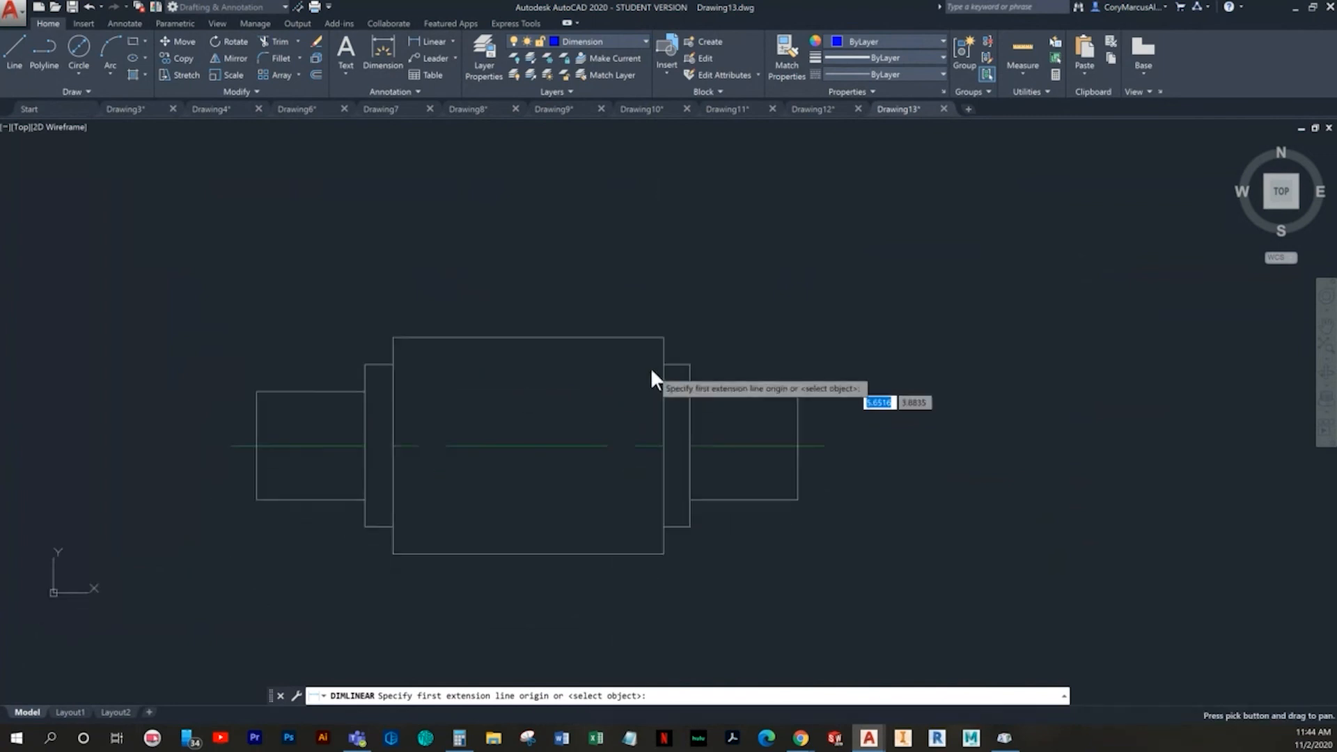
middle_drag(369, 620, 381, 597)
middle_drag(287, 479, 292, 419)
click(279, 416)
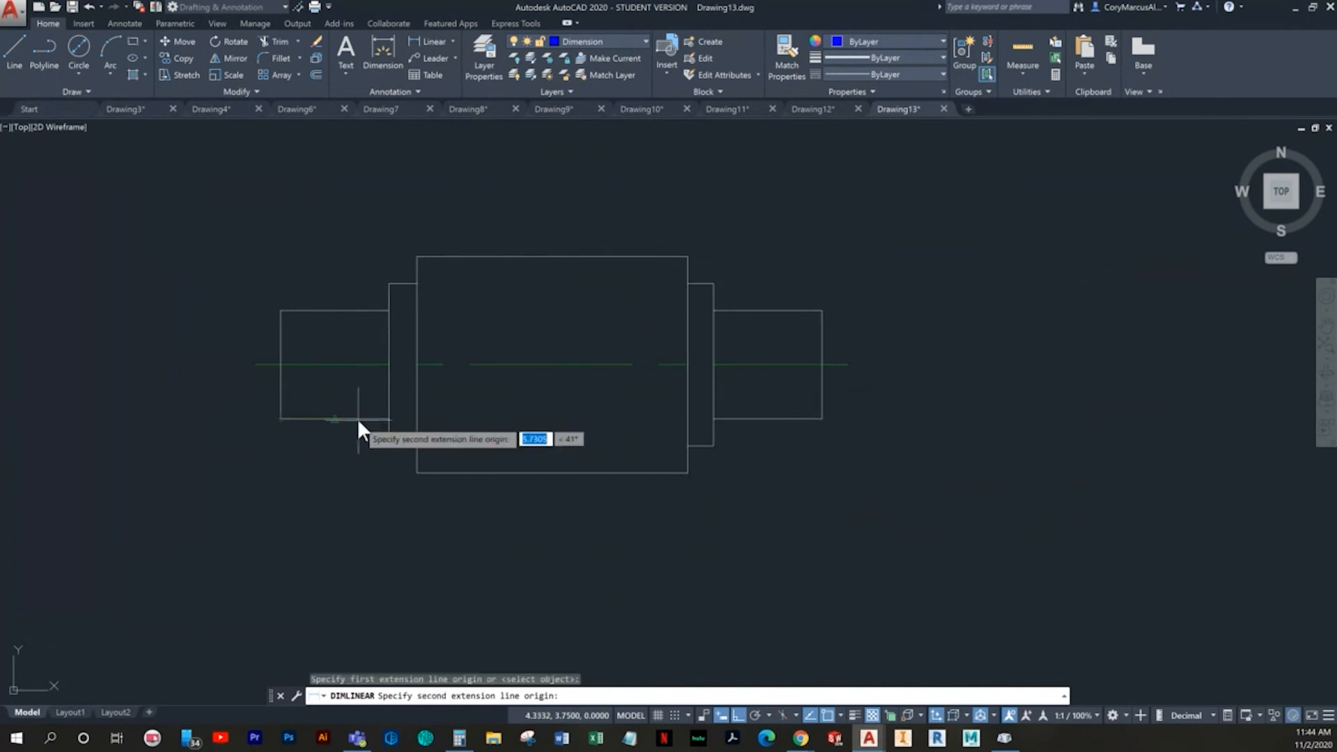
click(383, 447)
middle_drag(361, 541, 396, 486)
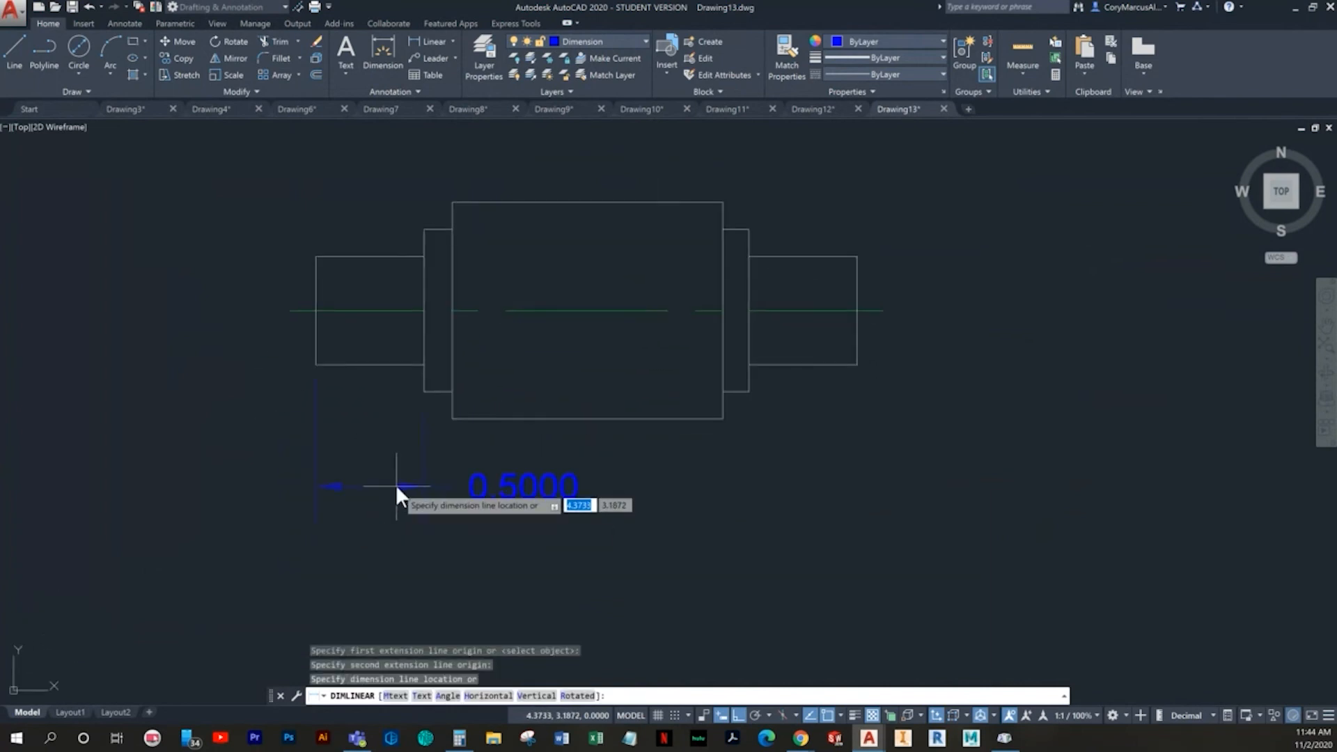
click(387, 502)
key(Escape)
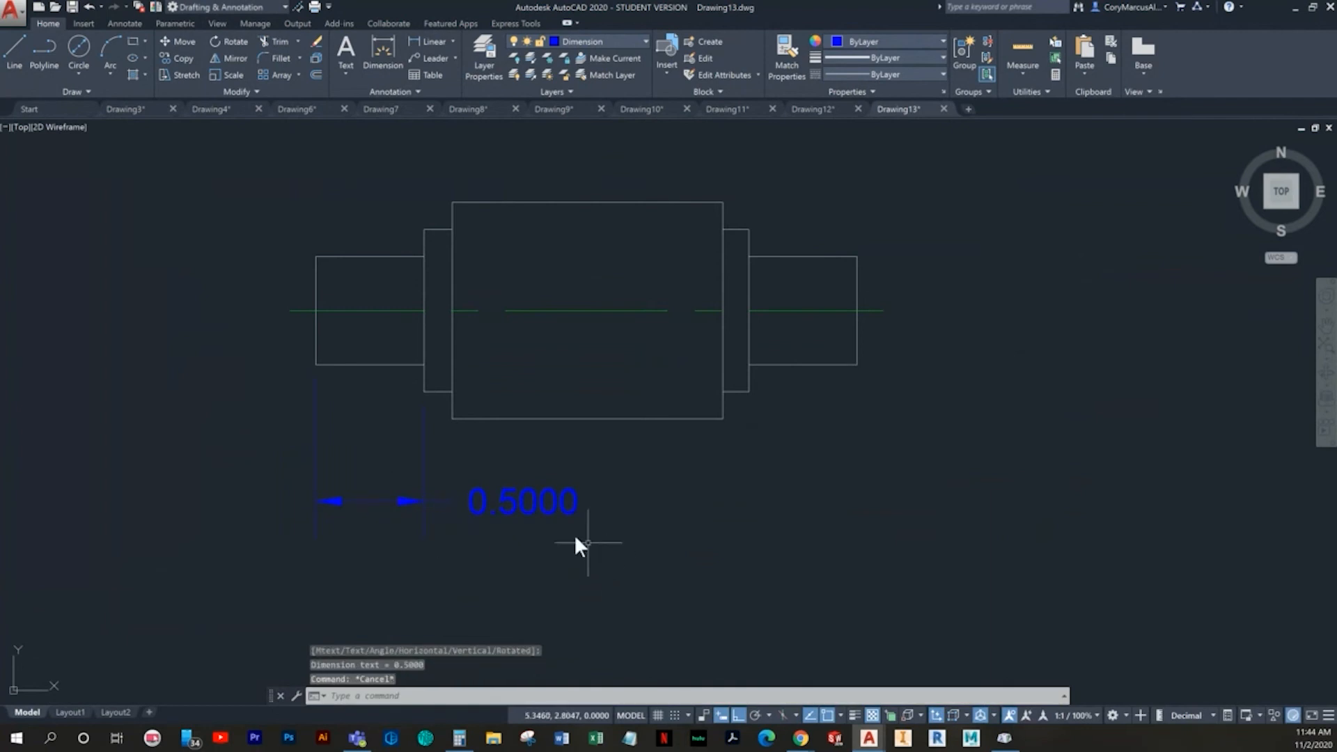
key(Escape)
- Modify the Standard dimension style so the linear primary units use a precision of 0.00
click(120, 23)
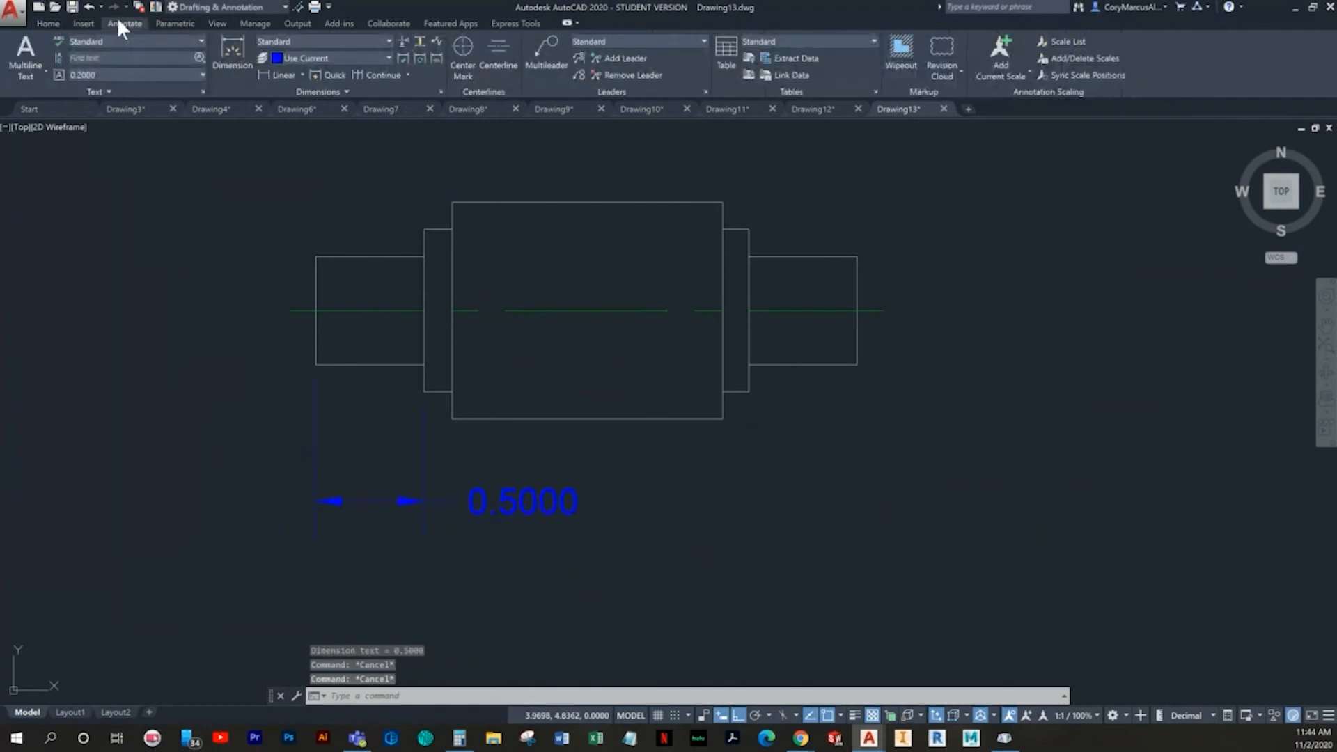
click(441, 91)
click(813, 339)
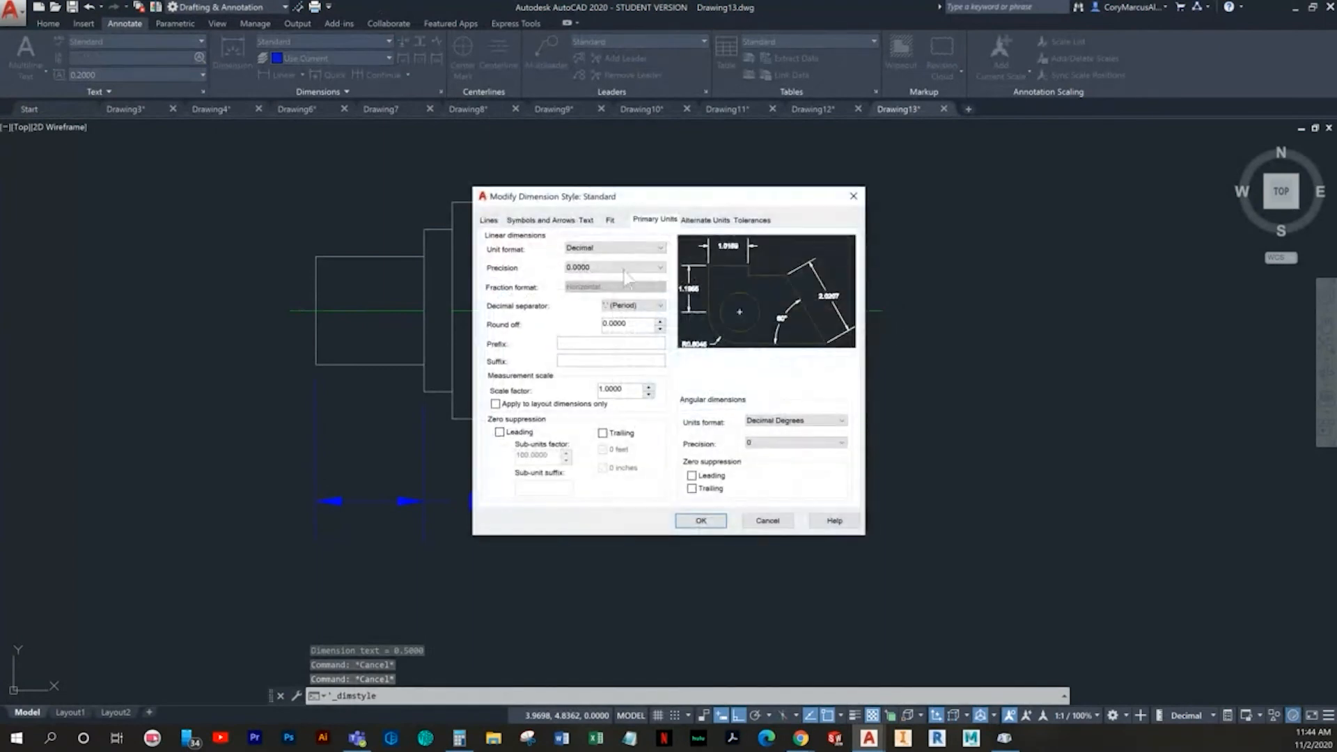
click(592, 267)
click(593, 295)
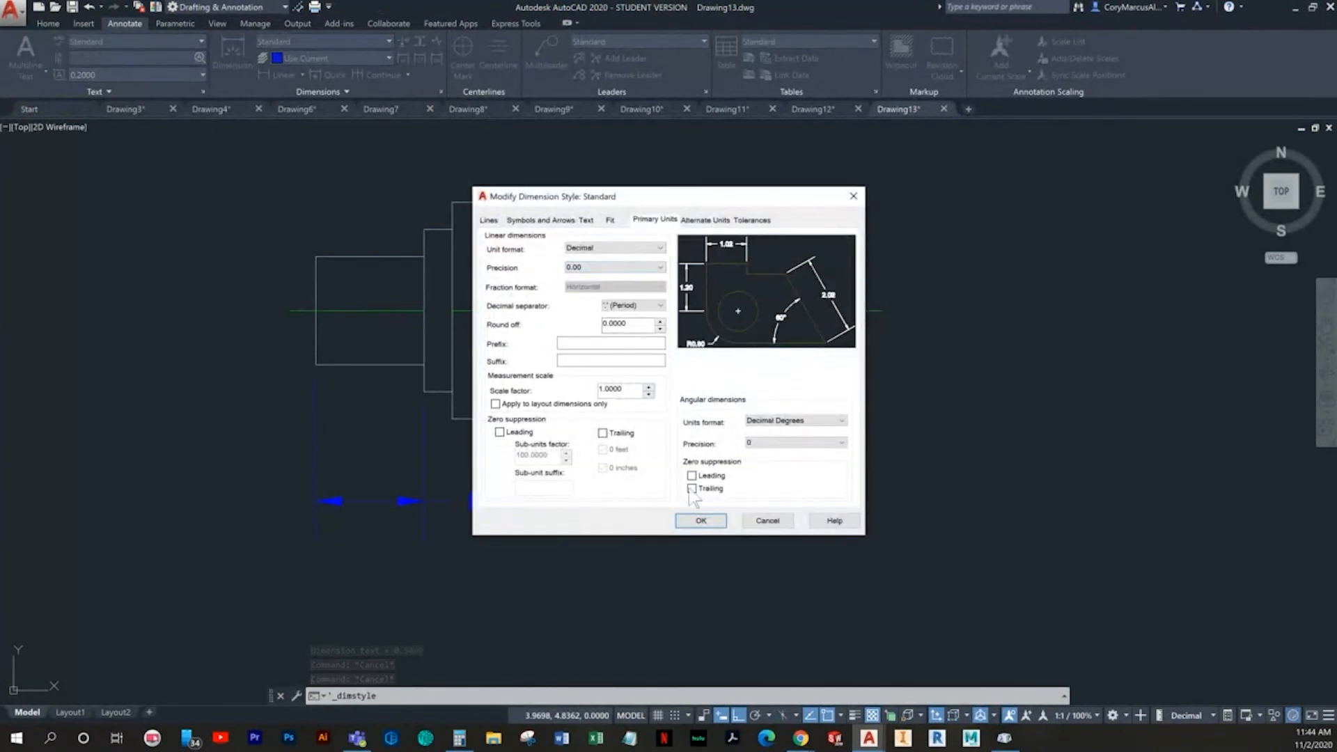
click(701, 520)
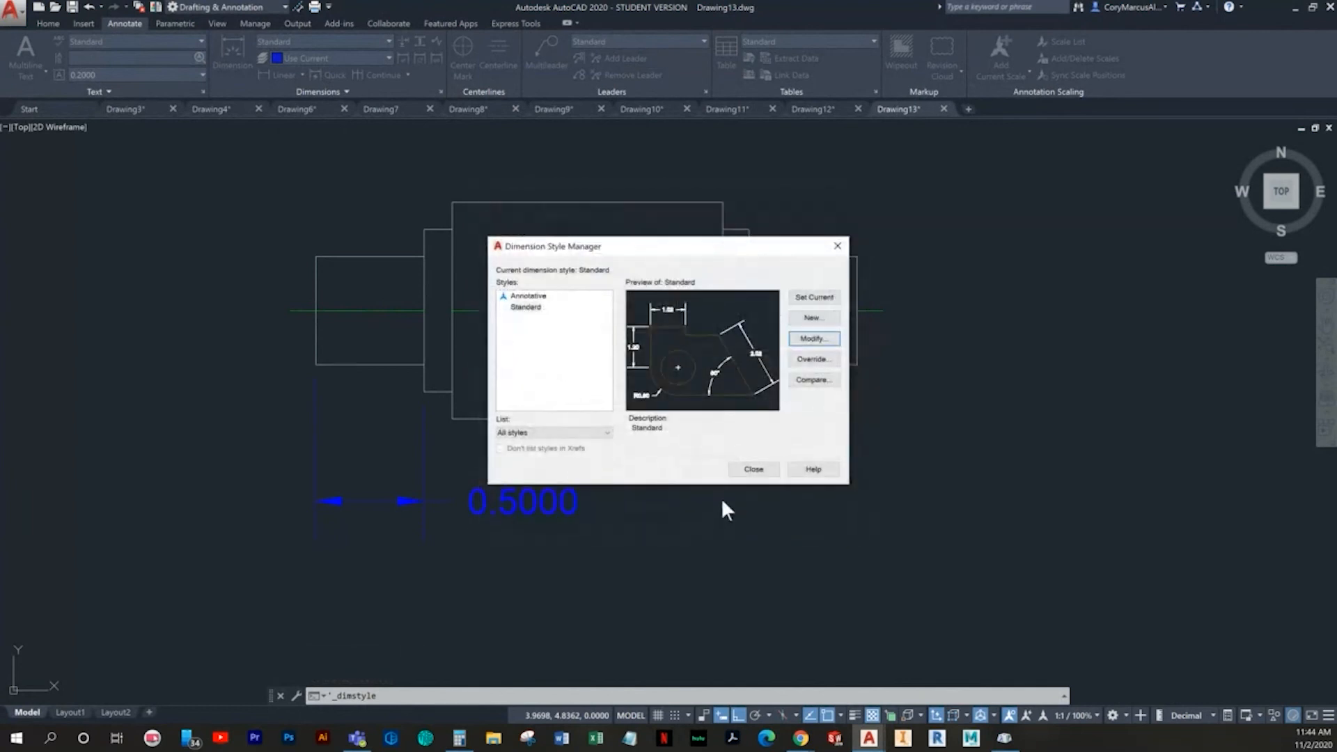
click(751, 468)
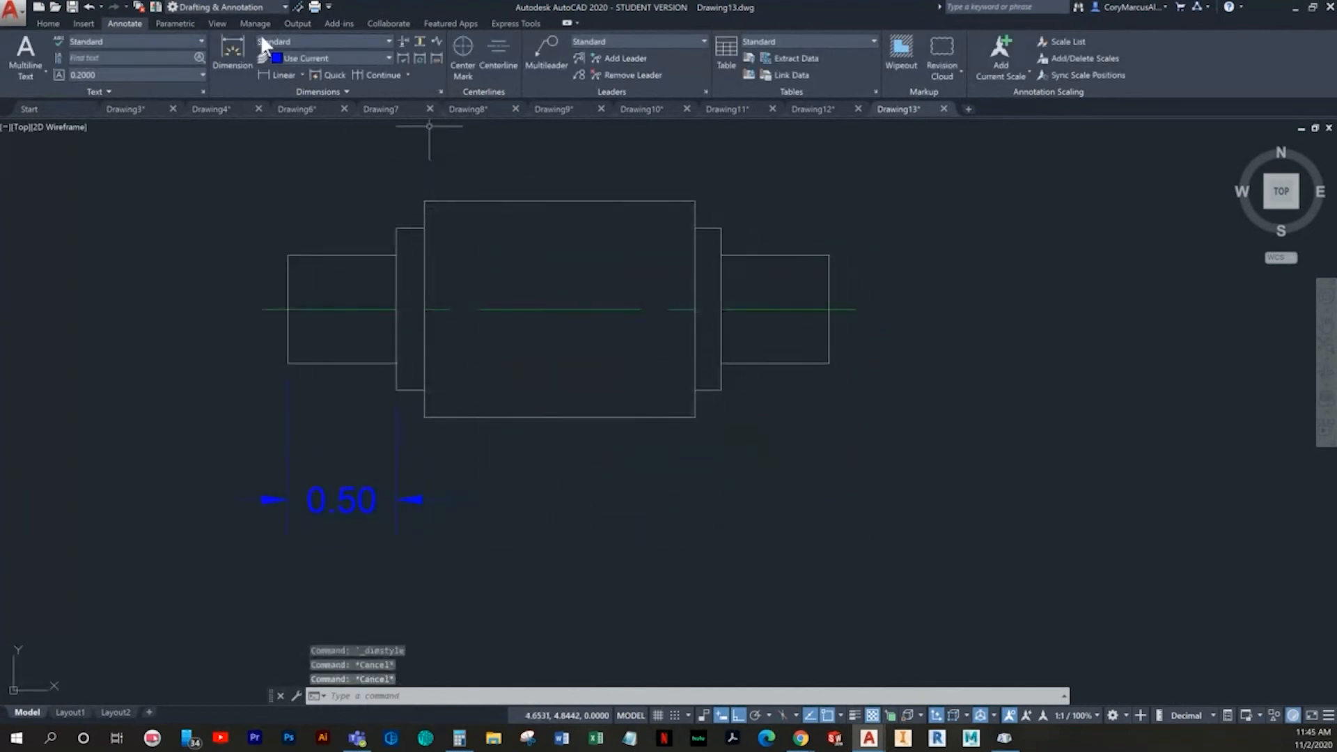
- Add baseline dimensions from the part's left edge to each remaining step corner and the right end
click(407, 74)
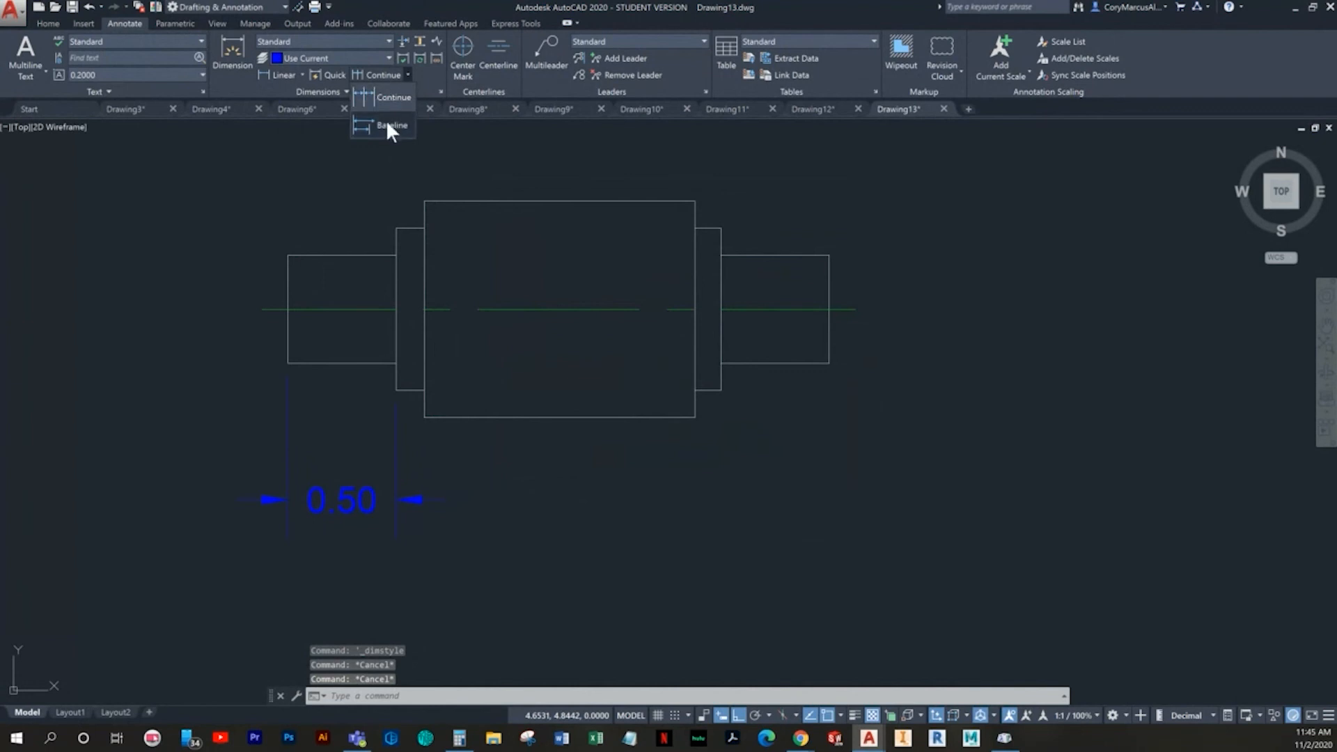
click(387, 125)
click(424, 417)
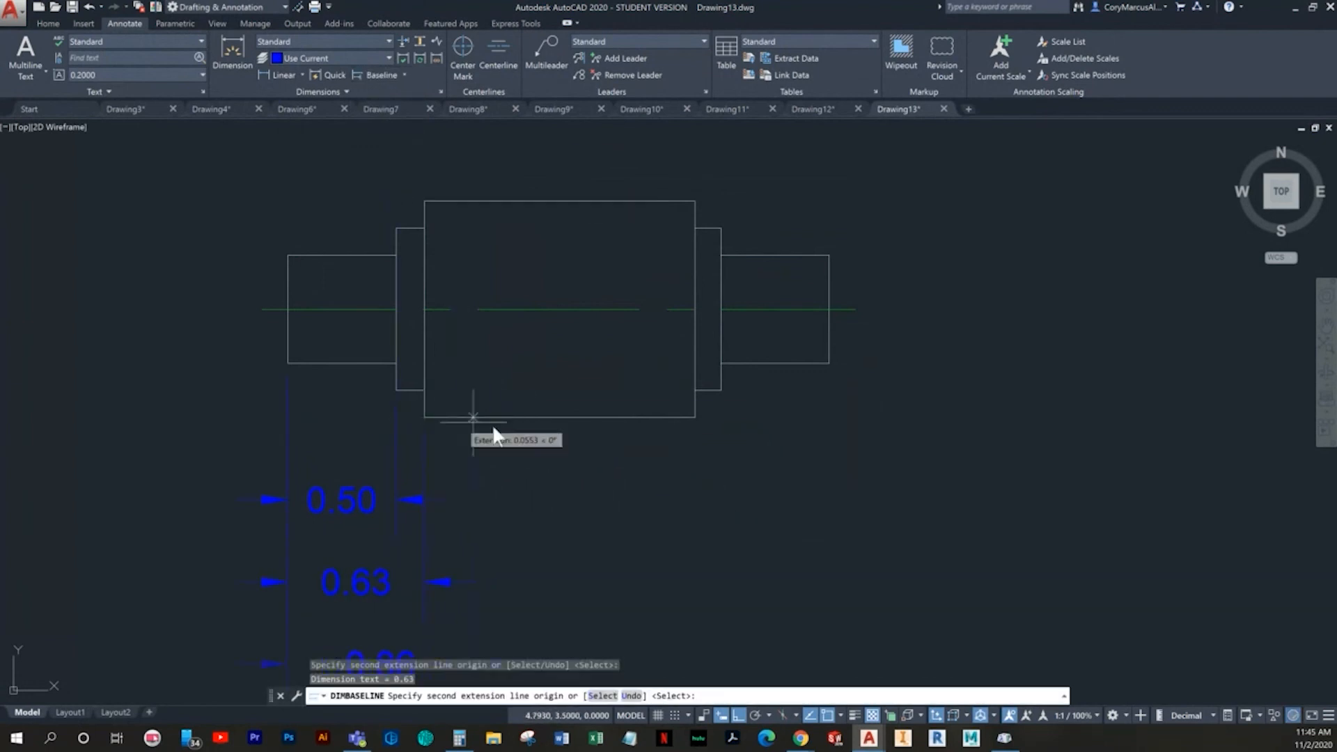
click(694, 417)
click(720, 390)
click(828, 363)
key(Escape)
- Add a vertical dimension for the height of the right shaft end, placed to the right of the part
scroll(775, 370, down, 2)
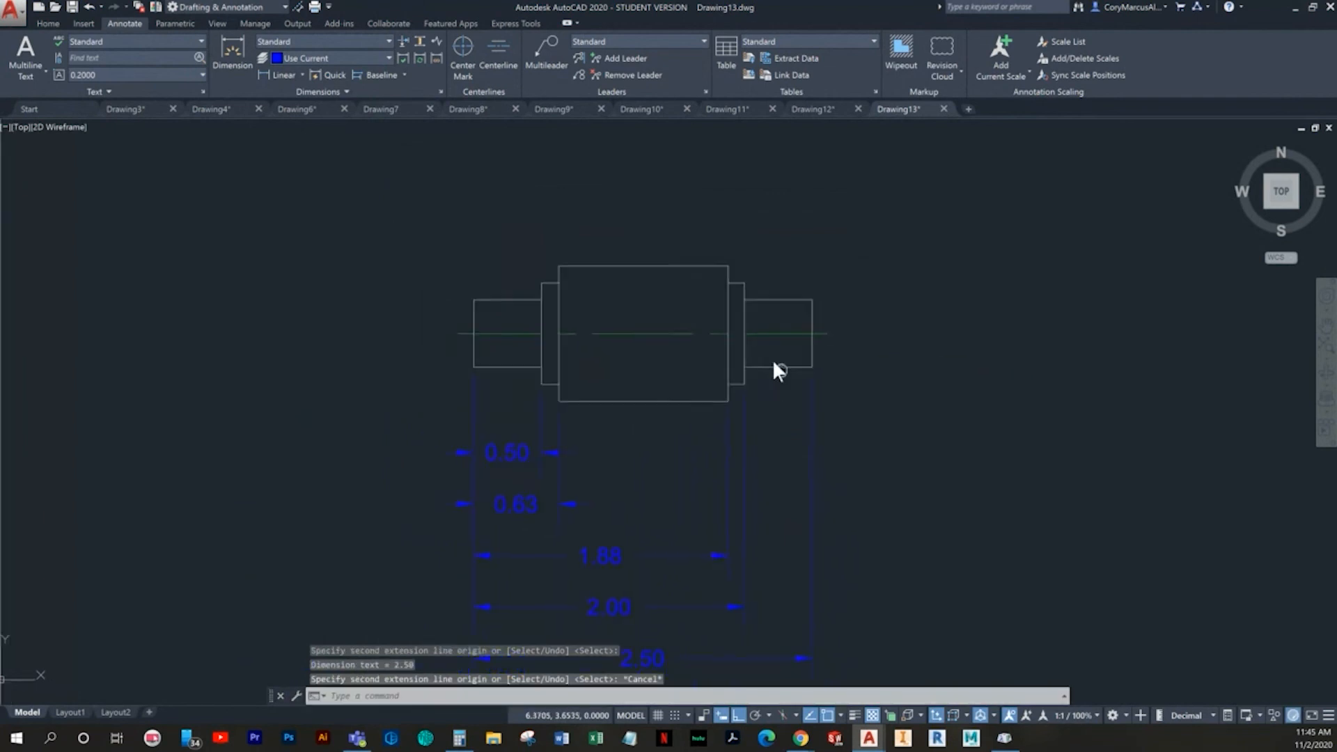
mouse_move(773, 362)
middle_down()
mouse_move(704, 283)
mouse_move(674, 350)
mouse_move(683, 362)
middle_up()
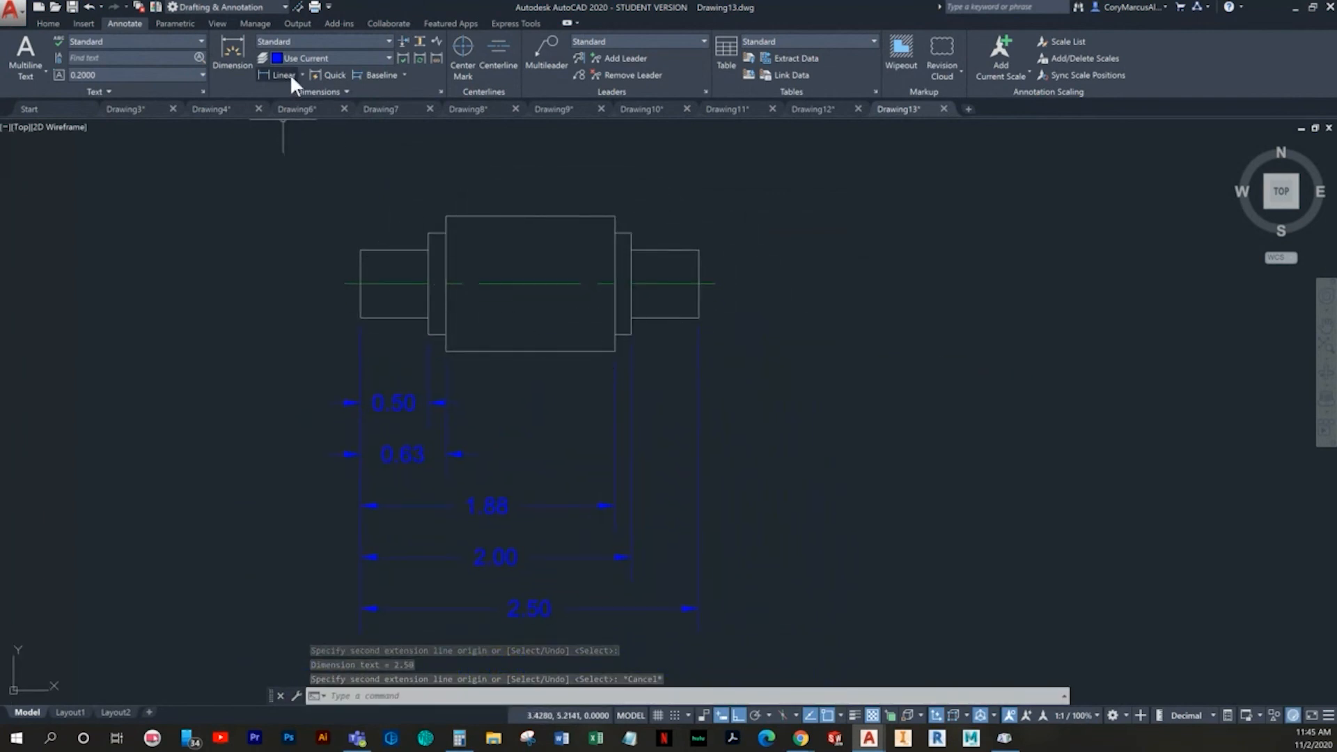
click(235, 57)
middle_drag(719, 412, 606, 469)
scroll(642, 373, up, 2)
click(547, 333)
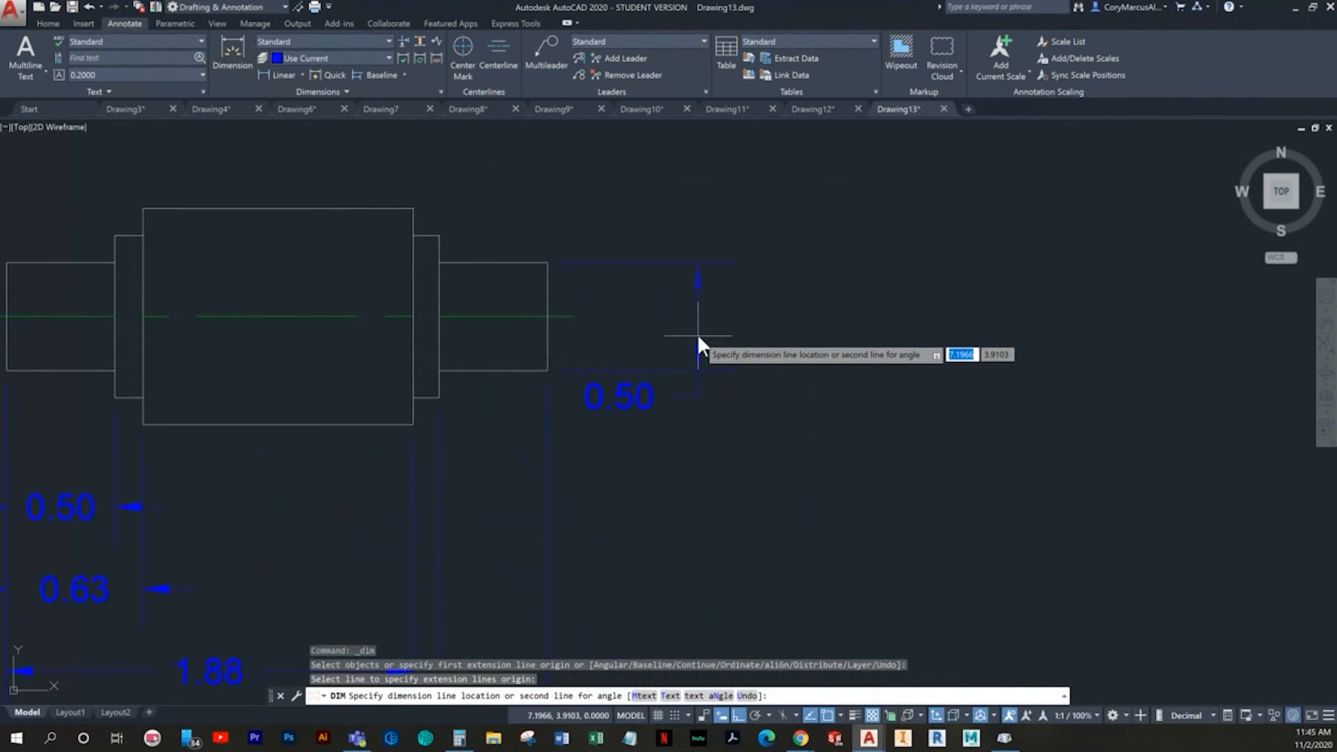
click(683, 335)
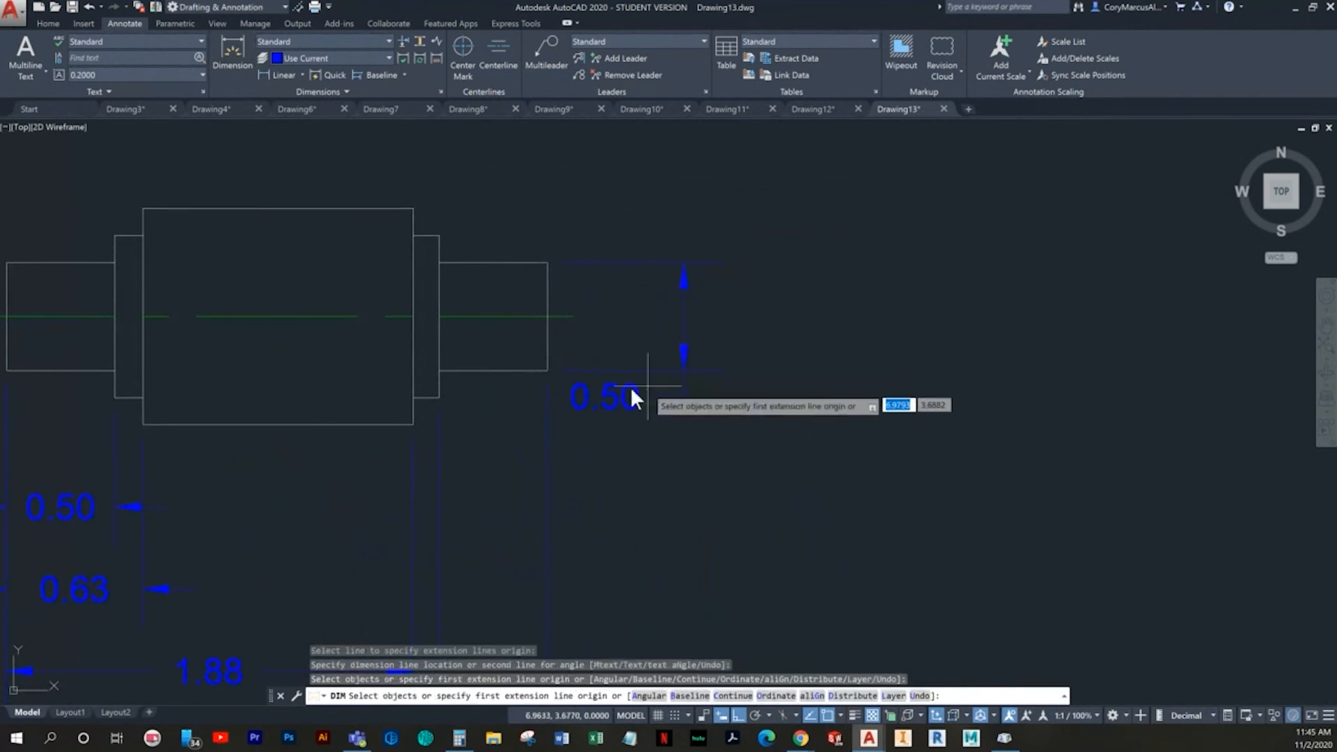
- Add vertical dimensions for the heights of the right collar and the large middle section, each placed farther right than the previous one
click(440, 339)
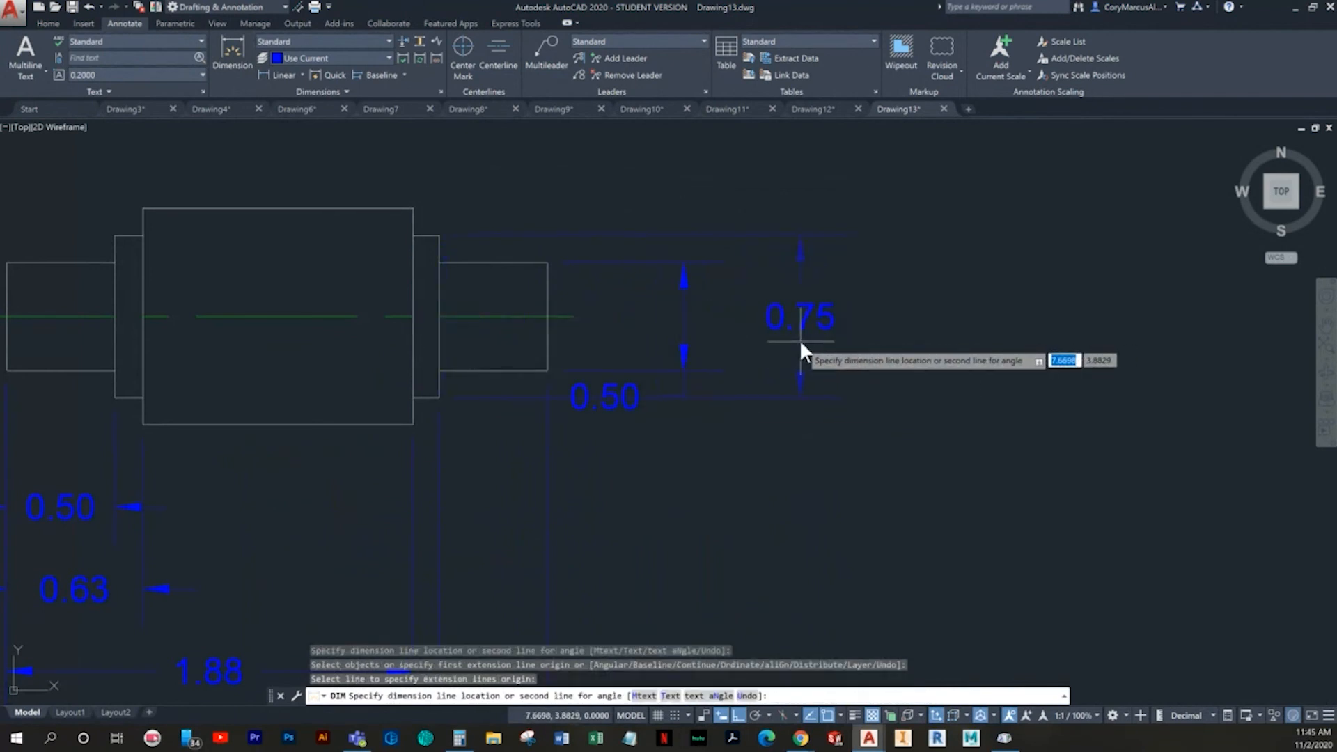
click(800, 340)
click(412, 260)
click(933, 308)
key(Escape)
- Insert a diameter symbol before the value of the right shaft end's height dimension
click(600, 398)
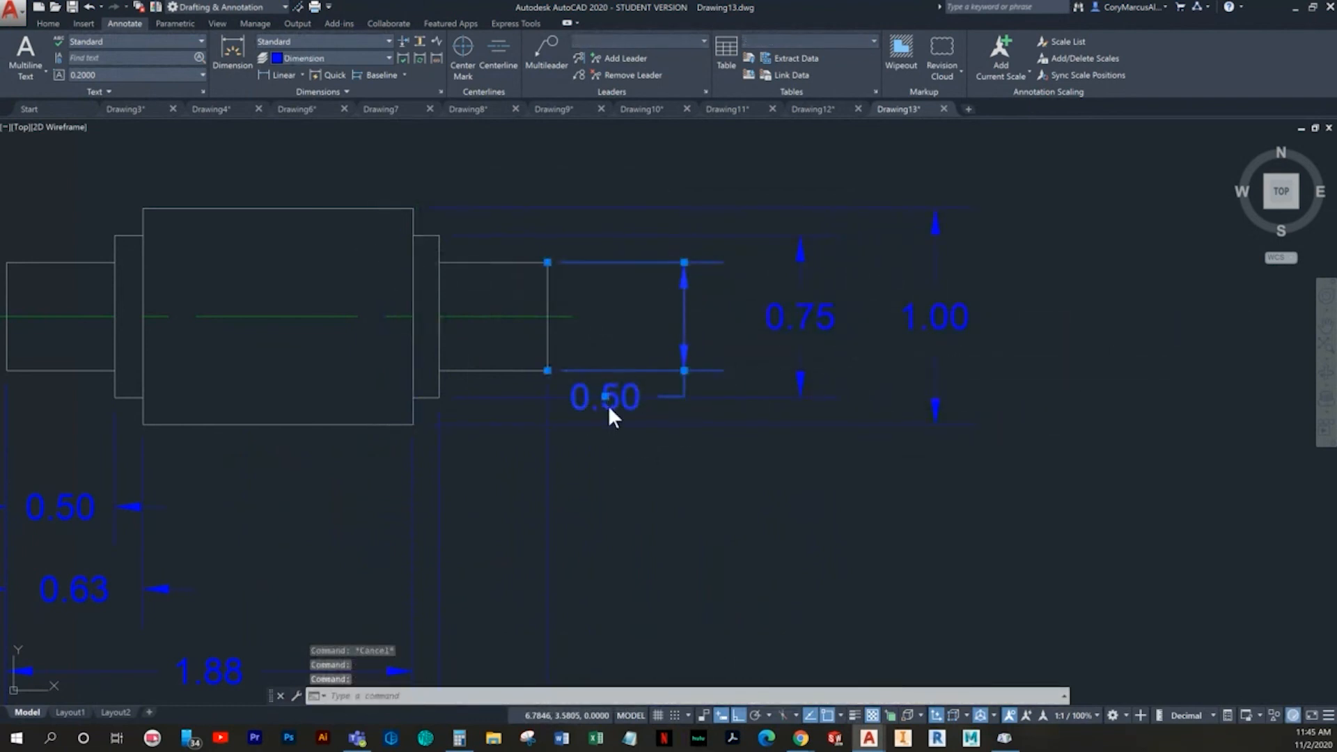
double_click(608, 405)
click(667, 70)
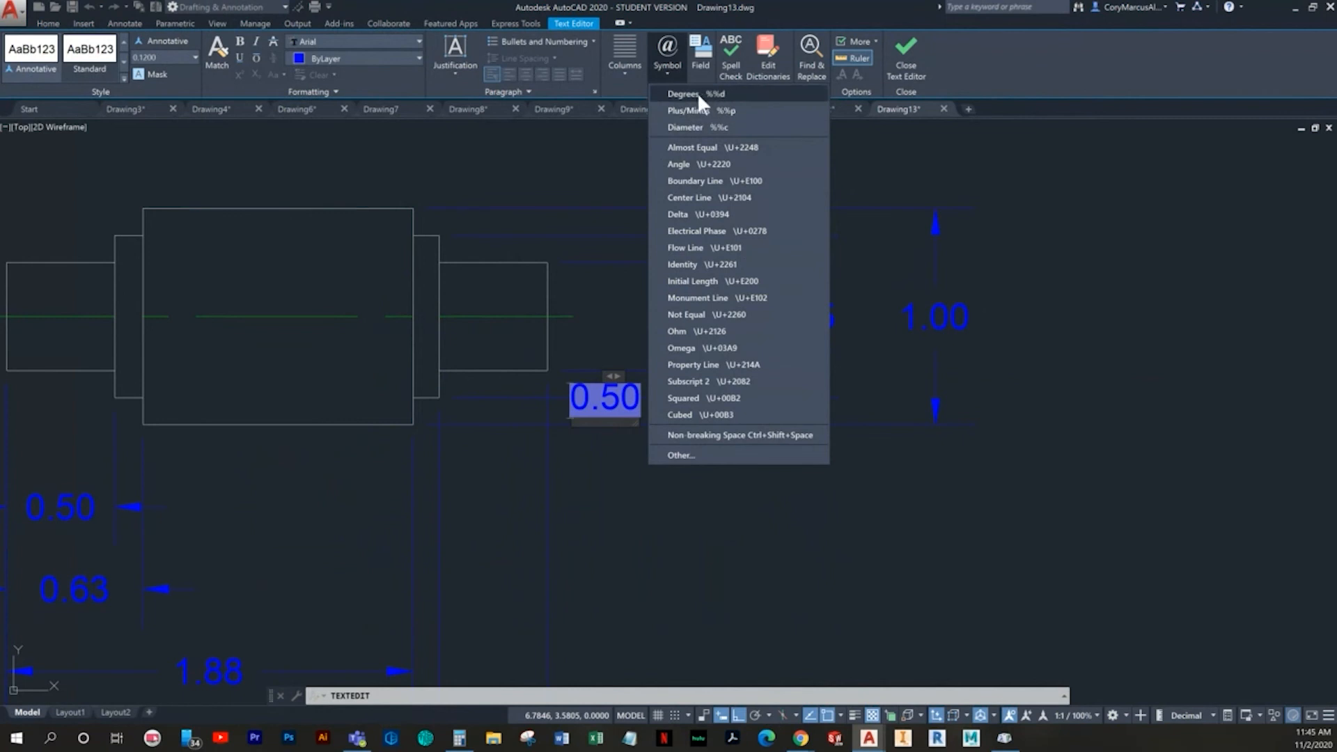
click(700, 127)
- Prefix the collar's height dimension with a diameter symbol using the code %%c
double_click(816, 317)
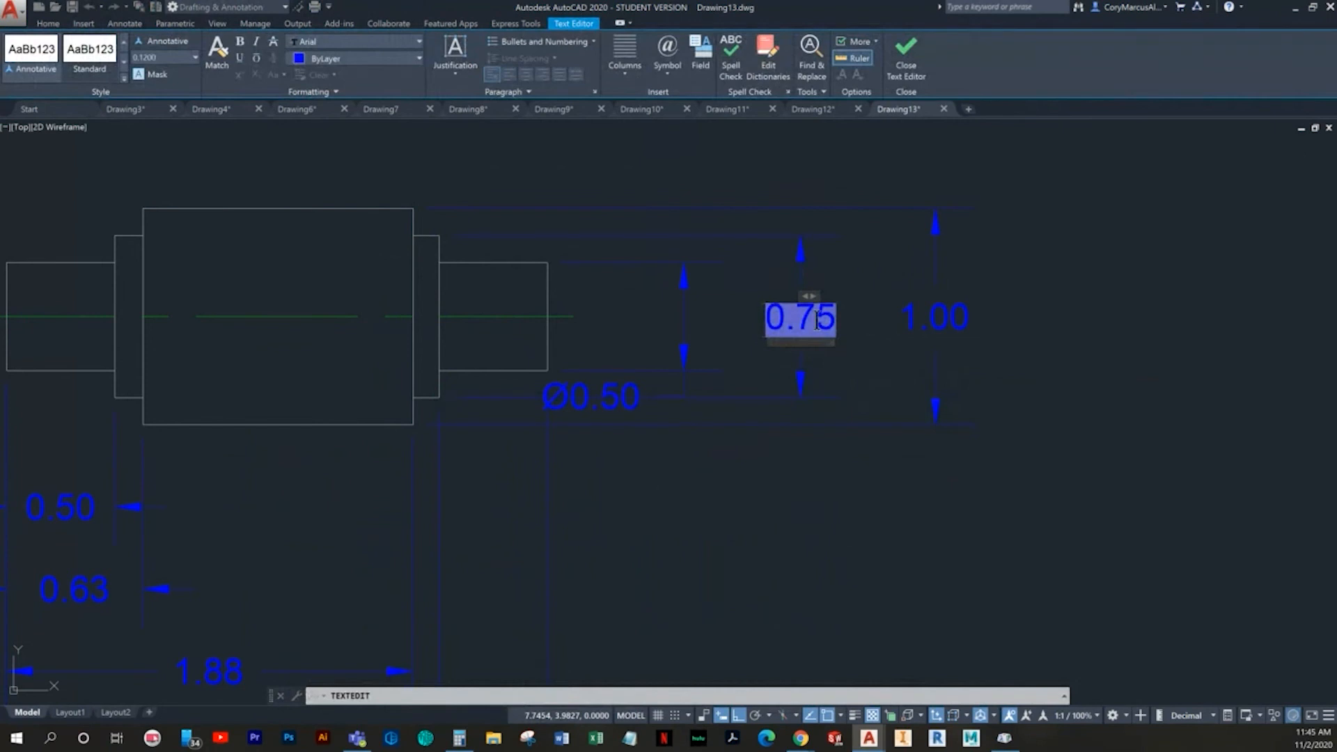
key(Home)
text(%%)
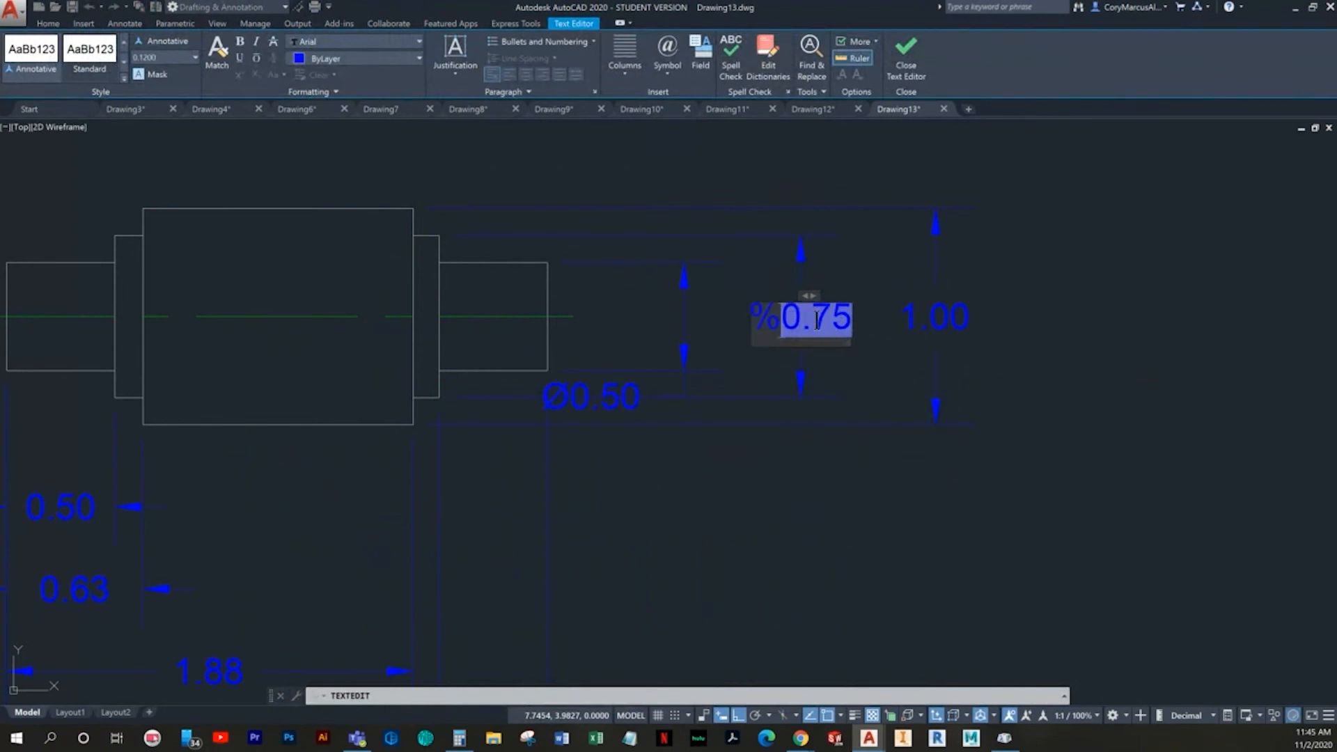
text(c)
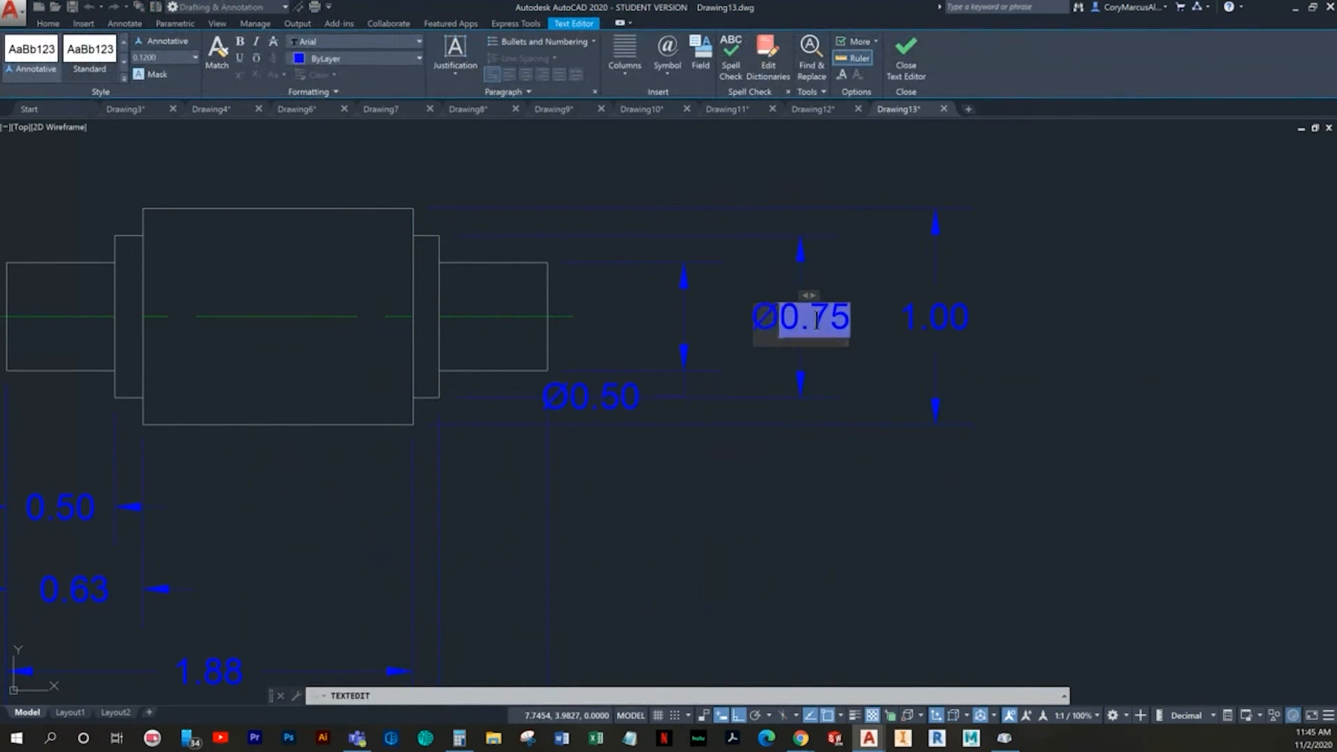
click(866, 491)
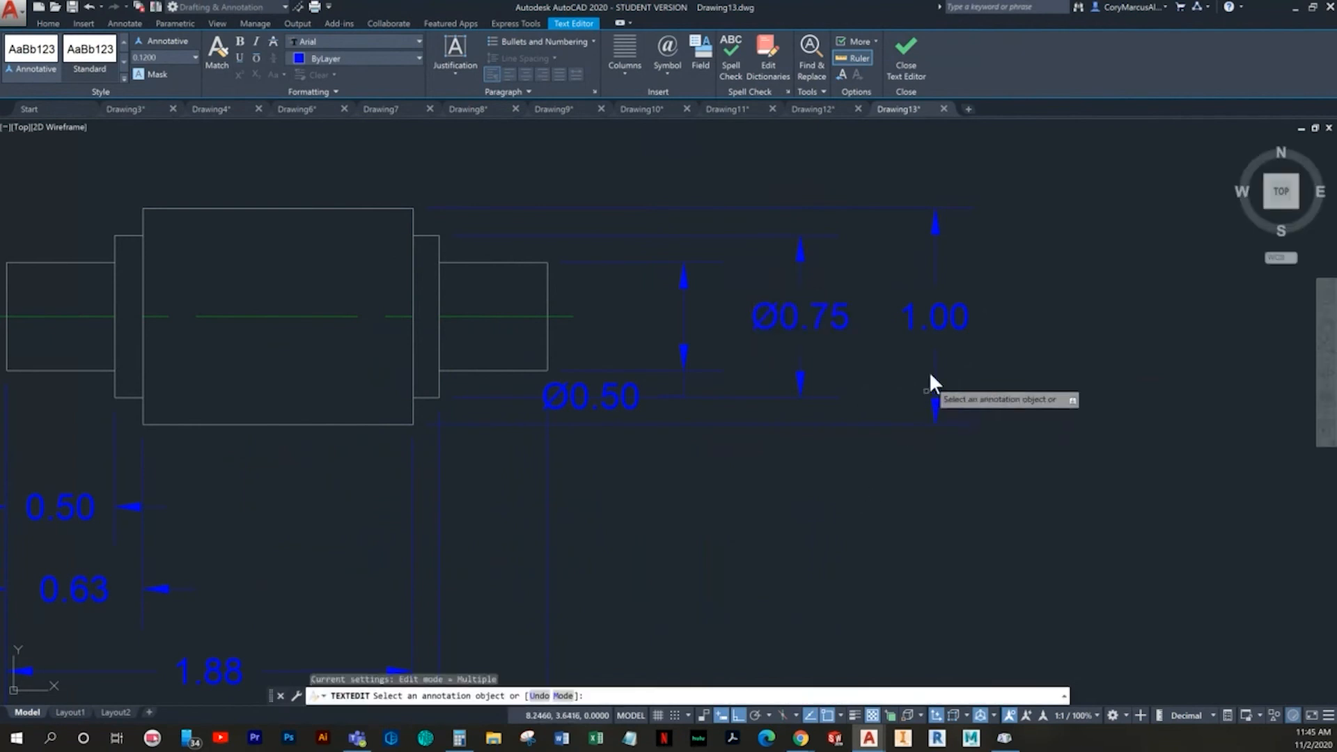
- Prefix the middle section's height dimension with the diameter code %%c and finish the text editing
click(942, 317)
key(Home)
text(%%c)
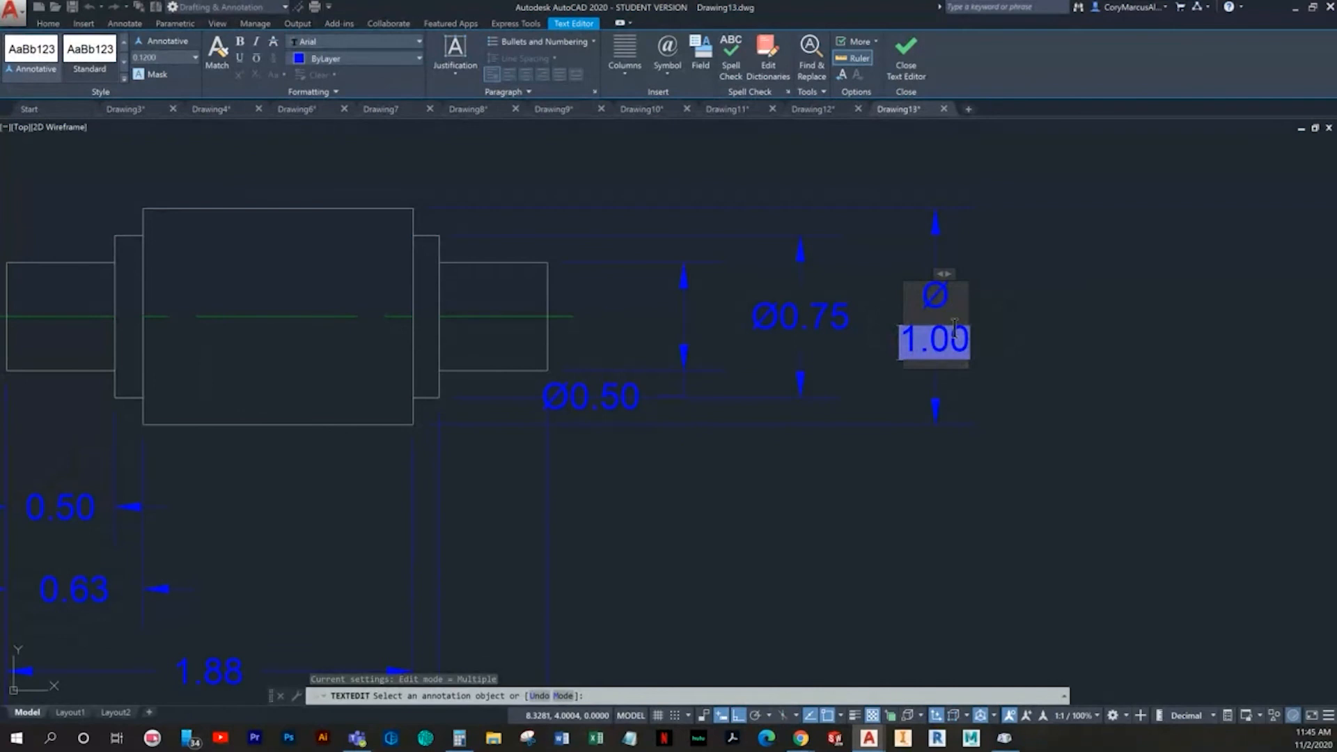
click(1096, 376)
key(Escape)
key(Escape)
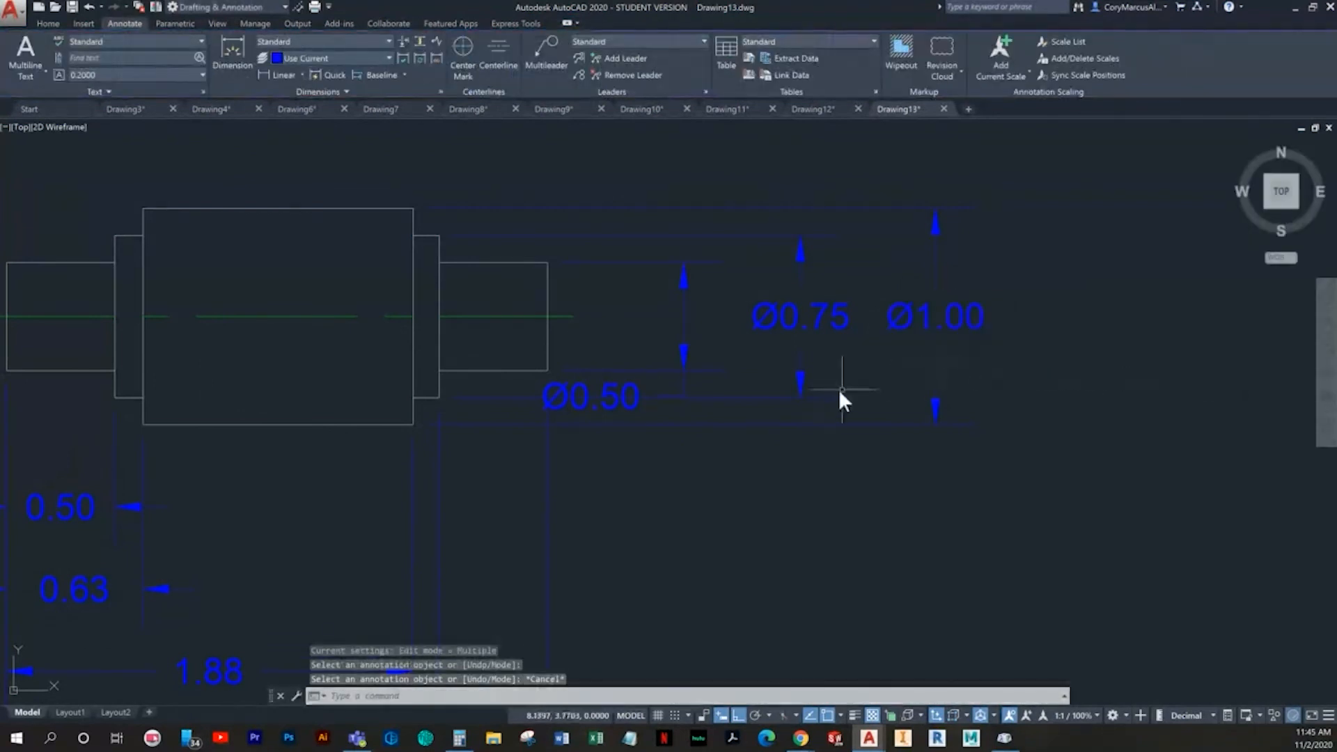
- Try stretching the shaft end's diameter dimension text away from the part, and undo the move
middle_drag(812, 397, 732, 490)
click(532, 483)
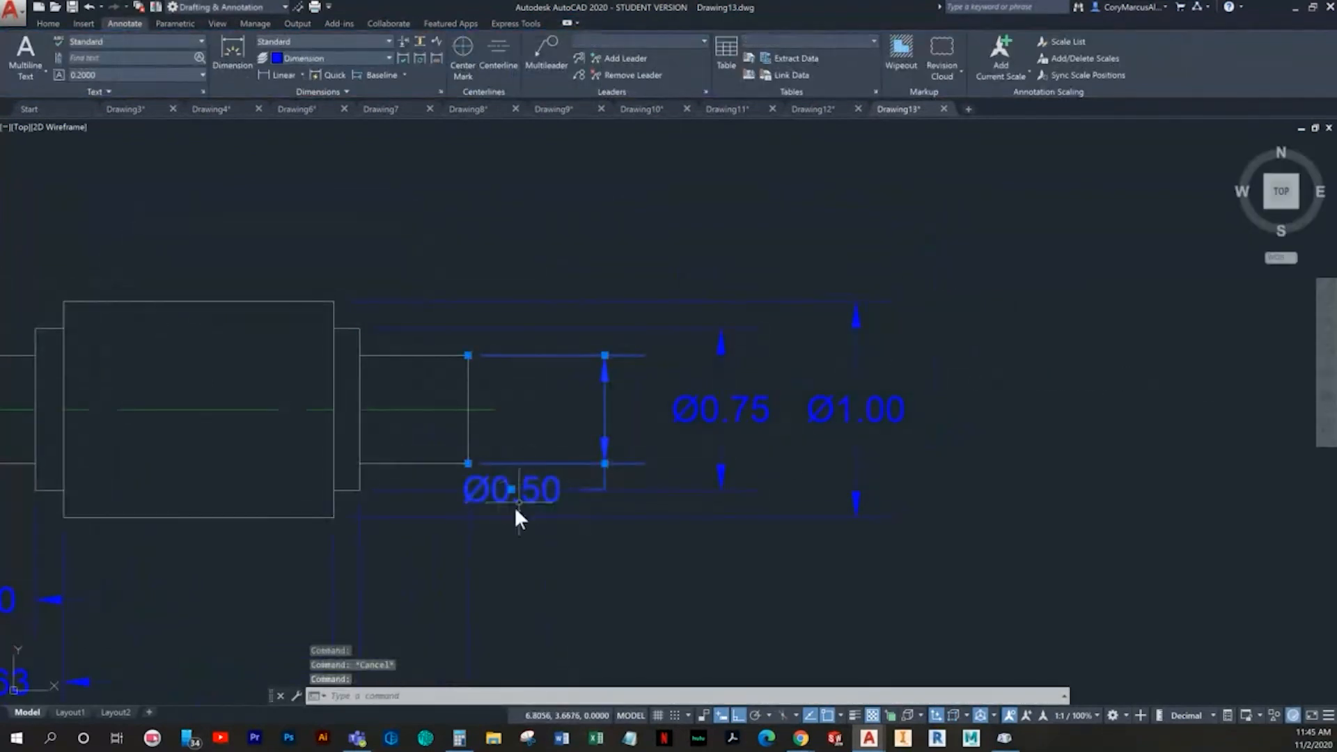
click(512, 489)
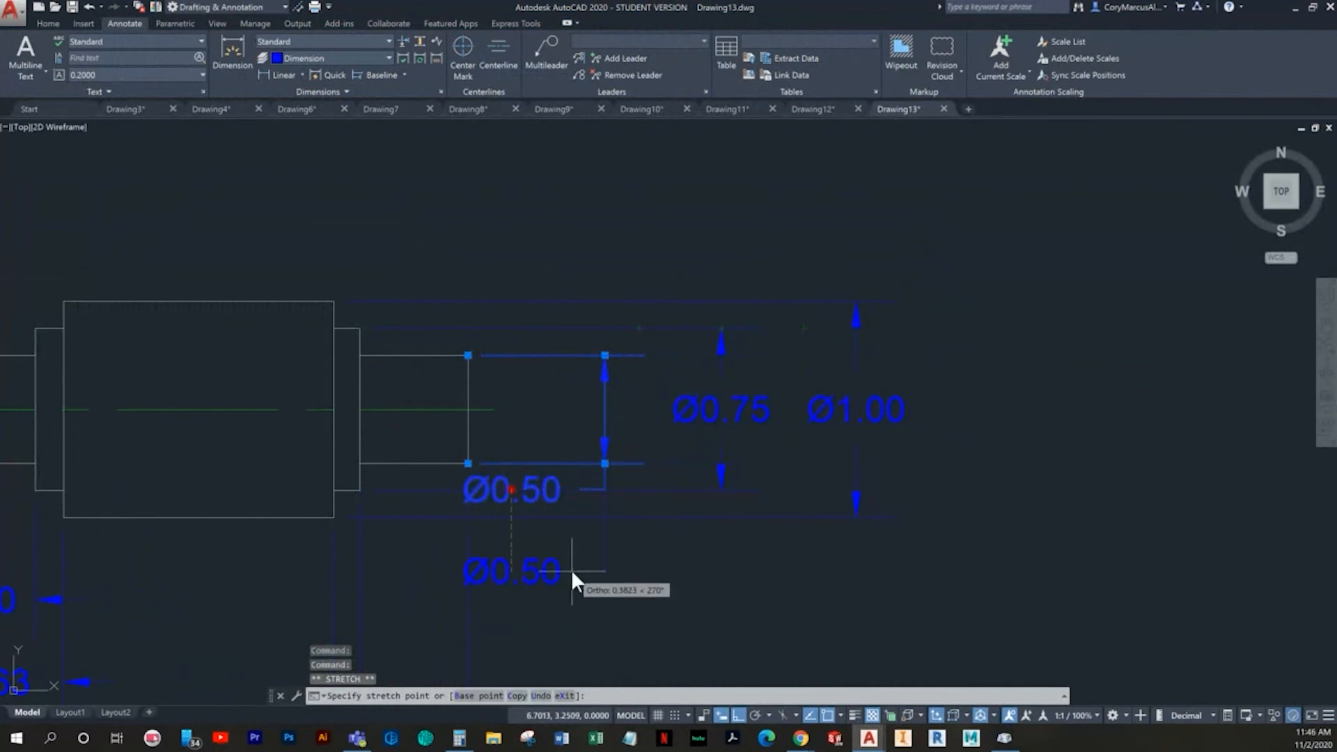
click(664, 562)
key(ctrl+z)
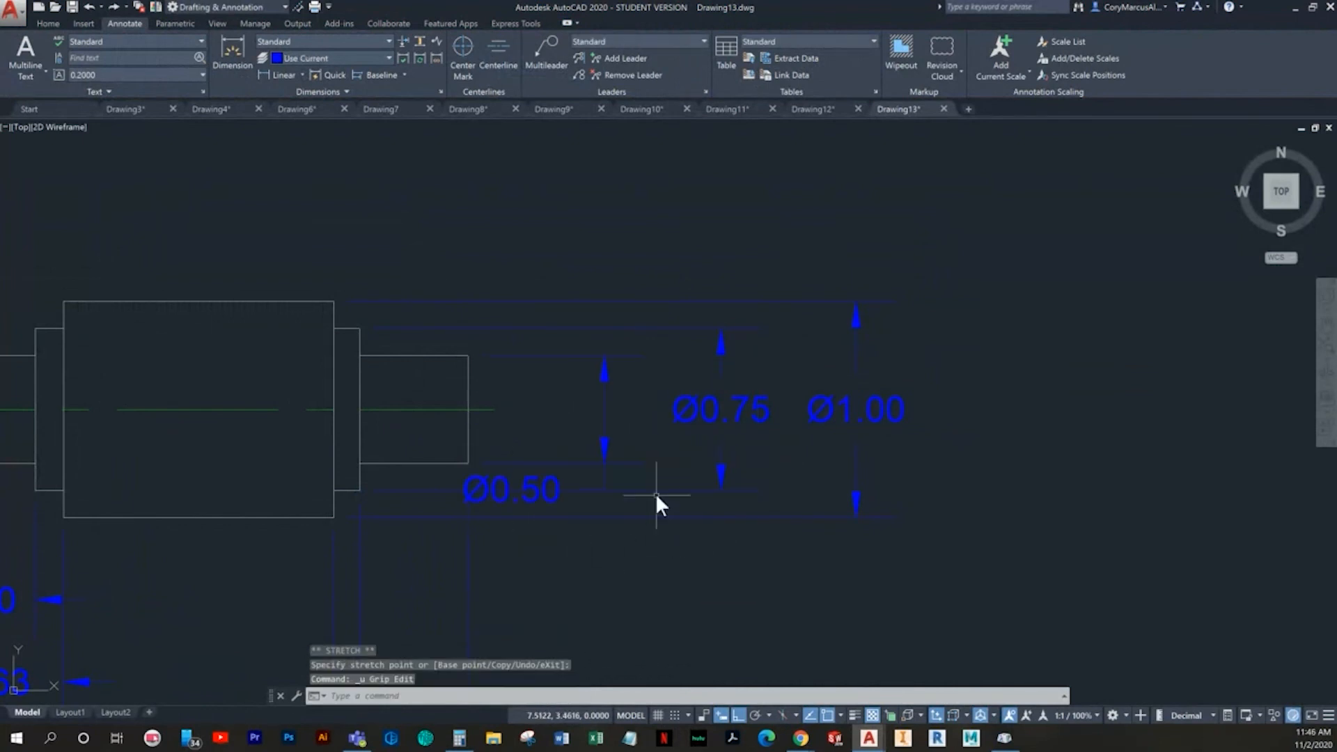
right_click(532, 477)
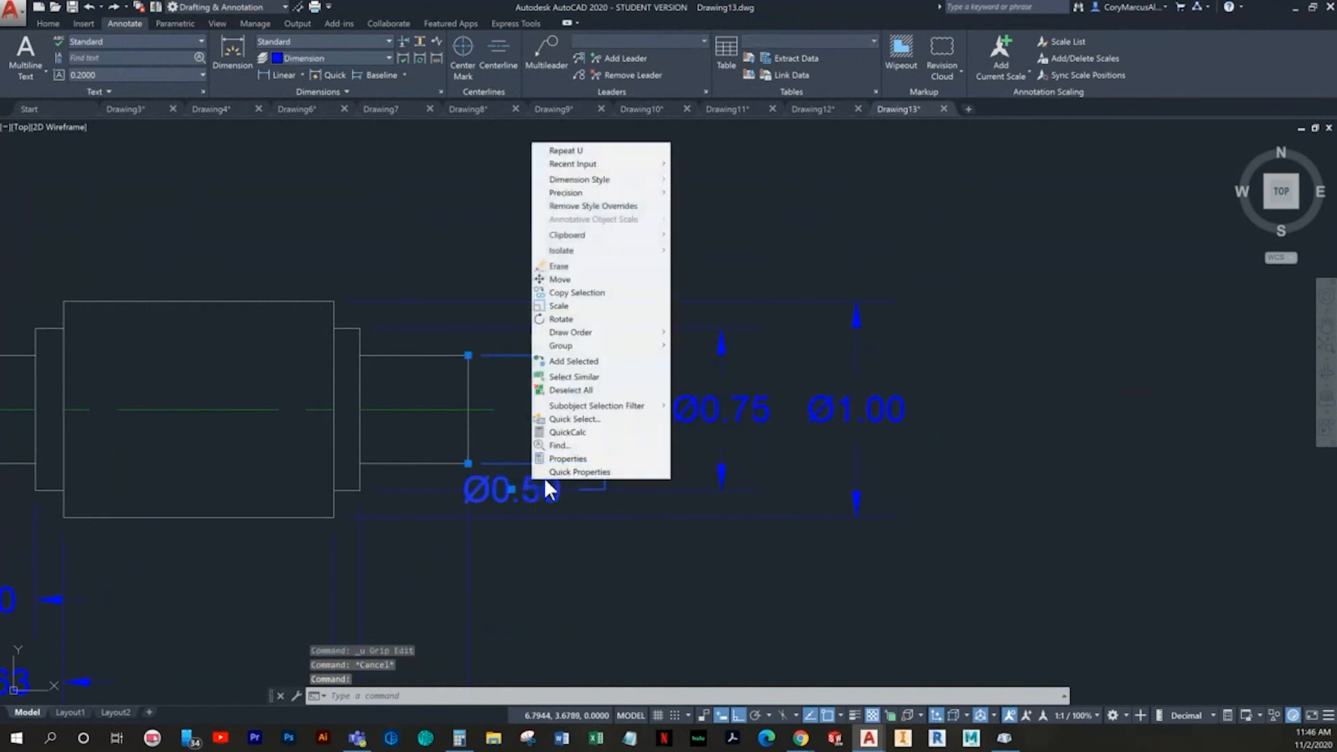
click(524, 470)
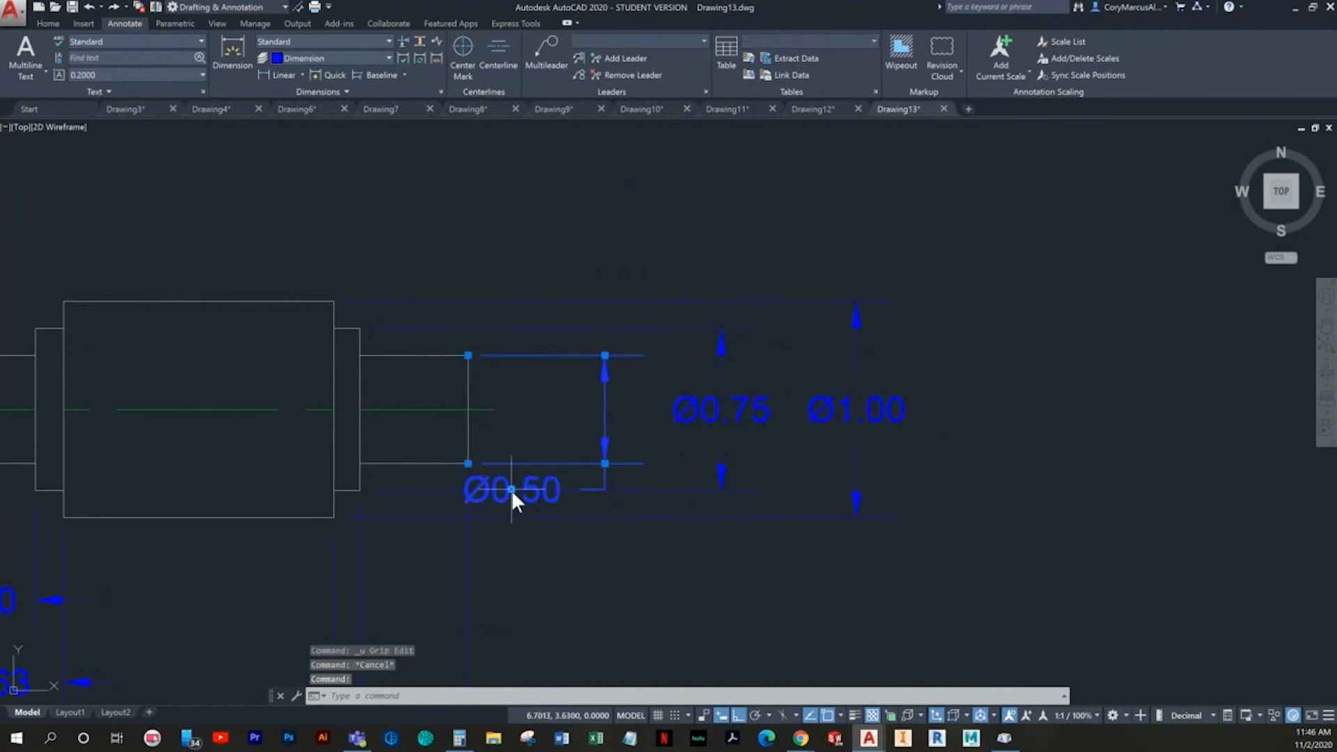
click(511, 489)
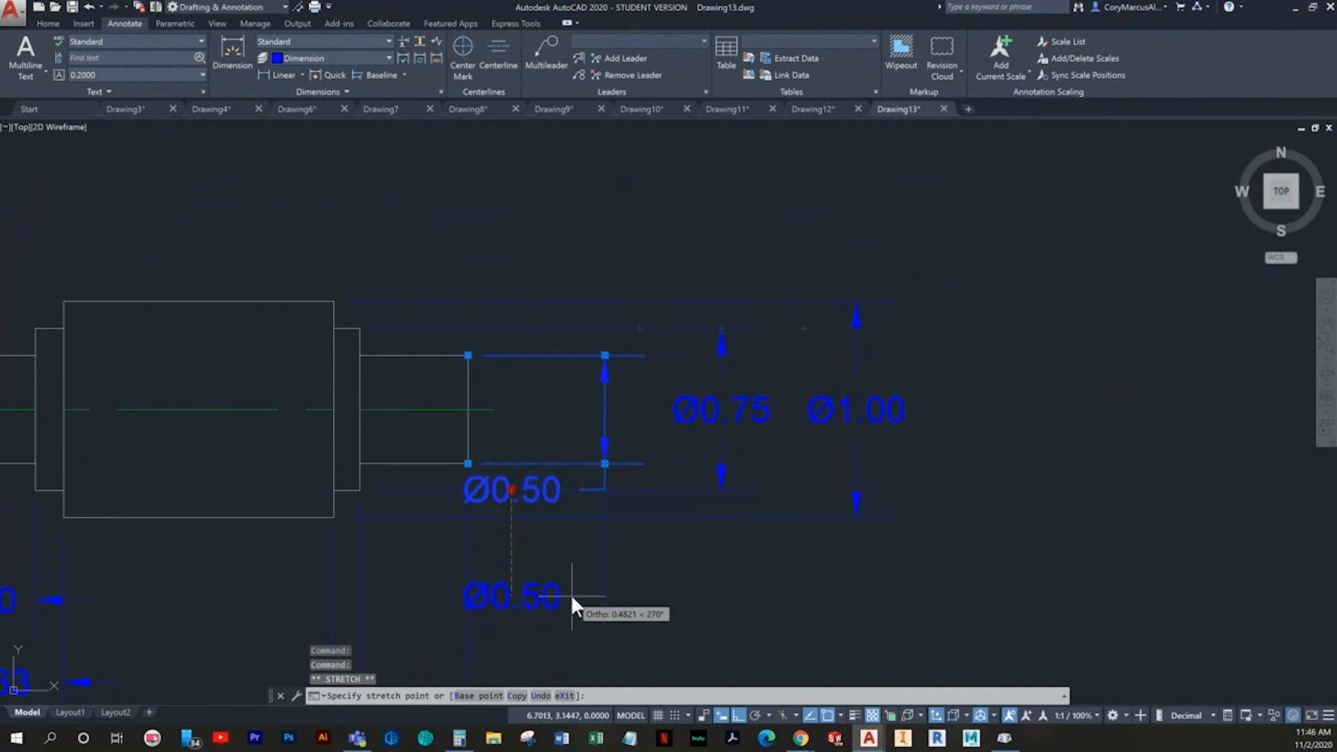
key(Escape)
right_click(509, 487)
key(Escape)
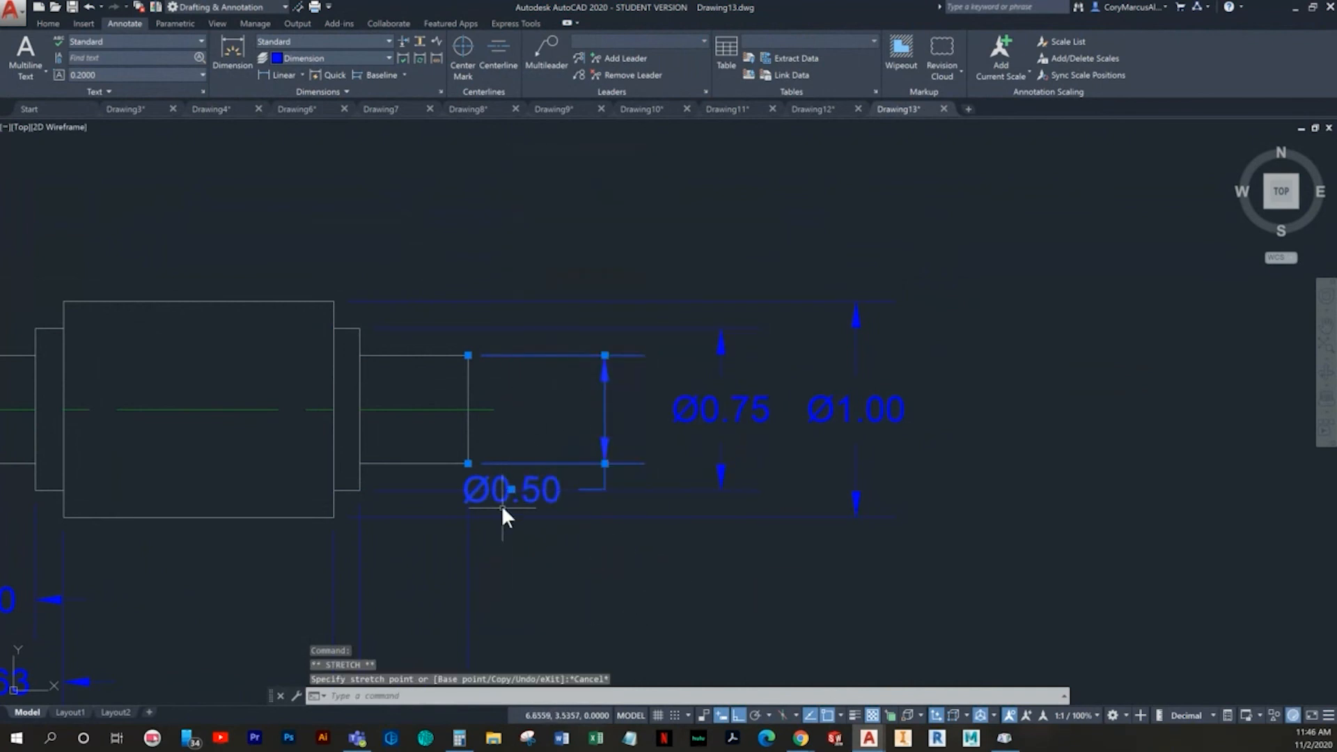
- Try Move Text Only on the shaft end's diameter text, shifting it right and down, and undo both moves
mouse_move(509, 488)
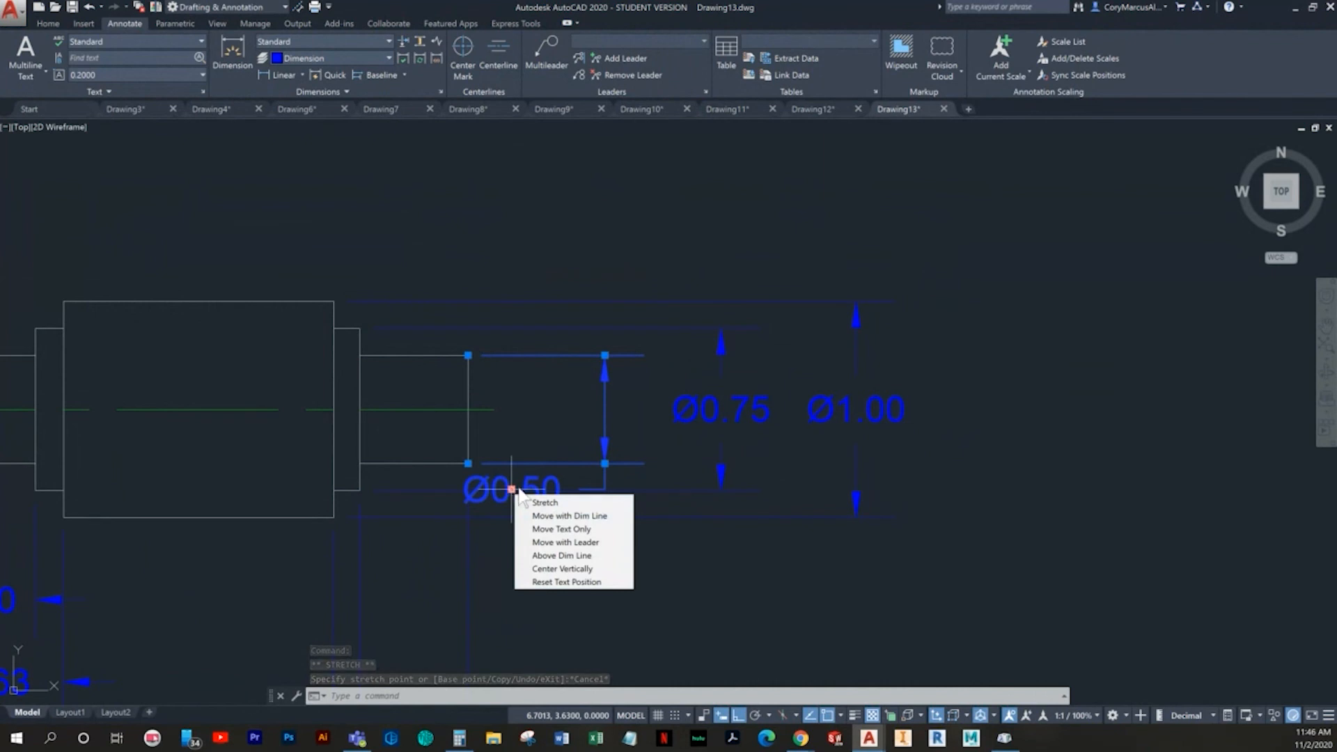
click(557, 528)
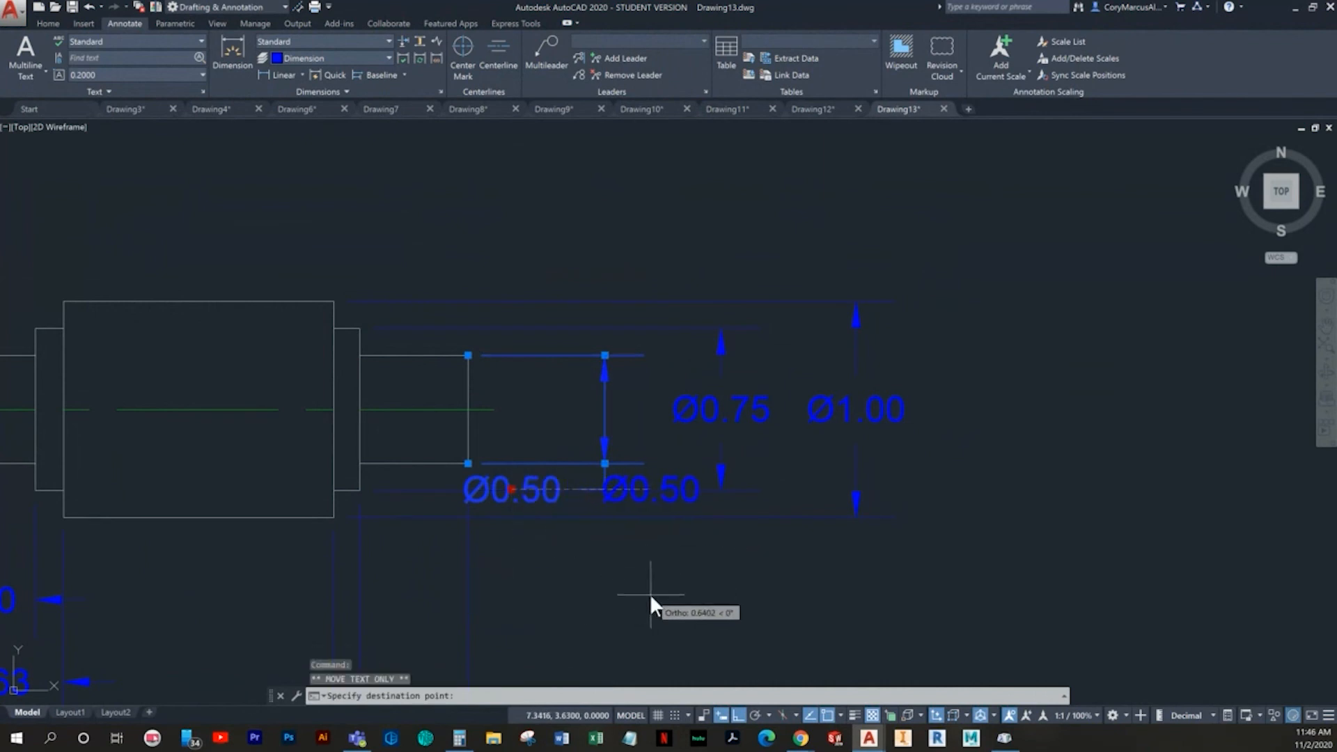
click(686, 604)
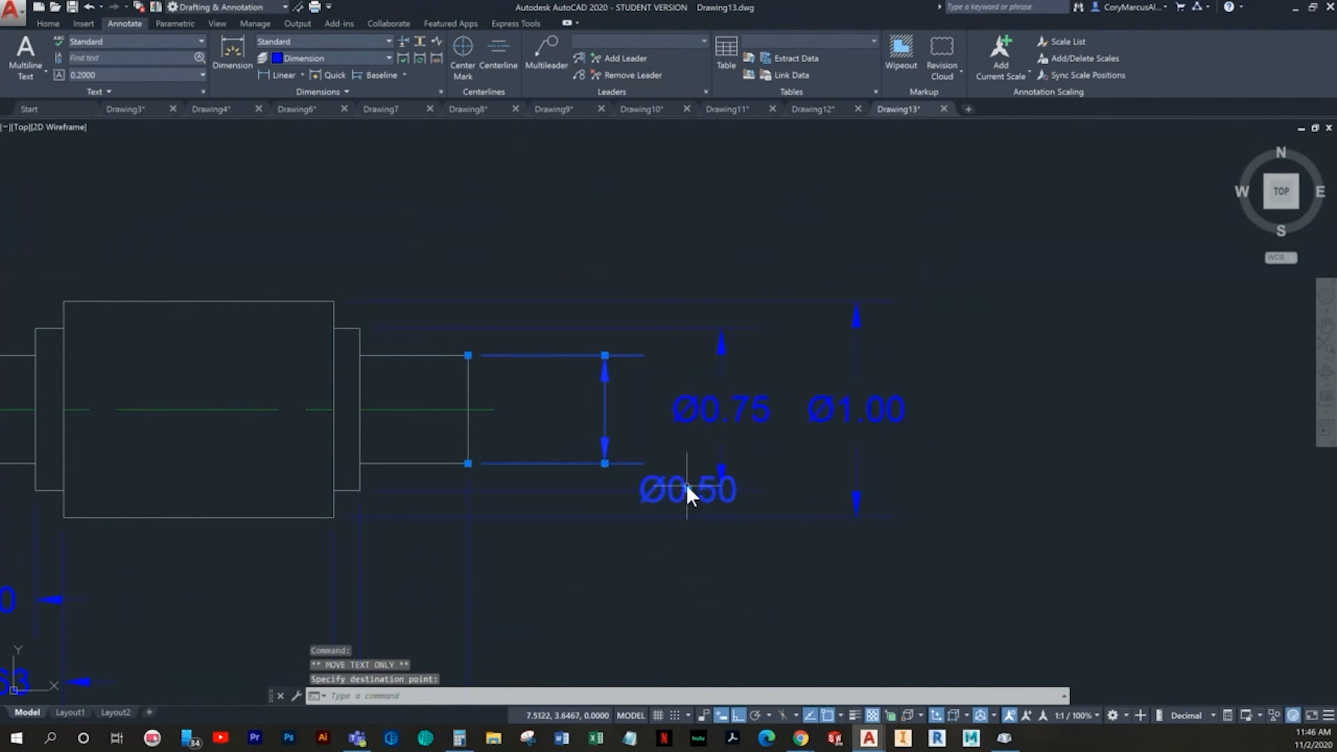
click(687, 489)
click(673, 571)
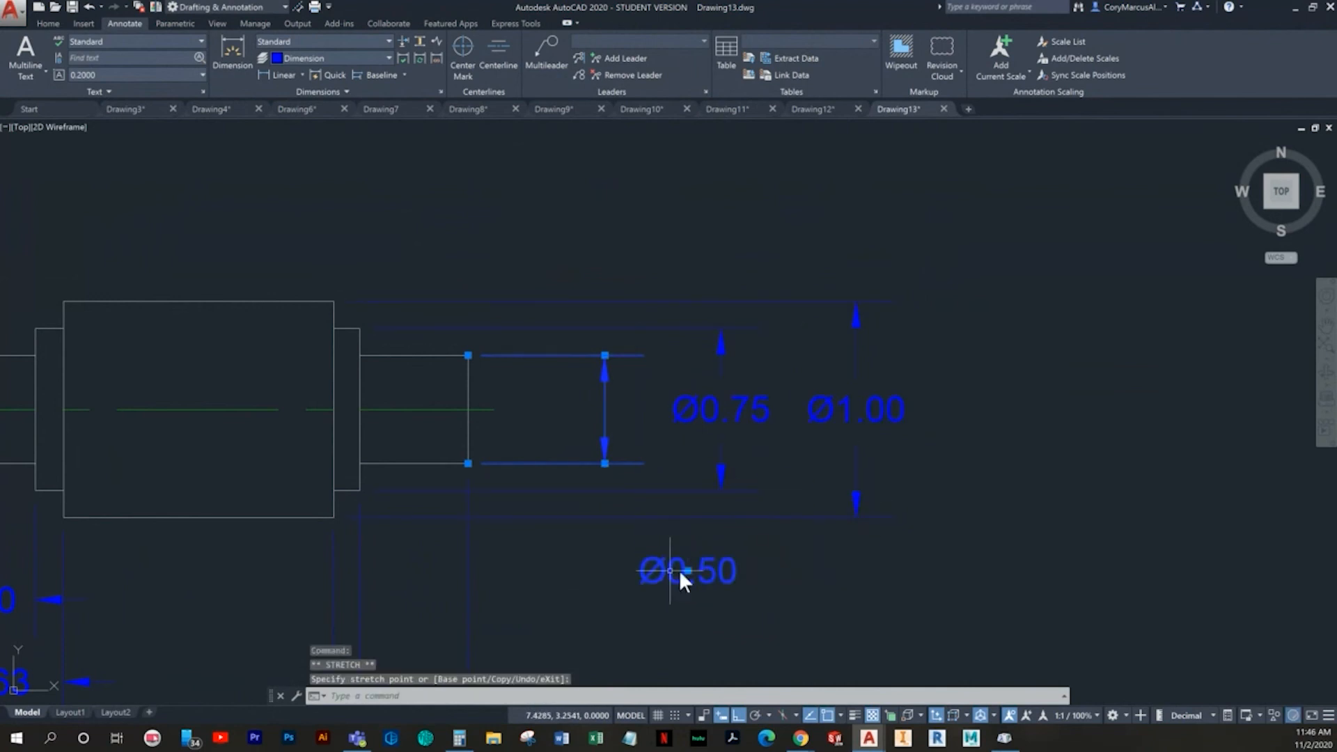
key(ctrl+z)
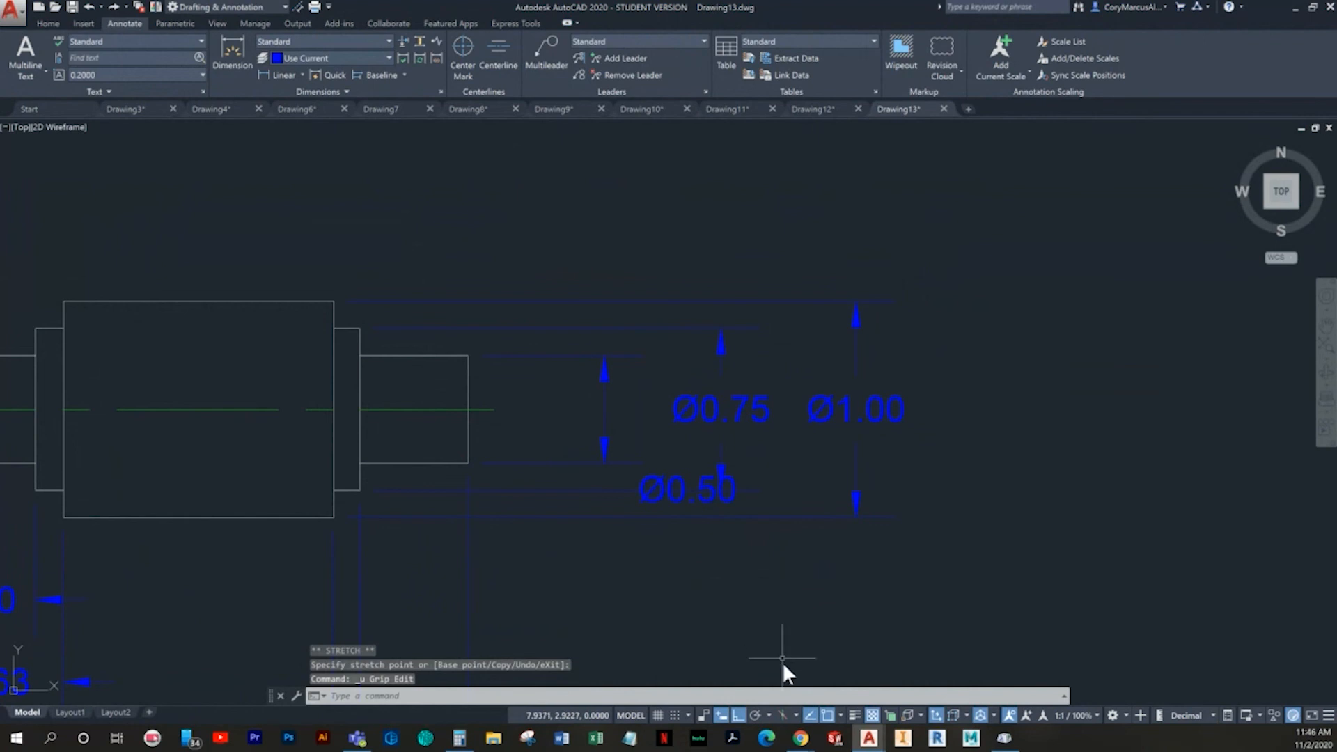
click(756, 715)
key(ctrl+z)
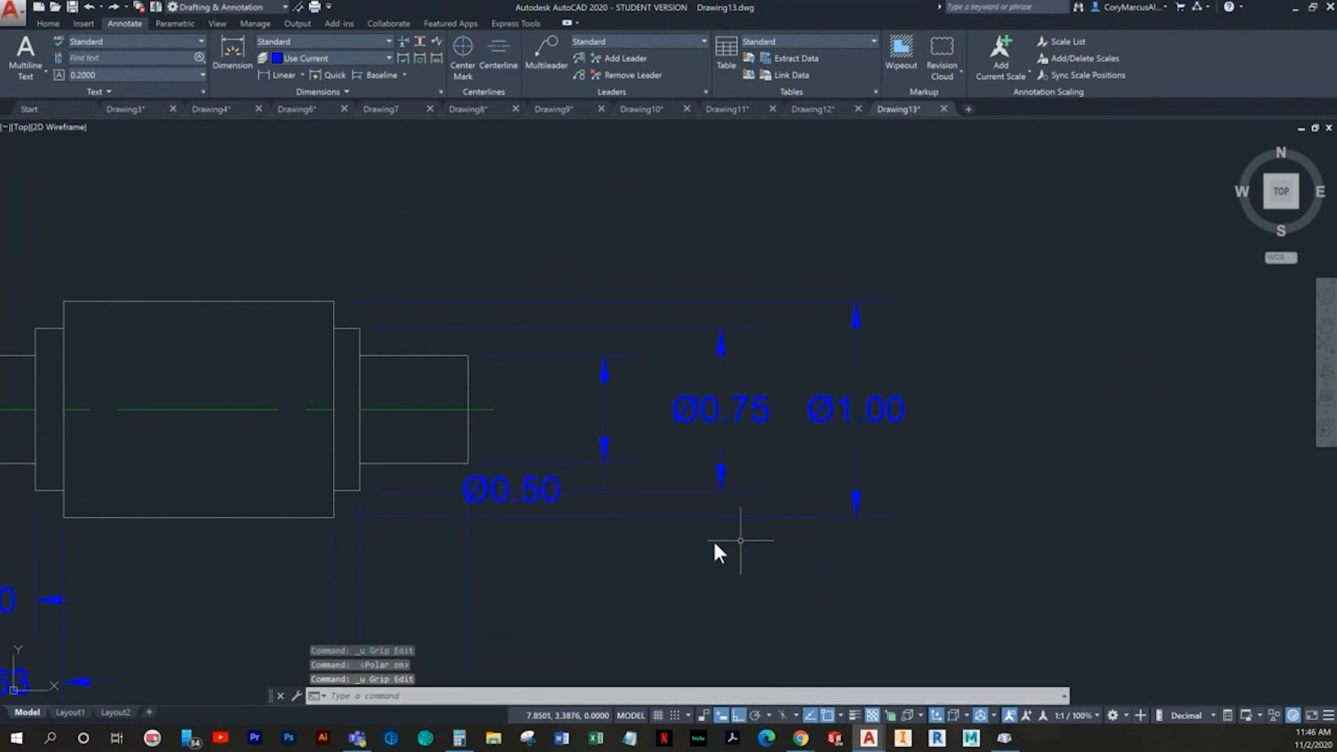
key(Escape)
click(550, 491)
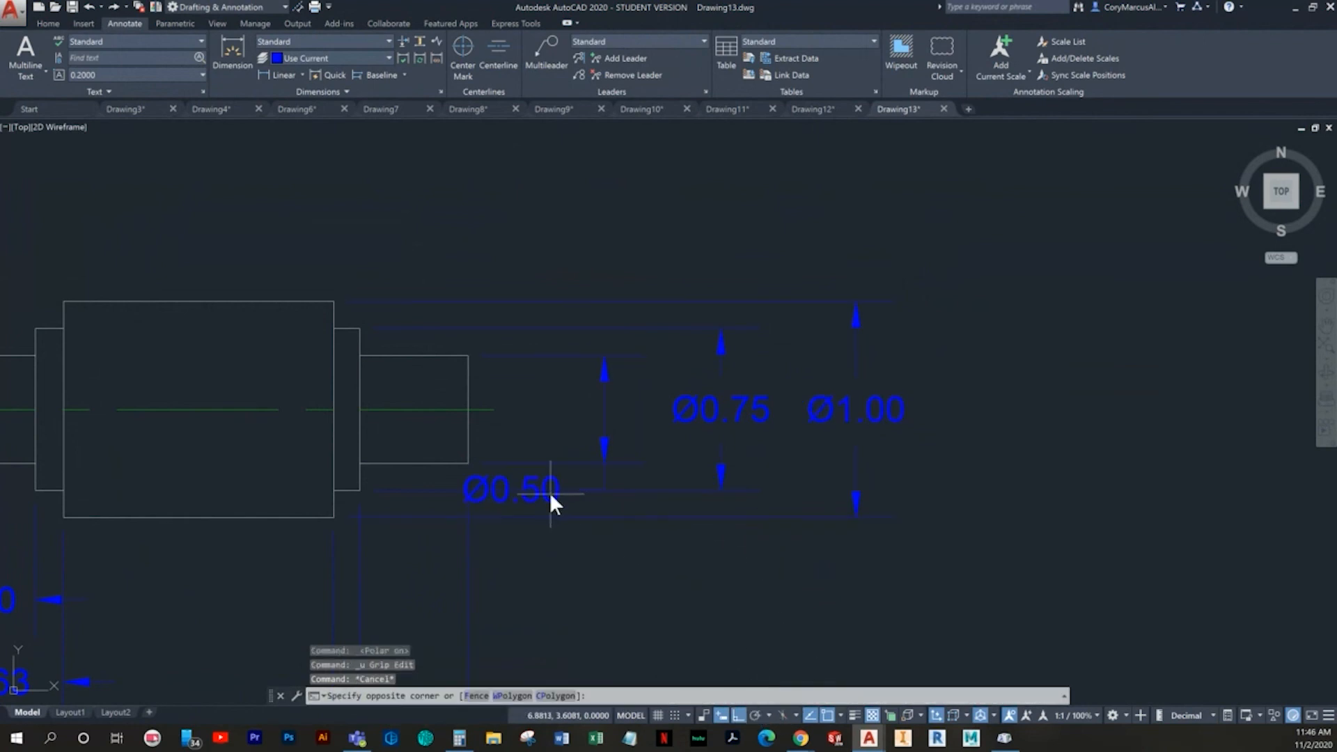
click(536, 494)
right_click(536, 494)
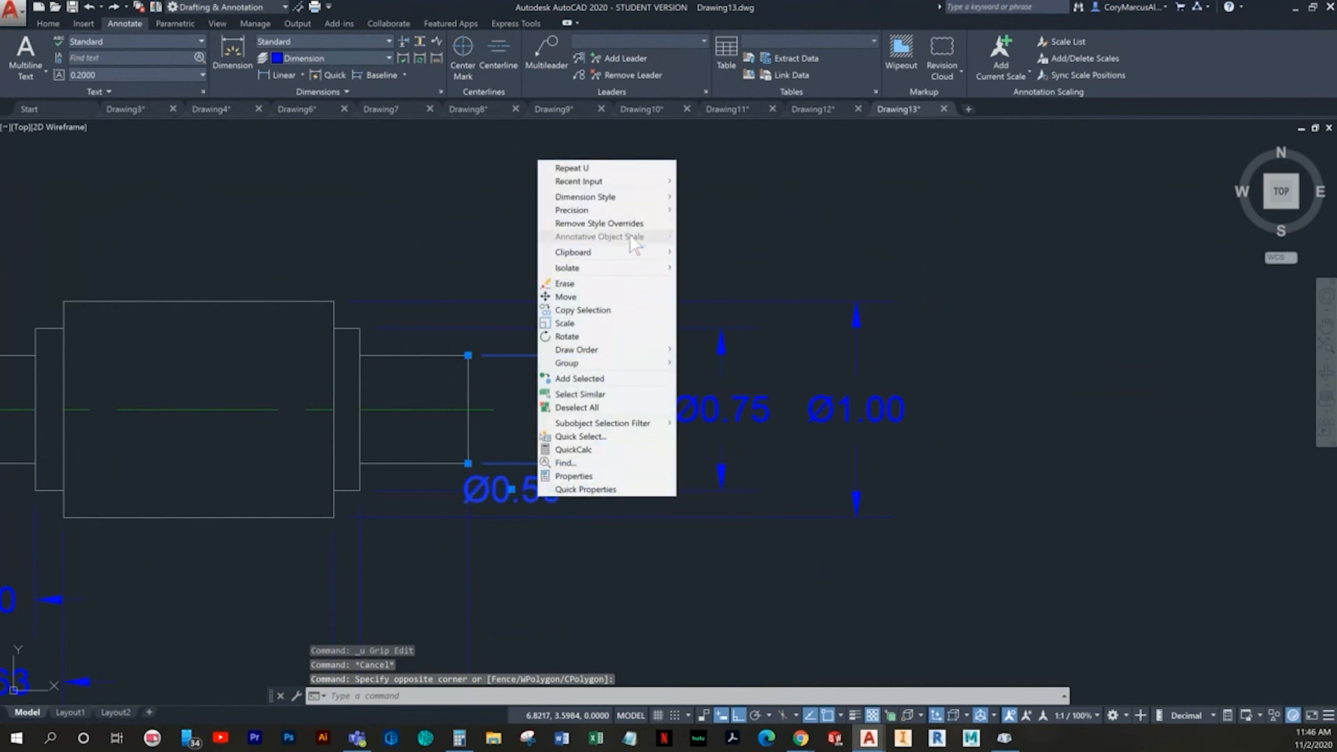
click(509, 483)
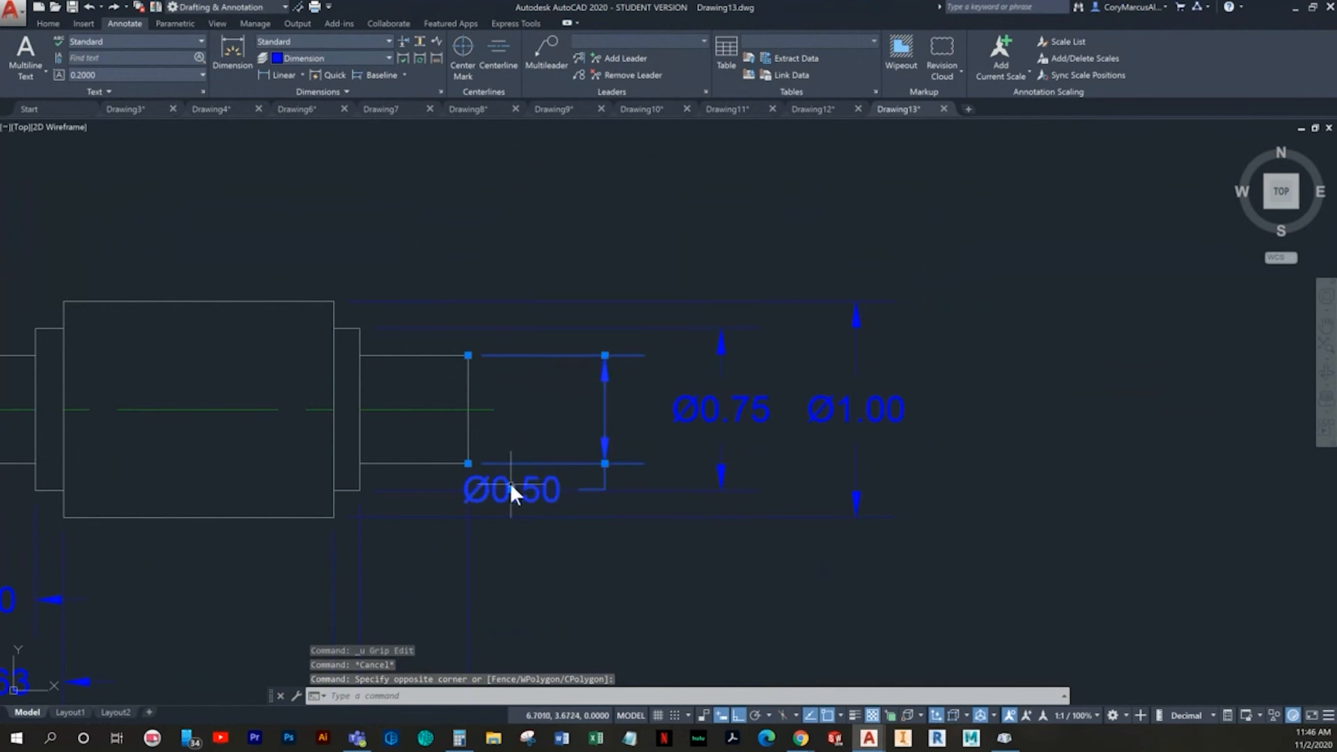
mouse_move(512, 488)
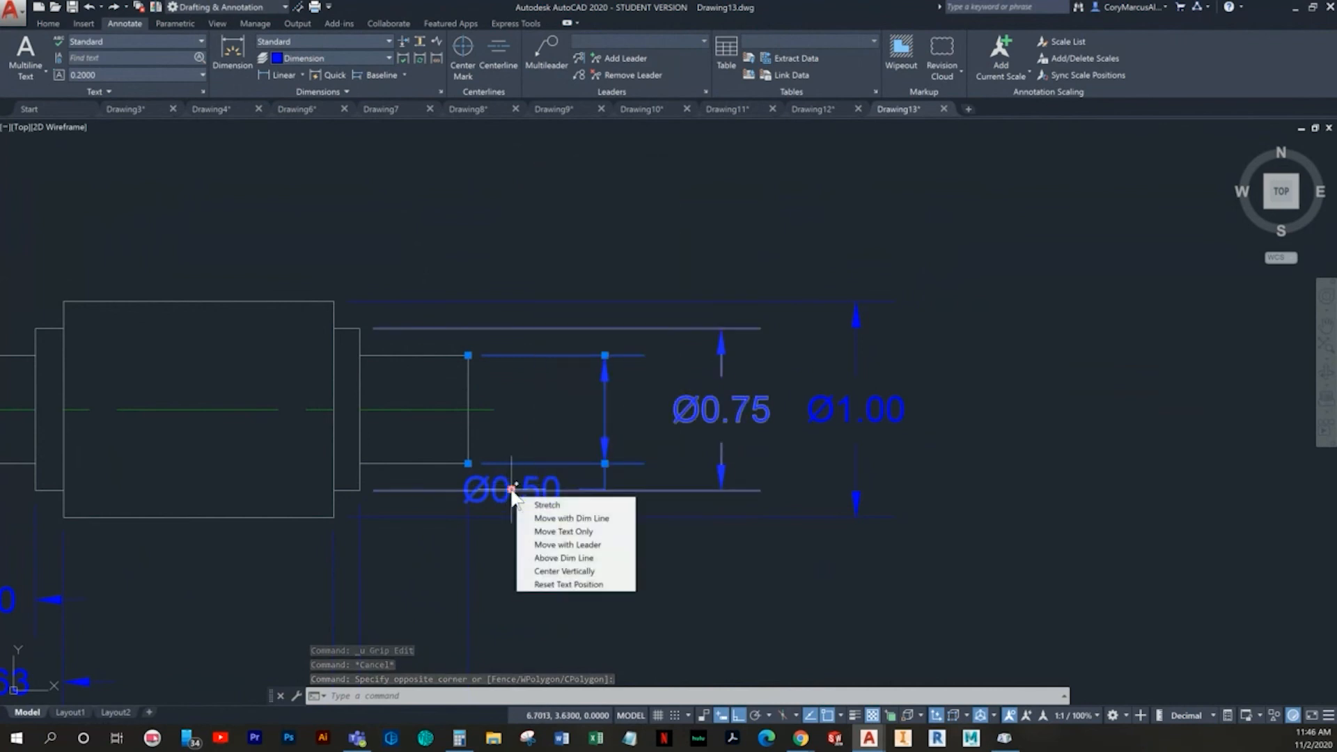
click(560, 520)
key(Escape)
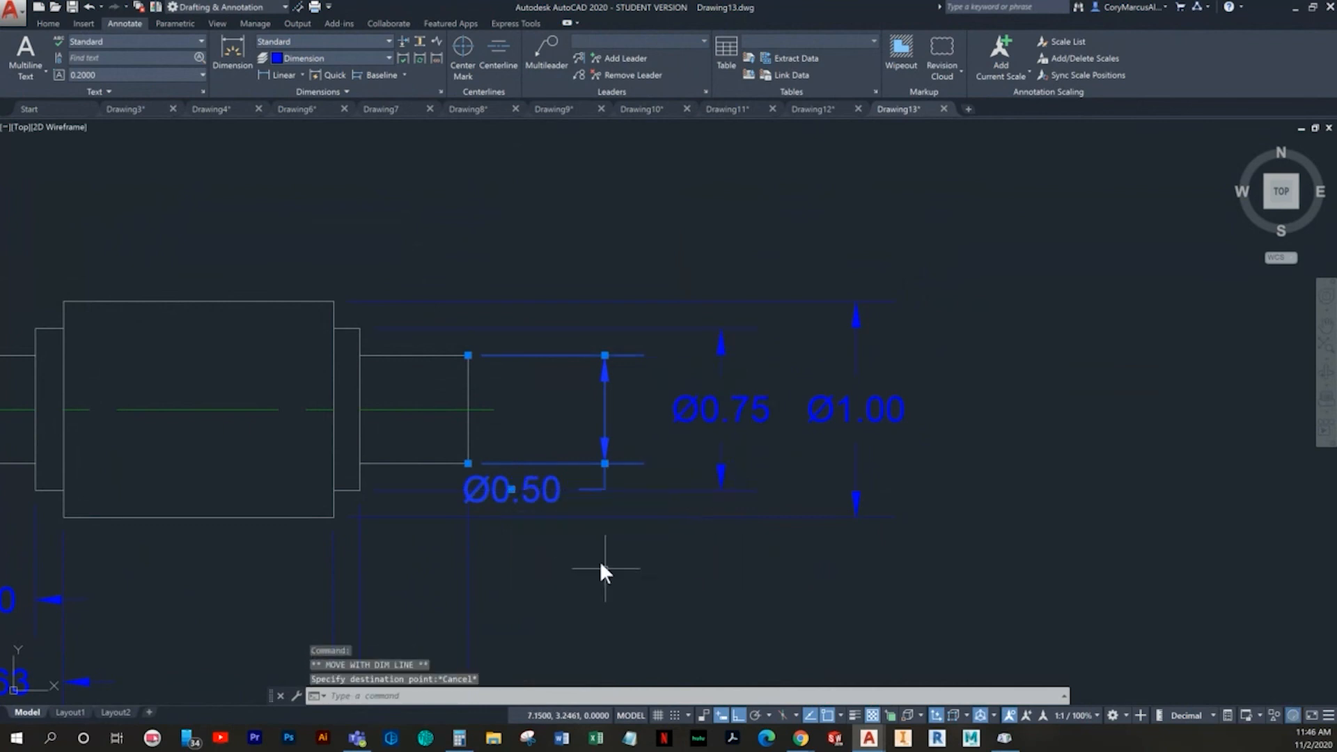
- Move the shaft end's diameter text with a leader to just below its dimension line, with polar tracking on instead of ortho
mouse_move(509, 489)
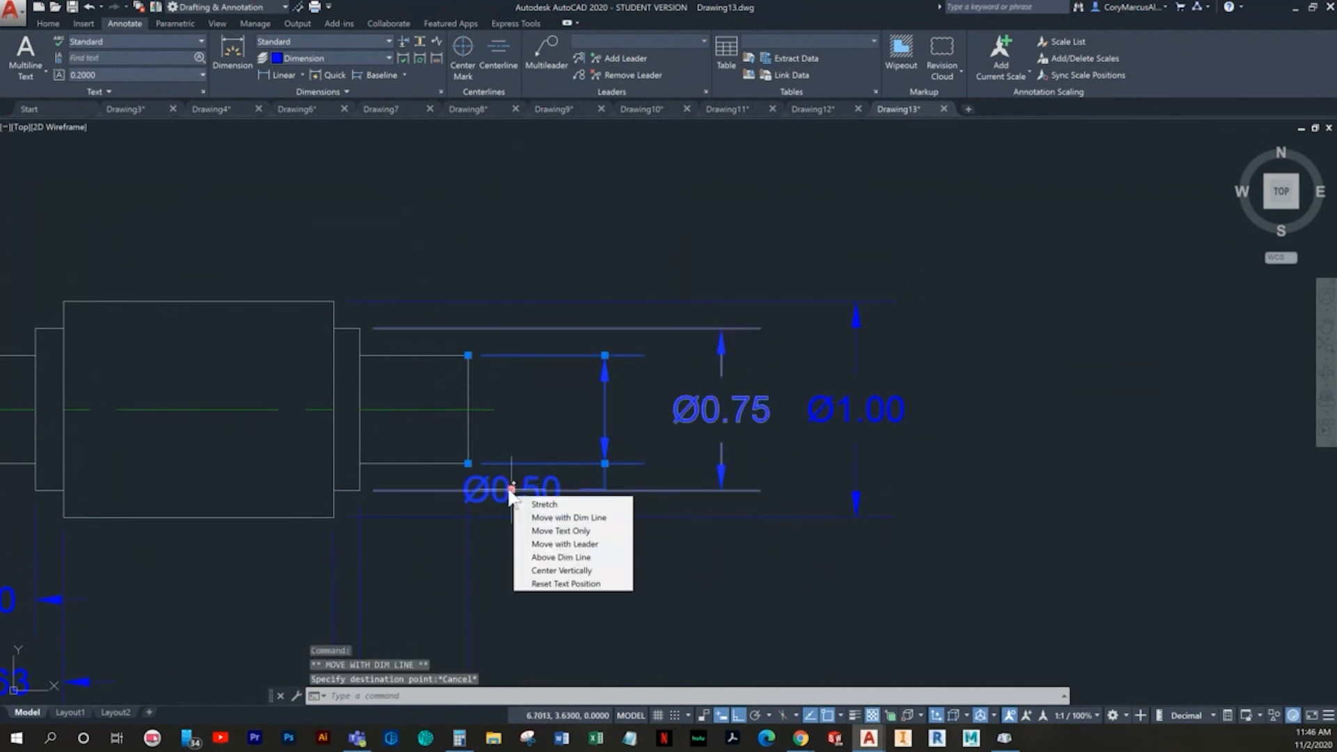
click(574, 543)
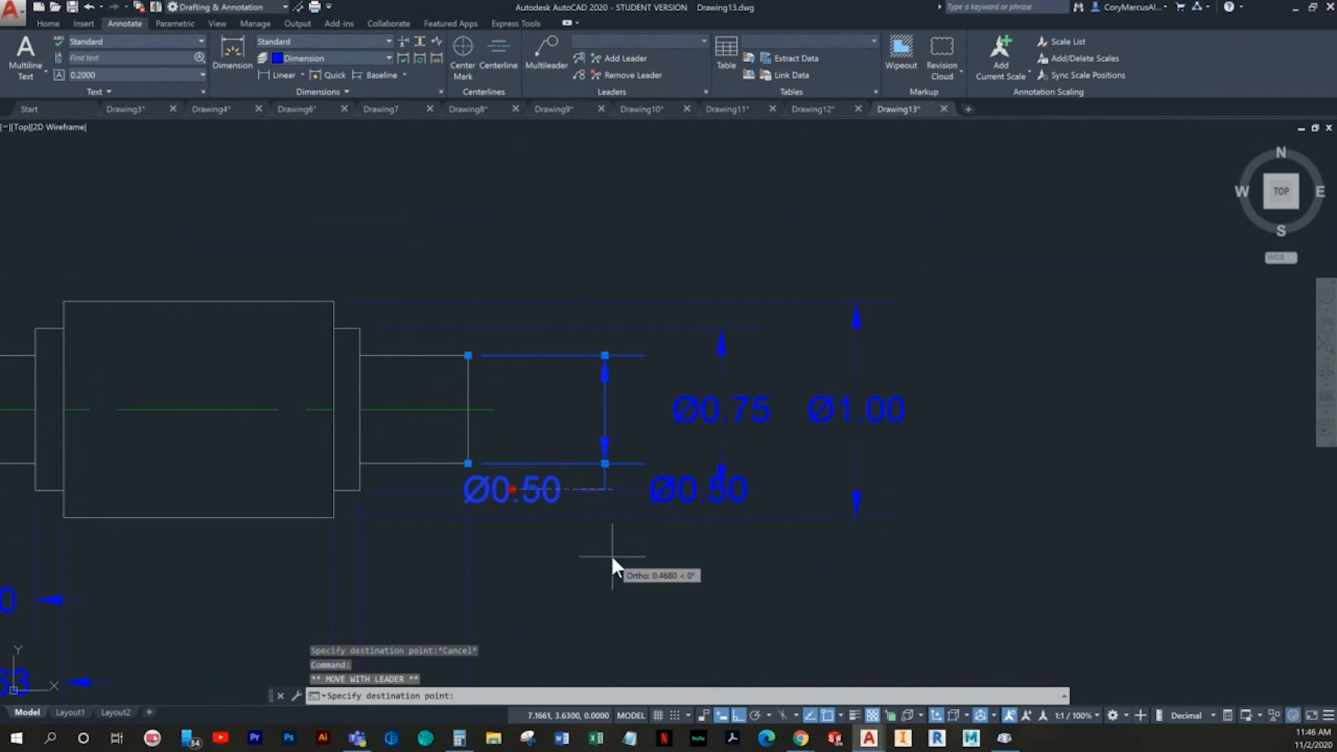
click(755, 715)
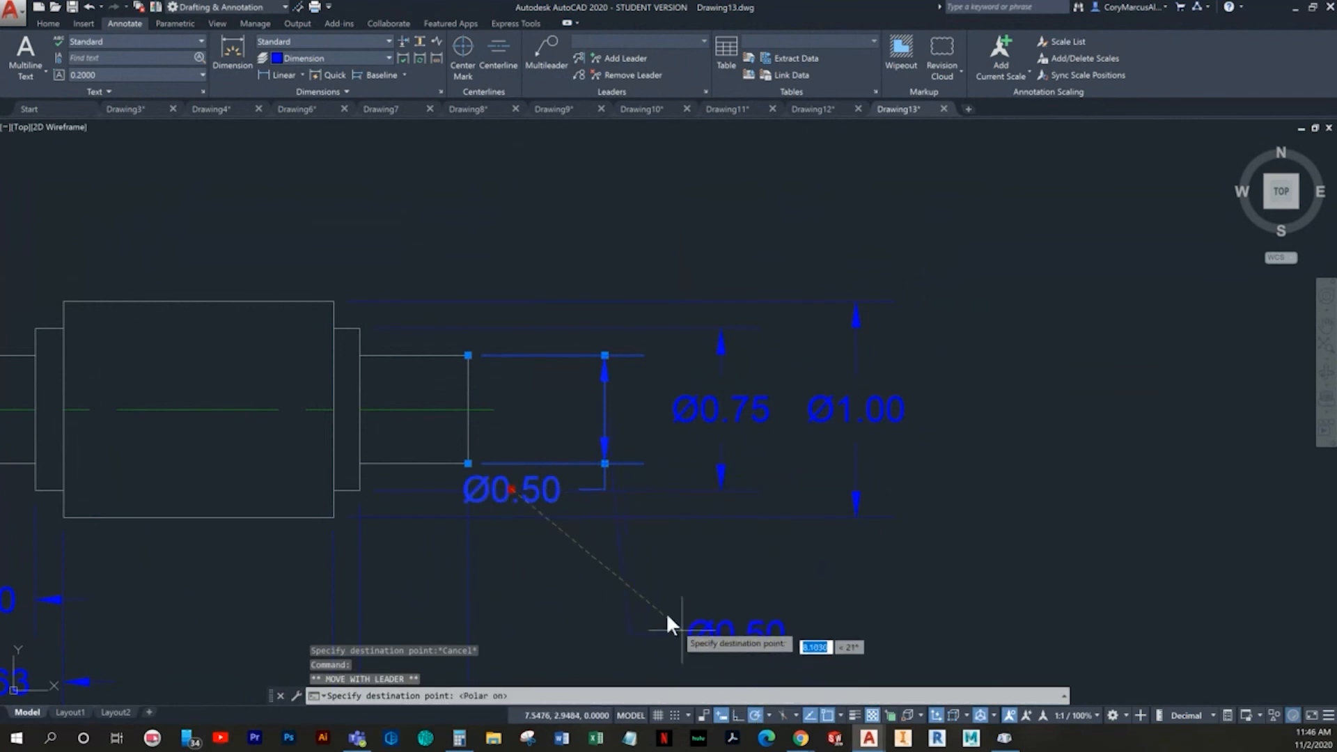
click(605, 537)
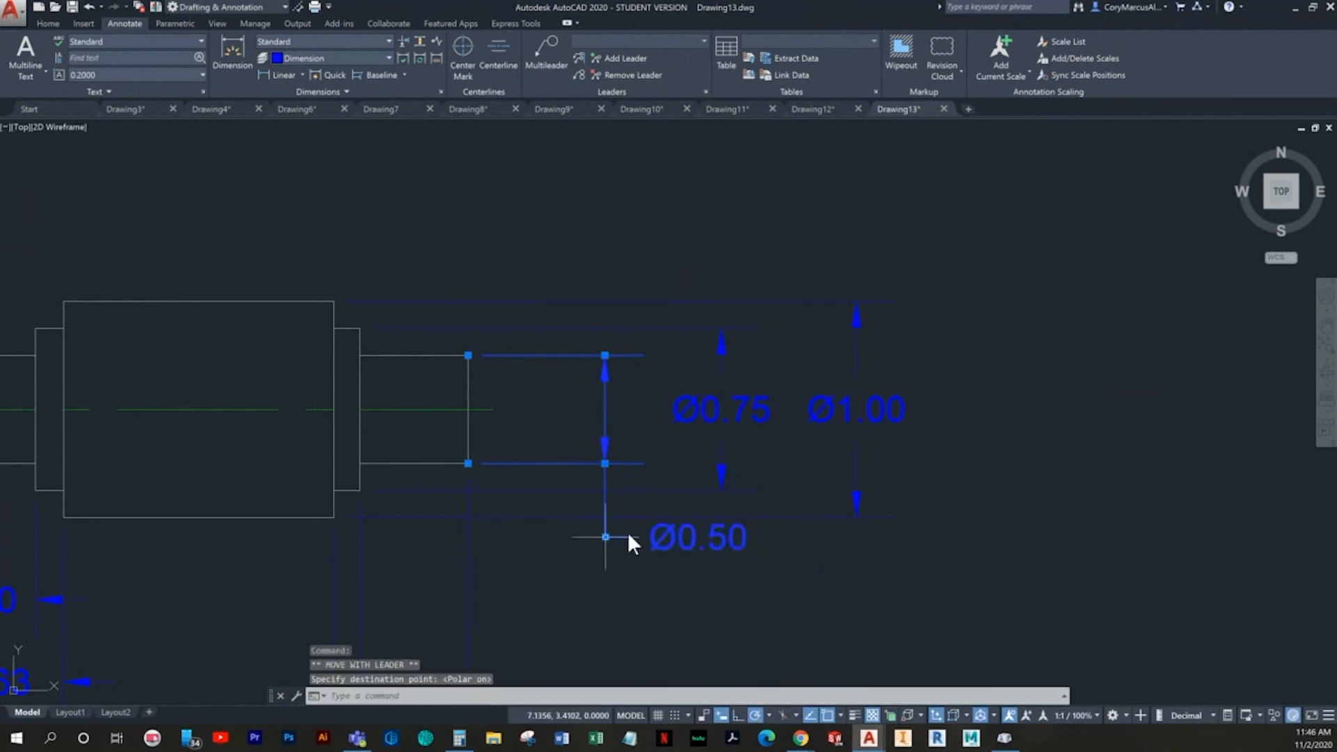
- Move the 0.75 diameter dimension slightly farther from the shaft, with ortho on
key(Escape)
scroll(656, 542, up, 2)
scroll(662, 560, down, 6)
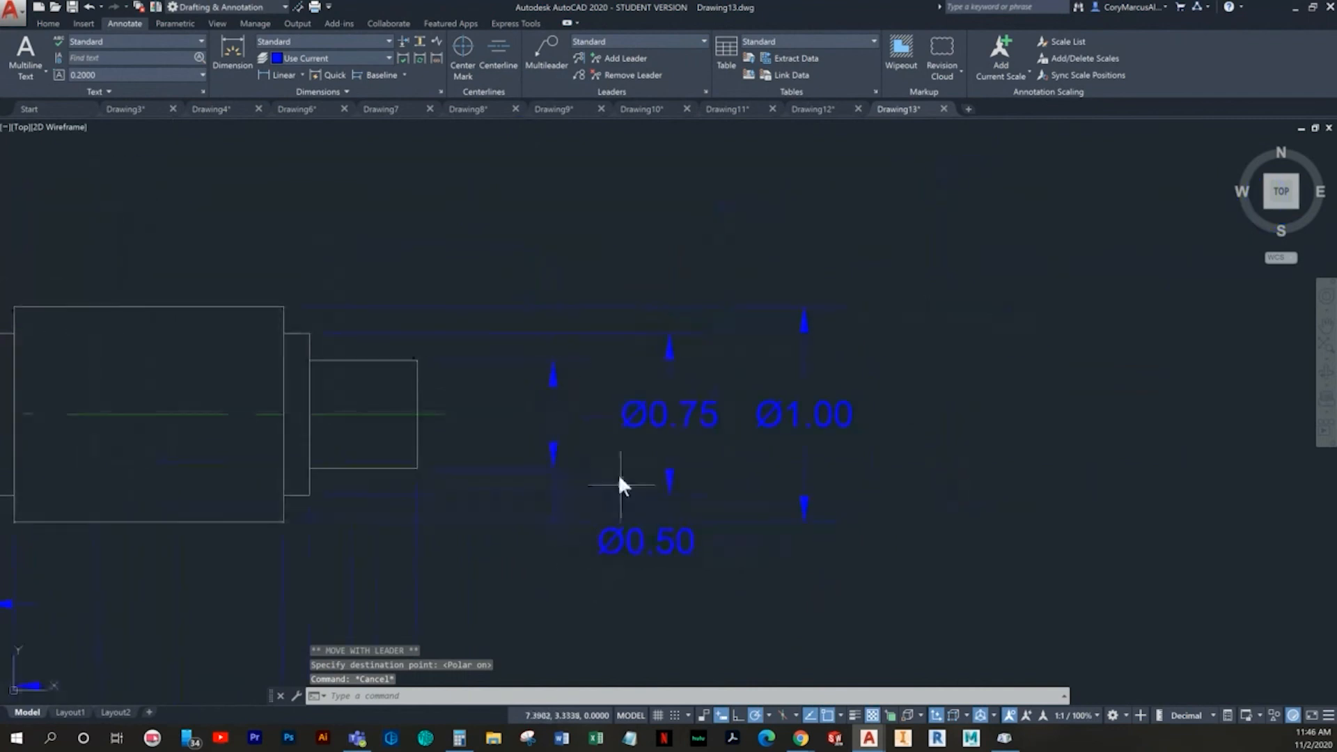
key(Escape)
click(633, 455)
click(604, 417)
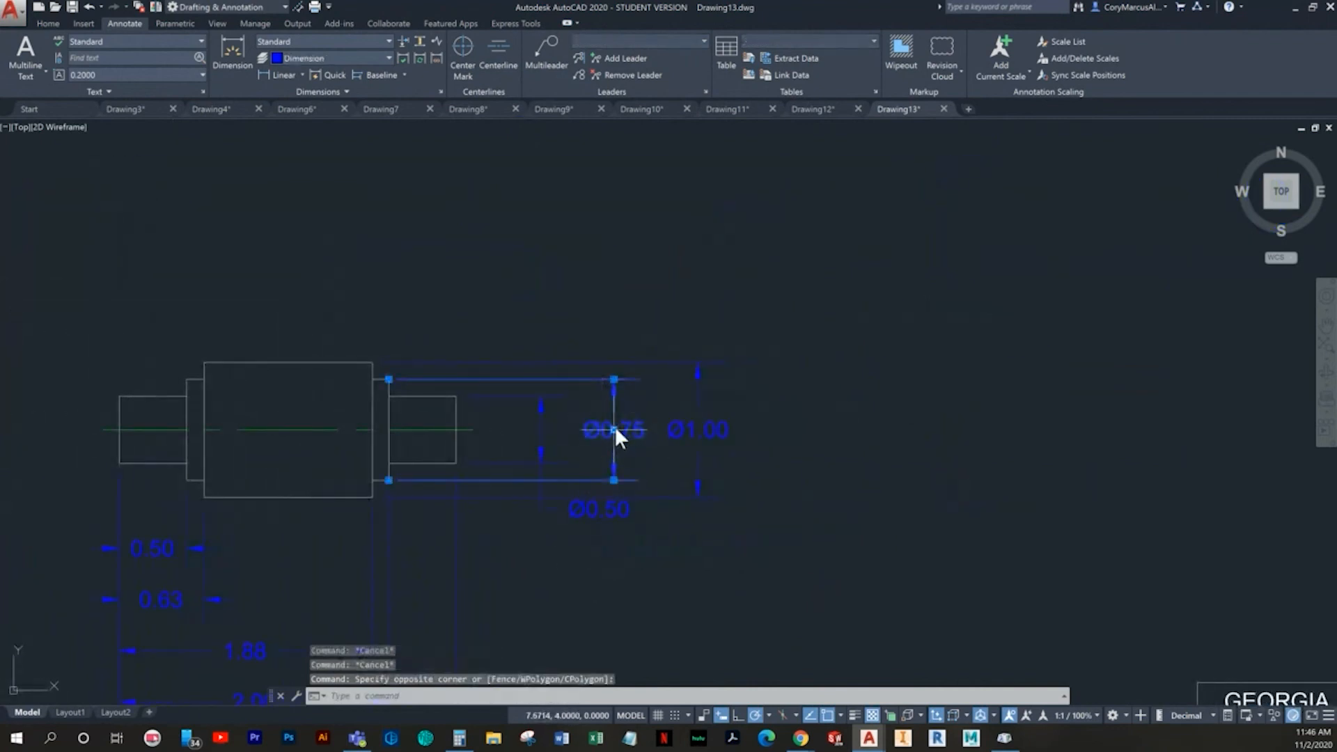
click(613, 429)
key(F8)
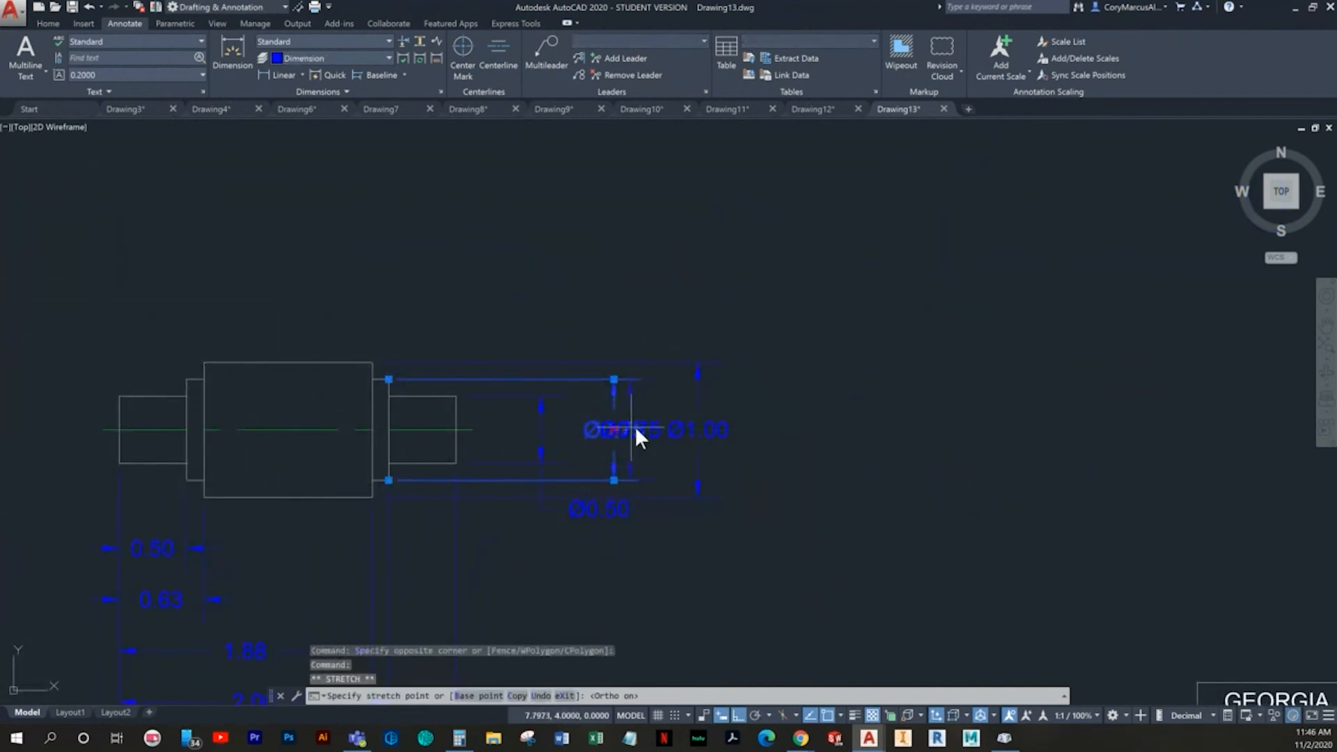
click(634, 429)
key(Escape)
- Move the 1.00 diameter dimension farther from the shaft to leave clear space beside the 0.75 diameter dimension
click(749, 454)
click(711, 424)
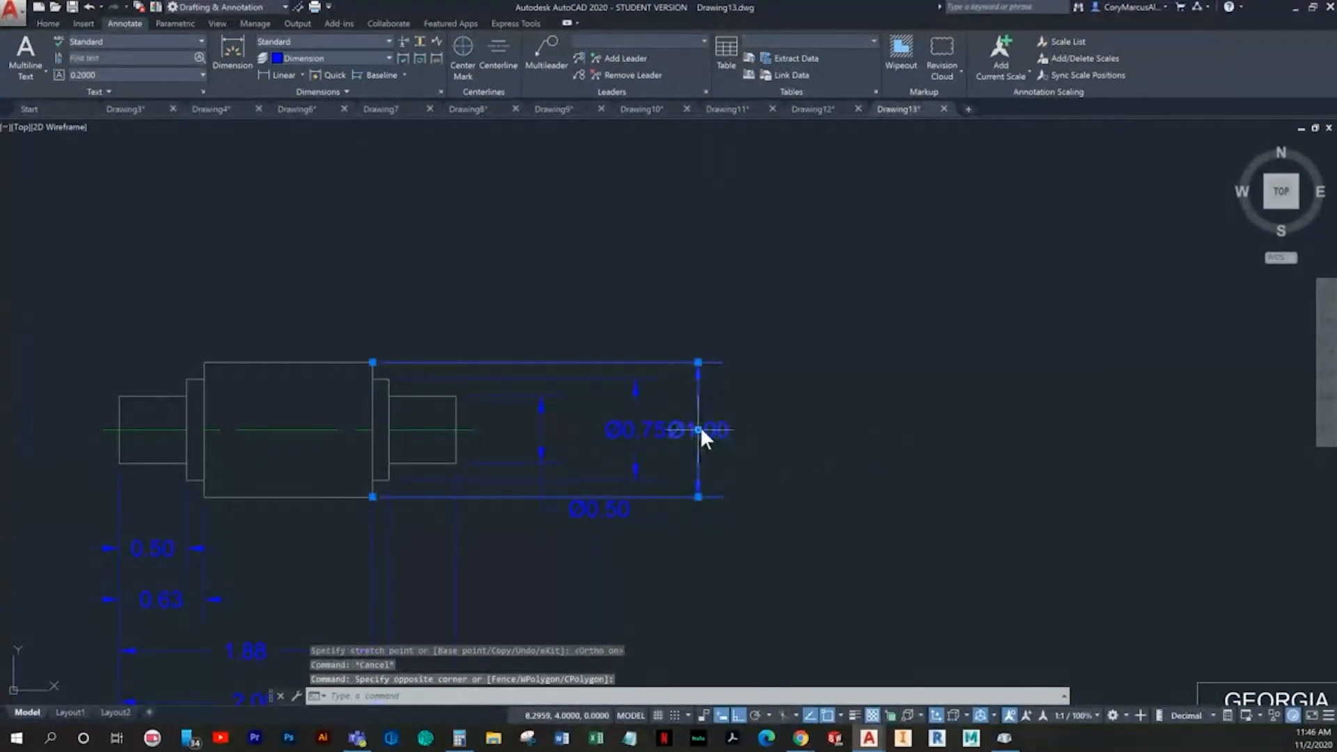
click(699, 429)
click(759, 435)
key(Escape)
- Lower the 0.50 diameter text along its leader to below the extension lines of the other diameter dimensions
scroll(669, 443, down, 2)
middle_drag(674, 444, 790, 382)
scroll(766, 404, up, 2)
click(703, 456)
click(711, 438)
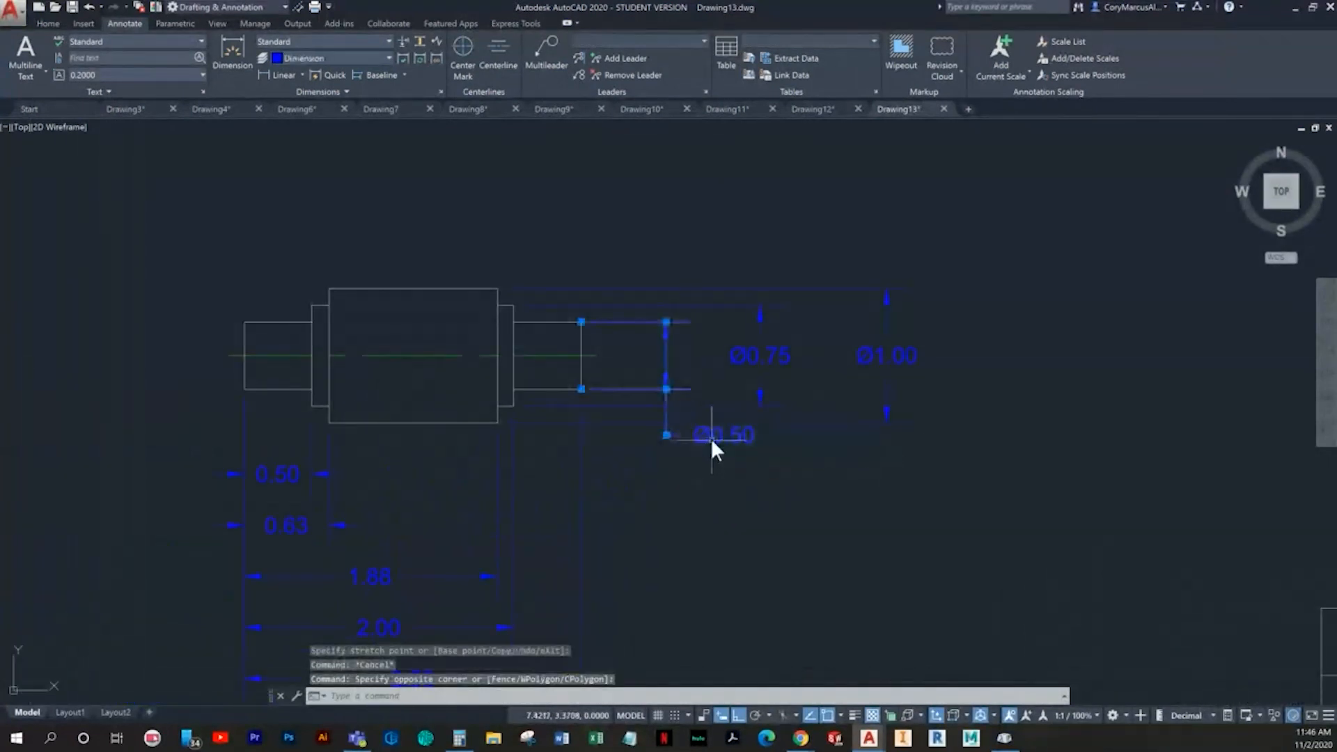
click(666, 436)
scroll(729, 479, down, 2)
scroll(731, 481, up, 2)
middle_drag(624, 465, 727, 442)
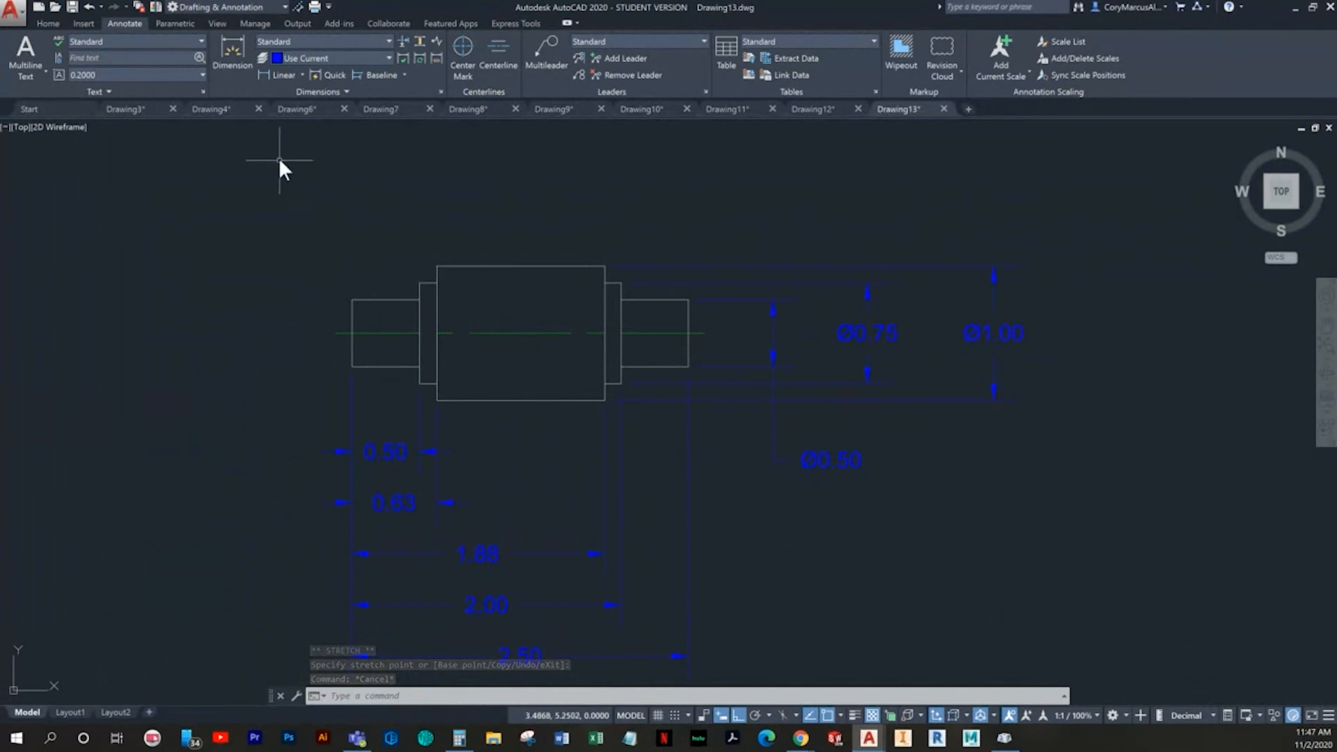
- Start a geometric tolerance with the total runout symbol and a Tolerance 1 value of .012
click(354, 94)
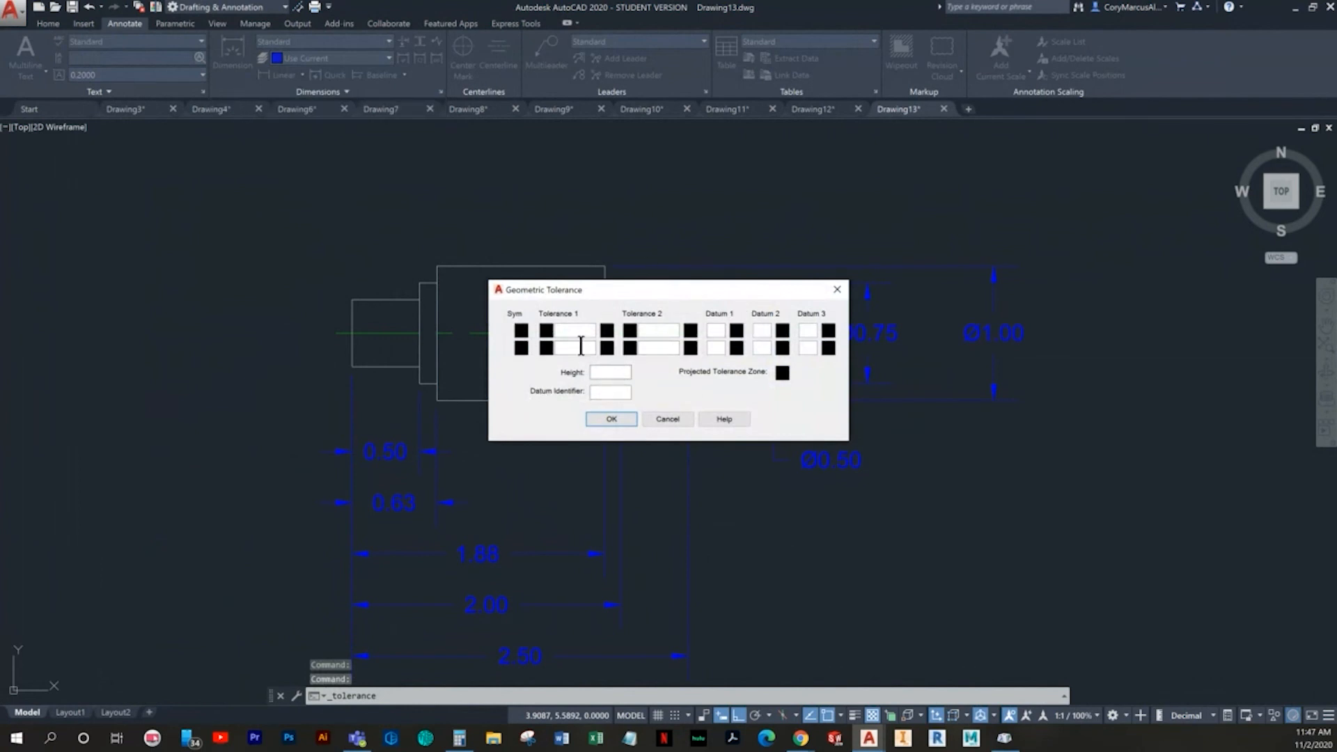
key(Escape)
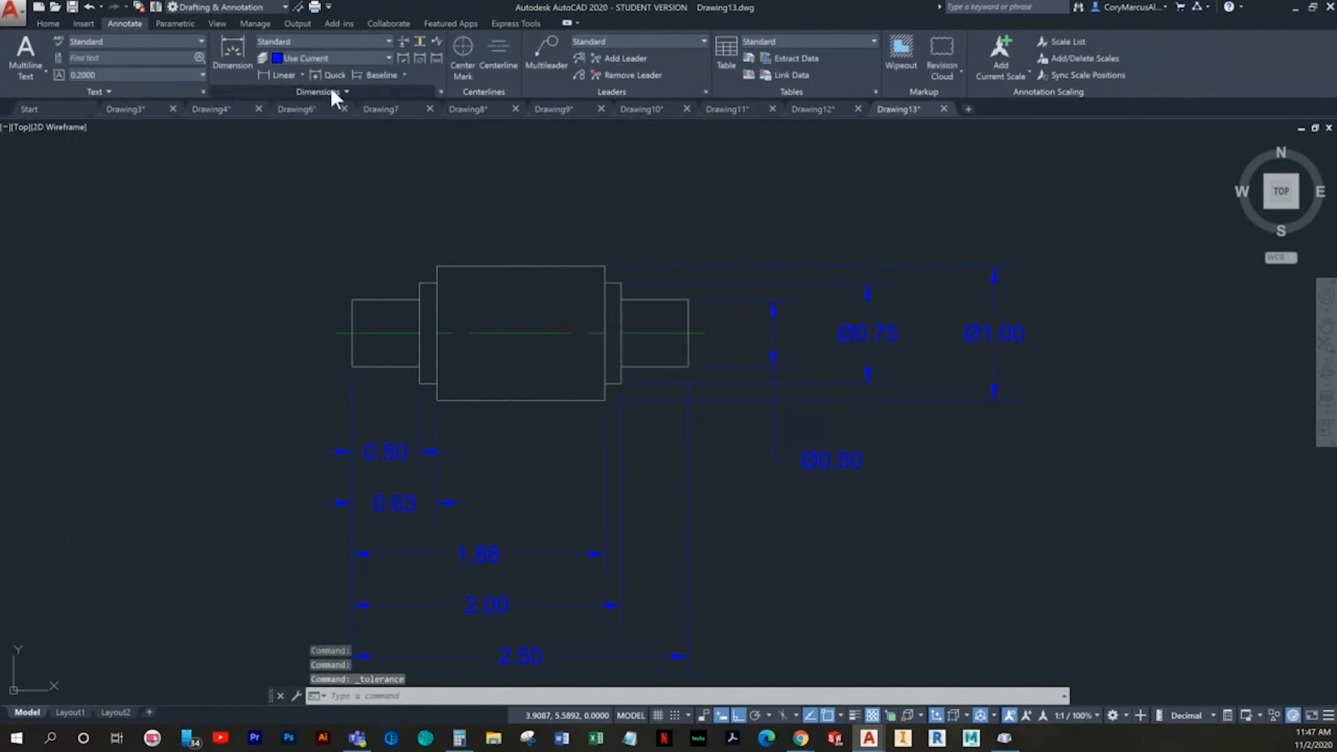
click(329, 91)
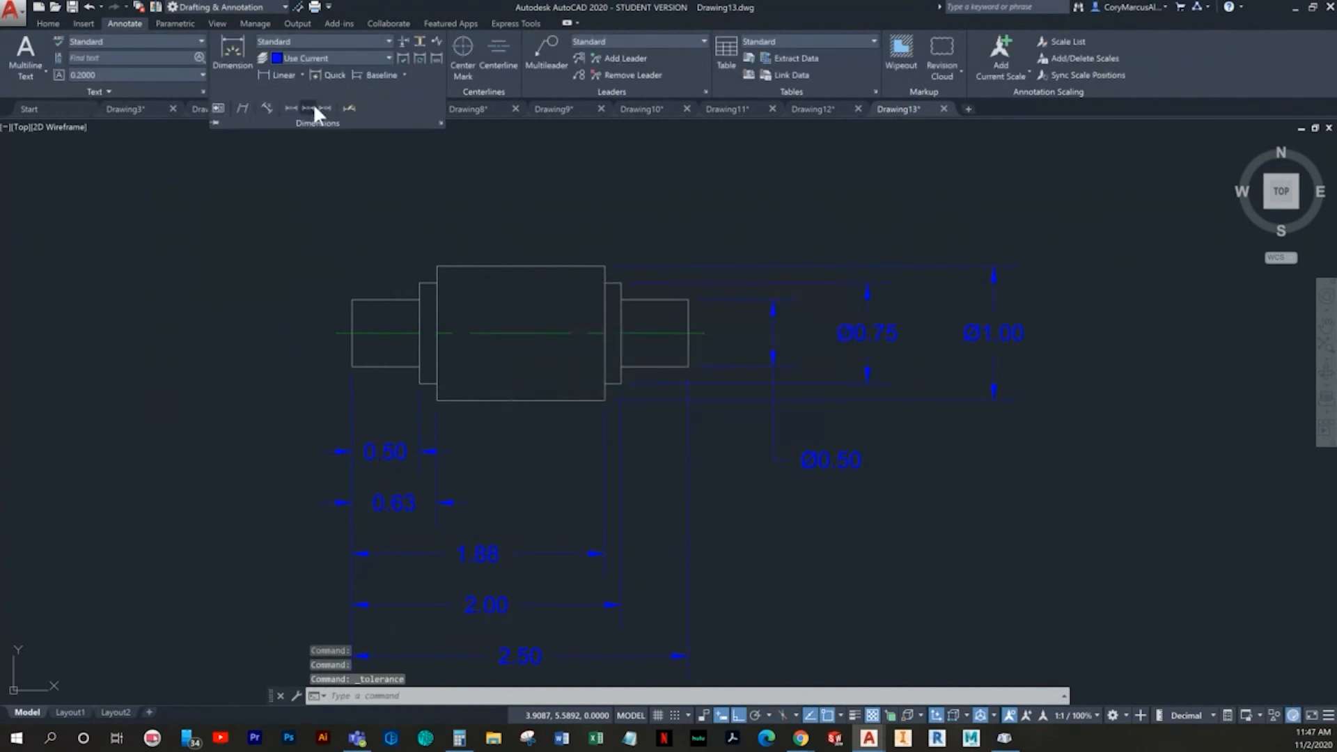
click(218, 108)
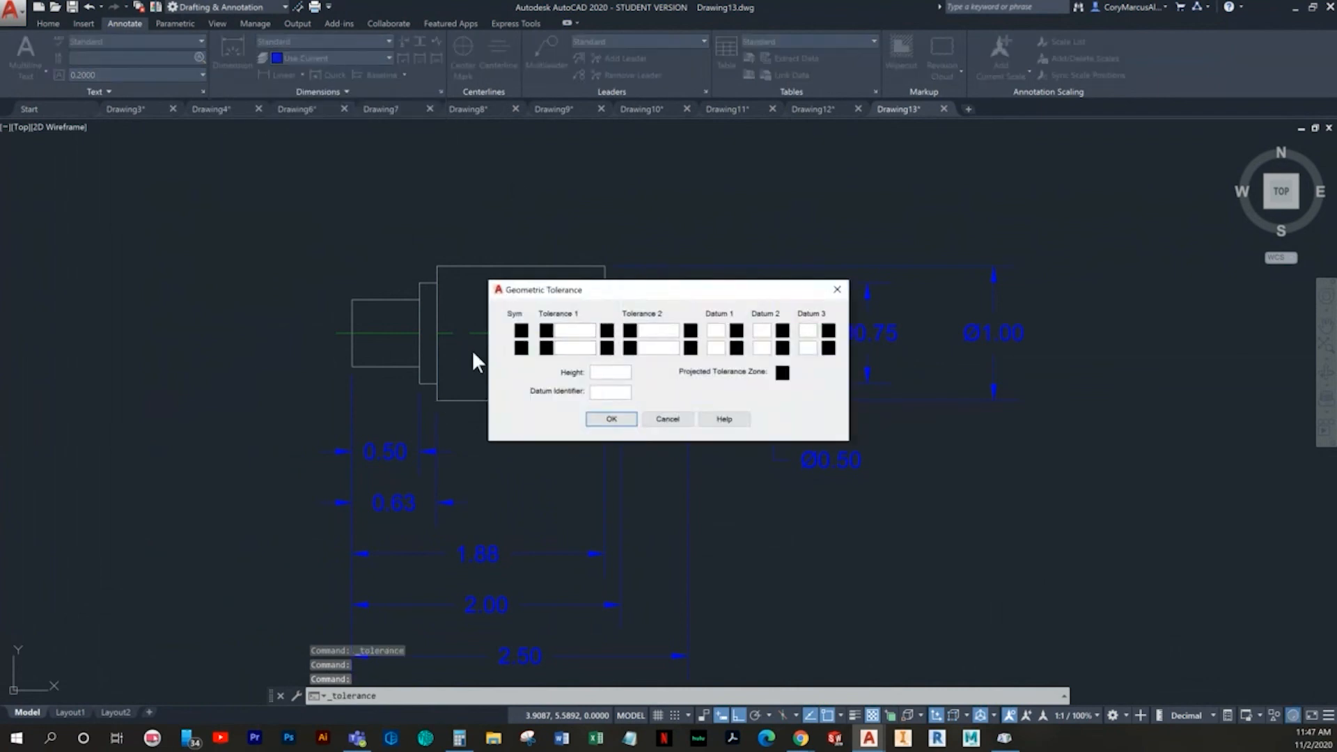
click(522, 336)
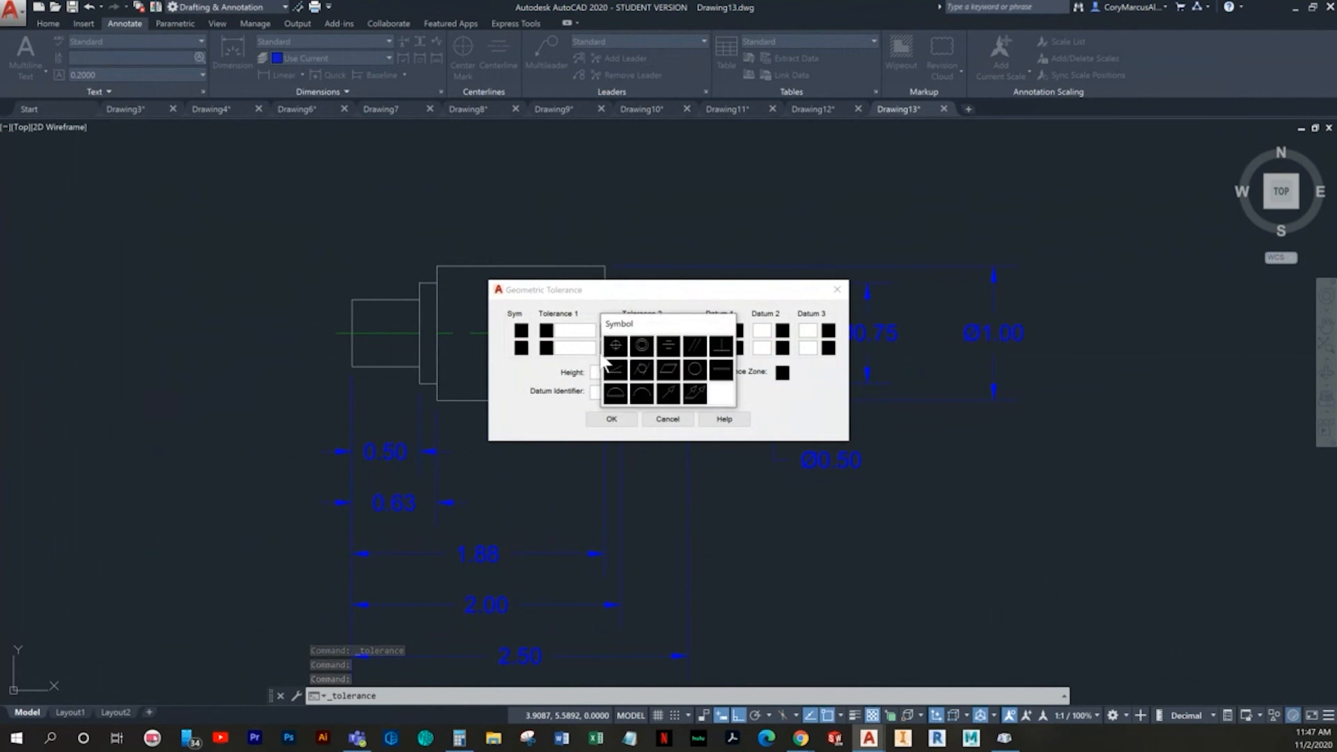
click(693, 392)
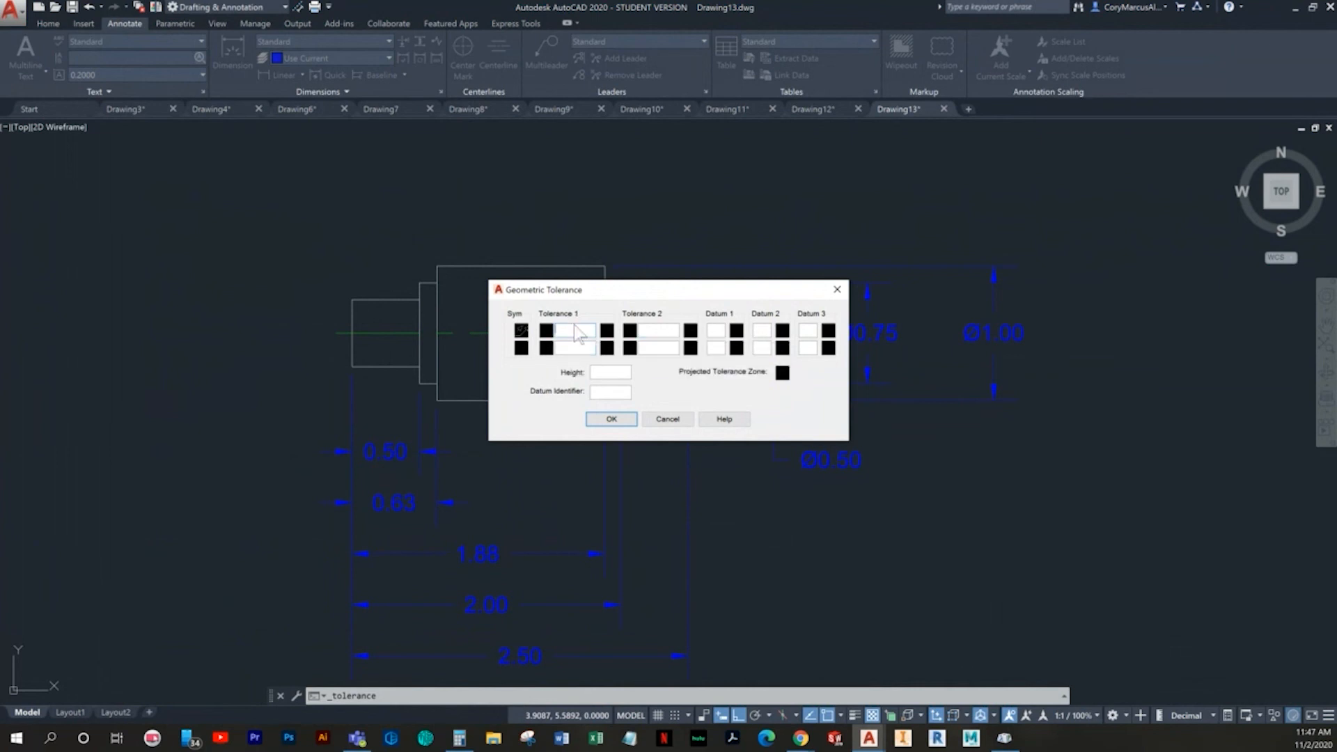
text(012)
- Try the maximum material condition on the .012 tolerance and clear it again
click(608, 331)
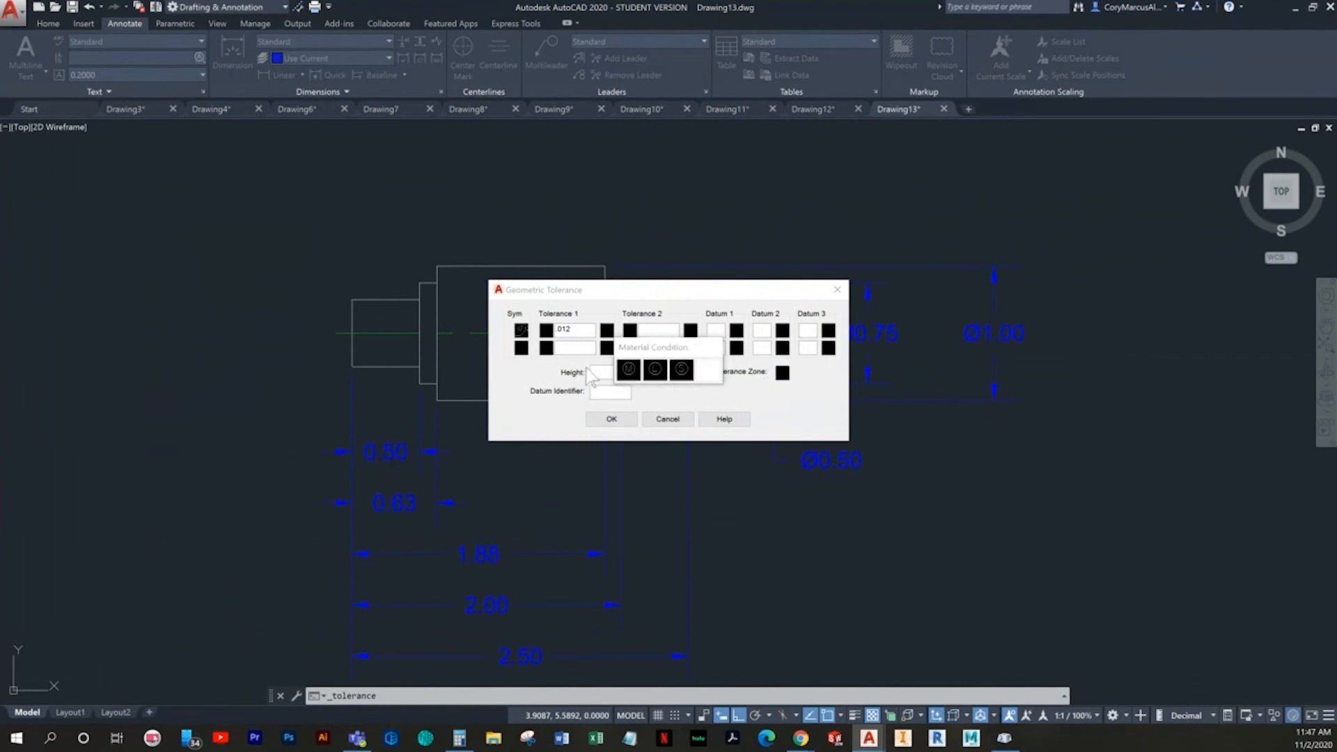
click(631, 367)
click(606, 327)
click(633, 369)
click(607, 331)
click(708, 374)
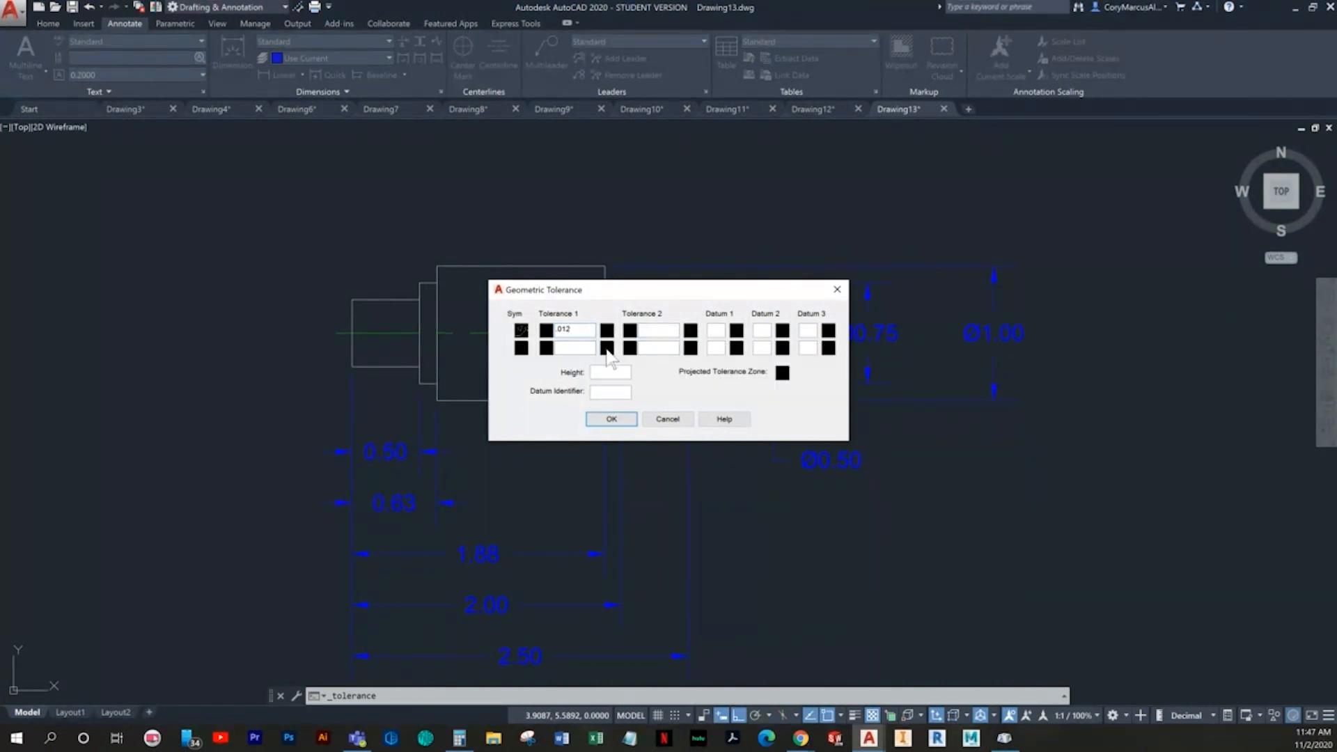
- Enter B as the datum identifier and place the tolerance frame over the shaft's left end
click(602, 390)
click(616, 420)
middle_drag(603, 406, 595, 555)
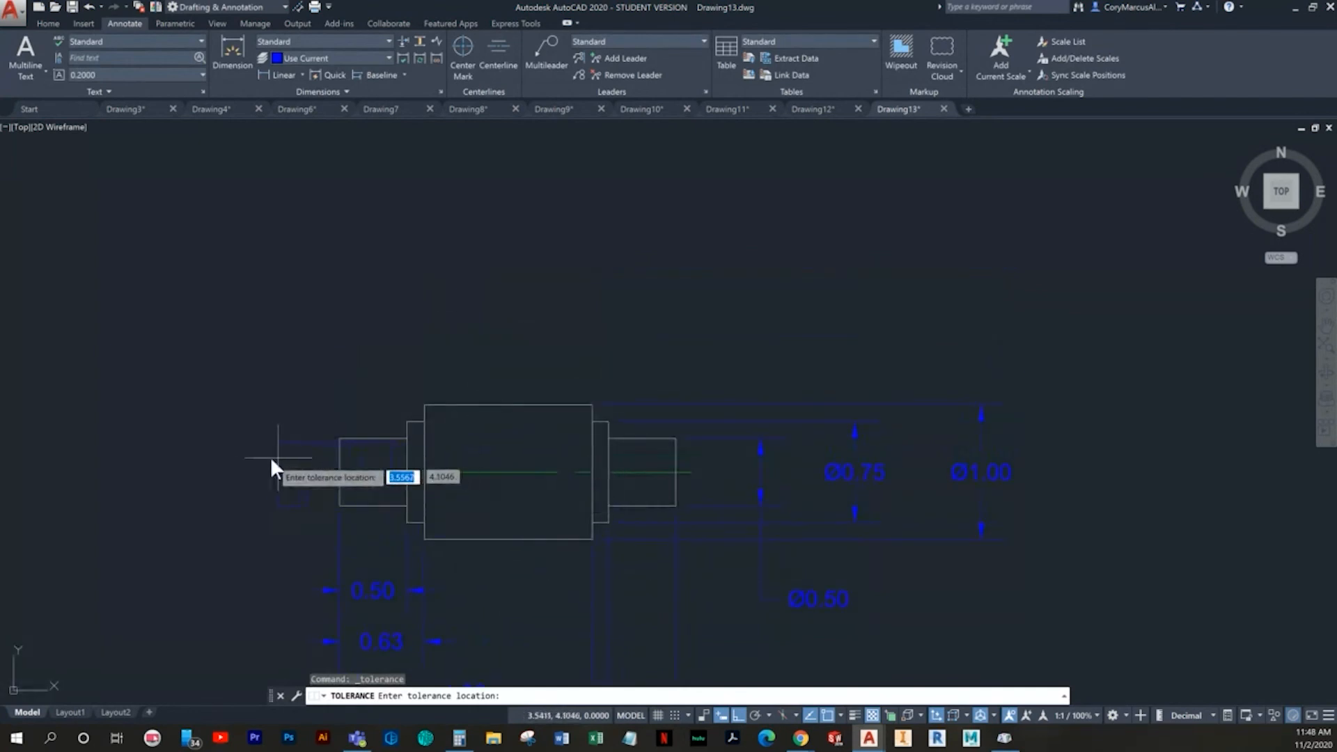
click(371, 439)
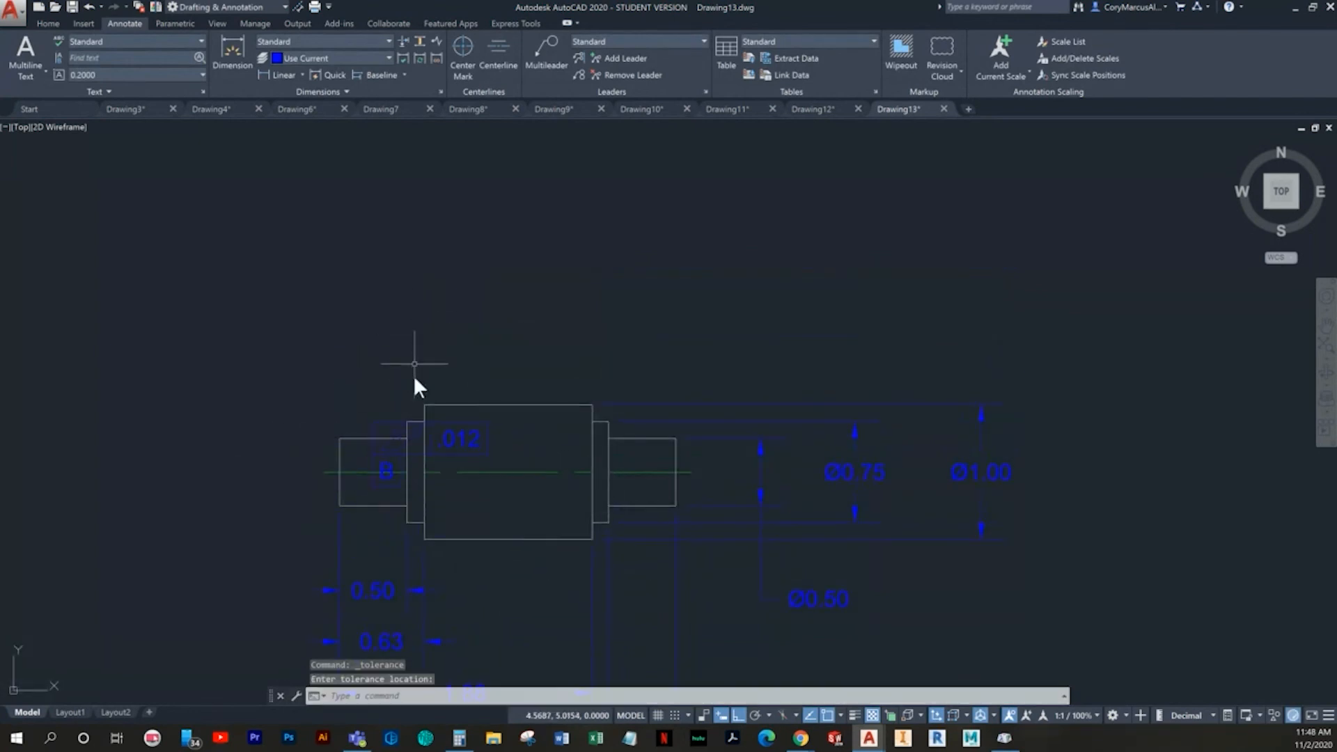
- Move the tolerance frame straight up into the empty space above the shaft
click(391, 480)
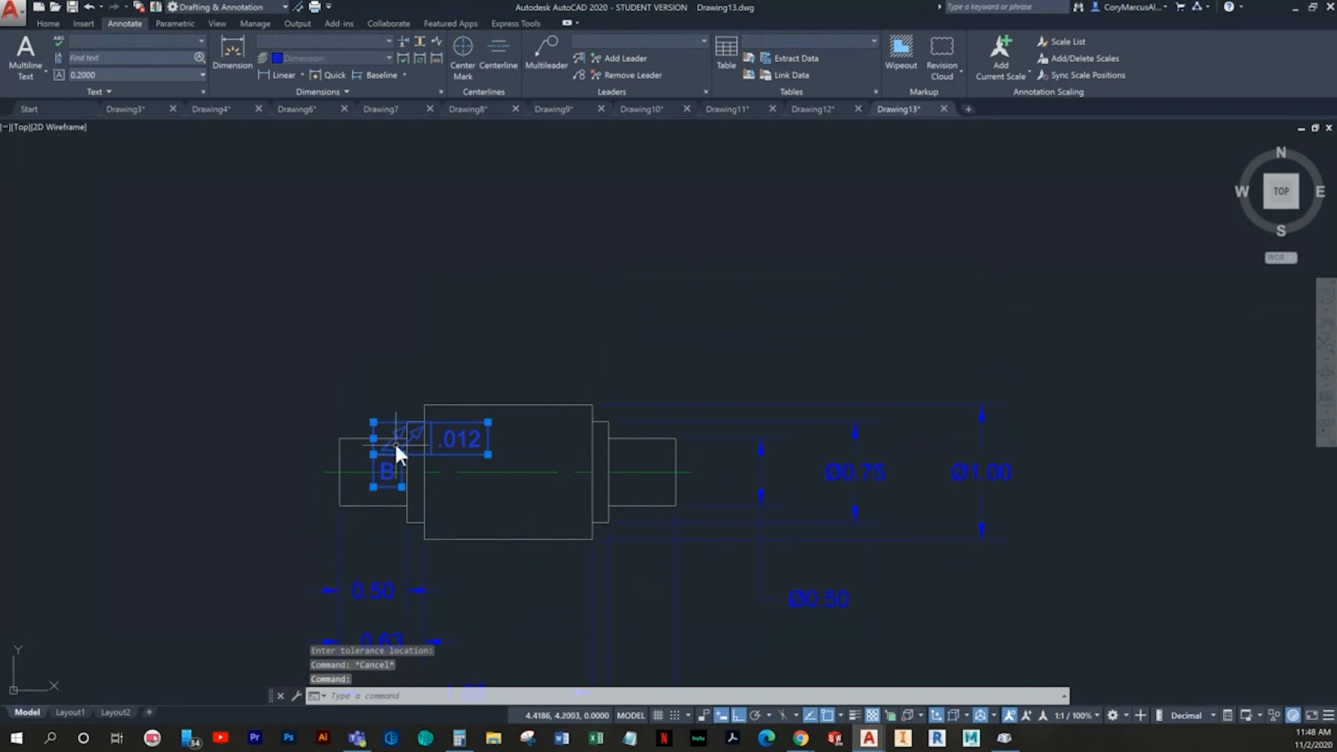
scroll(383, 516, up, 2)
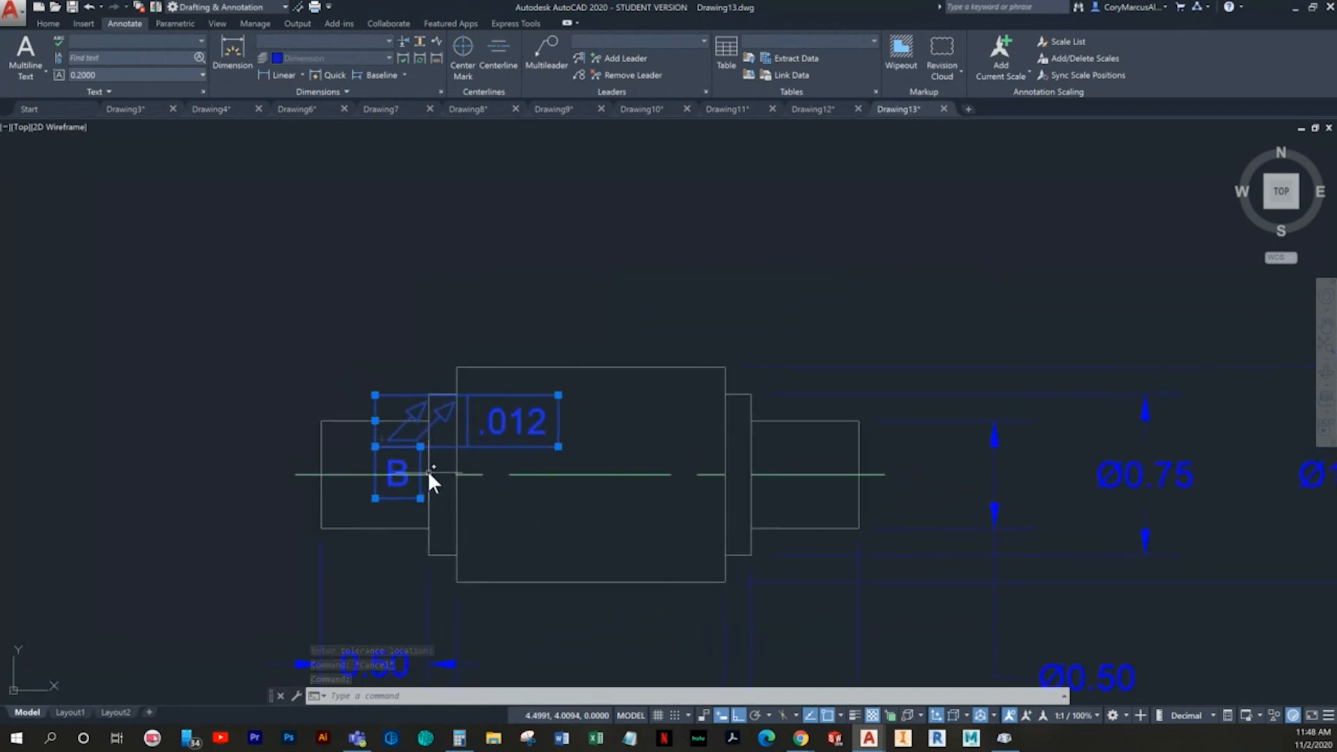
text(M)
key(Return)
click(375, 446)
key(Escape)
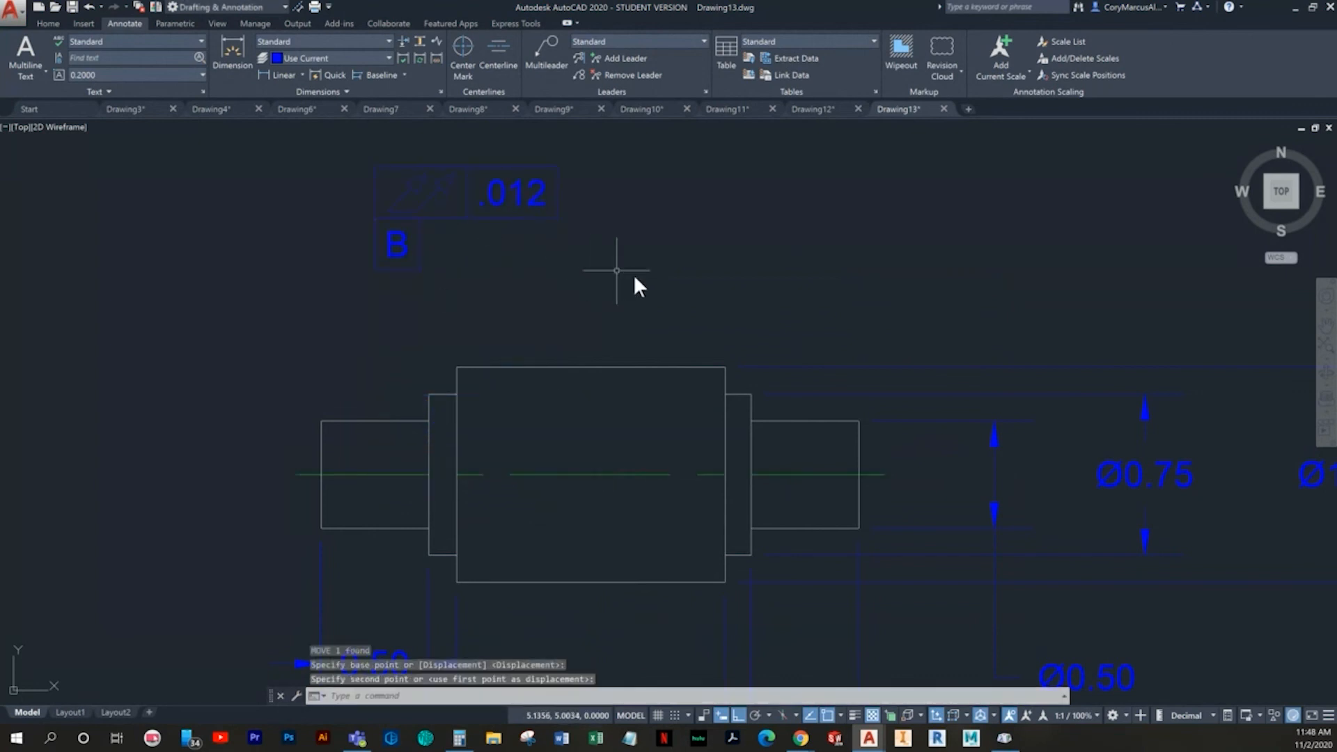
- Create a single-row total runout tolerance frame with .012 and B, placed above the shaft beside the first frame
middle_drag(469, 337, 445, 463)
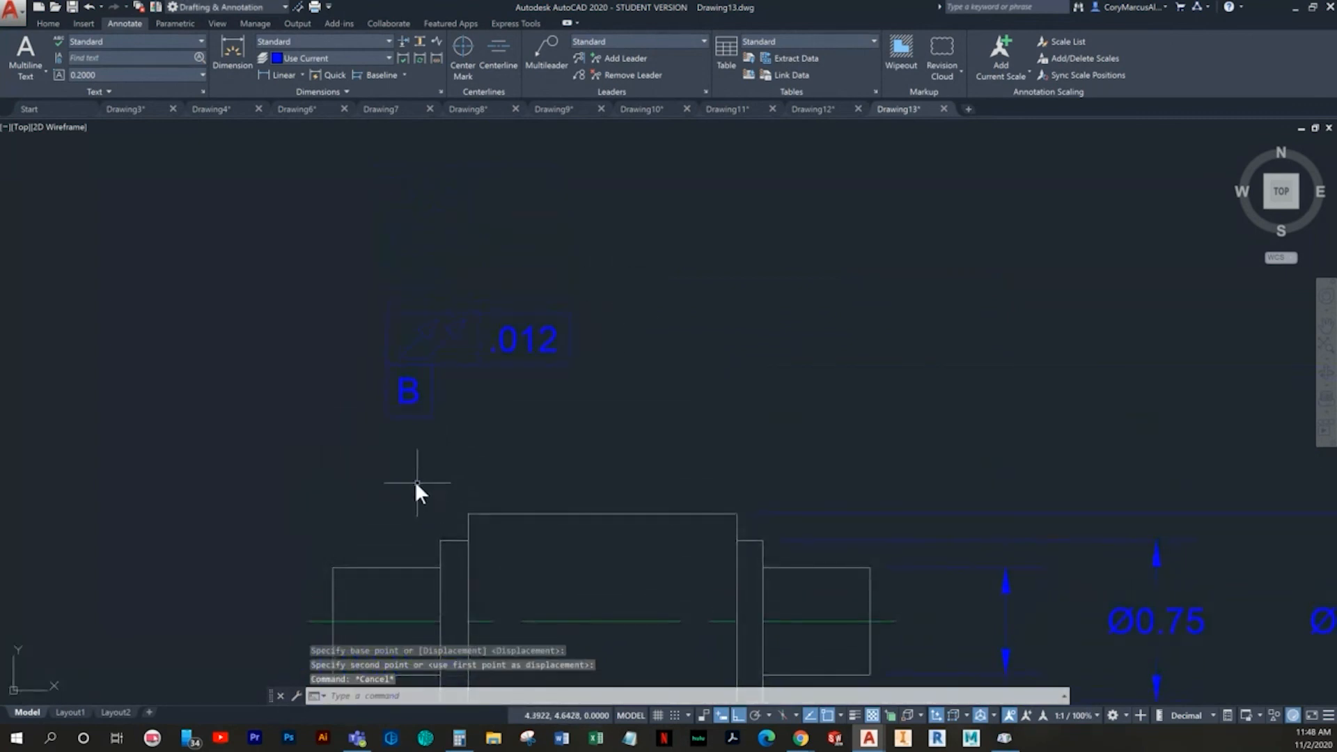
click(361, 92)
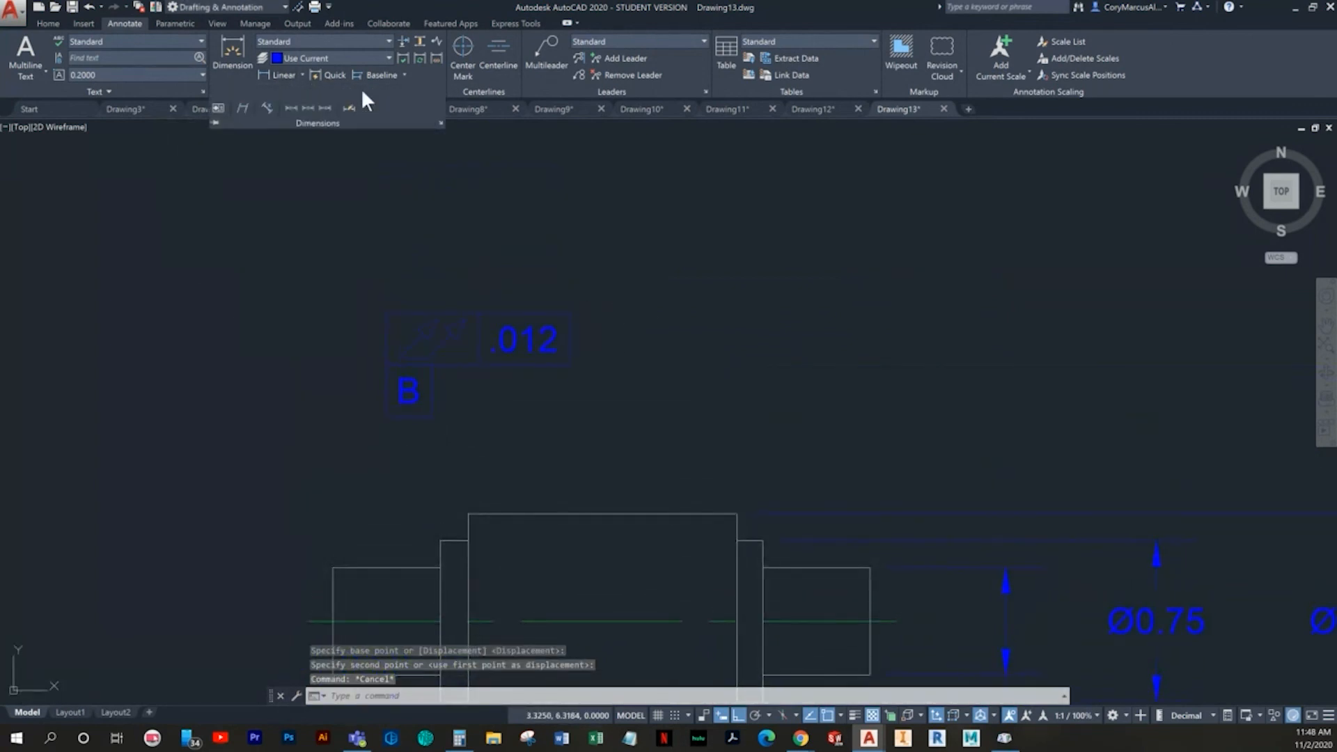
click(220, 108)
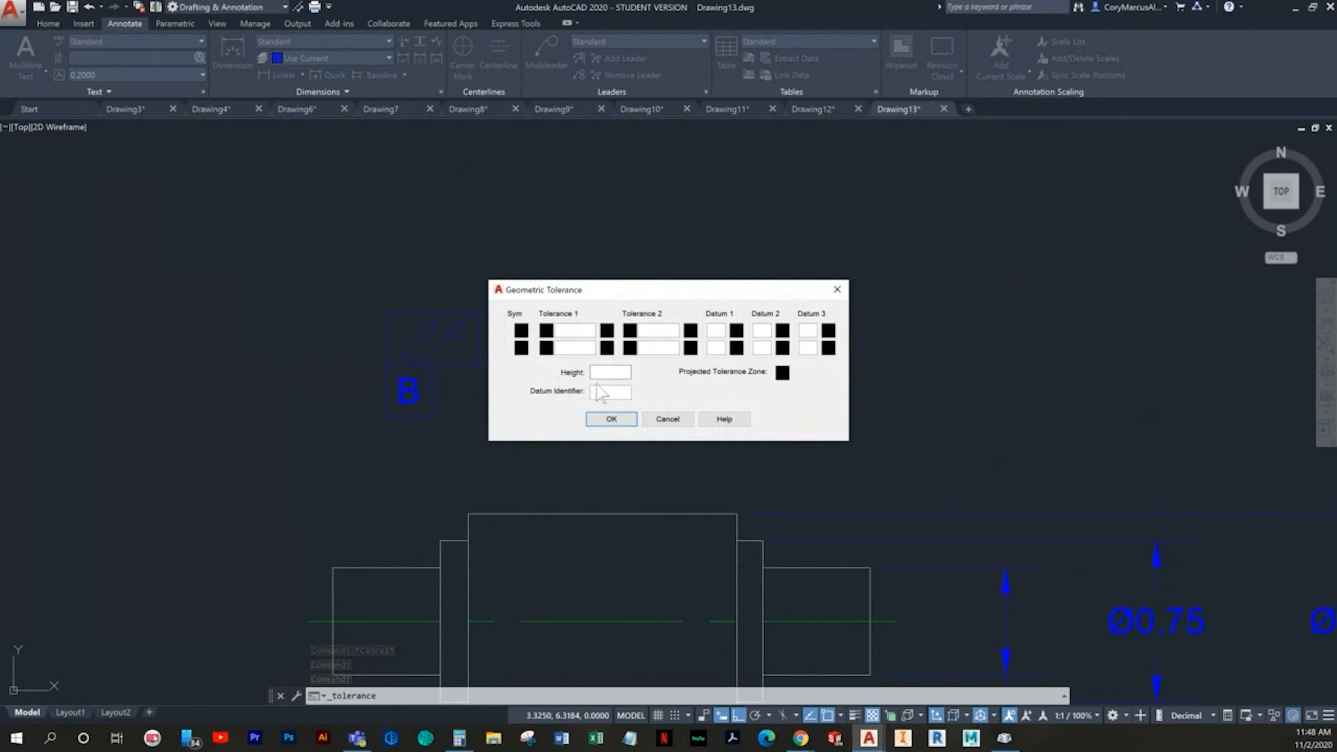
mouse_move(621, 285)
mouse_down()
mouse_move(893, 396)
mouse_move(632, 287)
mouse_up()
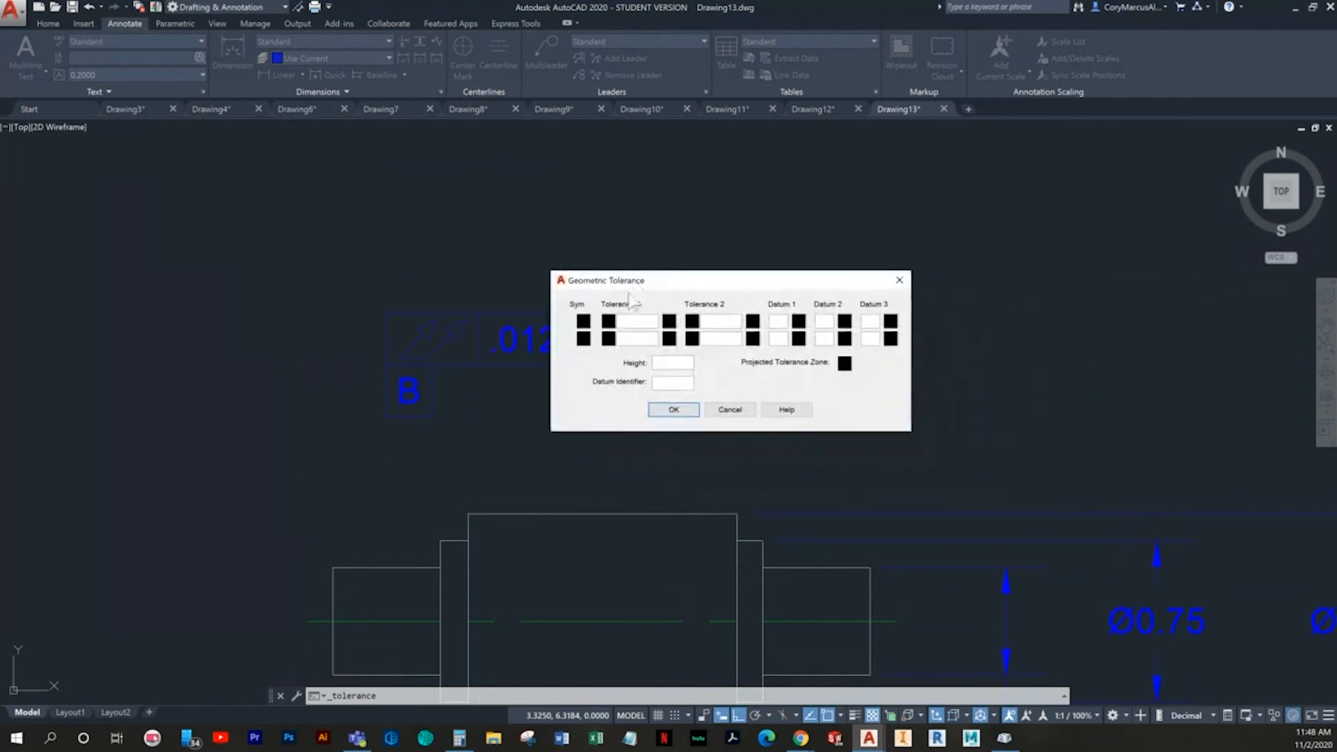
click(585, 323)
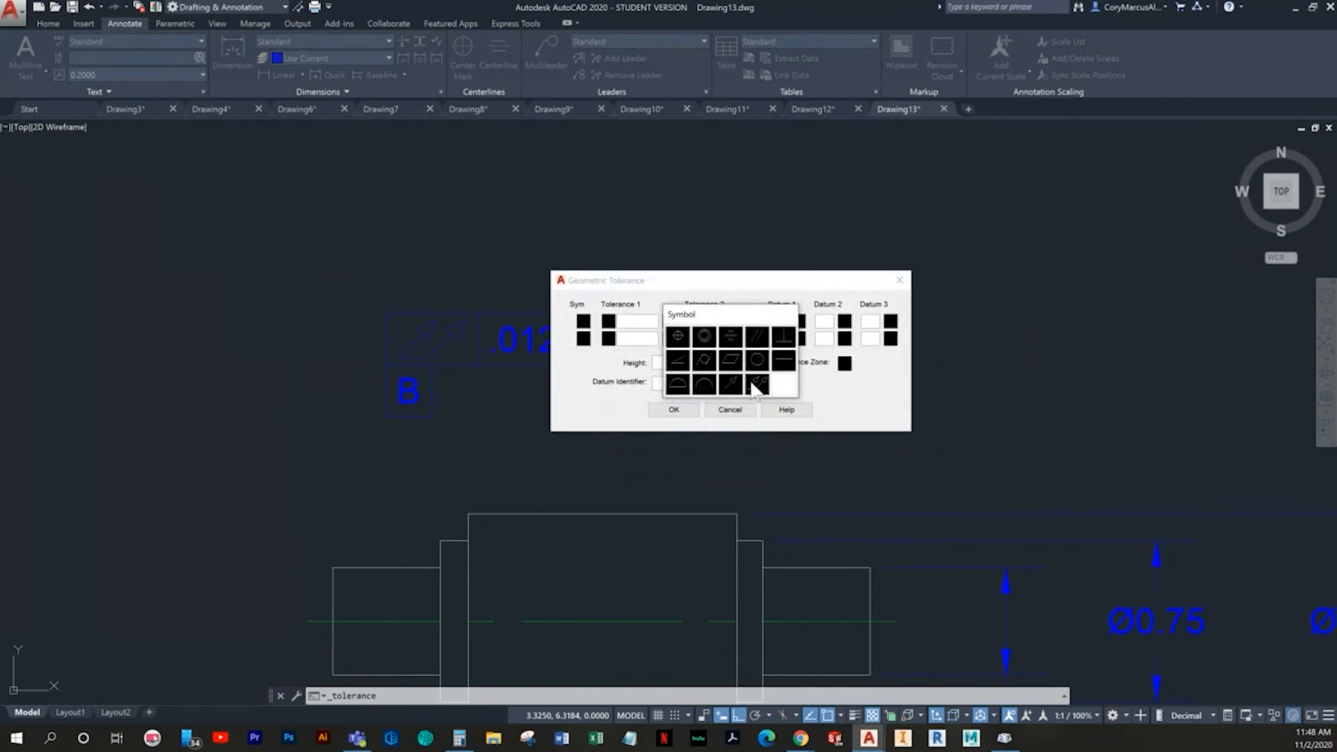
click(756, 385)
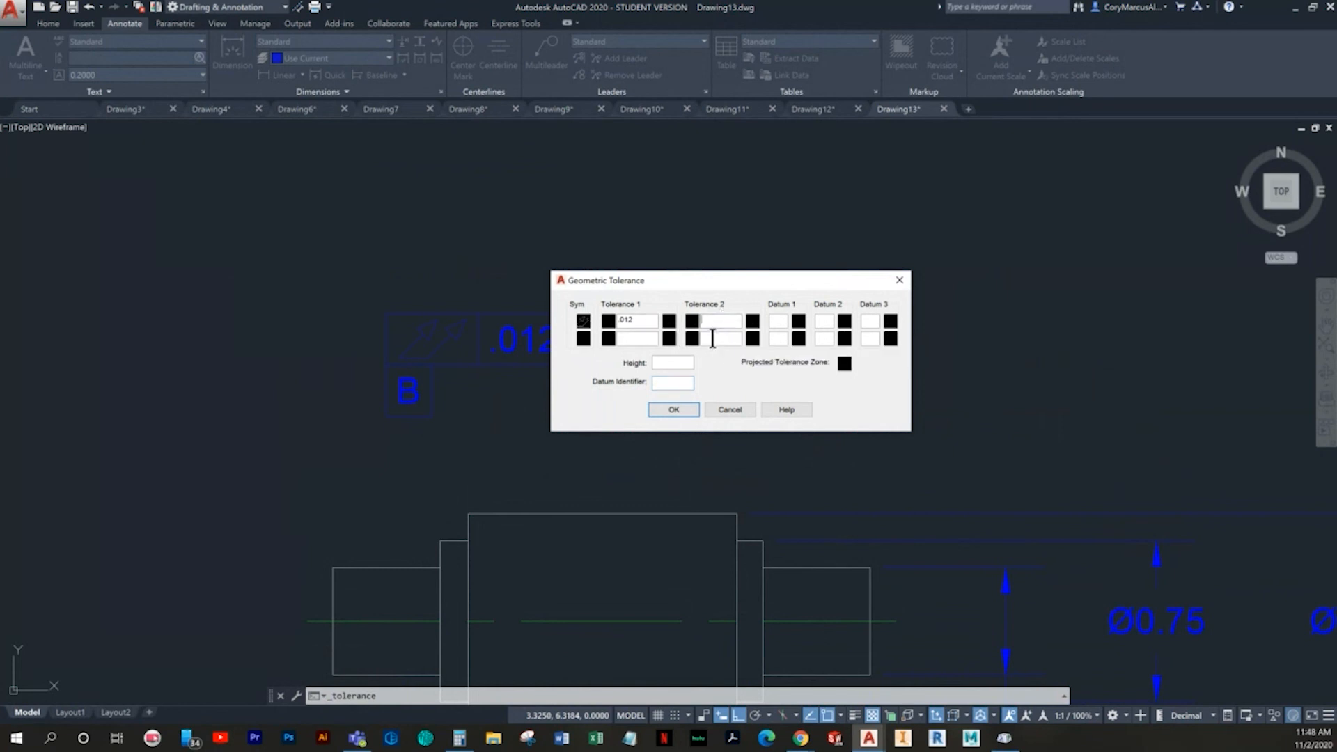
text(B)
click(689, 408)
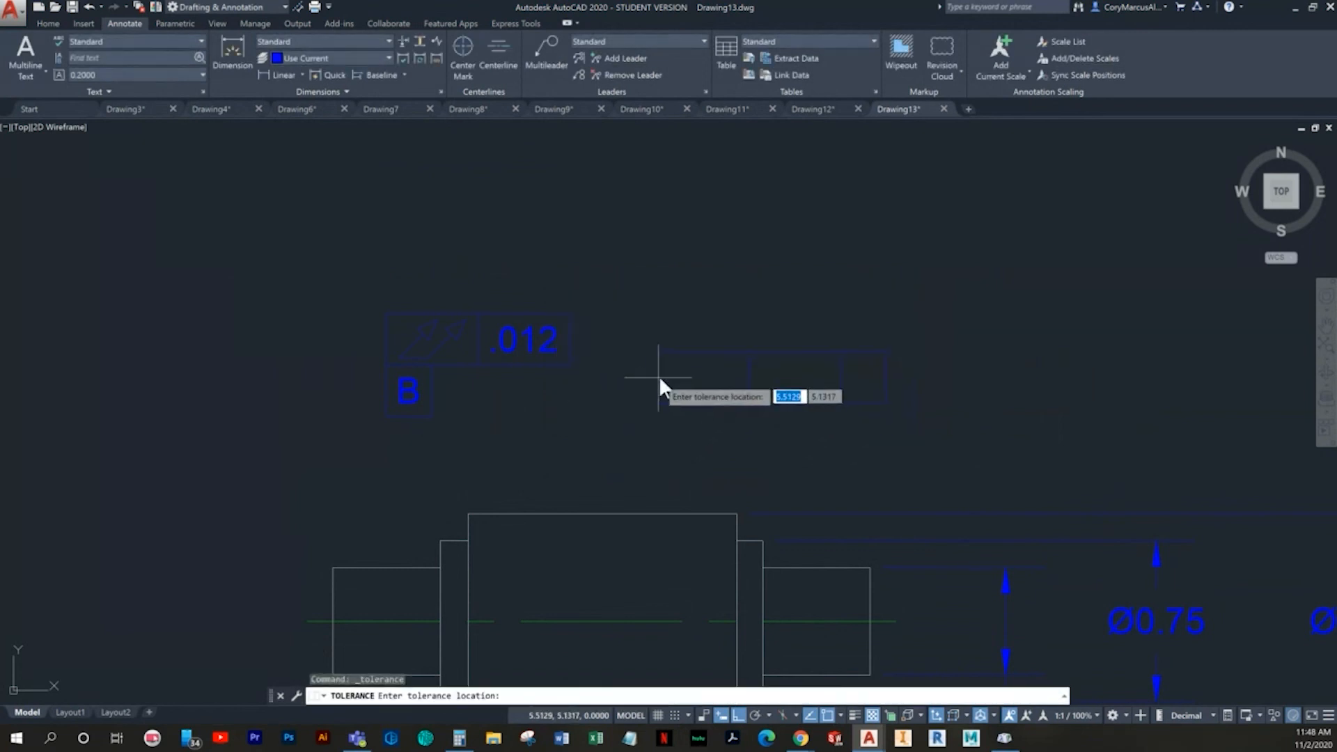
click(684, 341)
key(Escape)
- Erase the first tolerance frame that has the datum identifier B on a second row
click(597, 427)
click(448, 307)
key(Delete)
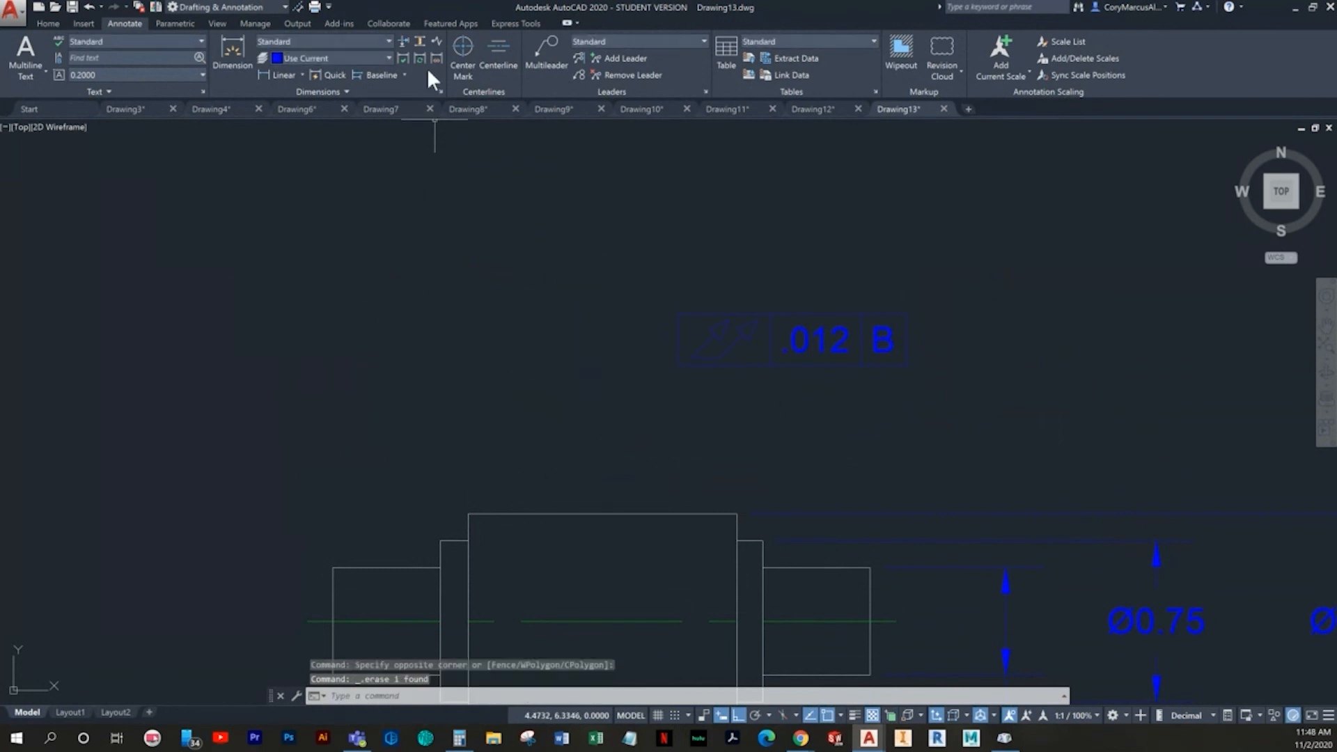
click(792, 325)
click(741, 291)
right_click(741, 291)
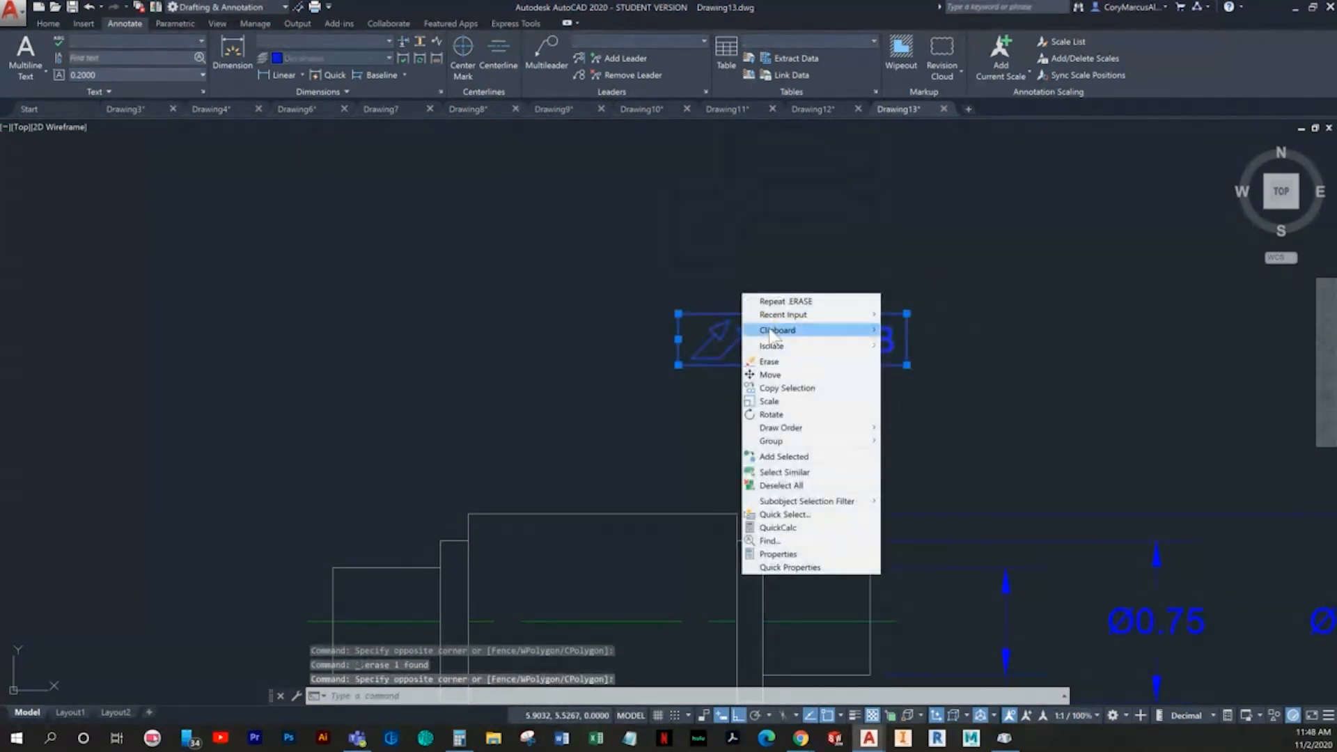
mouse_move(773, 333)
click(514, 261)
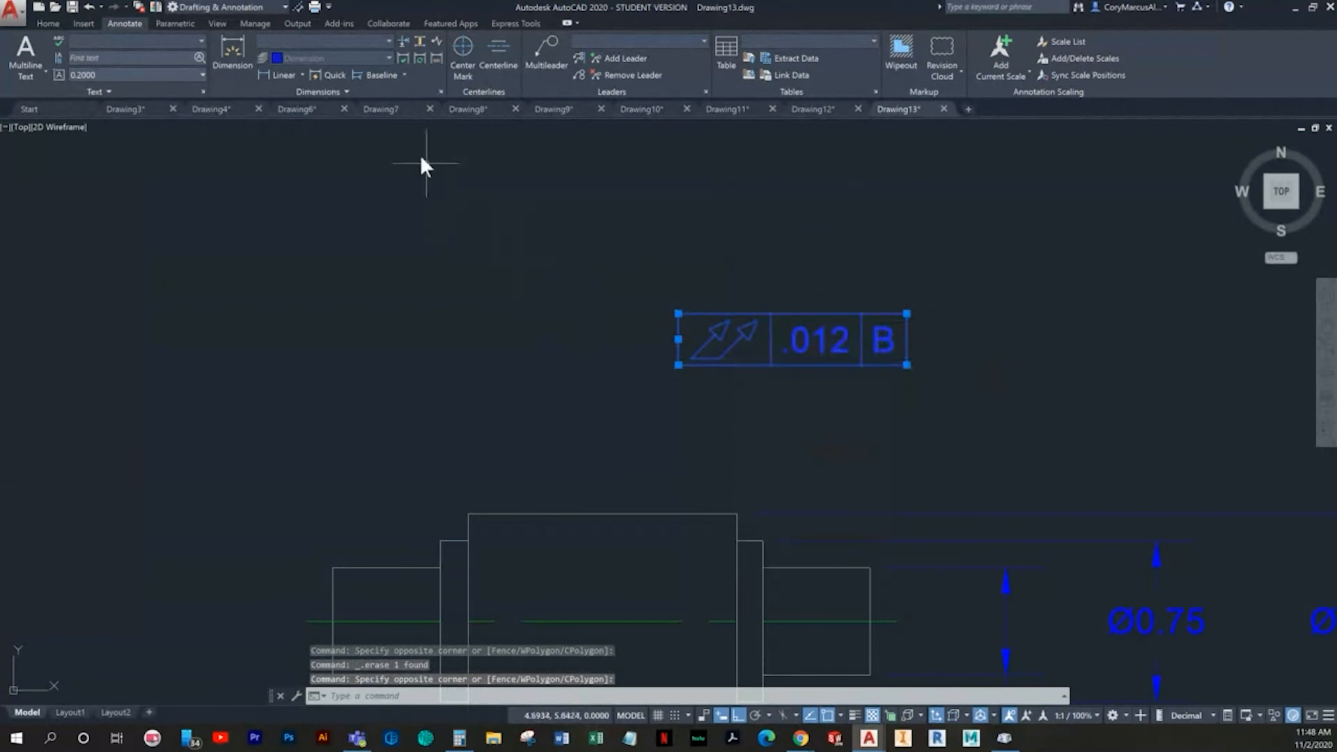
- Try to add a leader between the runout tolerance frame and the left shaft end with Add Leader
click(600, 57)
click(382, 568)
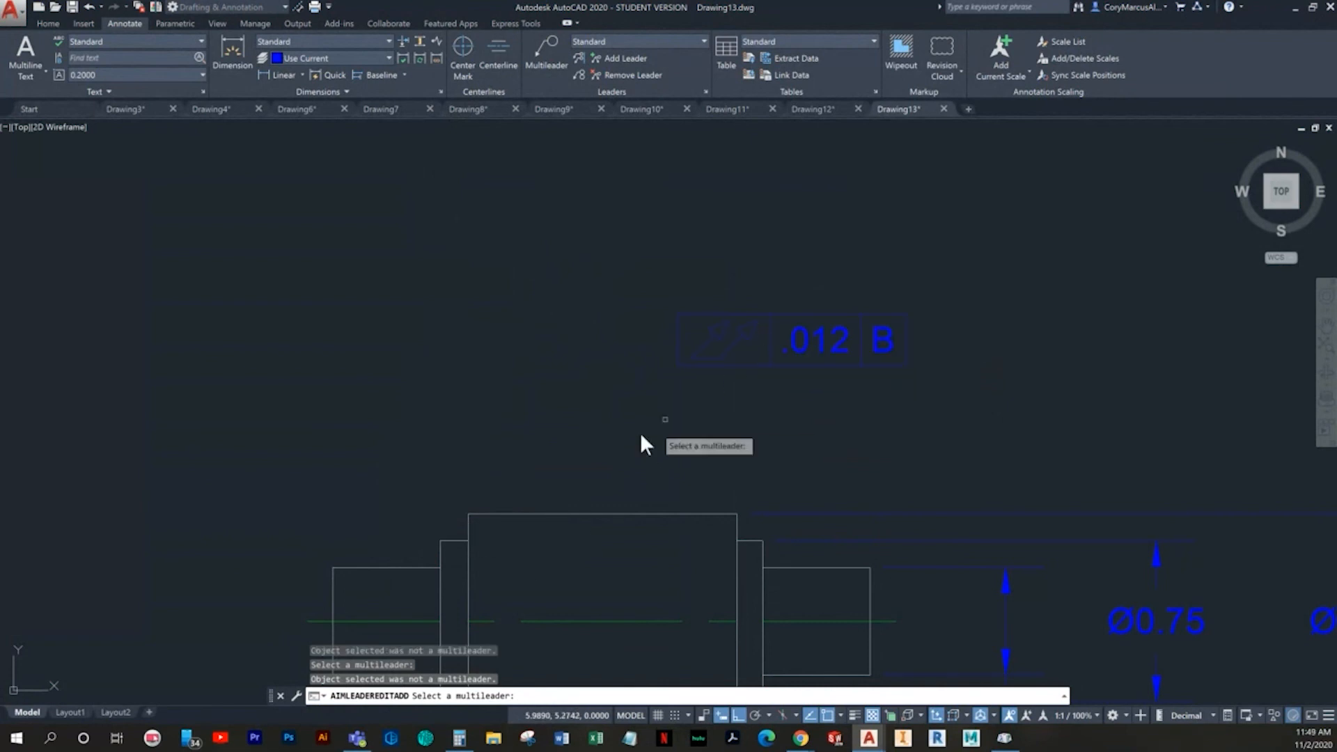
key(Escape)
key(Escape)
key(Escape)
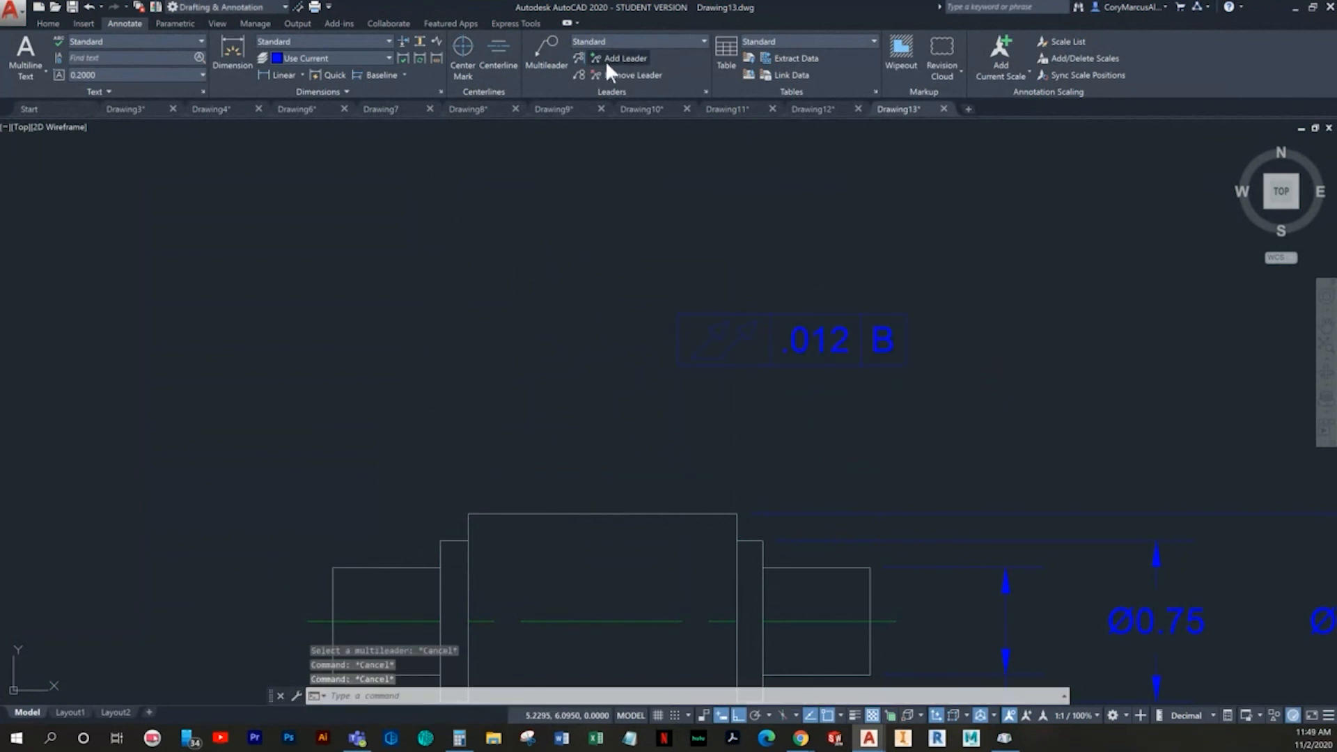
click(605, 61)
click(750, 311)
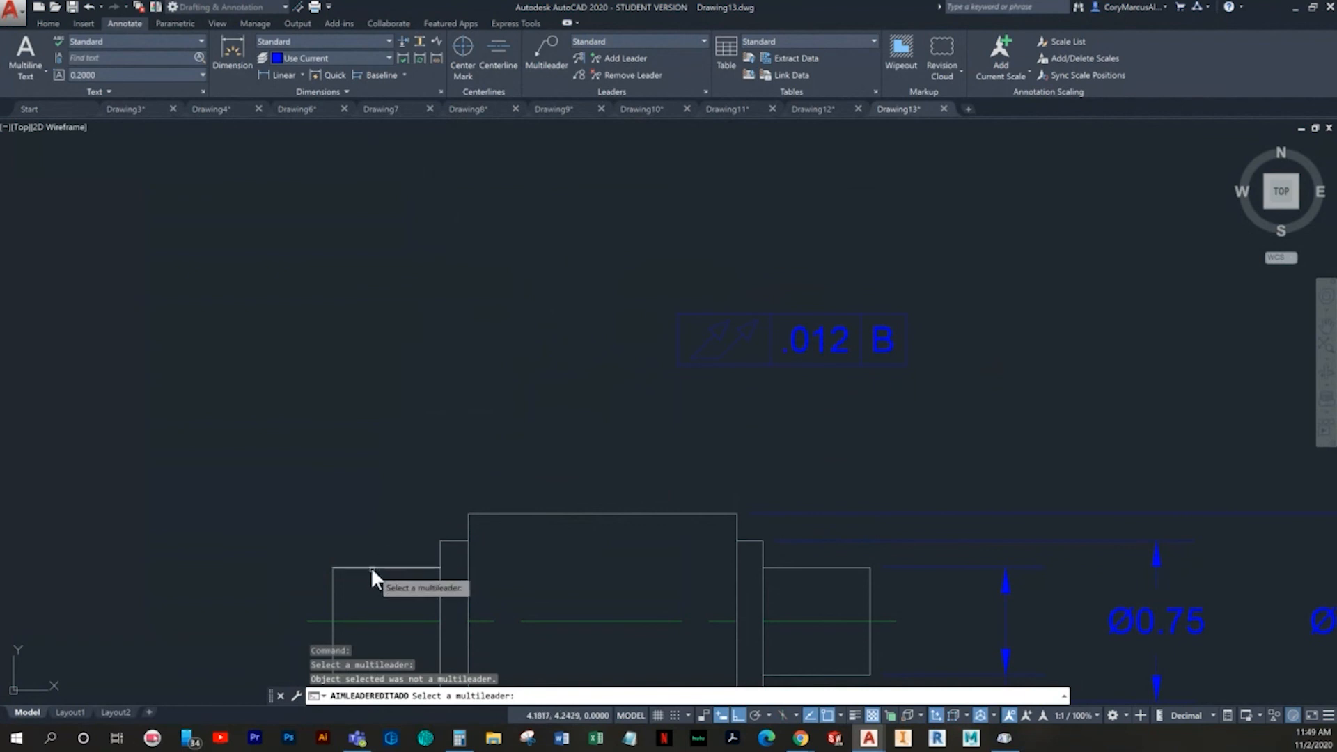
key(Escape)
- Draw a textless multileader from the top edge of the left shaft end to the runout tolerance frame's lower-left corner
click(548, 50)
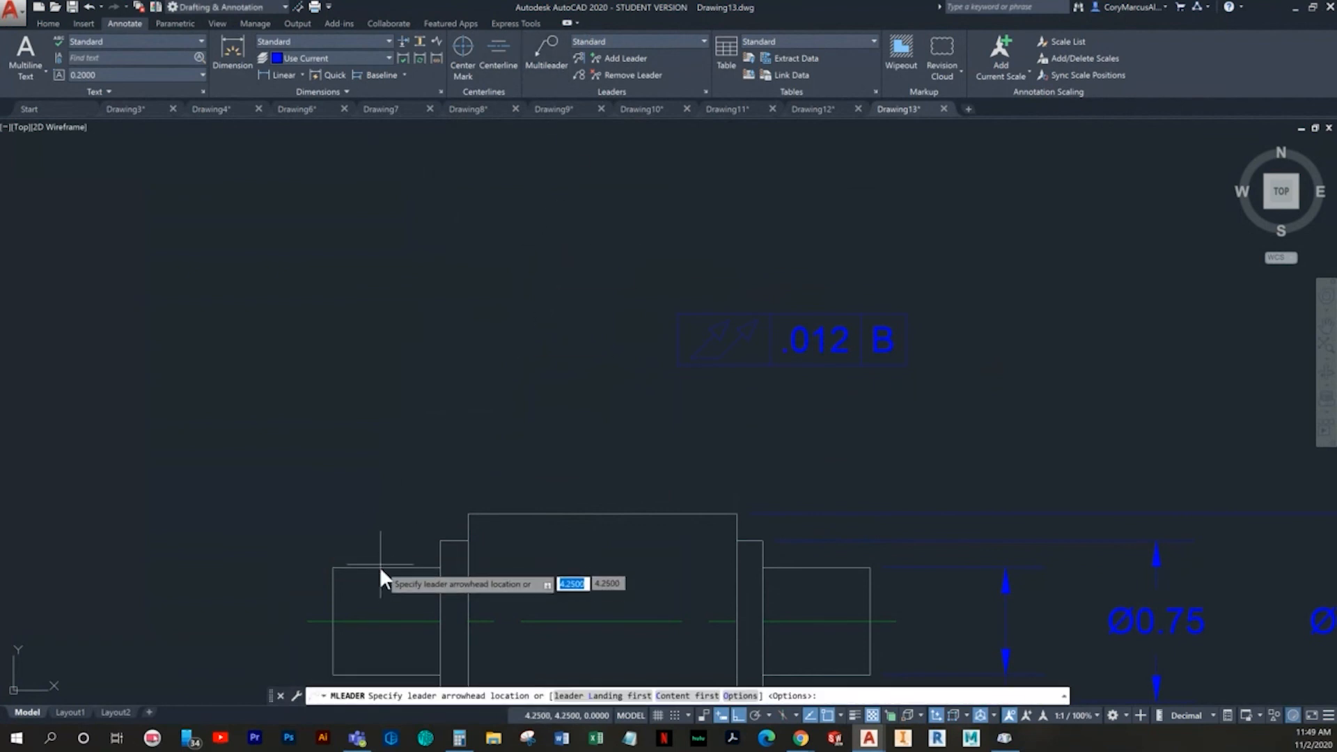
click(385, 567)
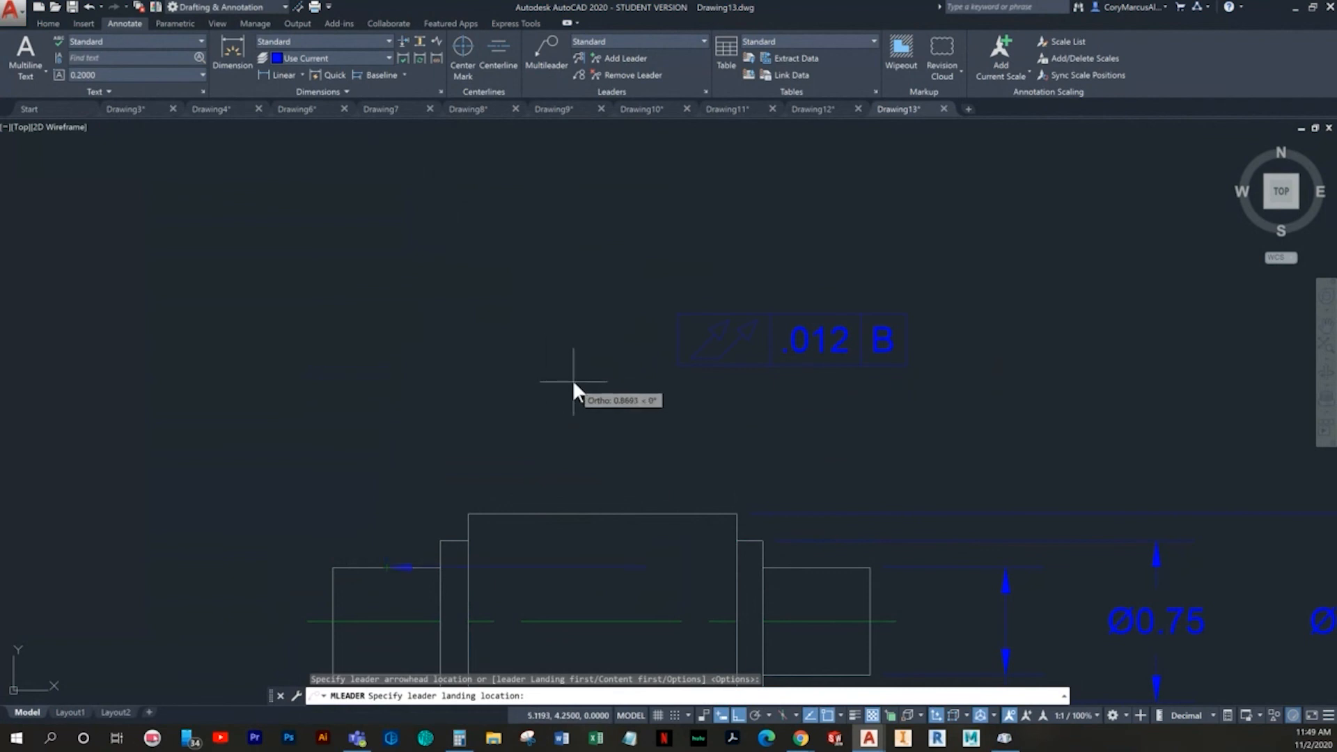
key(F10)
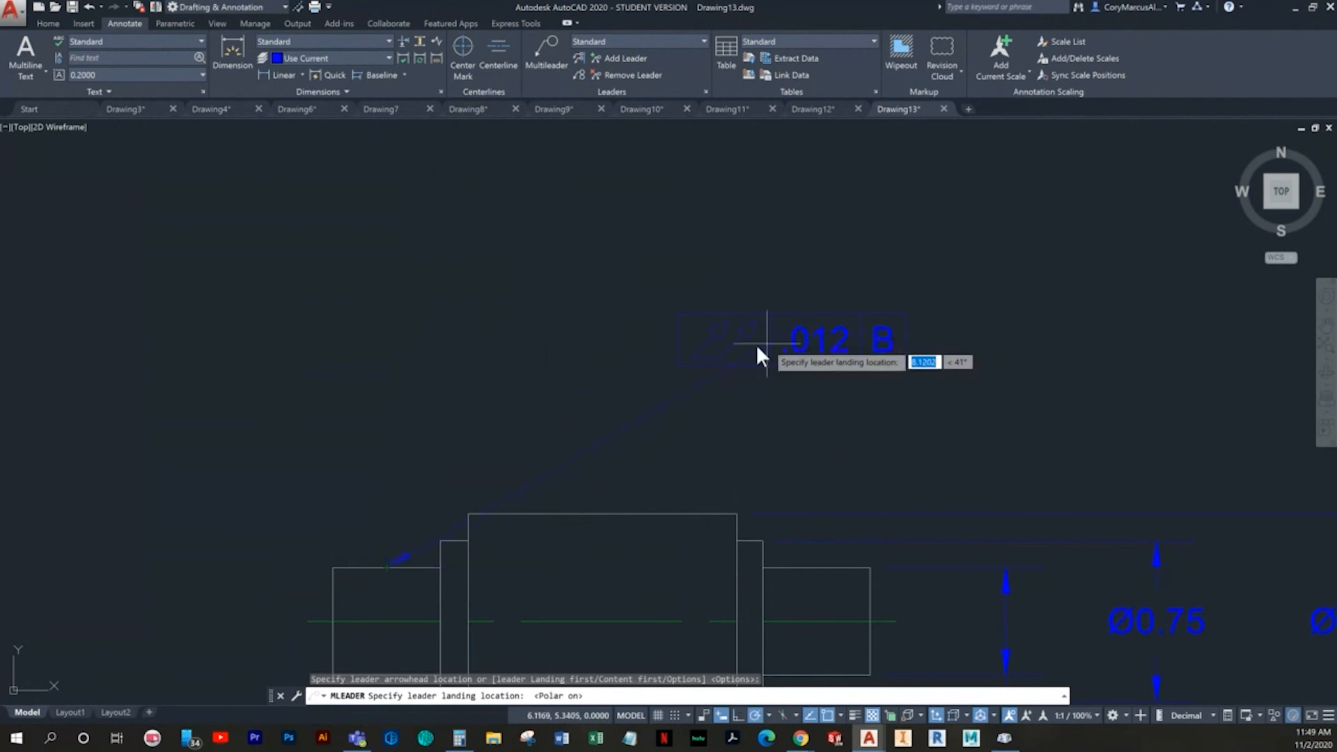
click(671, 357)
key(Escape)
key(Escape)
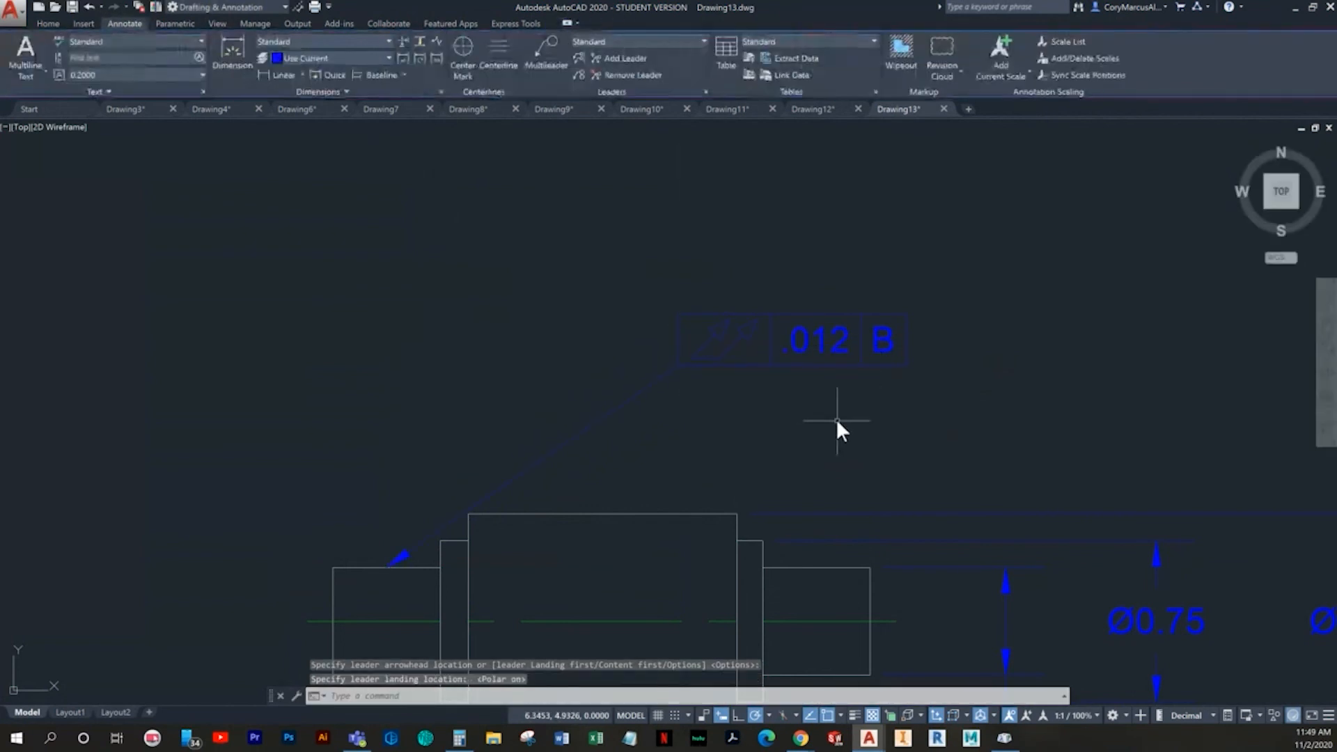
- Try to shift the leader and tolerance frame left by stretching the leader landing, and undo that grip edit
click(739, 422)
click(847, 348)
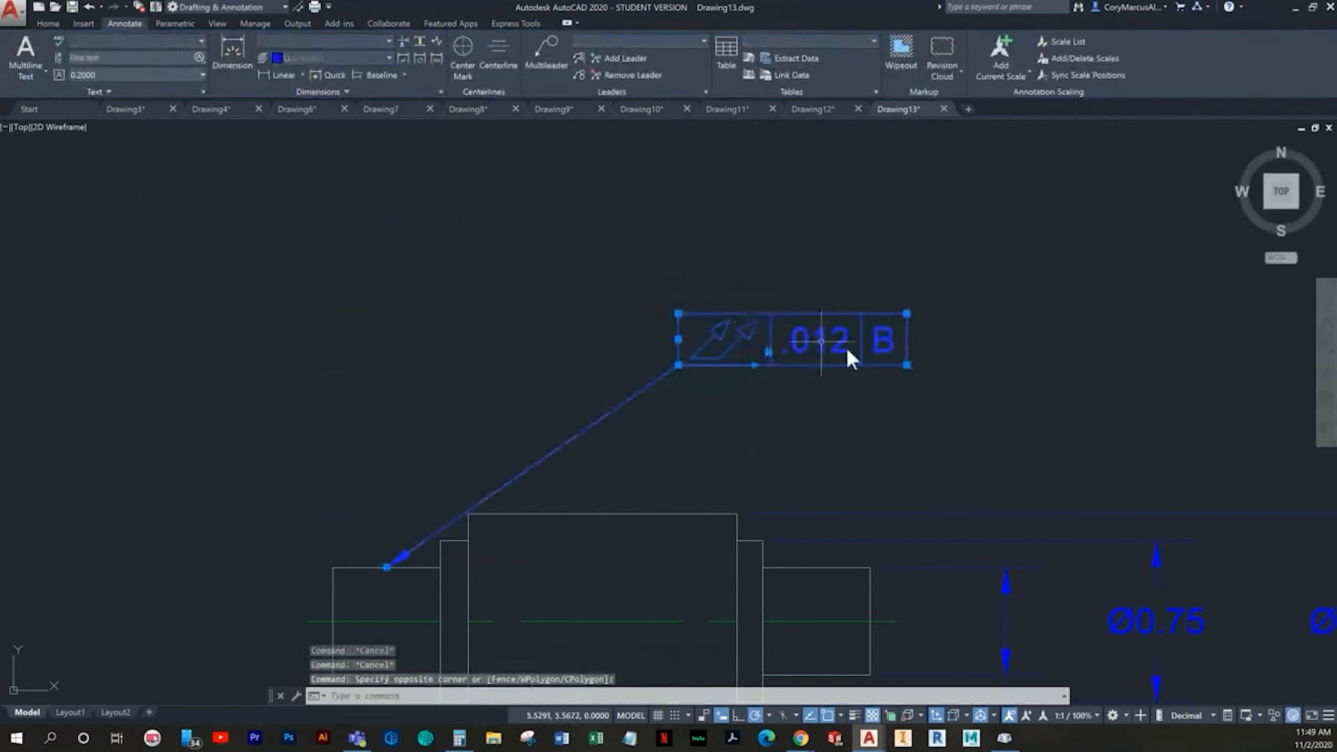
click(767, 352)
click(562, 355)
key(Escape)
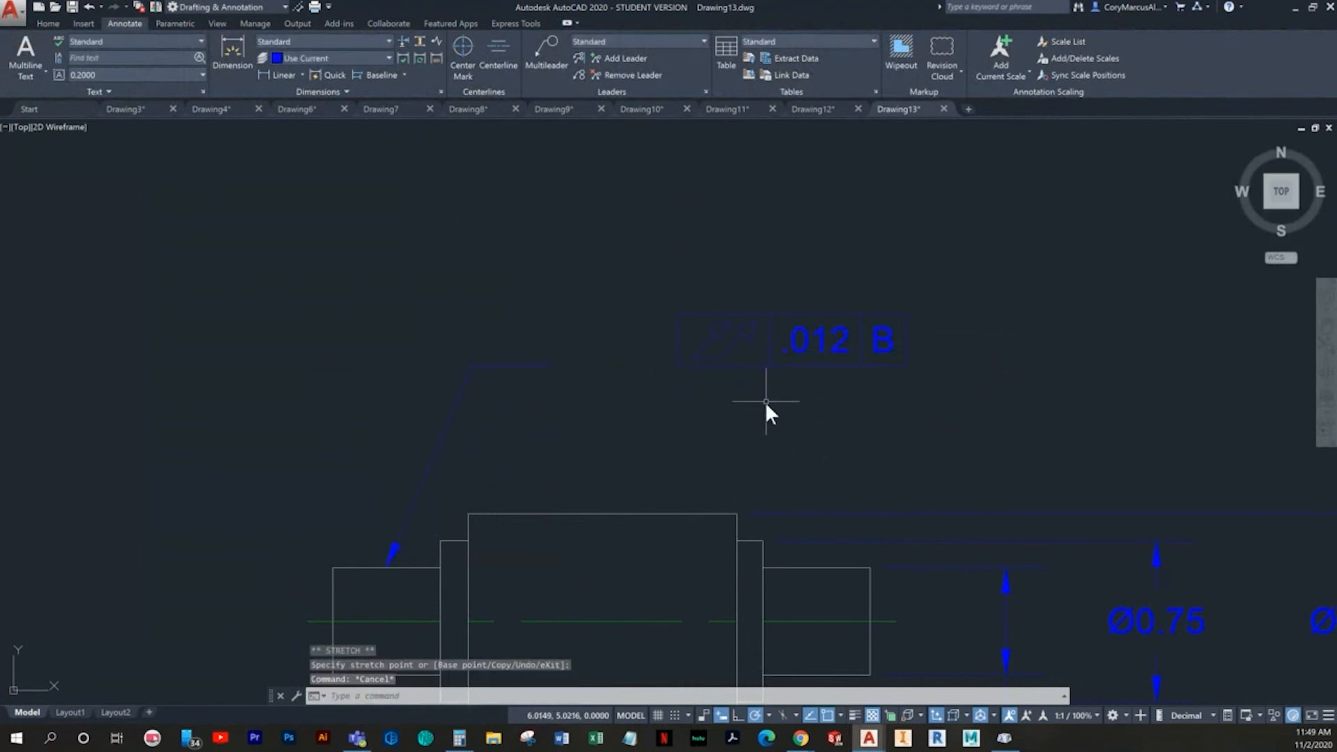
key(ctrl+z)
- Move the tolerance frame together with its leader left, so the frame sits above the left part of the shaft
click(654, 293)
right_click(656, 296)
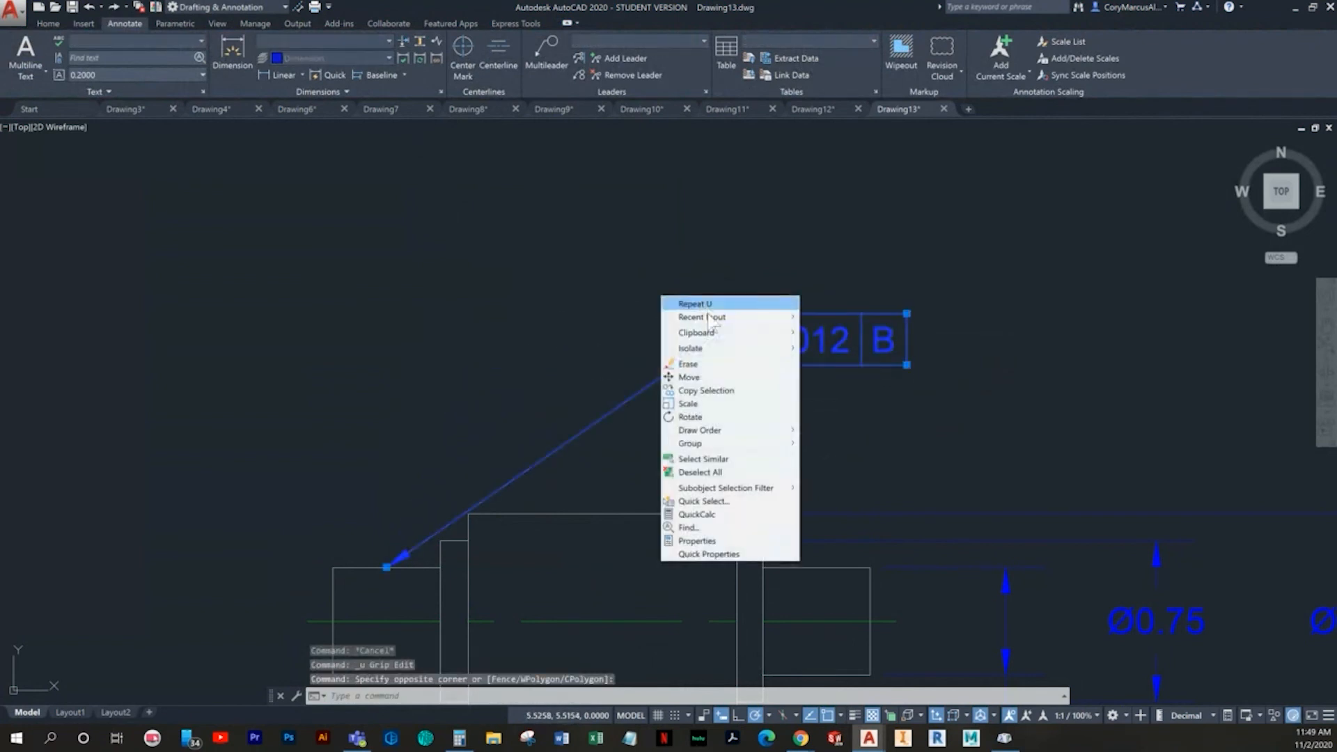
click(716, 376)
click(739, 354)
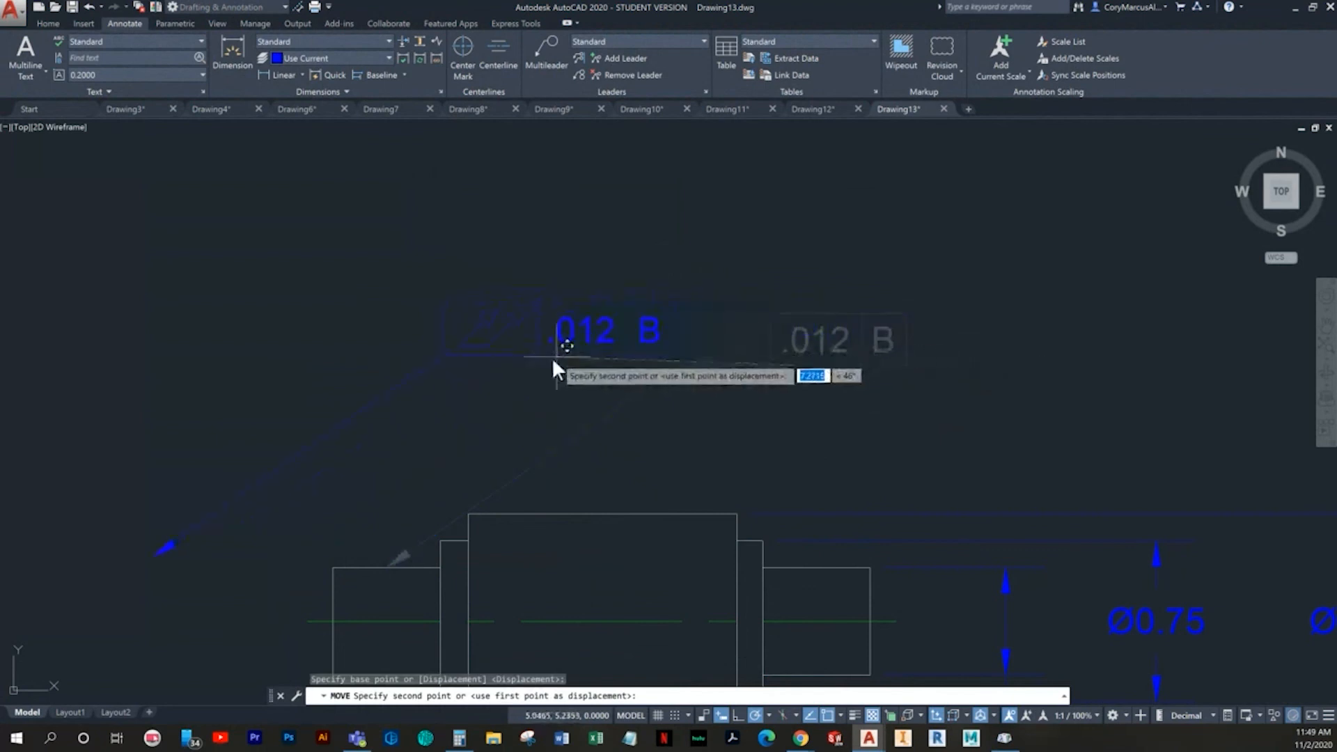
click(503, 378)
key(Escape)
key(Escape)
- Reattach the leader's arrowhead to the top edge of the left shaft end so the leader runs almost vertically
click(263, 485)
click(100, 581)
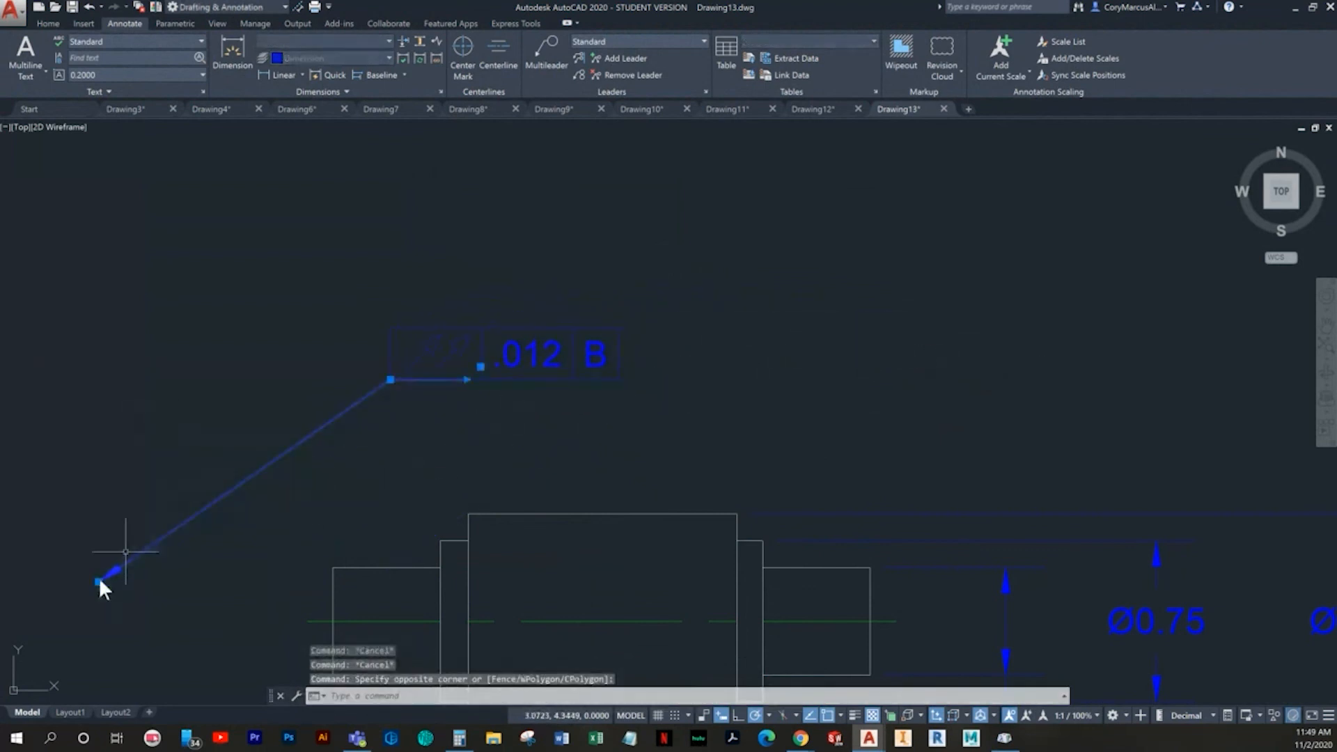
click(98, 581)
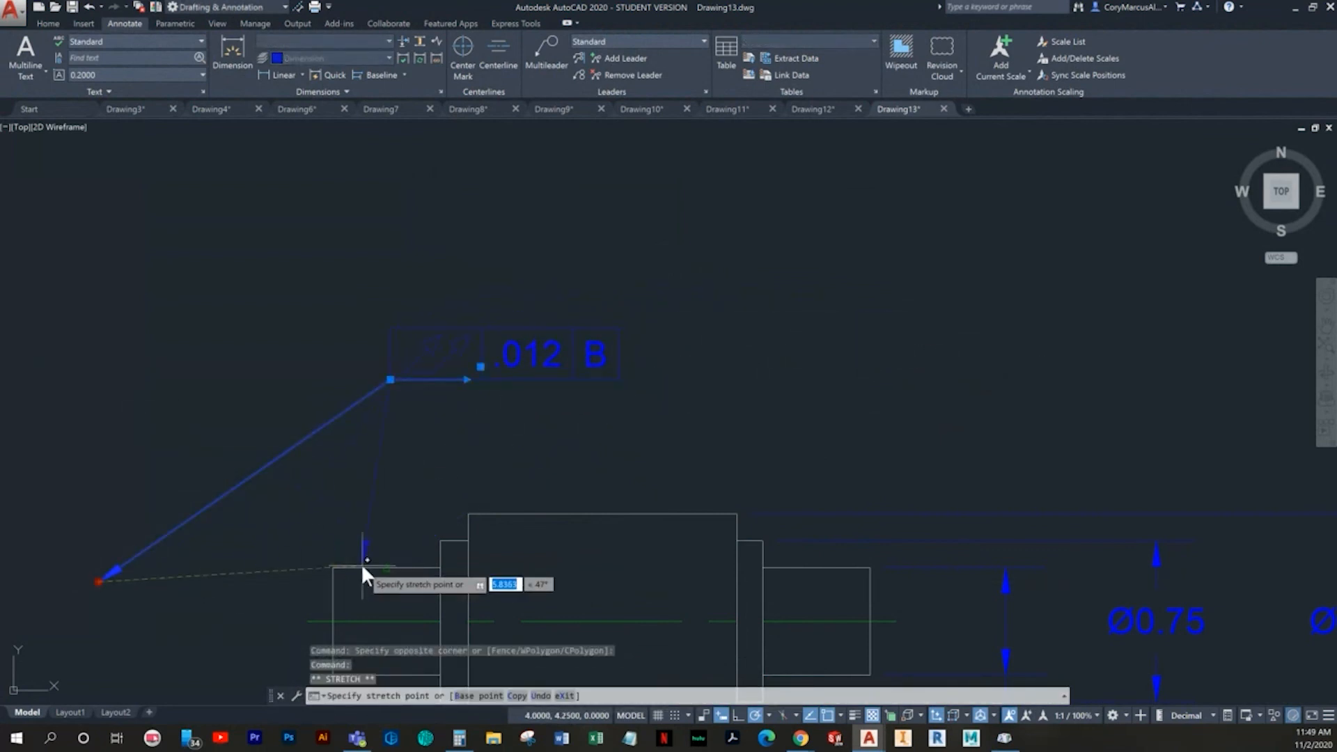
click(369, 563)
key(Escape)
key(Escape)
scroll(487, 436, up, 2)
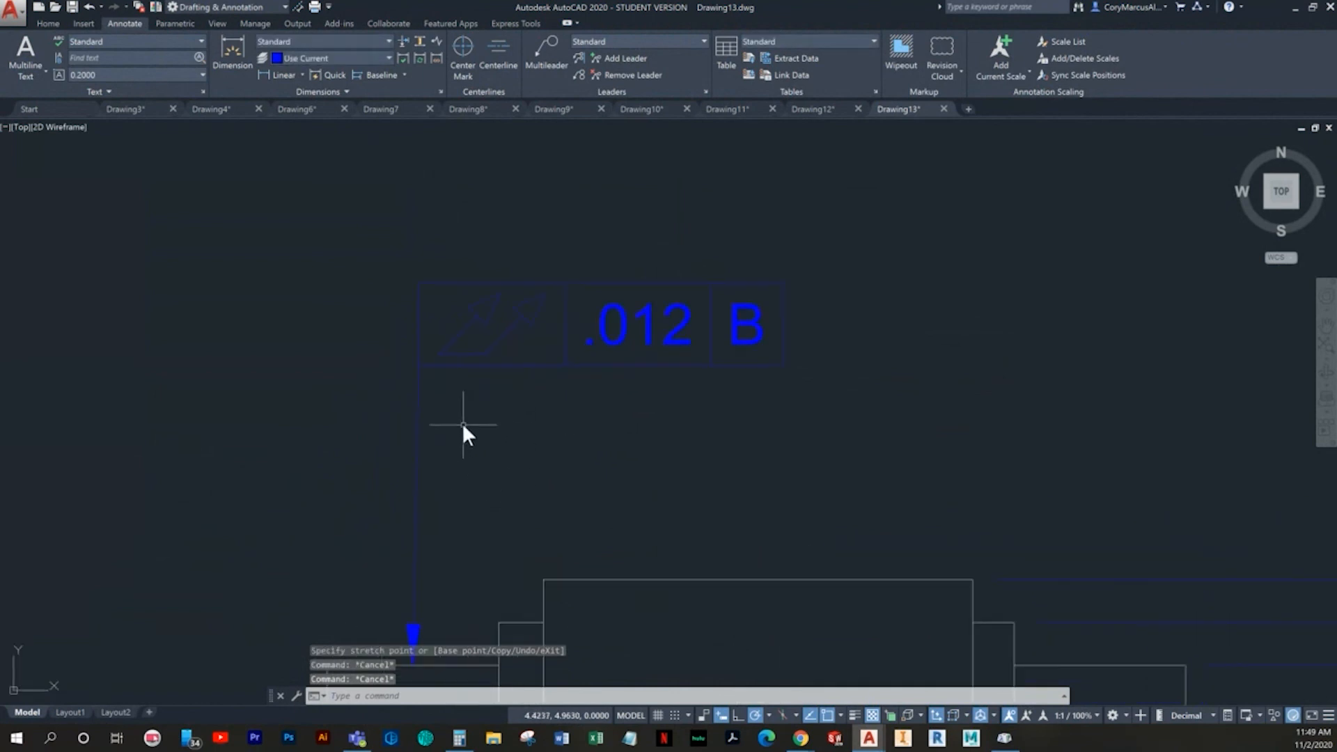
scroll(640, 370, down, 3)
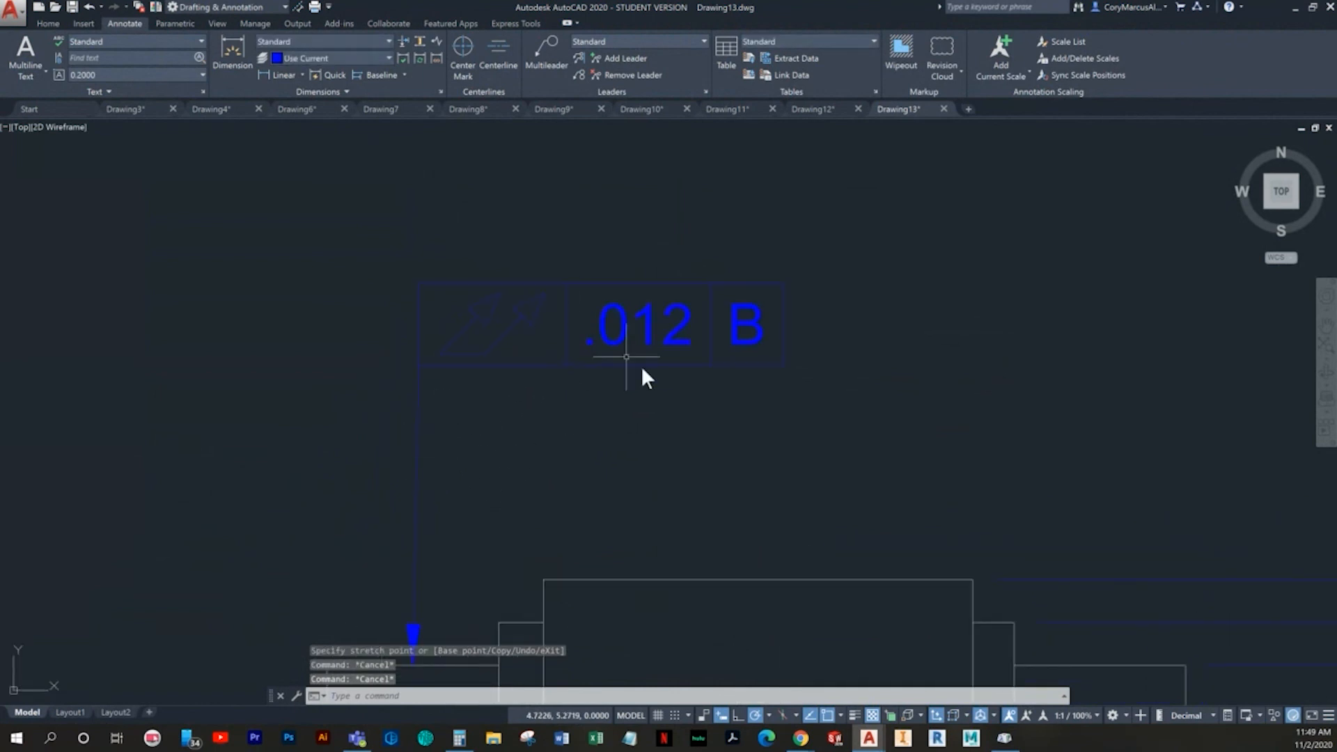
- Move the tolerance frame and leader slightly right and down, closer to the shaft
click(693, 421)
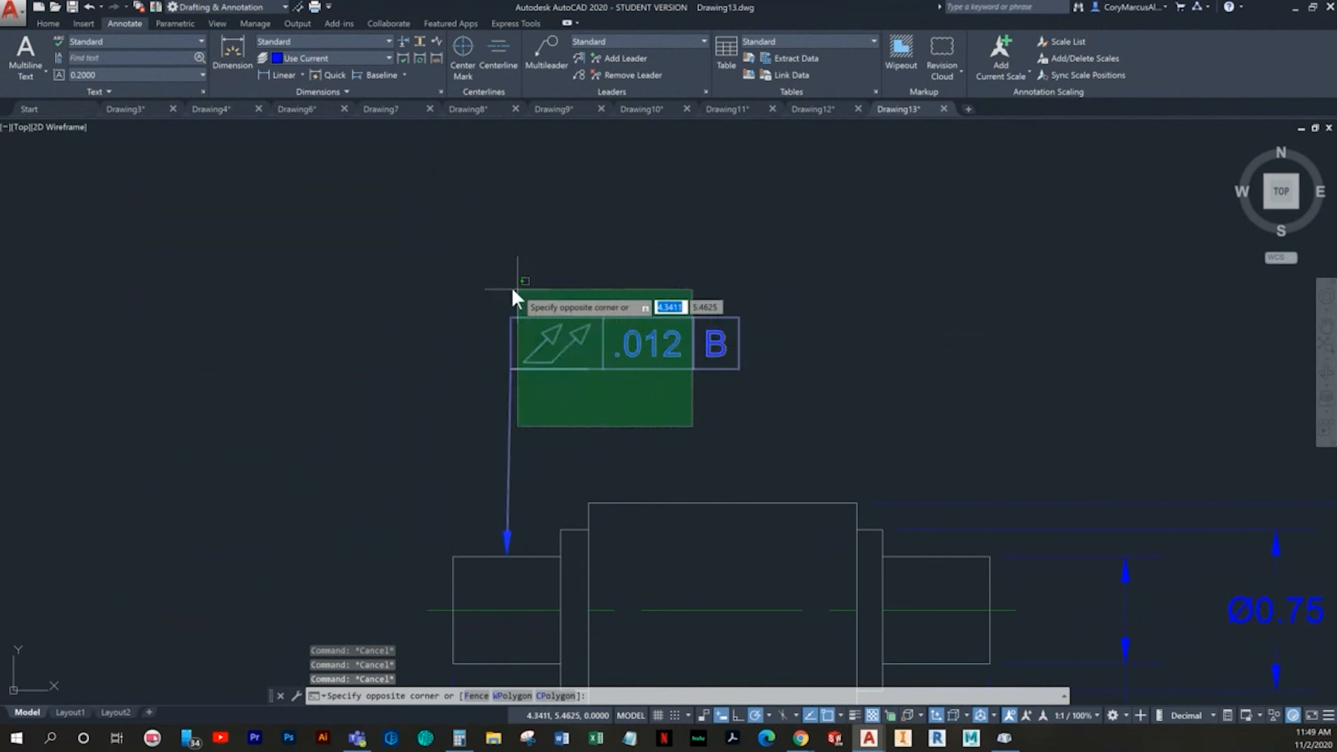
click(511, 287)
right_click(671, 418)
click(717, 511)
click(716, 331)
click(761, 360)
key(Escape)
- Reposition the leader's arrowhead at the middle of the left shaft end's top edge, giving the leader a slant
click(508, 474)
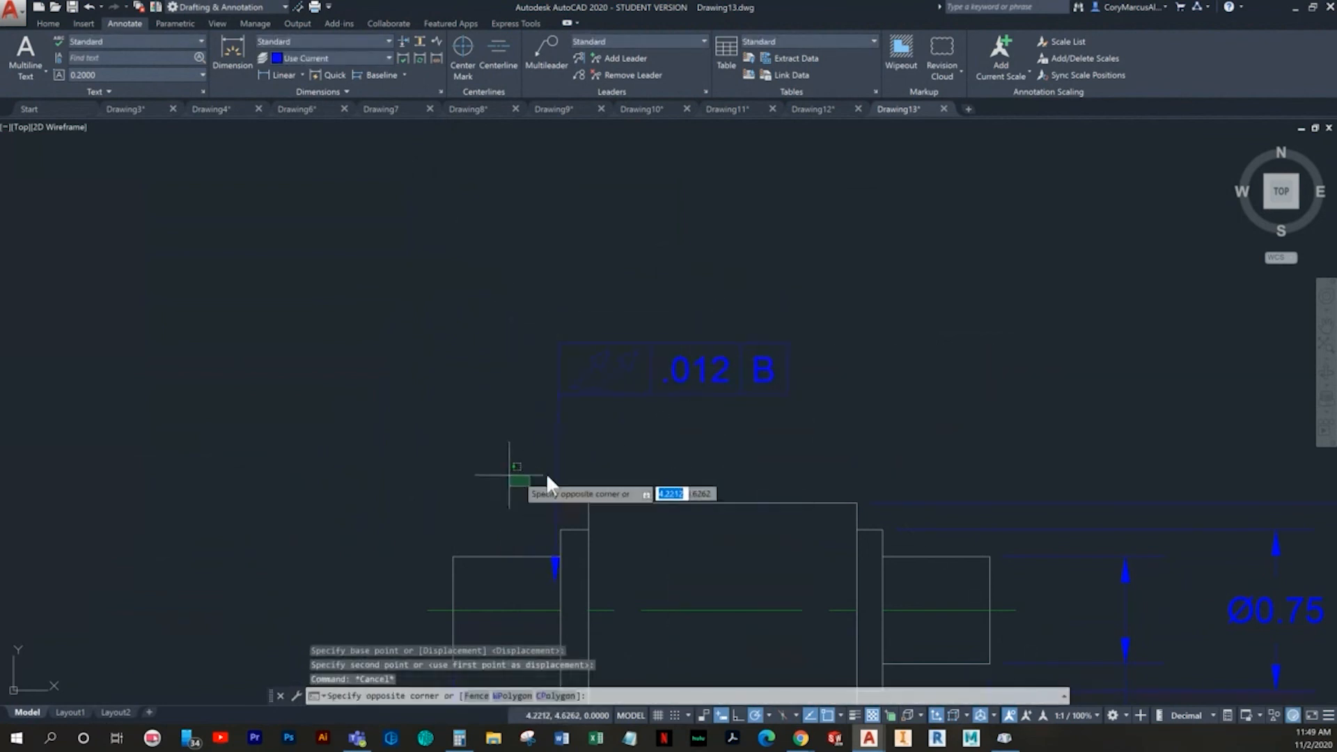
click(546, 465)
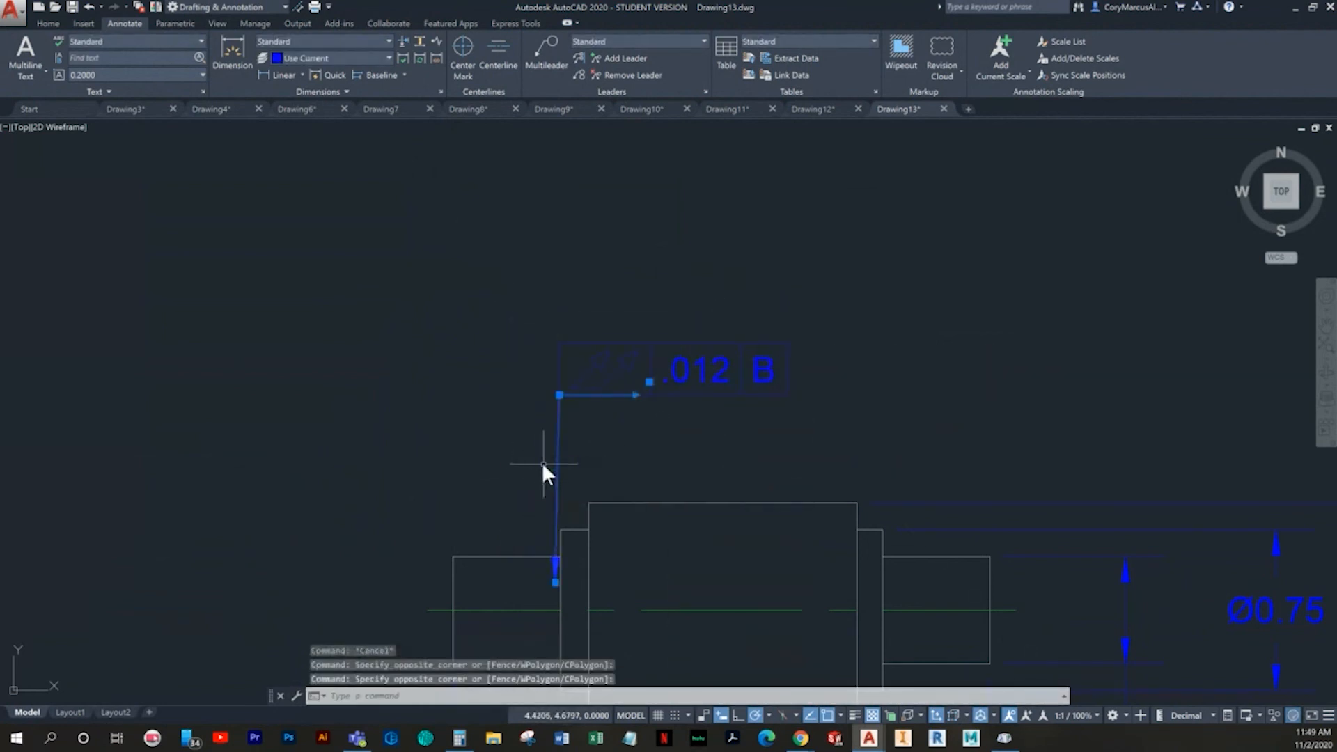
click(555, 564)
click(507, 558)
key(Escape)
key(Escape)
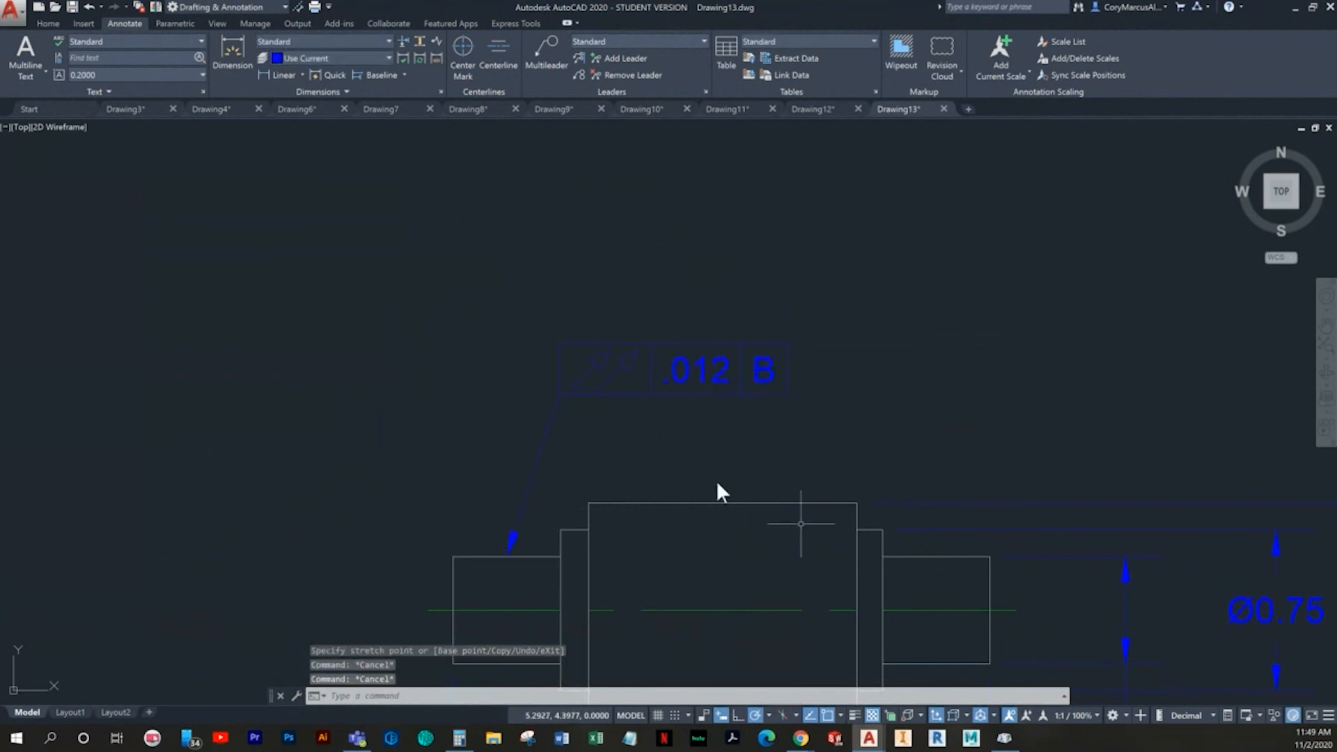
middle_drag(746, 384, 705, 387)
key(Escape)
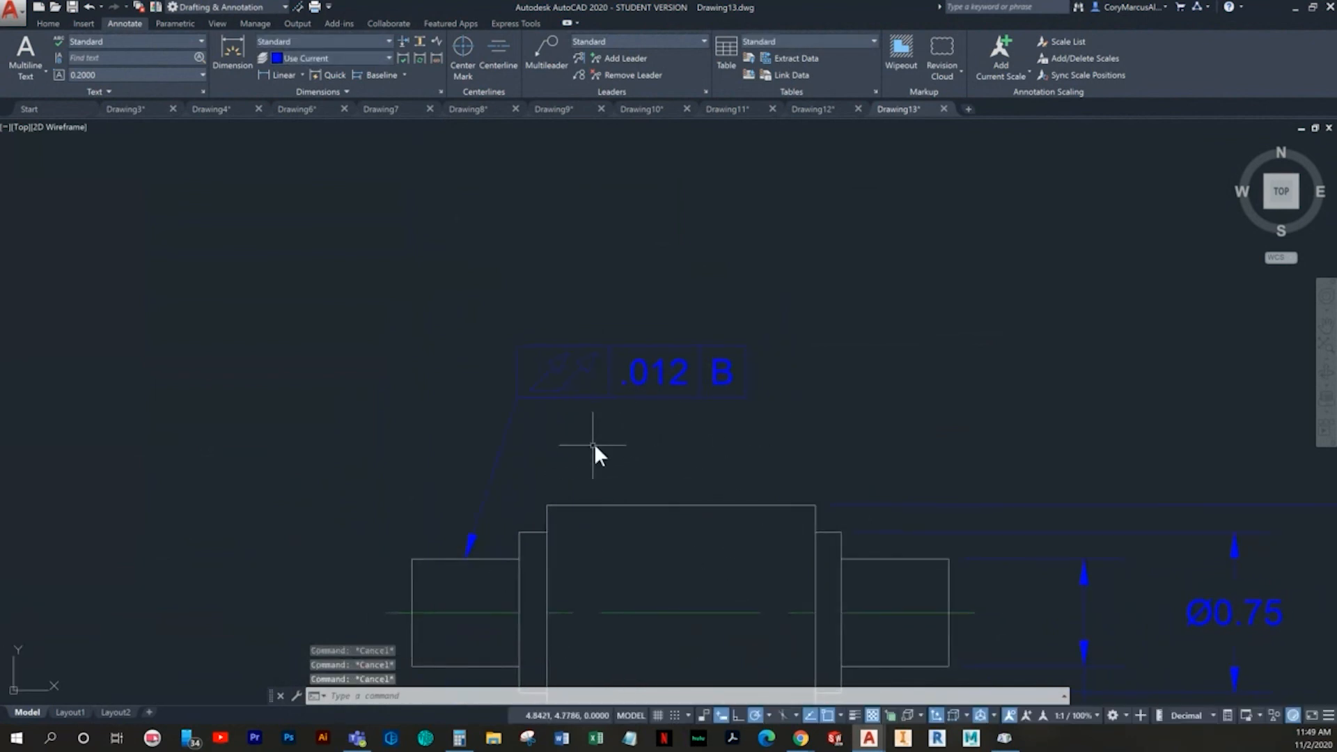
middle_drag(592, 421, 598, 308)
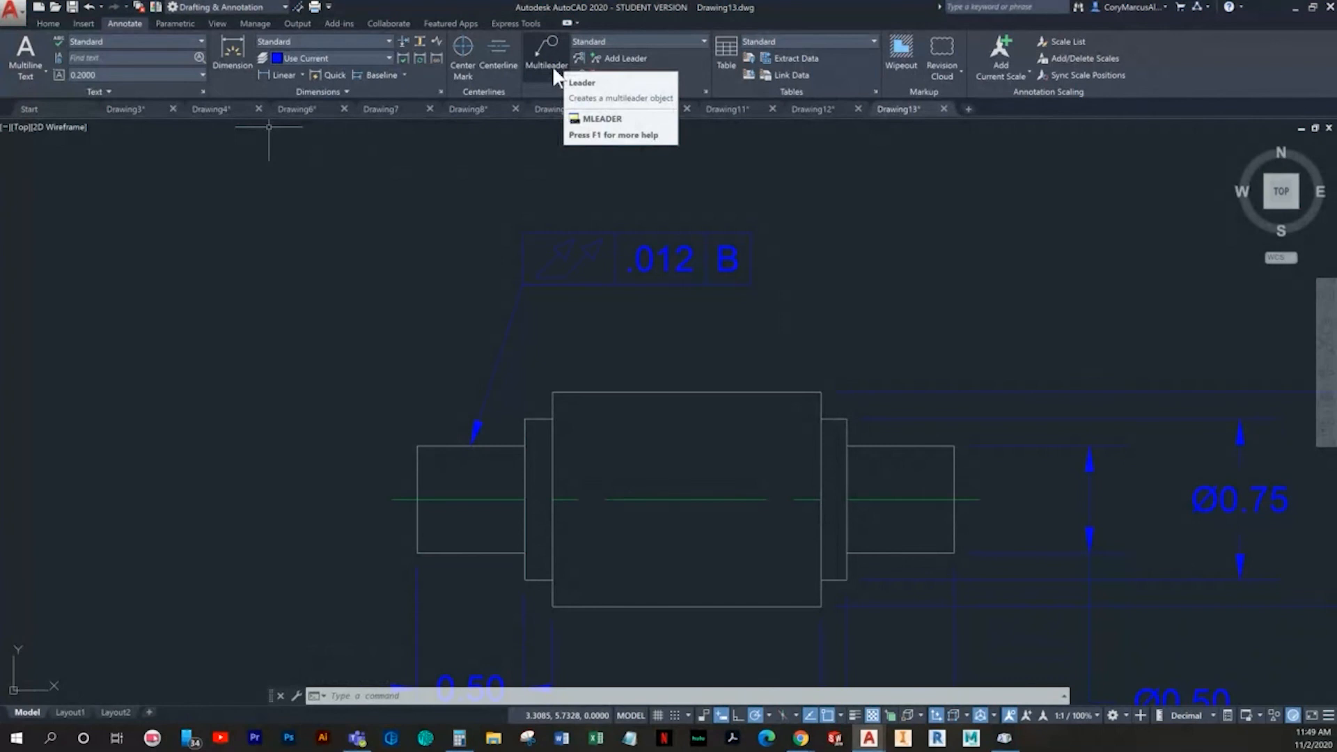
- Open the multileader style settings and try to create a style named Datum Identifier based on Standard
click(704, 91)
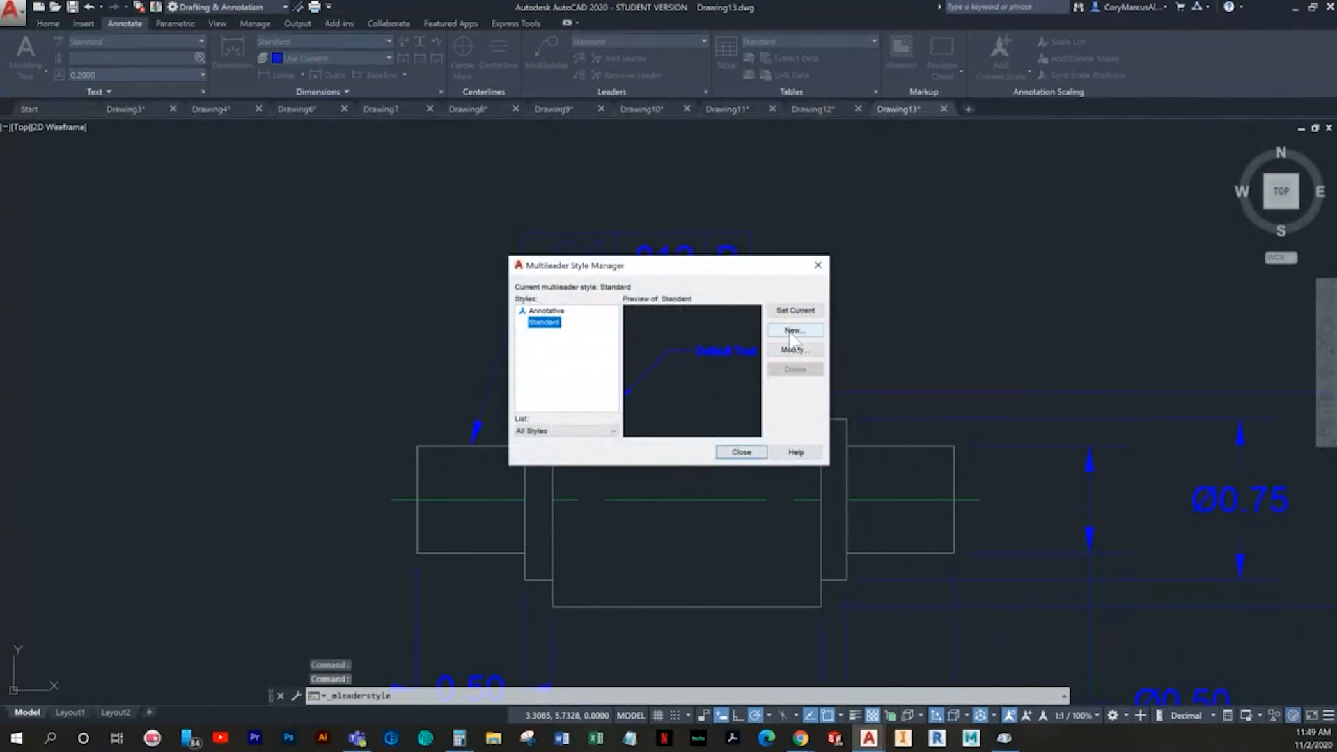
click(792, 333)
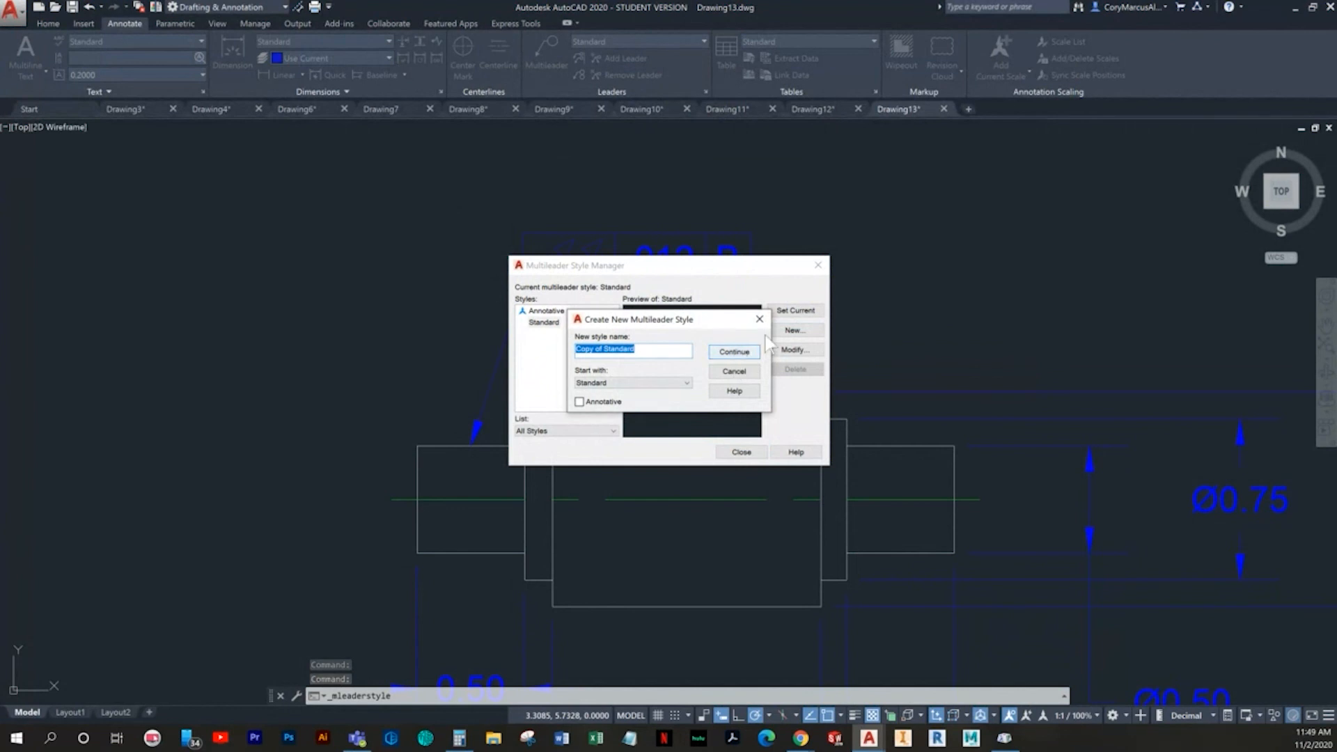
text(Datum Identifier)
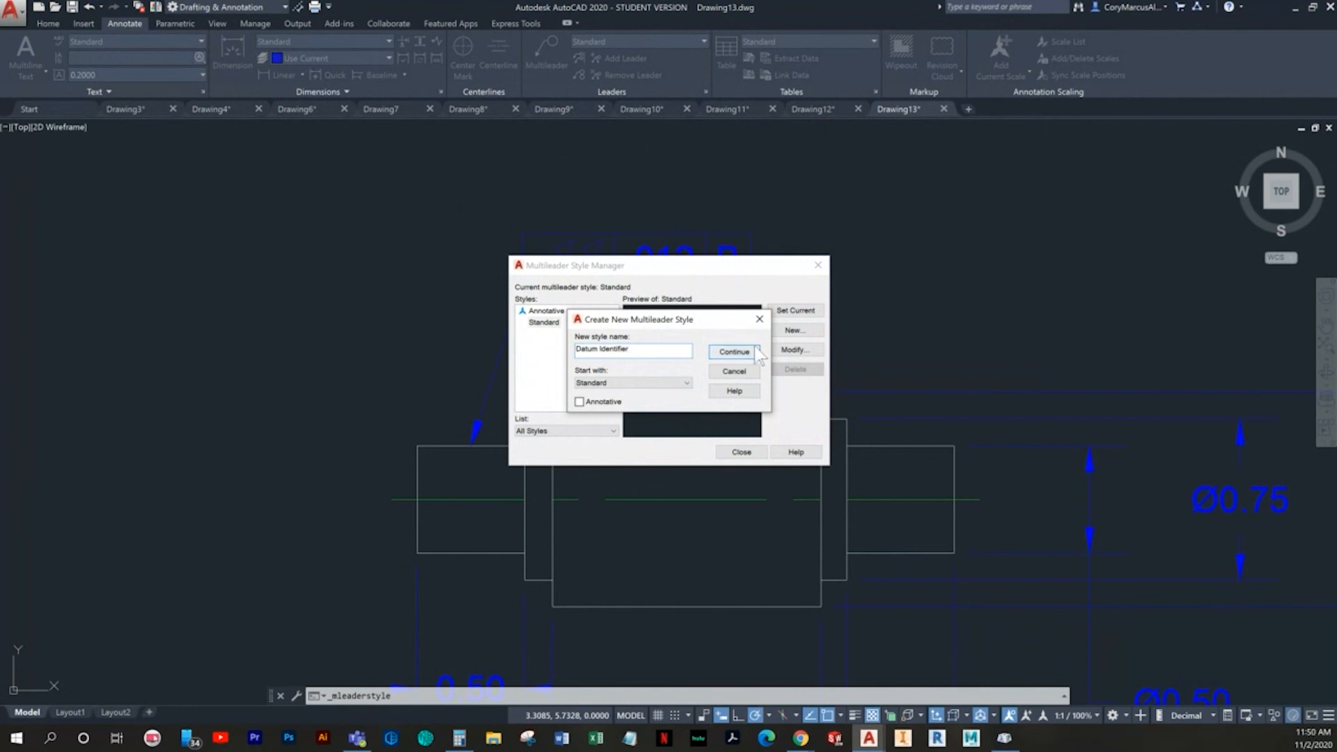
click(757, 354)
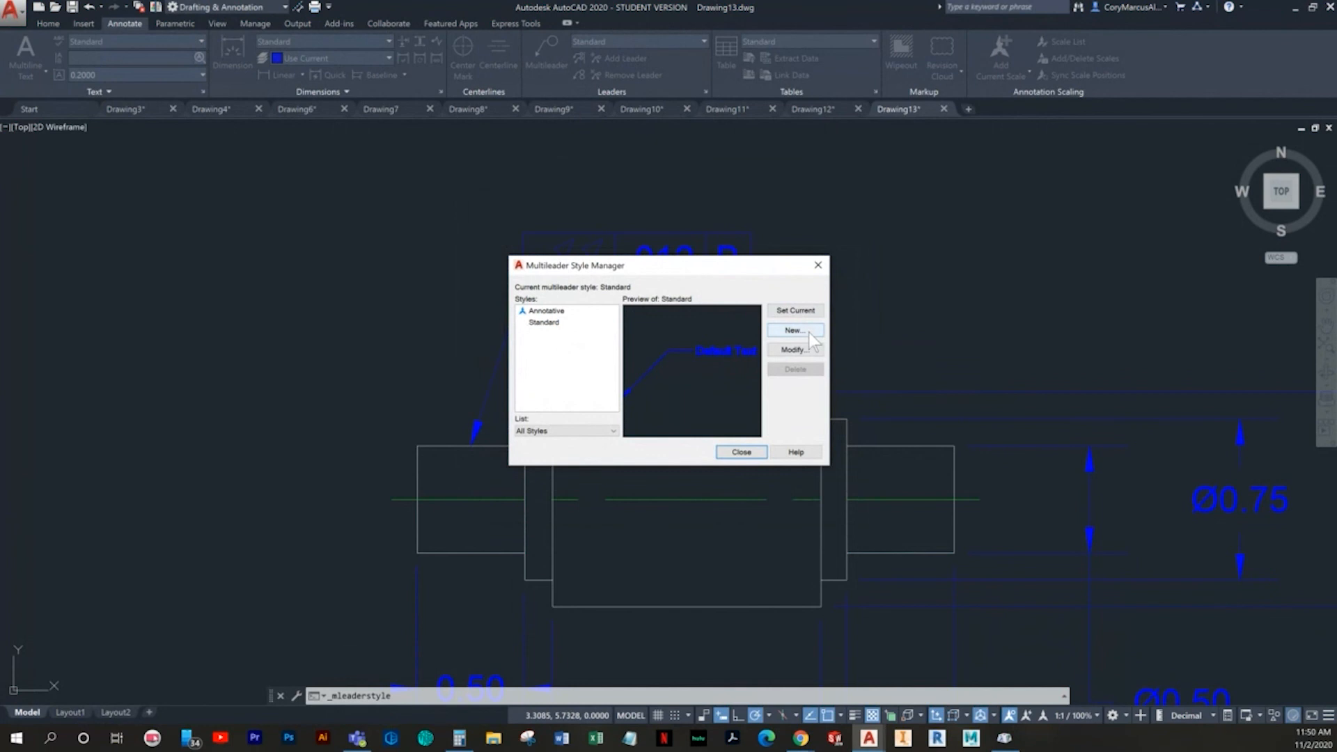
- Create the multileader style Copy of Standard and set its arrowhead symbol to Datum triangle filled
click(810, 334)
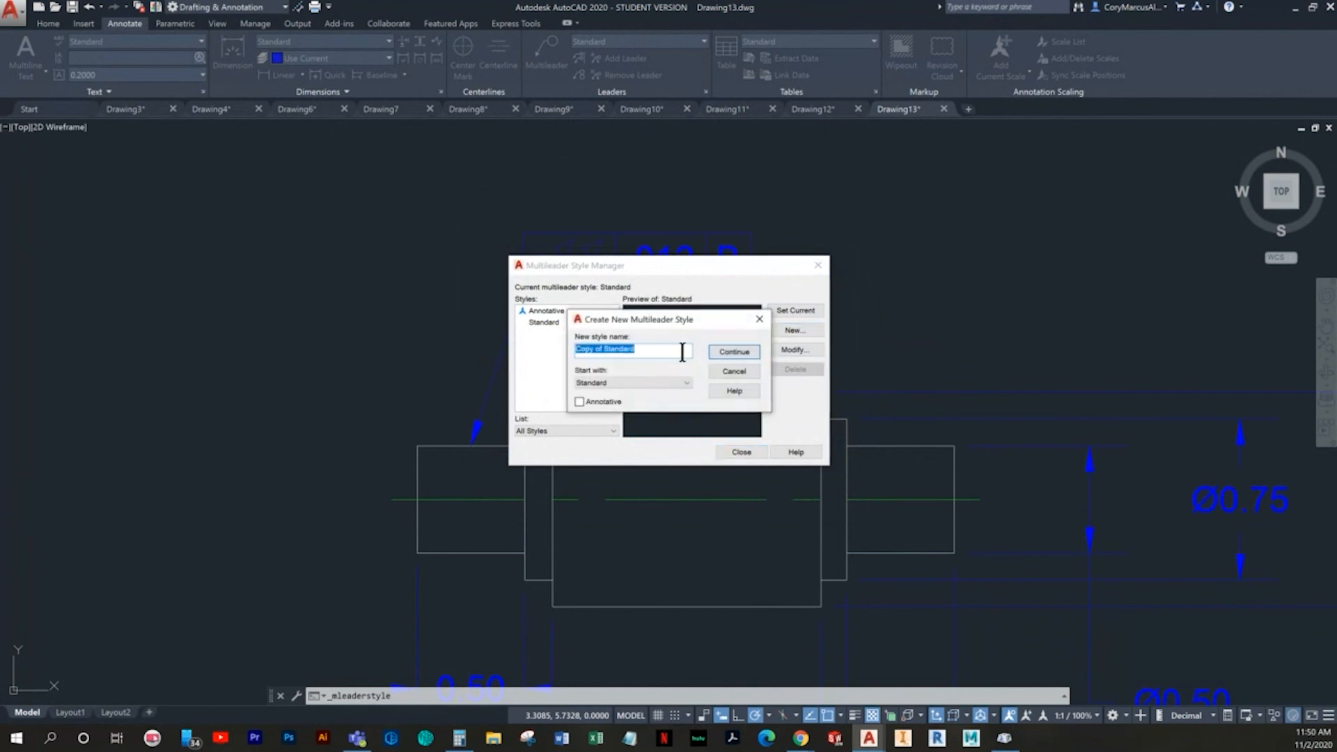
click(722, 353)
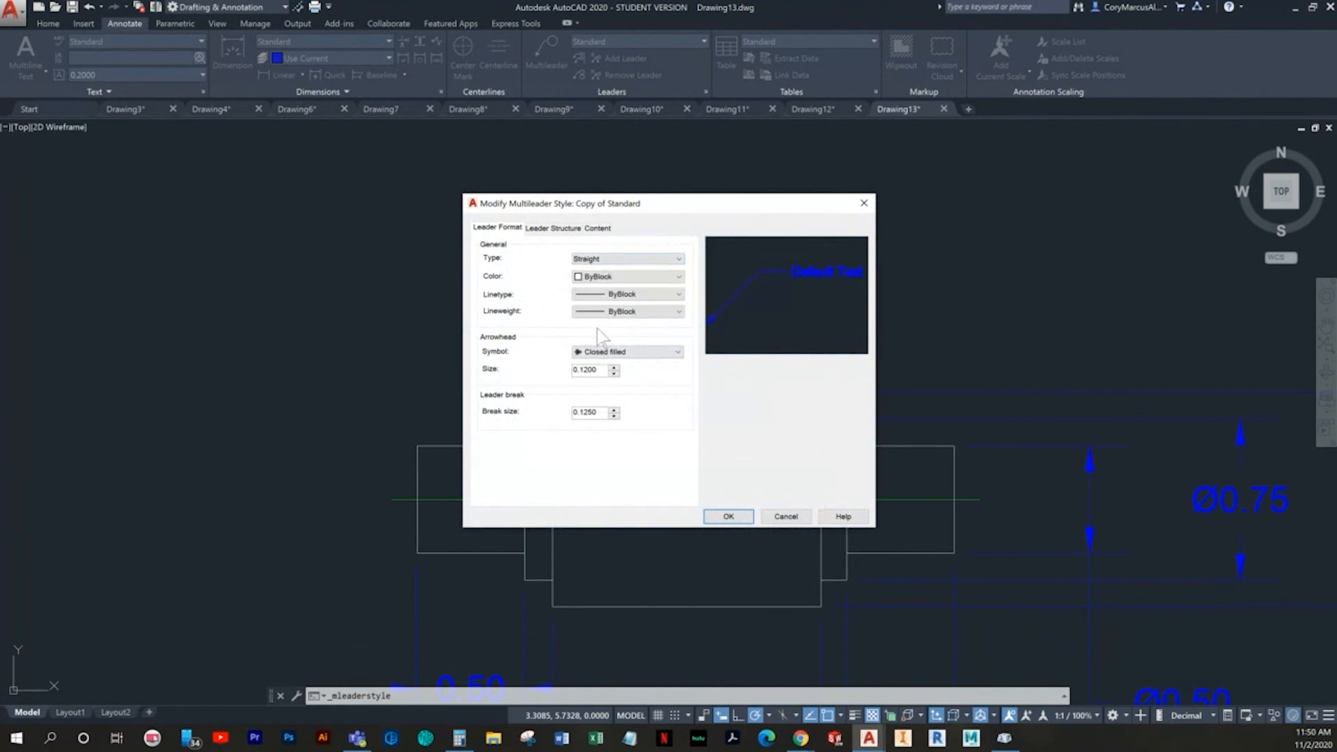
click(616, 354)
click(639, 551)
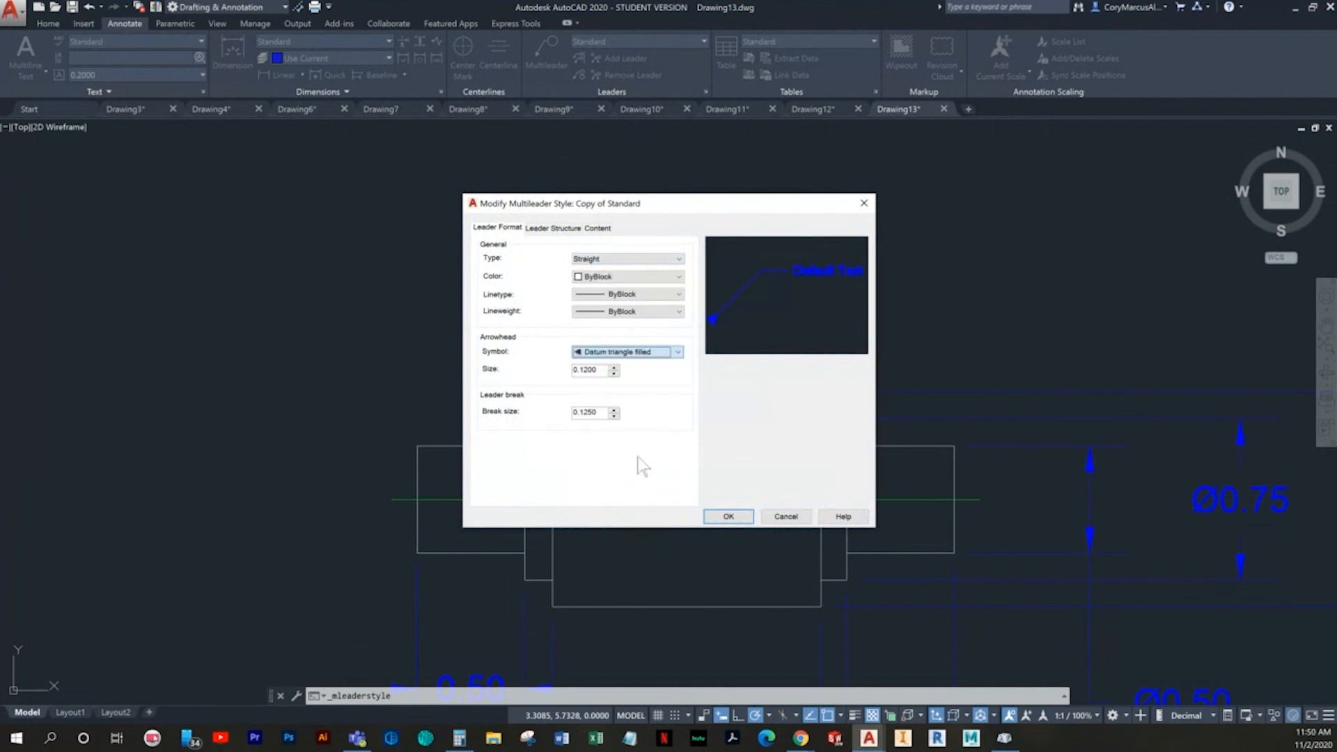
- Turn off the automatic landing and turn on framed text in the new multileader style, and save it
click(546, 231)
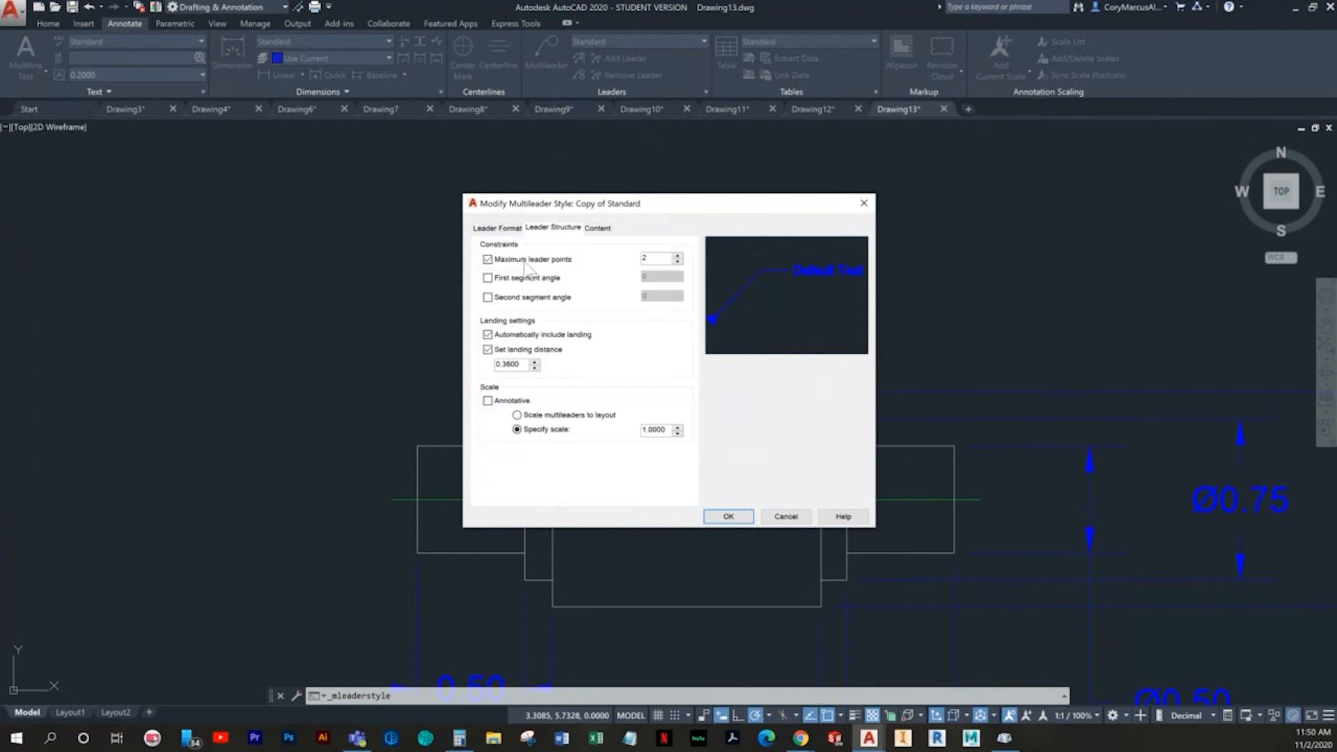
click(487, 335)
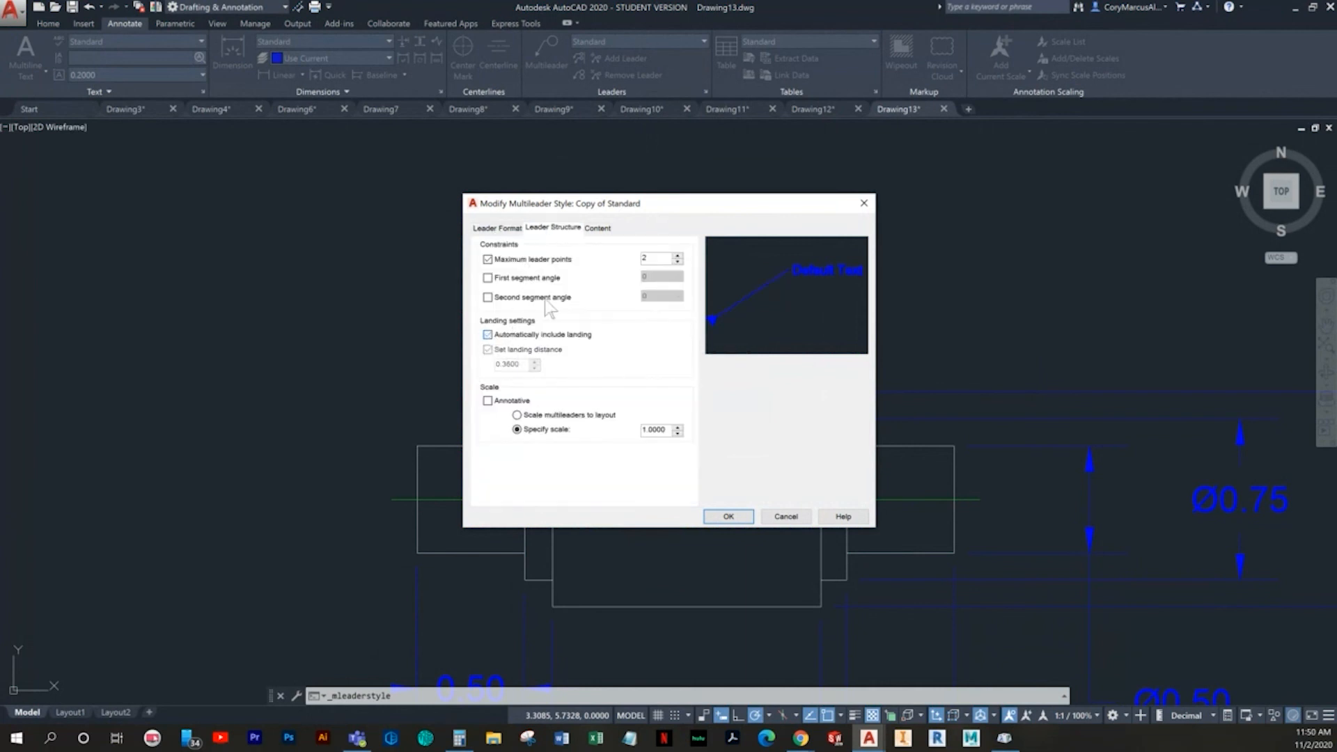
click(598, 229)
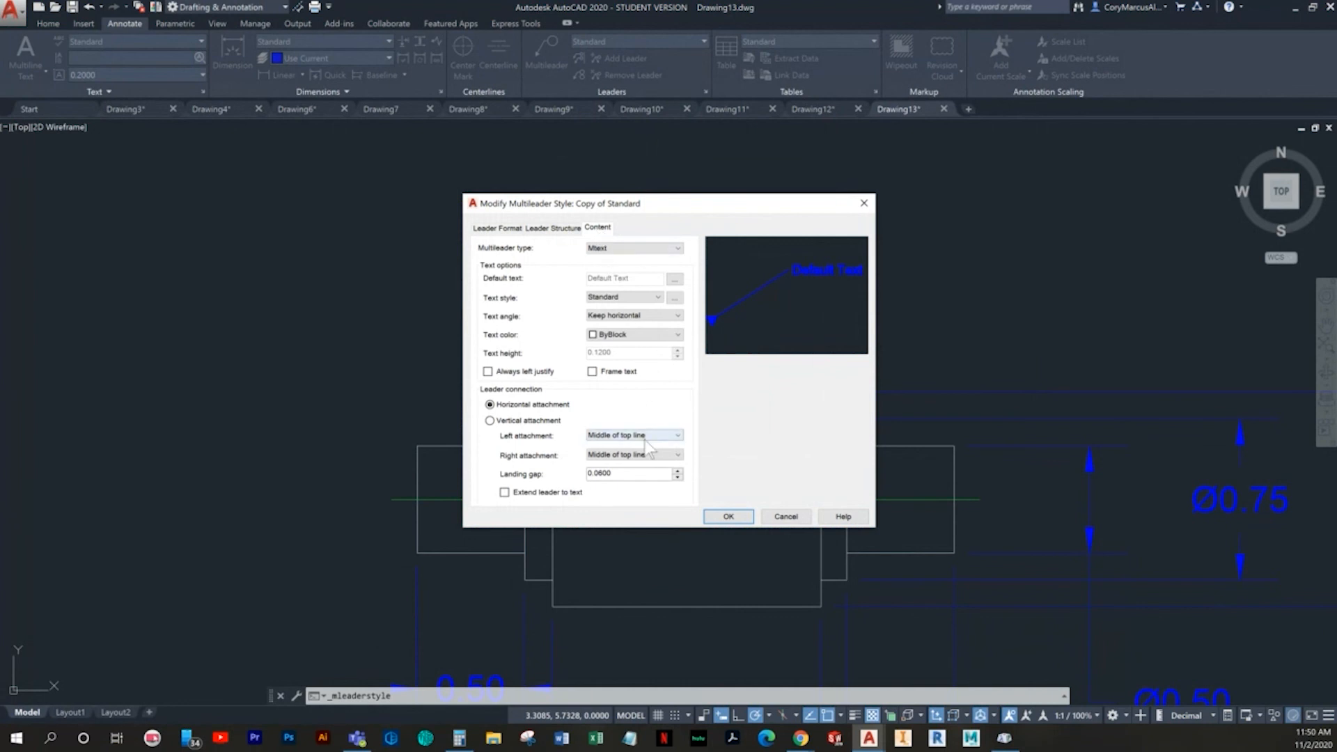
click(603, 373)
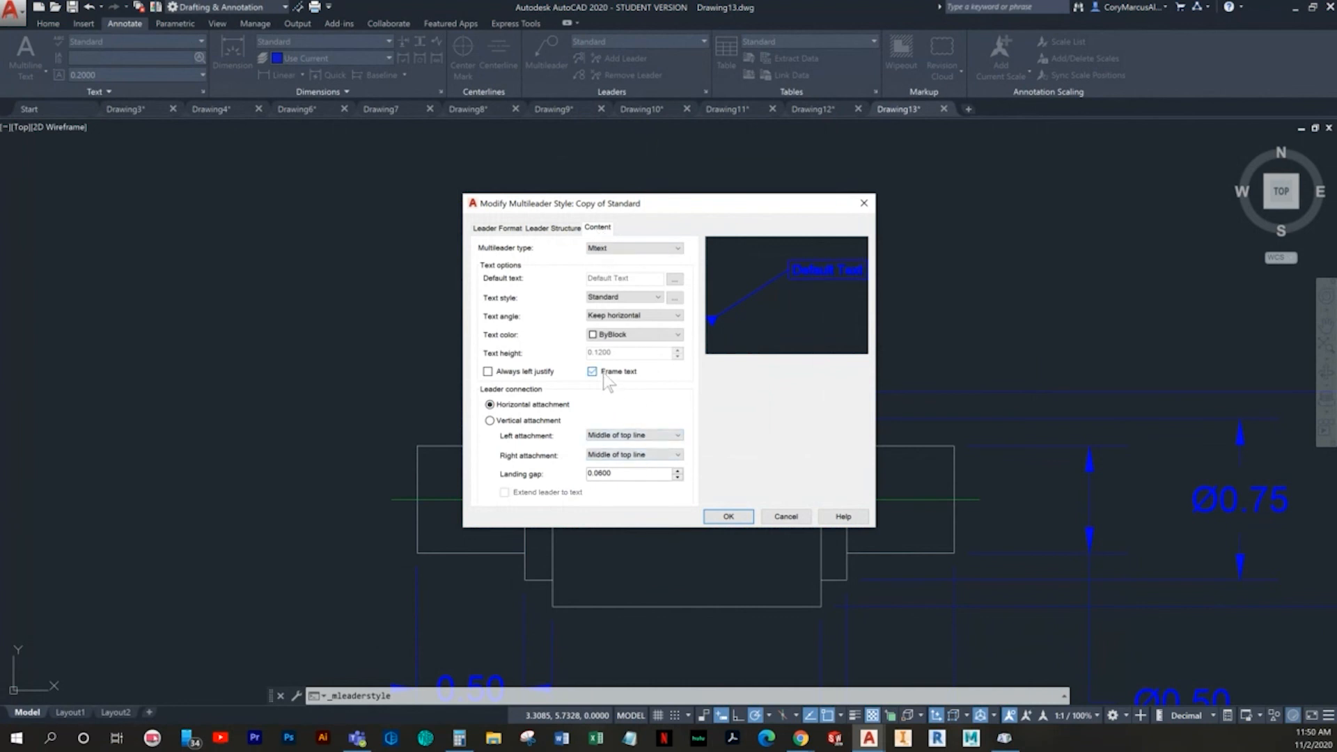
click(728, 516)
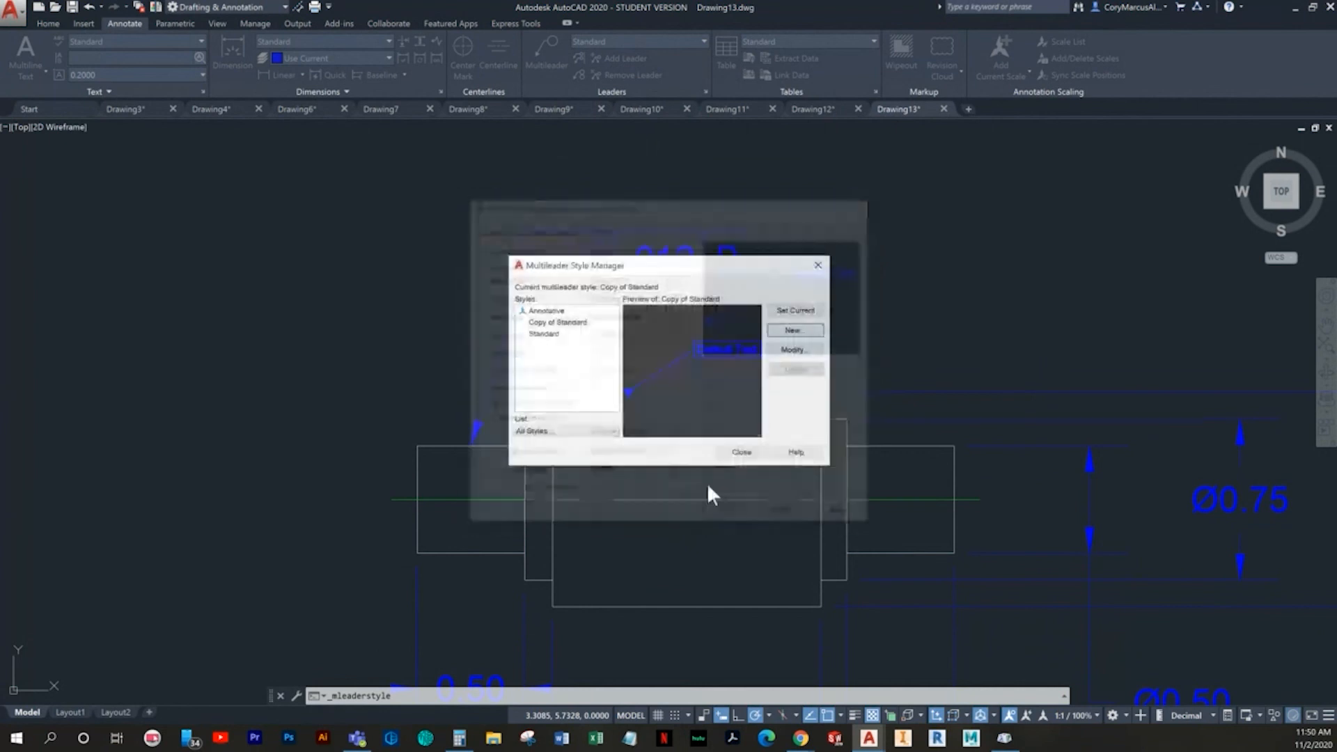
- Rename the multileader style Copy of Standard as Datum Identifier and close the style manager
click(558, 324)
right_click(558, 325)
click(526, 367)
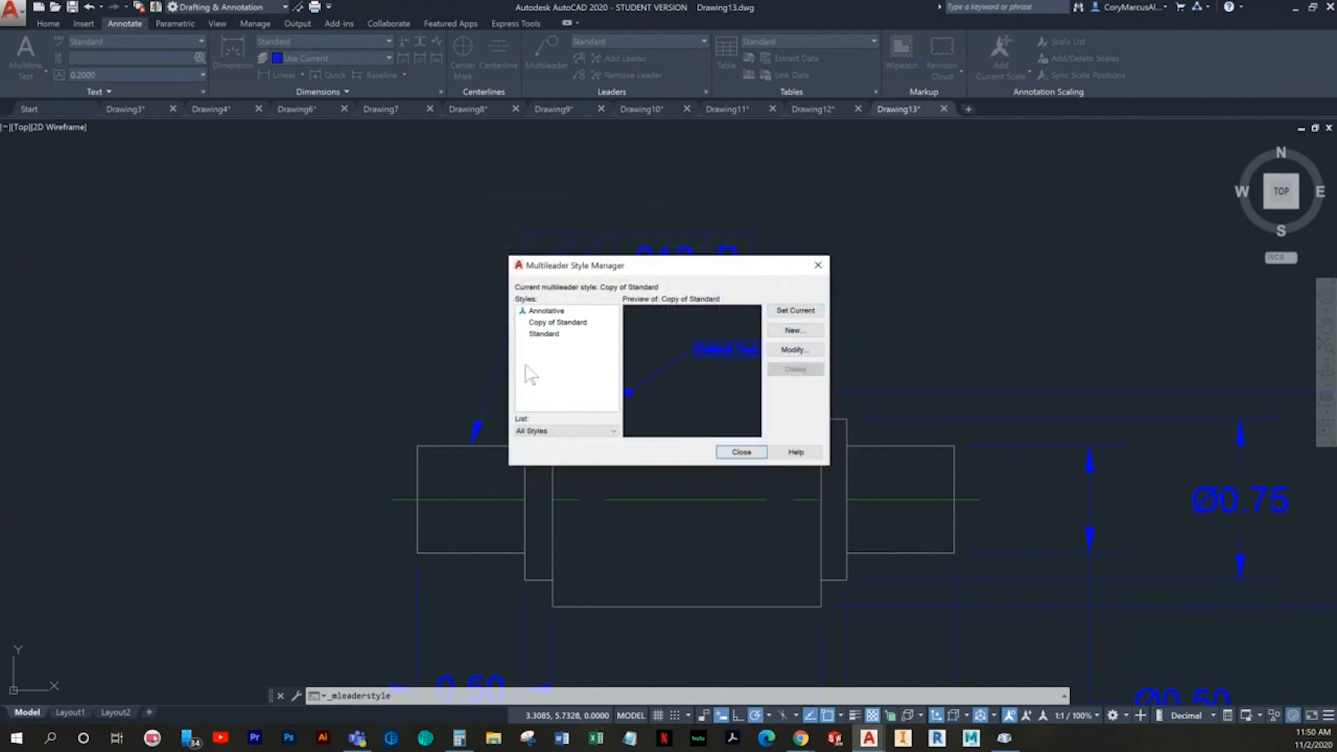
click(557, 323)
text(Datum Identifier)
click(561, 352)
click(741, 452)
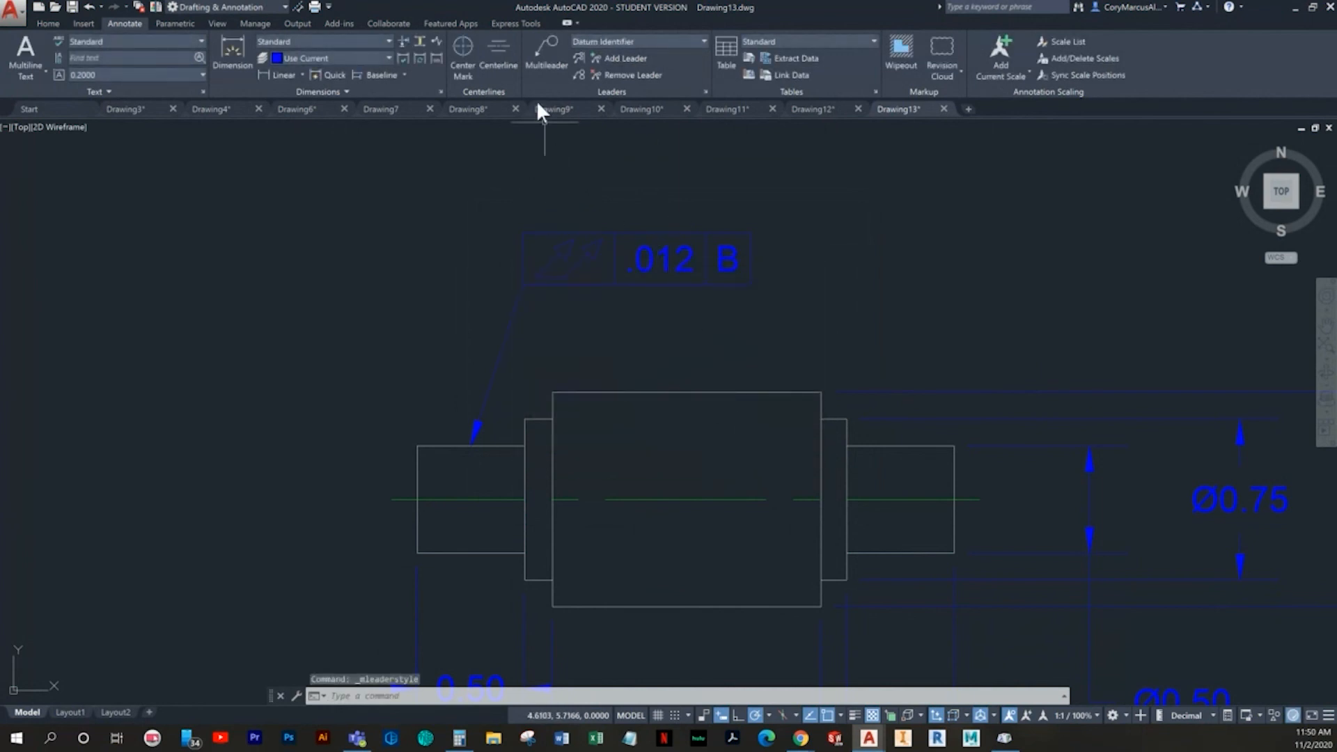
click(540, 59)
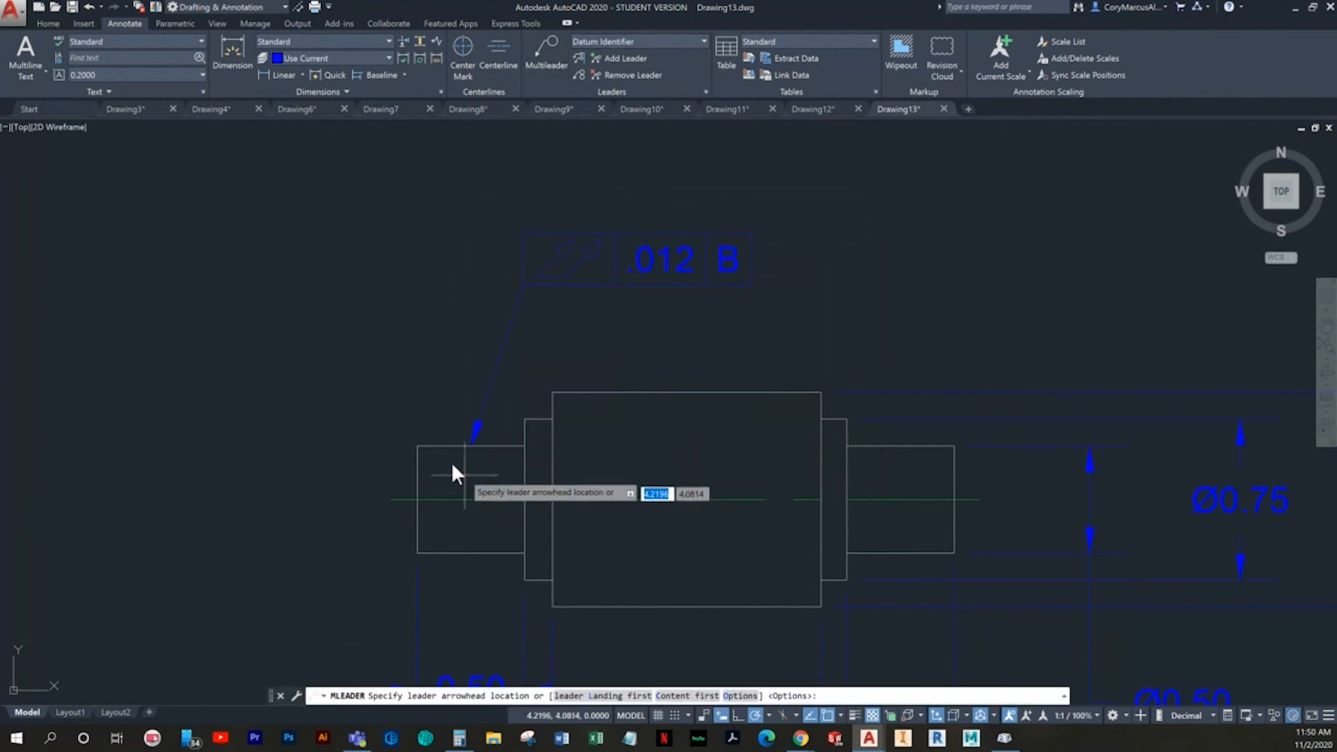
click(417, 444)
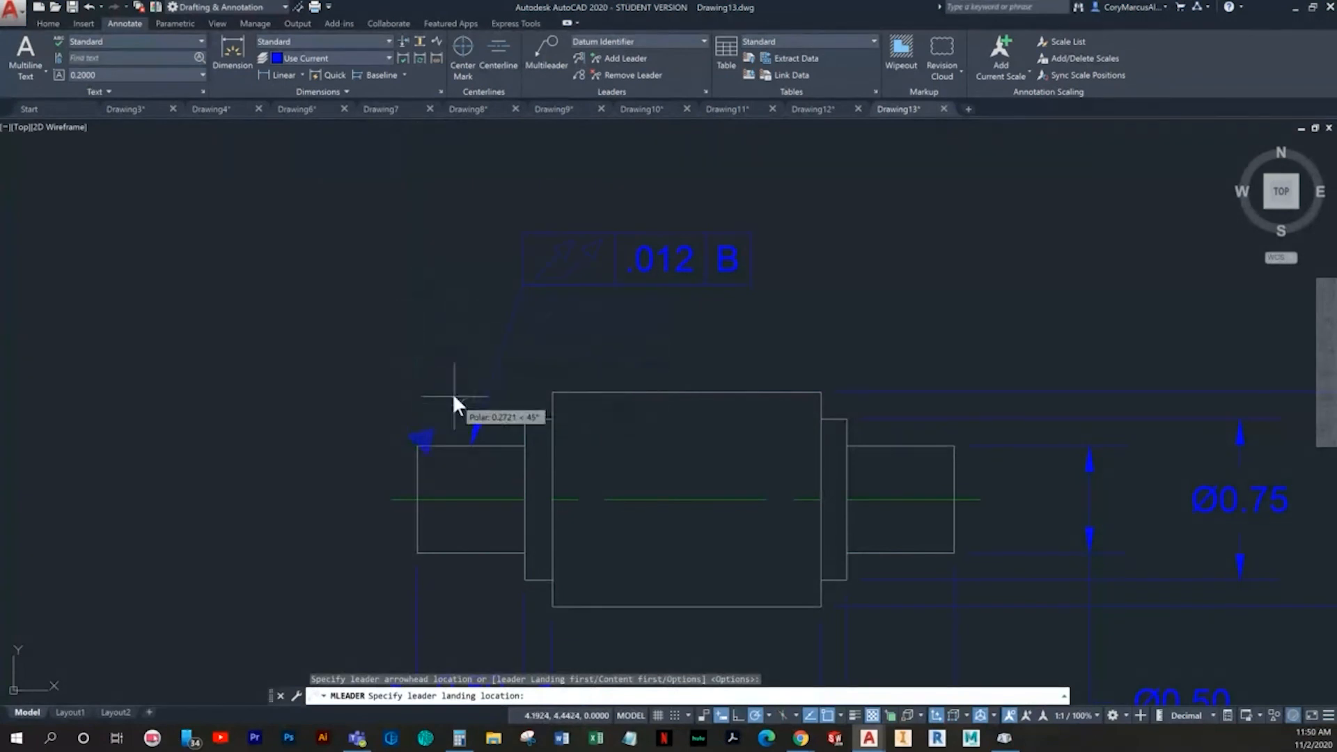
key(Escape)
key(space)
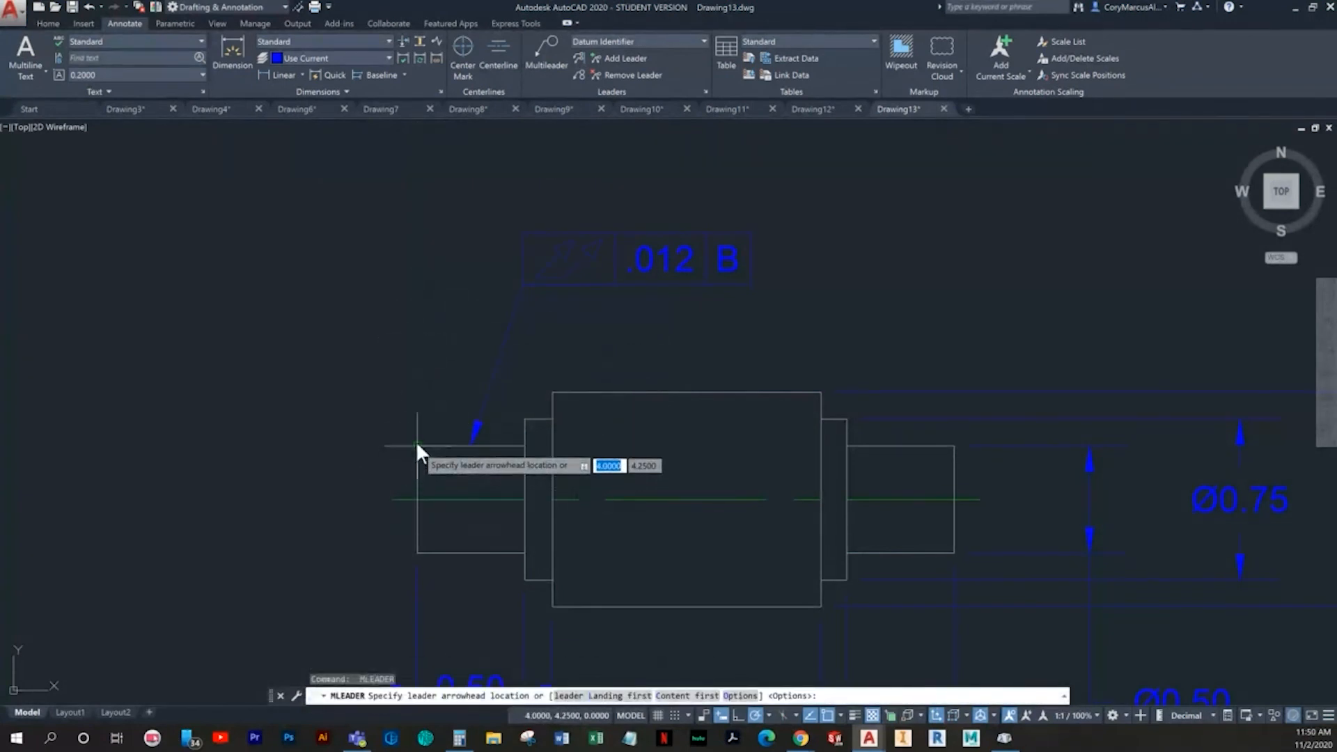
click(415, 319)
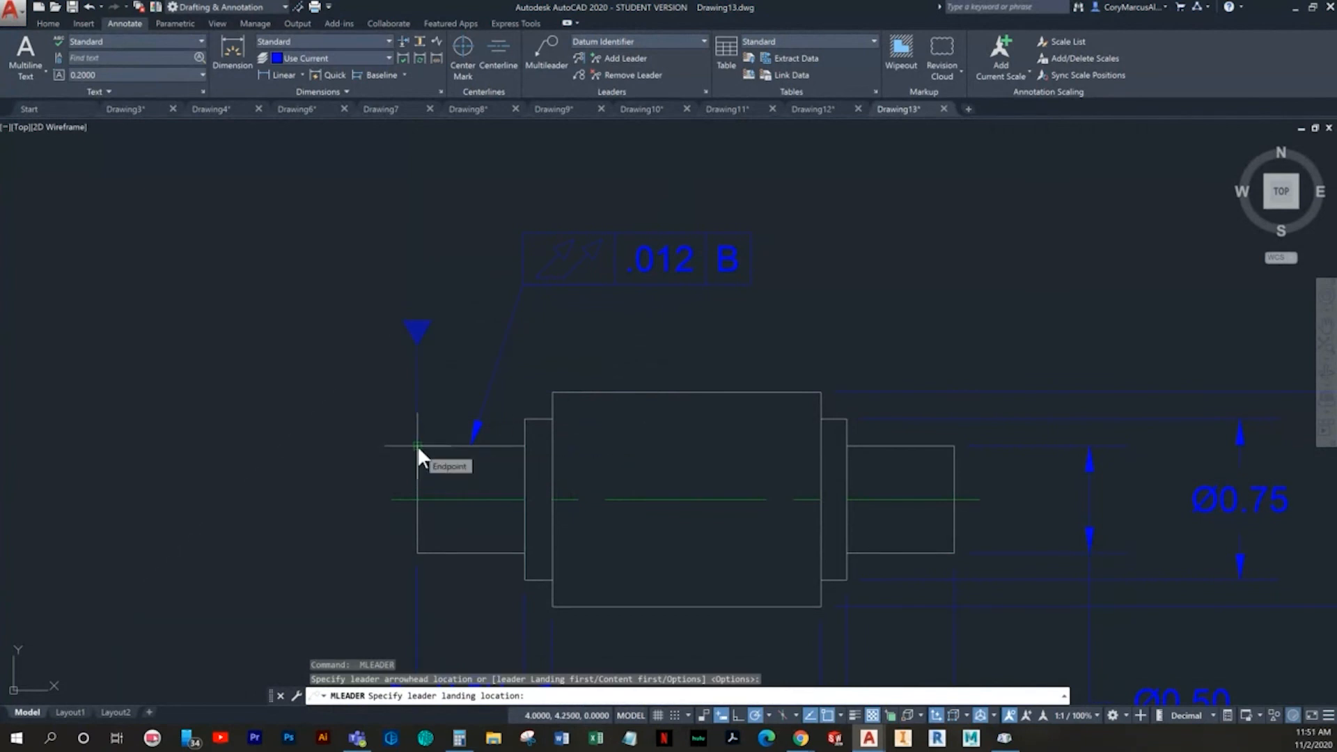
key(Escape)
- Place a trial multileader with the text sdf above the shaft's left end, with its landing point aligned over the upper-left corner
key(Return)
scroll(432, 340, up, 2)
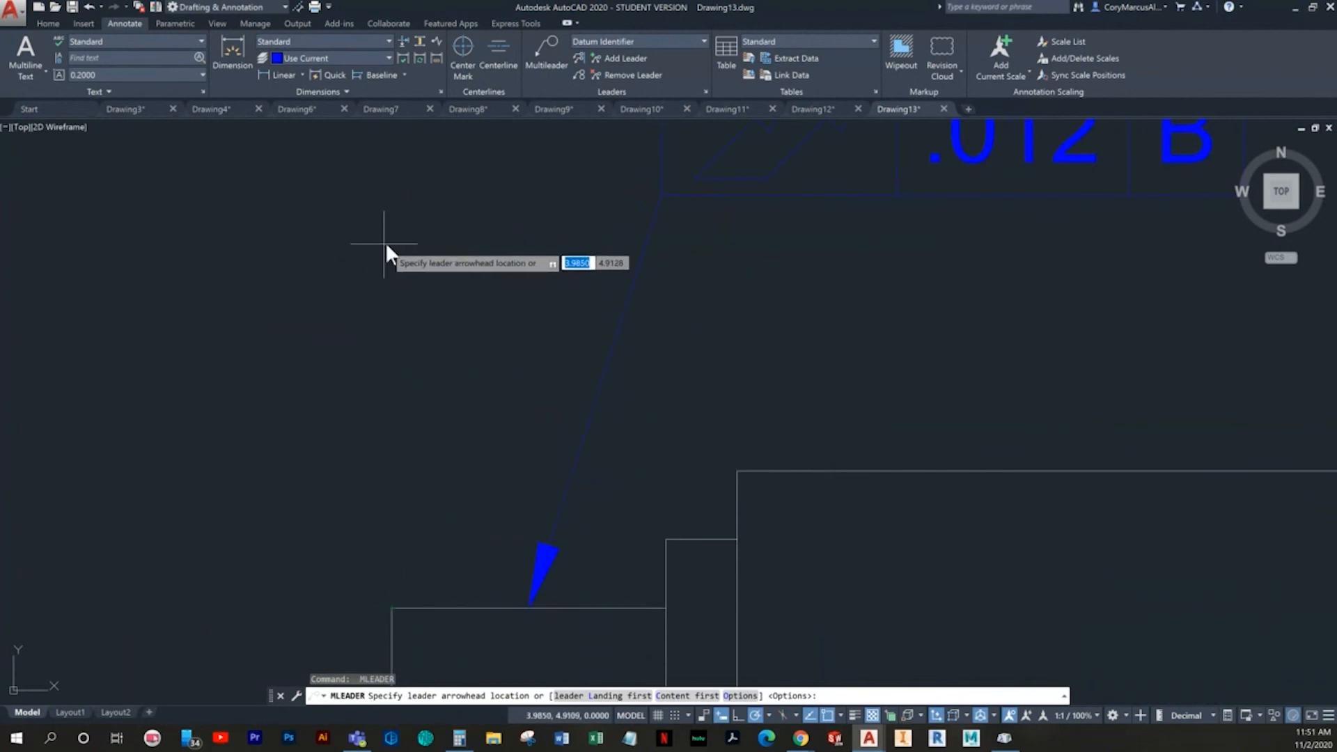
click(452, 240)
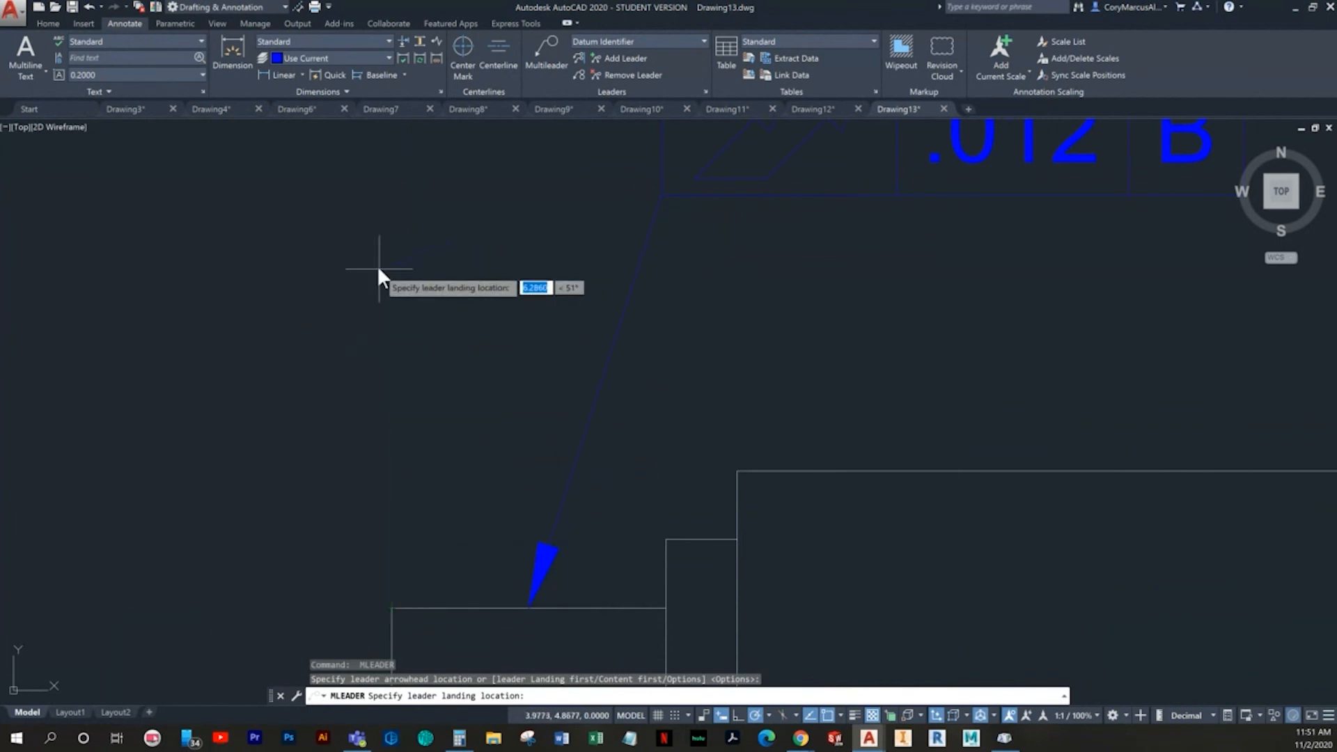
click(391, 239)
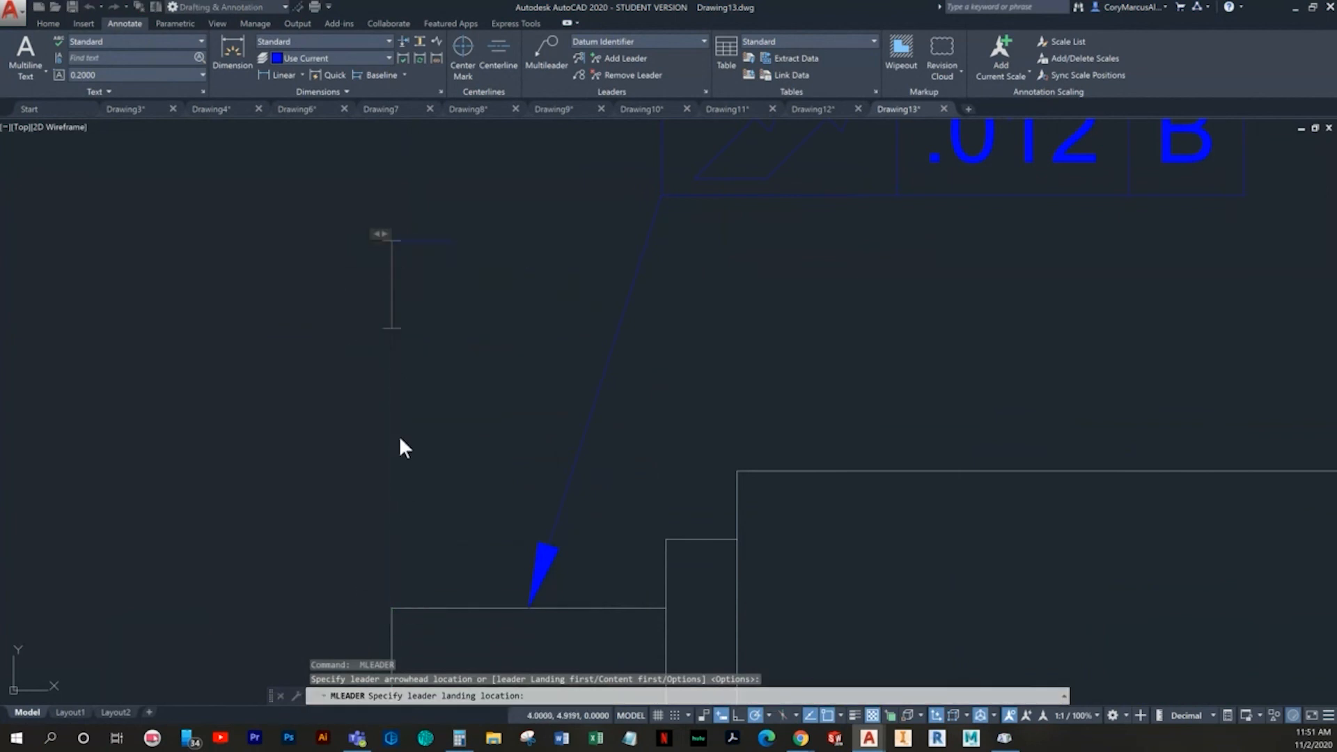
text(sdf)
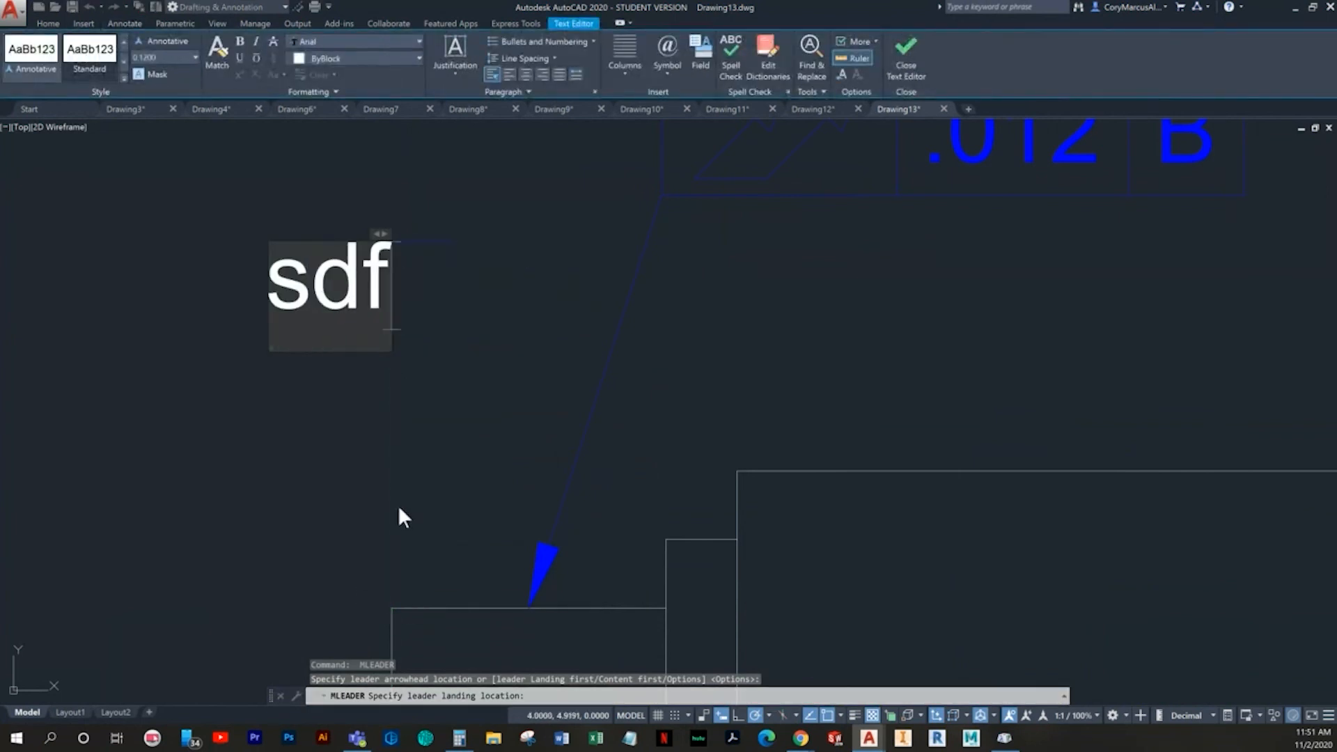
click(399, 507)
- Delete the trial multileader above the shaft's left end
scroll(477, 508, down, 4)
key(Escape)
click(476, 466)
click(352, 336)
key(Delete)
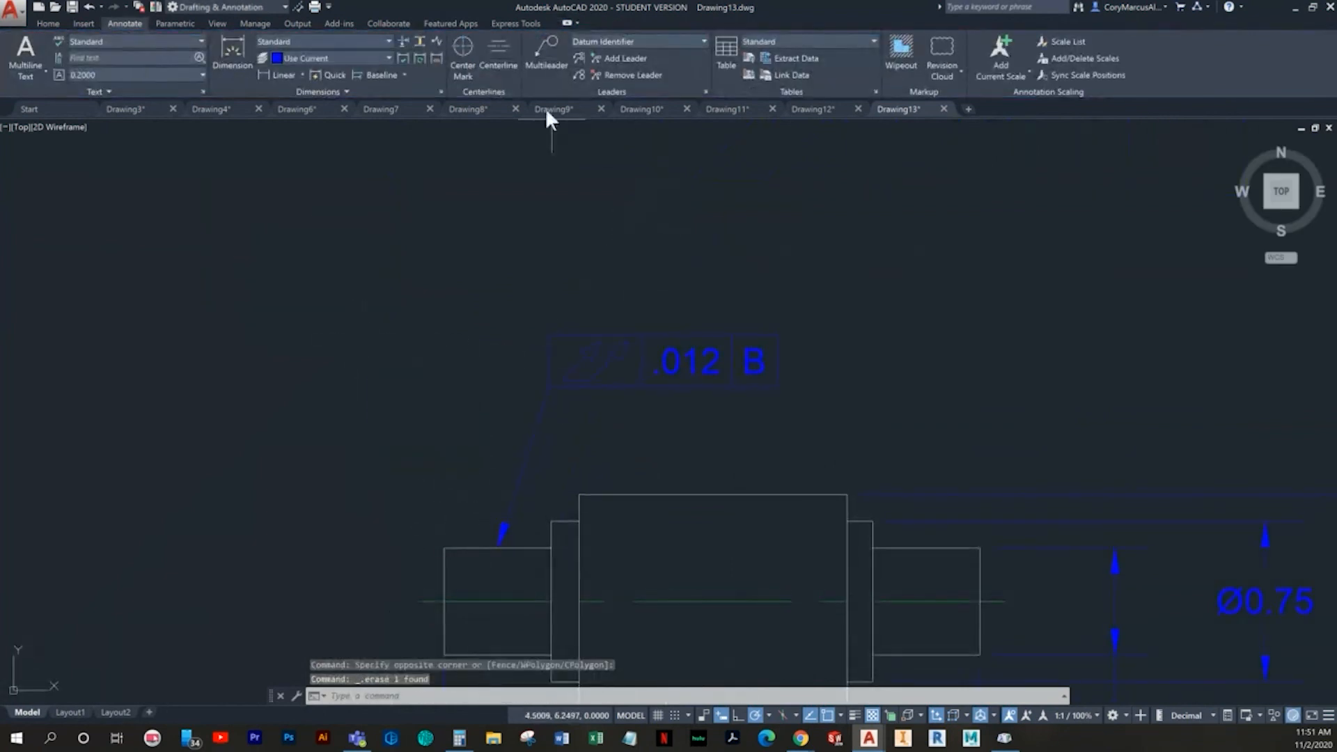
- Draw a vertical line 0.5 long upward from the shaft's upper-left corner with Ortho turned on
click(549, 49)
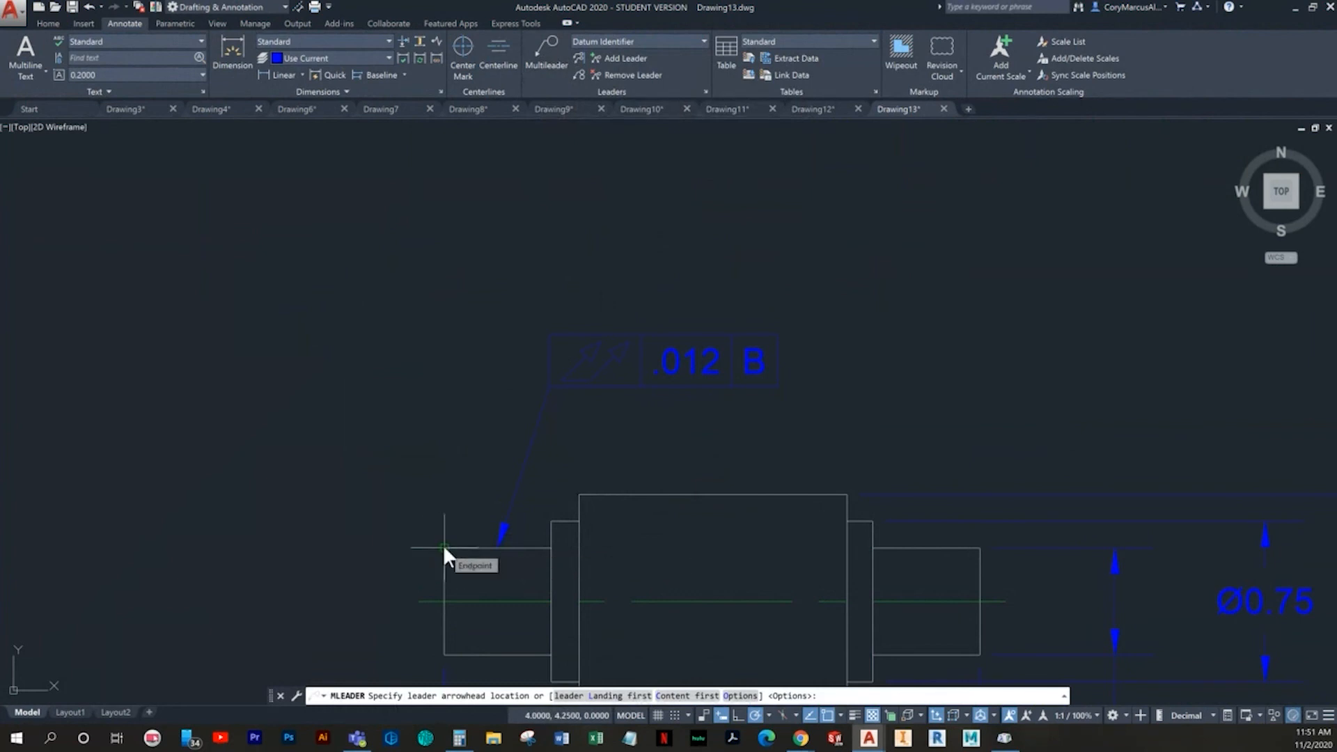
scroll(418, 488, up, 3)
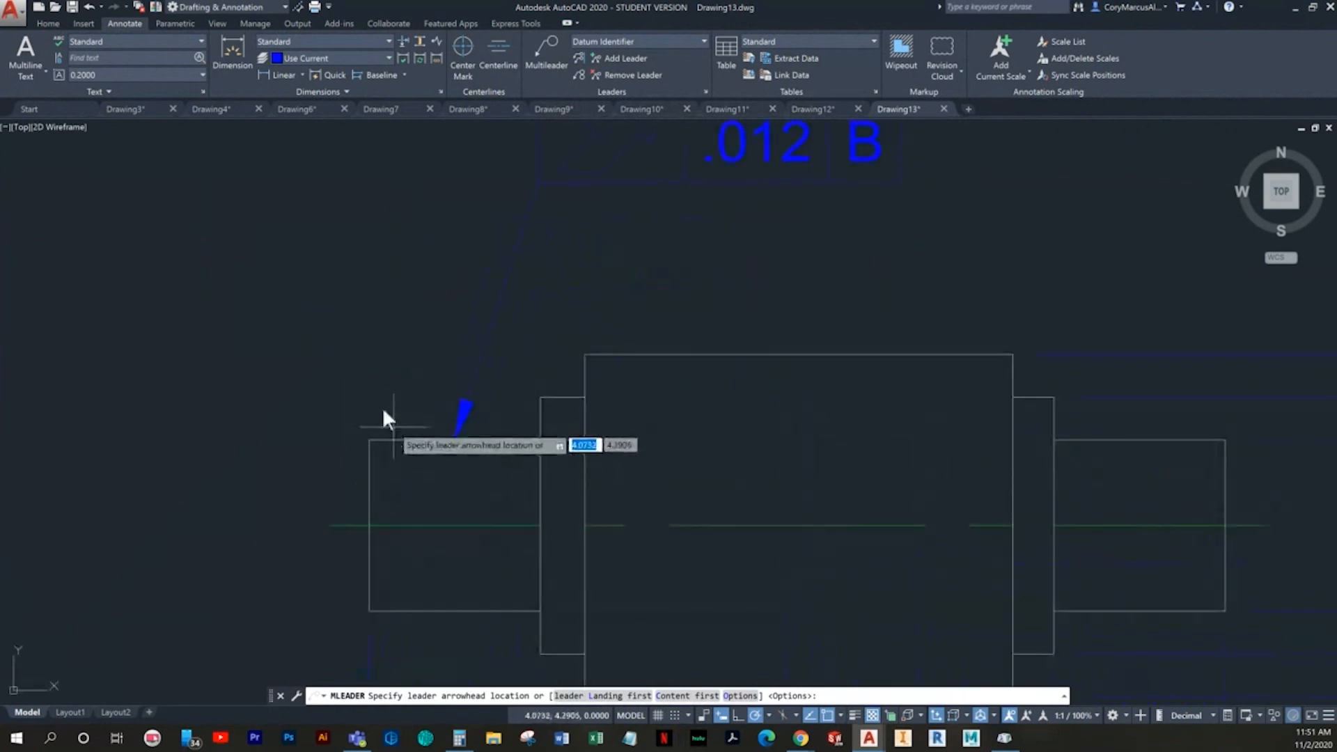
click(48, 23)
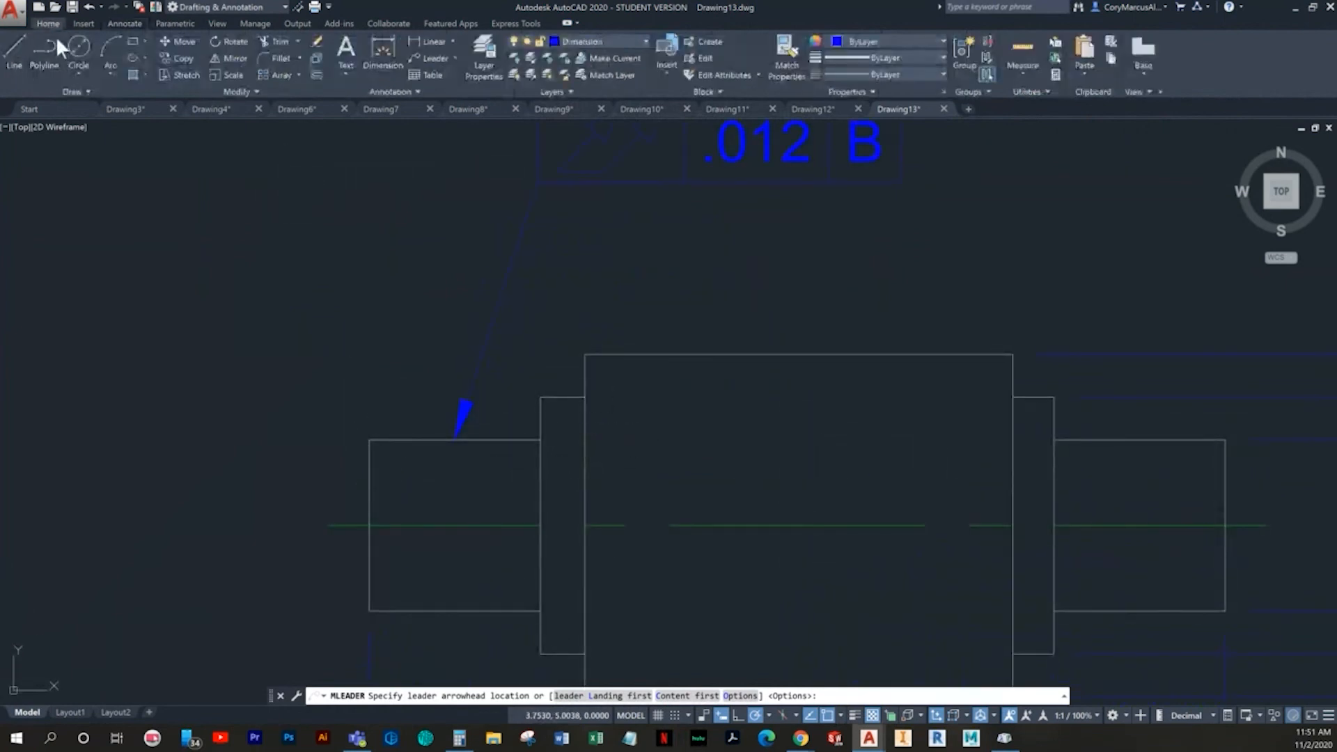
click(26, 63)
click(368, 437)
middle_drag(360, 367, 366, 417)
key(F8)
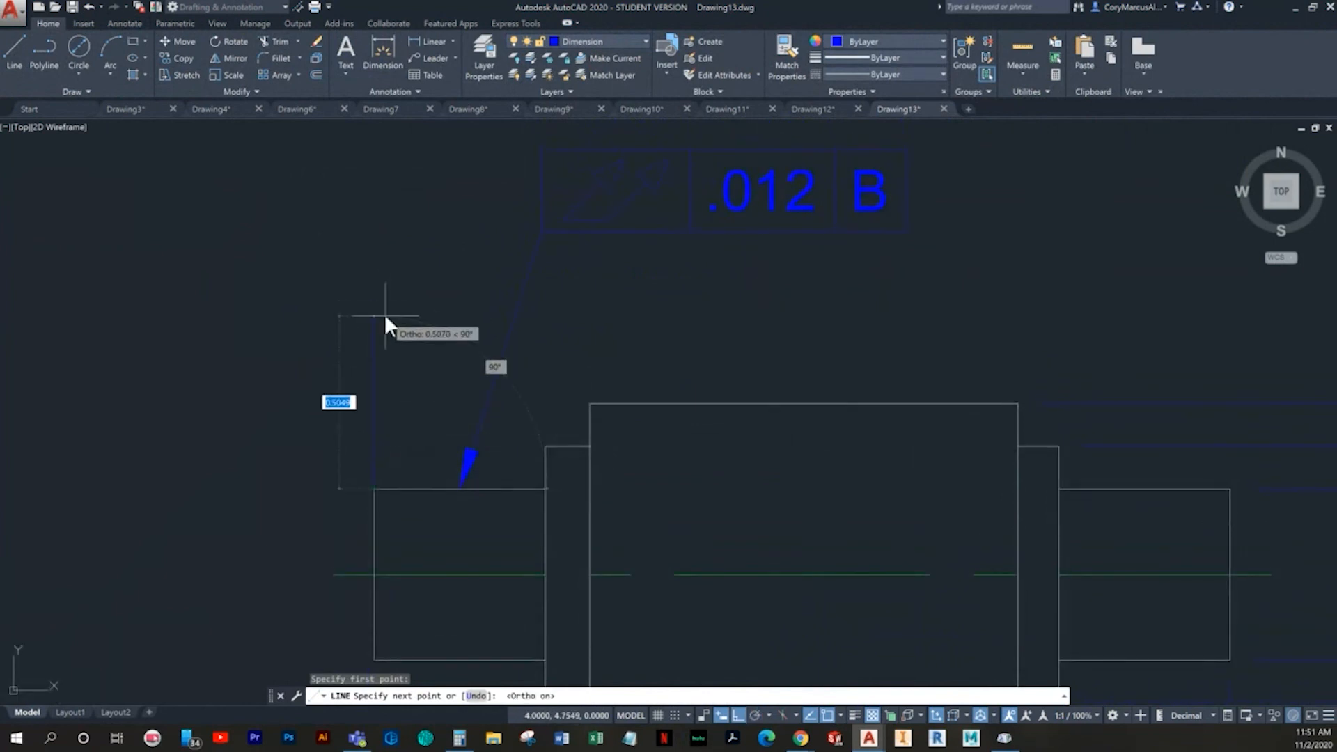
text(.5)
key(Return)
key(Escape)
key(Escape)
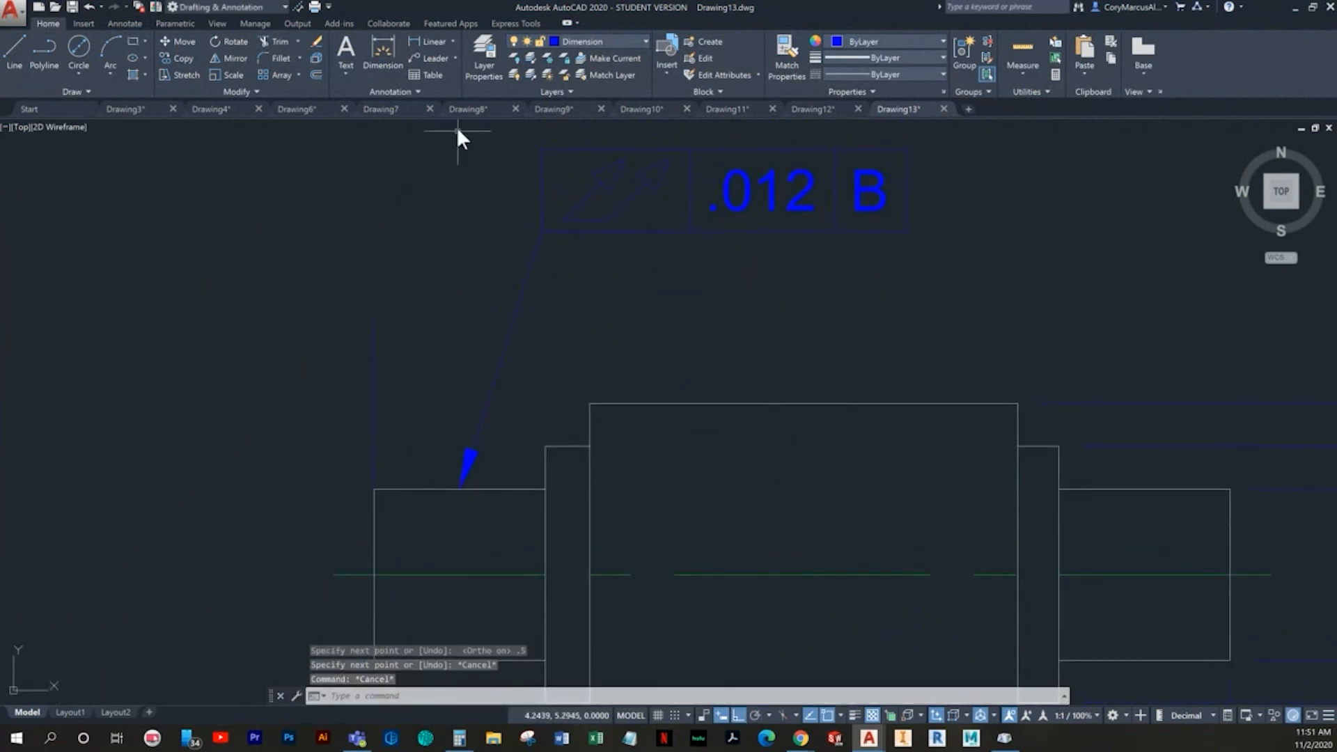
- Place a horizontal multileader with the text A ending at the vertical line's upper end, and undo it
click(125, 23)
click(546, 59)
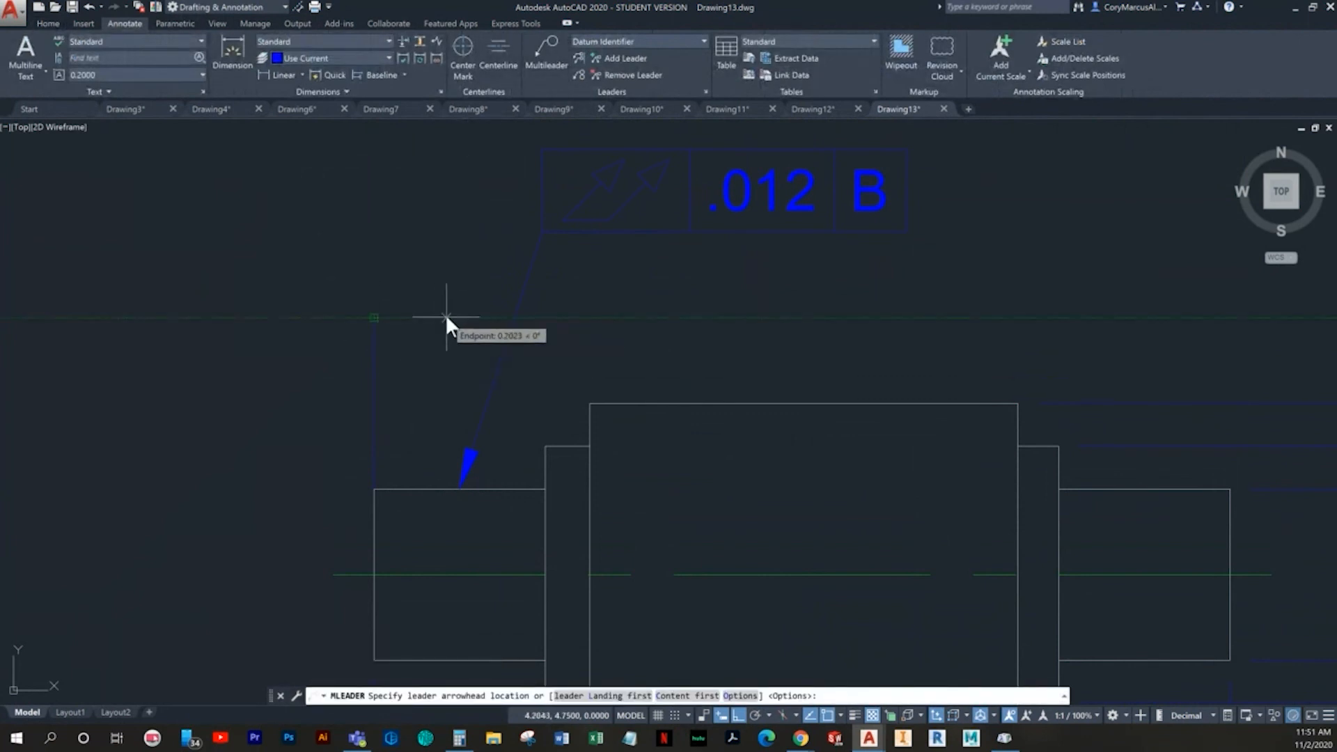
click(447, 318)
click(375, 318)
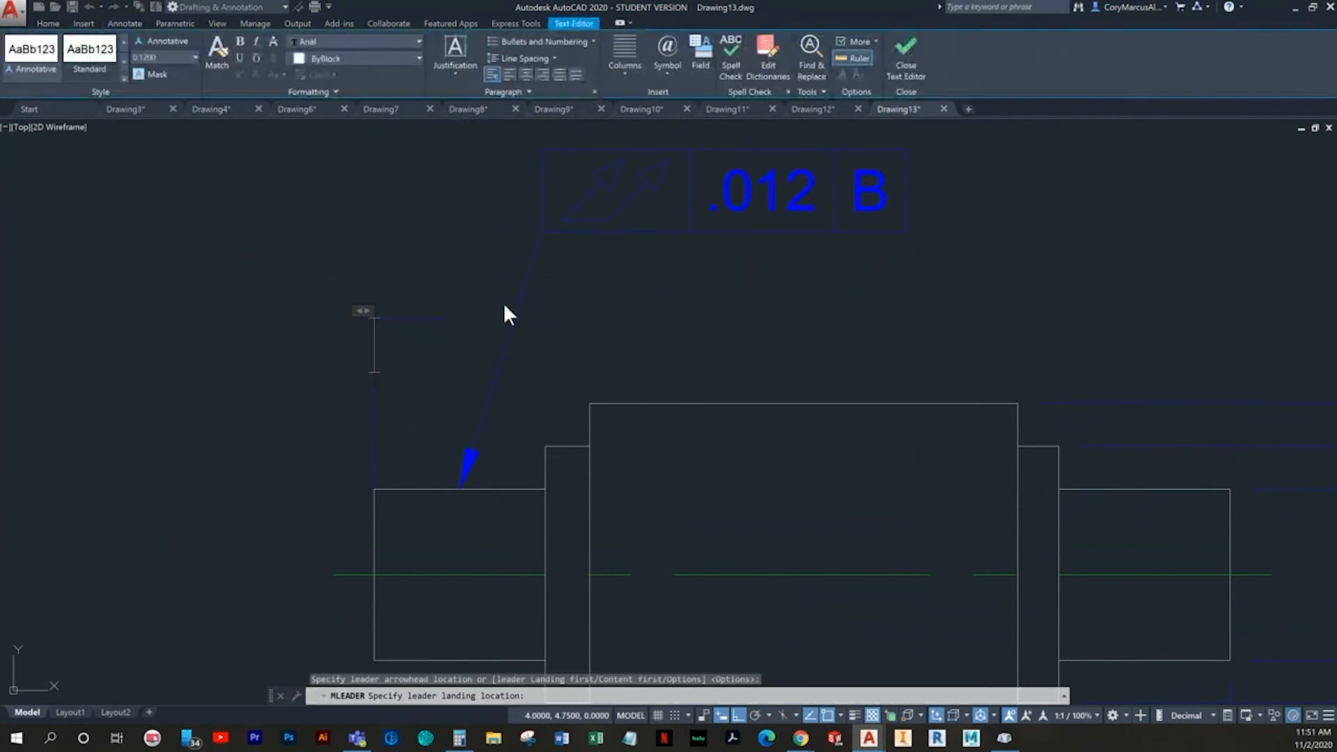
text(A)
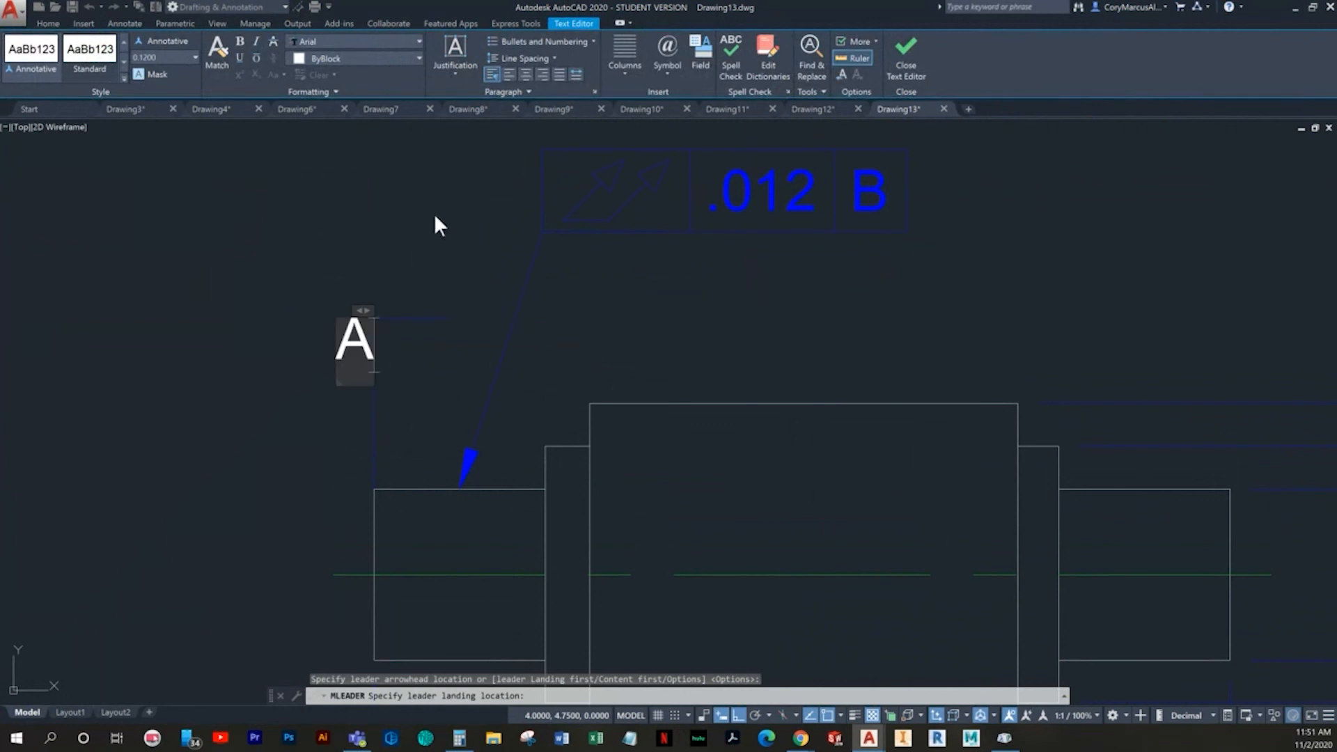
click(435, 216)
key(Escape)
middle_drag(443, 353, 471, 377)
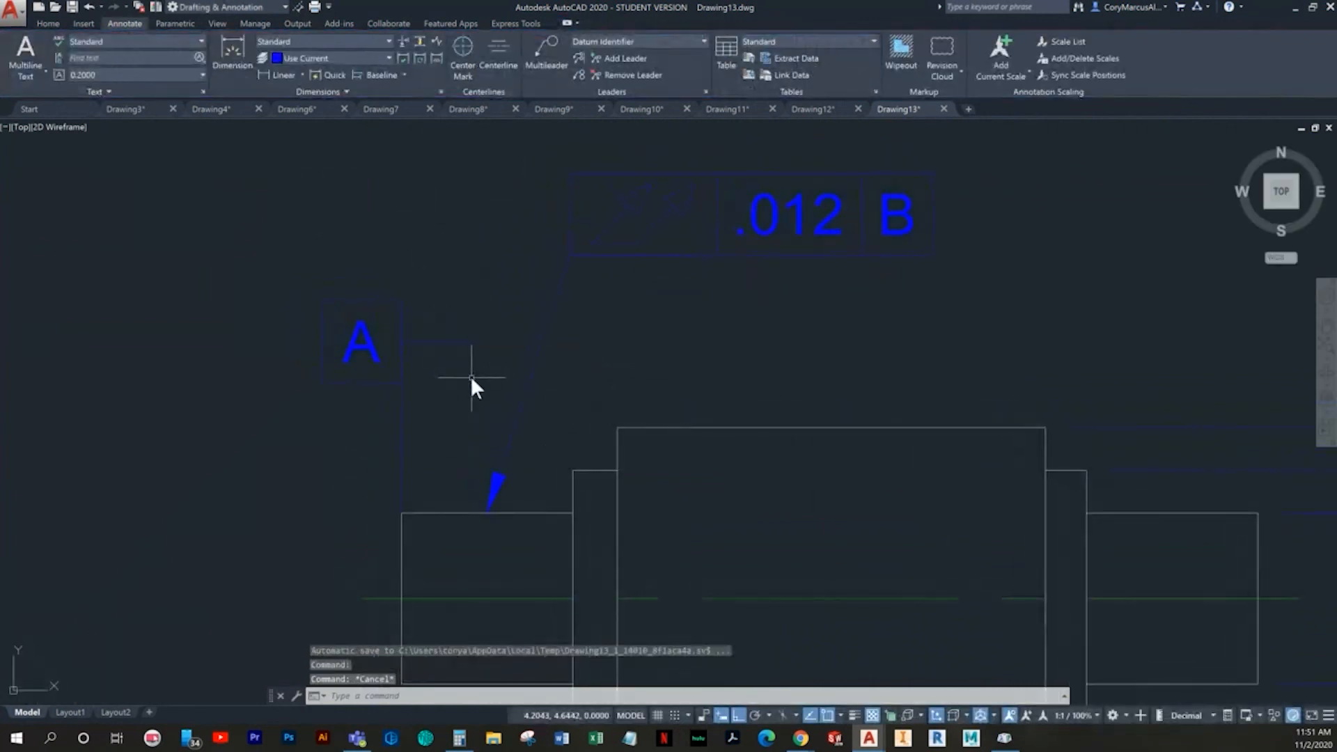
key(ctrl+z)
key(ctrl+z)
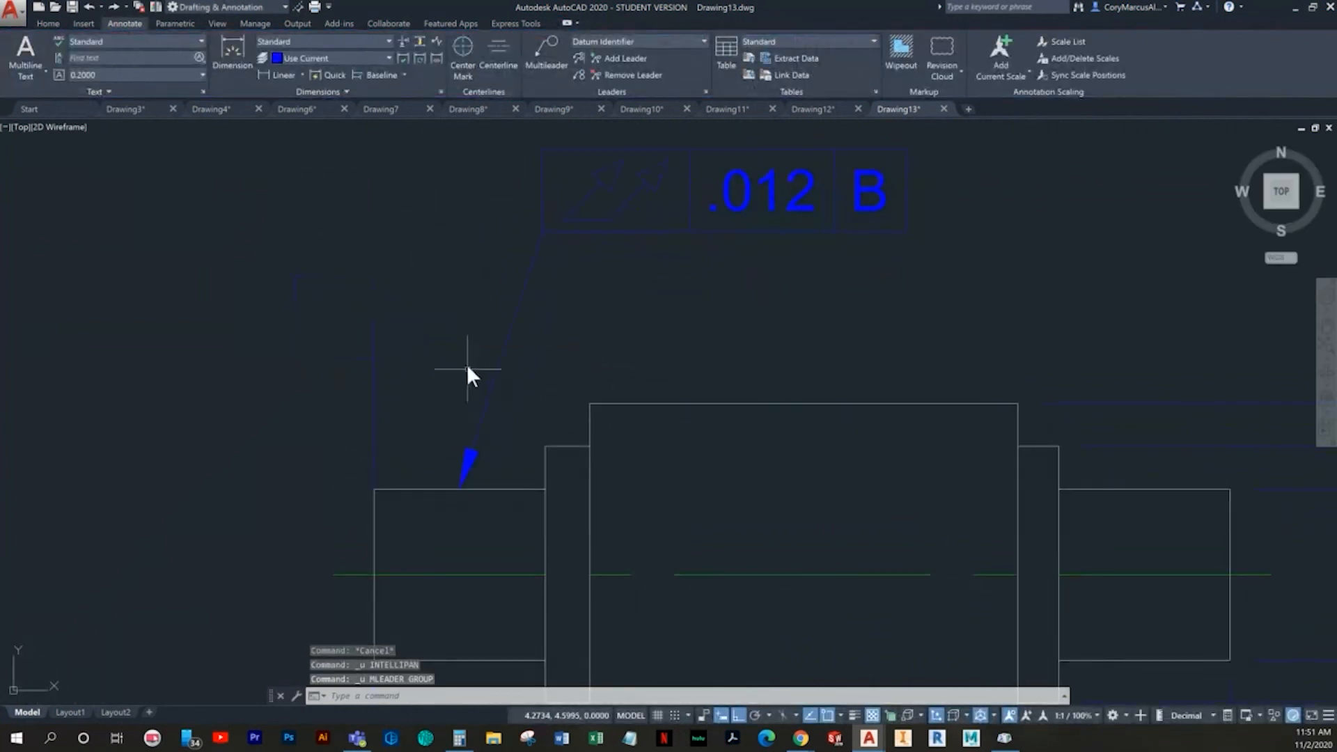
- Place a horizontal multileader with the text a, running rightward from the vertical line's upper end, and select it
click(544, 52)
click(373, 319)
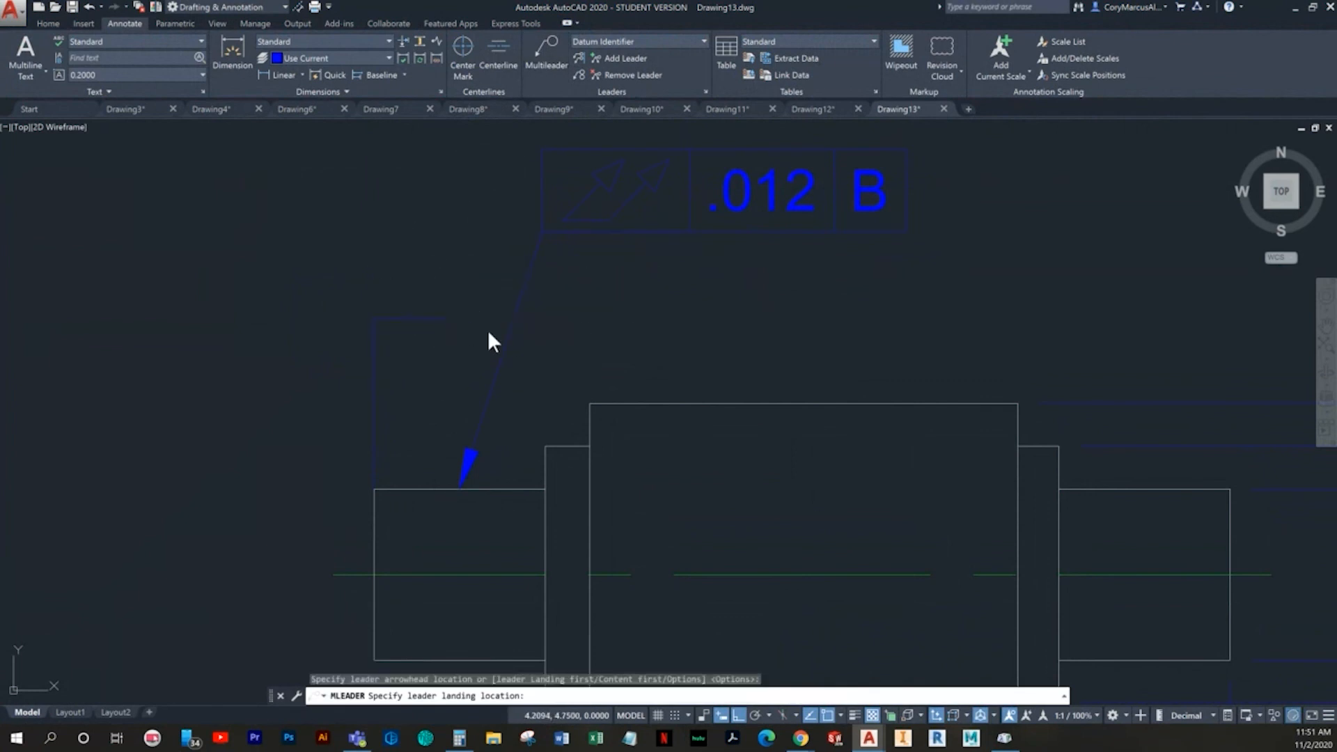
click(468, 333)
text(a)
key(Escape)
middle_drag(478, 361, 540, 476)
click(543, 441)
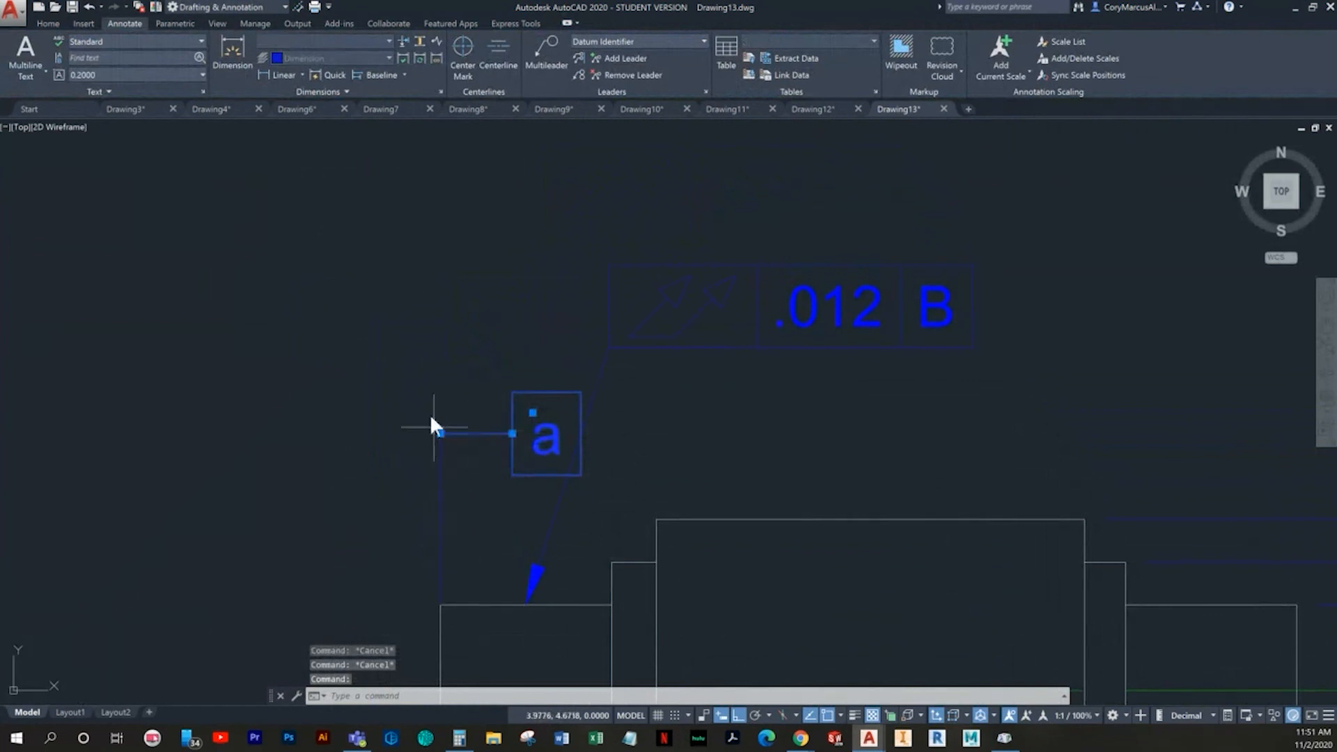
- Review the content settings of the Datum Identifier multileader style and close them without changes
click(704, 91)
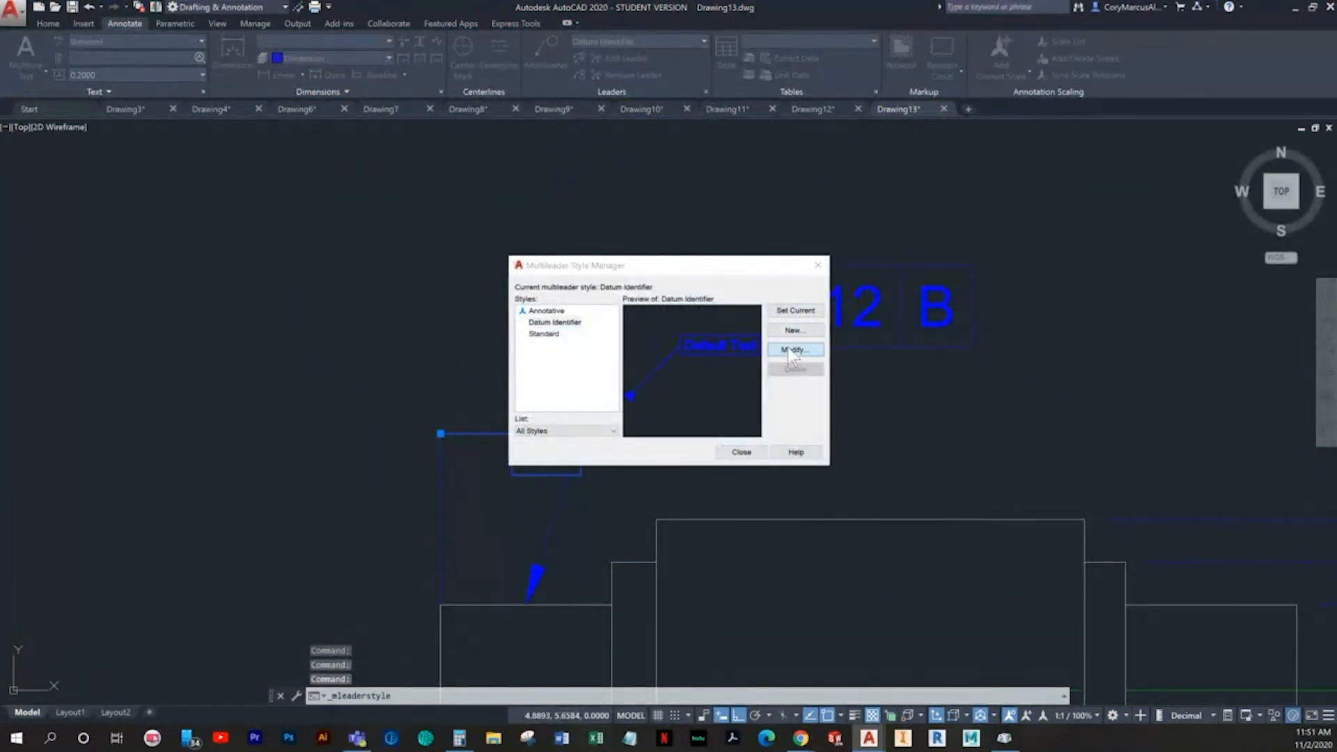
click(793, 350)
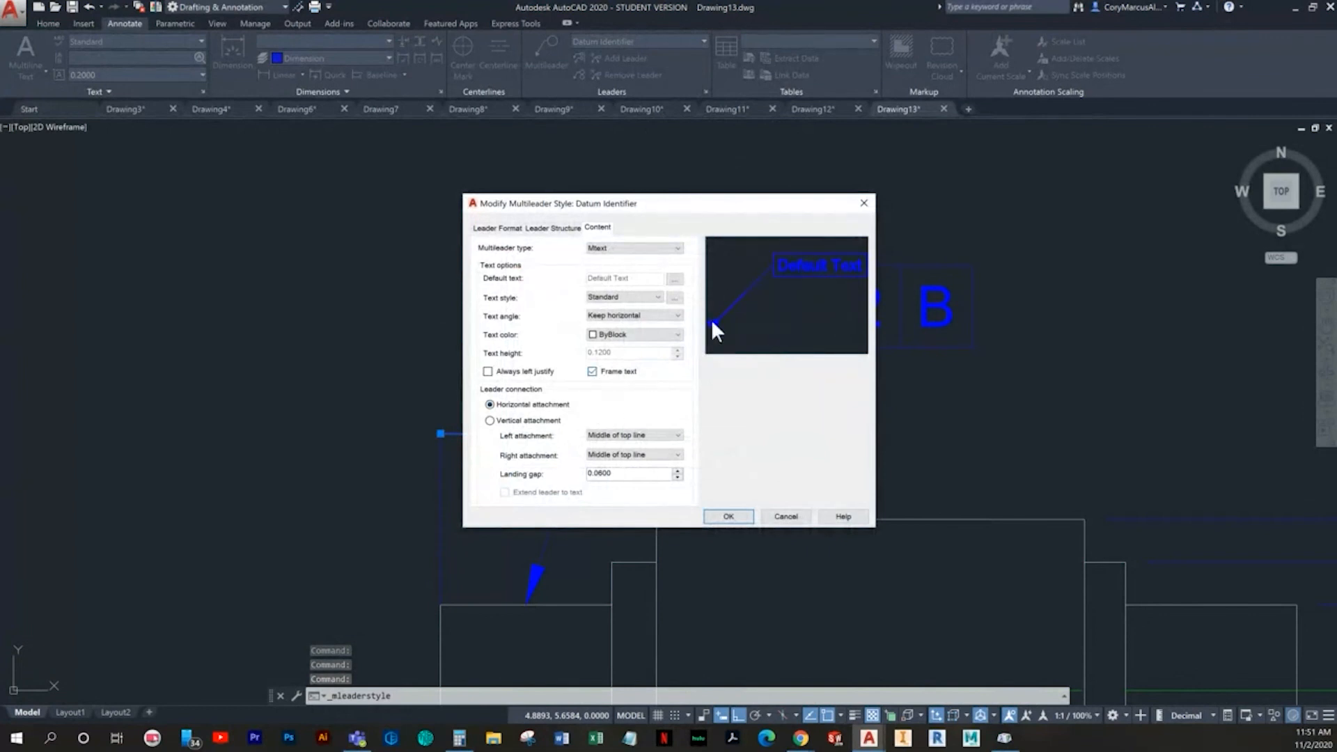
key(Escape)
- Delete the multileader with the text a together with the vertical line above the shaft's left end
key(Escape)
click(508, 457)
click(459, 408)
key(Escape)
click(487, 490)
click(385, 364)
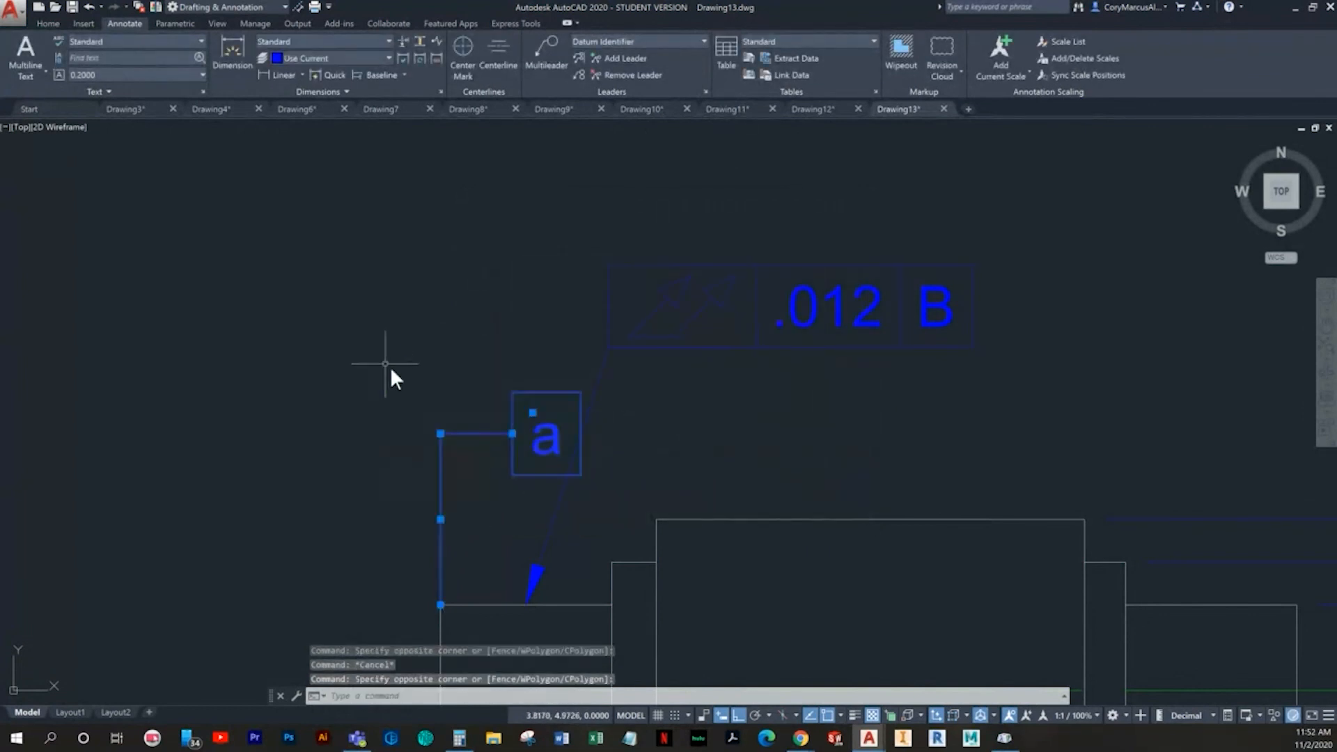
key(Delete)
- Place datum identifier A on the shaft's upper-left corner, with its leader running vertically upward to the framed letter
middle_drag(476, 387, 463, 350)
click(554, 61)
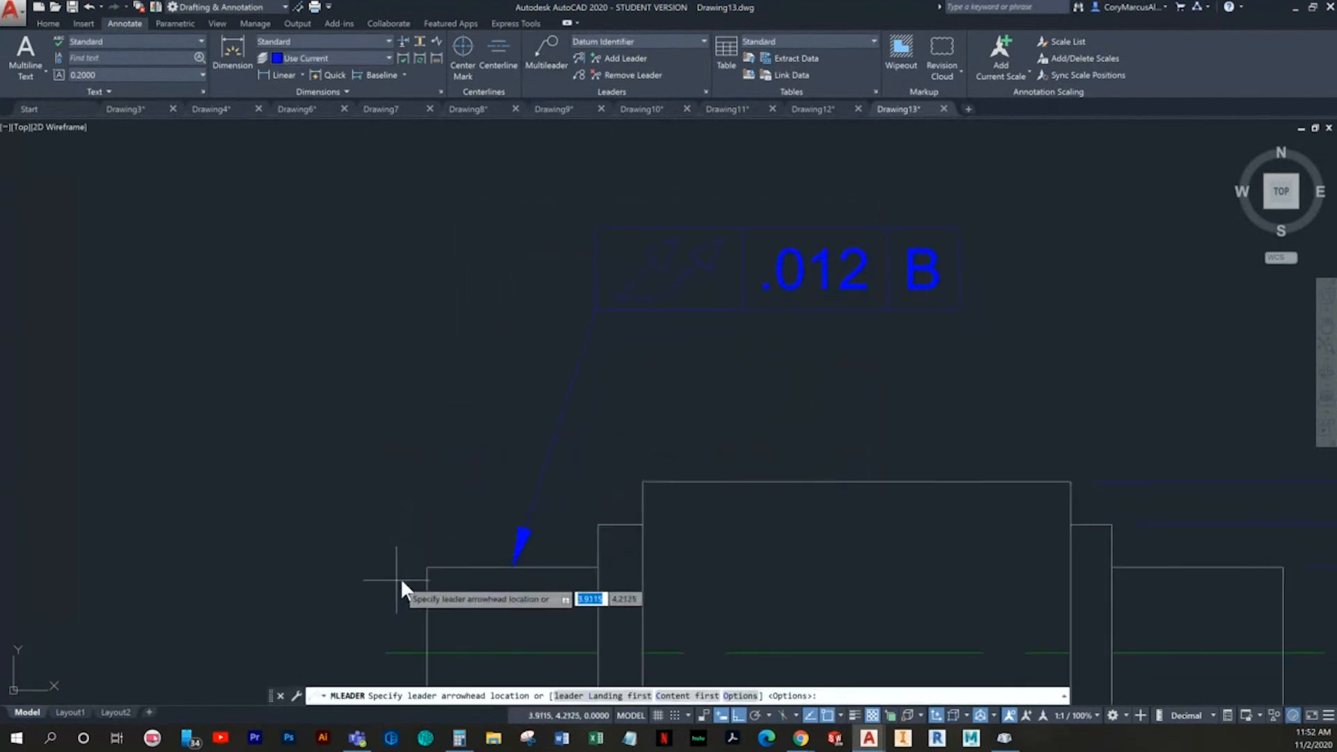
click(426, 566)
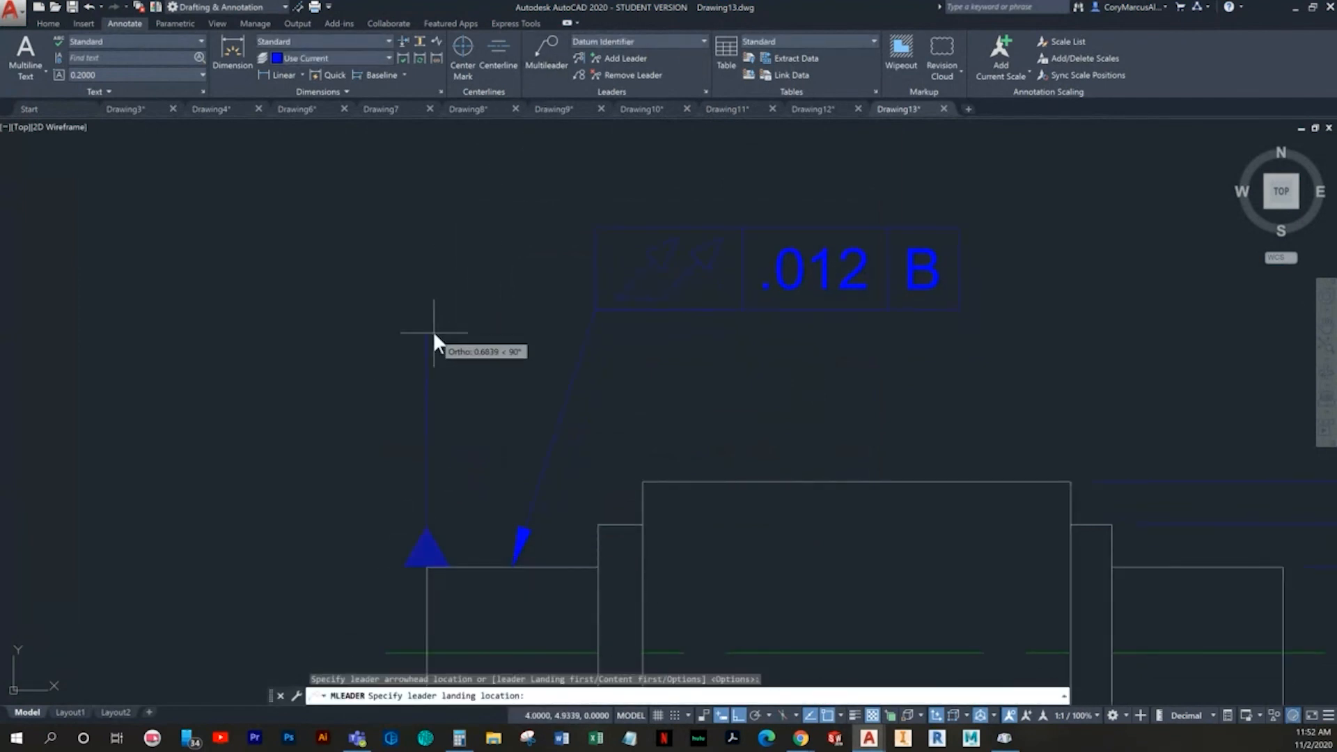
click(435, 360)
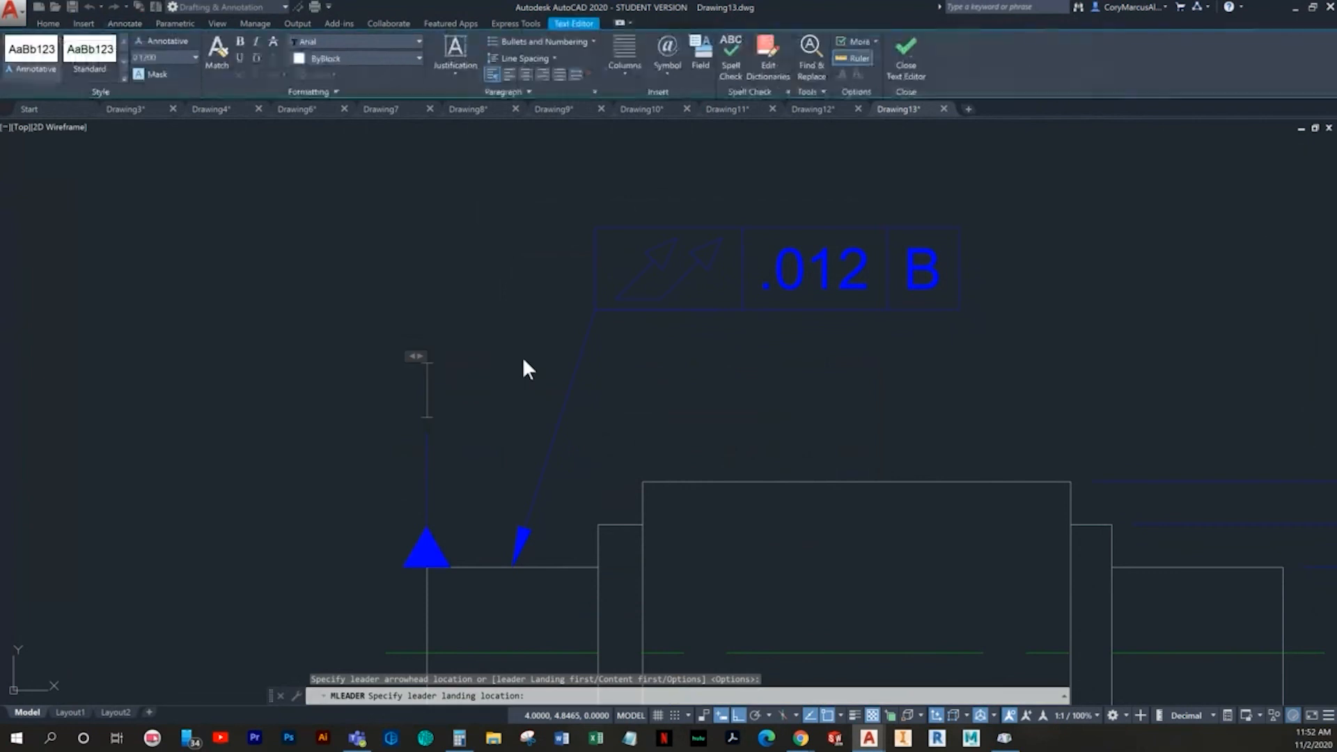
text(A)
key(Escape)
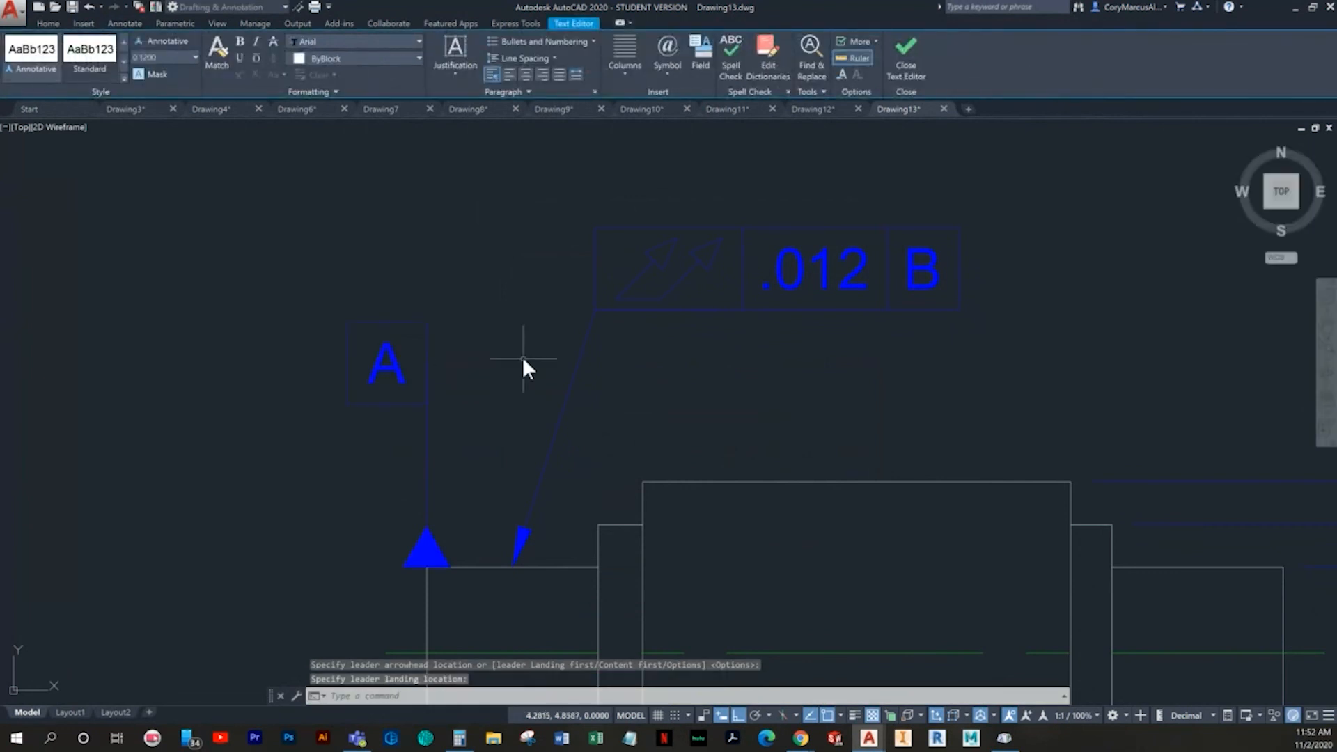
scroll(473, 466, down, 2)
scroll(459, 444, up, 2)
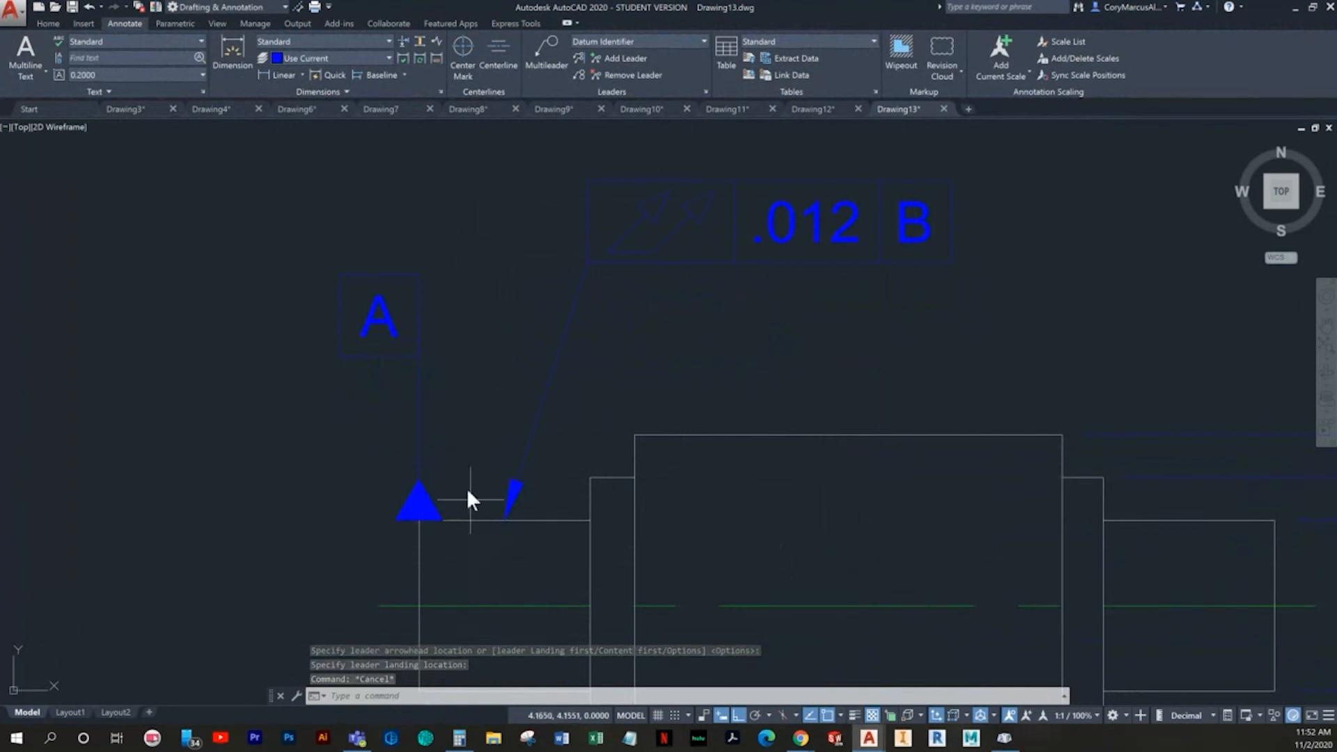
- Place datum identifier B on the upper extension line of the Ø1.00 dimension, with its leader running vertically upward
middle_drag(441, 437, 396, 438)
scroll(395, 440, down, 2)
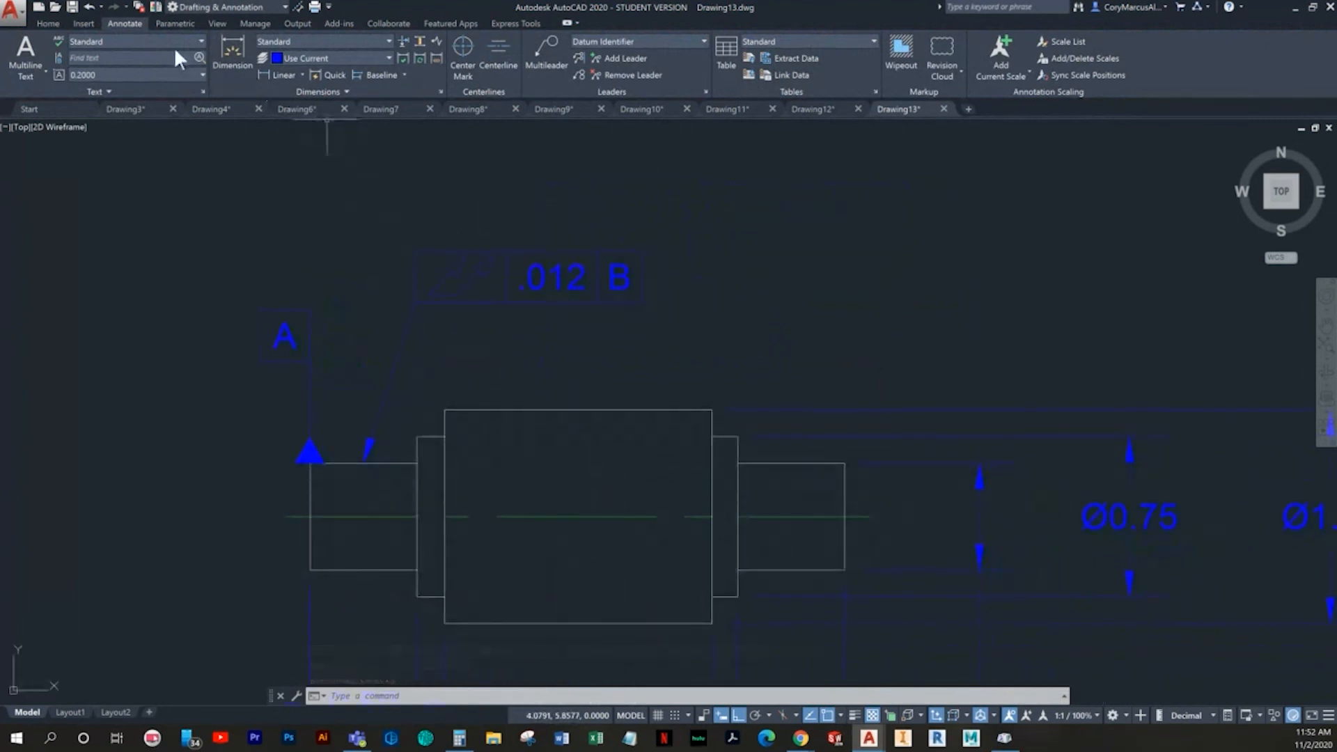
click(556, 51)
middle_drag(867, 447, 680, 469)
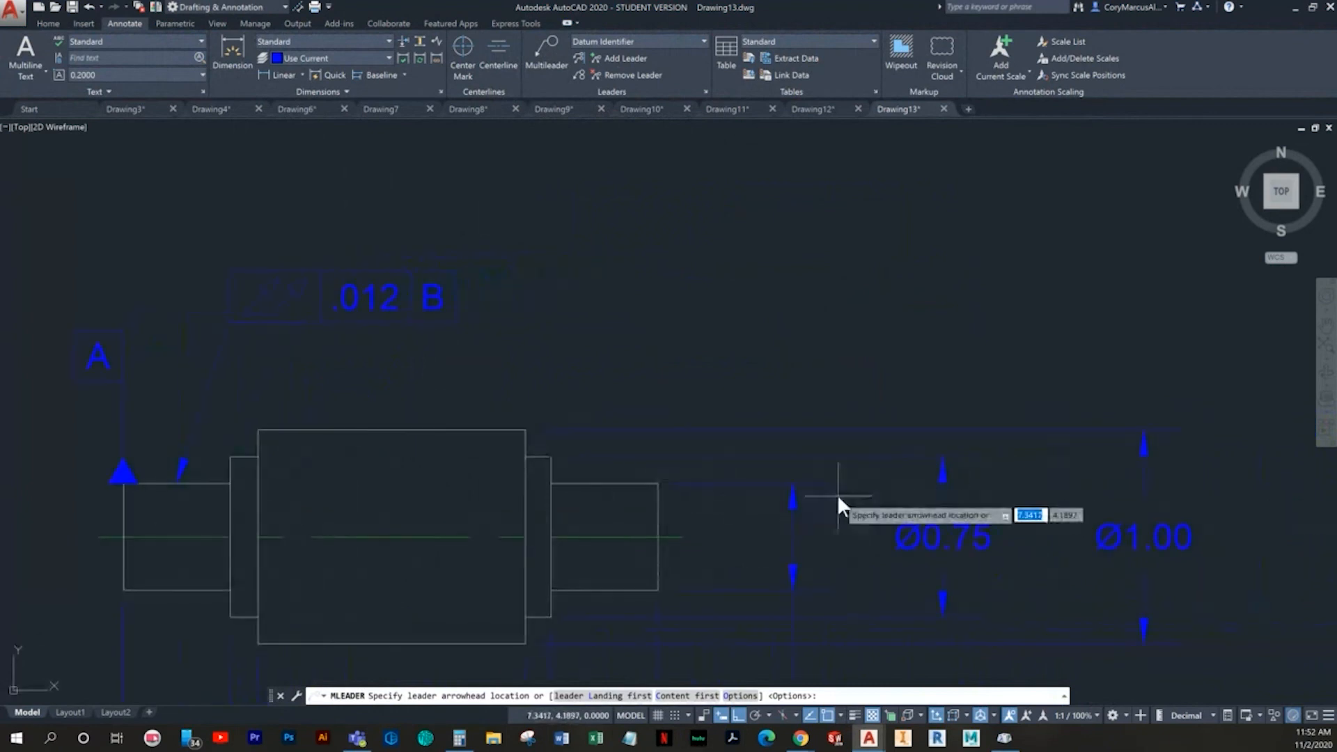
click(1146, 426)
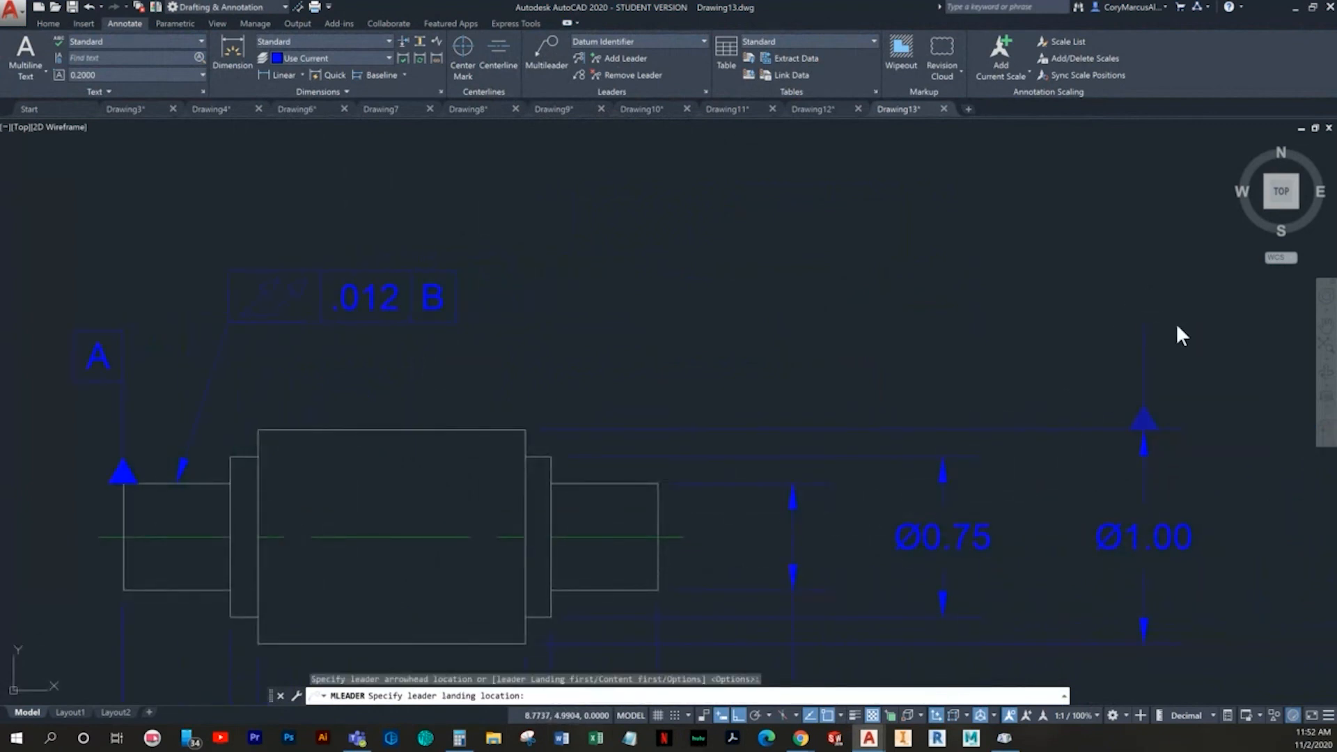
click(1175, 323)
text(B)
key(Escape)
key(Escape)
scroll(775, 316, down, 3)
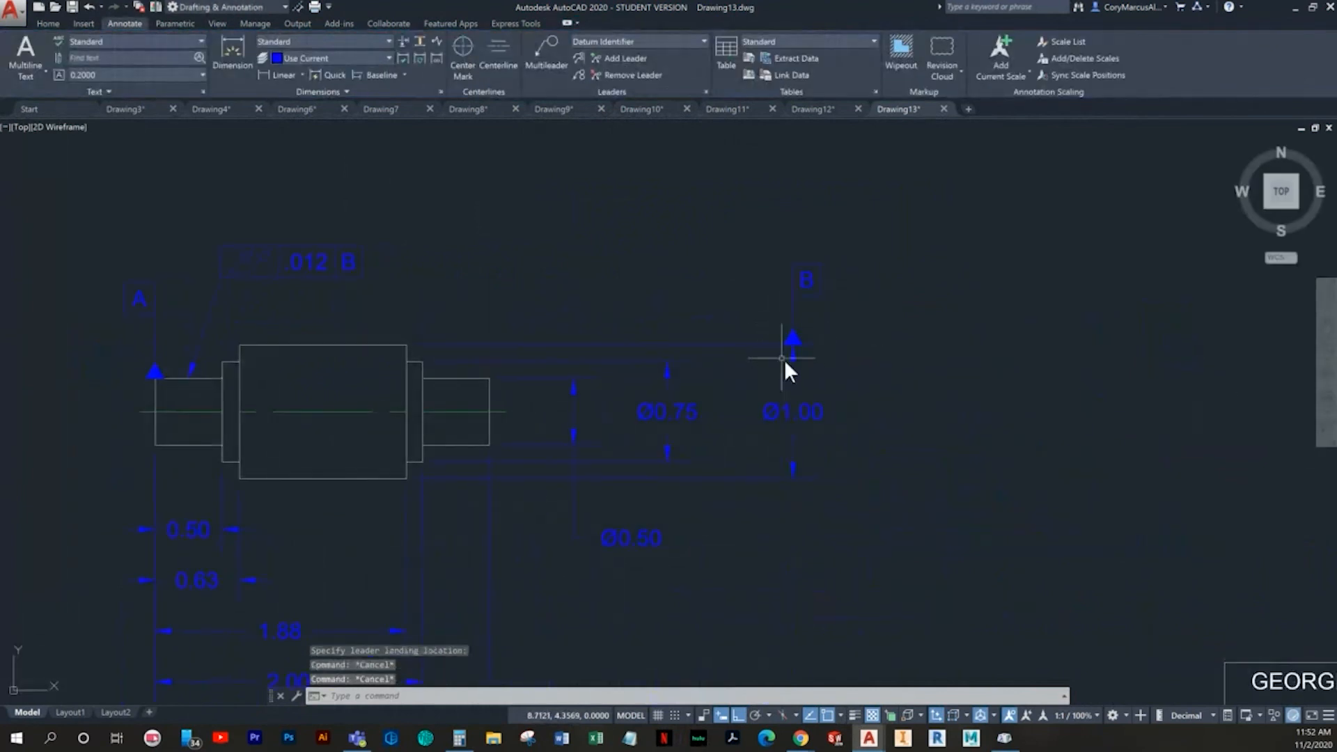
- Draw a short vertical line in the empty space above the Ø0.75 dimension
mouse_move(846, 375)
middle_down()
mouse_move(909, 399)
mouse_move(922, 426)
middle_up()
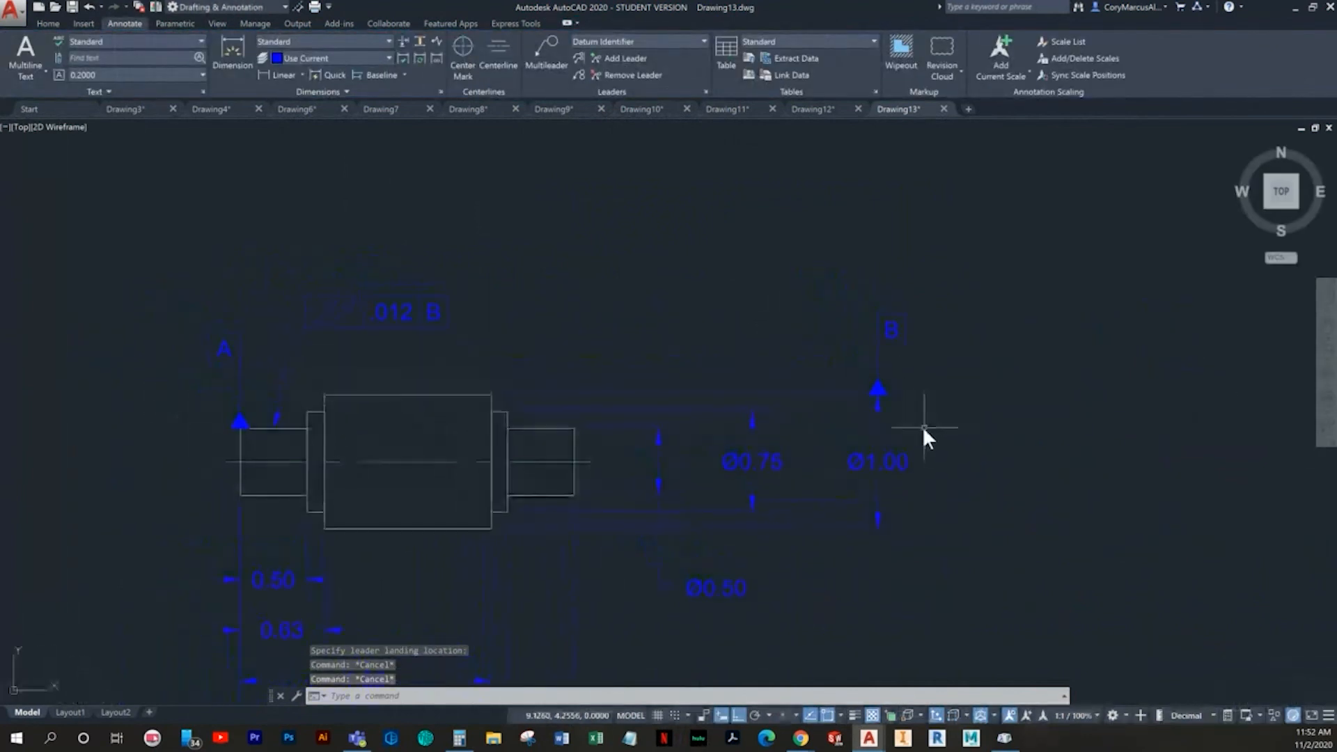
click(45, 23)
click(17, 52)
click(745, 349)
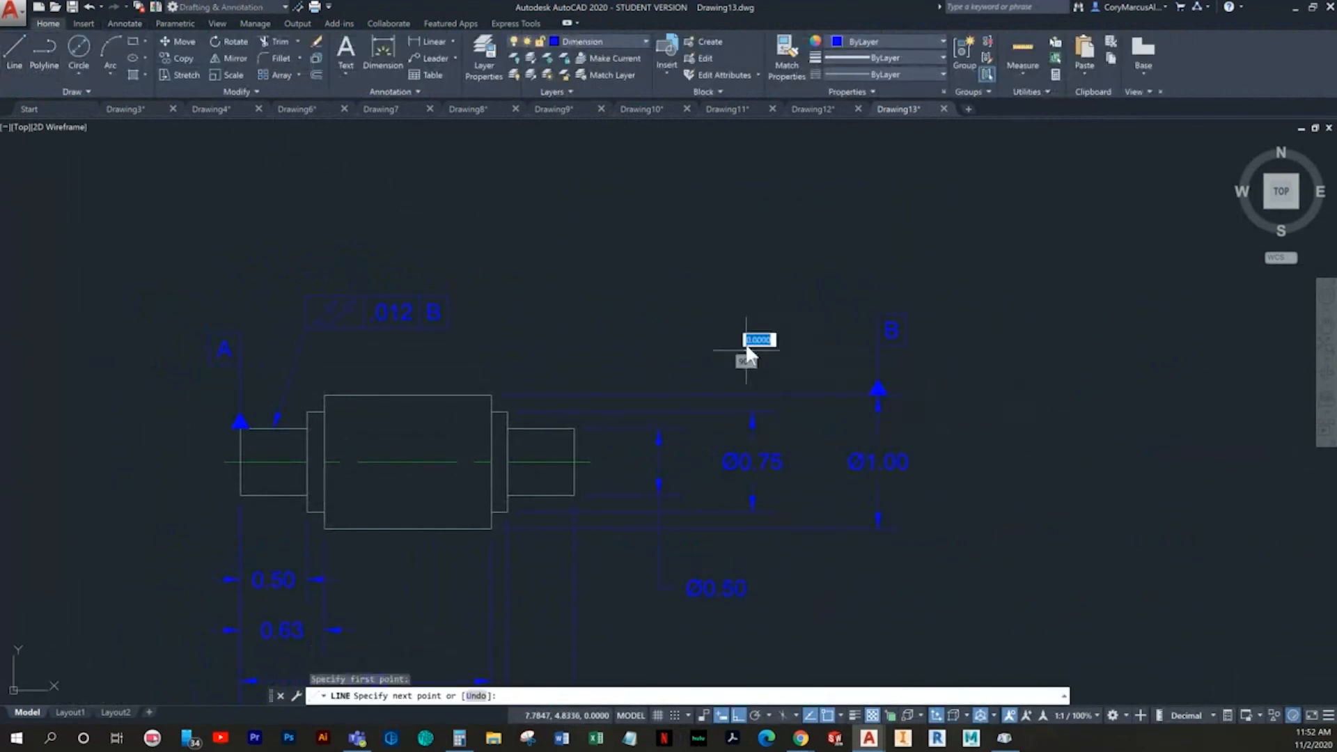
click(752, 285)
key(Escape)
- Place an empty multileader at the upper end of the short vertical line above the Ø0.75 dimension, with its landing to the left
scroll(767, 298, up, 4)
scroll(766, 317, down, 2)
middle_drag(766, 316, 695, 391)
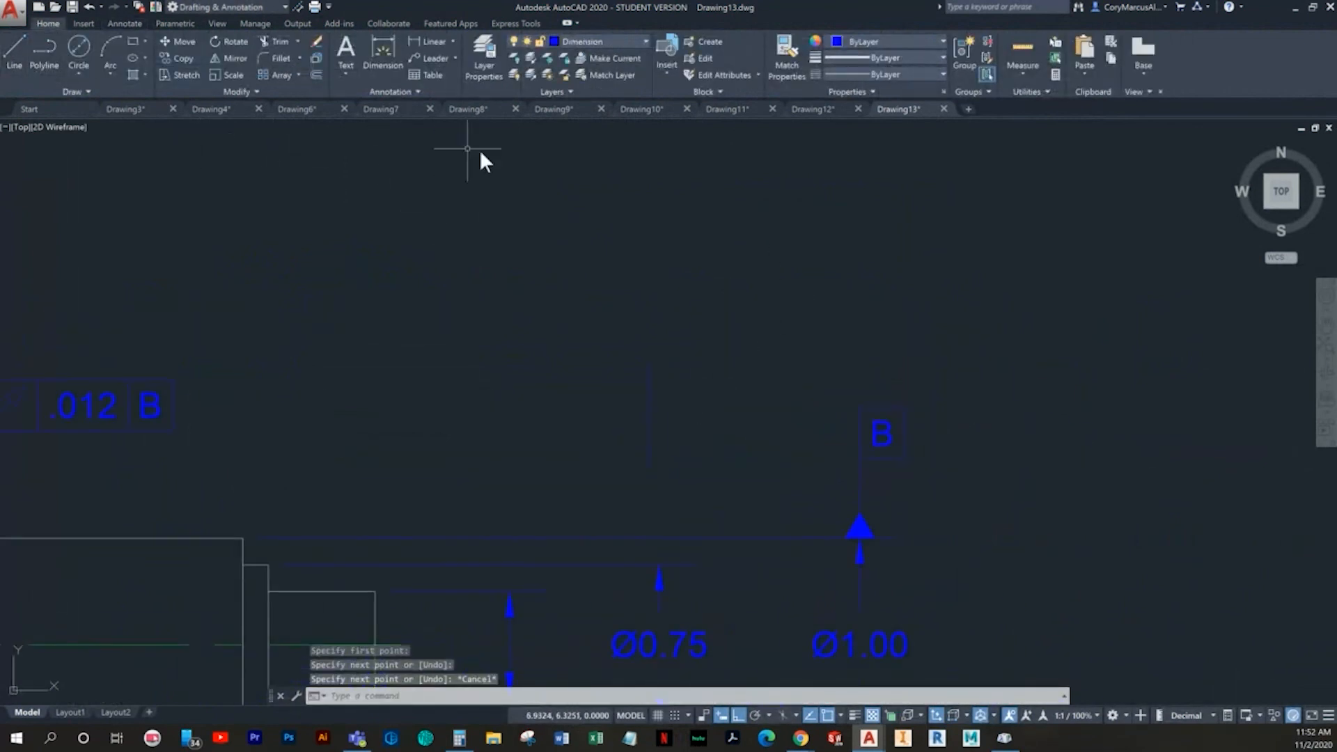
click(433, 58)
click(647, 361)
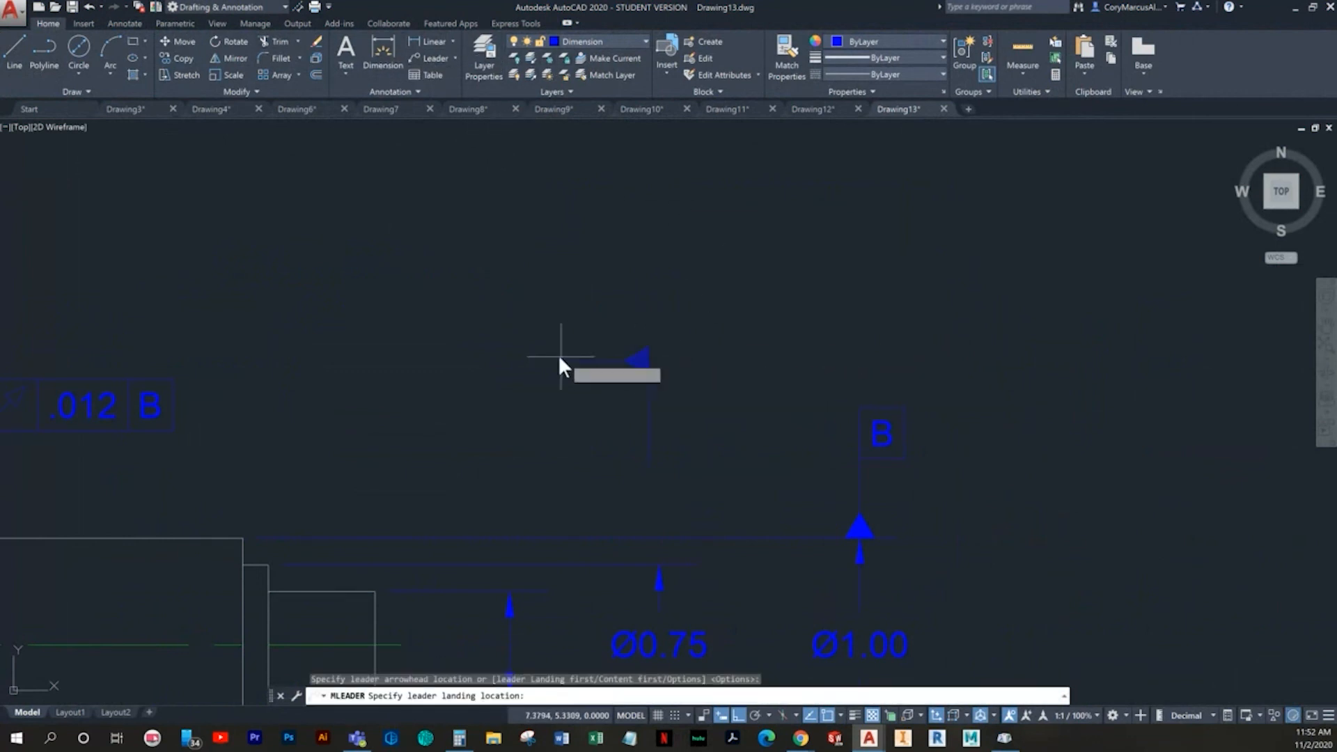
click(512, 361)
key(Escape)
- Delete the trial multileader and short line above the Ø0.75 dimension, together with datum identifiers A and B
click(690, 454)
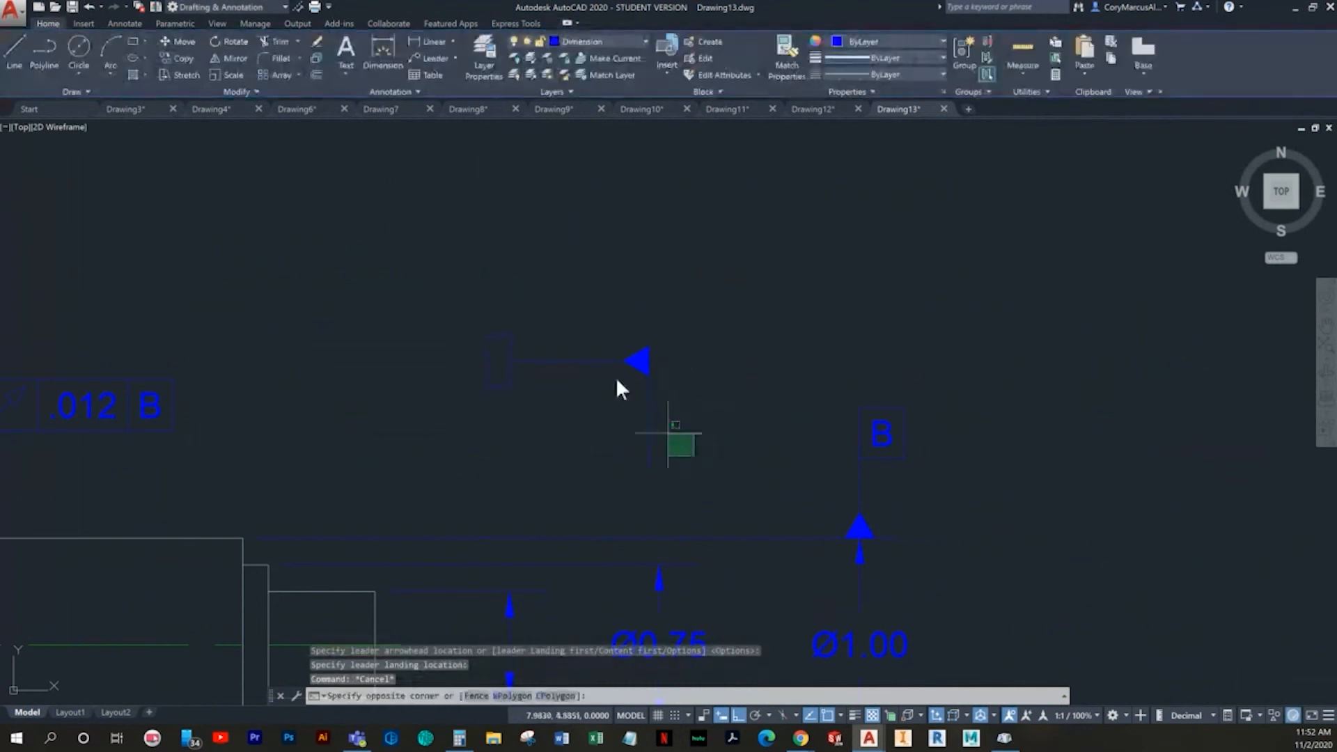
click(620, 352)
key(Delete)
middle_drag(836, 410, 1195, 262)
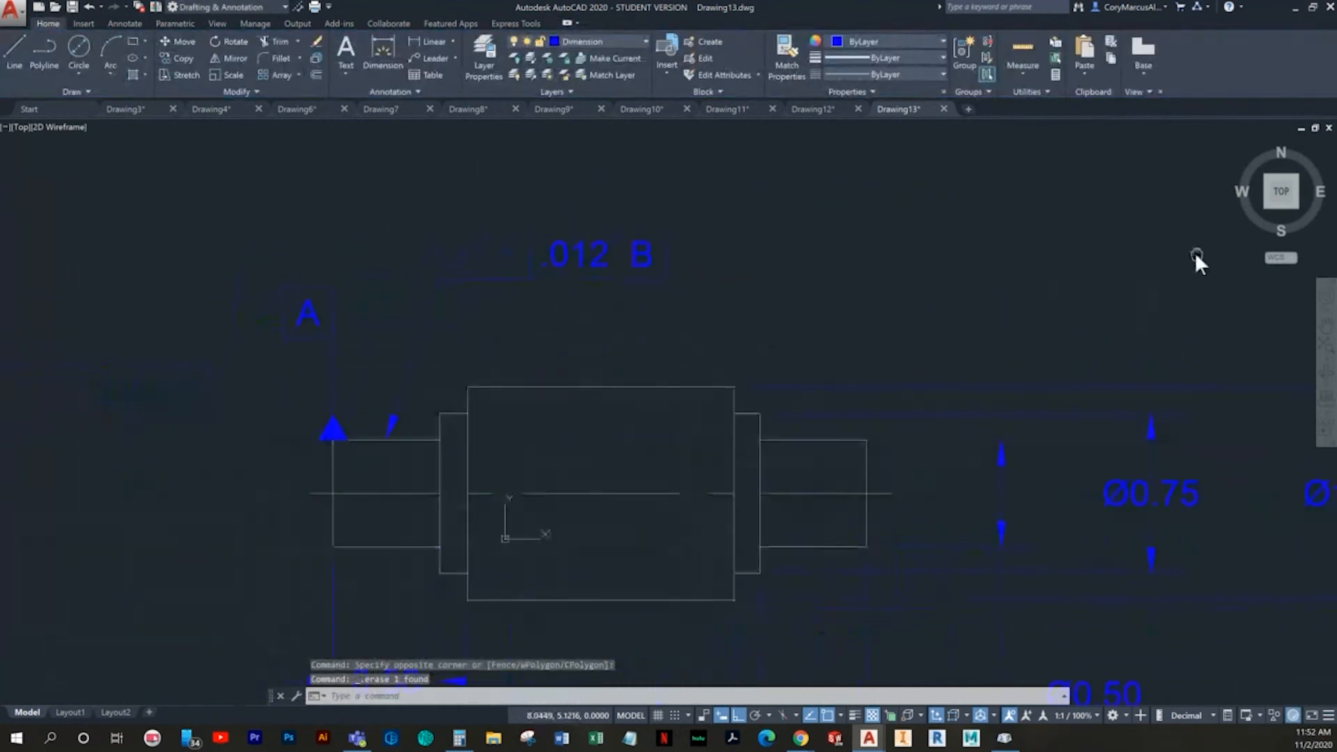
click(352, 357)
click(272, 280)
key(Delete)
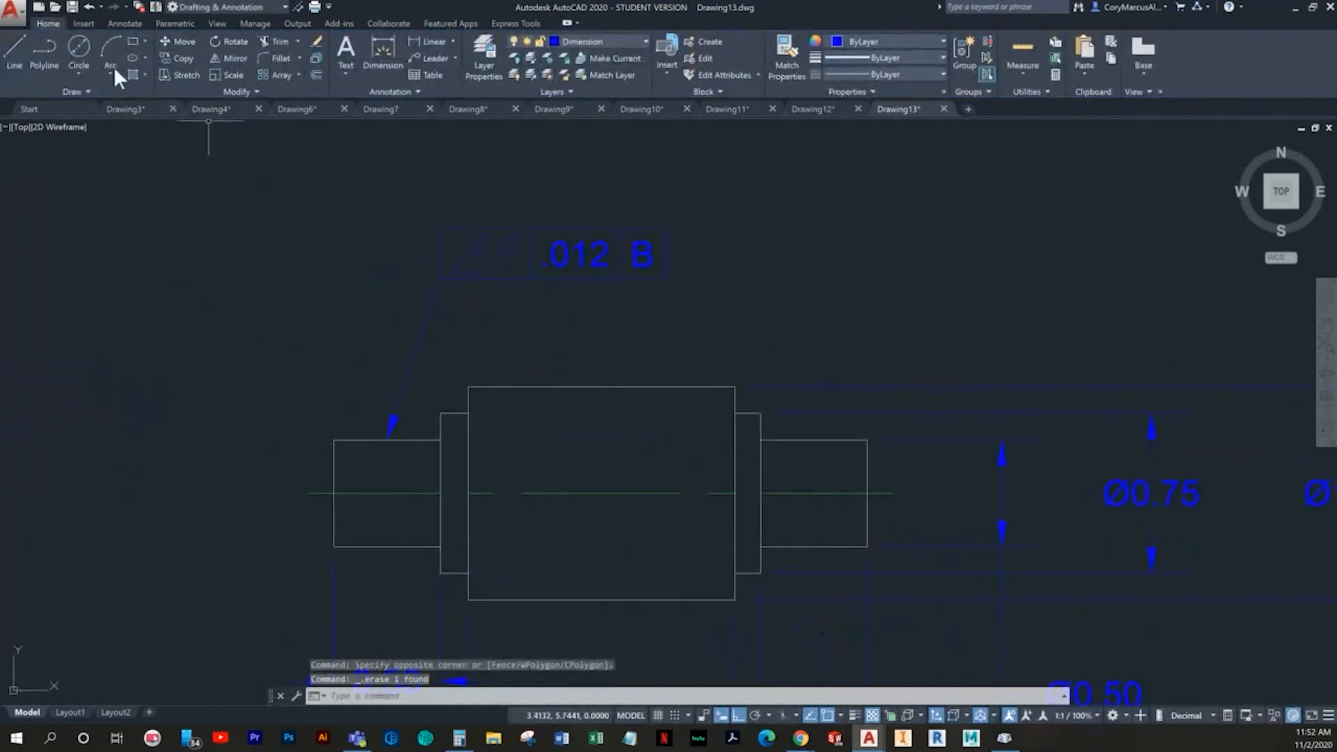
- Draw vertical lines 0.5 long upward from the shaft's upper-left corner and from the upper extension line of the Ø1.00 dimension
click(20, 58)
click(333, 440)
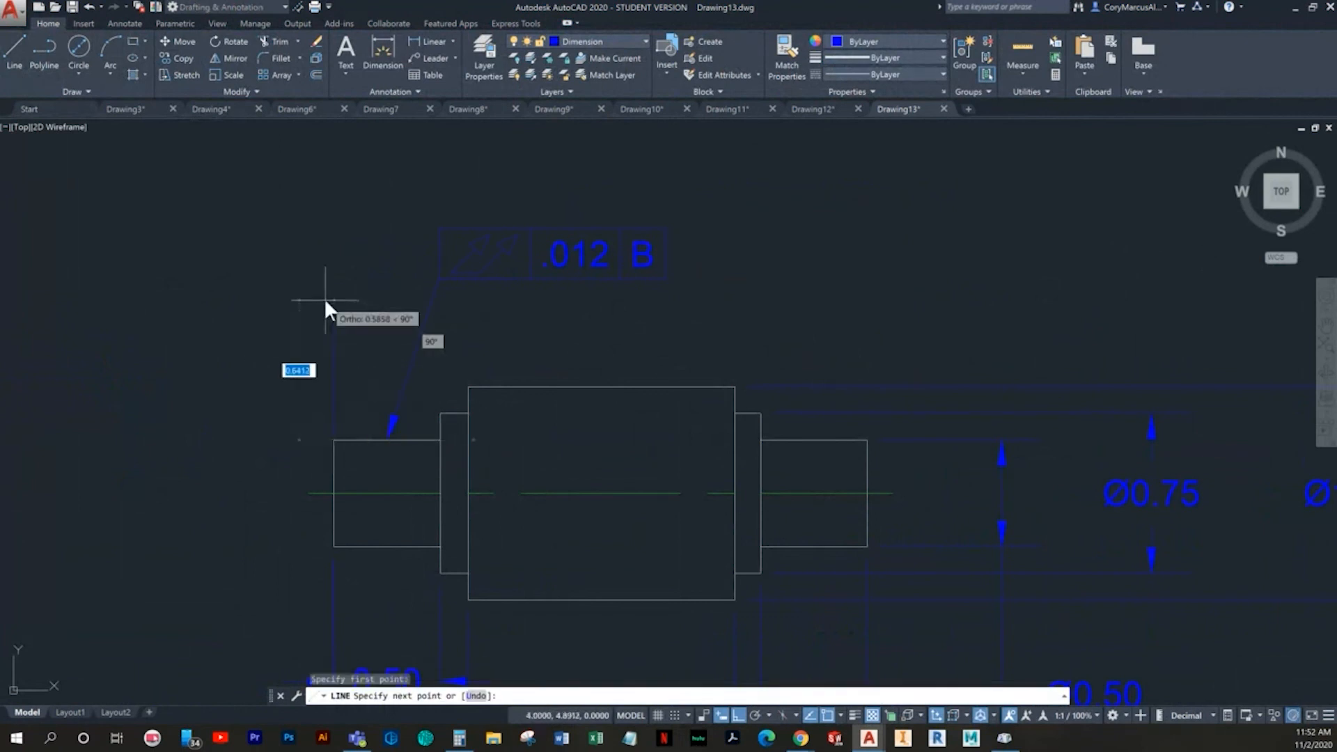
text(.5)
key(Return)
key(Return)
key(Return)
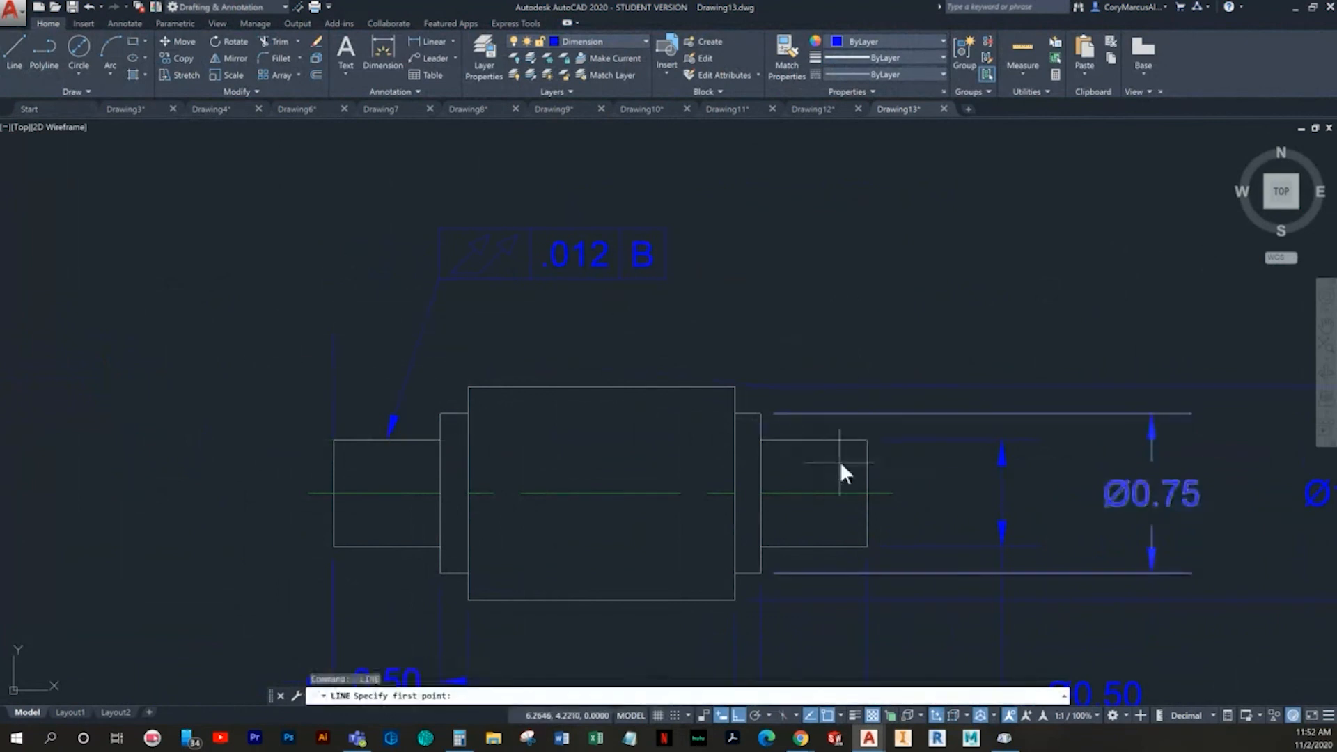
middle_drag(1076, 426, 825, 422)
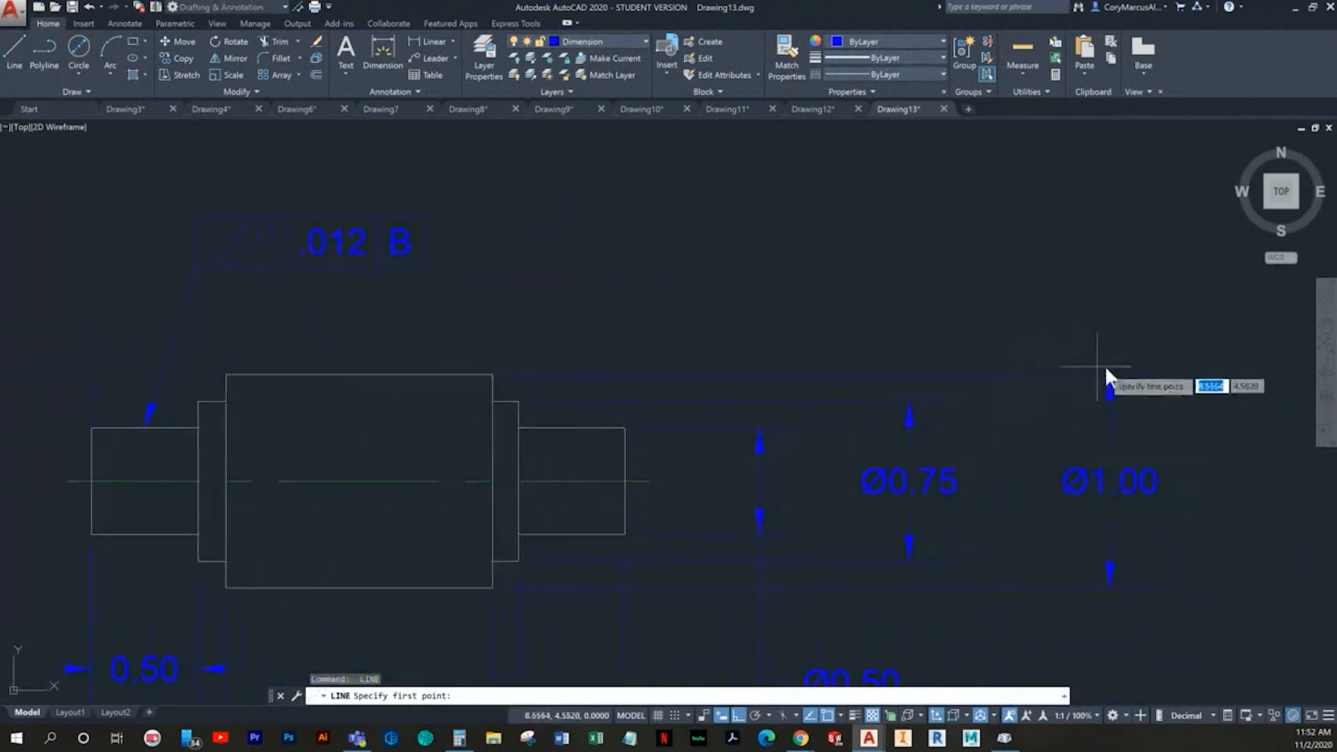
click(1109, 370)
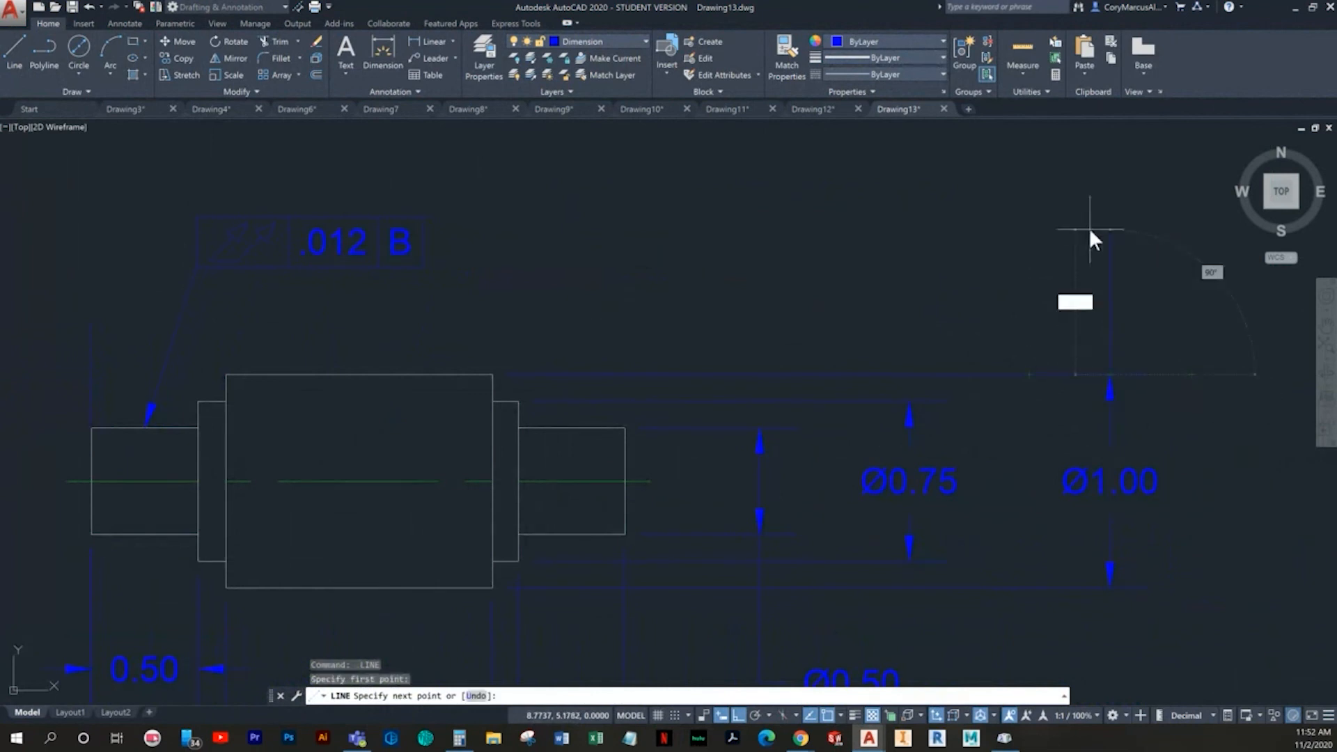
key(Escape)
click(428, 59)
middle_drag(290, 260, 558, 294)
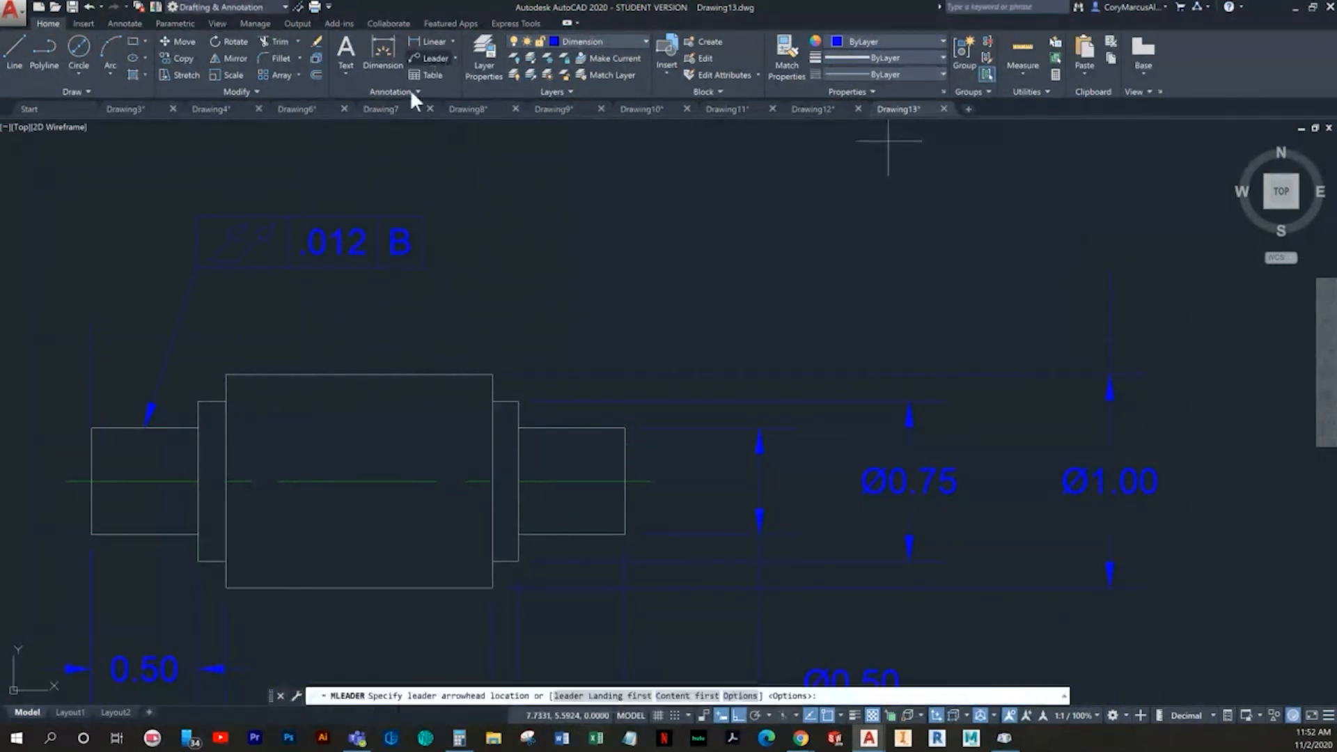
click(361, 361)
click(361, 361)
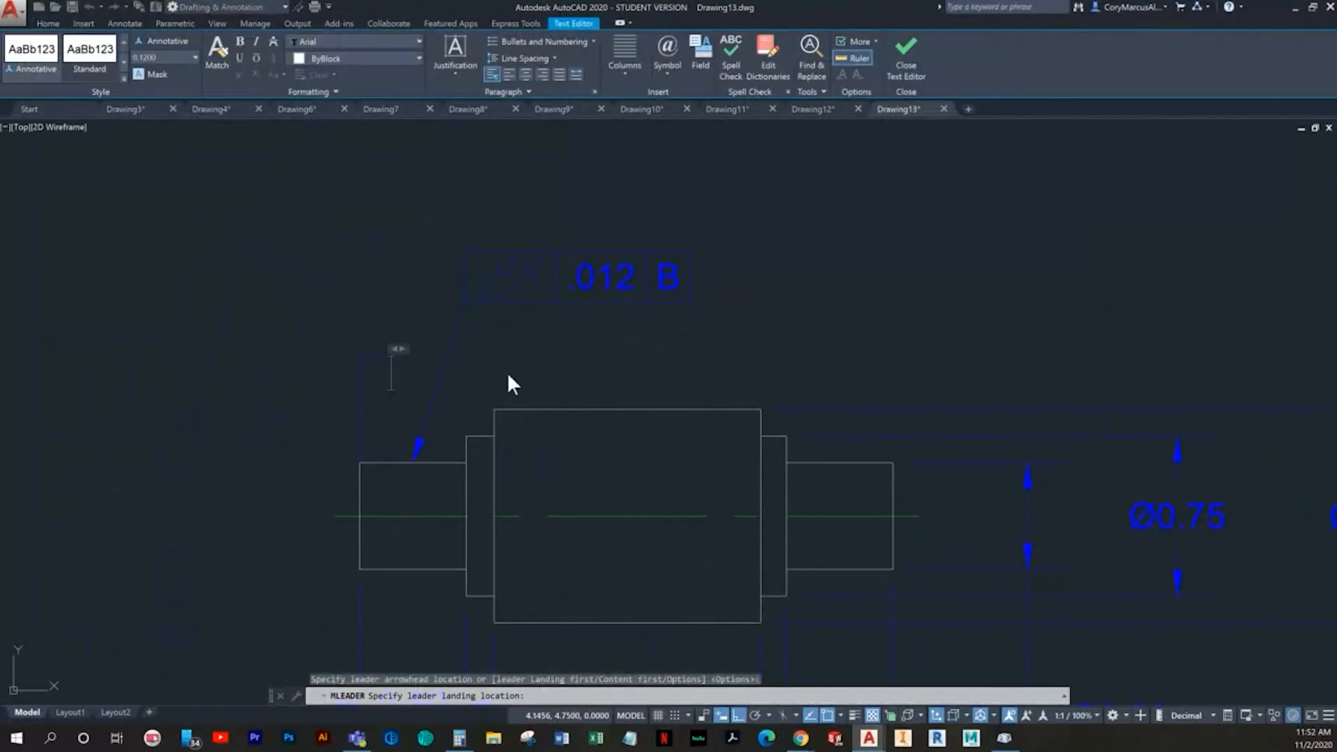
key(Escape)
scroll(391, 352, up, 2)
drag(423, 420, 364, 323)
key(Delete)
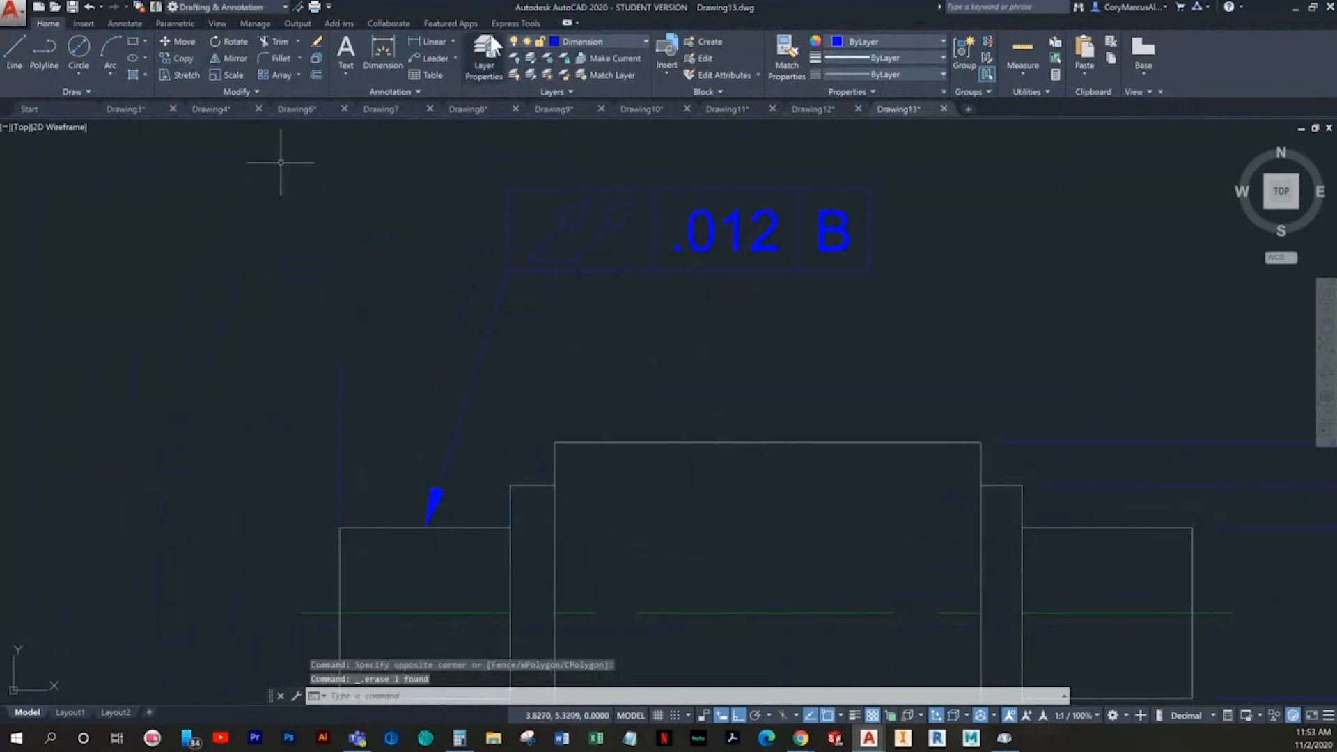
- Place a multileader with the text A at the upper end of the vertical line above the shaft's left end
click(429, 59)
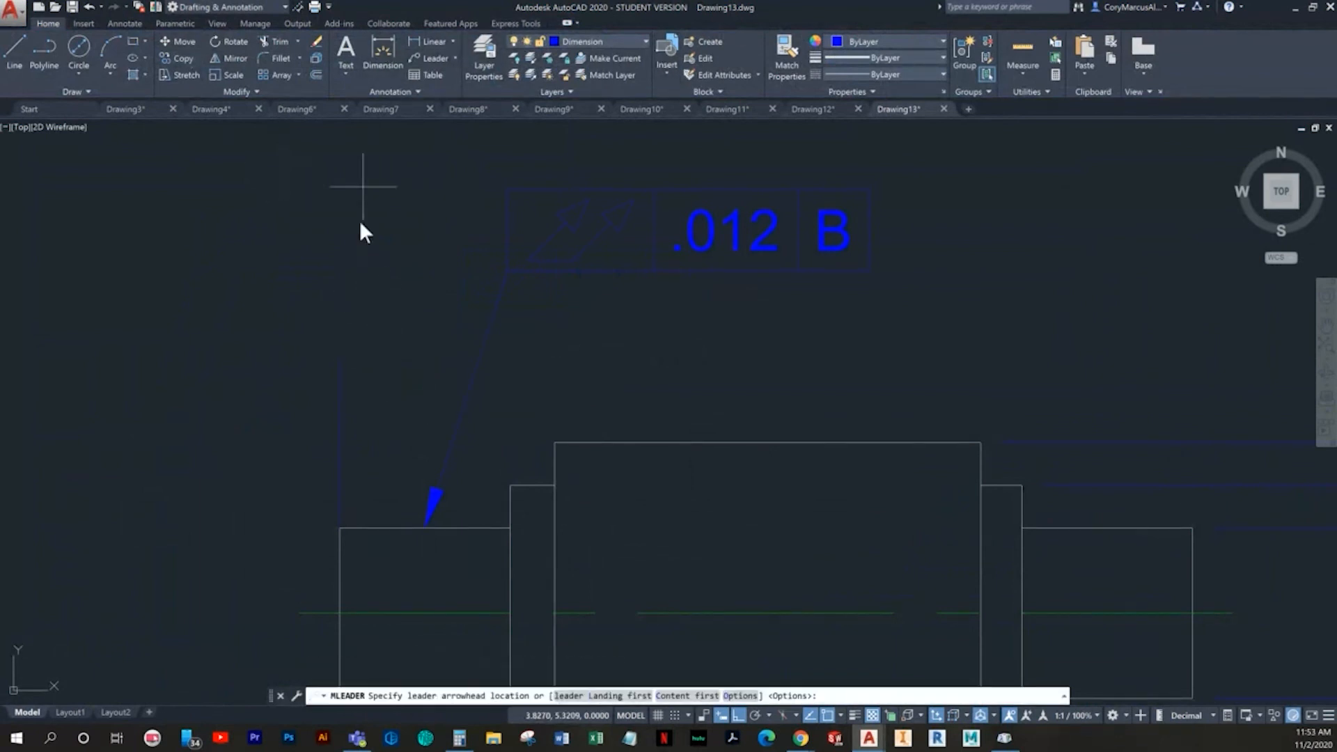
click(339, 357)
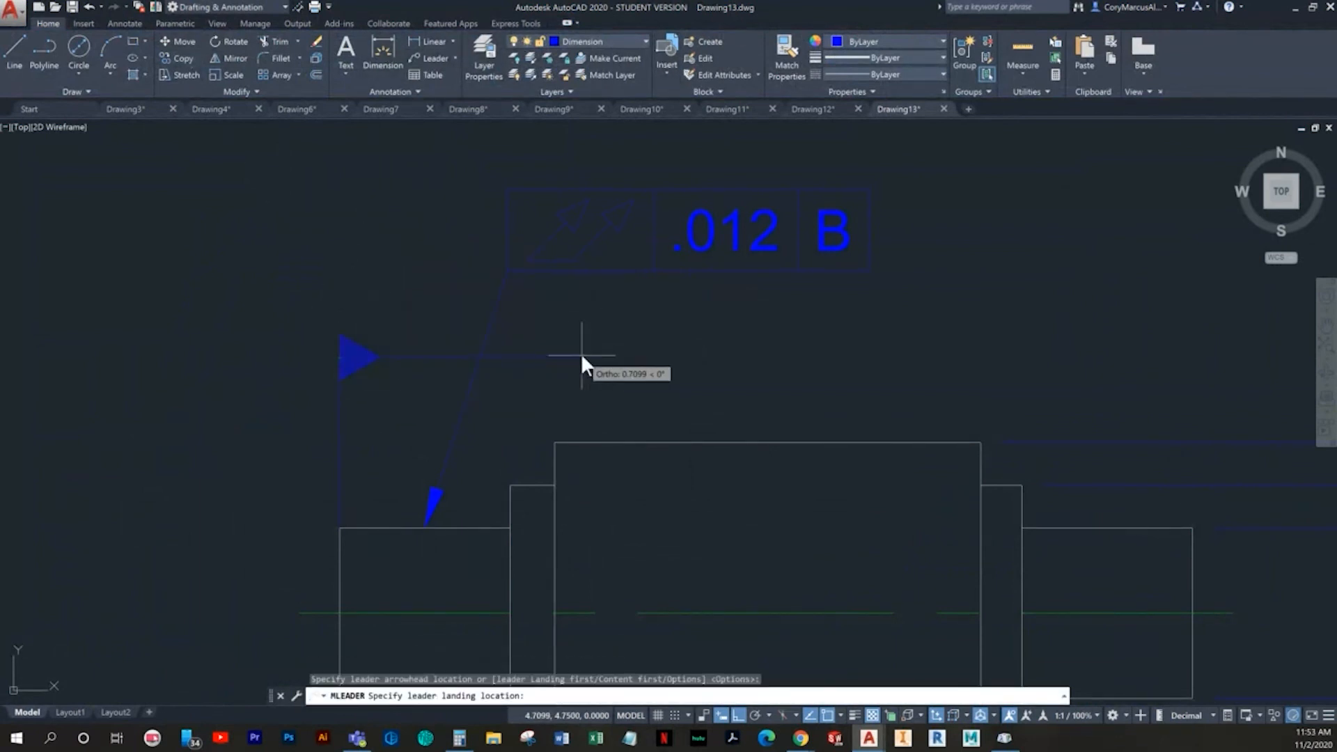
click(427, 358)
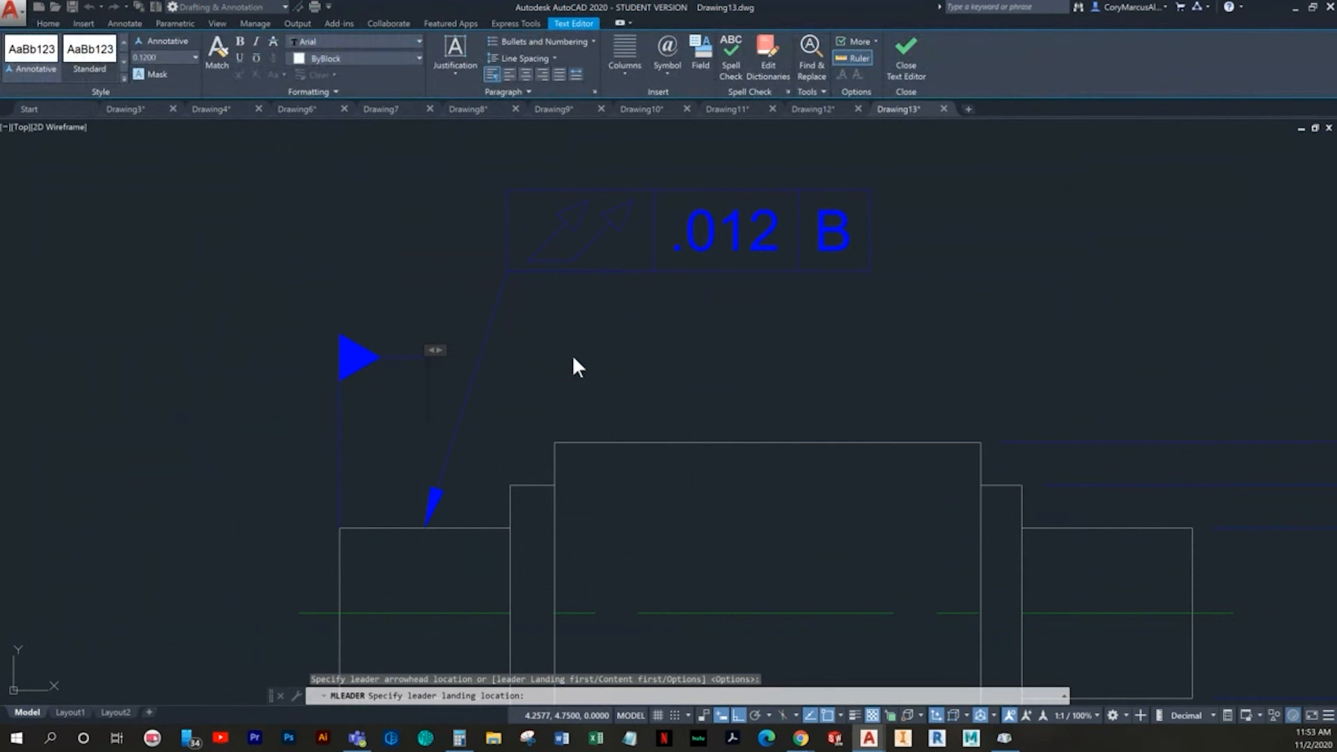
text(A)
click(662, 337)
- Place a multileader with the text B at the upper end of the line above the Ø1.00 dimension, with its landing to the left
scroll(612, 356, down, 3)
scroll(826, 431, up, 2)
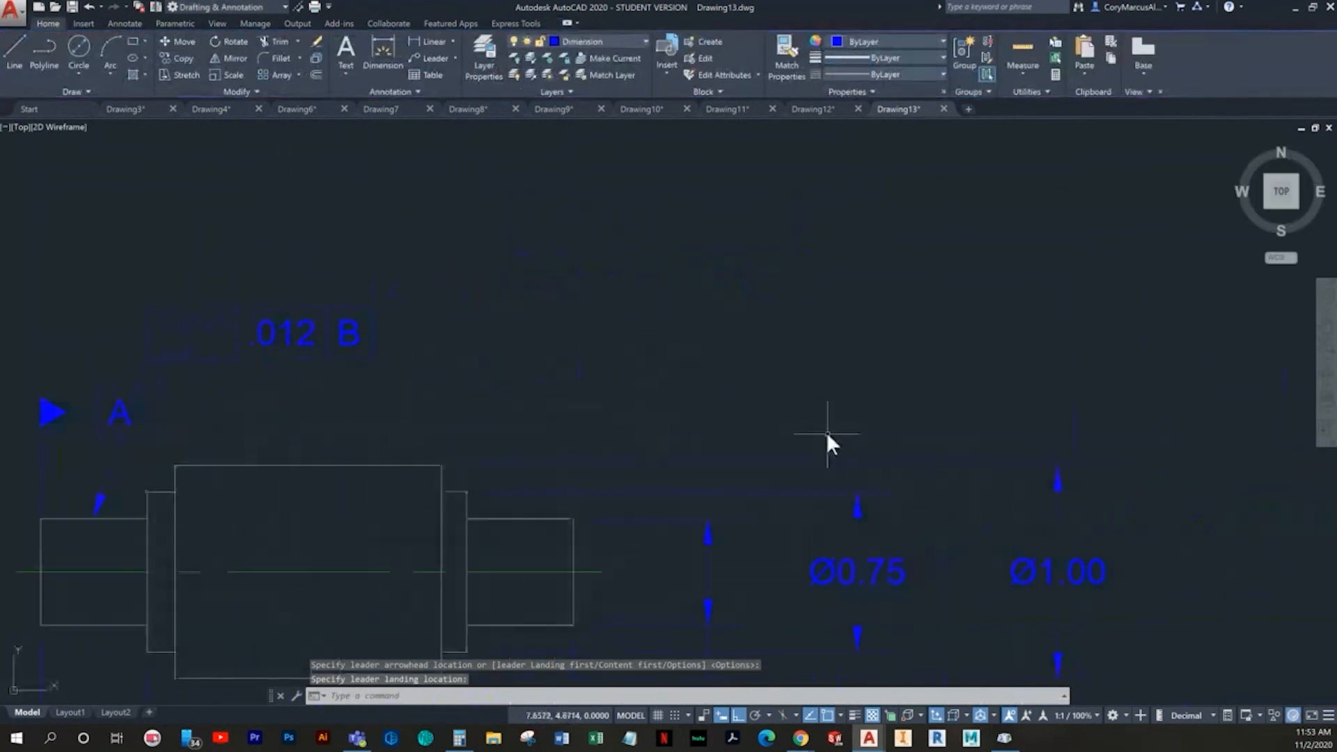
key(Return)
click(1059, 358)
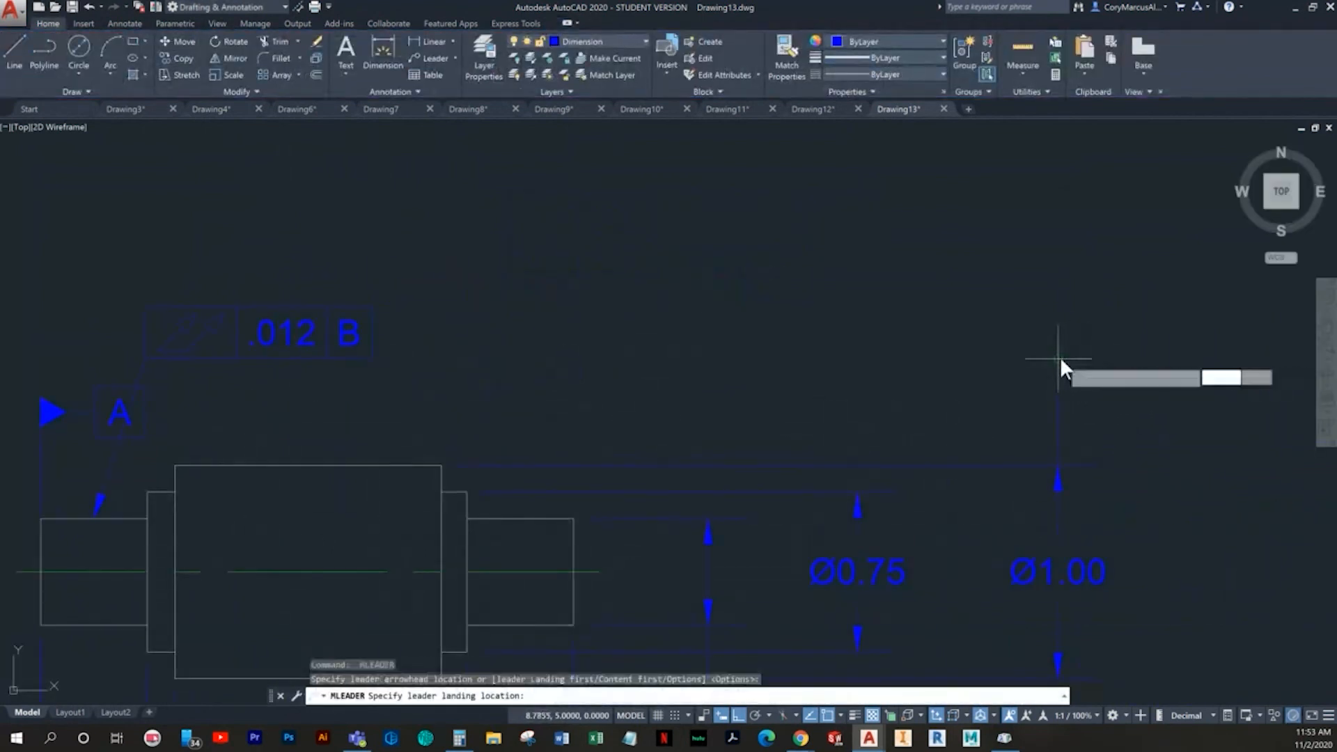
click(999, 362)
text(B)
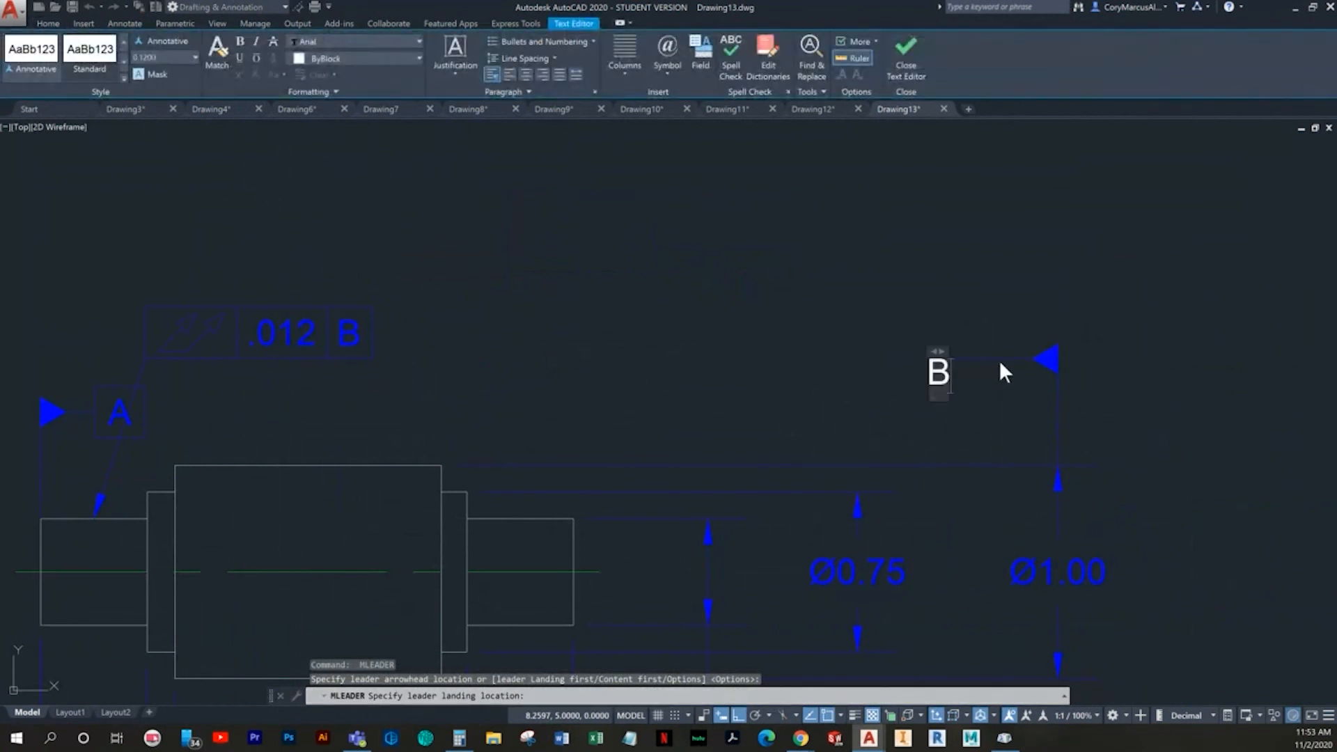
key(Escape)
key(Escape)
- Stretch datum multileader A's landing horizontally to the left side of its vertical line, clear of the tolerance frame's leader
middle_drag(472, 410, 881, 422)
click(808, 430)
click(642, 298)
scroll(588, 380, up, 2)
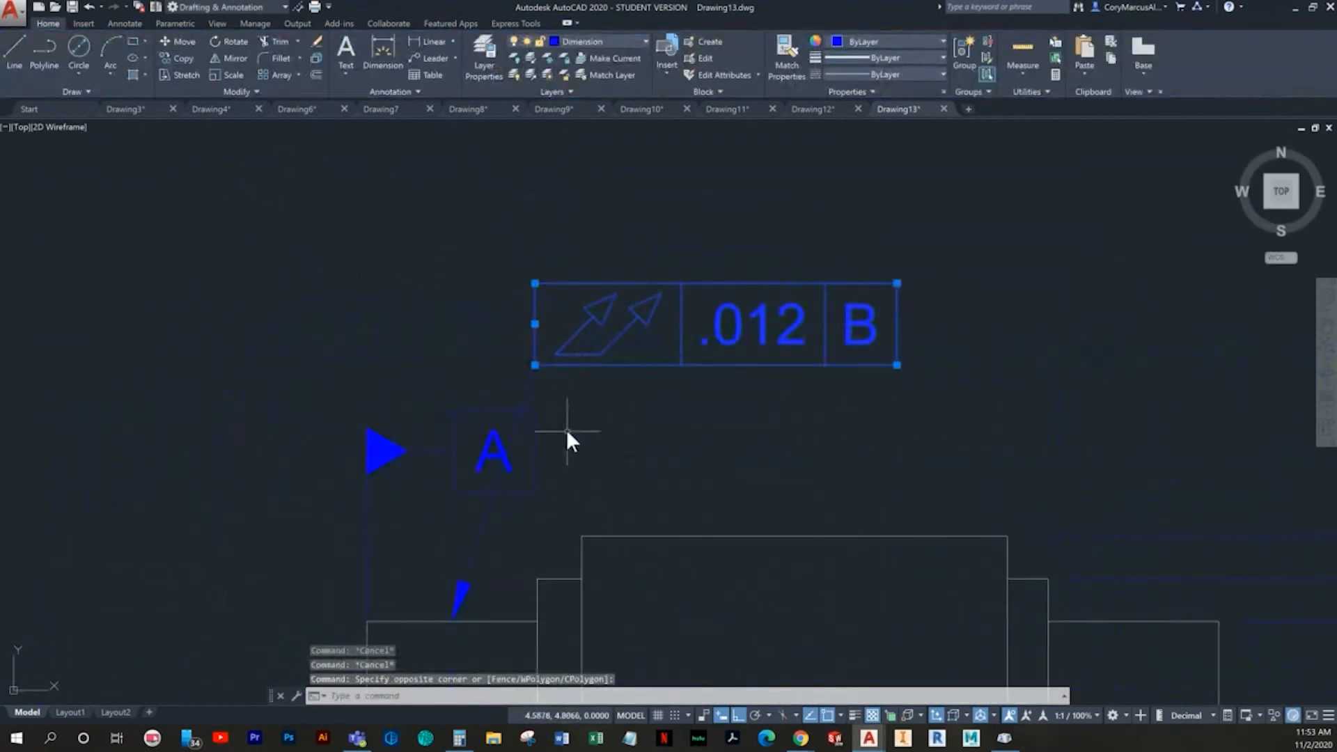
key(Escape)
click(534, 475)
click(534, 473)
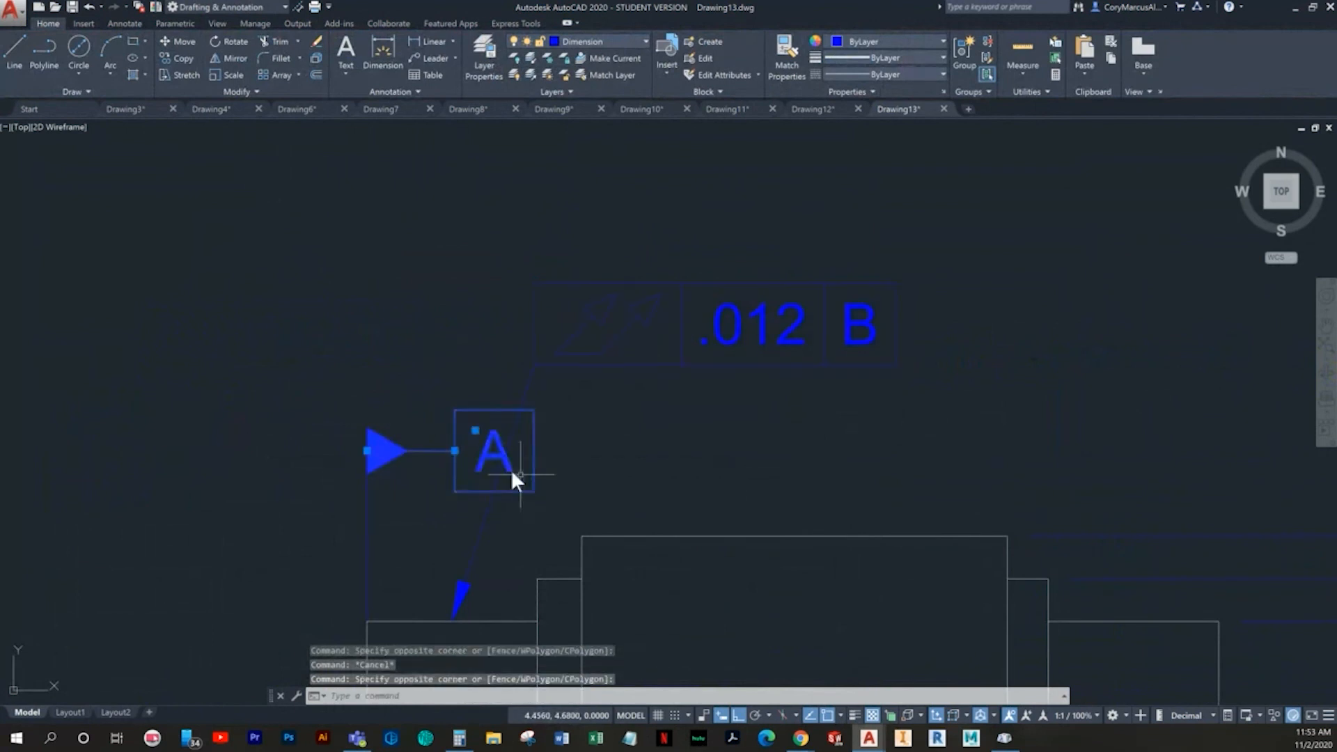
click(454, 450)
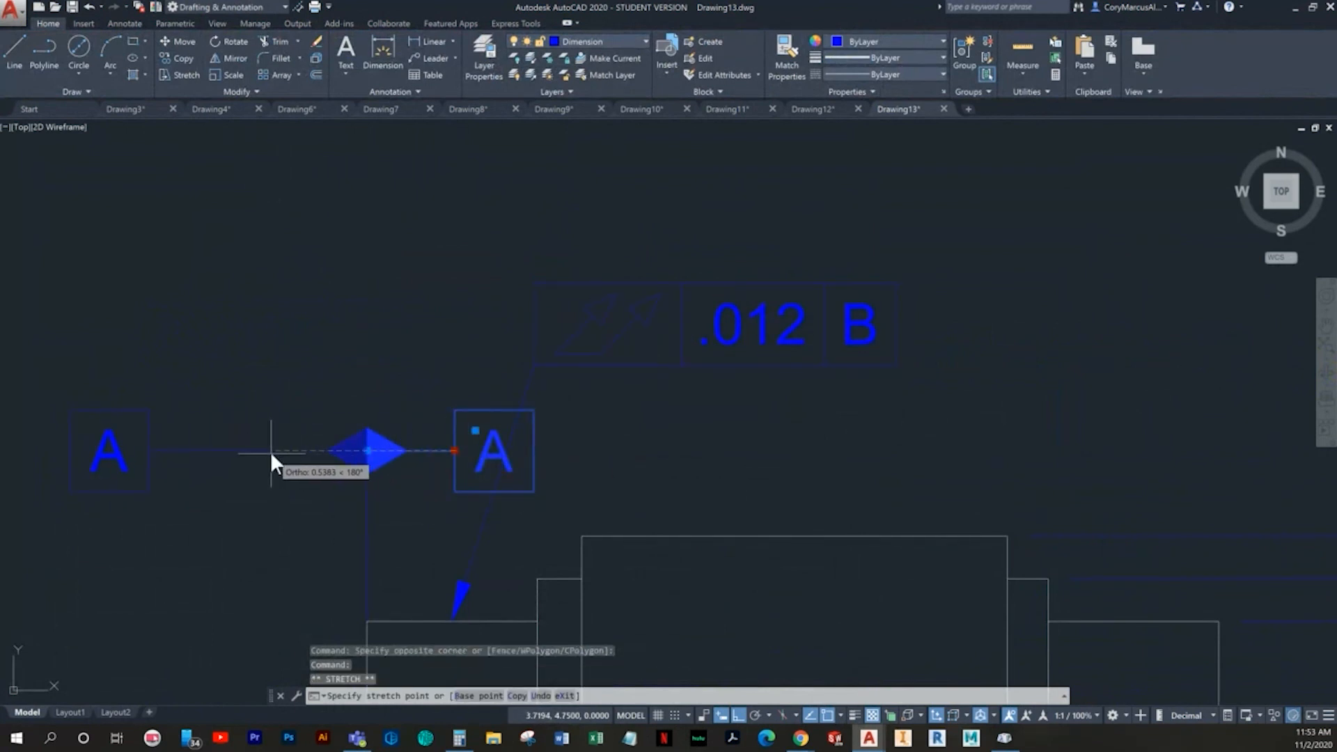
key(Escape)
- Start a new drawing from the Metric B template
scroll(476, 403, down, 5)
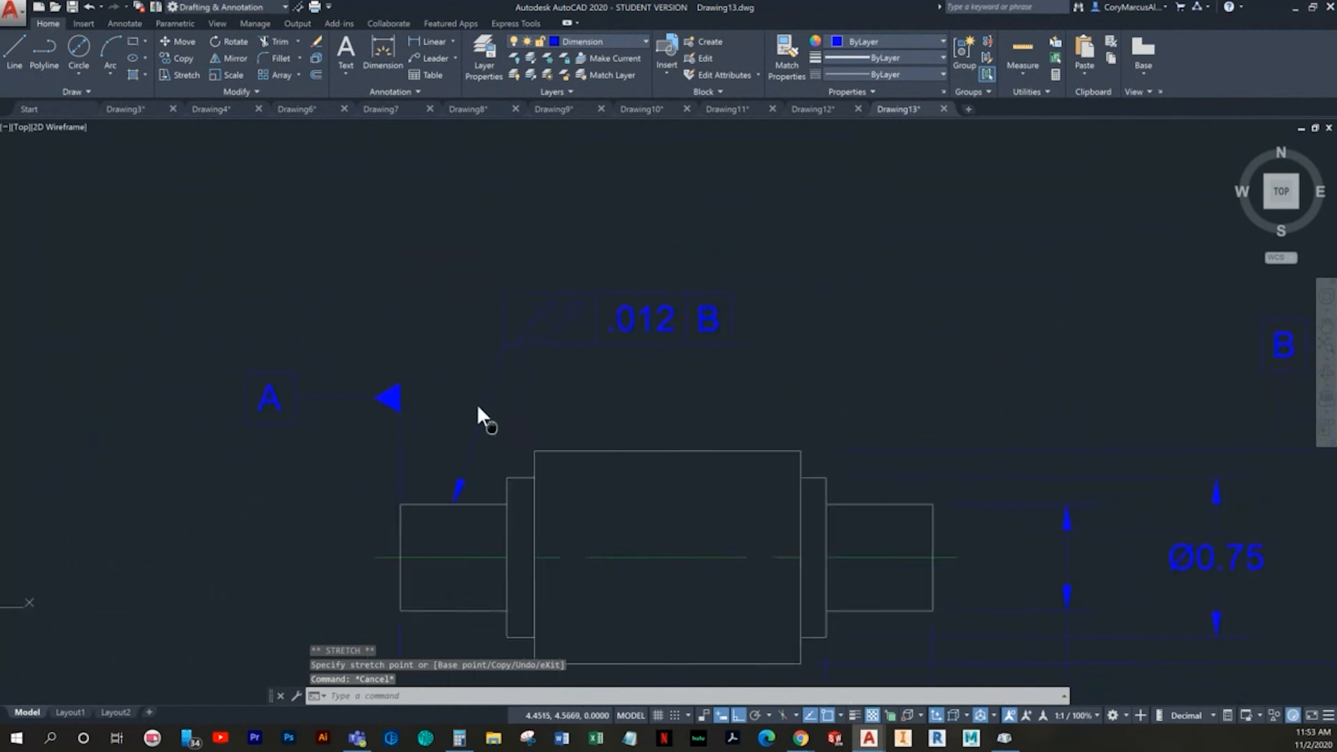
scroll(361, 332, down, 2)
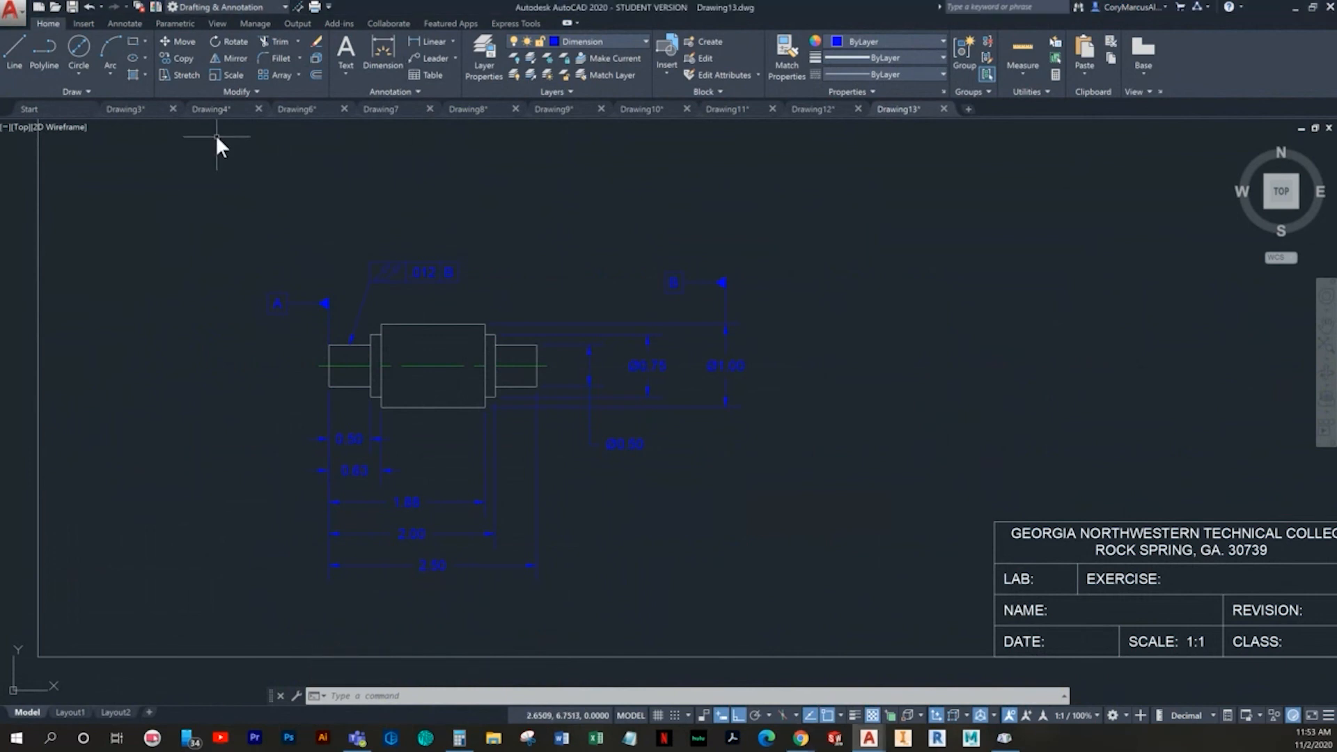
click(39, 6)
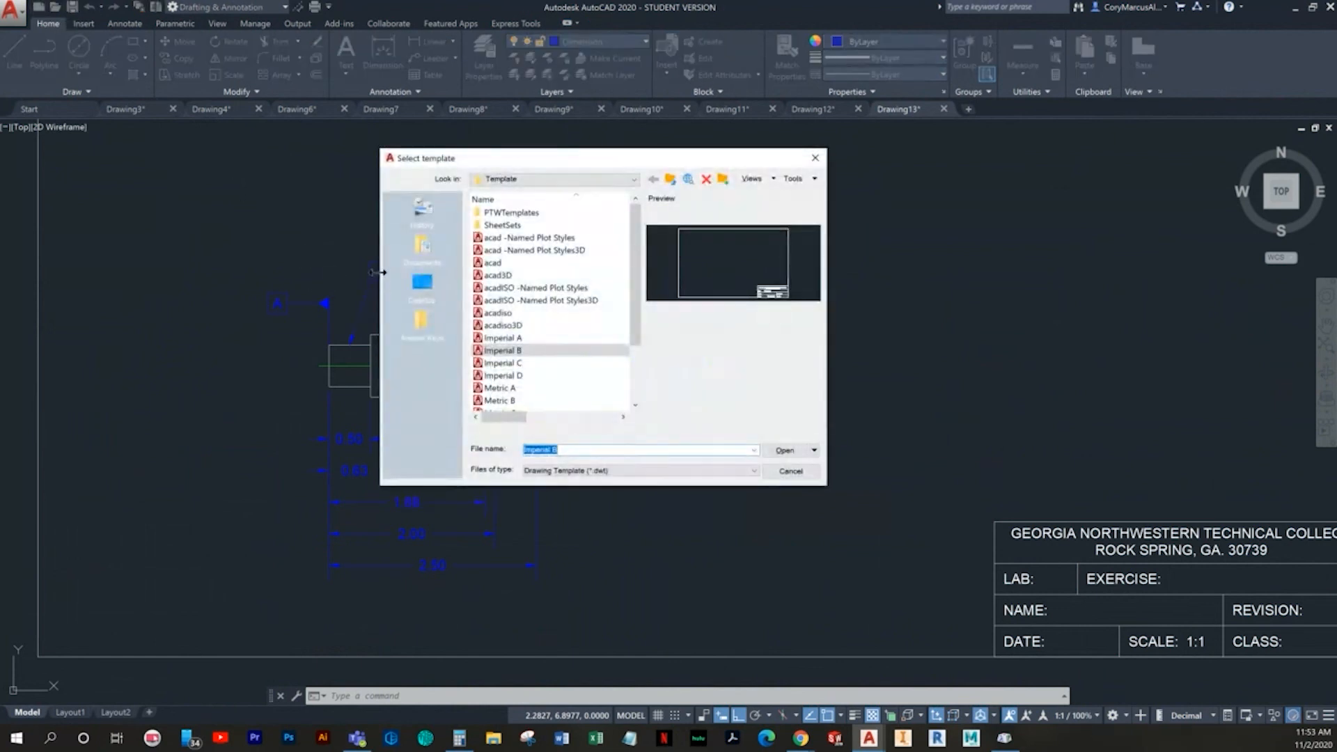
double_click(519, 399)
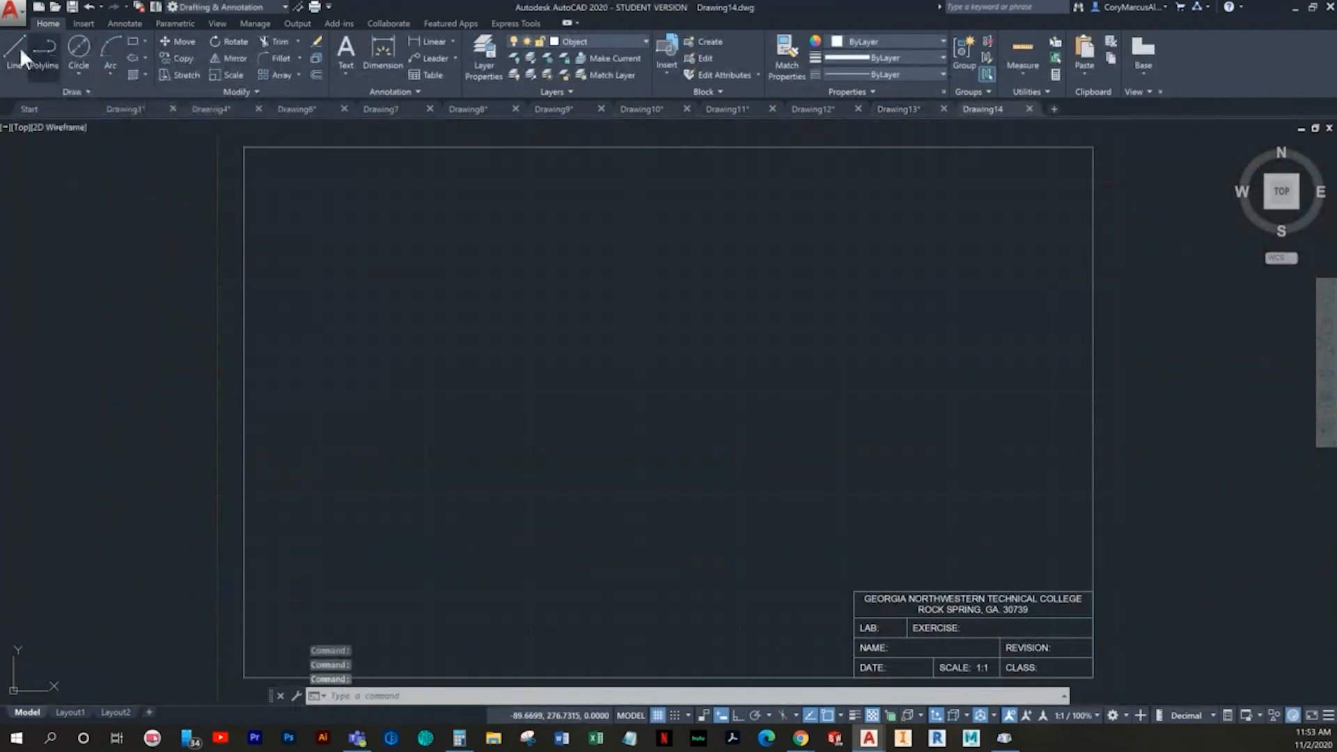
- Draw a horizontal line 86 long rightward from point 100,100, with snap and grid off and ortho on
click(16, 51)
click(674, 716)
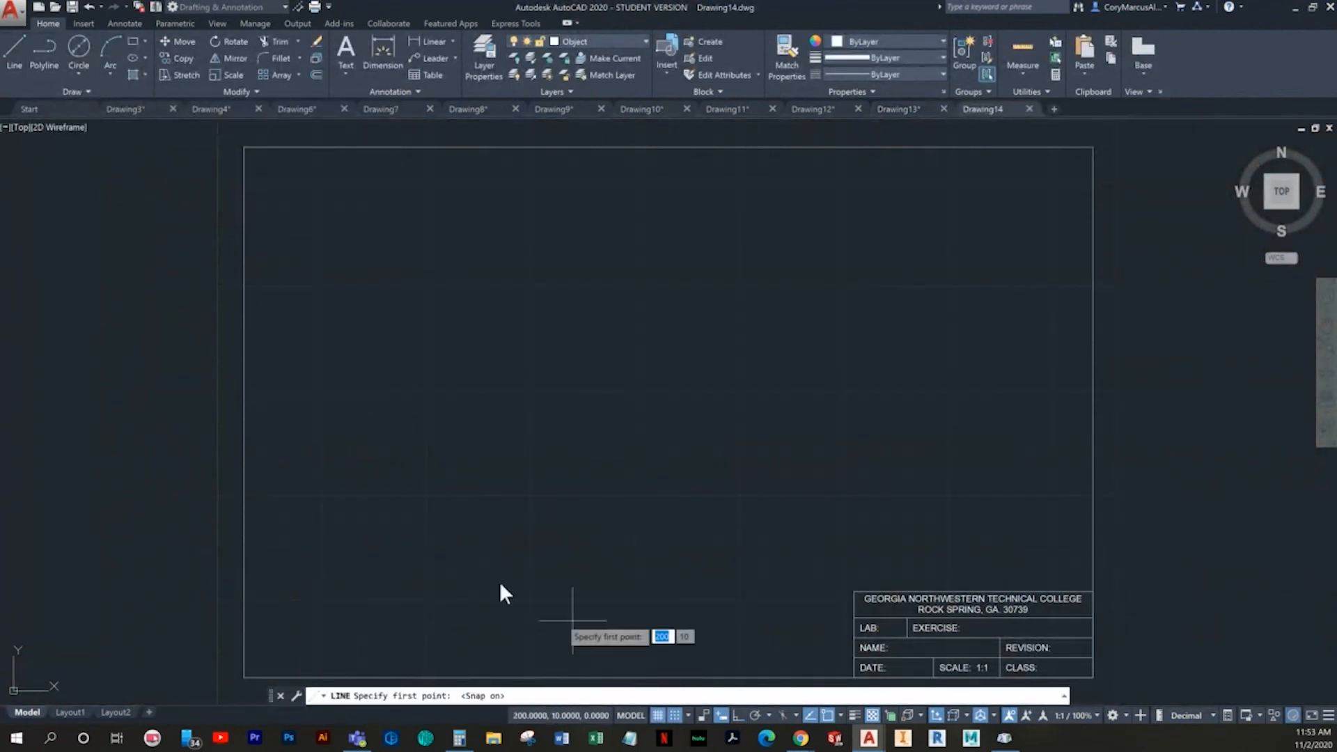
click(422, 497)
click(674, 713)
click(659, 711)
click(737, 714)
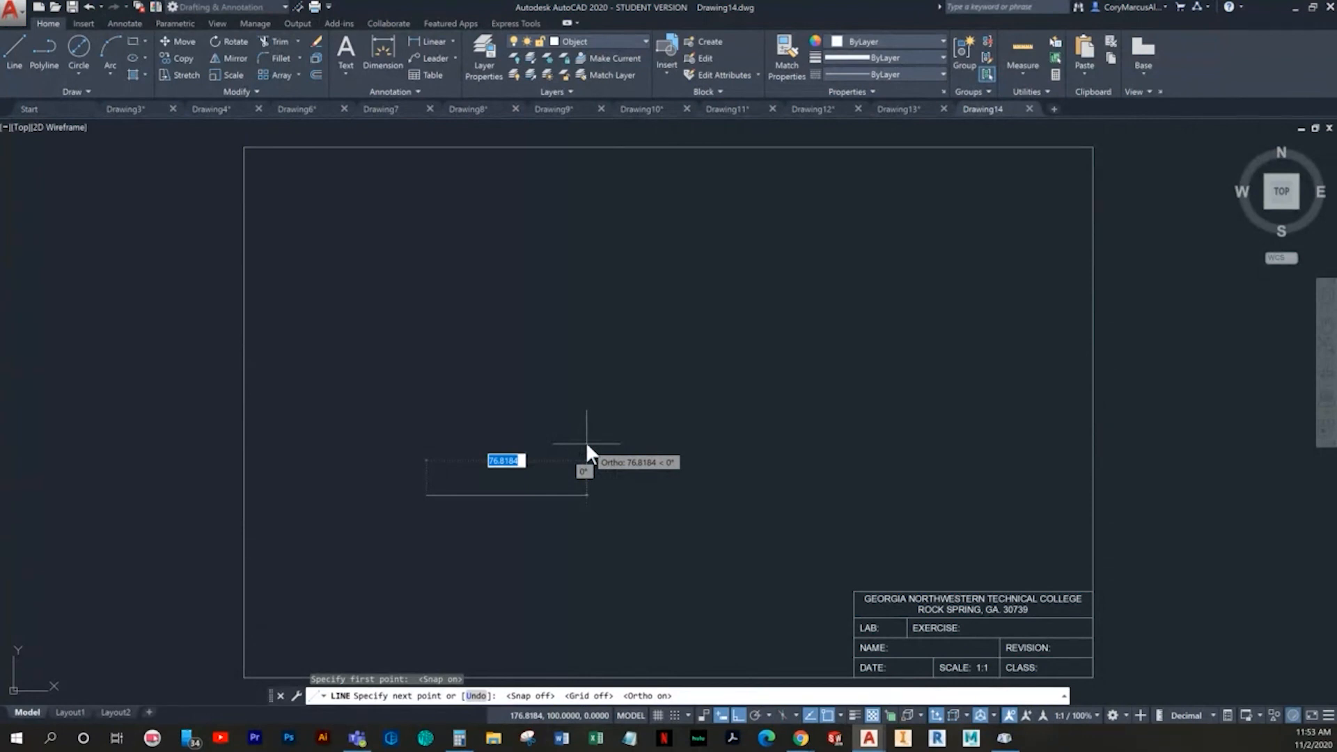
text(86)
key(Return)
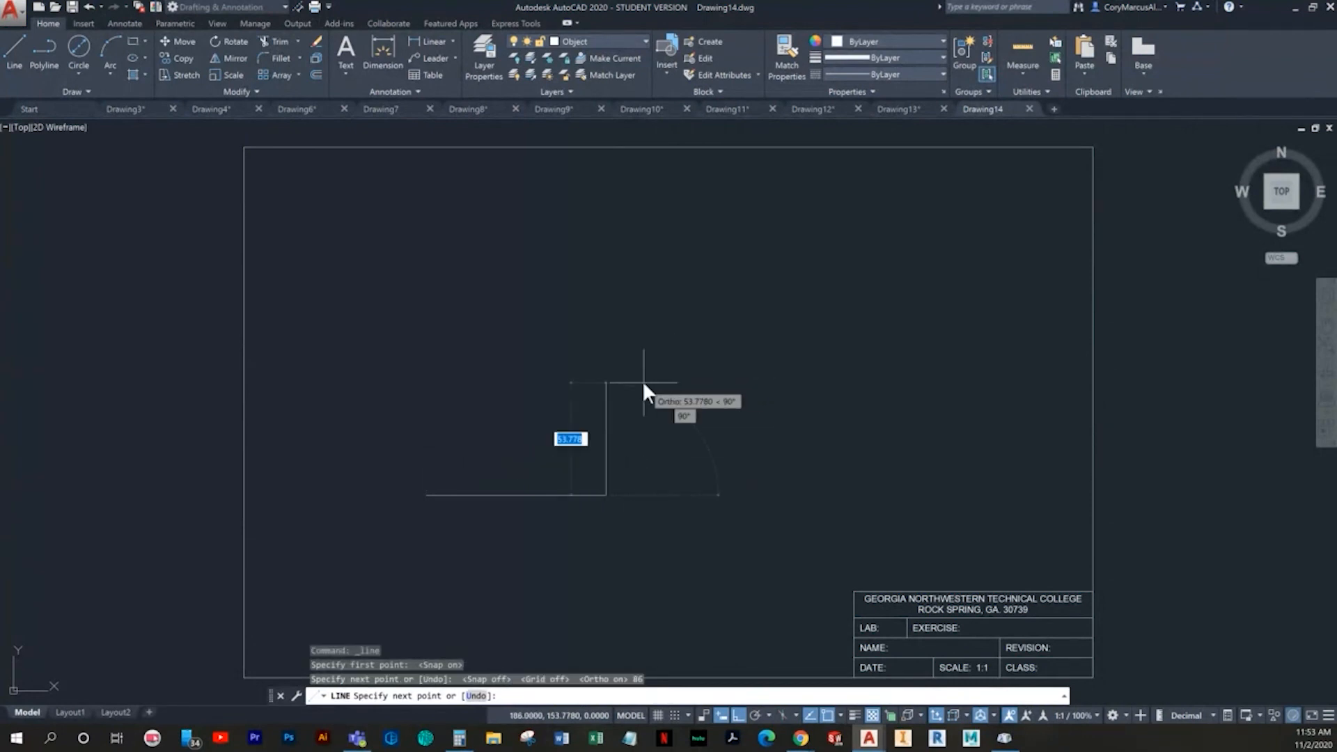
key(Escape)
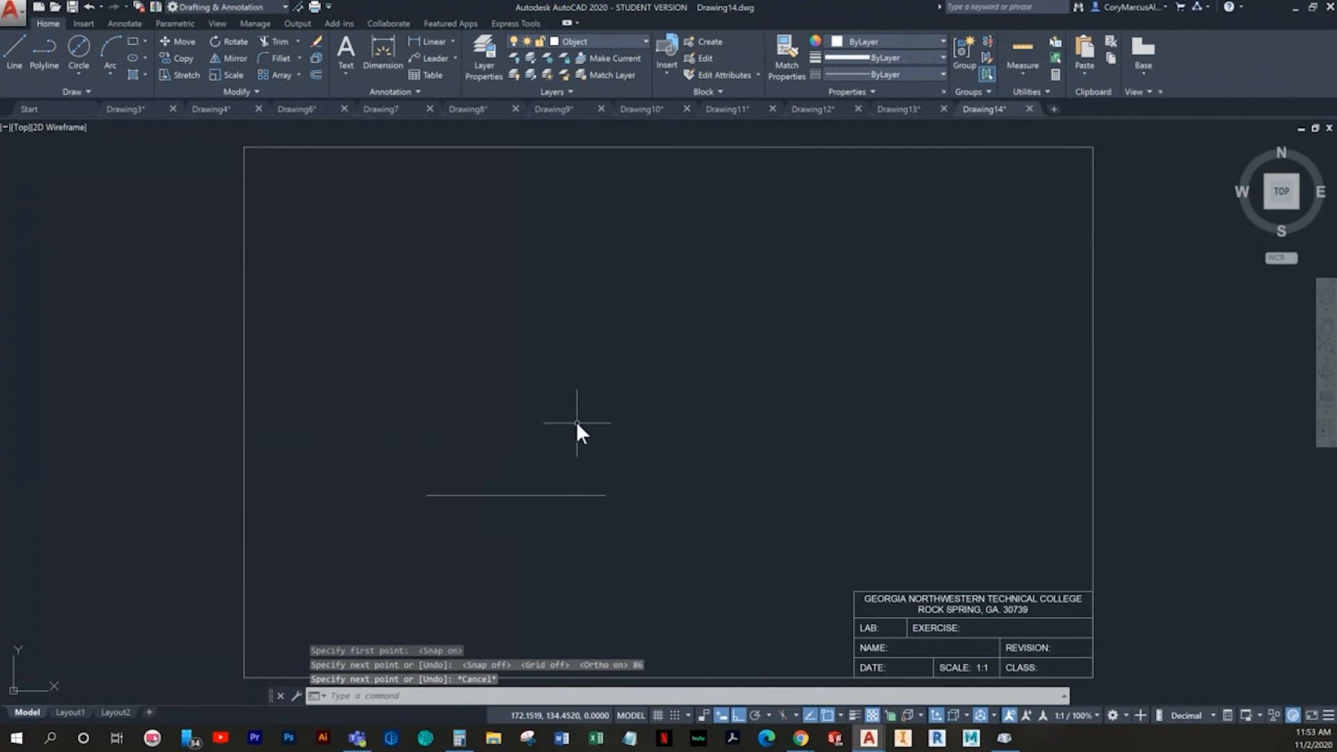
- Draw a vertical line 28 long upward from the midpoint of the horizontal line
key(Return)
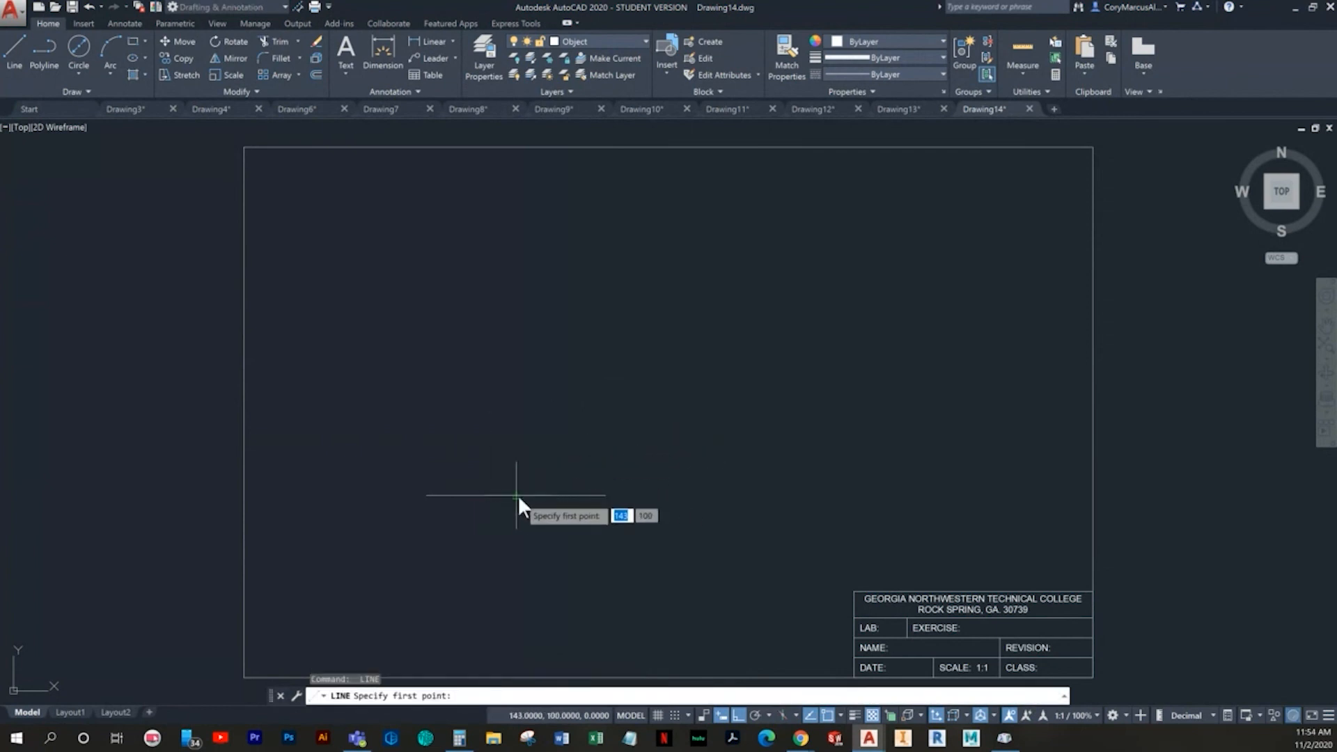
click(516, 495)
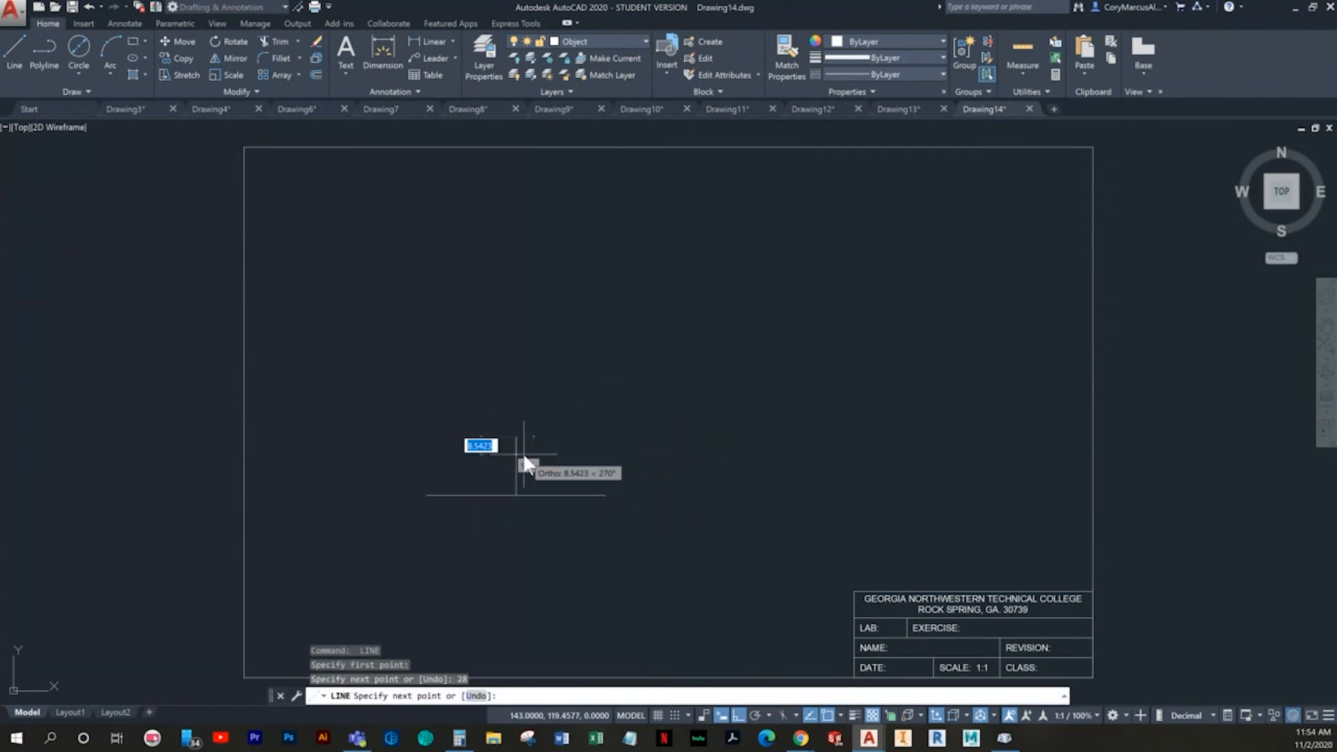
key(Escape)
- Stretch the vertical line's lower end 28 downward below the horizontal line
click(540, 461)
click(507, 490)
click(516, 495)
text(28)
key(Return)
key(Escape)
key(Escape)
- Draw an ellipse centred on the intersection of the two lines, with its axes reaching the ends of both lines
scroll(571, 514, up, 3)
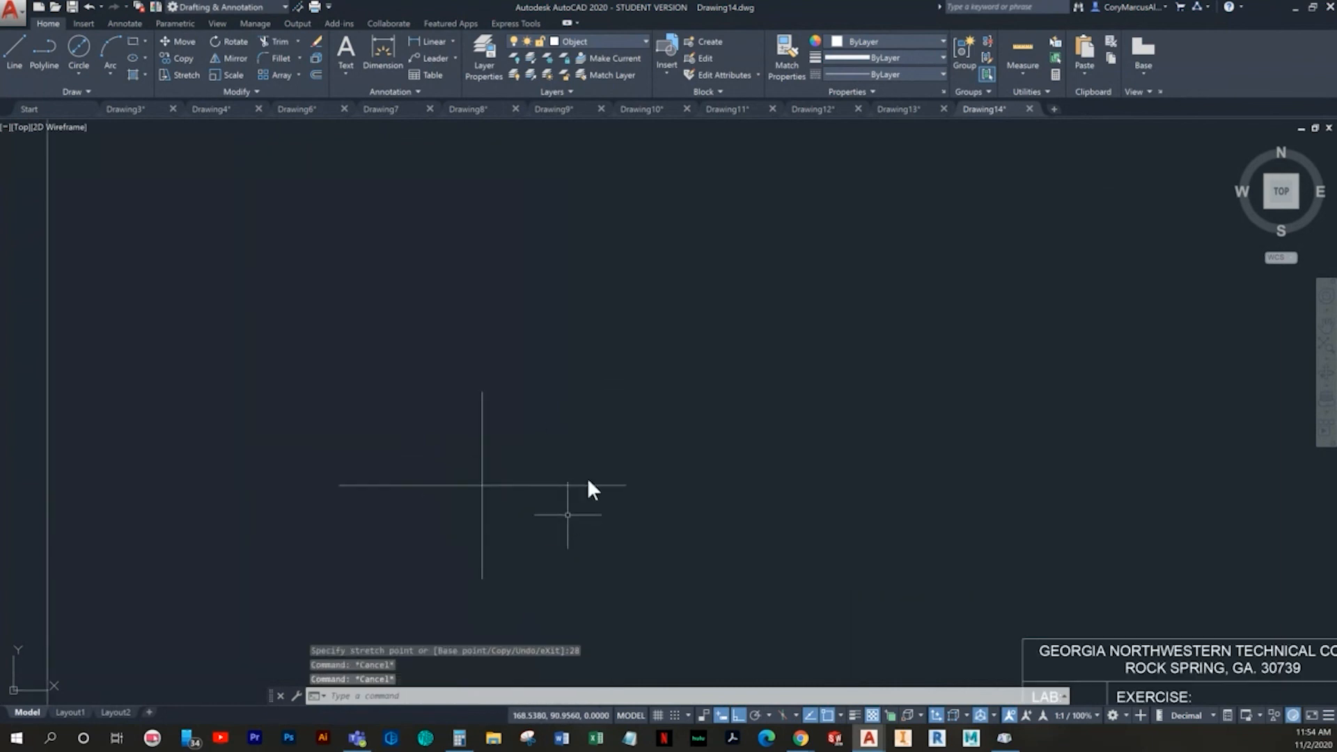
click(134, 56)
click(549, 387)
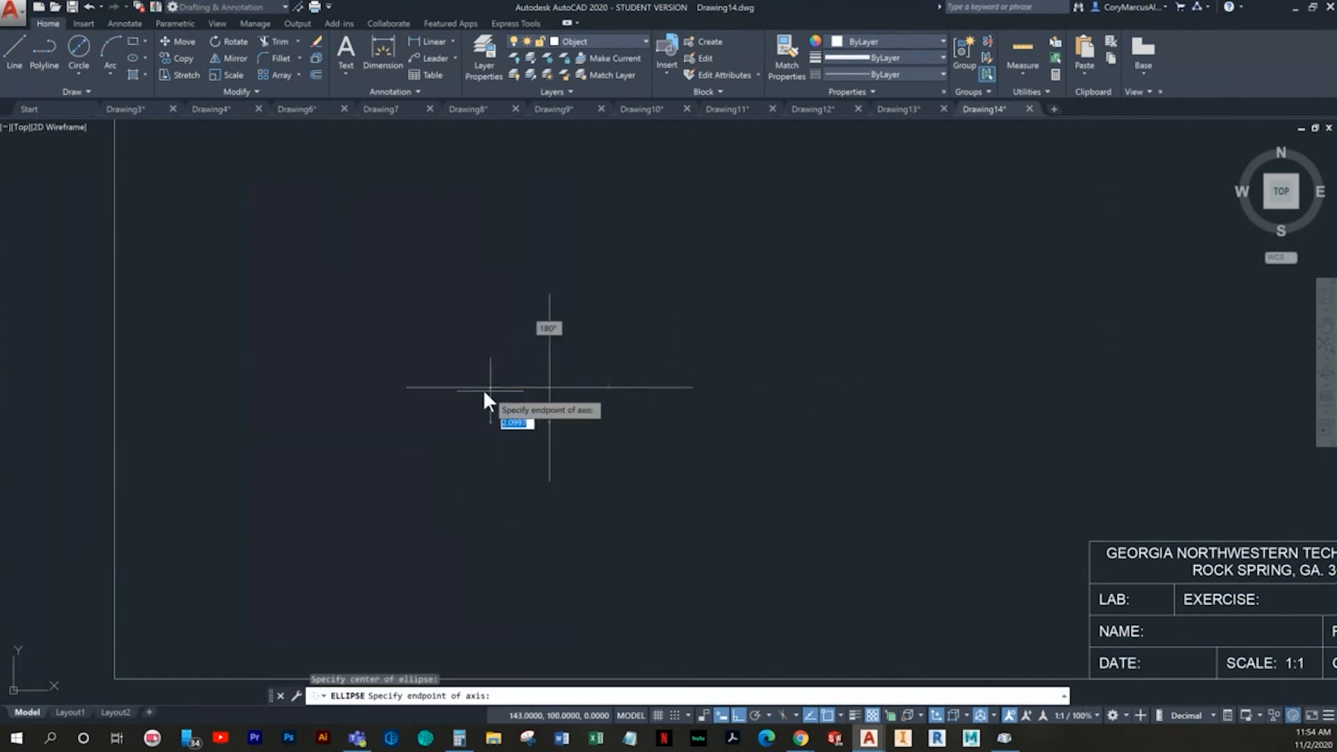
click(407, 388)
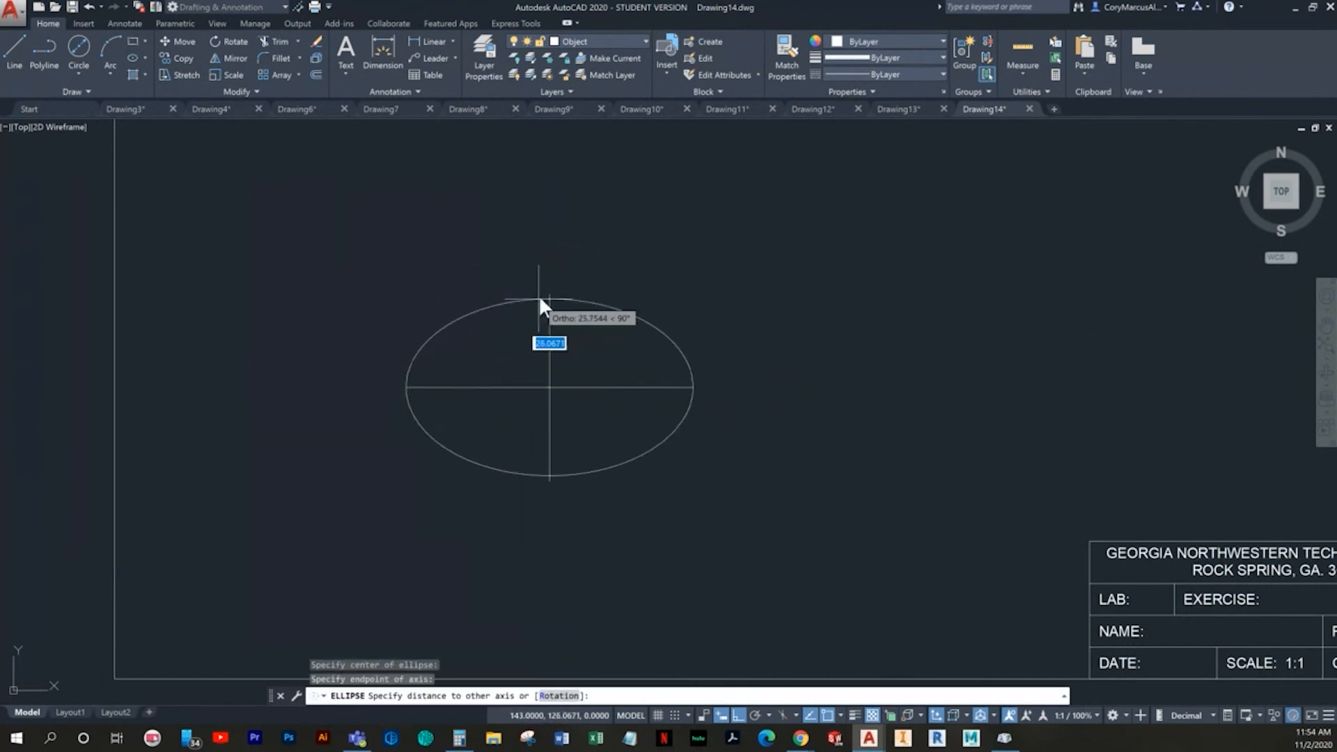
click(546, 293)
key(Escape)
key(Escape)
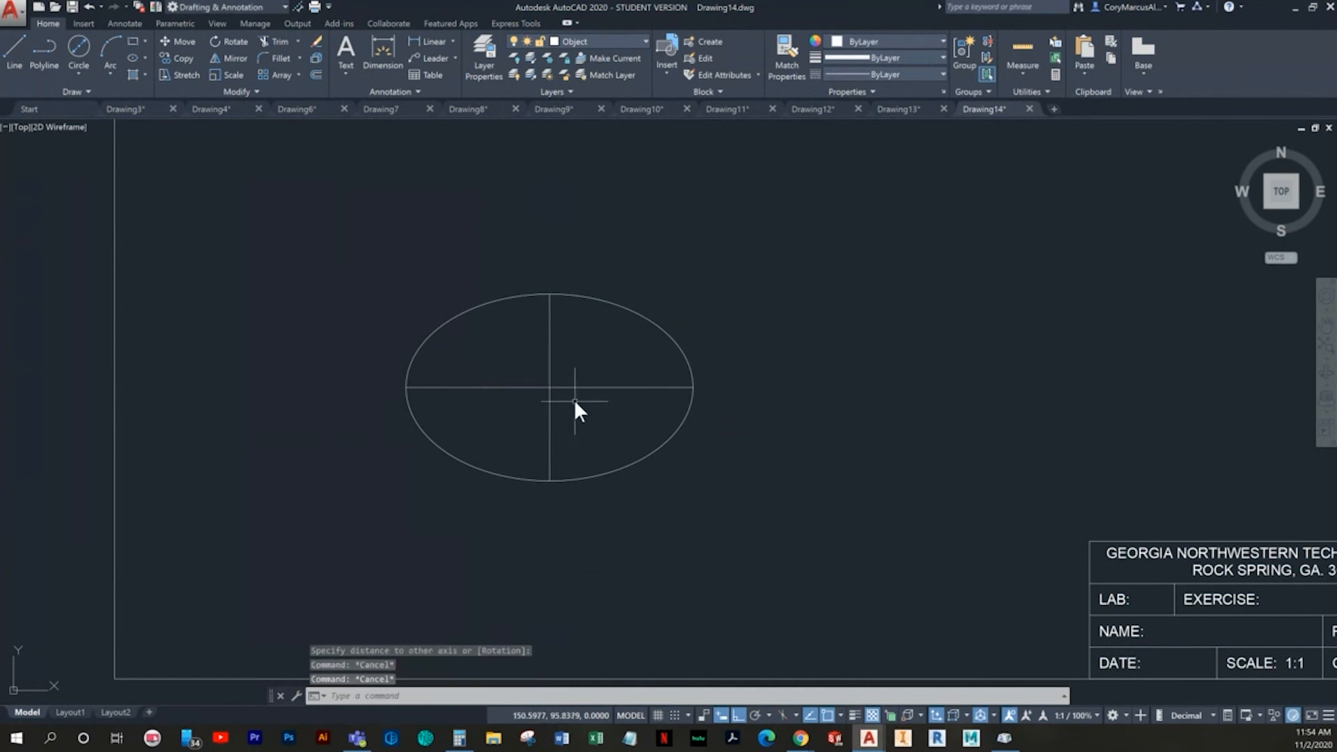
- Offset the ellipse's vertical centre line 20 to its left
middle_drag(396, 435, 395, 487)
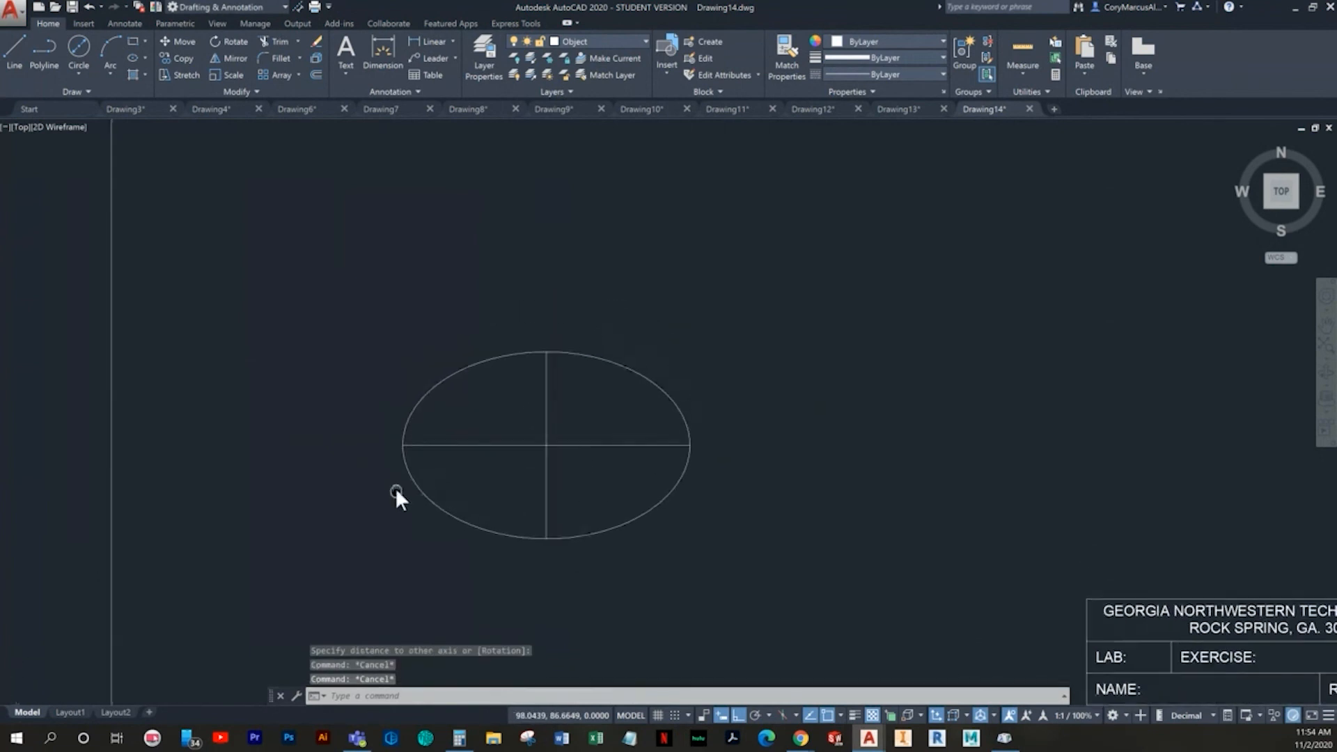
key(Escape)
text(o)
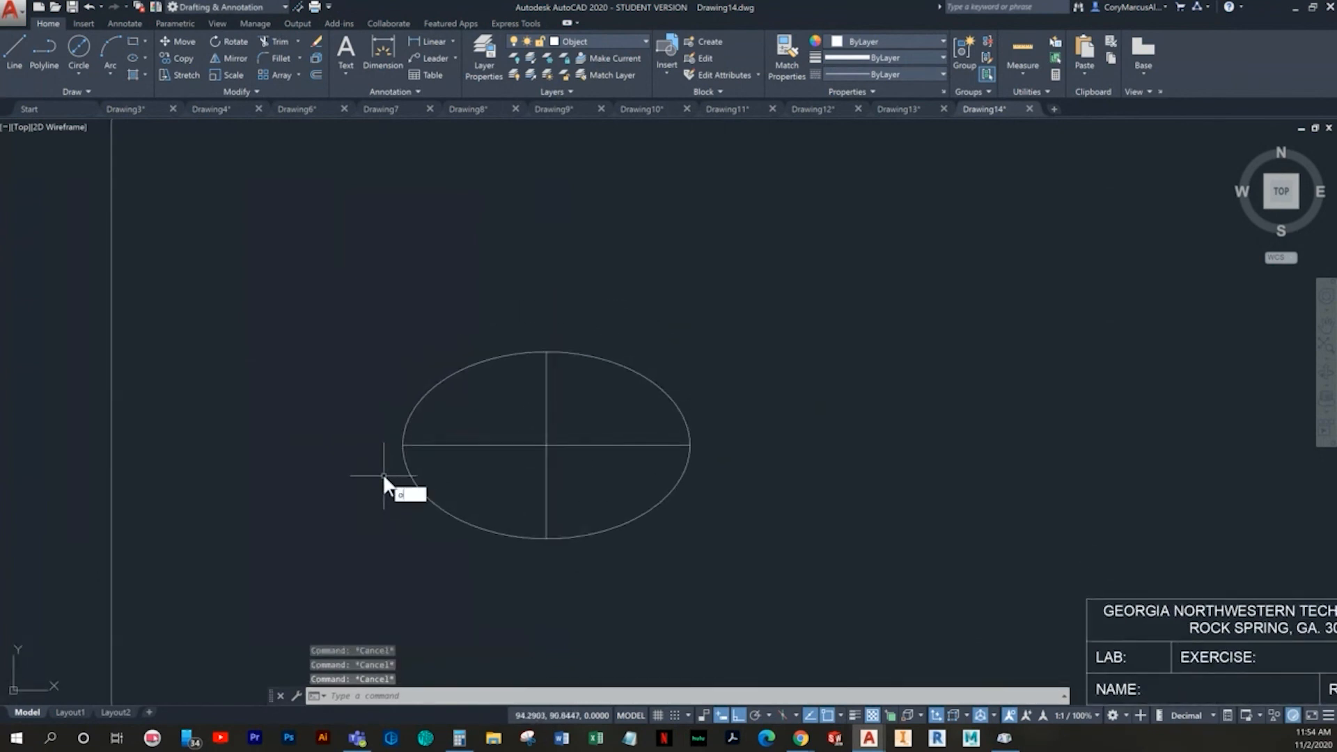
key(Return)
text(20)
key(Return)
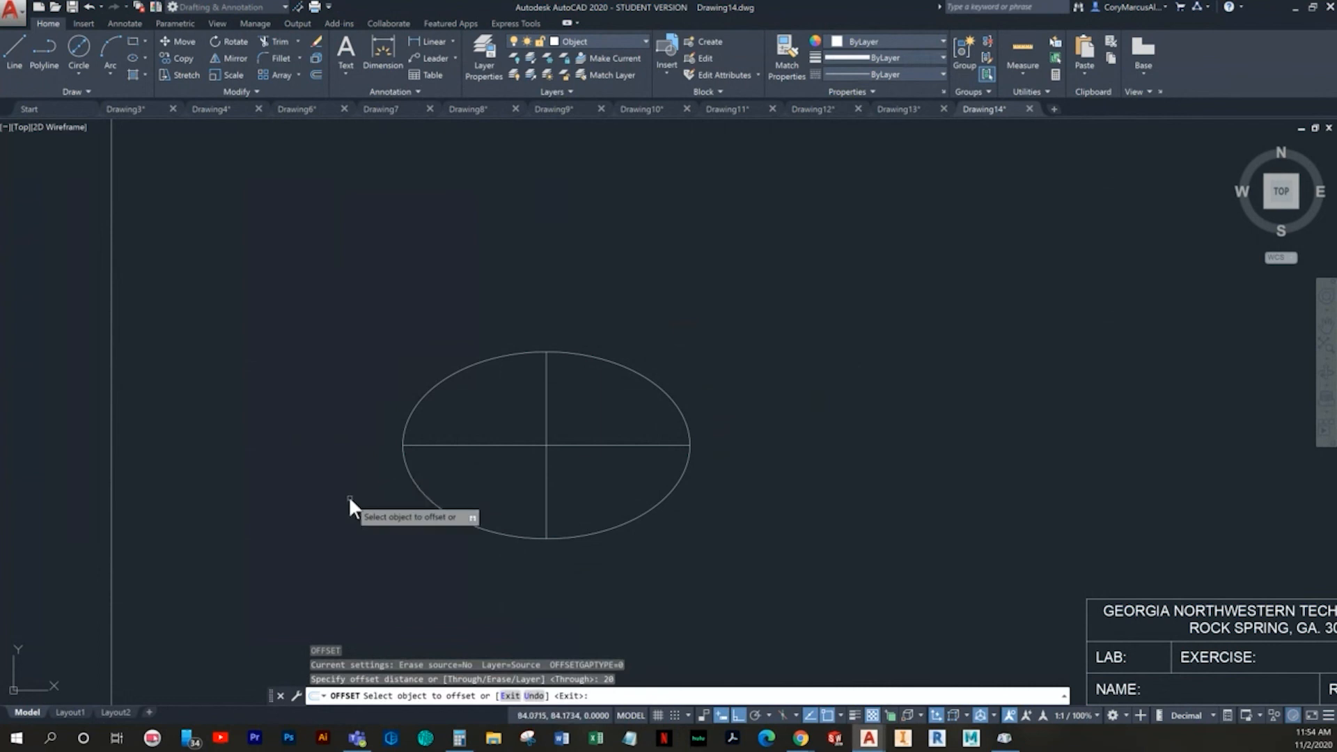
click(546, 469)
click(500, 474)
key(Escape)
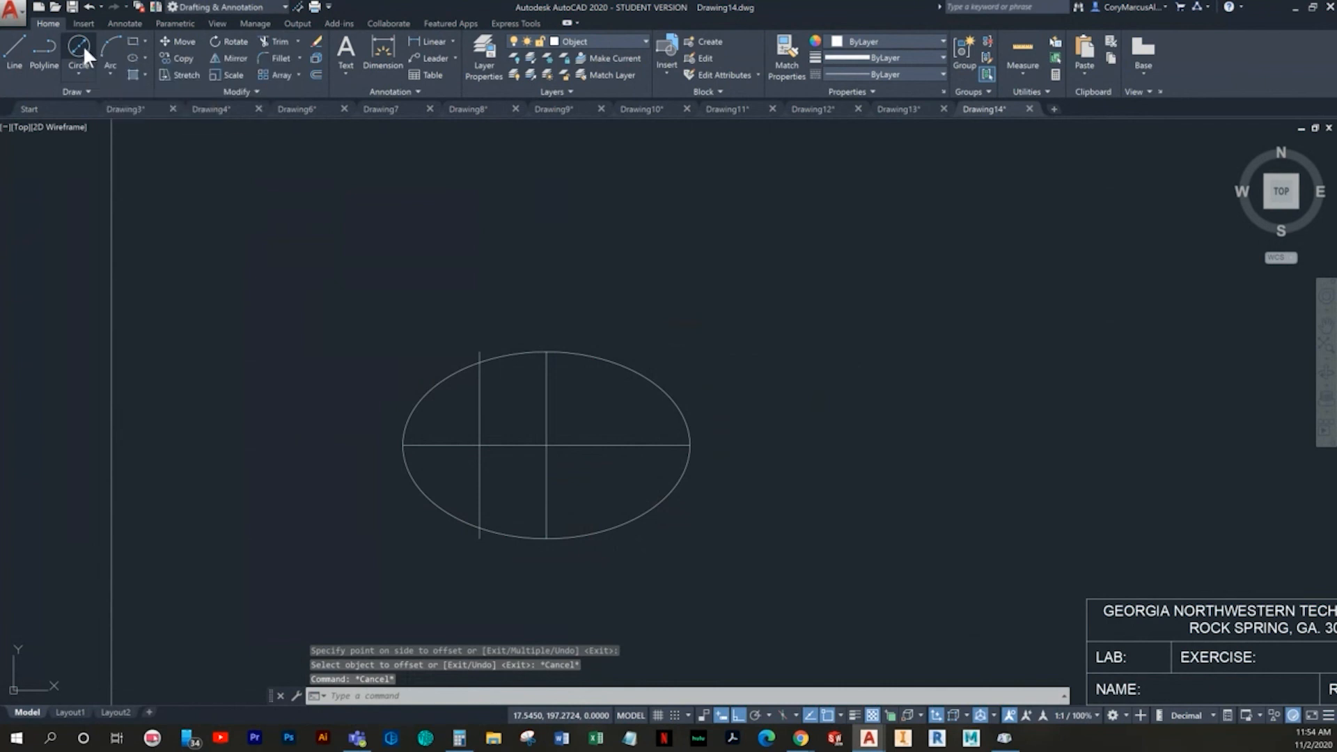
- Draw a 36 diameter circle centred where the offset vertical line crosses the horizontal centre line
click(81, 46)
click(479, 445)
text(36)
key(Return)
key(Escape)
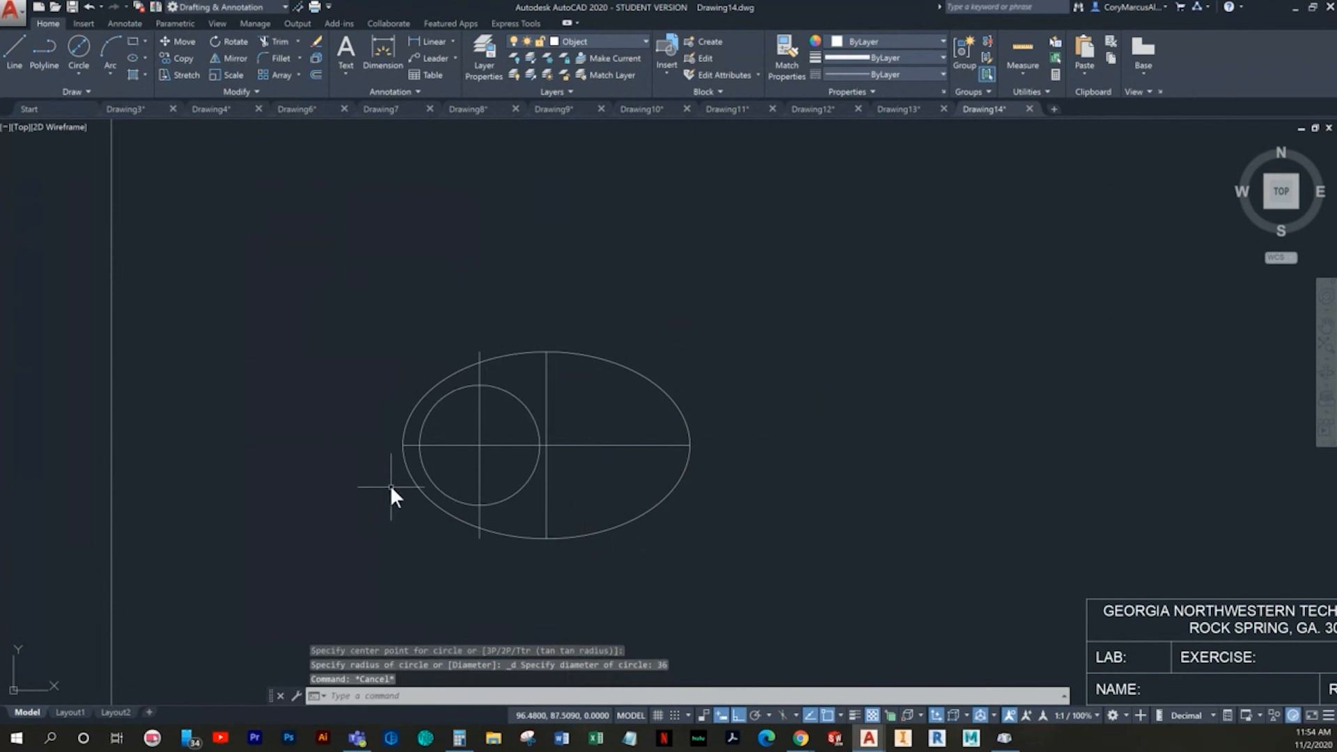
- Draw a six-sided polygon centred on the circle's centre, using the Circumscribed about circle option
click(148, 58)
click(145, 40)
click(170, 86)
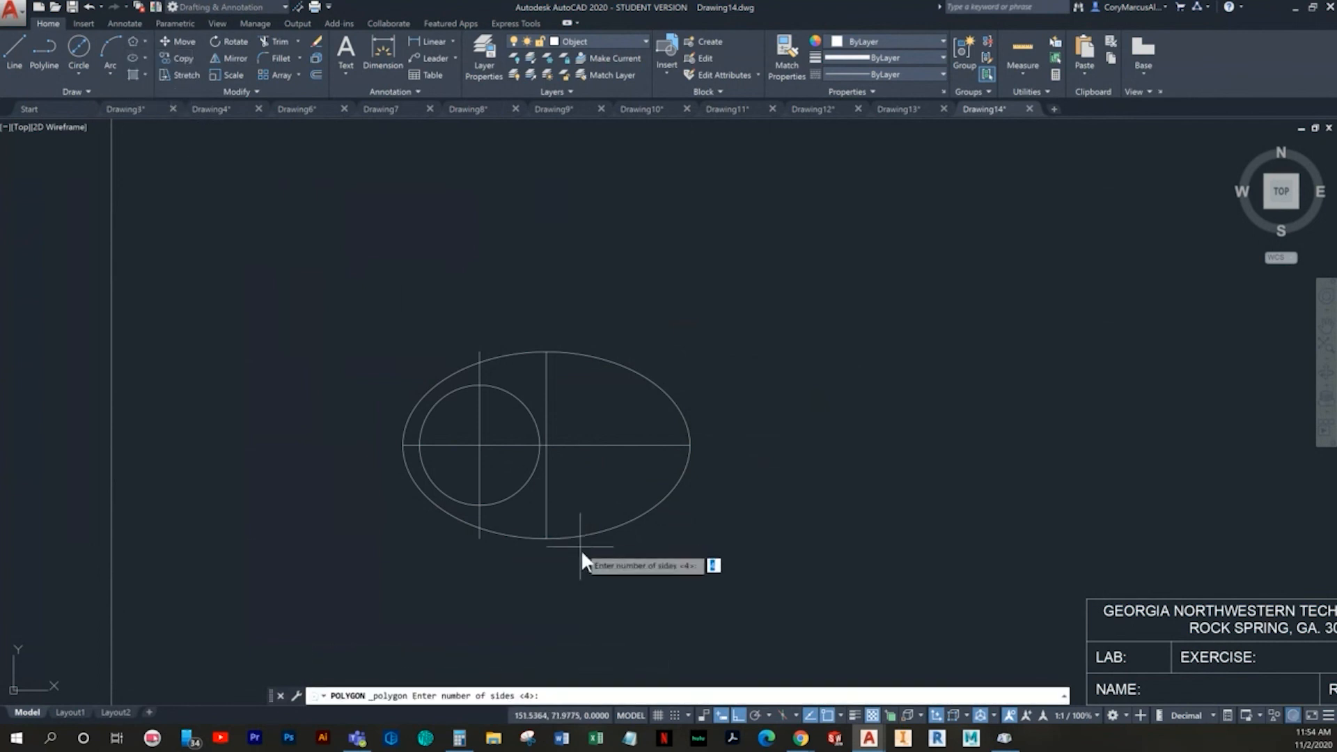
right_click(830, 709)
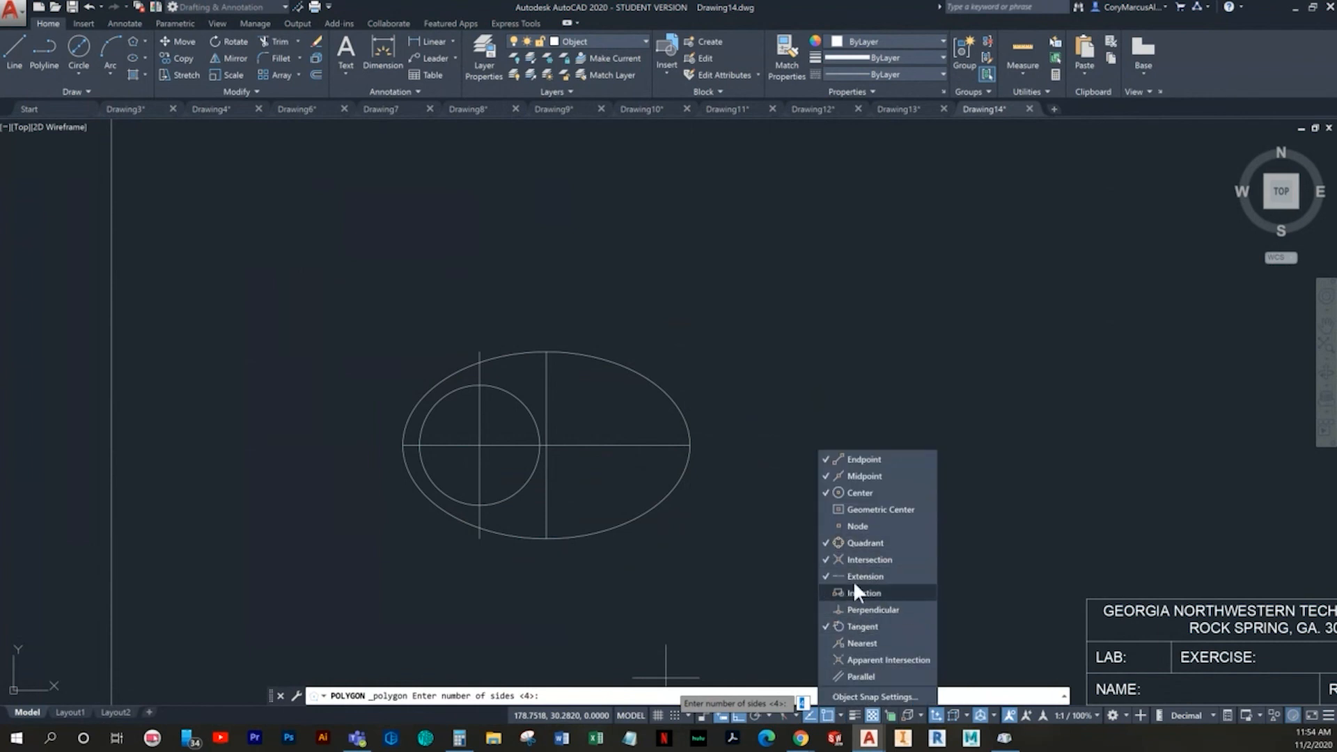
click(702, 564)
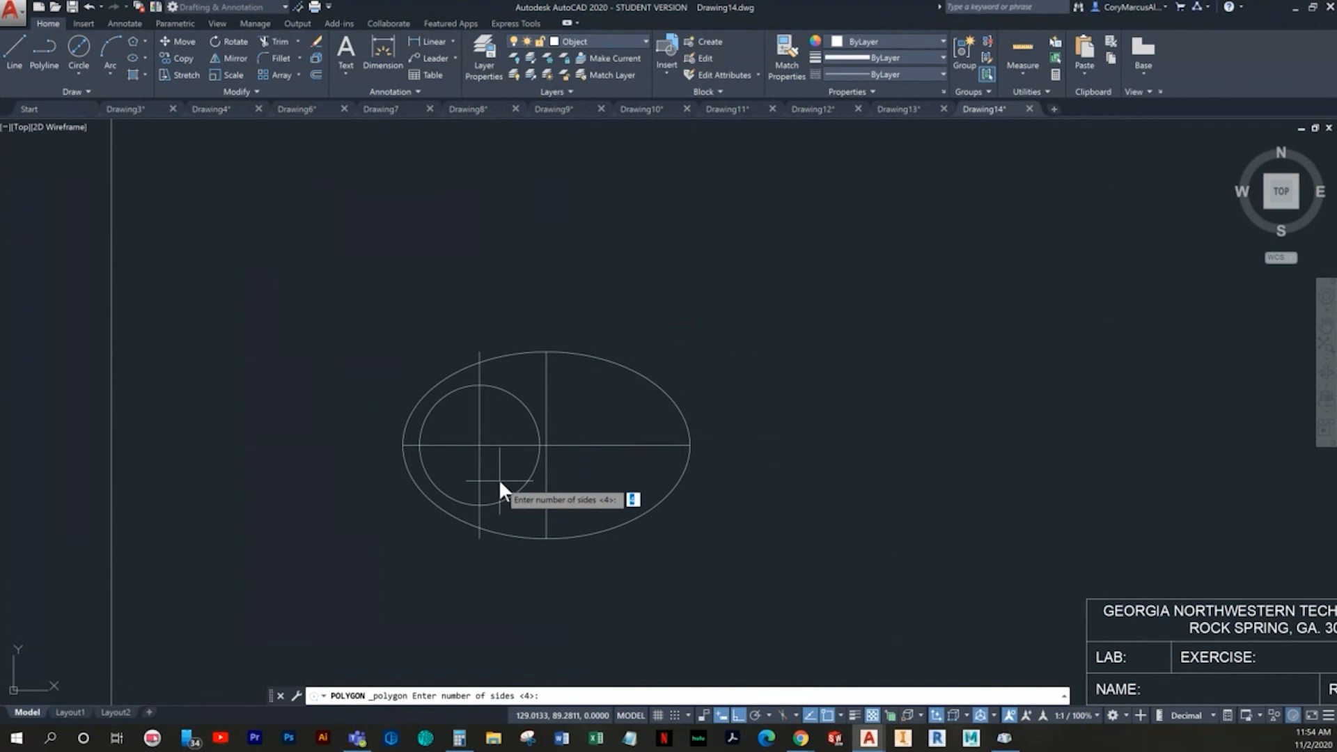
text(6)
key(Return)
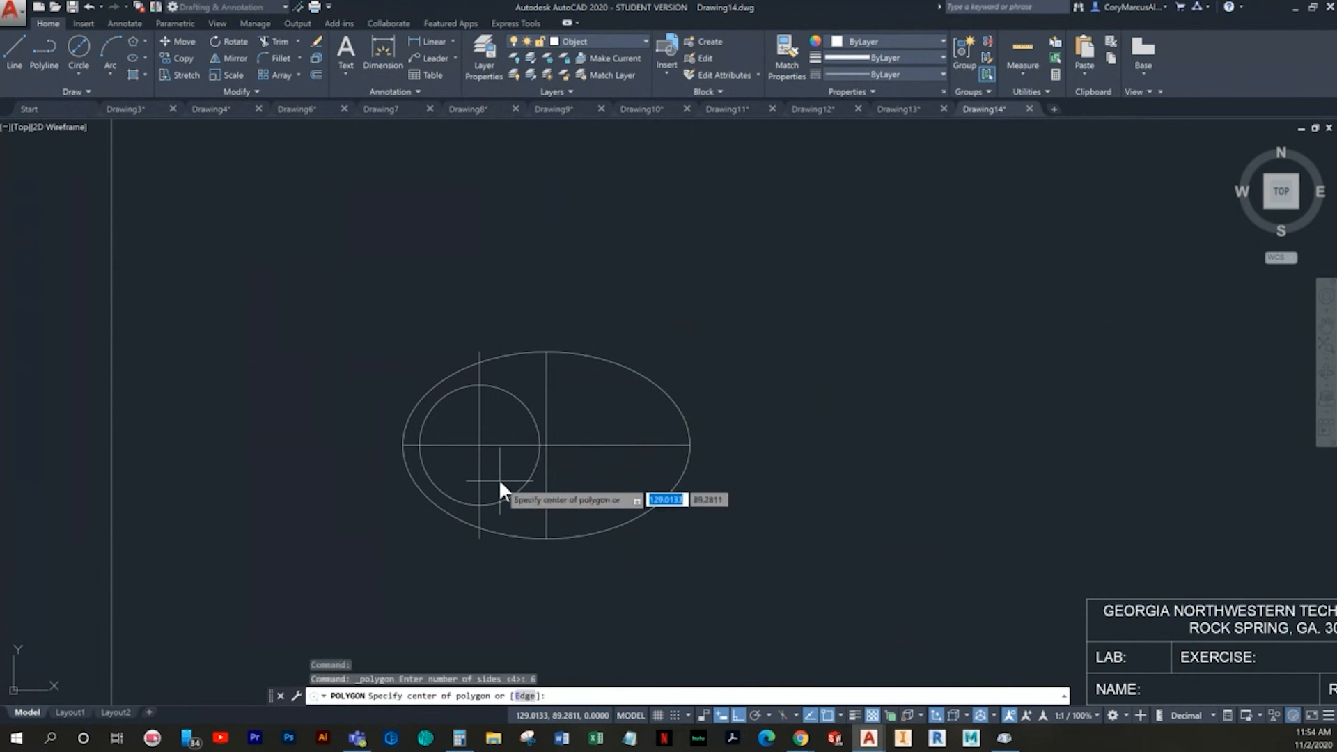
scroll(442, 483, up, 2)
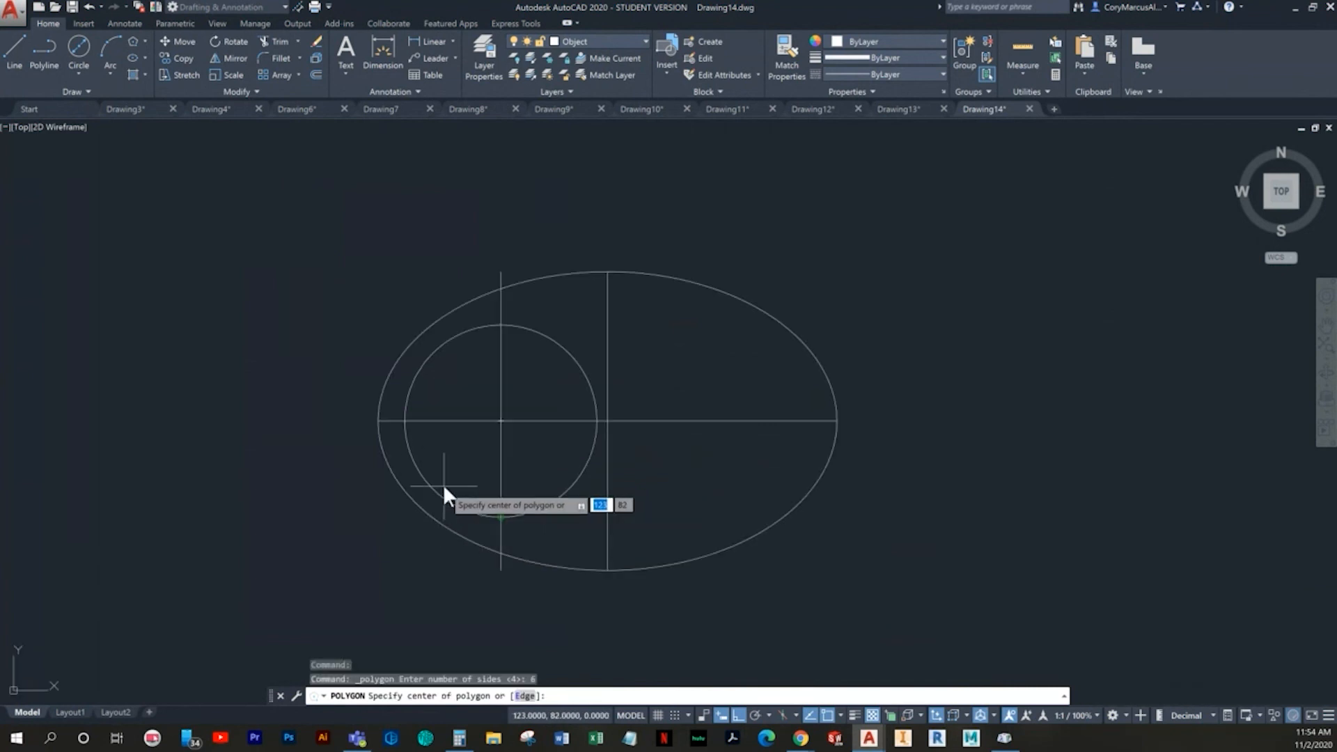
click(501, 421)
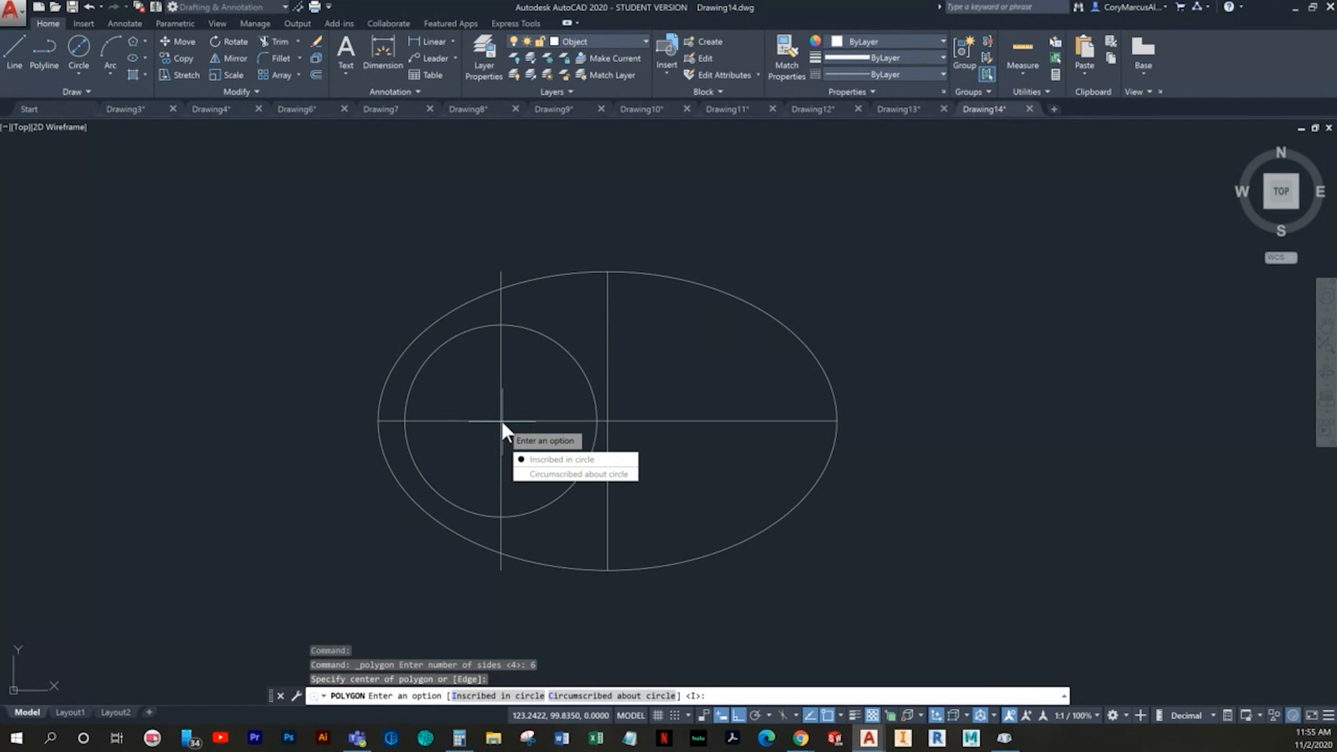
click(547, 472)
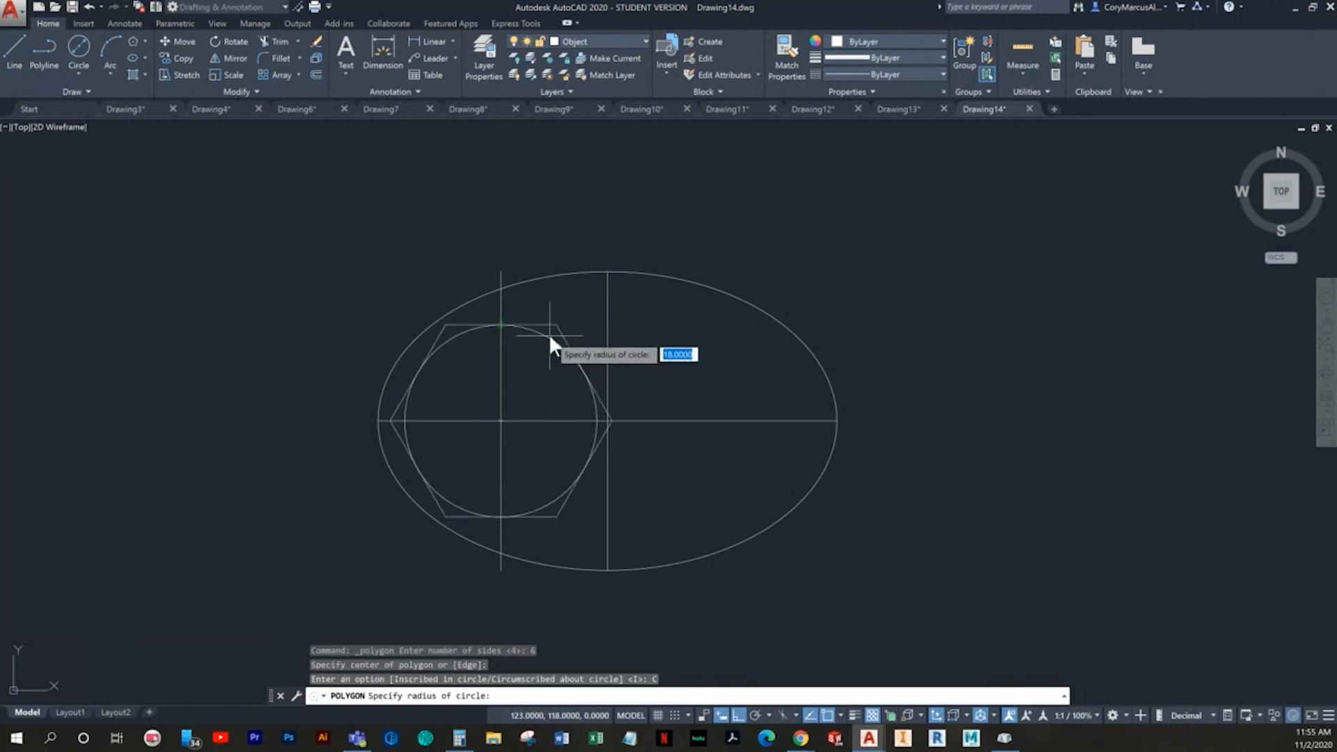
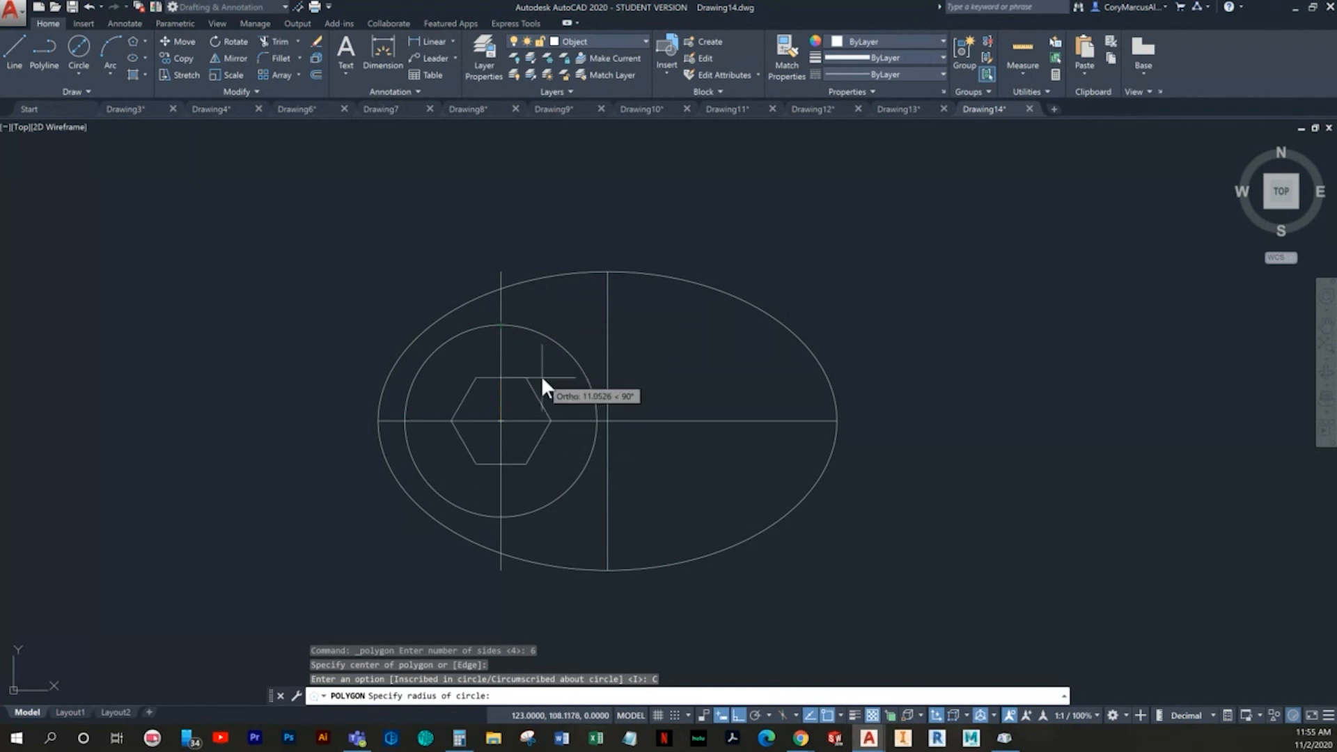
- Try a radius of 20 for the circumscribed hexagon, and erase the resulting hexagon
text(20)
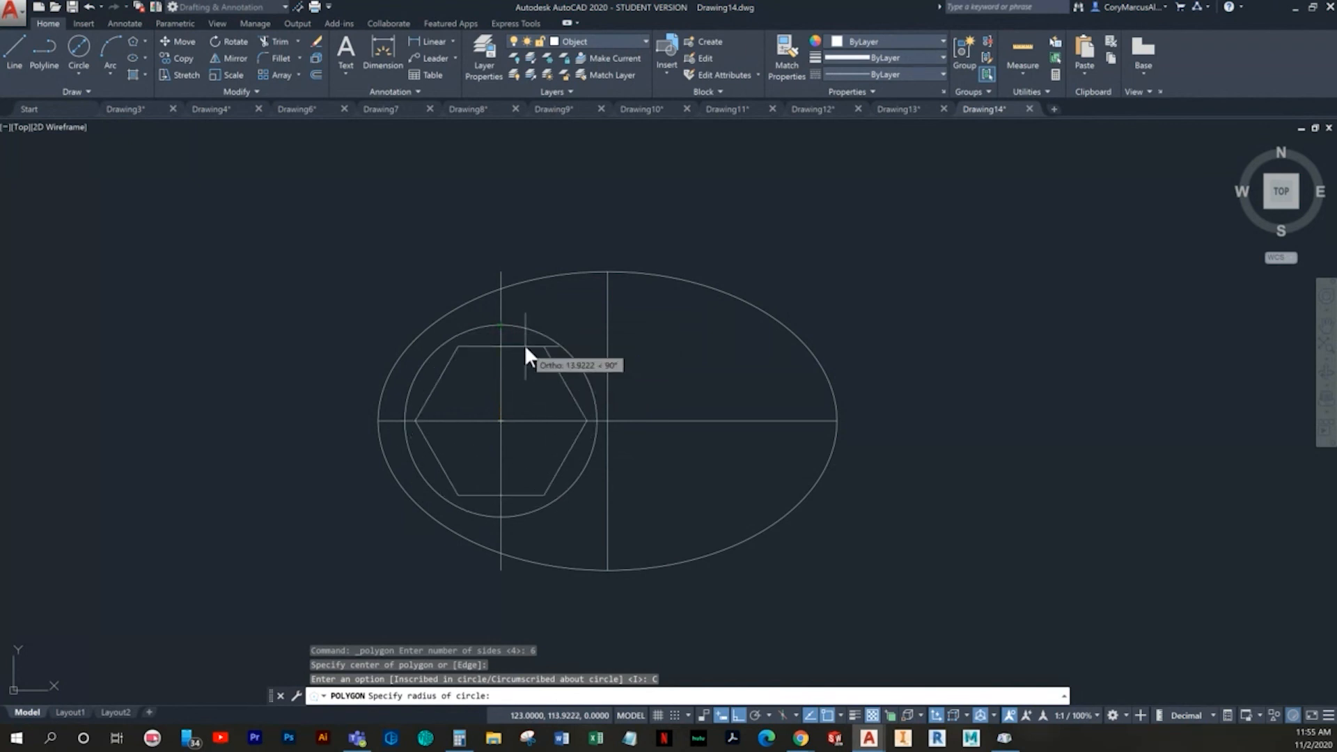
key(Return)
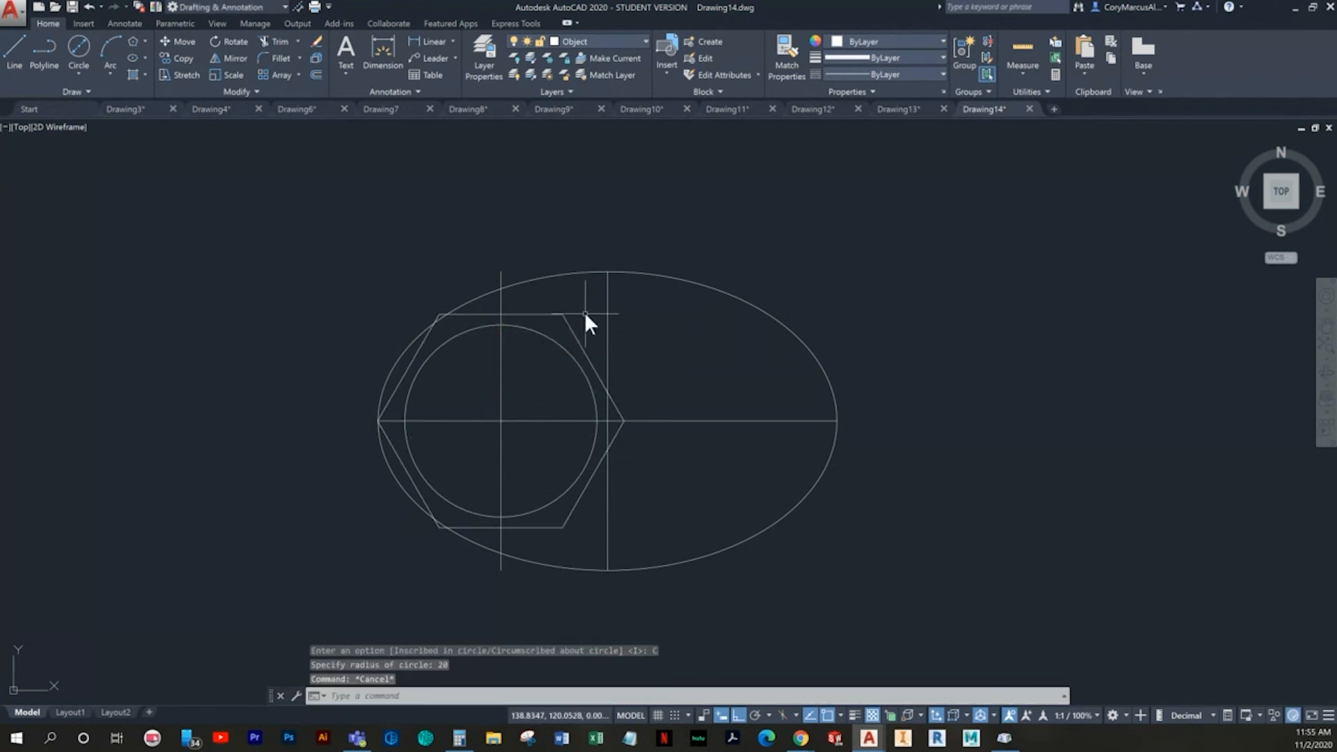
click(583, 313)
click(566, 323)
key(Delete)
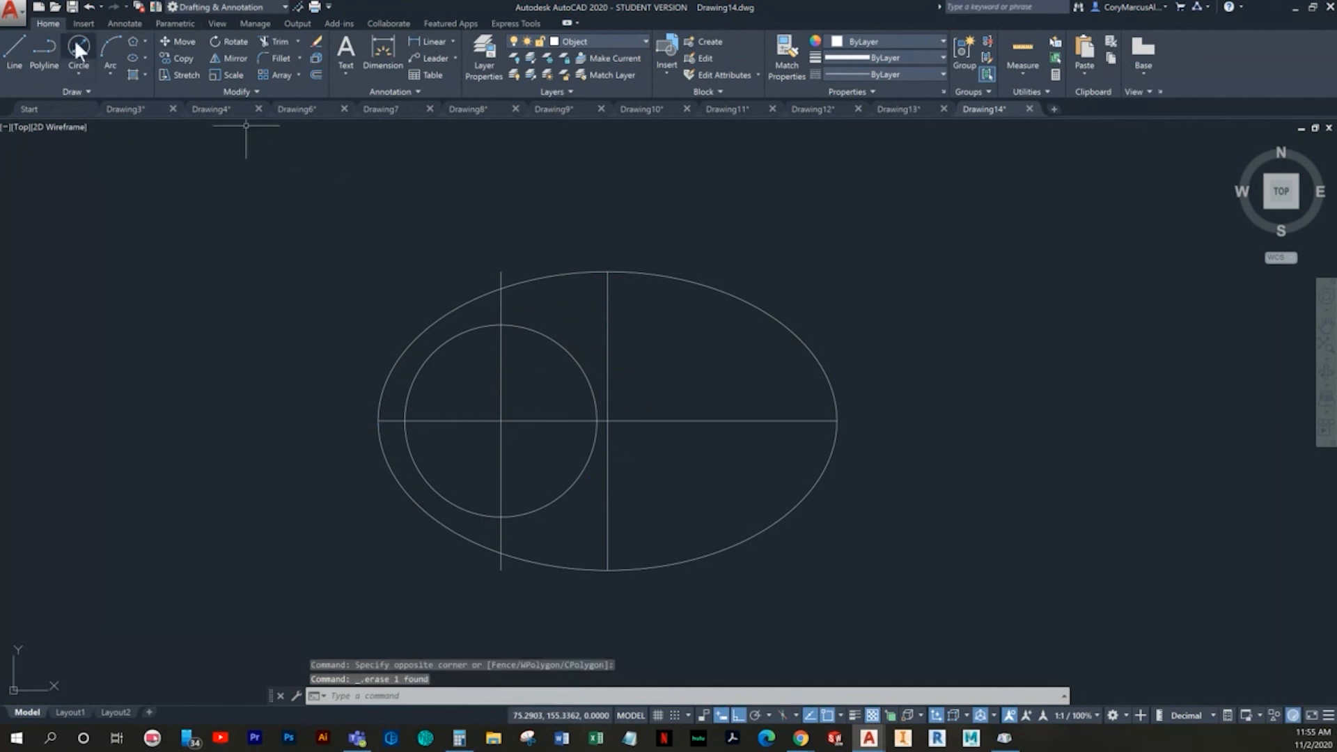
- Try a six-sided polygon on the circle's centre with the Inscribed in circle option and a radius of 20
click(132, 41)
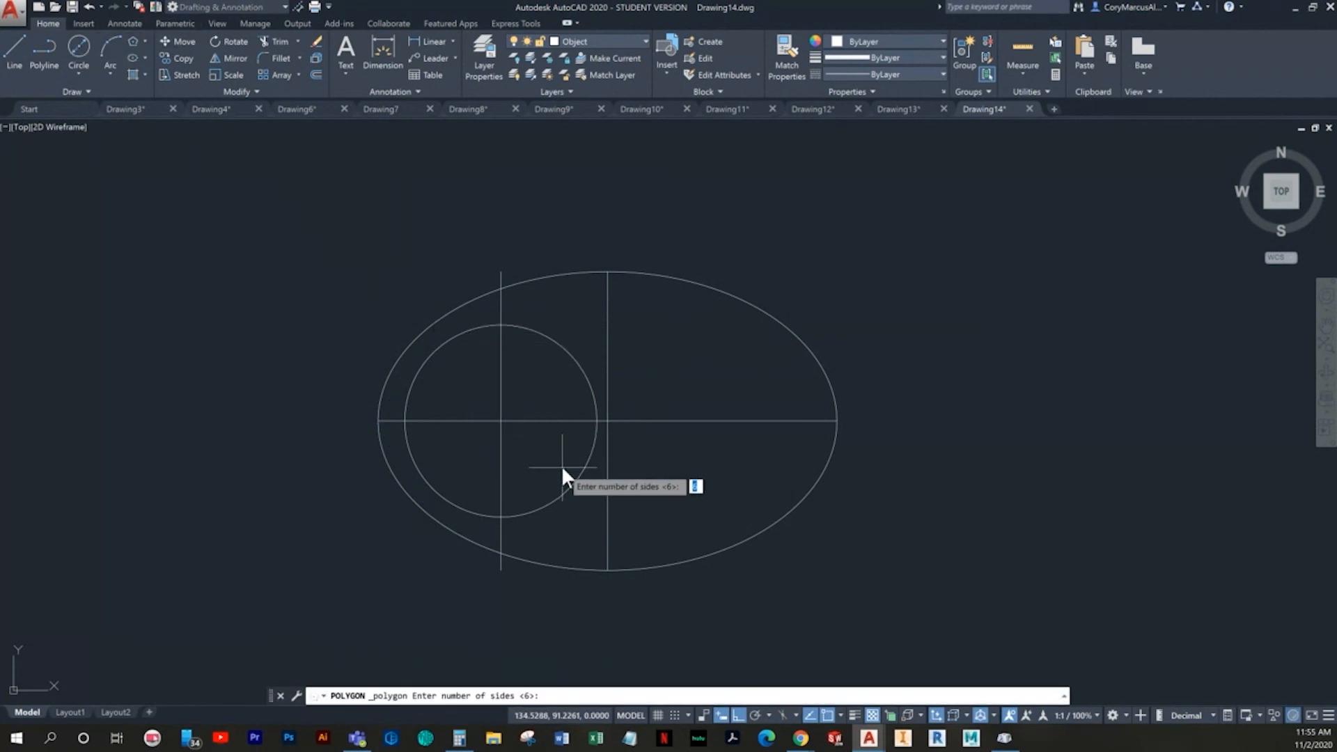
key(Return)
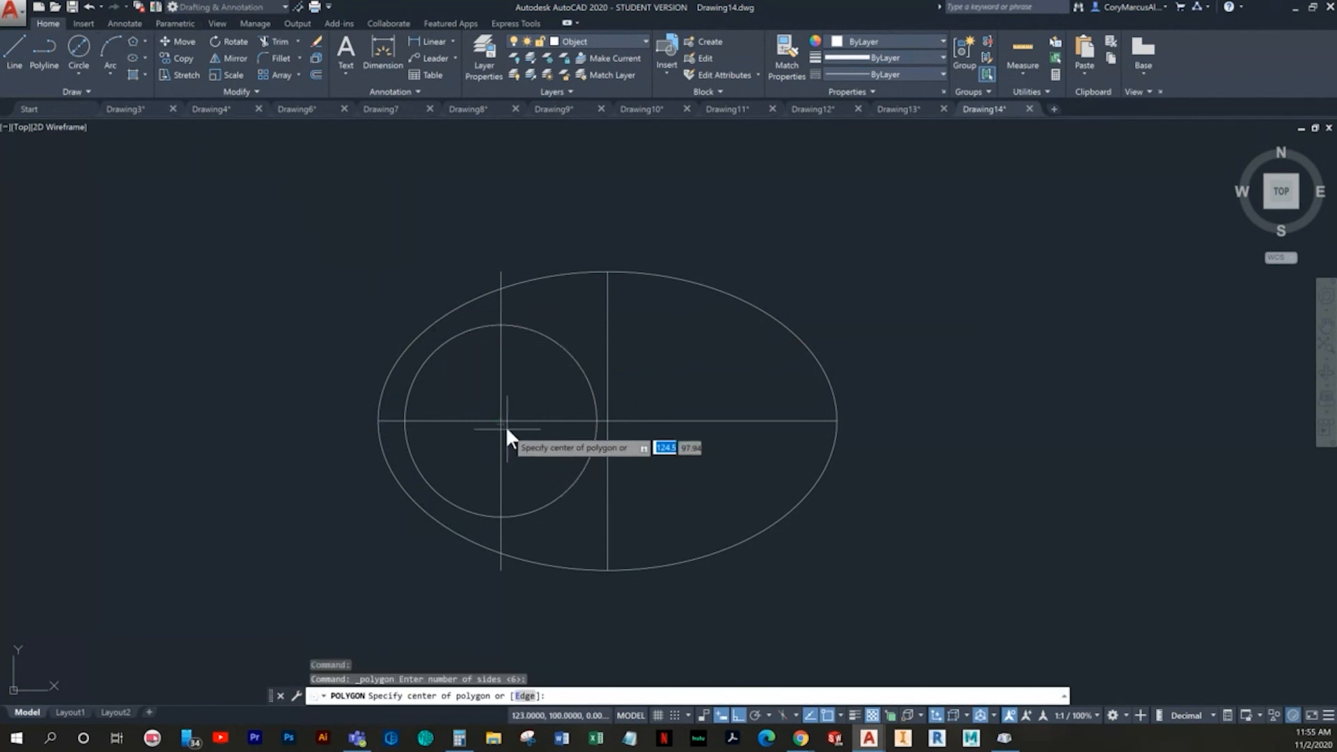
click(499, 420)
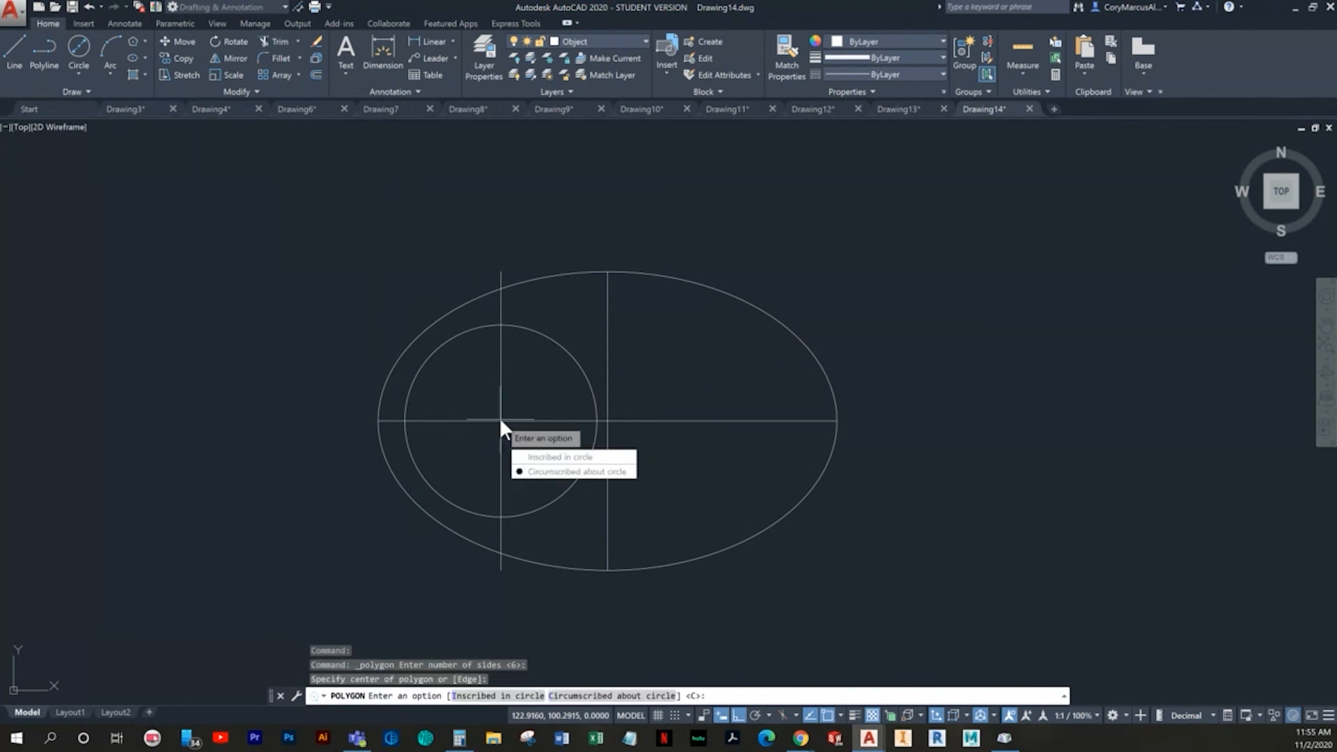
click(557, 457)
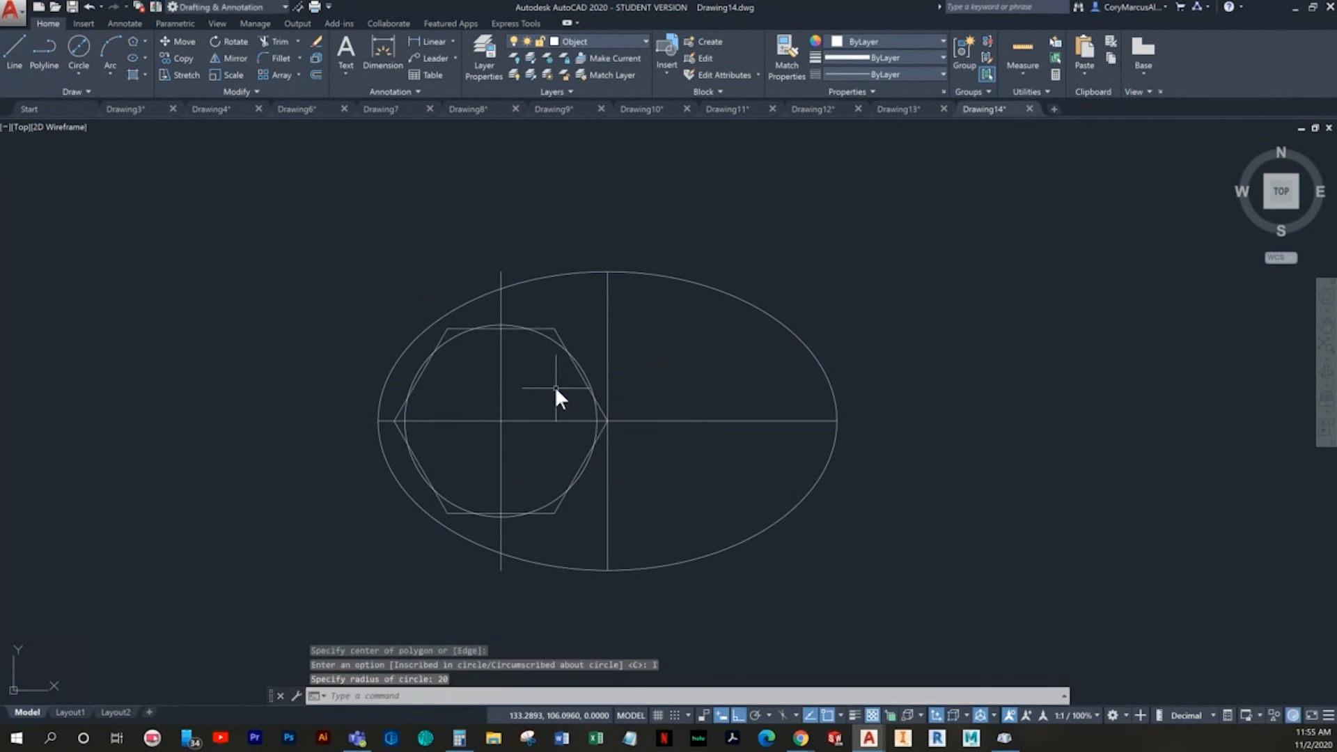
- Check the inscribed hexagon's height across its flats with a linear dimension, without placing it
click(437, 40)
click(555, 328)
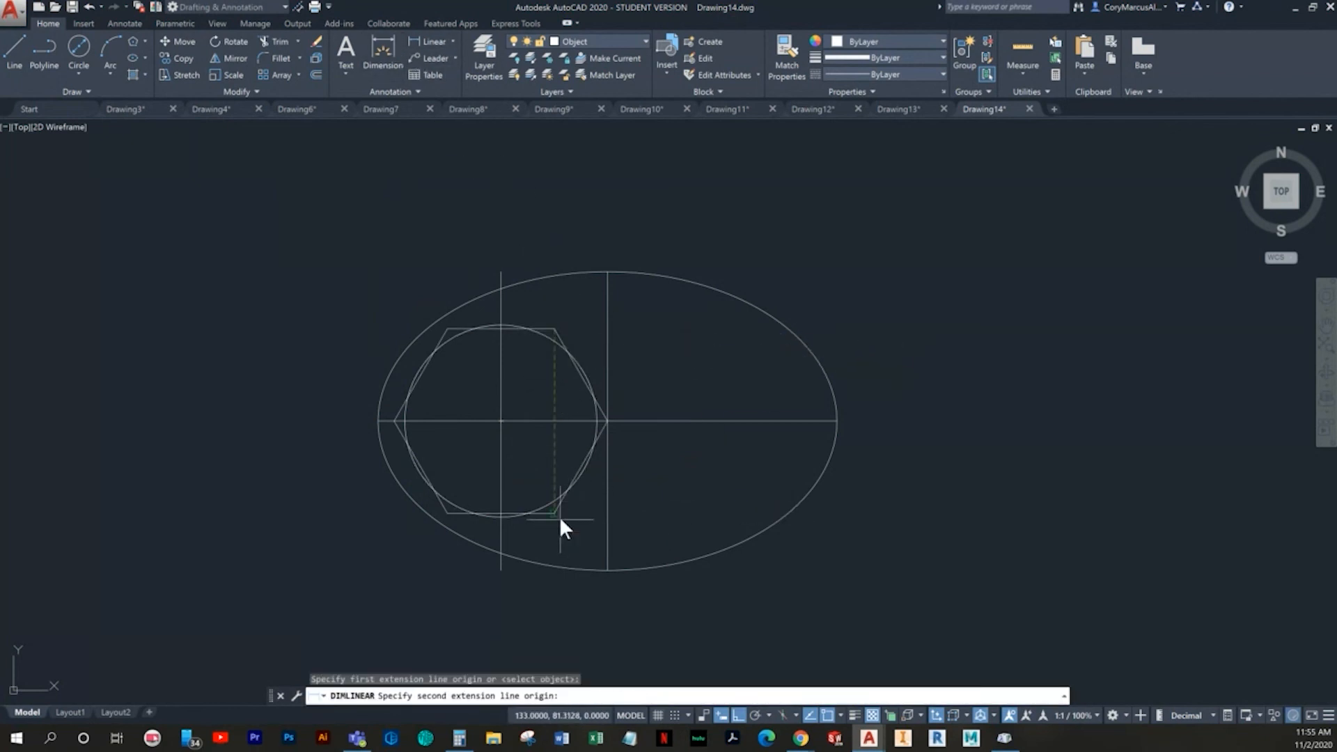
click(557, 513)
key(Escape)
- Erase the inscribed hexagon
scroll(569, 355, up, 2)
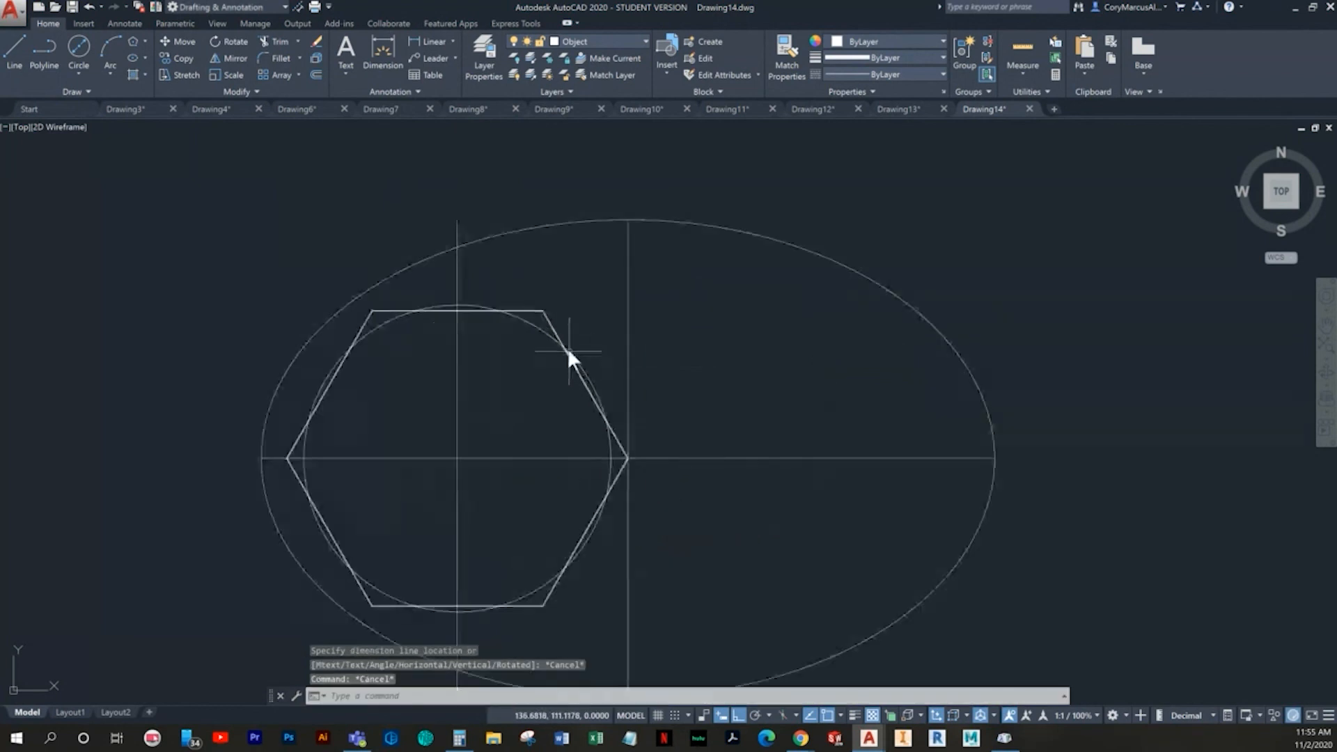
click(557, 320)
click(545, 316)
key(Delete)
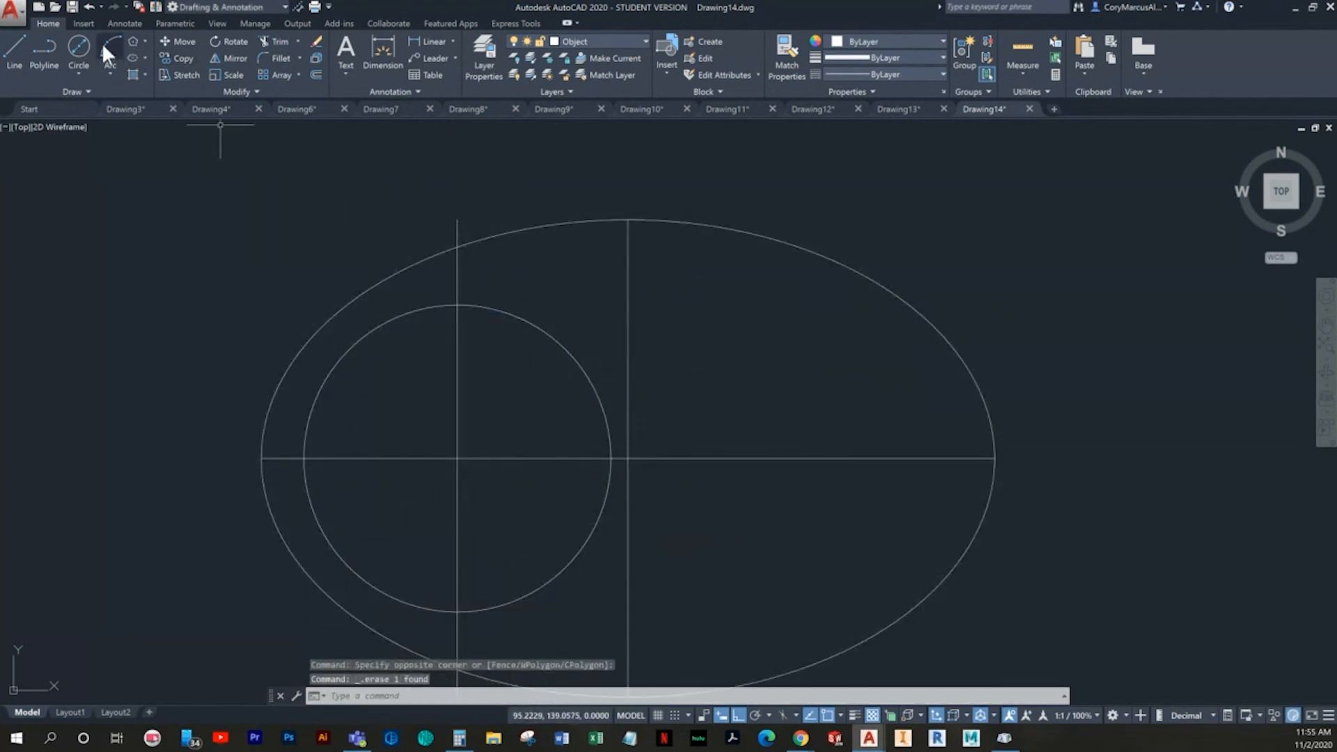
- Draw a 20 diameter construction circle concentric with the 36 diameter circle
click(78, 47)
click(458, 458)
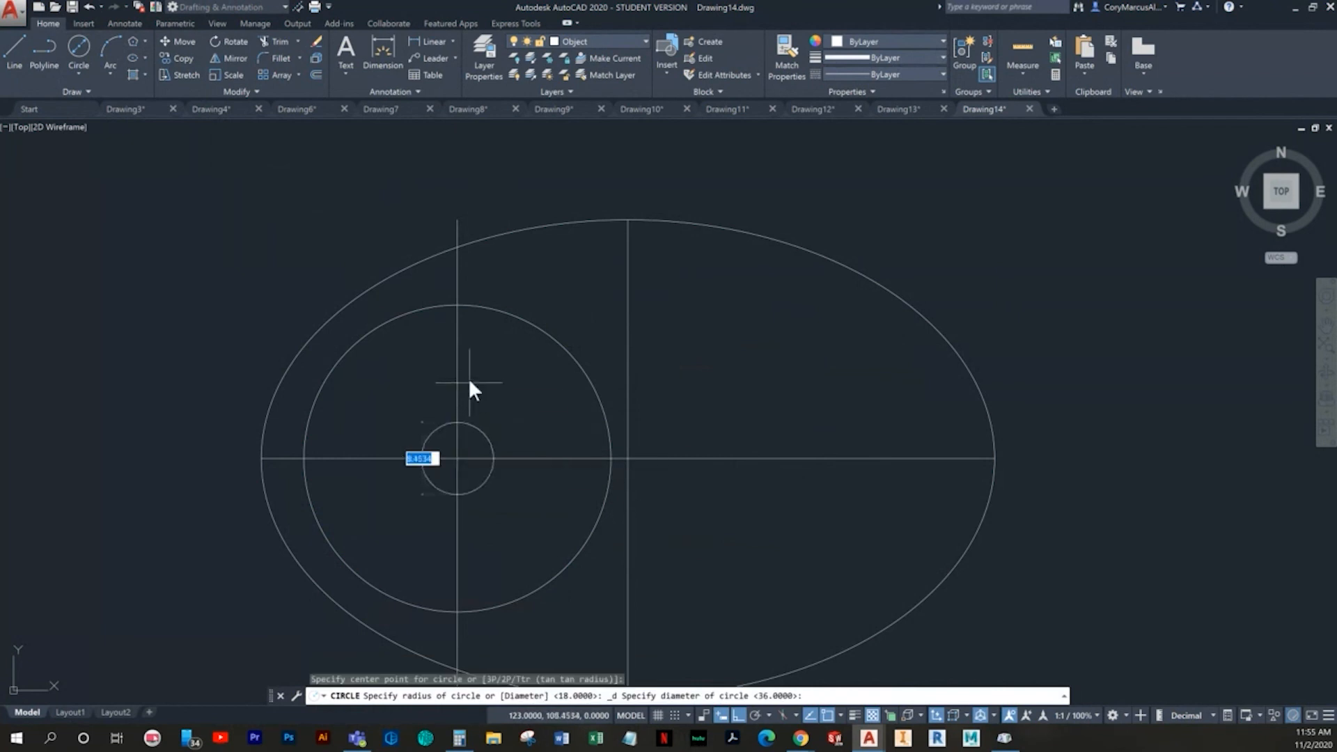
text(20)
key(Return)
key(Escape)
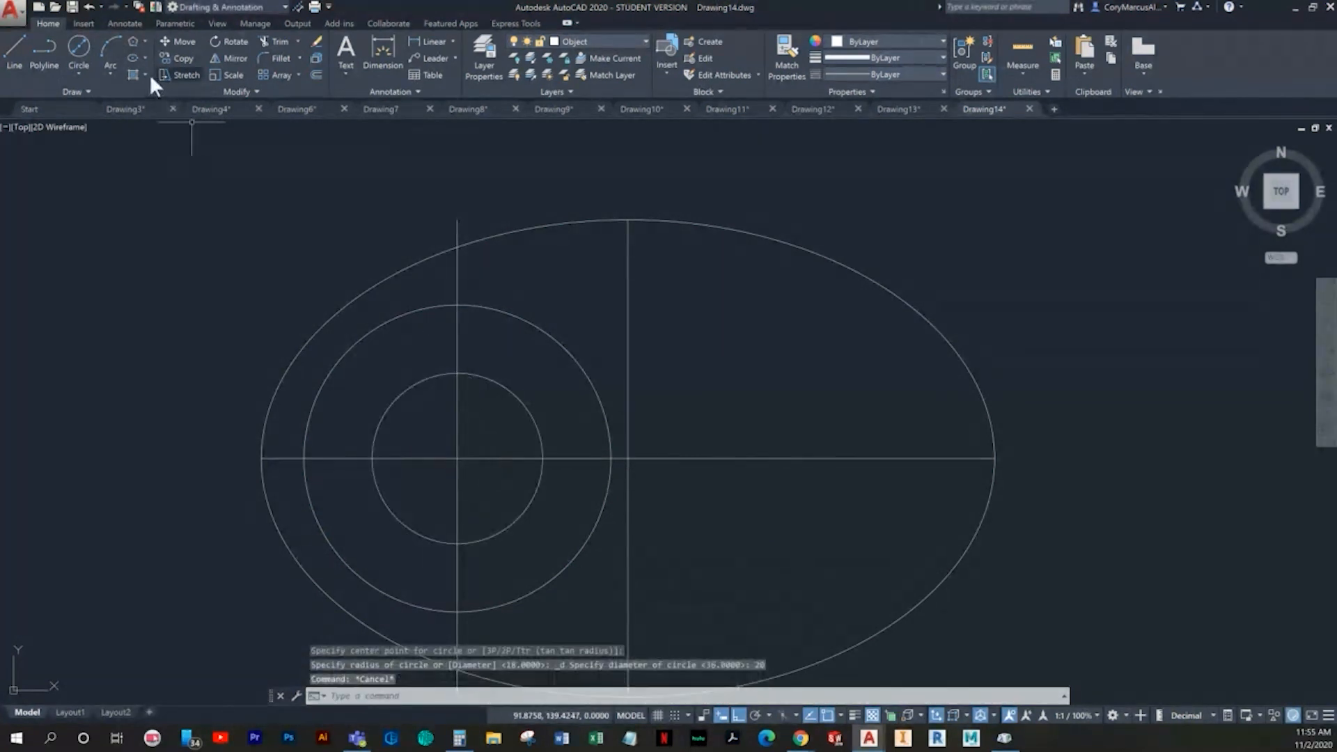
- Draw a six-sided polygon circumscribed about the 20 diameter circle, sharing its centre and sized to its top quadrant
click(132, 43)
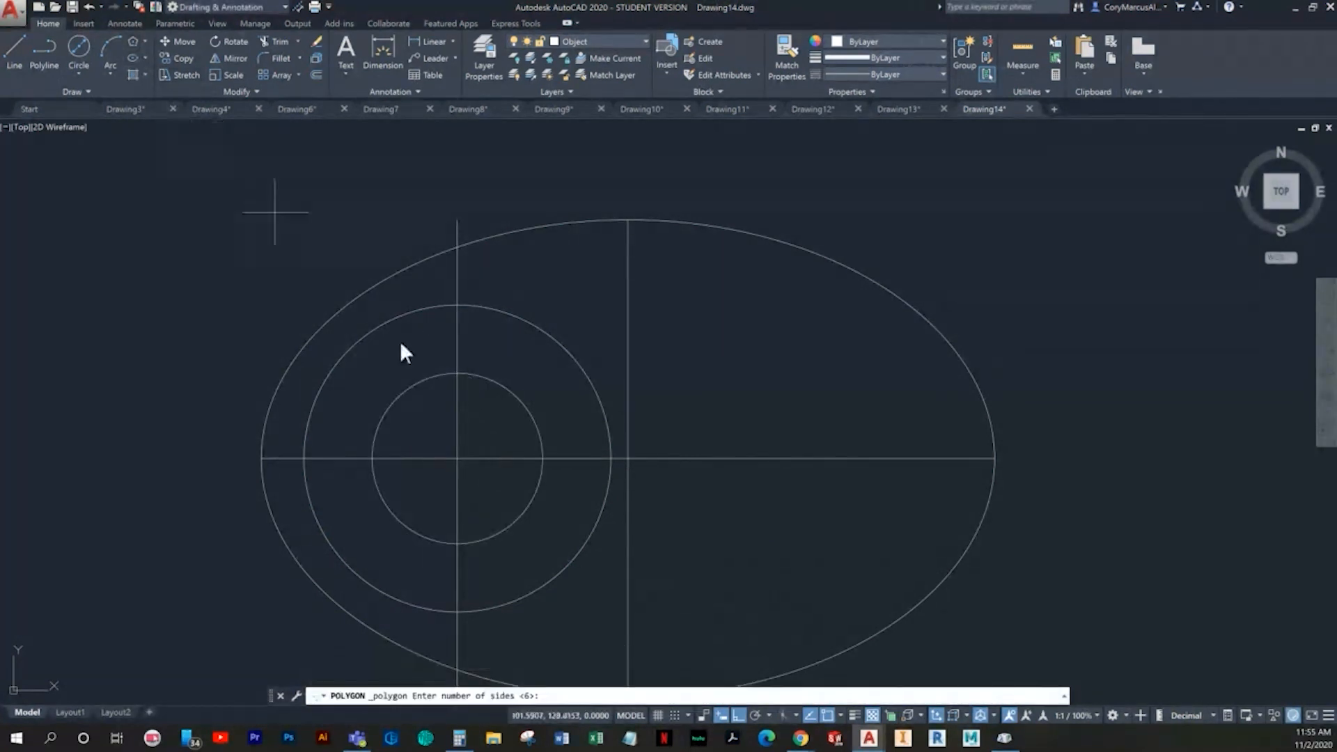
key(Return)
click(458, 458)
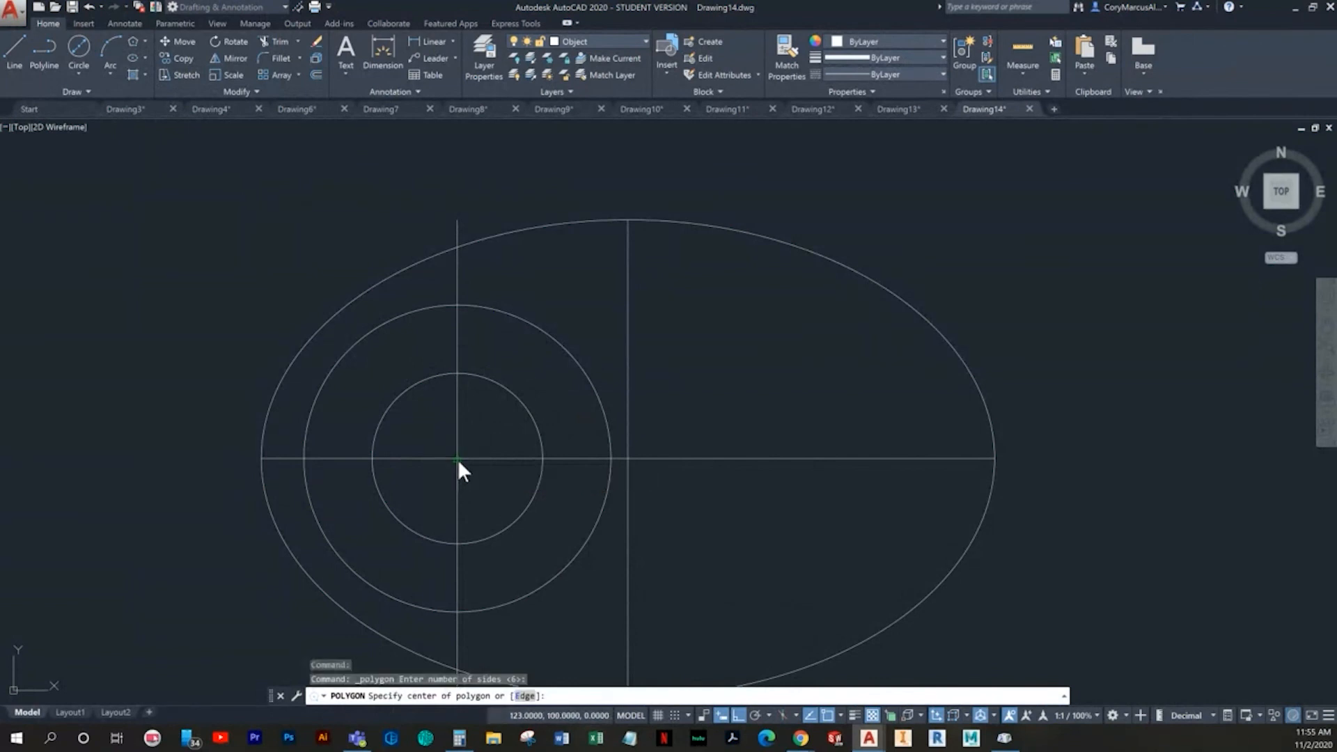
click(500, 513)
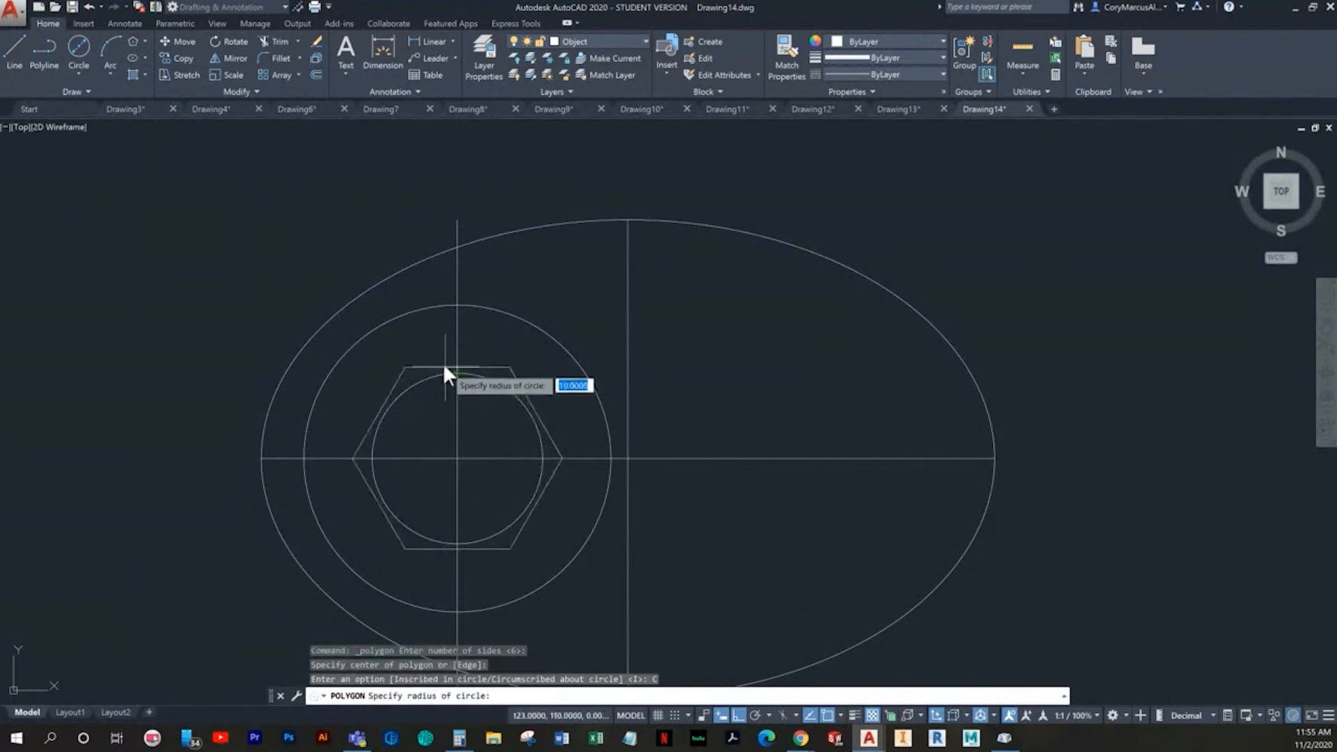
click(458, 369)
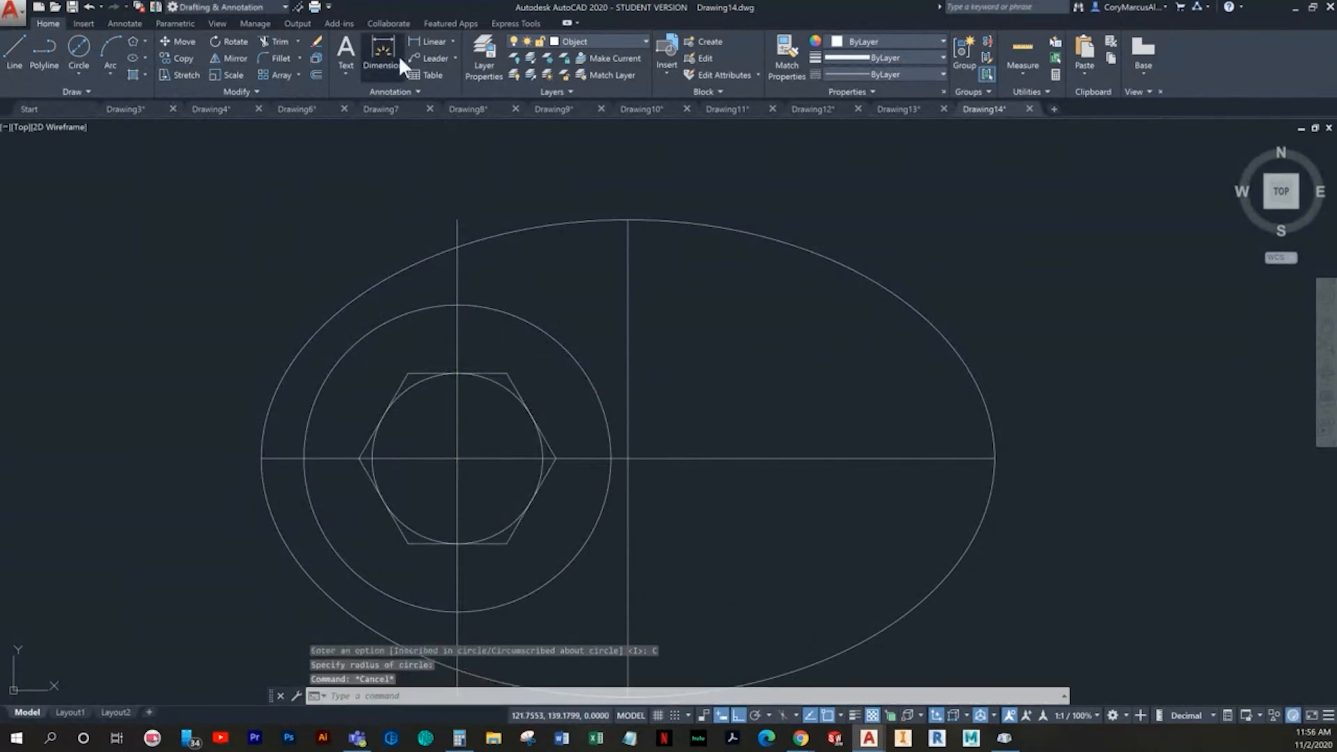
- Check the new hexagon's distance across its flats with a dimension, without placing it
click(397, 56)
click(502, 370)
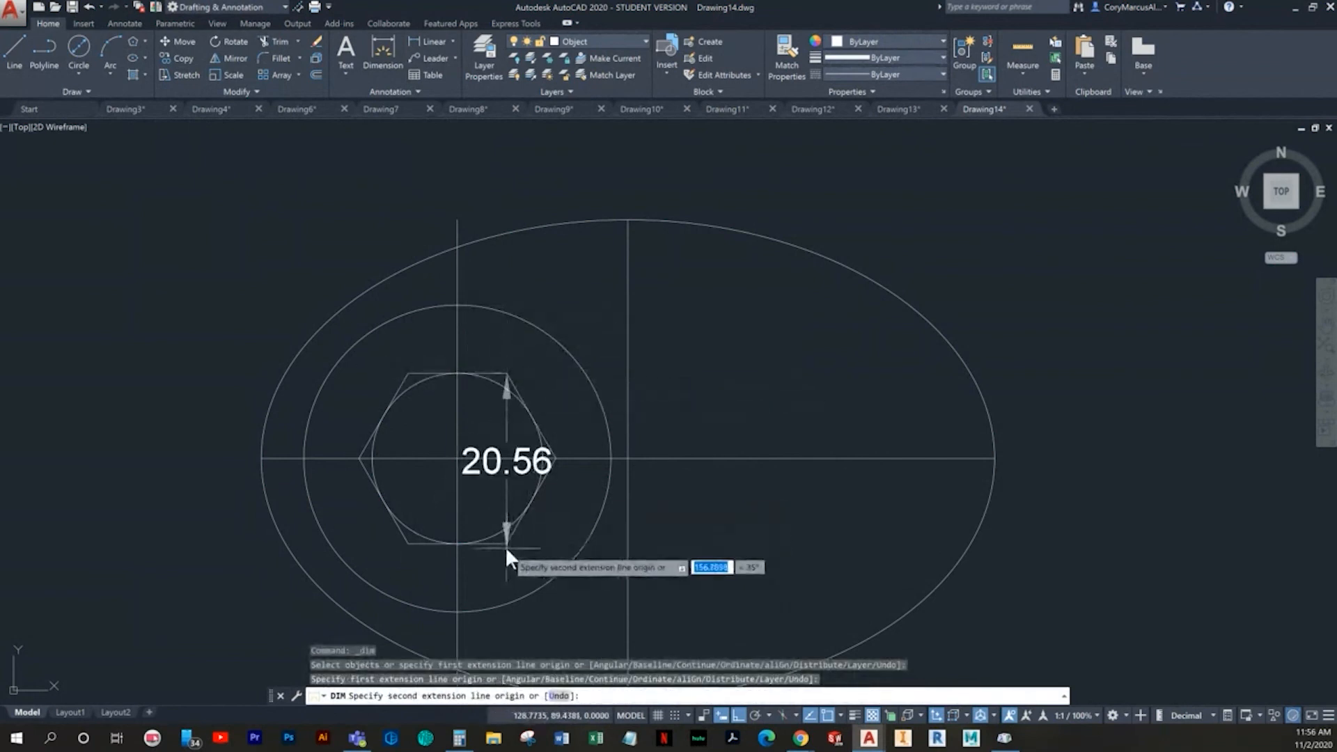
key(Escape)
- Erase the 20 diameter construction circle inside the hexagon
scroll(497, 387, up, 2)
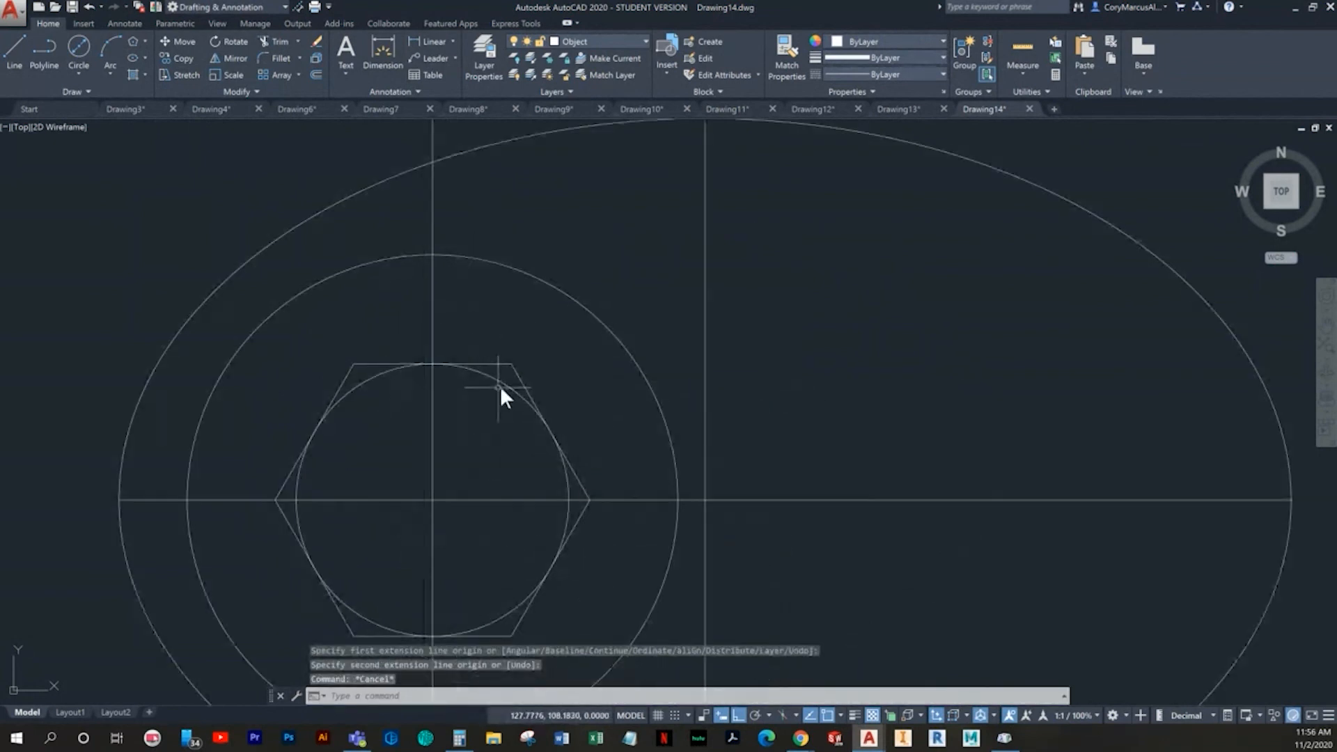
click(498, 396)
key(Delete)
scroll(523, 411, down, 2)
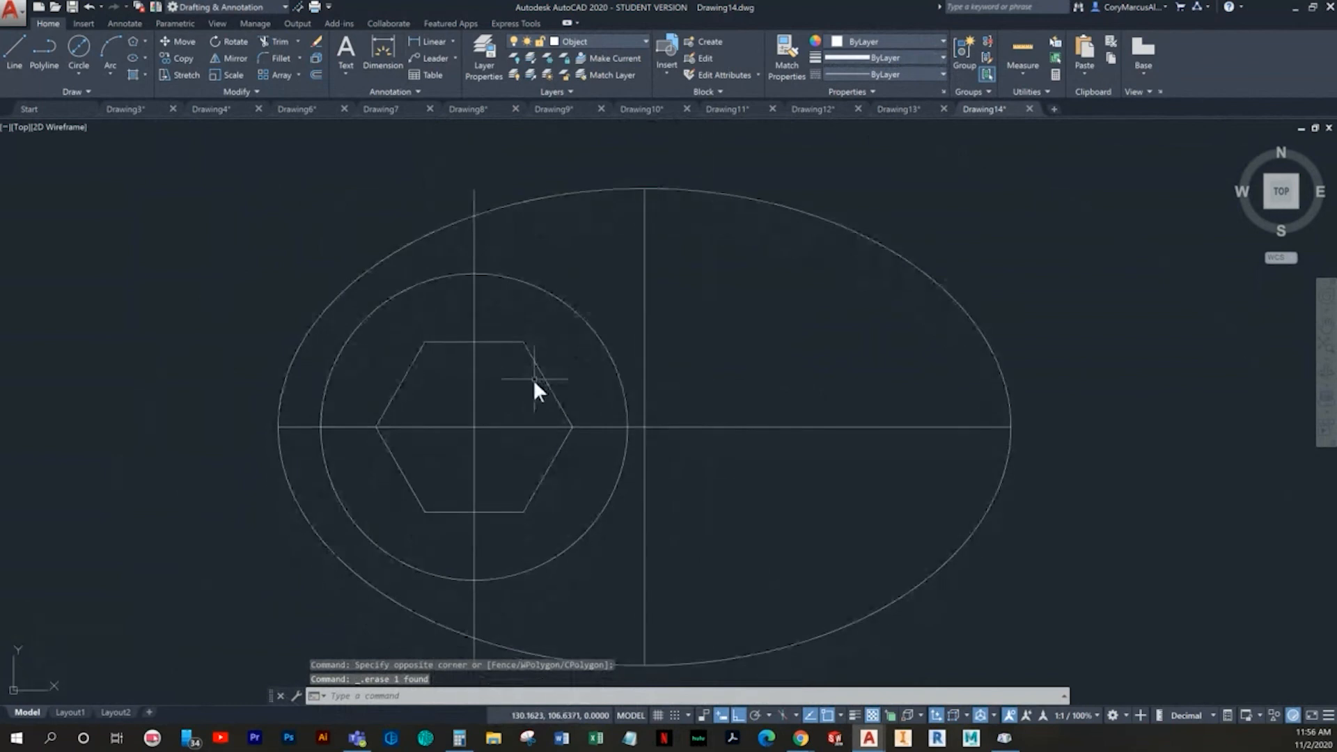
middle_drag(573, 397, 517, 419)
scroll(516, 419, down, 2)
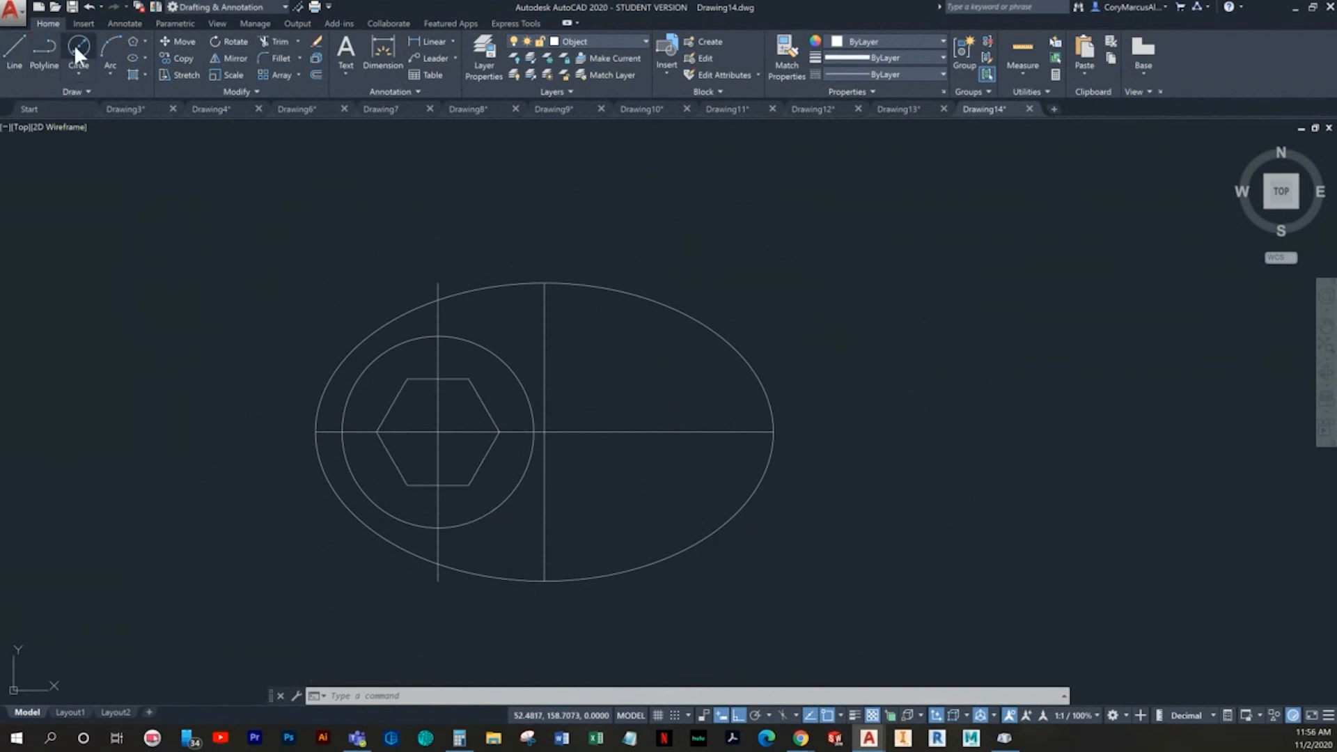
- Draw a circle of radius 47.5 centred on the lower end of the ellipse's vertical centre line
click(83, 85)
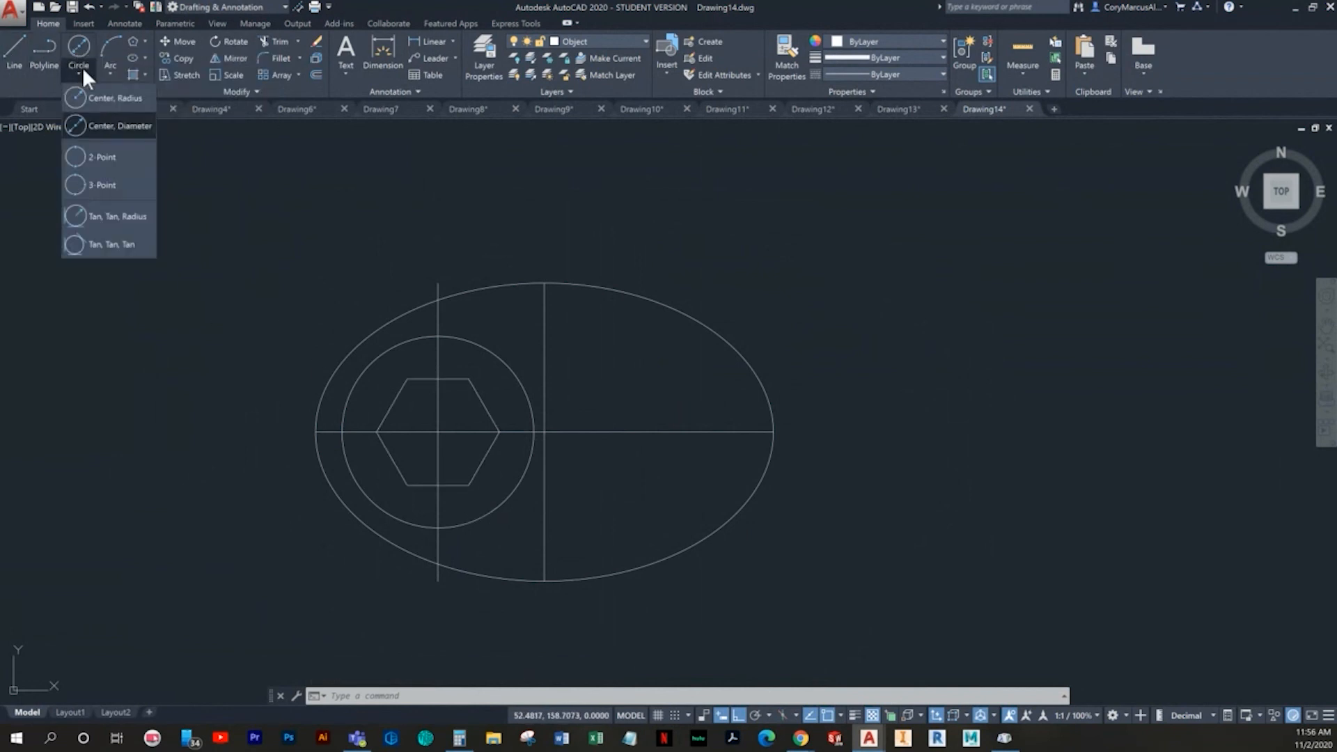
click(111, 96)
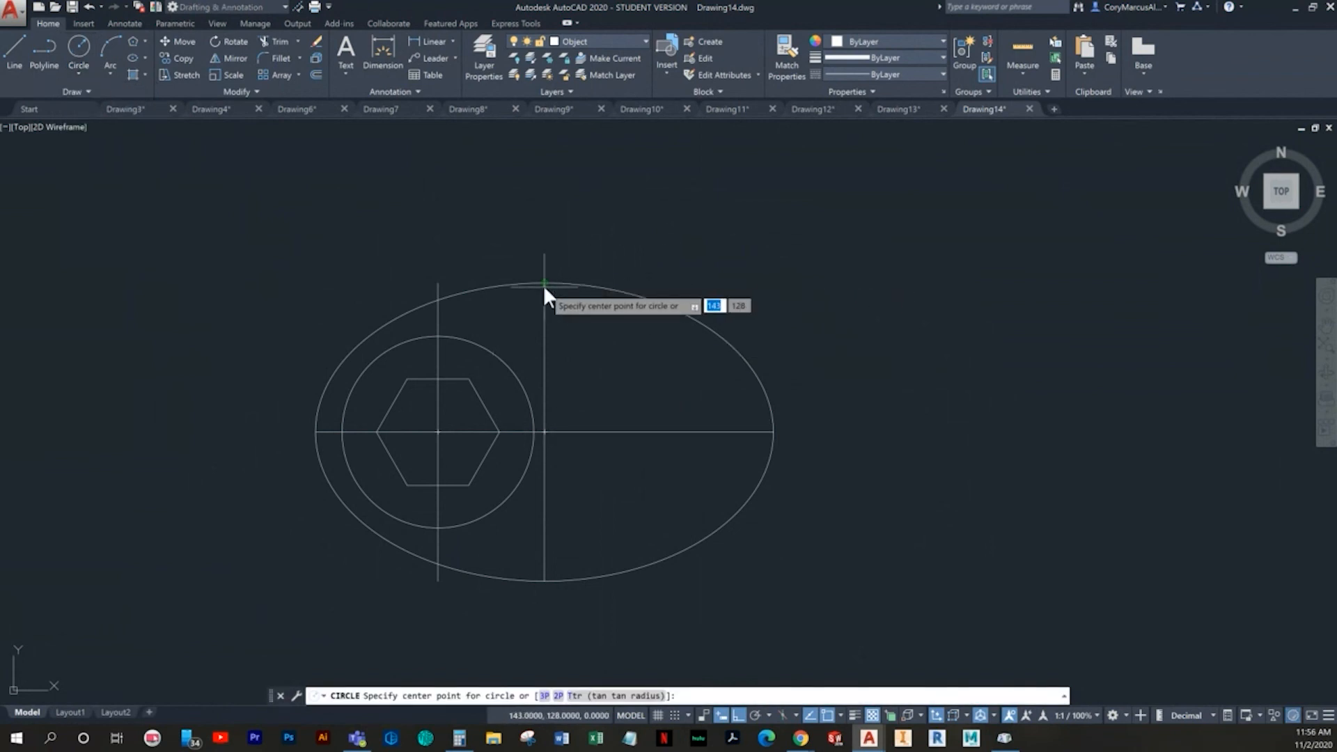
click(543, 580)
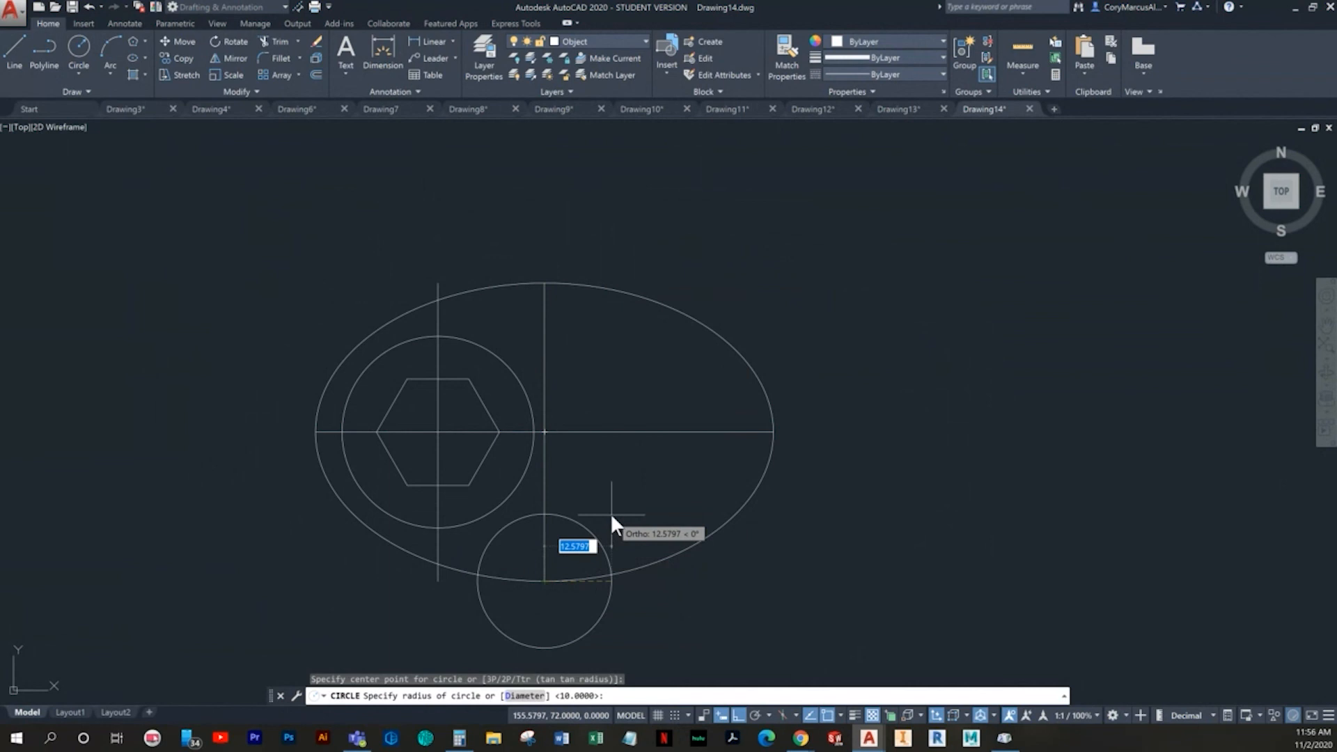
text(47.5)
key(Return)
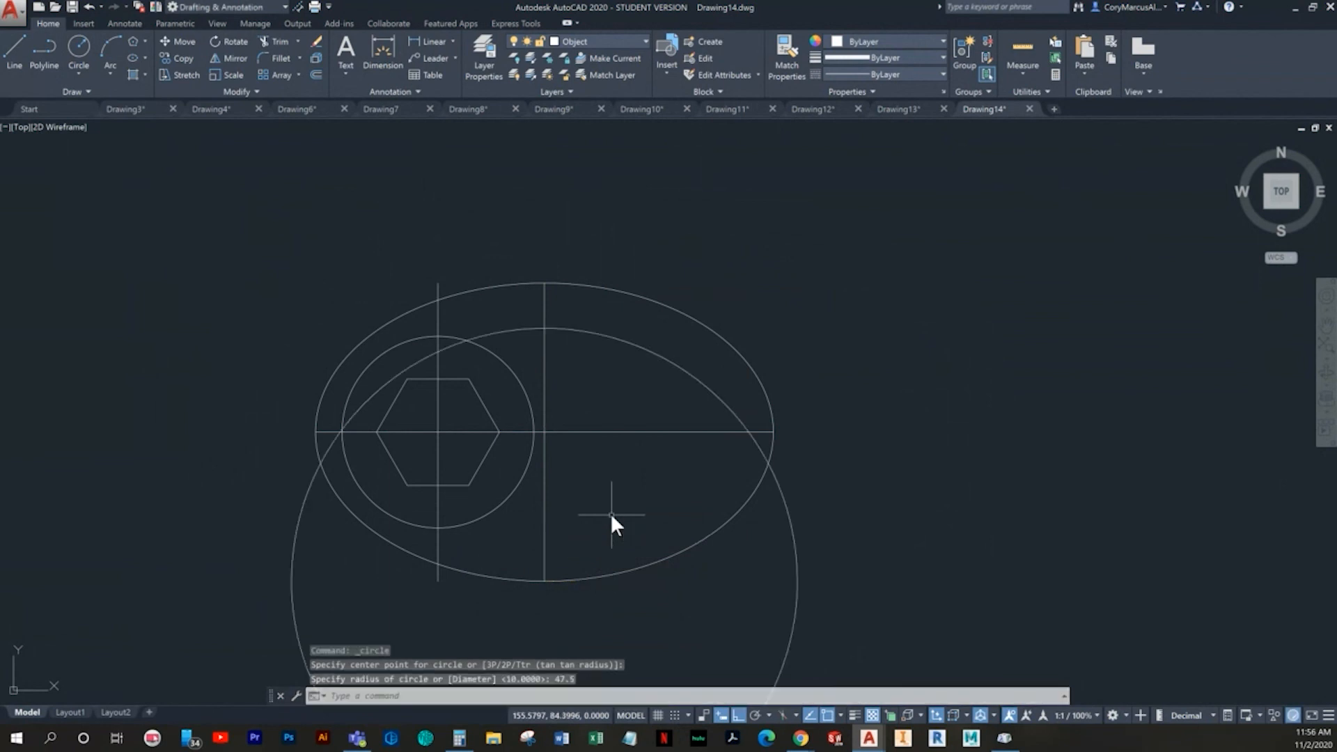
- Draw a second circle of radius 47.5 centred on the upper end of the ellipse's vertical centre line
key(Return)
click(543, 282)
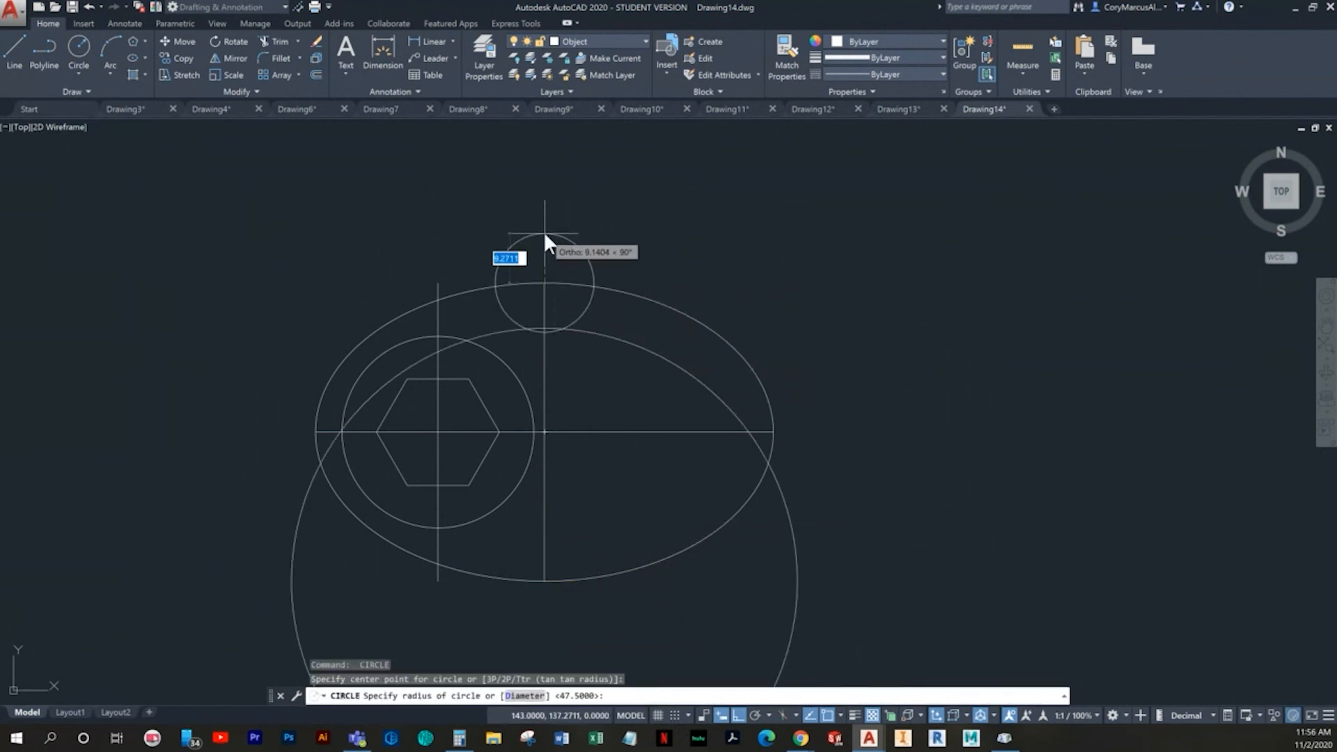
text(47.5)
key(Return)
key(Escape)
key(Escape)
key(Escape)
- Trim both 47.5 radius circles inside the 36 diameter circle and between their right-hand crossing and the ellipse
text(tr)
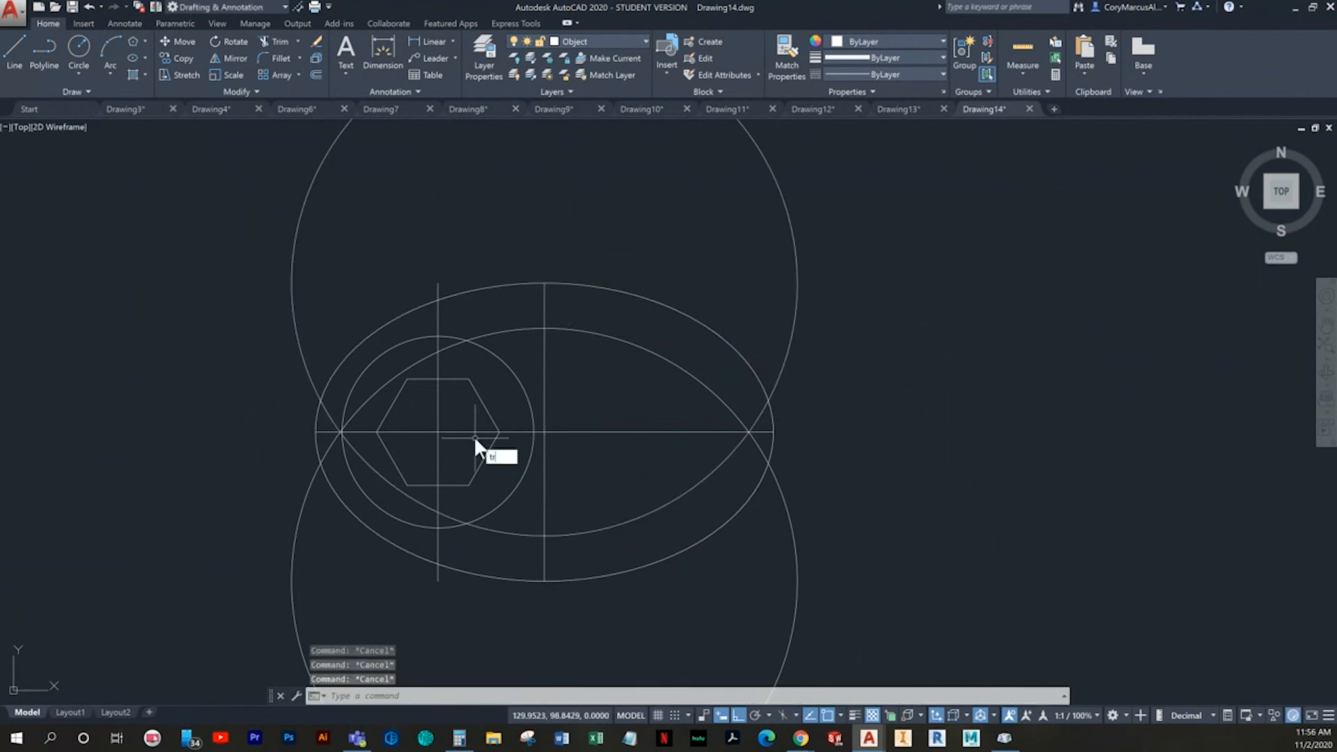
key(Return)
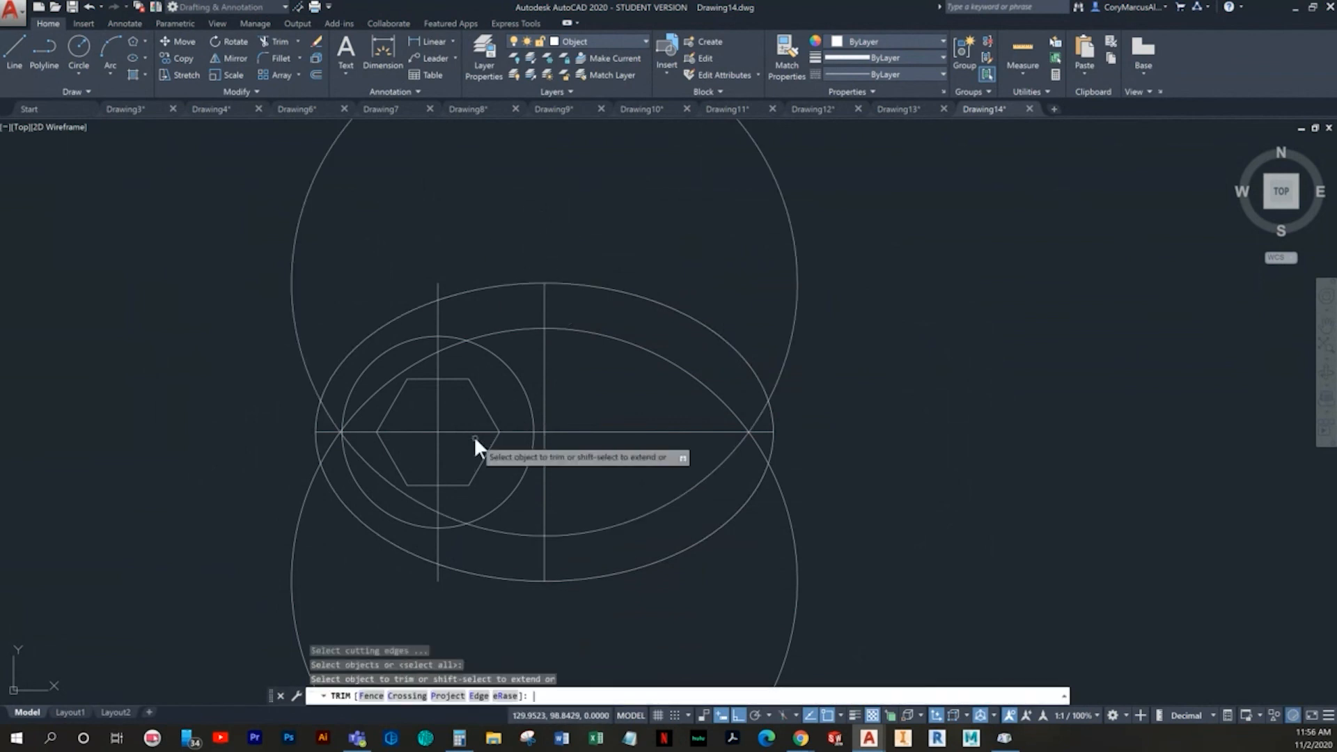
click(451, 515)
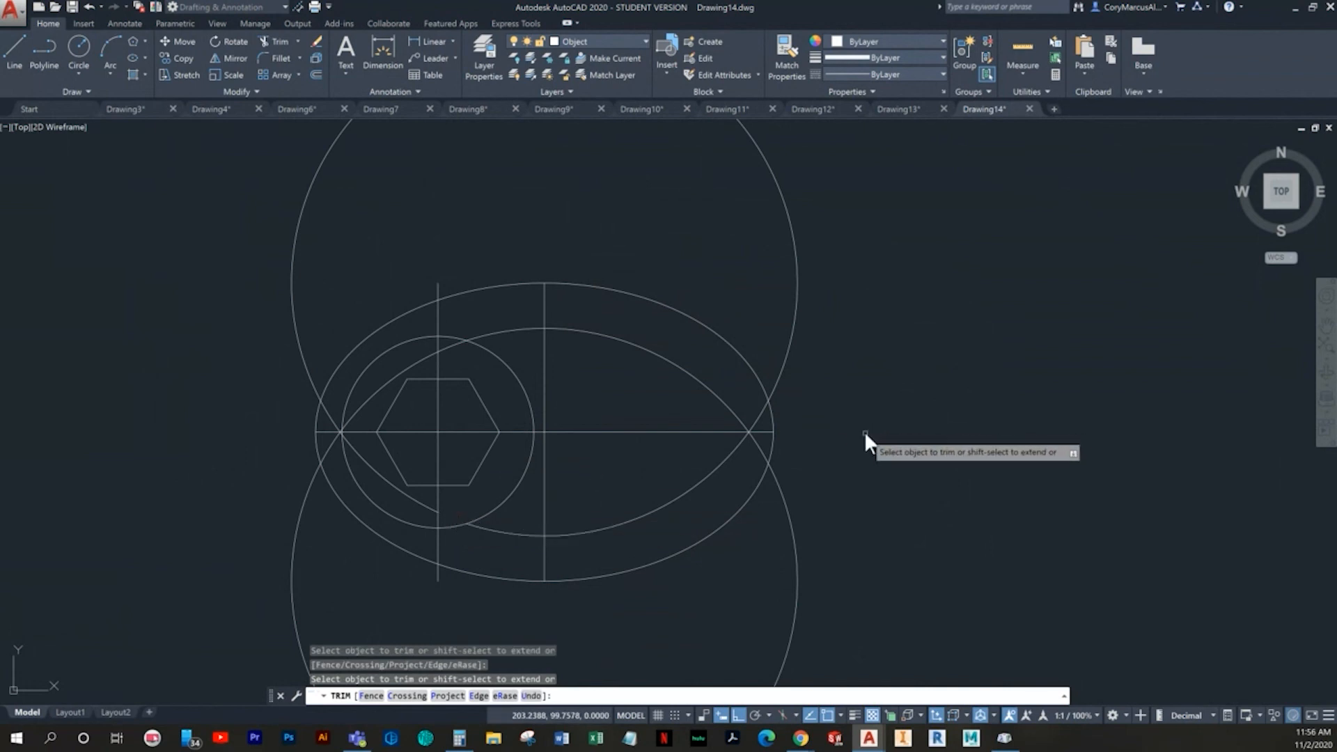
scroll(813, 428, up, 2)
scroll(724, 428, up, 4)
click(709, 416)
click(713, 443)
scroll(713, 443, down, 4)
click(713, 454)
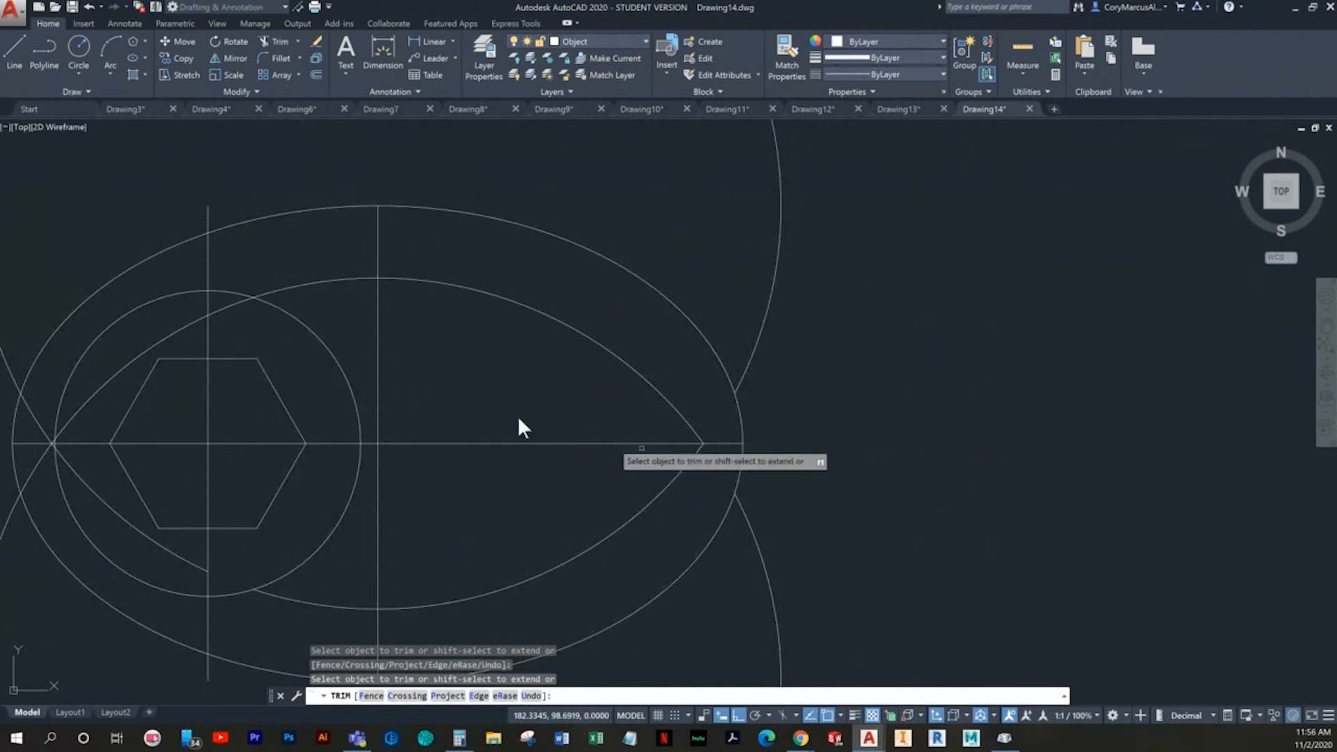
scroll(313, 369, down, 2)
middle_drag(316, 370, 370, 402)
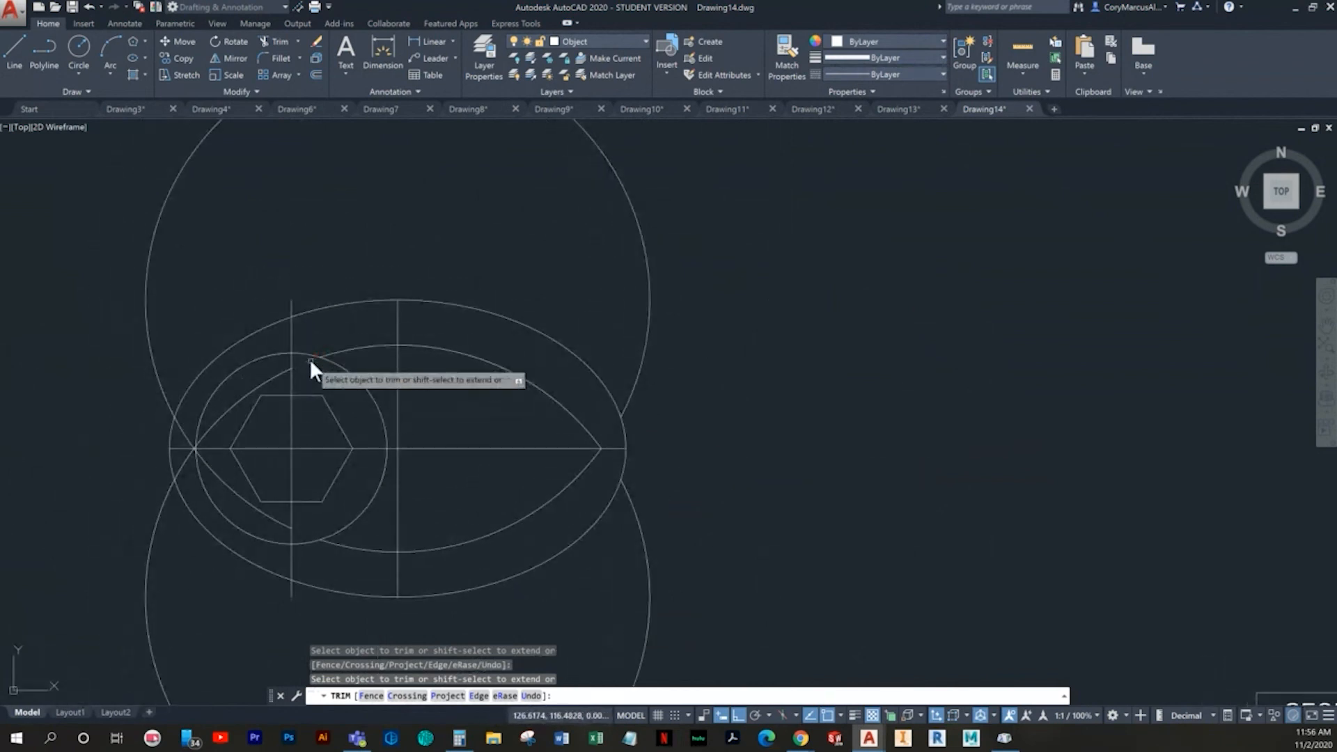
- Erase the leftover outer arcs of both 47.5 radius circles, keeping the pointed shape inside the ellipse
key(Escape)
click(671, 257)
click(630, 308)
key(Delete)
middle_drag(713, 622, 694, 531)
click(693, 531)
click(596, 533)
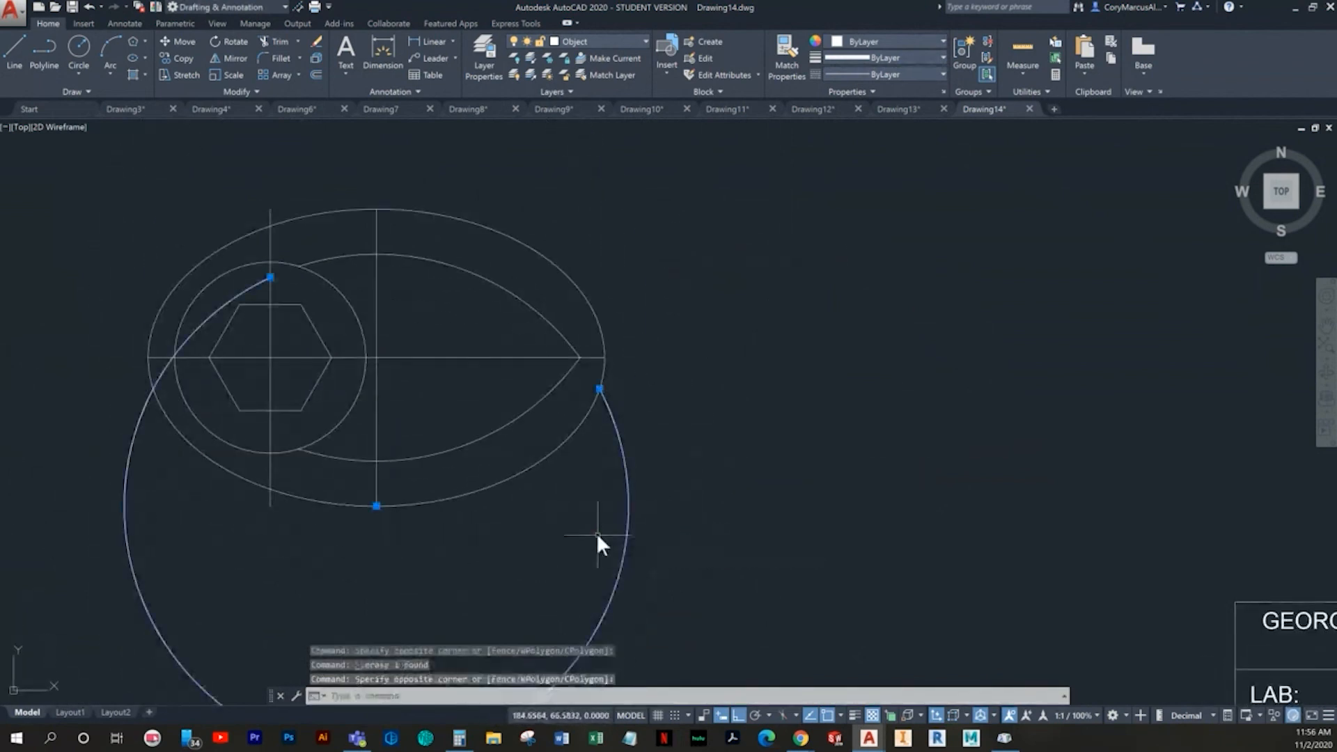
key(Delete)
middle_drag(589, 526, 669, 526)
middle_drag(523, 396, 525, 467)
key(Escape)
- Offset the ellipse's vertical centre line 33 to its right
scroll(536, 463, up, 2)
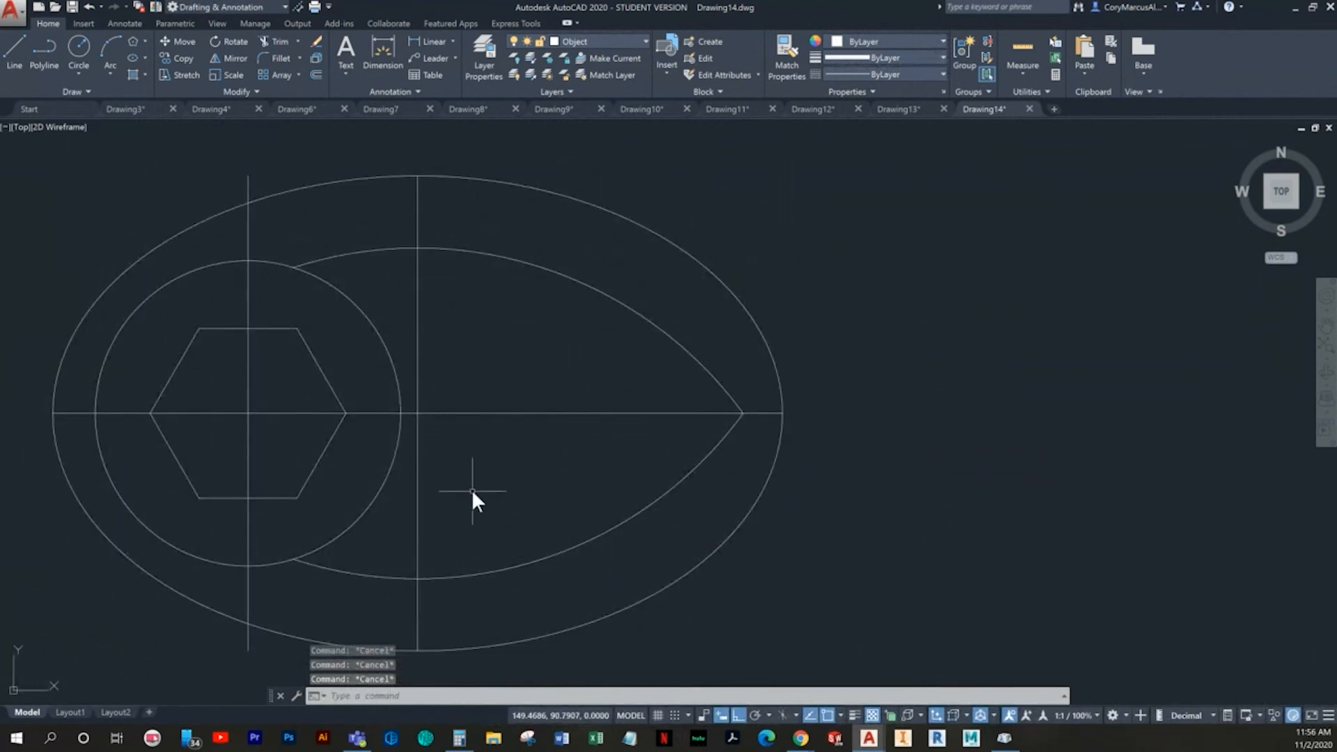
text(o)
key(Return)
text(33)
key(Return)
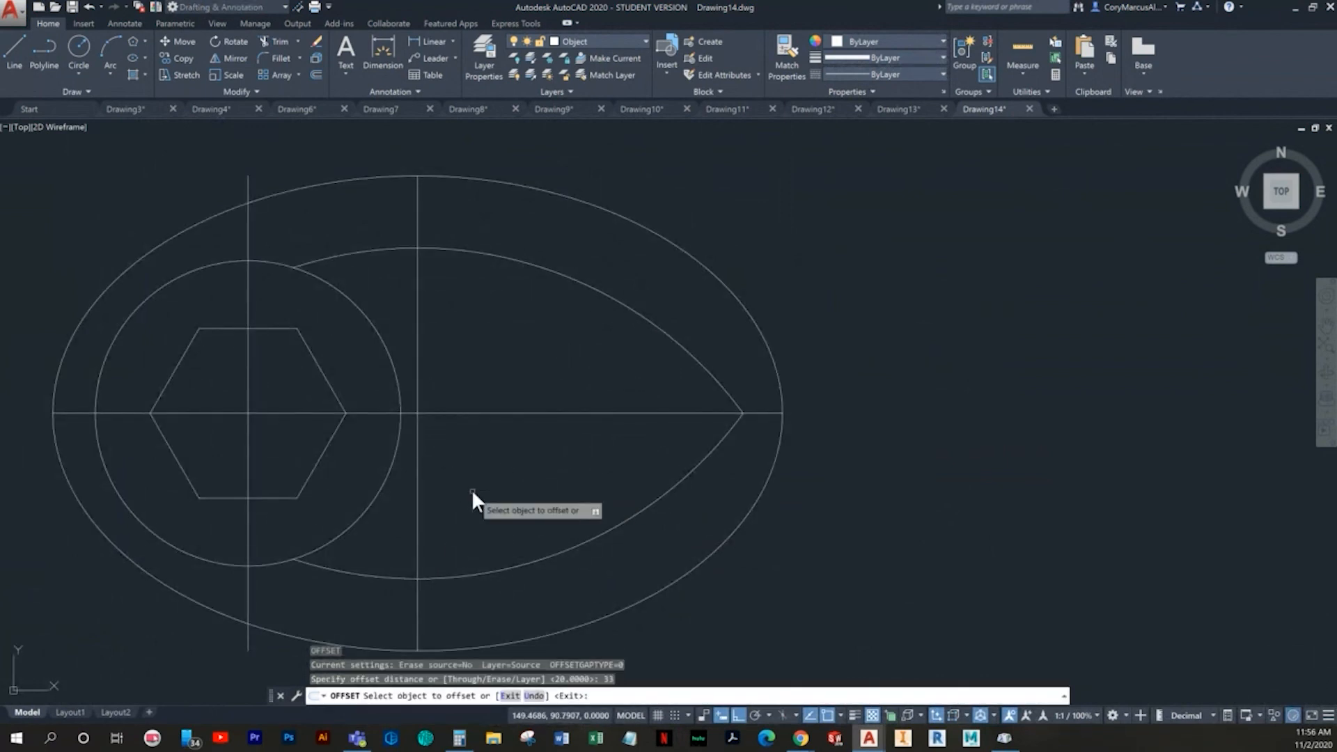
click(419, 305)
click(512, 328)
key(Escape)
key(Escape)
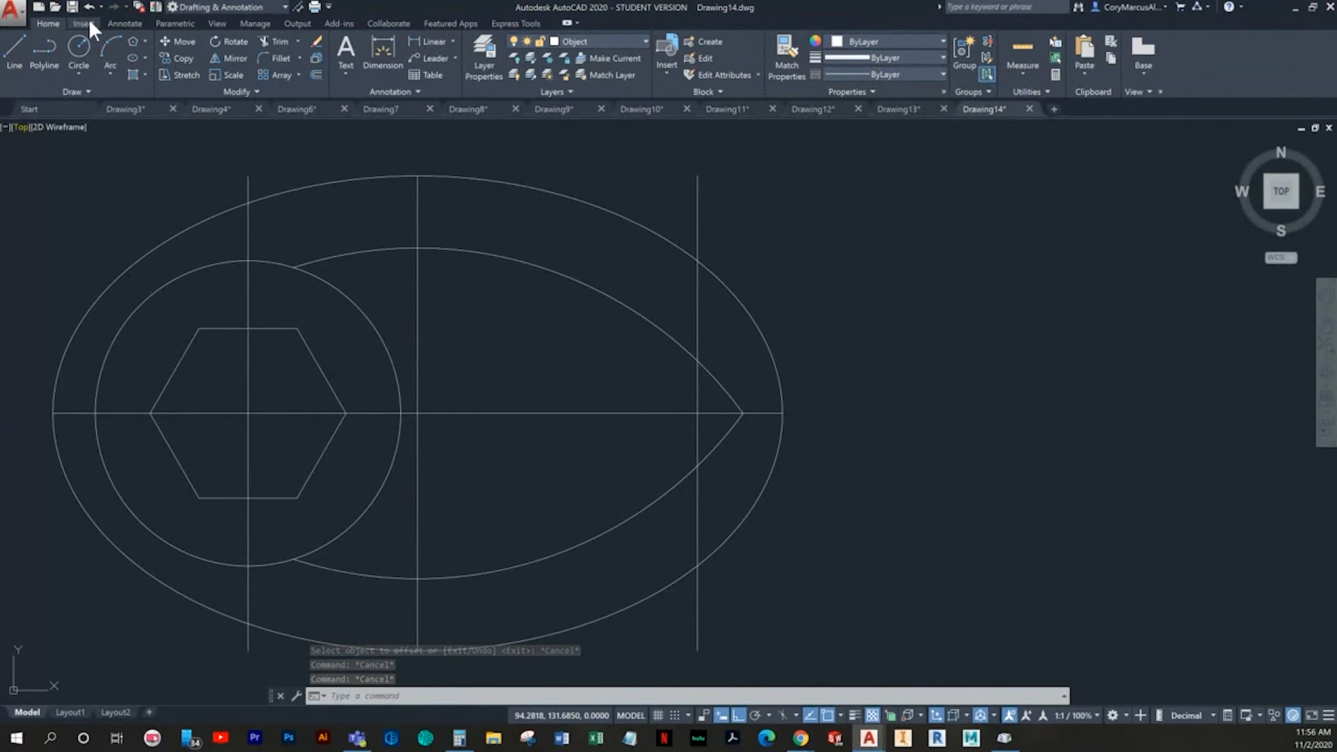
- Draw an 8 diameter circle centred where the 33 offset line crosses the ellipse's horizontal centre line
click(82, 67)
click(101, 119)
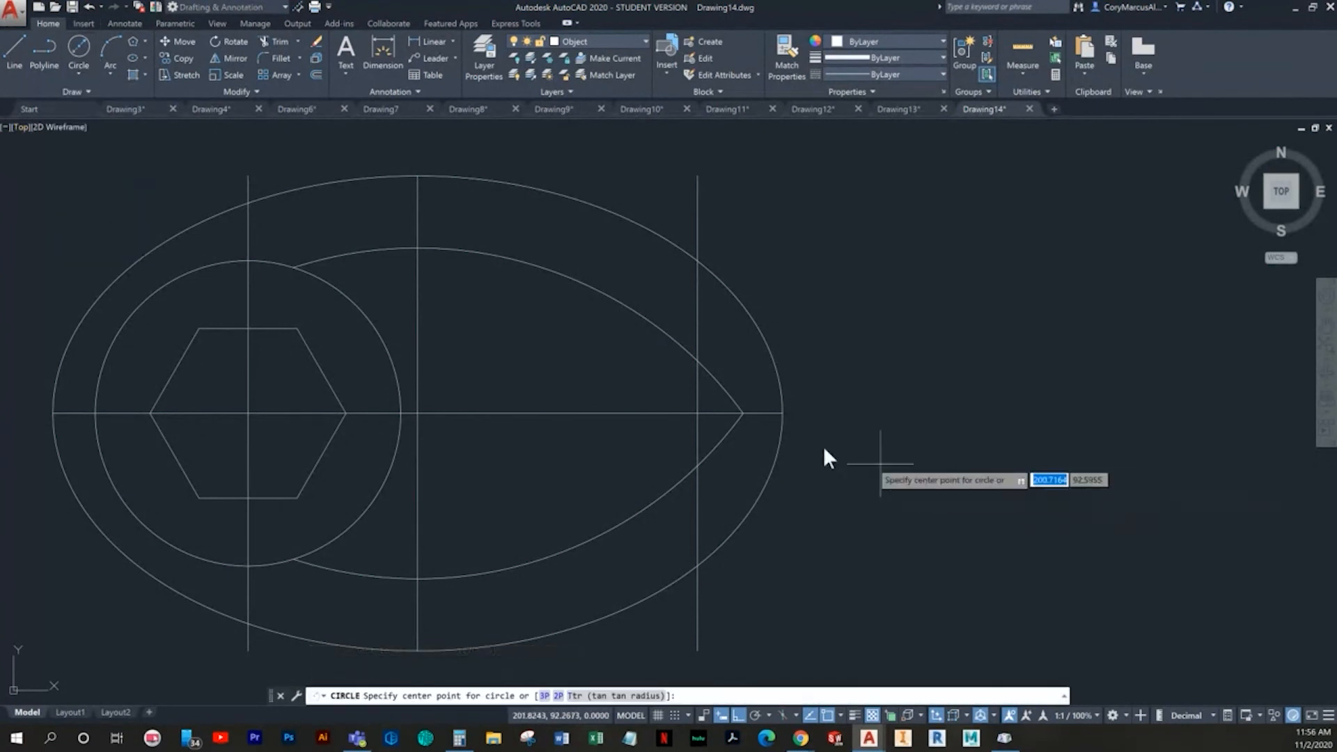
click(699, 412)
text(8)
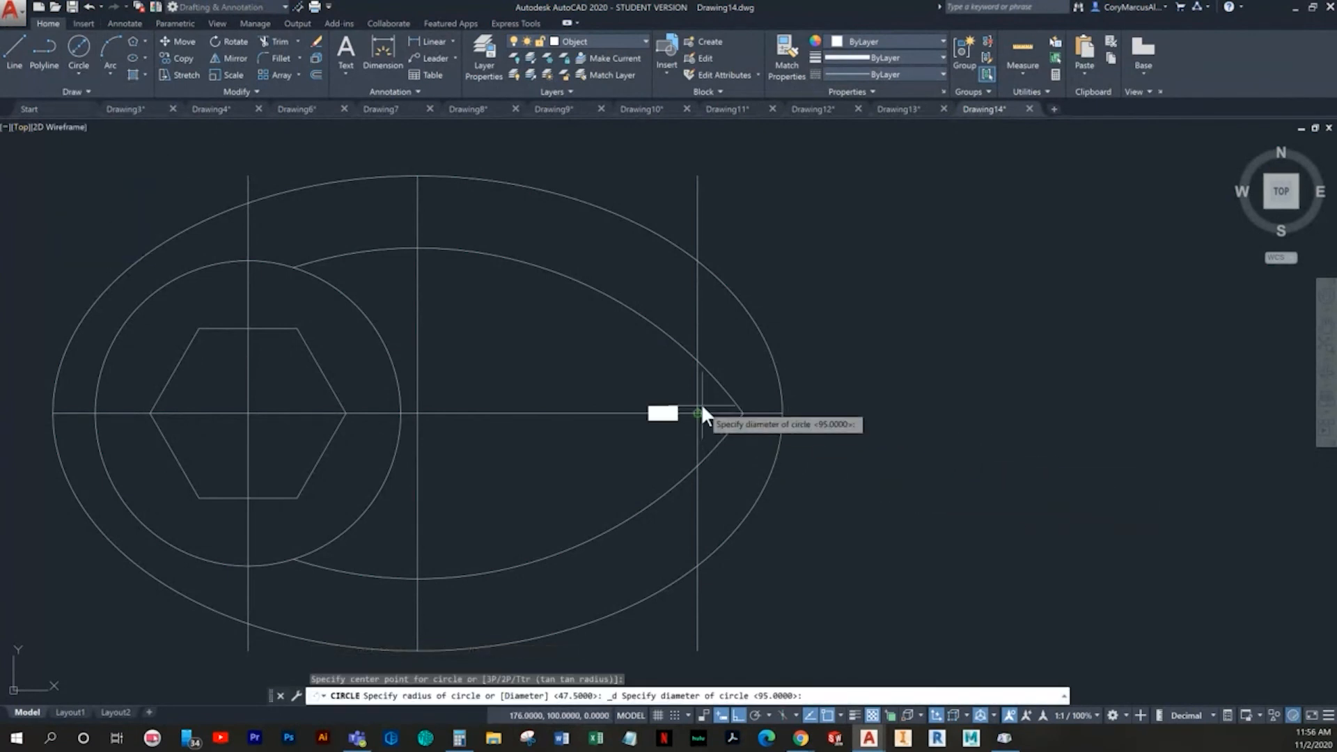
key(Return)
key(Escape)
- Draw a circle of radius 10 concentric with the 8 diameter circle
click(85, 60)
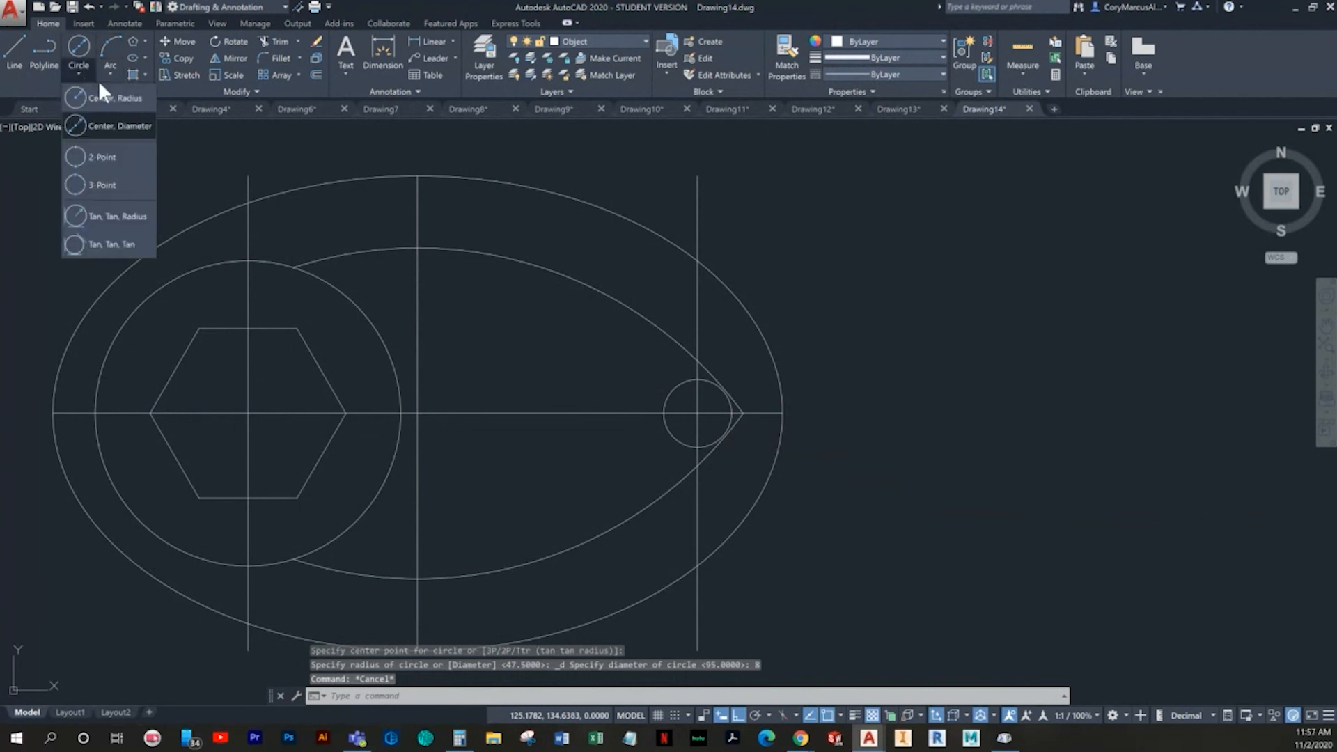
click(104, 122)
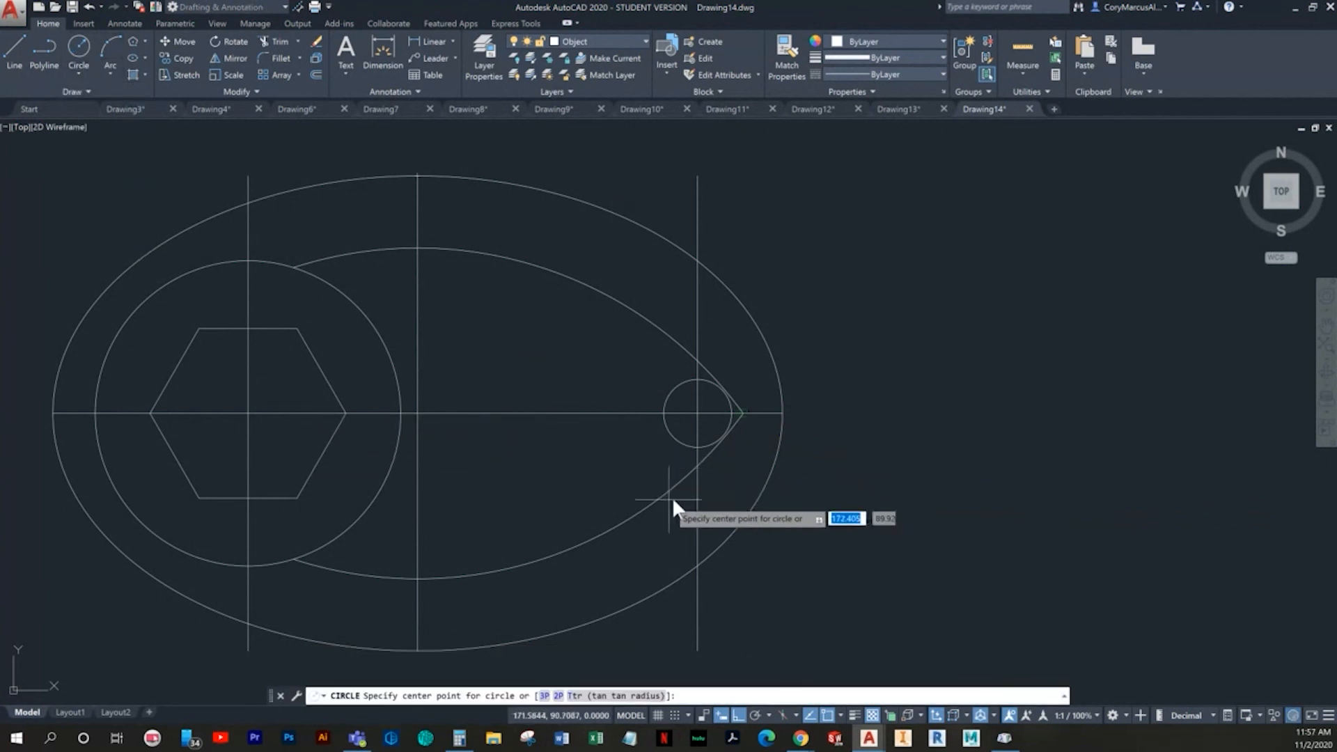
click(695, 412)
text(10)
key(Return)
key(Escape)
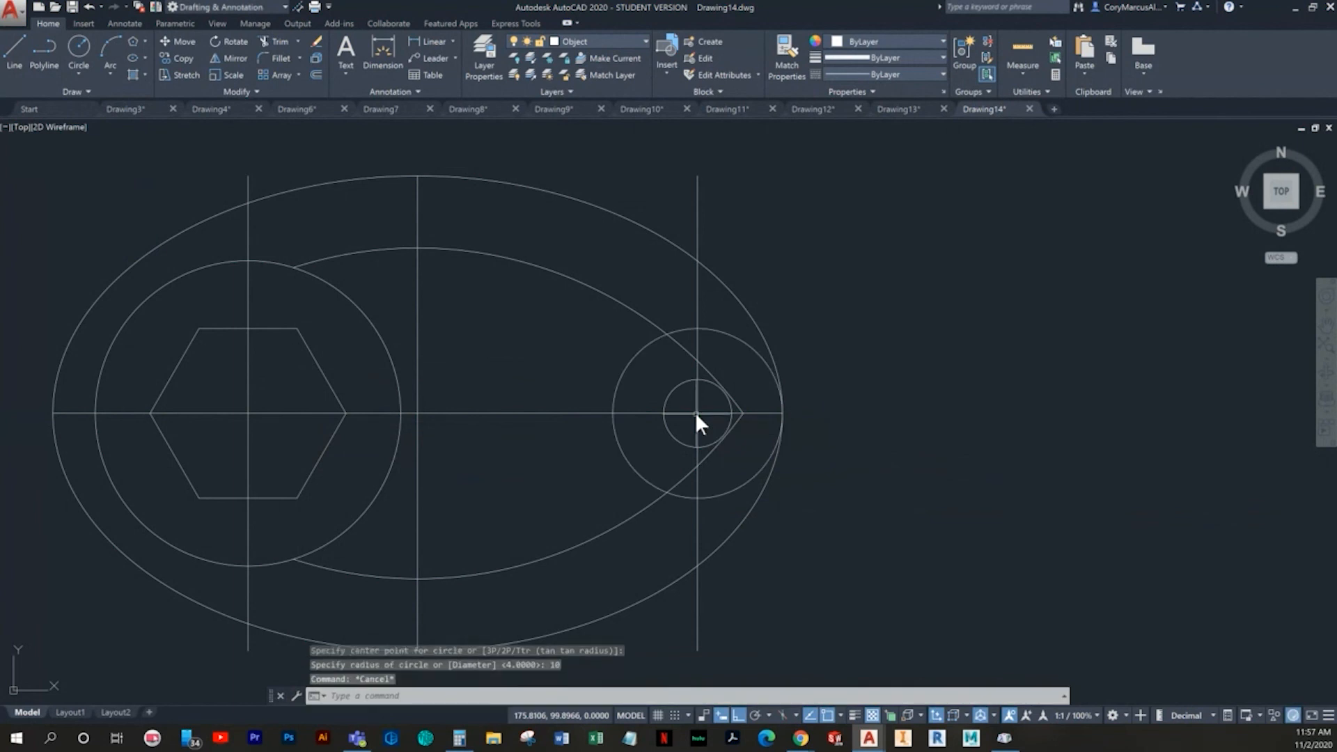
- Trim the 47.5 radius arcs and the 10 radius circle between their crossings and the 33 offset line, above and below
text(tr)
key(Return)
key(Return)
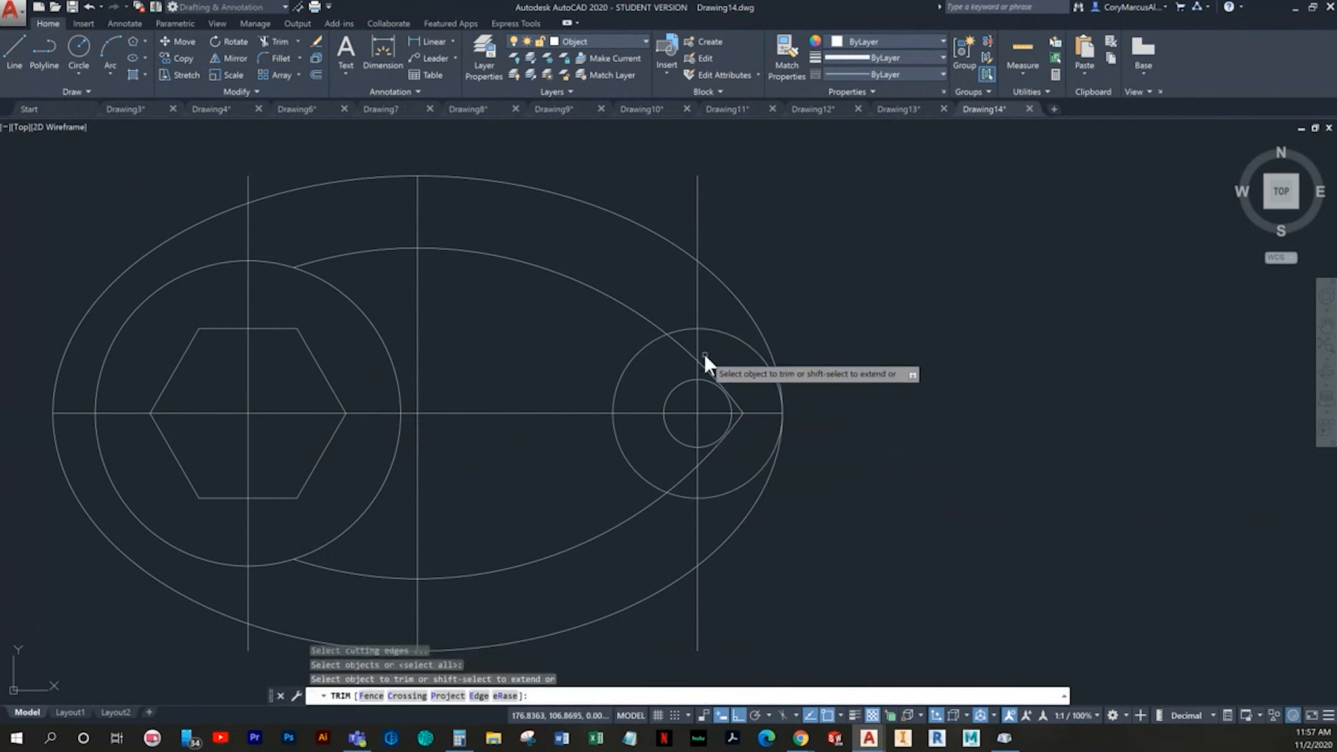
click(686, 347)
click(683, 332)
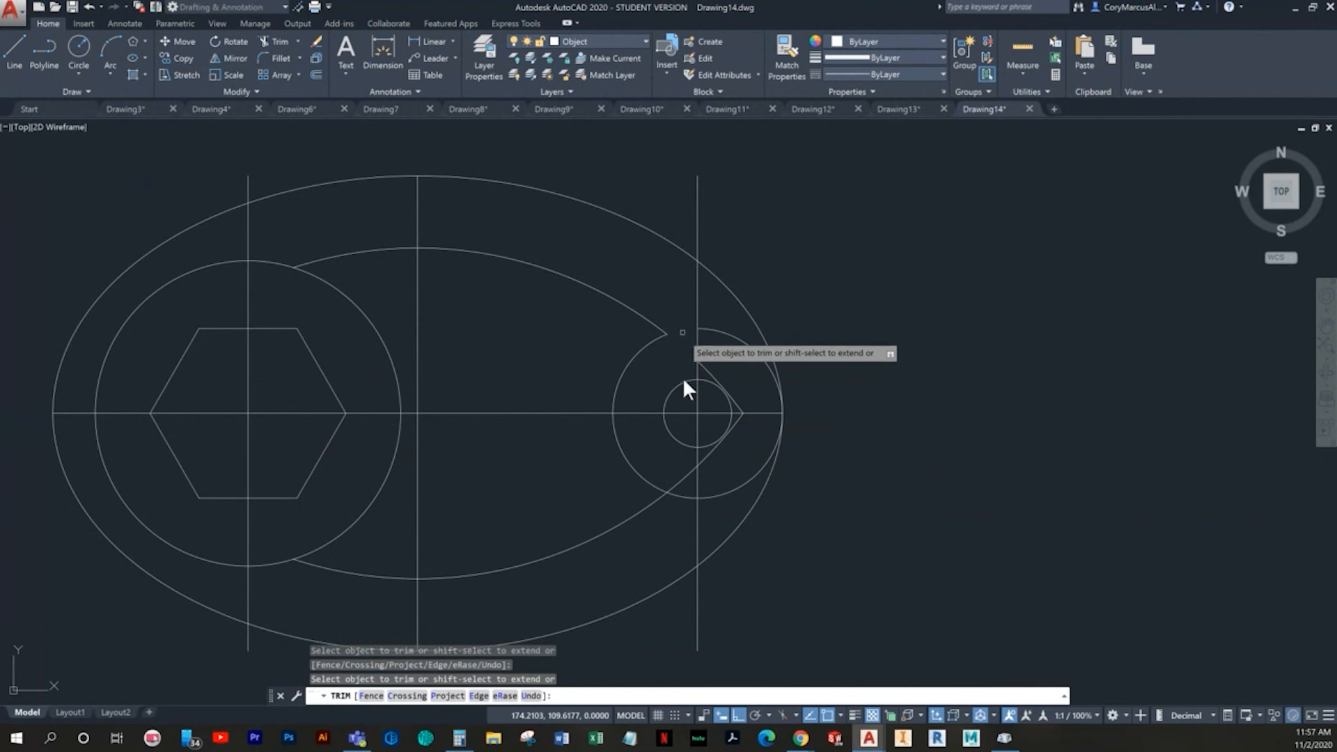
click(687, 475)
click(683, 495)
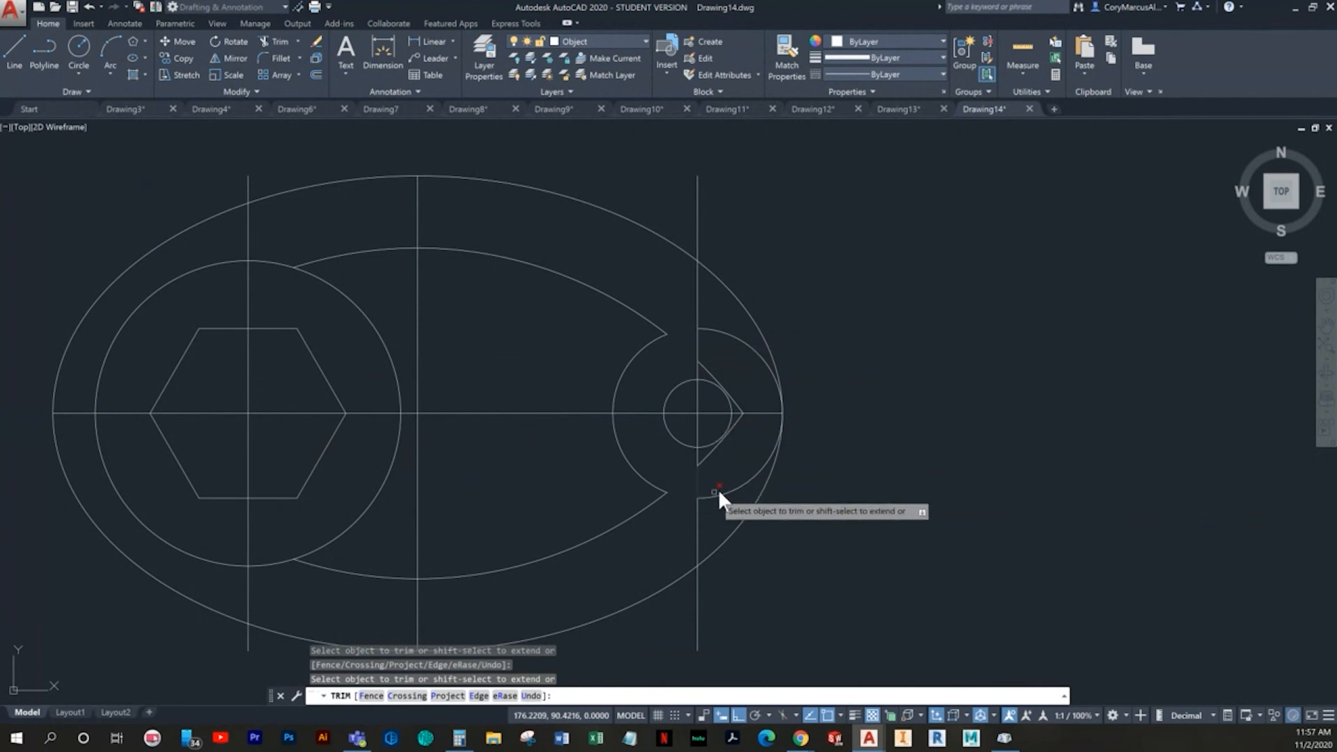
key(Escape)
- Erase the right part of the 10 radius circle, the upper leftover tip arc and the 33 offset line
click(737, 488)
key(Delete)
click(709, 374)
click(708, 368)
key(Delete)
click(699, 340)
click(687, 335)
key(Delete)
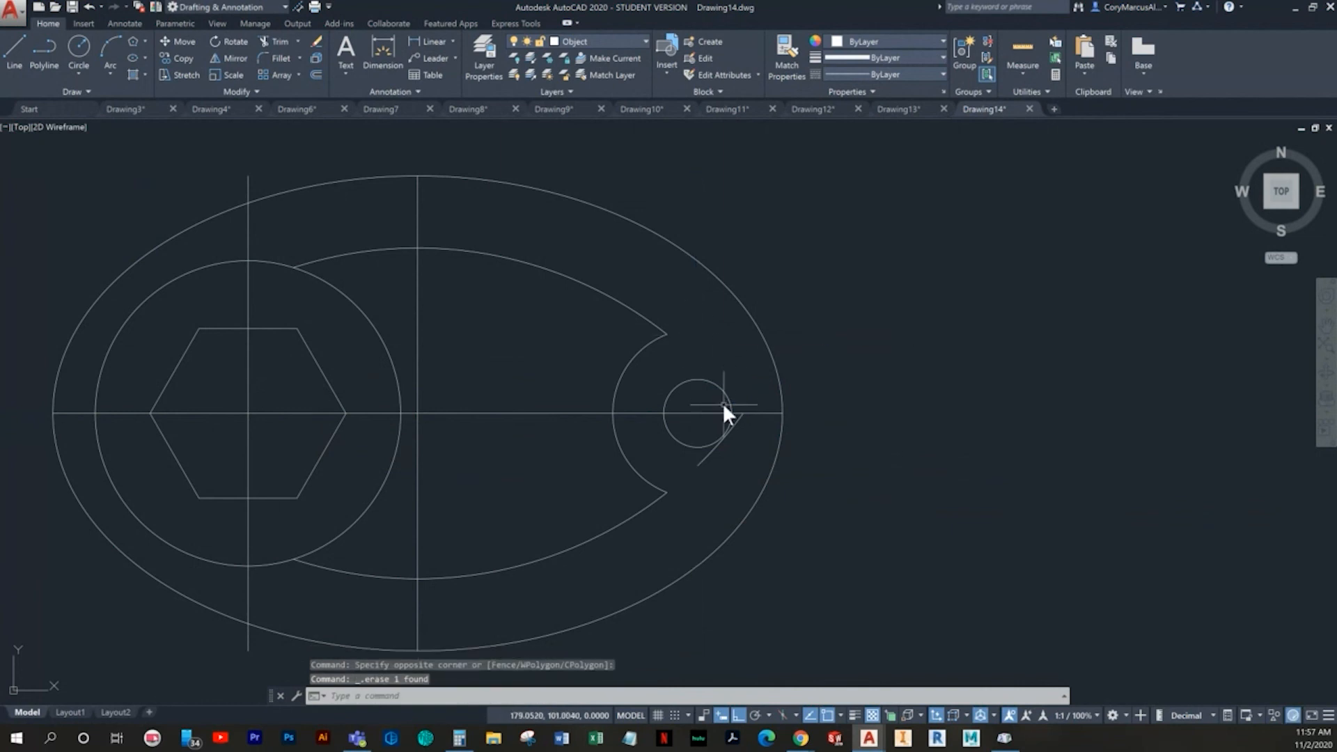
- Erase the horizontal centre line, the lower leftover tip arc and the two remaining vertical centre lines
click(701, 412)
key(Delete)
click(708, 453)
key(Delete)
click(265, 411)
click(232, 408)
key(Delete)
click(417, 296)
click(411, 305)
key(Delete)
- Try to draw a 6 radius circle tangent to the upper 47.5 radius arc and the 36 diameter circle
mouse_move(411, 501)
middle_down()
mouse_move(439, 541)
mouse_move(476, 540)
middle_up()
click(79, 72)
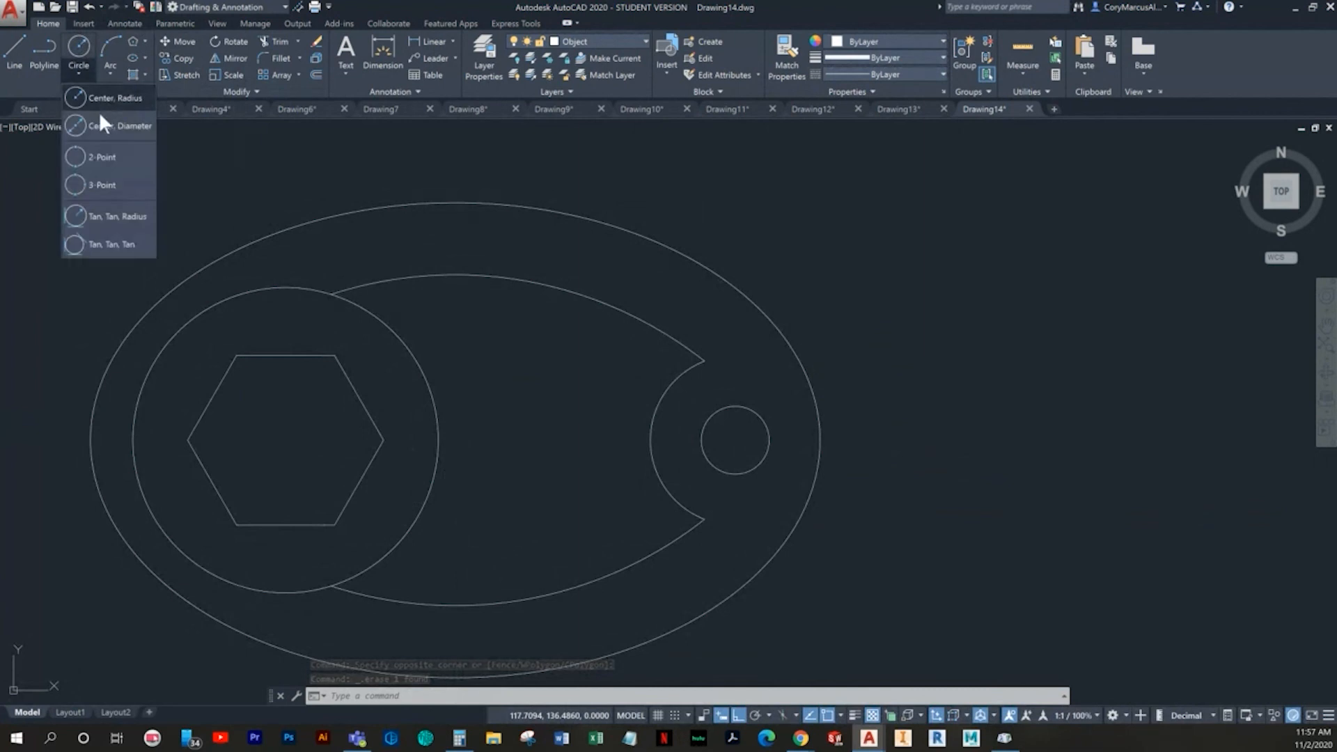
click(118, 216)
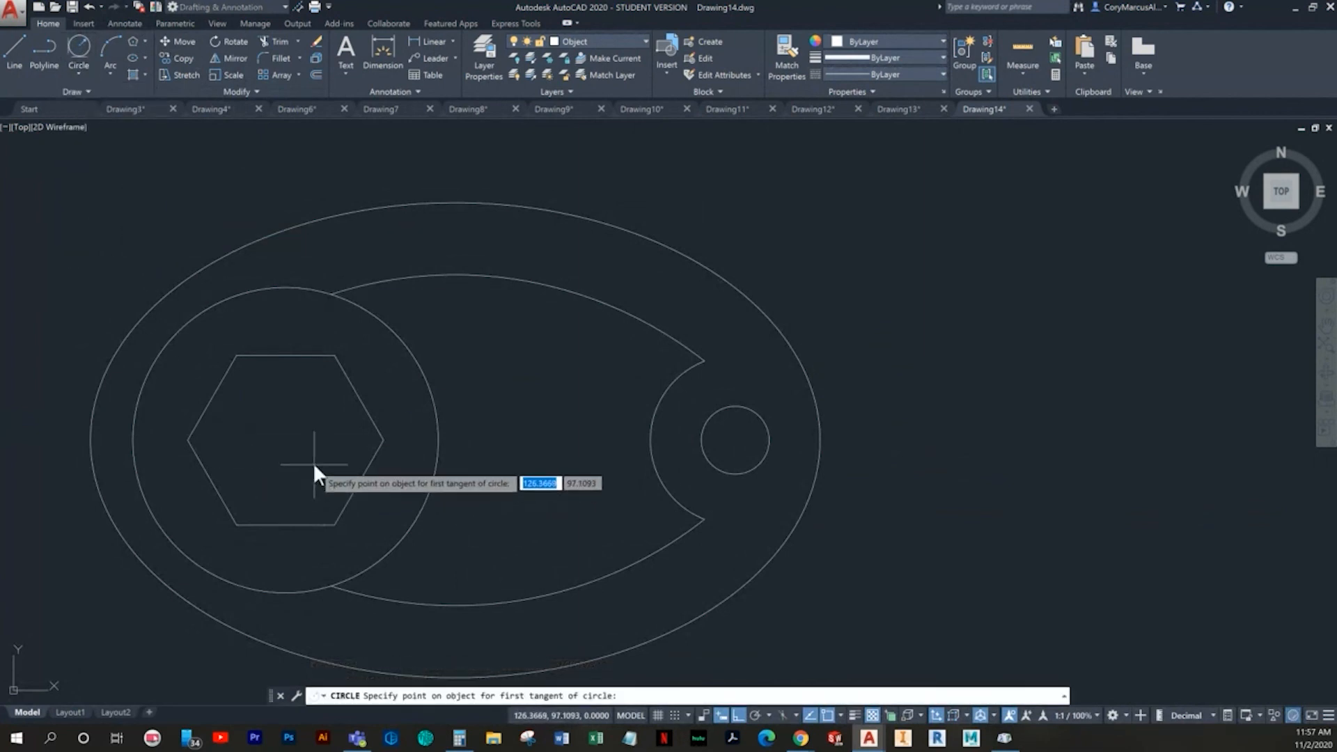
click(373, 290)
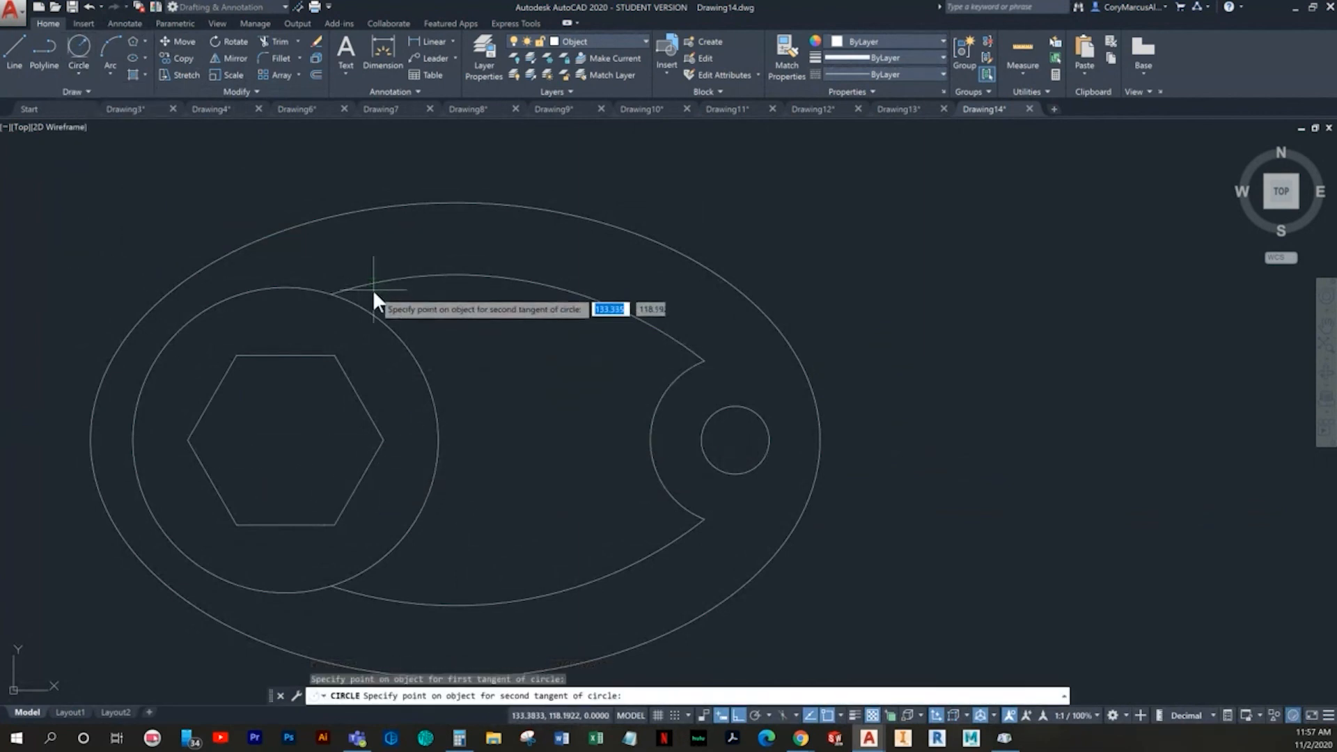
click(371, 309)
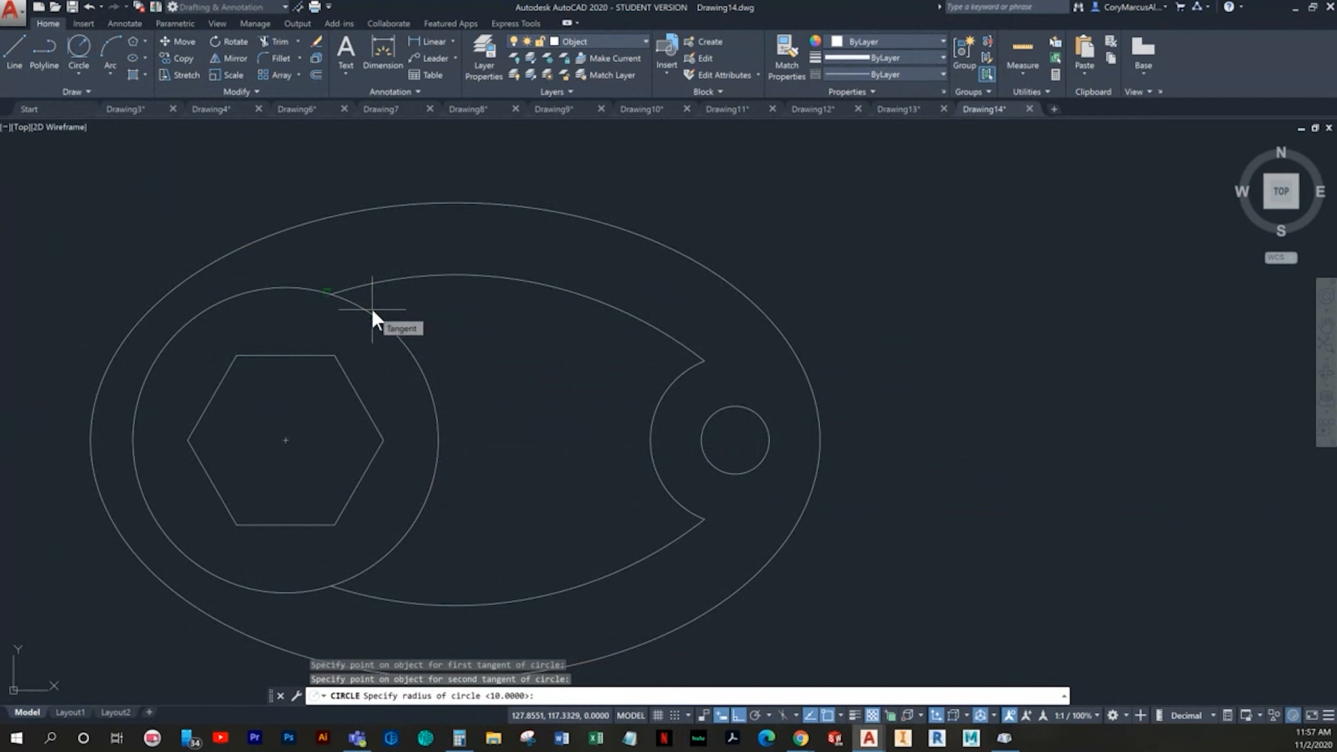
text(6)
key(Return)
- Draw a 6 radius circle tangent to the lower 47.5 radius arc and the 36 diameter circle, inside the pointed shape
click(73, 49)
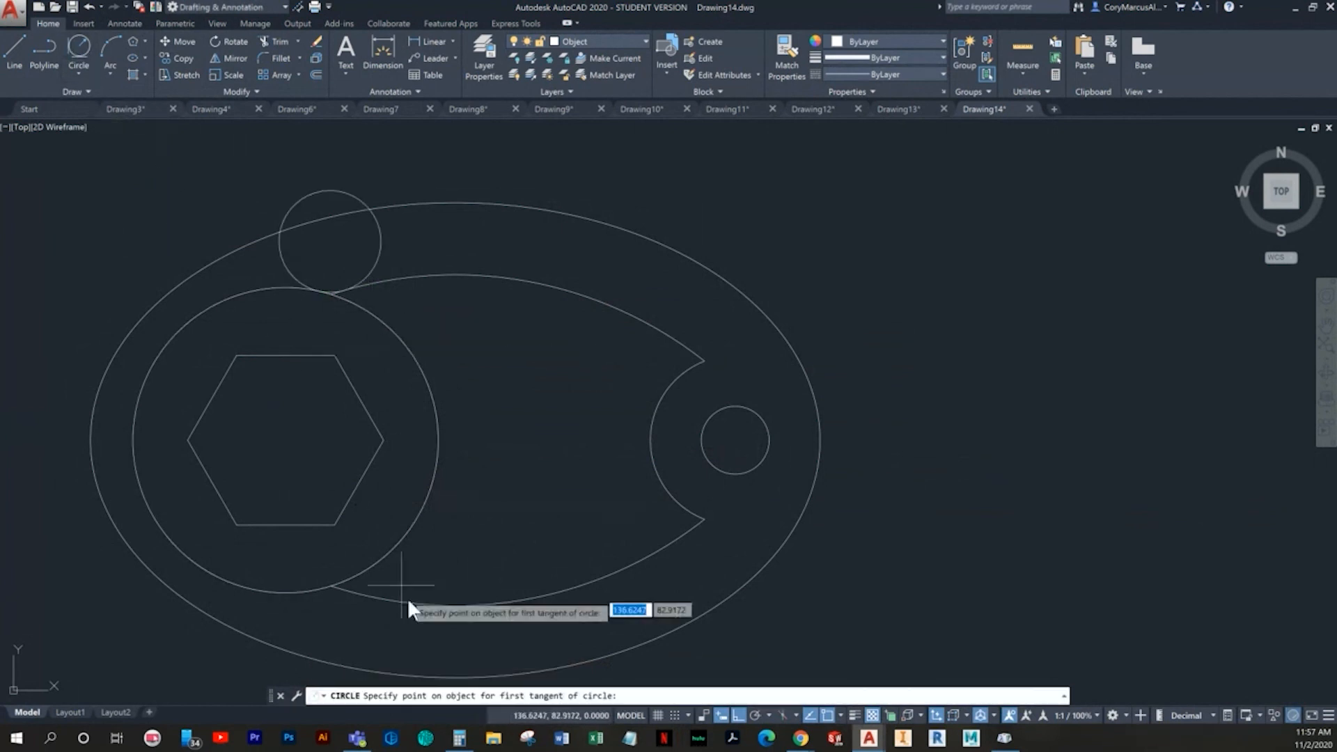
click(394, 597)
click(389, 554)
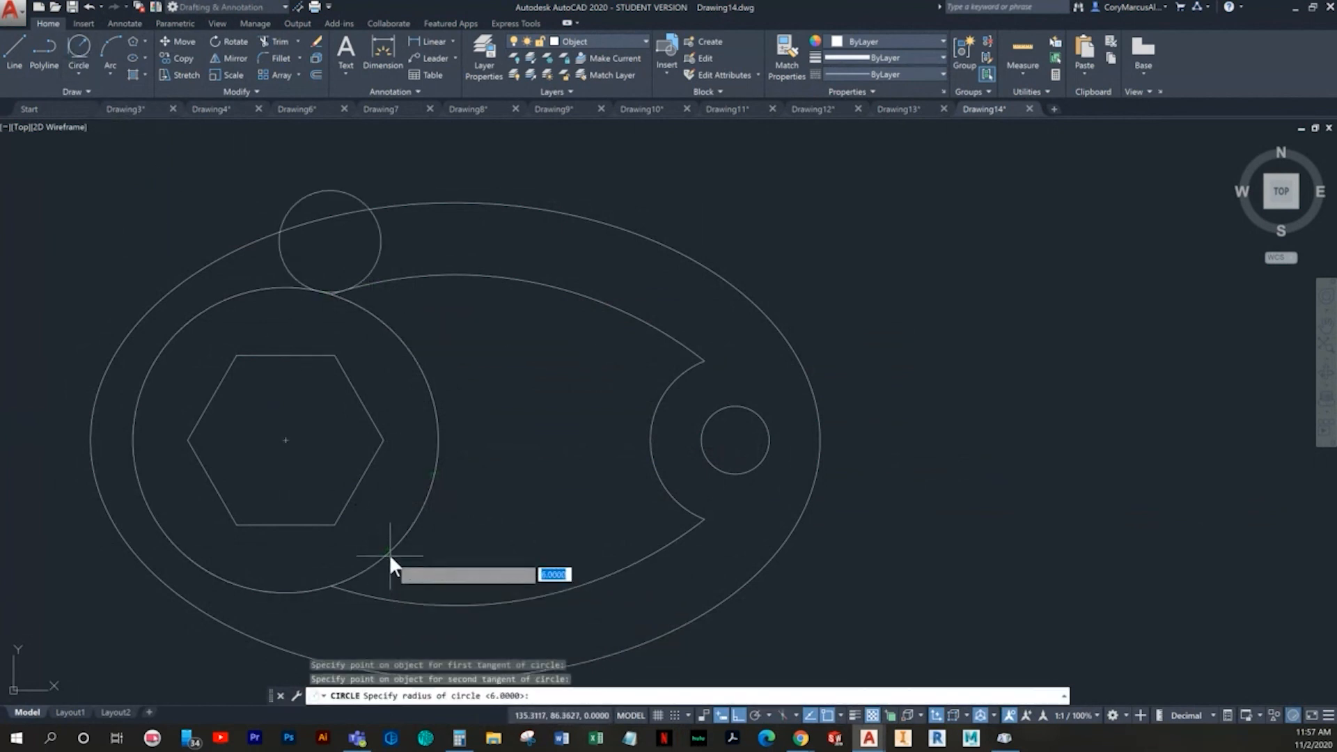
key(Return)
key(Escape)
key(Escape)
- Trim the lower 6 radius circle to a rounded corner and remove the lower 47.5 radius arc's end beyond it
text(tr)
key(Return)
key(Return)
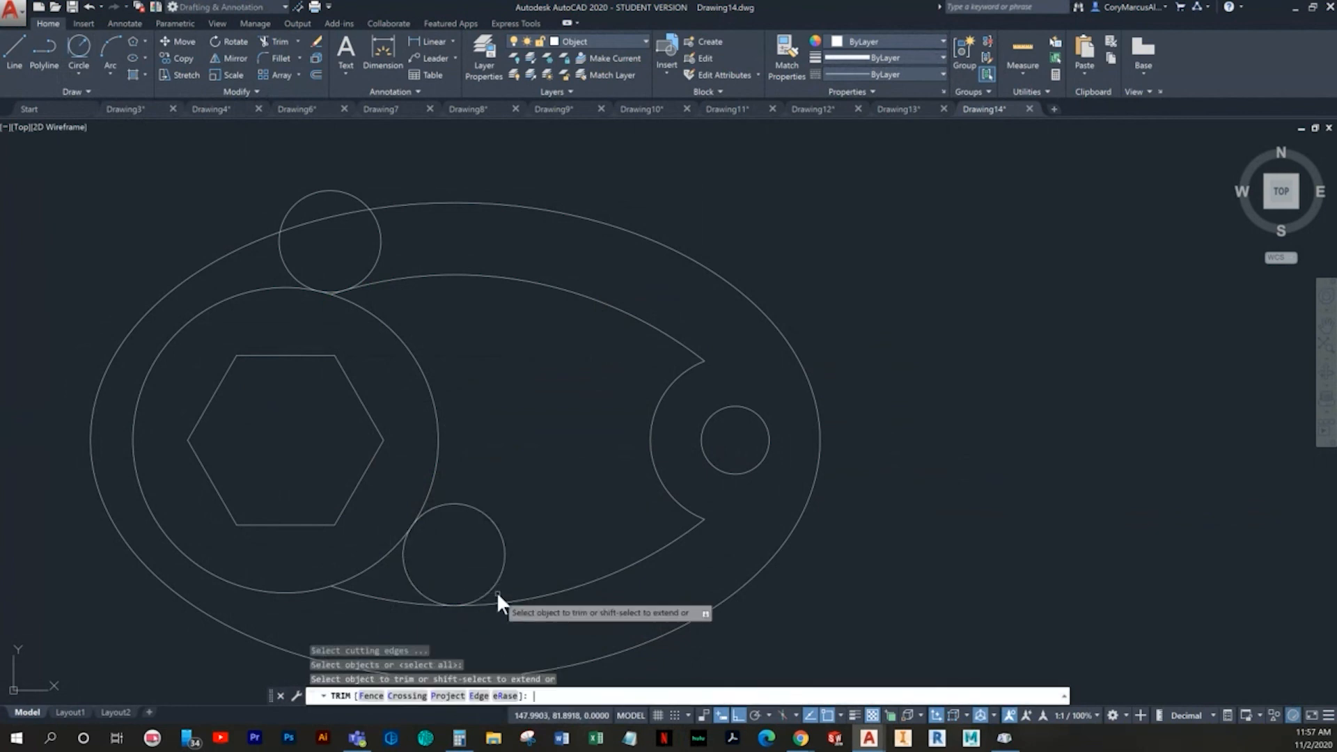
click(500, 506)
click(429, 546)
click(364, 610)
click(363, 597)
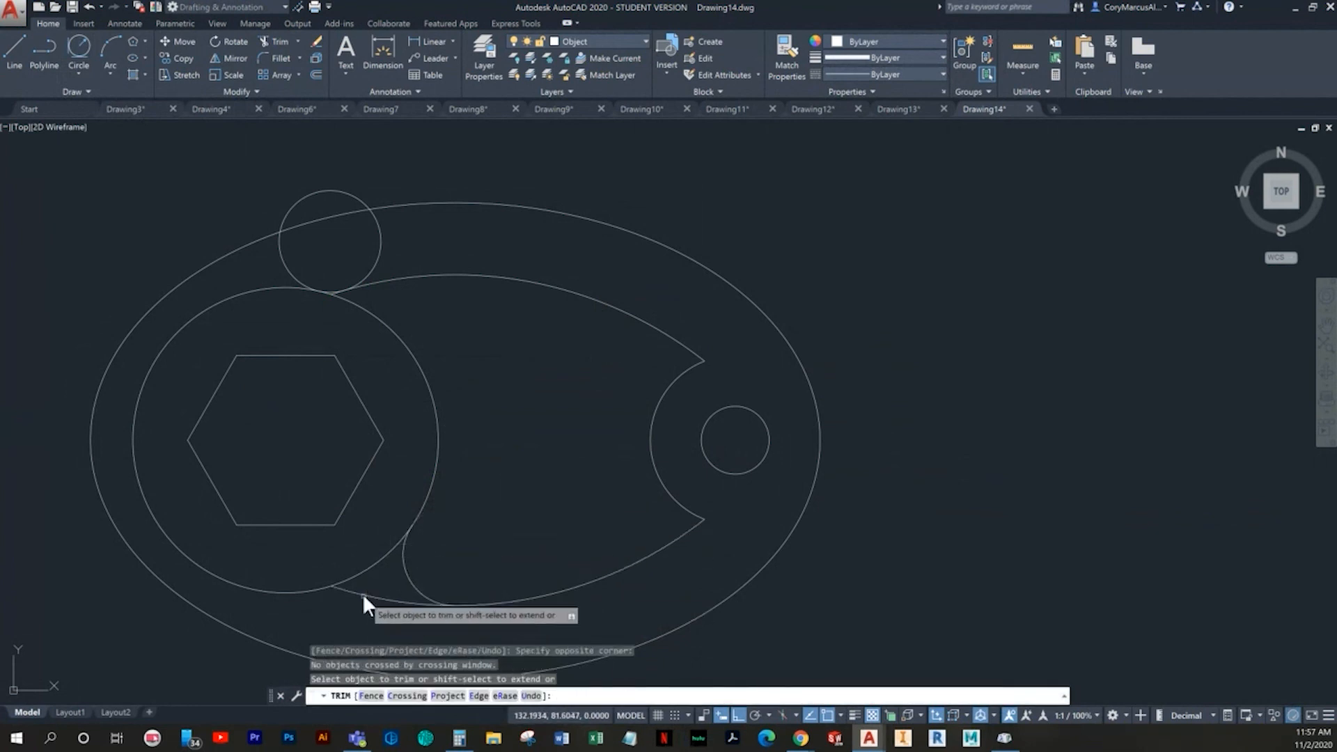
click(384, 587)
click(376, 613)
- Trim the misplaced upper 6 radius circle outside the ellipse and erase its remaining arc
click(347, 199)
click(297, 178)
mouse_move(433, 282)
middle_down()
mouse_move(438, 208)
mouse_move(446, 319)
middle_up()
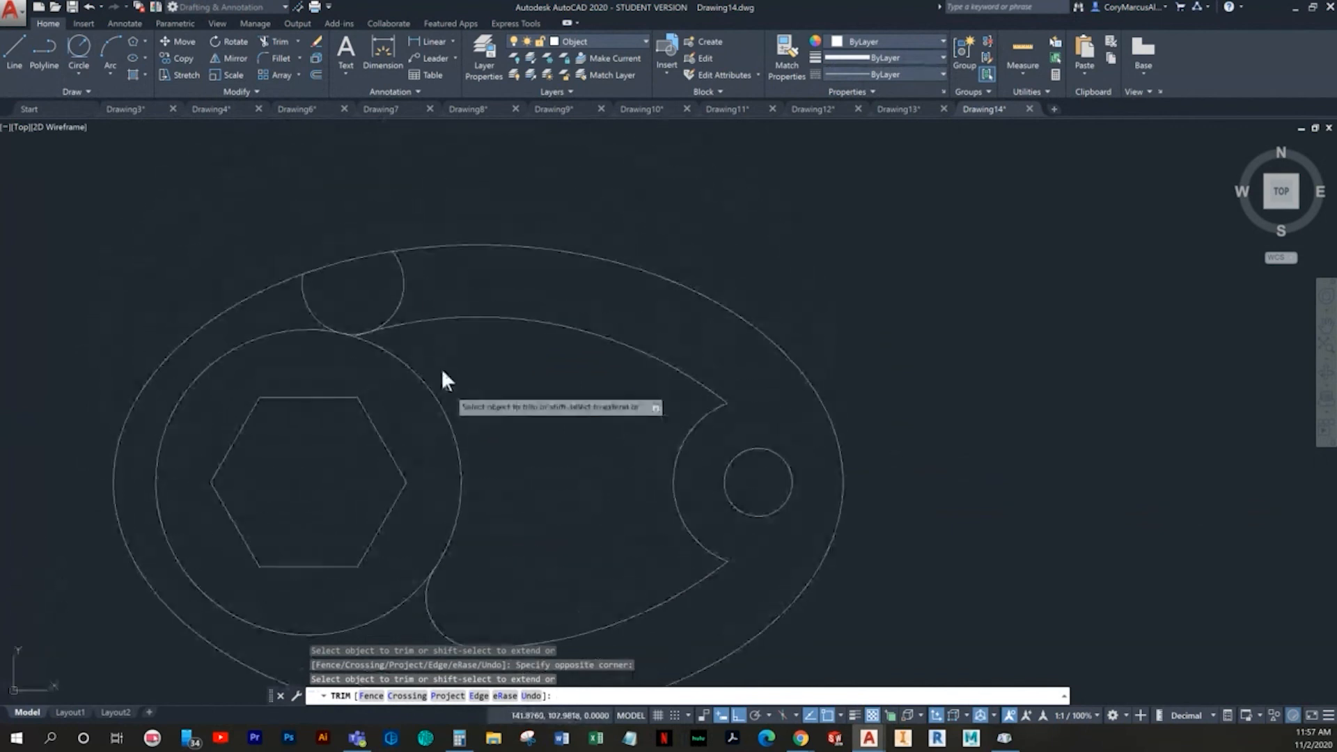
key(Escape)
click(424, 292)
click(388, 285)
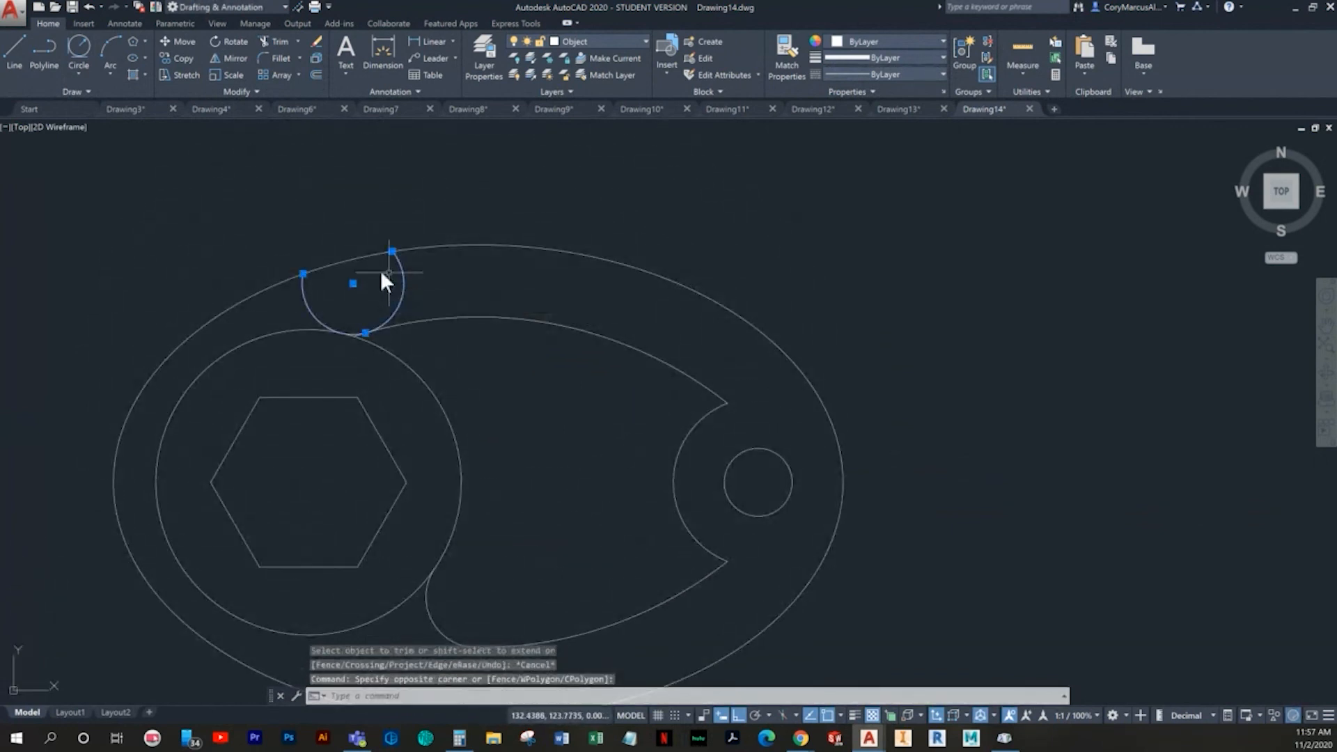
key(Delete)
- Try again to draw a 6 radius circle tangent to the upper 47.5 radius arc and the 36 diameter circle
click(79, 52)
click(390, 322)
click(392, 352)
key(Return)
key(Escape)
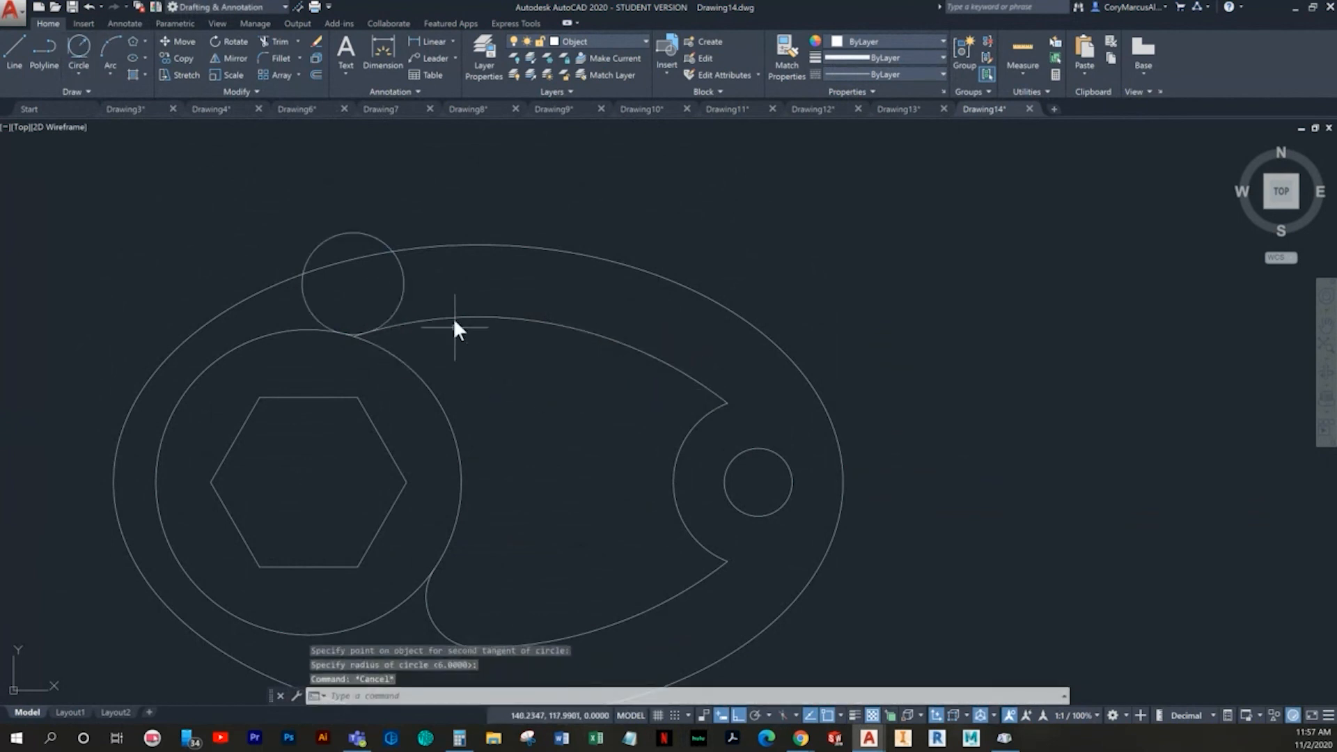
- Draw a 6 radius circle inside the shape, tangent to the 36 diameter circle and upper 47.5 radius arc, and erase the misplaced circle
middle_drag(536, 429, 536, 408)
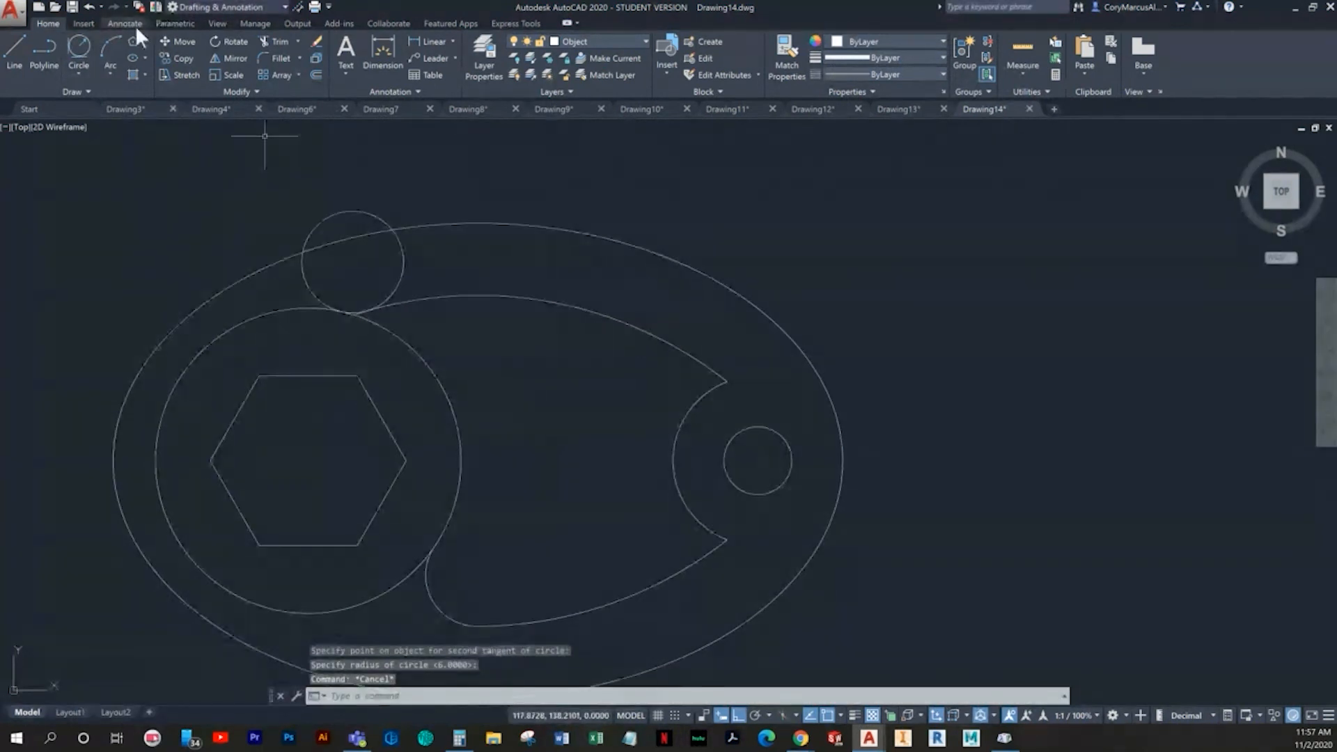
click(79, 48)
click(389, 325)
click(473, 290)
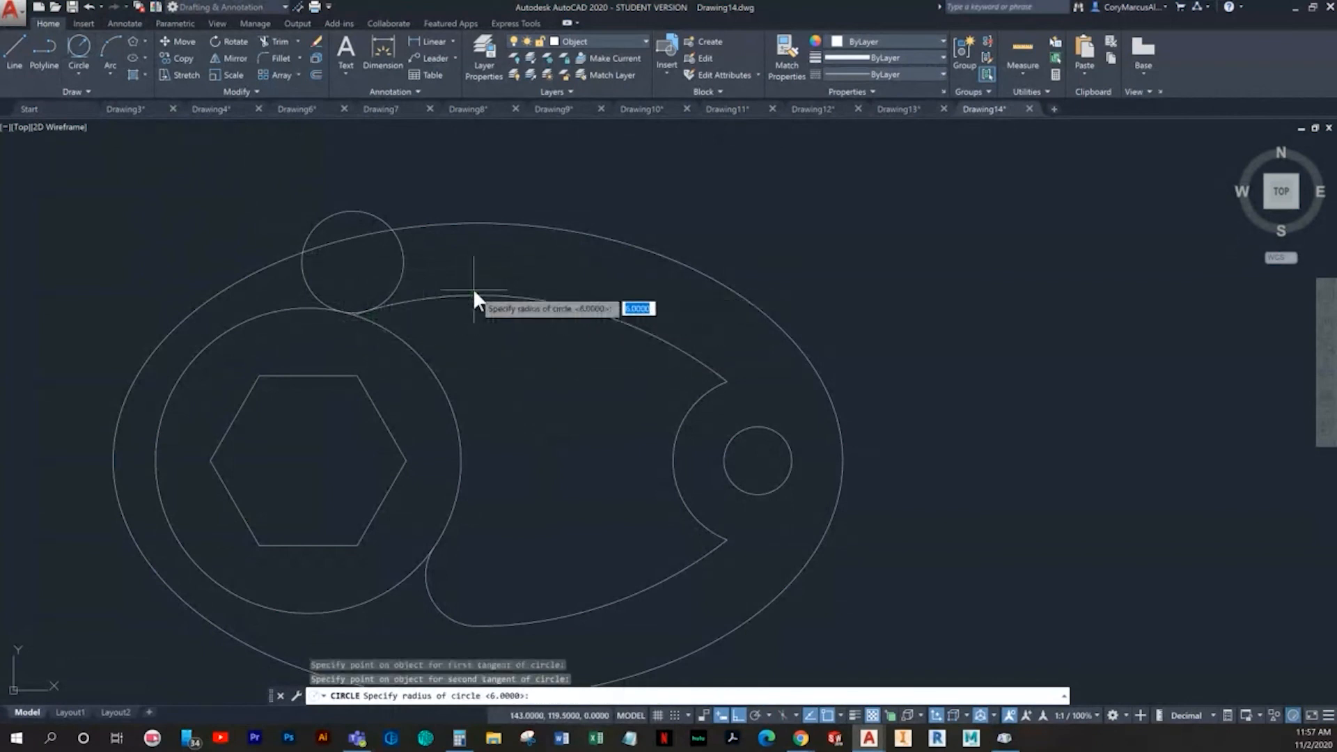
key(Return)
key(Escape)
click(430, 260)
click(373, 256)
key(Delete)
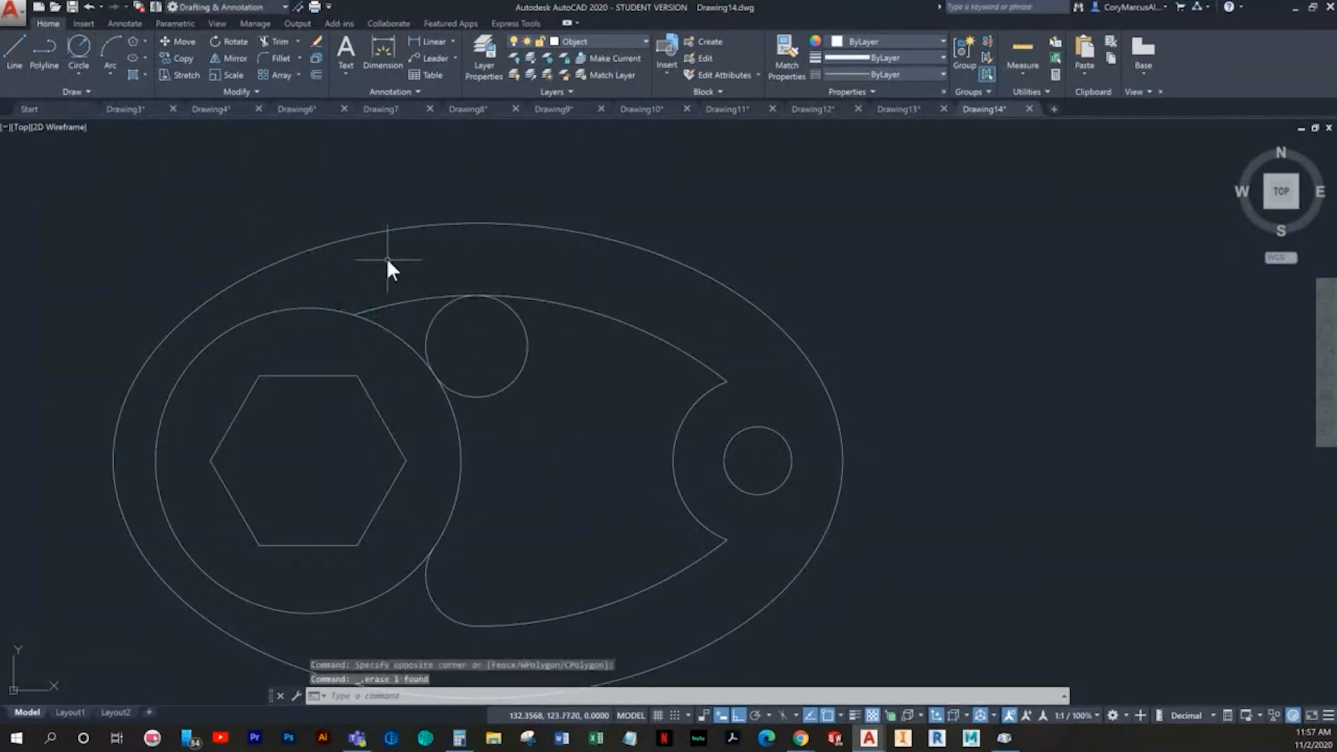
- Trim the upper 6 radius circle to a rounded corner and remove the upper 47.5 radius arc's end beyond it
text(tr)
key(Return)
key(Return)
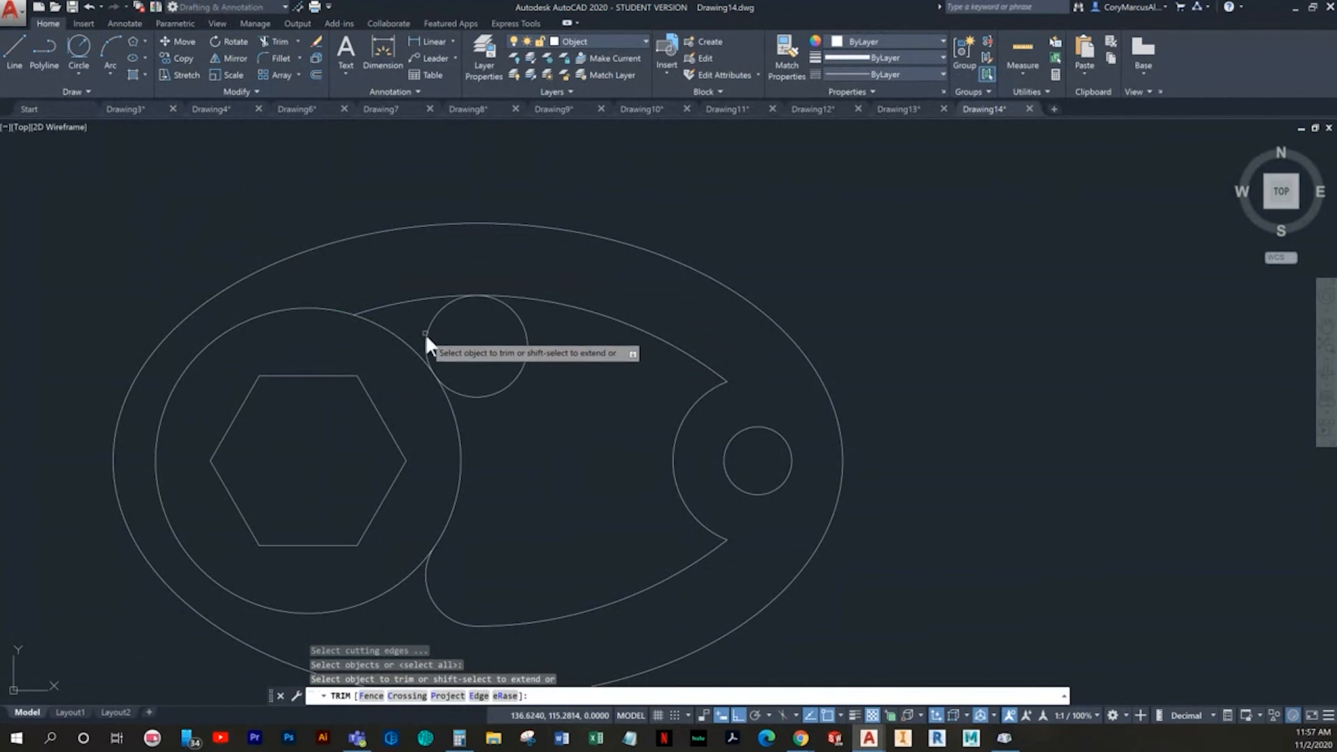
click(416, 323)
click(399, 284)
click(559, 402)
click(499, 358)
middle_drag(506, 360, 465, 362)
key(Escape)
scroll(510, 416, down, 3)
key(Escape)
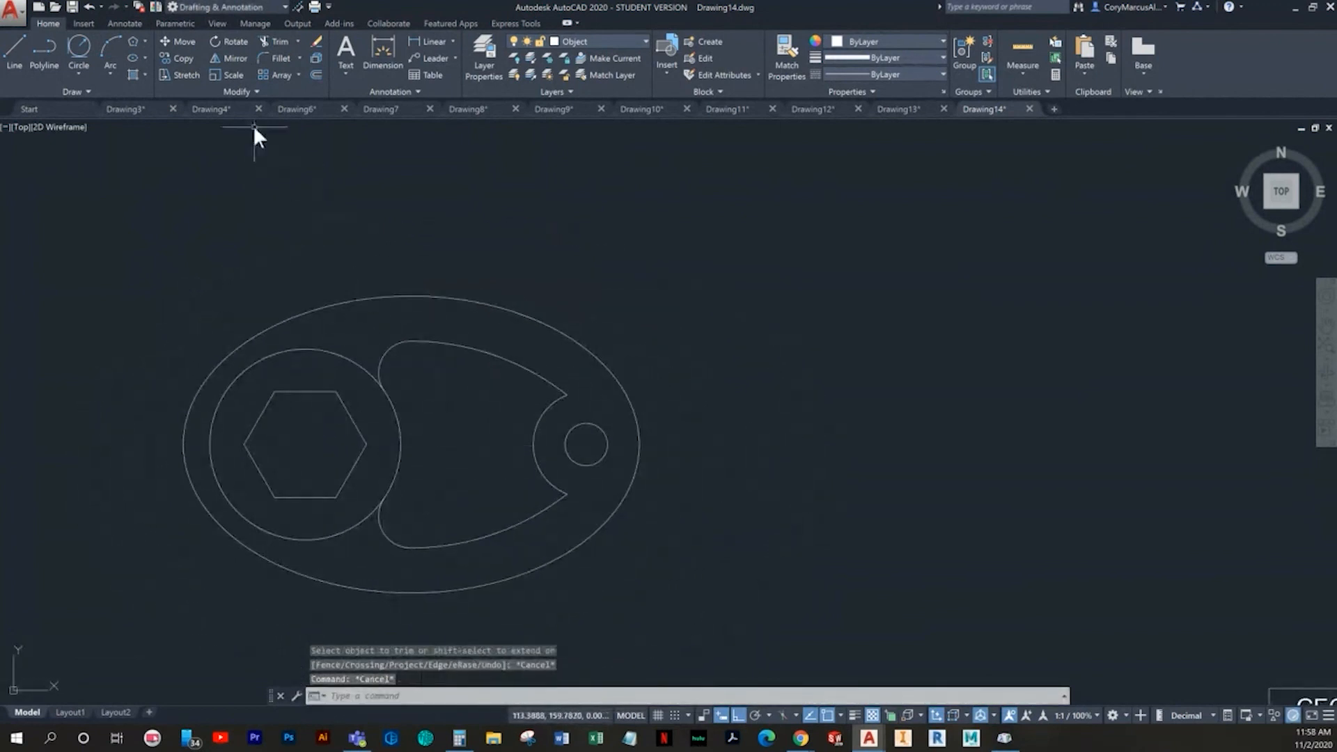
- Draw a 3 radius circle tangent to the 10 radius arc and the upper 47.5 radius arc, inside the shape's upper right corner
click(80, 50)
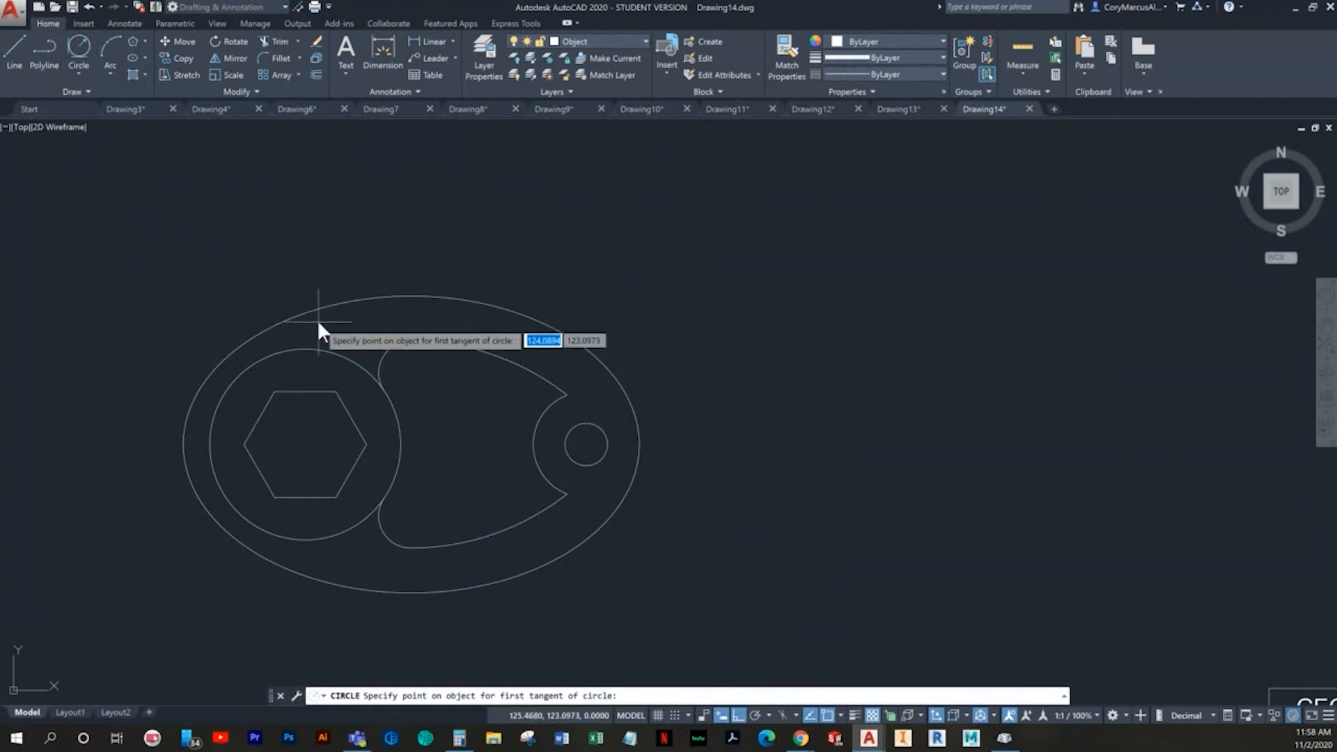
scroll(753, 462, up, 2)
click(656, 454)
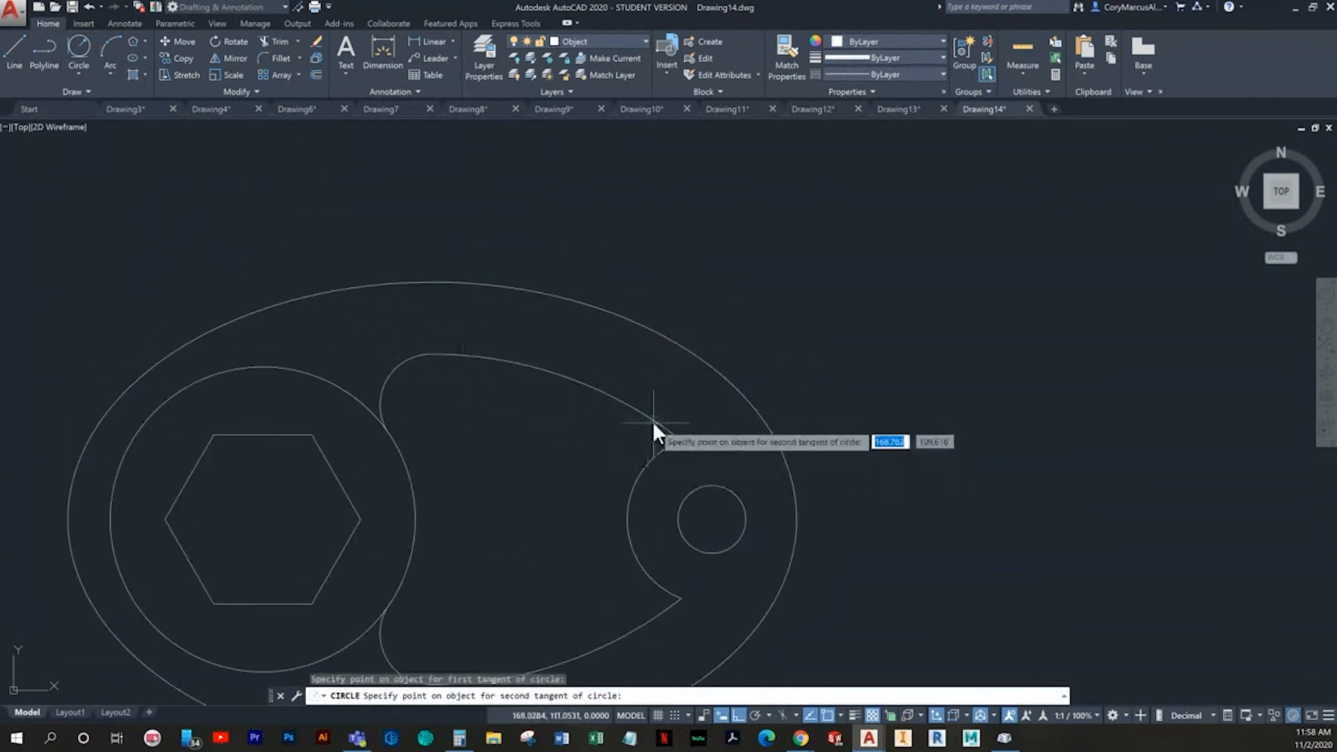
click(653, 411)
text(3)
key(Return)
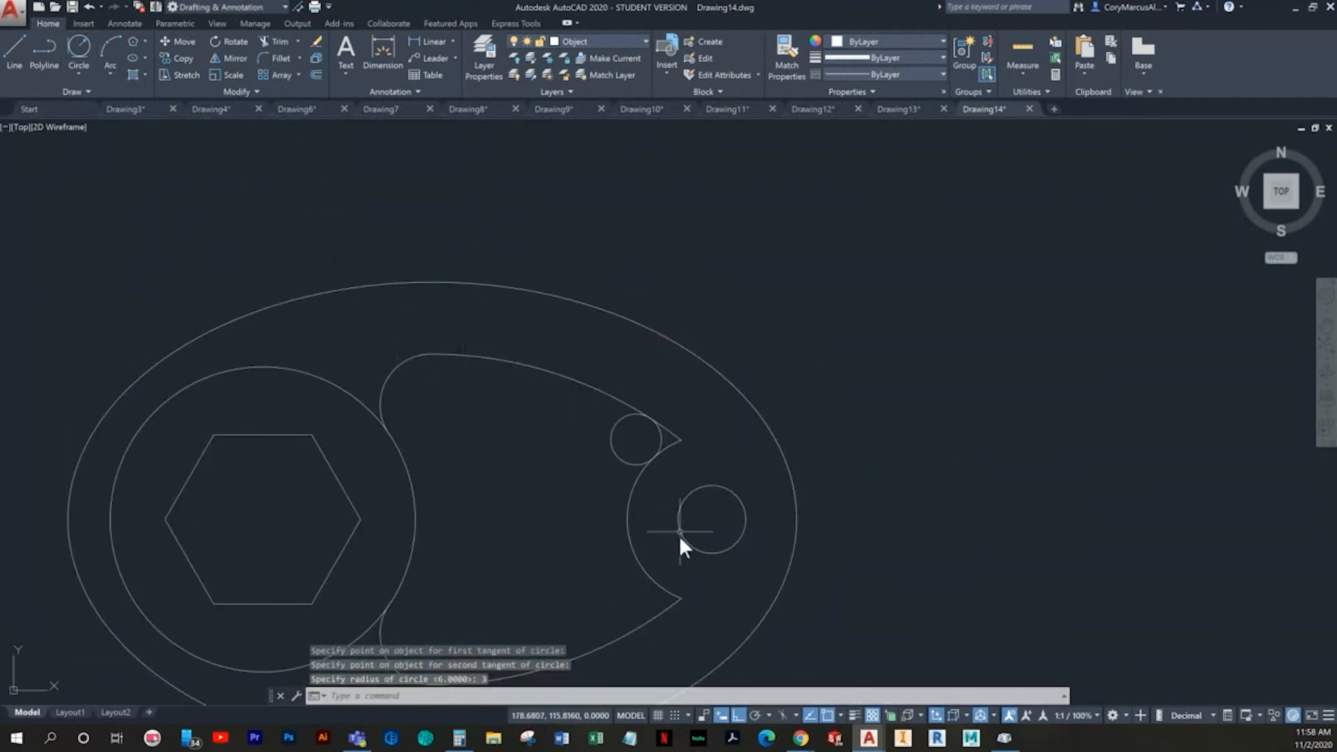
key(Return)
key(Escape)
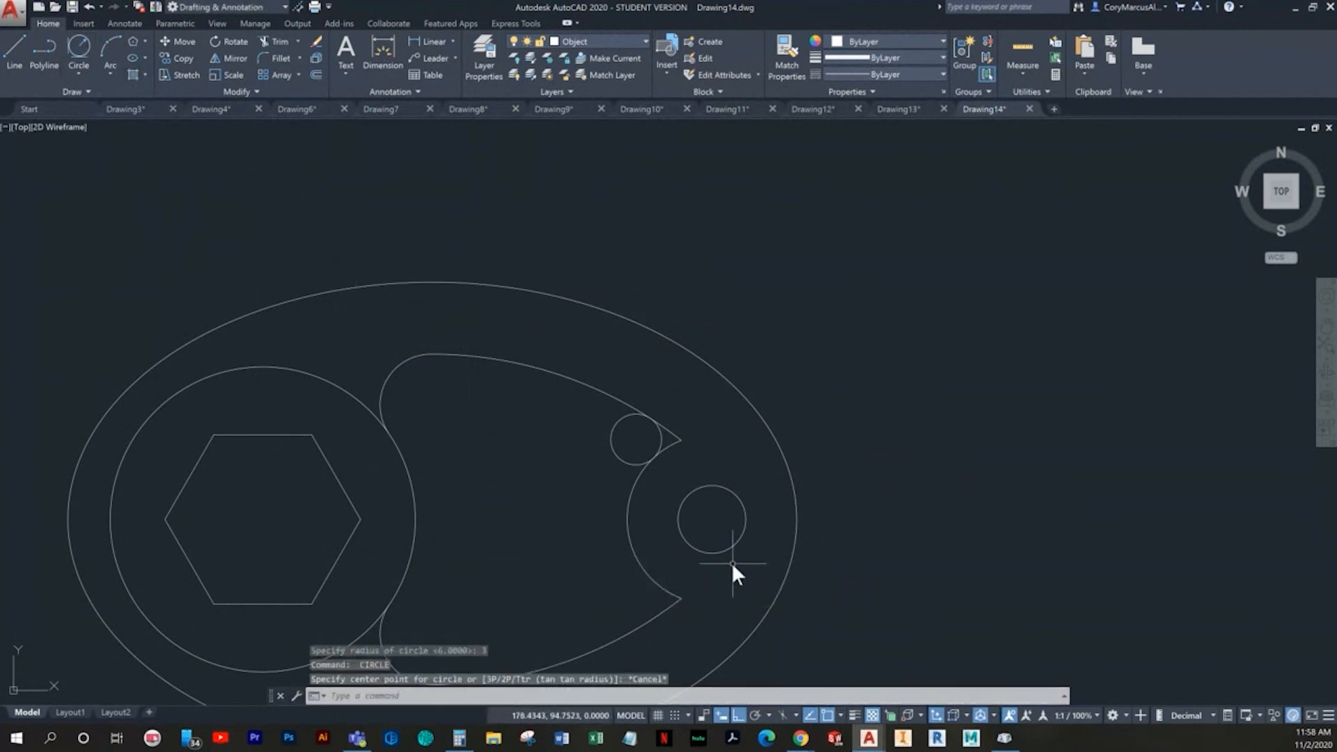
- Draw a 3 radius circle tangent to the 10 radius arc and the lower 47.5 radius arc
click(75, 50)
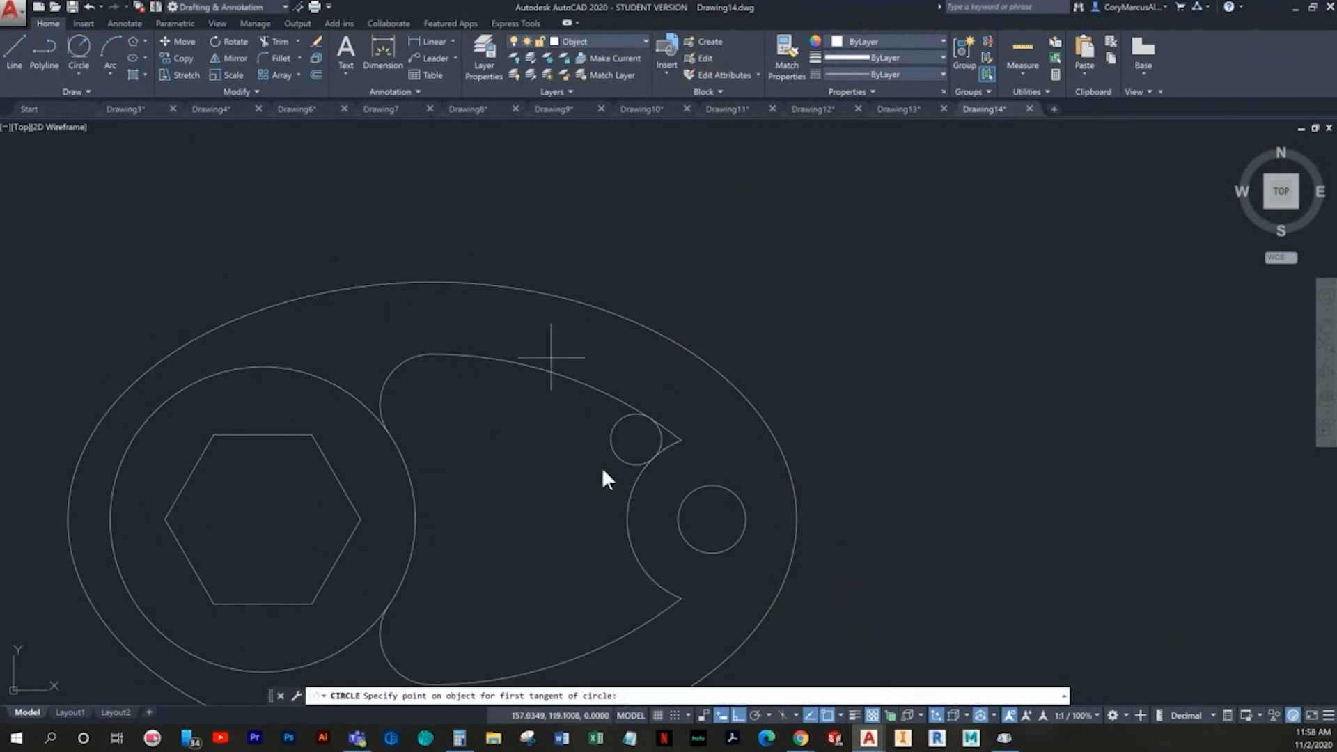
click(652, 575)
click(658, 614)
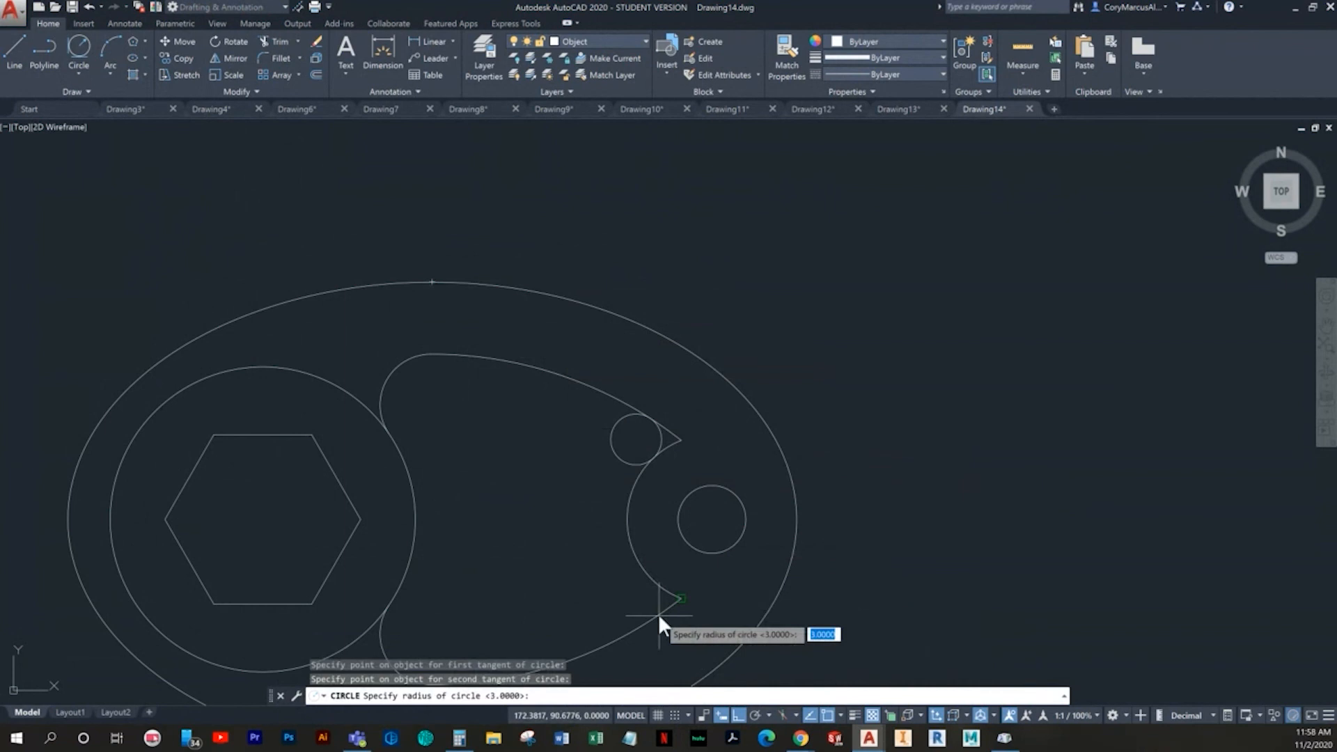
key(Return)
key(Escape)
- Trim both 3 radius circles and the sharp tips beyond them, leaving rounded corners on the shape
text(tr)
key(Return)
key(Return)
scroll(687, 646, up, 2)
click(663, 523)
click(640, 463)
click(657, 235)
click(632, 195)
click(539, 216)
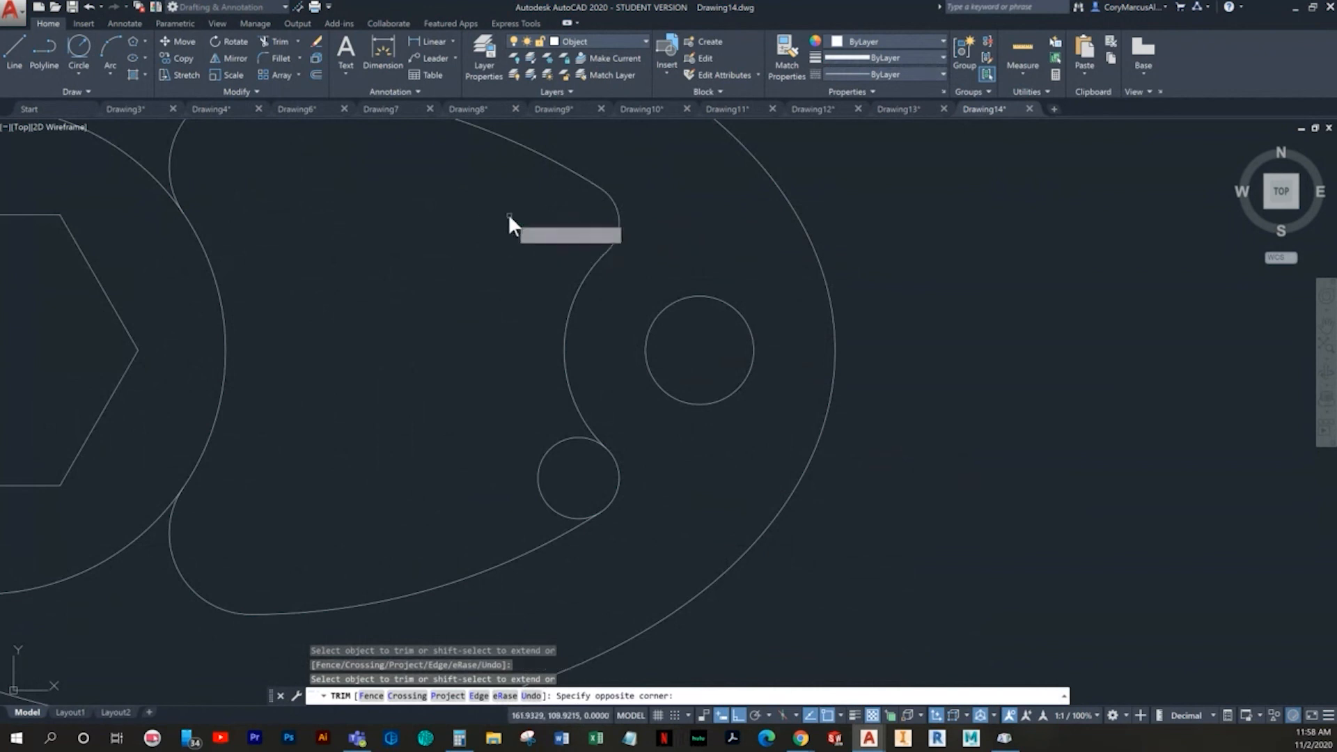
click(546, 485)
key(Escape)
scroll(550, 473, down, 4)
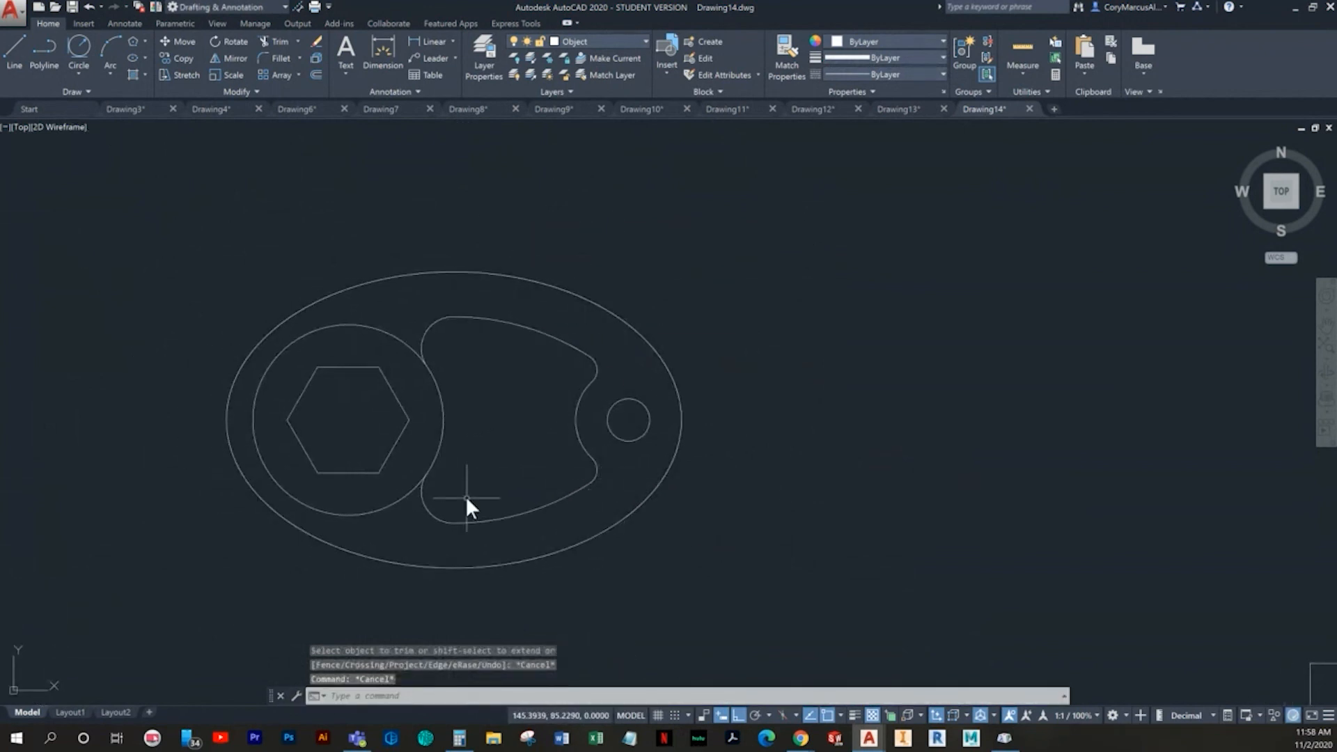
key(Escape)
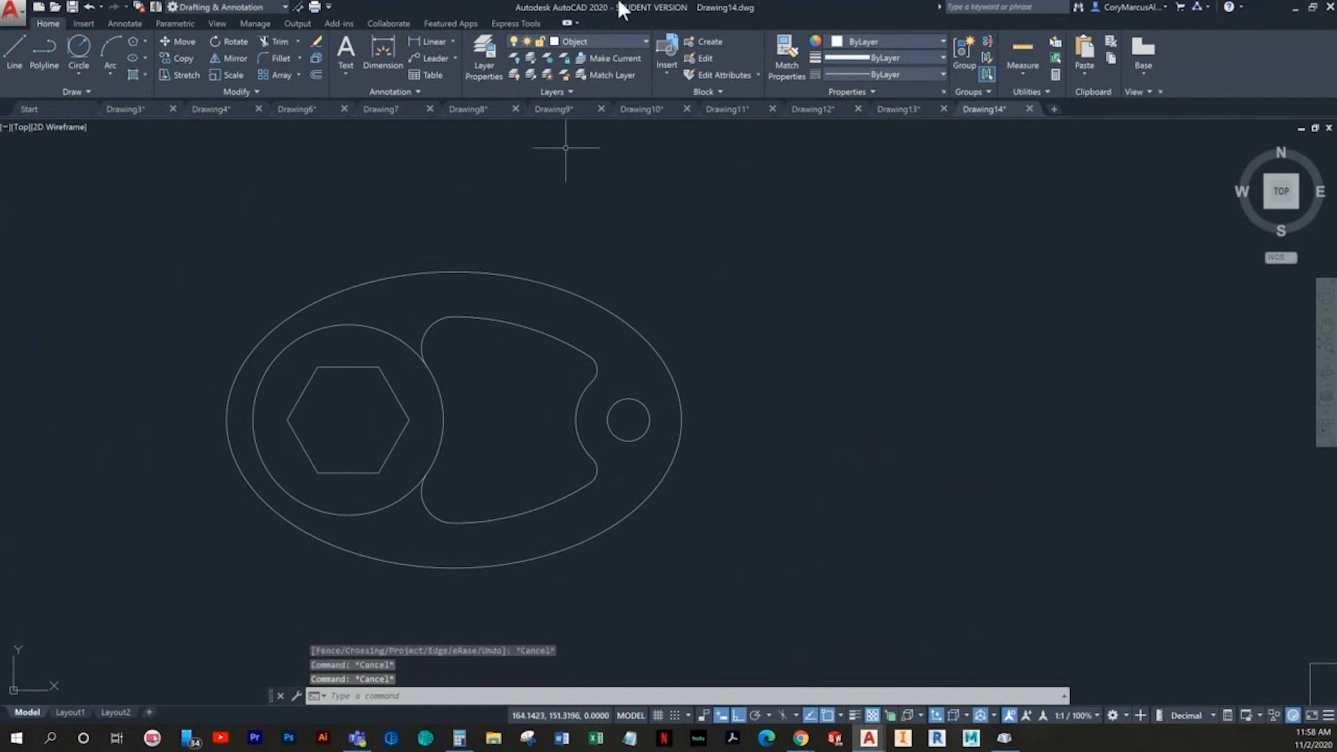
- Make the Center layer current
click(588, 40)
click(586, 67)
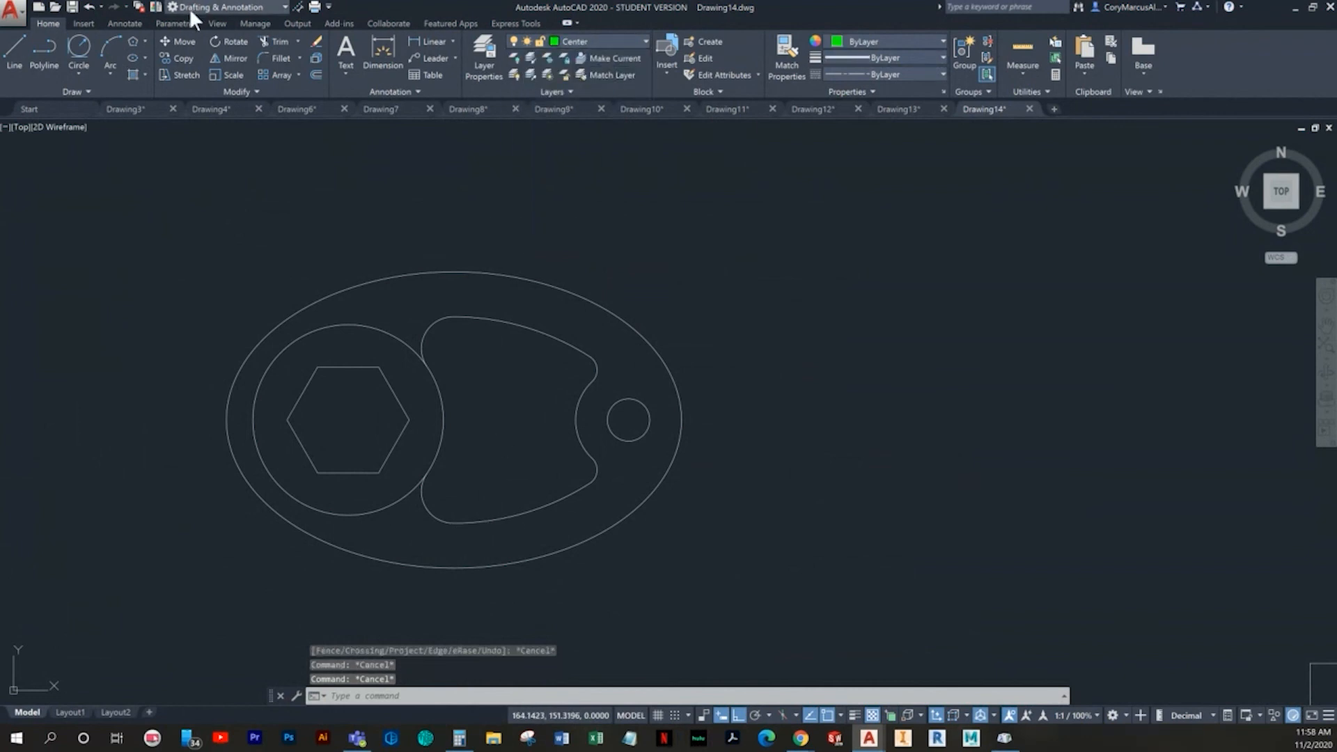
- Add centre marks to the 36 diameter circle and the 8 diameter hole
click(123, 25)
click(460, 57)
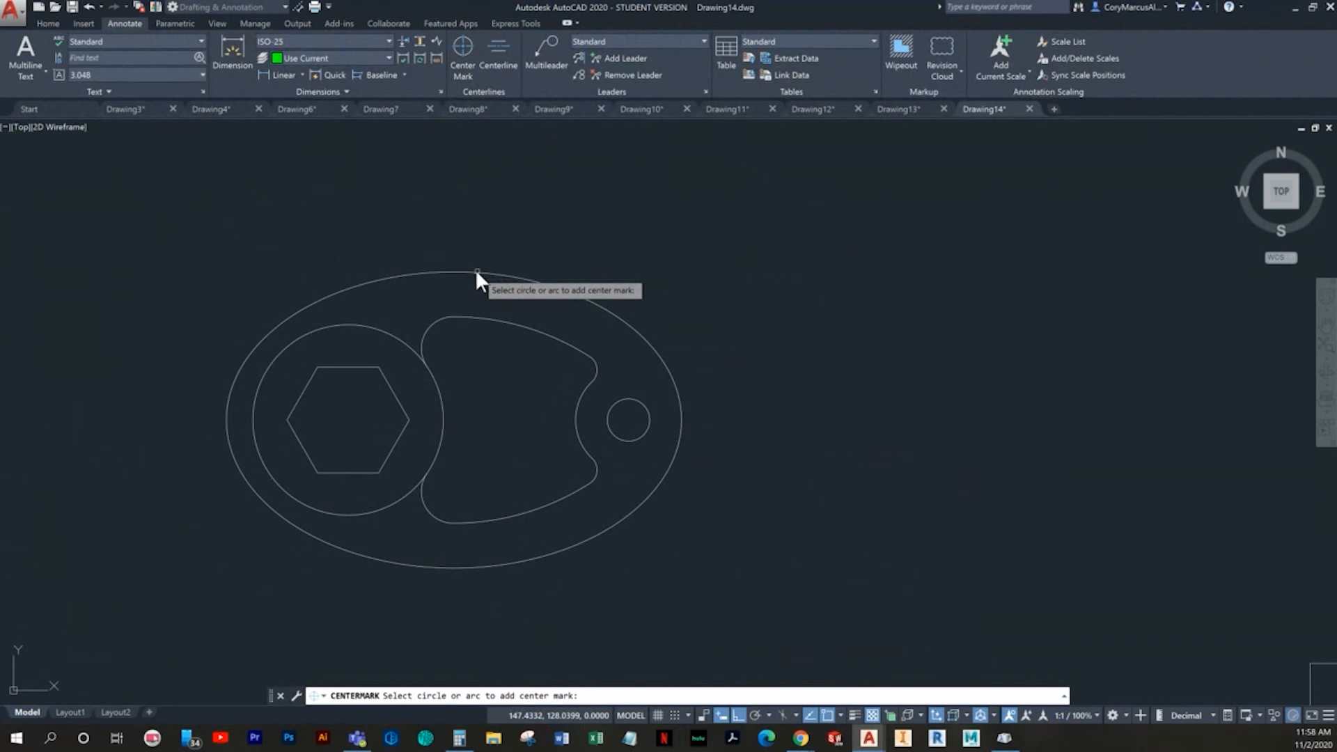
click(376, 330)
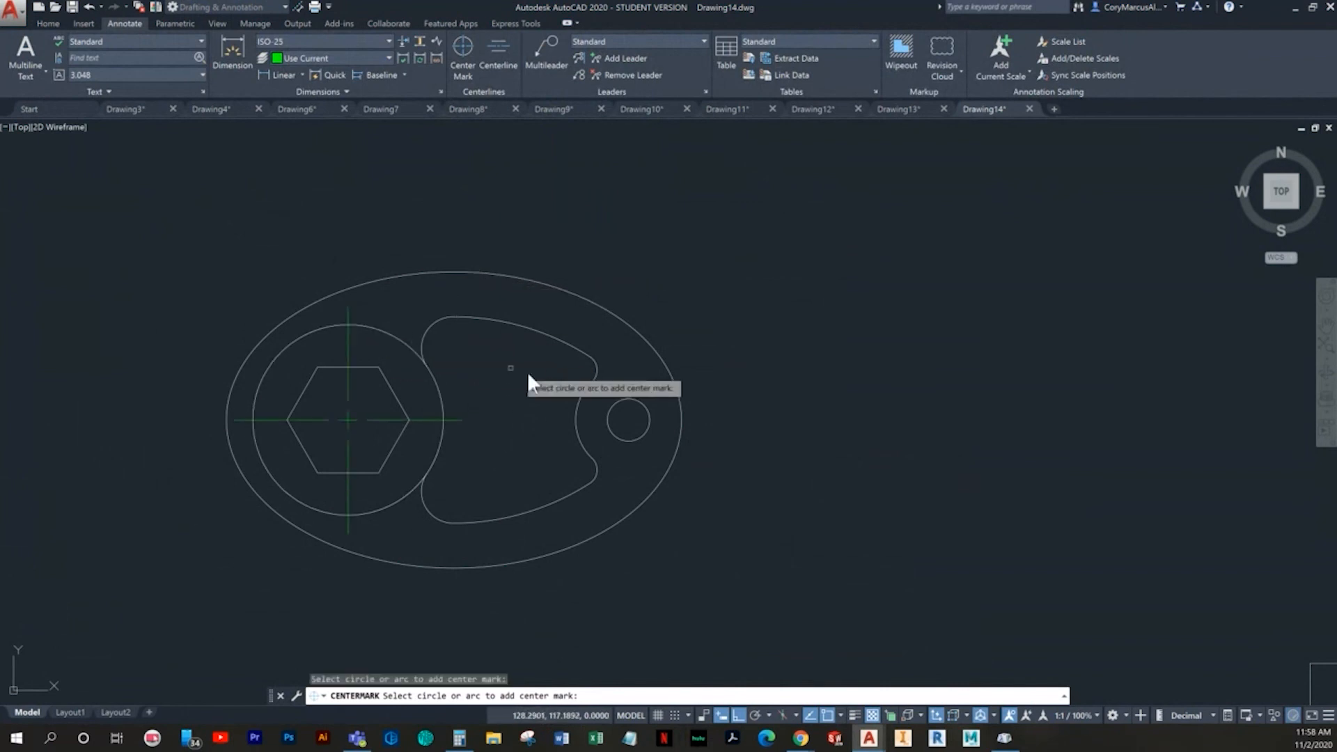
click(582, 385)
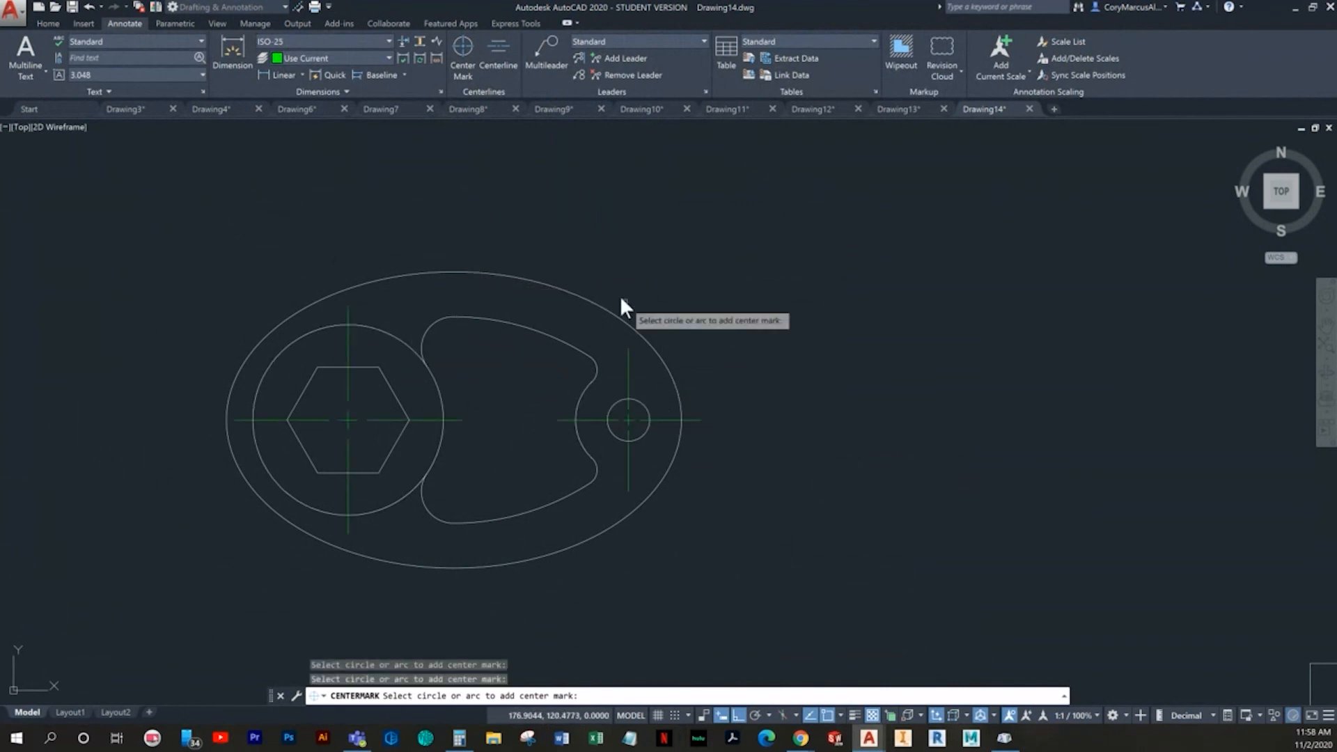
click(561, 290)
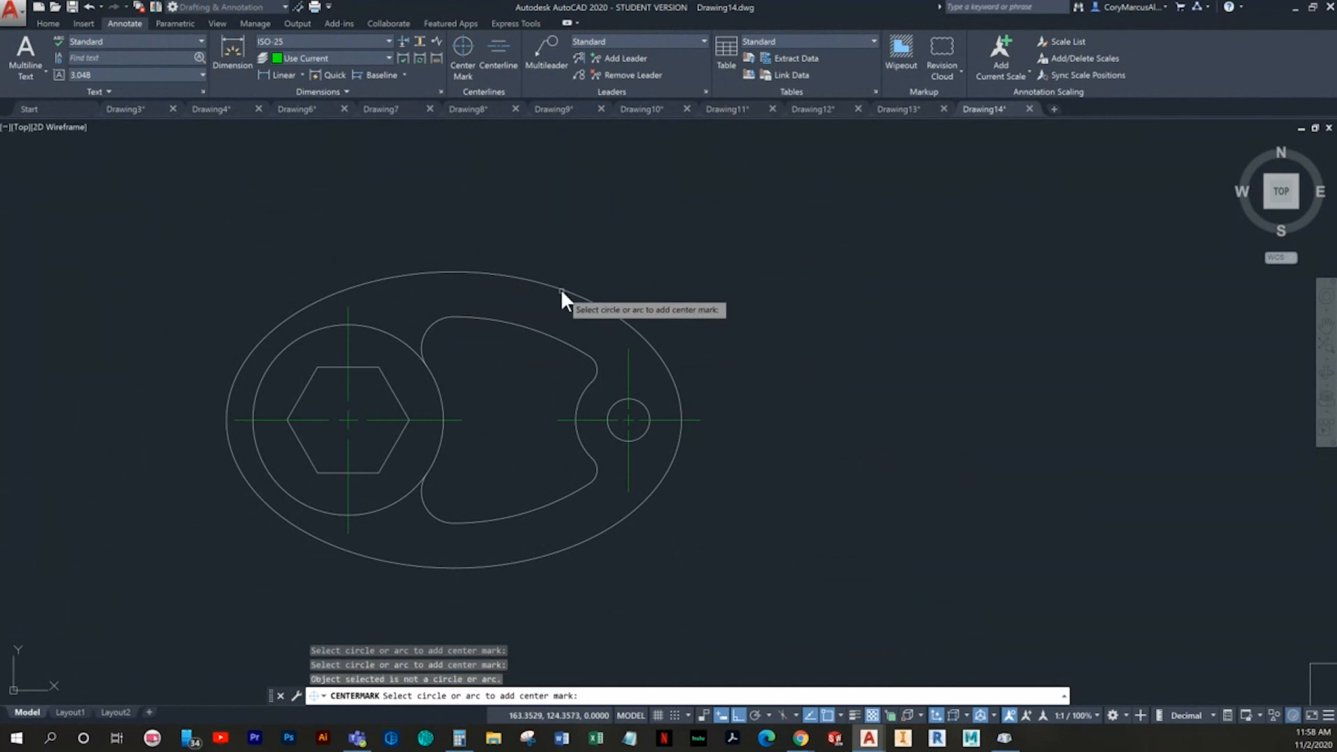
key(Escape)
click(498, 70)
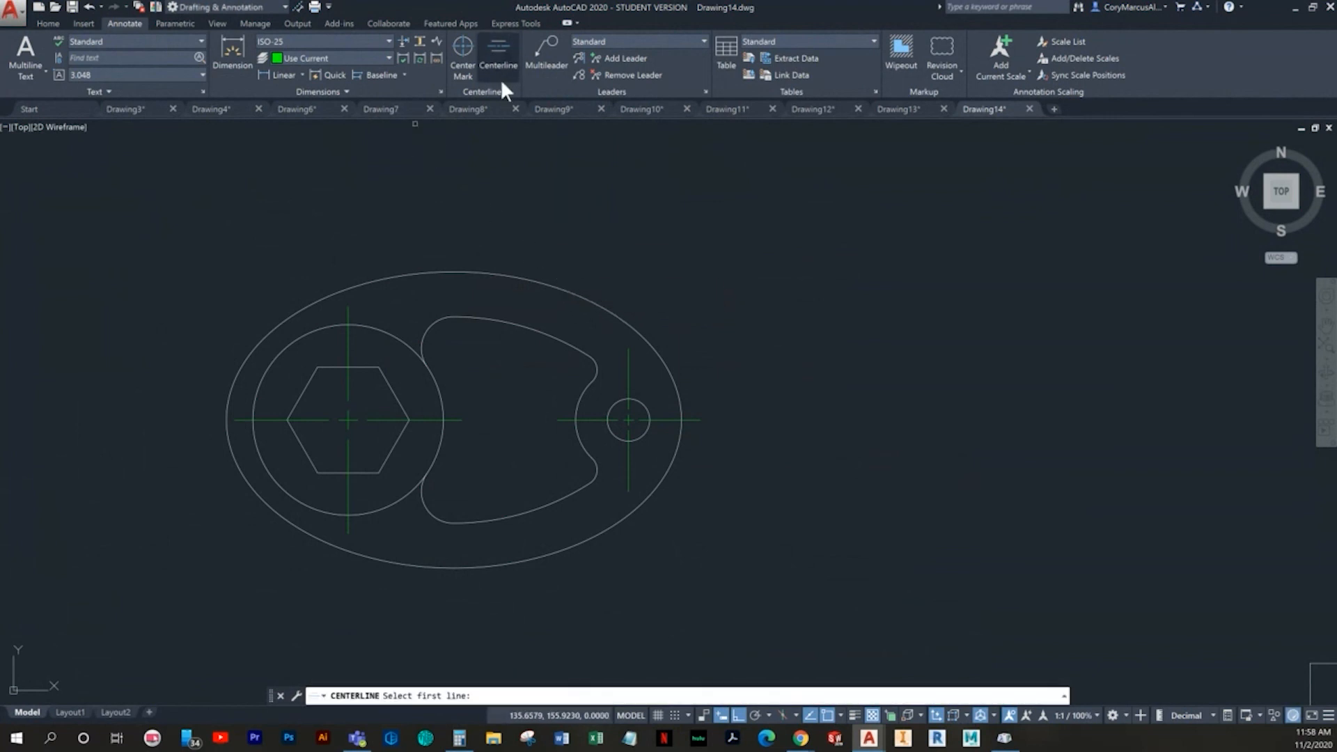
key(Escape)
key(Escape)
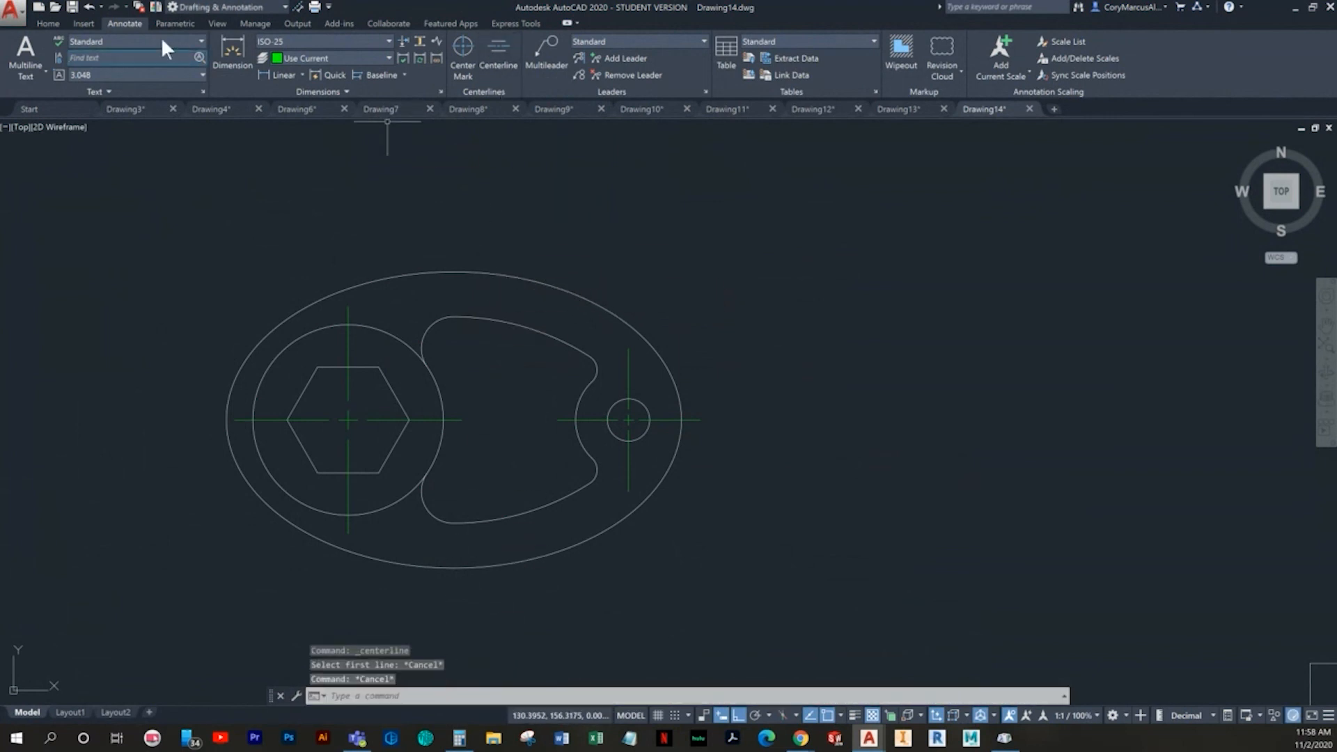
- Draw a vertical centre line across the ellipse from its top quadrant to its bottom quadrant
click(47, 23)
click(15, 52)
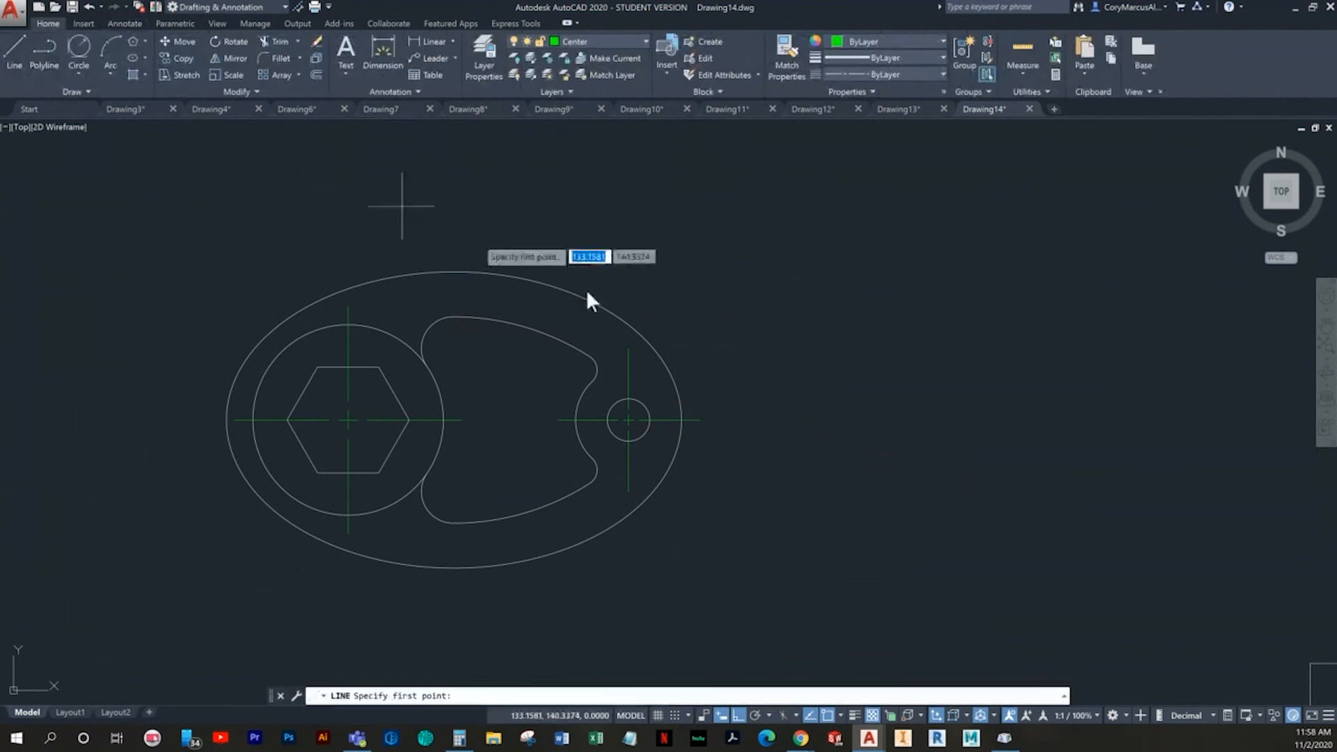
click(470, 277)
click(451, 567)
key(Escape)
- Stretch the upper end of the ellipse's vertical centre line 1.25 beyond the outline
click(488, 449)
click(451, 294)
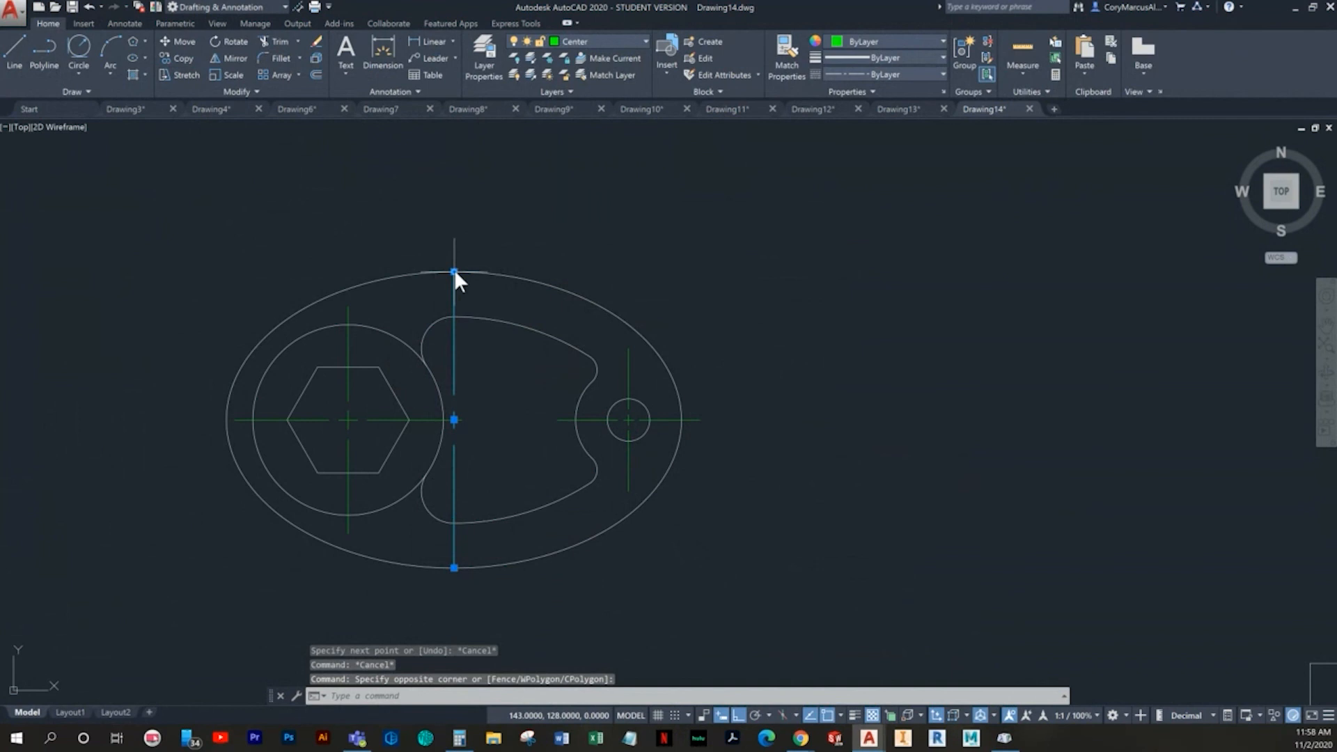
click(454, 270)
text(.12)
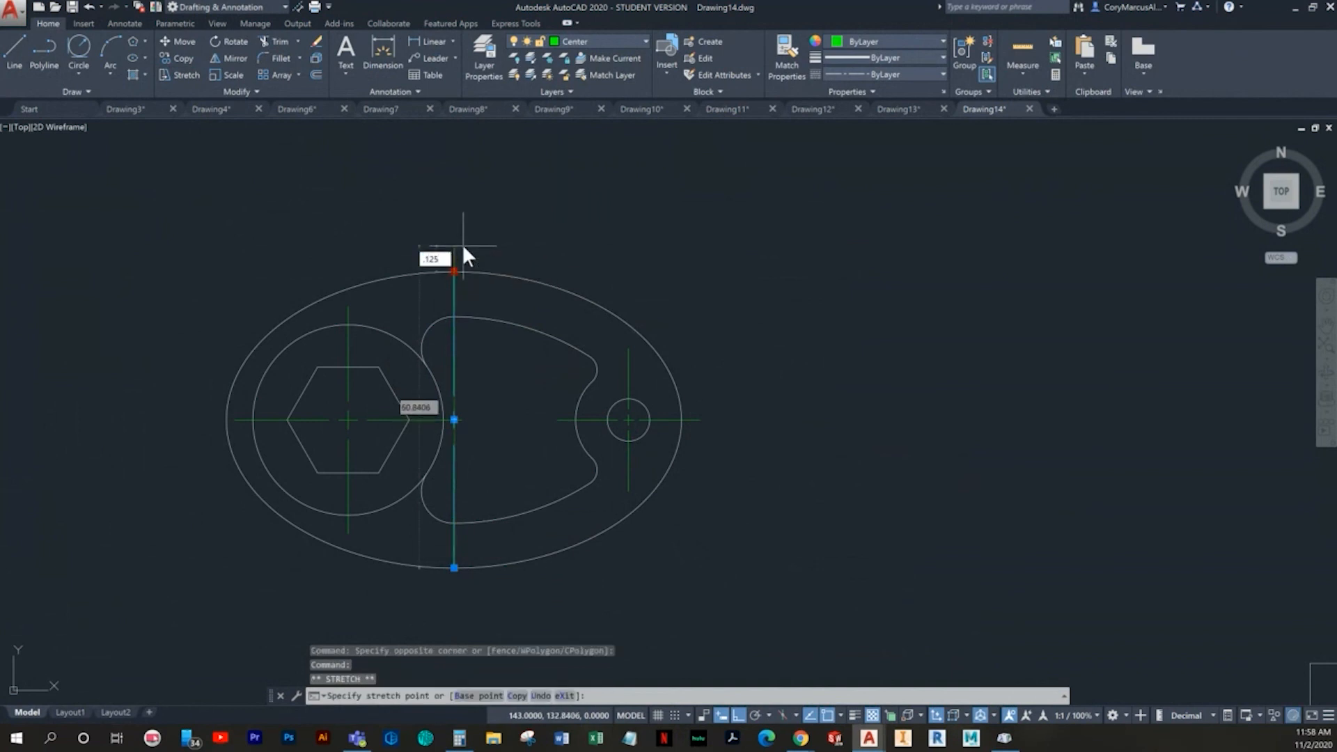
text(5)
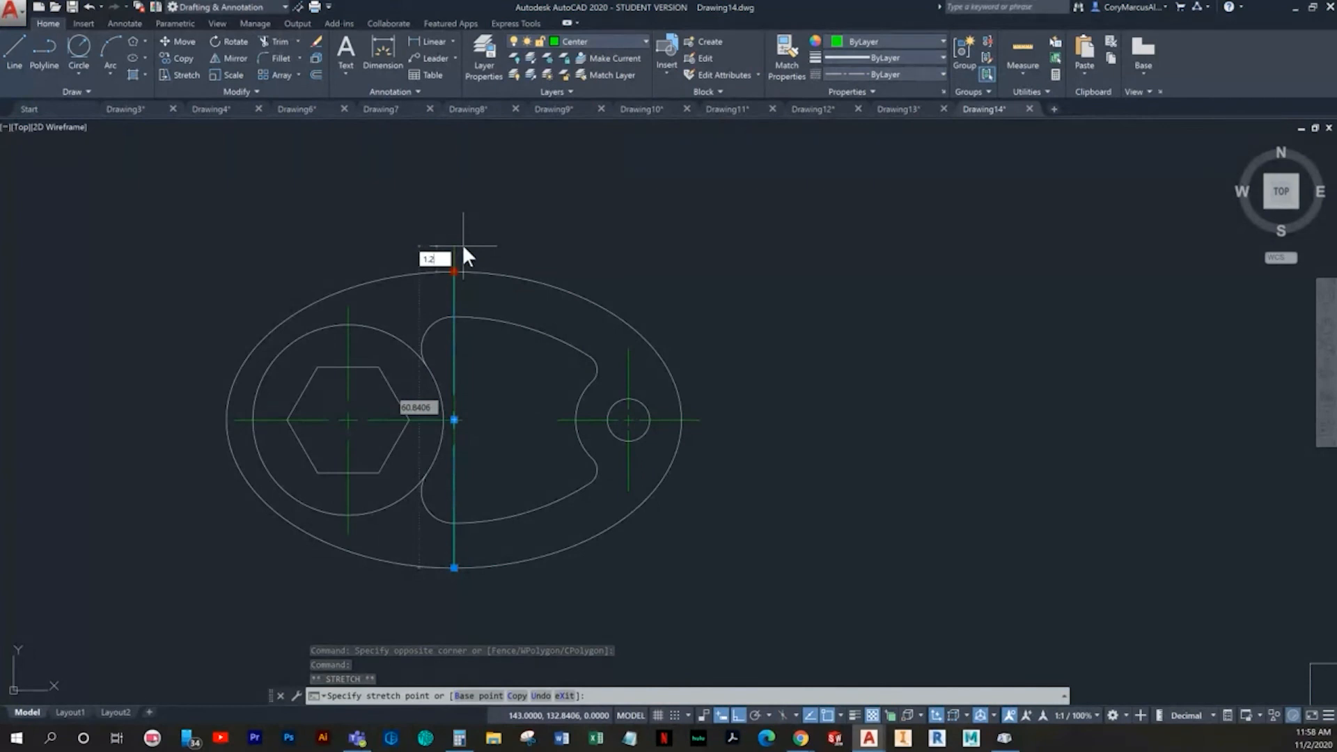
key(Return)
- Try stretching the lower end of the vertical centre line 0.125 below the ellipse, and undo that stretch
scroll(448, 536, up, 2)
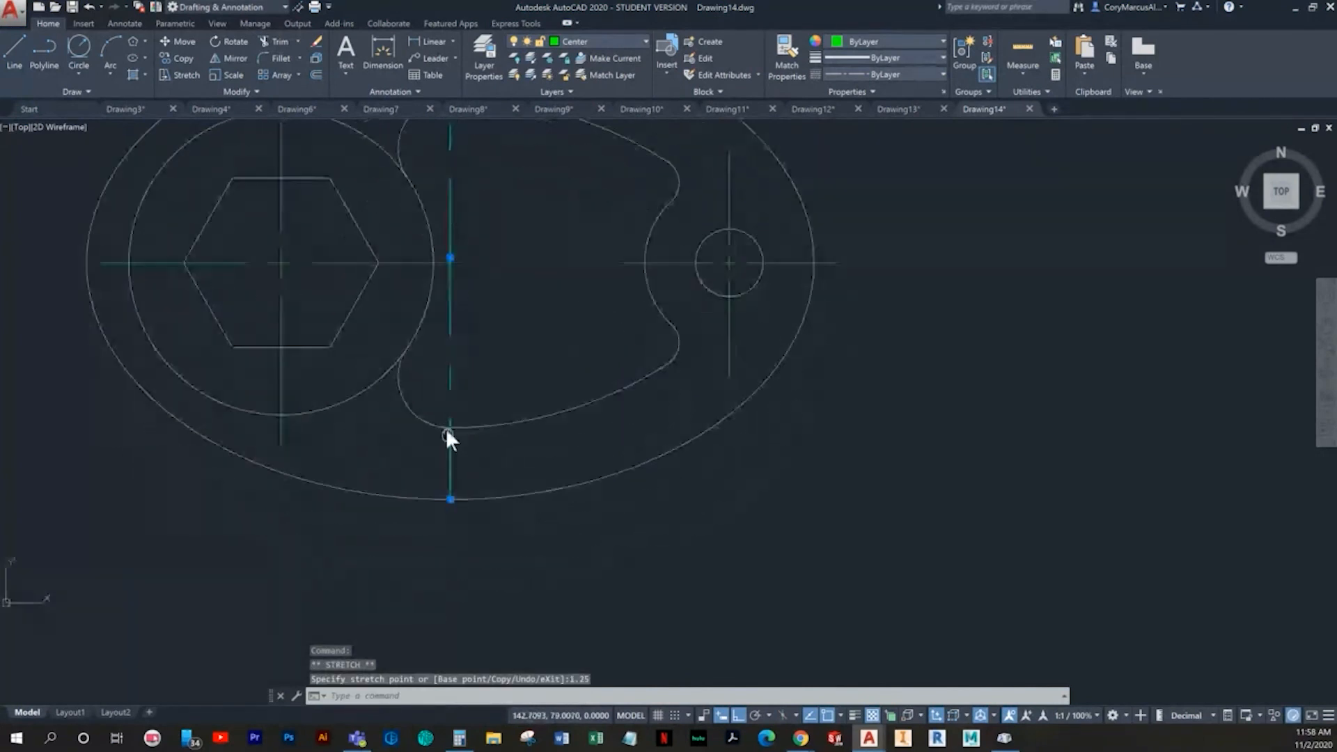
click(449, 486)
text(.125)
key(Escape)
key(Escape)
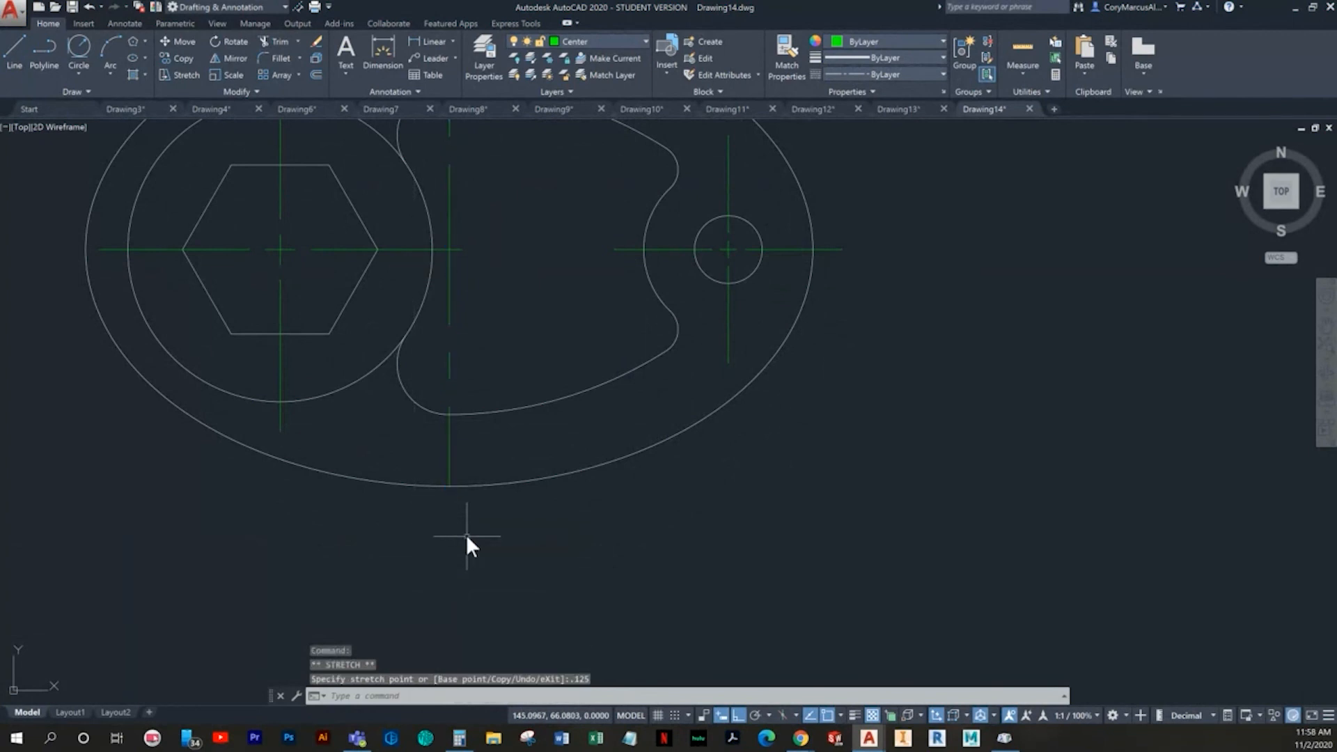
scroll(461, 501, up, 4)
scroll(487, 452, down, 4)
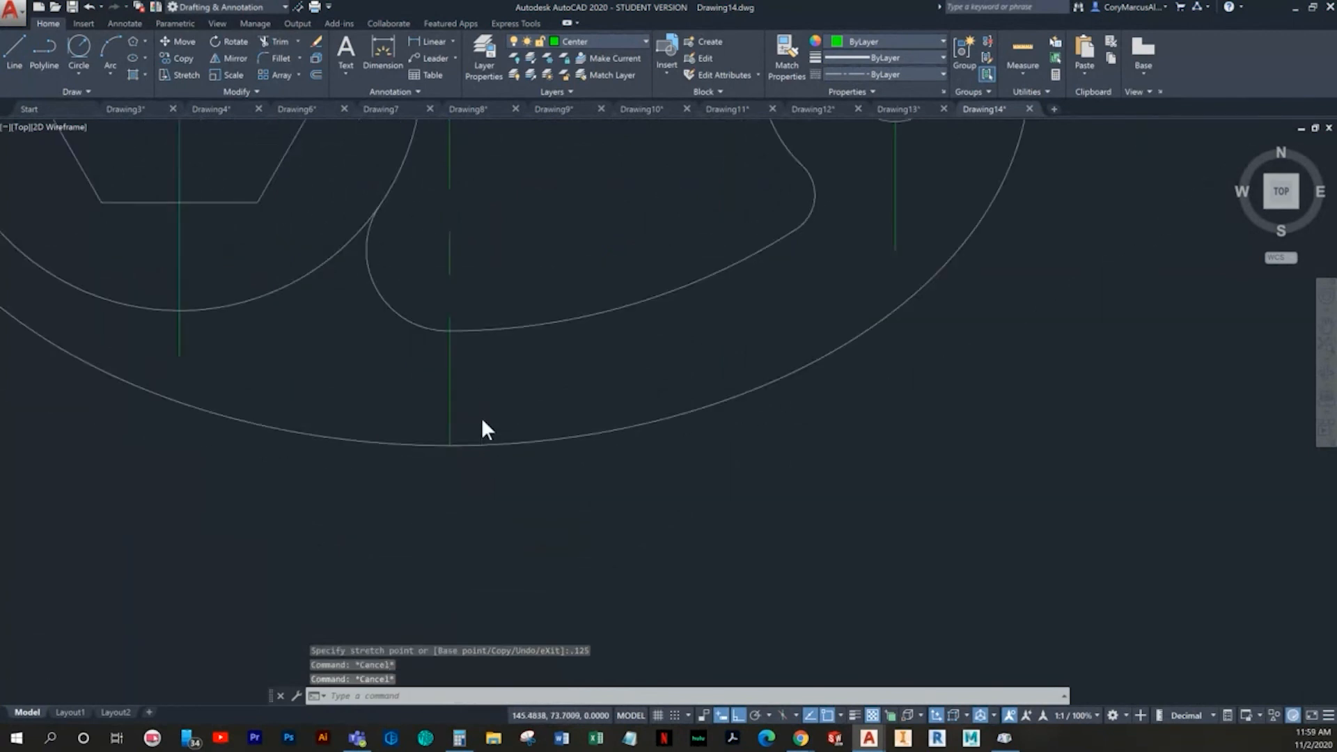
key(ctrl+z)
- Stretch the lower end of the ellipse's vertical centre line 1.25 beyond the outline
click(466, 475)
click(435, 466)
mouse_move(467, 476)
middle_down()
mouse_move(487, 573)
mouse_move(512, 590)
mouse_move(497, 532)
middle_up()
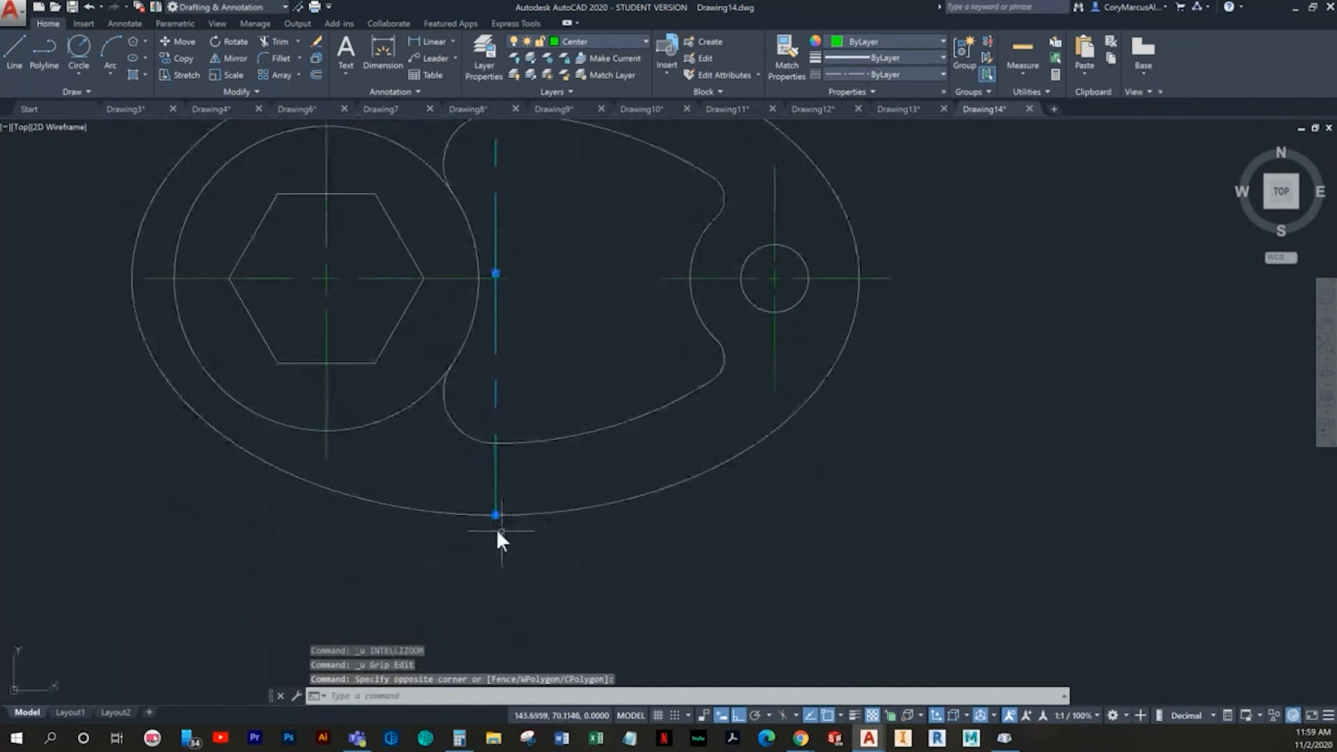
click(495, 515)
text(1.25)
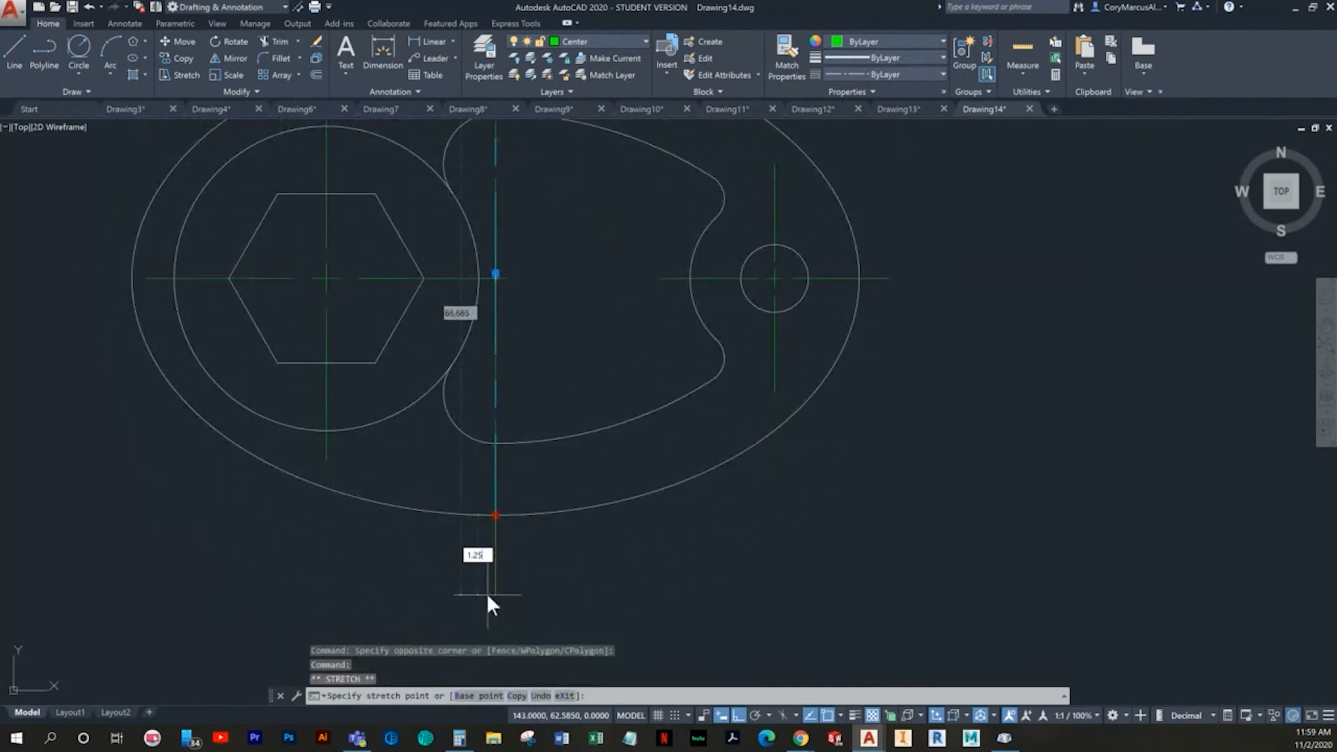
key(Return)
key(Escape)
scroll(608, 376, down, 2)
key(Escape)
- Stretch the left end of the 36 diameter circle's centre mark to the ellipse's left quadrant
scroll(390, 376, up, 2)
click(292, 382)
click(306, 369)
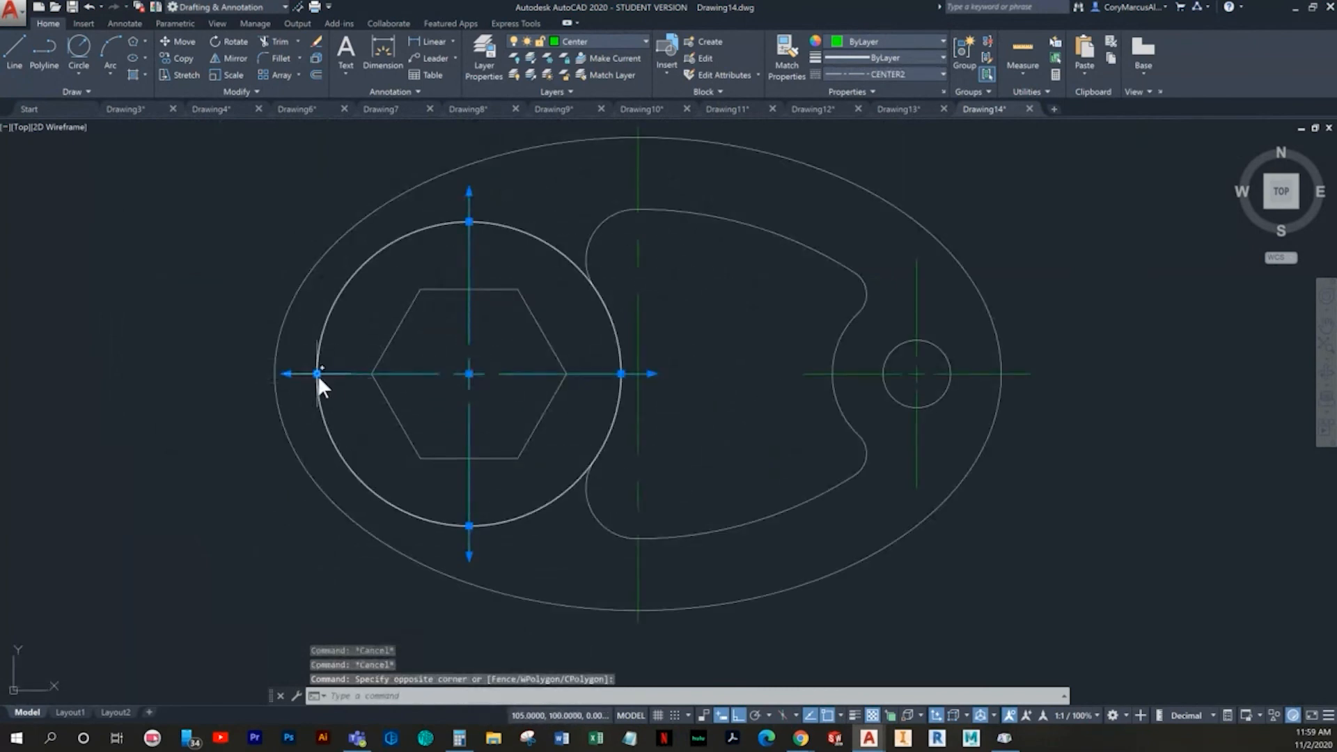
click(317, 375)
click(274, 374)
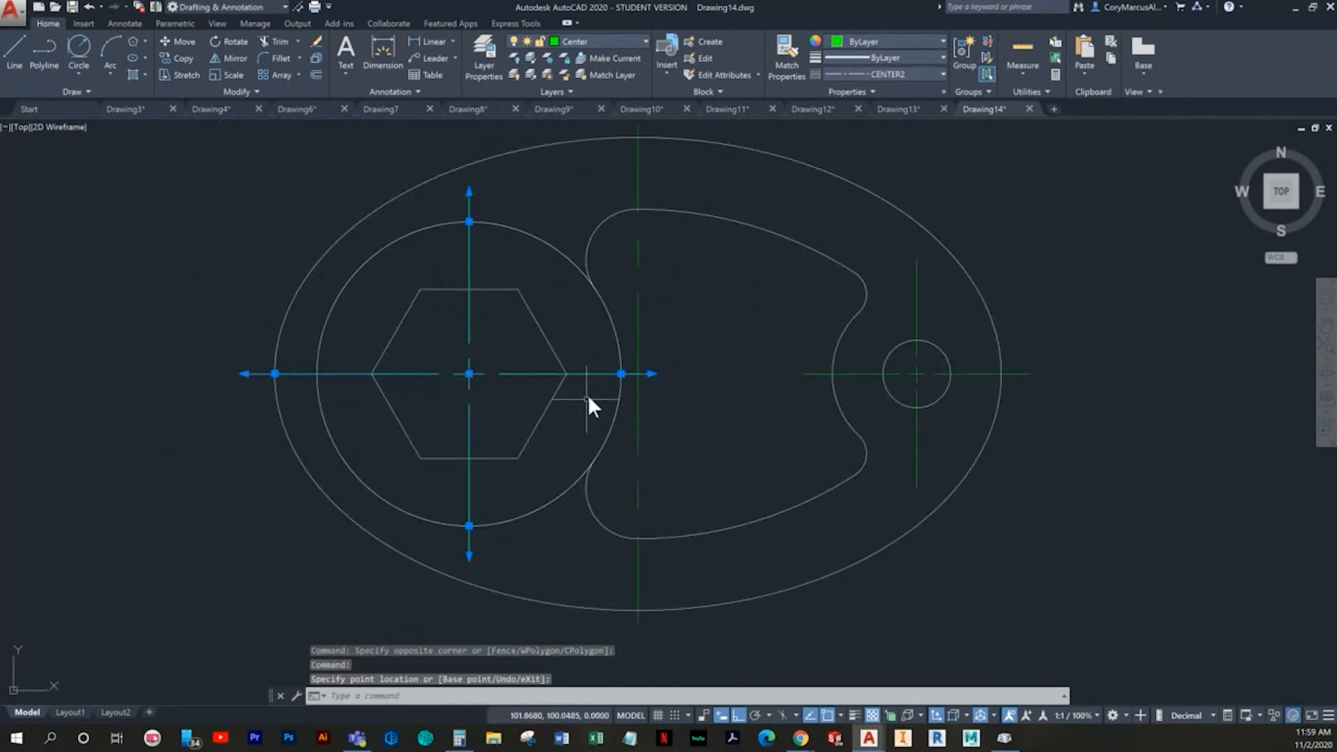
- Stretch the right end of the 36 diameter circle's centre mark across the cutout to meet the small hole's centre mark
click(625, 373)
key(Escape)
click(616, 373)
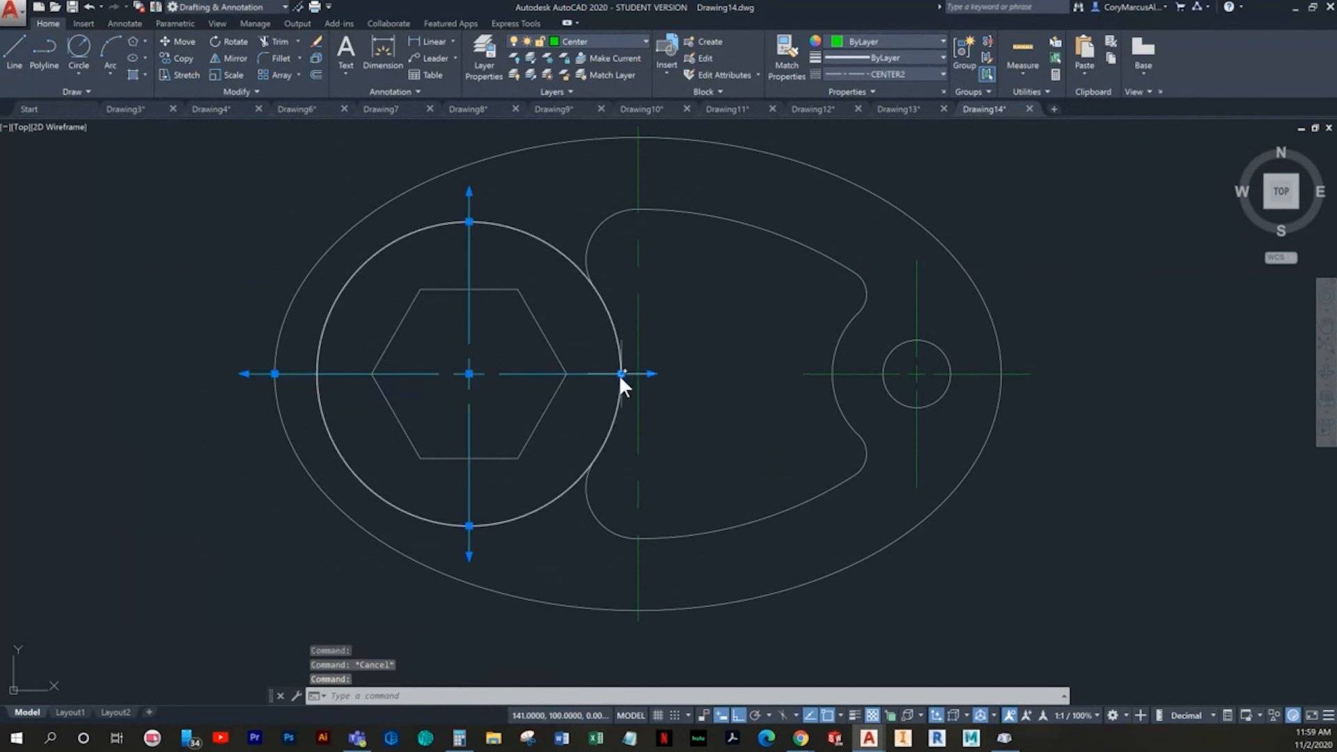
click(621, 373)
key(Escape)
middle_drag(801, 403, 783, 412)
scroll(782, 412, down, 3)
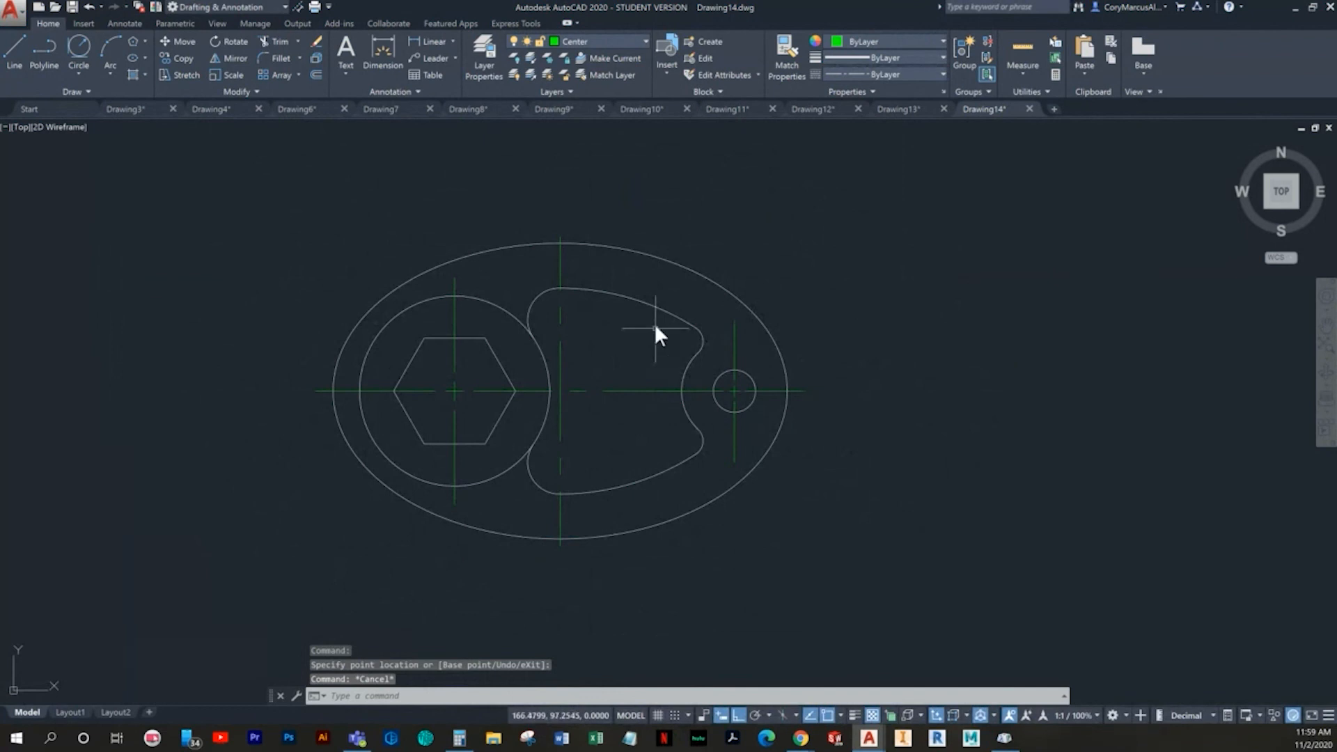
key(Escape)
- Make the Dimension layer current and dimension the horizontal distance from the 36 diameter circle's centre to the ellipse's centre line, below the ellipse
click(580, 43)
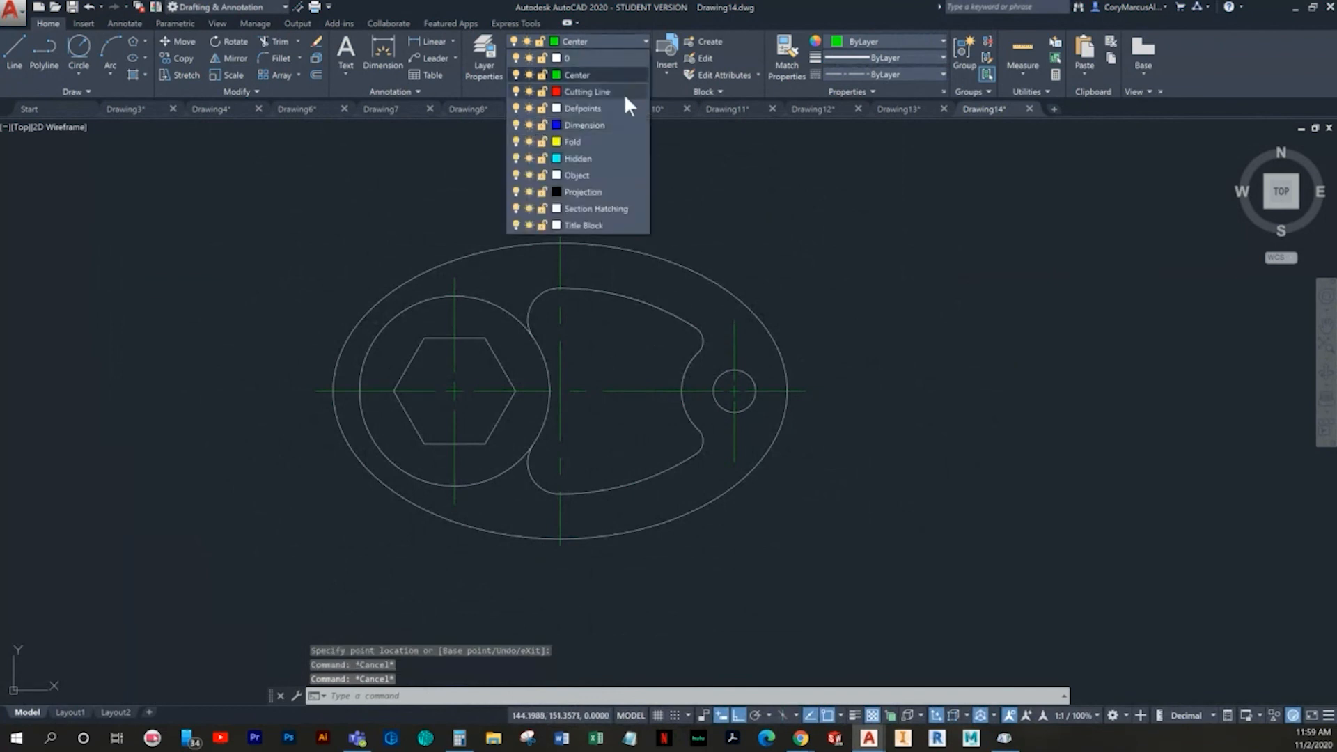
click(582, 125)
click(457, 44)
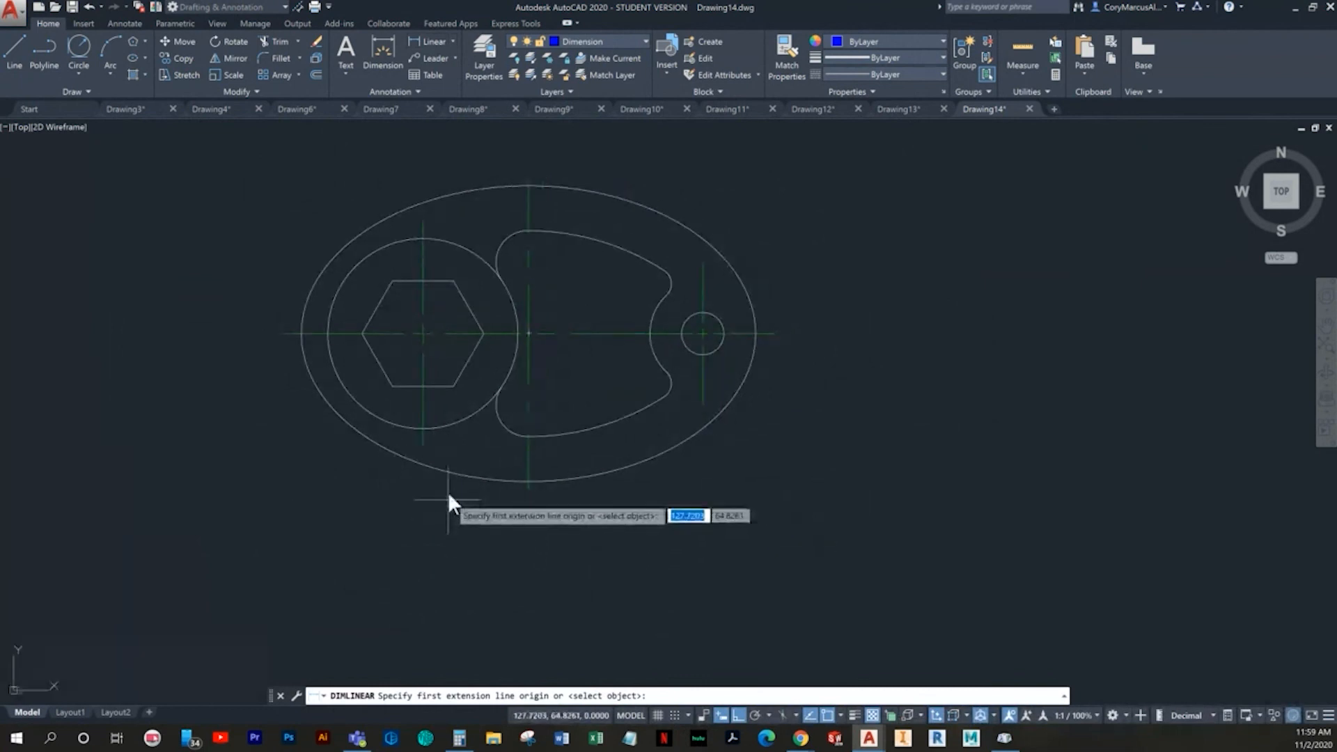
click(424, 450)
click(529, 488)
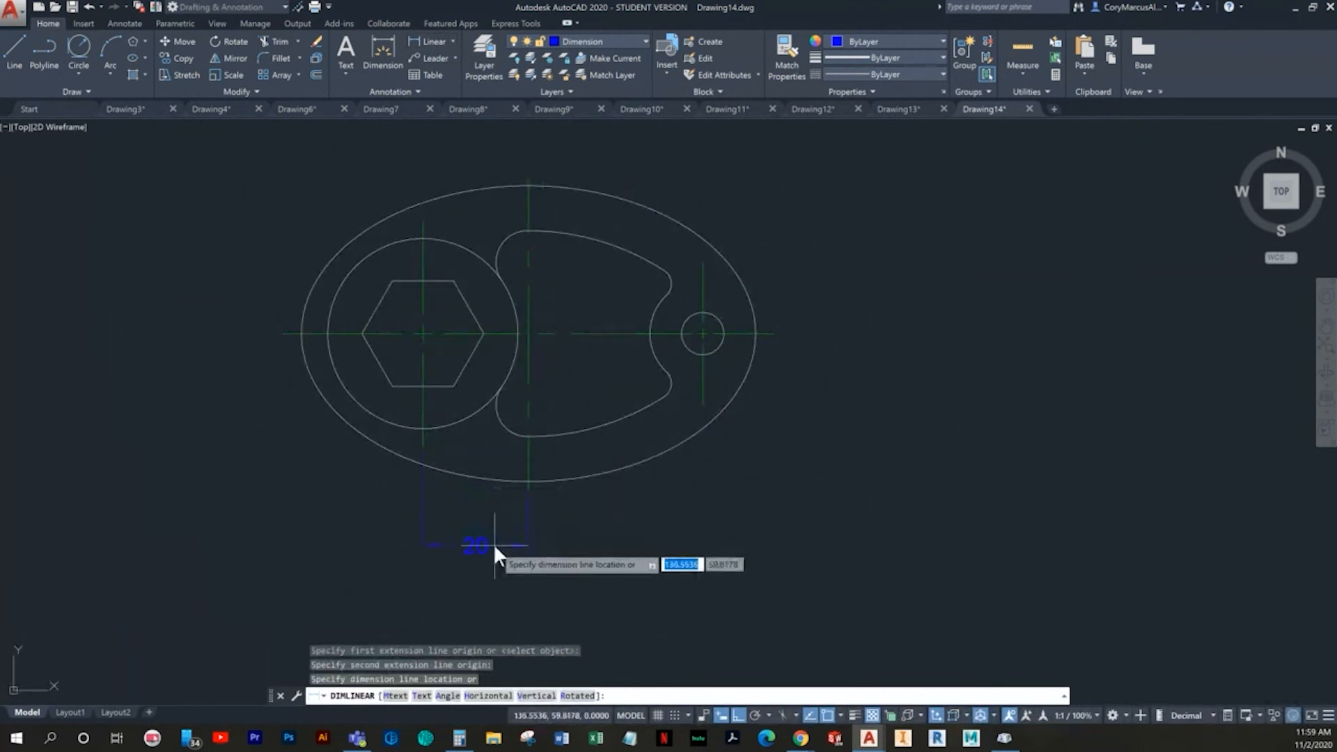
click(490, 534)
- Dimension the horizontal distance from the ellipse's vertical centre line to the small hole's centre, in line with the first dimension
key(Return)
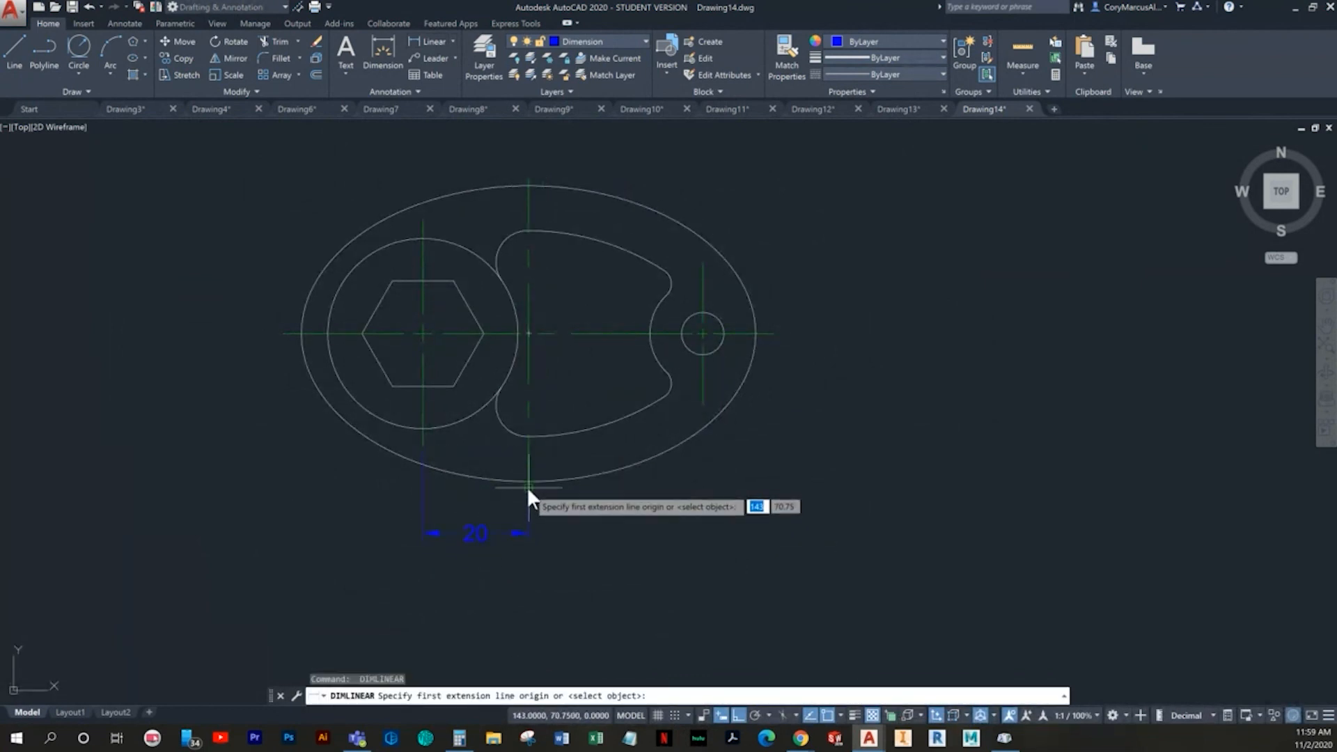
click(527, 486)
click(703, 402)
click(527, 528)
- Dimension the ellipse's overall width between its left and right quadrants, placed below the two centre distances
key(Return)
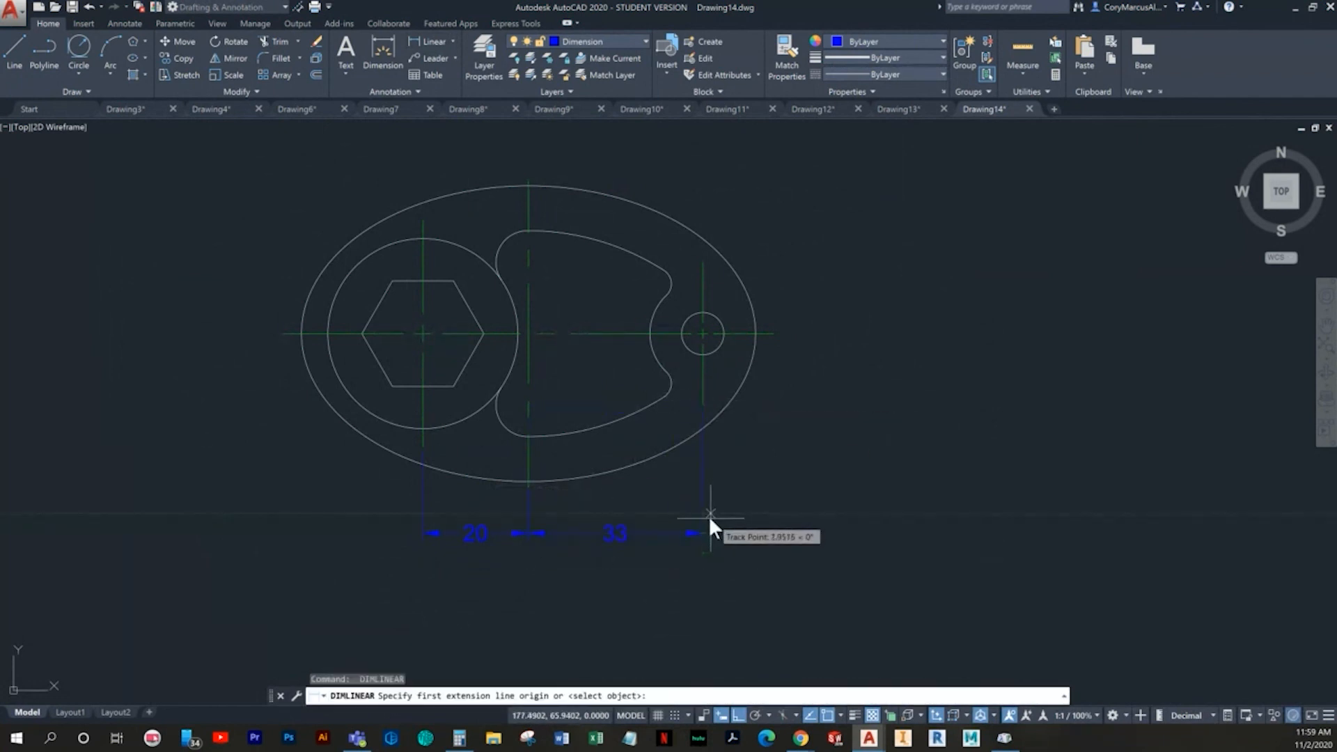
click(754, 334)
click(300, 334)
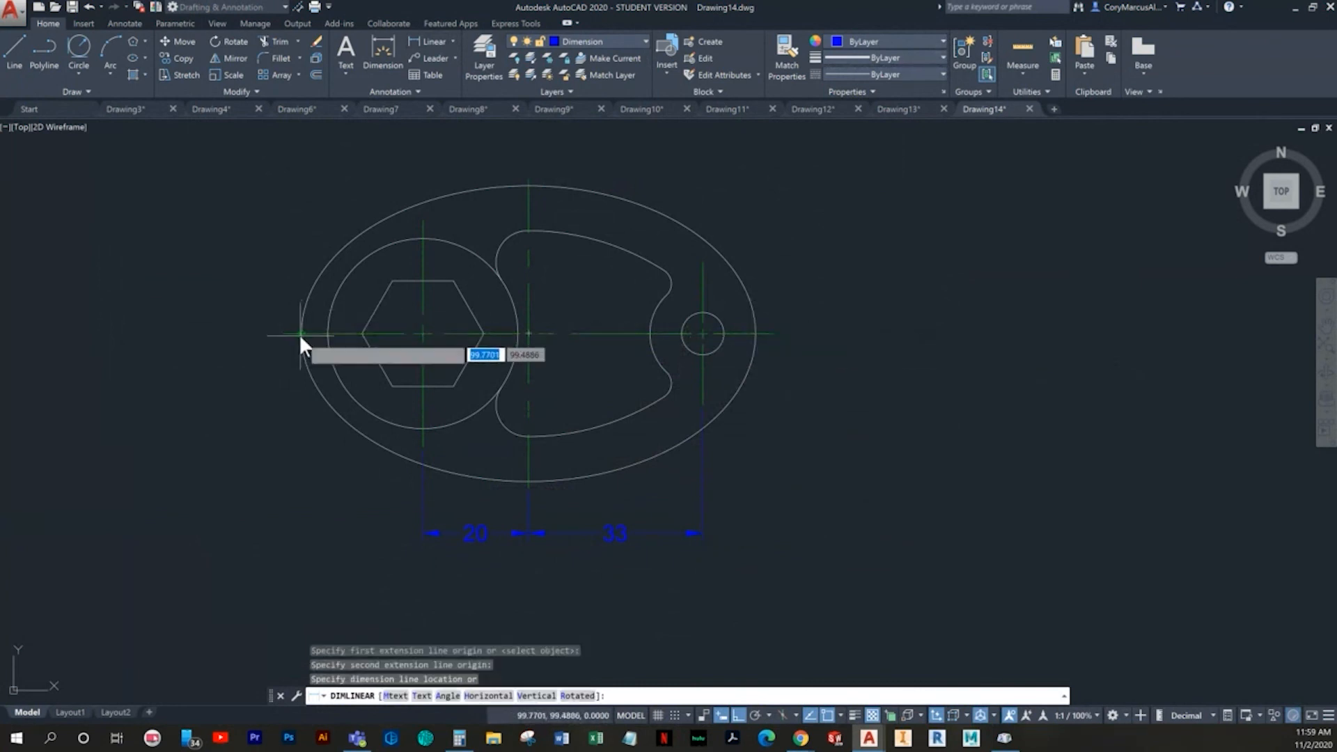
click(599, 584)
- Dimension the hexagon's height between its upper and lower left corners, placed left of the ellipse
key(Return)
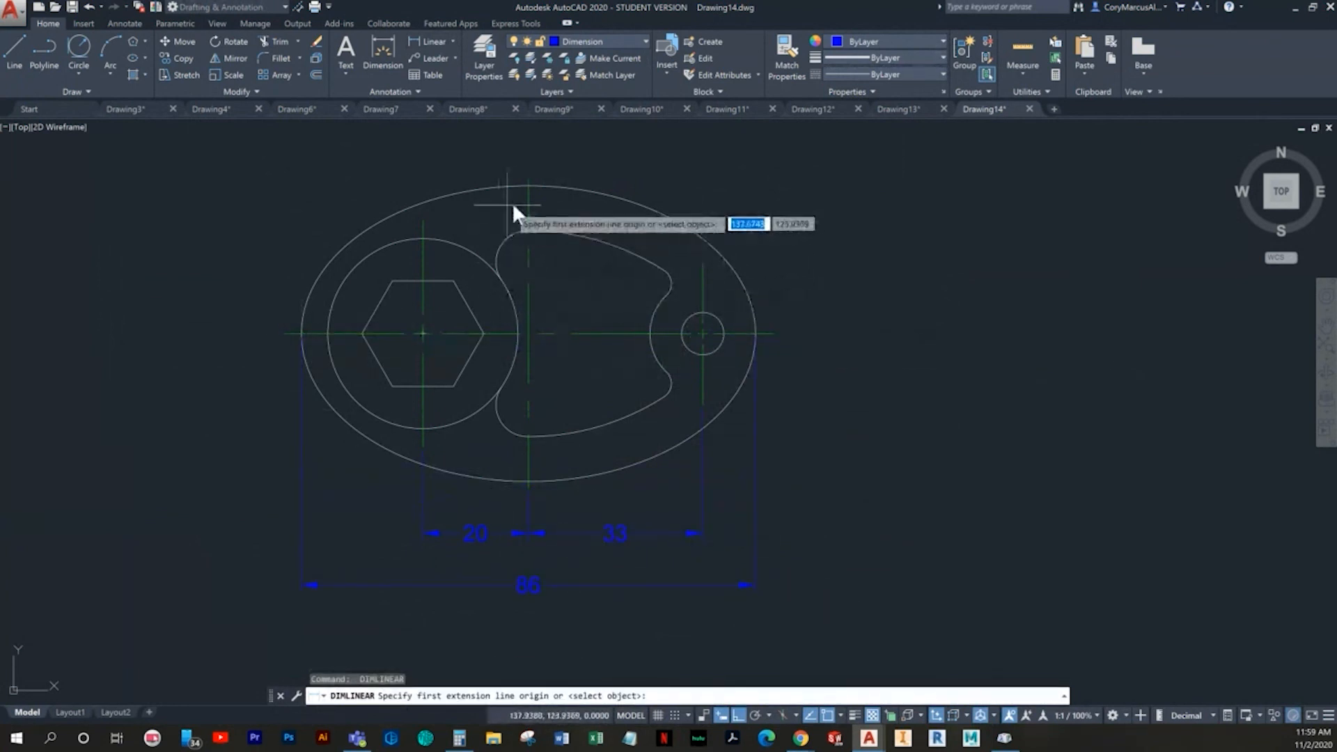
middle_drag(506, 279, 520, 315)
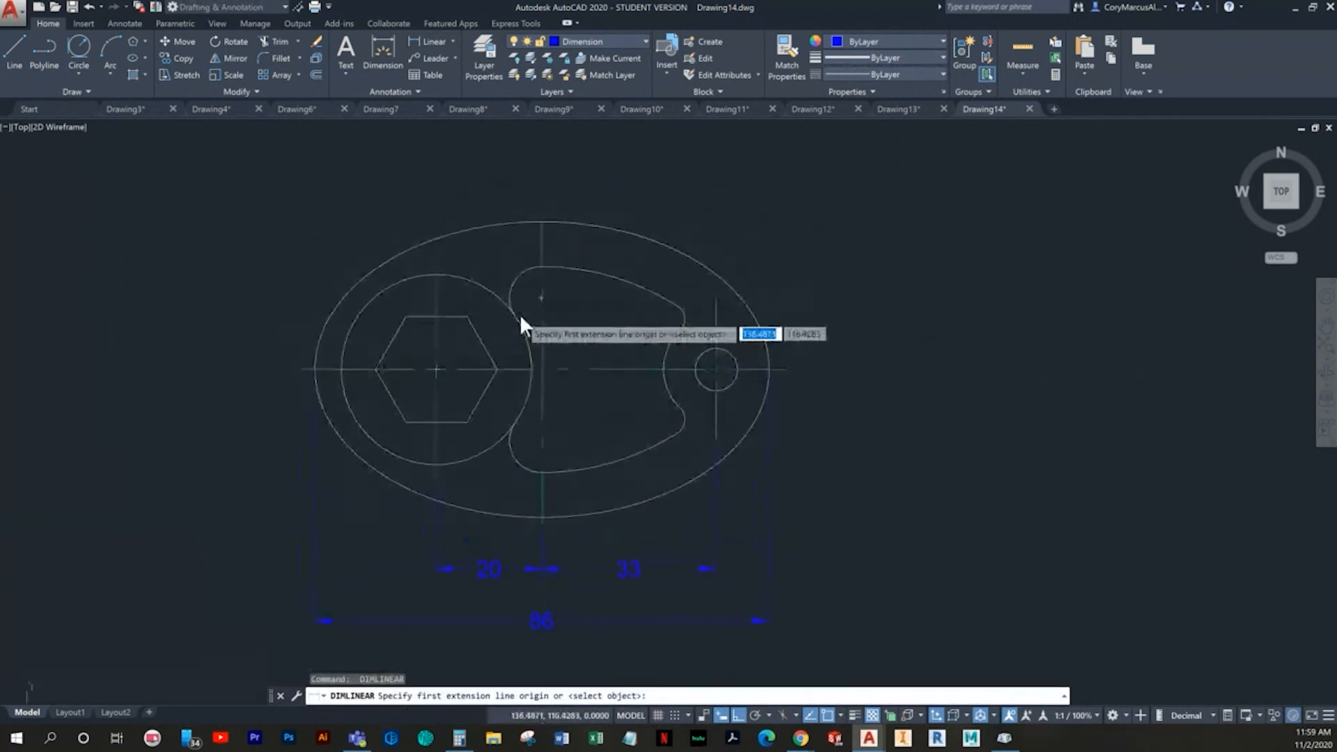
click(403, 317)
click(405, 421)
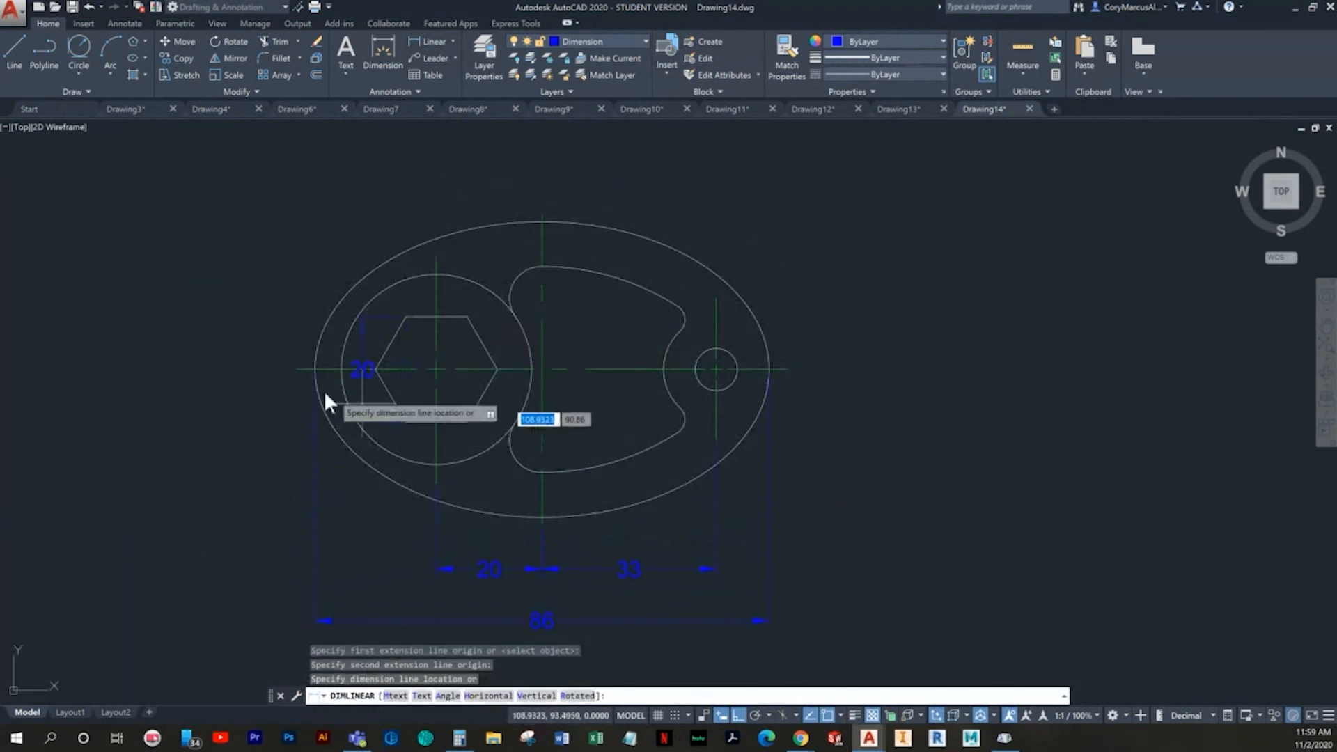
click(239, 397)
- Dimension the ellipse's overall height between its top and bottom quadrants, placed left of the hexagon's height dimension
key(Return)
middle_drag(398, 353, 416, 424)
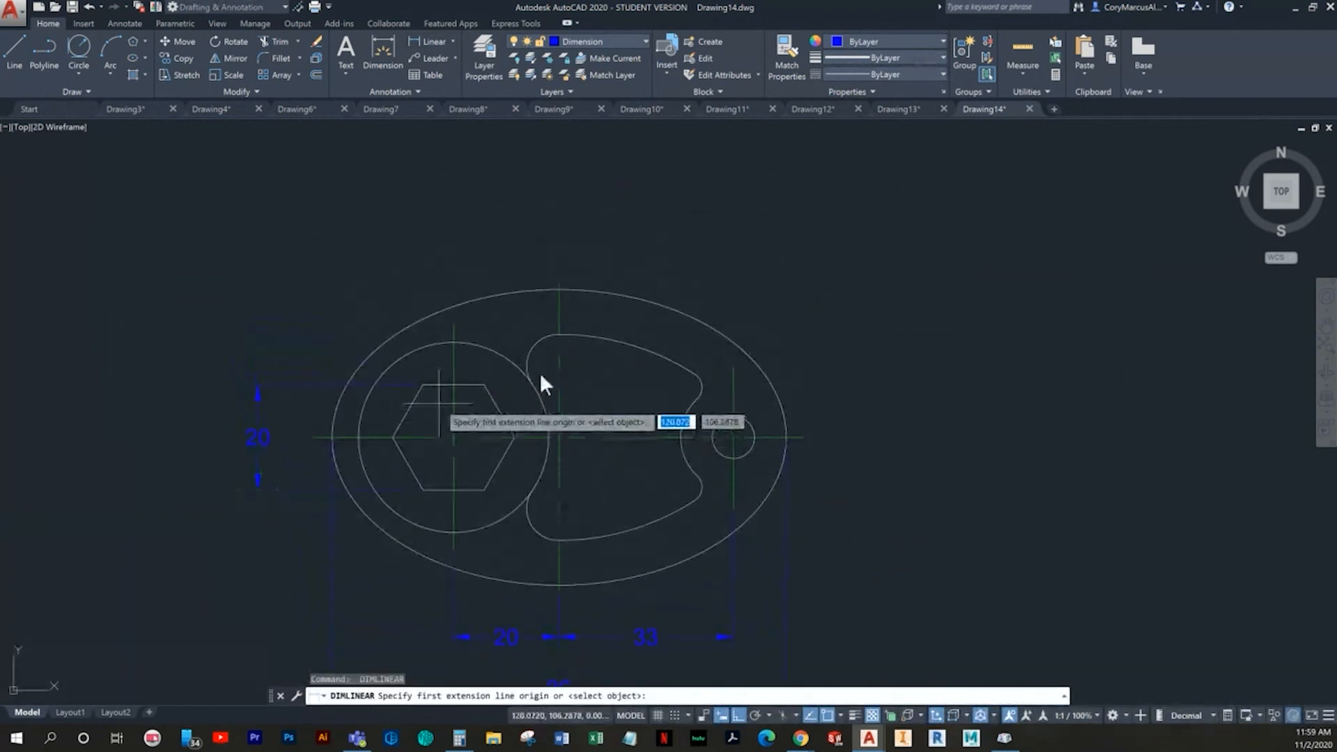
click(555, 291)
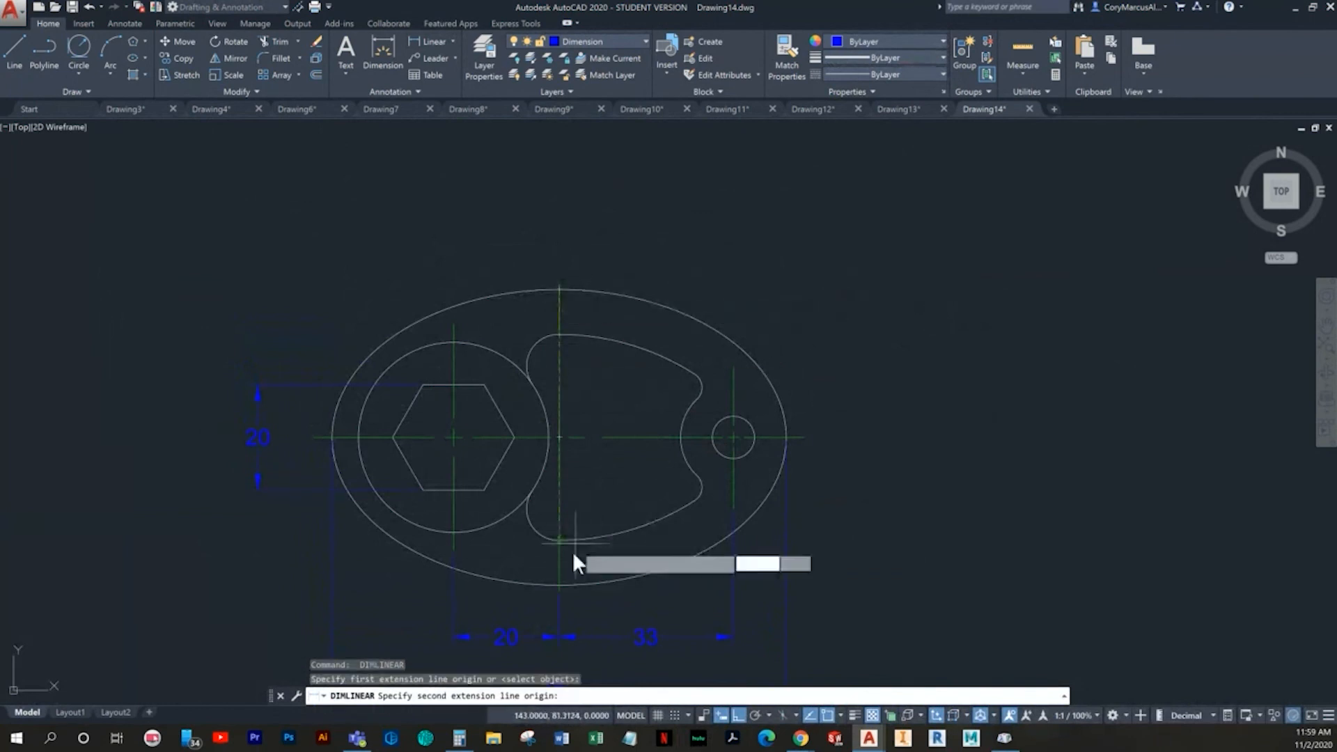
click(556, 583)
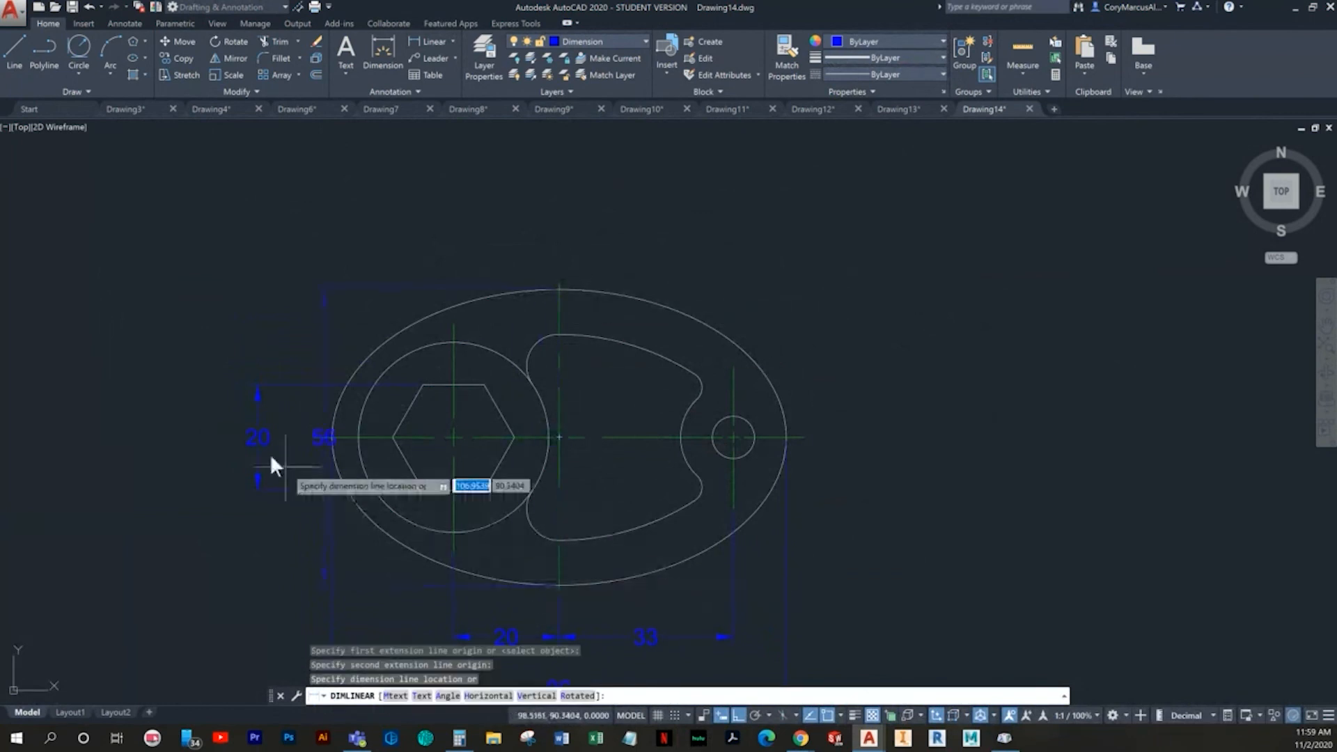
click(187, 424)
- Dimension the diameter of the large circle around the hexagon, placed outside the ellipse to the upper left
key(Return)
middle_drag(578, 414, 521, 452)
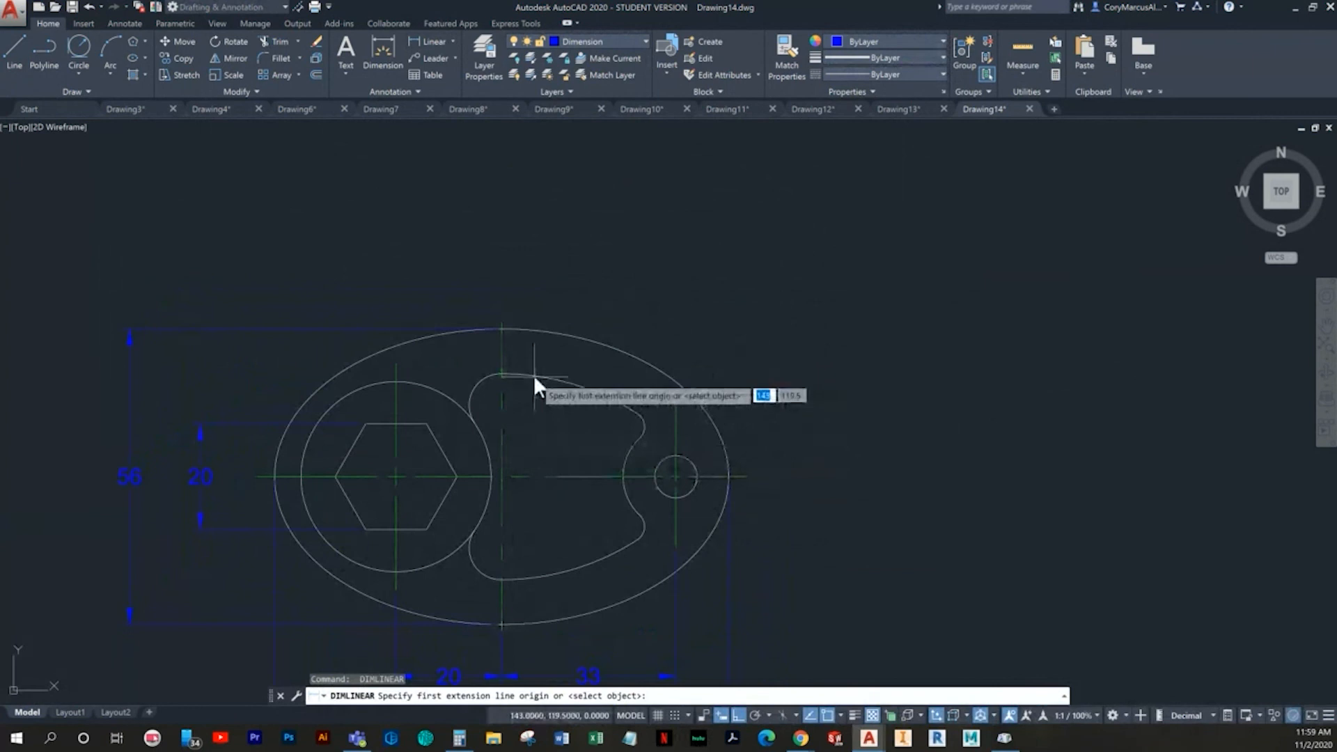
click(380, 63)
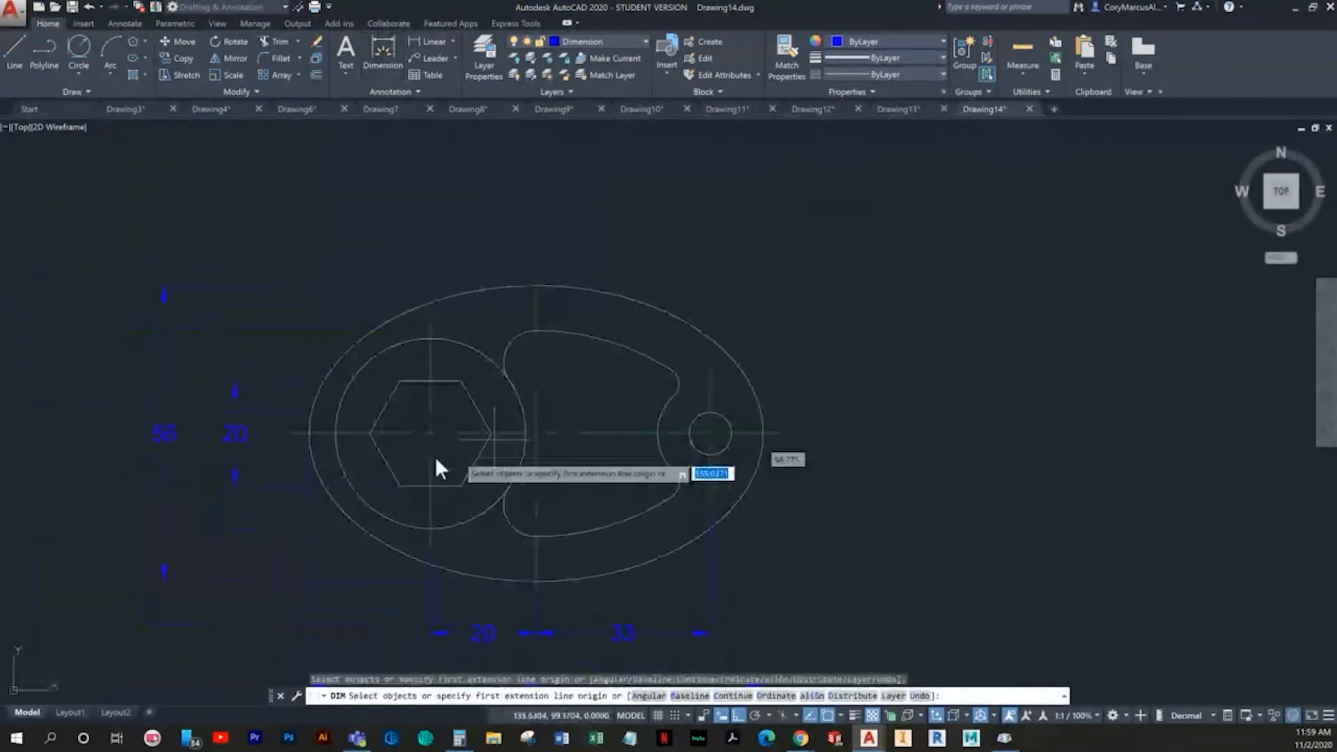
scroll(403, 387, up, 3)
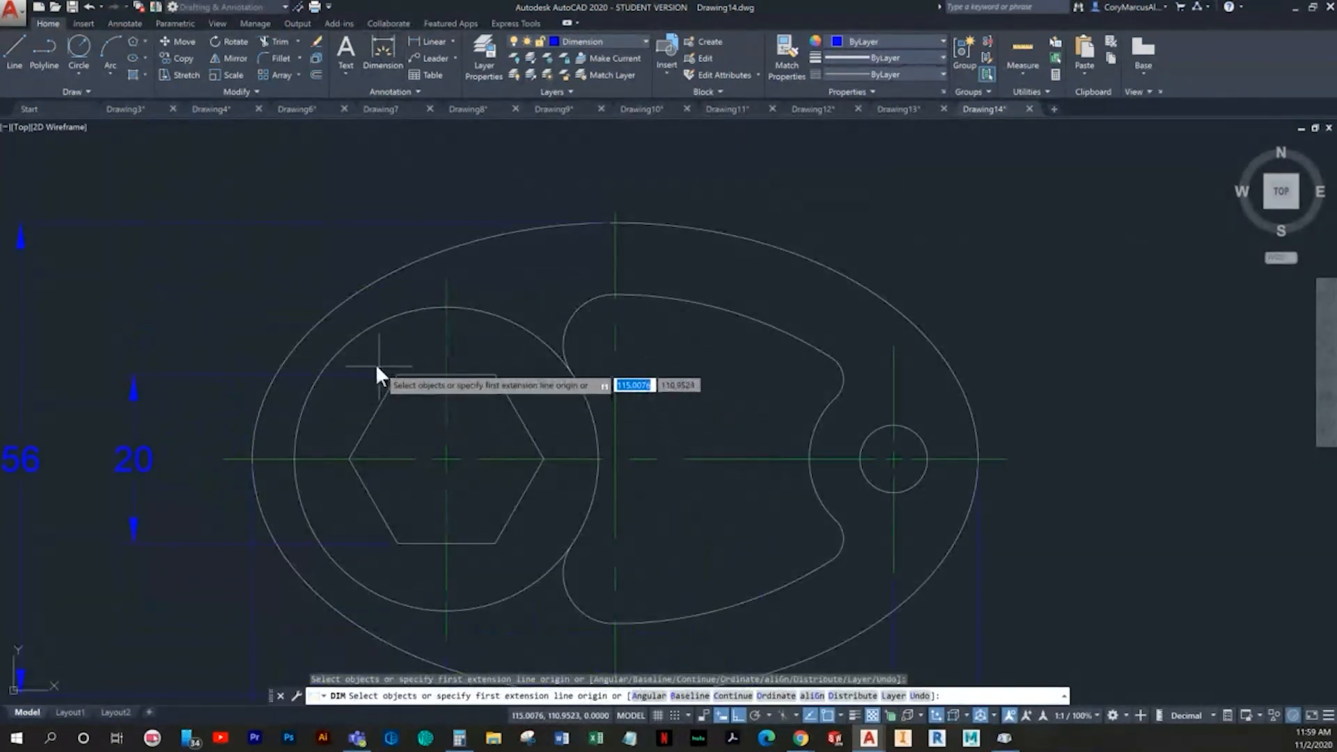
click(340, 353)
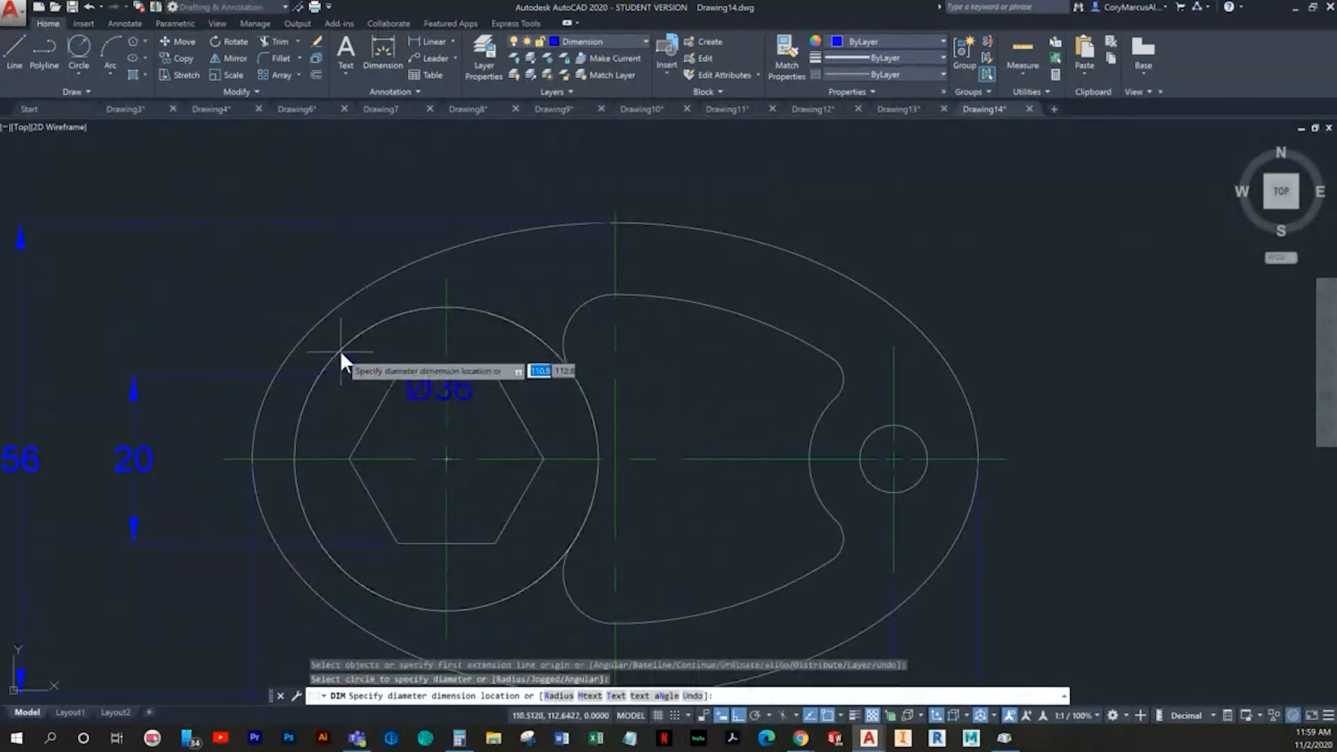
click(200, 295)
mouse_move(421, 348)
middle_down()
mouse_move(405, 387)
mouse_move(369, 411)
middle_up()
key(Escape)
- Dimension the radius of the cutout's upper left corner, placed above the ellipse, and prefix its text with 2X
click(524, 385)
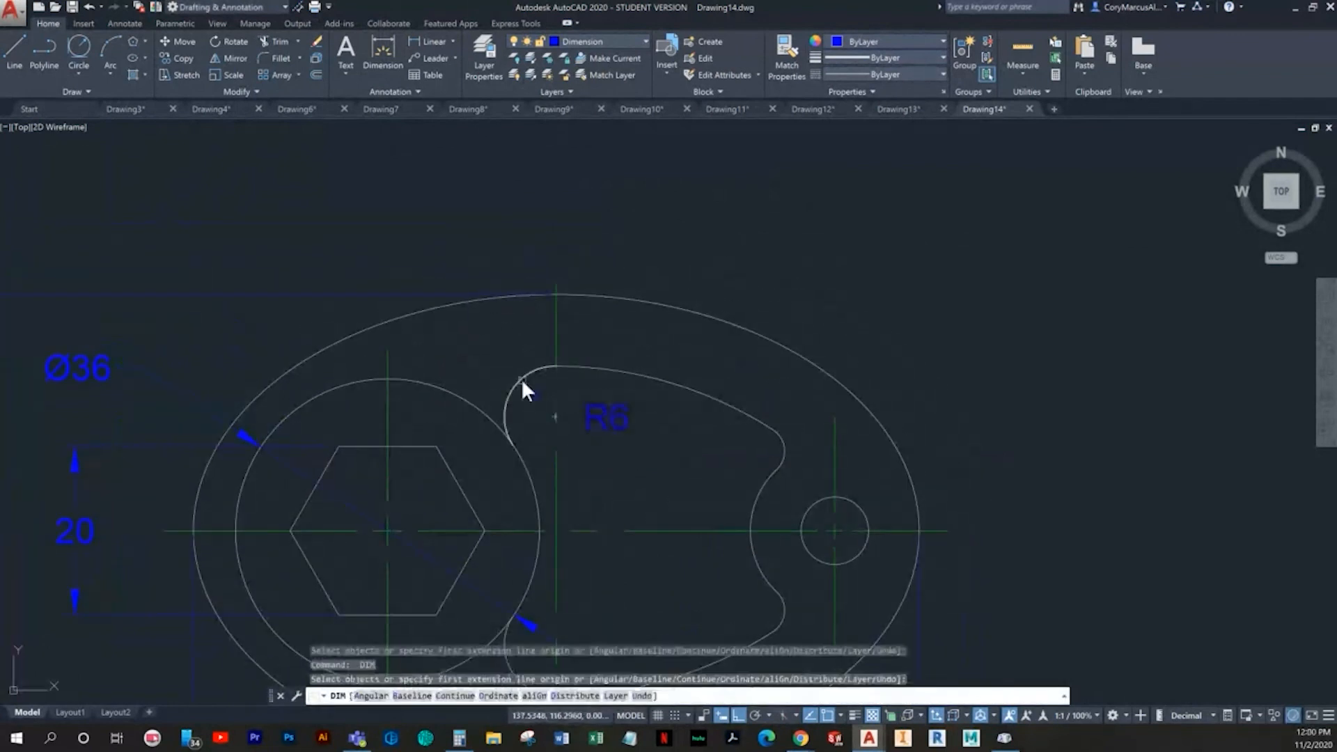
click(308, 254)
double_click(306, 250)
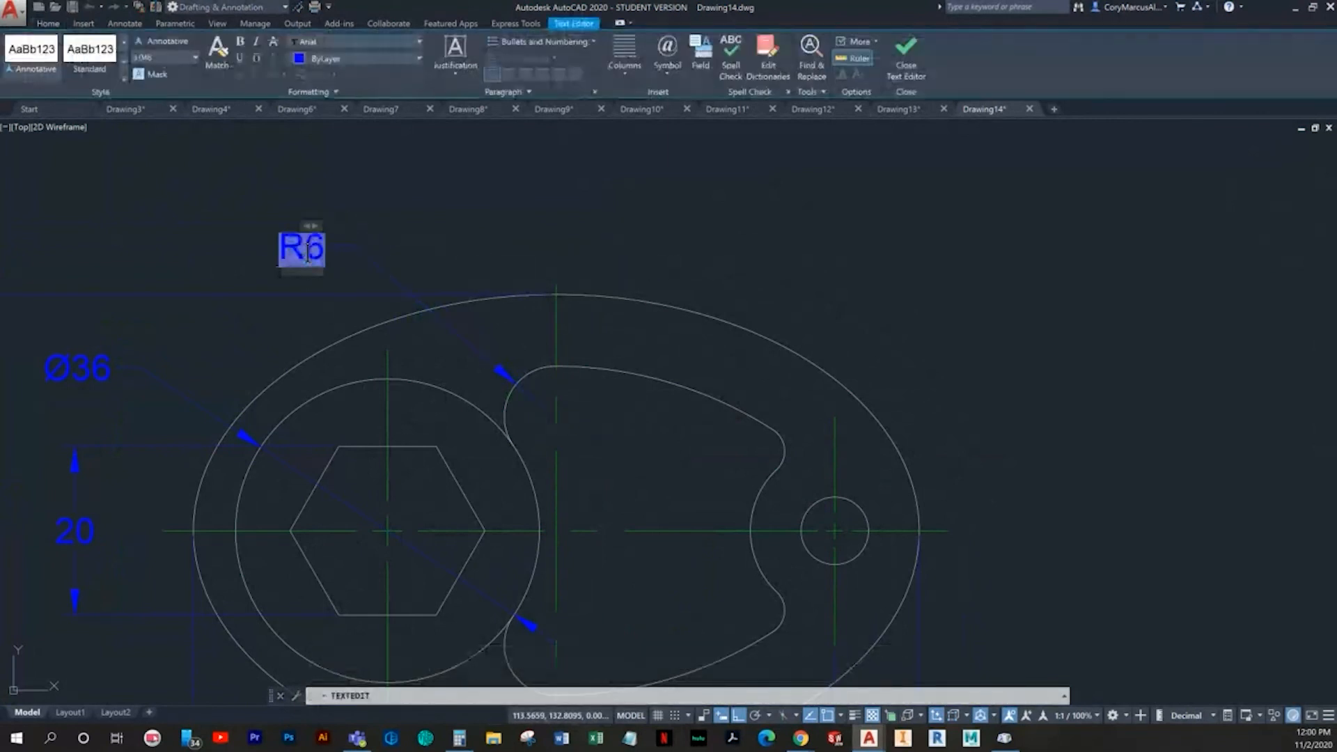
click(500, 140)
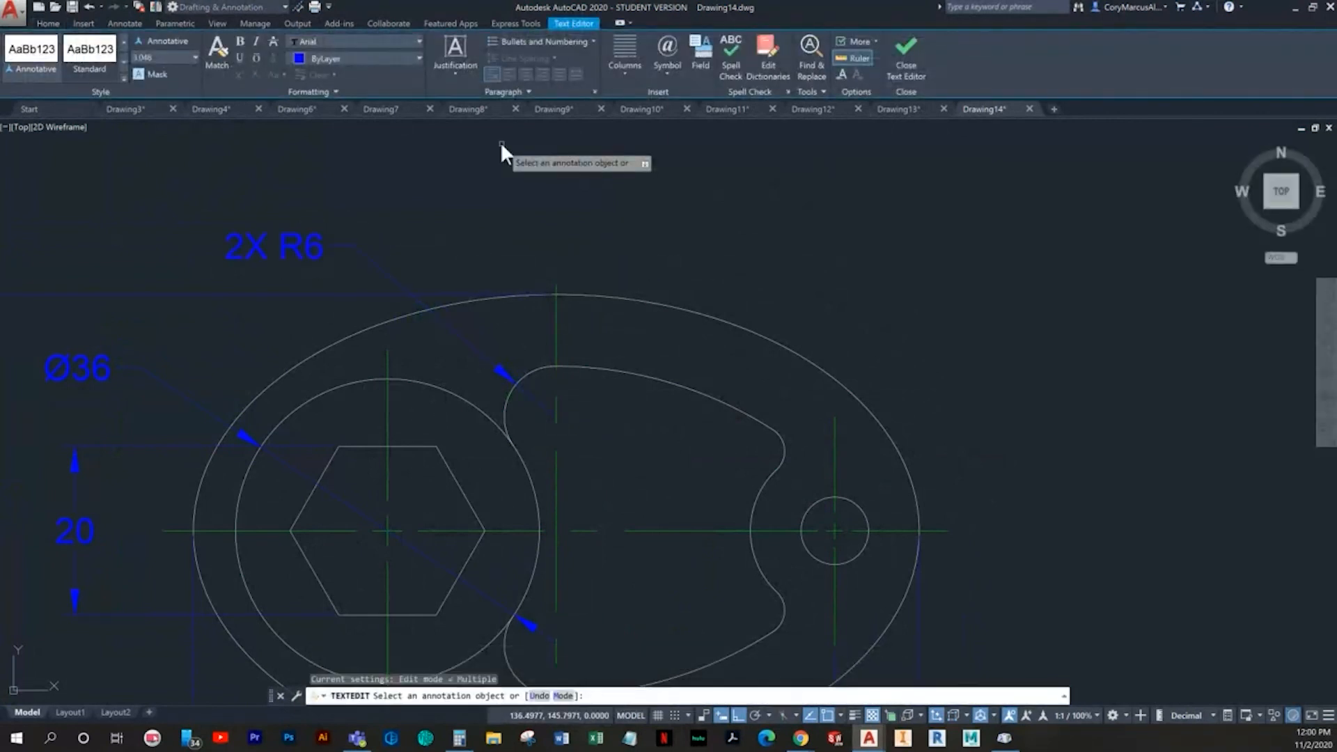
- Dimension the radius of the cutout's long upper arc, placed above the ellipse to the right of its vertical centre line
middle_drag(500, 424, 346, 499)
click(376, 25)
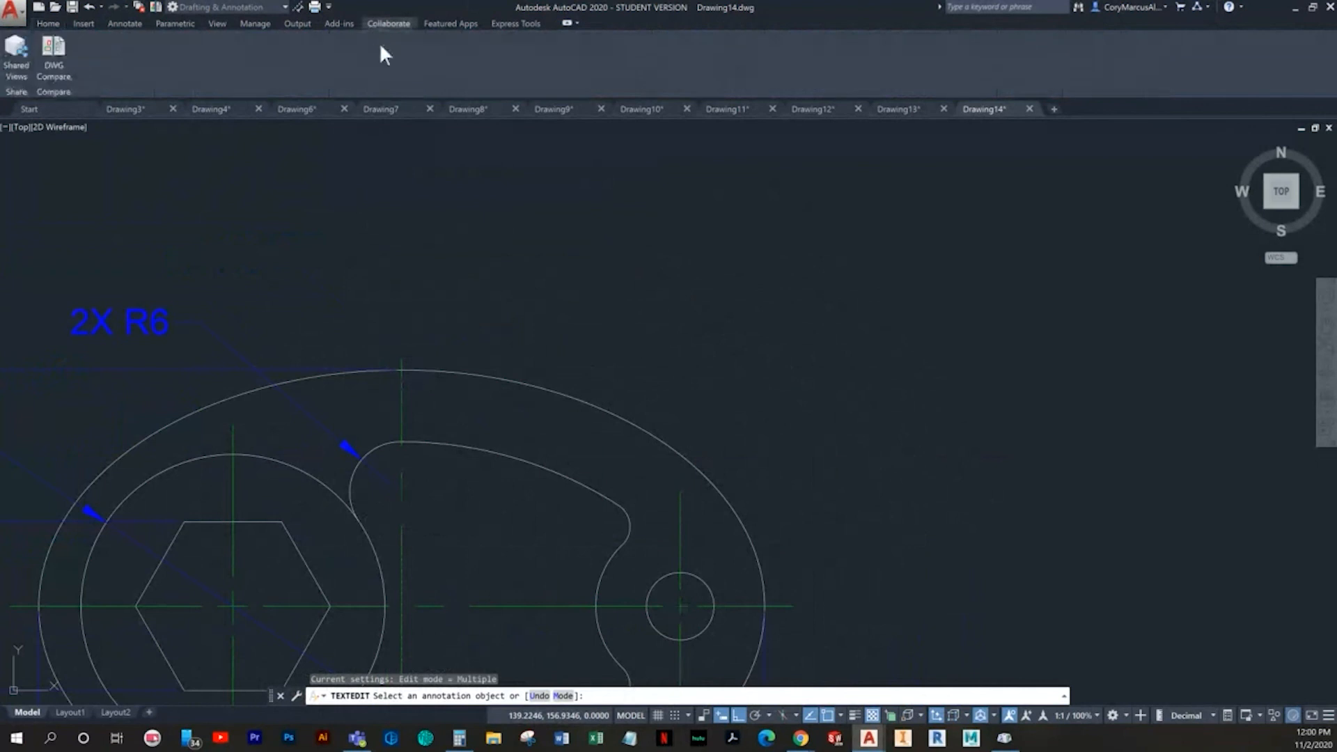
click(53, 25)
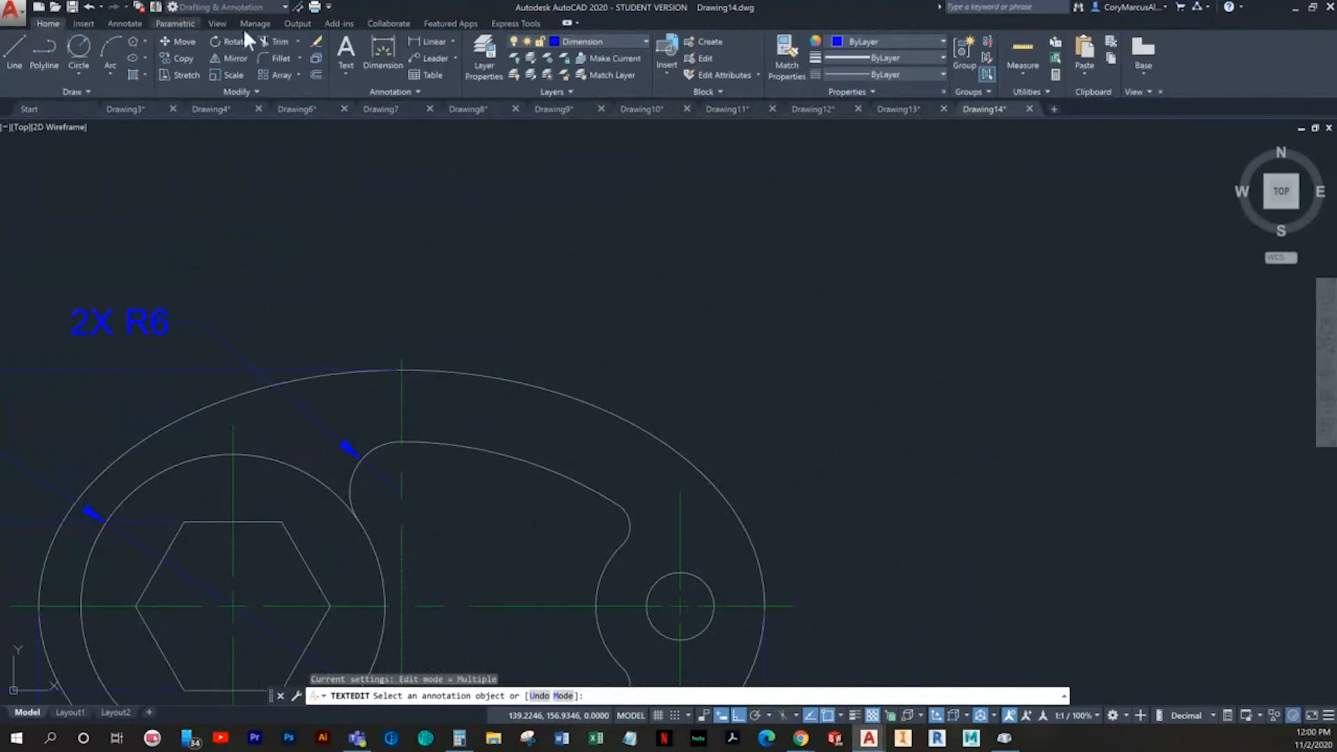
click(388, 24)
click(47, 23)
click(387, 61)
scroll(594, 331, down, 4)
middle_drag(582, 392, 529, 394)
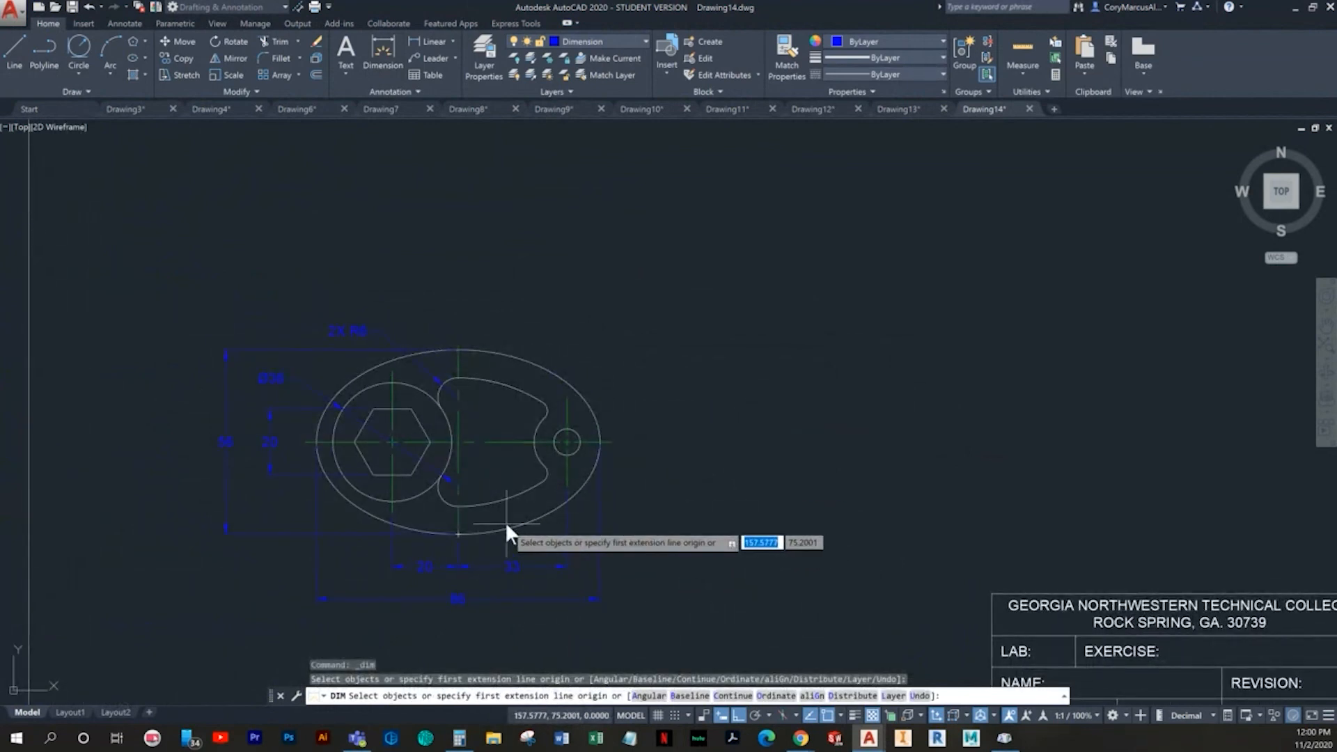
click(487, 380)
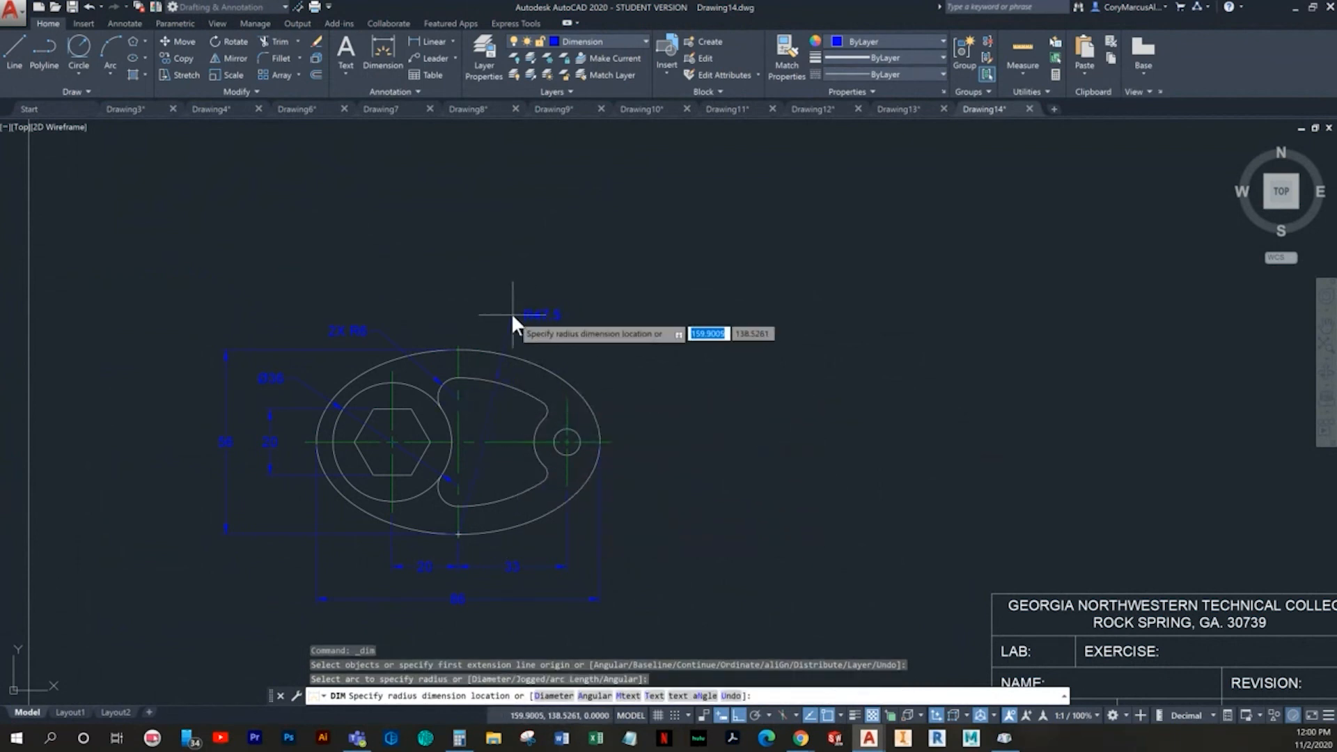
click(527, 320)
key(Escape)
- Add the prefix 2X to the text of the long upper arc's radius dimension
double_click(523, 314)
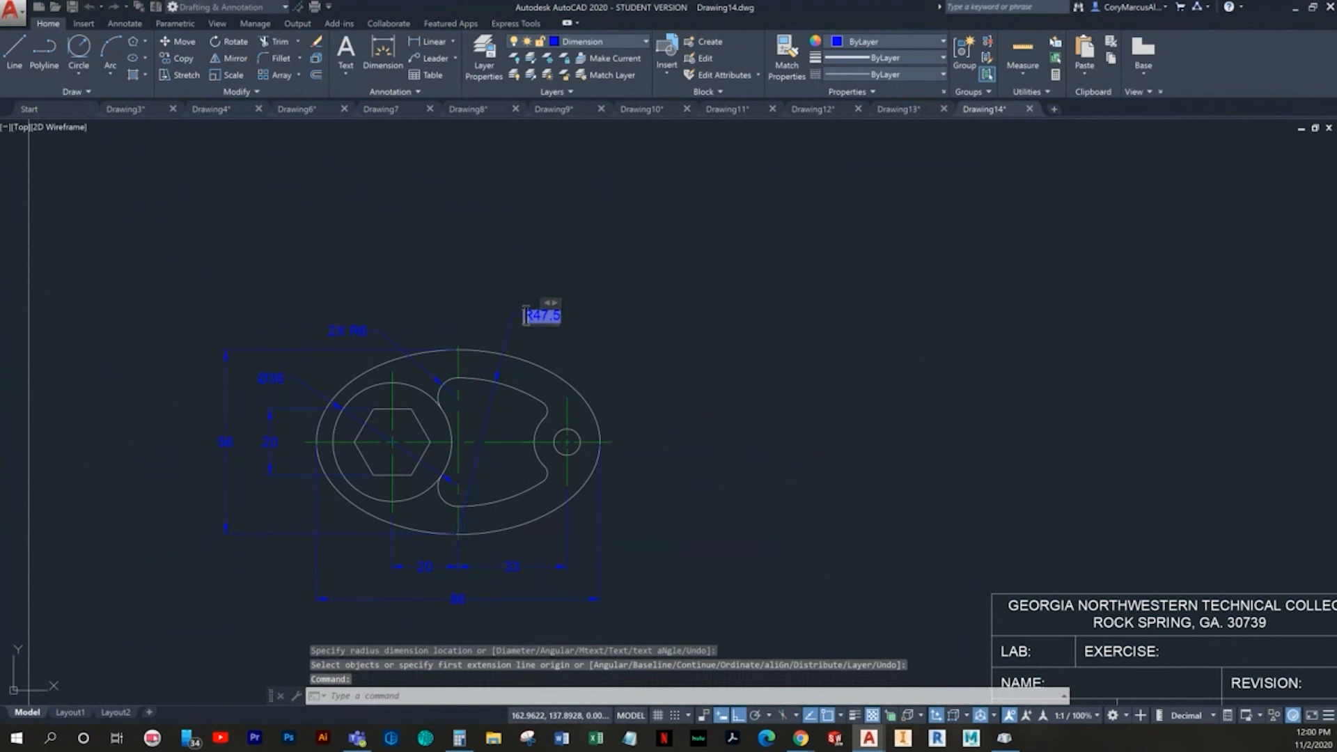
text(2X)
click(475, 183)
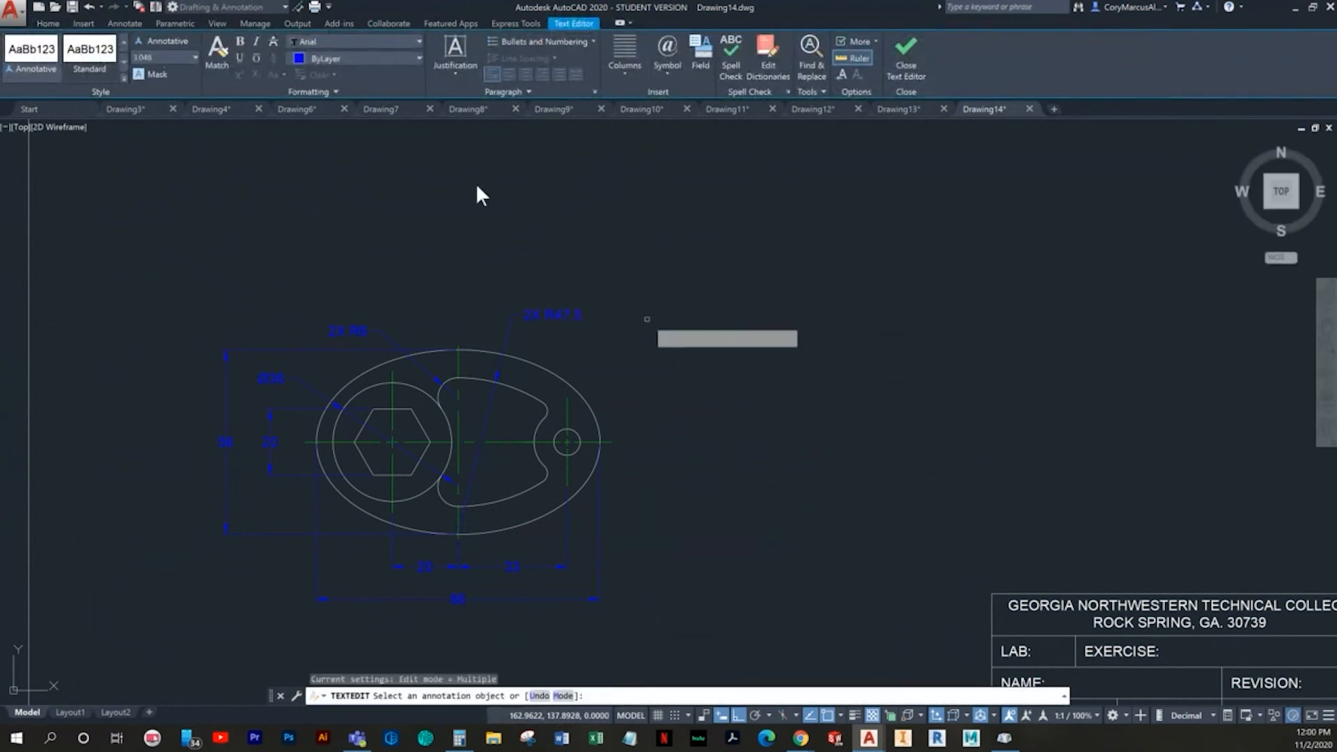
key(Escape)
- Dimension the radius of the cutout's small upper right corner, placed outside the ellipse to the upper right
click(384, 56)
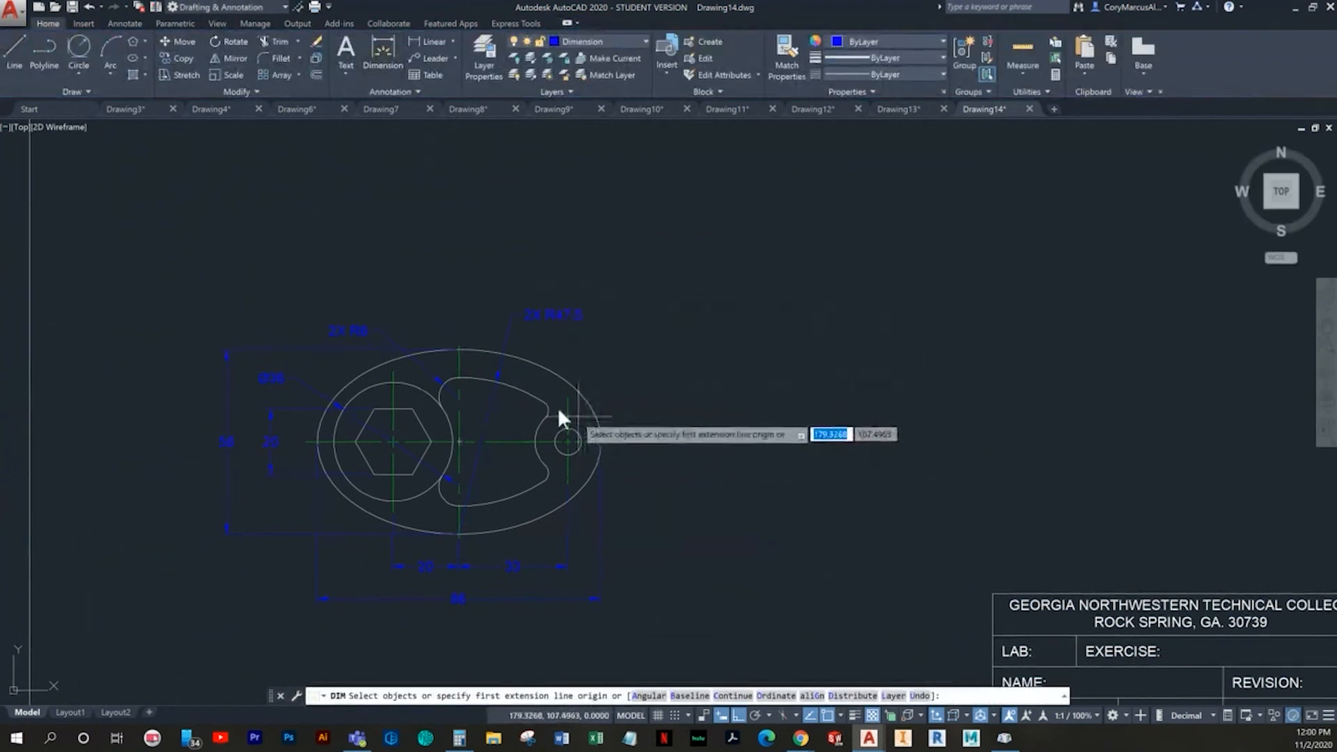
middle_drag(576, 332, 548, 332)
scroll(515, 446, up, 6)
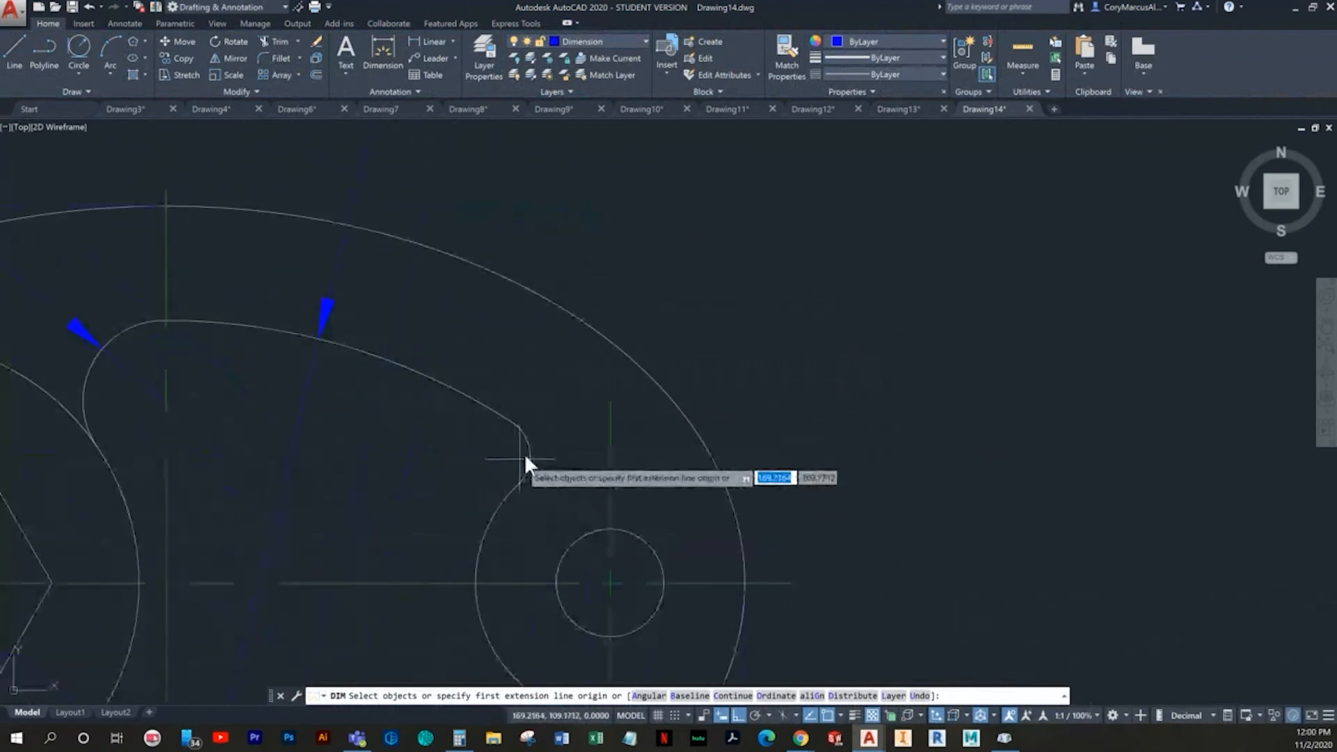
click(524, 438)
key(Return)
click(521, 429)
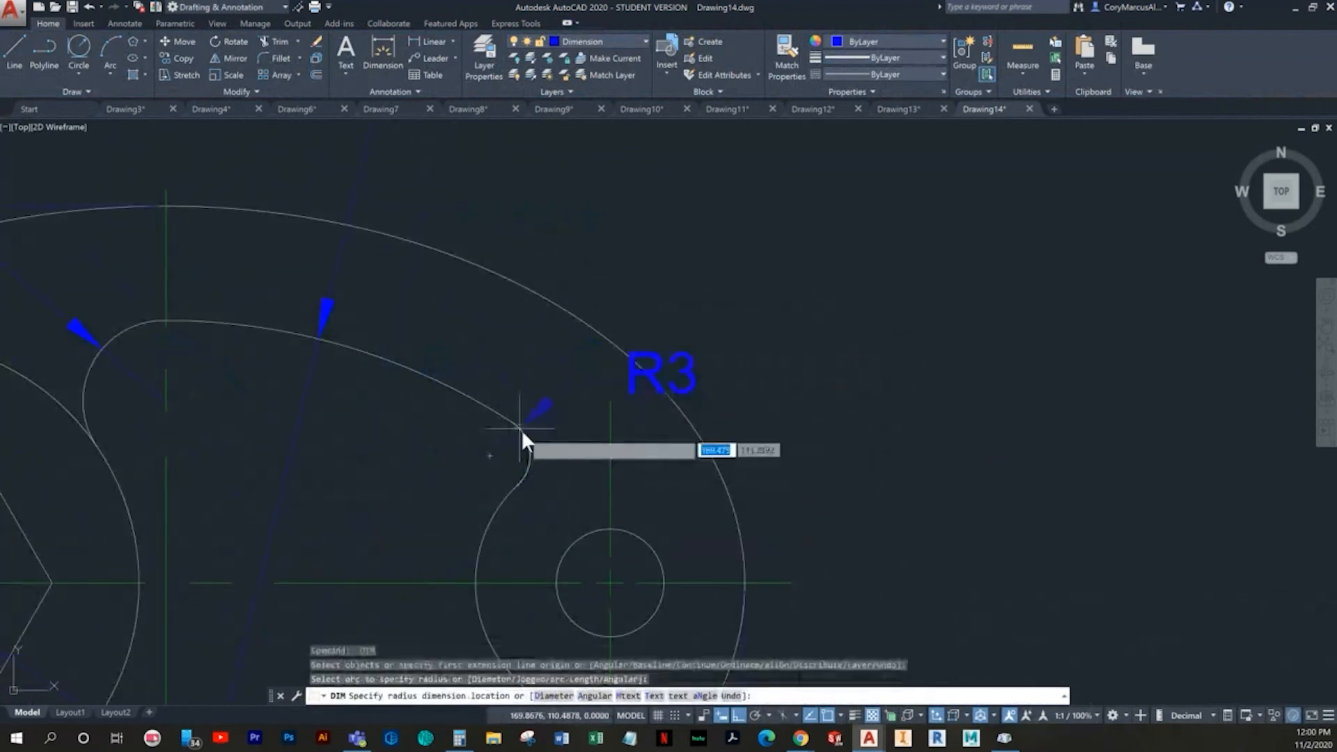
click(691, 281)
key(Escape)
- Add the prefix 2X to the text of the small upper right corner's radius dimension
double_click(751, 278)
text(2X)
click(856, 490)
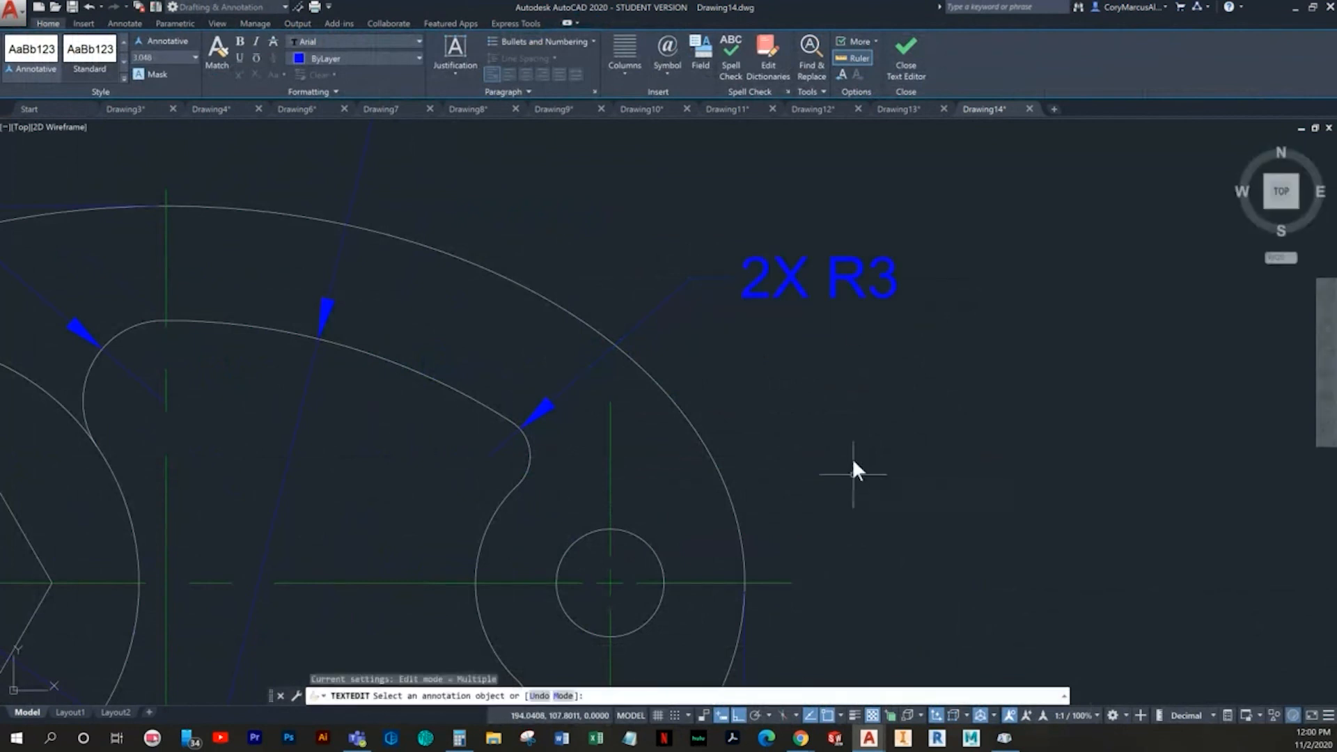
key(Escape)
- Dimension the small hole's diameter, placed right of the ellipse below the small corner's radius dimension
scroll(829, 418, down, 4)
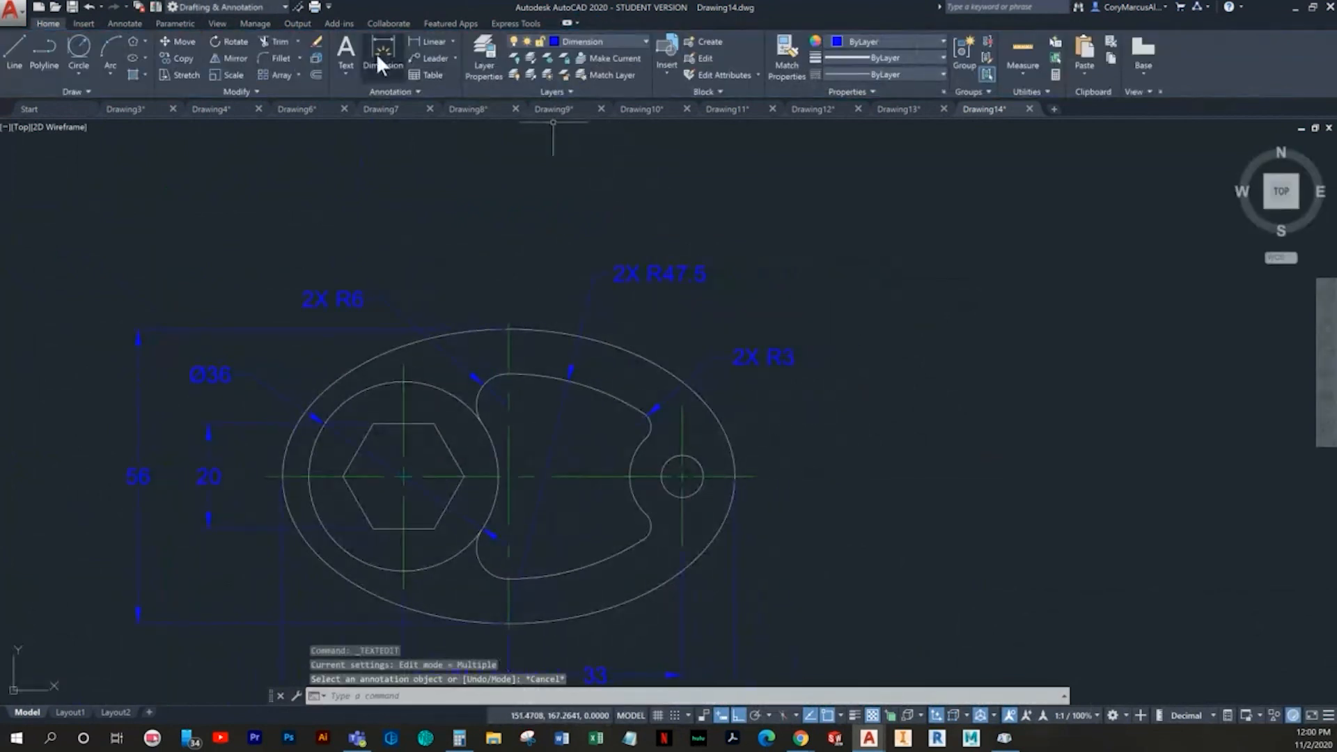
click(376, 53)
scroll(697, 544, up, 4)
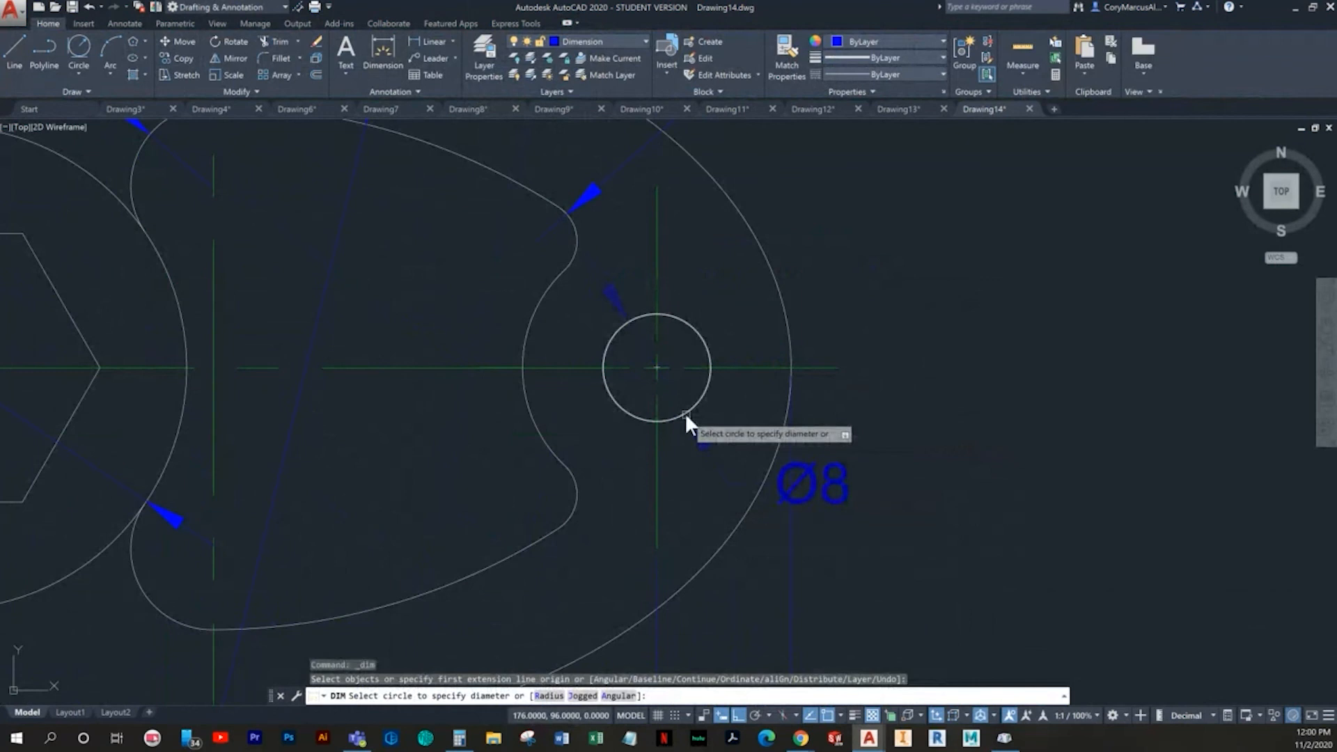
click(686, 416)
scroll(786, 288, down, 2)
middle_drag(785, 288, 617, 432)
click(641, 420)
key(Escape)
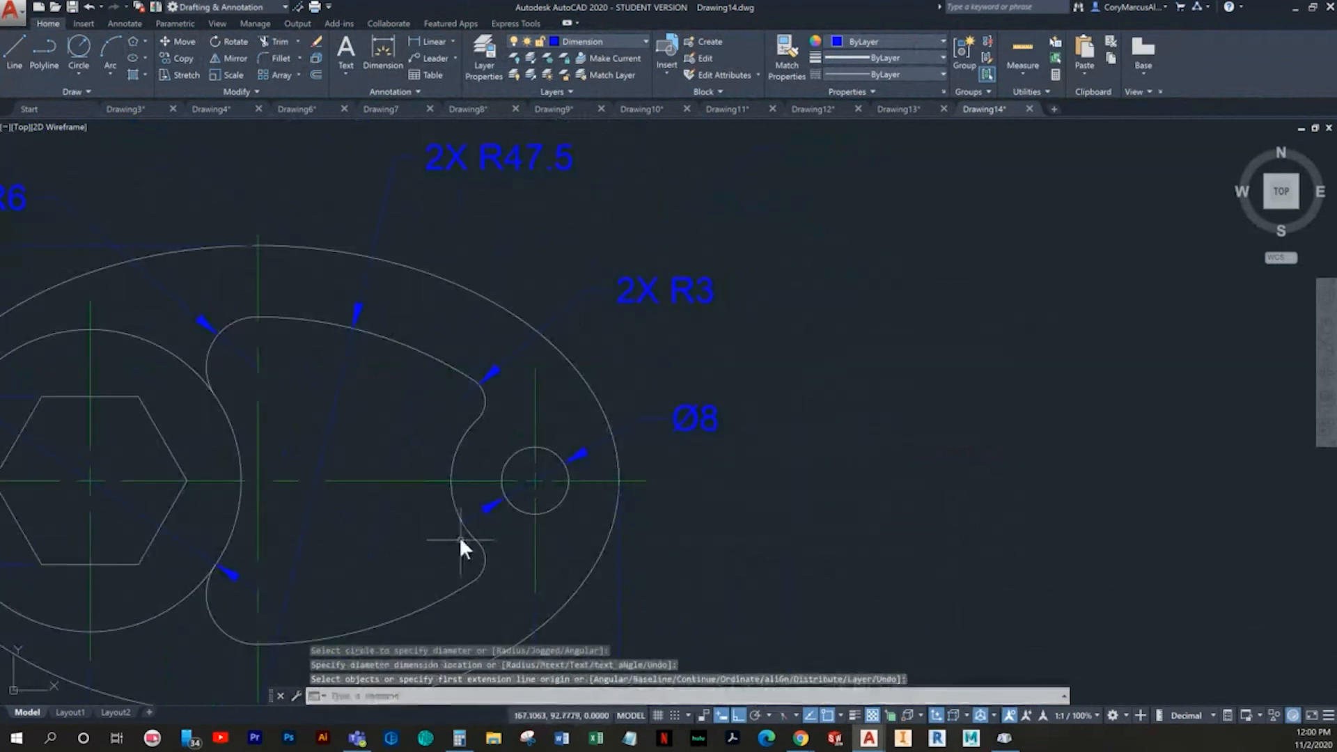
- Dimension the radius of the cutout's concave arc beside the small hole, placed inside the cutout at its lower right
key(Return)
click(462, 528)
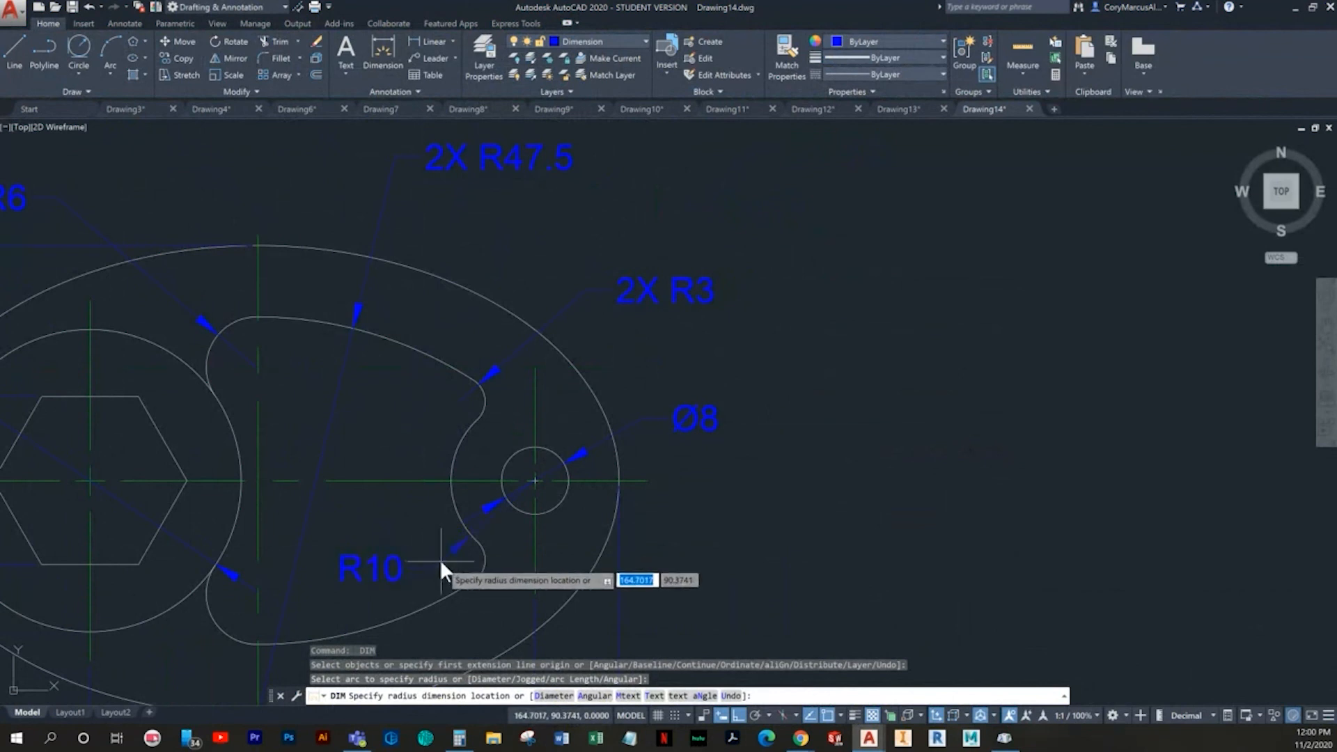
click(449, 565)
key(Escape)
scroll(543, 541, down, 3)
middle_drag(589, 529, 679, 450)
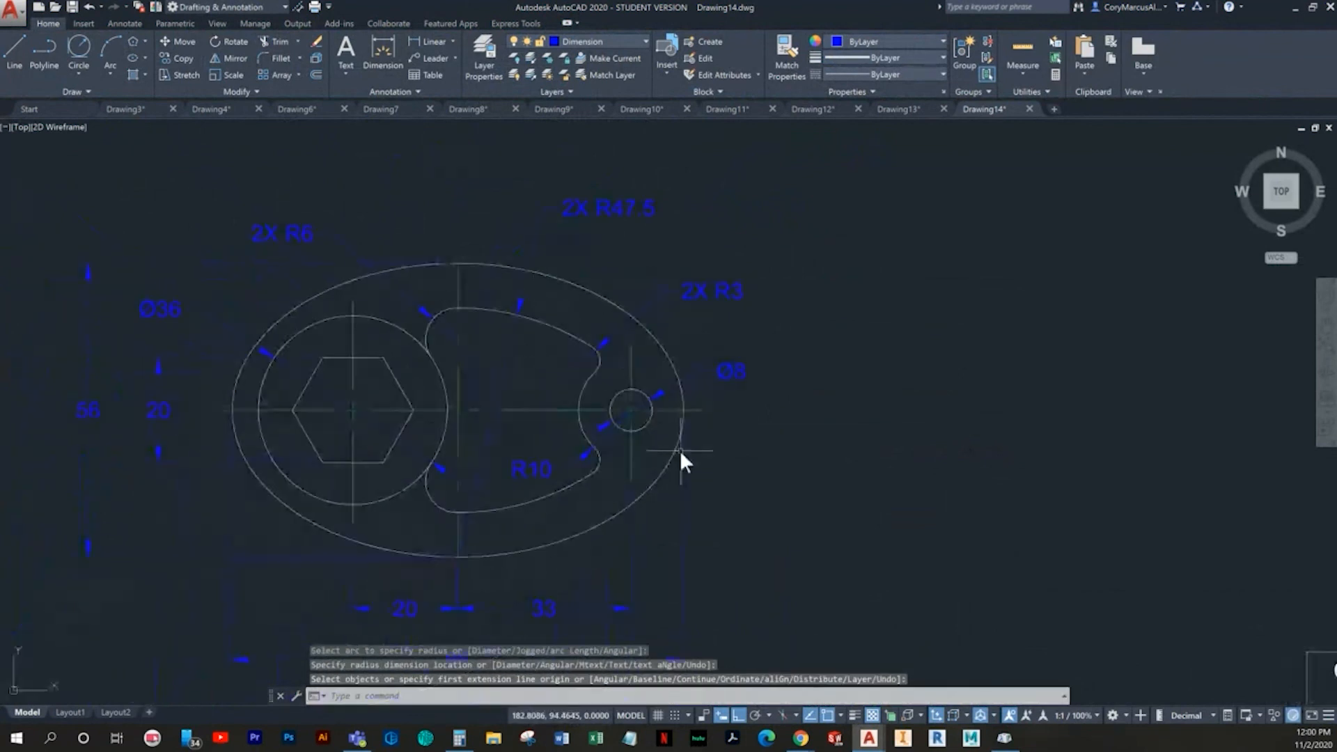
mouse_move(649, 456)
middle_down()
mouse_move(725, 522)
mouse_move(790, 515)
mouse_move(633, 373)
middle_up()
scroll(791, 519, down, 2)
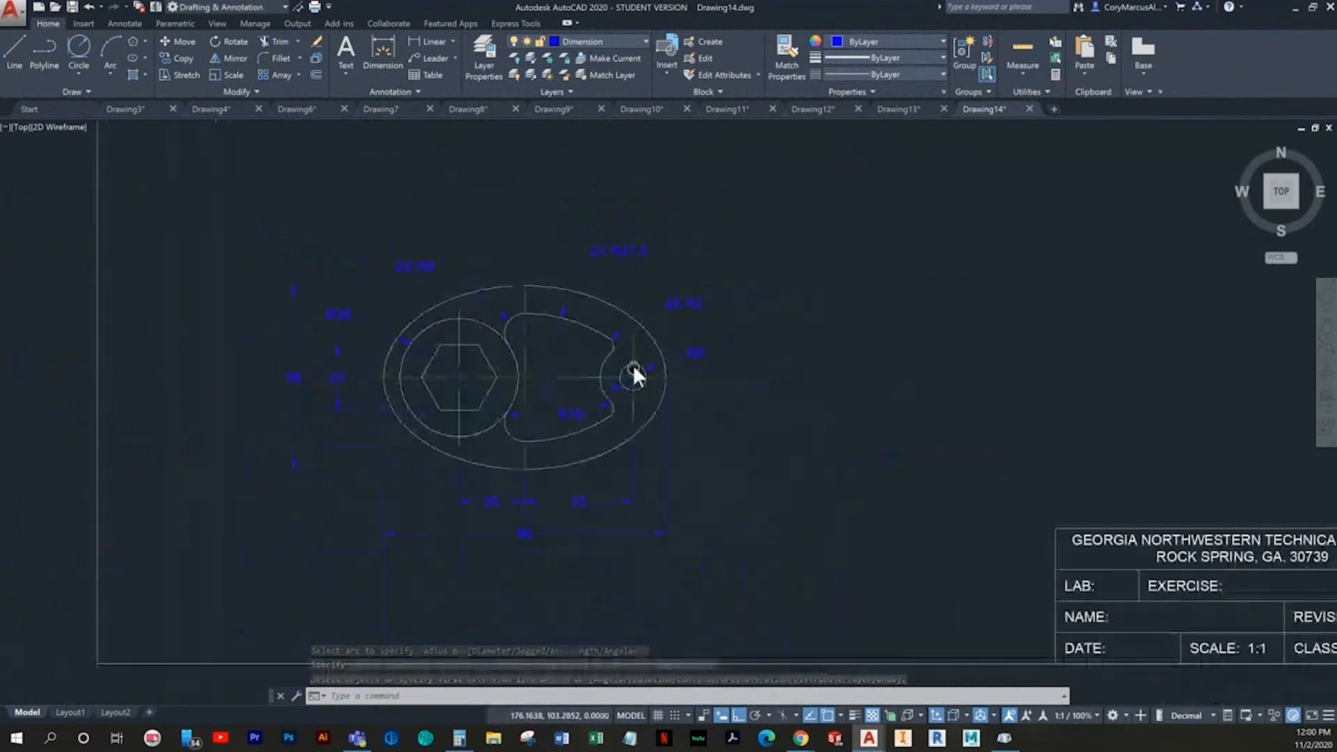
key(Escape)
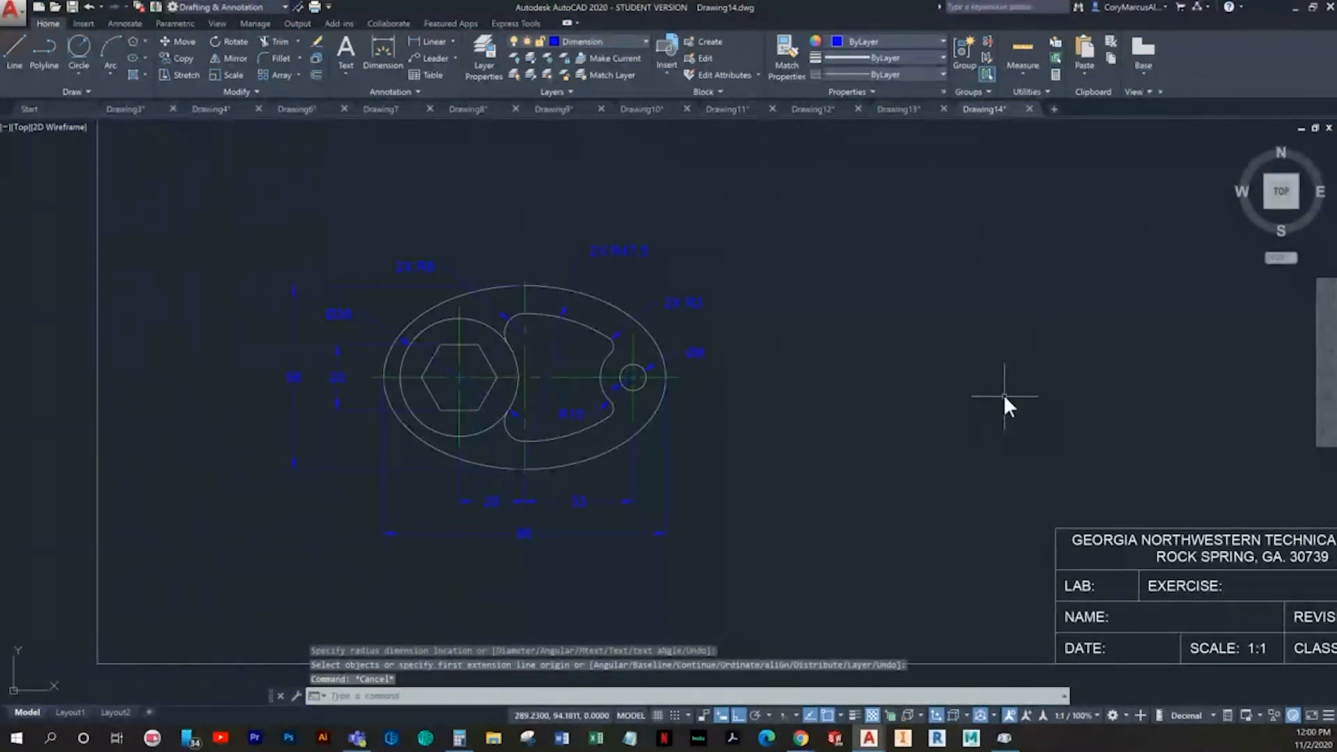